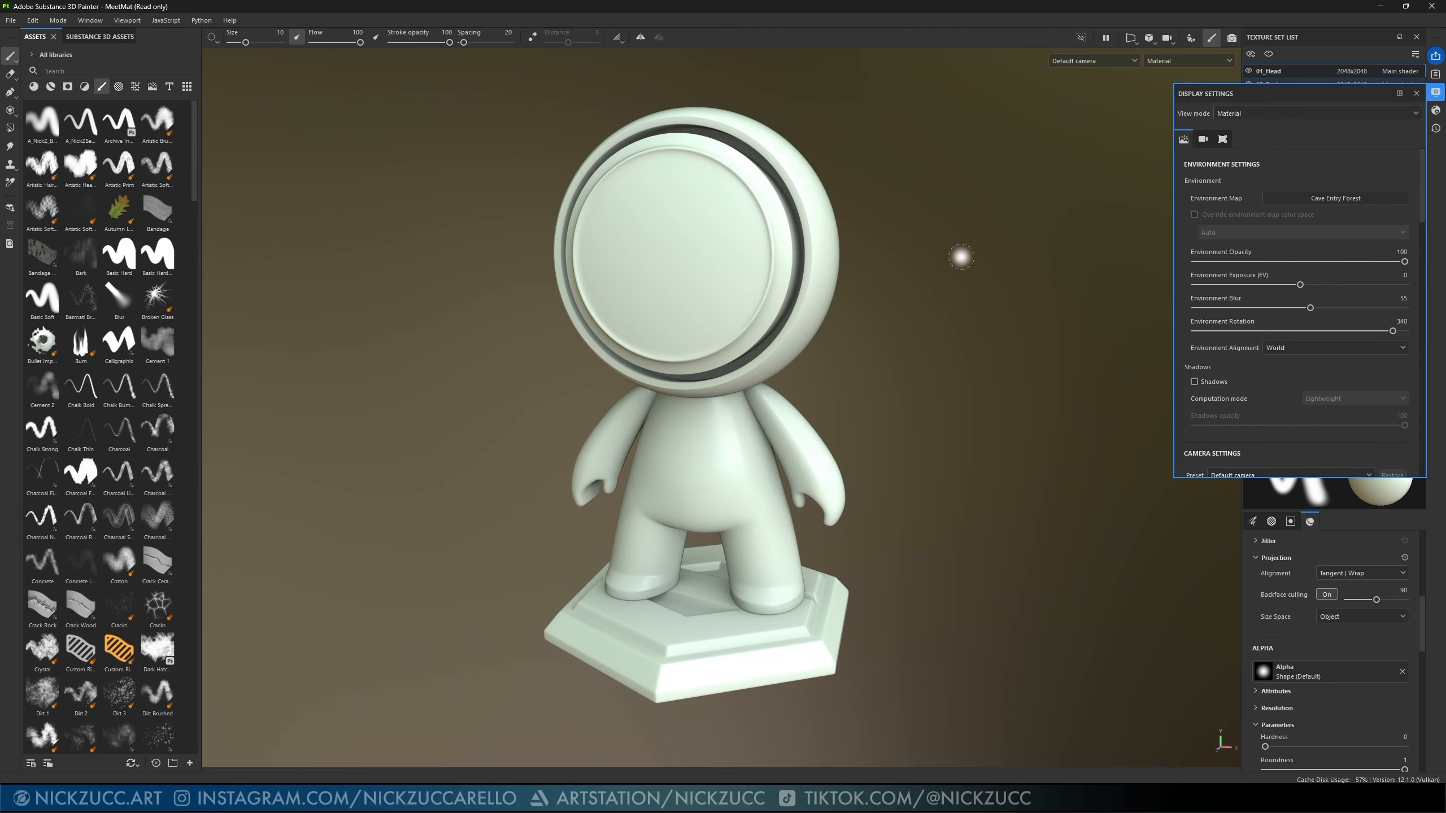
- Rotate the environment lighting to 306, set its opacity to 0, and return the exposure to 0 after a darker trial
mouse_move(920, 258)
right_mouse_down("shift")
mouse_move(962, 232)
mouse_move(962, 252)
mouse_move(923, 264)
right_mouse_up("shift")
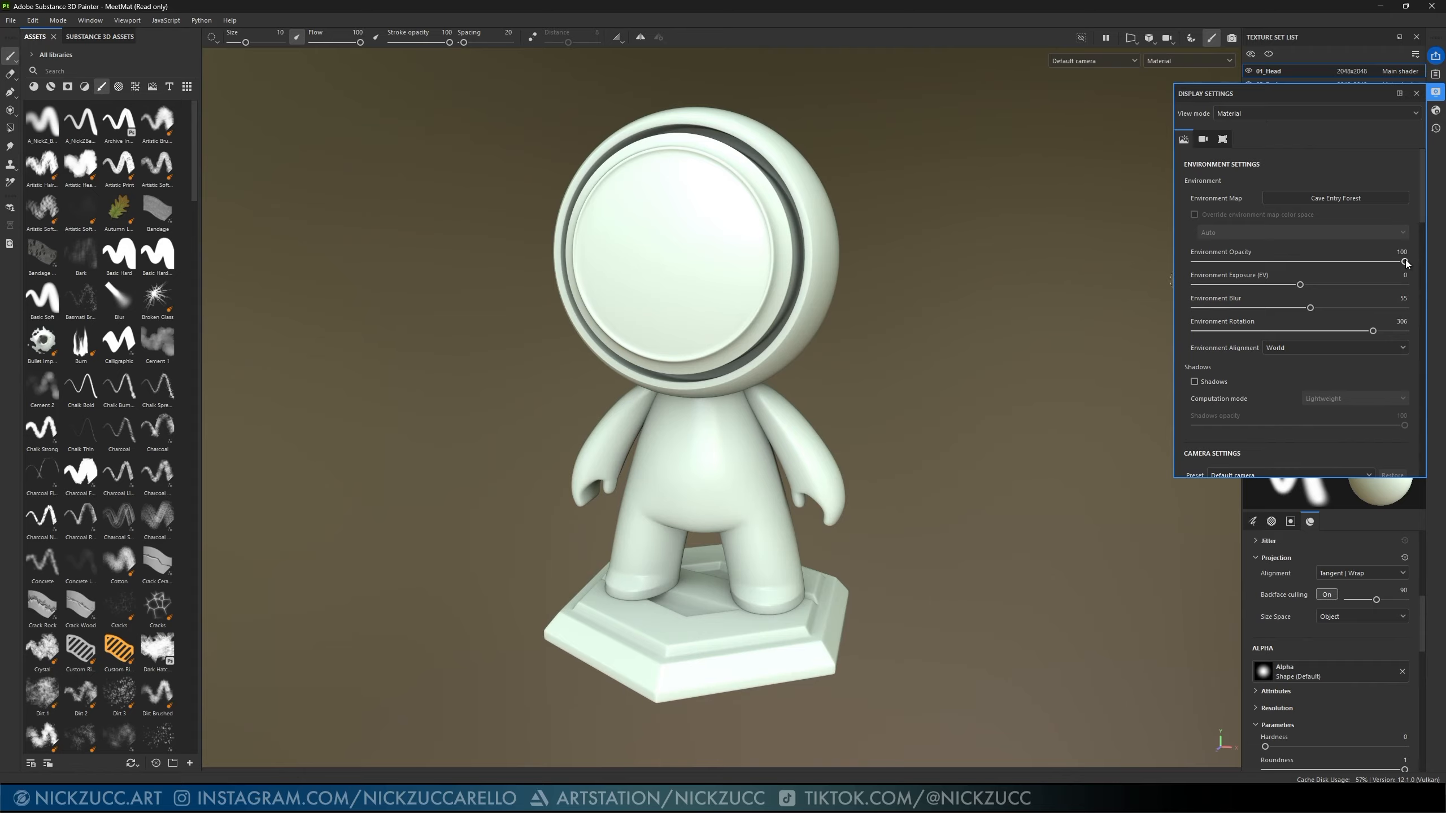
left_click_drag(1405, 262, 1175, 260)
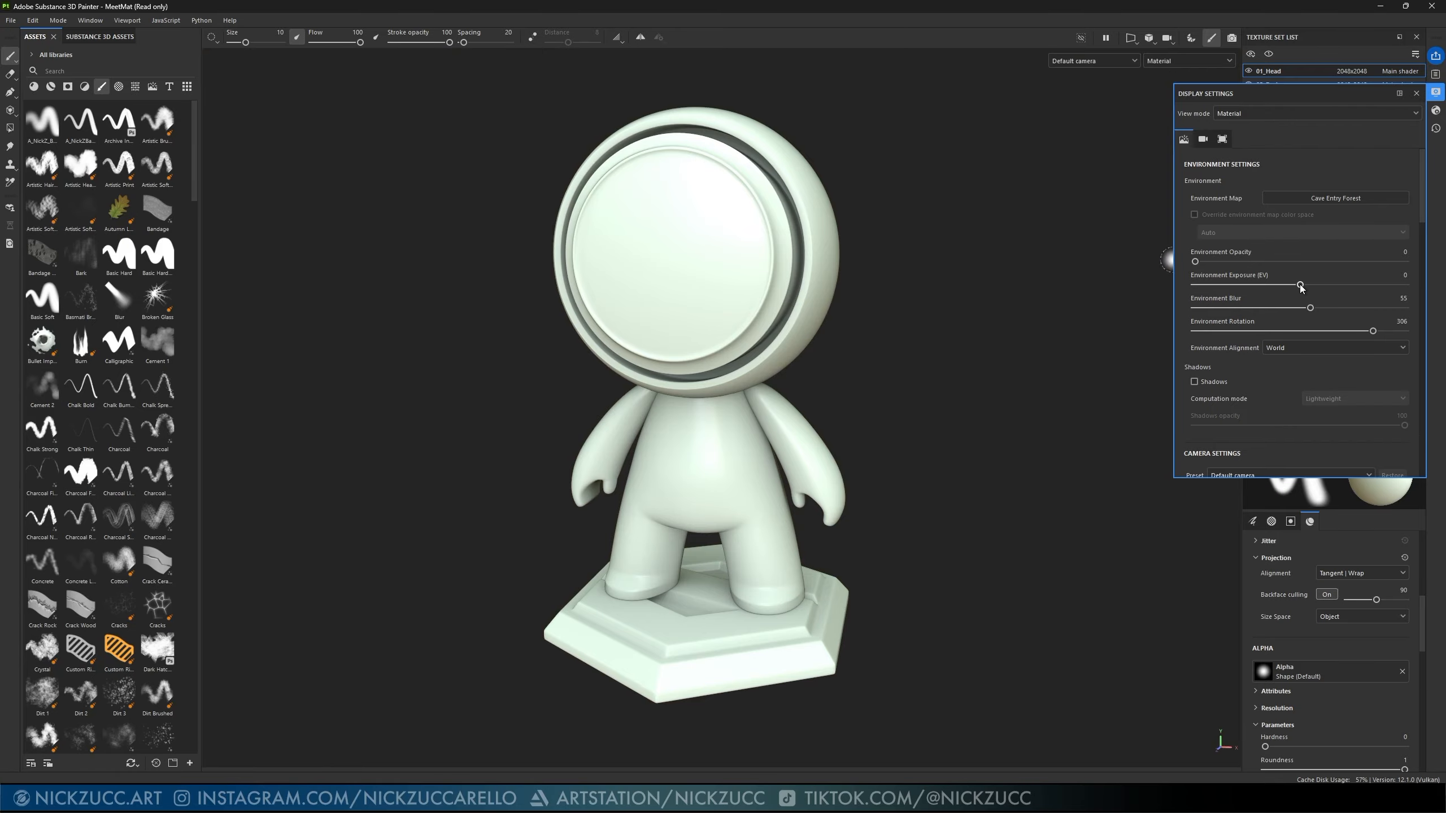
left_click_drag(1301, 285, 1261, 290)
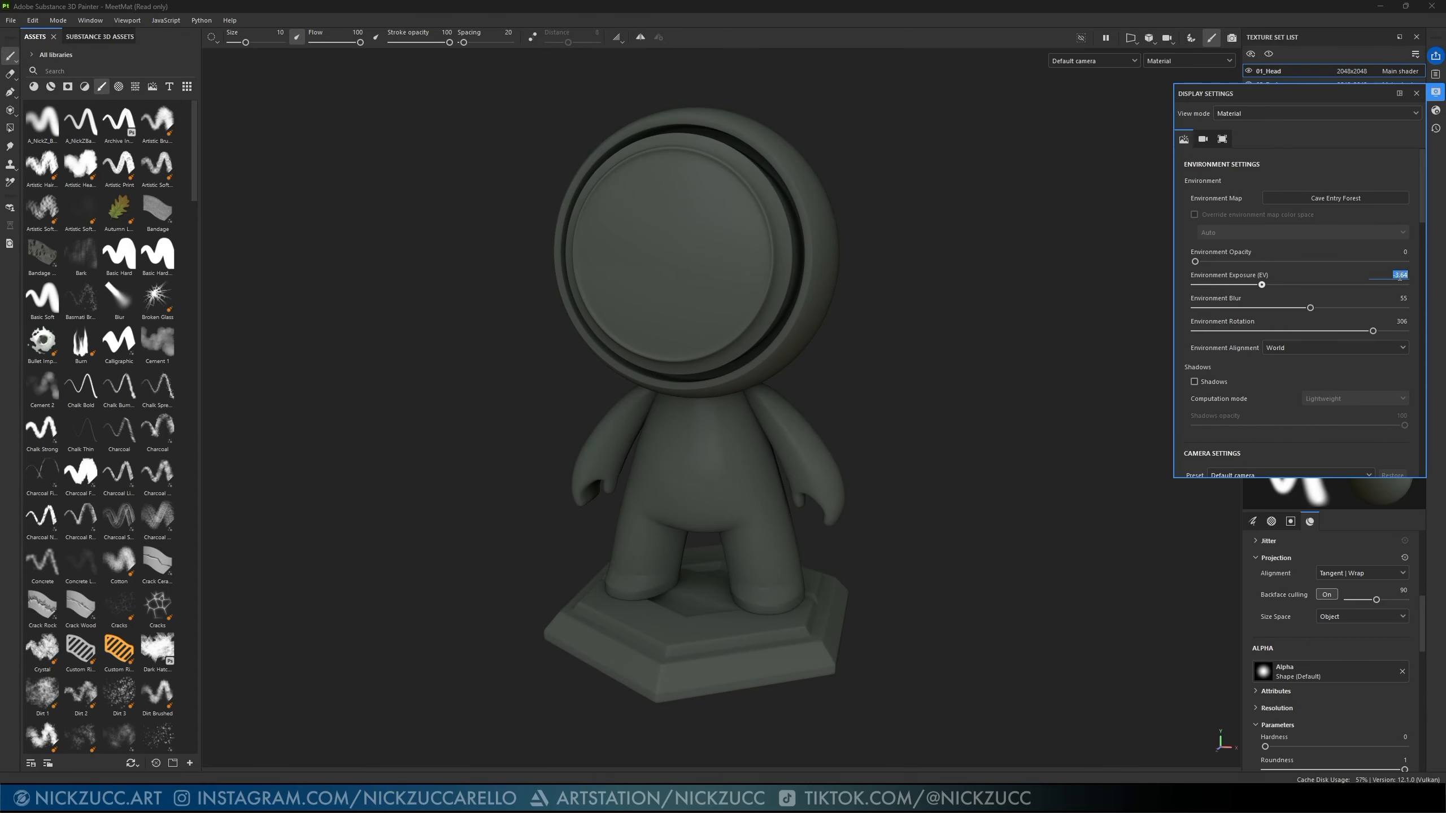
key("Return")
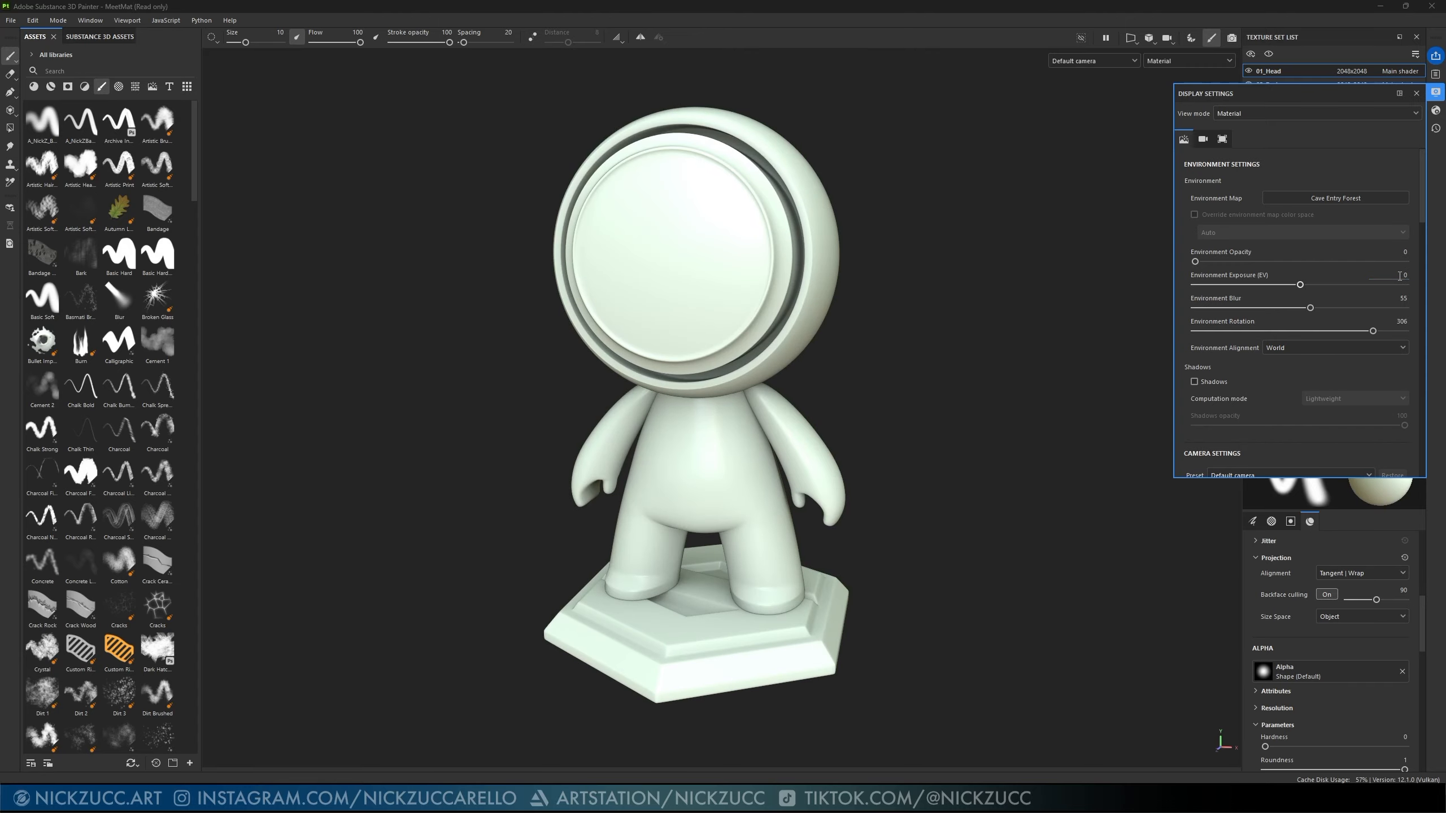
- Search the environment maps for "tom" and apply Studio Tomoco as the environment map
left_click(1362, 202)
type("tom")
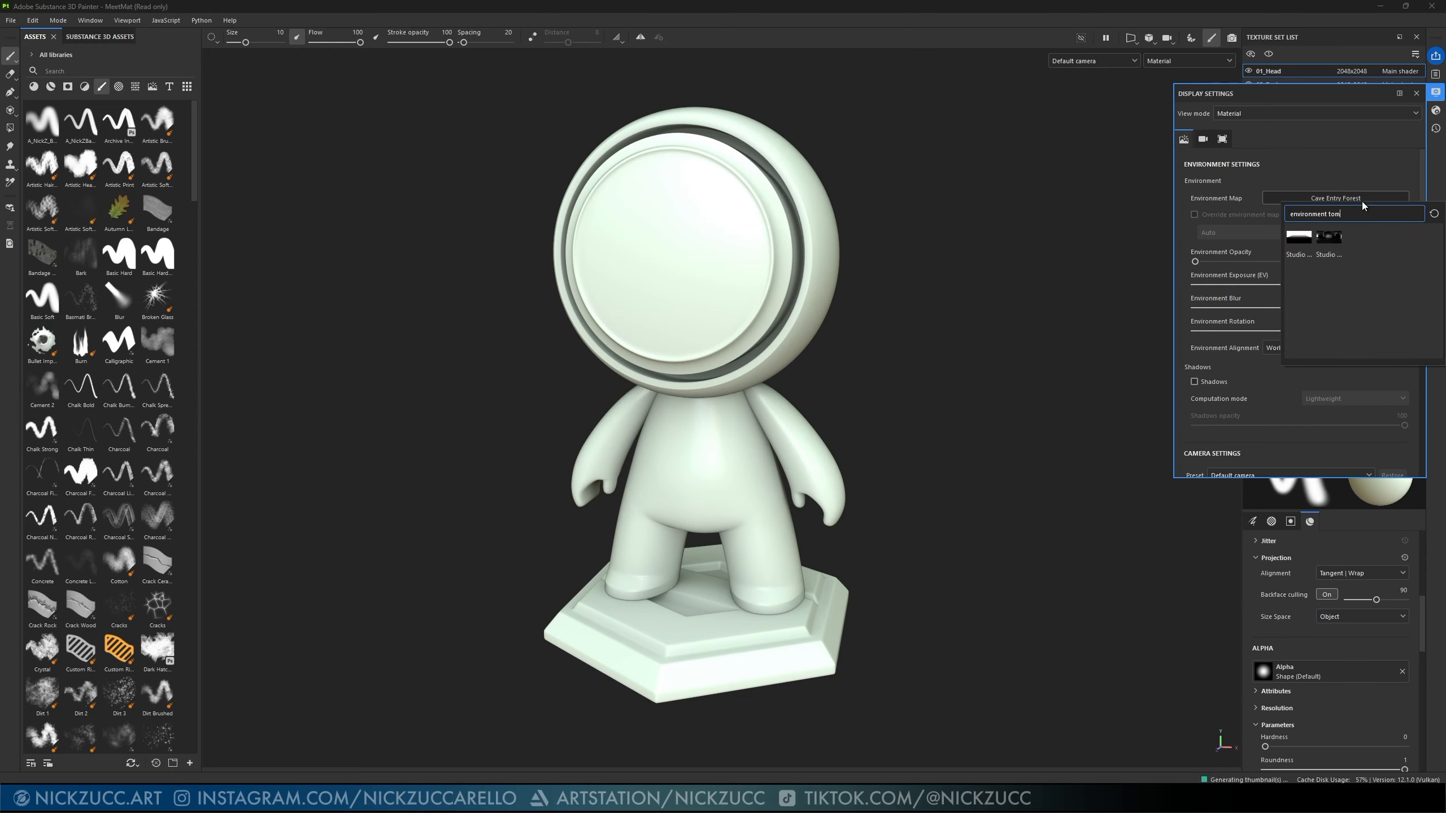
left_click(1331, 242)
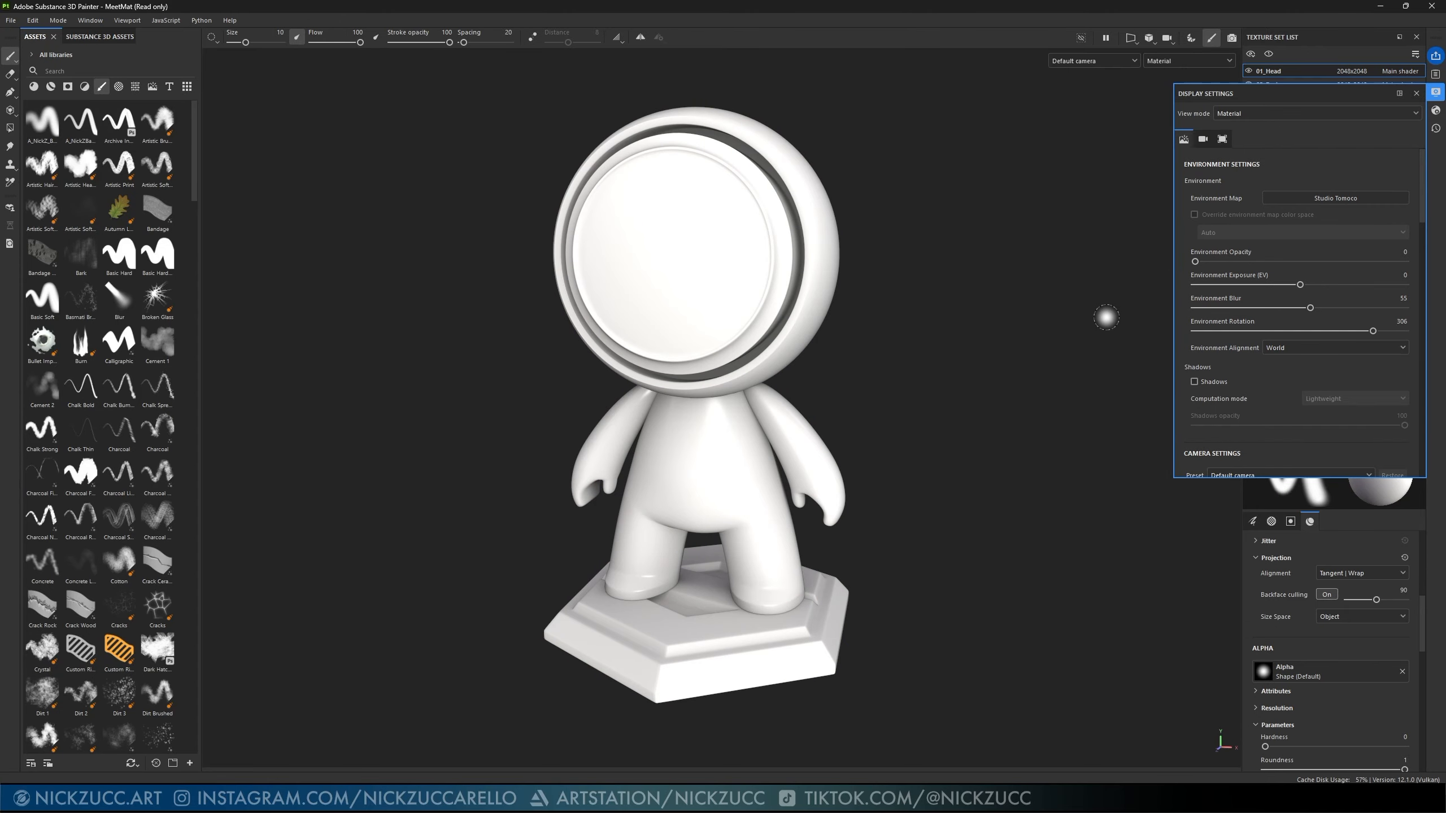
- Enable environment shadows in Lightweight mode and set the shadows opacity to 81
left_click_drag(1037, 352, 1039, 351, "alt")
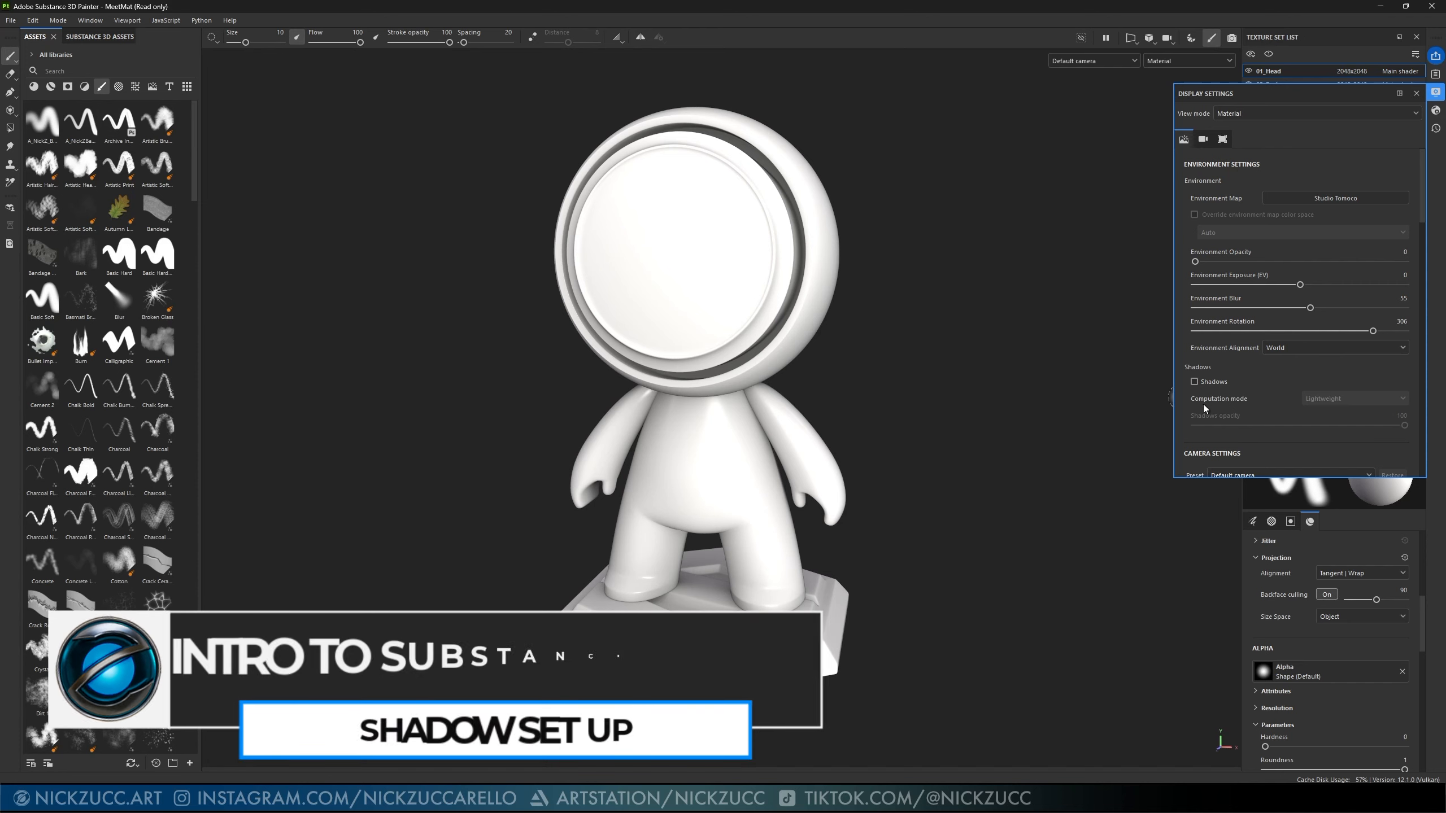
left_click(1195, 382)
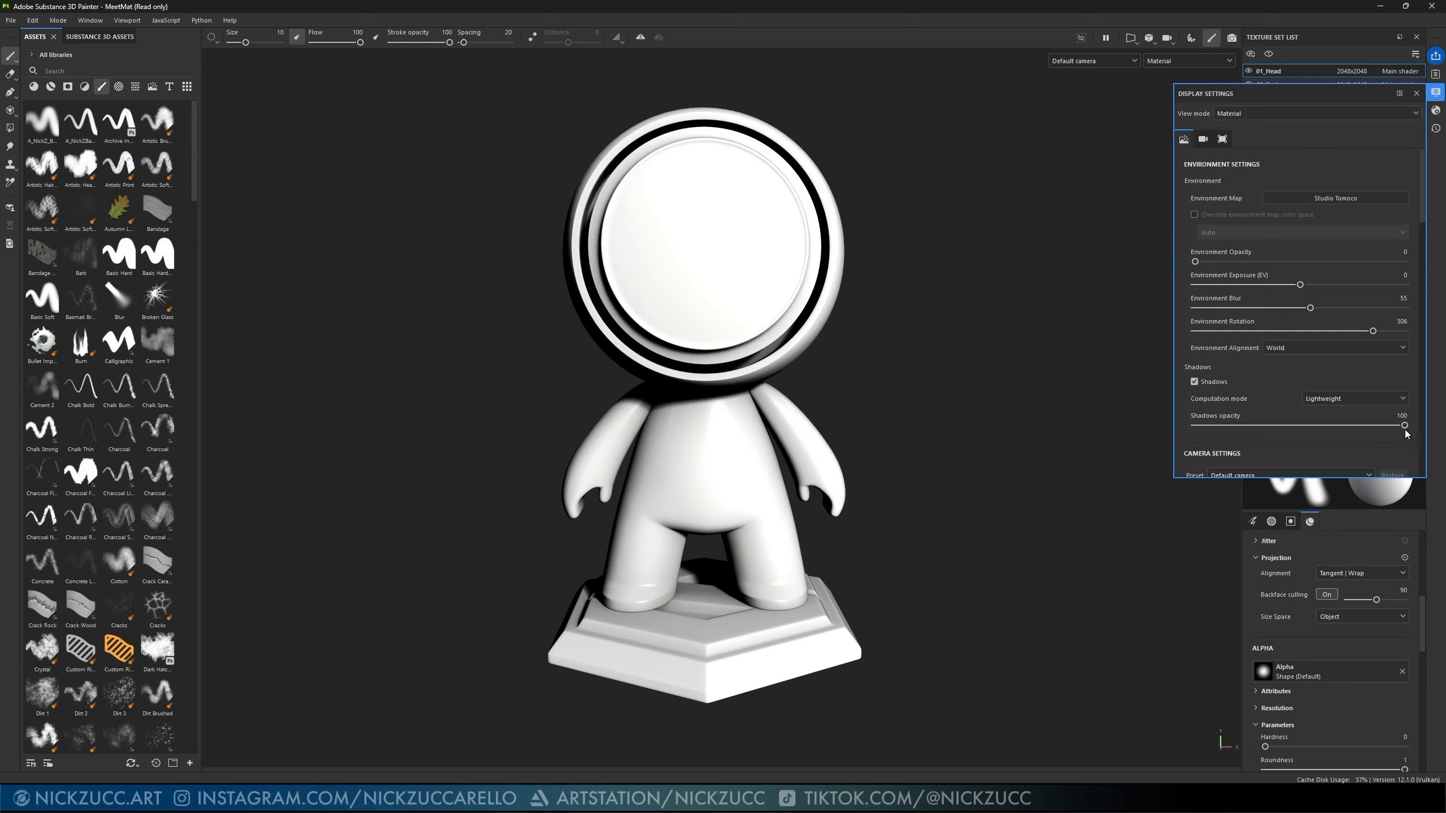
left_click_drag(1404, 426, 1359, 435)
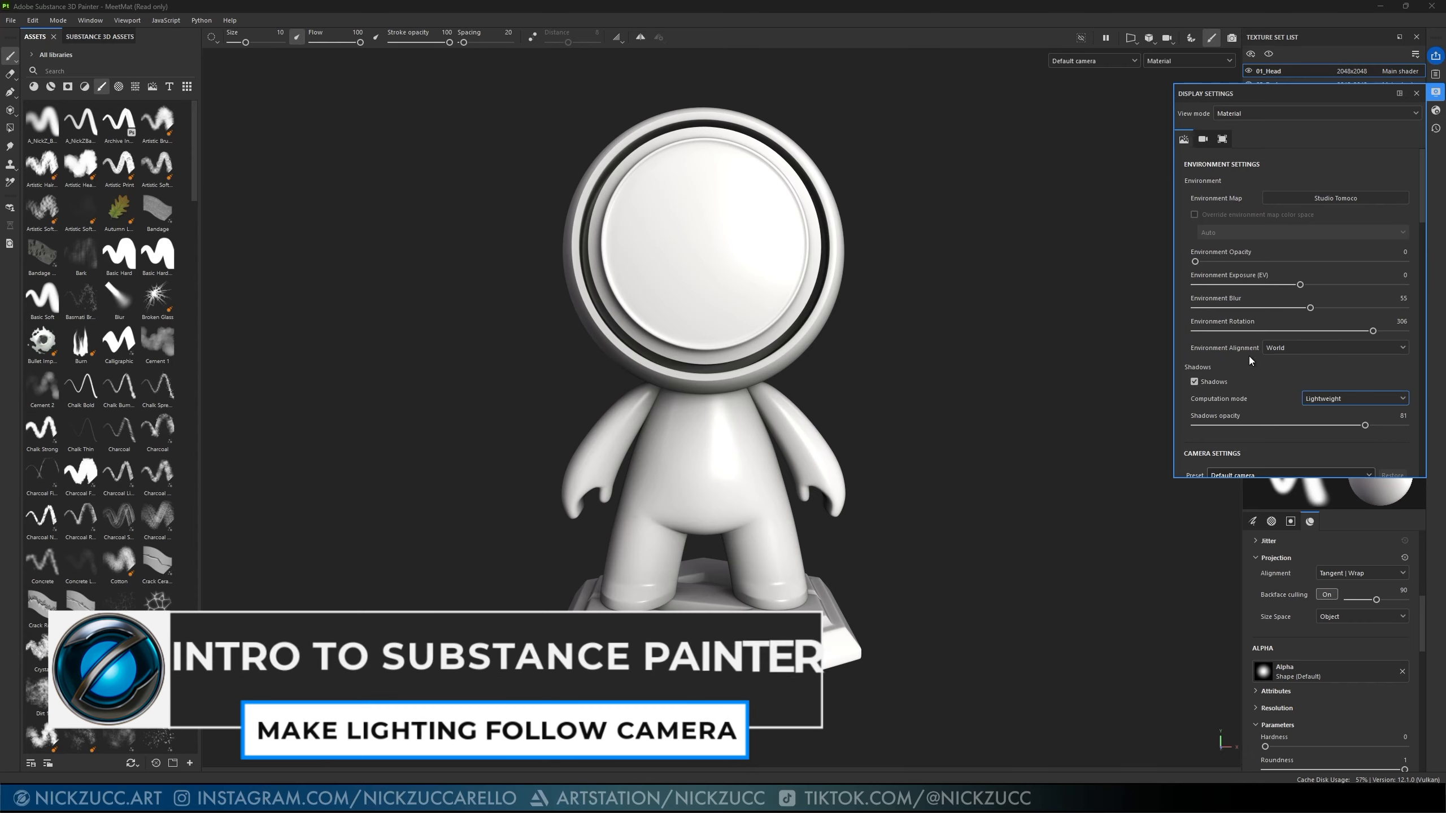
- Rotate the world-aligned environment lighting to 308, checking the light and shadows on the character from several angles
left_click_drag(1023, 318, 973, 332, "alt")
mouse_move(920, 356)
right_mouse_down("shift")
mouse_move(1011, 356)
mouse_move(905, 355)
mouse_move(971, 362)
mouse_move(913, 365)
right_mouse_up("shift")
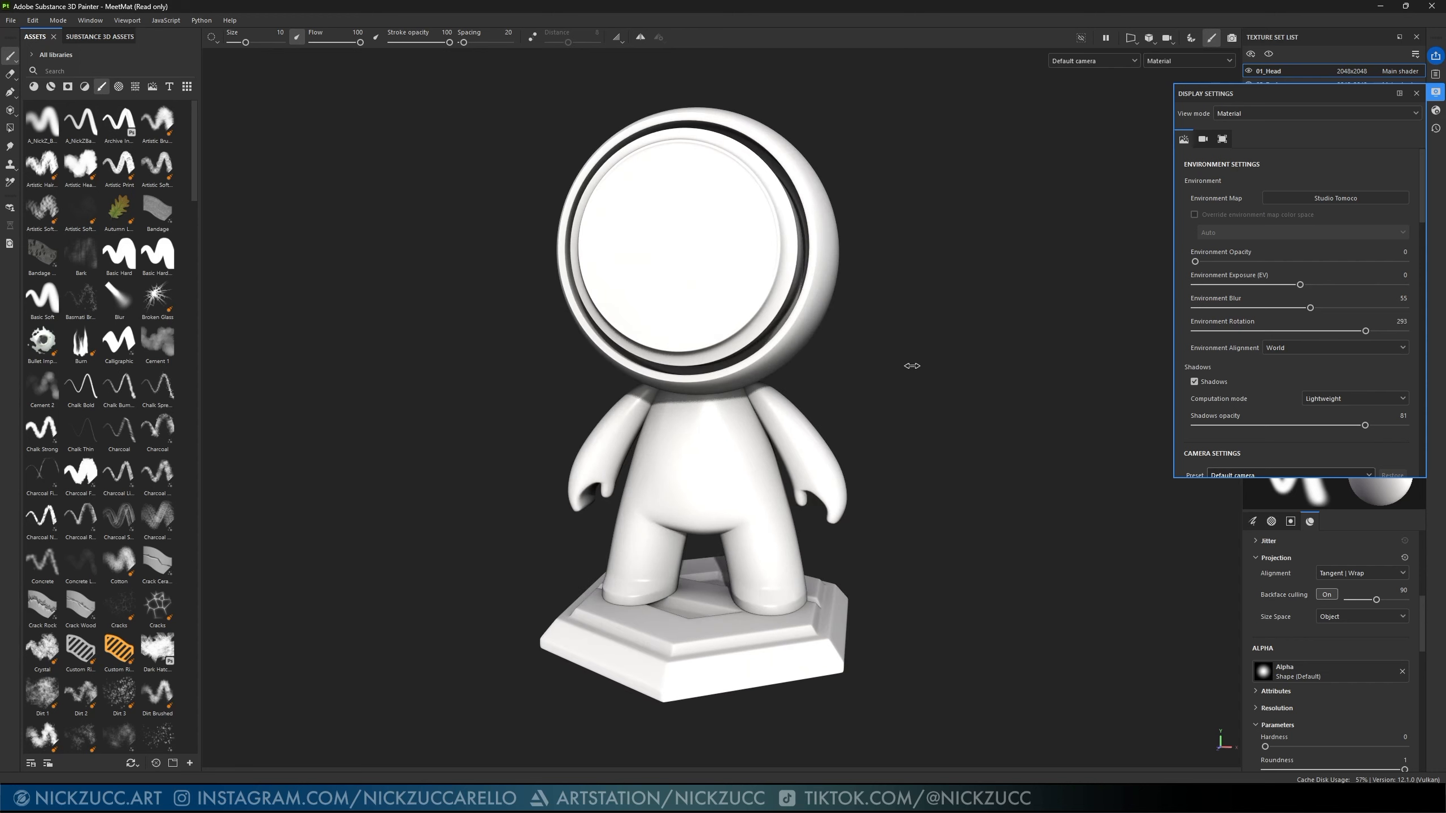
left_click_drag(997, 591, 1018, 387, "alt")
mouse_move(1013, 361)
right_mouse_down("shift")
mouse_move(1046, 362)
mouse_move(989, 371)
right_mouse_up("shift")
left_click_drag(1019, 363, 1002, 581, "alt")
right_click_drag(983, 457, 960, 452, "shift")
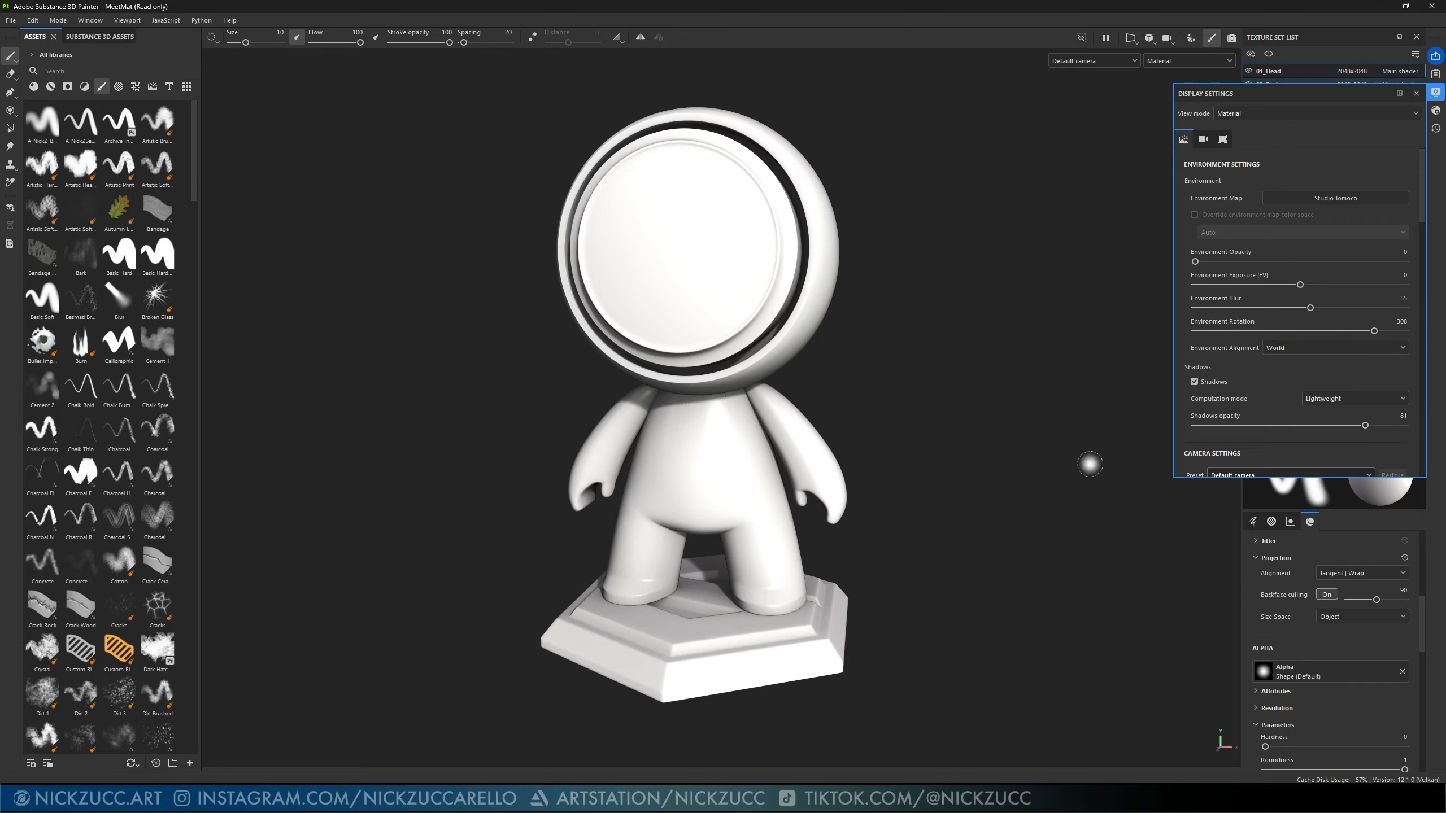
- Align the environment to the camera, rotate the lighting to 306, and check it from below and from the front
left_click(1307, 348)
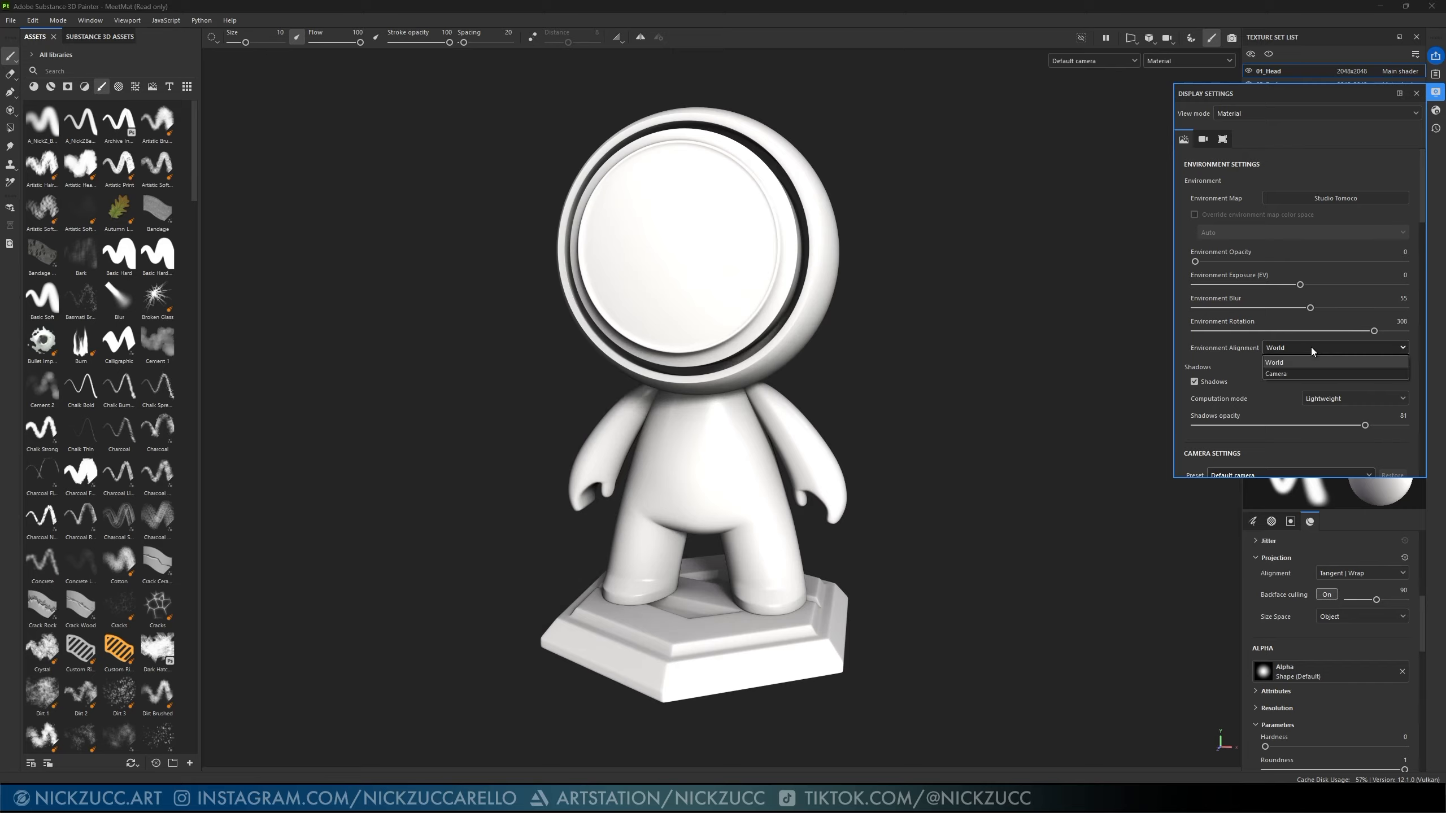
left_click(1302, 375)
right_click_drag(968, 348, 902, 364, "shift")
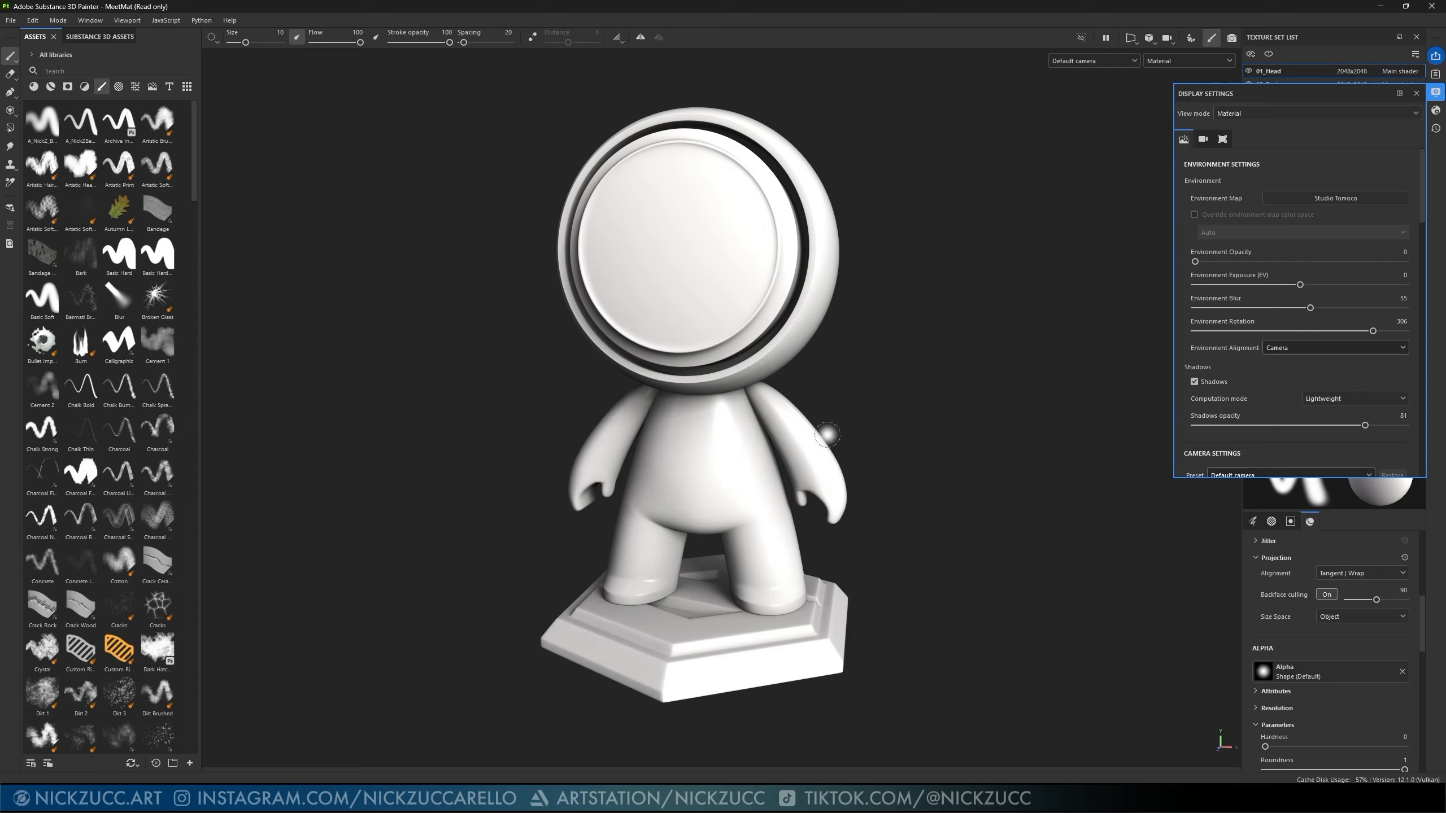
mouse_move(934, 408)
left_mouse_down("alt")
mouse_move(930, 391)
mouse_move(981, 478)
mouse_move(933, 299)
mouse_move(945, 336)
mouse_move(993, 370)
left_mouse_up("alt")
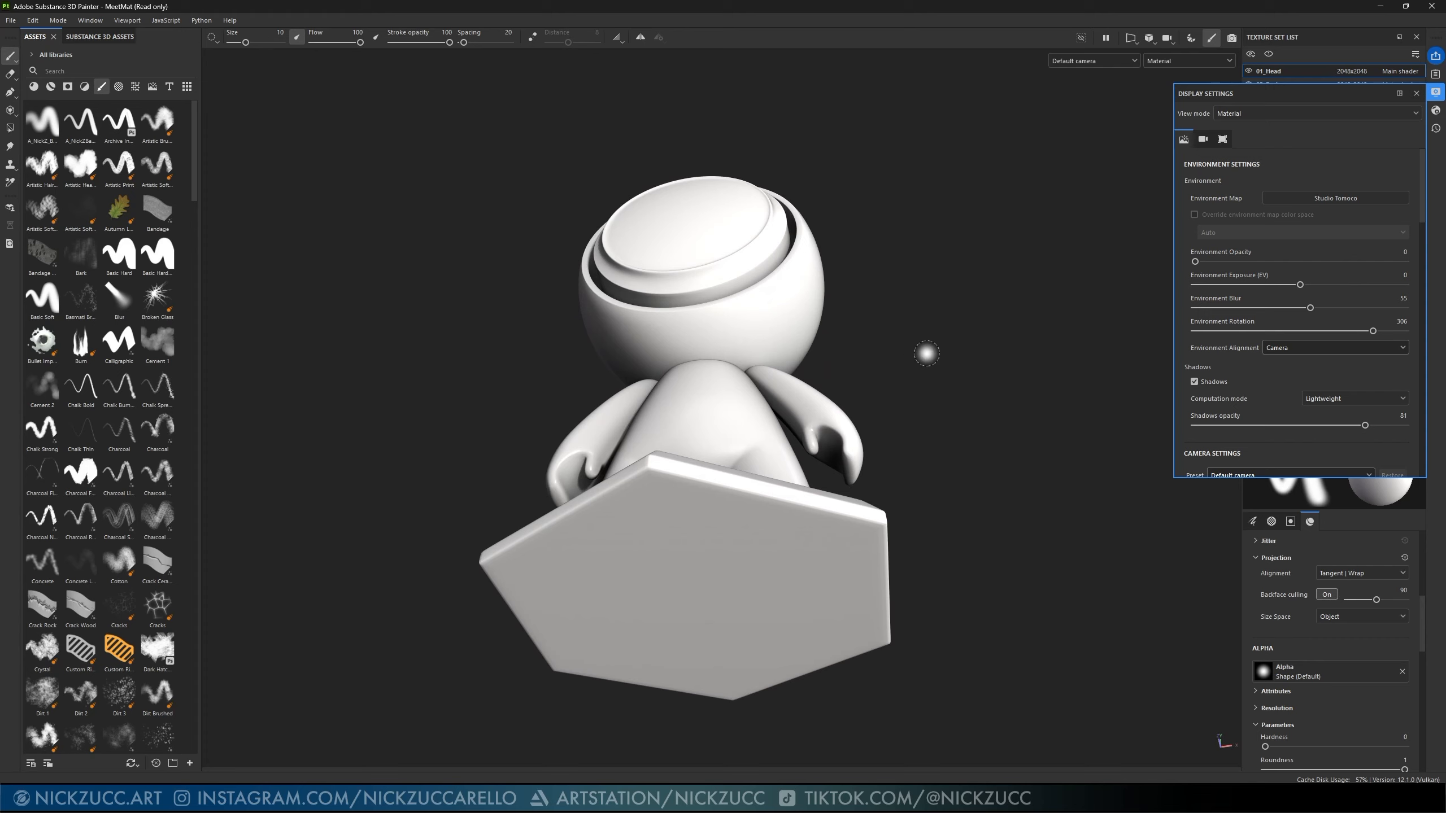
mouse_move(914, 453)
left_mouse_down("alt")
mouse_move(958, 428)
mouse_move(936, 378)
mouse_move(1007, 554)
mouse_move(961, 533)
mouse_move(881, 398)
mouse_move(1079, 506)
mouse_move(939, 433)
mouse_move(913, 375)
mouse_move(991, 407)
mouse_move(945, 403)
mouse_move(968, 400)
left_mouse_up("alt")
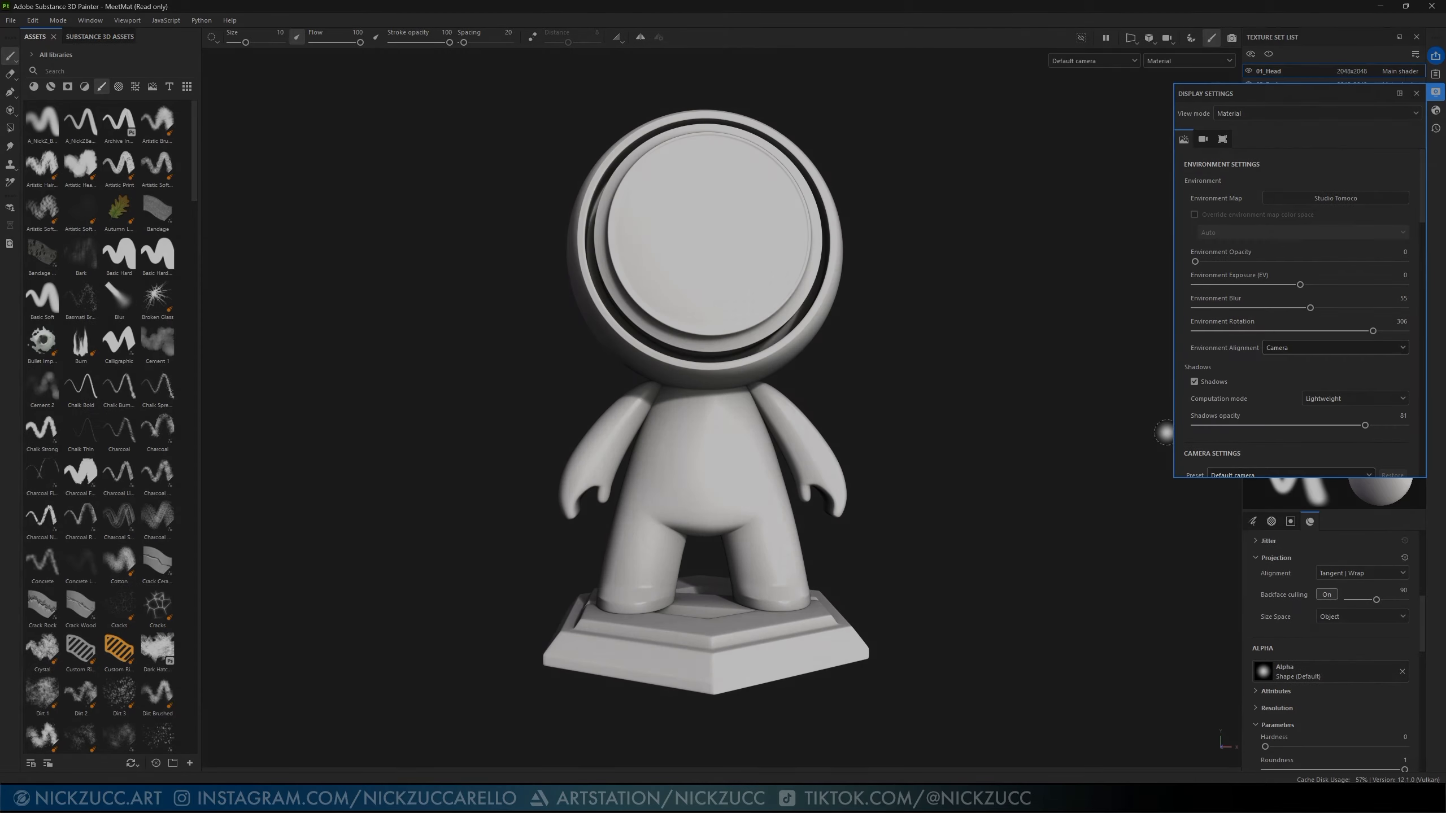
- Toggle the camera's post effects on and off, and review the anti-aliasing, subsurface scattering and color profile options
scroll(1247, 369, "down", 5)
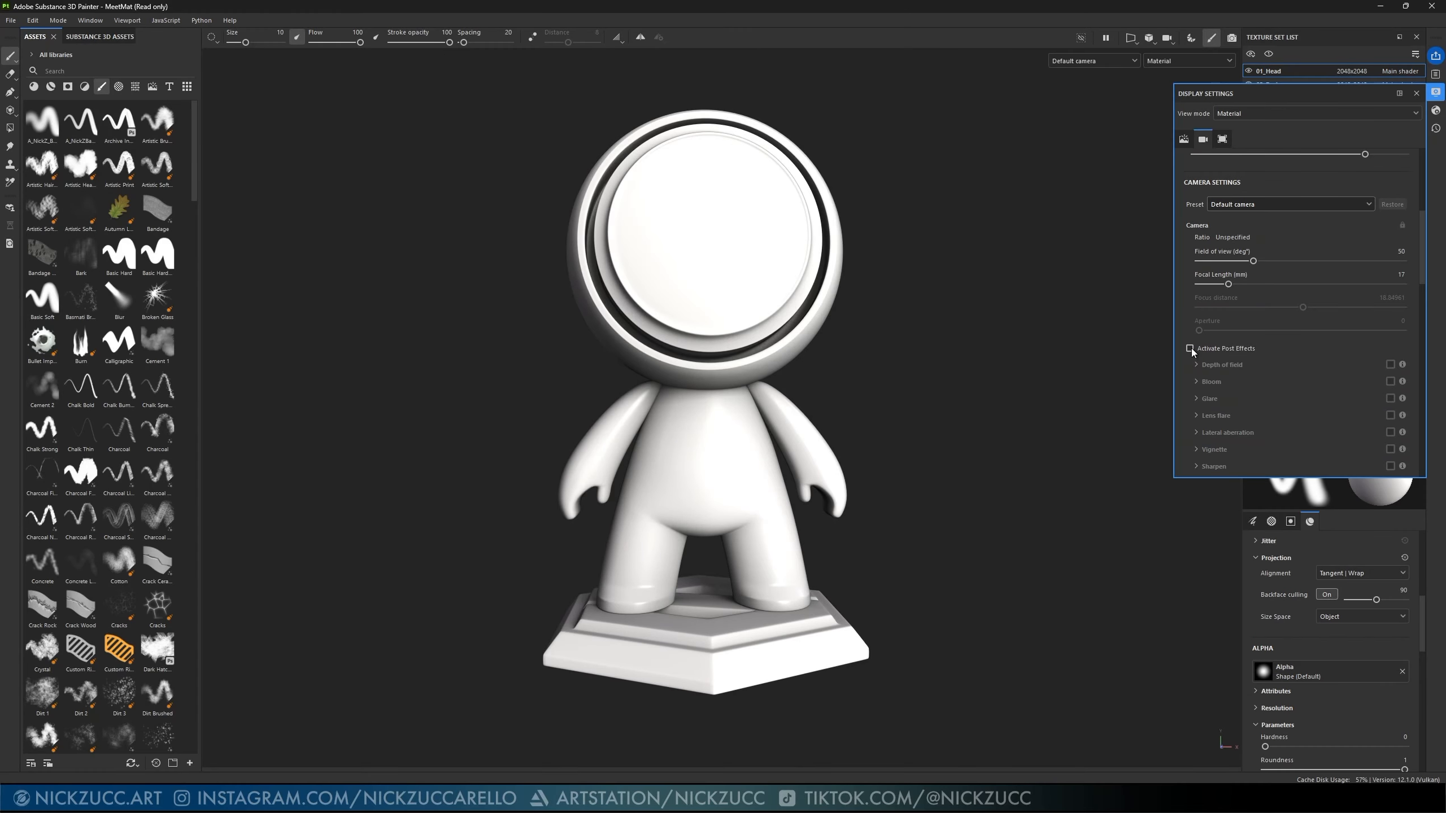
left_click(1189, 348)
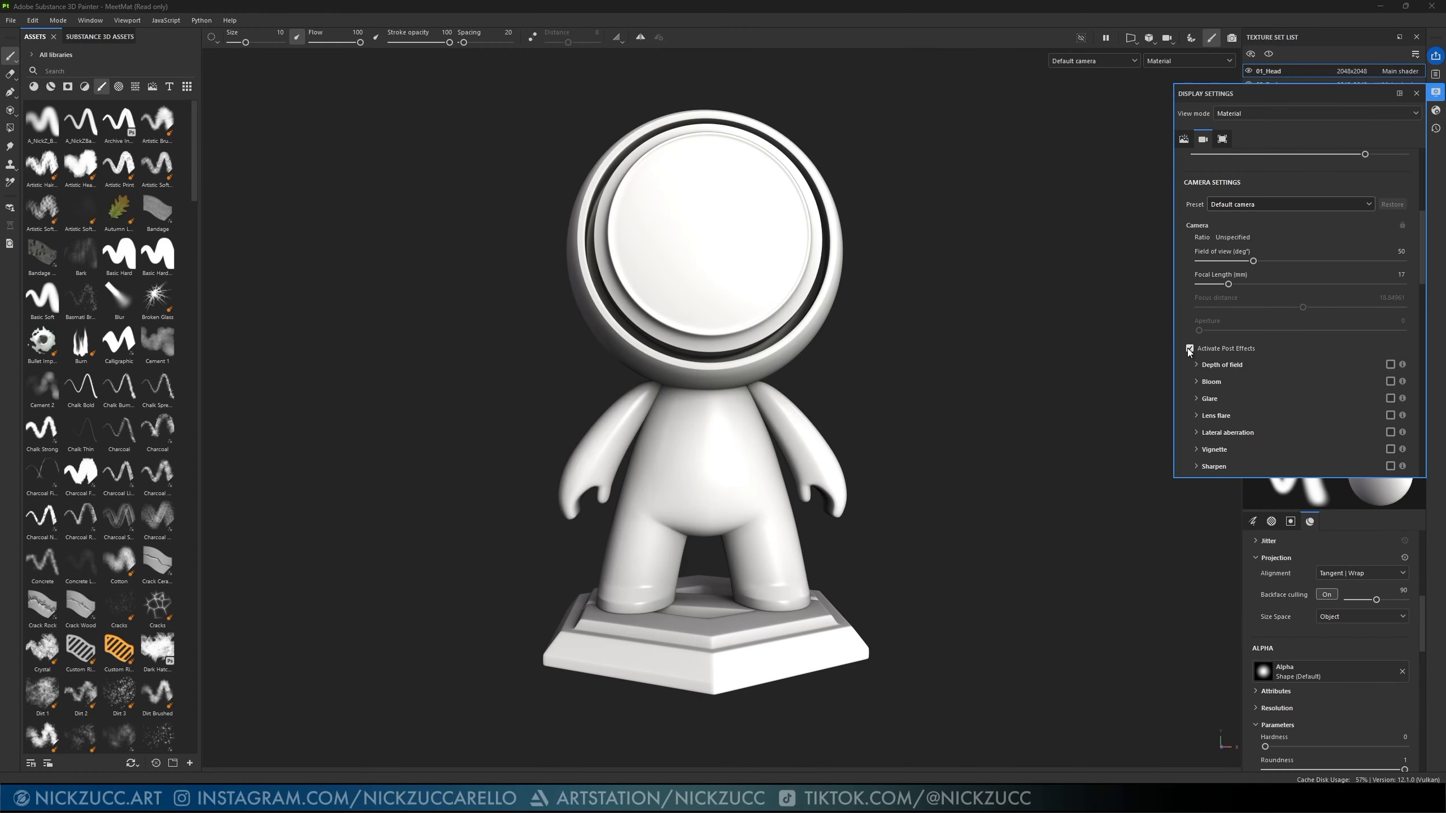
scroll(1274, 394, "down", 3)
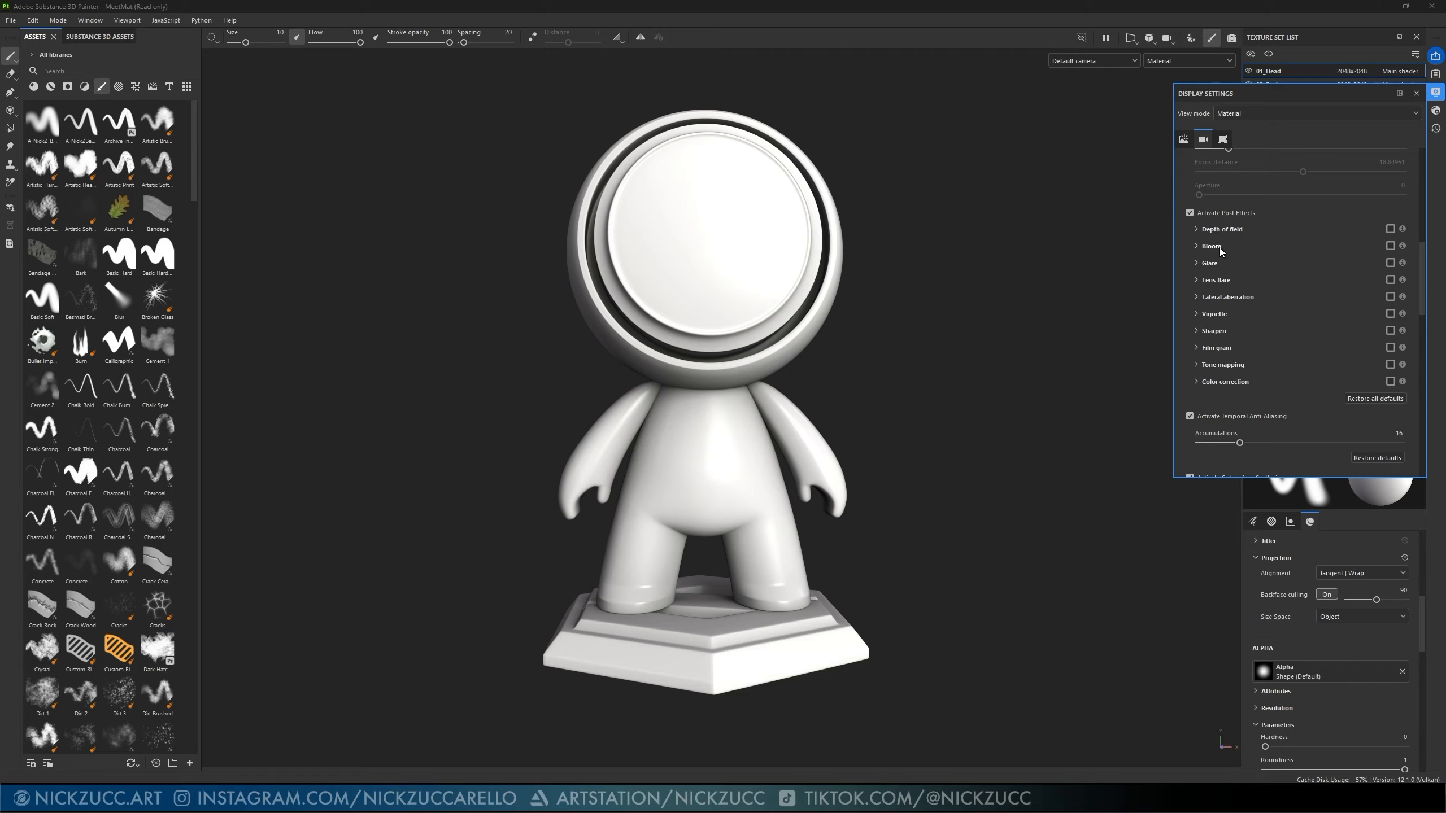
left_click(1189, 213)
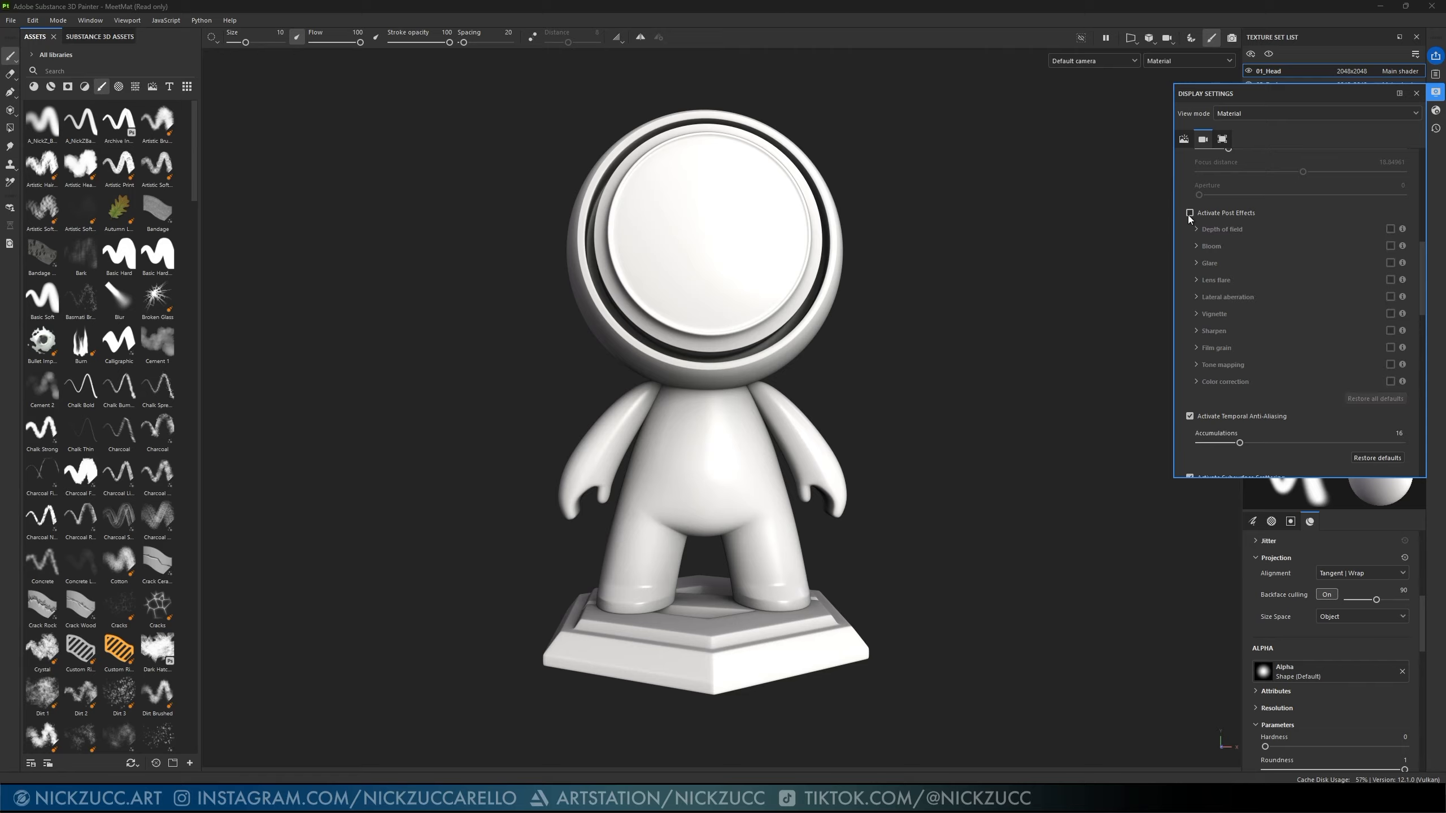
scroll(1303, 347, "down", 2)
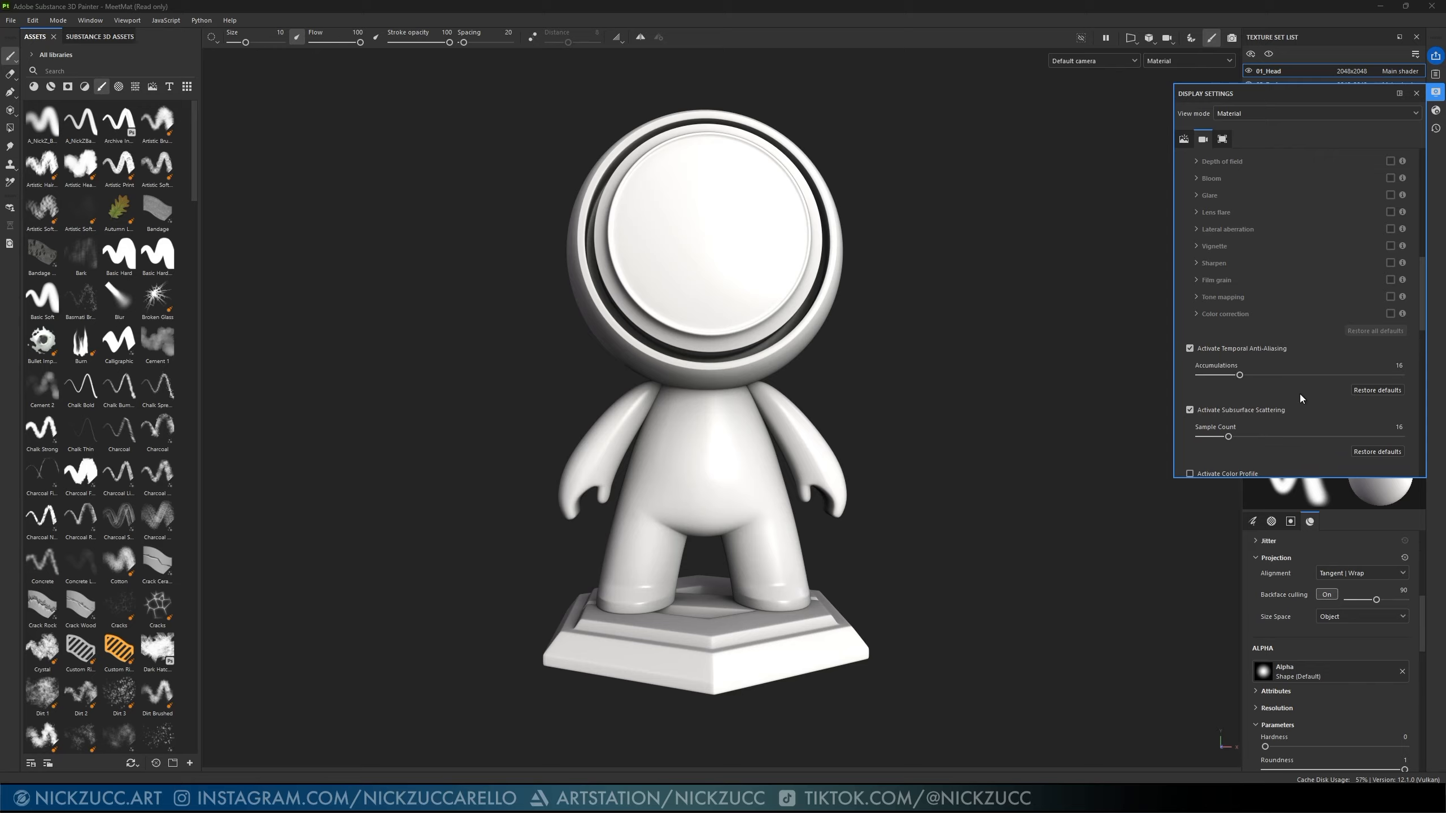
scroll(1278, 394, "down", 2)
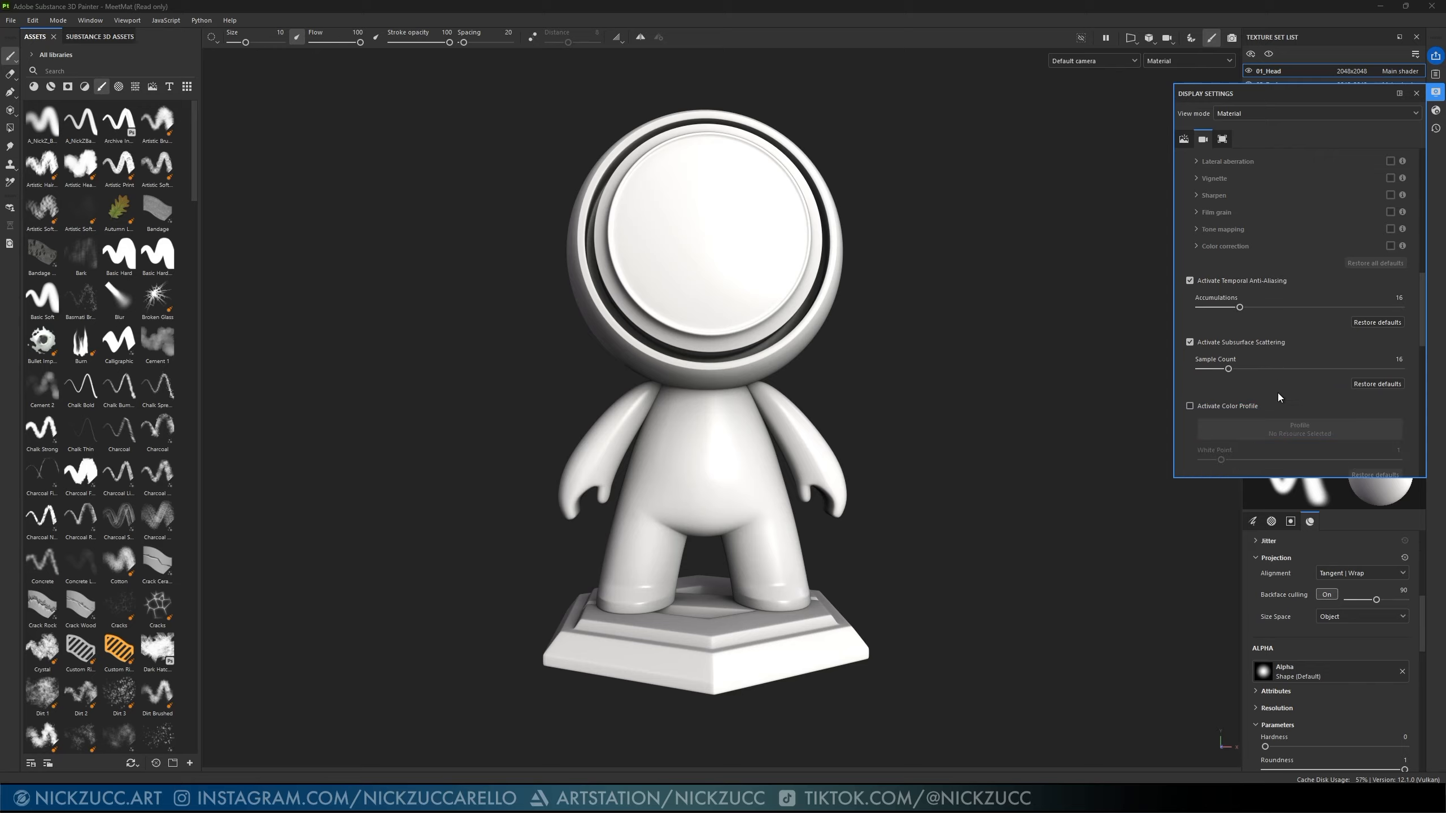
scroll(1278, 393, "up", 3)
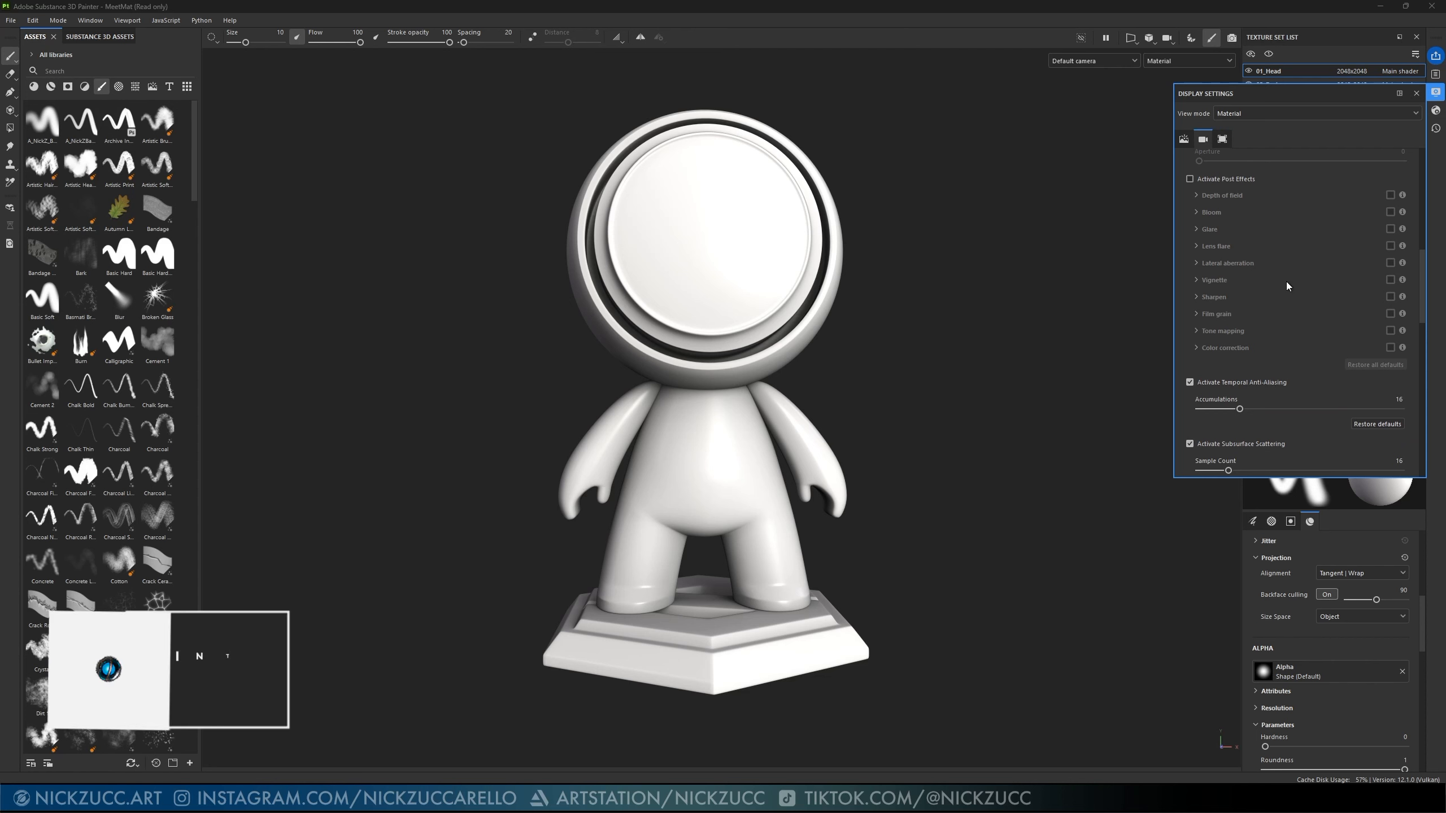
- Set the main shader's base surface quality to Very high (128 spp) and check the model from different angles
left_click(1435, 112)
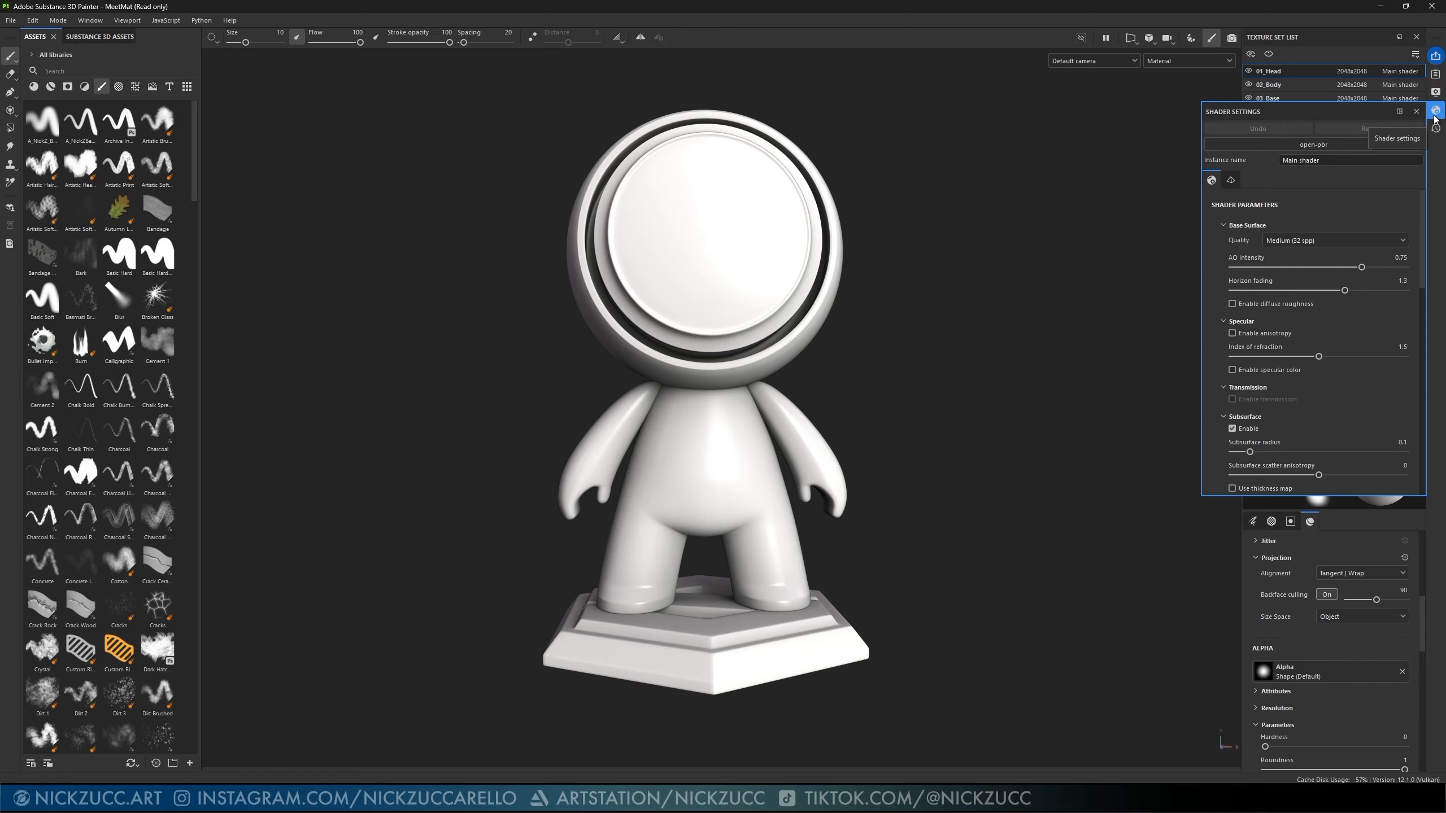
left_click(1401, 240)
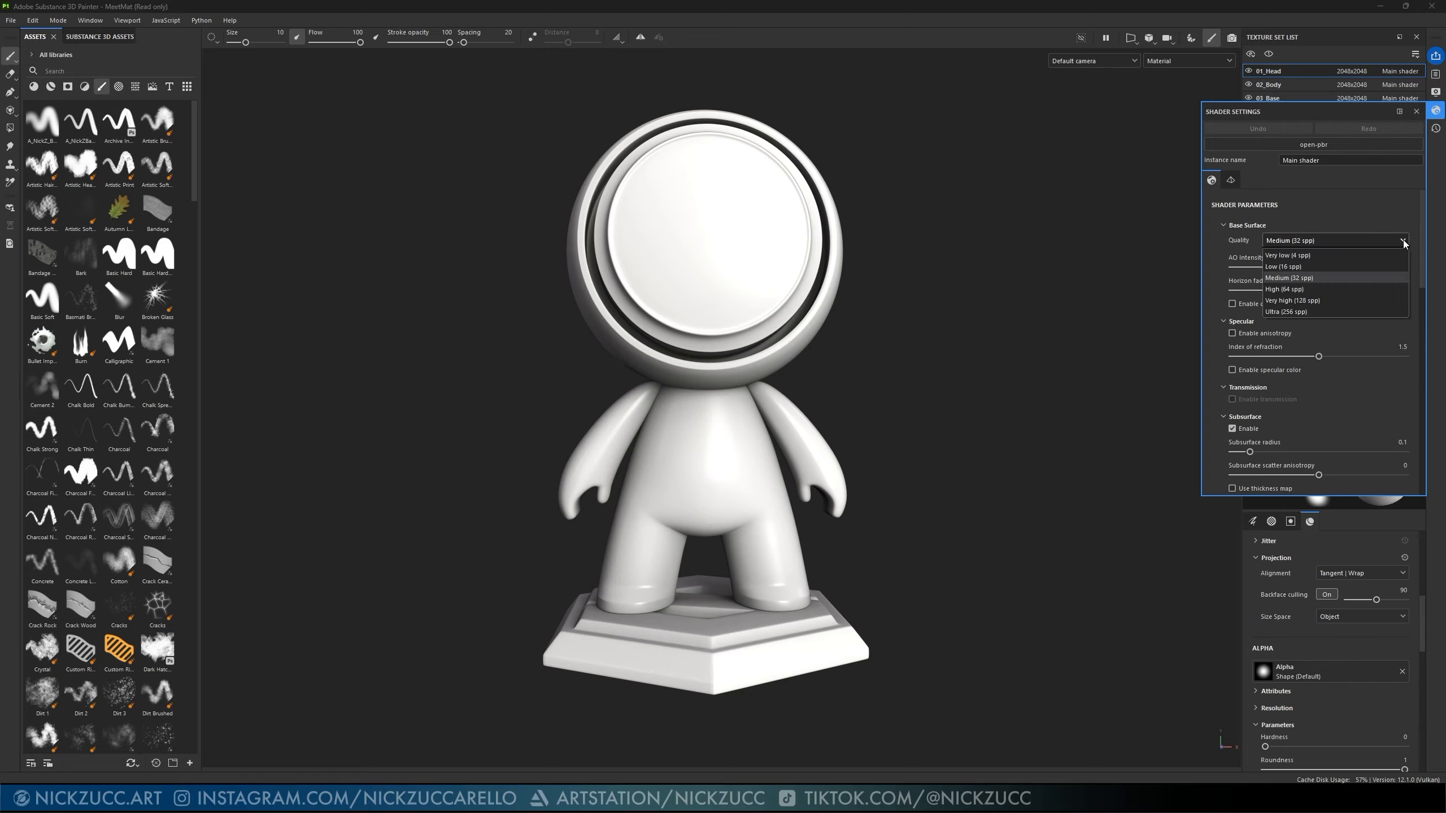
left_click(1350, 300)
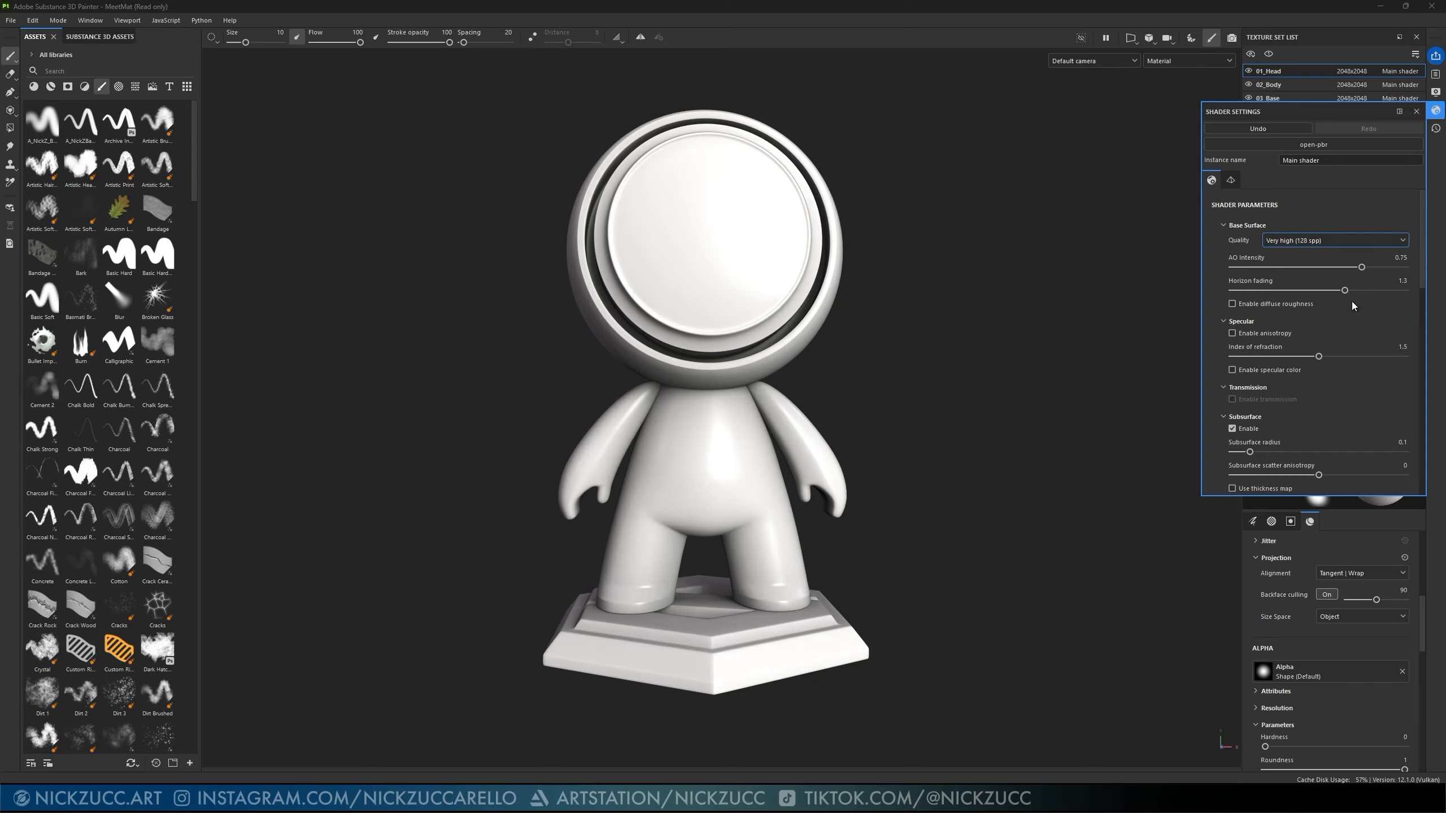
left_click(1376, 242)
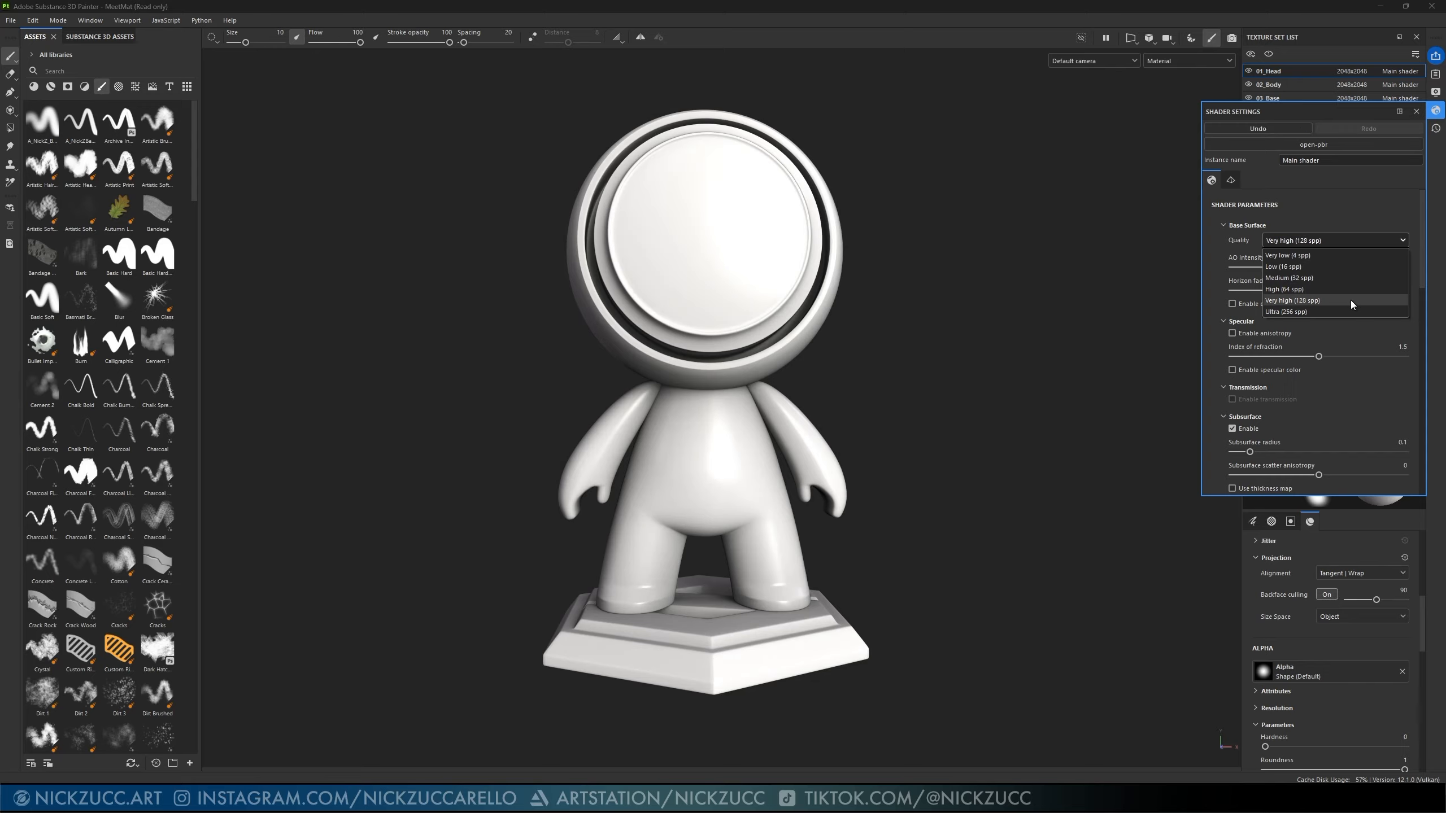
left_click(1313, 300)
mouse_move(1016, 274)
left_mouse_down("alt")
mouse_move(869, 308)
mouse_move(906, 302)
mouse_move(849, 361)
left_mouse_up("alt")
mouse_move(750, 465)
left_mouse_down("alt")
mouse_move(949, 386)
mouse_move(888, 381)
left_mouse_up("alt")
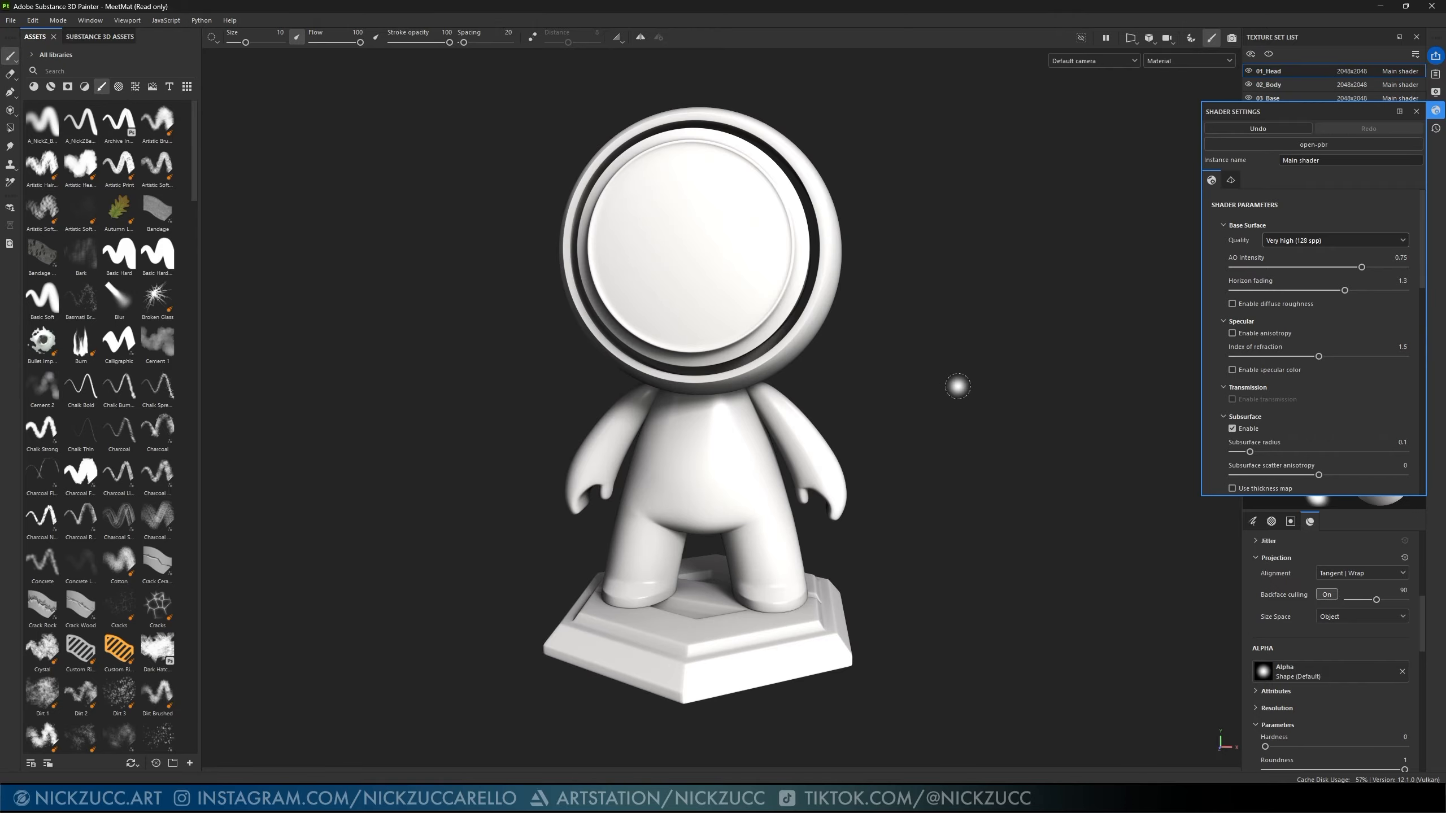
left_click_drag(959, 387, 966, 391, "alt")
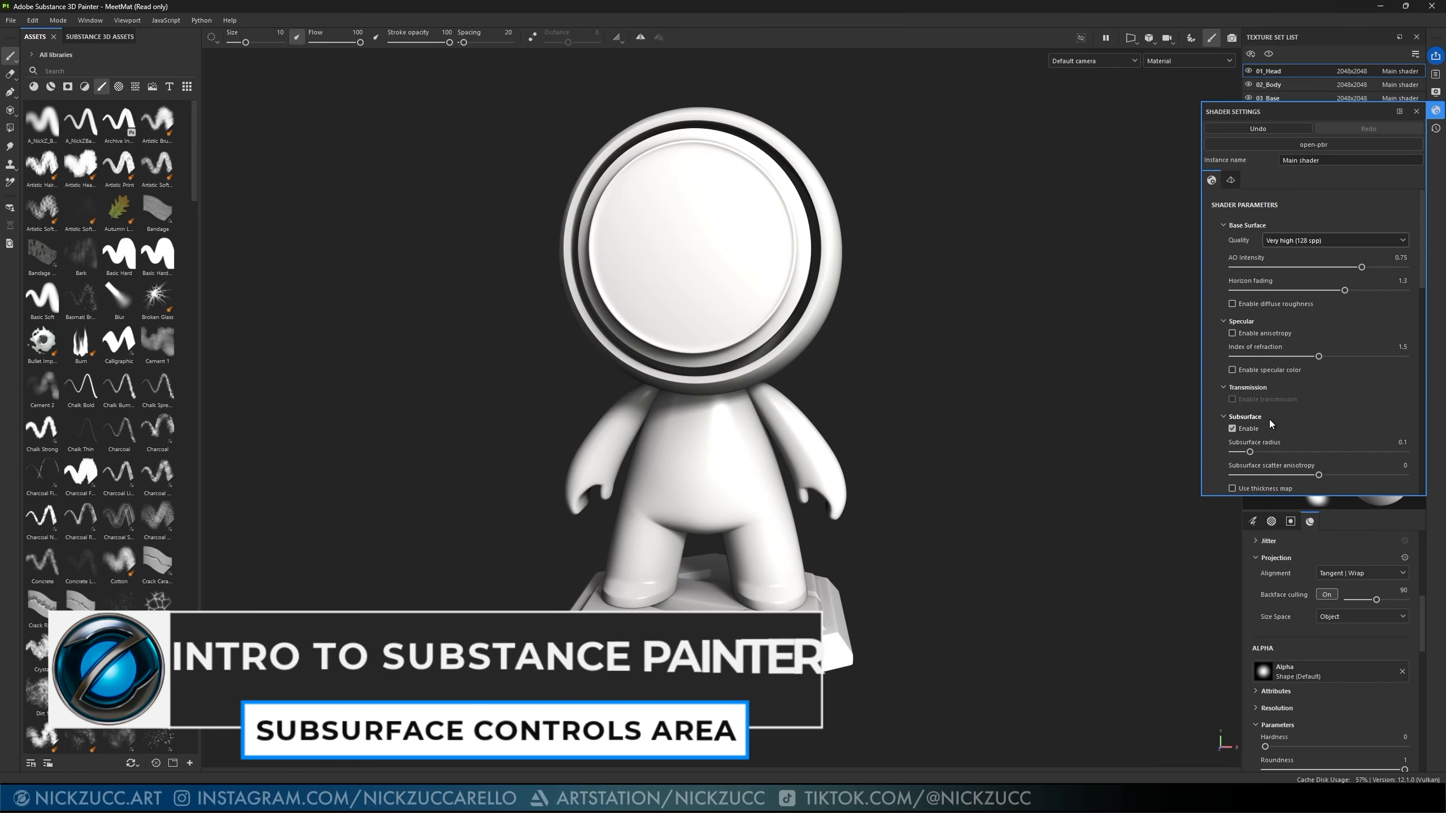
- Examine the main shader's subsurface, coat, fuzz, emission luminance, thin-film and geometry parameters without changing them
scroll(1270, 419, "down", 2)
scroll(1270, 418, "down", 3)
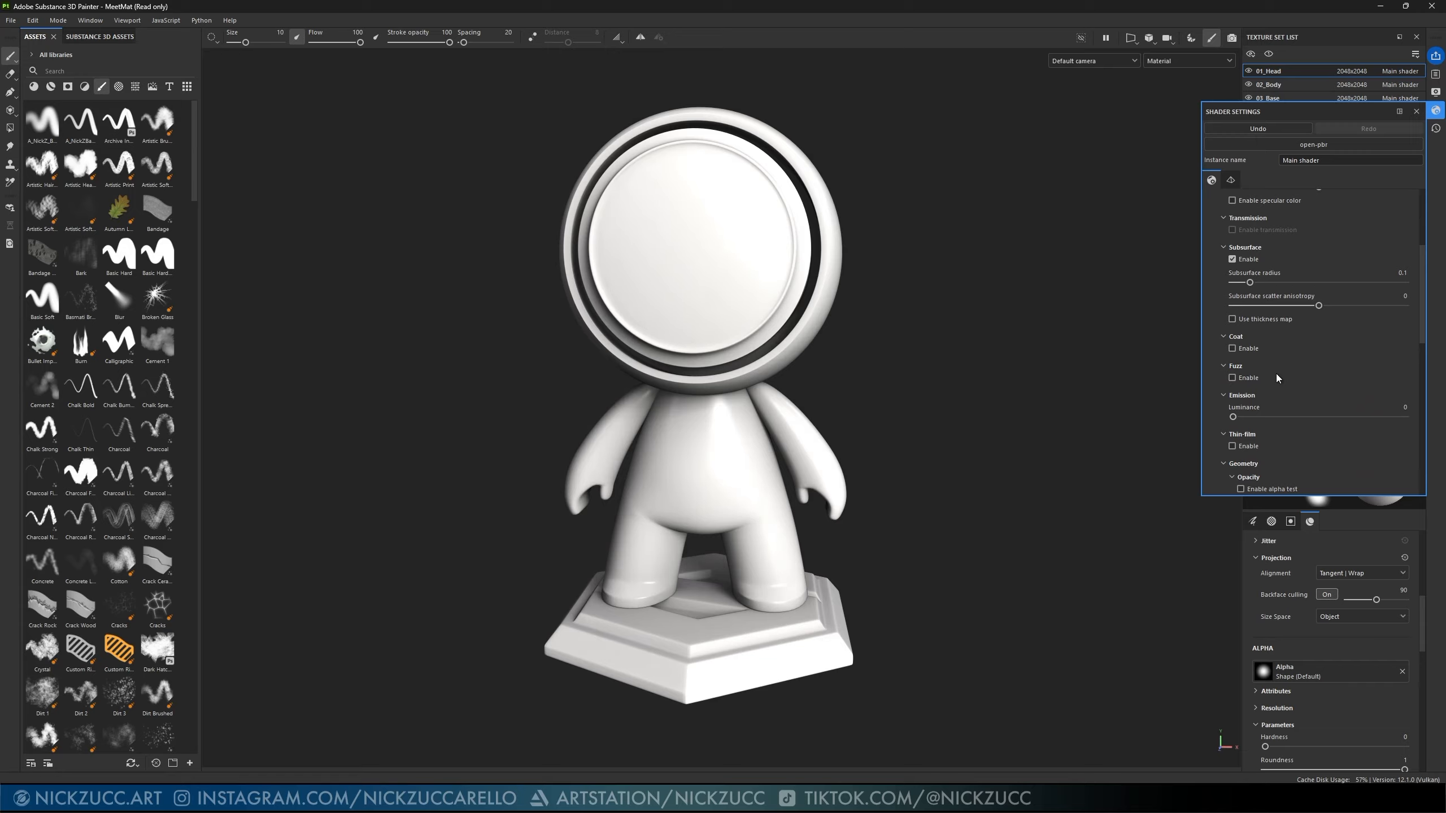
scroll(1264, 378, "down", 2)
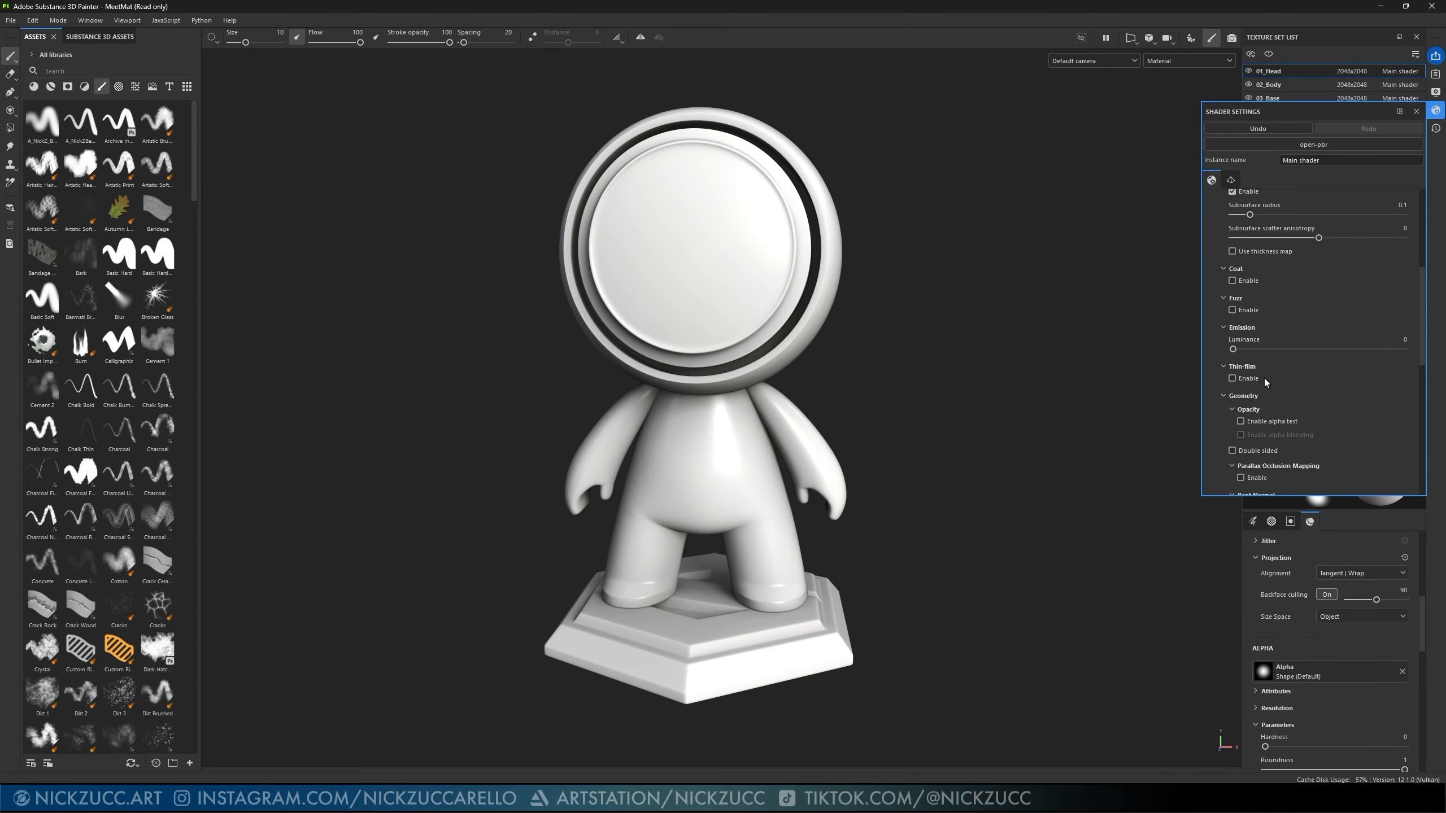
scroll(1264, 378, "down", 2)
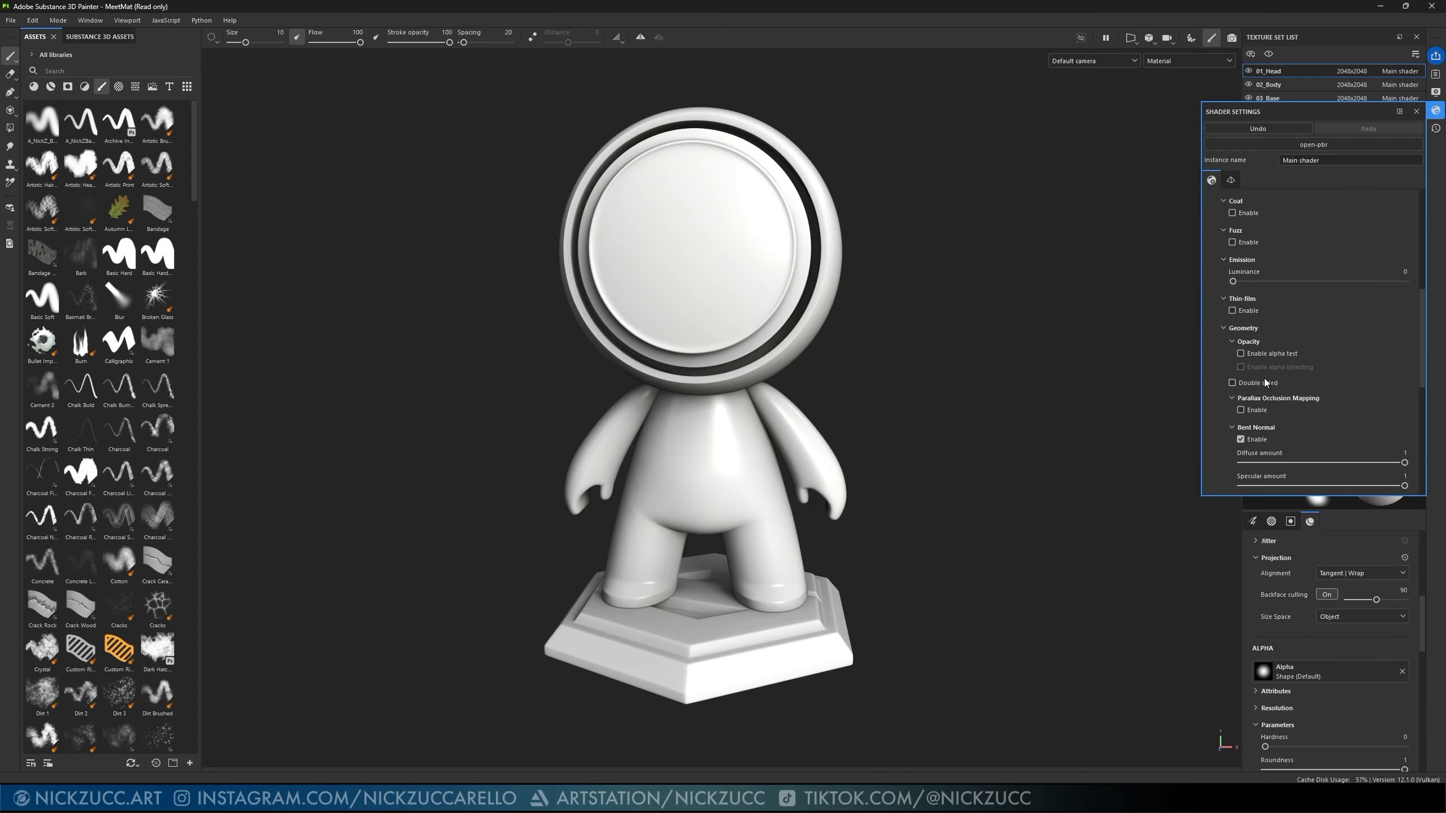
scroll(1264, 378, "up", 4)
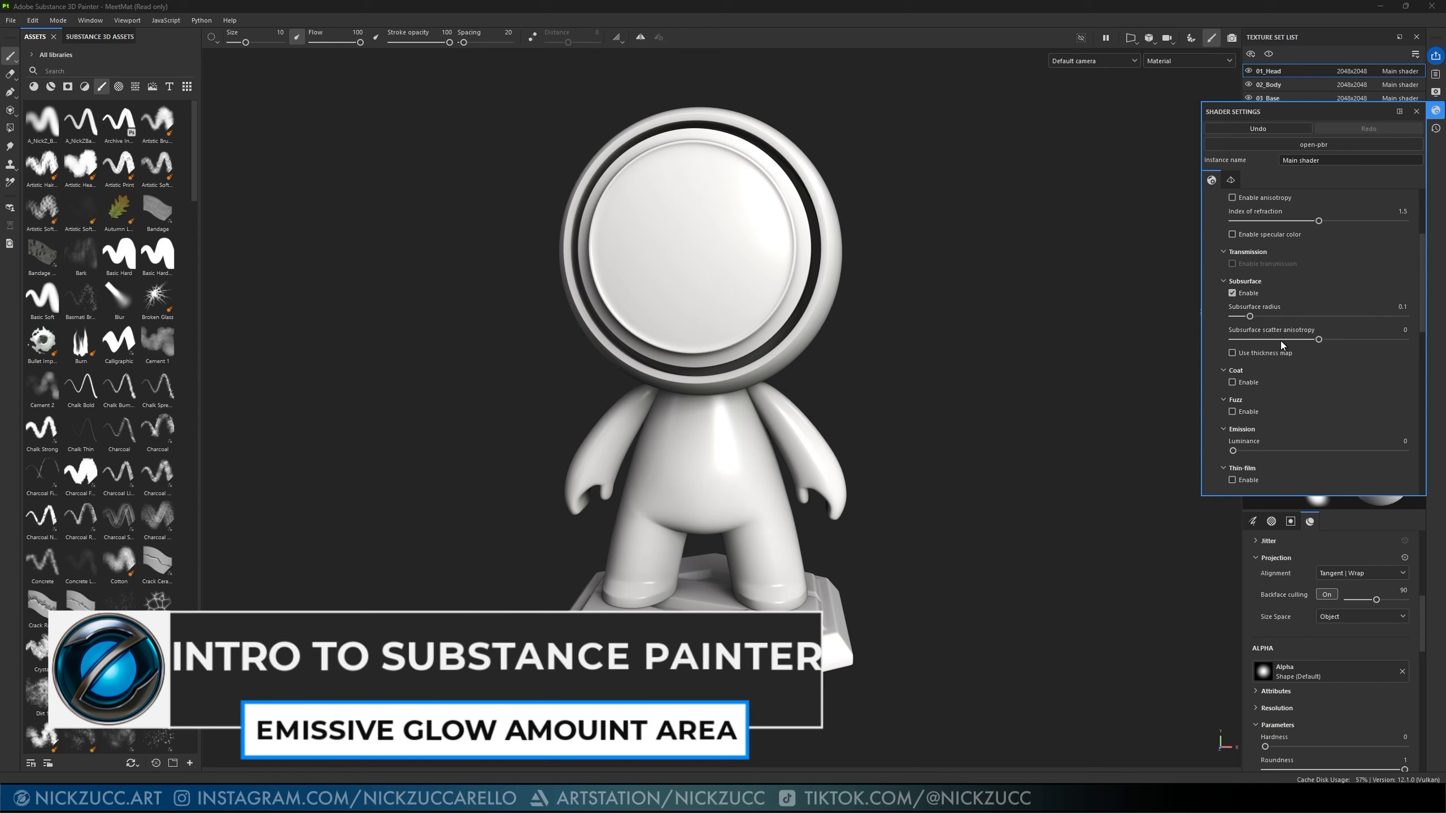
scroll(1281, 341, "down", 4)
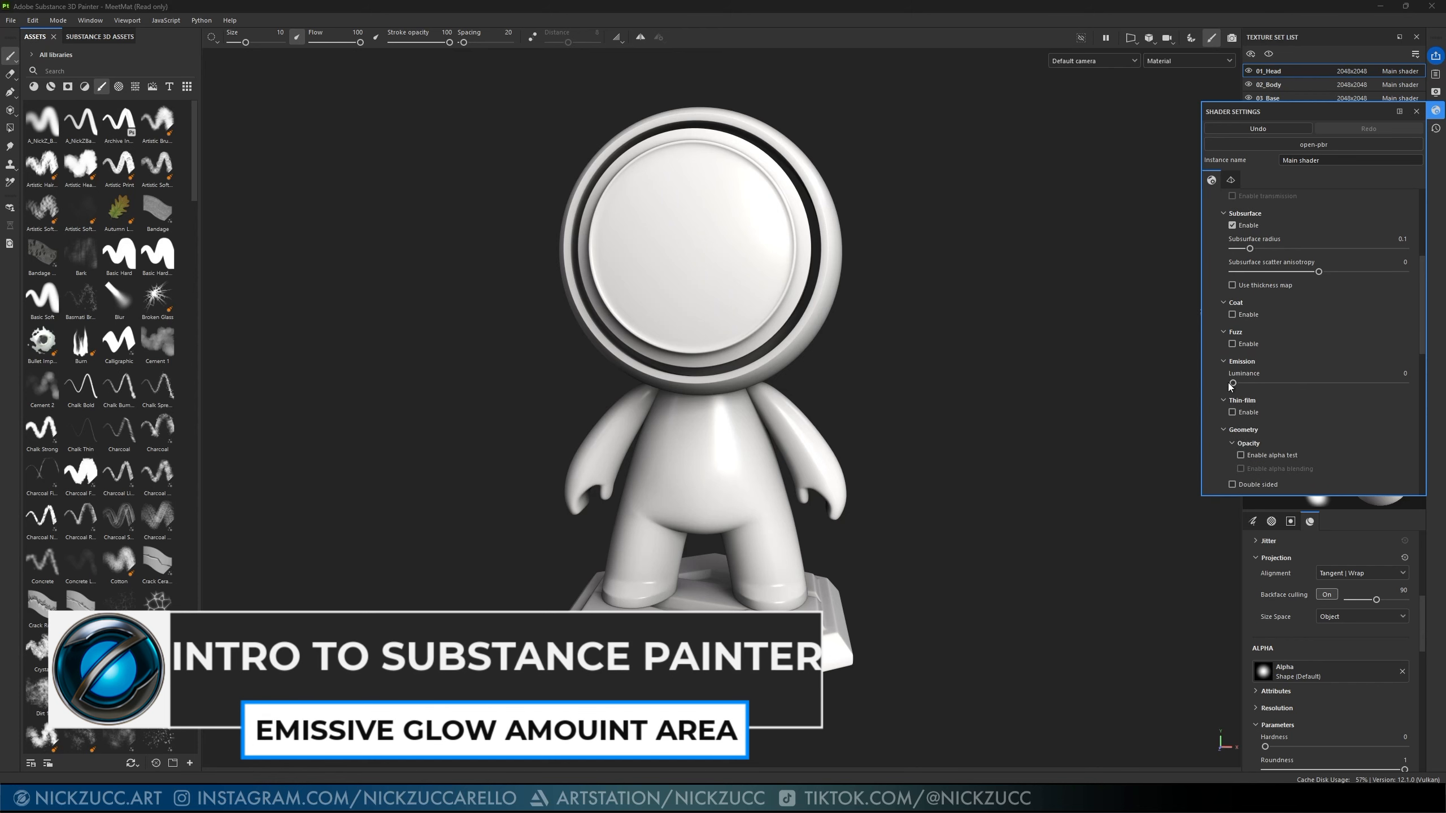
mouse_move(1233, 383)
left_mouse_down()
mouse_move(1290, 380)
mouse_move(1224, 382)
left_mouse_up()
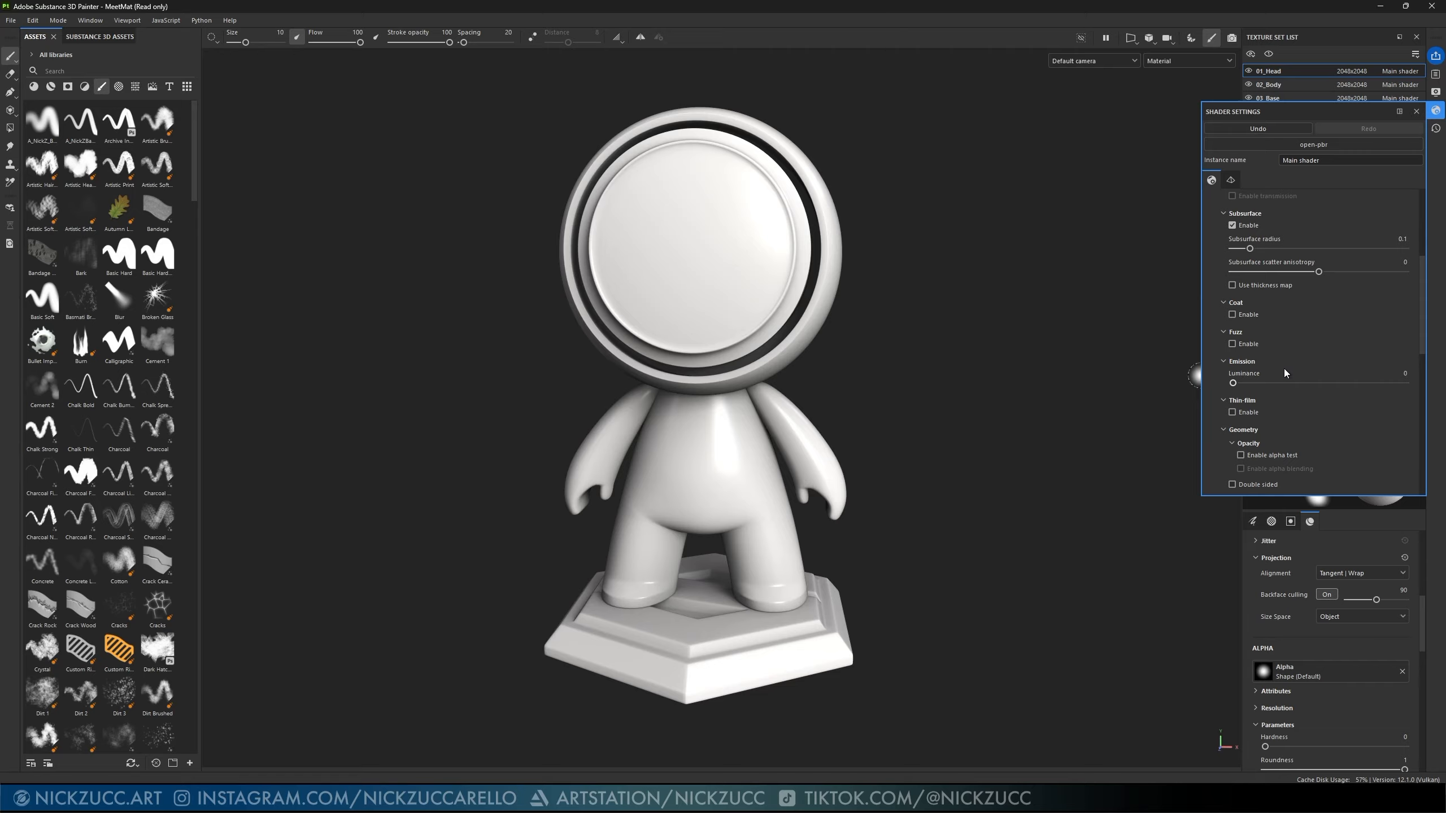
scroll(1281, 372, "up", 6)
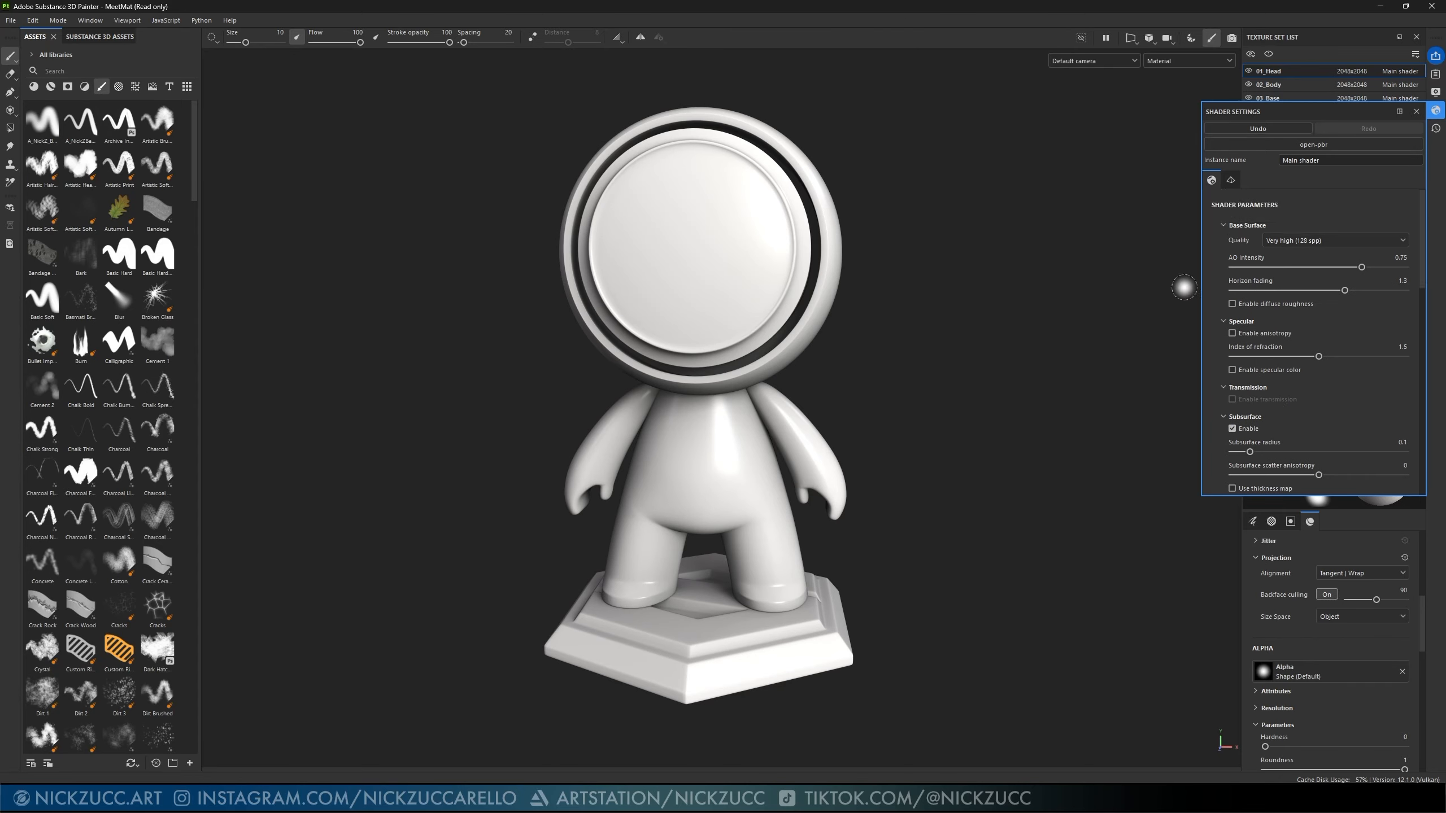
- Close the shader settings, rotate the environment lighting, and check the character's shading from different angles
left_click(1416, 111)
left_click_drag(1084, 222, 1052, 274, "alt")
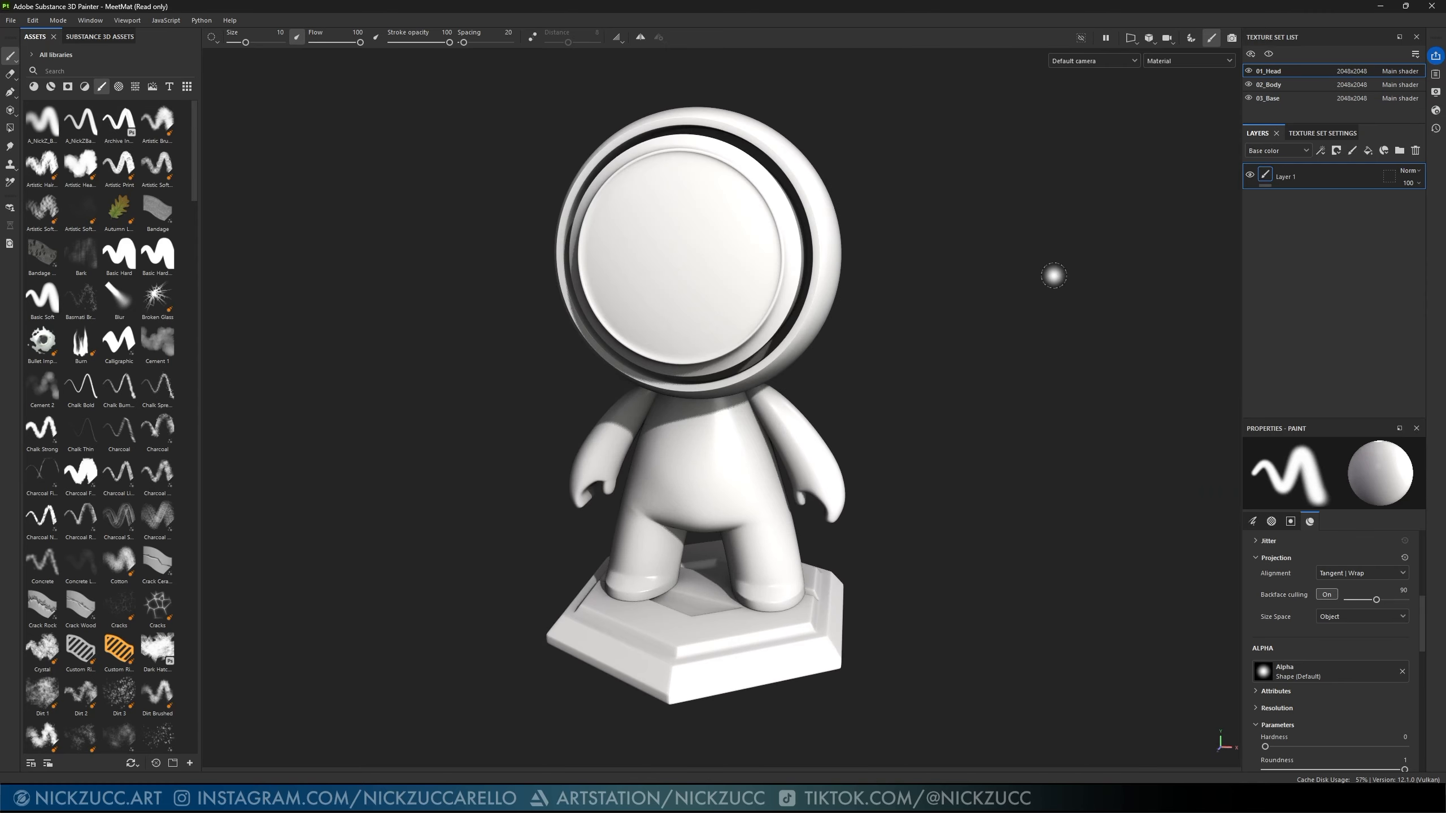
right_click_drag(1052, 274, 938, 317, "shift")
mouse_move(938, 318)
left_mouse_down("alt")
mouse_move(924, 321)
mouse_move(1036, 323)
mouse_move(856, 334)
mouse_move(1022, 332)
mouse_move(894, 348)
mouse_move(968, 361)
mouse_move(829, 348)
mouse_move(884, 356)
left_mouse_up("alt")
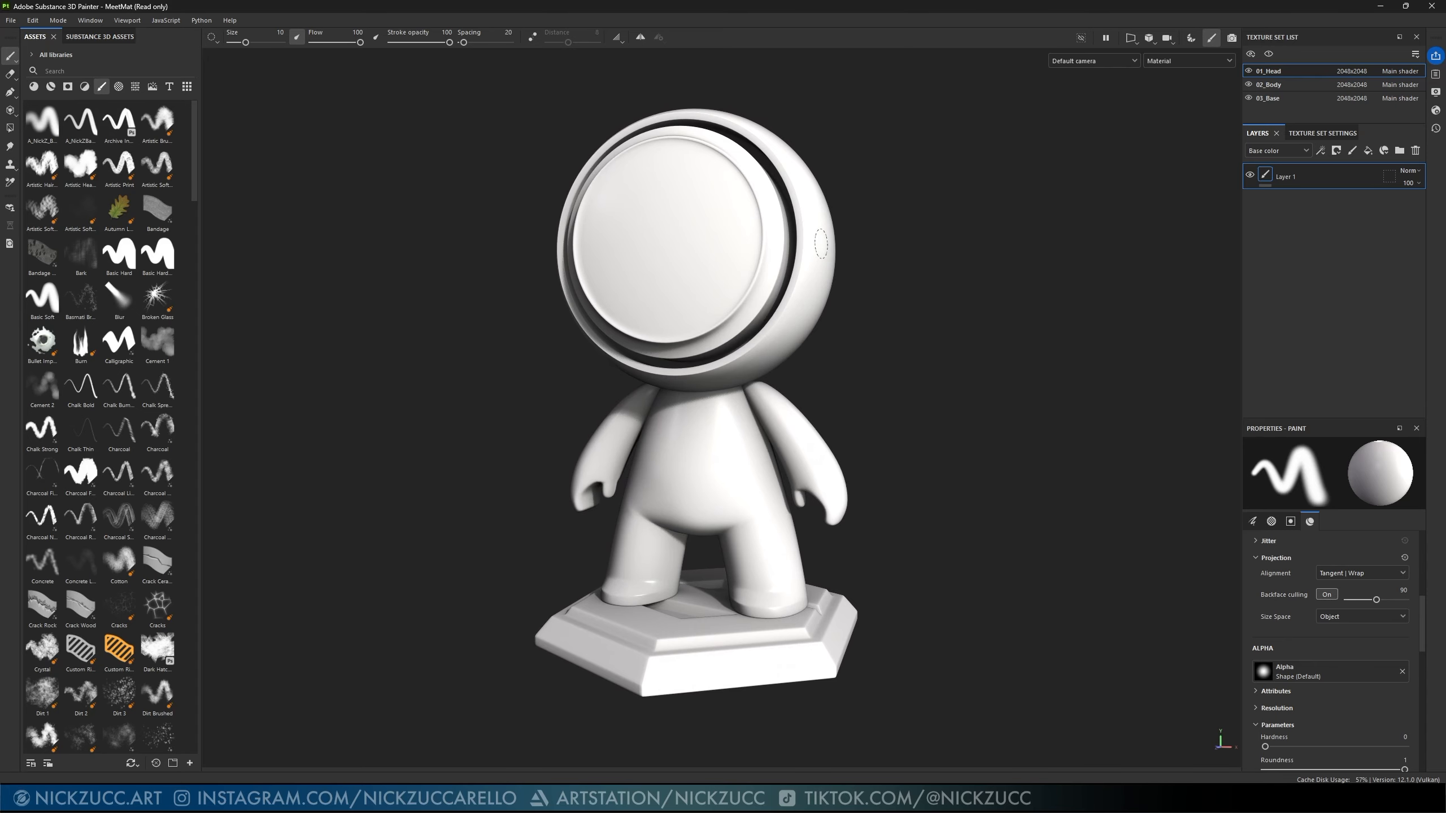
left_click_drag(865, 177, 862, 209, "alt")
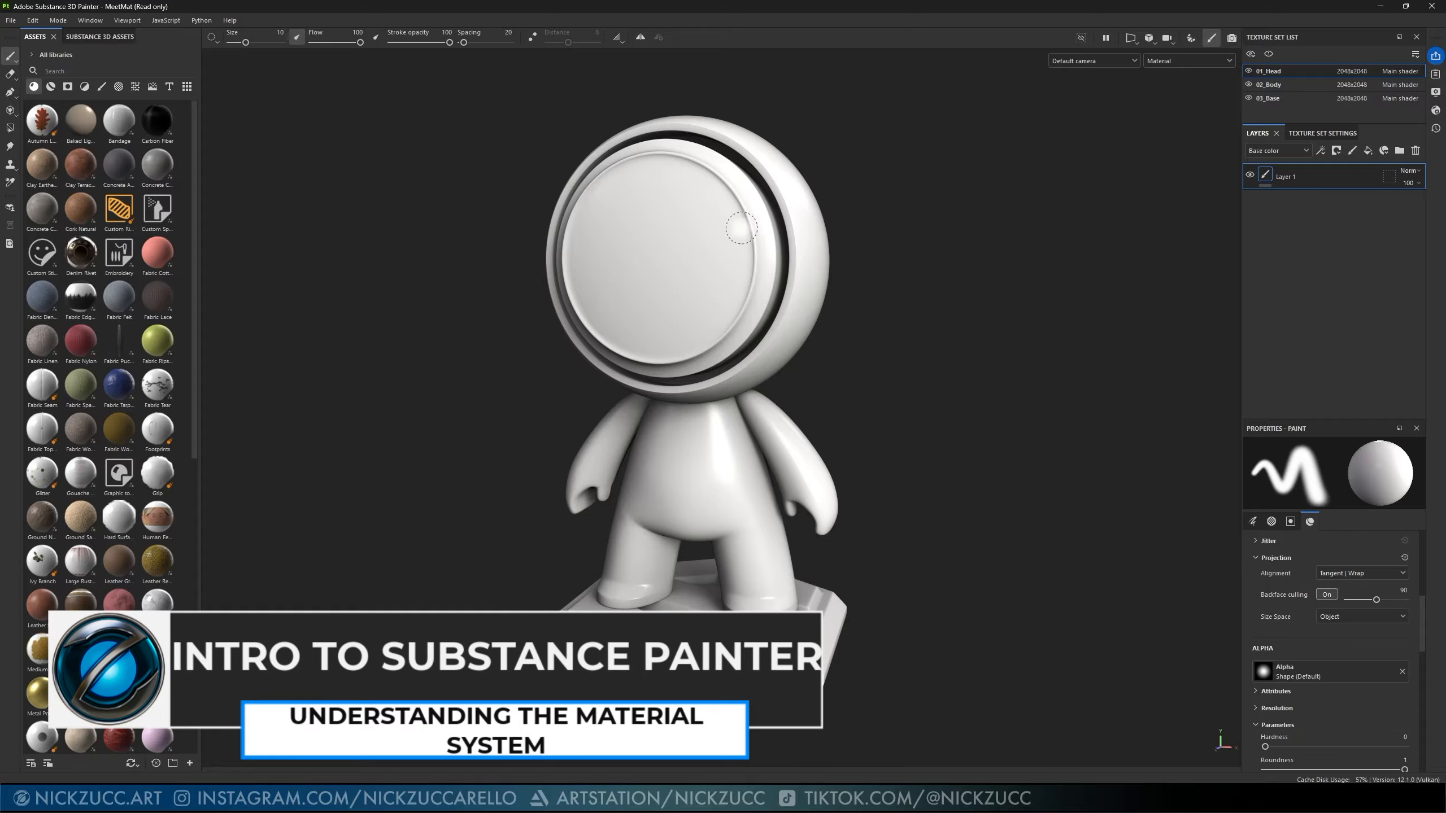
- Add the Fabric Nylon material as a layer in the 03_Base texture set and inspect it on the pedestal
left_click(1280, 100)
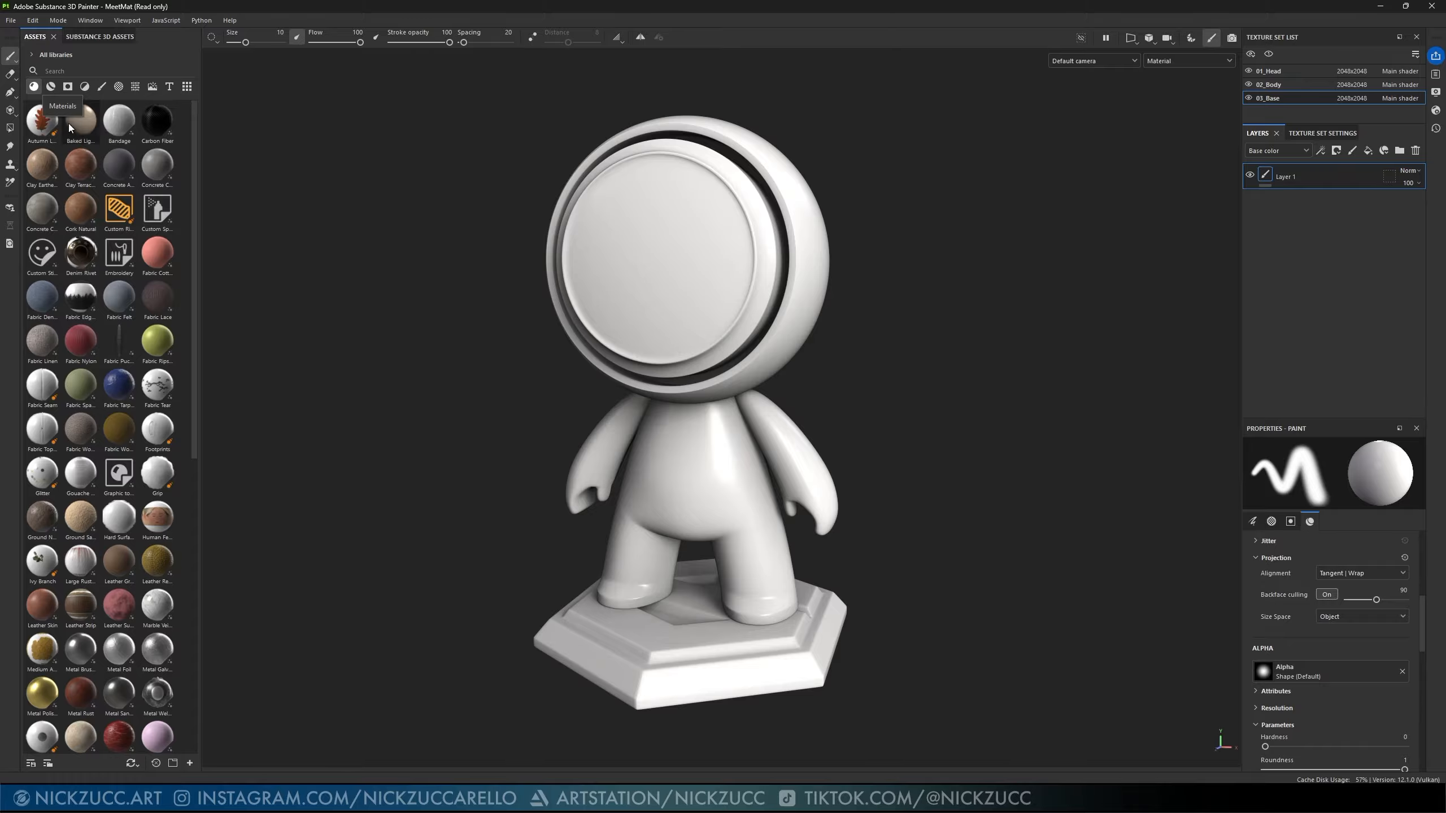
mouse_move(82, 340)
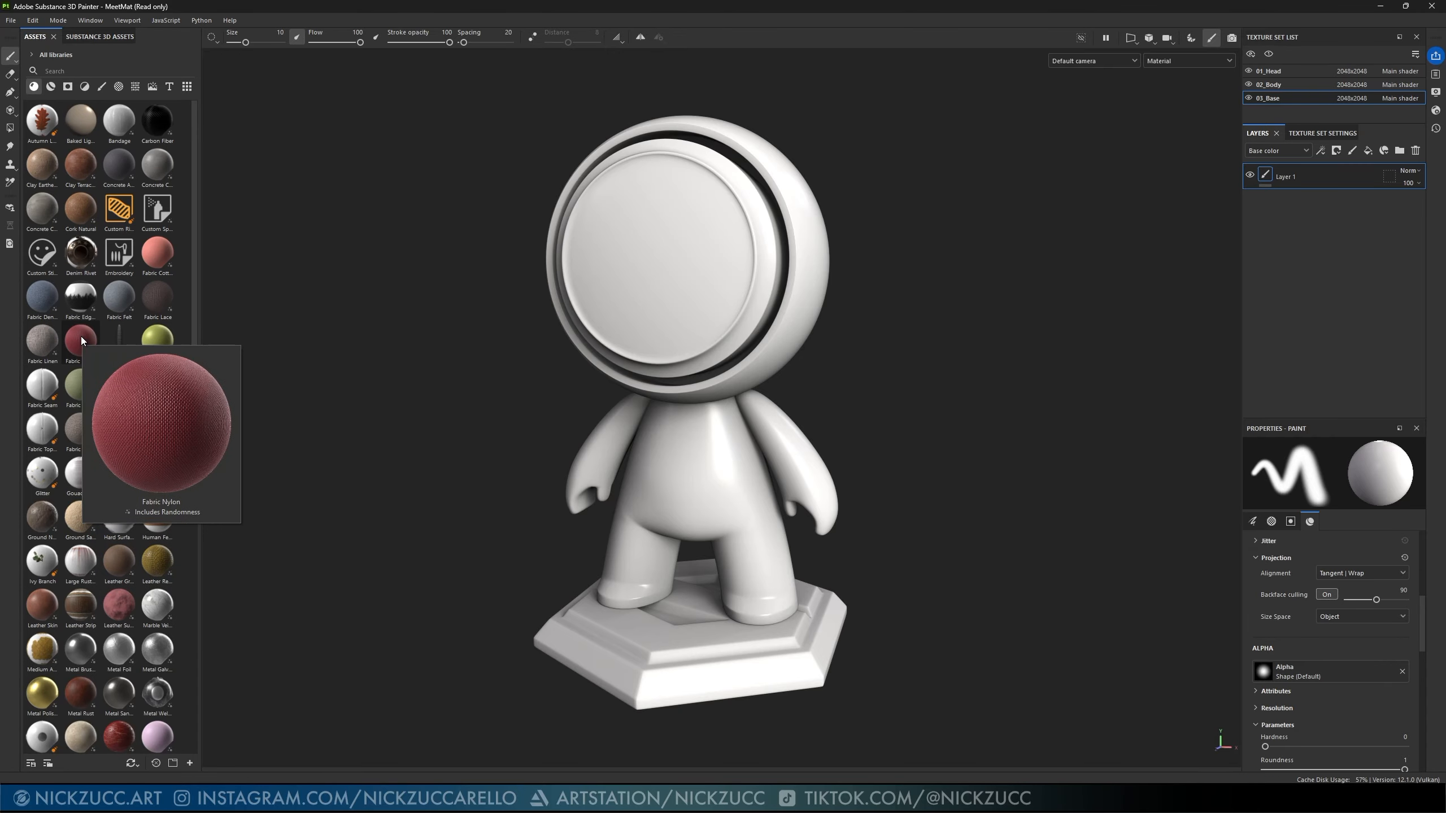
left_click_drag(82, 340, 1296, 164)
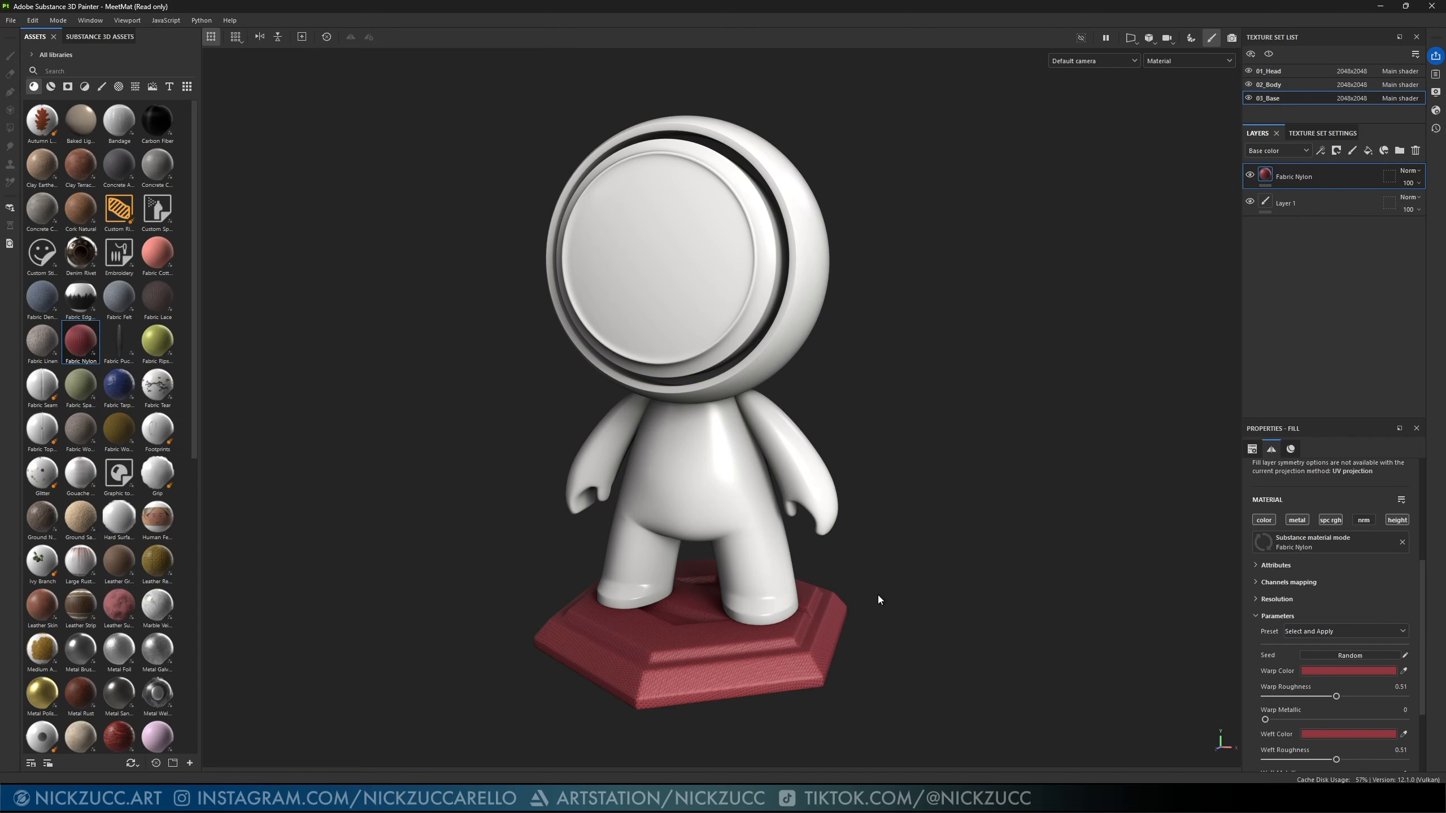
left_click_drag(902, 588, 1007, 605, "alt")
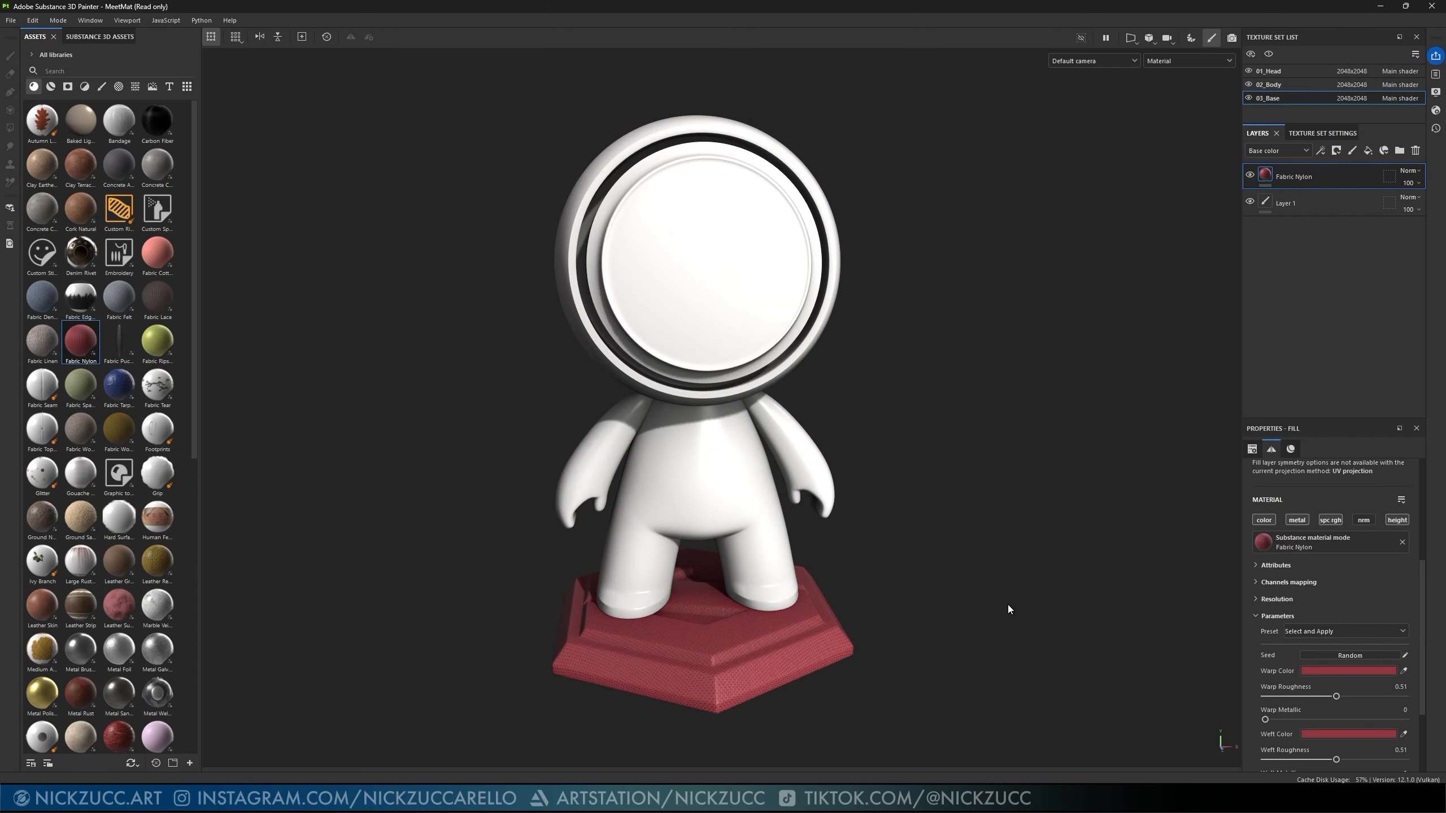
scroll(1008, 605, "up", 6)
left_click_drag(996, 503, 1003, 578, "alt")
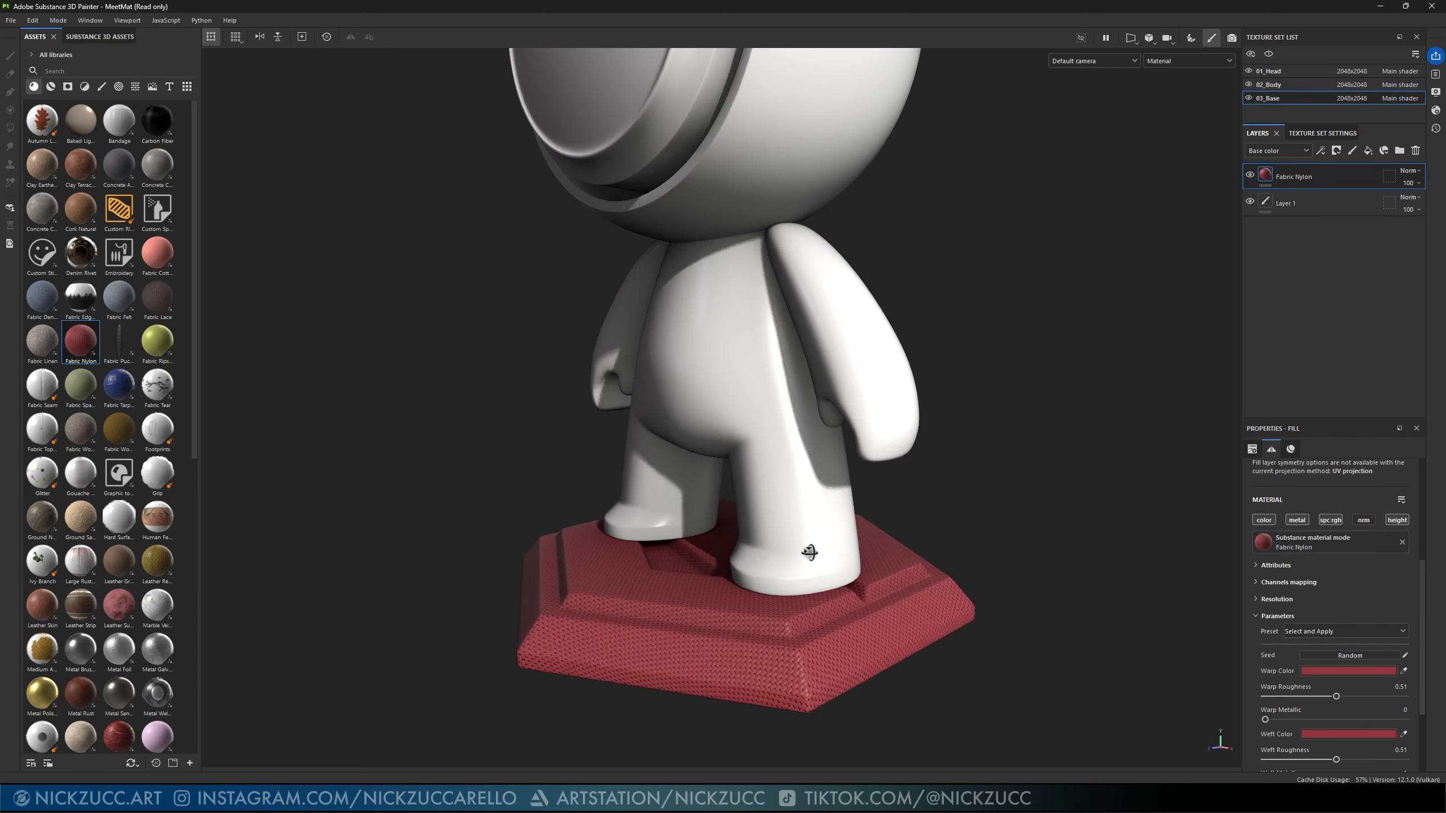
middle_click_drag(1004, 578, 981, 588, "alt")
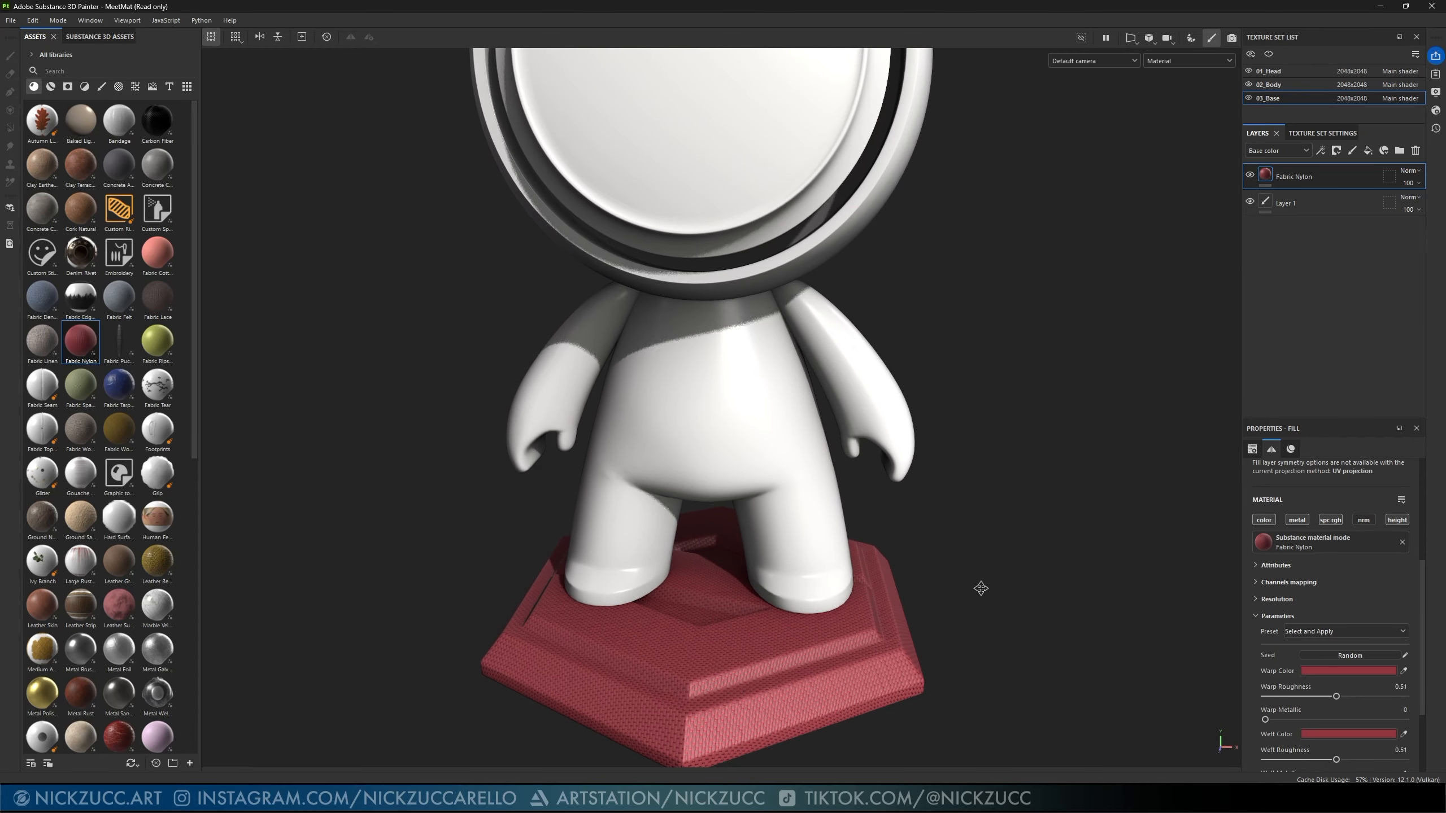
scroll(980, 589, "down", 3)
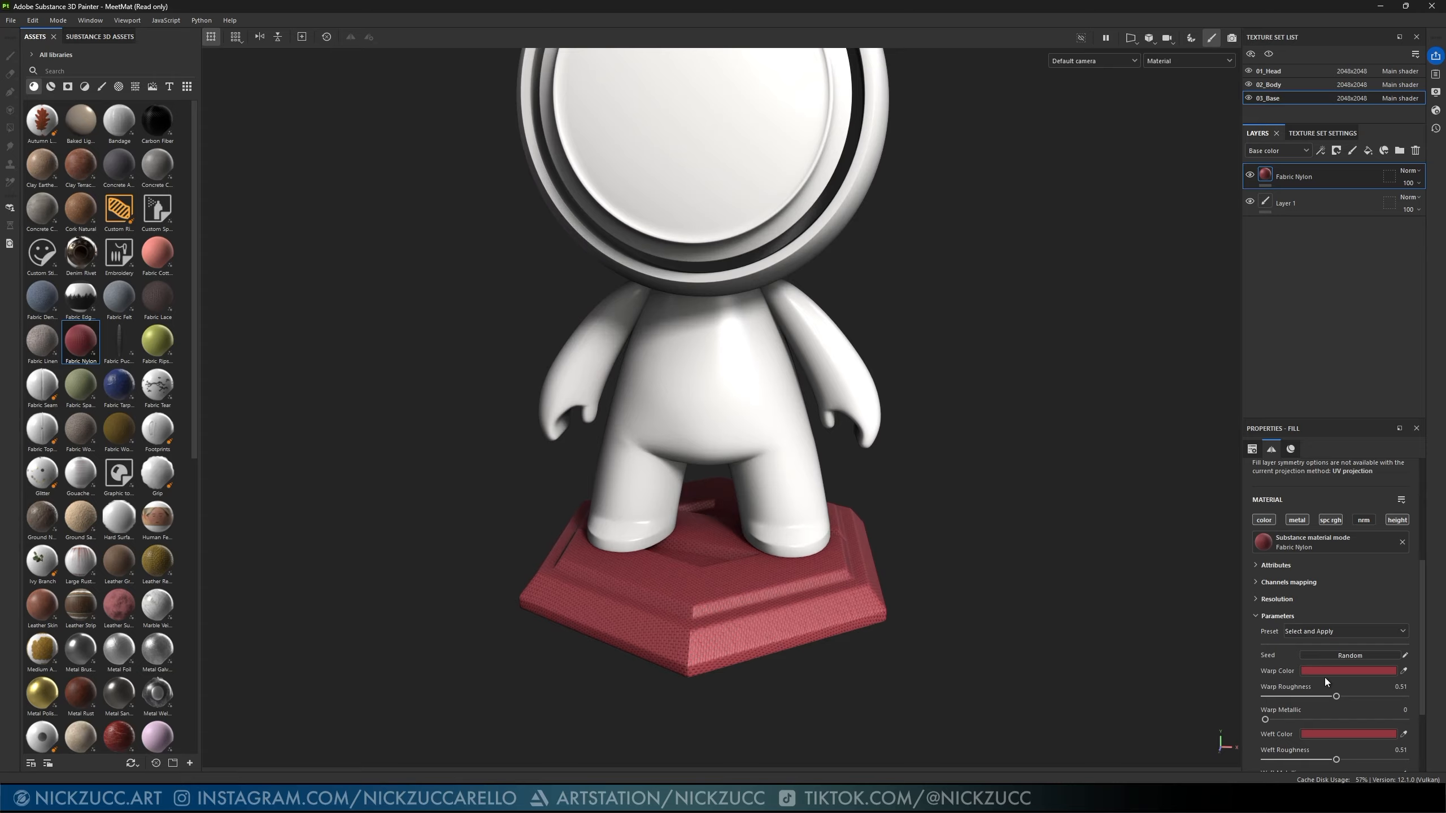
- Set Fabric Nylon's warp roughness to 0.34, warp metallic to 0.24 and weft roughness to 0.62, and delete the layer
mouse_move(1342, 694)
left_mouse_down()
mouse_move(1369, 691)
mouse_move(1296, 687)
mouse_move(1319, 690)
left_mouse_up()
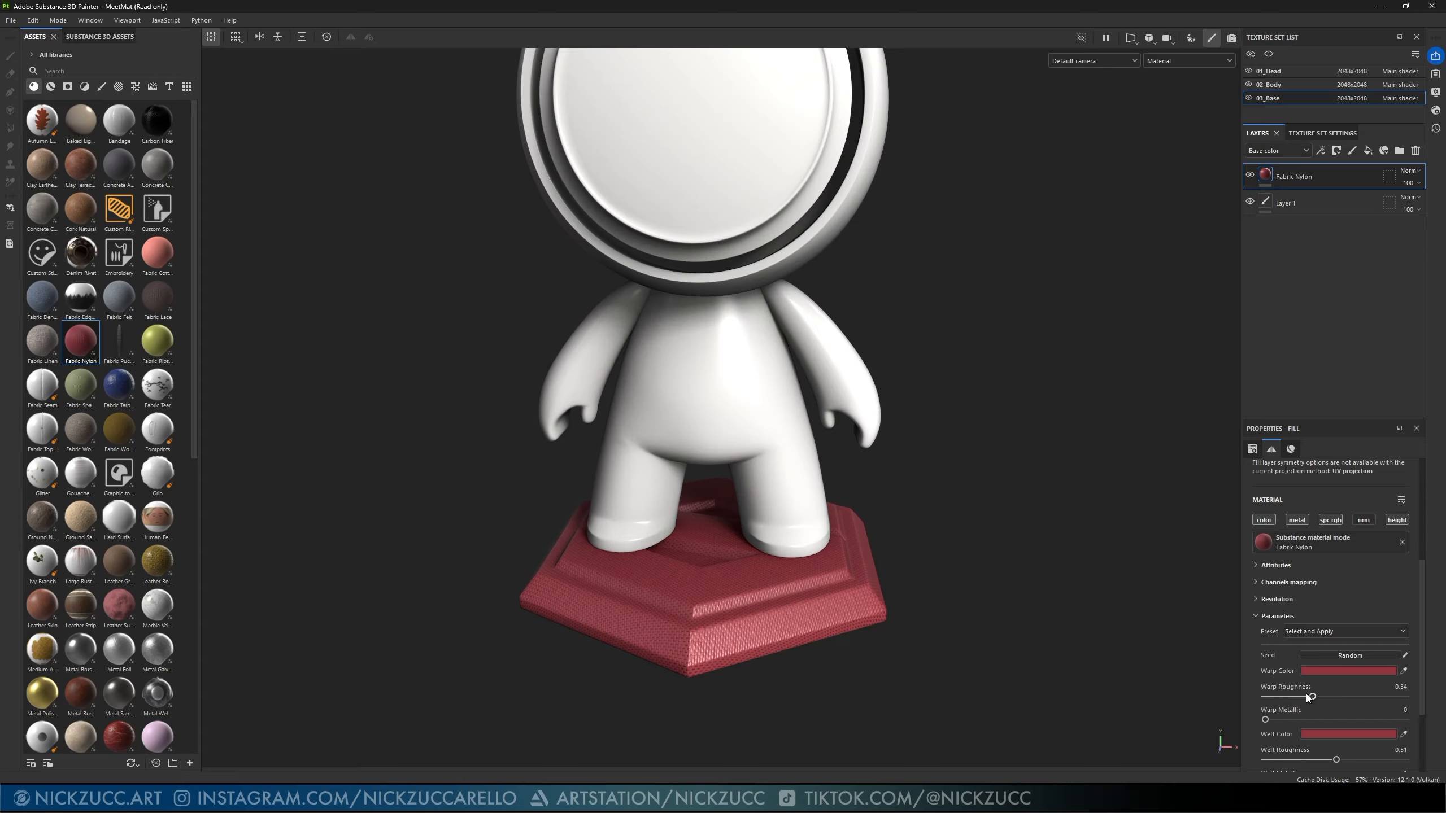
scroll(1305, 694, "down", 2)
mouse_move(1265, 652)
left_mouse_down()
mouse_move(1332, 655)
mouse_move(1273, 653)
mouse_move(1319, 657)
mouse_move(1304, 660)
left_mouse_up()
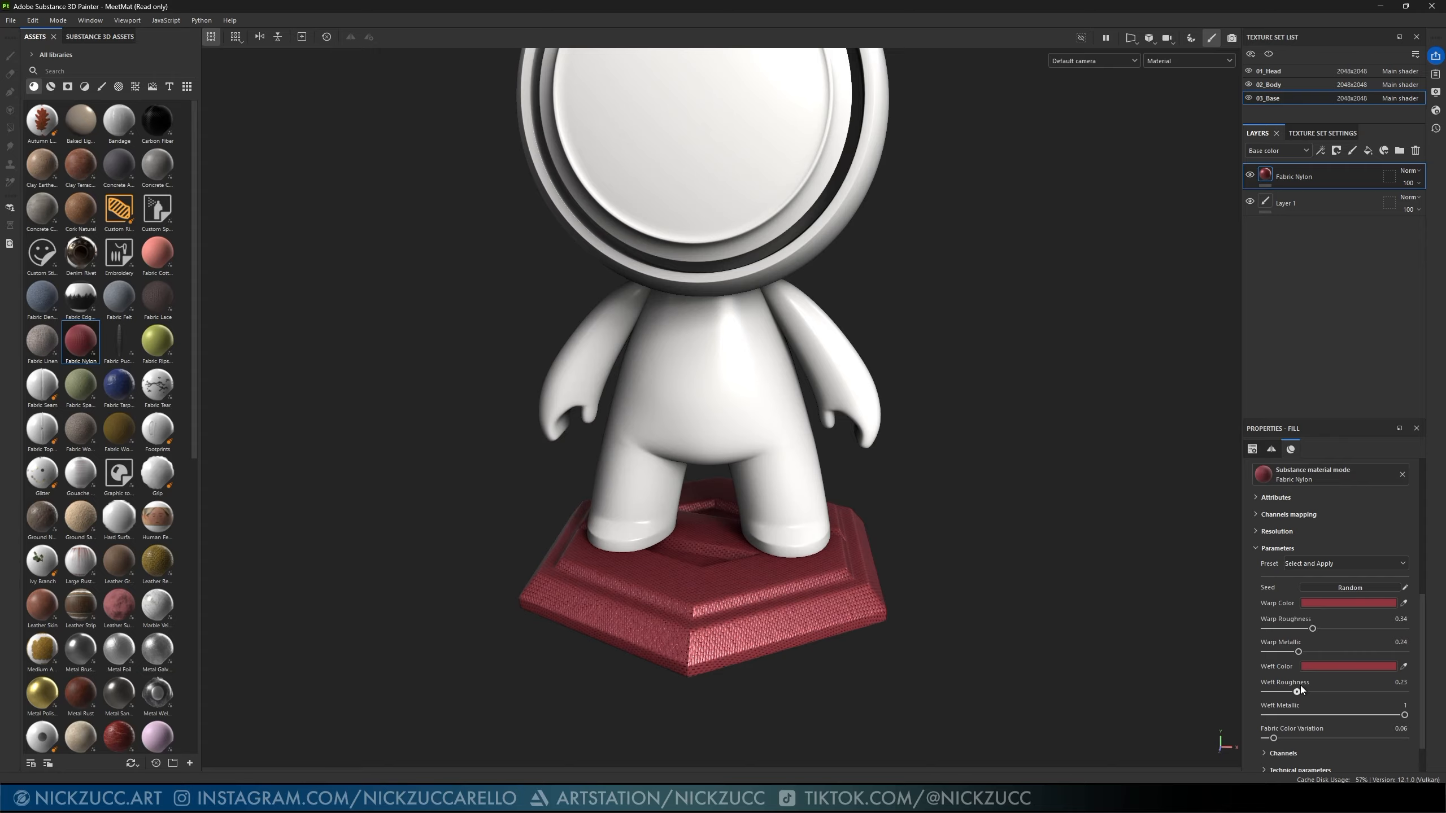
left_click_drag(1354, 690, 1351, 690)
scroll(1307, 694, "up", 2)
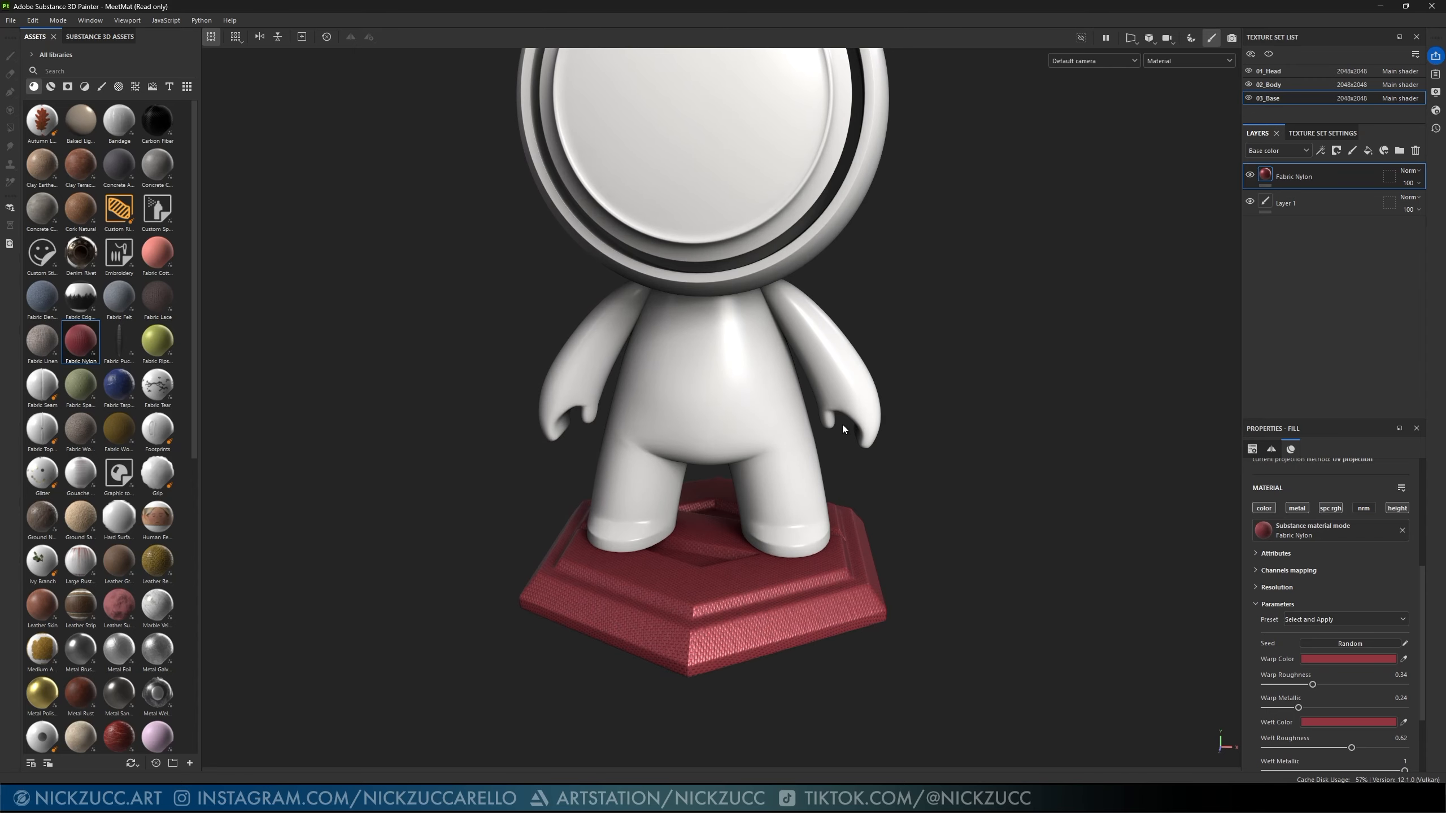
left_click(1415, 150)
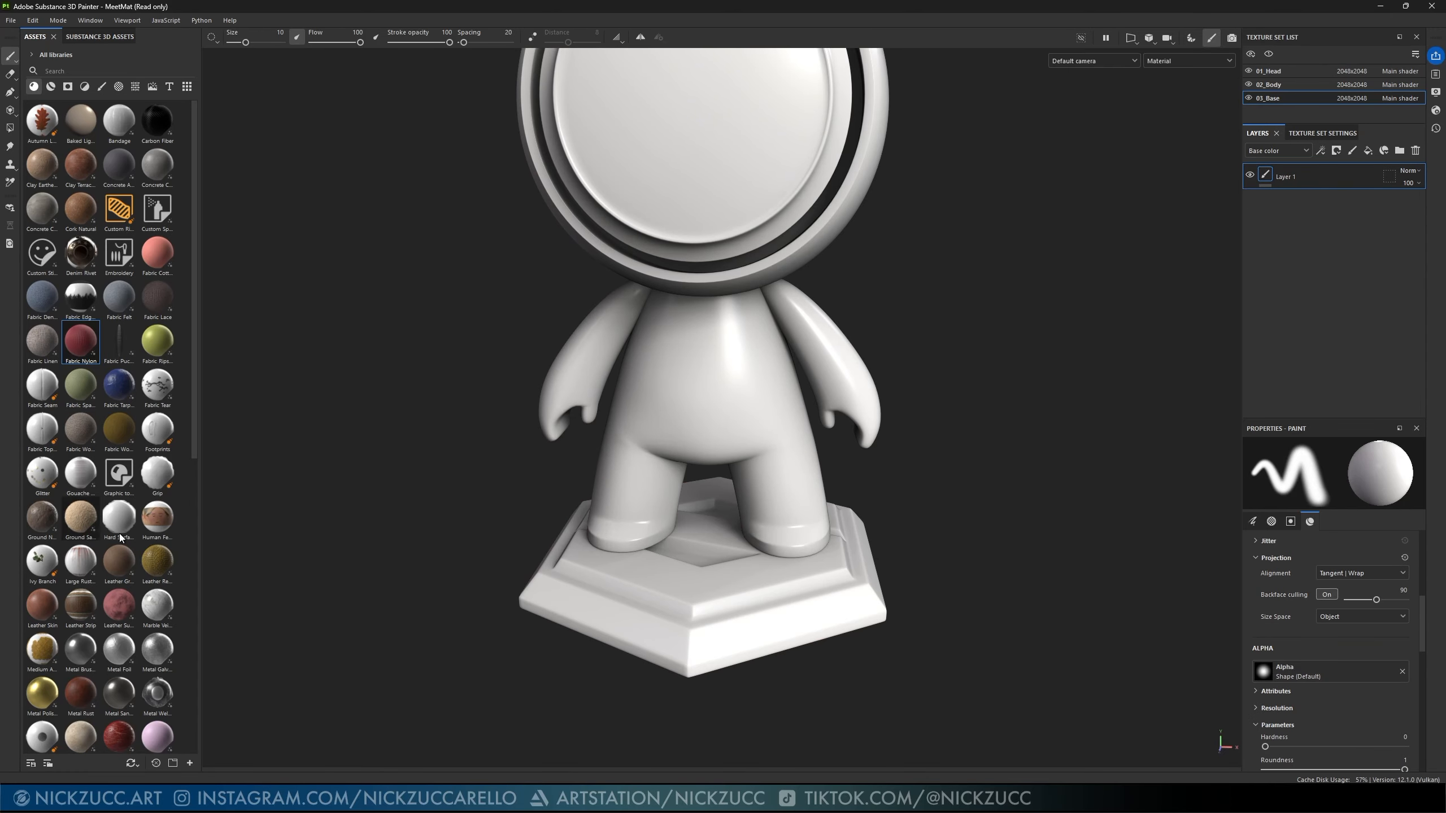
- Browse the materials and smart materials, and add the Steel smart material above Layer 1 in the 03_Base texture set
scroll(131, 507, "down", 10)
scroll(130, 497, "up", 10)
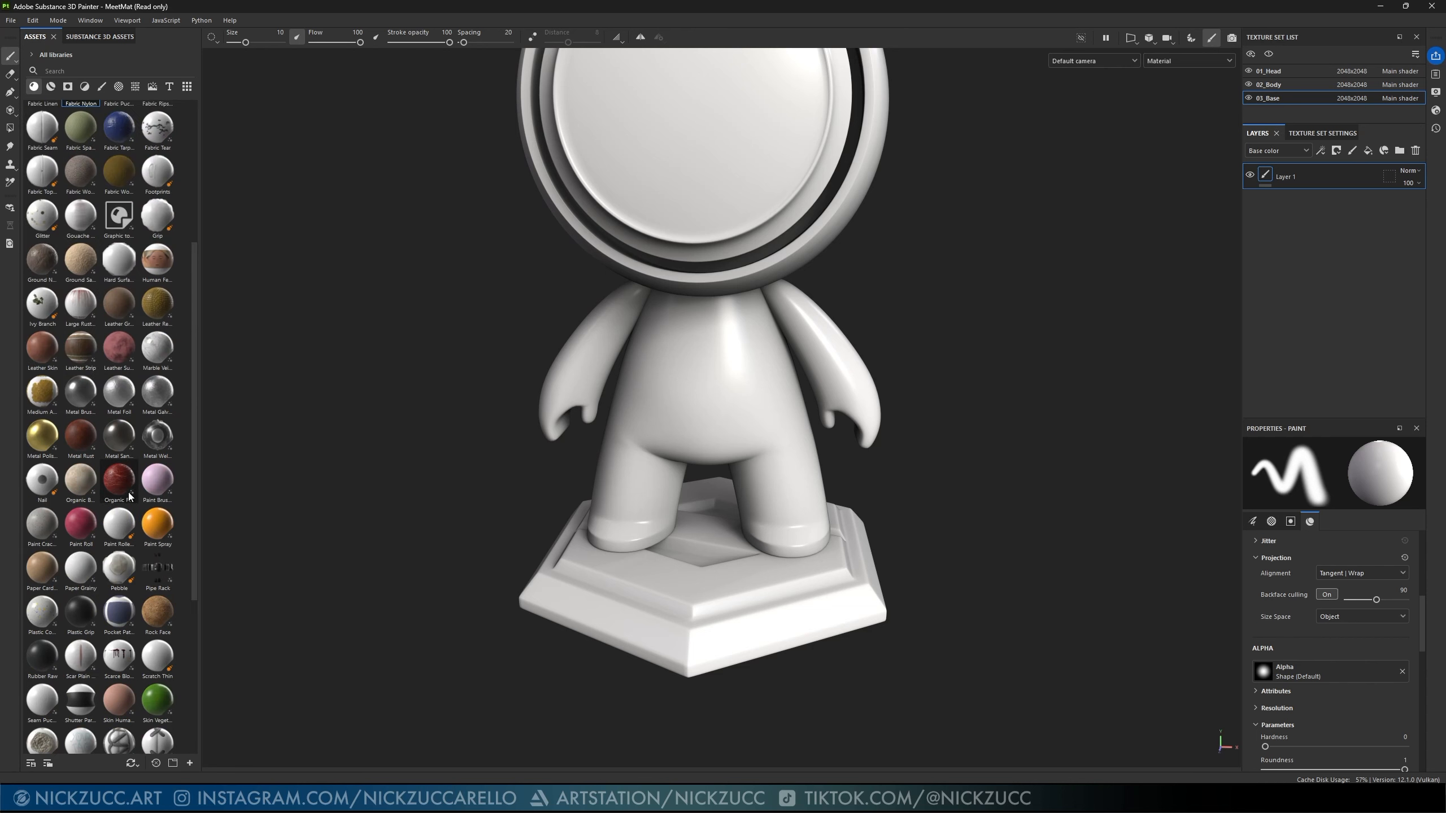
left_click(52, 86)
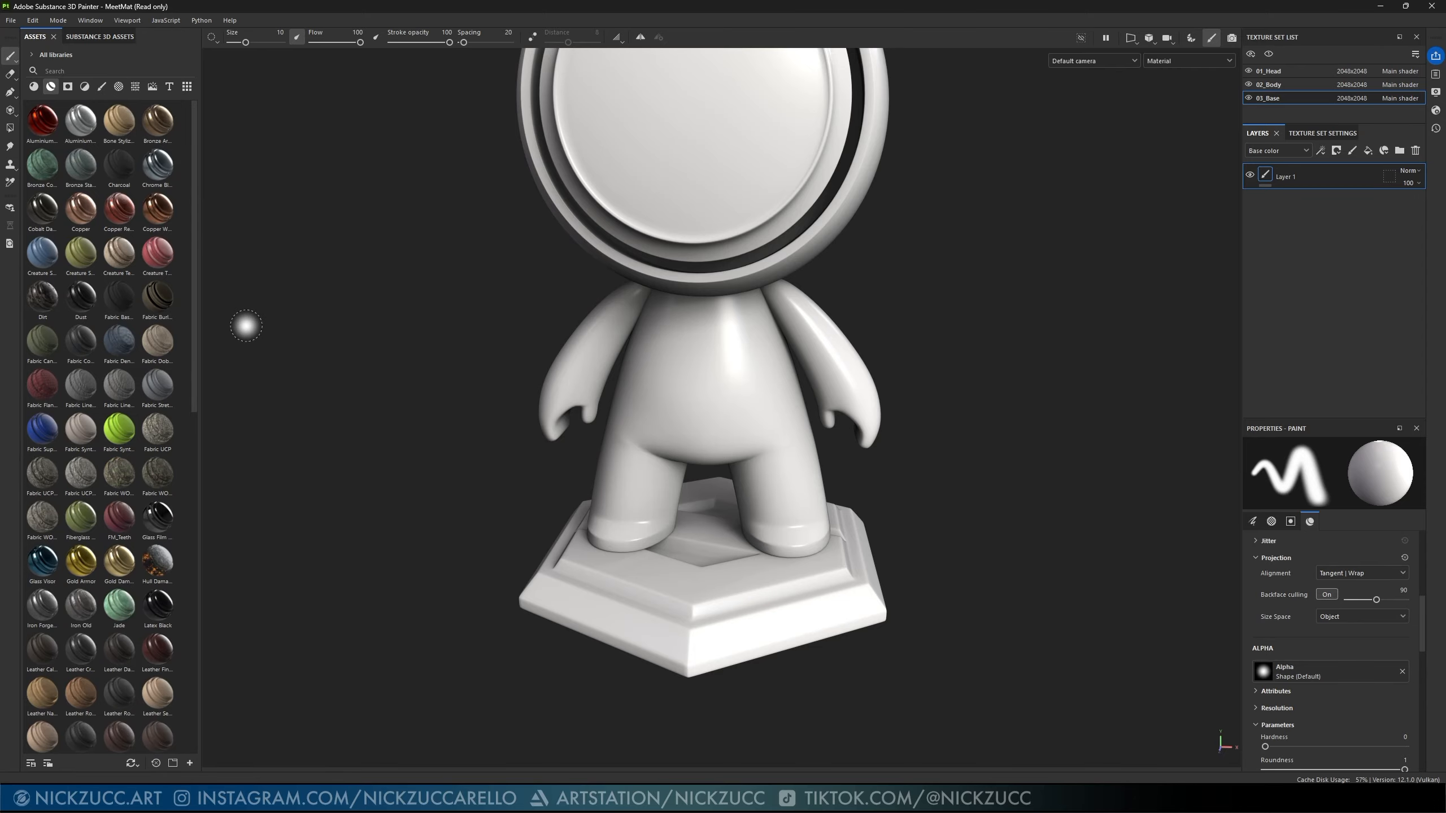
scroll(122, 538, "down", 8)
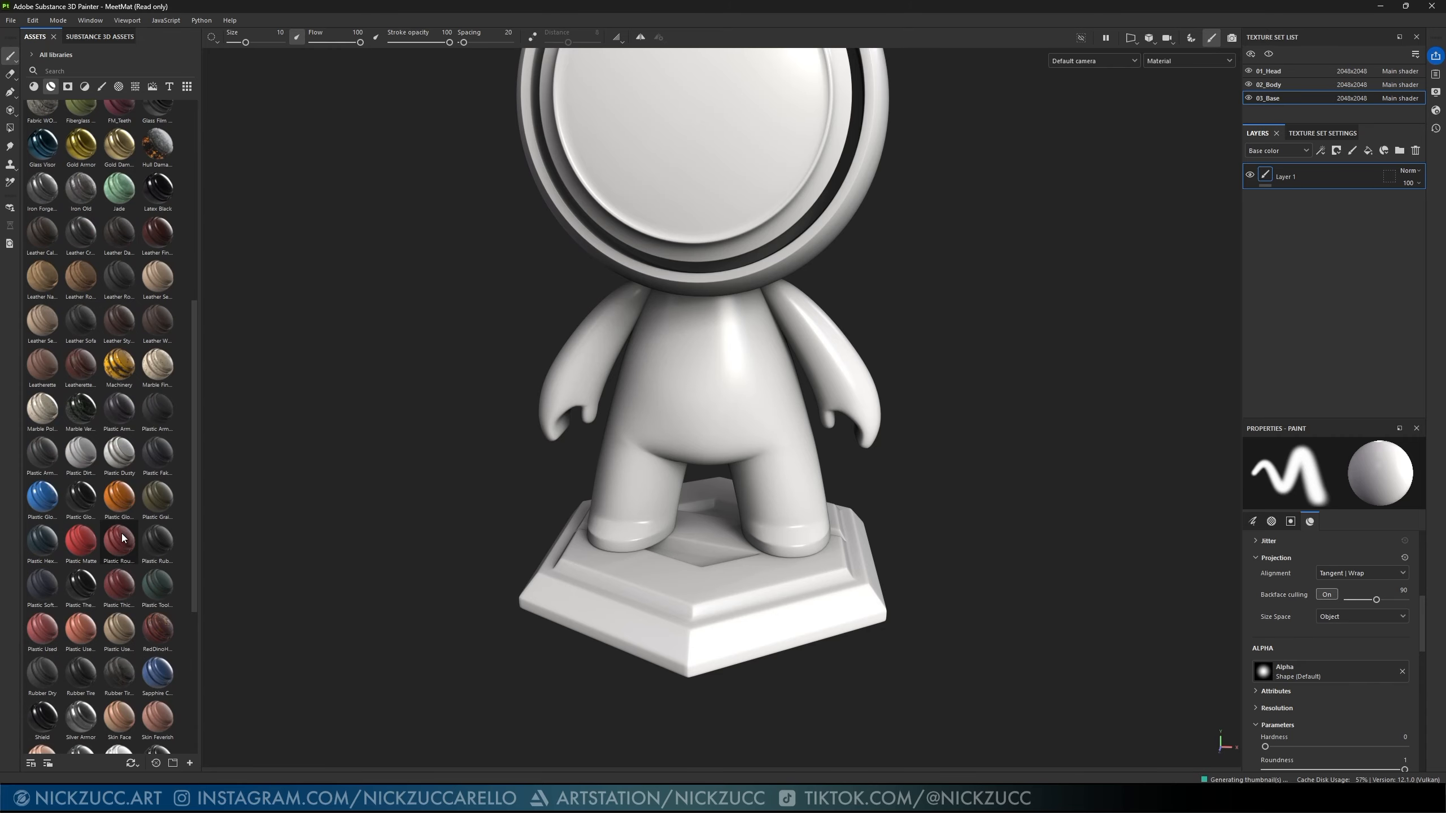
scroll(122, 538, "down", 5)
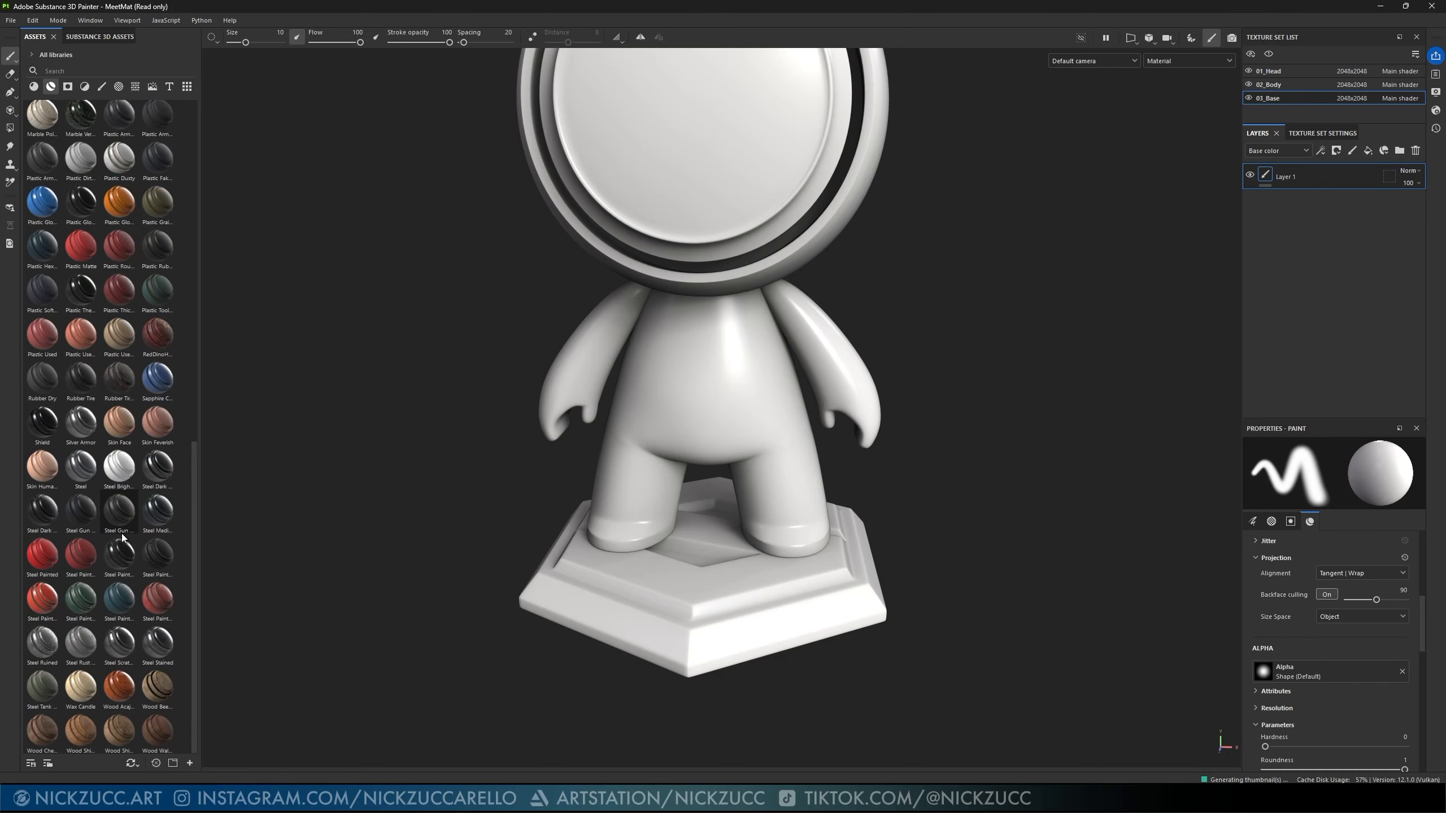
left_click_drag(83, 479, 1274, 168)
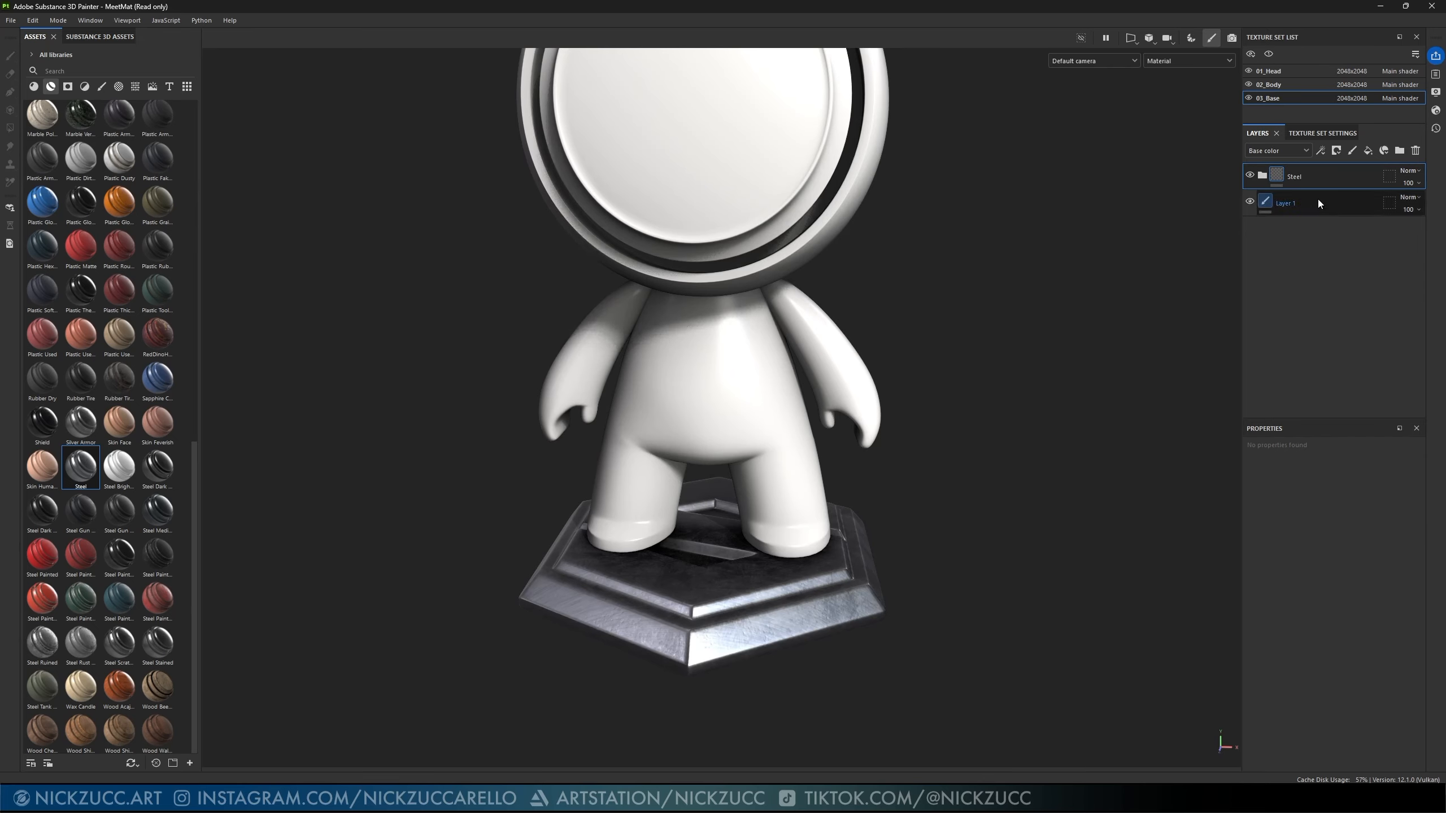
- Expand the Steel folder, hide all four of its layers, and show only the Base layer again
left_click(1262, 177)
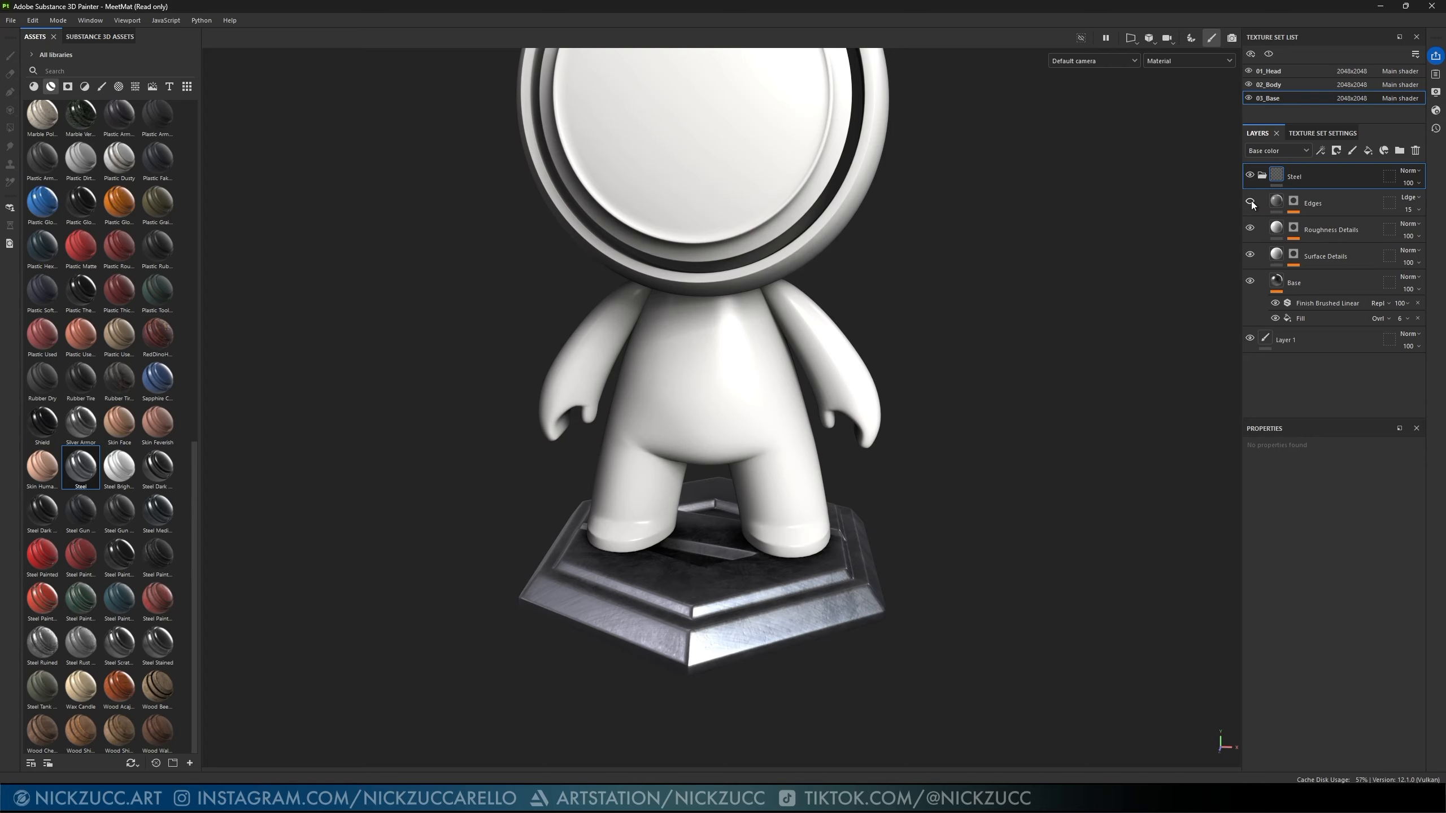
left_click(1251, 281)
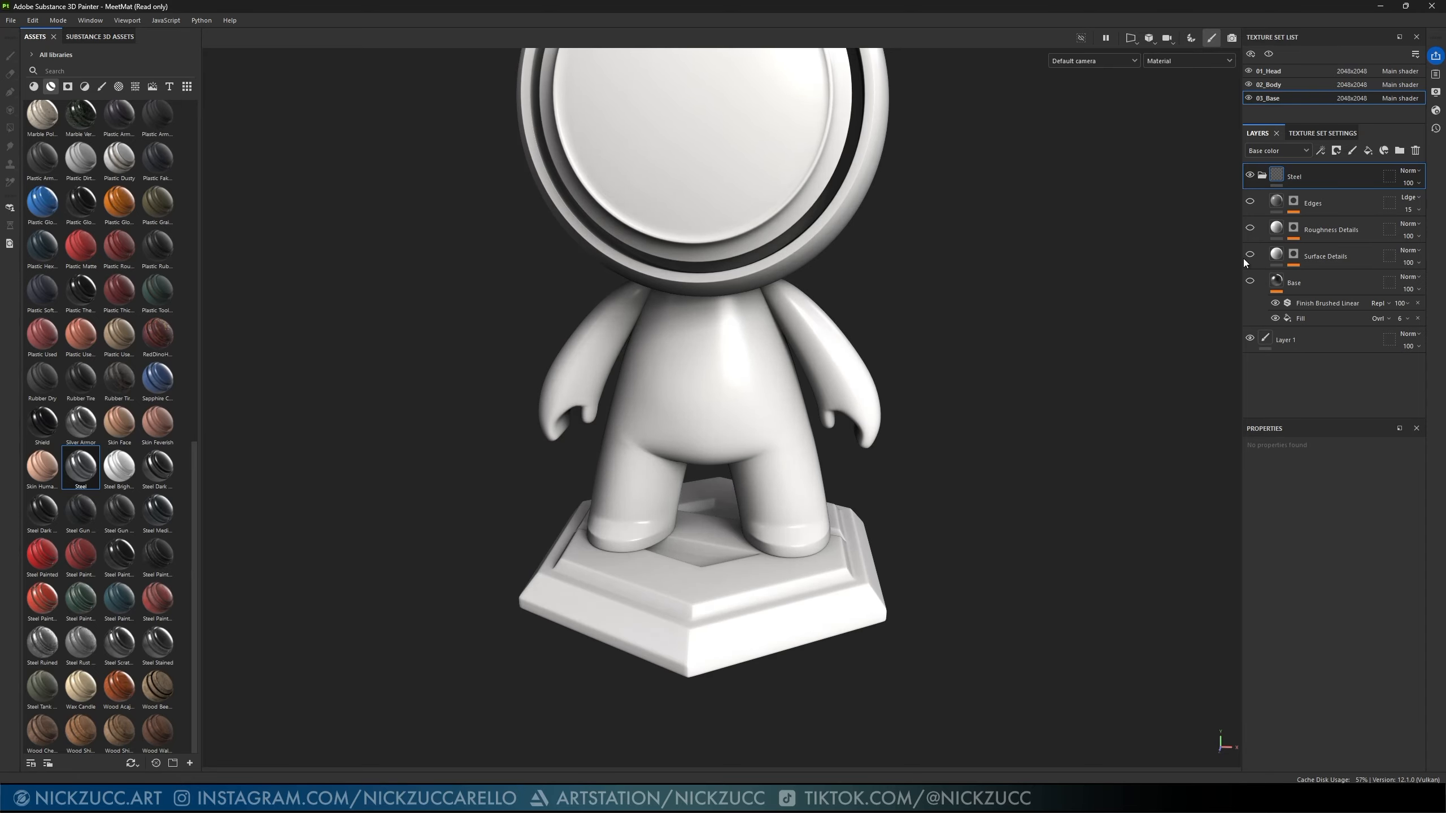
left_click(1250, 202)
left_click(1251, 202)
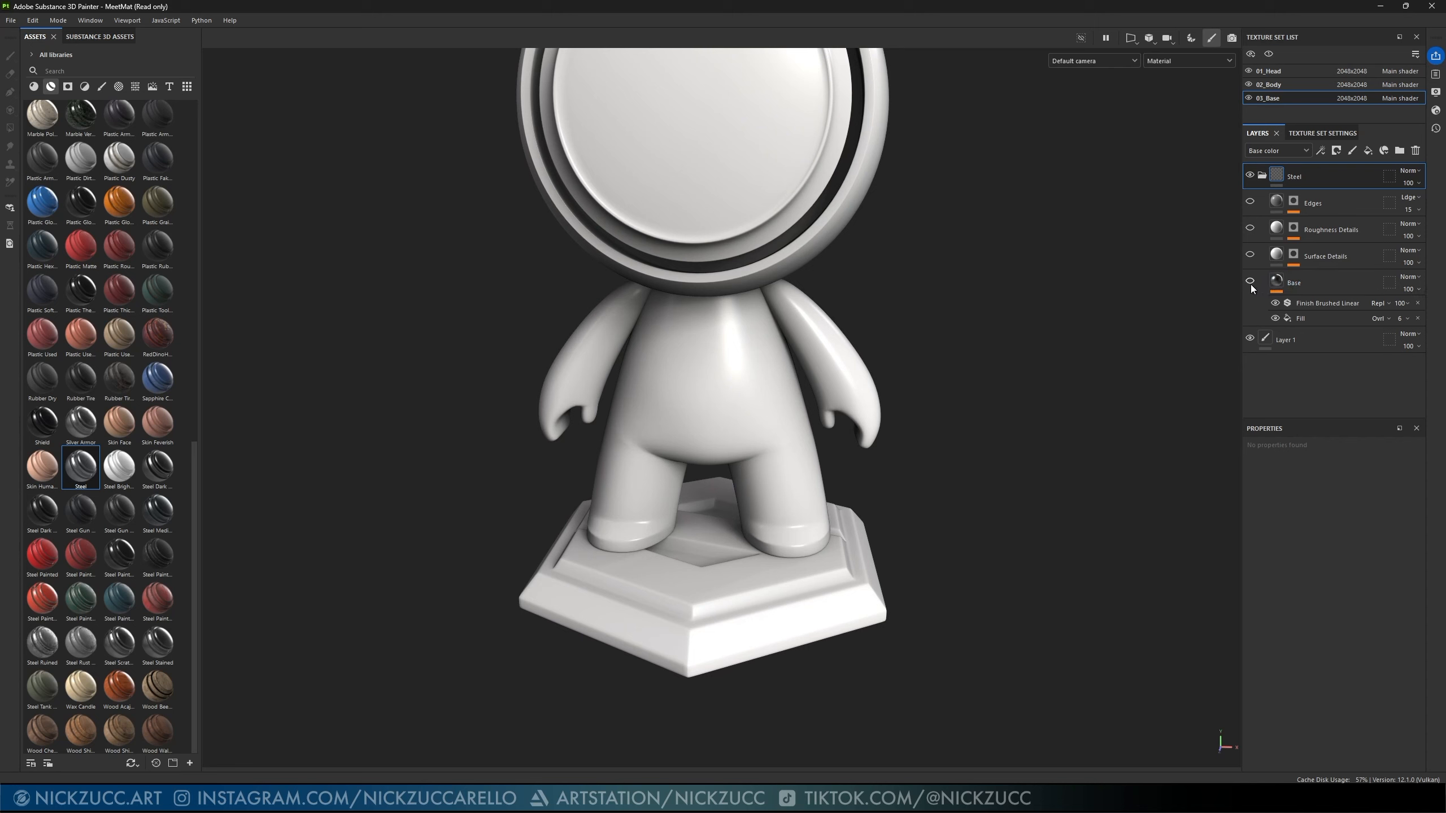
left_click(1249, 281)
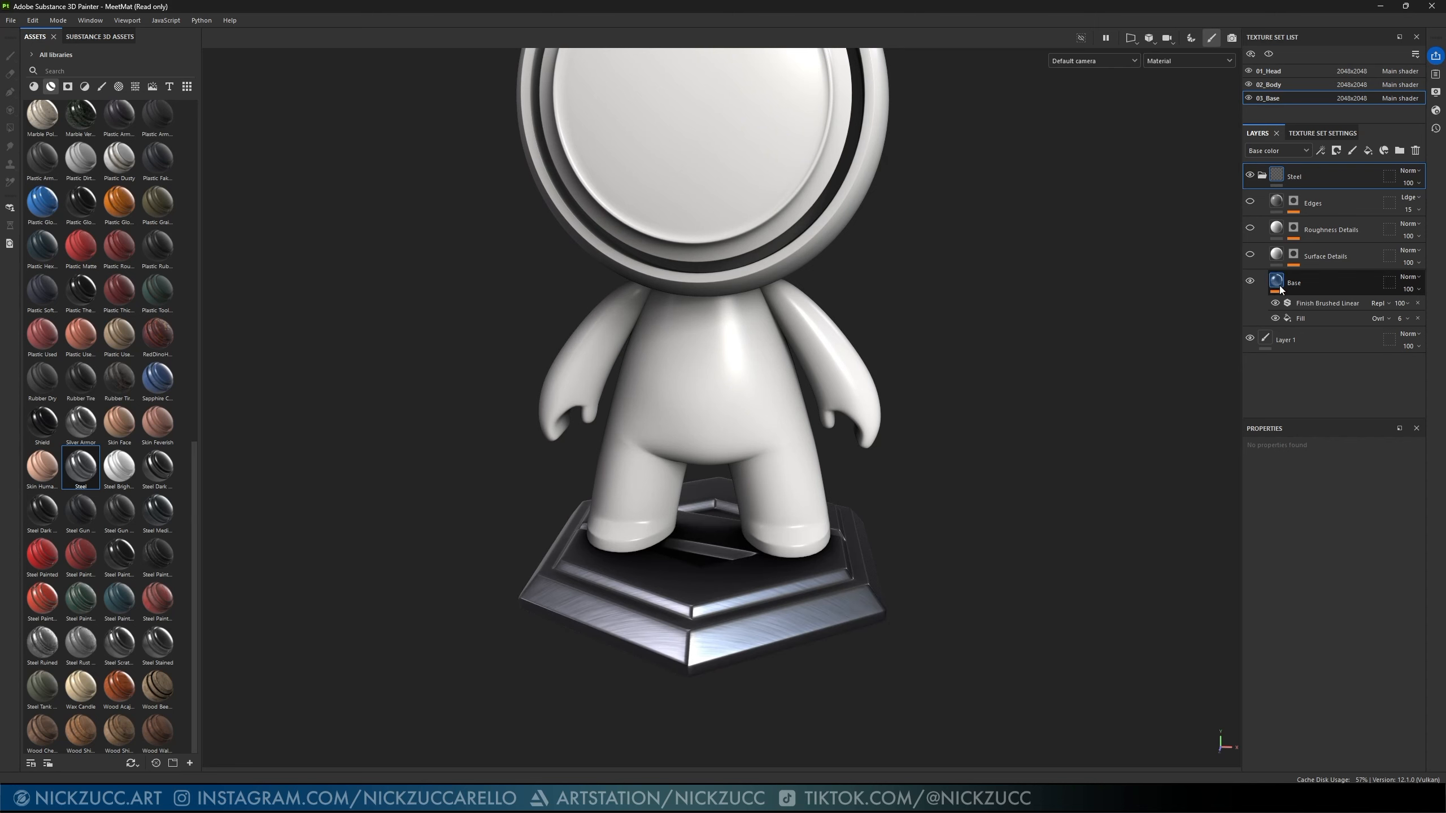
- Inspect the Base layer's properties, its Finish Brushed Linear filter and its Fill effect, toggling both effects off and back on
left_click(1324, 286)
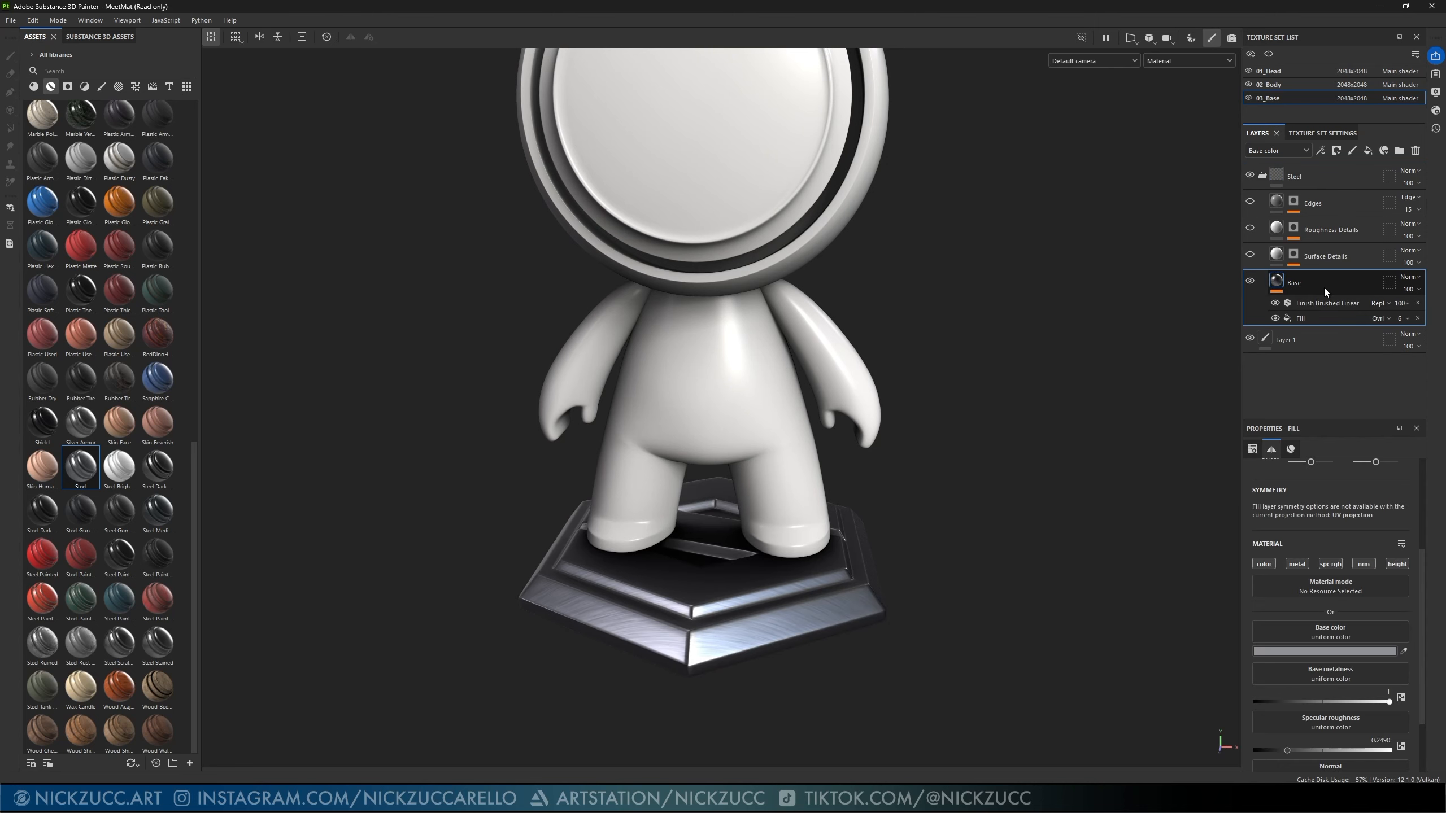
left_click(1314, 302)
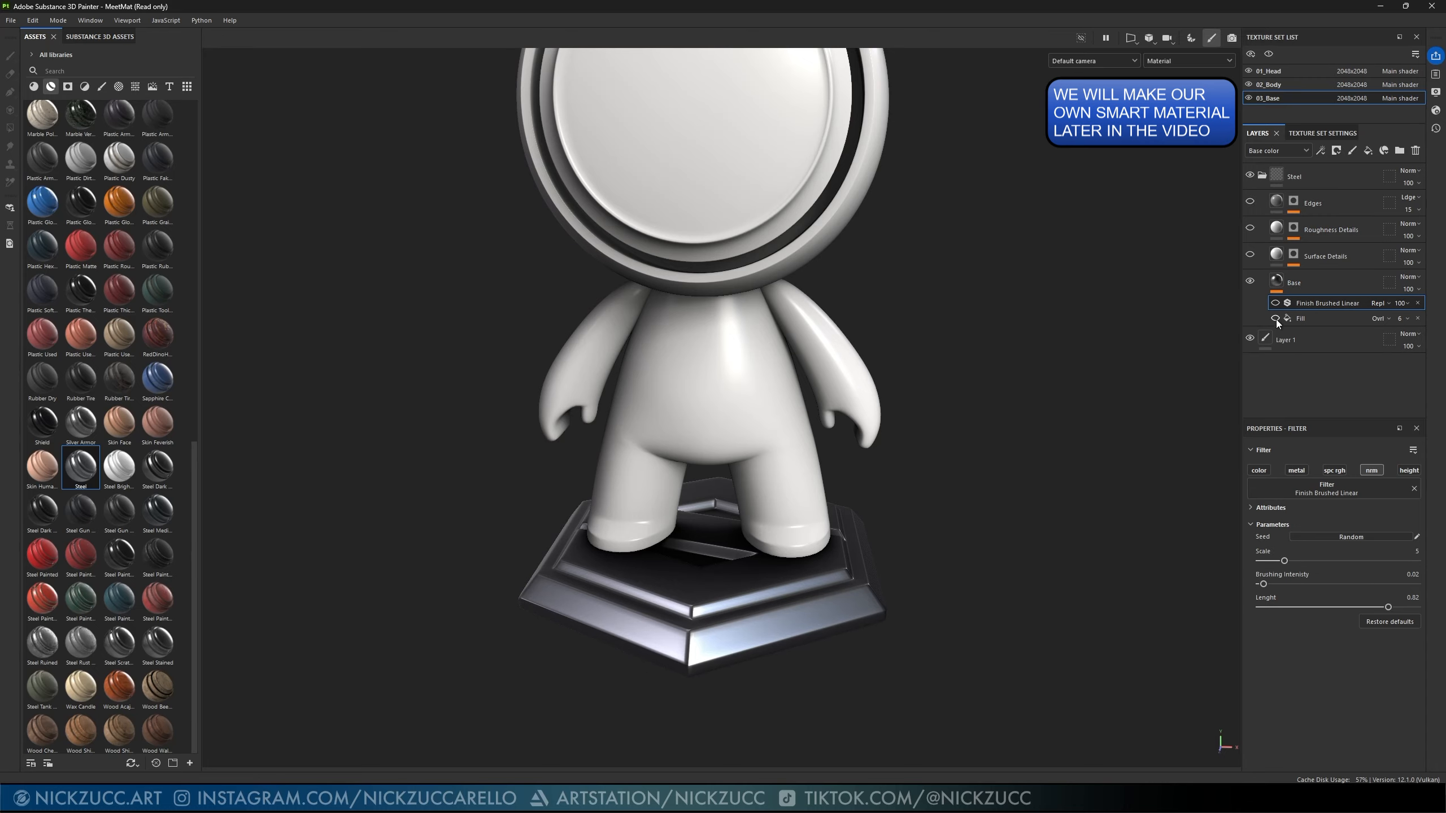
left_click(1308, 319)
left_click(1311, 319)
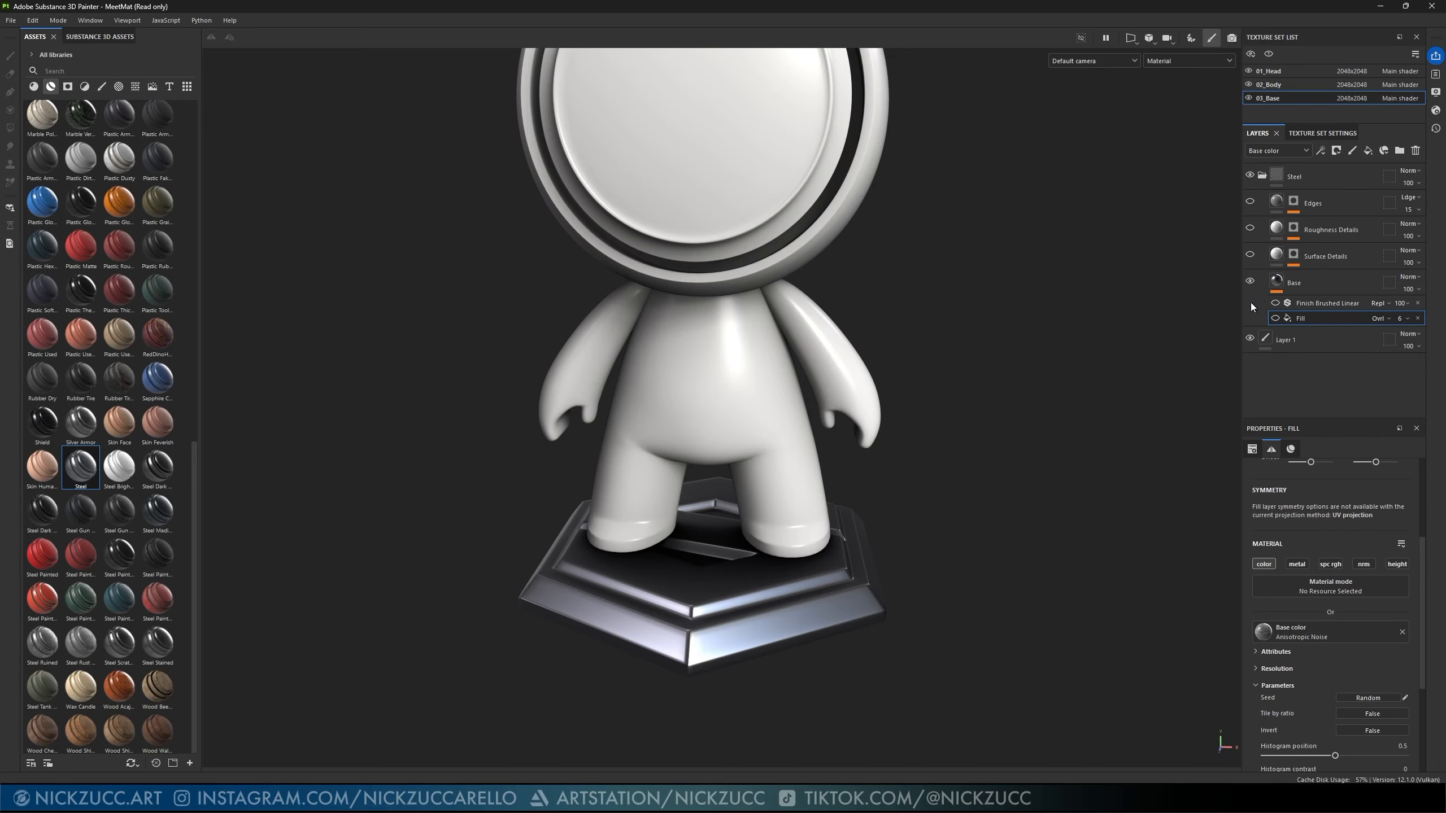
left_click(1276, 319)
left_click(1275, 303)
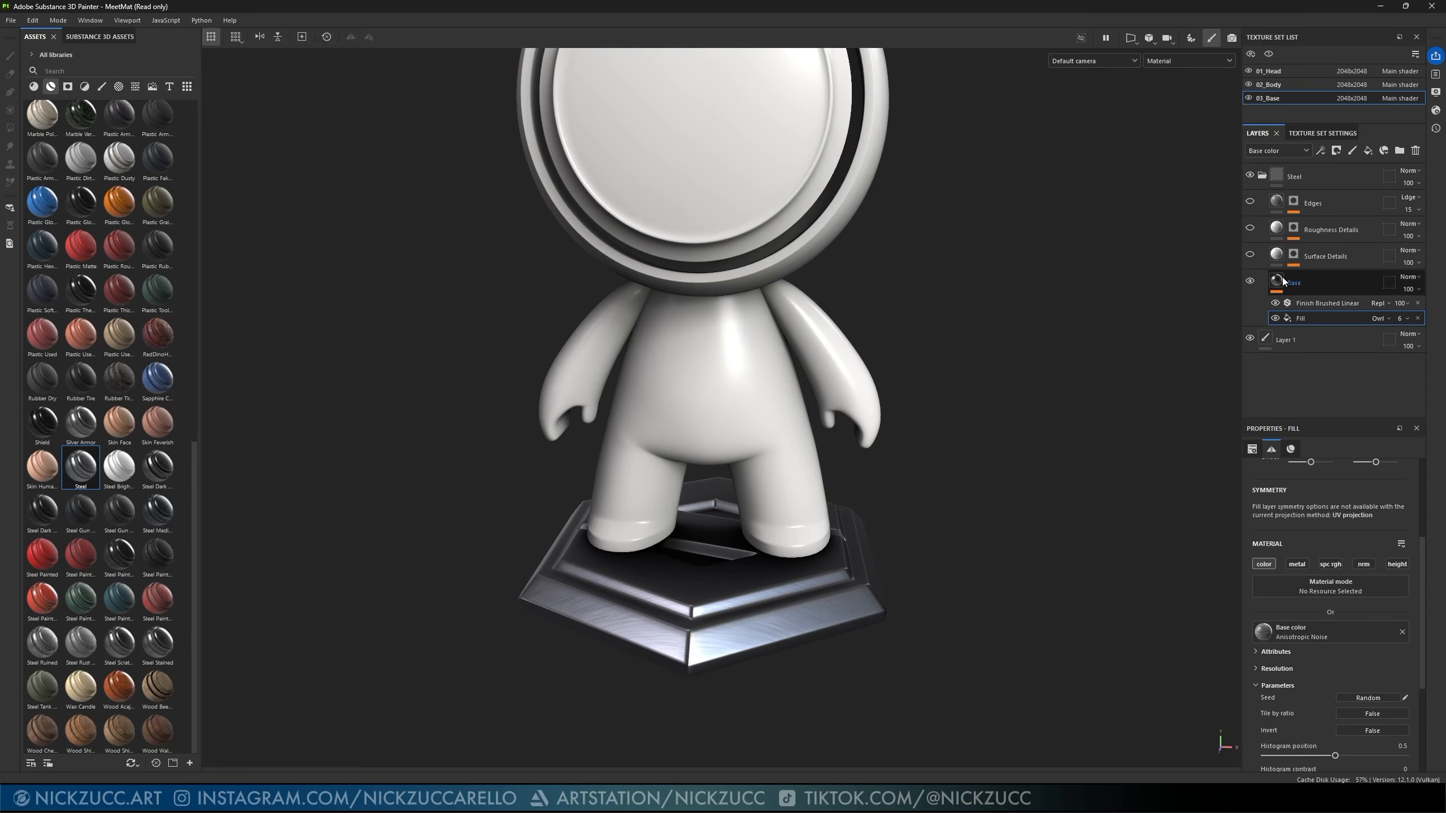
- Show the Surface Details, Roughness Details and Edges layers again, and collapse and hide the Steel folder
left_click(1249, 256)
left_click(1249, 228)
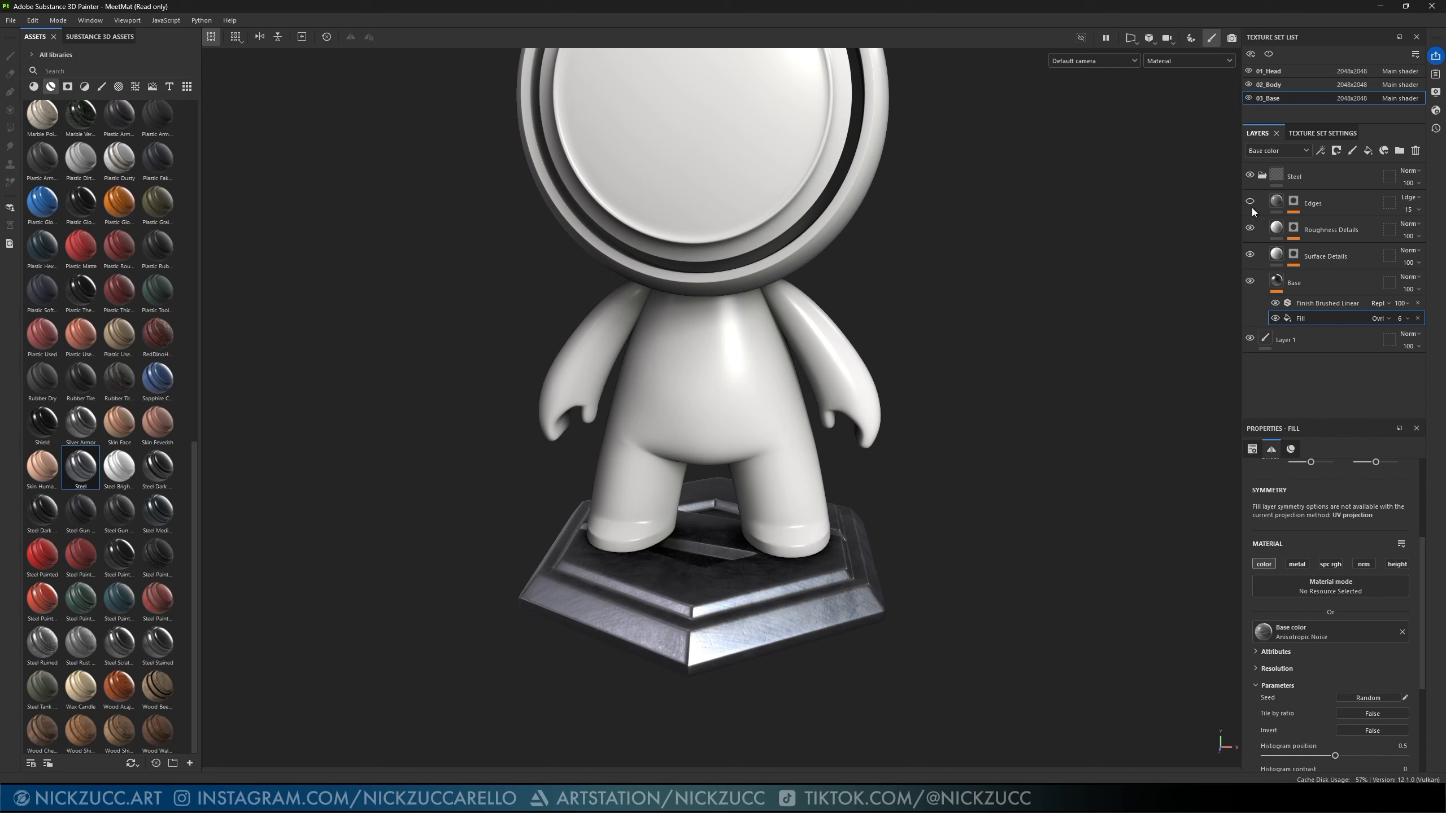
left_click(1250, 201)
left_click(1260, 177)
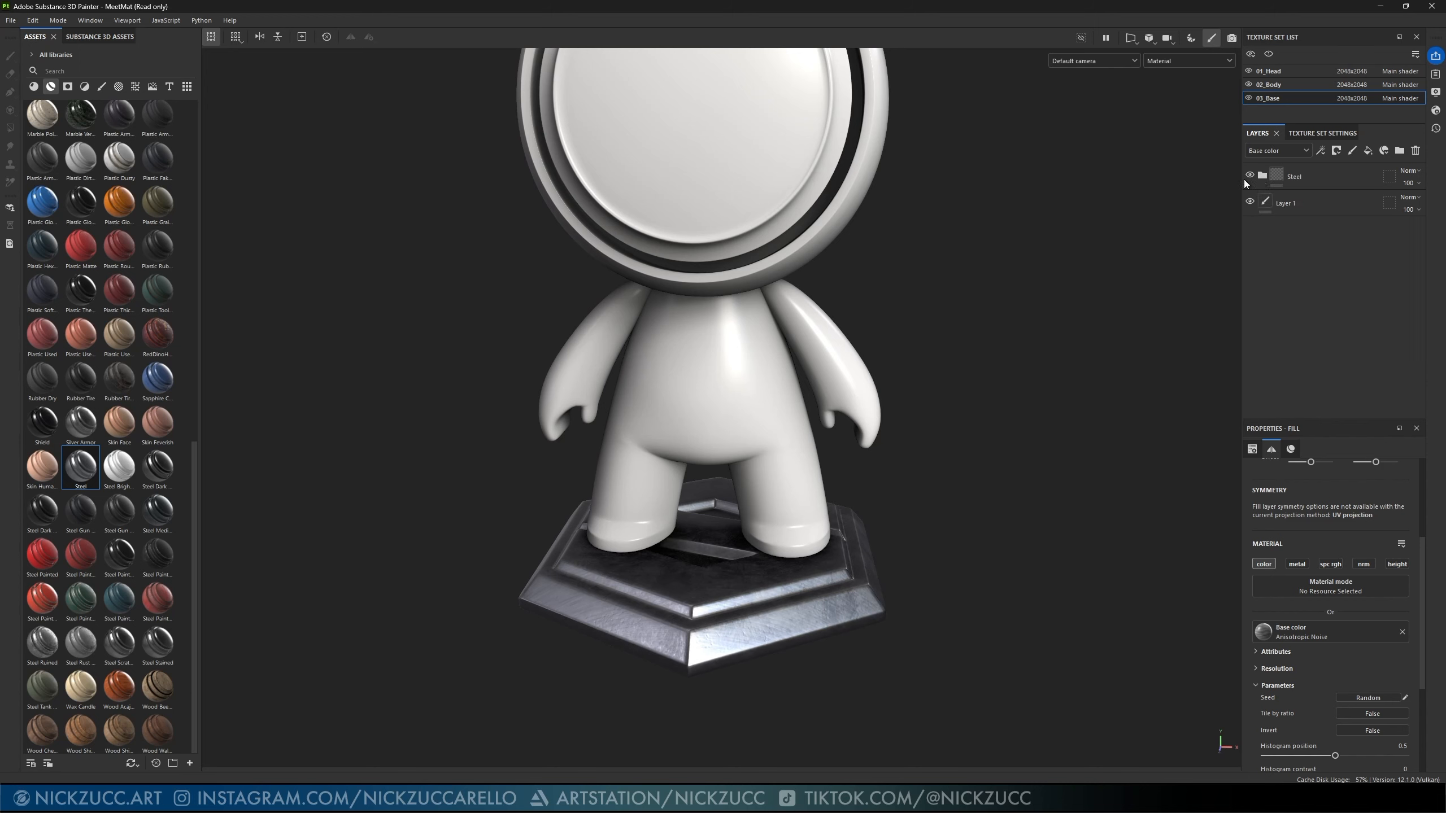
left_click(1249, 175)
left_click(1304, 177)
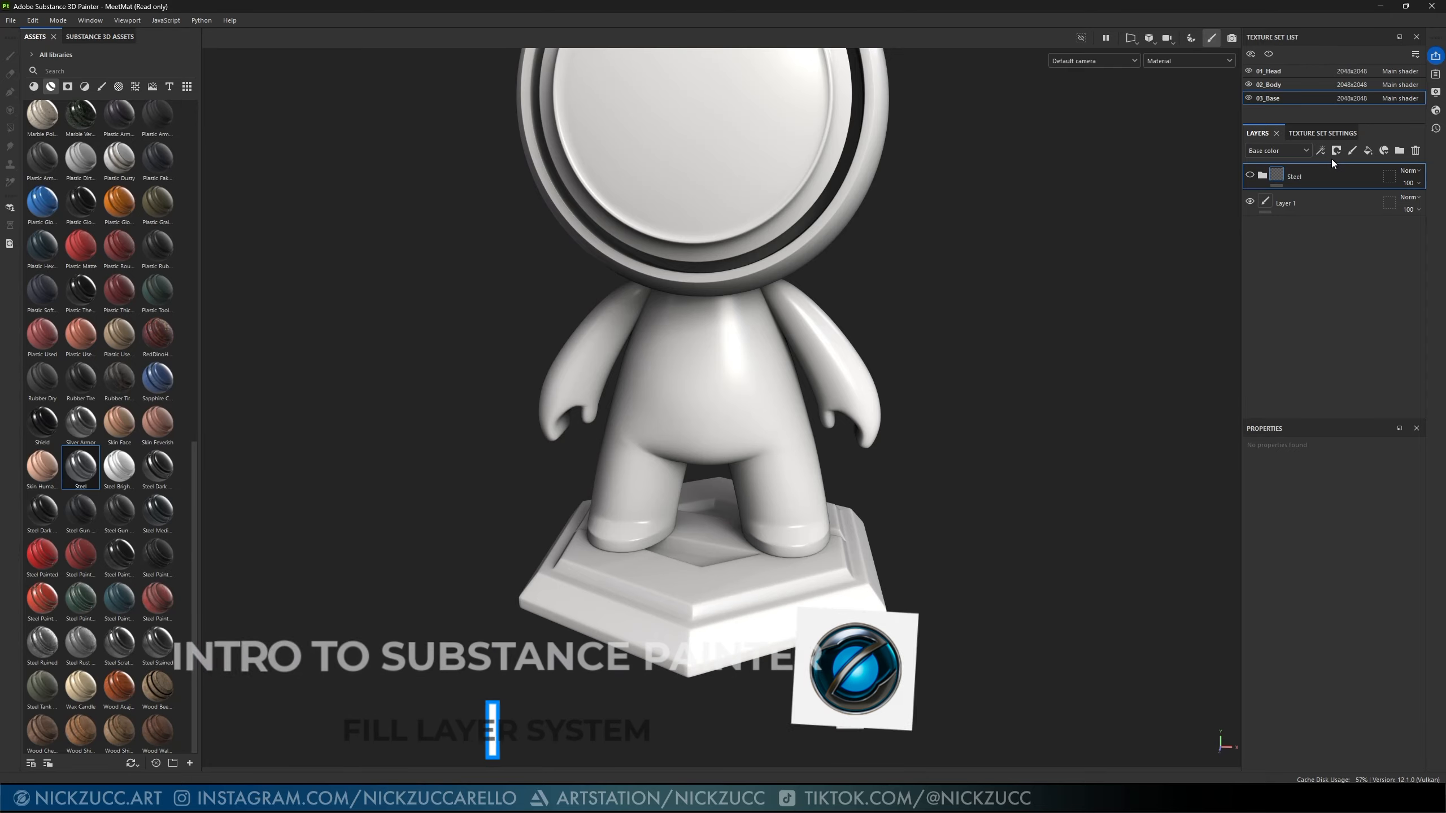
- Add a fill layer named Base Metal above the Steel folder and toggle its color channel off and back on
left_click(1368, 151)
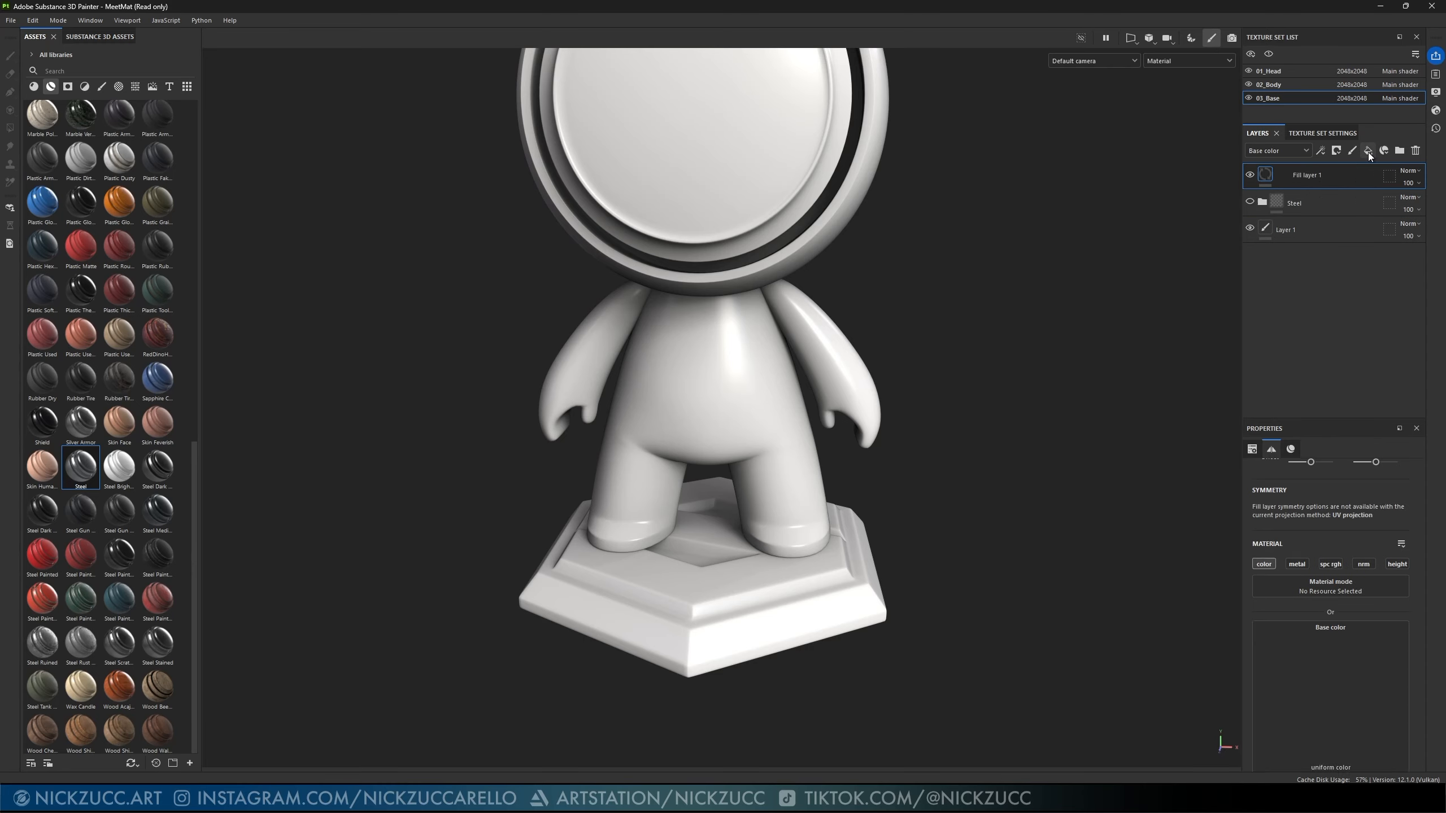
double_click(1295, 179)
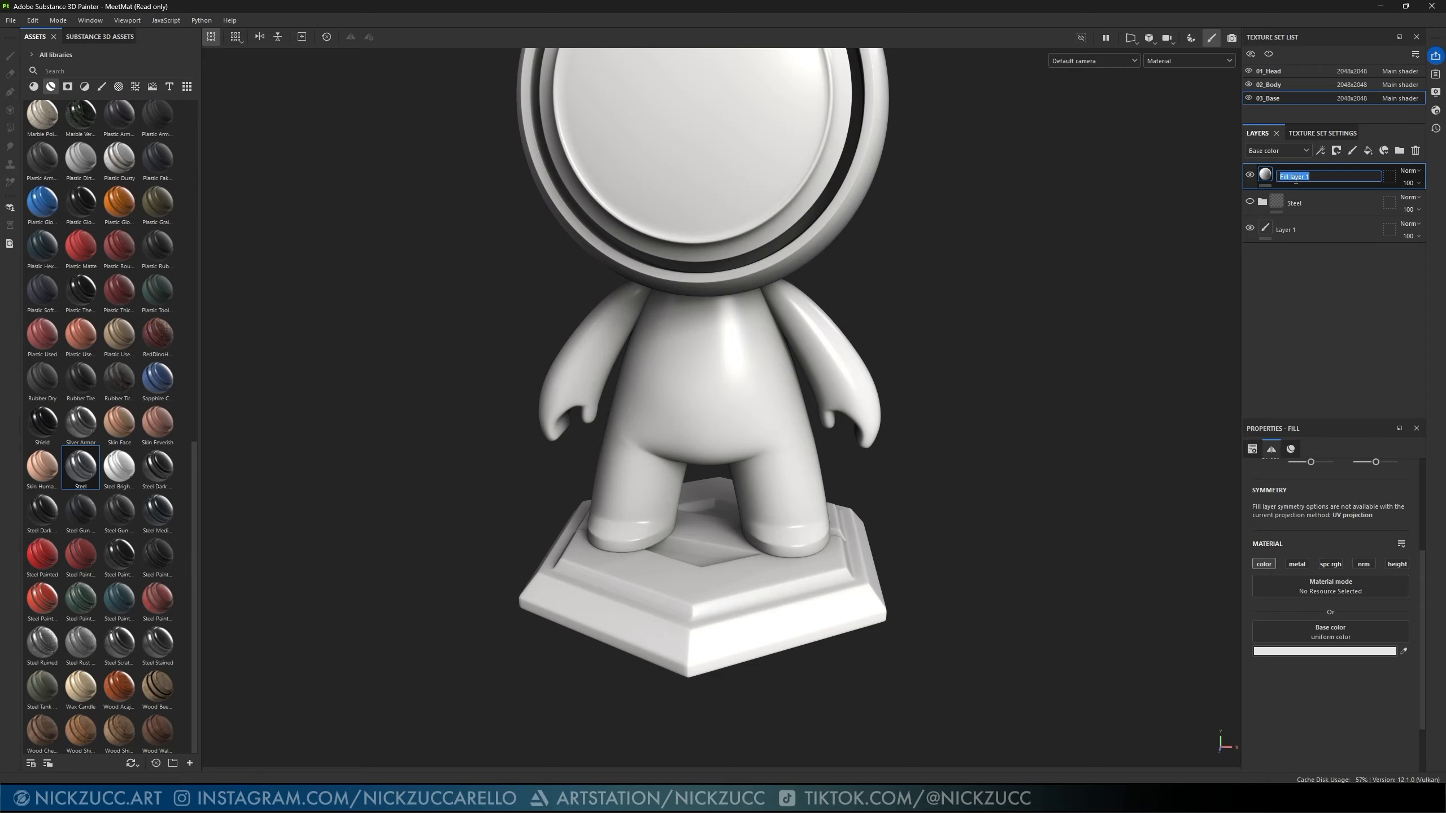
type("Base Metal")
key("Return")
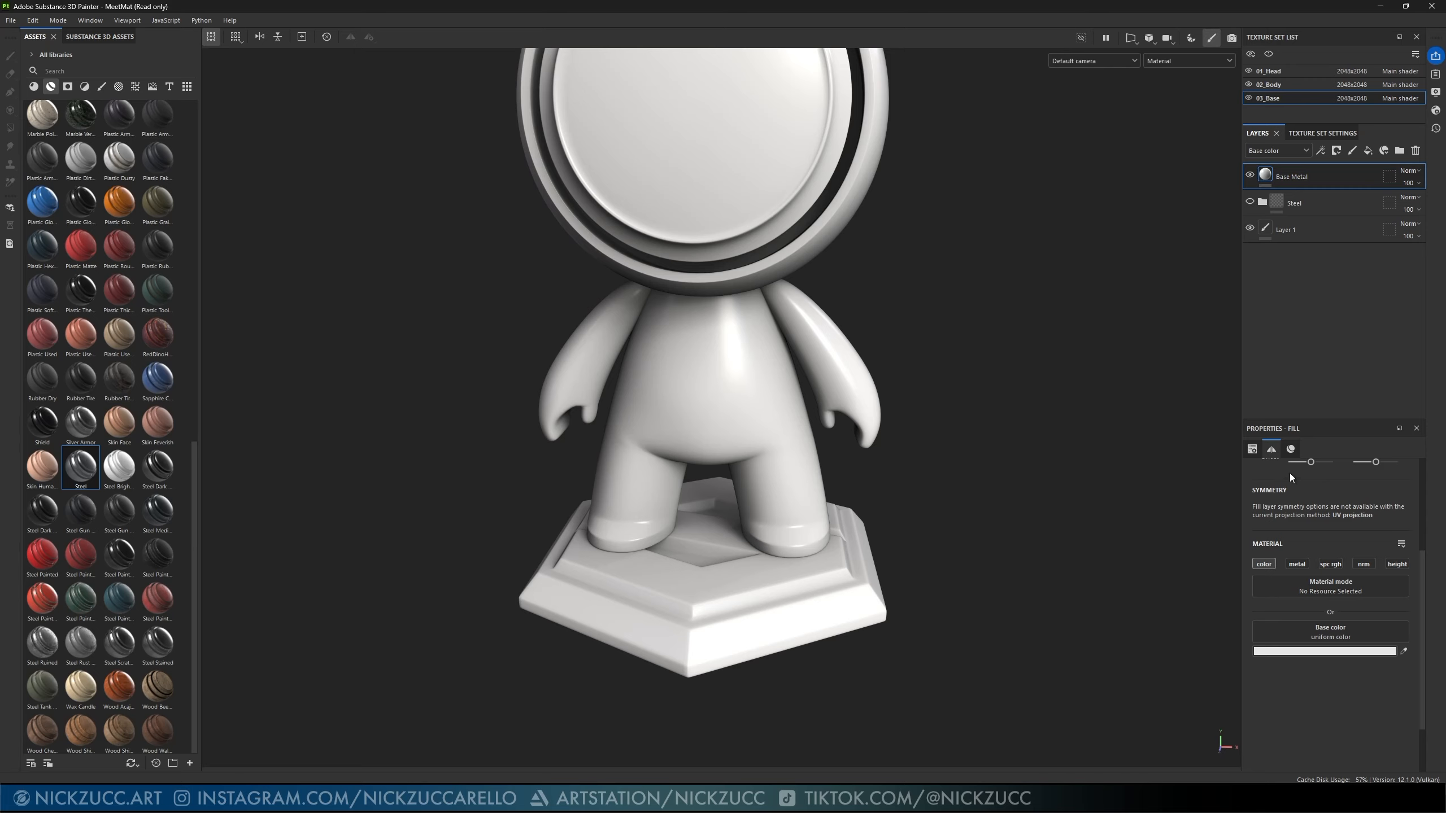
left_click(1263, 563)
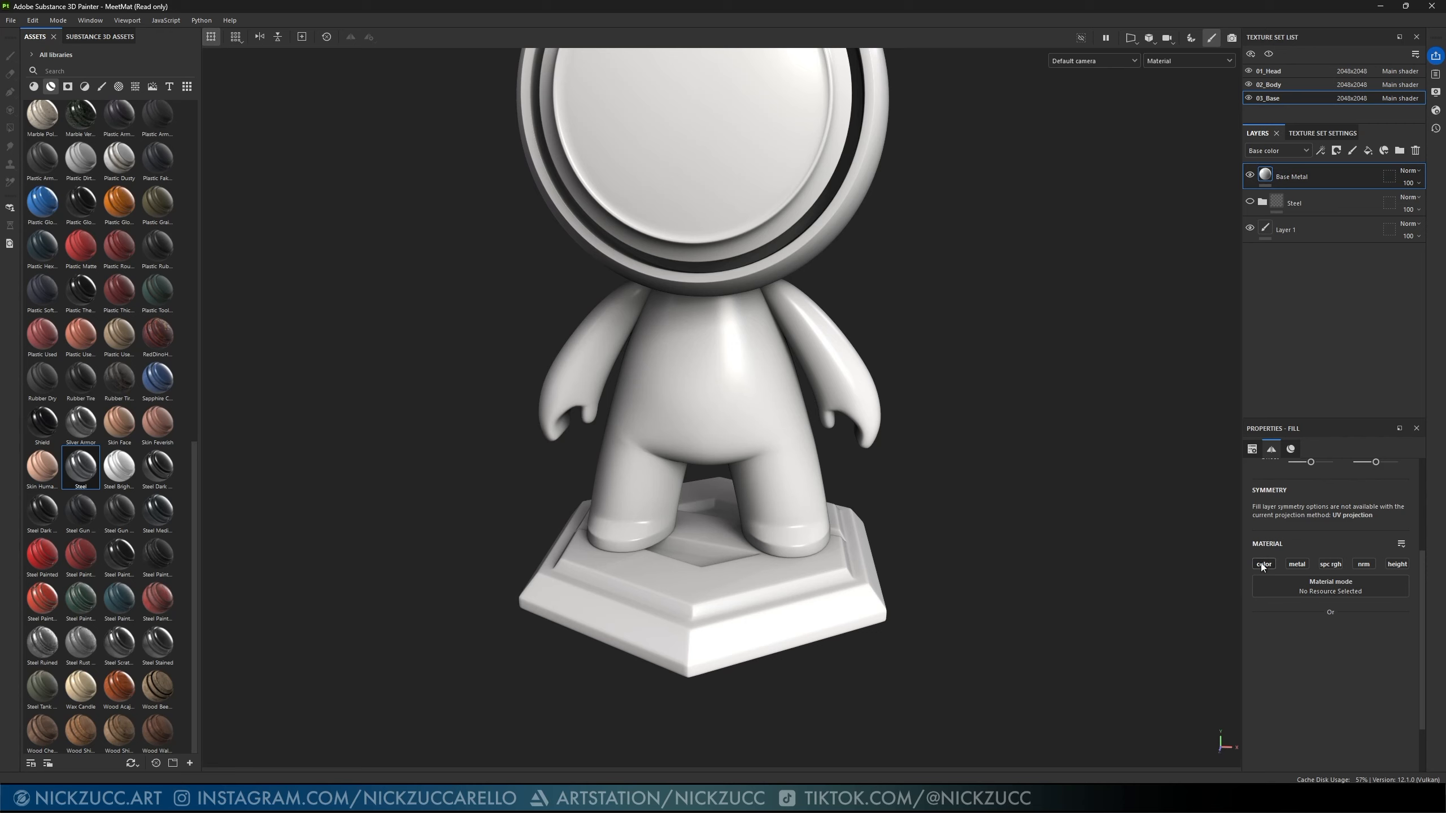
left_click(1263, 563)
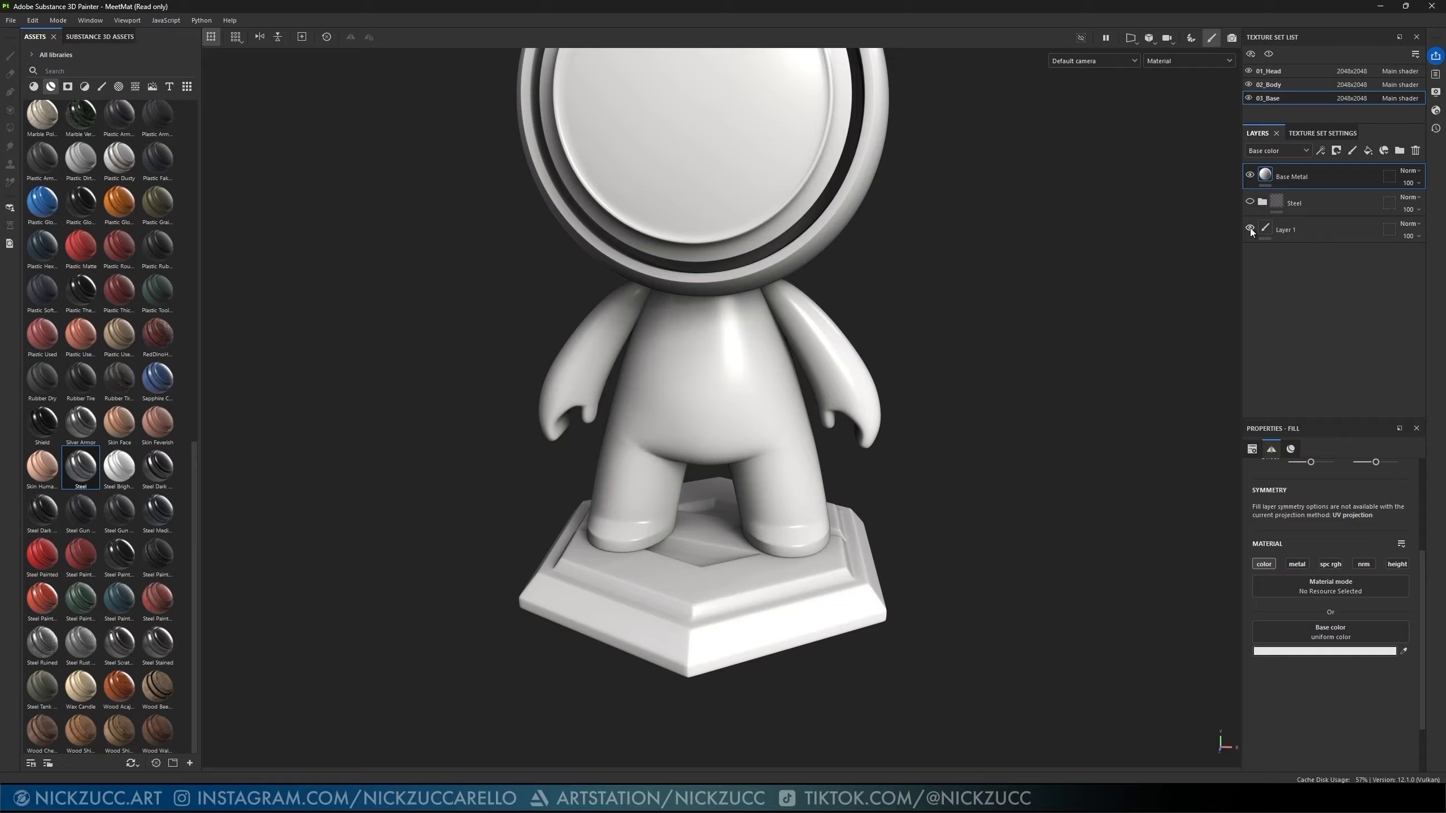
- Set the Base Metal fill layer's base color to bright red (FD0000) and move the color picker beside the model
left_click(1285, 652)
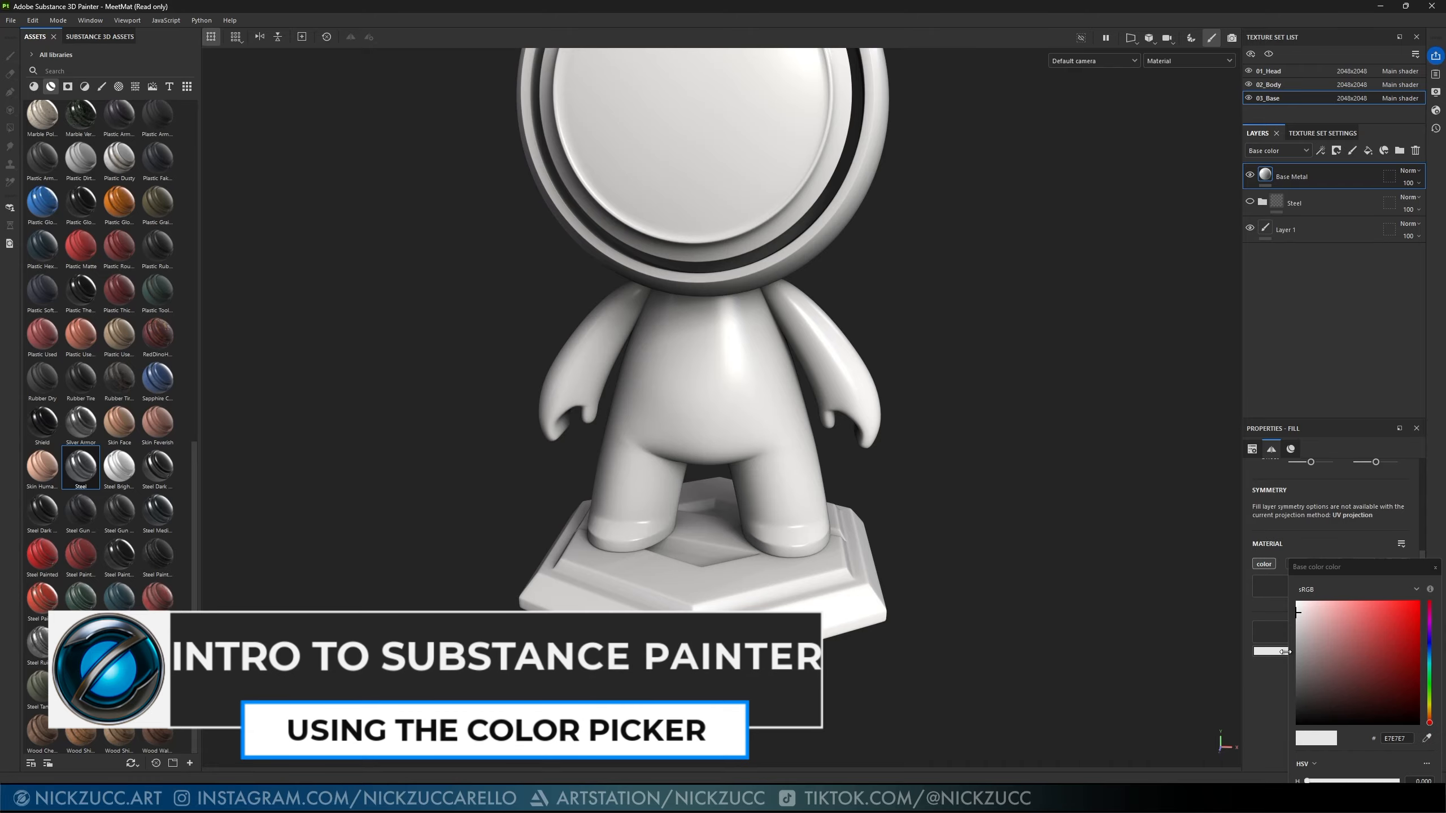
left_click_drag(1338, 623, 1423, 603)
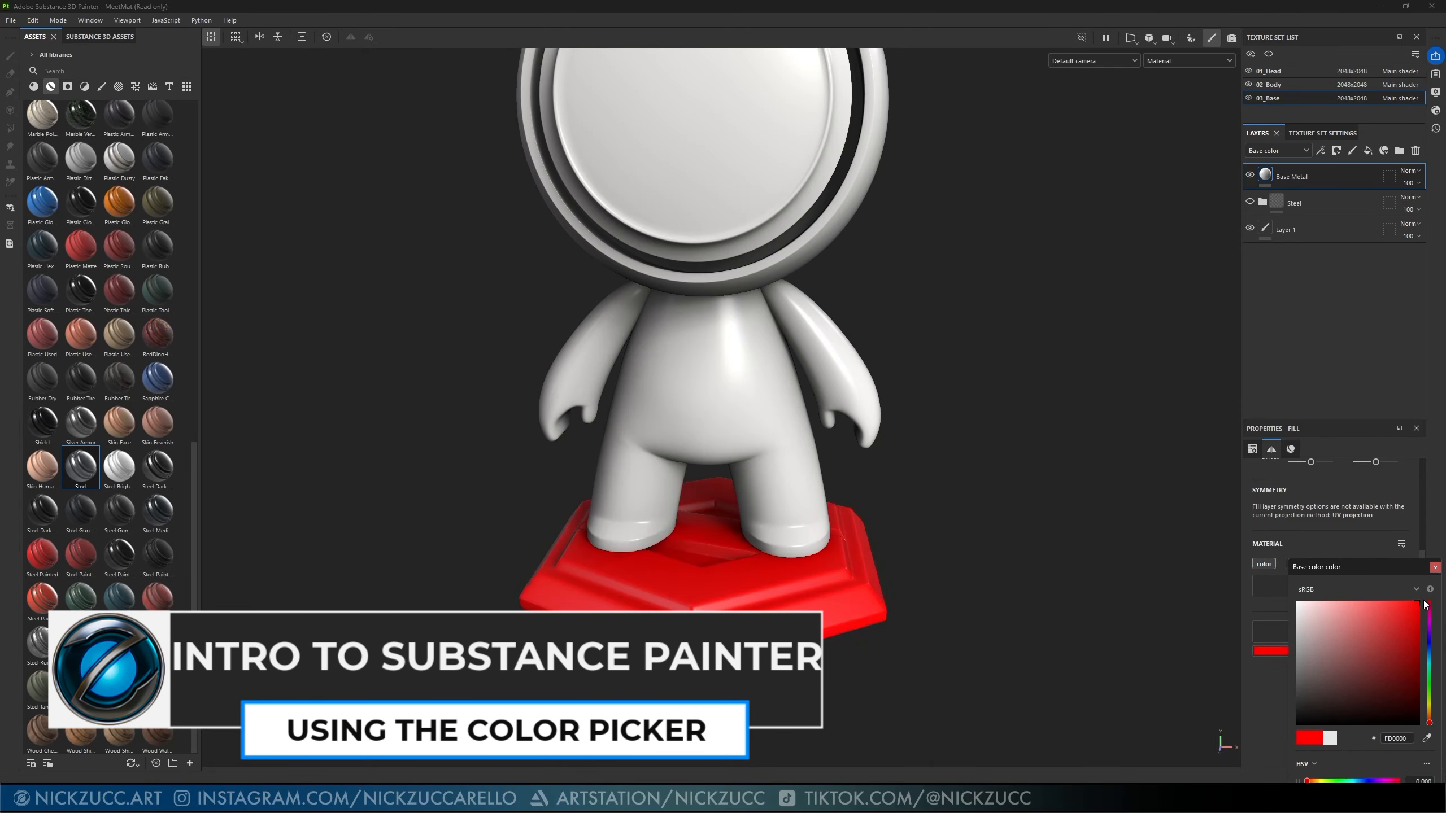
left_click_drag(1334, 571, 1122, 381)
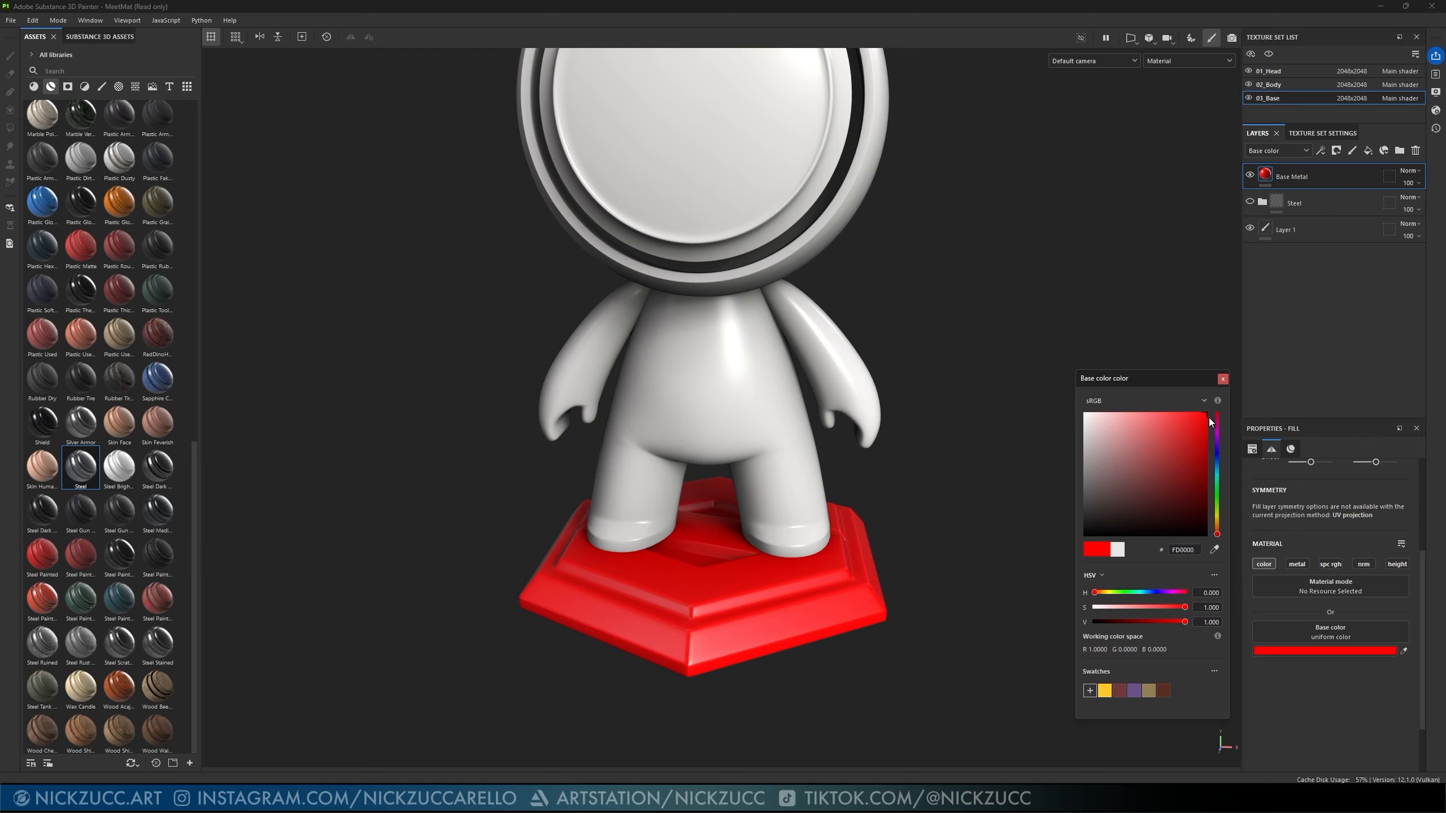
- Try darker brown and muted mauve tones as the Base Metal layer's base color, adjusting the shade and hue
mouse_move(1208, 418)
left_mouse_down()
mouse_move(1134, 471)
mouse_move(1212, 397)
mouse_move(1210, 422)
mouse_move(1210, 396)
mouse_move(1082, 397)
mouse_move(1208, 400)
mouse_move(1208, 502)
mouse_move(1215, 415)
left_mouse_up()
left_click_drag(1212, 409, 1171, 479)
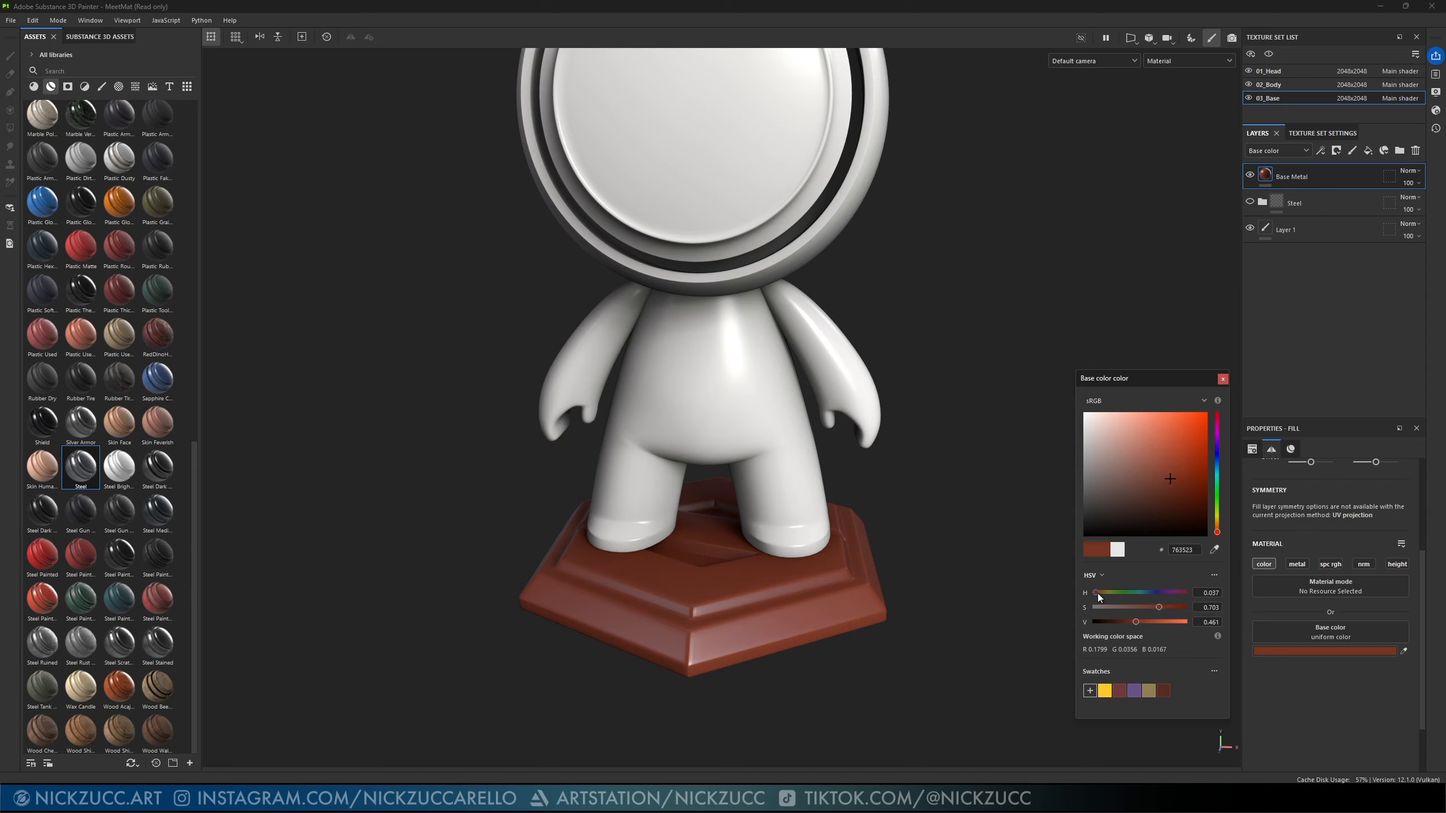
left_click_drag(1098, 594, 1177, 592)
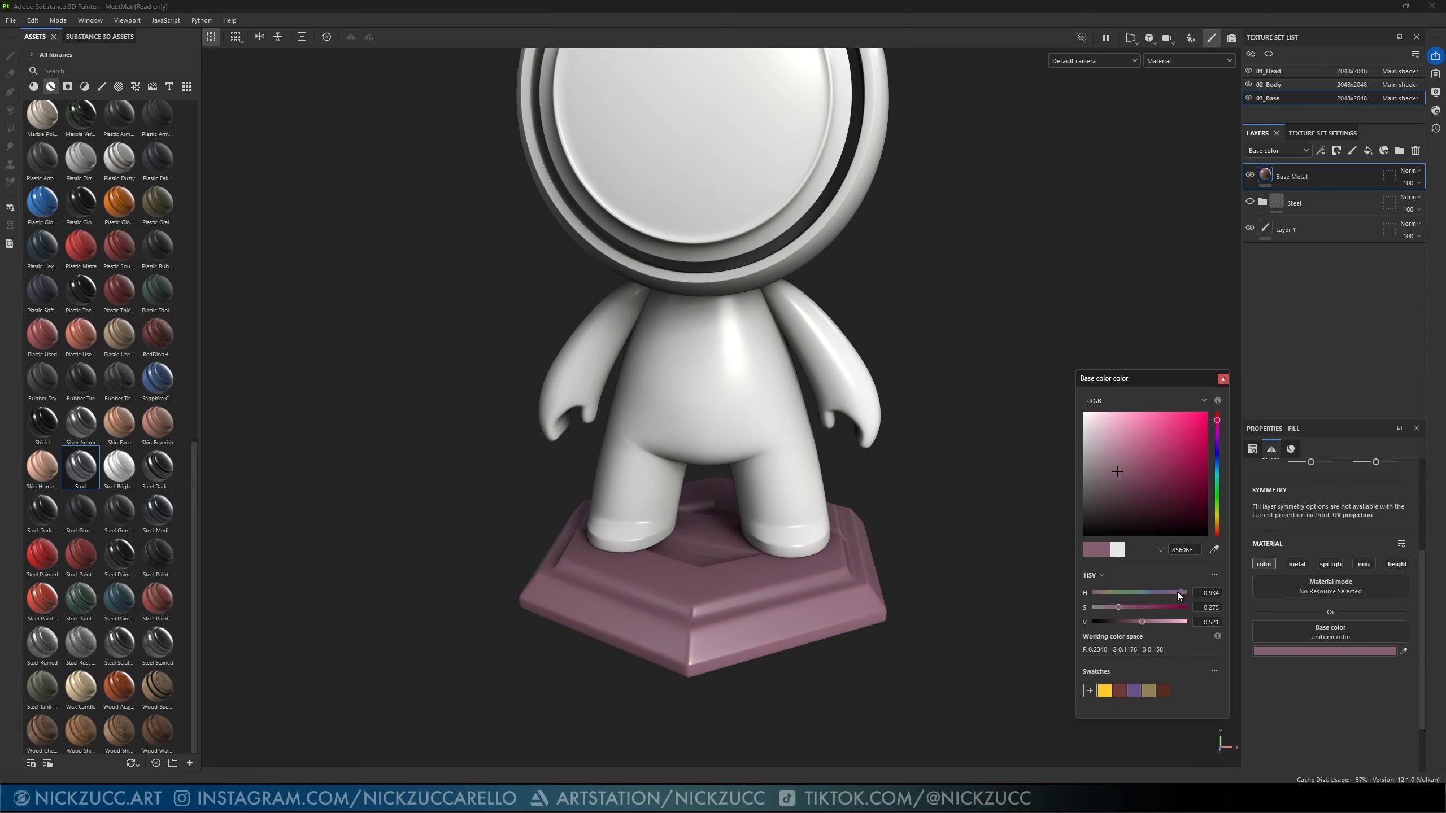
- Set the Base Metal layer's base color to pure red (FF0000) and save it as a swatch
left_click_drag(1204, 416, 1218, 409)
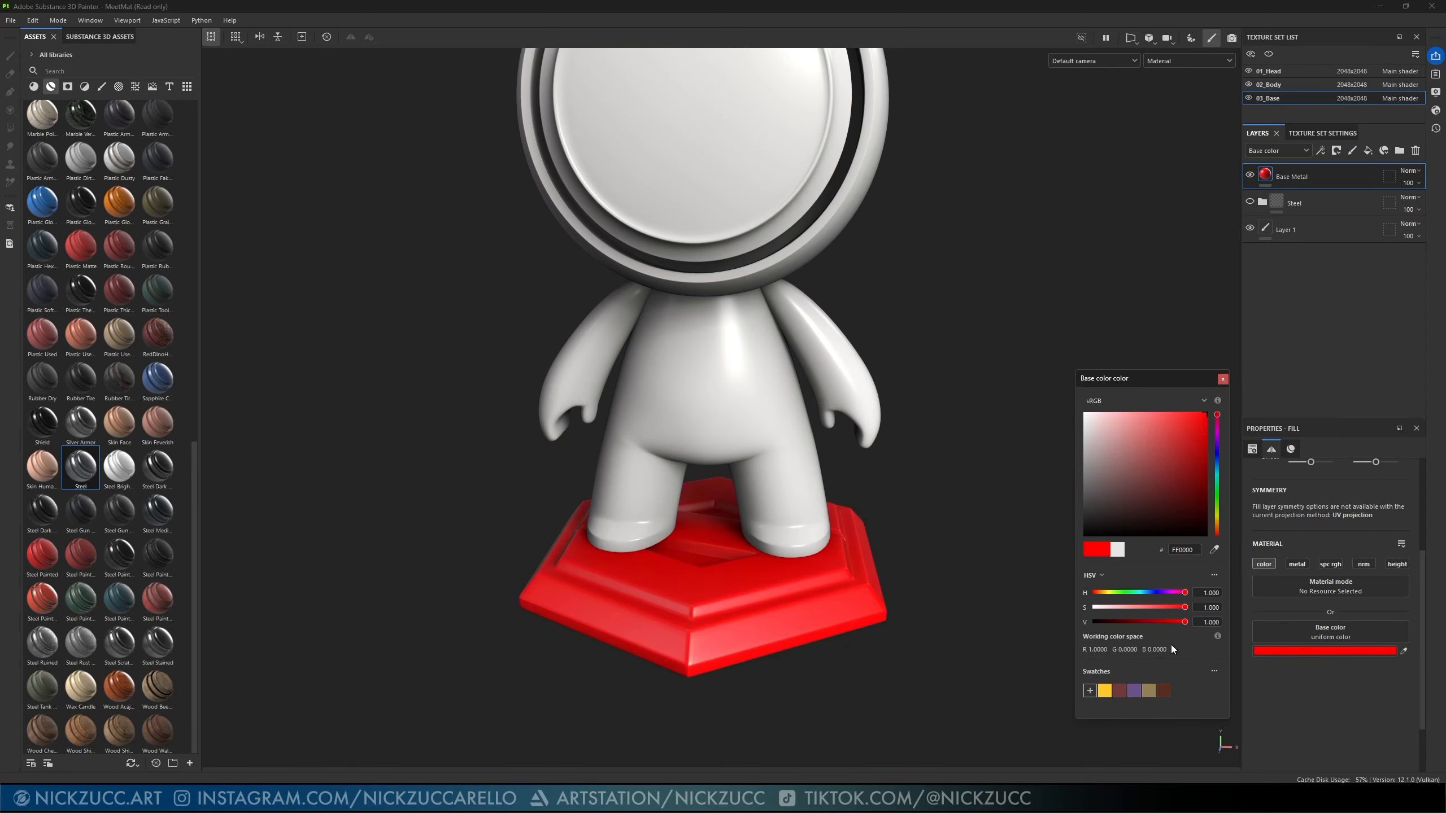
left_click(1090, 690)
left_click(1223, 379)
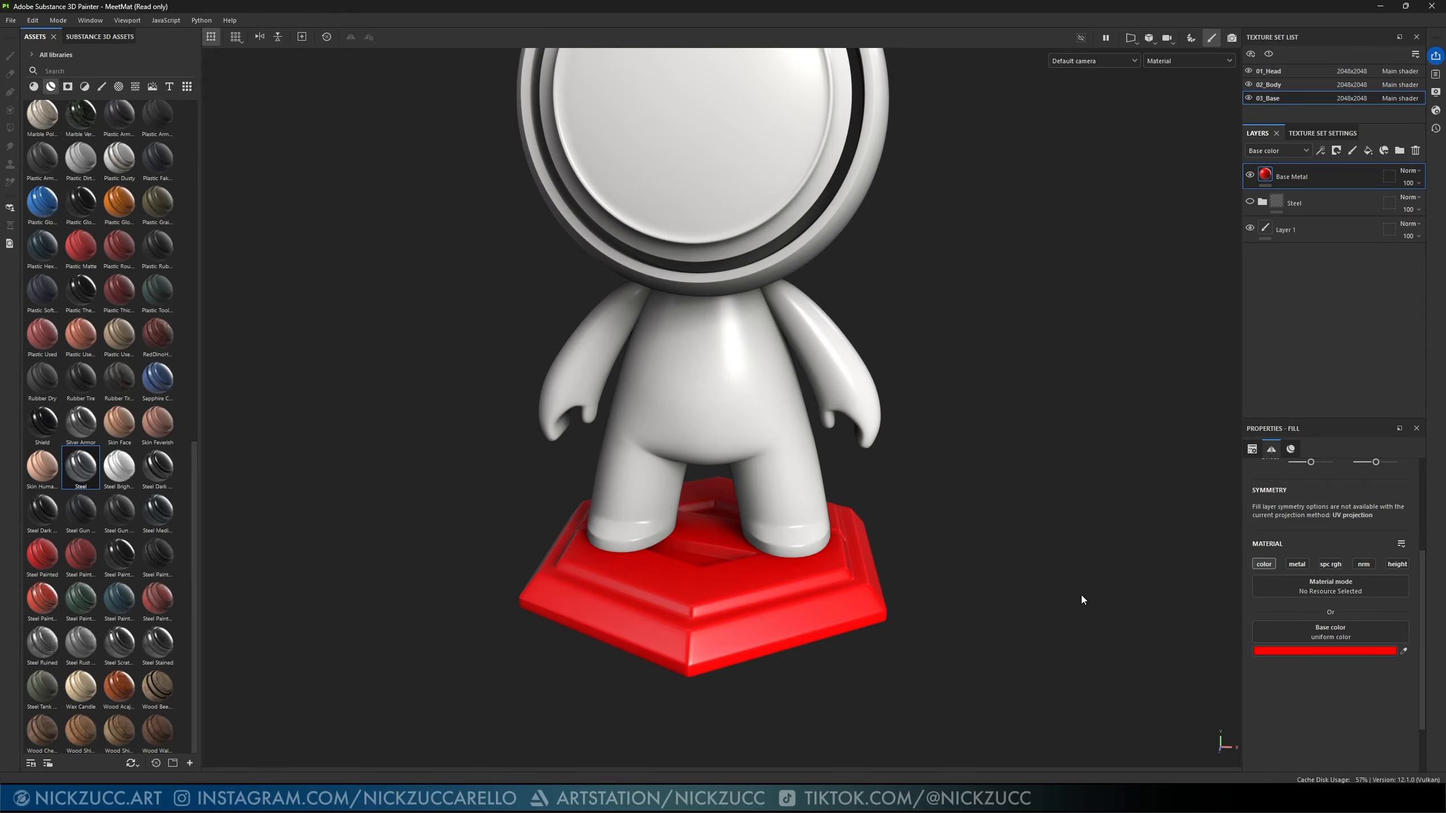
- Add a fill layer named Base to the 02_Body texture set
left_click_drag(1036, 523, 995, 580, "alt")
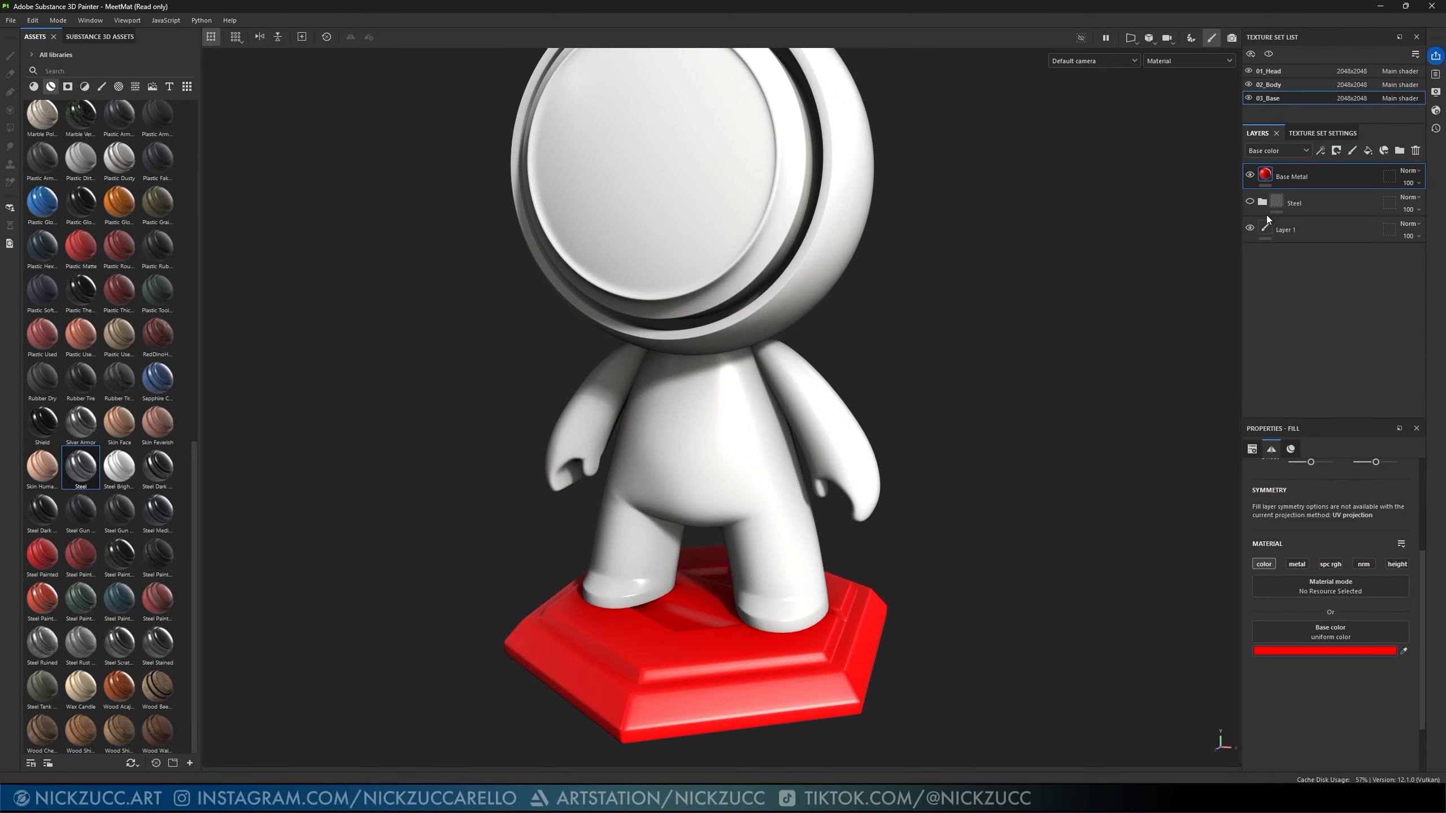
left_click(1274, 86)
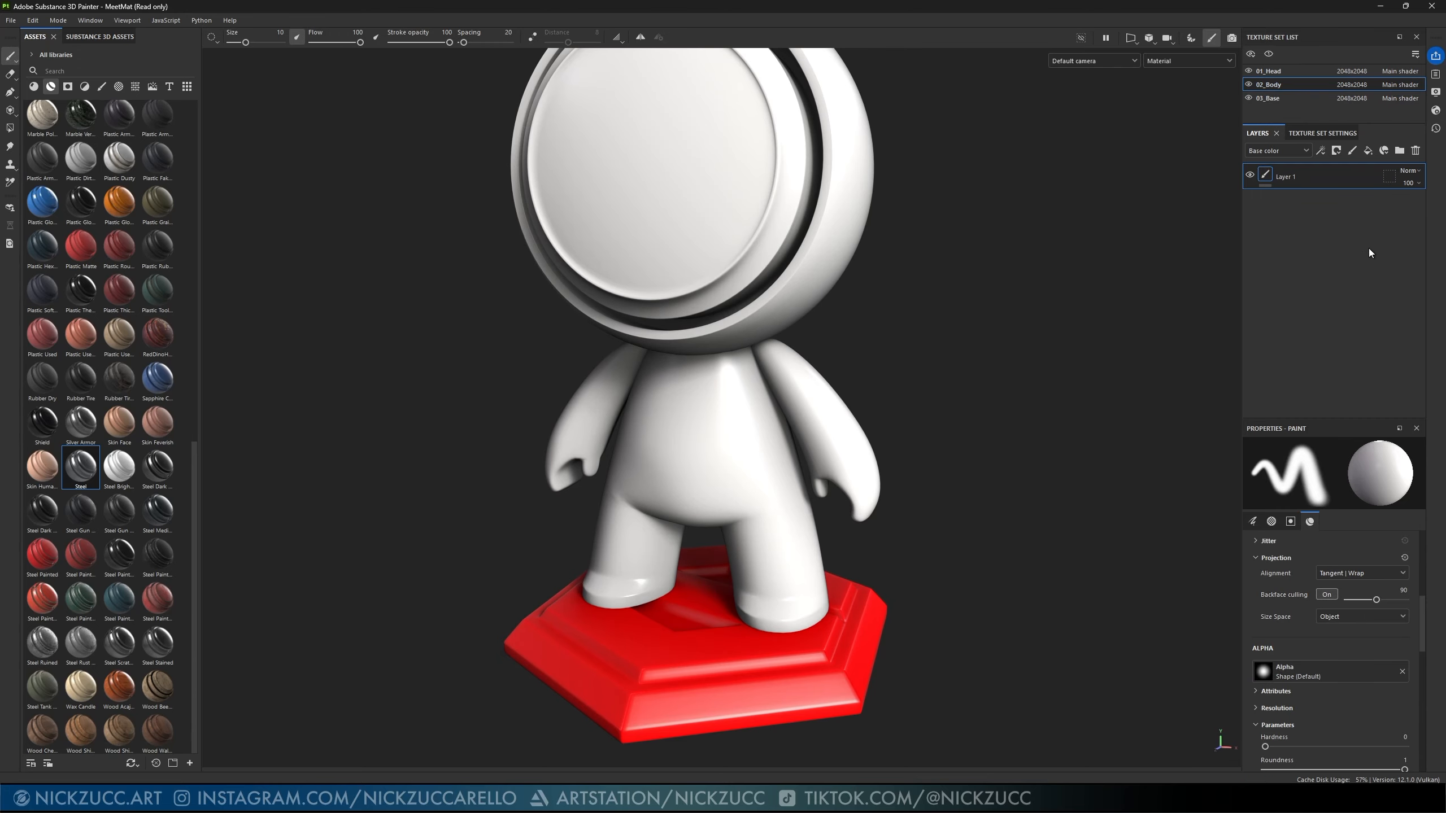
left_click(1368, 150)
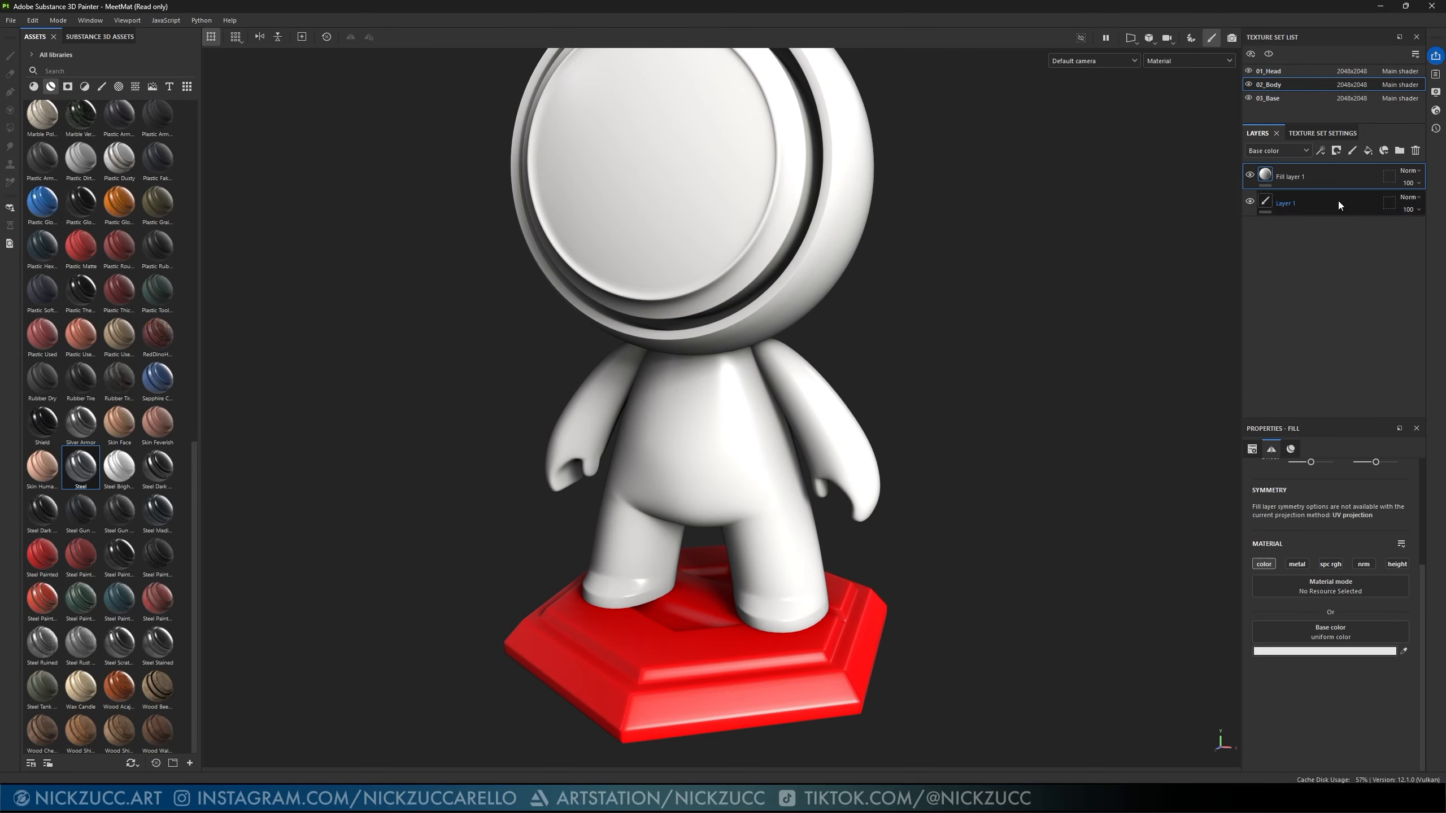
double_click(1295, 178)
type("Base")
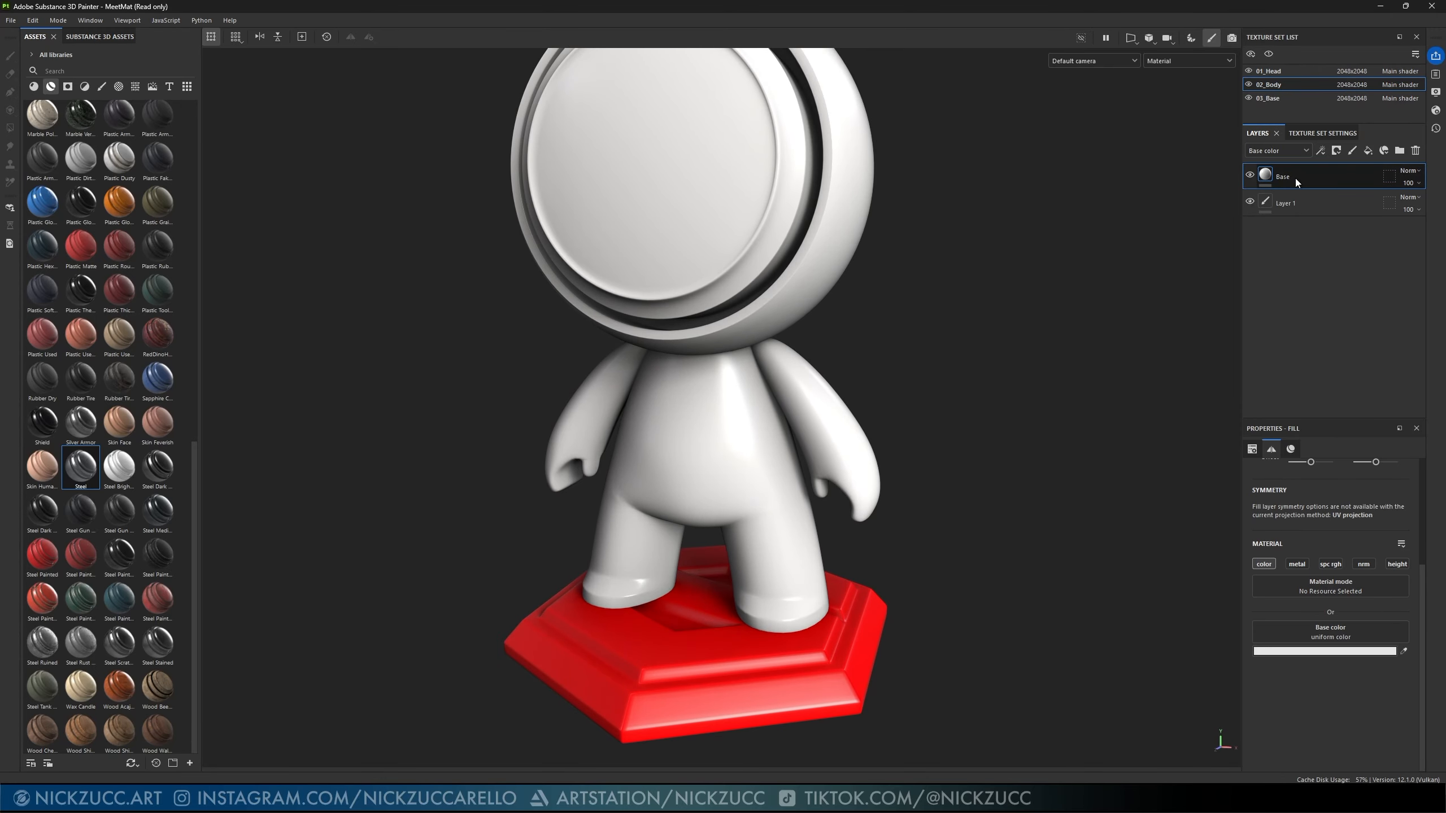
key("Return")
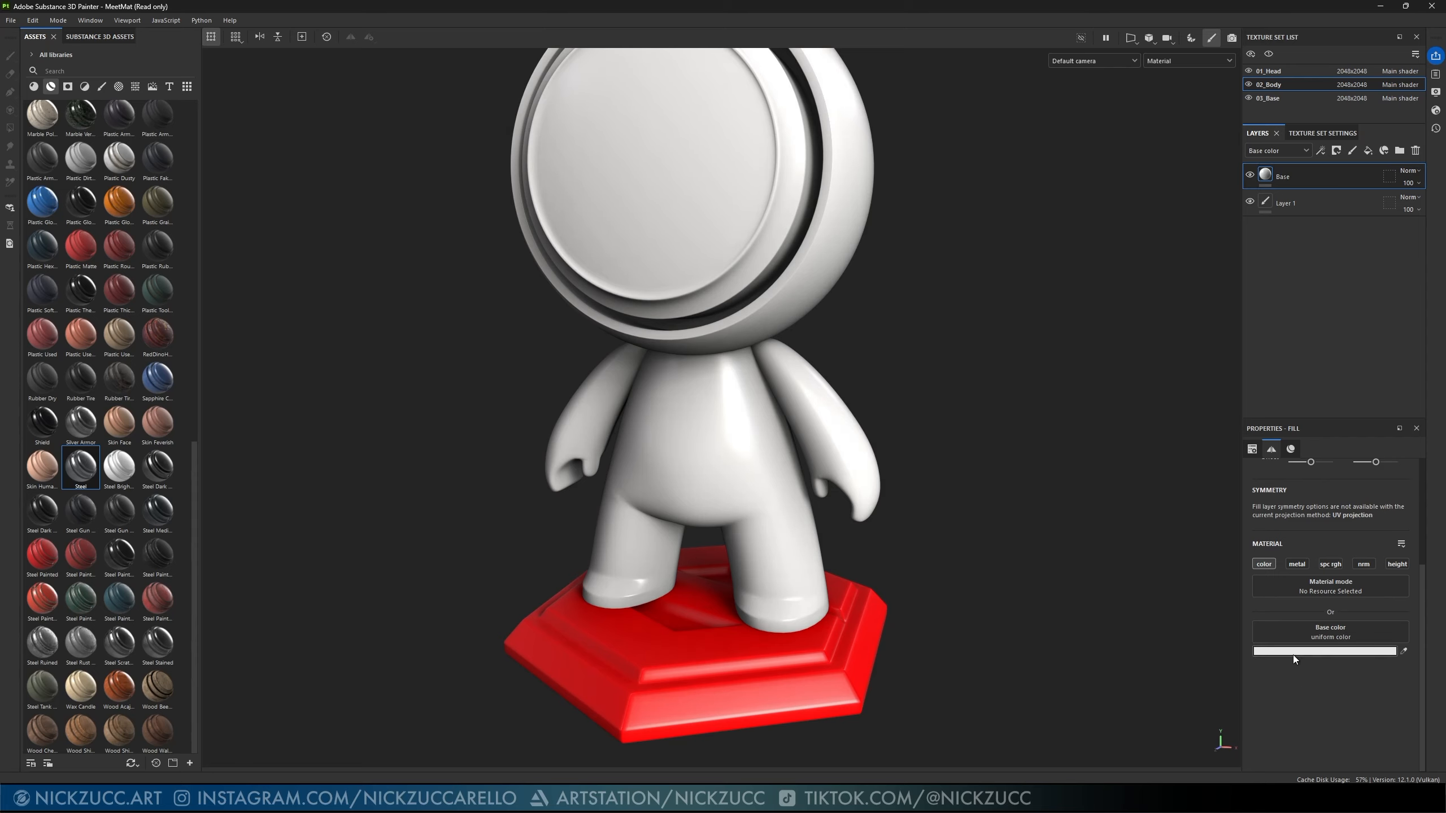
- Set the body's Base fill layer to a saturated blue base color (0054FF)
left_click(1292, 653)
left_click(1216, 460)
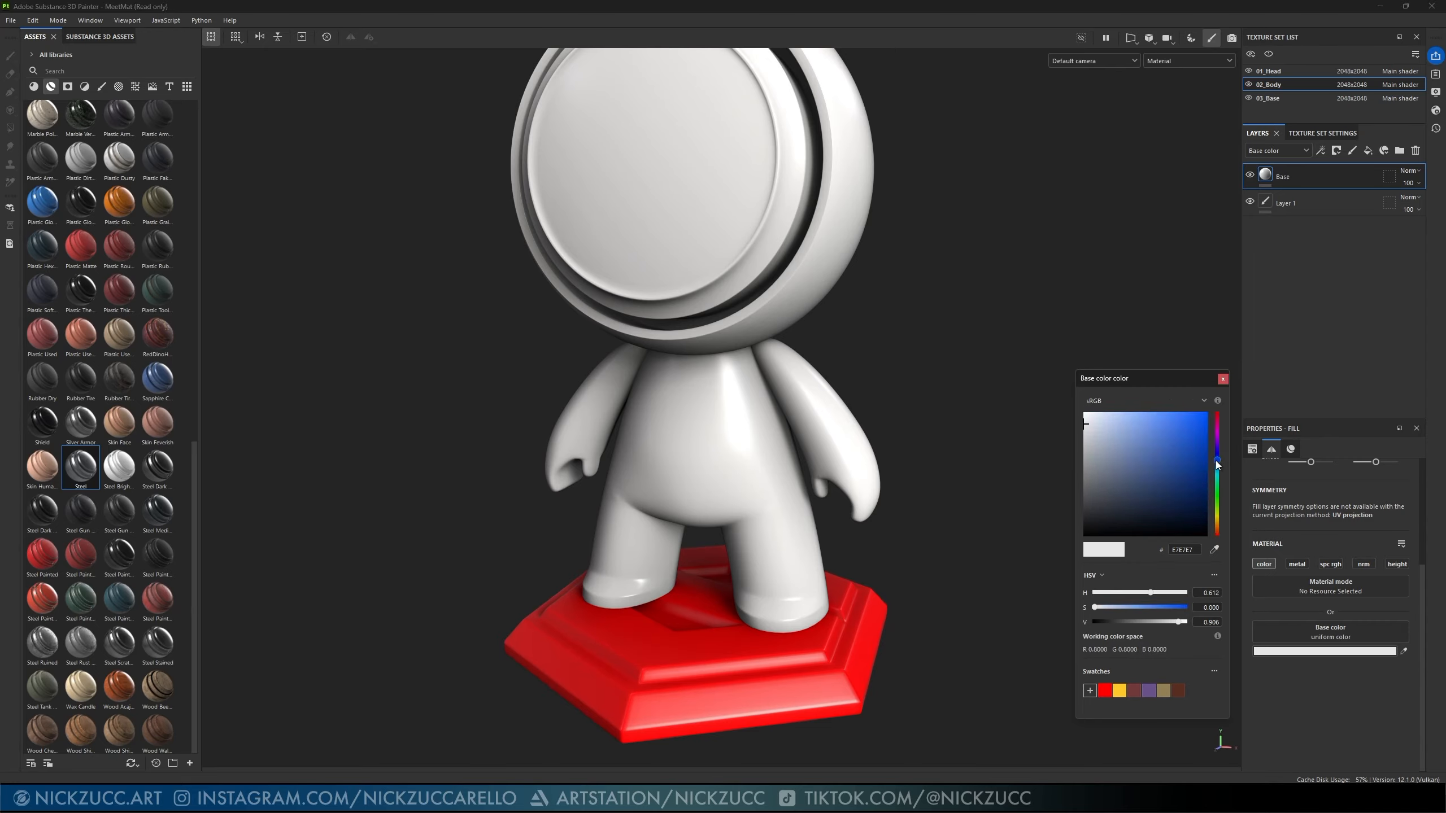
left_click(1191, 432)
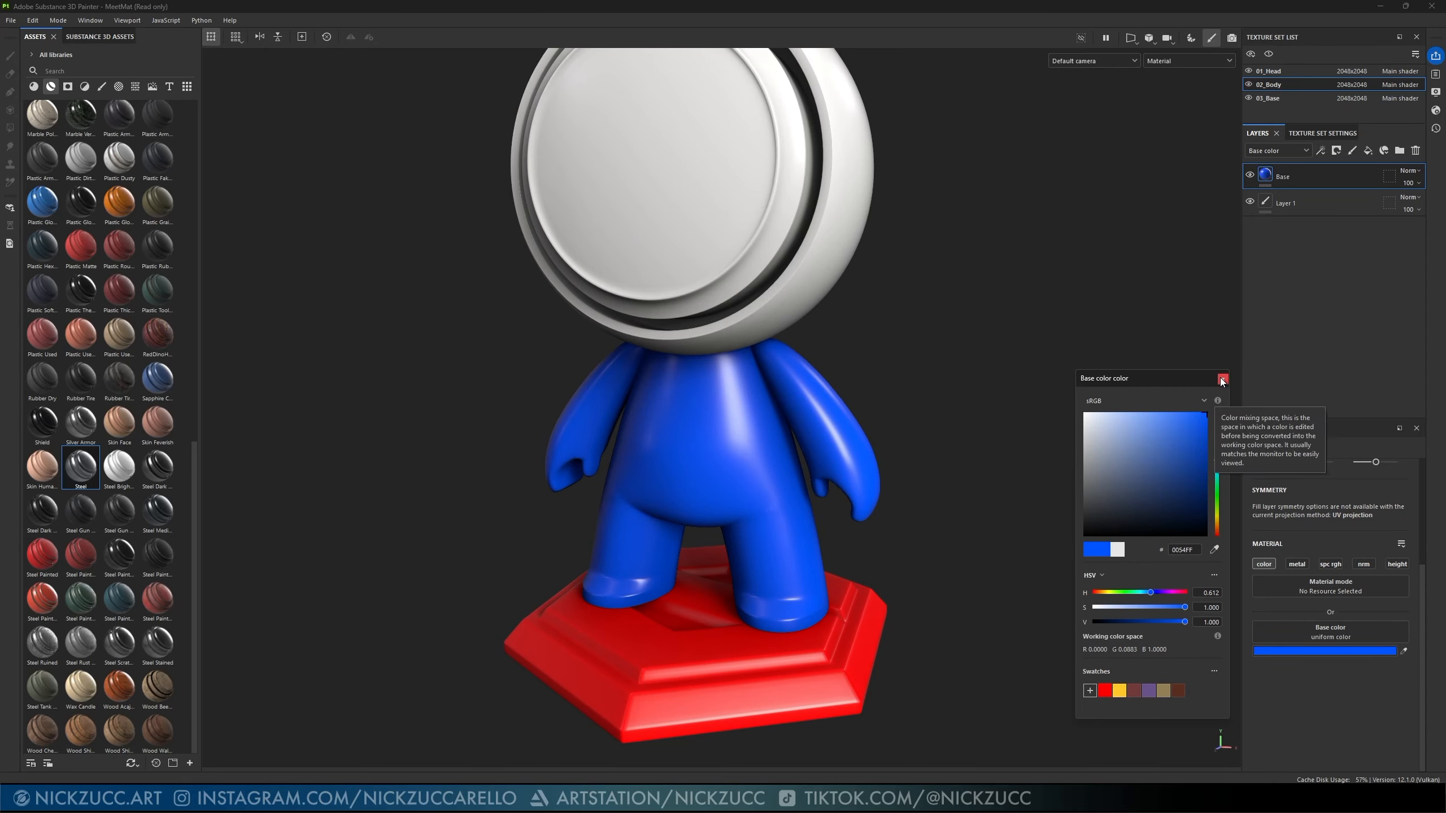
left_click(1222, 379)
- Add a fill layer named Base to the 01_Head texture set
left_click(1272, 69)
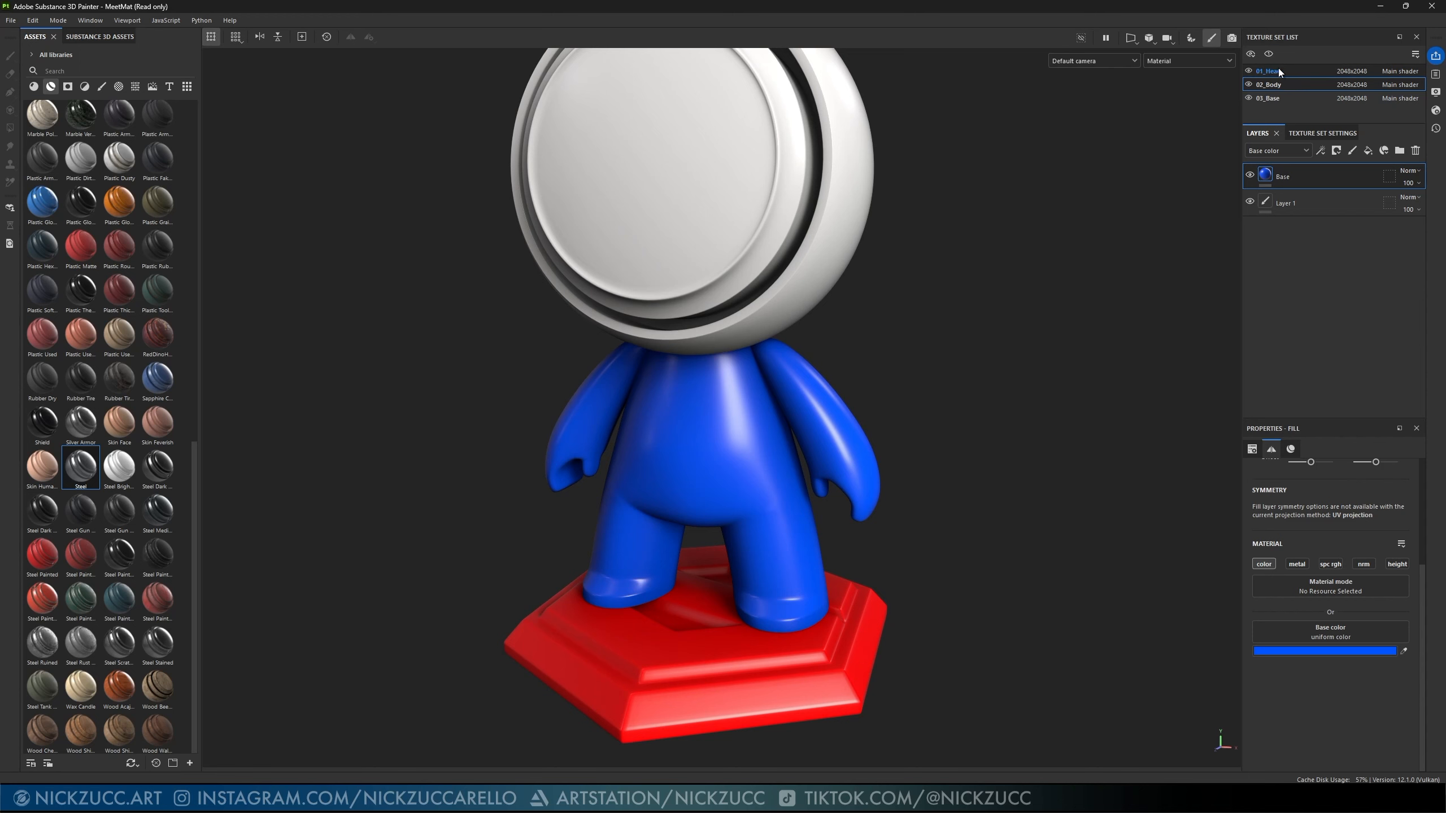
left_click(1368, 150)
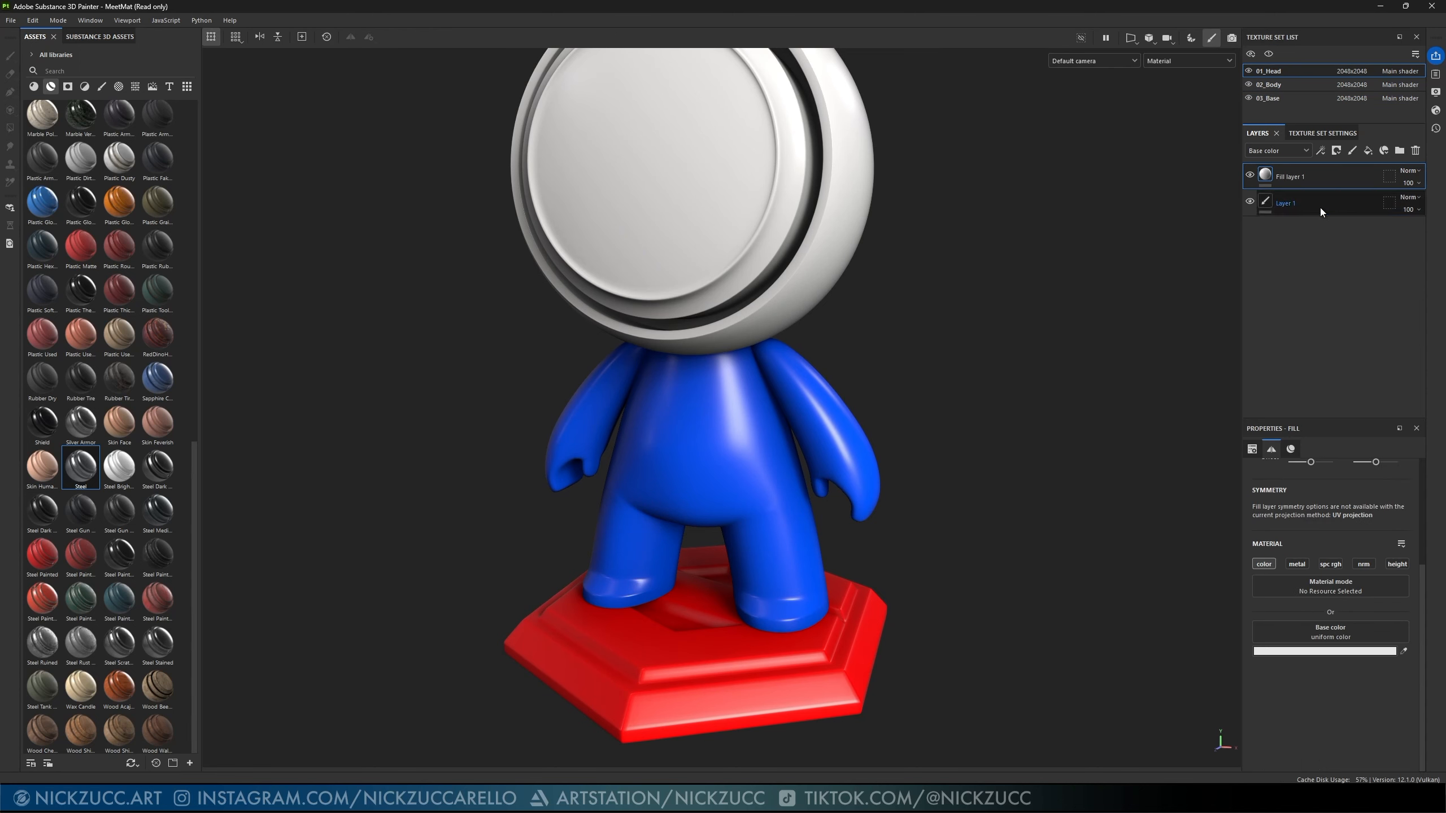
double_click(1290, 177)
type("B")
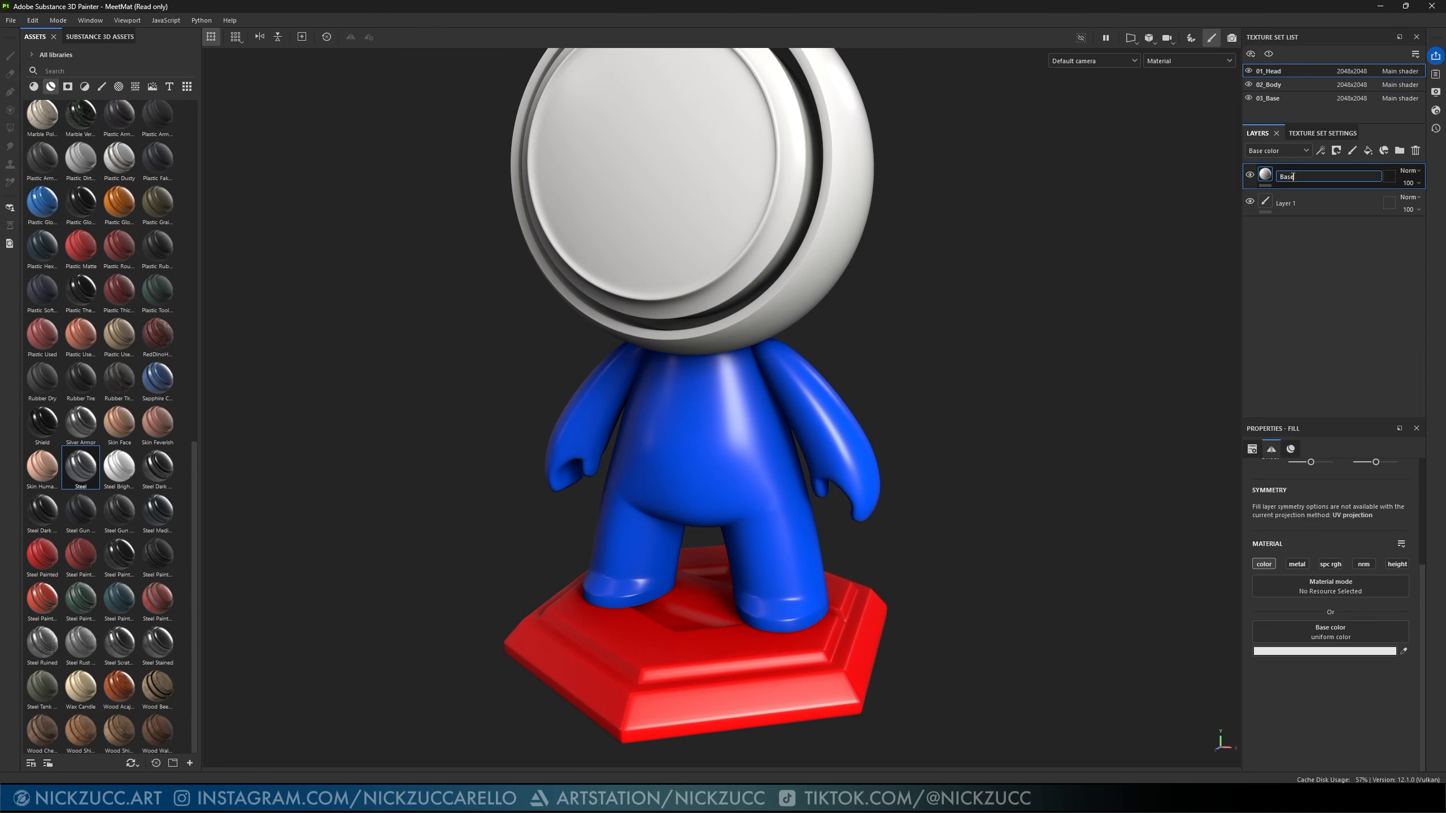
type("ase")
key("Return")
- Set the head's Base fill layer to a saturated green base color (00FF46)
left_click(1297, 652)
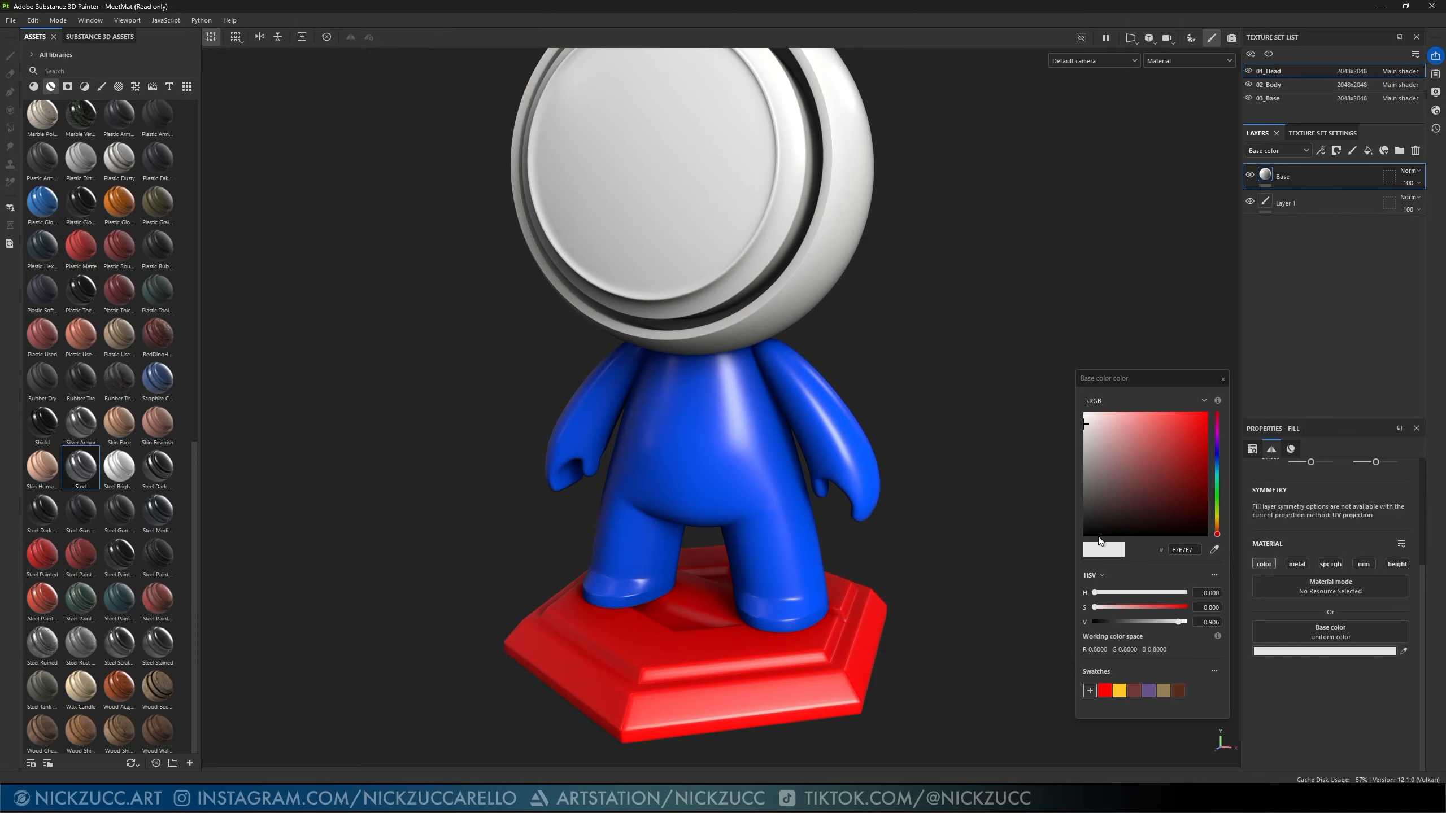
left_click(1217, 484)
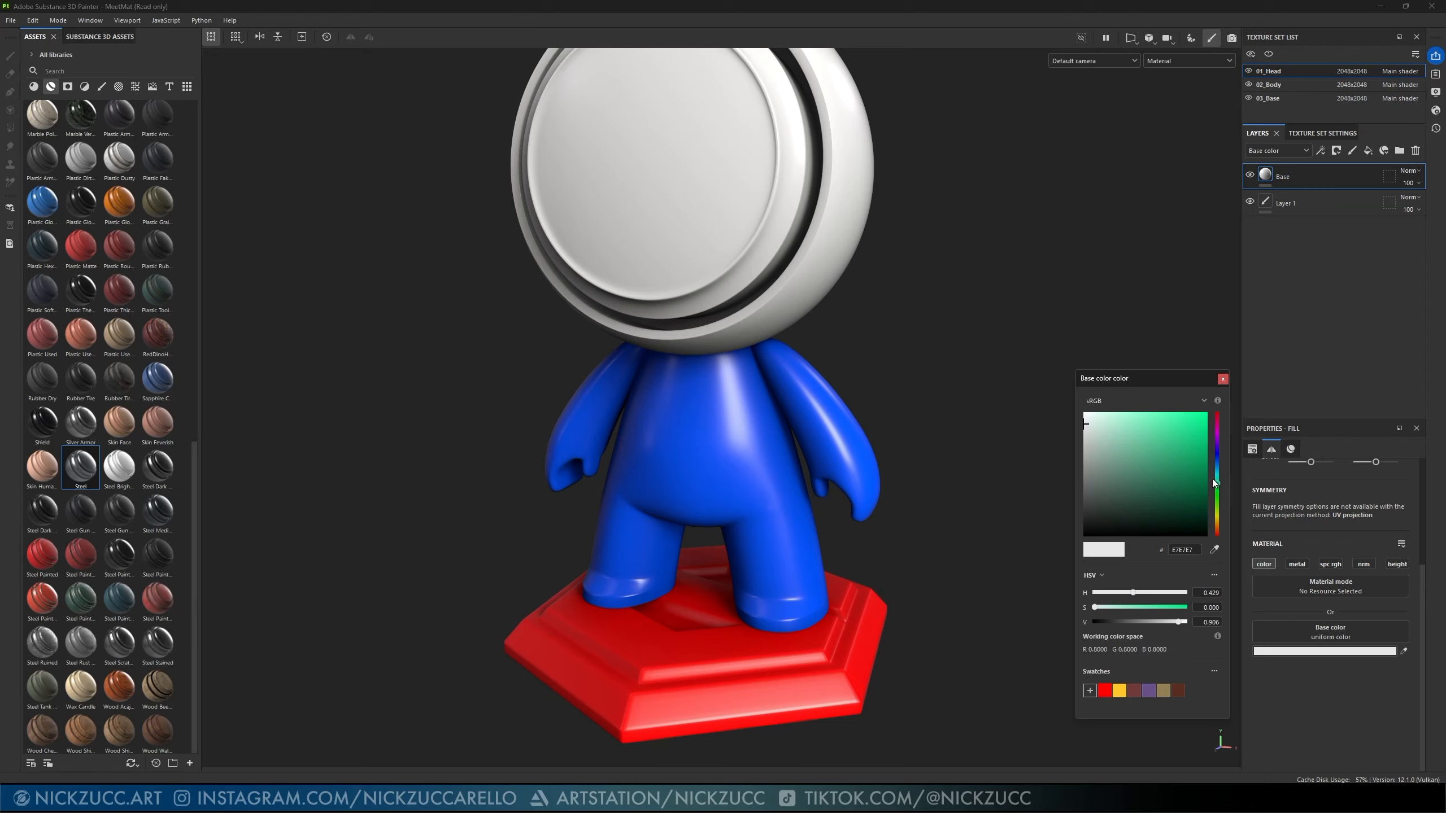
left_click(1206, 414)
left_click(1218, 491)
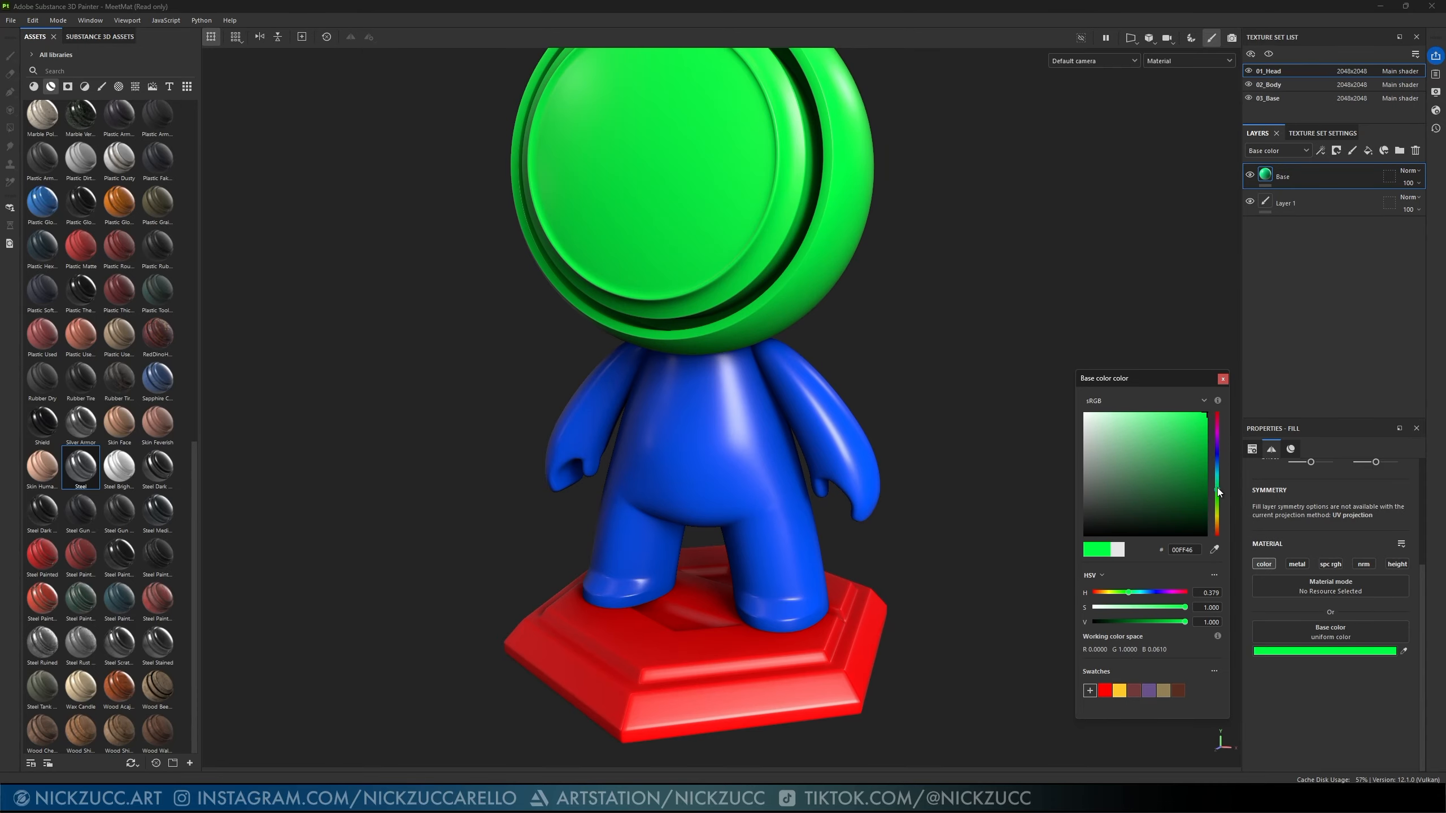
left_click(1221, 381)
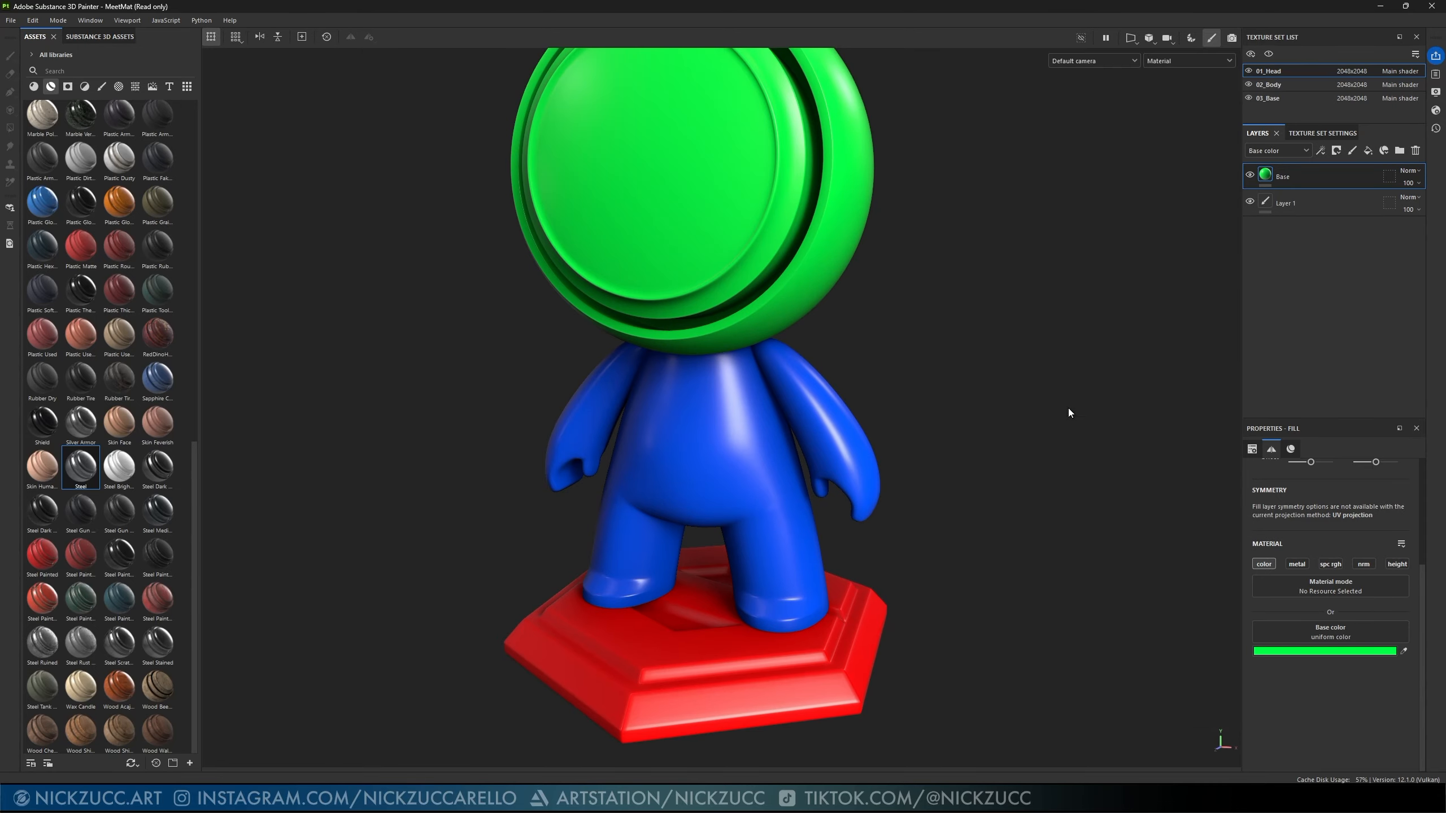
- Examine the colors of the head, body and base together on the whole model from slightly different angles
mouse_move(970, 394)
left_mouse_down("alt")
mouse_move(1019, 387)
mouse_move(971, 391)
left_mouse_up("alt")
scroll(974, 389, "down", 3)
middle_click_drag(974, 366, 977, 401, "alt")
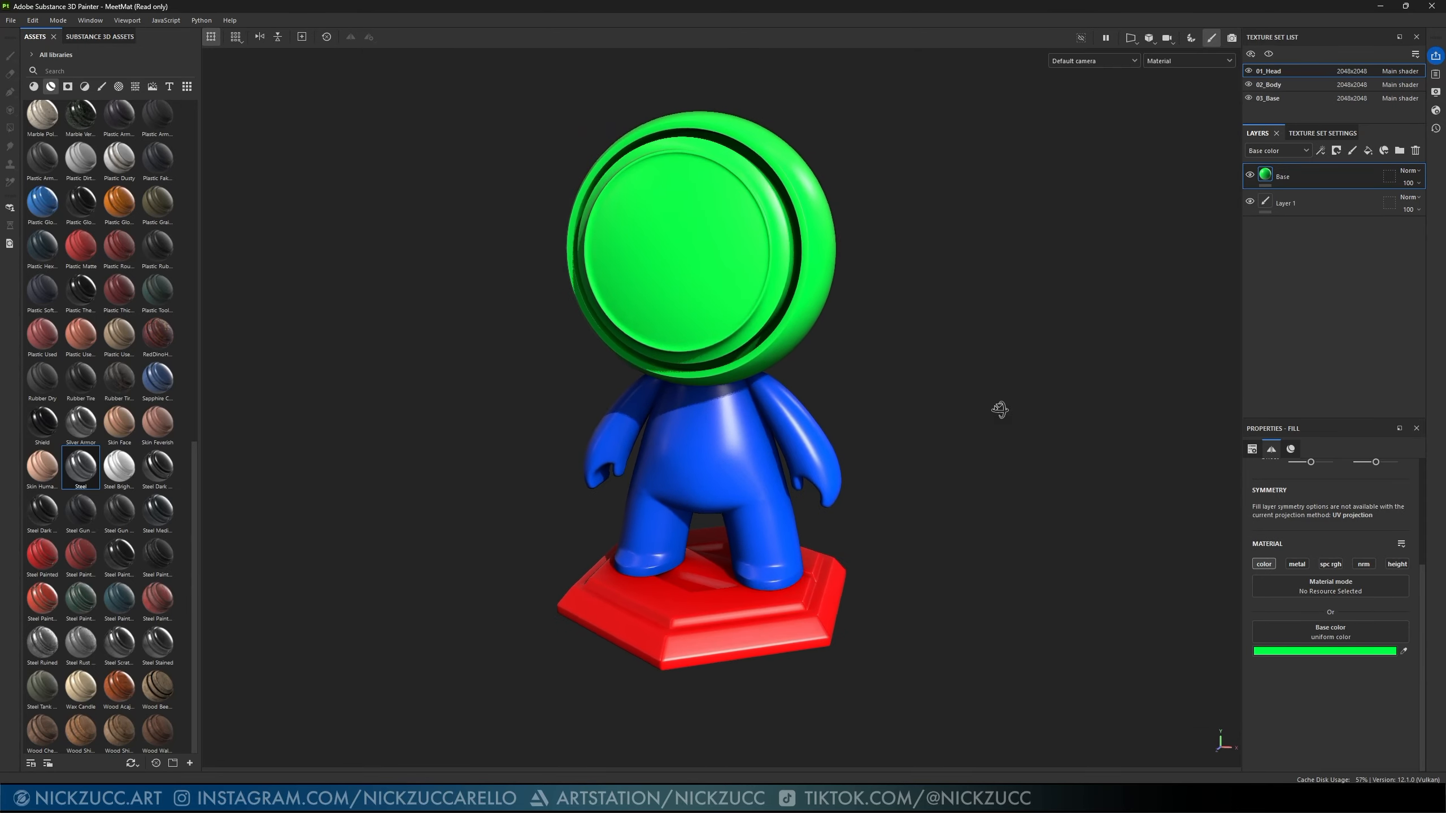
left_click_drag(1001, 410, 1015, 406, "alt")
scroll(962, 413, "up", 1)
middle_click_drag(958, 394, 961, 401, "alt")
left_click_drag(961, 401, 987, 417, "alt")
middle_click_drag(926, 392, 964, 415, "alt")
mouse_move(964, 415)
left_mouse_down("alt")
mouse_move(980, 420)
mouse_move(958, 400)
mouse_move(843, 394)
mouse_move(987, 410)
left_mouse_up("alt")
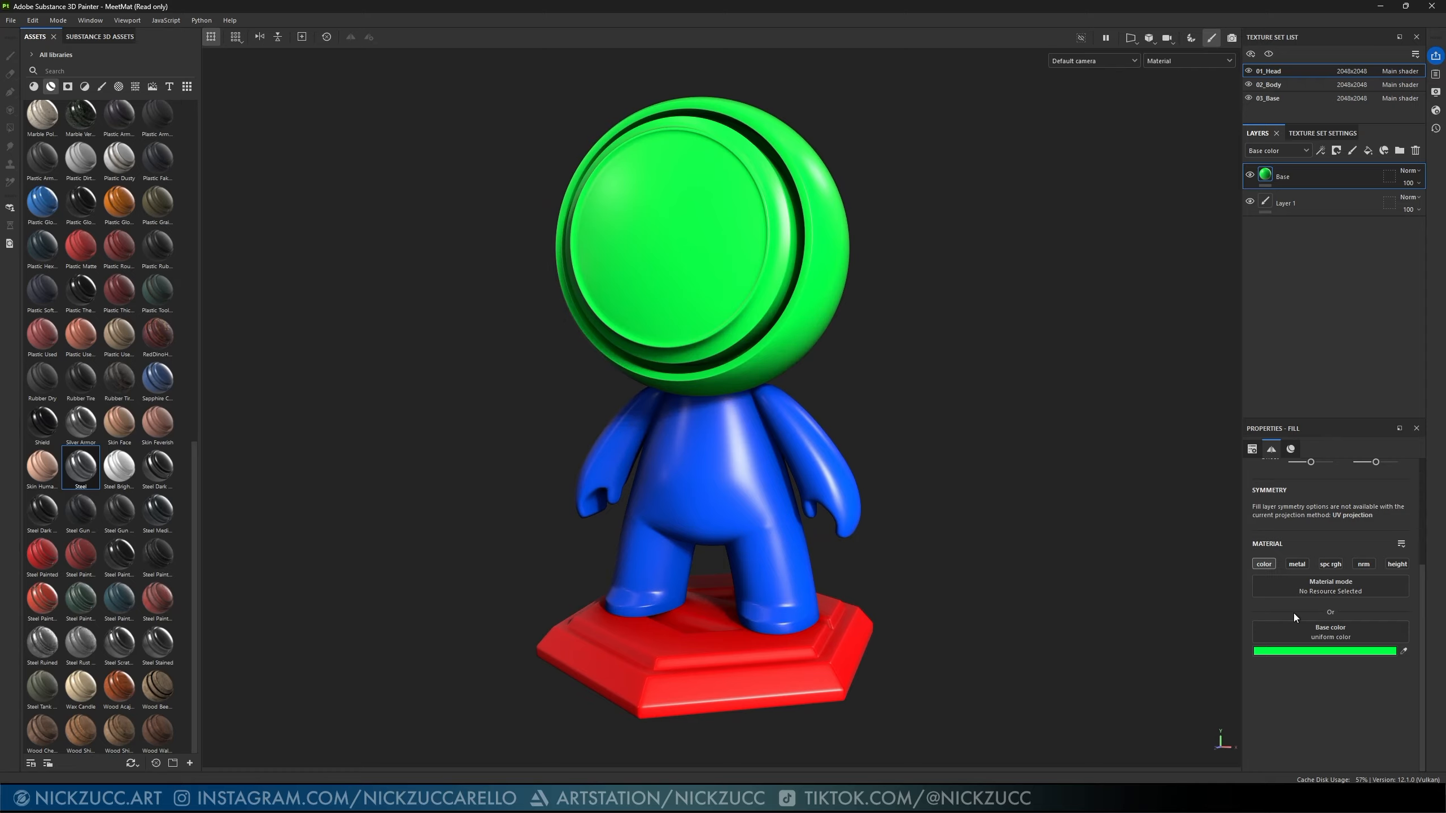
- Change the head's Base fill layer to a pure white base color (FFFFFF)
left_click(1299, 650)
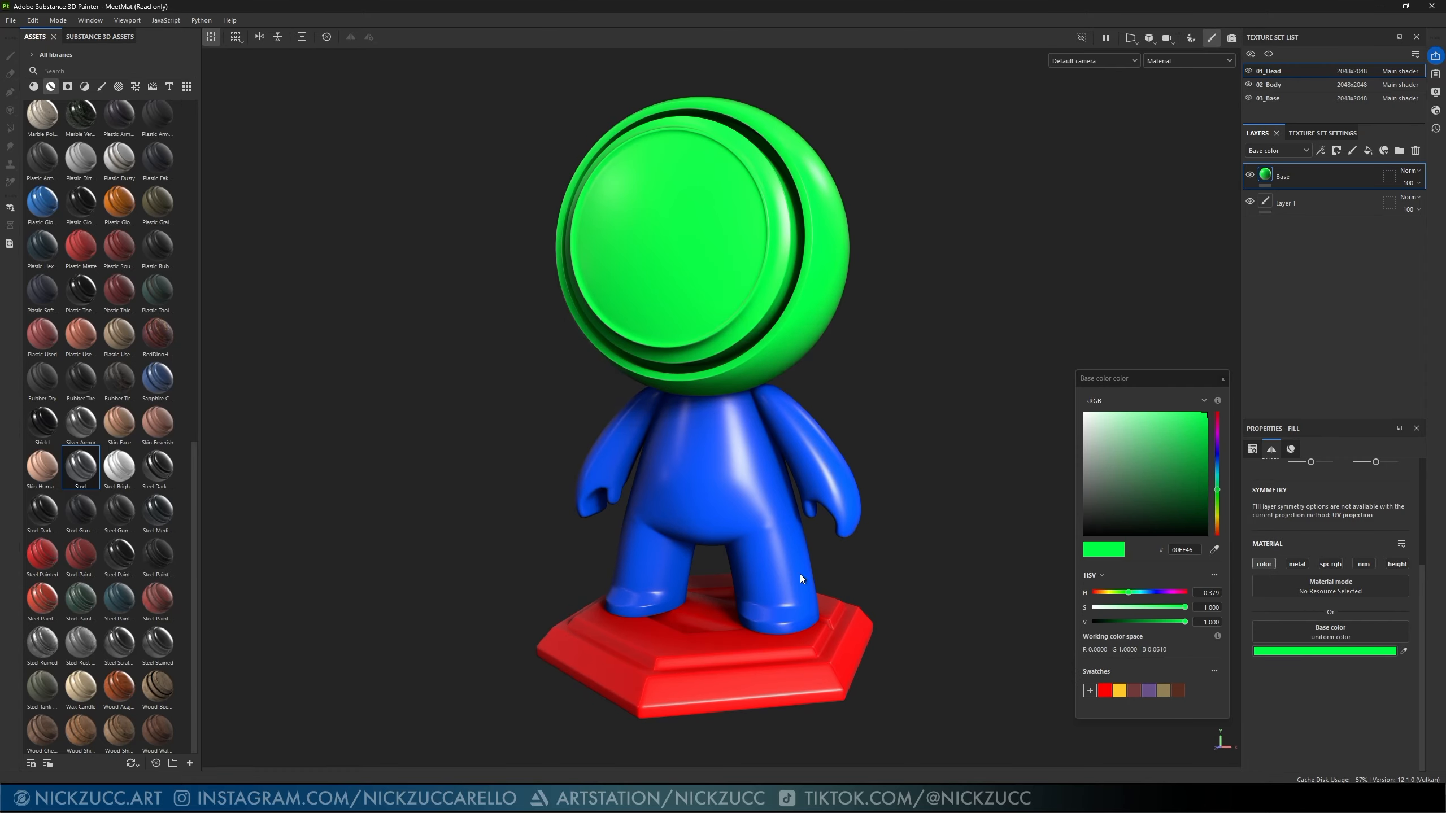
left_click_drag(1112, 448, 1080, 411)
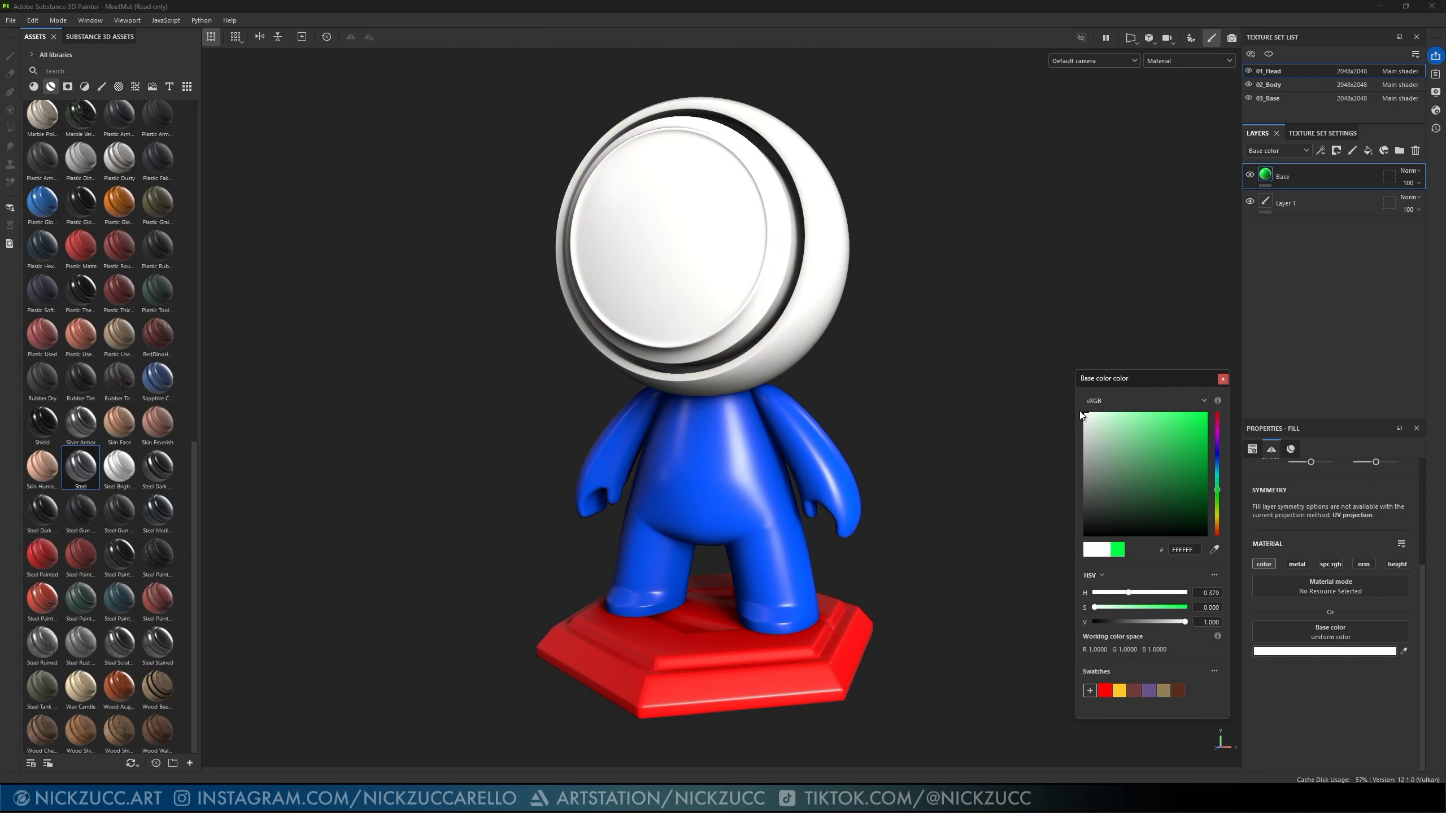
left_click(1222, 380)
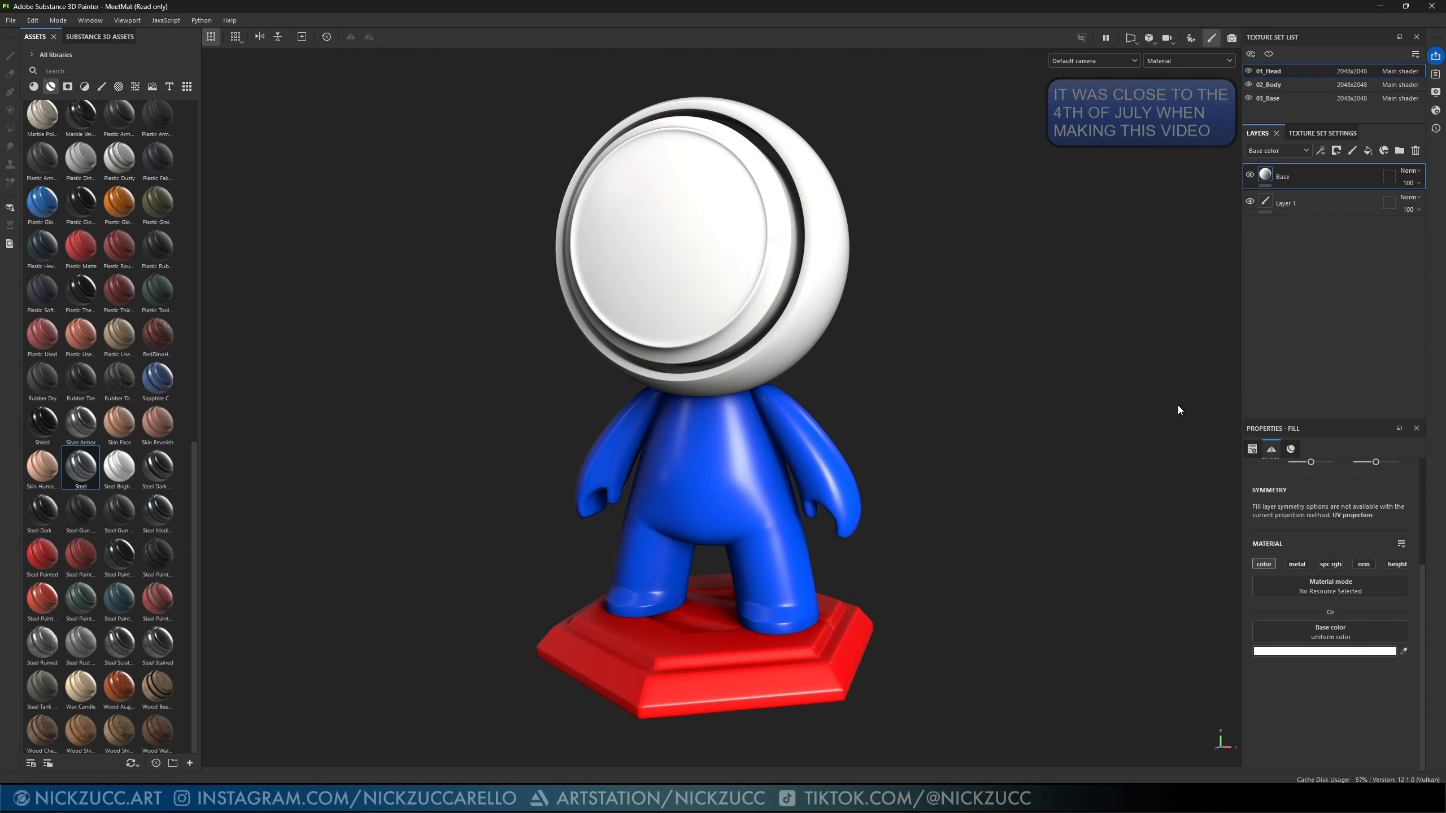
left_click_drag(1177, 404, 1117, 499, "alt")
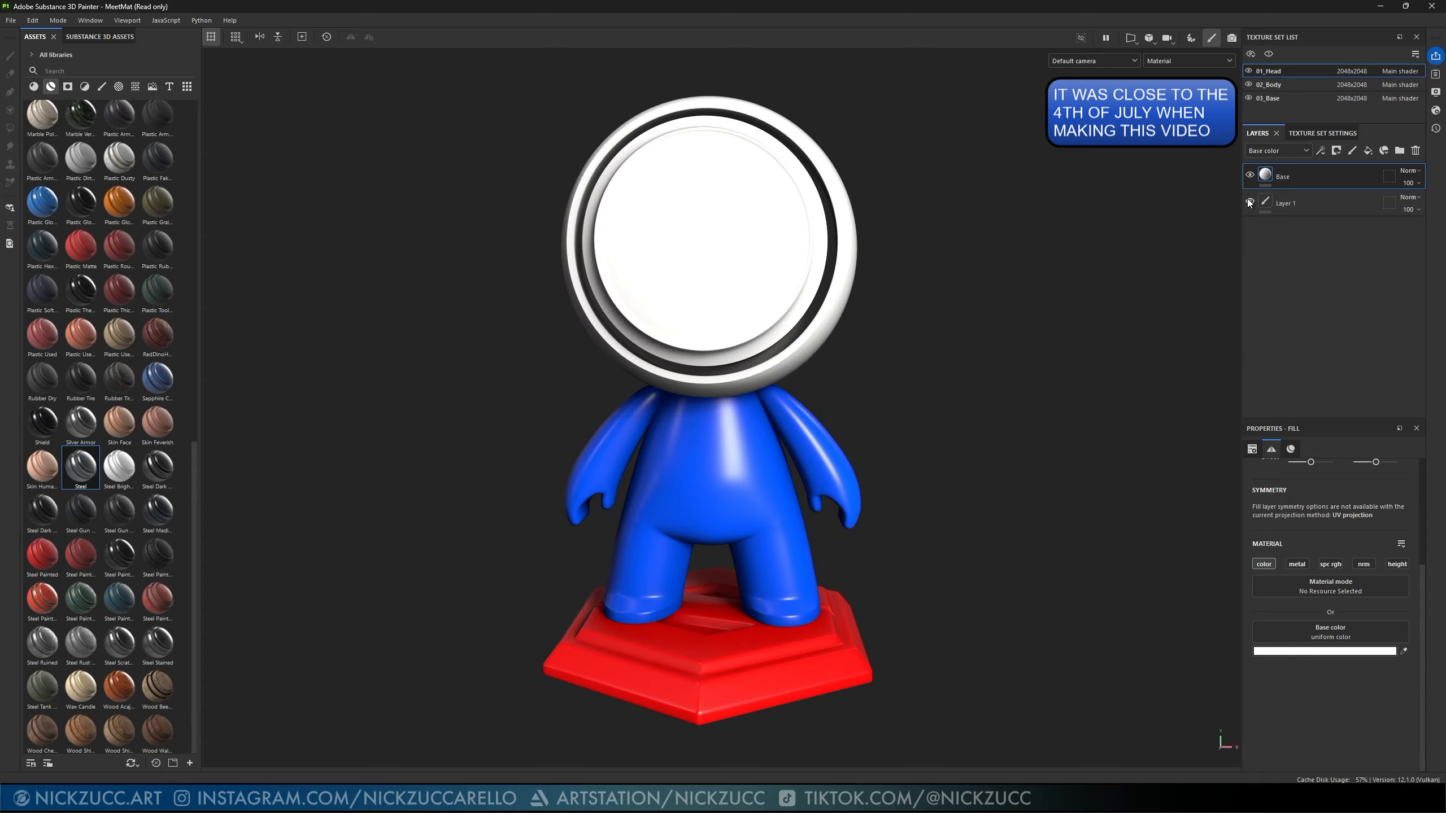
- Change the head's Base fill layer to a neutral mid-grey base color with an HSV value of 0.5
left_click(1286, 652)
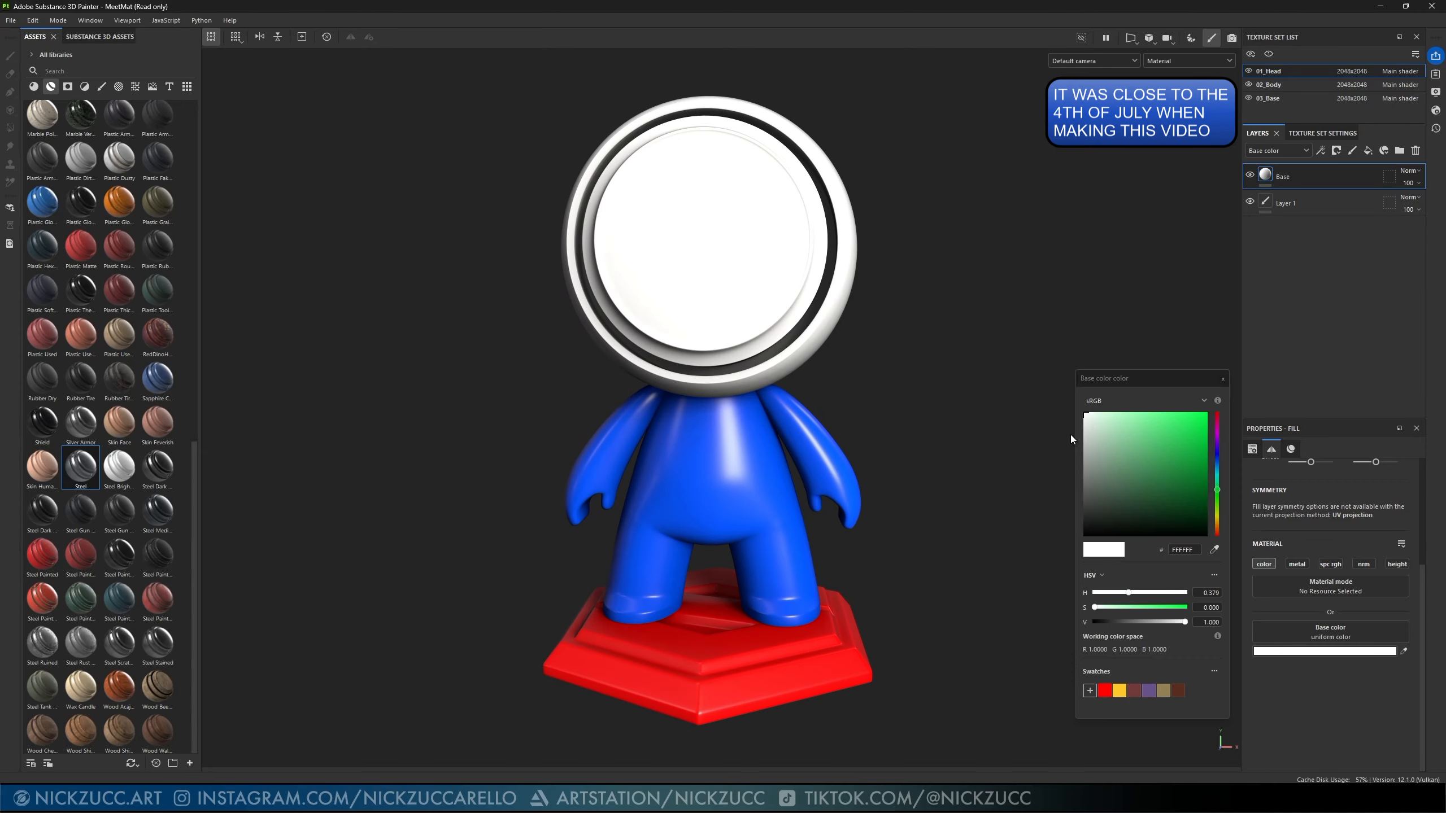
left_click_drag(1089, 453, 1053, 470)
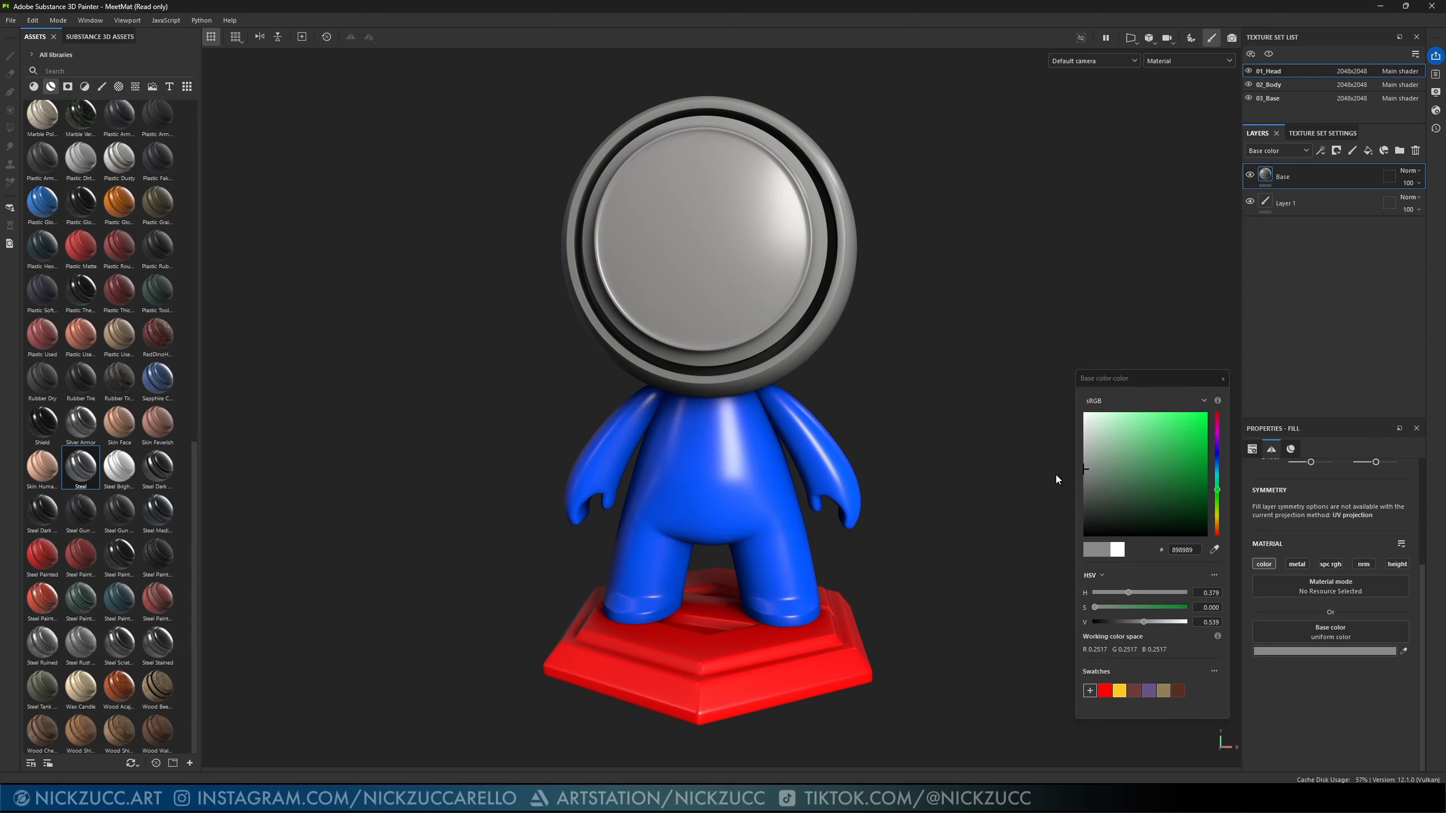
left_click(1208, 622)
type("0.5")
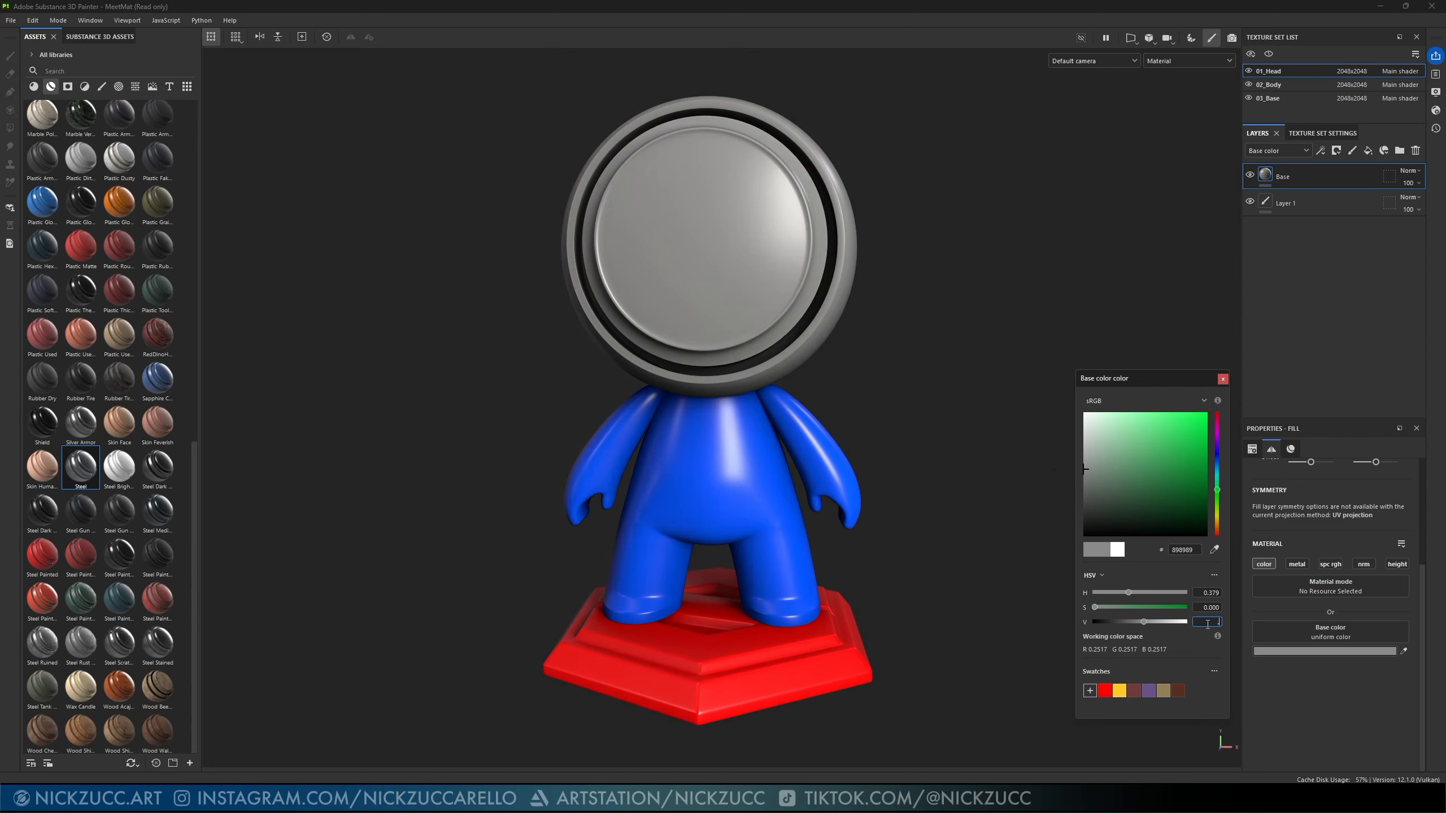
key("Return")
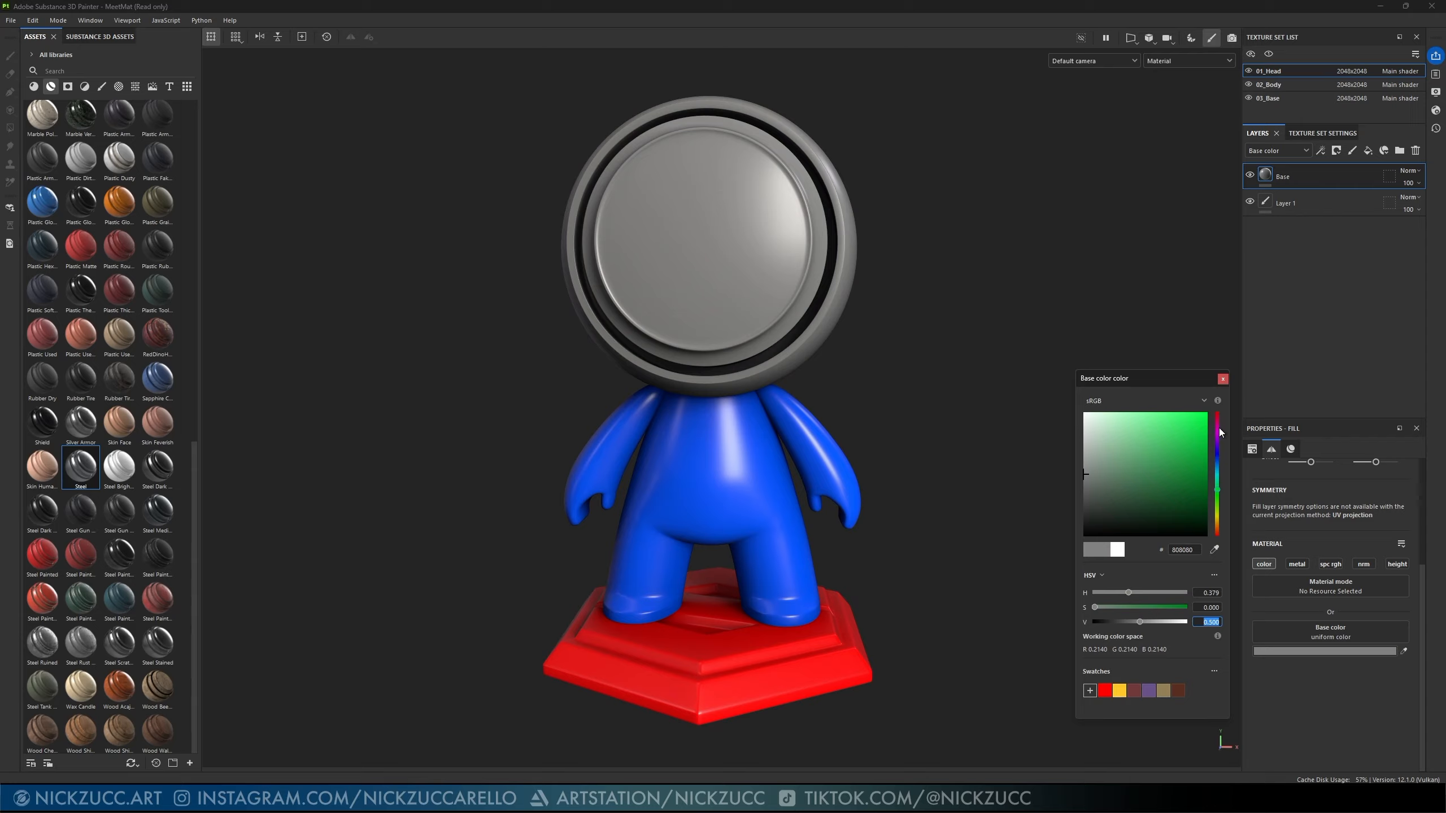
left_click(1222, 379)
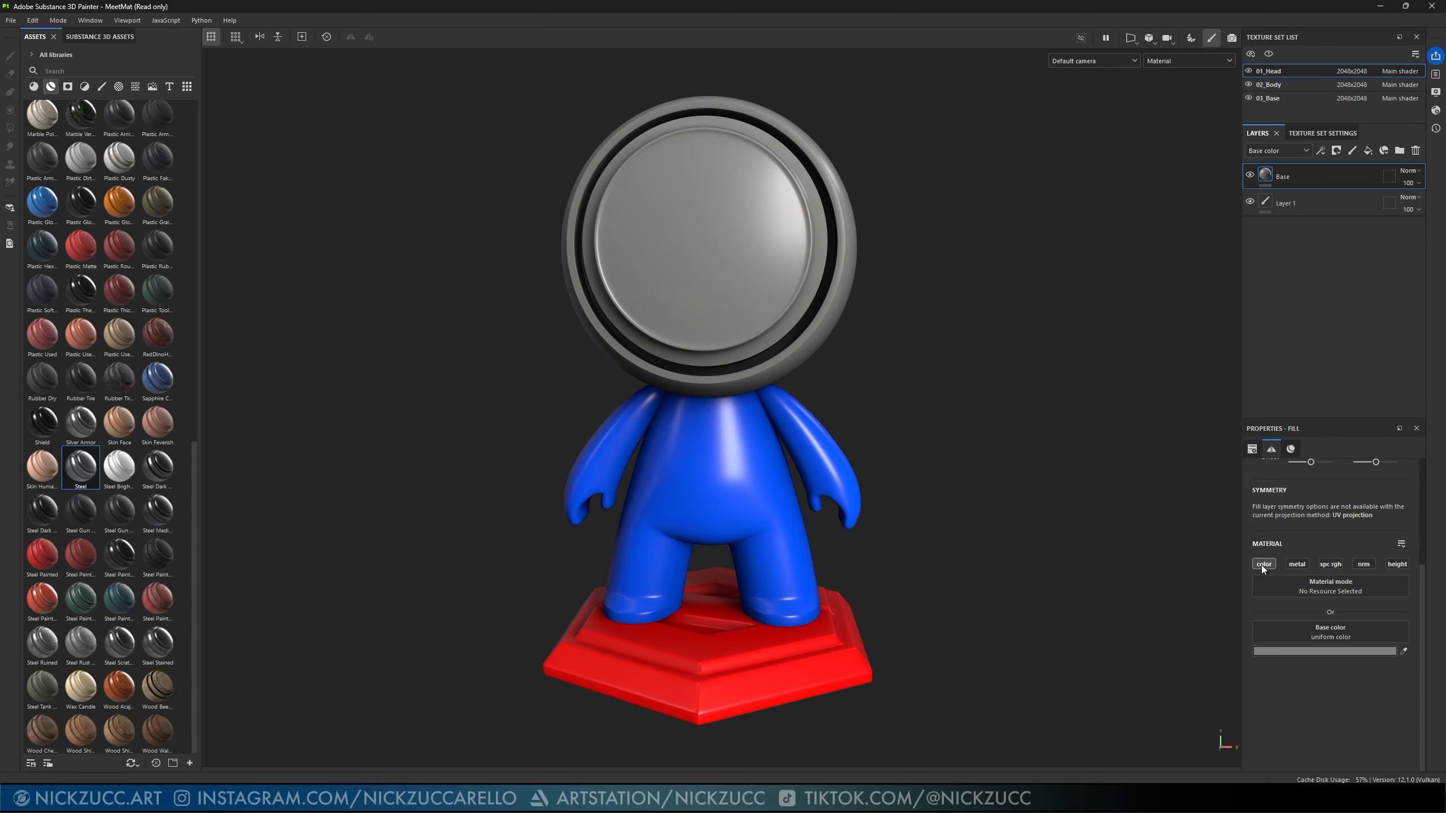
- Delete the leftover Layer 1 from both the head's and the body's layer stacks, keeping only their Base fill layers
left_click(1309, 203)
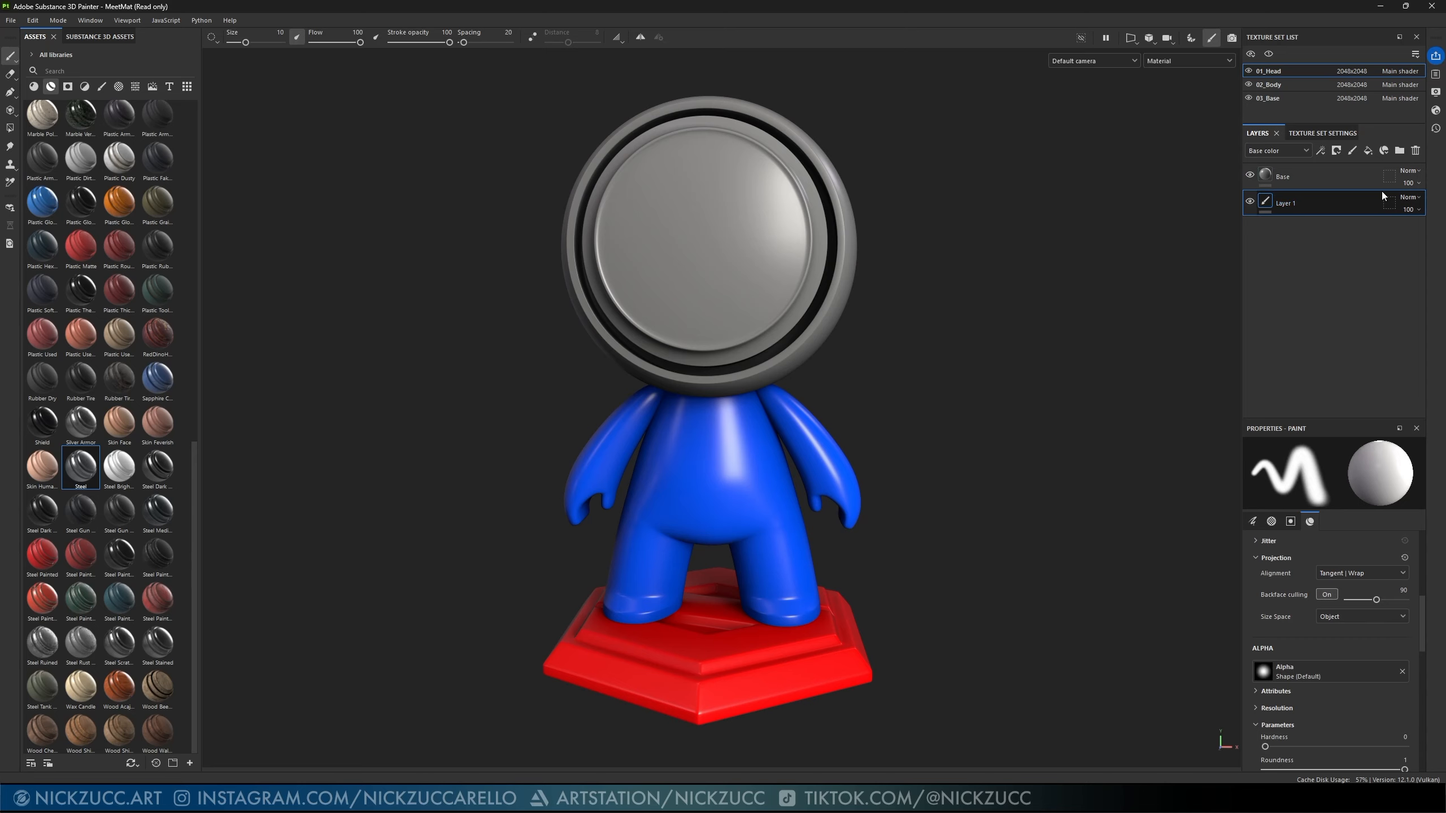
left_click(1292, 178)
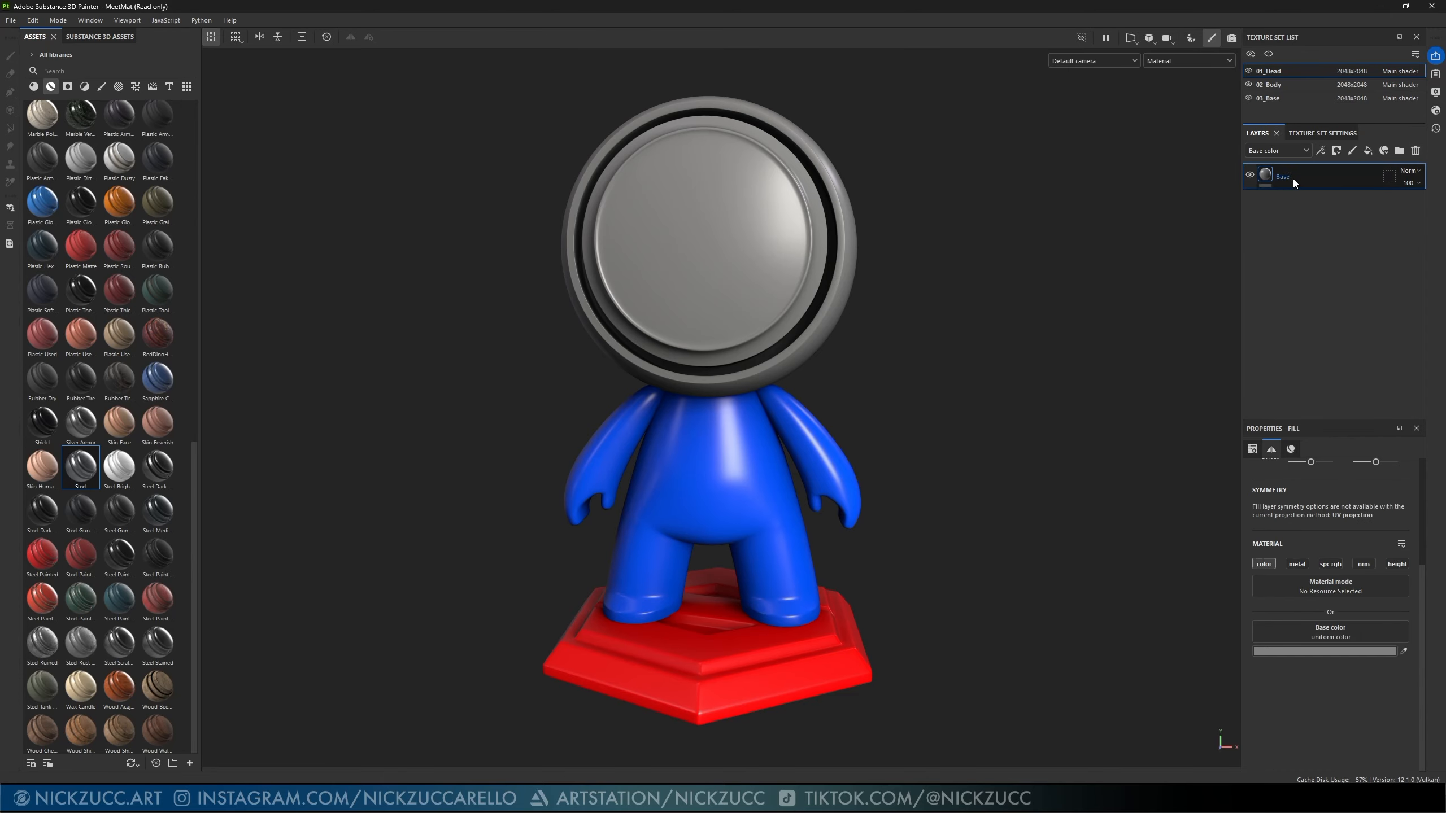
left_click(1270, 86)
left_click(1301, 205)
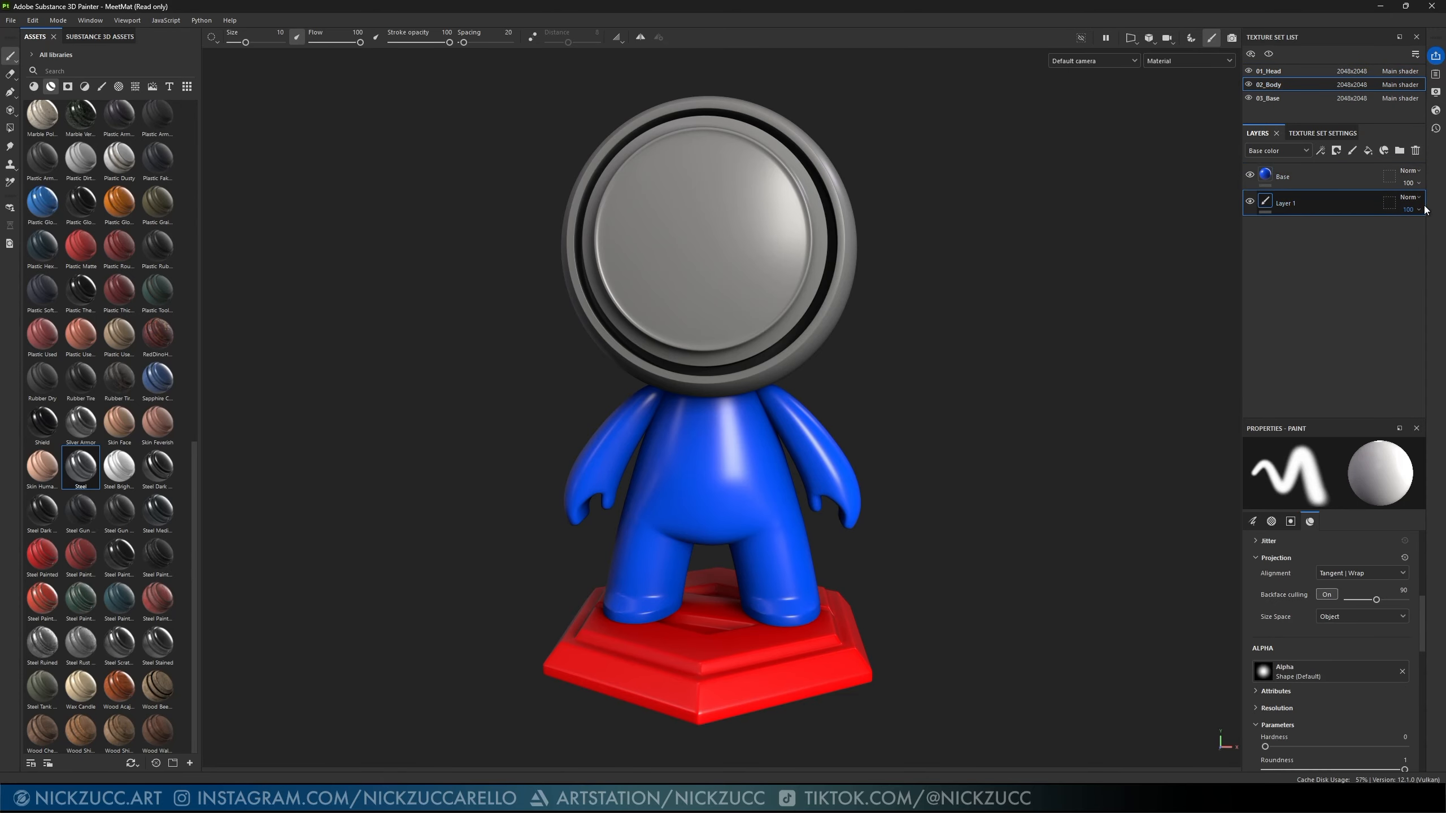
left_click(1414, 151)
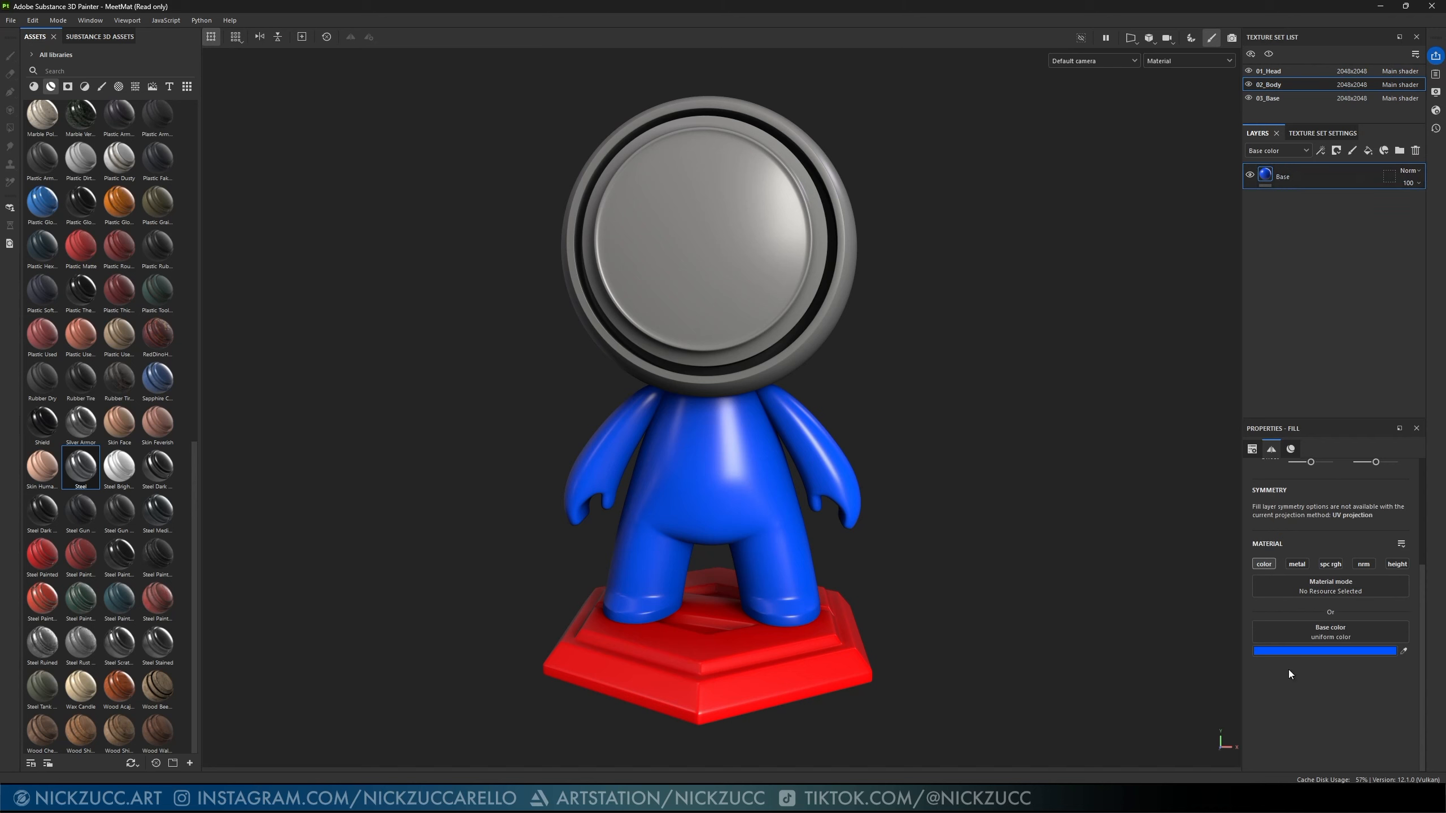
- Change the body's Base fill layer to a neutral mid-grey with saturation 0 and value 0.5, and save that grey as a swatch
left_click(1288, 652)
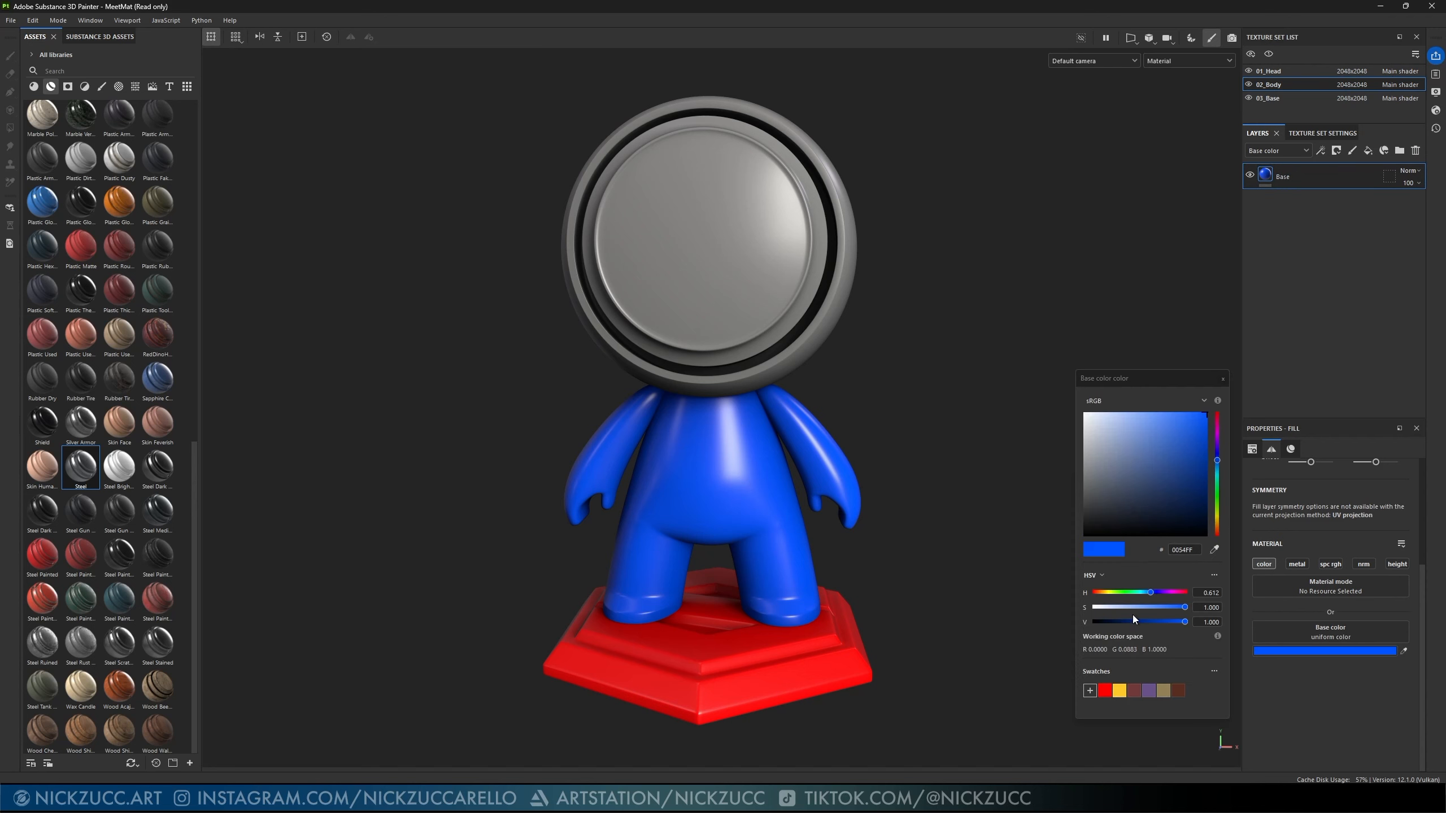
left_click_drag(1154, 606, 1071, 601)
left_click(1207, 621)
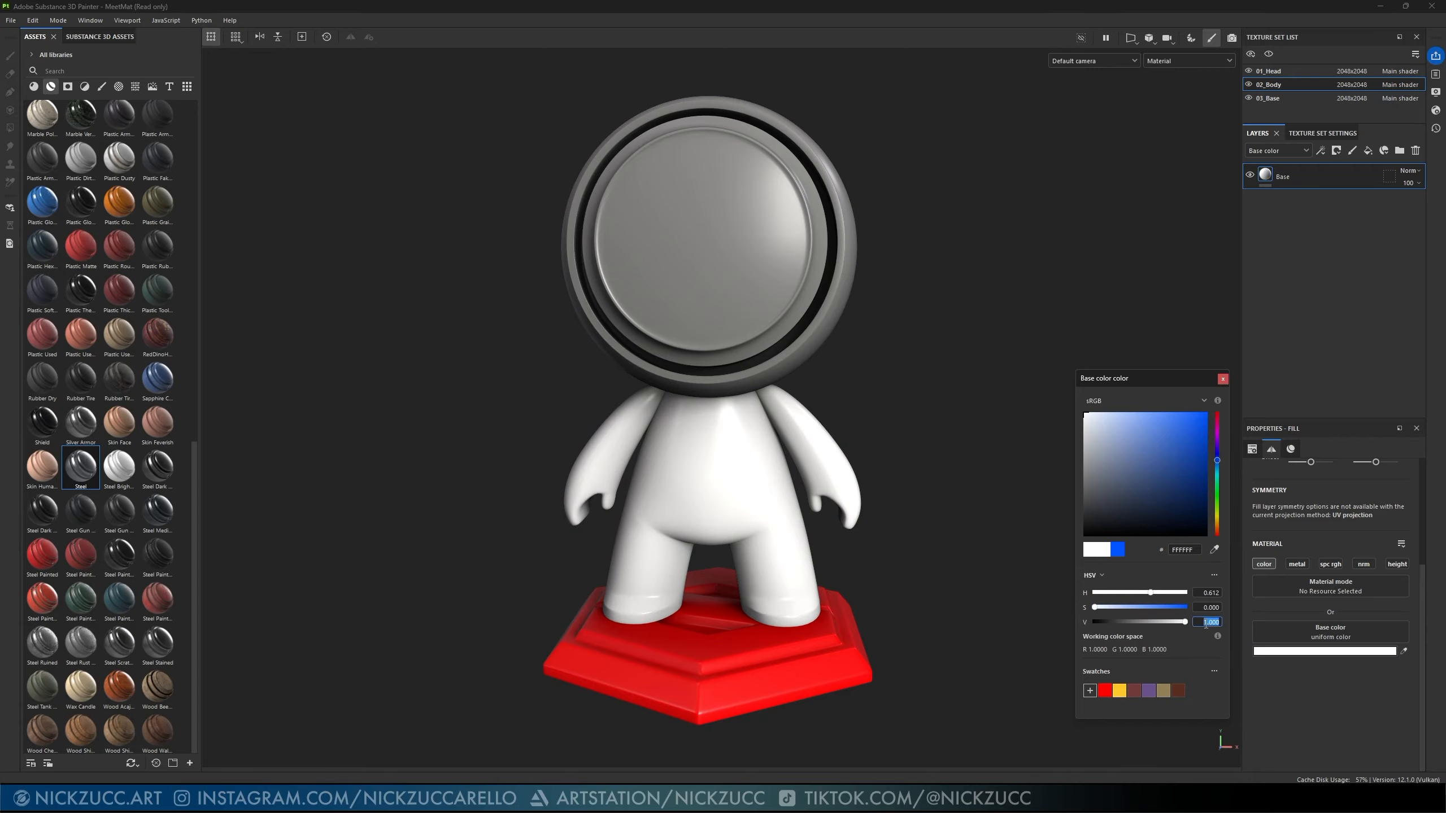
type("0.5")
key("Return")
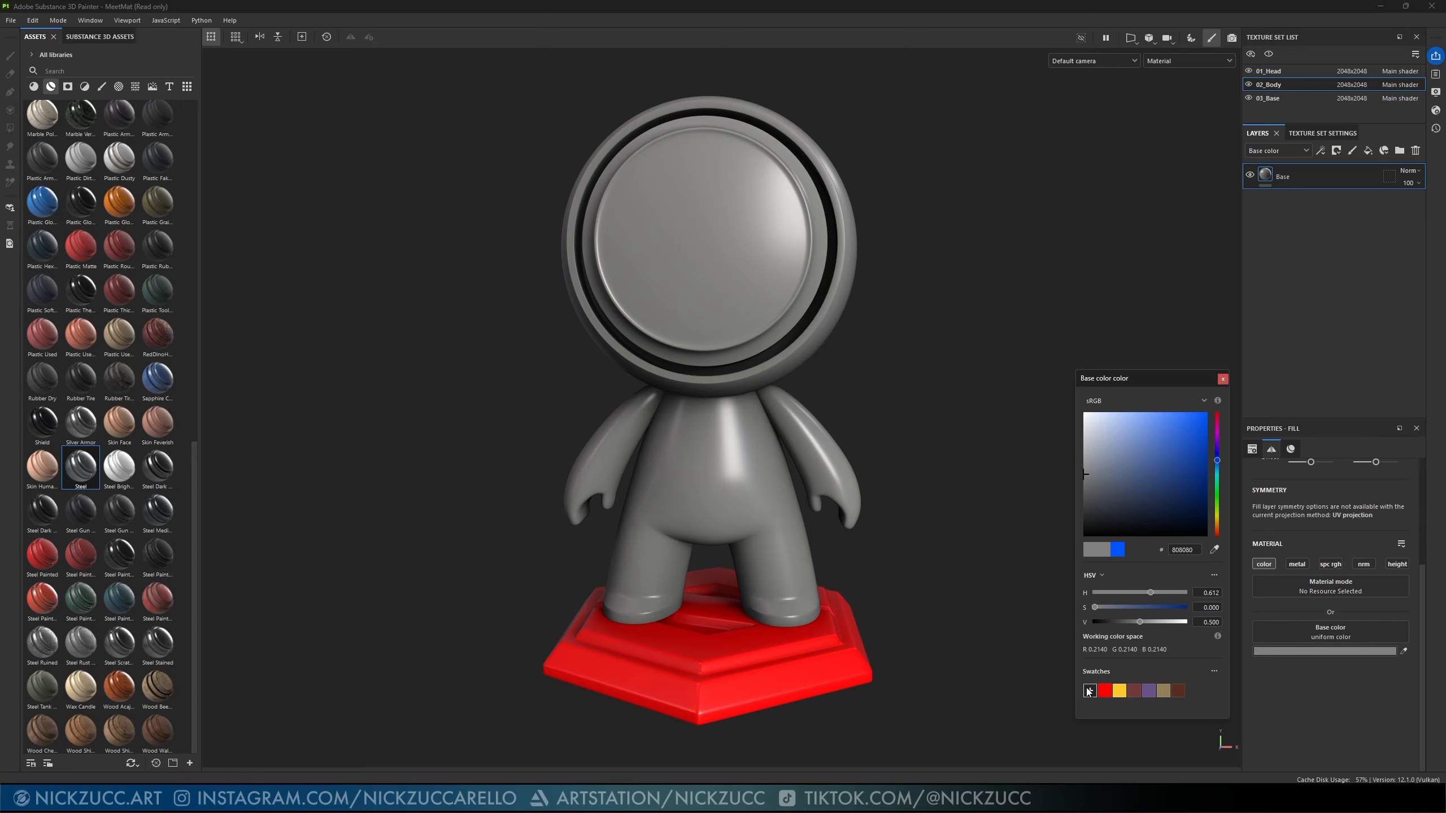
left_click(1088, 691)
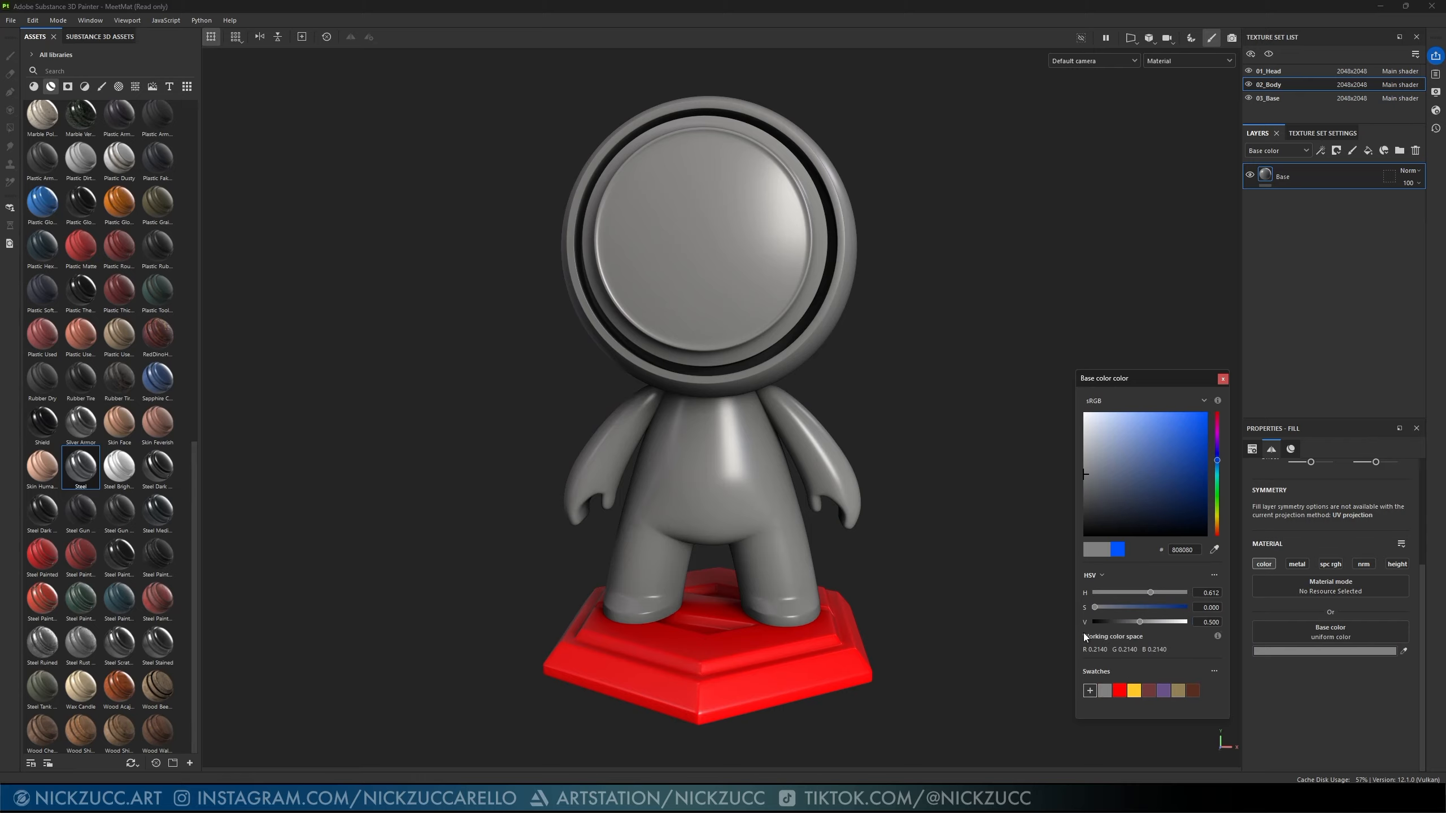
left_click(1224, 380)
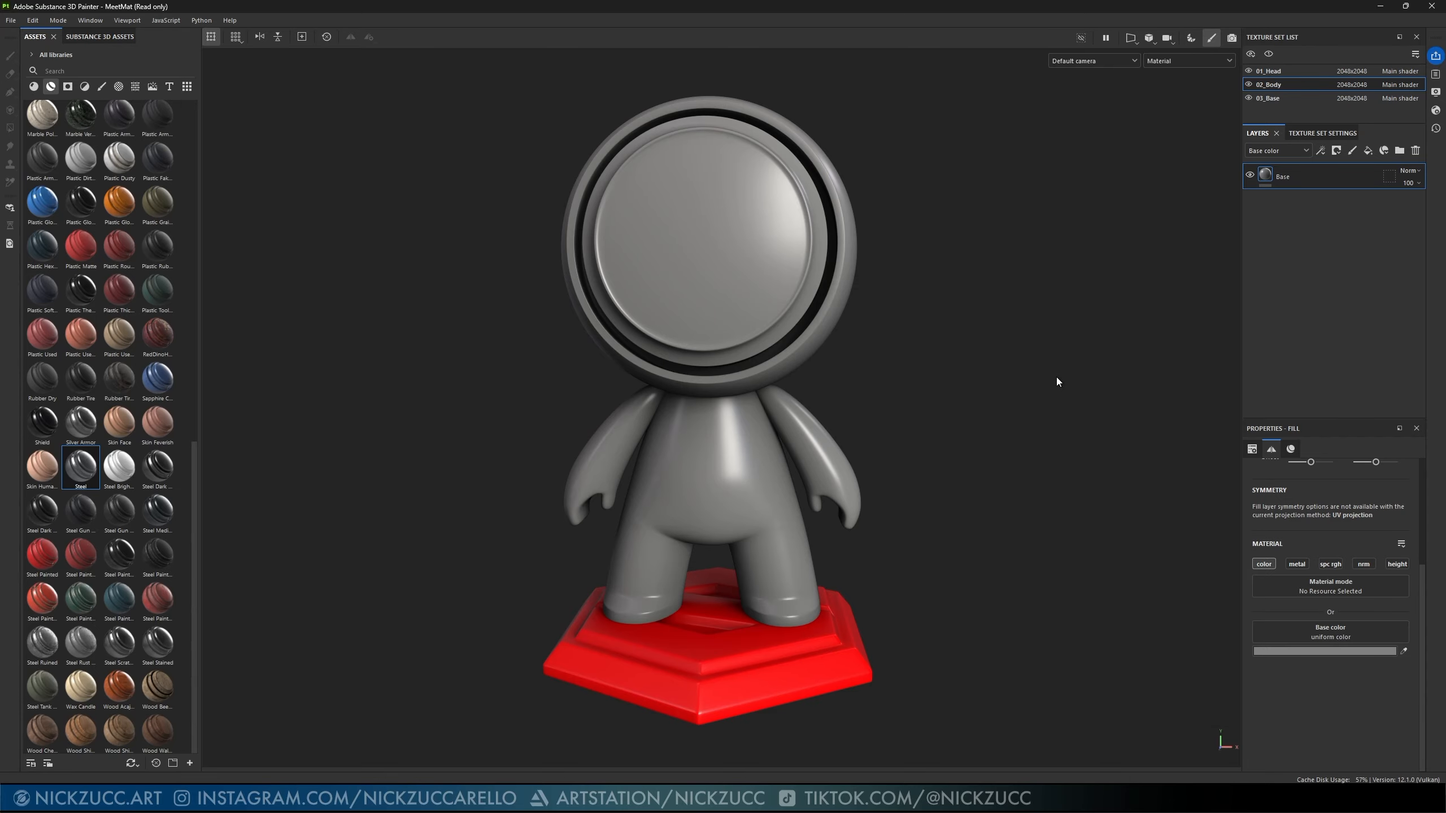
- Enable the metalness channel on the base's Base Metal fill layer and set its base metalness to 1
left_click_drag(1056, 378, 1018, 391, "alt")
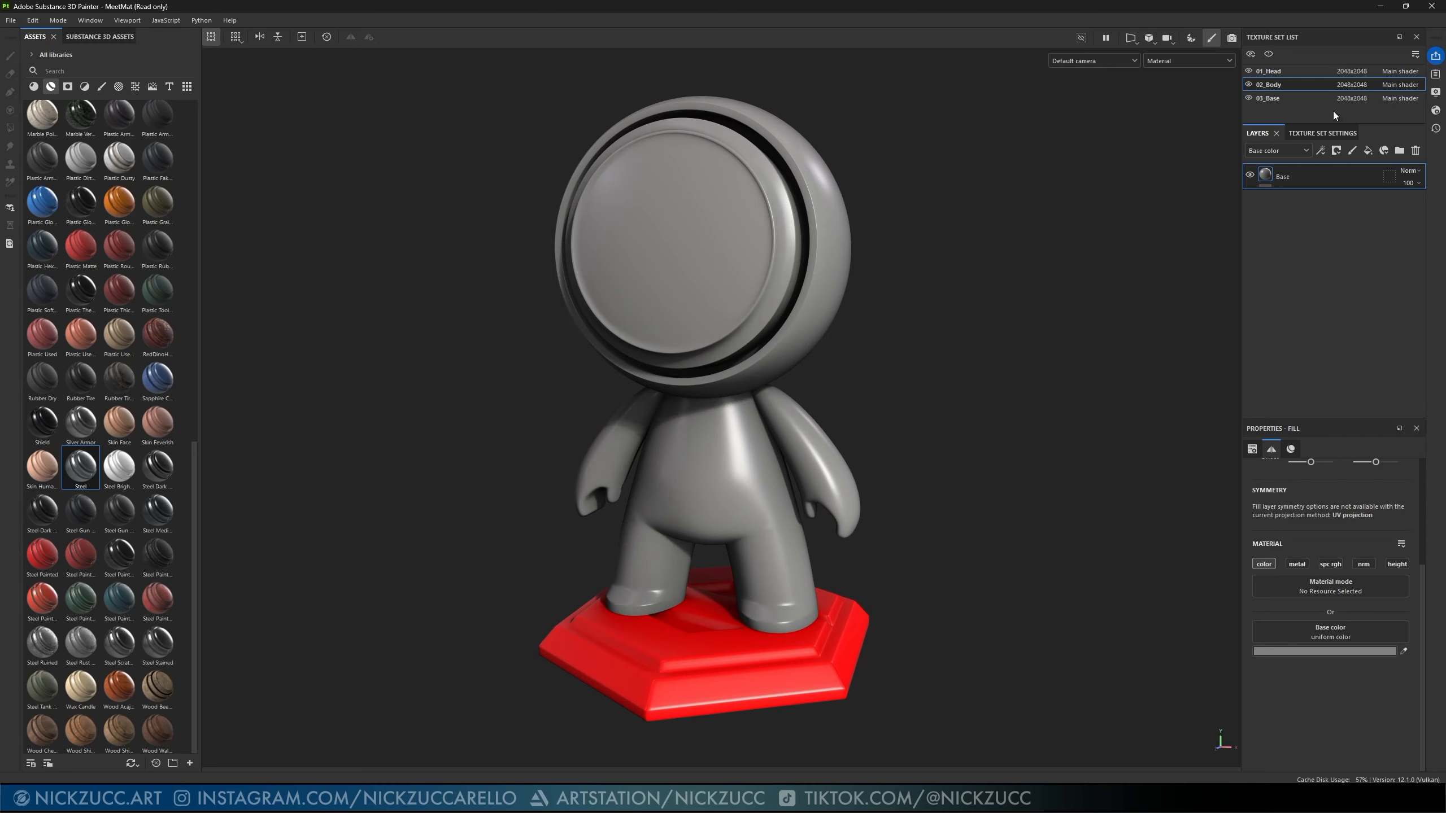
left_click(1280, 99)
middle_click_drag(1032, 501, 1046, 487, "alt")
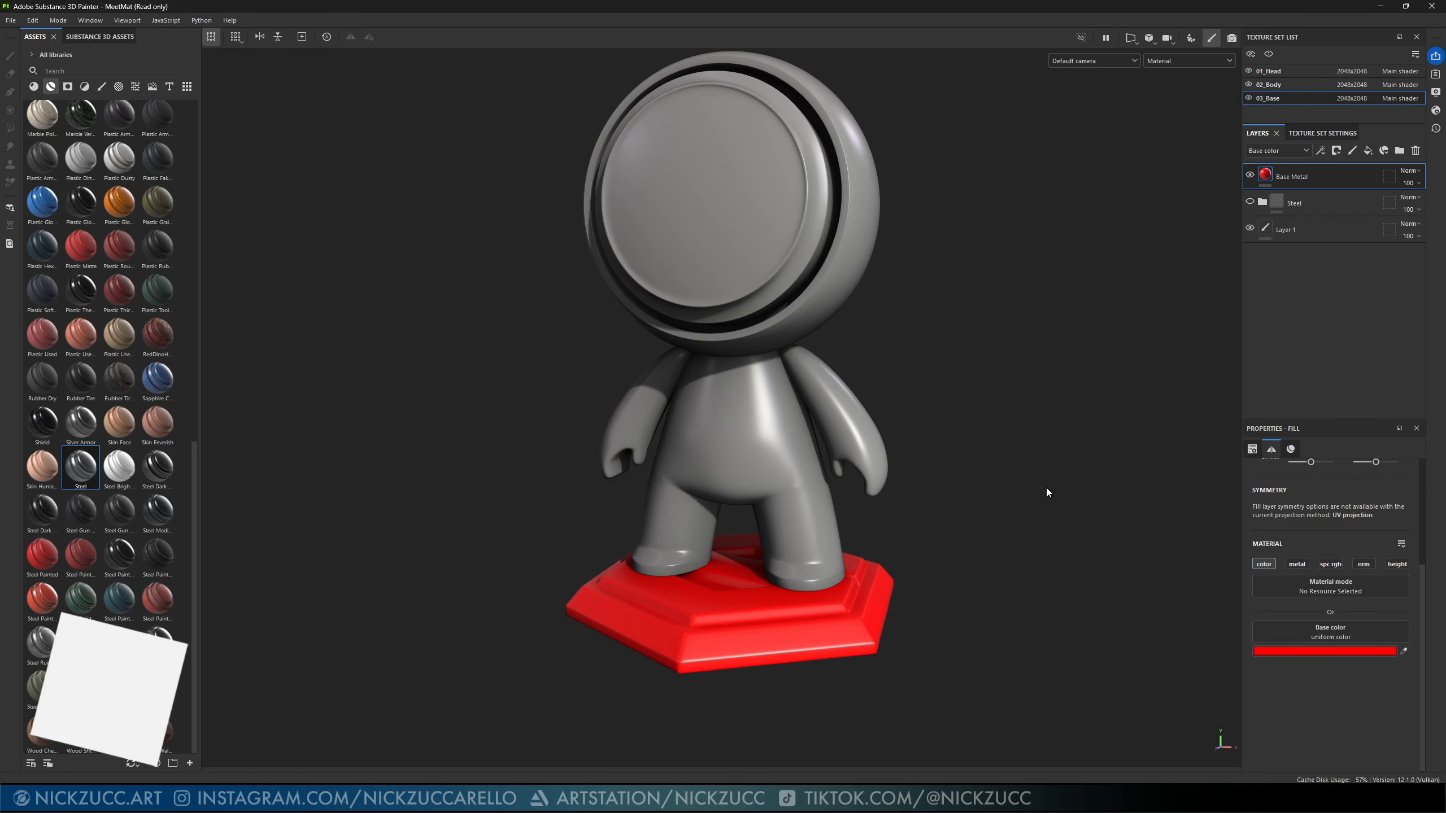
left_click(1295, 564)
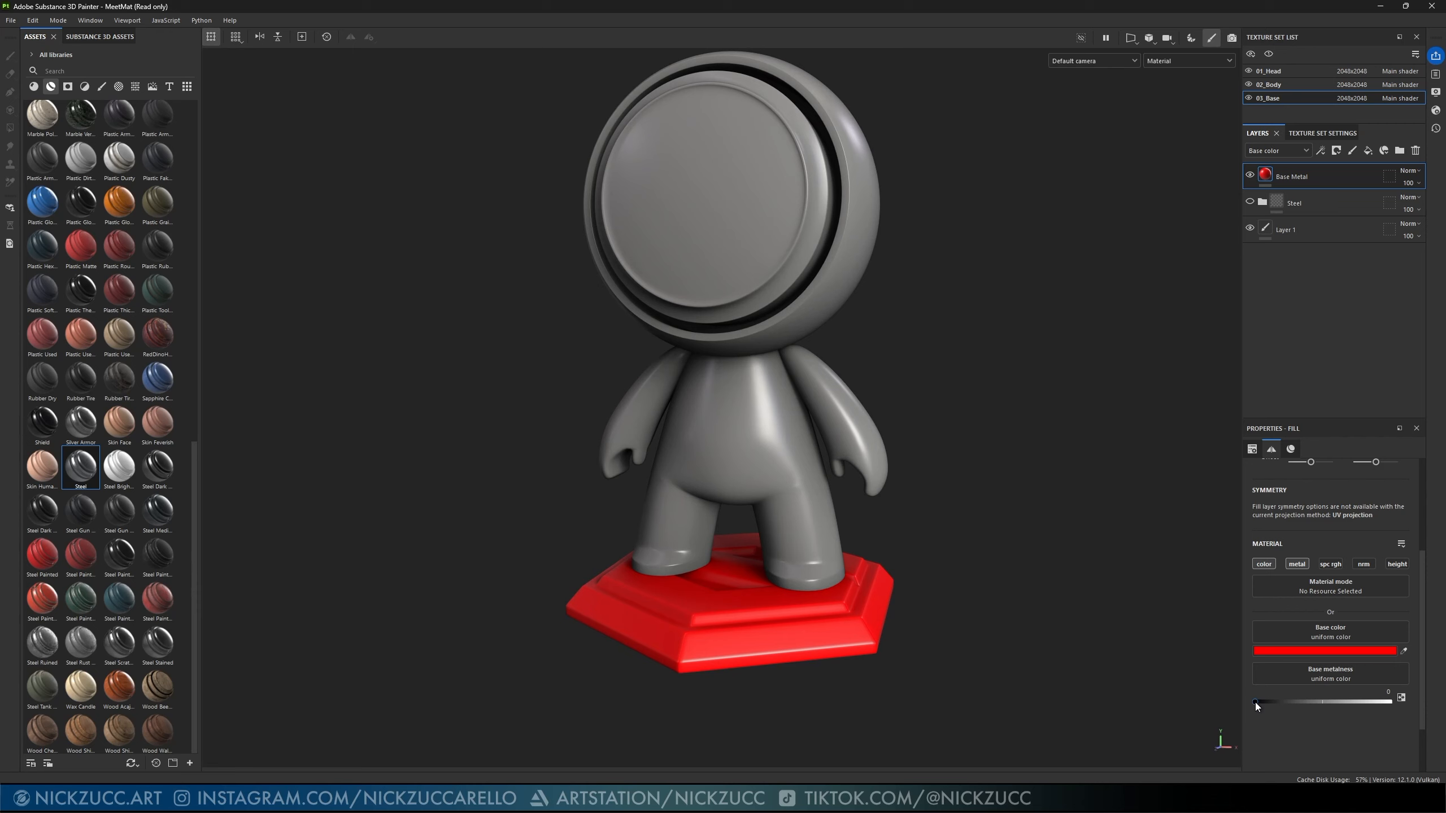
mouse_move(1255, 702)
left_mouse_down()
mouse_move(1377, 702)
mouse_move(1250, 698)
left_mouse_up()
left_click_drag(1020, 603, 1010, 623, "alt")
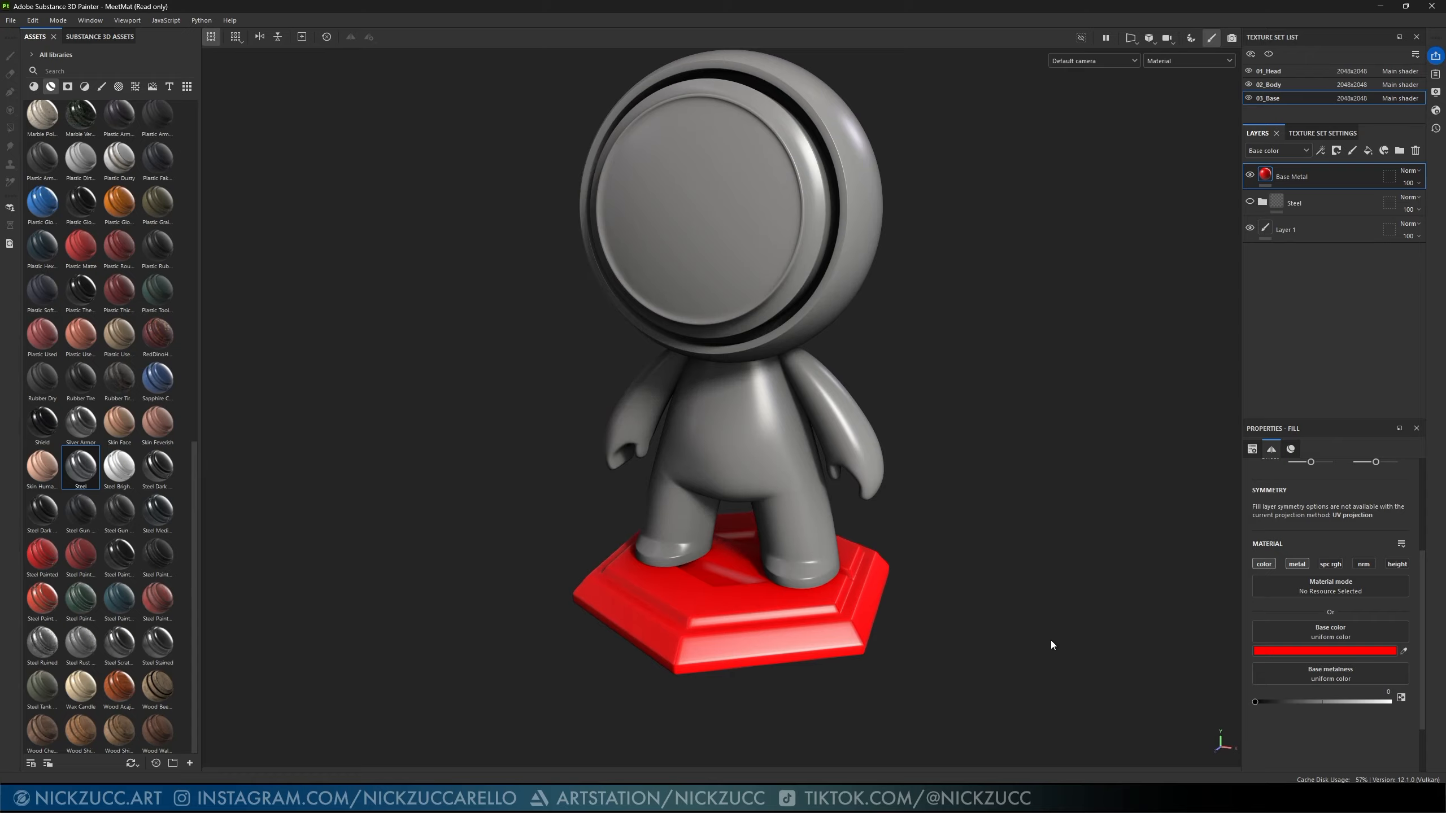
mouse_move(1256, 702)
left_mouse_down()
mouse_move(1384, 696)
mouse_move(1244, 694)
mouse_move(1408, 700)
left_mouse_up()
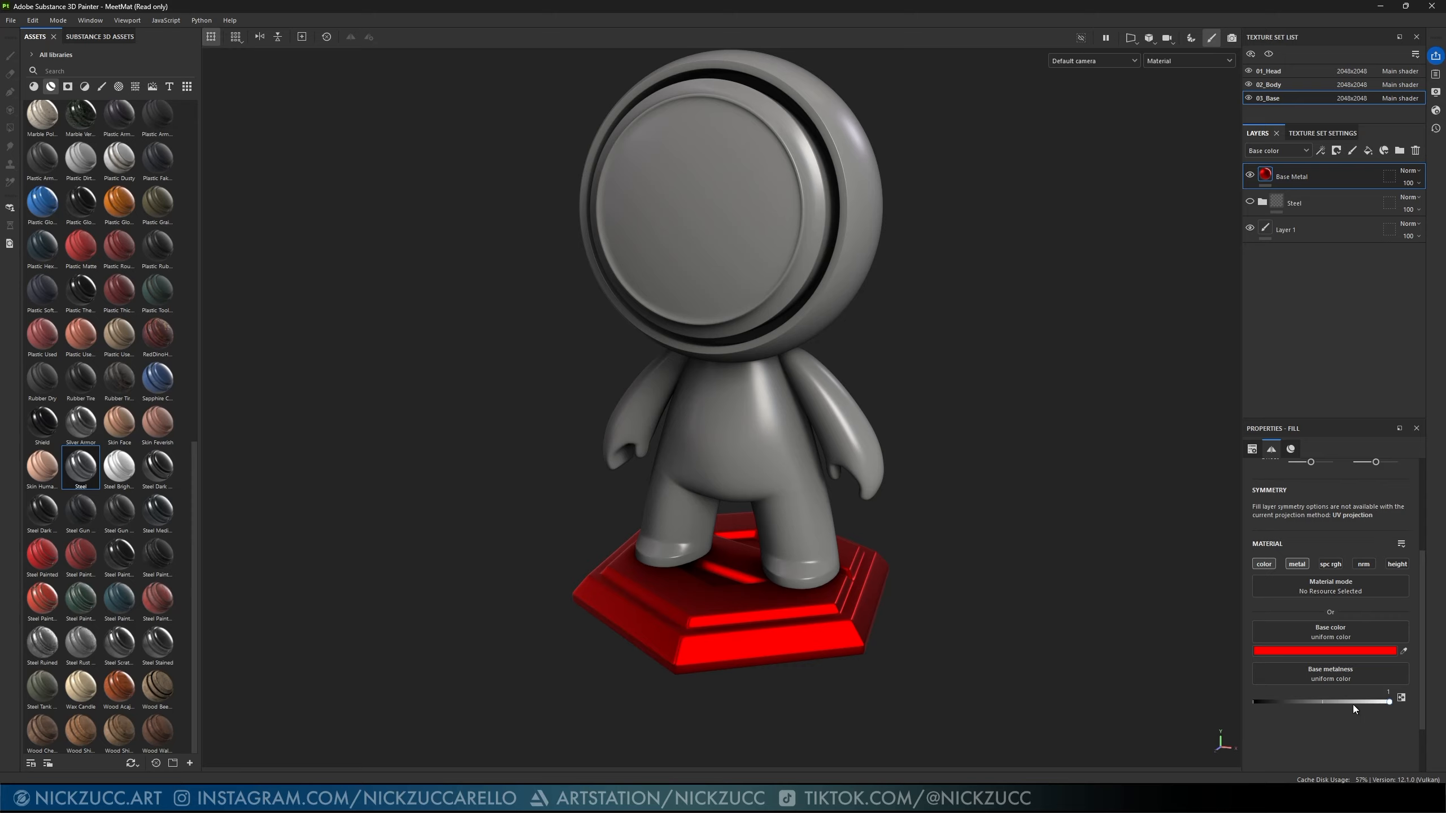
- Enable the specular roughness channel on the Base Metal fill layer and set its roughness to 0
left_click(1326, 565)
scroll(1342, 618, "down", 2)
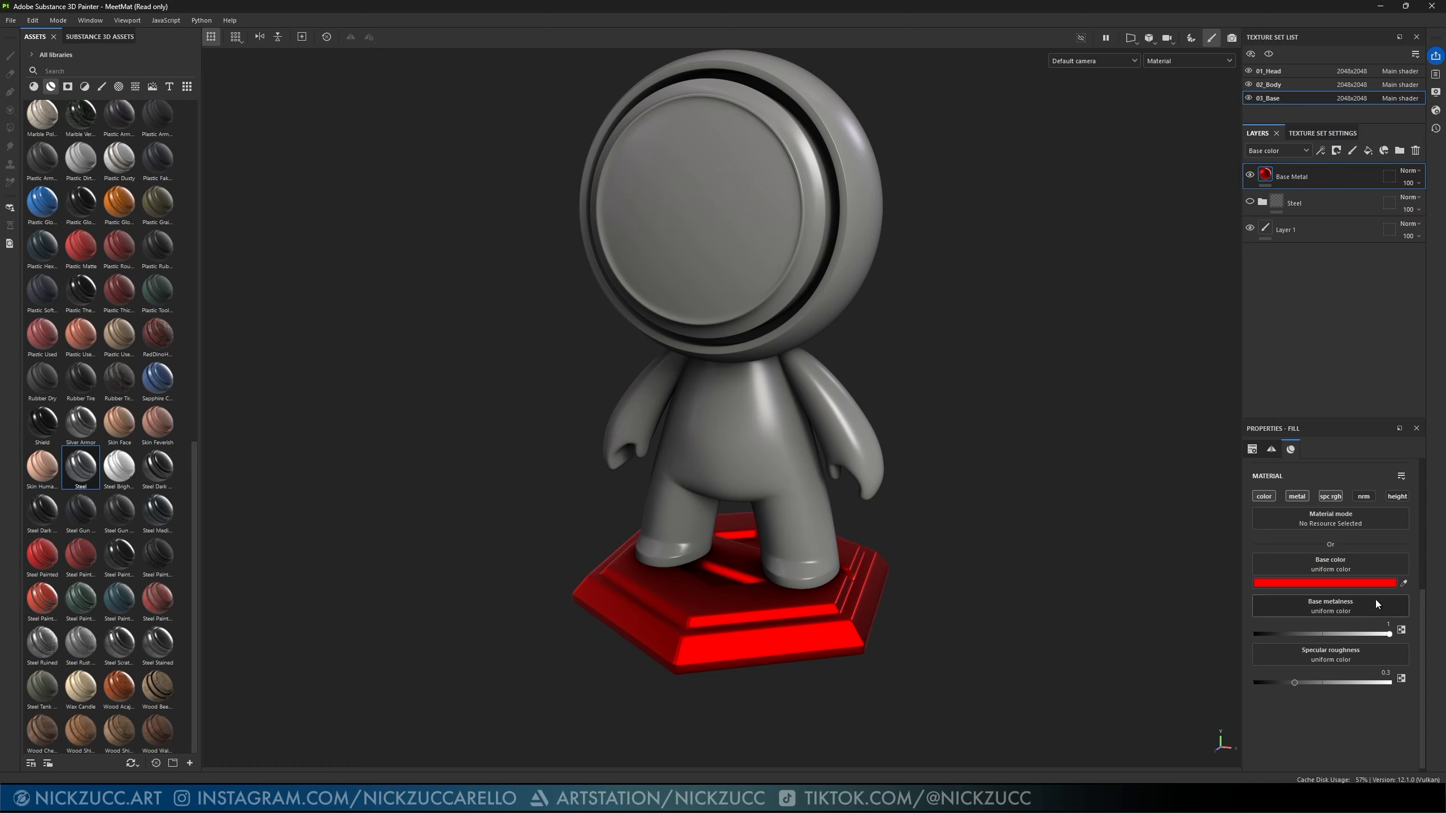
left_click_drag(1053, 580, 1061, 591, "alt")
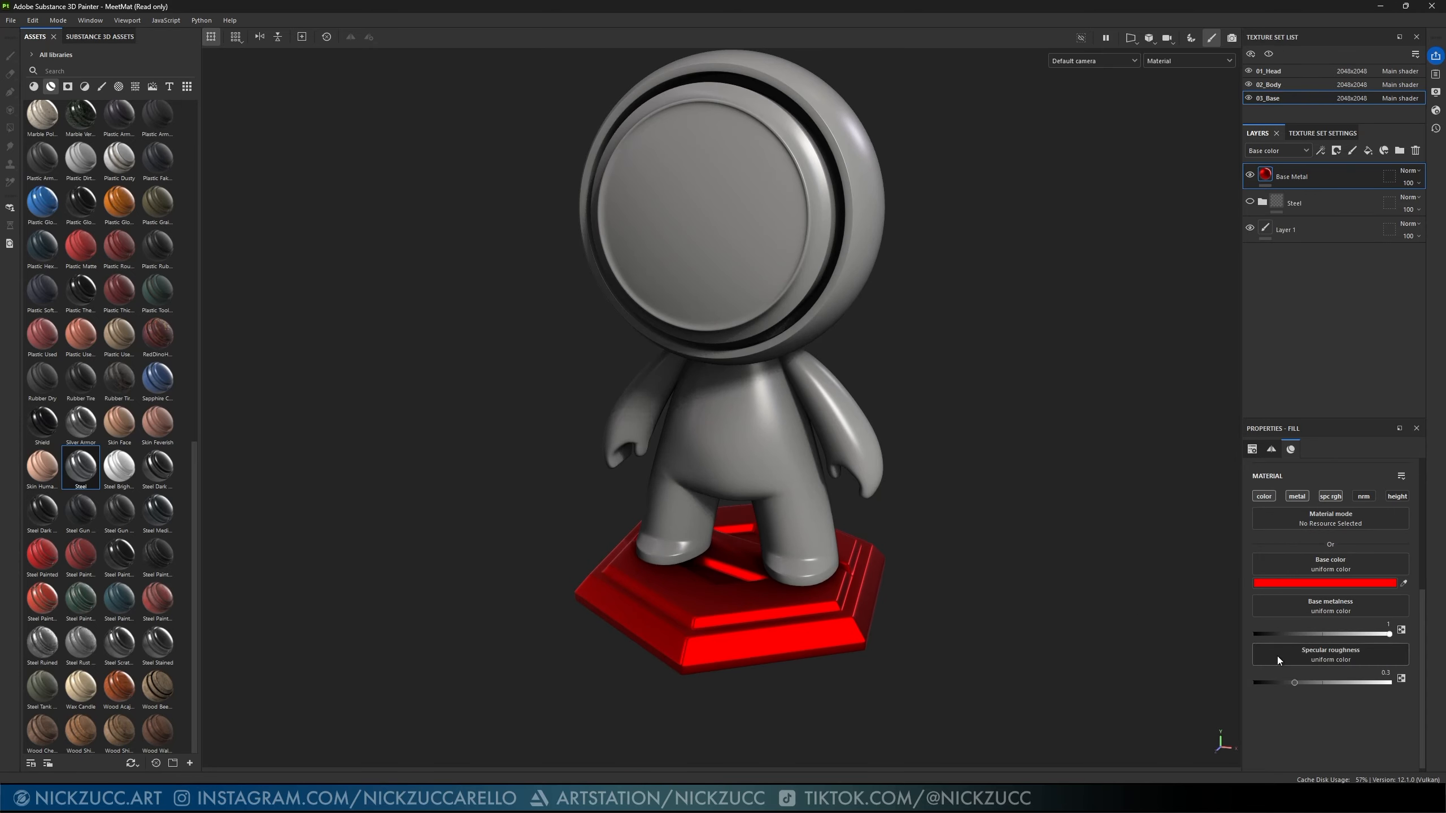
left_click(1294, 684)
left_click_drag(1294, 682, 1247, 683)
left_click_drag(1059, 611, 1074, 638, "alt")
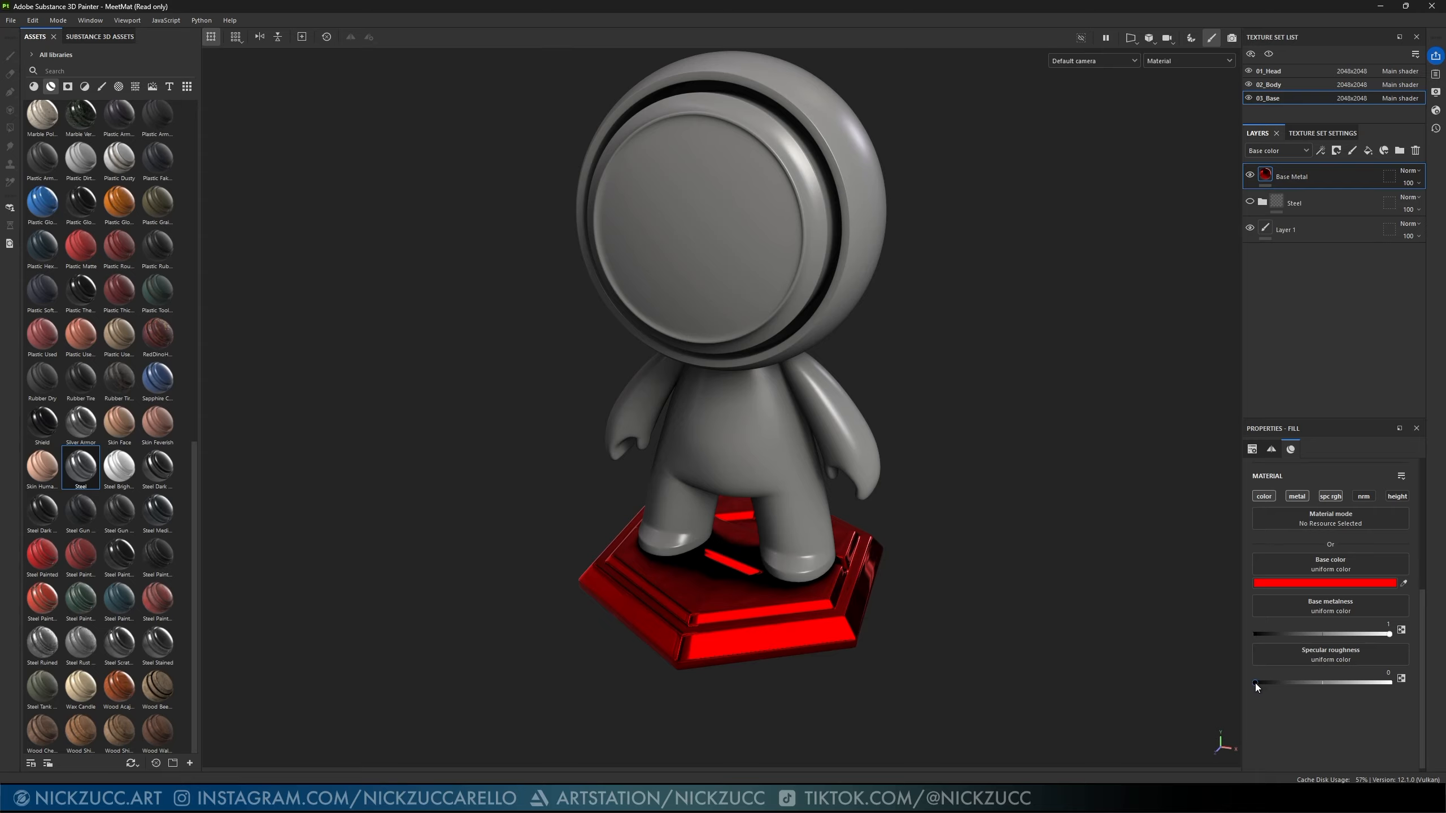
mouse_move(1255, 683)
left_mouse_down()
mouse_move(1383, 679)
mouse_move(1244, 683)
left_mouse_up()
- Set the Base Metal layer's base metalness to 0 and inspect the reflections on the glossy red base up close
left_click_drag(1390, 634, 1245, 632)
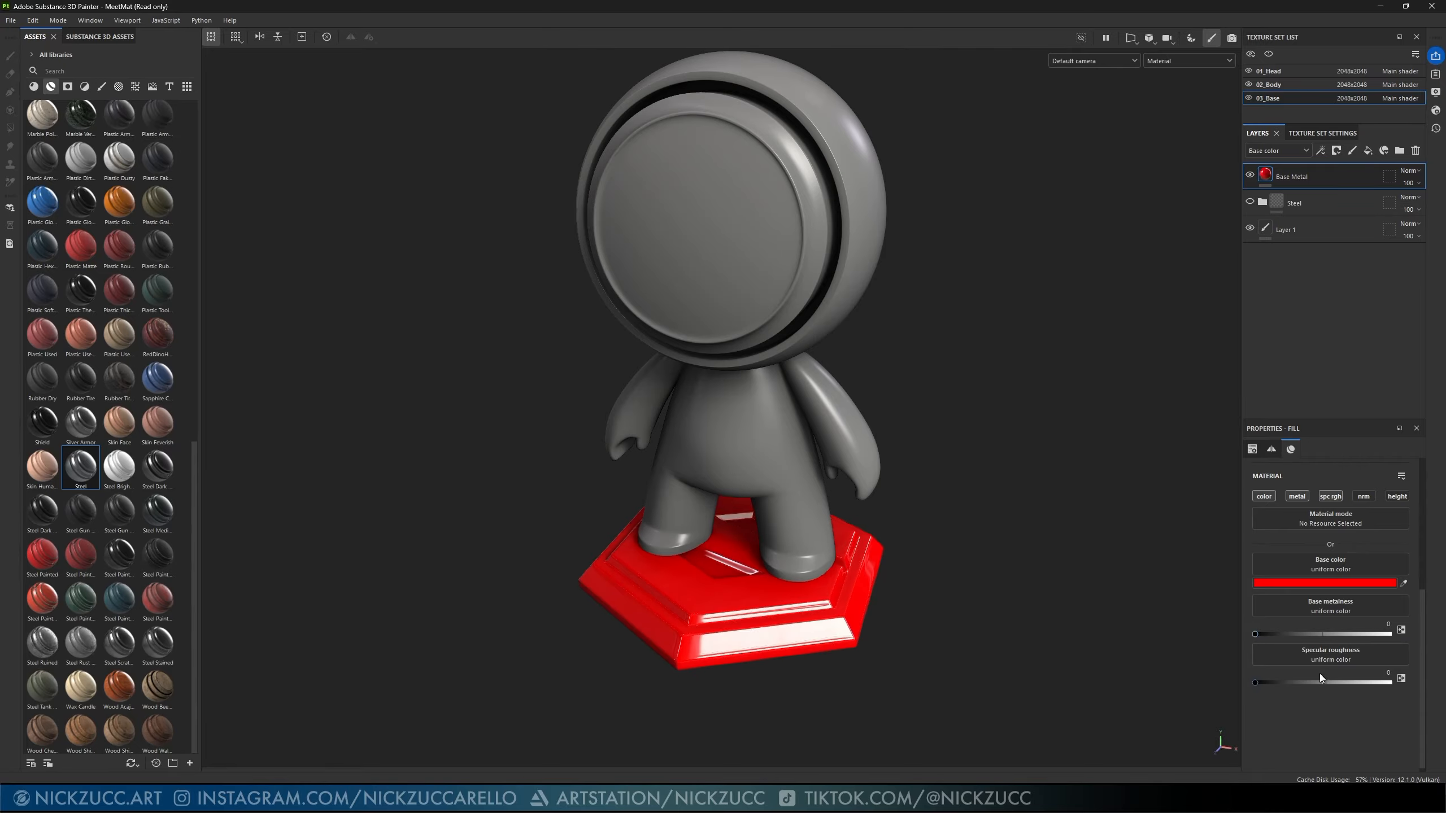
left_click_drag(1259, 682, 1241, 675)
left_click_drag(1139, 615, 924, 599, "alt")
right_click_drag(924, 599, 980, 611, "alt")
mouse_move(981, 615)
left_mouse_down("alt")
mouse_move(968, 598)
mouse_move(1039, 562)
mouse_move(1010, 611)
mouse_move(1071, 615)
mouse_move(1001, 633)
mouse_move(1011, 619)
mouse_move(994, 604)
mouse_move(1059, 623)
mouse_move(997, 617)
left_mouse_up("alt")
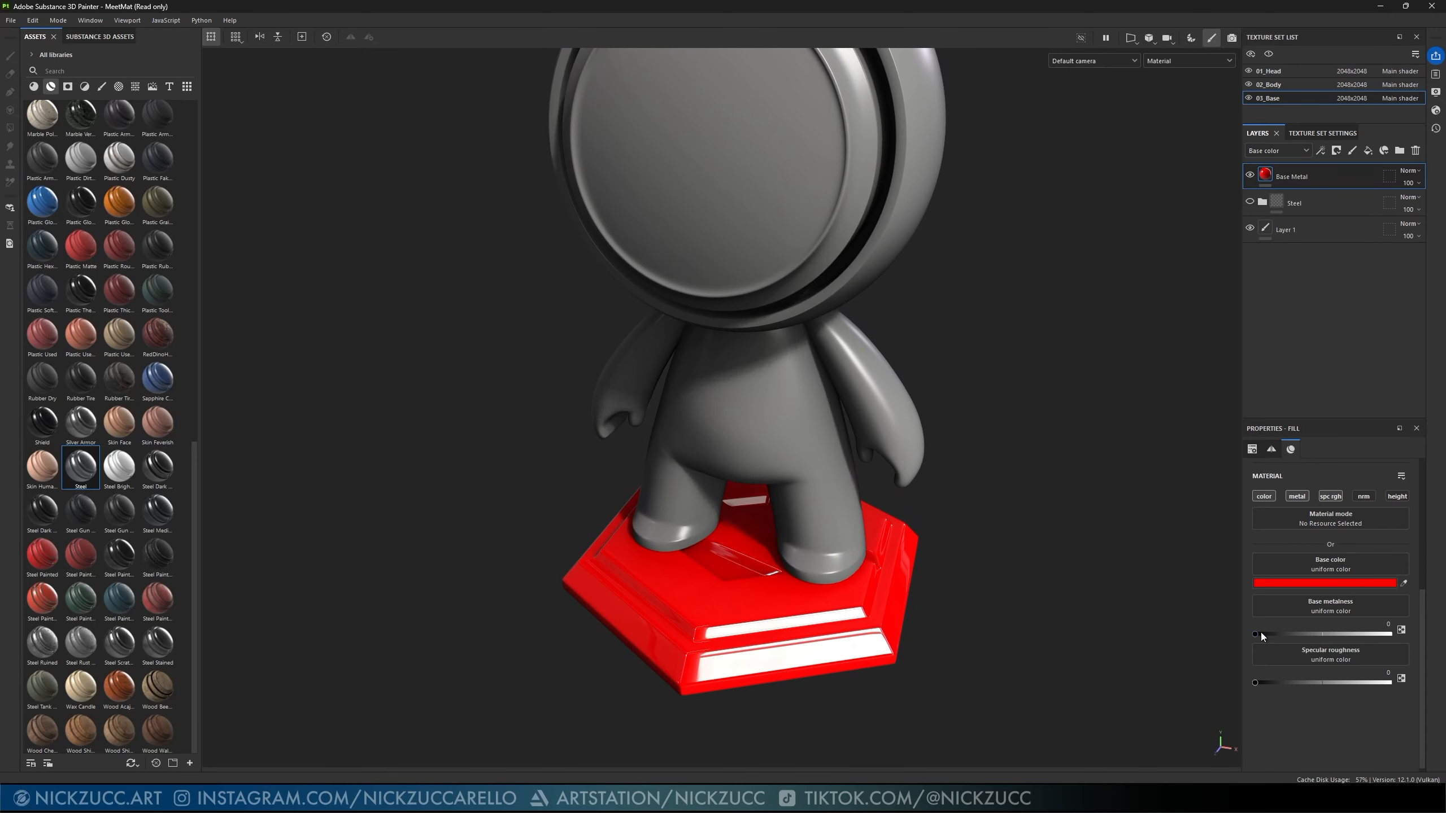
left_click_drag(1258, 633, 1222, 625)
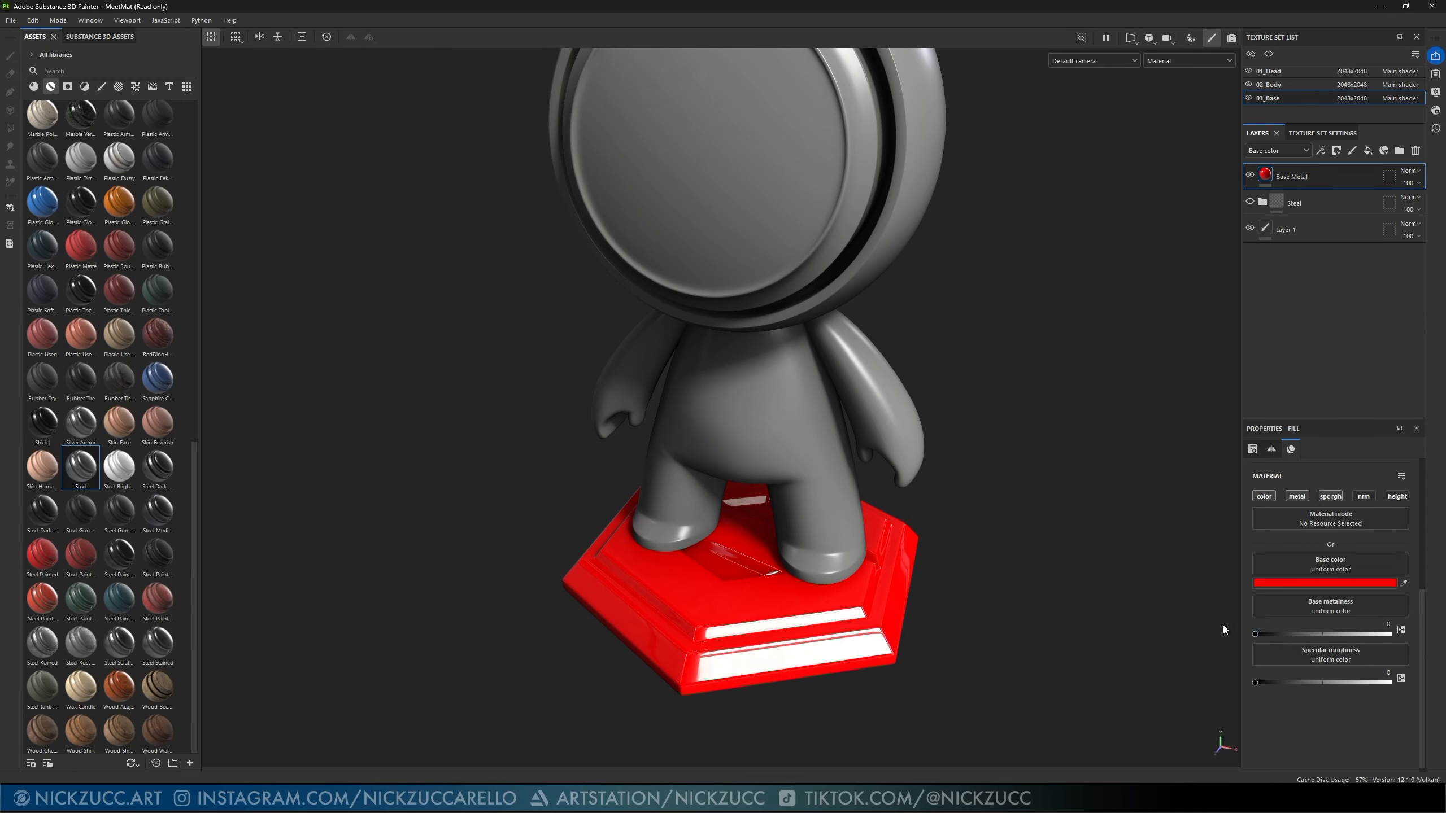
left_click_drag(1068, 593, 1150, 602, "alt")
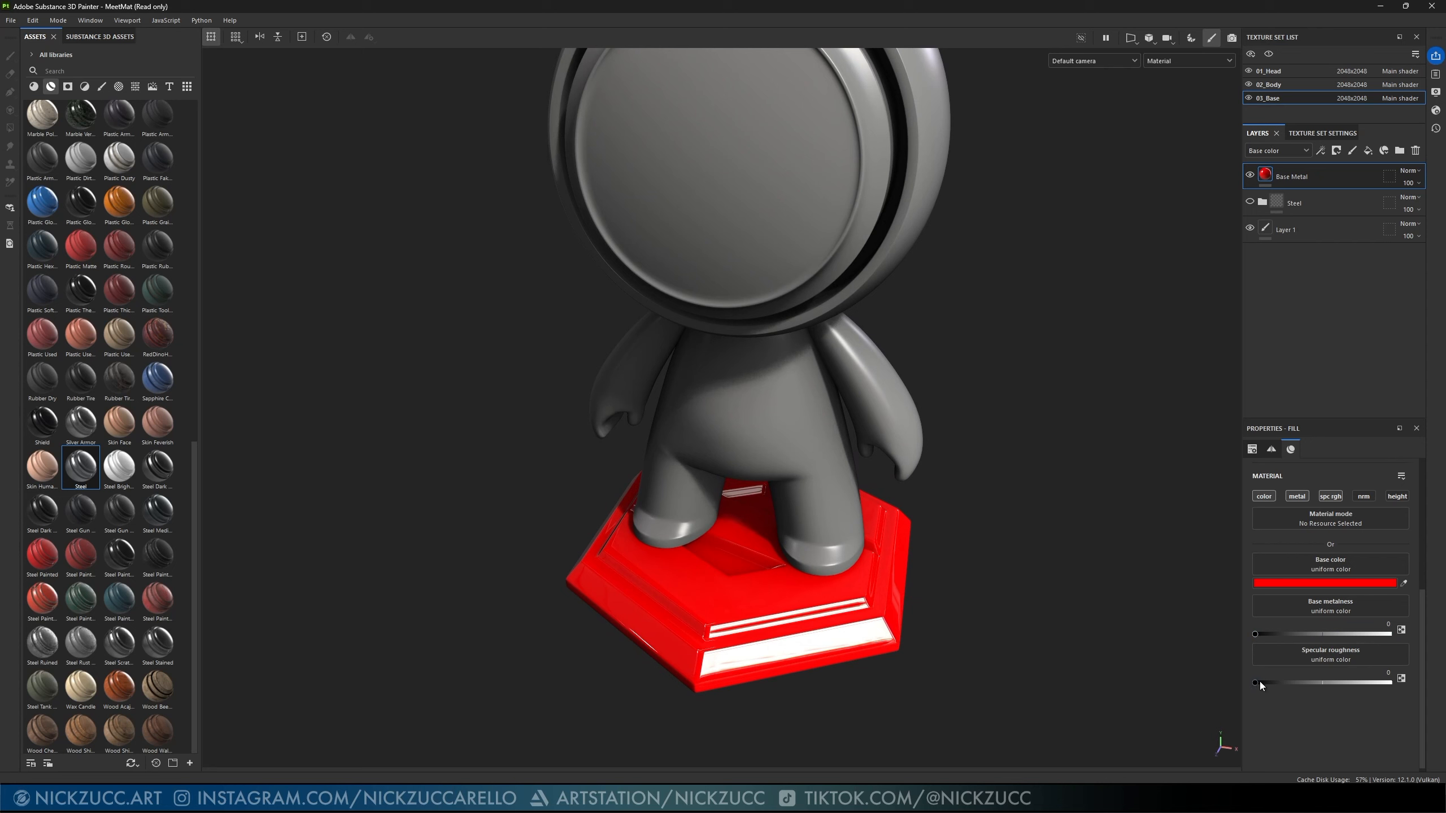
- Raise the Base Metal layer's specular roughness in stages up to 1 and inspect the matte base from several angles
left_click_drag(1255, 684, 1315, 683)
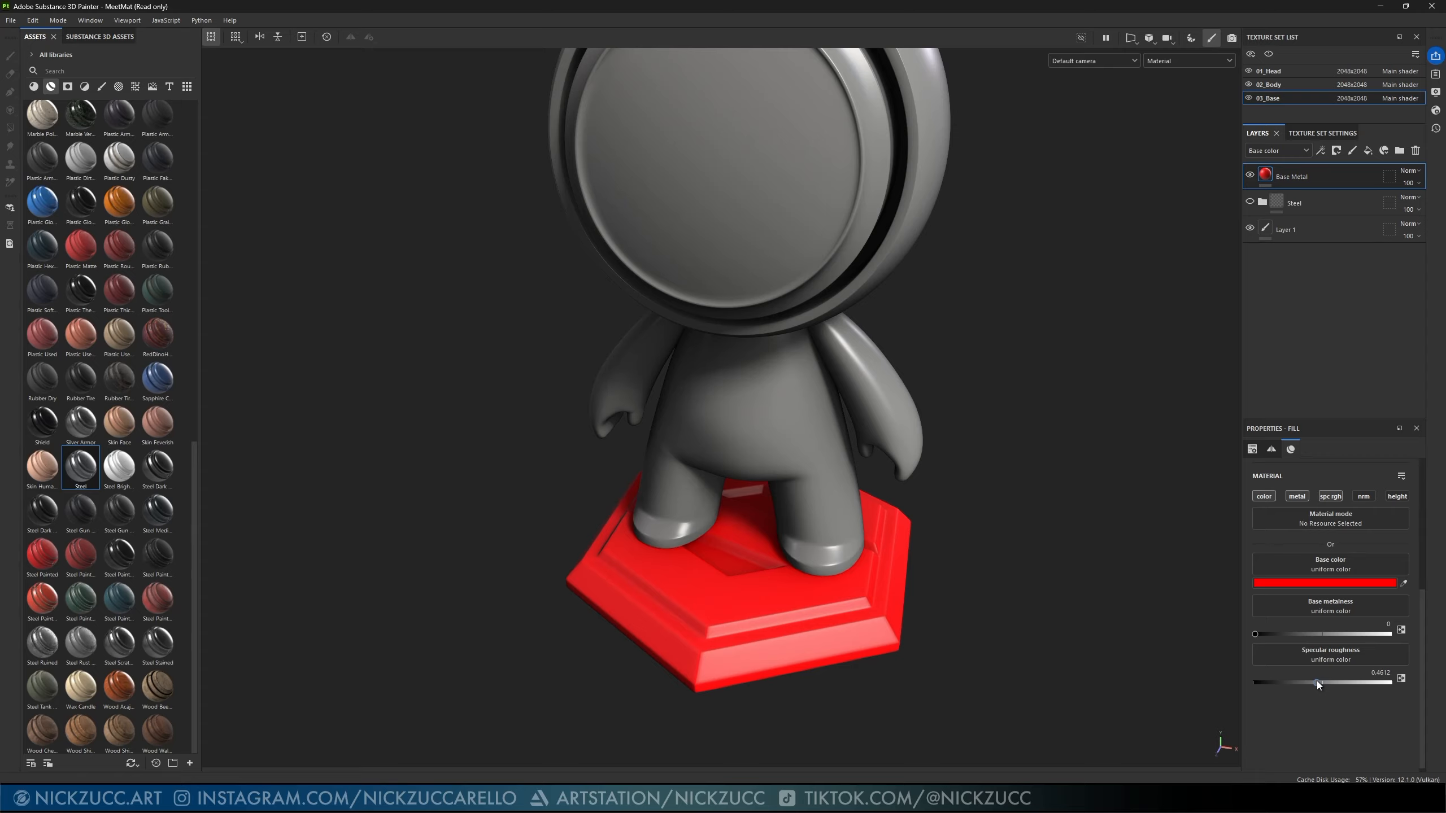
left_click_drag(1314, 681, 1354, 682)
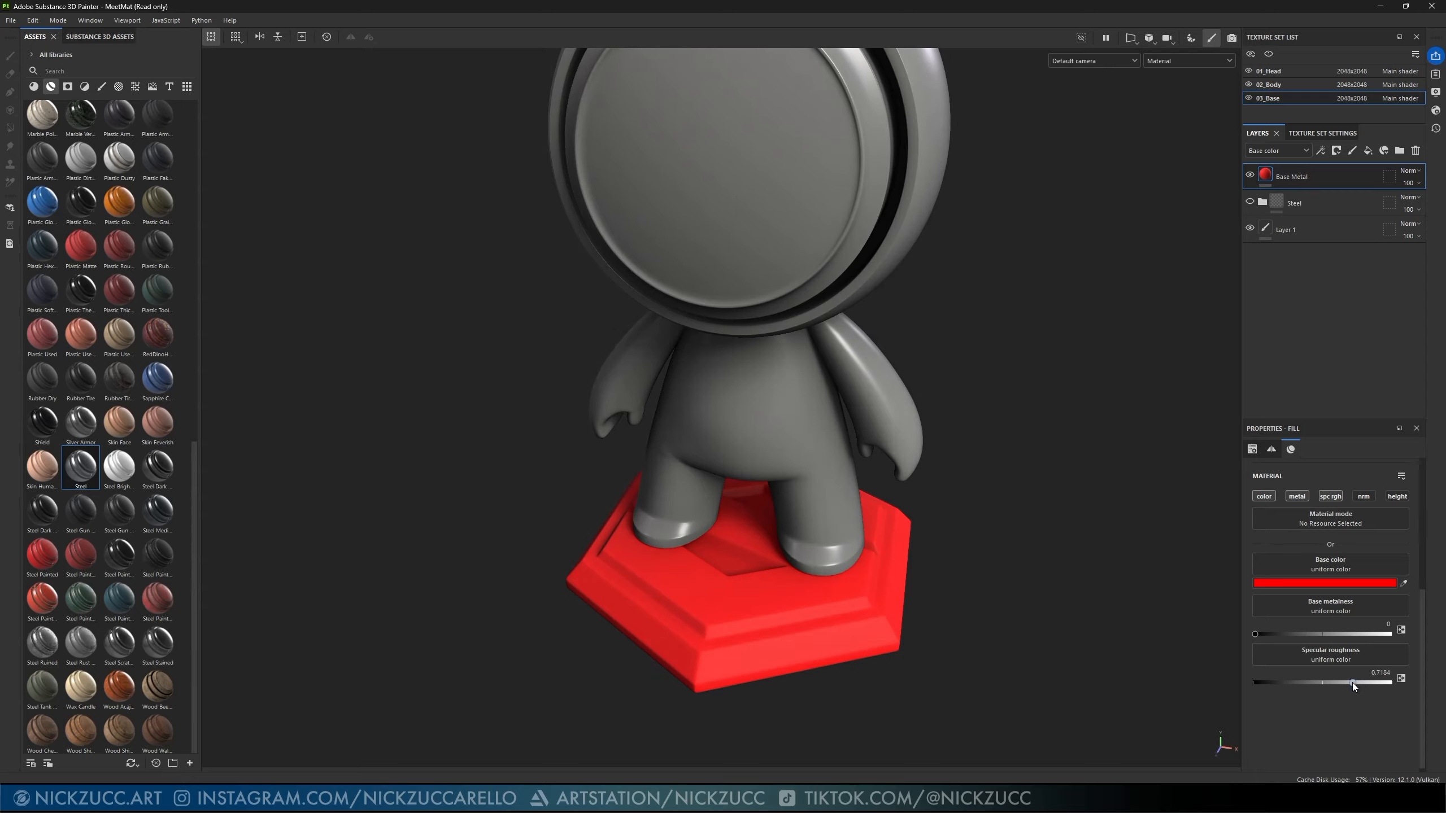
left_click_drag(1353, 682, 1335, 682)
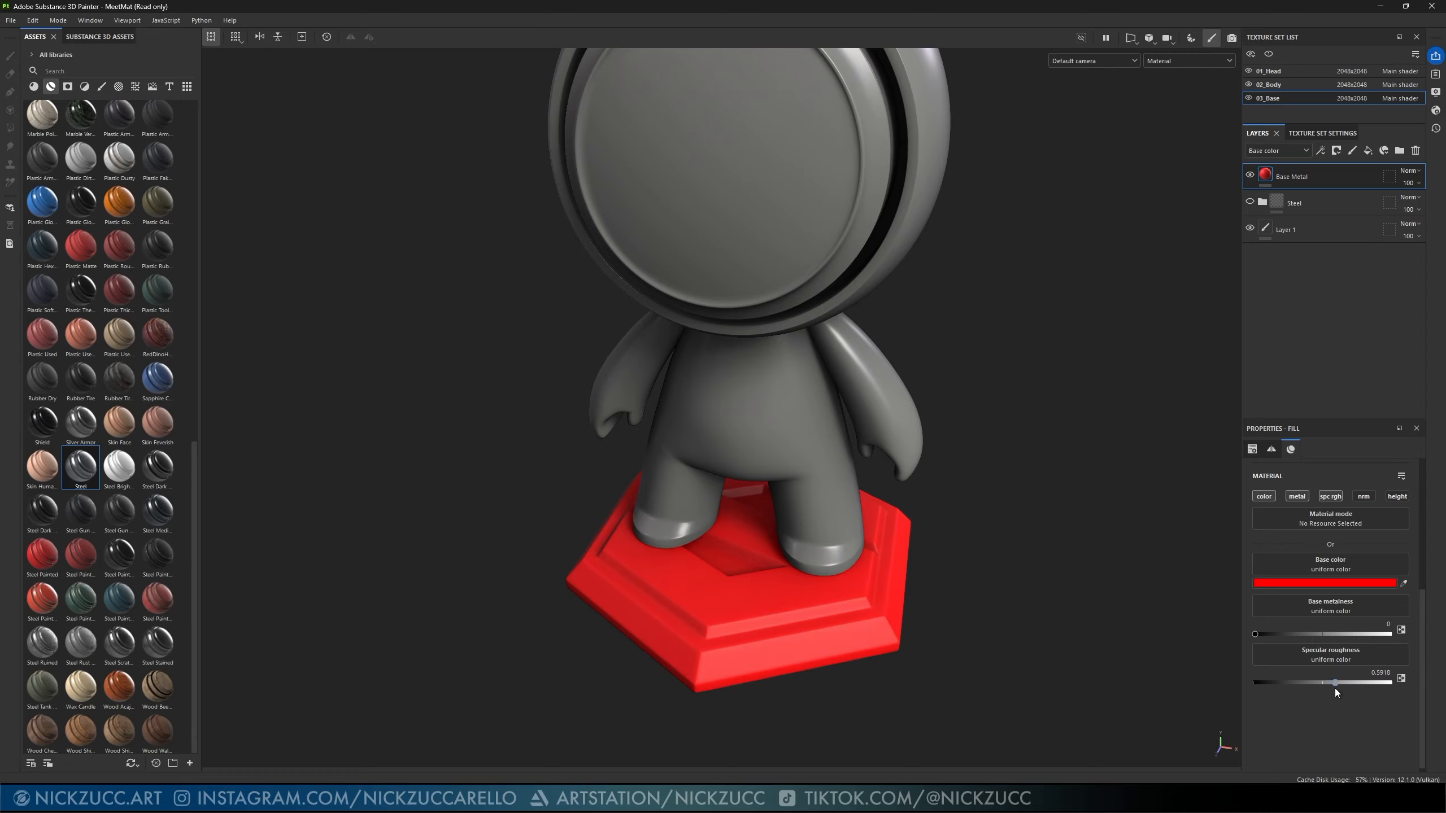
left_click_drag(1338, 683, 1355, 683)
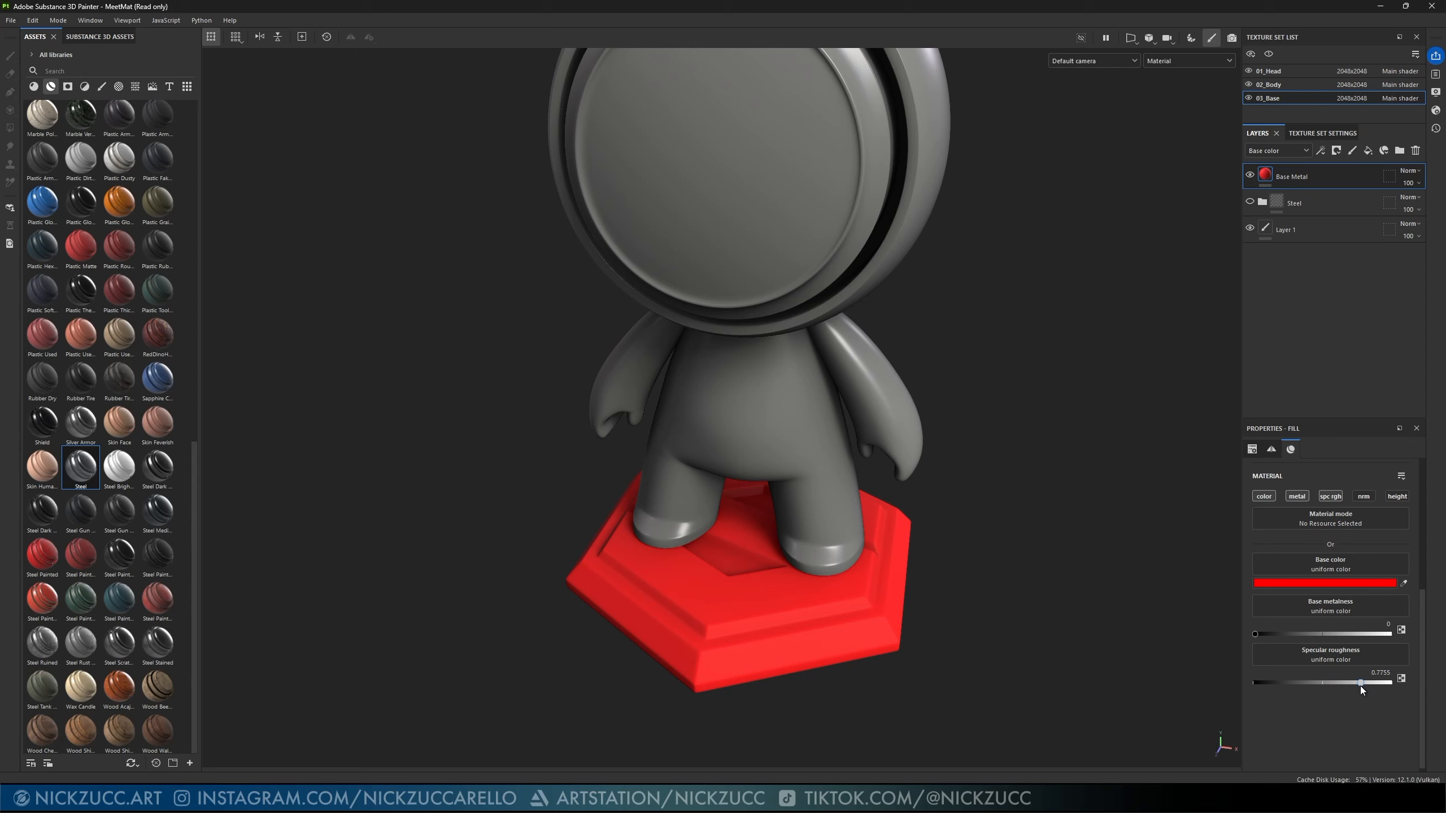
left_click_drag(1360, 683, 1381, 682)
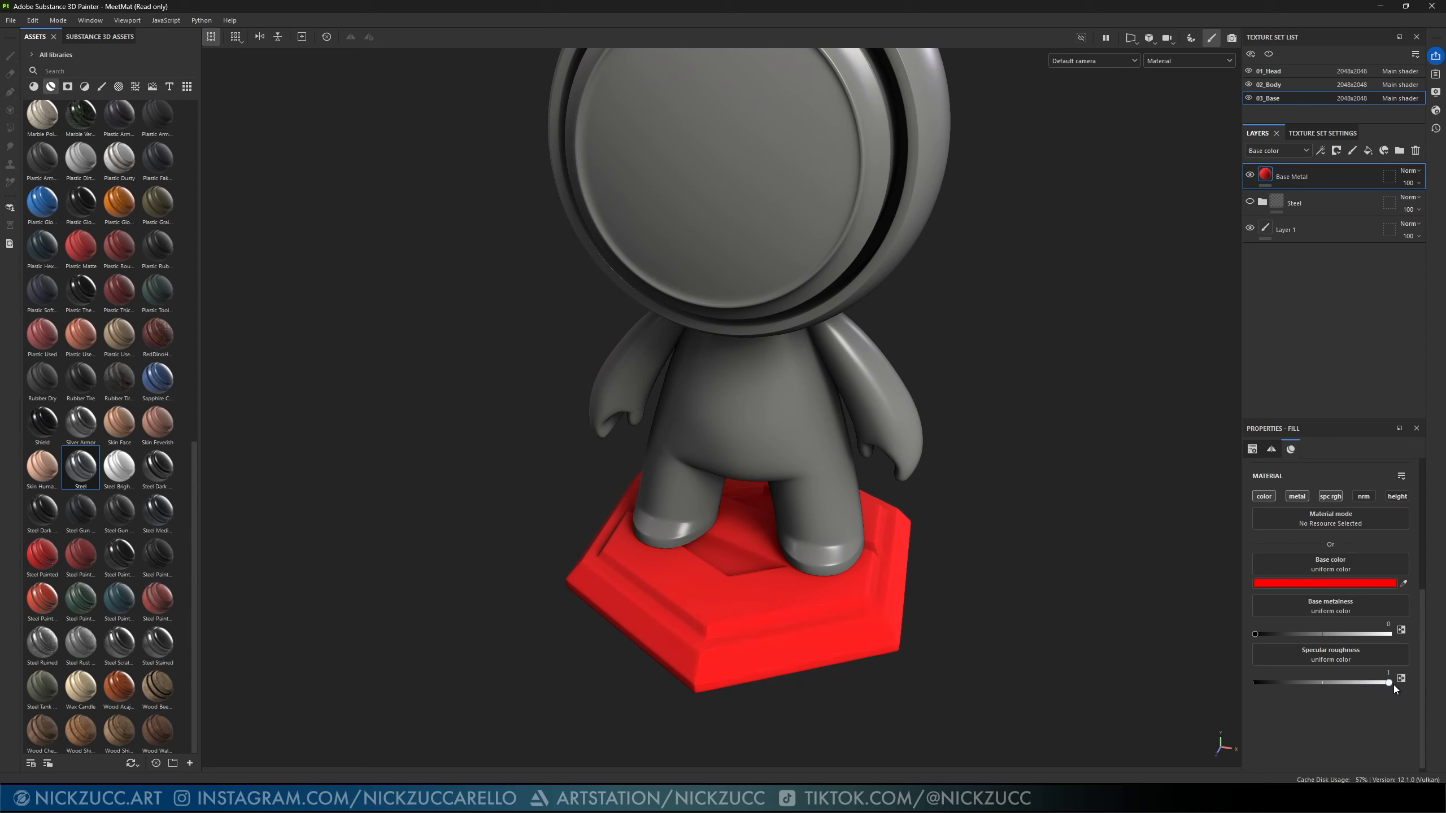
left_click_drag(1376, 683, 1396, 683)
left_click_drag(1095, 615, 1051, 577, "alt")
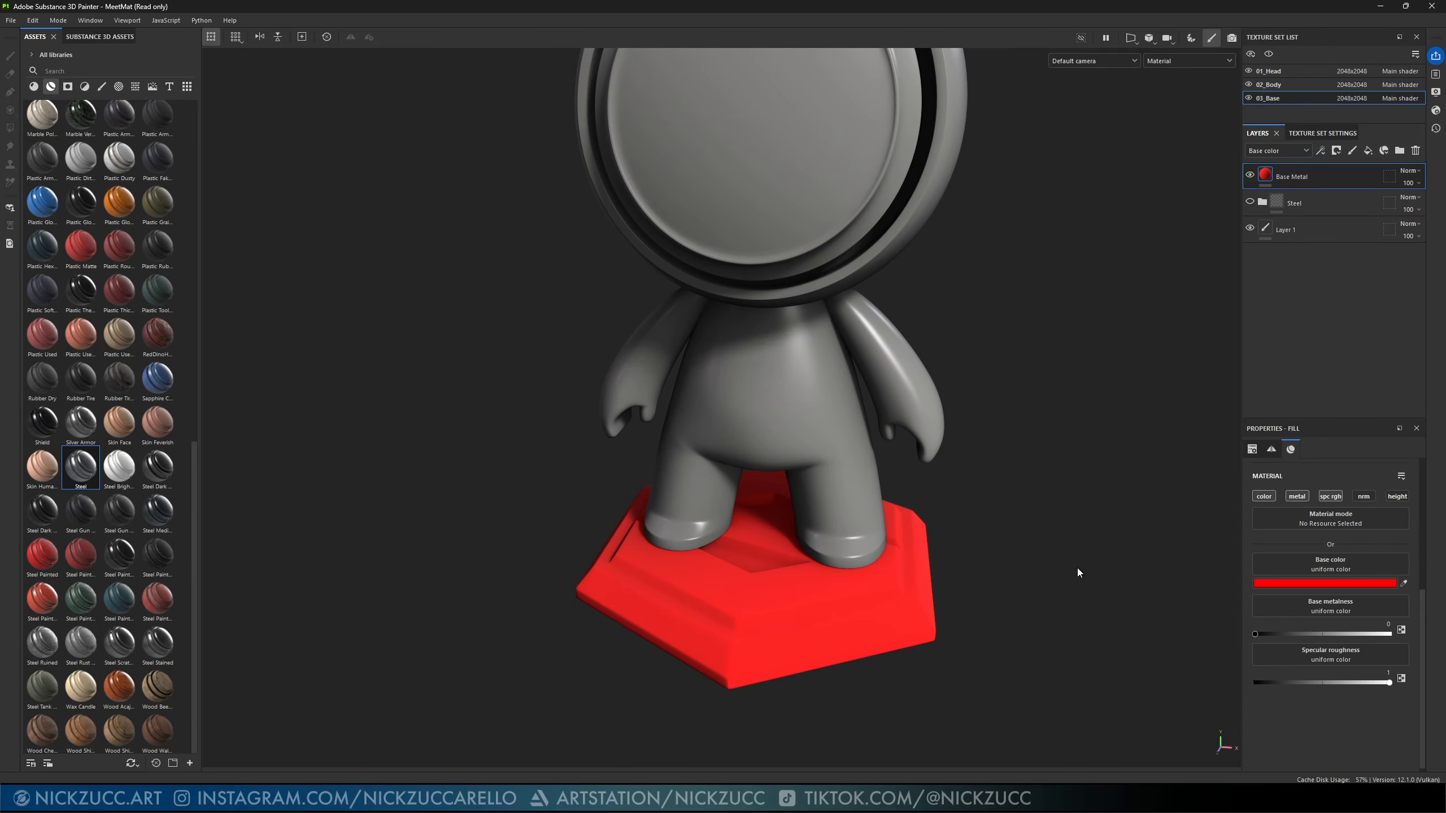
left_click_drag(1078, 567, 1046, 596, "alt")
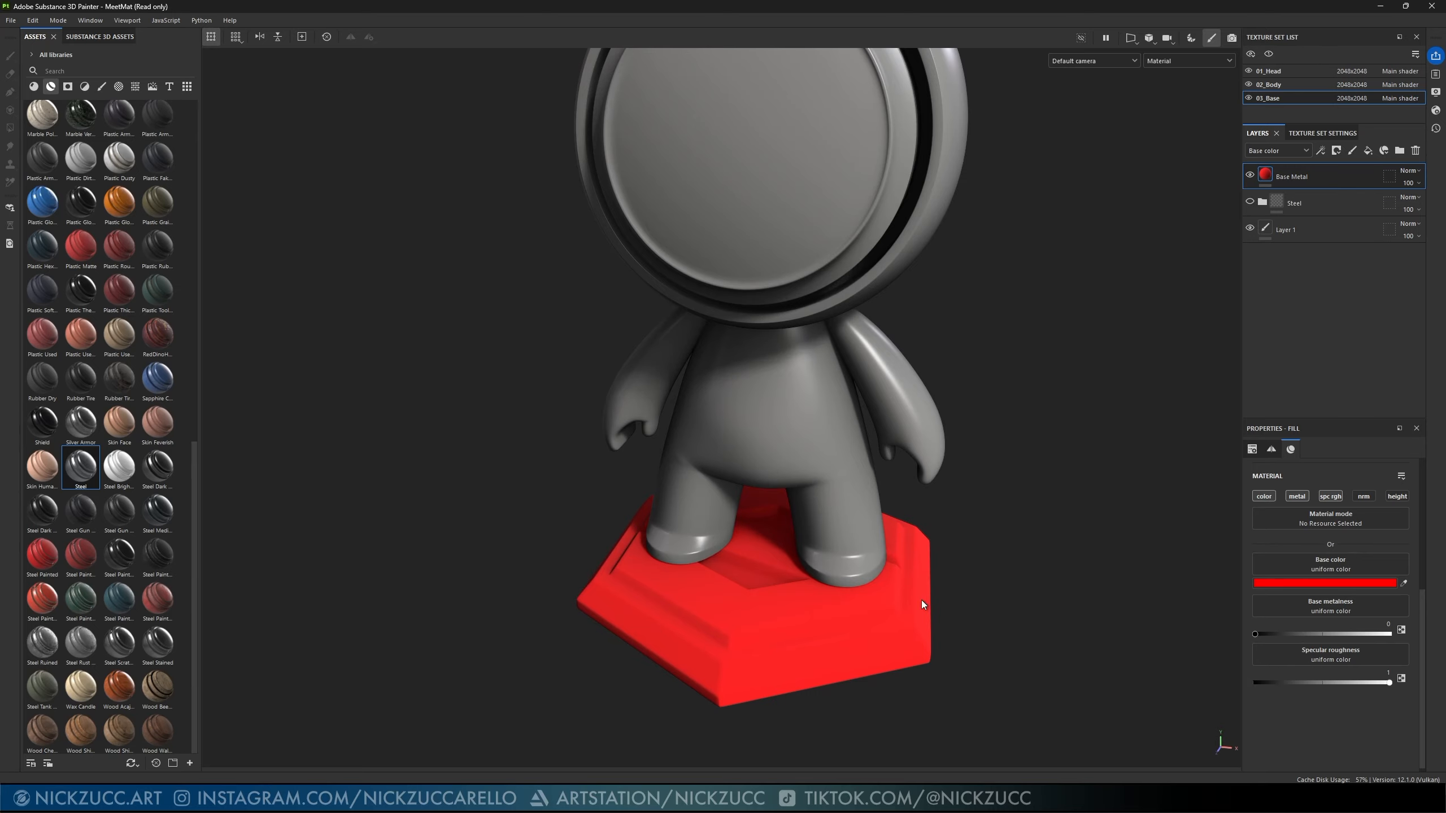
- Set the Base Metal layer's specular roughness to 0.5 and view the result on the model
left_click_drag(1389, 683, 1321, 687)
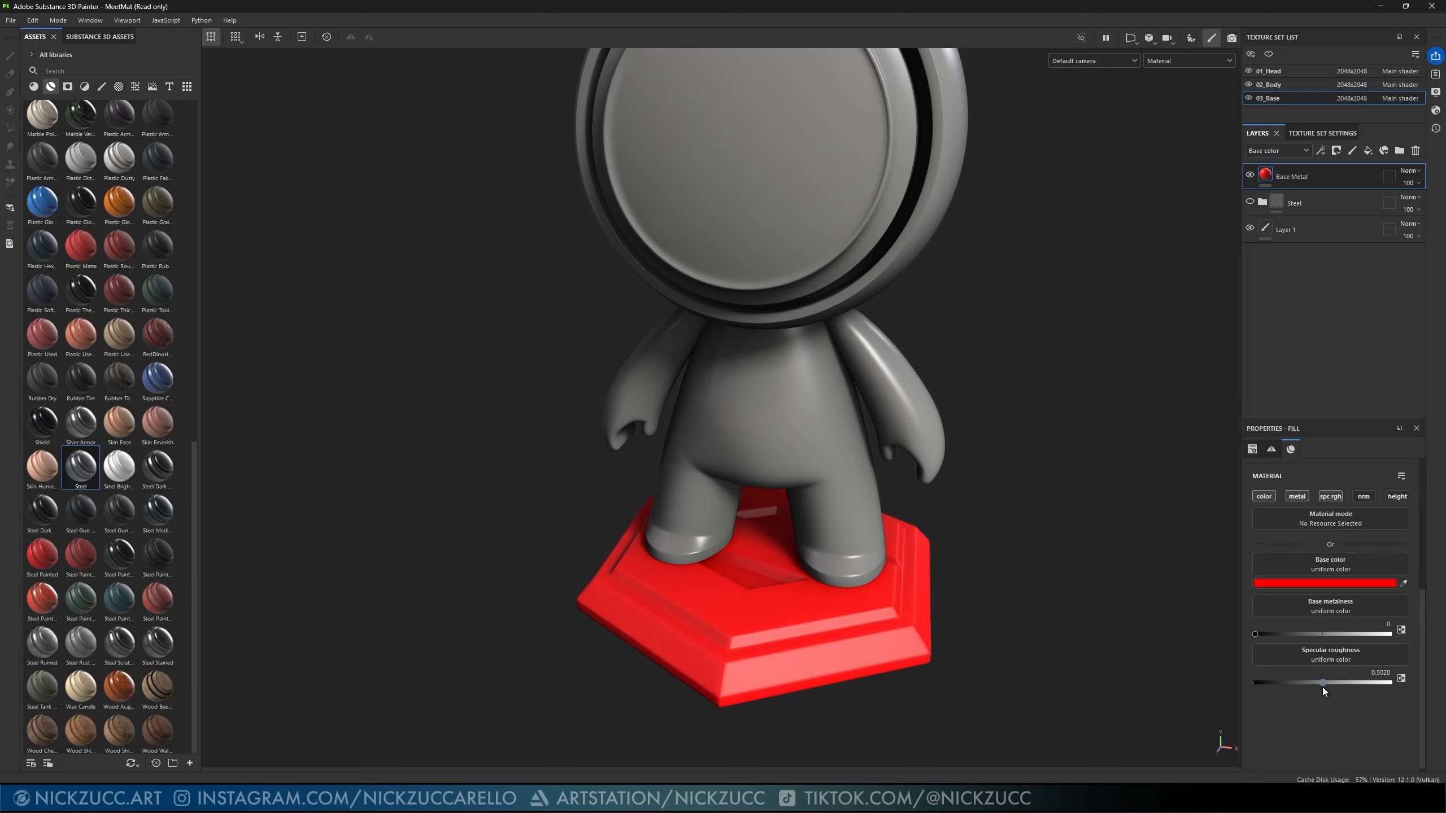
left_click(1389, 671)
type("0.5")
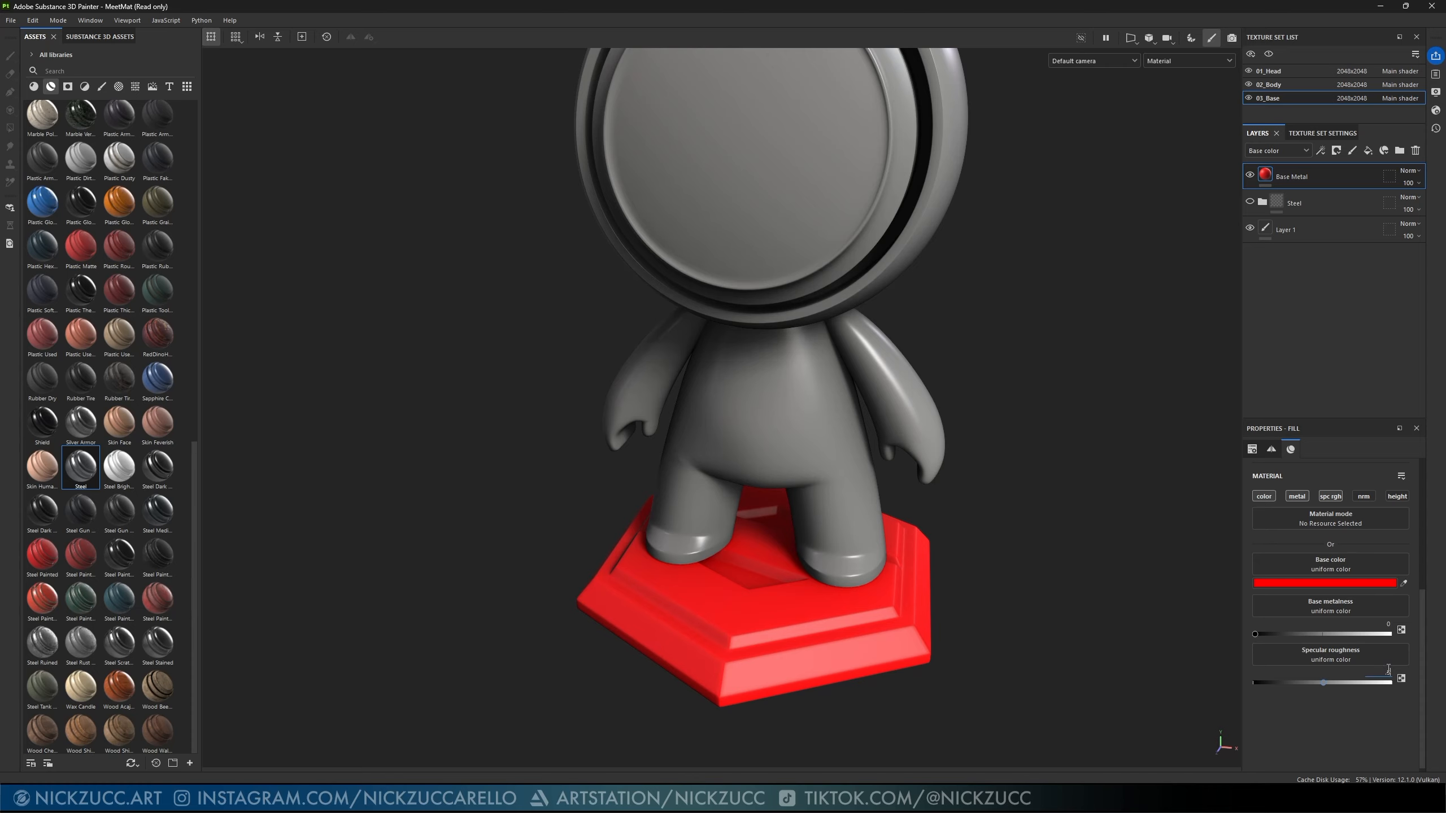
left_click_drag(1147, 599, 1097, 587, "alt")
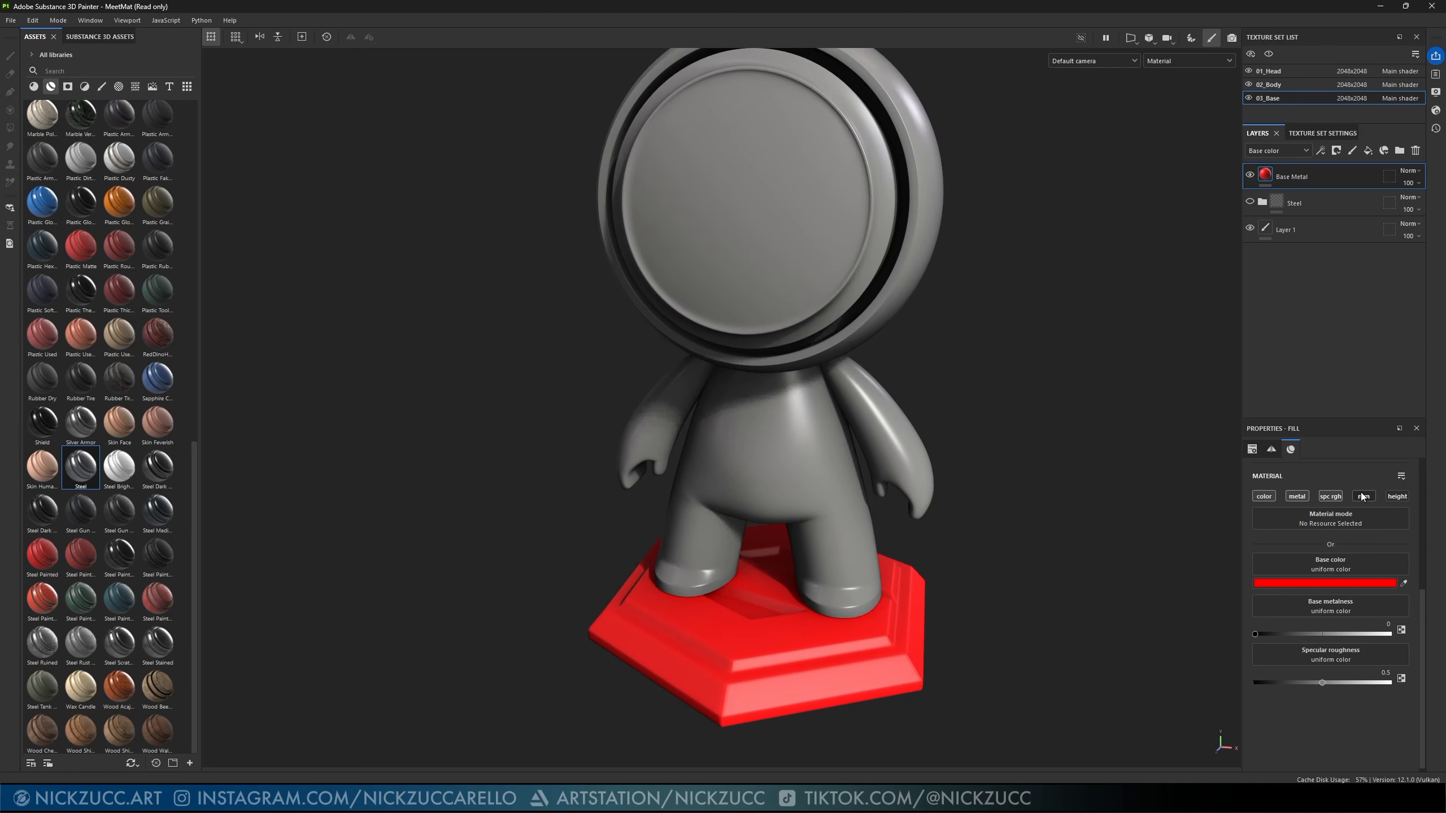
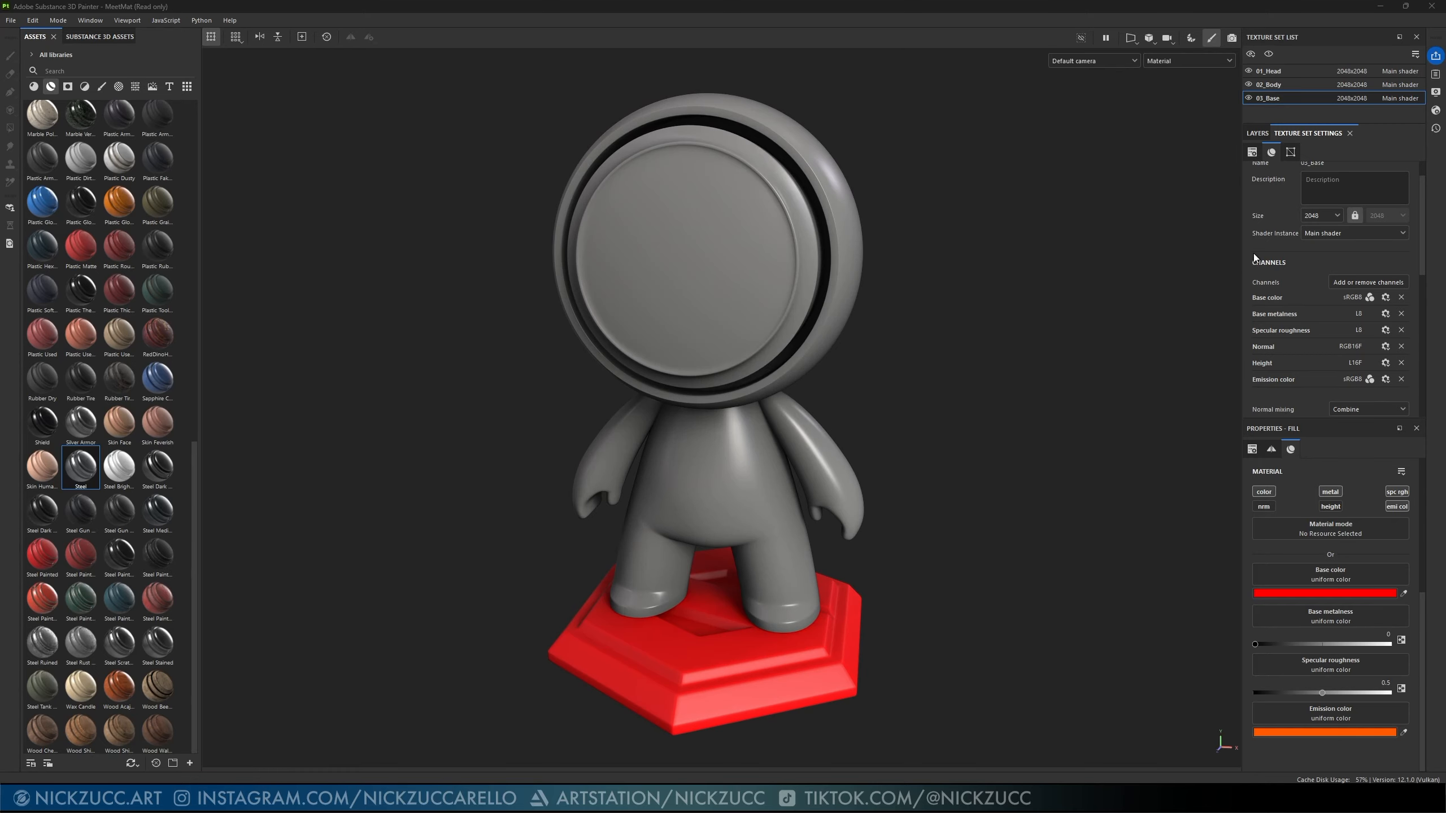
- Raise the emission luminance in the Main shader's settings to about 329
left_click(1437, 111)
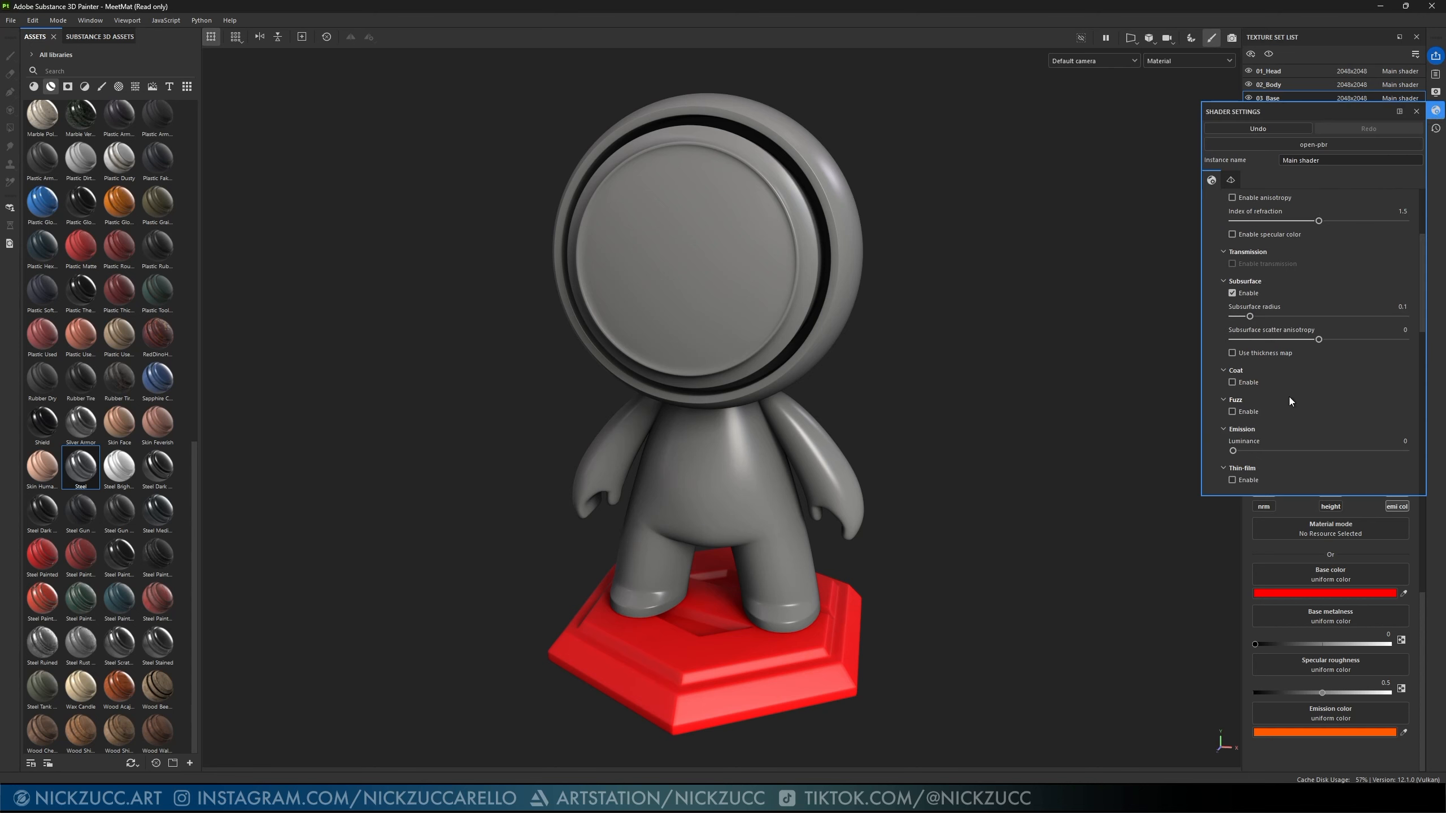
scroll(1284, 280, "down", 2)
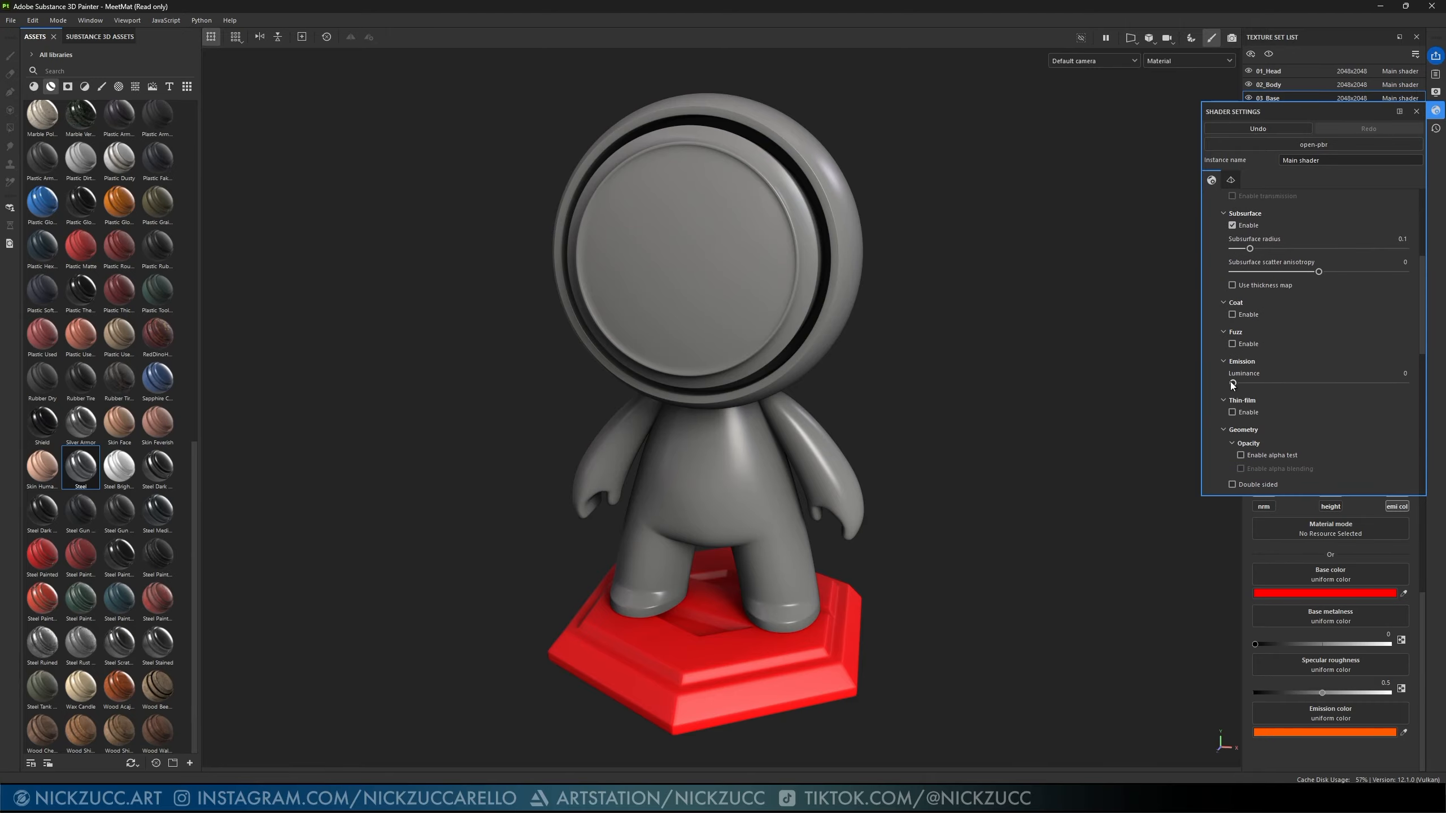
left_click_drag(1234, 383, 1238, 380)
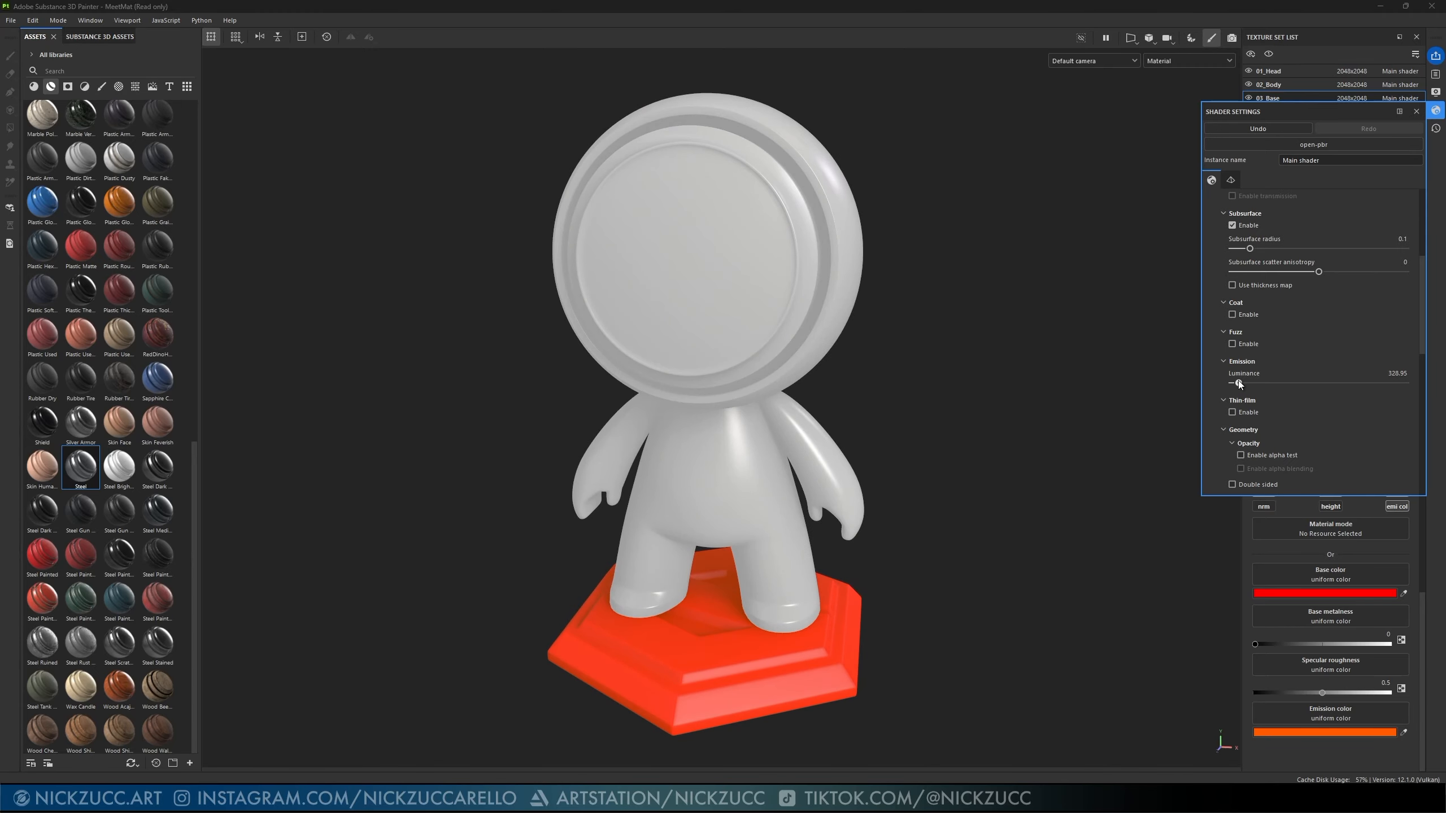
- Raise the Main shader's emission luminance in stages, finishing with a value of 1500
left_click_drag(1238, 383, 1240, 384)
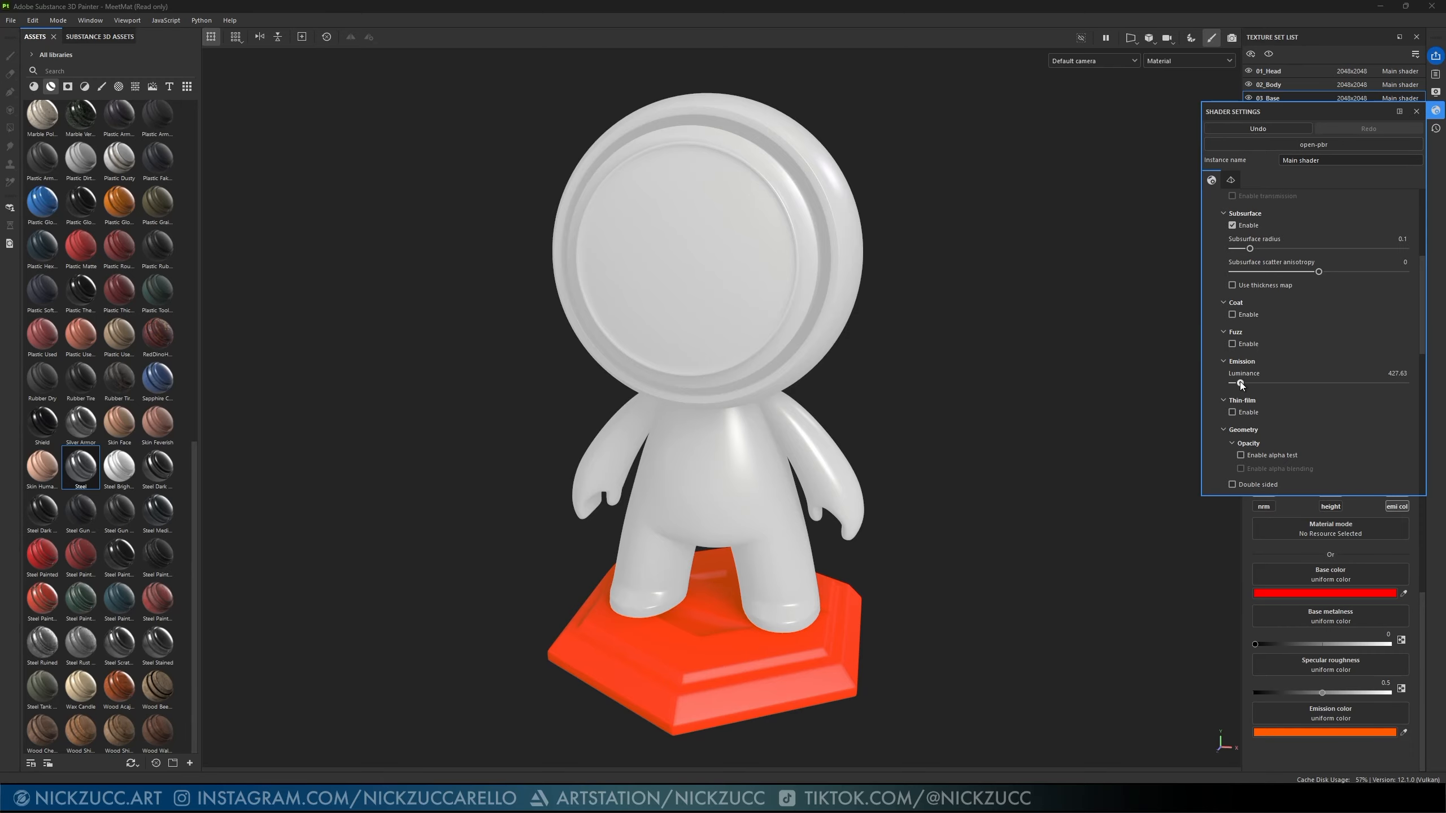
left_click_drag(1240, 382, 1281, 389)
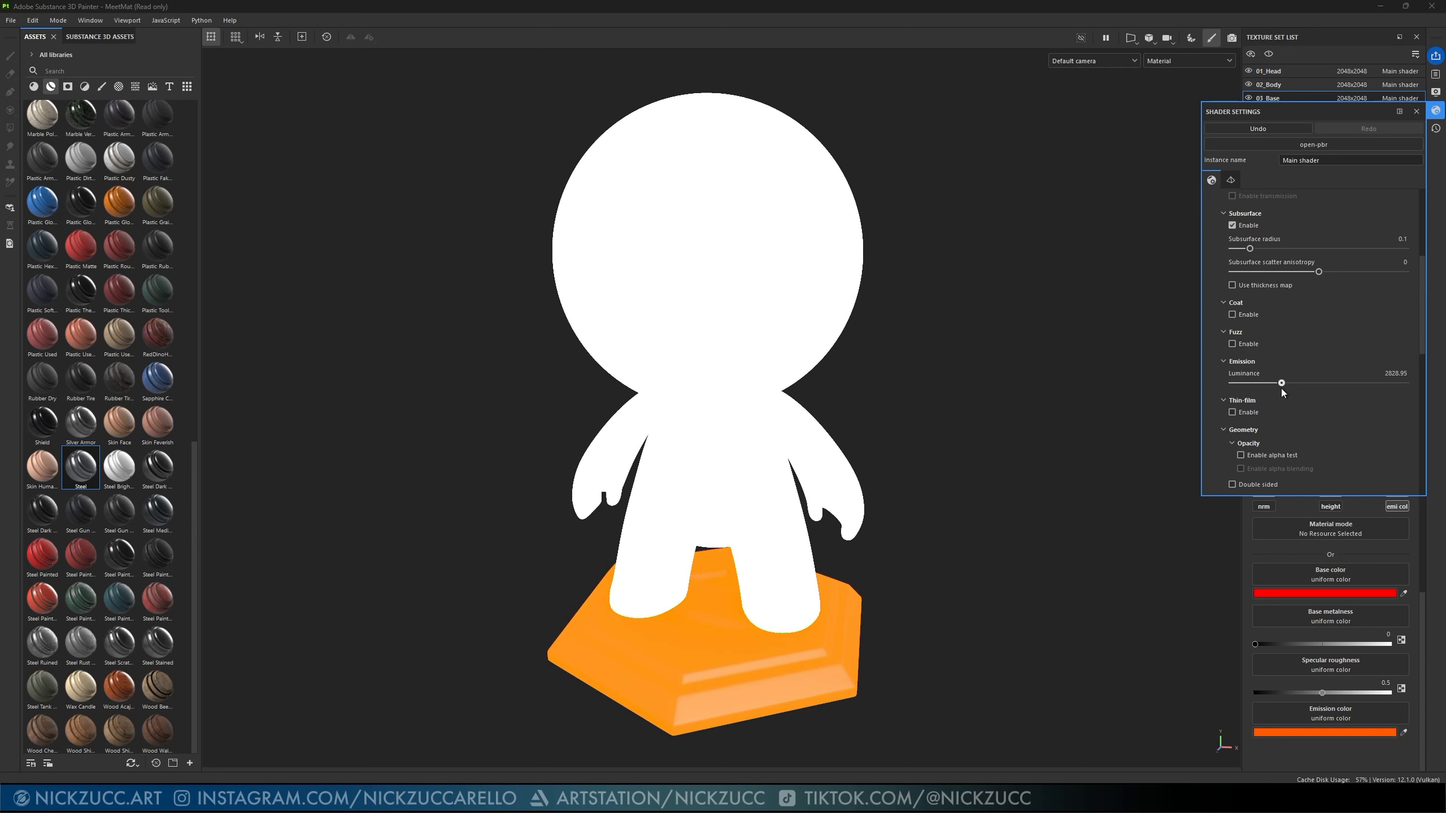
left_click(1396, 373)
type("1500")
key("Return")
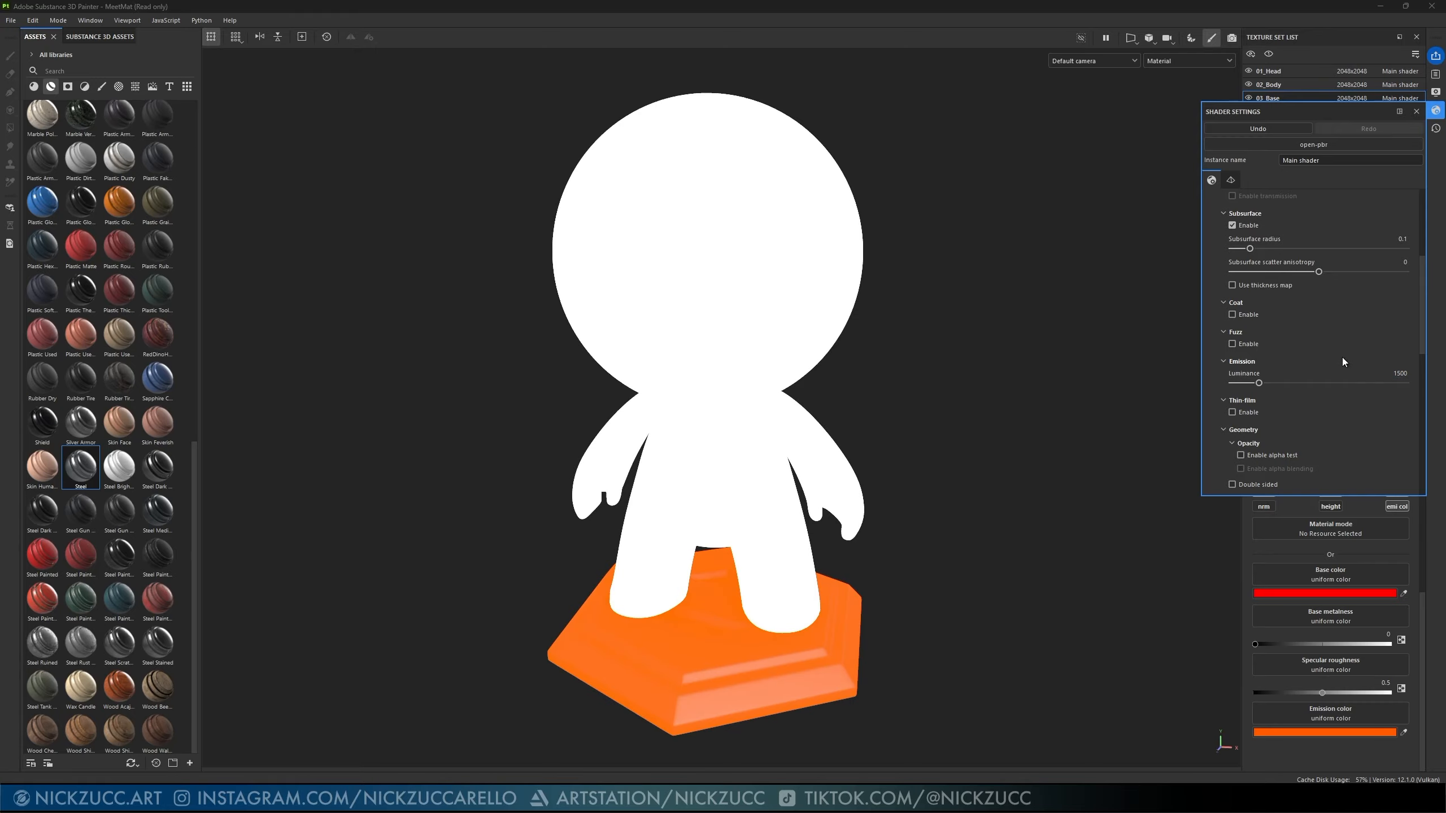
- Activate post effects in the display settings and enable the Bloom effect
left_click(1436, 94)
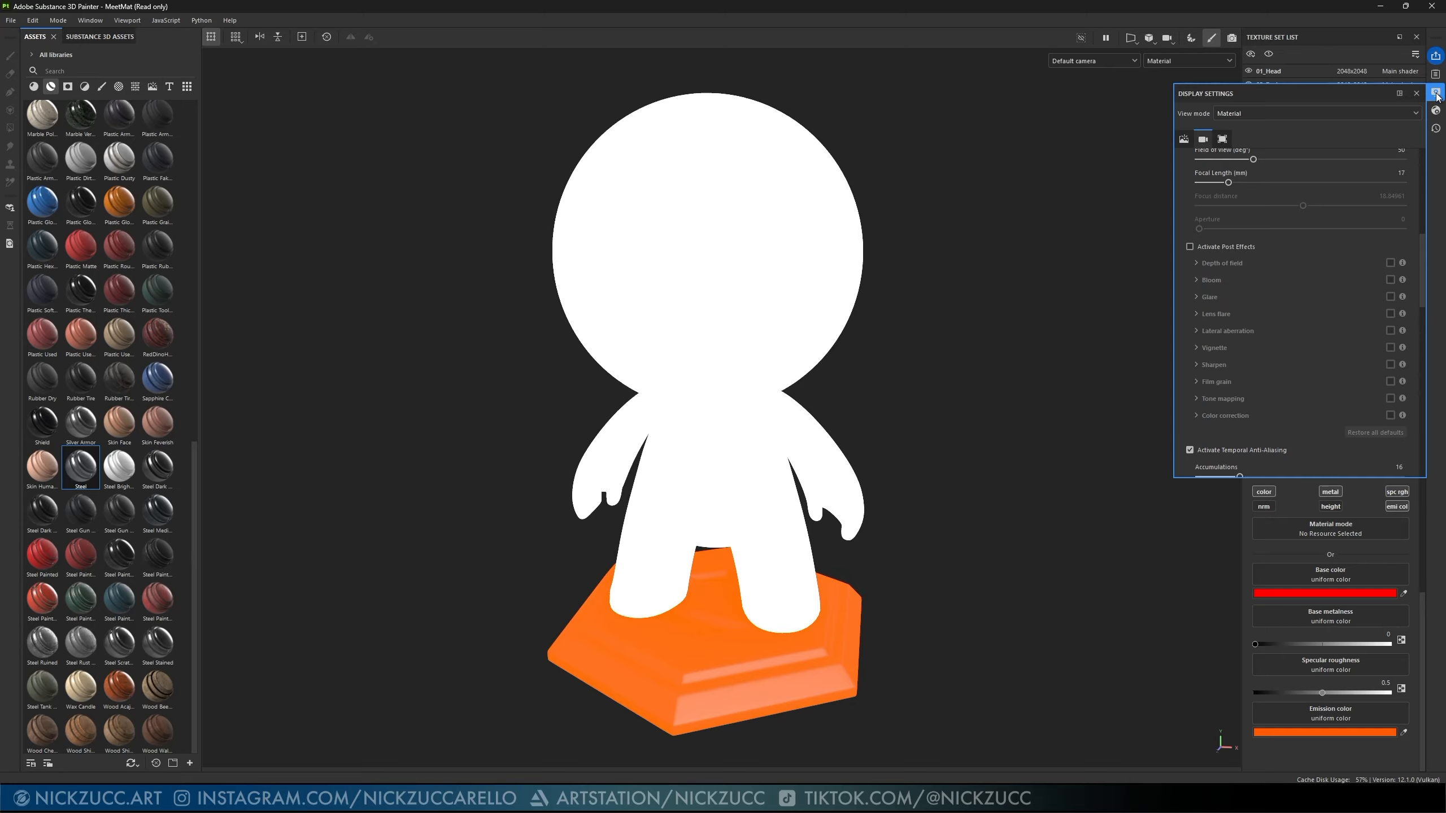
scroll(1274, 189, "up", 4)
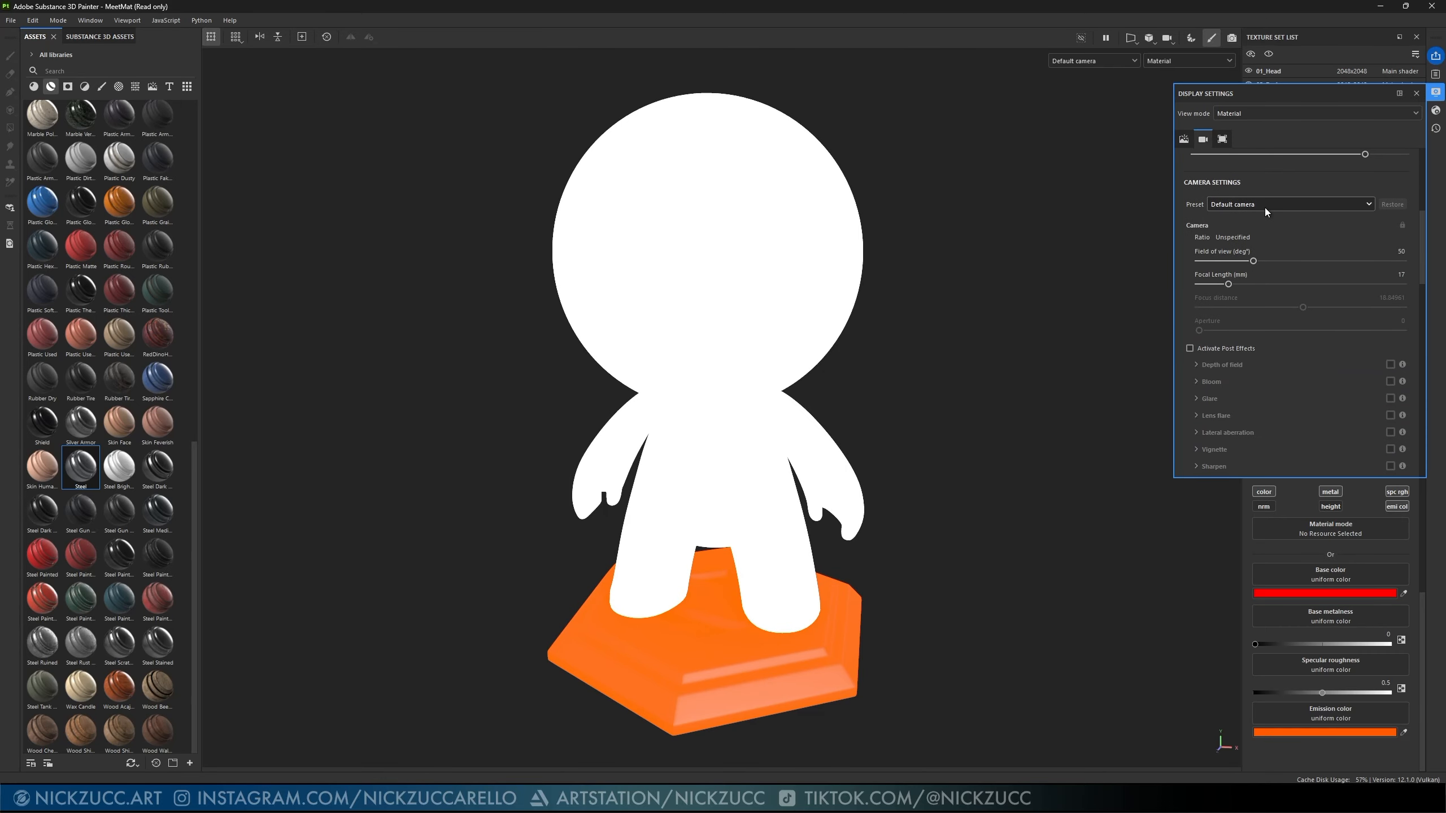
scroll(1264, 208, "down", 3)
left_click(1189, 246)
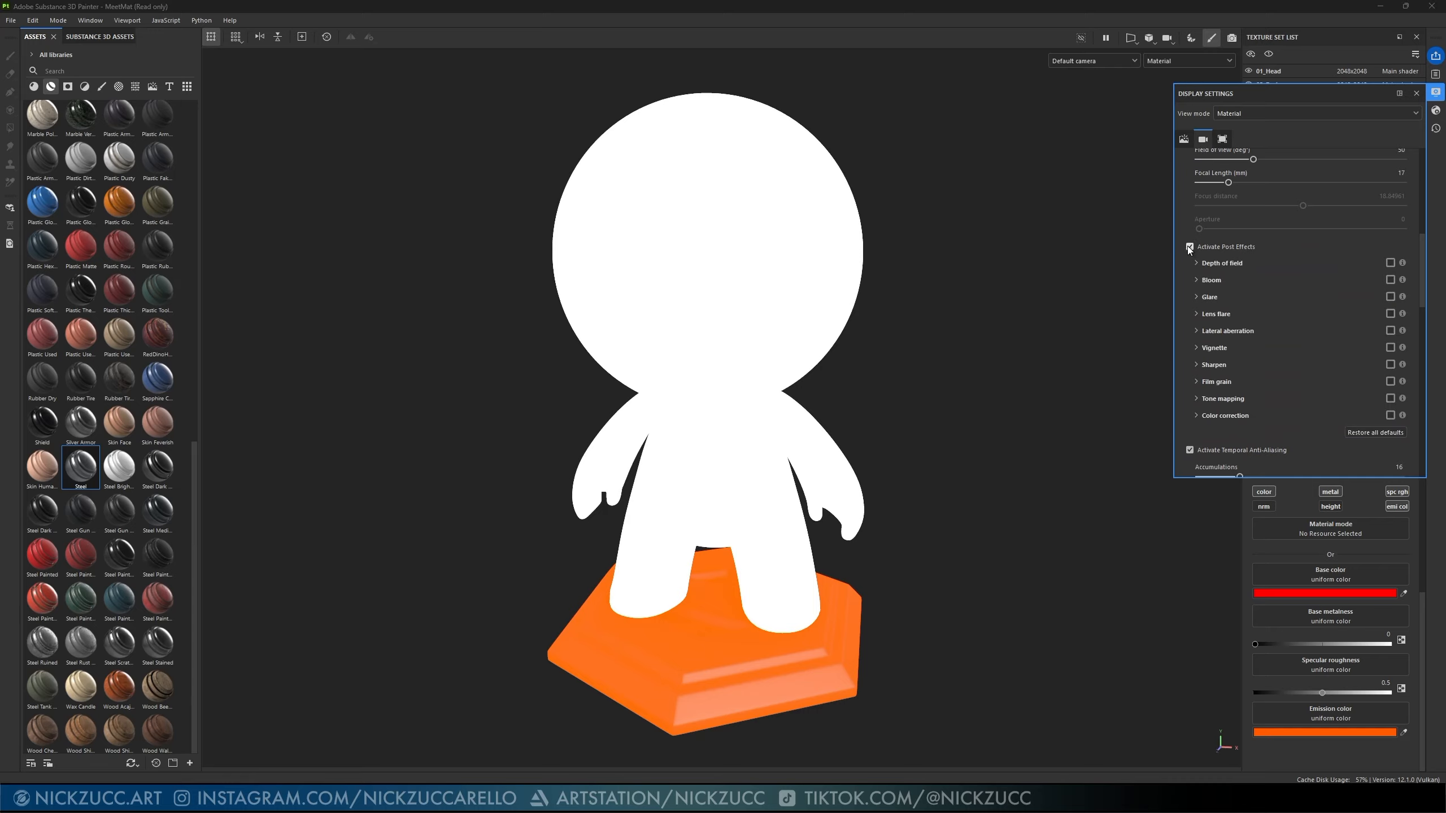
left_click(1390, 279)
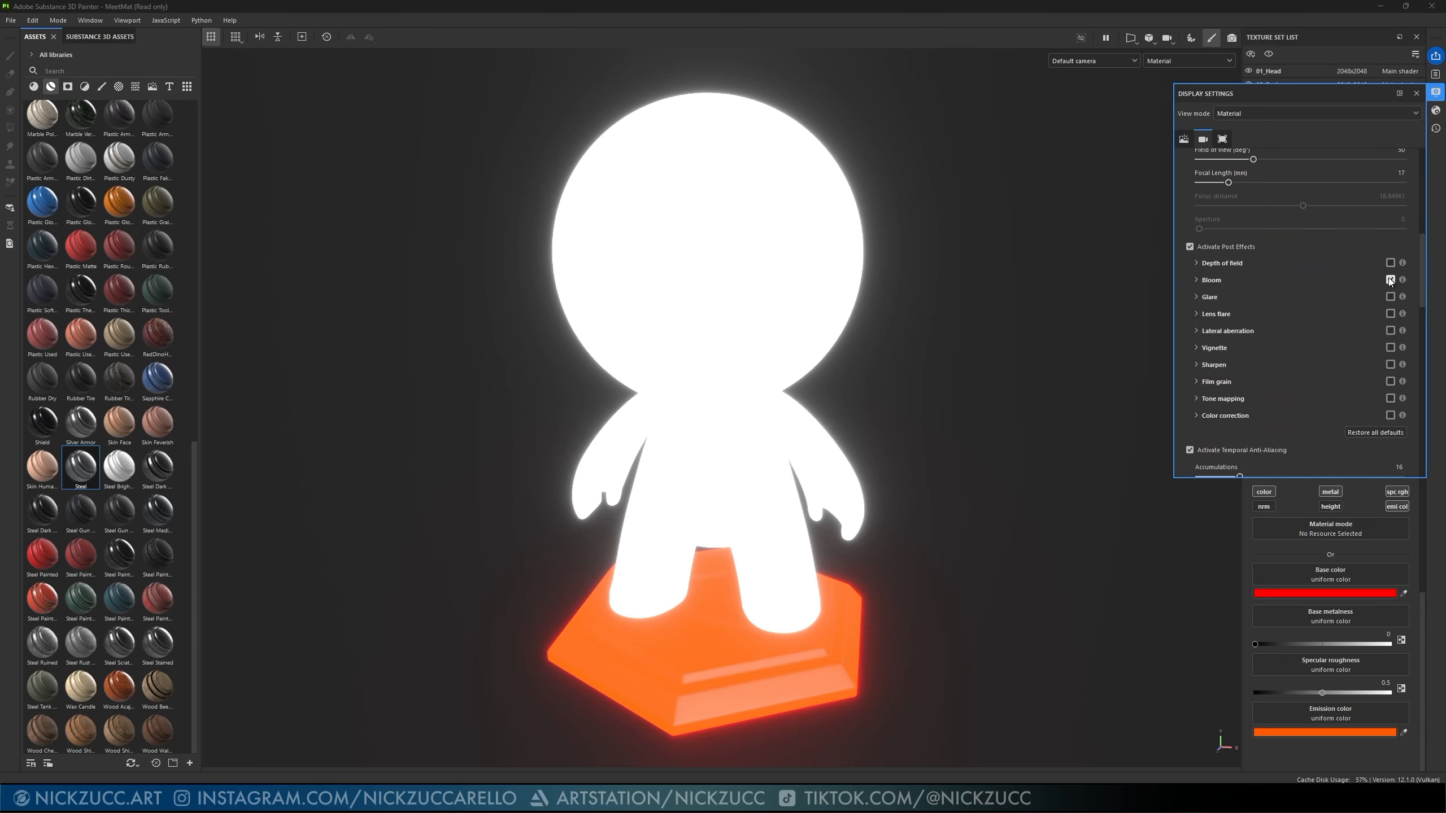
- Try Bloom with amount 10, threshold 0.02 and falloff 0.27, and deactivate the post effects again
left_click(1195, 279)
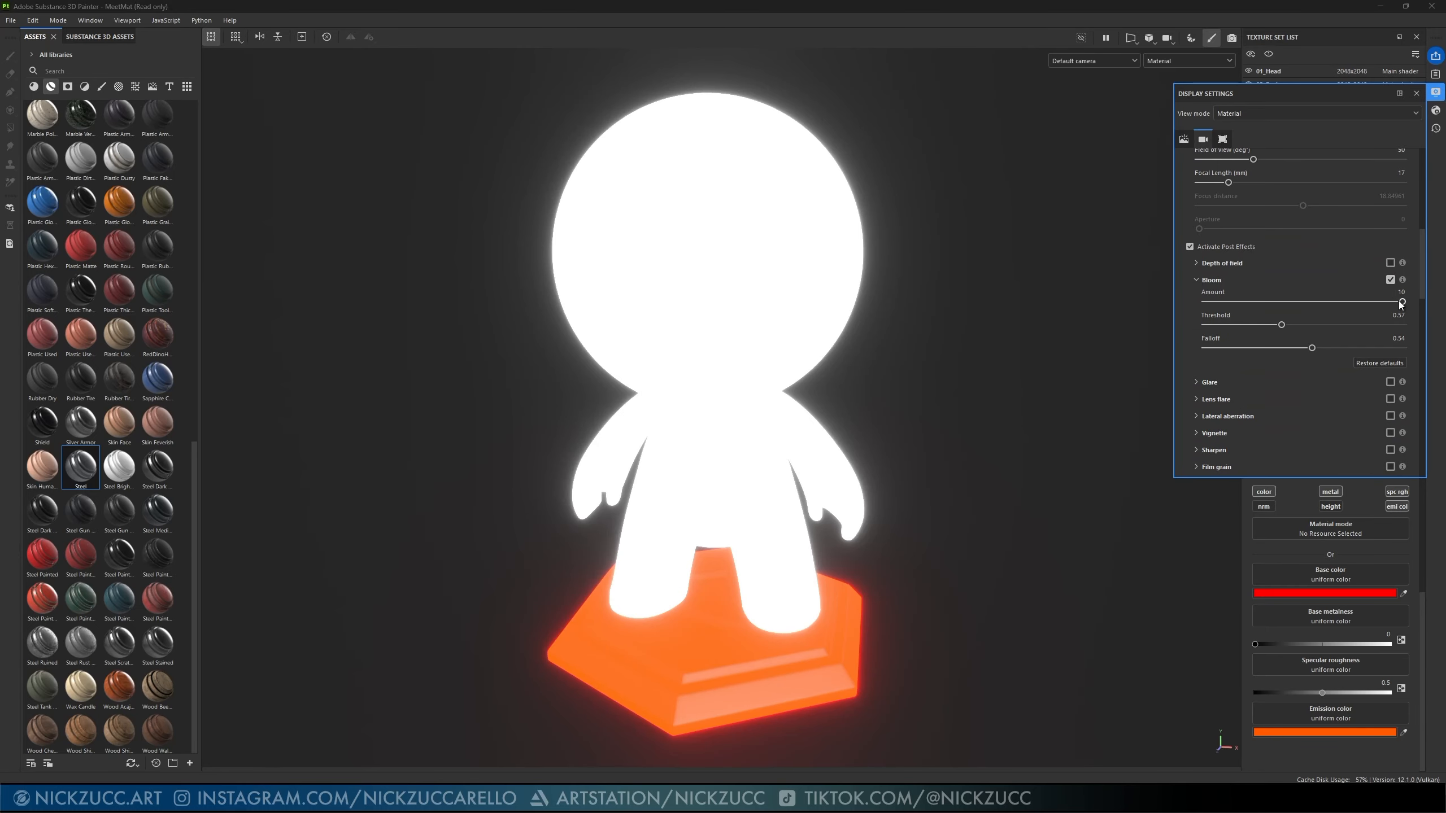
mouse_move(1400, 301)
left_mouse_down()
mouse_move(1218, 301)
mouse_move(1421, 311)
left_mouse_up()
left_click_drag(1282, 327, 1251, 326)
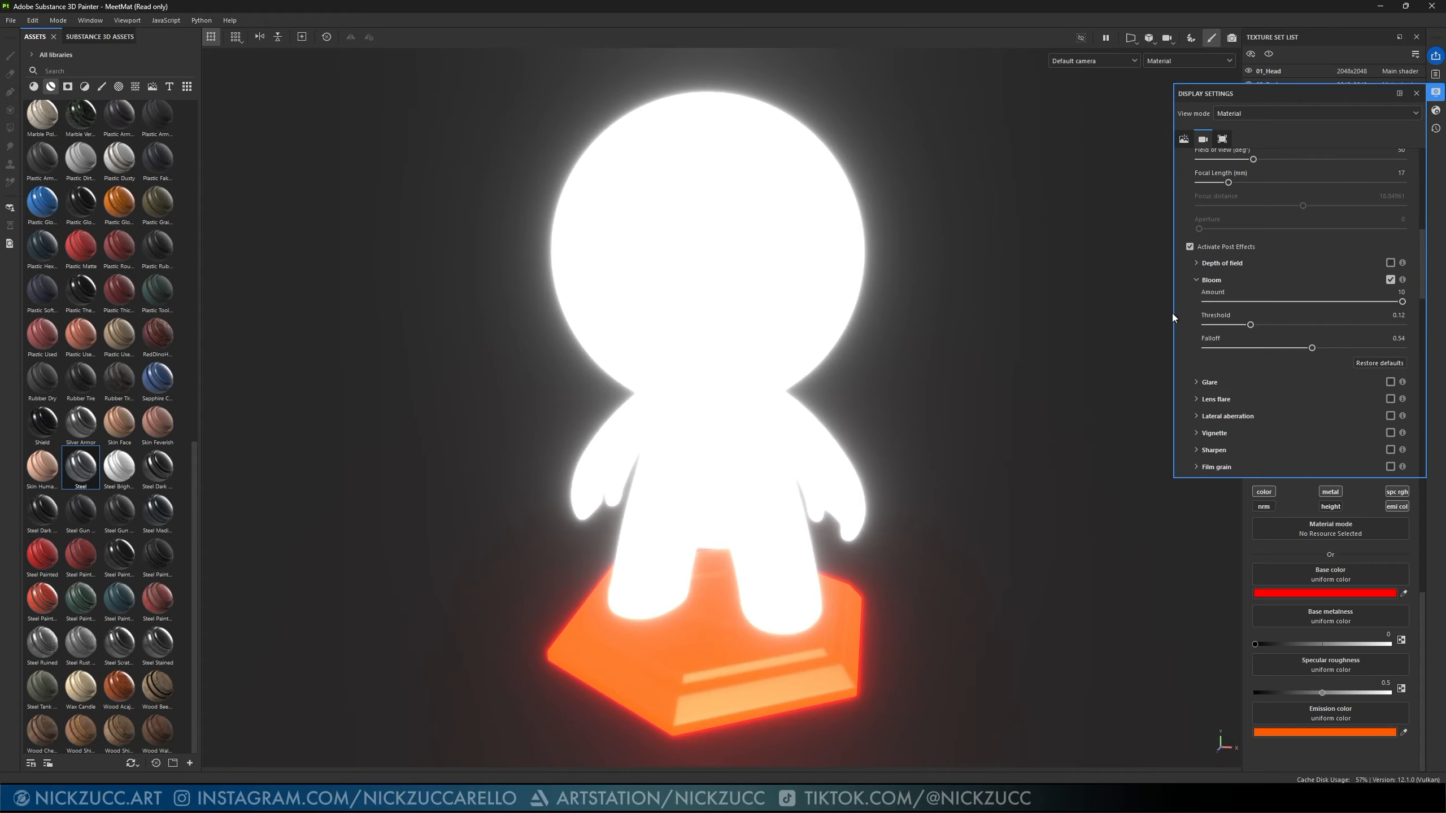
mouse_move(1250, 327)
left_mouse_down()
mouse_move(1275, 327)
mouse_move(1268, 346)
mouse_move(1208, 350)
mouse_move(1271, 347)
mouse_move(1274, 325)
mouse_move(1238, 326)
mouse_move(1298, 343)
mouse_move(1258, 348)
left_mouse_up()
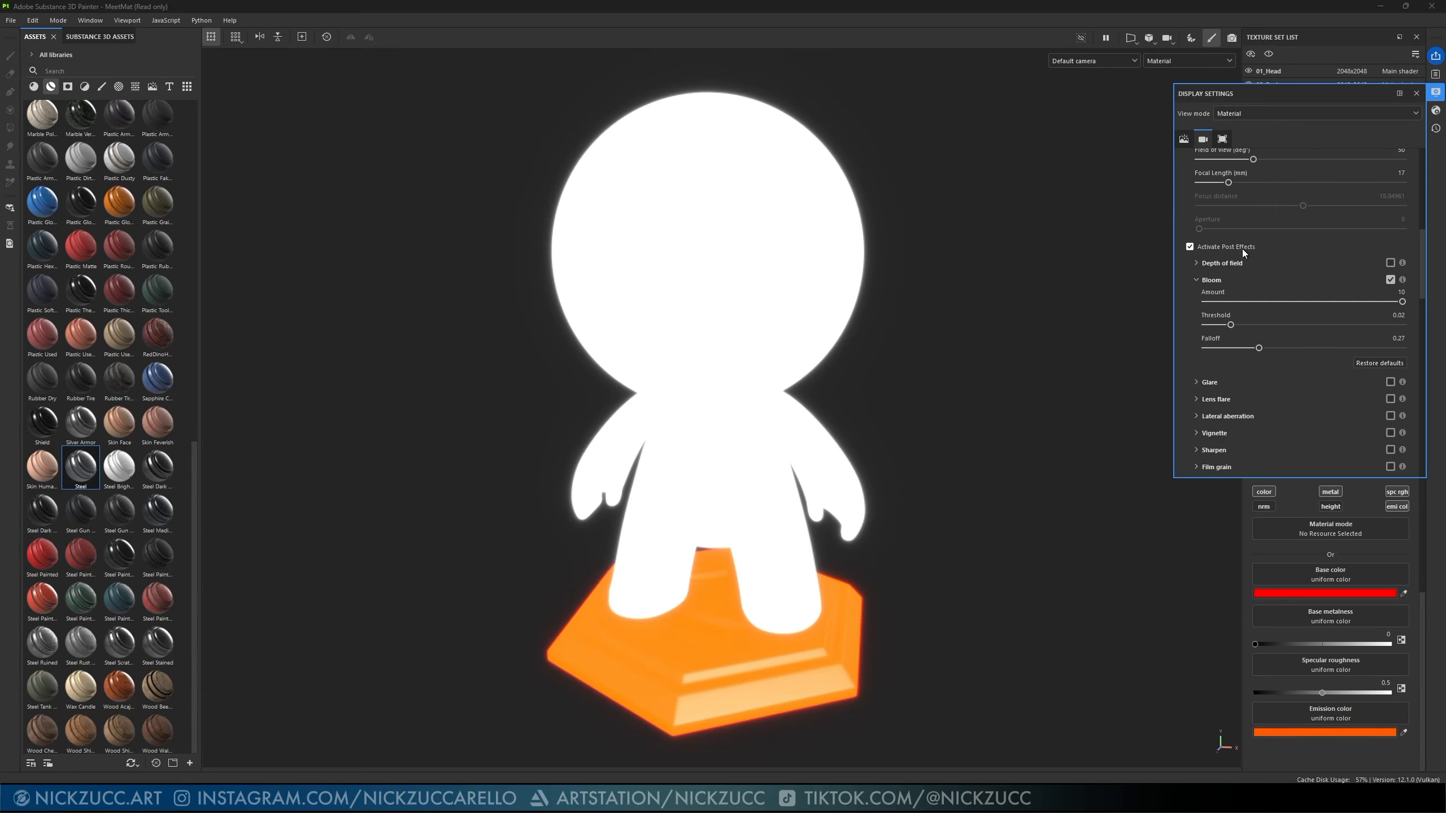
left_click(1189, 246)
left_click(1435, 94)
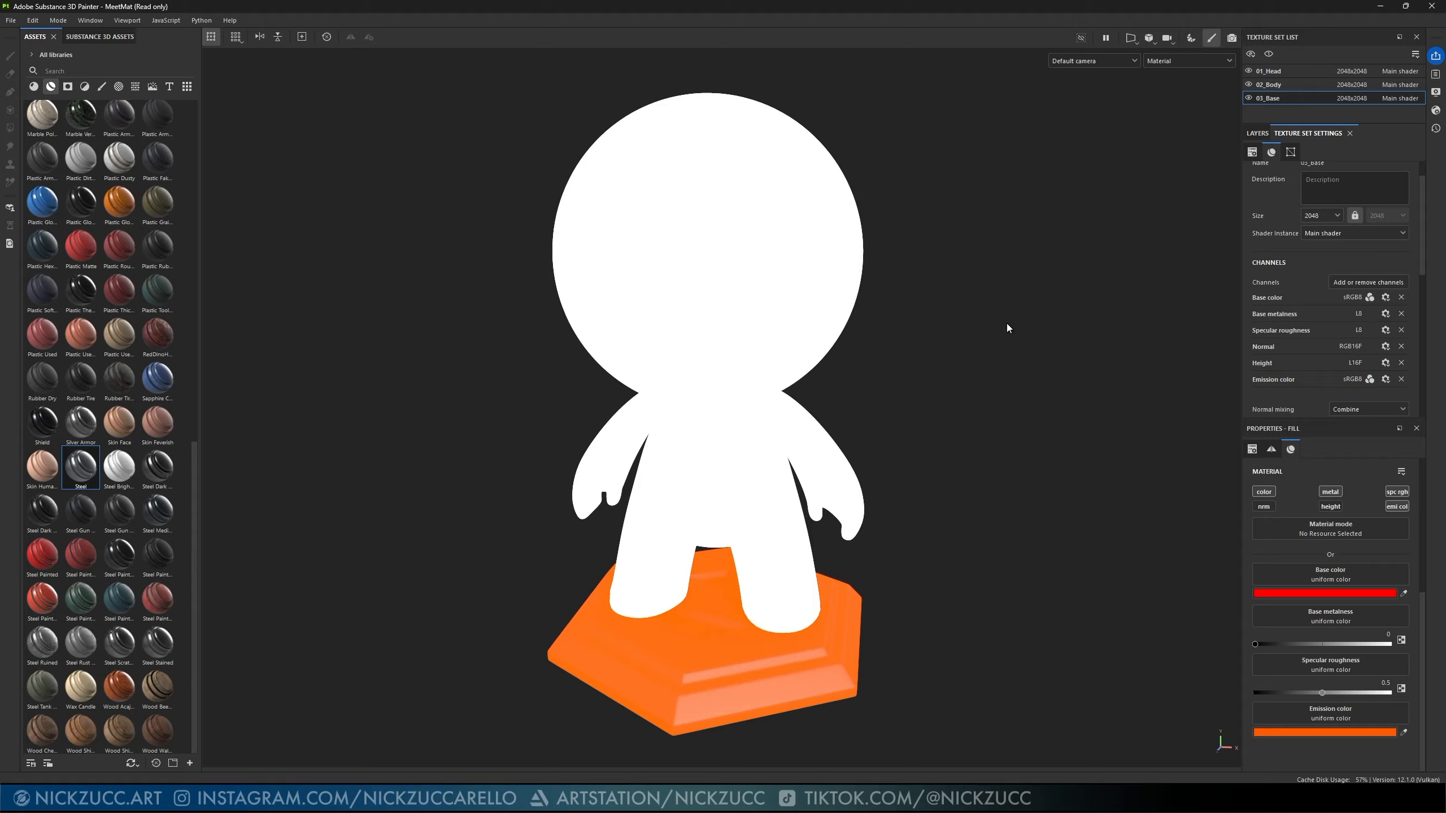
- Add the Emission color channel to the 02_Body texture set
left_click(1288, 83)
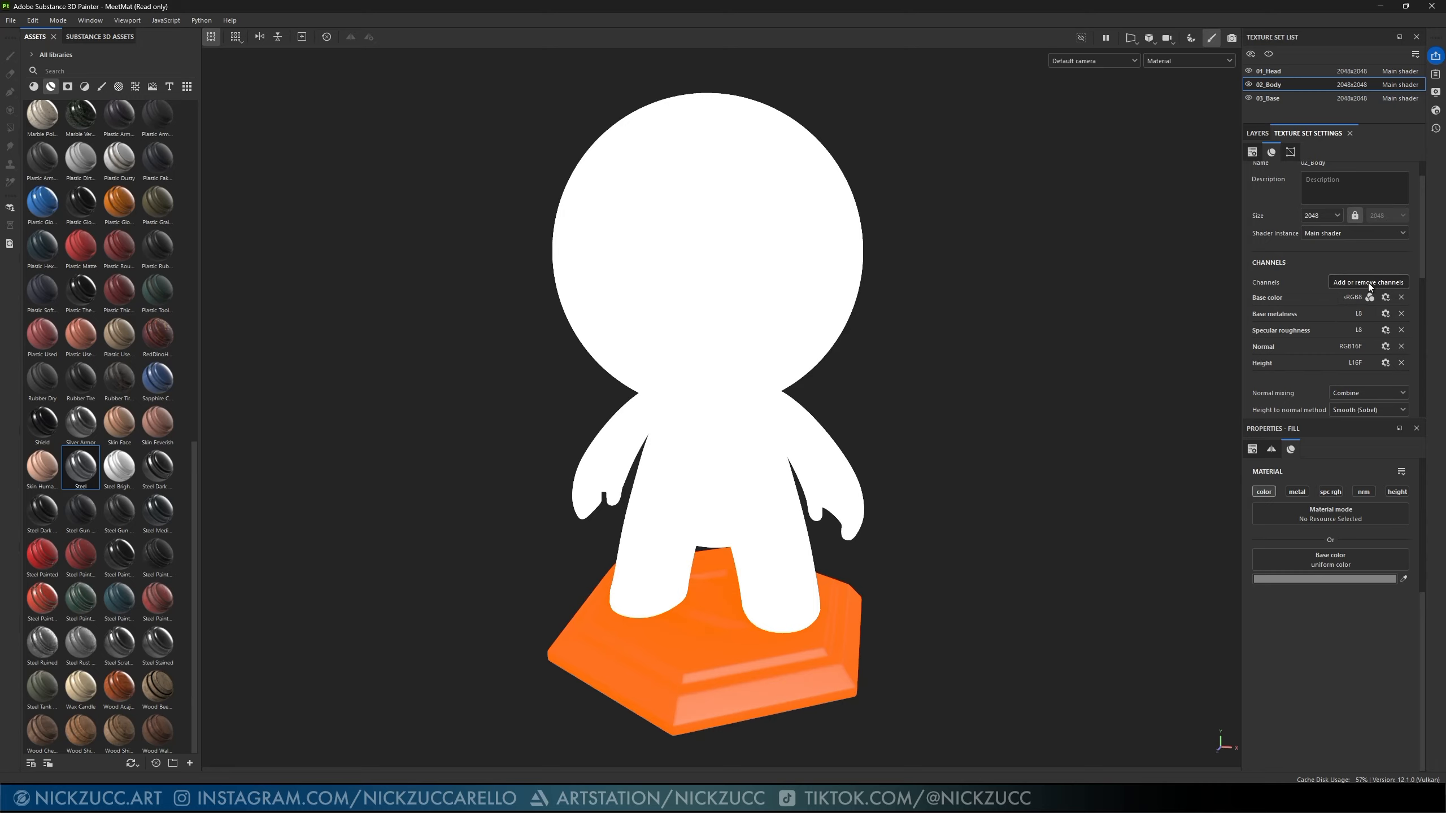
left_click(1279, 98)
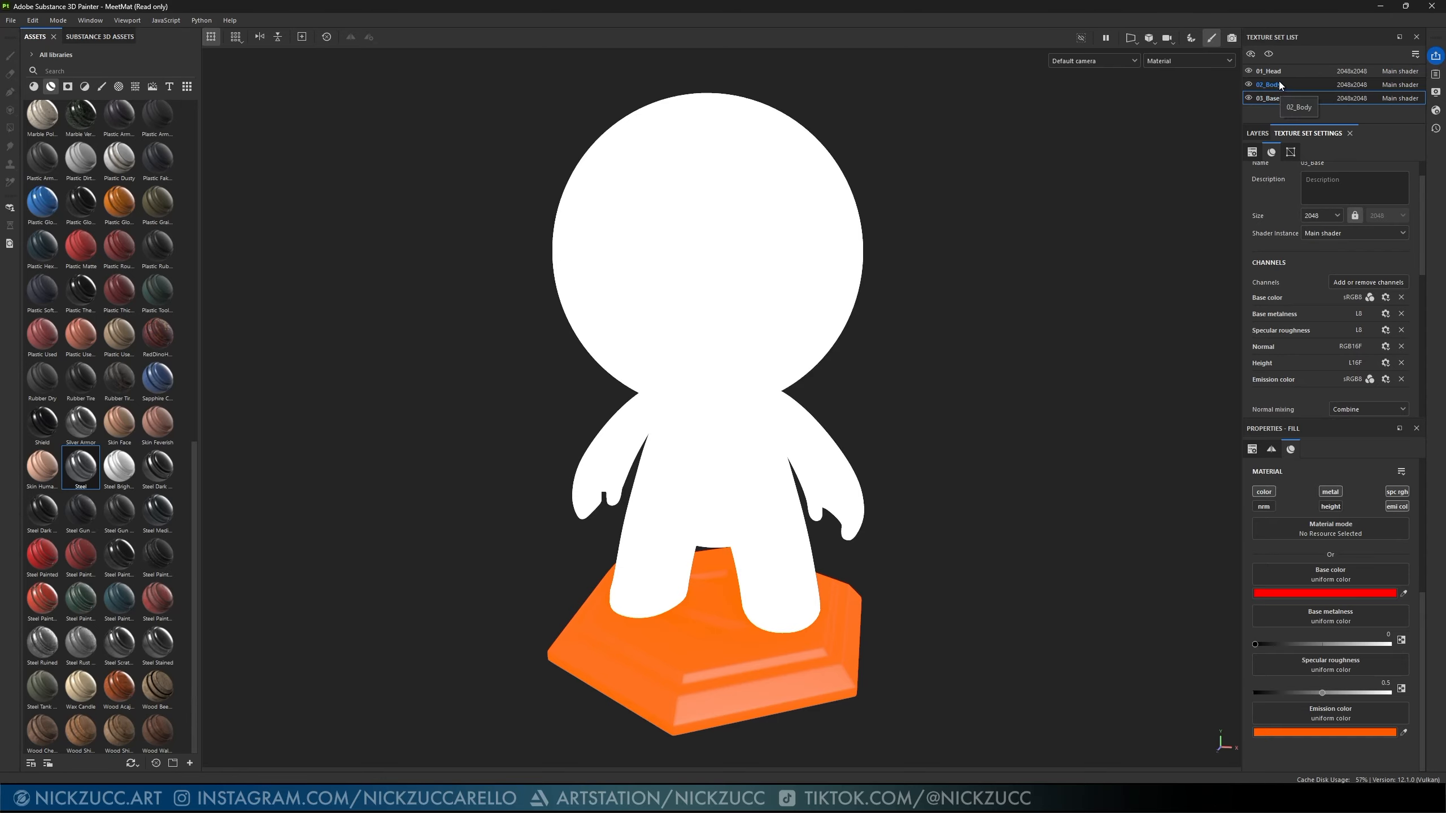
left_click(1279, 83)
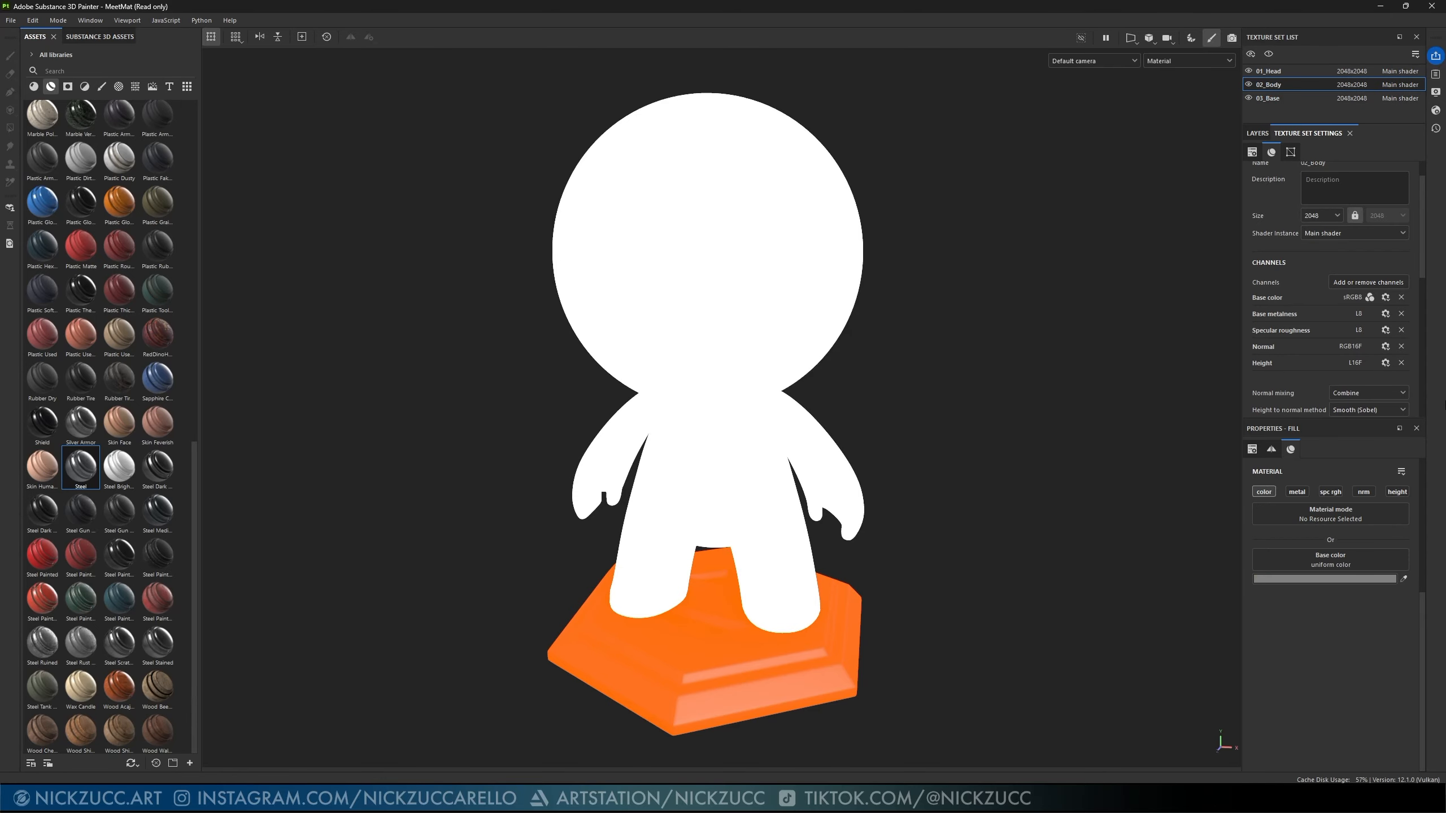
left_click(1371, 282)
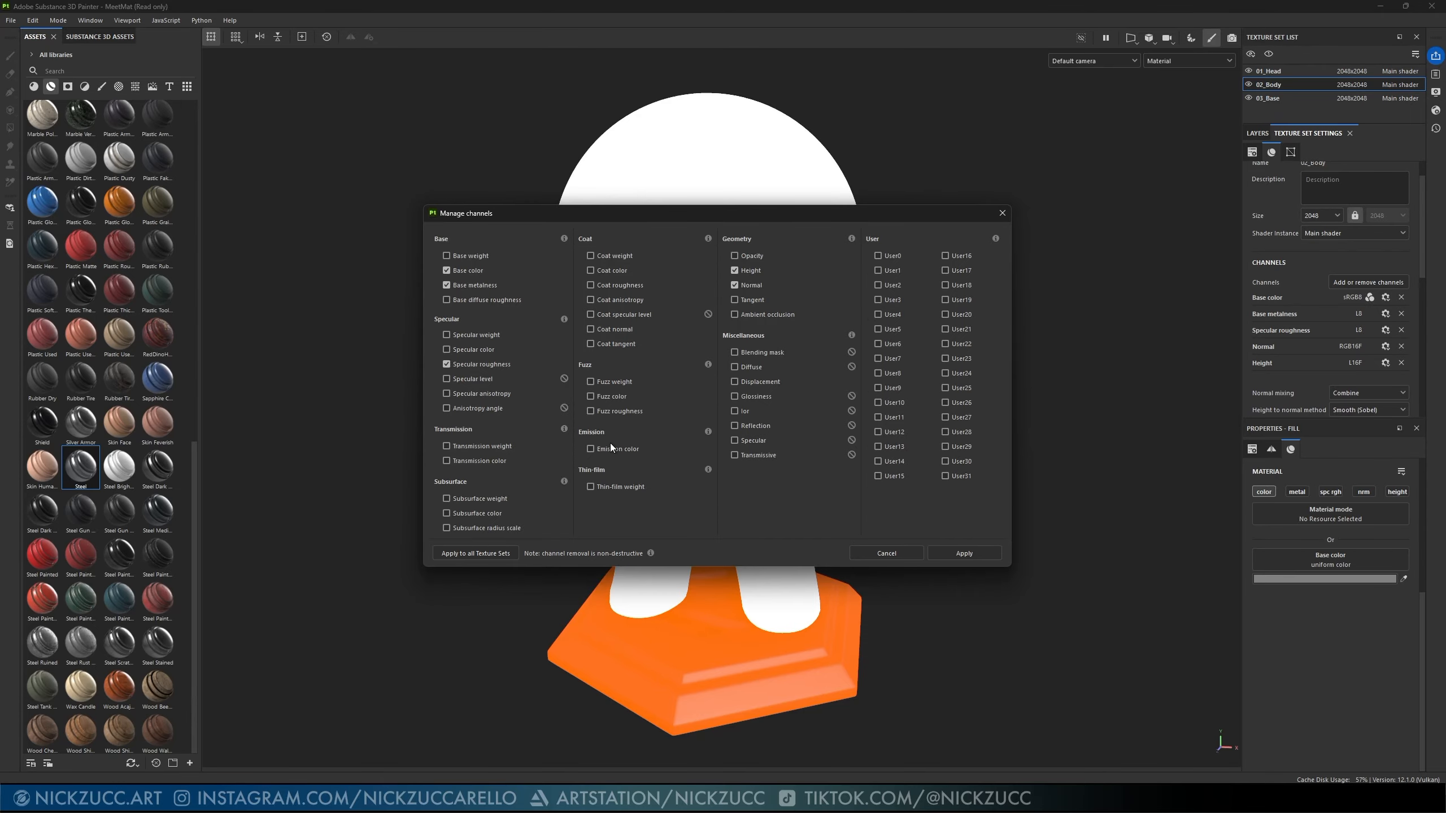
left_click(964, 555)
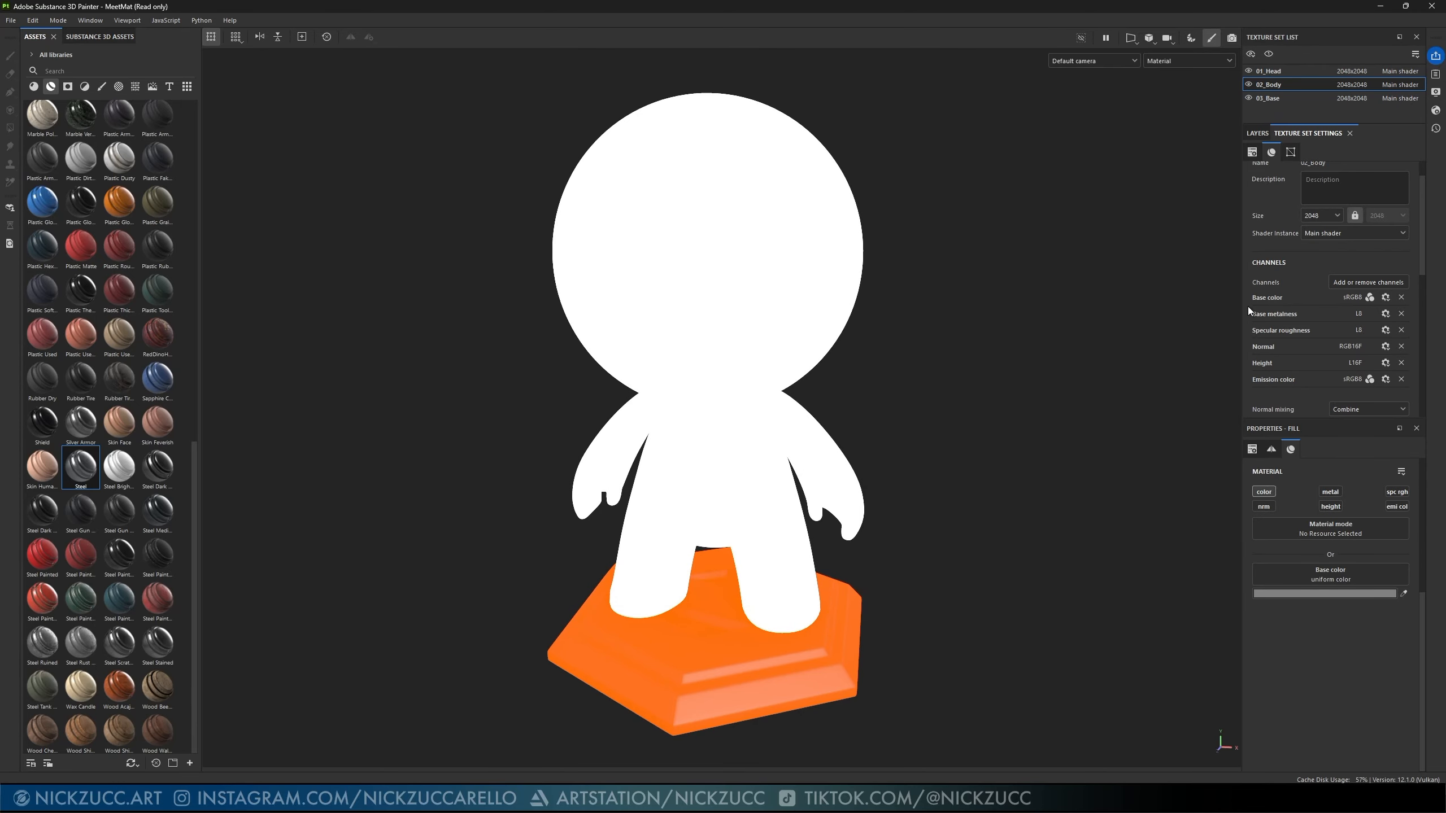
- Add the Emission color channel to the 01_Head texture set
left_click(1274, 71)
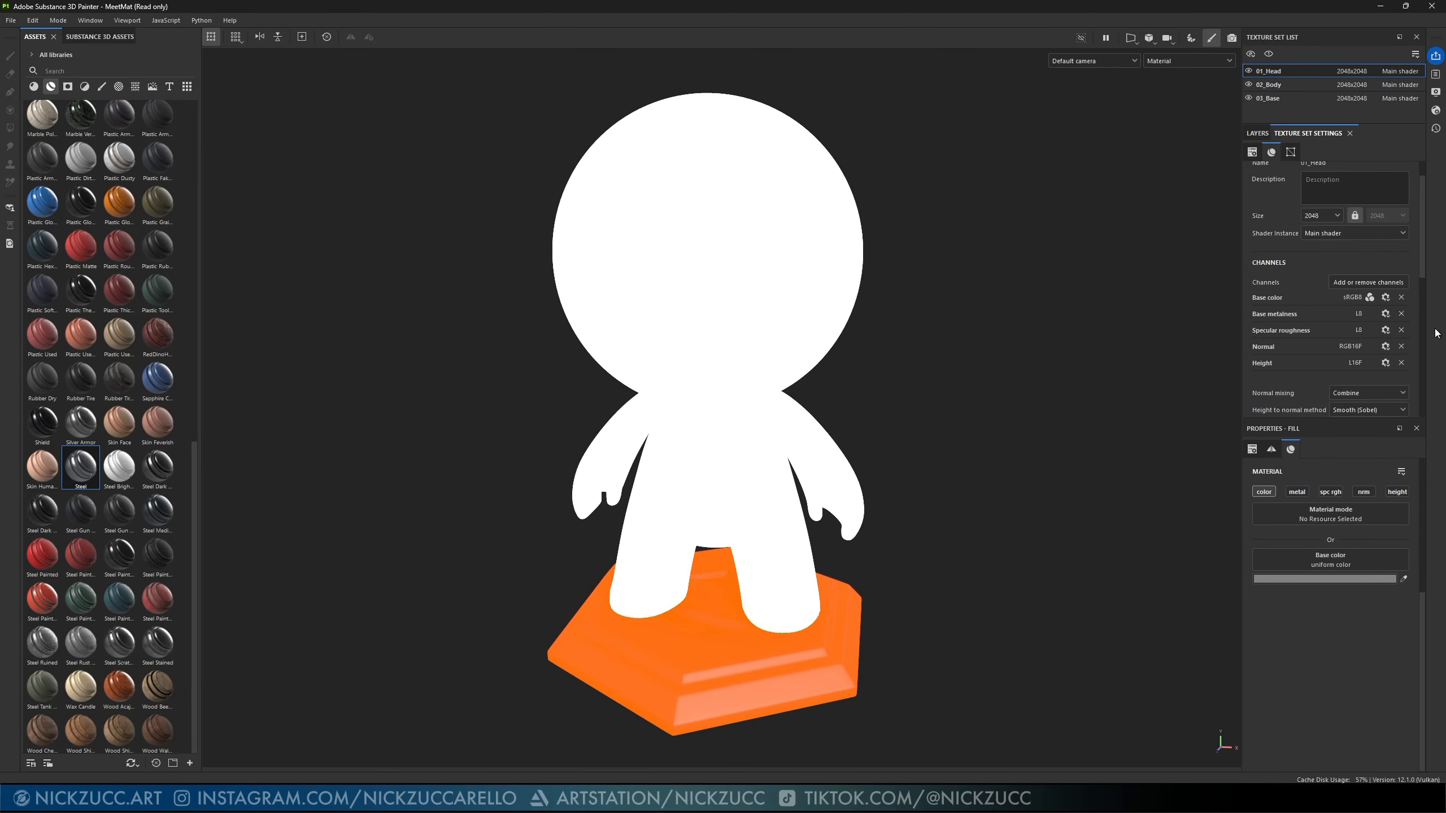
left_click(1372, 283)
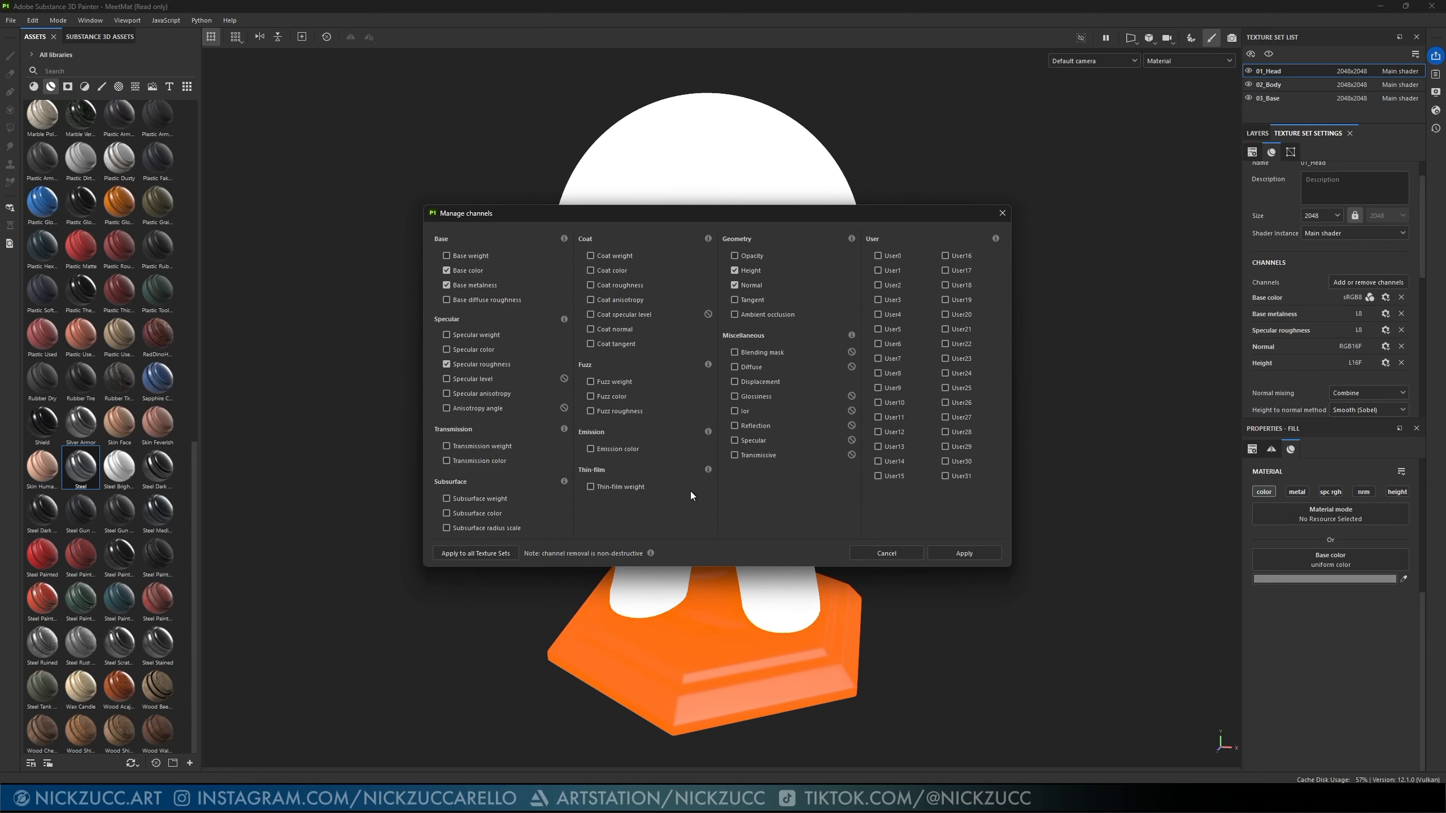
left_click(945, 554)
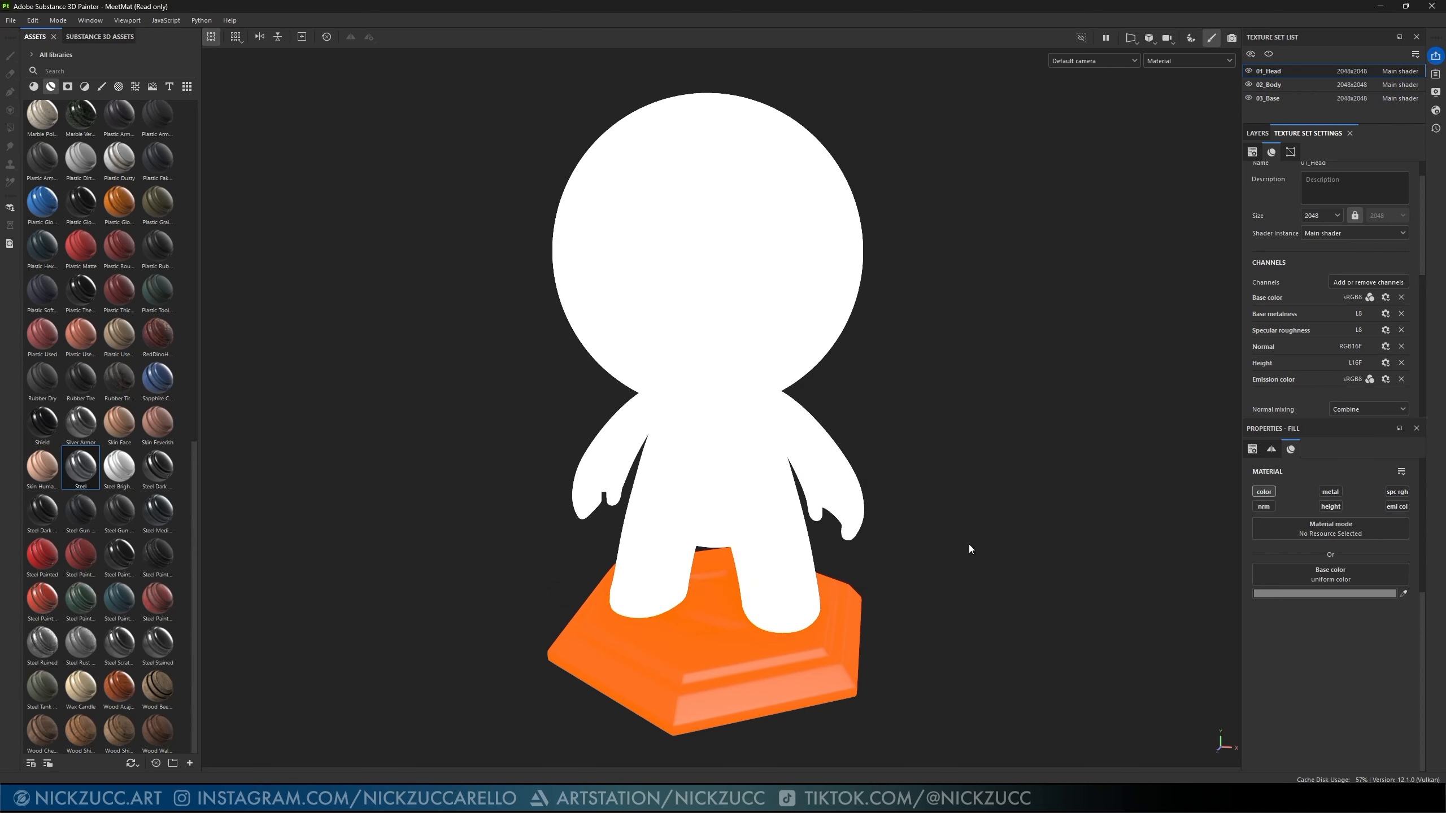
- Enable emission color on the 01_Head set's Base fill layer and set it to black (000000)
left_click(1257, 132)
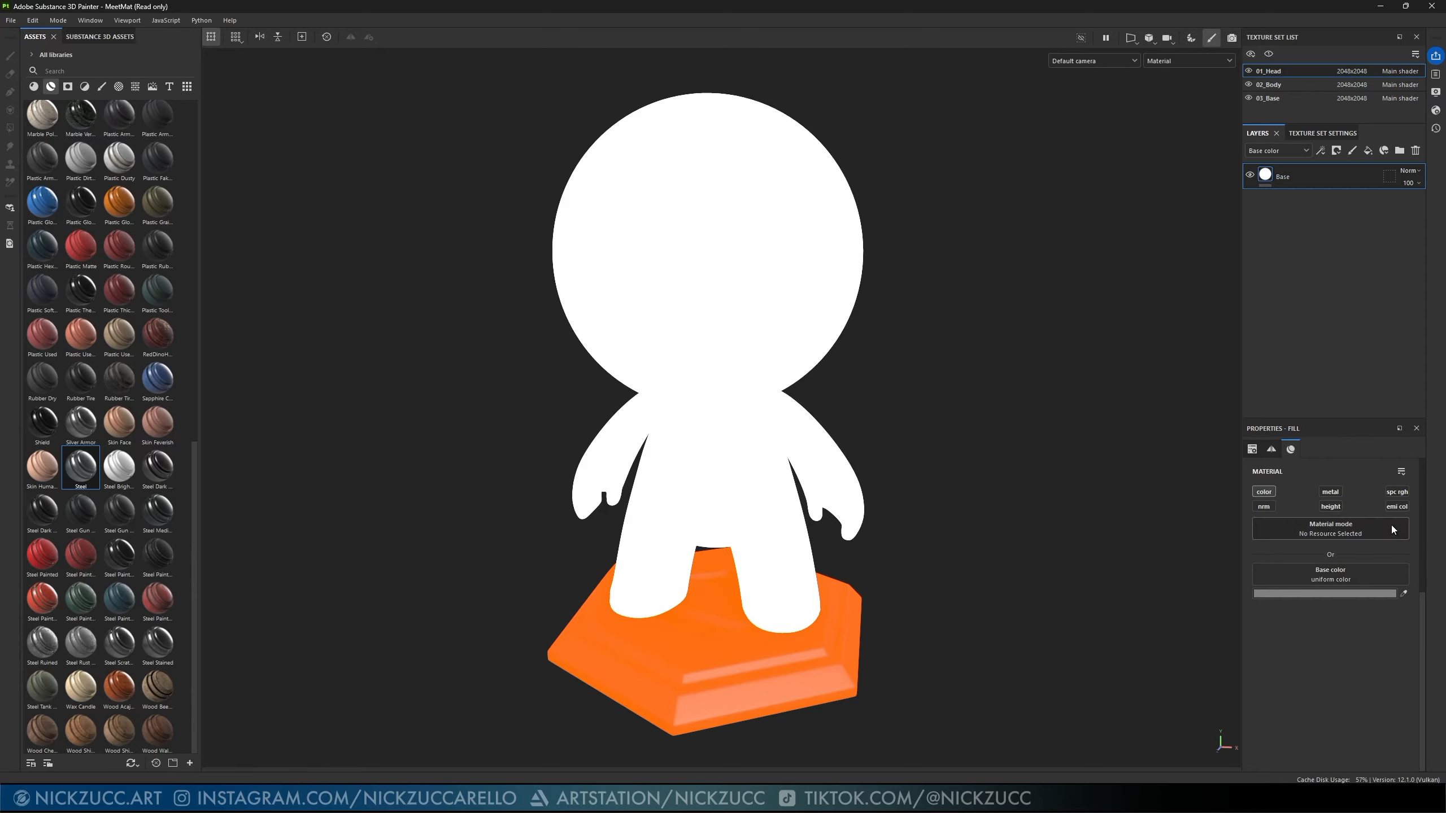
left_click(1399, 506)
left_click(1317, 636)
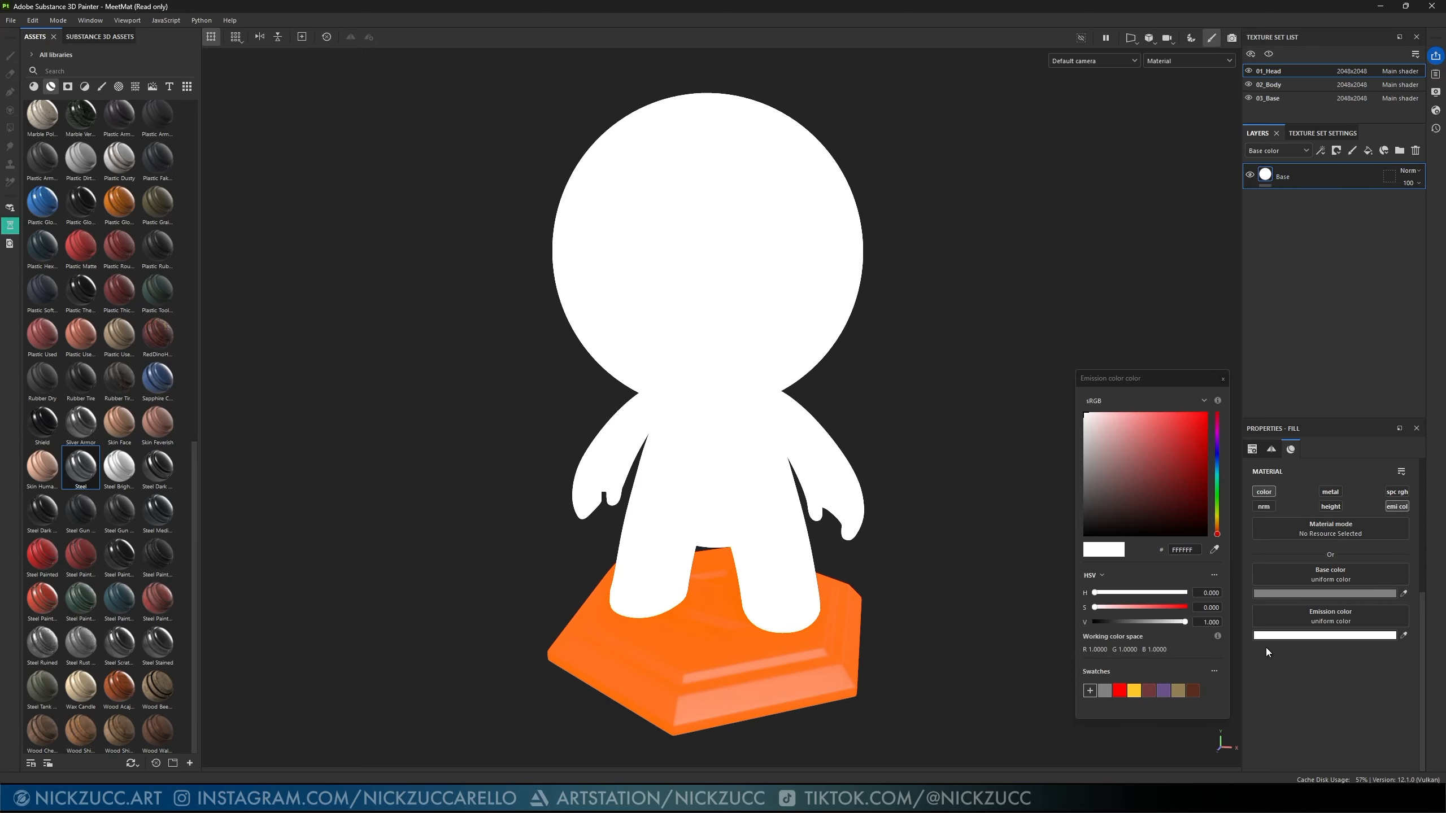
left_click_drag(1135, 506, 1067, 548)
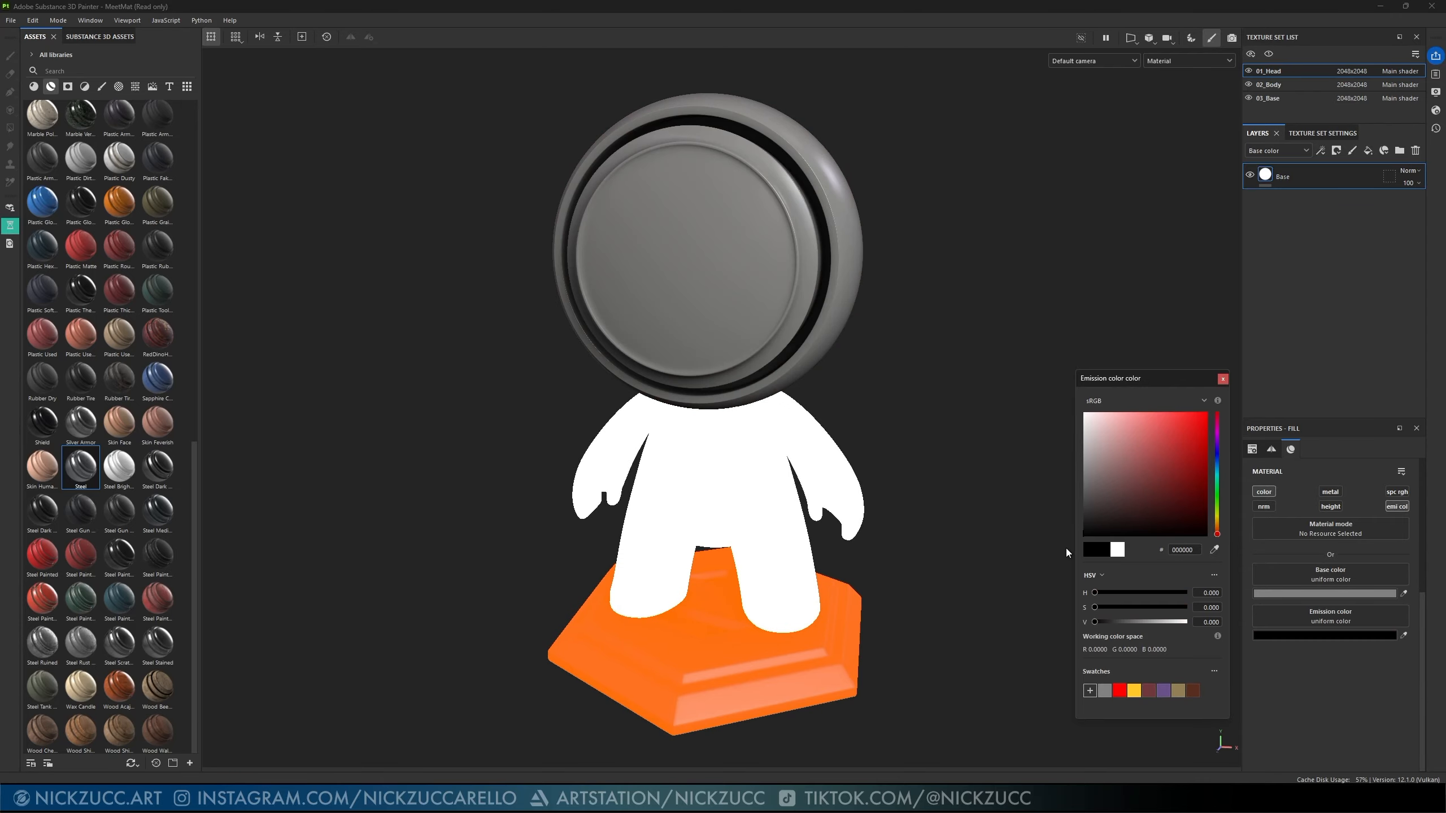
left_click(1223, 380)
- Enable emission color on the 02_Body set's Base fill layer and set it to black (000000)
left_click(1276, 86)
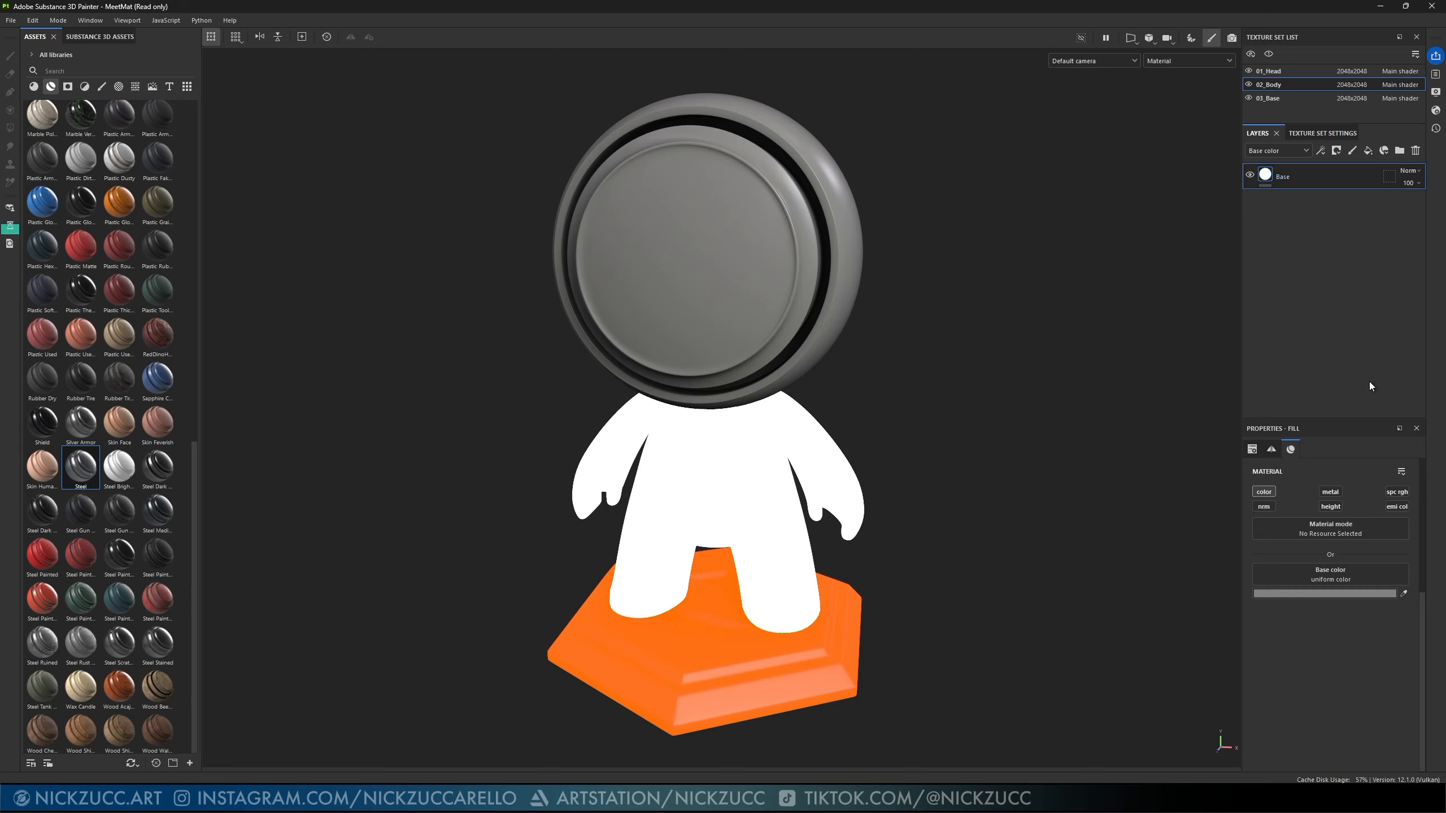
left_click(1404, 509)
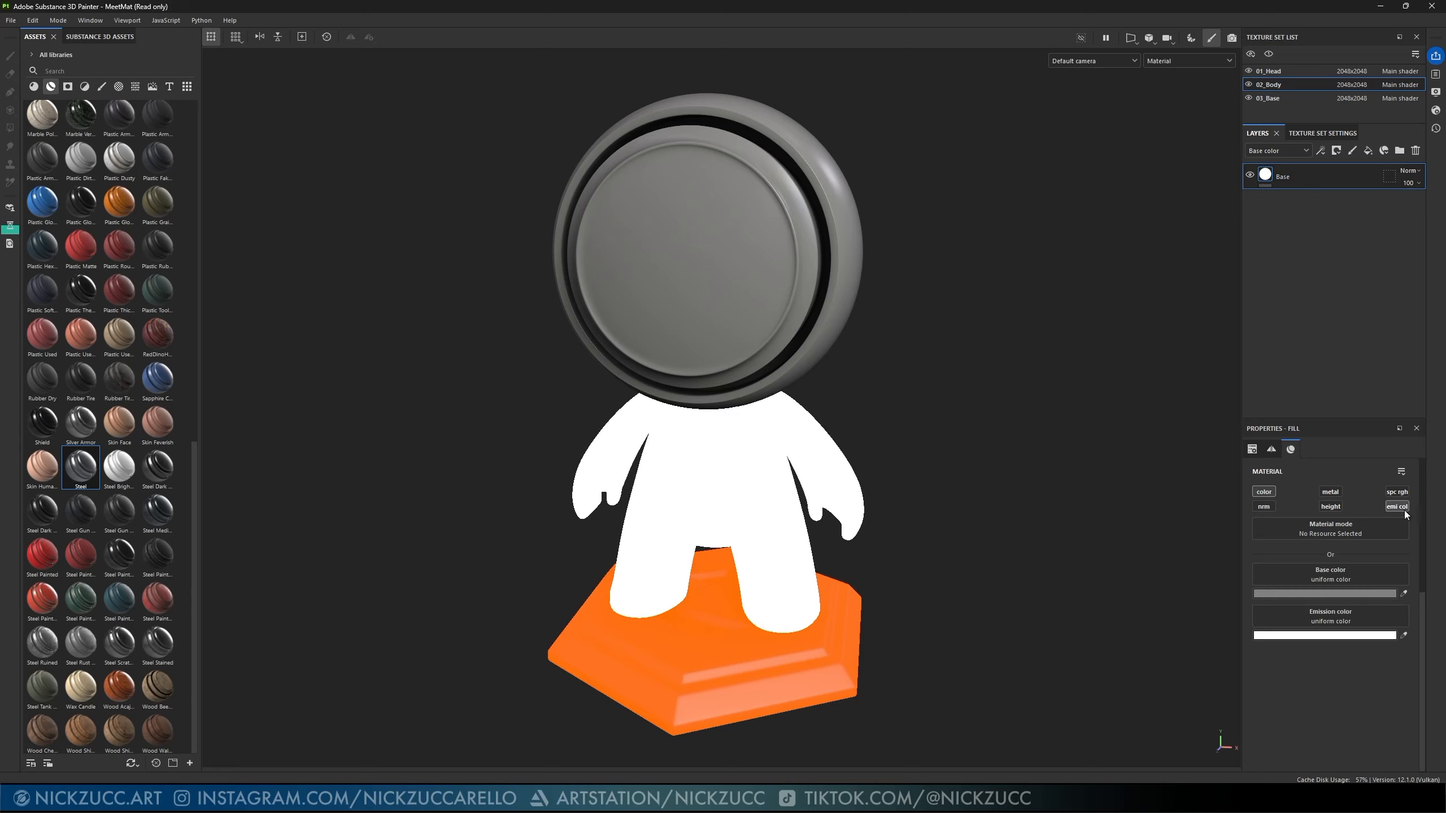
left_click(1316, 635)
left_click_drag(1141, 509, 1064, 548)
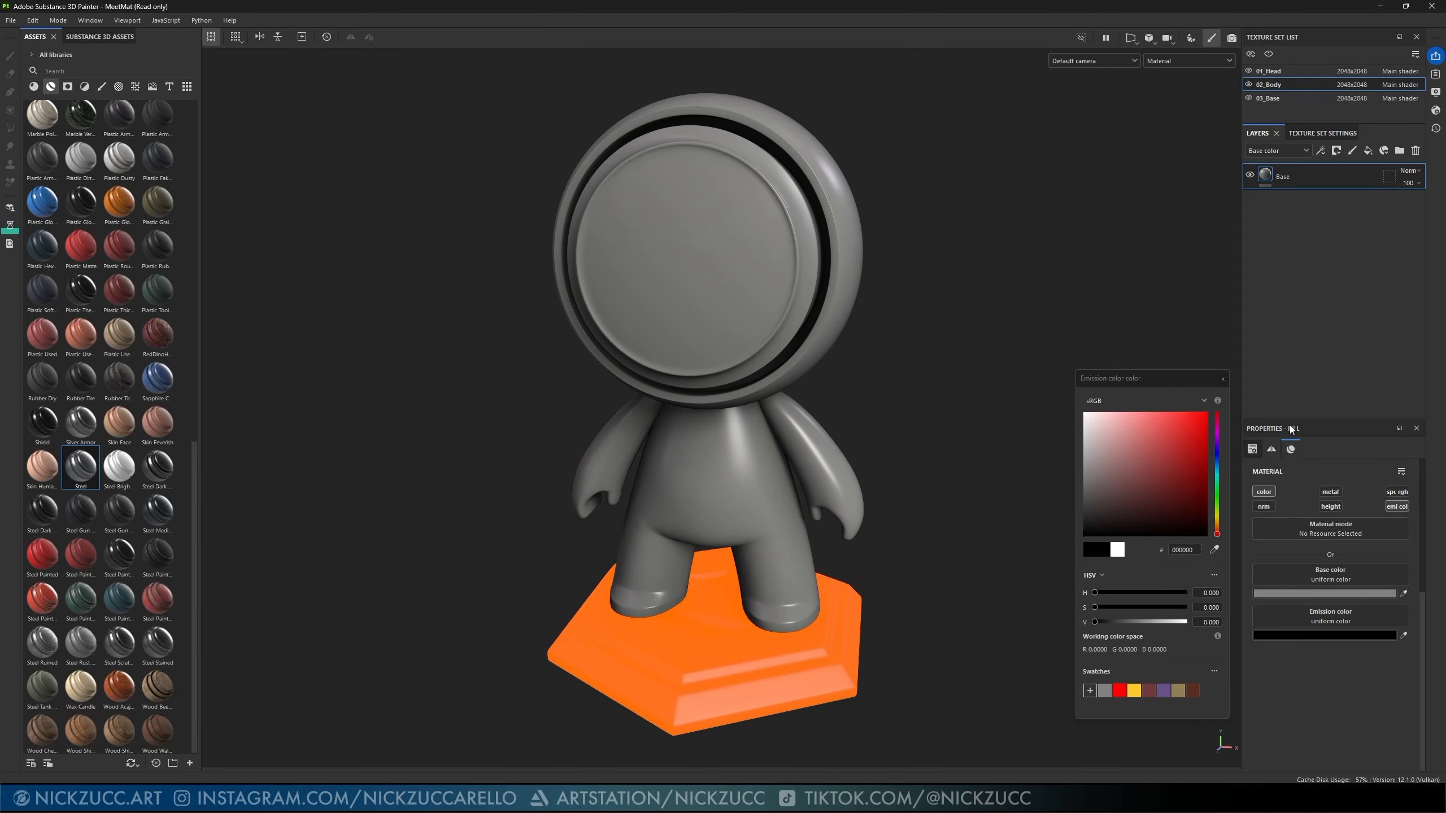
left_click(1219, 379)
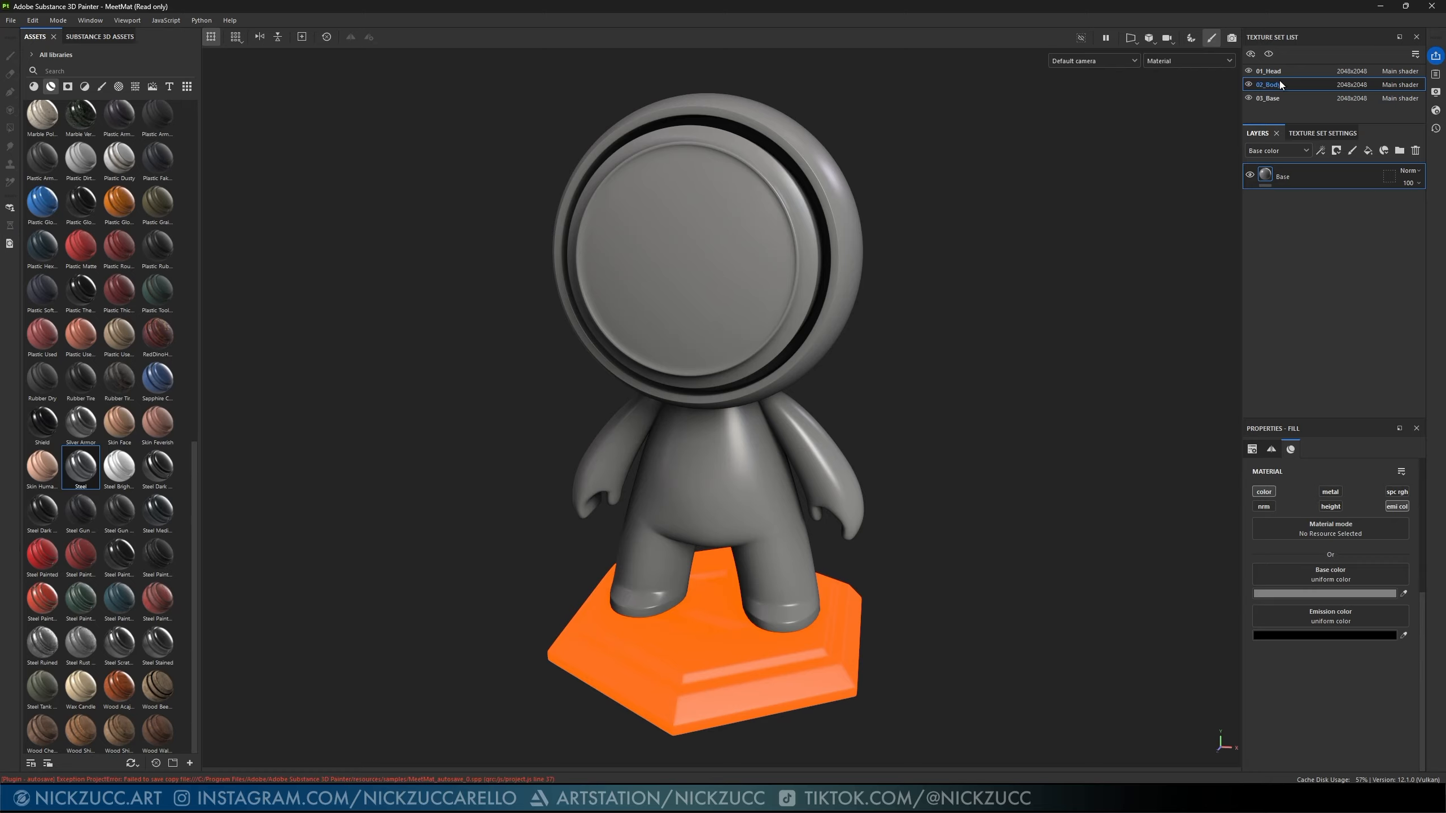
- Shift the hue of the Base Metal layer's emission color in the 03_Base set to a yellower orange
left_click(1278, 98)
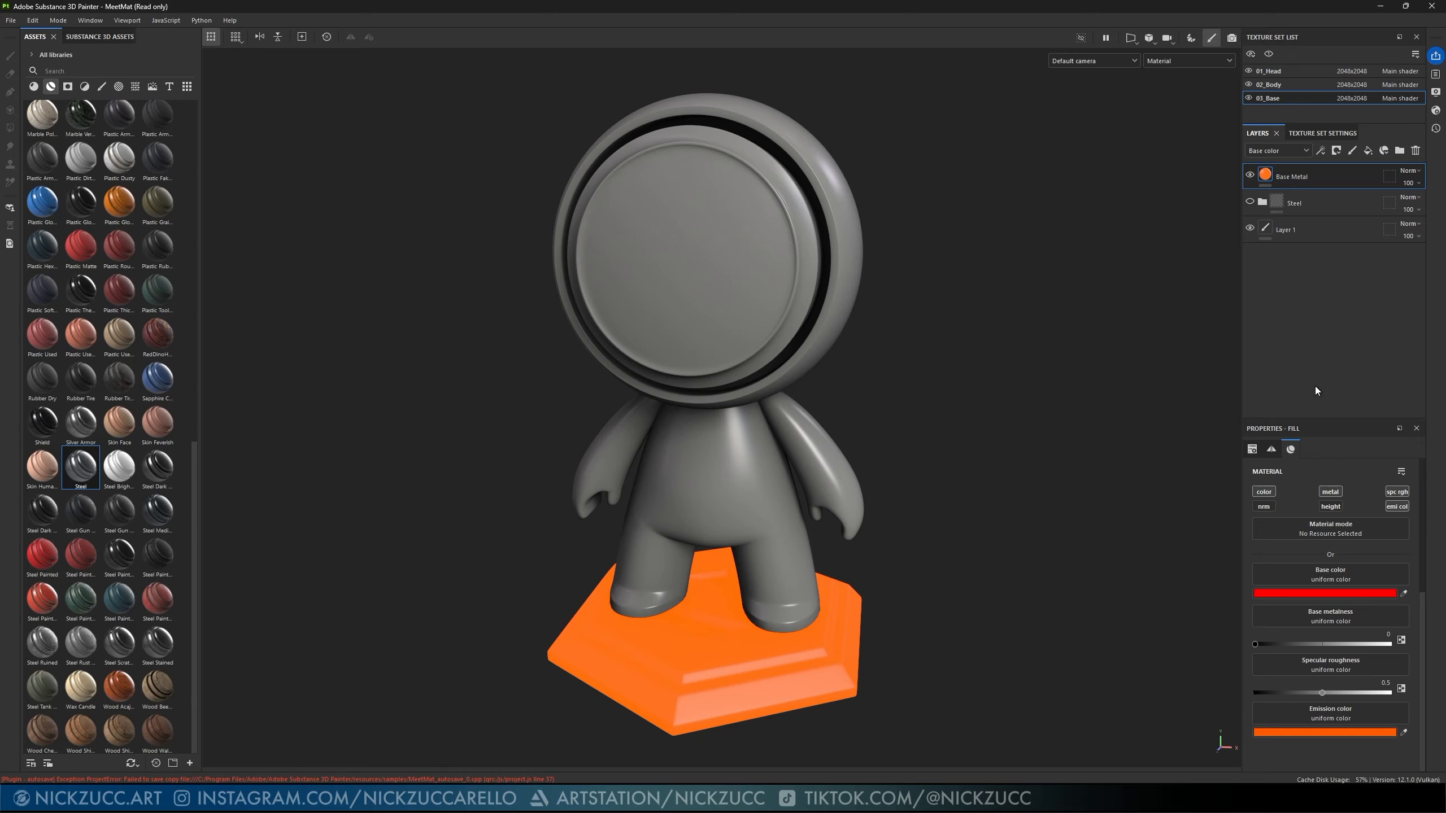
left_click(1304, 734)
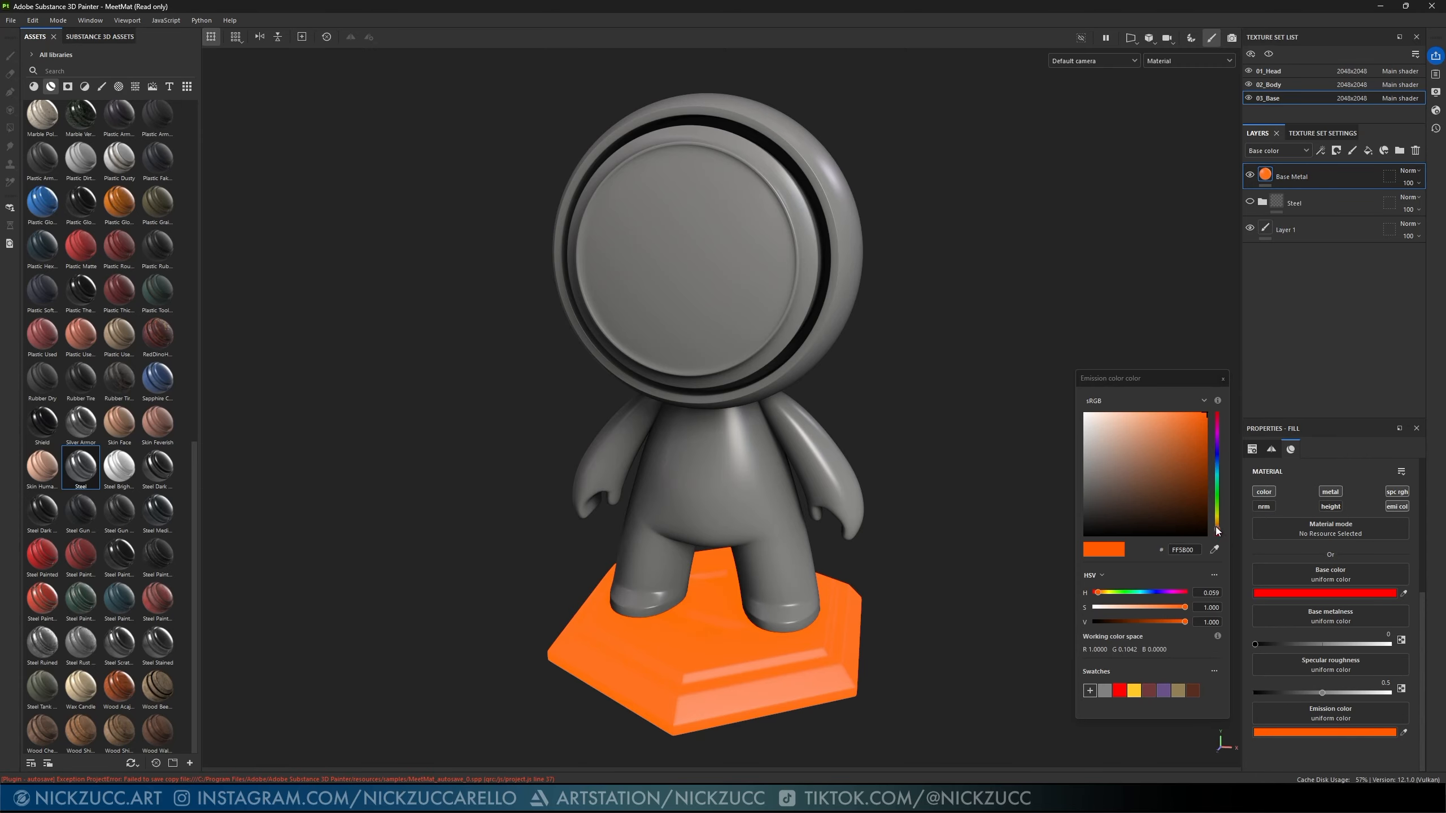
mouse_move(1217, 531)
left_mouse_down()
mouse_move(1213, 454)
mouse_move(1222, 525)
left_mouse_up()
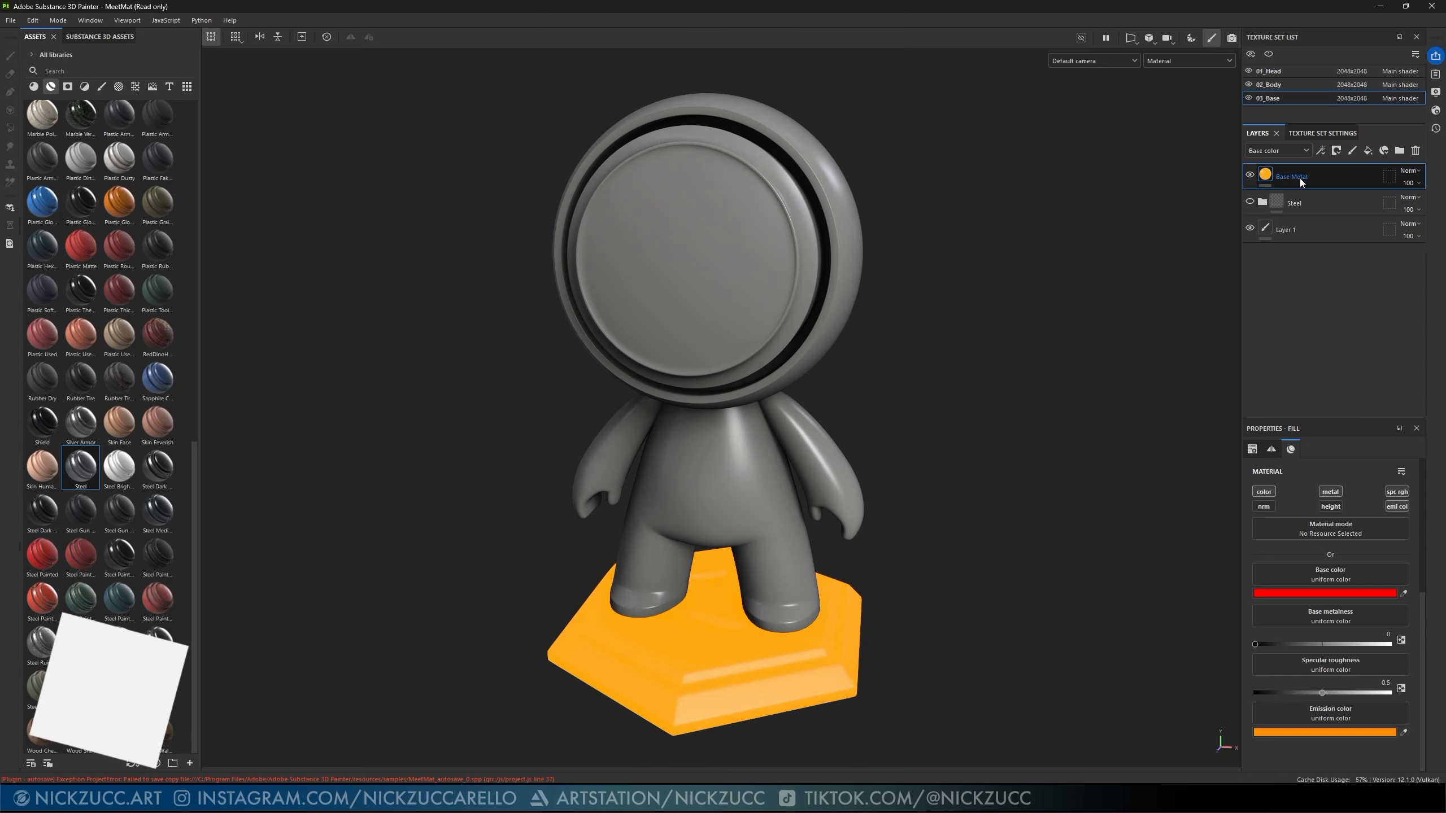
- Add a white mask to the Base Metal layer
left_click(1335, 151)
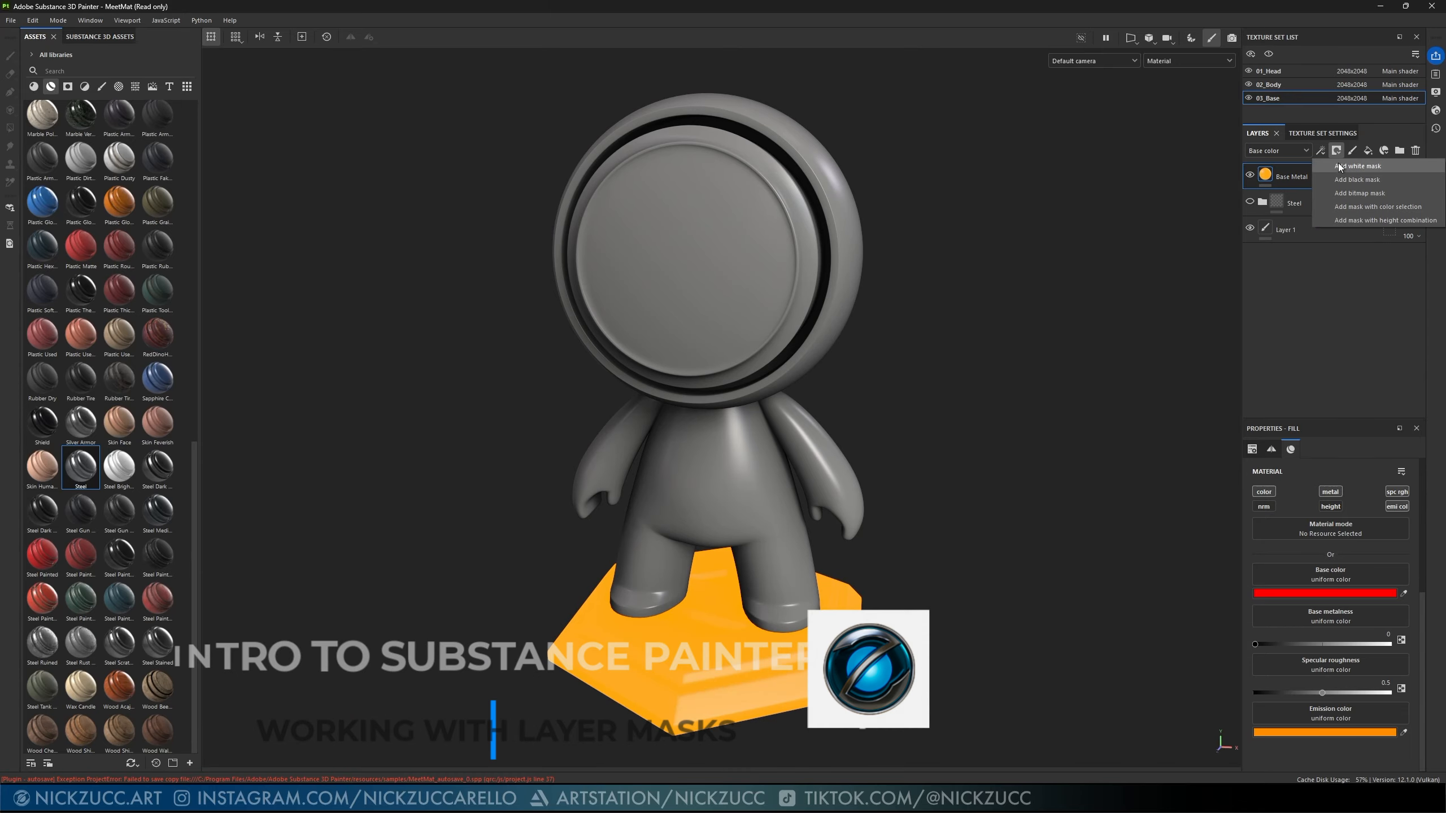
left_click(1337, 165)
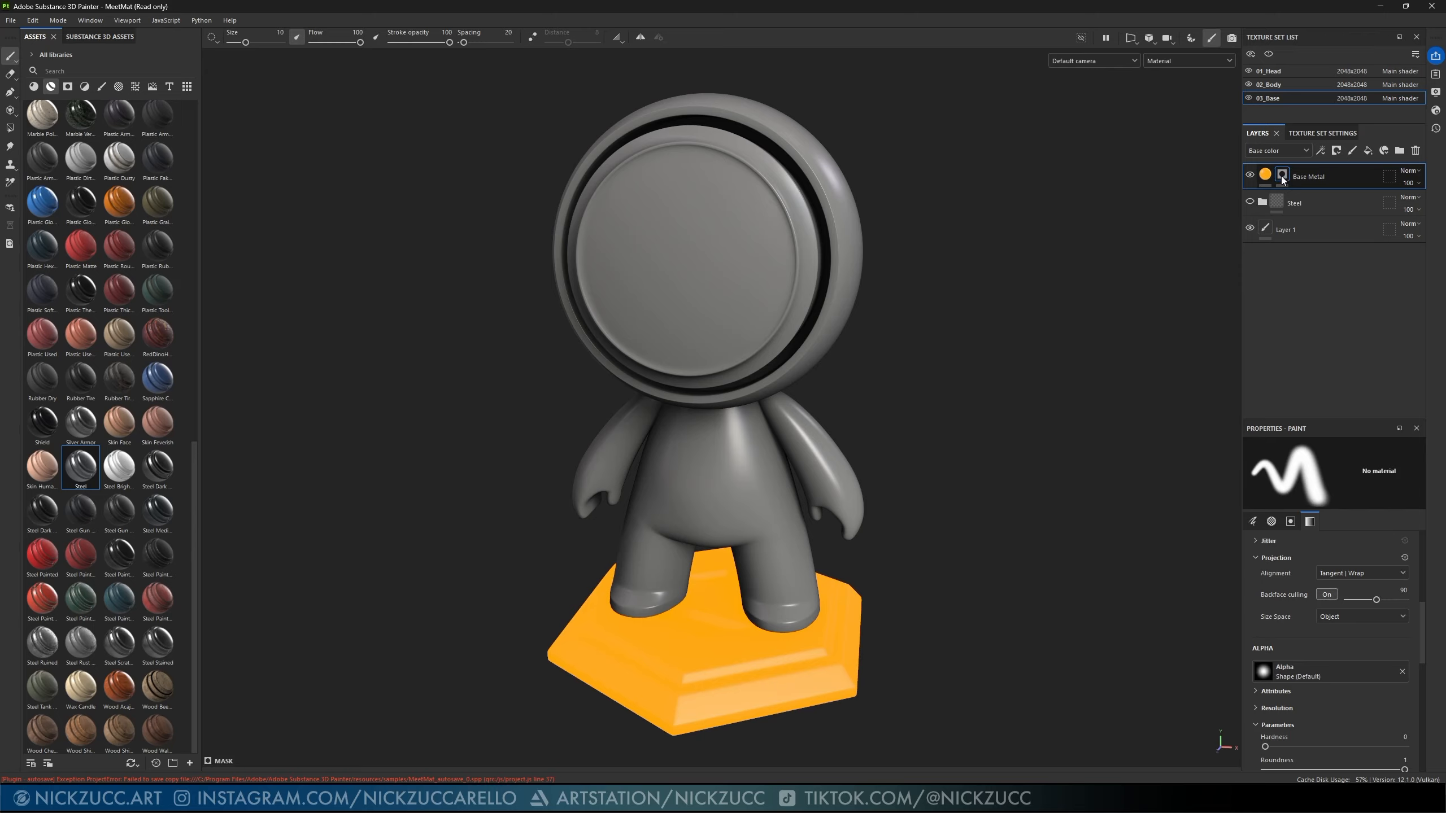
- Preview the Base Metal layer's mask alone on the model, and return to the material view with the mask selected
left_click(1282, 175, "alt")
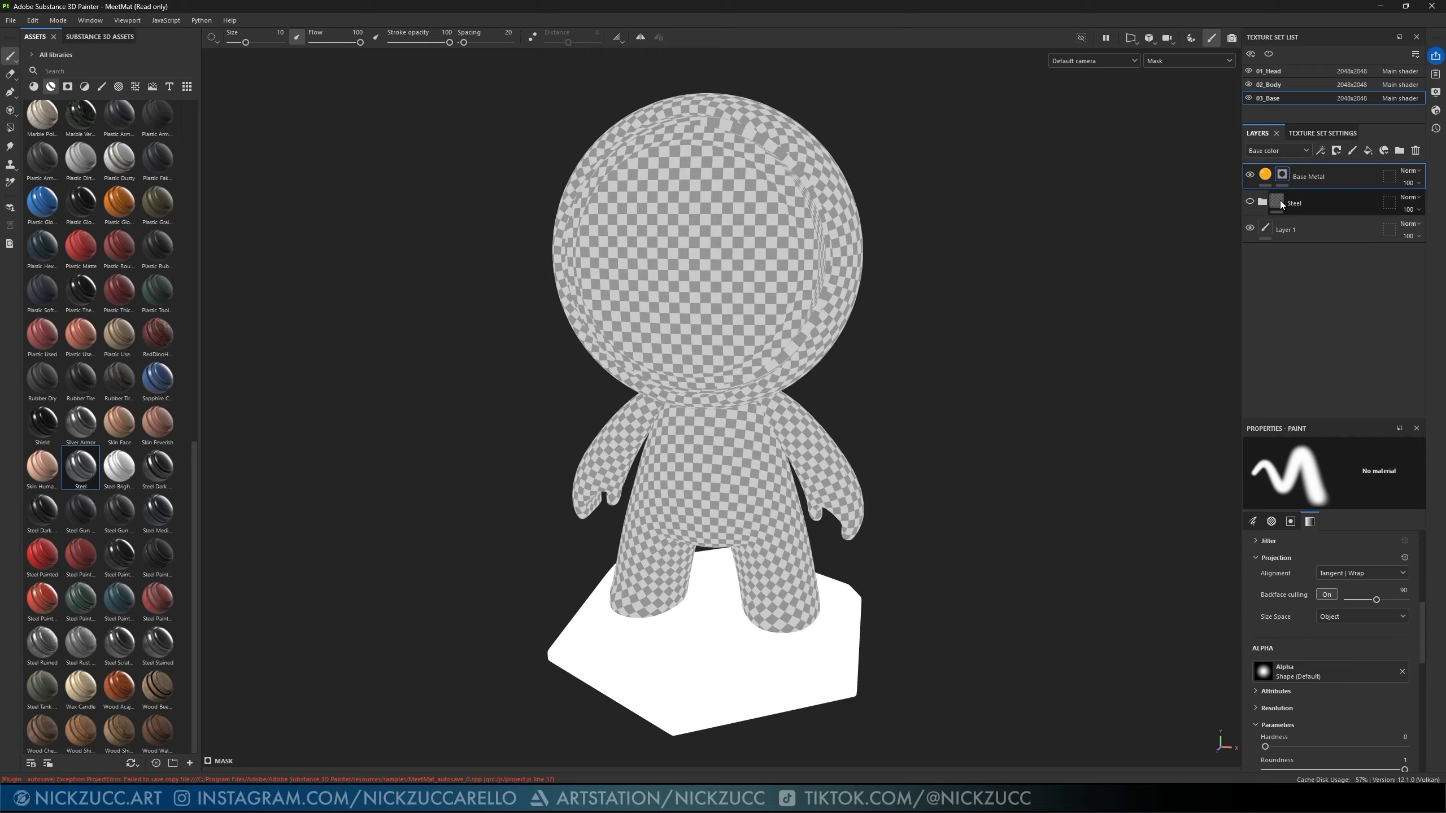
key("alt")
key("alt")
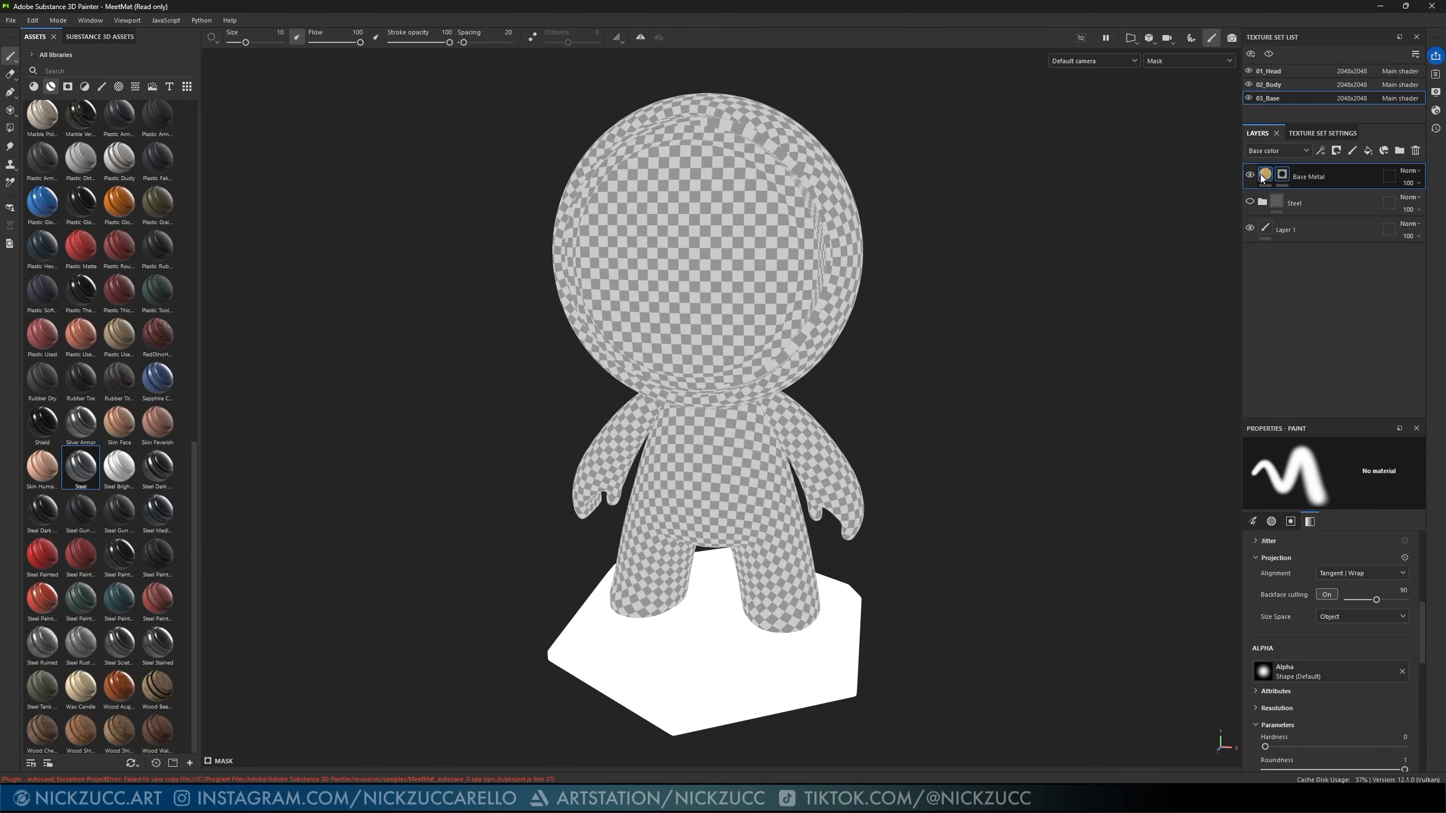
left_click(1264, 177)
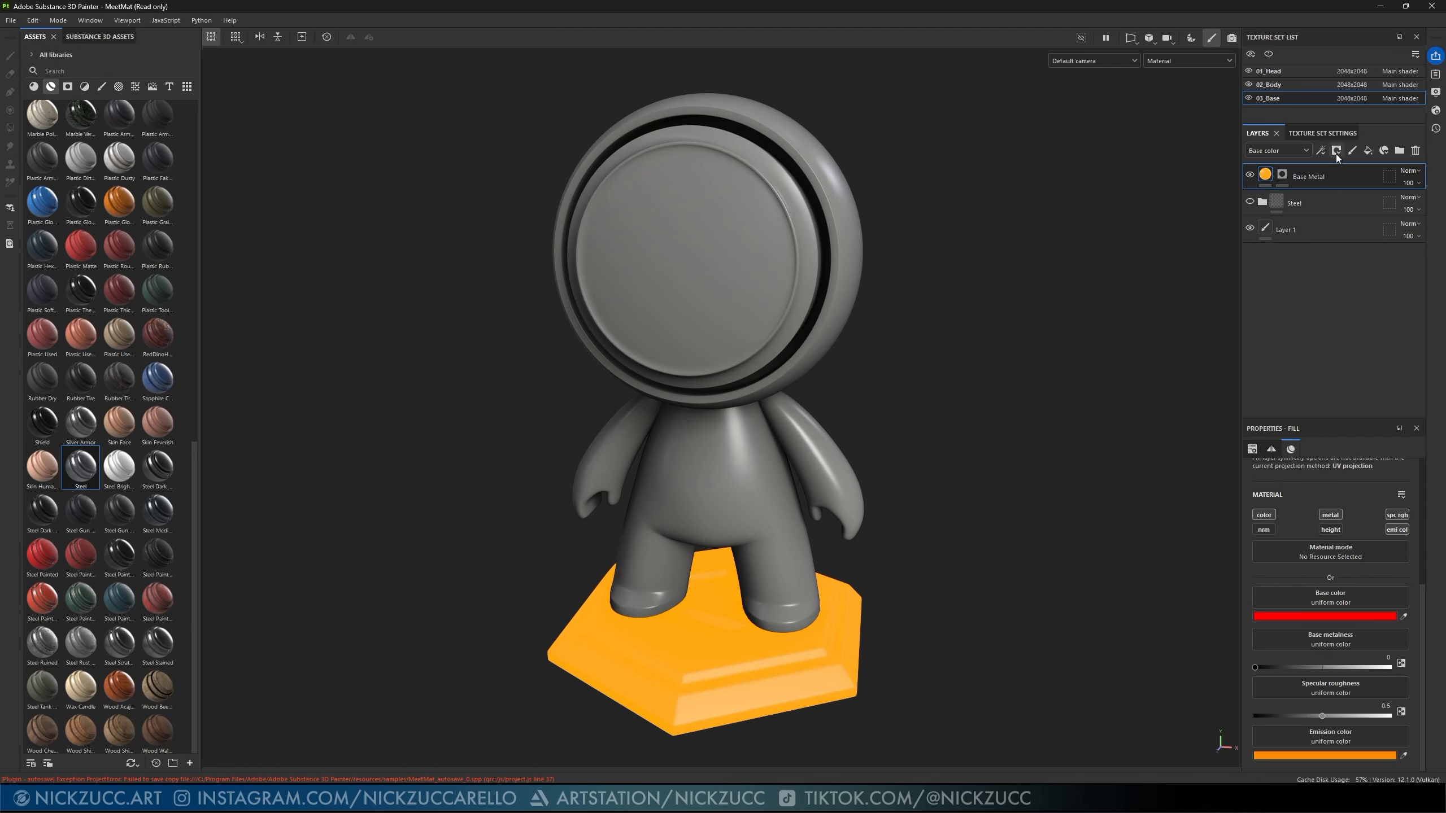
left_click(1284, 179)
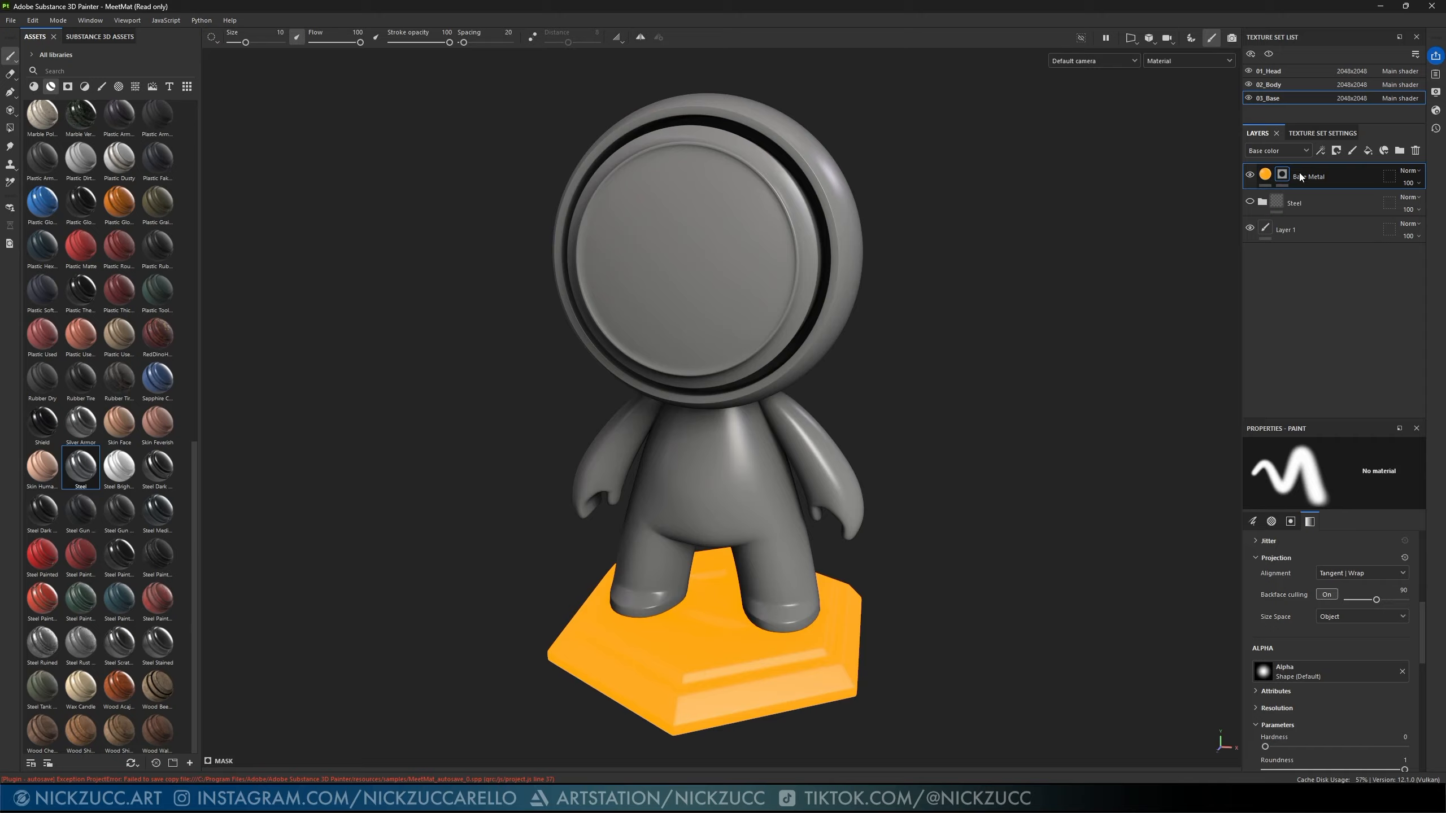
- Give the Base Metal layer a black mask and make the Steel folder visible
left_click(1336, 150)
left_click(1351, 182)
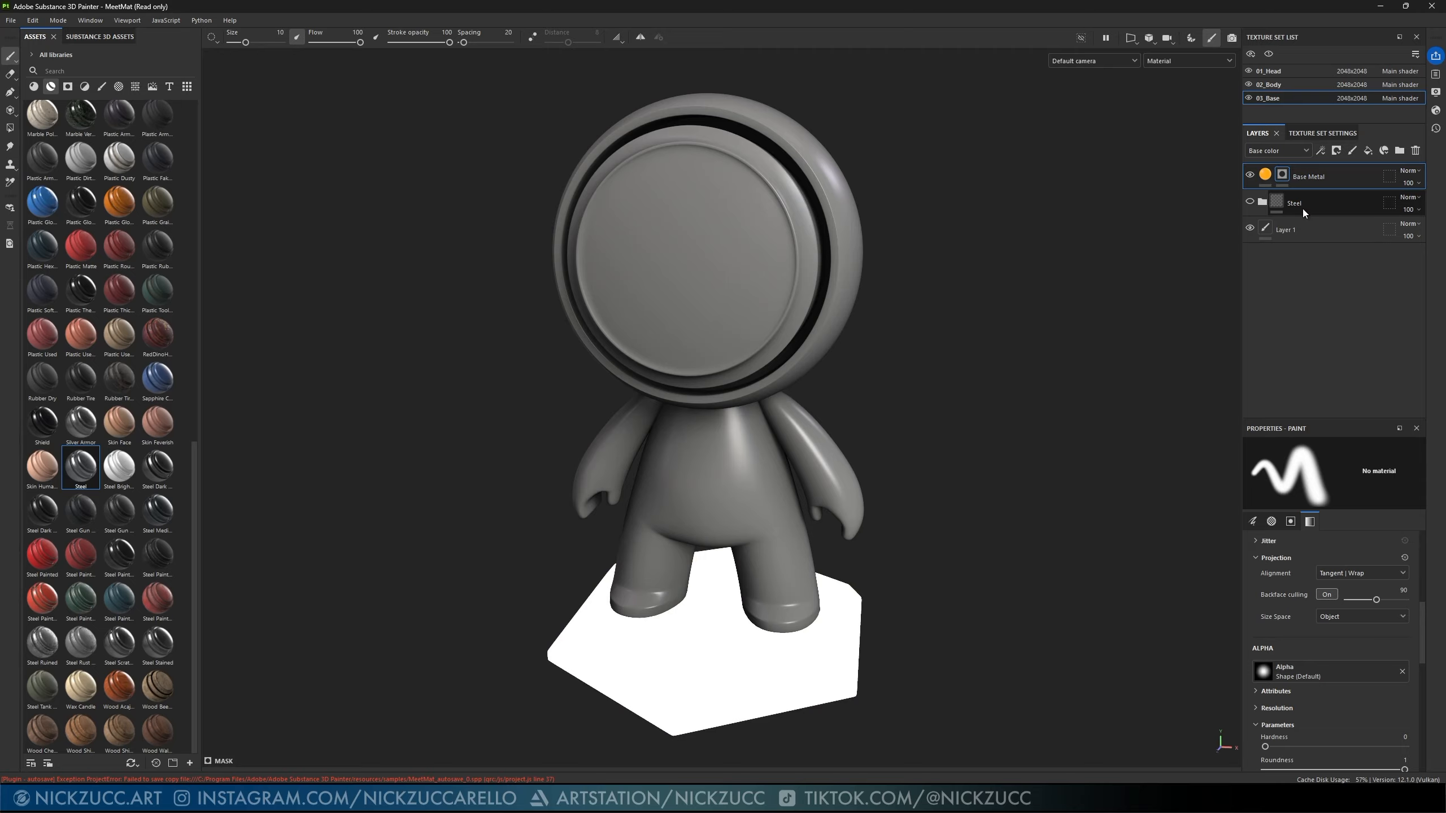
left_click(1249, 203)
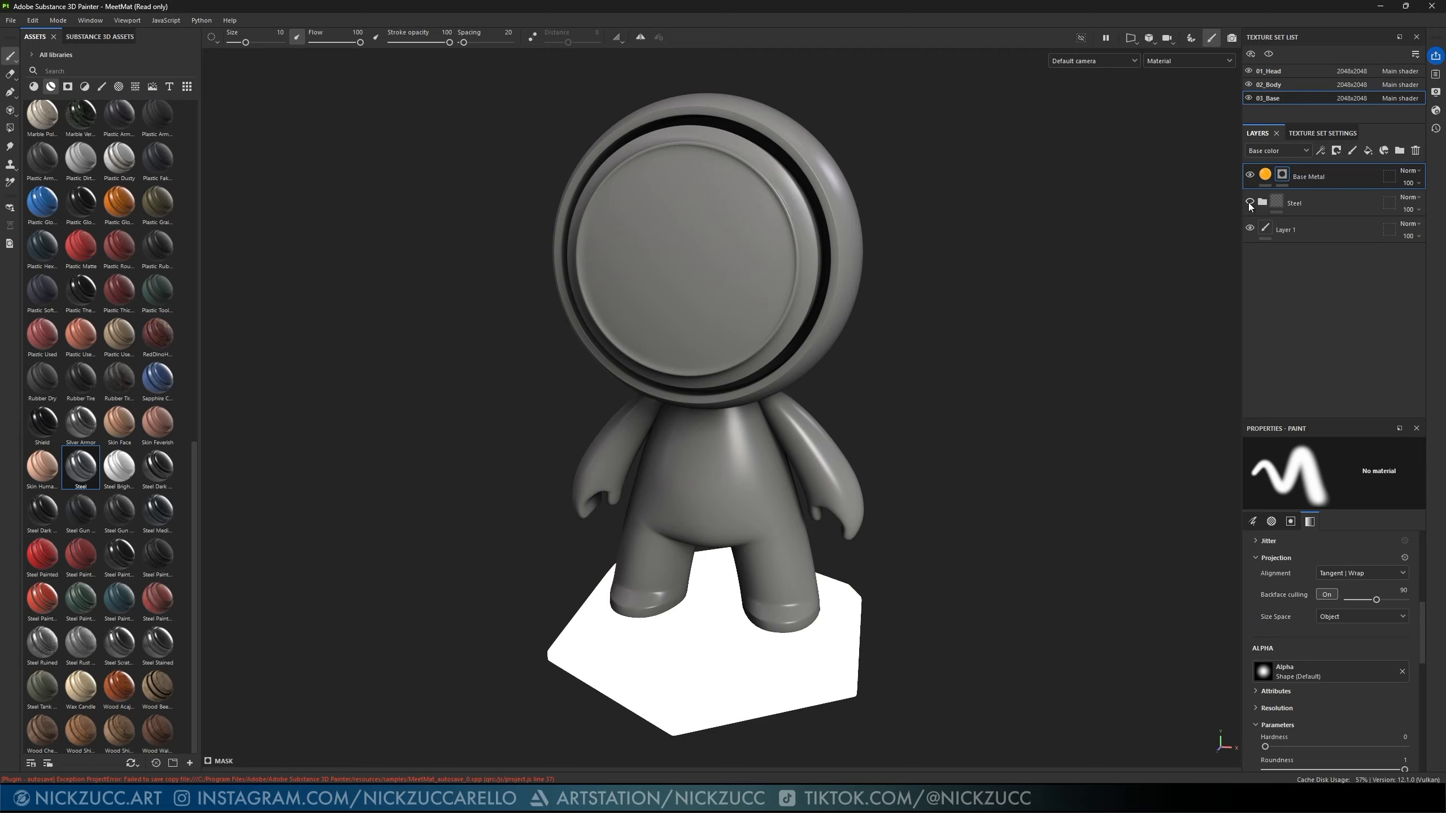
left_click(1301, 203)
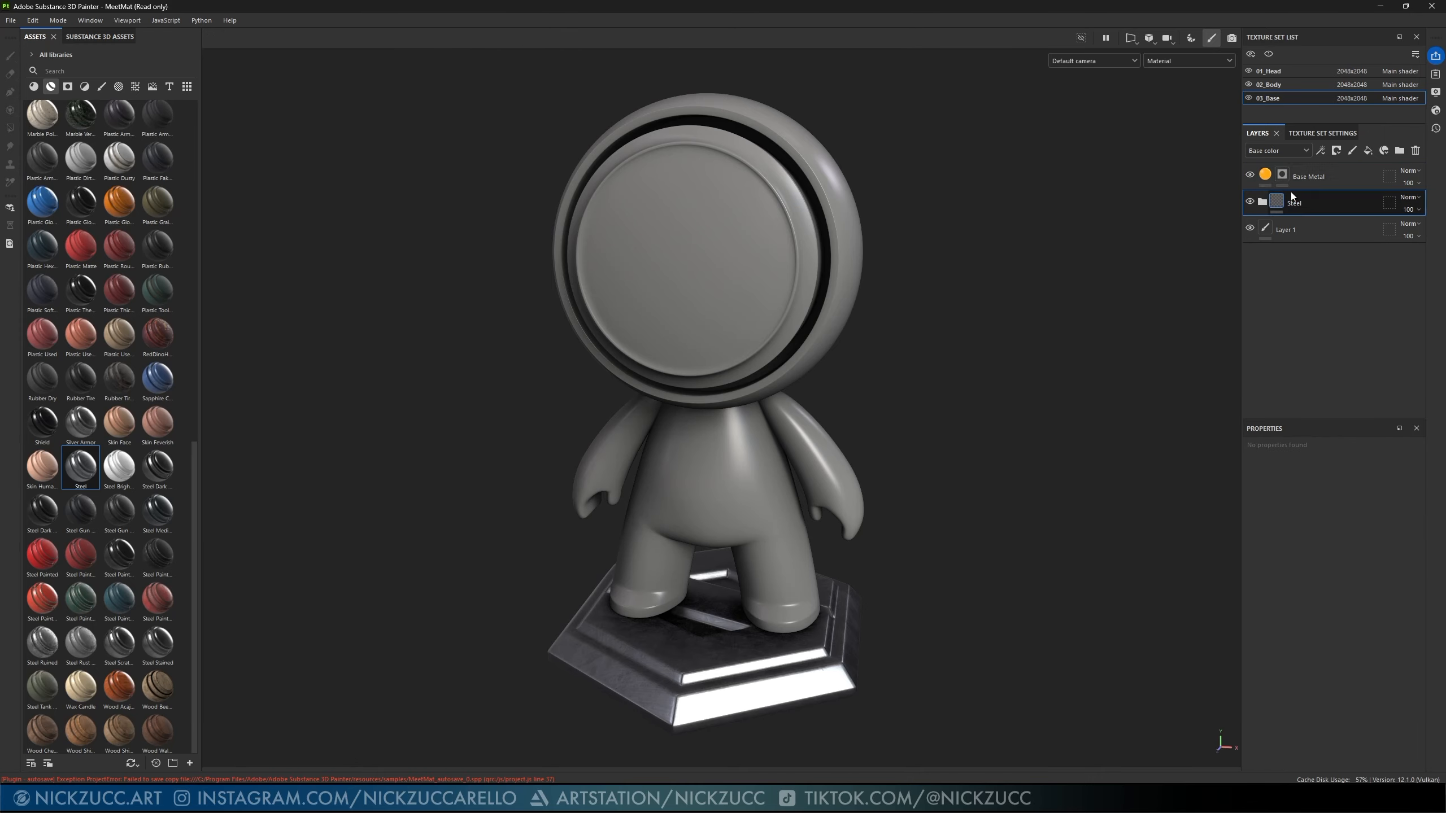
- Preview the Base Metal layer's black mask alone on the model, and return to the material view
left_click(1283, 177)
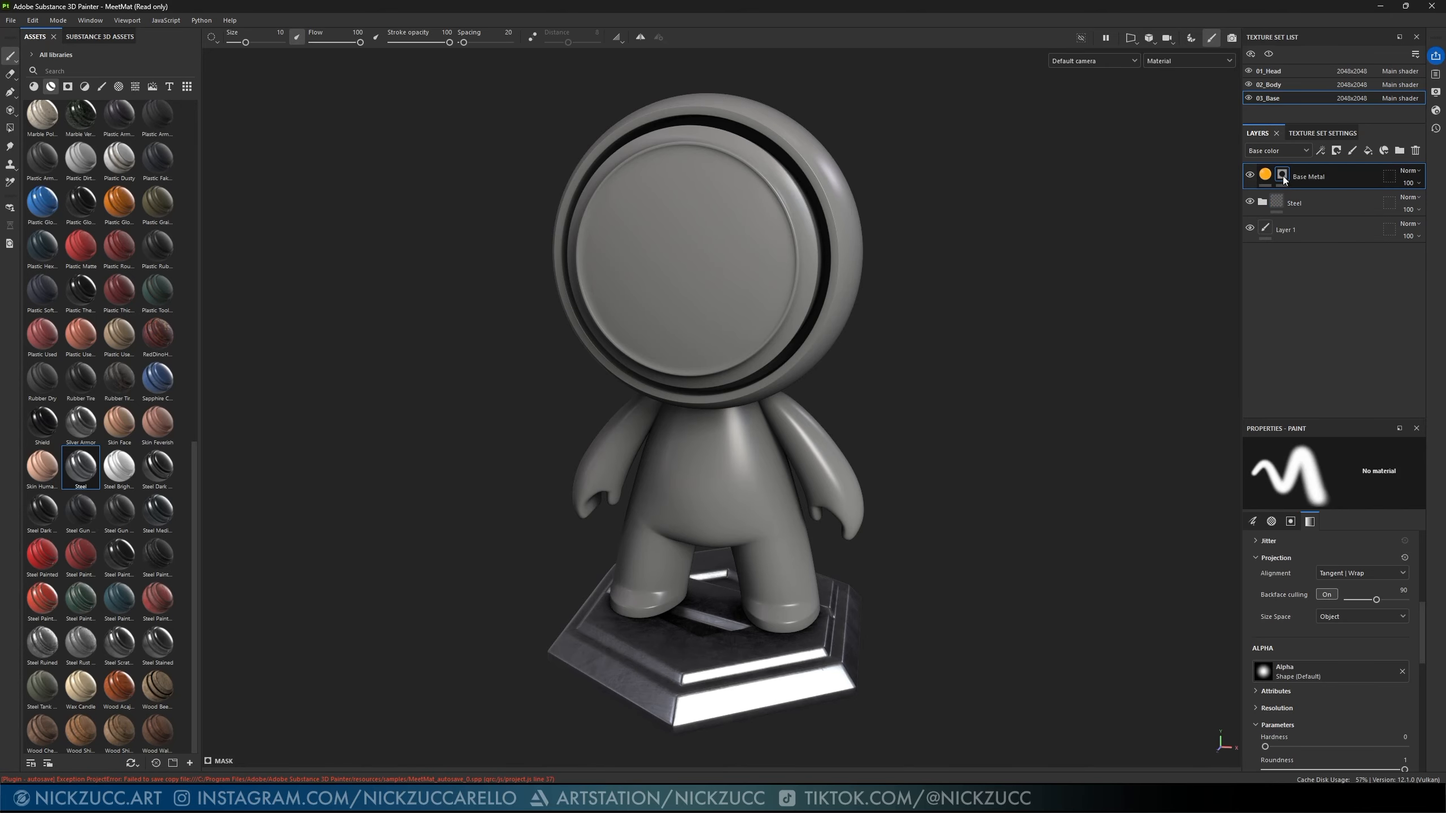
left_click(1283, 177, "alt")
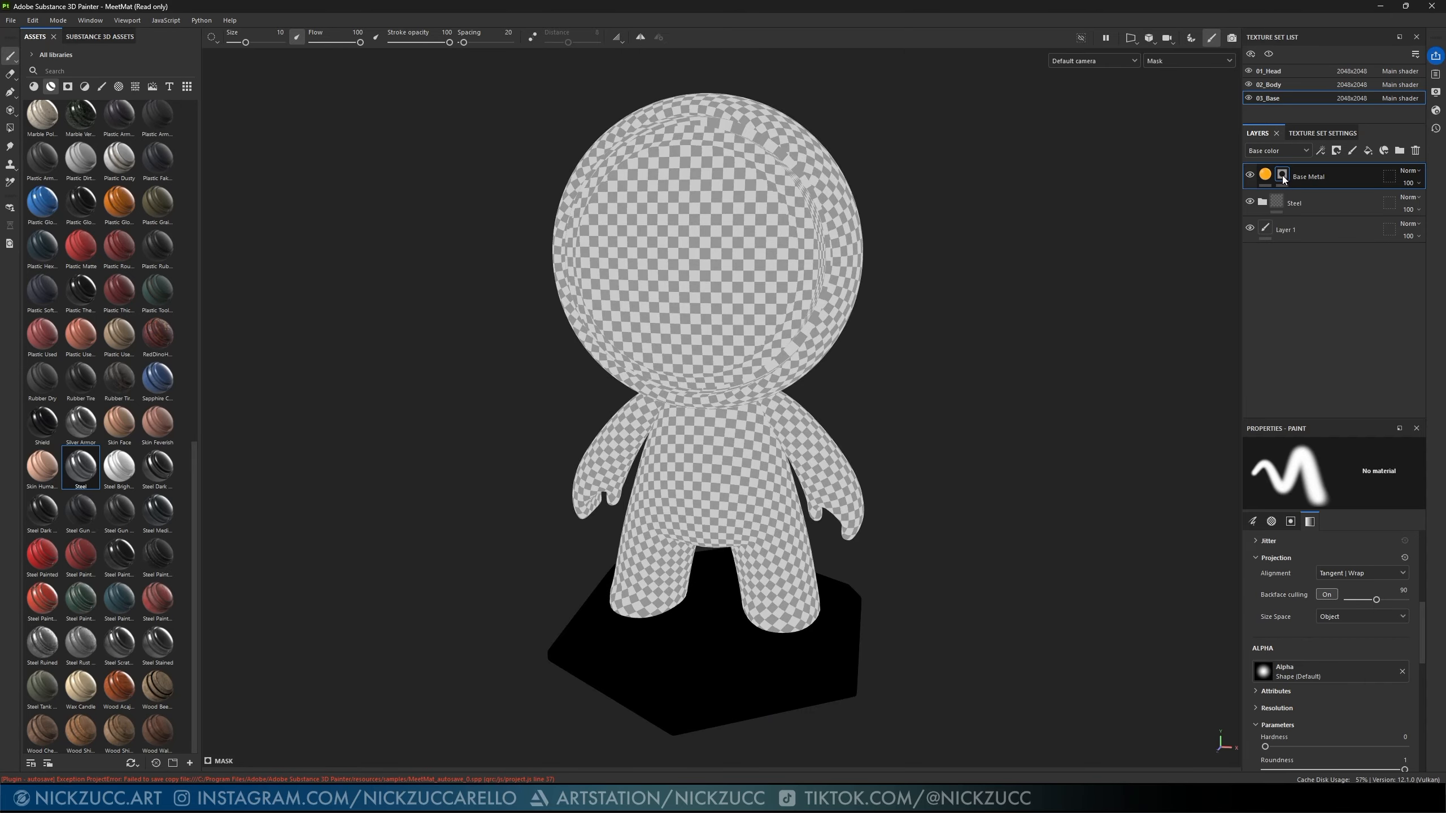
left_click(1282, 177, "alt")
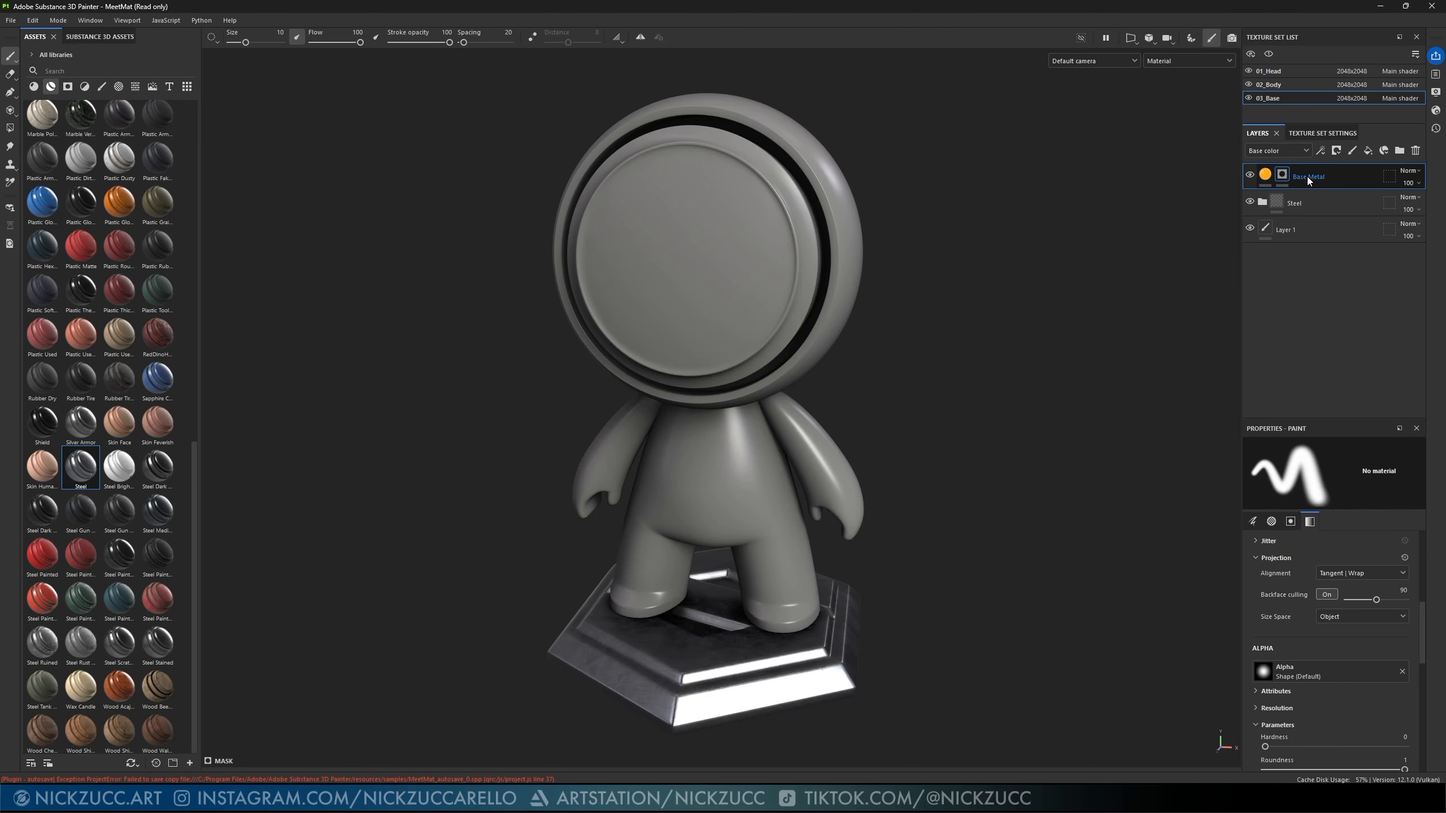
- Try a Levels effect on the Base Metal mask, raising its output black level to 0.5 and back to 0, and delete the effect
left_click(1320, 150)
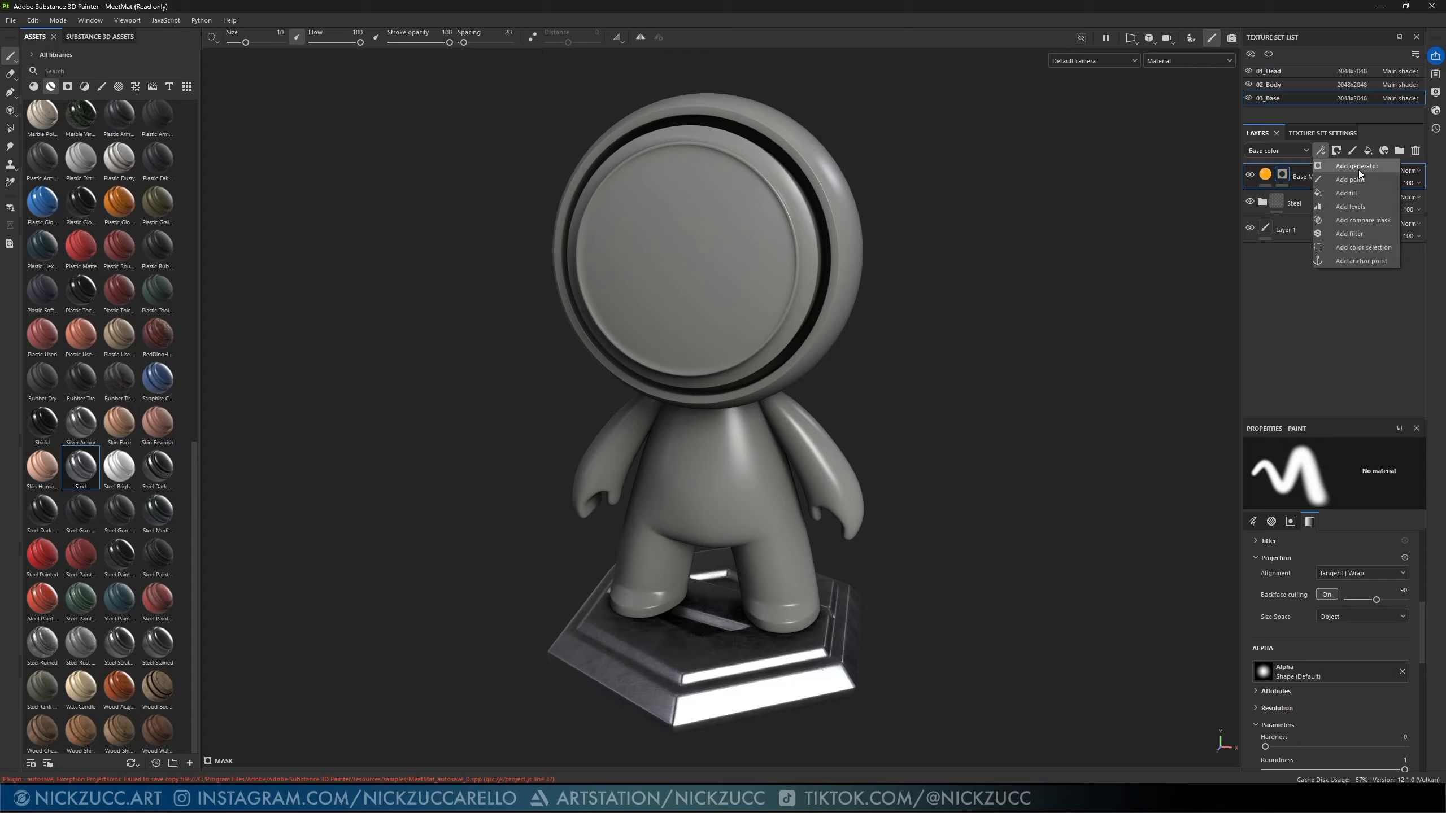
left_click(1353, 208)
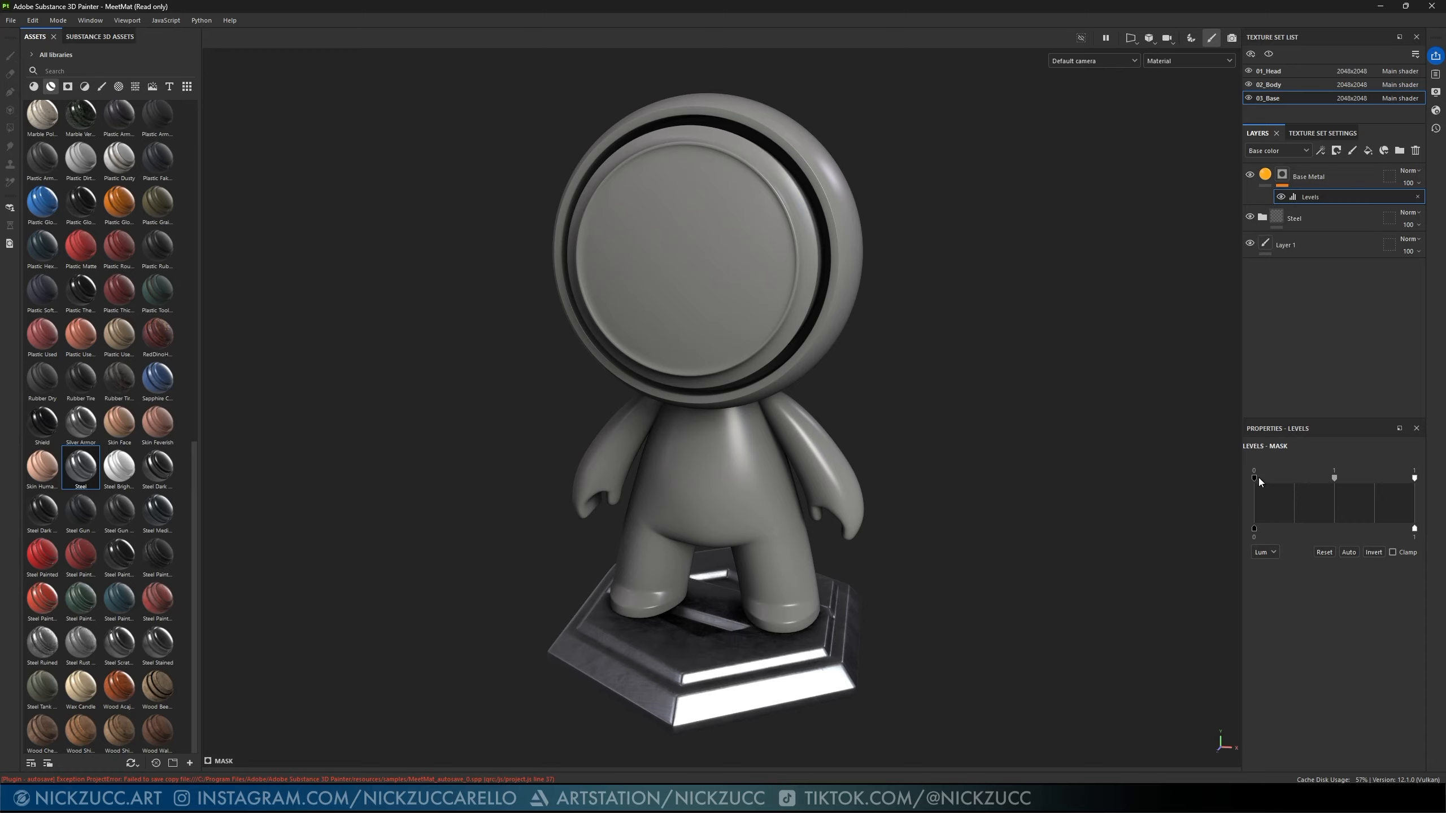
left_click_drag(1258, 478, 1261, 480)
left_click(1254, 529)
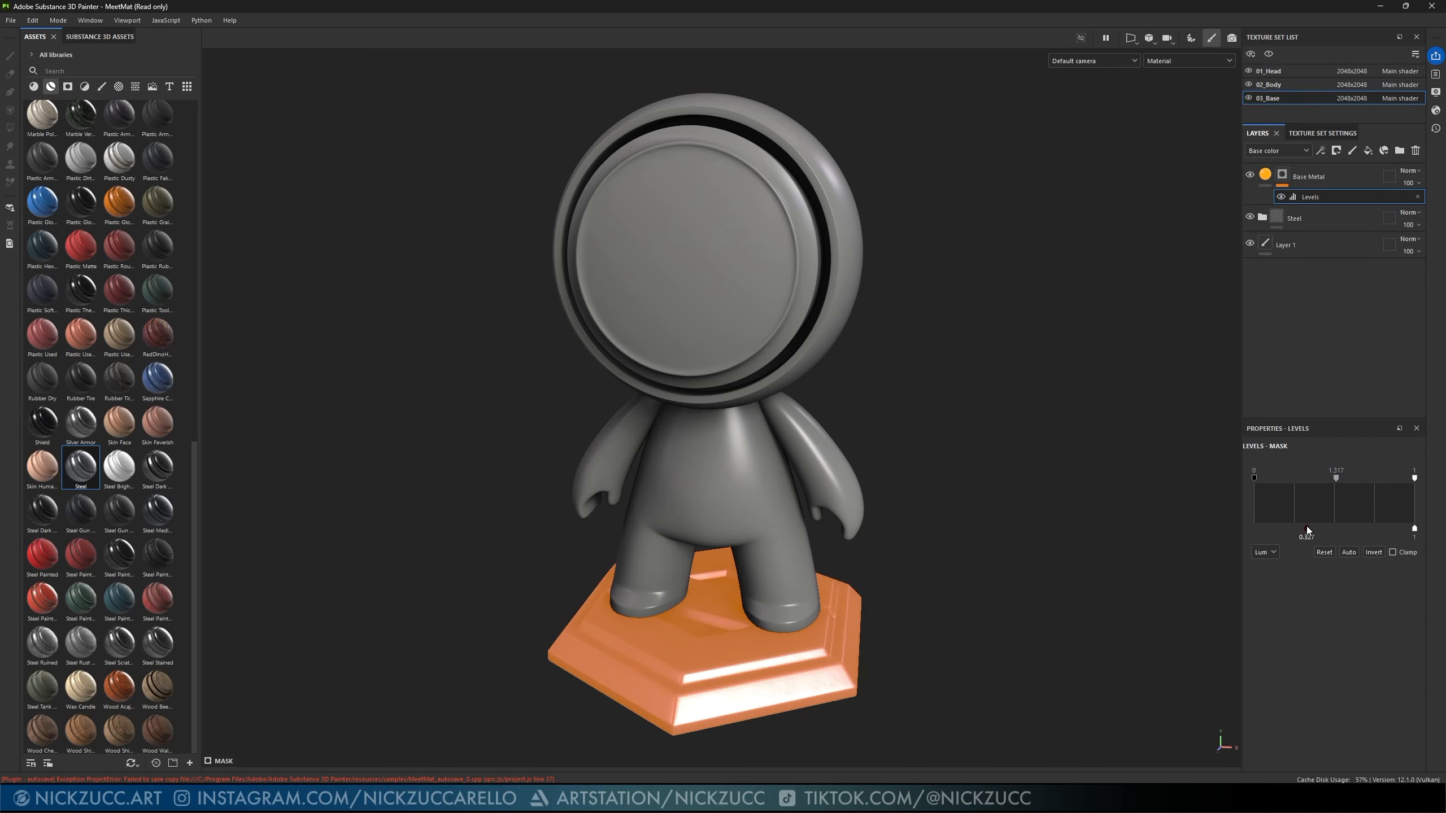
mouse_move(1250, 529)
left_mouse_down()
mouse_move(1328, 530)
mouse_move(1238, 529)
left_mouse_up()
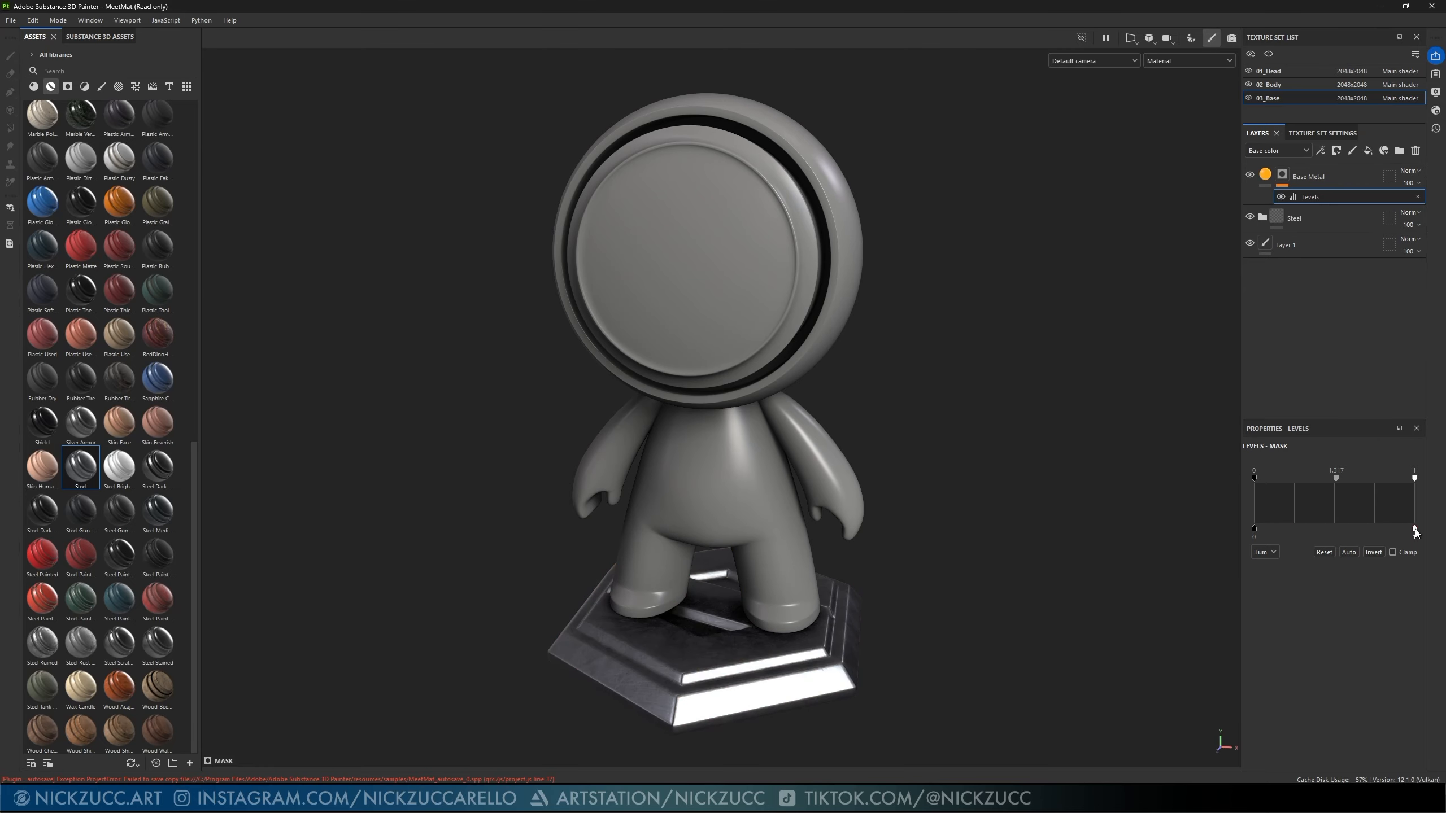
left_click_drag(1419, 532, 1425, 533)
left_click_drag(1256, 529, 1334, 530)
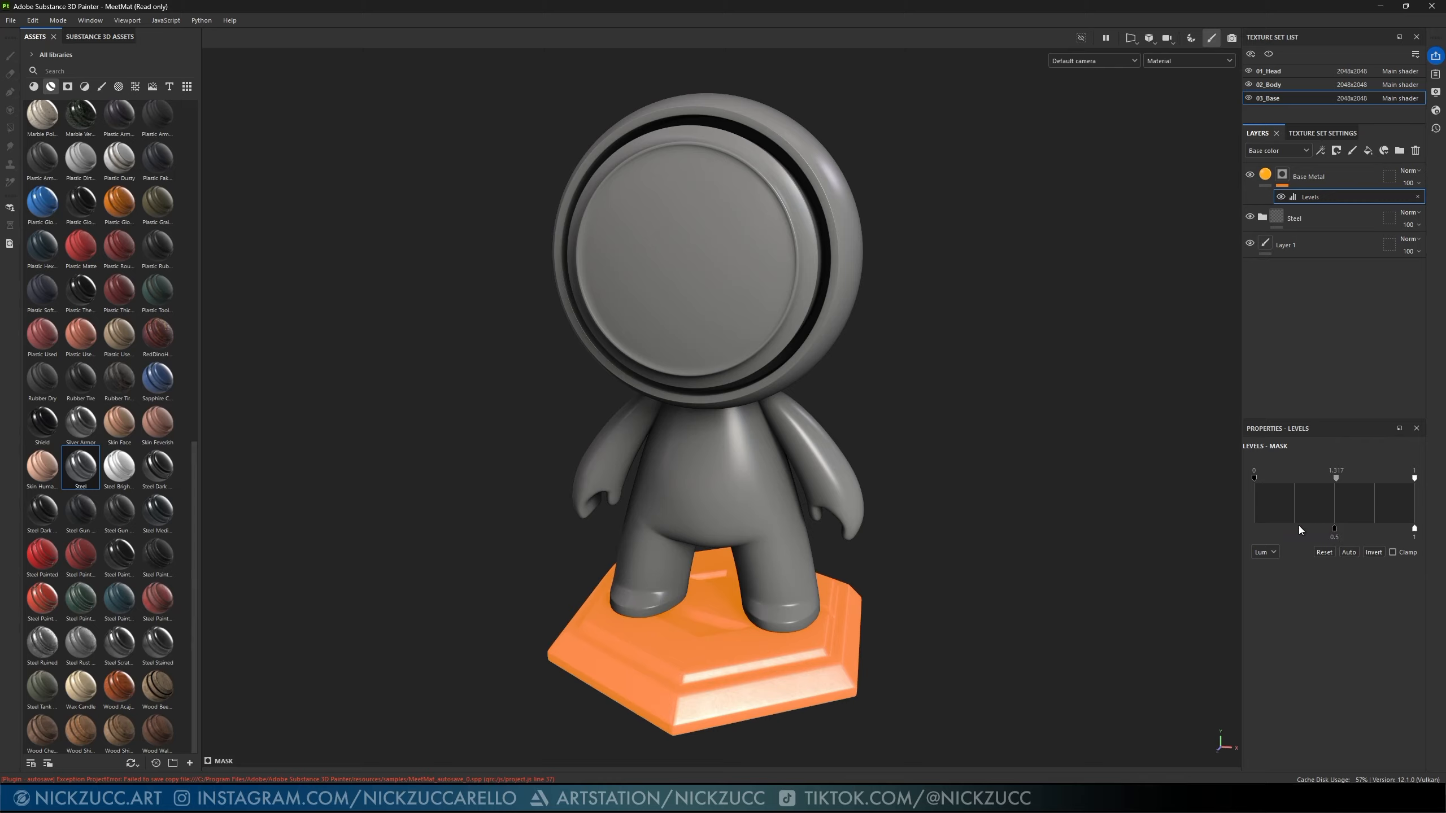
left_click_drag(1330, 528, 1238, 525)
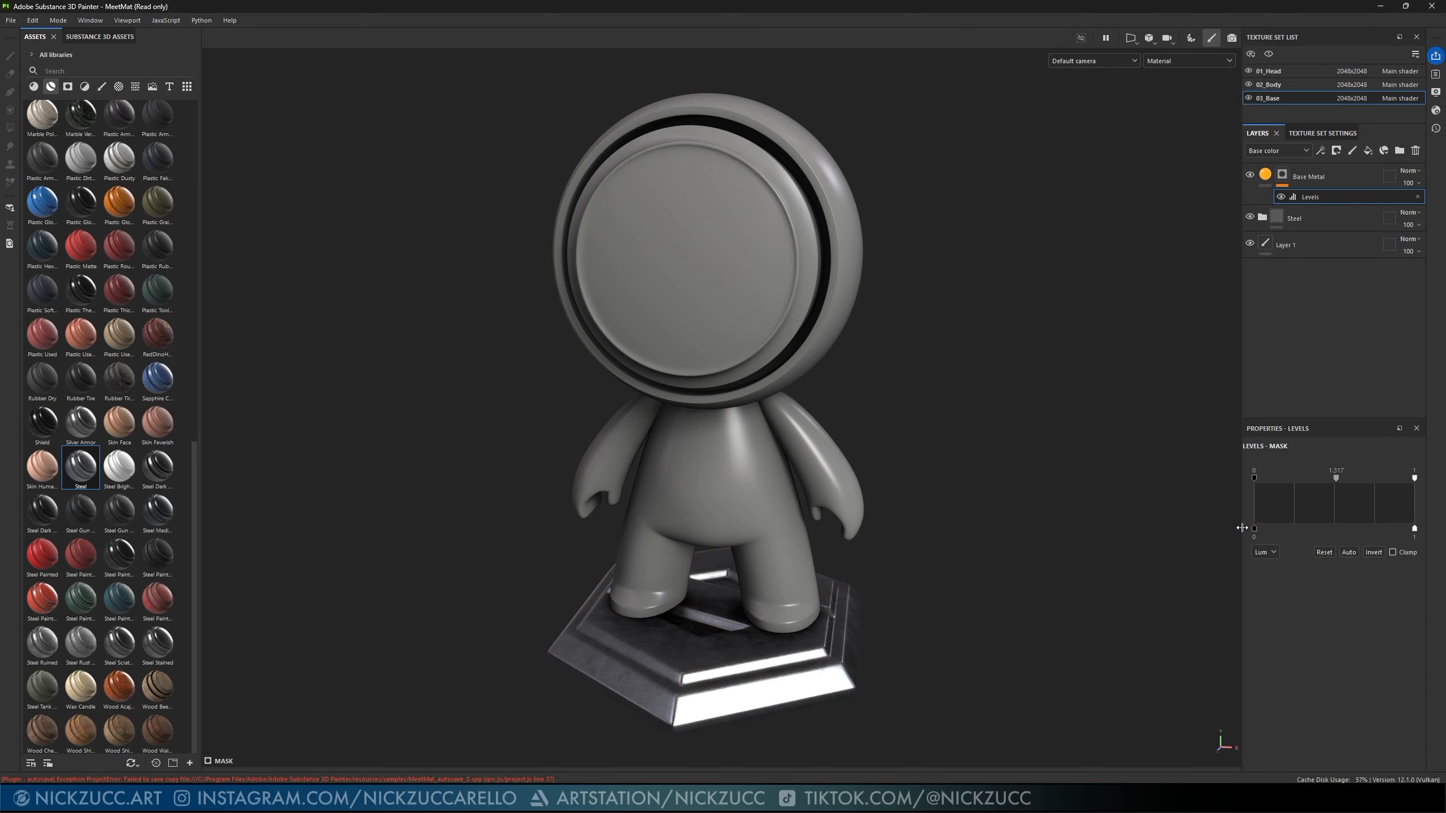
left_click(1418, 196)
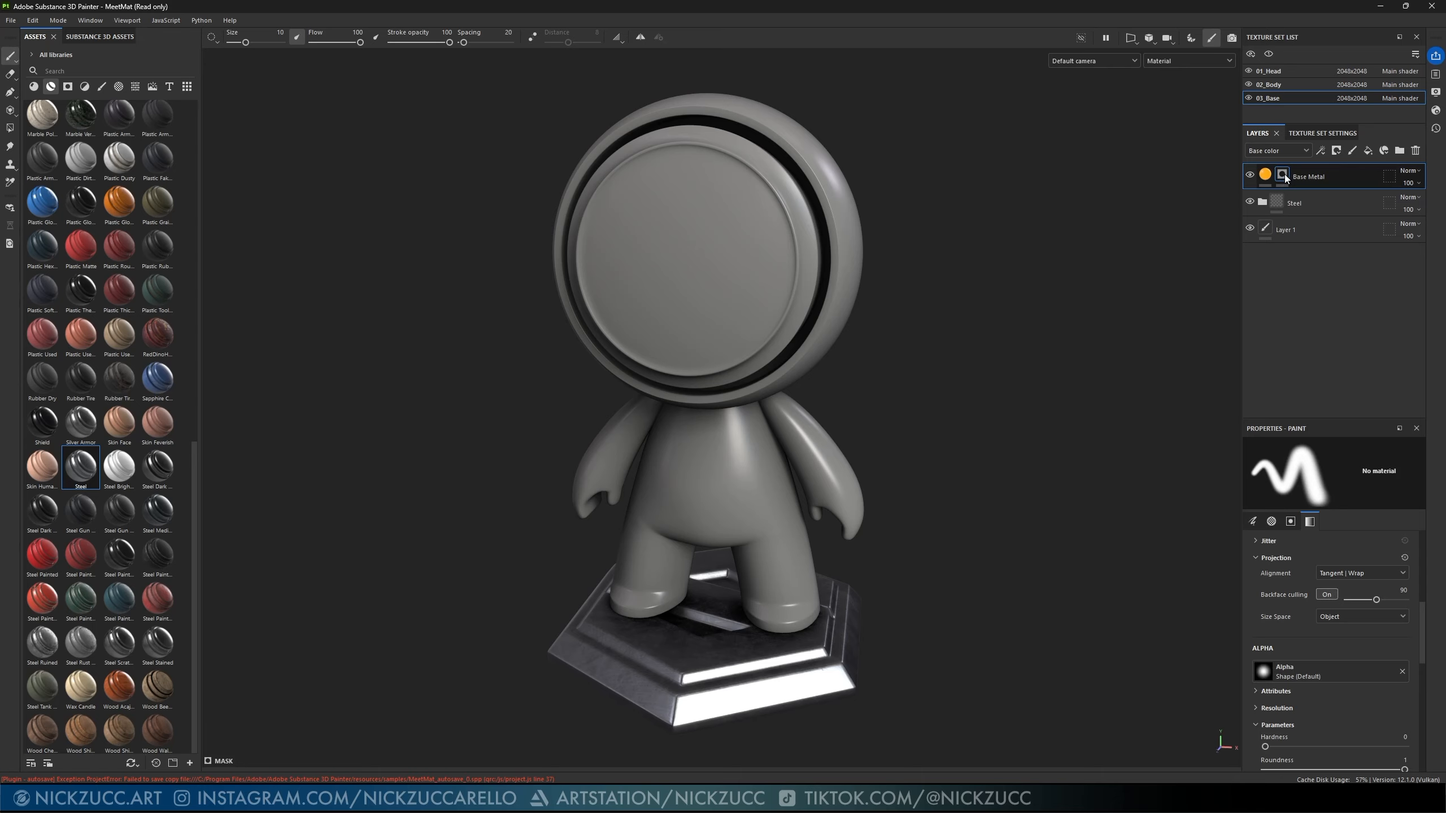
- Add a Paint effect to the Base Metal mask and choose the Archive Inker brush
left_click(1321, 152)
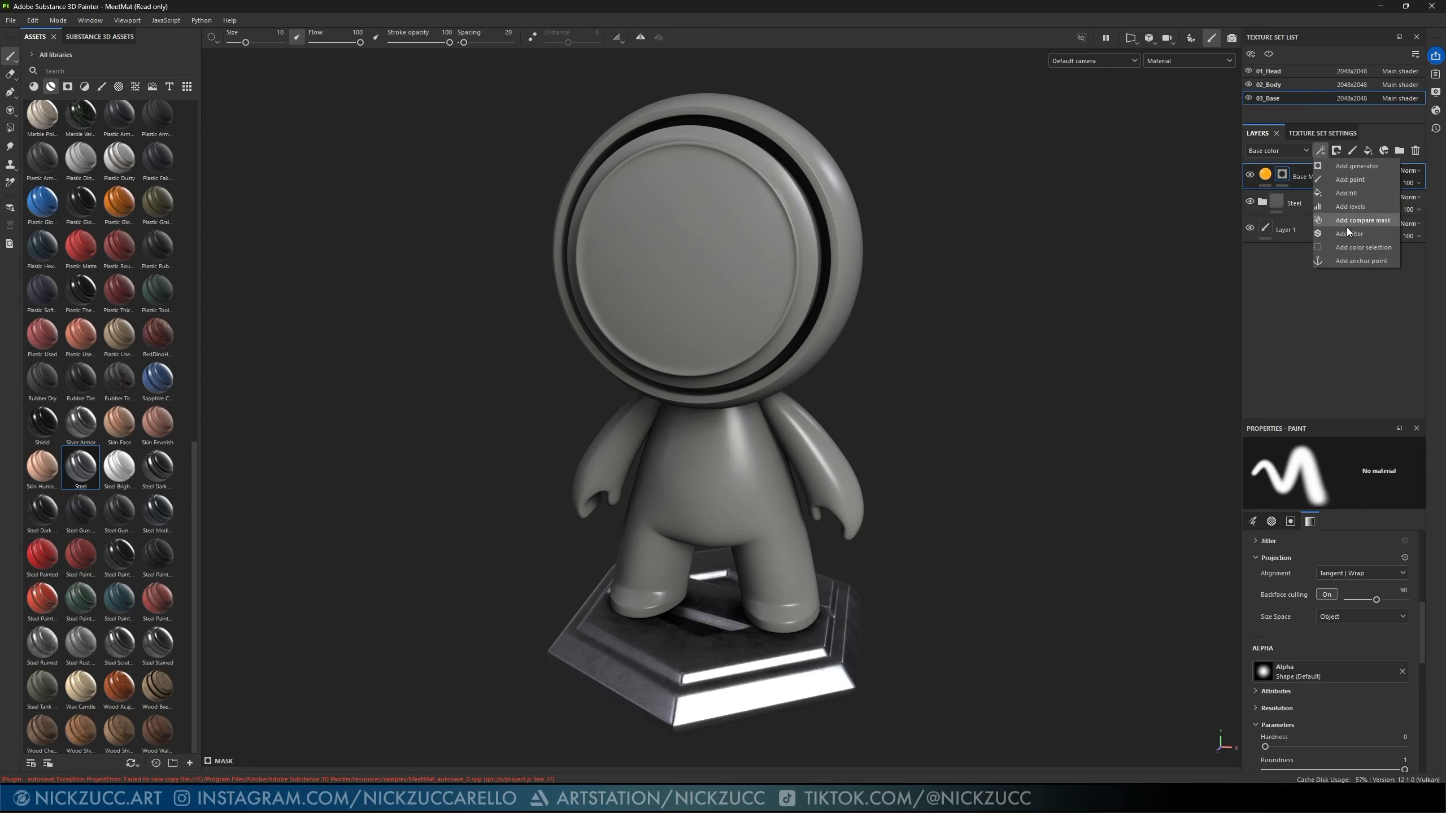
left_click(1362, 182)
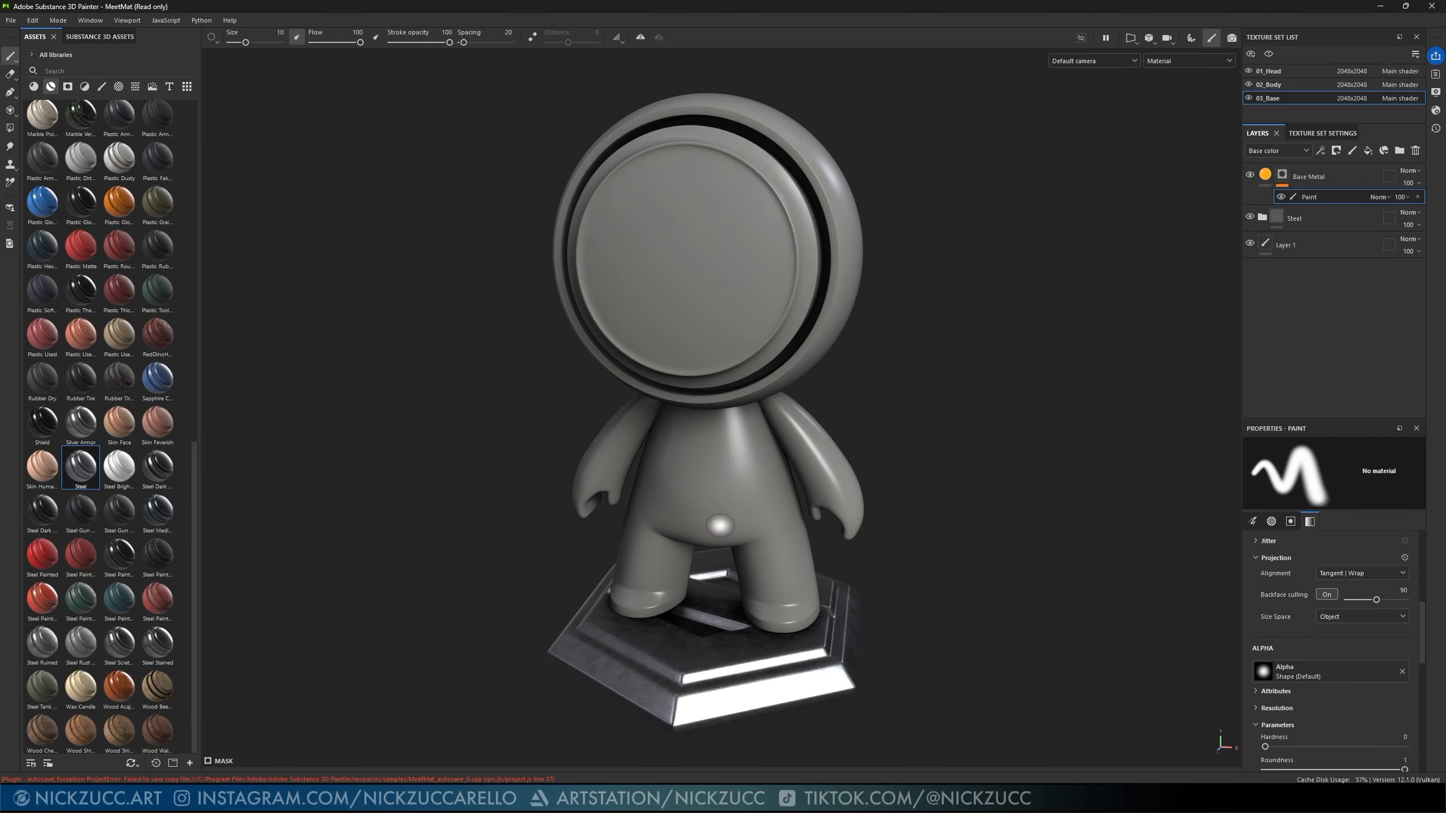
left_click(102, 87)
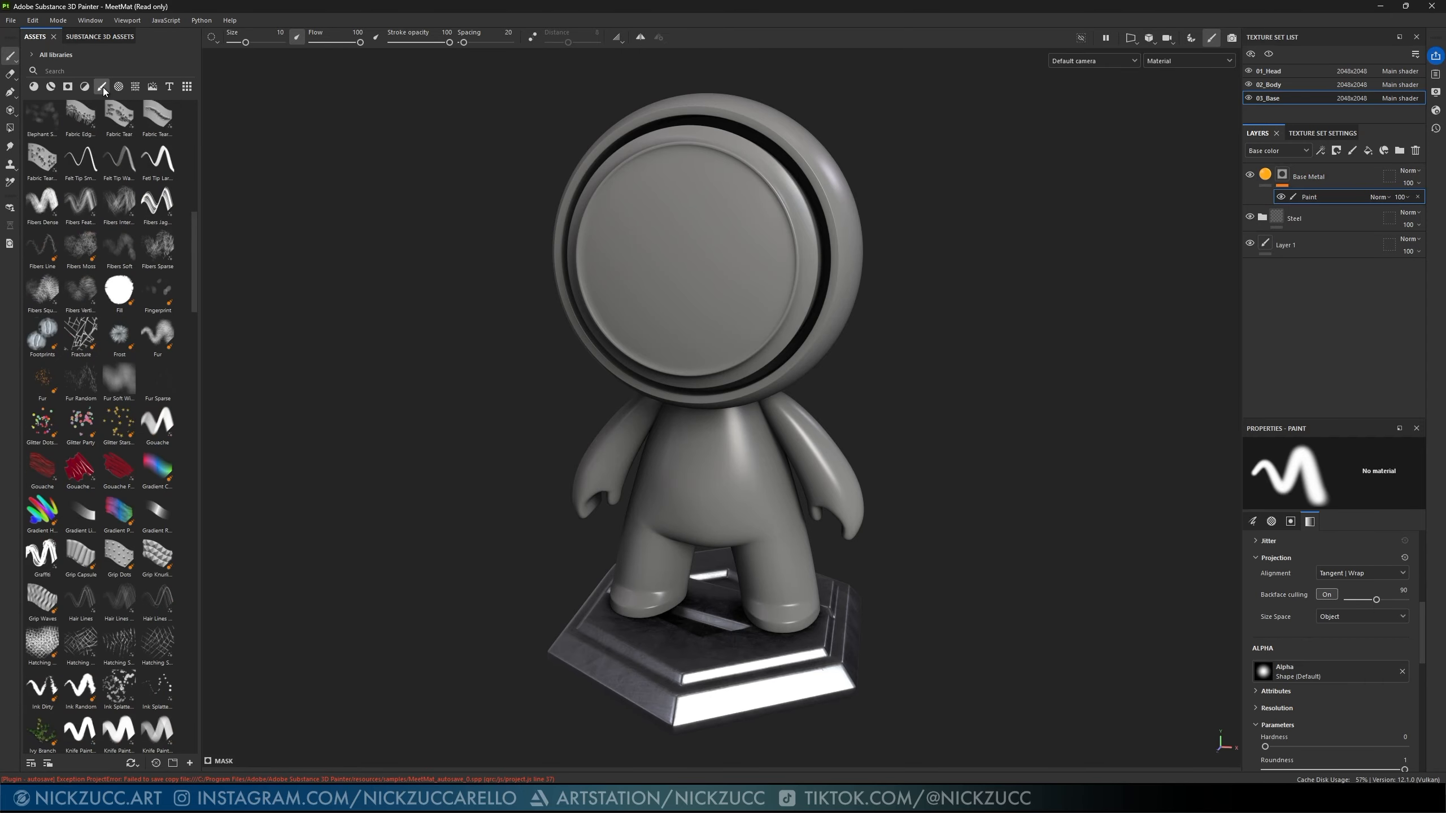
left_click_drag(193, 233, 193, 123)
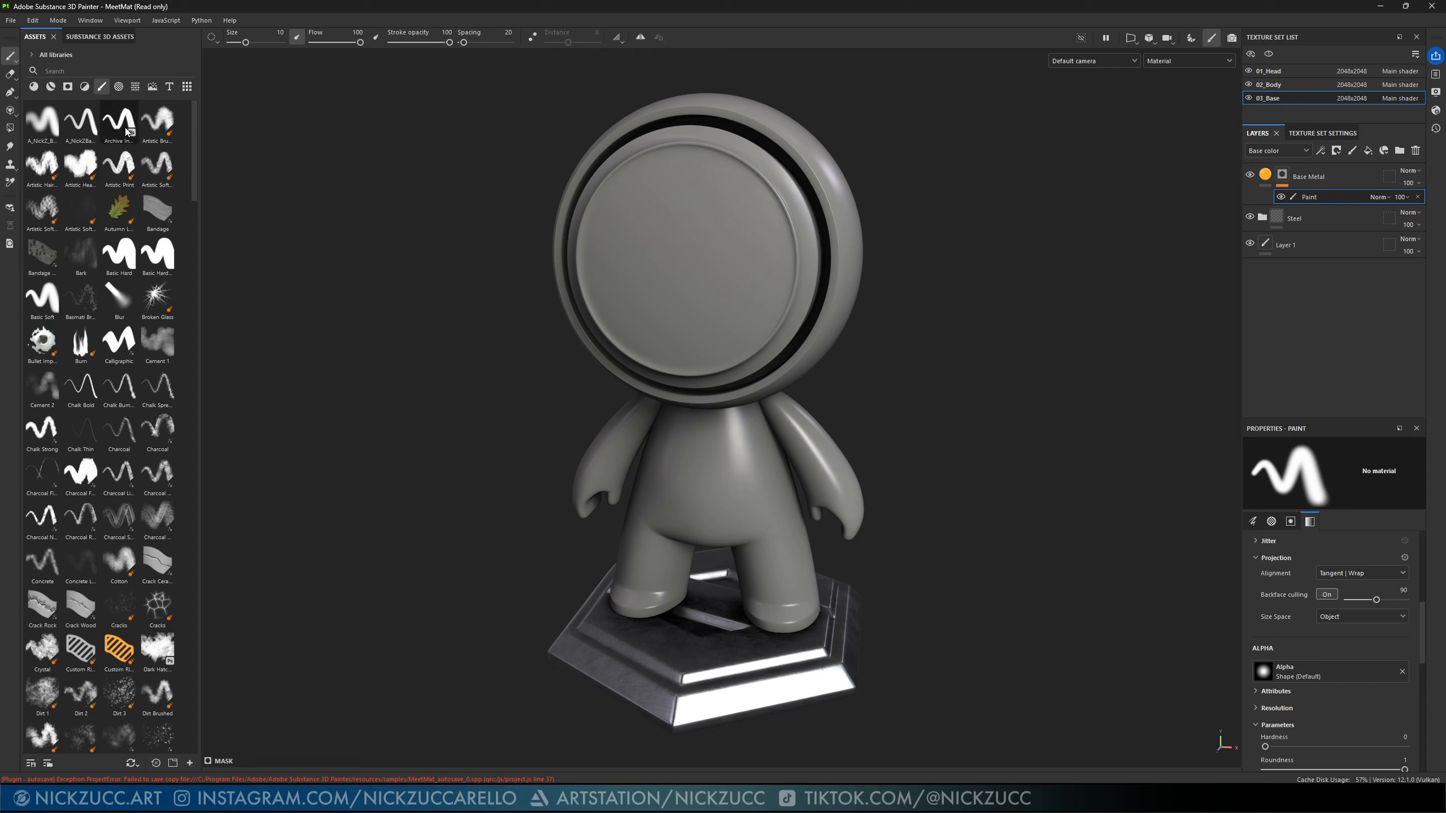
mouse_move(126, 132)
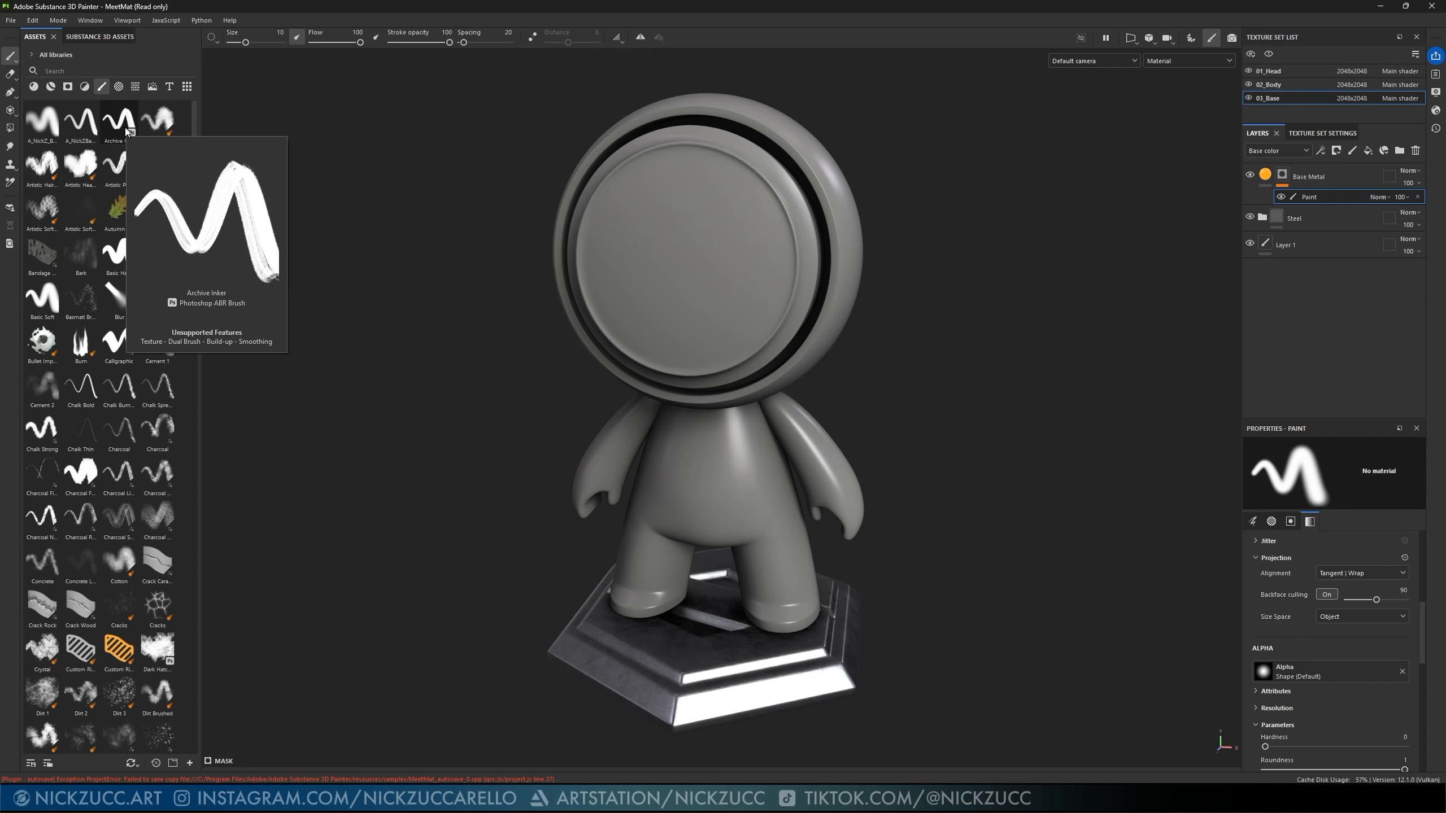
left_click(126, 131)
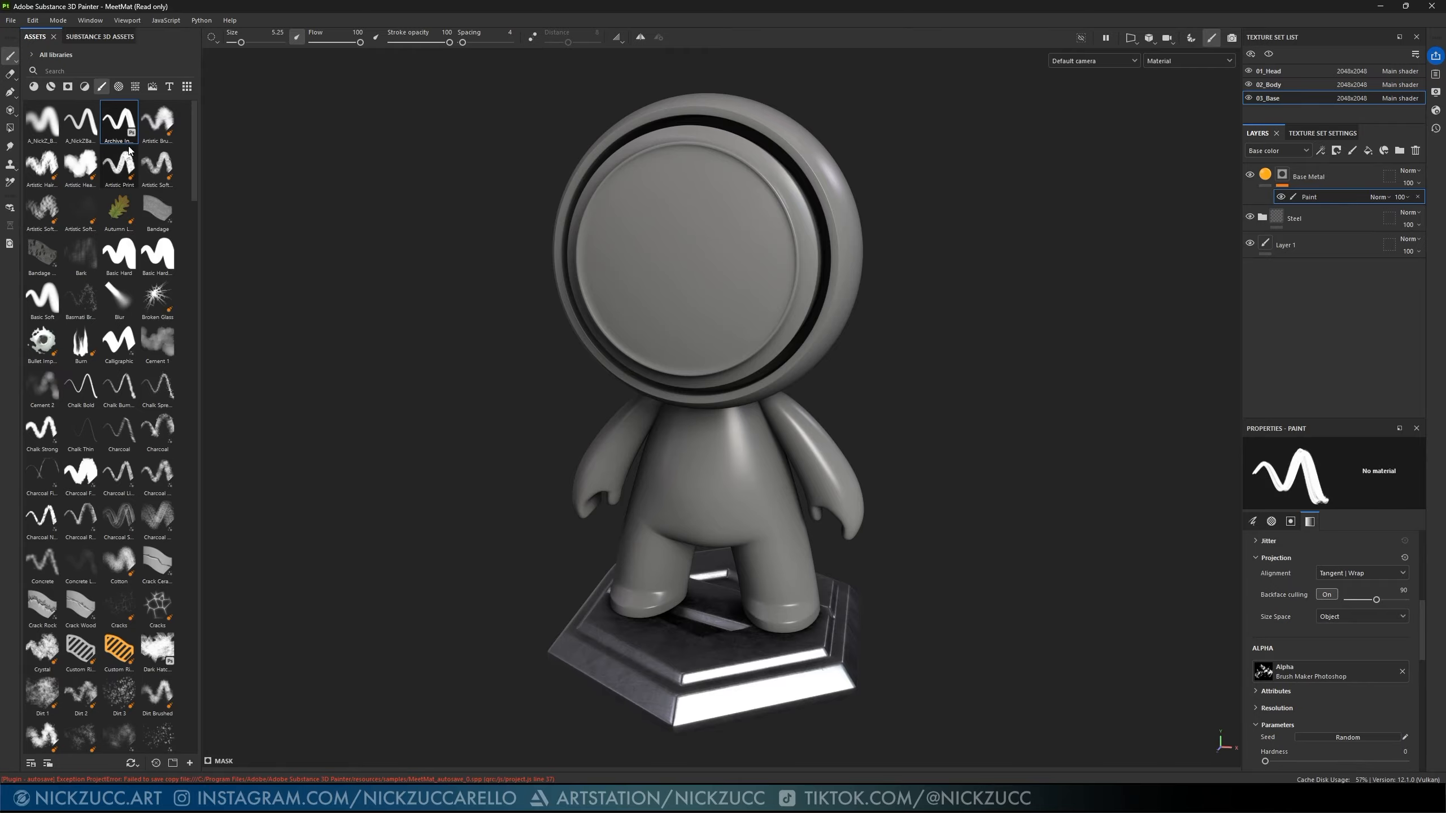
- Paint several scattered strokes across the top of the pedestal, in front of the feet, to reveal the Base Metal layer
mouse_move(746, 661)
left_mouse_down()
mouse_move(663, 658)
mouse_move(757, 698)
mouse_move(689, 632)
left_mouse_up()
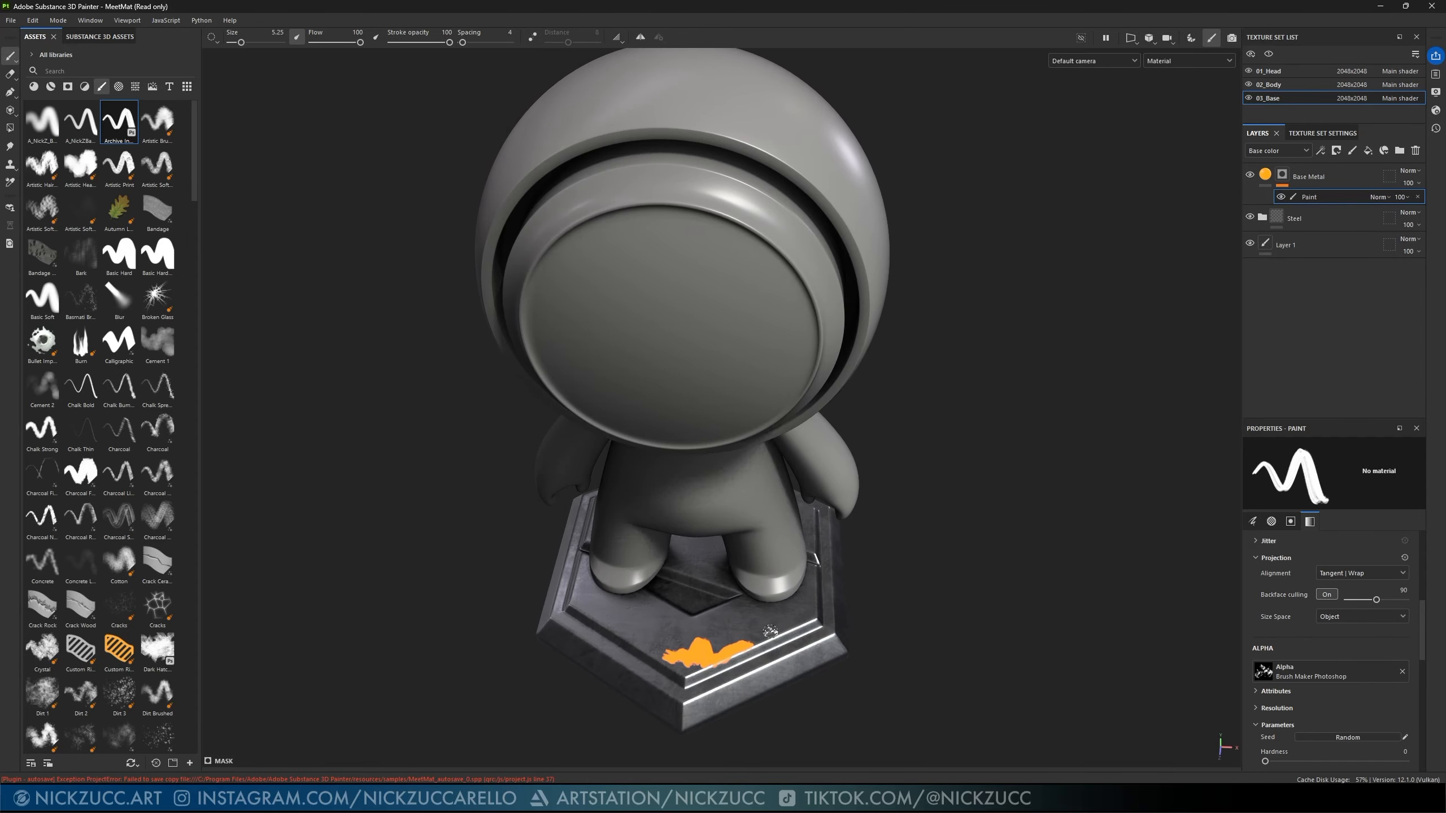
left_click_drag(771, 627, 796, 616)
mouse_move(635, 628)
left_mouse_down()
mouse_move(739, 618)
mouse_move(785, 653)
mouse_move(777, 567)
mouse_move(814, 563)
left_mouse_up()
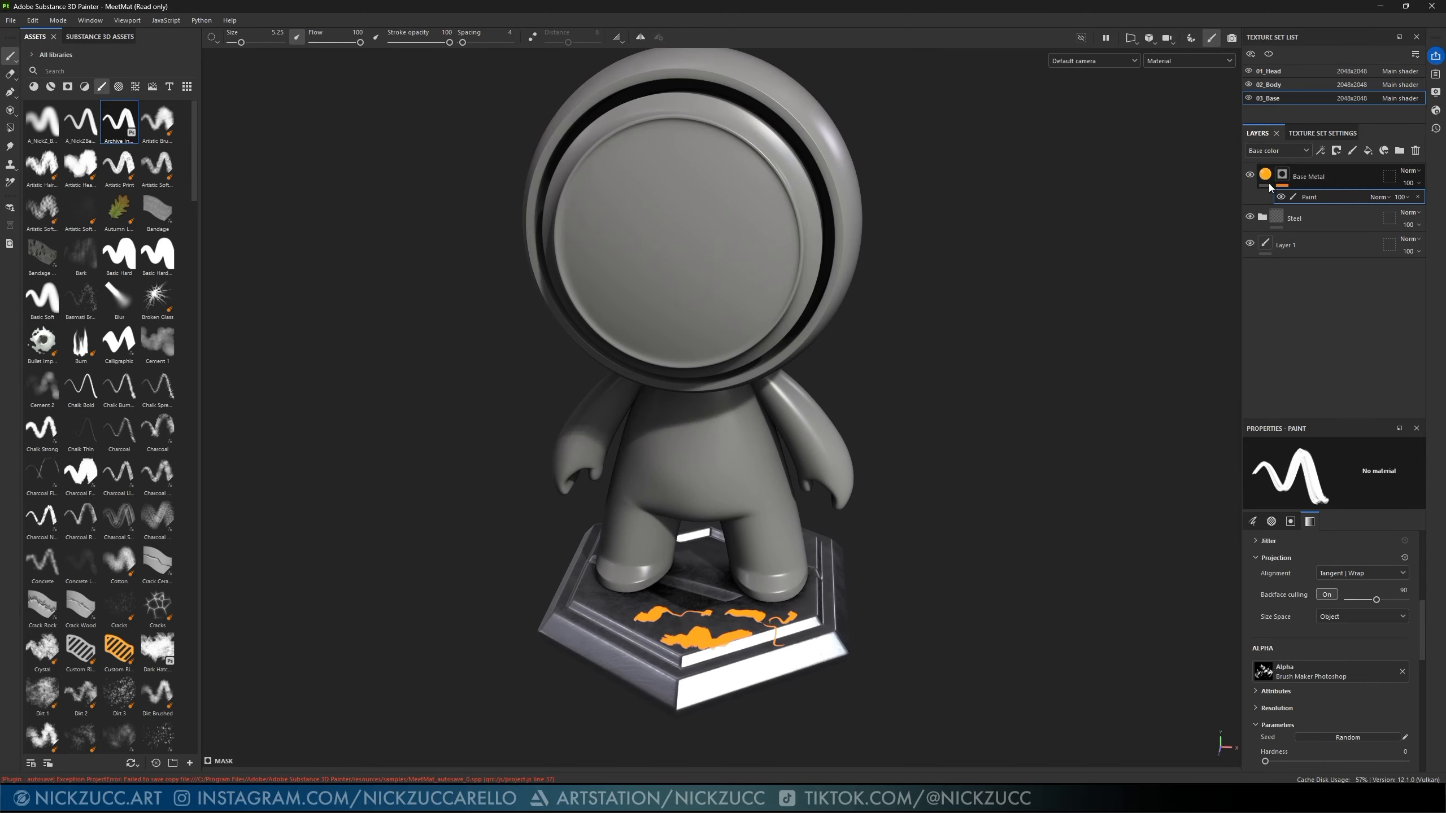
mouse_move(836, 624)
left_mouse_down("alt")
mouse_move(883, 660)
mouse_move(863, 628)
mouse_move(799, 609)
left_mouse_up("alt")
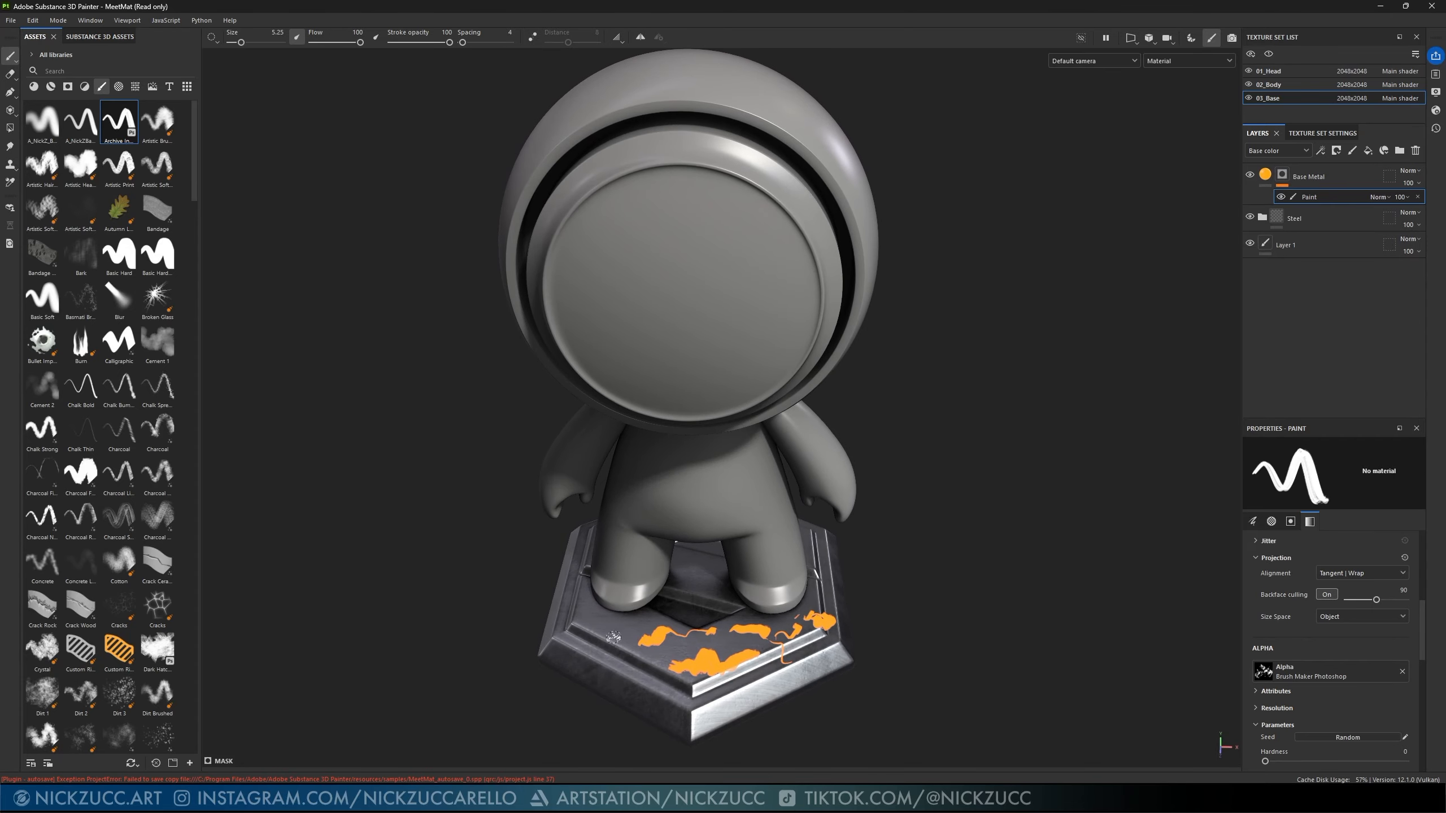
mouse_move(613, 637)
left_mouse_down()
mouse_move(595, 627)
mouse_move(613, 620)
left_mouse_up()
- Bring up the brush's grayscale setting, display only the mask on the model, and paint a curving white stroke between the feet
scroll(1426, 660, "down", 4)
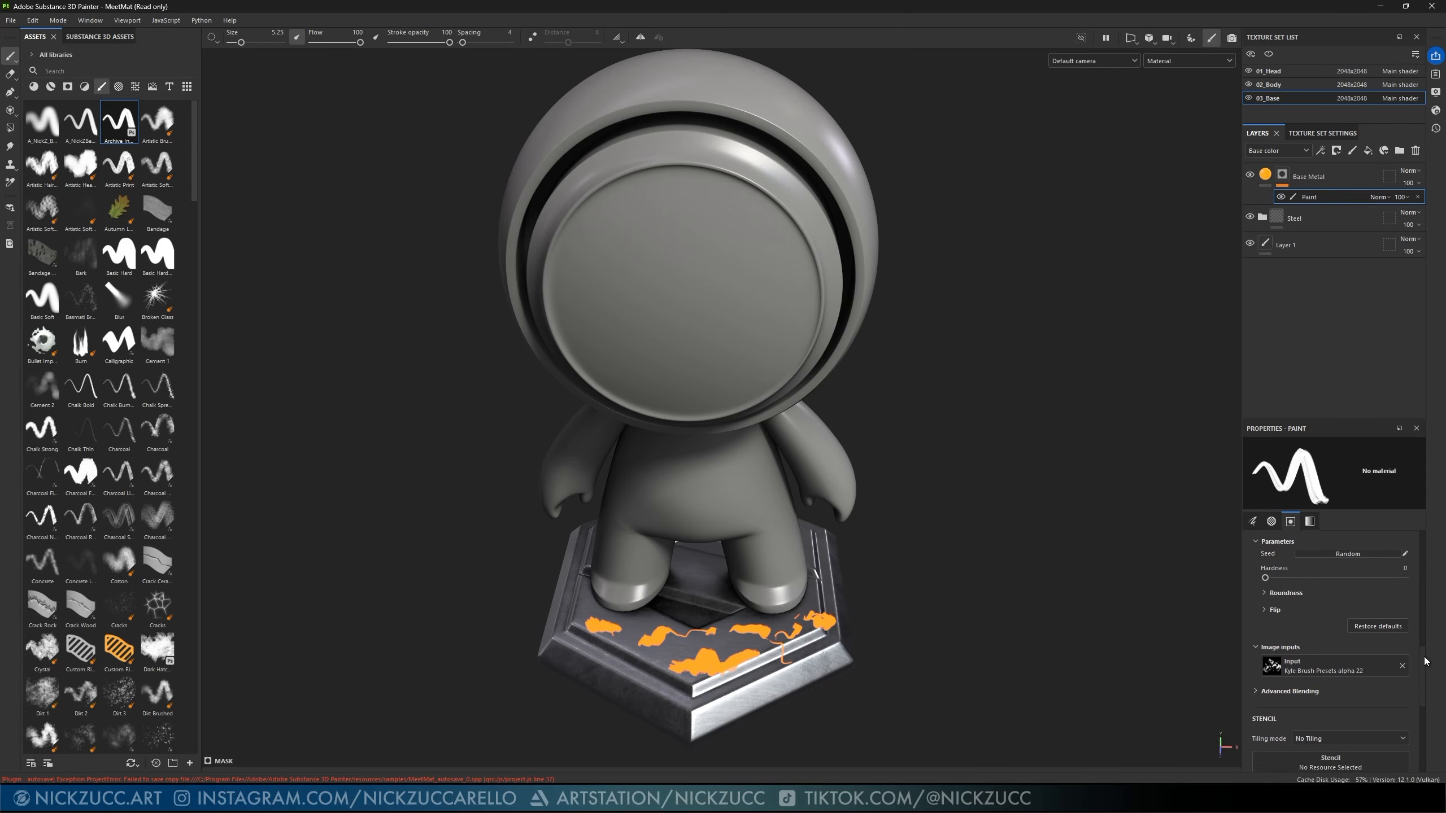
mouse_move(1426, 659)
left_mouse_down()
mouse_move(1429, 697)
mouse_move(1427, 616)
mouse_move(1426, 651)
left_mouse_up()
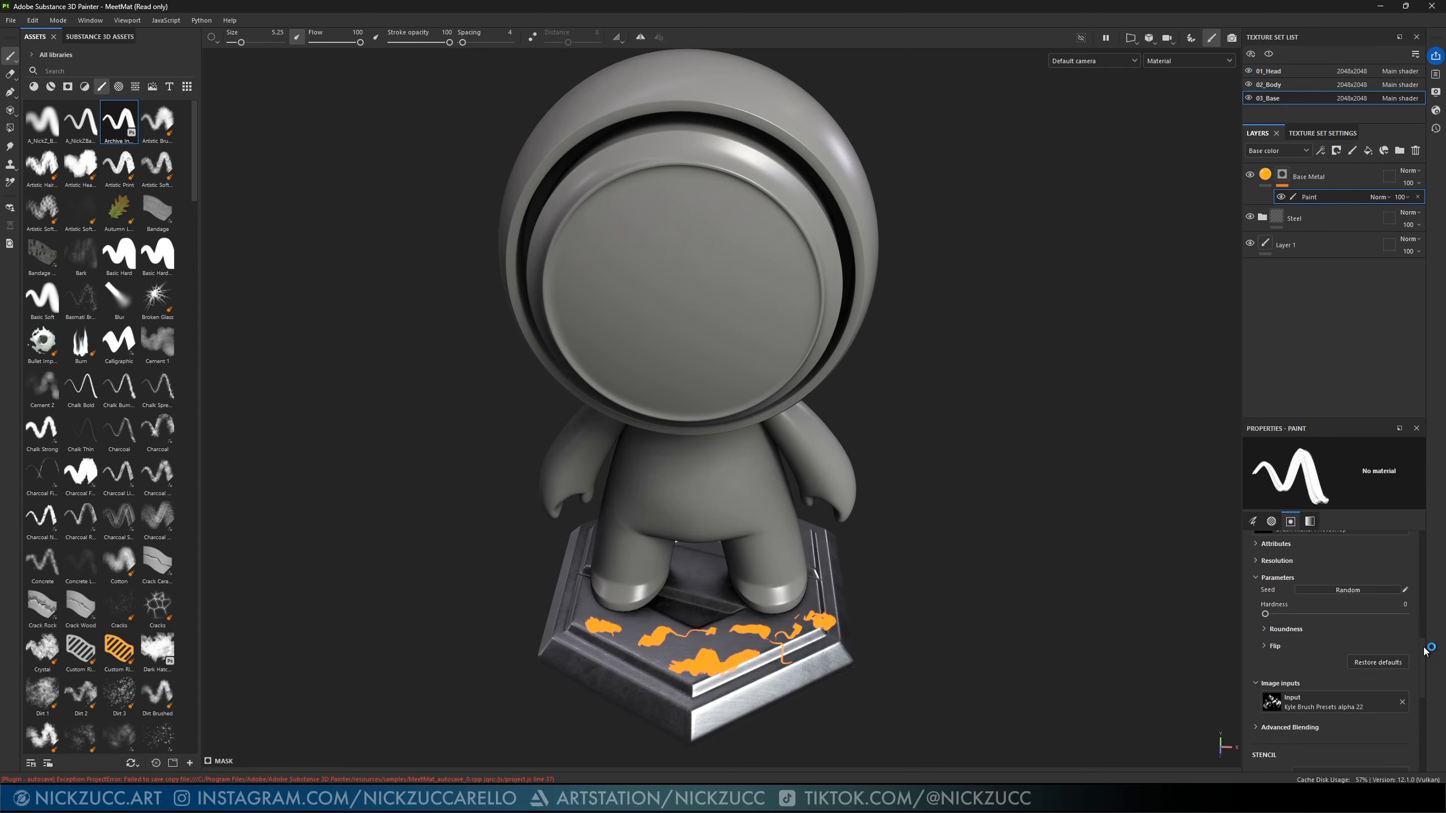
scroll(1275, 700, "up", 3)
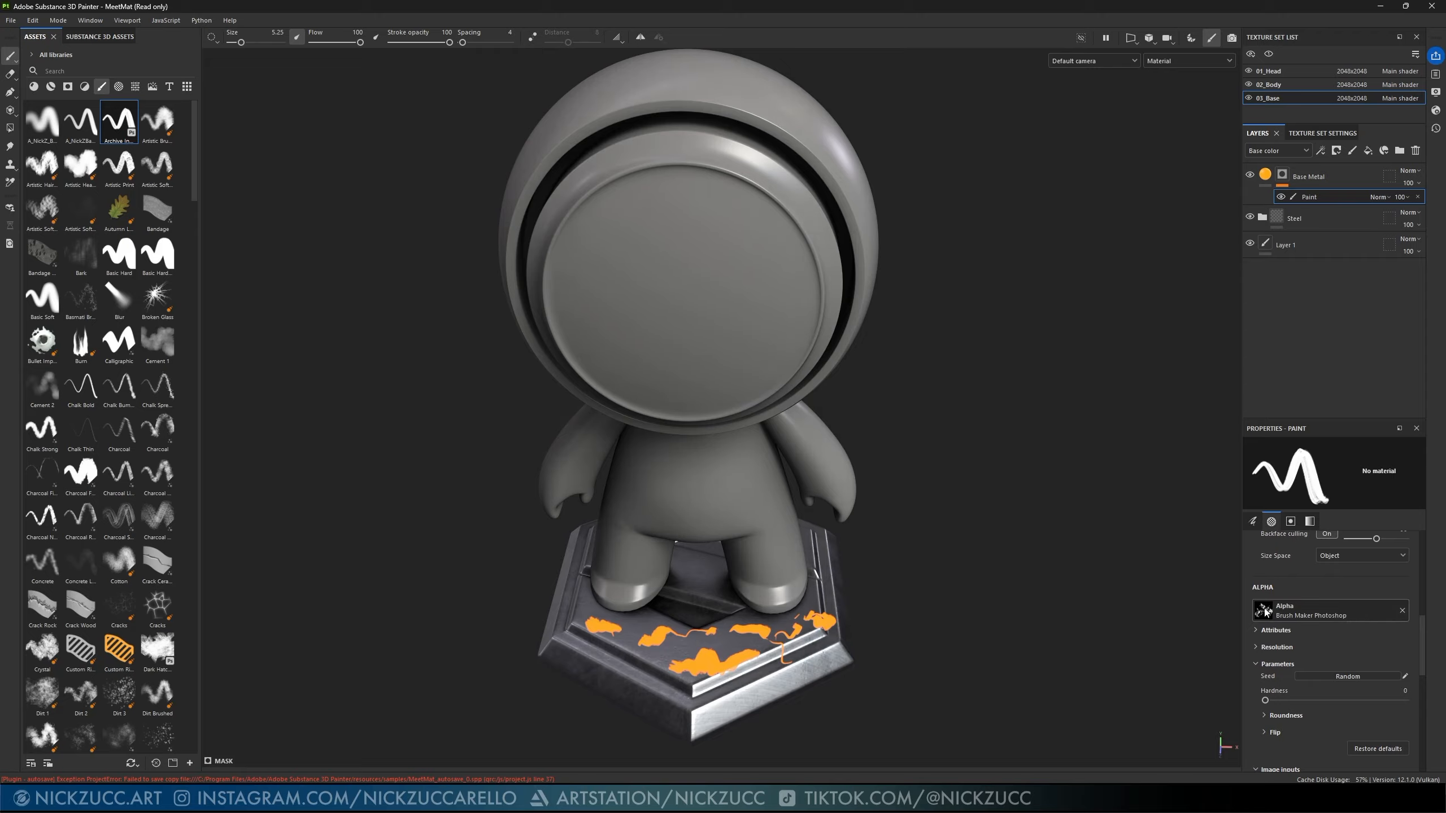
left_click_drag(1427, 639, 1427, 550)
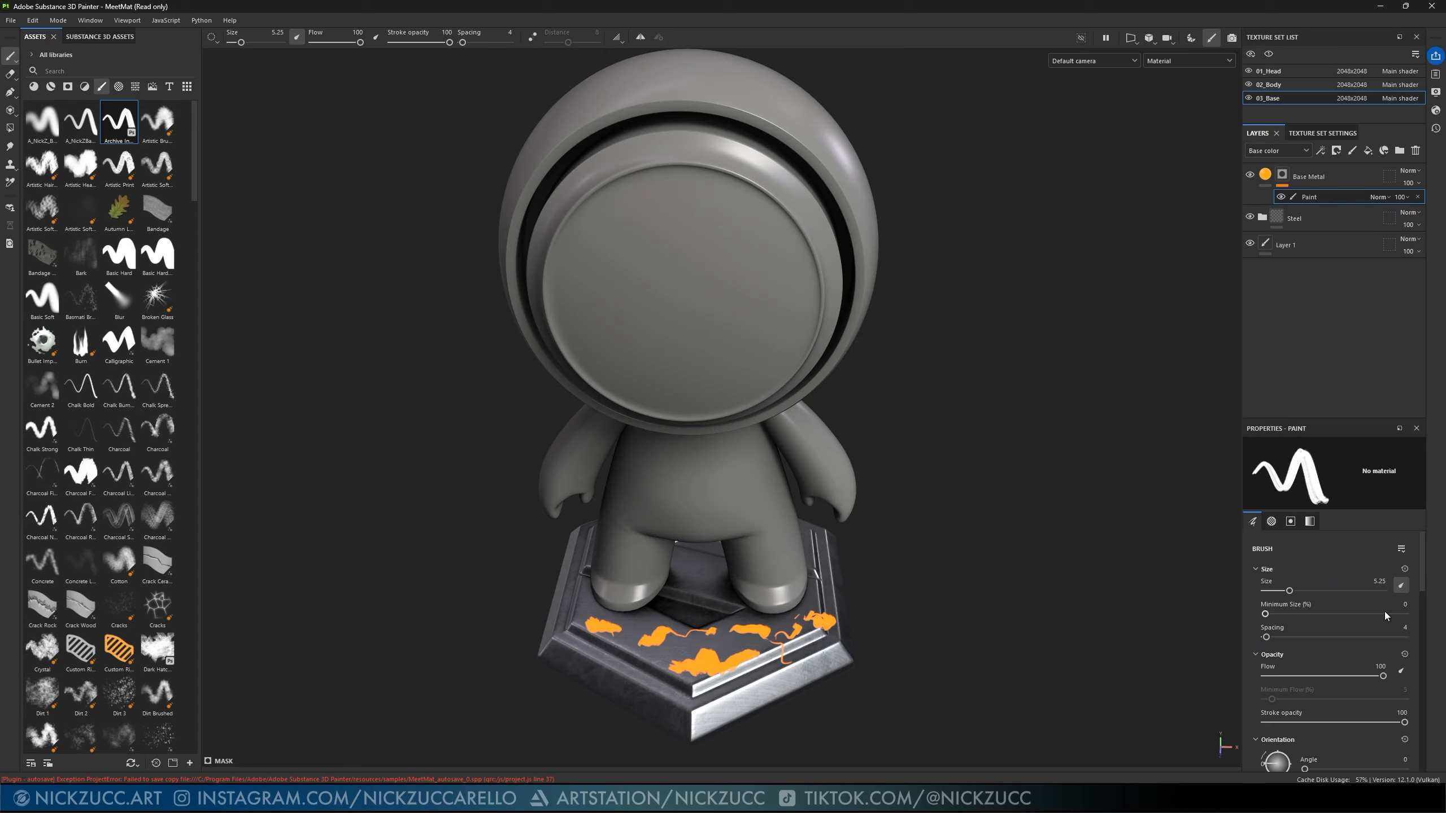
left_click_drag(1421, 584, 1419, 723)
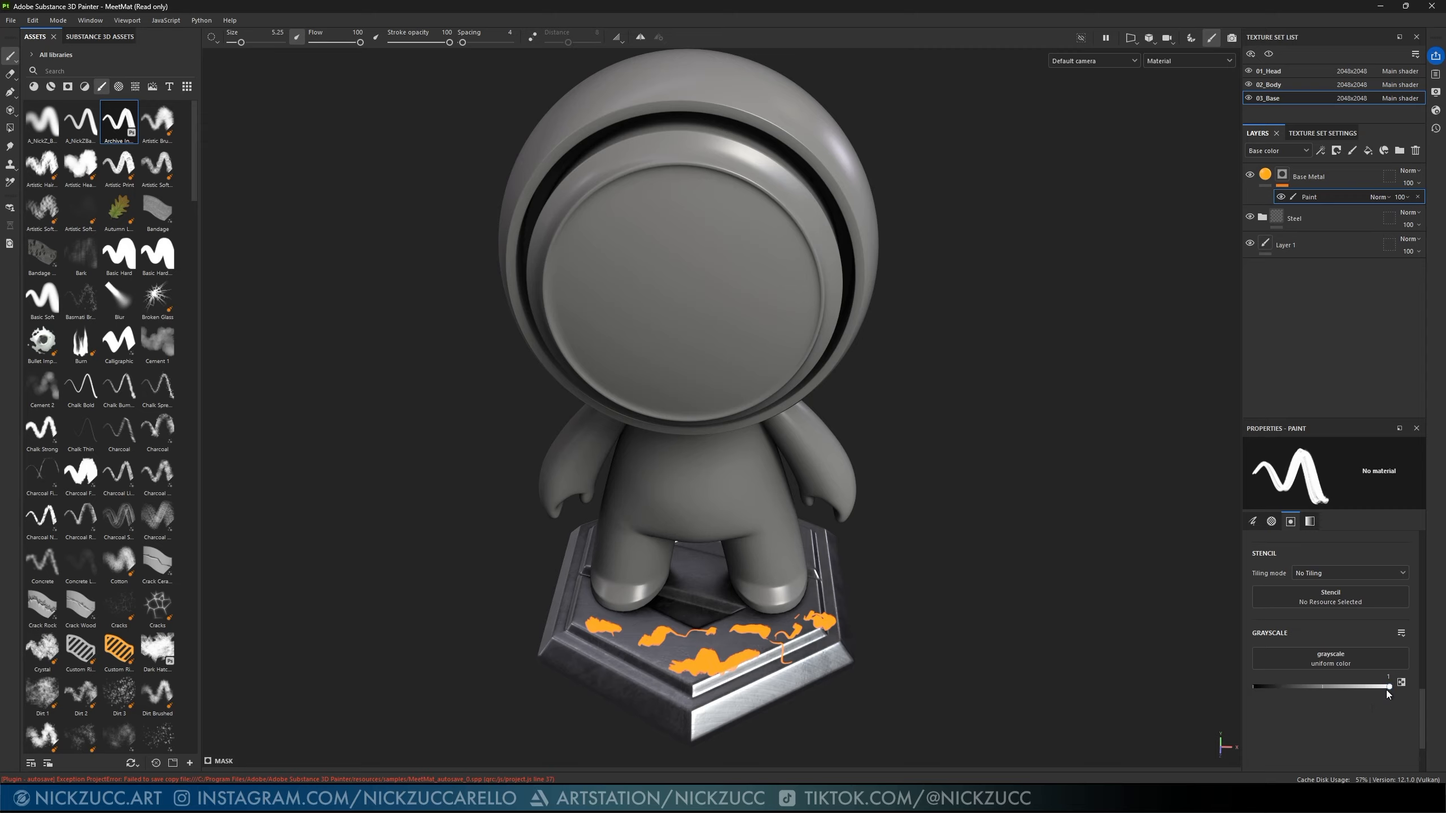
left_click(1281, 180, "alt")
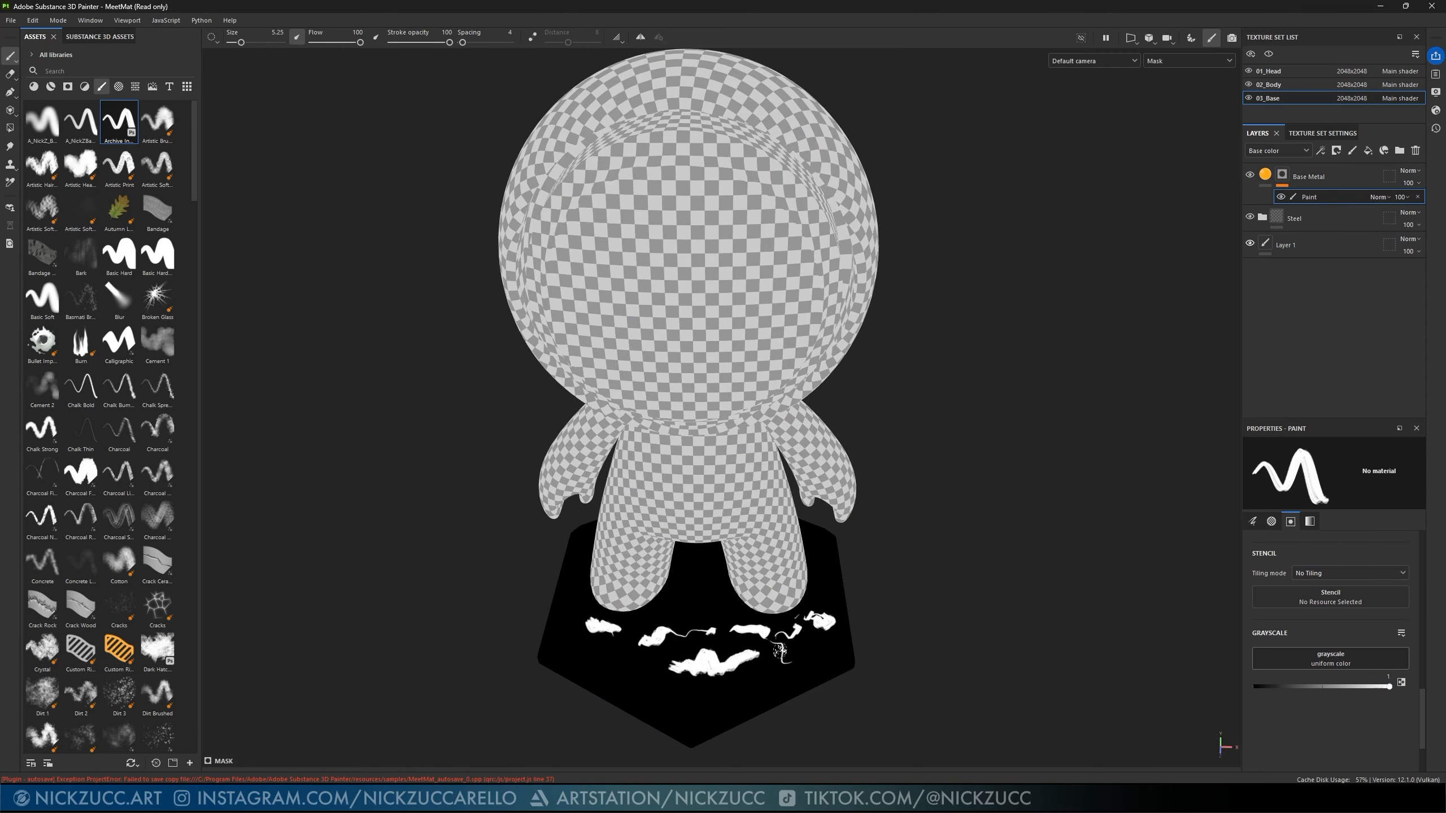
mouse_move(712, 619)
left_mouse_down()
mouse_move(683, 578)
mouse_move(714, 603)
mouse_move(705, 617)
mouse_move(674, 607)
left_mouse_up()
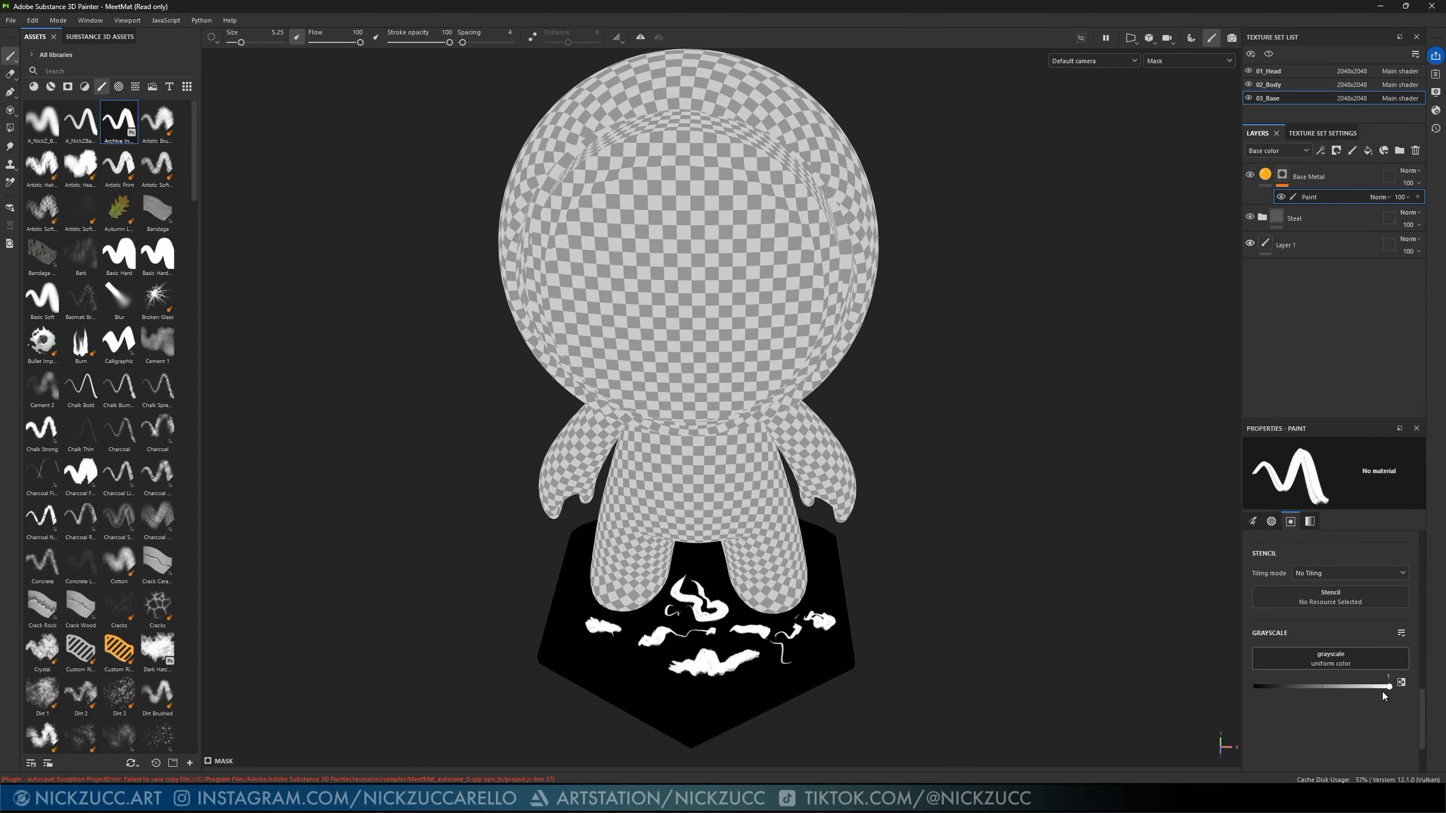
- Paint over the front strokes with grayscale 0.5878, and cover them with grayscale 0 to mask them out
left_click_drag(1389, 687, 1333, 691)
mouse_move(733, 674)
left_mouse_down()
mouse_move(652, 667)
mouse_move(751, 658)
left_mouse_up()
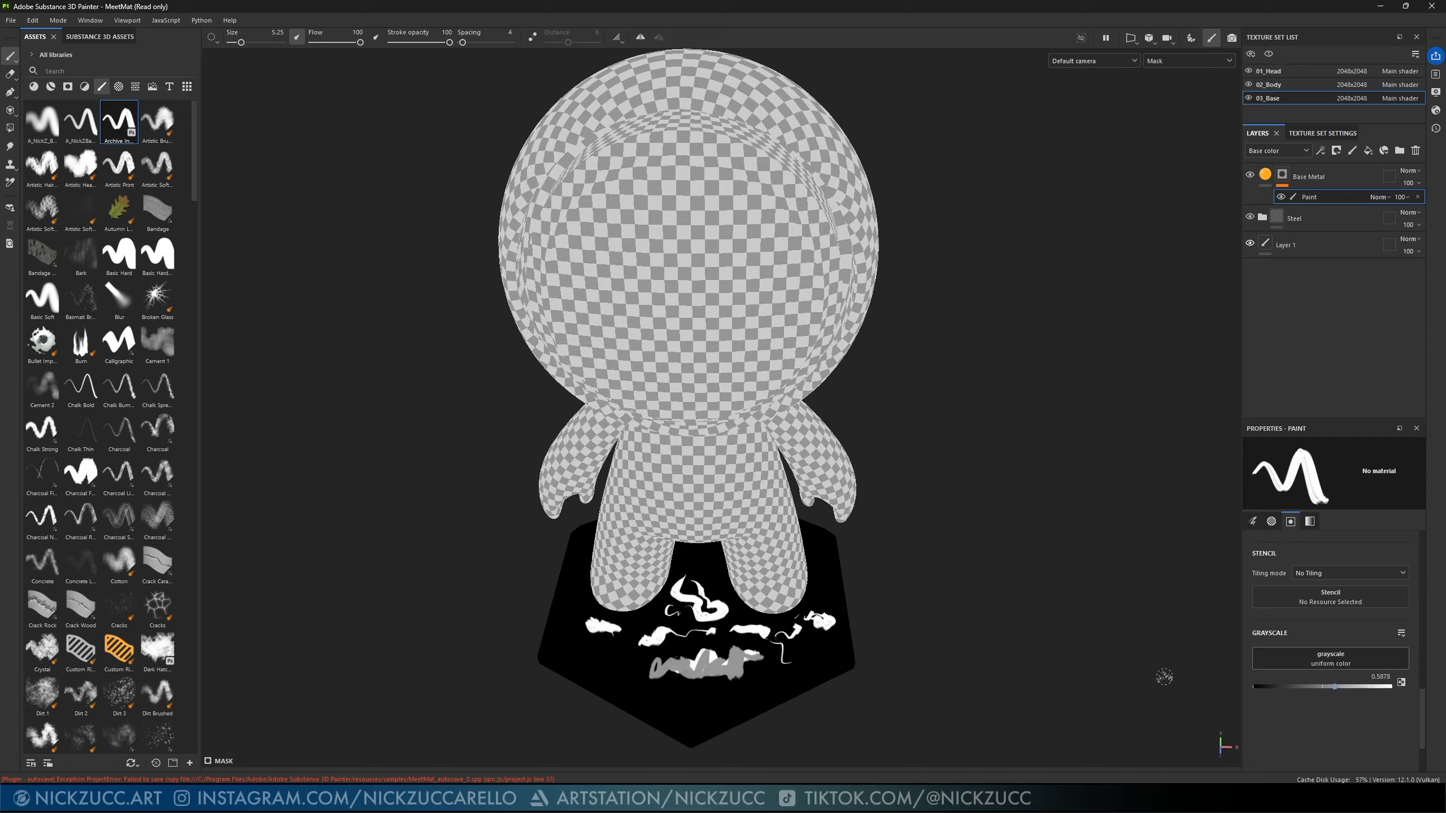
left_click_drag(1334, 687, 1245, 701)
mouse_move(712, 681)
left_mouse_down()
mouse_move(692, 661)
mouse_move(663, 667)
mouse_move(709, 664)
mouse_move(701, 649)
mouse_move(731, 686)
mouse_move(760, 672)
mouse_move(708, 634)
mouse_move(696, 603)
mouse_move(717, 637)
left_mouse_up()
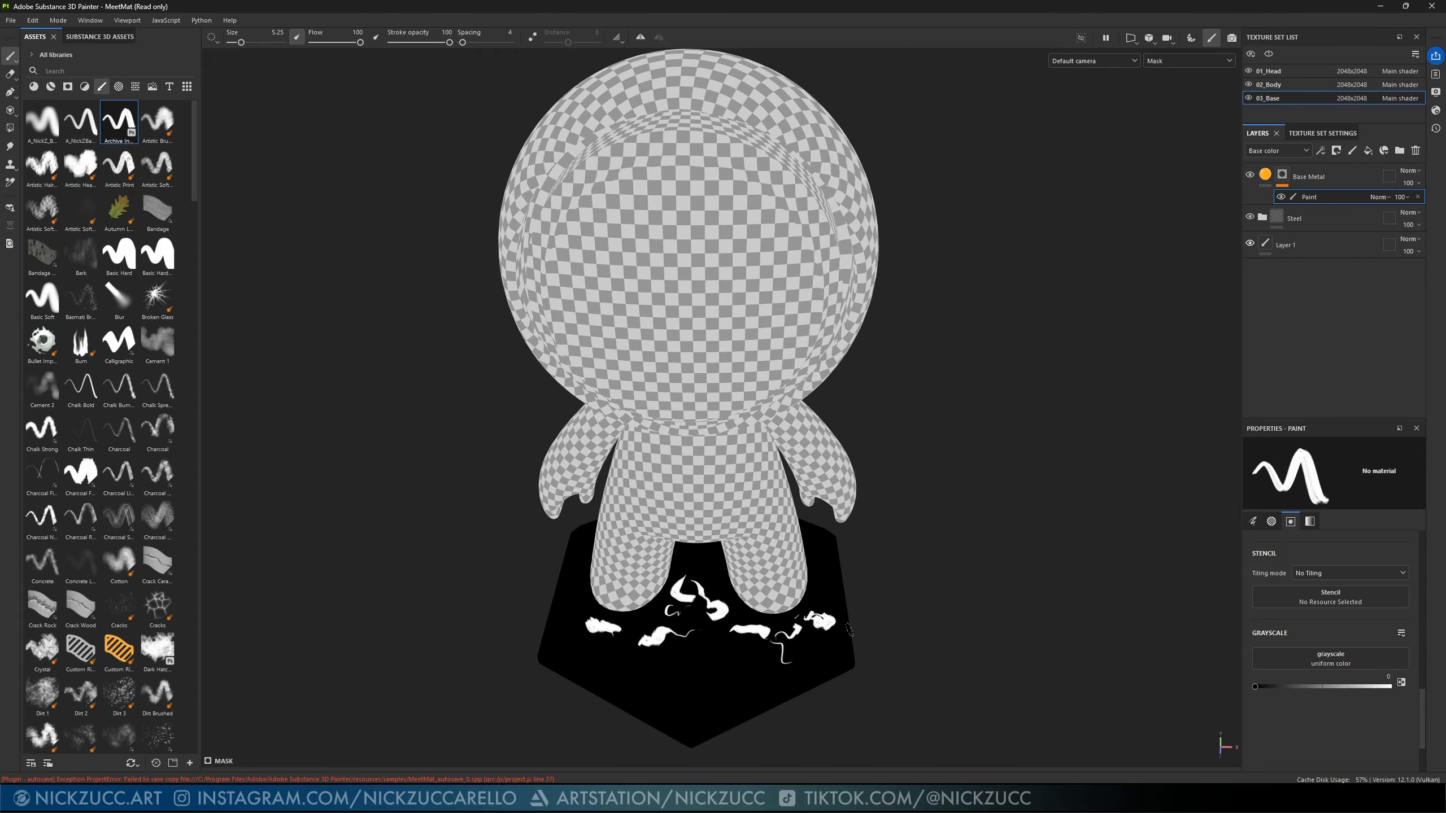
- Alternate between white and black to paint more marks on the front of the pedestal, and select the Base Metal fill to restore the material view
key("x")
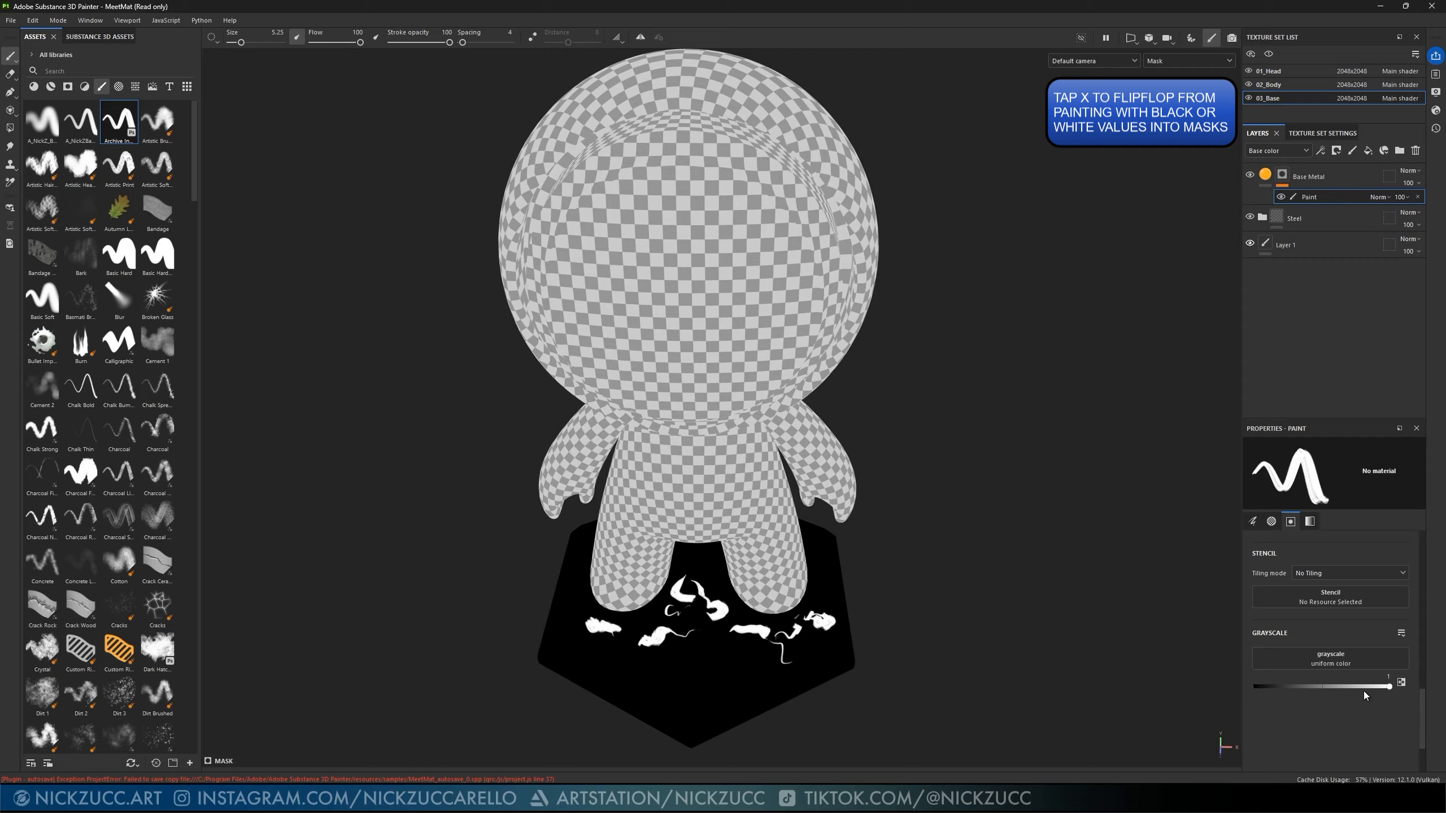
mouse_move(740, 638)
left_mouse_down()
mouse_move(752, 625)
mouse_move(746, 643)
mouse_move(668, 646)
mouse_move(715, 643)
mouse_move(665, 660)
mouse_move(696, 667)
left_mouse_up()
key("x")
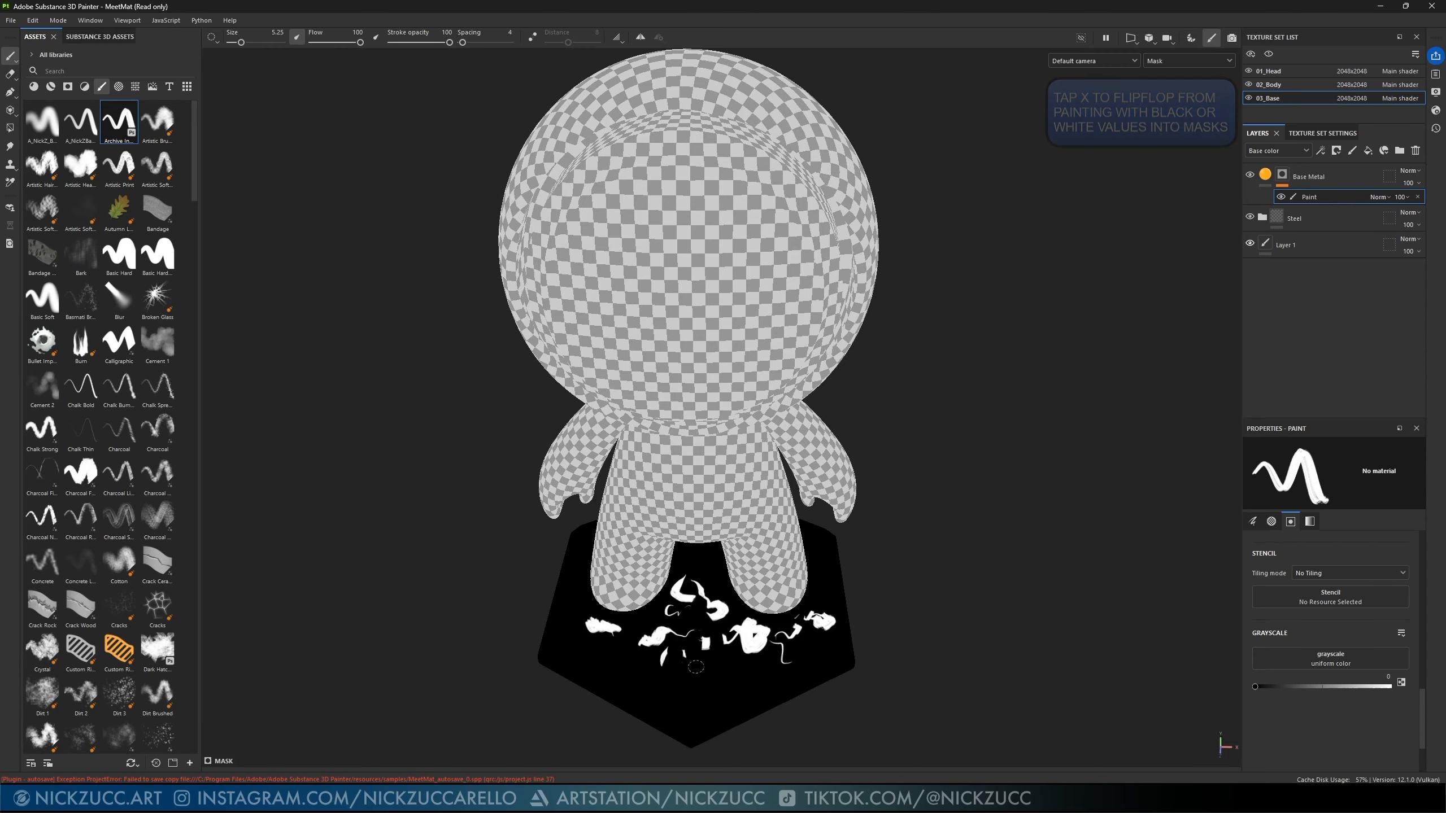
left_click(1264, 176)
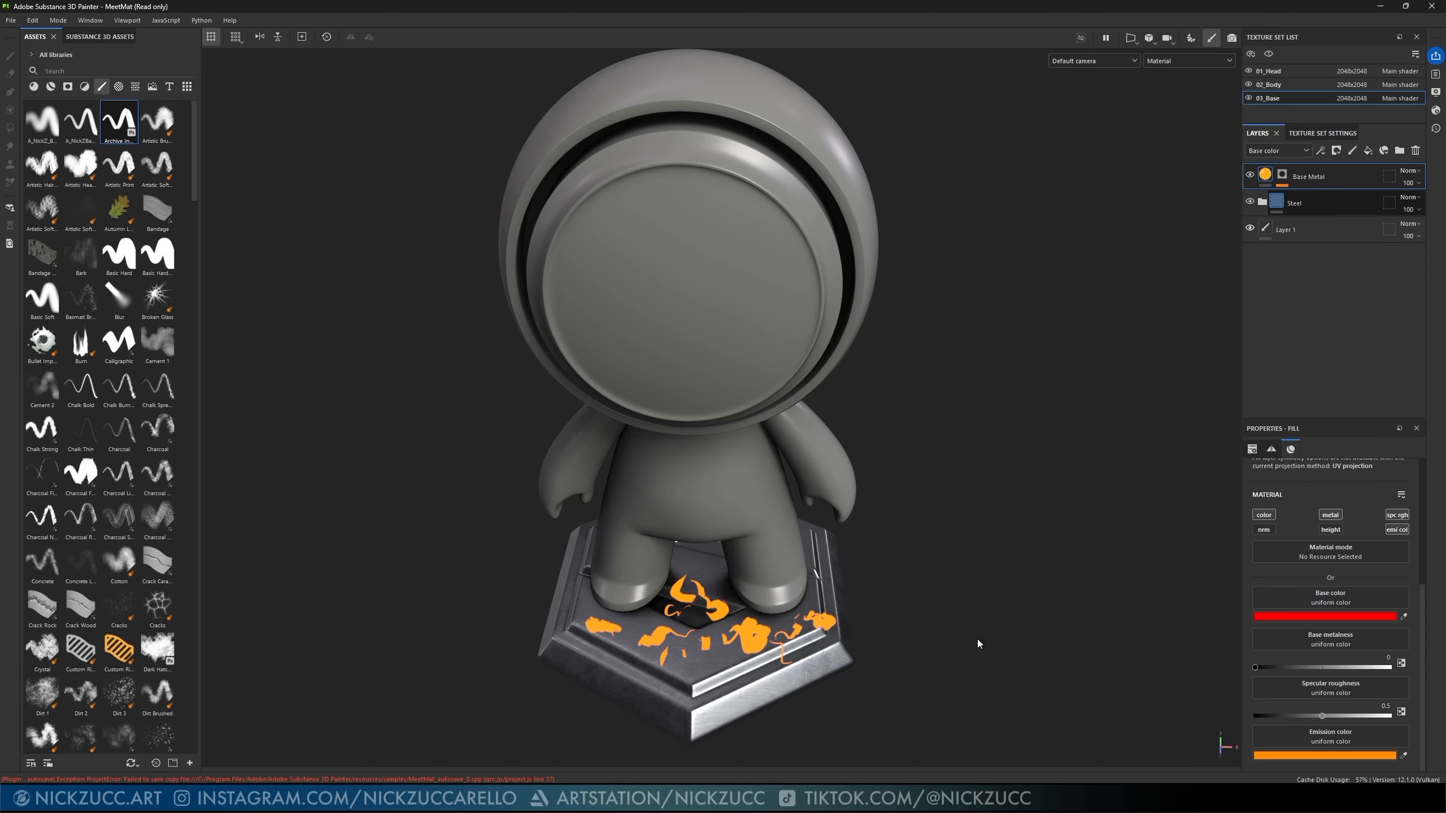
left_click_drag(977, 639, 1010, 632, "alt")
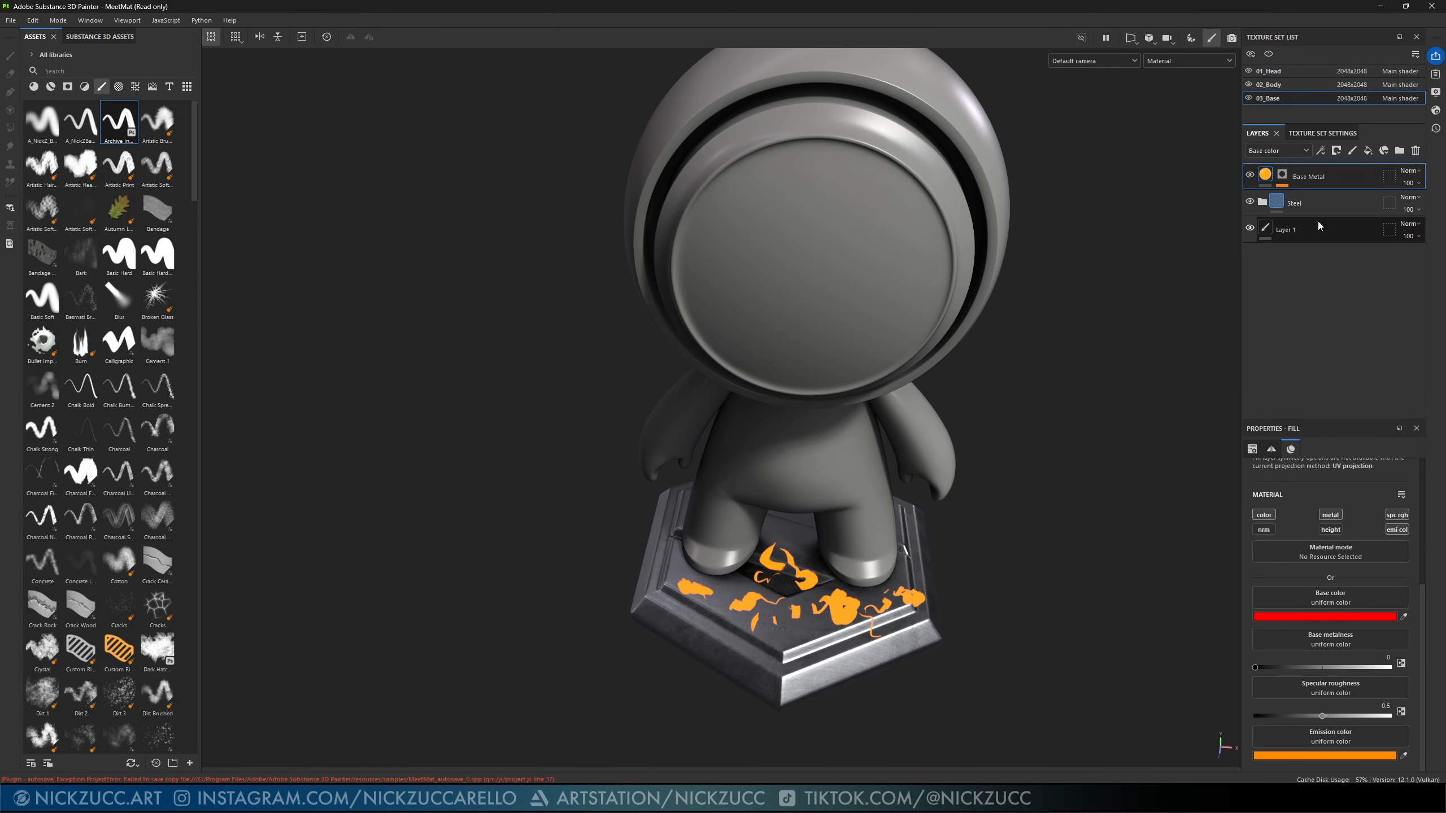
- Delete the existing Paint effect from the Base Metal layer's mask and add a fresh Paint effect in its place
left_click(1282, 174)
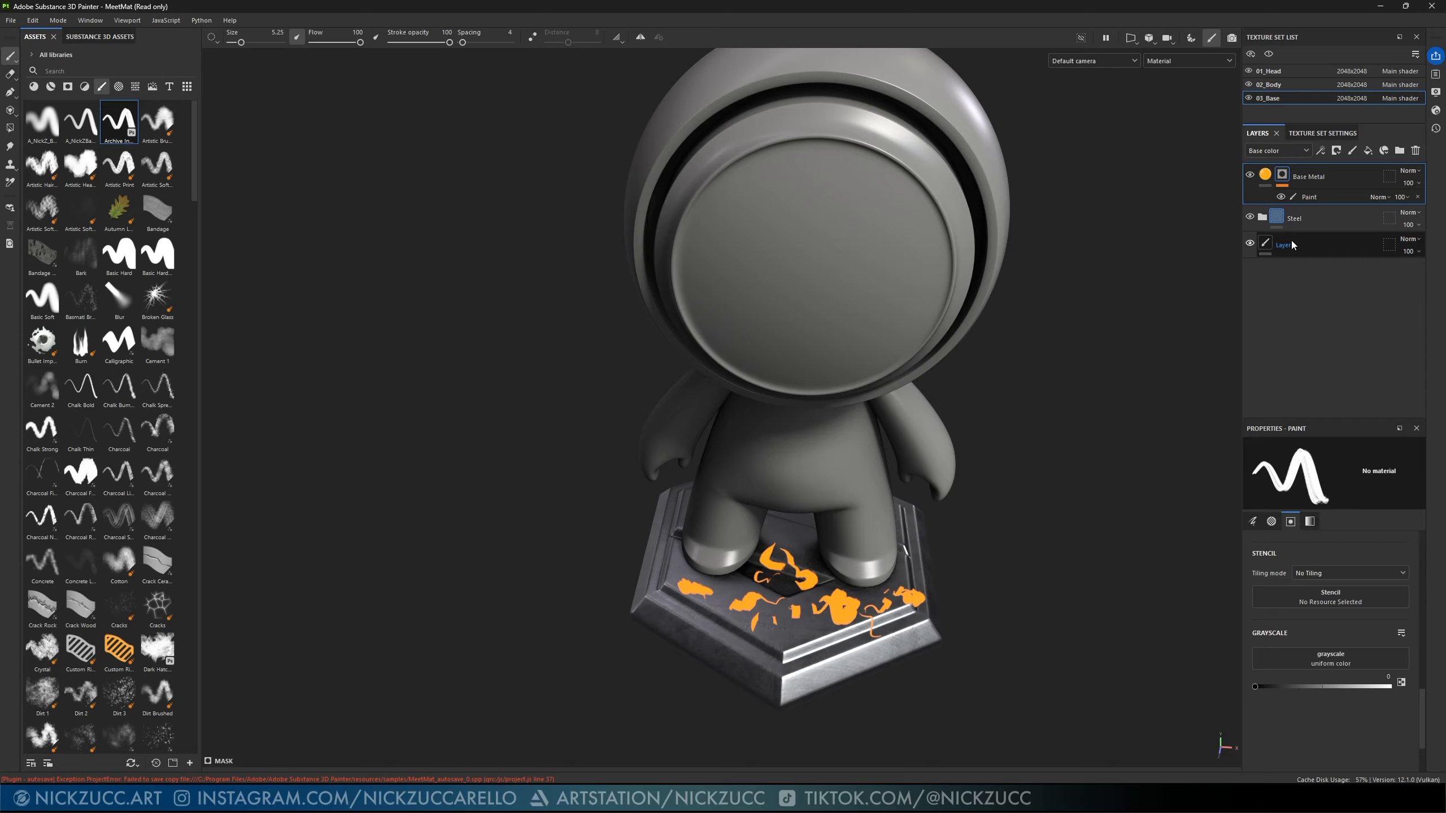
left_click(1329, 199)
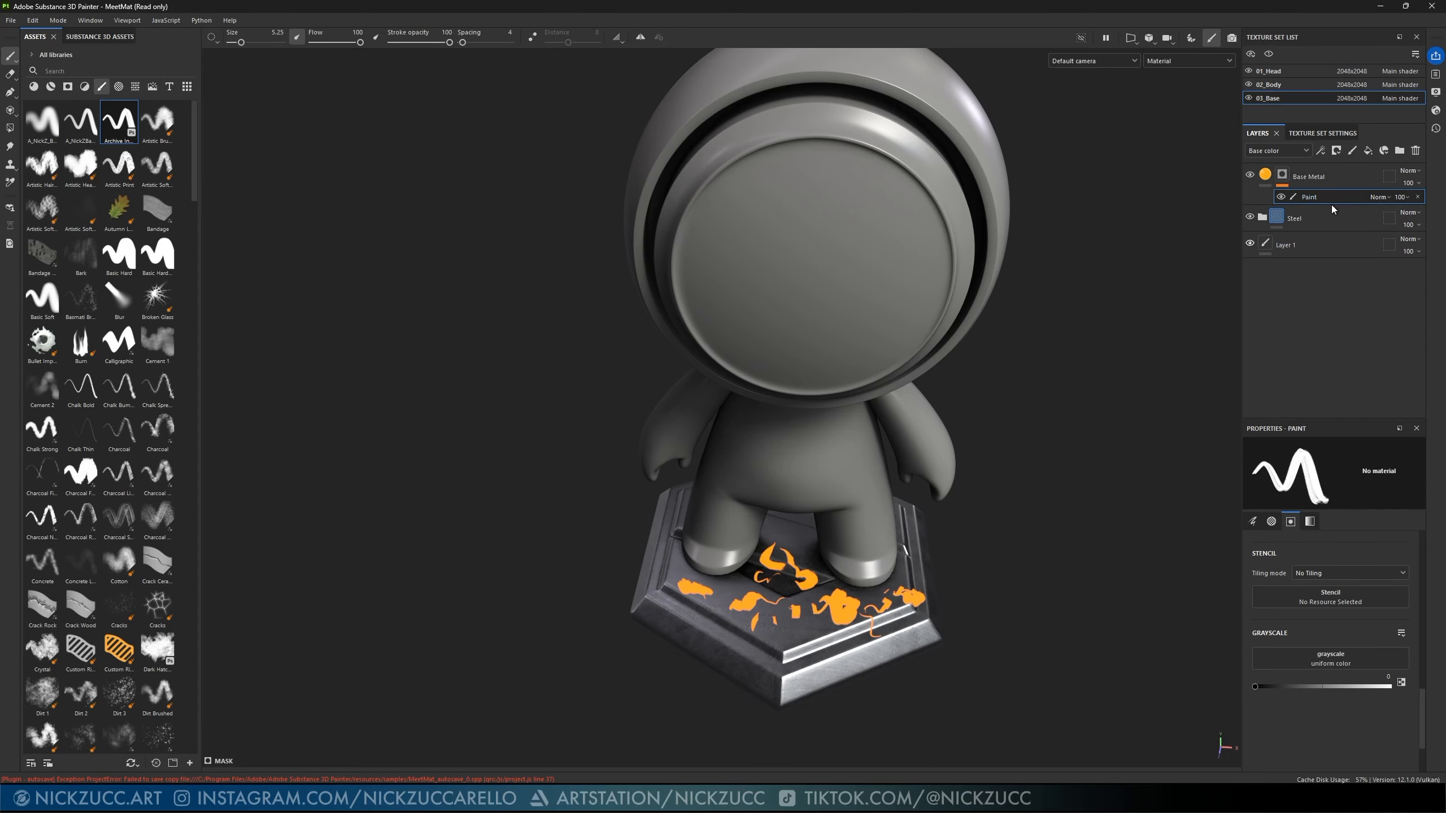
left_click(1417, 197)
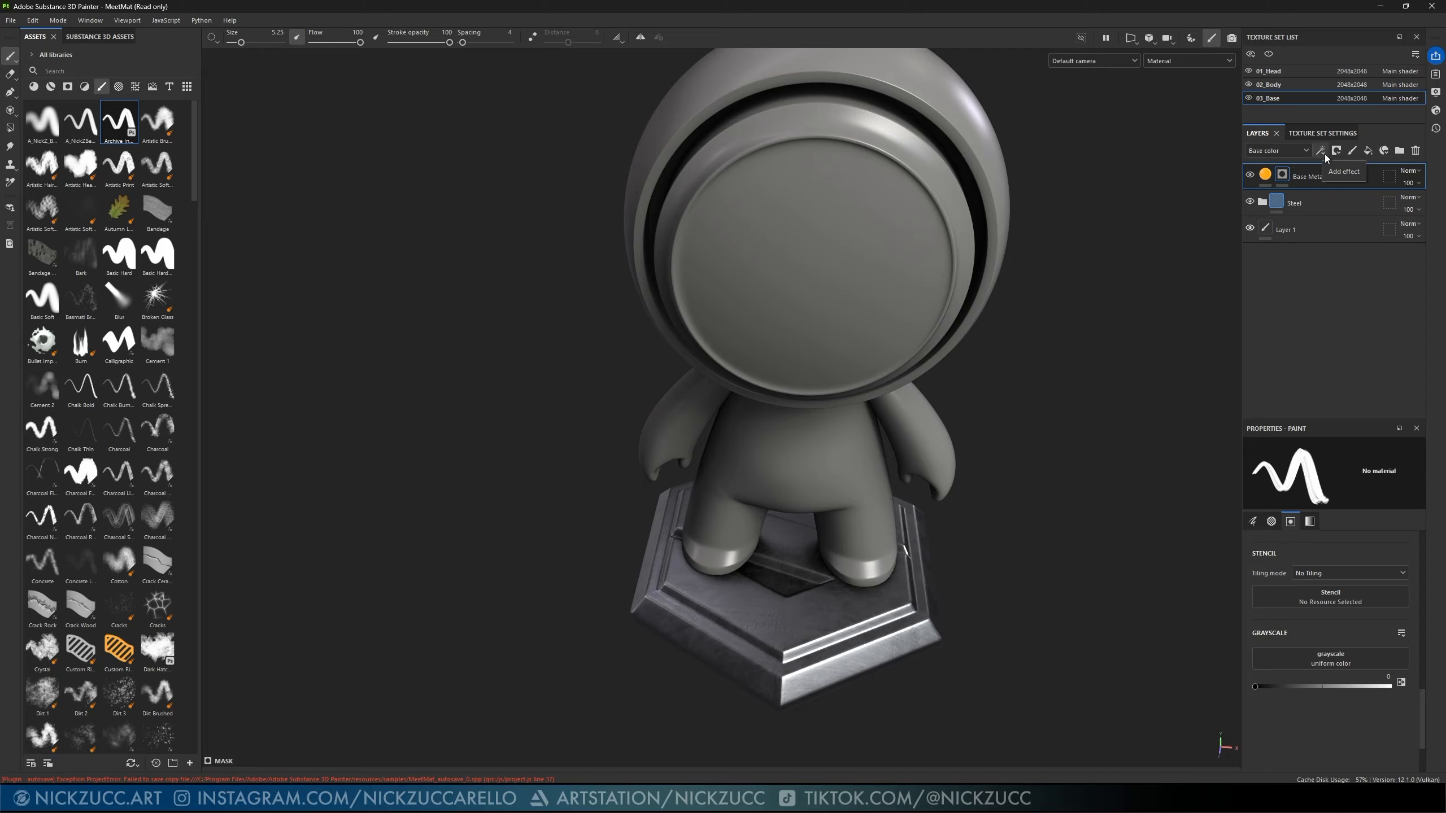
left_click(1324, 154)
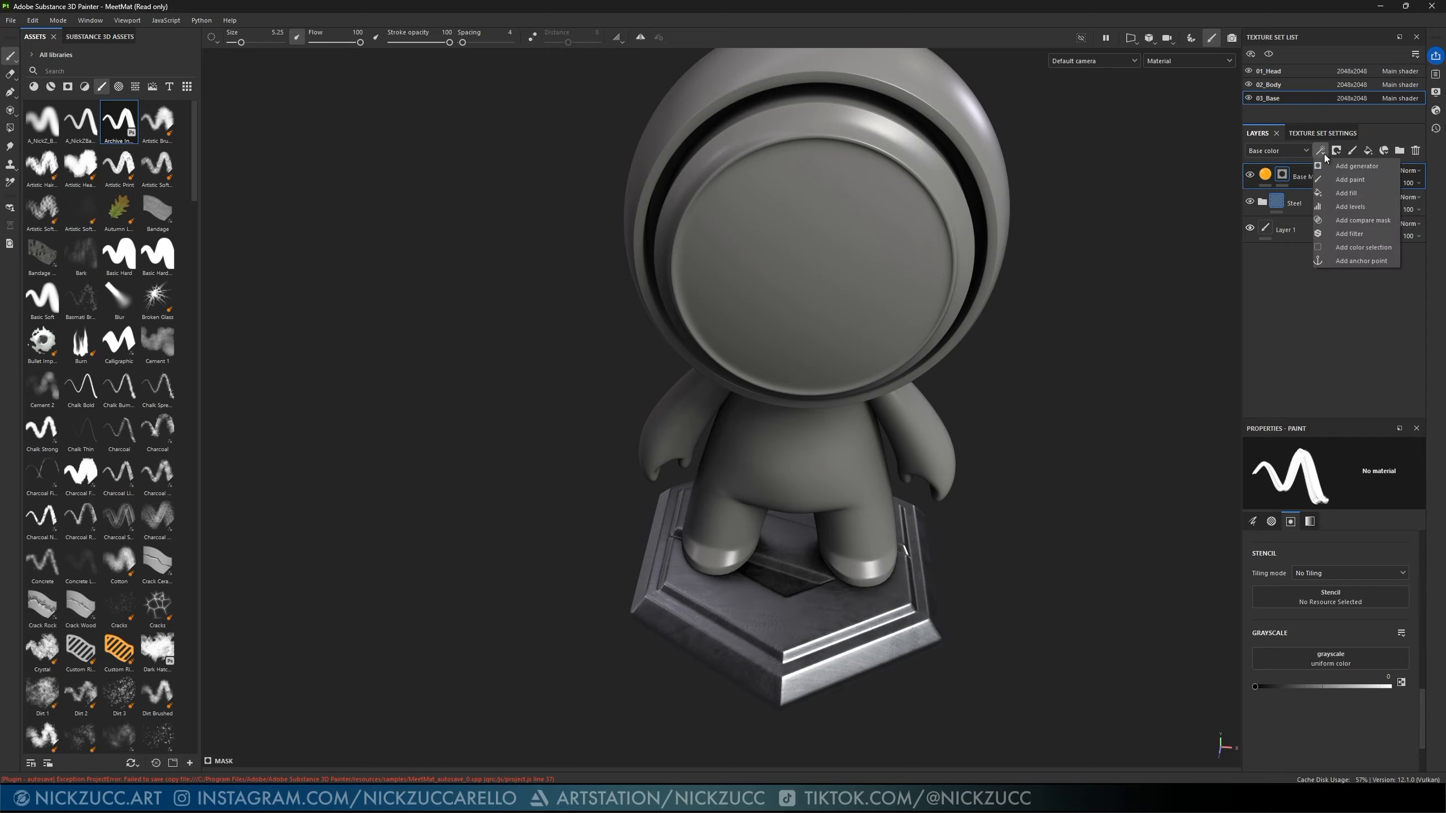
left_click(1350, 180)
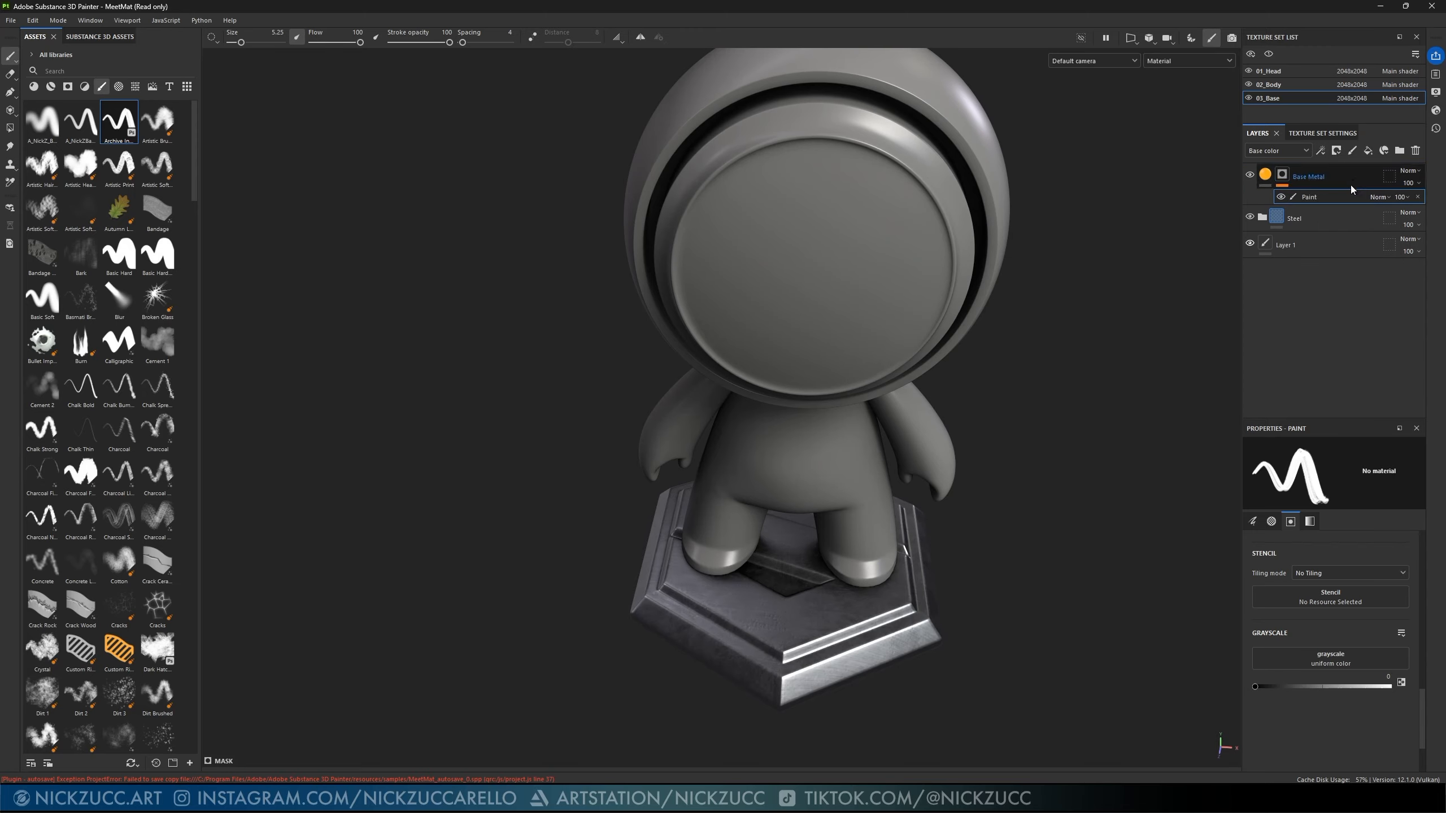
- Turn on symmetry, swap the mask color to white, and paint mirrored swirl ornaments on top of the pedestal
left_click_drag(950, 544, 971, 574, "alt")
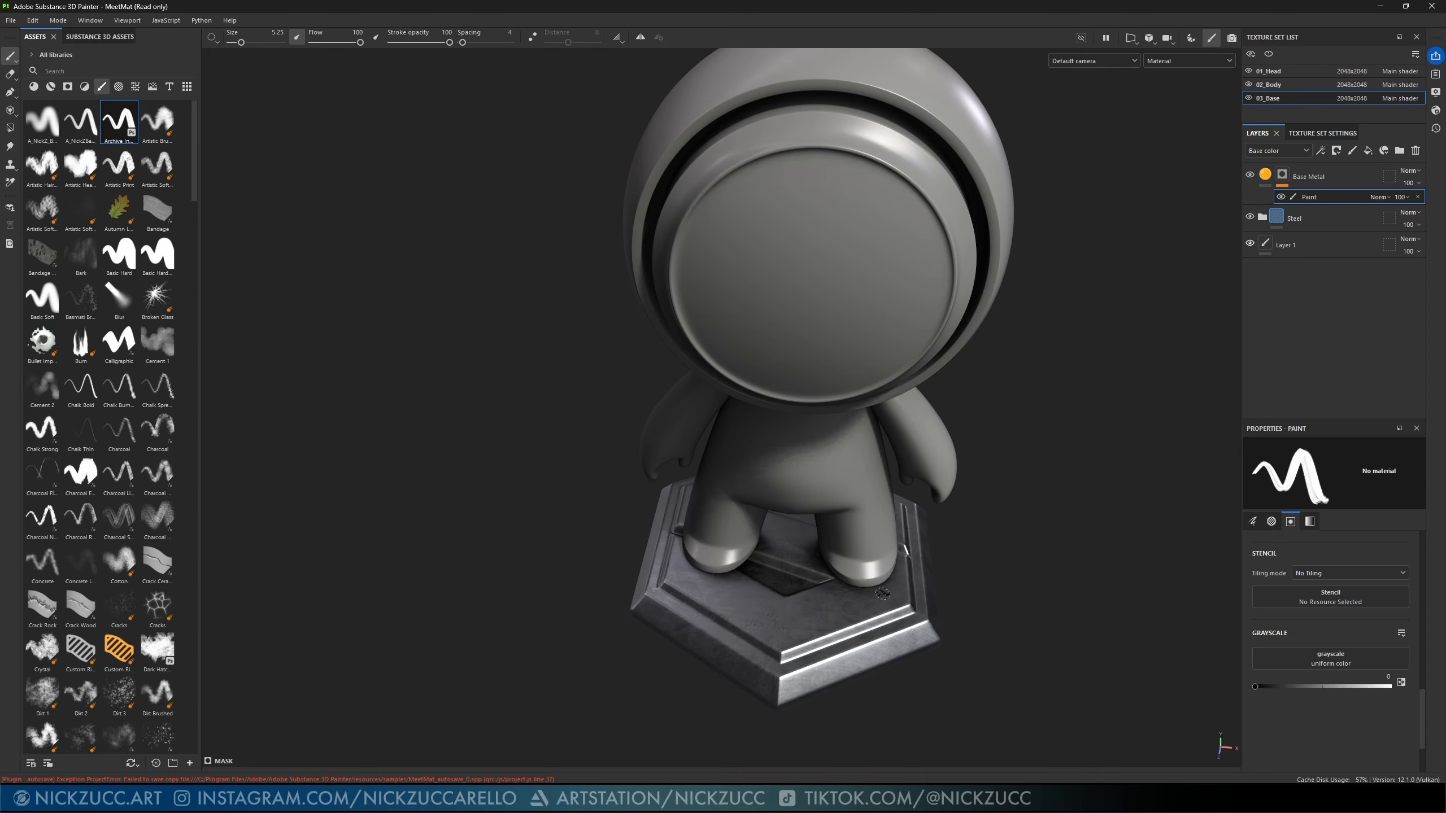
left_click(640, 38)
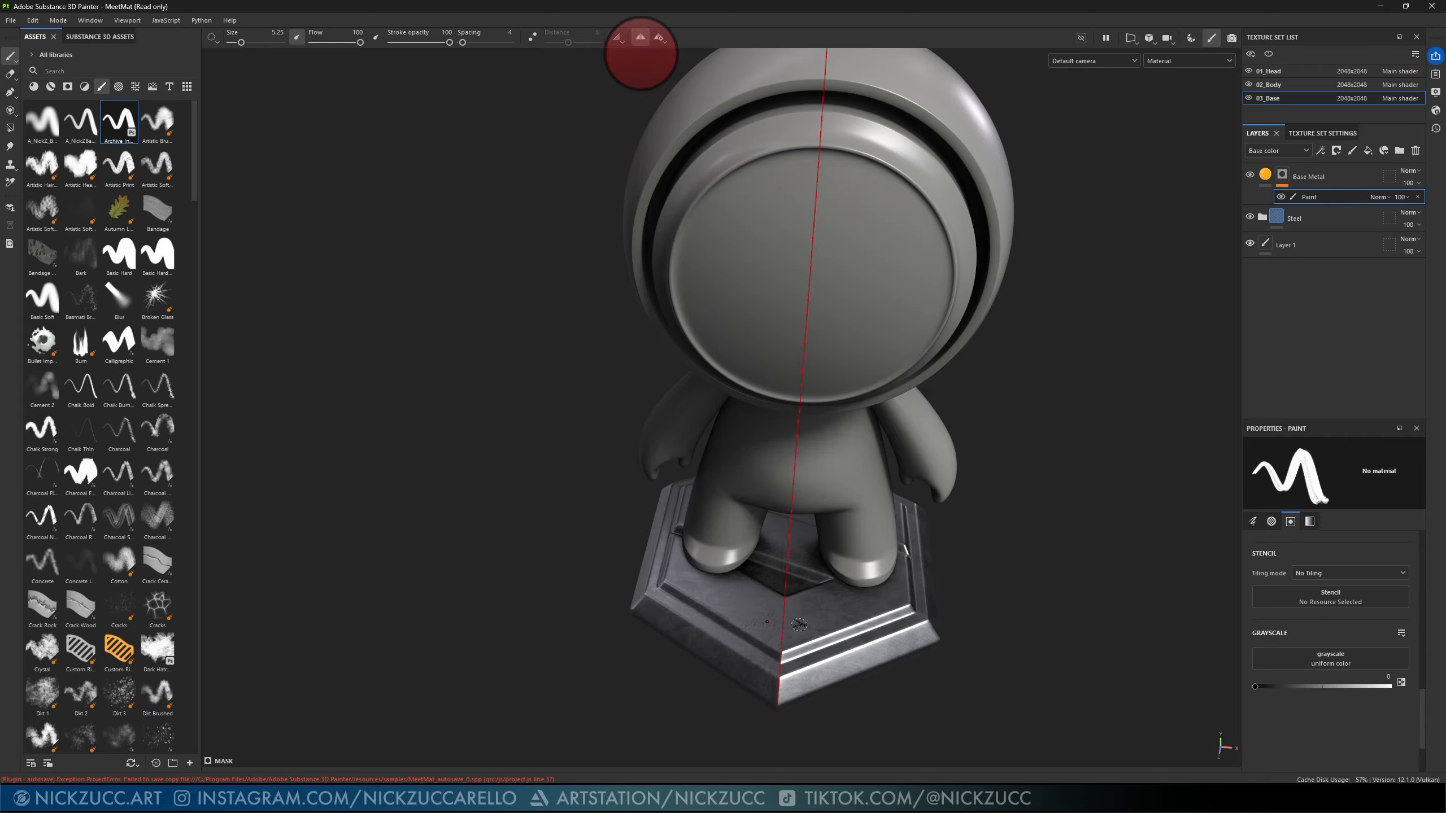
left_click_drag(899, 644, 905, 679, "alt")
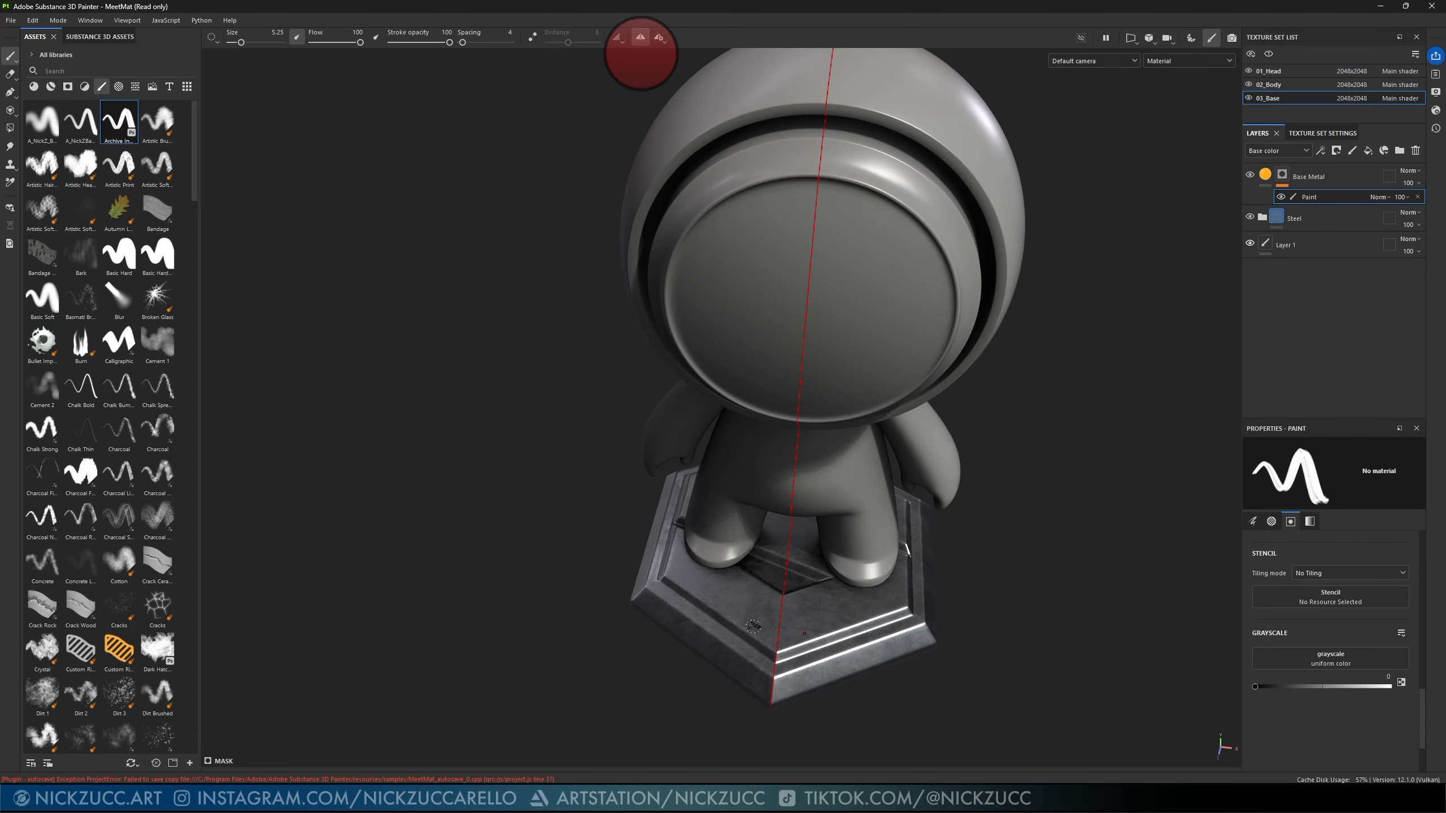
key("x")
mouse_move(760, 612)
left_mouse_down()
mouse_move(753, 627)
mouse_move(766, 619)
mouse_move(712, 601)
mouse_move(706, 579)
left_mouse_up()
mouse_move(971, 599)
left_mouse_down("alt")
mouse_move(941, 564)
mouse_move(887, 581)
mouse_move(901, 562)
left_mouse_up("alt")
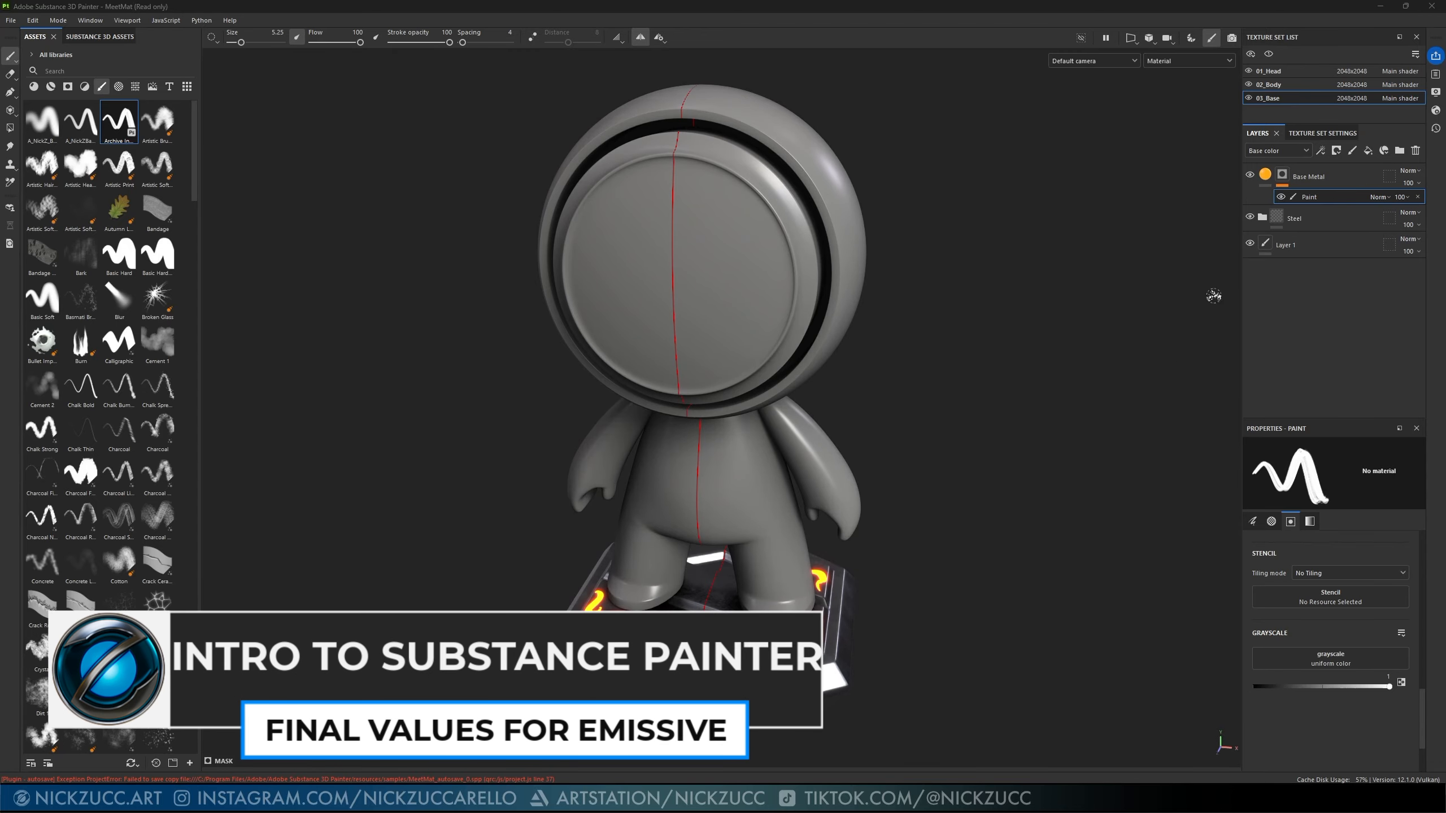
- Review the shader's Emission luminance and the Bloom effect's amount, threshold and falloff in the display settings
left_click(1437, 111)
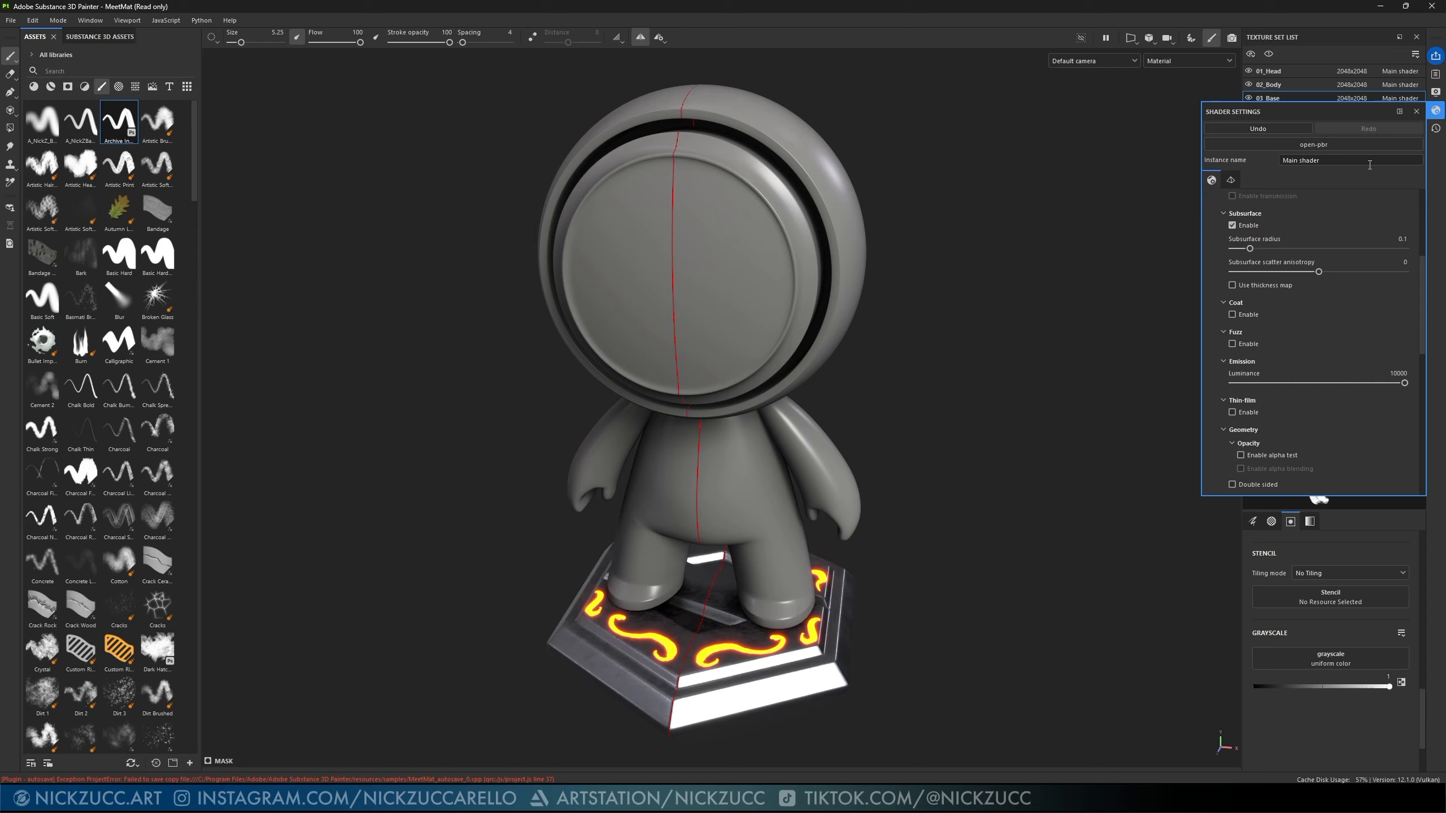
scroll(1256, 371, "down", 1)
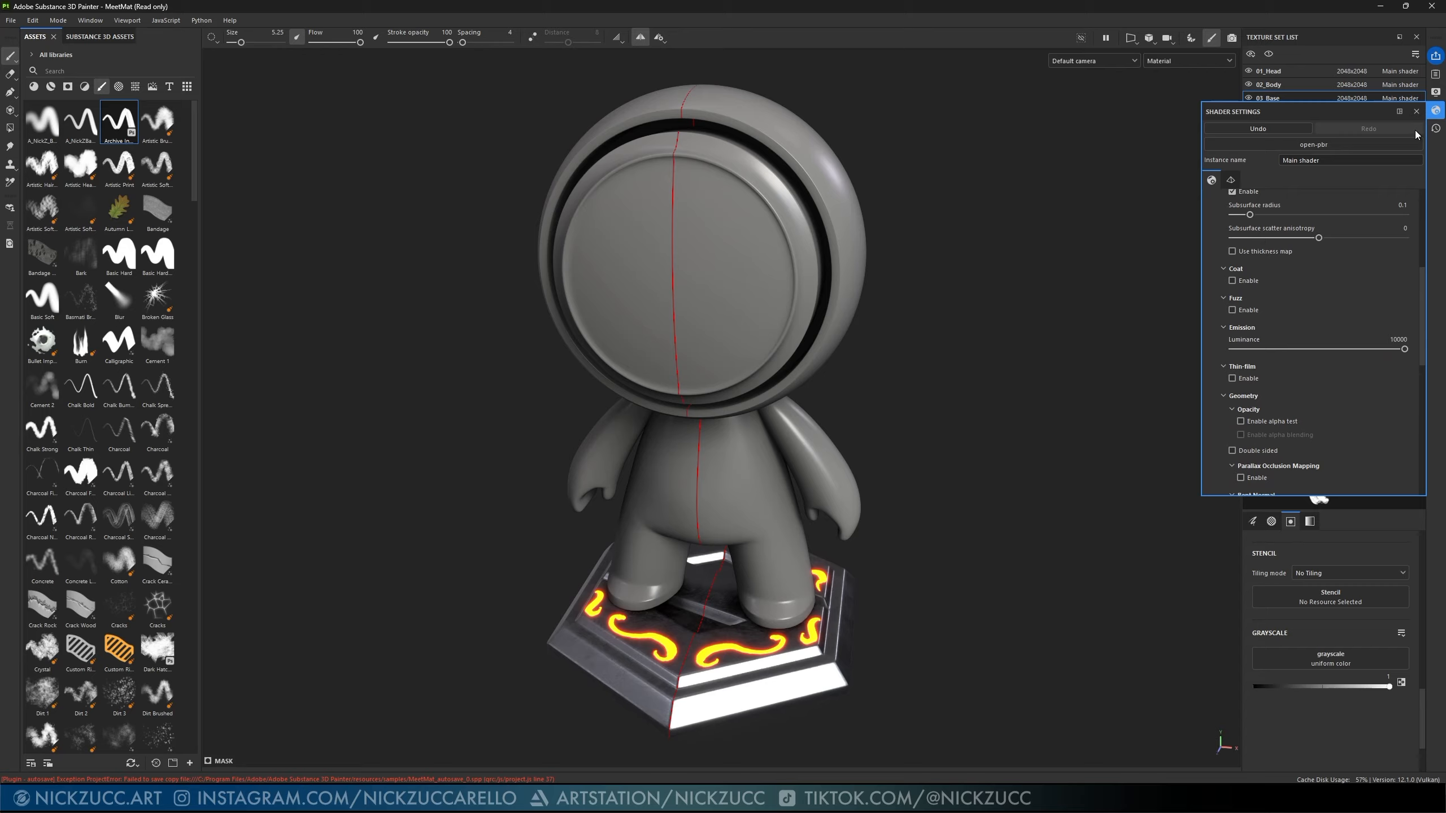
left_click(1436, 92)
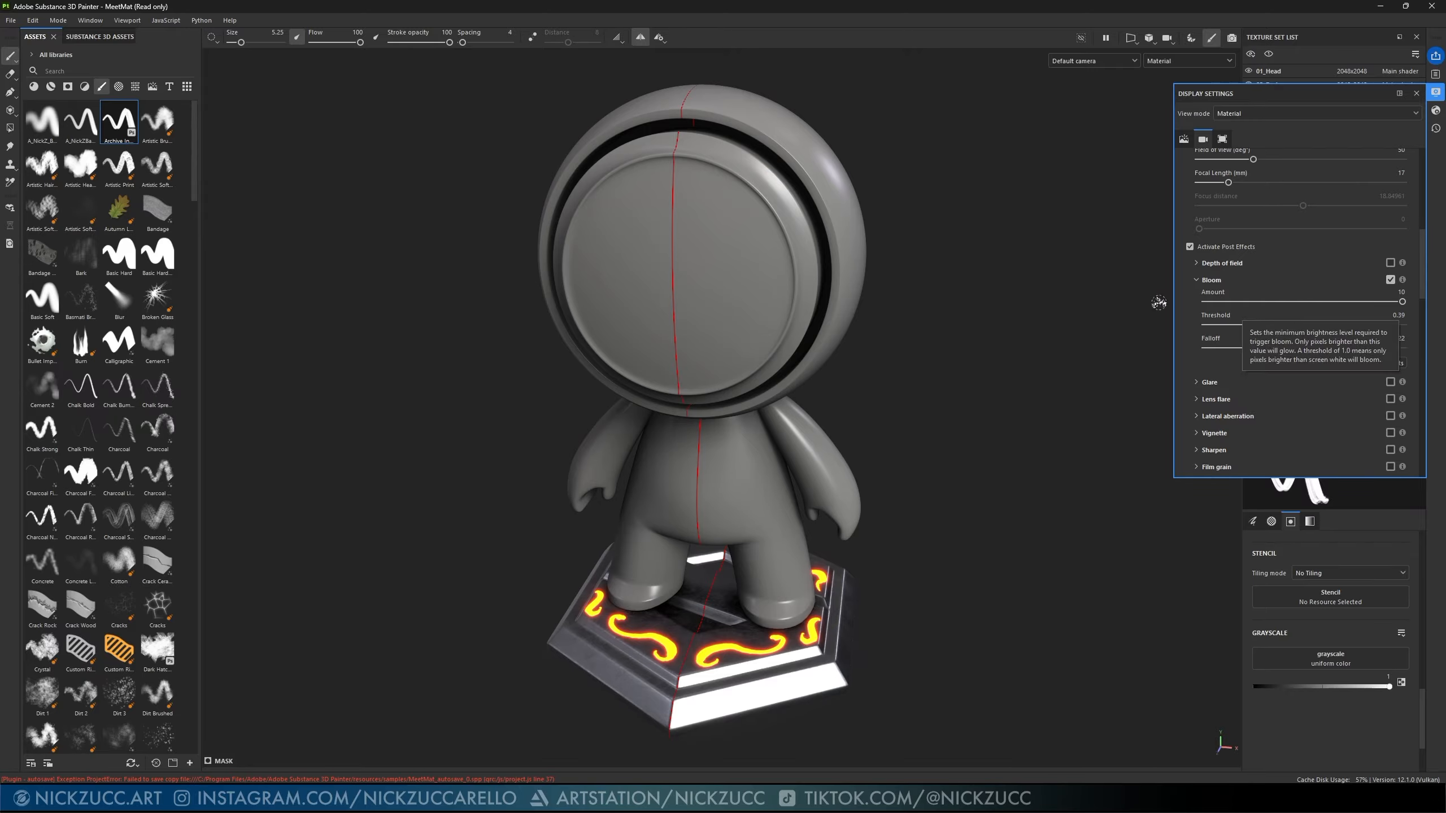
left_click_drag(1159, 302, 1052, 387, "alt")
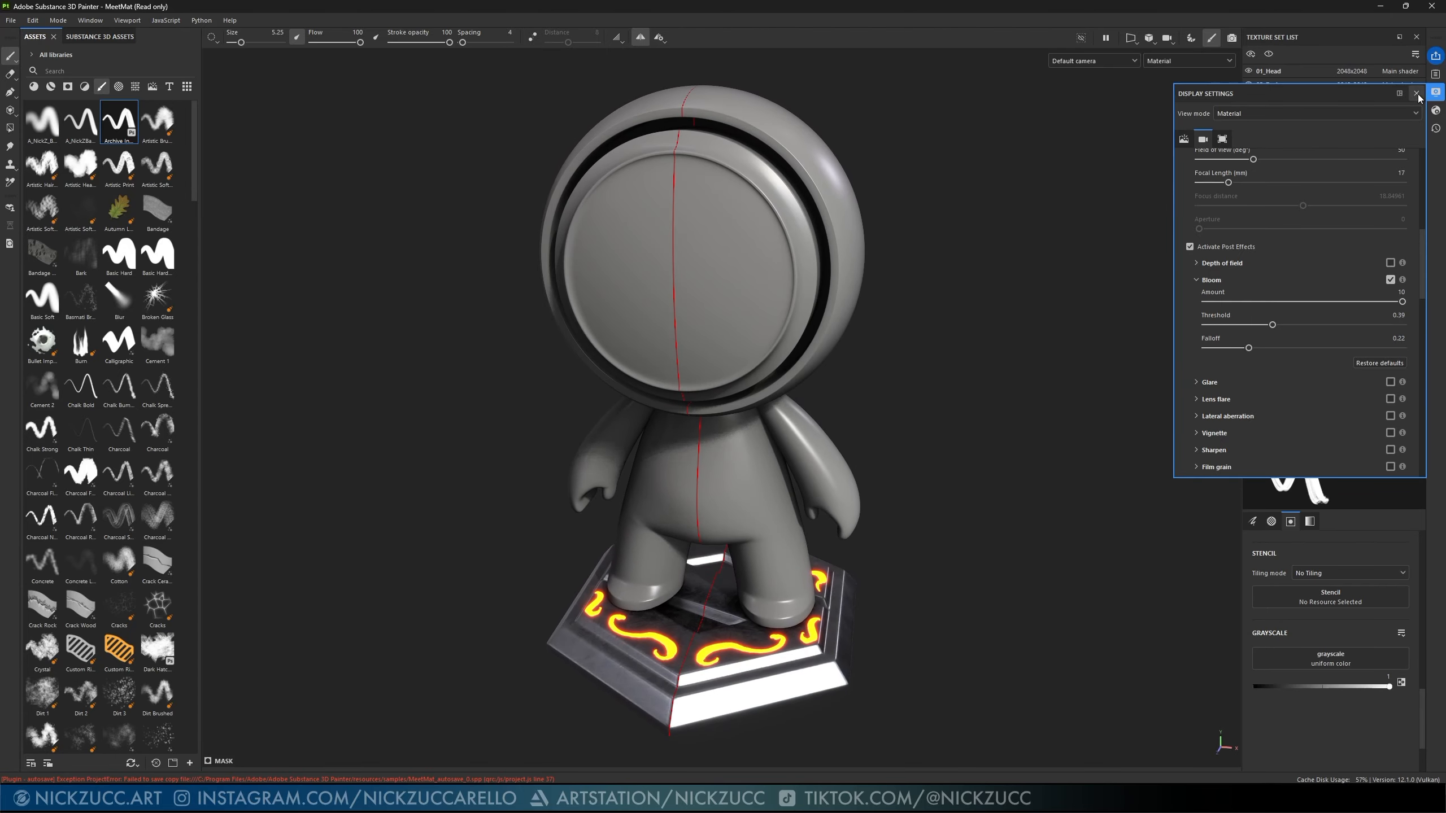
left_click(1417, 93)
left_click_drag(981, 435, 994, 397, "alt")
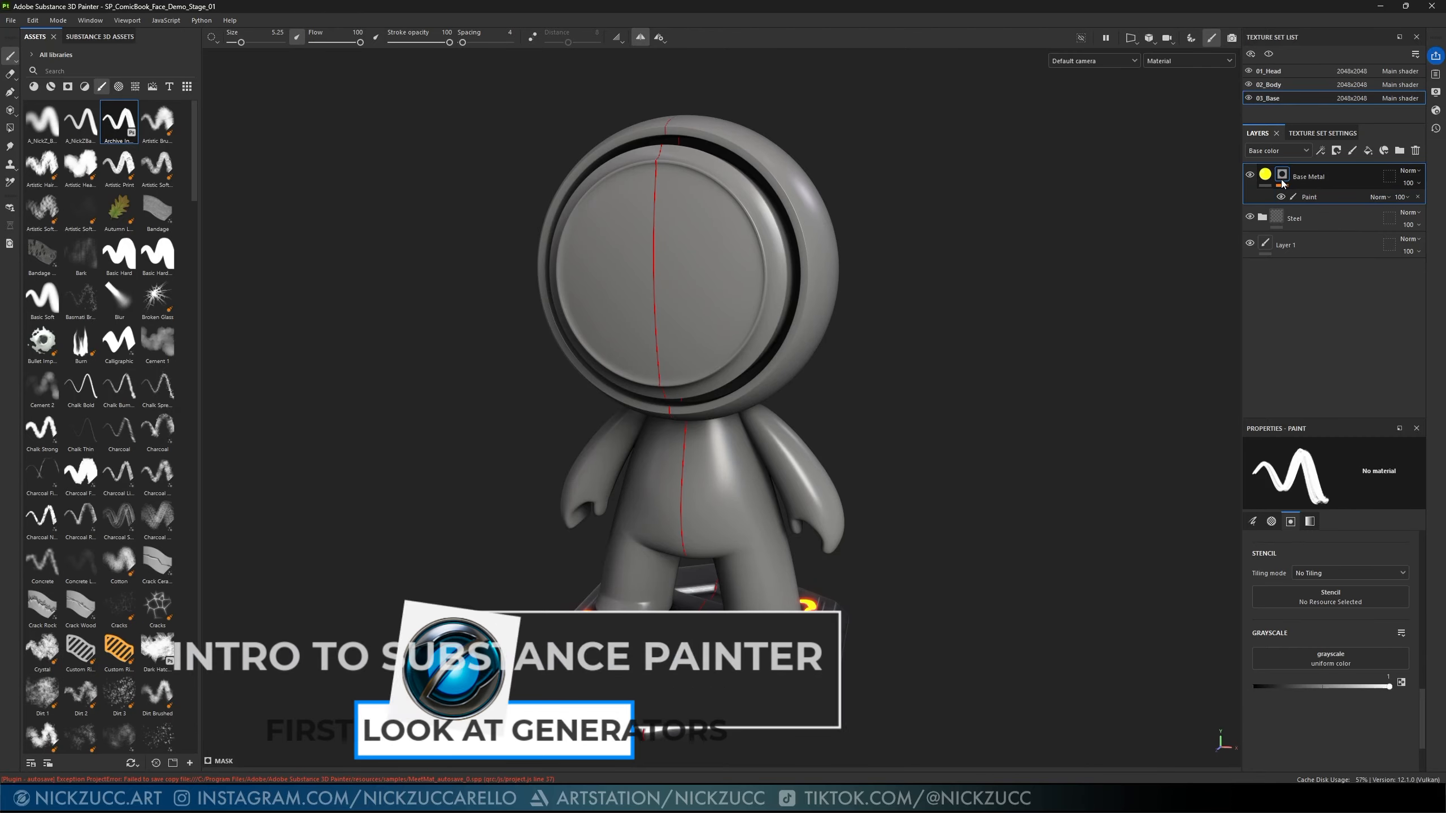
- Toggle the mask's Paint effect off and on, and add a Curvature generator to the Base Metal mask
left_click(1281, 197)
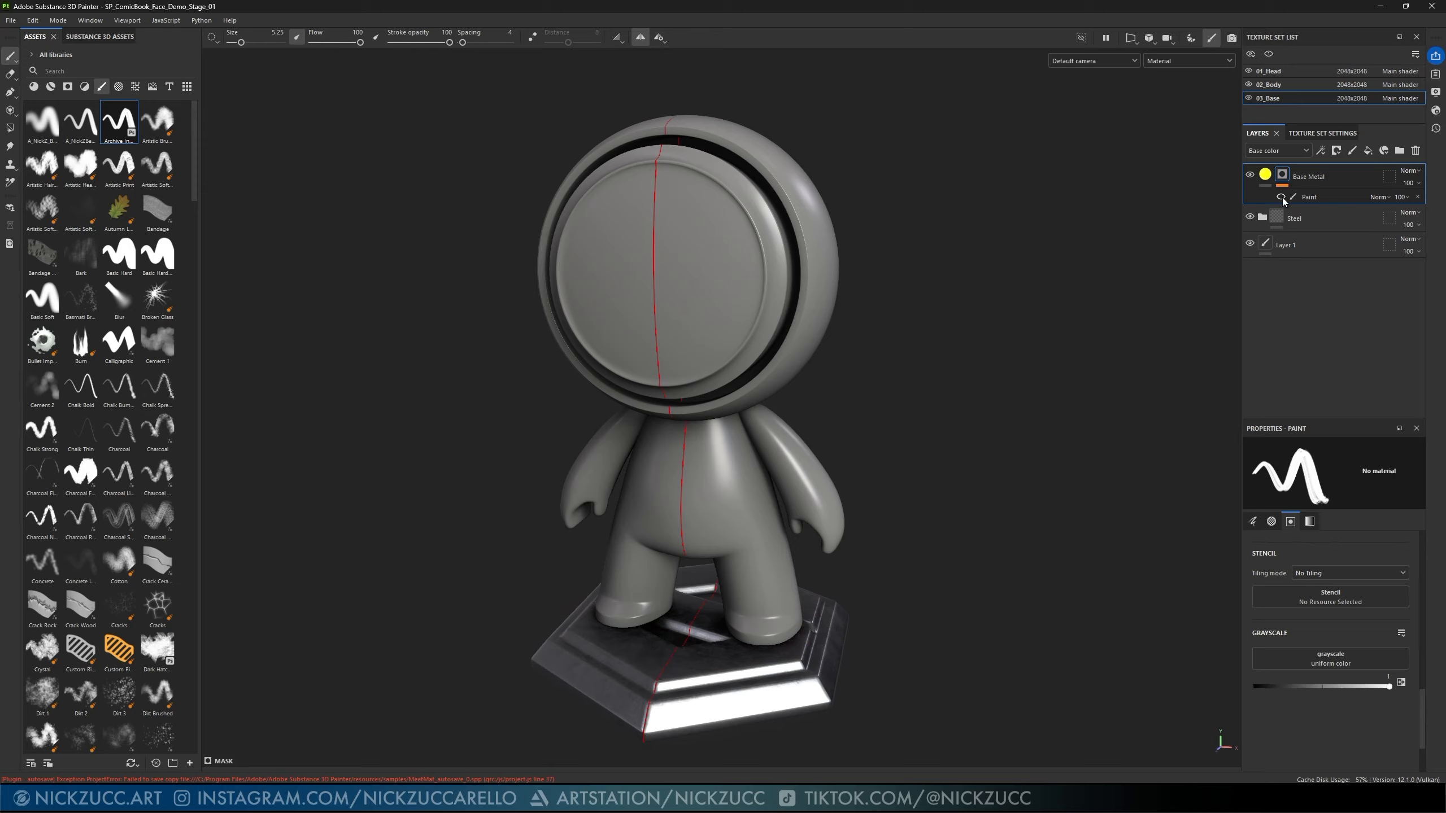
left_click(1281, 197)
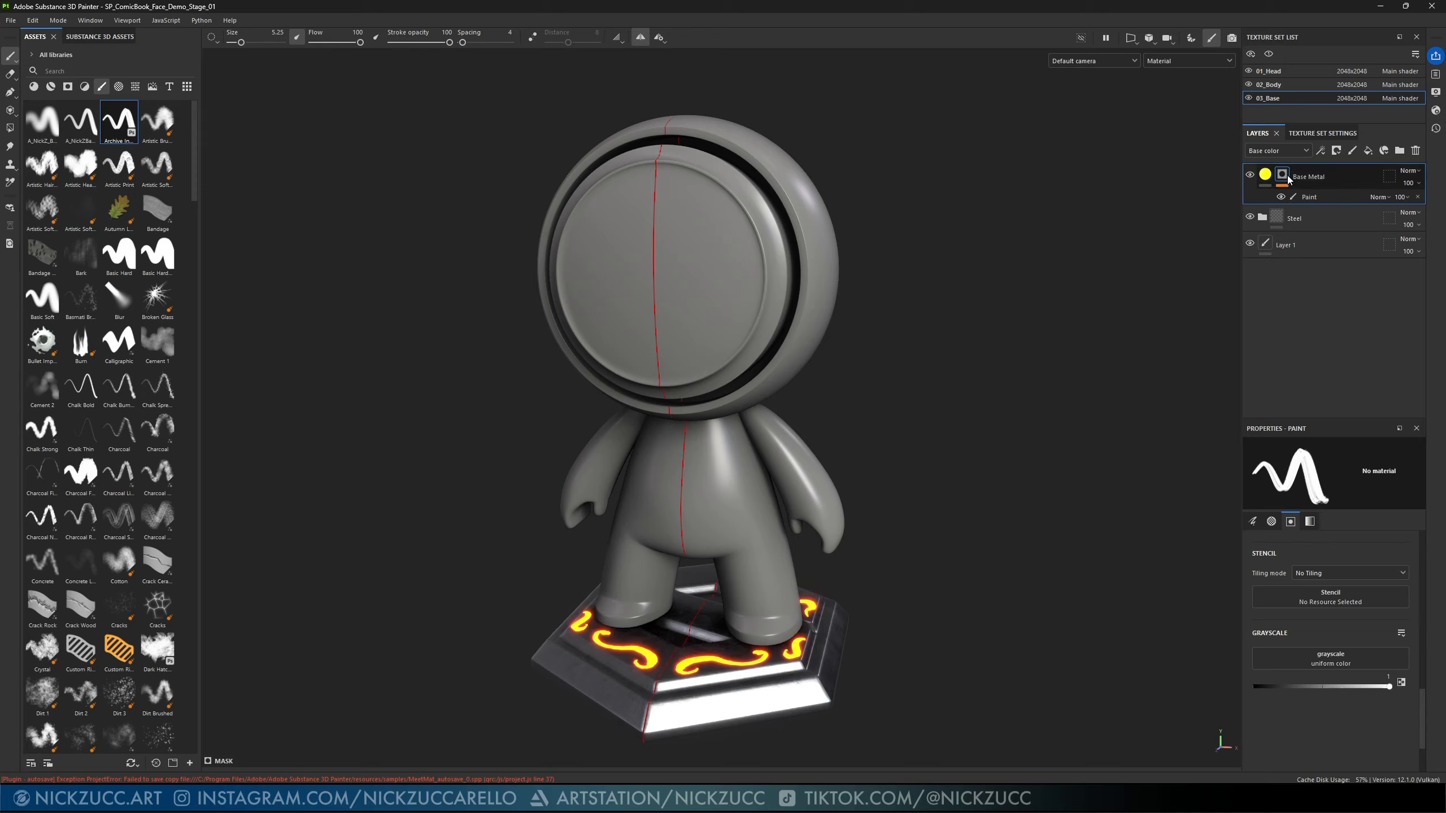
left_click(1322, 151)
left_click(1329, 167)
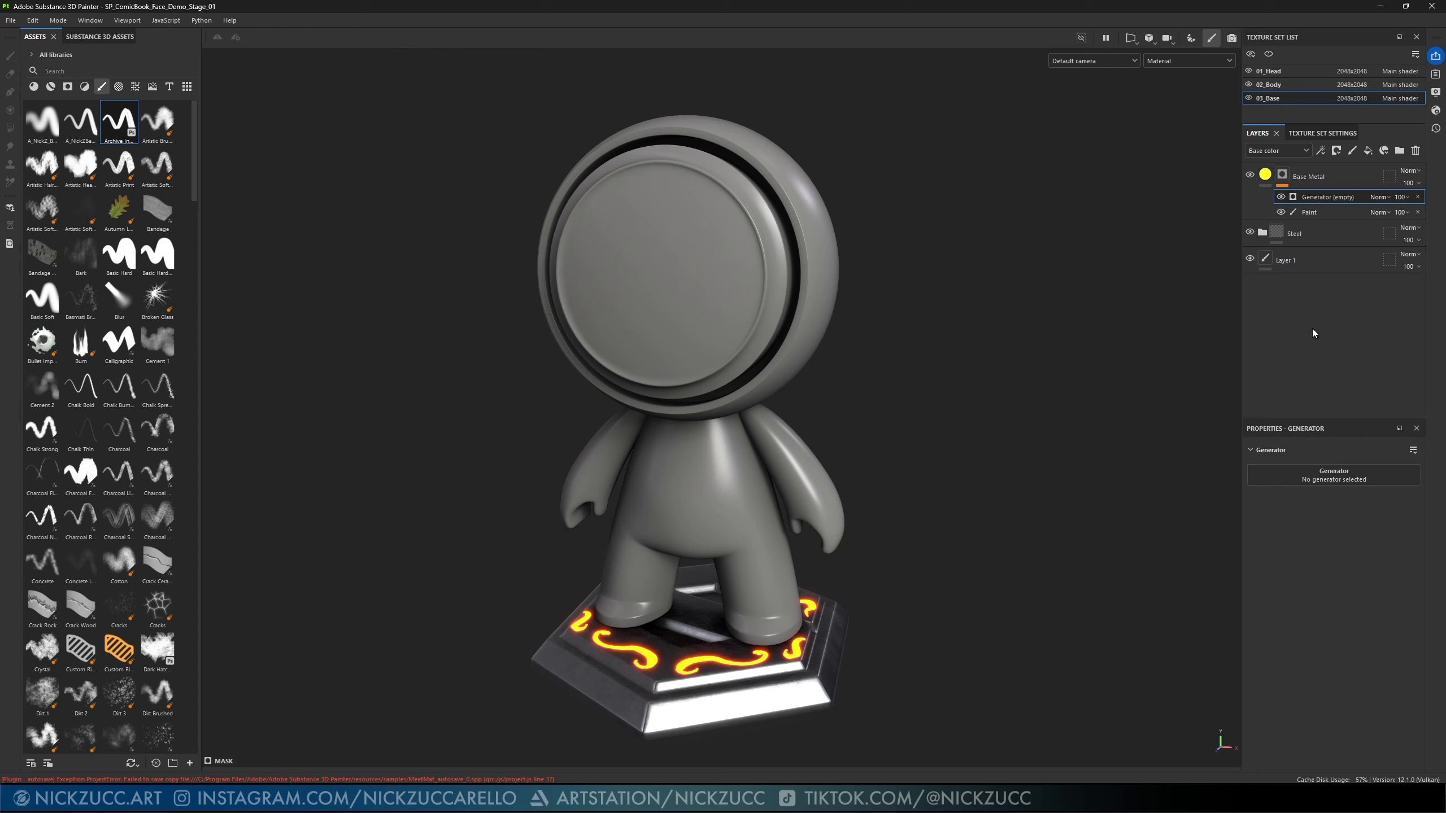
left_click(1319, 481)
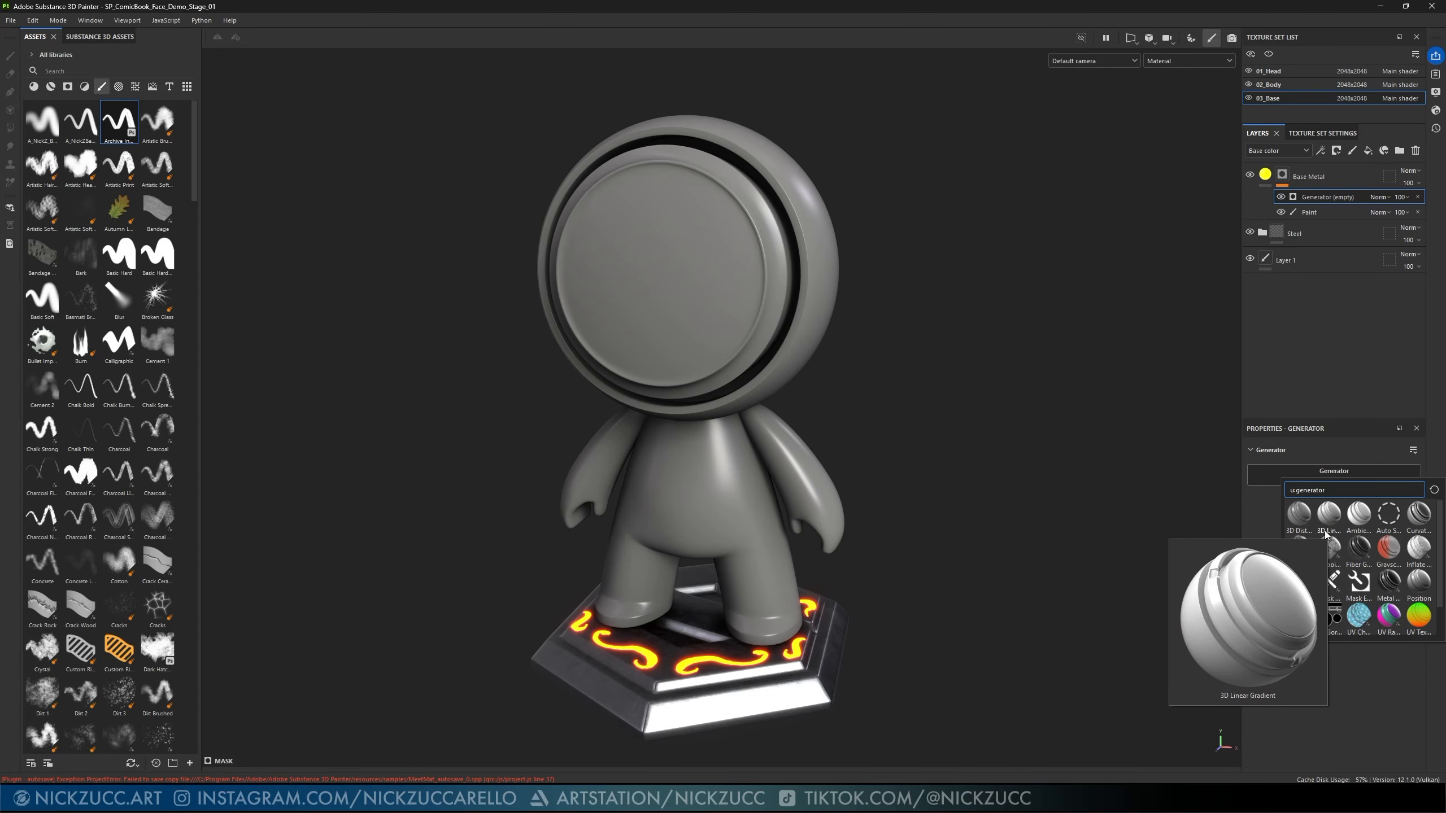
left_click(1415, 522)
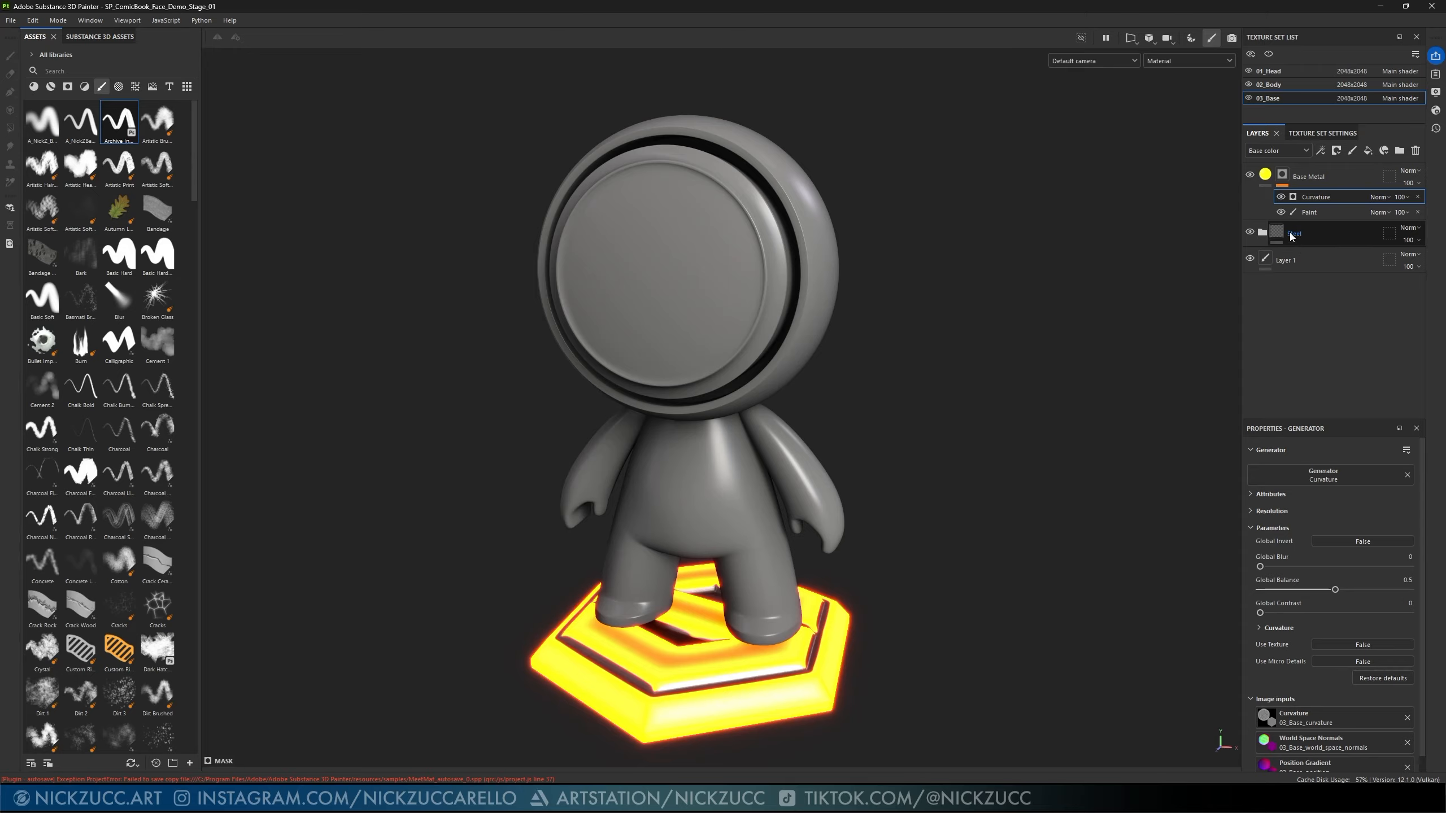
- Examine the baked mesh maps assigned to the 03_Base texture set, including the Curvature map
left_click(1315, 133)
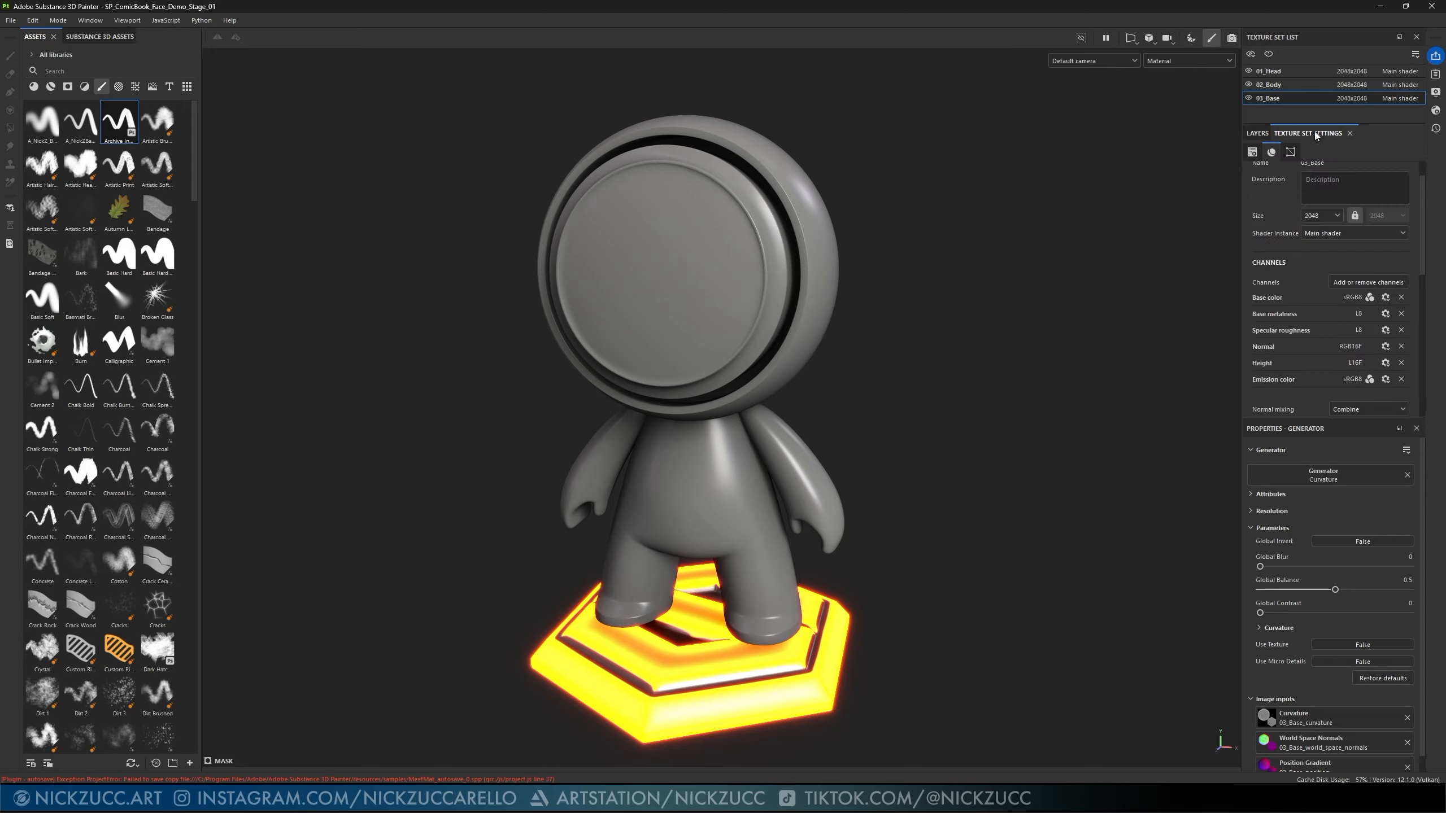
scroll(1318, 342, "down", 5)
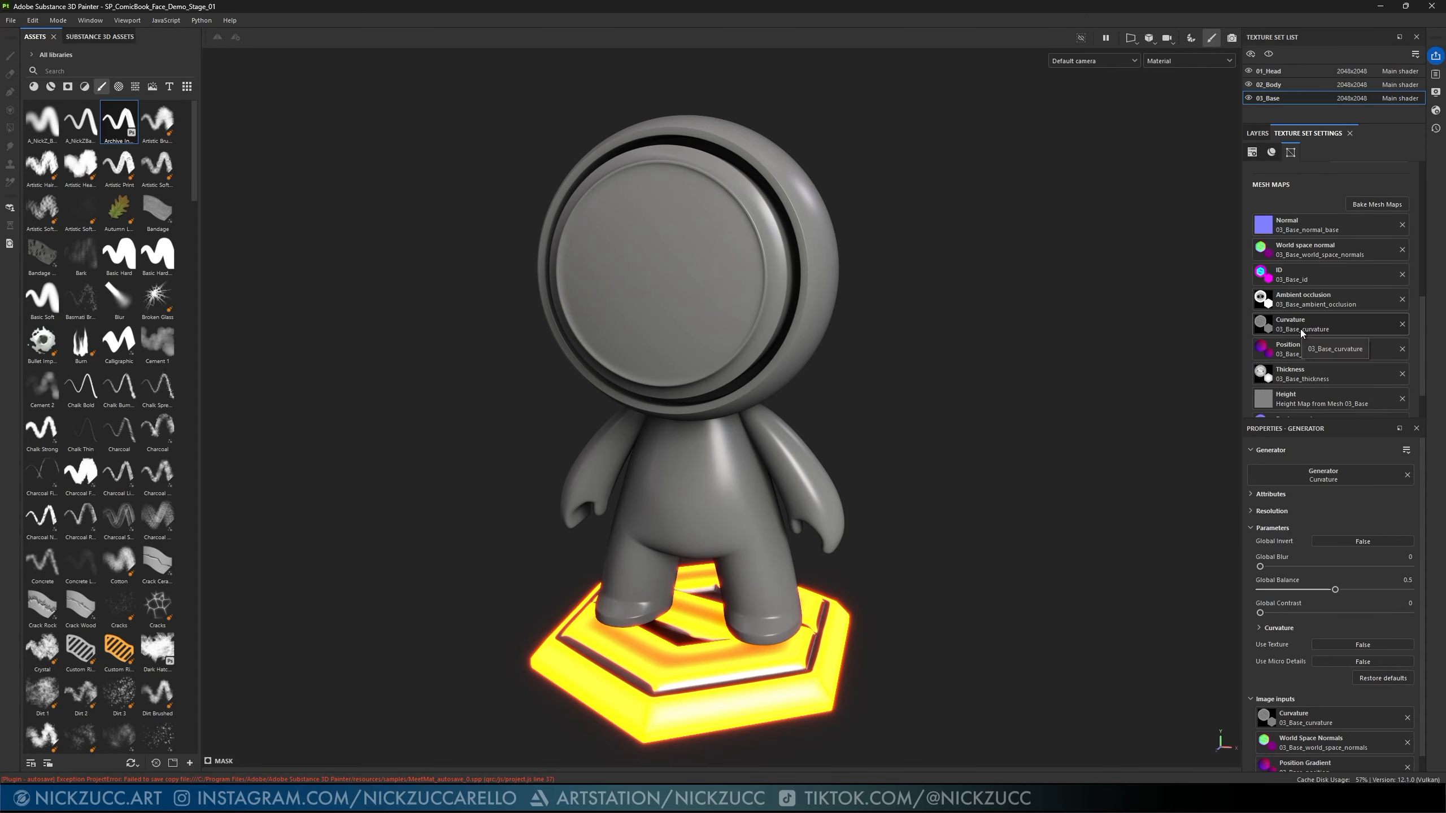
scroll(1300, 329, "down", 3)
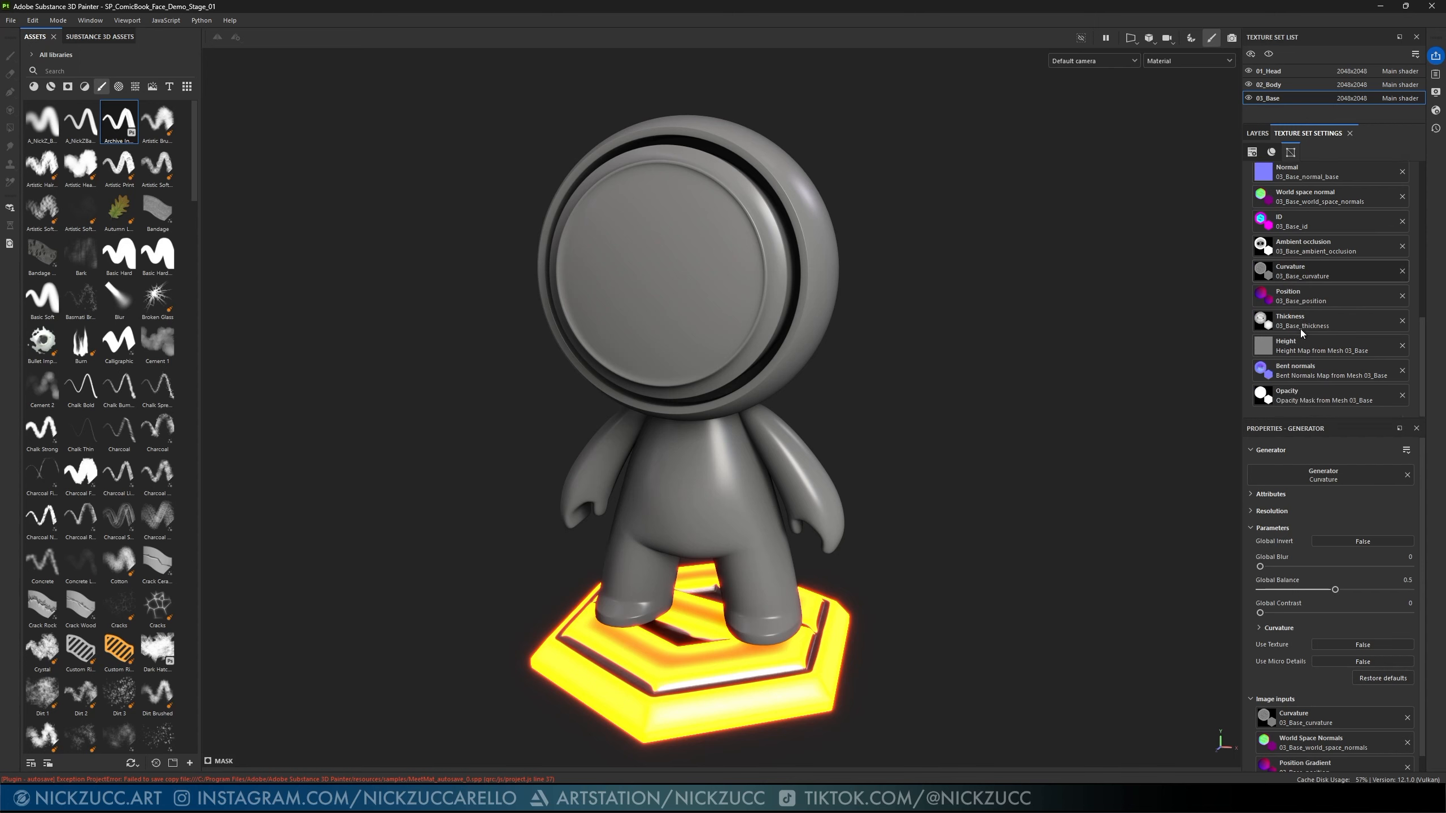
scroll(1300, 328, "up", 2)
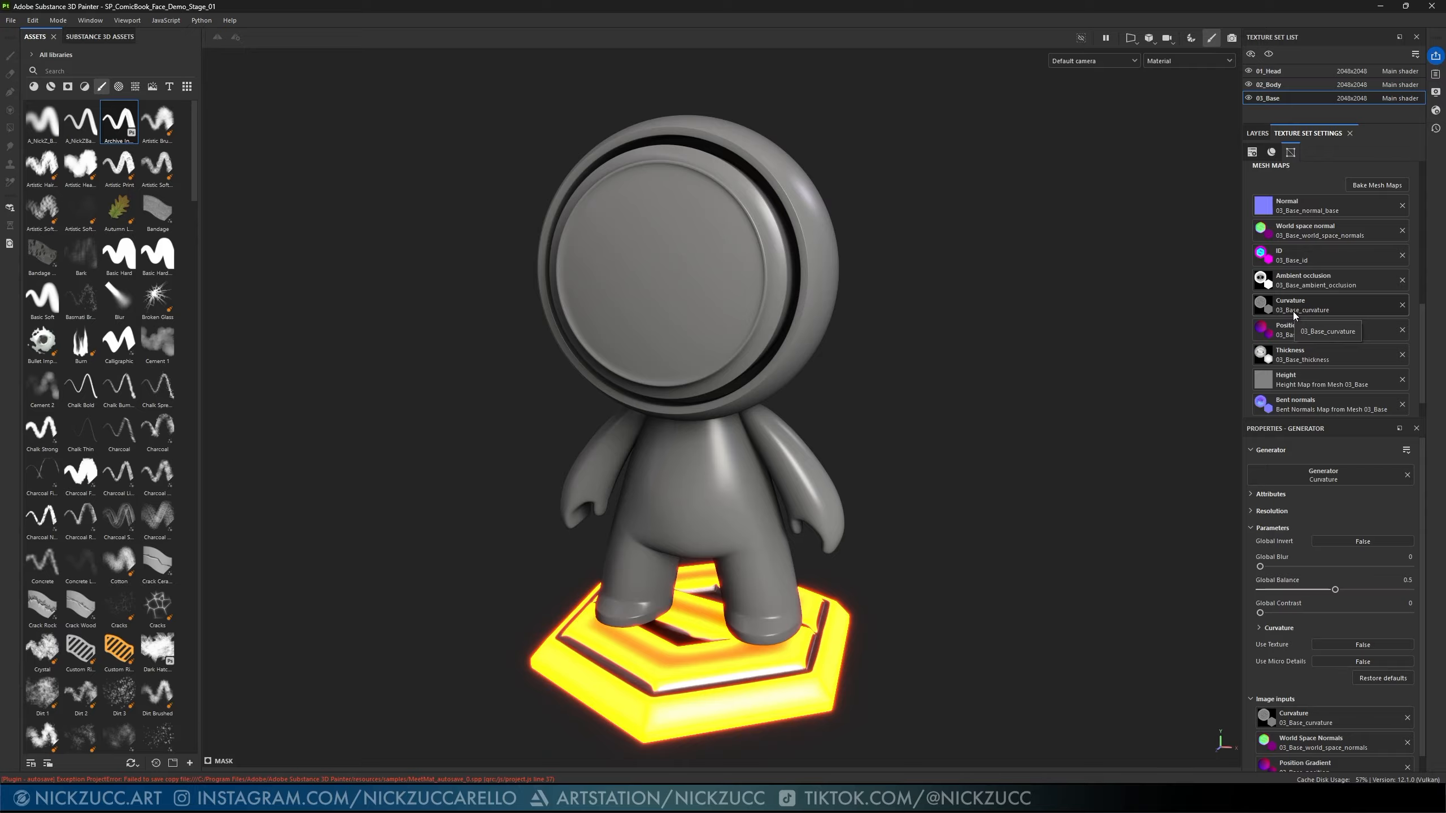
- Display the baked Curvature mesh map on the model instead of the material view
left_click(1220, 60)
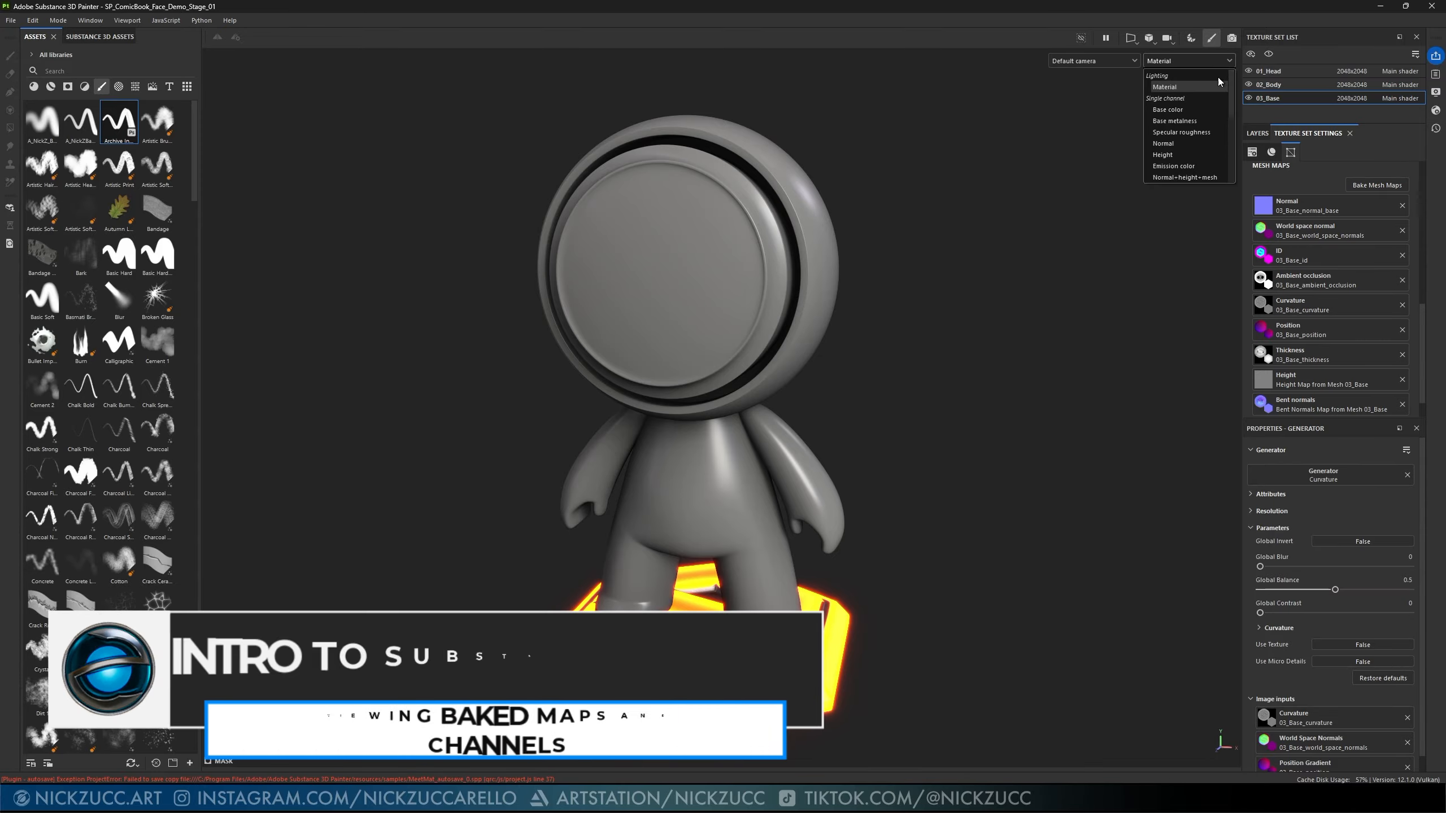
scroll(1184, 152, "down", 4)
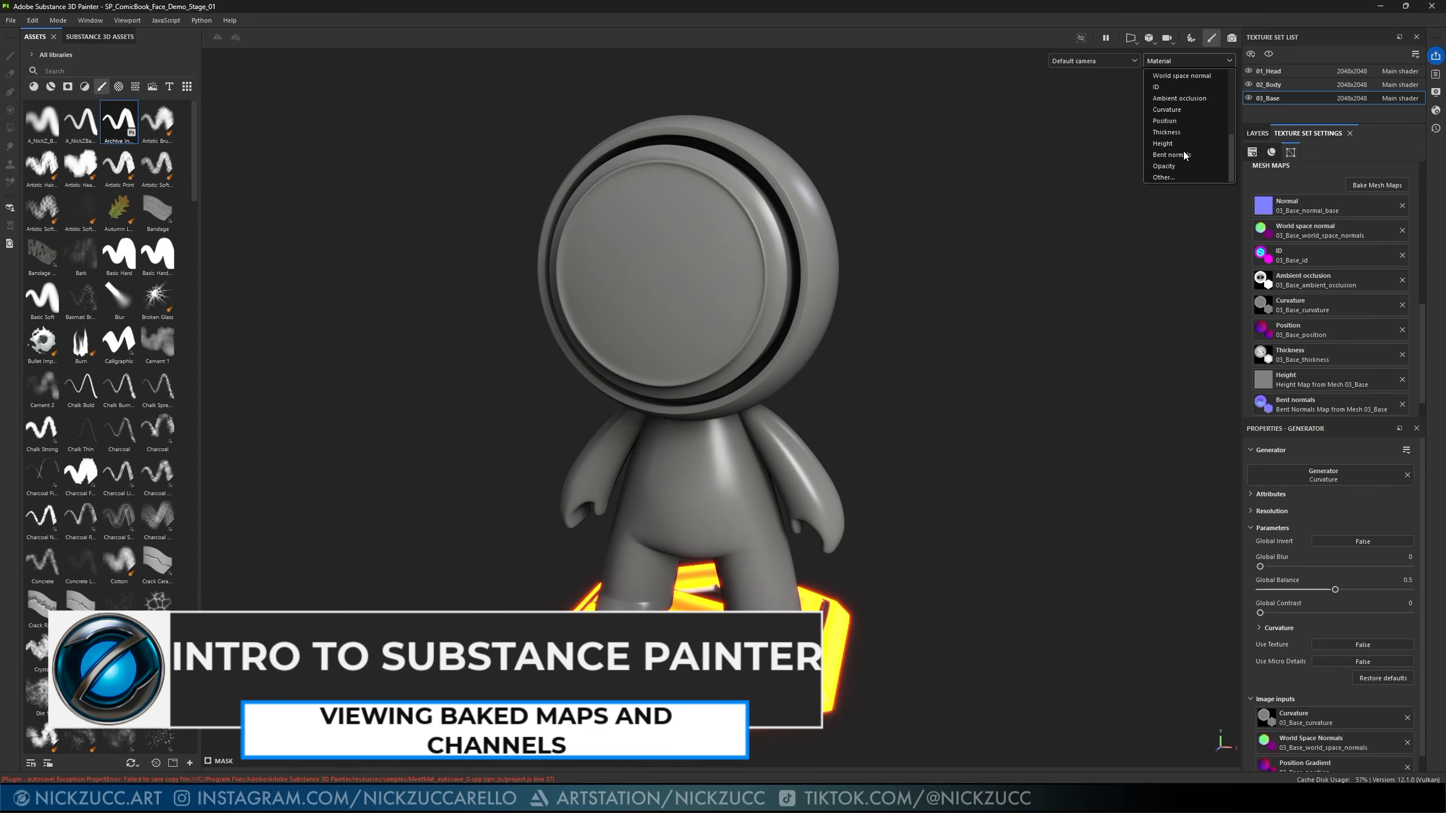
left_click(1177, 112)
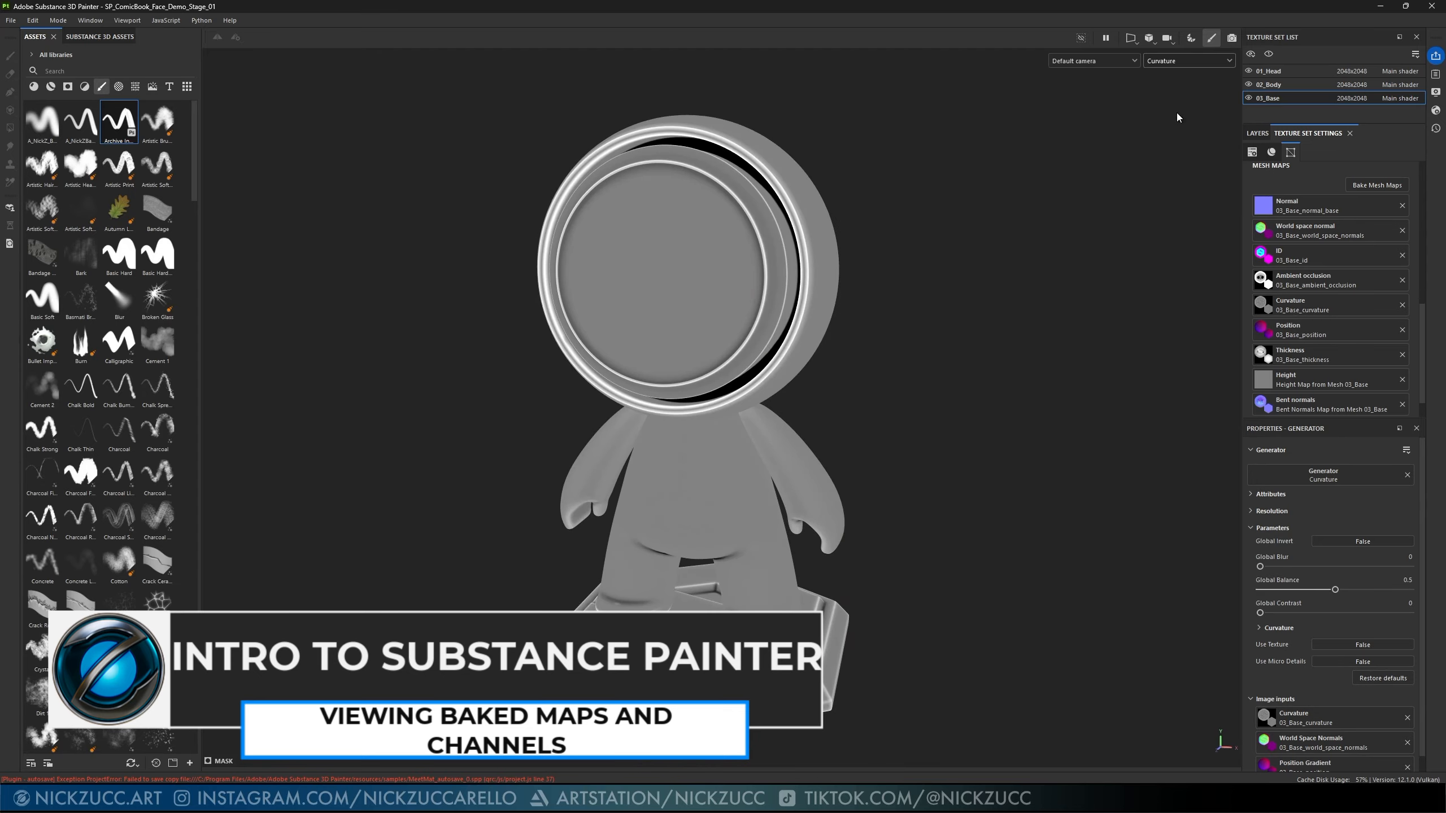
- Look through the available channels and mesh maps, and view the Normal and World space normal maps on the model
left_click(1213, 61)
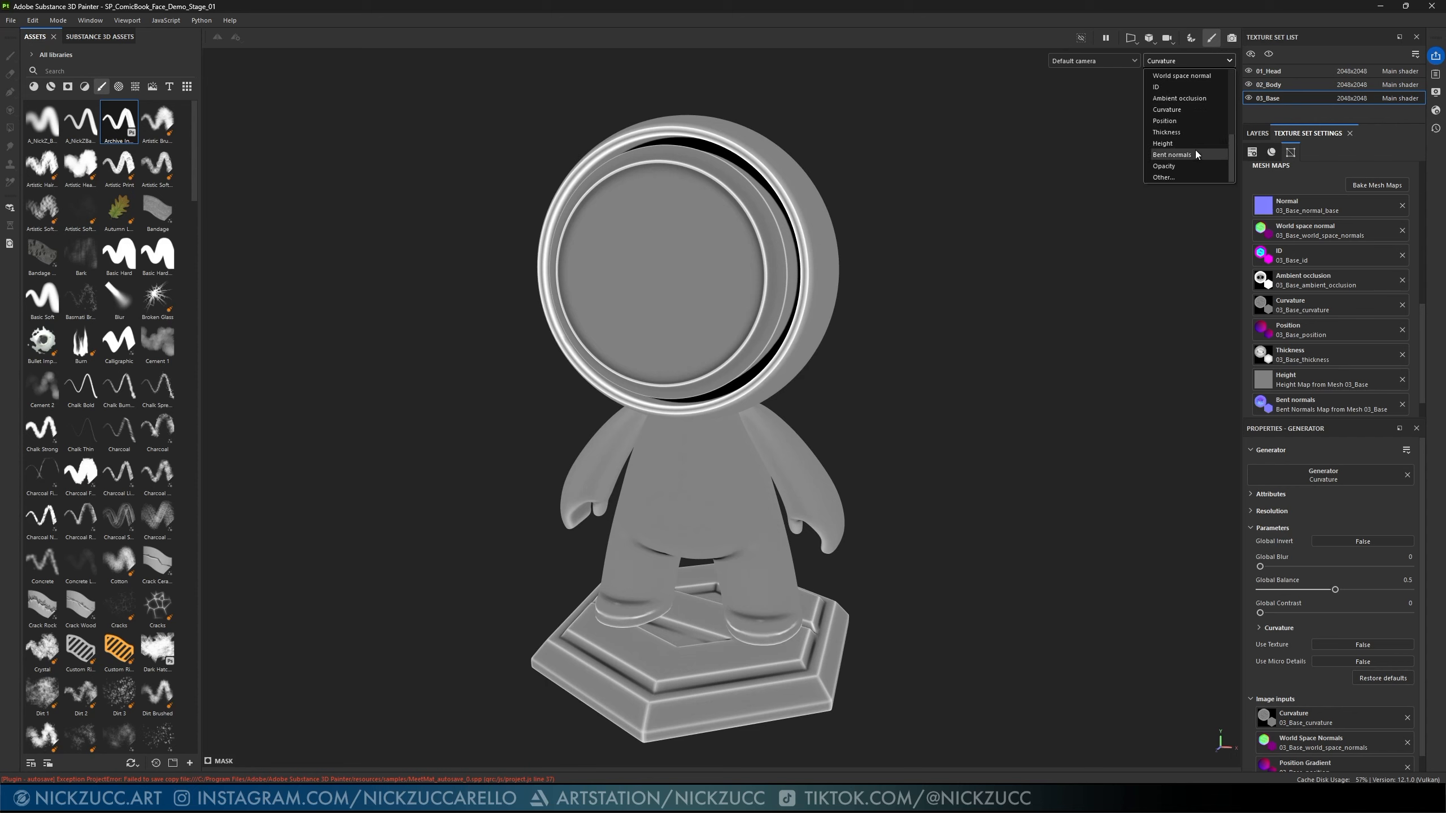
scroll(1178, 125, "up", 3)
scroll(1173, 119, "down", 3)
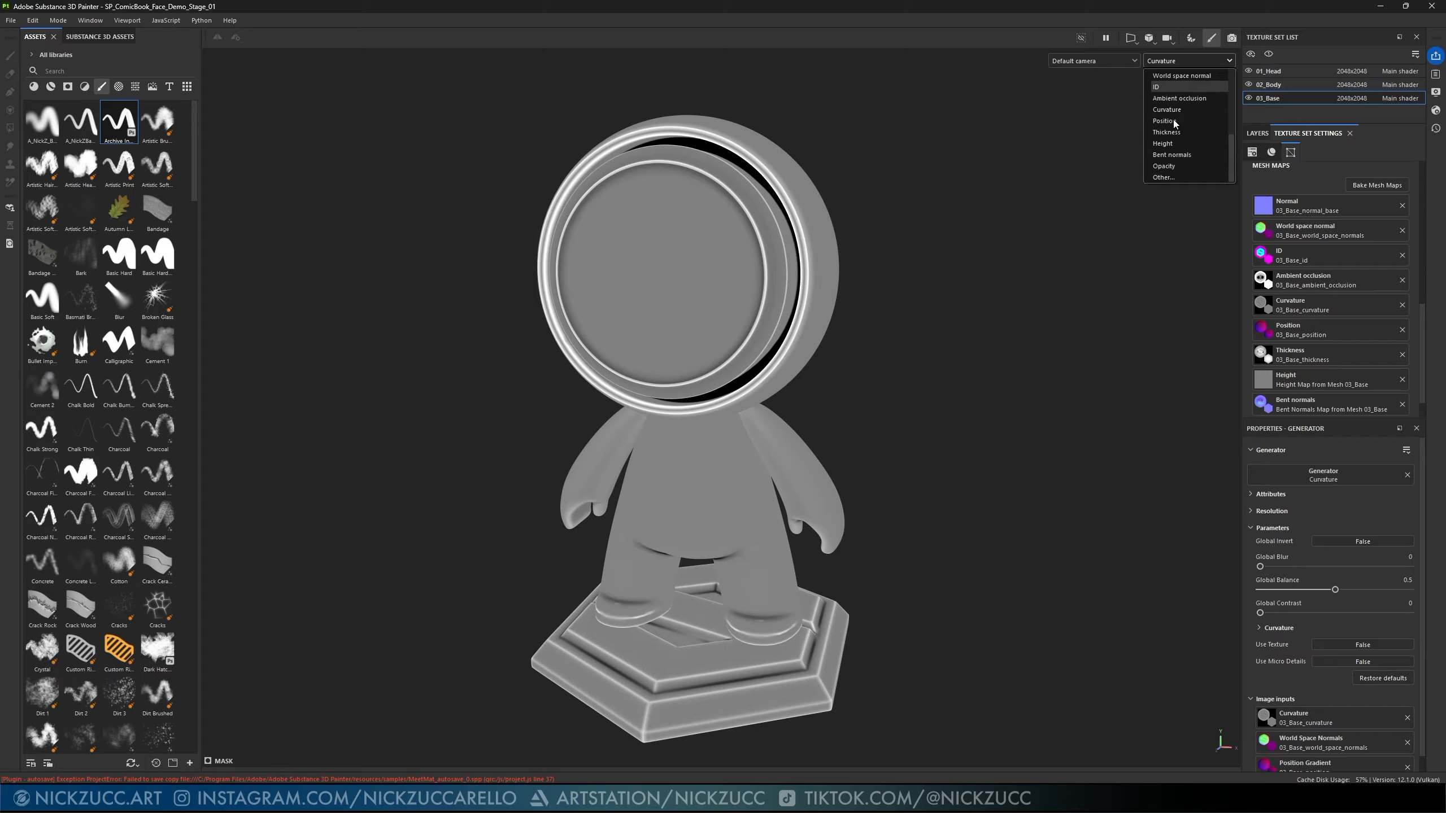
scroll(1172, 119, "up", 3)
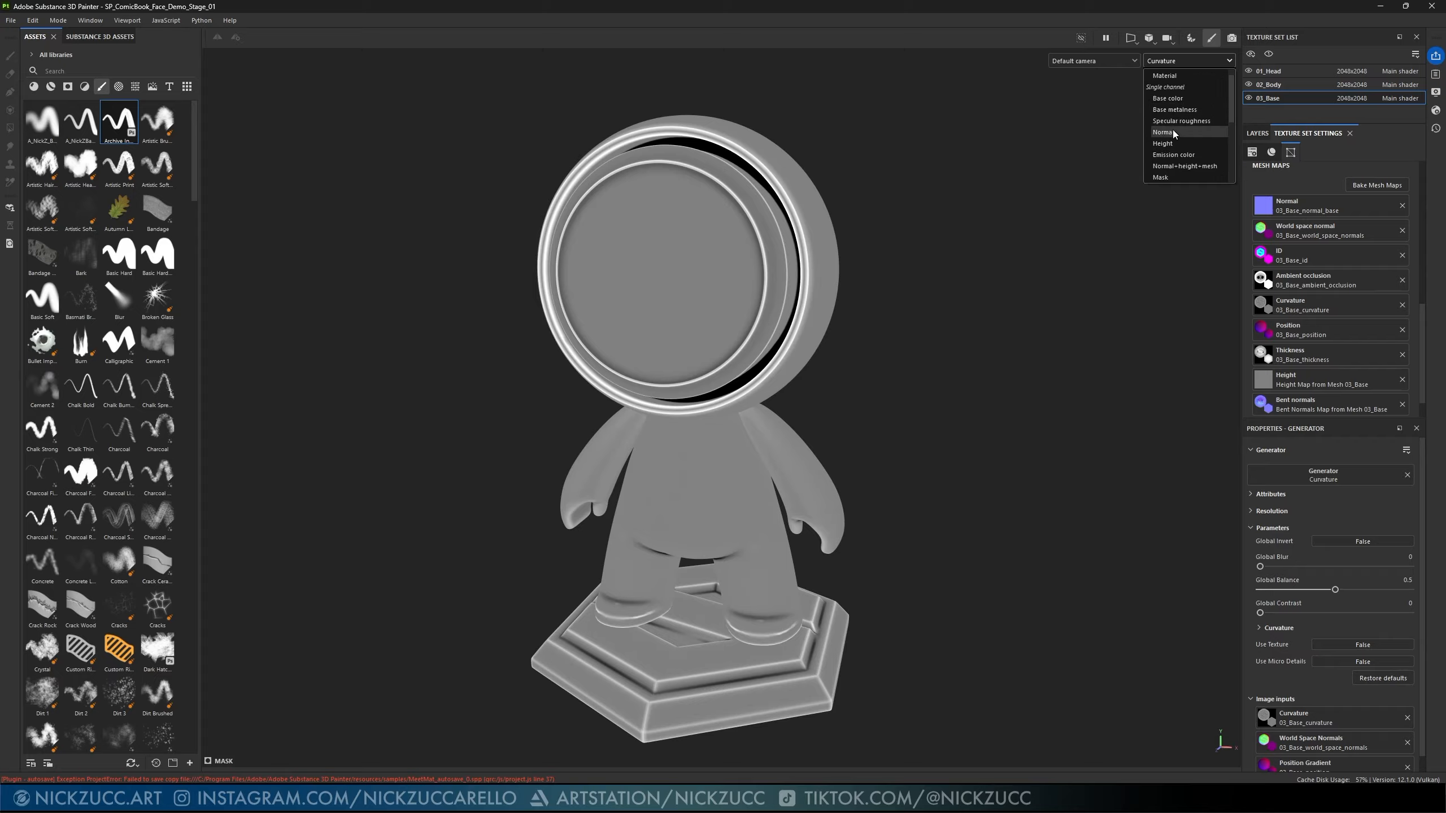
left_click(1163, 98)
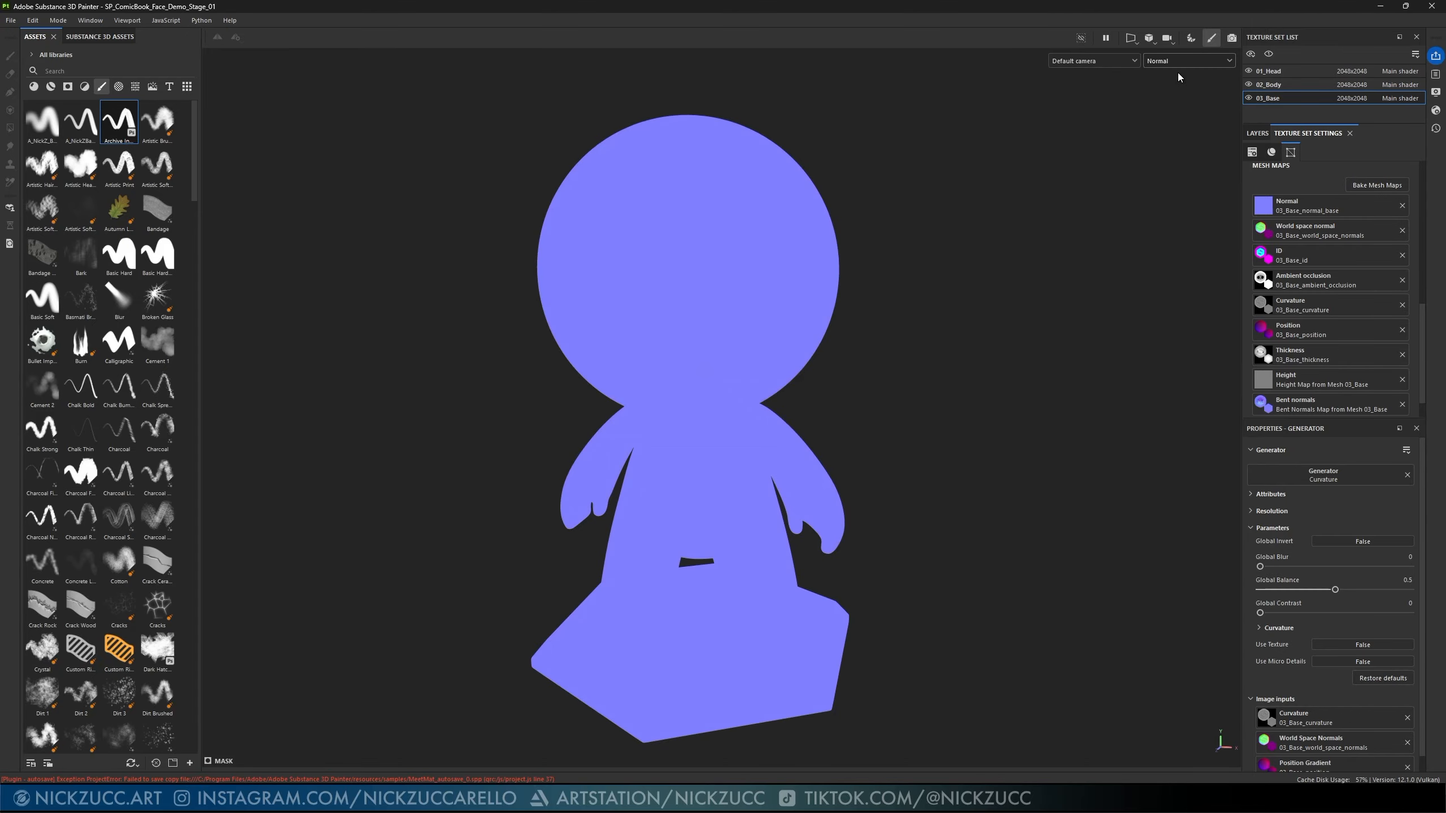
left_click(1182, 60)
left_click(1186, 110)
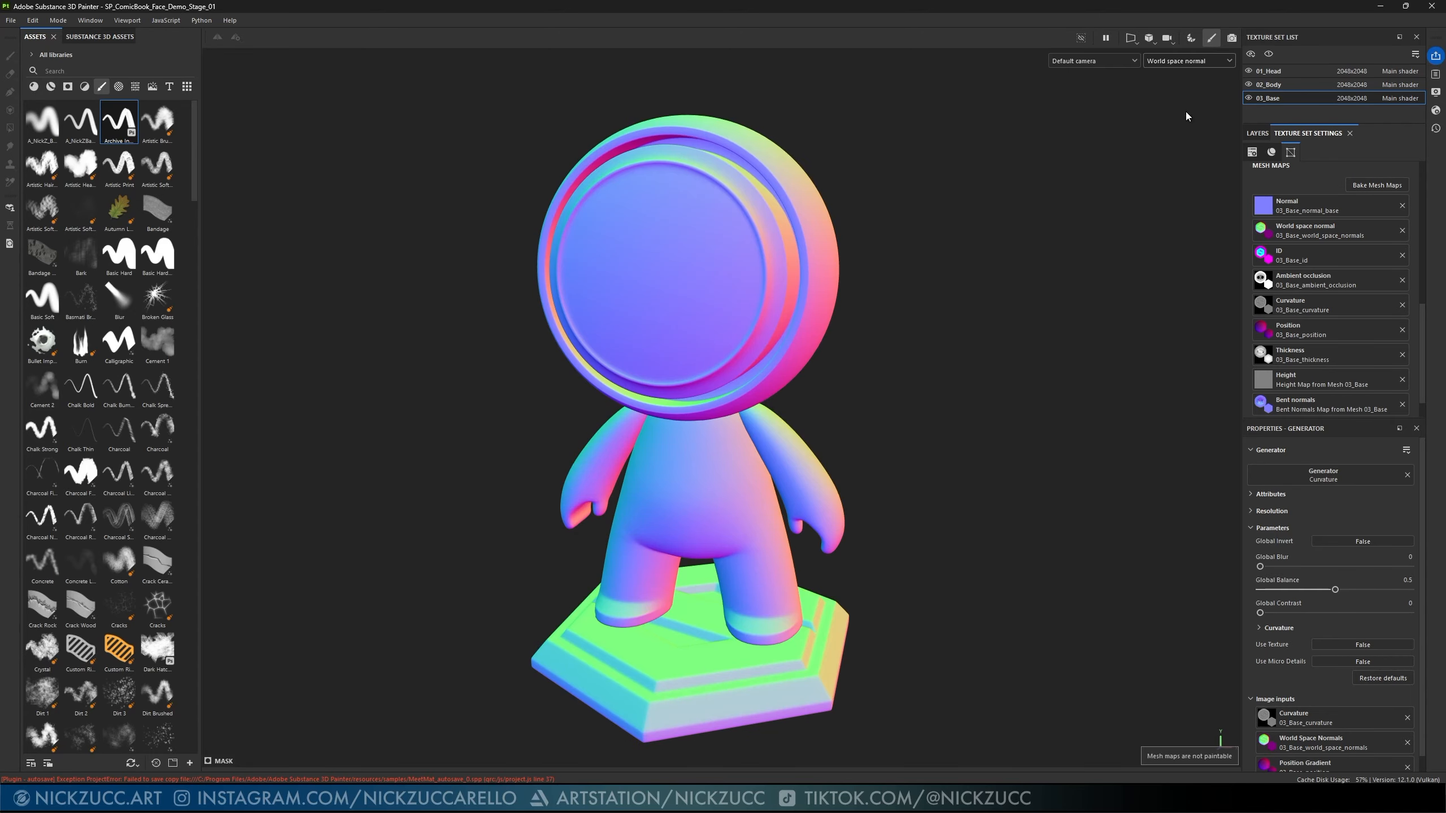
- View the Ambient occlusion, Curvature and Position mesh maps on the model one after another
left_click(1187, 61)
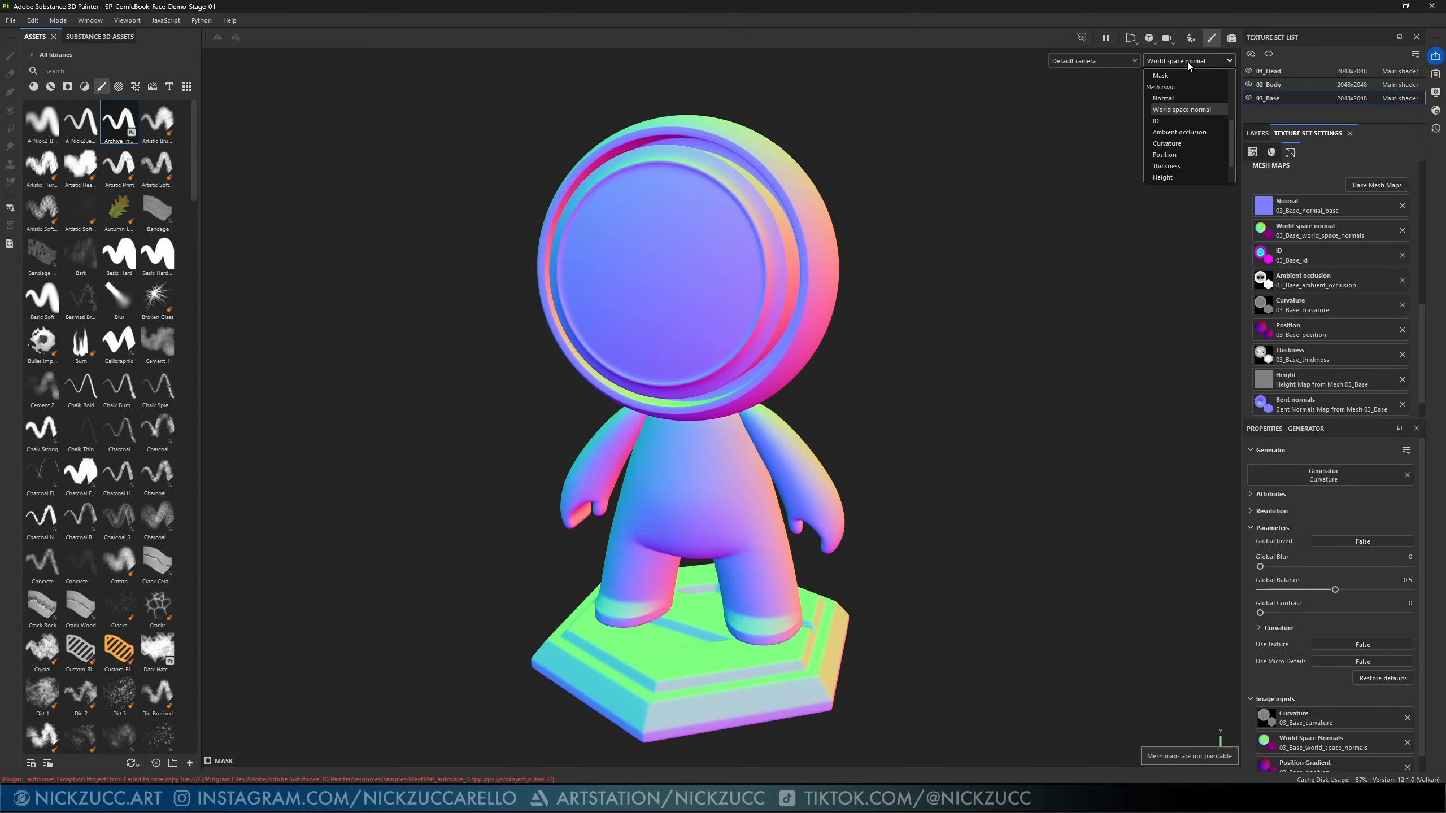
left_click(1175, 130)
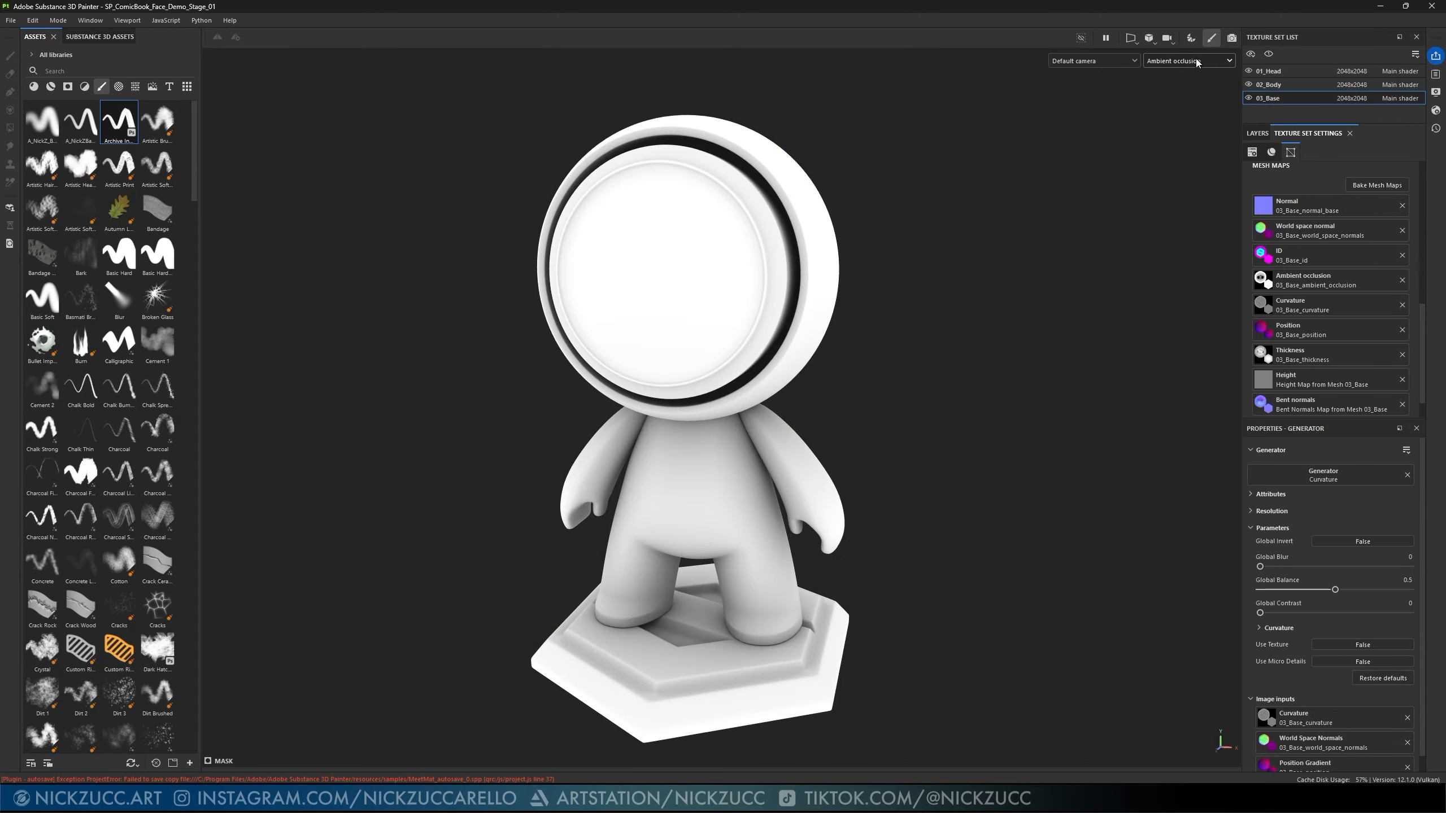
left_click(1195, 60)
left_click(1182, 145)
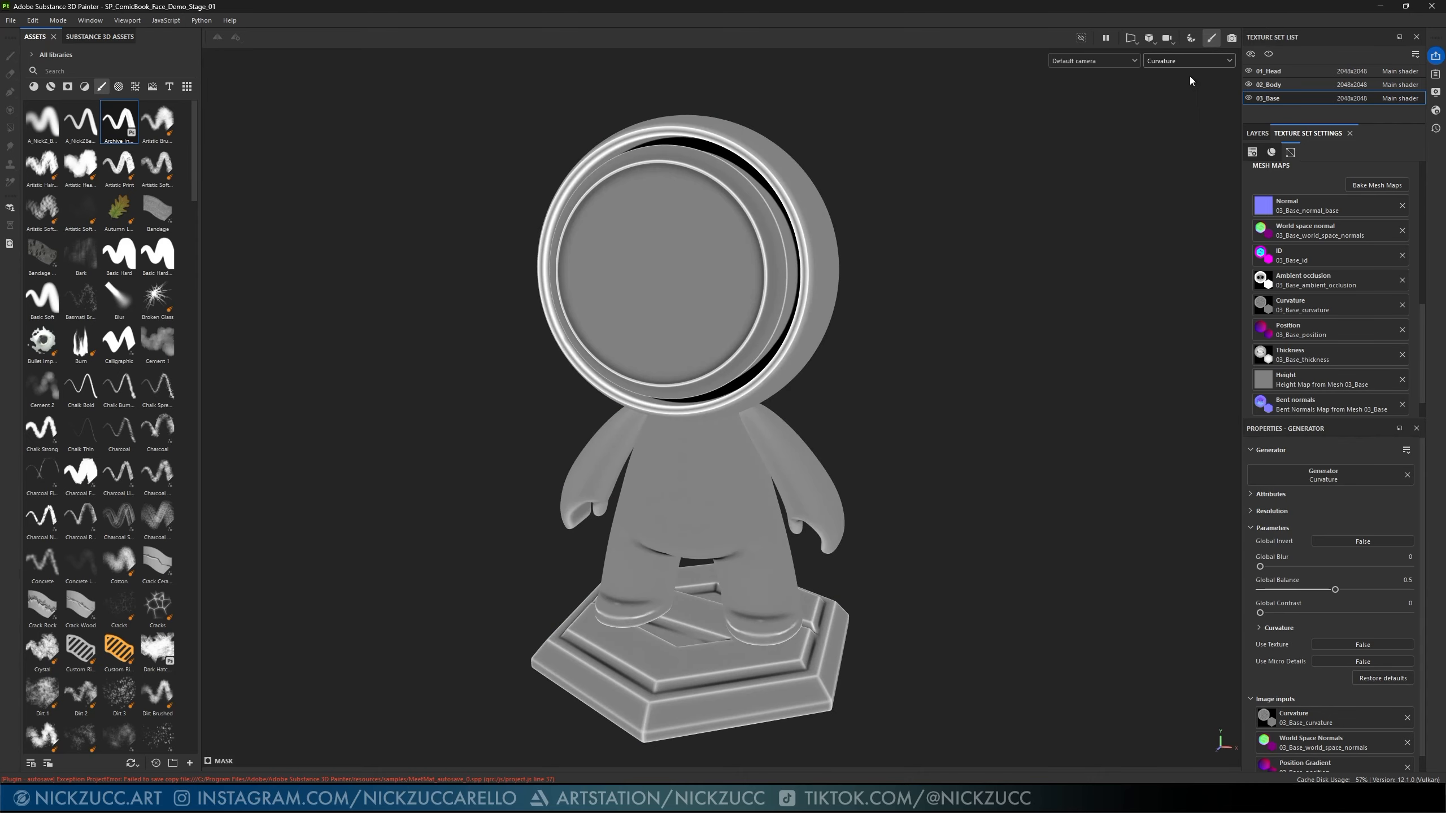
left_click(1188, 60)
left_click(1173, 154)
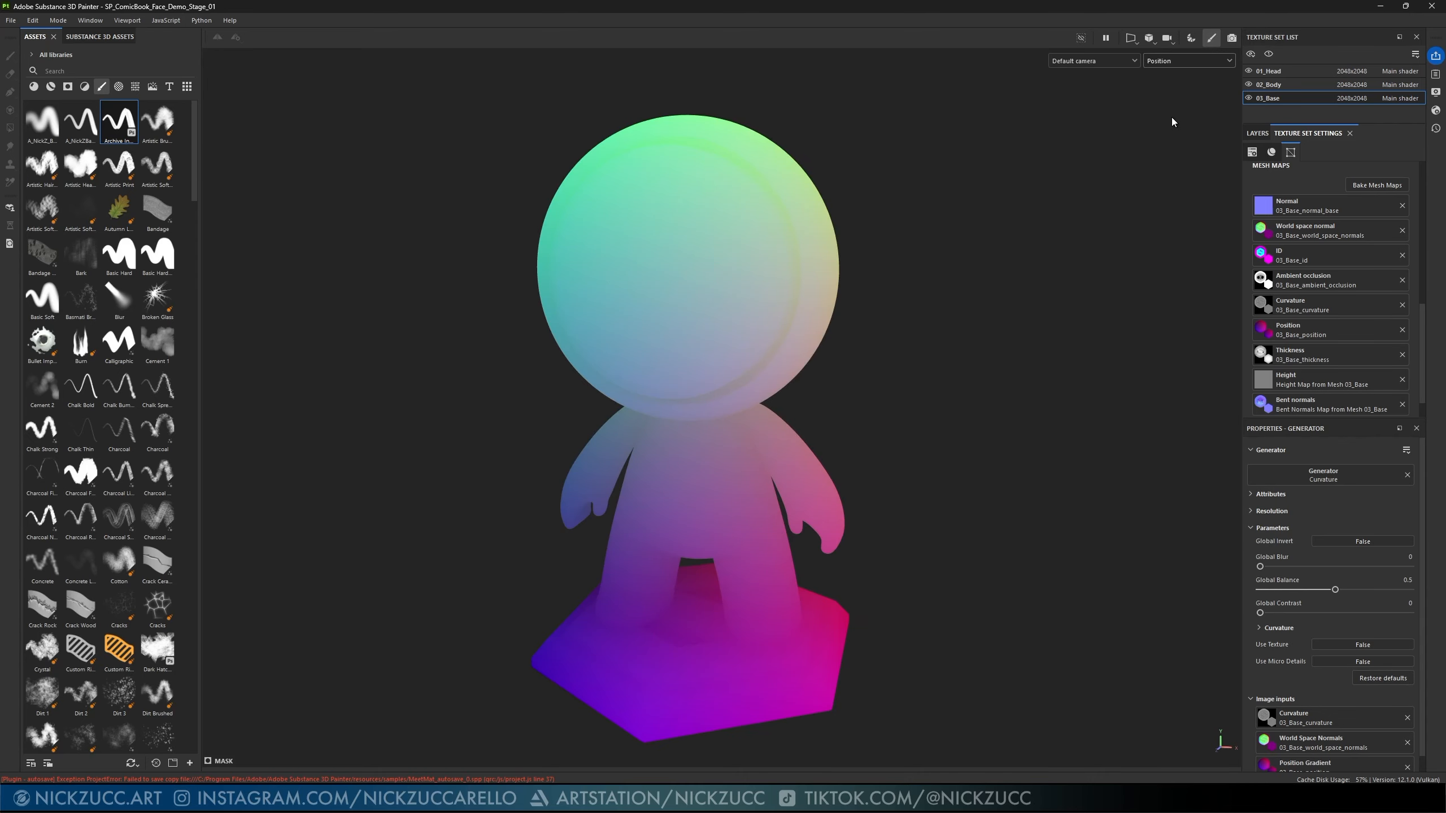
- View the Thickness mesh map on the model, look through the remaining map options, and return to the Material view
left_click(1209, 61)
left_click(1186, 165)
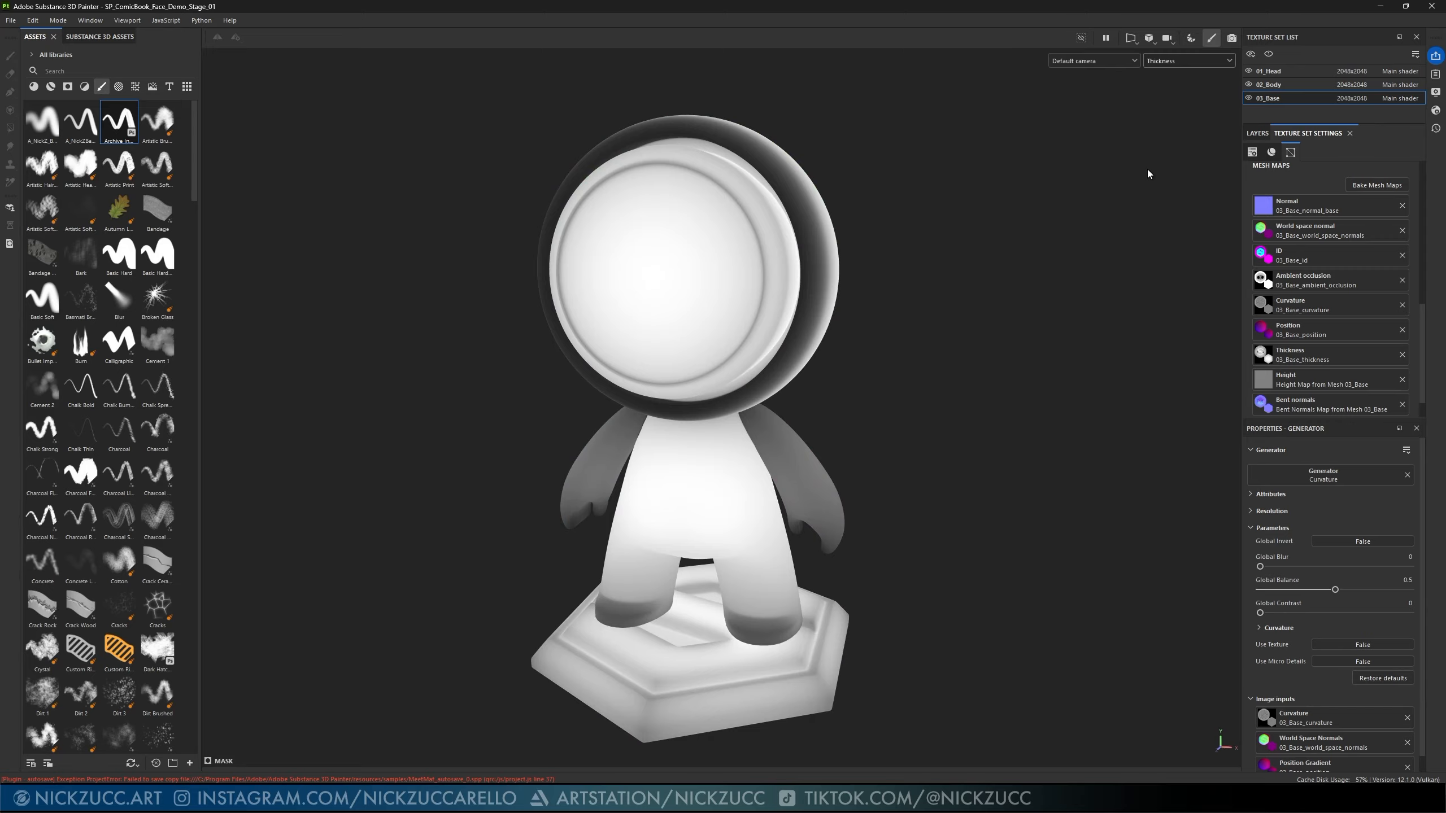
left_click(1204, 61)
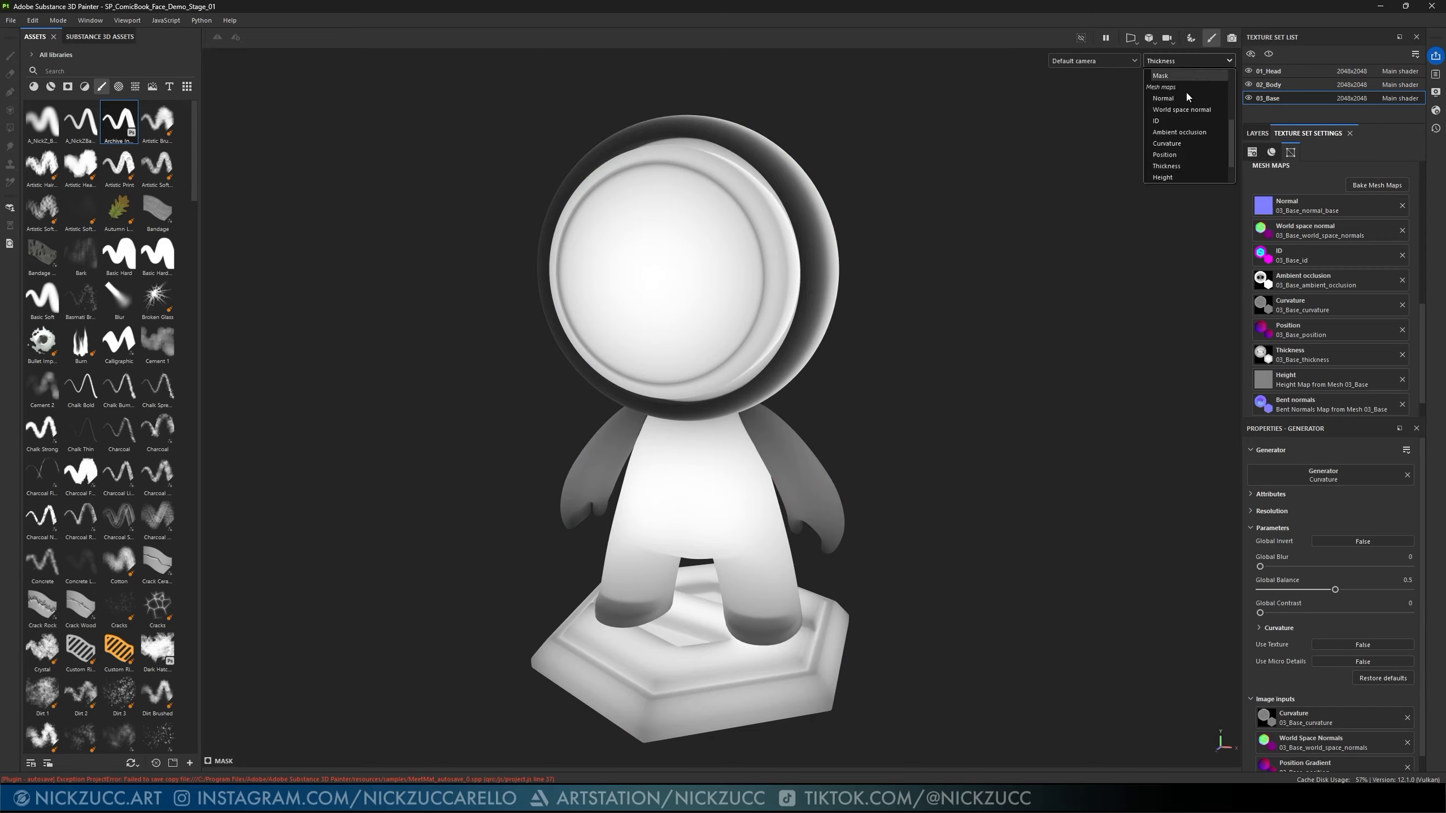
scroll(1175, 136, "down", 2)
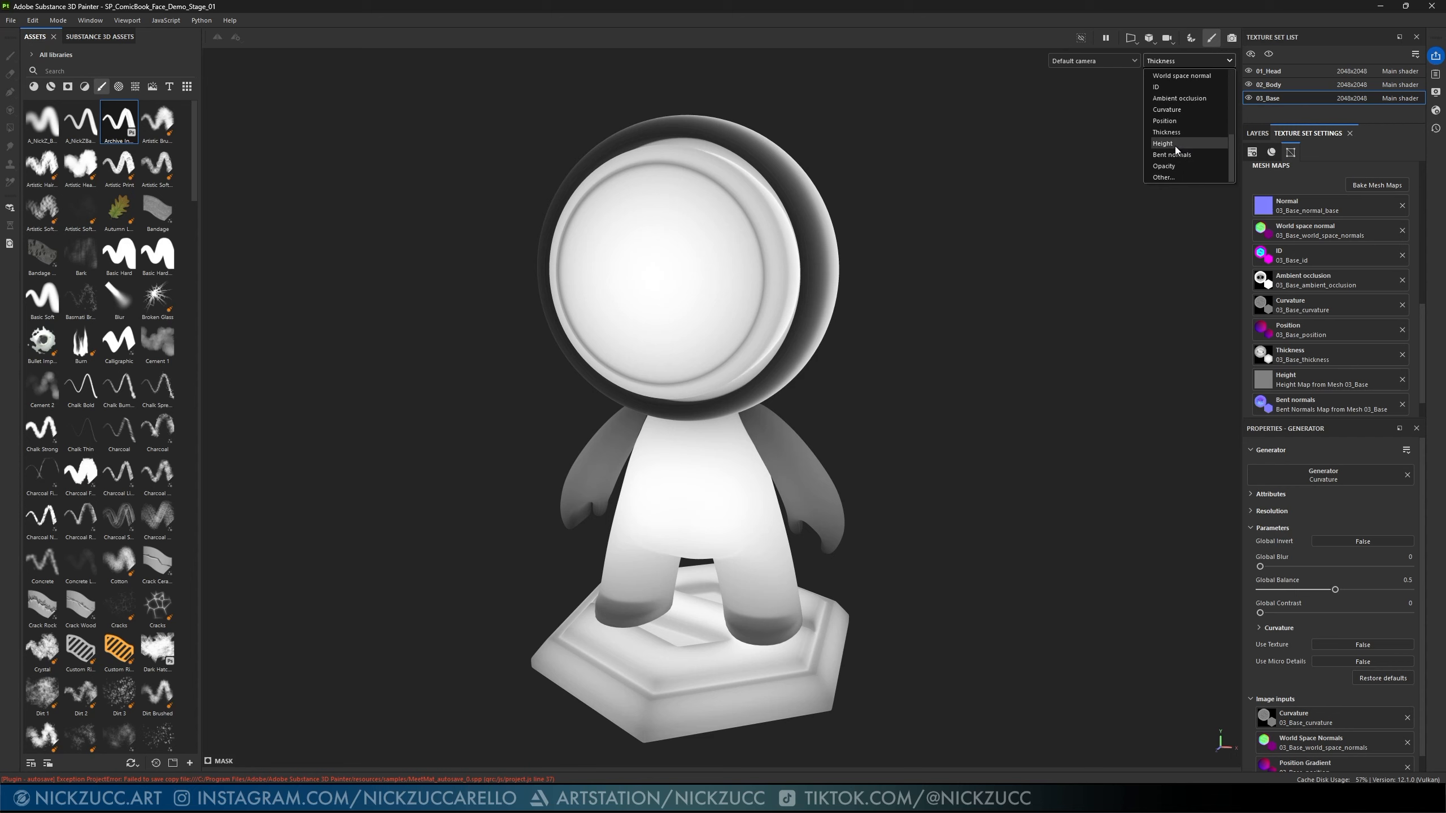
scroll(1175, 150, "up", 1)
scroll(1167, 105, "up", 4)
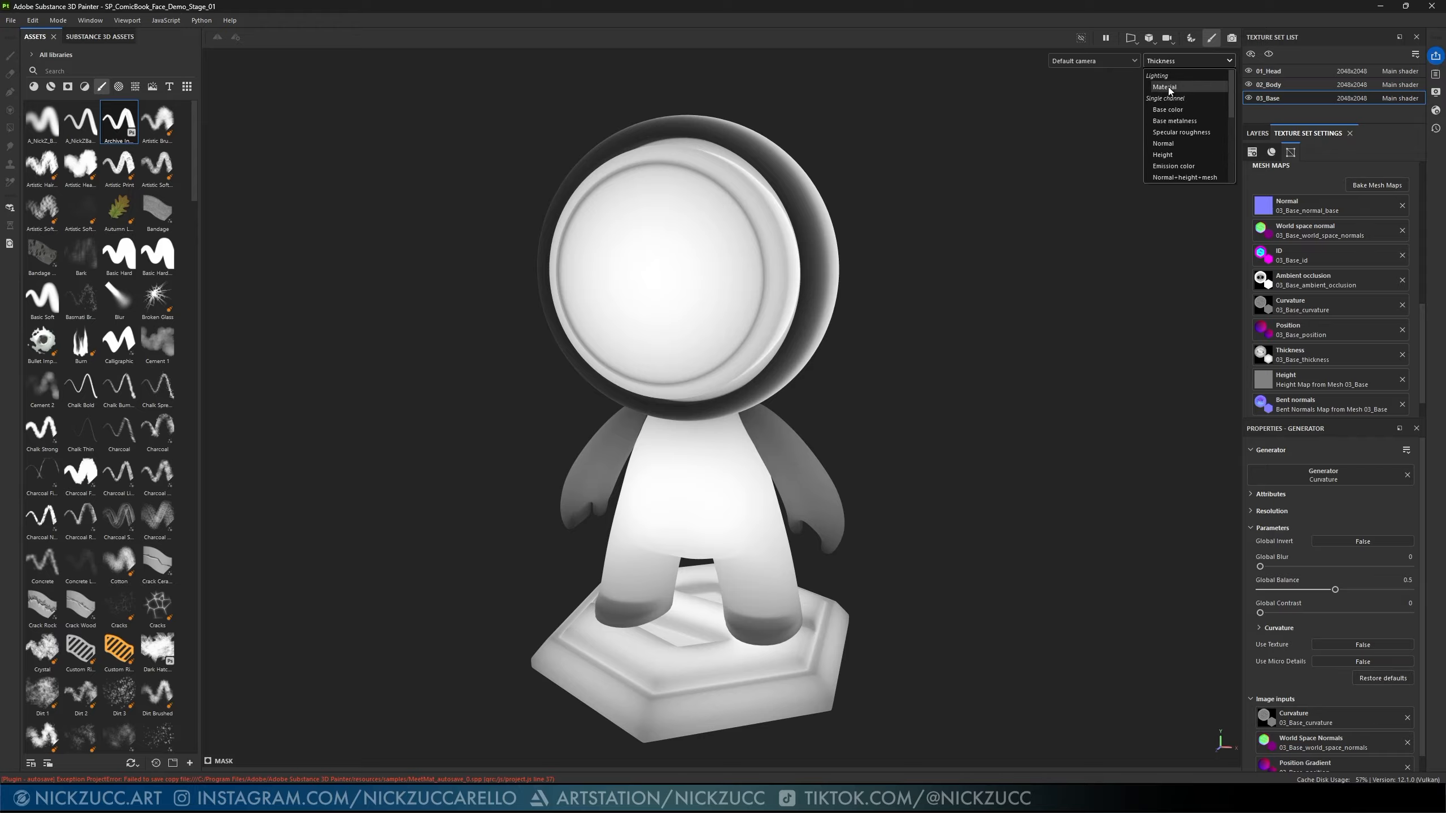
left_click(1177, 86)
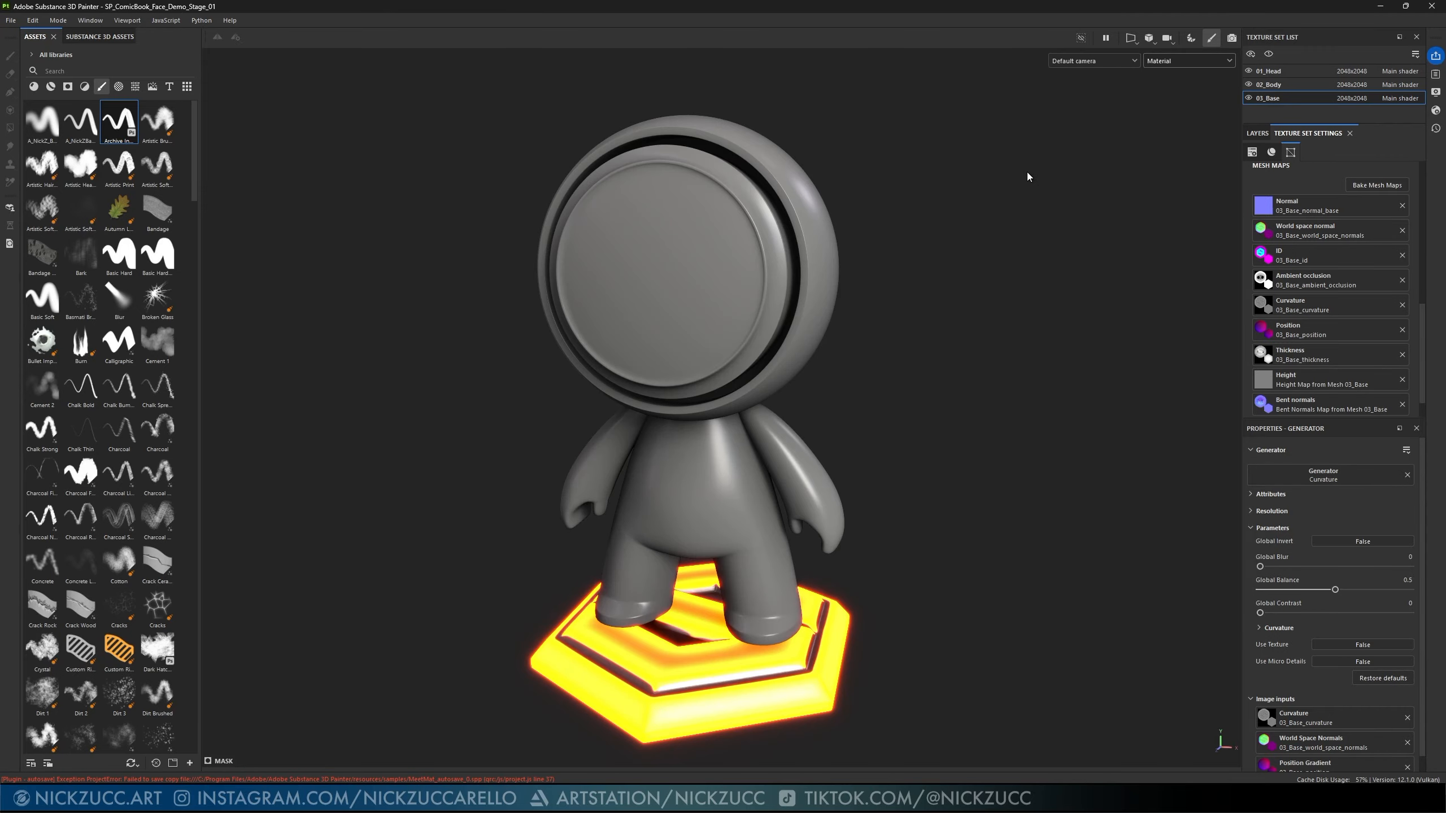
- Turn on Global Invert for the Curvature generator in the Base Metal layer's mask and inspect the base
left_click(1252, 135)
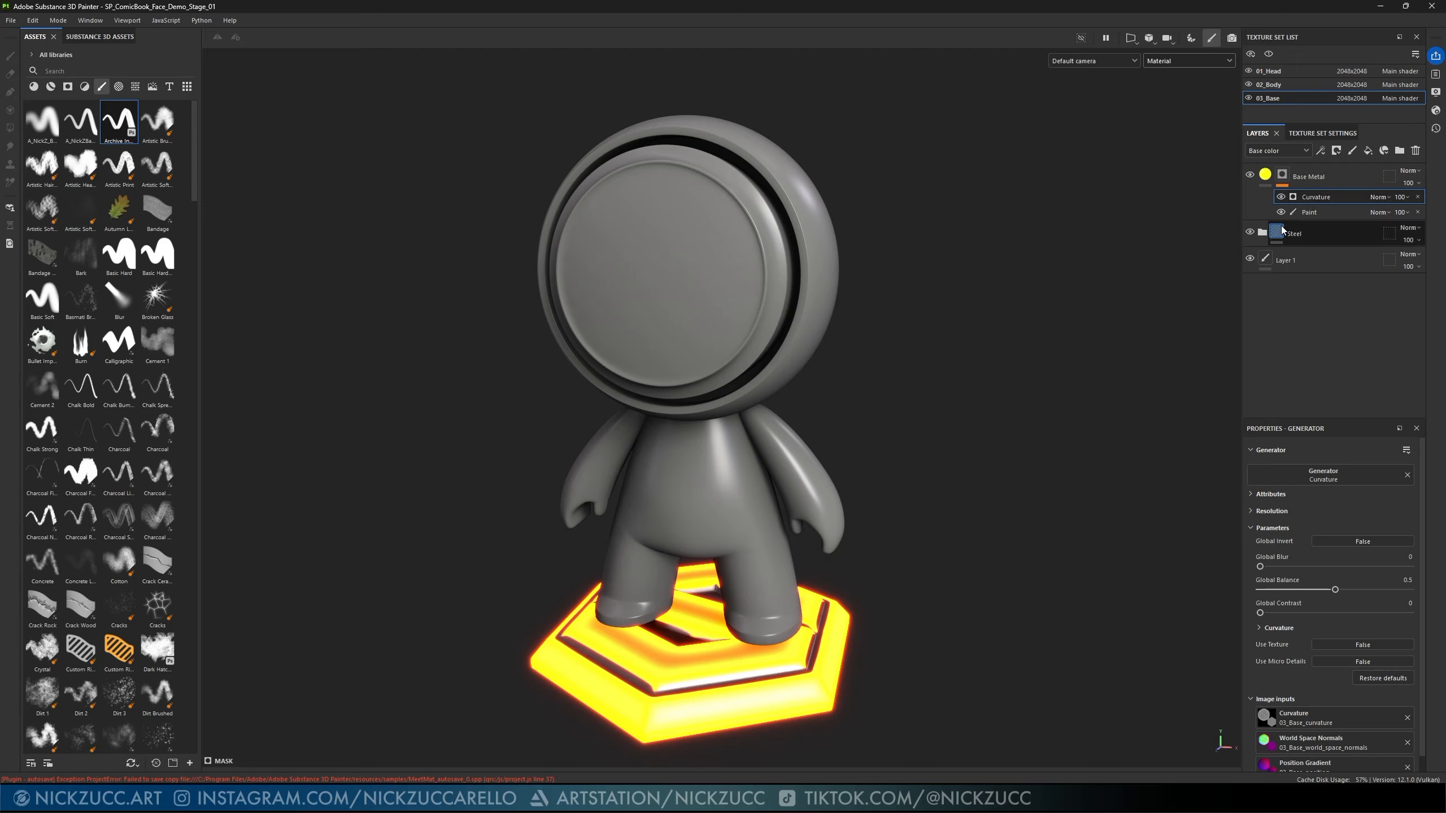
left_click(1346, 544)
left_click(1344, 544)
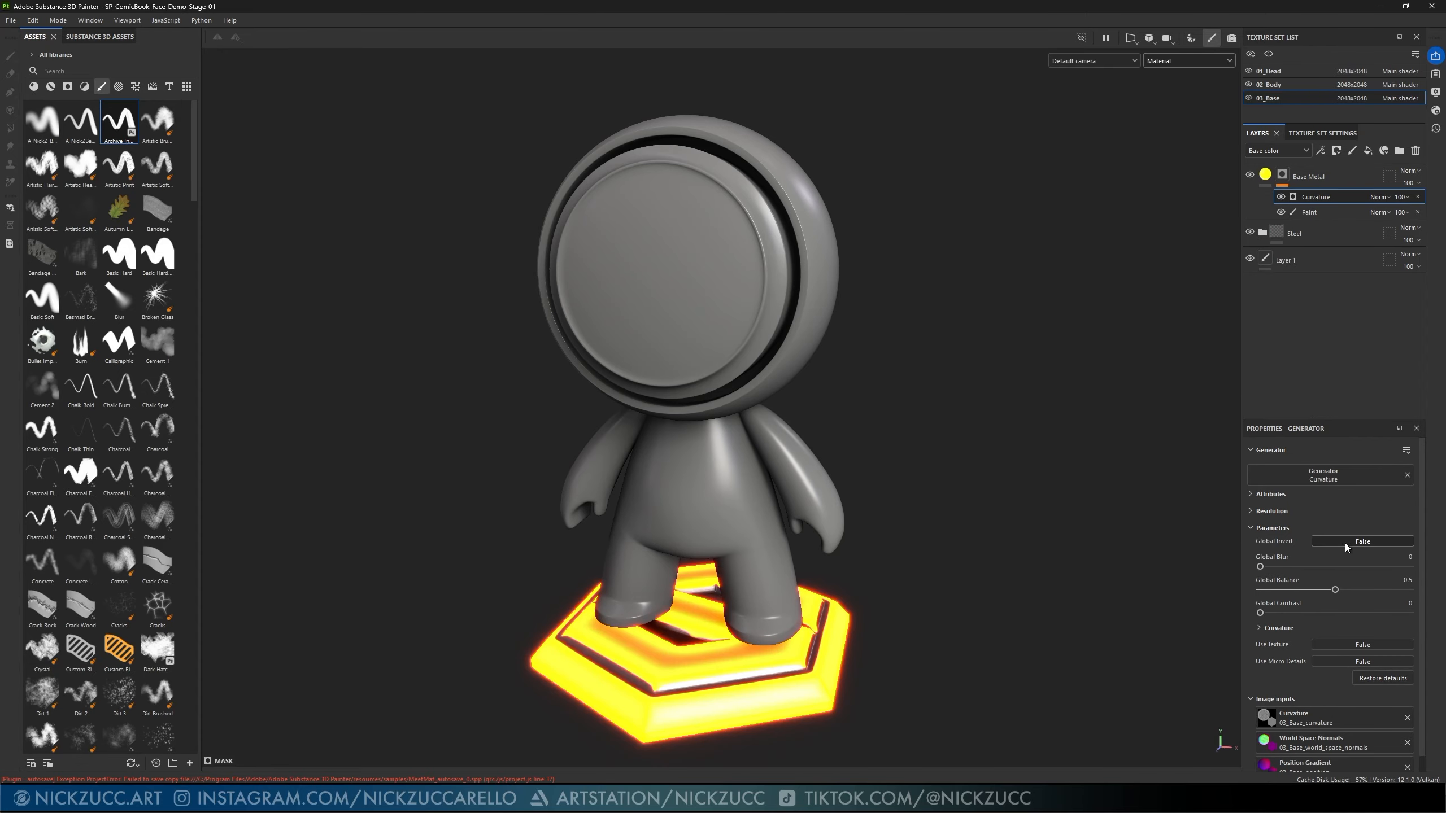
left_click(1345, 543)
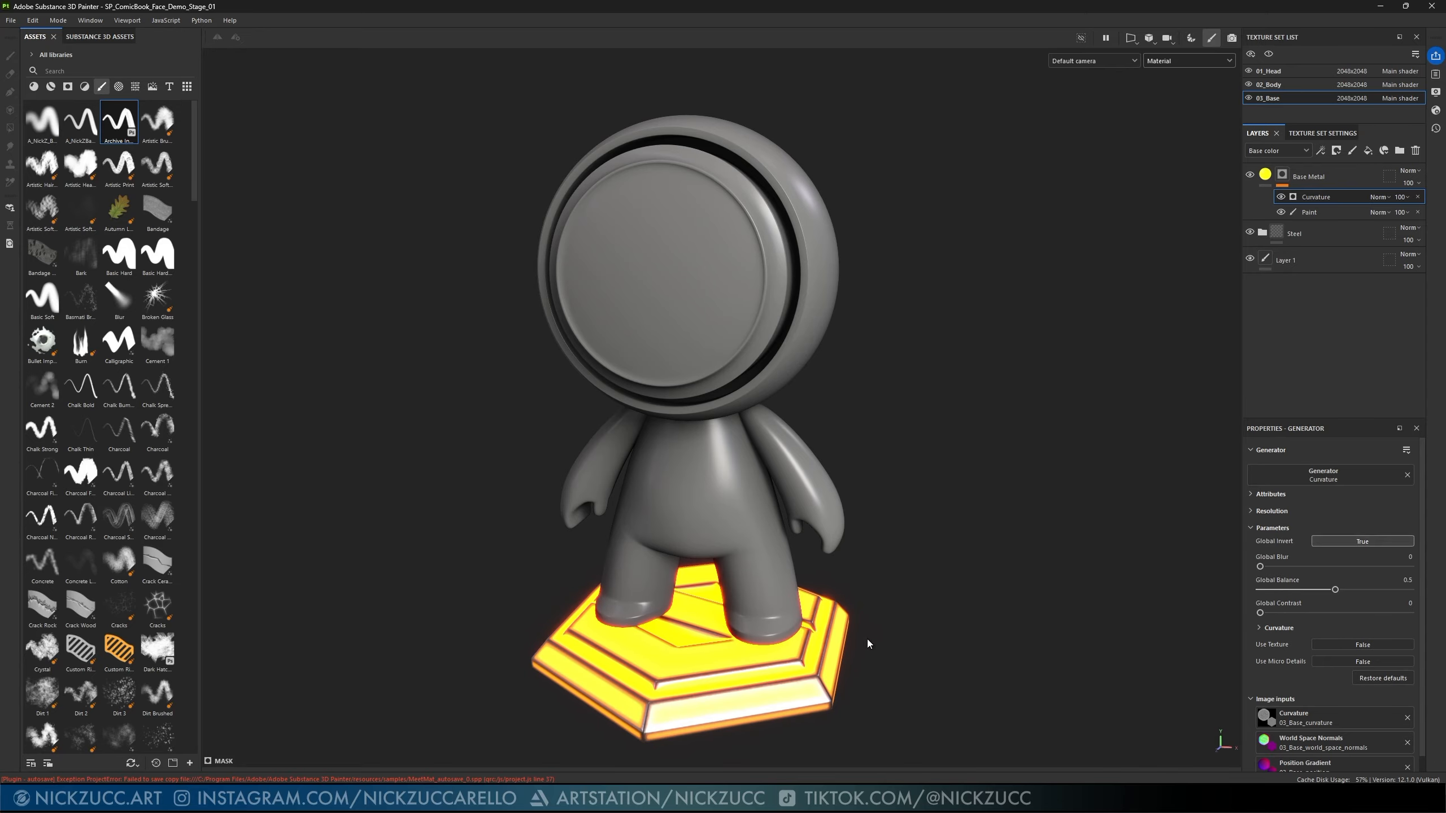
left_click_drag(868, 641, 856, 682, "alt")
middle_click_drag(859, 684, 909, 624, "alt")
left_click_drag(908, 624, 953, 629, "alt")
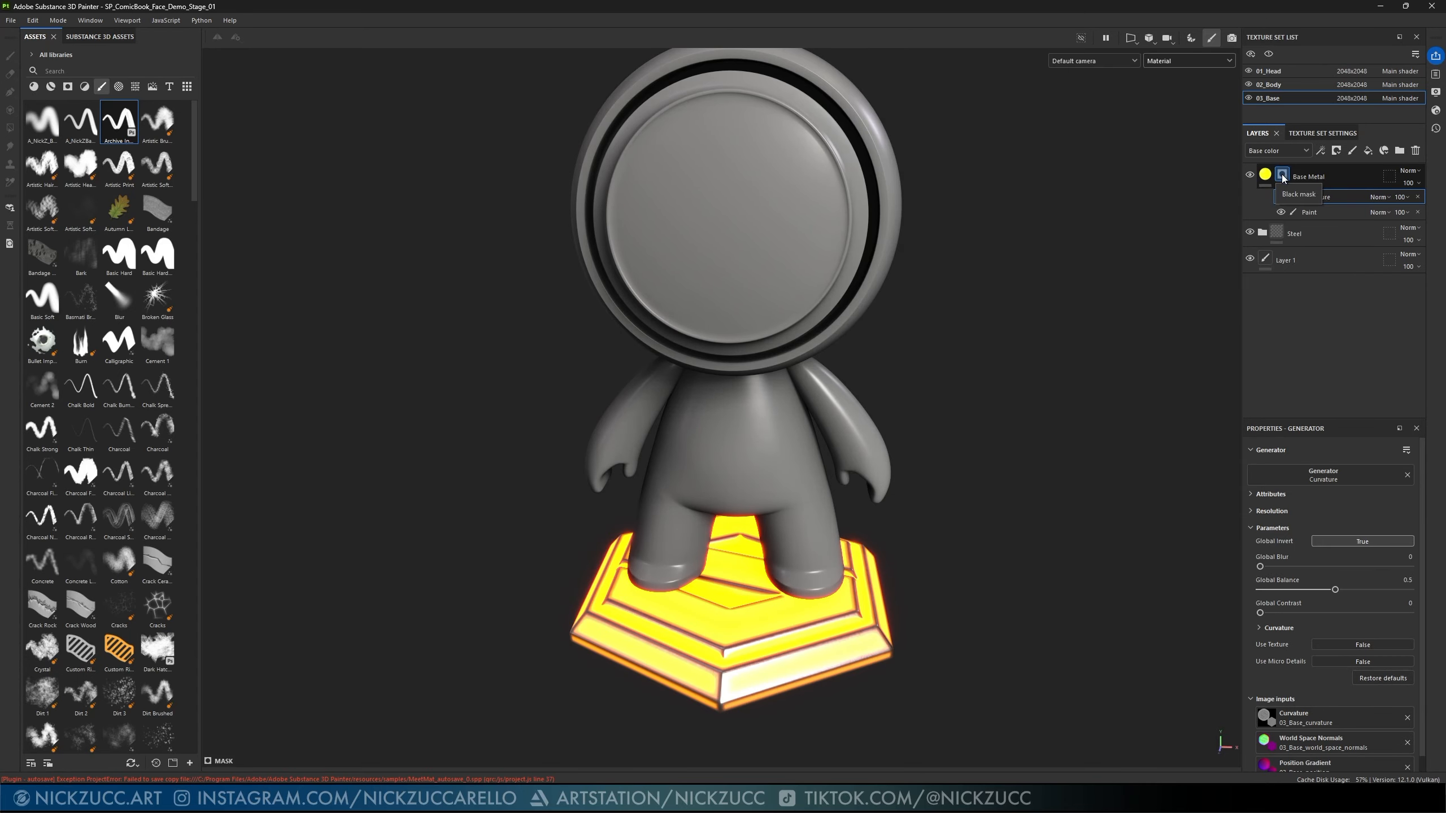
- View the Base Metal mask in black and white on the model, return to the material, and reselect the Curvature generator
left_click(1282, 178, "alt")
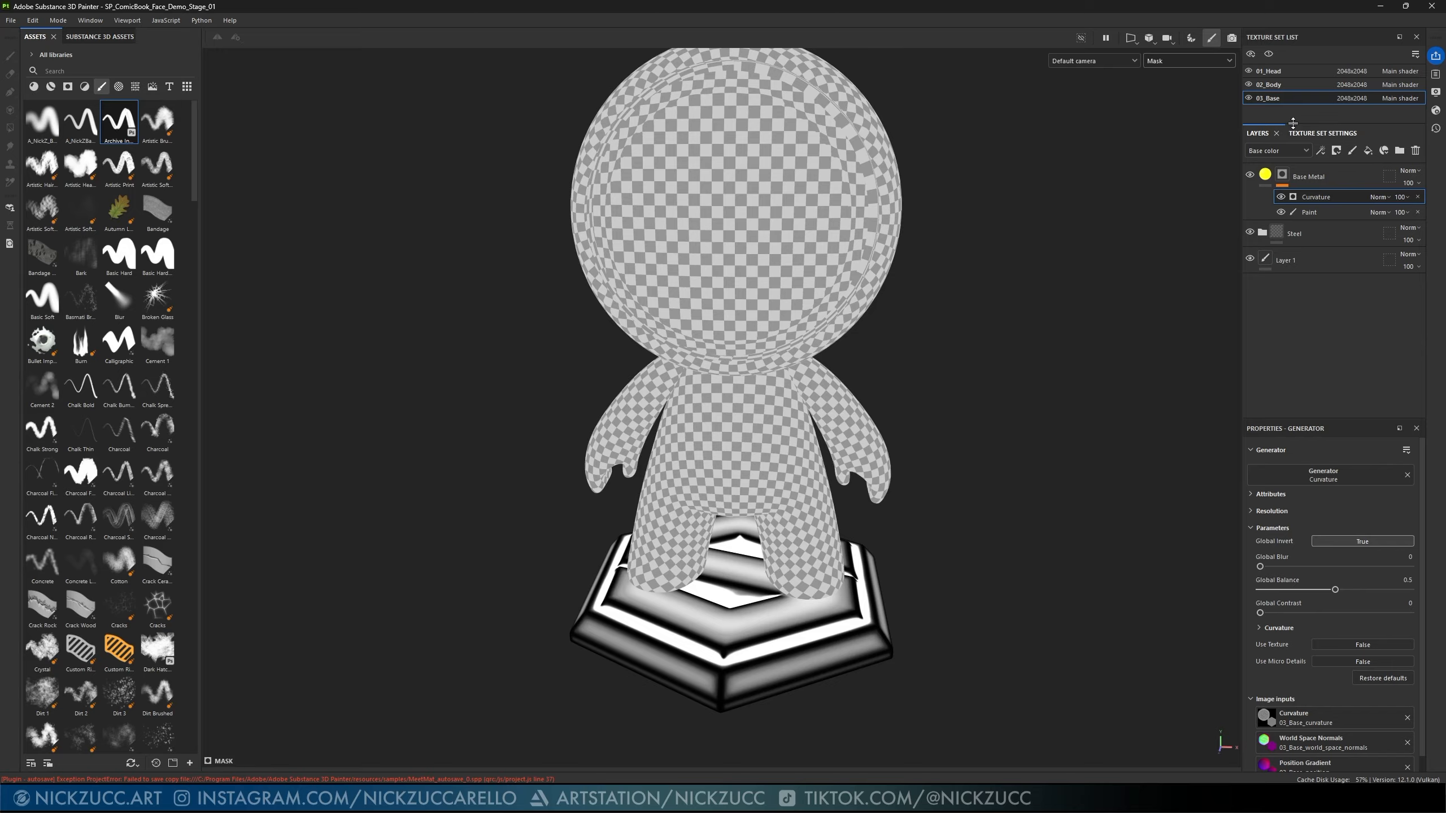
left_click(1267, 176)
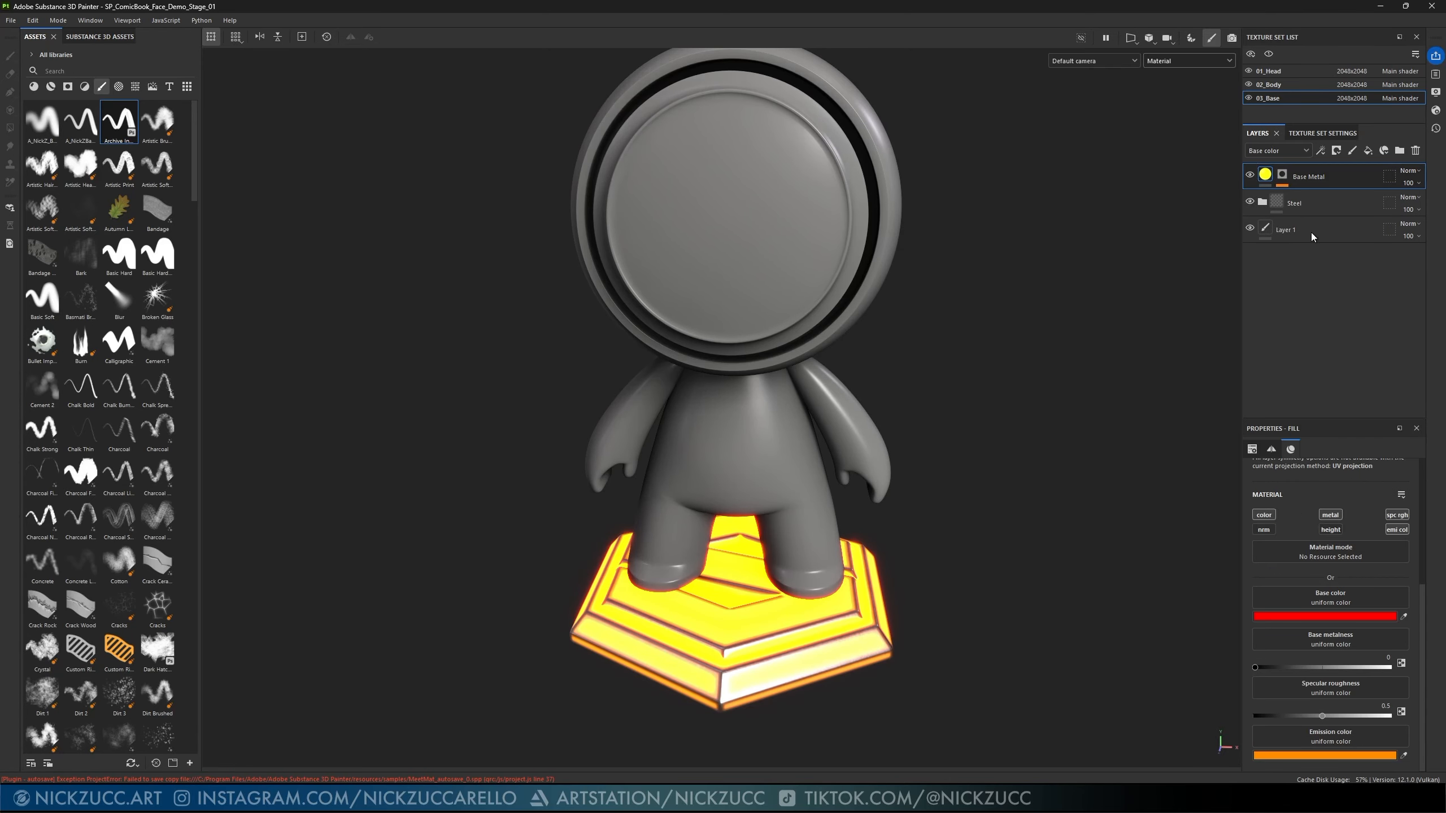
left_click(1291, 186)
left_click(1282, 174)
left_click(1317, 197)
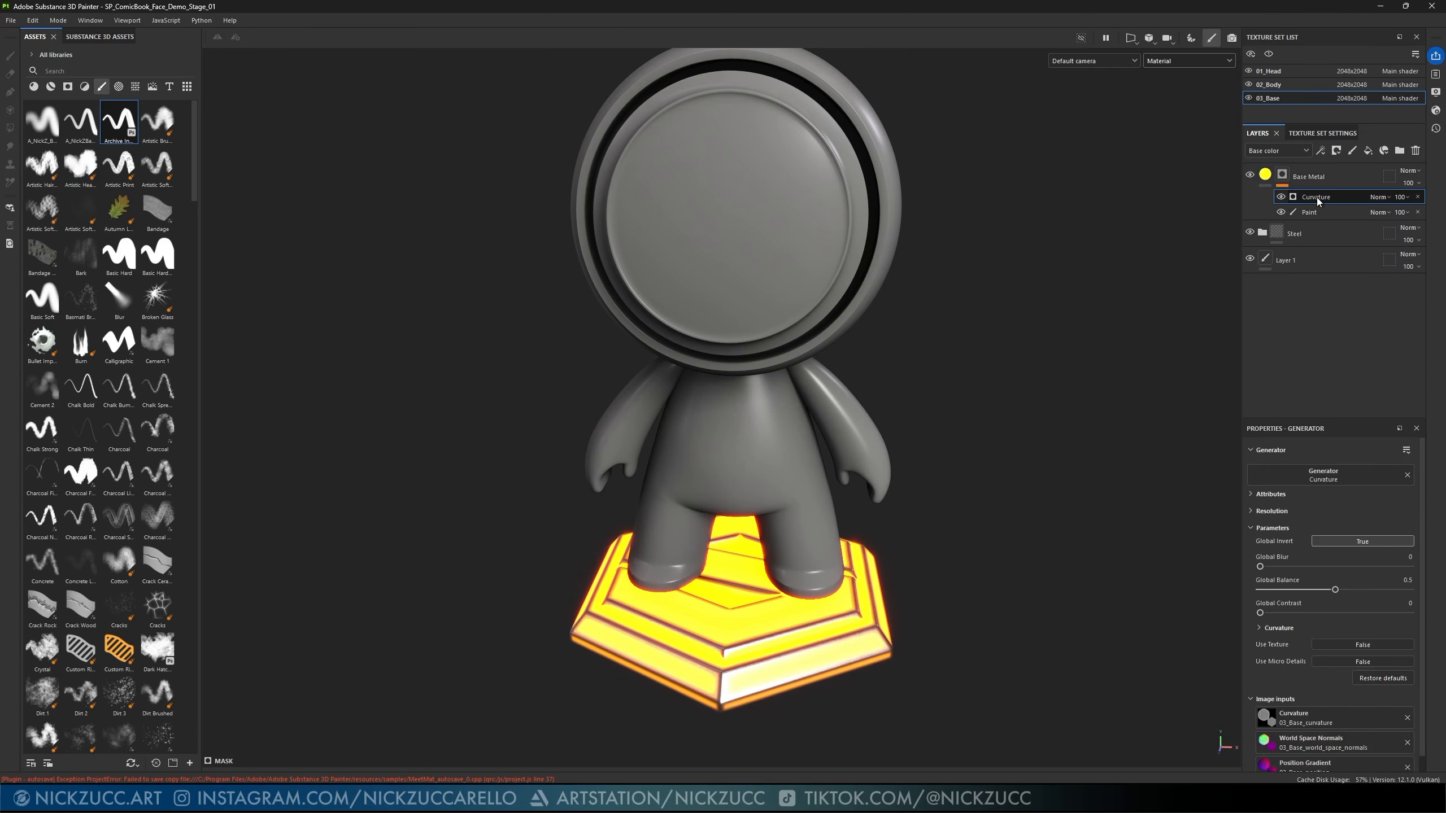
- Hide the Paint effect in the Base Metal mask and set the Curvature generator's Global Balance to 0.72 and Global Contrast to 0.4
left_click(1281, 212)
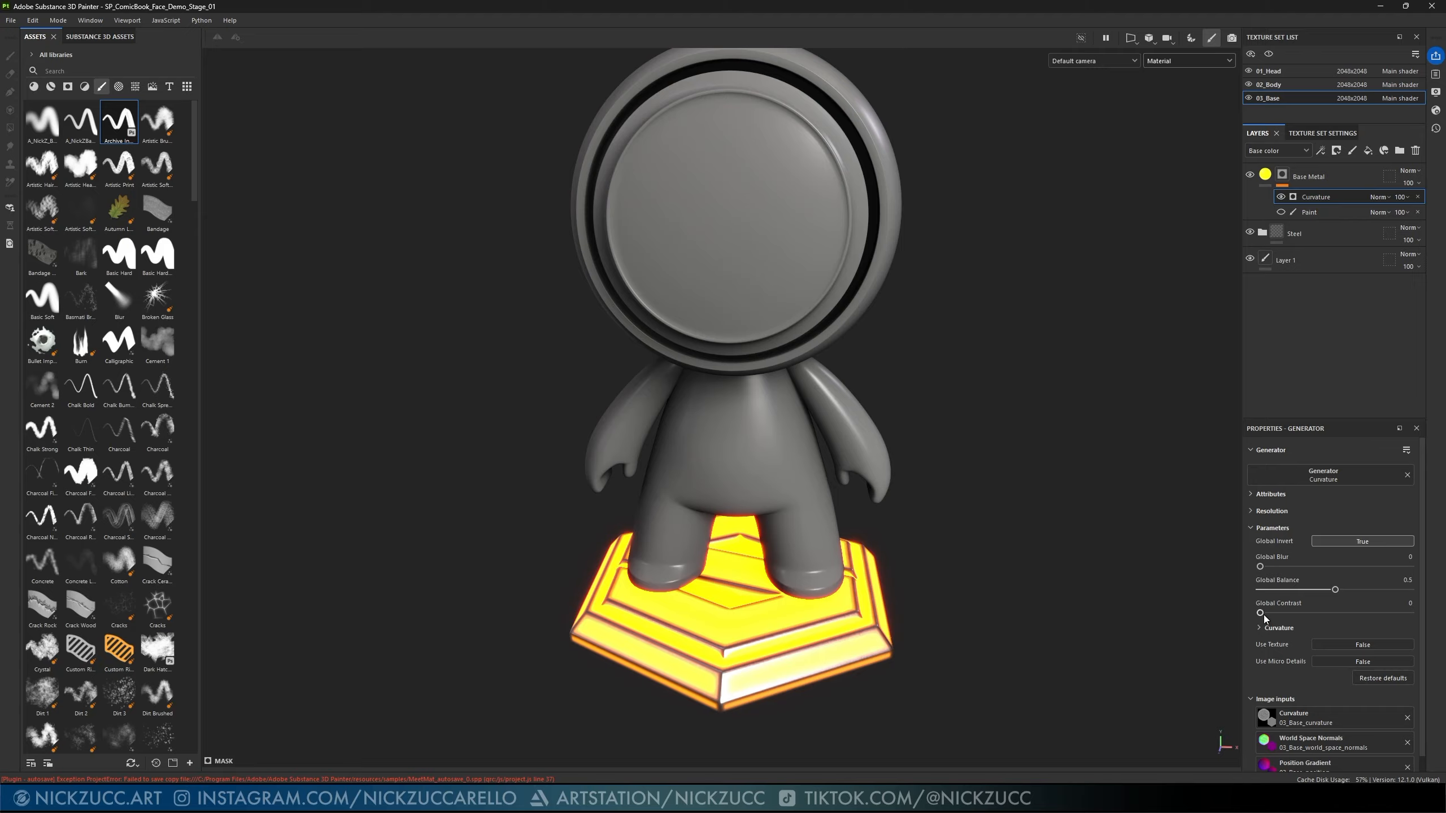
left_click_drag(1261, 612, 1322, 598)
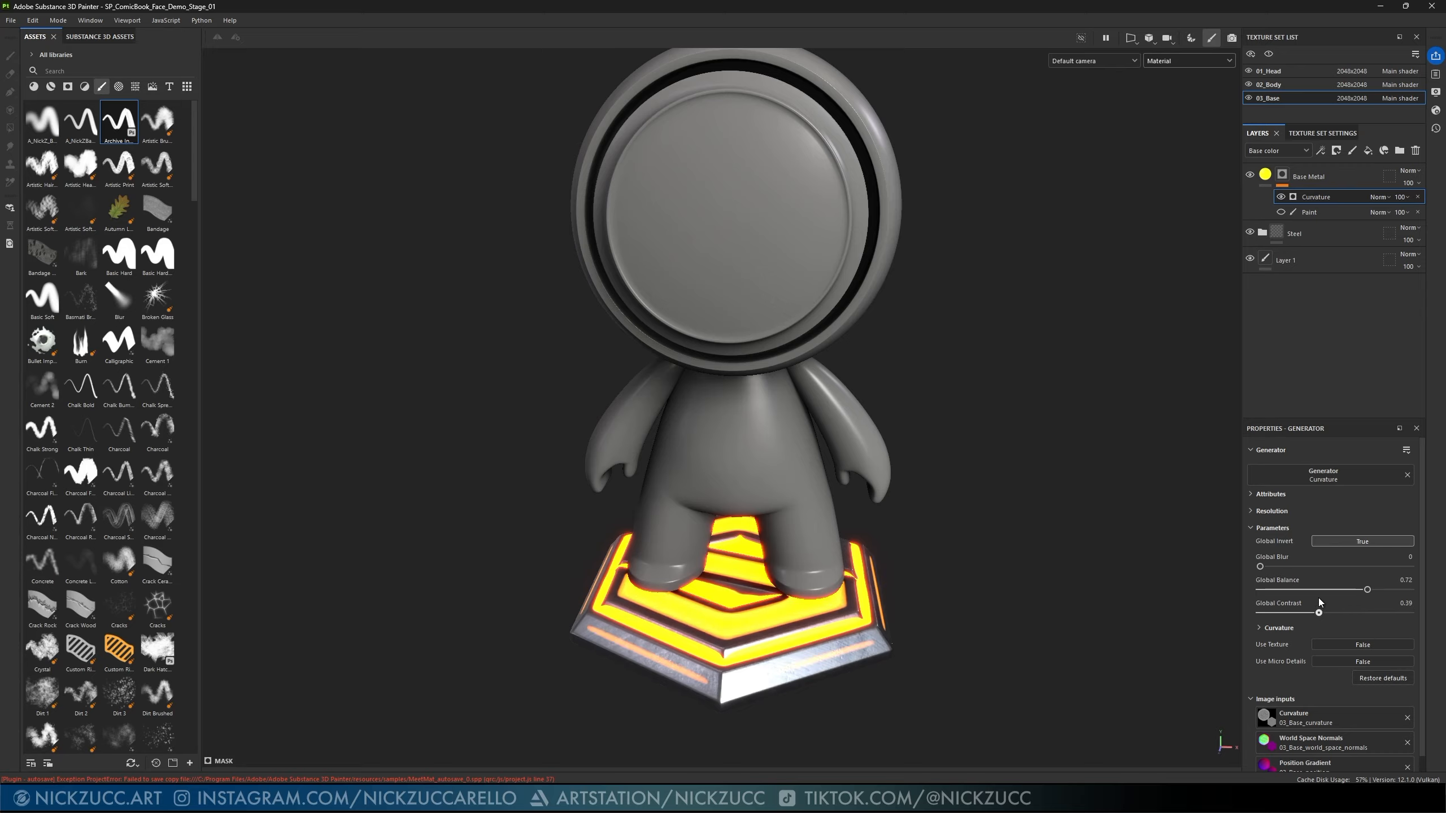
scroll(1317, 606, "down", 1)
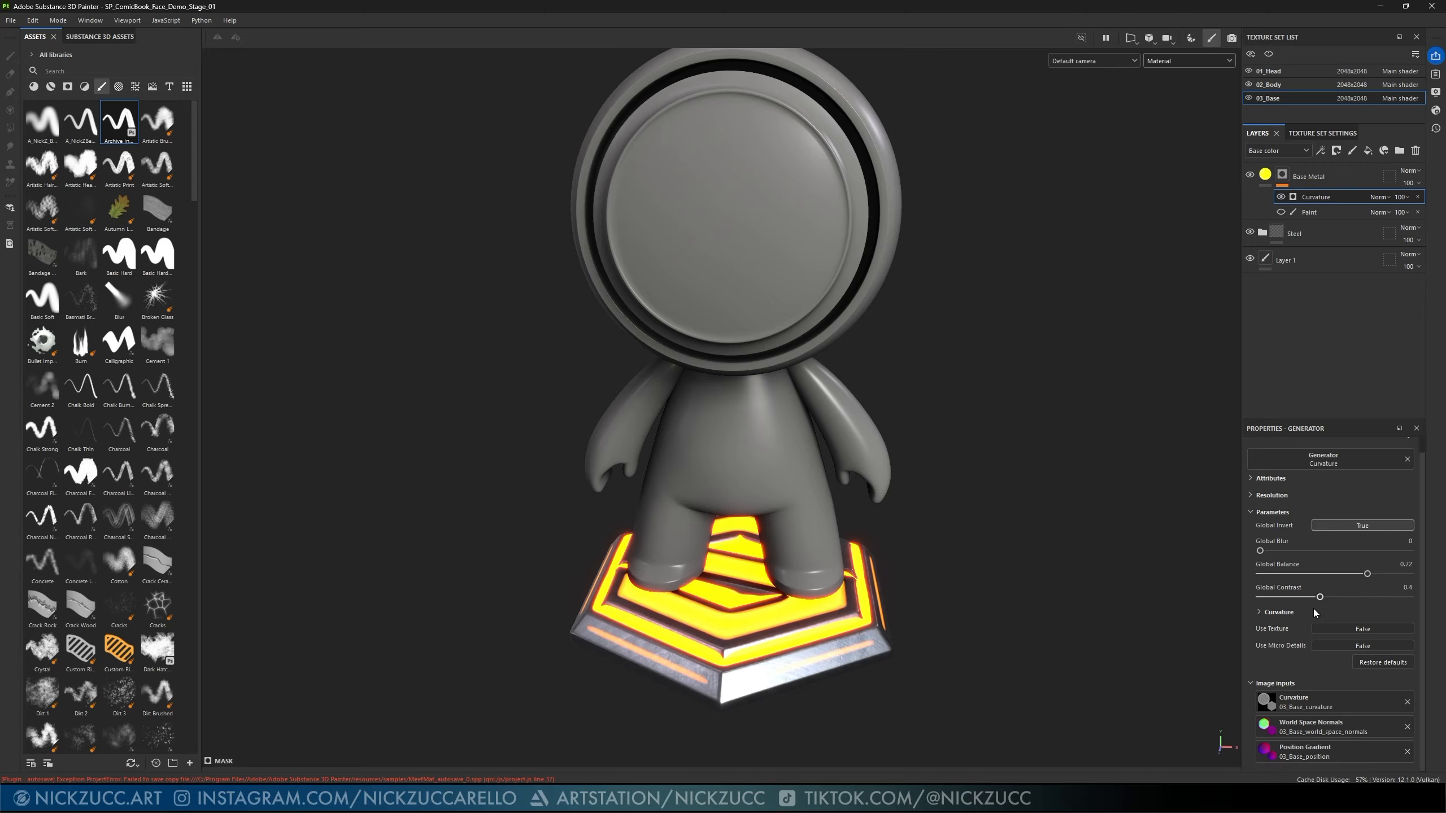
- Try inverting the generator's Curvature settings, try its Cavities and Dual modes, and restore the Edges mode
left_click(1258, 612)
scroll(1274, 609, "down", 3)
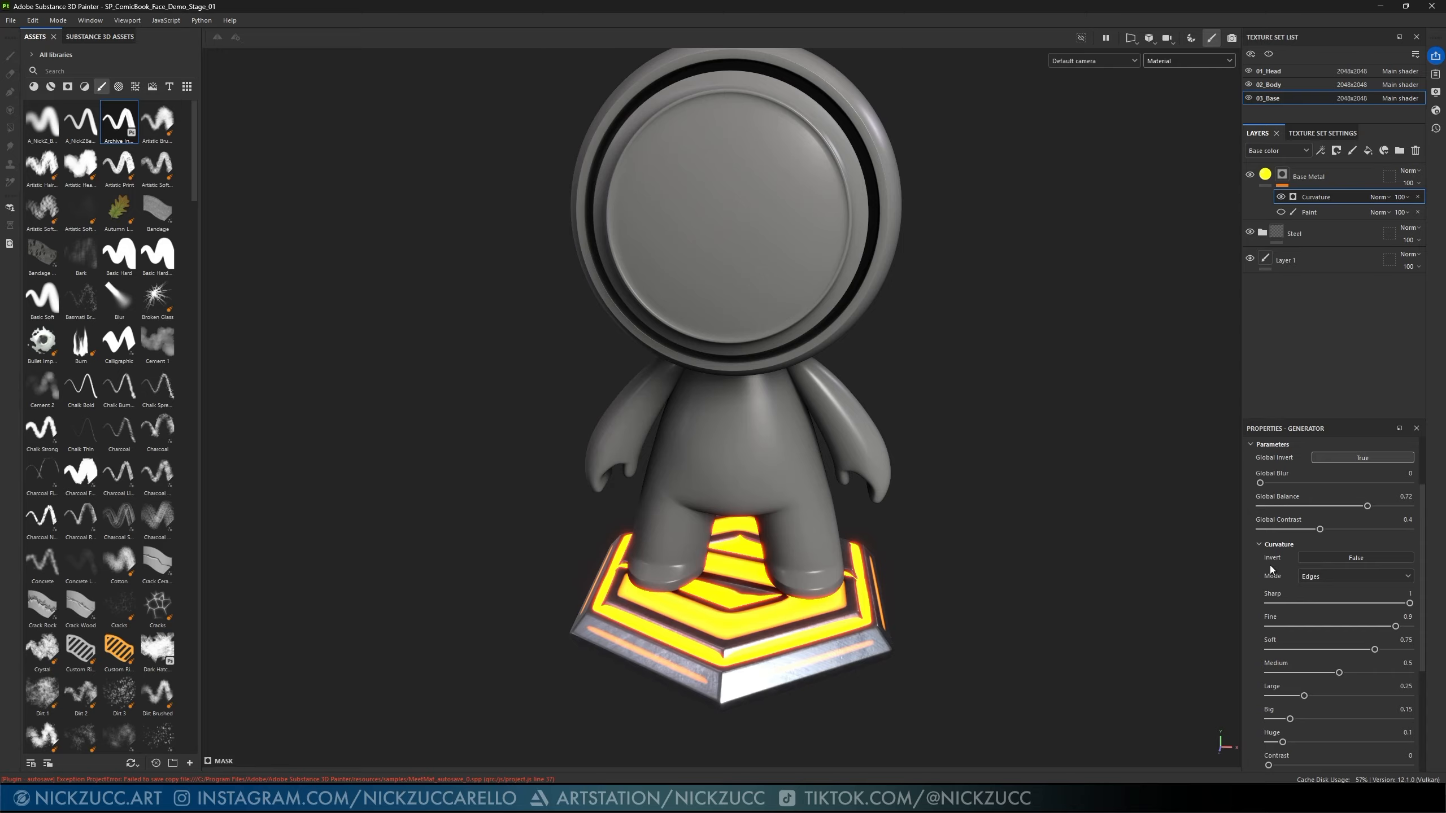
left_click(1351, 557)
left_click(1350, 555)
left_click(1339, 577)
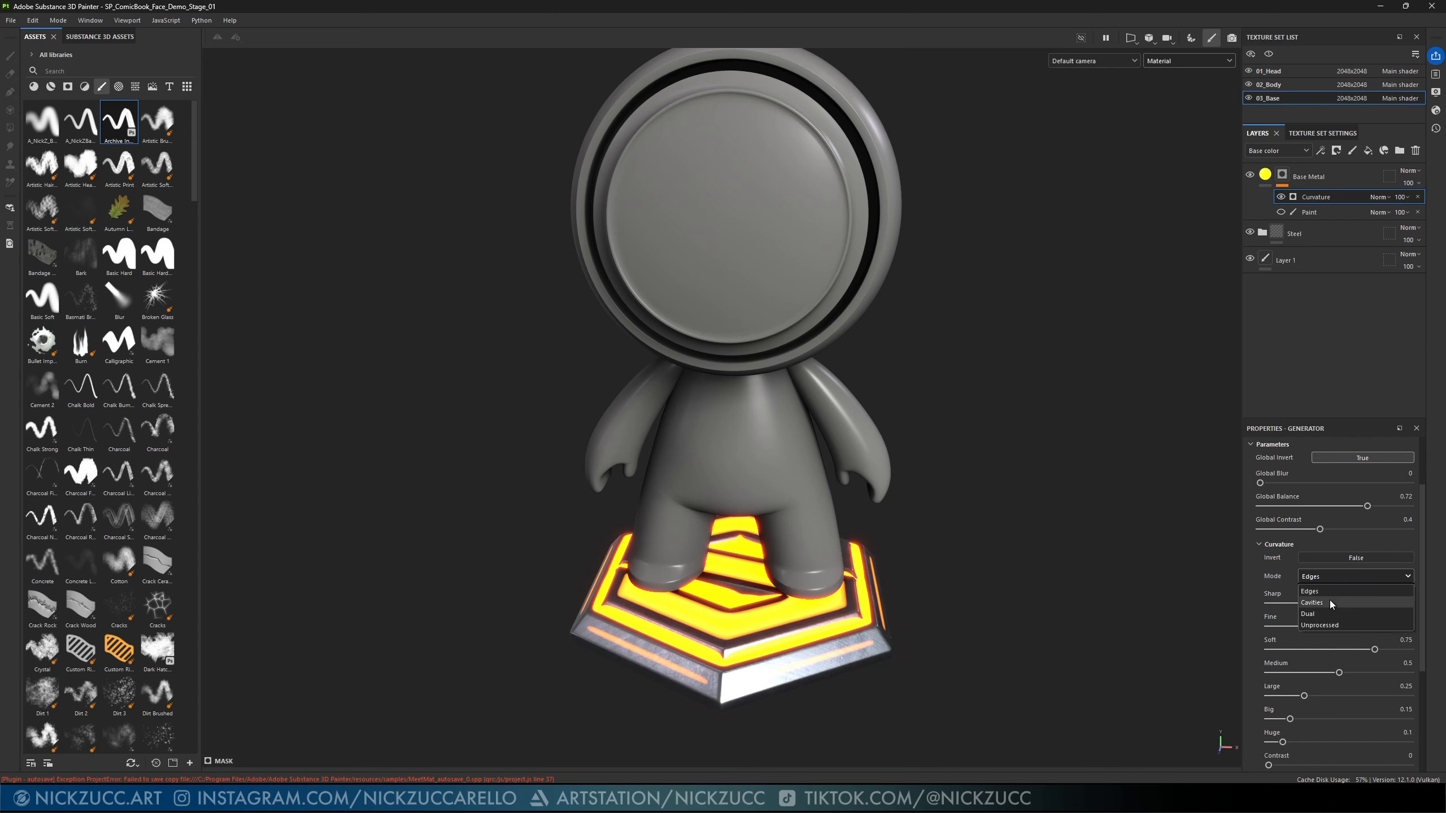
left_click(1330, 601)
left_click(1326, 579)
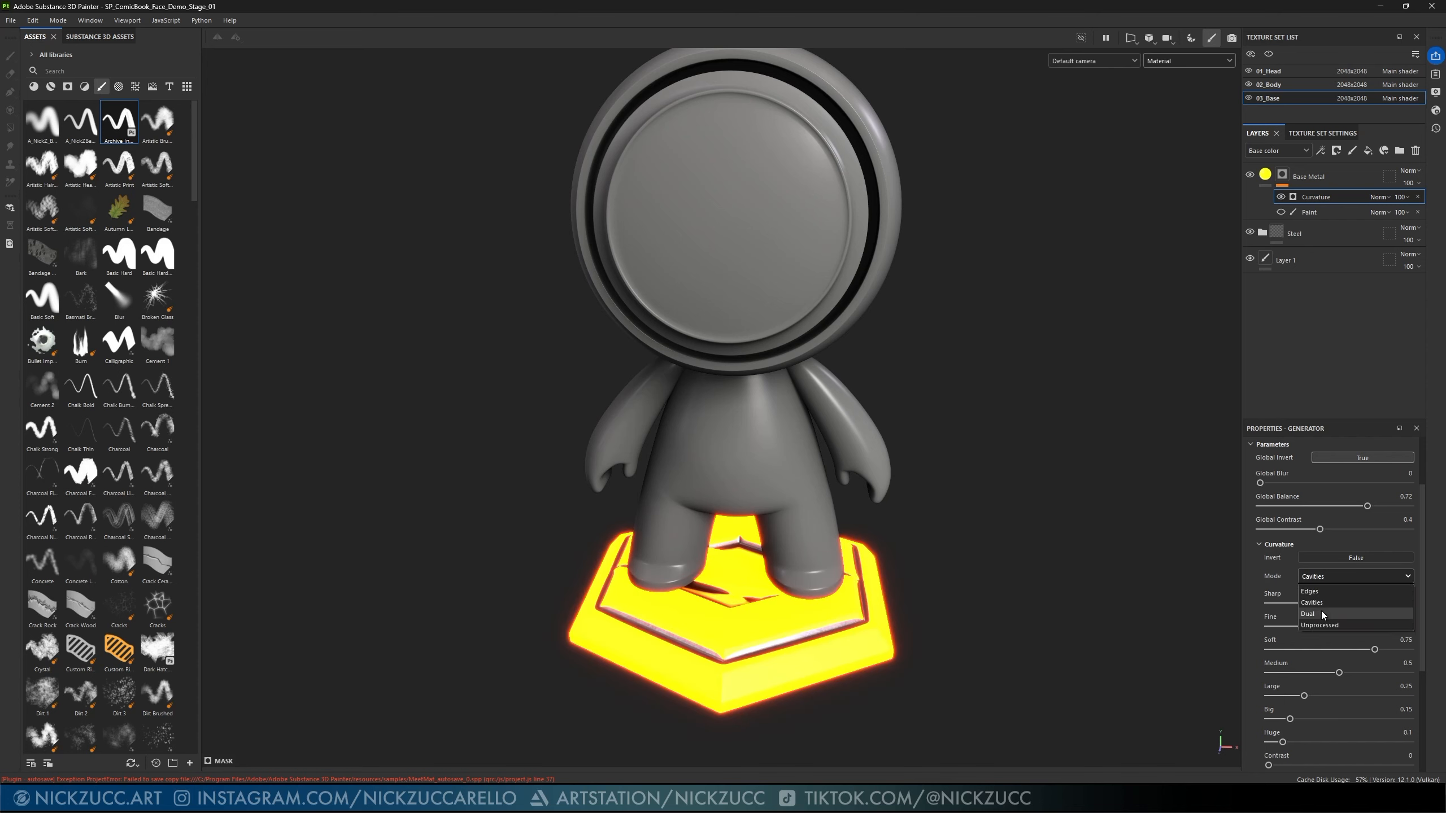
left_click(1322, 614)
left_click(1325, 575)
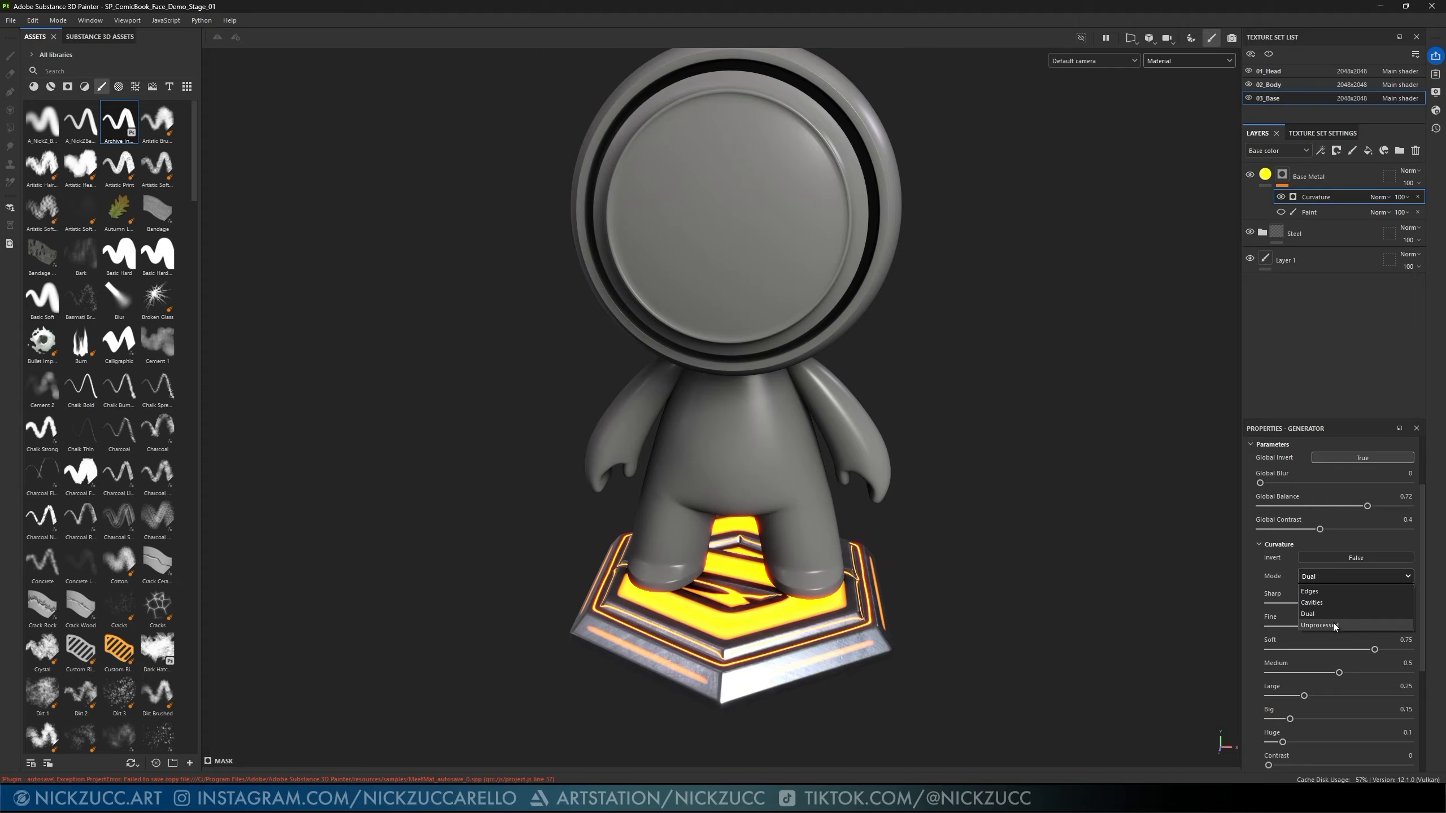
left_click(1324, 592)
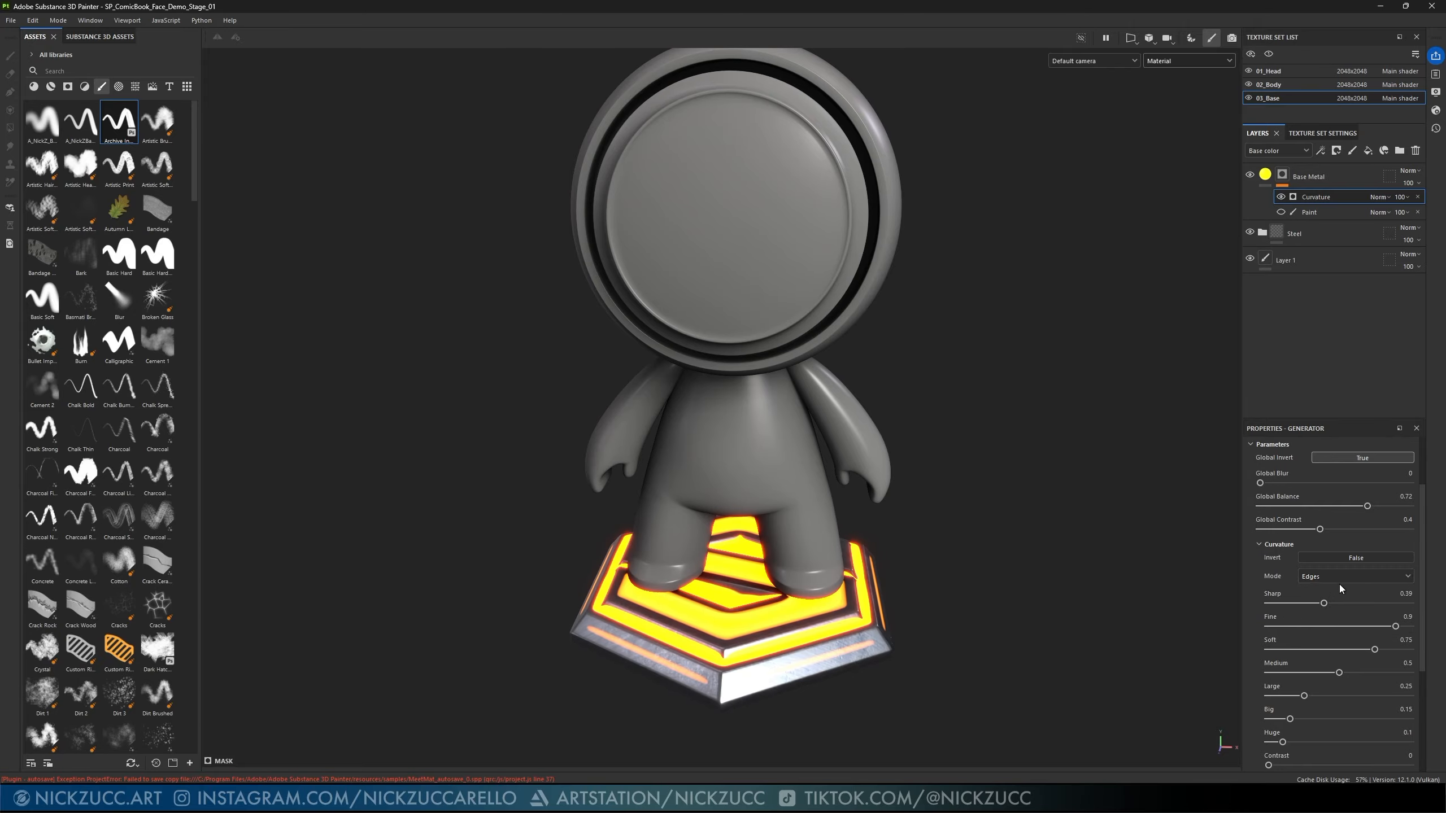
- Set the generator's Curvature values to Sharp 0.31, Medium 0.58, Large 0.32, Big 0.27 and Huge 0.24
left_click_drag(1320, 602, 1266, 597)
left_click_drag(1342, 675, 1303, 743)
mouse_move(1064, 630)
left_mouse_down("alt")
mouse_move(1035, 628)
mouse_move(1075, 636)
mouse_move(1063, 636)
mouse_move(1081, 607)
mouse_move(1039, 623)
mouse_move(1060, 628)
left_mouse_up("alt")
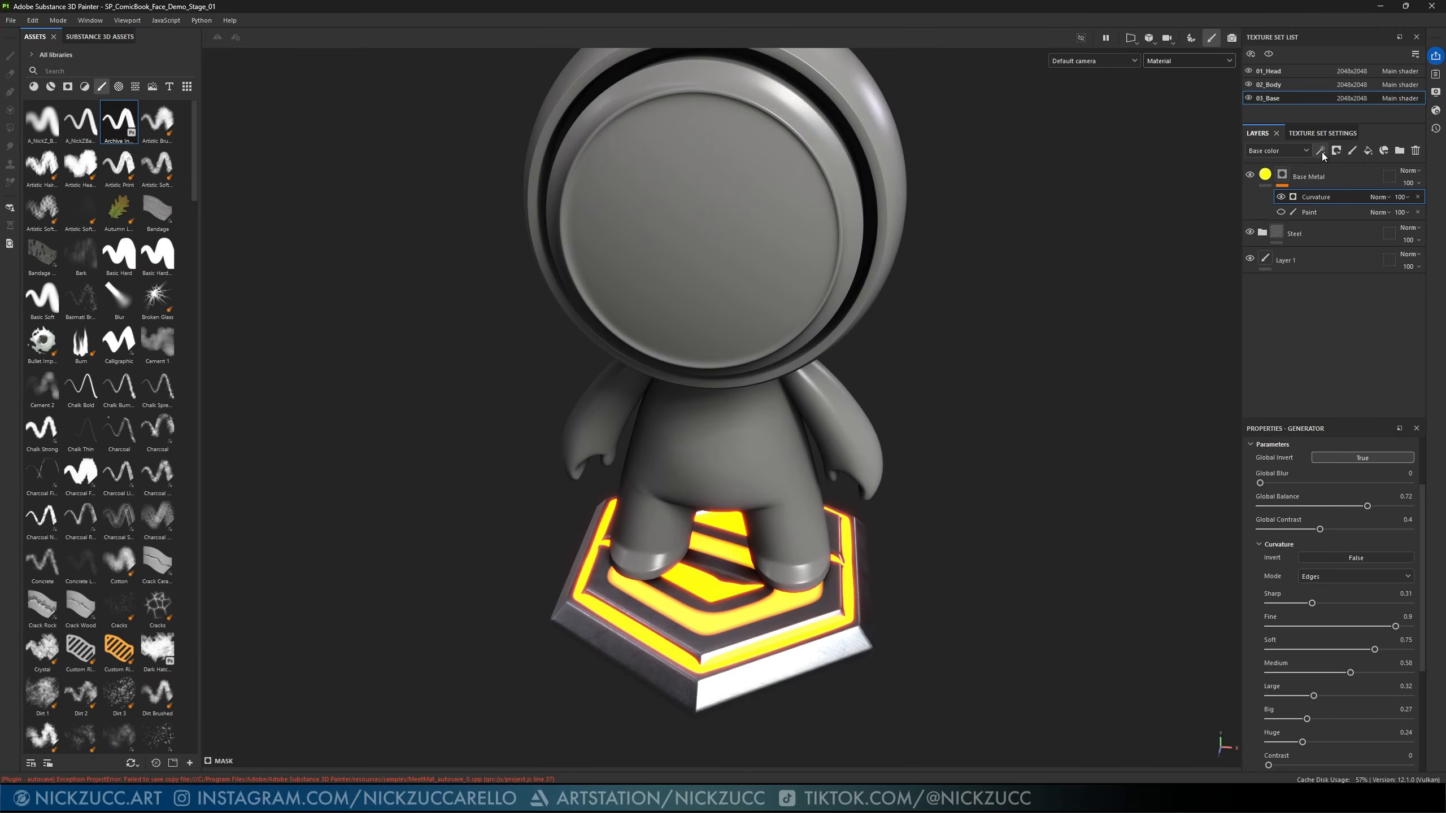
- Add a Blur filter above the Curvature generator in the Base Metal layer's mask
left_click(1321, 151)
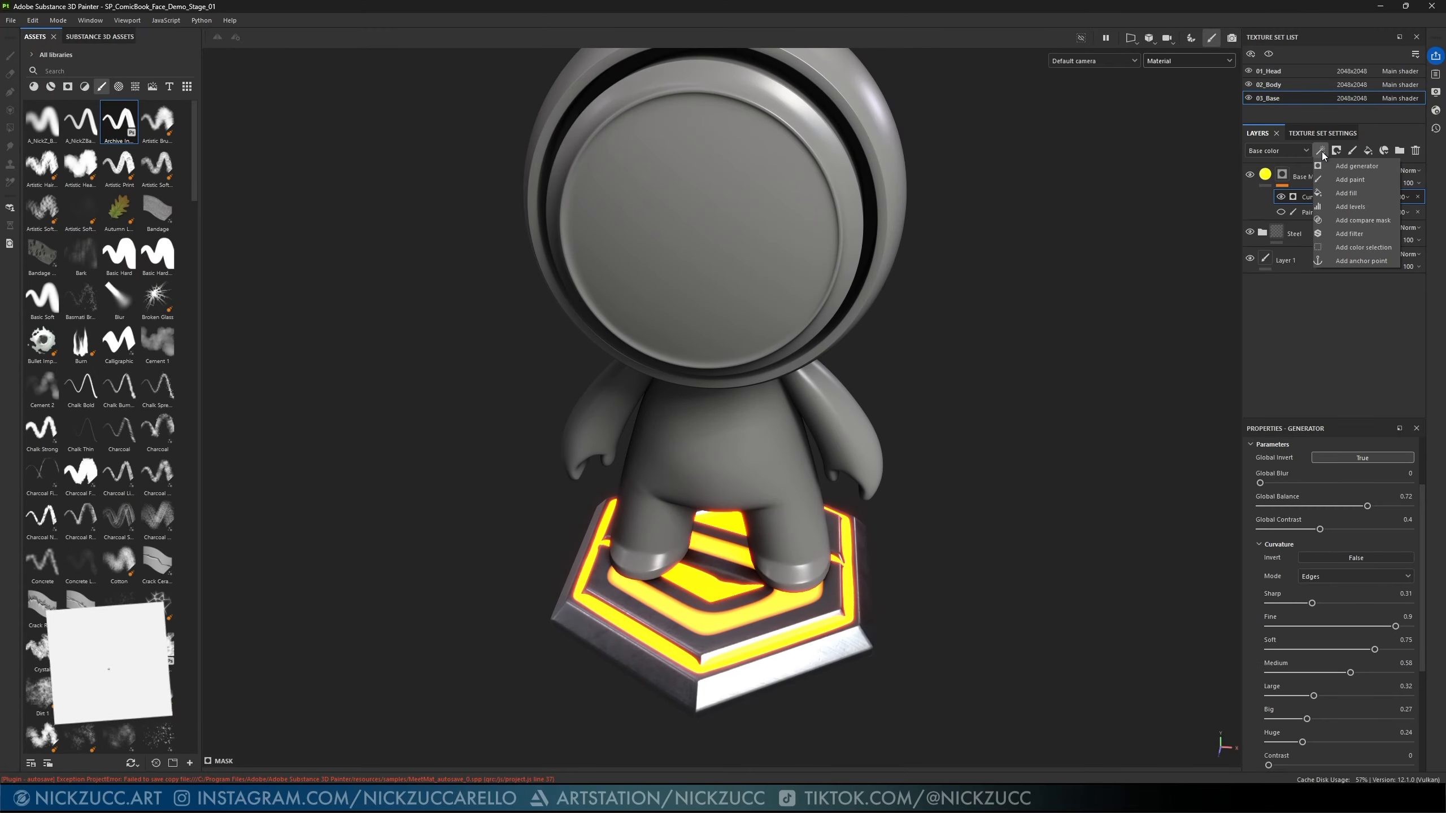
left_click(1355, 235)
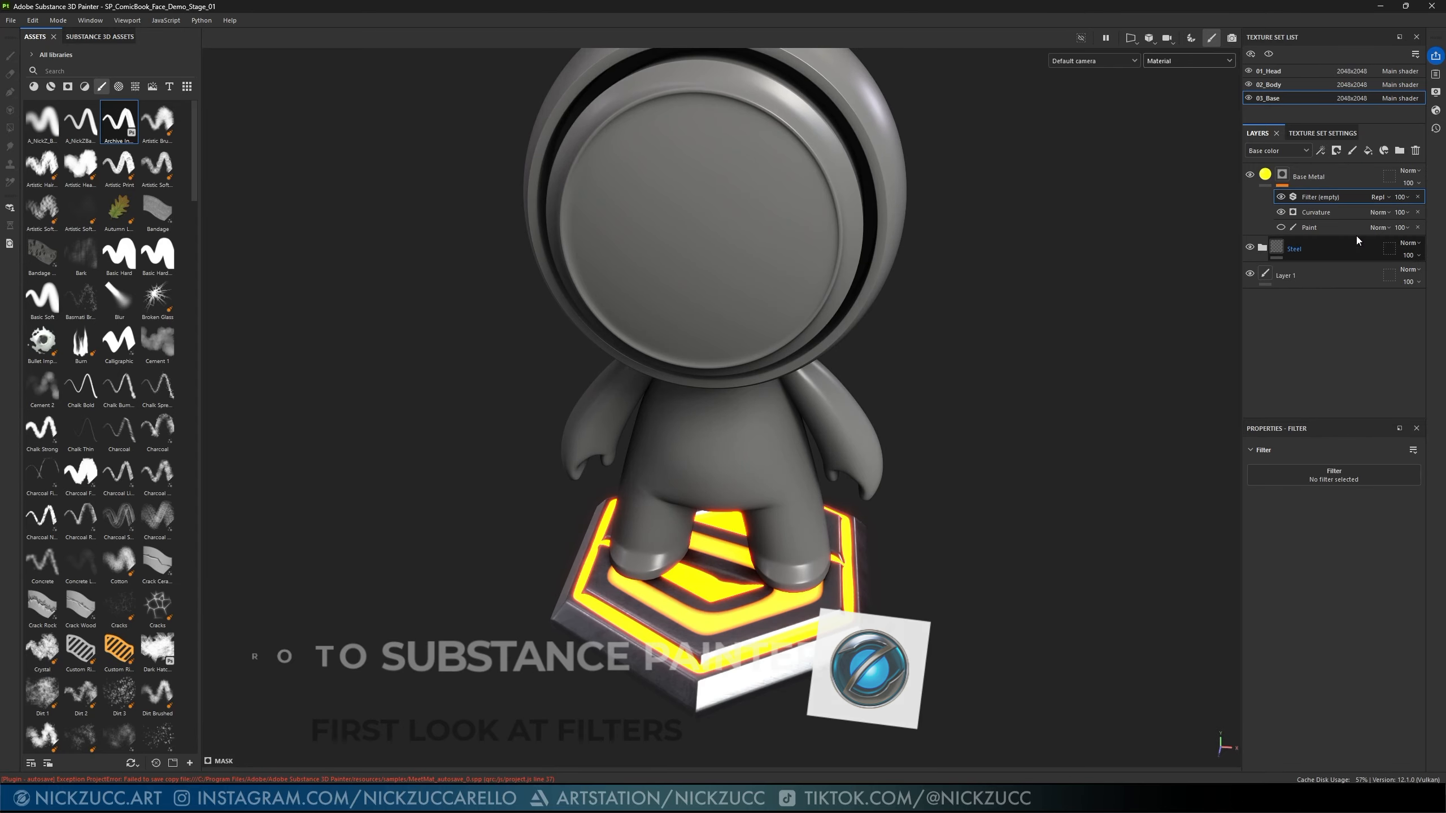
left_click(1322, 480)
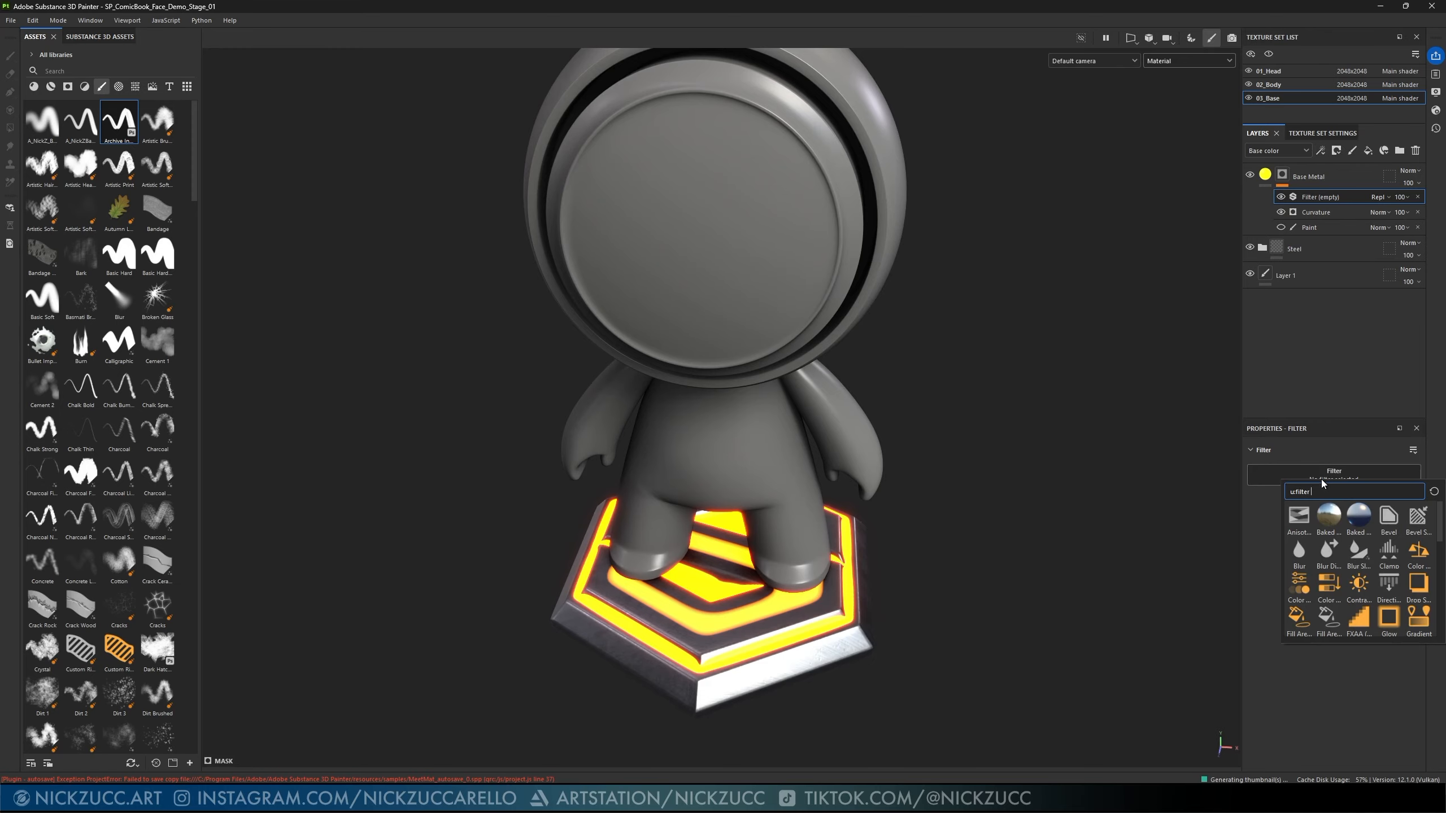
mouse_move(1342, 520)
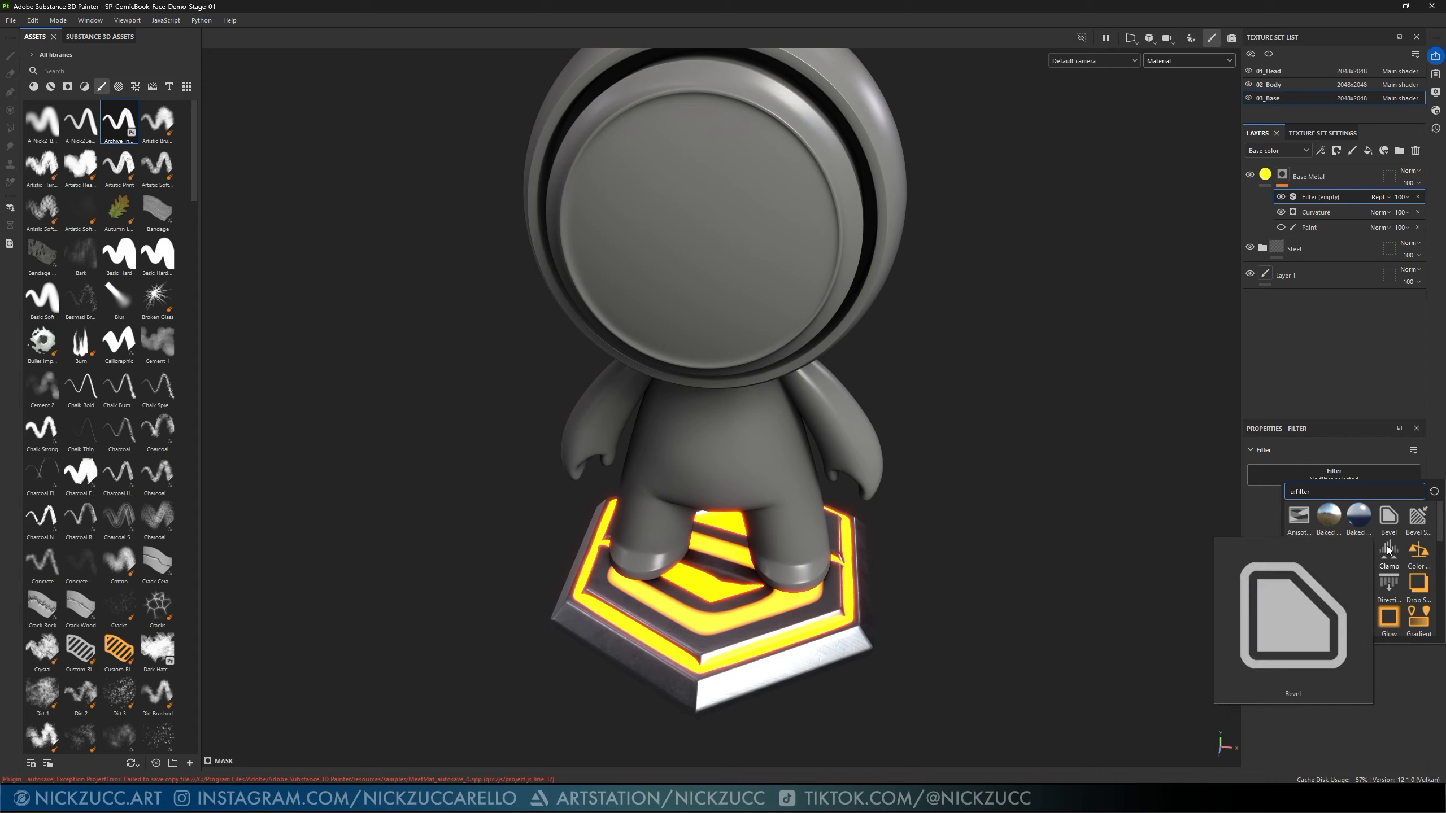
mouse_move(1417, 579)
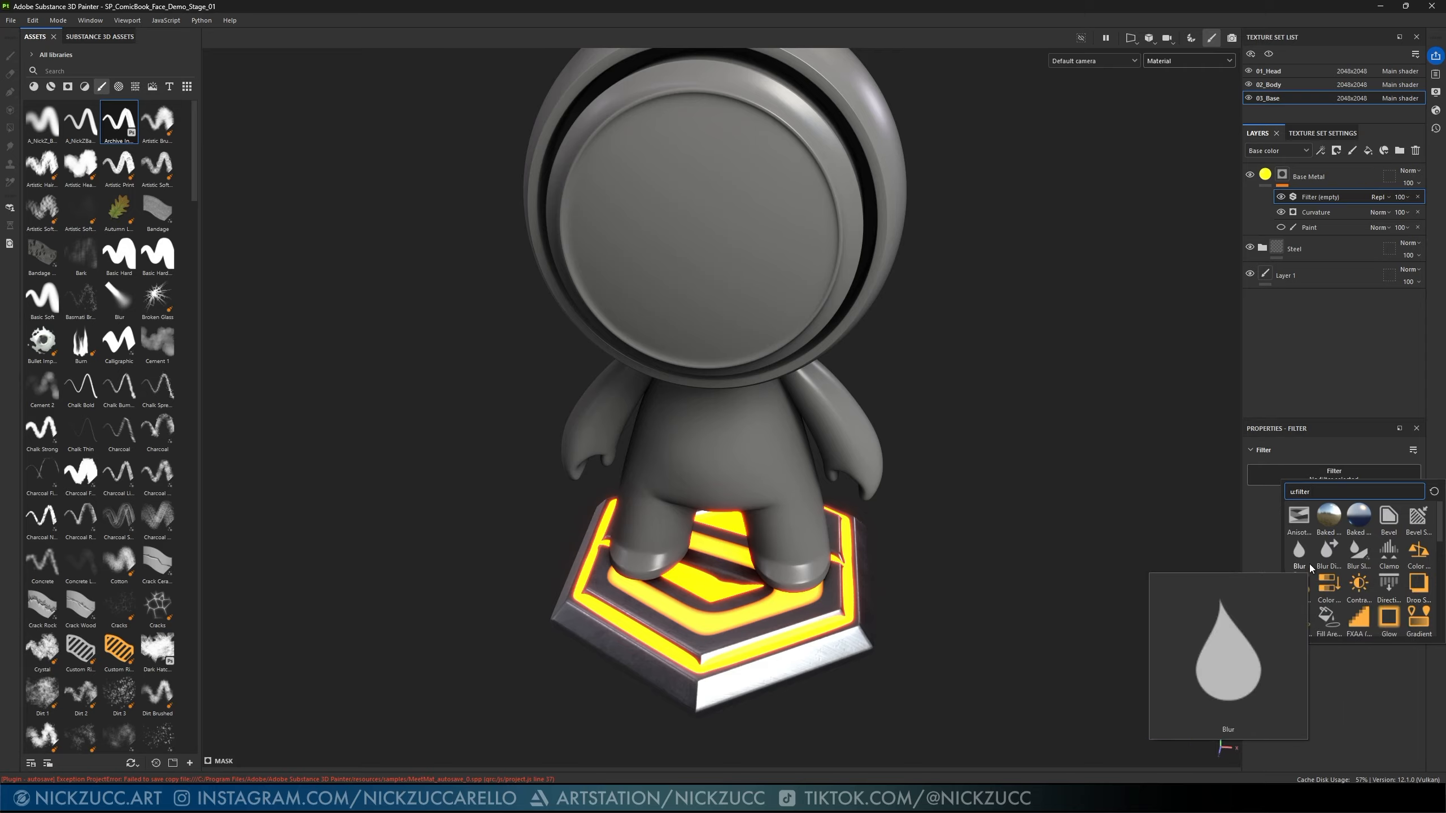
left_click(1302, 553)
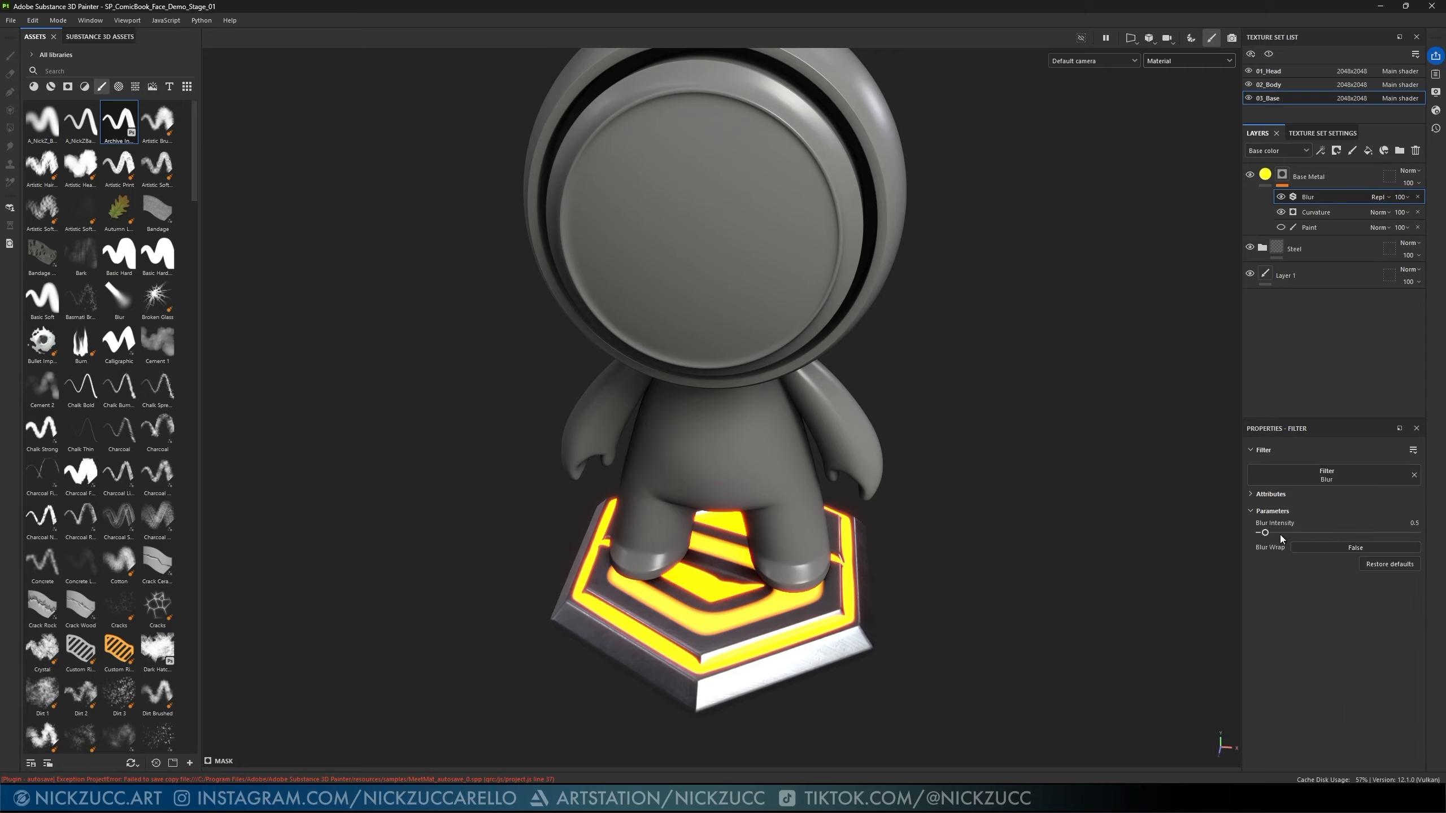
- Set the Blur filter's intensity to about 3.87 and compare the base with the filter off and on
left_click_drag(1265, 531, 1307, 530)
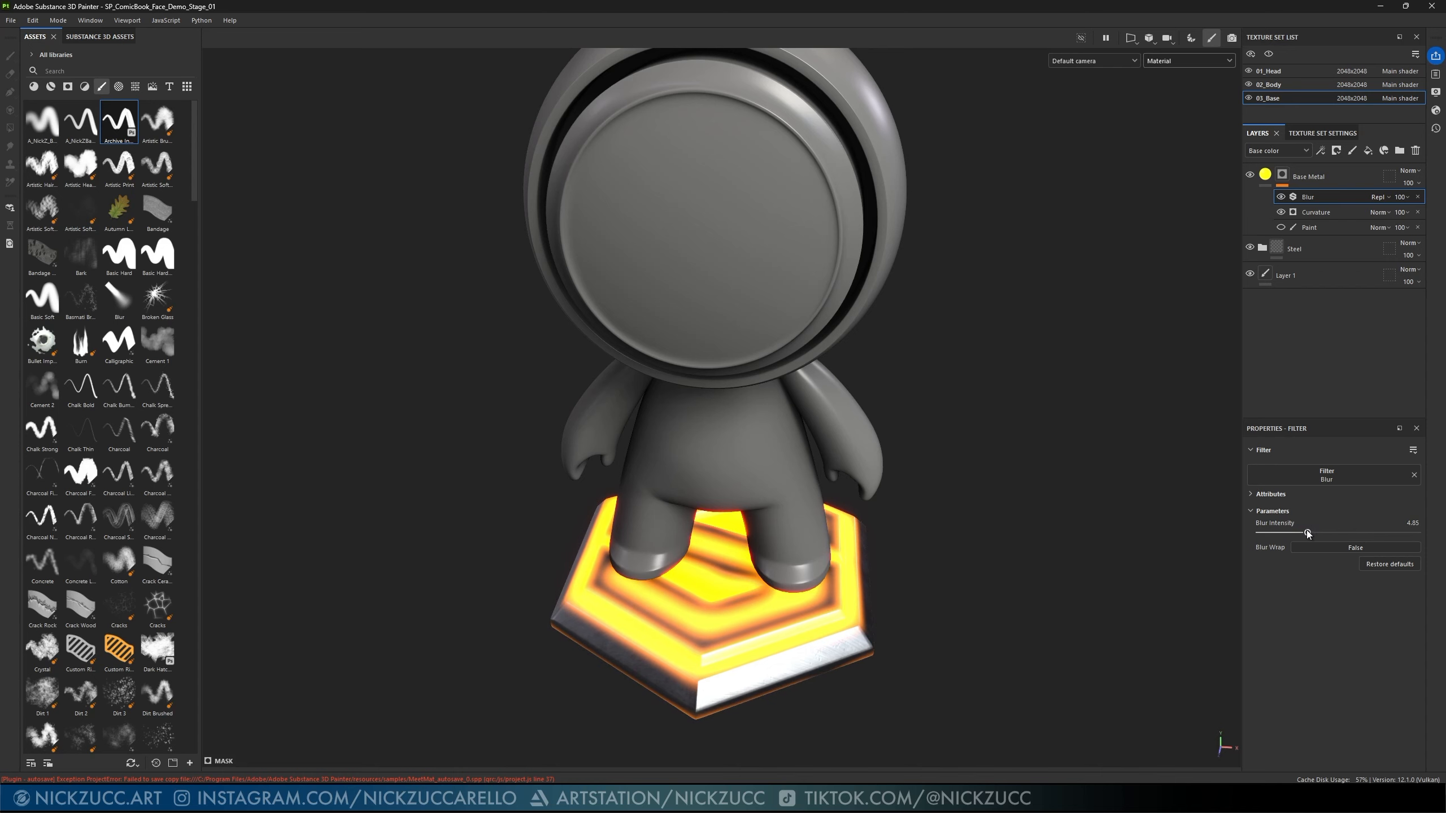
left_click_drag(1307, 532, 1298, 534)
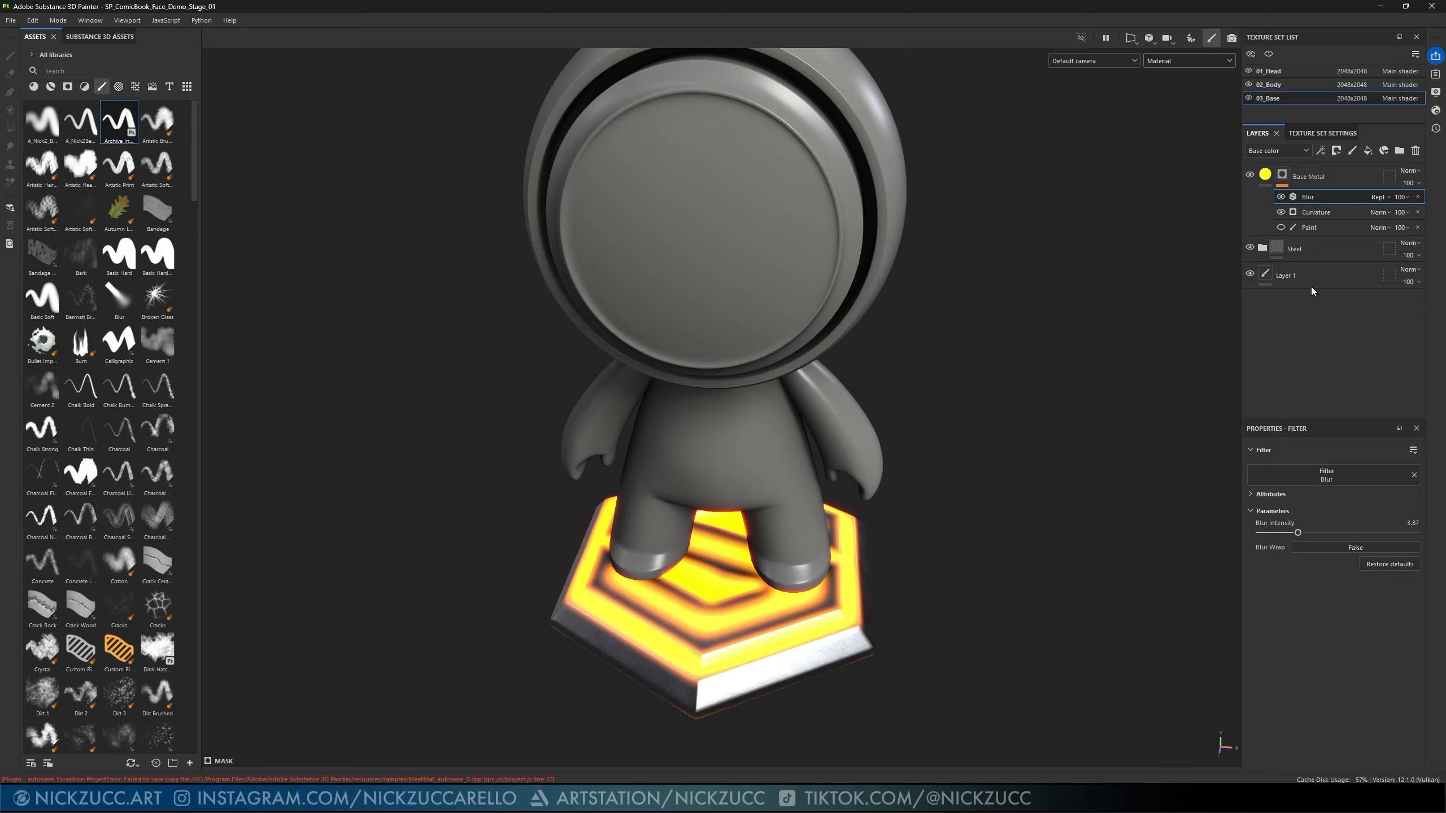
left_click(1278, 196)
left_click(1279, 197)
- Set the Curvature generator's Global Balance to 0.8, and show the mask's Paint effect briefly before hiding it again
left_click(1311, 212)
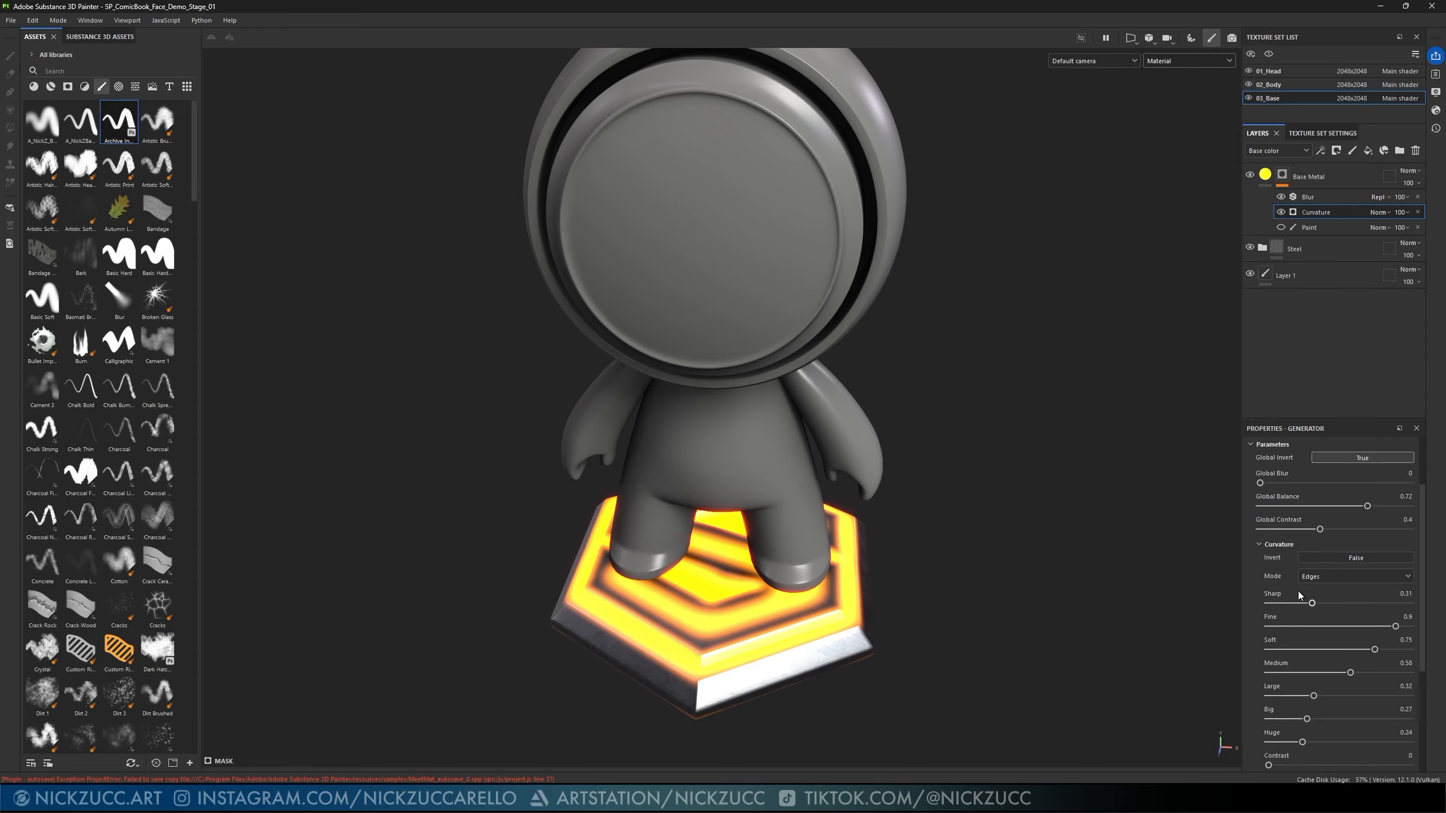
scroll(1299, 595, "down", 2)
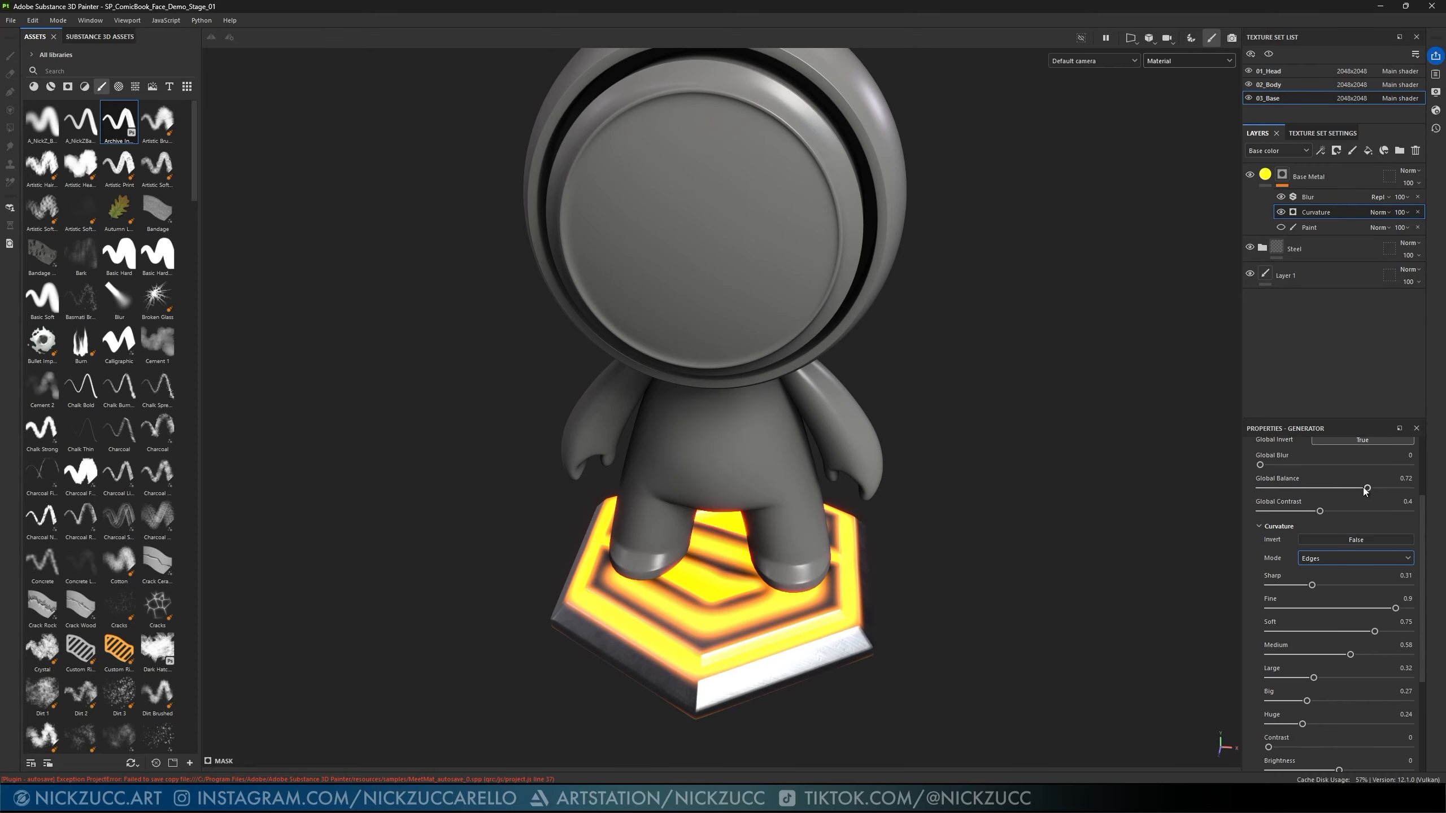
left_click_drag(1365, 488, 1324, 513)
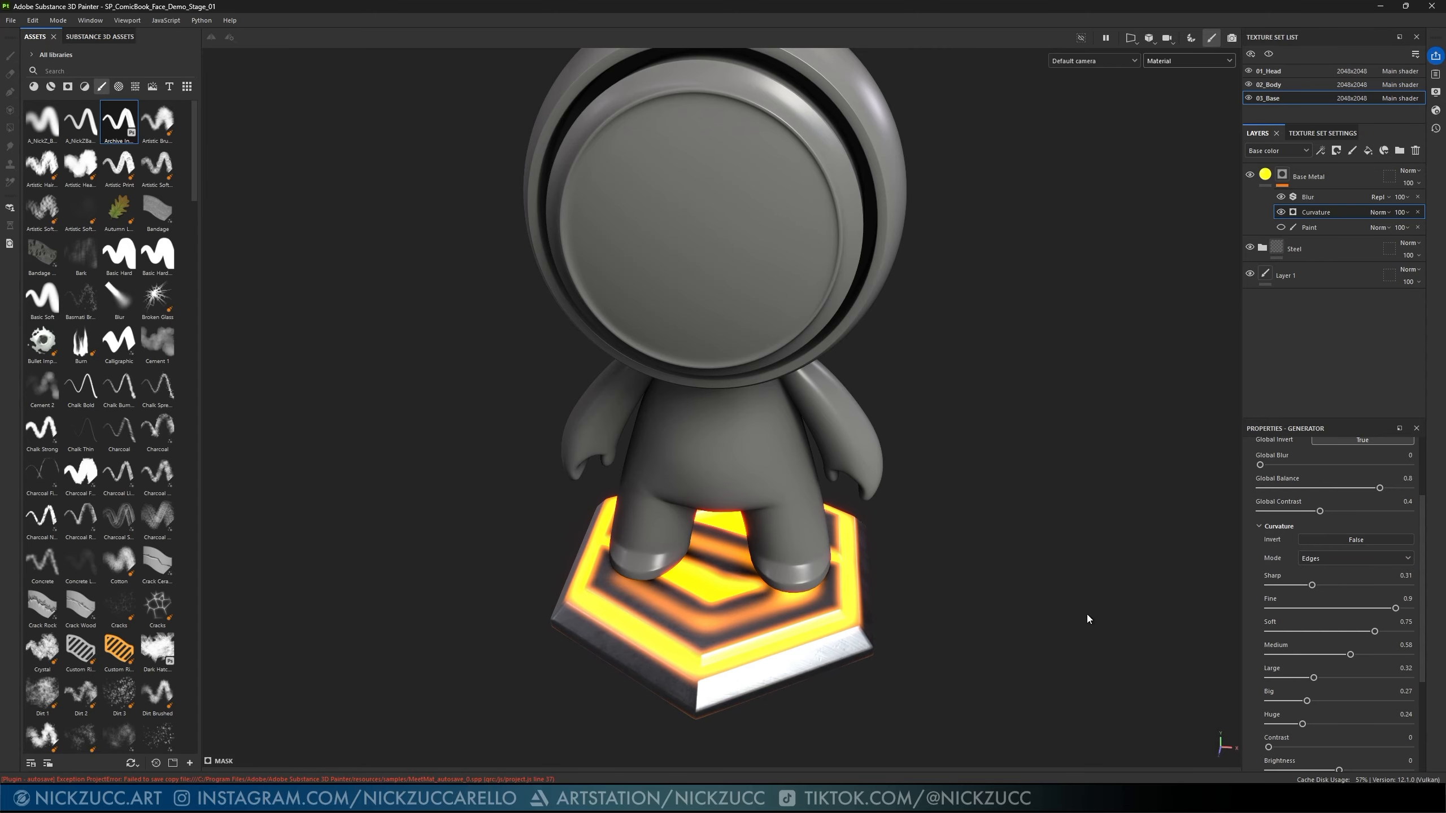
left_click_drag(1086, 615, 962, 591, "alt")
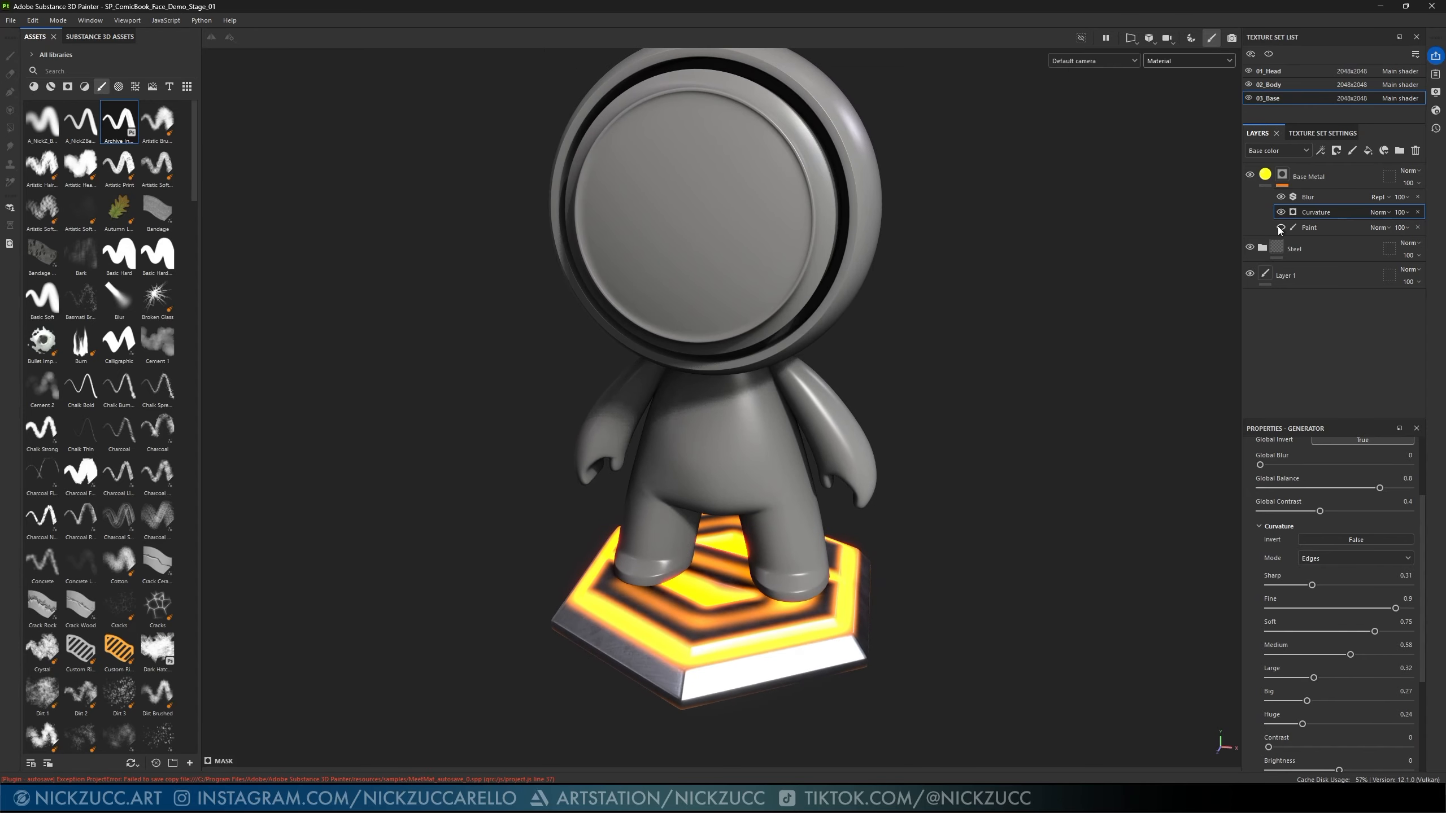
left_click(1281, 228)
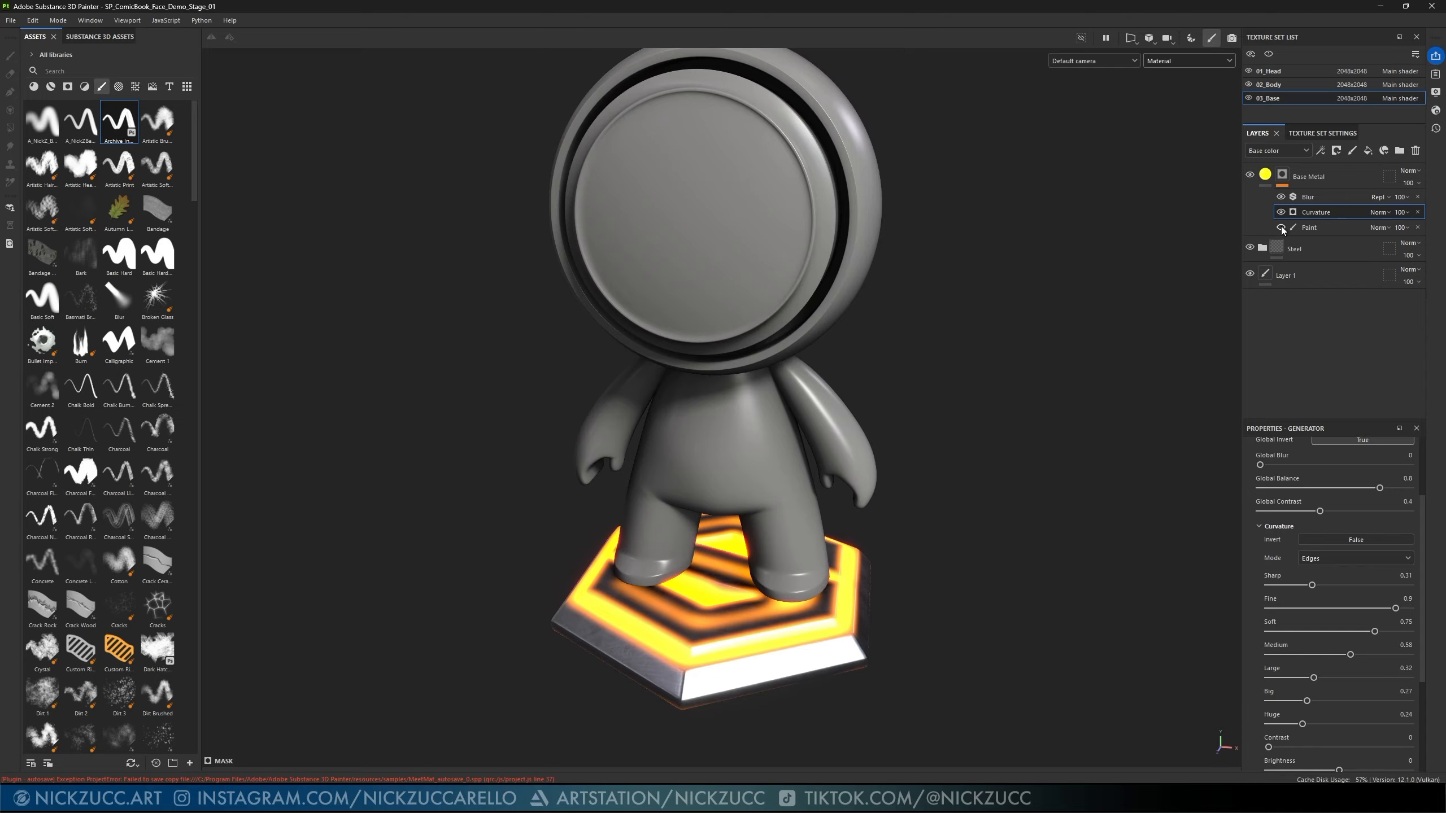
left_click(1281, 227)
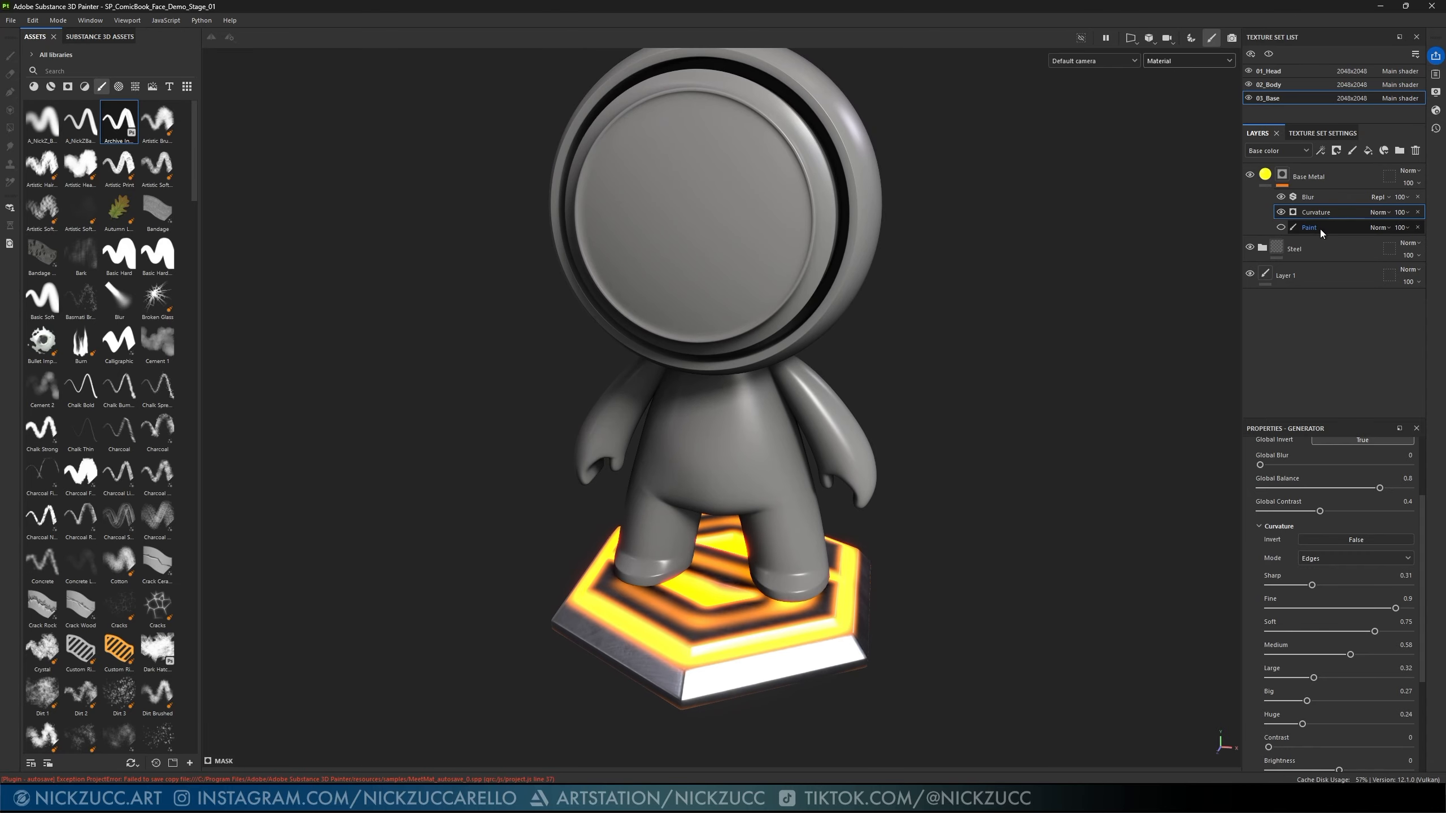
- Move the Paint effect above the Blur filter in the Base Metal mask, show it and check the base
left_click_drag(1319, 228, 1320, 197)
left_click(1281, 196)
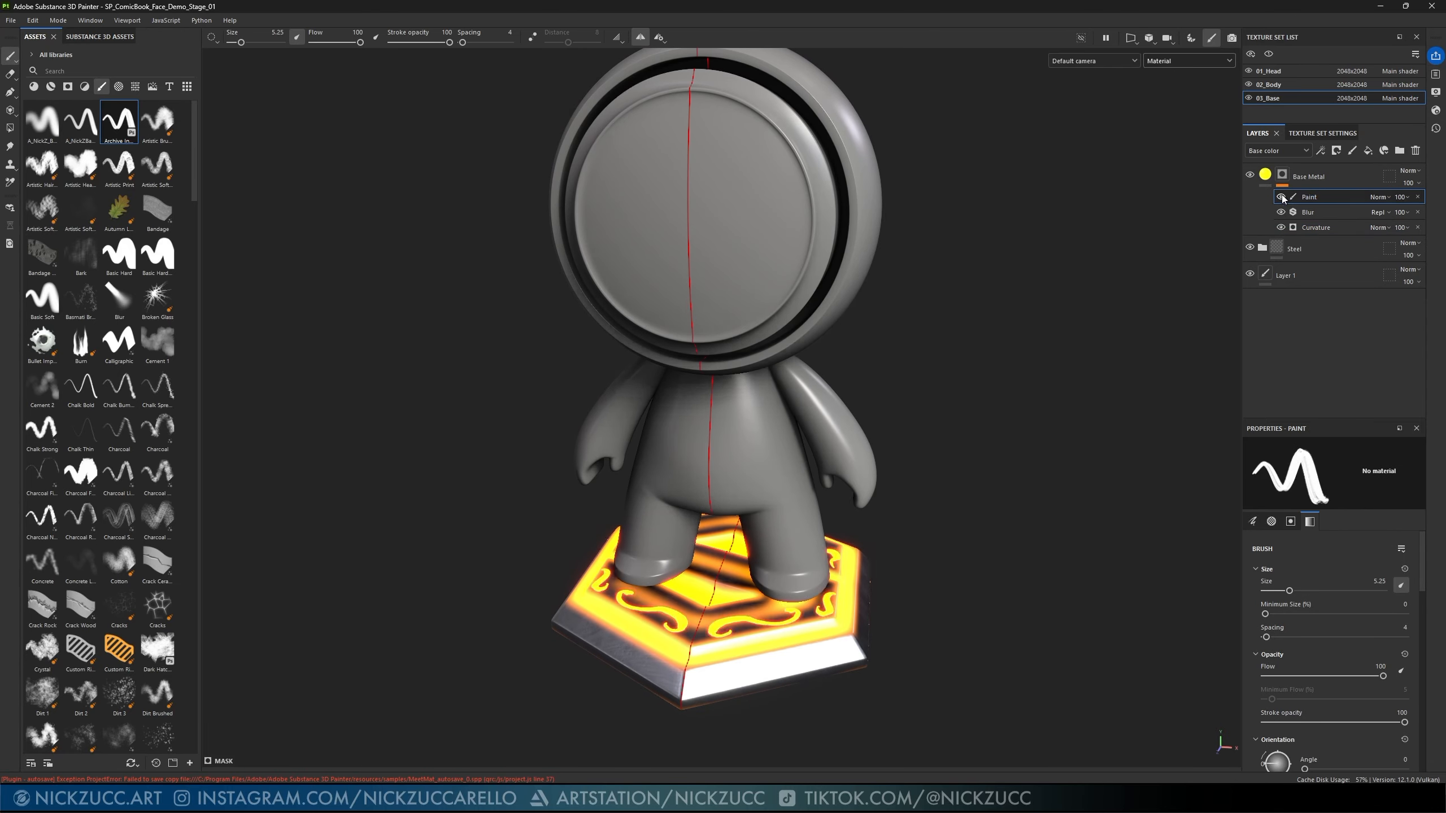
mouse_move(1050, 437)
left_mouse_down("alt")
mouse_move(1016, 517)
mouse_move(1078, 506)
mouse_move(1050, 440)
mouse_move(1077, 468)
left_mouse_up("alt")
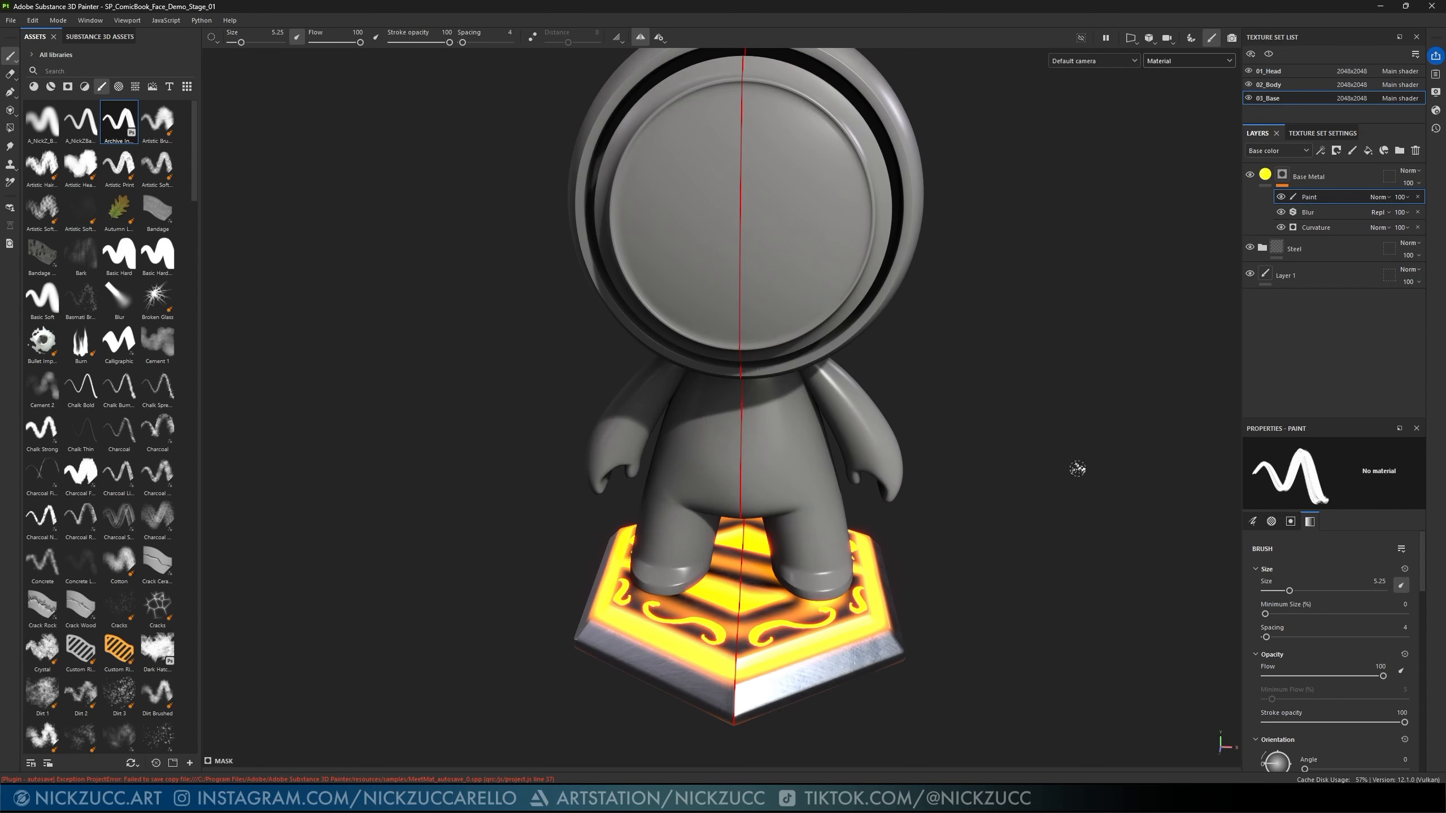
left_click_drag(1109, 396, 1097, 380, "alt")
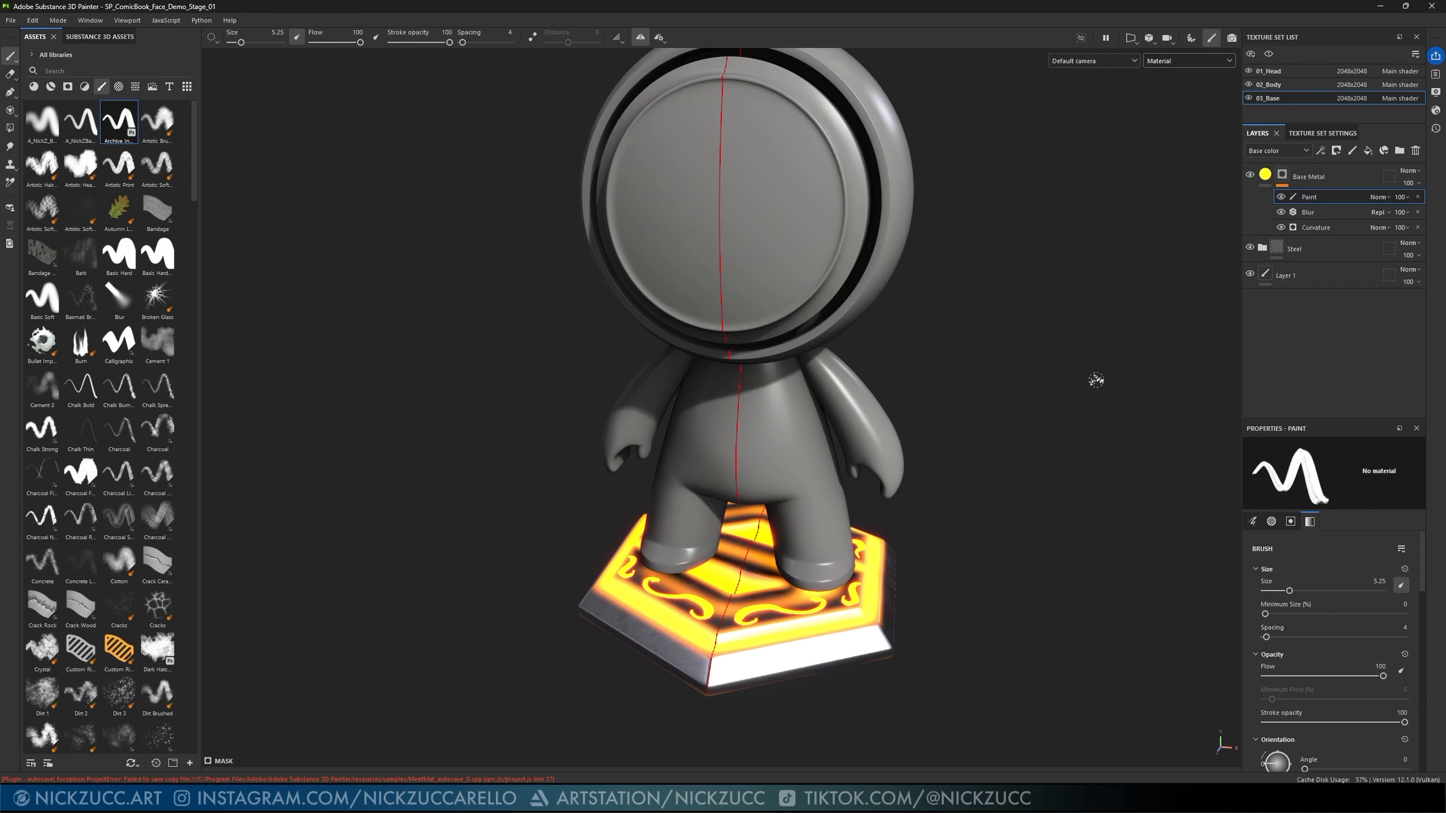
left_click(1309, 227)
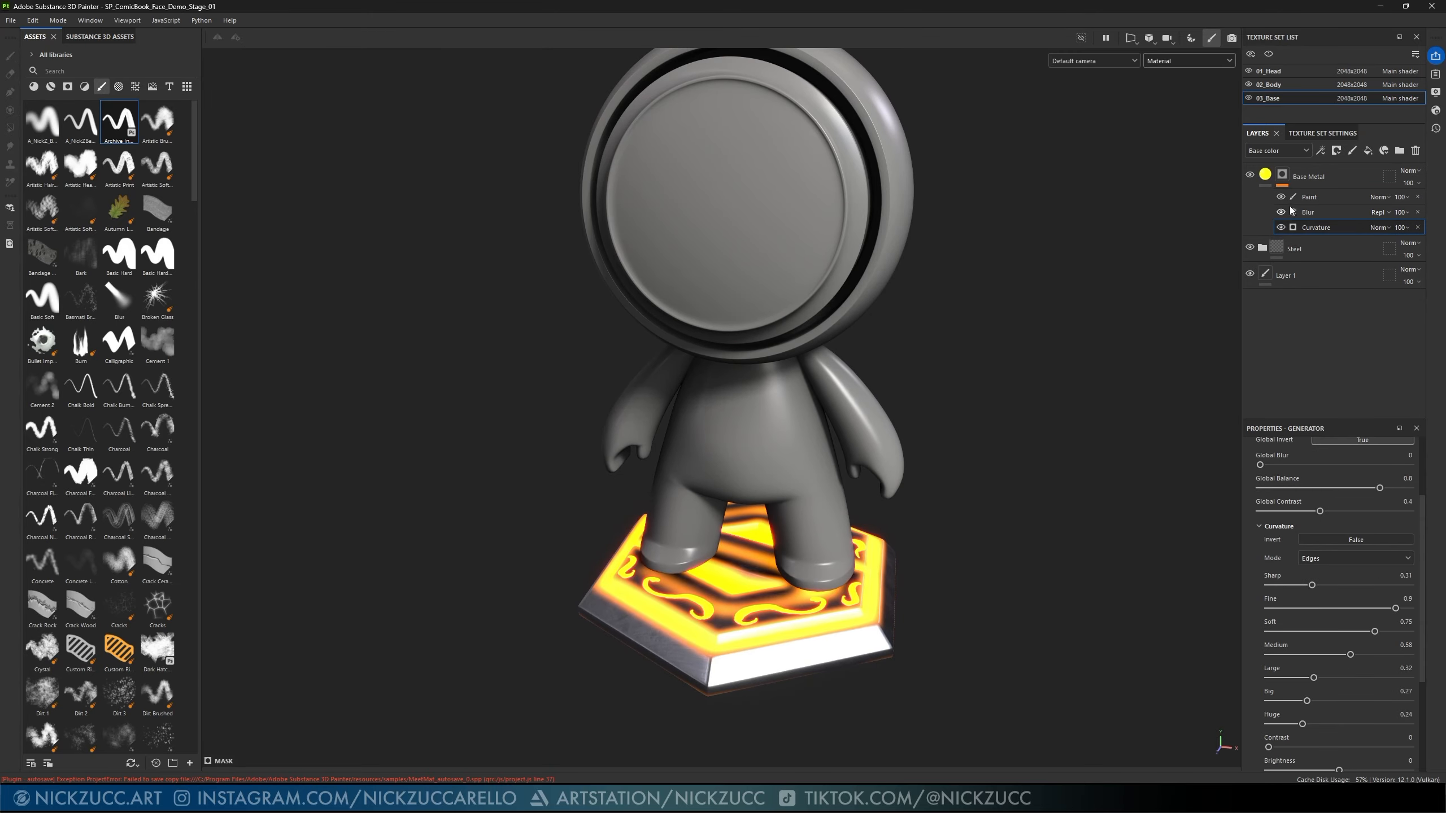
left_click_drag(1108, 385, 1068, 409, "alt")
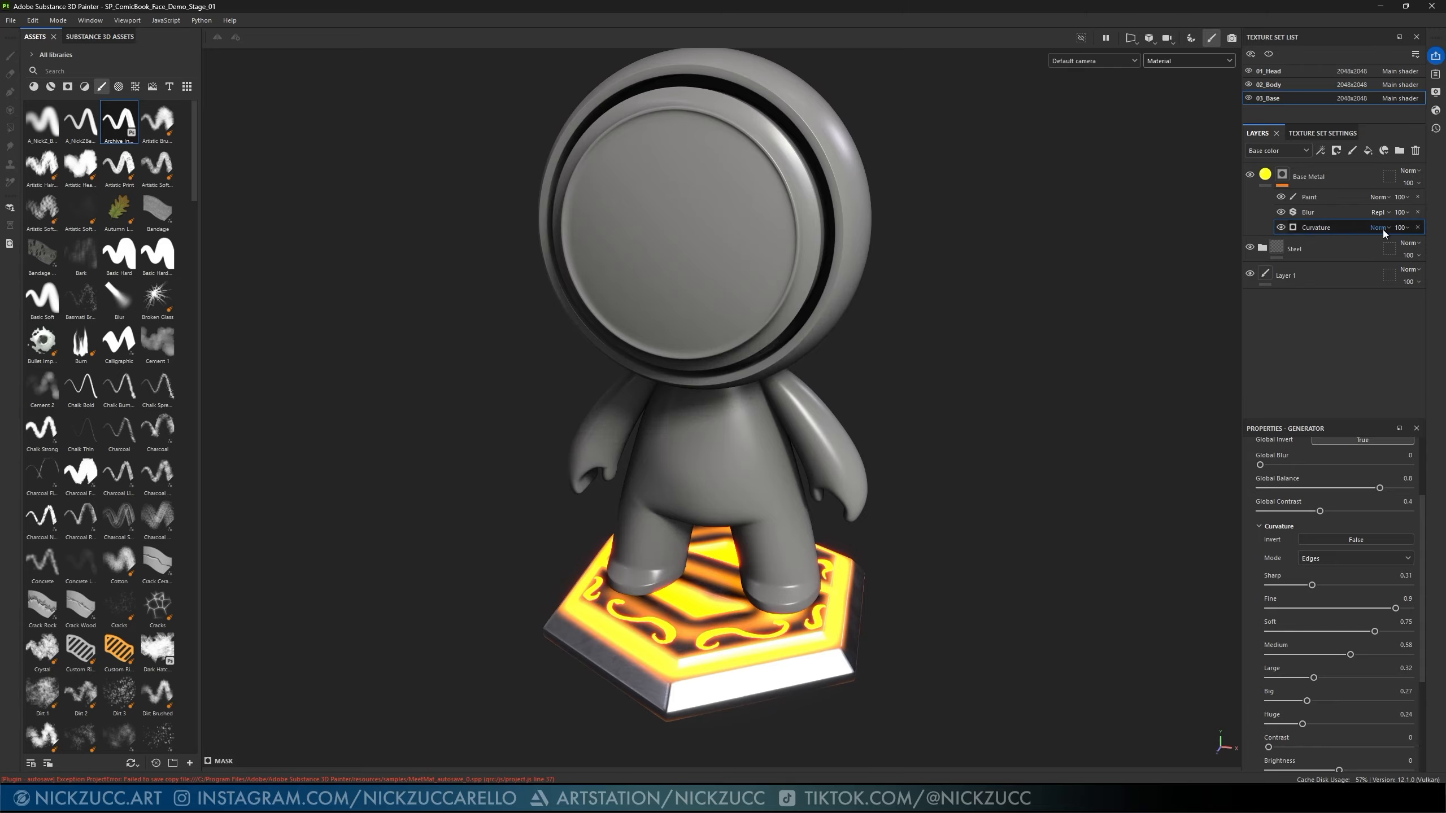
left_click(1306, 150)
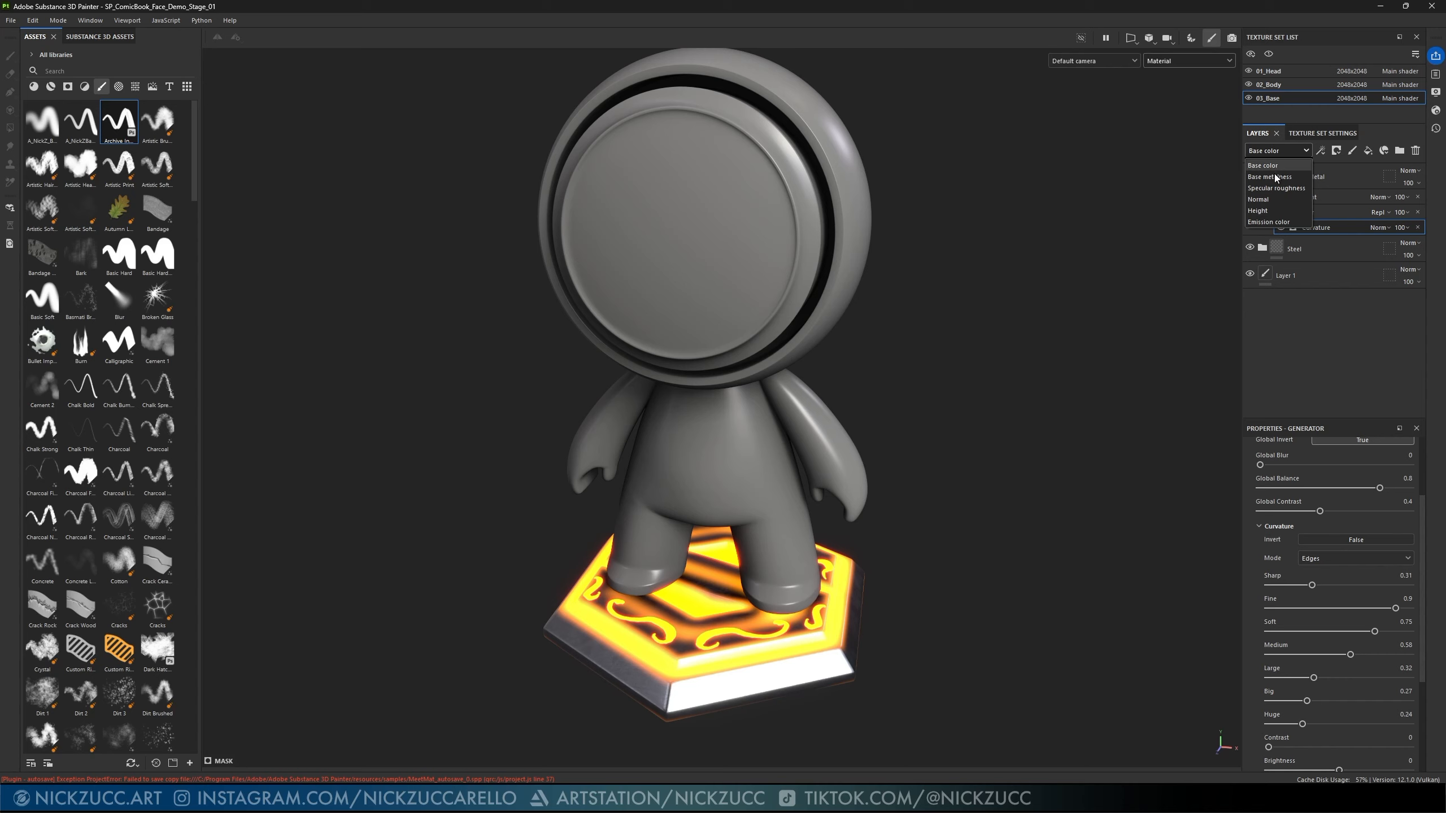
left_click(1276, 166)
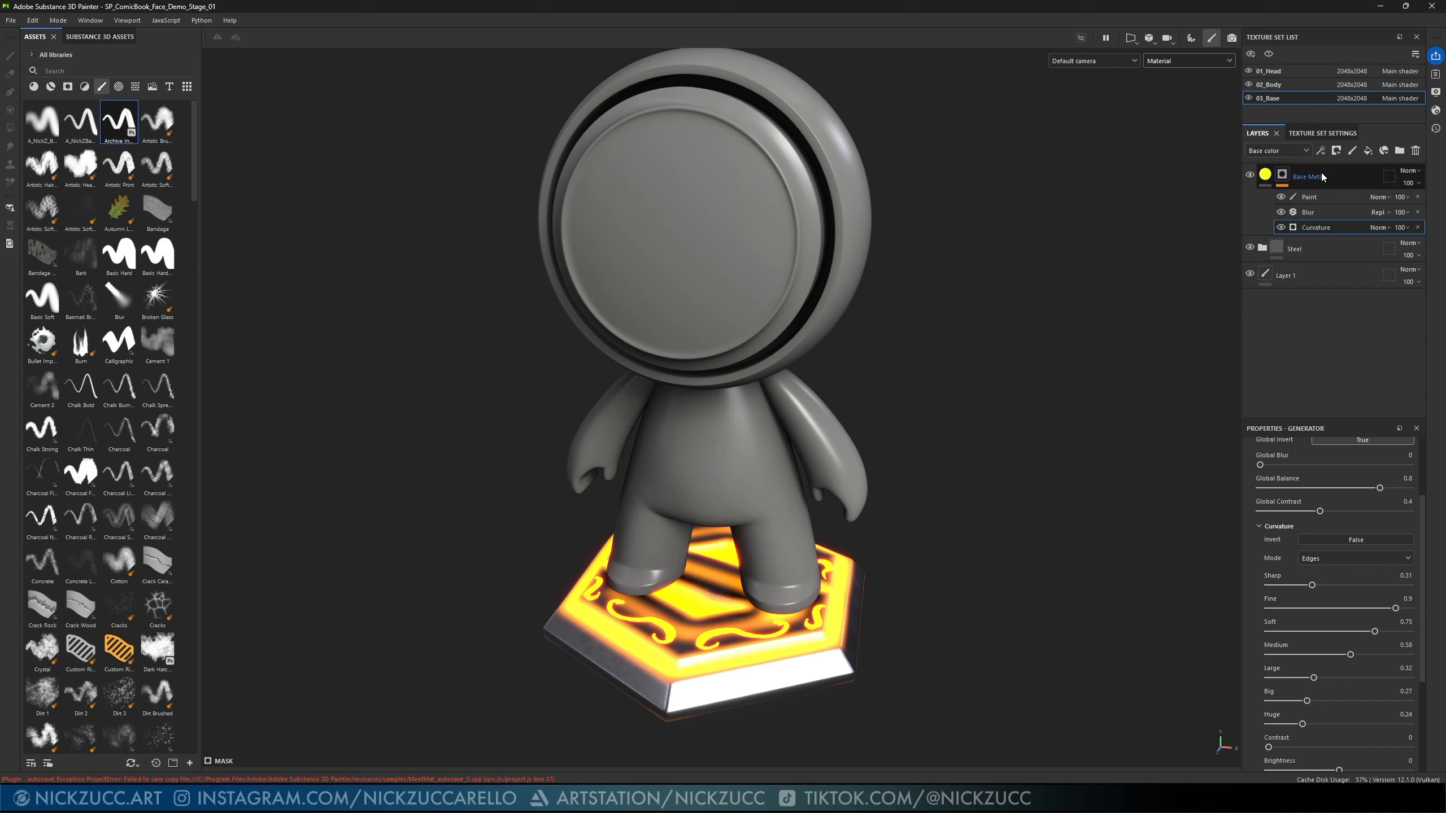
left_click_drag(1440, 247, 1397, 247)
left_click(1408, 227)
left_click_drag(1399, 248, 1440, 249)
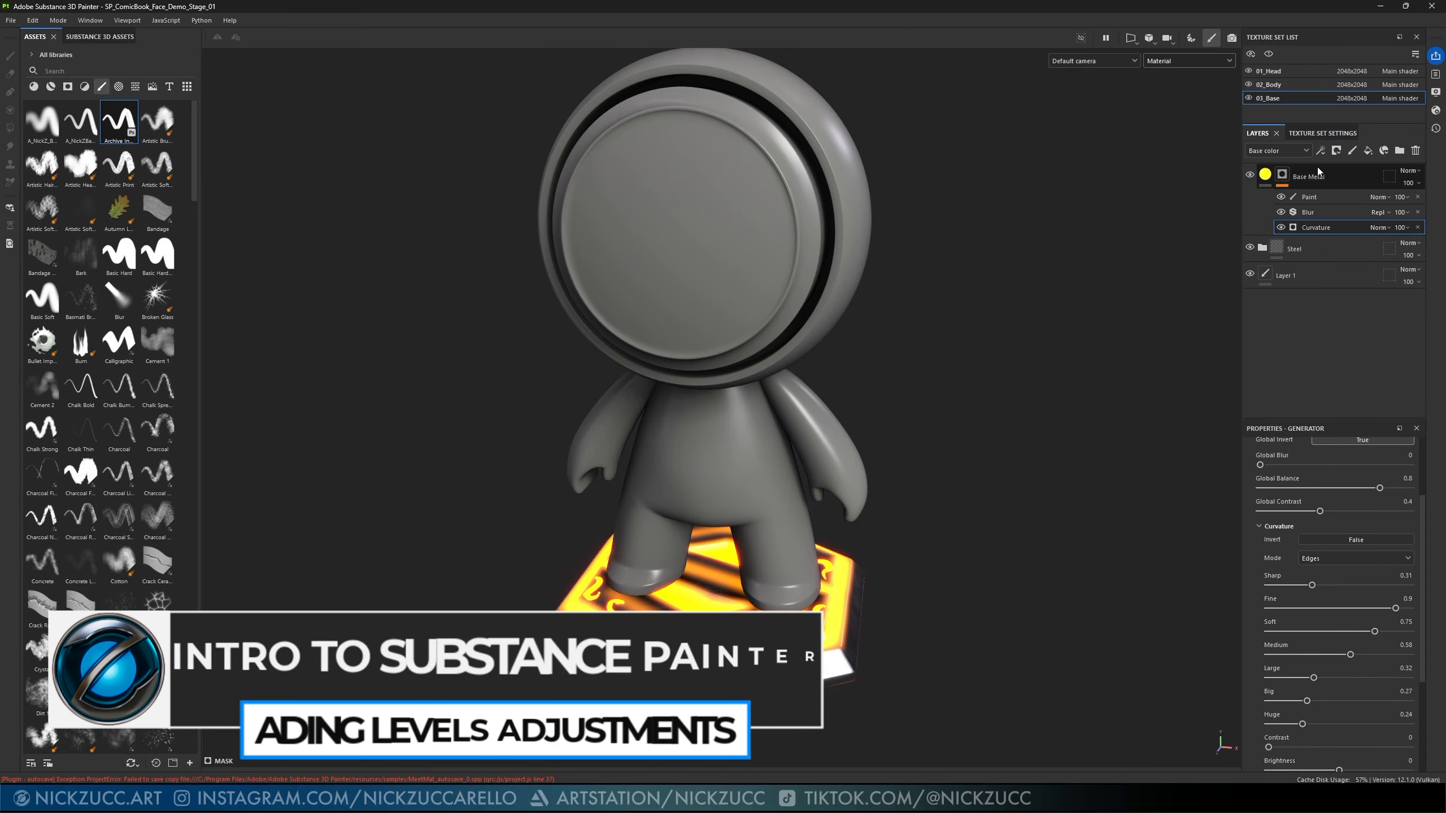
- Add a Levels adjustment between the Paint and Blur effects in the Base Metal mask, and hide the Paint effect
left_click(1322, 150)
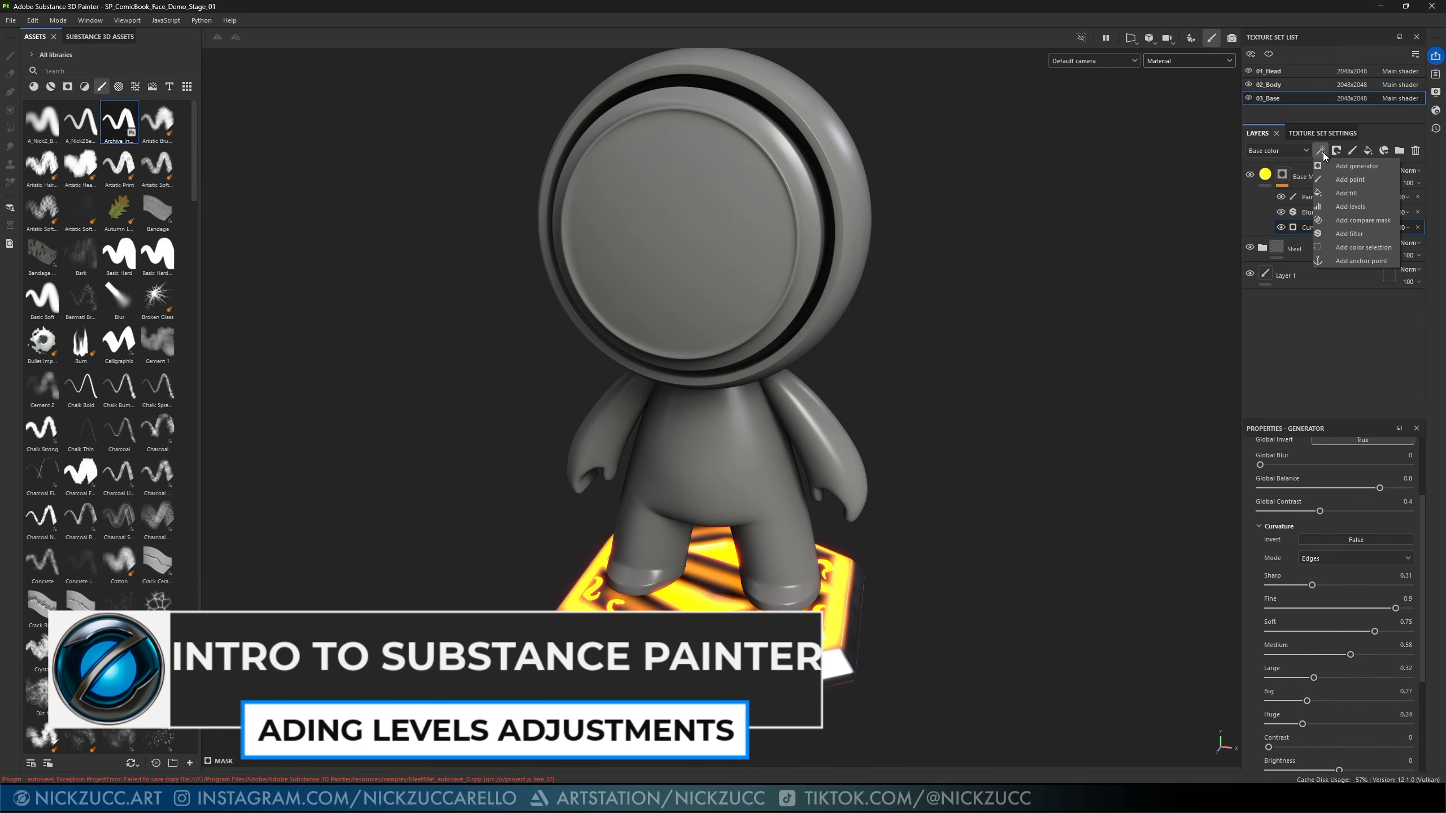
left_click(1352, 207)
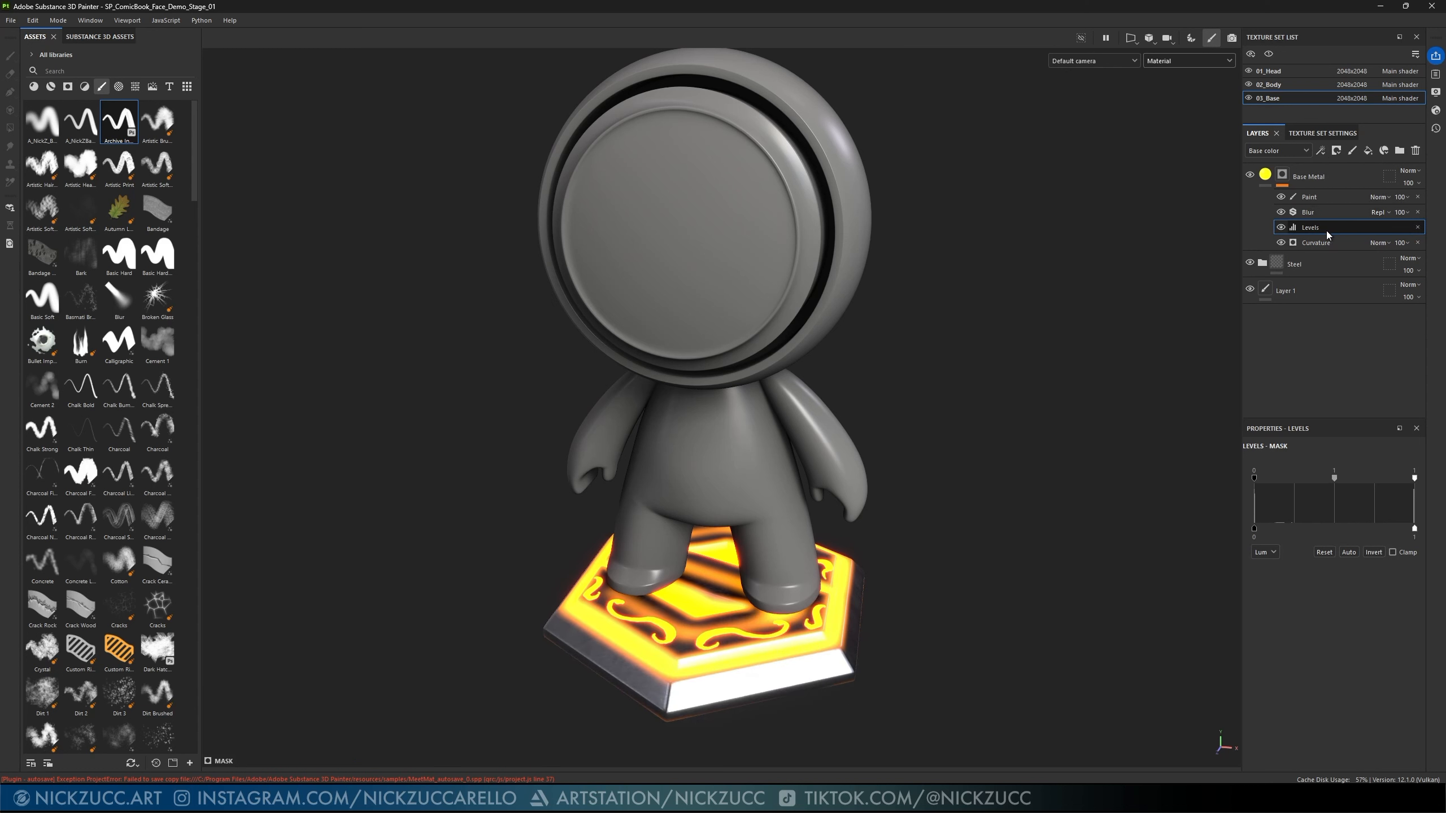
left_click_drag(1333, 233, 1326, 209)
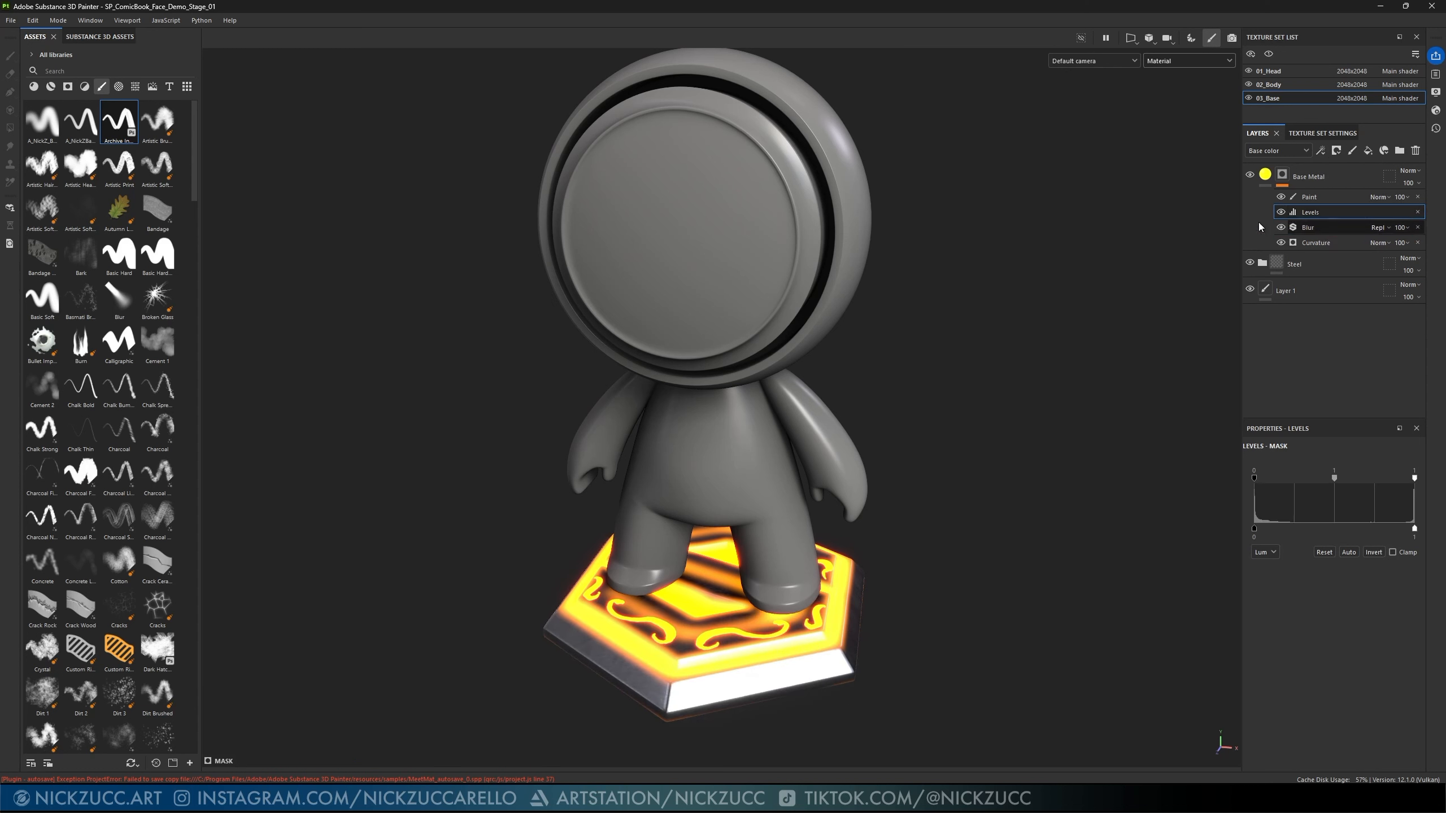
left_click(1281, 196)
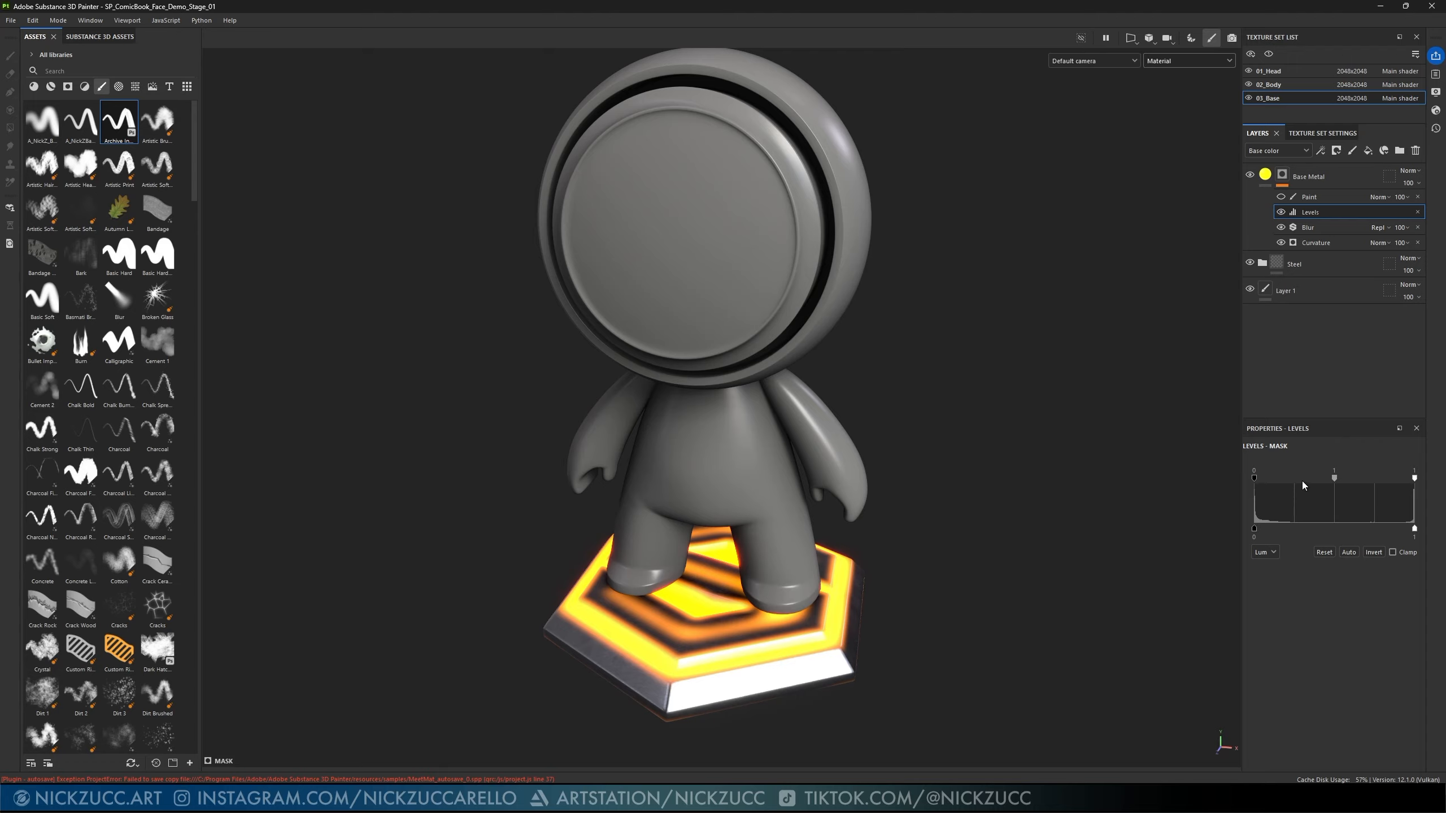
- Try lowering the Levels white input point to about 0.116, and invert the mask's output and back again
mouse_move(1253, 477)
left_mouse_down()
mouse_move(1281, 477)
mouse_move(1244, 474)
left_mouse_up()
mouse_move(1335, 476)
left_mouse_down()
mouse_move(1300, 479)
mouse_move(1398, 484)
mouse_move(1348, 495)
mouse_move(1334, 491)
mouse_move(1414, 485)
mouse_move(1302, 498)
mouse_move(1260, 479)
left_mouse_up()
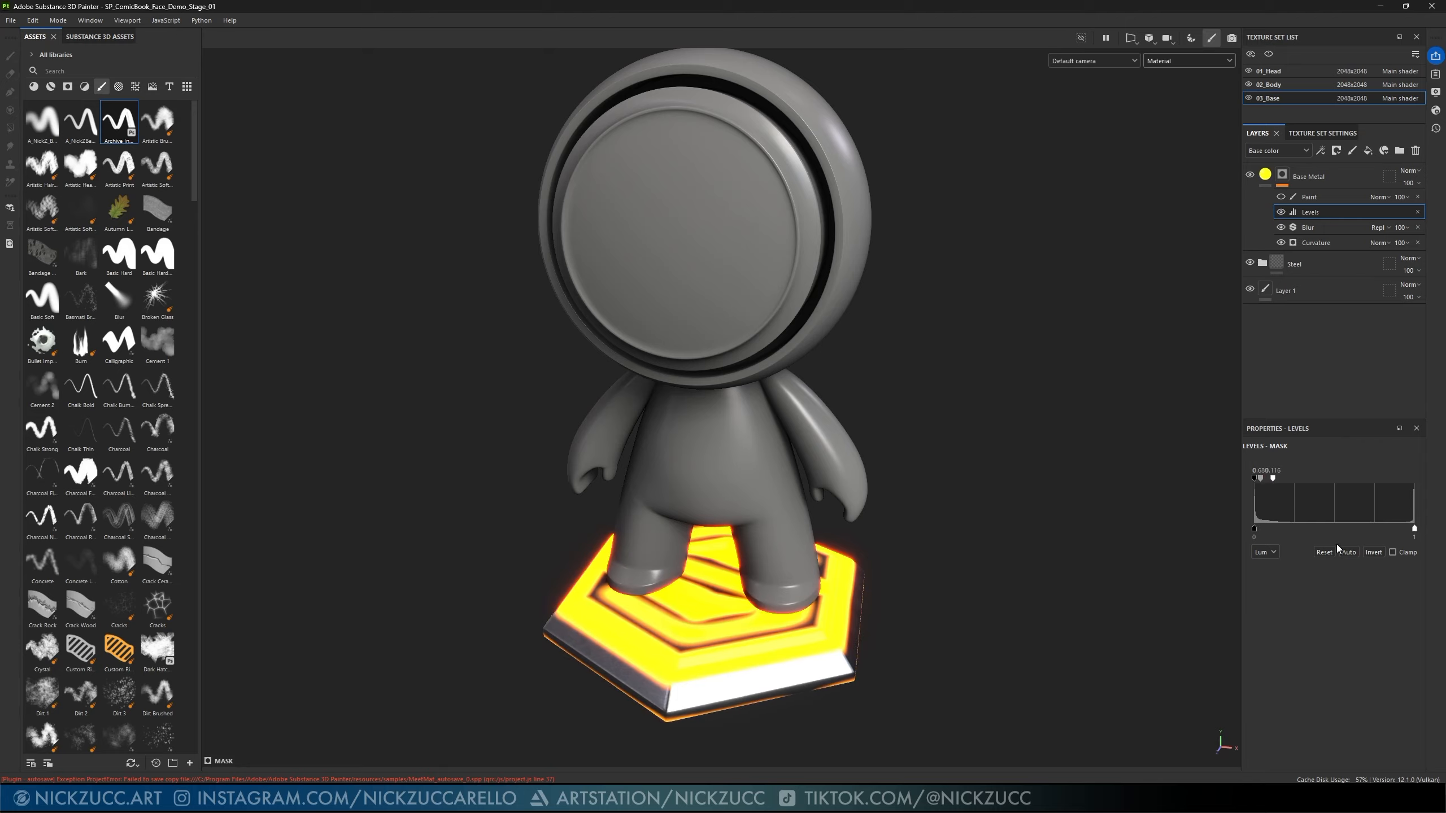
left_click(1374, 552)
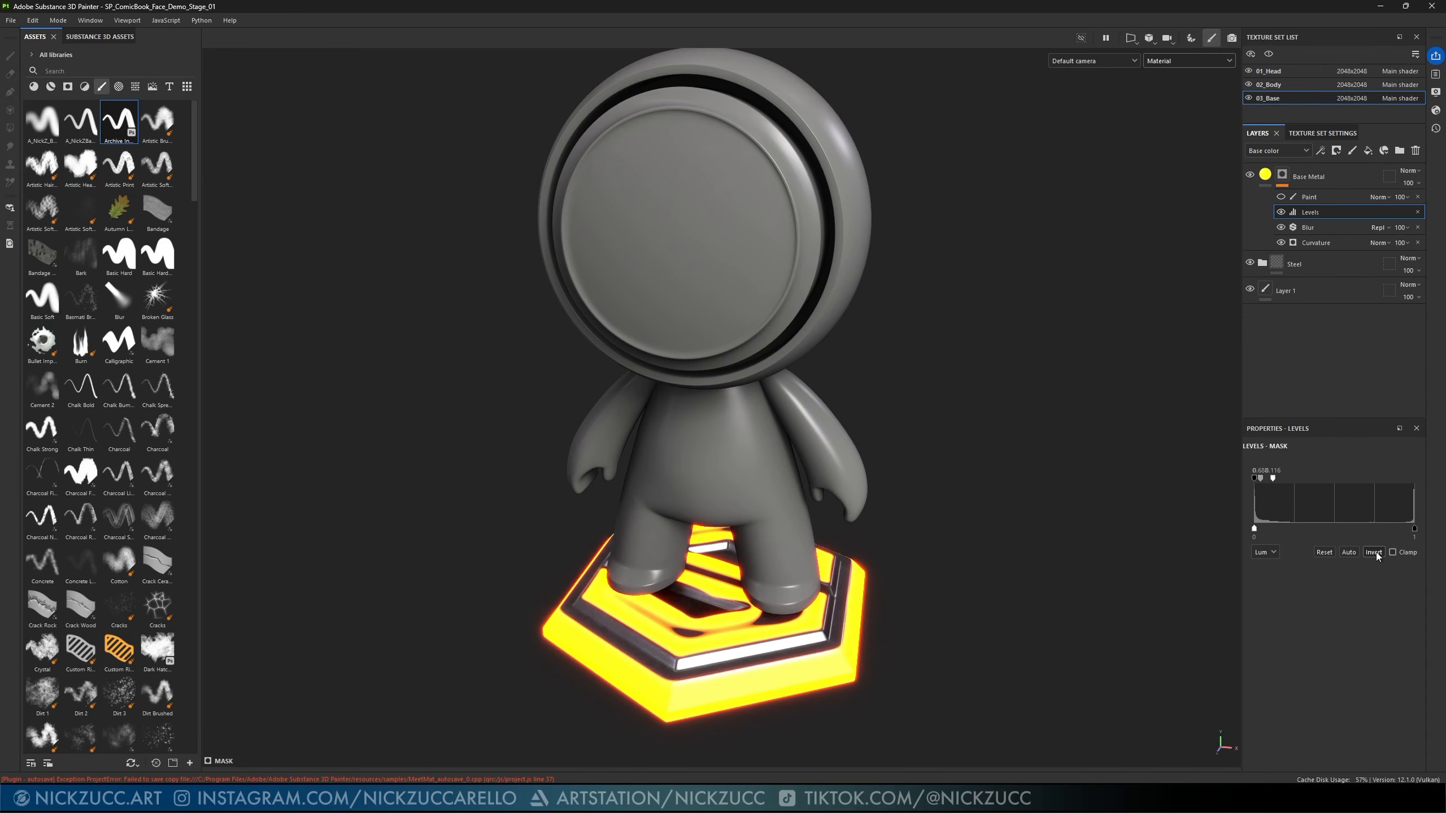
left_click(1374, 551)
- Return the Levels white input point to 1 and set its midtone to 1.317, with the output range at 0 to 1
left_click_drag(1276, 478, 1426, 490)
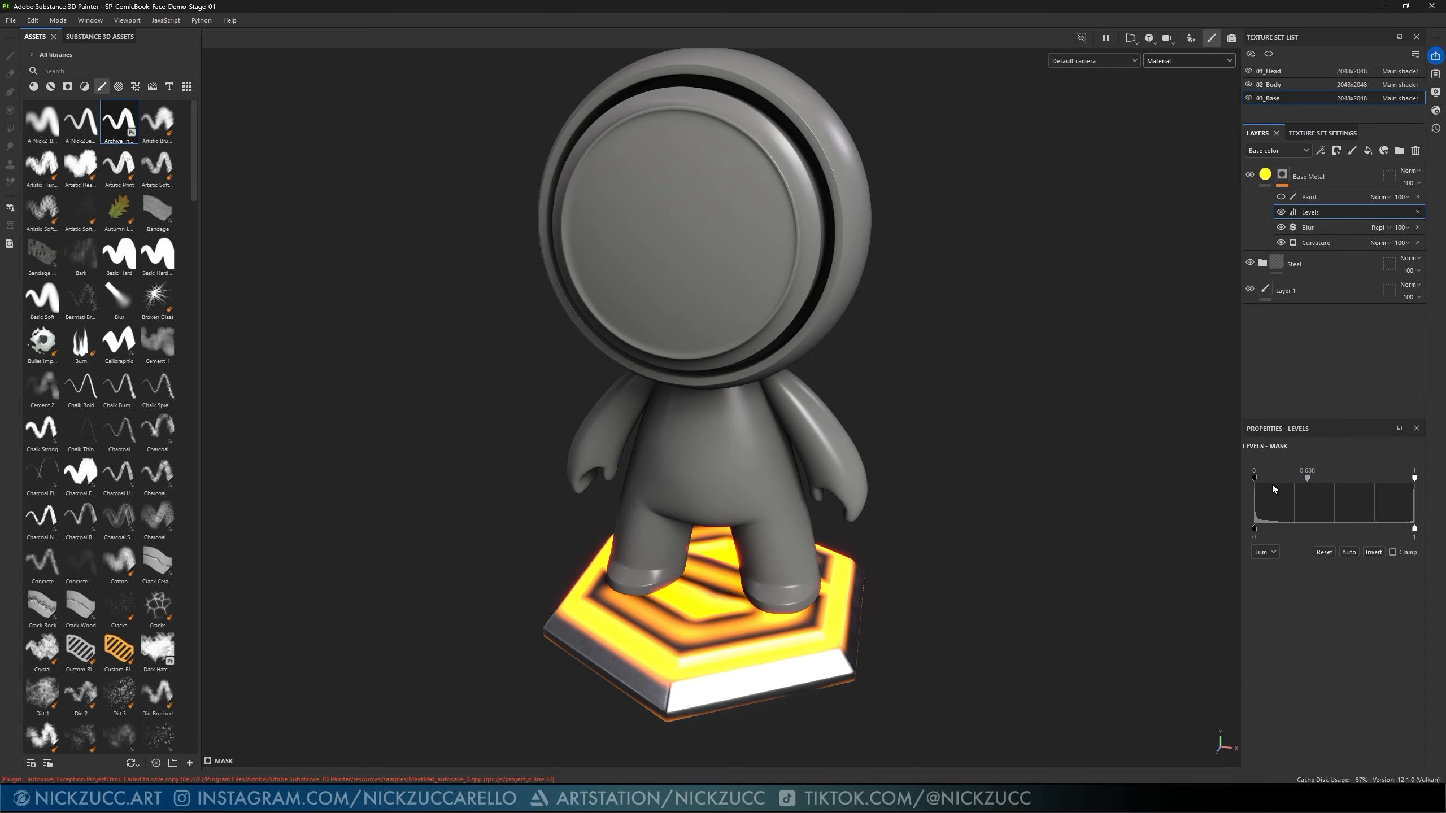
left_click_drag(1306, 477, 1336, 478)
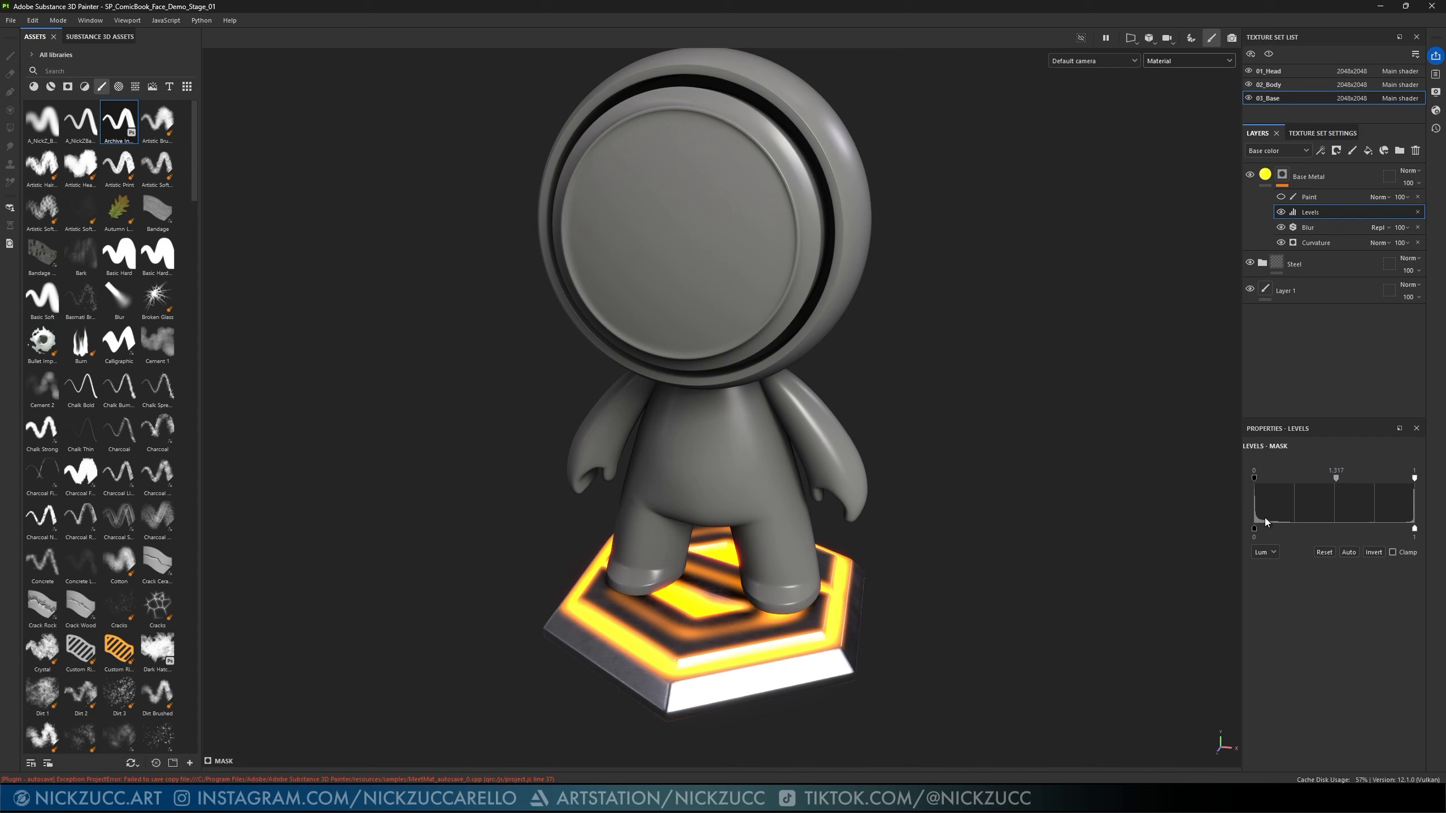
mouse_move(1254, 530)
left_mouse_down()
mouse_move(1399, 524)
mouse_move(1245, 527)
left_mouse_up()
mouse_move(1414, 528)
left_mouse_down()
mouse_move(1253, 529)
mouse_move(1423, 527)
left_mouse_up()
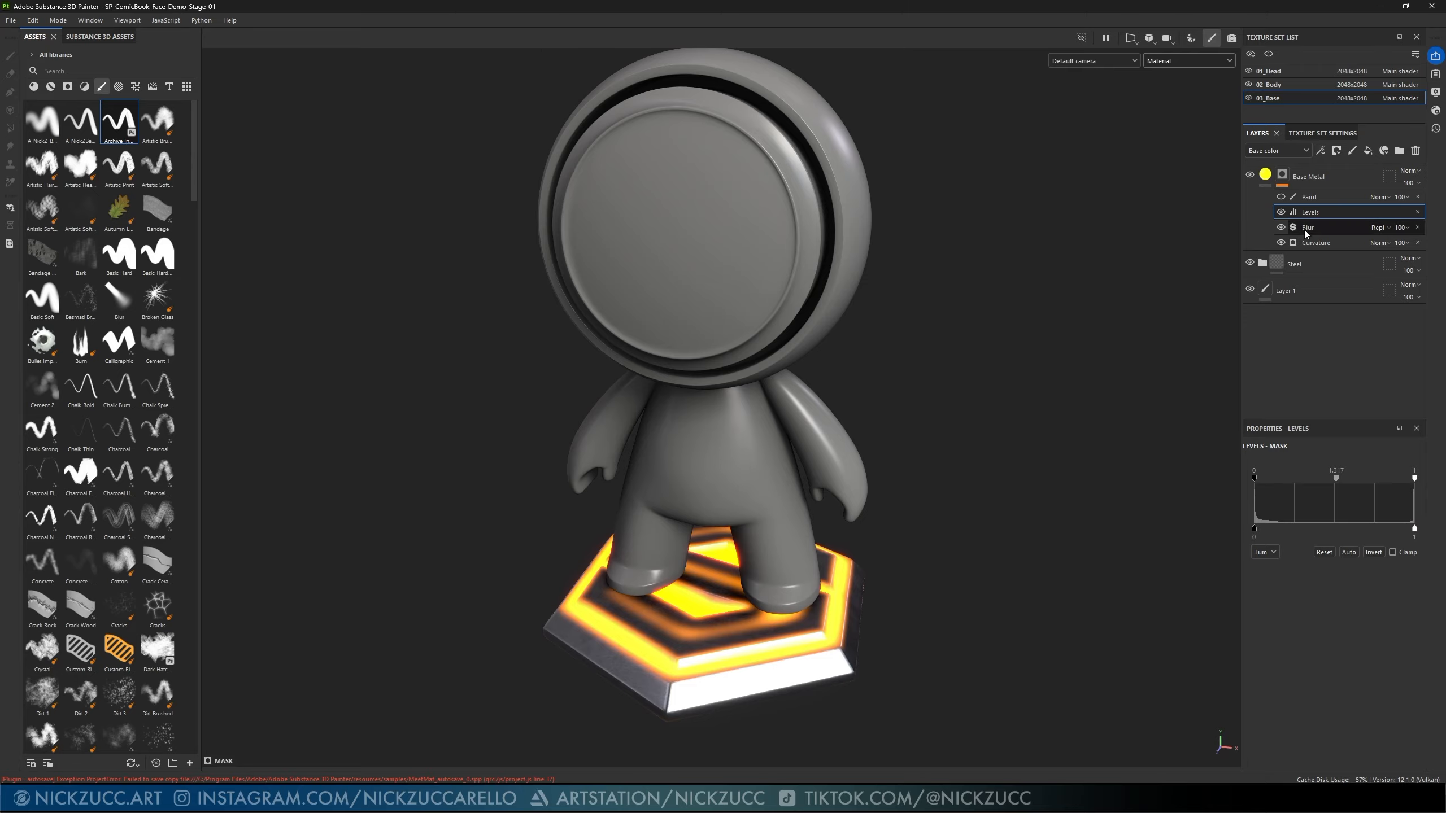
- Switch between the Base Metal layer's mask and its fill to review the mask effects and fill properties
left_click(1282, 178)
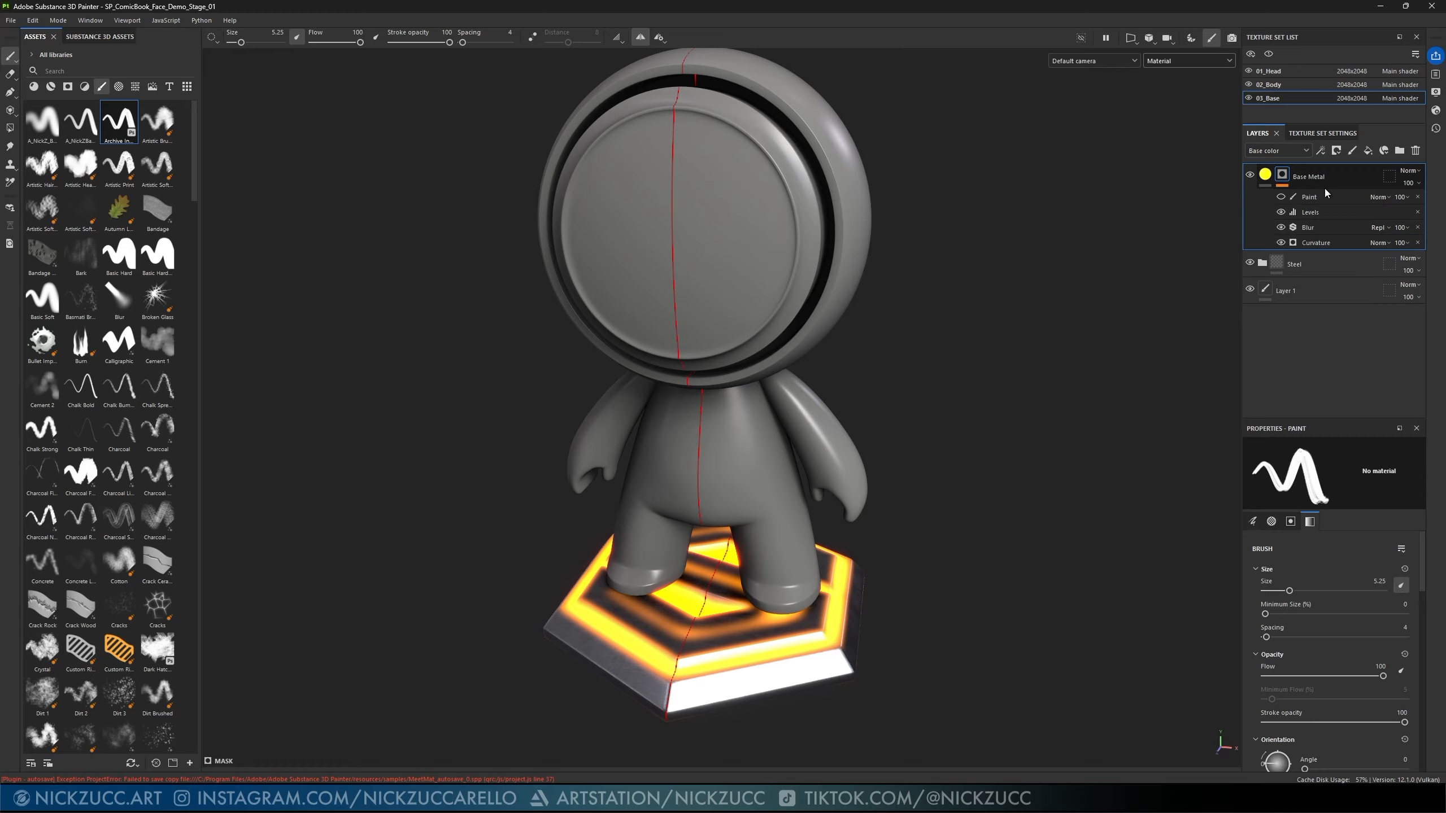
left_click(1281, 197)
left_click(1266, 177)
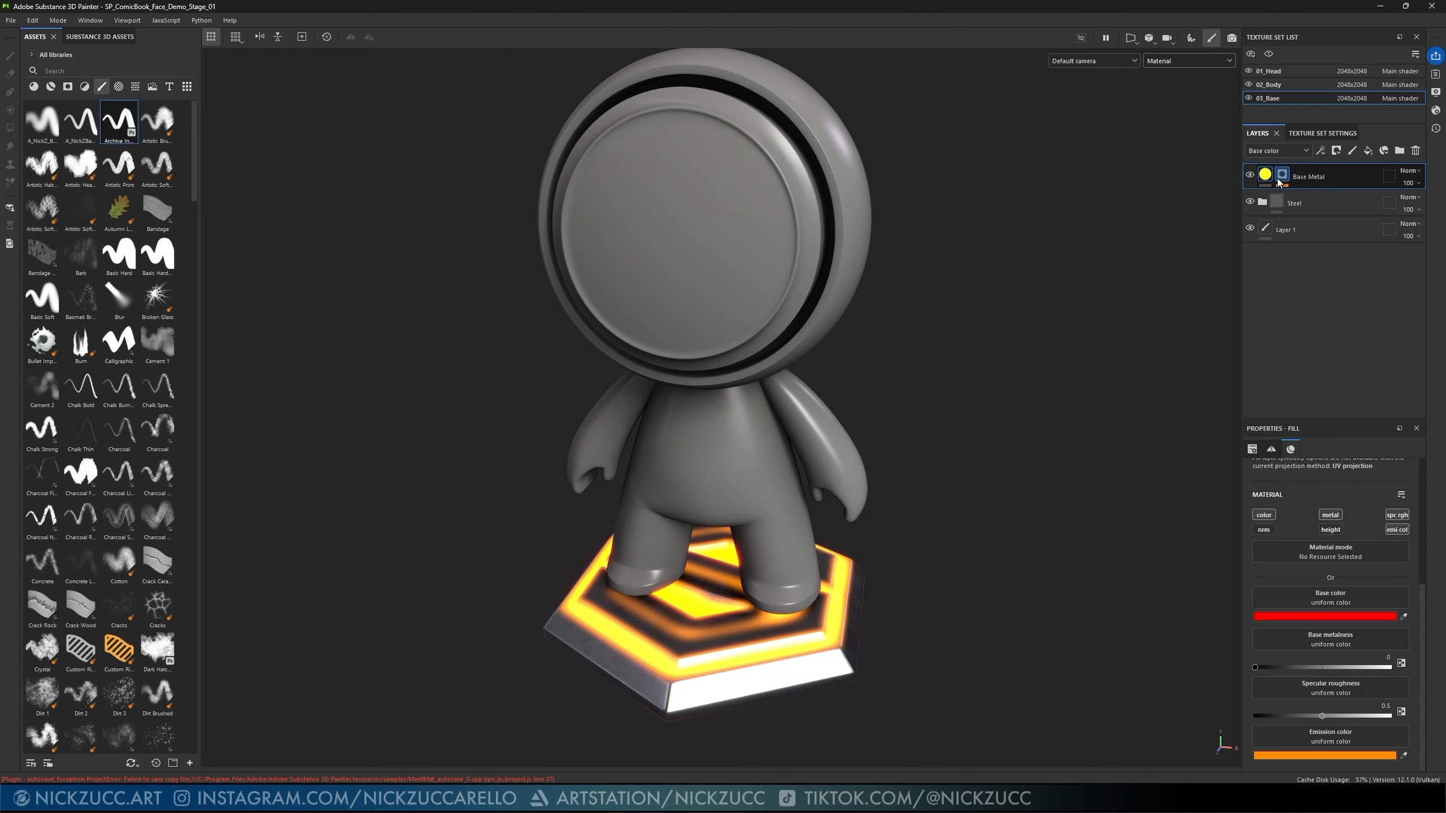
left_click(1275, 176)
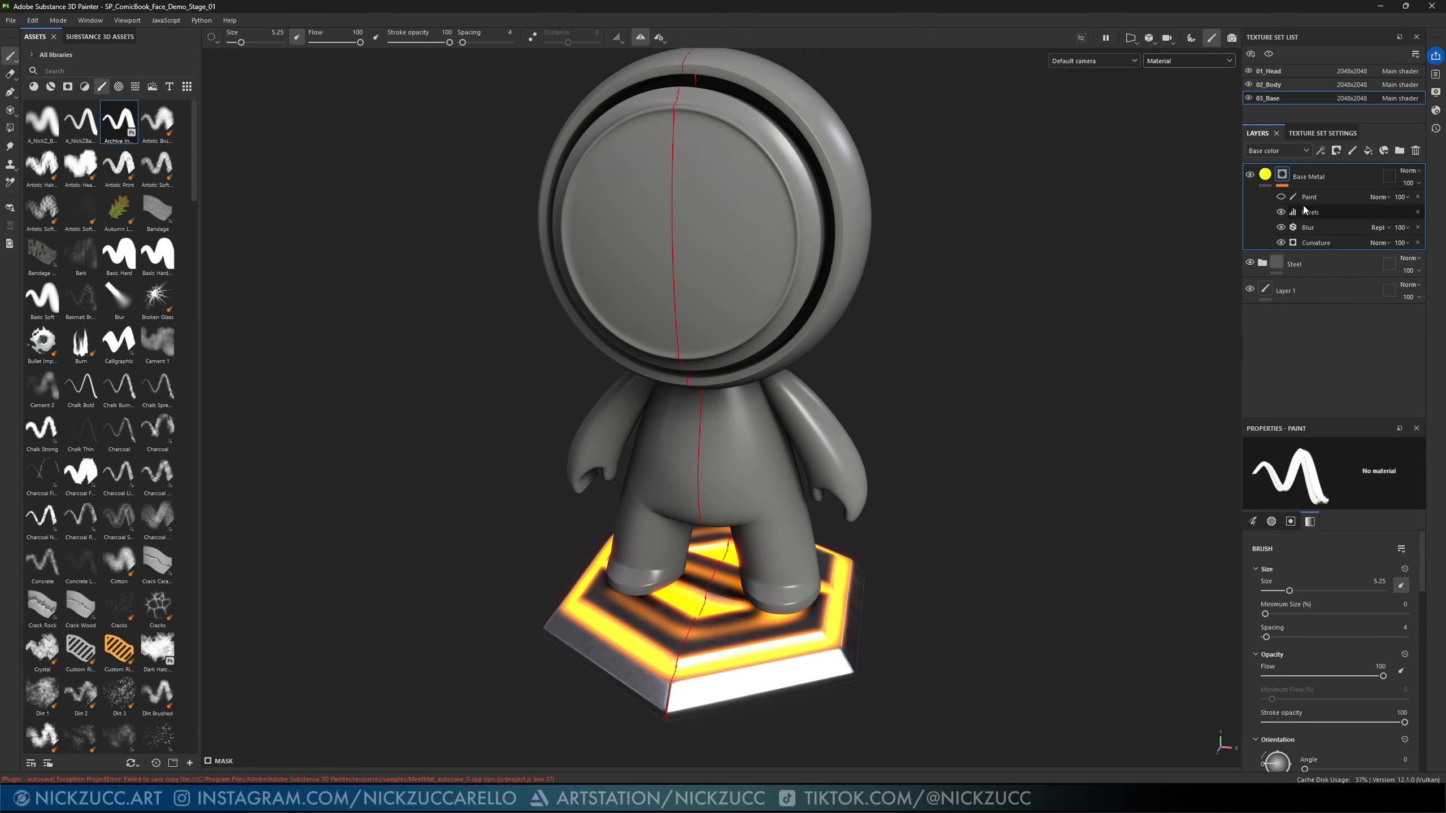
left_click(1264, 175)
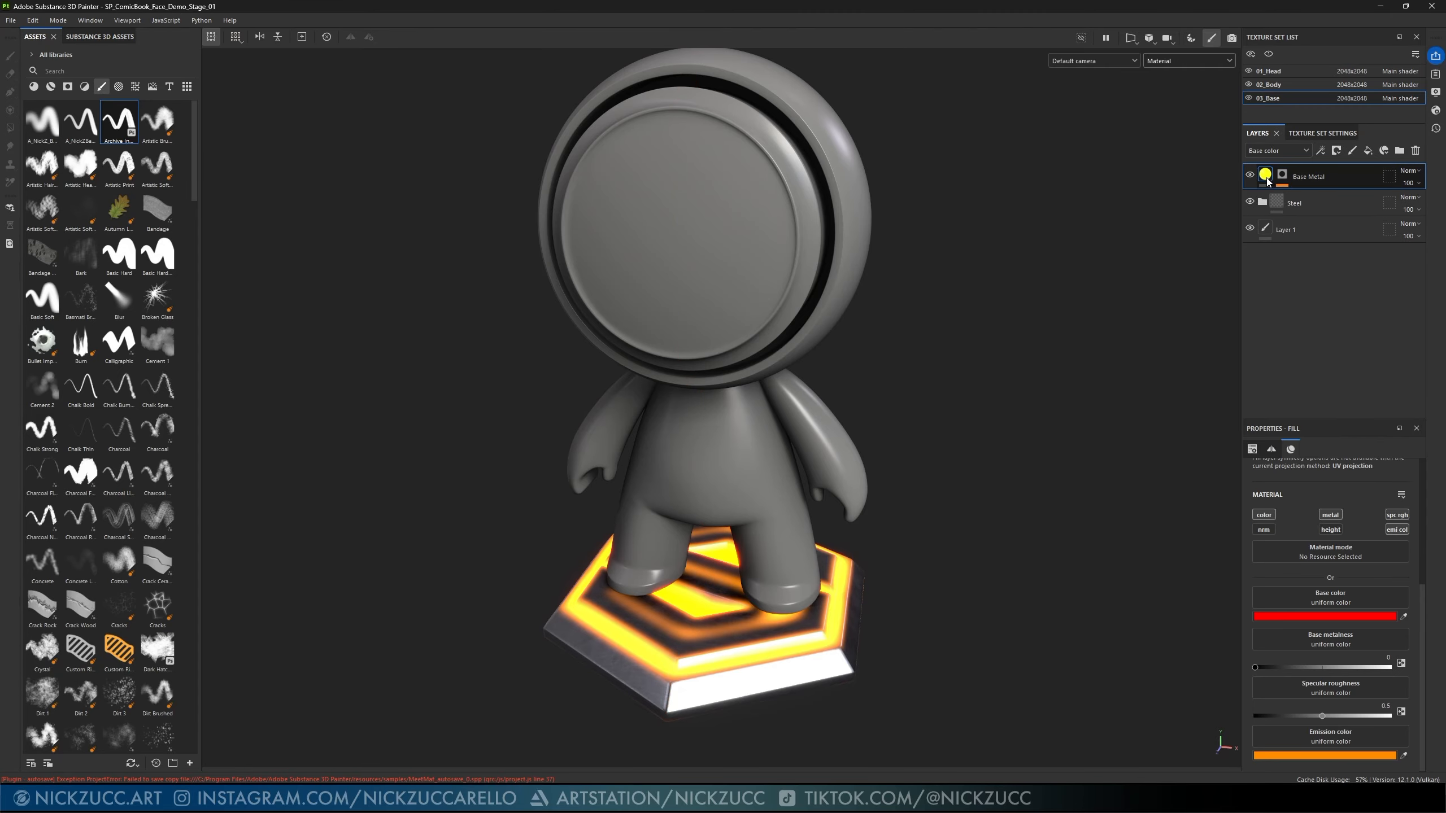
- Add a folder above the Base Metal layer and rename that layer as Base emiss
left_click(1399, 150)
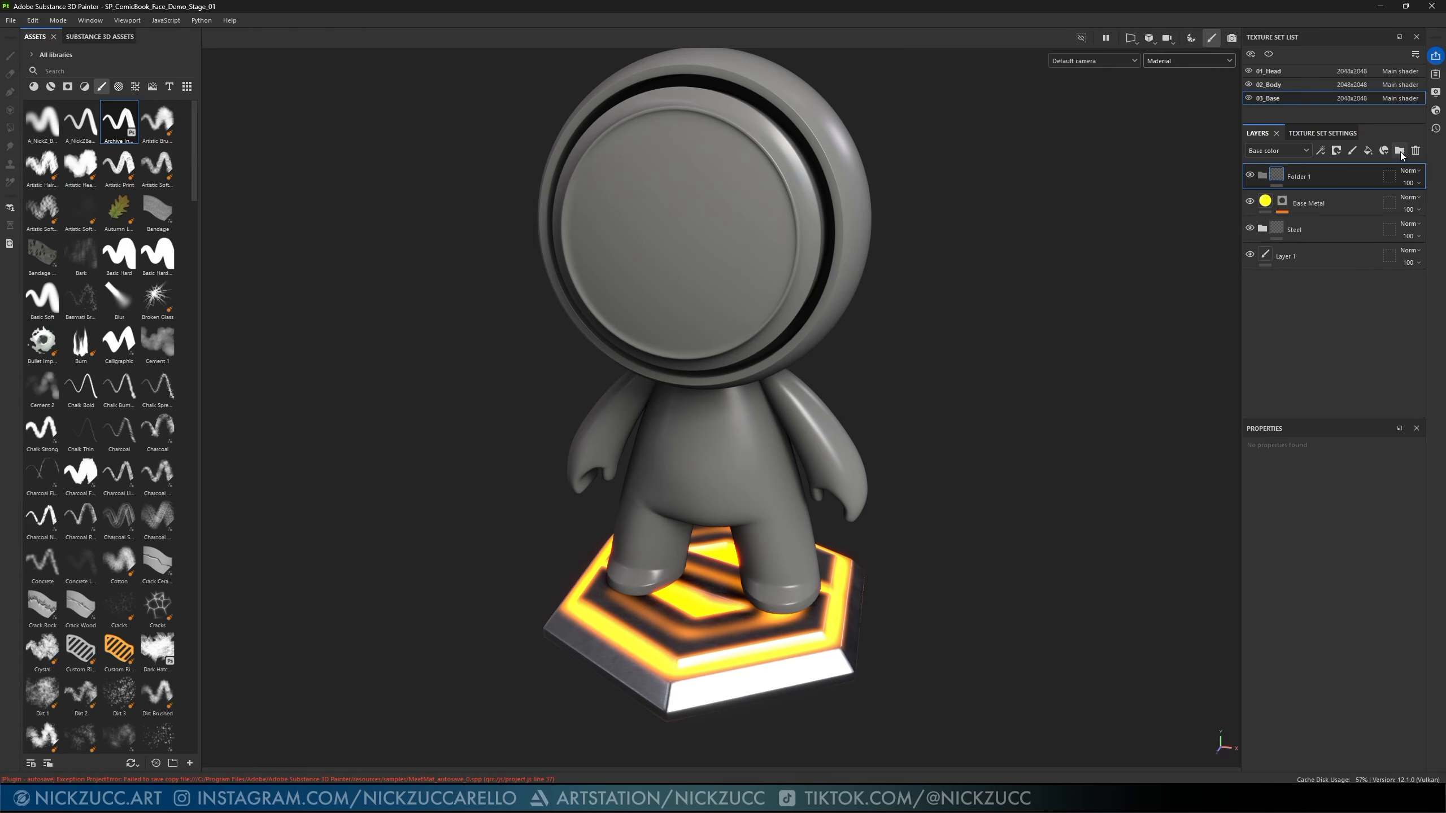
double_click(1313, 203)
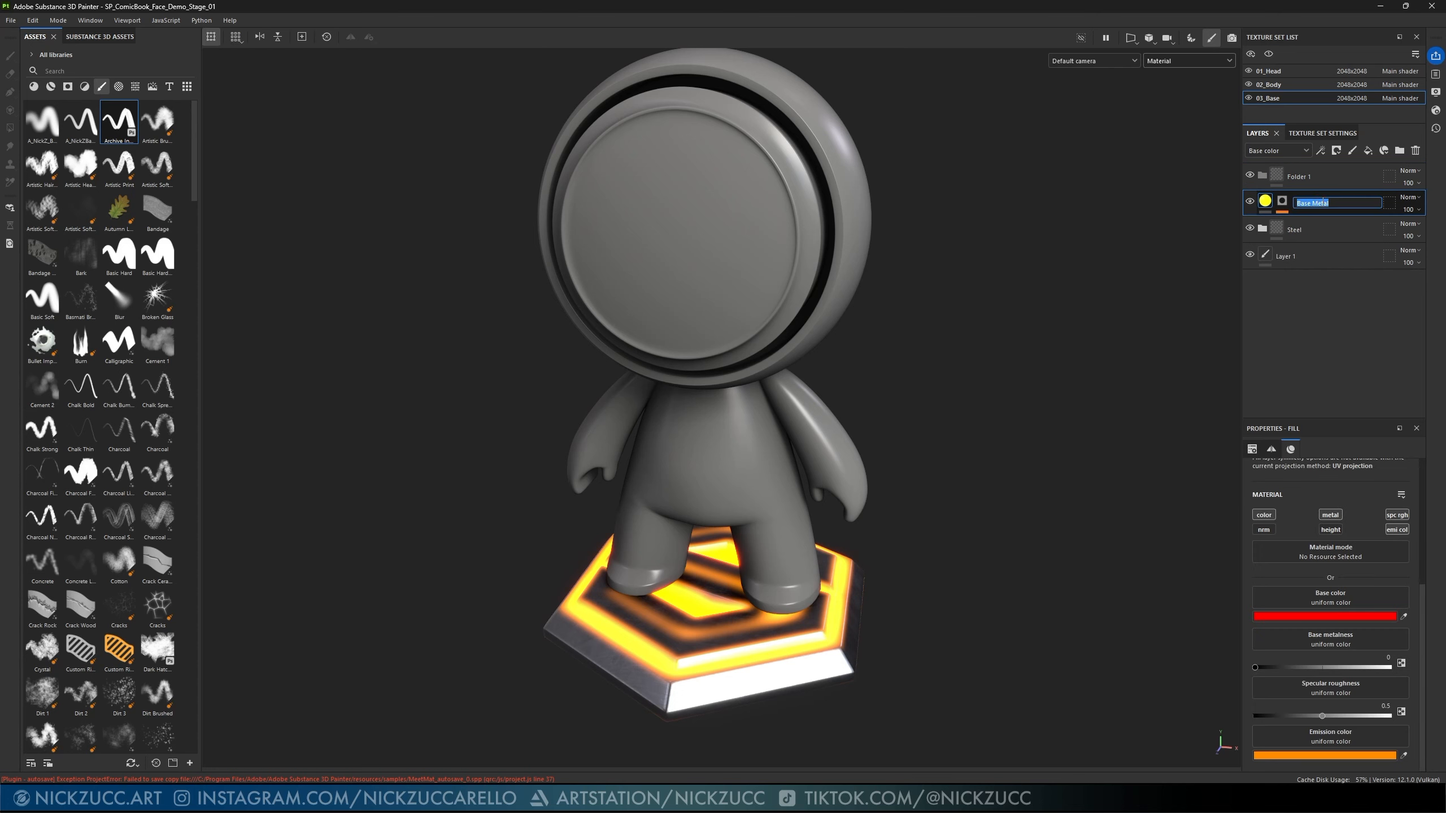
type("Ba")
- Rename the new folder as EMISS and move the Base emiss layer into it
double_click(1302, 178)
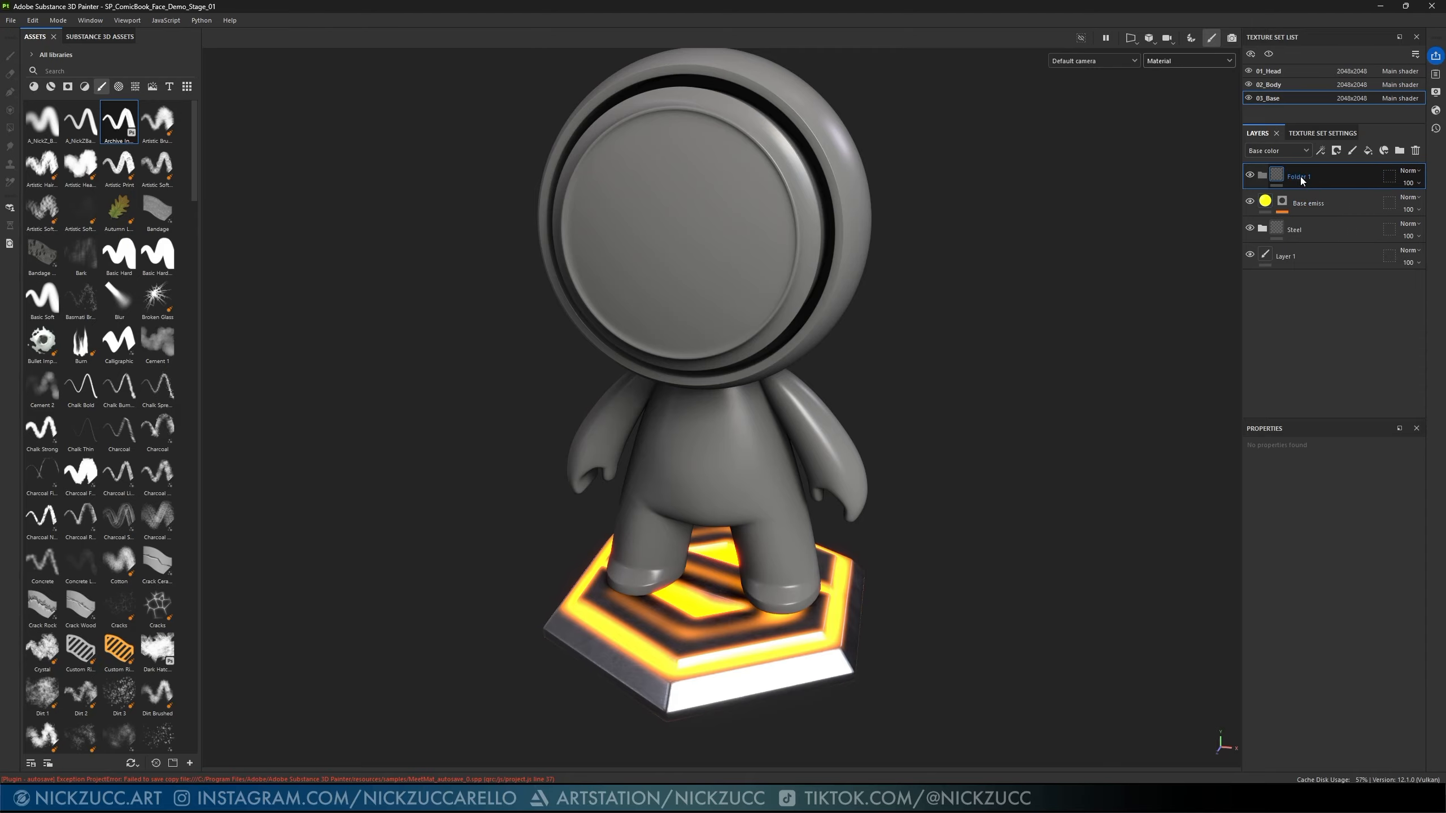
type("EMISS")
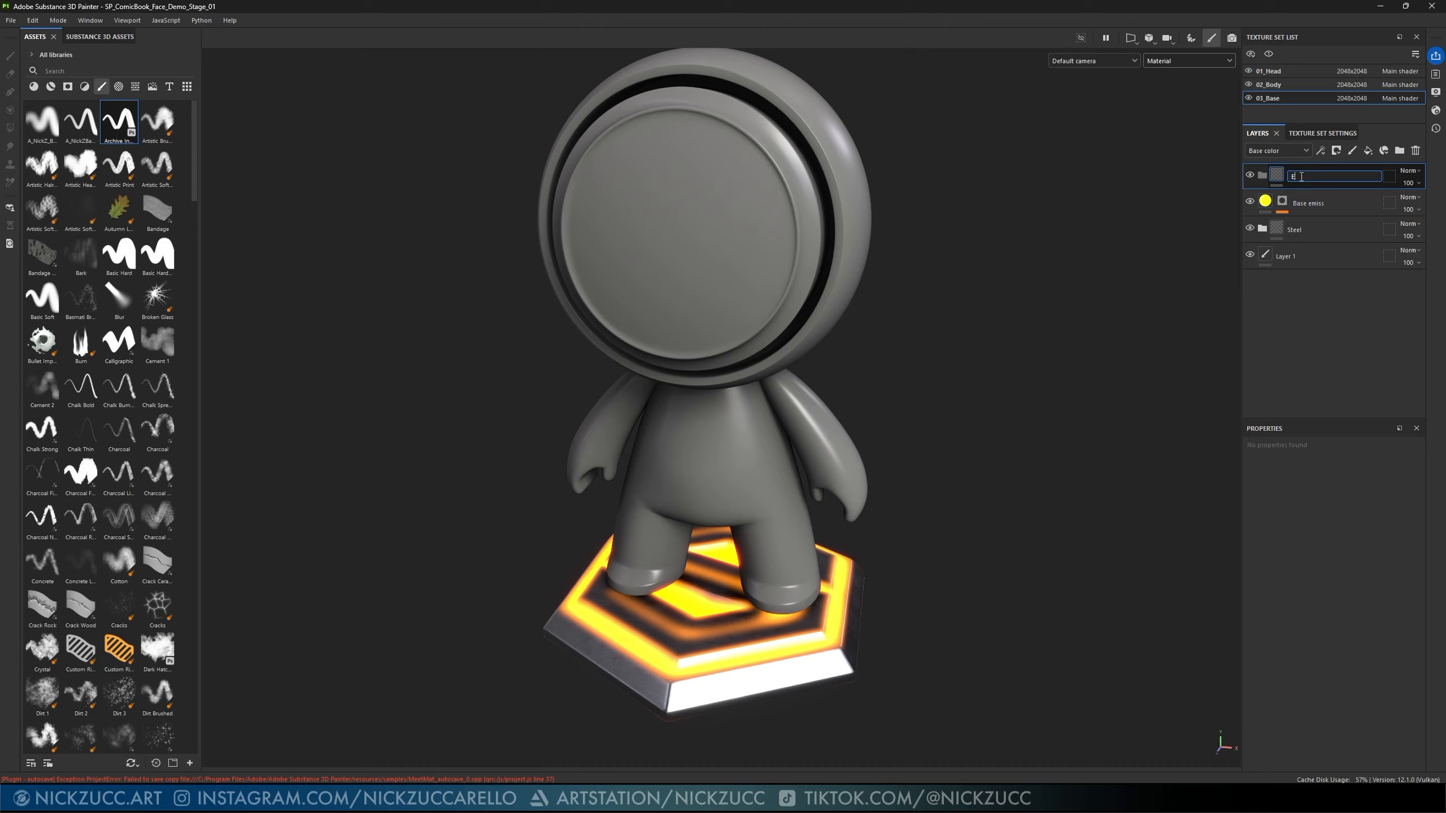
key("Return")
left_click_drag(1308, 203, 1293, 179)
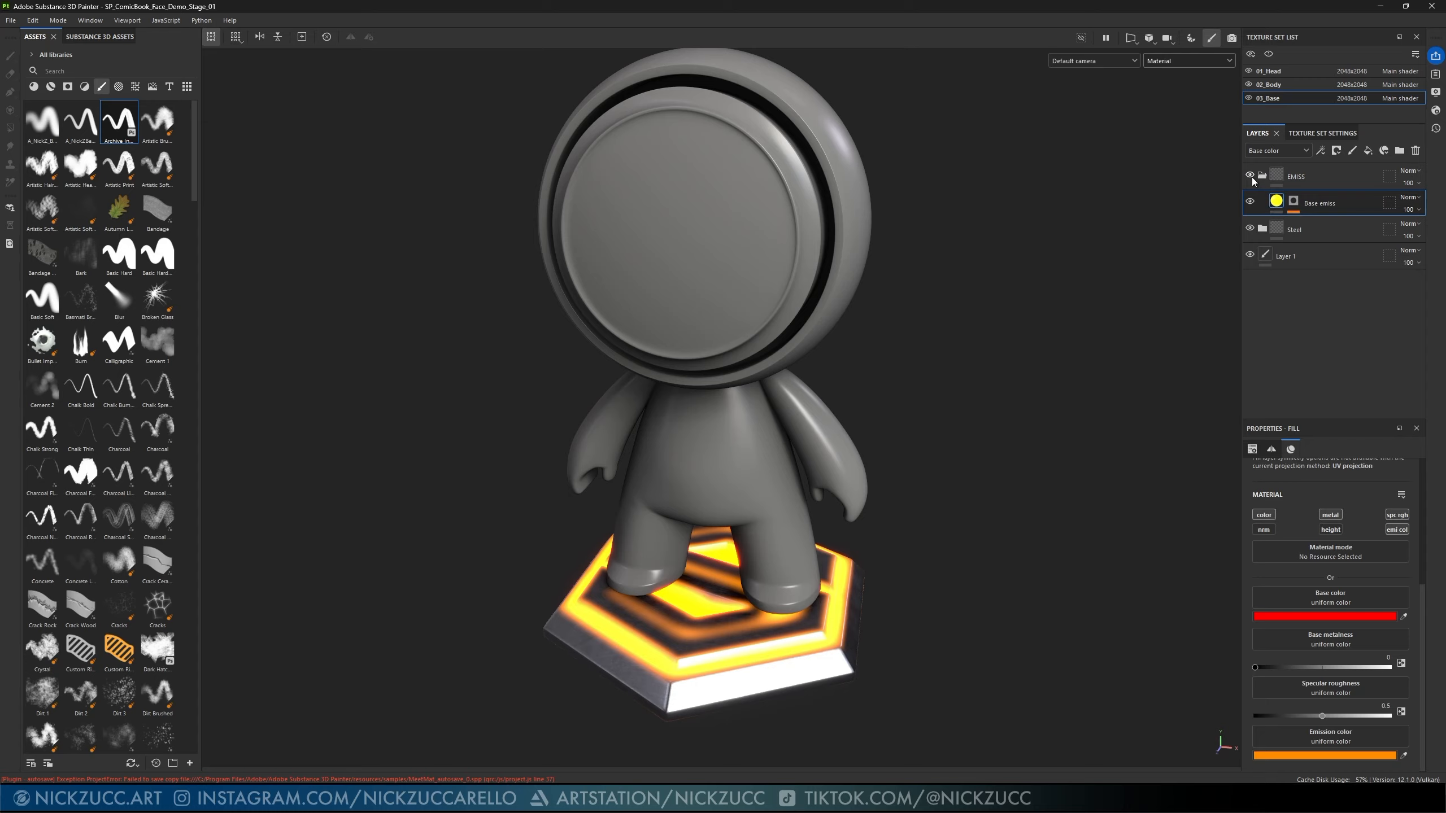
- Compare the base with the EMISS folder hidden and shown, and inspect the emissive pattern from several angles
left_click(1250, 175)
left_click(1250, 175)
left_click(1250, 176)
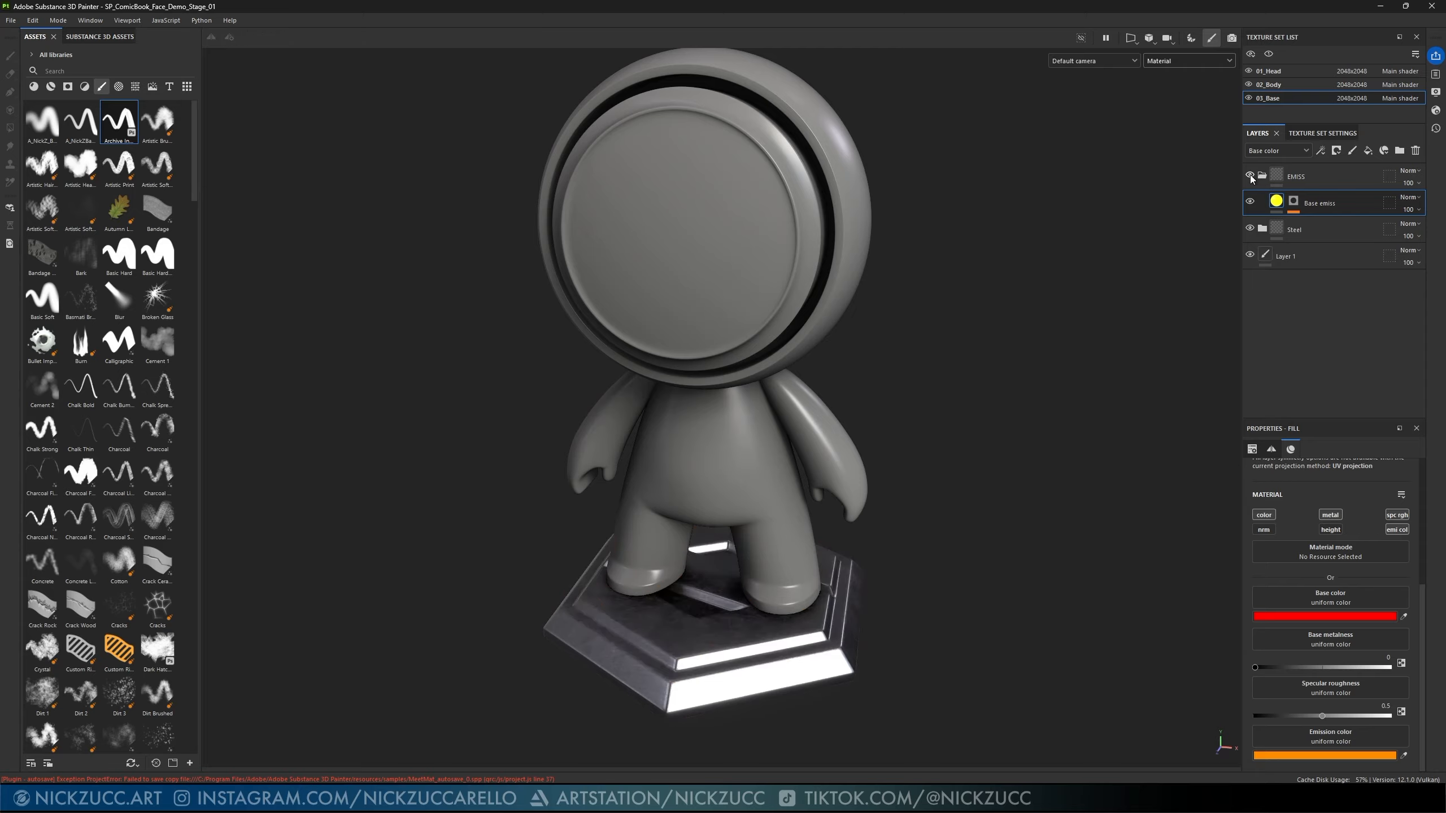
left_click(1250, 176)
left_click(1250, 176)
left_click(1249, 176)
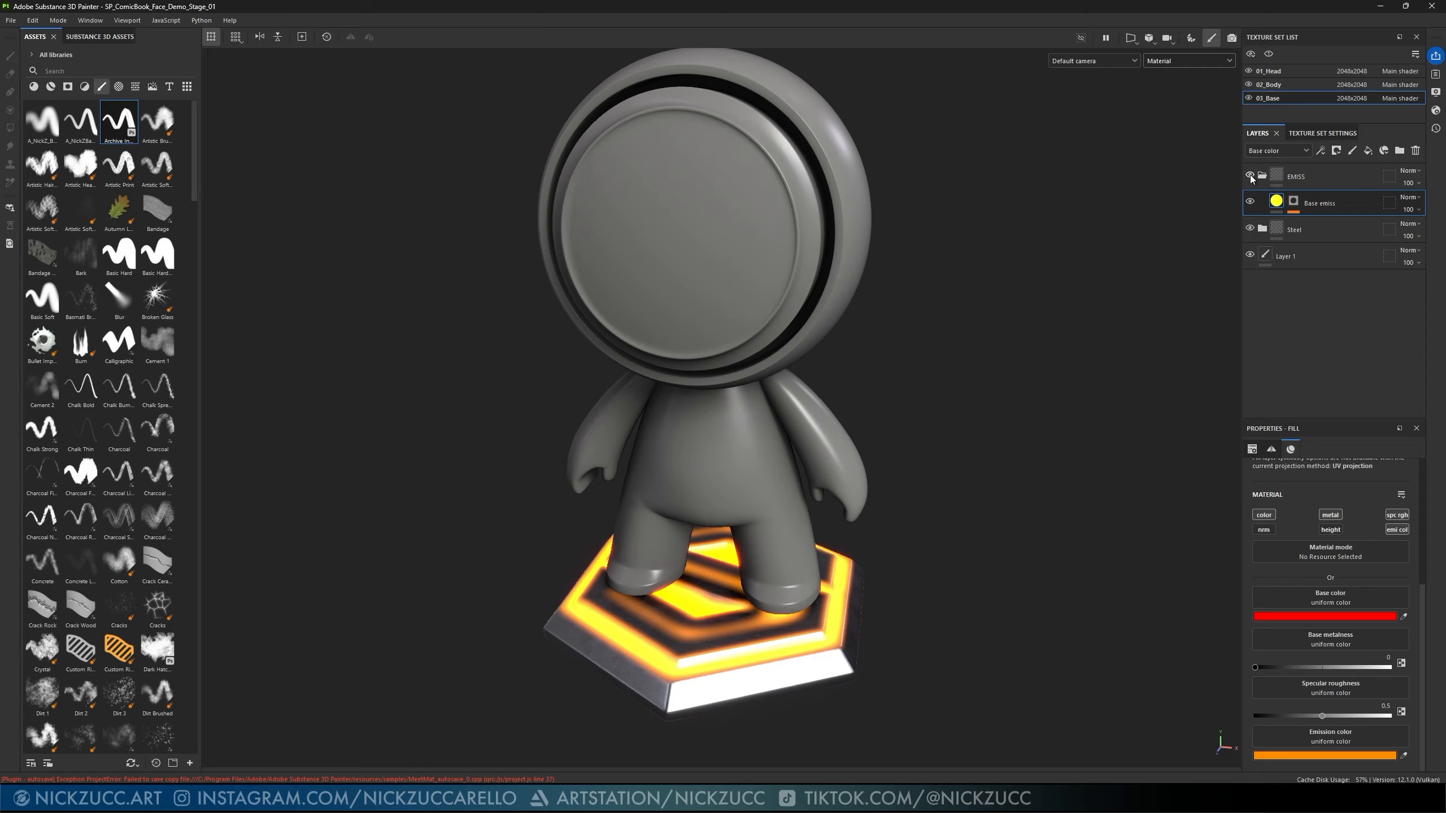
left_click(1249, 175)
left_click(1249, 176)
left_click_drag(1126, 411, 1094, 321, "alt")
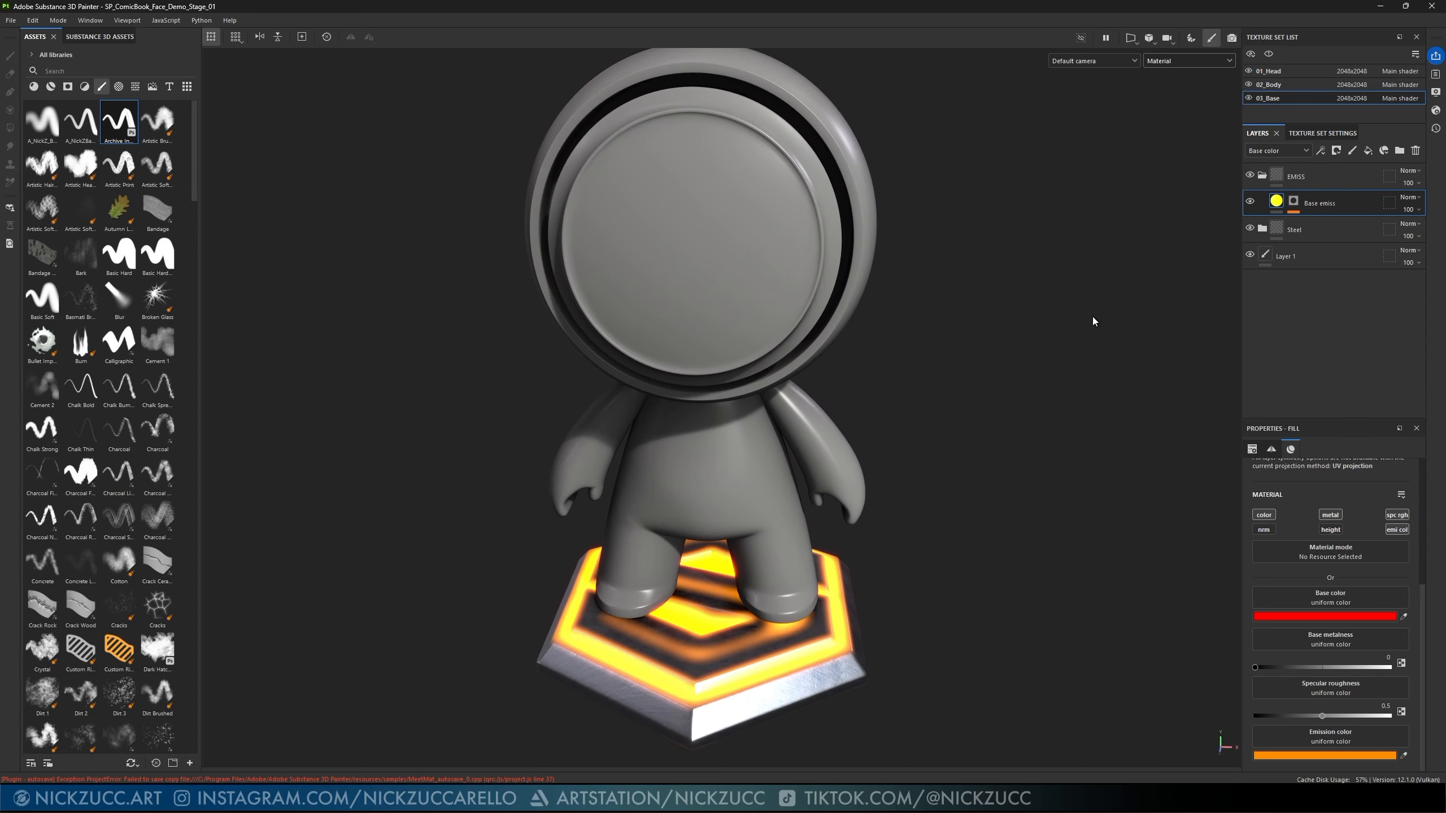
mouse_move(1126, 267)
left_mouse_down("alt")
mouse_move(1032, 314)
mouse_move(1020, 300)
mouse_move(1016, 371)
mouse_move(1138, 264)
left_mouse_up("alt")
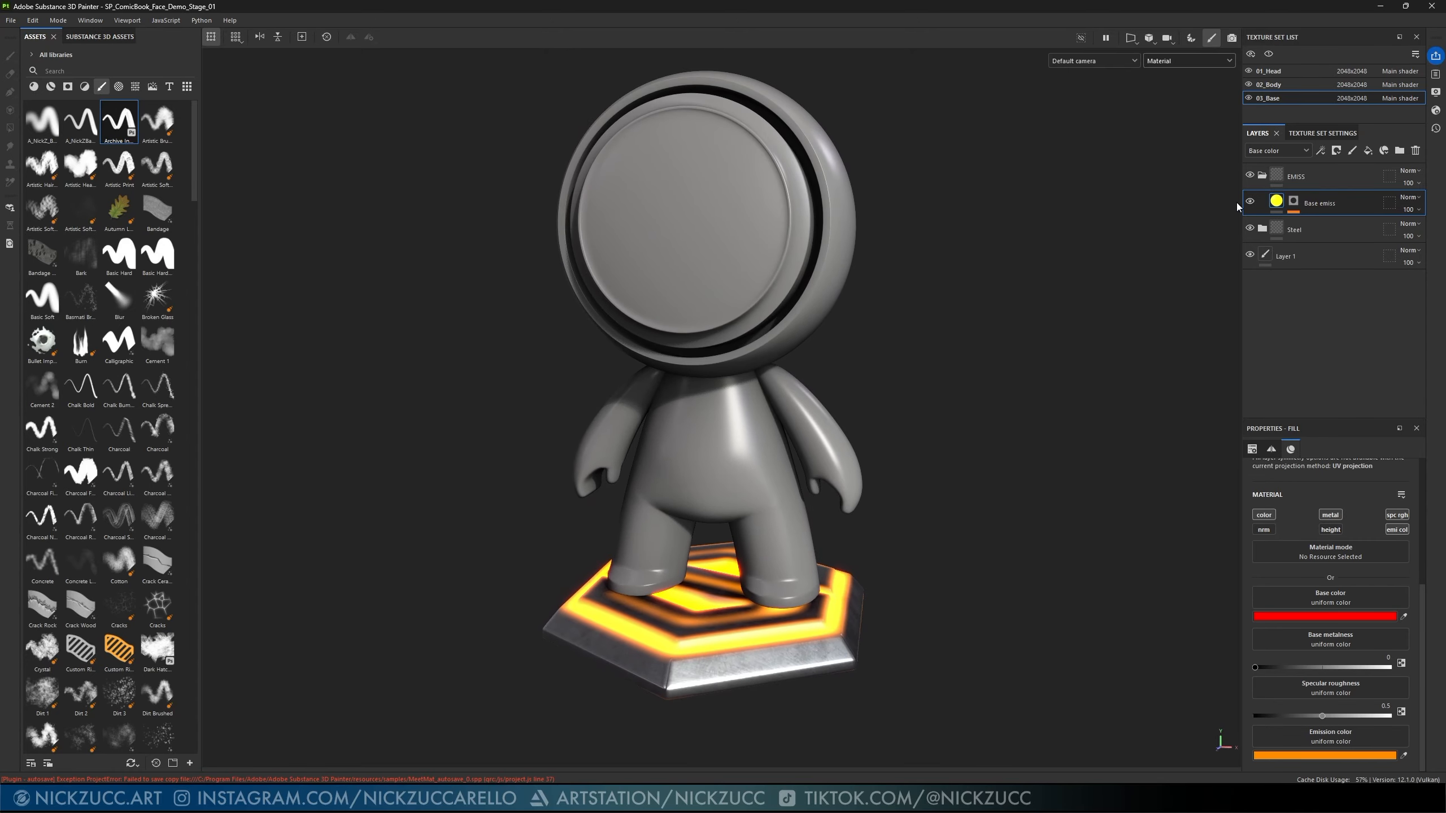
- Add a white mask to the EMISS folder
left_click(1277, 181)
left_click(1344, 151)
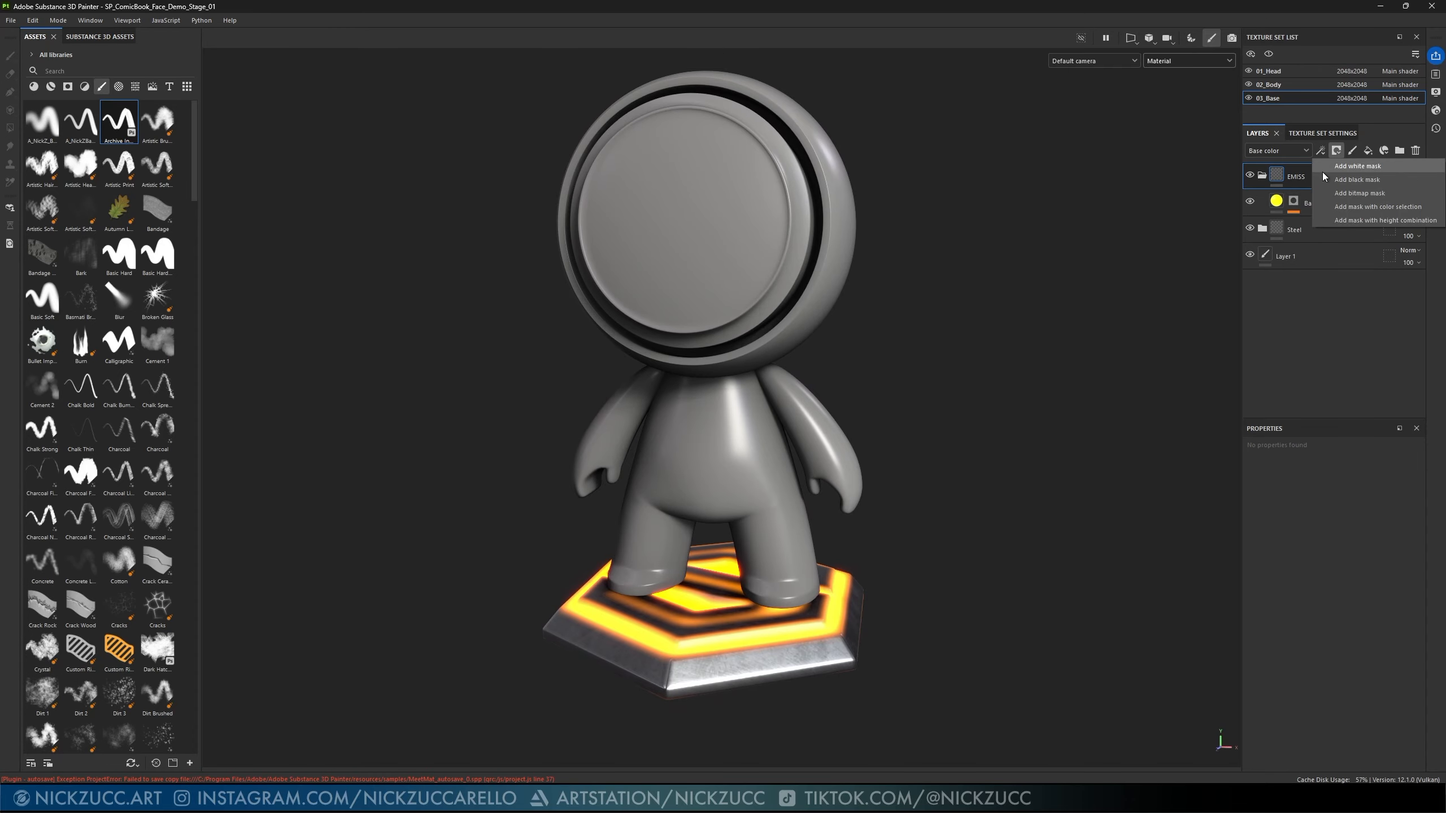
left_click(1331, 166)
- Paint black on the EMISS folder's mask across the underside of the base, and check the brush's grayscale value
mouse_move(1001, 527)
left_mouse_down("alt")
mouse_move(1001, 385)
mouse_move(936, 581)
mouse_move(958, 555)
left_mouse_up("alt")
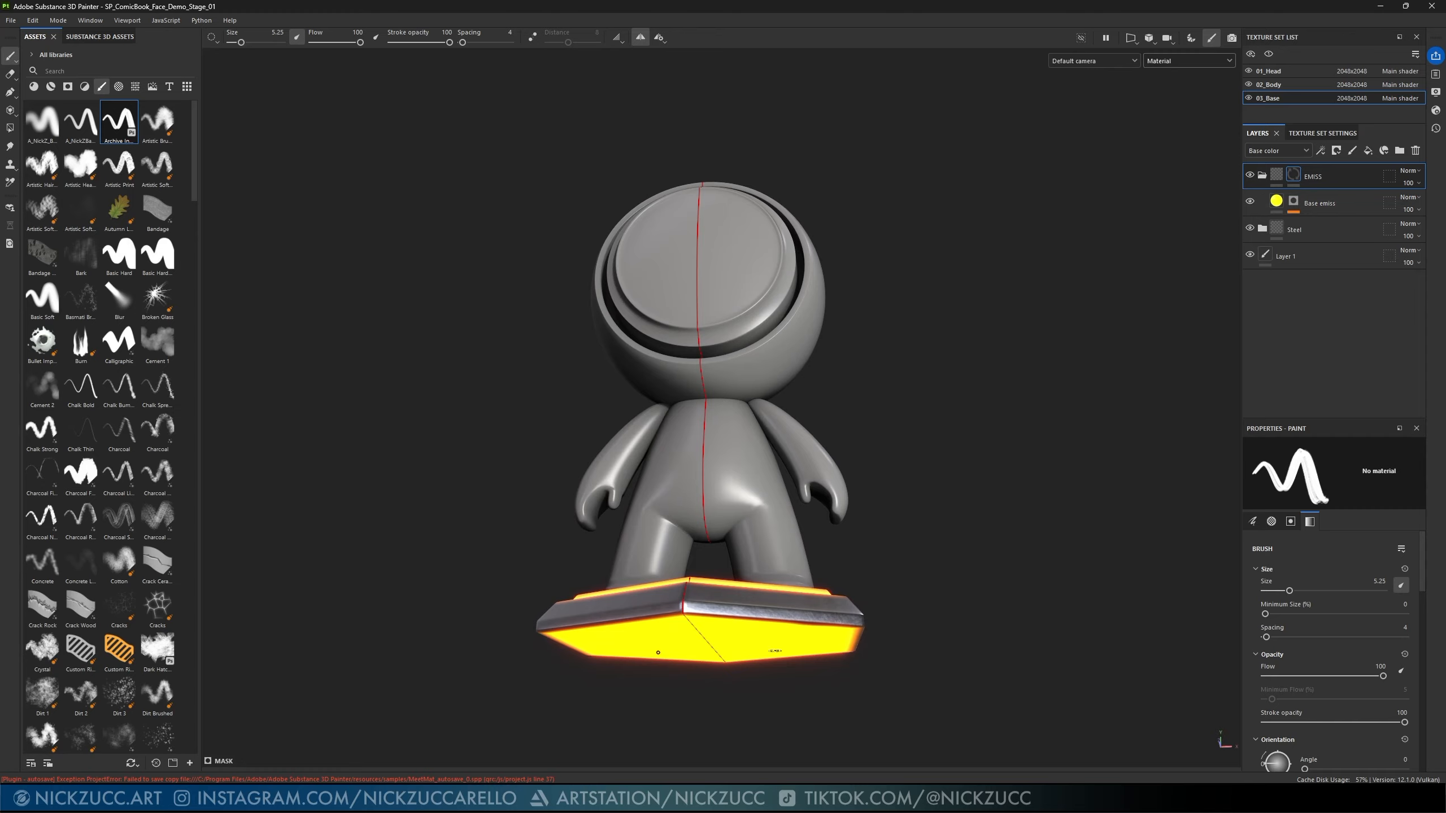
mouse_move(774, 651)
left_mouse_down("alt")
mouse_move(797, 637)
mouse_move(834, 652)
mouse_move(757, 646)
mouse_move(774, 654)
left_mouse_up("alt")
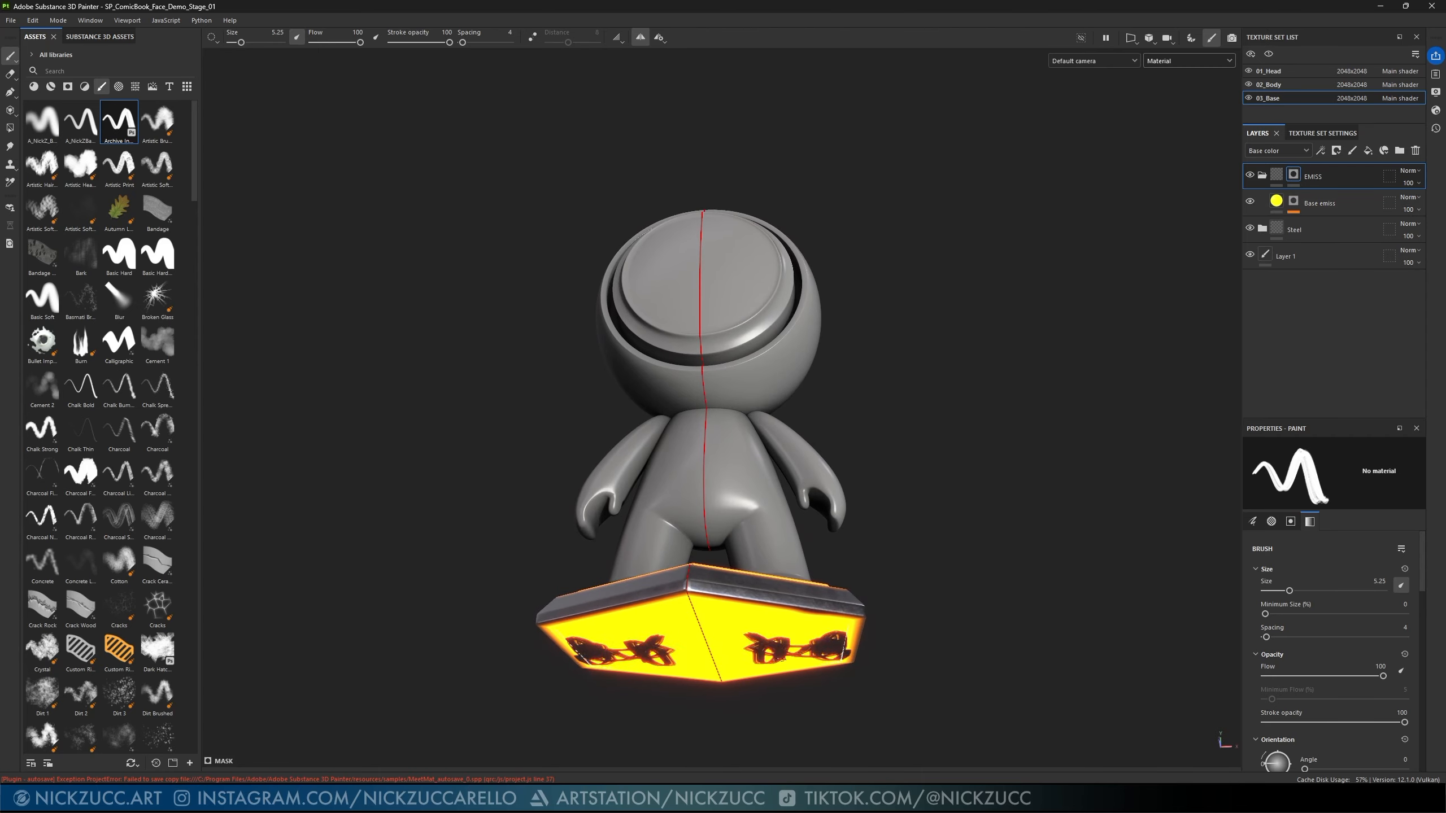
scroll(1320, 670, "down", 8)
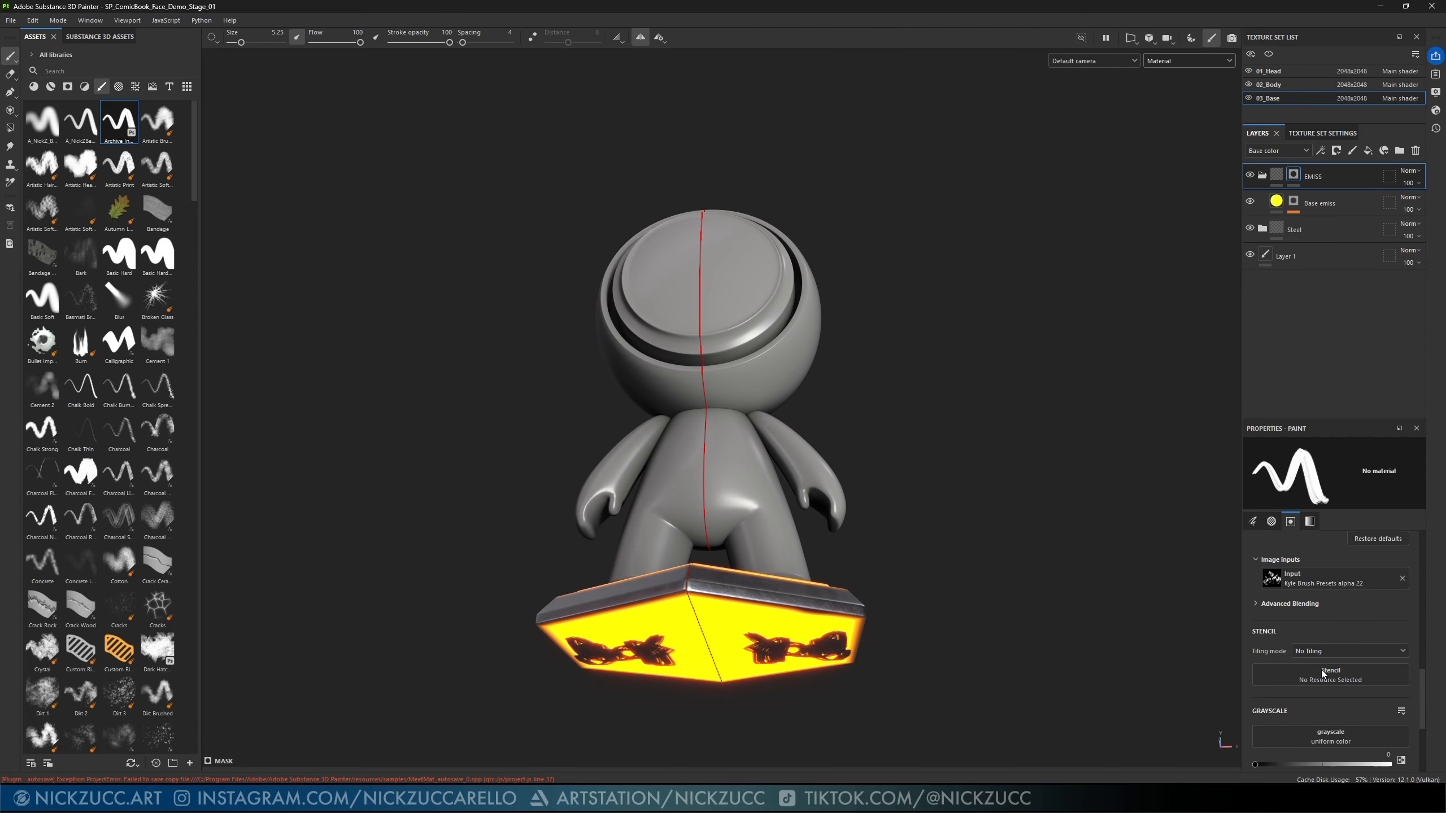
scroll(1322, 671, "down", 2)
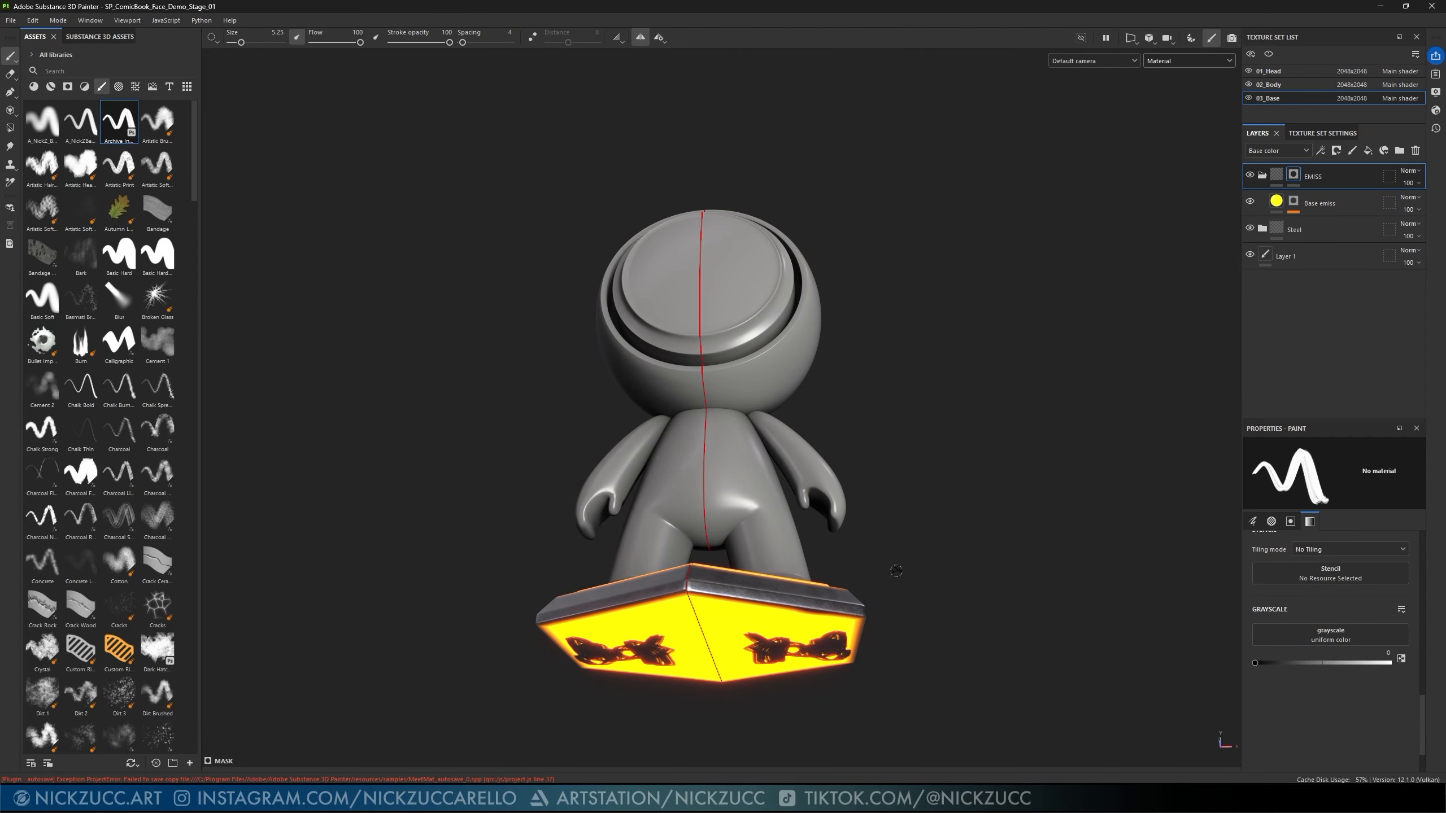
- Replace the EMISS folder's mask with a black mask
left_click_drag(897, 570, 910, 640, "alt")
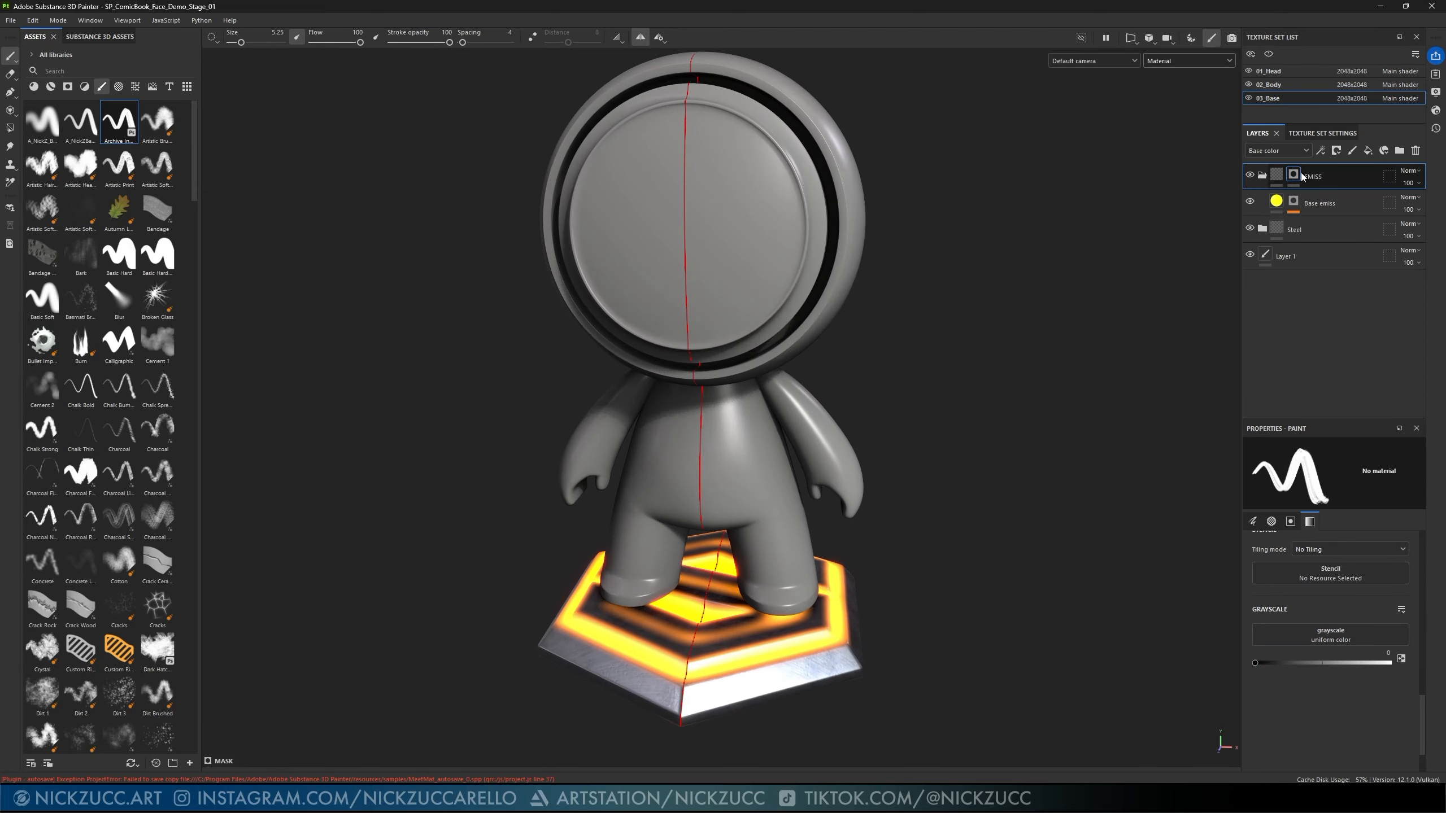
left_click(1338, 151)
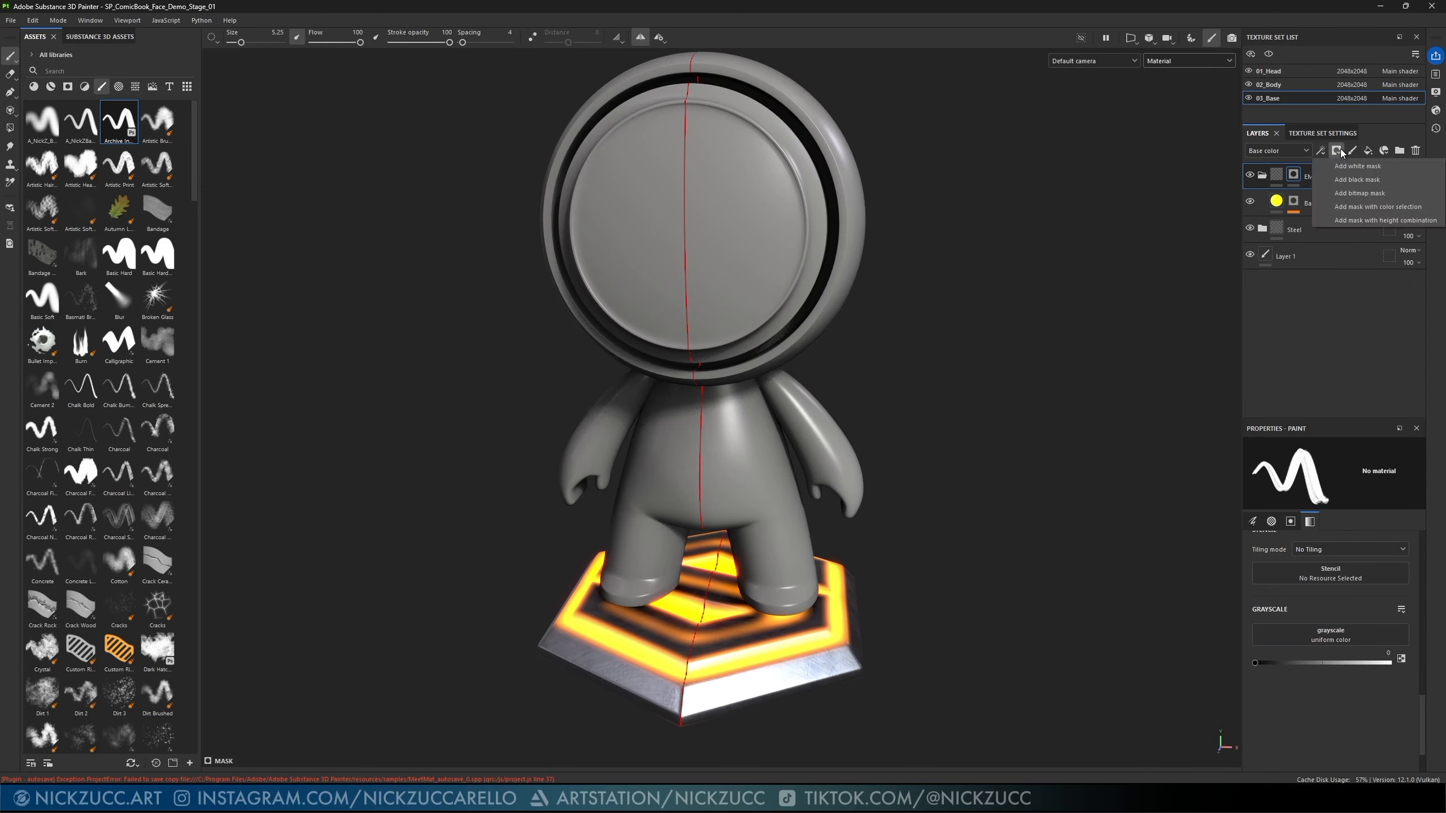
left_click(1349, 179)
left_click_drag(940, 541, 951, 591, "alt")
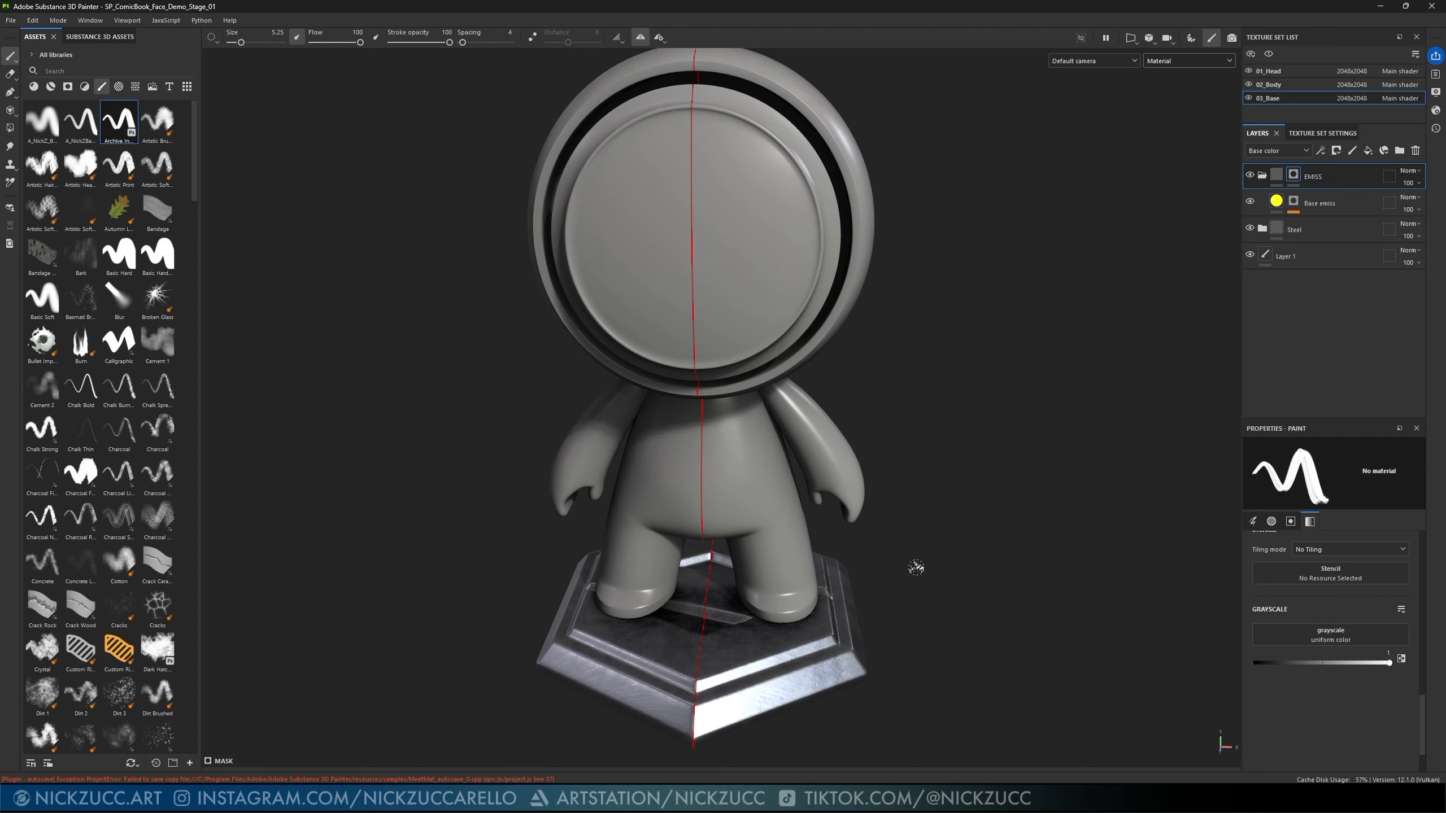
middle_click_drag(917, 571, 929, 523, "alt")
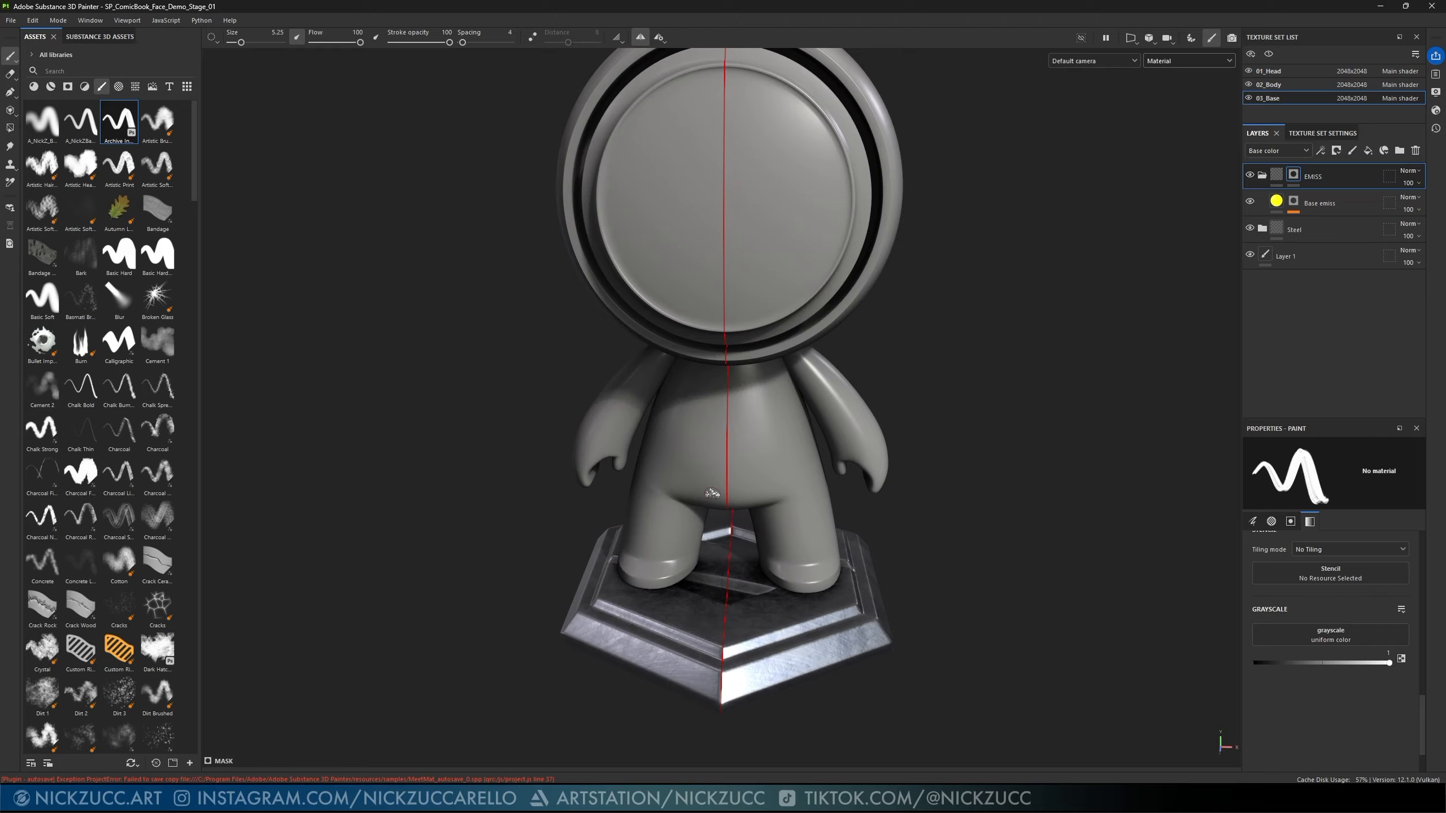
- Switch to the Basic Soft brush at size 34.87, with pen pressure off for size and on for flow
left_click(46, 295)
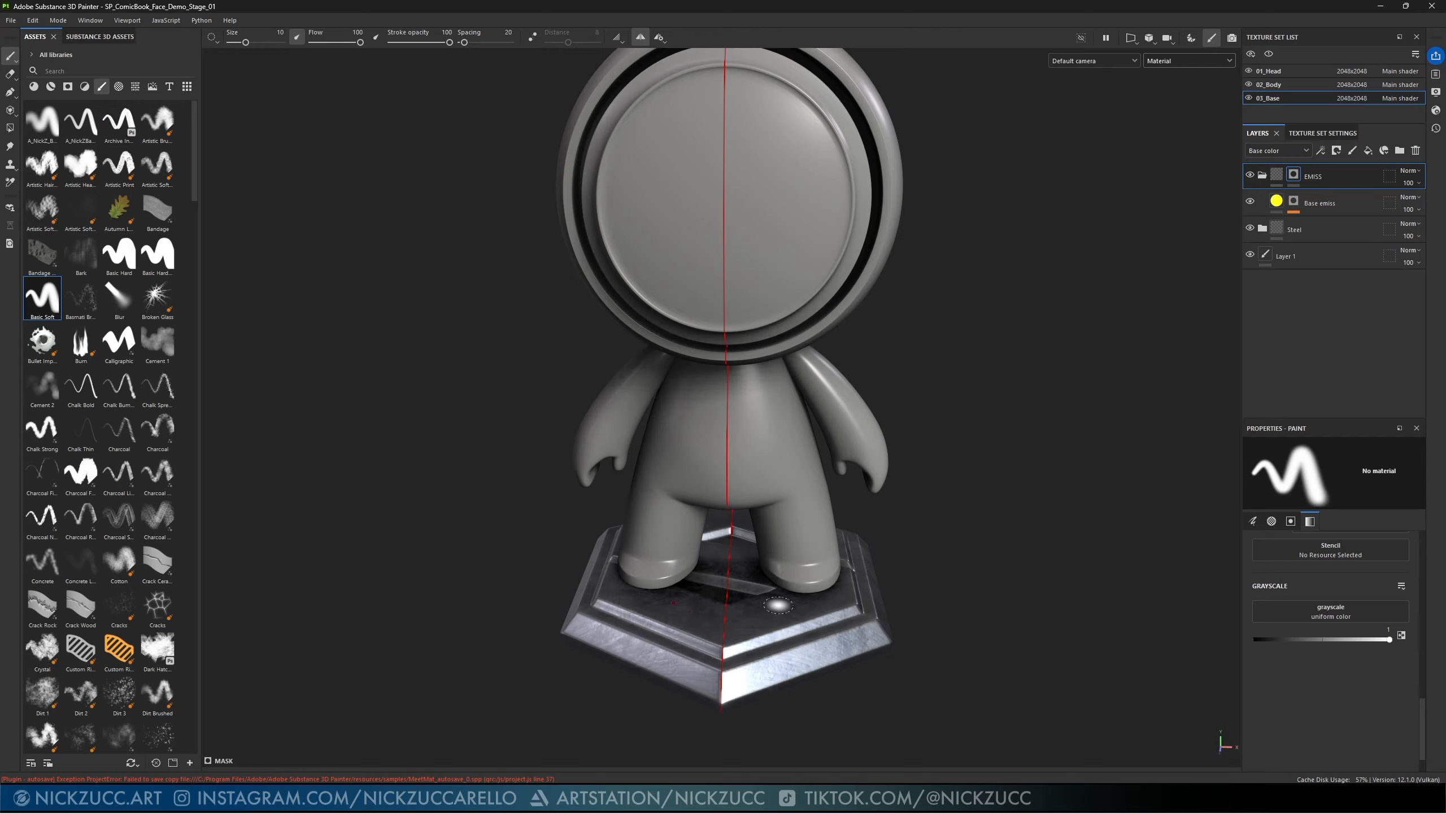
scroll(1317, 595, "up", 5)
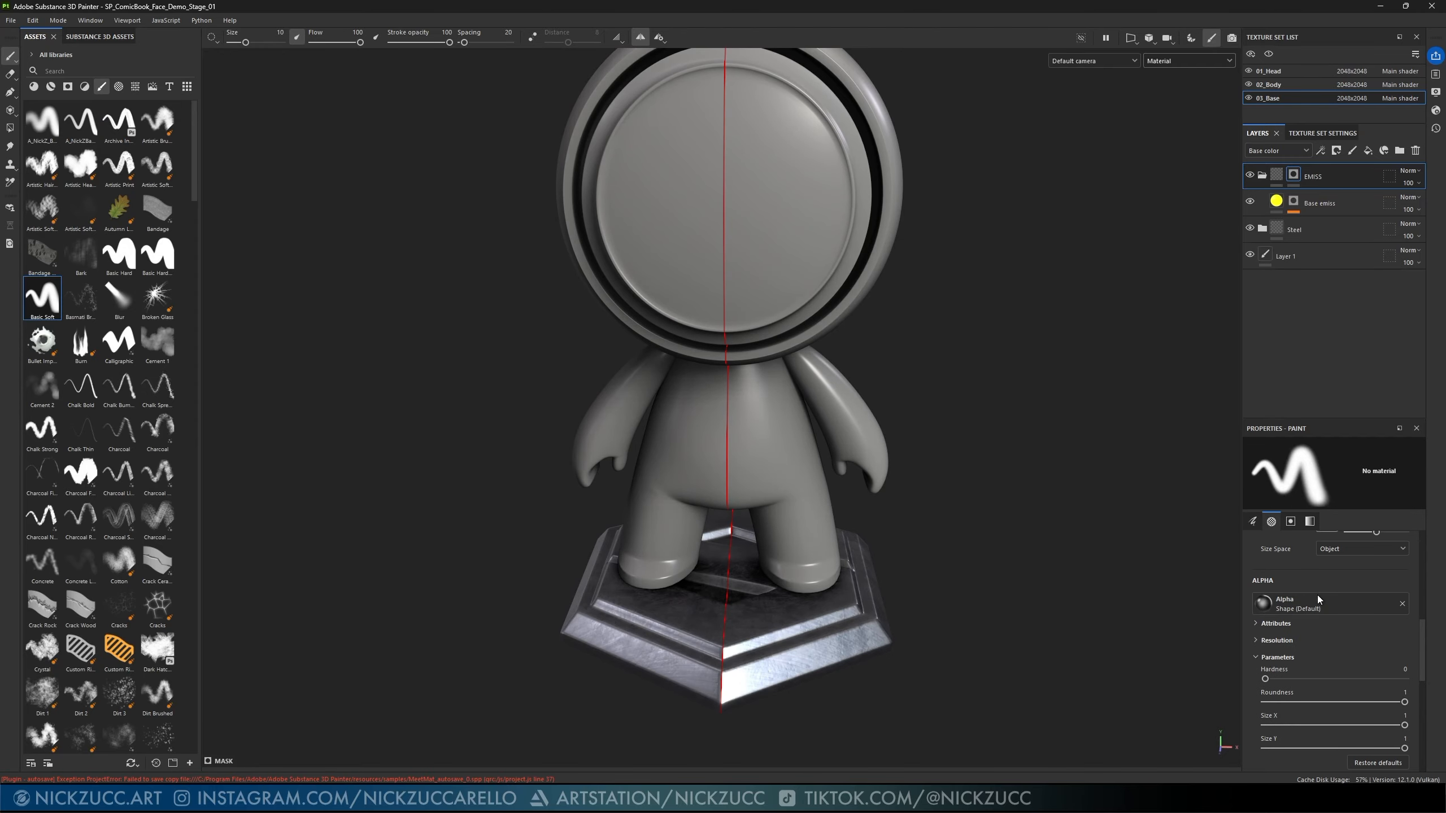
scroll(1317, 594, "up", 4)
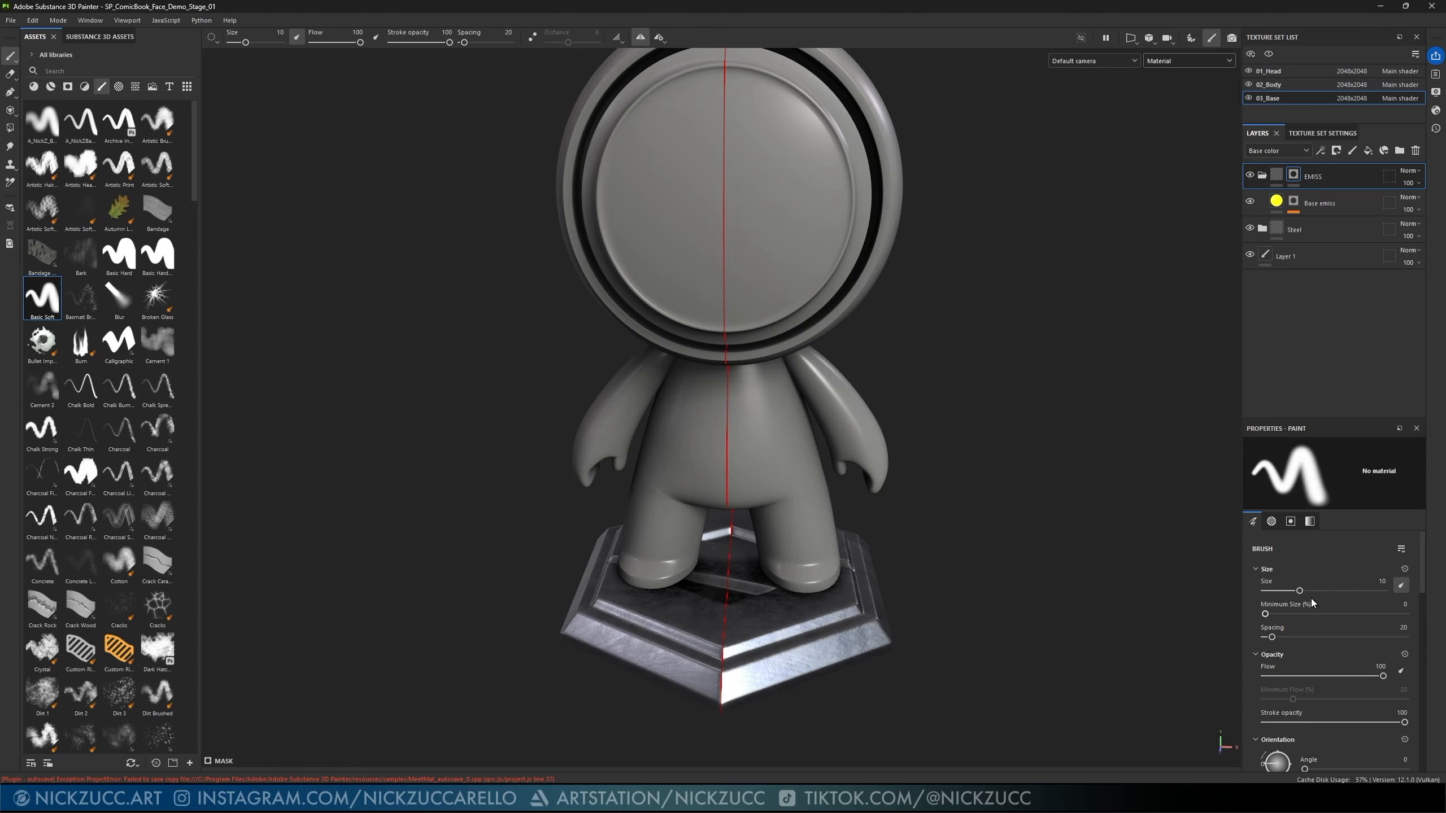
left_click_drag(1300, 592, 1328, 592)
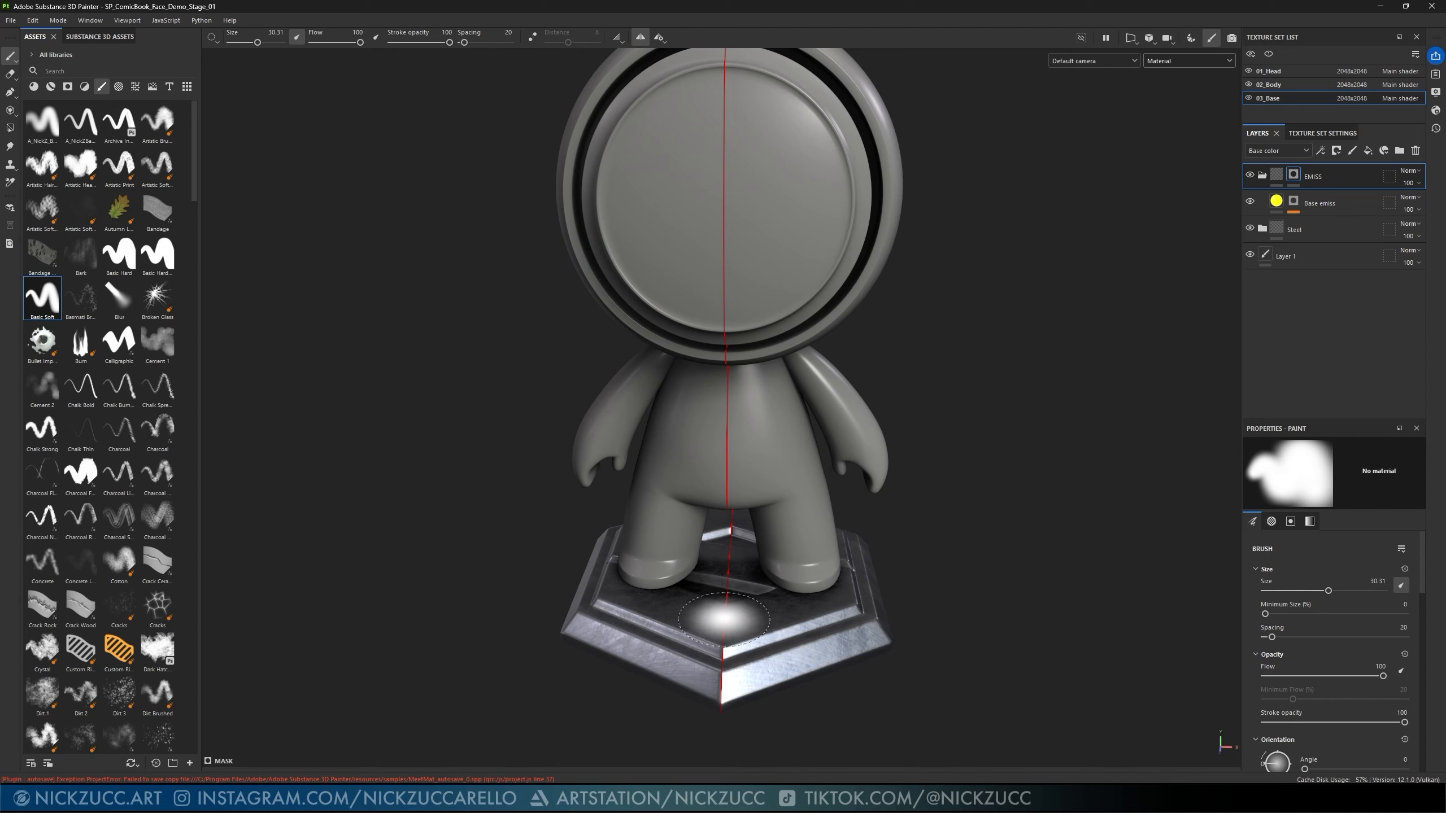
left_click_drag(740, 615, 777, 612, "alt")
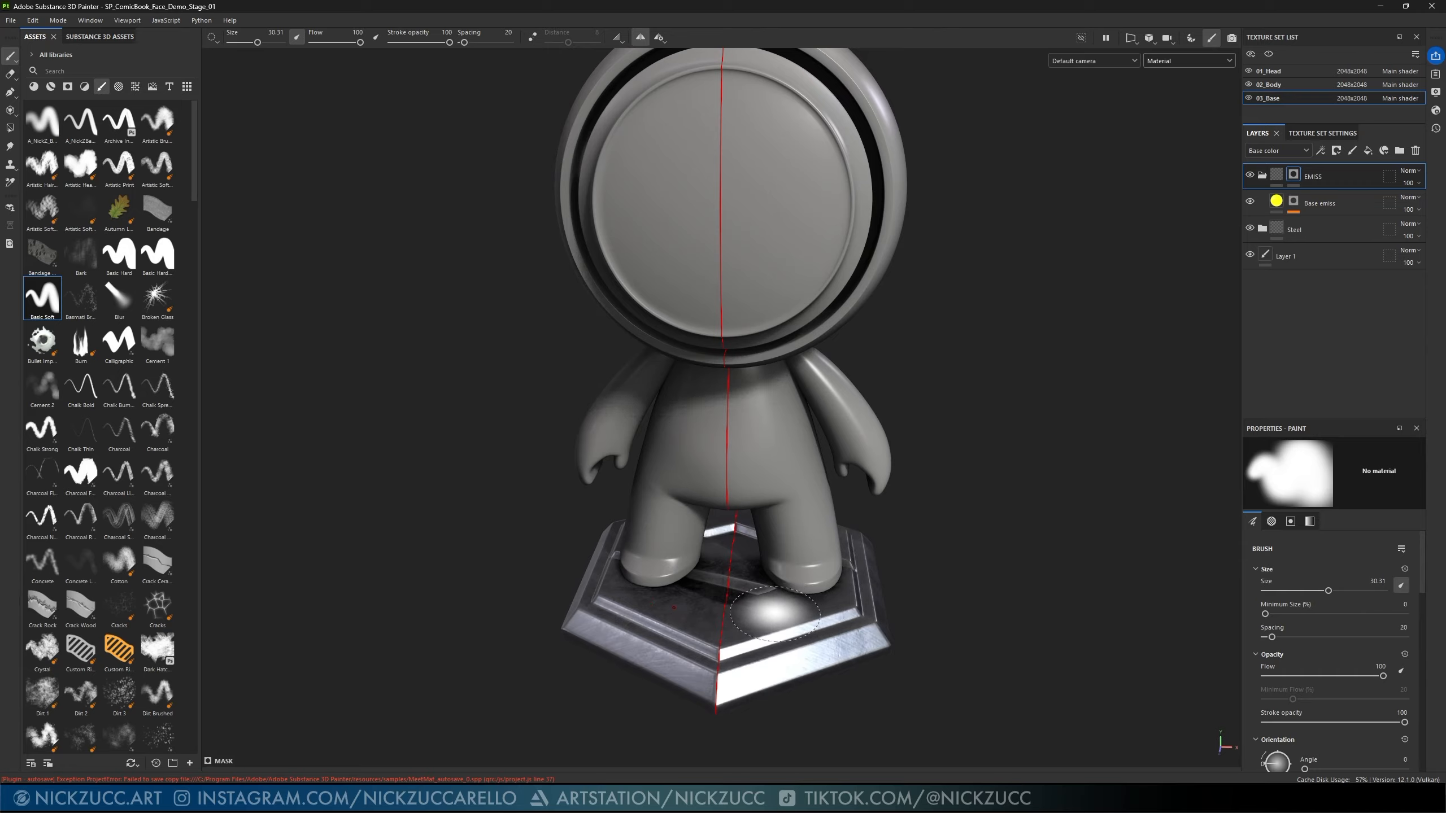
right_click_drag(774, 614, 771, 615, "ctrl")
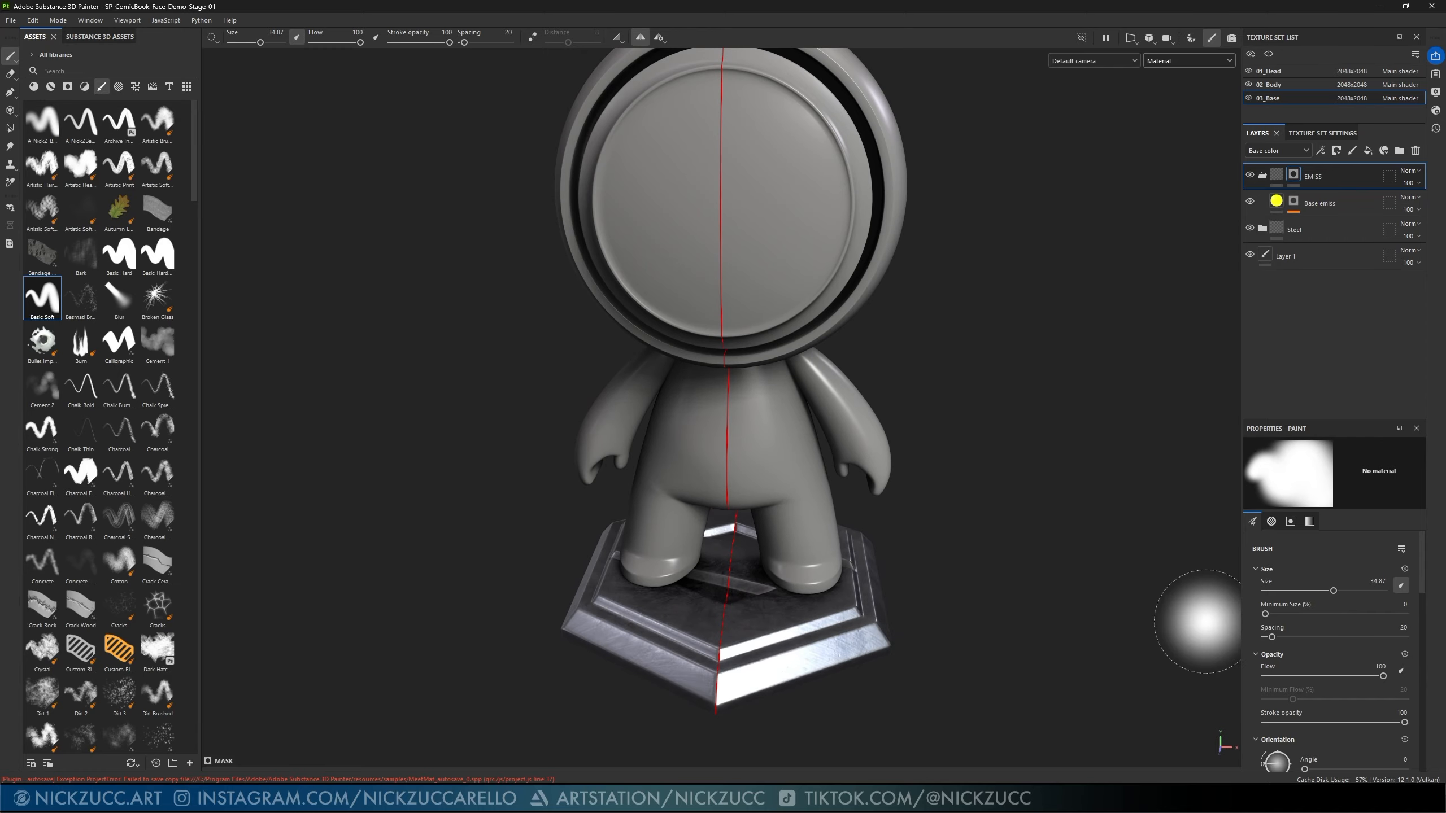
left_click(1401, 586)
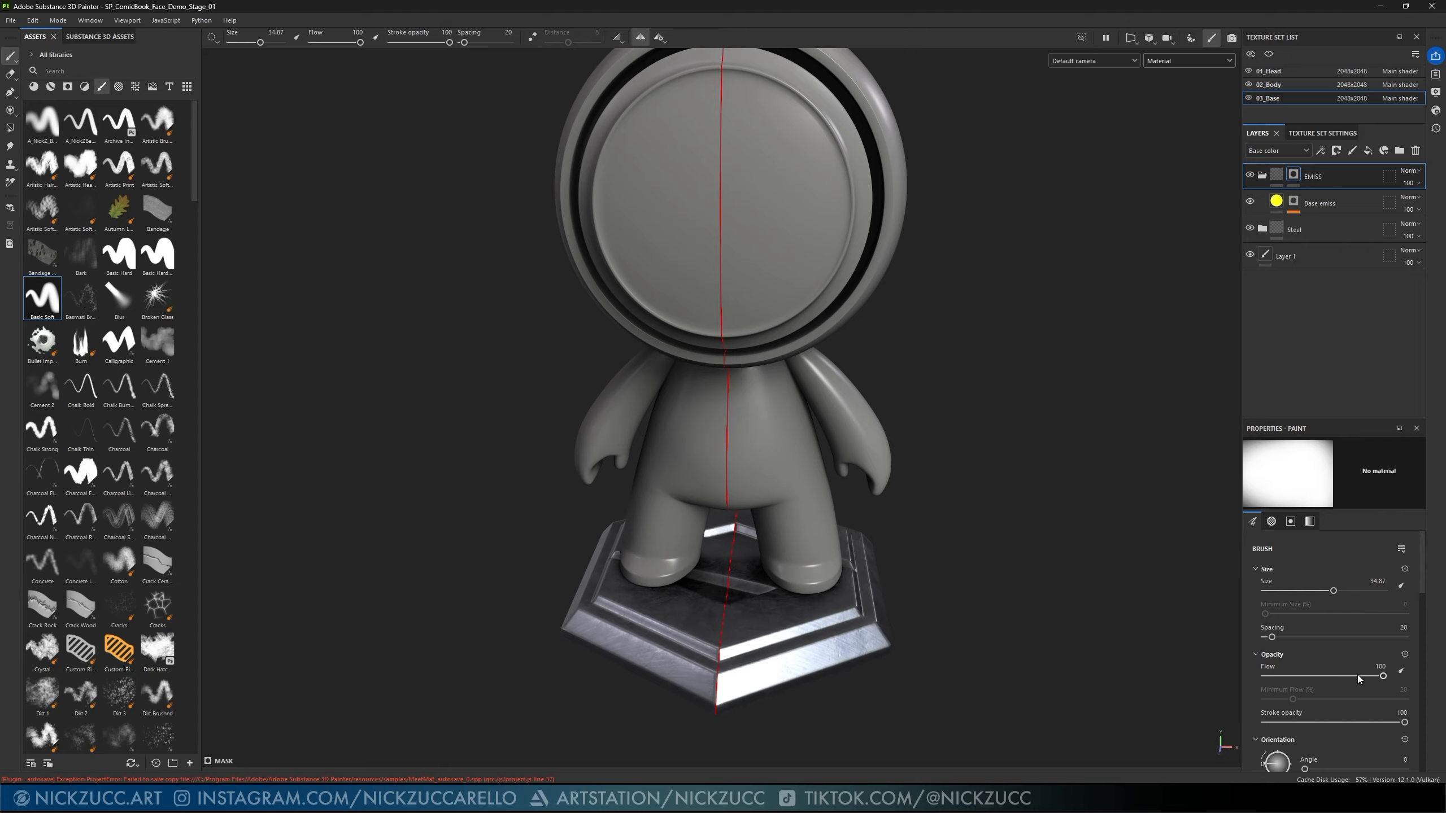
left_click(1401, 670)
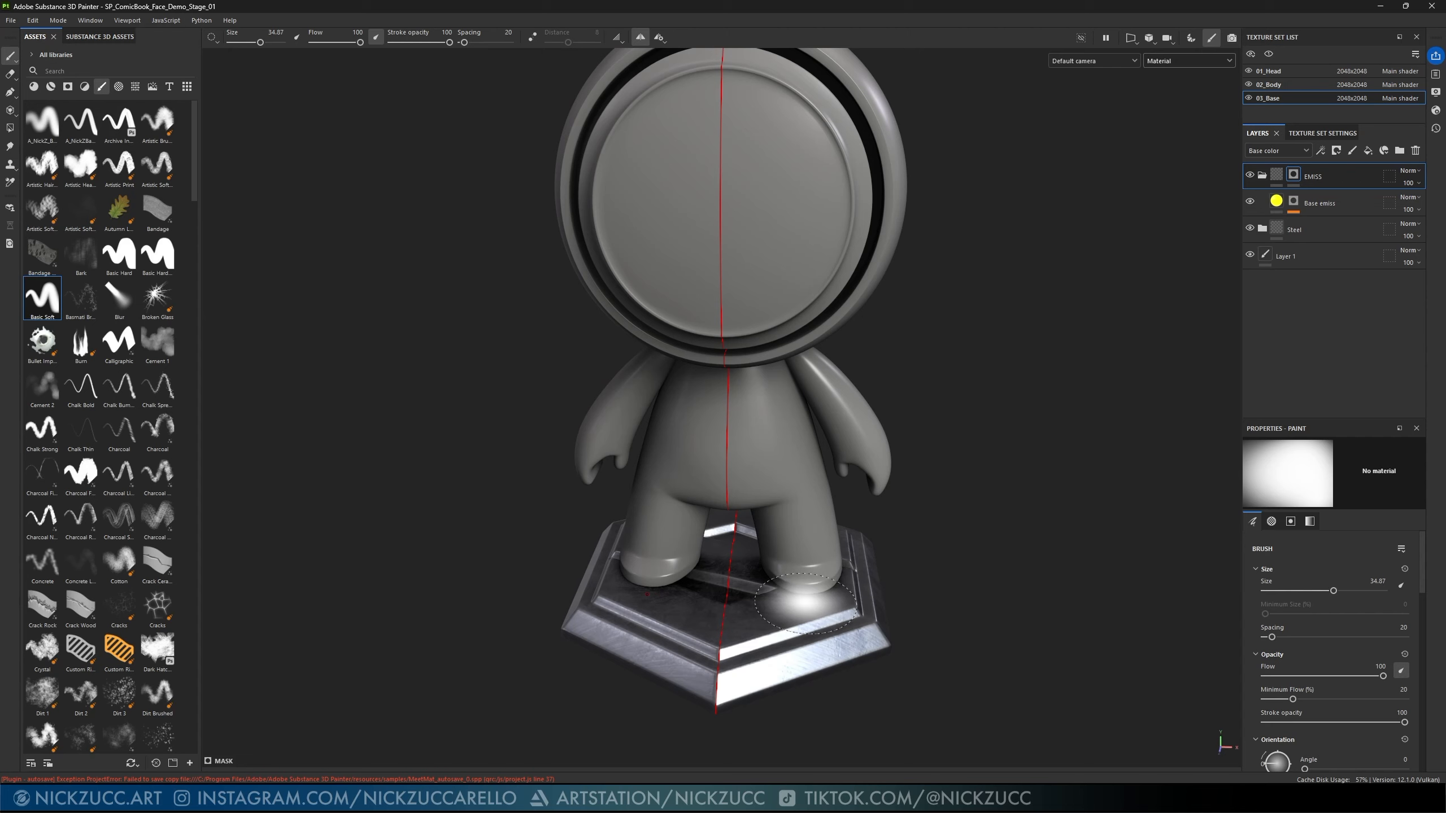
- Try painting white on the EMISS mask over the front of the base, and undo the strokes along with the mask change
mouse_move(805, 602)
left_mouse_down()
mouse_move(776, 615)
mouse_move(789, 627)
mouse_move(797, 609)
left_mouse_up()
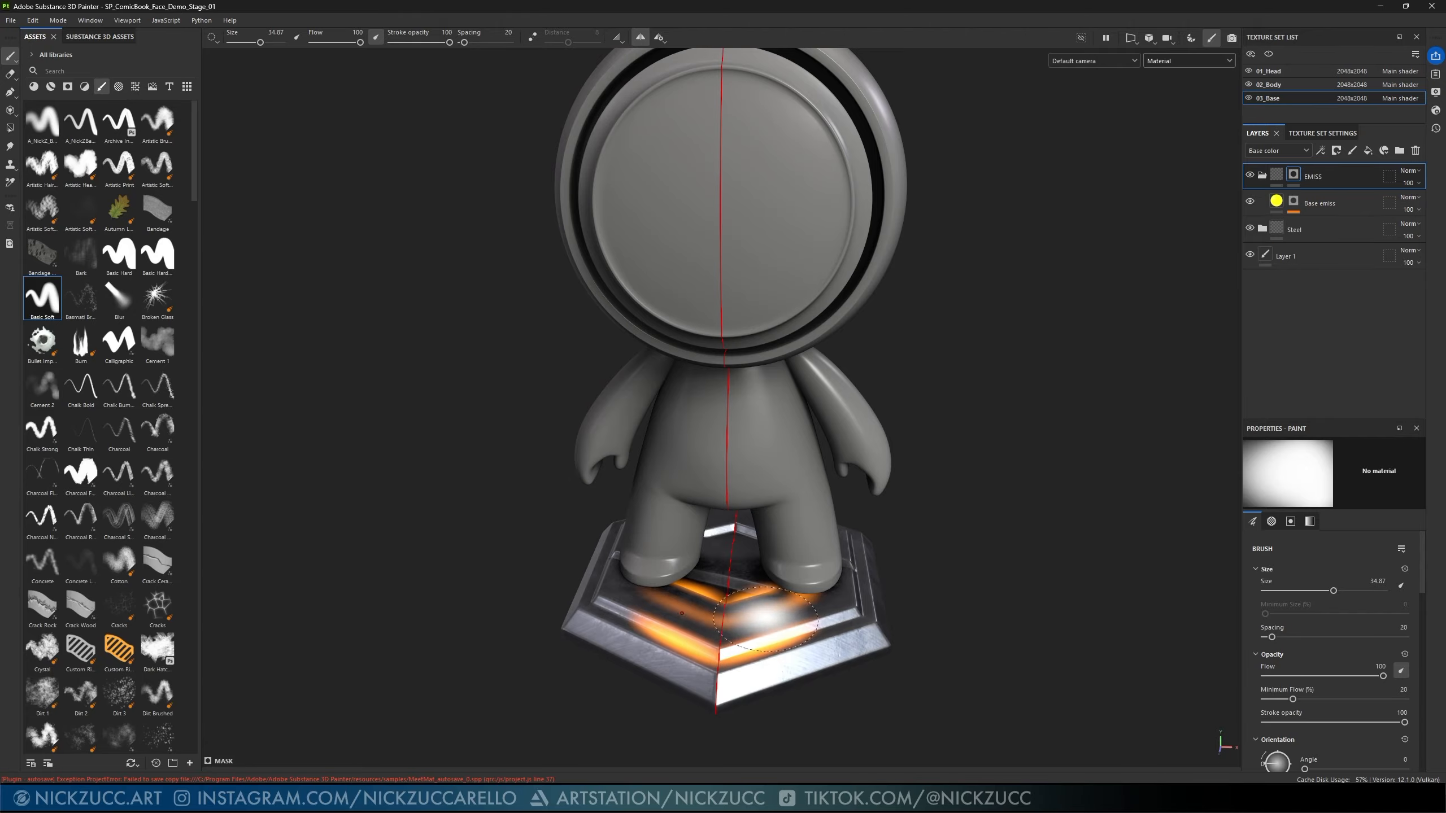
mouse_move(987, 604)
left_mouse_down("alt")
mouse_move(955, 494)
mouse_move(949, 650)
mouse_move(967, 644)
left_mouse_up("alt")
key("ctrl+z")
key("ctrl+z")
key("ctrl+z")
key("ctrl+z")
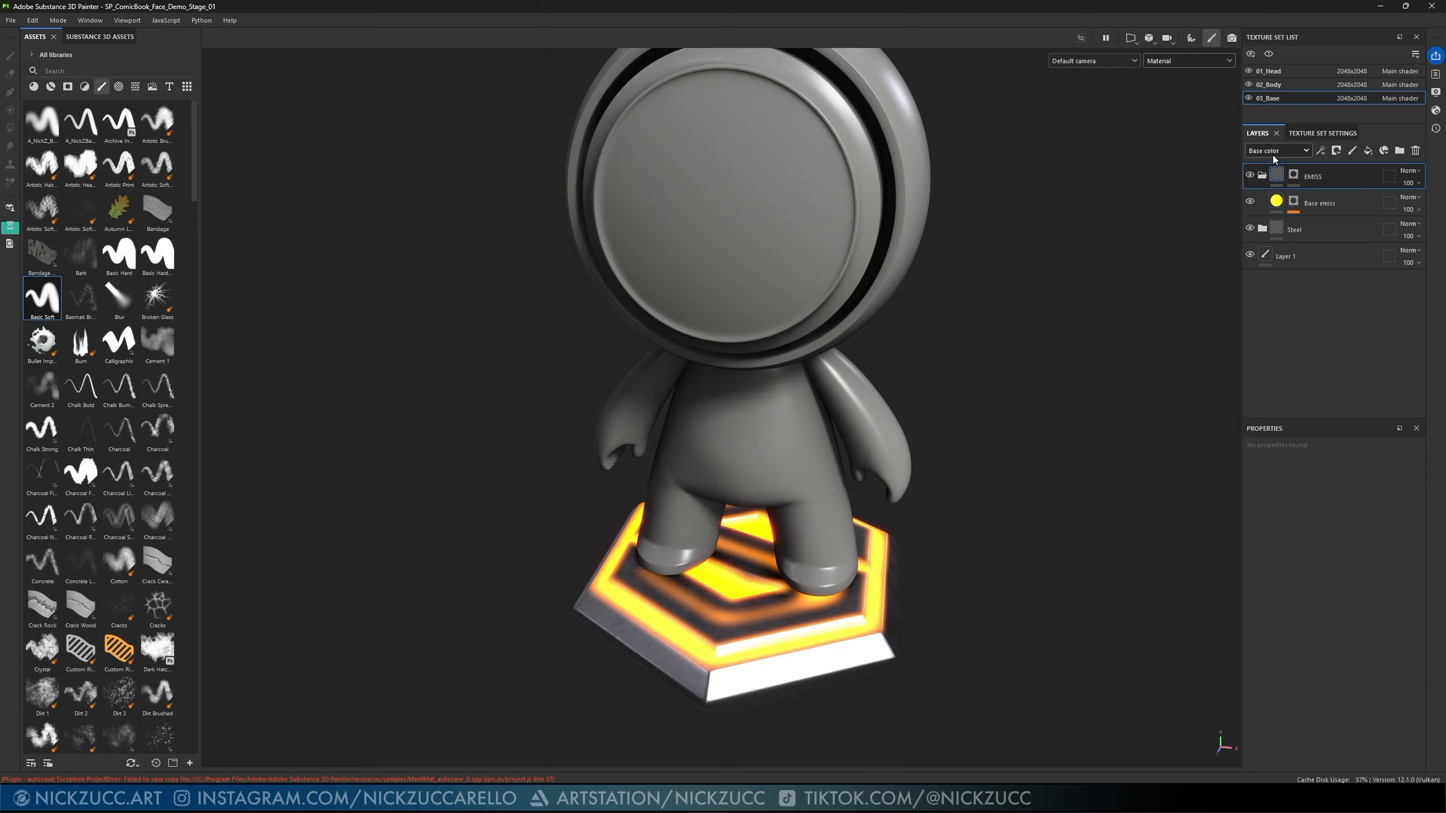
- Apply a black mask to the EMISS folder in place of its current mask
left_click(1293, 174)
left_click(1336, 150)
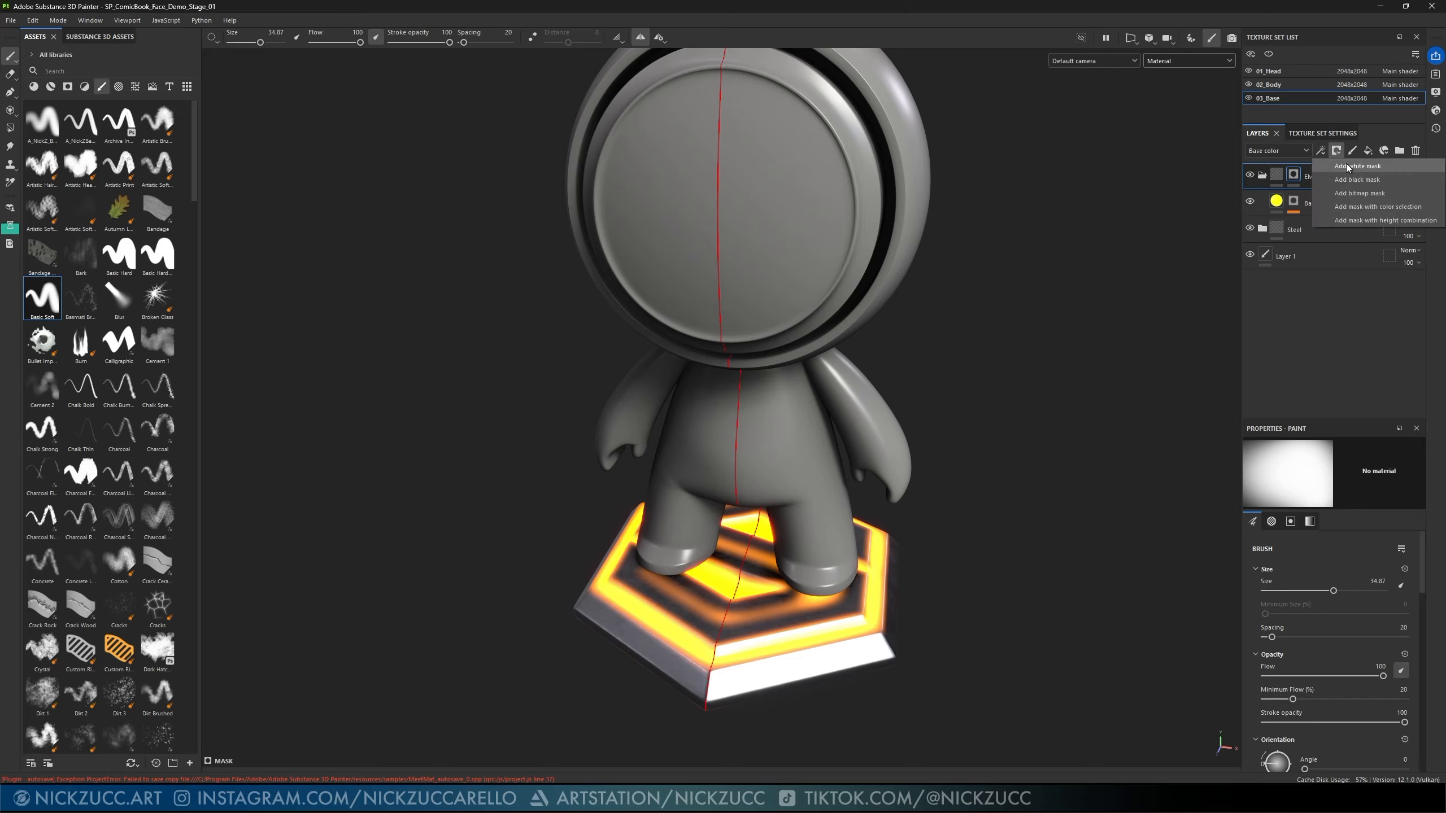
left_click(1349, 178)
- Set the brush flow to 23 and paint white softly on the EMISS mask across the top of the base from several sides
scroll(1378, 632, "down", 1)
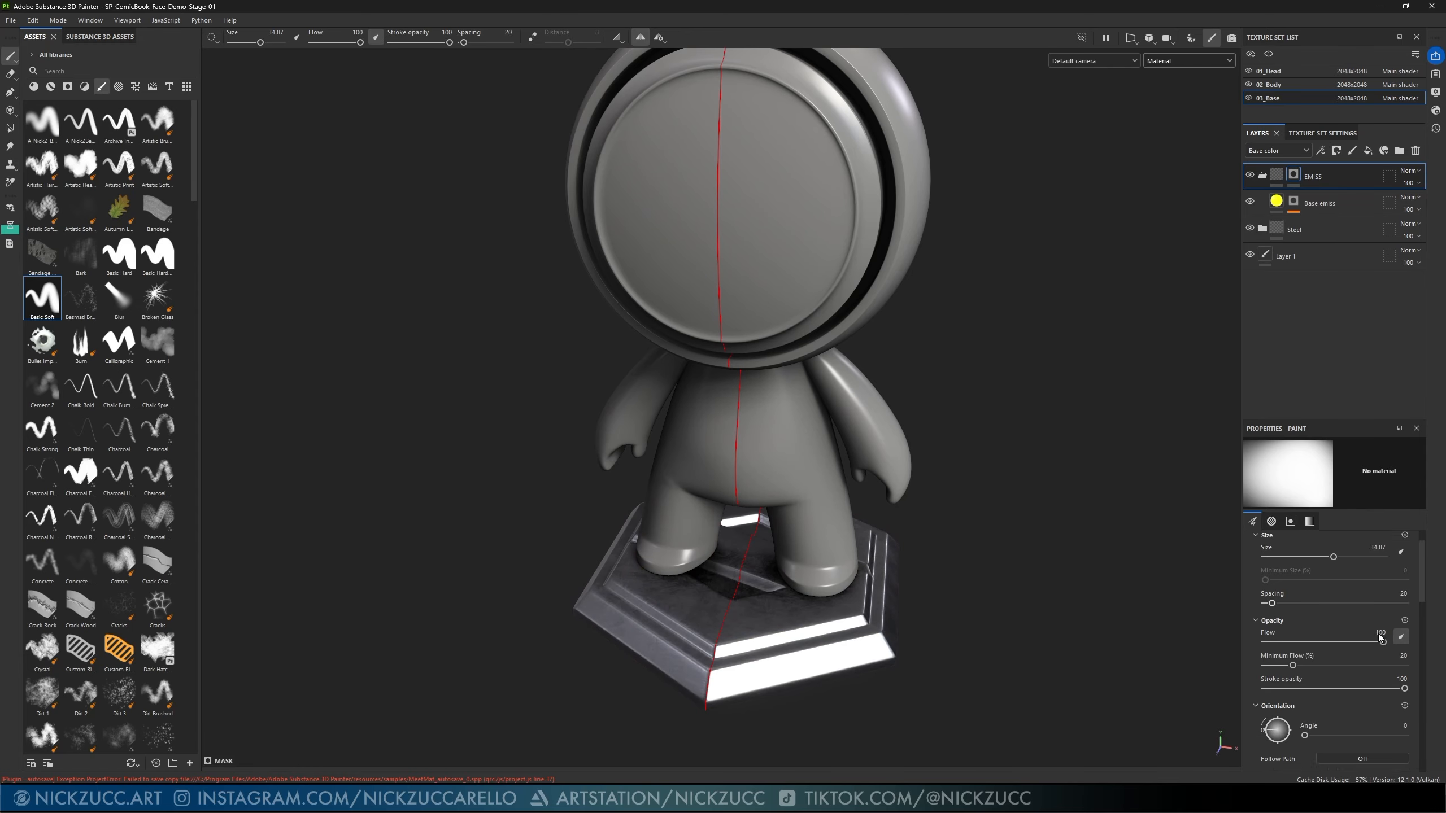
scroll(1344, 700, "down", 3)
scroll(1344, 700, "up", 3)
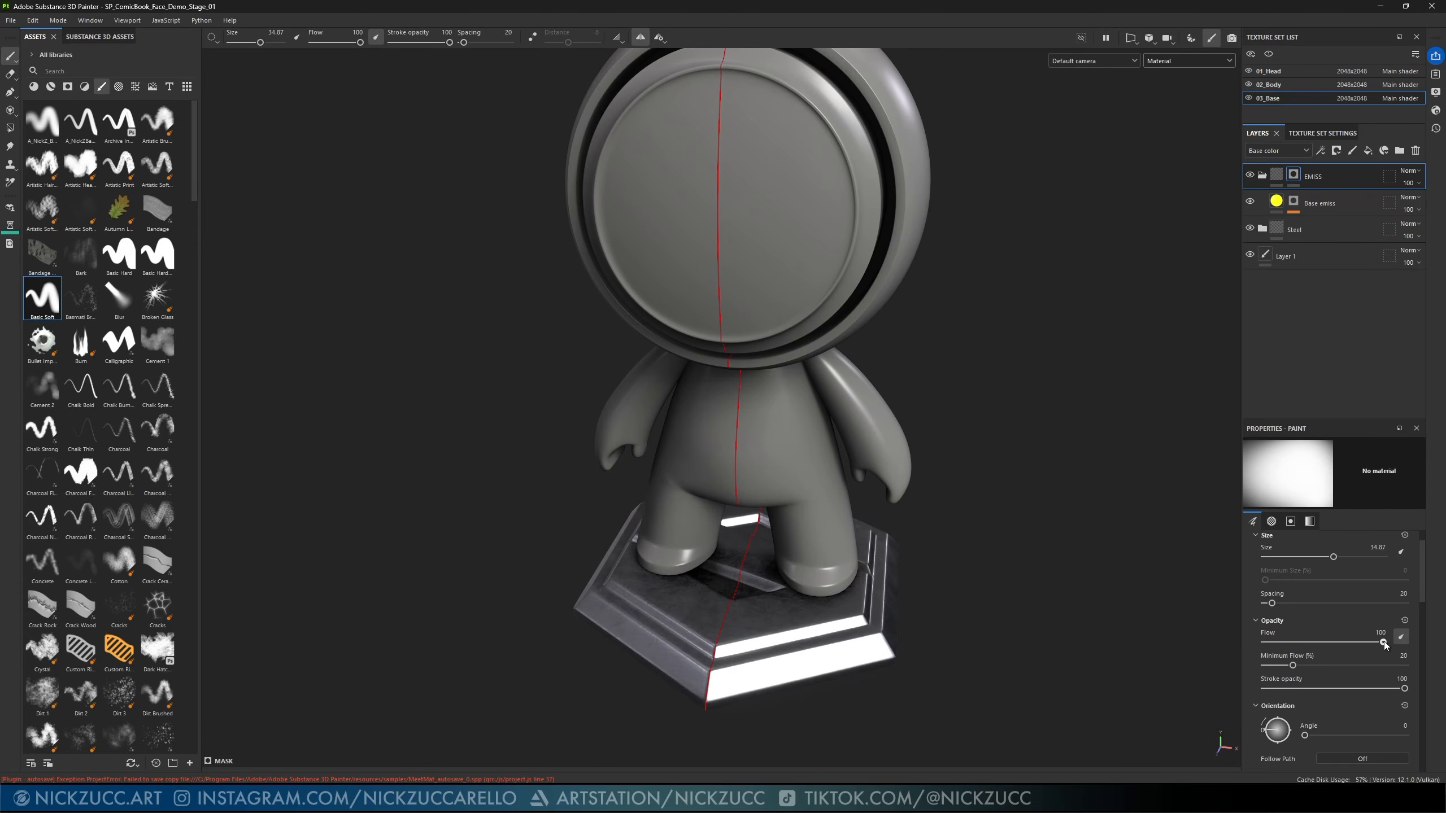
mouse_move(1384, 643)
left_mouse_down()
mouse_move(1271, 646)
mouse_move(1291, 641)
left_mouse_up()
mouse_move(828, 607)
left_mouse_down()
mouse_move(757, 626)
mouse_move(660, 618)
mouse_move(689, 595)
mouse_move(680, 561)
left_mouse_up()
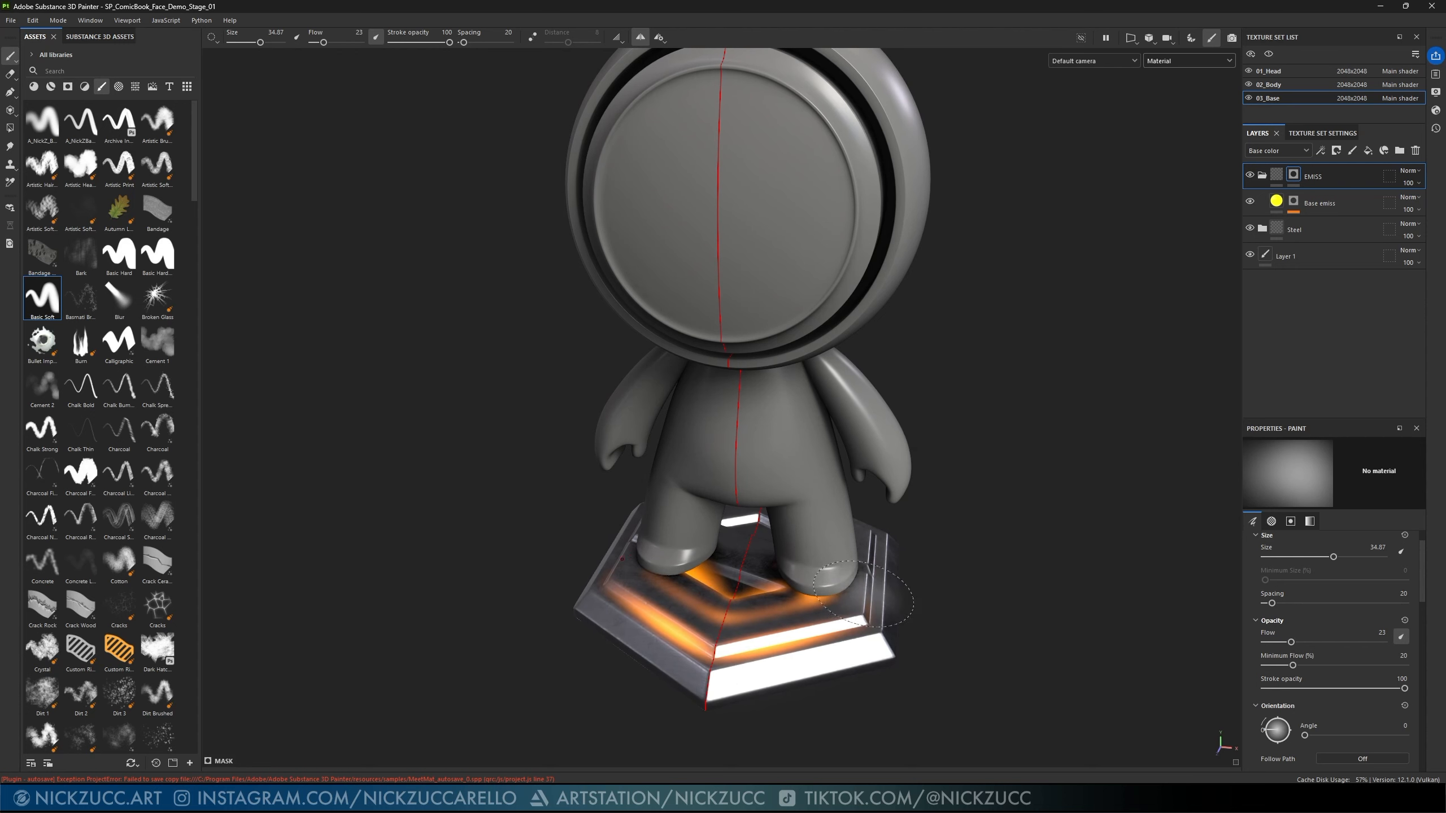
left_click_drag(870, 592, 951, 607, "alt")
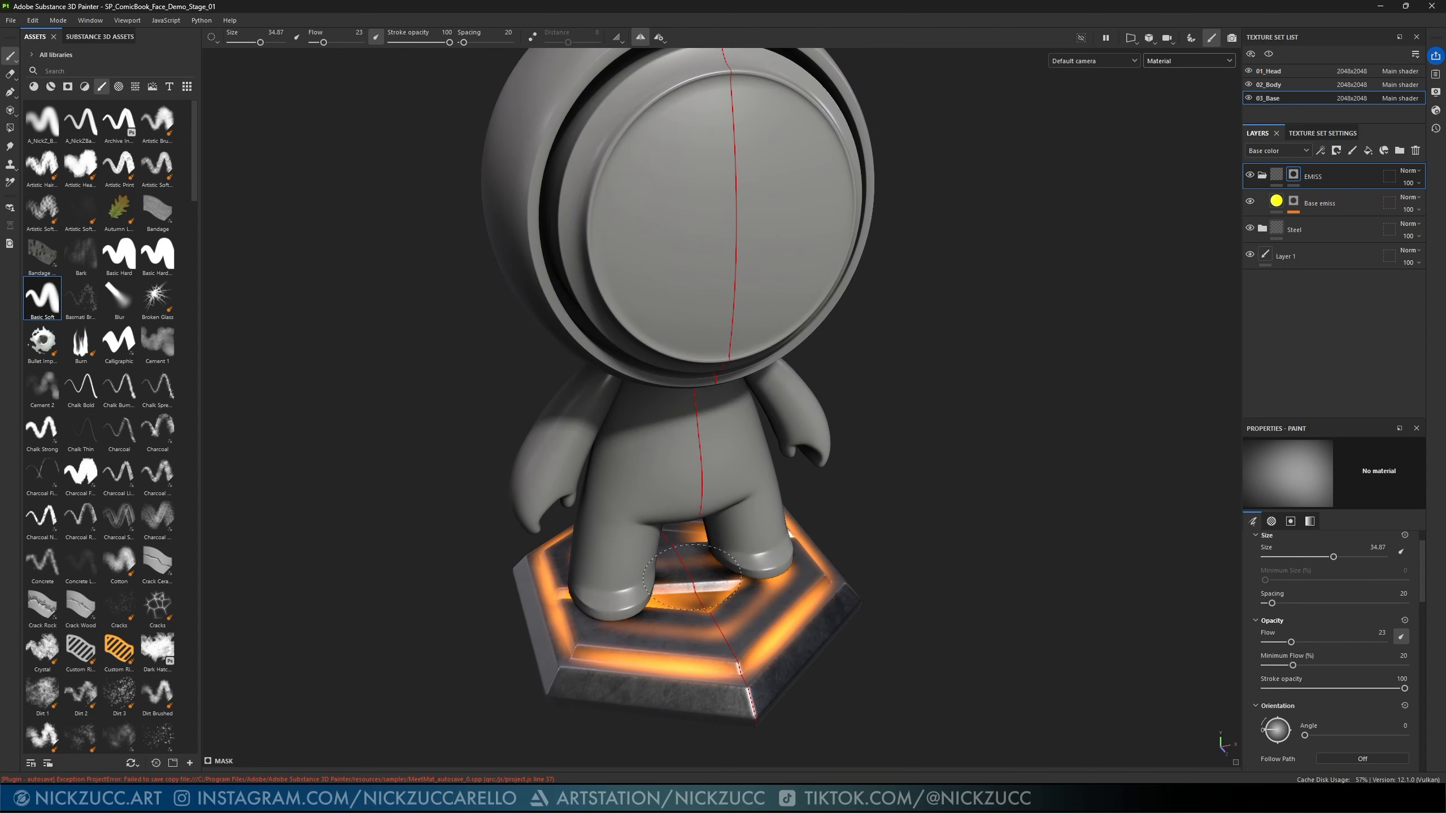
mouse_move(867, 544)
left_mouse_down("alt")
mouse_move(933, 547)
mouse_move(916, 327)
mouse_move(1011, 523)
mouse_move(947, 603)
left_mouse_up("alt")
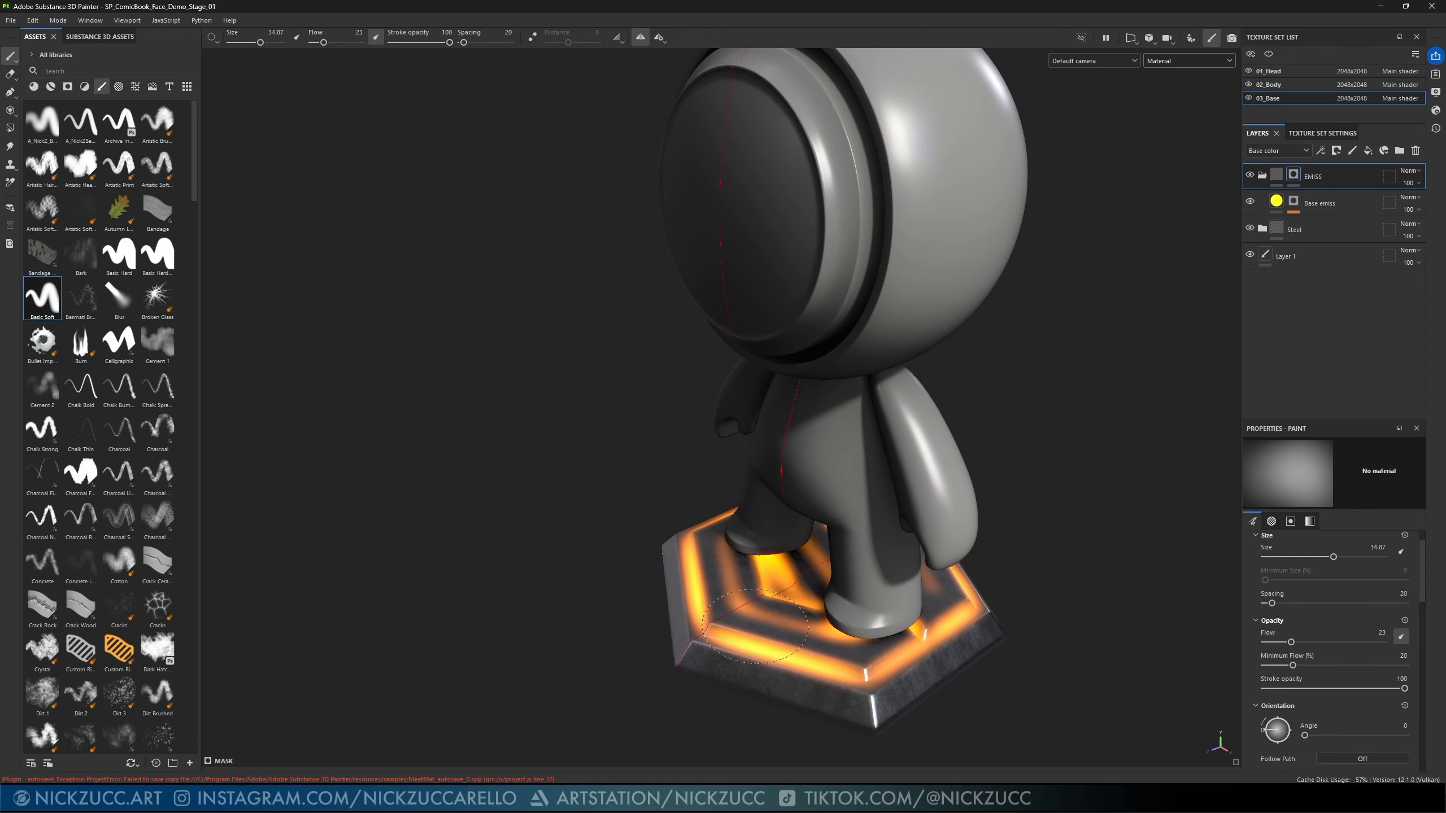
left_click_drag(1002, 558, 825, 621, "alt")
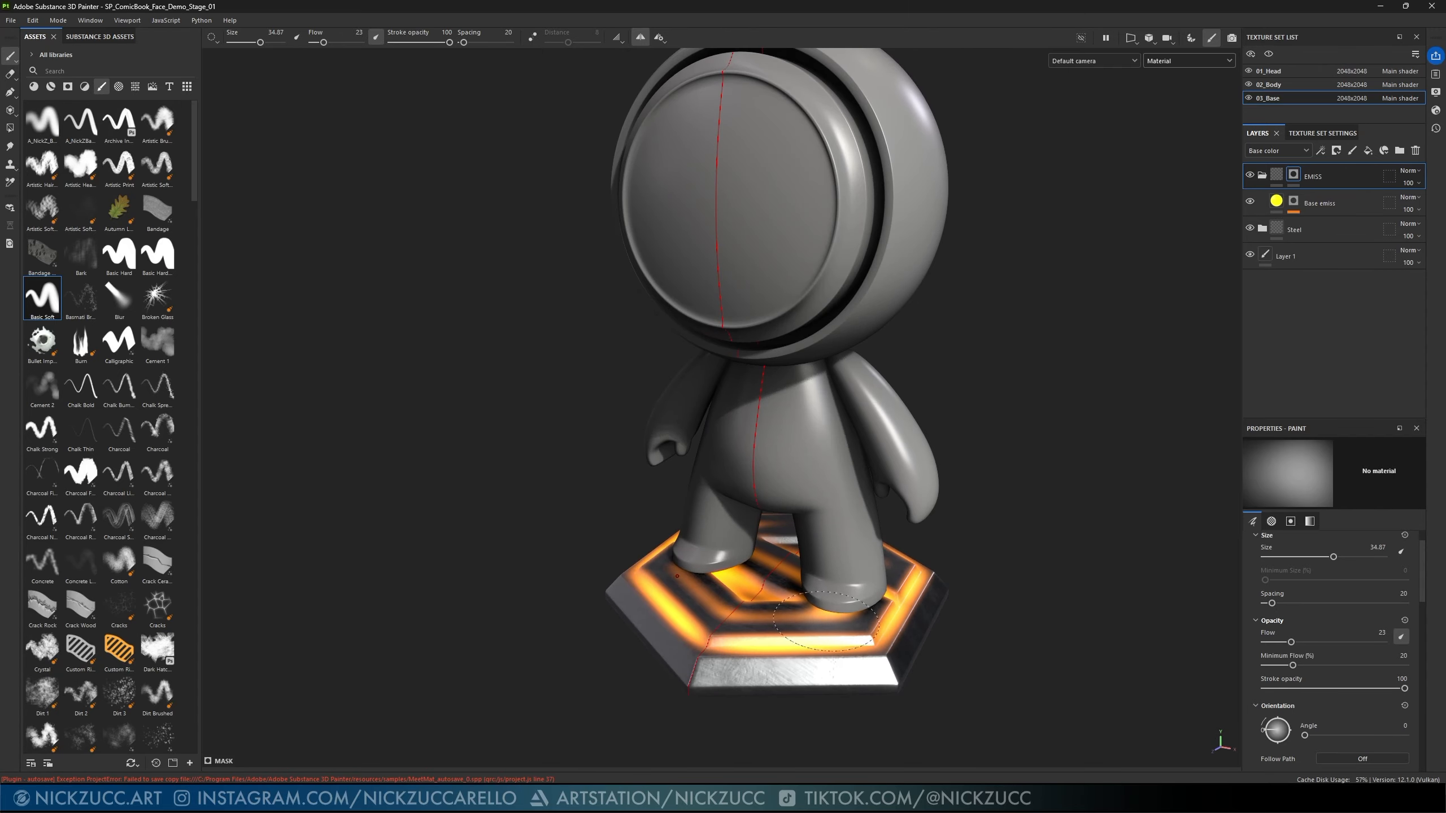
mouse_move(891, 548)
left_mouse_down("alt")
mouse_move(1031, 543)
mouse_move(925, 512)
mouse_move(1019, 521)
mouse_move(1006, 626)
mouse_move(1136, 587)
left_mouse_up("alt")
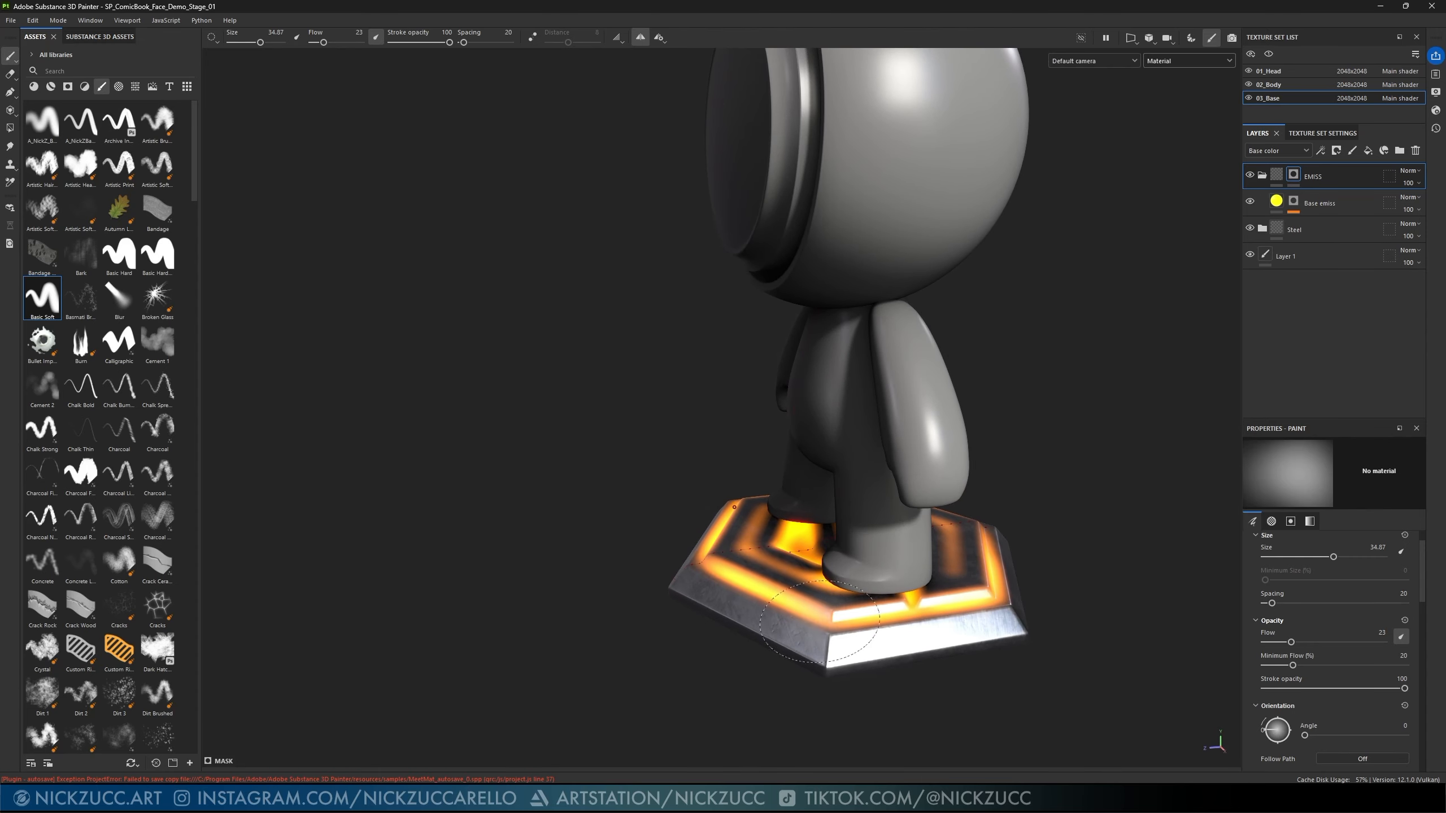
left_click_drag(794, 595, 979, 518, "alt")
- Inspect the softly painted emissive glow on the base from several angles and distances
scroll(979, 519, "down", 10)
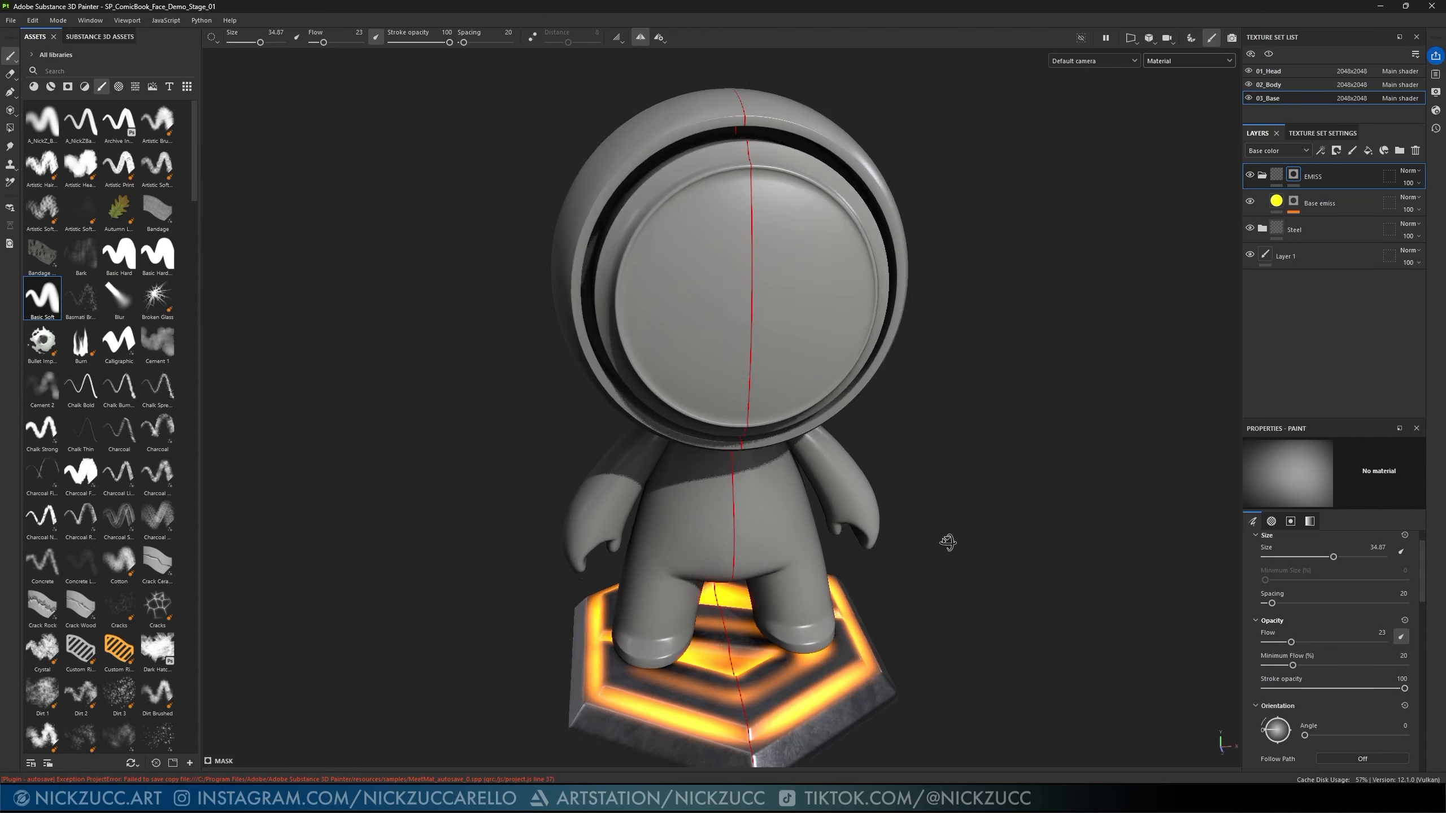
middle_click_drag(912, 539, 1005, 509, "alt")
left_click_drag(968, 501, 939, 489, "alt")
middle_click_drag(939, 488, 877, 533, "alt")
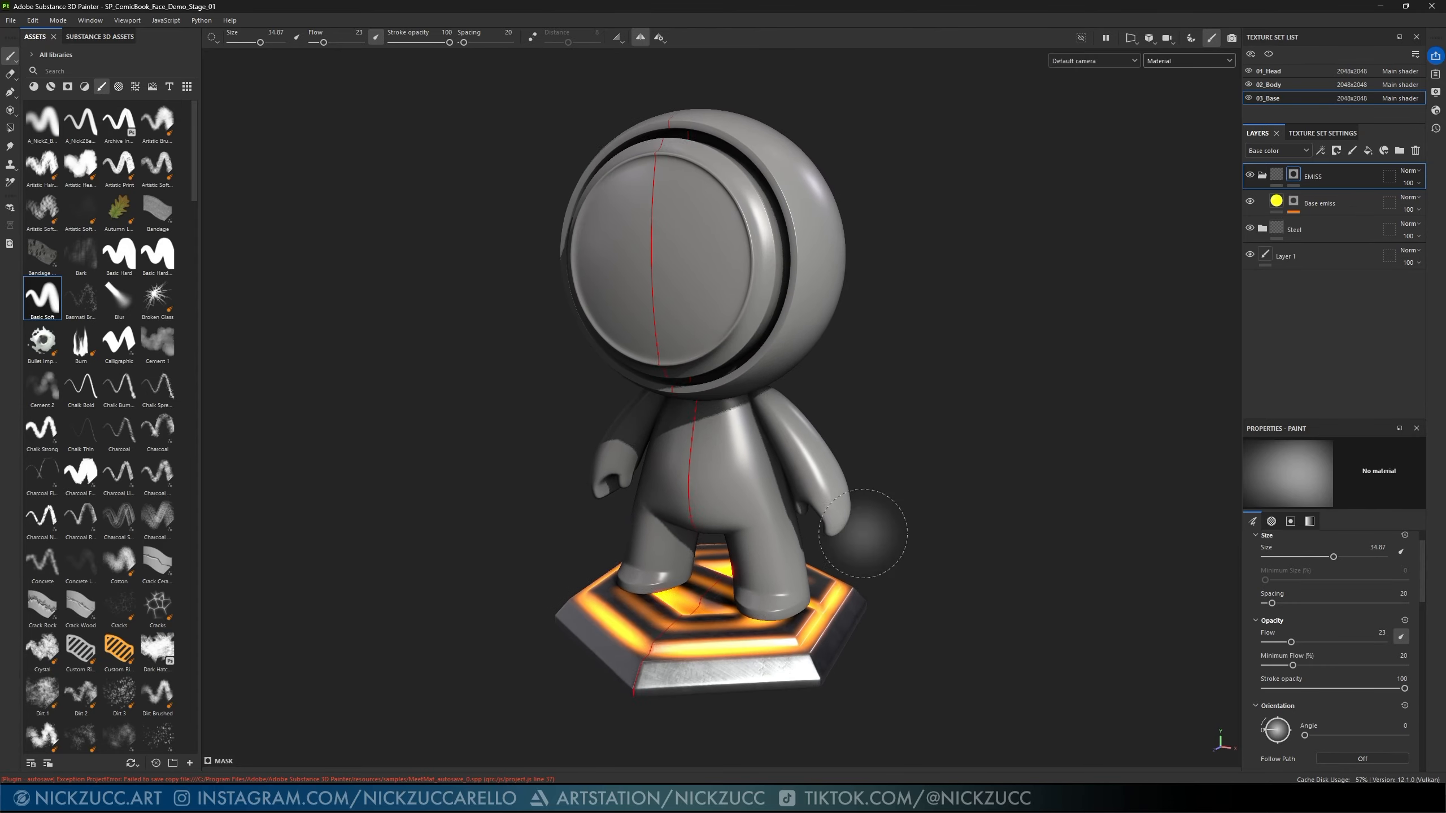
right_click_drag(880, 534, 1026, 627, "alt")
middle_click_drag(975, 524, 975, 567, "alt")
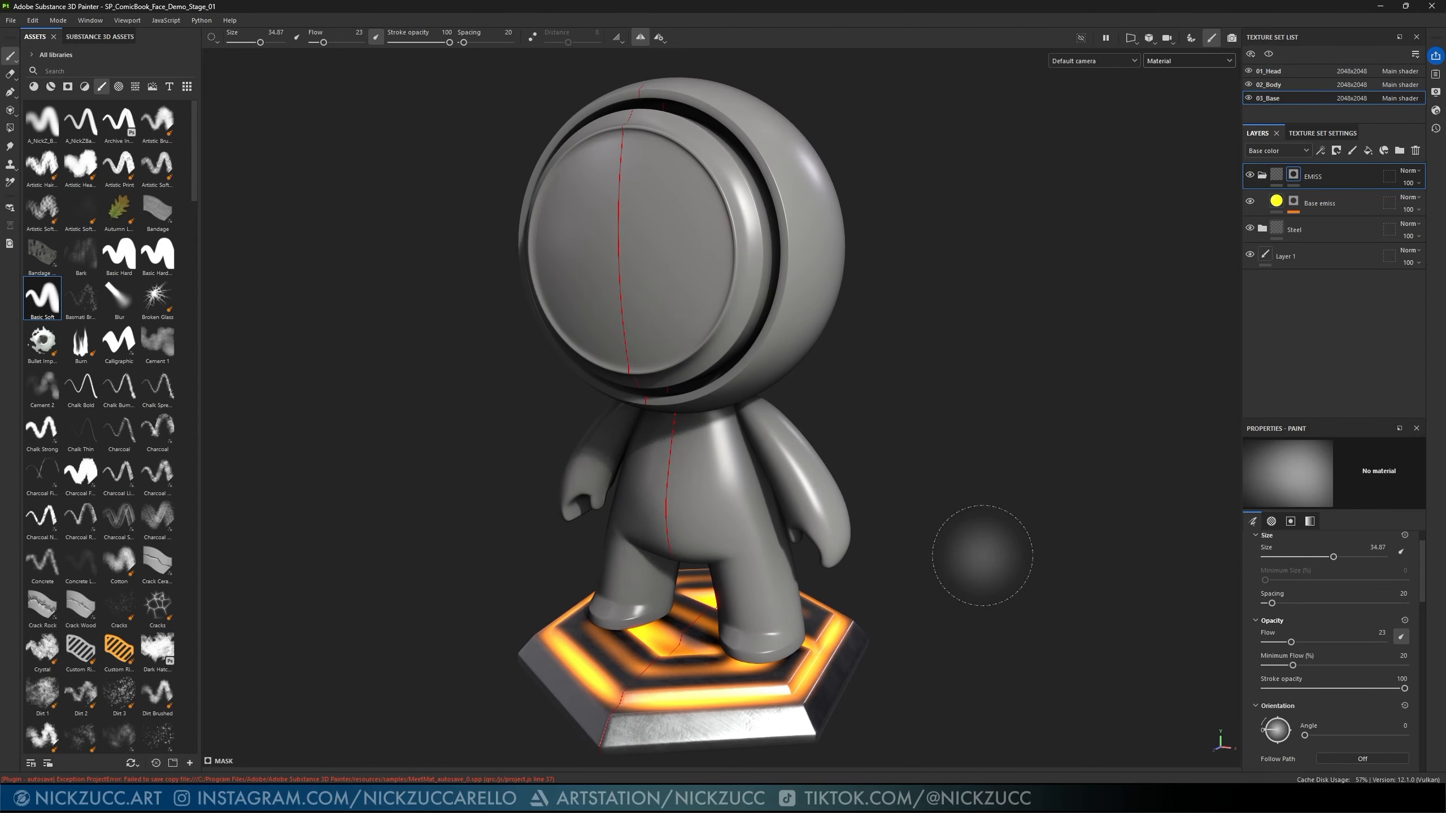
mouse_move(875, 581)
middle_mouse_down("alt")
mouse_move(927, 568)
mouse_move(918, 582)
middle_mouse_up("alt")
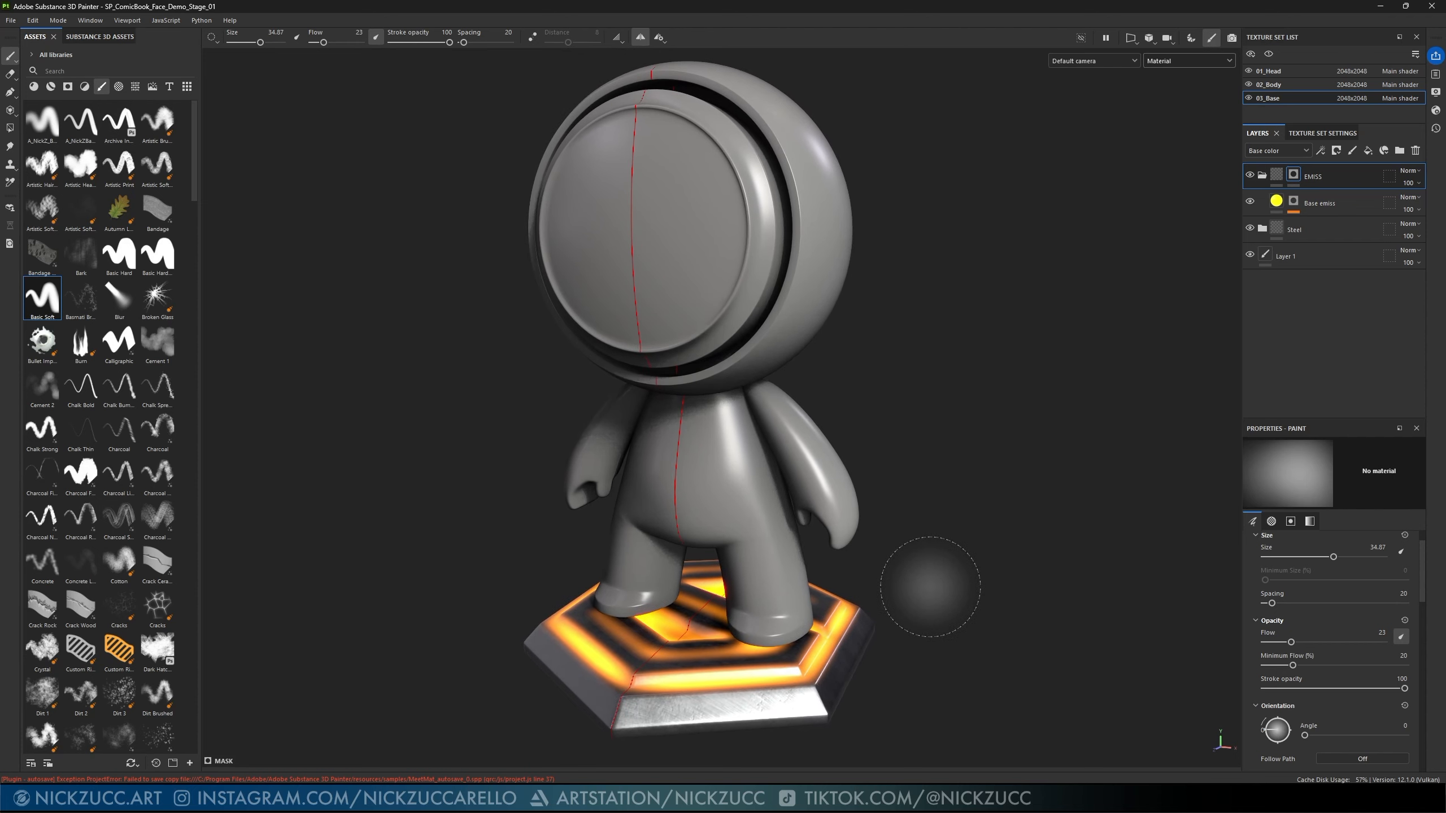
mouse_move(937, 531)
left_mouse_down("alt")
mouse_move(968, 542)
mouse_move(953, 609)
mouse_move(988, 568)
left_mouse_up("alt")
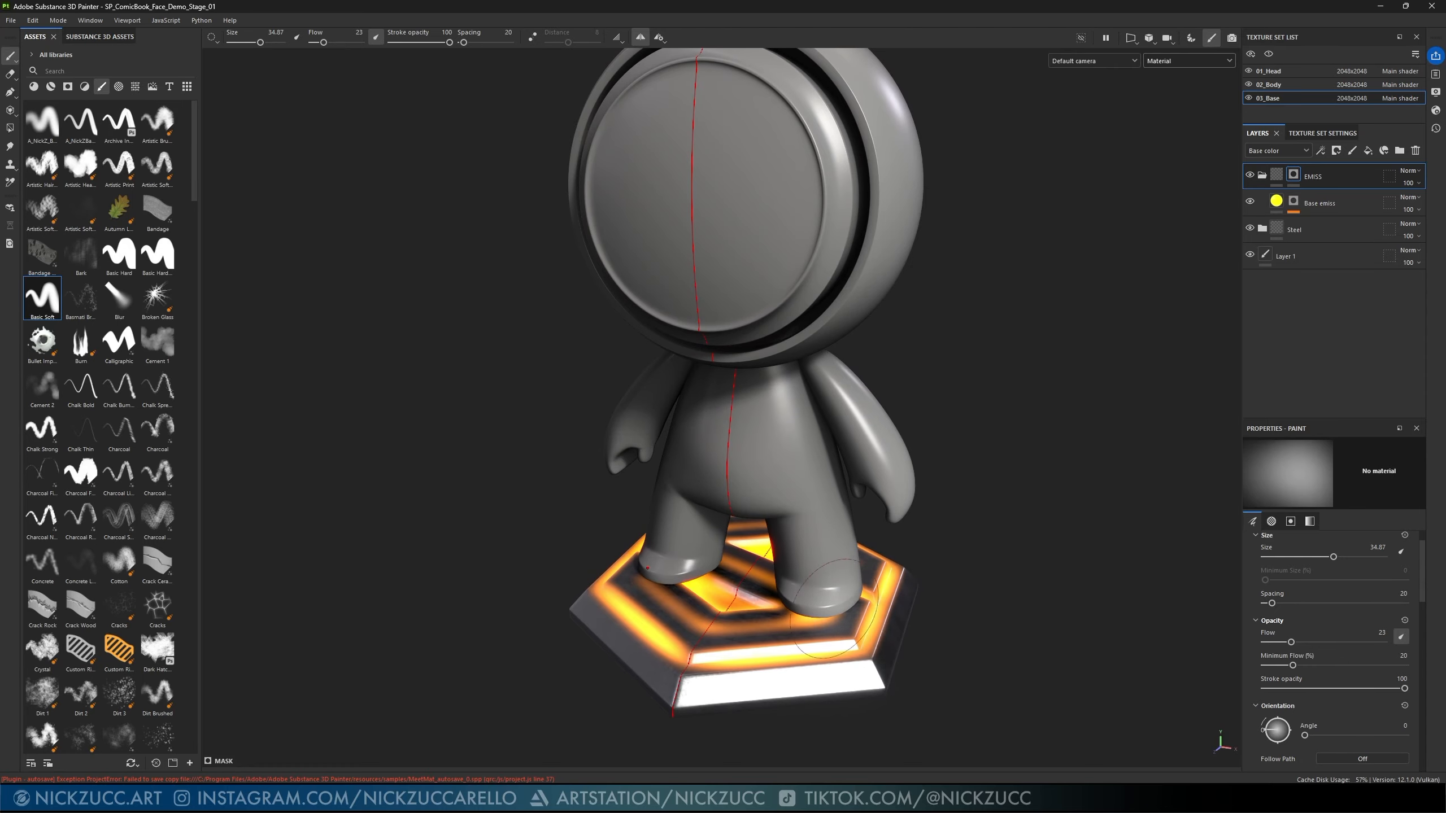
- Reduce the soft brush's size to 24.07
key("bracketleft")
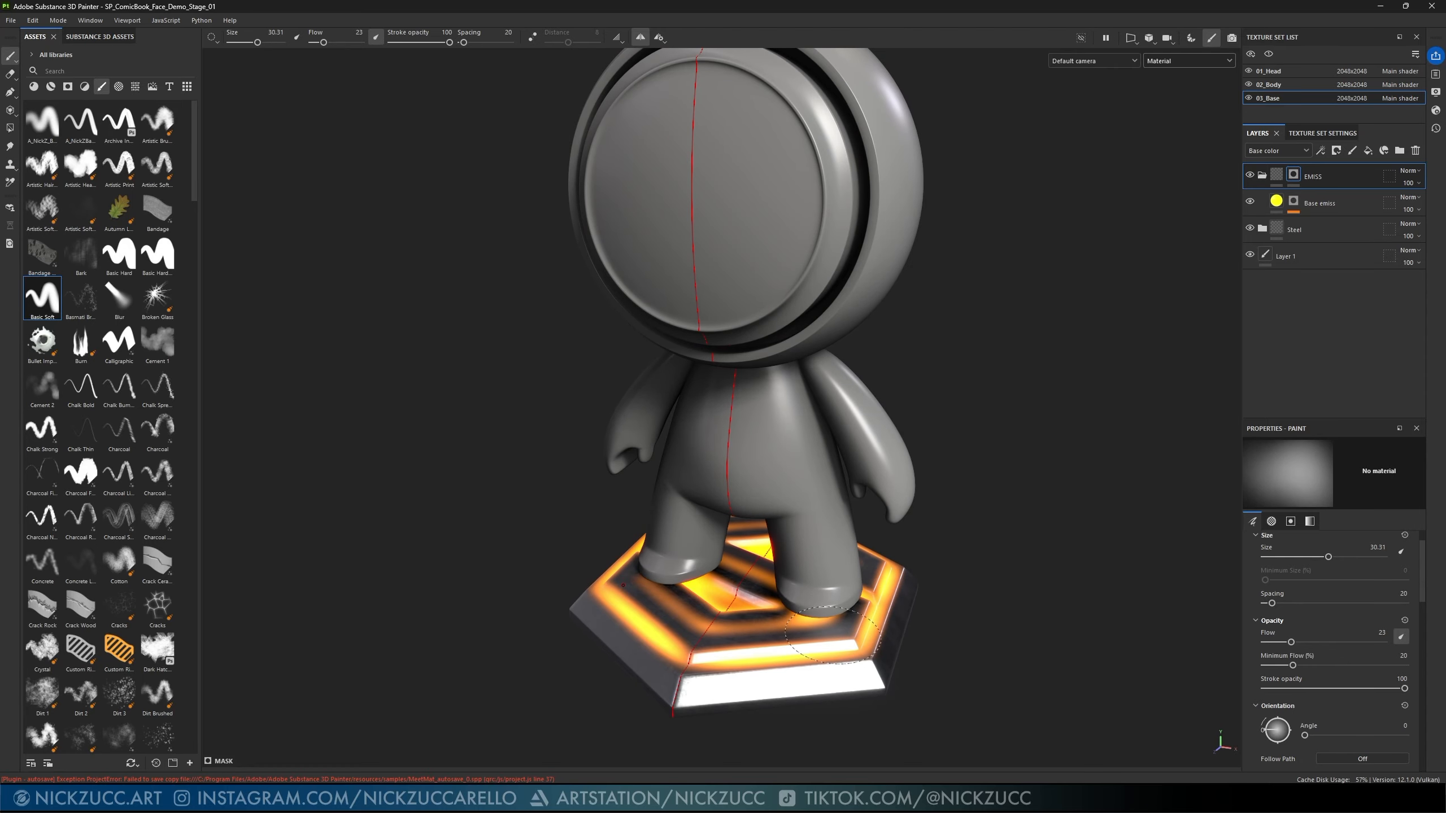
key("bracketleft")
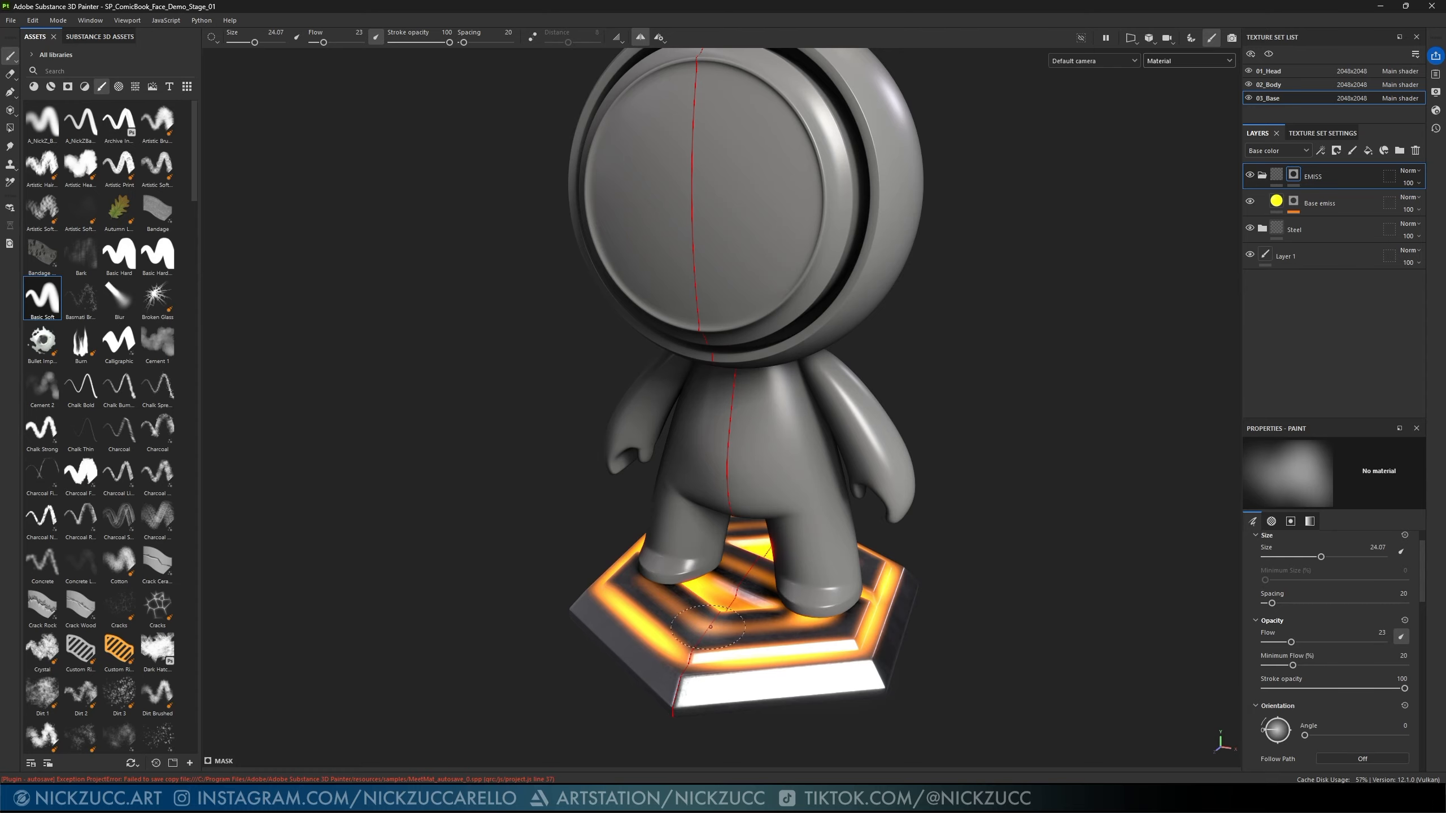
mouse_move(854, 612)
left_mouse_down("alt")
mouse_move(968, 604)
mouse_move(1003, 431)
mouse_move(1020, 613)
left_mouse_up("alt")
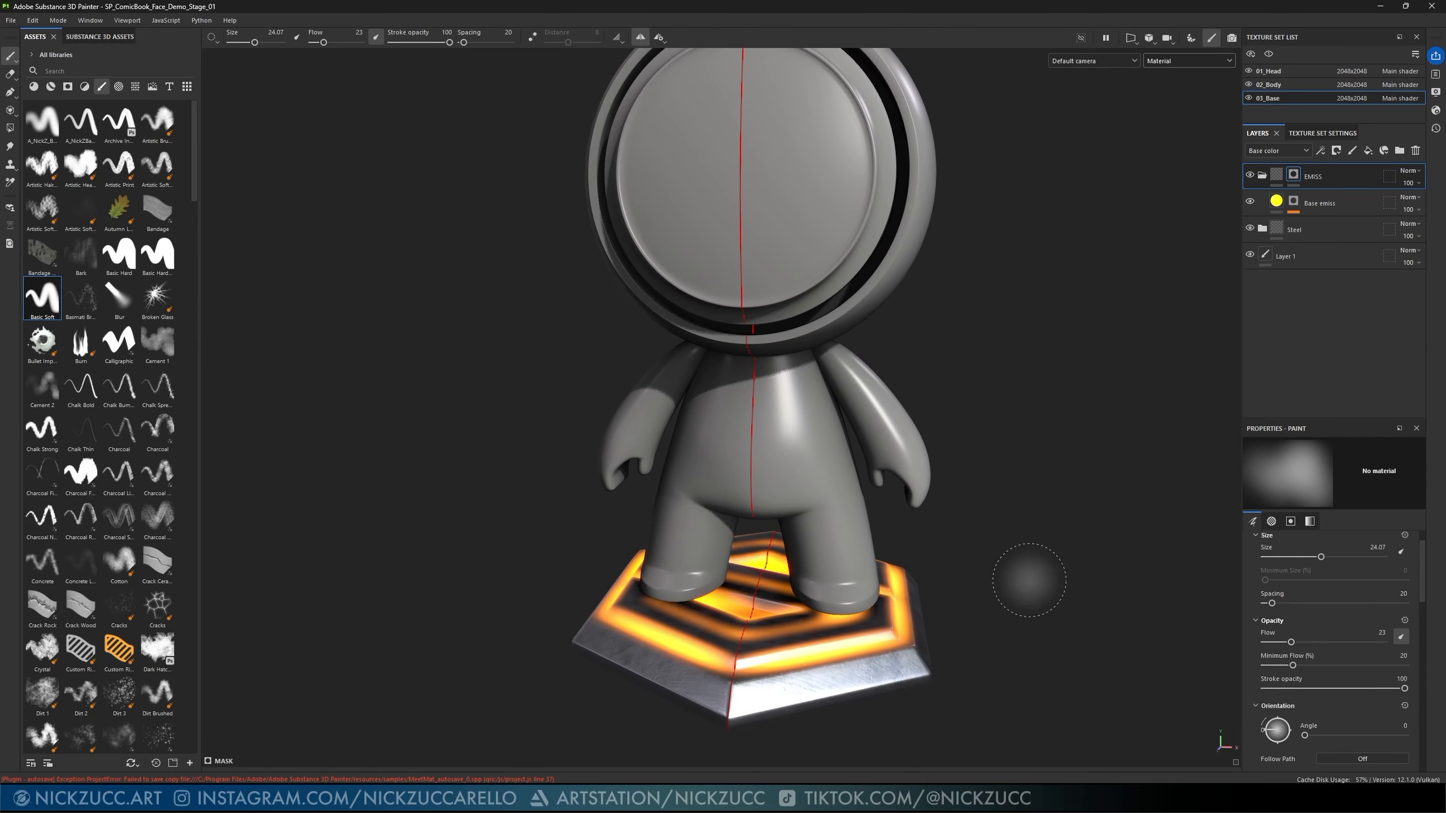
- Toggle symmetry off and on, leaving it enabled, and hide the symmetry intersection line on the model
mouse_move(979, 545)
left_mouse_down("alt")
mouse_move(998, 507)
mouse_move(982, 471)
mouse_move(958, 514)
mouse_move(946, 439)
left_mouse_up("alt")
left_click(641, 37)
left_click(641, 39)
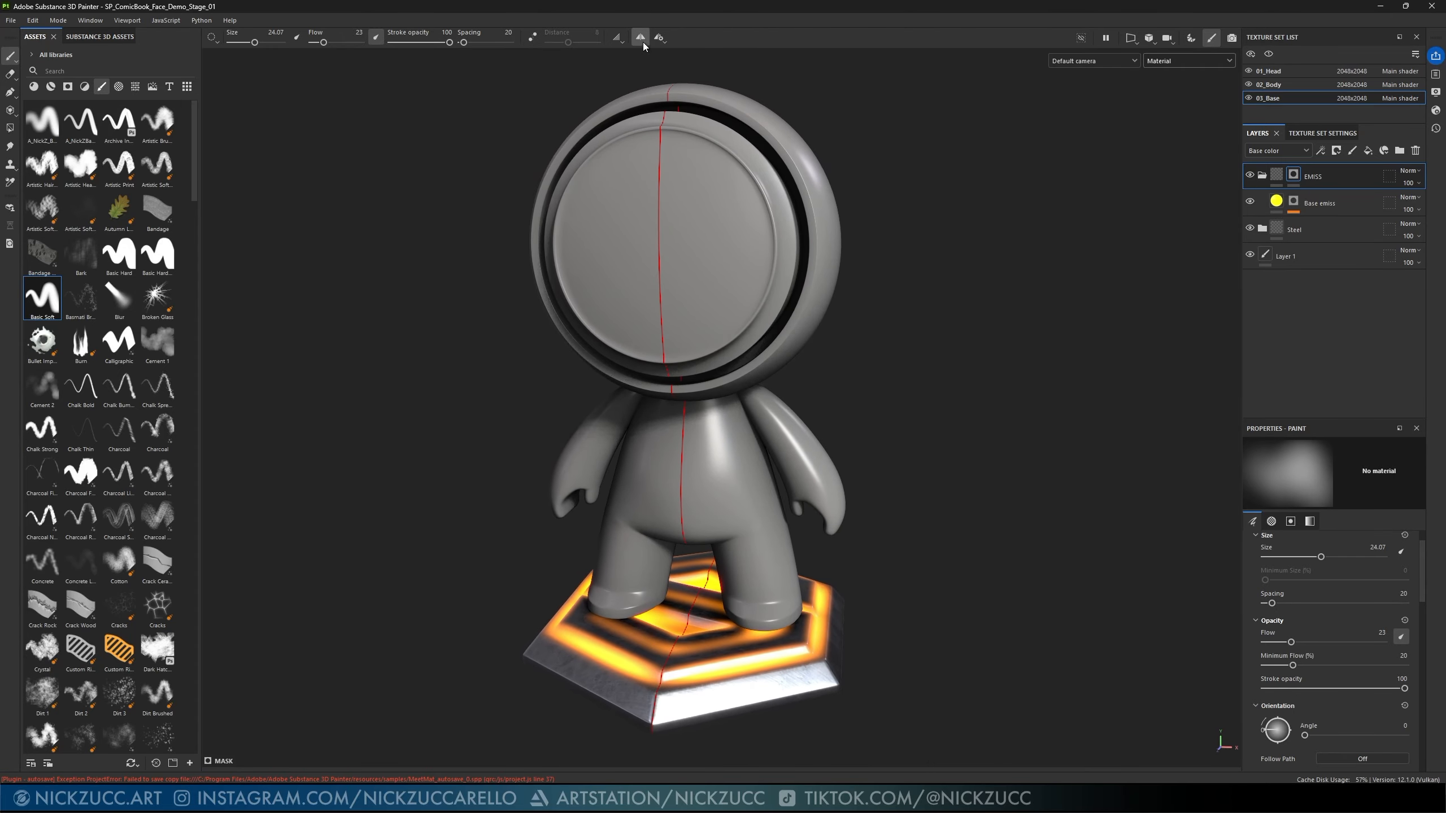
left_click(642, 36)
left_click(644, 38)
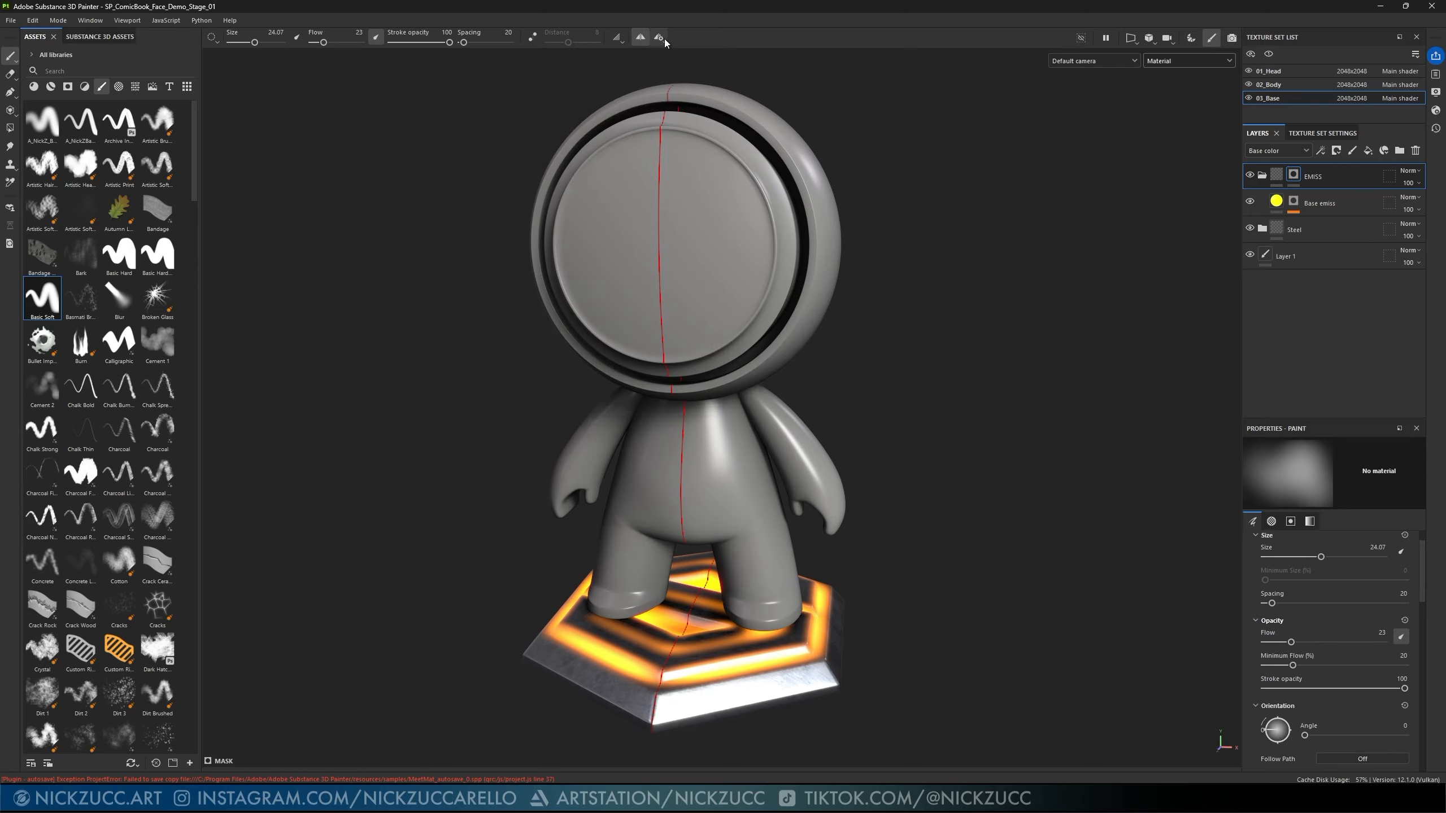
left_click(662, 38)
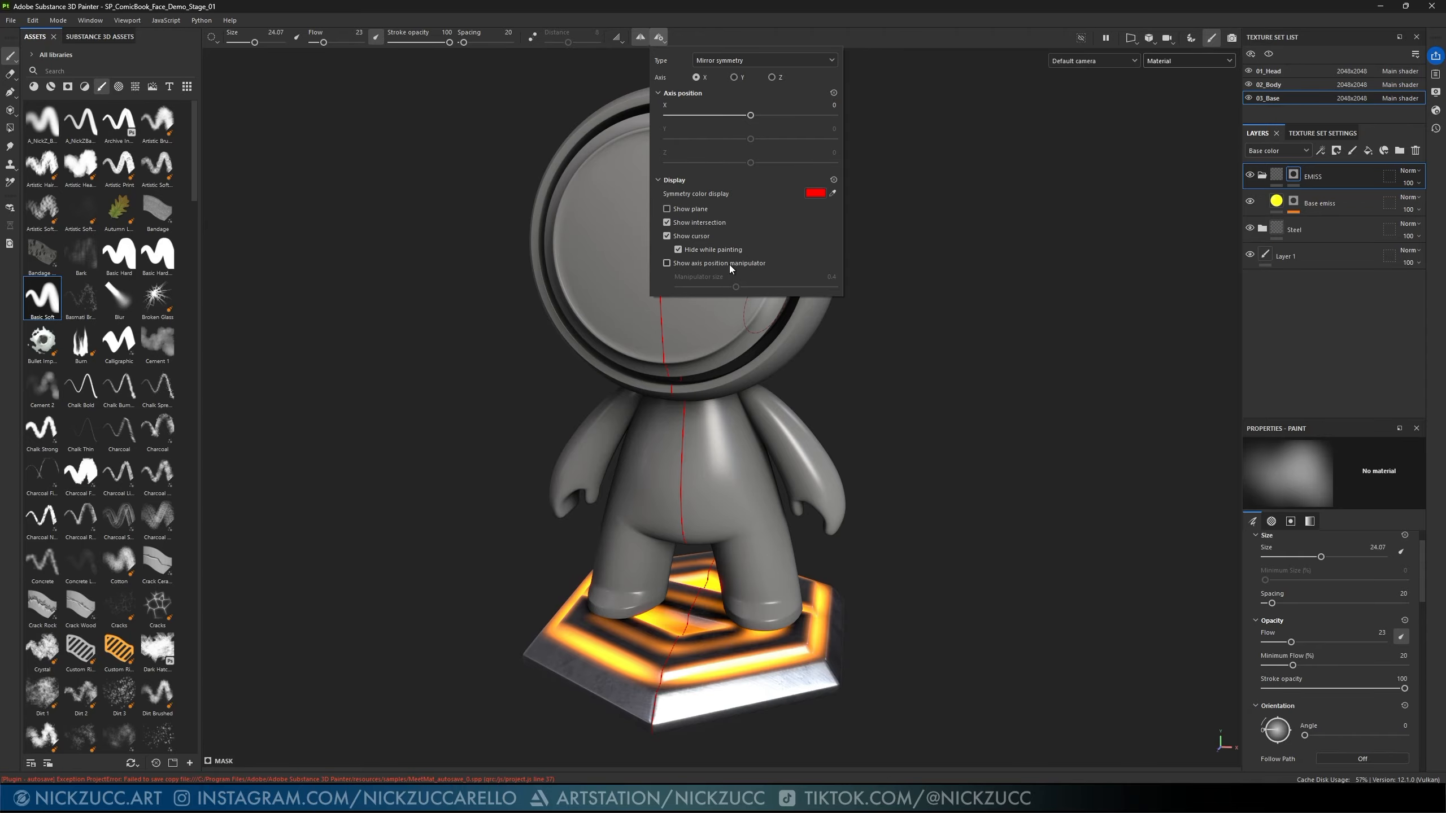
left_click(666, 222)
mouse_move(935, 493)
left_mouse_down("alt")
mouse_move(1072, 523)
mouse_move(998, 601)
mouse_move(1017, 536)
mouse_move(1039, 590)
mouse_move(876, 632)
left_mouse_up("alt")
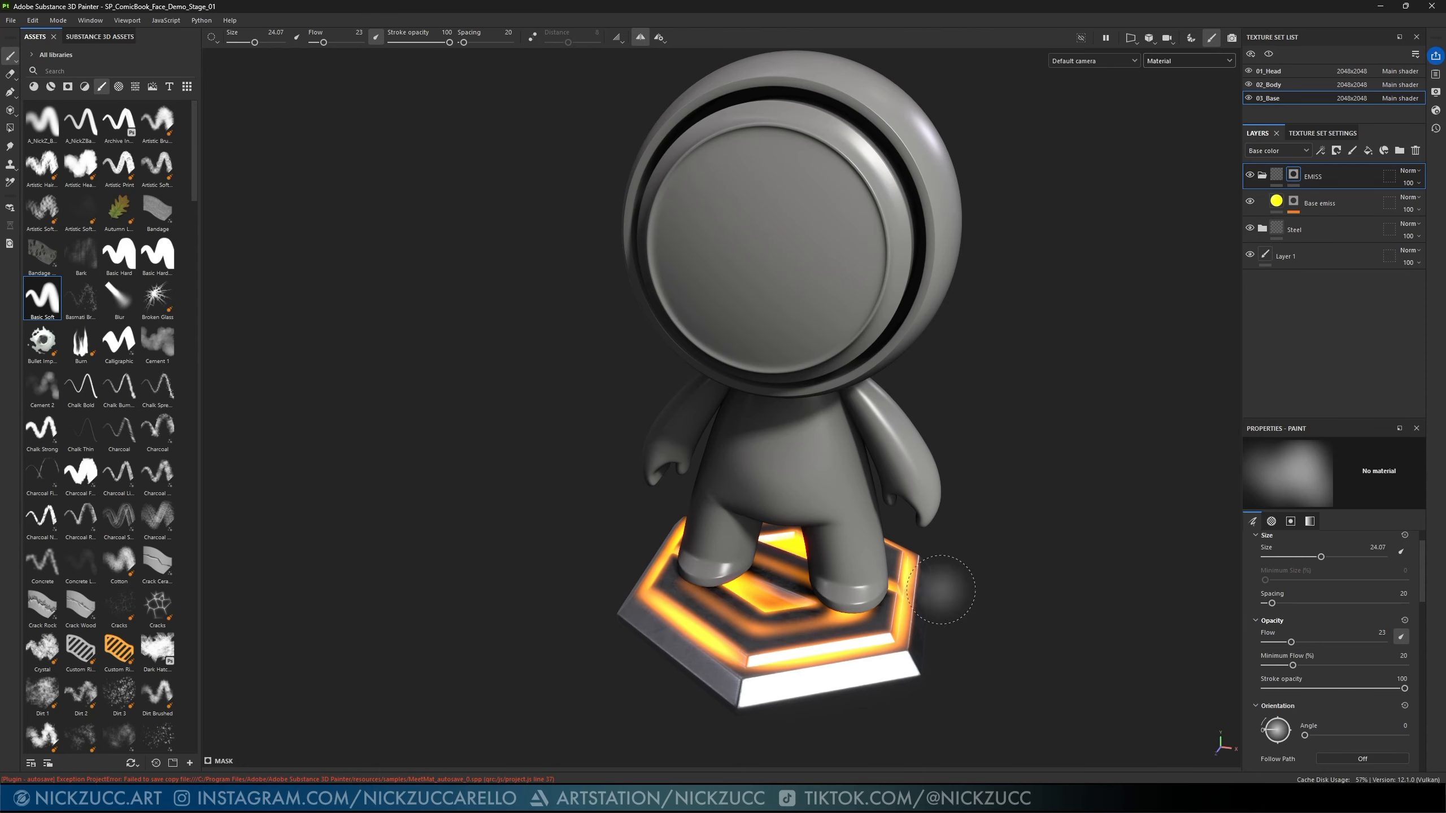
mouse_move(942, 591)
left_mouse_down("alt")
mouse_move(972, 635)
mouse_move(896, 534)
mouse_move(1020, 594)
mouse_move(952, 565)
mouse_move(983, 560)
mouse_move(921, 474)
left_mouse_up("alt")
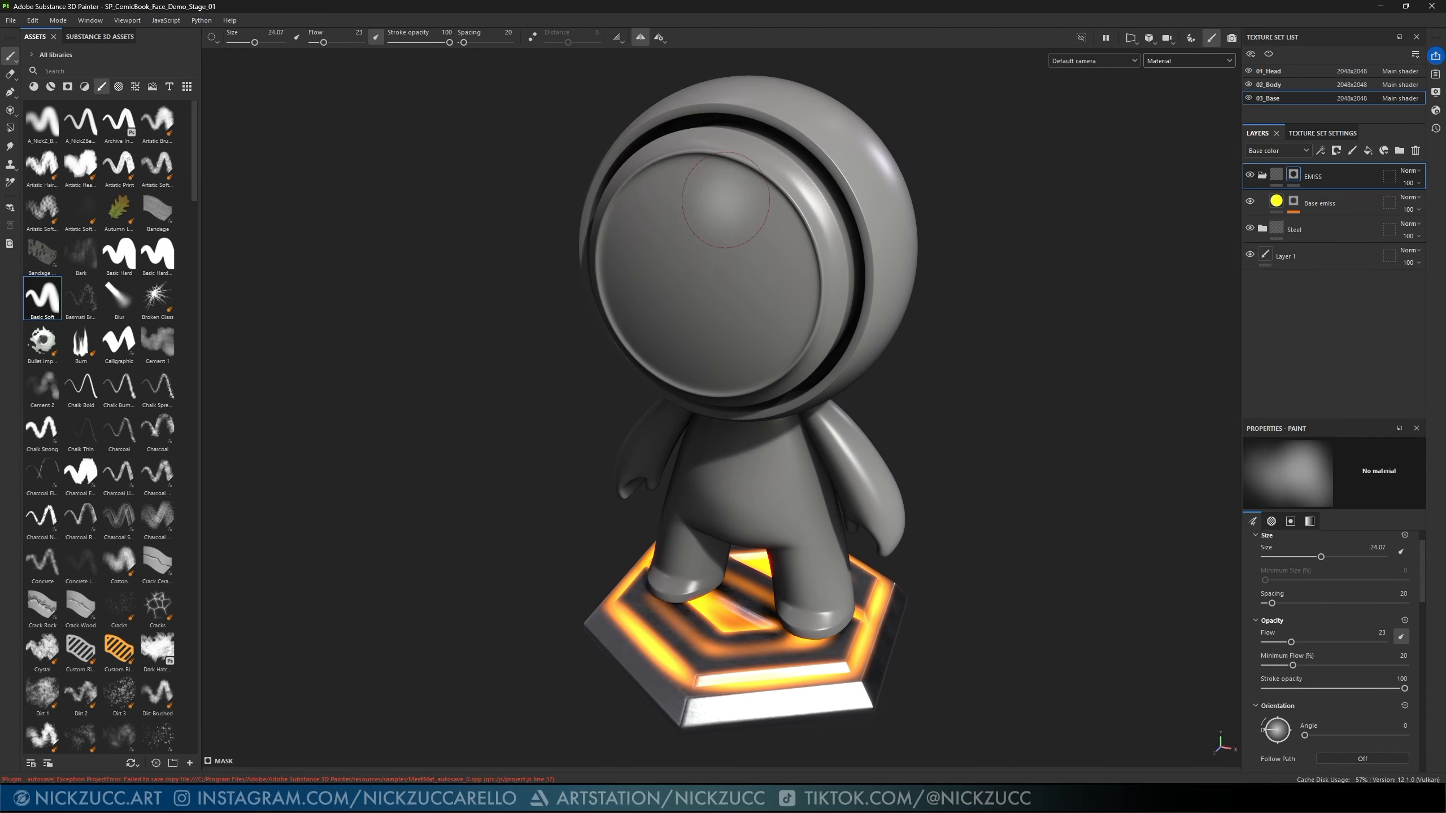
- Show the symmetry intersection line on the model, view it from different angles, and hide it again
left_click(659, 38)
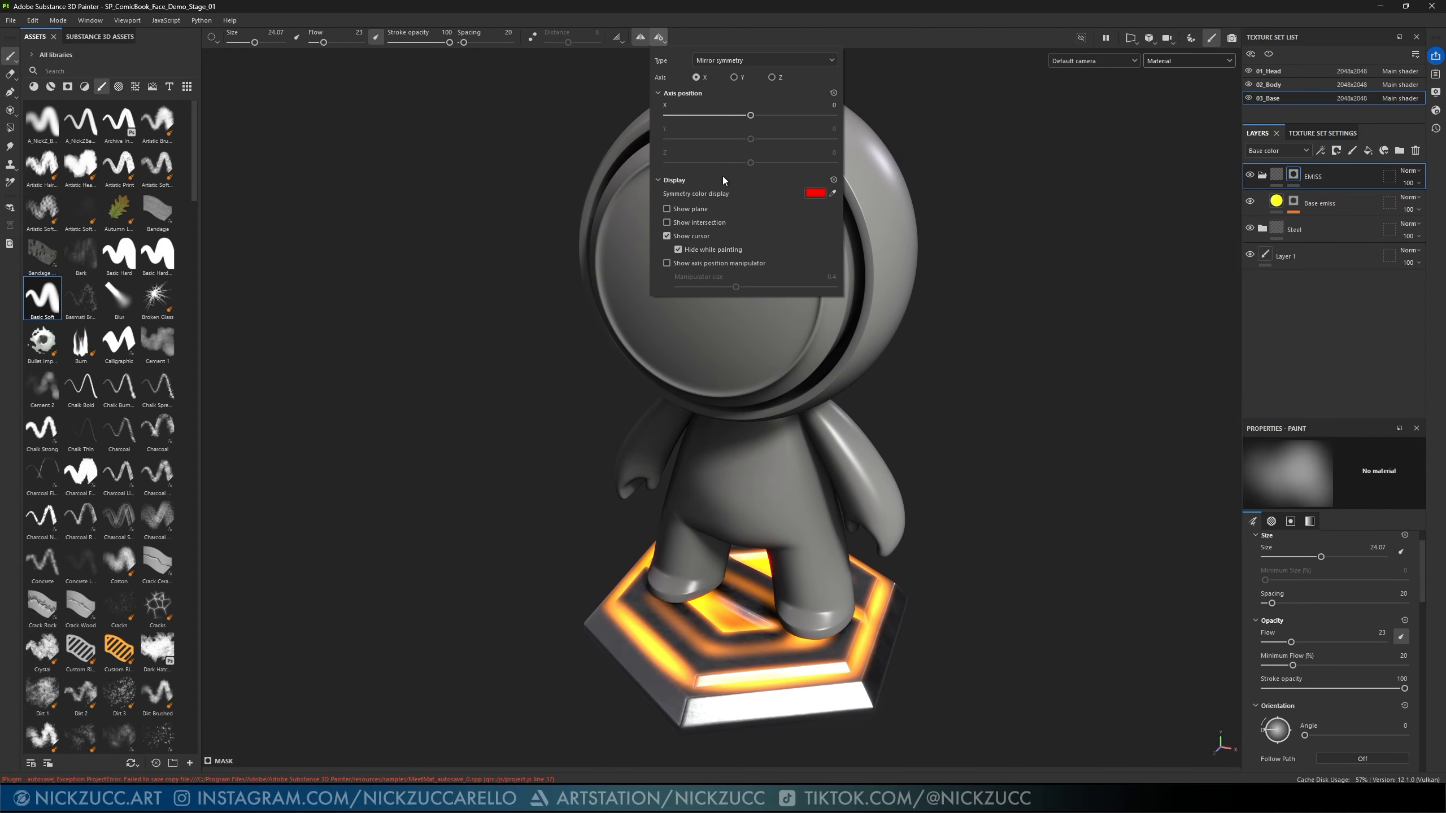
left_click(667, 222)
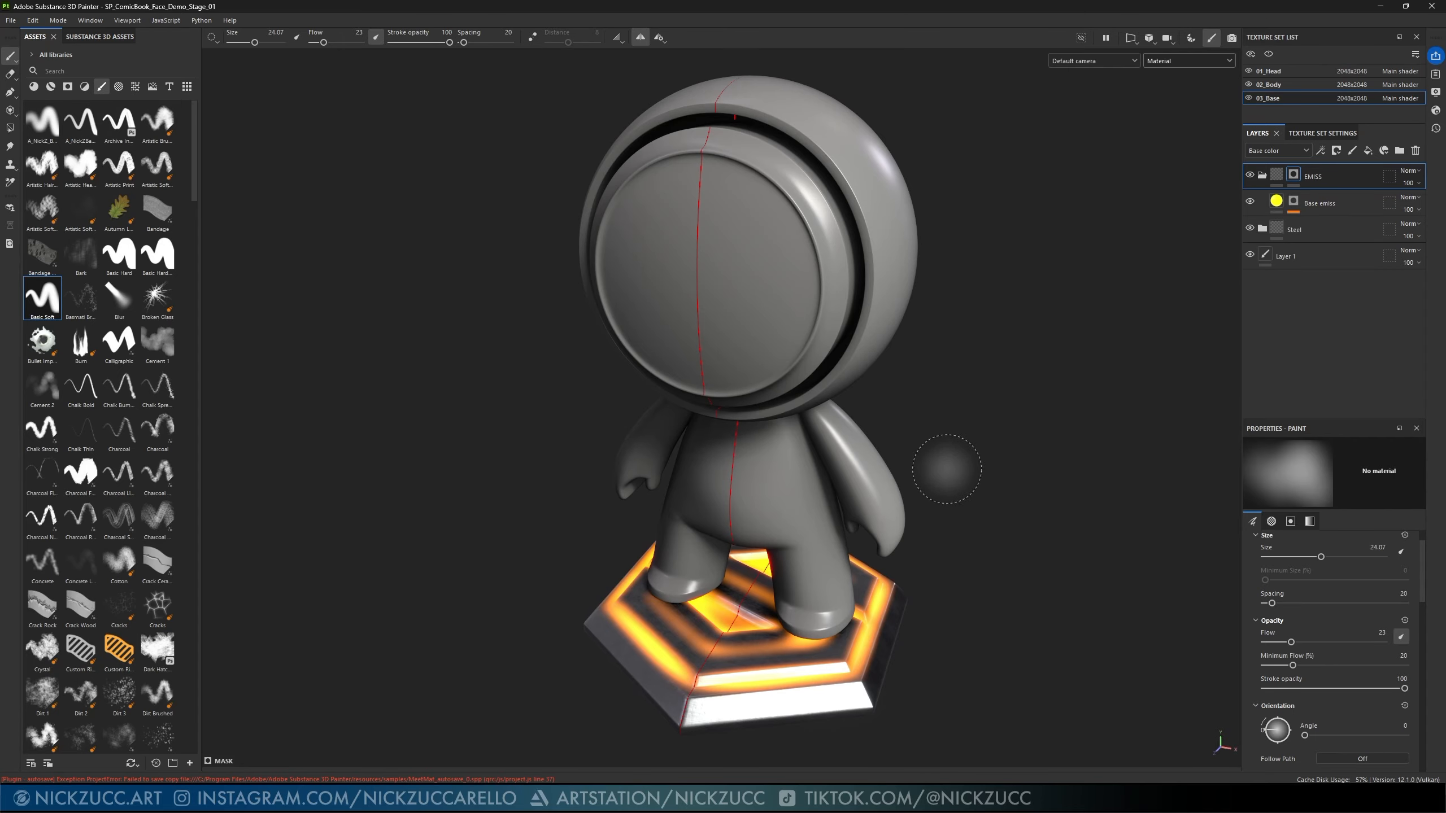
left_click_drag(946, 469, 810, 417, "alt")
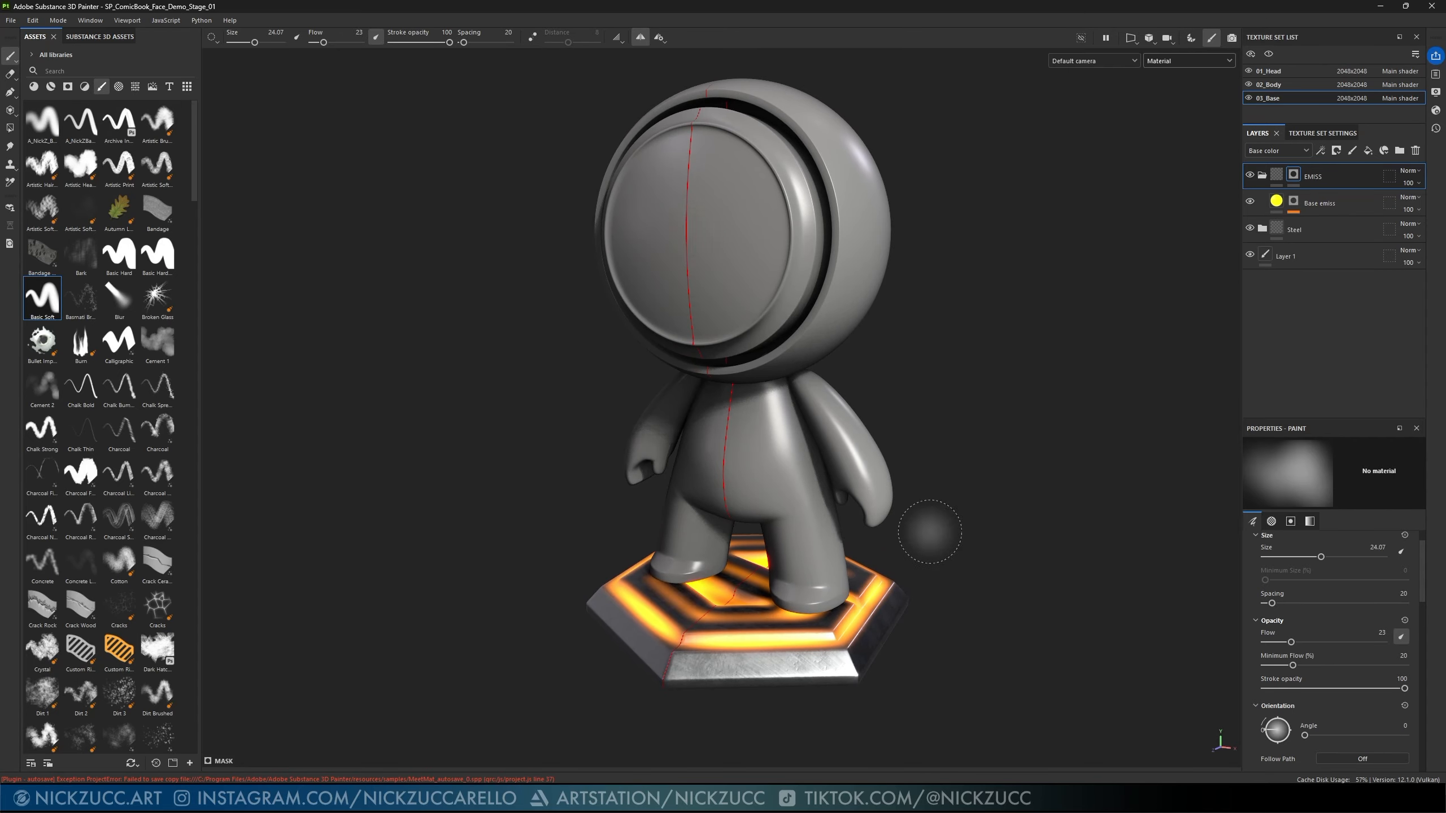
left_click_drag(905, 481, 952, 529, "alt")
left_click(660, 38)
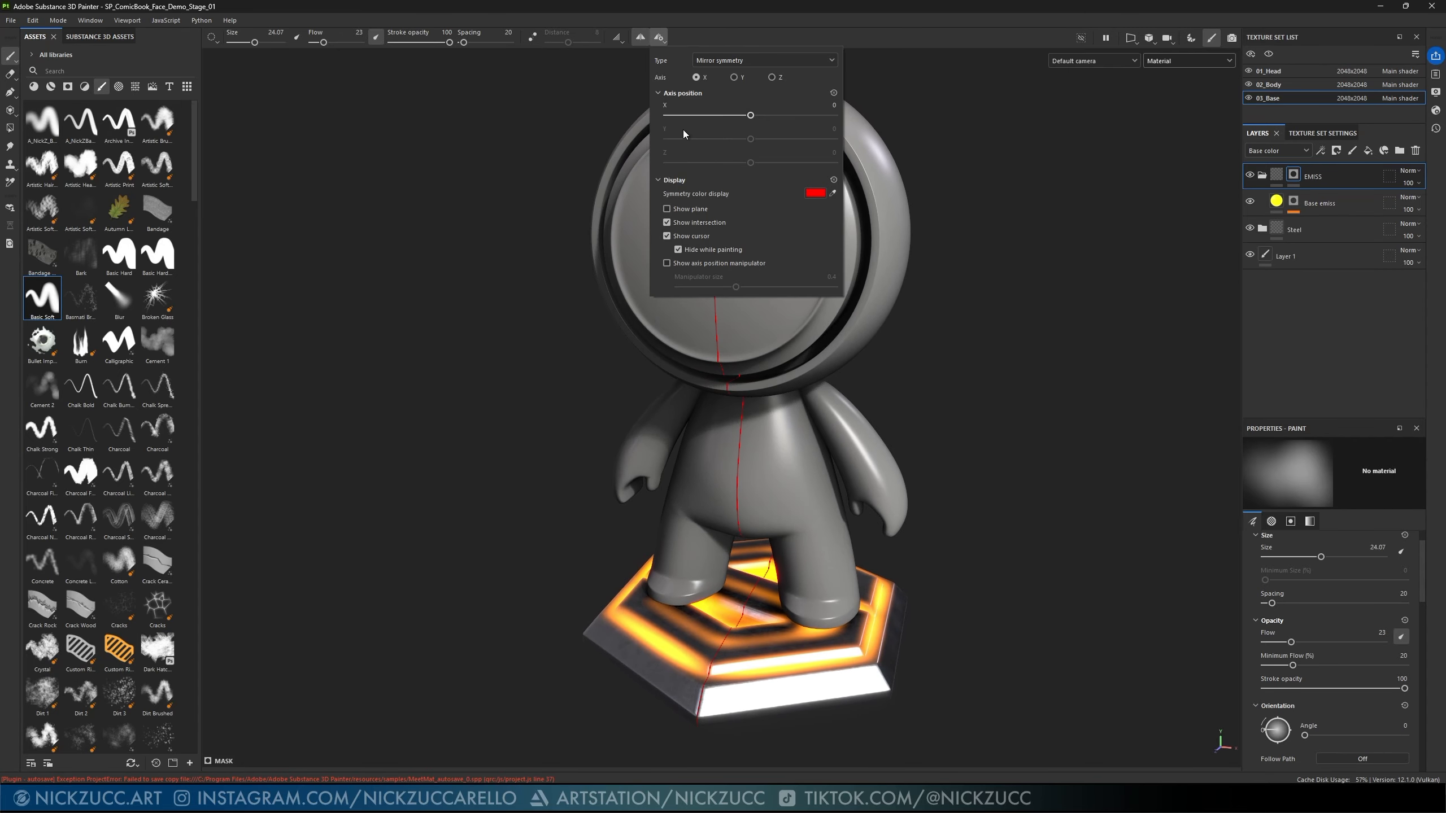
left_click(666, 221)
- Switch the soft brush's grayscale value from white to black for painting on the EMISS mask
scroll(978, 517, "up", 5)
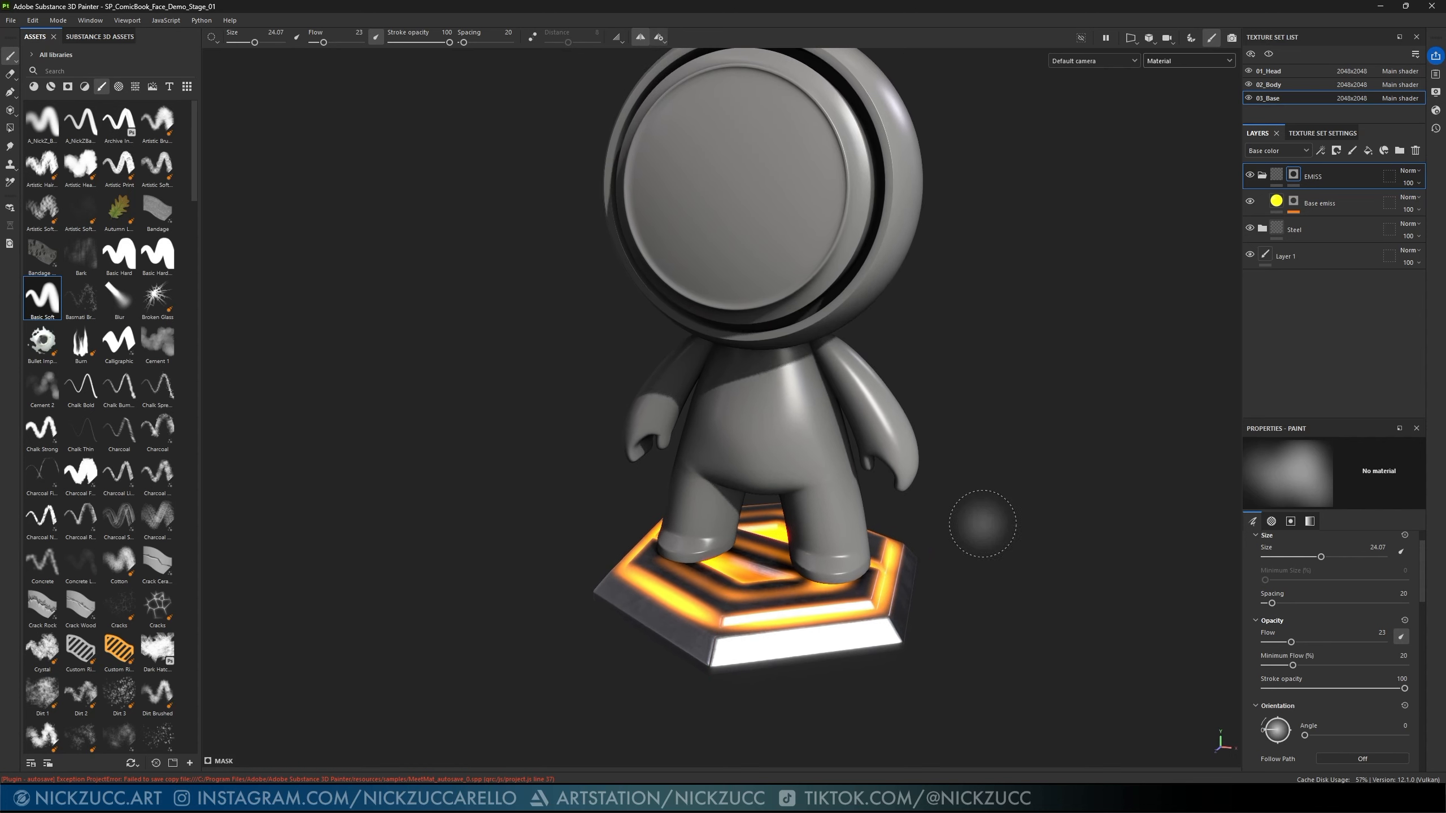
left_click_drag(1030, 598, 1059, 535, "alt")
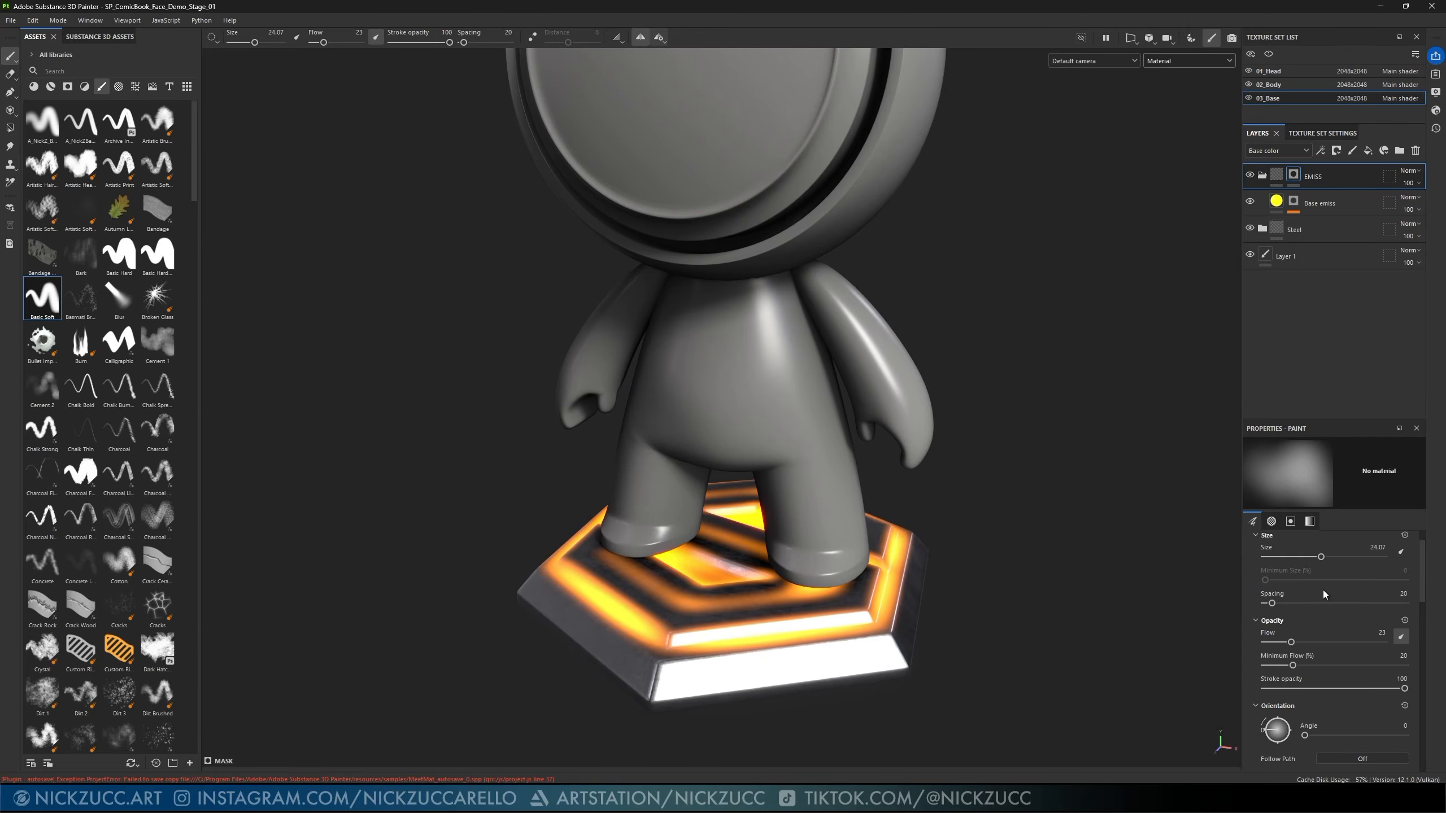
scroll(1419, 574, "down", 10)
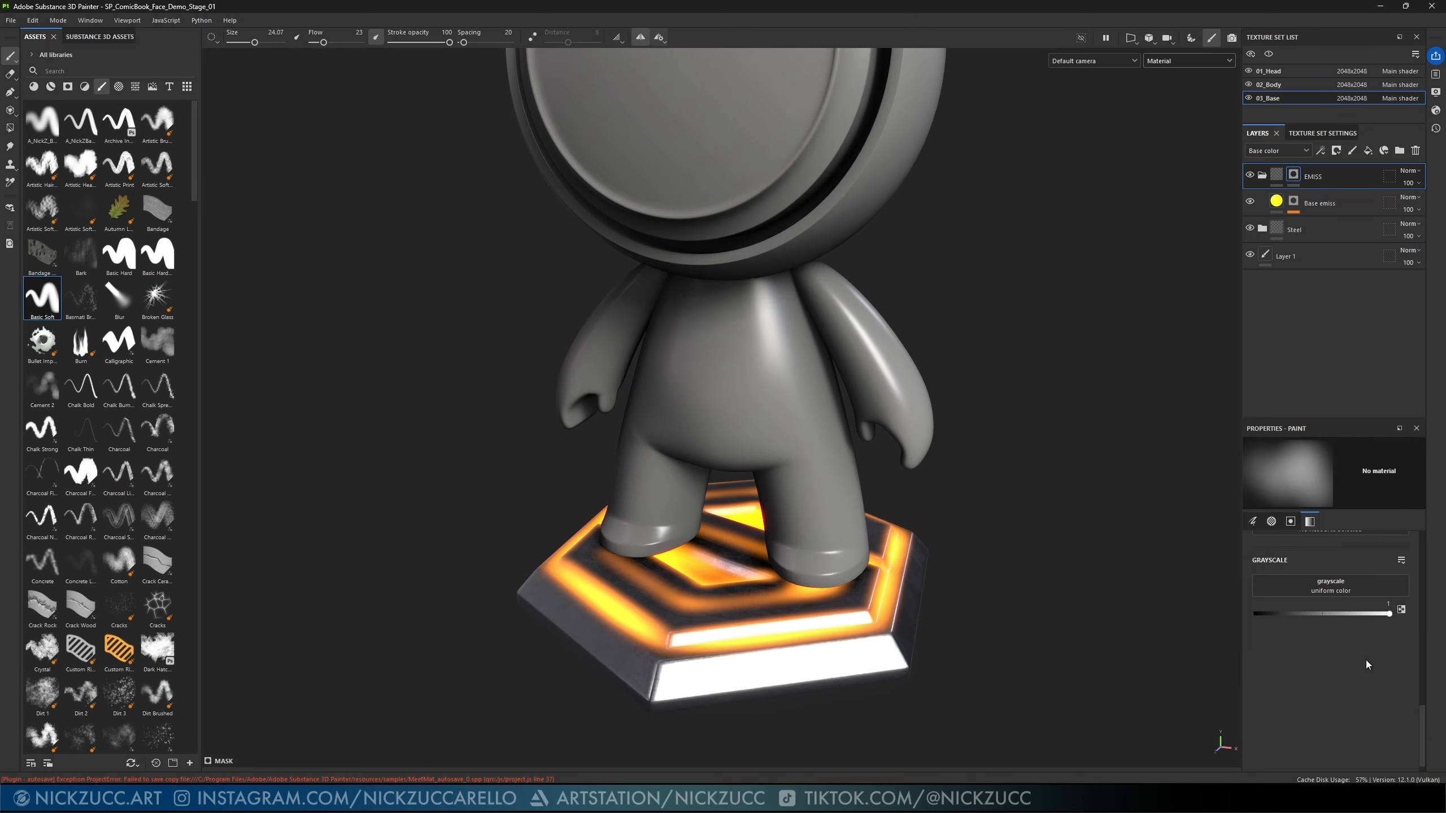
left_click_drag(933, 604, 974, 630, "alt")
middle_click_drag(971, 625, 1003, 586, "alt")
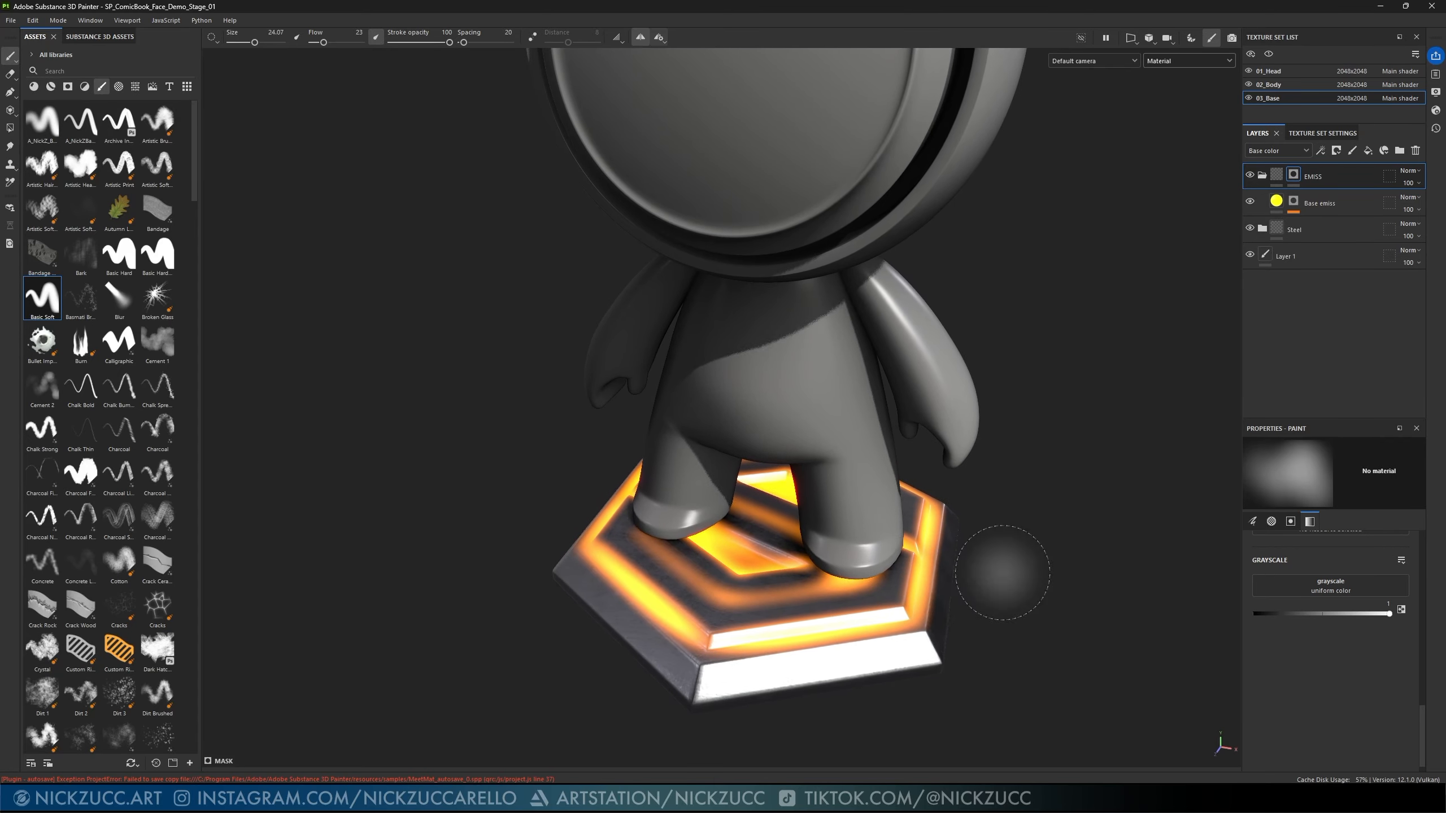
key("x")
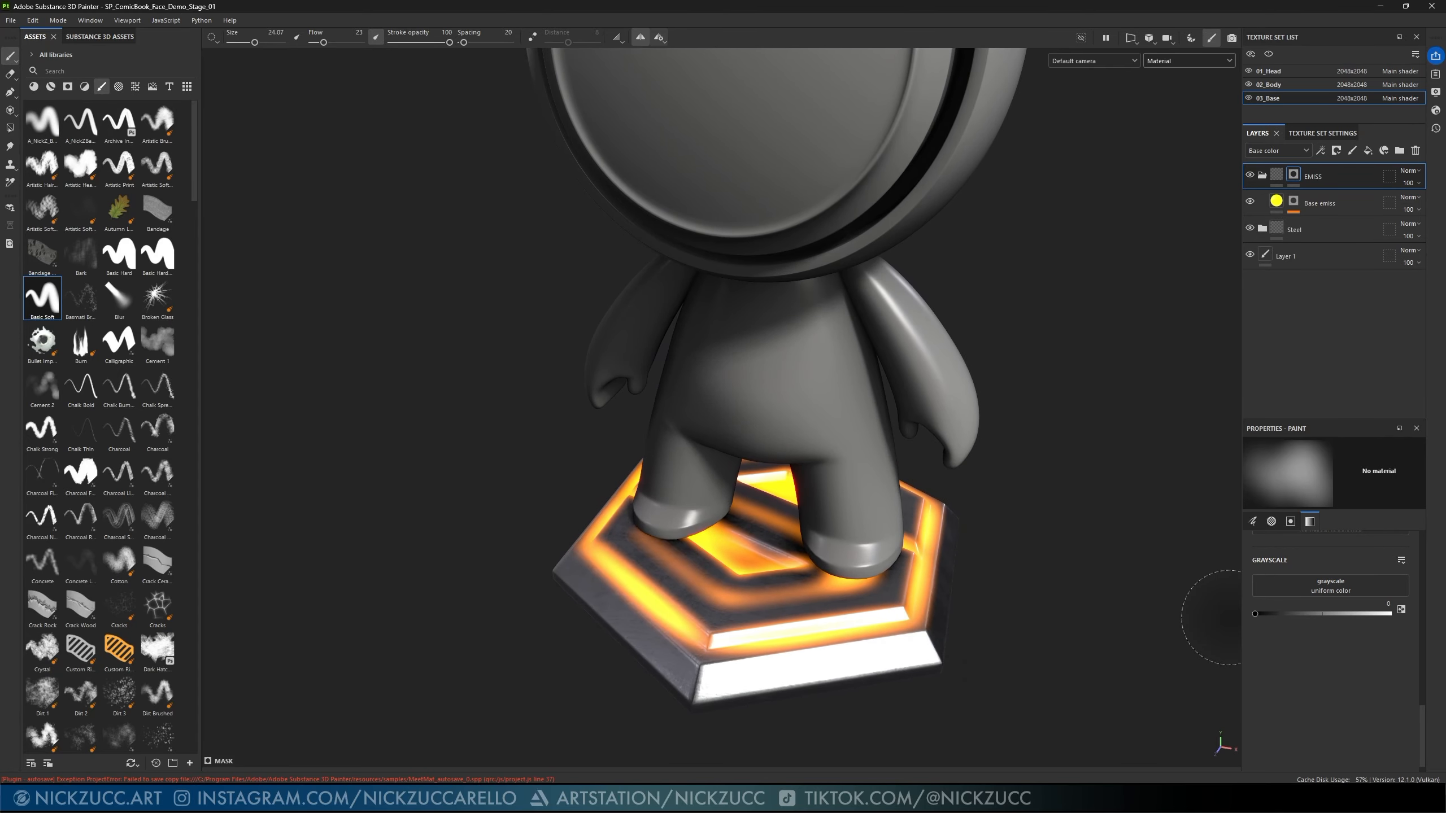
- Reduce the brush size to 4.46 and try dabbing small black spots along the base's glowing outer strip on the EMISS mask
left_click(843, 628)
right_click_drag(845, 636, 806, 640, "ctrl")
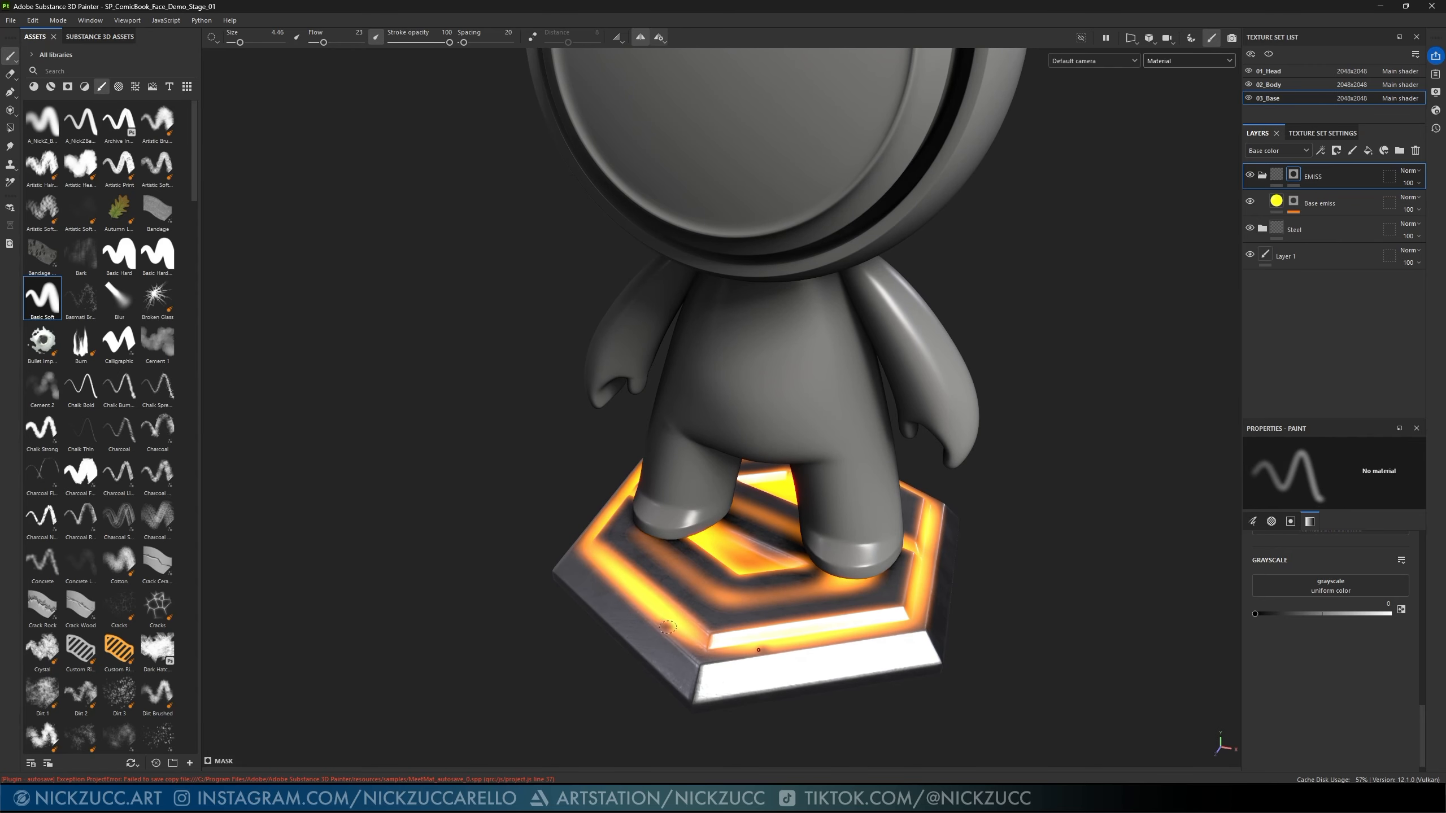
left_click_drag(653, 612, 682, 613, "alt")
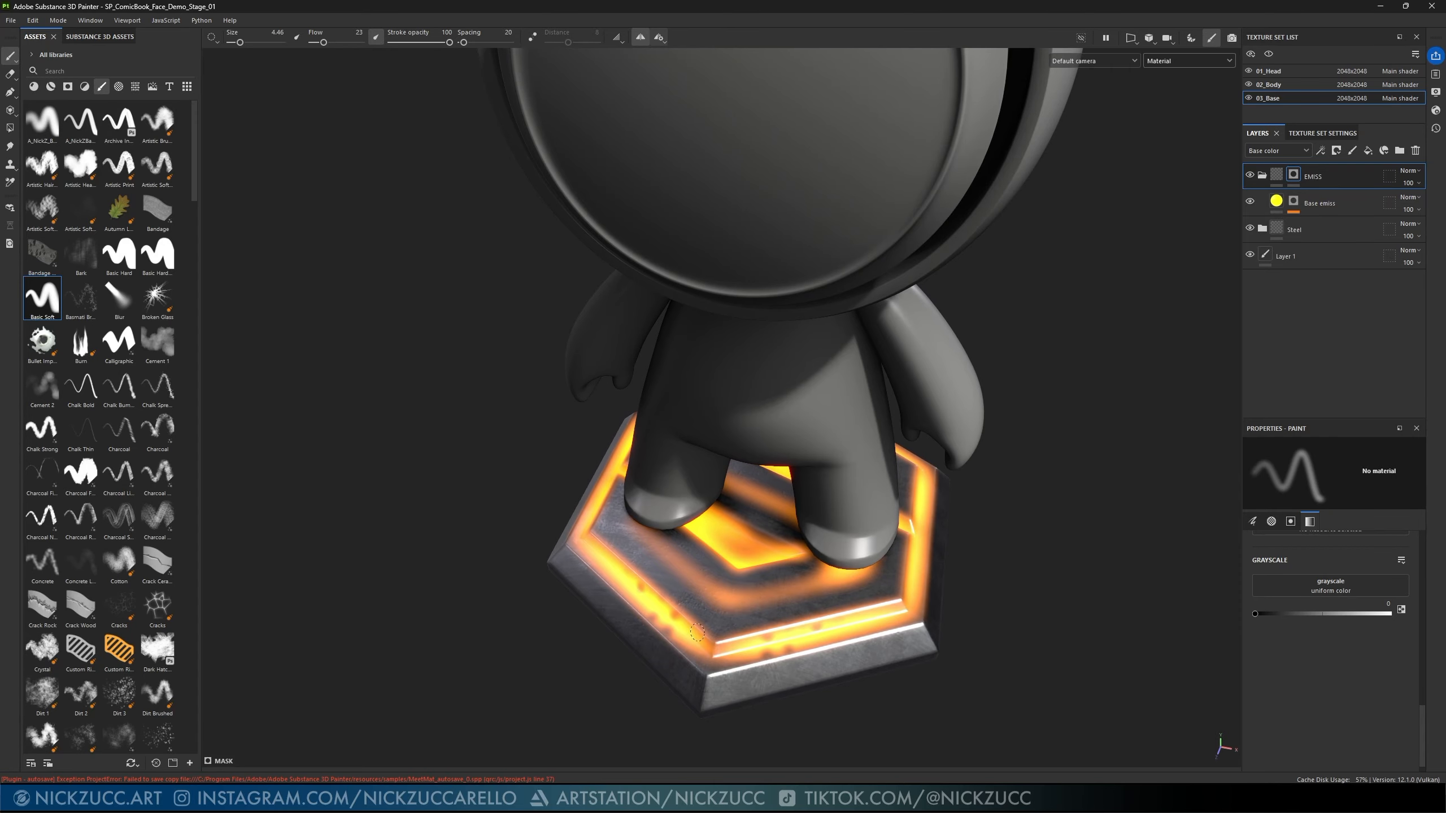
- View the base from the front and display the EMISS folder's black-and-white mask alone on the model
mouse_move(765, 635)
left_mouse_down("alt")
mouse_move(985, 619)
mouse_move(958, 620)
mouse_move(970, 603)
left_mouse_up("alt")
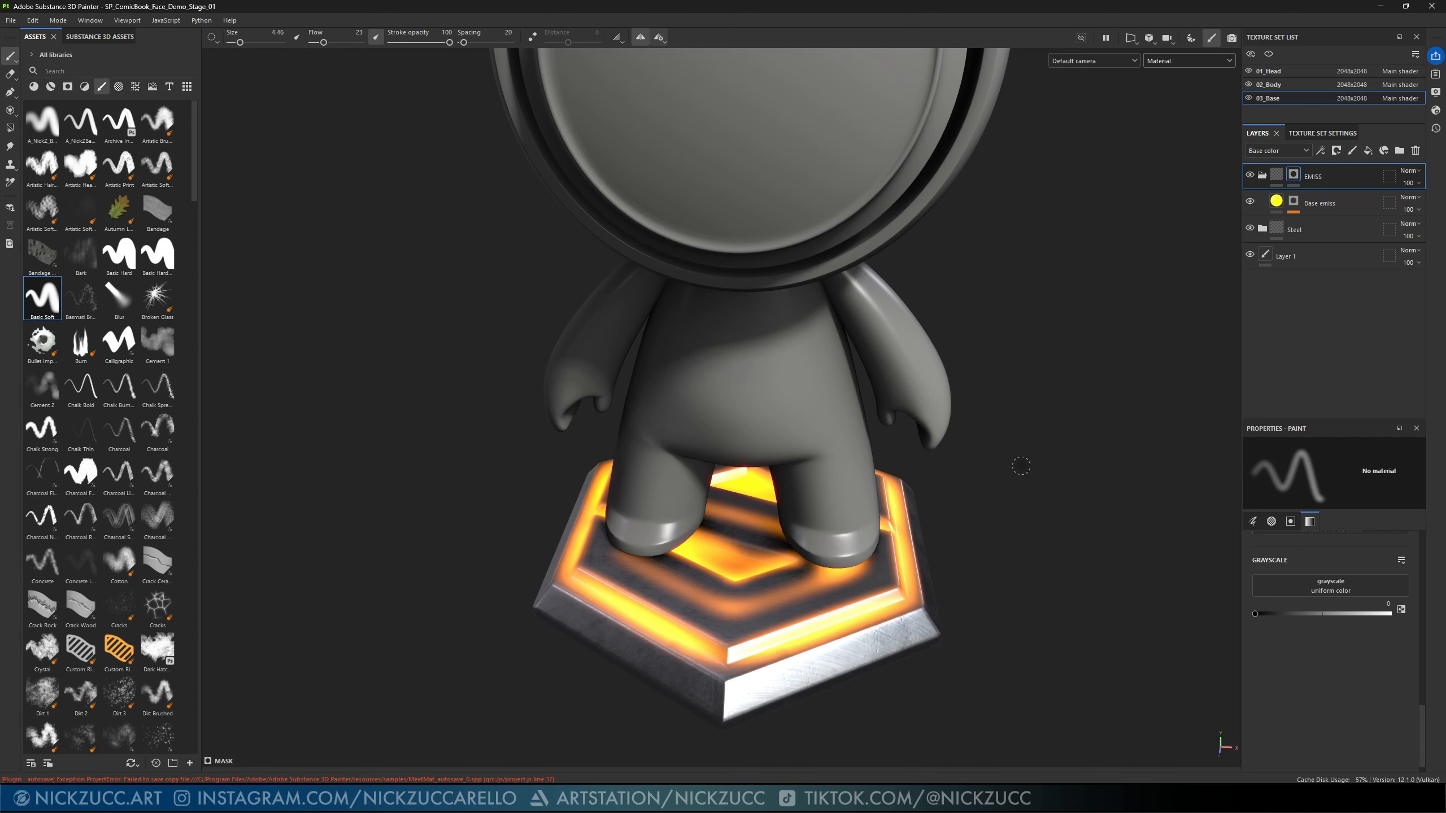
mouse_move(1031, 513)
left_mouse_down("alt")
mouse_move(991, 507)
mouse_move(1001, 523)
mouse_move(1026, 513)
left_mouse_up("alt")
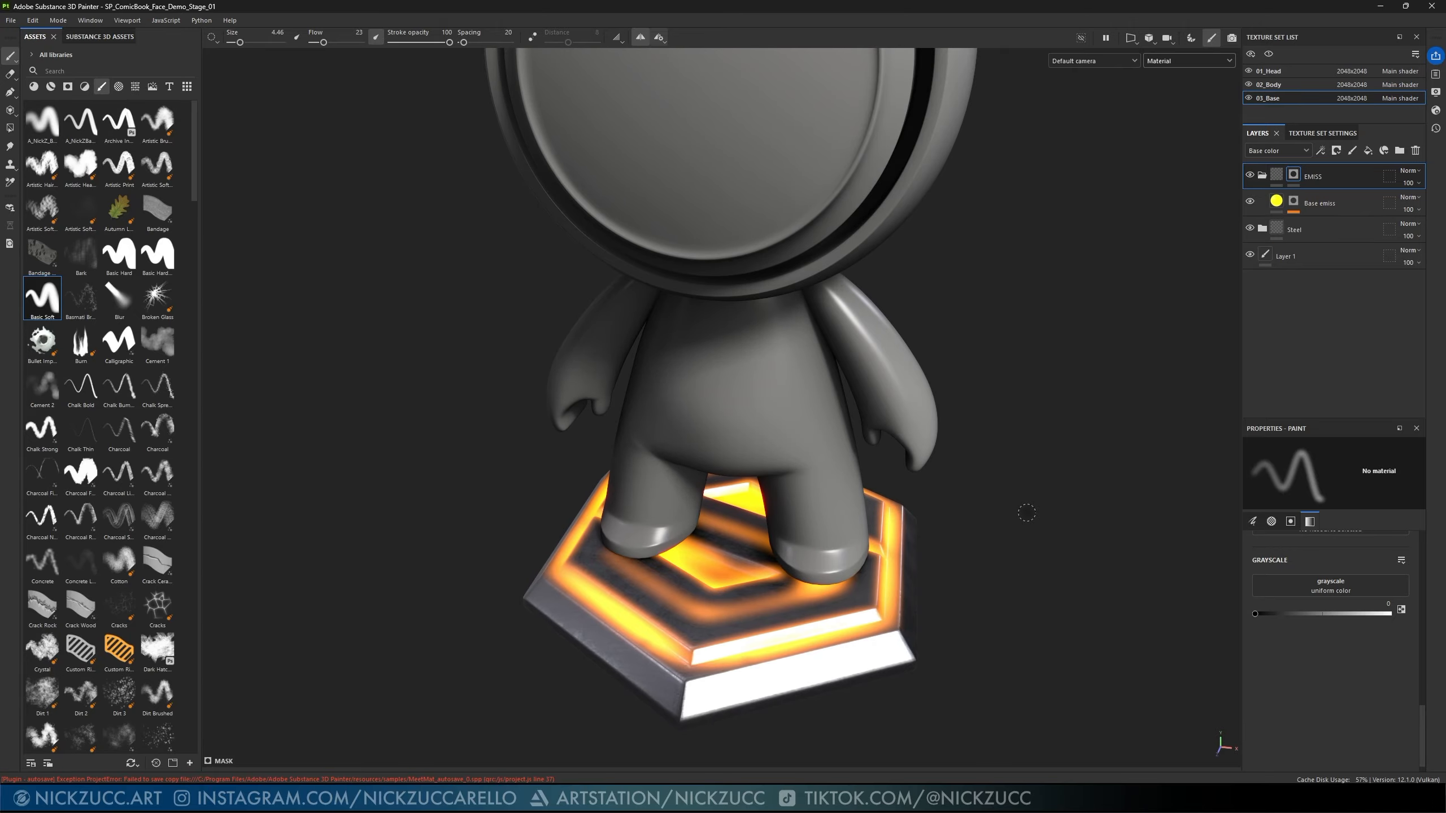
left_click(1294, 174, "alt")
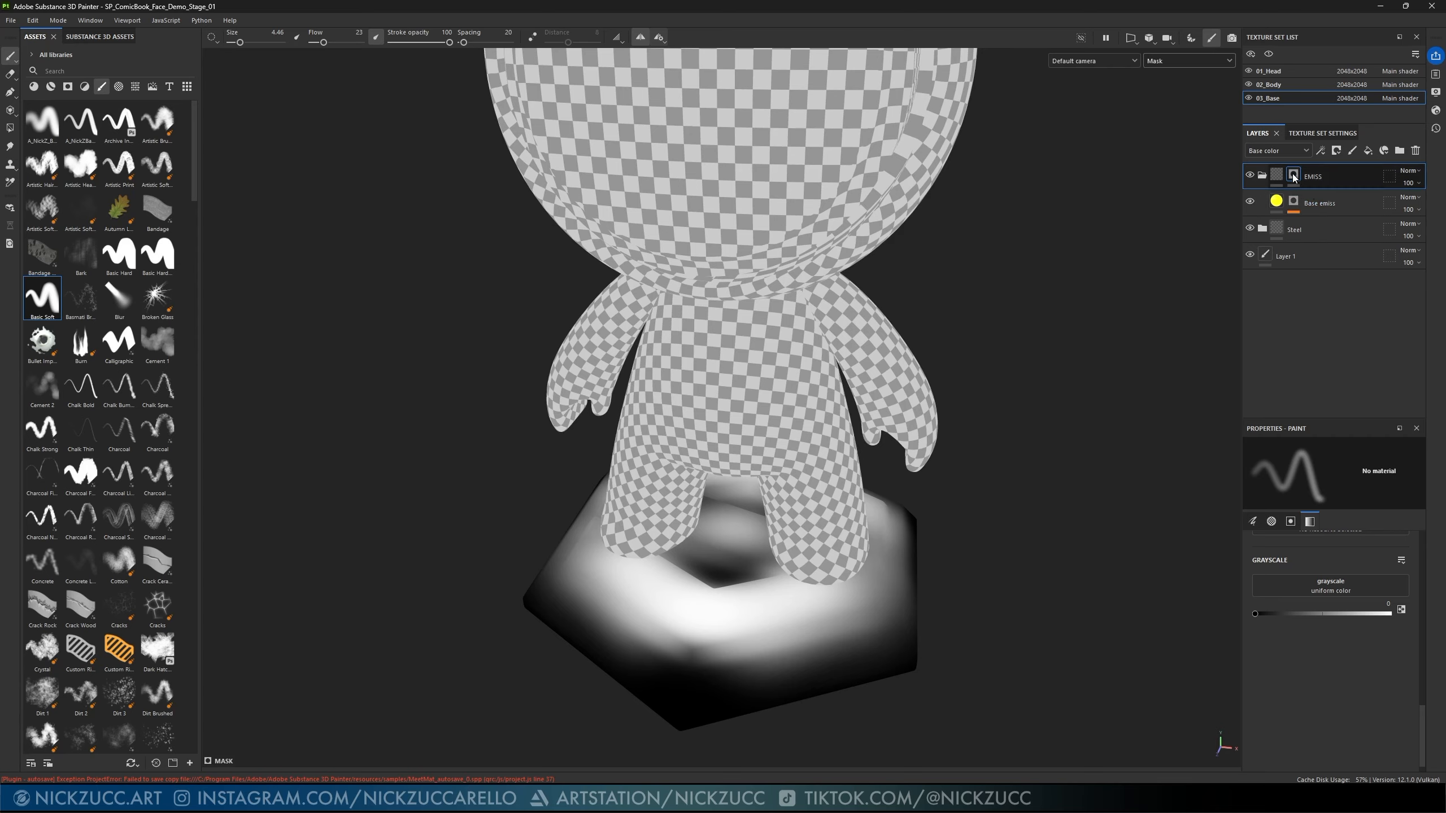
- Add a paint effect to the EMISS folder's mask and dab black along the front of the base's mask
left_click(1320, 151)
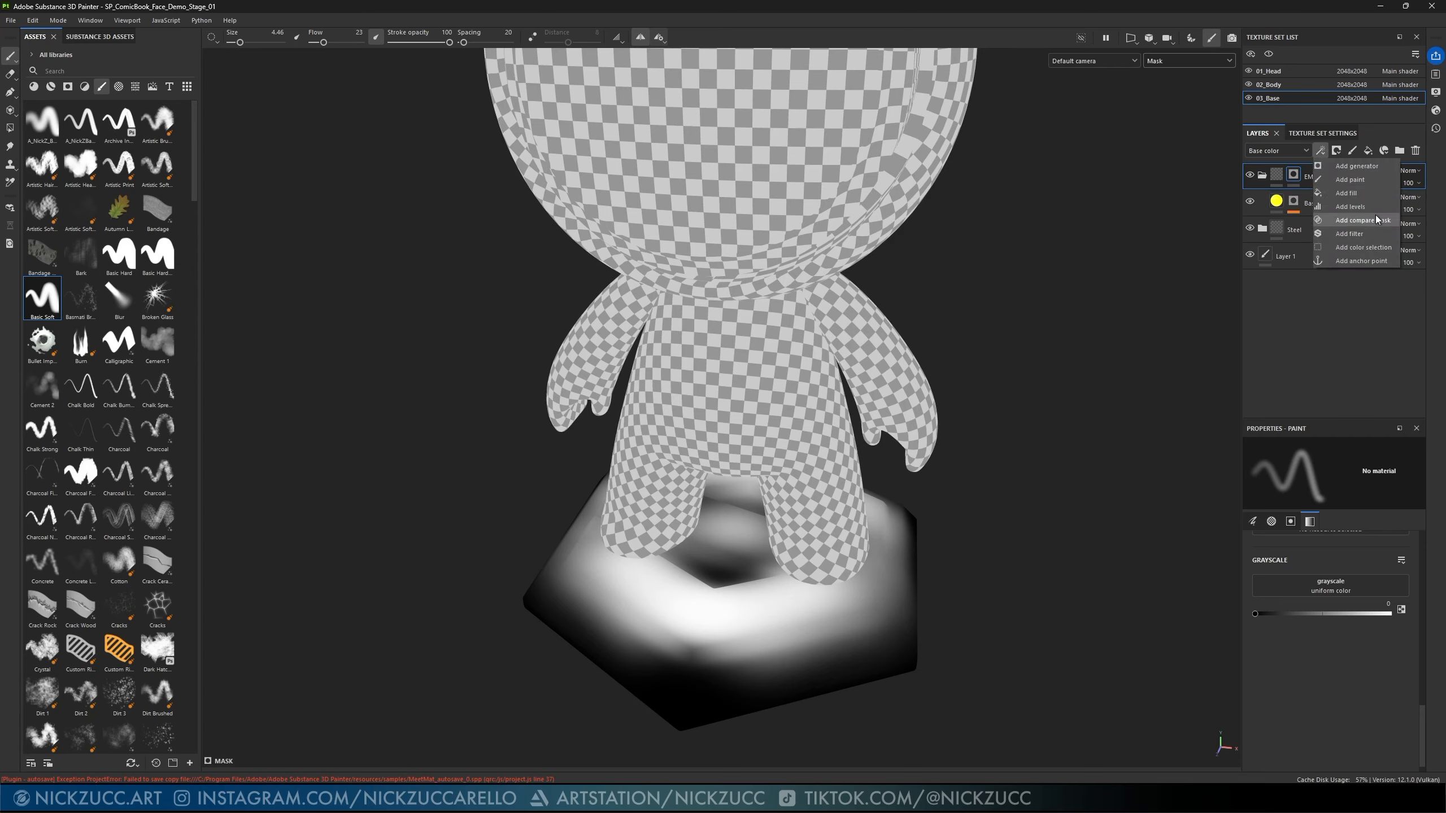
left_click(1367, 181)
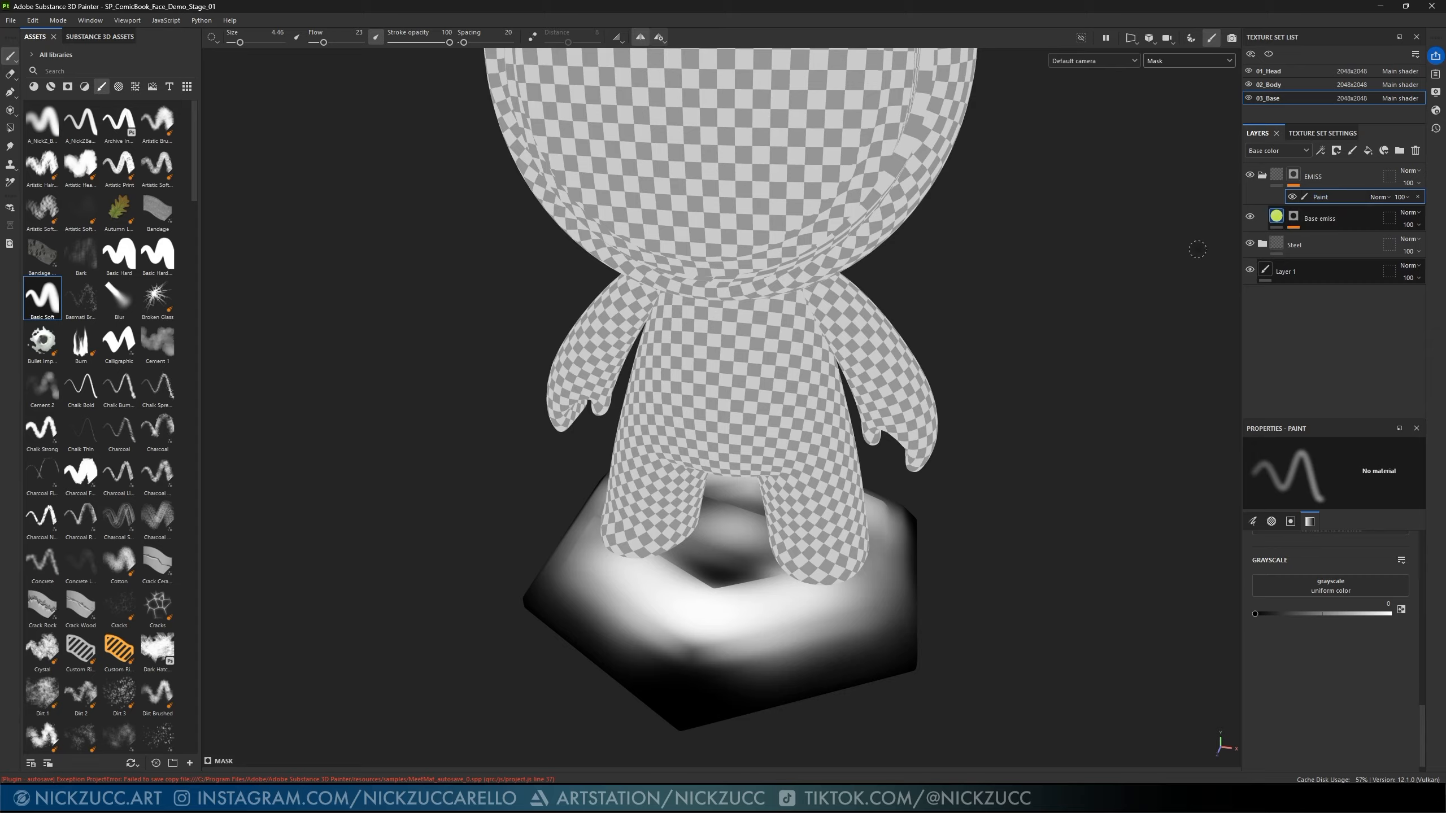
mouse_move(651, 648)
left_mouse_down()
mouse_move(612, 621)
mouse_move(641, 623)
mouse_move(592, 600)
mouse_move(593, 615)
mouse_move(670, 645)
left_mouse_up()
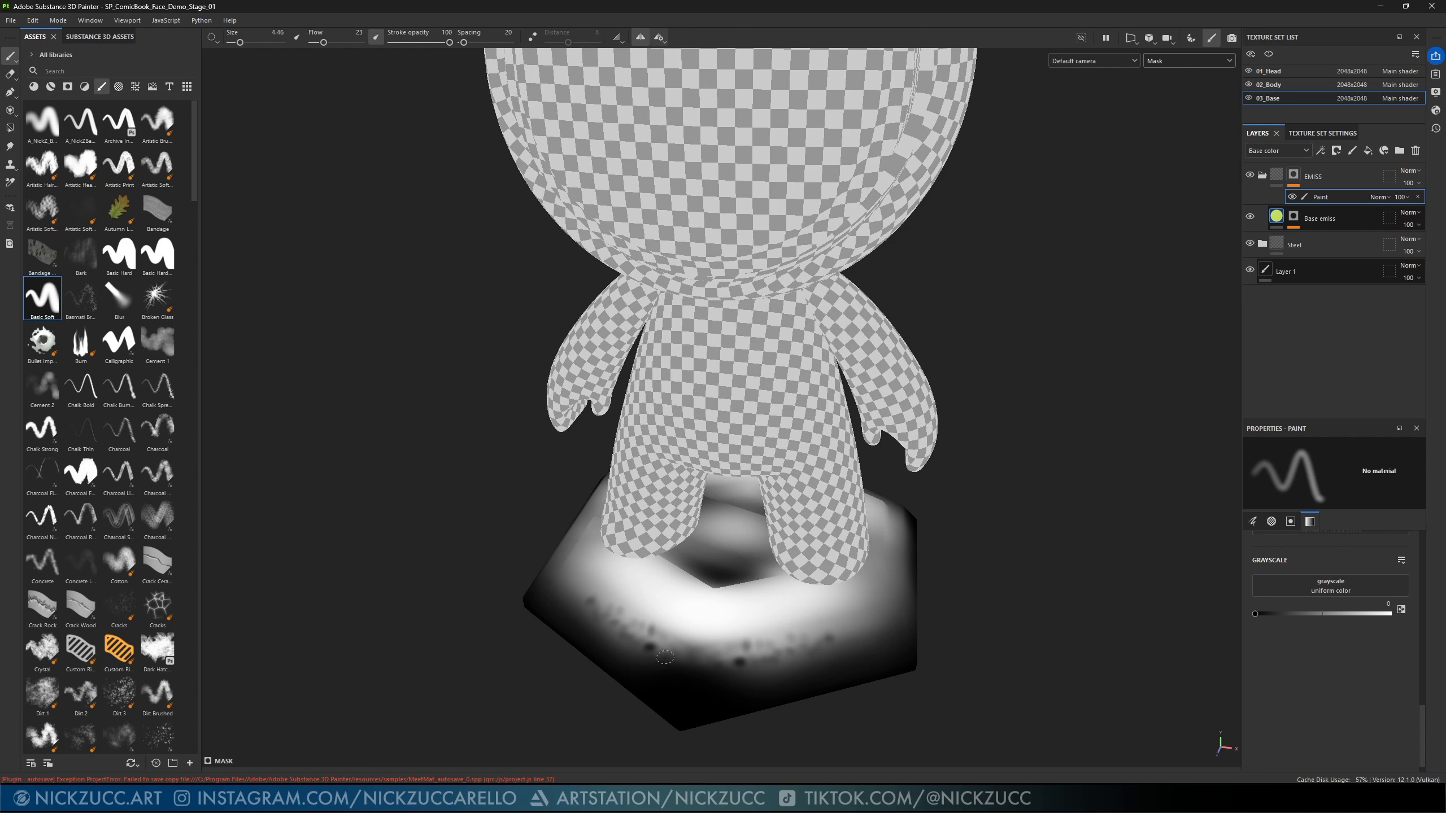
left_click(1277, 175)
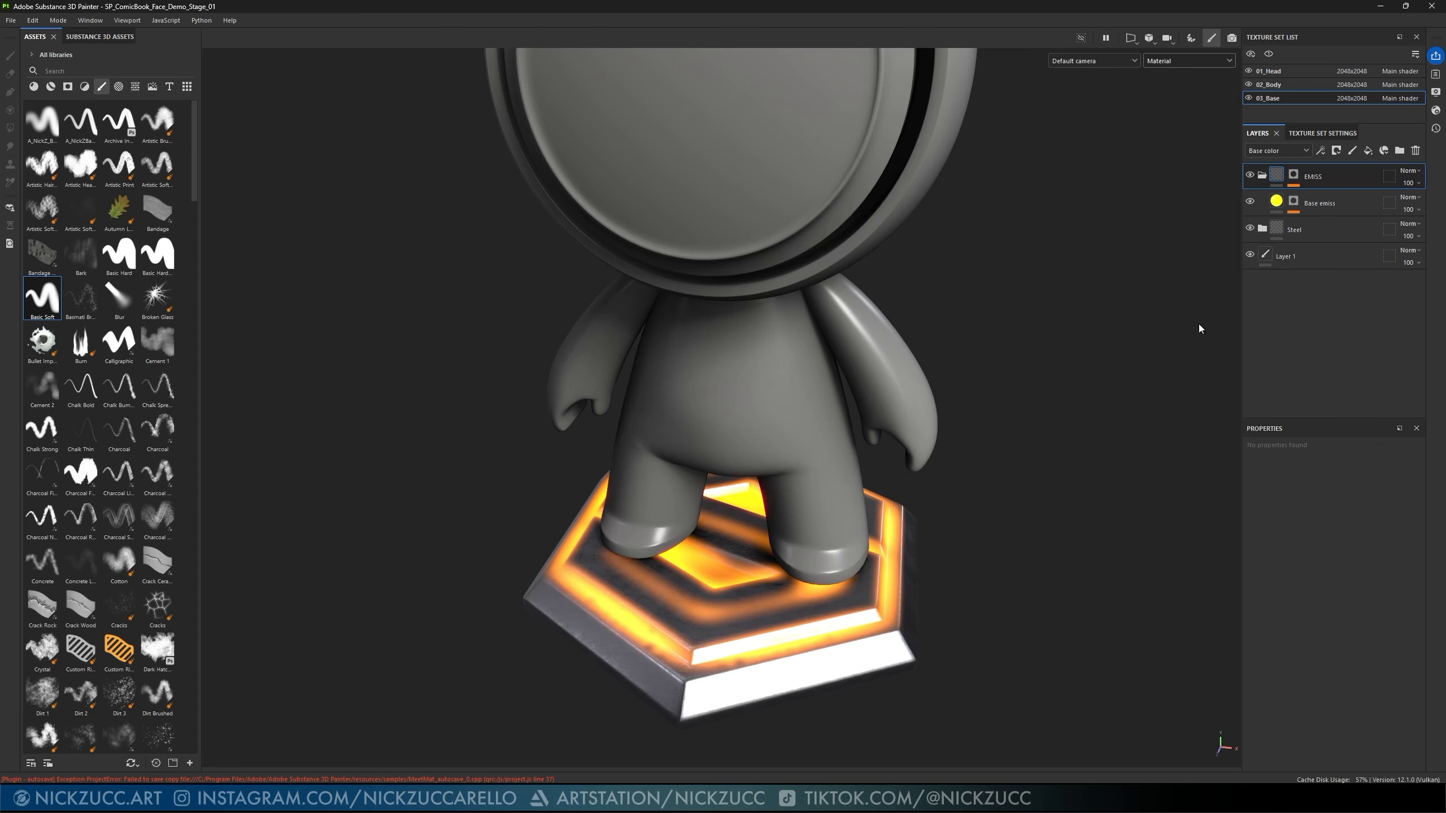
- Paint small black dabs on the EMISS mask along the base's outer glowing strips to break up the glow
left_click_drag(920, 694, 926, 742, "alt")
left_click(1293, 176)
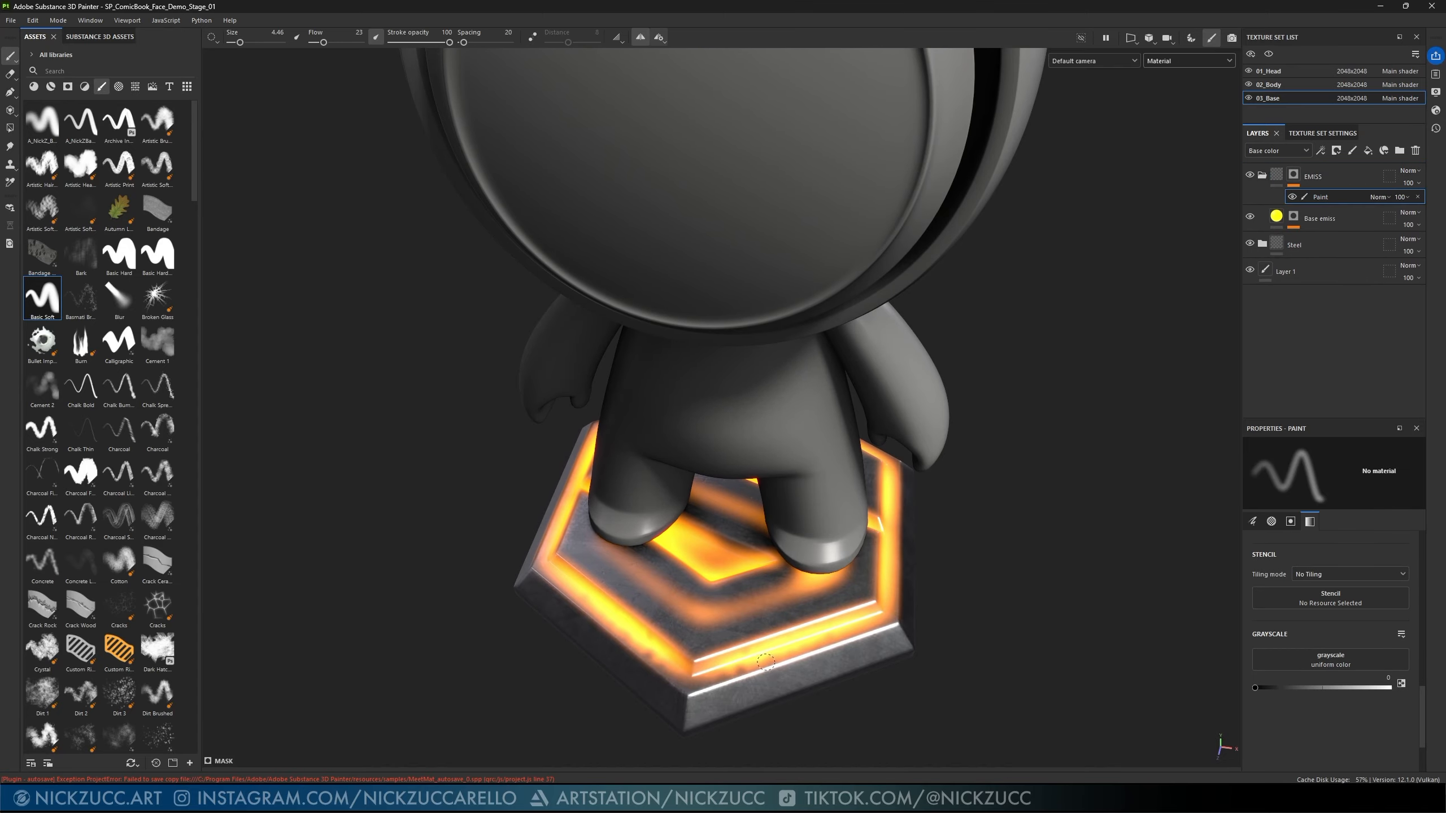
left_click_drag(767, 659, 768, 661)
left_click_drag(581, 582, 592, 603)
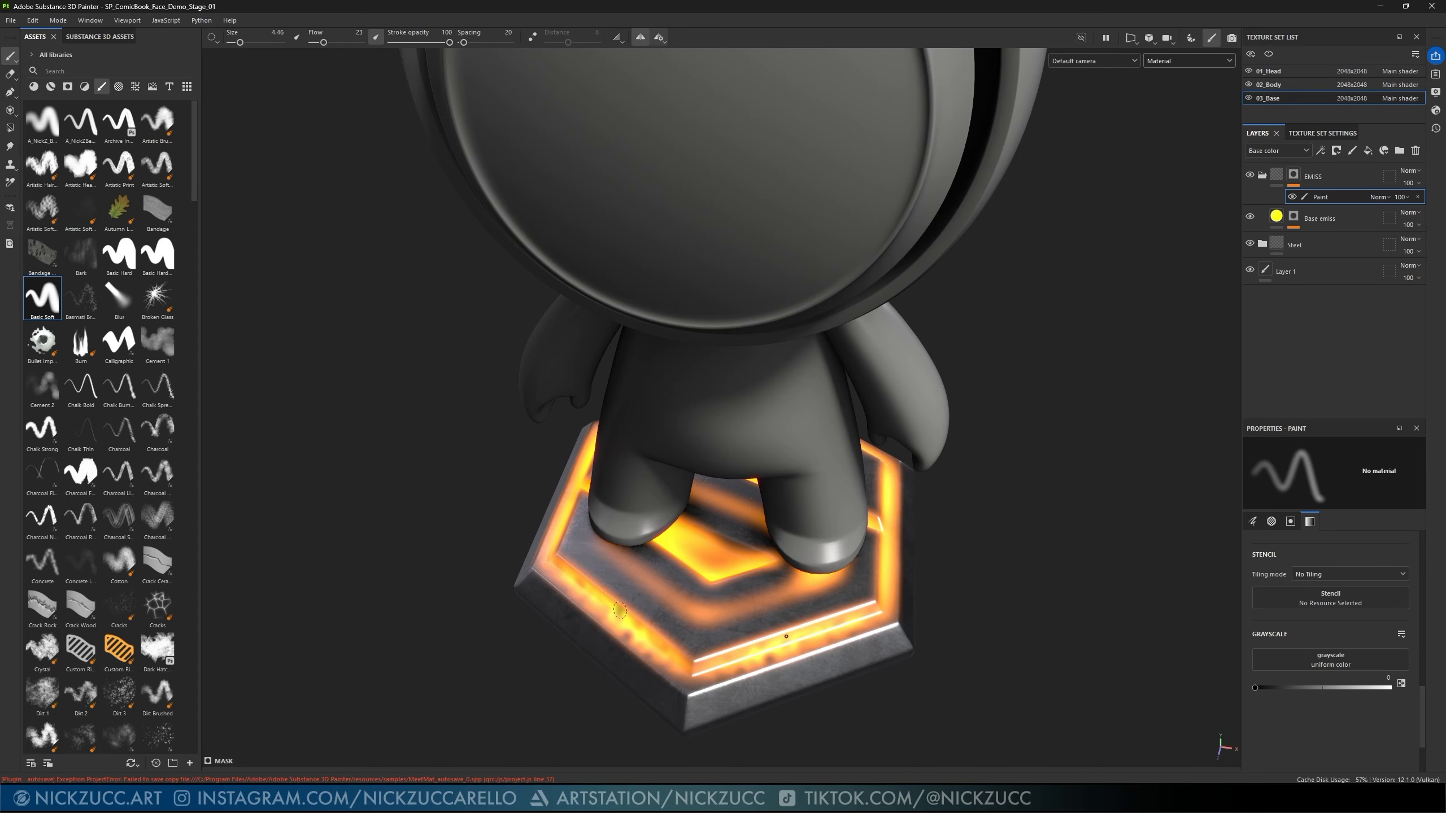
left_click_drag(589, 604, 583, 596)
left_click(559, 570)
left_click_drag(843, 664, 814, 662, "alt")
mouse_move(883, 616)
left_mouse_down()
mouse_move(860, 624)
mouse_move(906, 577)
left_mouse_up()
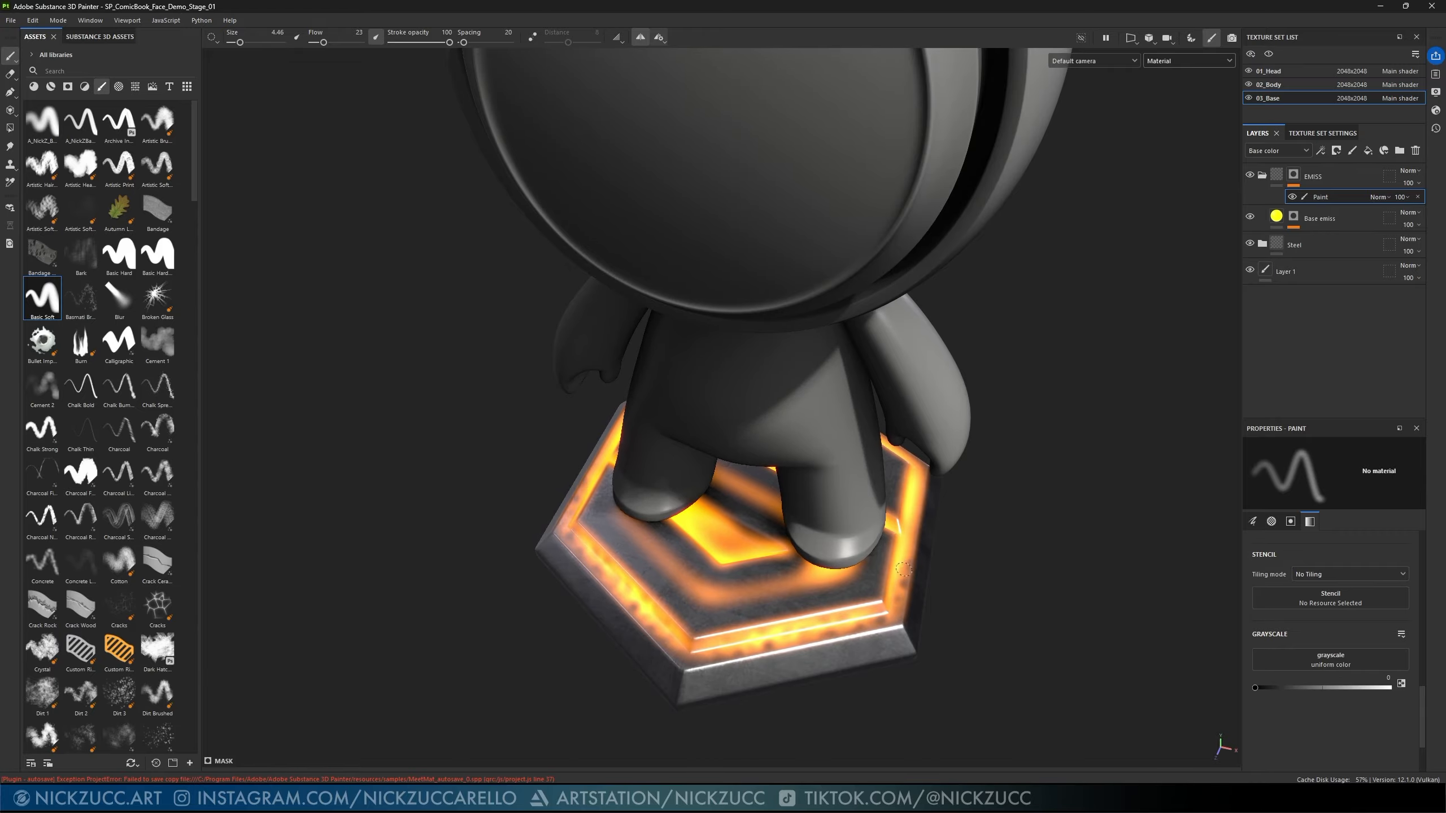
- Compare the glow with and without the EMISS mask's paint effect, and set the effect's opacity to 74
left_click_drag(1056, 633, 1052, 614, "alt")
left_click(1294, 196)
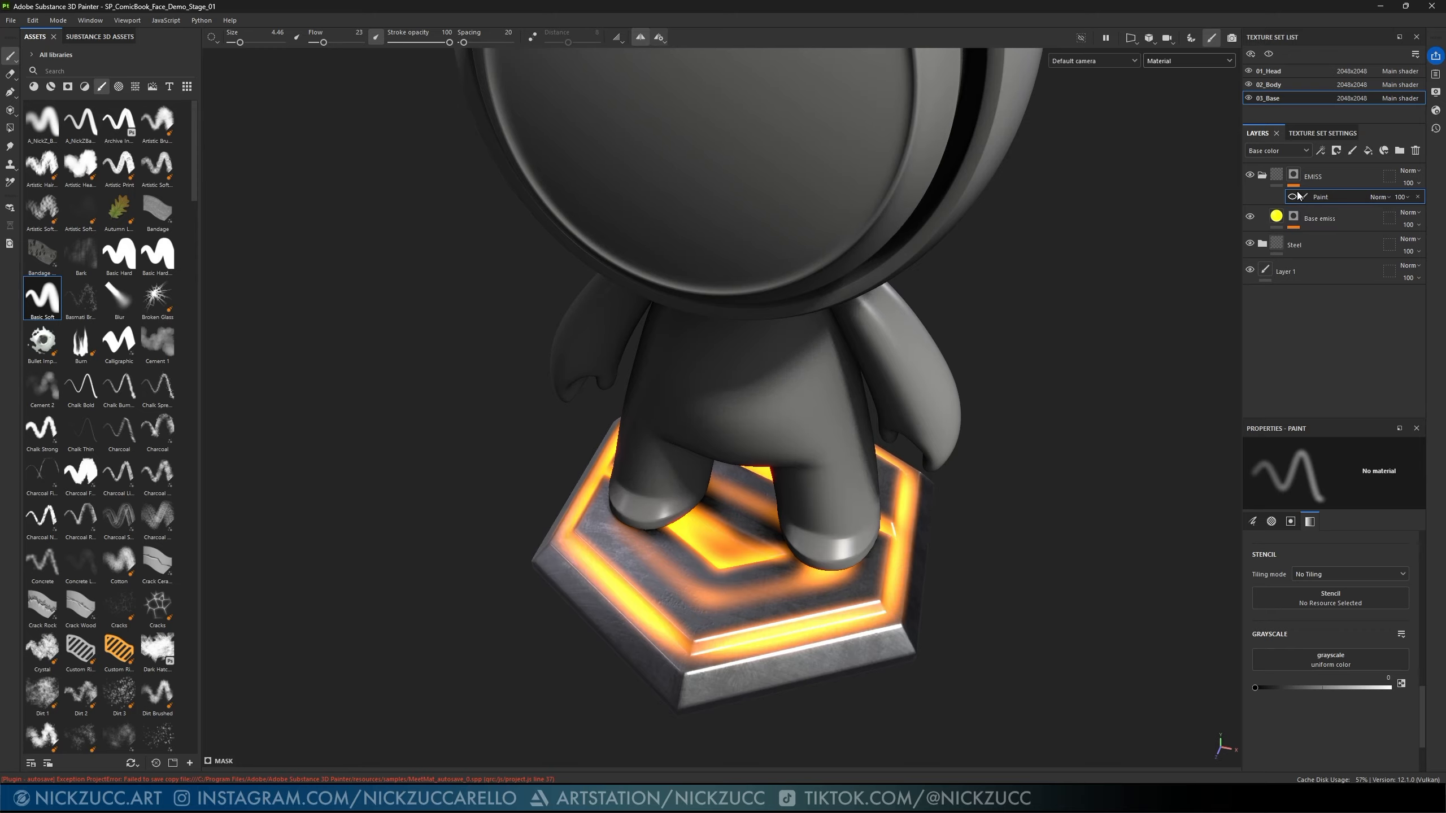
left_click(1293, 196)
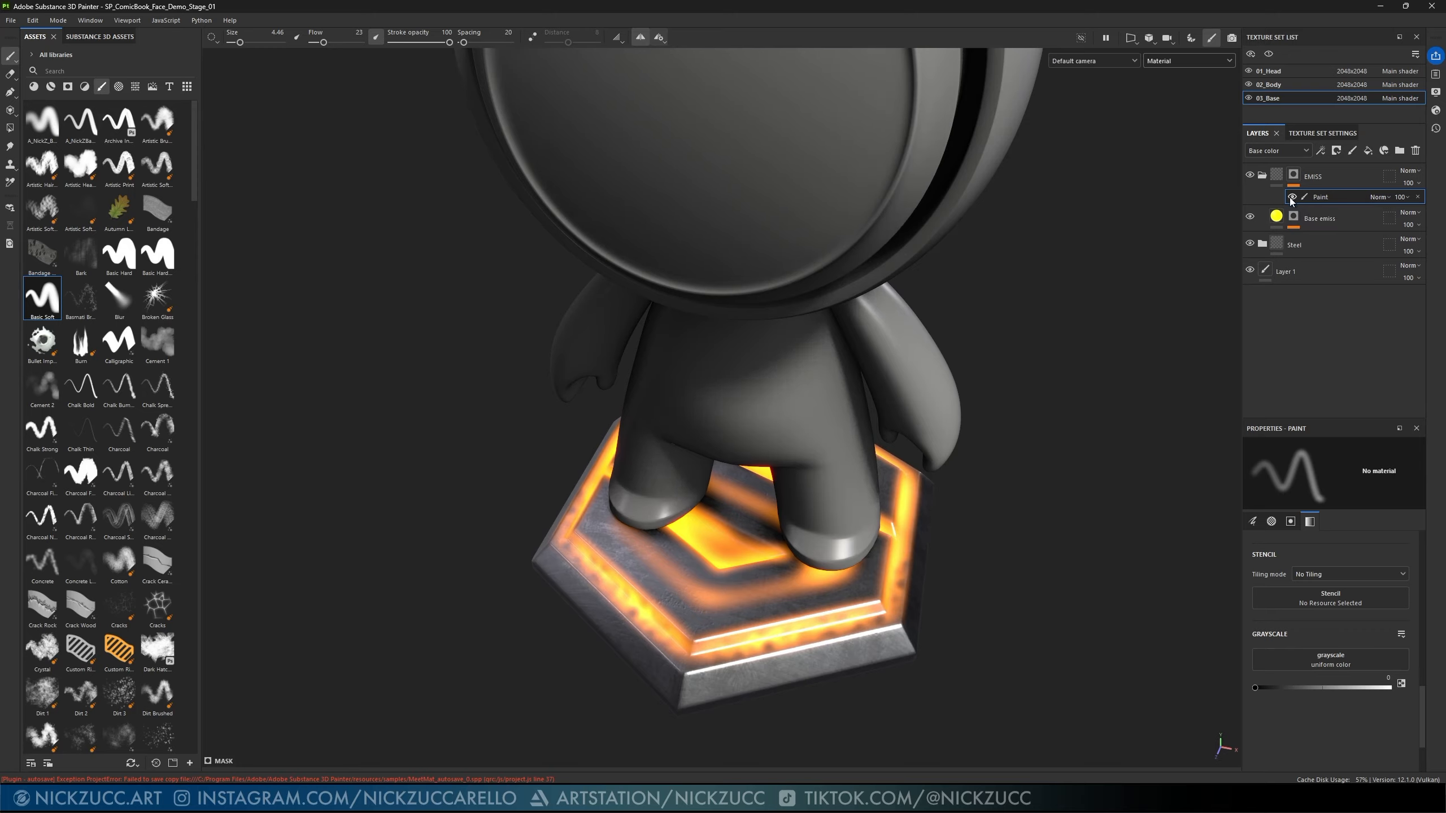
left_click(1400, 196)
mouse_move(1439, 217)
left_mouse_down()
mouse_move(1407, 220)
mouse_move(1432, 216)
left_mouse_up()
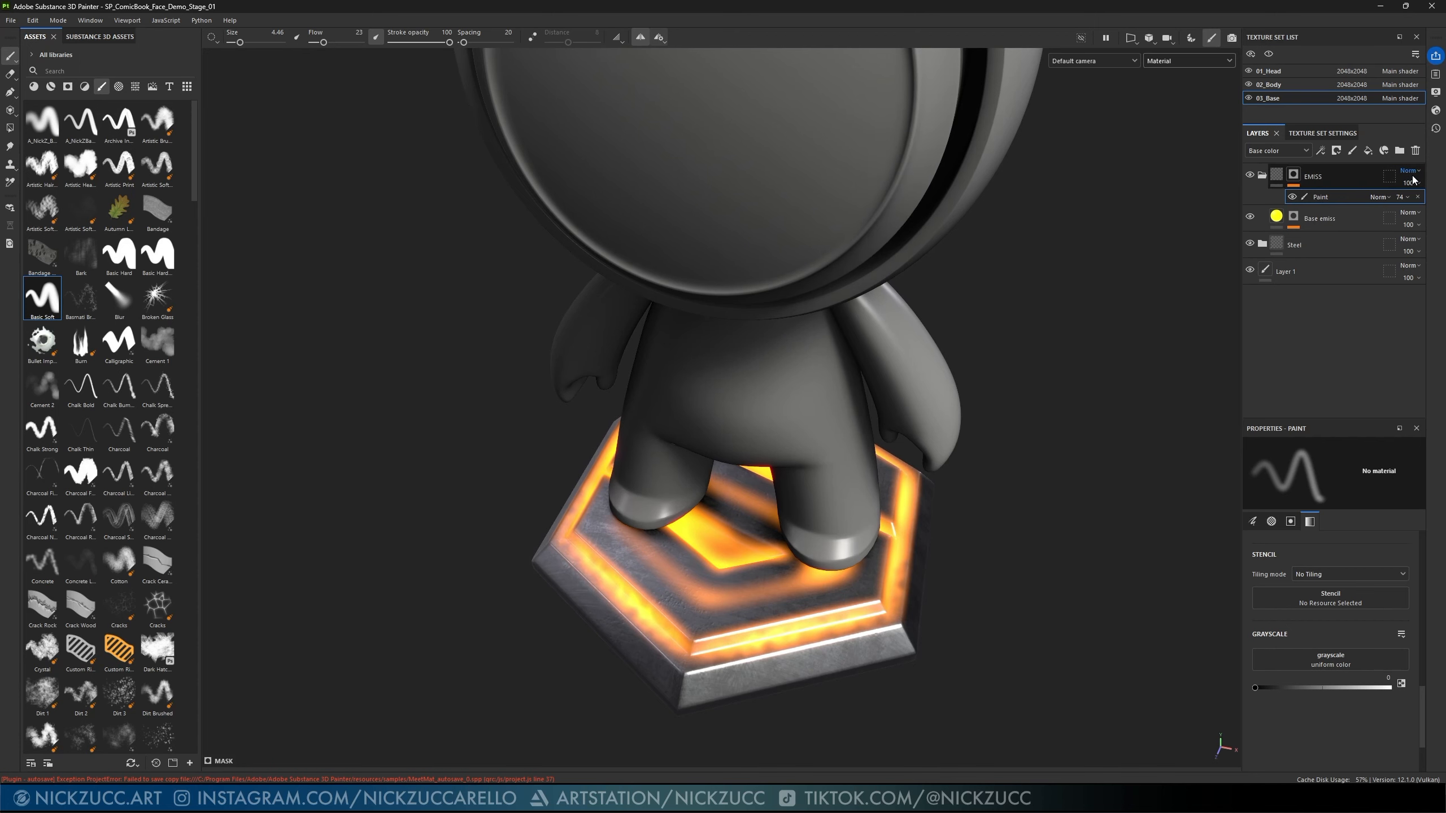
- Delete Layer 1 from below the Steel folder in the 03_Base texture set
left_click_drag(1011, 449, 1087, 432, "alt")
middle_click_drag(1087, 432, 1081, 417, "alt")
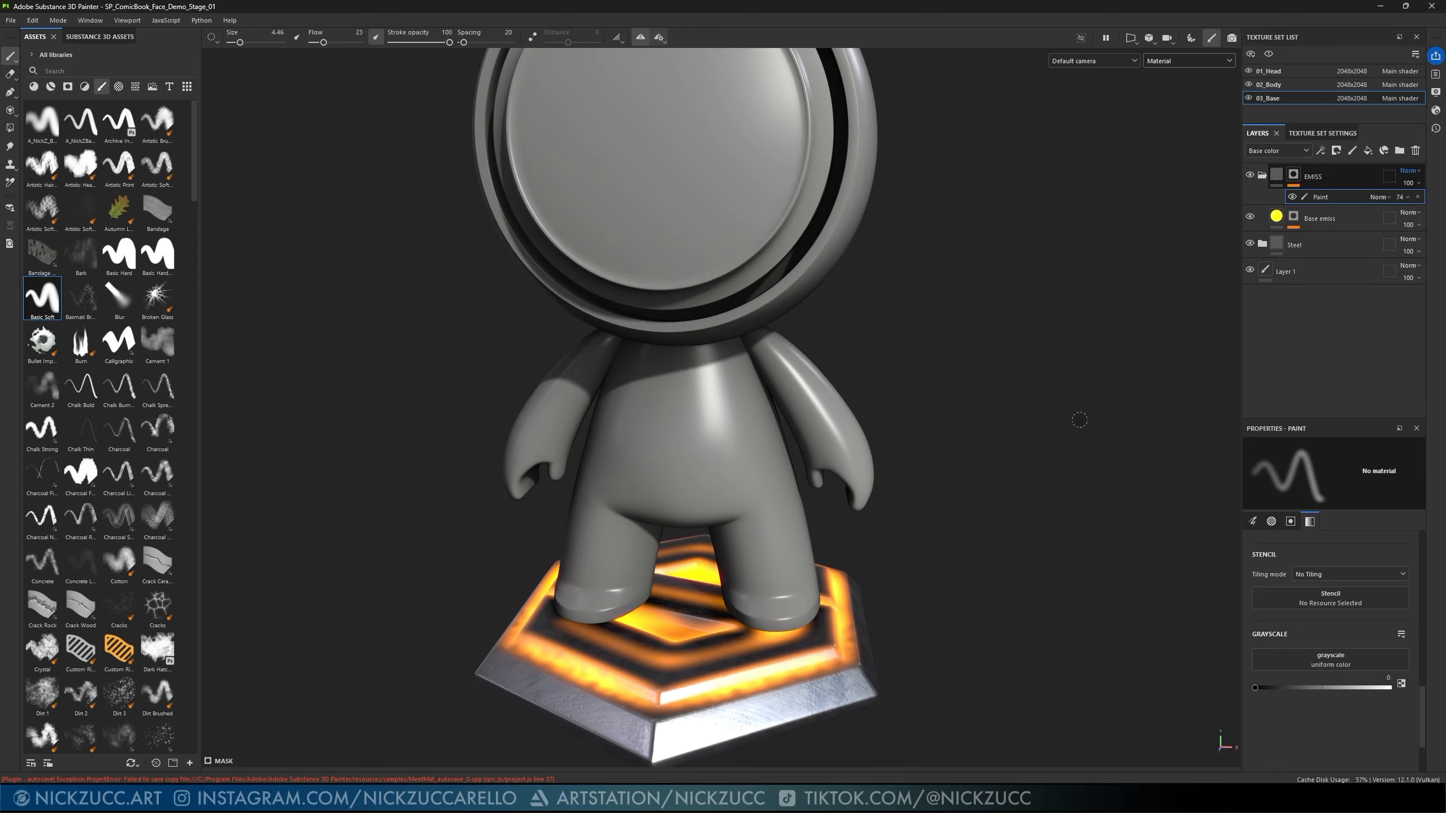
right_click_drag(1081, 417, 904, 434, "alt")
mouse_move(904, 433)
left_mouse_down("alt")
mouse_move(949, 407)
mouse_move(1000, 478)
mouse_move(1025, 550)
mouse_move(986, 455)
mouse_move(947, 468)
mouse_move(908, 442)
mouse_move(1000, 459)
mouse_move(967, 450)
mouse_move(985, 500)
mouse_move(945, 443)
mouse_move(982, 478)
mouse_move(967, 494)
left_mouse_up("alt")
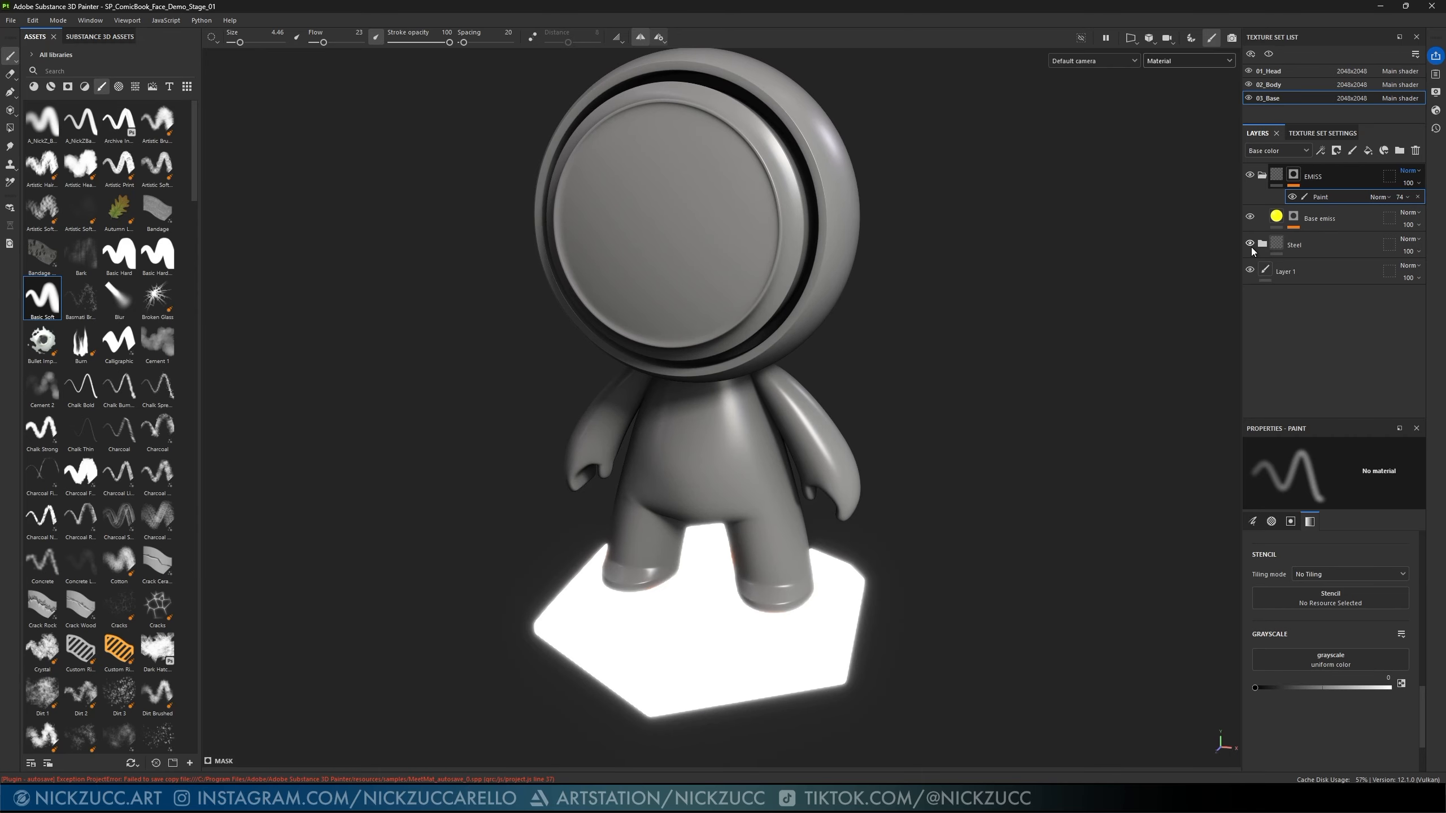
mouse_move(1306, 280)
left_mouse_down()
mouse_move(1332, 257)
mouse_move(1326, 305)
left_mouse_up()
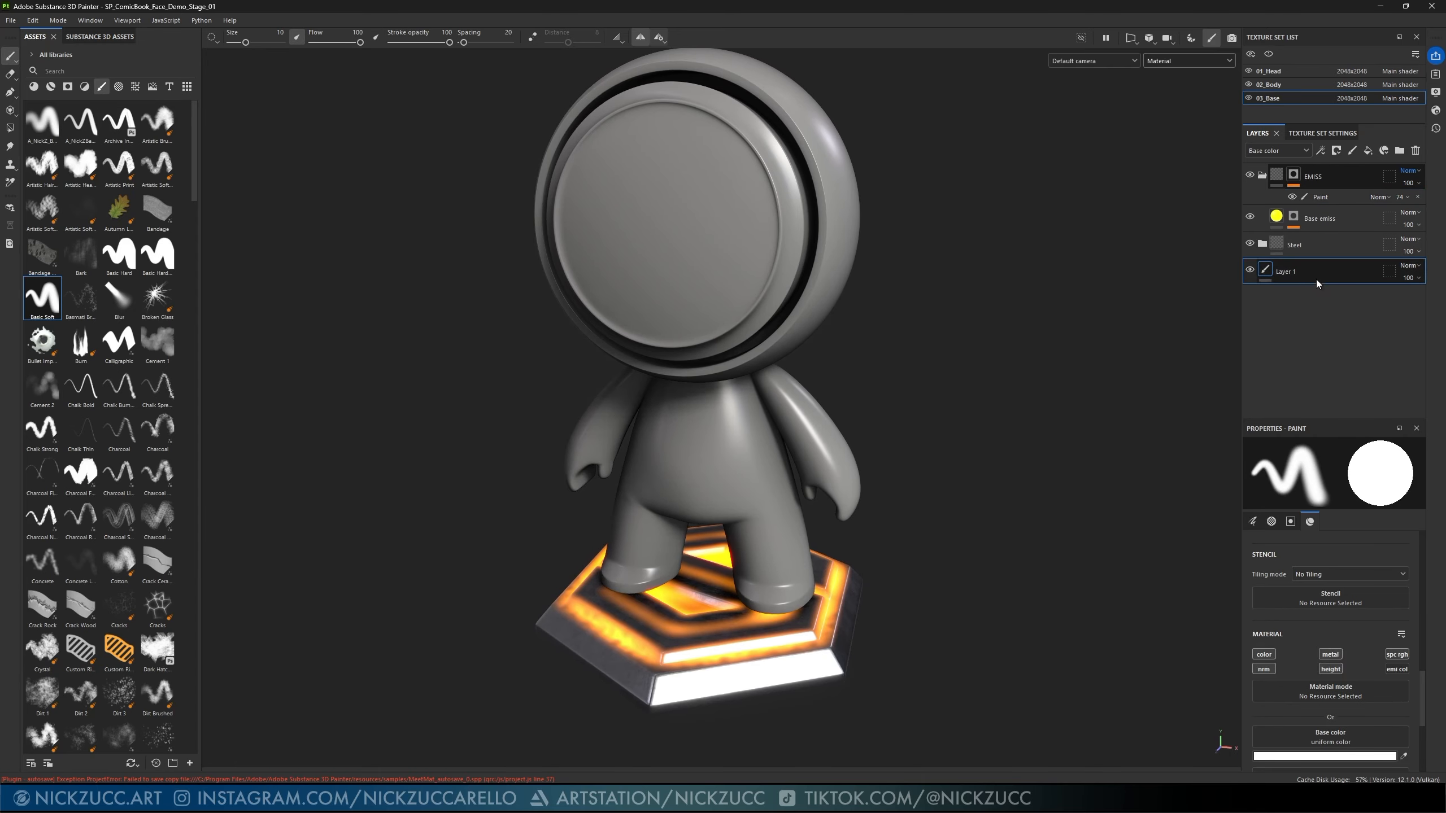
left_click(1415, 151)
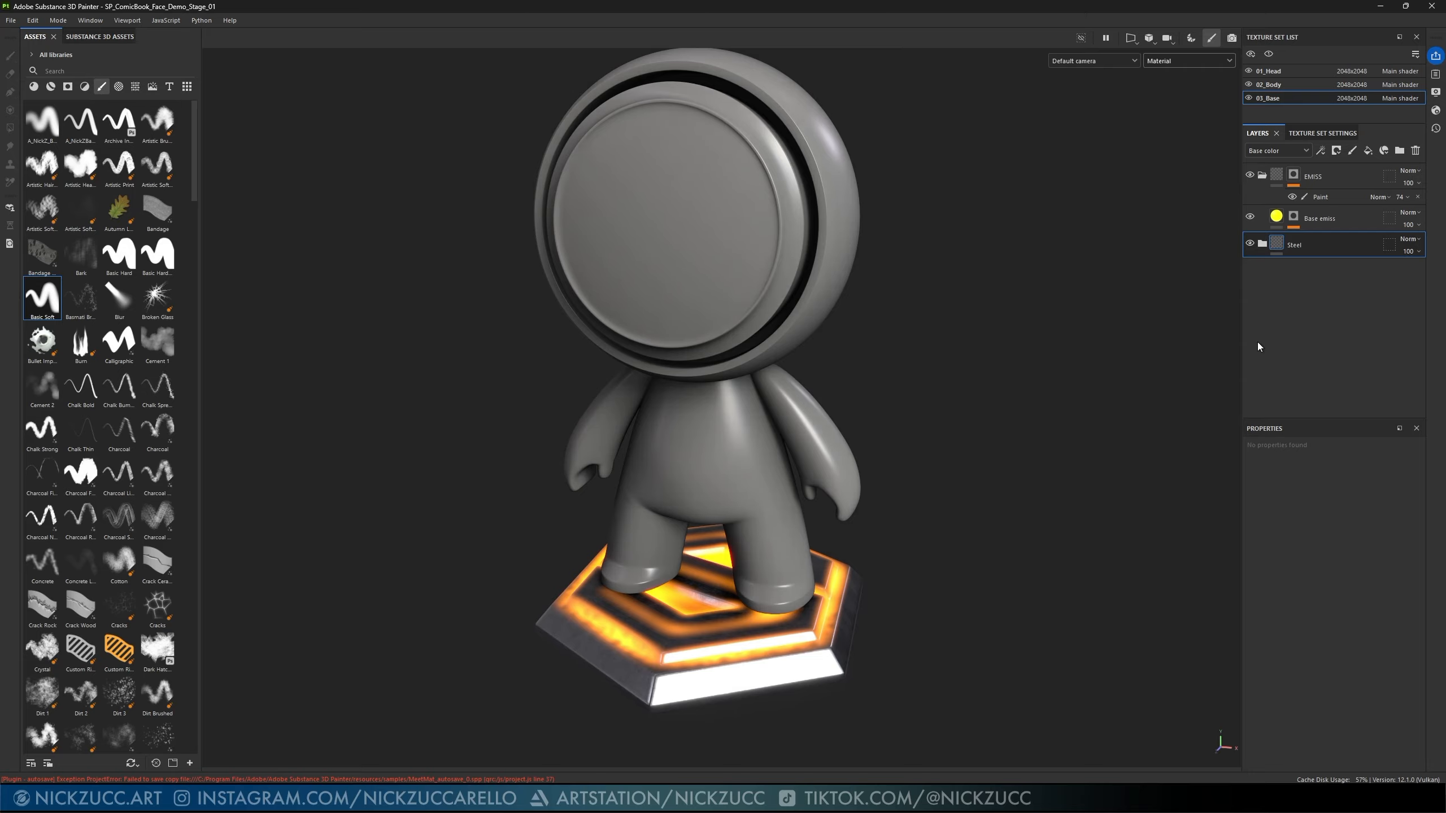
- Darken the base color of the Base layer inside the Steel folder to neutral gray 696969
left_click(1262, 244)
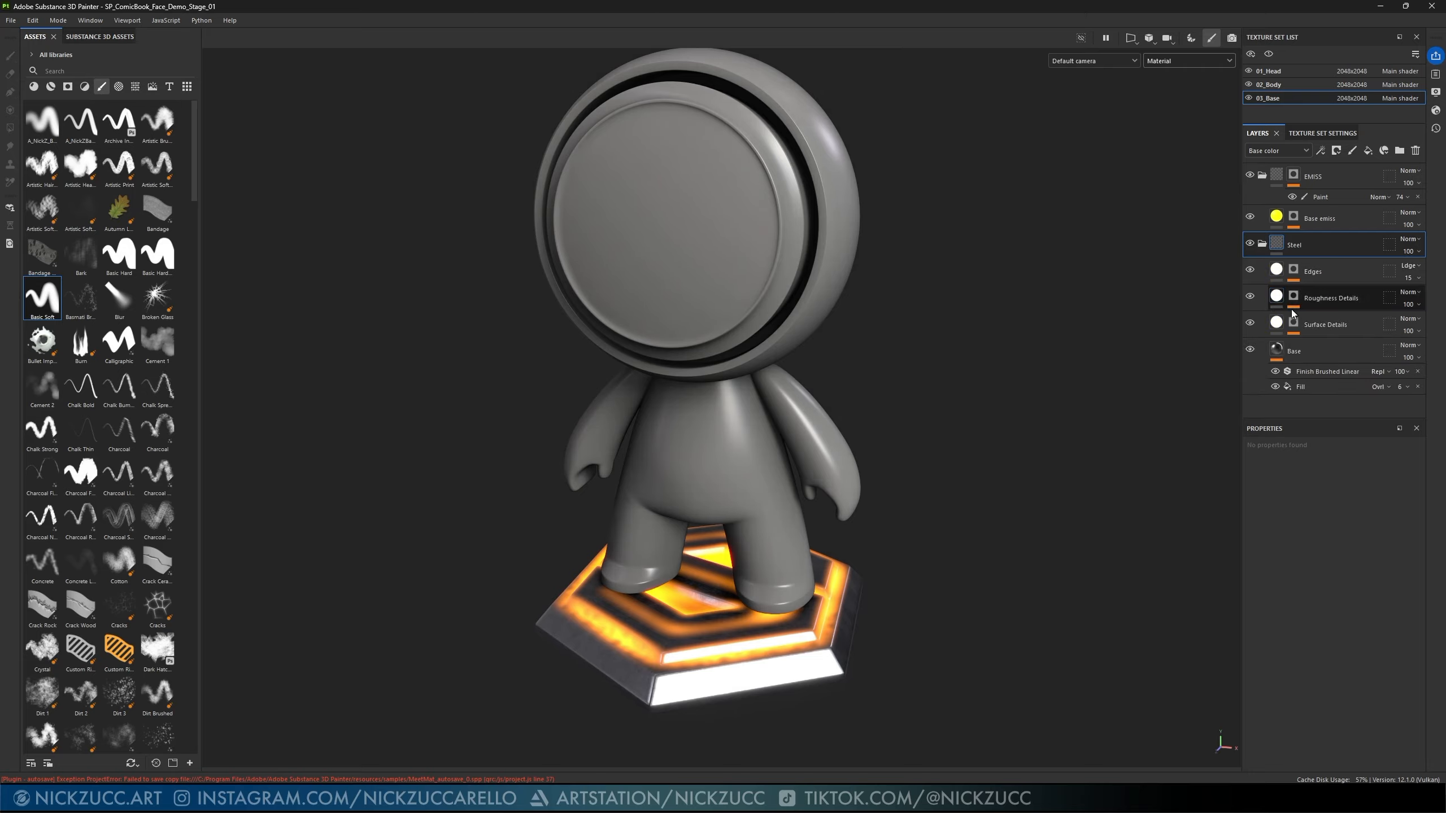
left_click(1300, 351)
left_click(1352, 616)
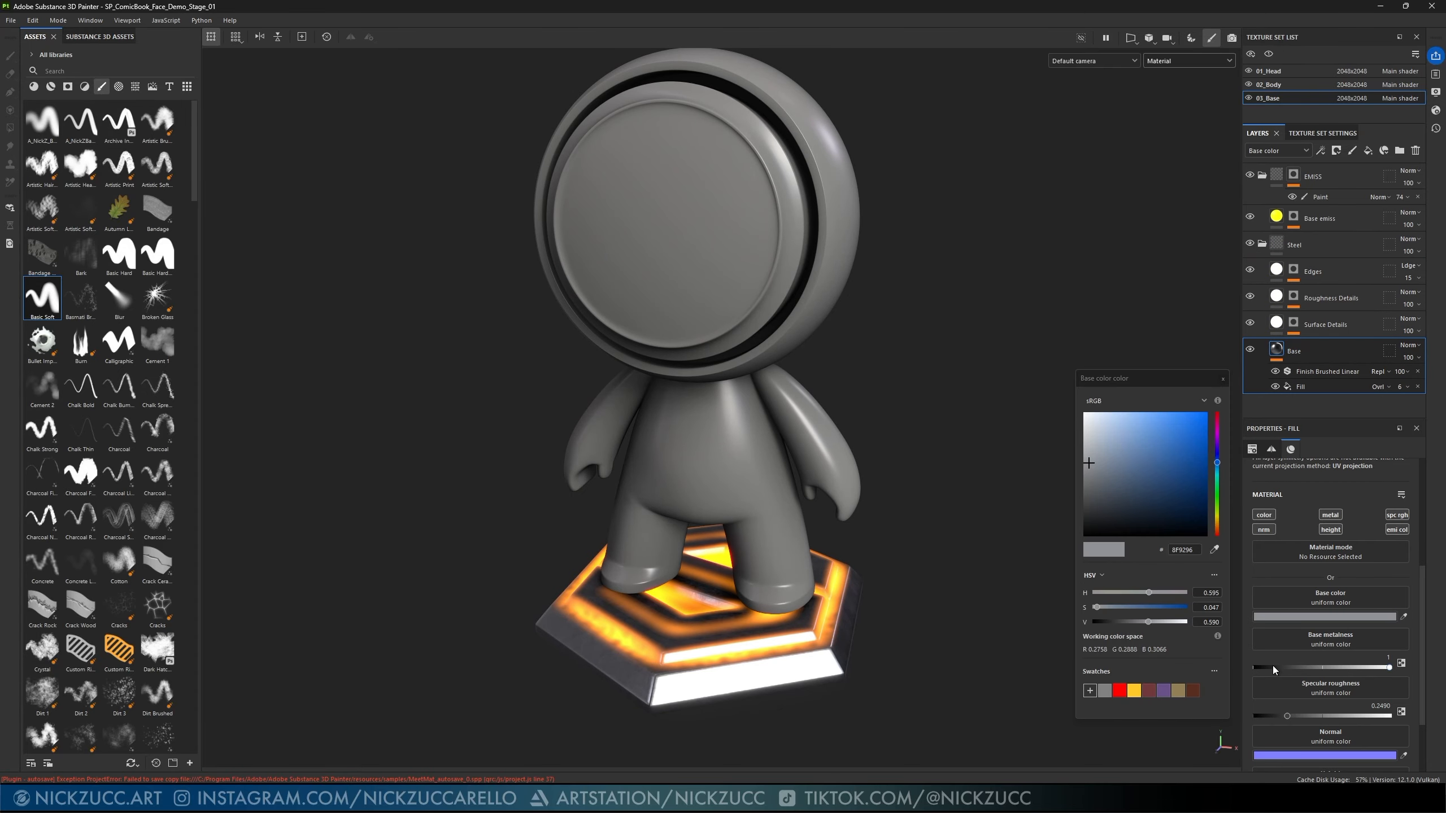
left_click_drag(1098, 466, 1080, 484)
left_click_drag(924, 555, 979, 575, "alt")
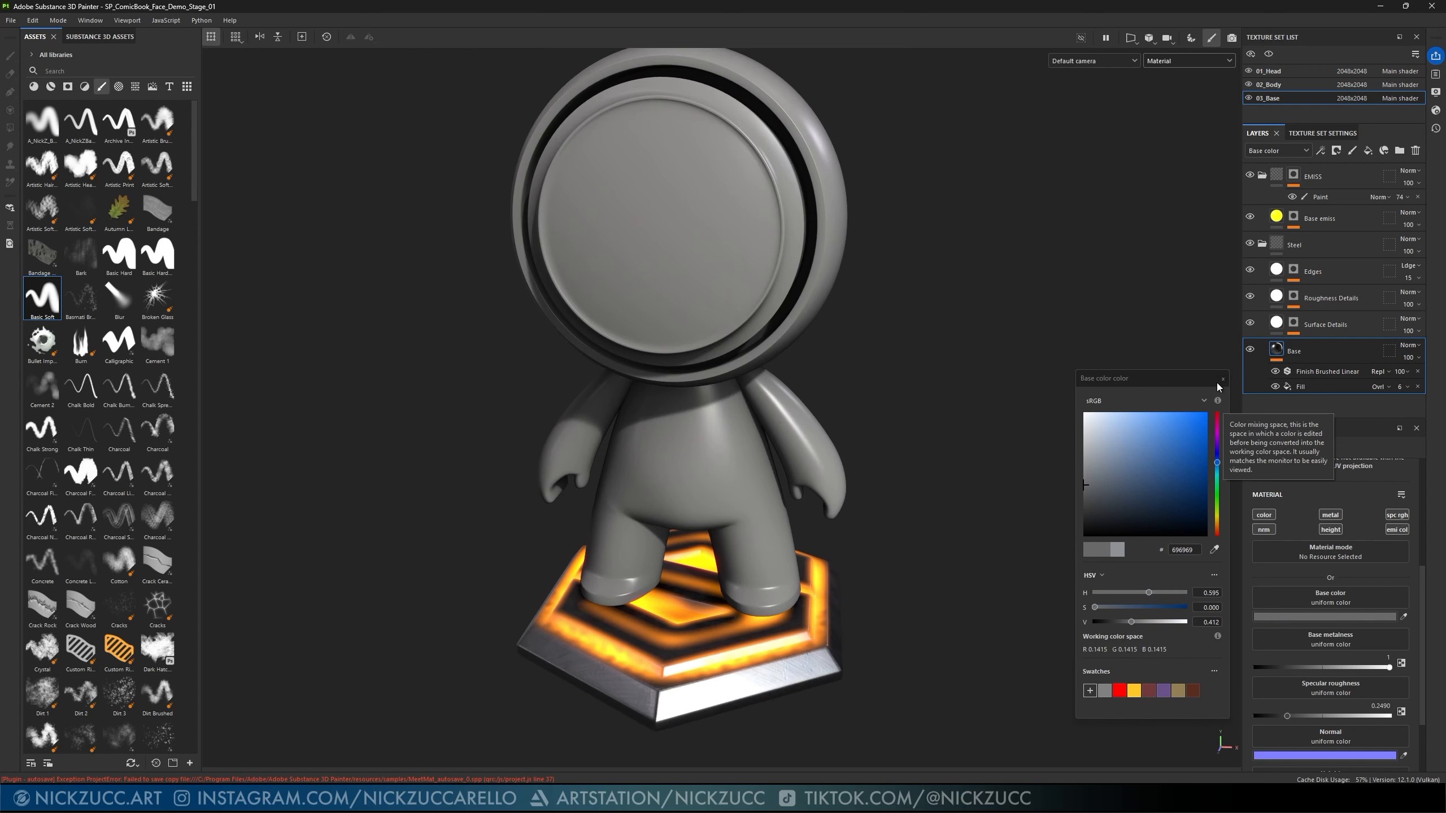
left_click(1222, 379)
- Set the Base emiss layer's base color to blue 008CFF
left_click_drag(1218, 400, 1029, 461, "alt")
left_click(1273, 226)
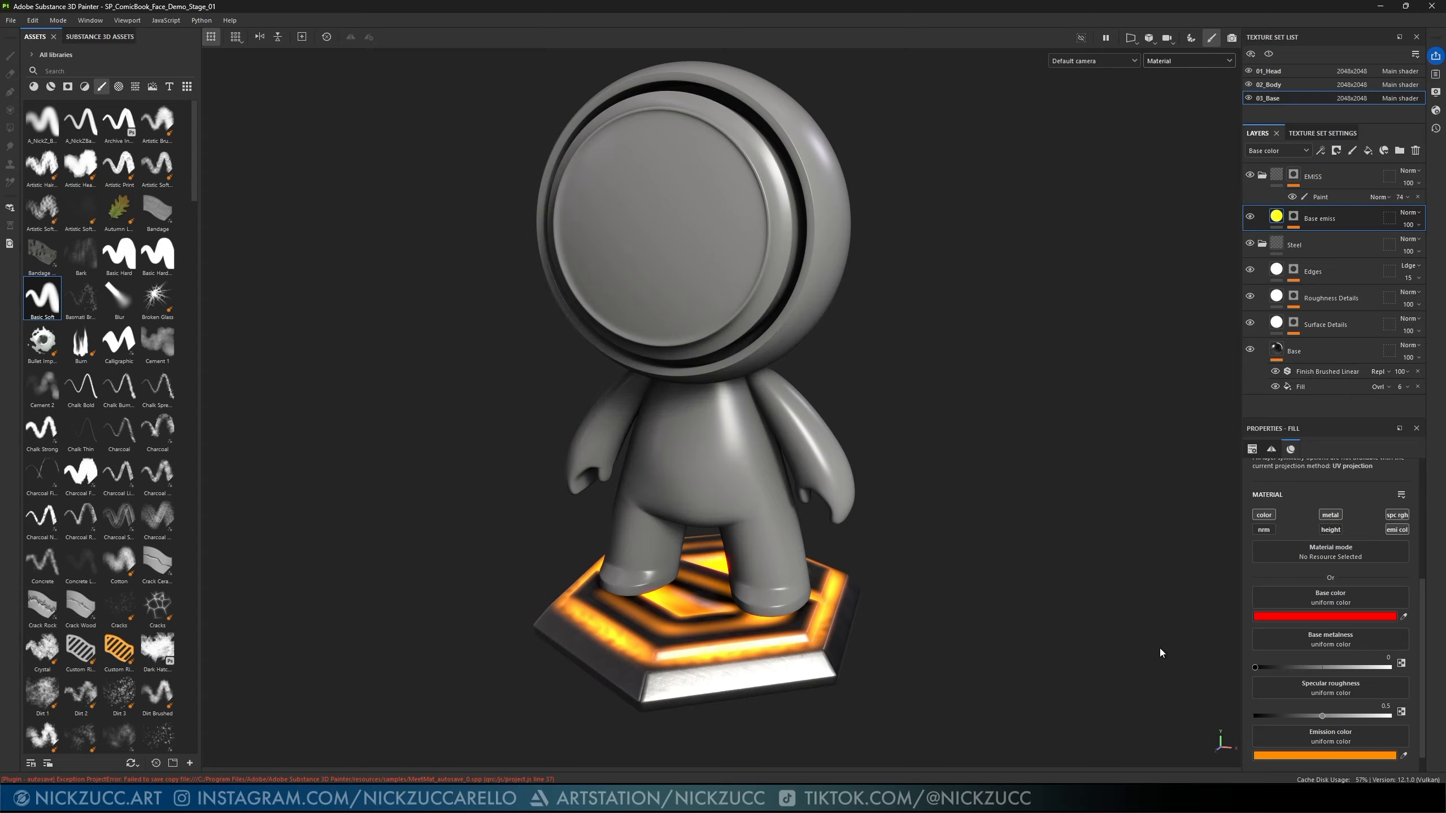
left_click(1326, 617)
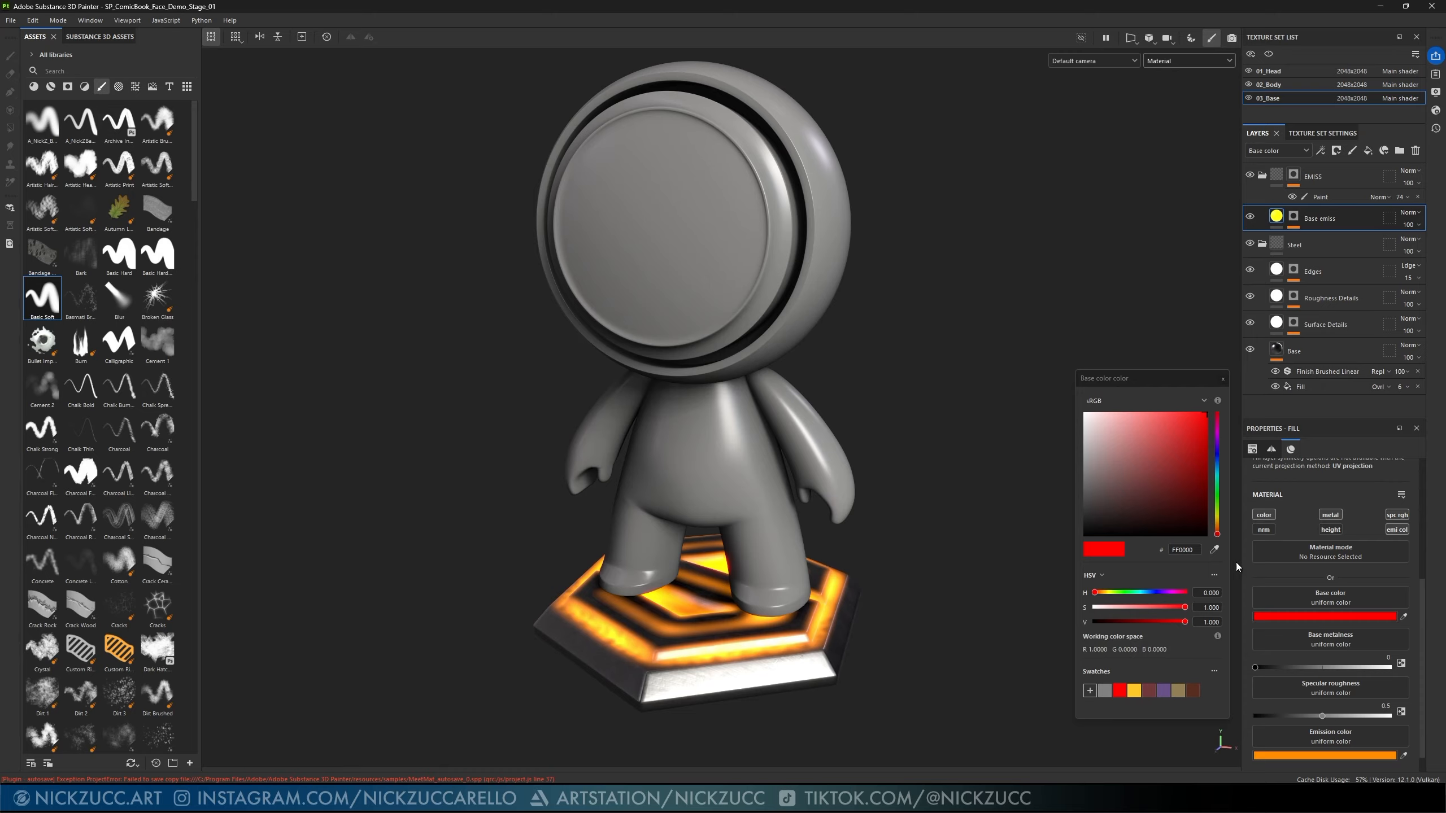
left_click_drag(1219, 514, 1219, 466)
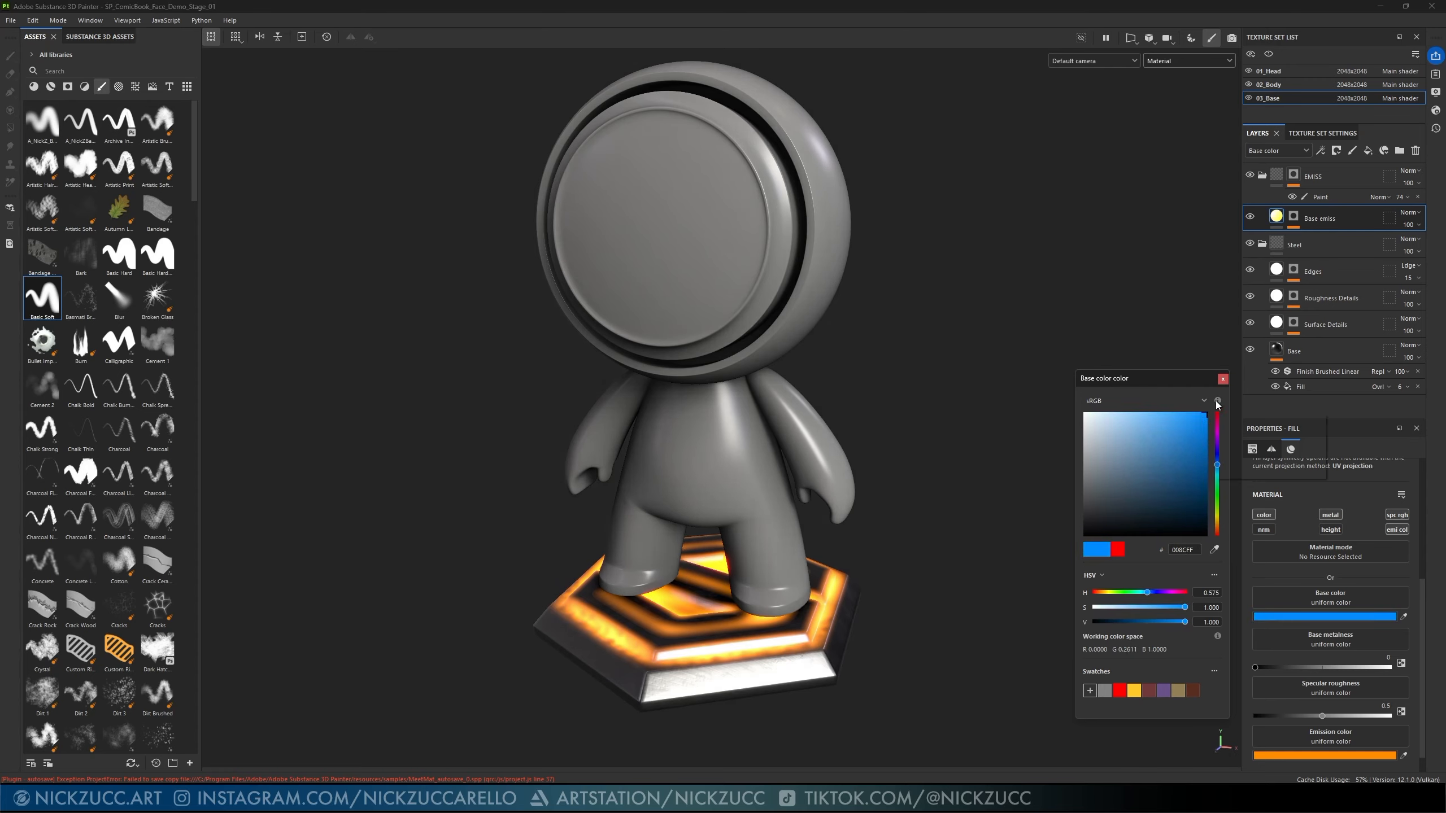
left_click(1223, 379)
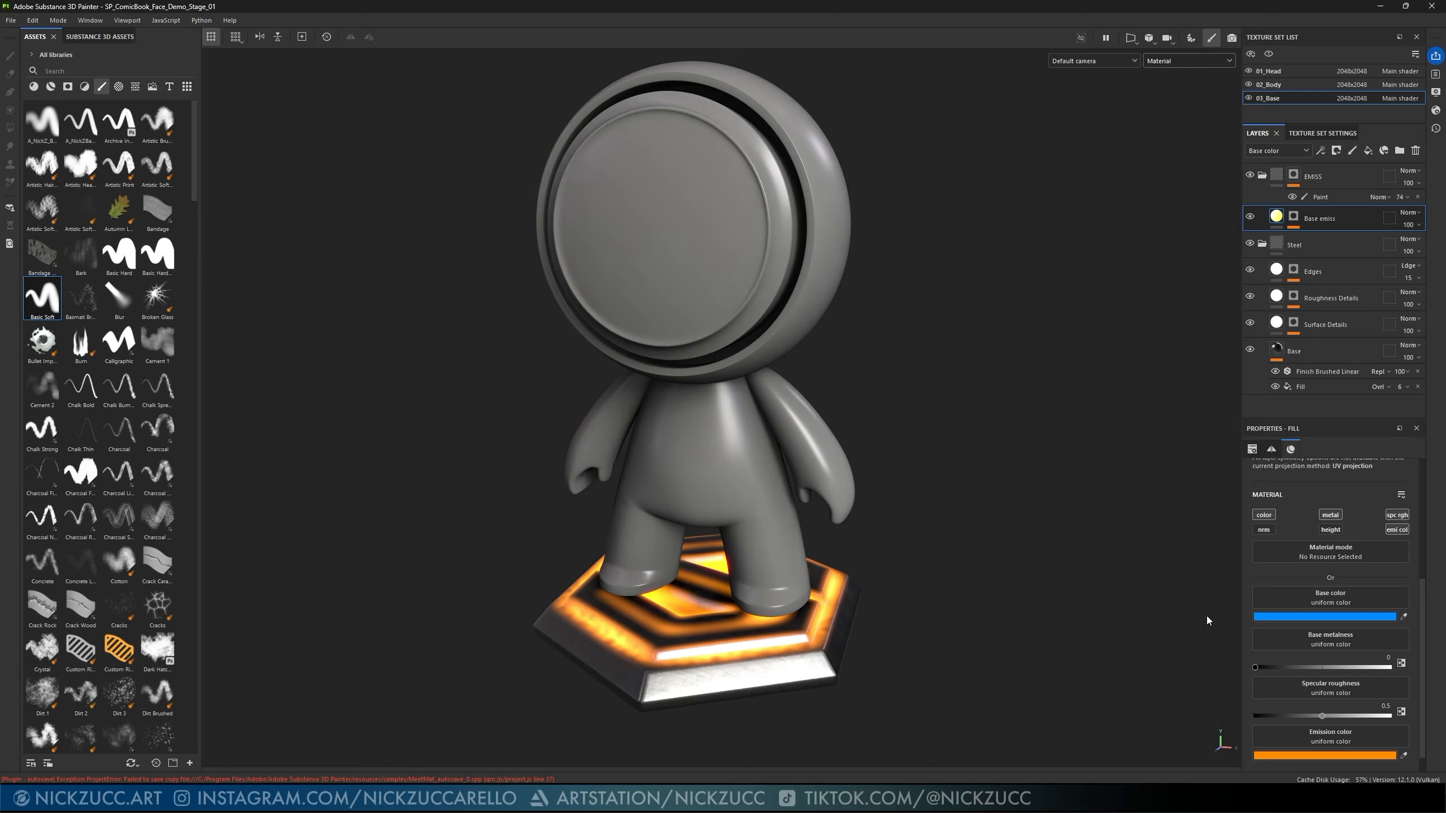
- Inspect the base color channel on its own around the hexagonal base, and return to the Material view
left_click(1185, 61)
left_click(1186, 106)
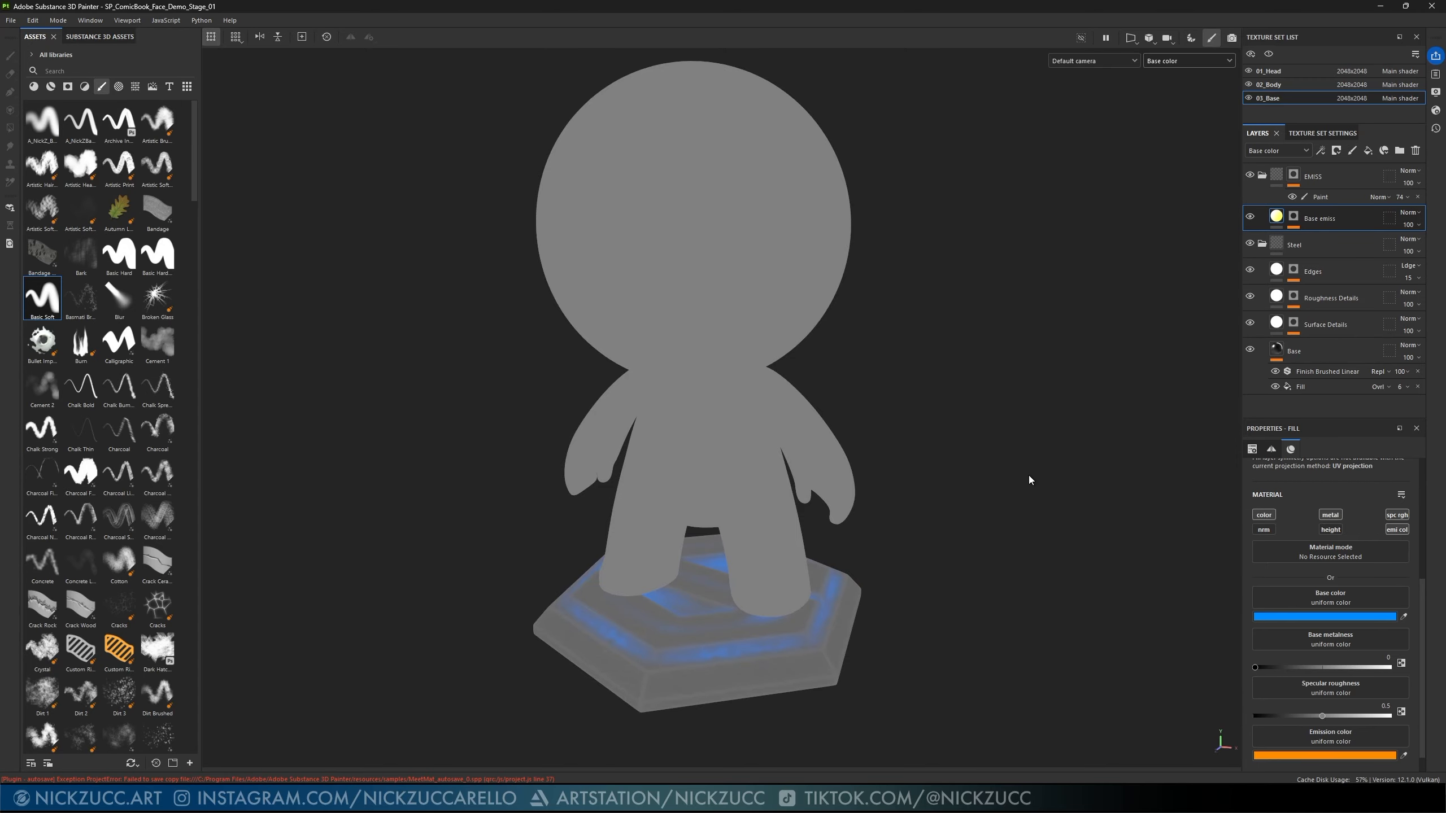
left_click_drag(1029, 480, 808, 639, "alt")
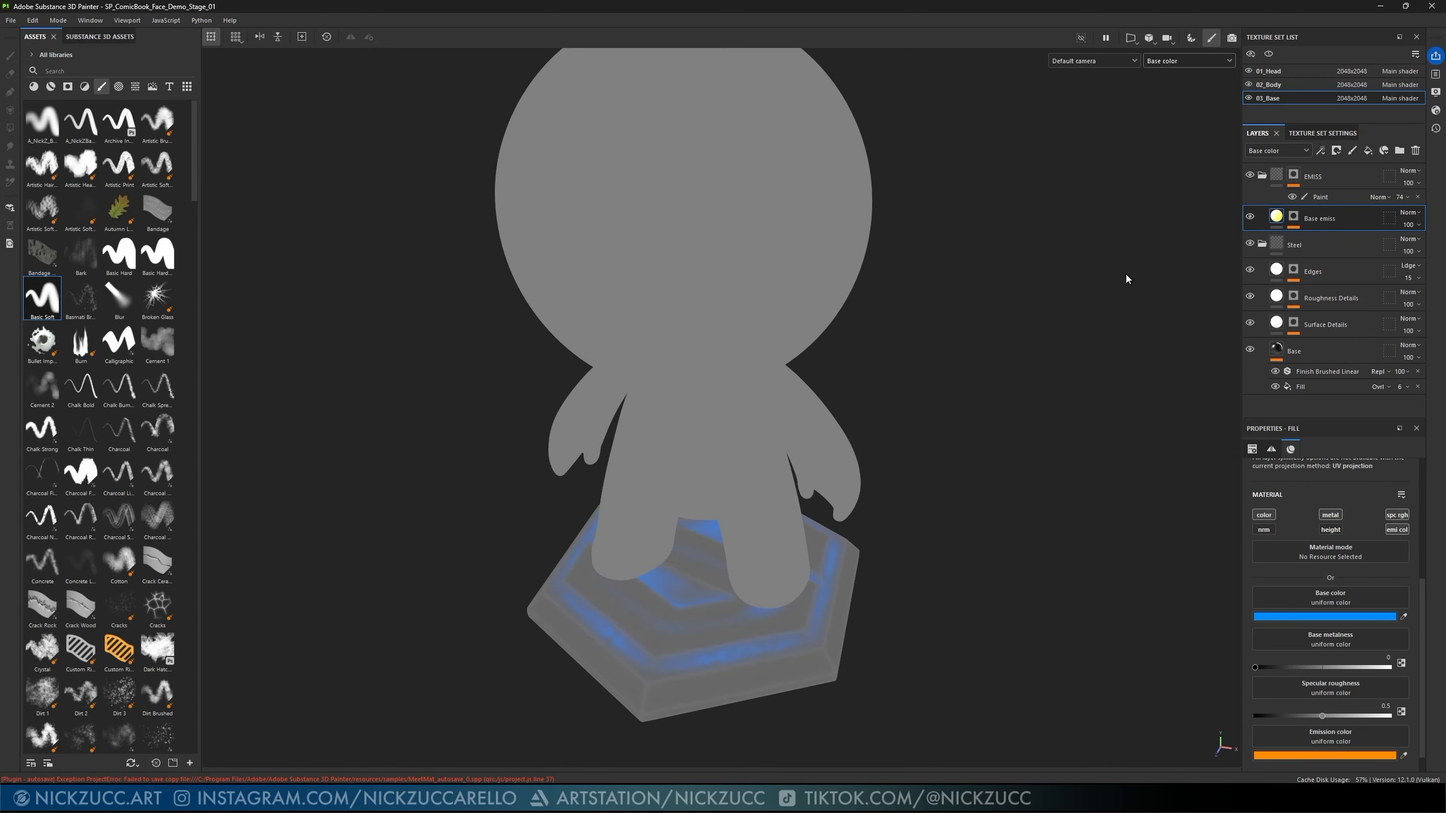
left_click(1204, 59)
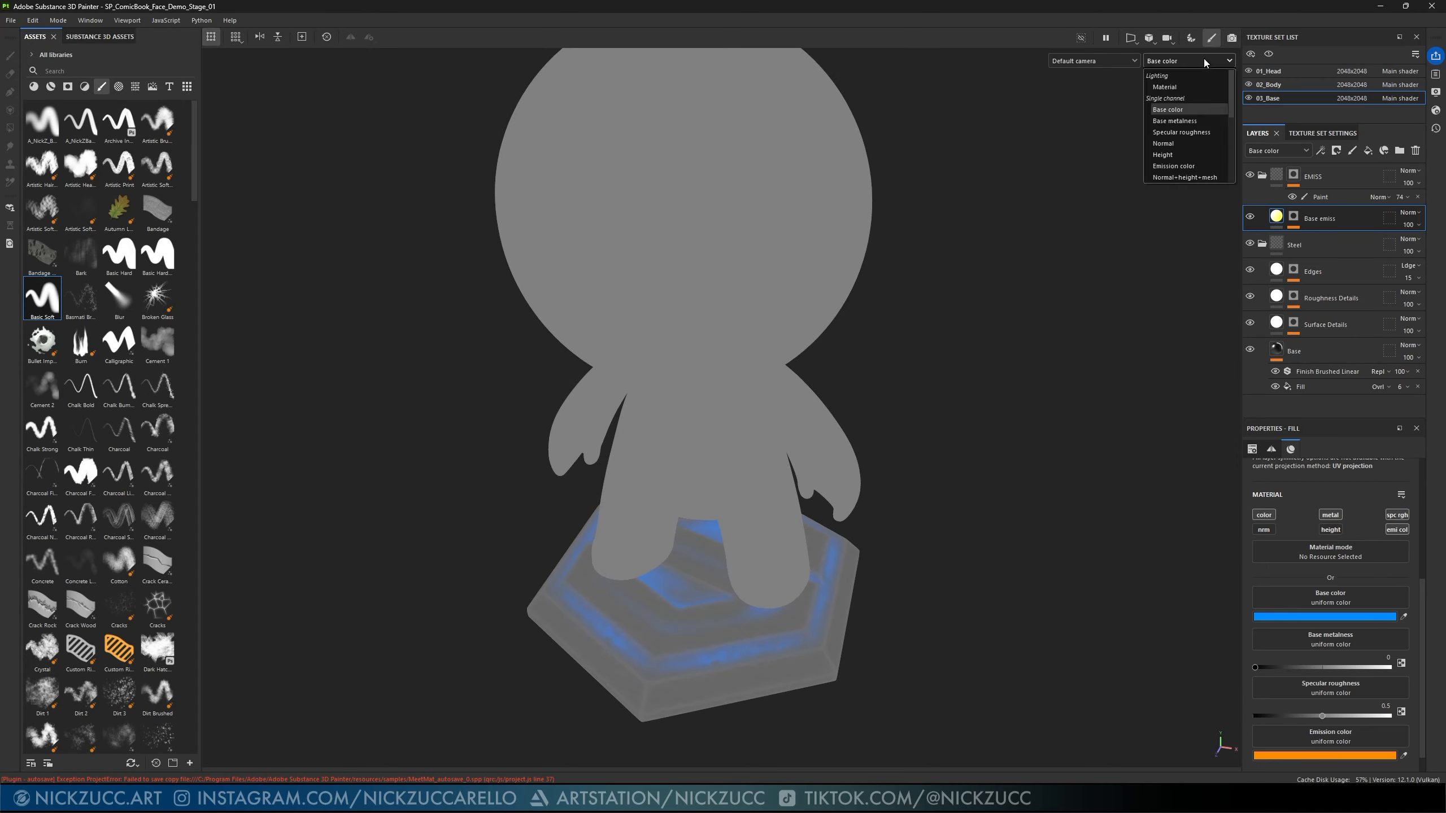
left_click(1186, 85)
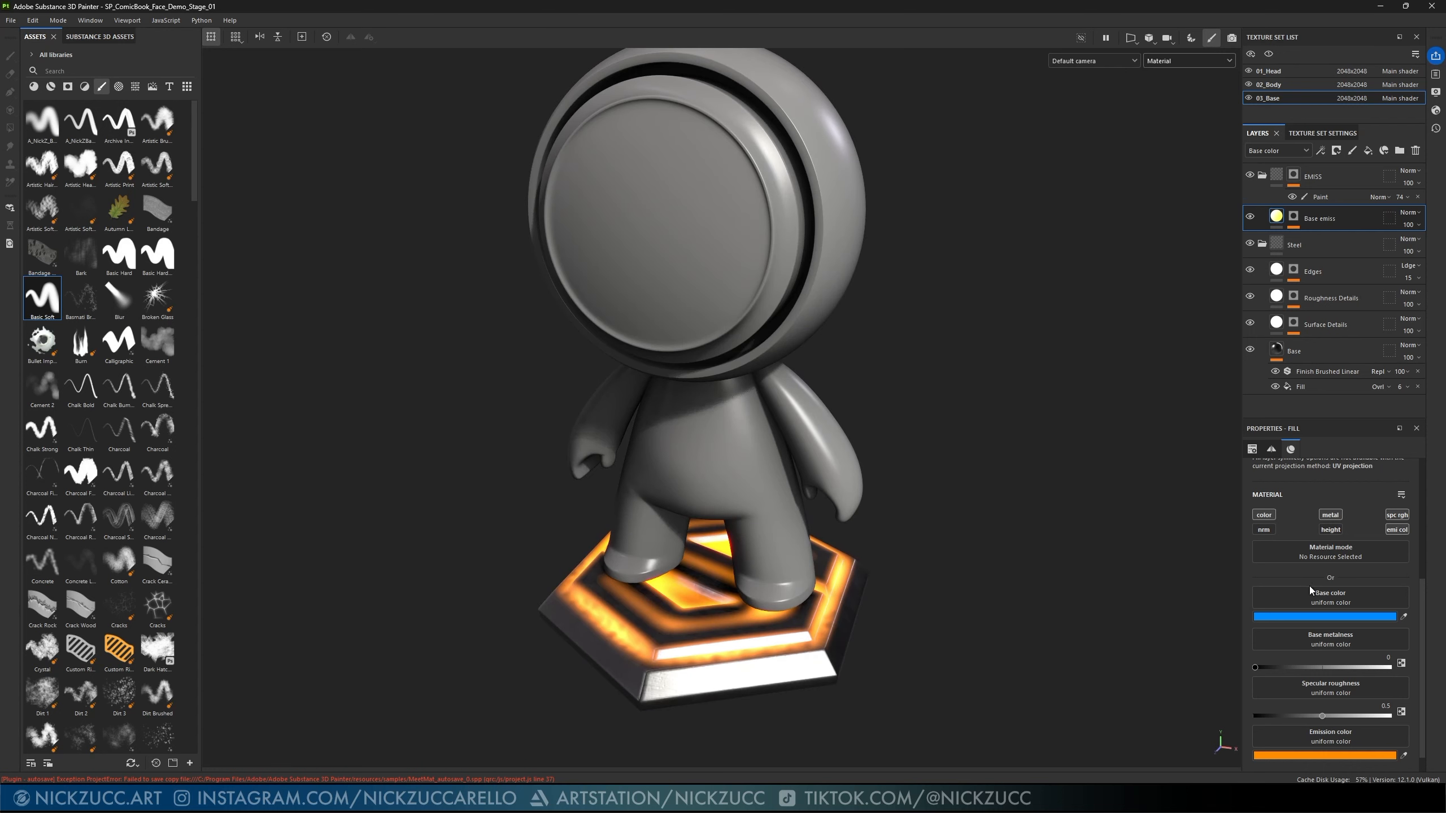
- Set the Base emiss layer's emission color to dark blue 005587, and select the EMISS mask's paint effect
left_click(1310, 755)
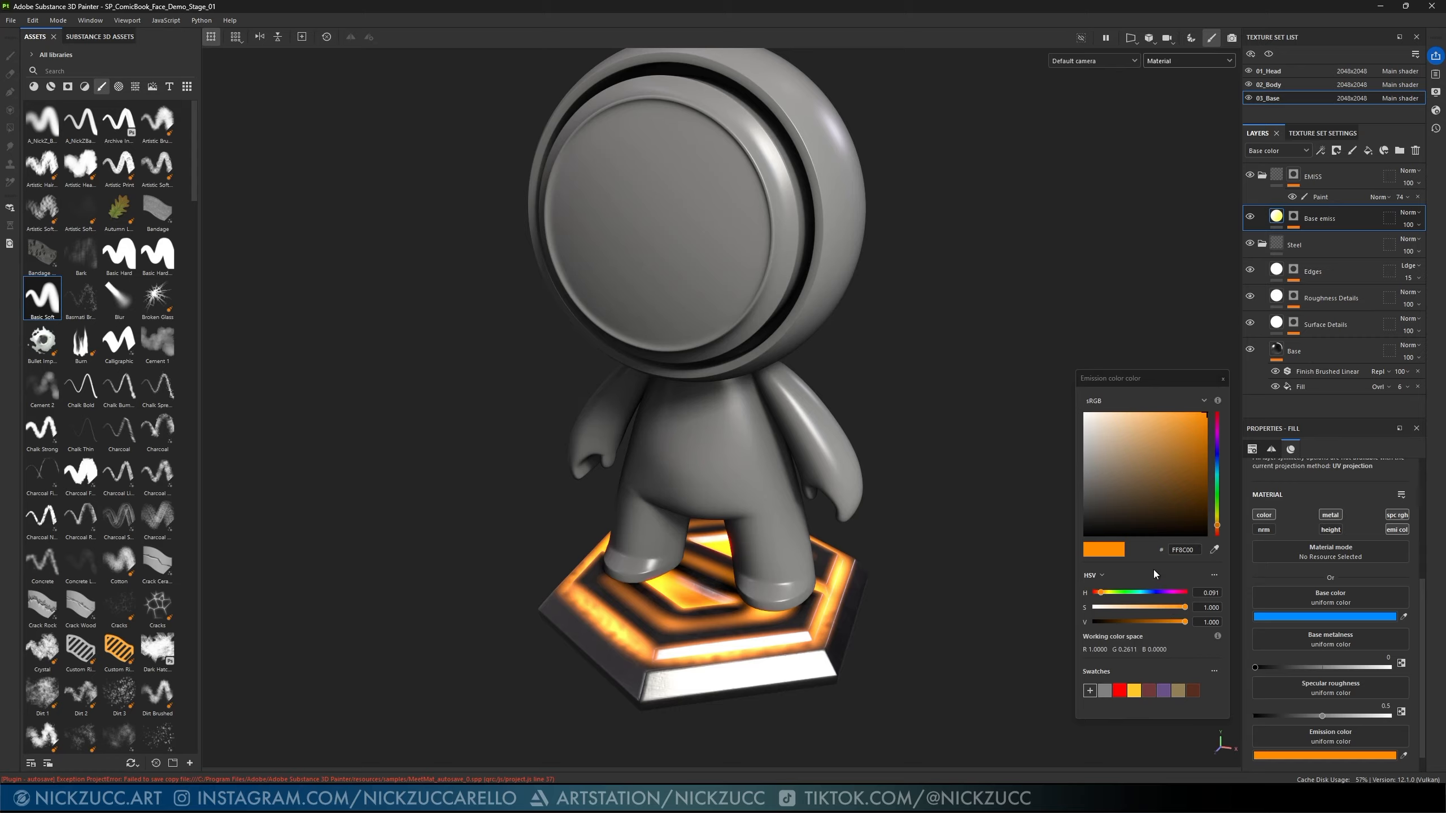
left_click_drag(1221, 528, 1216, 470)
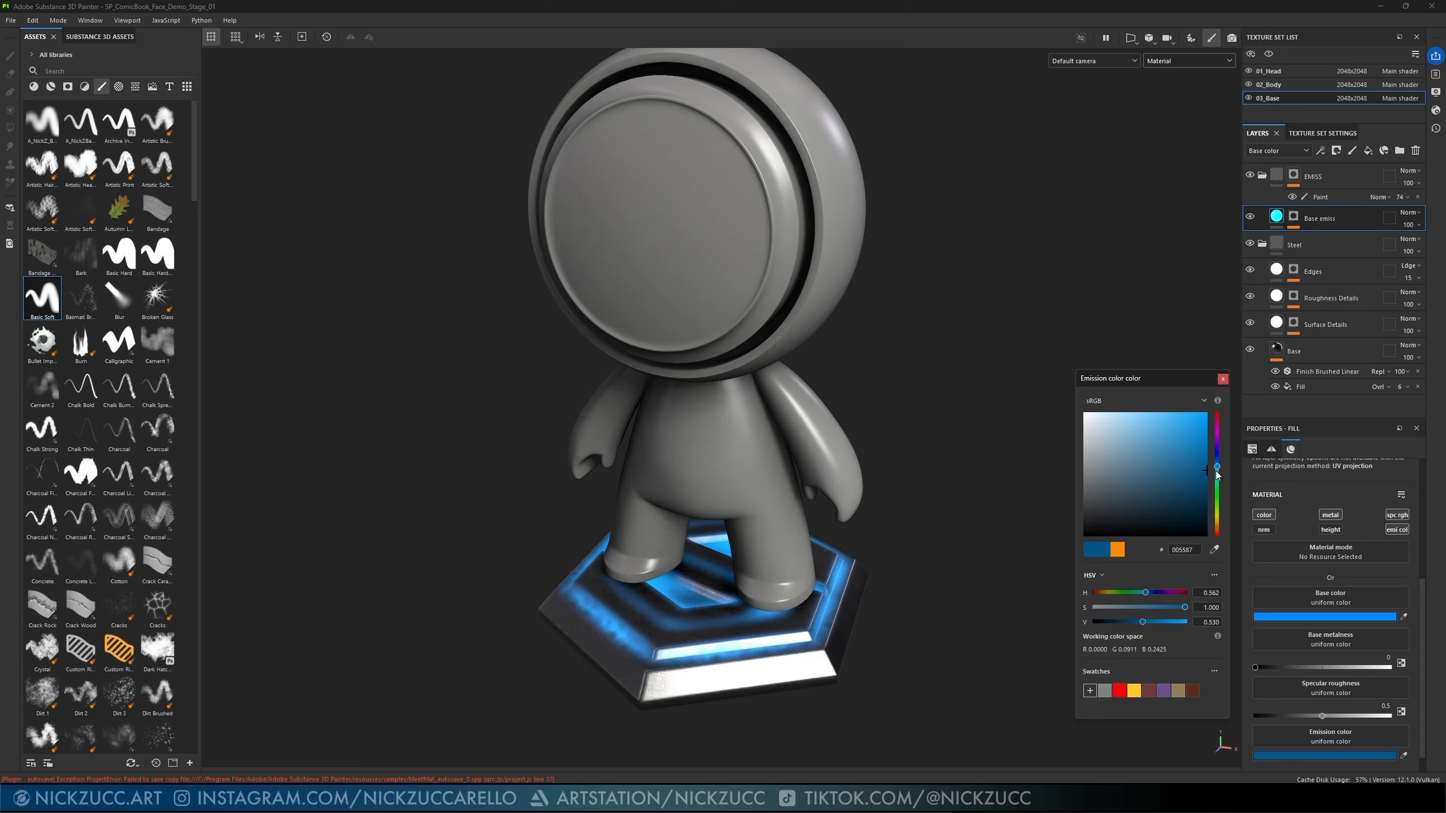
left_click(1223, 380)
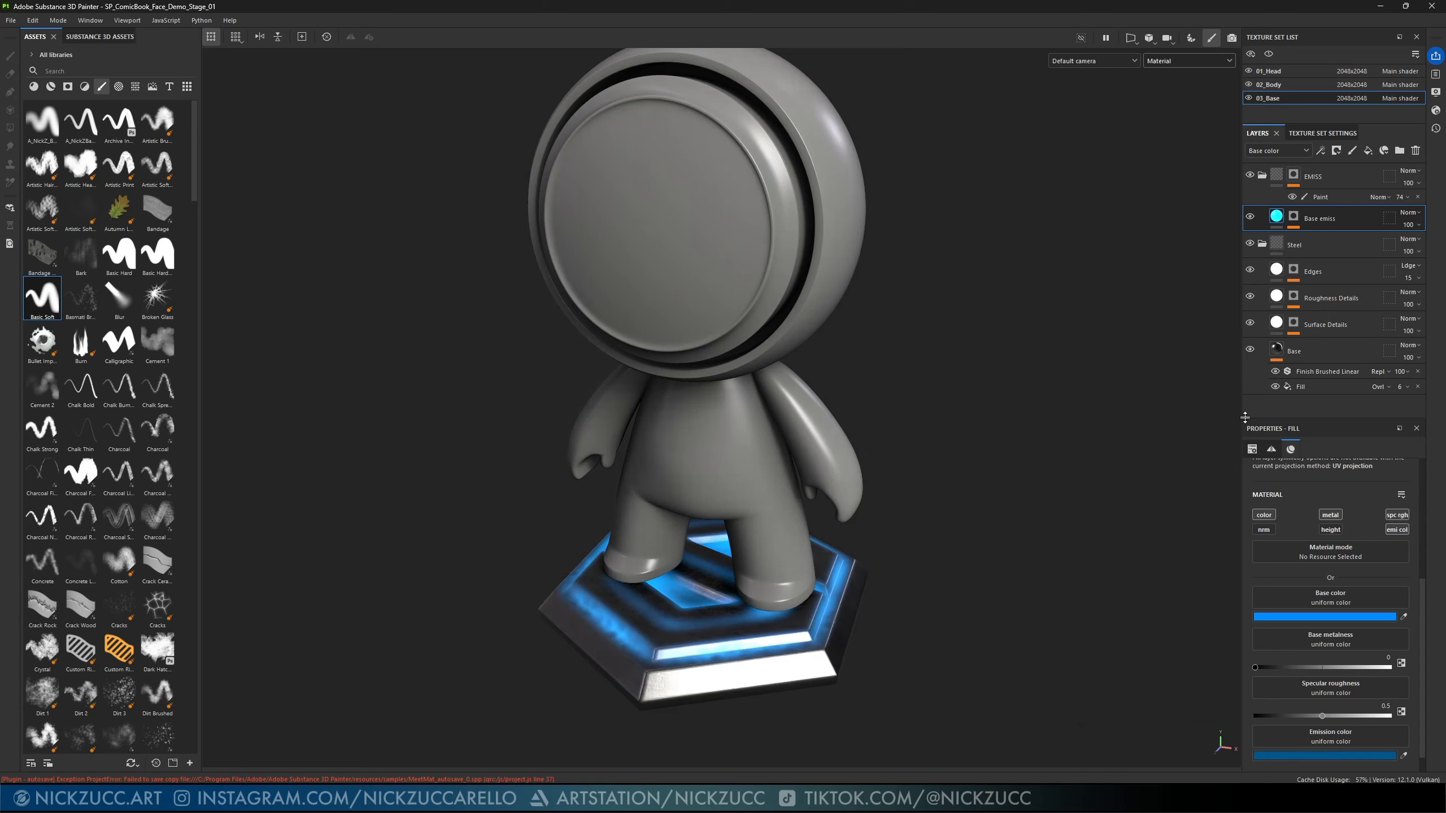
left_click(1318, 199)
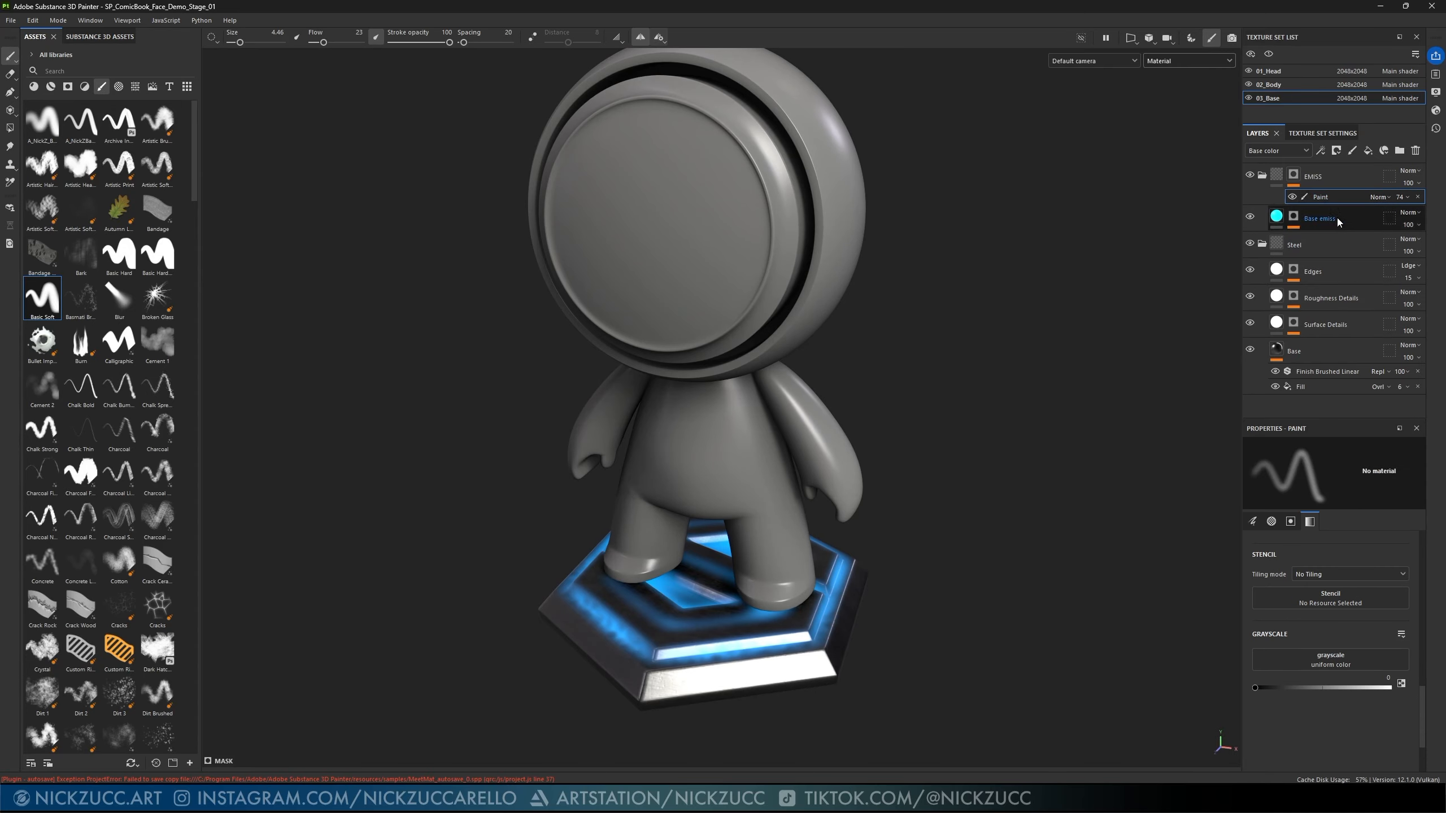
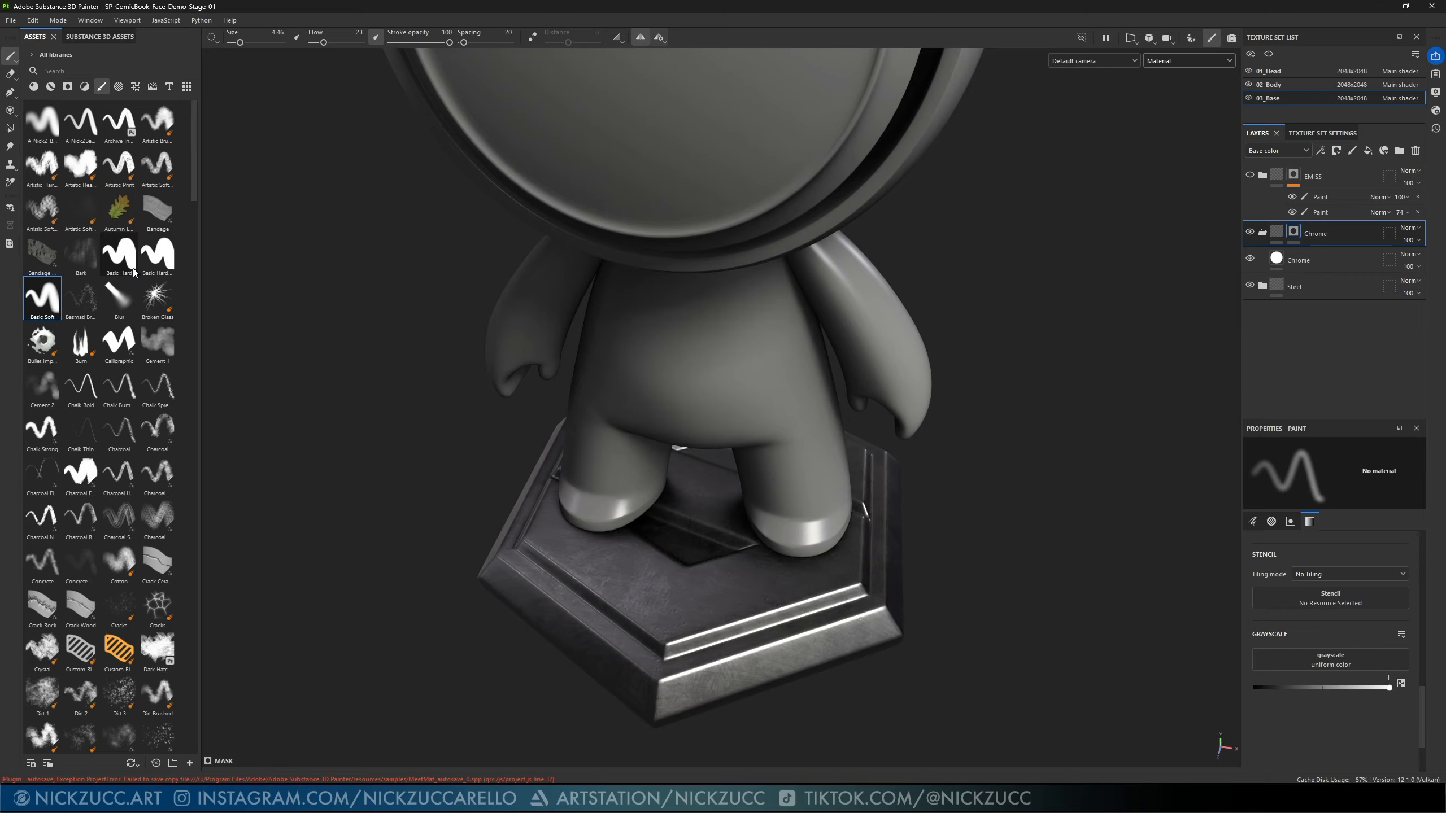
- Choose the Basic Hard Pressure brush and shrink it for painting fine chips in the Chrome folder's mask
mouse_move(159, 271)
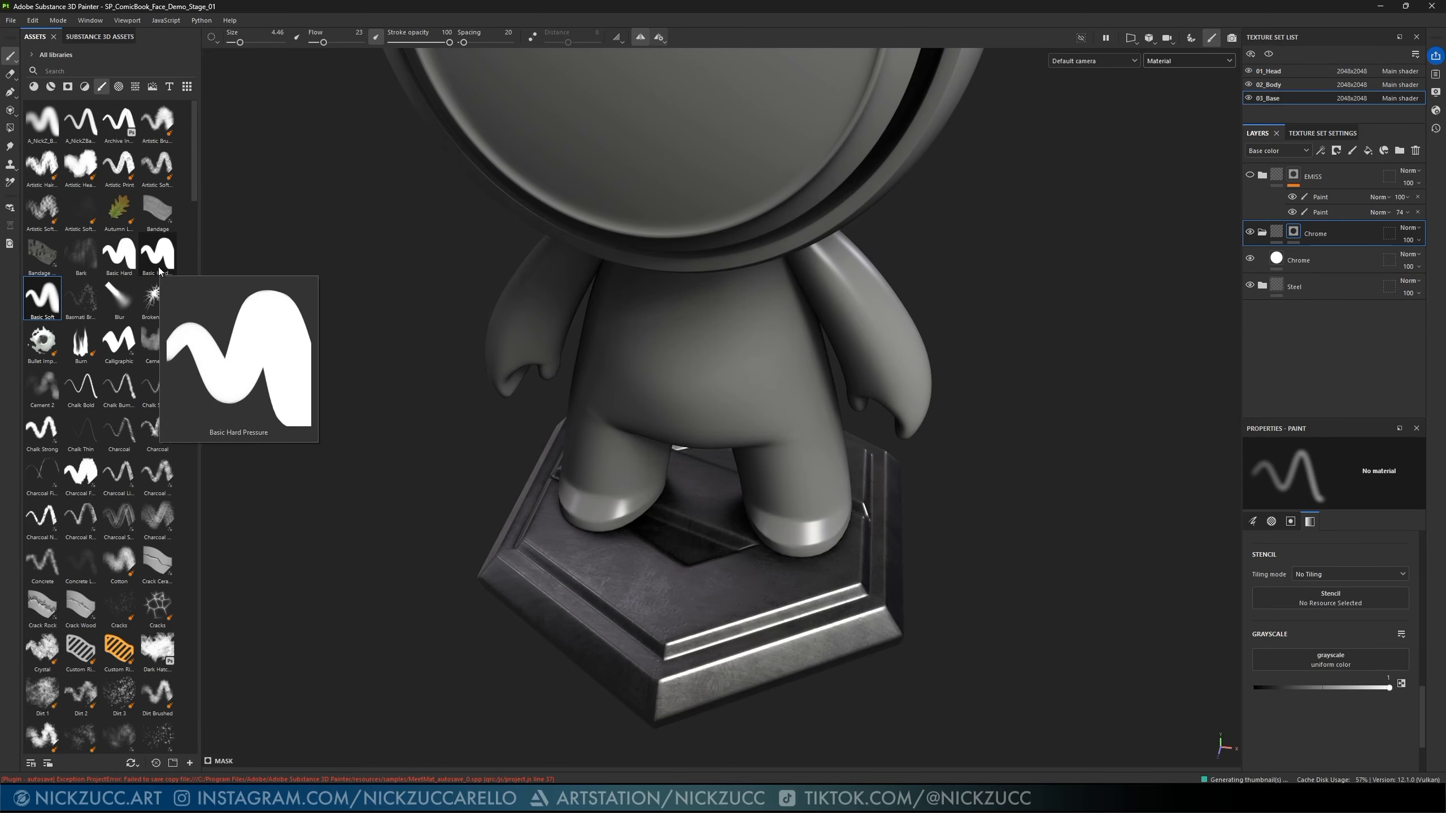
left_click(159, 265)
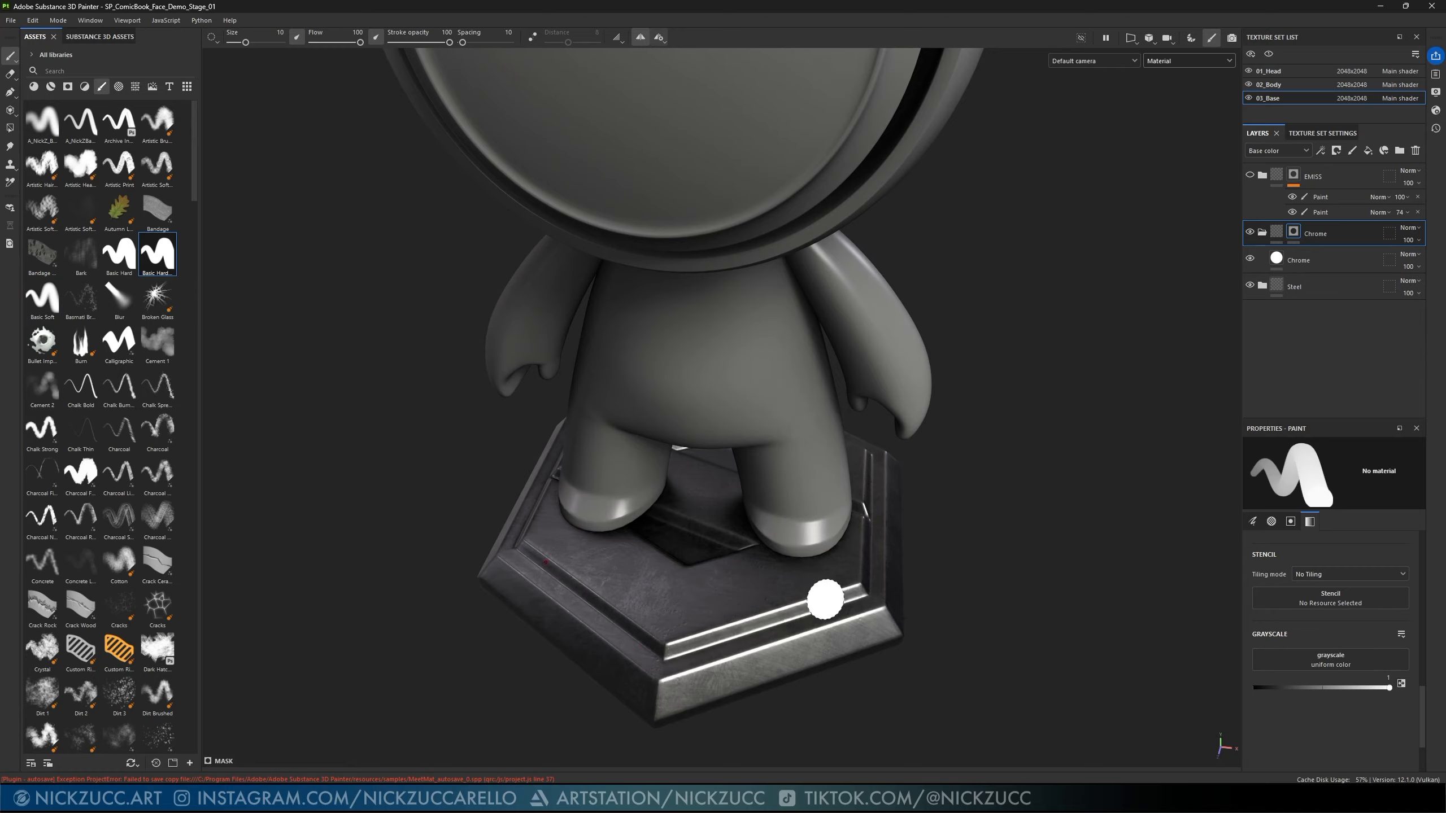
right_click_drag(826, 591, 664, 641, "ctrl")
left_click_drag(692, 641, 686, 637, "alt")
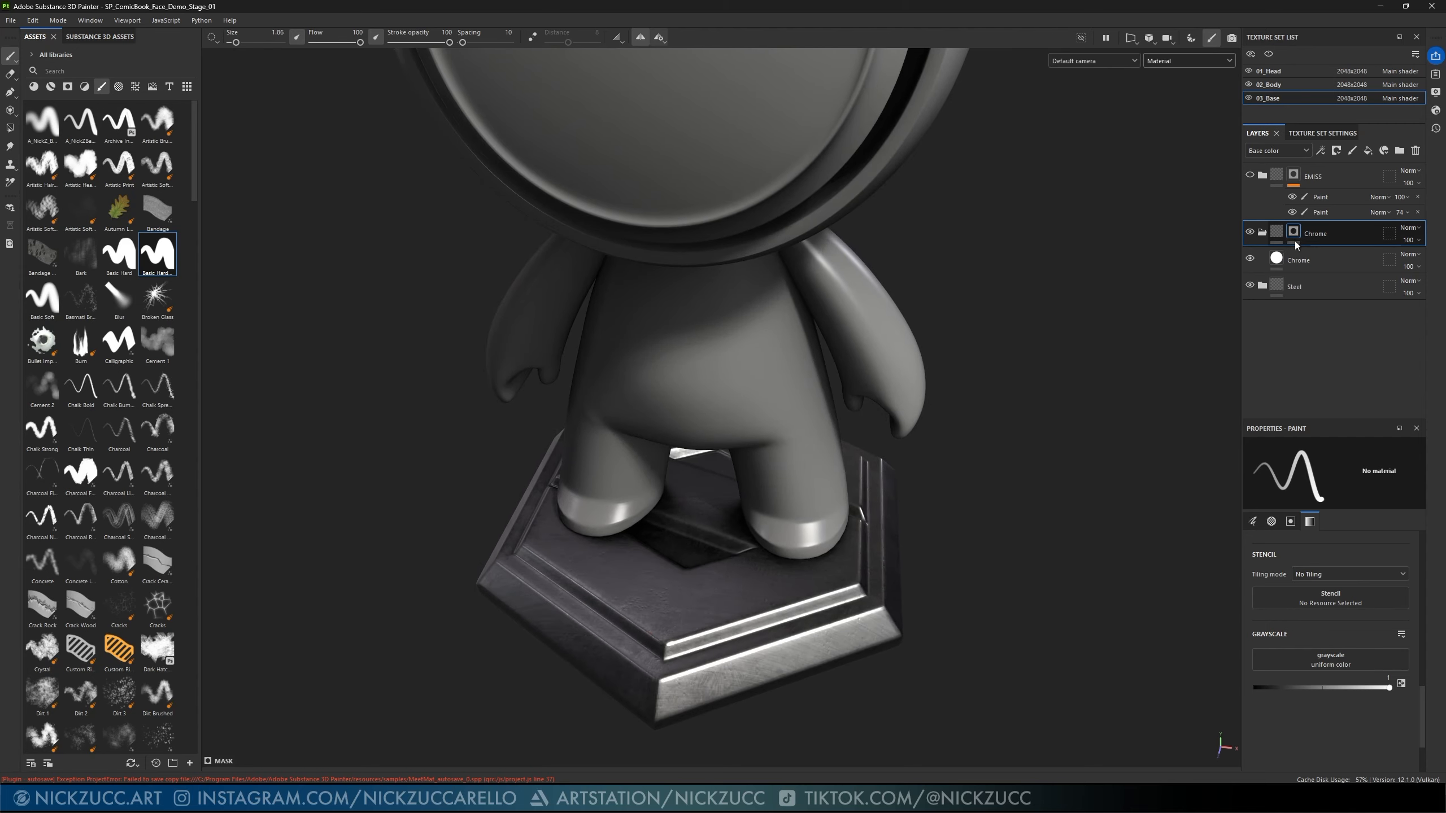
- Paint small, irregular chrome chips into the Chrome folder's mask along the hexagonal base's upper edge and front corner
mouse_move(946, 559)
left_mouse_down("alt")
mouse_move(933, 621)
mouse_move(1140, 770)
mouse_move(956, 569)
left_mouse_up("alt")
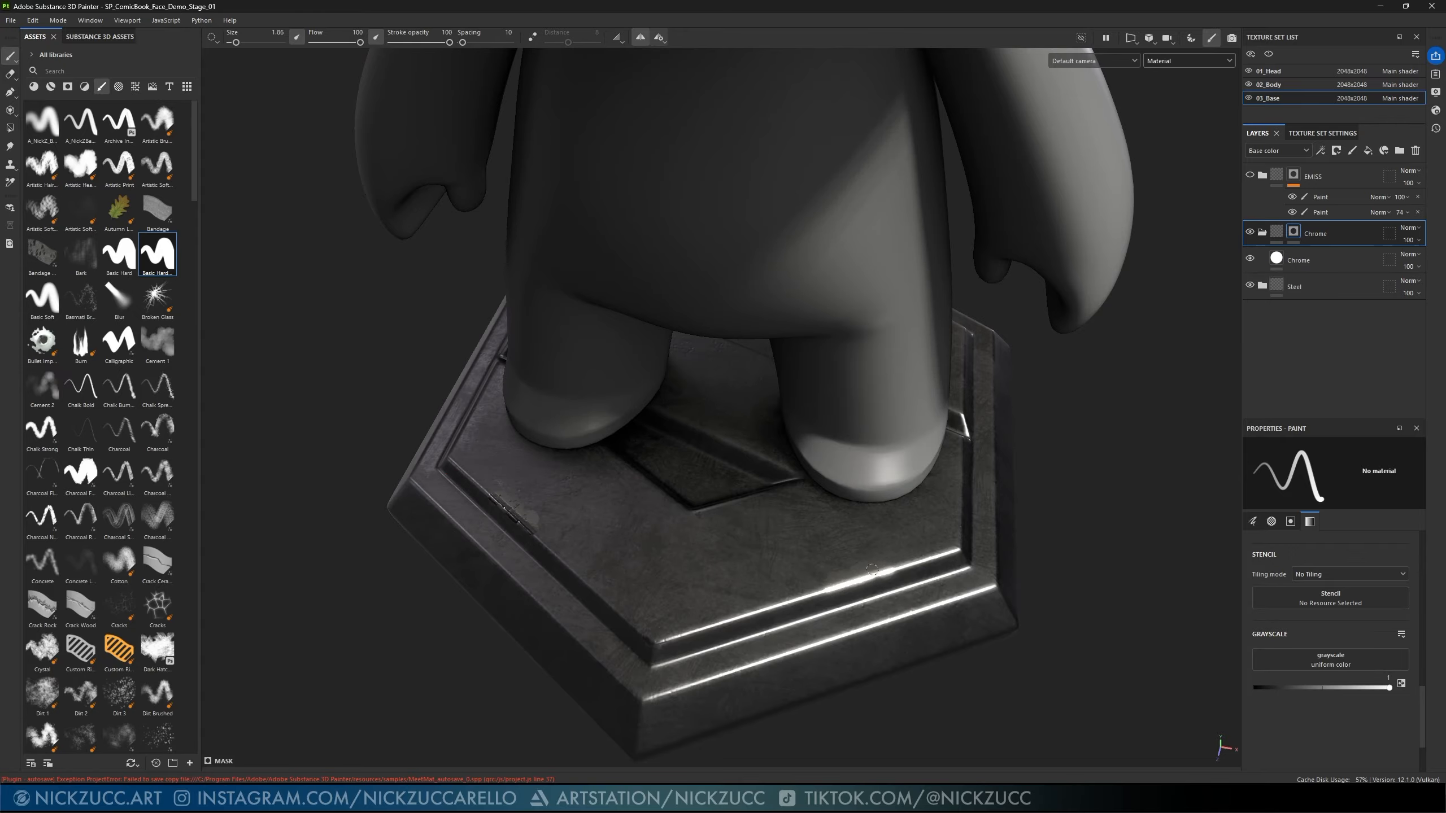
mouse_move(823, 590)
left_mouse_down("alt")
mouse_move(1142, 601)
mouse_move(1108, 468)
mouse_move(1162, 456)
mouse_move(1165, 510)
mouse_move(1137, 523)
left_mouse_up("alt")
left_click_drag(1024, 558, 997, 552, "alt")
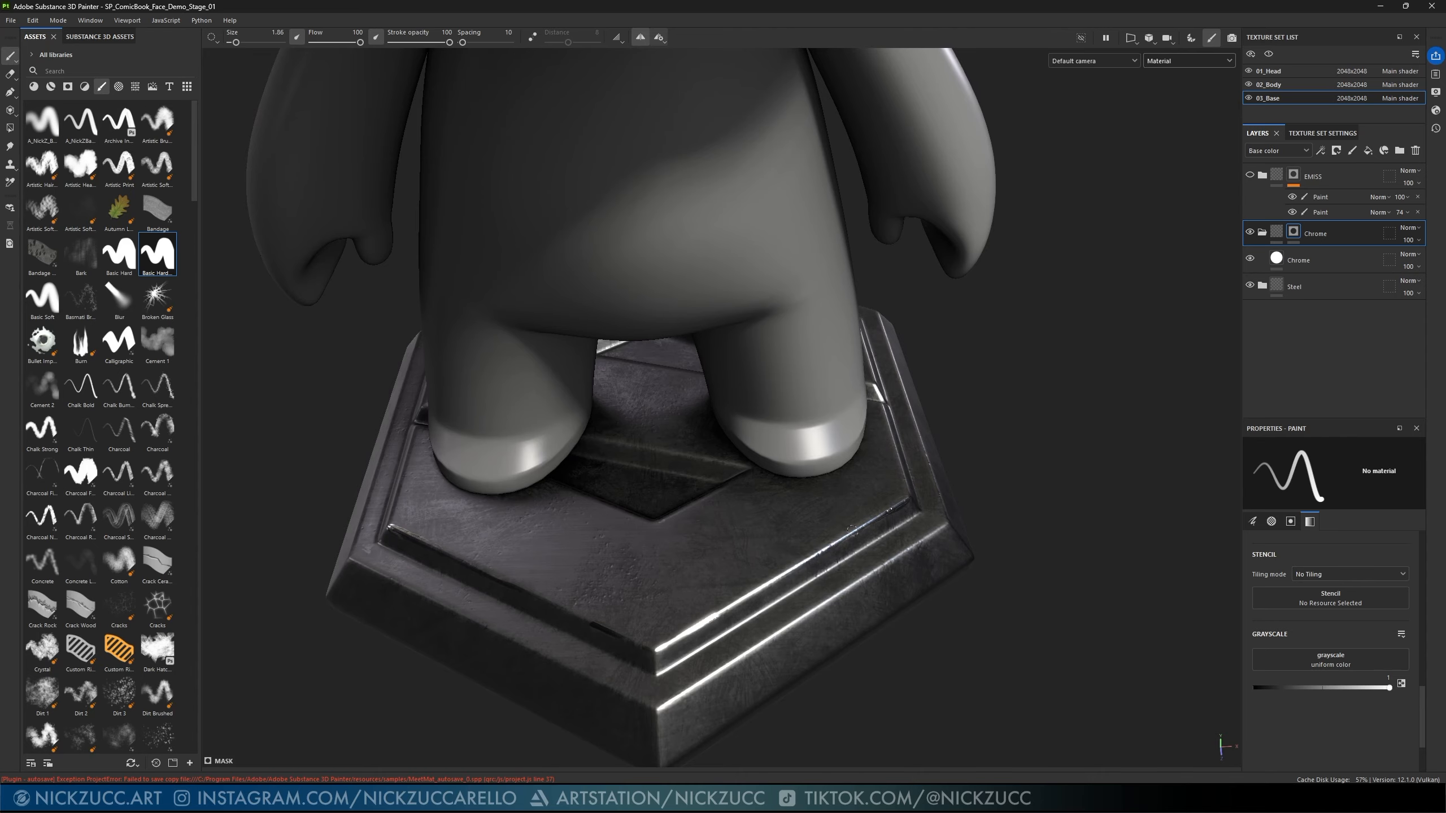
mouse_move(838, 541)
left_mouse_down("alt")
mouse_move(1046, 517)
mouse_move(981, 493)
left_mouse_up("alt")
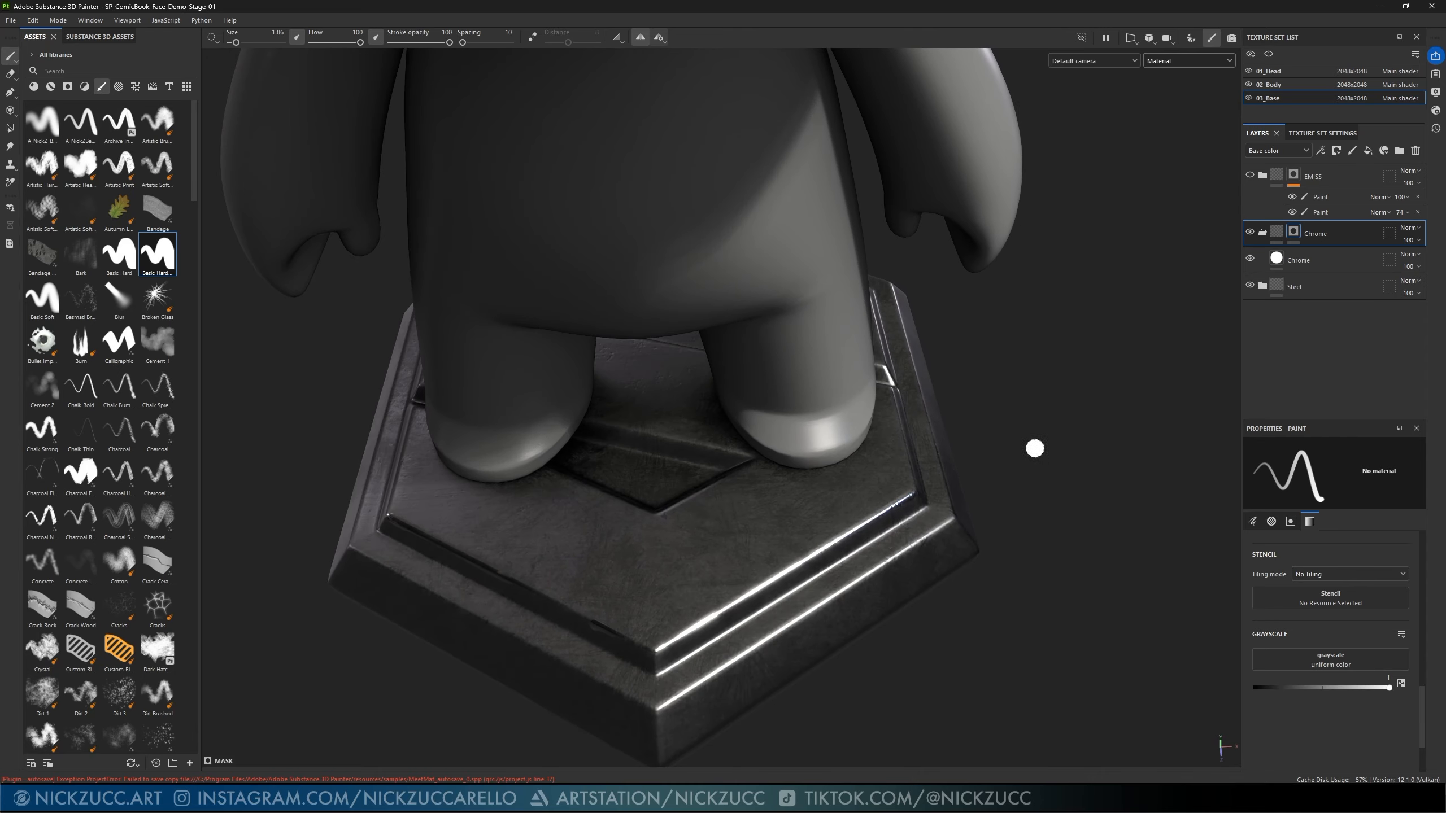
left_click_drag(1033, 449, 979, 473, "alt")
mouse_move(1039, 480)
right_mouse_down("shift")
mouse_move(1065, 481)
mouse_move(1027, 483)
mouse_move(1049, 484)
right_mouse_up("shift")
left_click_drag(1050, 484, 1050, 524, "alt")
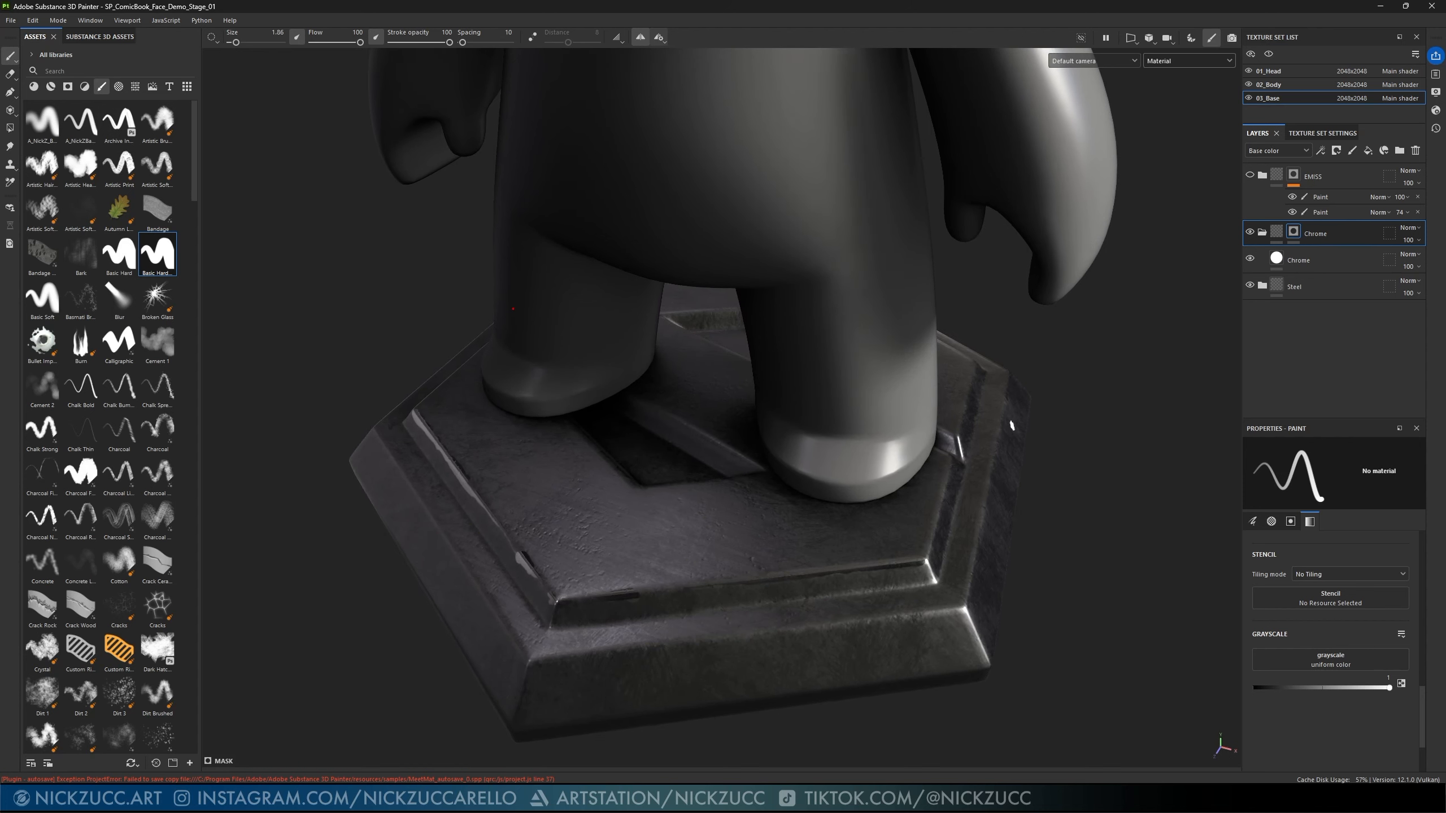
left_click(580, 593)
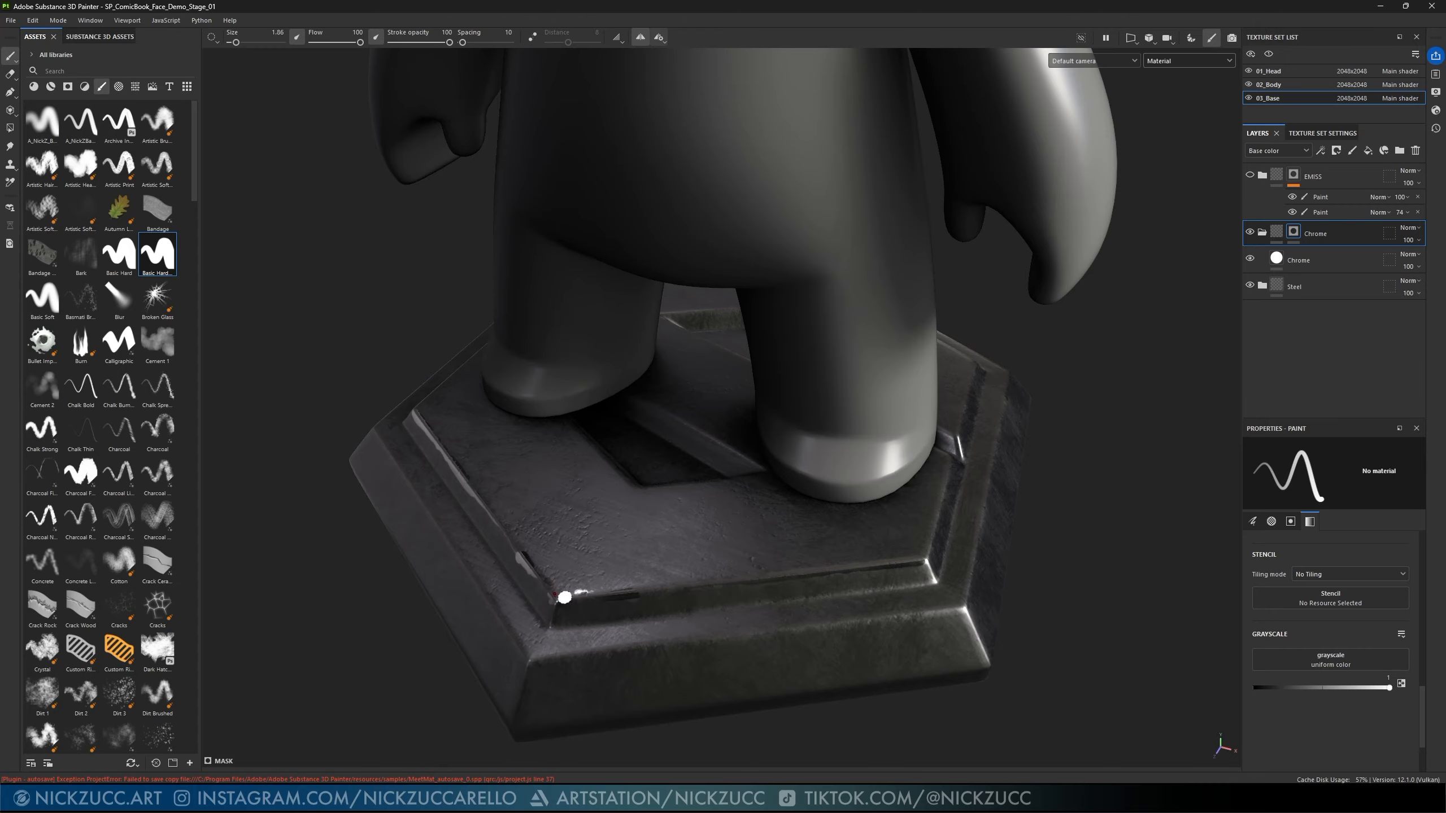
- Enable the height channel on the Chrome fill layer and set its height to -0.0612 so the chips look recessed
left_click(1277, 261)
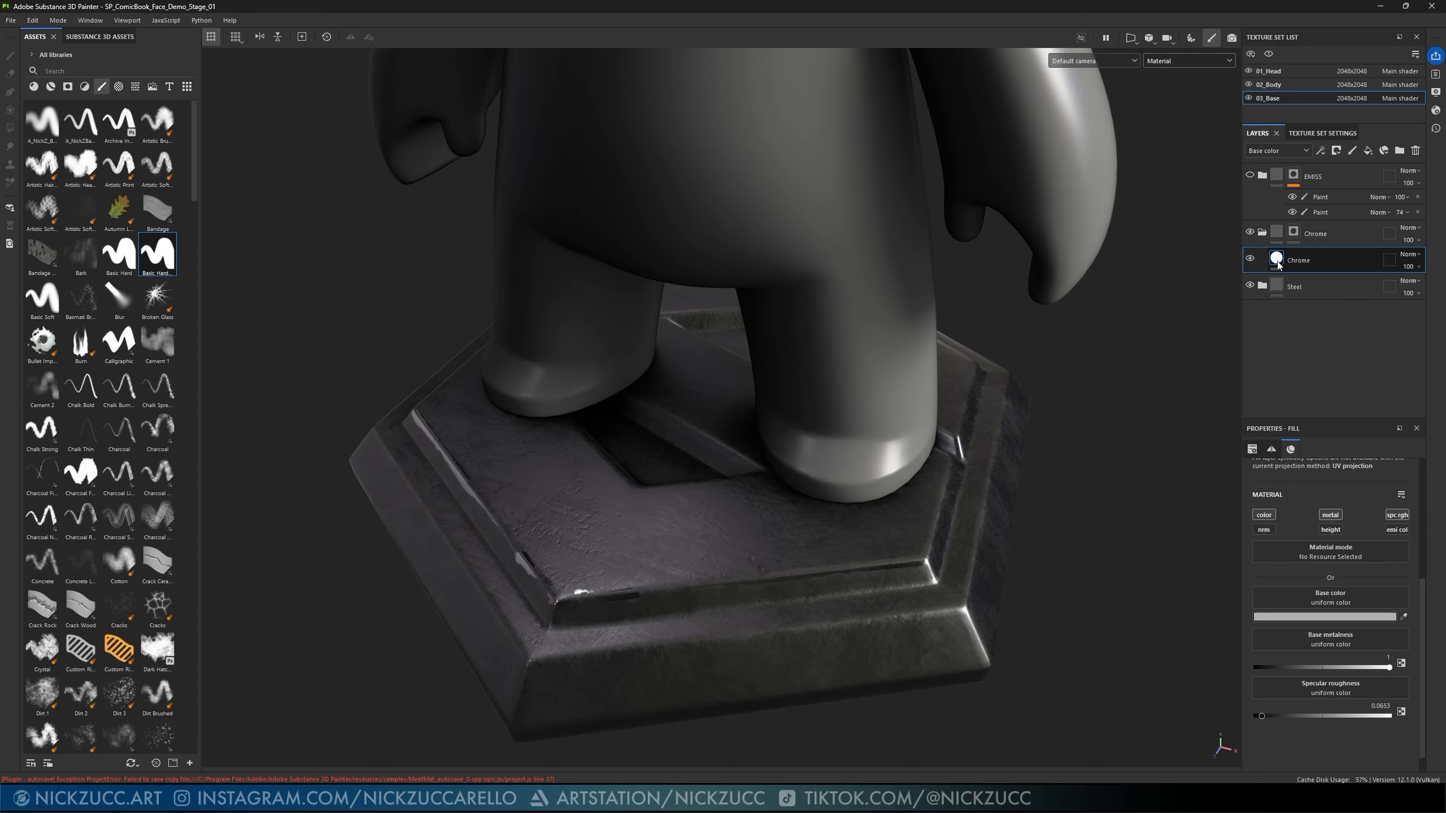
left_click(1330, 530)
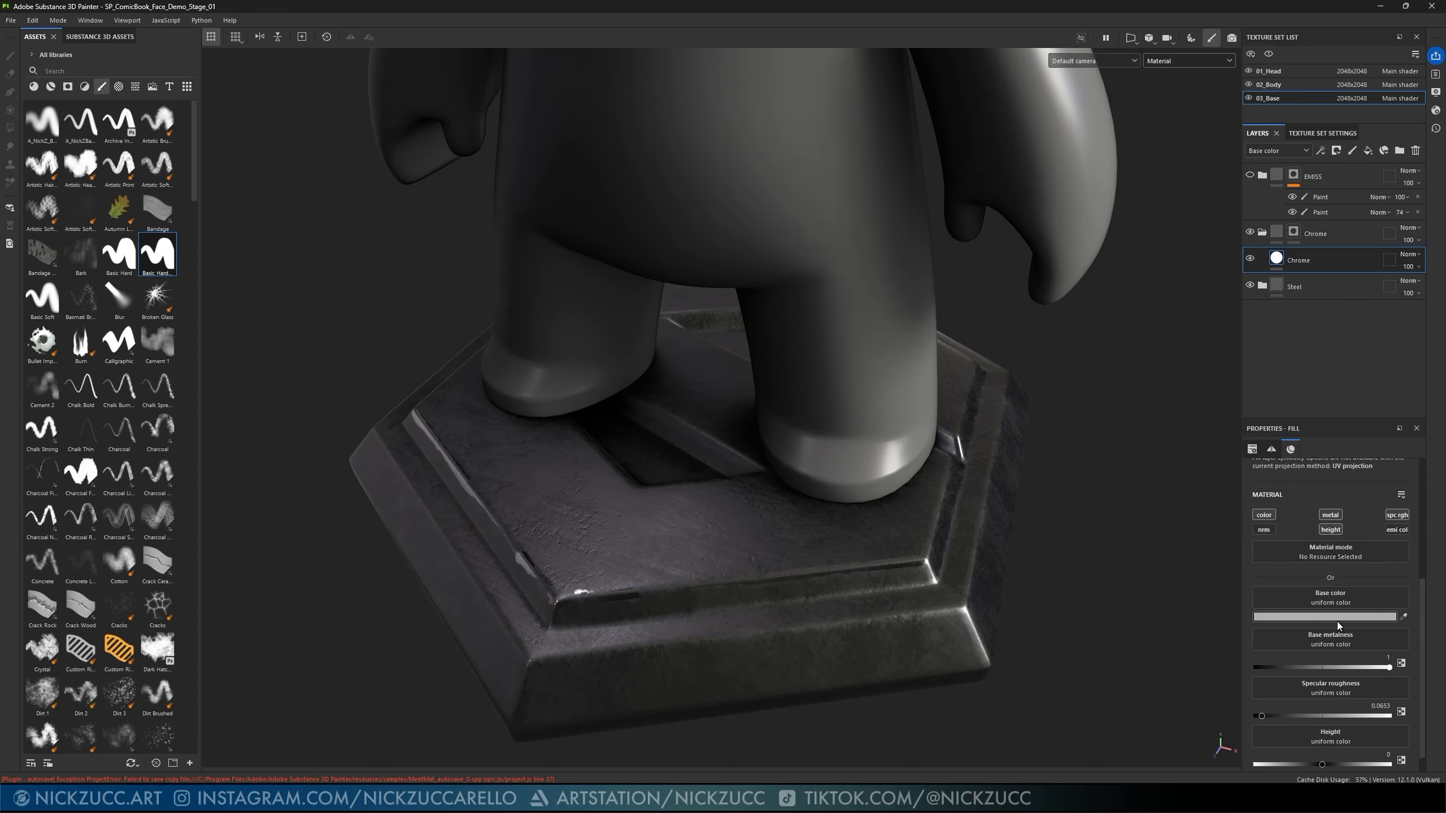
scroll(1324, 691, "down", 1)
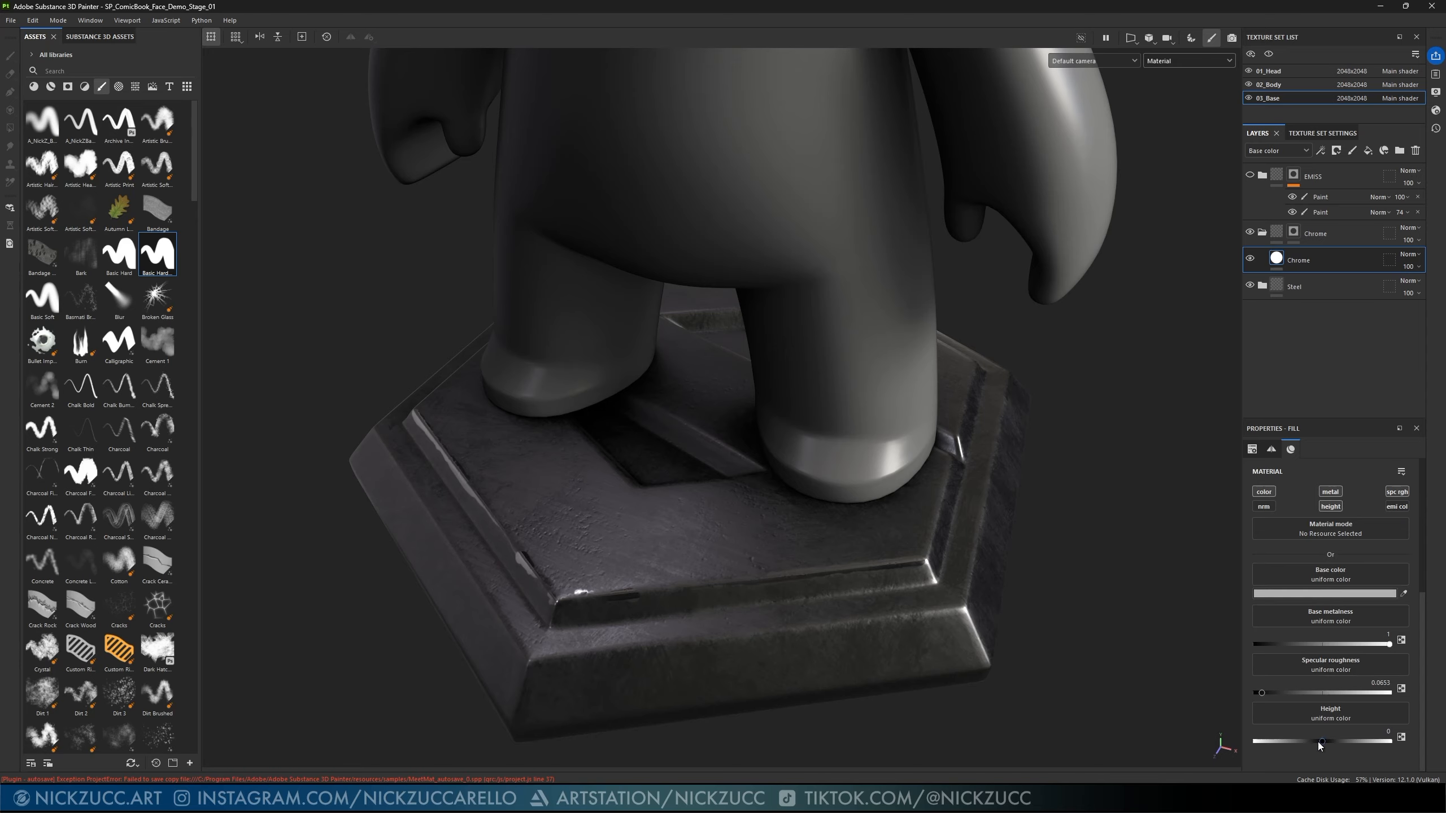
mouse_move(1321, 742)
left_mouse_down()
mouse_move(1358, 741)
mouse_move(1317, 754)
left_mouse_up()
scroll(1049, 569, "up", 8)
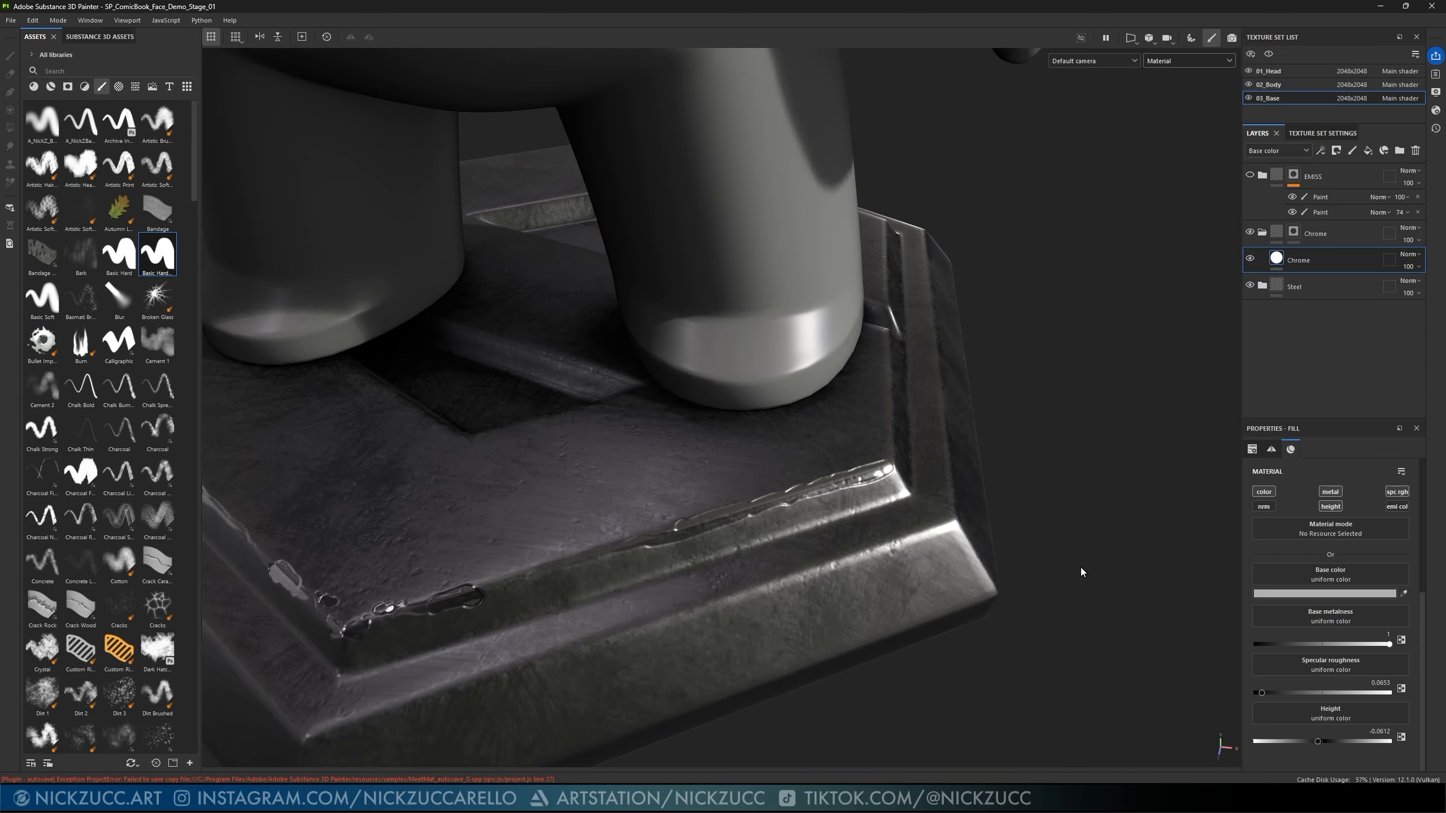
scroll(1081, 568, "down", 2)
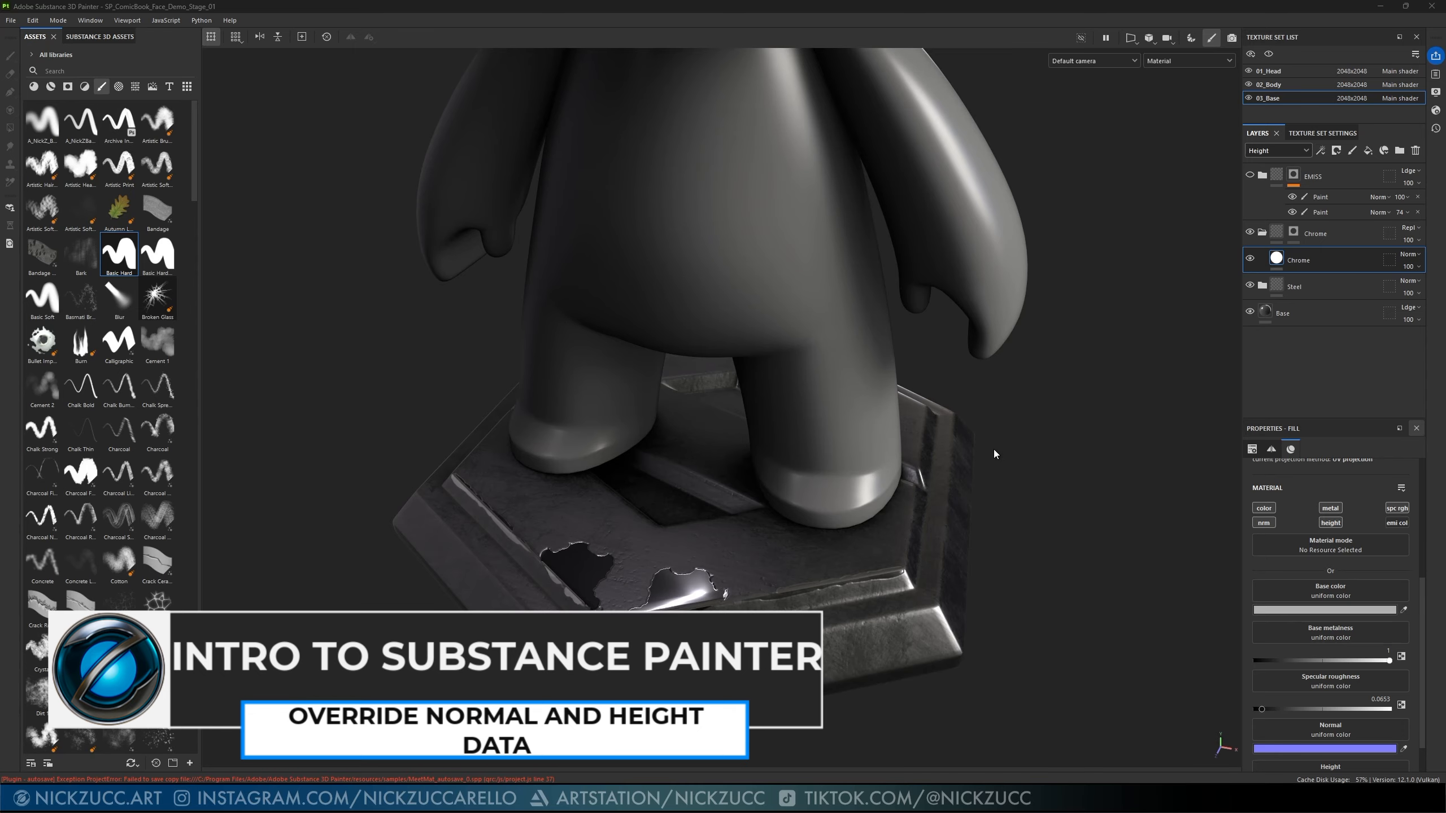
- View the base's chrome patches up close and switch the layer stack to the Normal channel's blending settings
left_click_drag(1002, 497, 1007, 502, "alt")
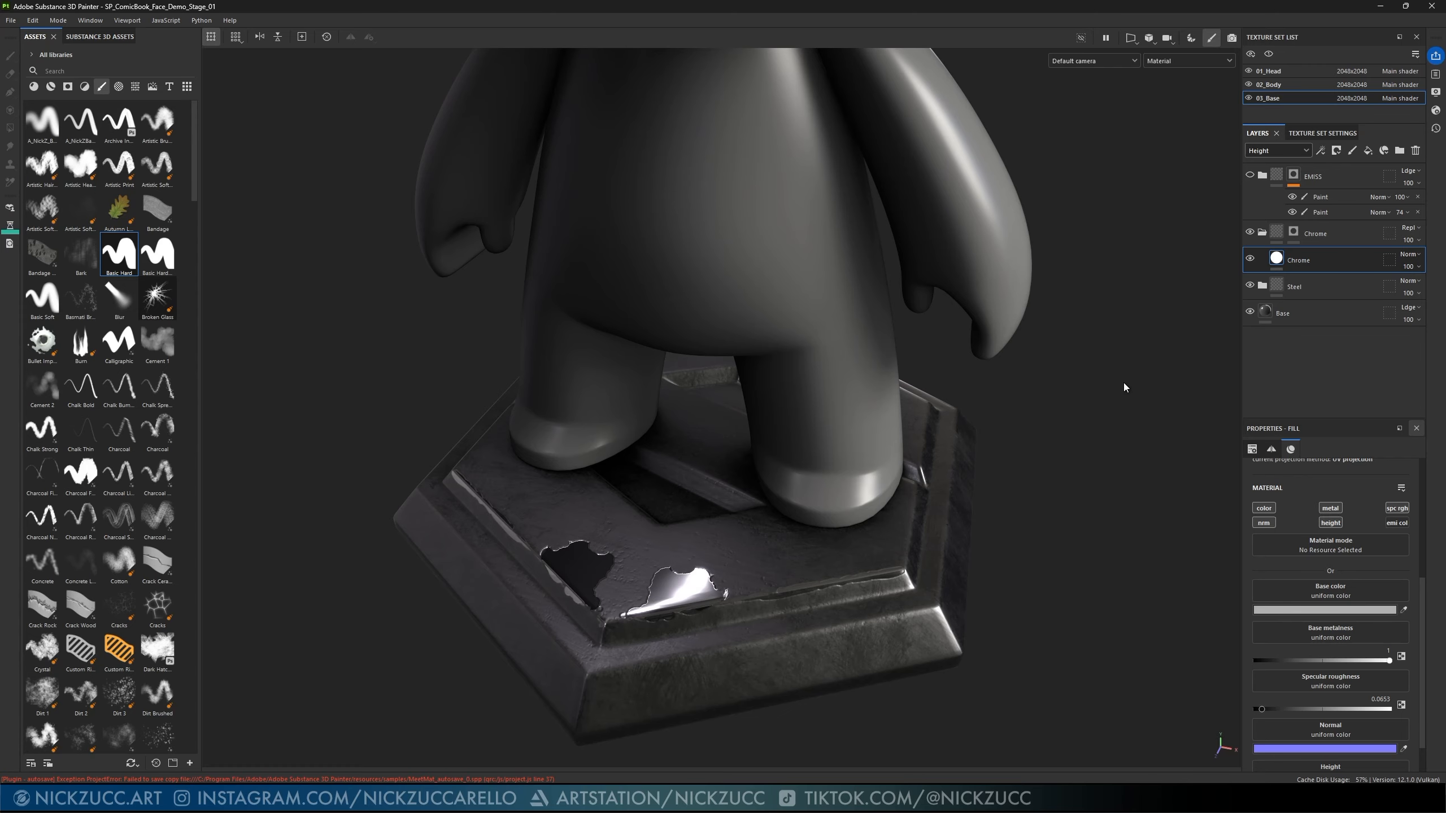
mouse_move(678, 552)
left_mouse_down("alt")
mouse_move(707, 551)
mouse_move(669, 563)
left_mouse_up("alt")
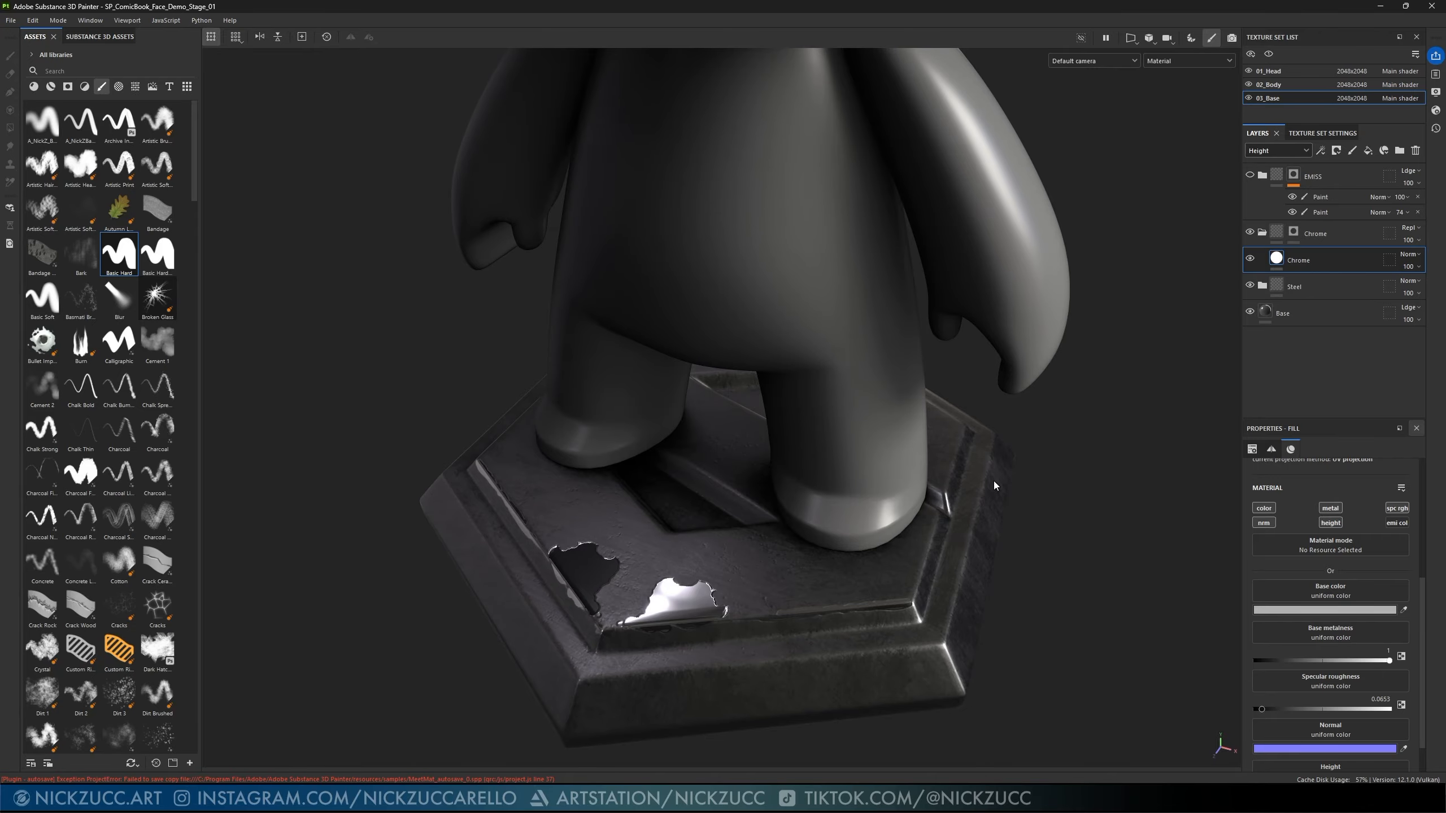
left_click_drag(1012, 468, 1030, 427, "alt")
right_click_drag(1030, 427, 922, 484, "alt")
middle_click_drag(922, 484, 933, 506, "alt")
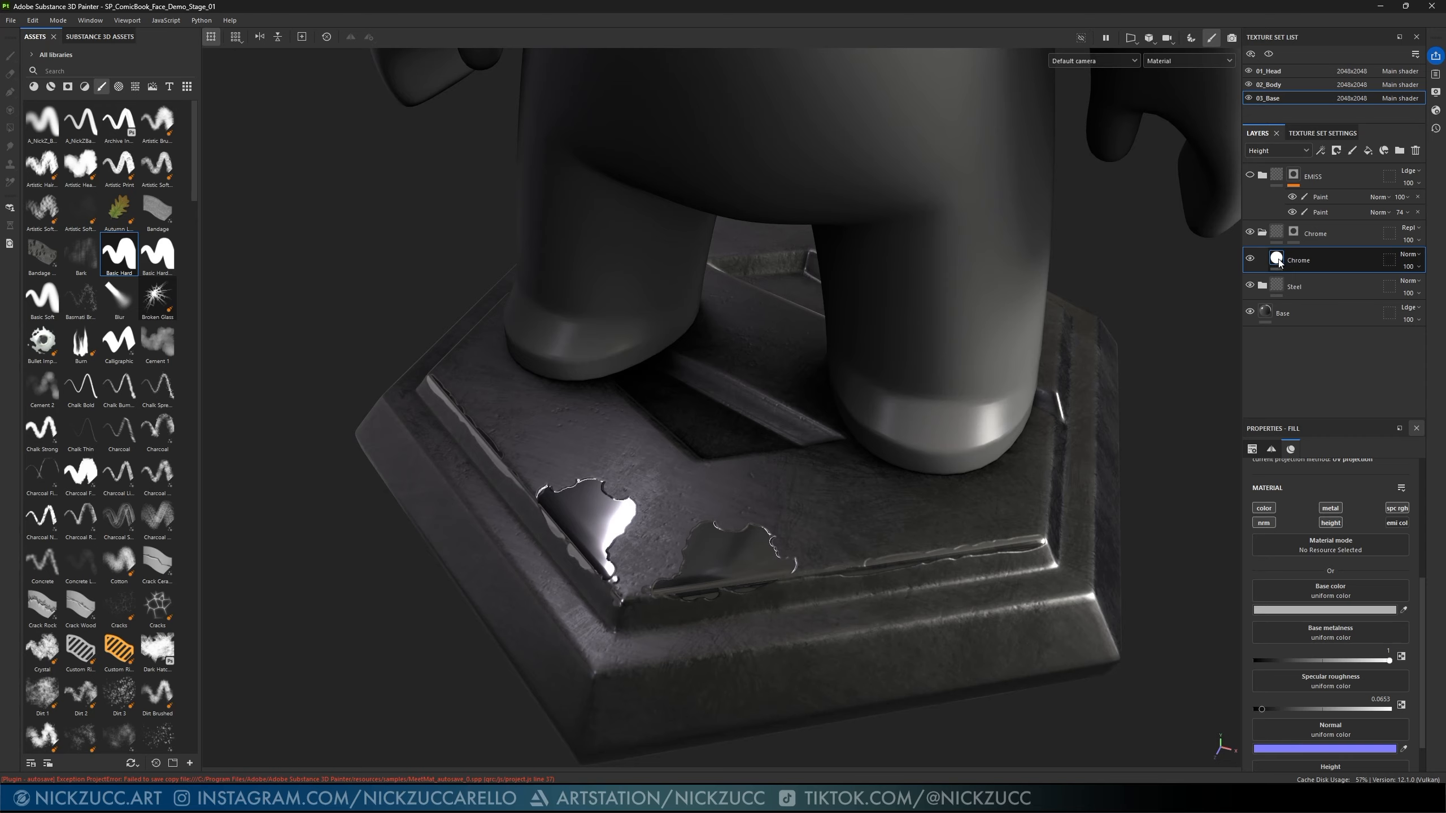
left_click(1290, 151)
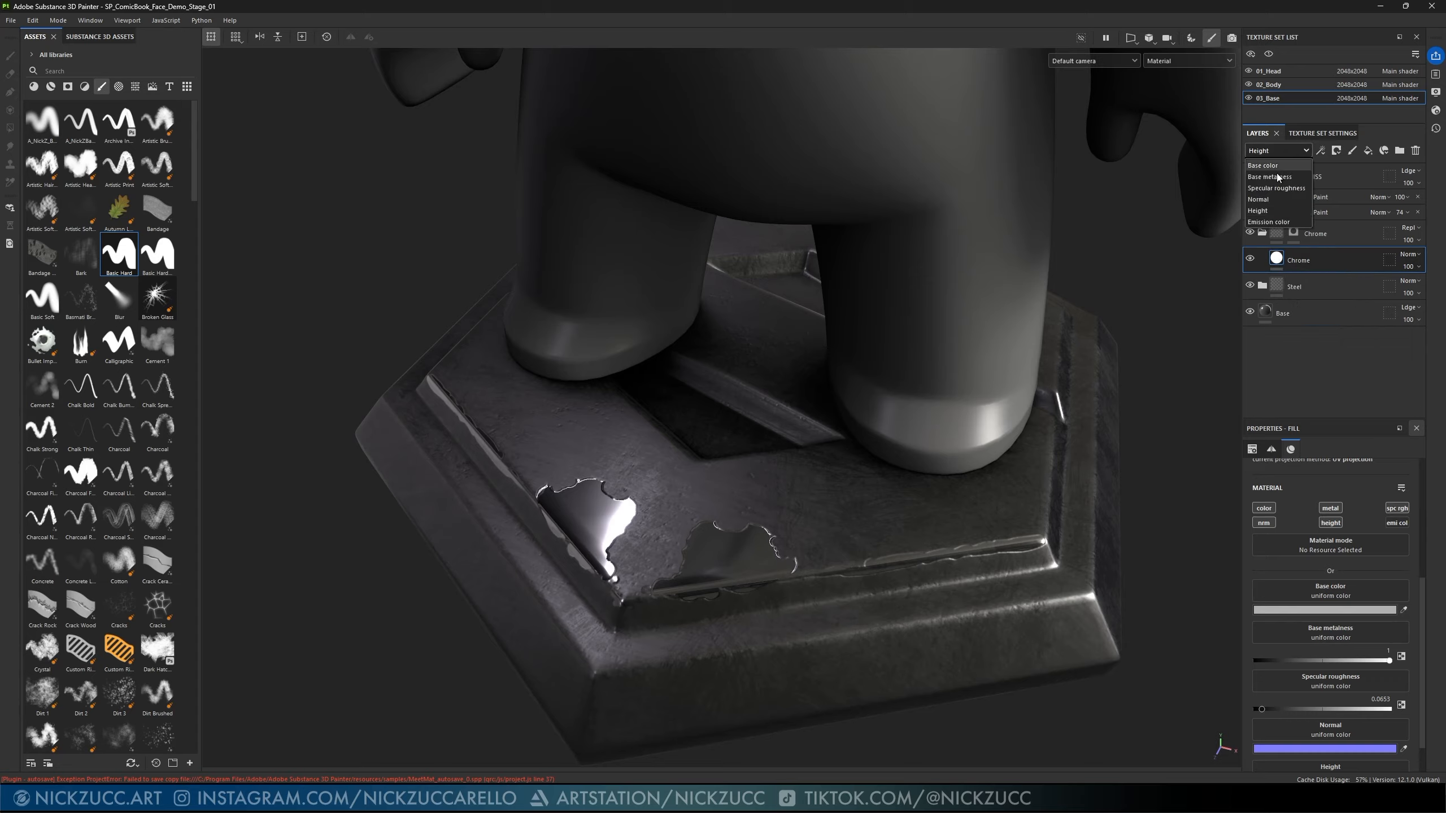
left_click(1268, 165)
left_click(1271, 153)
left_click(1272, 199)
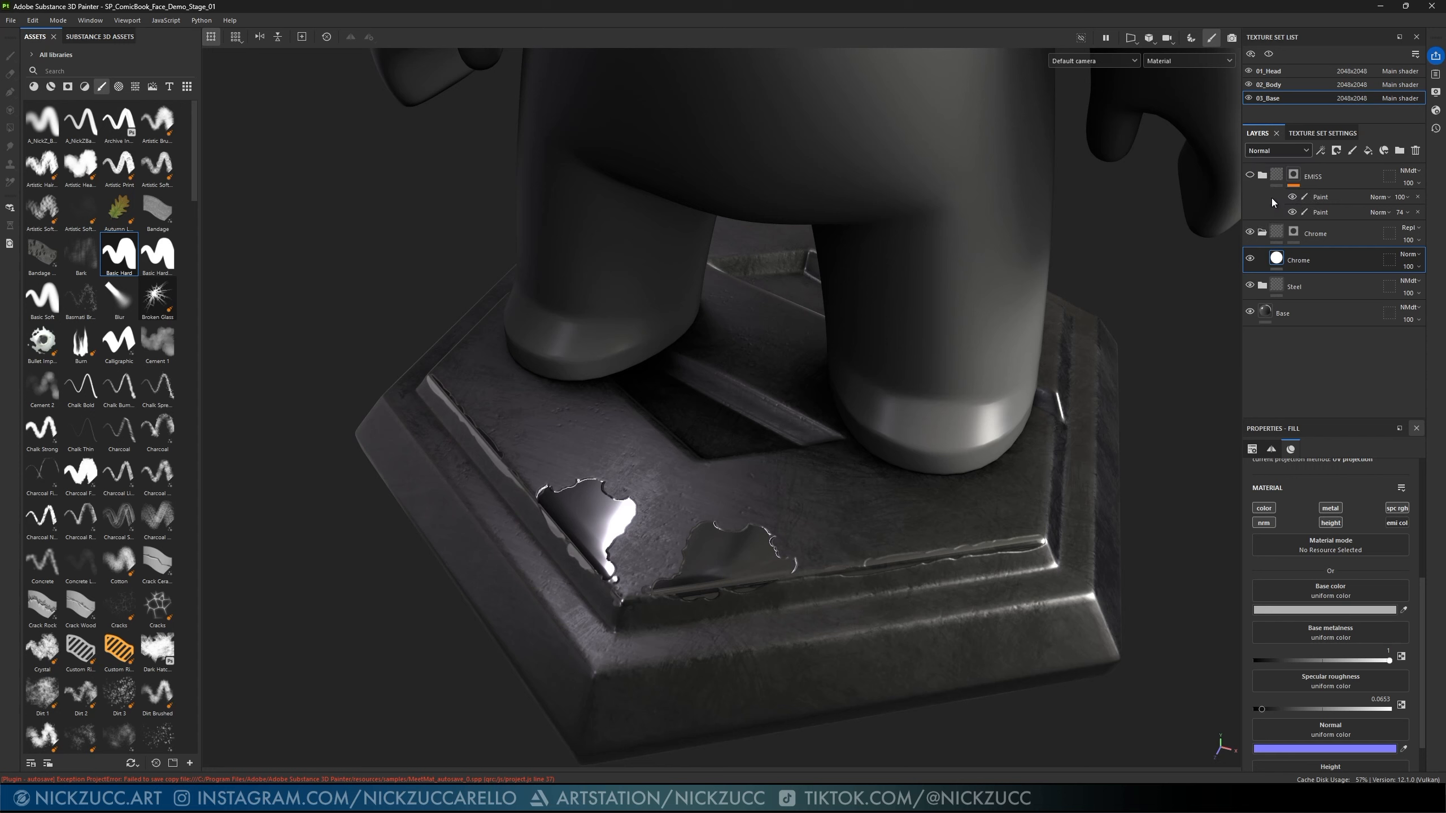
- Try the Normal map combine and Replace blending modes on the Chrome layer's normal channel, and return it to Normal
left_click(1409, 254)
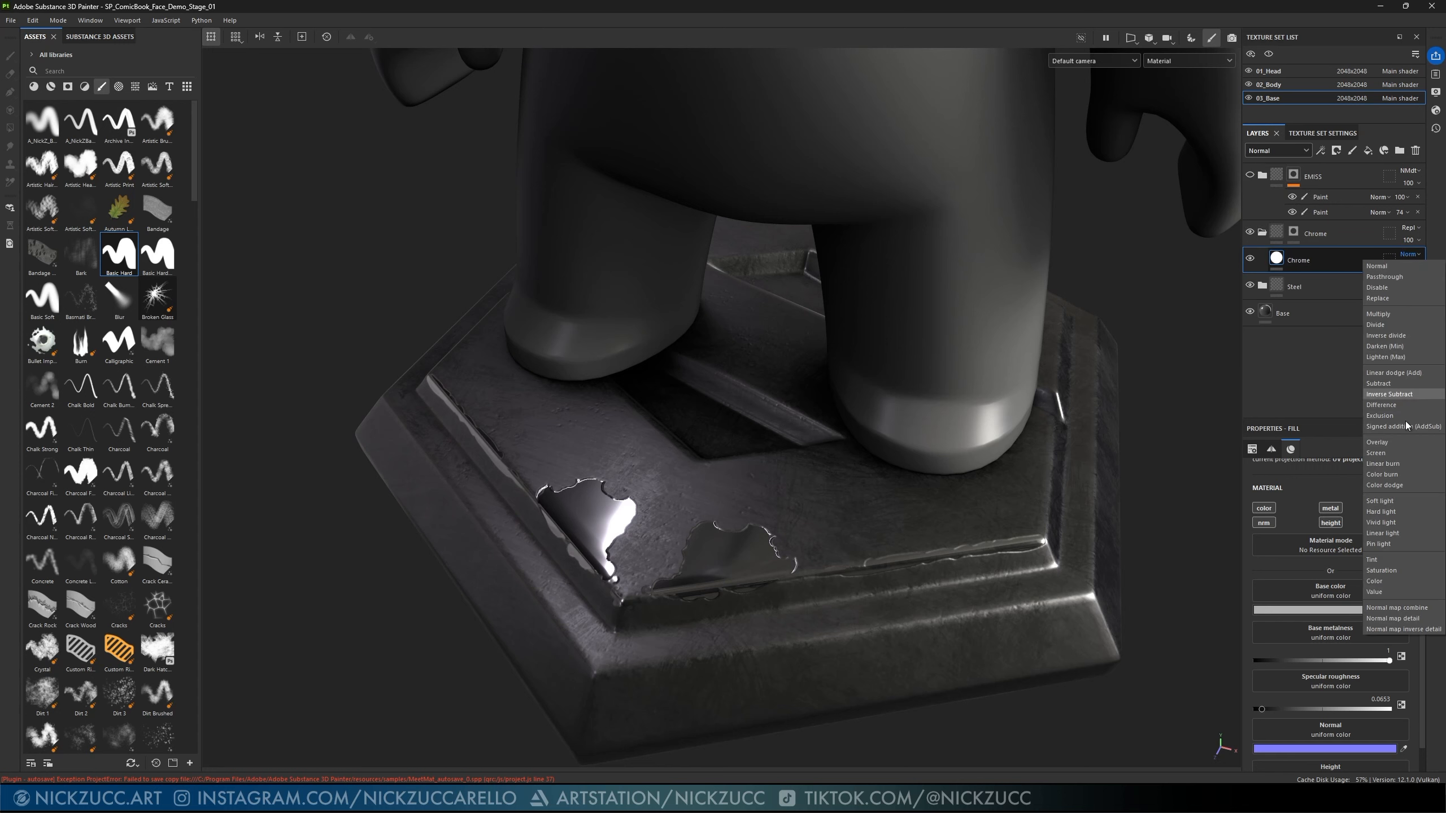
left_click(1419, 608)
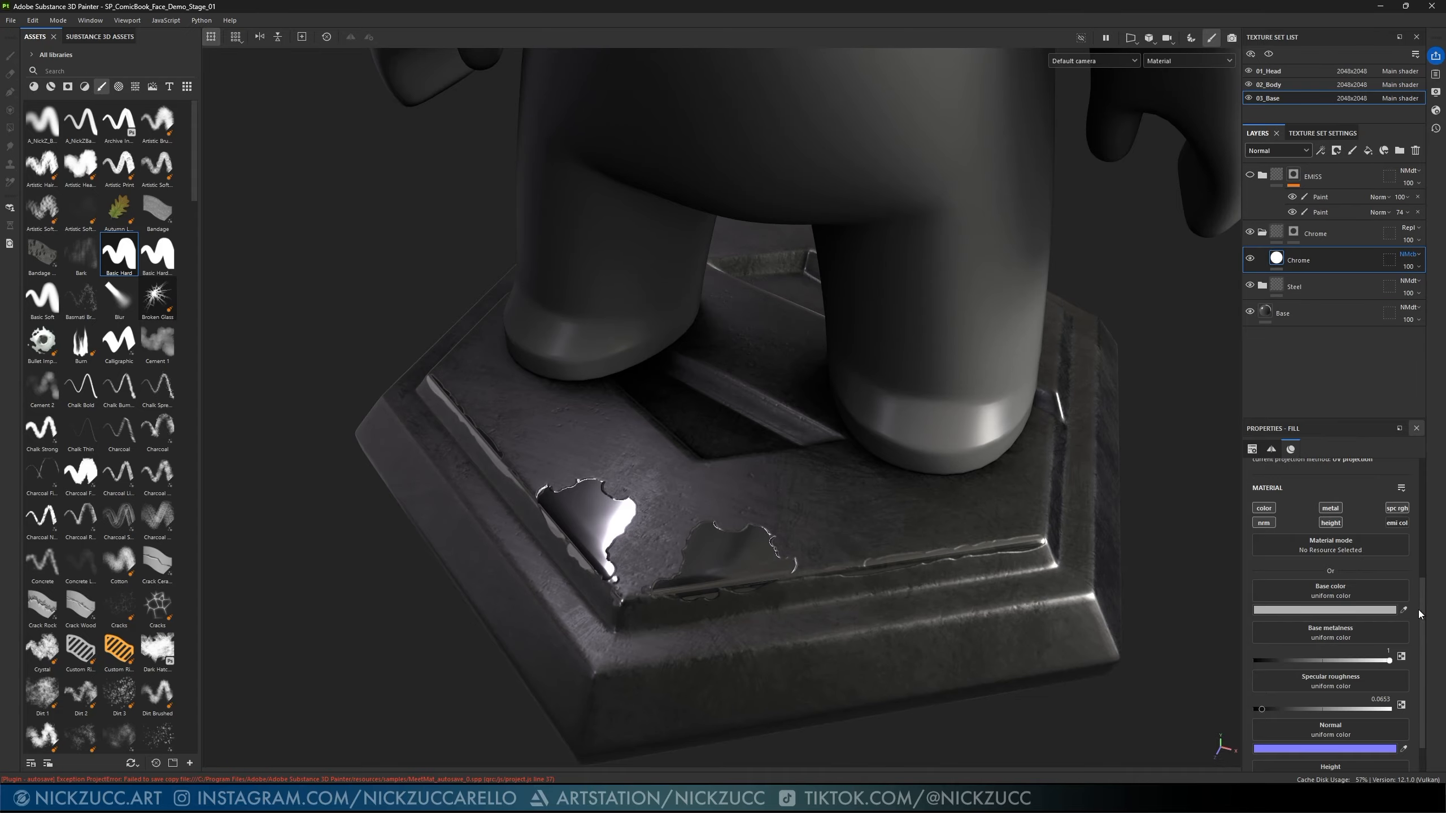
left_click(1408, 254)
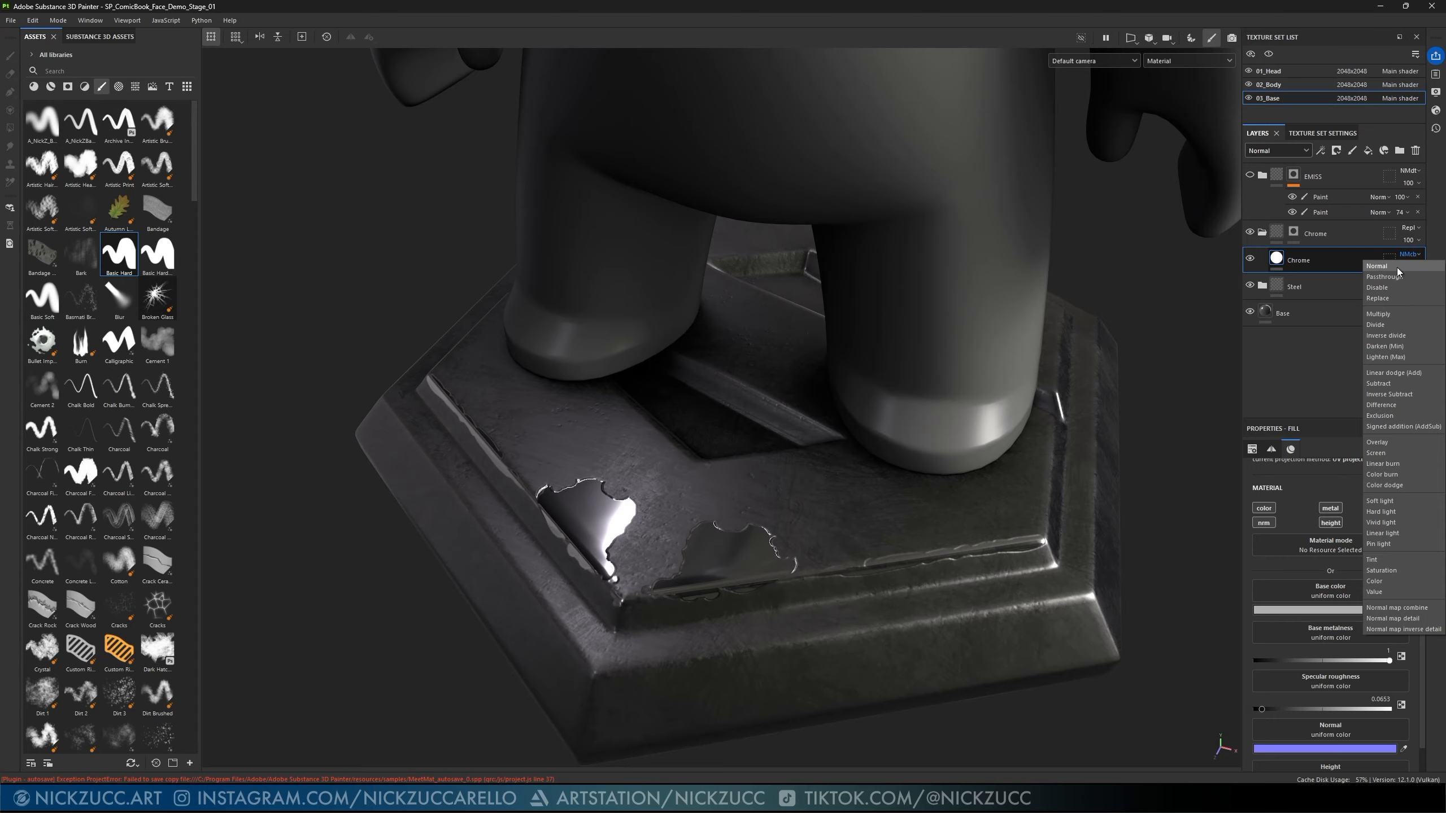
left_click(1396, 267)
left_click(1409, 255)
left_click(1394, 296)
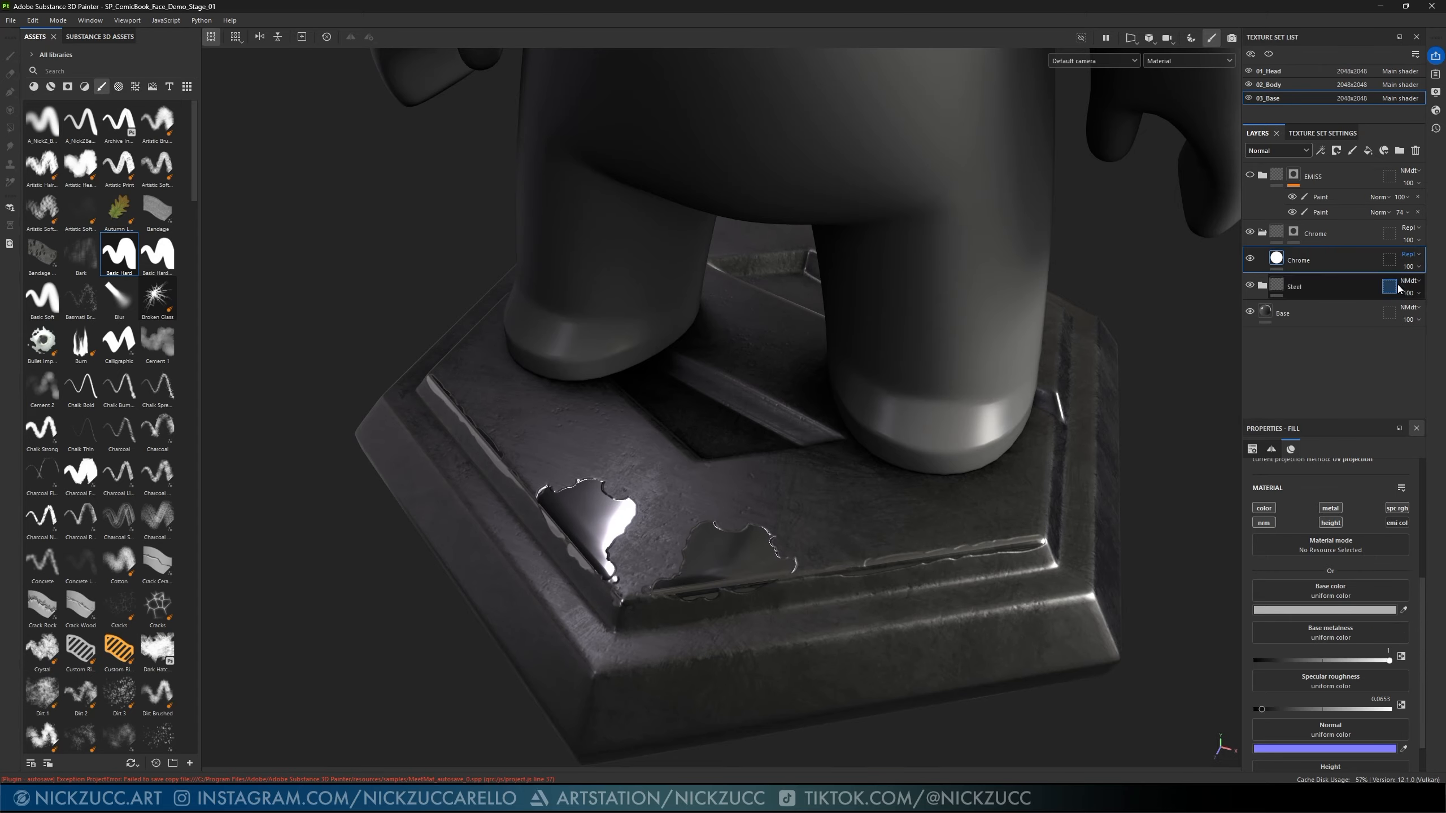
left_click(1405, 255)
left_click(1382, 266)
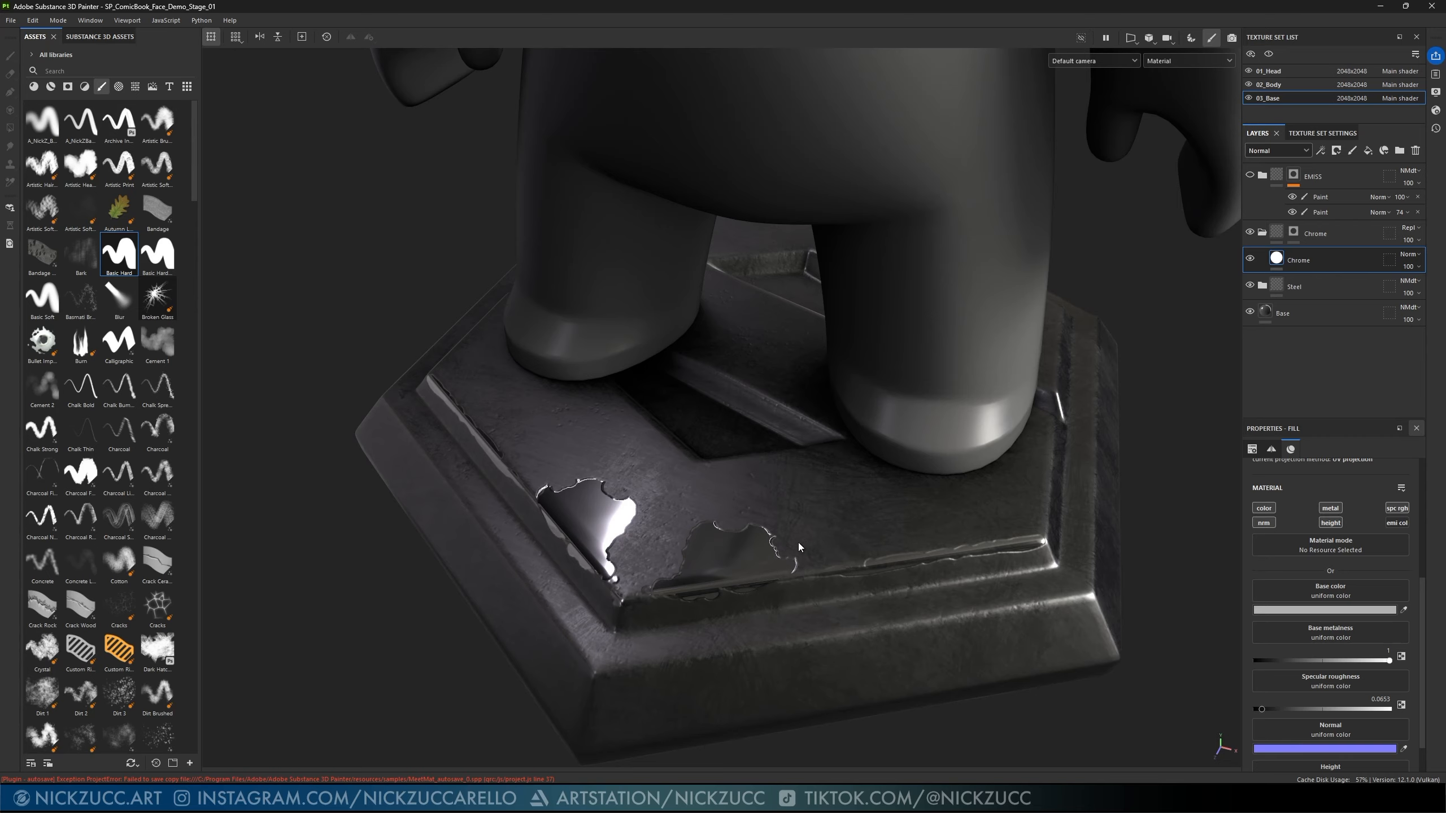
- Toggle off the Chrome layer's normal channel, check the Steel folder's Finish Brushed Linear filter, and re-enable the channel
left_click(1263, 523)
left_click(1262, 523)
left_click(1263, 523)
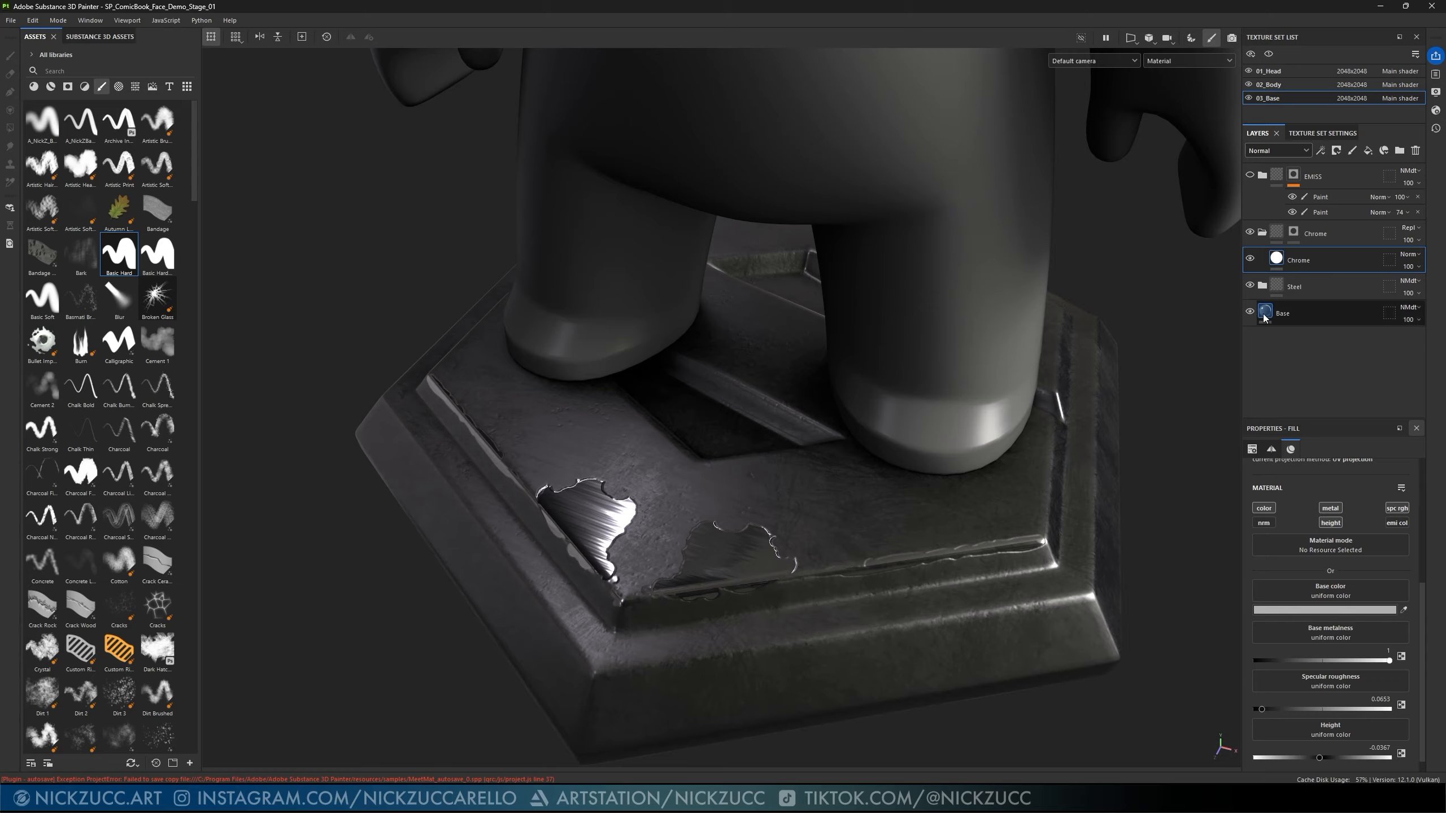
left_click(1261, 285)
scroll(1293, 342, "down", 1)
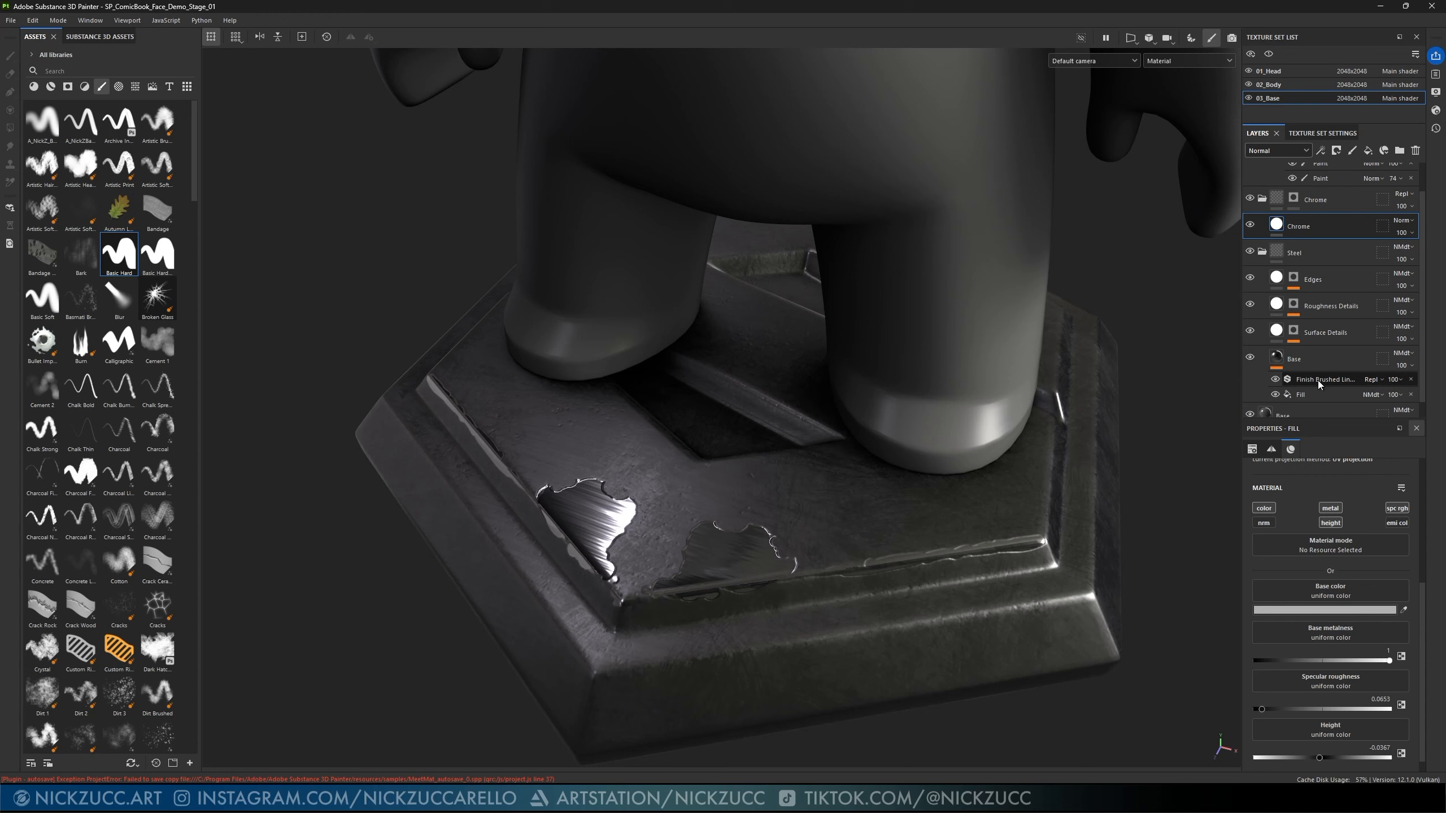
left_click(1273, 380)
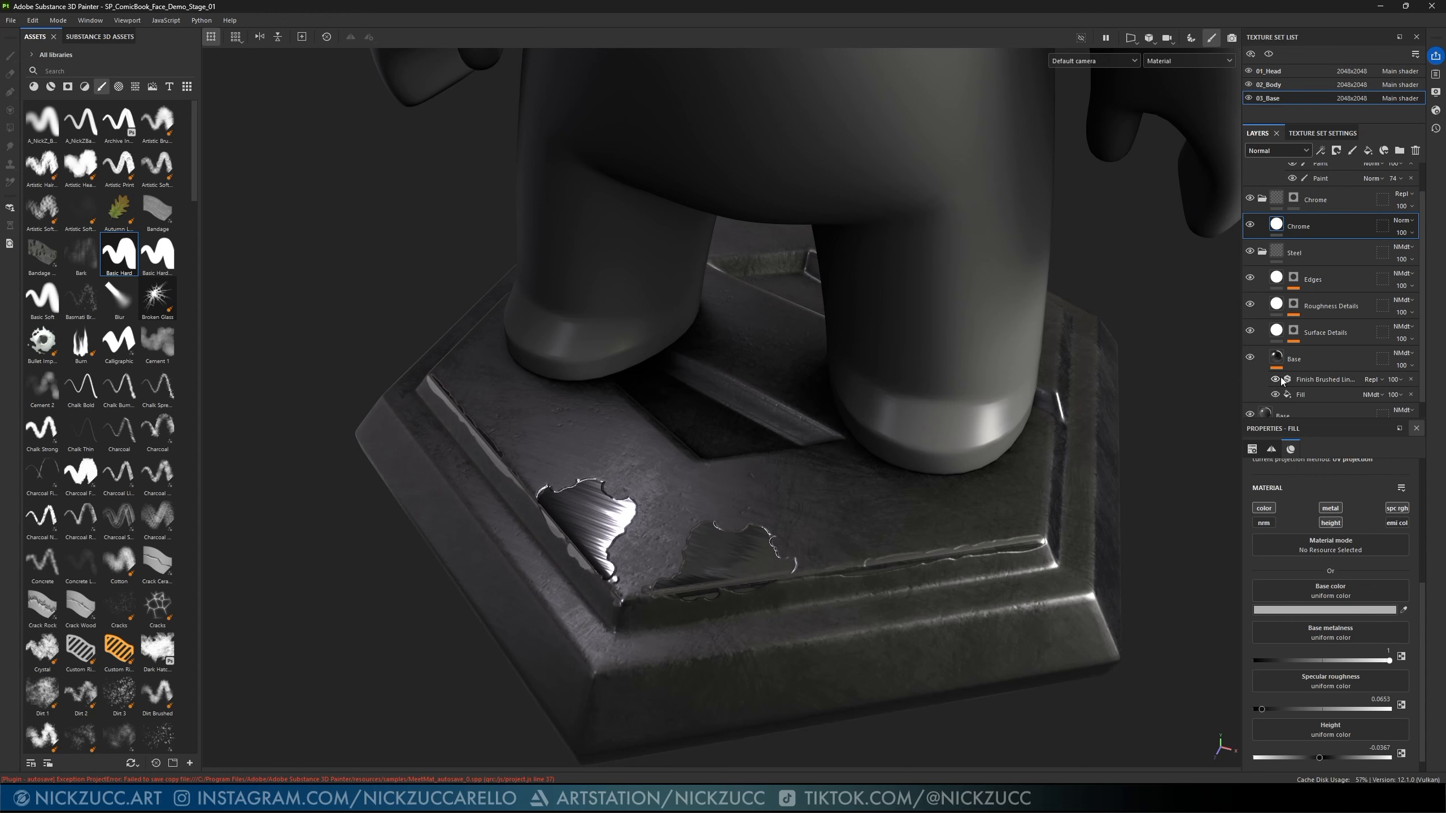
left_click(1262, 253)
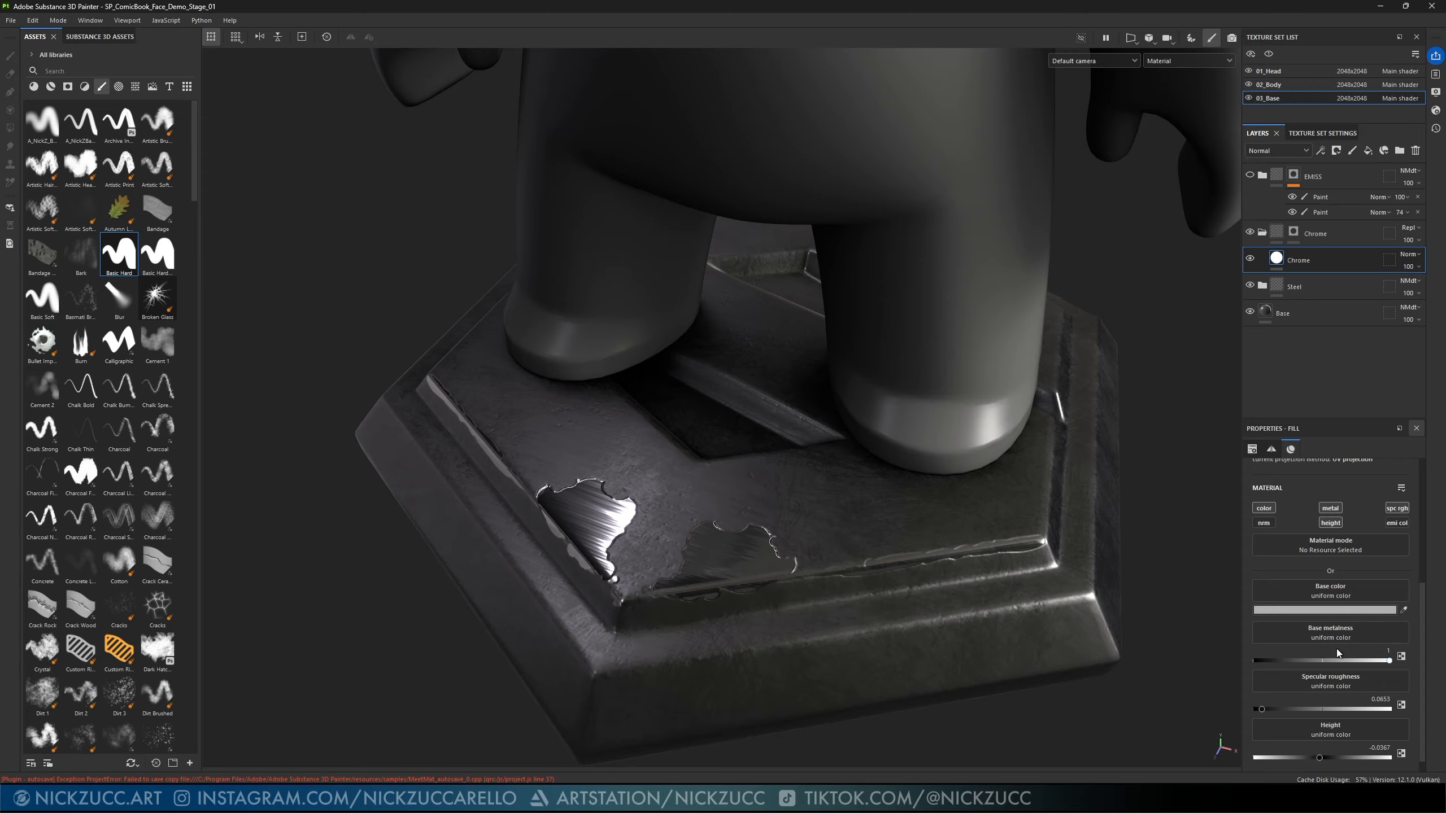
left_click(1265, 523)
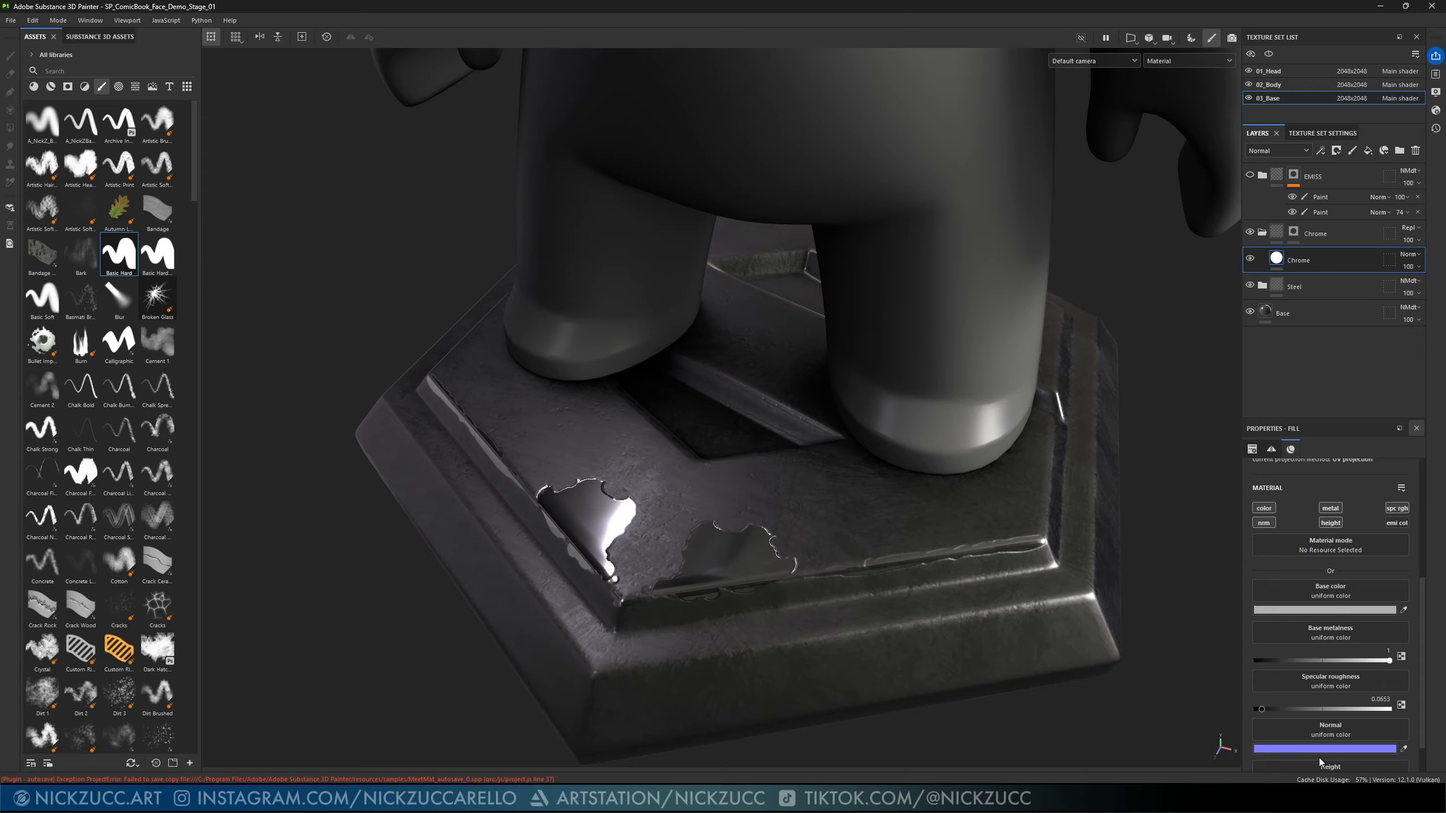
- Compare Replace blending with Normal on the Chrome layer's re-enabled normal channel, keeping Normal
left_click(1404, 254)
left_click(1385, 297)
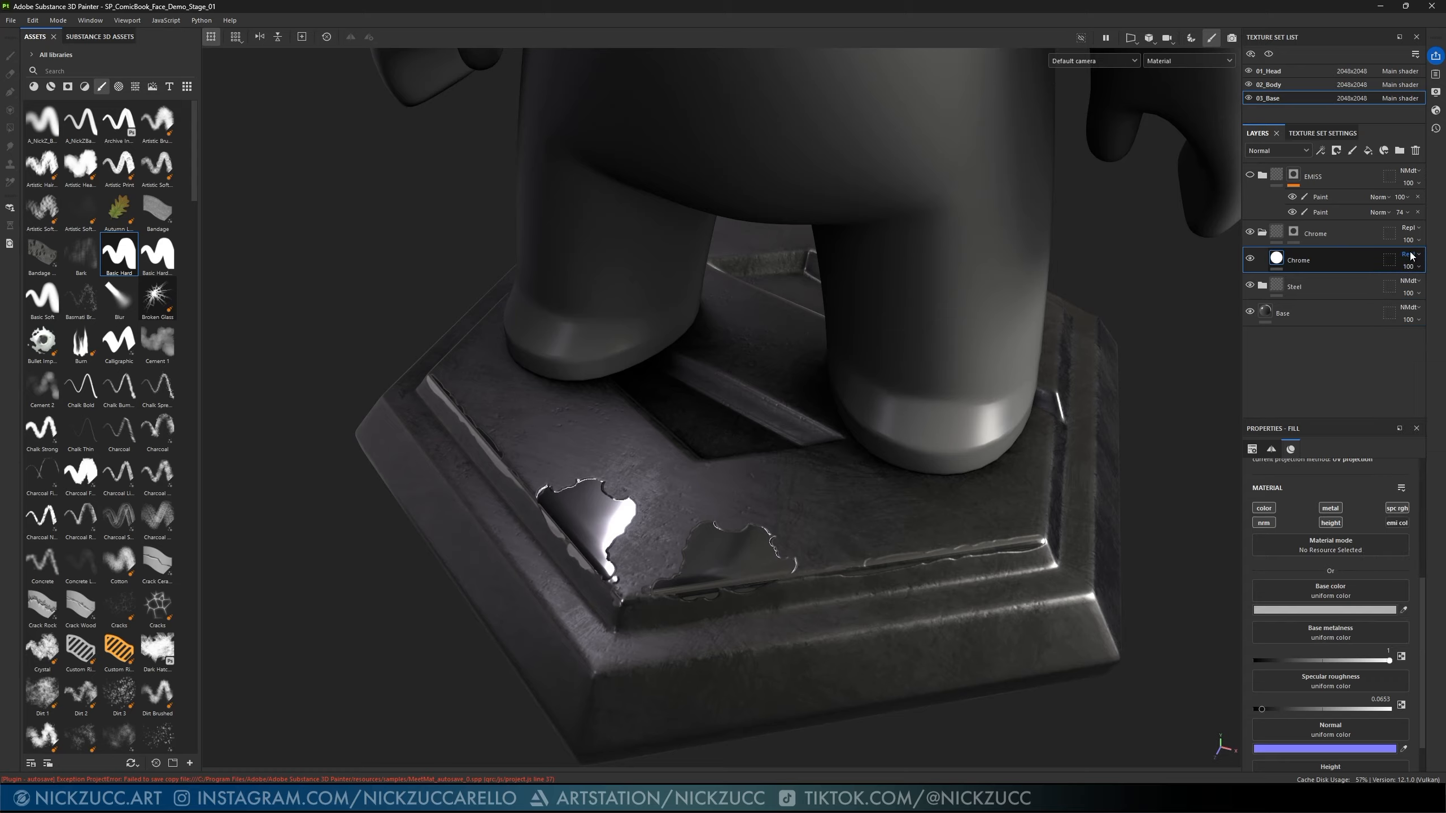
left_click(1411, 255)
left_click(1398, 271)
- Show the Height channel's blending settings, try Linear dodge (Add) and Replace on the Chrome layer, and return it to Normal
left_click(1294, 150)
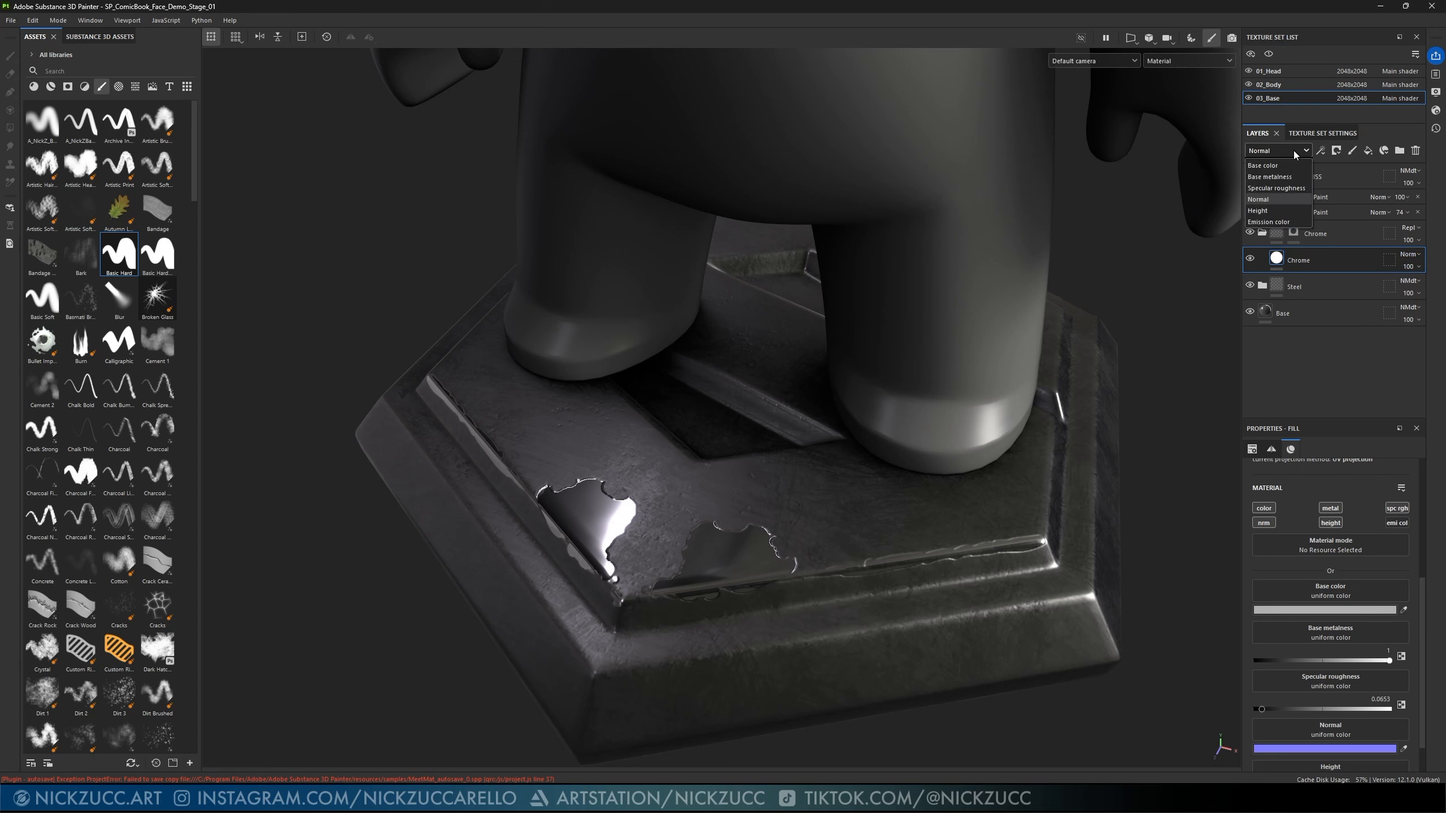
left_click(1273, 209)
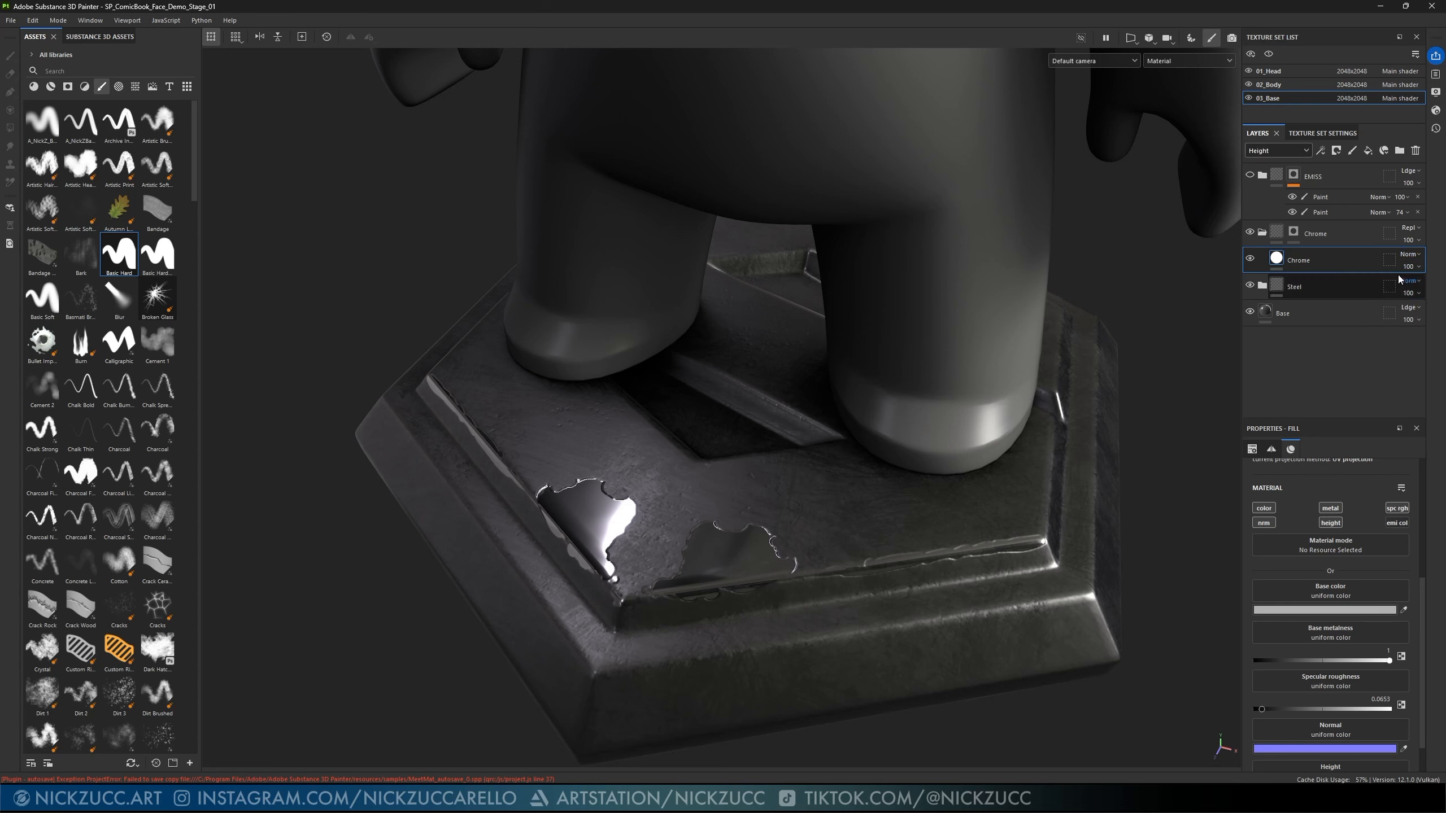
left_click(1411, 256)
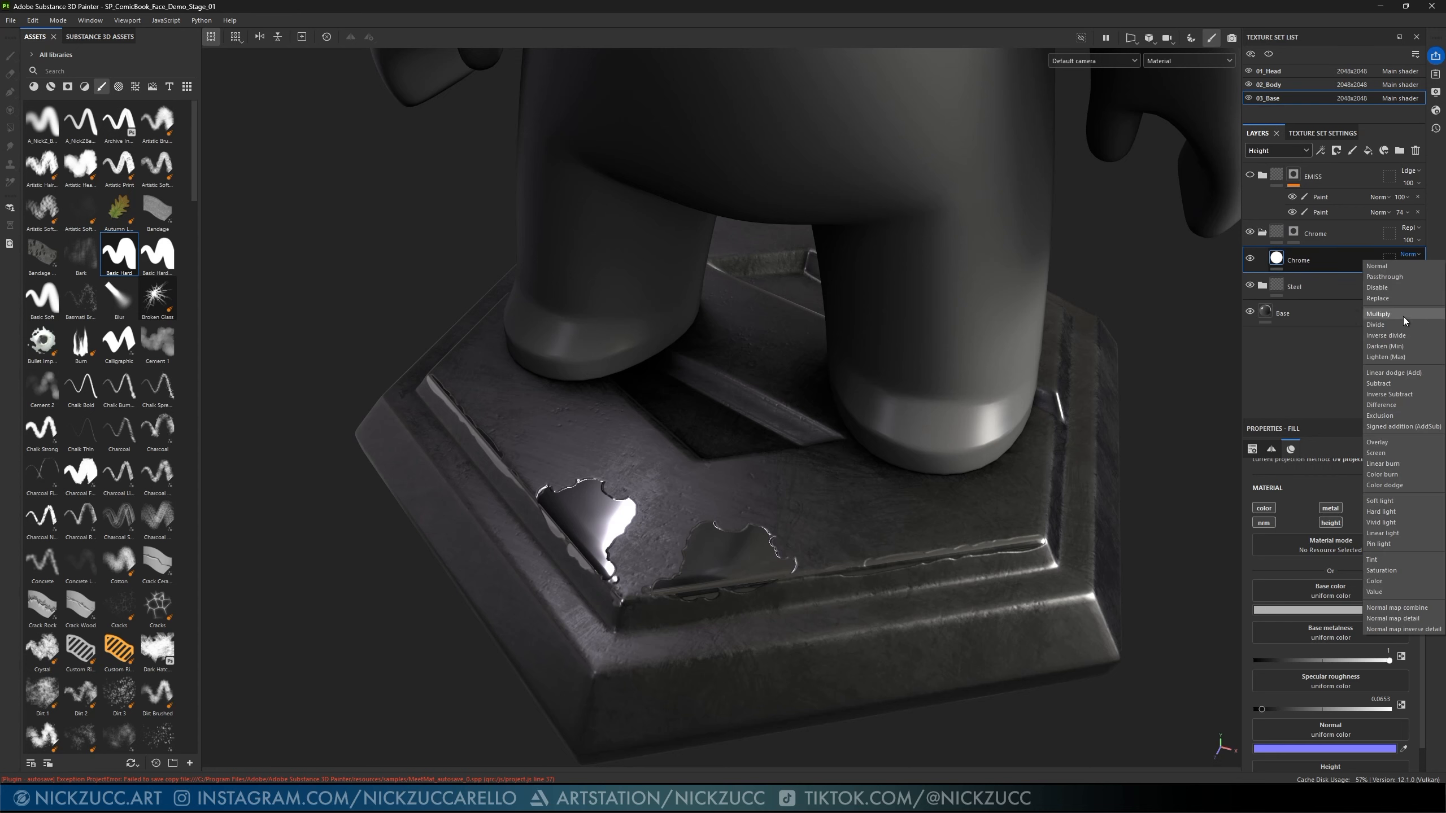
left_click(1413, 373)
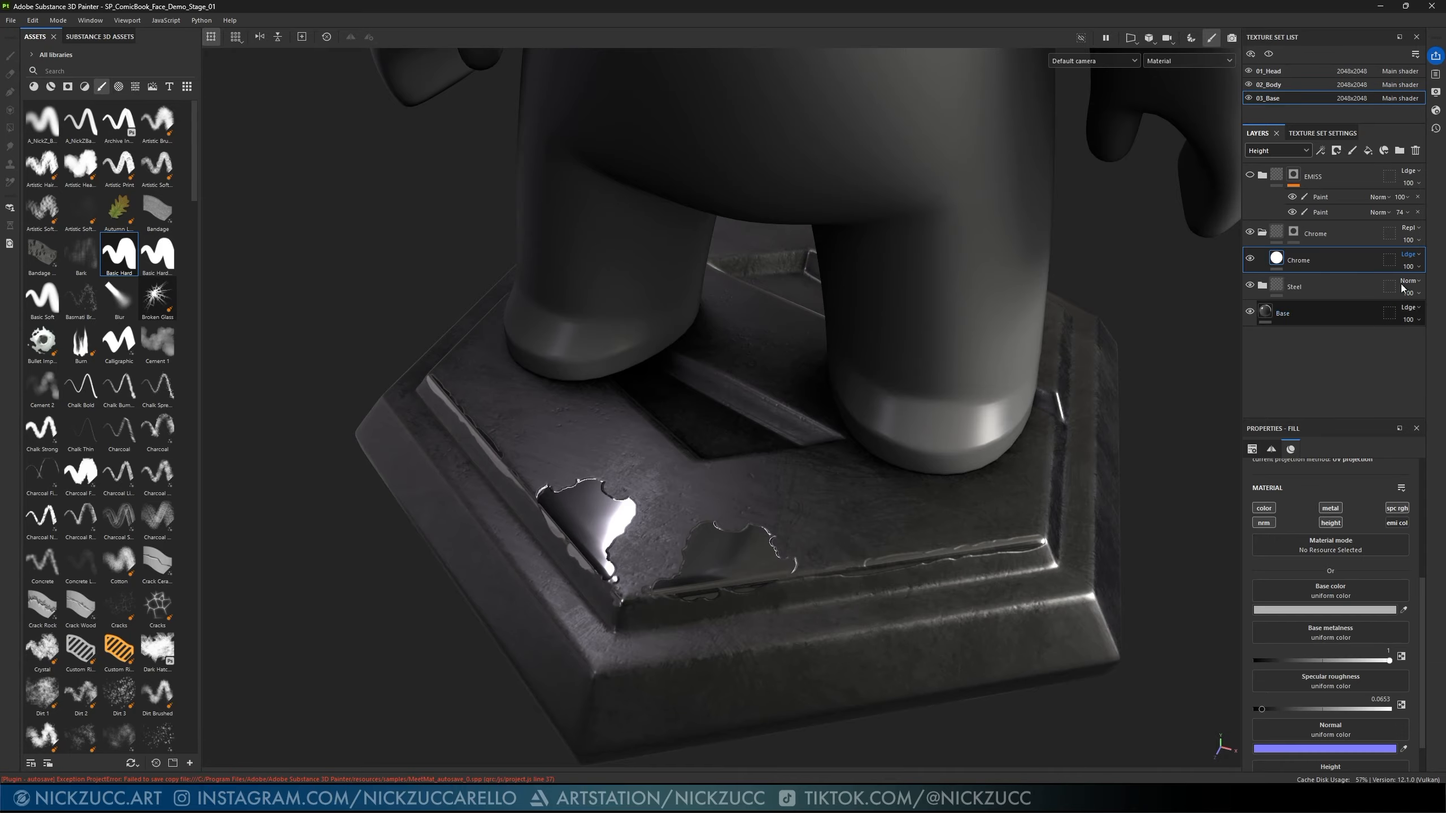
left_click(1408, 255)
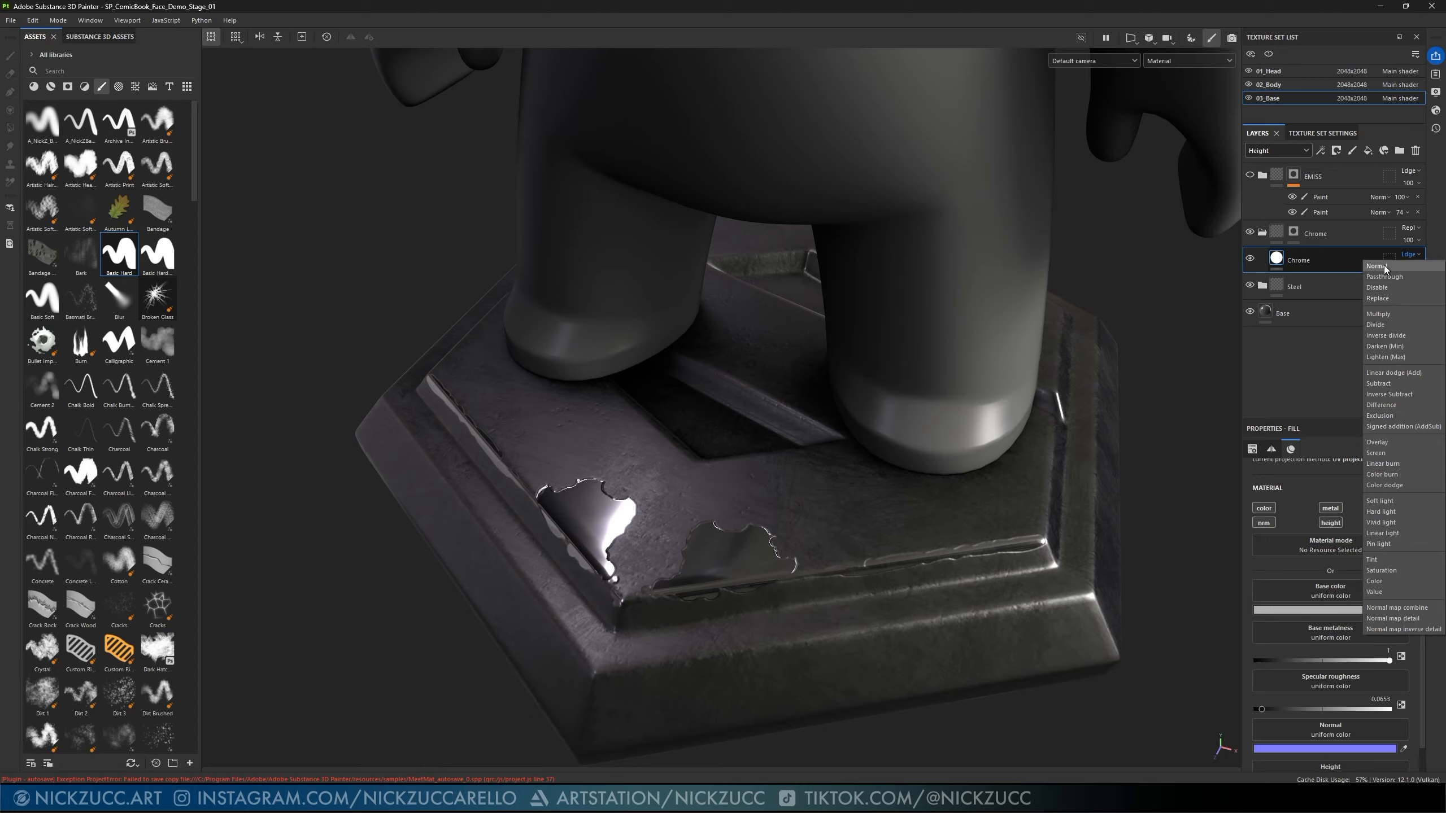
left_click(1383, 266)
left_click(1389, 297)
left_click(1410, 255)
left_click(1398, 267)
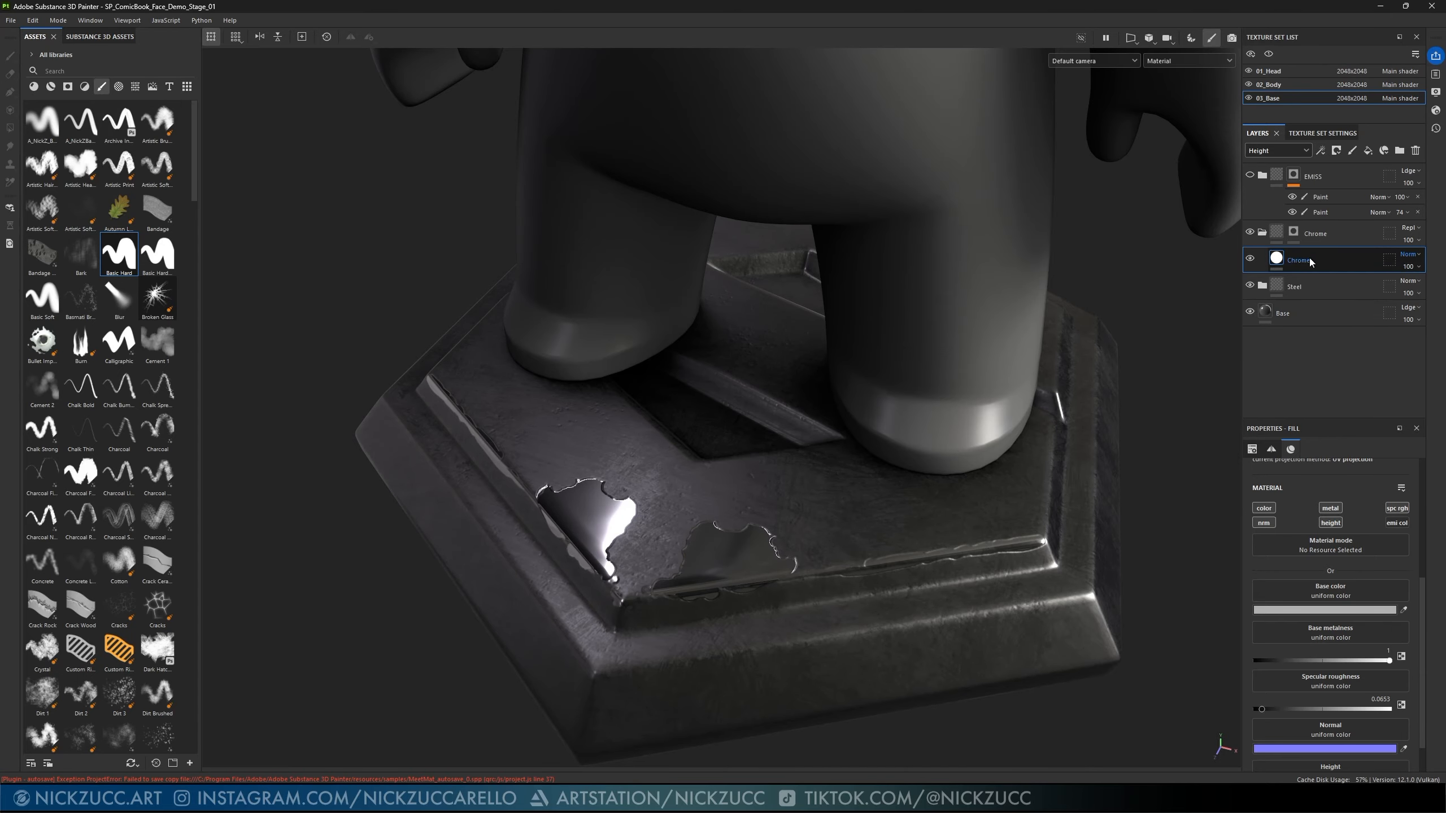
- Fine-tune the Chrome fill layer's uniform height while examining the edges of the chrome patches
left_click_drag(1068, 355, 1142, 430, "alt")
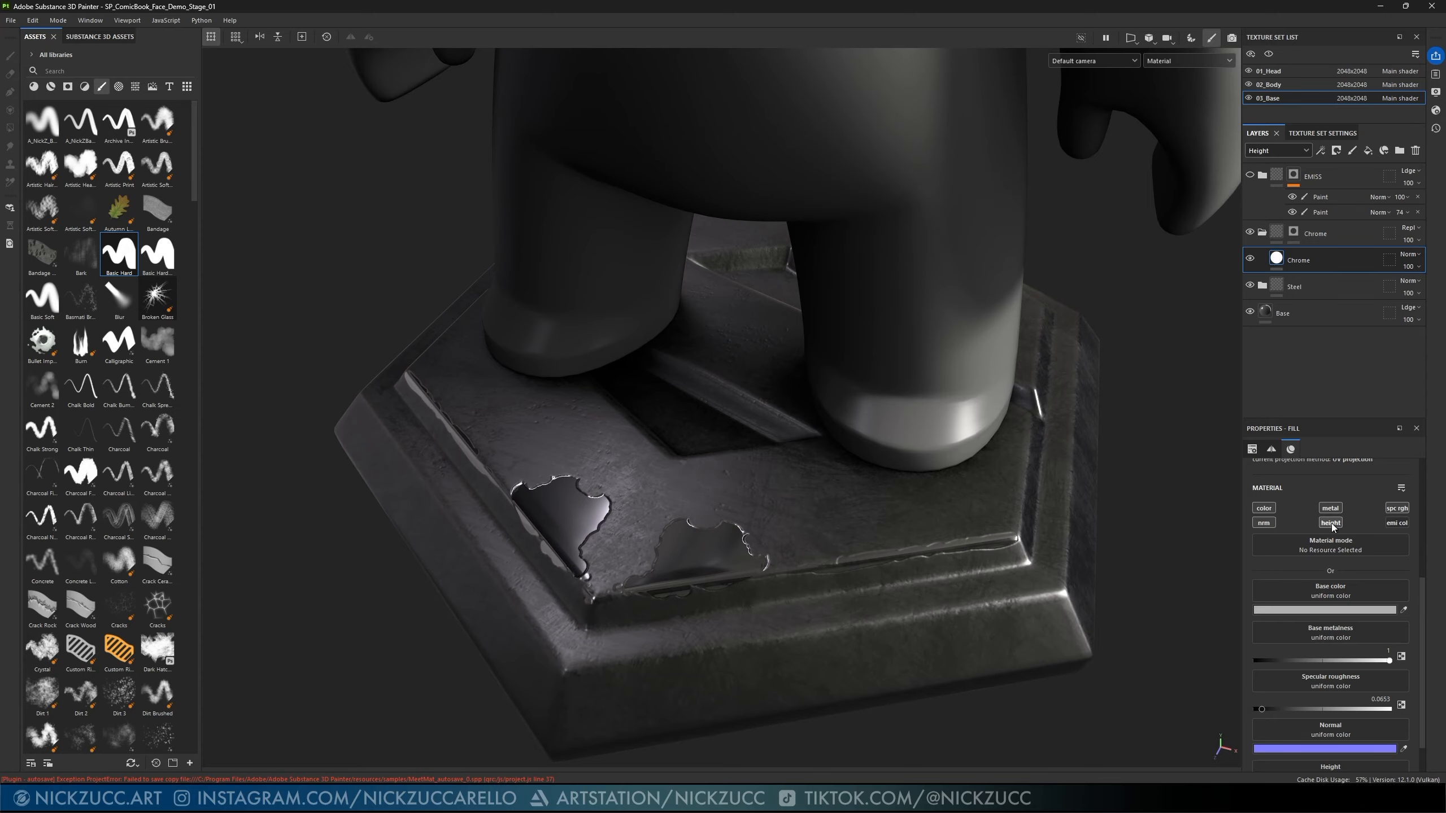
scroll(1307, 674, "down", 1)
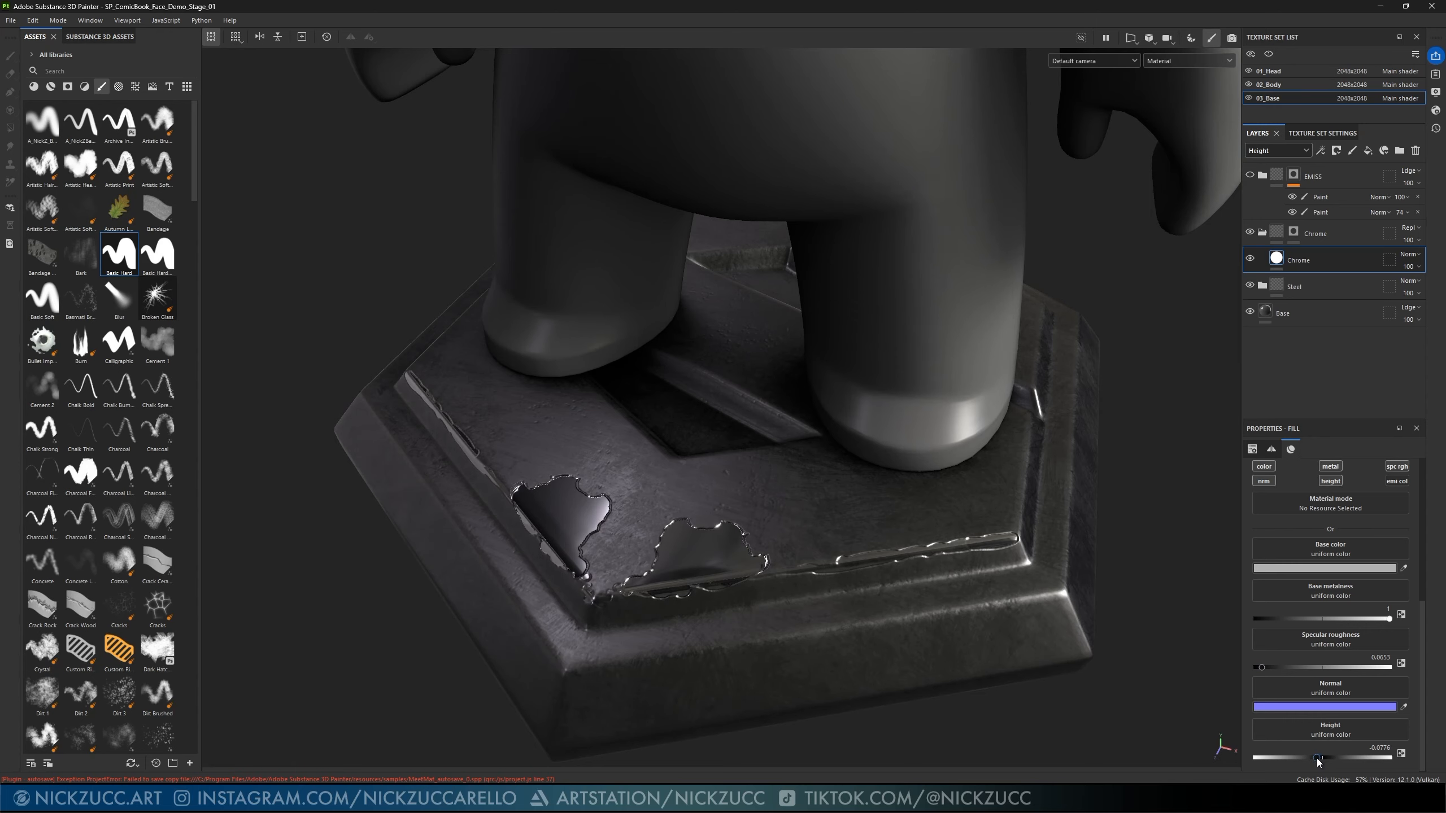
left_click_drag(1318, 760, 1323, 761)
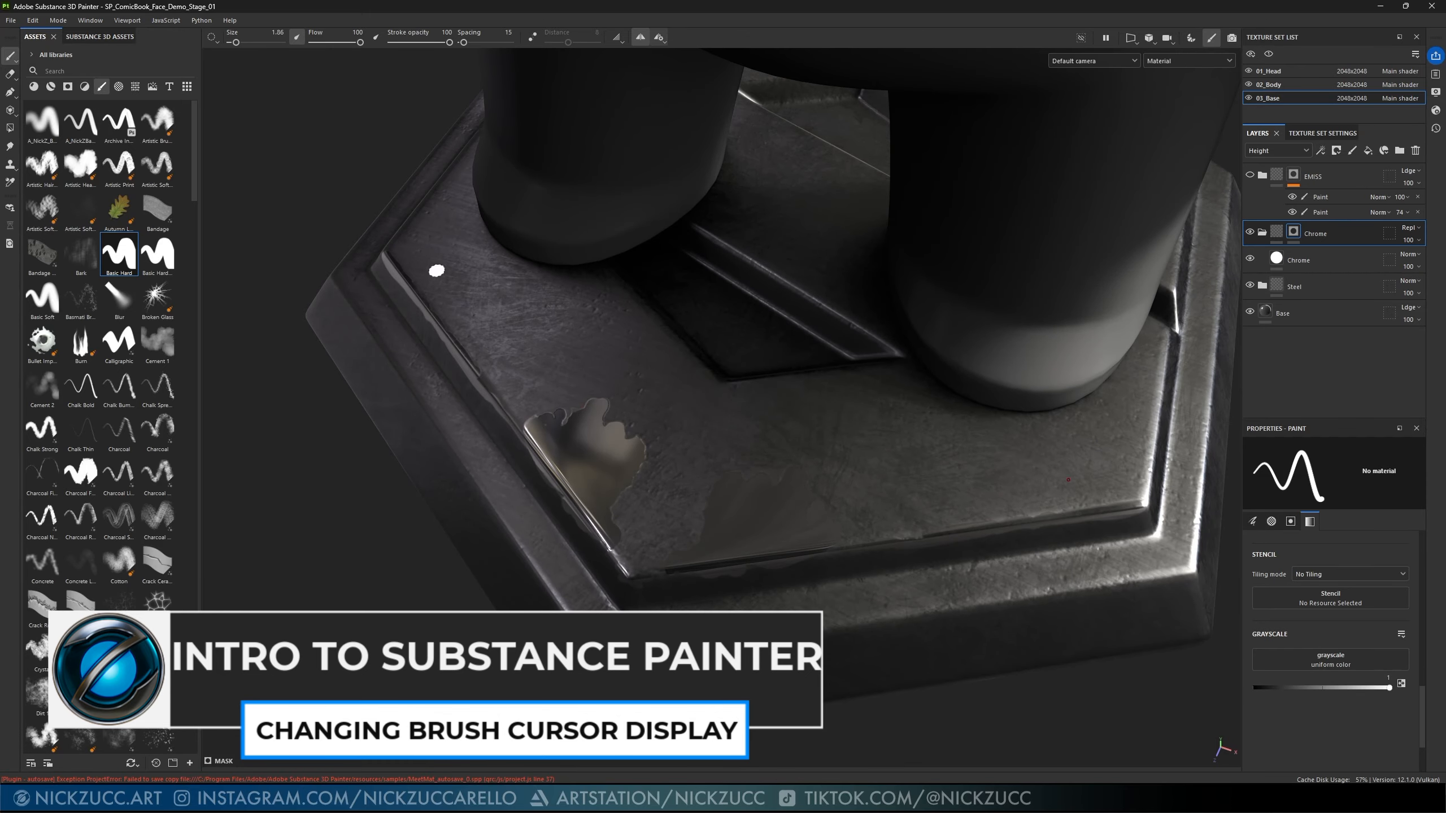
- Try the Brush Outline and Crosshair cursor displays, and return to Full Preview Cursor
left_click(213, 39)
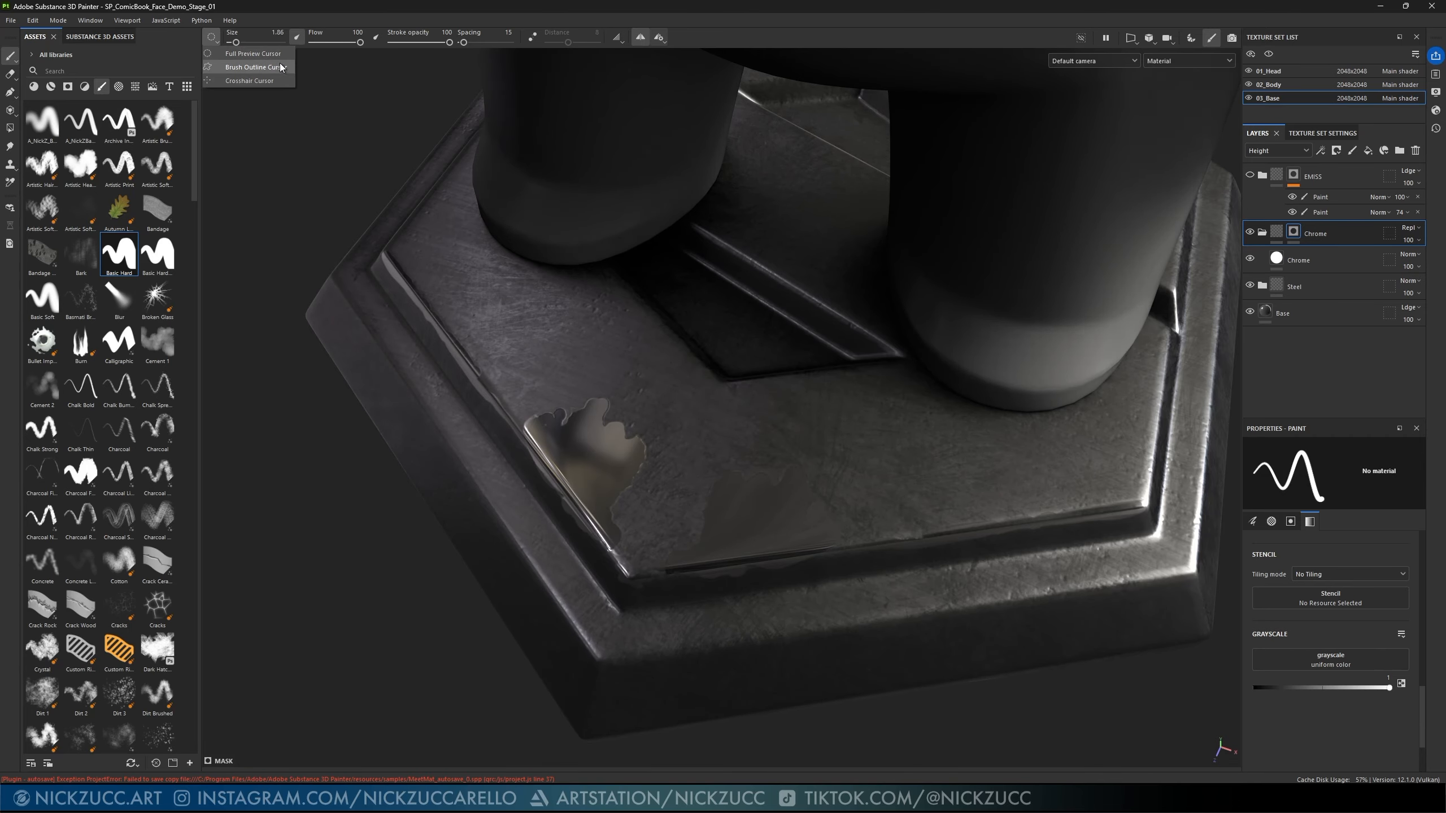
left_click(279, 66)
left_click(219, 43)
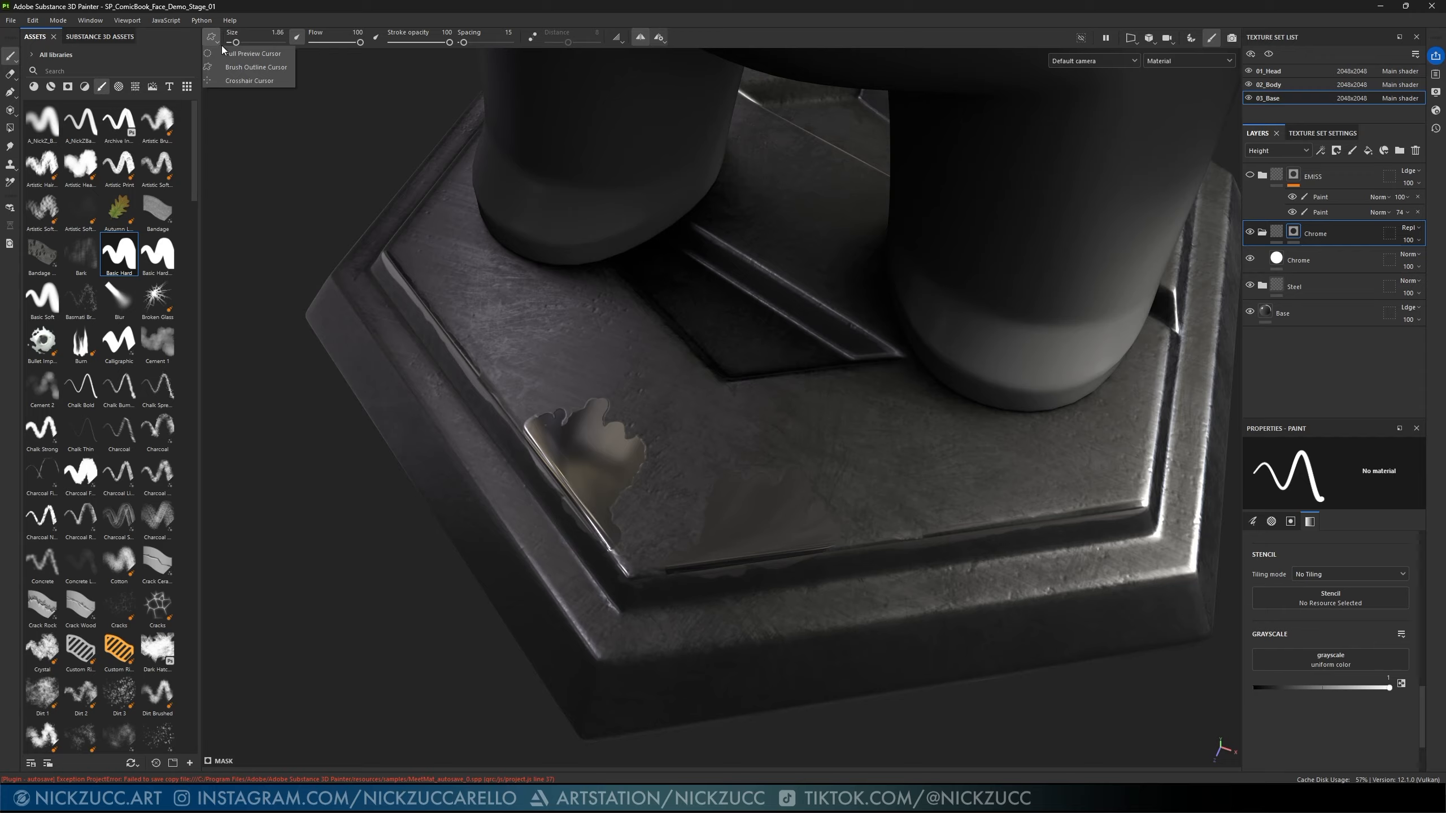
left_click(279, 80)
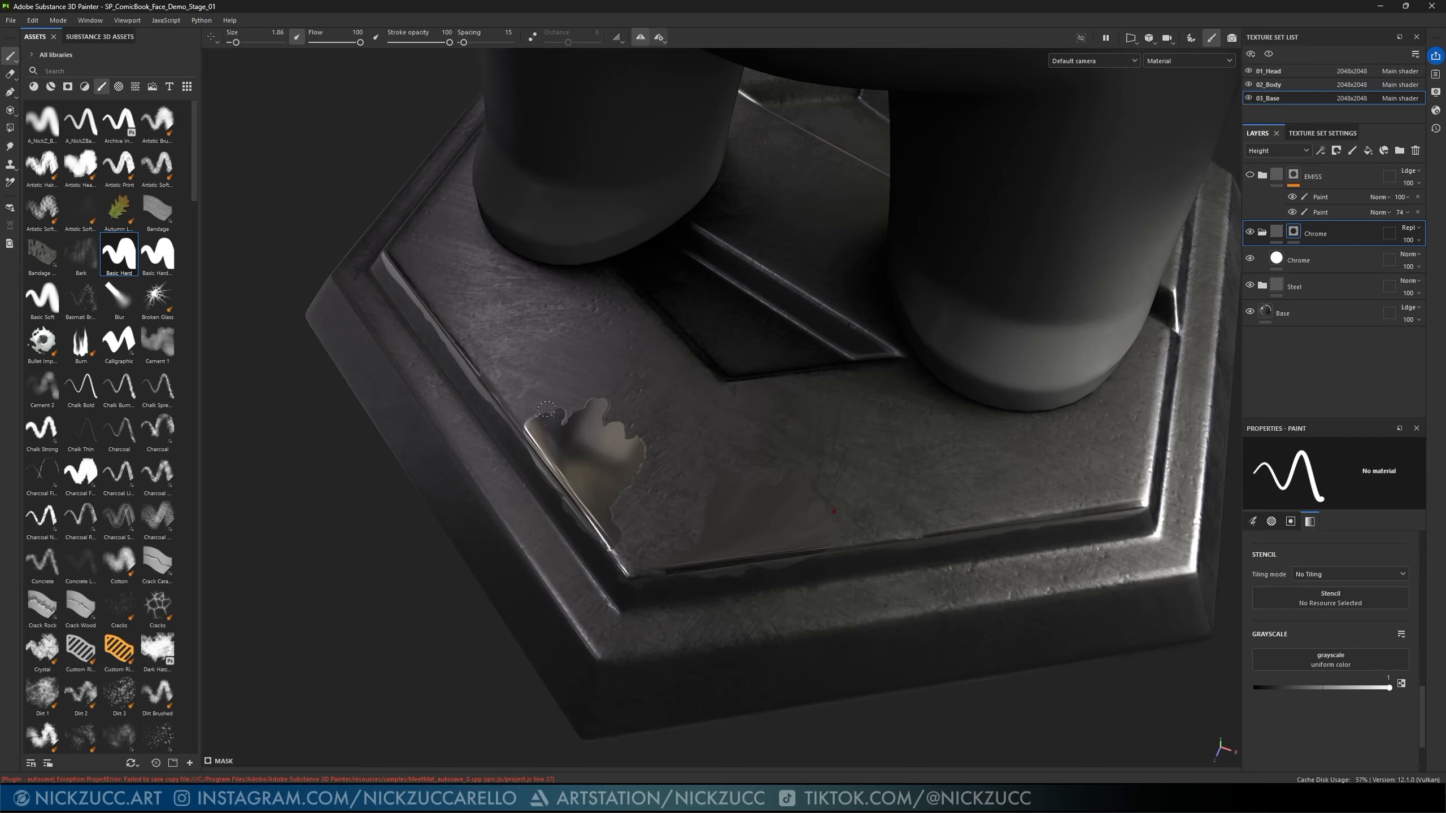
left_click(211, 37)
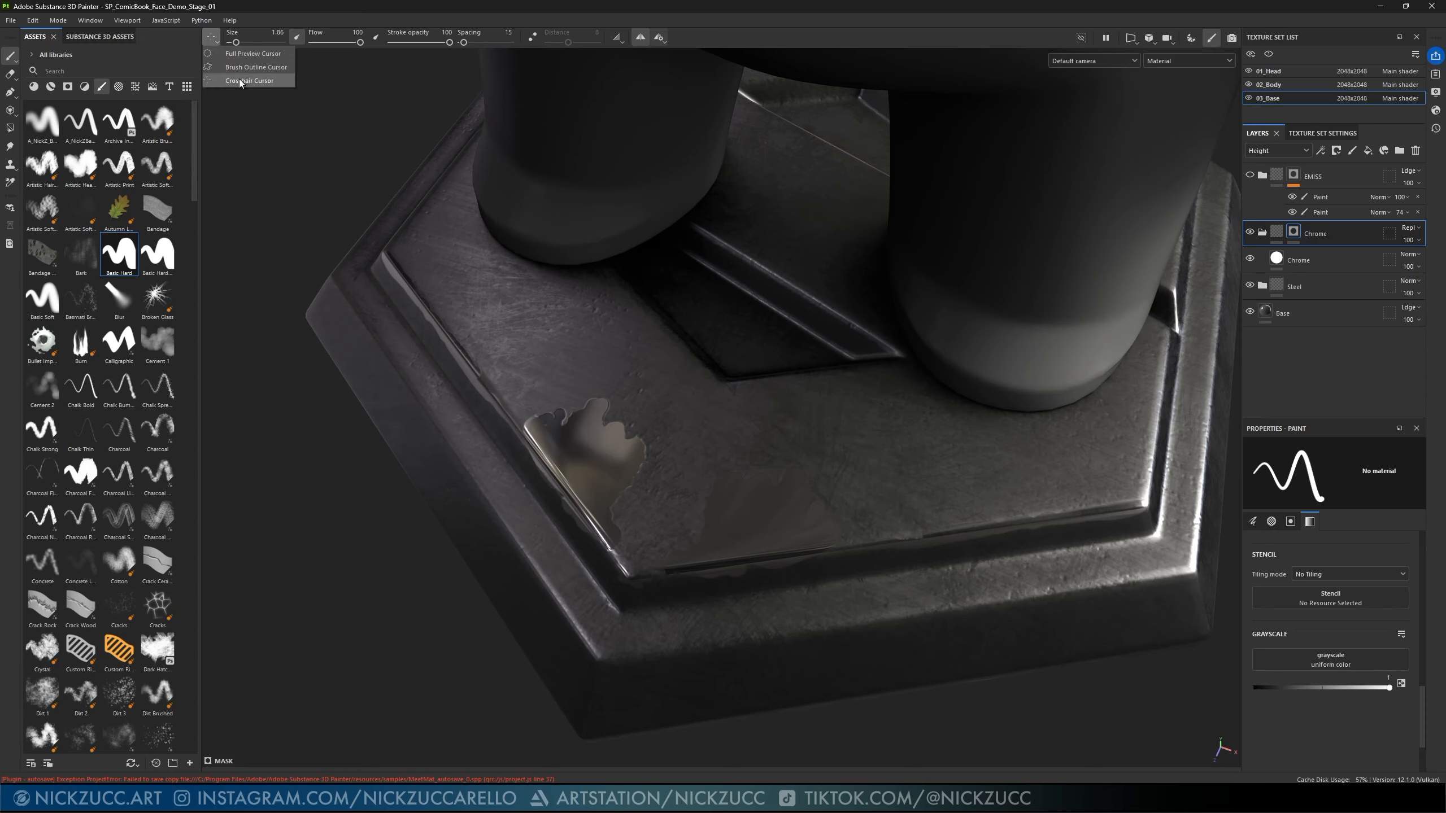
left_click(244, 67)
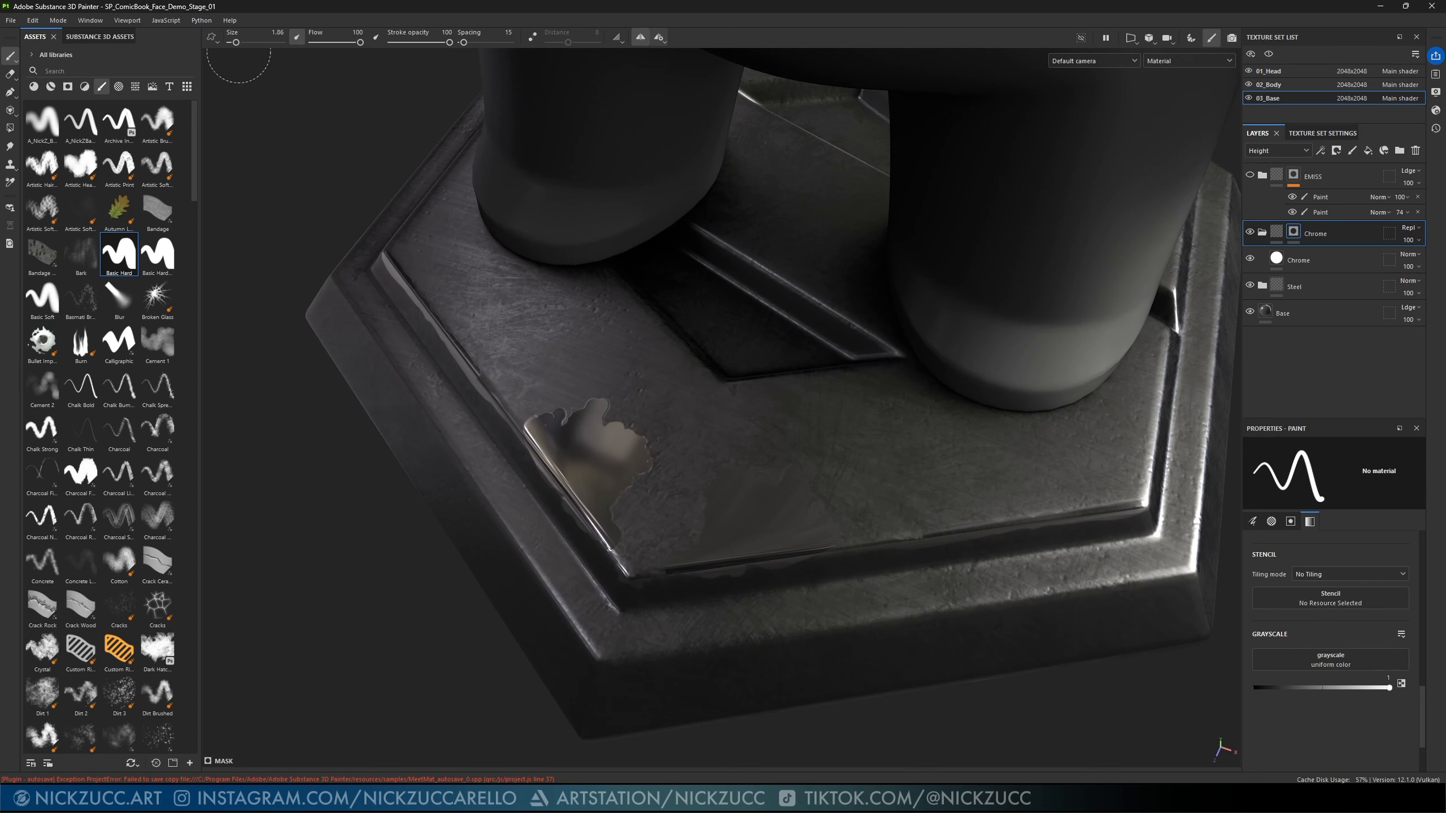
left_click(214, 39)
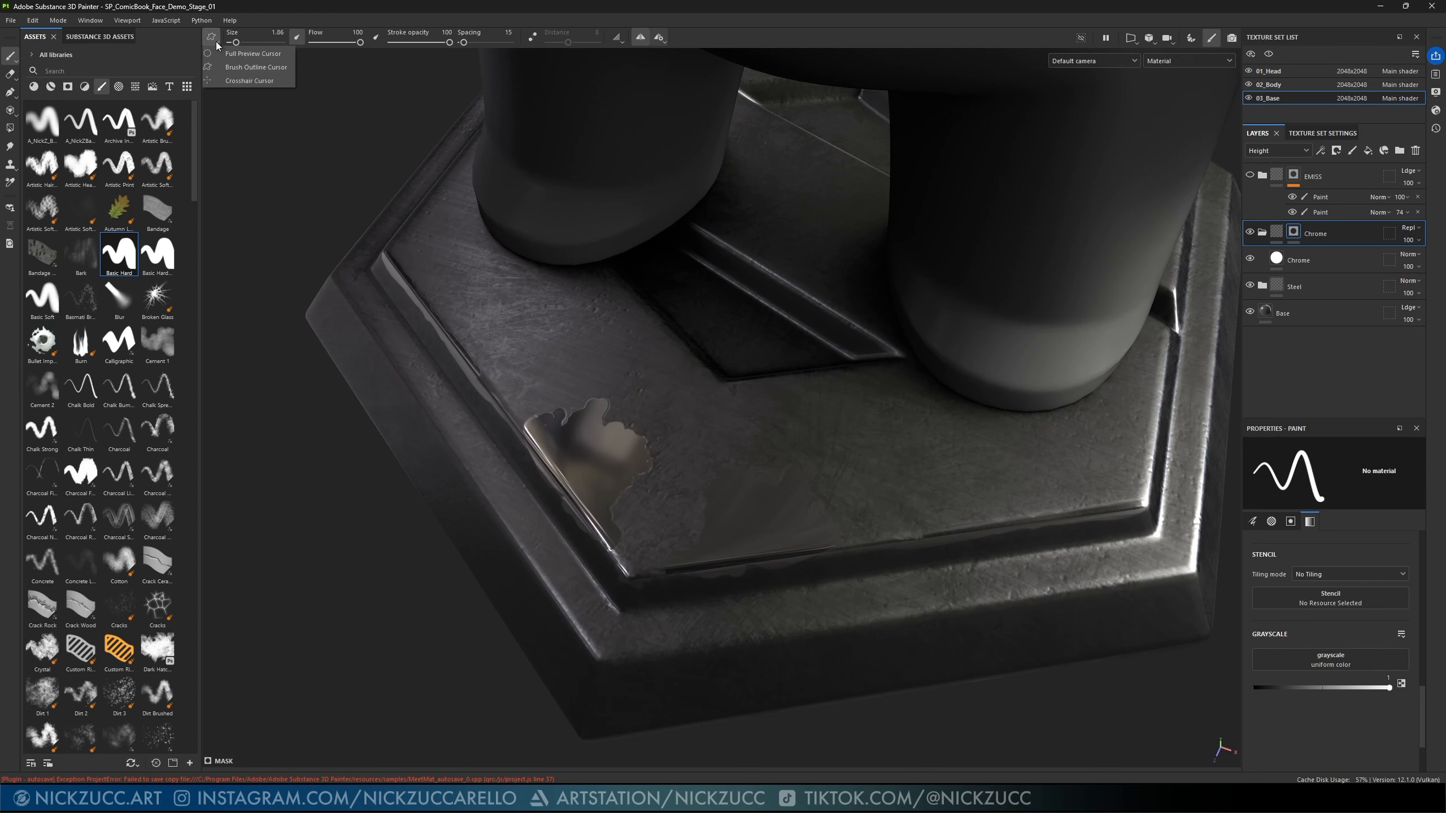
left_click(262, 54)
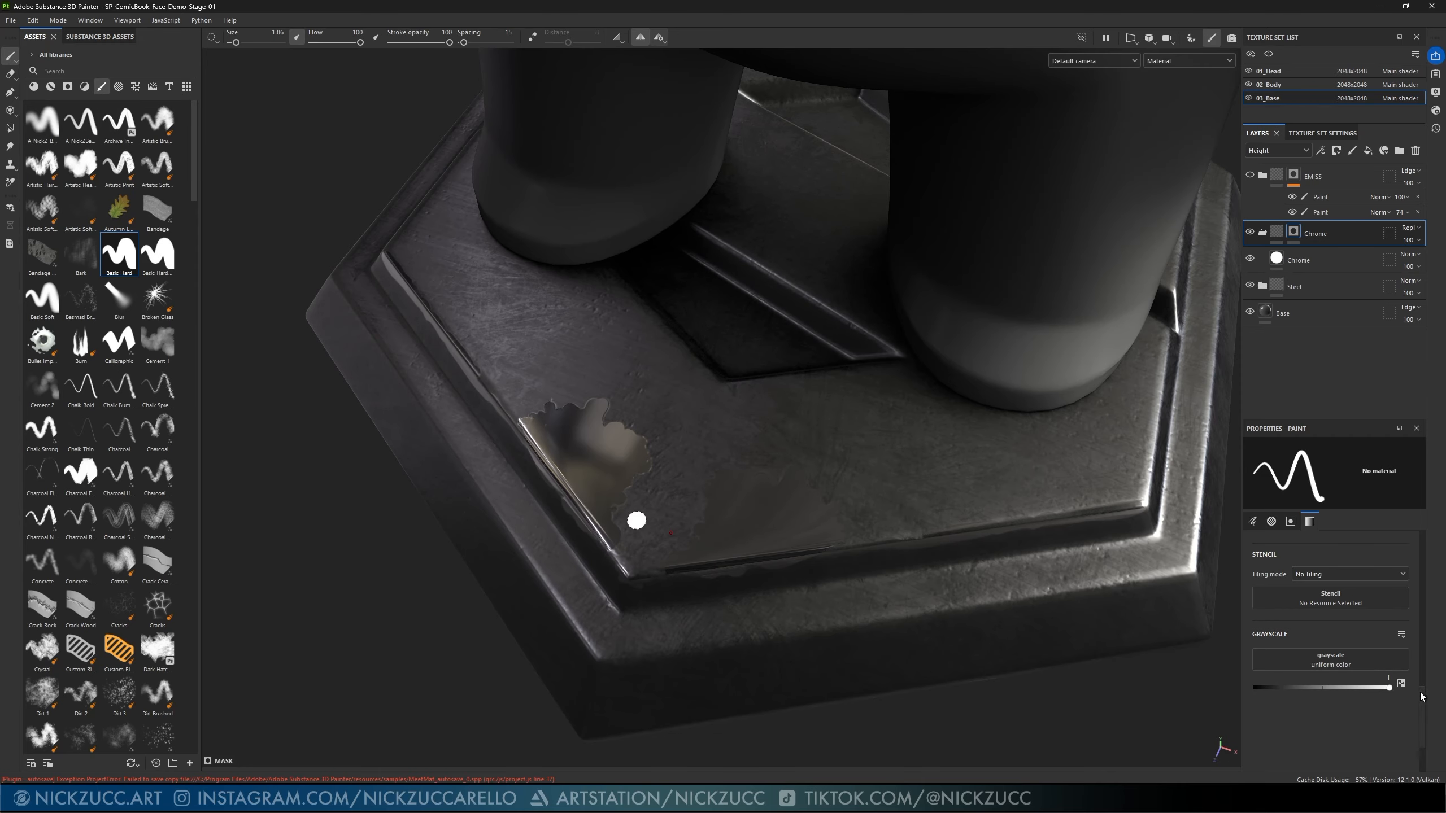
- Enlarge the brush to 4.7 and erase the inner parts of both chrome patches on the Chrome folder's mask
scroll(1421, 545, "up", 10)
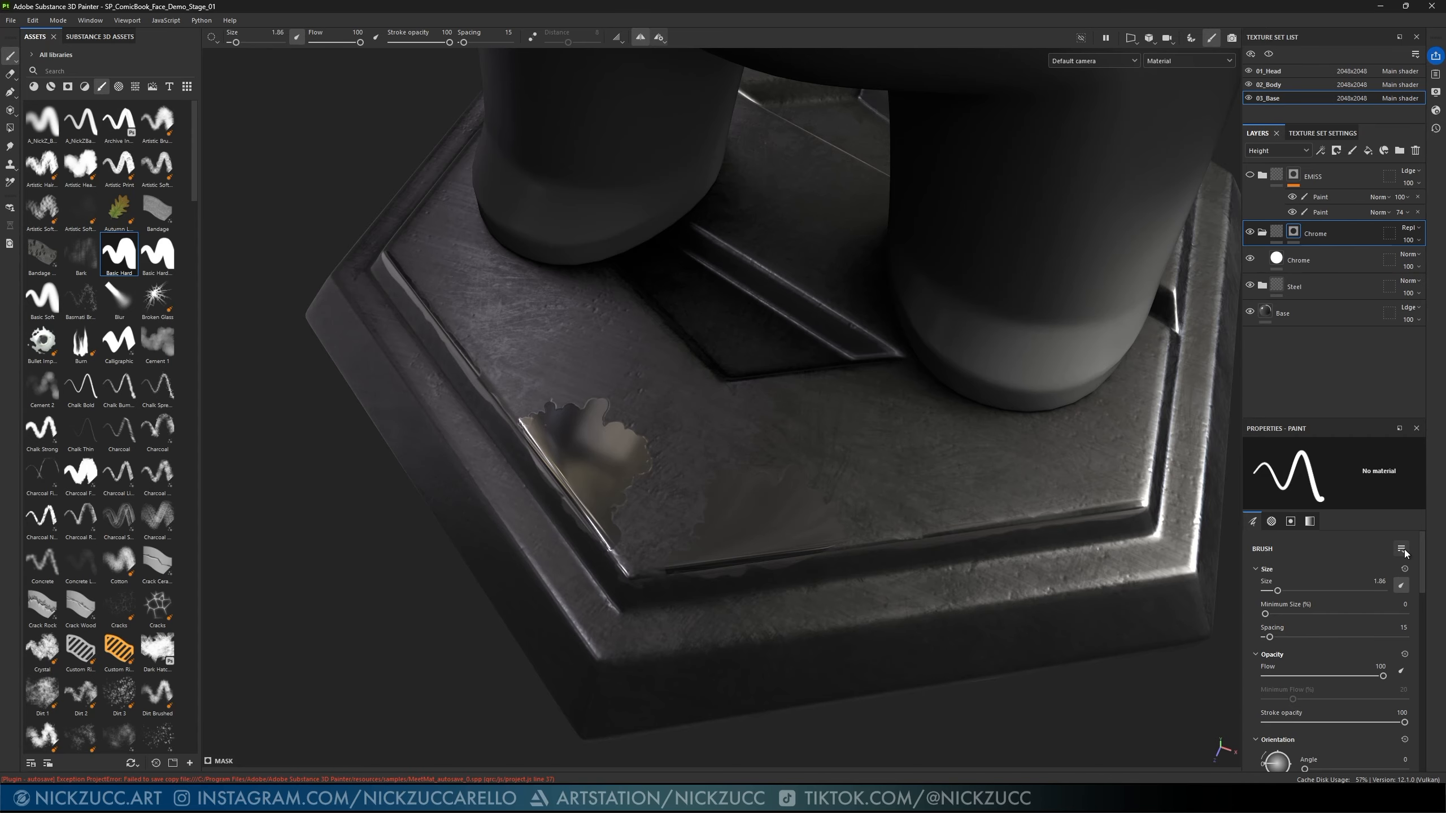
mouse_move(623, 504)
left_mouse_down("alt")
mouse_move(629, 482)
mouse_move(613, 523)
mouse_move(635, 462)
left_mouse_up("alt")
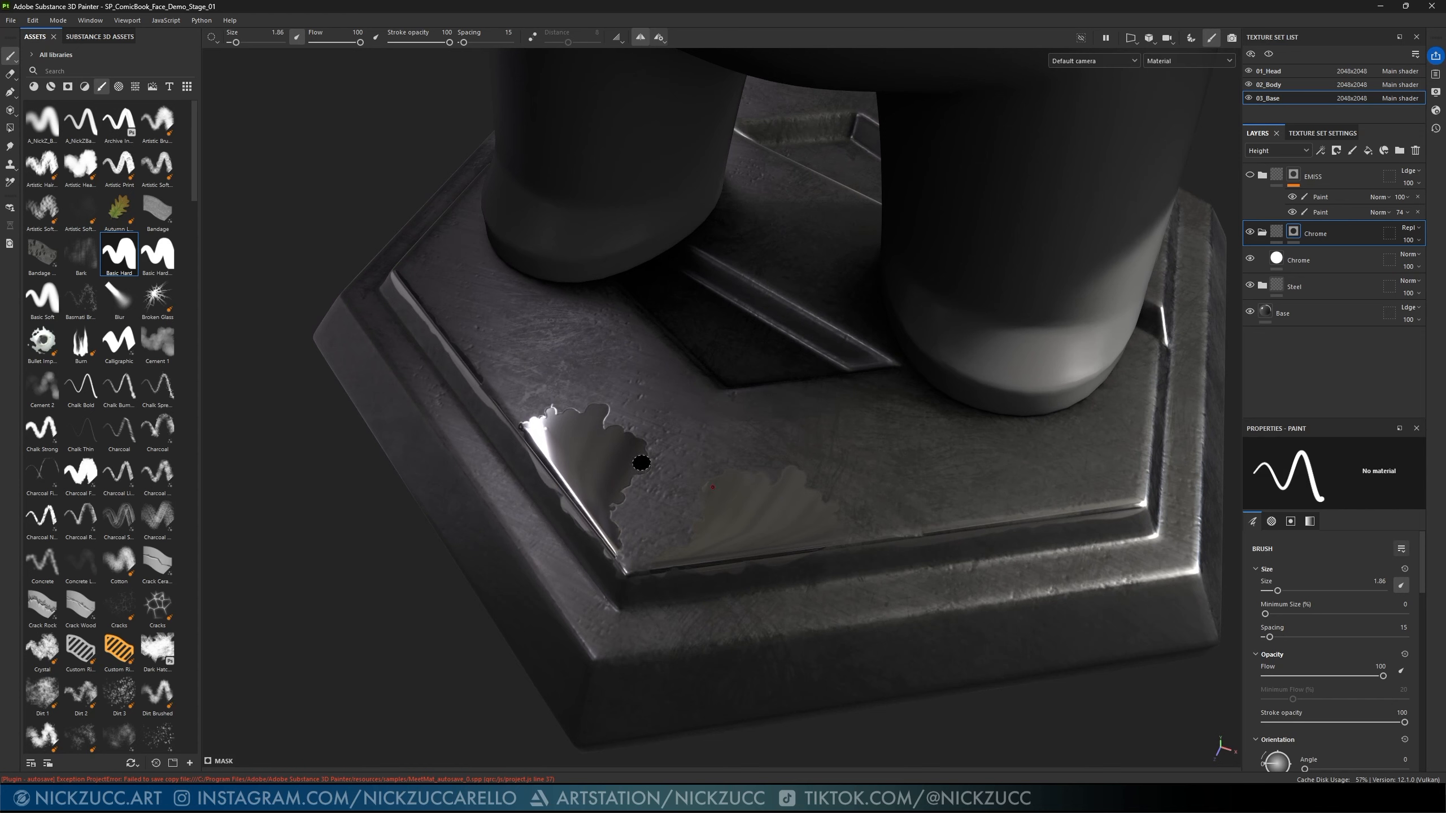
right_click_drag(643, 463, 669, 463, "ctrl")
left_click_drag(645, 462, 559, 409)
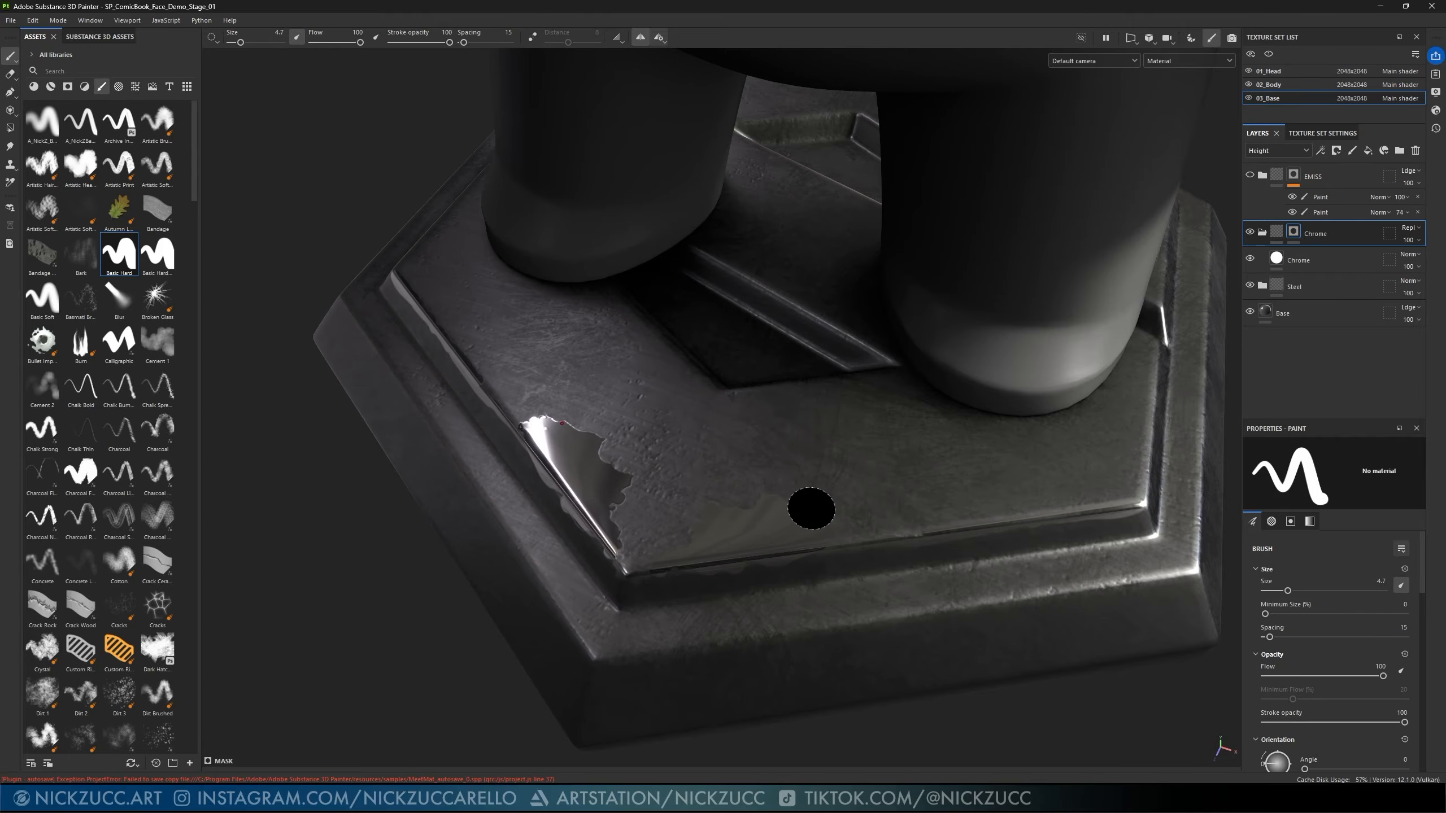
- Switch the mask brush to white and paint chrome chips along the inner rim and outer edge at one corner of the base
mouse_move(794, 503)
left_mouse_down("alt")
mouse_move(891, 537)
mouse_move(855, 506)
mouse_move(1026, 574)
mouse_move(853, 501)
mouse_move(982, 484)
mouse_move(909, 496)
left_mouse_up("alt")
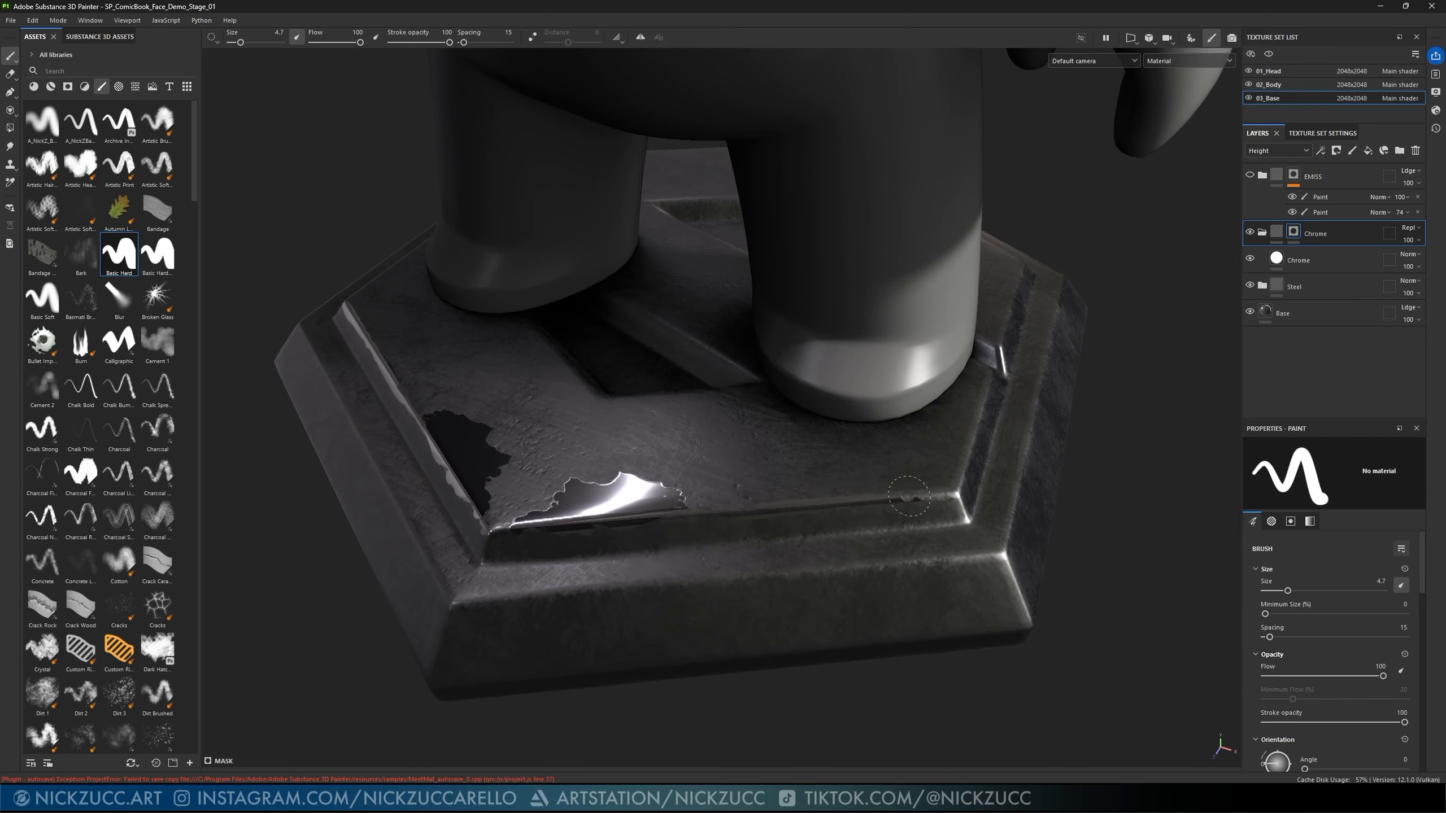
left_click_drag(1002, 456, 815, 359, "alt")
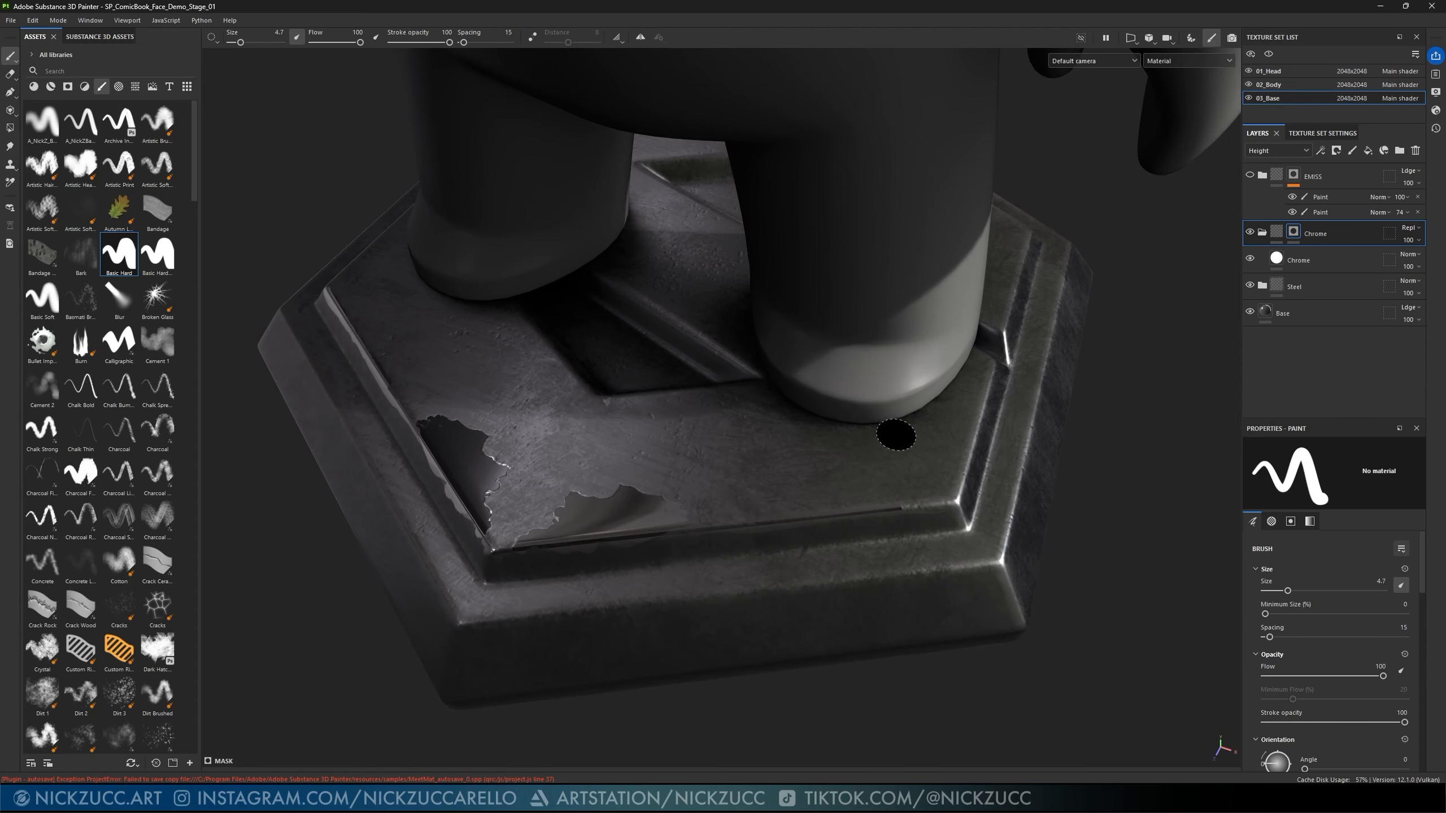
key("x")
mouse_move(901, 505)
left_mouse_down()
mouse_move(953, 501)
mouse_move(994, 526)
mouse_move(1051, 501)
mouse_move(1016, 517)
left_mouse_up()
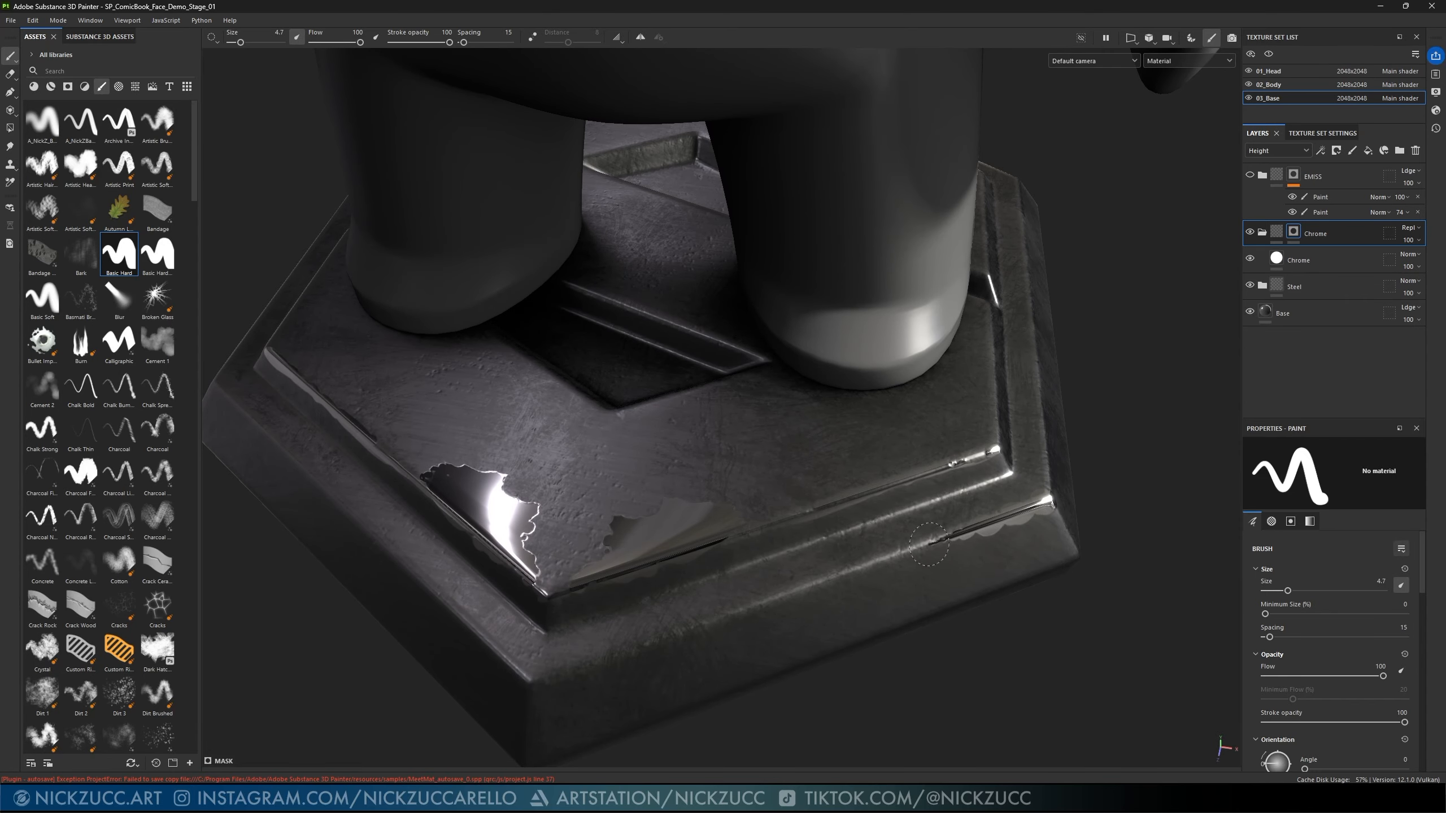
- Erase more of the large chrome patch near the base's front corner, trimming it to a narrow strip along the rim
left_click_drag(1063, 482, 1110, 506, "alt")
right_click_drag(1110, 507, 931, 338, "alt")
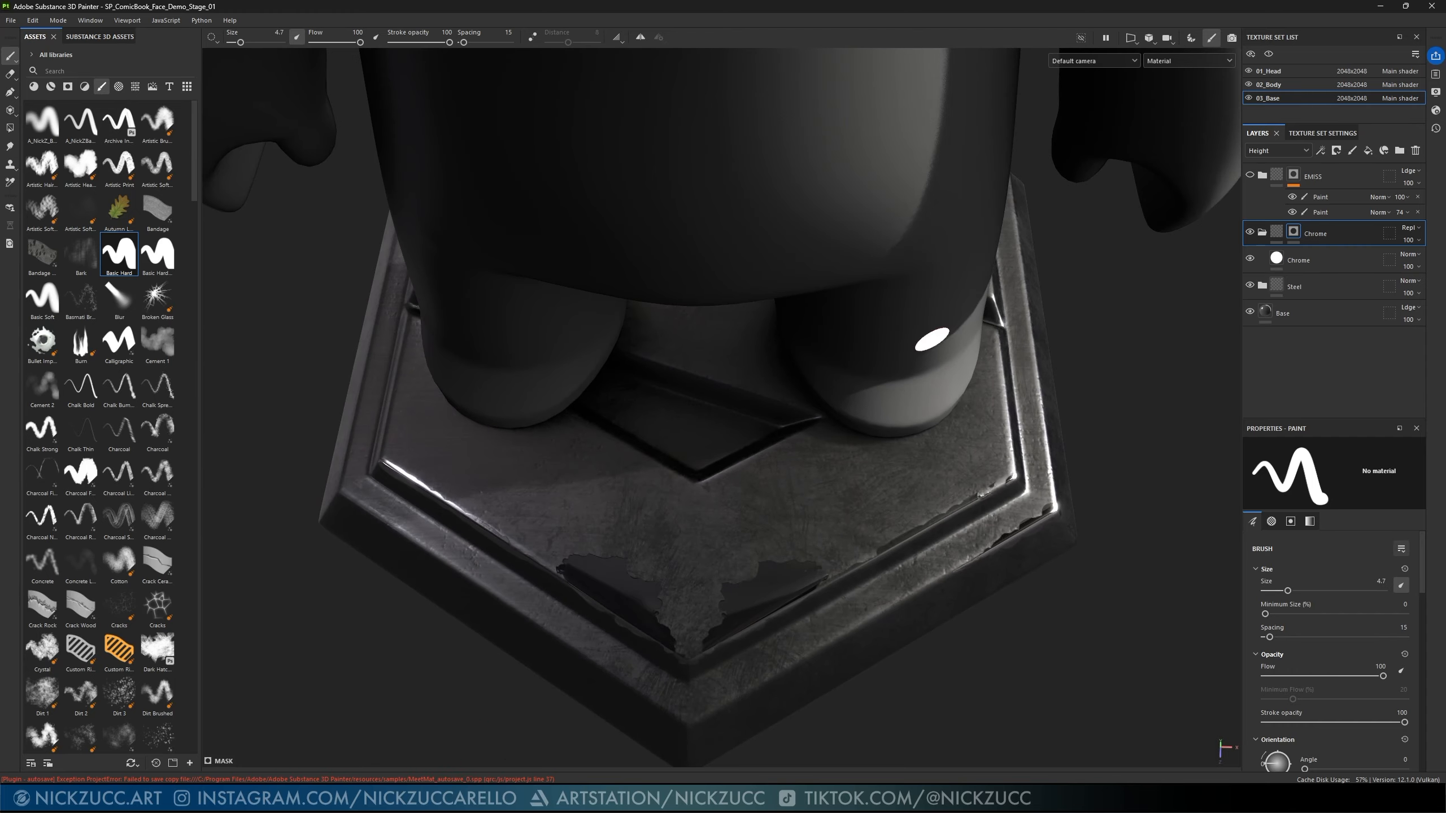
left_click_drag(1004, 488, 1004, 460, "alt")
left_click_drag(733, 627, 731, 624, "alt")
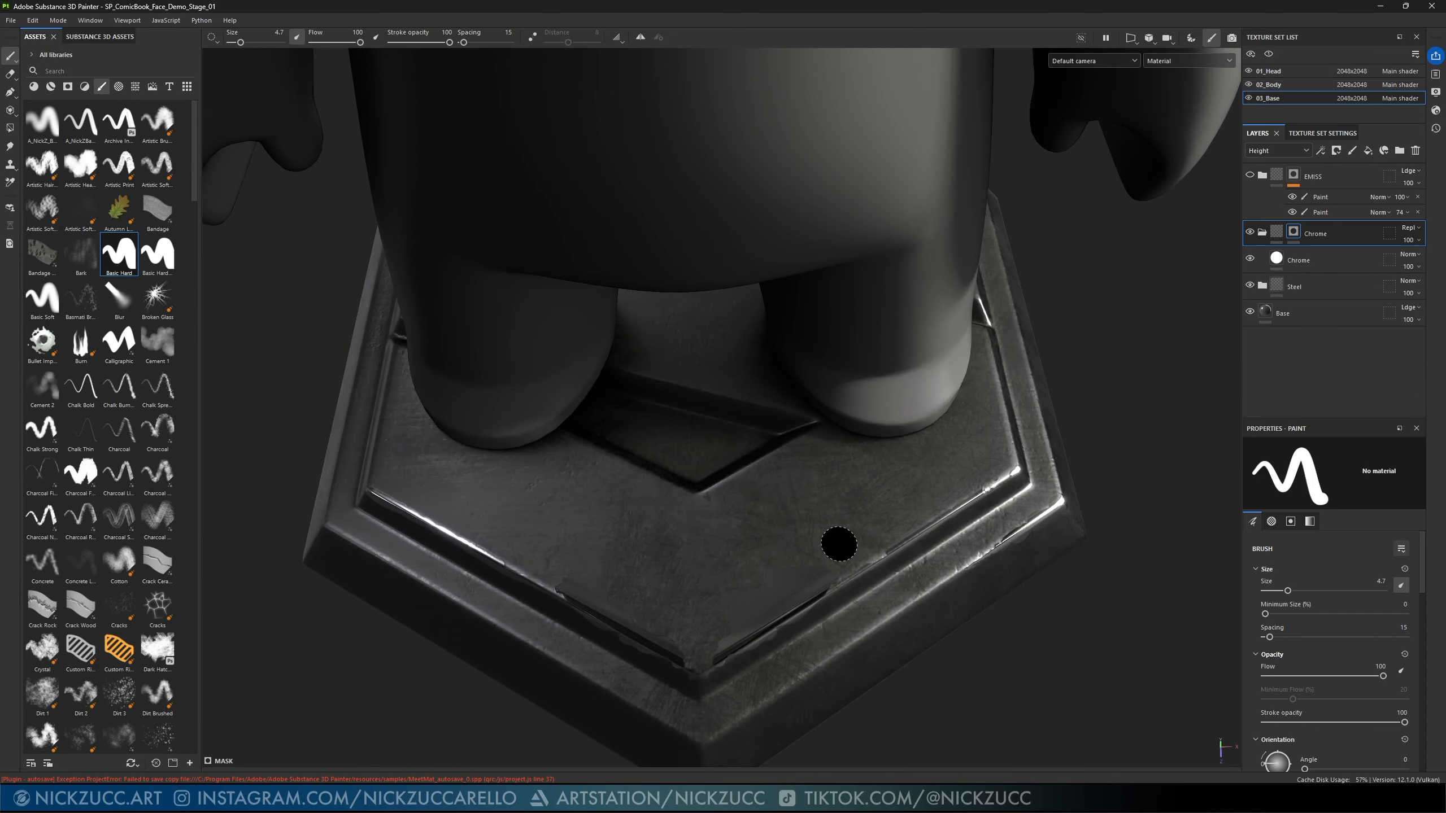
mouse_move(839, 540)
left_mouse_down("alt")
mouse_move(752, 484)
mouse_move(625, 519)
left_mouse_up("alt")
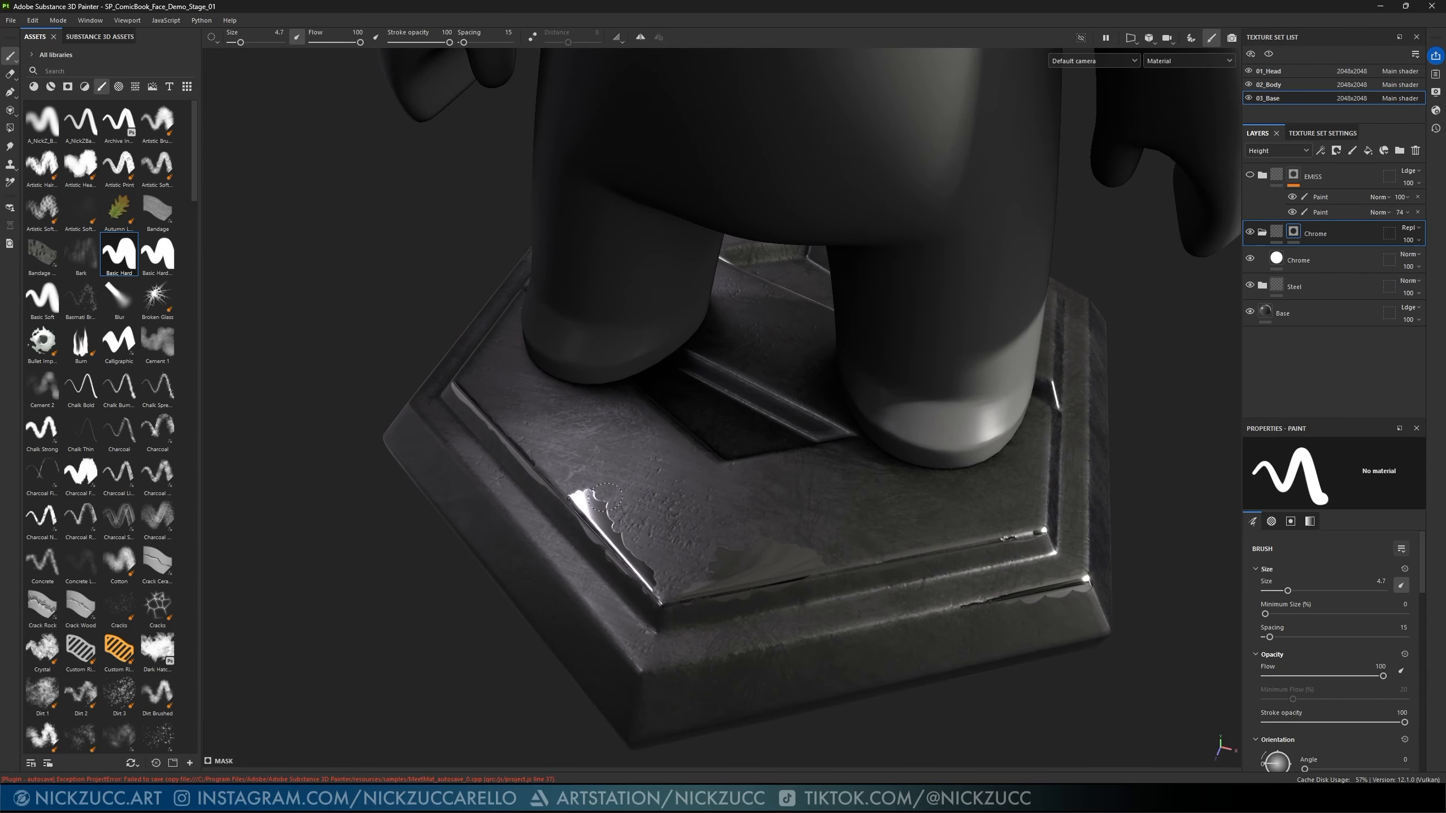
mouse_move(974, 523)
left_mouse_down("alt")
mouse_move(934, 535)
mouse_move(959, 555)
left_mouse_up("alt")
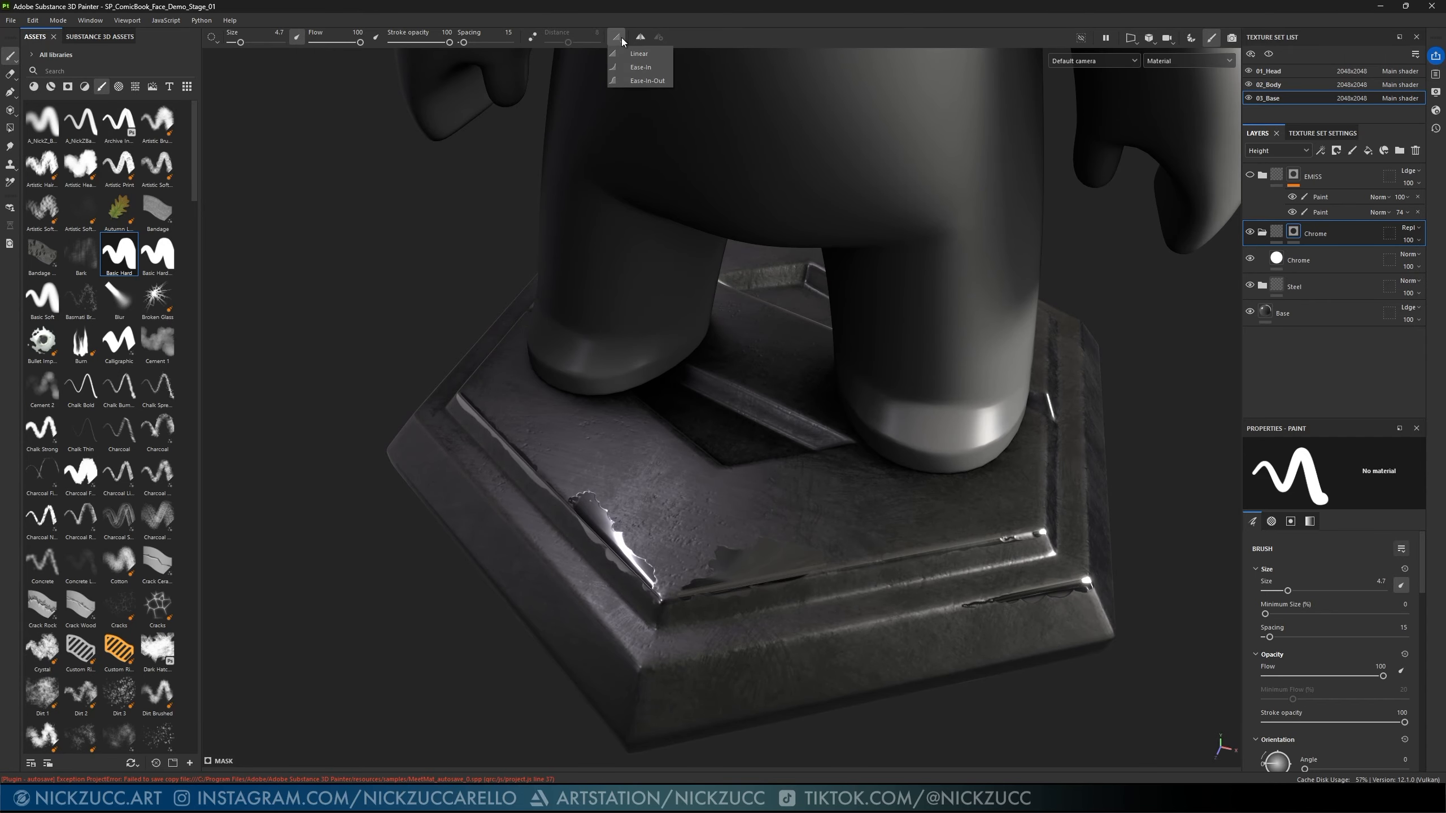
- Turn on symmetry and paint small mirrored chrome chips along the base's outer bevel edges
left_click(637, 39)
mouse_move(590, 490)
left_mouse_down("alt")
mouse_move(558, 492)
mouse_move(539, 563)
left_mouse_up("alt")
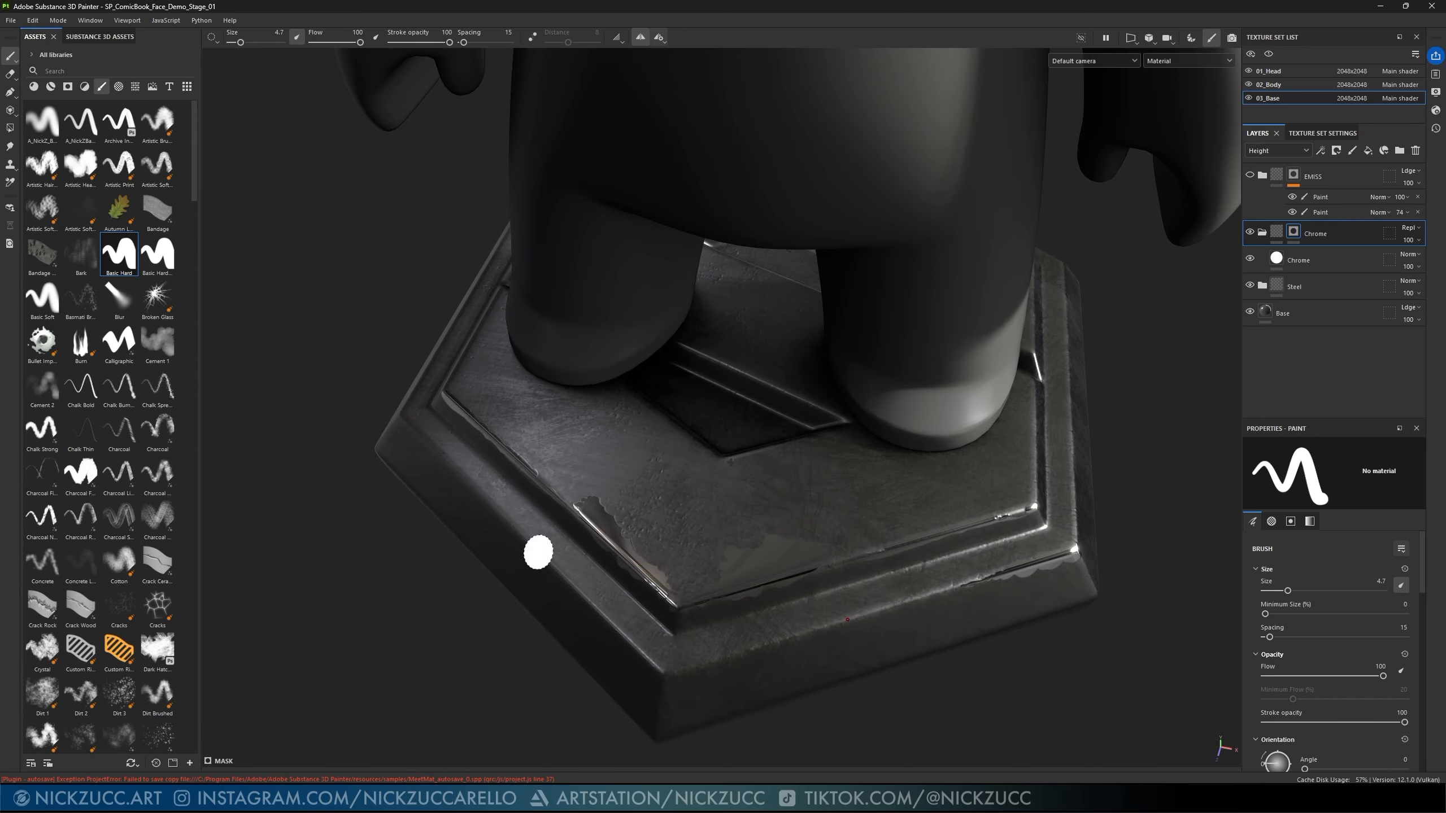
left_click(530, 541)
left_click(477, 491)
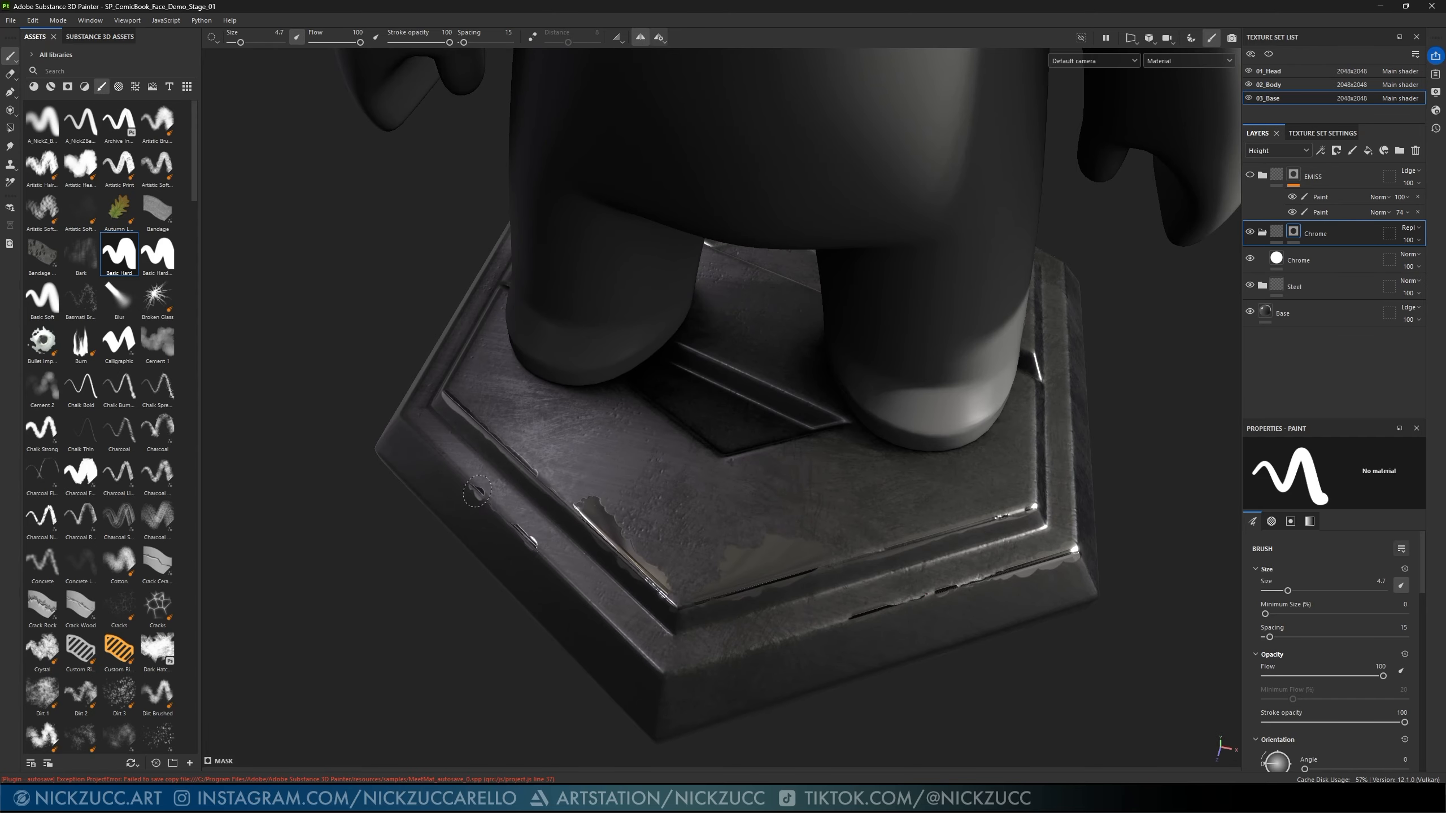
left_click_drag(435, 453, 802, 575, "alt")
left_click_drag(805, 643, 803, 597)
left_click_drag(804, 578, 743, 547)
left_click_drag(718, 534, 691, 520)
left_click_drag(503, 451, 439, 420, "alt")
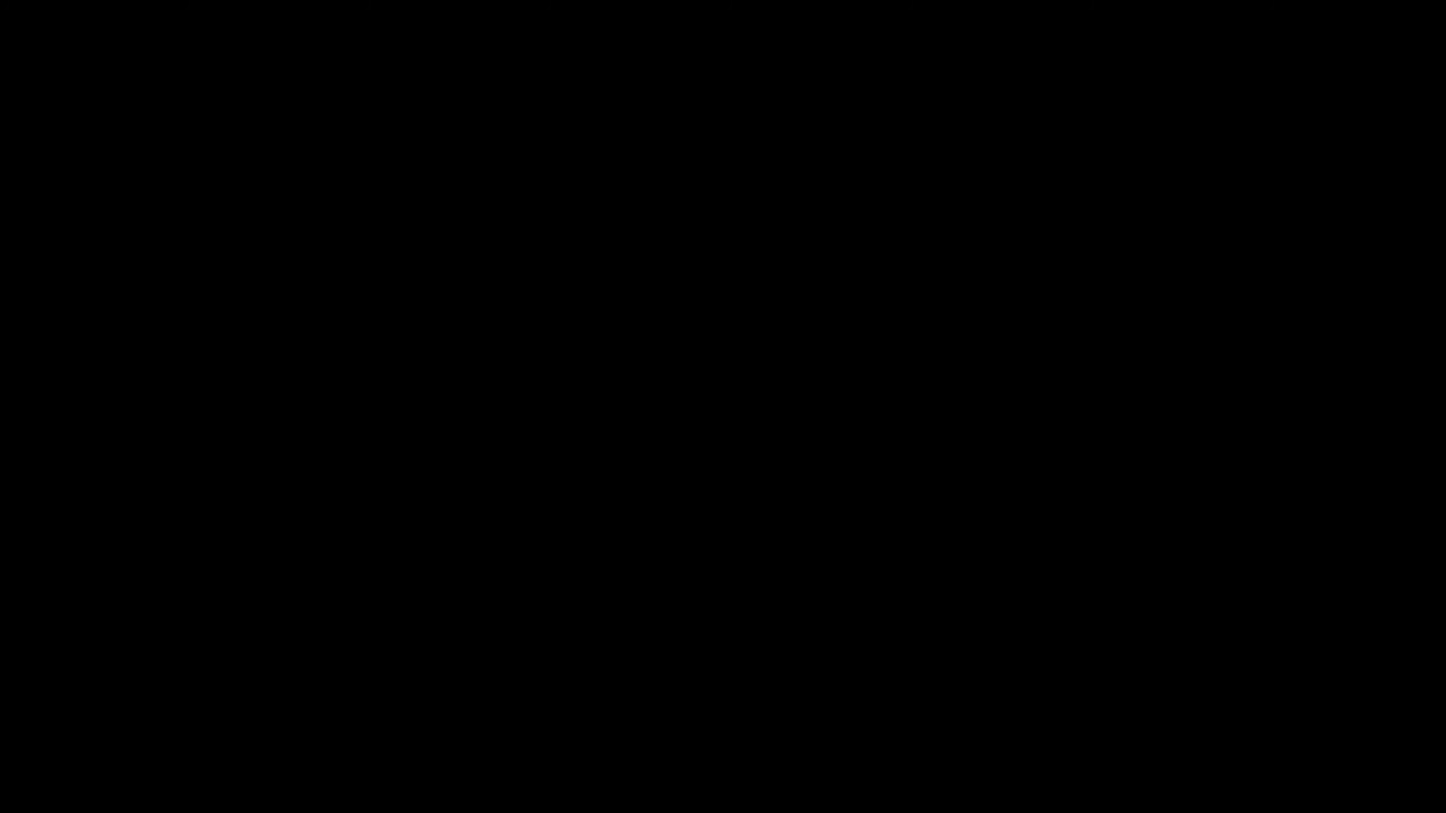
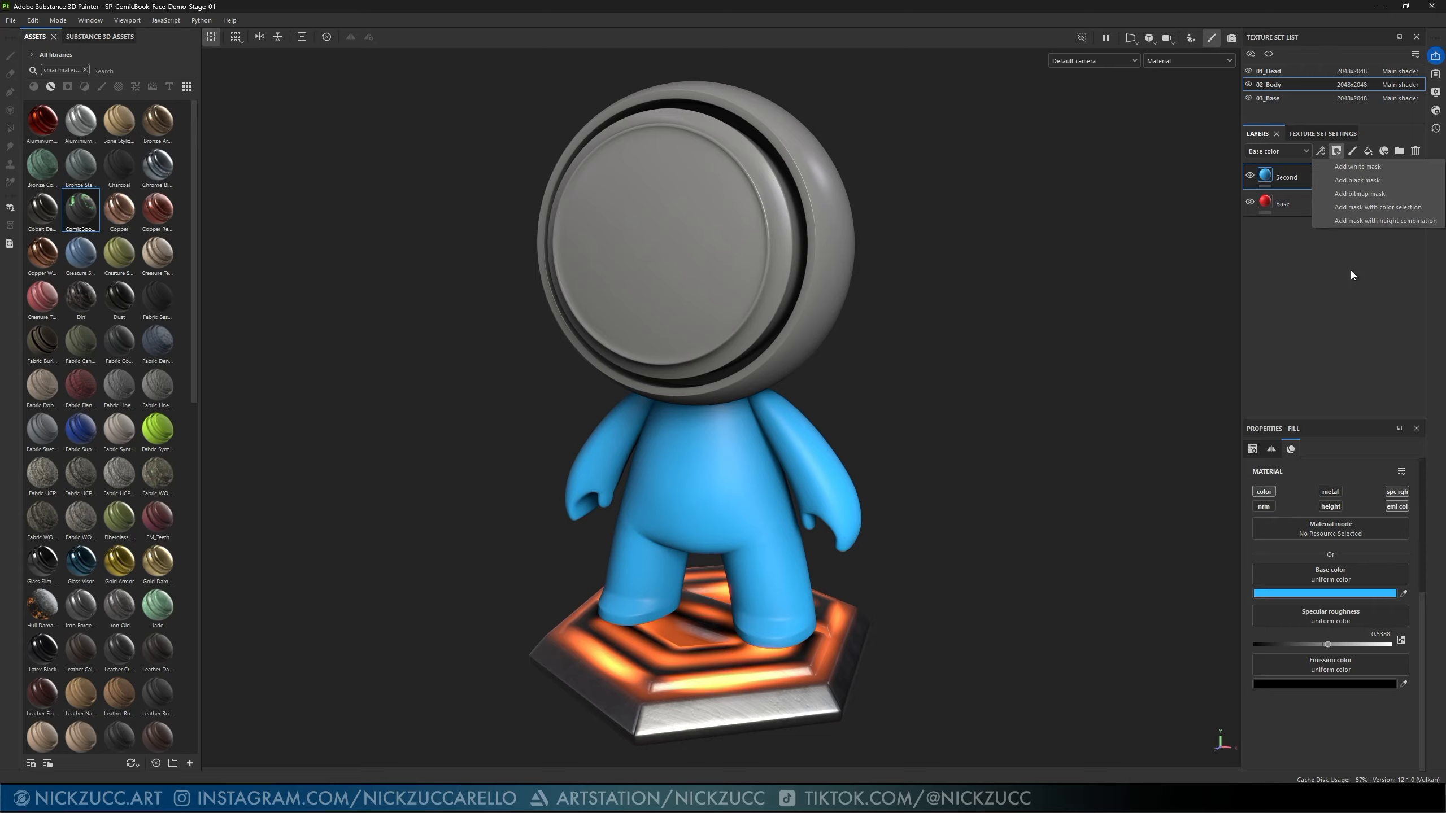
- Add a black mask to the 02_Body set's Second layer and apply a 3D Linear Gradient generator to it
left_click(1348, 181)
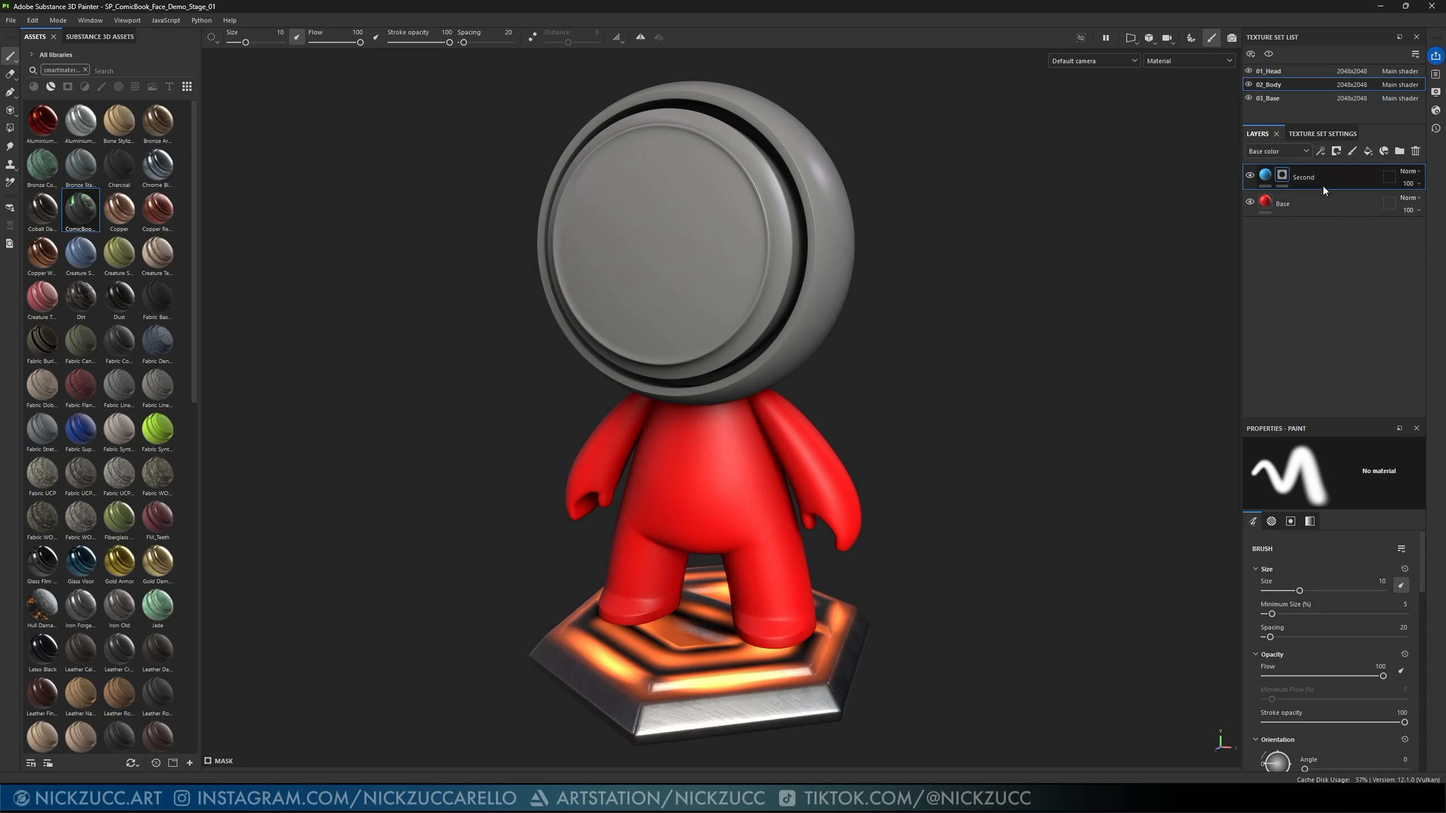
left_click(1320, 151)
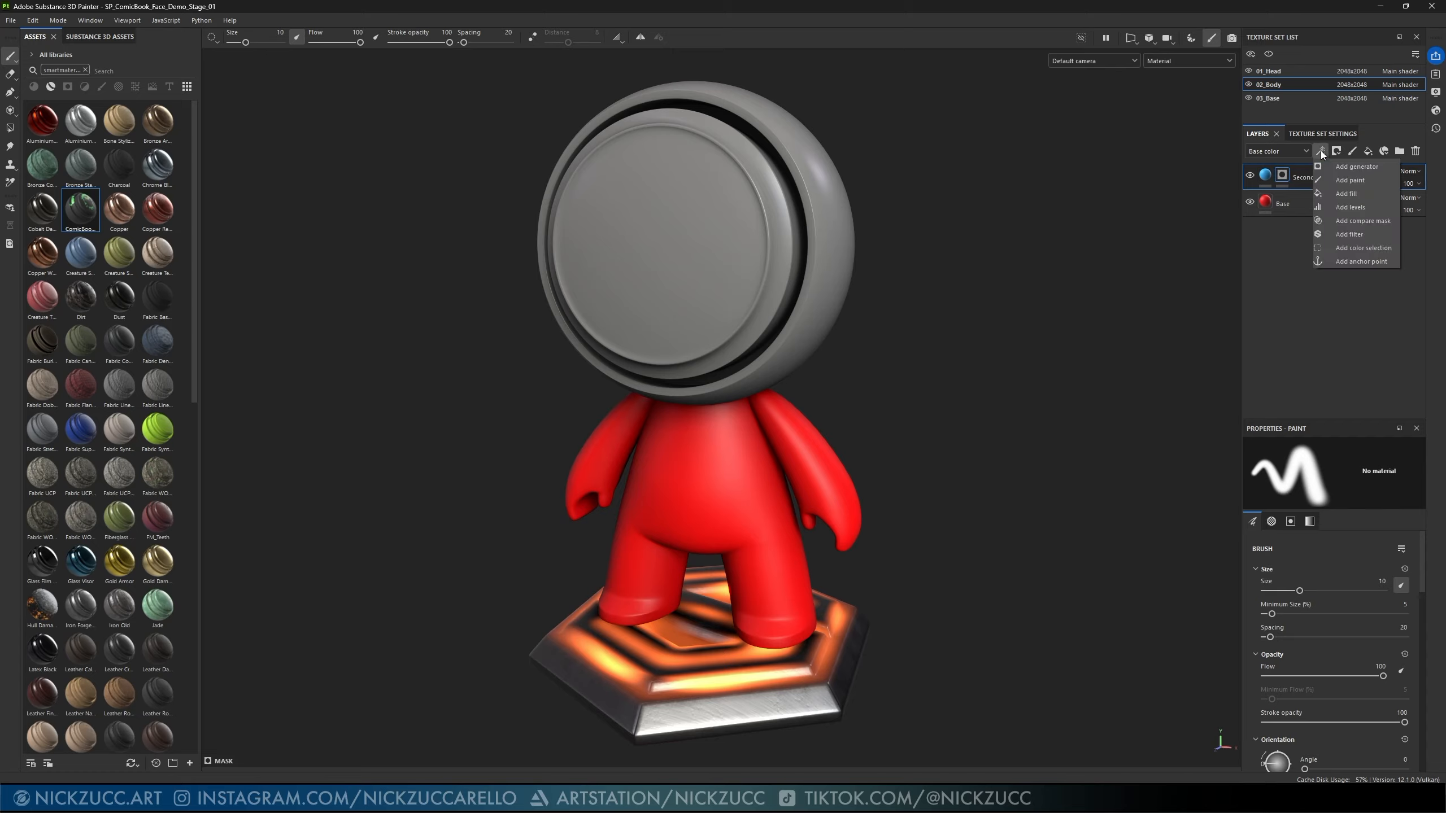
left_click(1348, 168)
left_click(1309, 474)
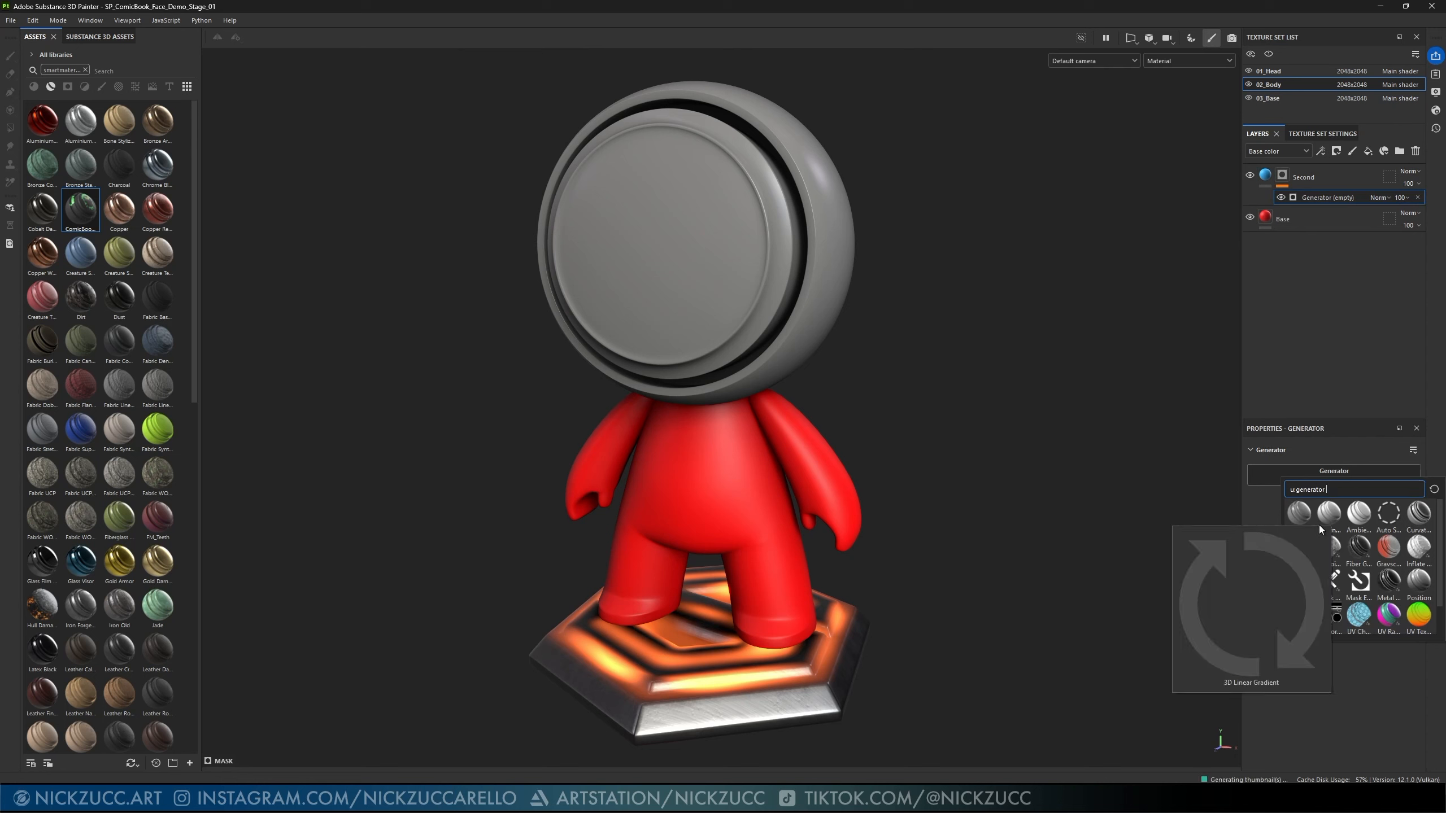
mouse_move(1333, 515)
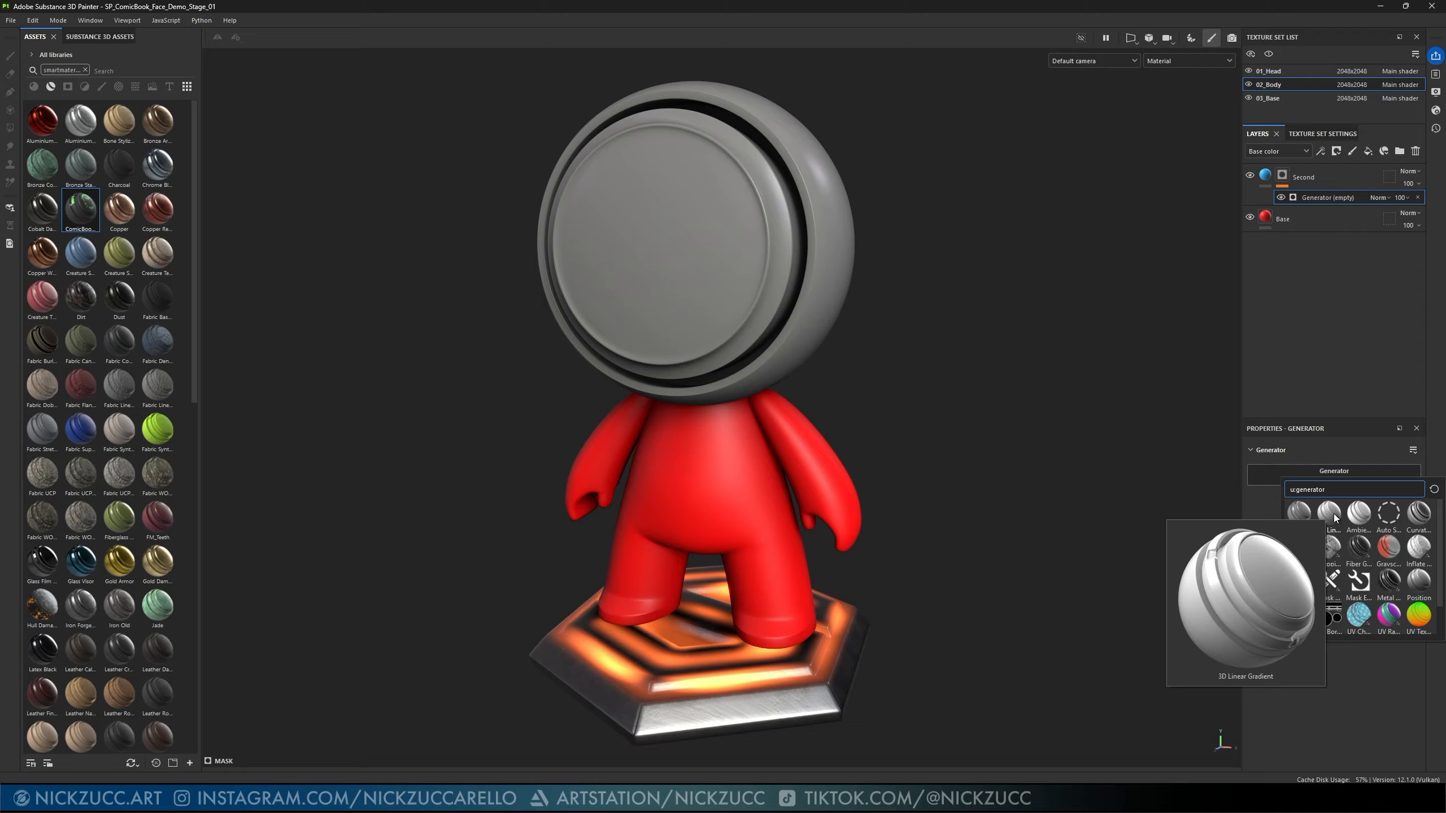
left_click(1333, 514)
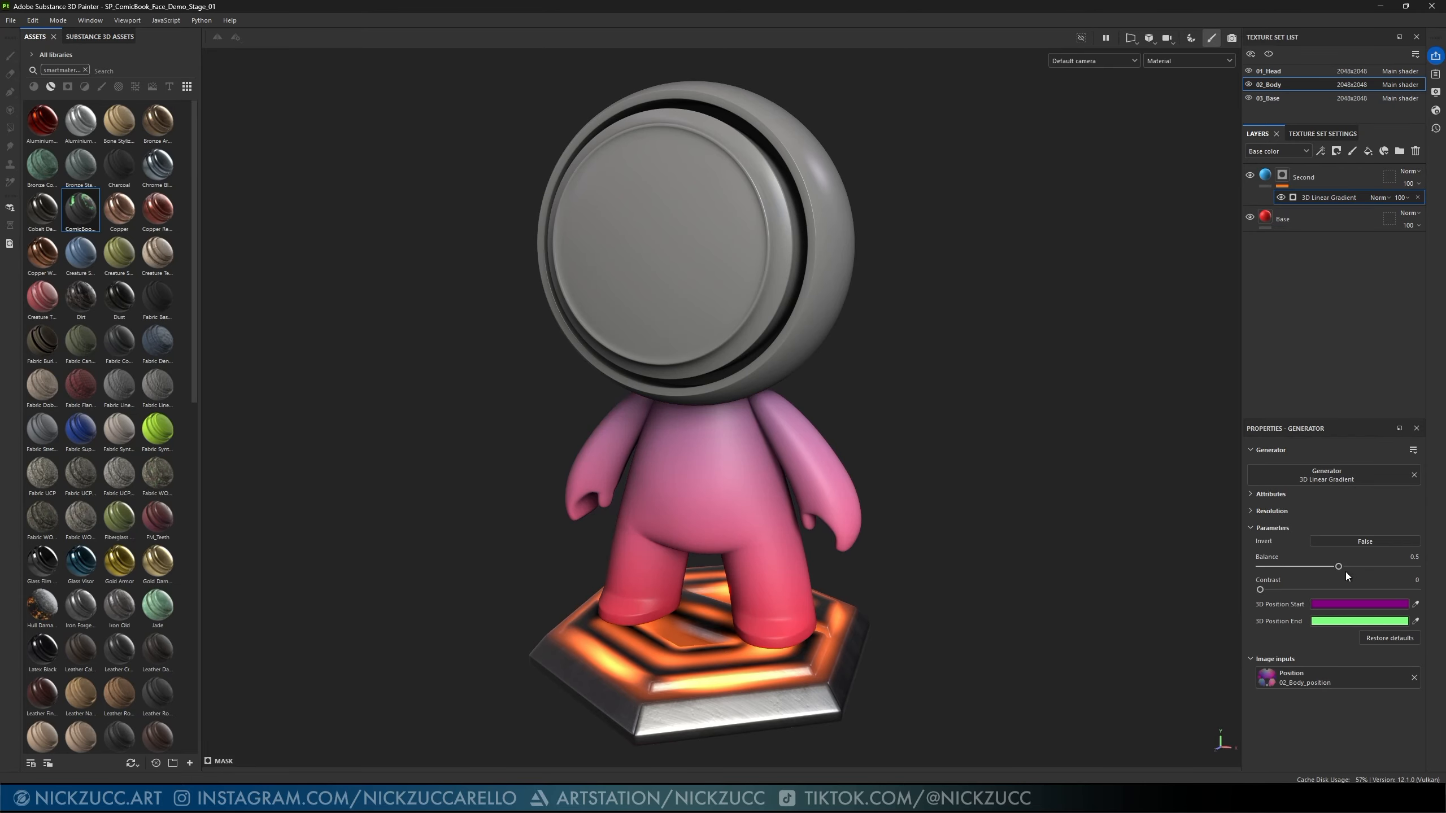
- Invert the 3D Linear Gradient and set its balance to 0.7 and contrast to 0.74
mouse_move(1339, 567)
left_mouse_down()
mouse_move(1308, 567)
mouse_move(1335, 563)
left_mouse_up()
left_click_drag(1260, 590, 1372, 587)
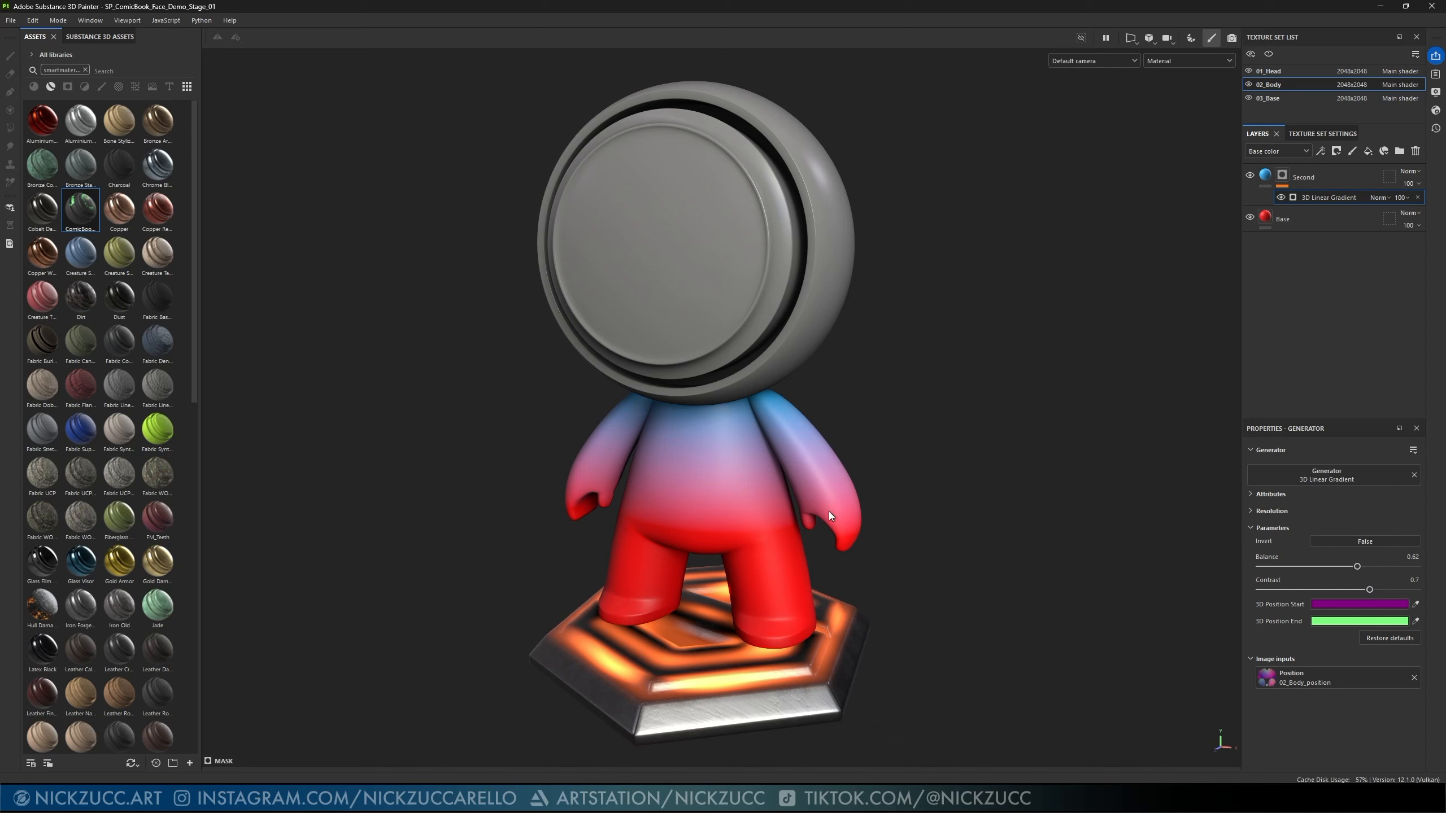
left_click(1351, 542)
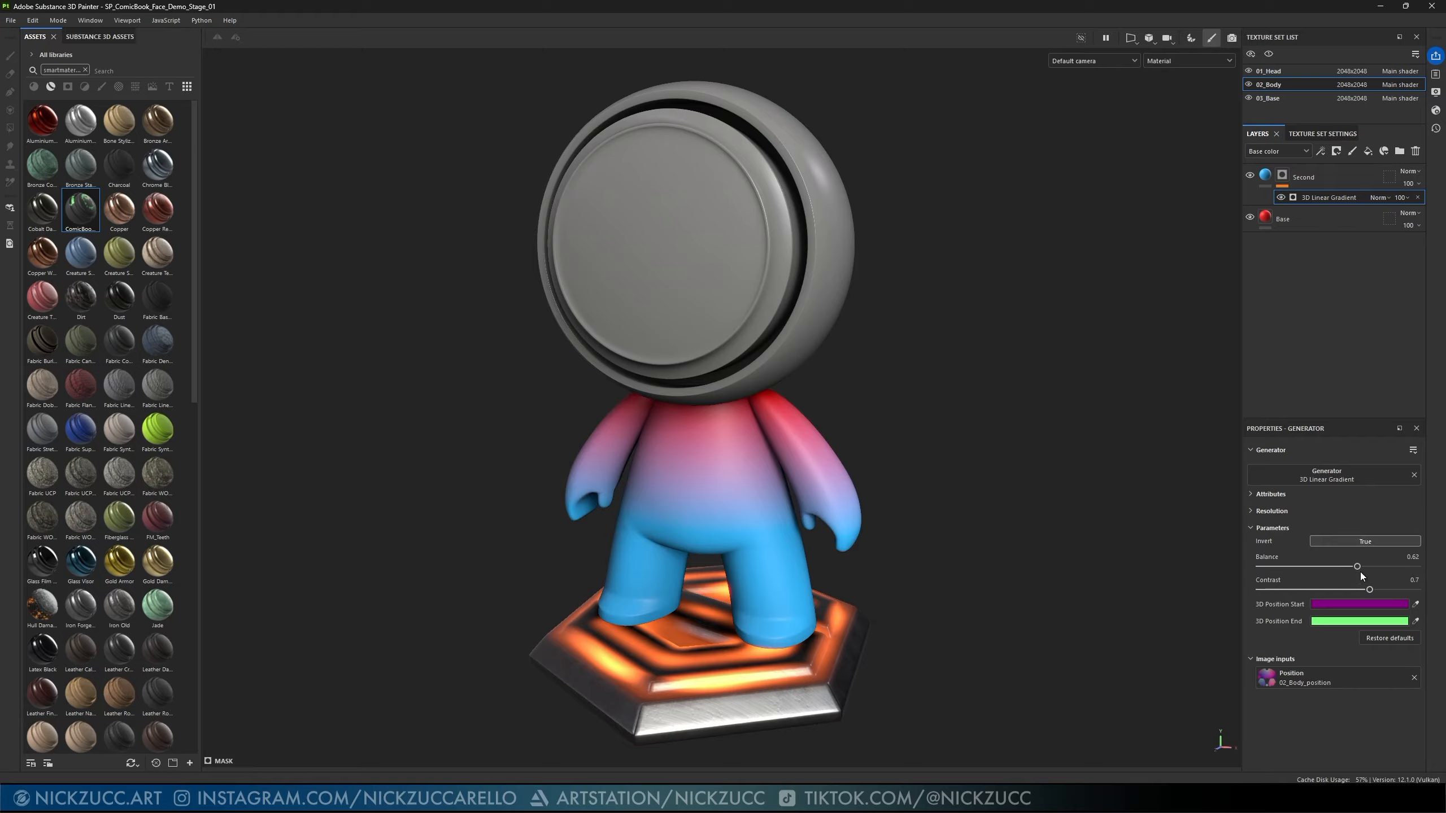
left_click_drag(1358, 566, 1378, 586)
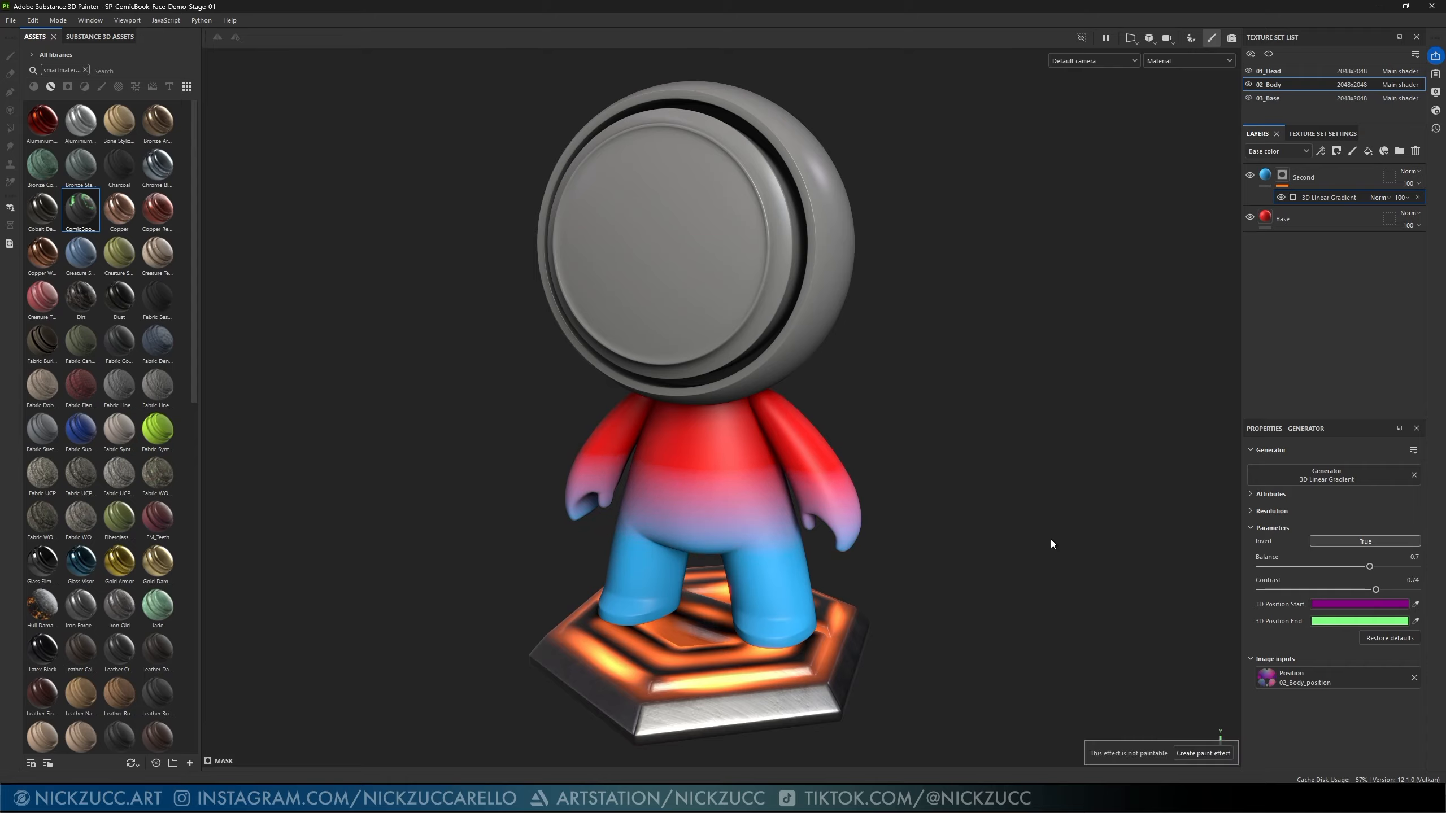
- Show only the Base color channel in the viewport and examine the body's red-to-blue gradient
left_click(1190, 62)
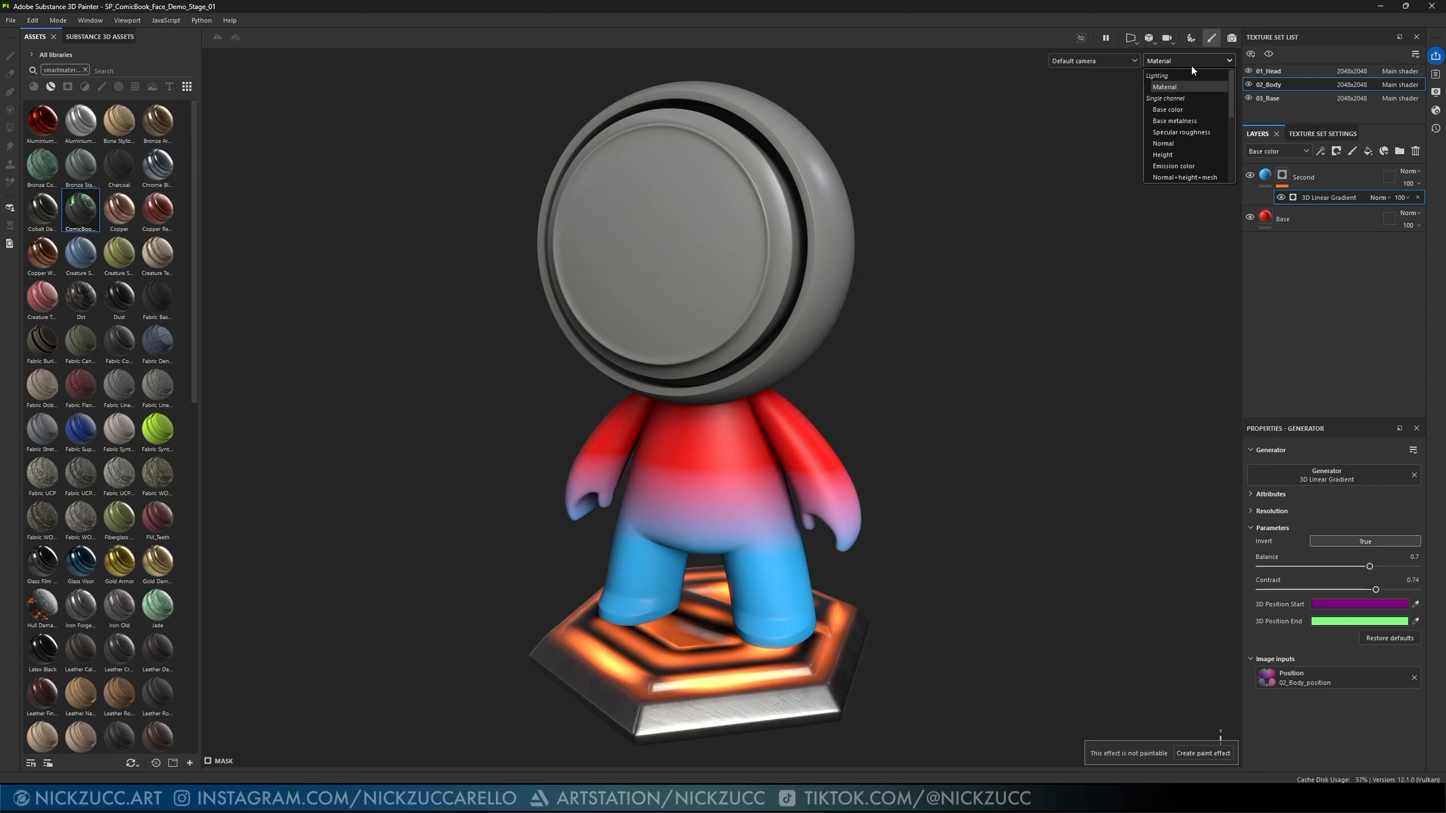
left_click(1175, 110)
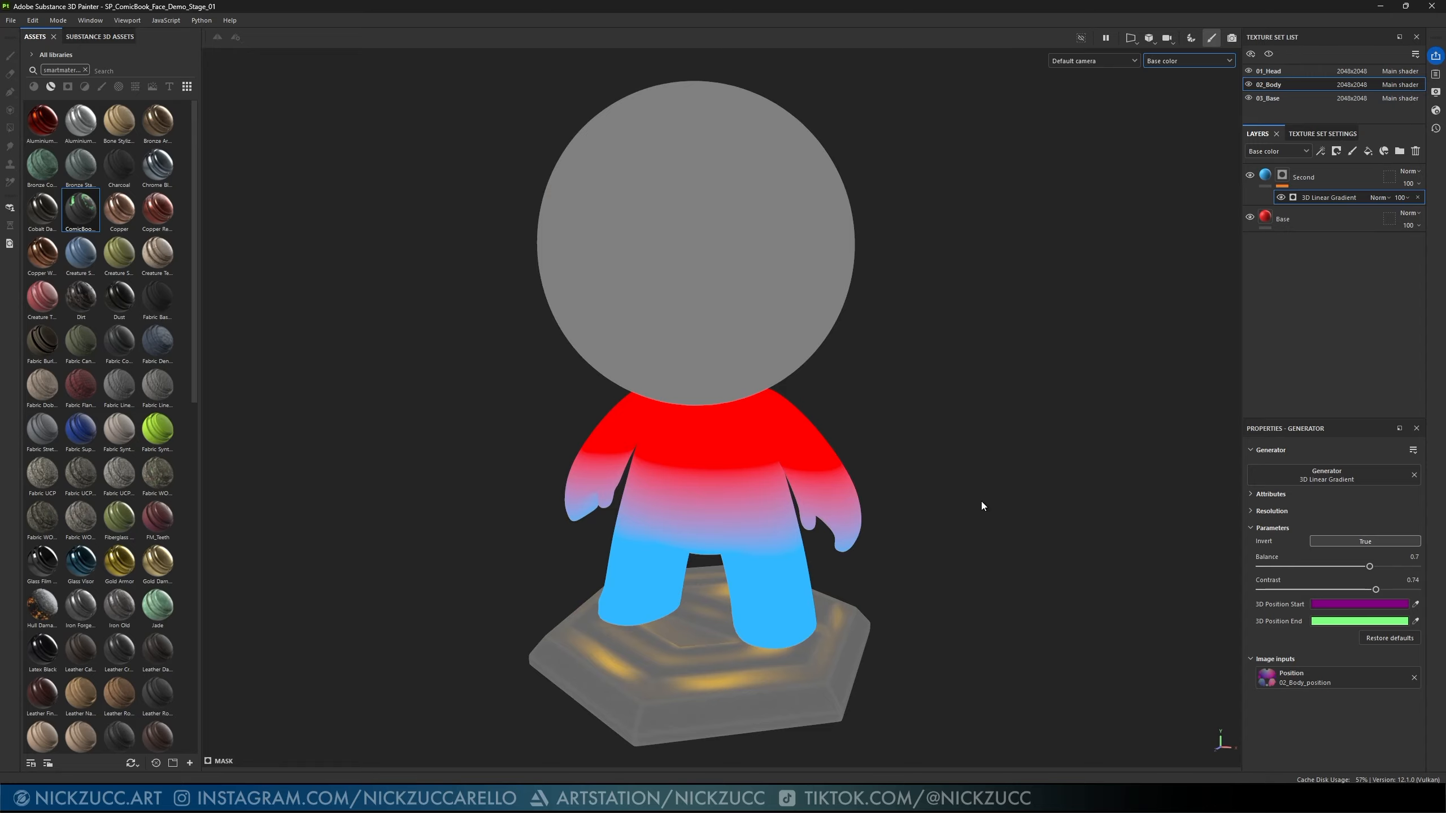
left_click_drag(926, 474, 960, 452, "alt")
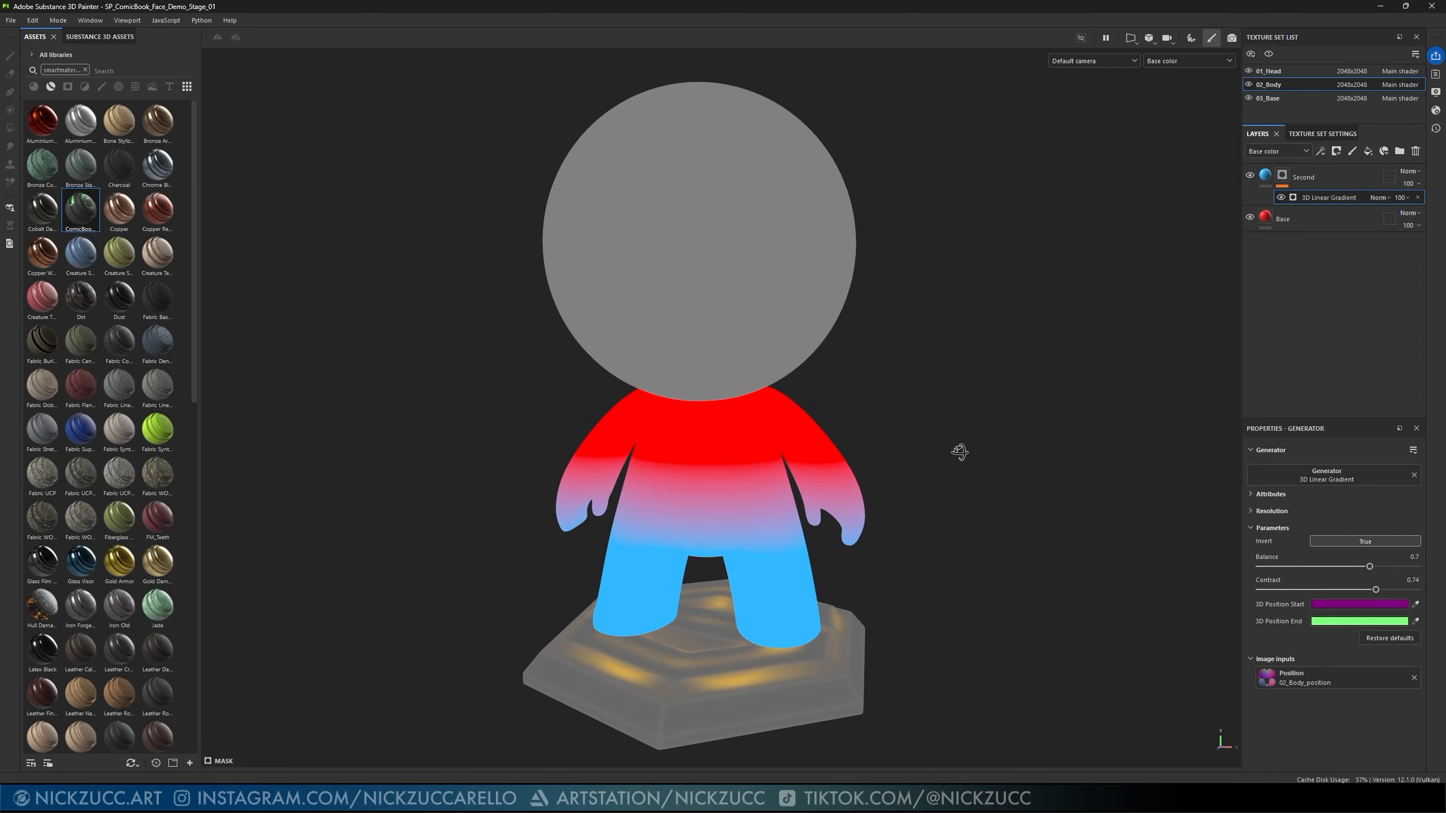
- Return the viewport to the full Material view and examine the body's lit gradient
left_click(1195, 61)
left_click(1179, 82)
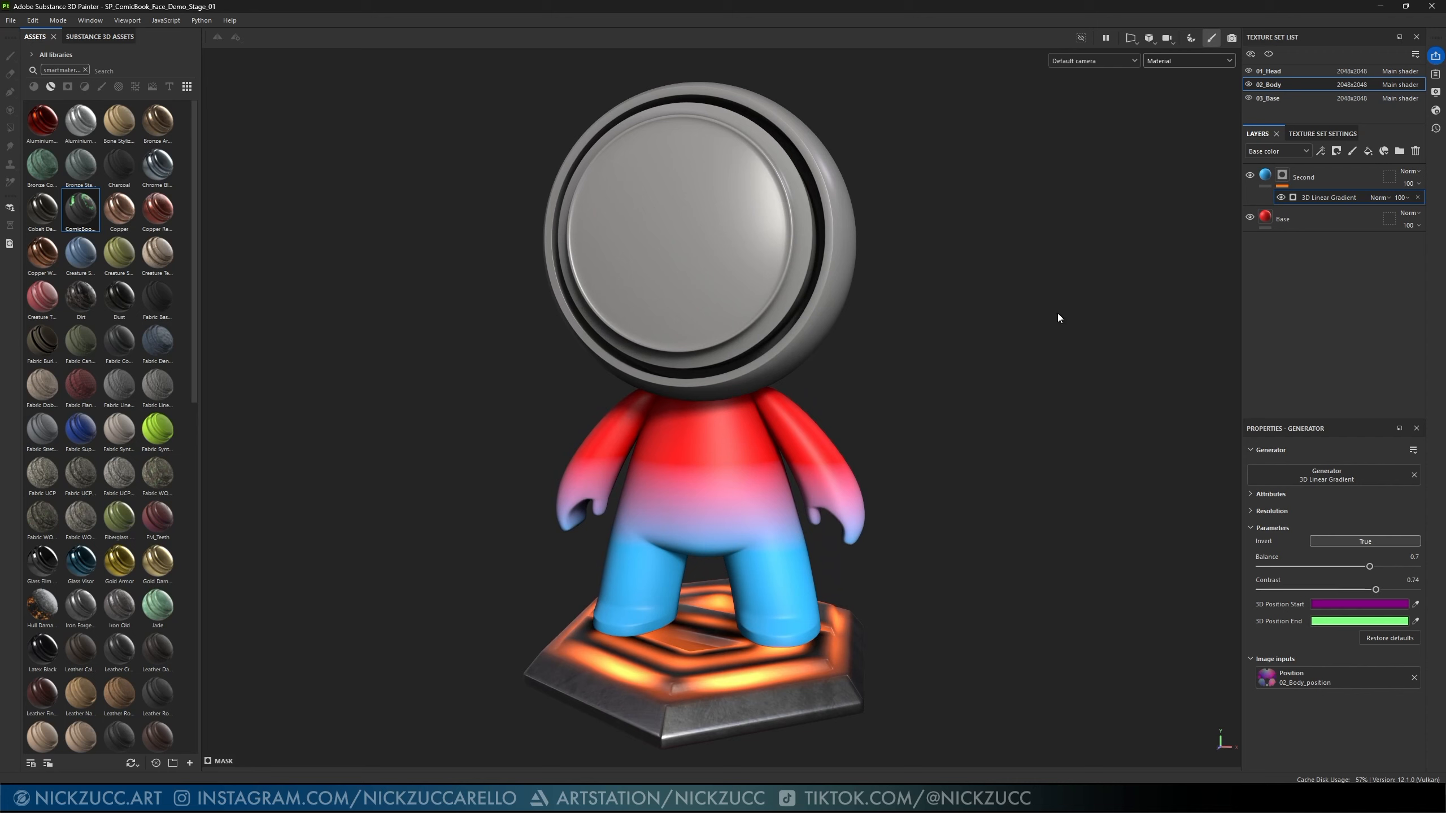
left_click(1177, 62)
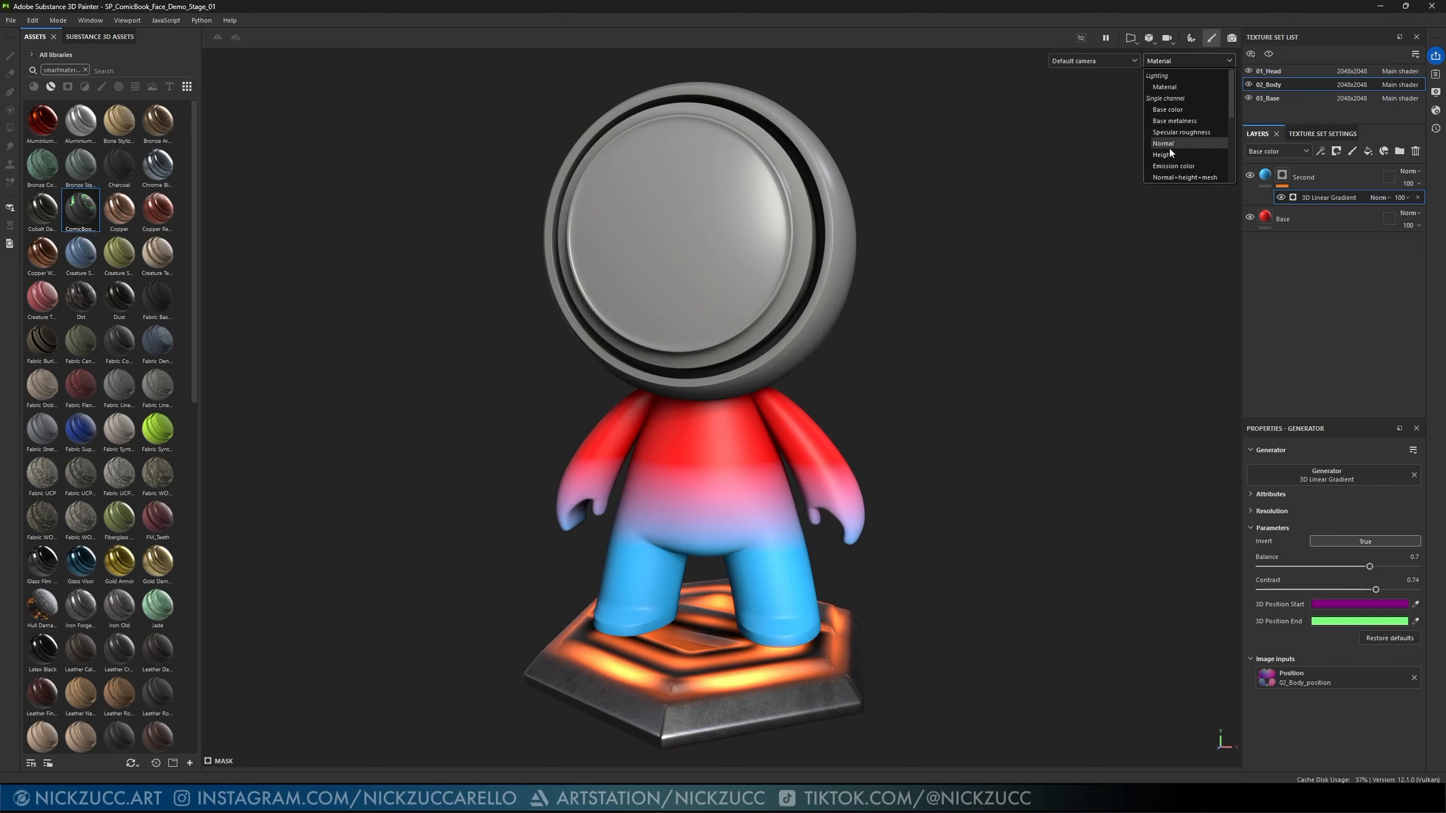
left_click(1036, 238)
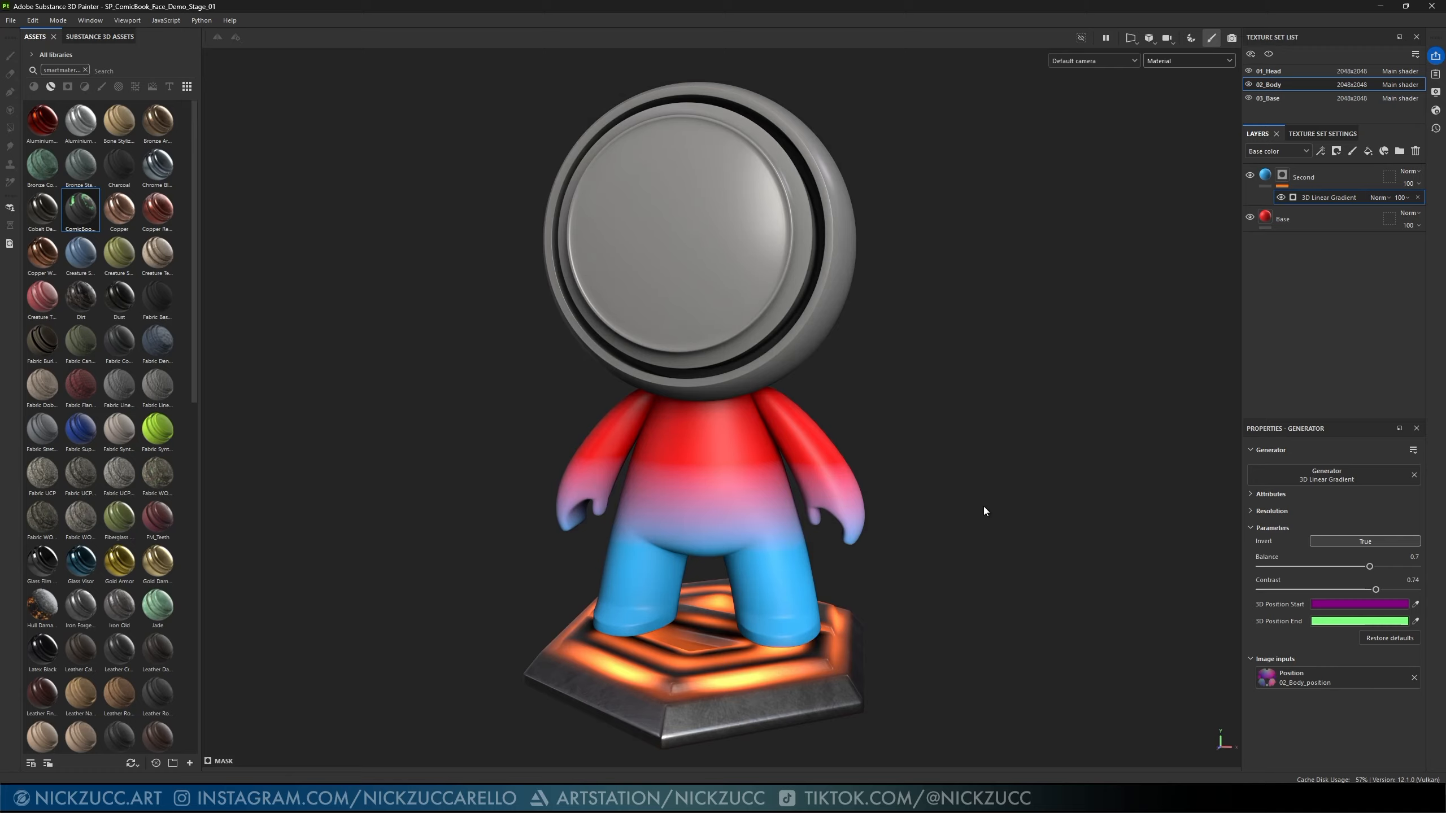
- Add a fill layer named AO above the Second layer in the 02_Body set
left_click(1317, 185)
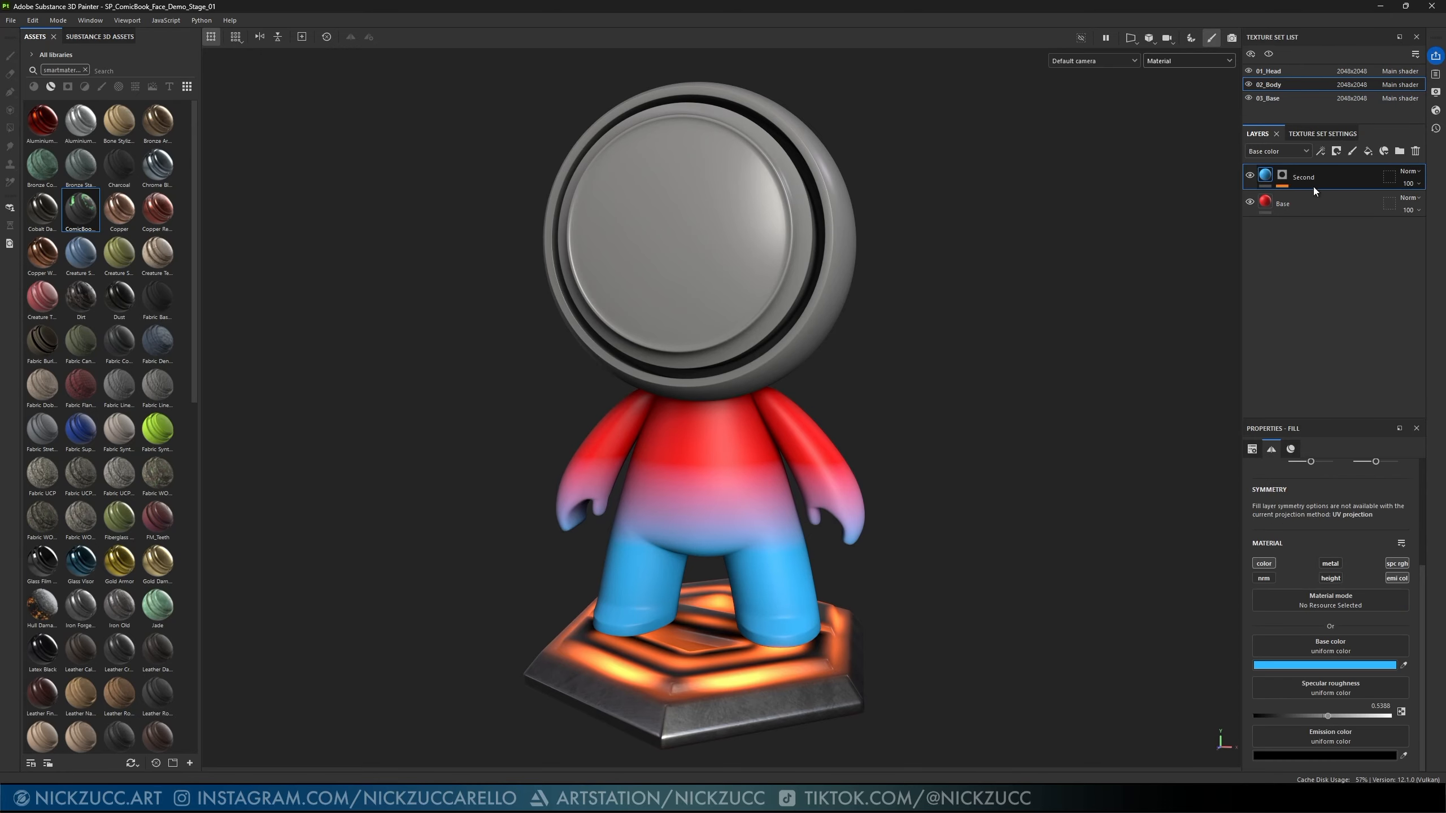
left_click(1368, 151)
double_click(1292, 178)
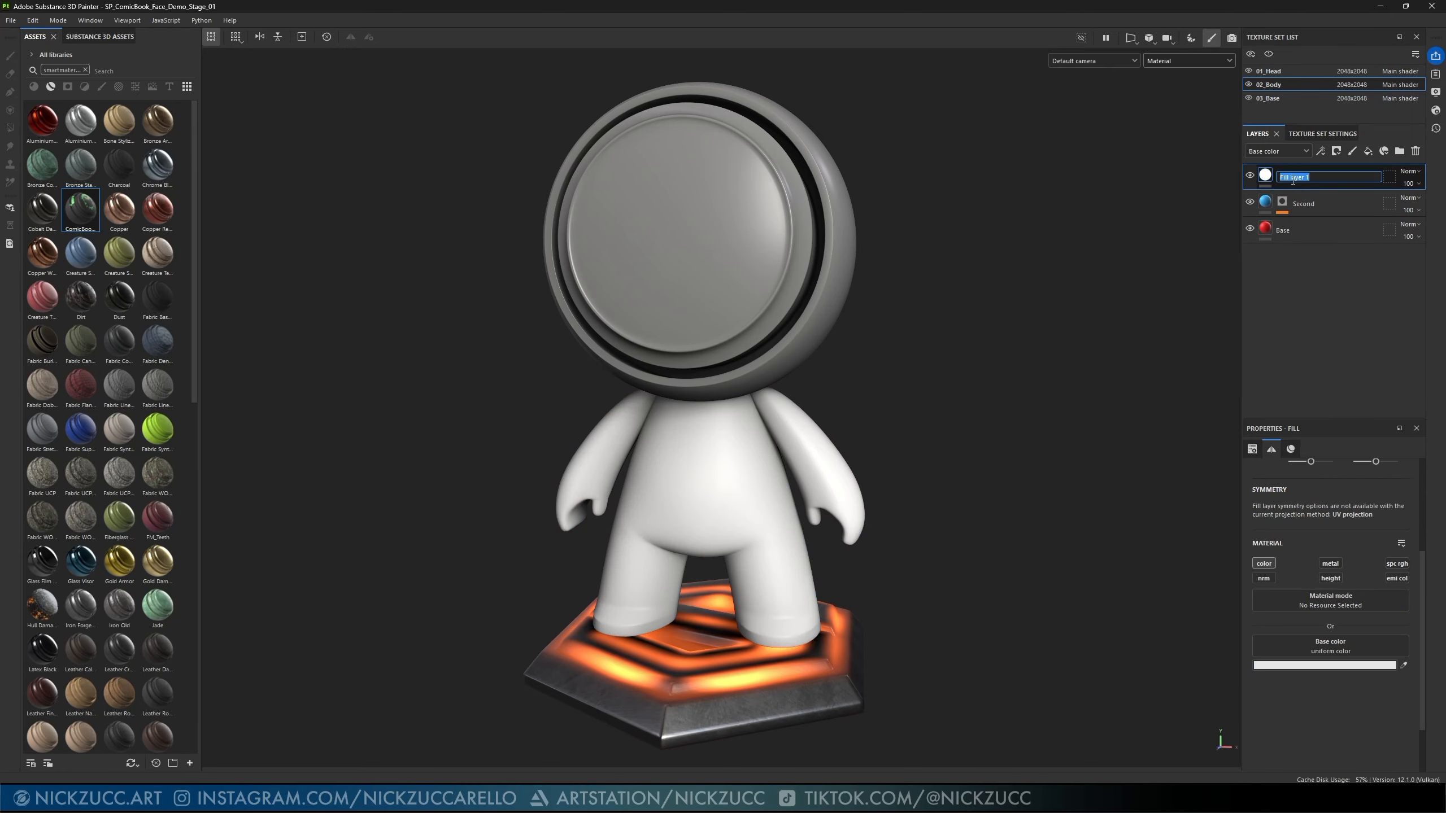
type("AO")
key("Return")
- Enable the AO layer's emission color channel and set its color to black
left_click(1397, 578)
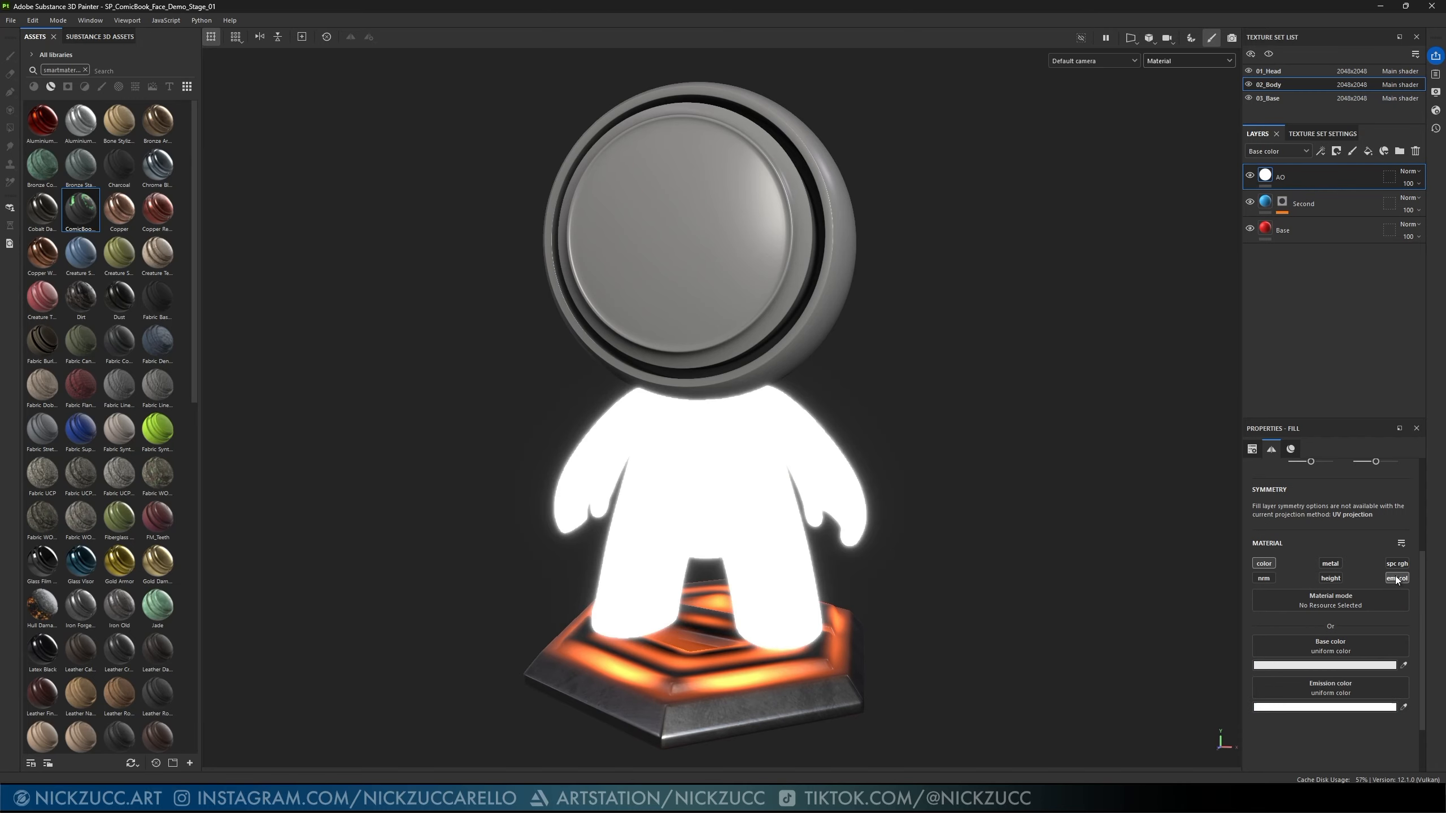
left_click(1321, 707)
left_click_drag(1011, 470, 947, 532)
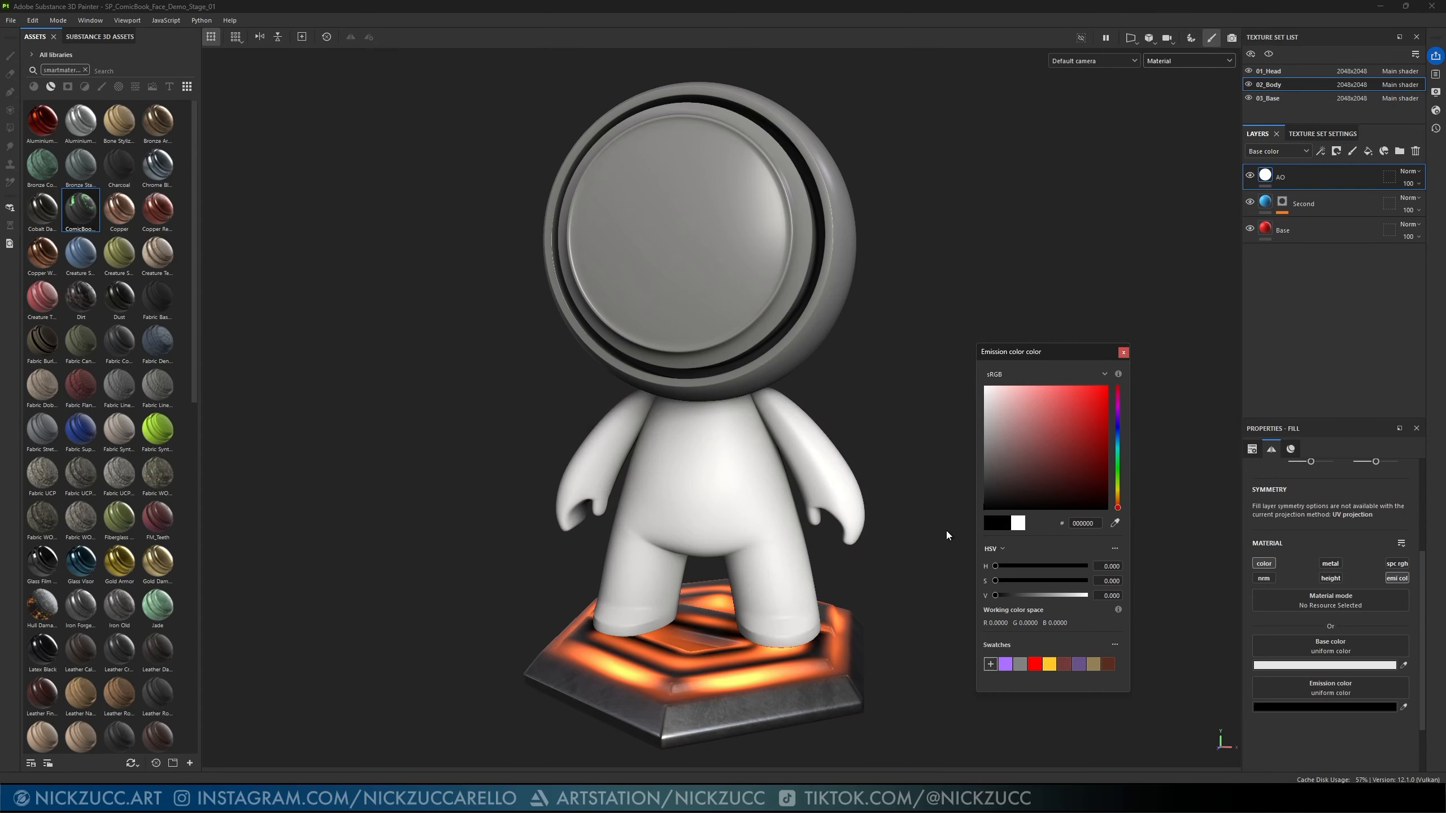
left_click(1123, 353)
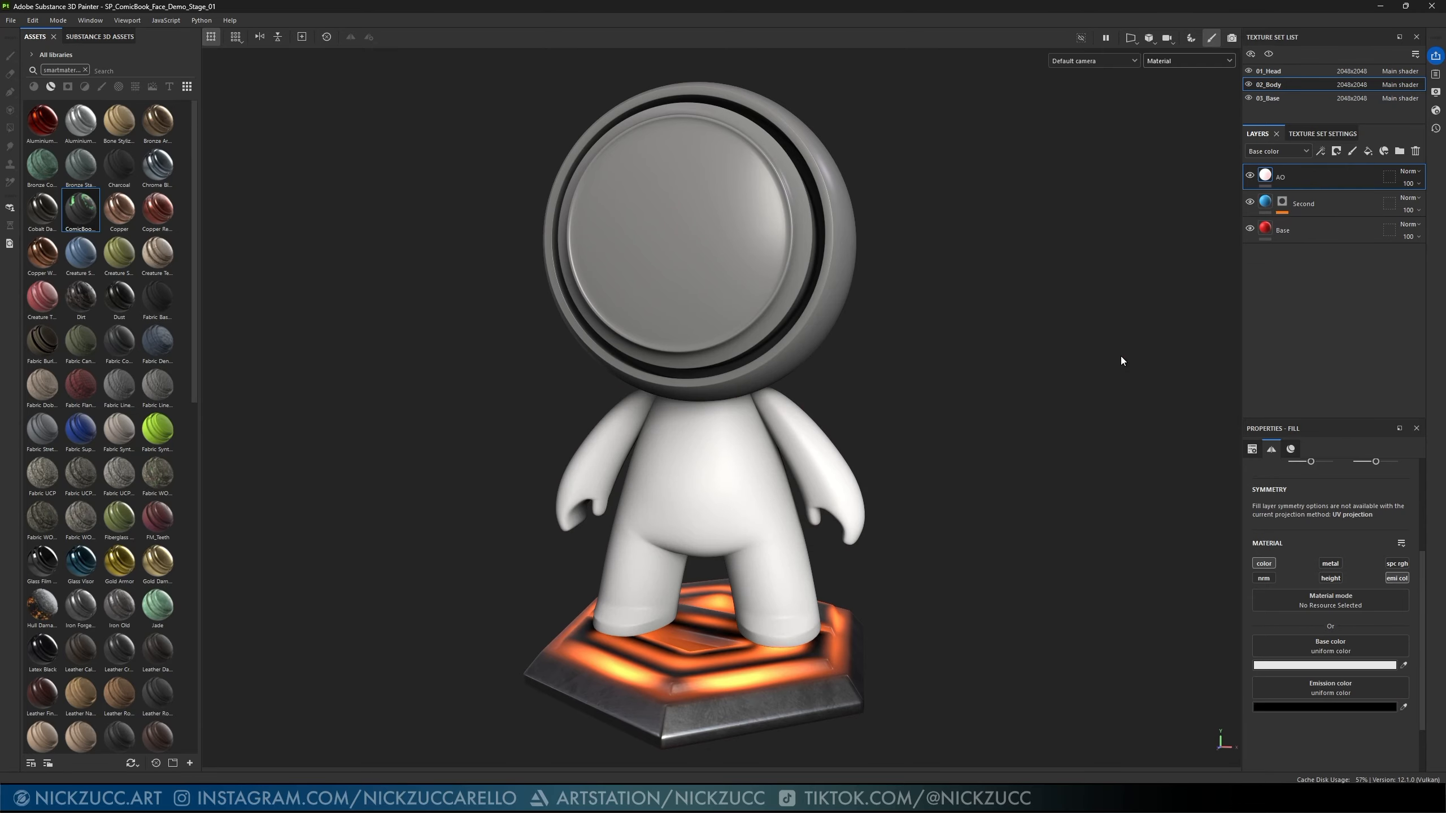
- Set the AO layer's base color to a light blue with HSV 0.639, 0.443, 0.890
left_click(1297, 667)
left_click_drag(1120, 447, 1118, 430)
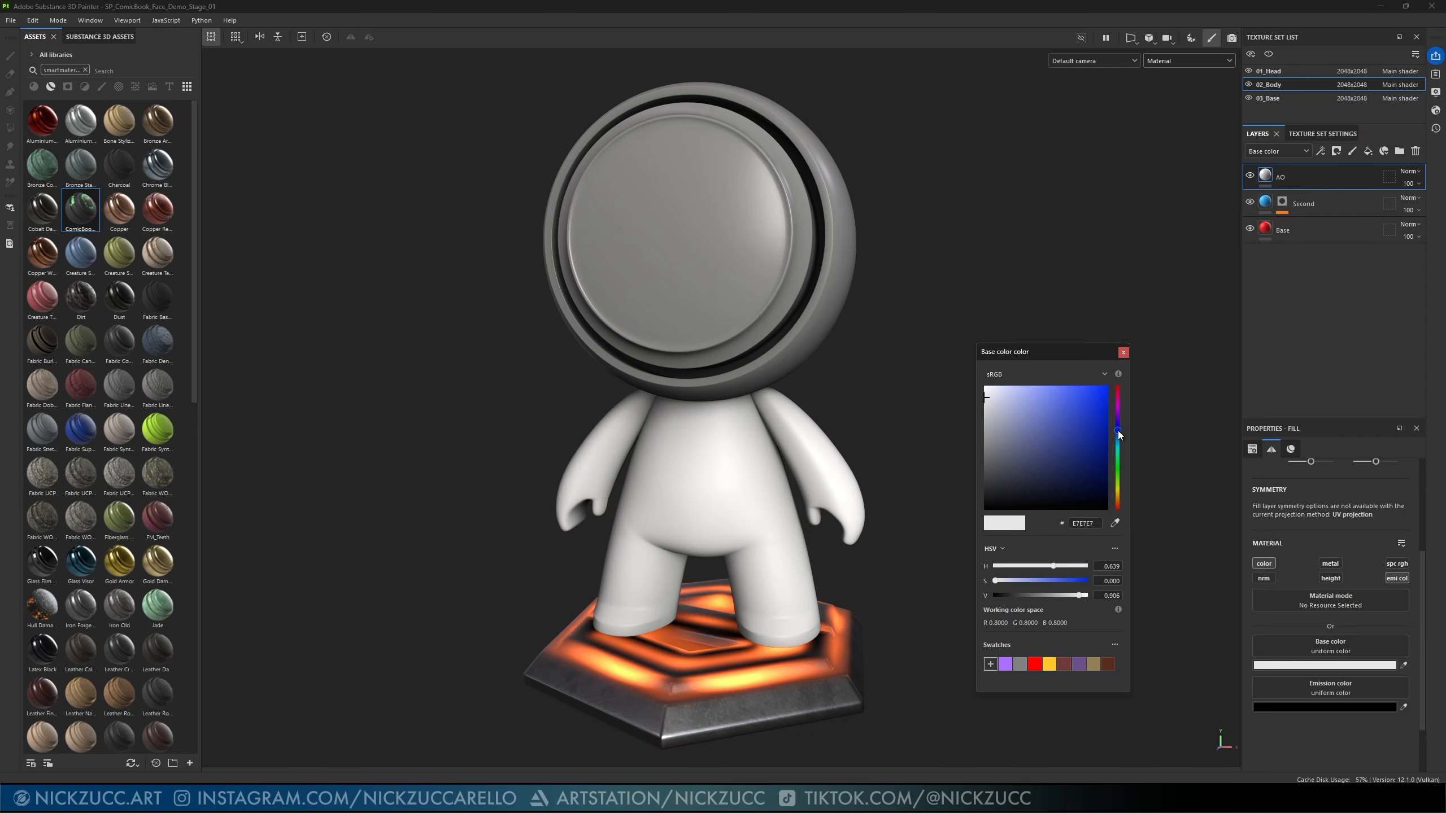
left_click(1047, 391)
left_click_drag(1037, 391, 1038, 399)
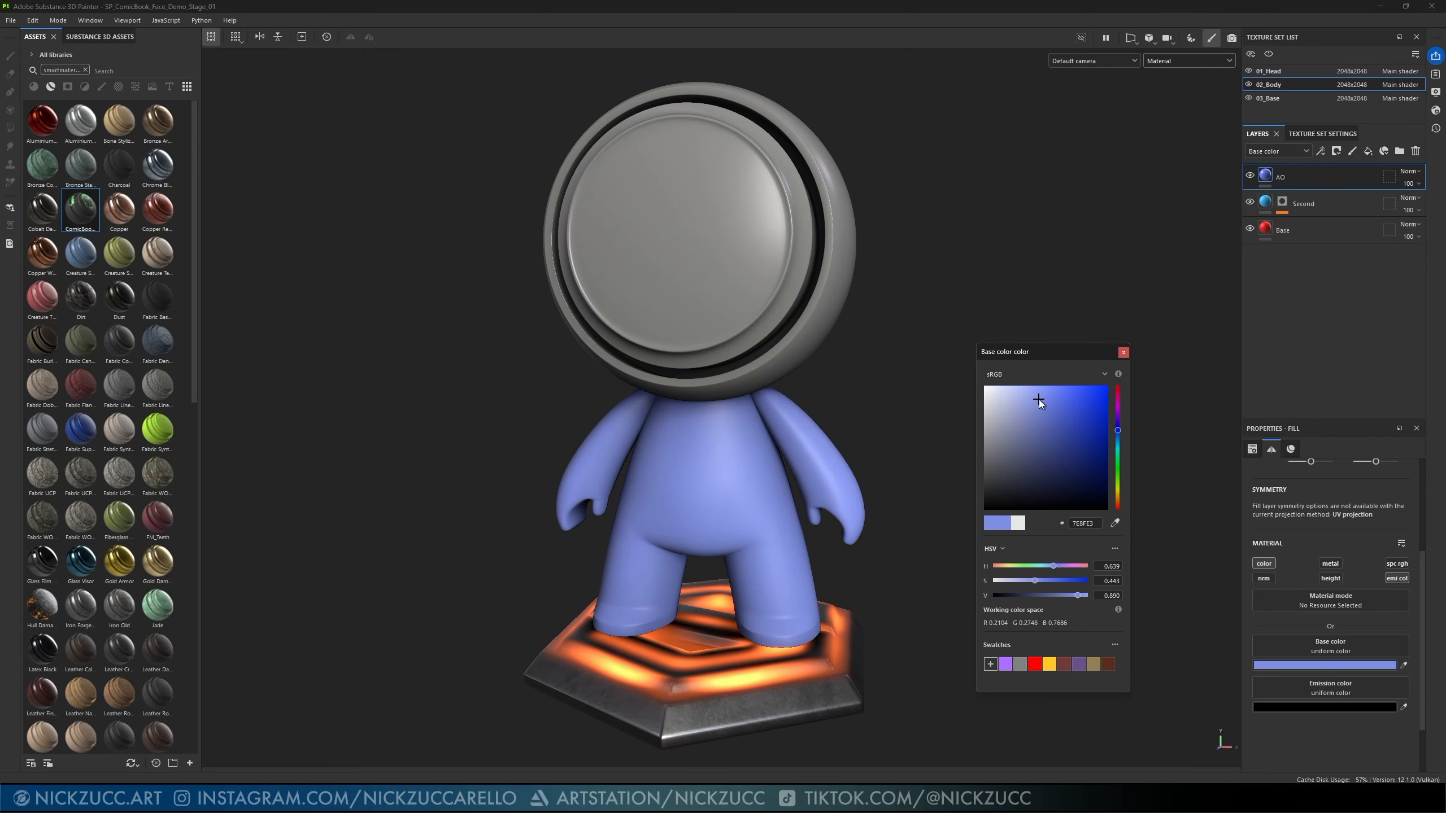
left_click(1124, 352)
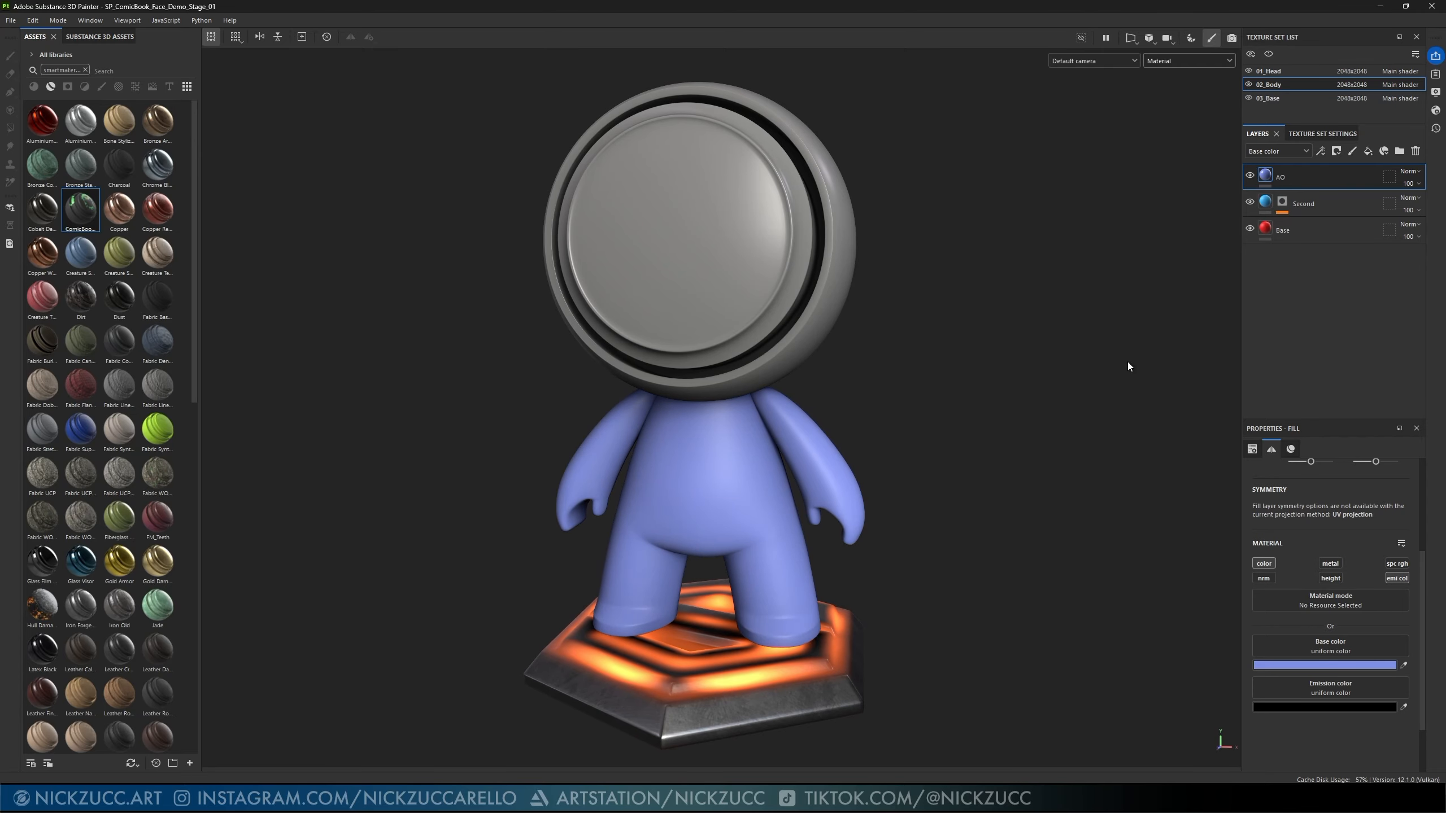
- Set the AO layer's blend mode to Multiply and toggle its visibility to compare the tint
left_click(1411, 174)
left_click(1392, 227)
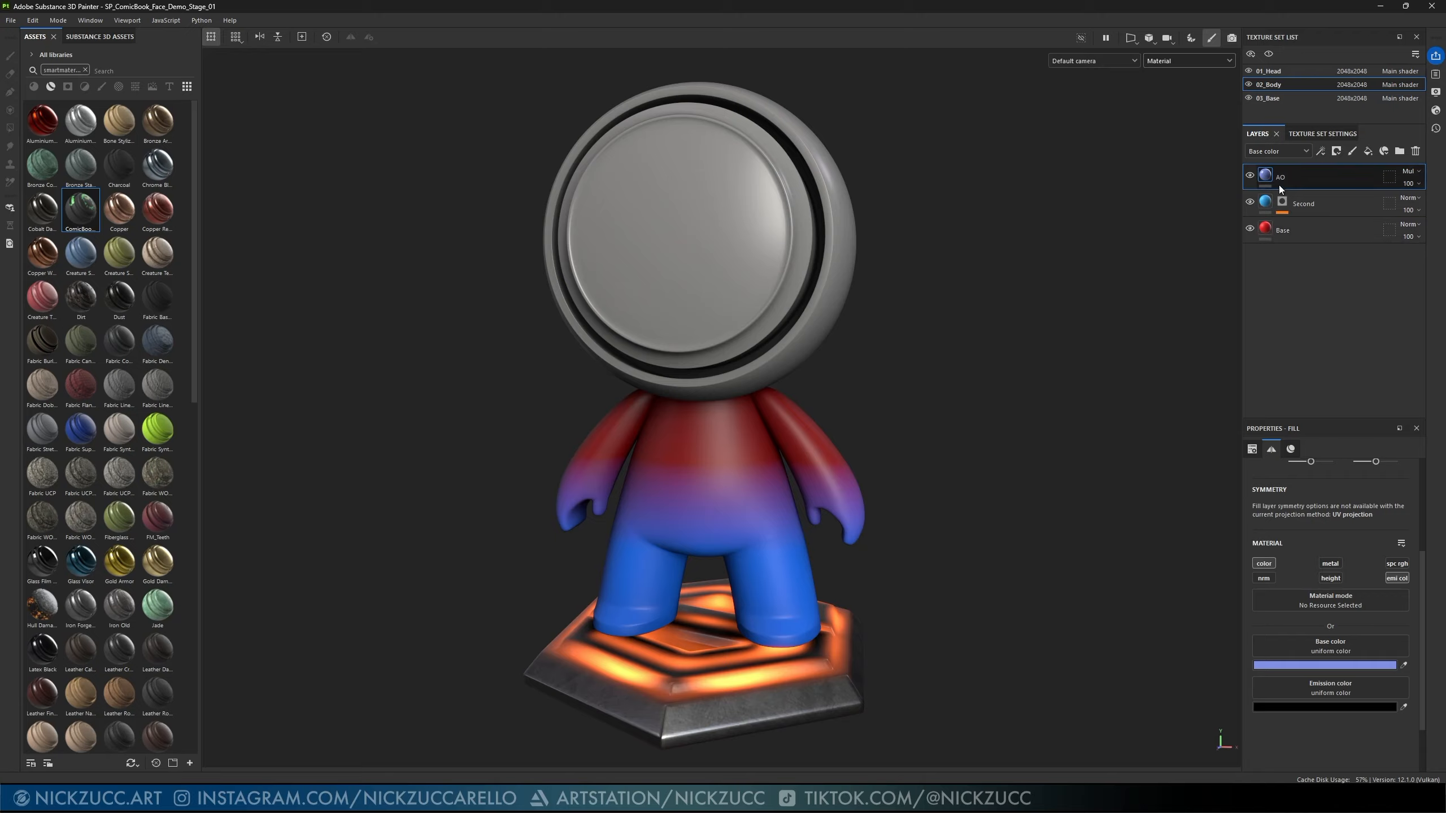
left_click(1251, 176)
left_click(1251, 175)
left_click(1250, 176)
left_click(1250, 175)
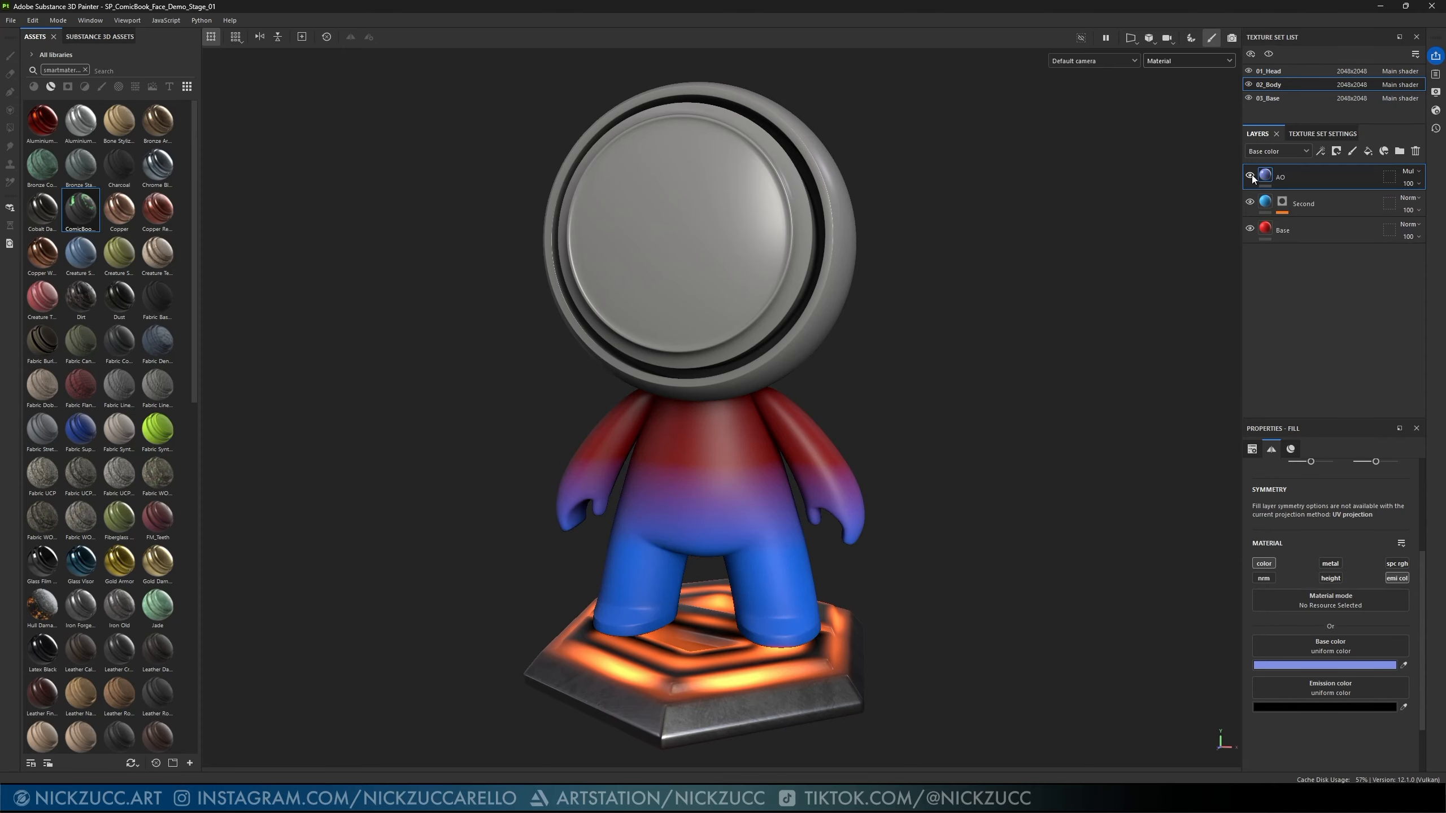
- Mute the AO layer's base color to a grayish blue with HSV 0.639, 0.315, 0.749
left_click(1302, 667)
left_click(1023, 417)
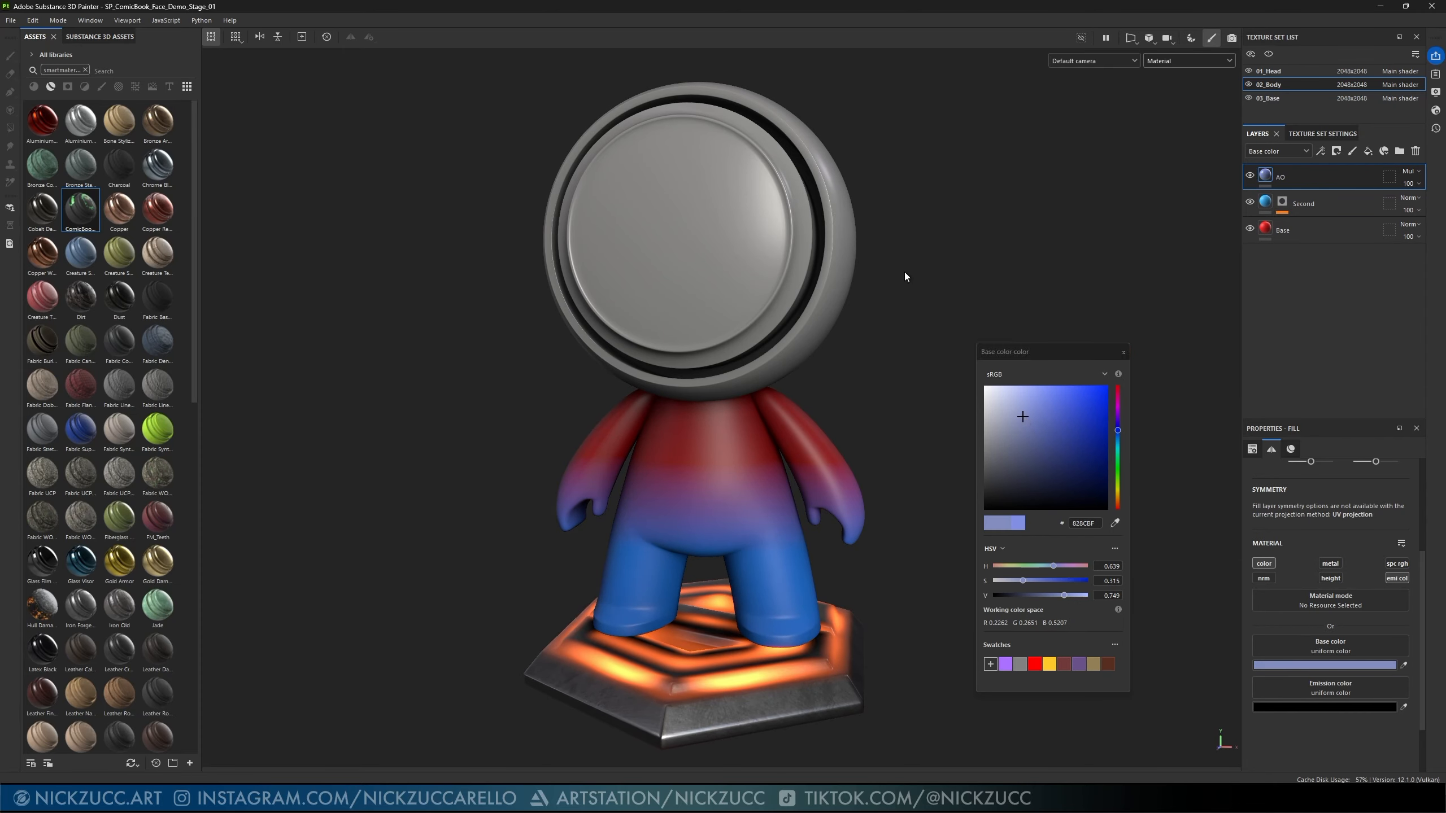
left_click(1122, 353)
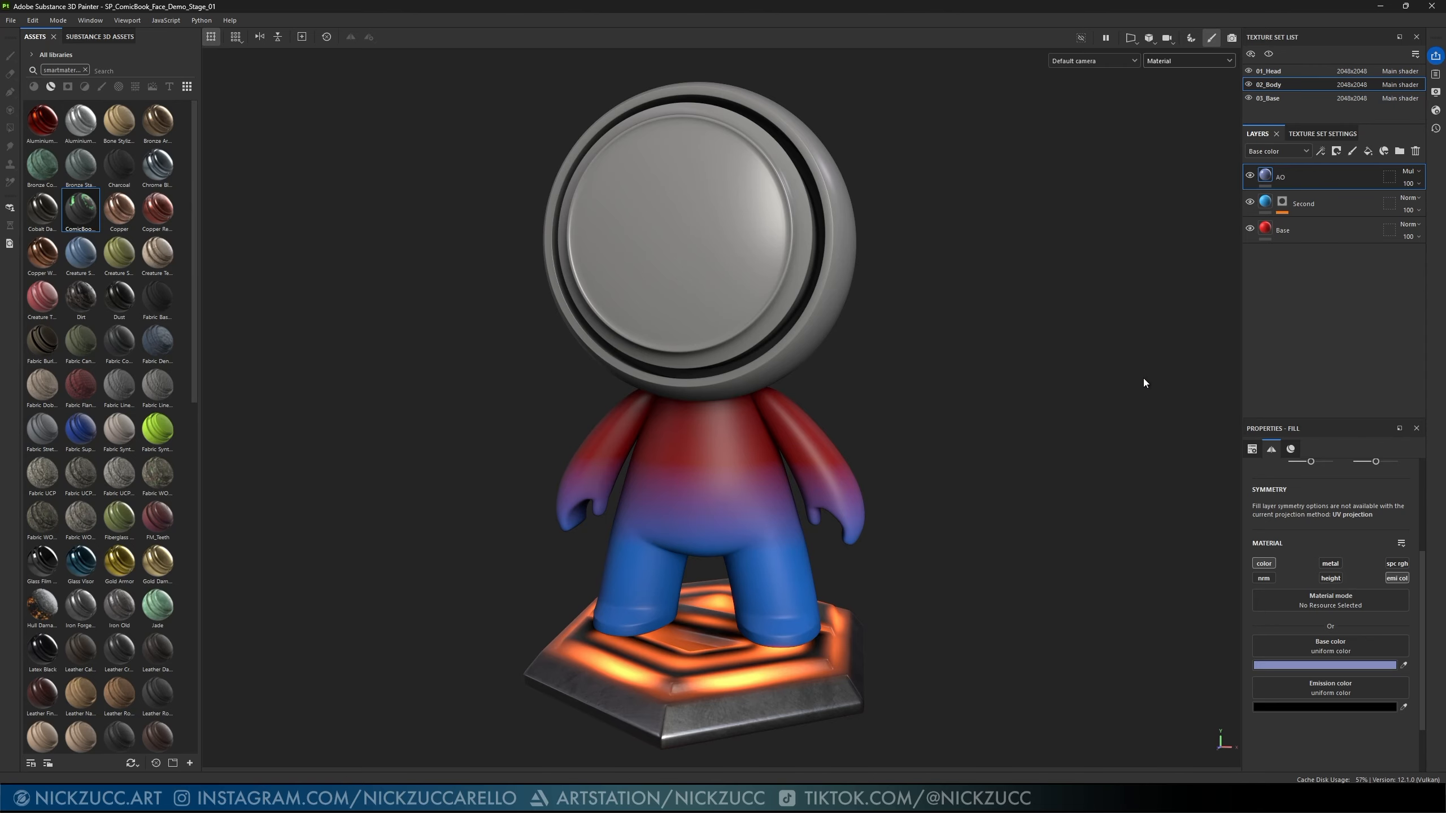
- Add a bitmap mask to the AO layer using the 02_Body_ambient_occlusion texture
left_click(1336, 150)
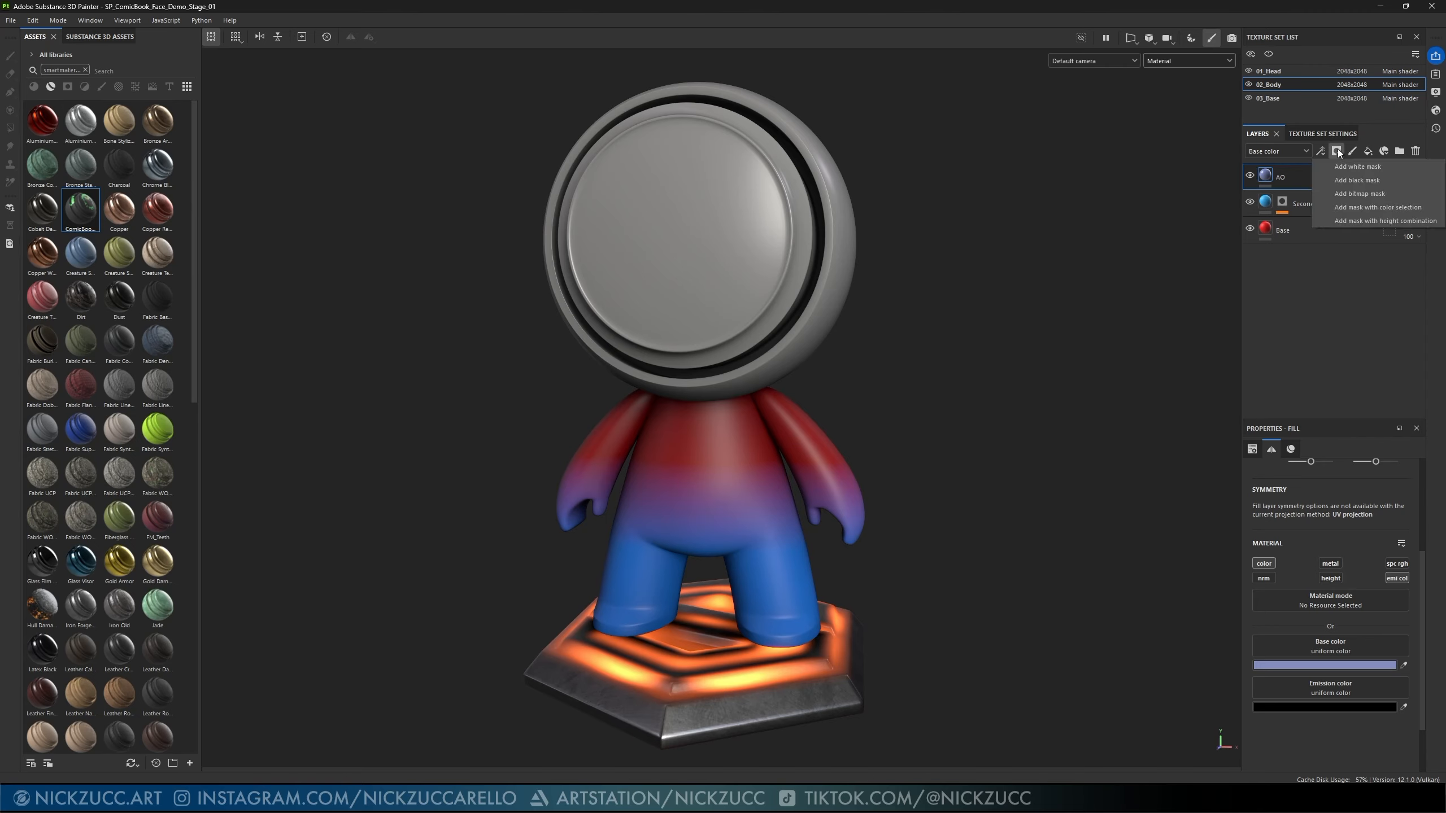
left_click(1371, 192)
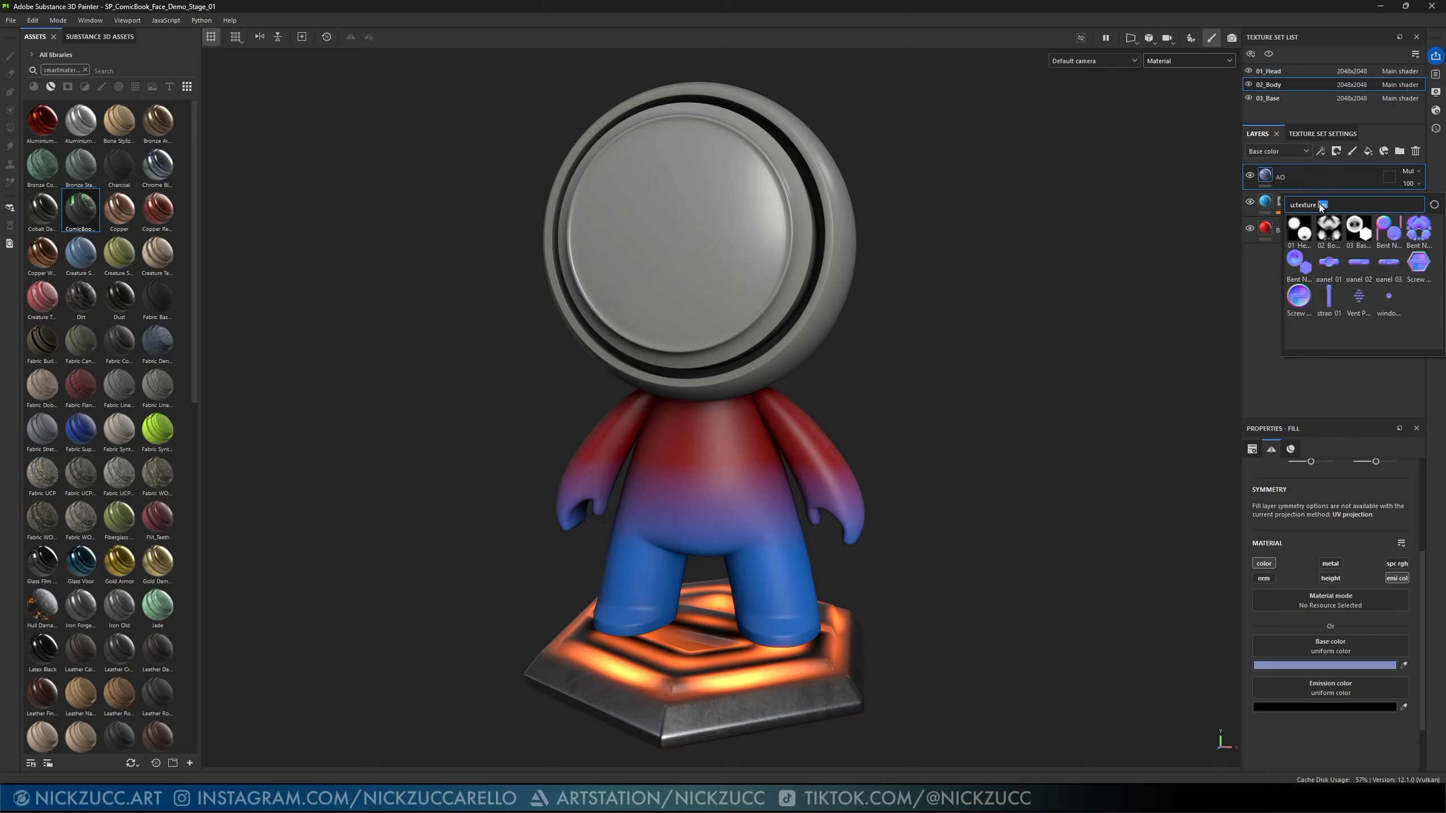
key("BackSpace")
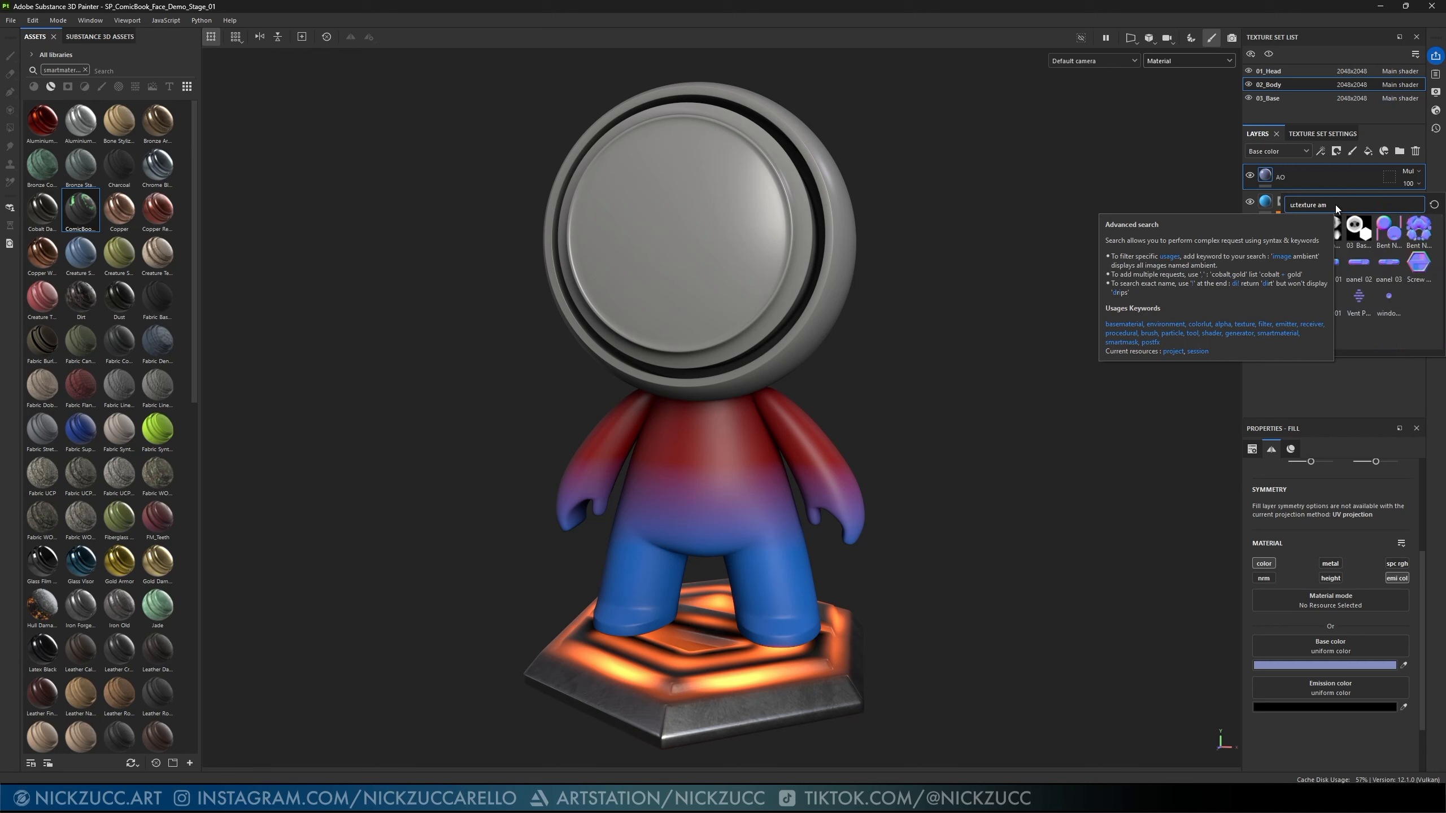
type("am")
mouse_move(1336, 240)
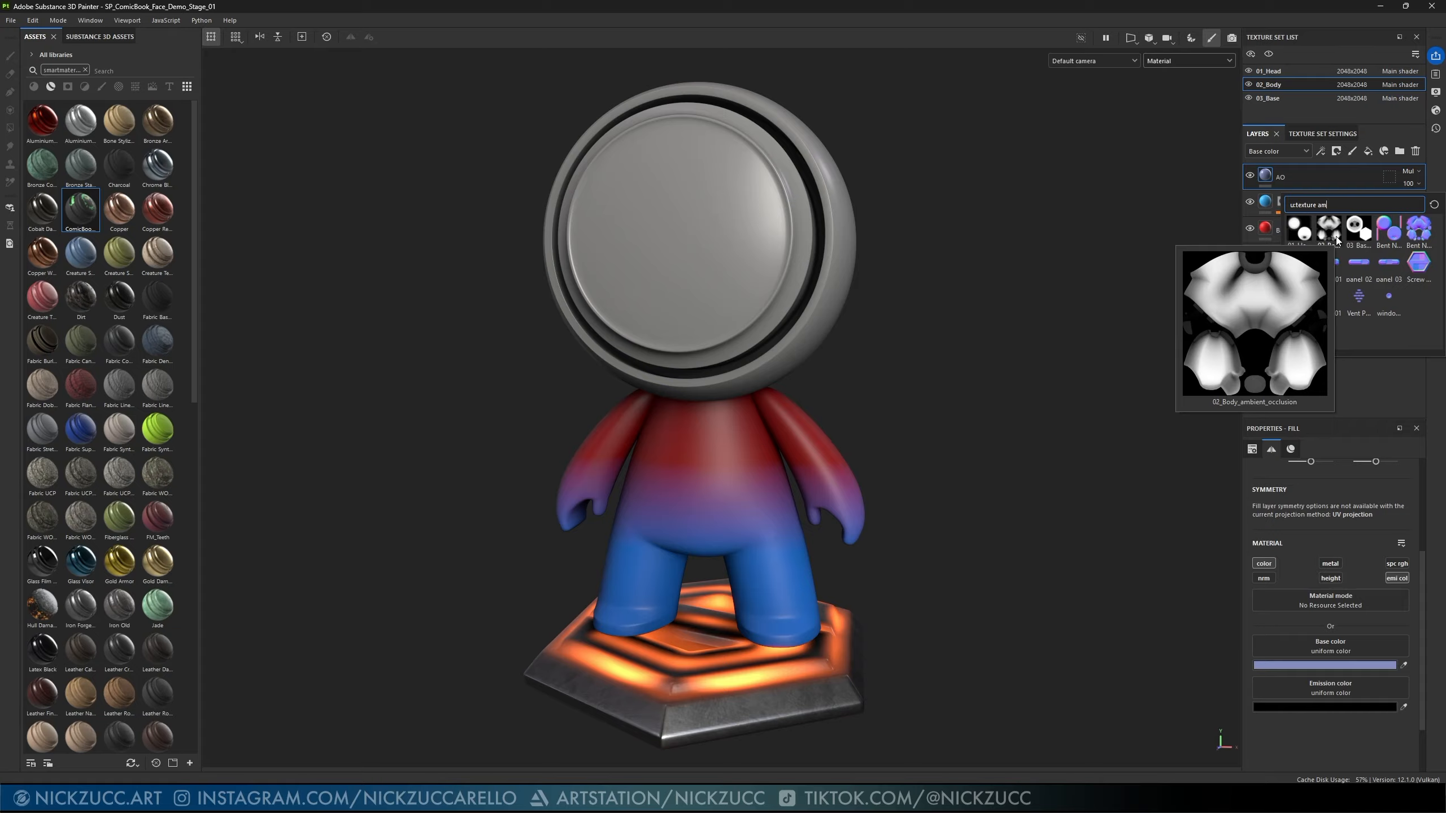
left_click(1335, 240)
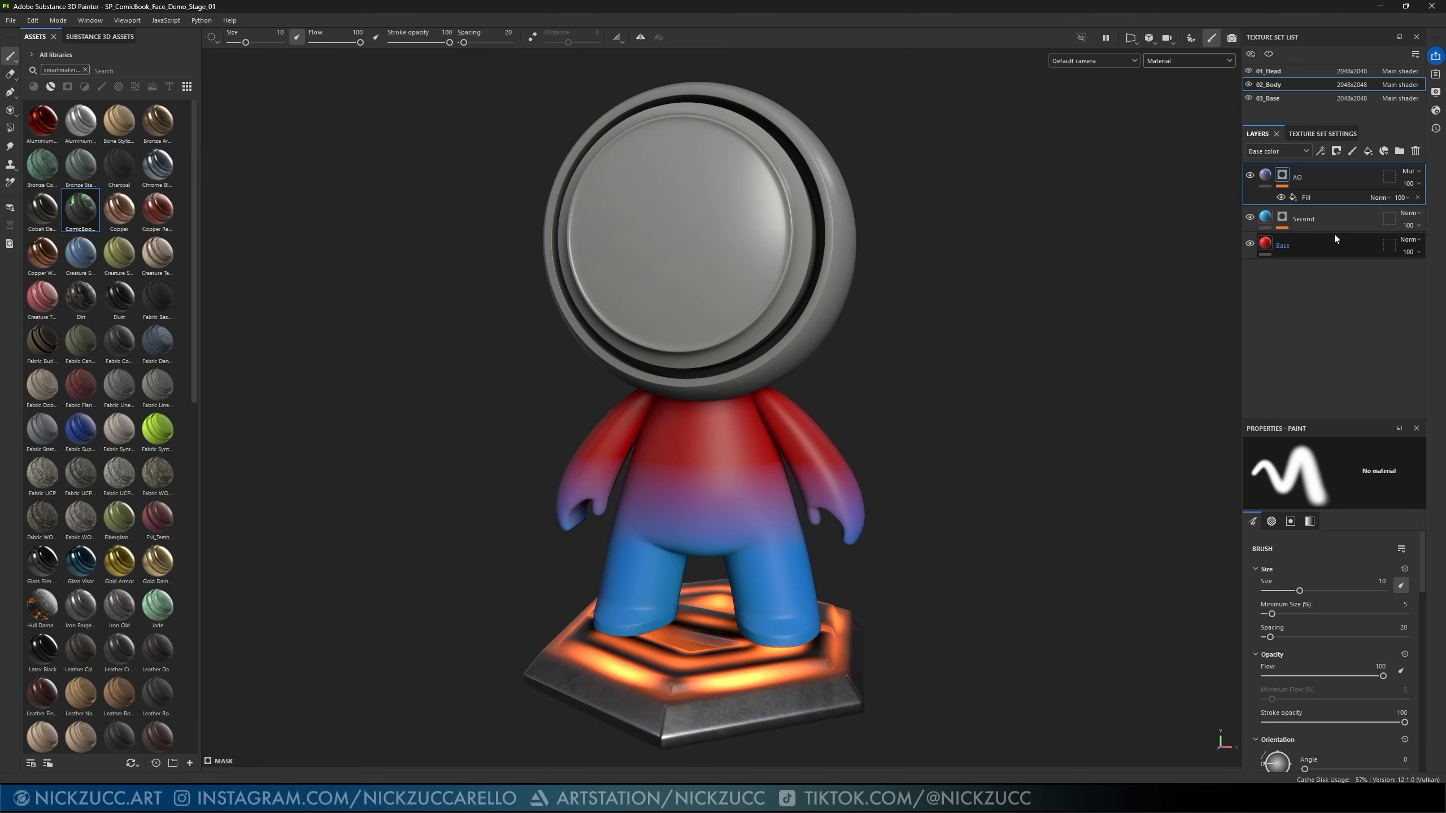
- Compare the body with the AO layer shown and hidden, in both the Material and Base color views
left_click(1249, 176)
left_click(1249, 176)
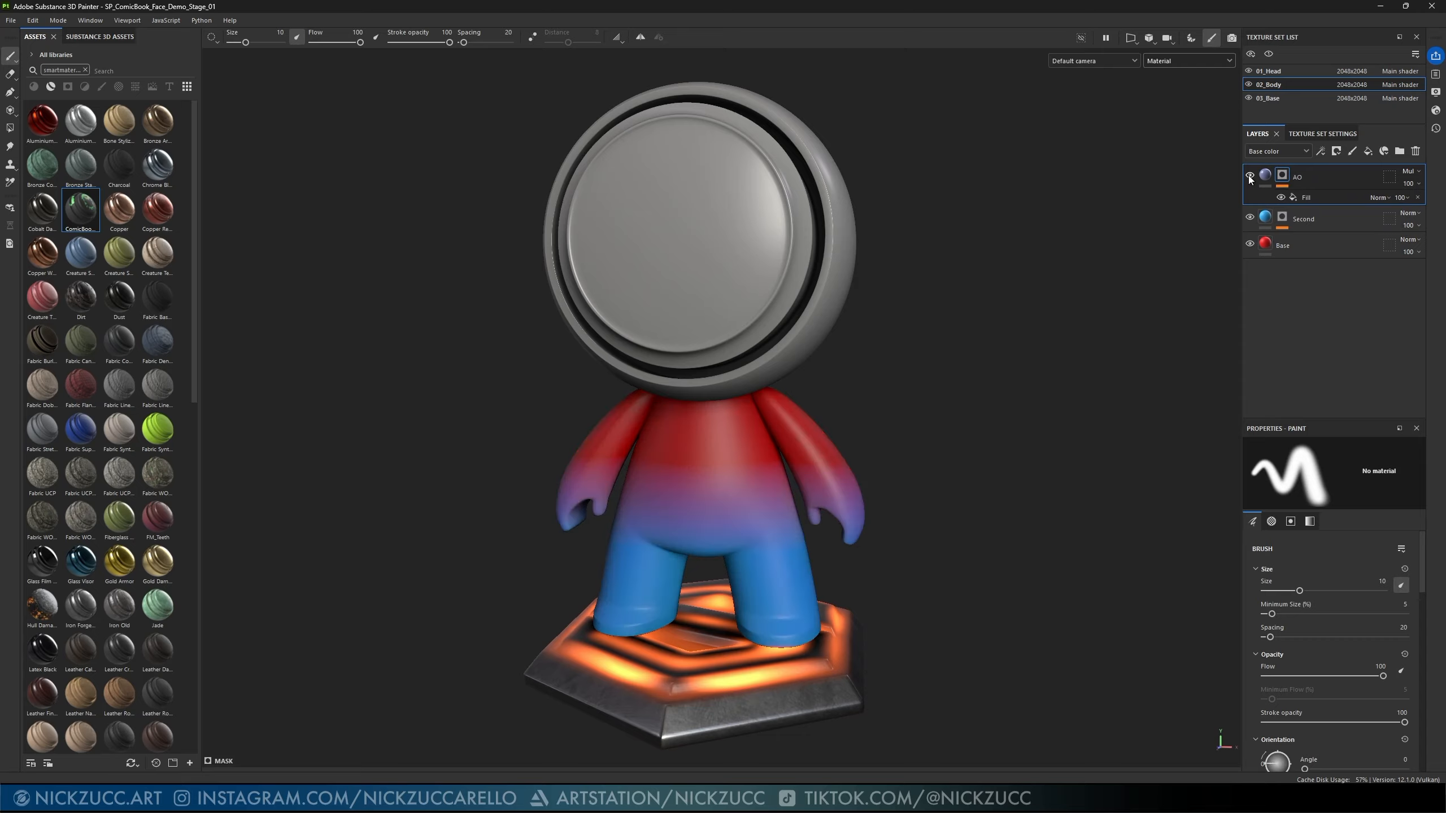
left_click(1249, 177)
left_click(1249, 176)
left_click(1194, 61)
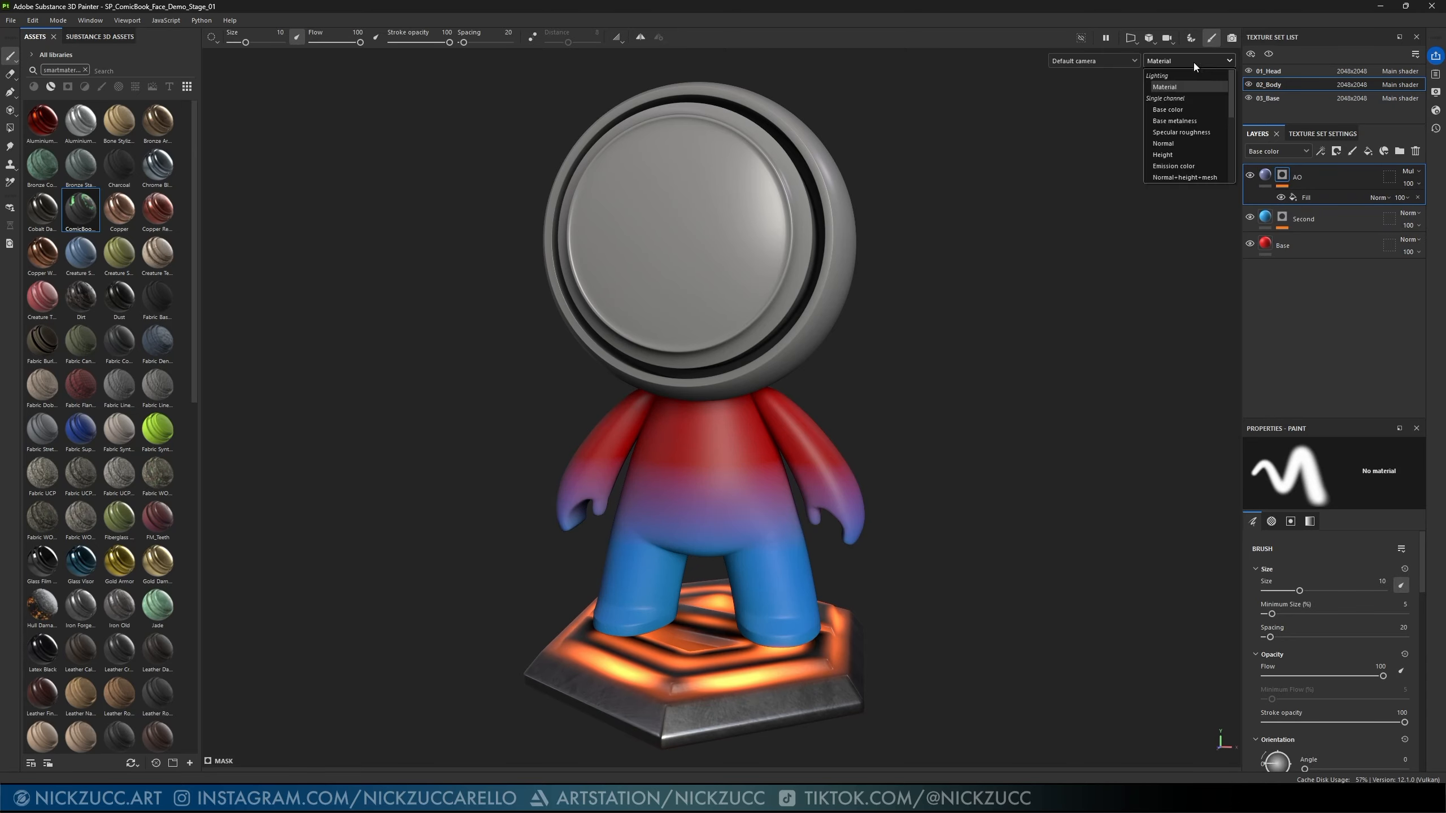
left_click(1186, 111)
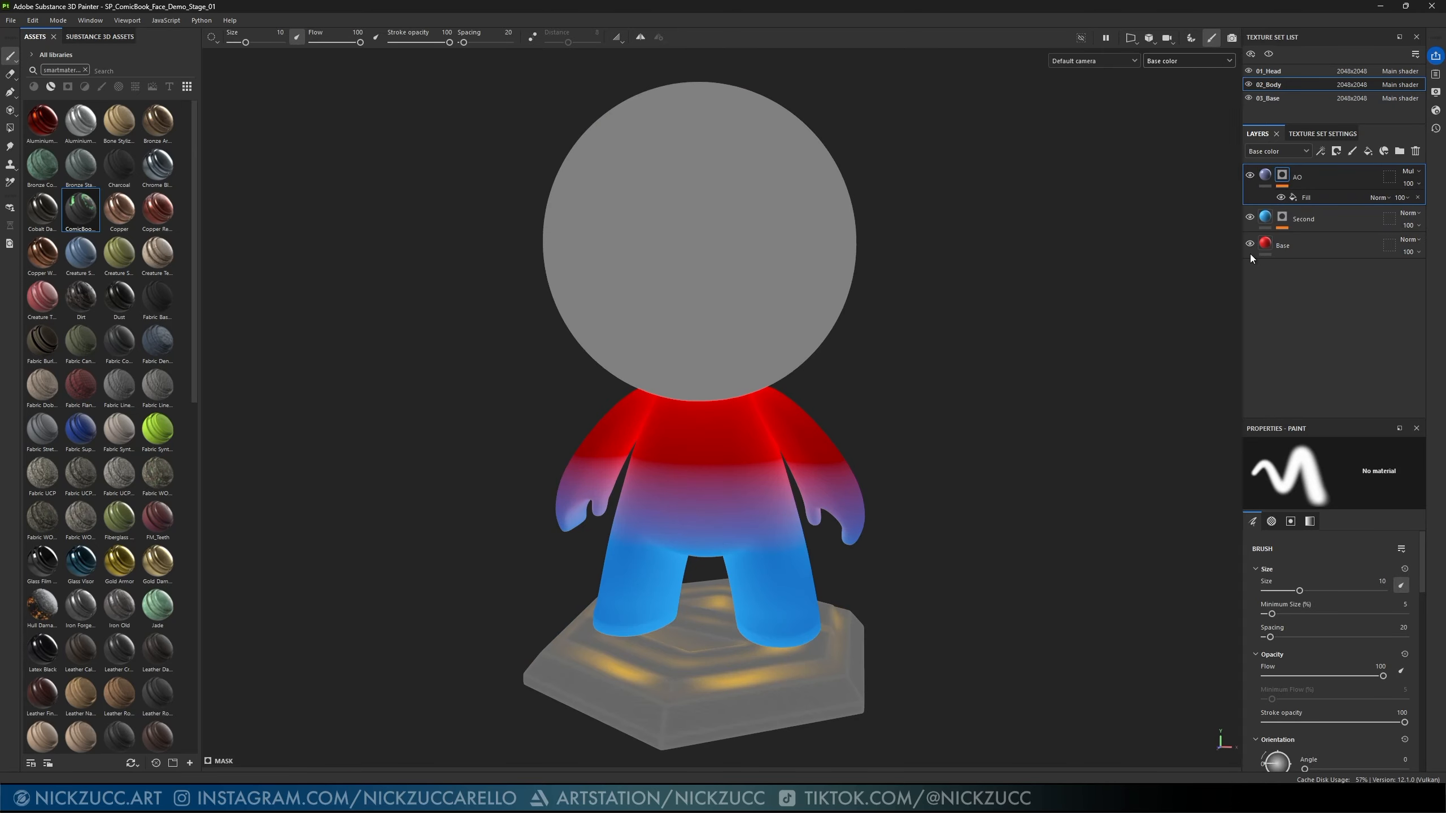
left_click(1249, 176)
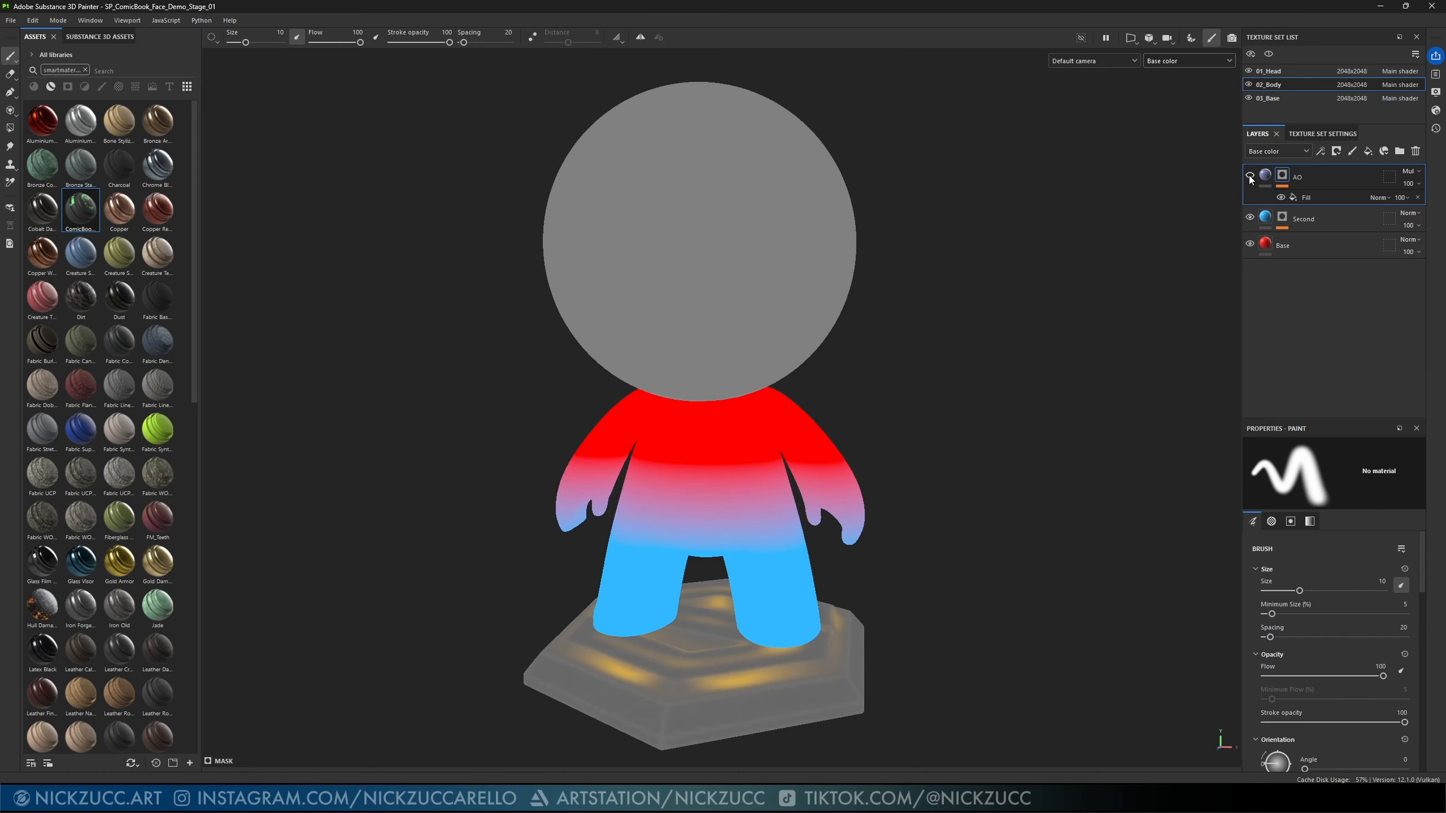
left_click(1249, 176)
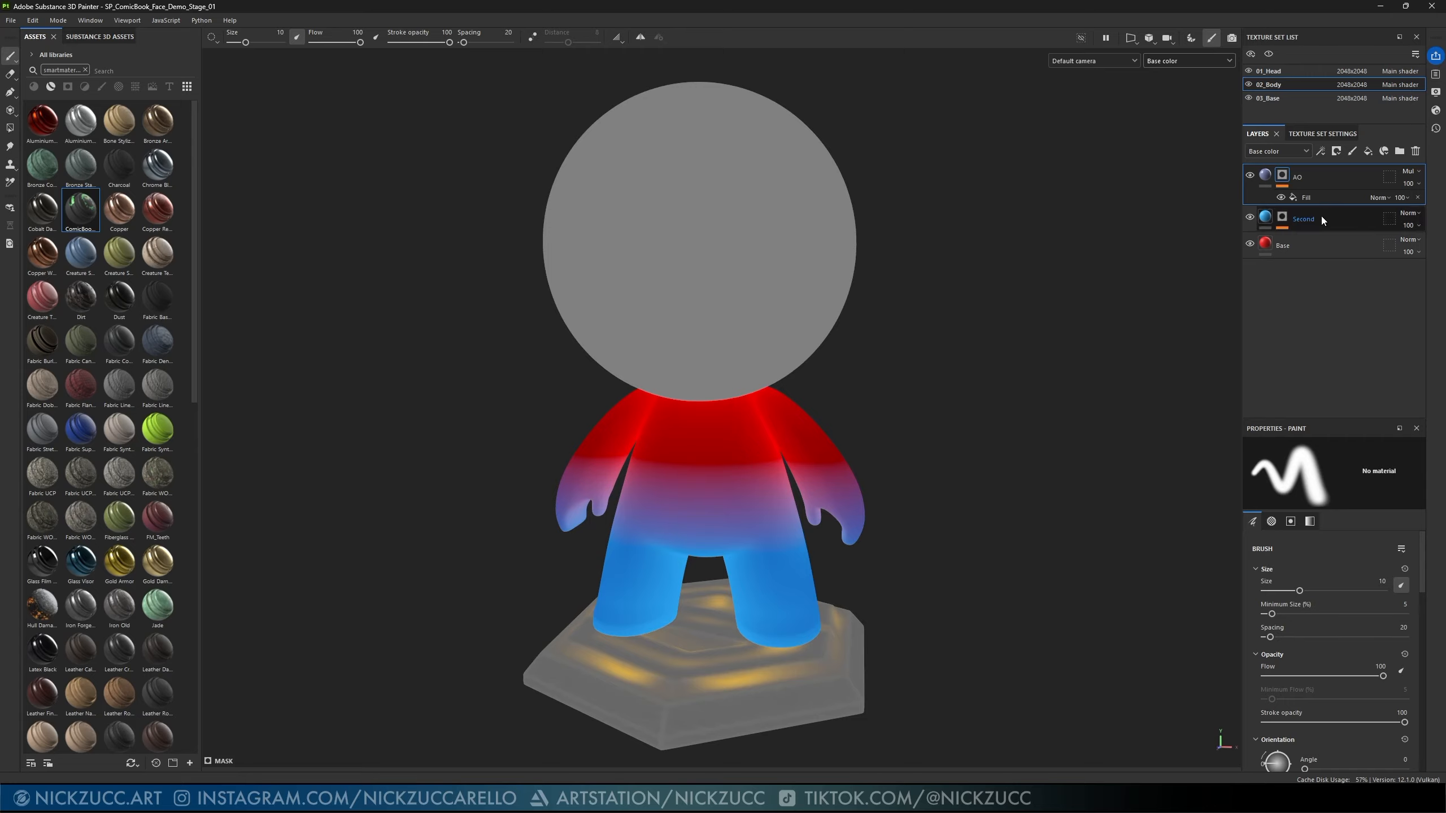
- Isolate the AO layer's mask in the viewport, invert it, and invert it back
left_click(1284, 179, "alt")
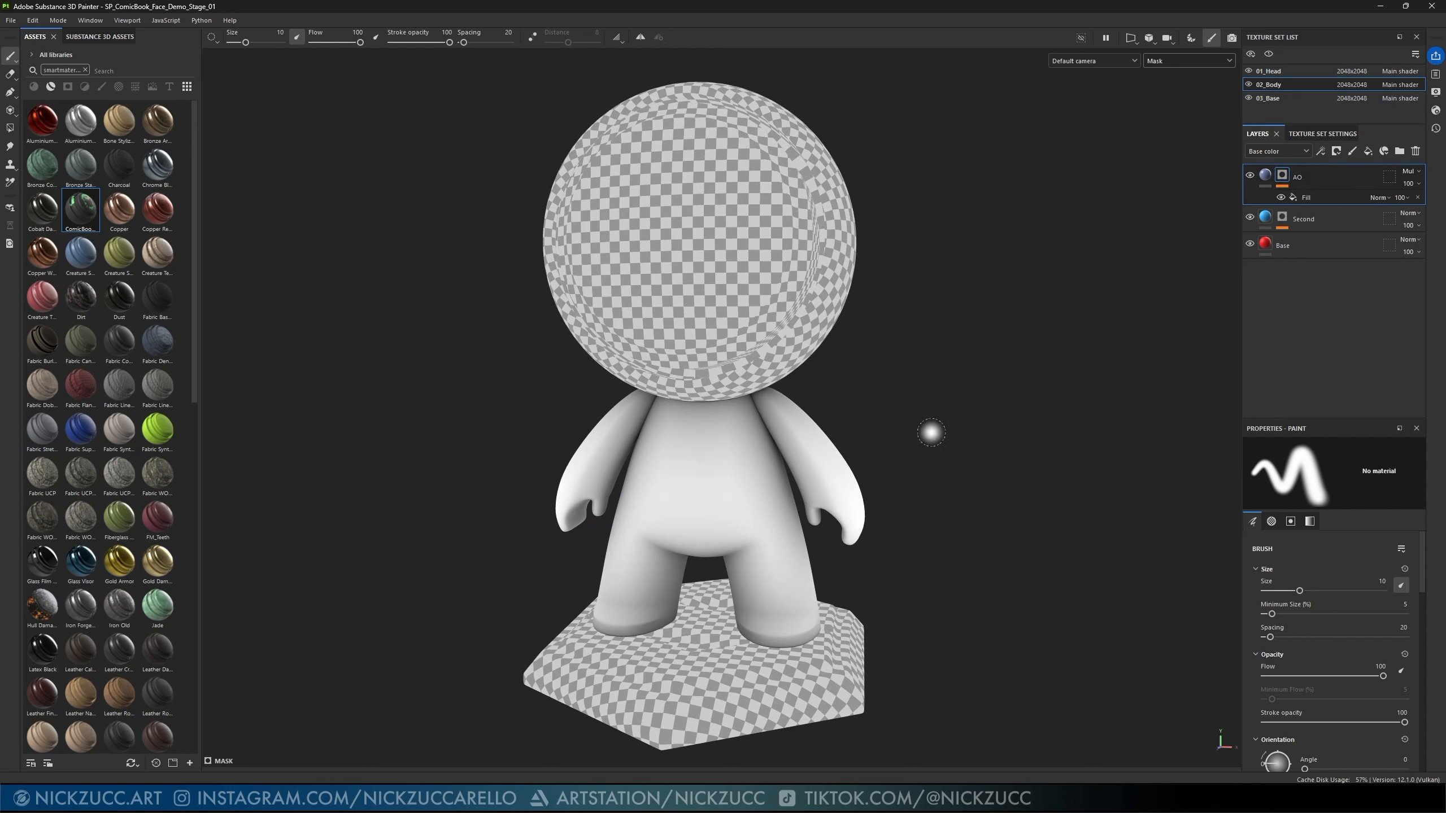
right_click(1282, 176)
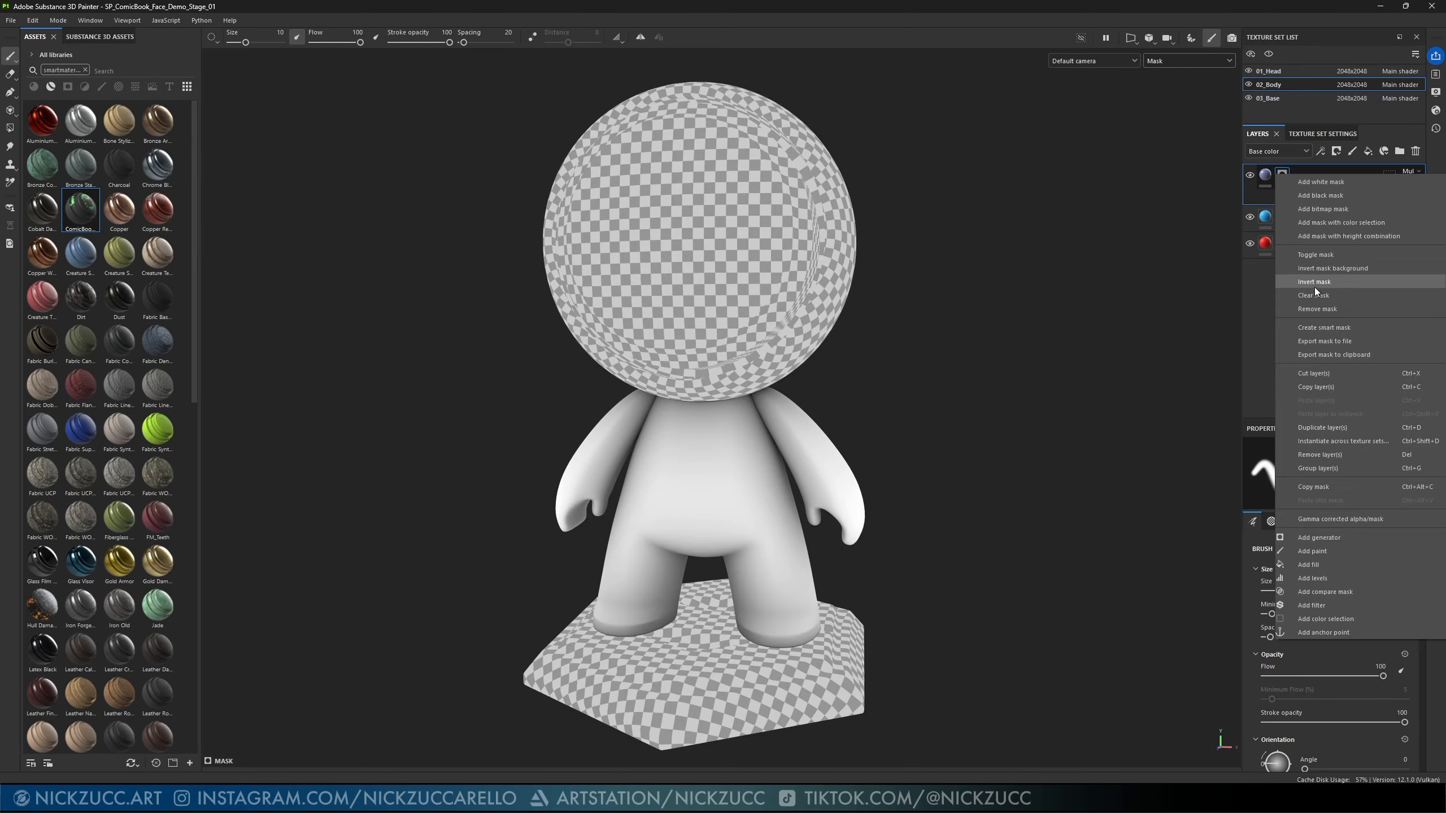
left_click(1315, 284)
right_click(1282, 176)
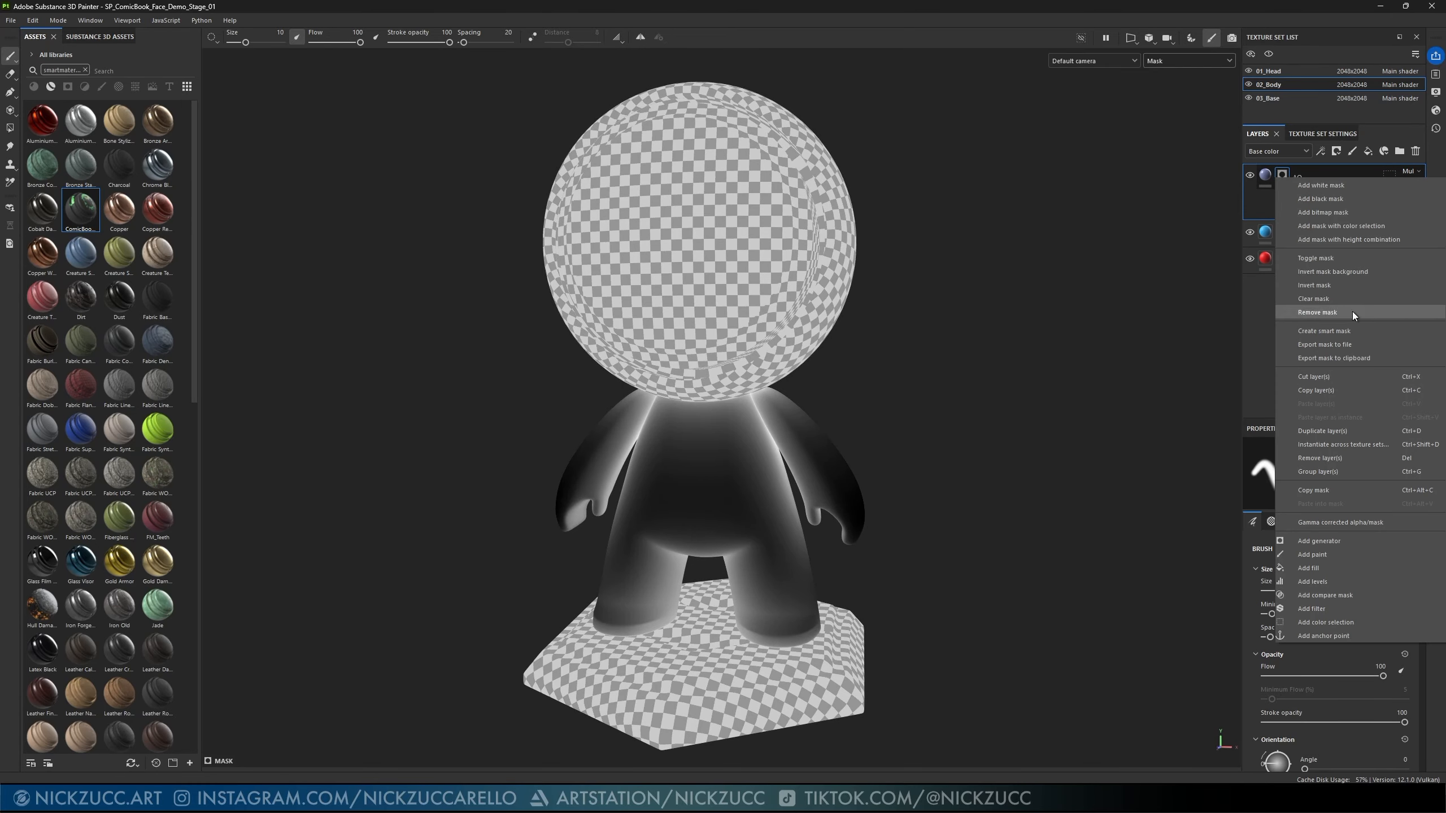
left_click(1336, 287)
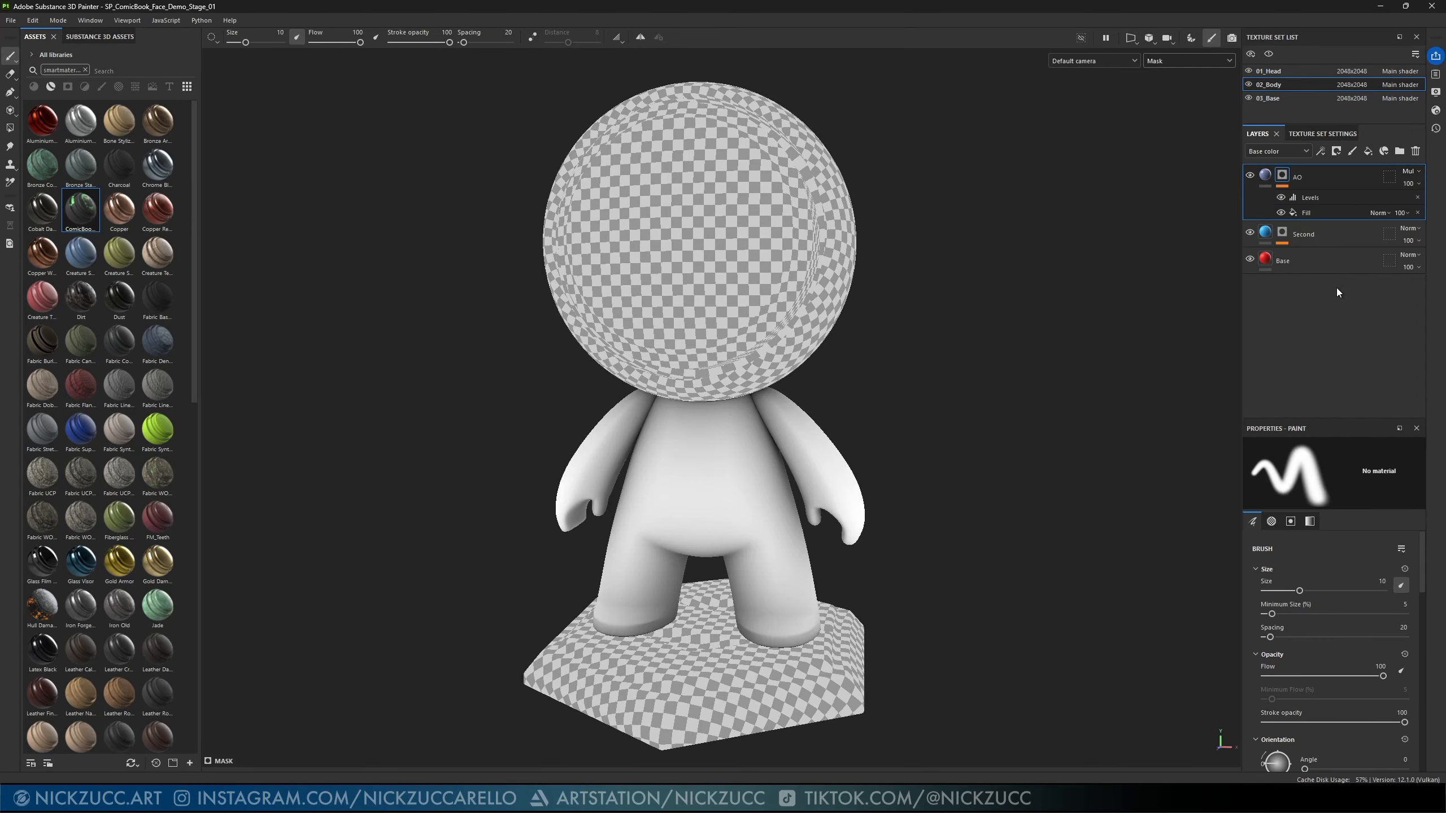
- Invert the AO mask through its Levels effect and set the input midpoint to about 0.86 and white point to 0.908
left_click(1307, 199)
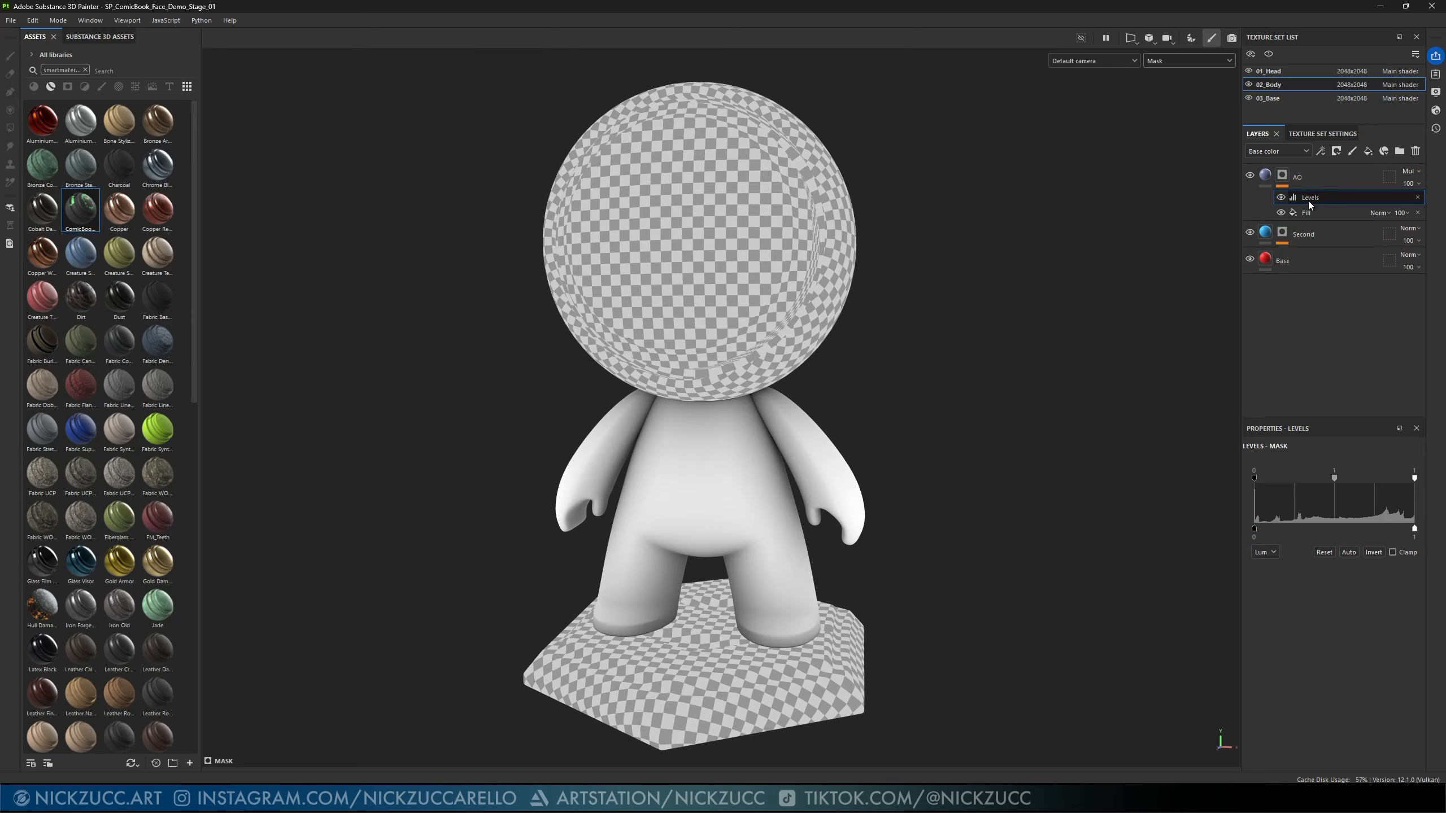
left_click(1320, 152)
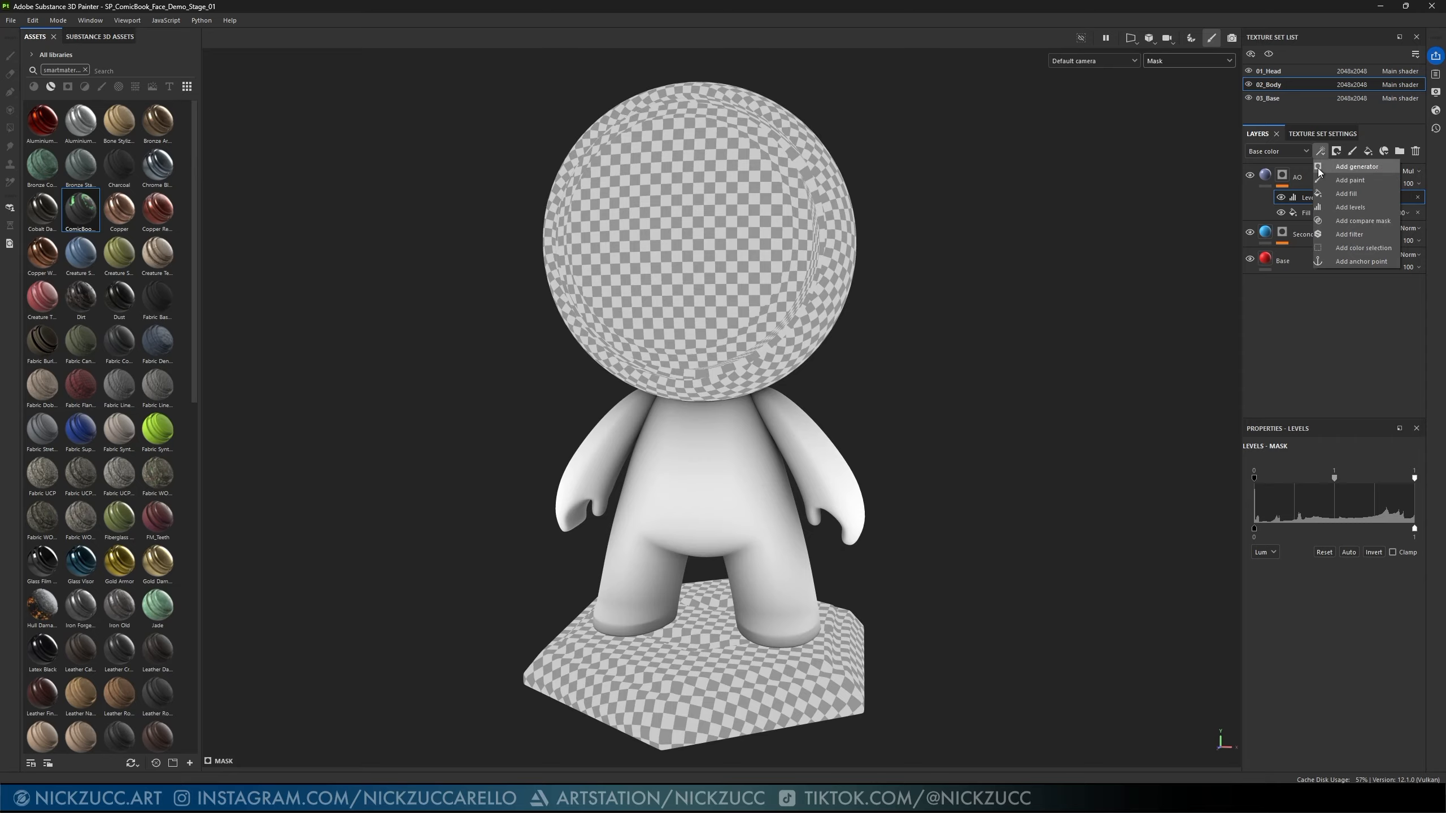
left_click(1300, 123)
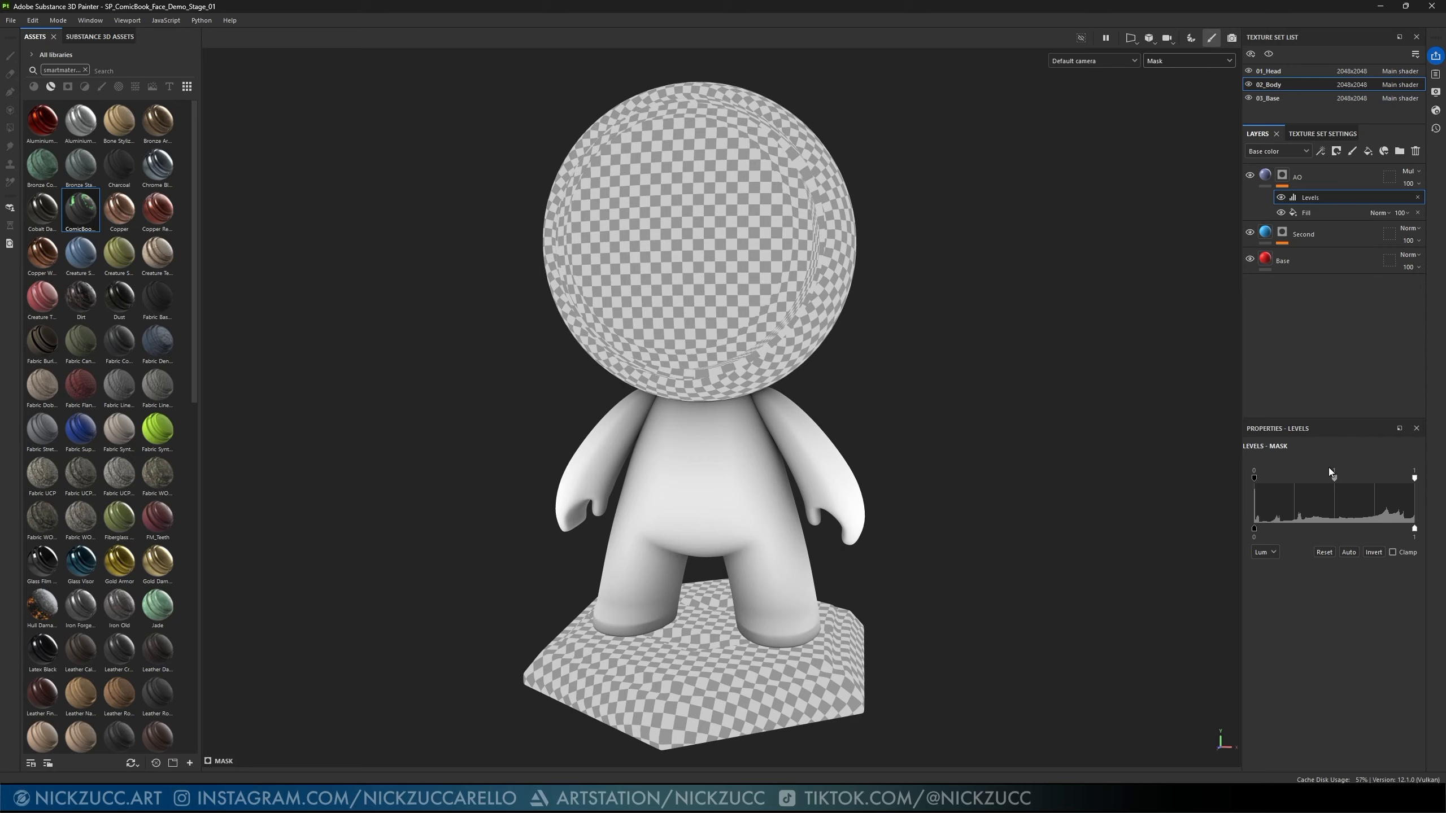
left_click(1372, 552)
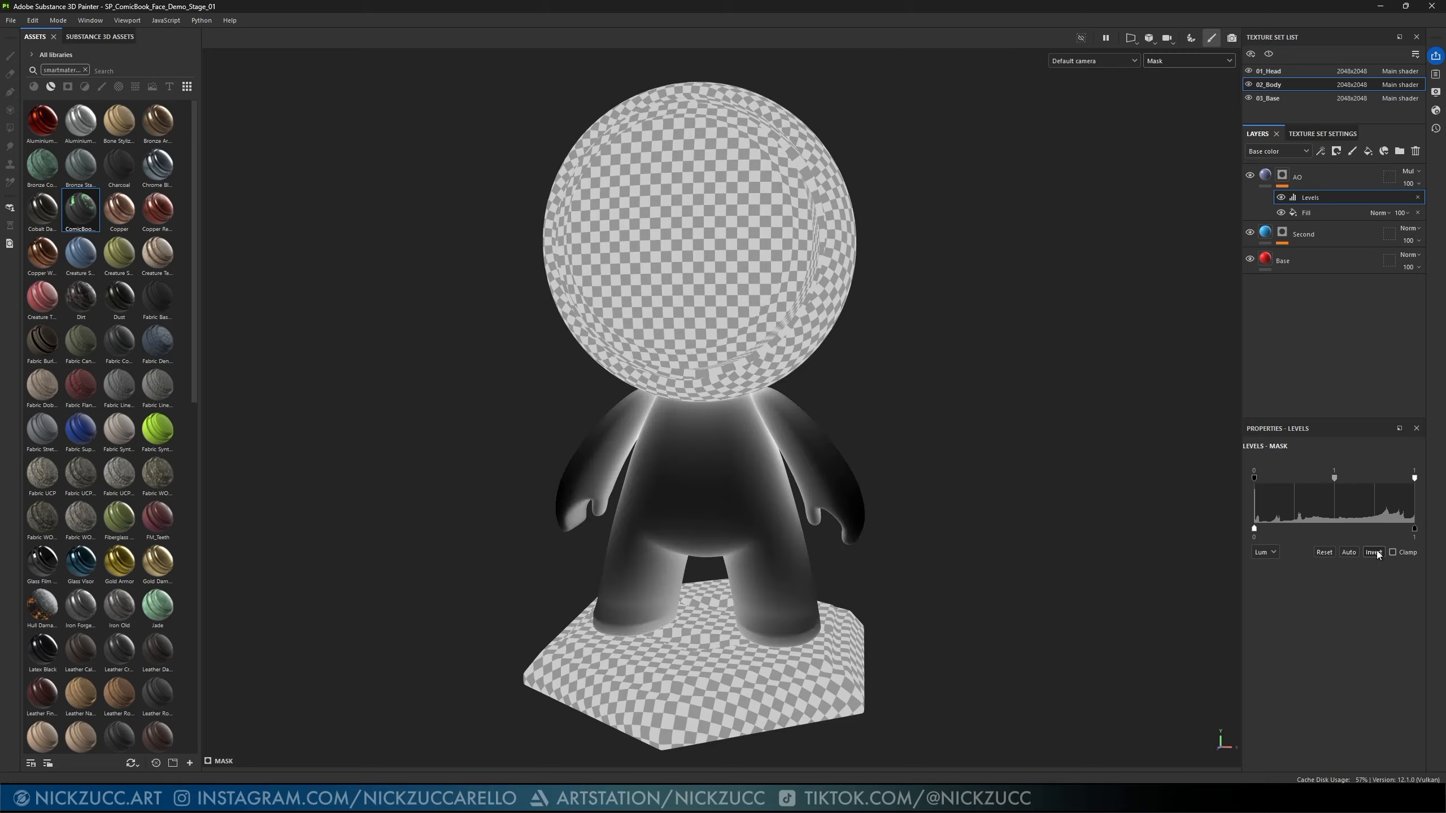
left_click(1373, 552)
left_click(1373, 552)
mouse_move(1337, 478)
left_mouse_down()
mouse_move(1362, 481)
mouse_move(1247, 483)
left_mouse_up()
left_click_drag(1415, 479, 1398, 481)
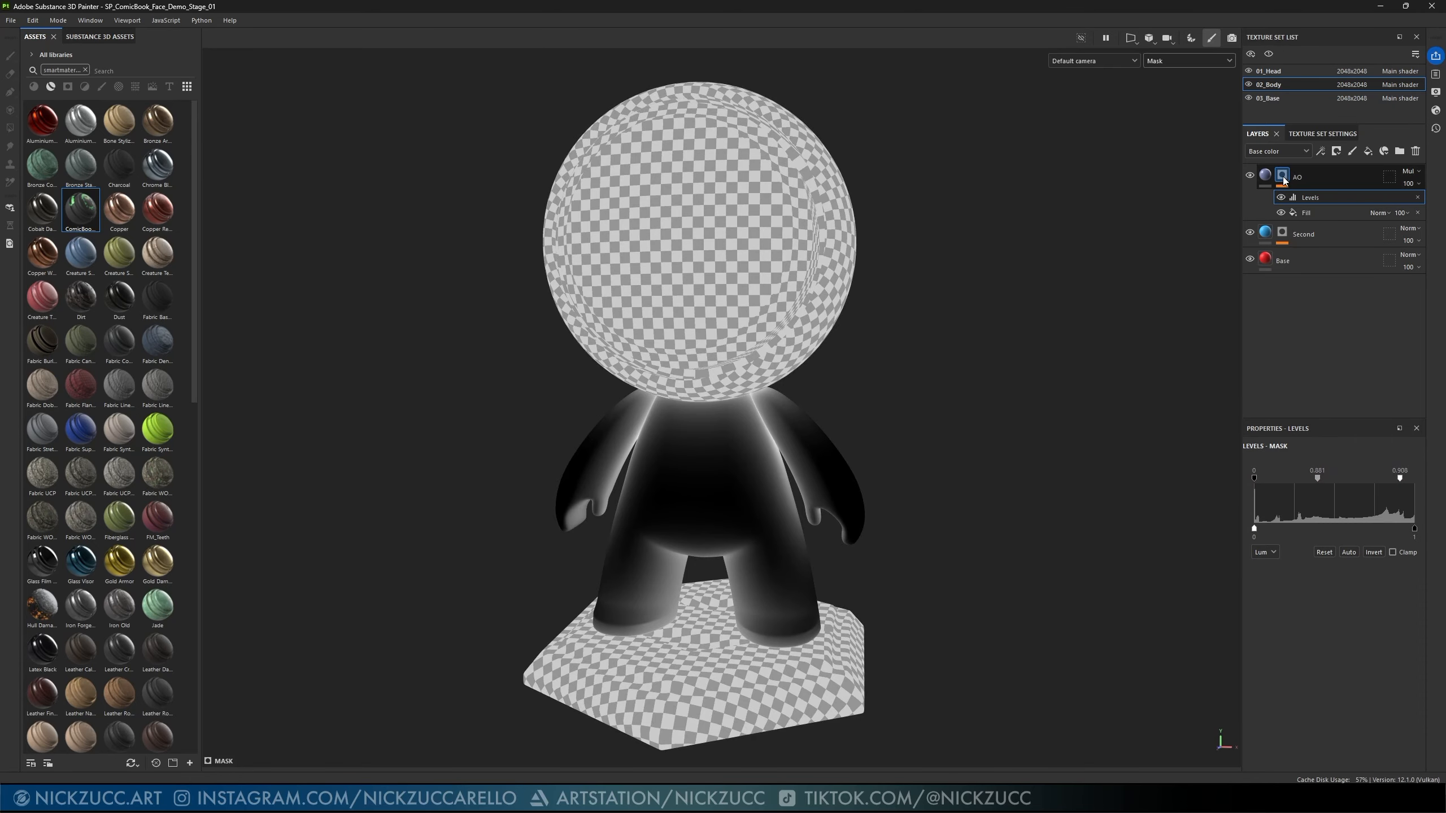
- Compare the body with the AO layer hidden and shown in the Base color view
left_click(1263, 176)
left_click(1249, 176)
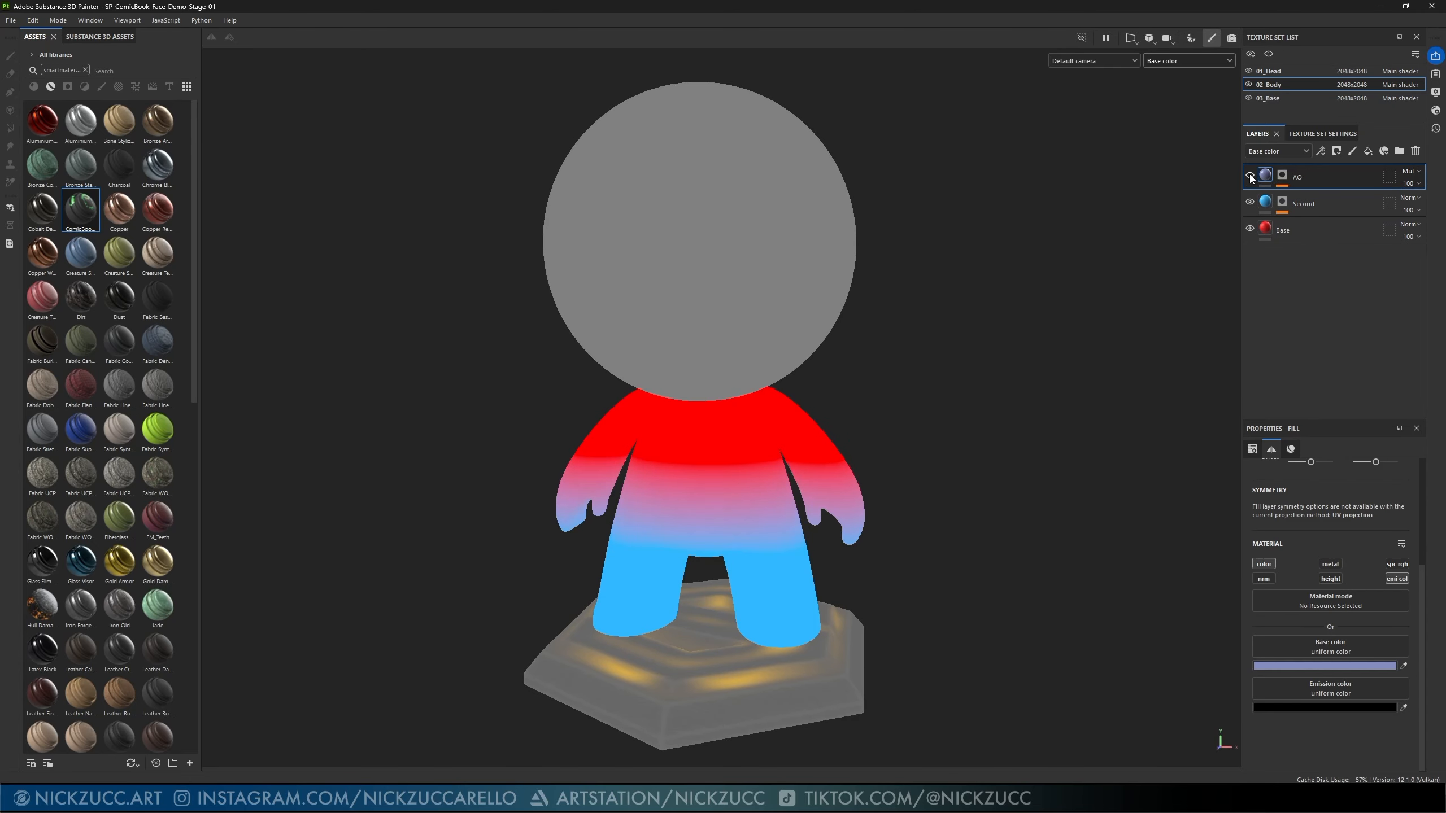
left_click(1250, 176)
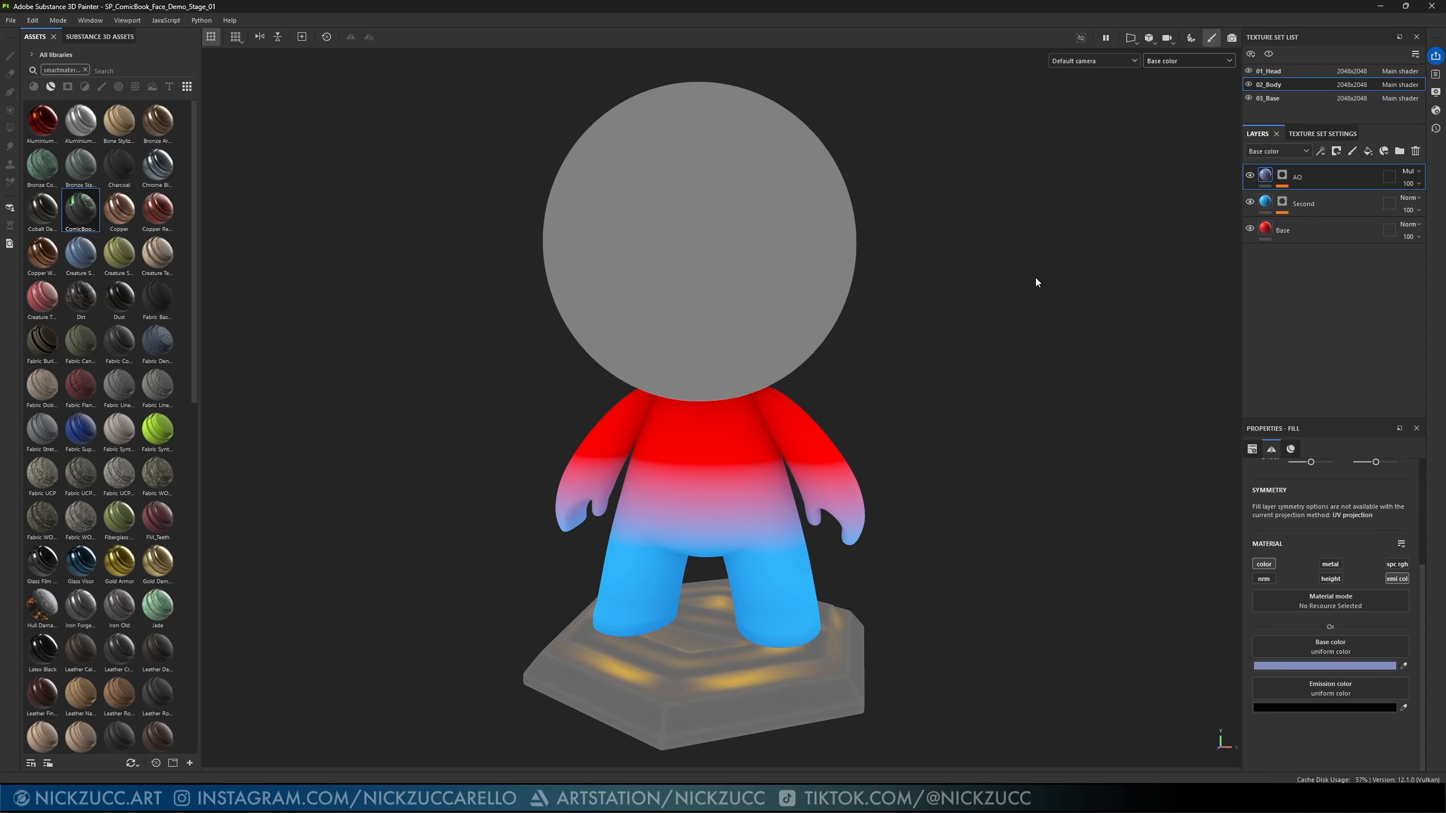
left_click_drag(1036, 279, 965, 271, "alt")
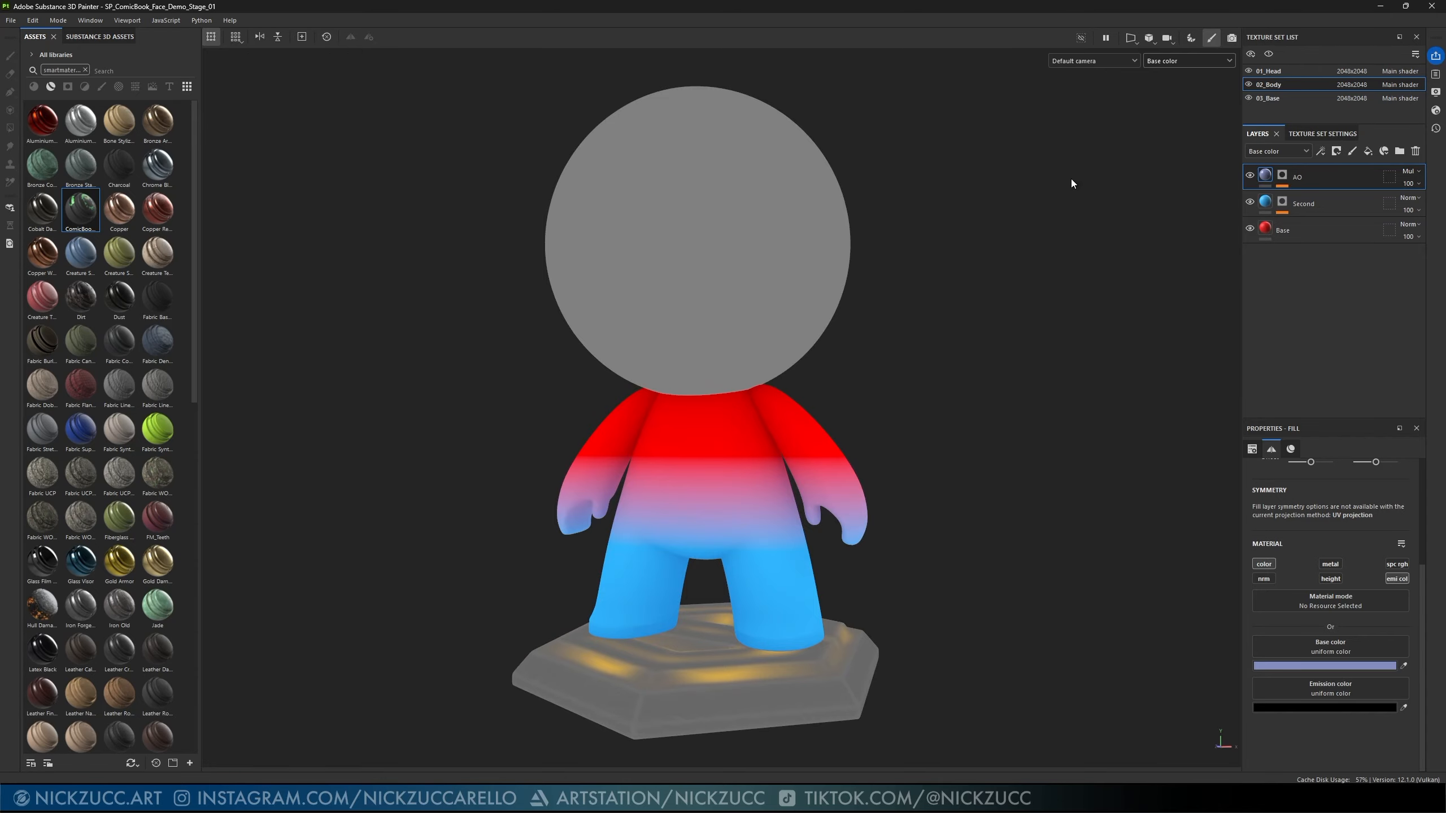
left_click_drag(949, 327, 983, 371, "alt")
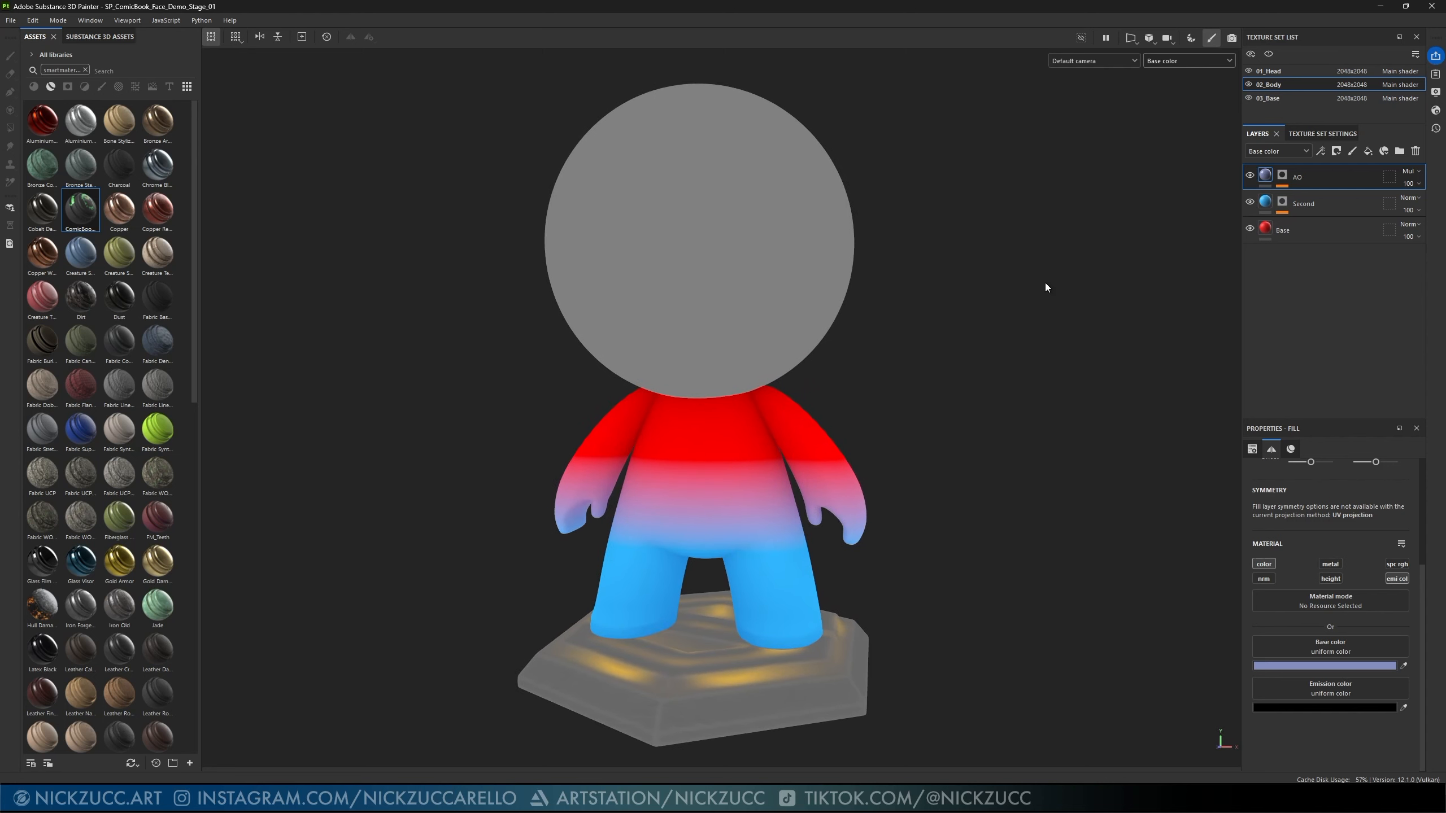
- Switch the viewport to the Material view and examine the shading on the body
key("m")
left_click(1192, 61)
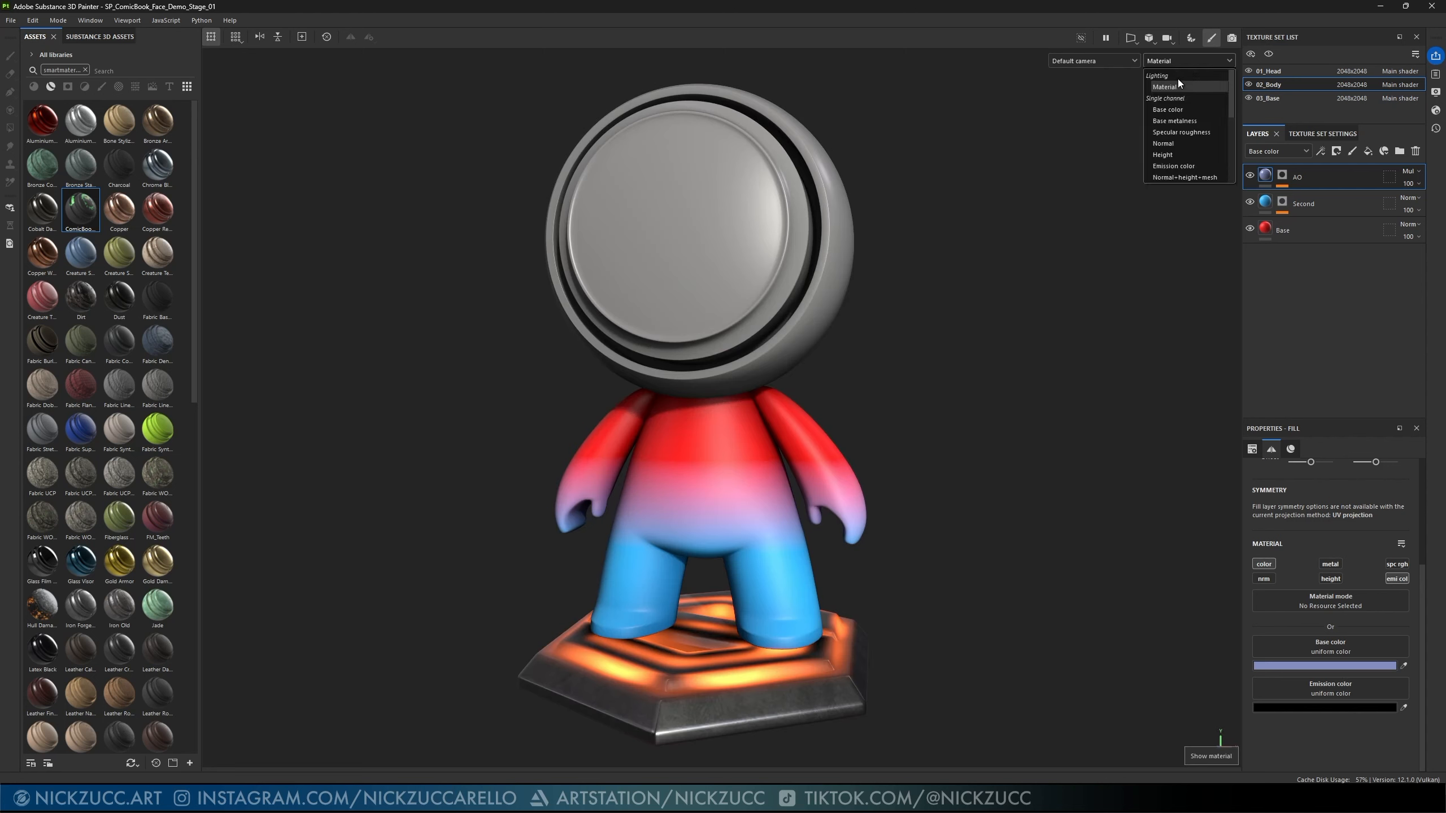
left_click(1176, 86)
left_click_drag(891, 527, 990, 389, "alt")
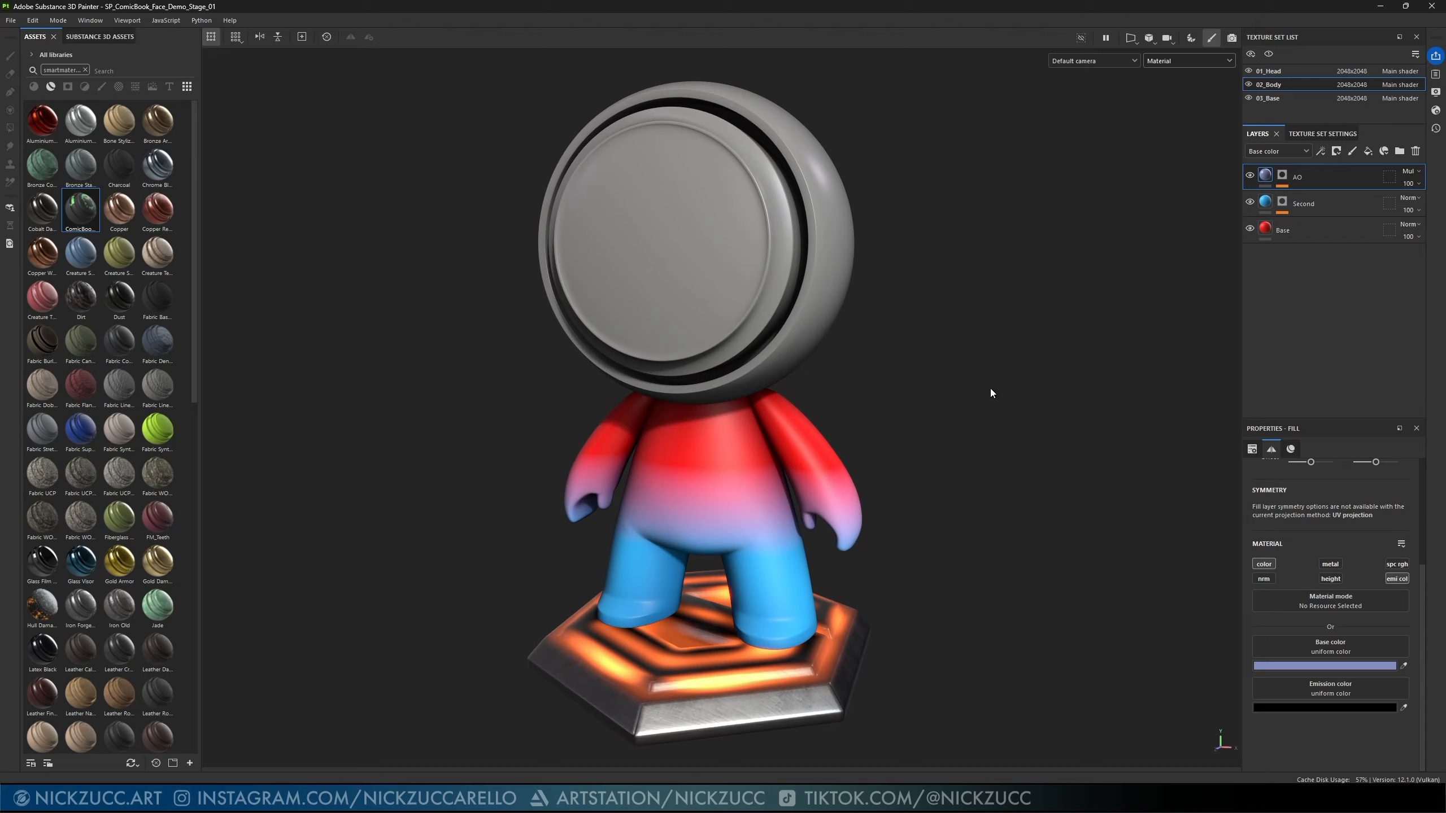
- Enable the specular roughness channel on the AO fill layer and set it to about 0.89
left_click(1282, 176)
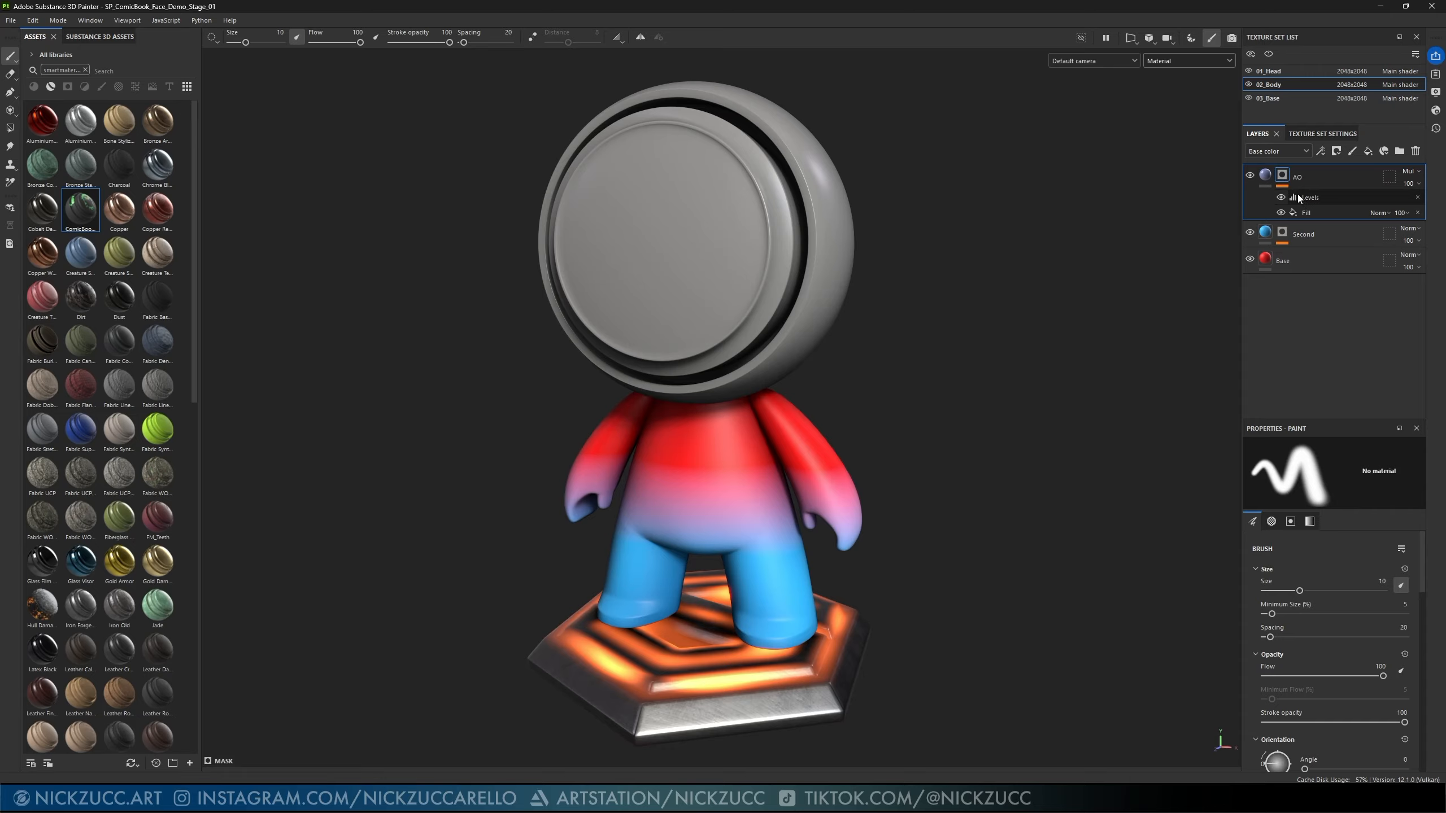
left_click(1265, 176)
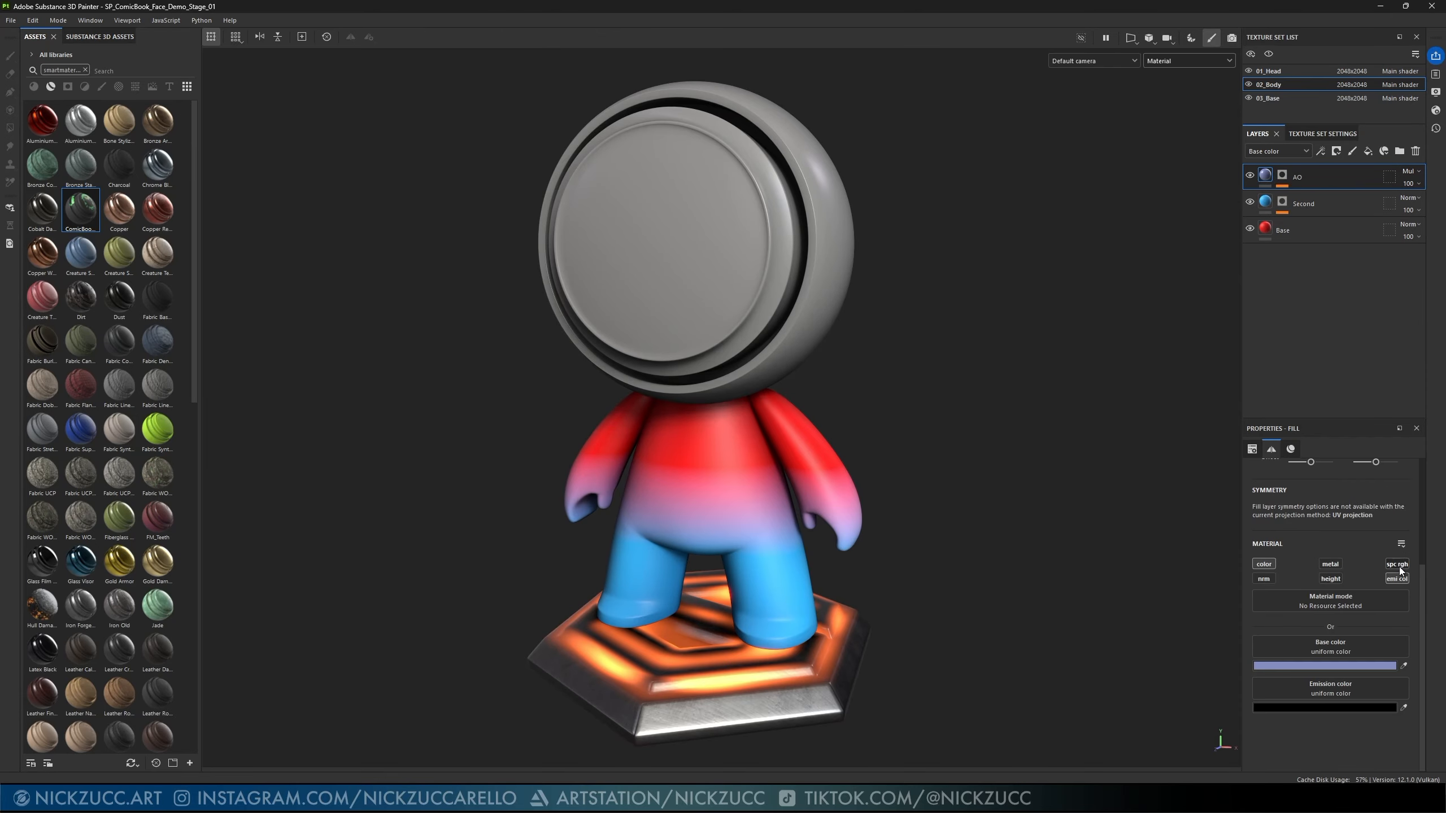
left_click(1399, 565)
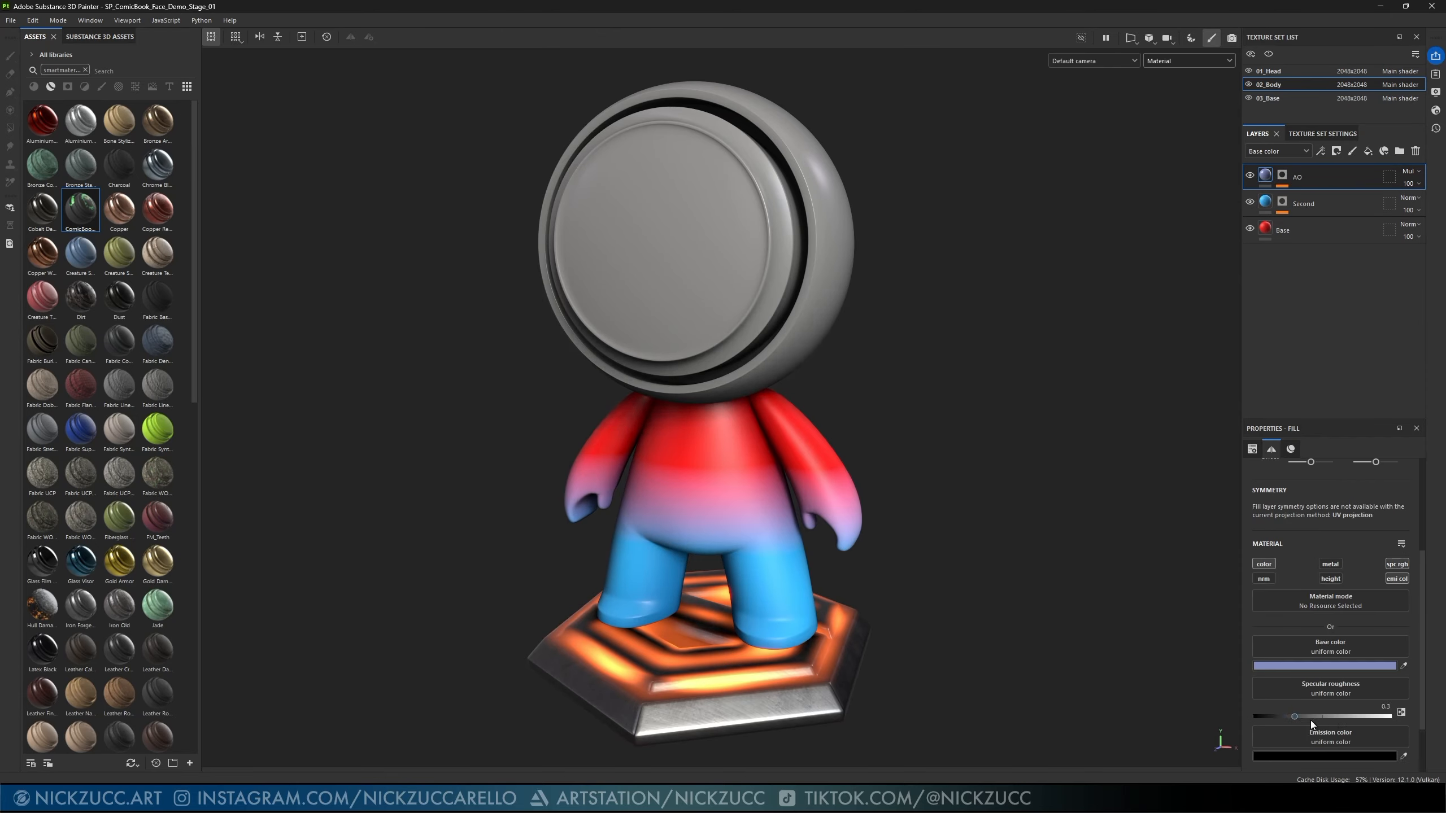
mouse_move(1295, 717)
left_mouse_down()
mouse_move(1388, 714)
mouse_move(1303, 714)
mouse_move(1361, 717)
left_mouse_up()
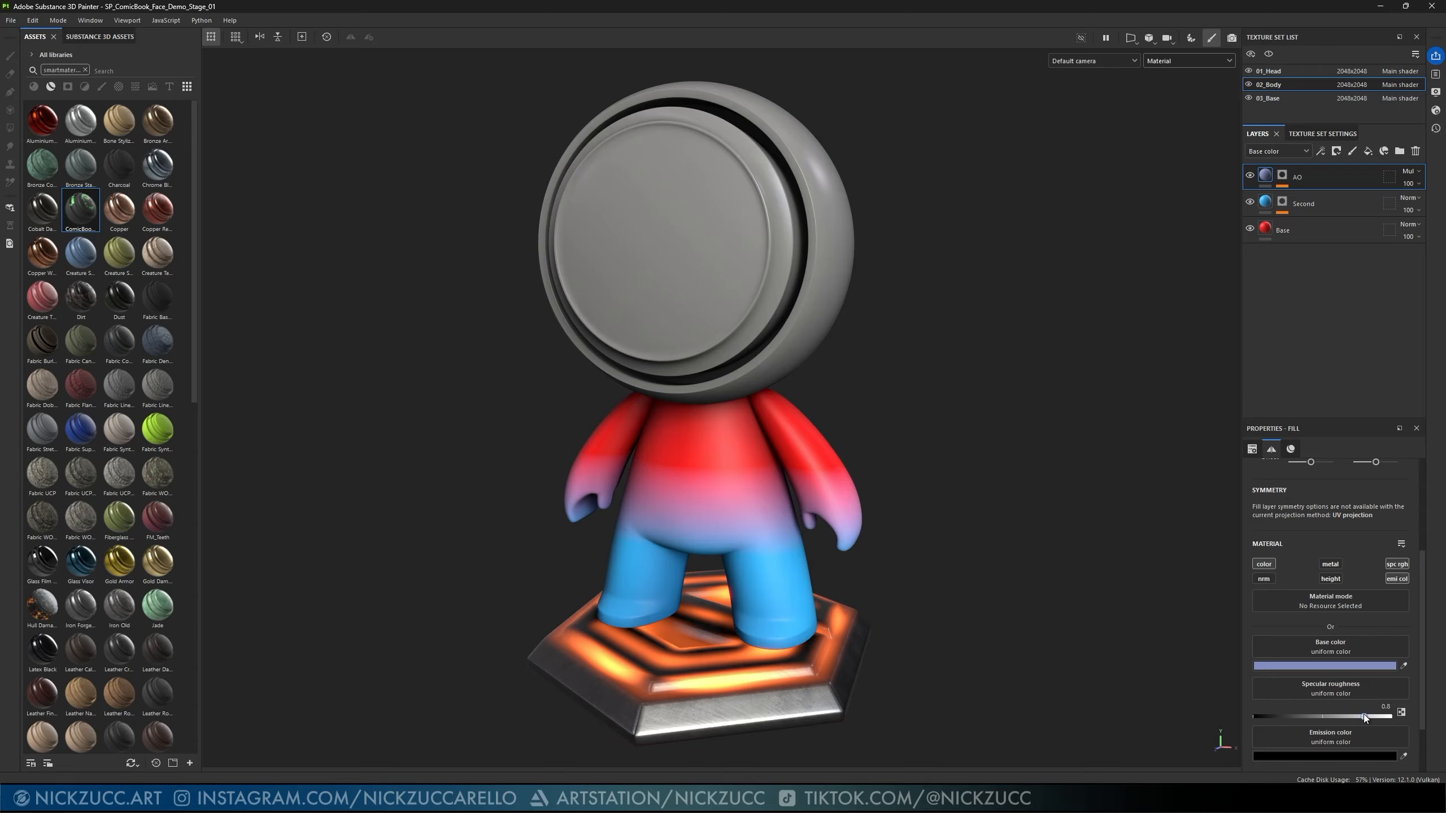
left_click_drag(1082, 583, 882, 421, "alt")
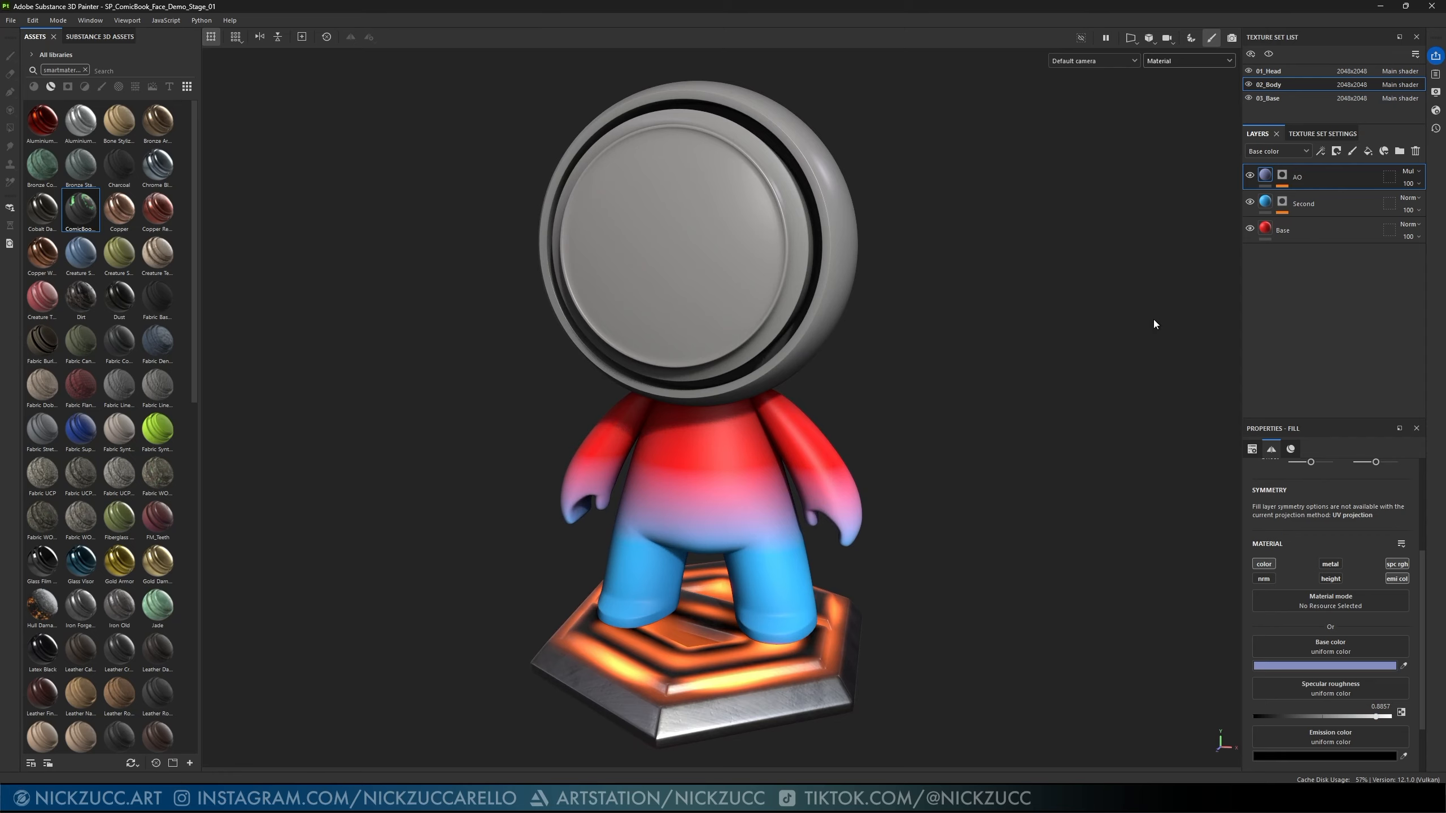
- Adjust the AO mask's Levels input to a black point of 0.182, midpoint of 0.945 and white point of 0.88
left_click(1281, 177)
left_click(1305, 201)
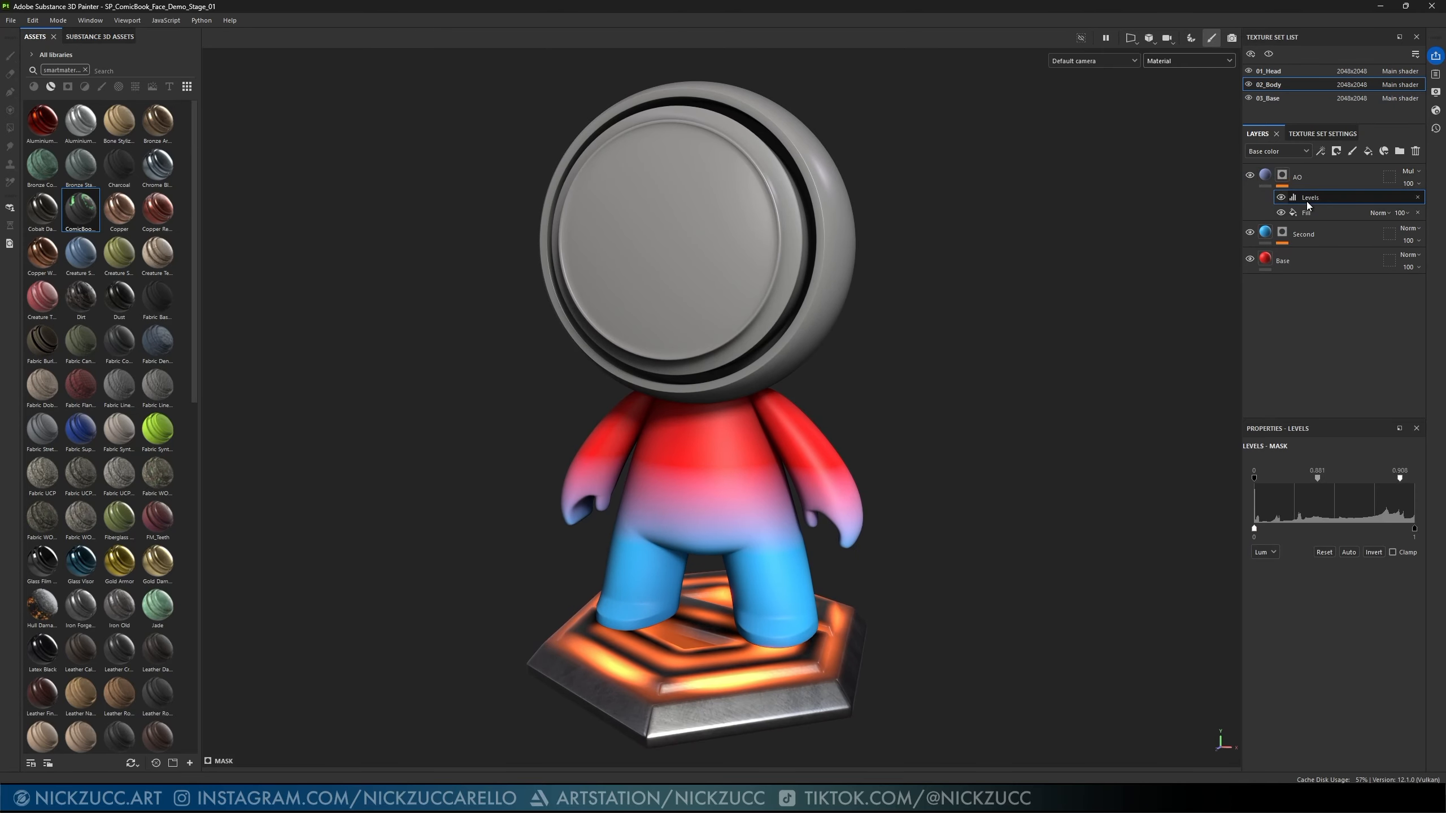
mouse_move(1318, 479)
left_mouse_down()
mouse_move(1335, 477)
mouse_move(1270, 478)
mouse_move(1395, 481)
left_mouse_up()
mouse_move(1039, 434)
left_mouse_down("alt")
mouse_move(991, 410)
mouse_move(1150, 403)
mouse_move(958, 433)
mouse_move(1127, 439)
mouse_move(930, 449)
mouse_move(947, 436)
left_mouse_up("alt")
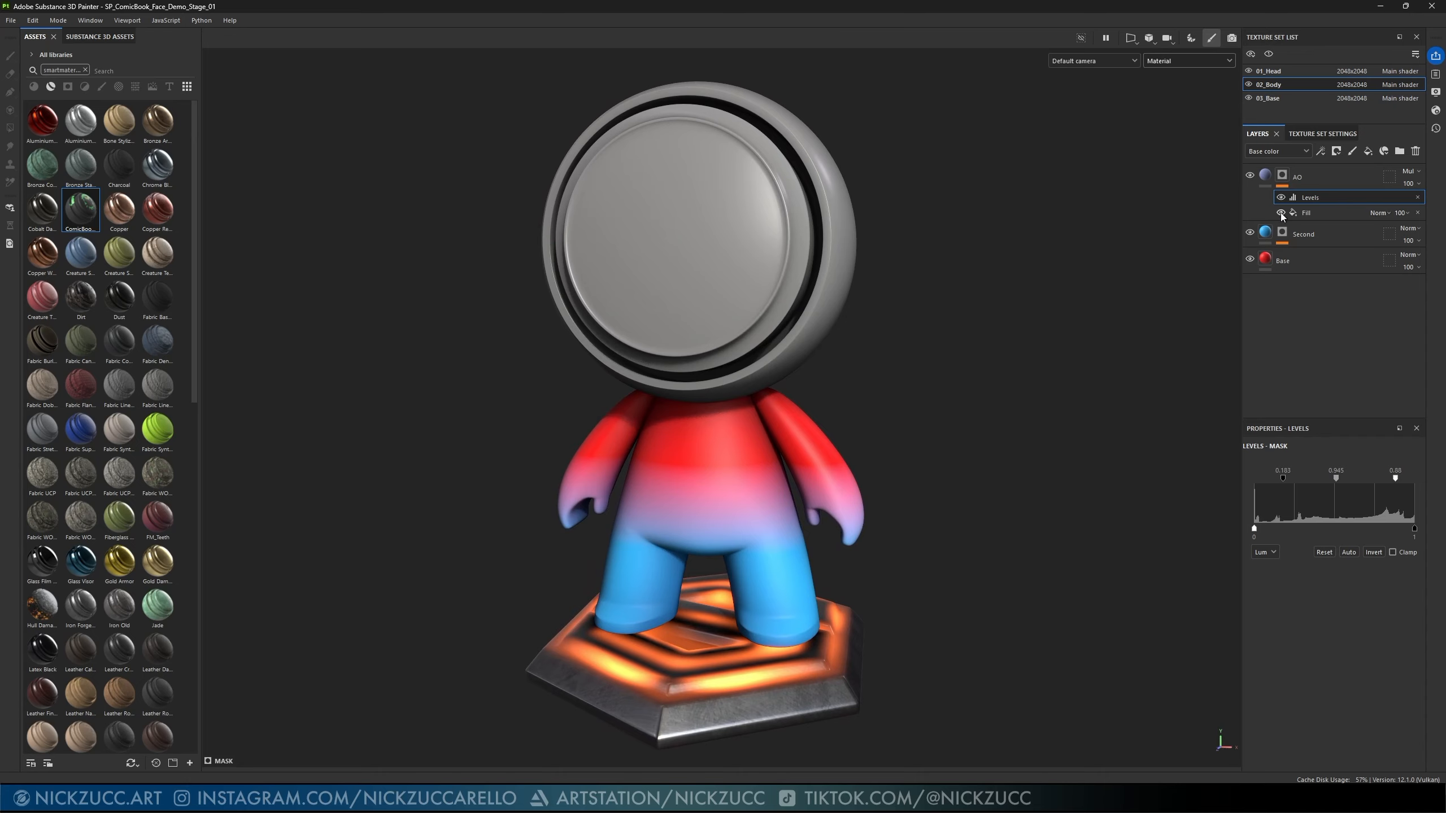
- Lower the specular roughness of the Second layer to make the blue area glossier
left_click(1309, 234)
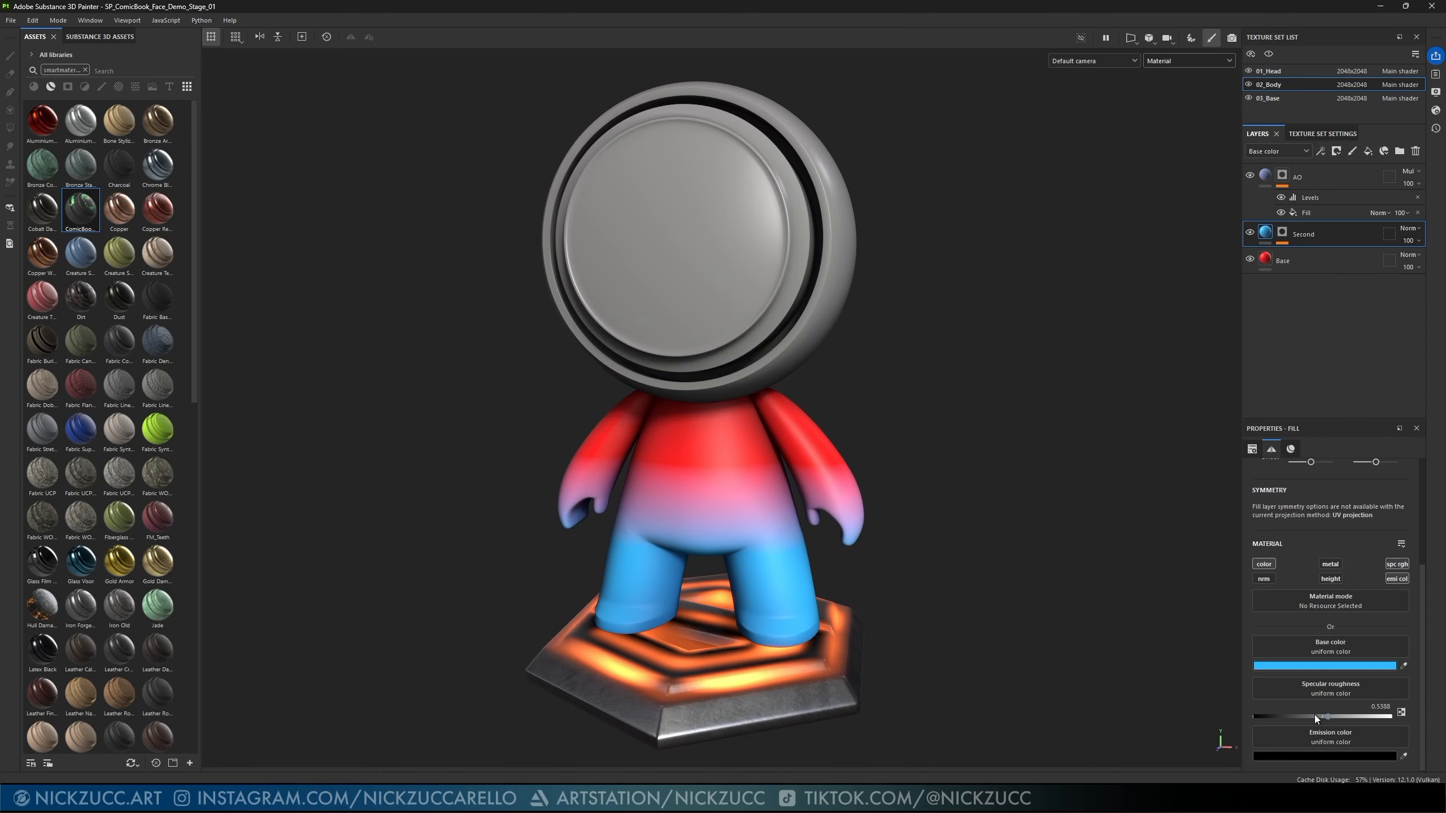
left_click_drag(1326, 717, 1292, 715)
left_click_drag(1049, 552, 1068, 513, "alt")
- Add a fill layer above the AO layer and name it Edge
left_click(1319, 182)
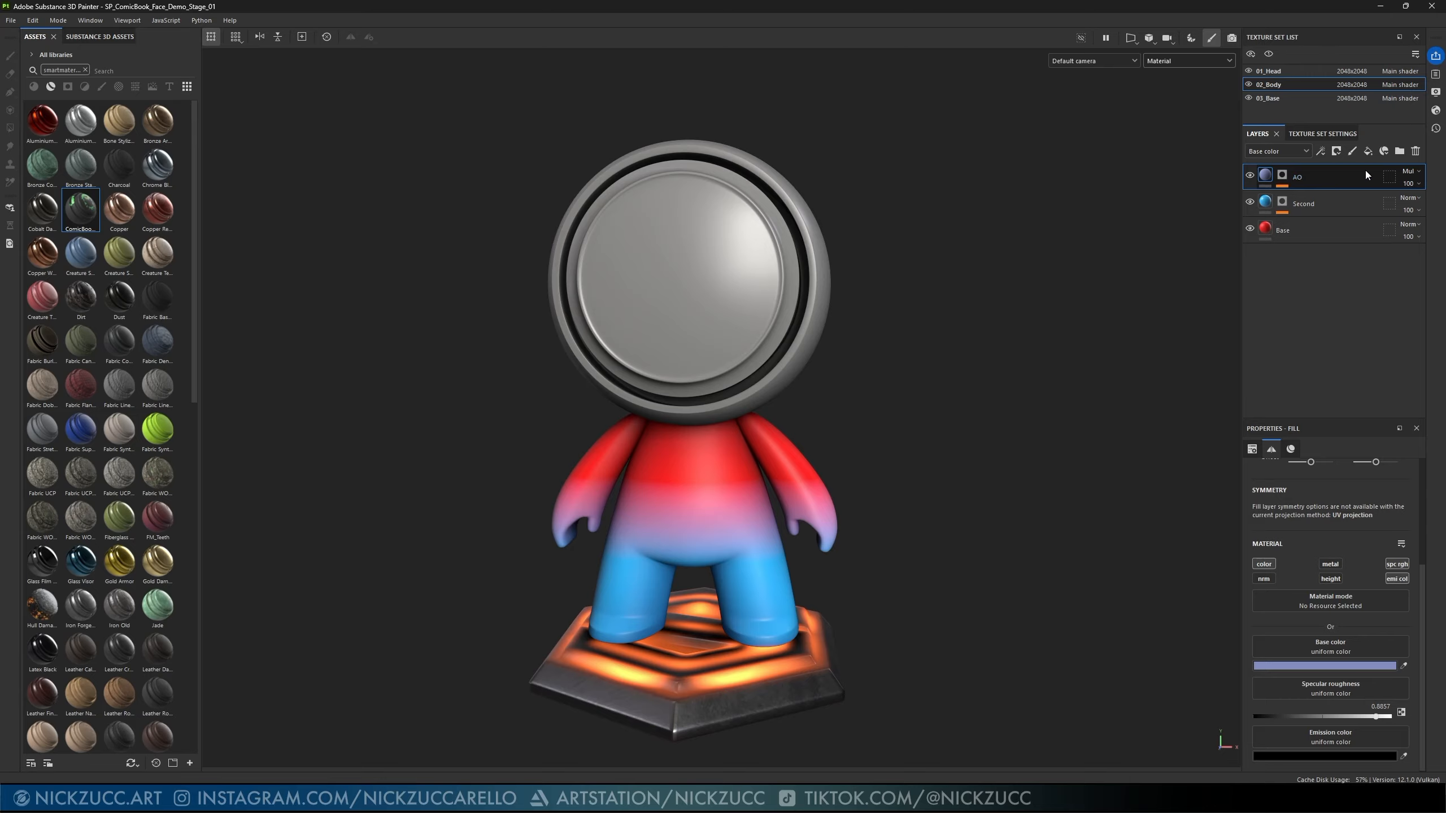
left_click(1368, 152)
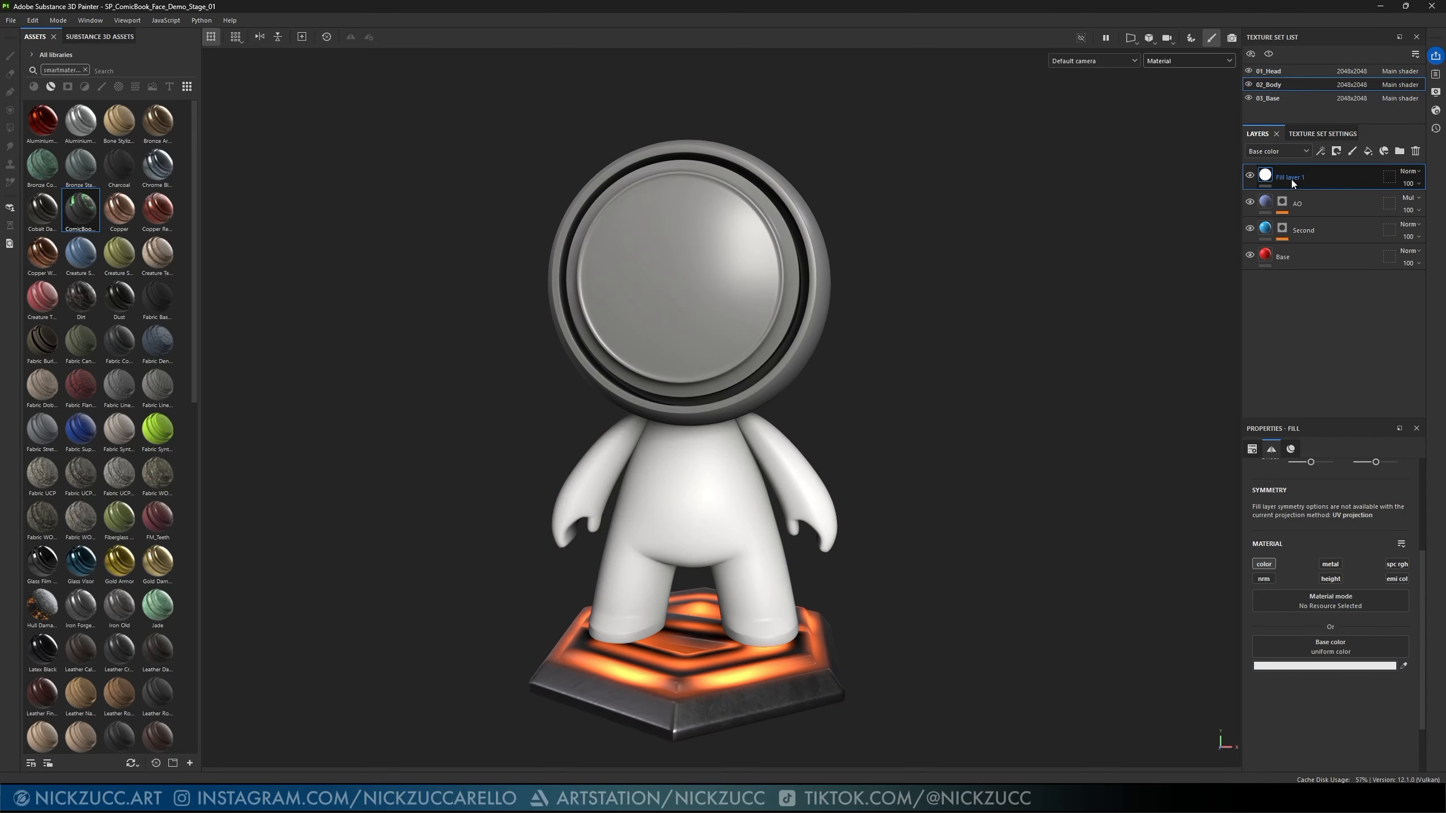
double_click(1291, 178)
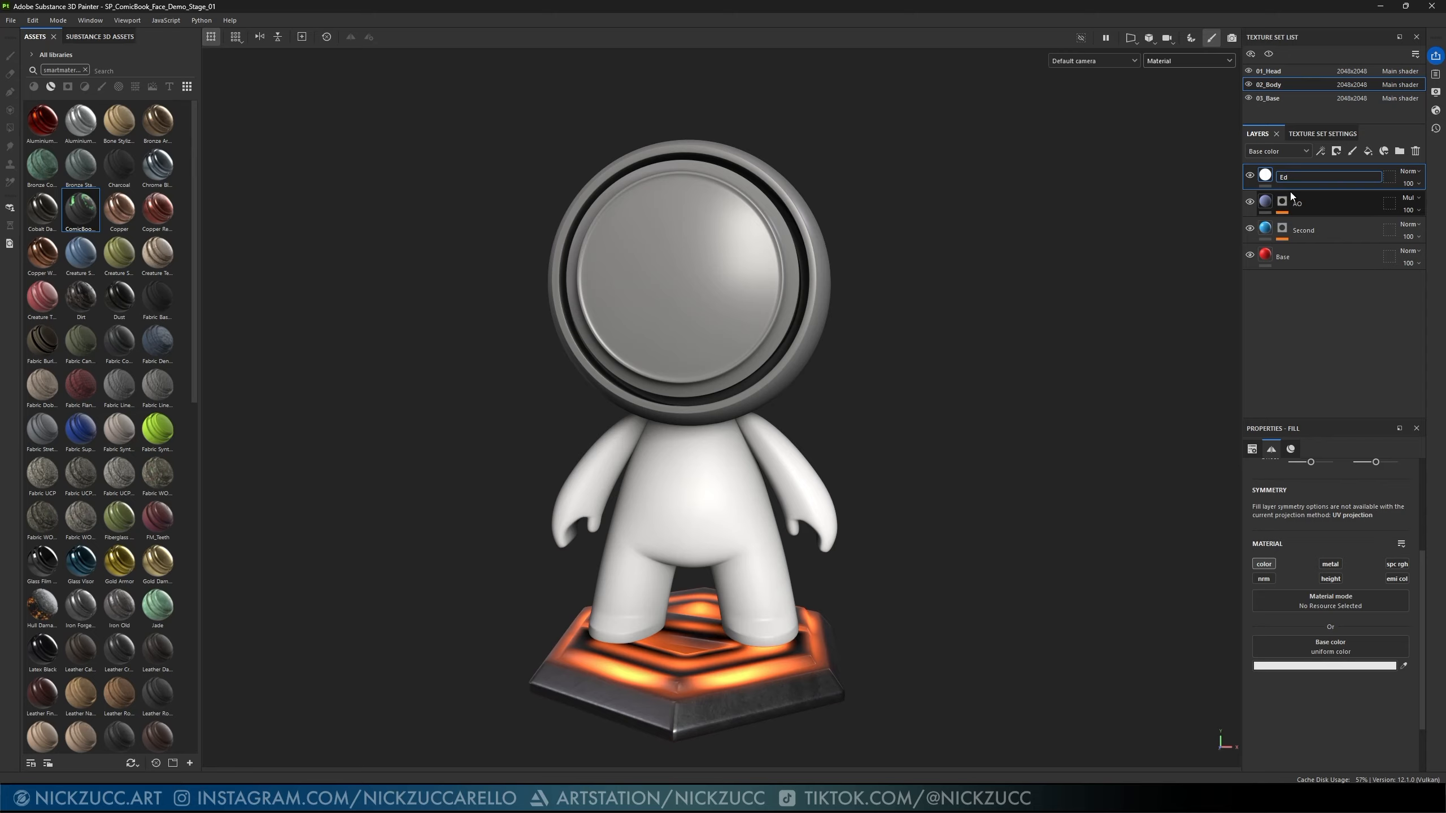
type("Edge")
key("Return")
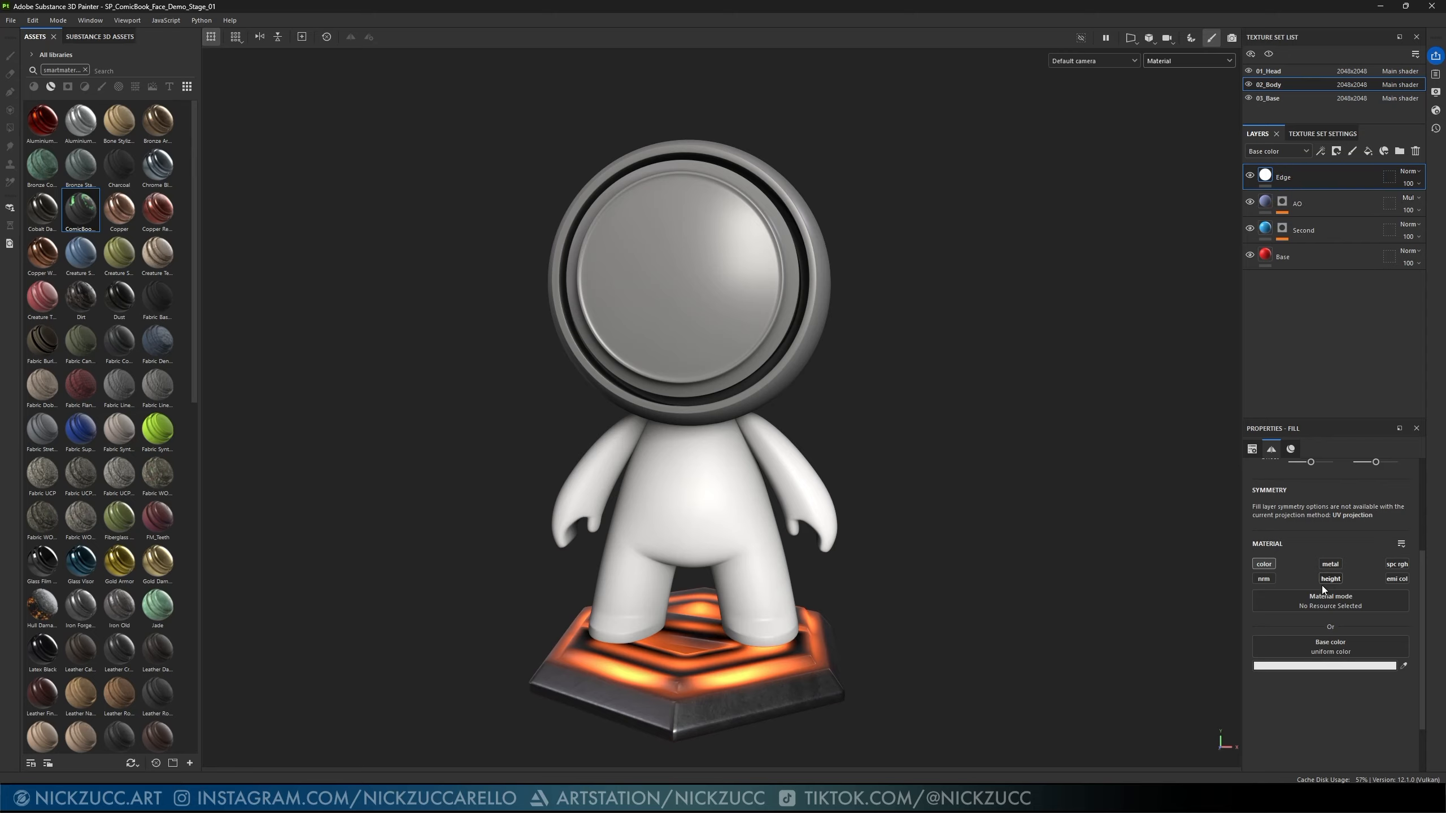
- Enable the emission color channel on the Edge layer and set it to black, 000000
left_click(1393, 579)
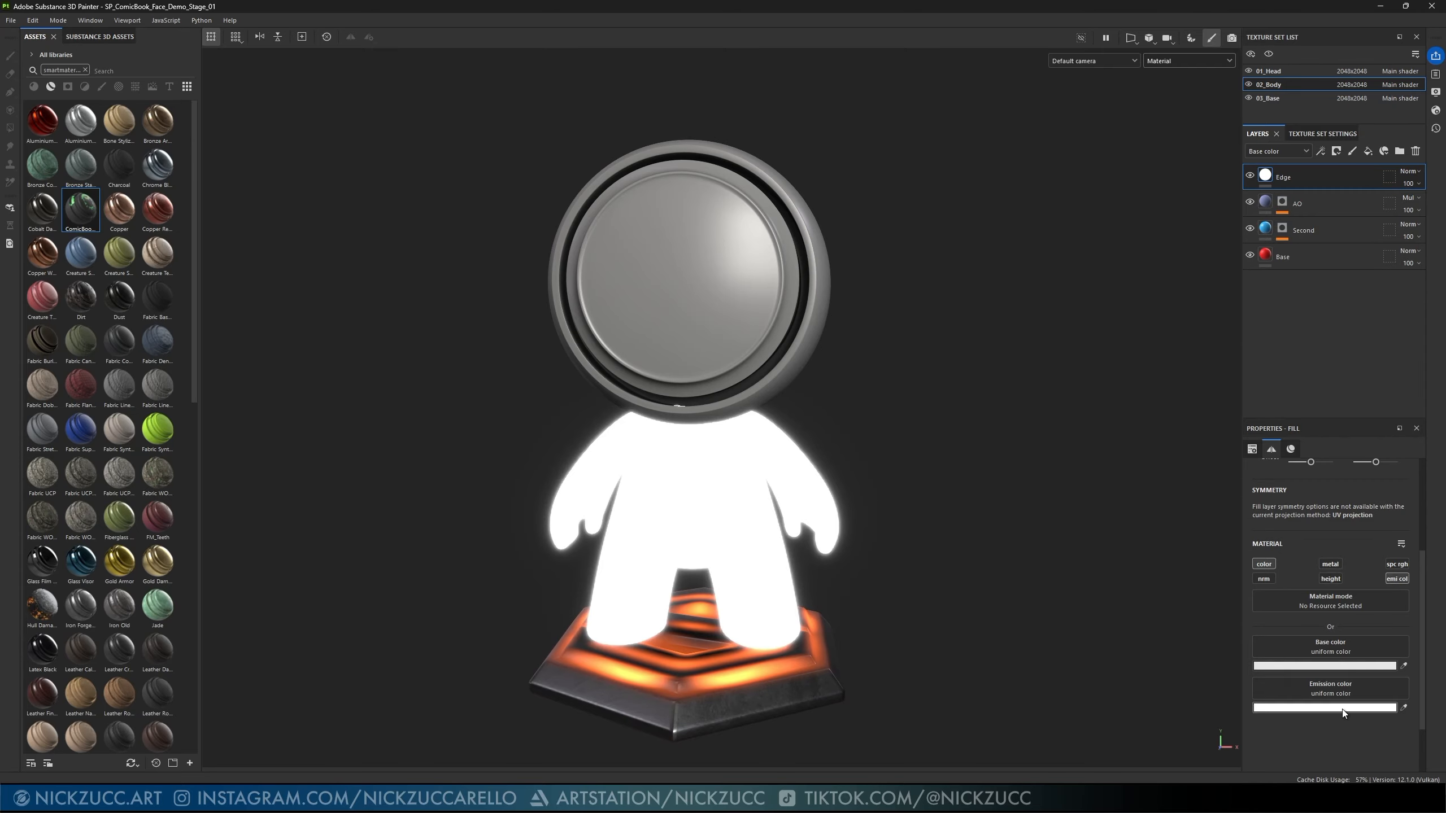
left_click(1349, 708)
left_click_drag(1042, 508, 959, 516)
left_click(1138, 348)
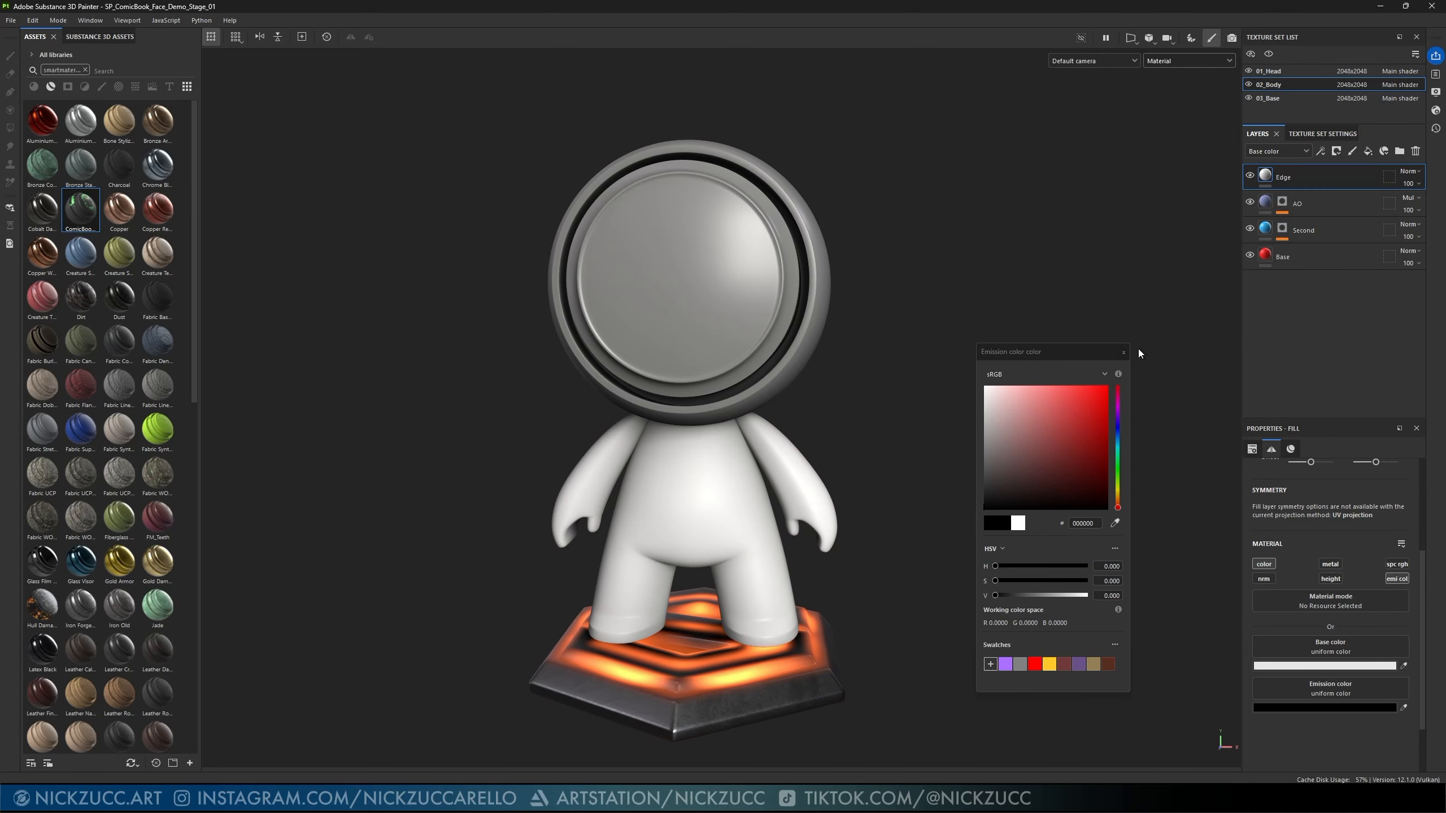
left_click(1123, 353)
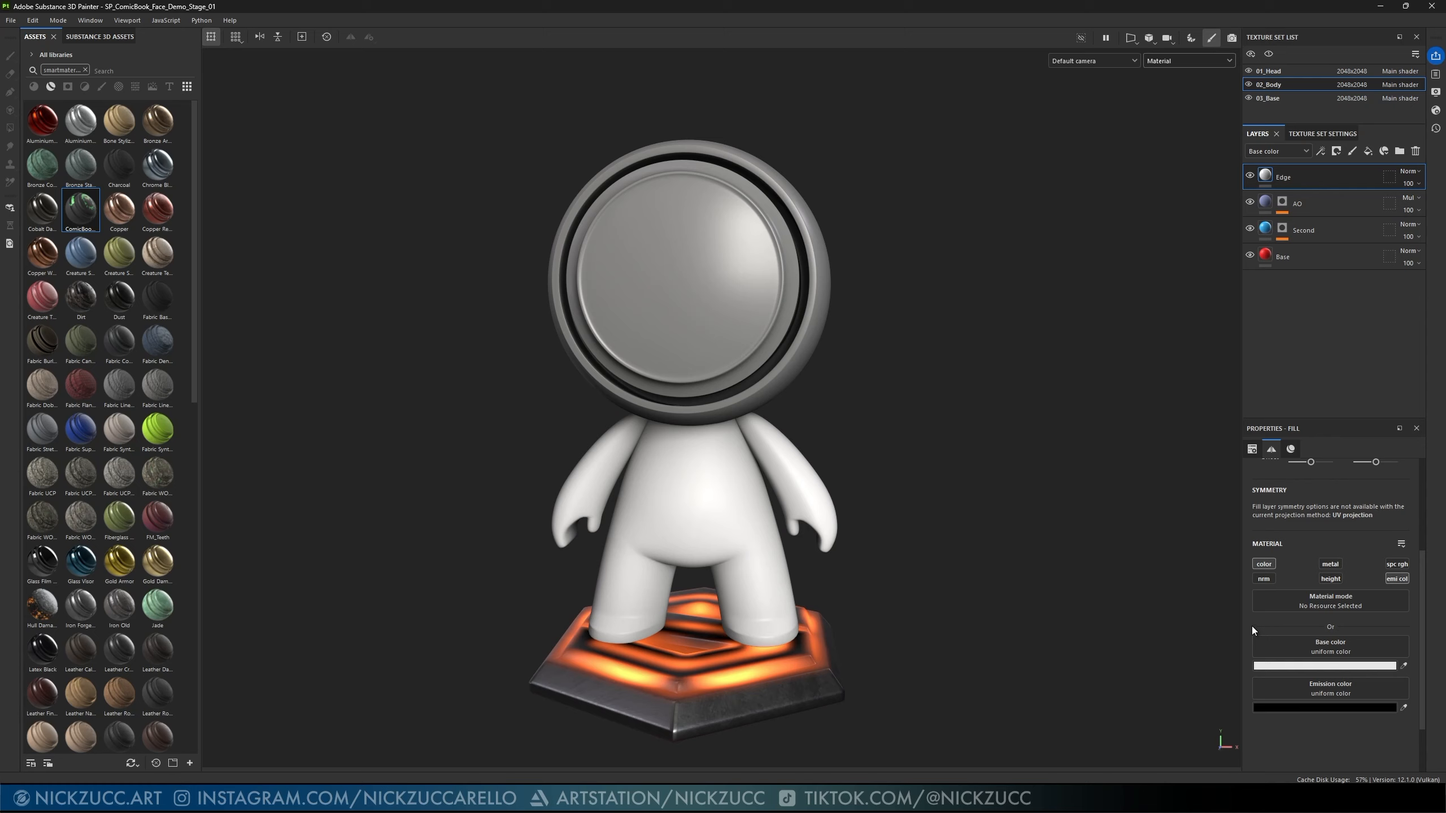
- Set the Edge layer's base color to light purple, C6B0FF
left_click(1291, 665)
left_click(1025, 387)
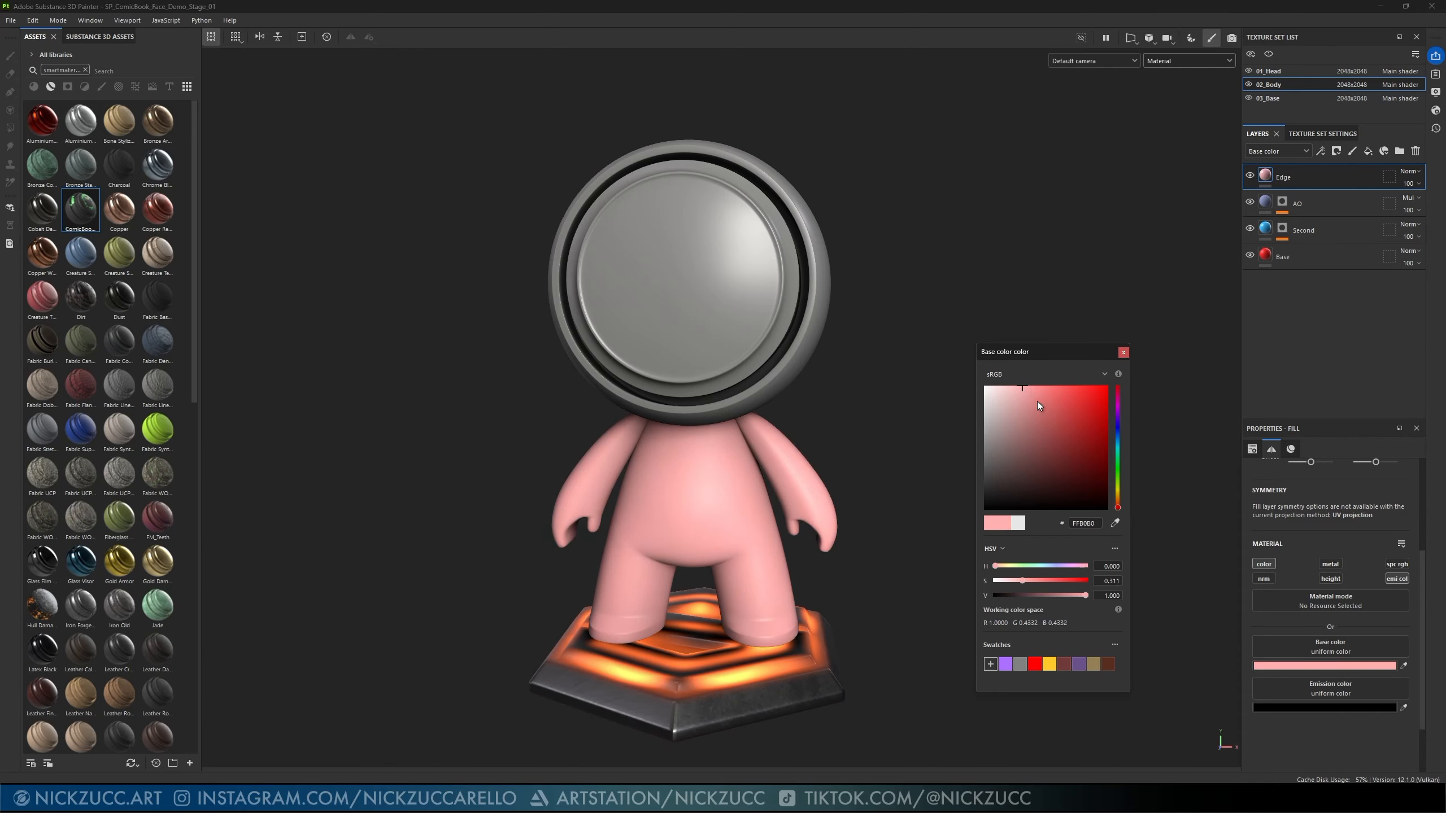
left_click_drag(1118, 506, 1118, 426)
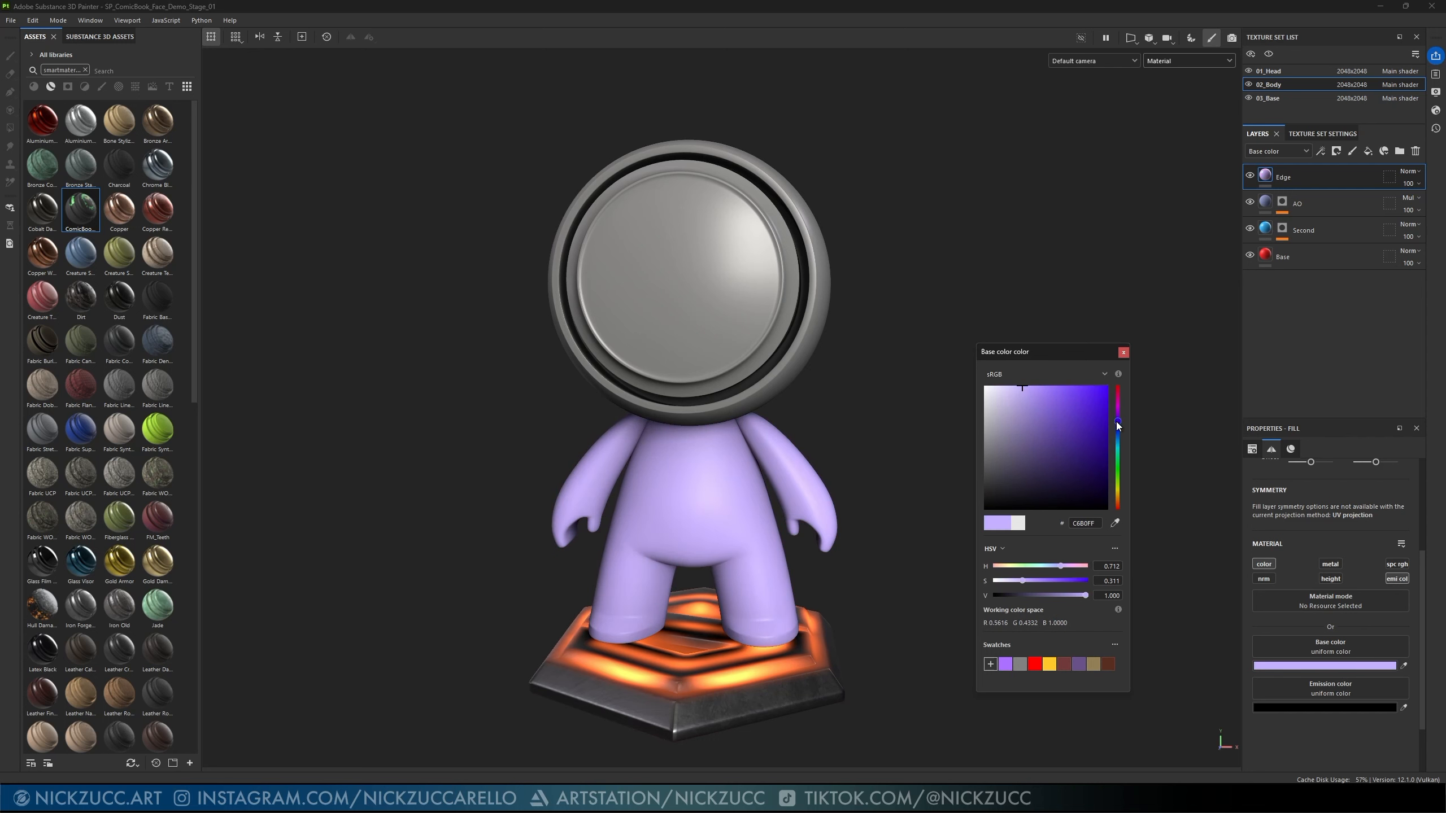
left_click(1123, 353)
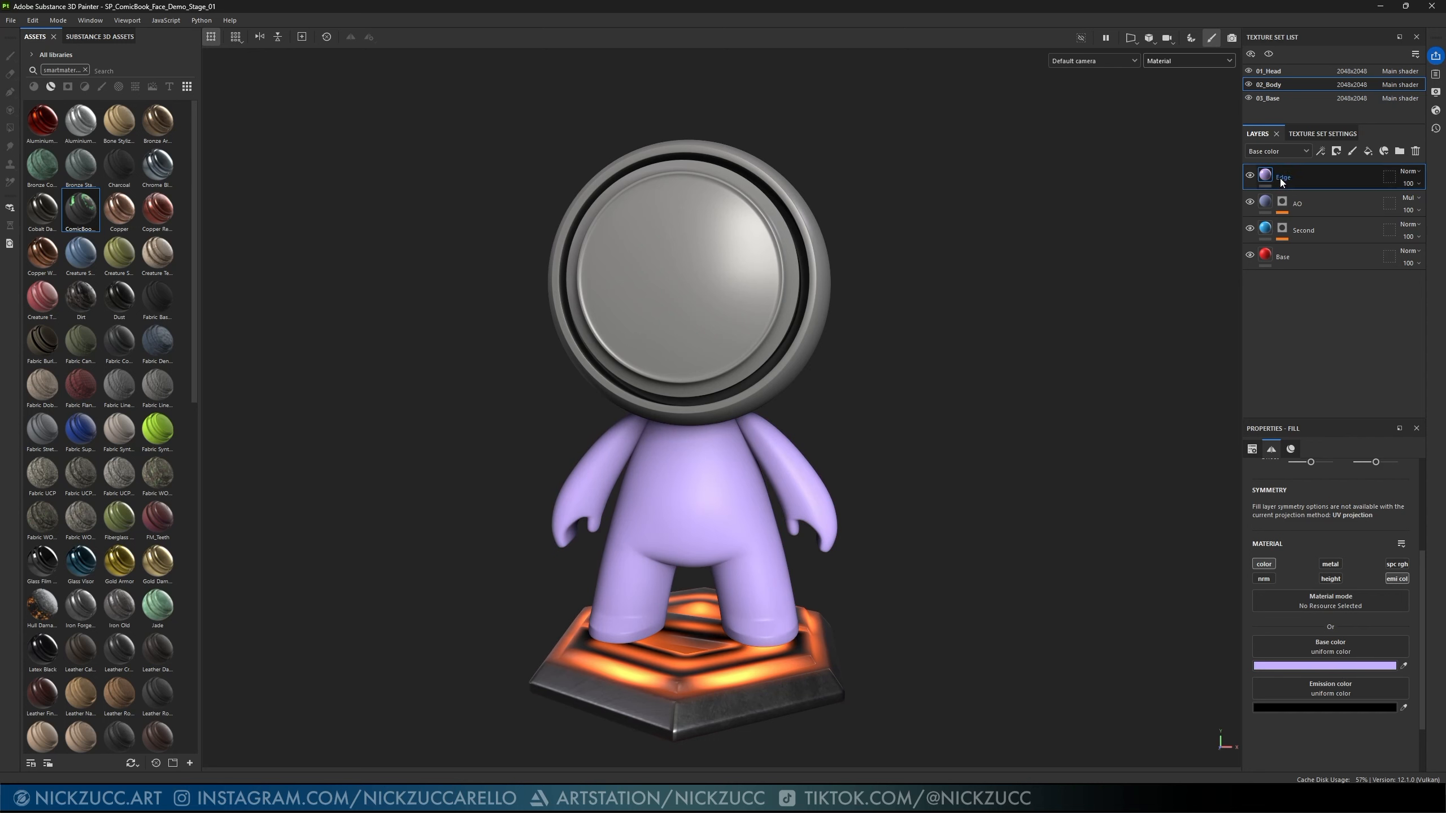
- Add a bitmap mask to the Edge layer using the 02_Body_curvature texture
left_click(1336, 150)
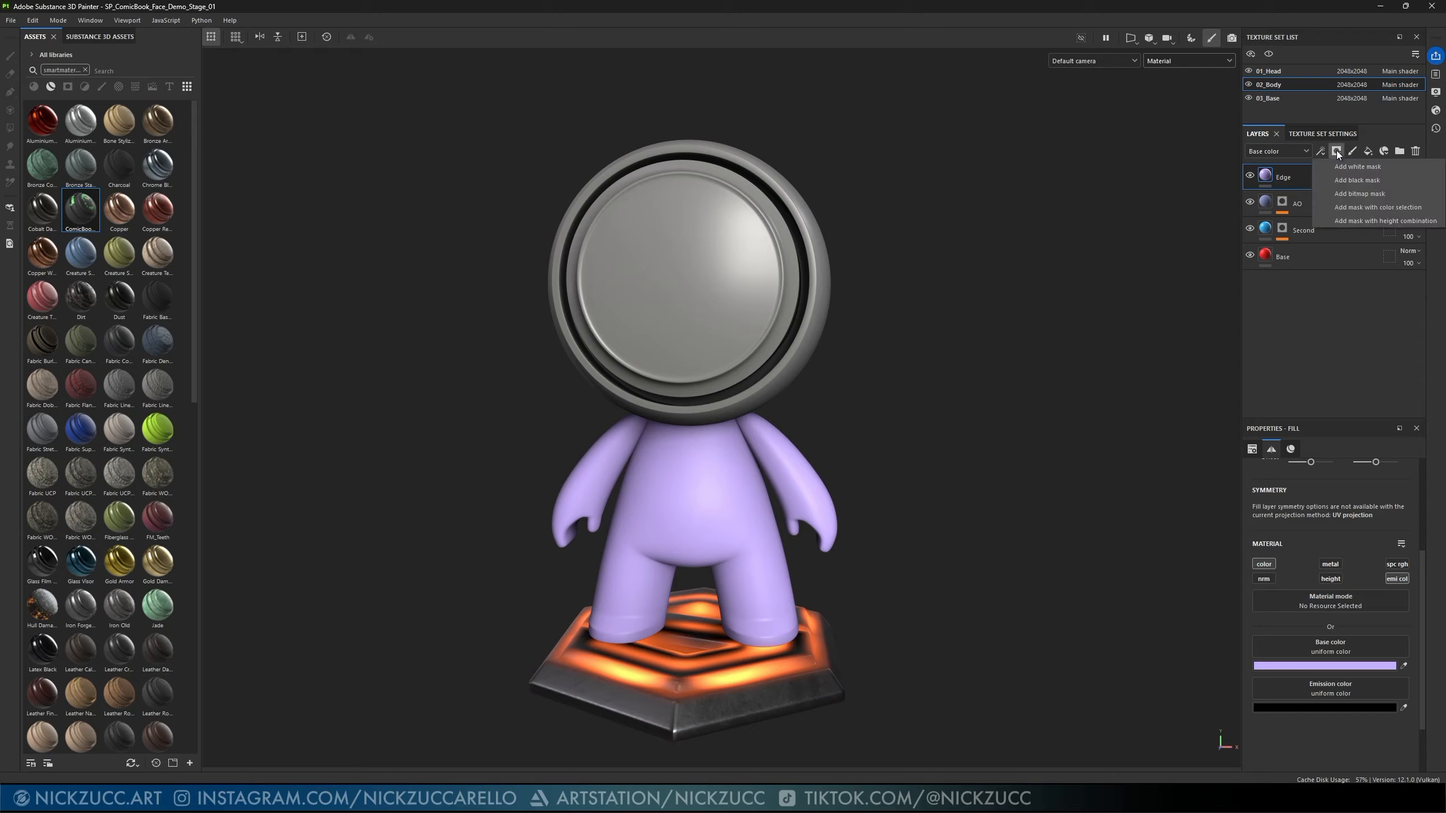
left_click(1349, 193)
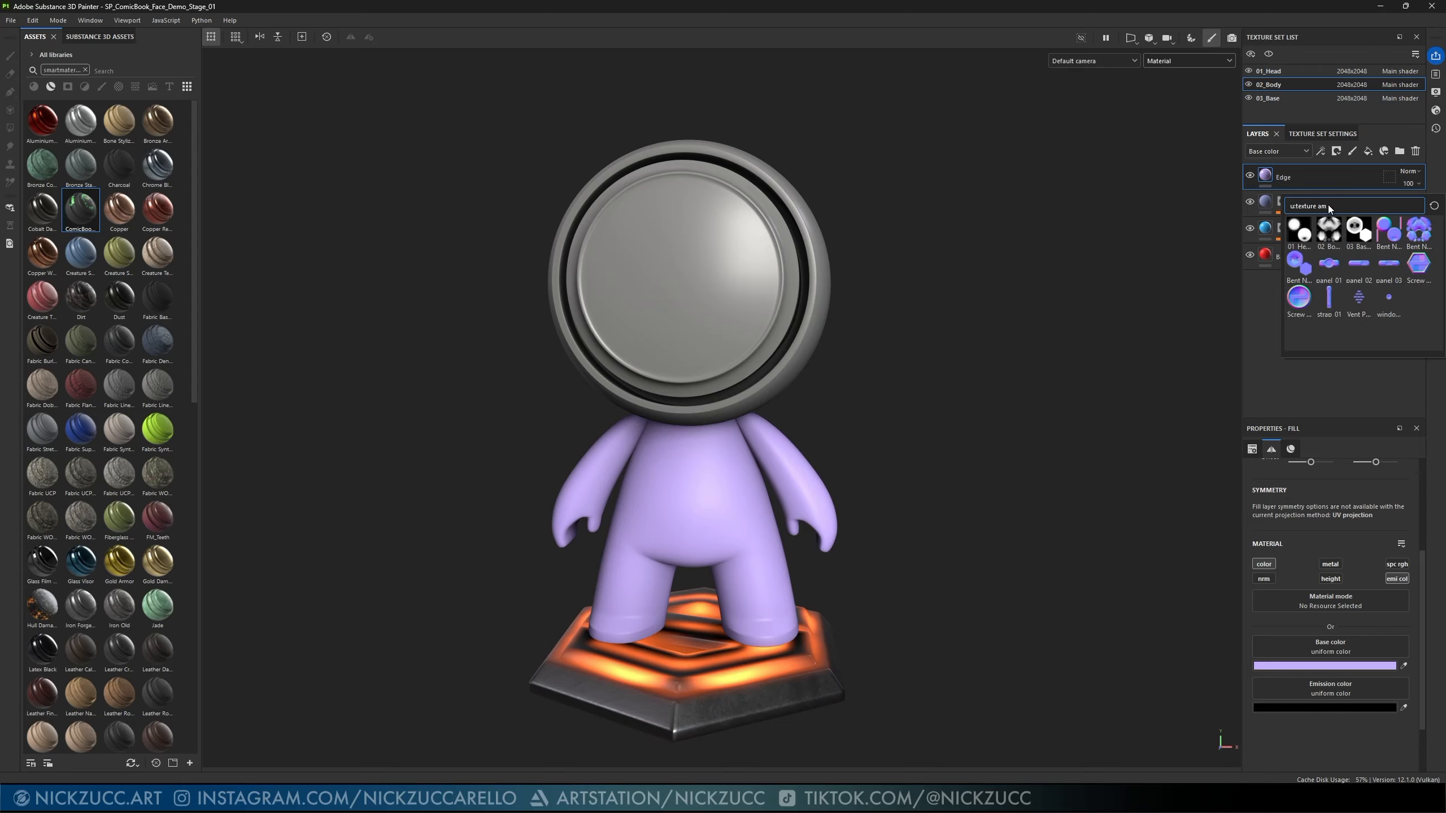
type("cur")
left_click(1336, 236)
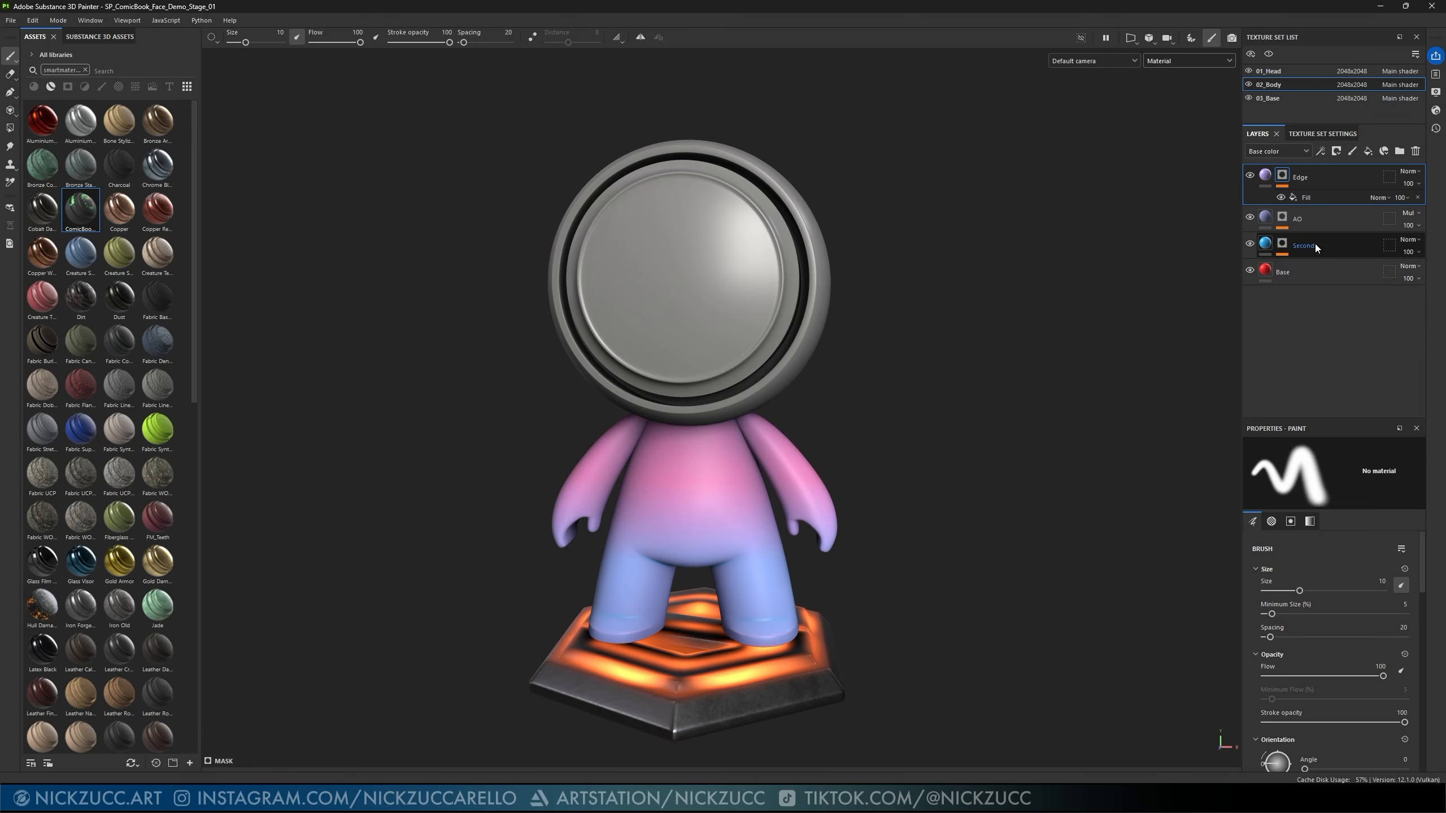
- Isolate the Edge layer's mask in the viewport and add a Levels effect above its curvature fill
left_click(1282, 181, "alt")
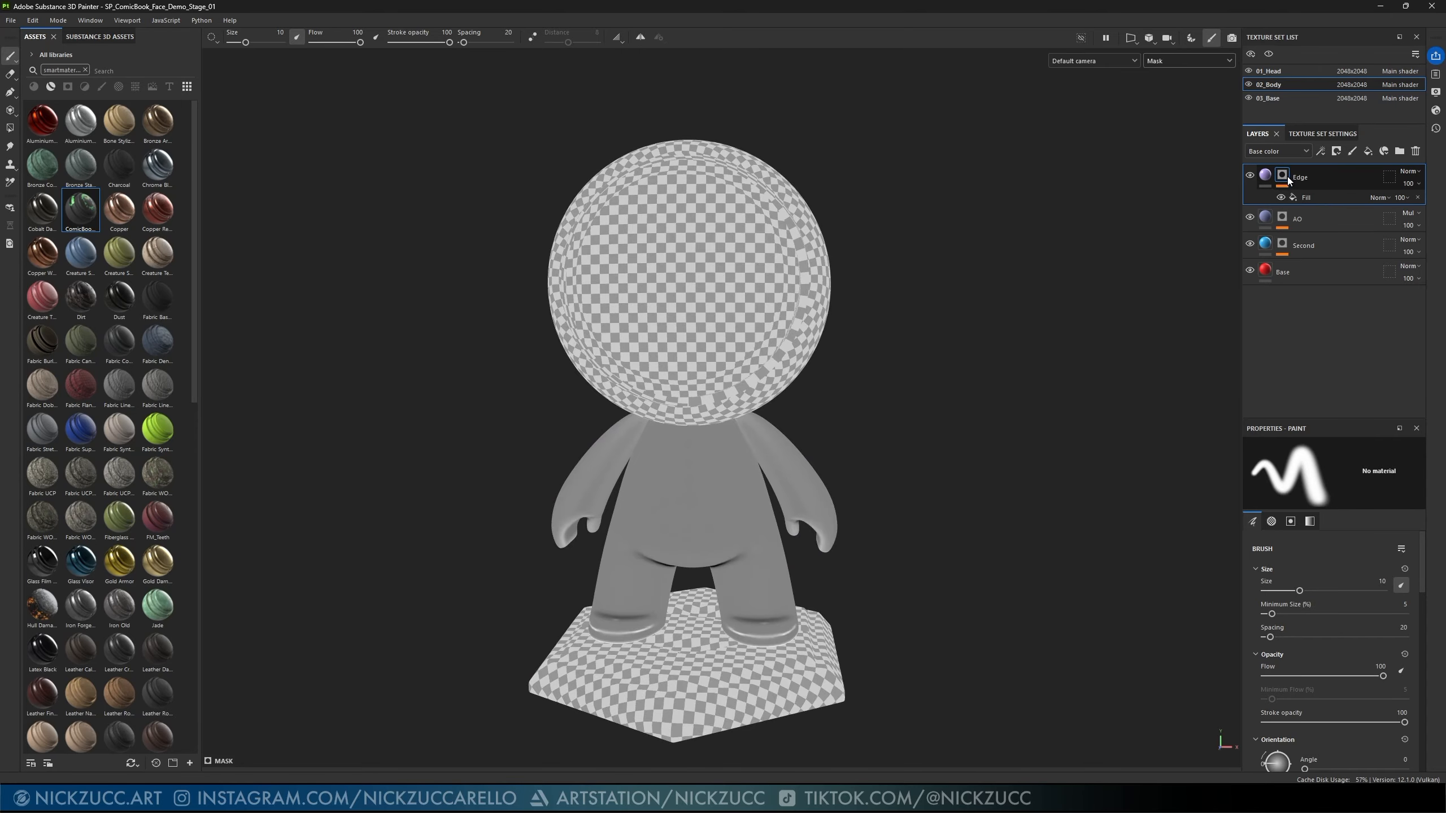
double_click(1306, 198)
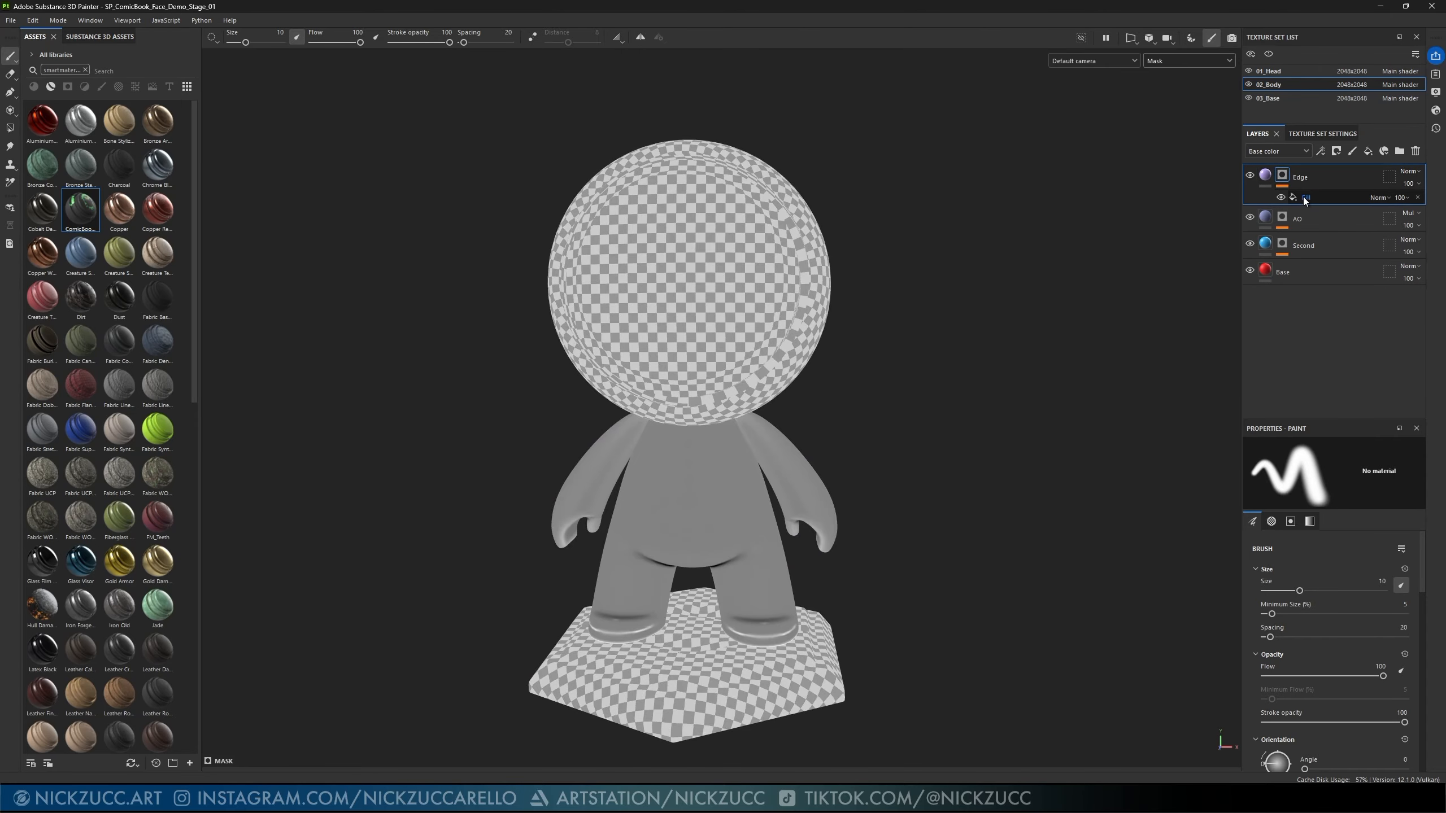
left_click(1304, 199)
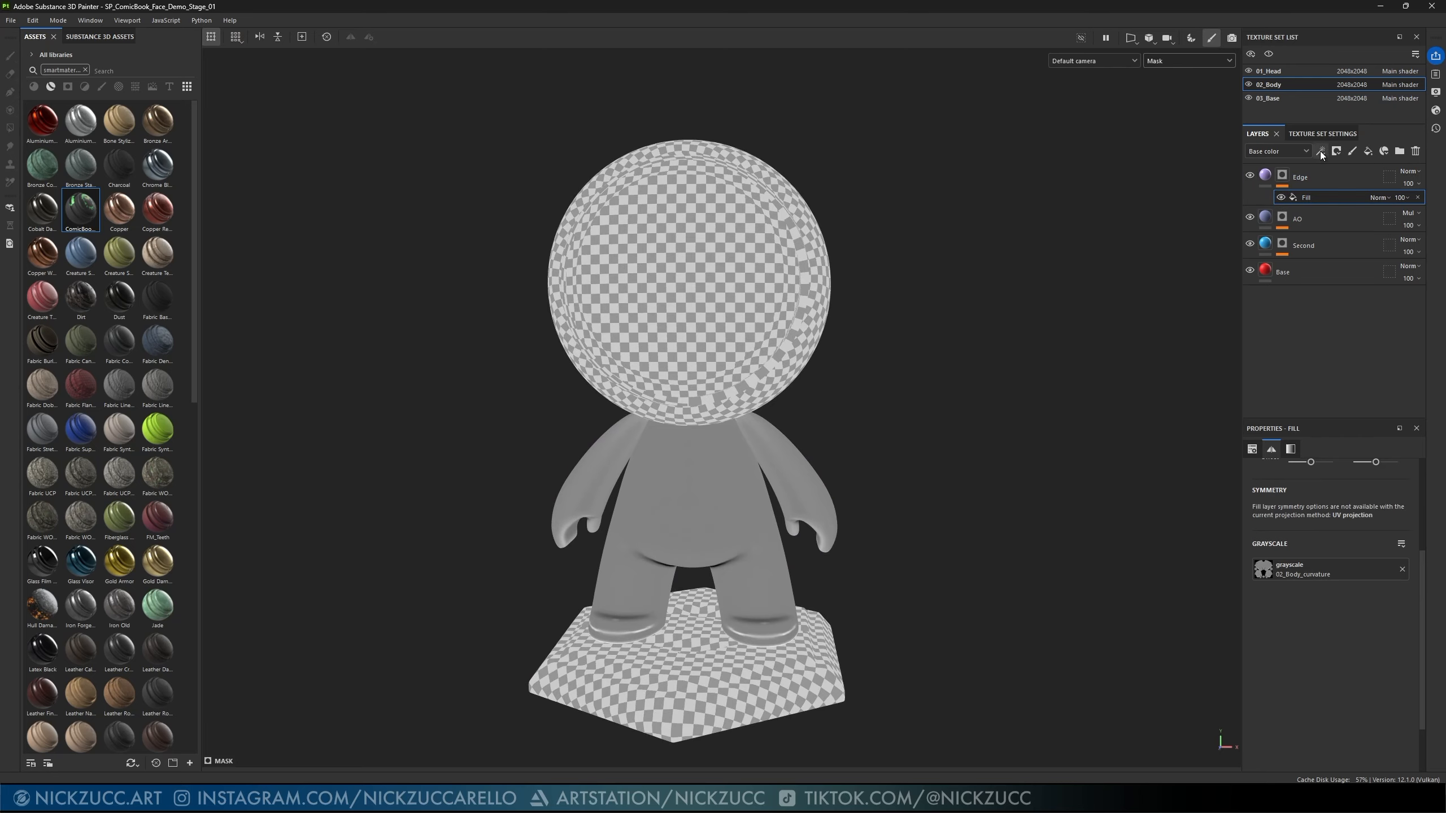
left_click(1319, 151)
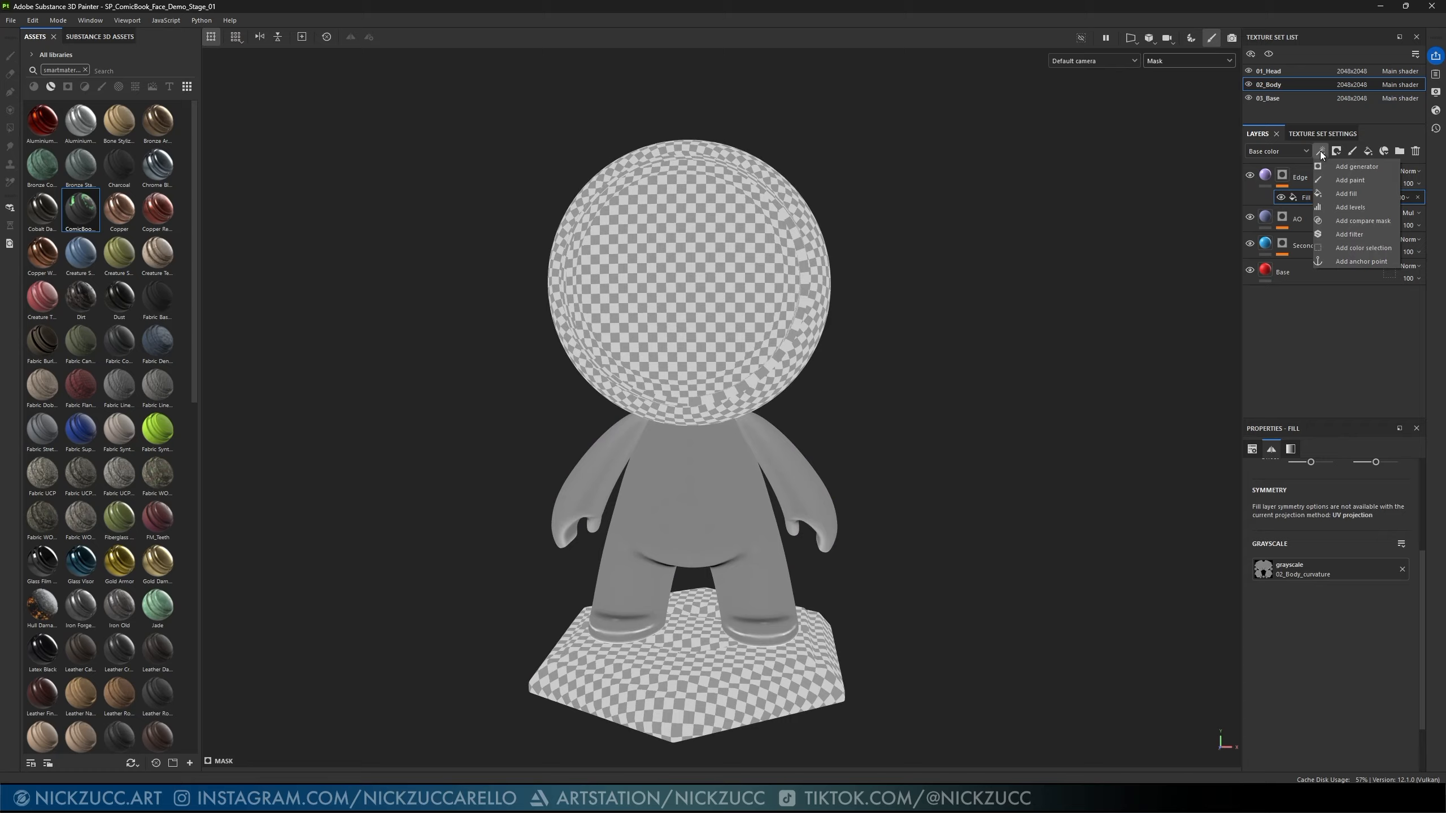
left_click(1346, 207)
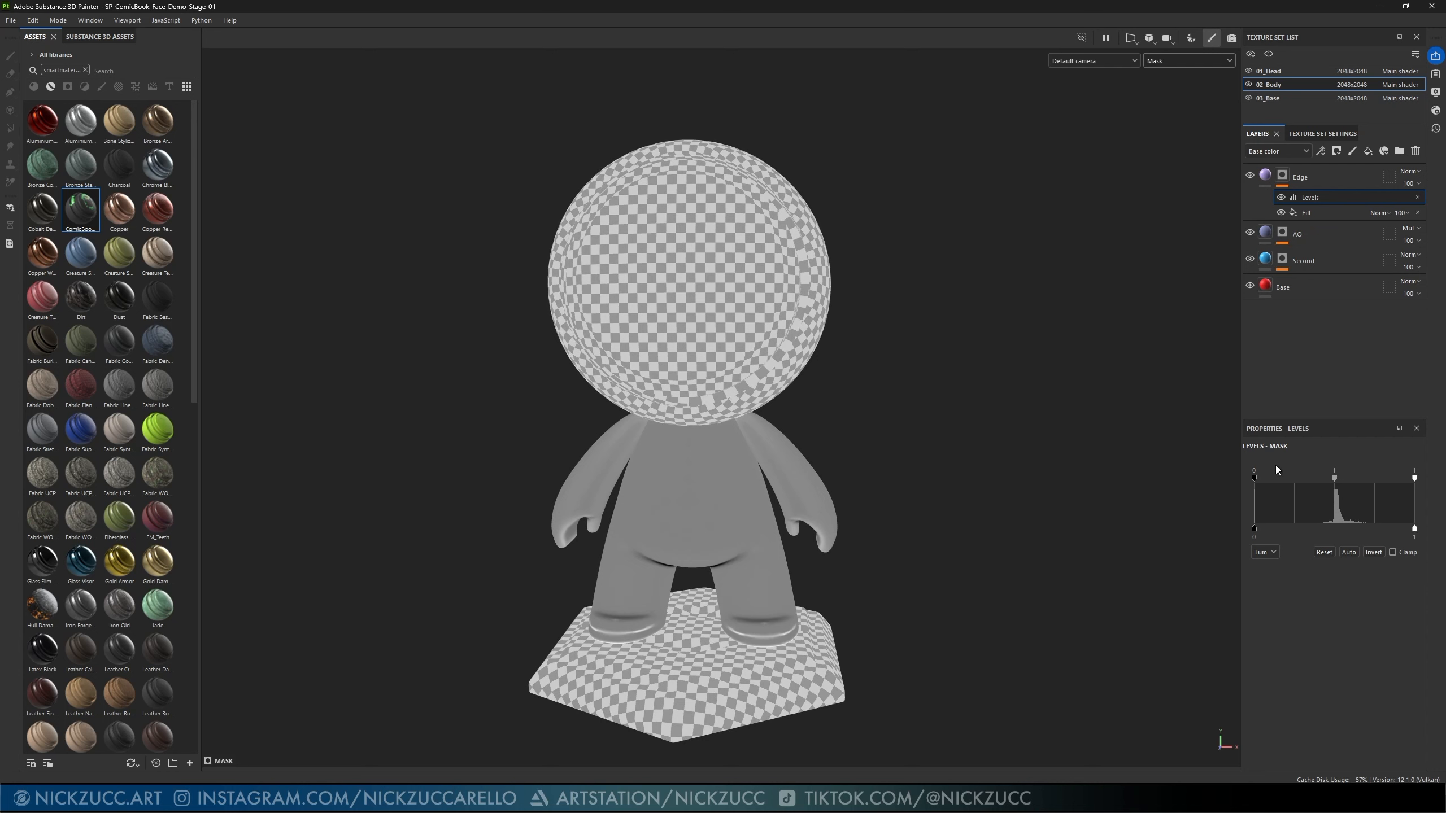
- Set the Edge mask's Levels input black point to about 0.48 and white point to about 0.577, and return to the Material view
left_click_drag(1259, 477, 1324, 478)
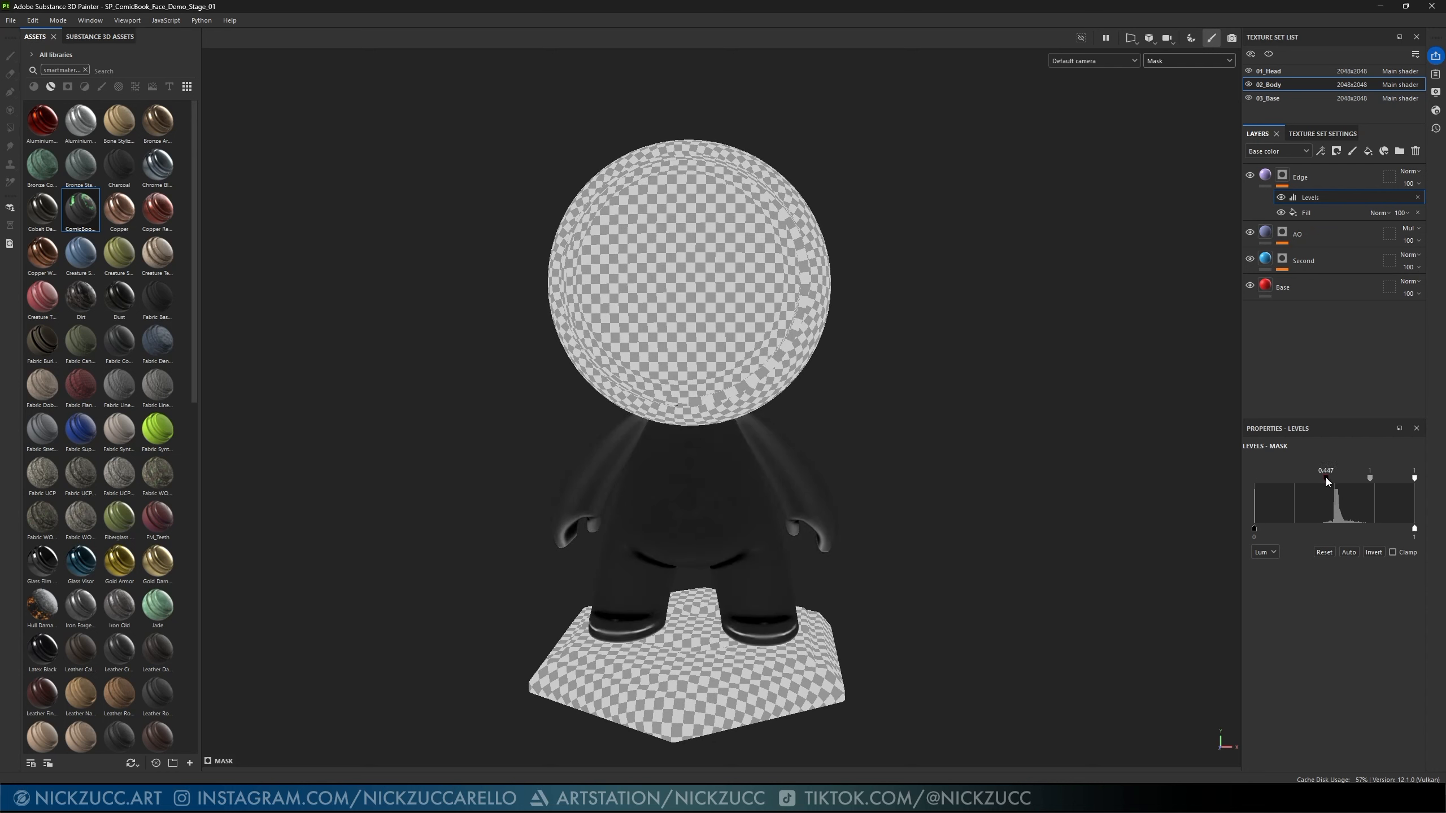
left_click_drag(1414, 478, 1332, 481)
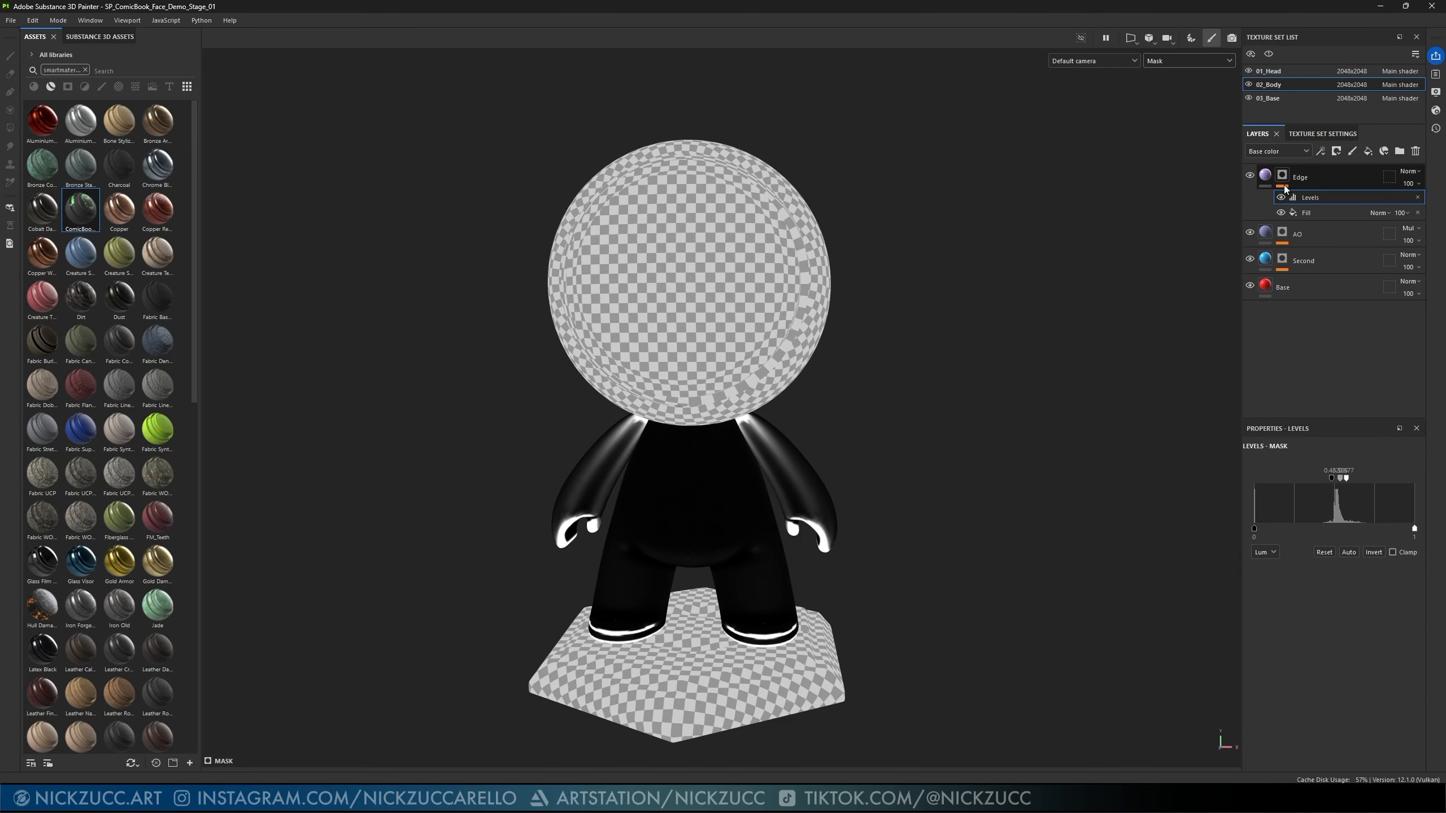
left_click(1265, 180)
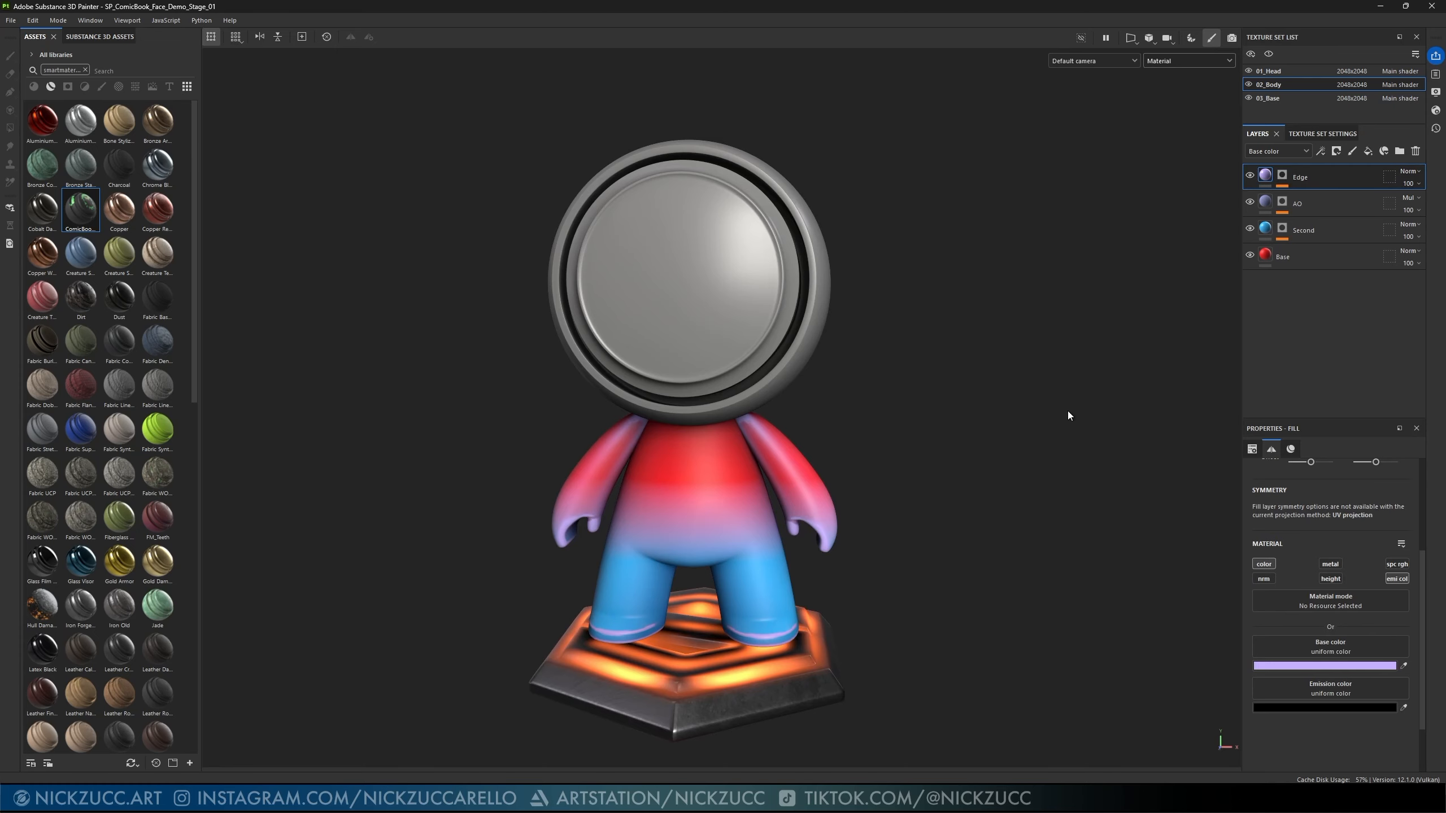
- Add a Blur filter on top of the Edge layer's mask stack with a blur intensity of about 2.08
right_click_drag(1068, 411, 1196, 415, "shift")
left_click_drag(1196, 415, 891, 416, "alt")
left_click(1282, 175)
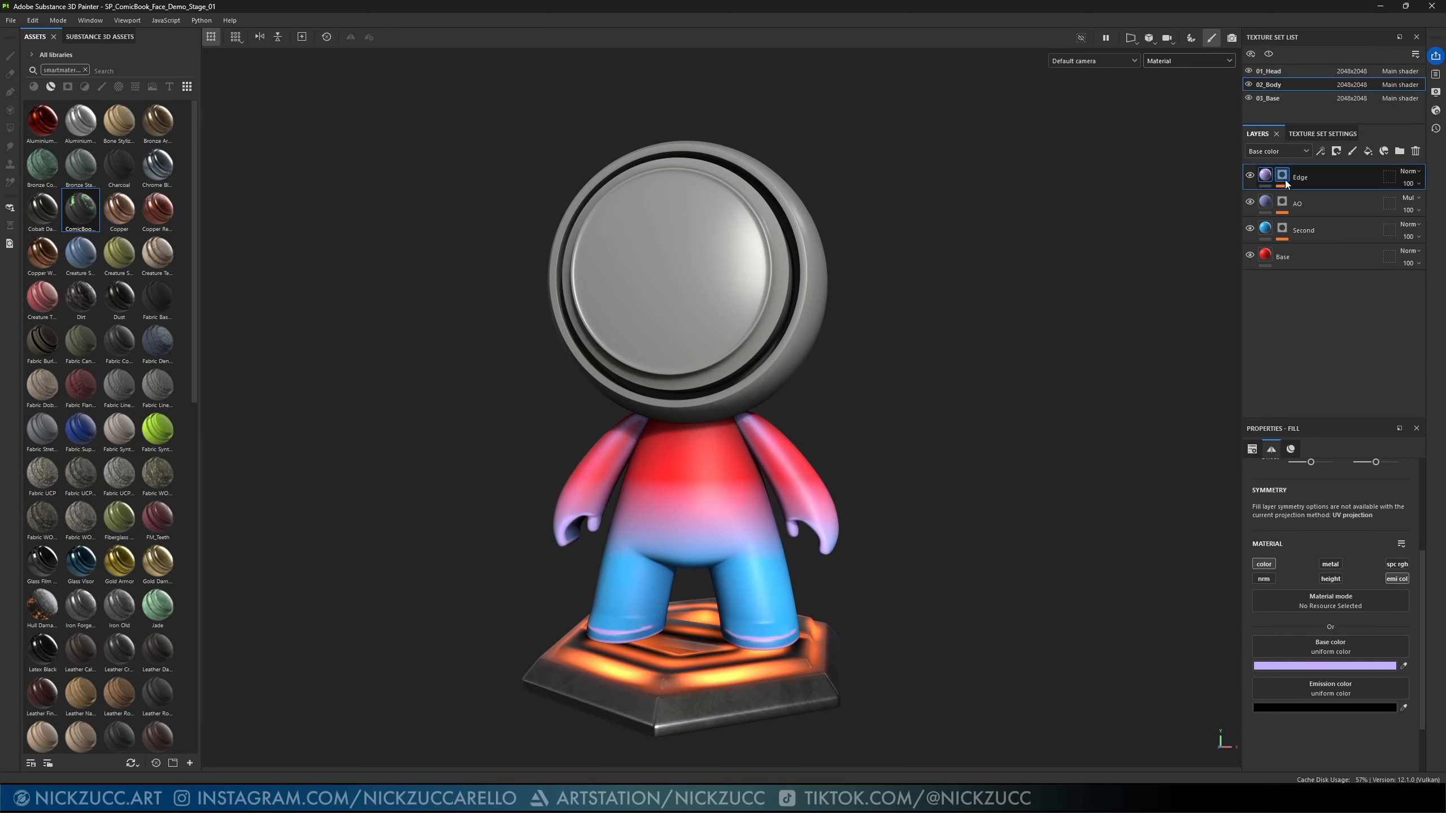
left_click(1321, 152)
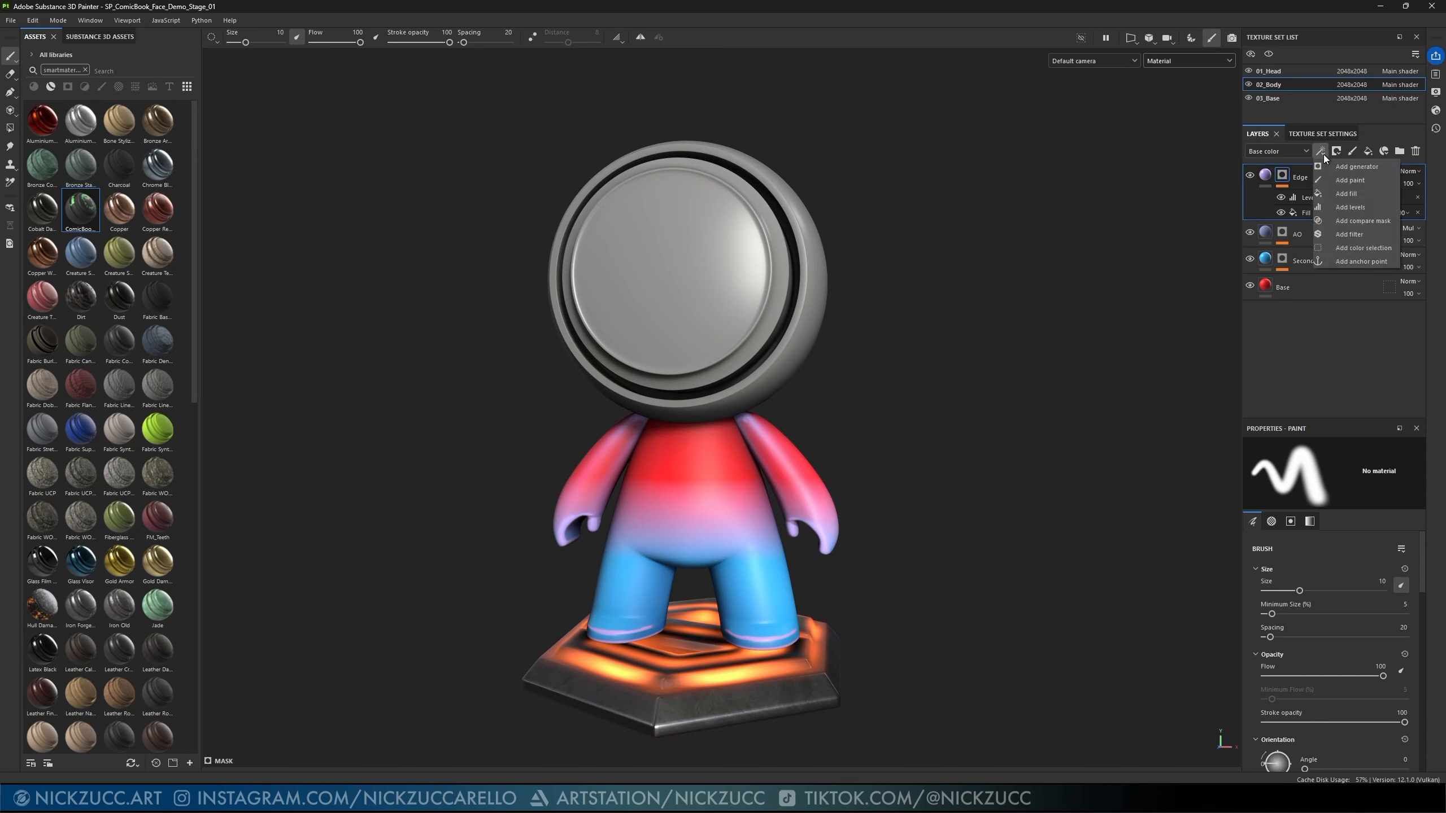
left_click(1349, 233)
left_click(1319, 479)
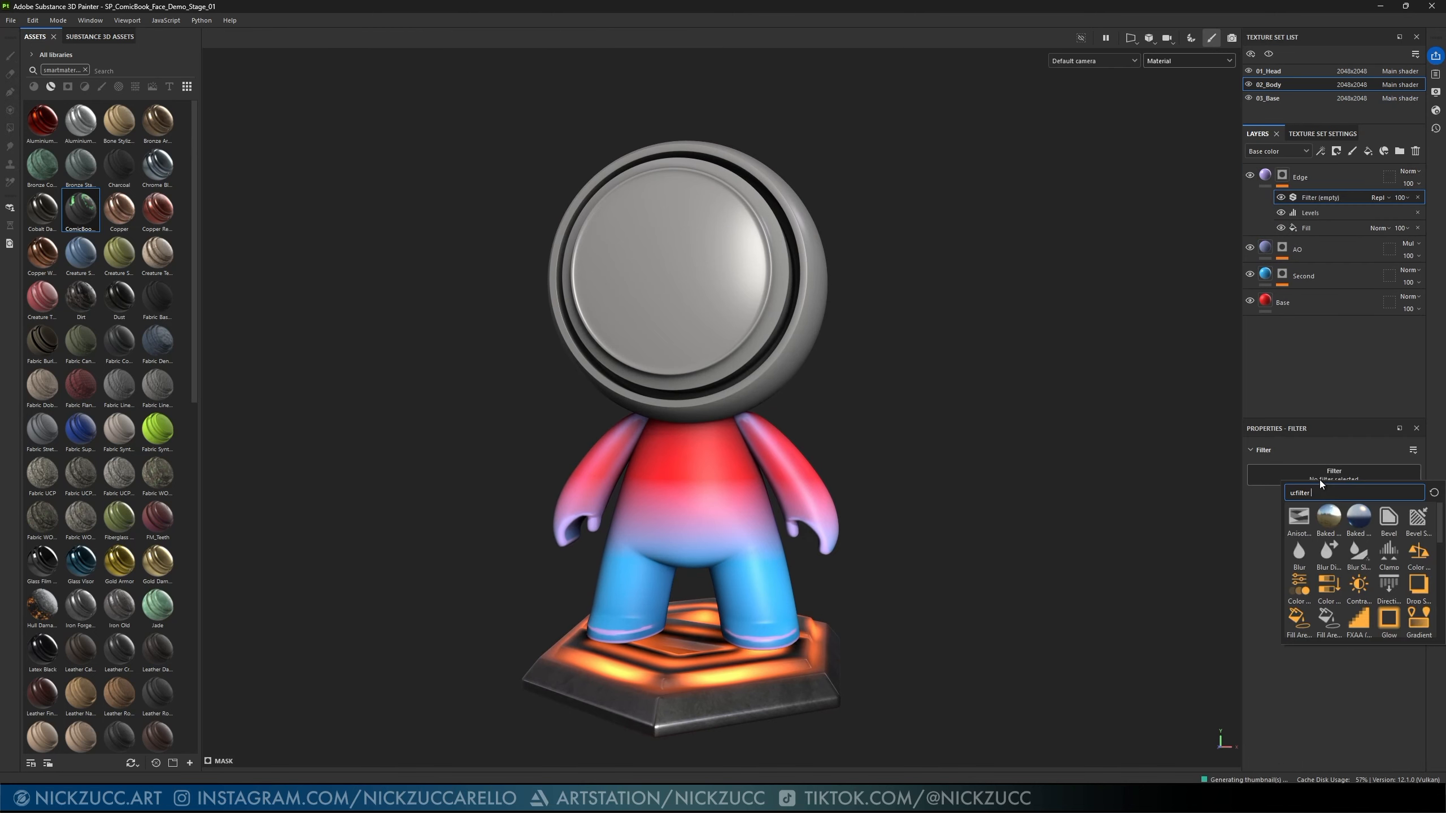
left_click(1301, 554)
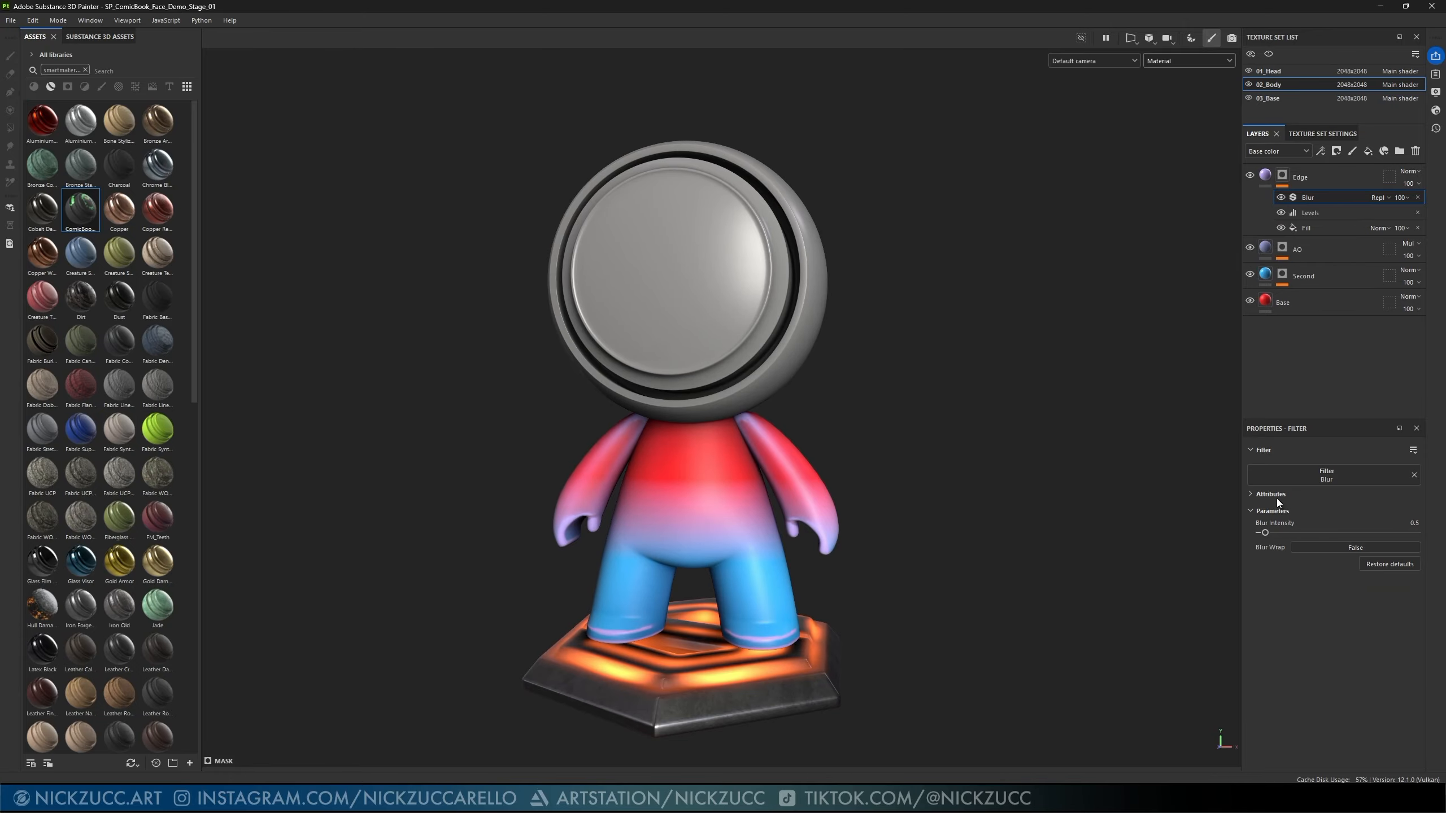
left_click_drag(1265, 533, 1278, 532)
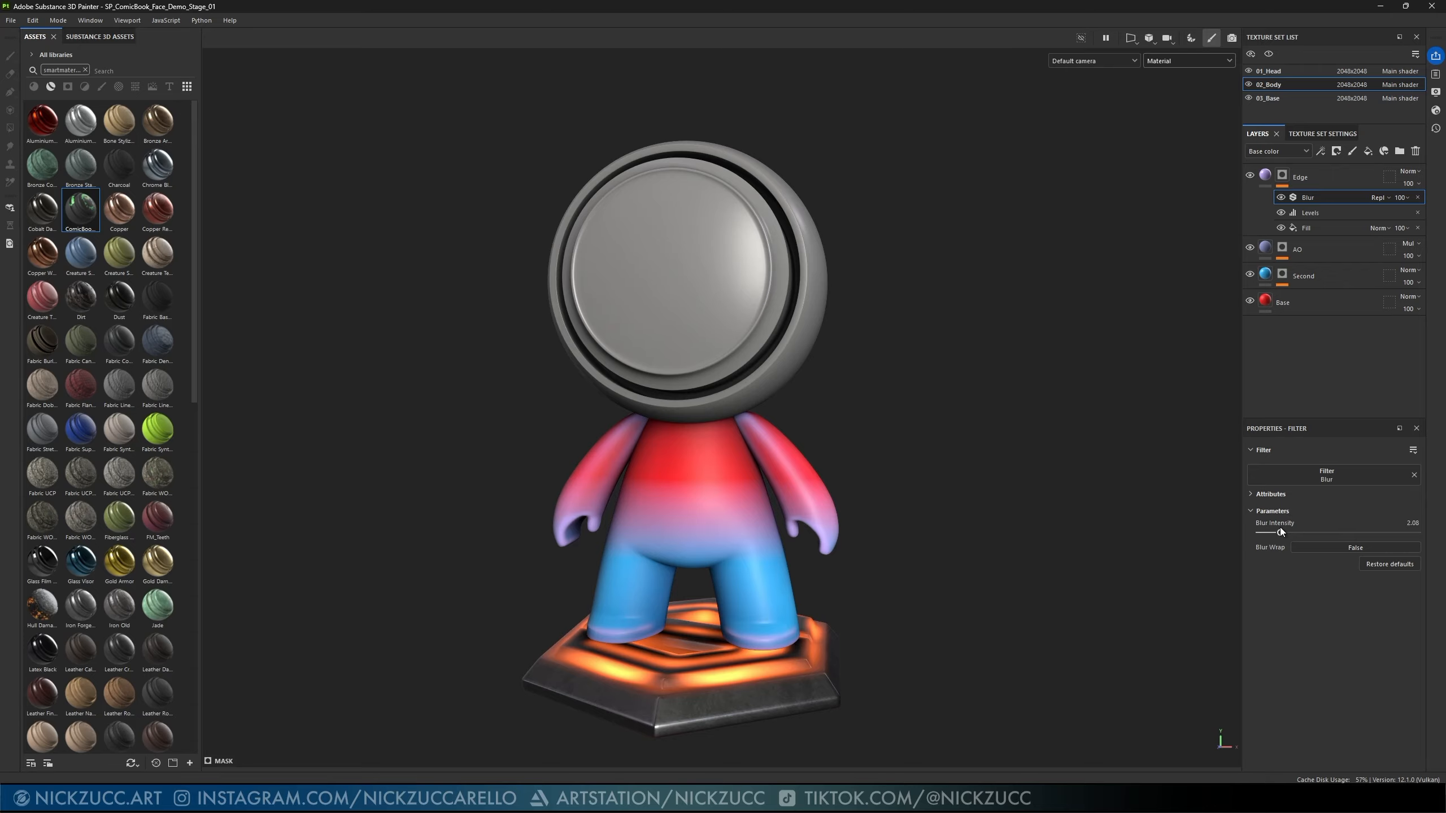
- Change the Edge layer's base color to light pink, with hue 1.000 and saturation 0.311
left_click(1264, 176)
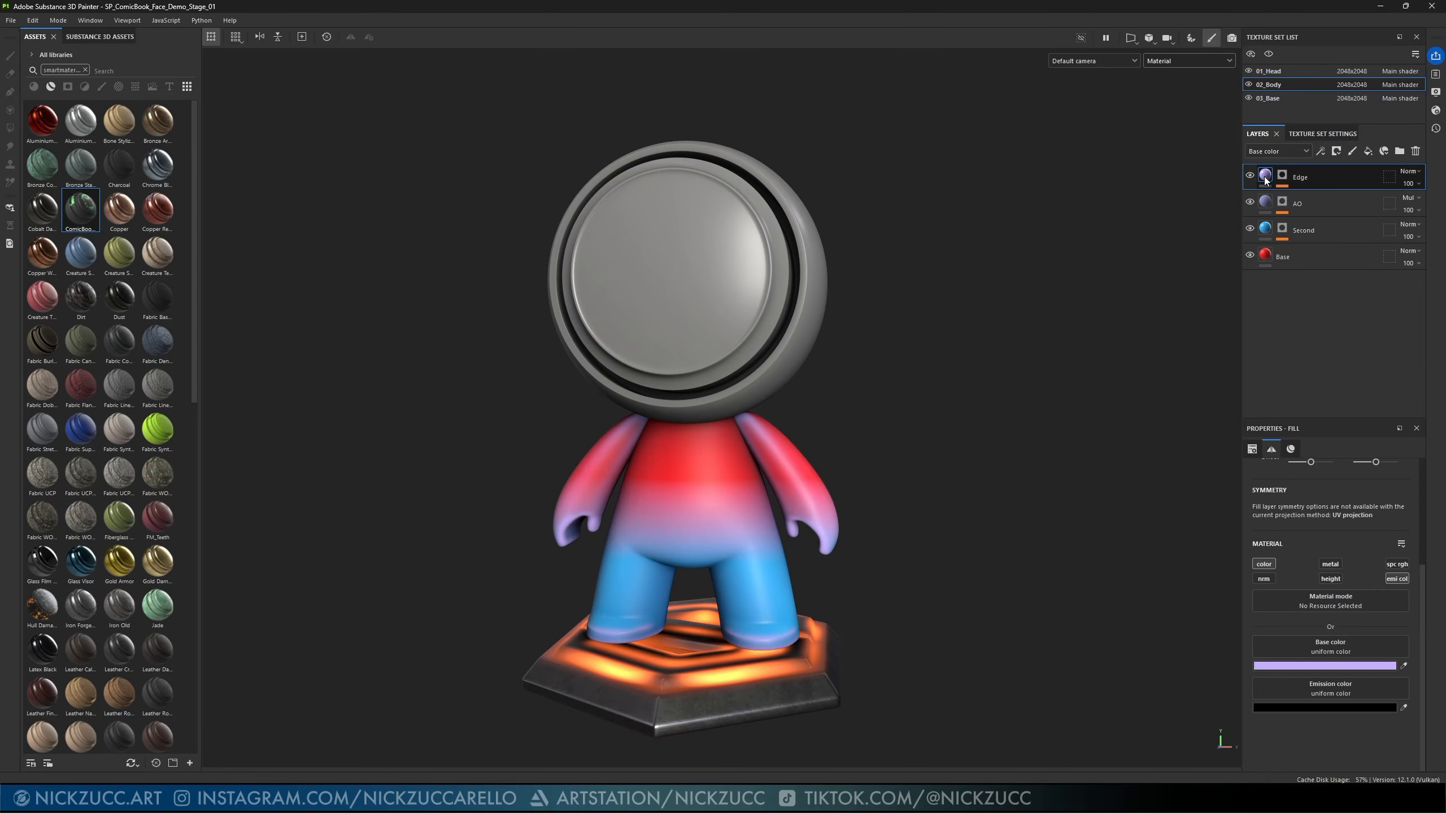
left_click(1319, 665)
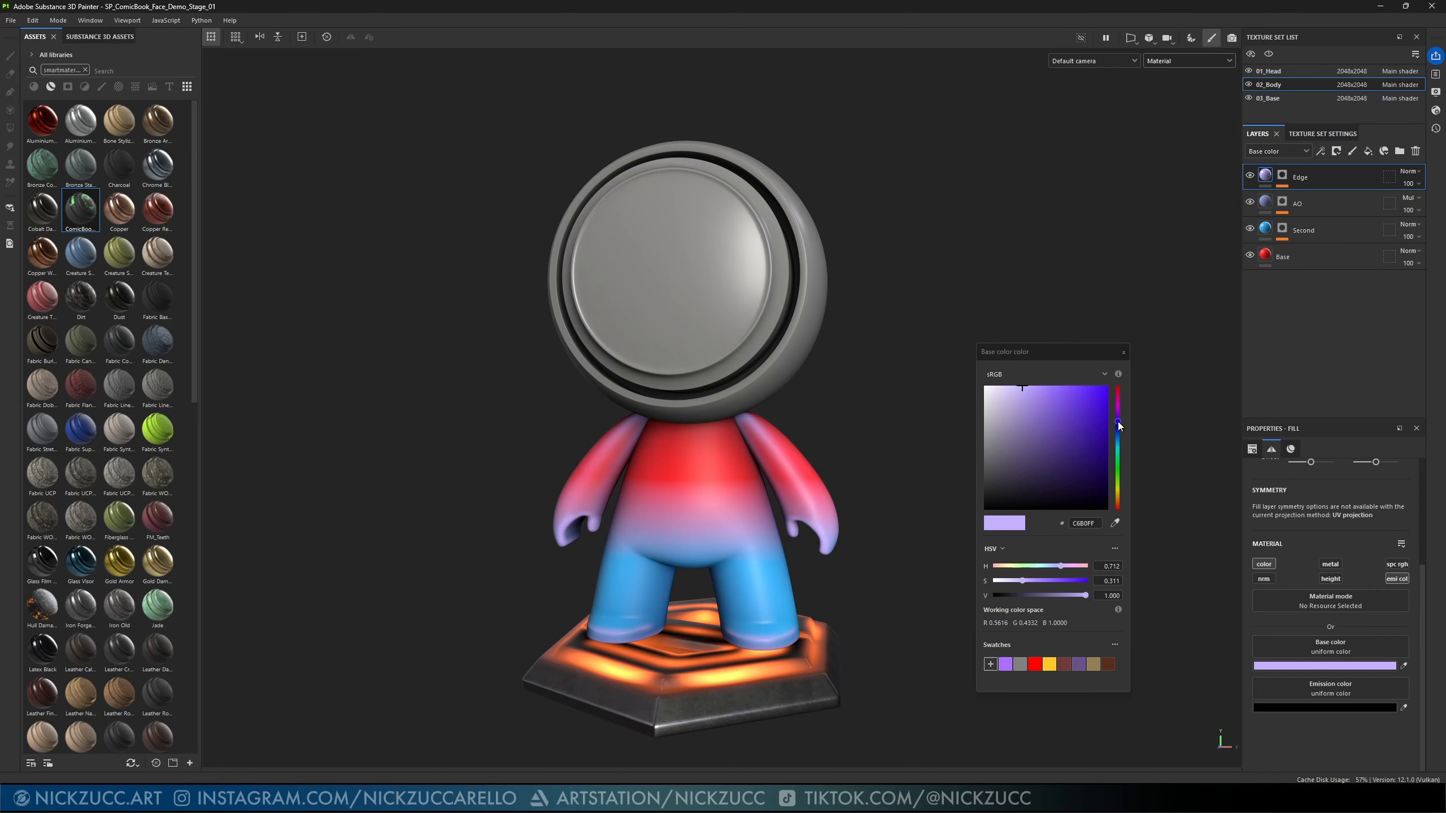
mouse_move(1118, 421)
left_mouse_down()
mouse_move(1115, 384)
mouse_move(1119, 511)
mouse_move(1117, 413)
left_mouse_up()
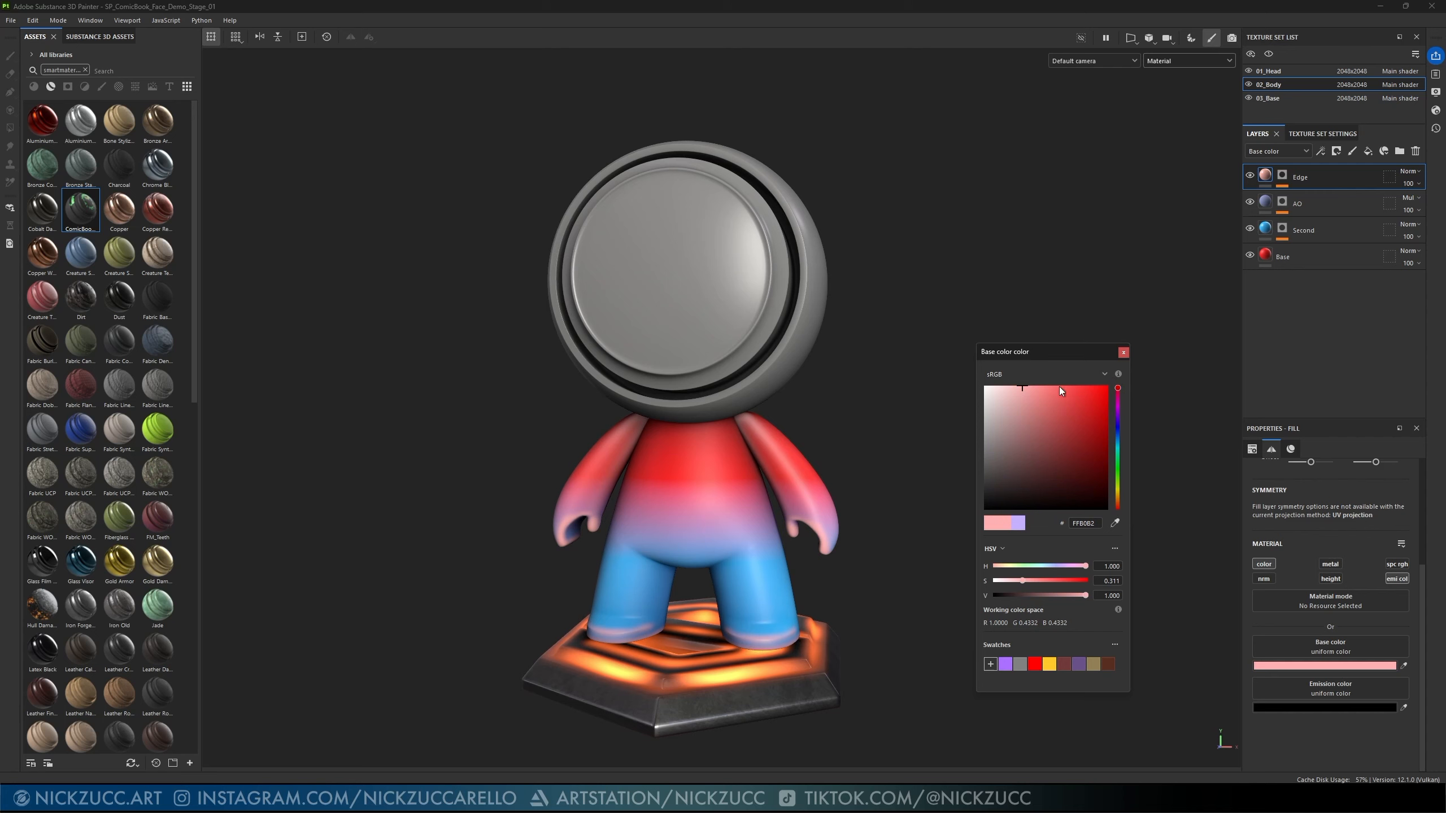
left_click_drag(1060, 387, 1022, 387)
left_click(1123, 353)
- Review the texture channels one by one, and examine the figure from several angles with only Base color displayed
left_click_drag(991, 484, 1098, 509, "alt")
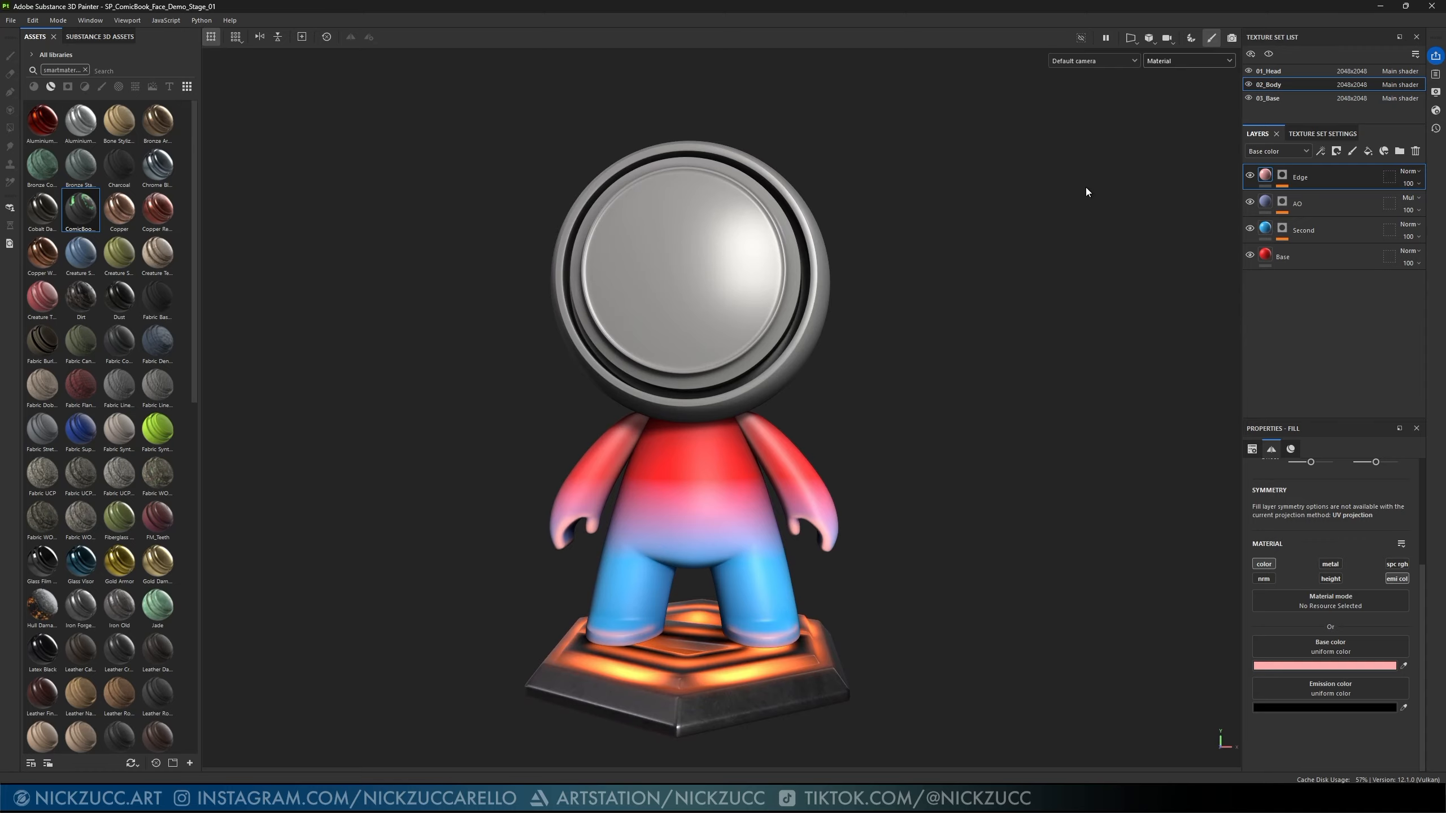
key("c")
key("c")
key("c")
key("c")
key("c")
key("c")
key("c")
key("c")
key("c")
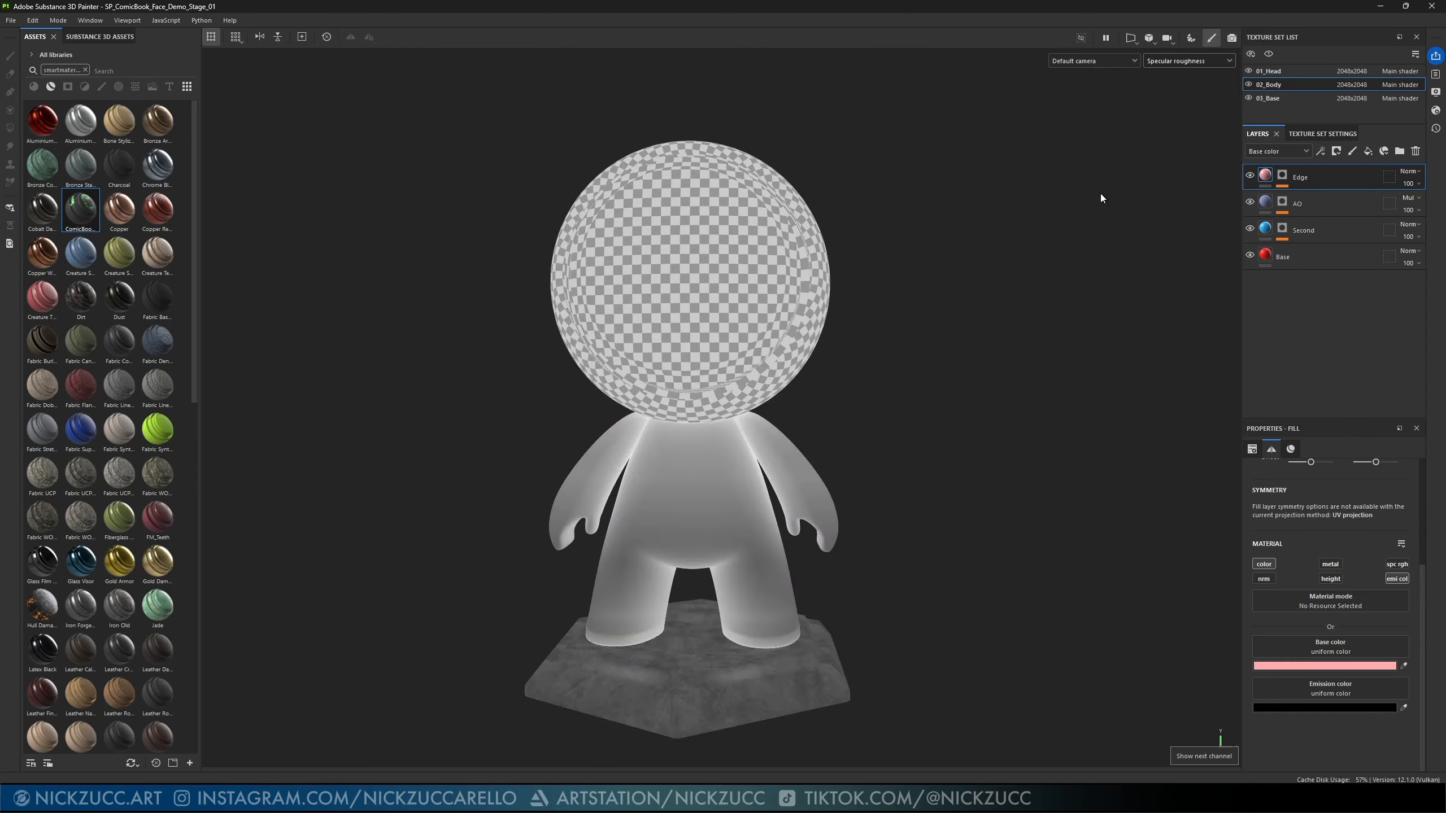
key("c")
key("c")
key("c")
key("c")
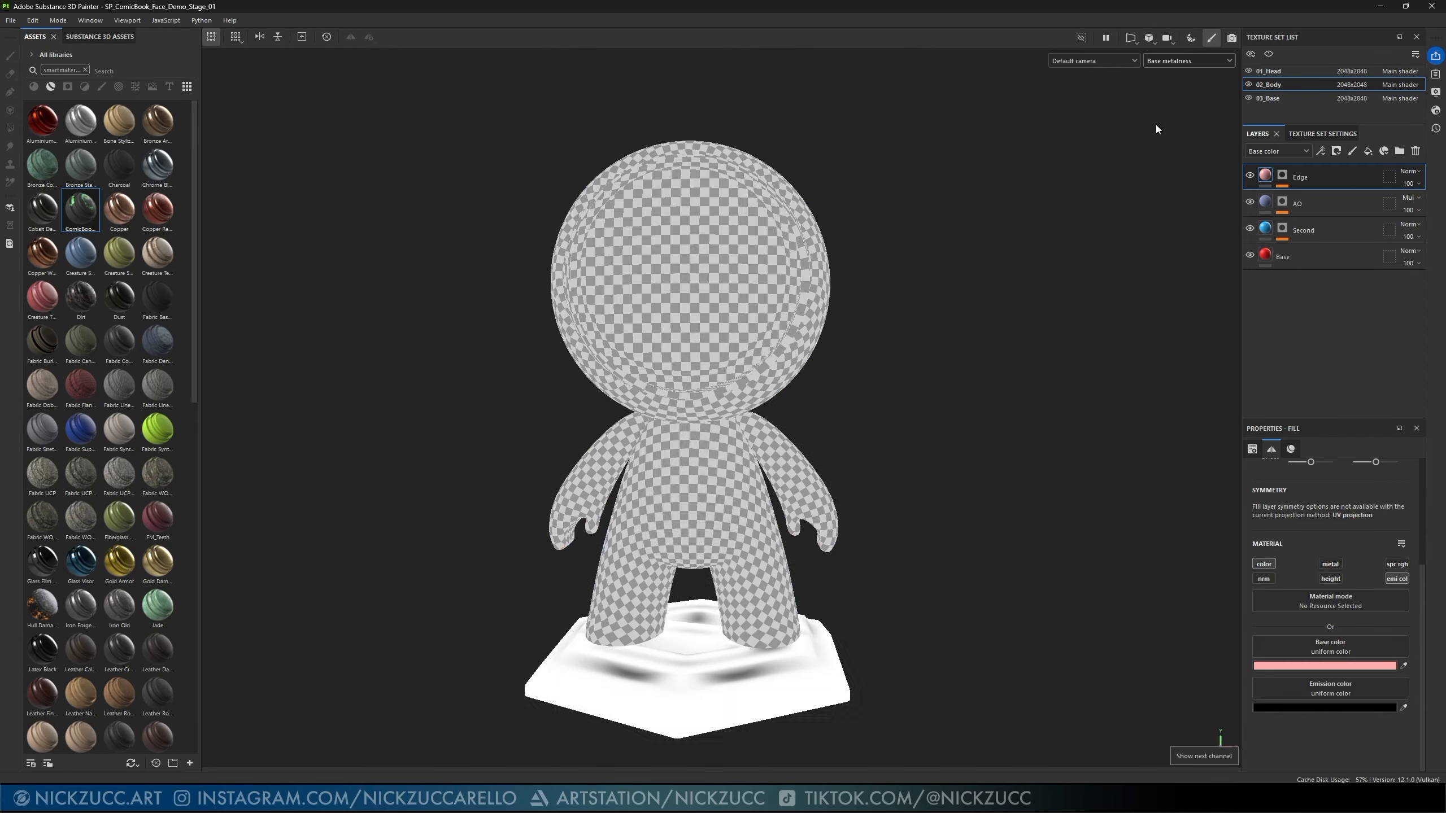
left_click(1188, 63)
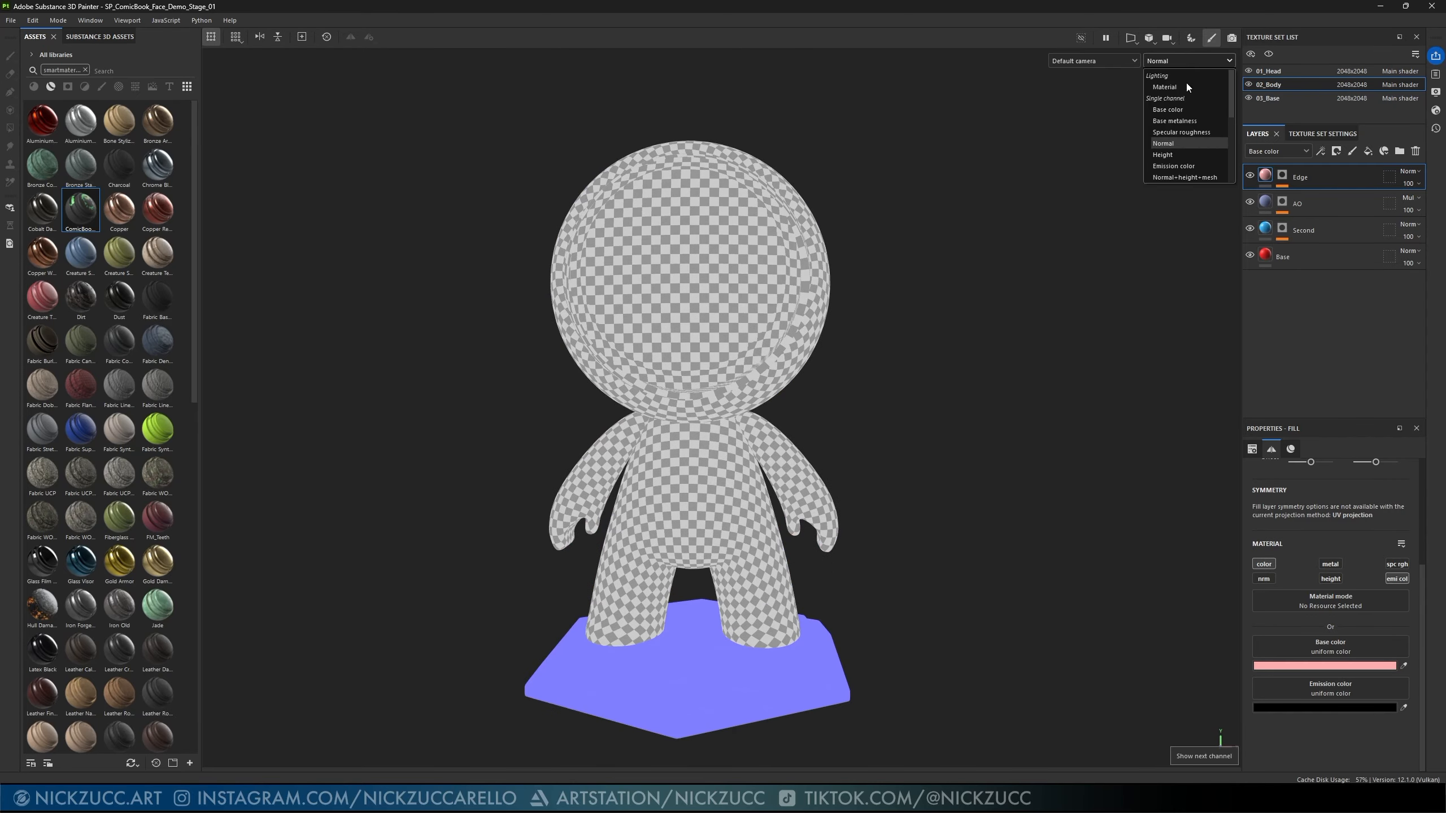
left_click(1182, 107)
left_click_drag(1022, 273, 870, 336, "alt")
left_click_drag(780, 465, 945, 462, "alt")
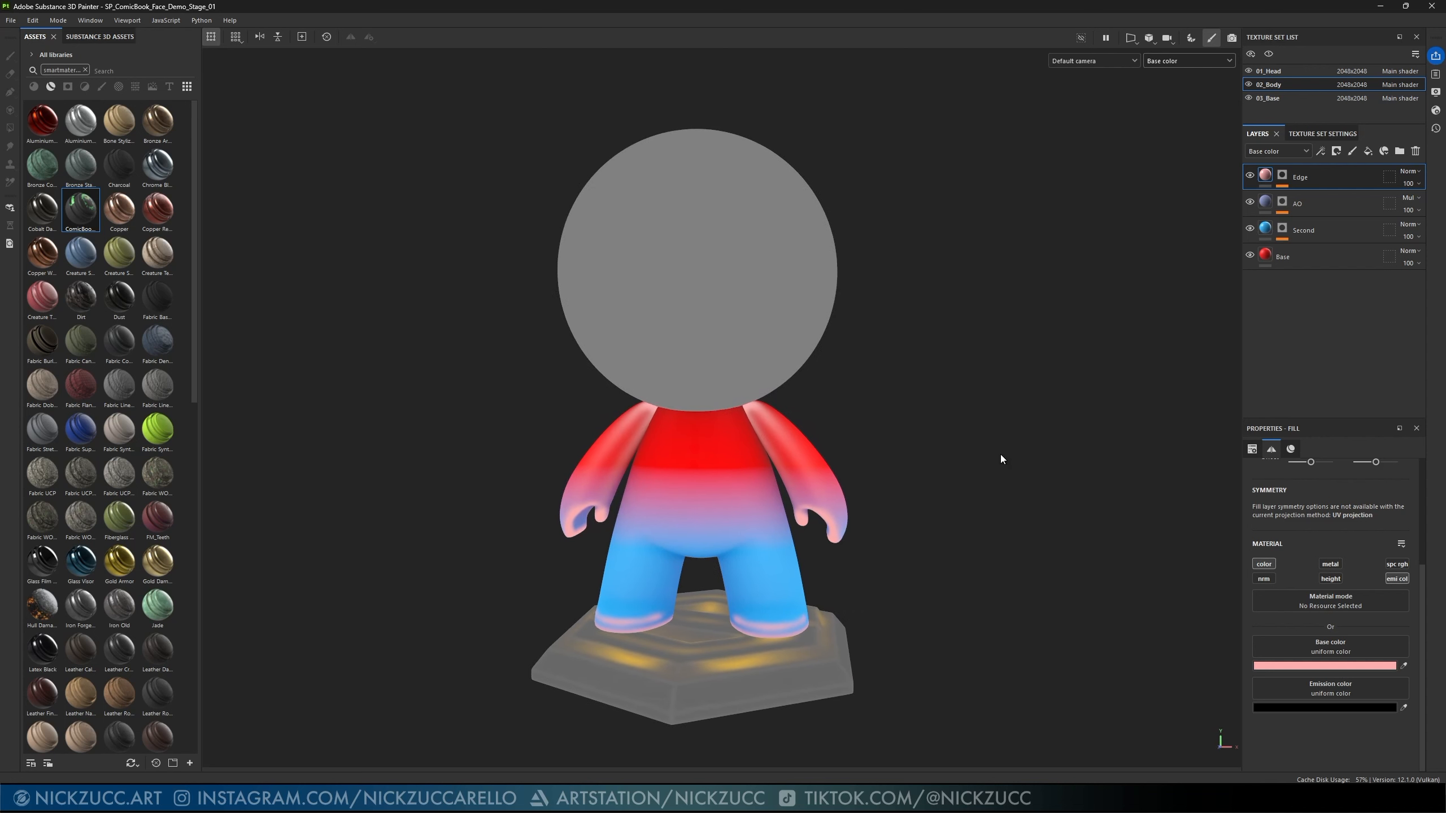
- Add a Paint effect above the Blur filter in the Edge layer's mask
left_click(1289, 180)
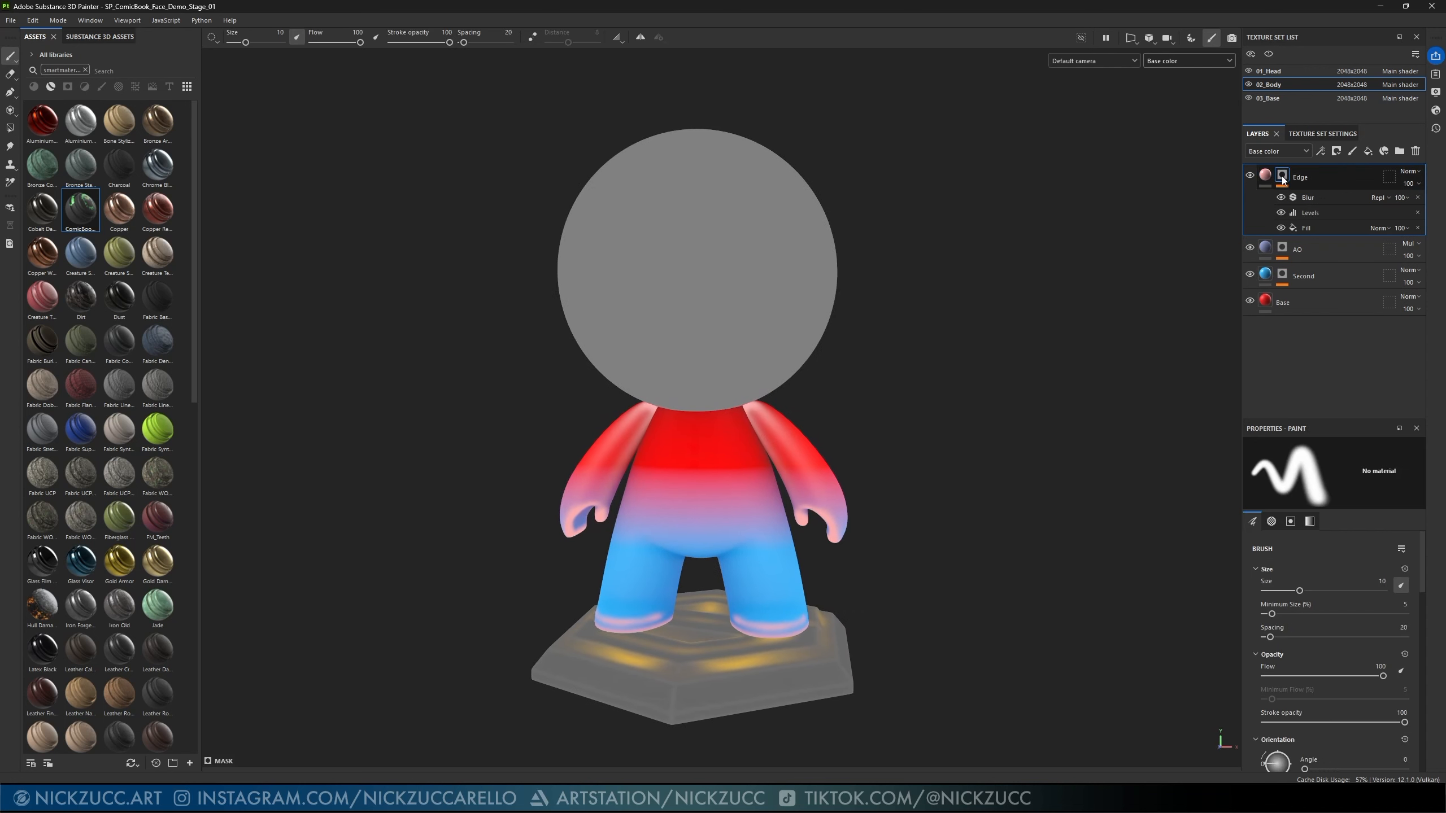
left_click(1304, 198)
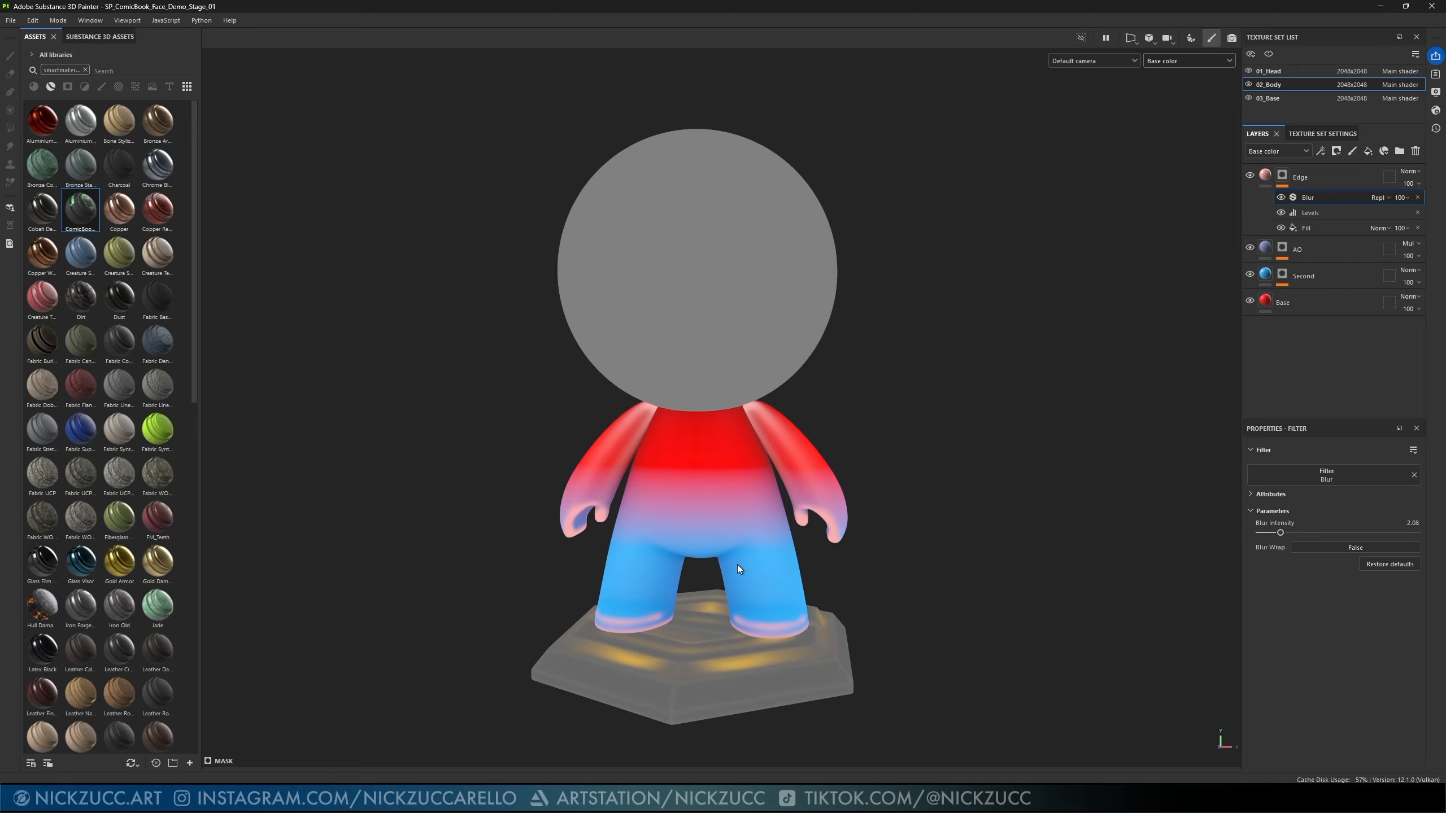
left_click(1320, 151)
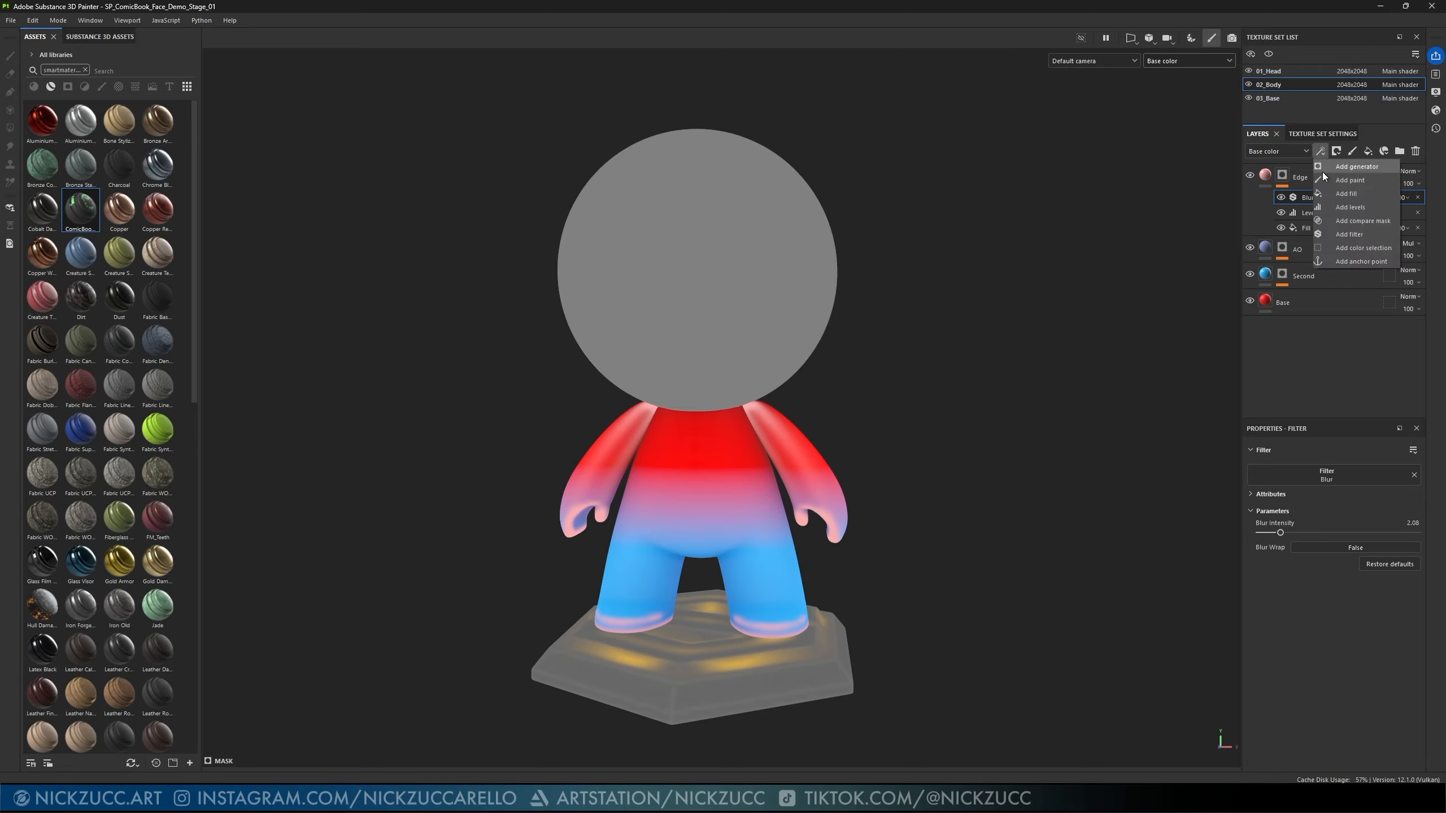
left_click(1350, 180)
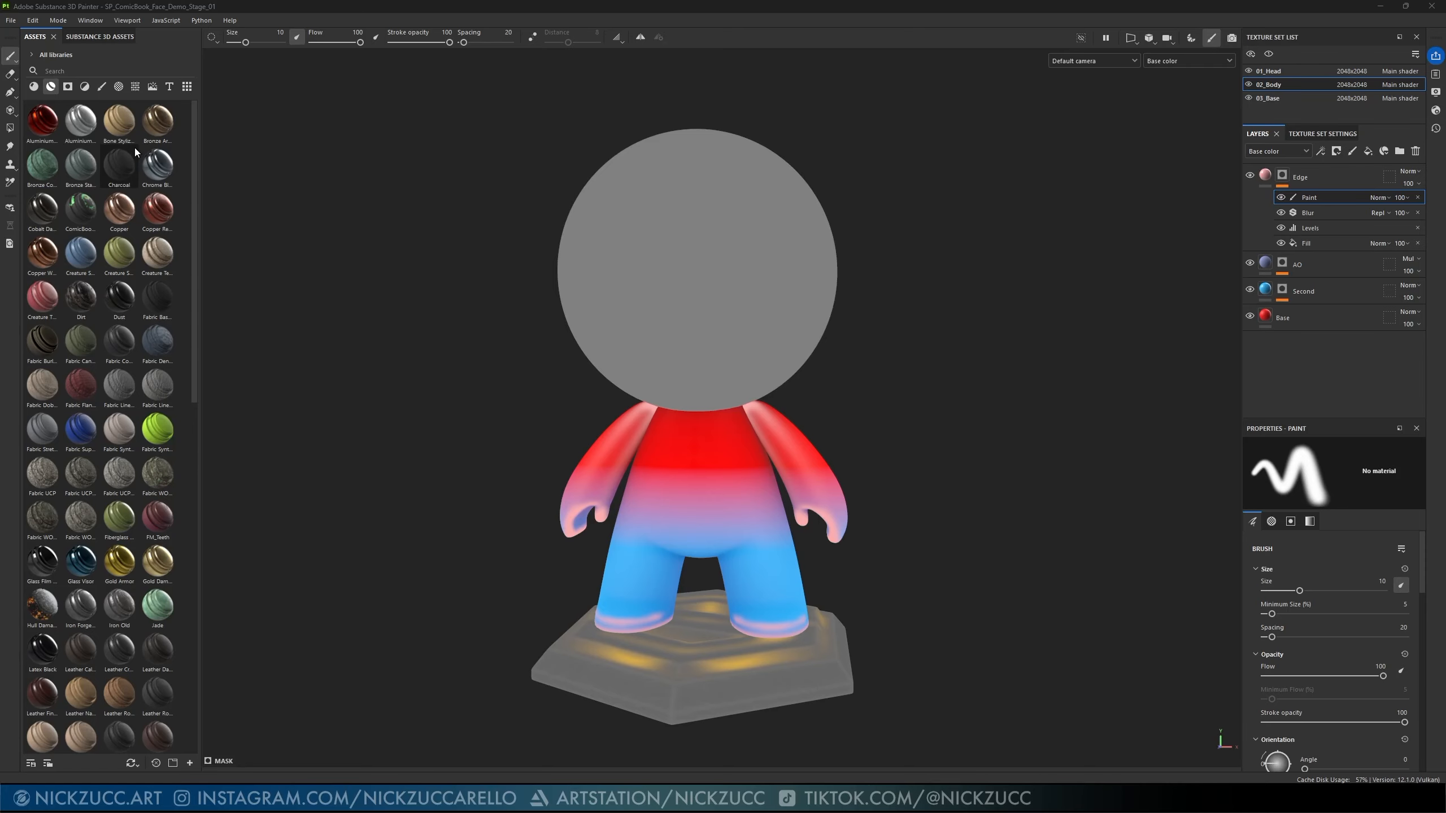
- Choose the Basic Soft brush, disable pen pressure for size, enable it for flow, and lower the flow to about 43
left_click(102, 87)
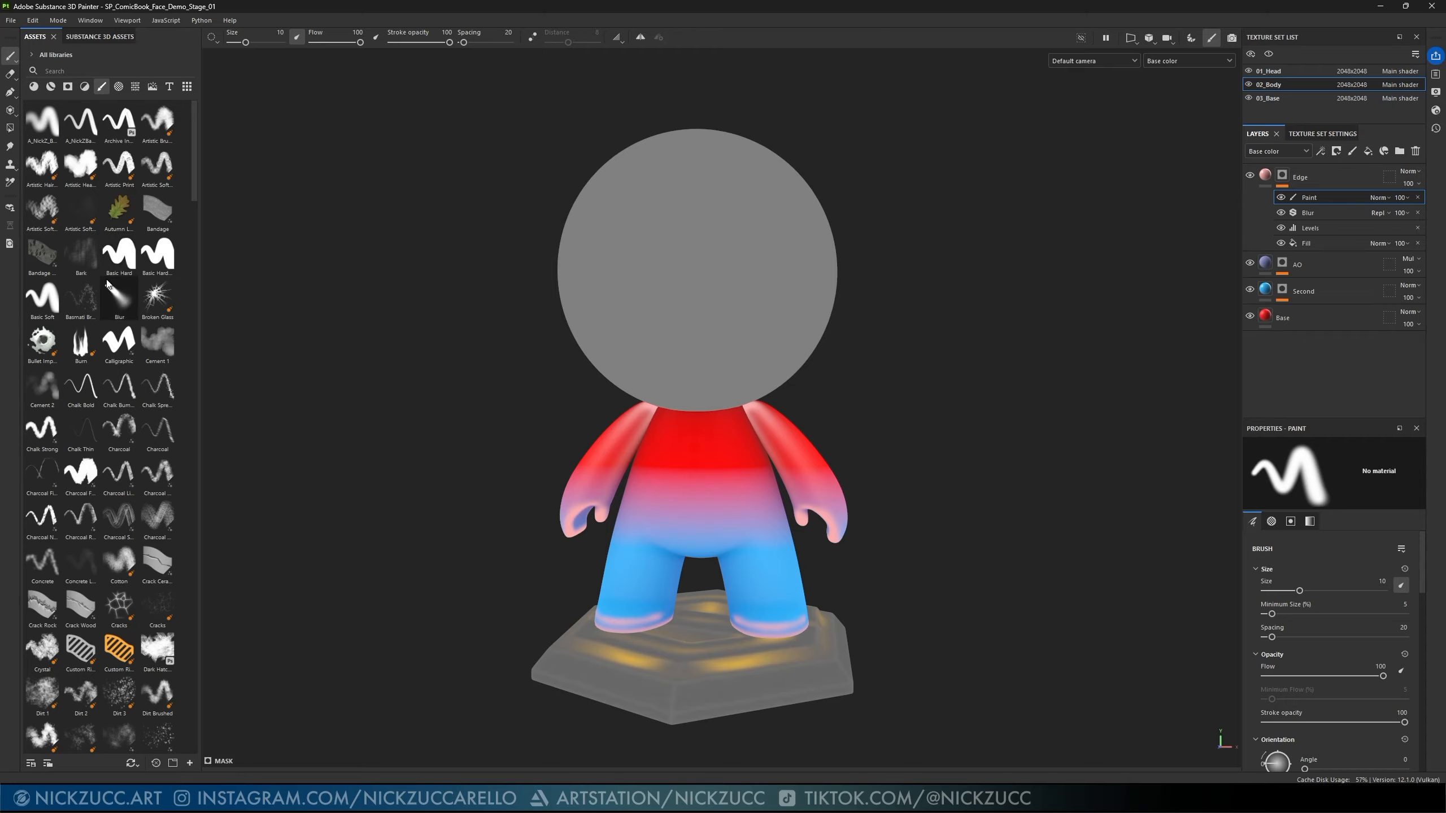
mouse_move(38, 307)
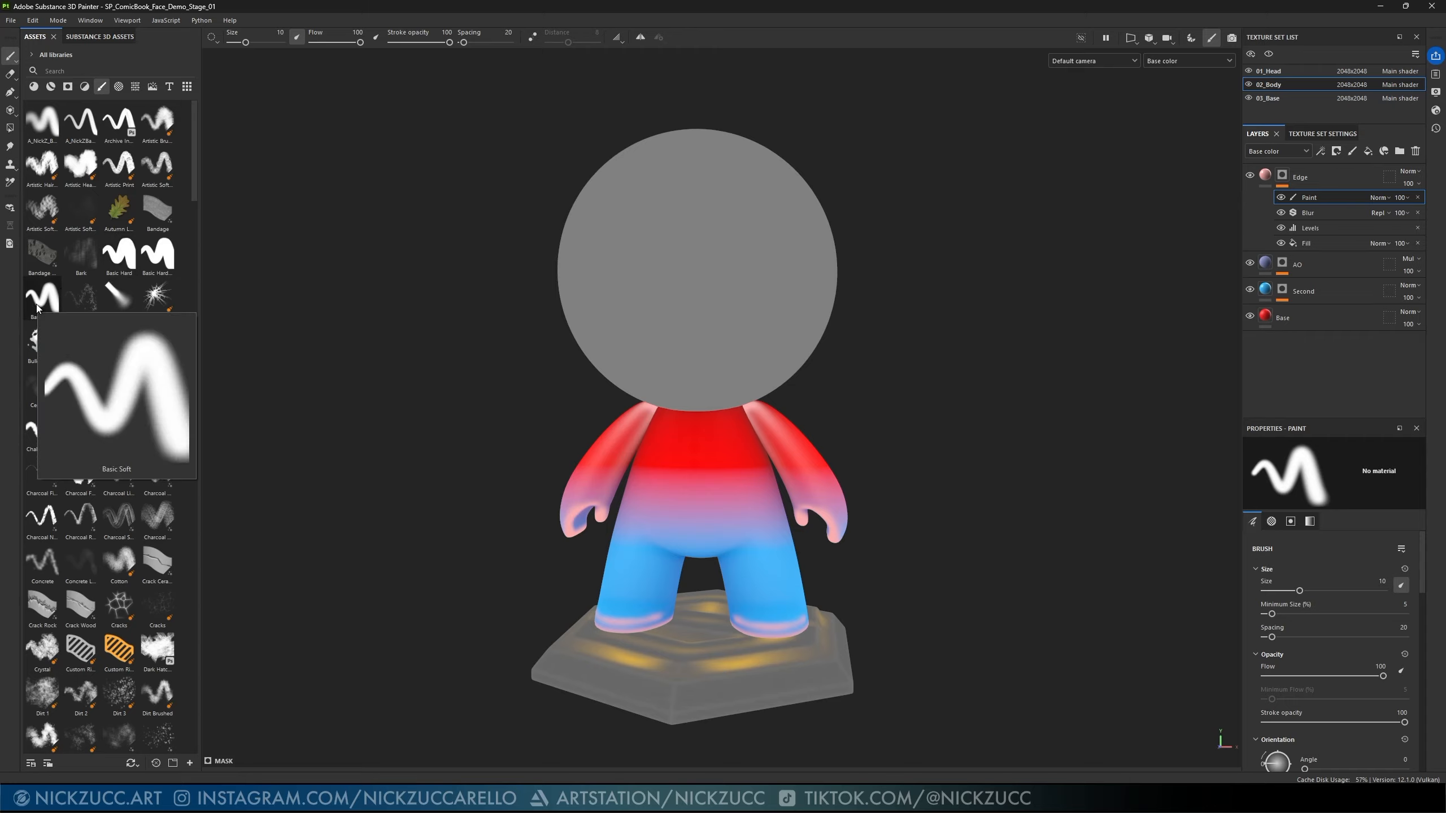
left_click(38, 304)
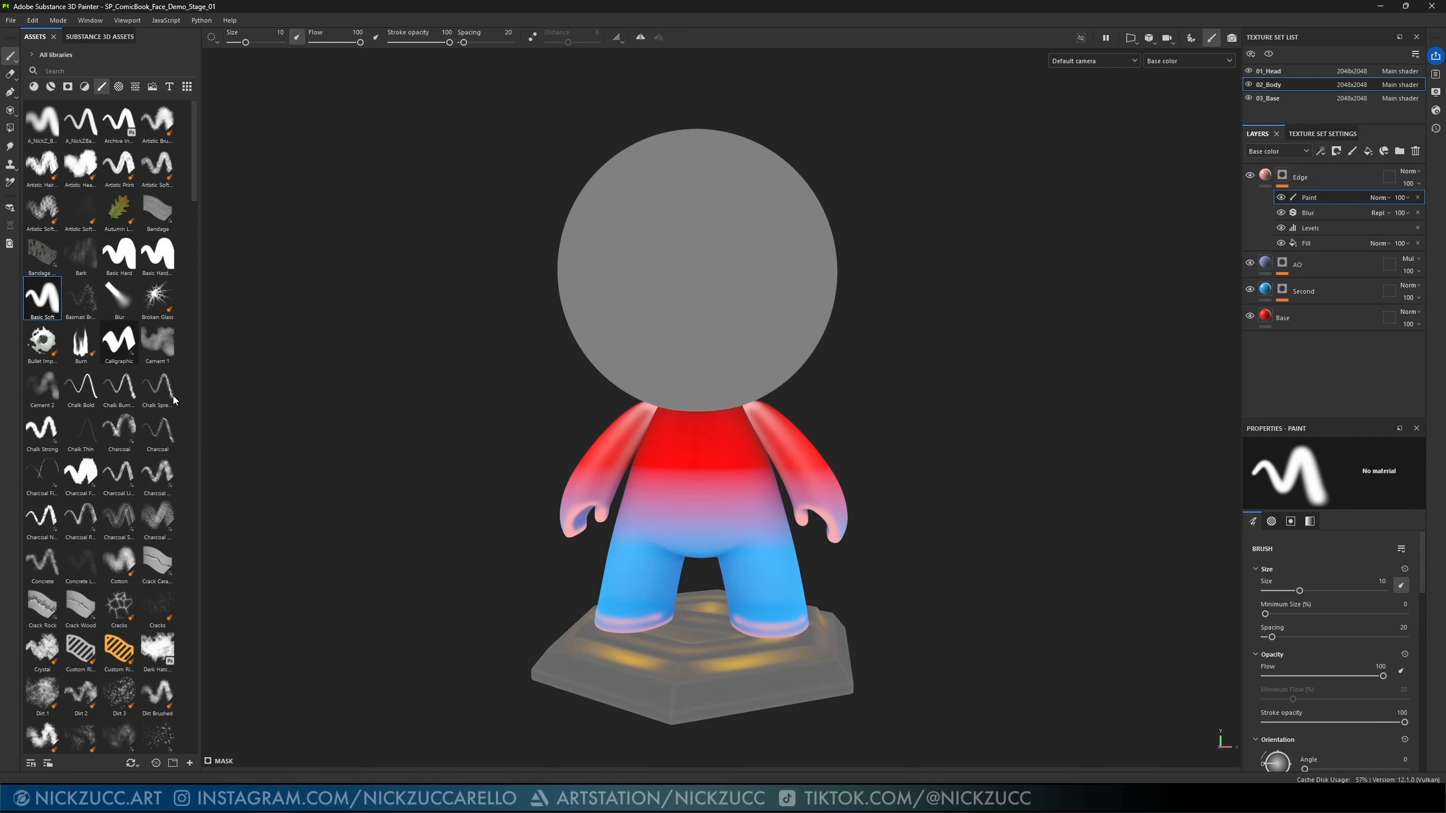
left_click(1400, 586)
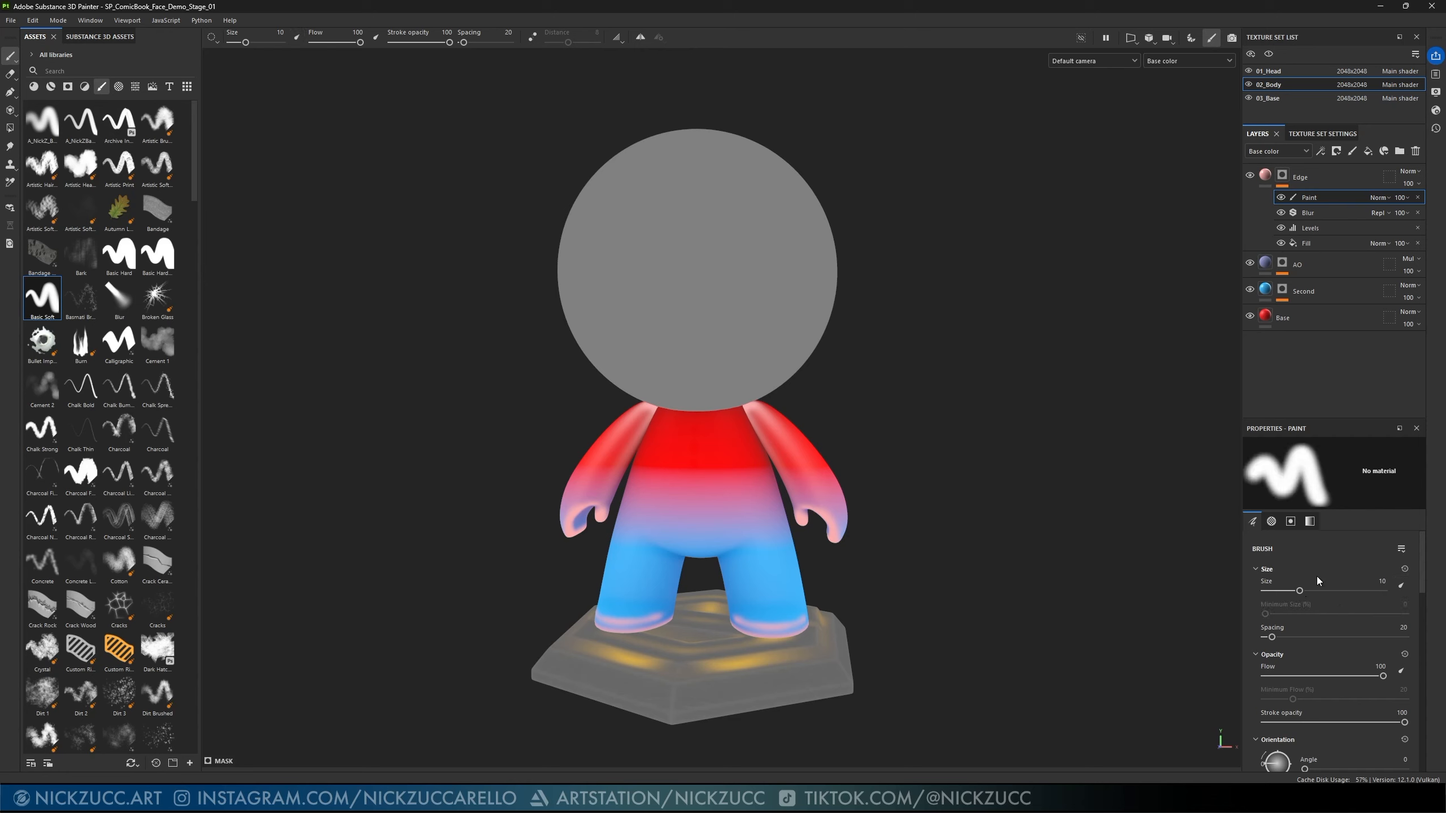
left_click(1401, 671)
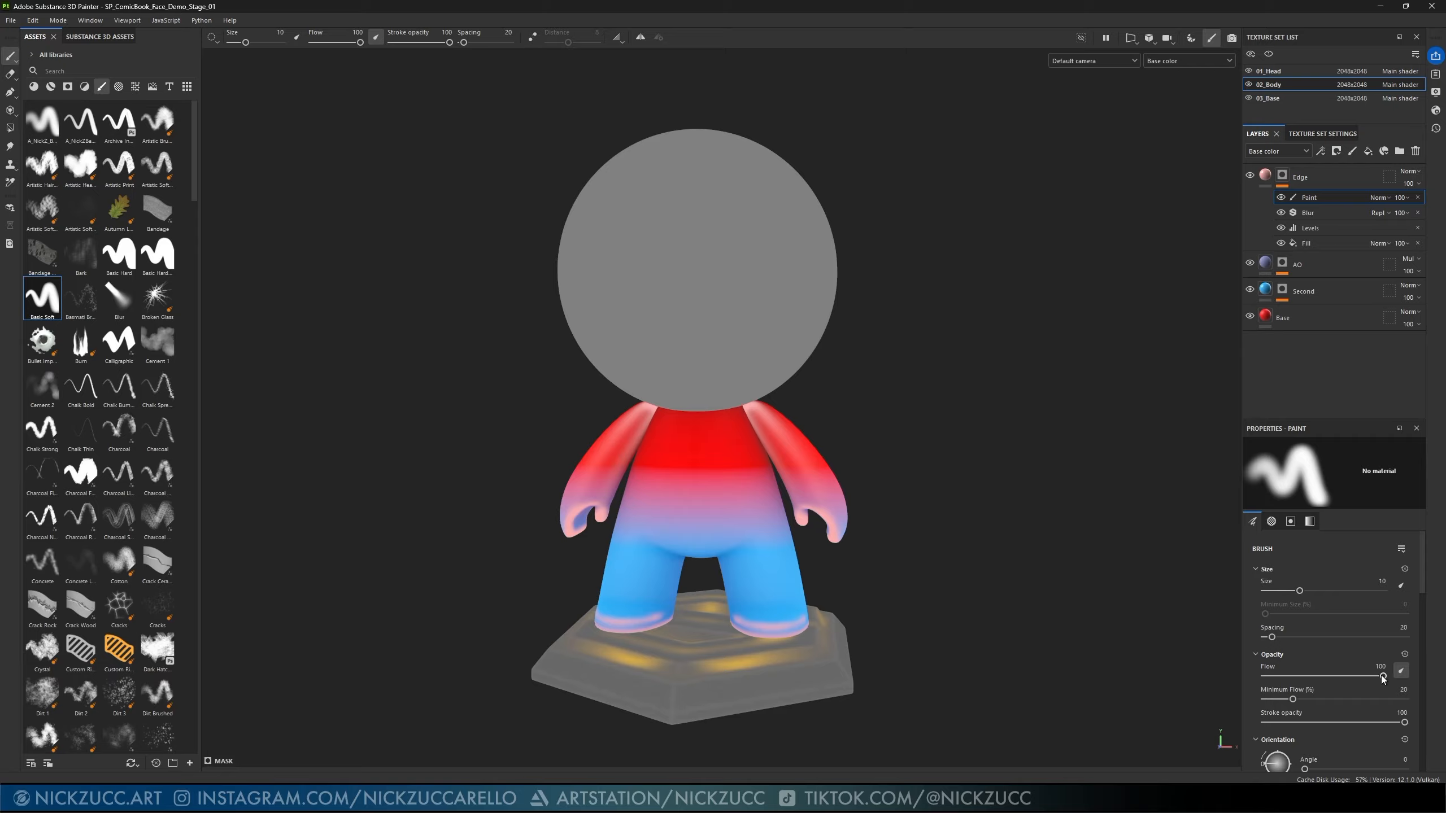
mouse_move(1383, 676)
left_mouse_down()
mouse_move(1304, 674)
mouse_move(1335, 673)
mouse_move(1317, 675)
left_mouse_up()
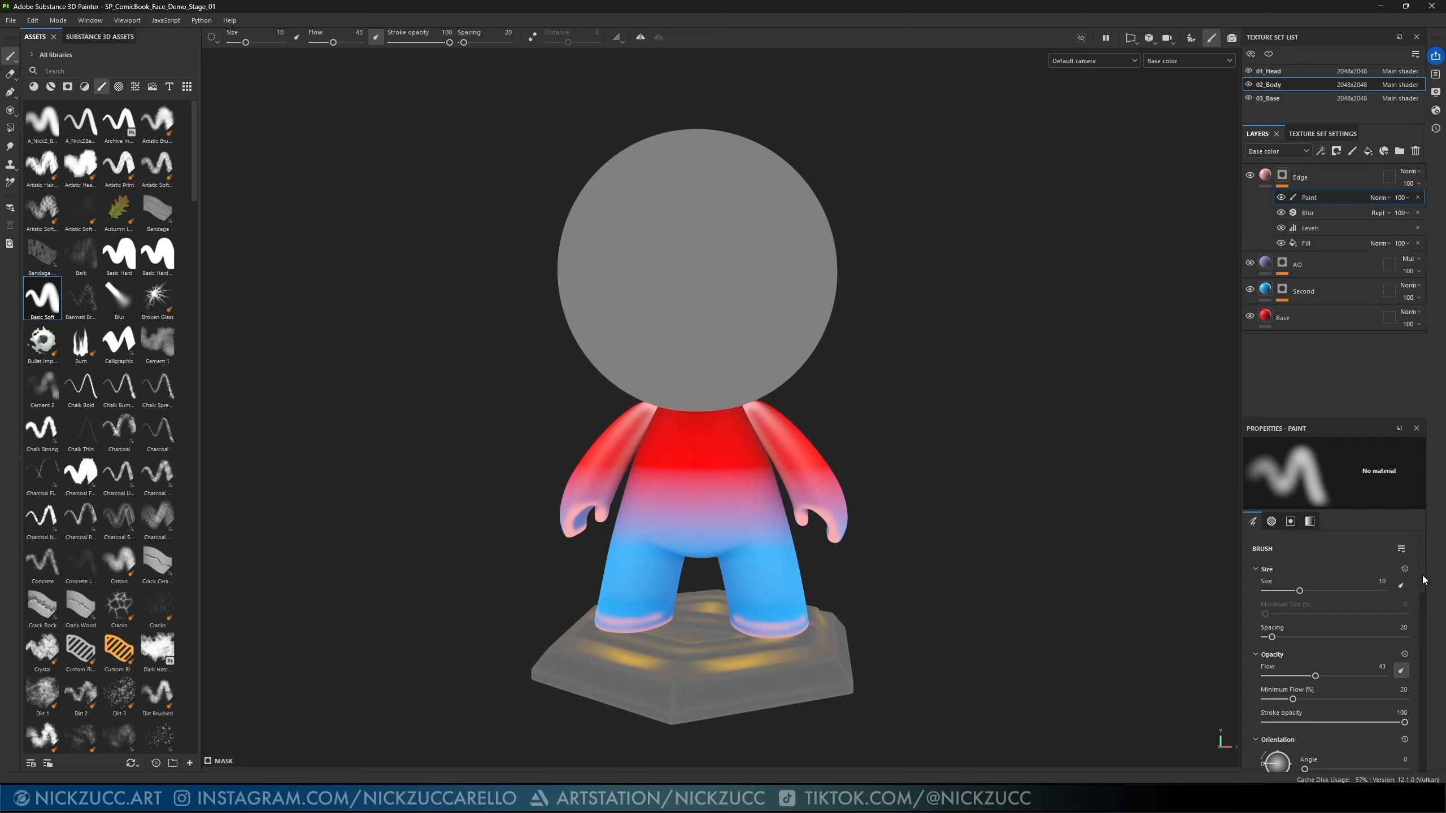
- Bring up the brush's grayscale setting and enlarge the brush to a size of about 20.78
left_click_drag(1424, 586, 1419, 721)
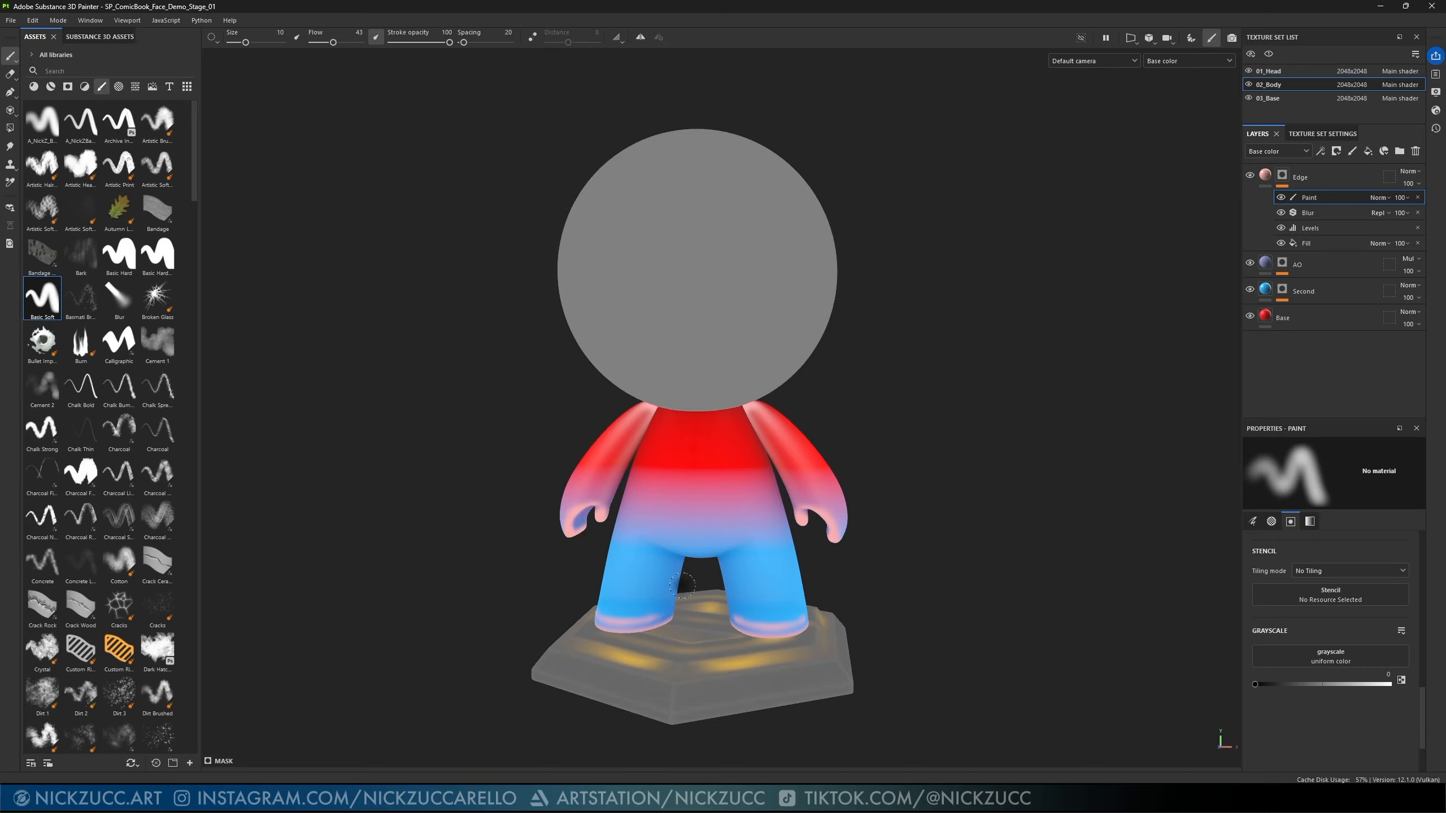
key("bracketright")
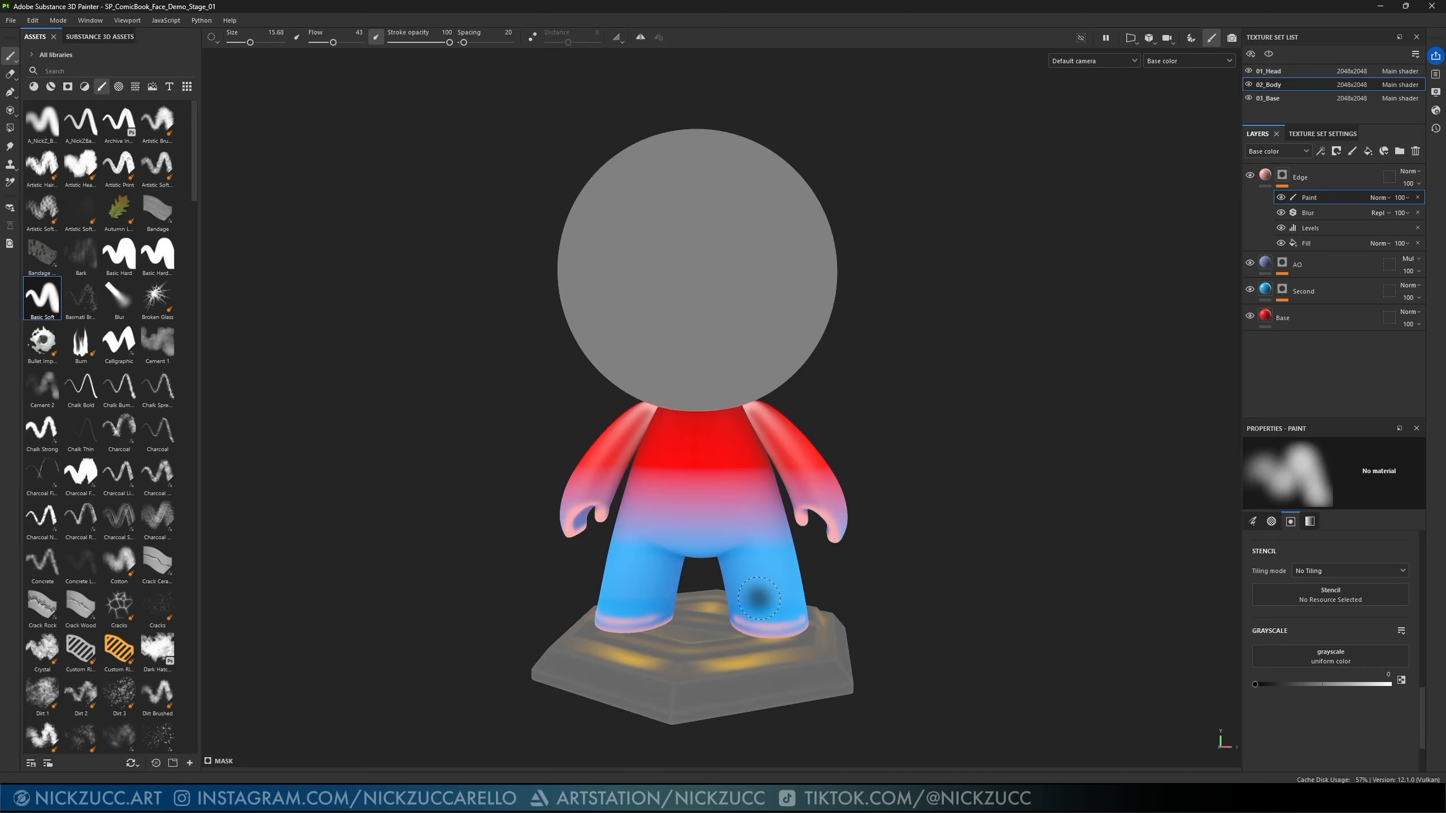
key("bracketright")
key("bracketright")
key("bracketright")
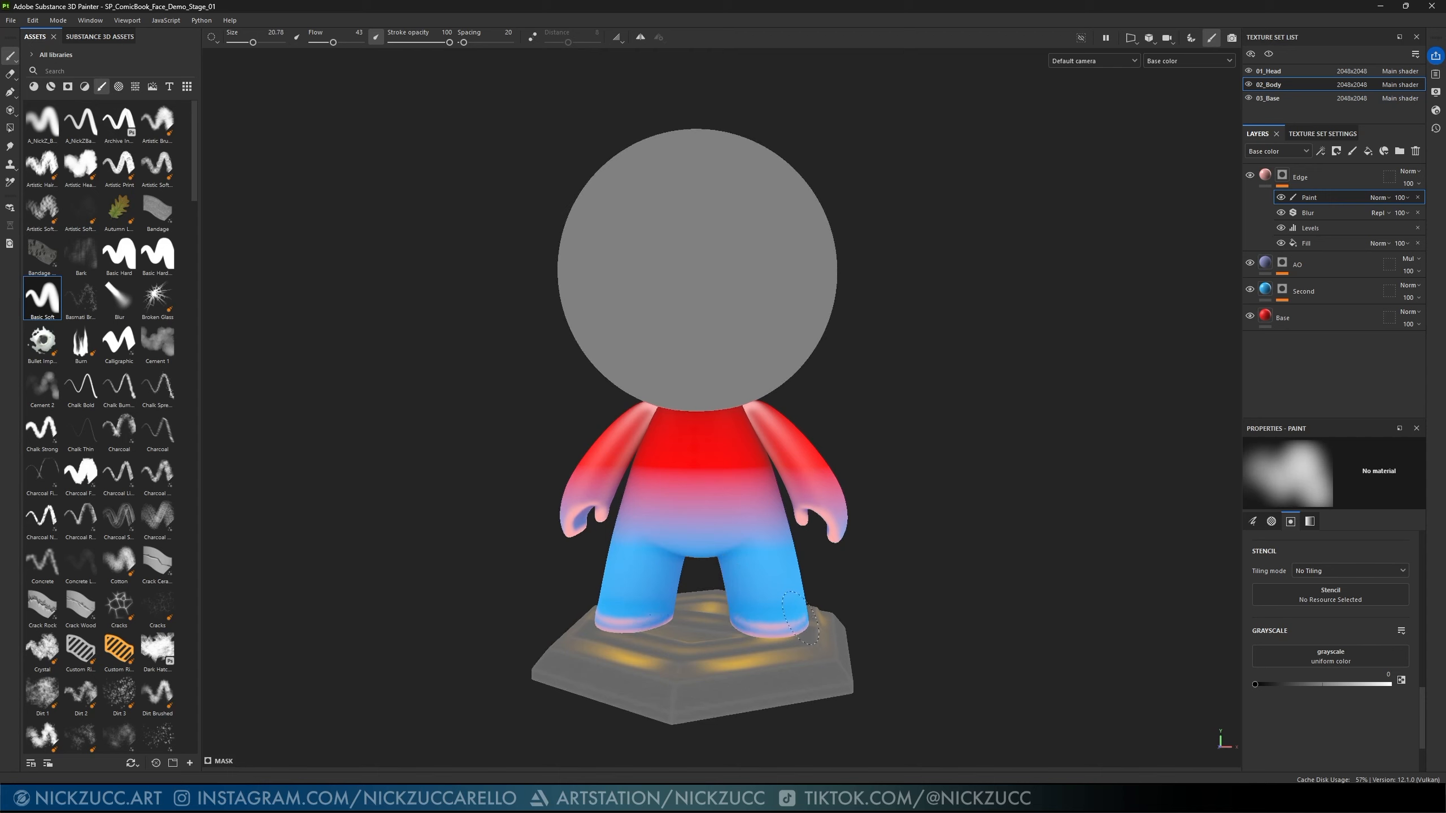
- Turn on mirror symmetry for the brush and inspect the edge highlights on the arms, shoulders and feet from several angles
mouse_move(897, 506)
left_mouse_down("alt")
mouse_move(1020, 526)
mouse_move(1108, 581)
left_mouse_up("alt")
mouse_move(915, 528)
left_mouse_down("alt")
mouse_move(852, 523)
mouse_move(920, 585)
mouse_move(908, 545)
mouse_move(876, 552)
left_mouse_up("alt")
left_click(641, 37)
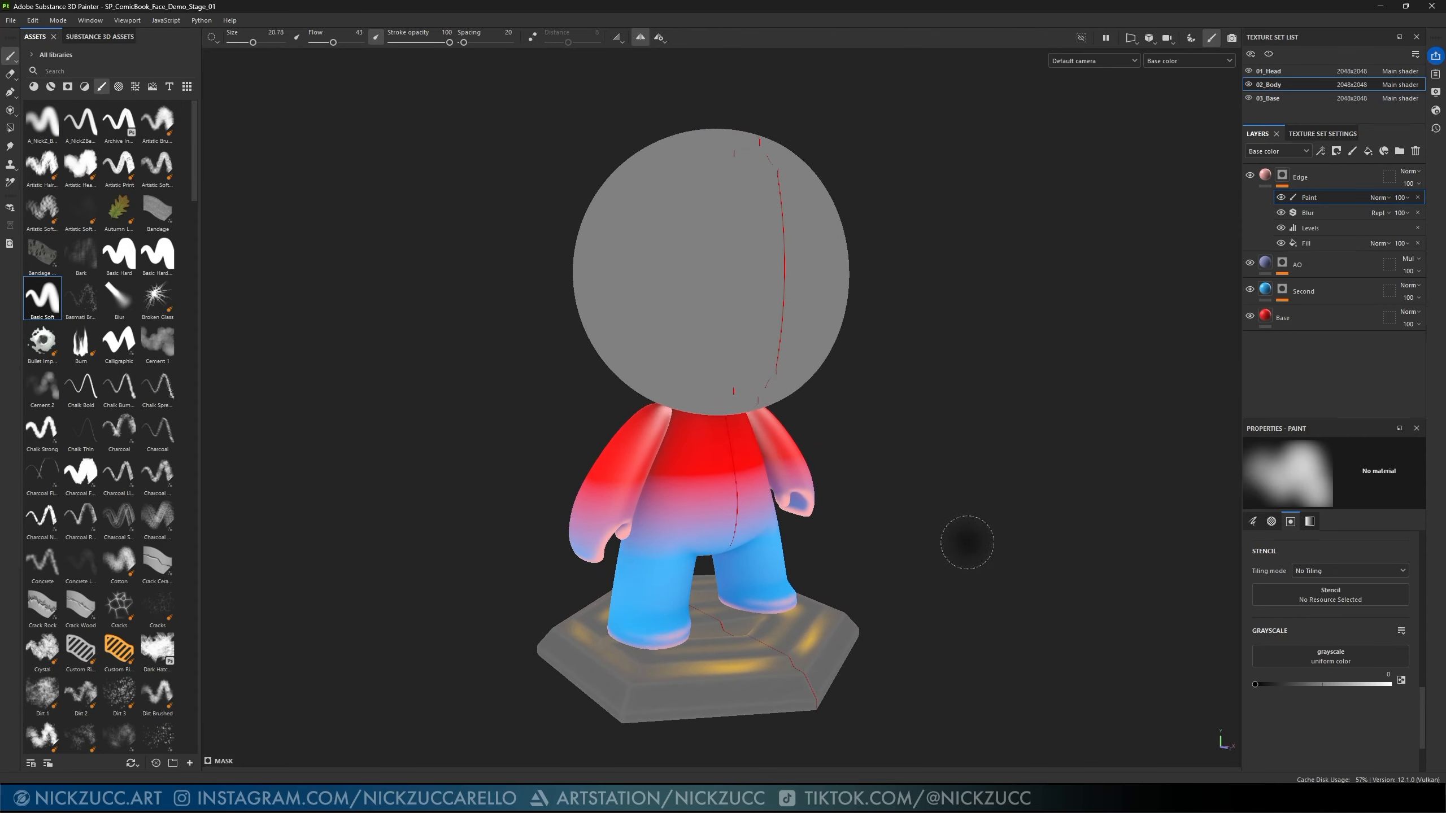
left_click_drag(966, 544, 926, 549, "alt")
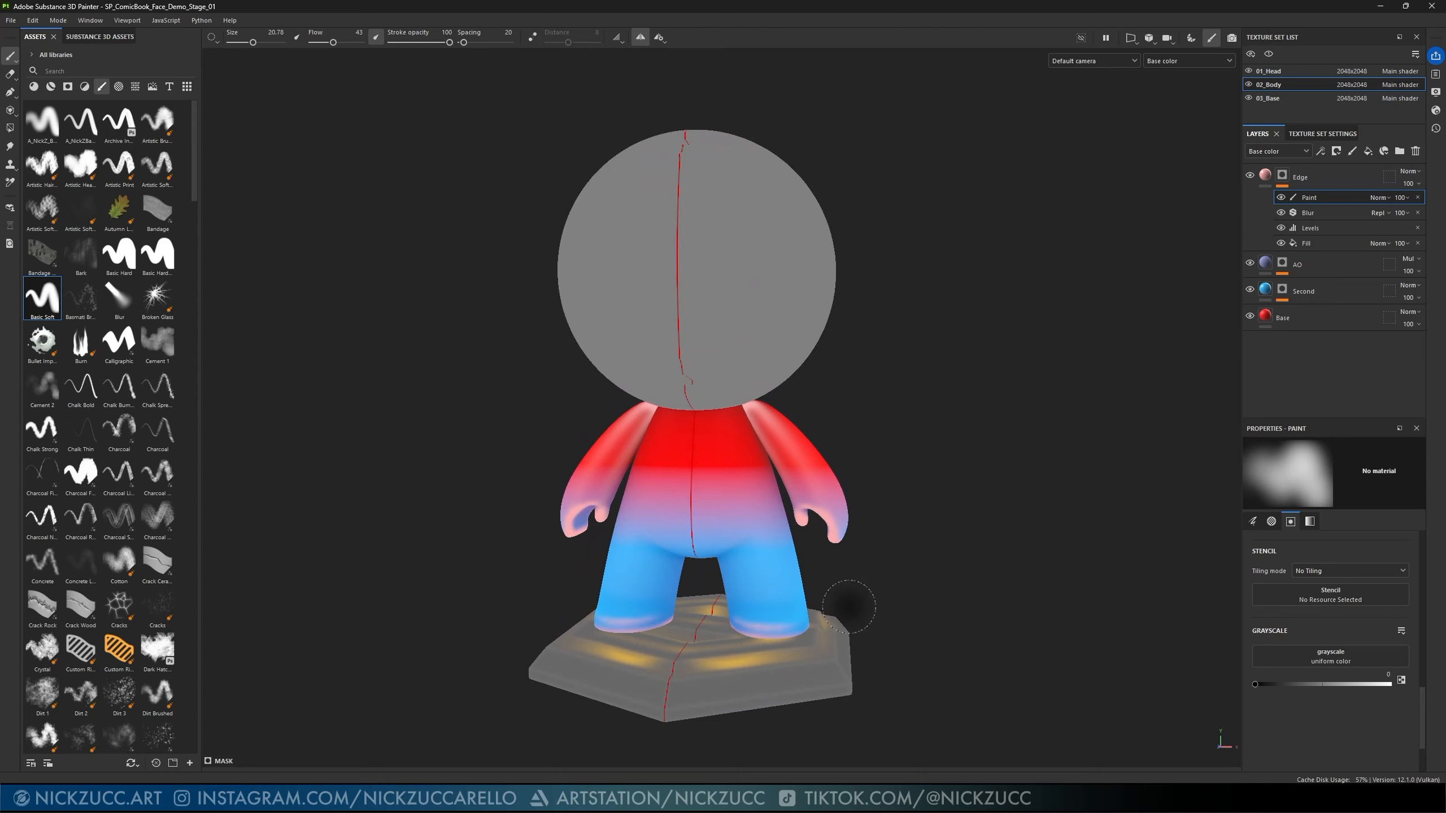
left_click_drag(855, 607, 791, 501, "alt")
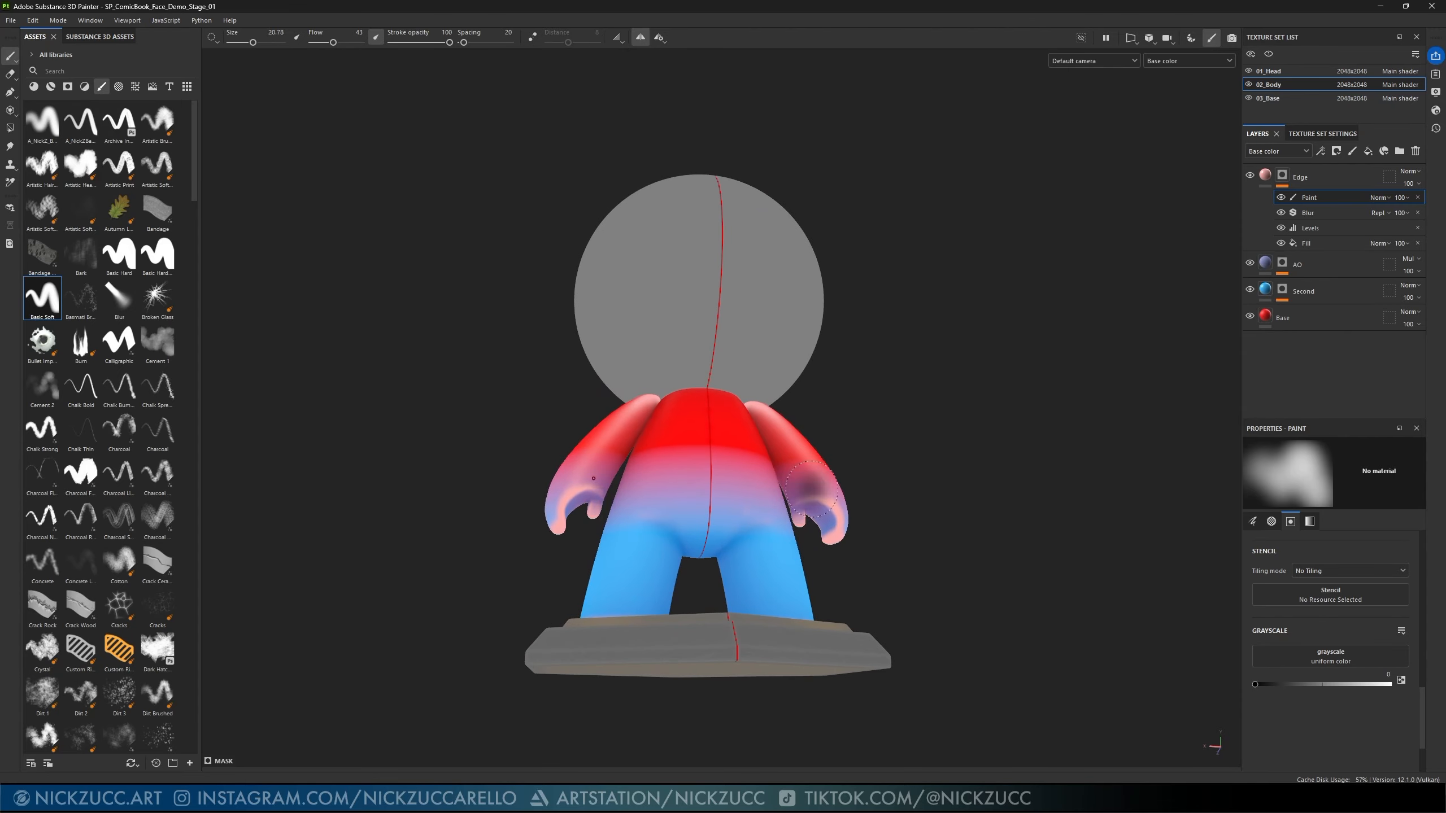
mouse_move(951, 473)
left_mouse_down("alt")
mouse_move(945, 607)
mouse_move(644, 450)
mouse_move(647, 424)
mouse_move(620, 465)
mouse_move(661, 411)
left_mouse_up("alt")
left_click_drag(972, 430, 825, 436, "alt")
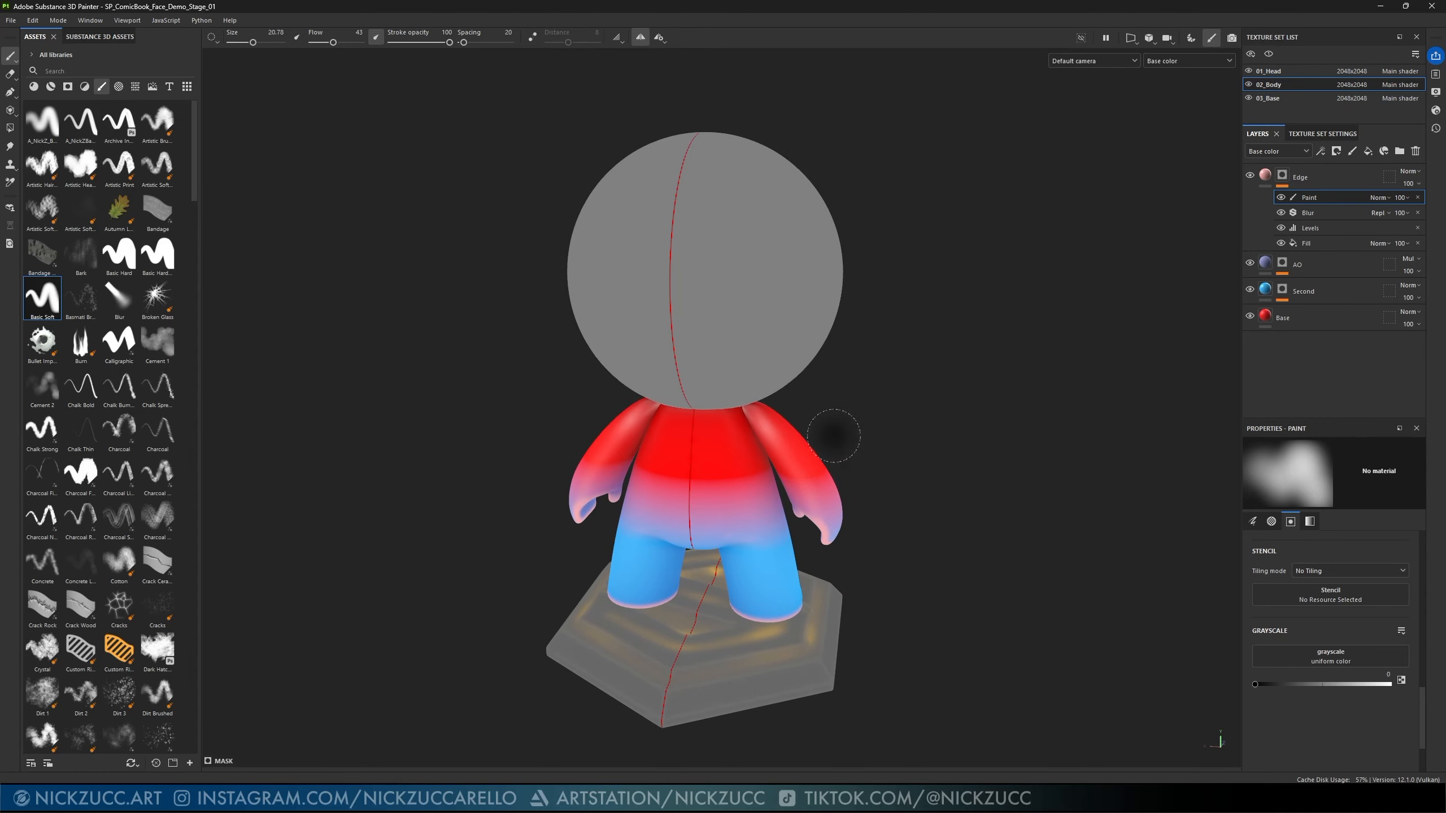
left_click_drag(1015, 488, 1024, 448, "alt")
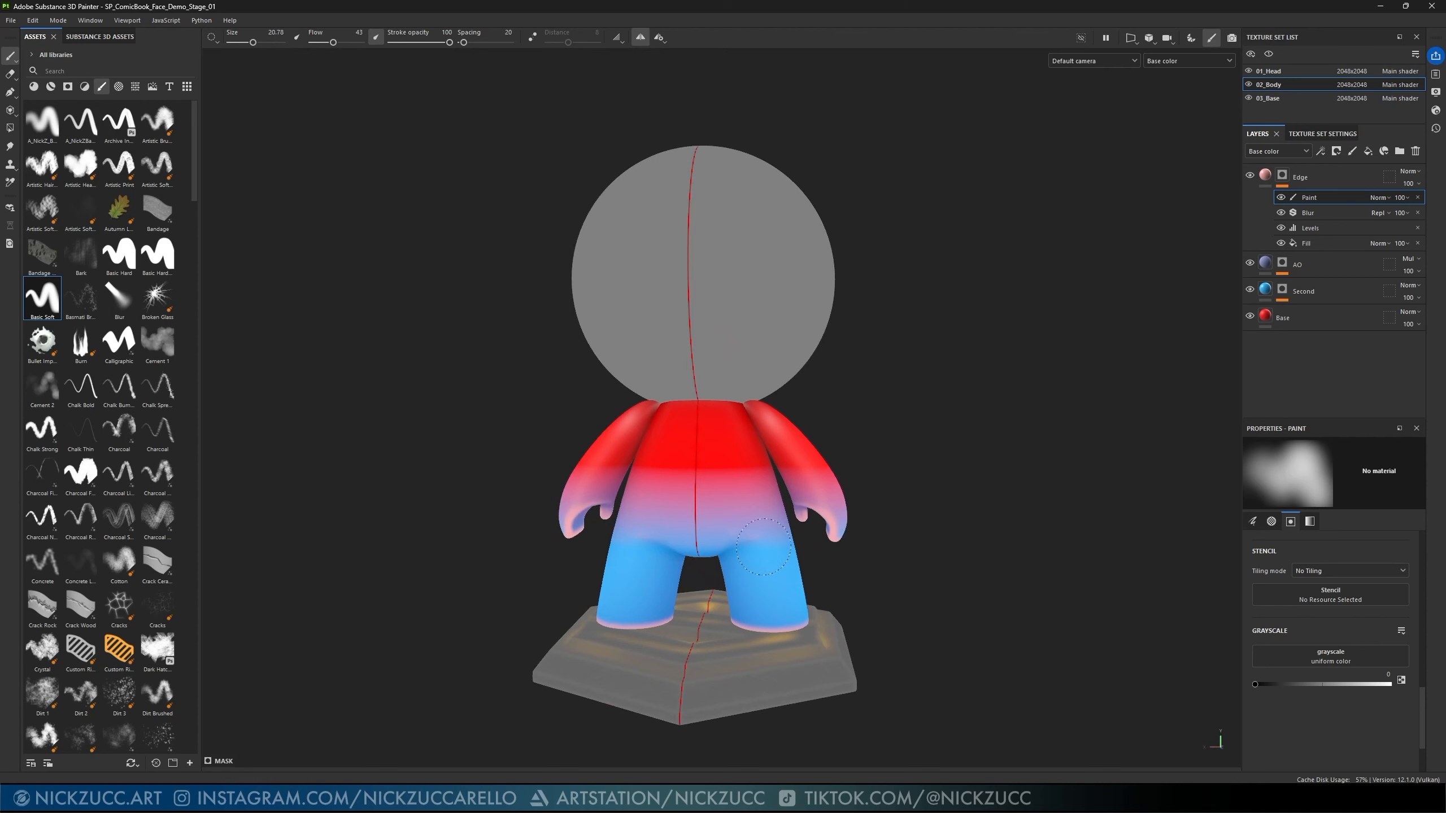
mouse_move(955, 544)
left_mouse_down("alt")
mouse_move(689, 535)
mouse_move(828, 478)
left_mouse_up("alt")
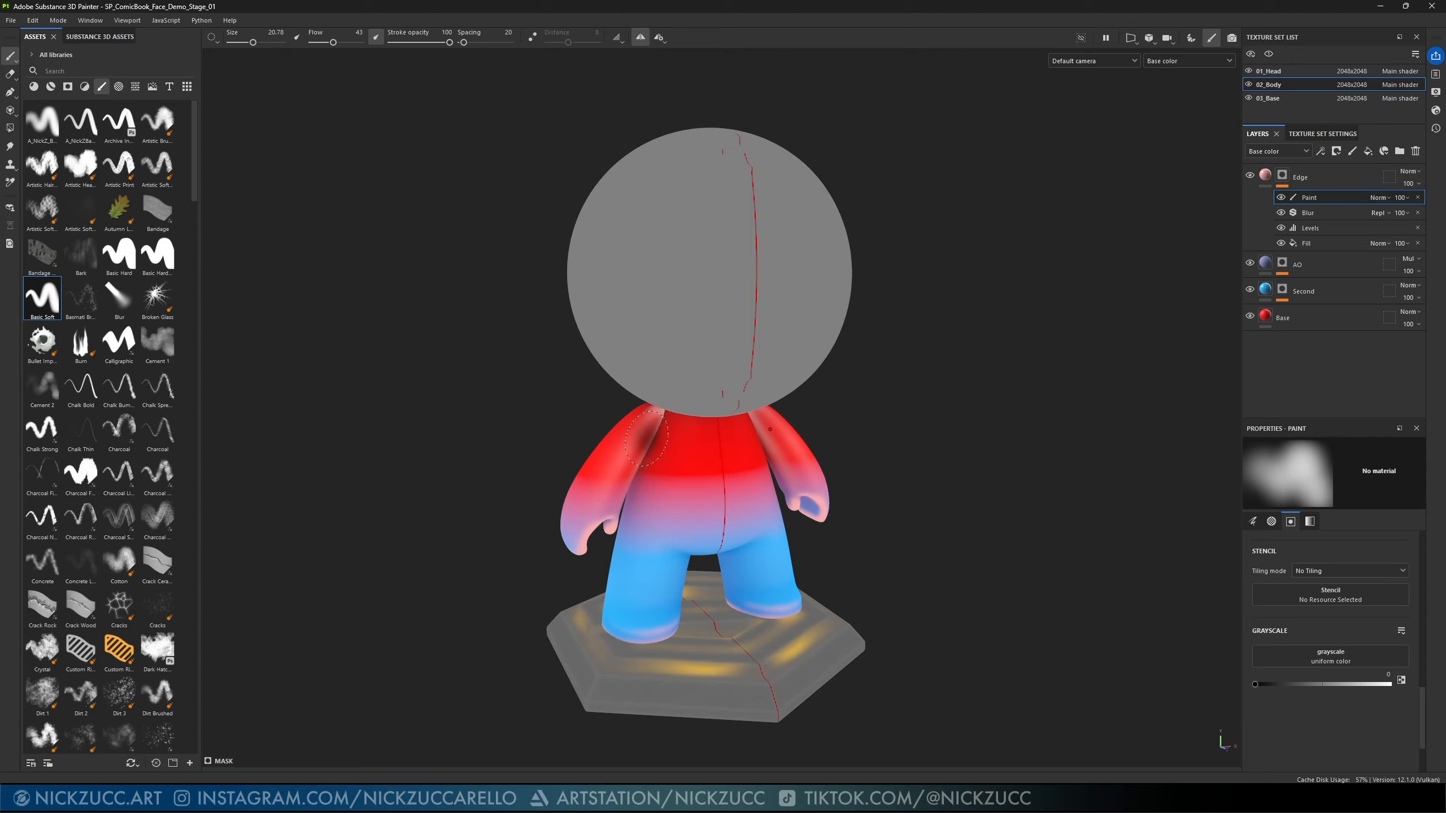
- Try a white mask stroke down the figure's shoulder and undo it
key("x")
mouse_move(657, 408)
left_mouse_down()
mouse_move(609, 475)
mouse_move(671, 453)
left_mouse_up()
key("ctrl+z")
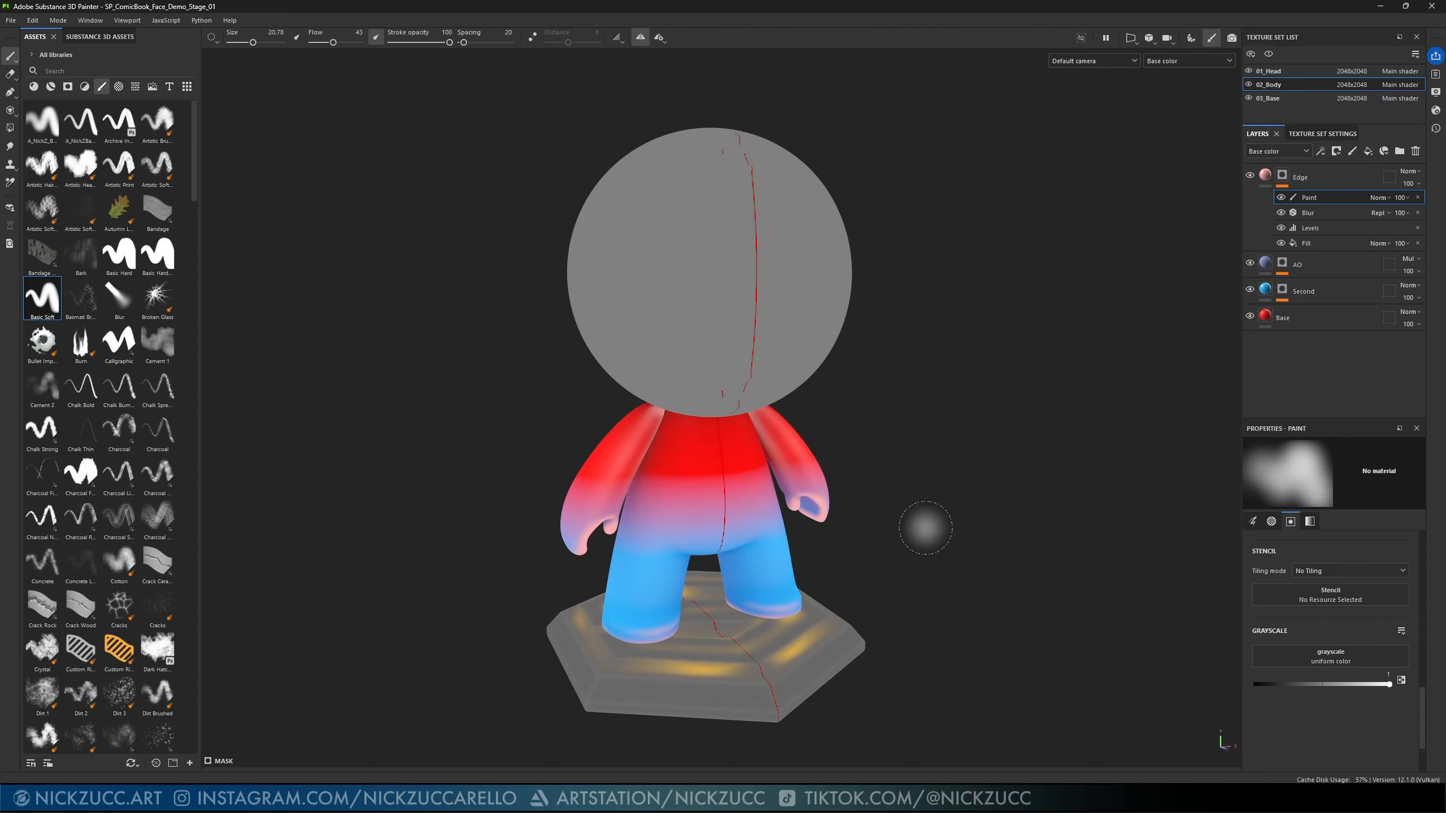
- Delete the Paint and Blur effects from the Edge layer's mask
mouse_move(972, 561)
left_mouse_down("alt")
mouse_move(952, 552)
mouse_move(974, 556)
left_mouse_up("alt")
left_click(1418, 197)
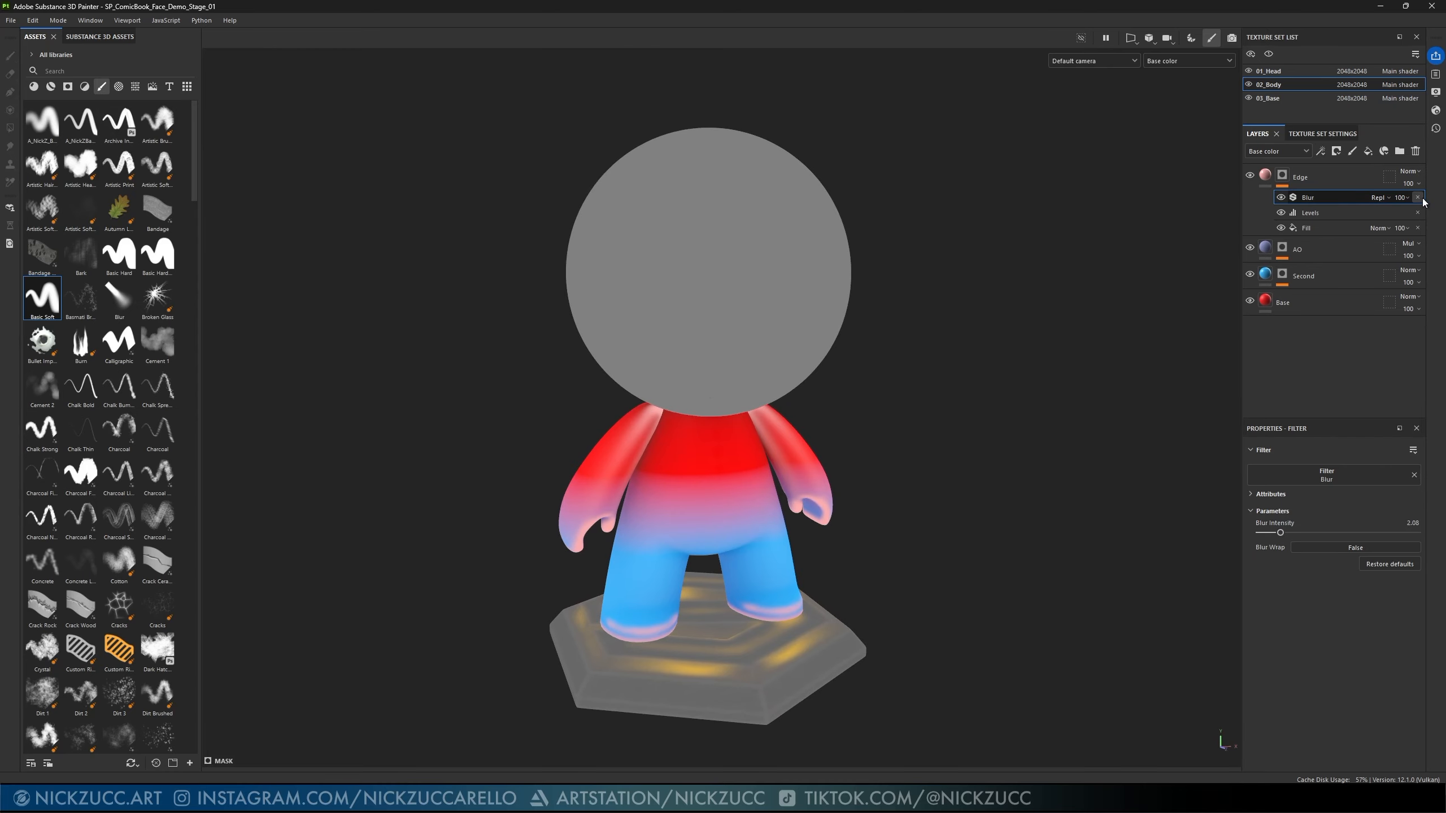
left_click(1421, 198)
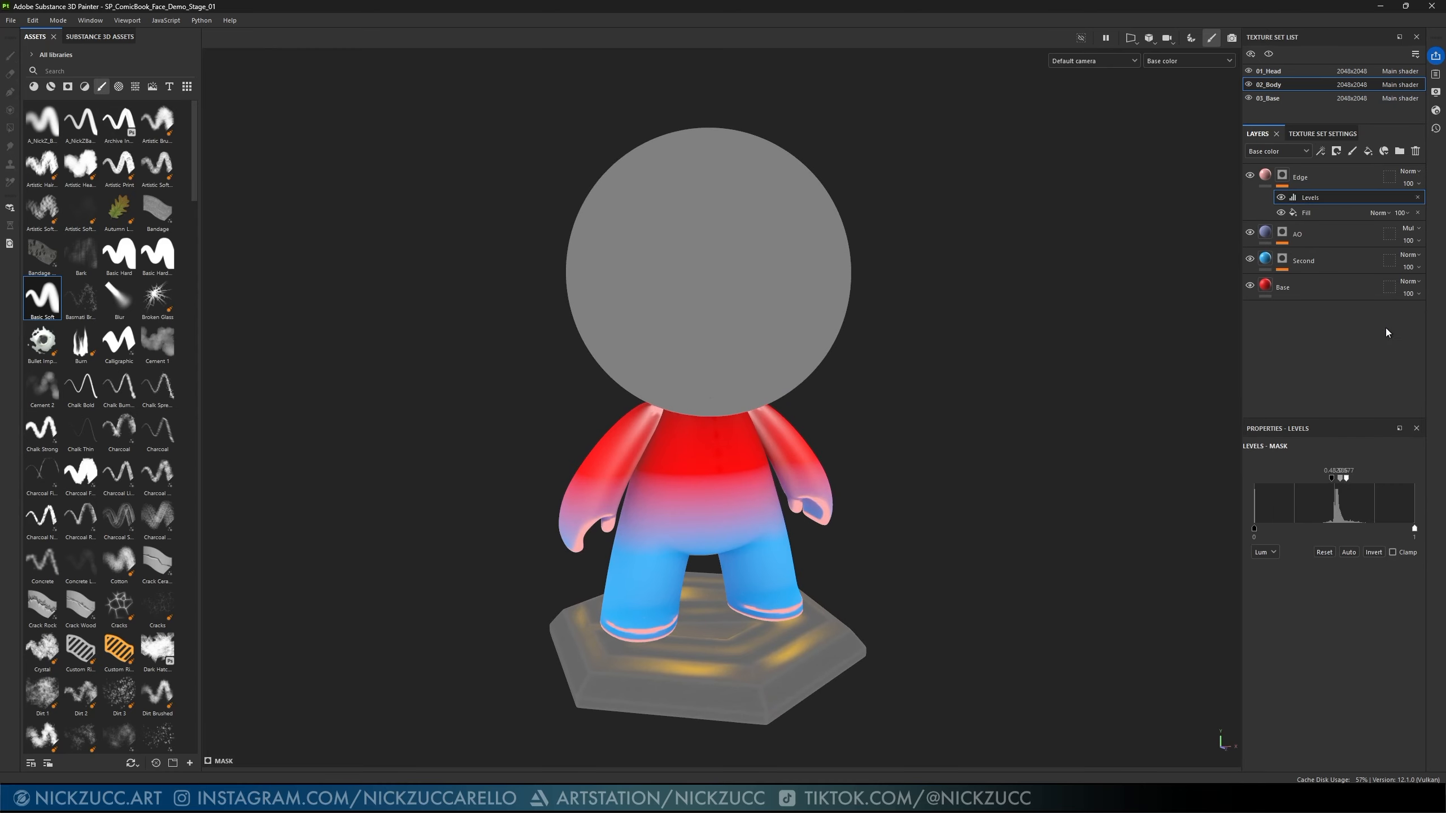
- Undo the deletions of the Paint and Blur effects on the Edge layer's mask
key("ctrl+z")
key("ctrl+z")
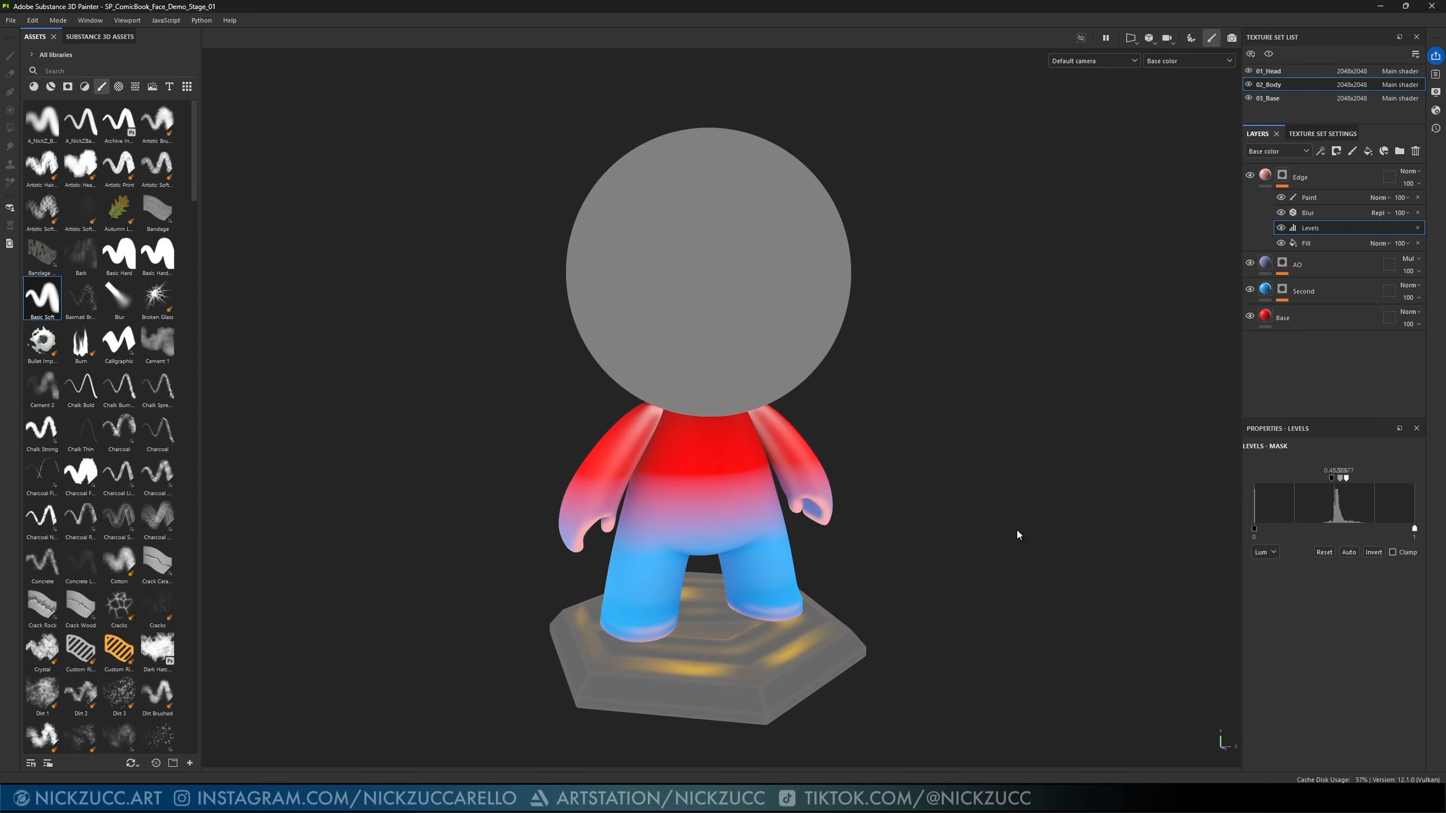
left_click(1329, 198)
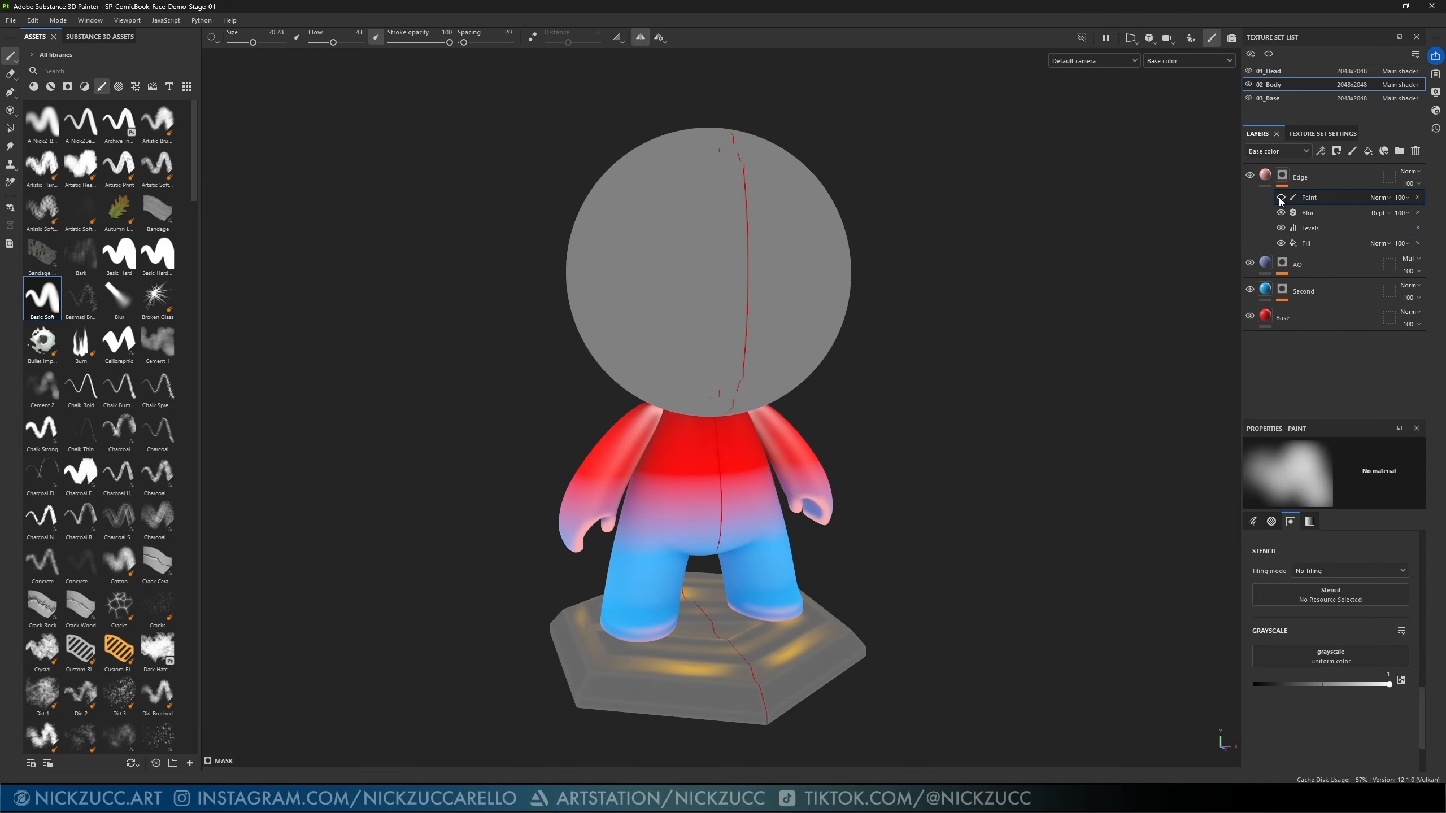
left_click(1418, 197)
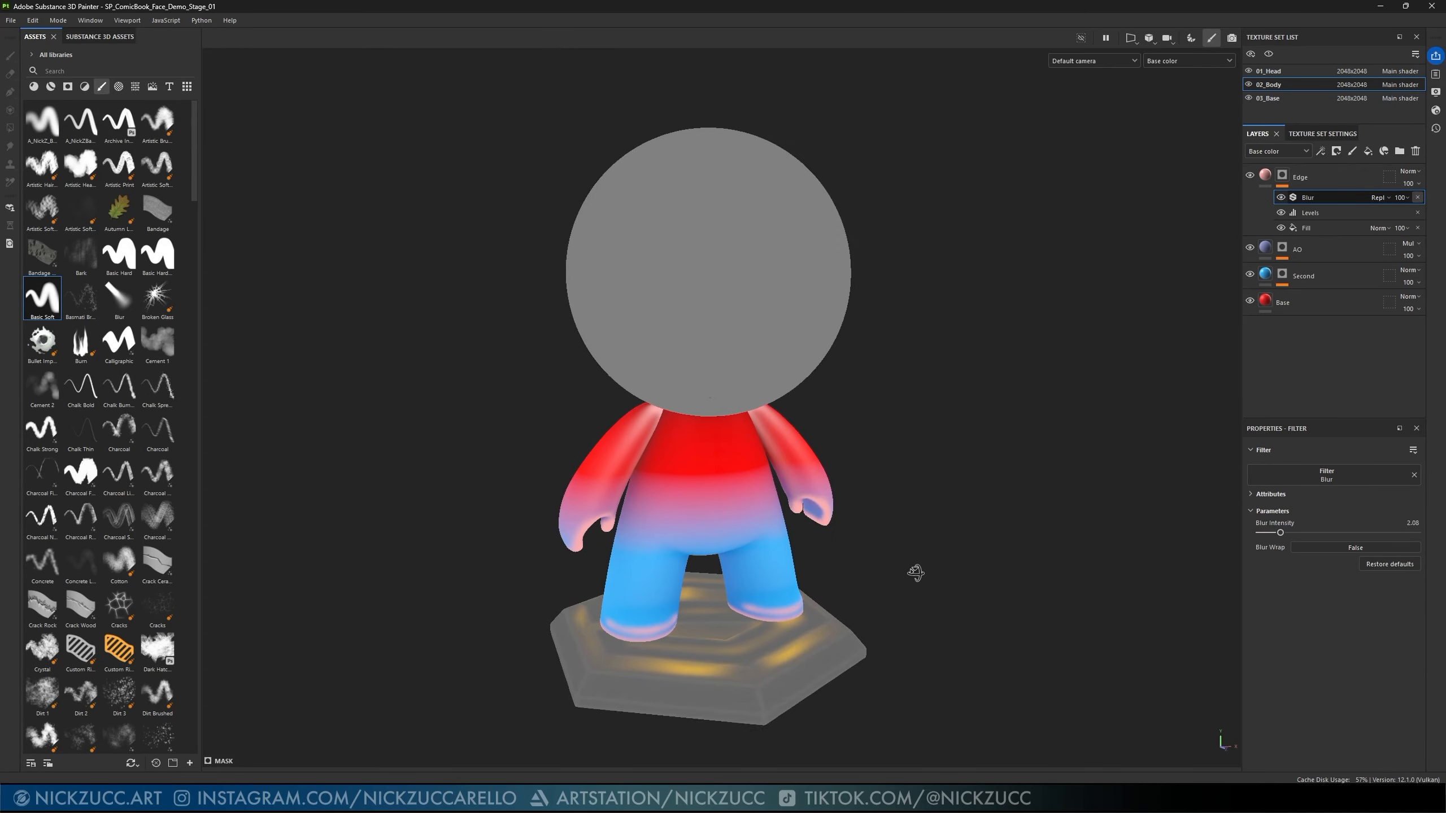
key("ctrl+z")
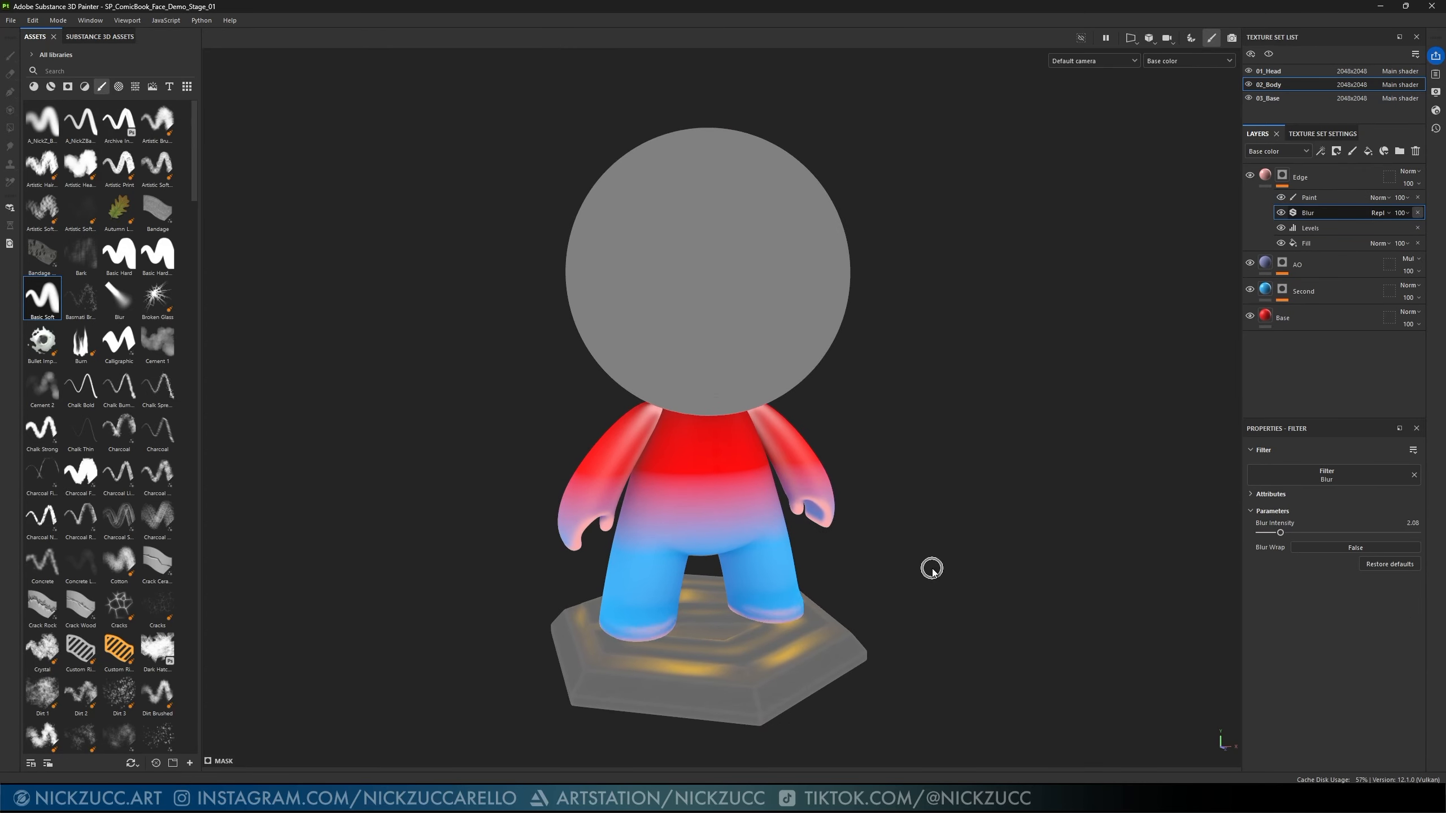
mouse_move(932, 568)
left_mouse_down("alt")
mouse_move(1009, 578)
mouse_move(897, 552)
mouse_move(1001, 524)
mouse_move(940, 542)
mouse_move(1020, 585)
mouse_move(1032, 608)
left_mouse_up("alt")
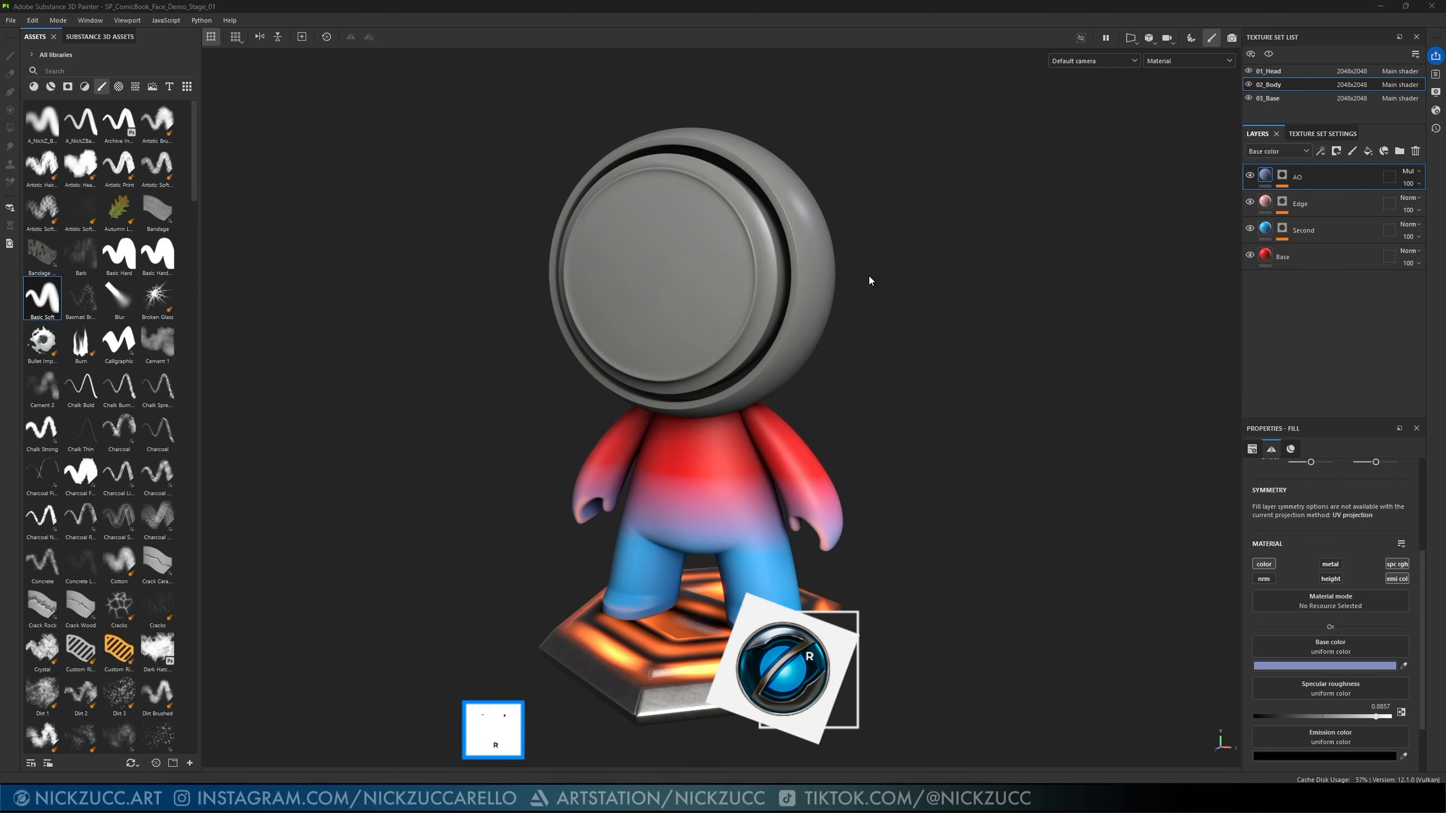
- Group the body's AO, Edge, Second and Base layers and rename the folder CalcoDemo_Body
left_click(51, 88)
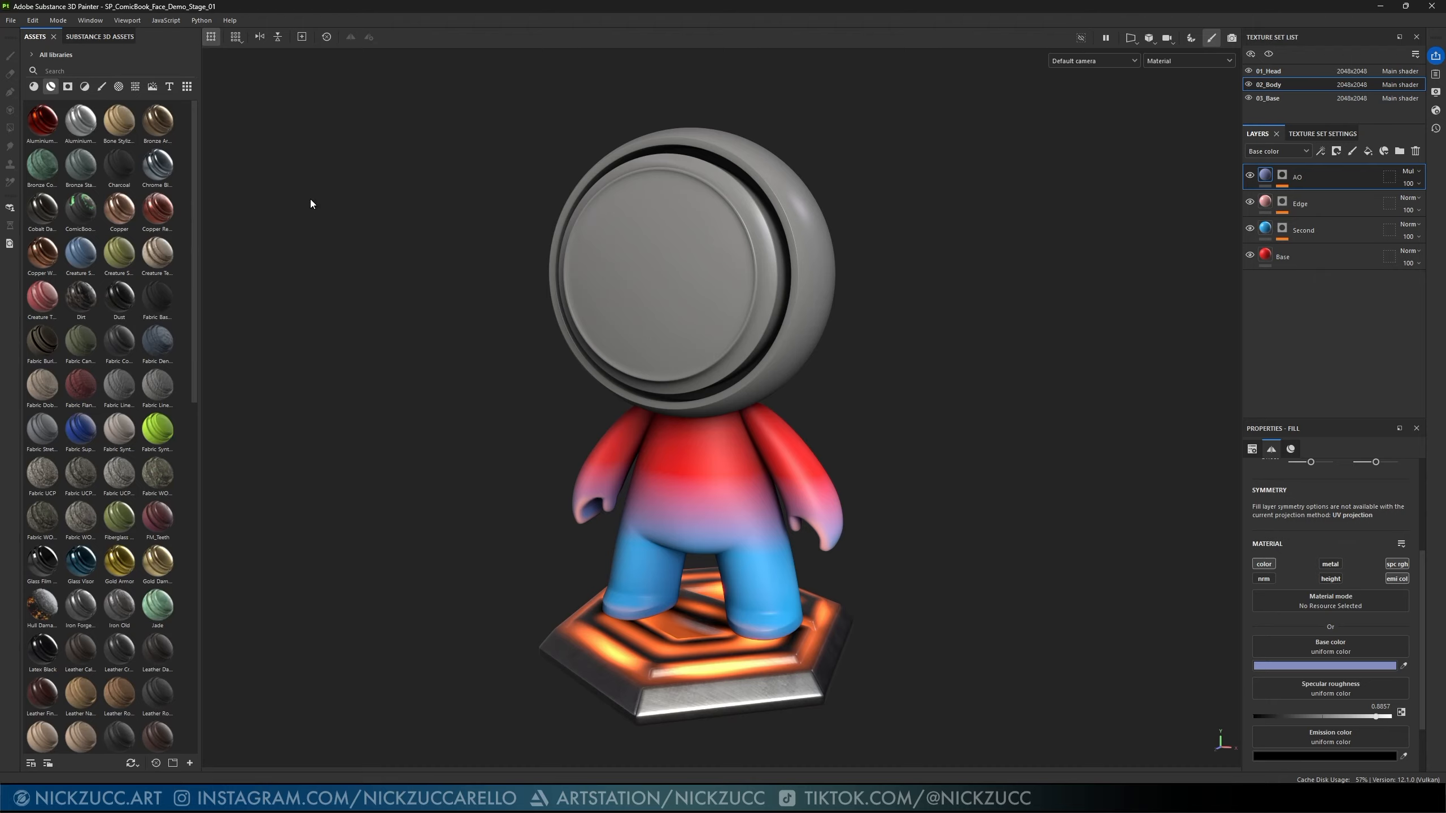
left_click(1322, 260, "shift")
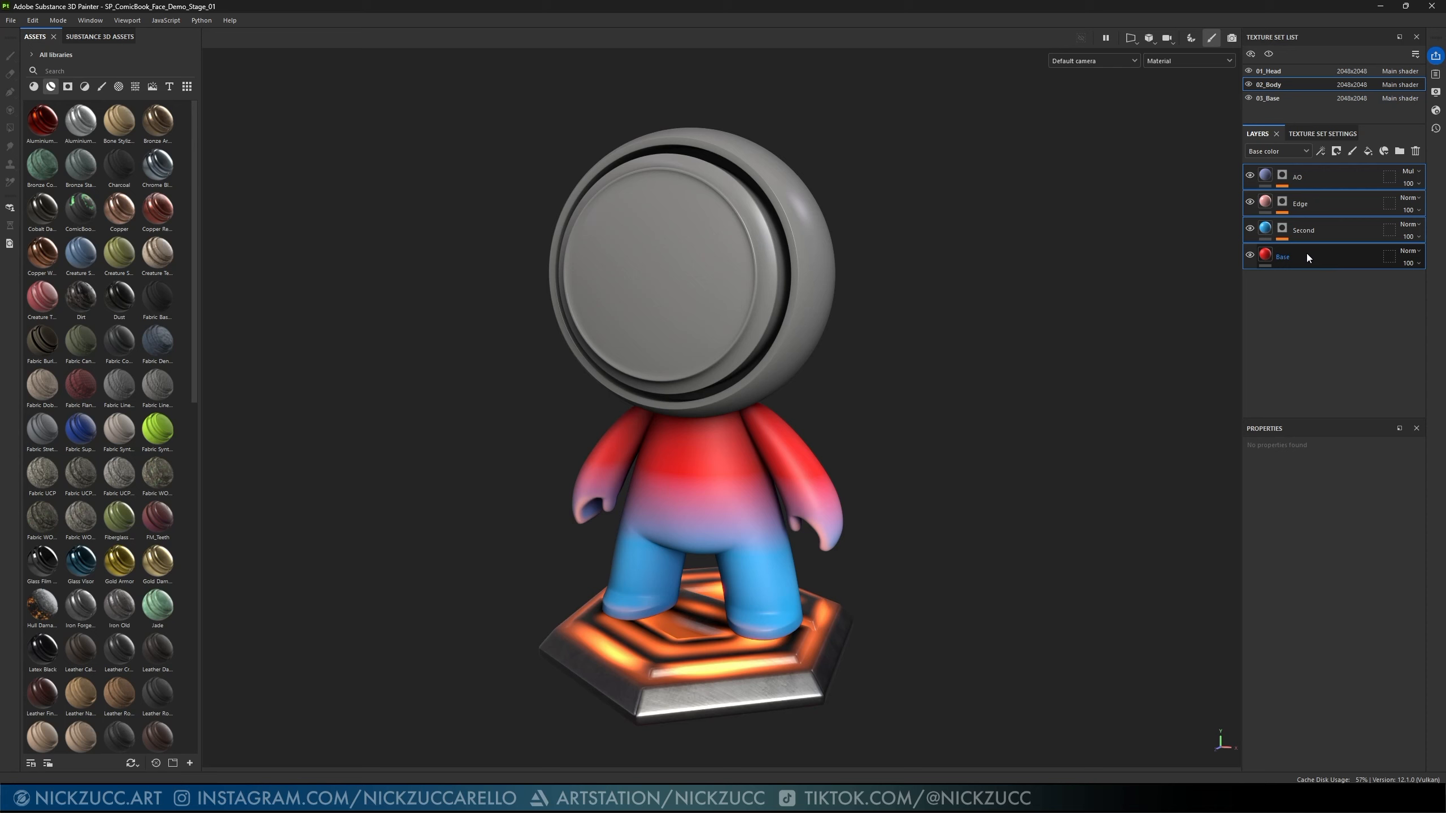
left_click(1295, 184)
left_click(1313, 257, "shift")
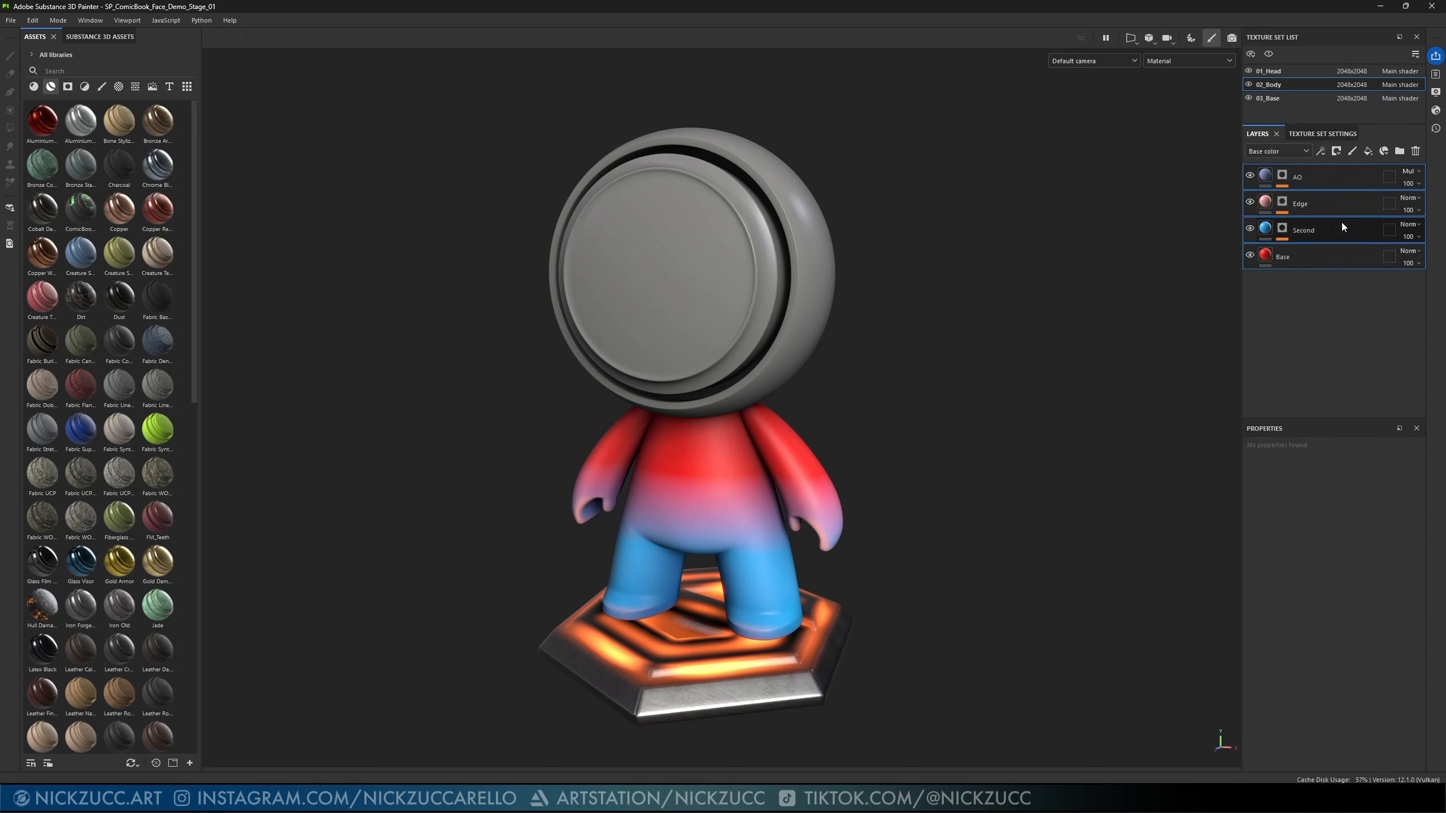
key("ctrl+g")
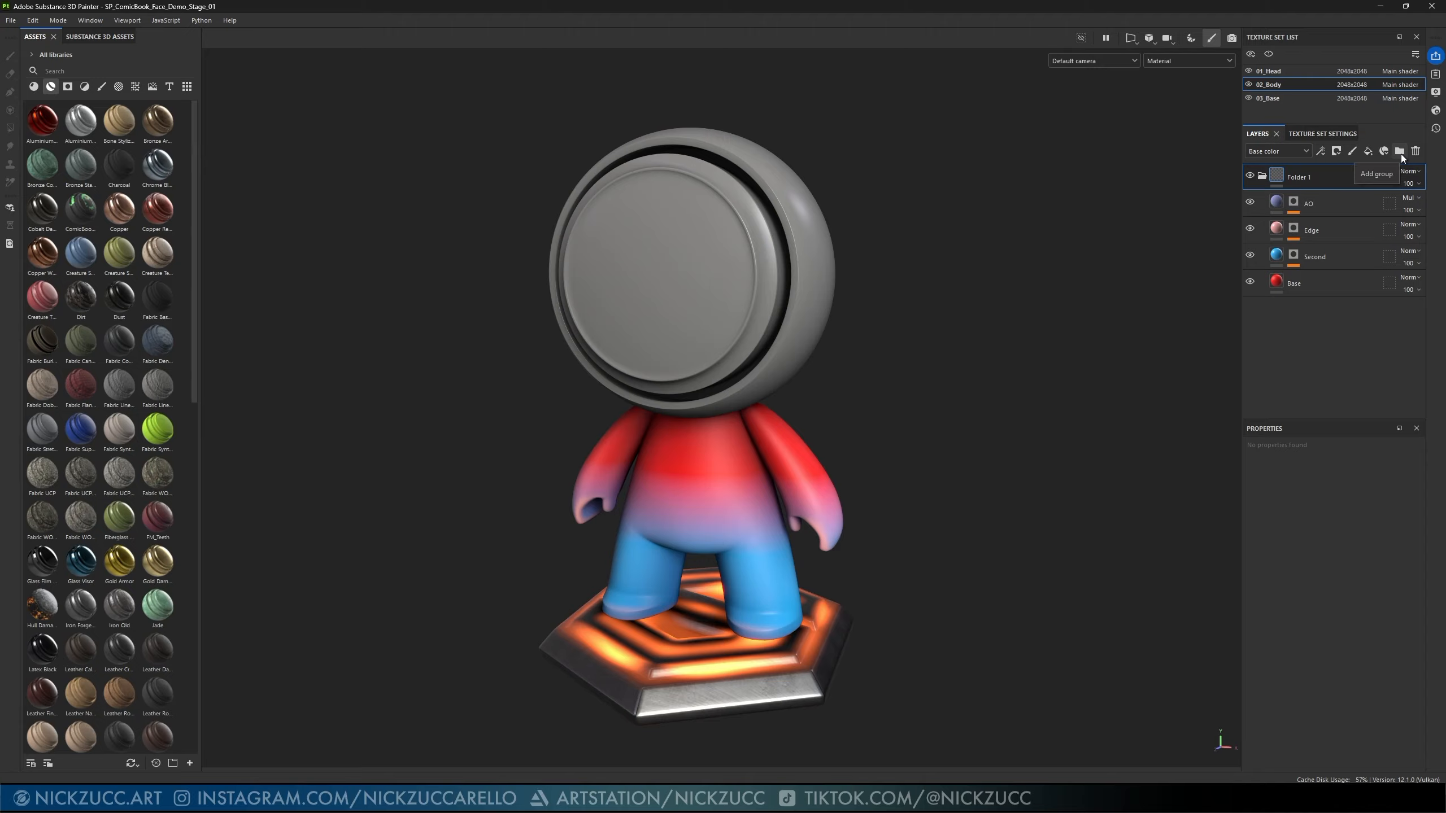
double_click(1300, 178)
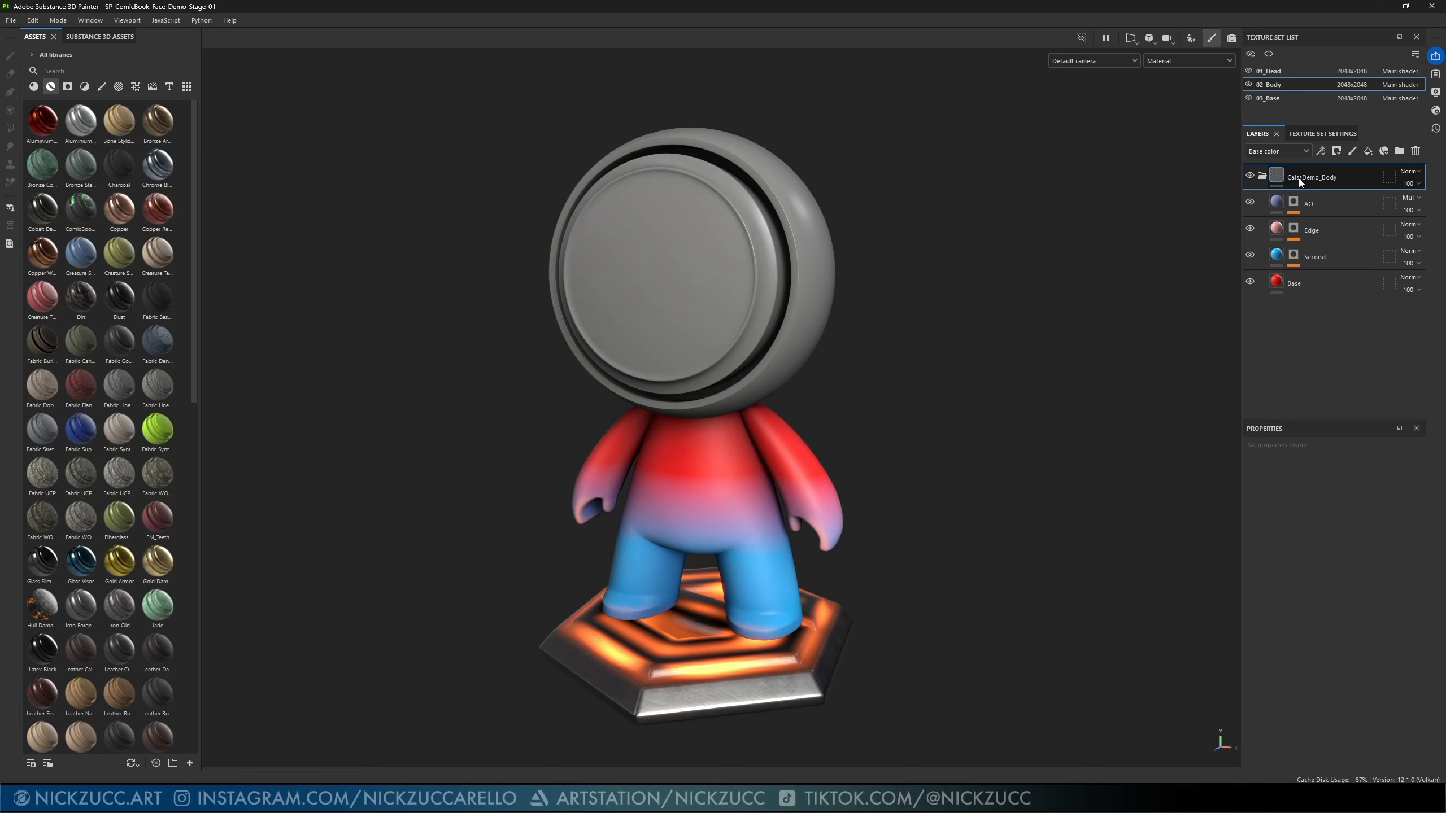
- Create a smart material from the body's layer group
left_click(1262, 177)
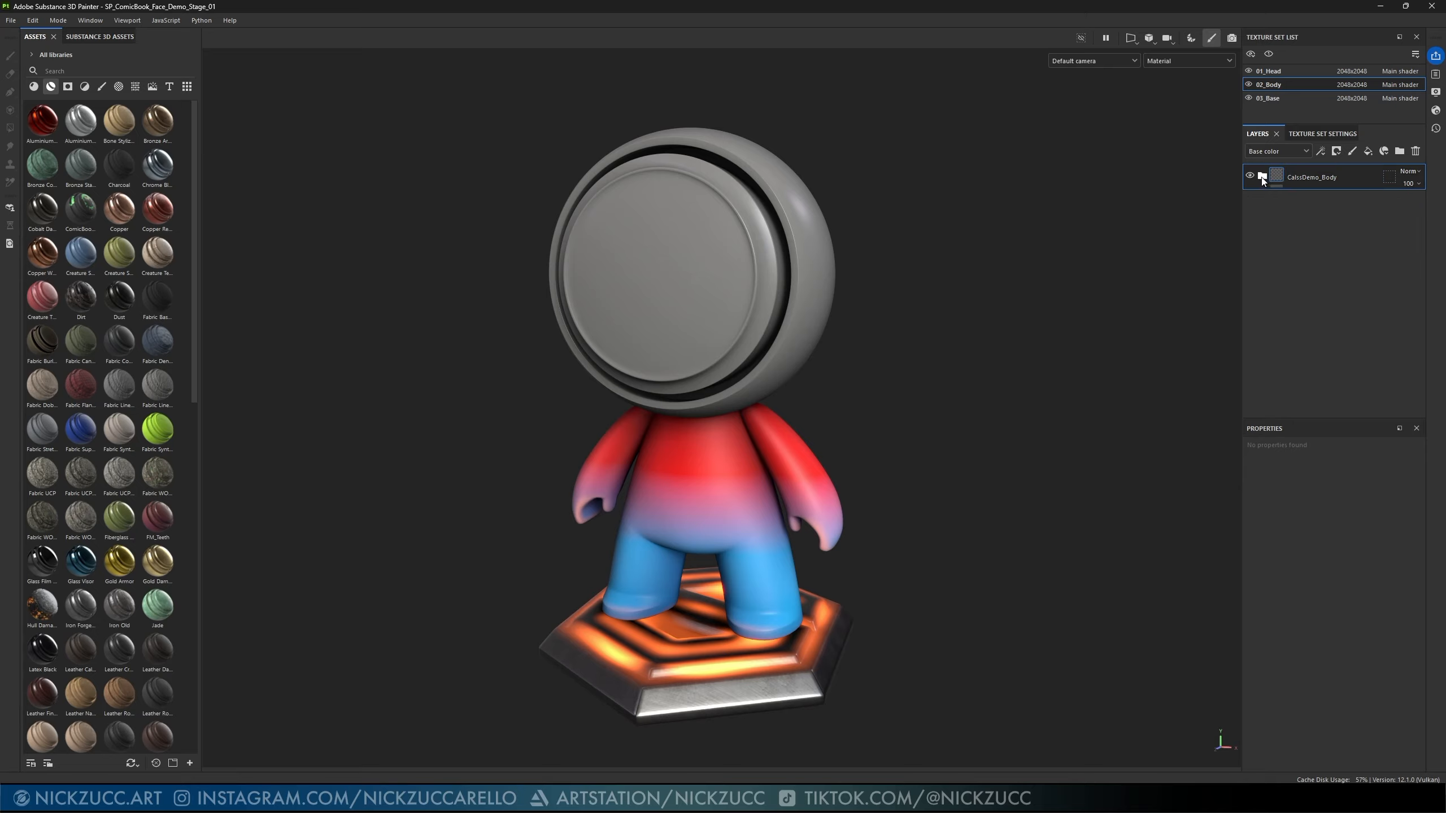
left_click(1262, 177)
left_click(1263, 177)
left_click(1262, 177)
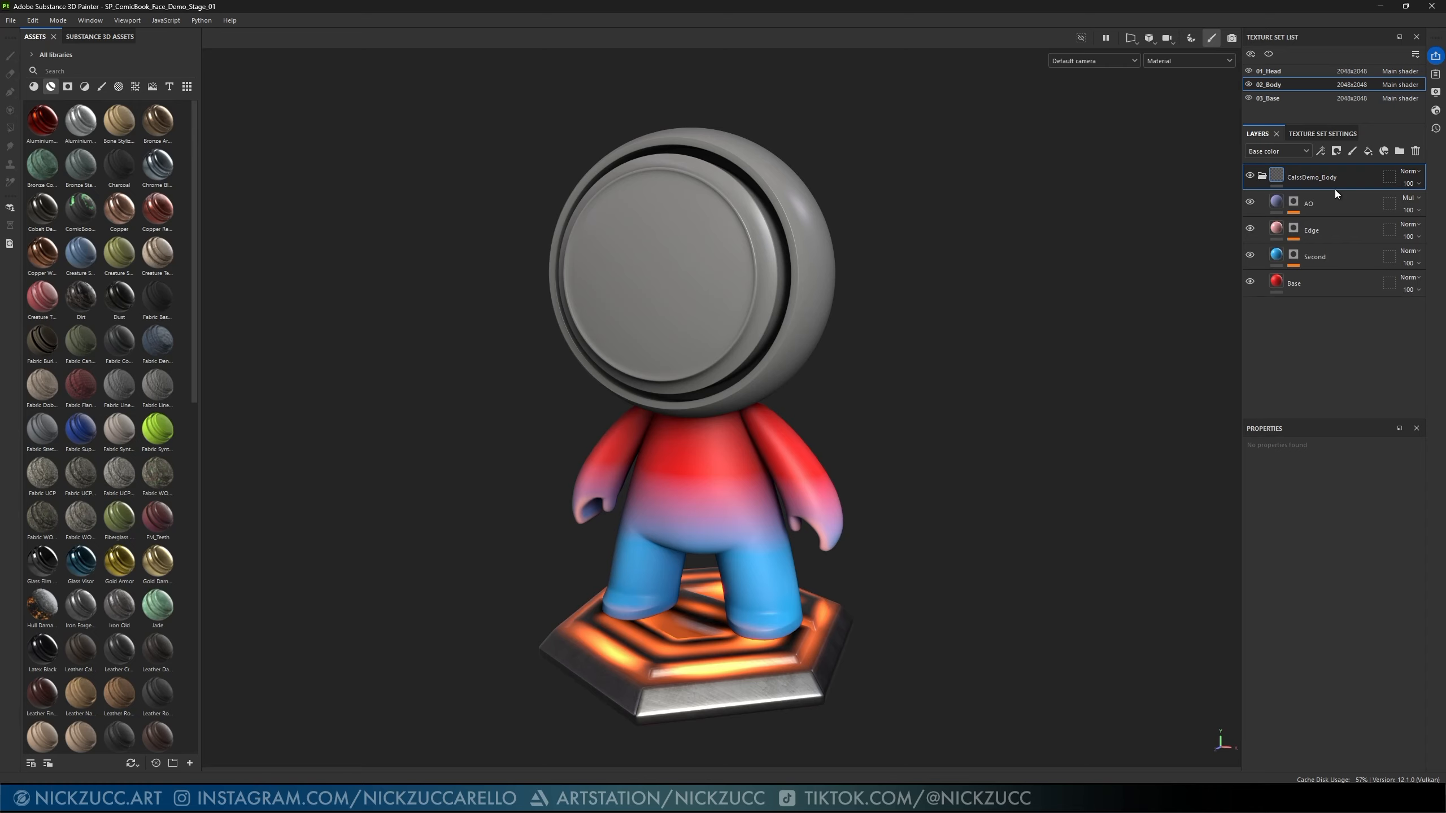
right_click(1315, 179)
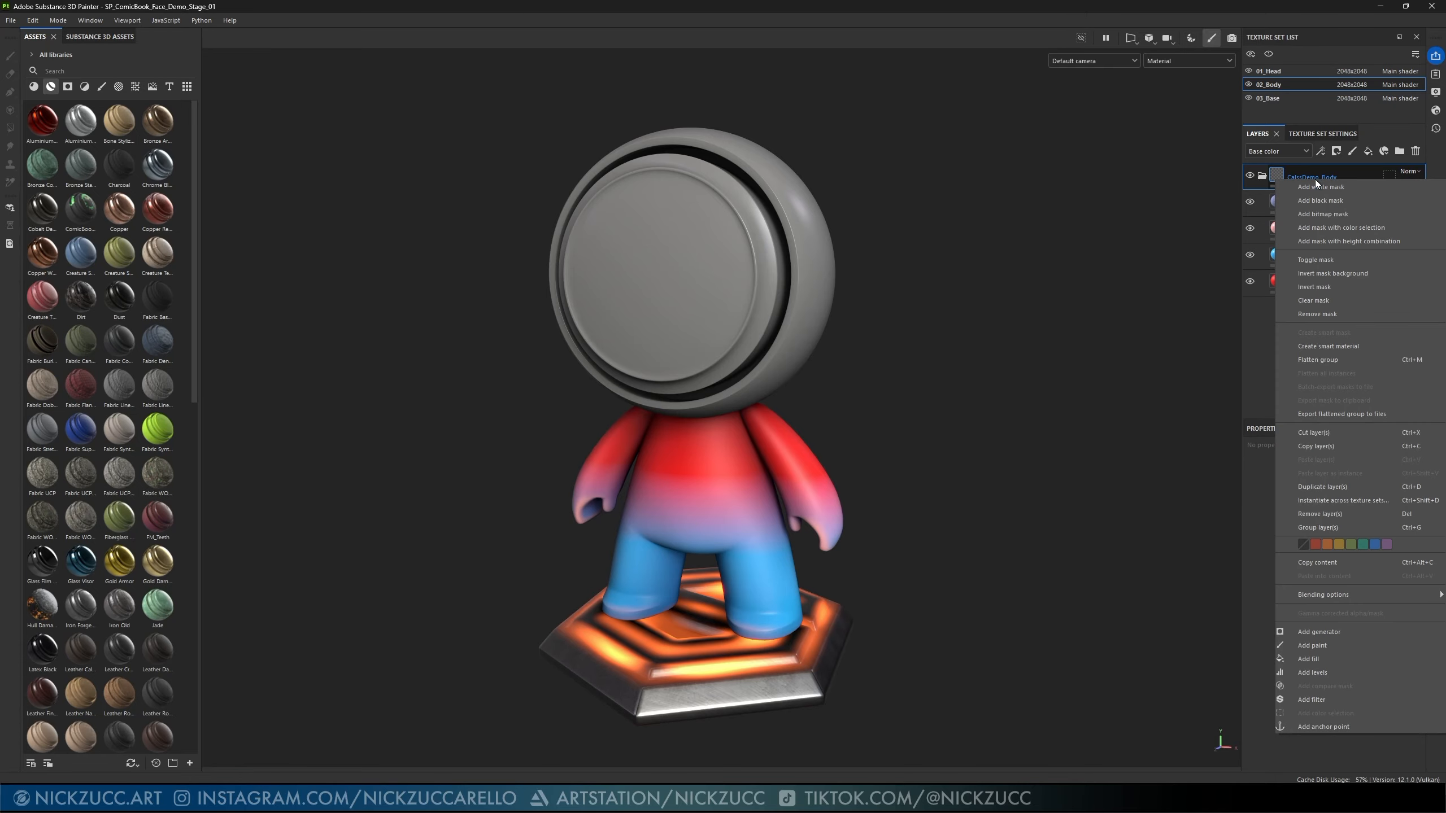
left_click(1373, 347)
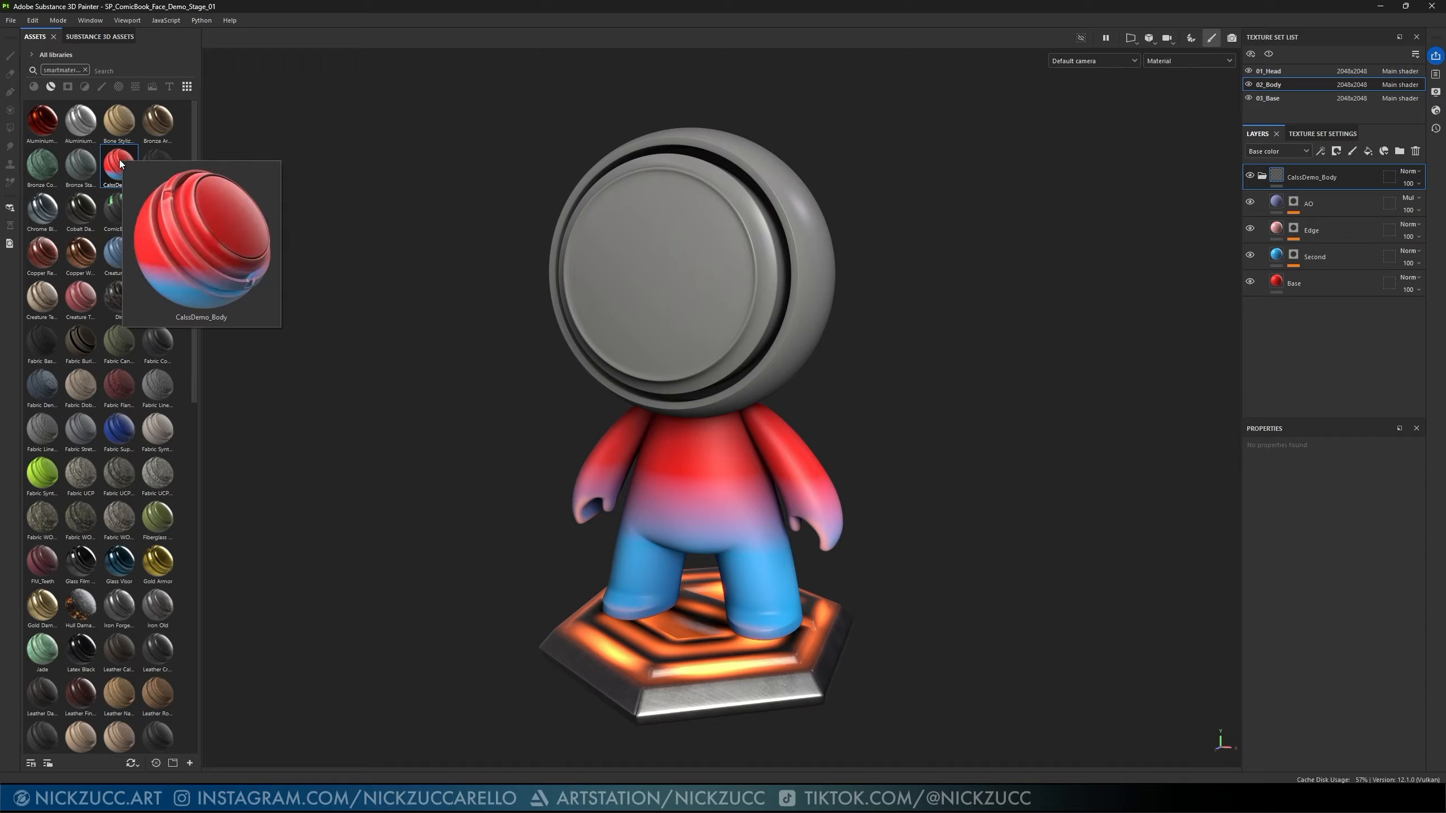
- Apply the new body smart material to the 01_Head texture set above its Base layer and check the head
left_click(1275, 72)
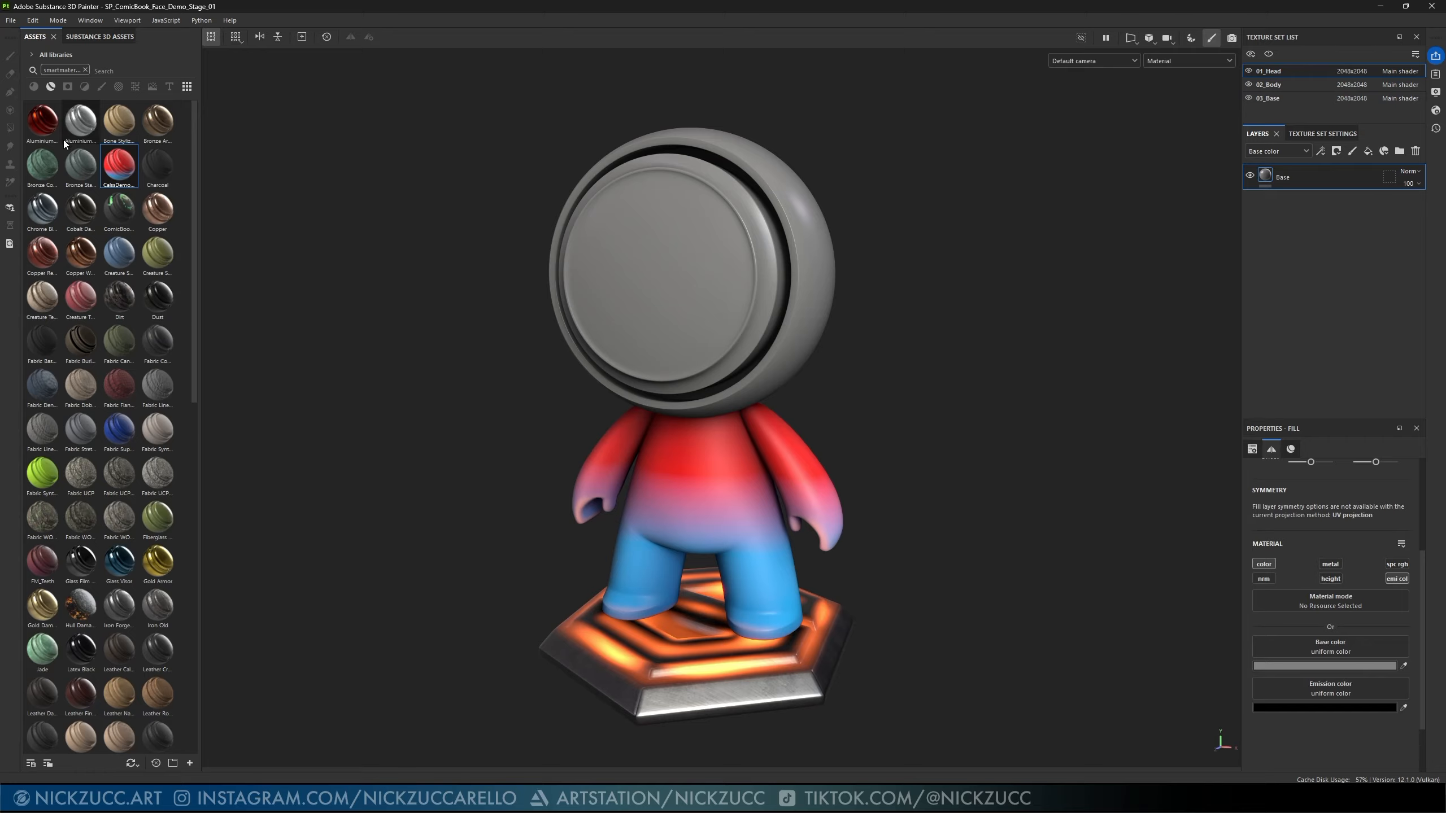
left_click_drag(121, 169, 1306, 165)
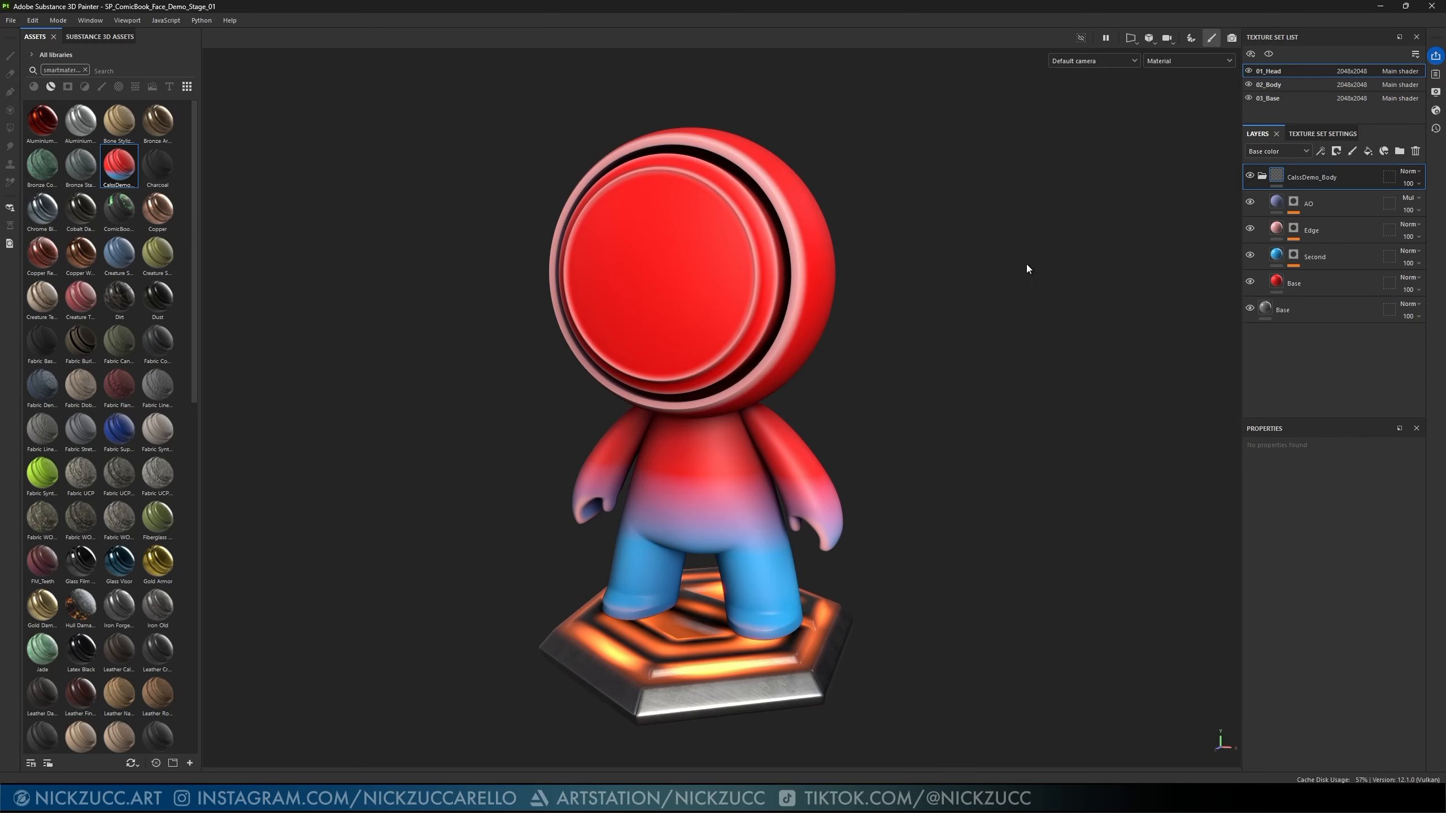
left_click_drag(1026, 265, 1043, 350, "alt")
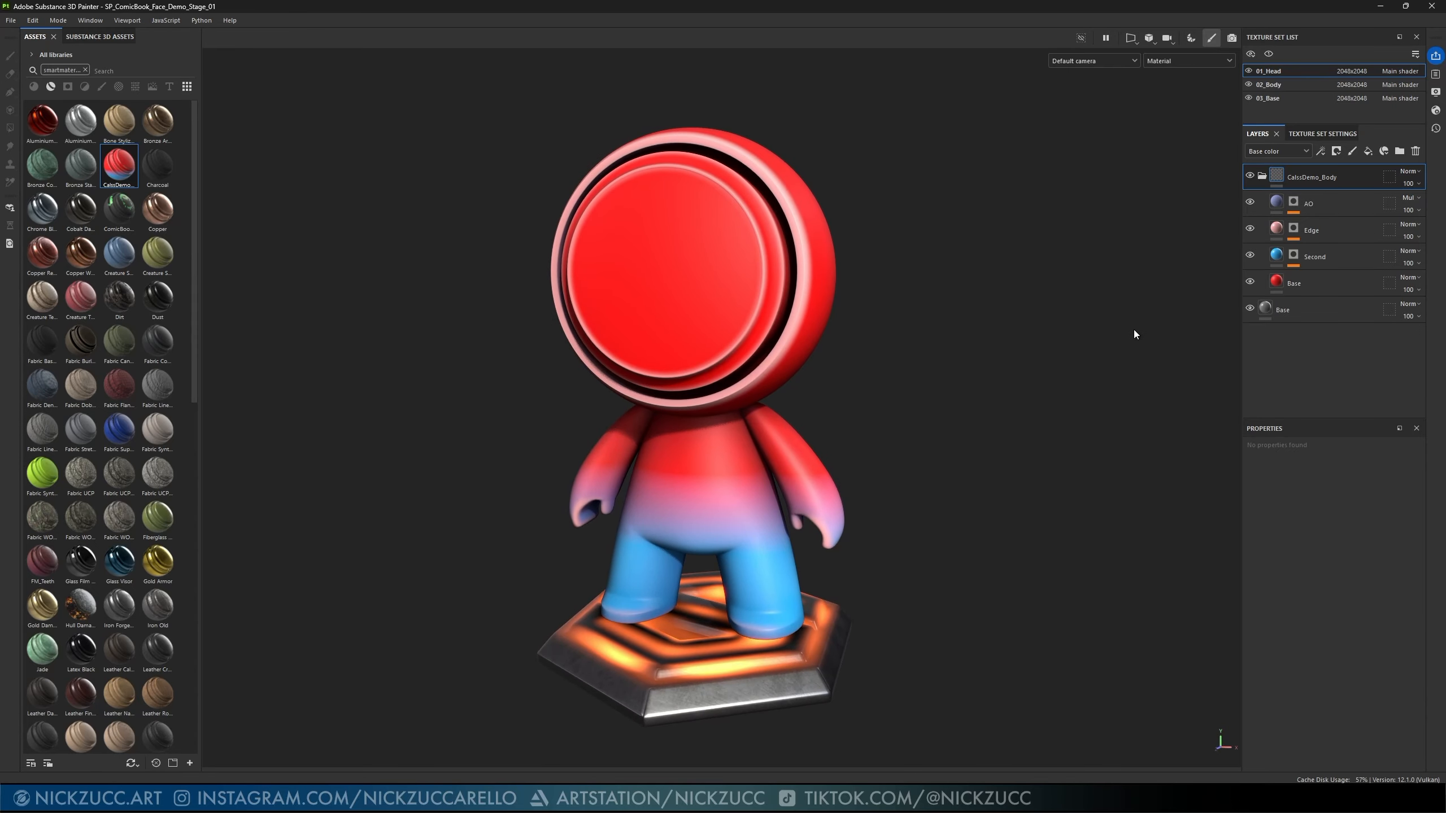
mouse_move(1134, 335)
left_mouse_down("alt")
mouse_move(1016, 346)
mouse_move(1125, 327)
left_mouse_up("alt")
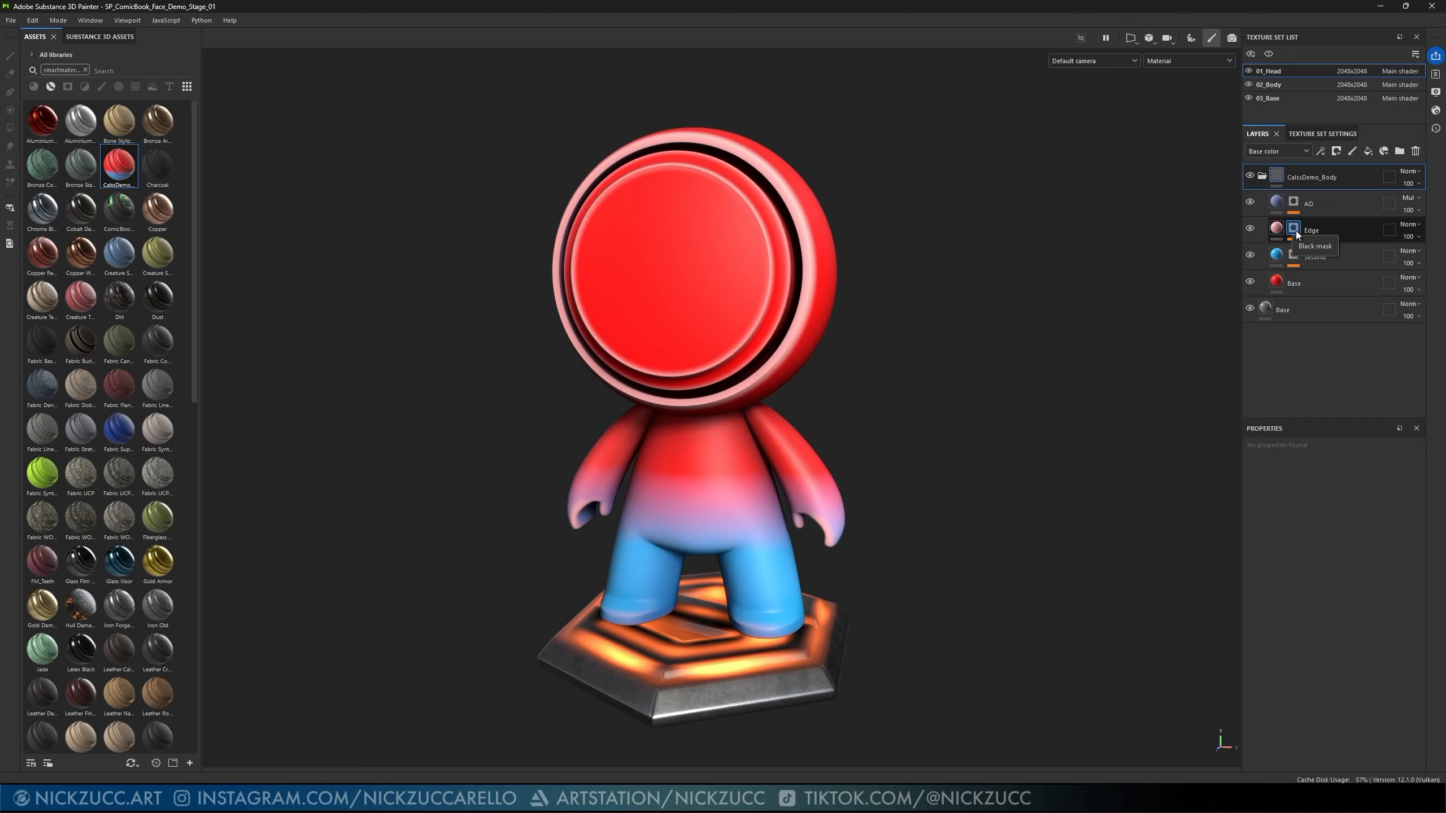
- Examine the Paint effect in the head's Edge mask and inspect the figure from several angles
left_click(1294, 229)
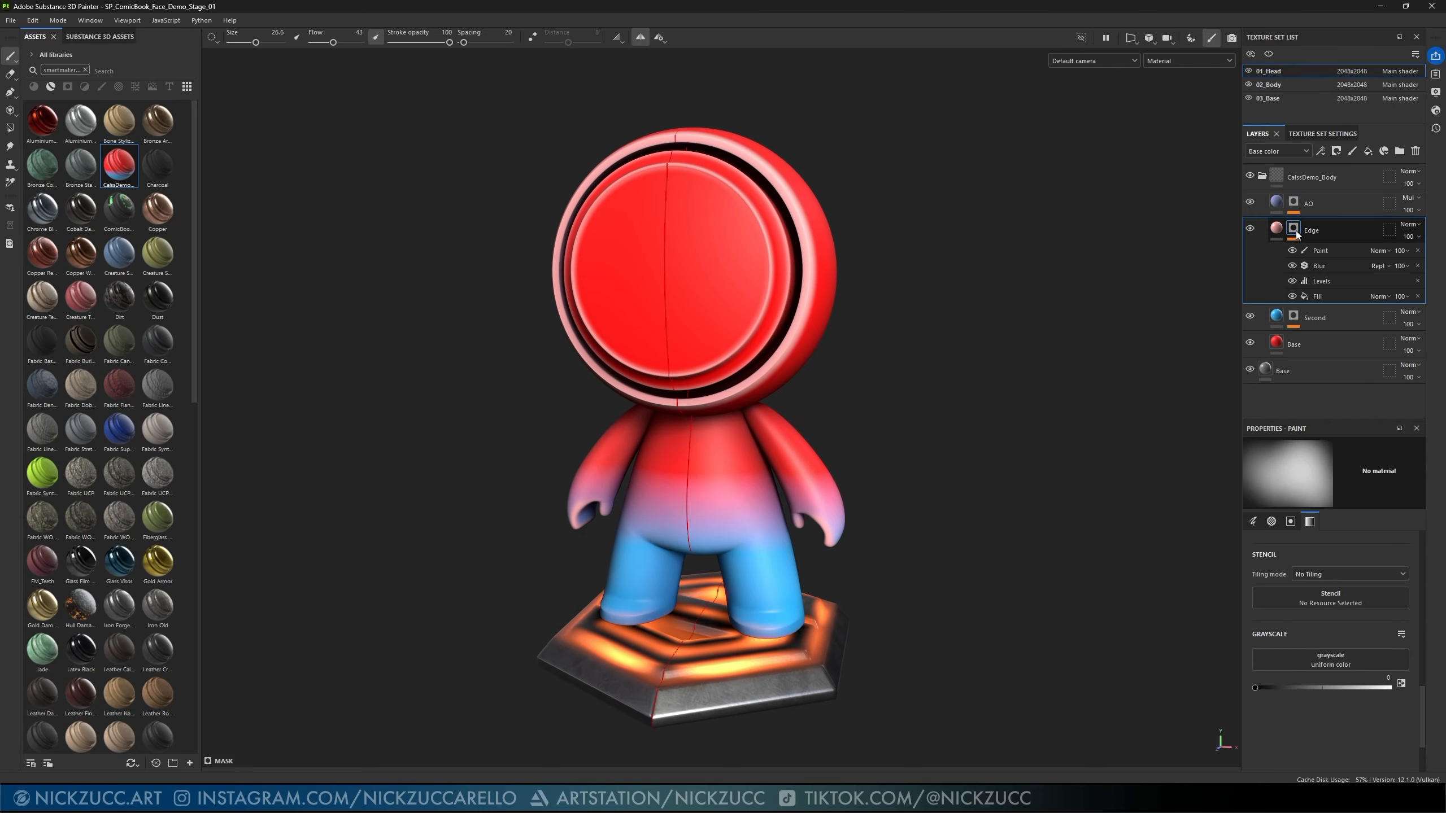
left_click(1318, 252)
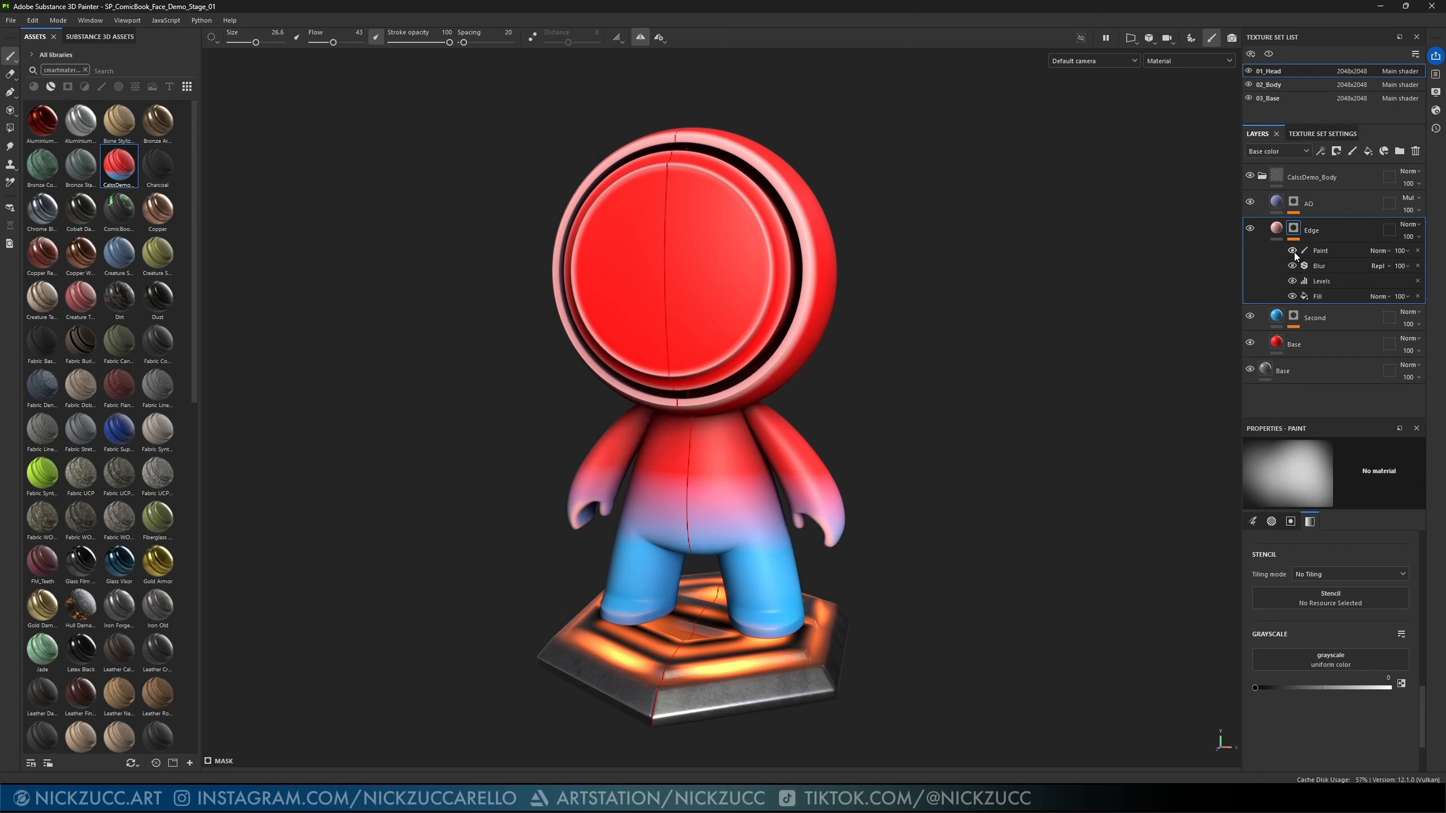
left_click(1326, 251)
mouse_move(1042, 320)
left_mouse_down("alt")
mouse_move(843, 329)
mouse_move(994, 310)
left_mouse_up("alt")
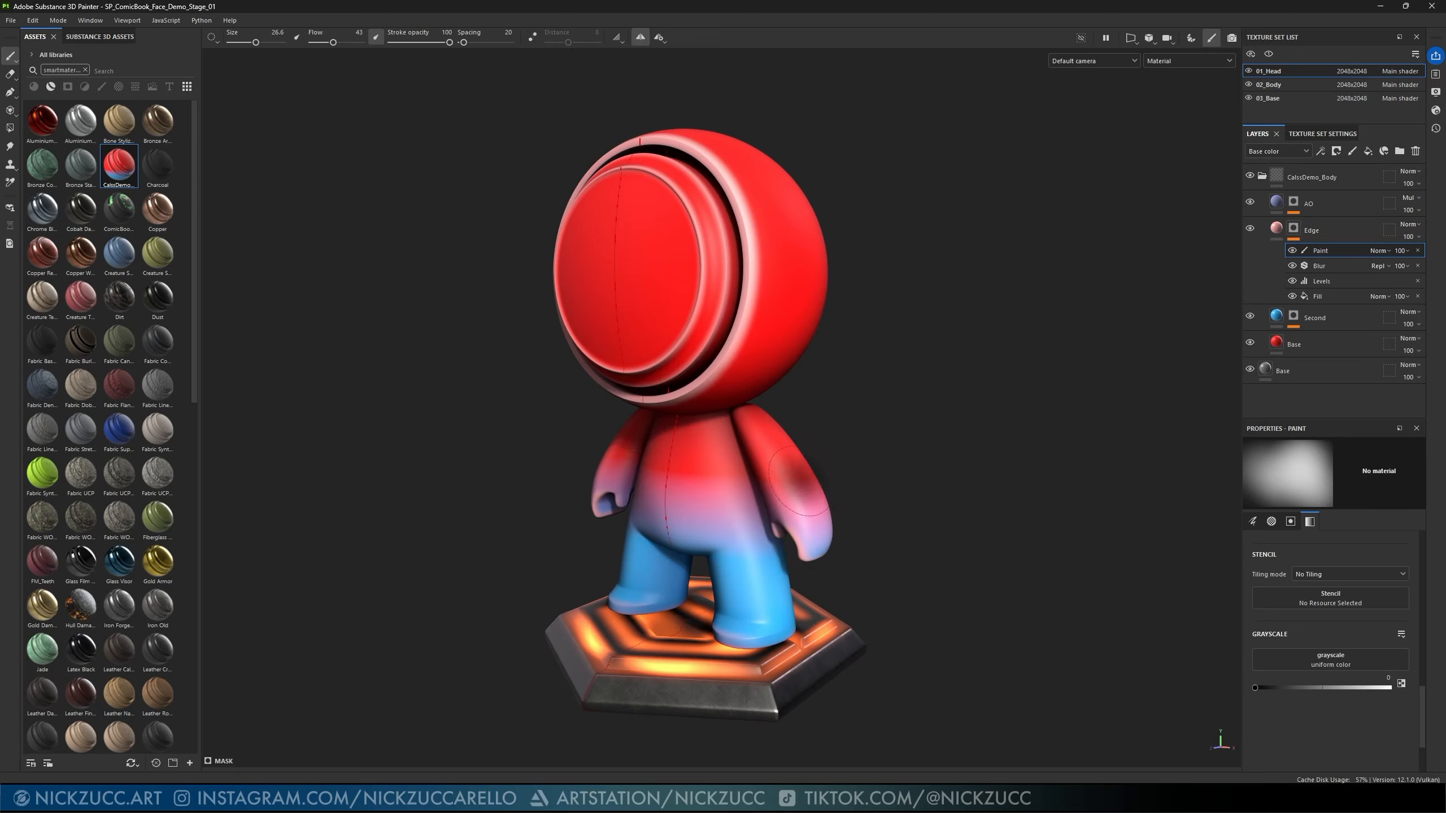
left_click_drag(802, 482, 904, 484, "alt")
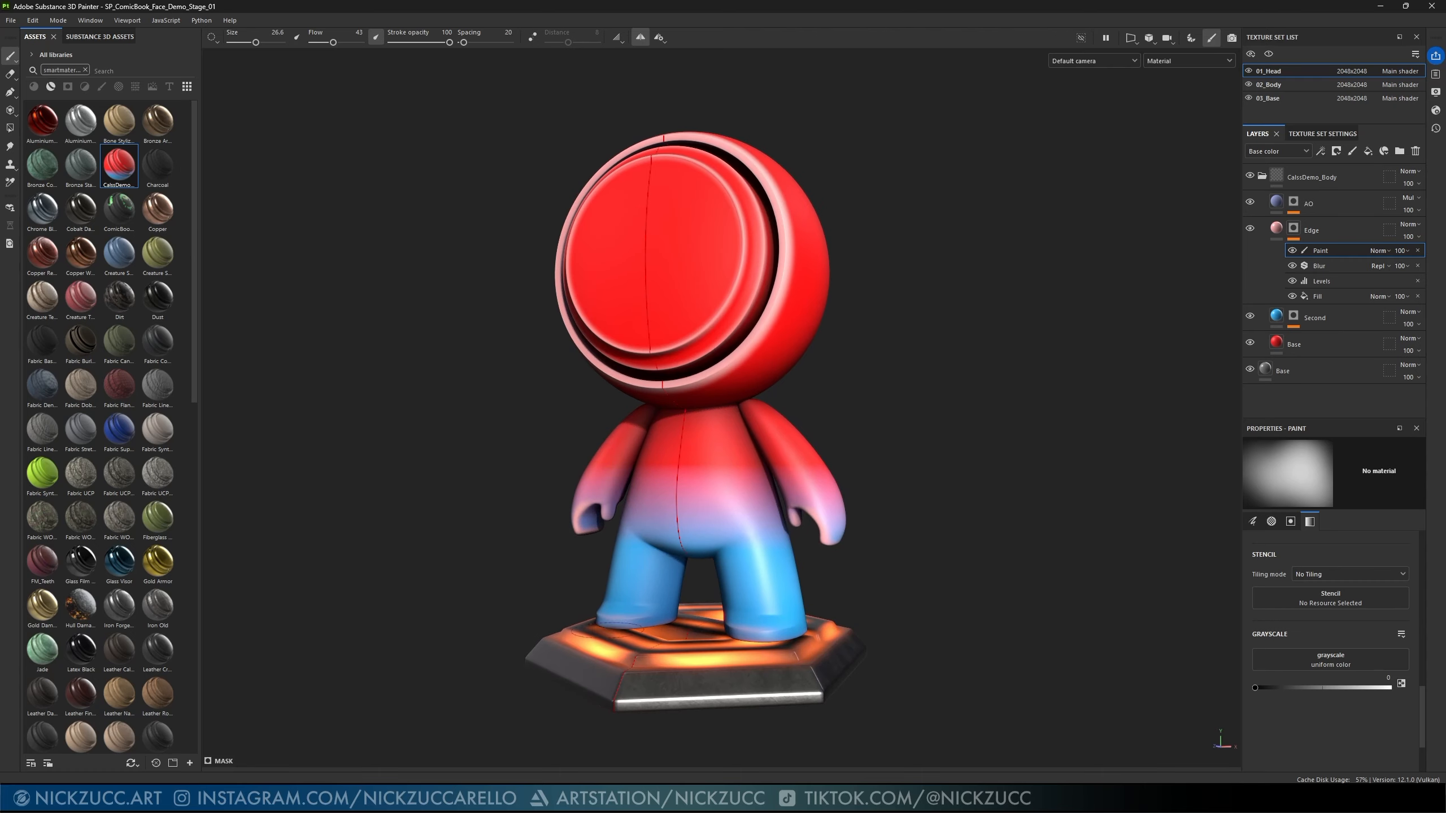
left_click_drag(887, 420, 801, 478, "alt")
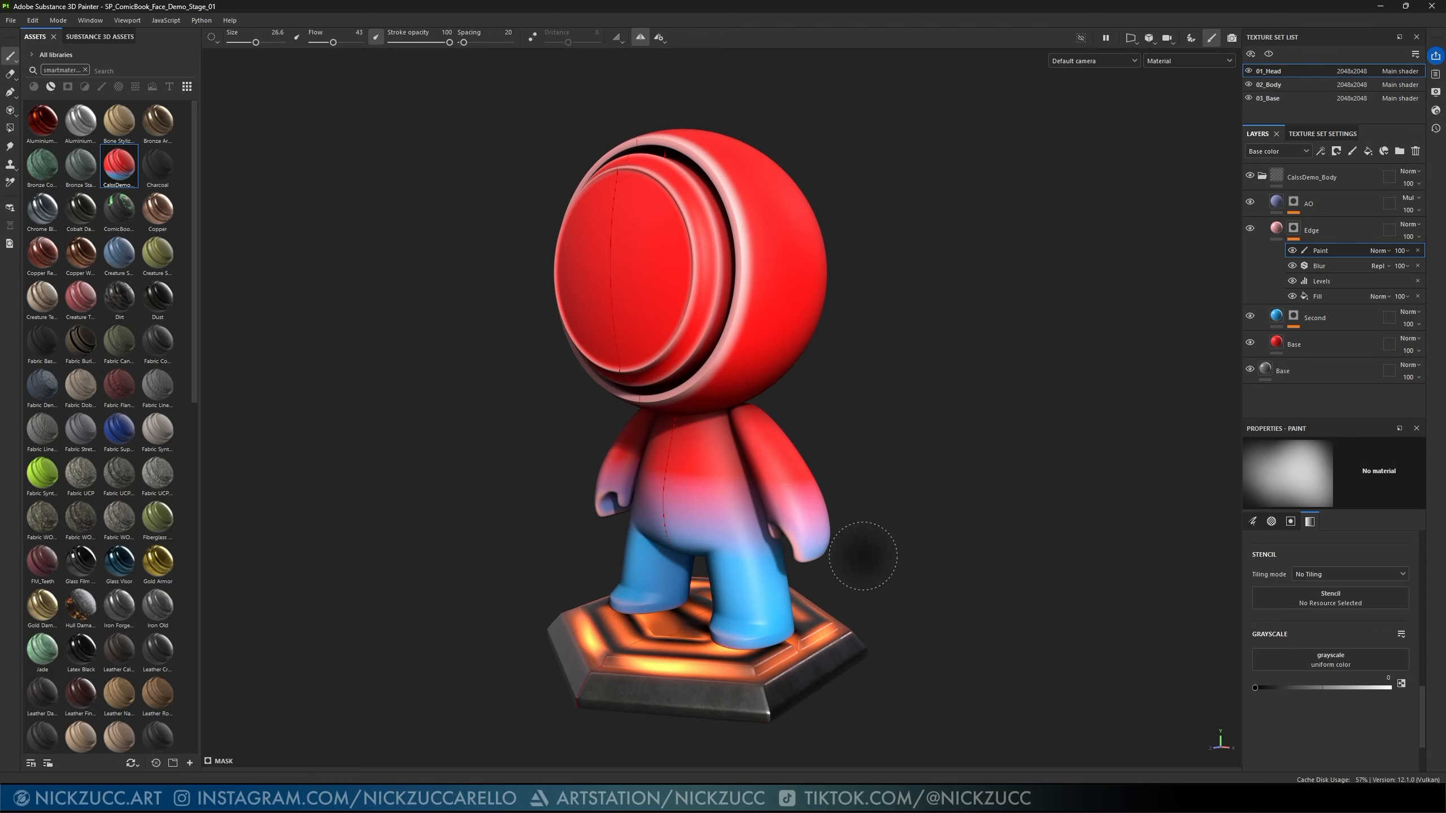
left_click_drag(852, 426, 914, 472, "alt")
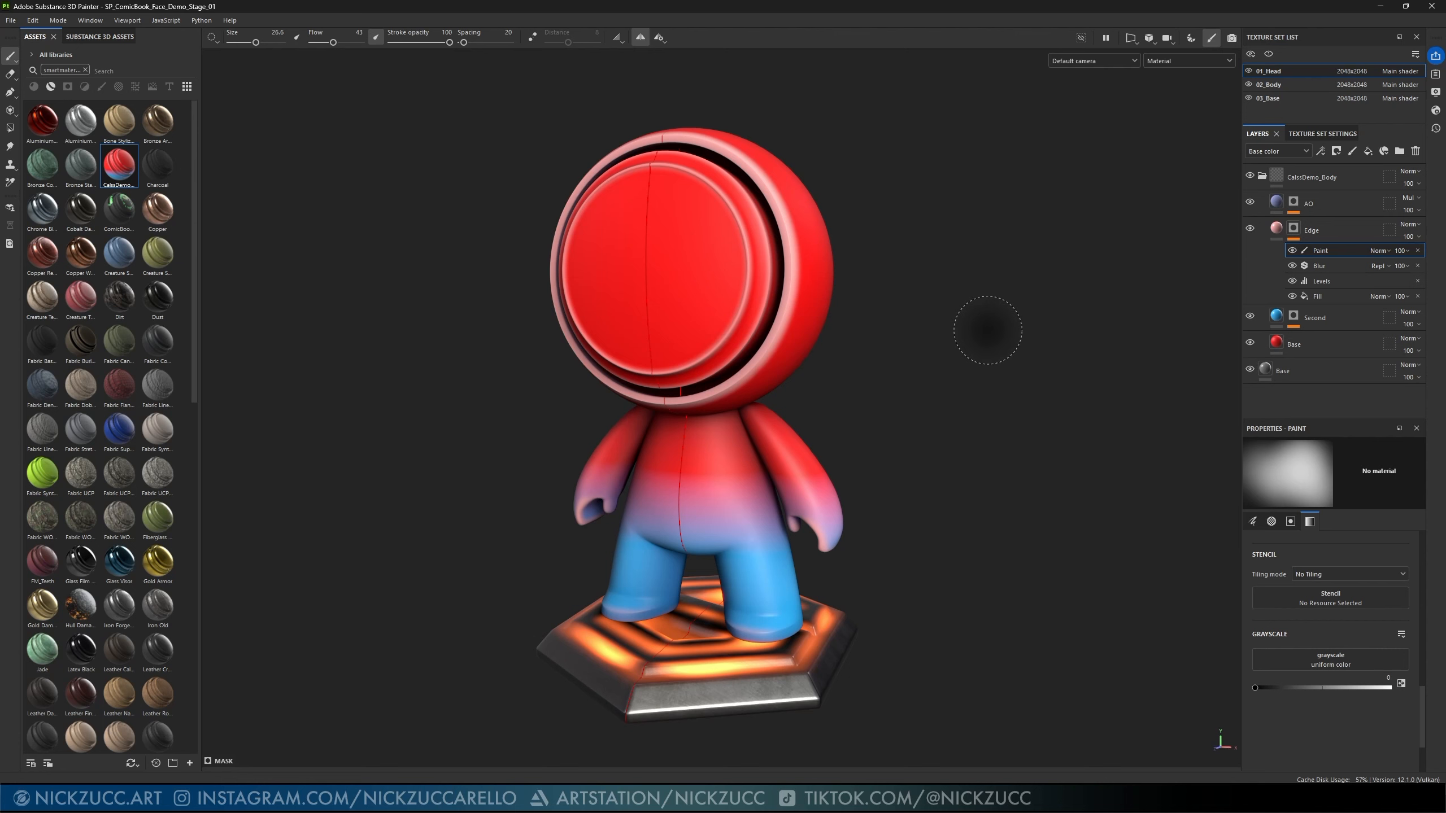
left_click_drag(1021, 332, 986, 413, "alt")
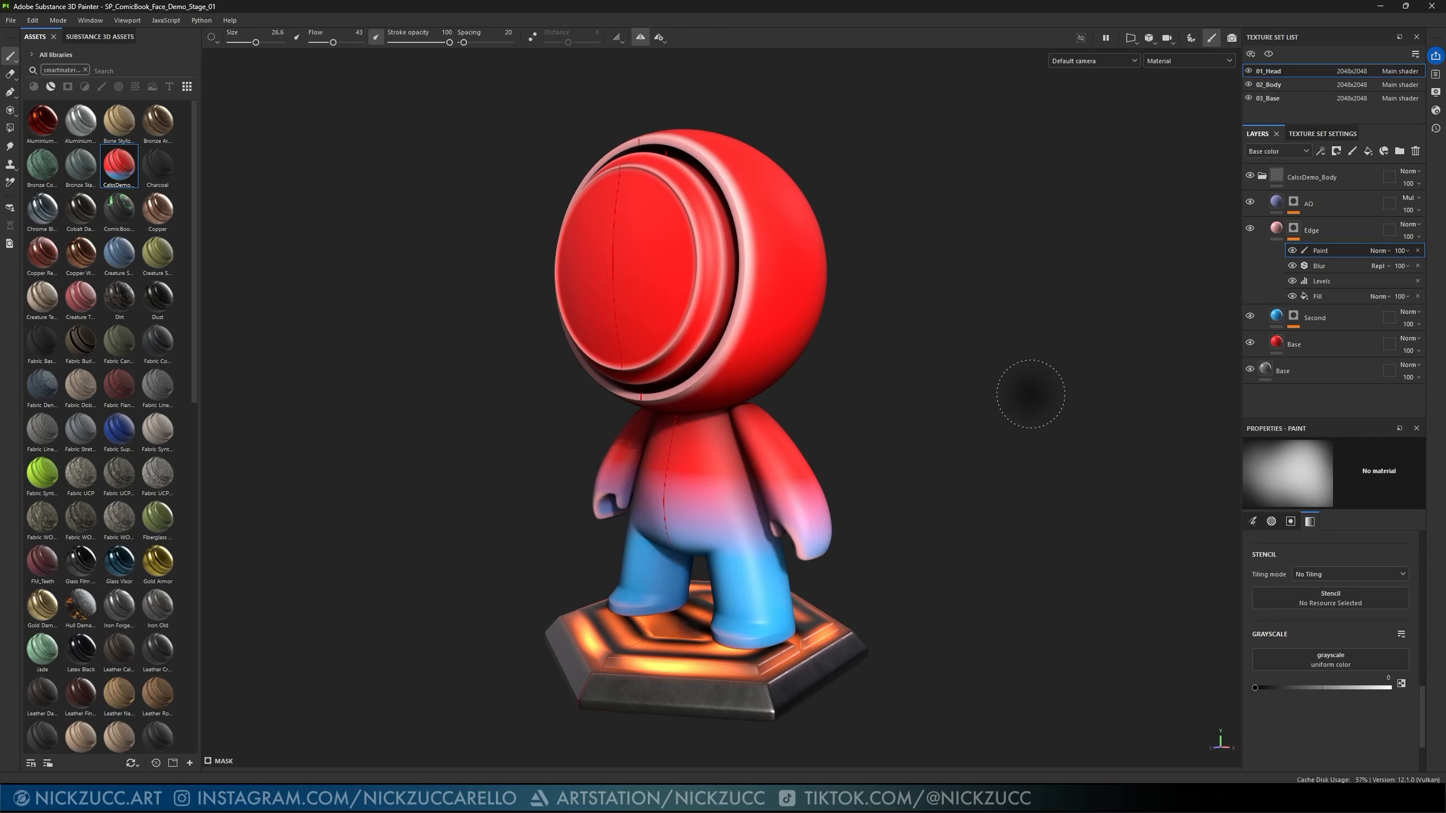
mouse_move(1026, 358)
left_mouse_down("alt")
mouse_move(888, 381)
mouse_move(1119, 364)
mouse_move(968, 375)
mouse_move(868, 404)
mouse_move(1047, 410)
mouse_move(991, 401)
mouse_move(991, 423)
mouse_move(954, 403)
mouse_move(1024, 406)
left_mouse_up("alt")
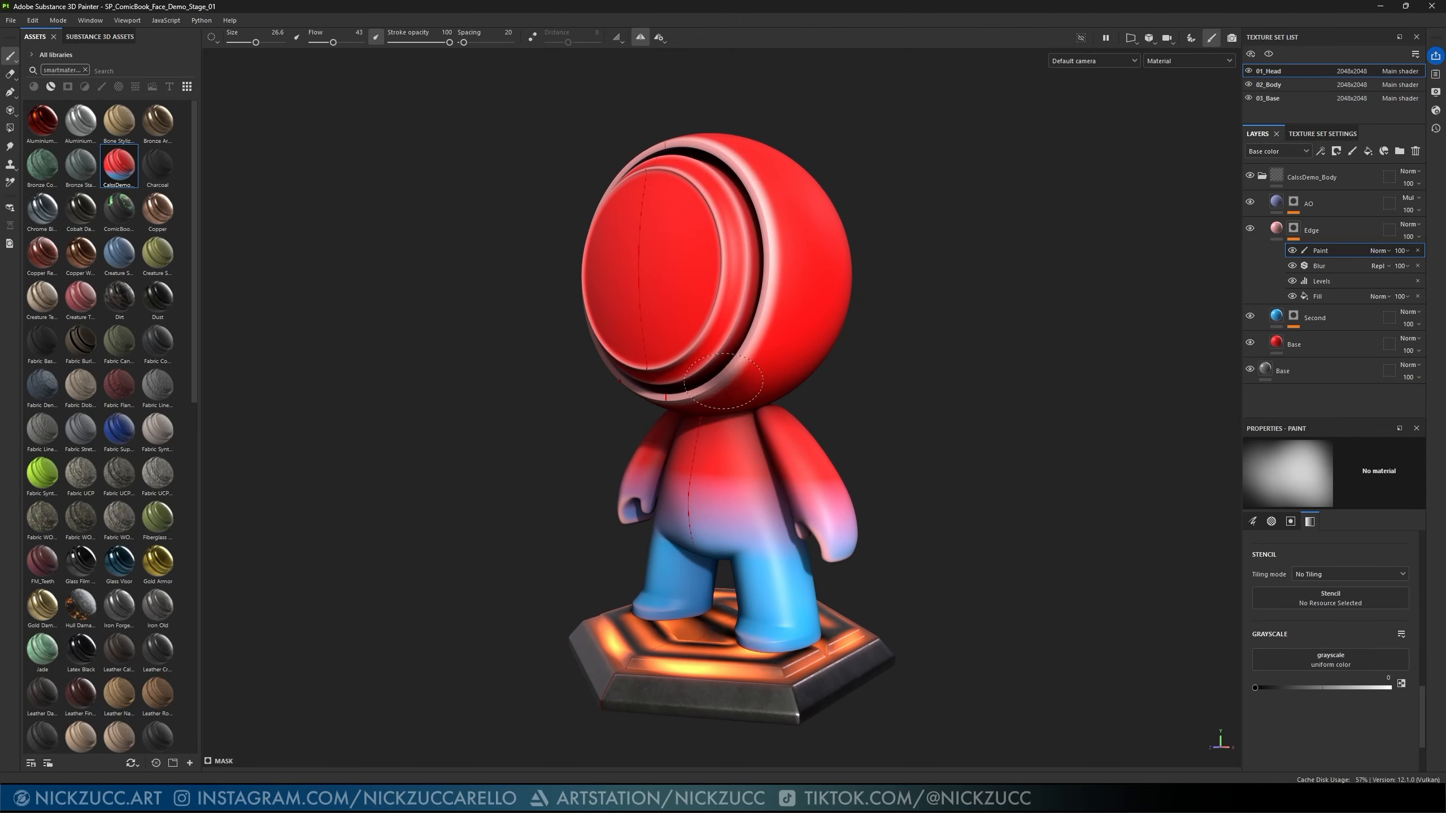
left_click(780, 348)
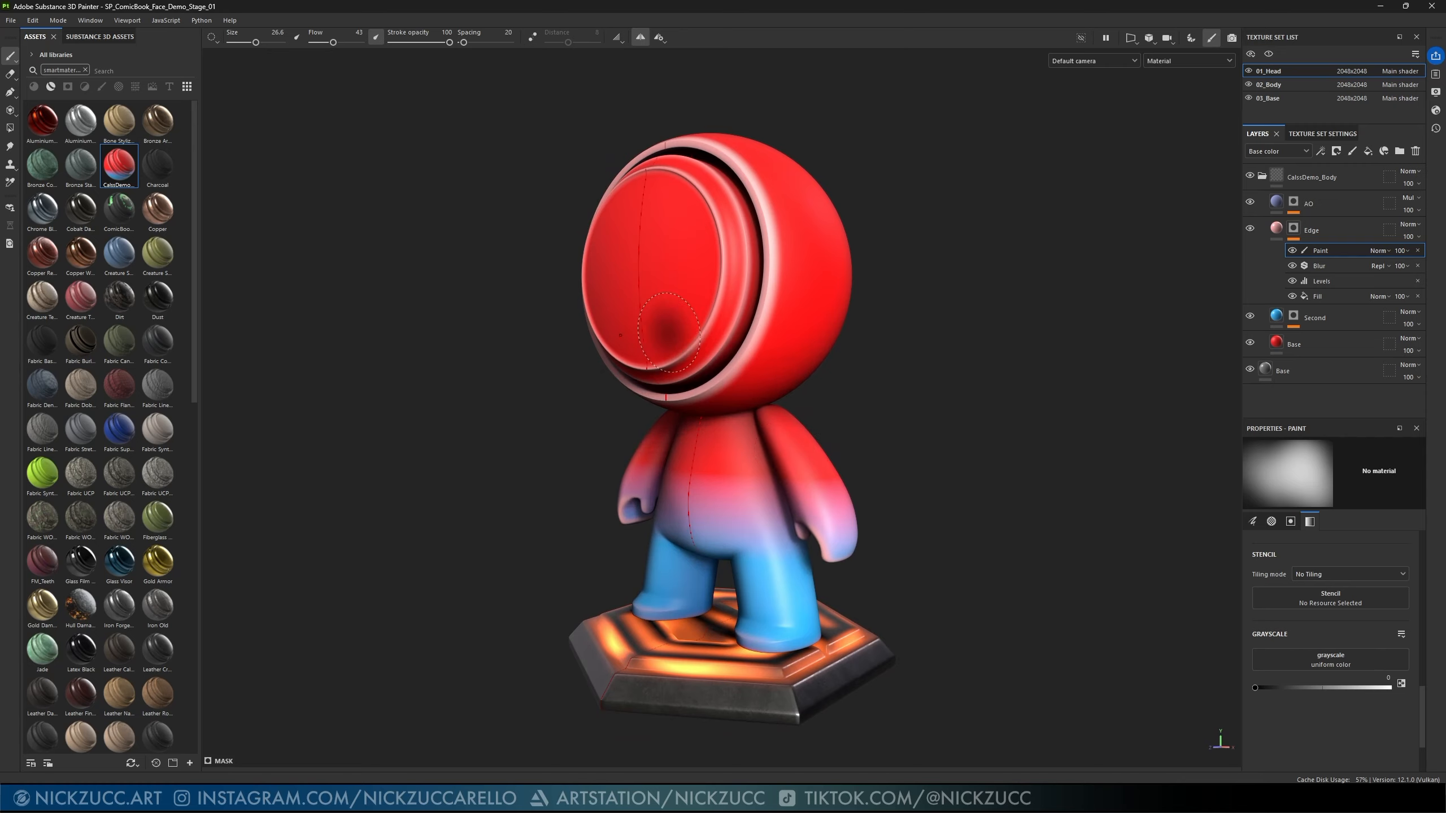
- Set the 3D Linear Gradient on the head's Second layer mask to balance 0.39 and contrast 0.61
left_click(1293, 321)
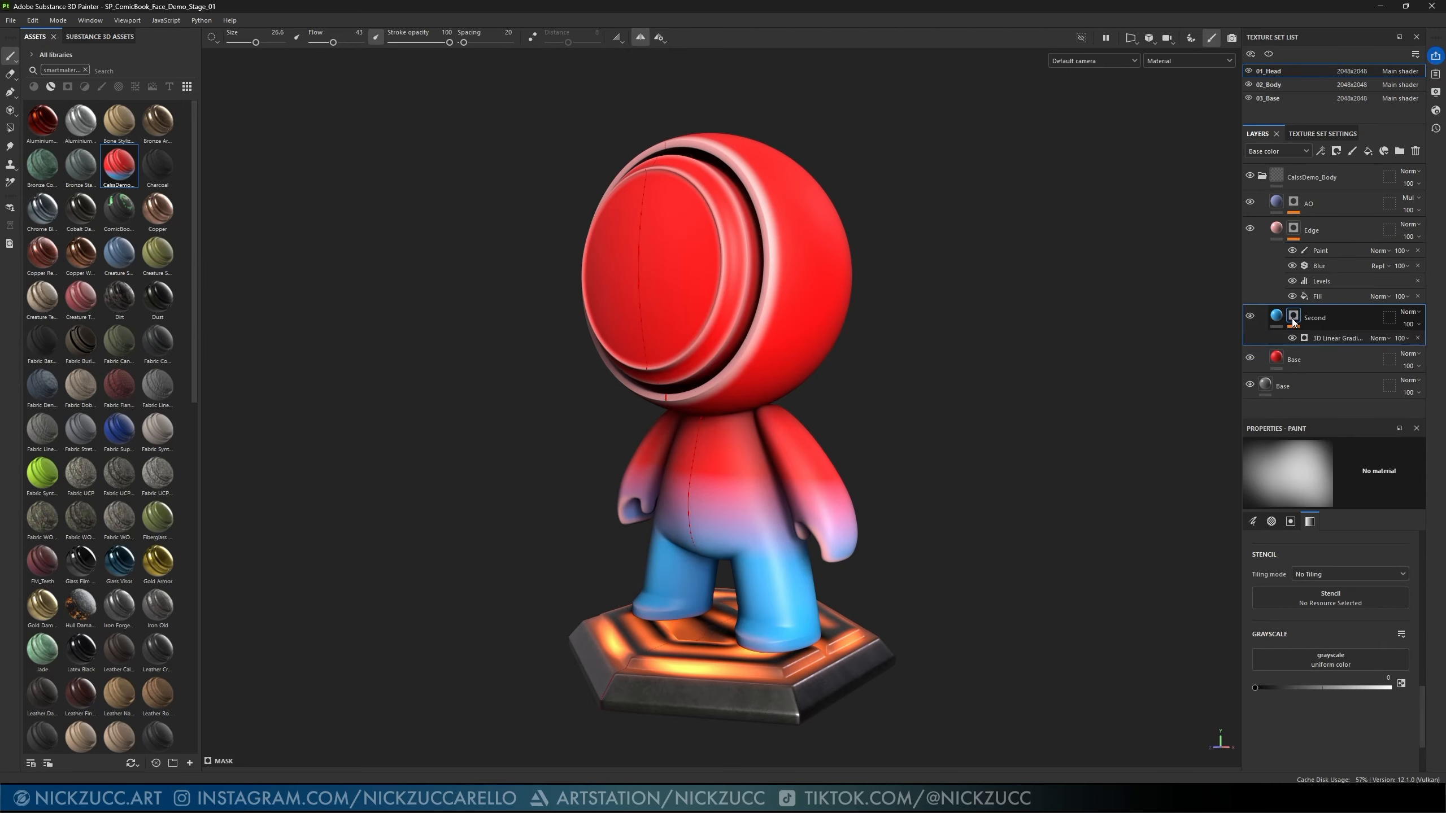
left_click(1326, 339)
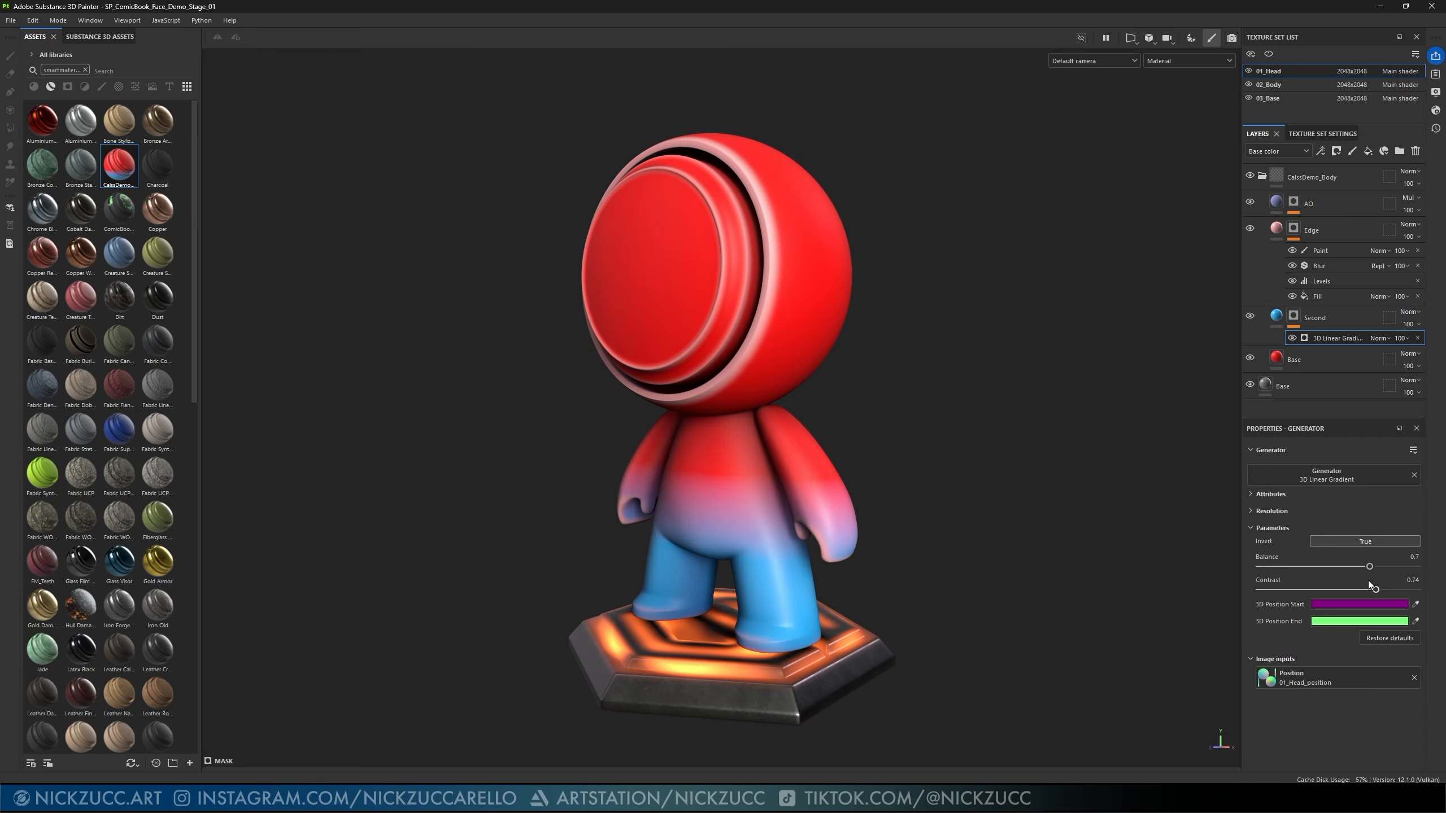
mouse_move(1353, 569)
left_mouse_down()
mouse_move(1312, 569)
mouse_move(1358, 591)
left_mouse_up()
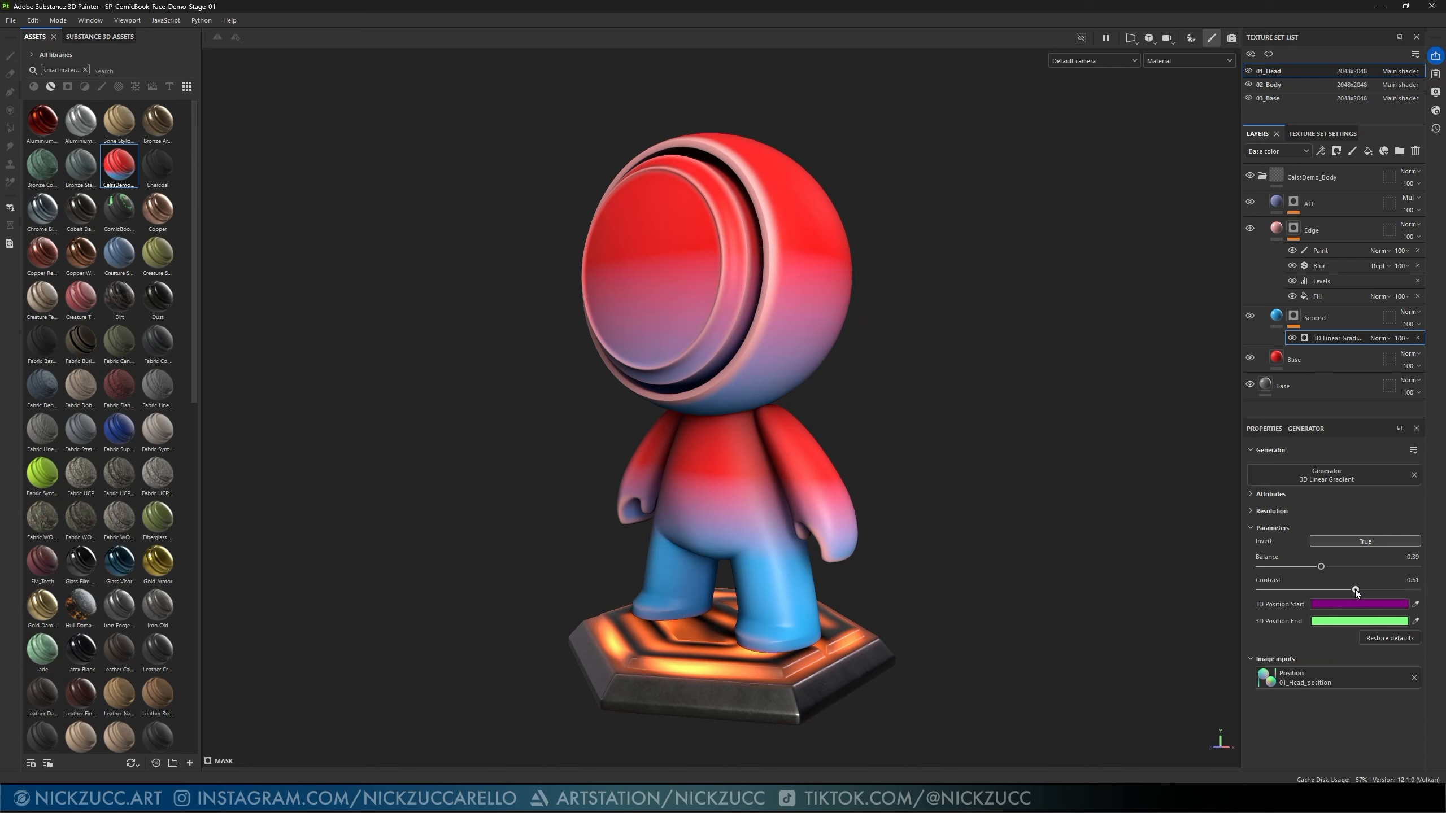
left_click_drag(1045, 507, 1204, 507, "alt")
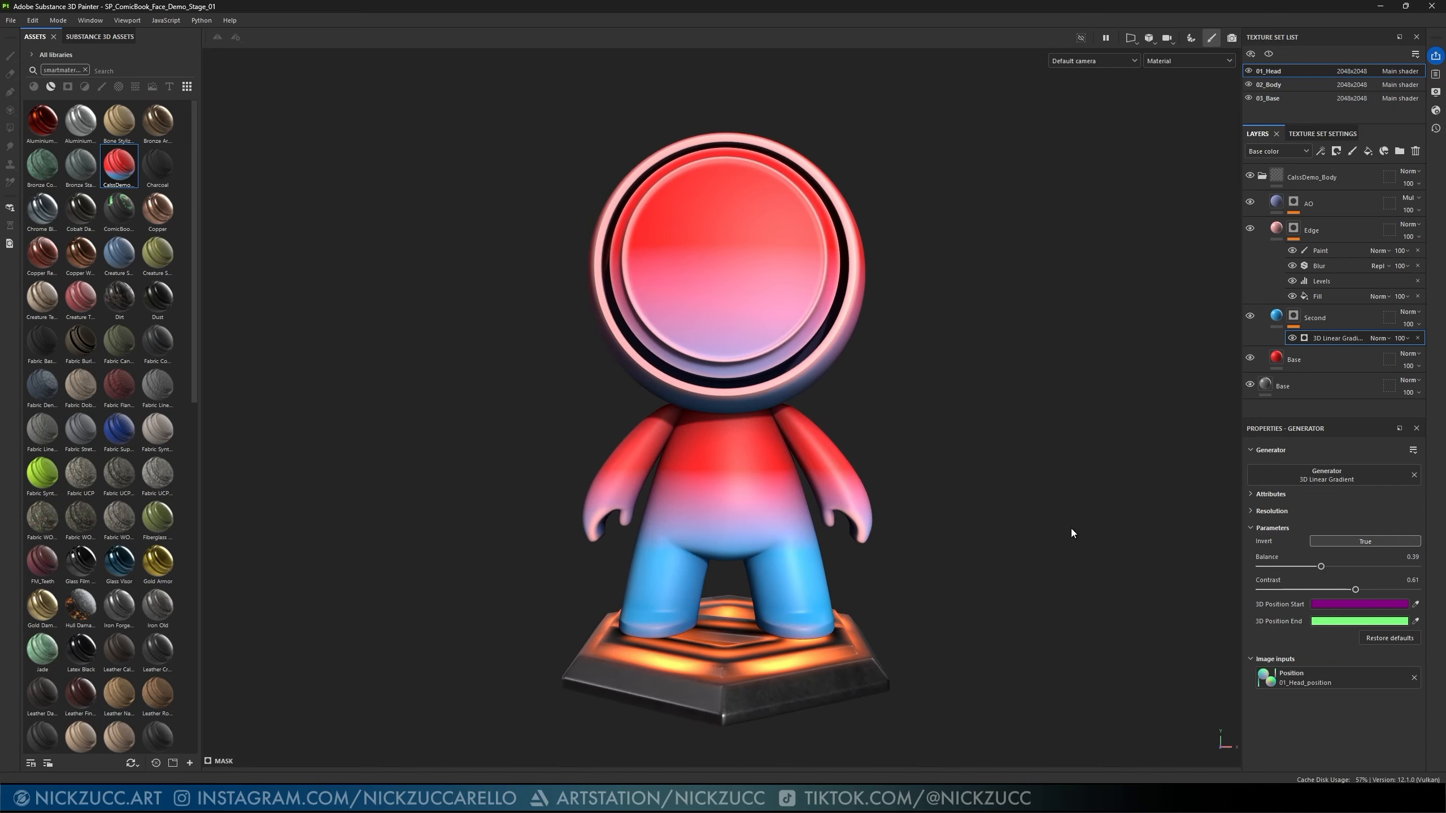
left_click_drag(1071, 529, 994, 583, "alt")
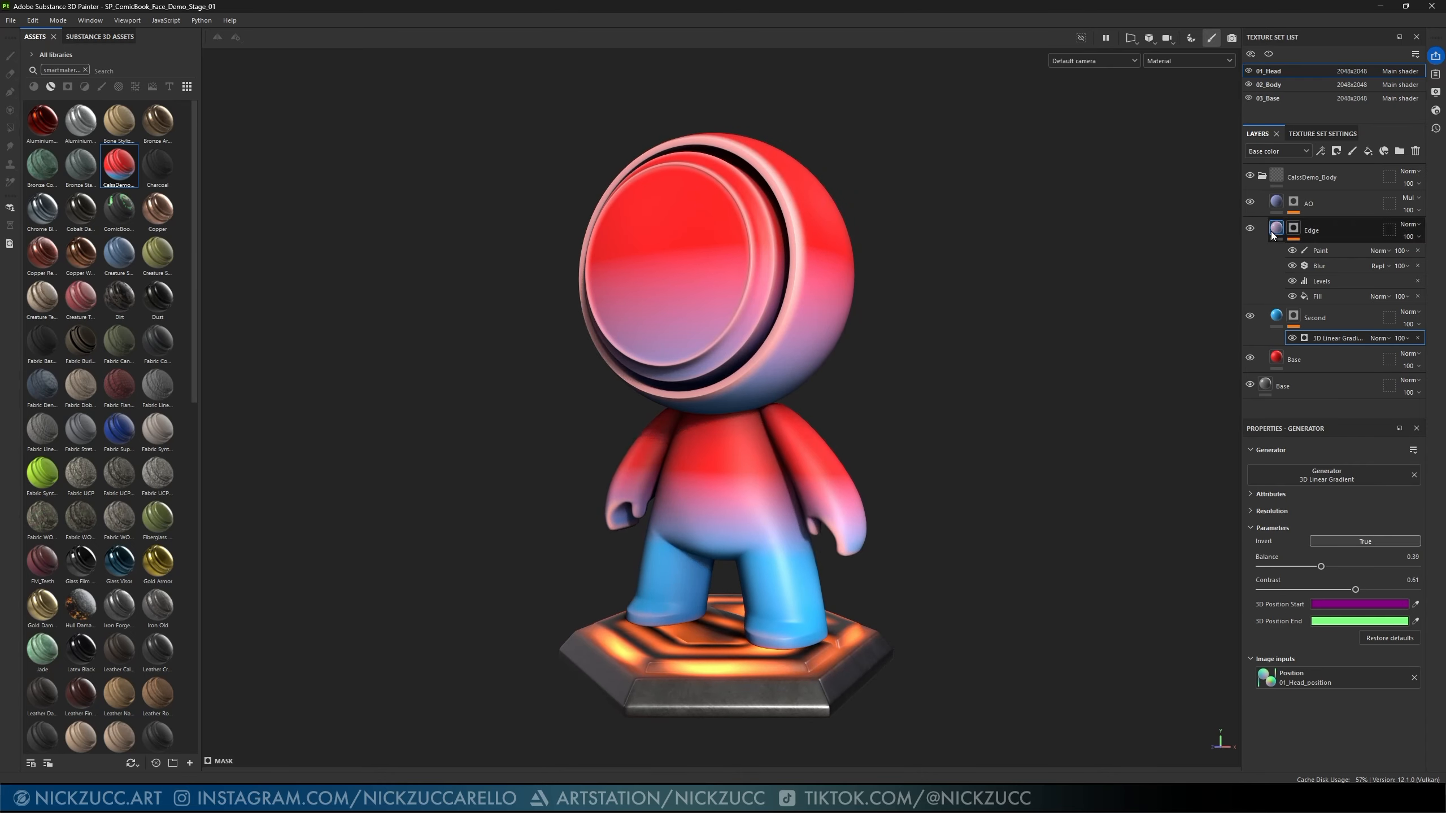
- Collapse the head's layer group and add the Steel Rust Surface smart material above it
left_click(1263, 177)
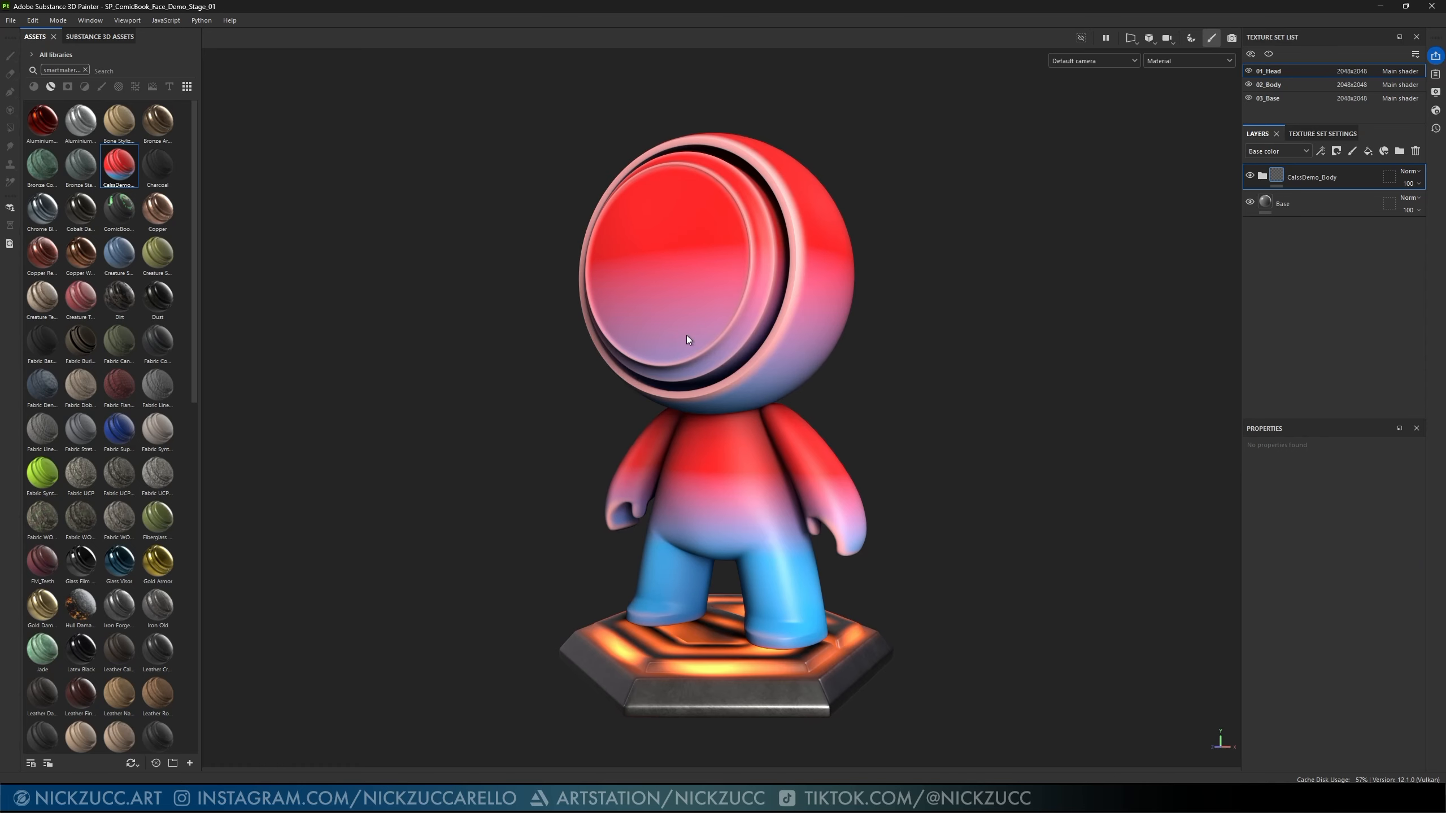
scroll(130, 632, "down", 10)
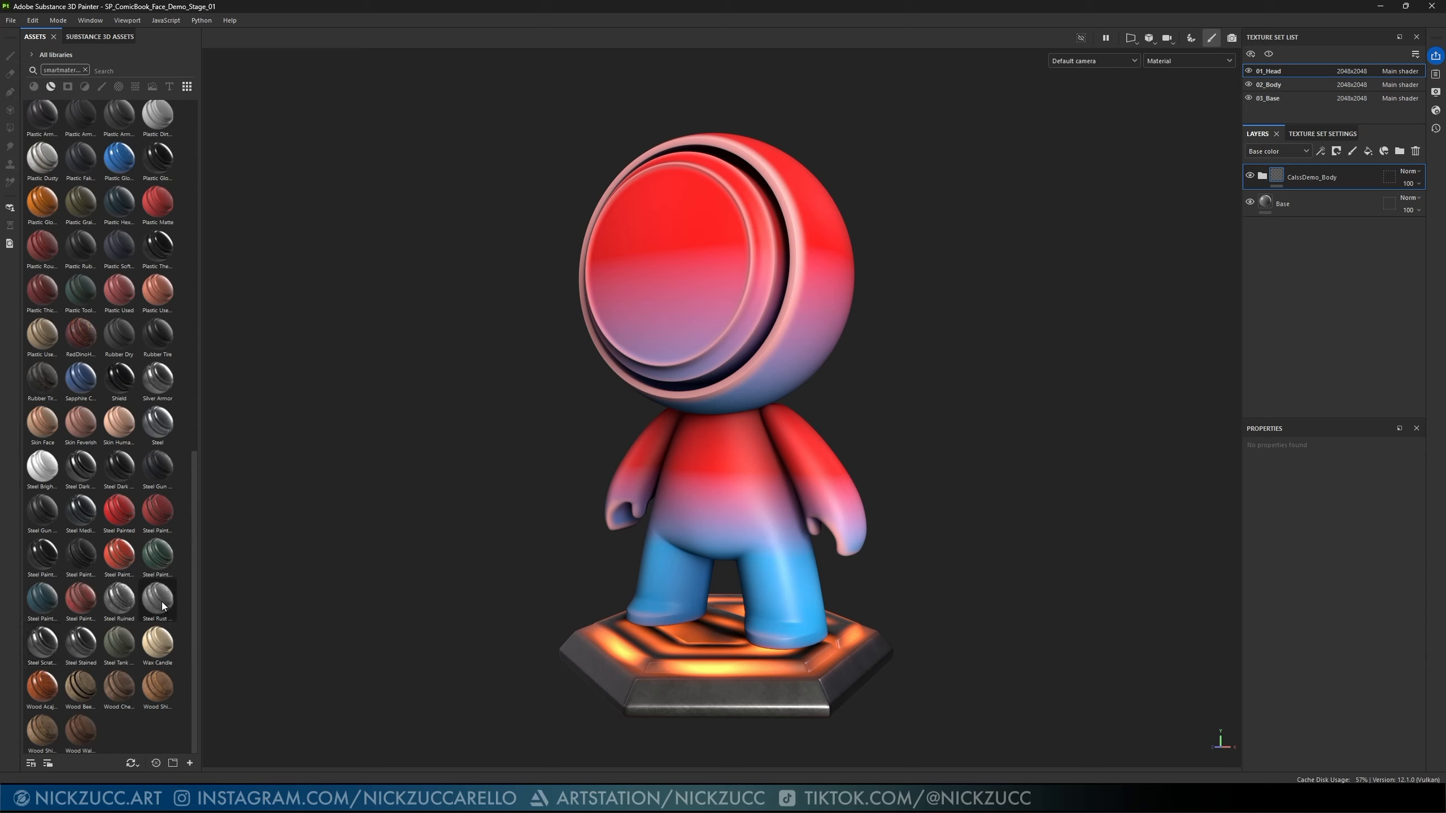
left_click_drag(161, 601, 1284, 171)
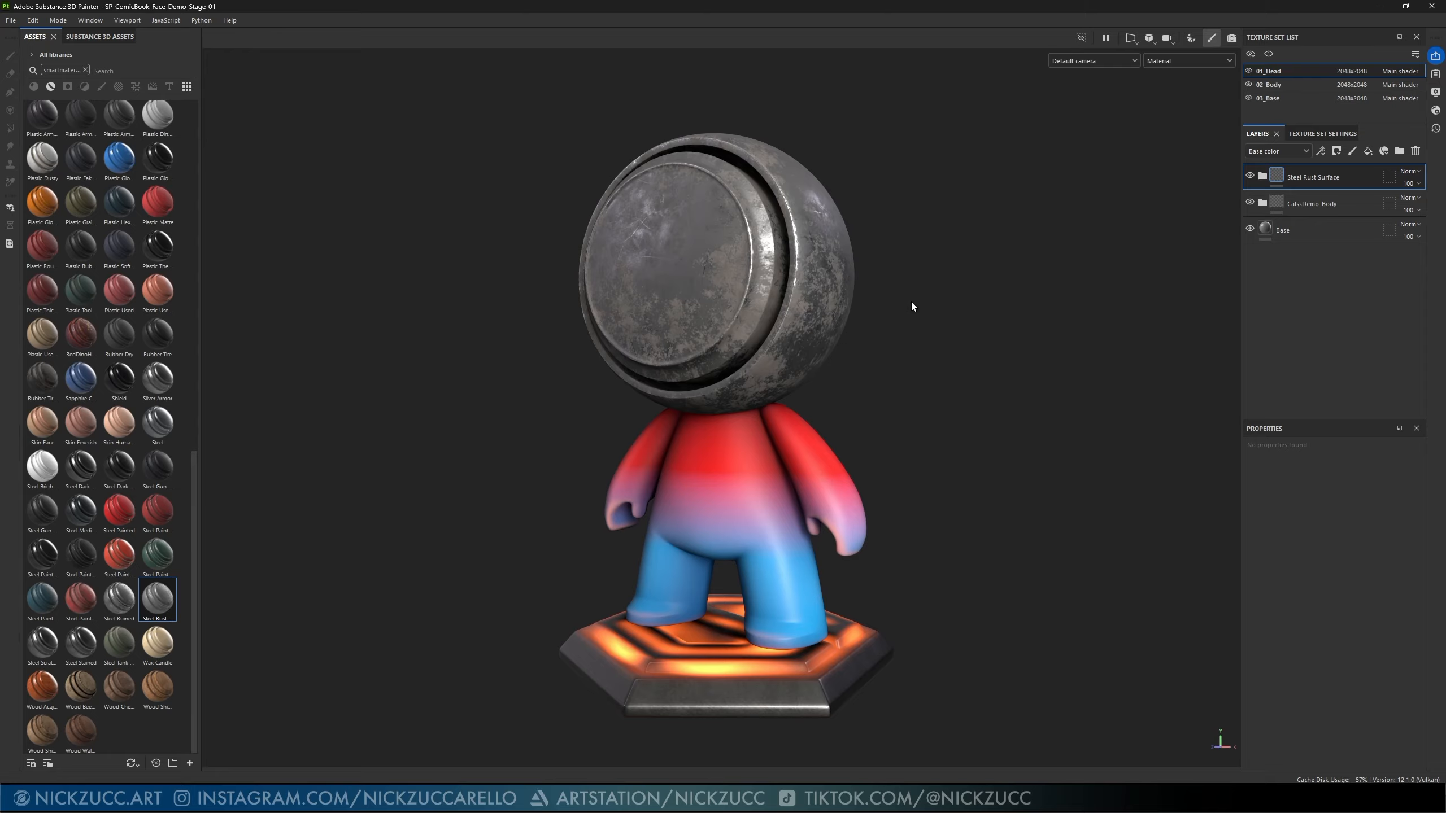
- Try the Steel Painted smart material above Steel Rust Surface on the head, inspect it and delete it
left_click_drag(1007, 307, 928, 382, "alt")
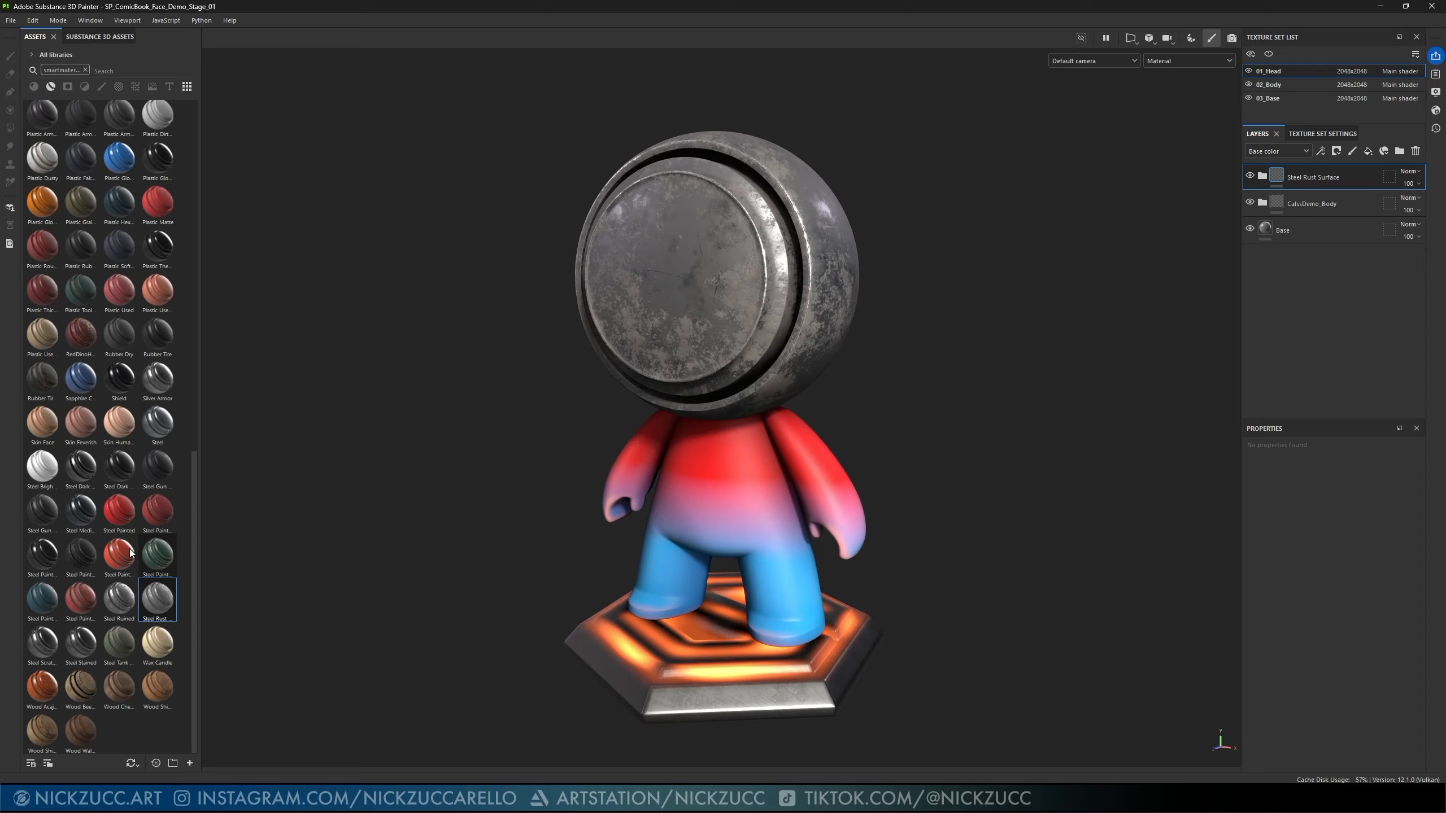
mouse_move(119, 510)
left_mouse_down()
mouse_move(463, 517)
mouse_move(1298, 306)
left_mouse_up()
left_click_drag(1335, 171, 1326, 167)
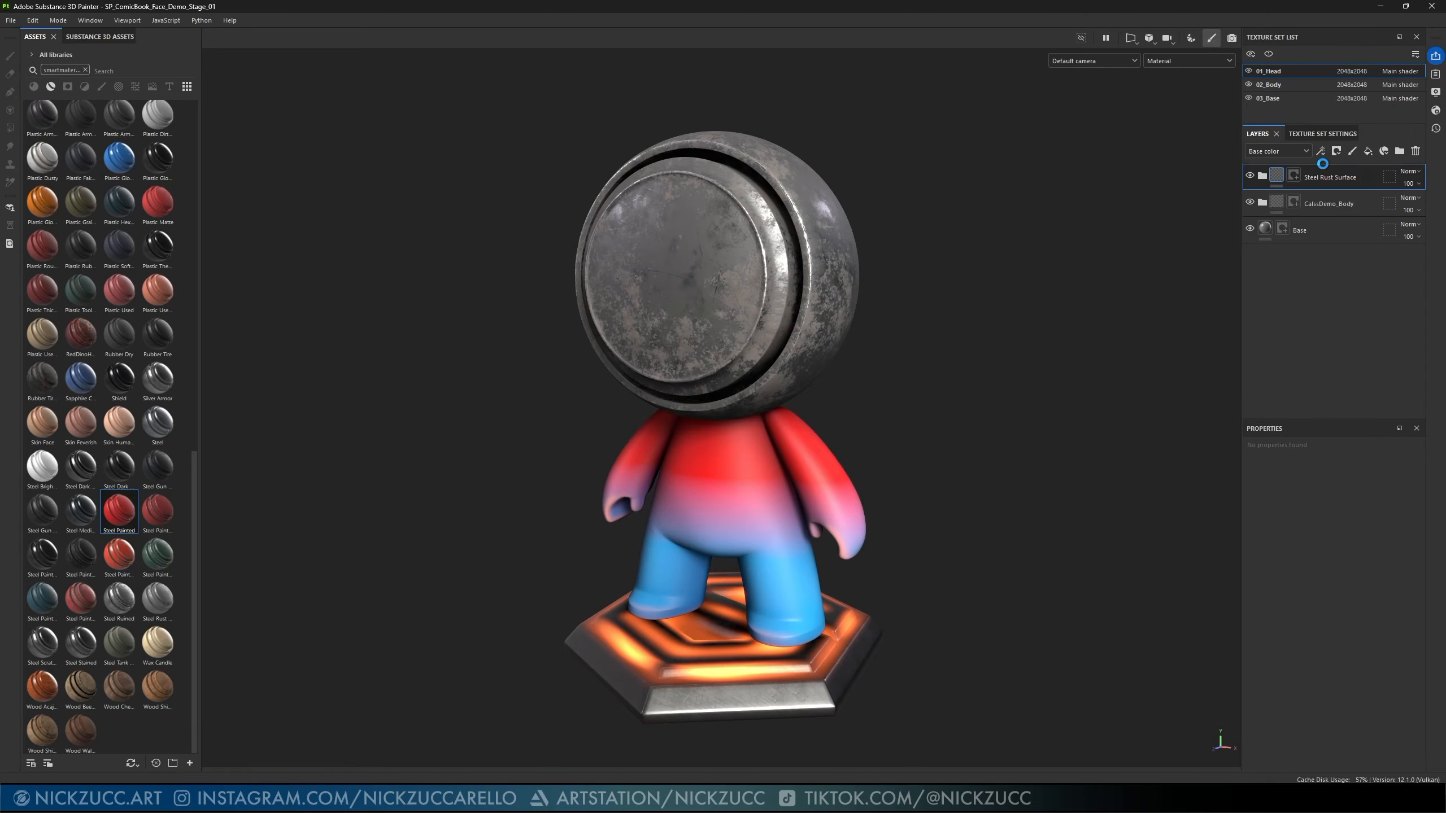
mouse_move(1046, 299)
left_mouse_down("alt")
mouse_move(1070, 333)
mouse_move(1022, 353)
mouse_move(1059, 348)
left_mouse_up("alt")
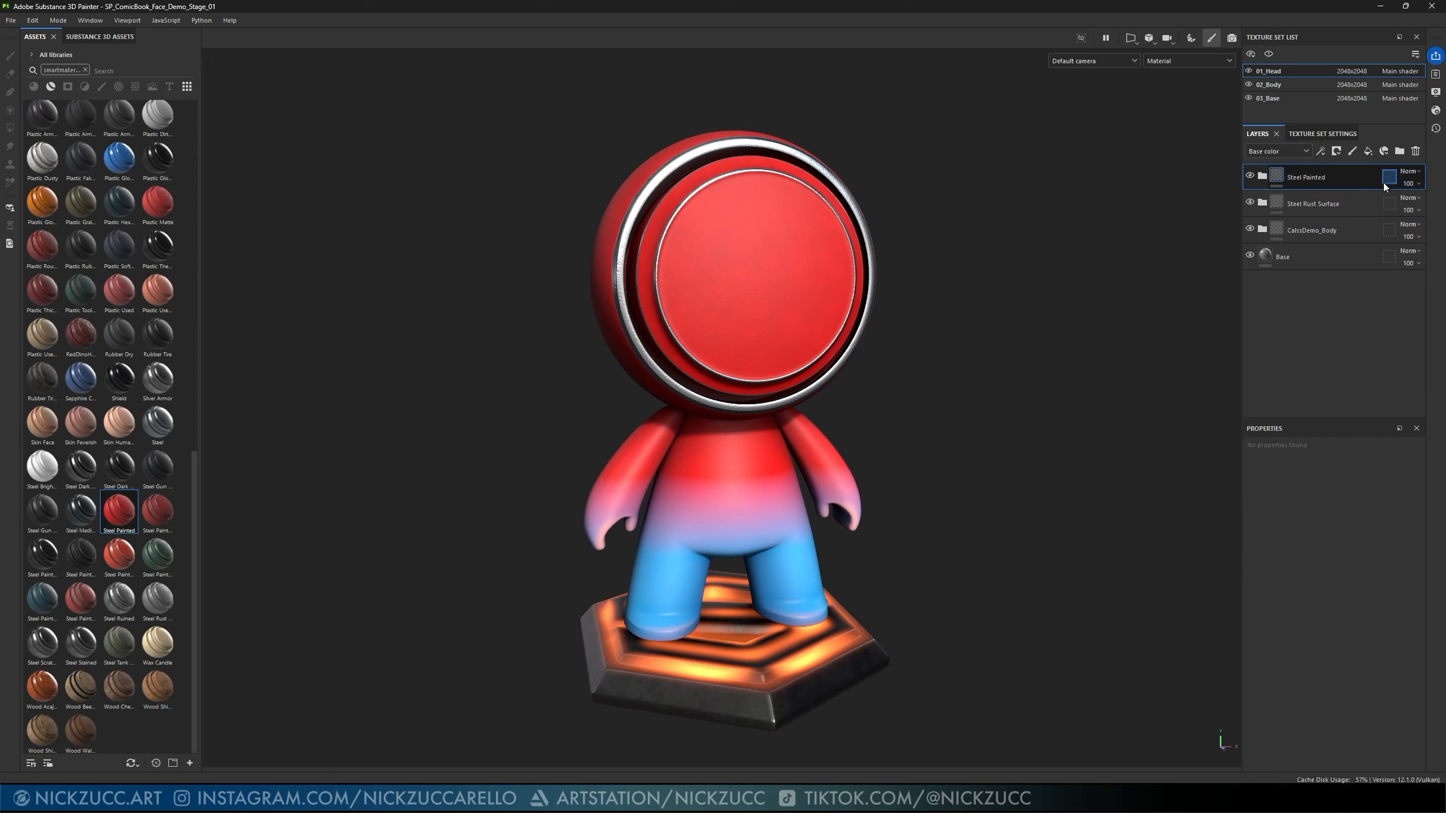
left_click(1416, 151)
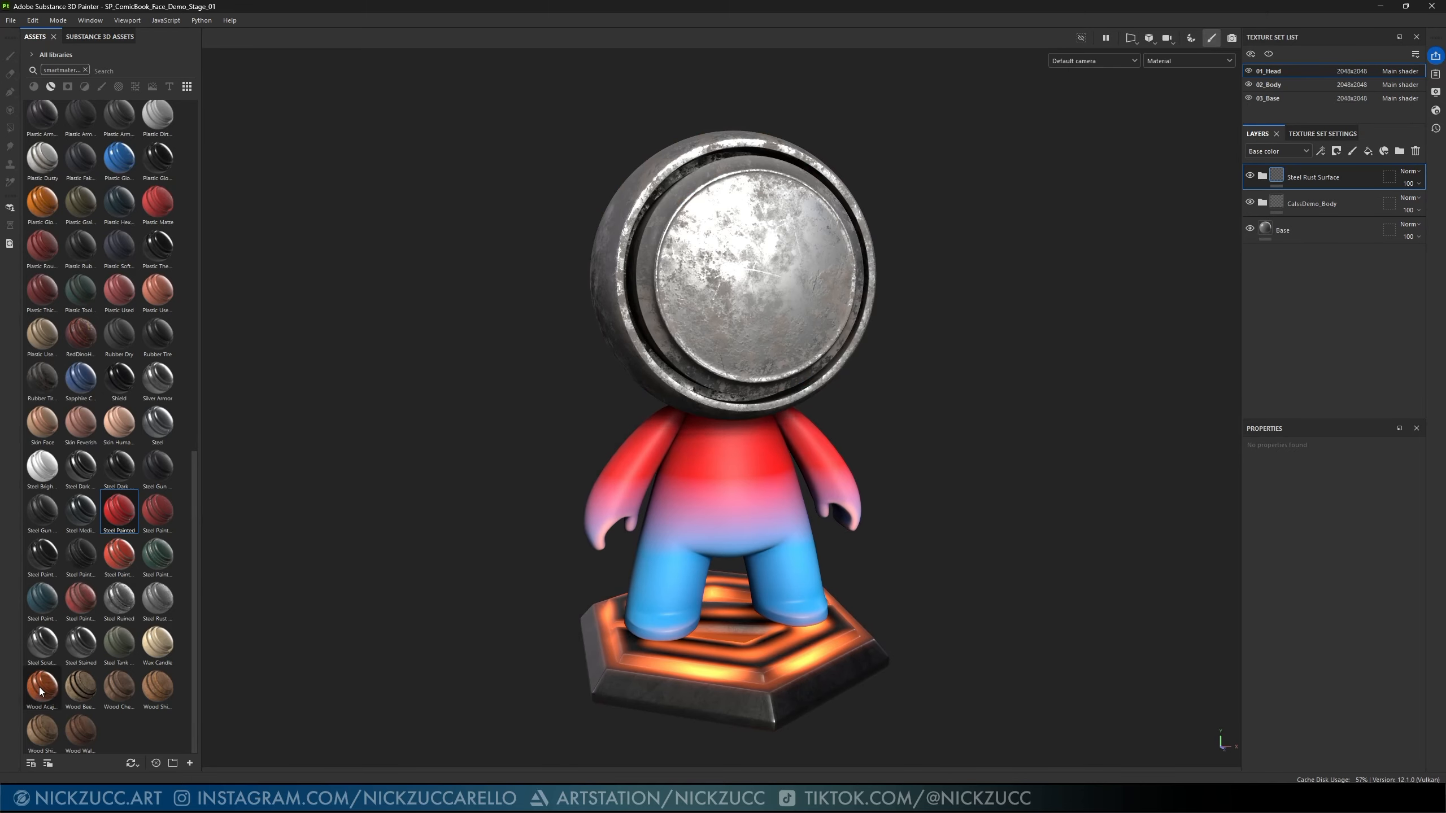
- Try the Wood Acajou smart material at the top of the head's layer stack, inspect it and delete it
left_click_drag(40, 691, 1288, 171)
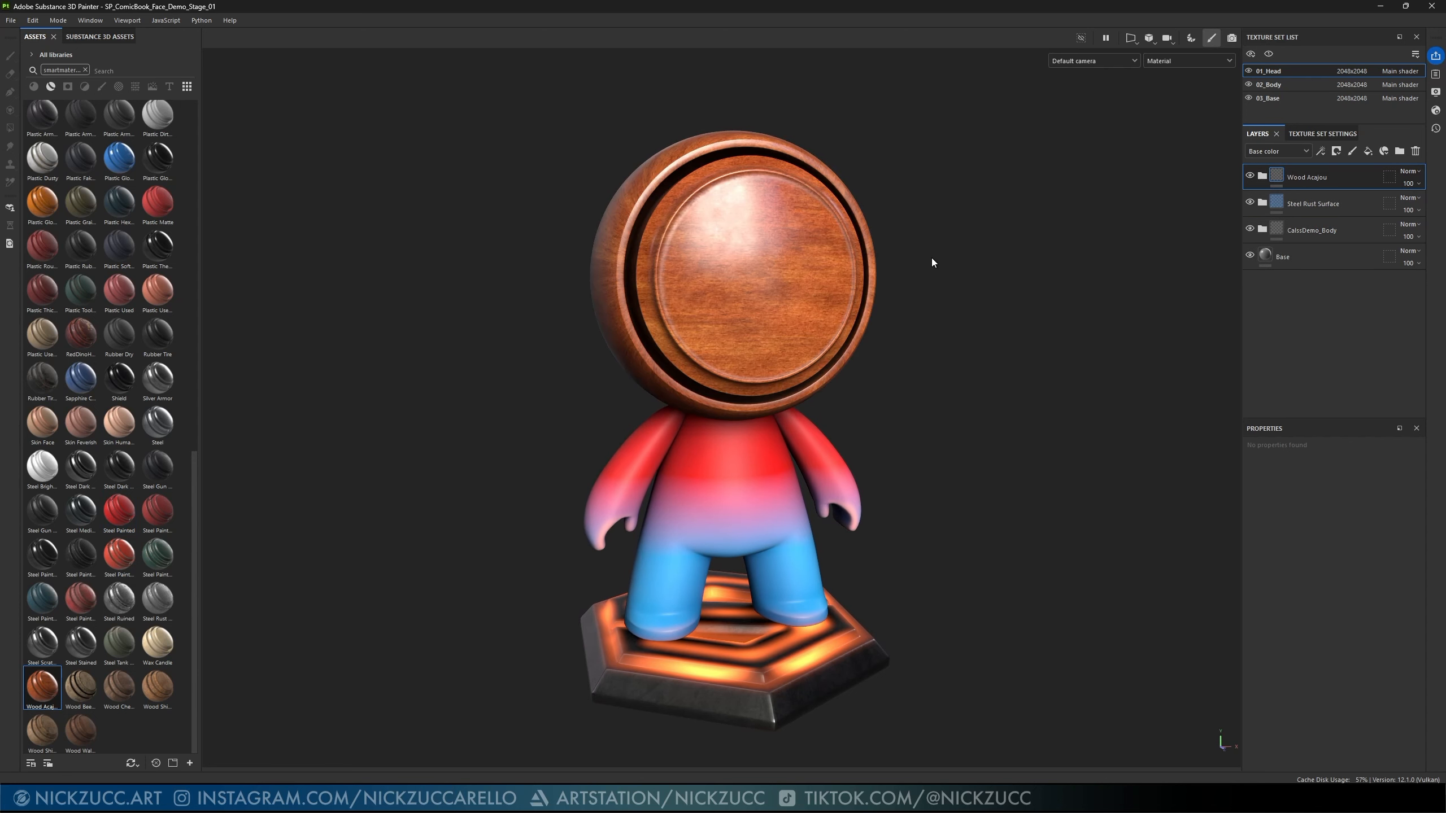
left_click_drag(932, 262, 916, 341, "alt")
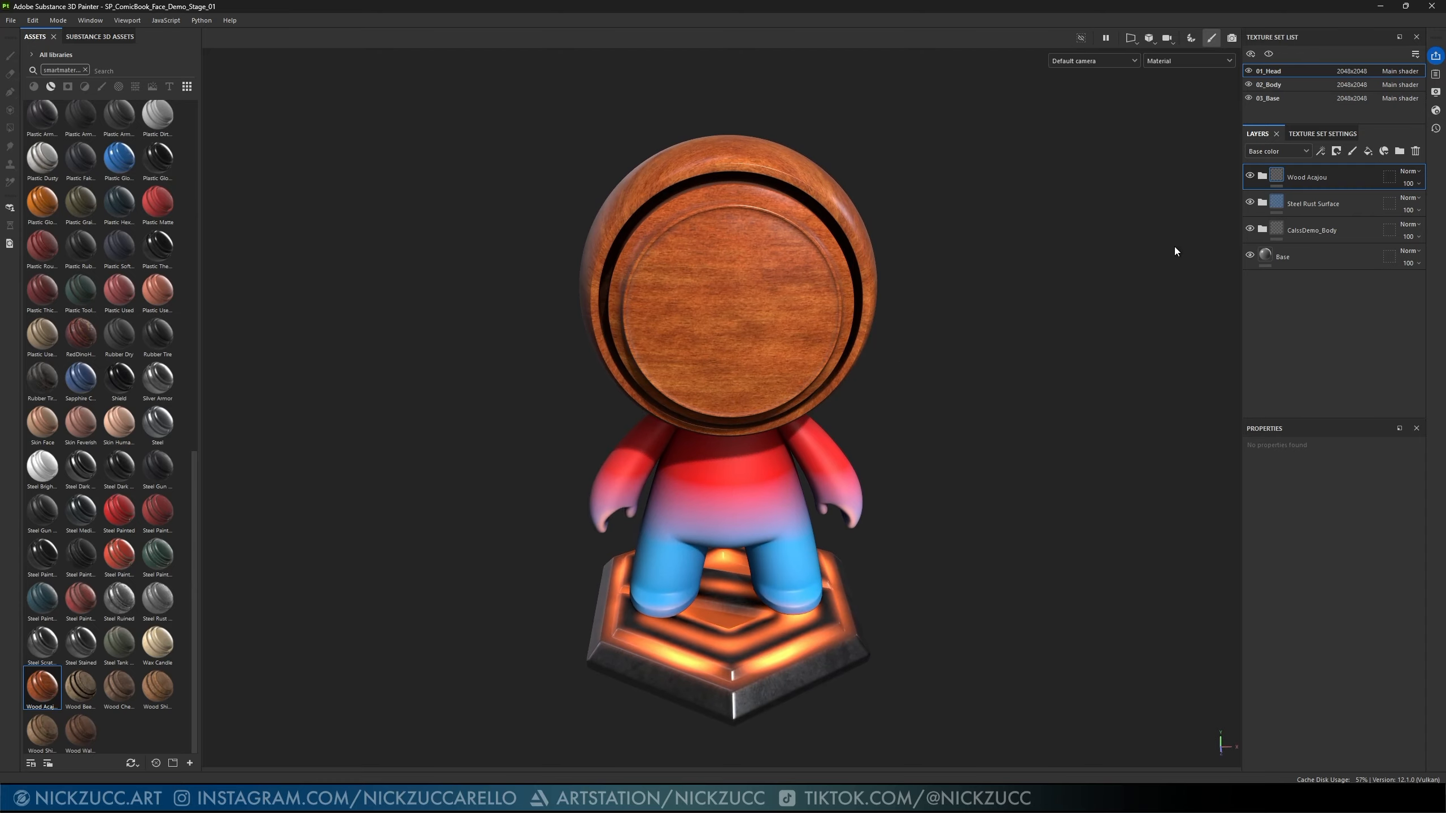
left_click(1416, 151)
- Show the 3D view and the 2D UV view side by side, each taking about half the viewport
left_click_drag(1093, 257, 1129, 232, "alt")
left_click_drag(874, 275, 805, 338, "alt")
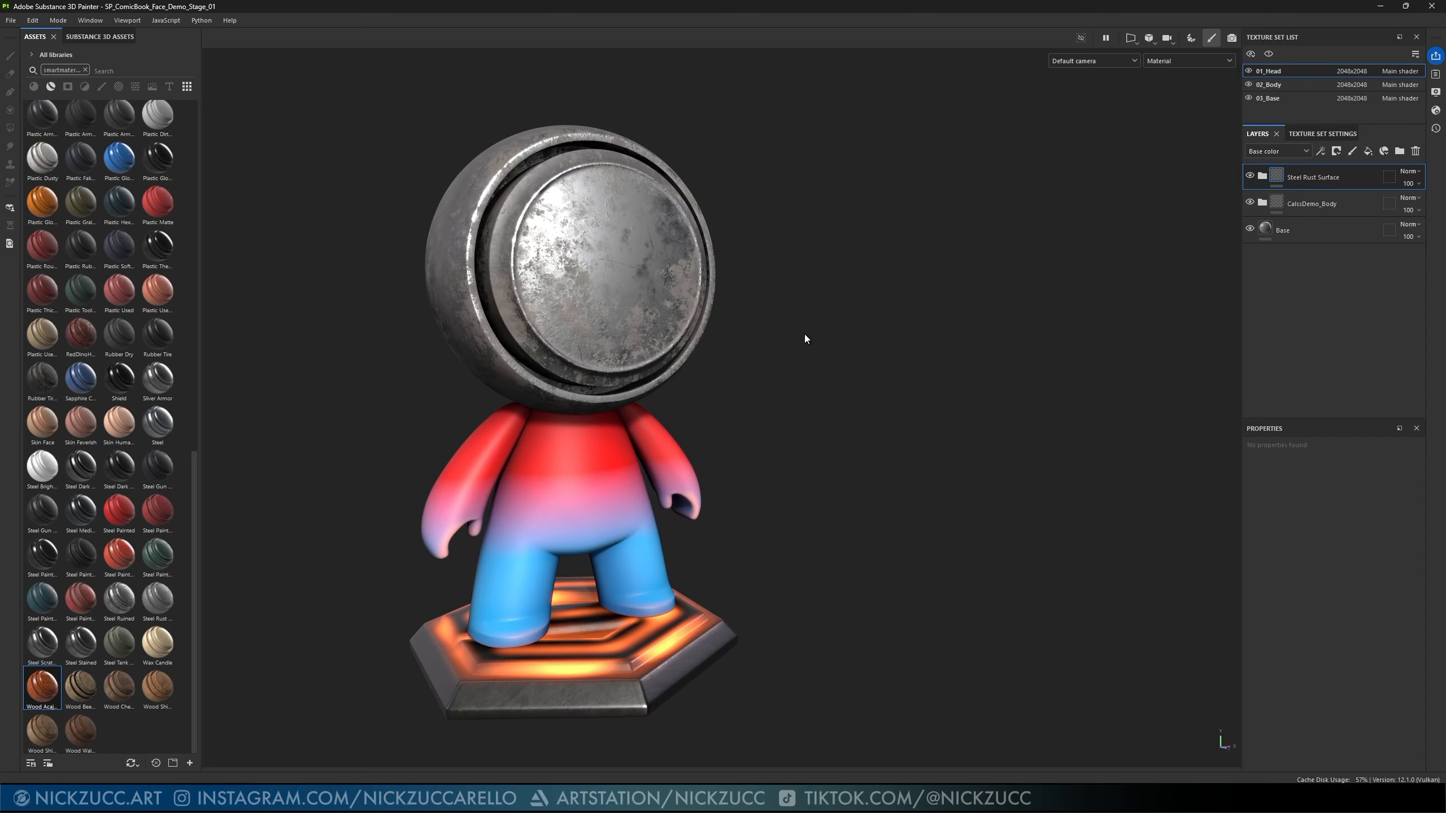
key("F2")
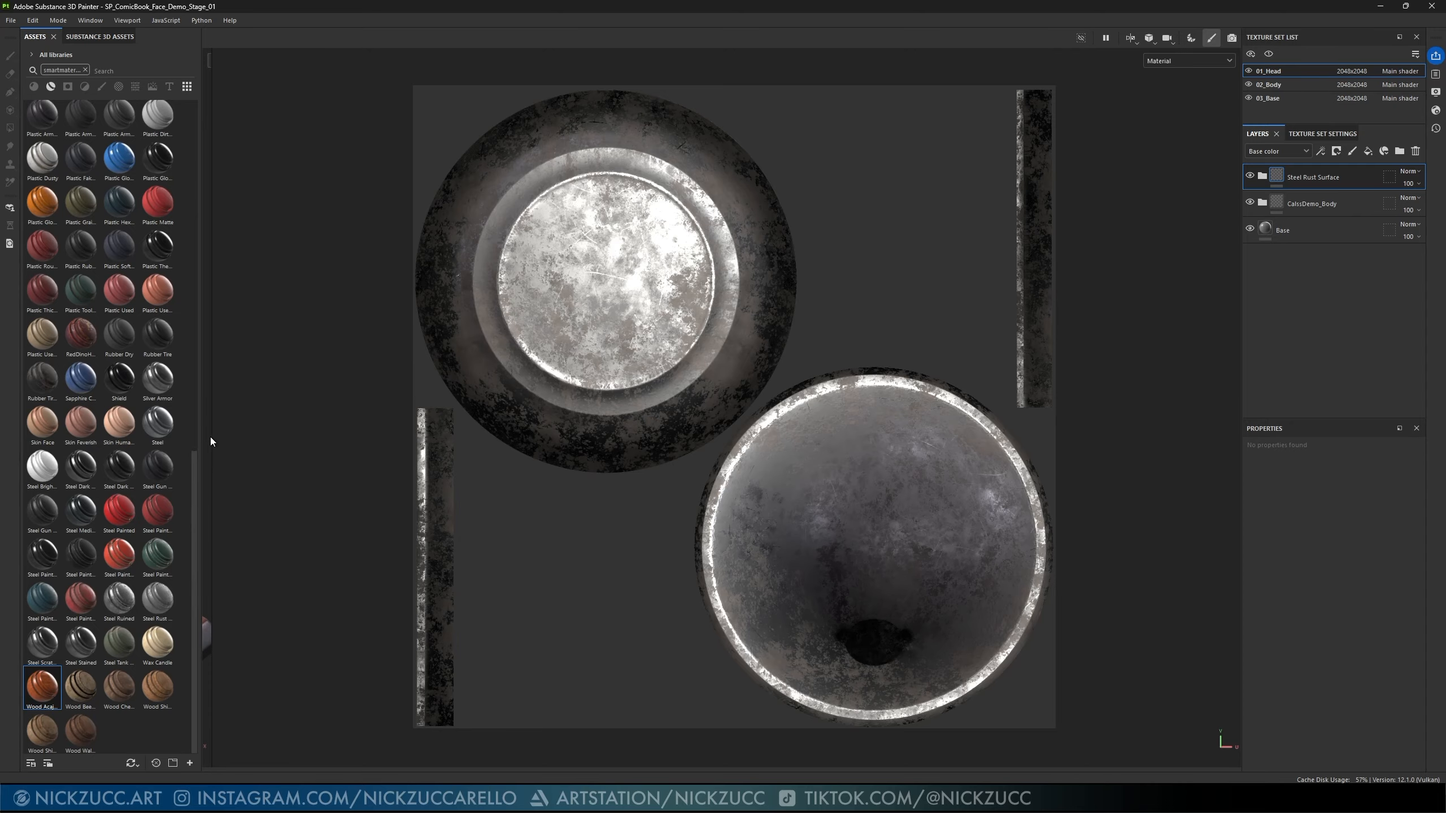
left_click_drag(211, 437, 684, 417)
middle_click_drag(496, 461, 641, 447, "alt")
scroll(1084, 466, "down", 1)
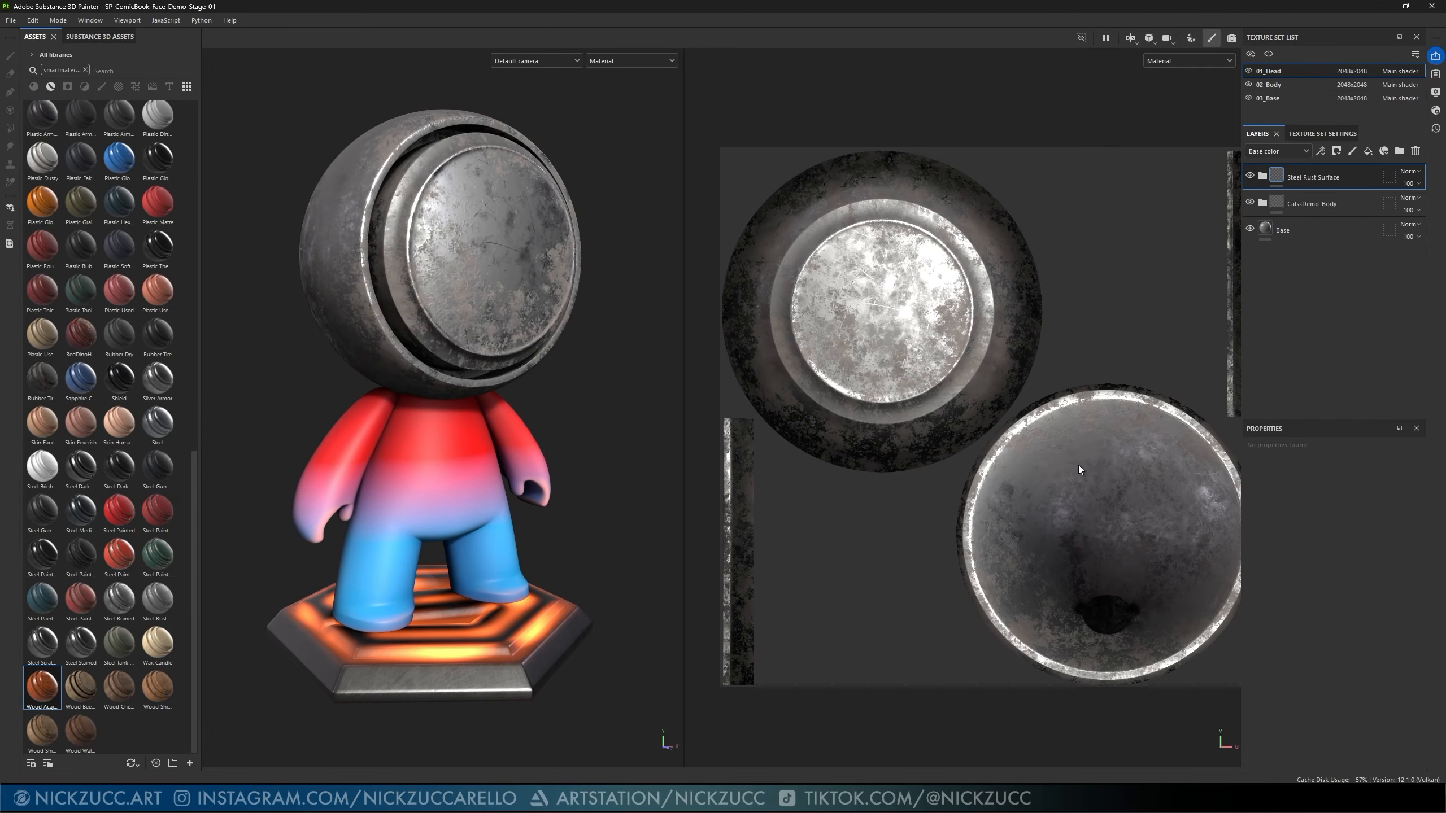
- Examine the head's complete UV layout next to the 3D figure to compare its islands with the model
middle_click_drag(546, 448, 593, 446, "alt")
mouse_move(627, 427)
left_mouse_down("alt")
mouse_move(661, 419)
mouse_move(539, 394)
mouse_move(632, 430)
left_mouse_up("alt")
mouse_move(1105, 410)
middle_mouse_down("alt")
mouse_move(1021, 427)
mouse_move(1114, 429)
middle_mouse_up("alt")
left_click_drag(1053, 448, 994, 371, "alt")
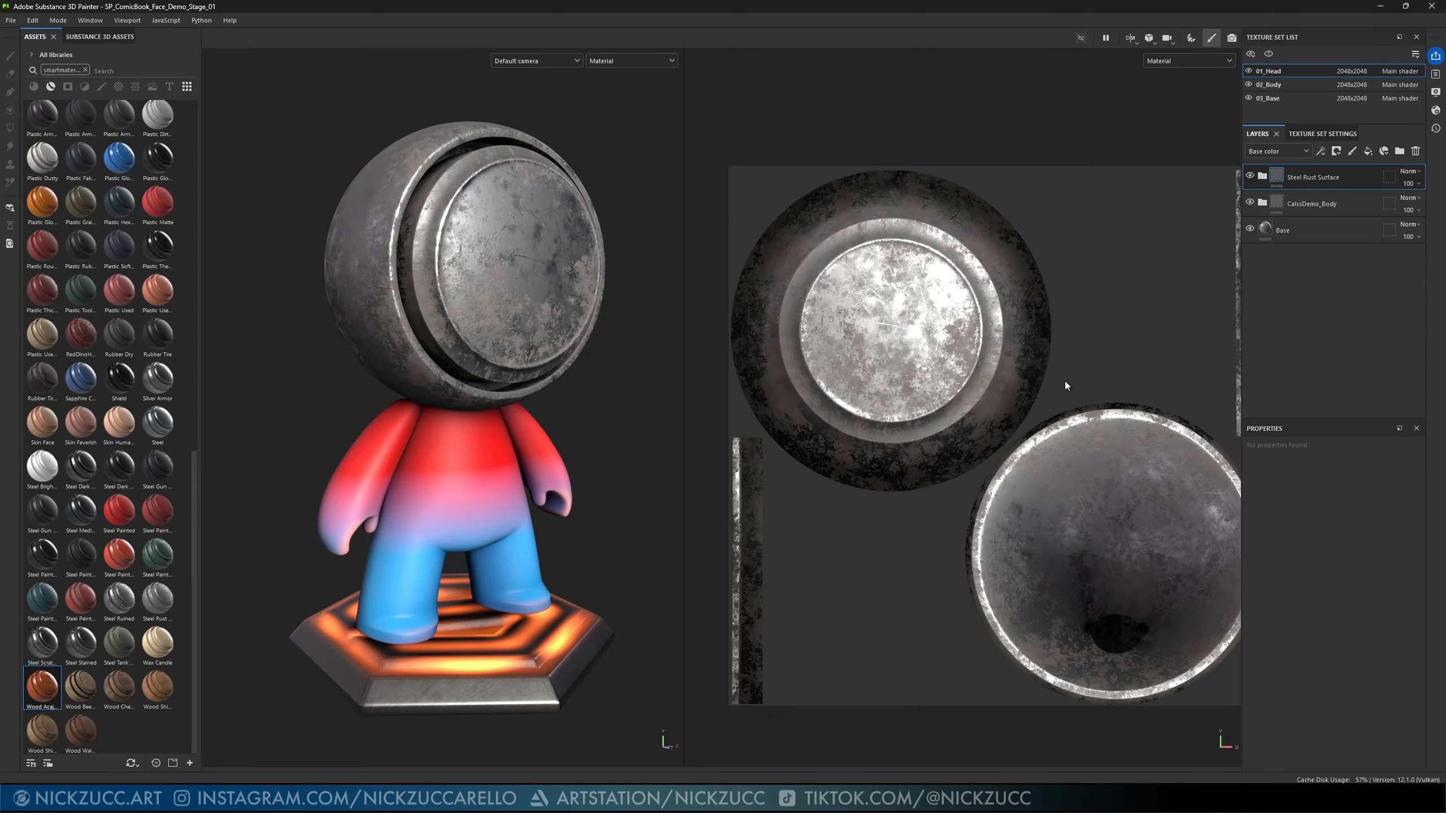
scroll(1038, 386, "down", 2)
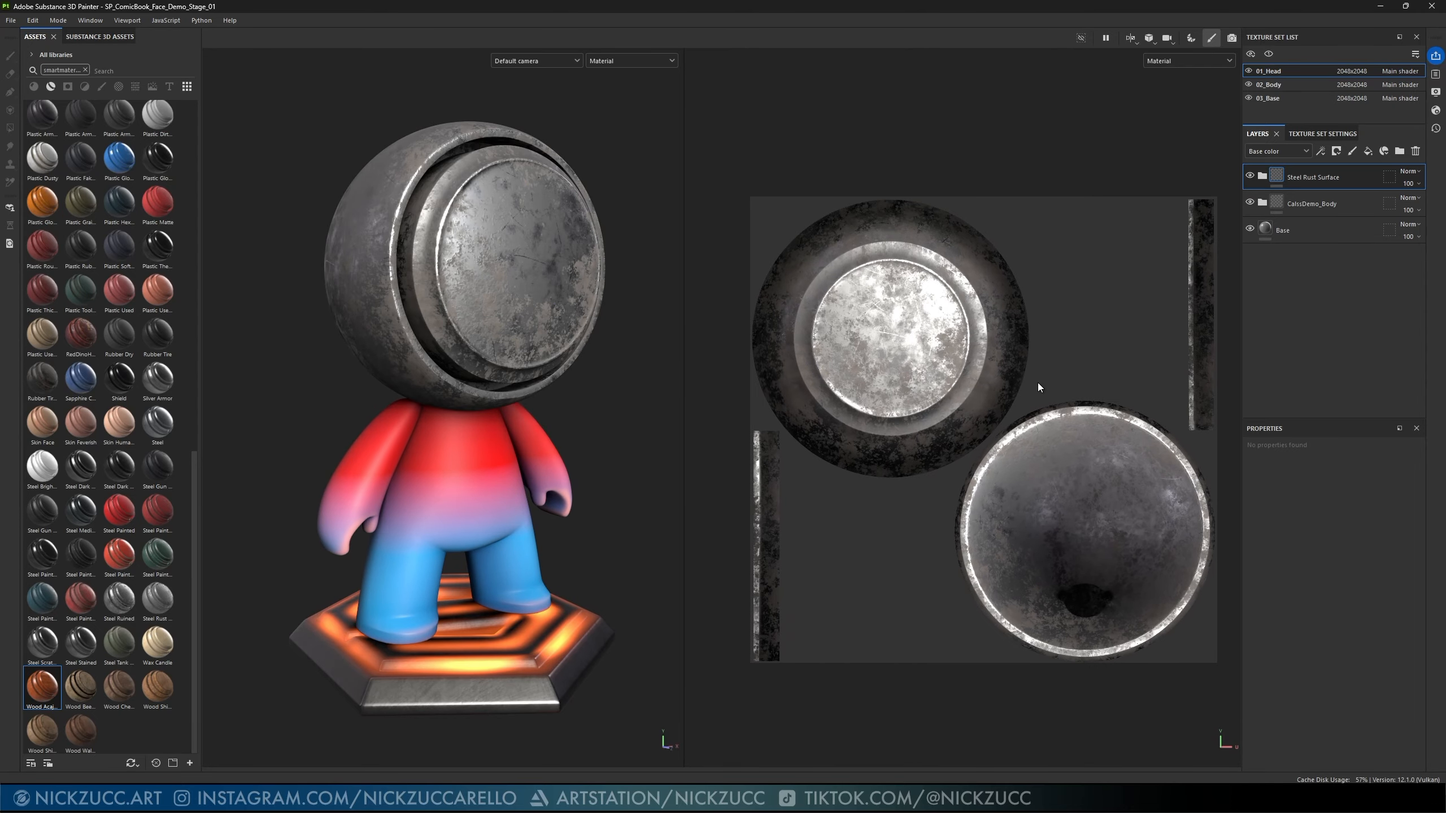
scroll(1037, 386, "up", 1)
right_click_drag(1051, 397, 1010, 314, "alt")
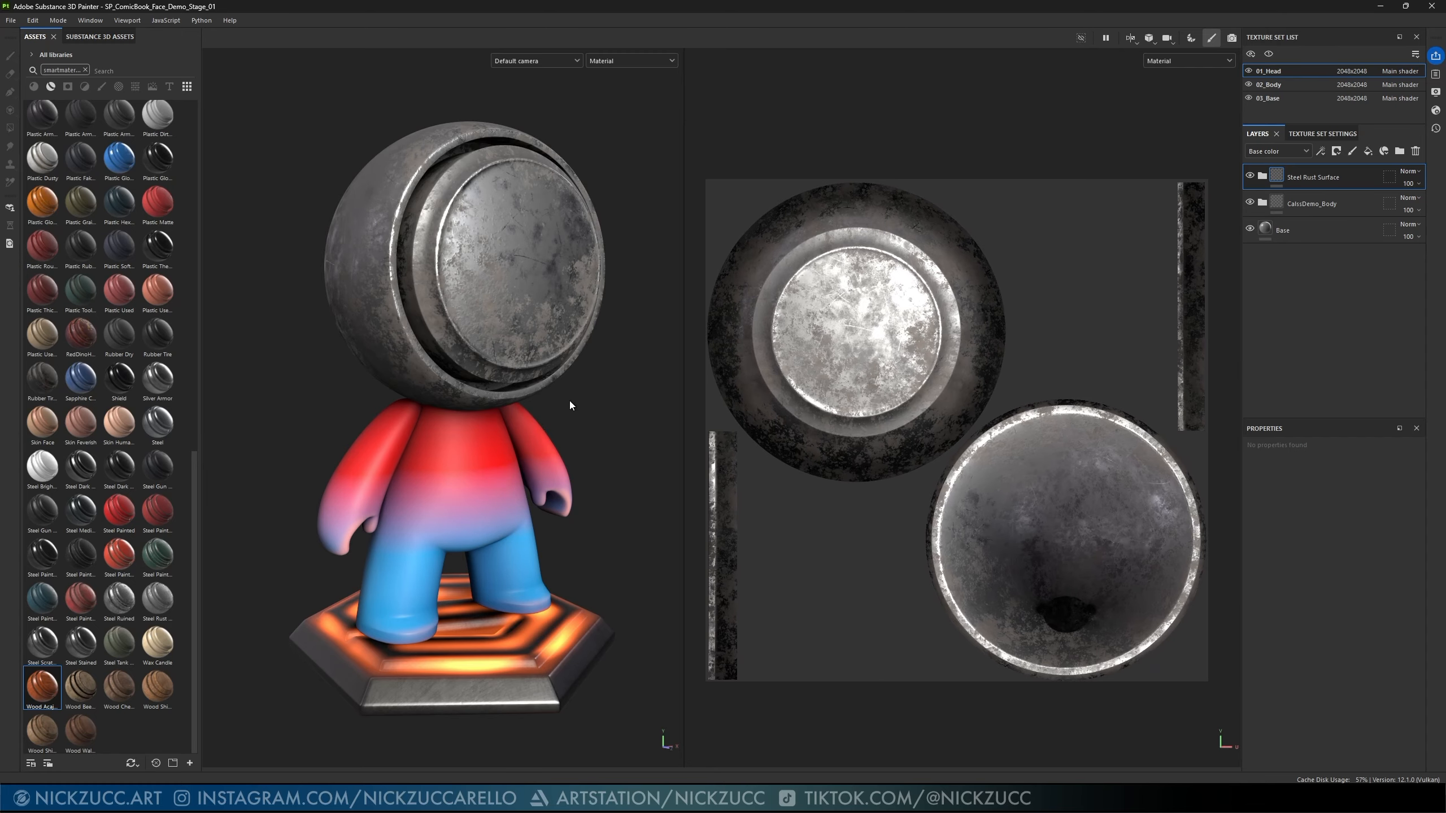
left_click_drag(571, 405, 544, 405, "alt")
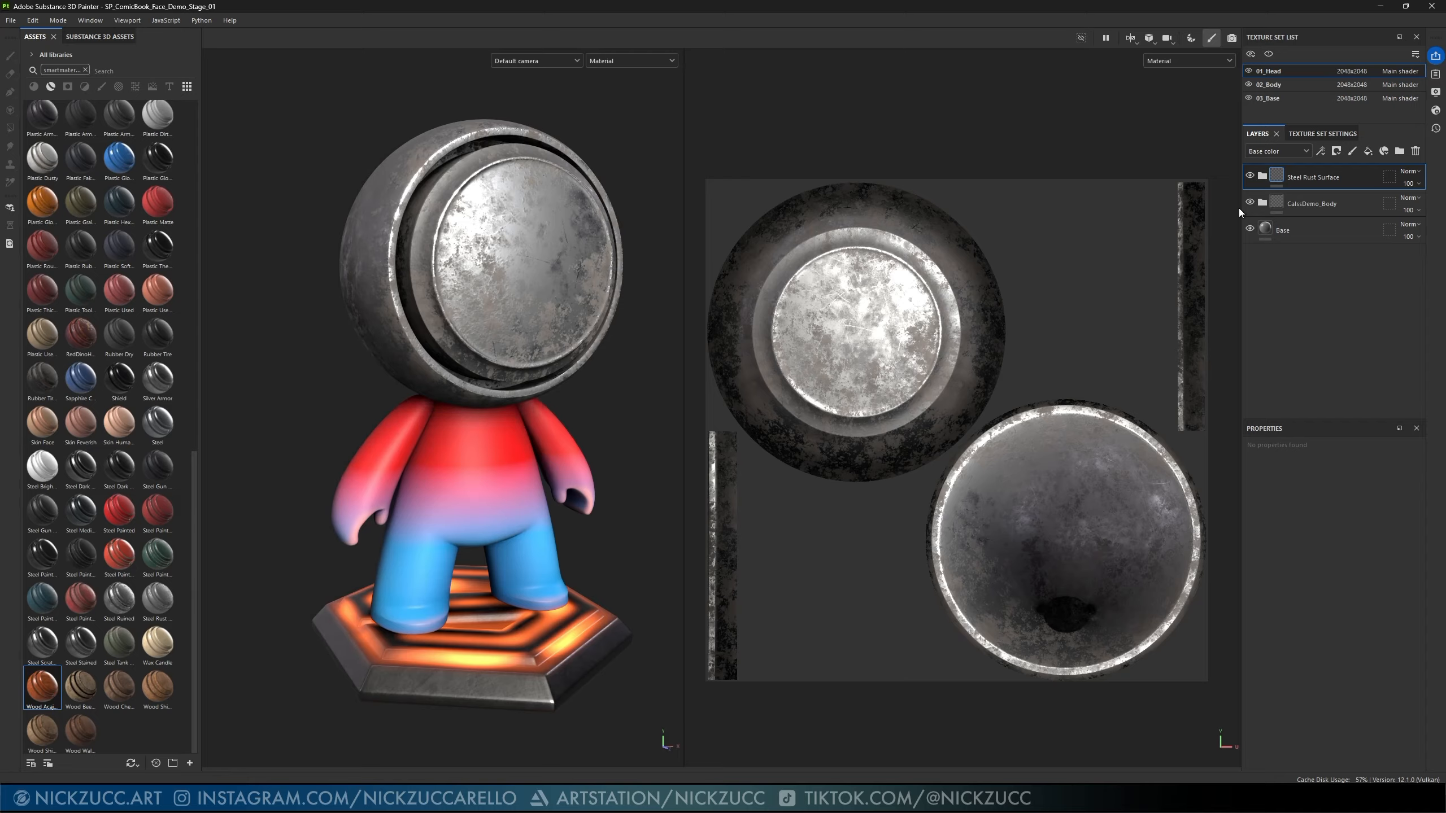
- Add a black mask to the Steel Rust Surface group
left_click(1277, 202)
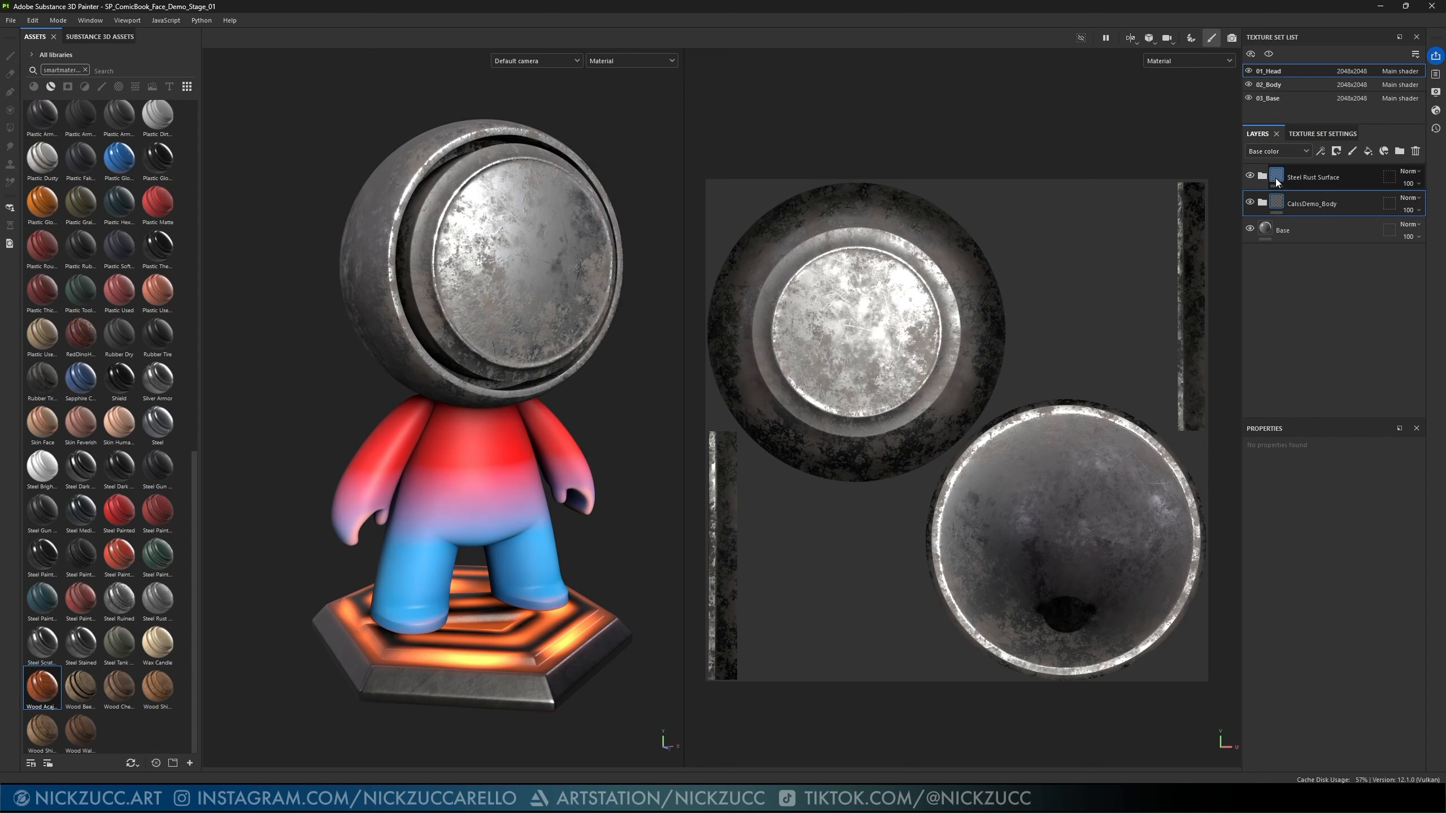
left_click(1275, 181)
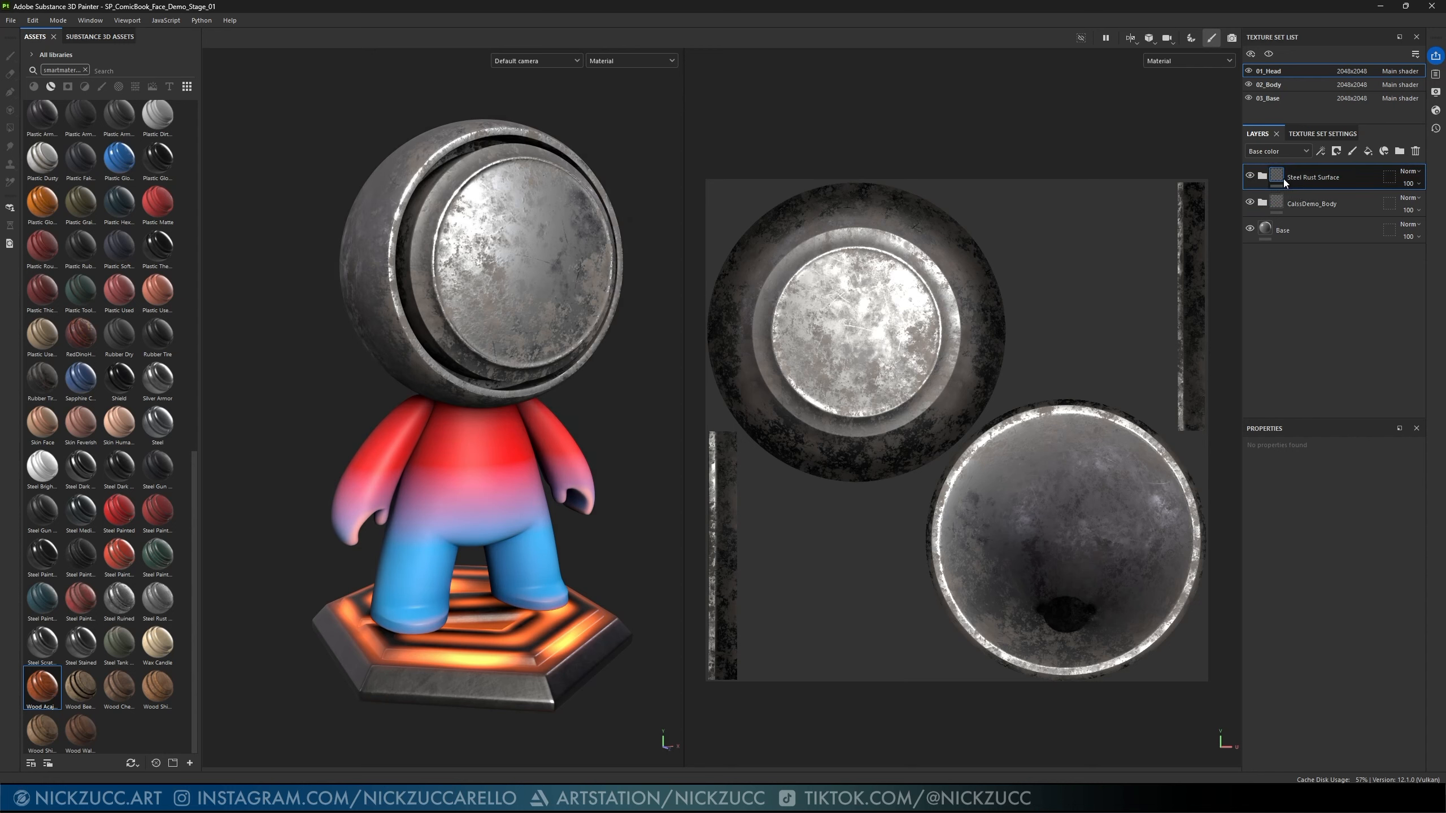
left_click(1336, 152)
left_click(1360, 181)
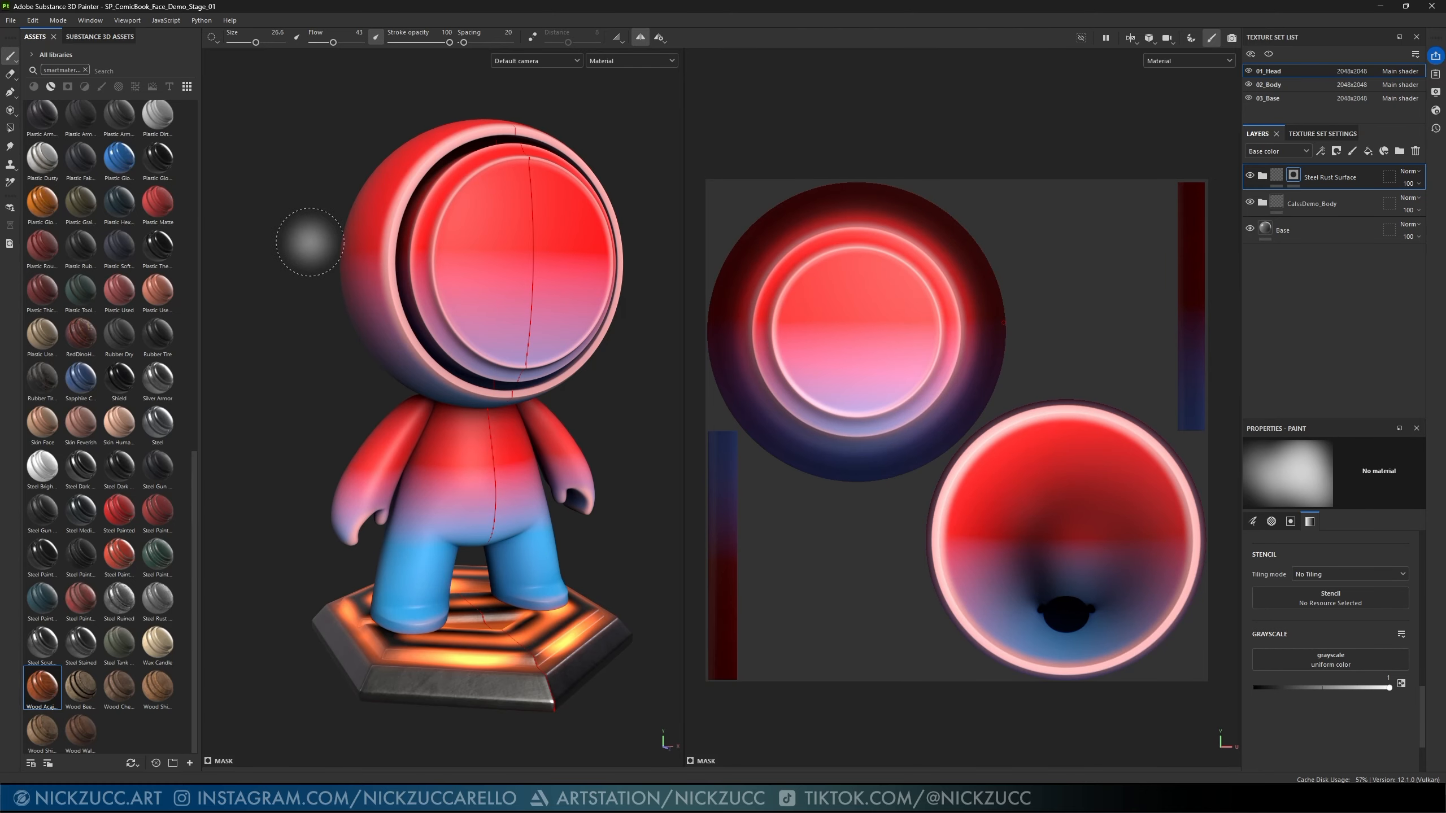
mouse_move(869, 396)
left_mouse_down()
mouse_move(842, 424)
mouse_move(888, 416)
mouse_move(837, 376)
mouse_move(911, 342)
mouse_move(849, 330)
mouse_move(905, 296)
mouse_move(854, 239)
mouse_move(844, 331)
left_mouse_up()
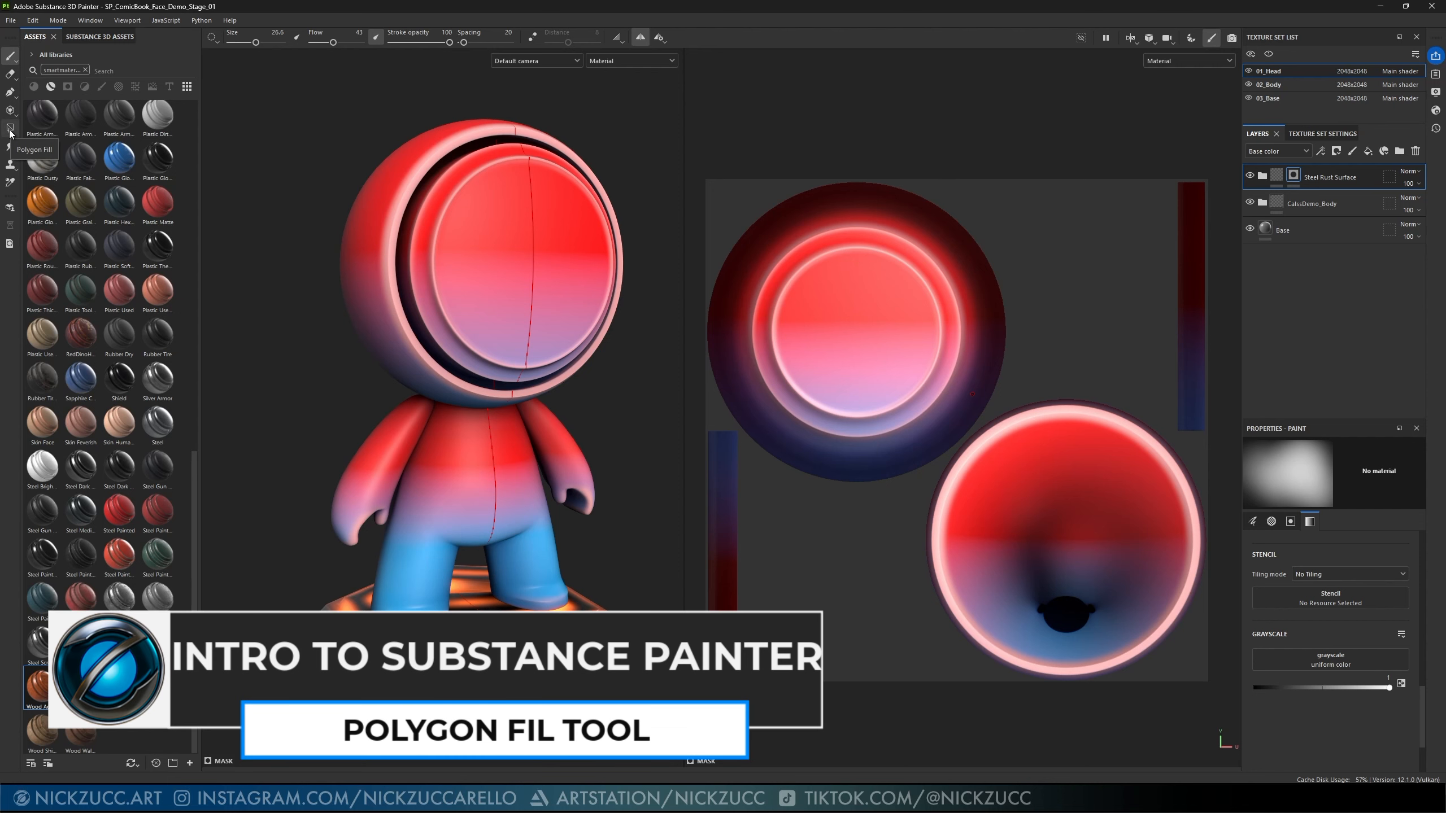
- Use Polygon Fill with white in the UV view to reveal Steel Rust Surface on the lower outer ring of the face island
left_click(11, 131)
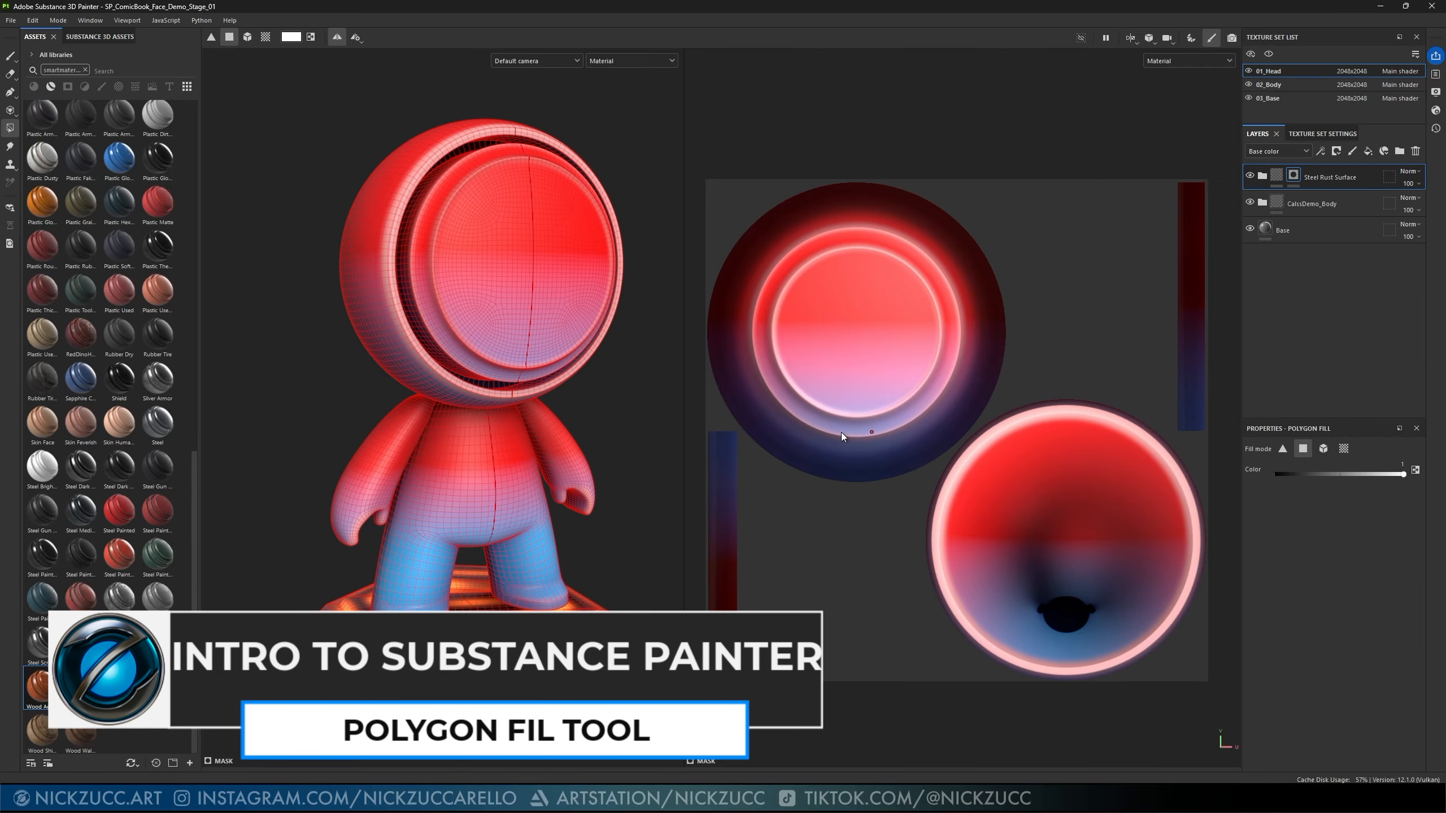
left_click_drag(840, 432, 808, 435, "alt")
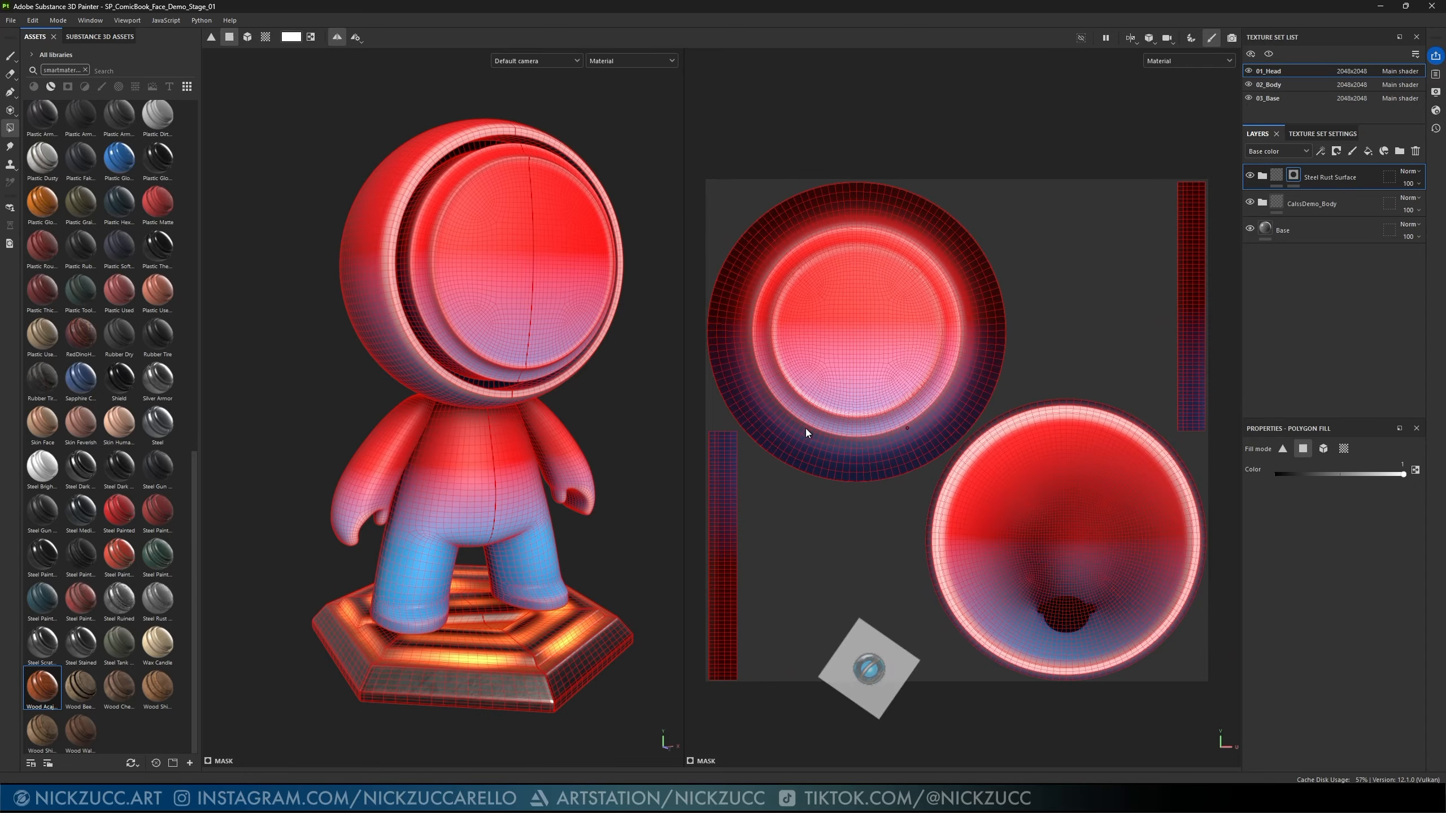
left_click_drag(814, 489, 827, 443)
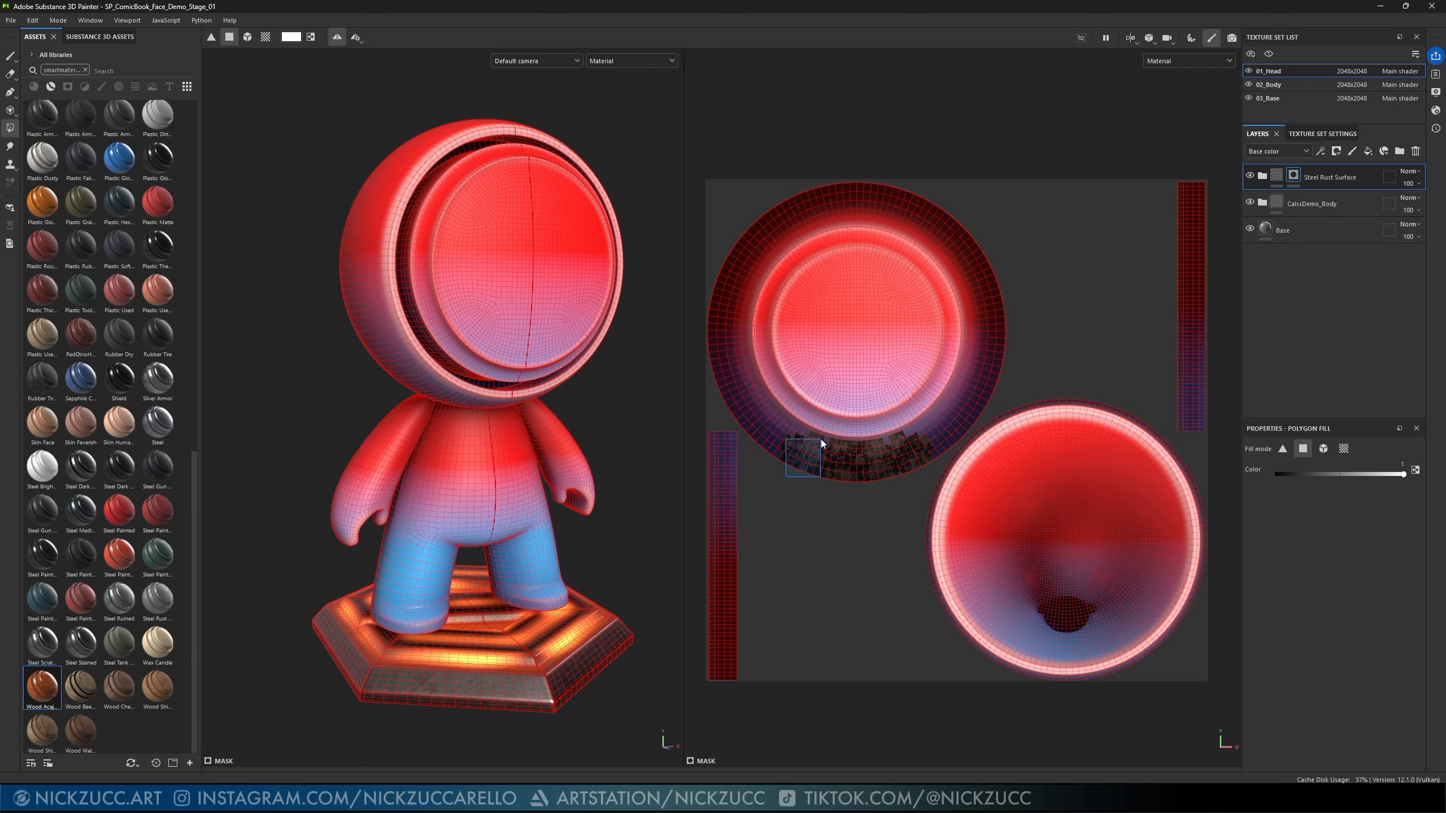
scroll(857, 499, "up", 5)
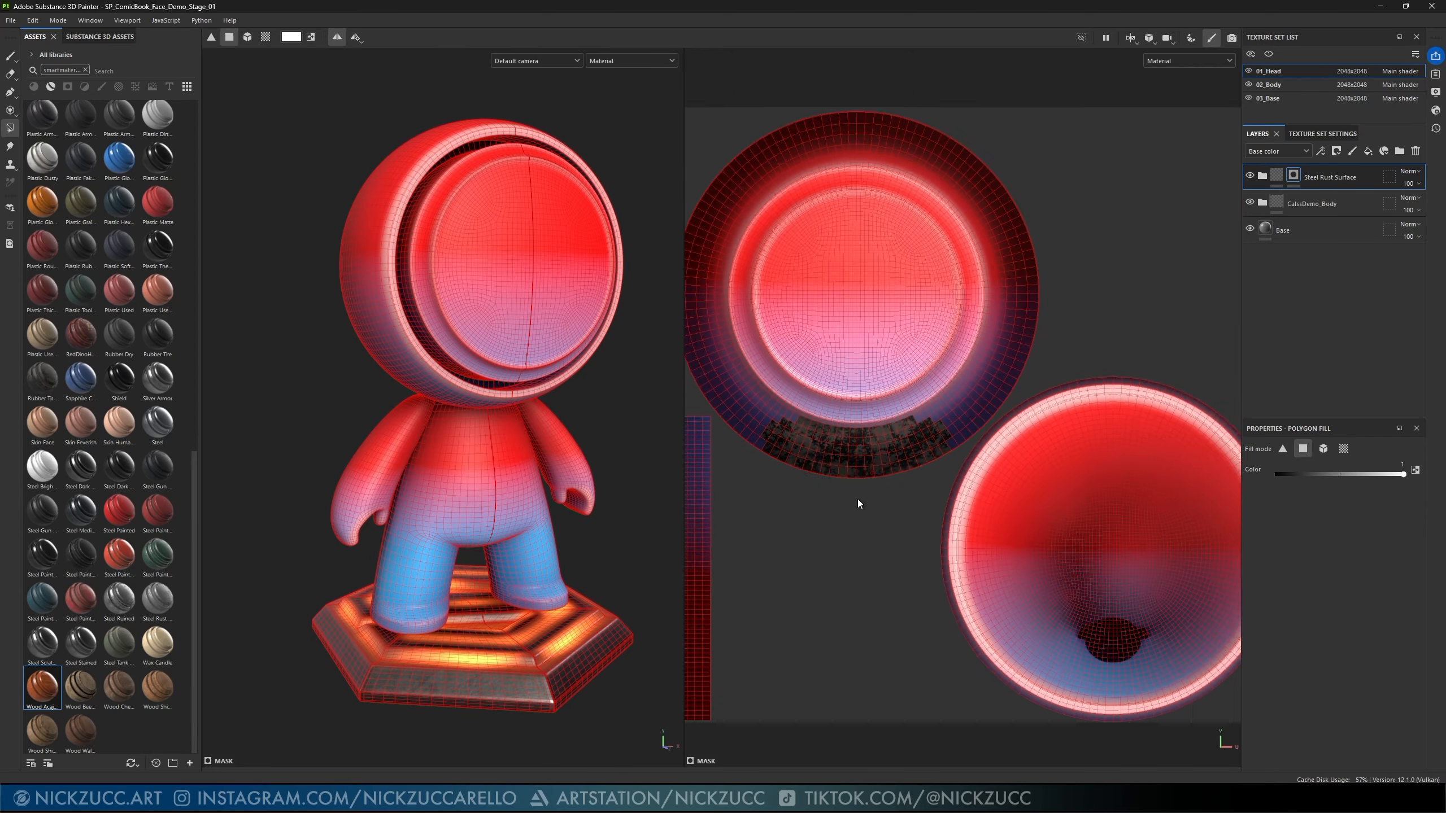
scroll(871, 526, "down", 3)
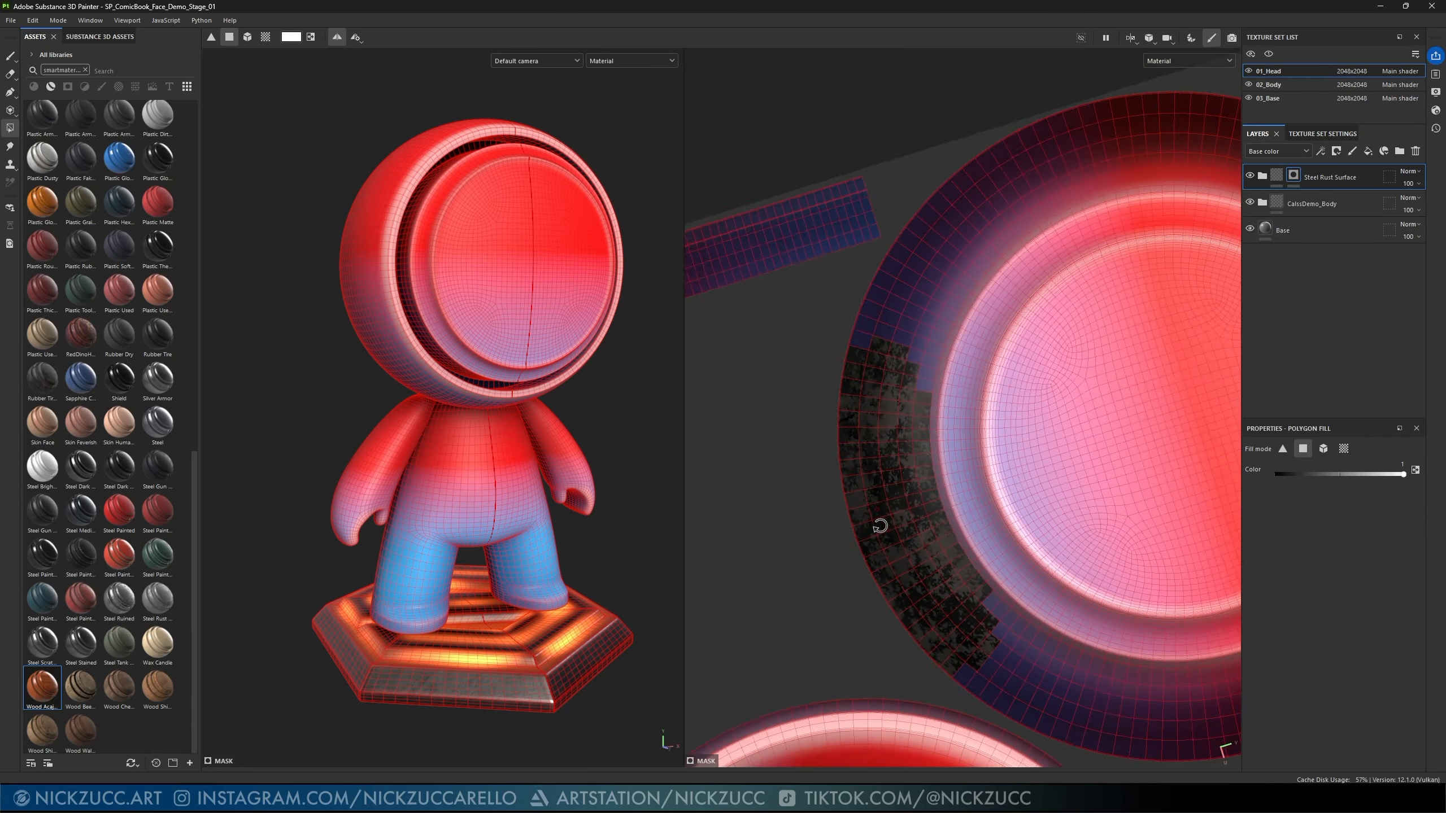
scroll(803, 507, "up", 3)
middle_click_drag(804, 507, 954, 619)
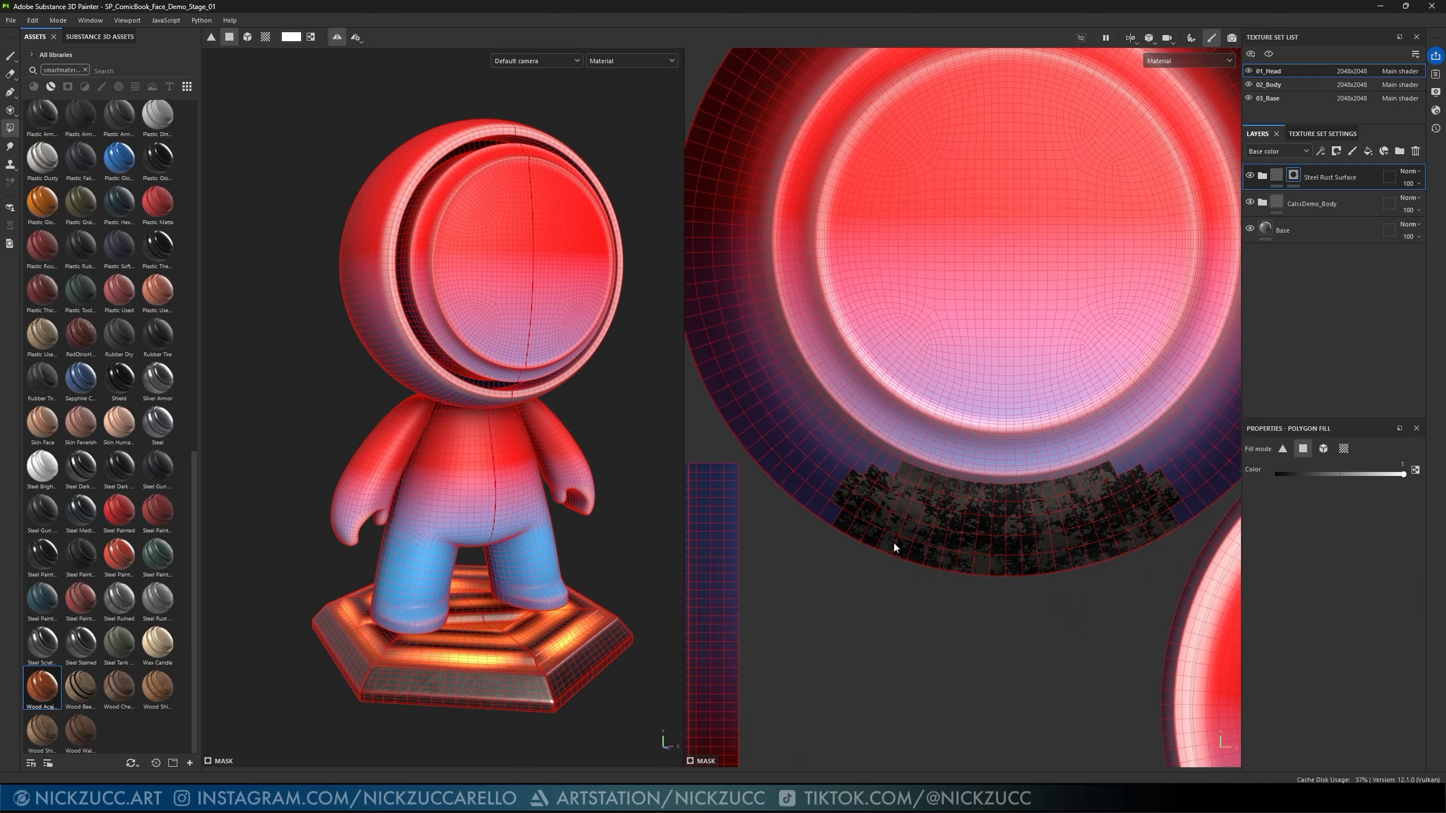
left_click_drag(800, 450, 858, 509)
left_click_drag(849, 450, 886, 481)
left_click_drag(776, 401, 812, 473)
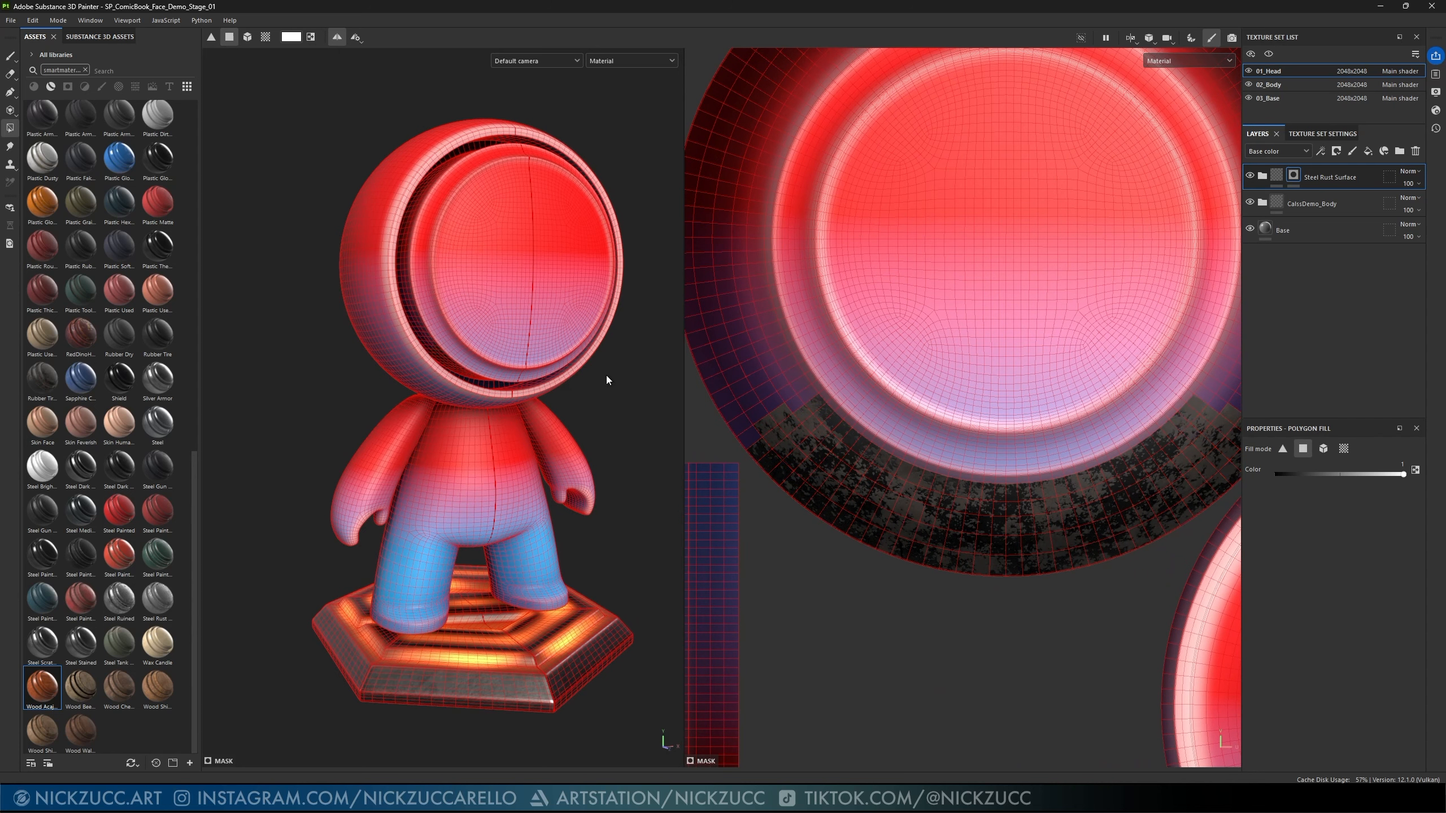
- Fill the entire head-shell UV island containing the neck opening with white in the Steel Rust Surface mask
mouse_move(605, 375)
left_mouse_down("alt")
mouse_move(551, 407)
mouse_move(766, 381)
mouse_move(584, 394)
mouse_move(612, 381)
left_mouse_up("alt")
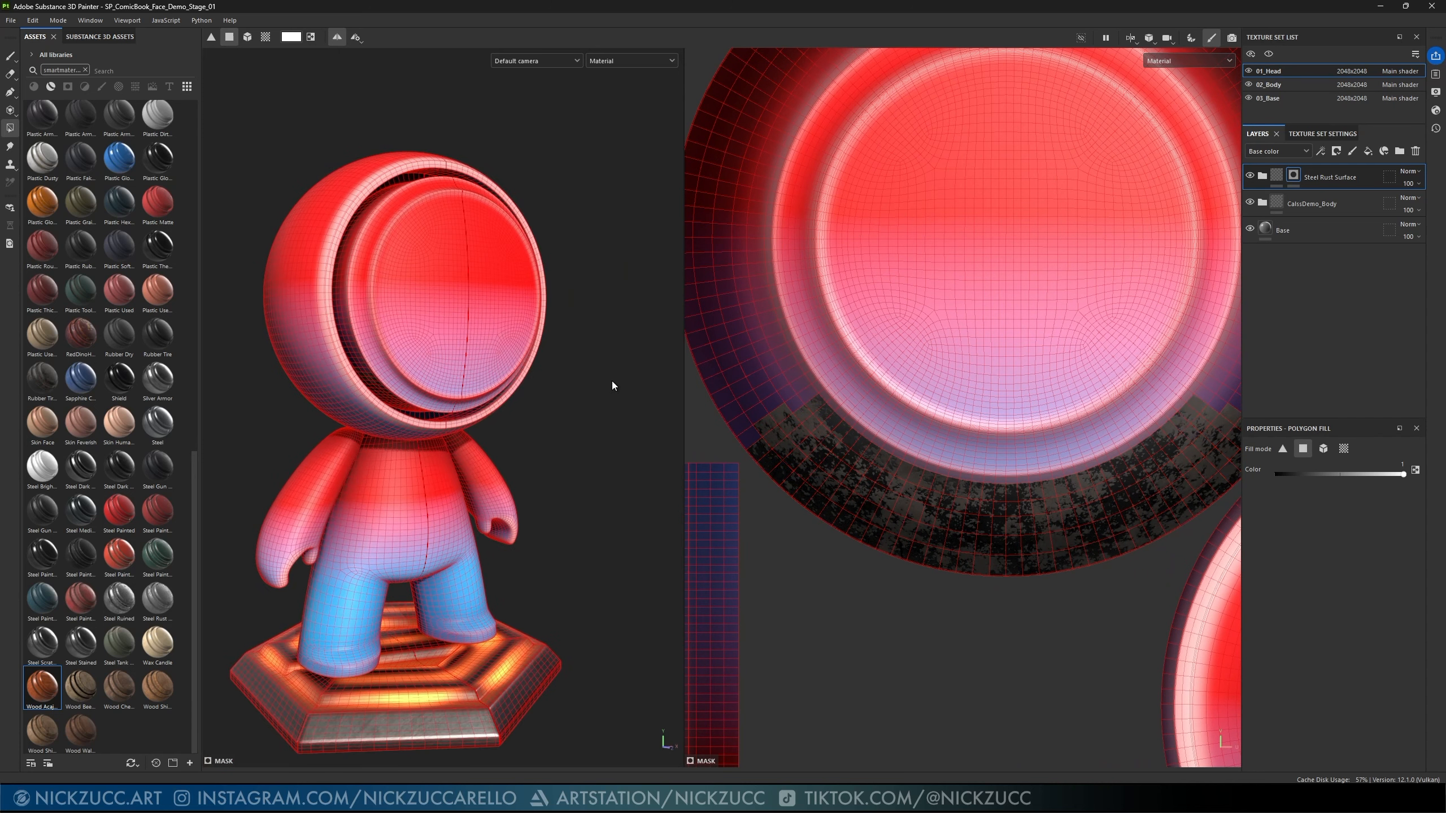
middle_click_drag(612, 381, 601, 397, "alt")
left_click_drag(601, 397, 641, 326, "alt")
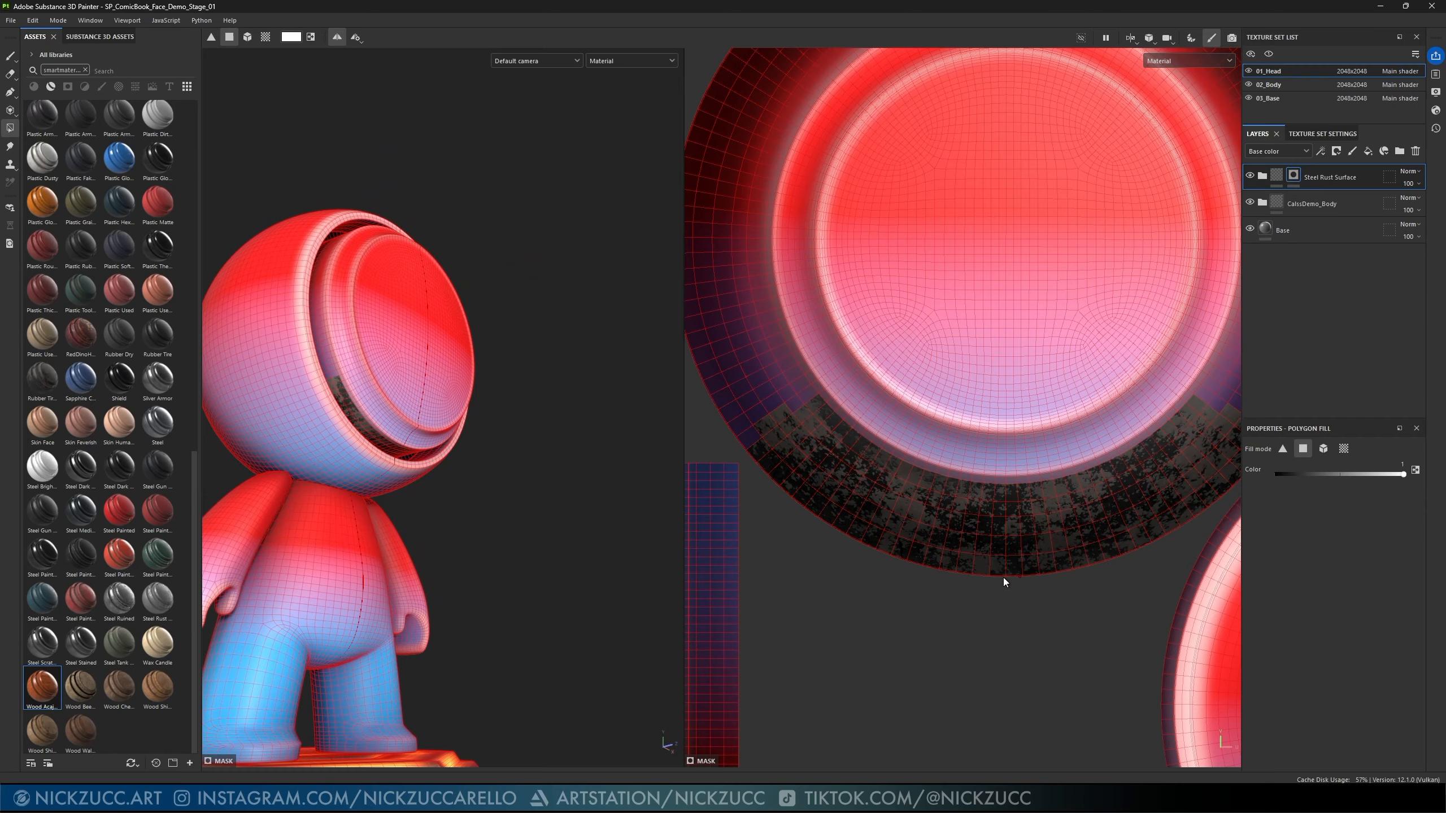
scroll(1013, 572, "down", 4)
middle_click_drag(1013, 571, 855, 462, "alt")
scroll(863, 476, "down", 3)
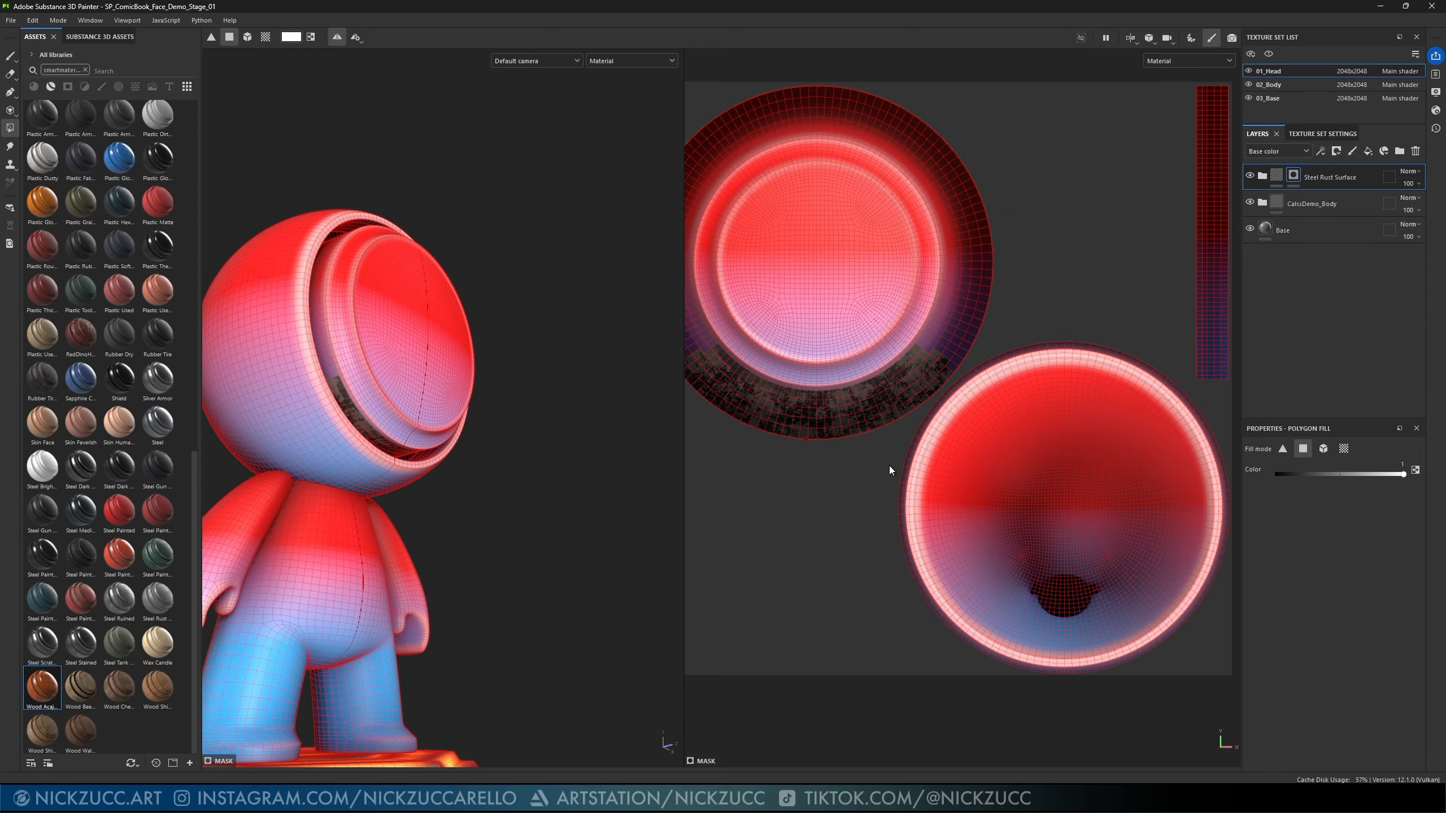
middle_click_drag(989, 515, 918, 476, "alt")
left_click_drag(956, 299, 1084, 656)
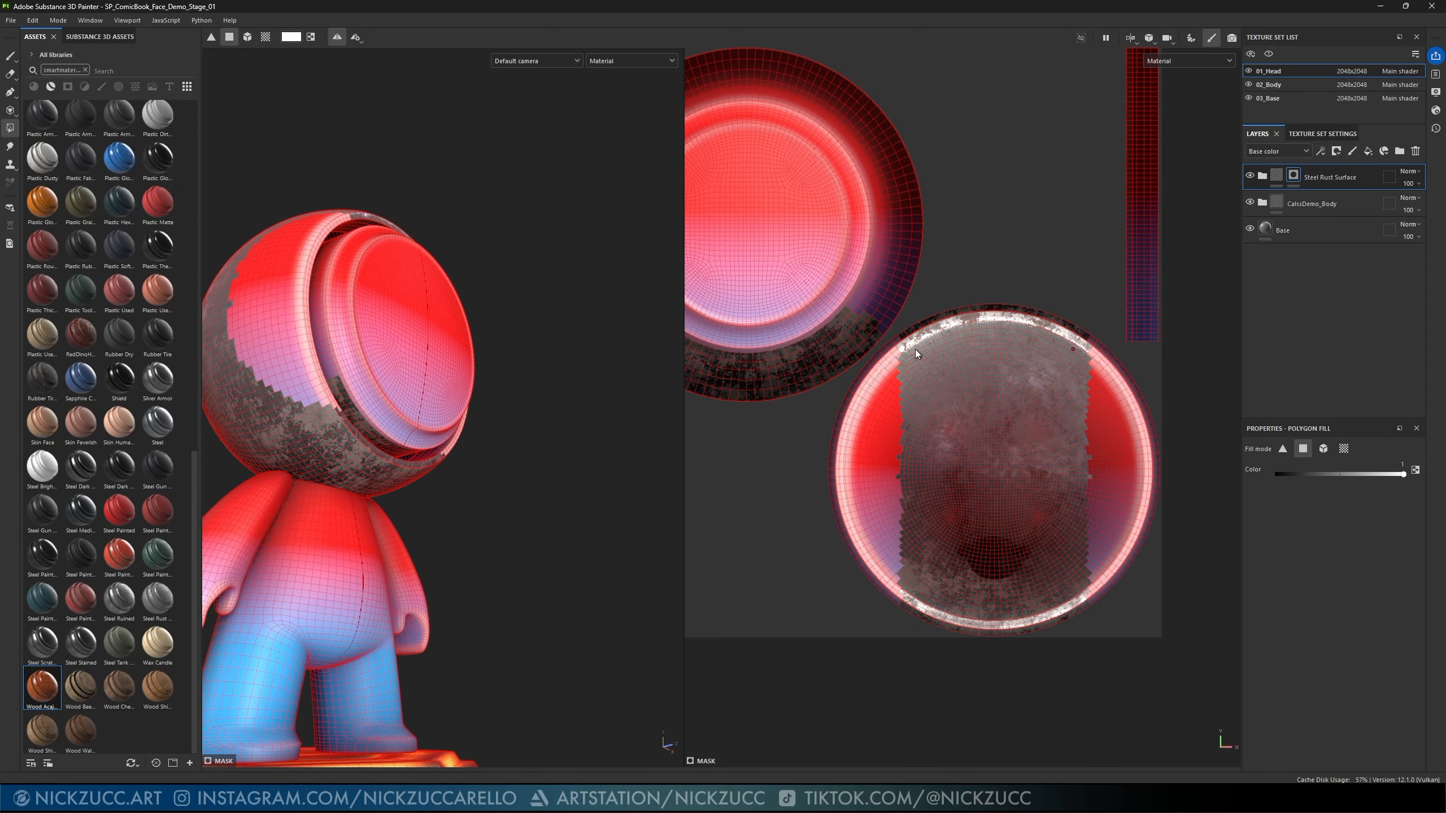
left_click_drag(915, 349, 883, 556)
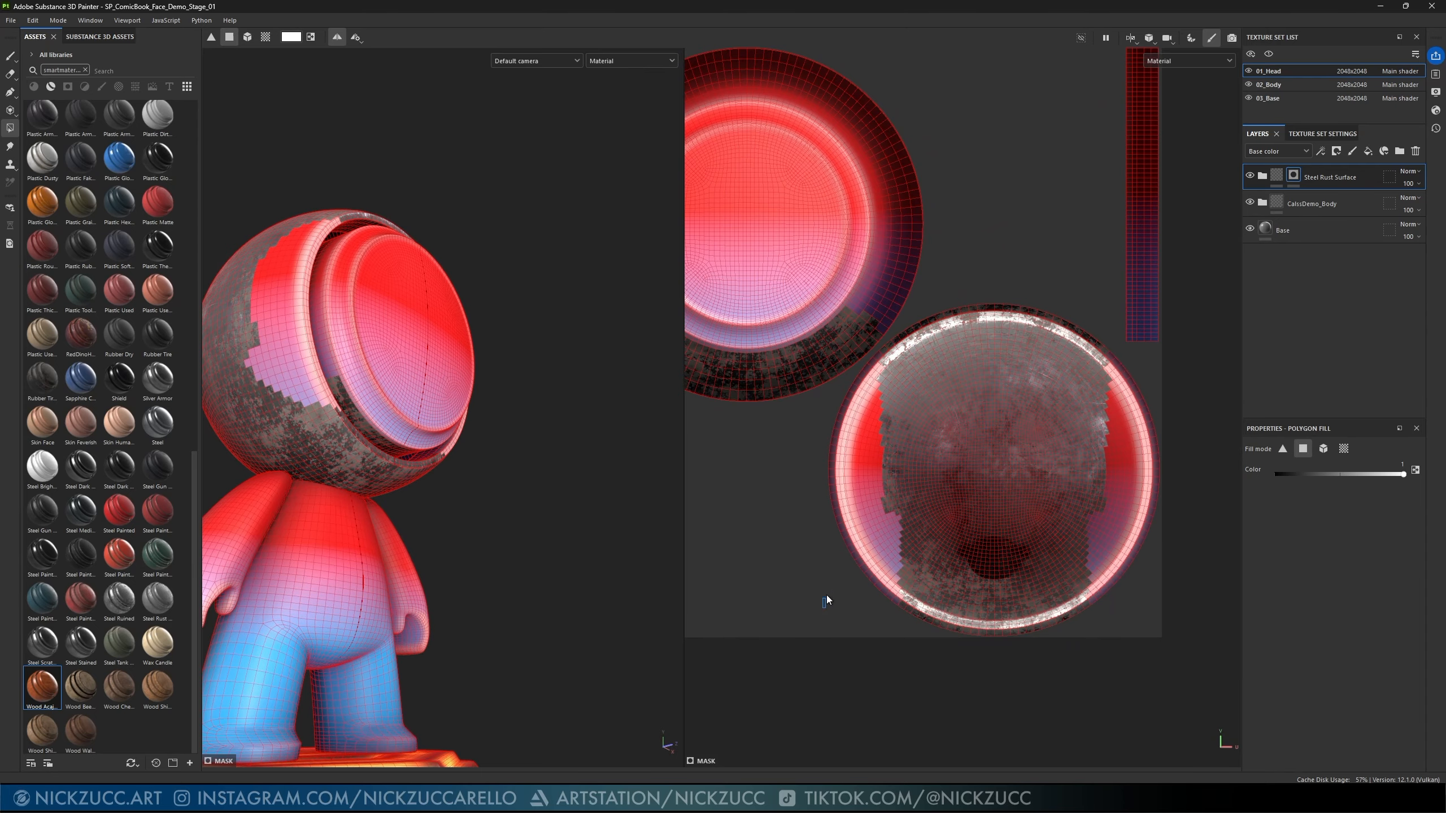
left_click_drag(826, 595, 1008, 359)
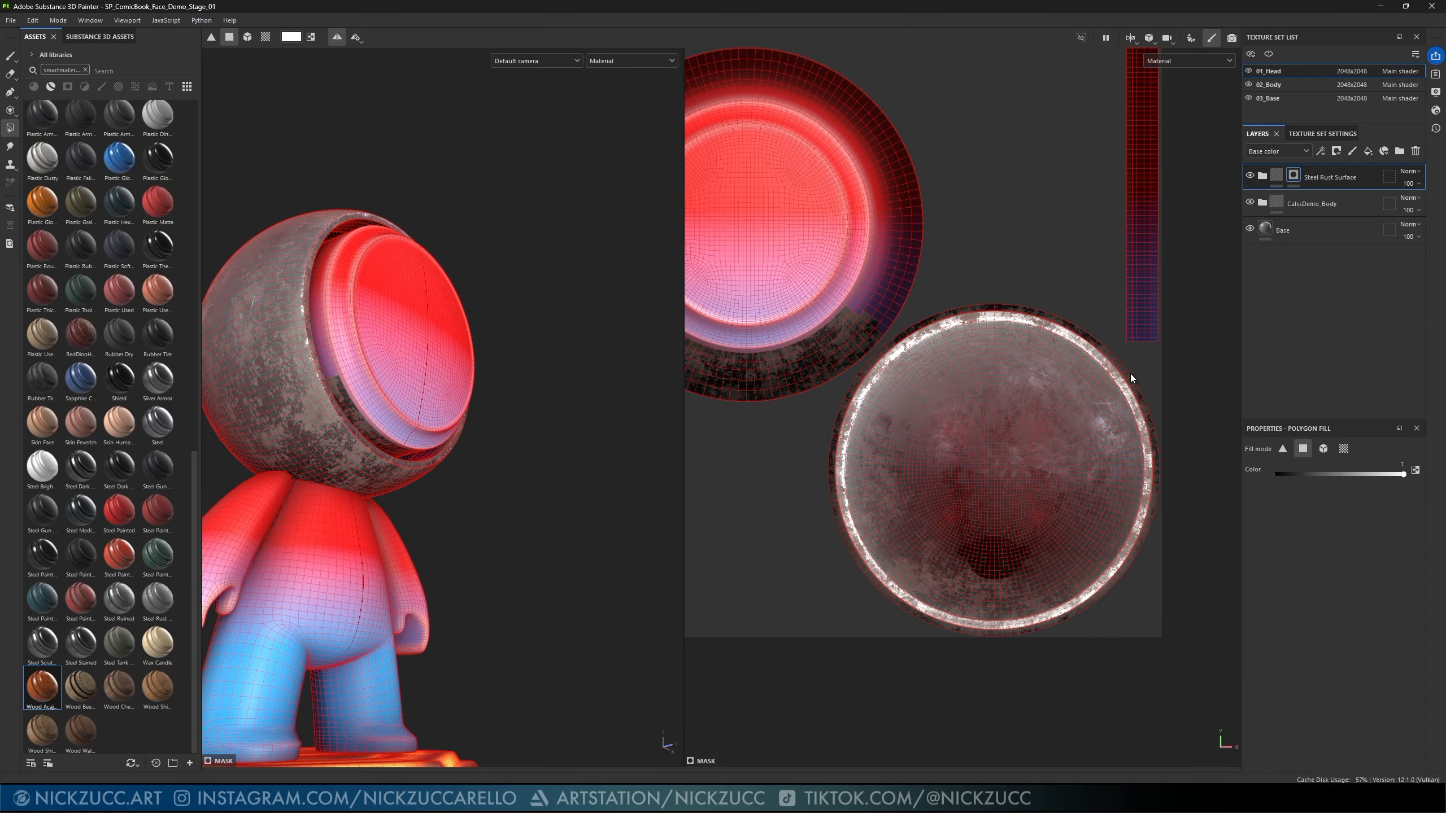
- Reveal Steel Rust Surface with white Polygon Fill along the sides and top of the face island's outer ring in the UV view
middle_click_drag(1013, 225, 1127, 347)
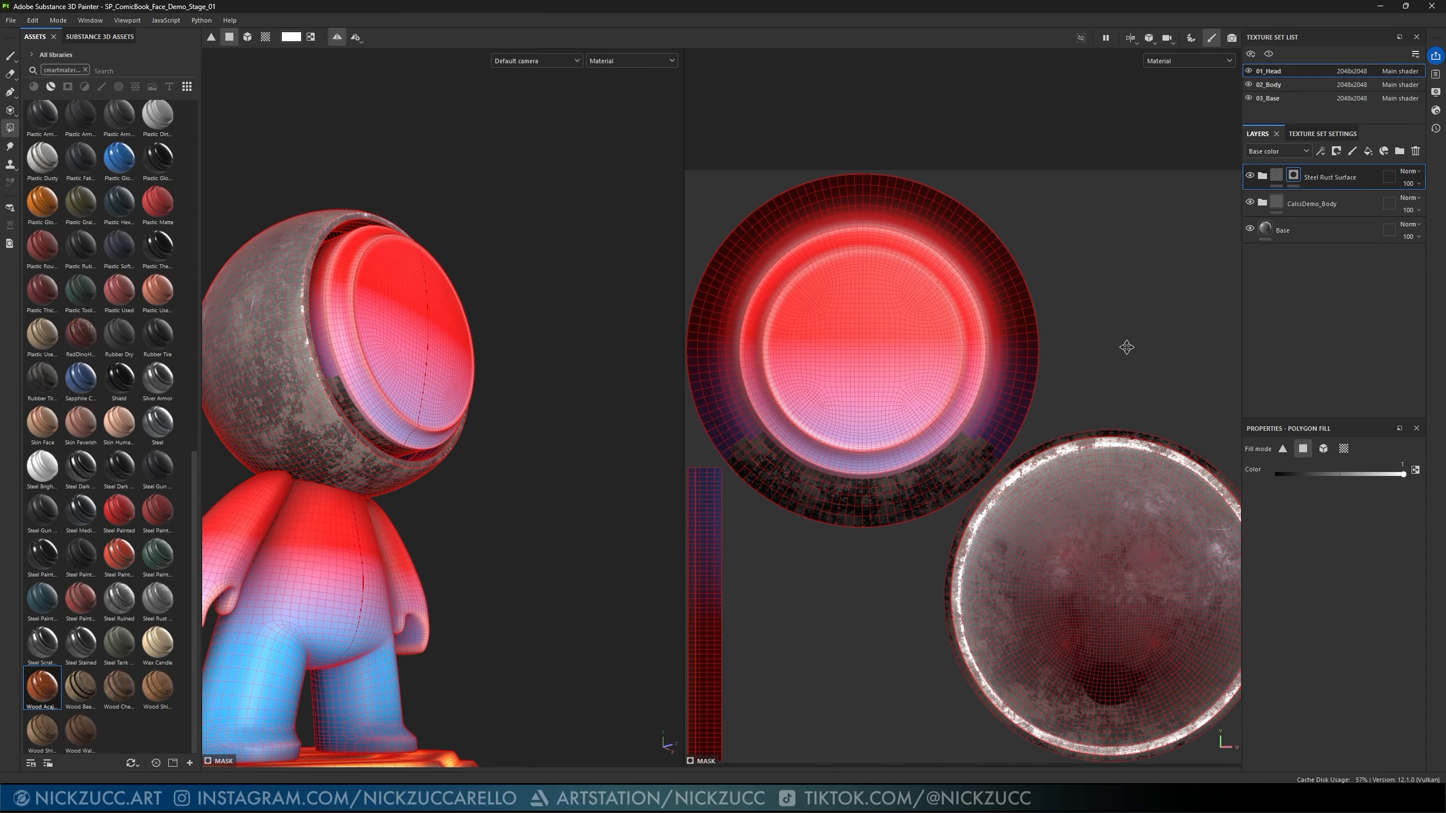
middle_click_drag(826, 320, 878, 369, "alt")
scroll(878, 369, "up", 3)
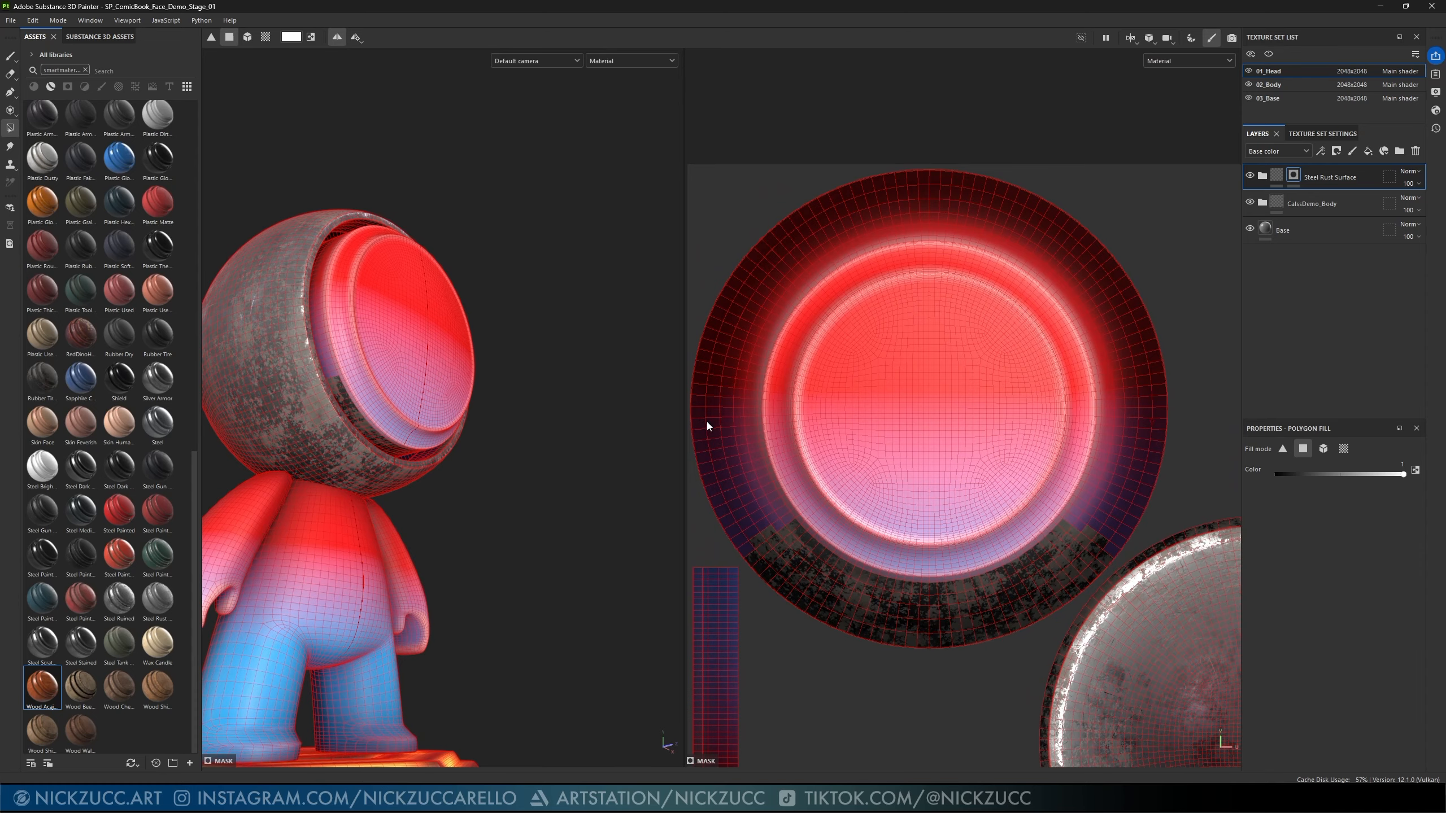
left_click_drag(707, 310, 818, 515)
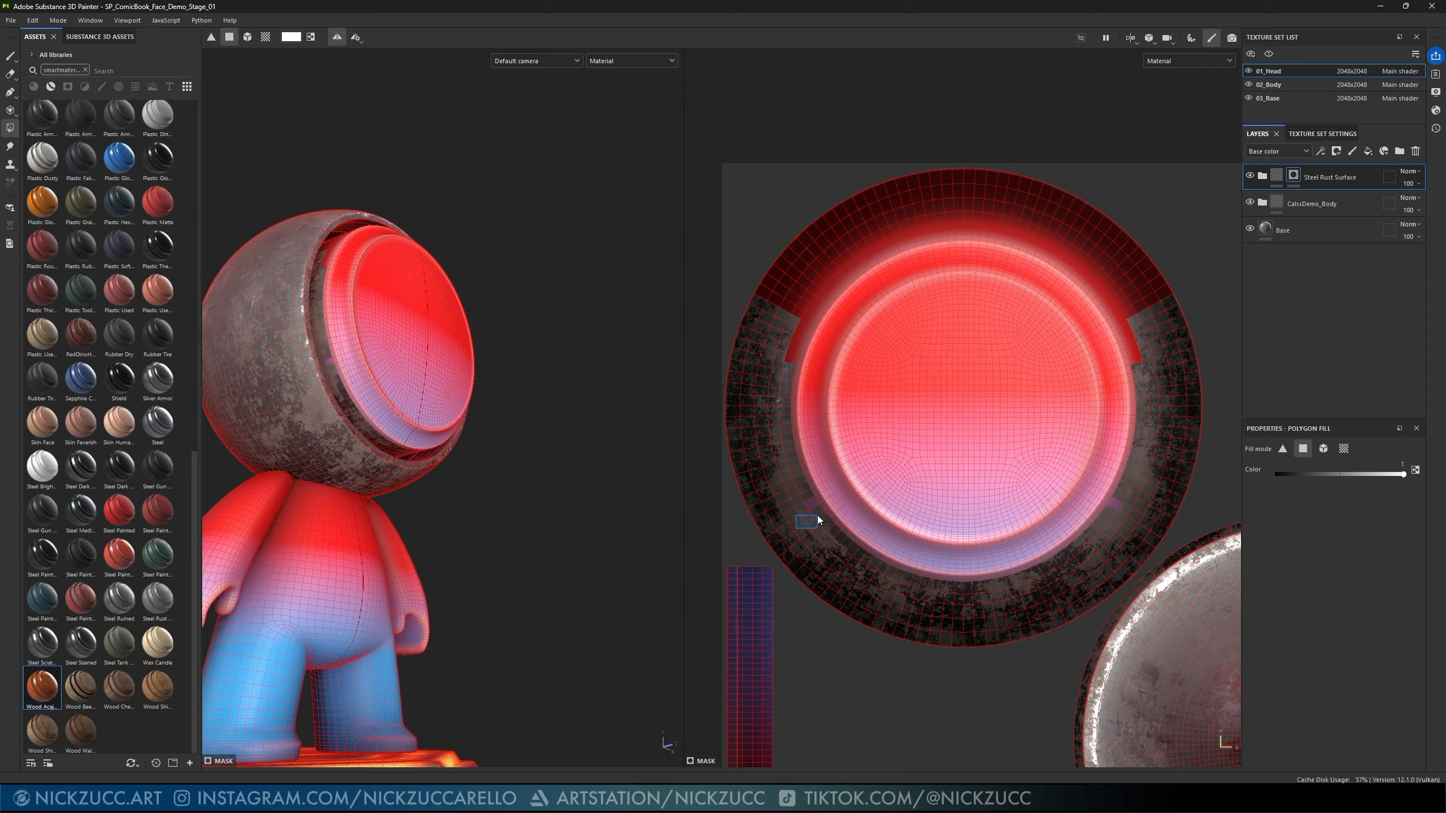
left_click_drag(727, 216, 791, 354)
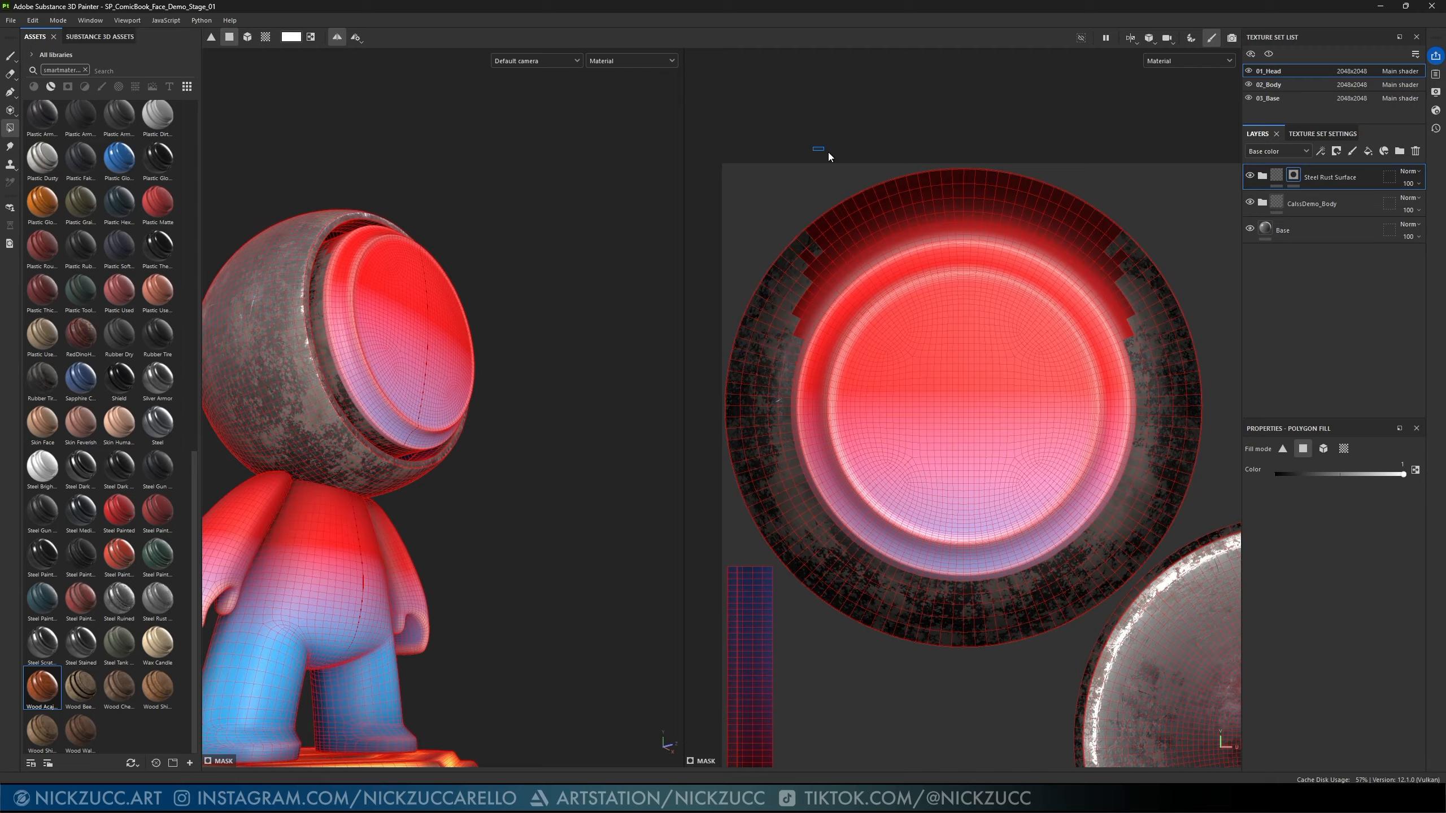
left_click_drag(828, 151, 1030, 223)
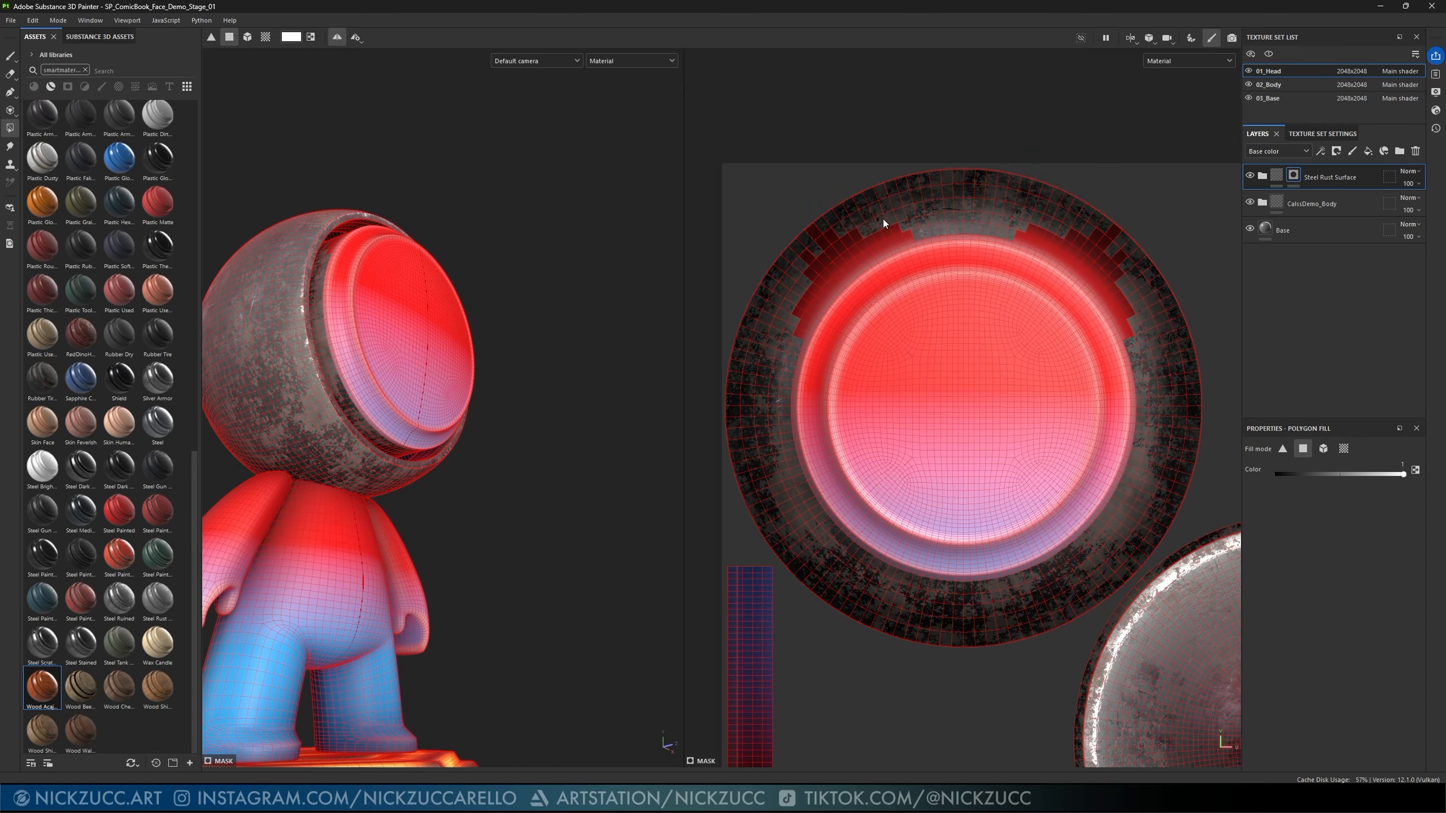
left_click_drag(883, 219, 868, 194, "alt")
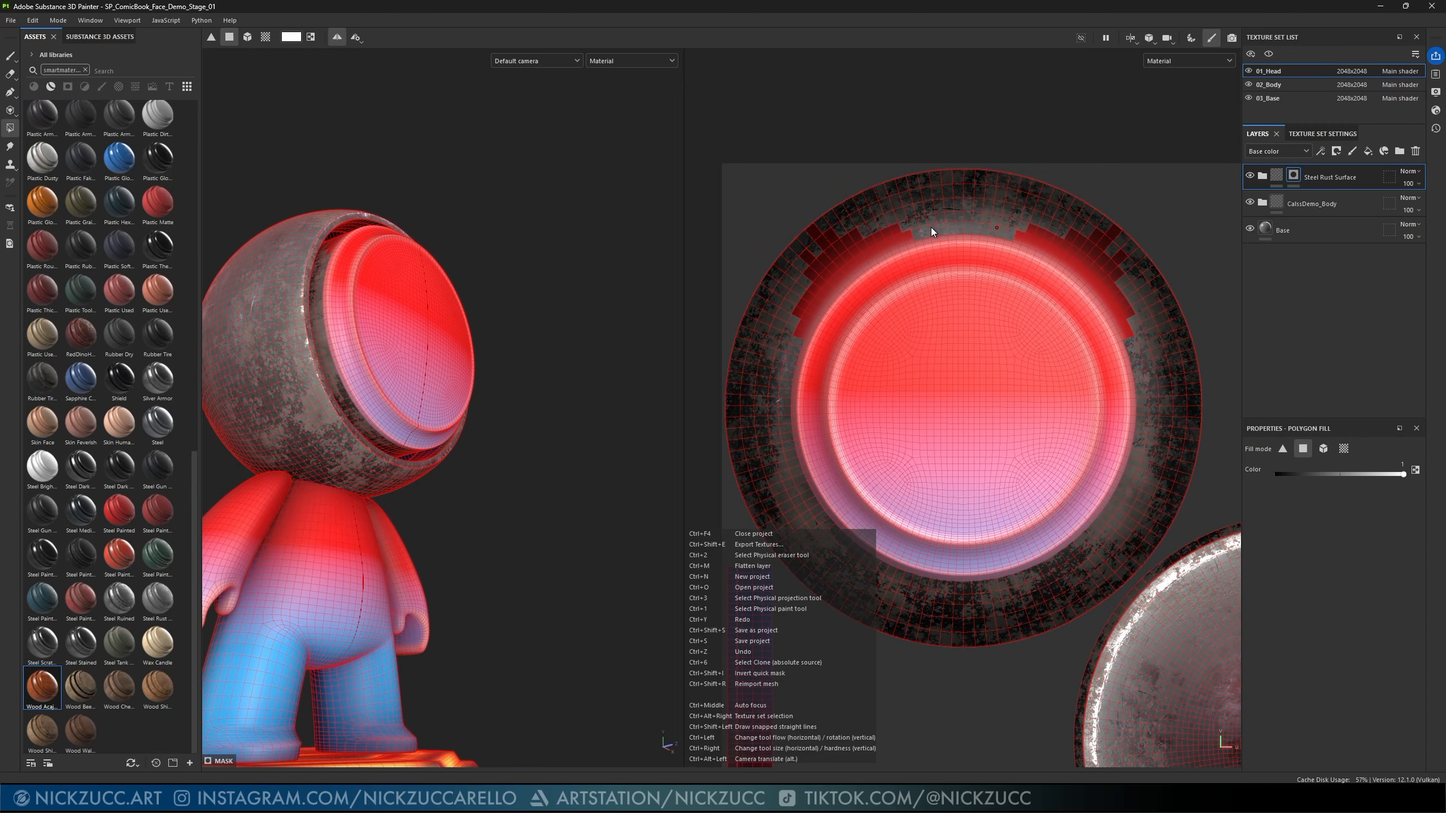
left_click_drag(809, 209, 847, 253)
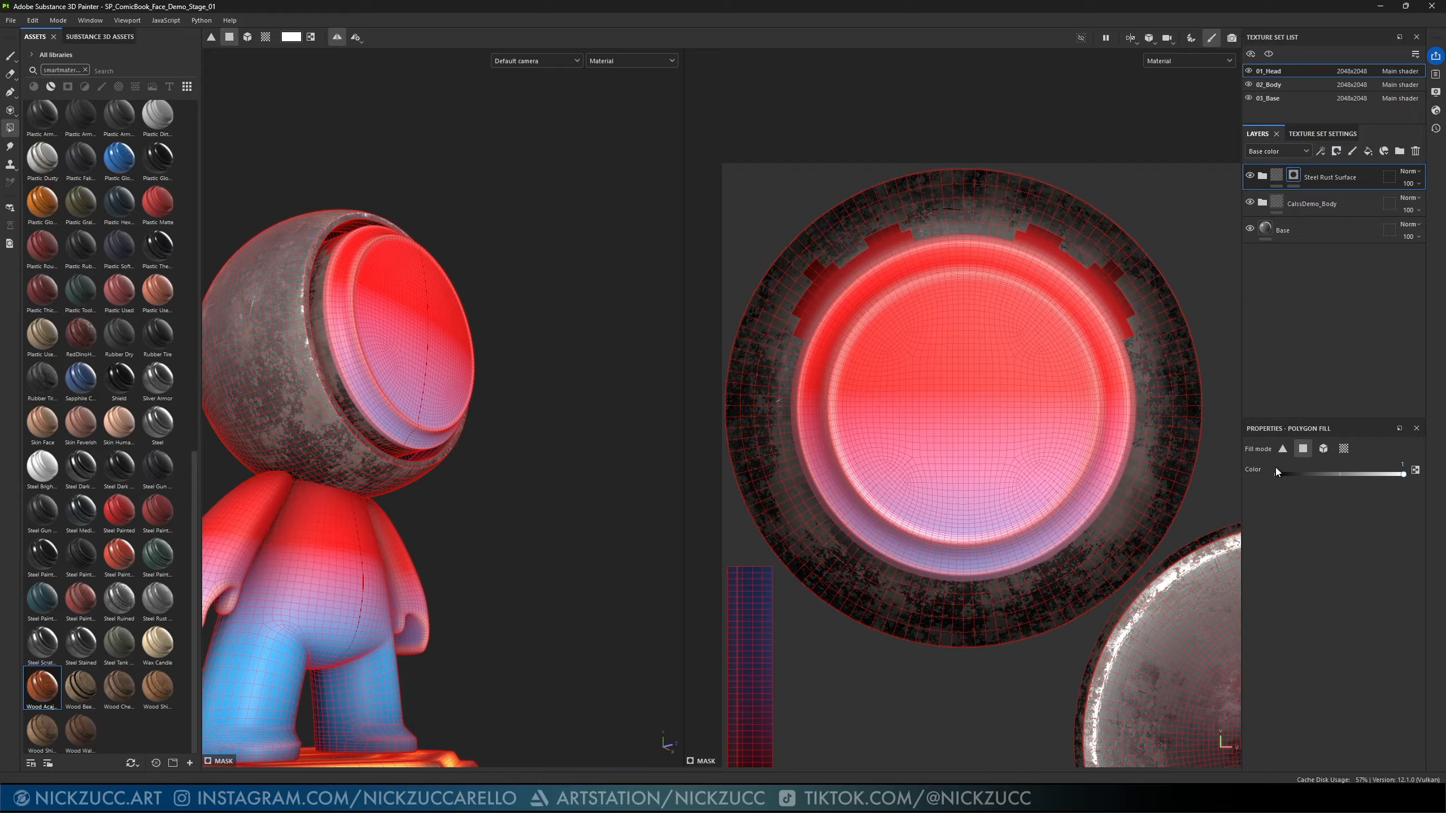
- Hide a few polygons at the top of the outer ring with black, and refill that area with white
key("x")
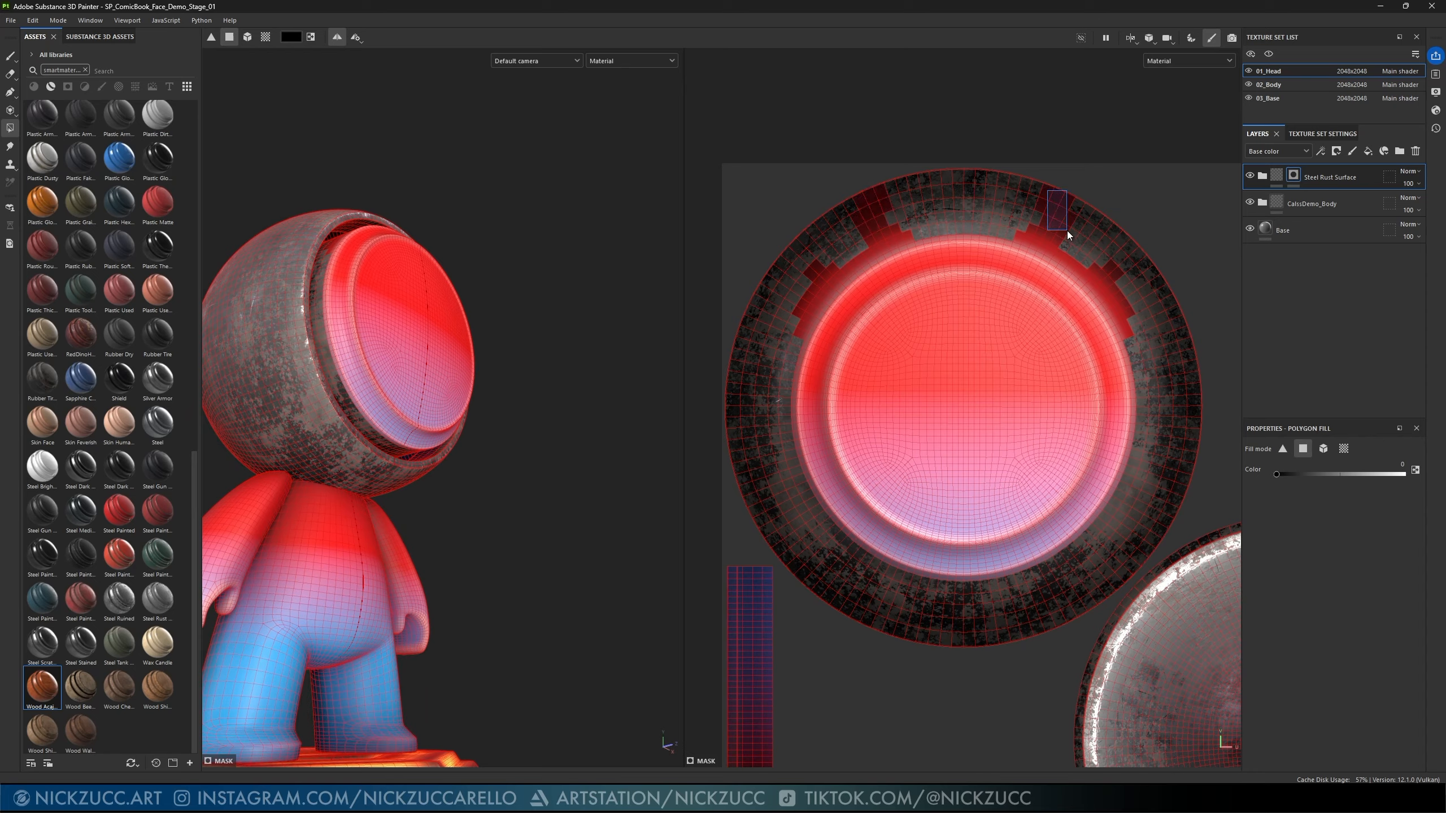
left_click_drag(981, 202, 1012, 226)
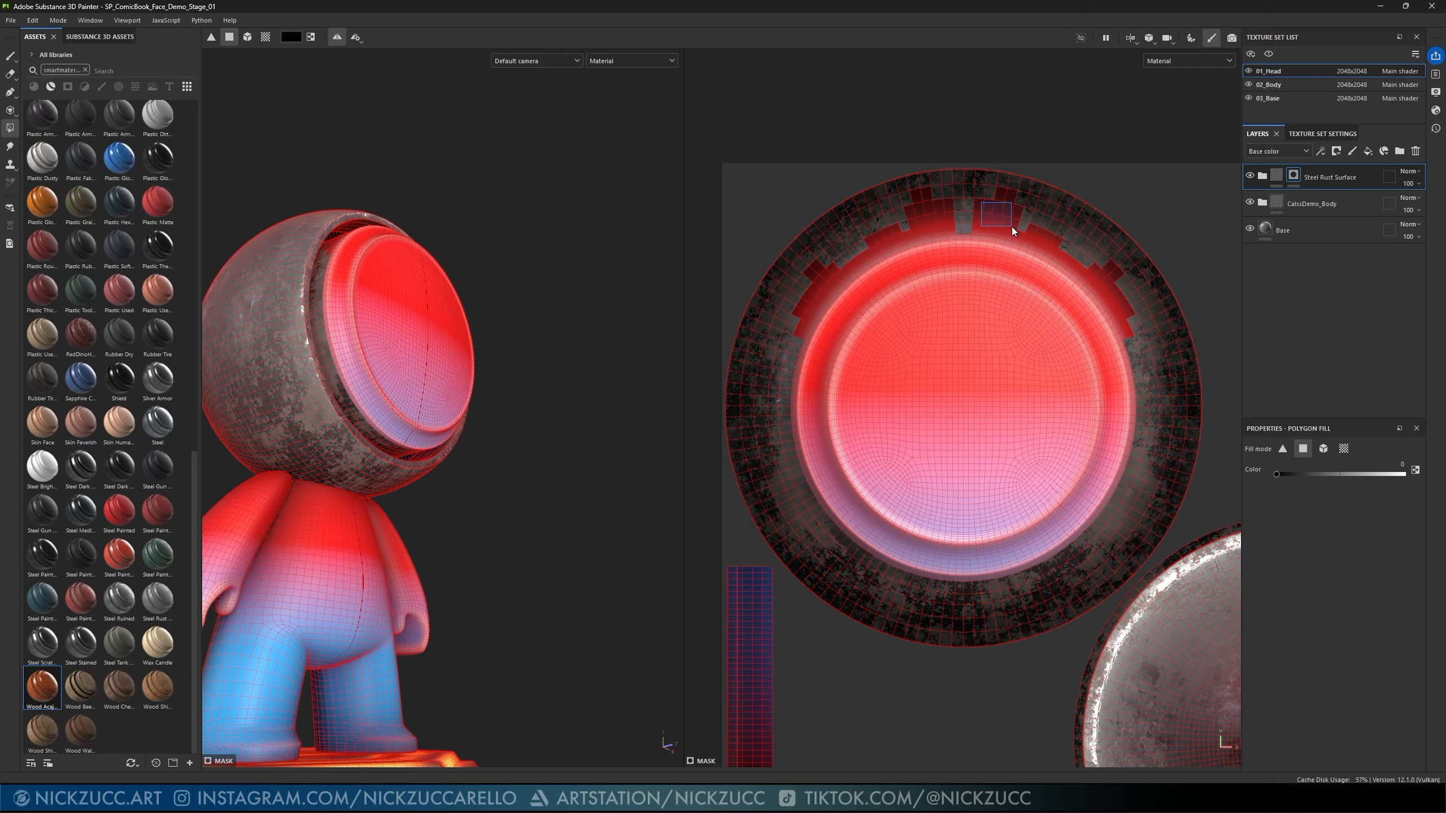
key("x")
left_click_drag(899, 170, 1030, 224)
left_click_drag(842, 210, 902, 235)
left_click_drag(886, 208, 888, 210)
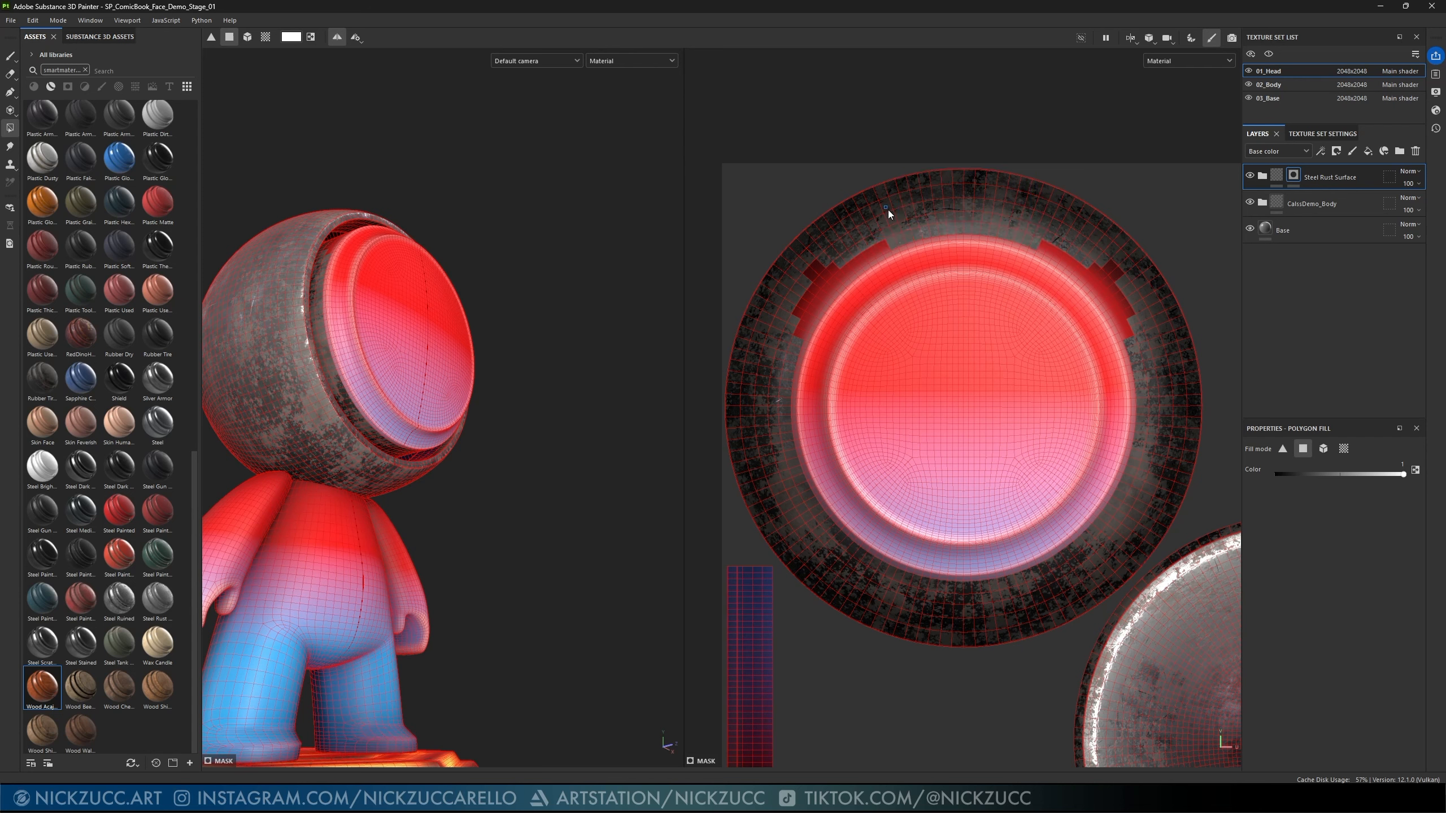
- Fill the remaining unrevealed polygons along the upper inner edge of the face island's outer ring with white
left_click(884, 240)
left_click_drag(803, 250, 793, 340)
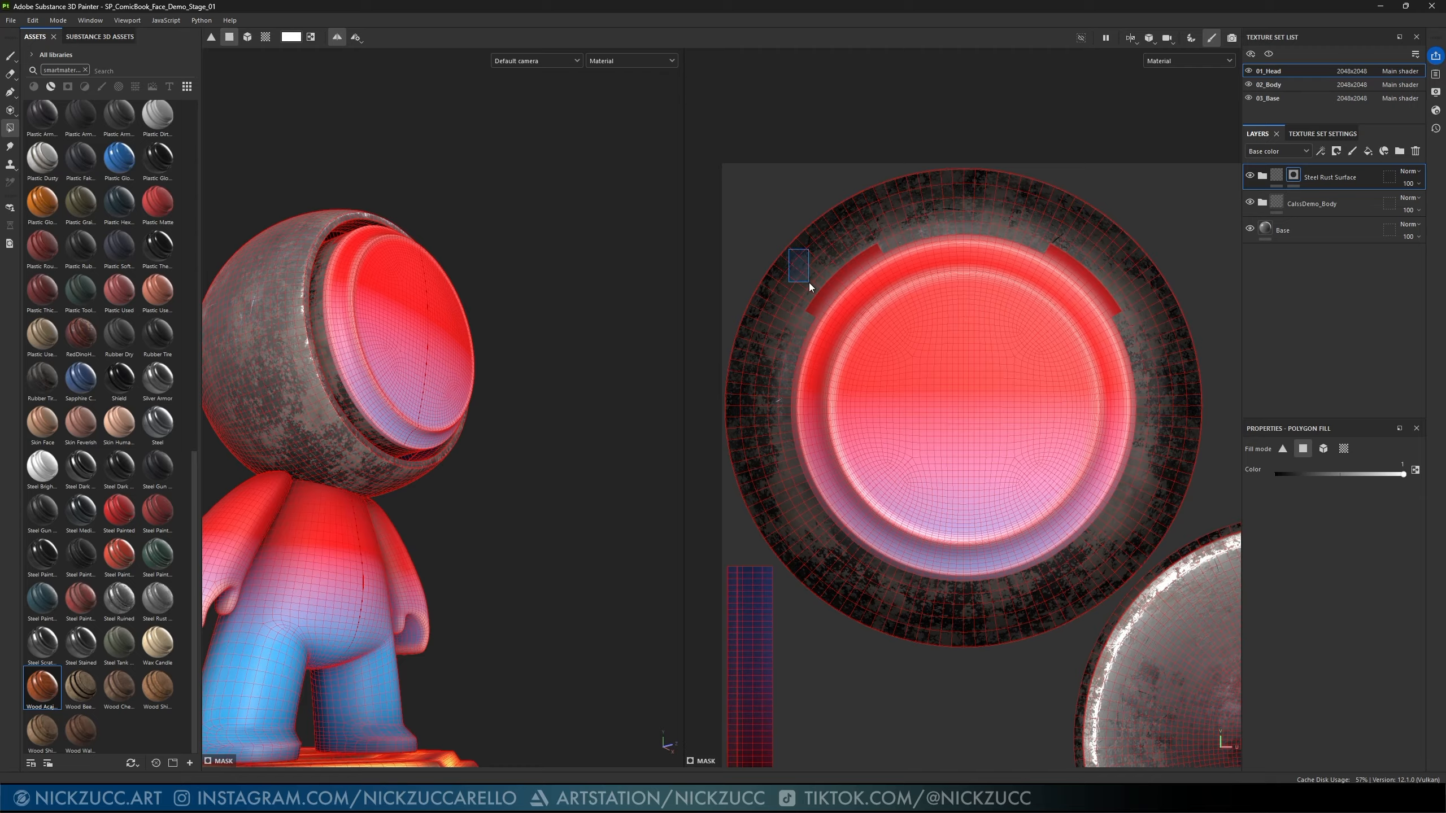
left_click_drag(809, 283, 812, 309)
left_click_drag(817, 251, 832, 285)
left_click_drag(834, 231, 877, 247)
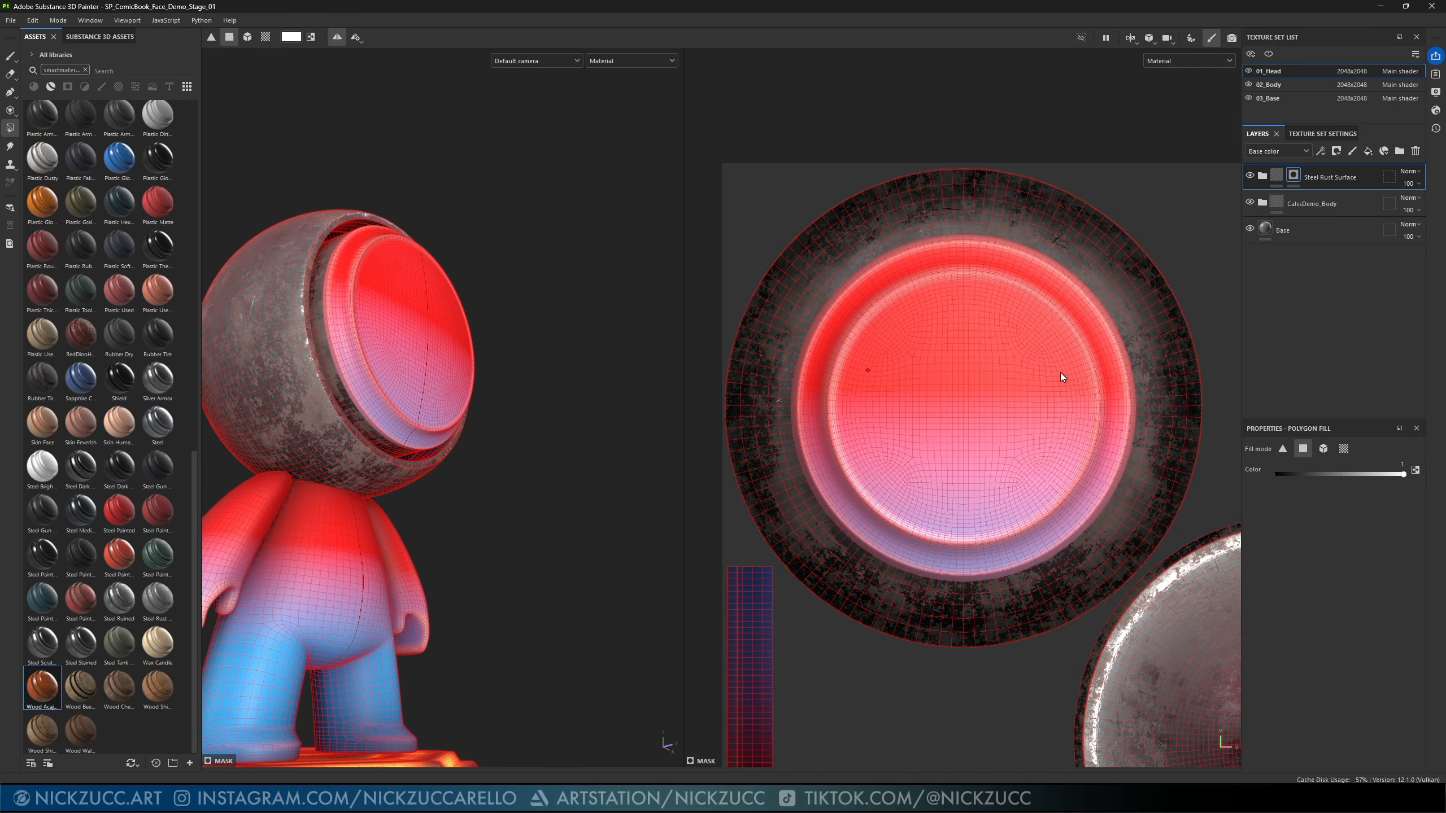
scroll(1047, 368, "down", 2)
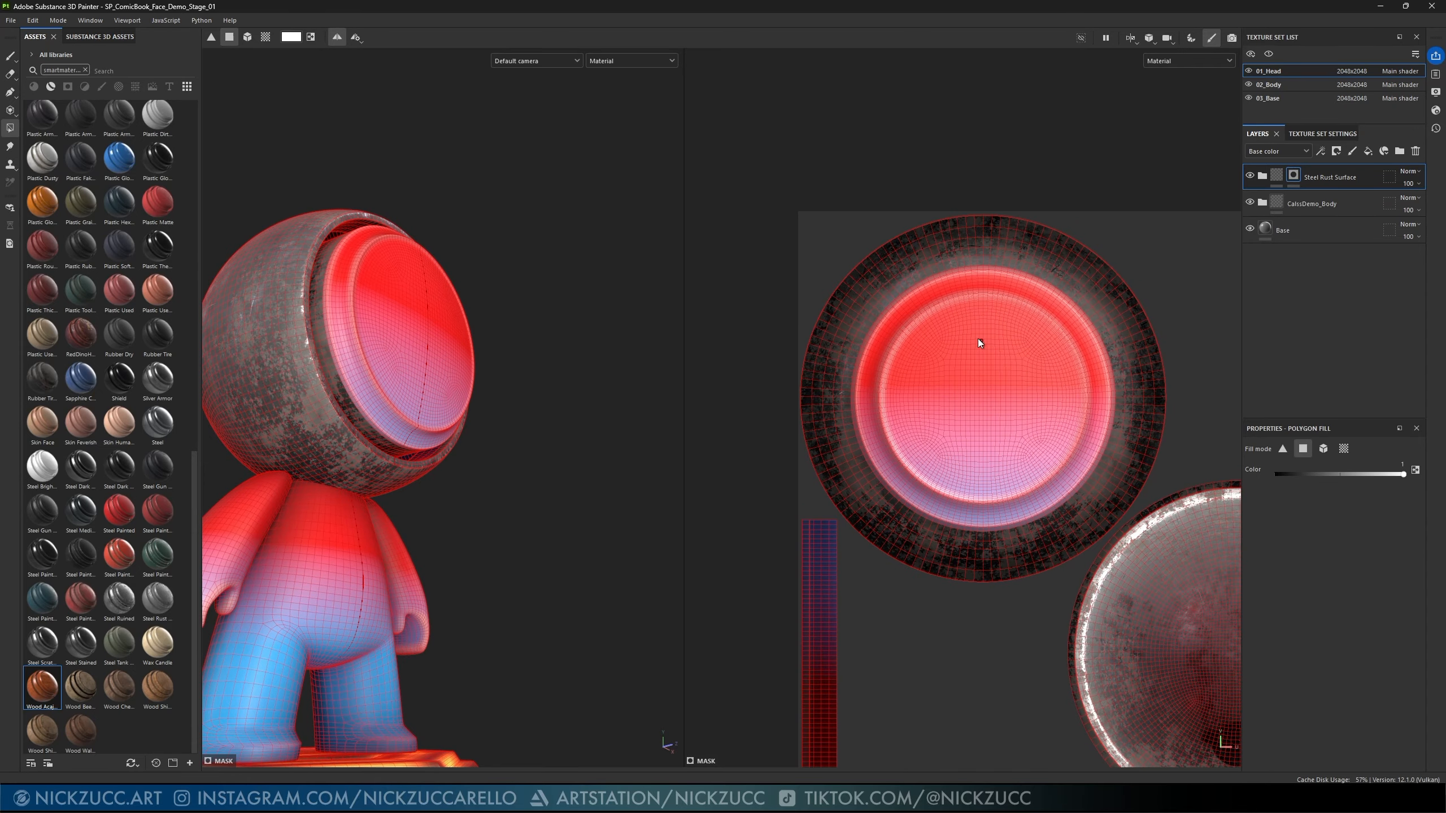
- Switch to the Paint tool and examine the masked head and its UV islands without the wireframe
left_click(12, 57)
mouse_move(599, 205)
left_mouse_down("alt")
mouse_move(555, 252)
mouse_move(635, 248)
mouse_move(671, 264)
mouse_move(565, 219)
left_mouse_up("alt")
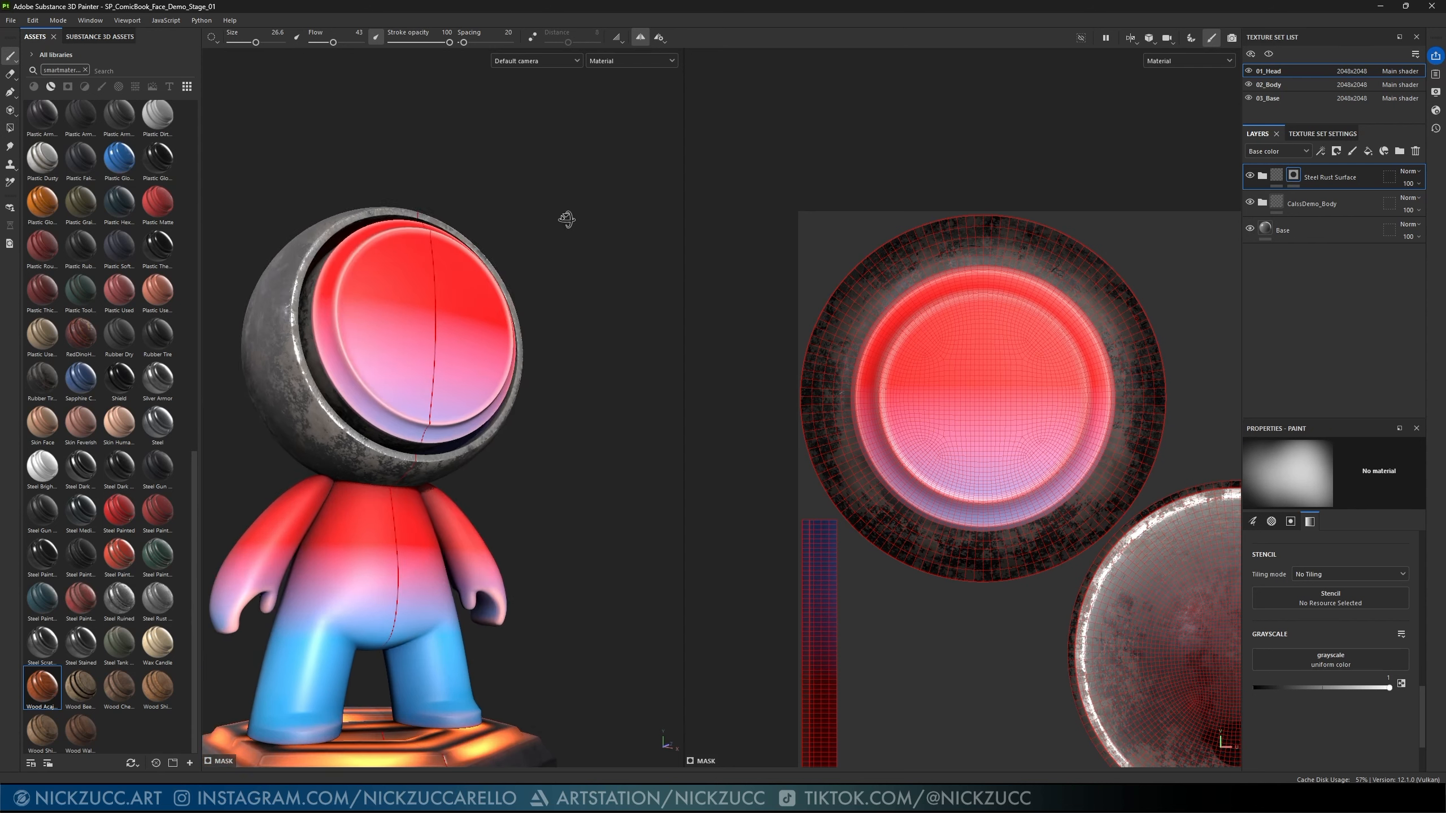
mouse_move(960, 341)
middle_mouse_down("alt")
mouse_move(906, 315)
mouse_move(916, 330)
middle_mouse_up("alt")
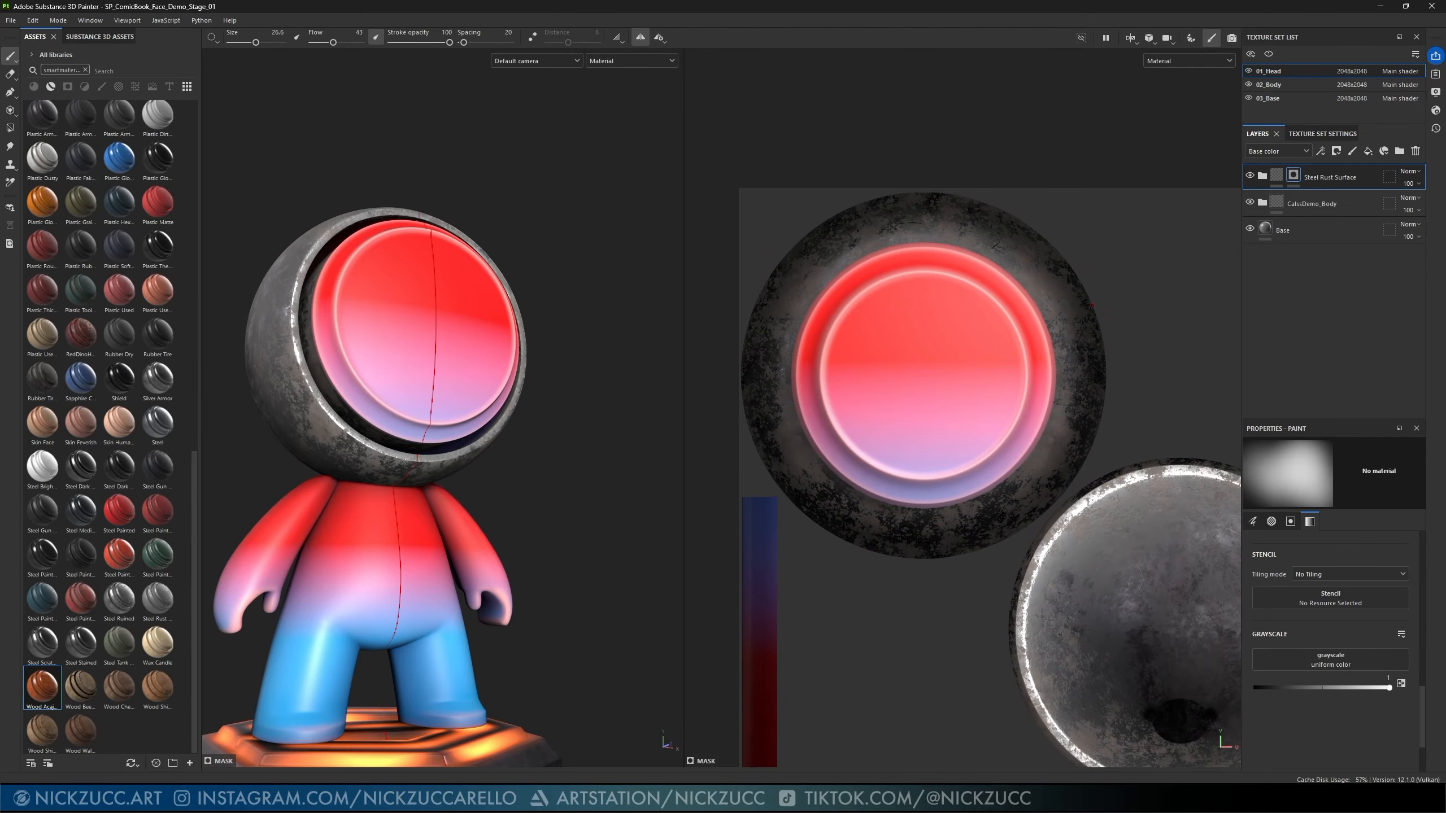
- Use Polygon Fill with black in the UV view to hide Steel Rust Surface on the face island's entire outer ring
key("4")
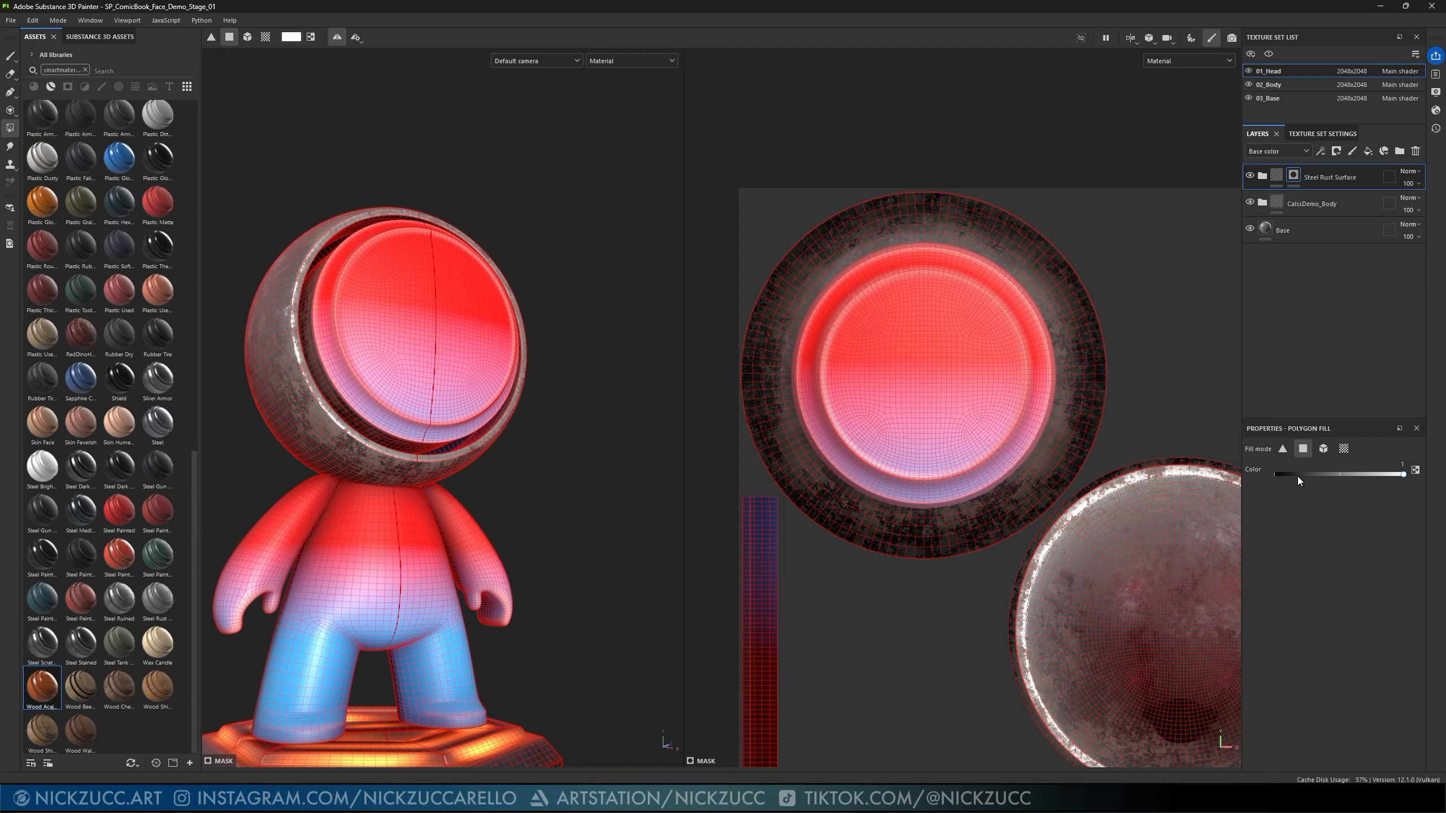
left_click_drag(1296, 476, 1275, 474)
left_click_drag(813, 190, 910, 279)
left_click_drag(782, 165, 1009, 323)
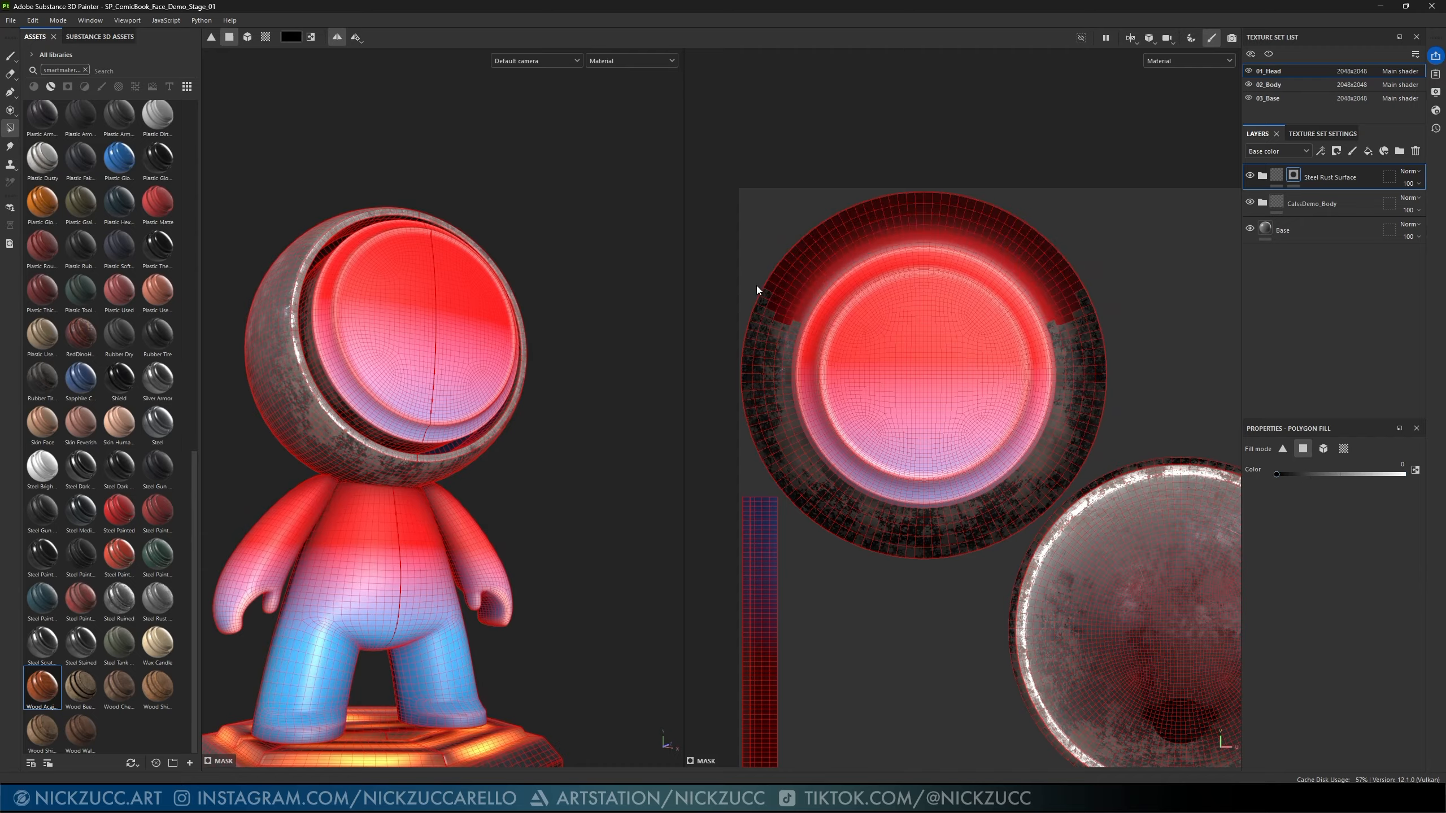
left_click_drag(733, 317, 875, 524)
left_click_drag(833, 474, 917, 551)
- Examine the head from several angles, switching to the Paint tool to see the mask result without the wireframe
left_click_drag(590, 240, 558, 262, "alt")
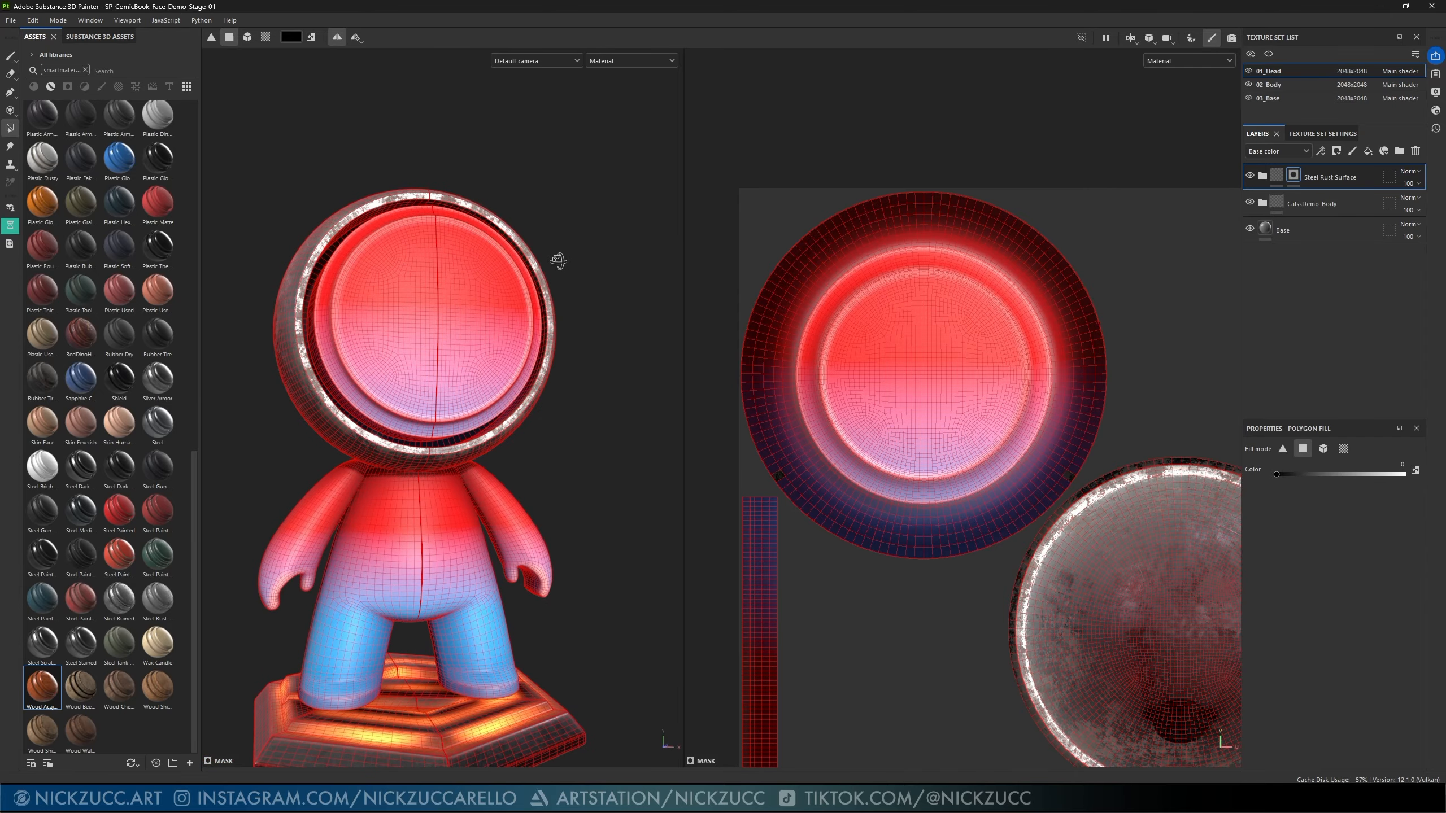
mouse_move(665, 270)
left_mouse_down("alt")
mouse_move(655, 278)
mouse_move(683, 291)
left_mouse_up("alt")
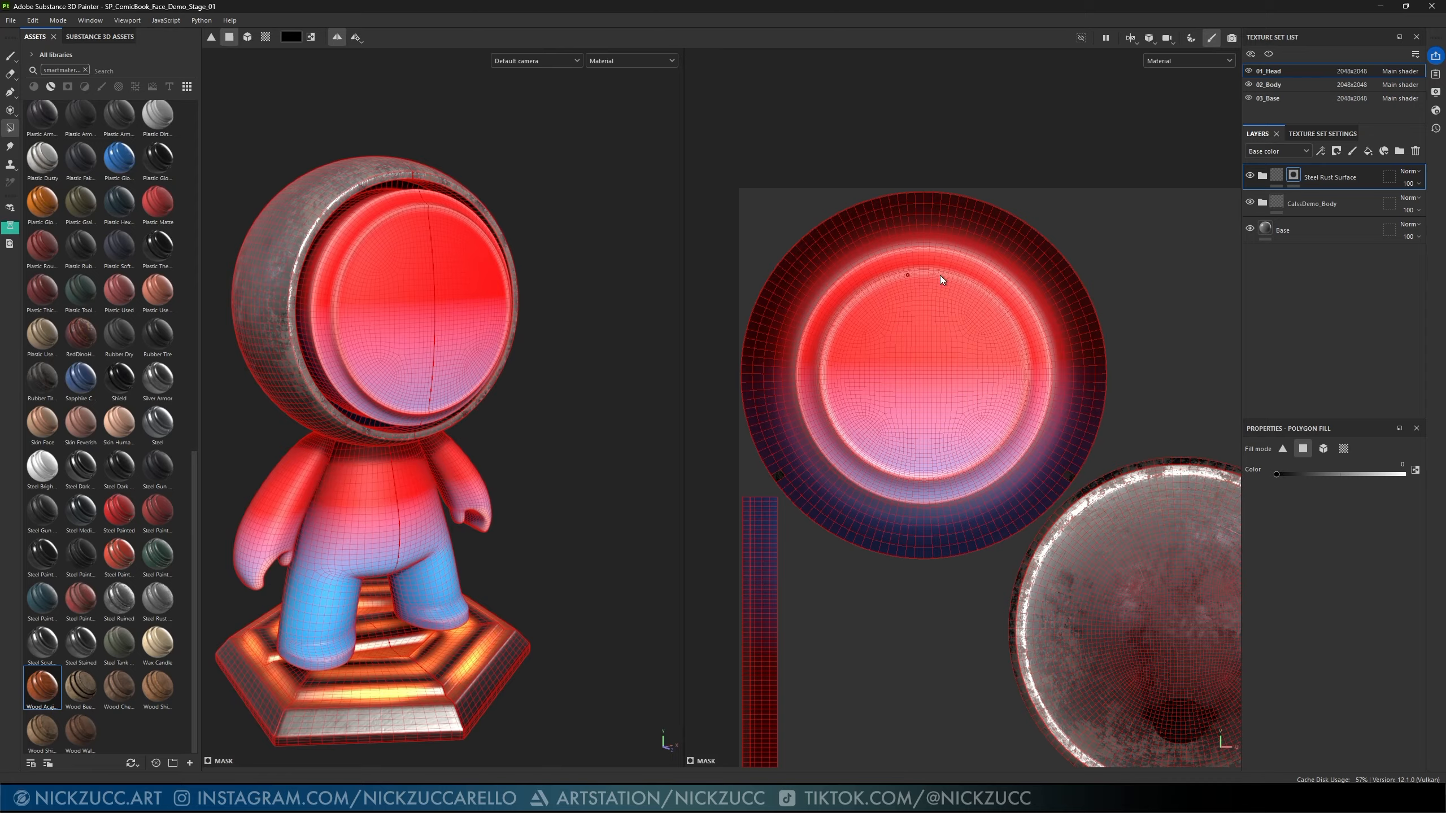
left_click(10, 55)
left_click_drag(575, 207, 611, 186, "alt")
mouse_move(534, 168)
left_mouse_down("alt")
mouse_move(668, 194)
mouse_move(606, 200)
left_mouse_up("alt")
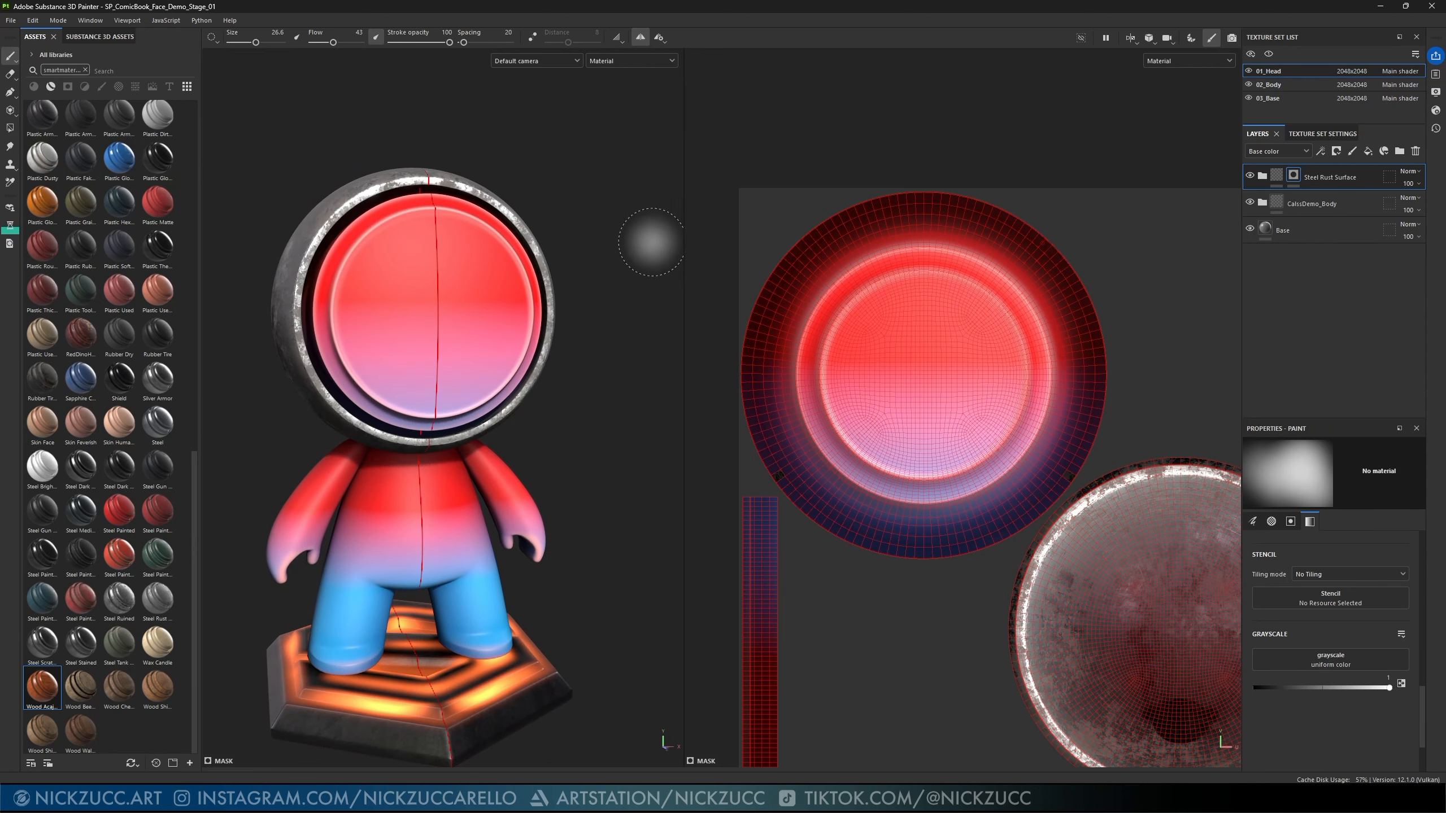
- Invert the Steel Rust Surface mask and show only the 3D view
right_click(1294, 177)
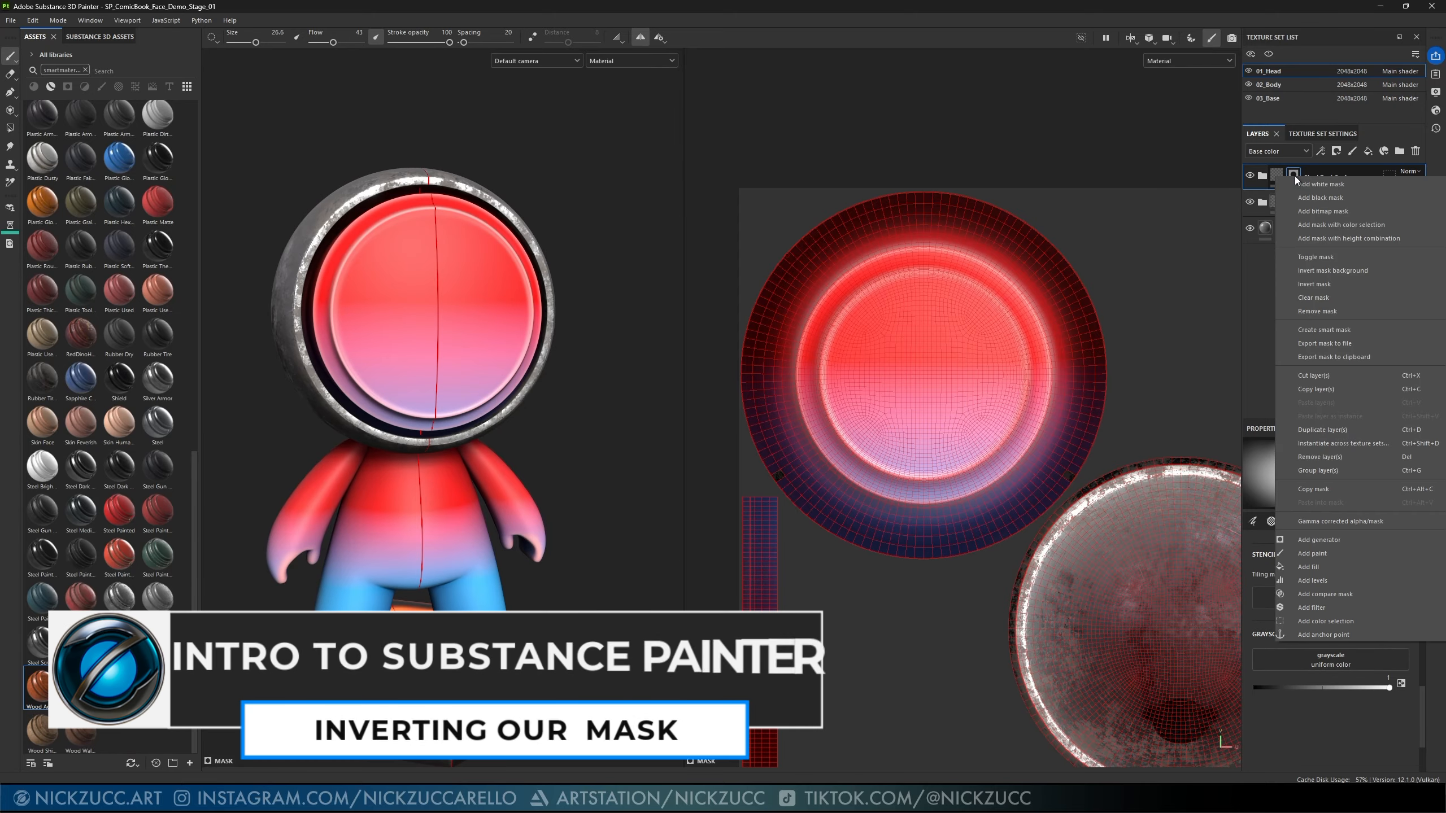
left_click(1321, 288)
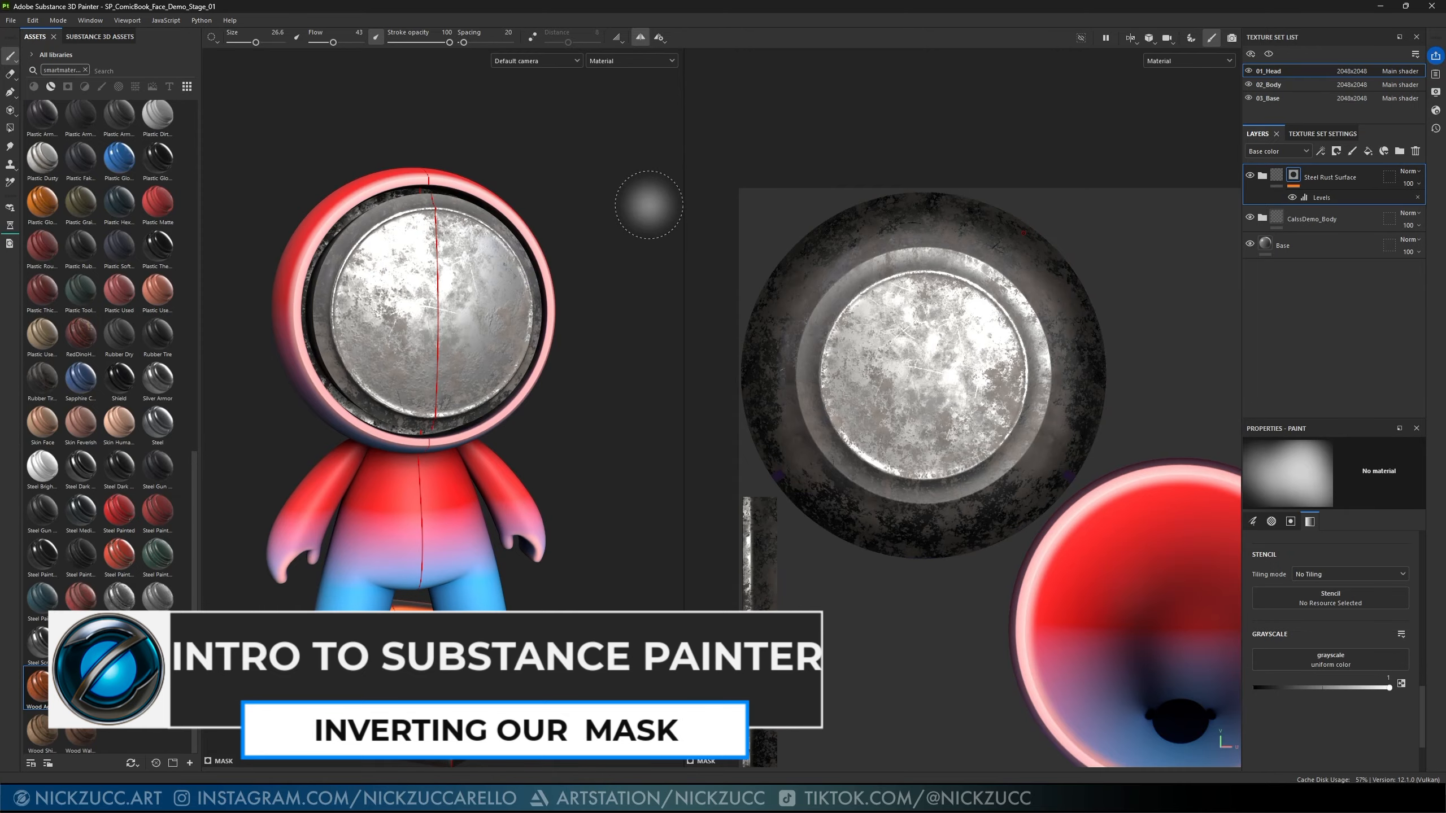
left_click_drag(645, 207, 727, 194, "alt")
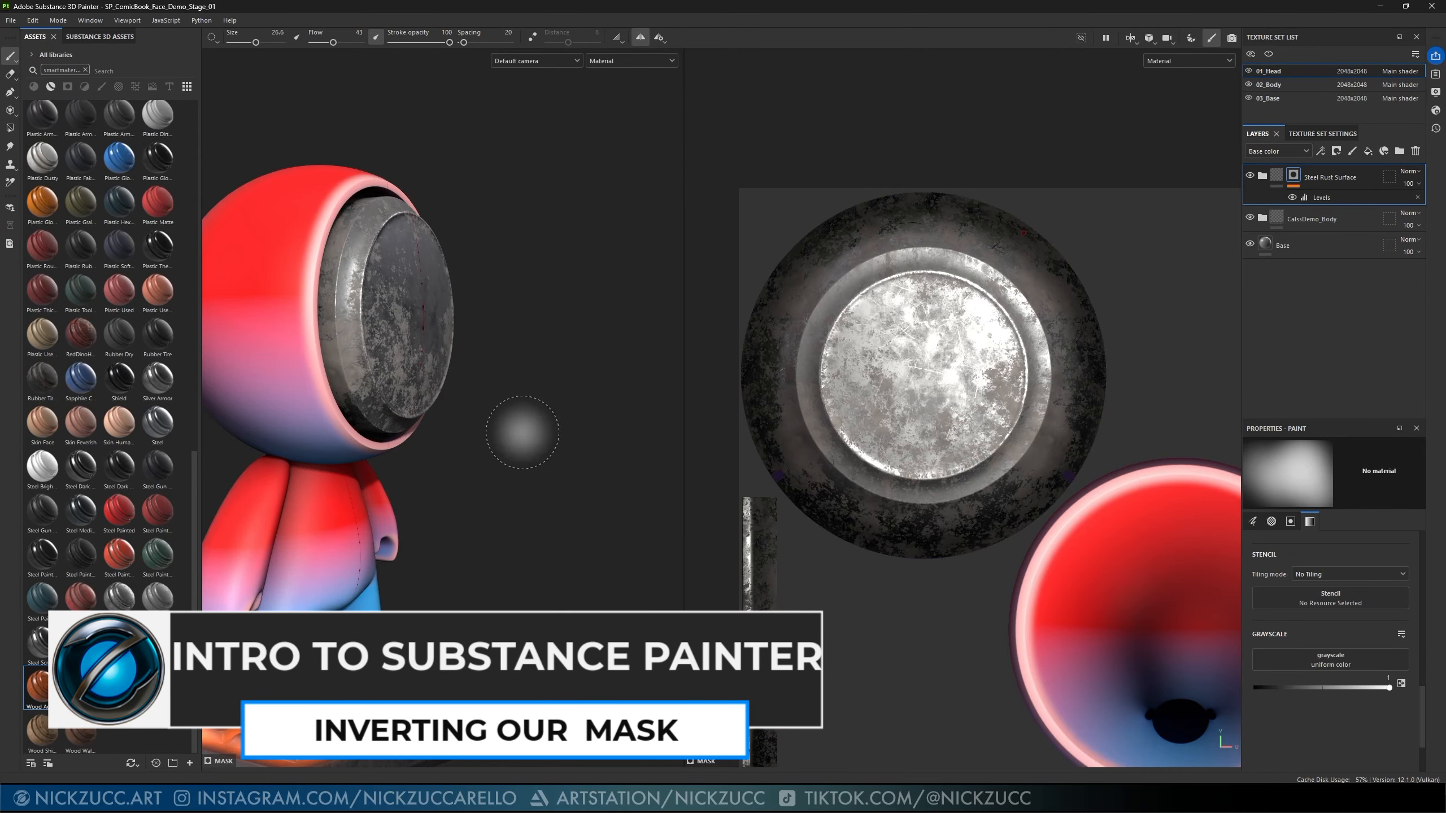
left_click_drag(522, 432, 422, 436, "alt")
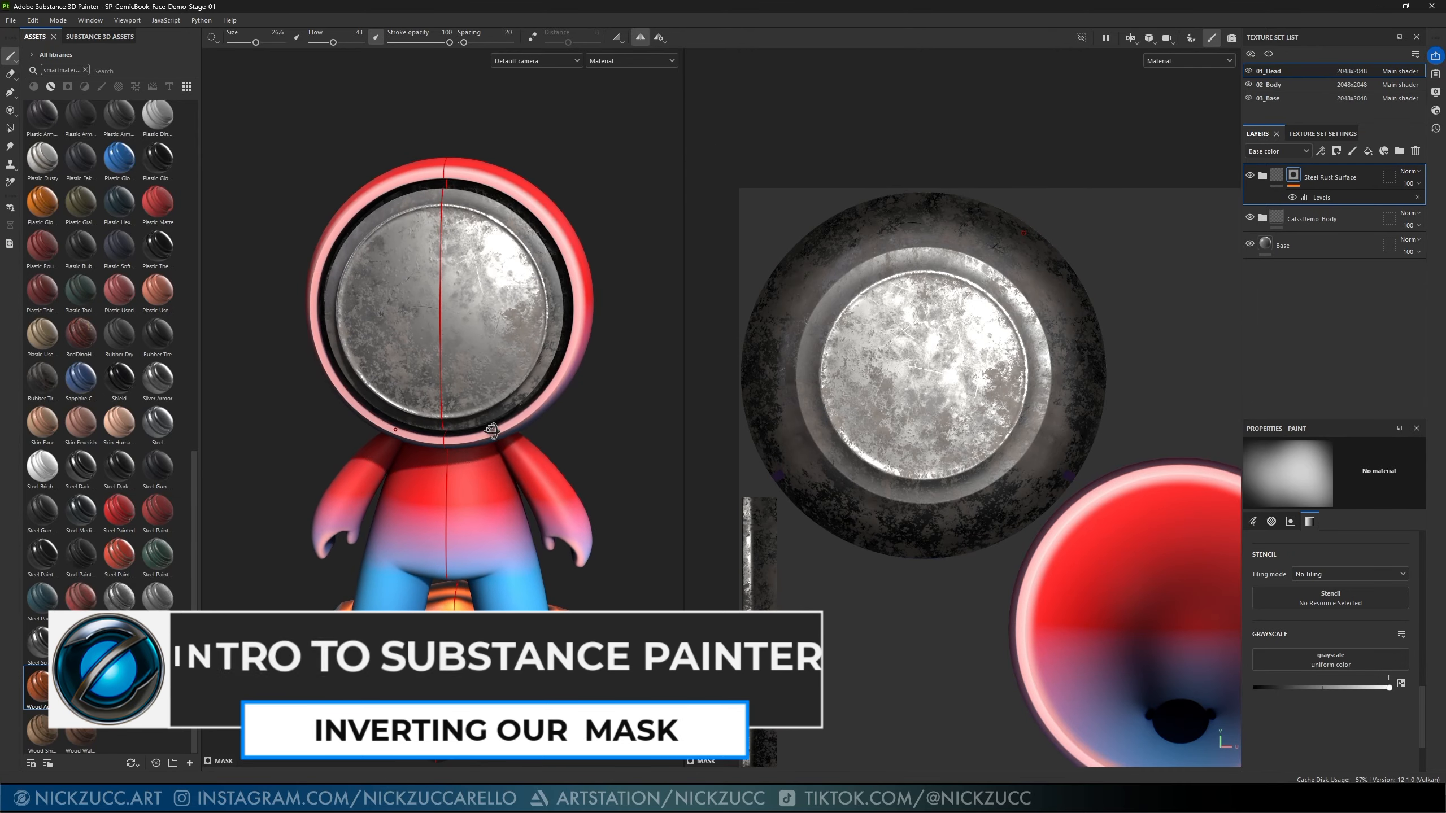
key("F2")
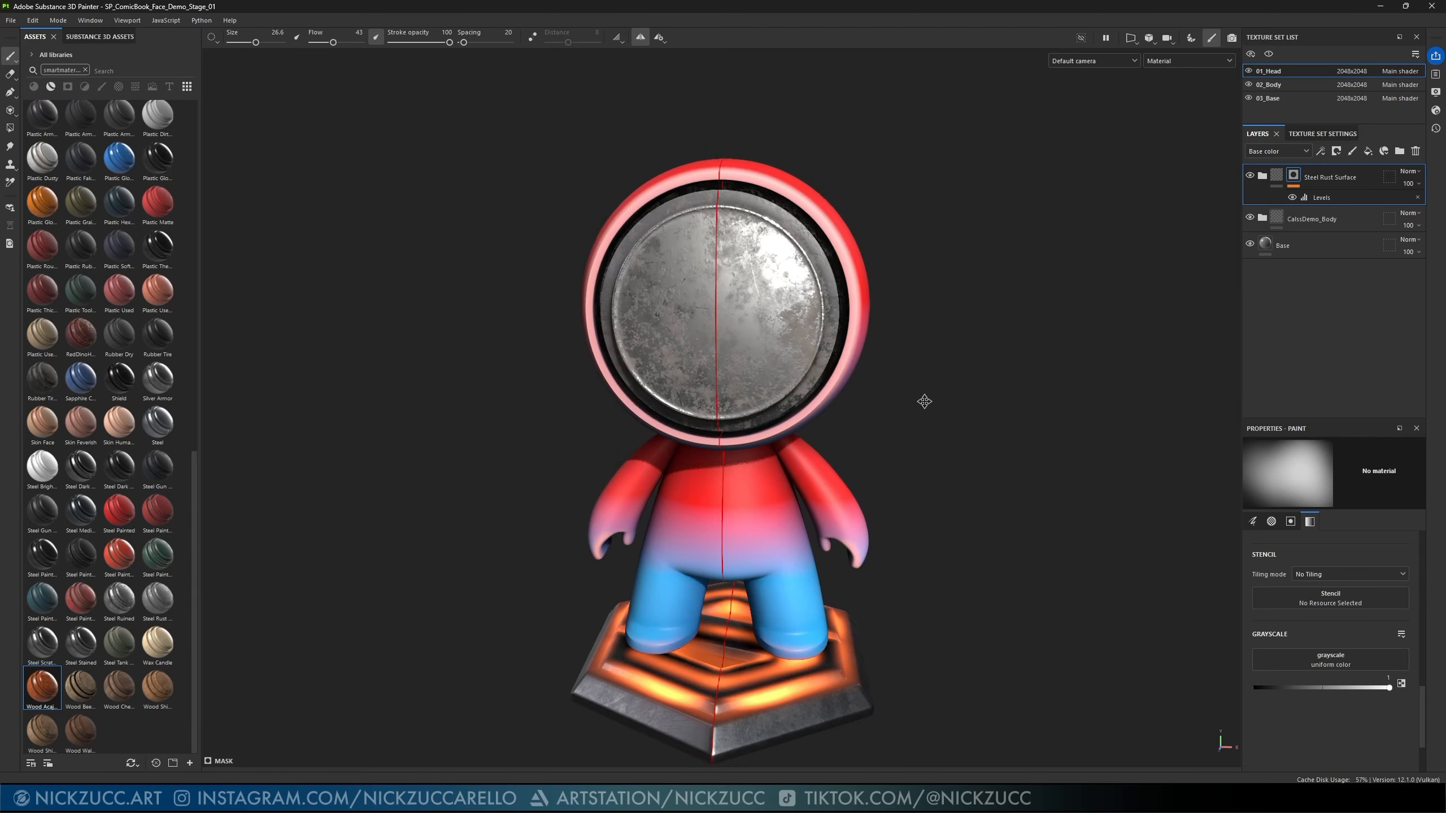
mouse_move(927, 400)
left_mouse_down("alt")
mouse_move(949, 407)
mouse_move(797, 377)
mouse_move(936, 404)
mouse_move(930, 390)
left_mouse_up("alt")
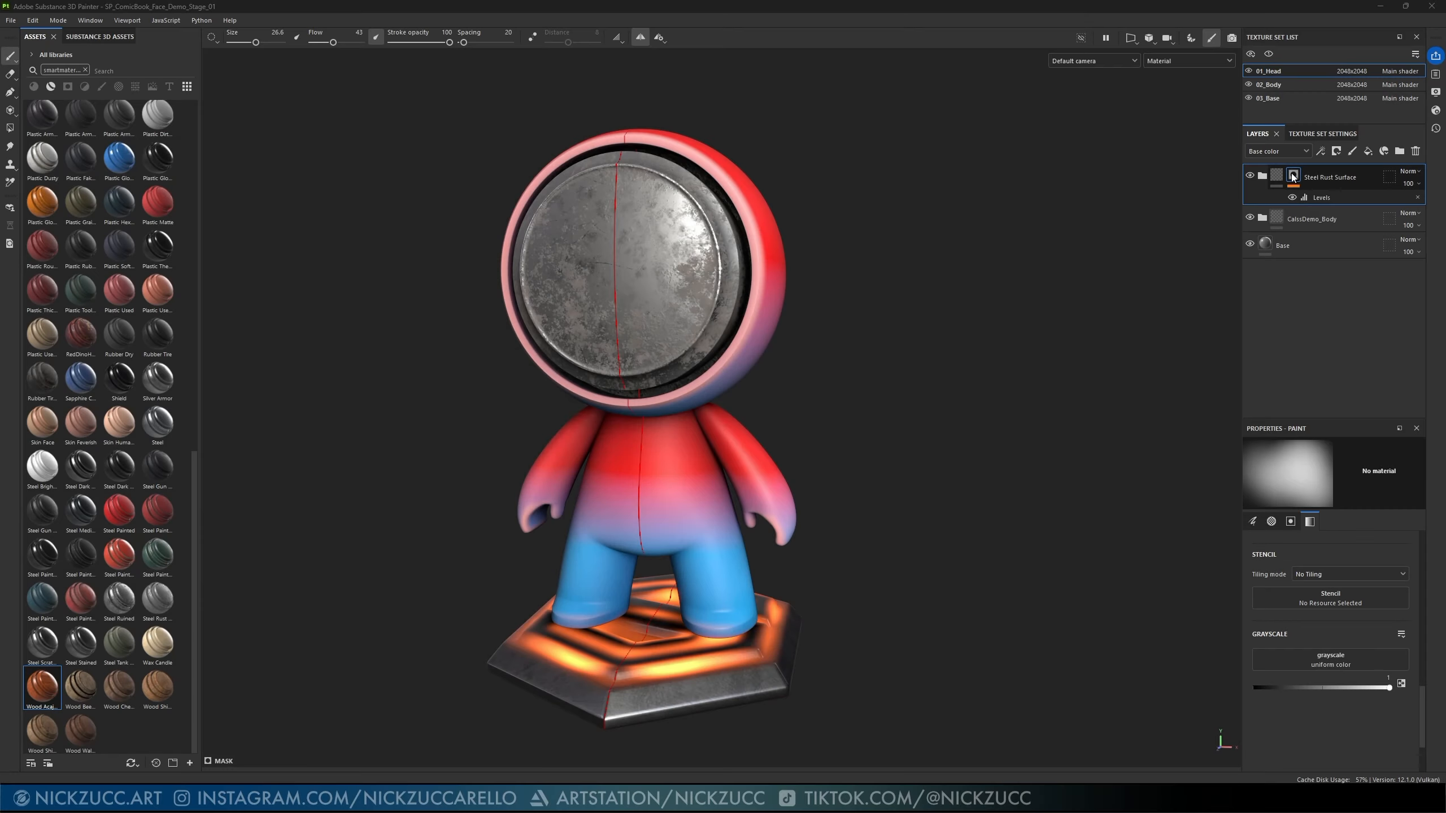
- Display the Steel Rust Surface mask in isolation on the 3D figure and examine its black and white areas
left_click(1291, 178, "alt")
left_click_drag(1167, 296, 1206, 231, "alt")
mouse_move(1033, 276)
left_mouse_down("alt")
mouse_move(1127, 303)
mouse_move(1145, 333)
left_mouse_up("alt")
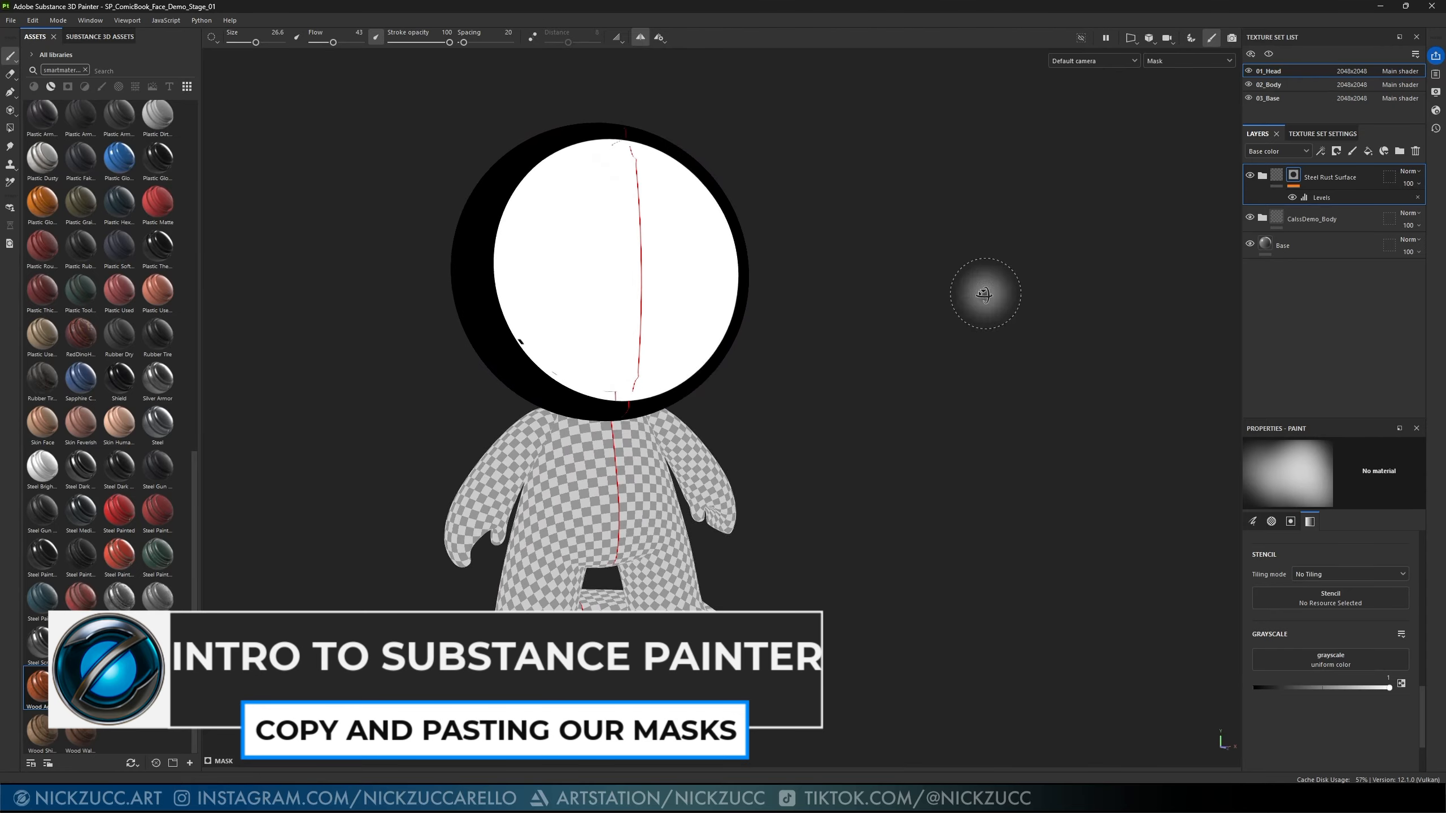
left_click_drag(986, 295, 1104, 327, "alt")
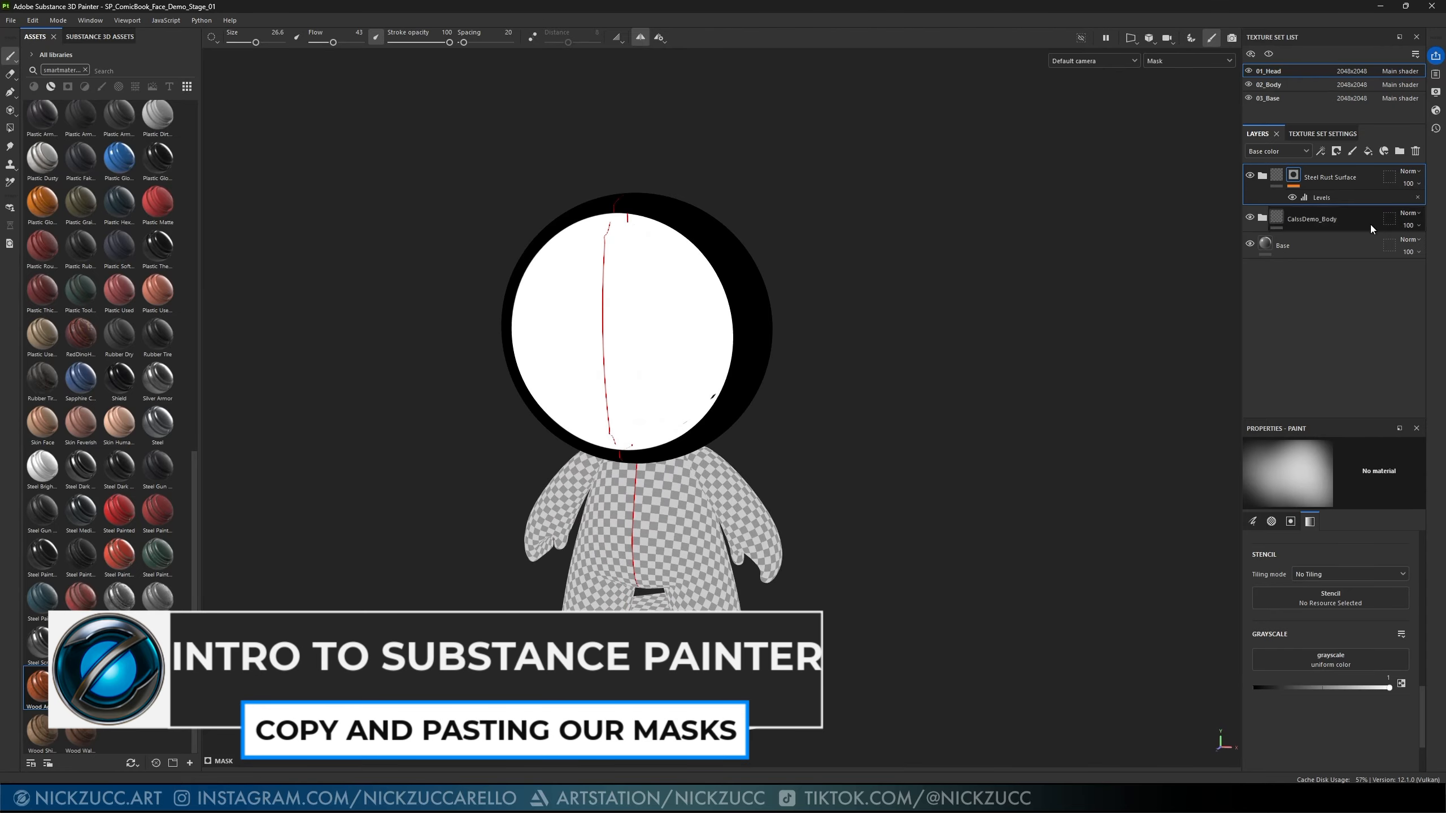
- Add a folder named Face at the top of the layer stack and hide the Steel Rust Surface group
left_click(1400, 153)
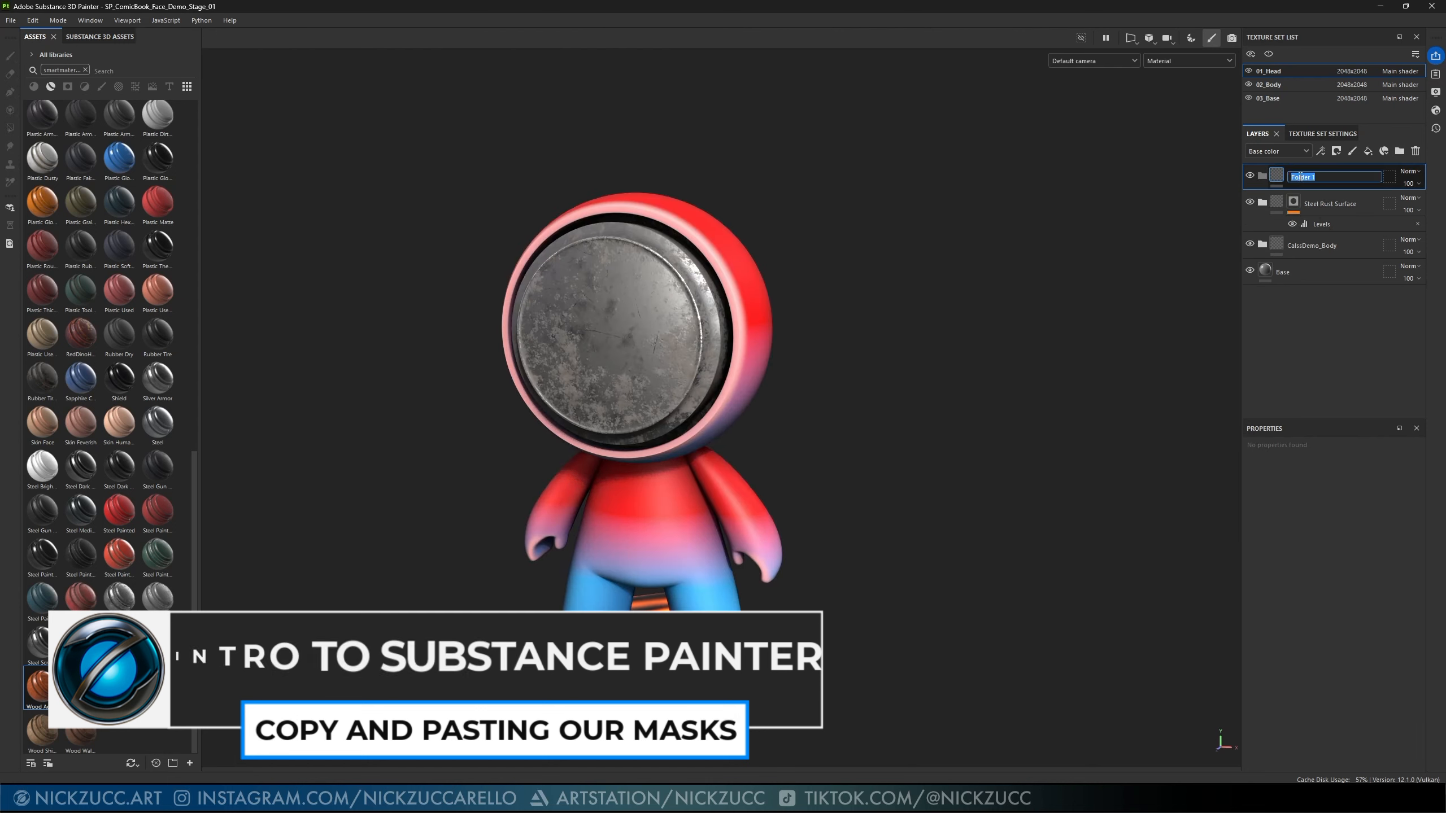
type("Face")
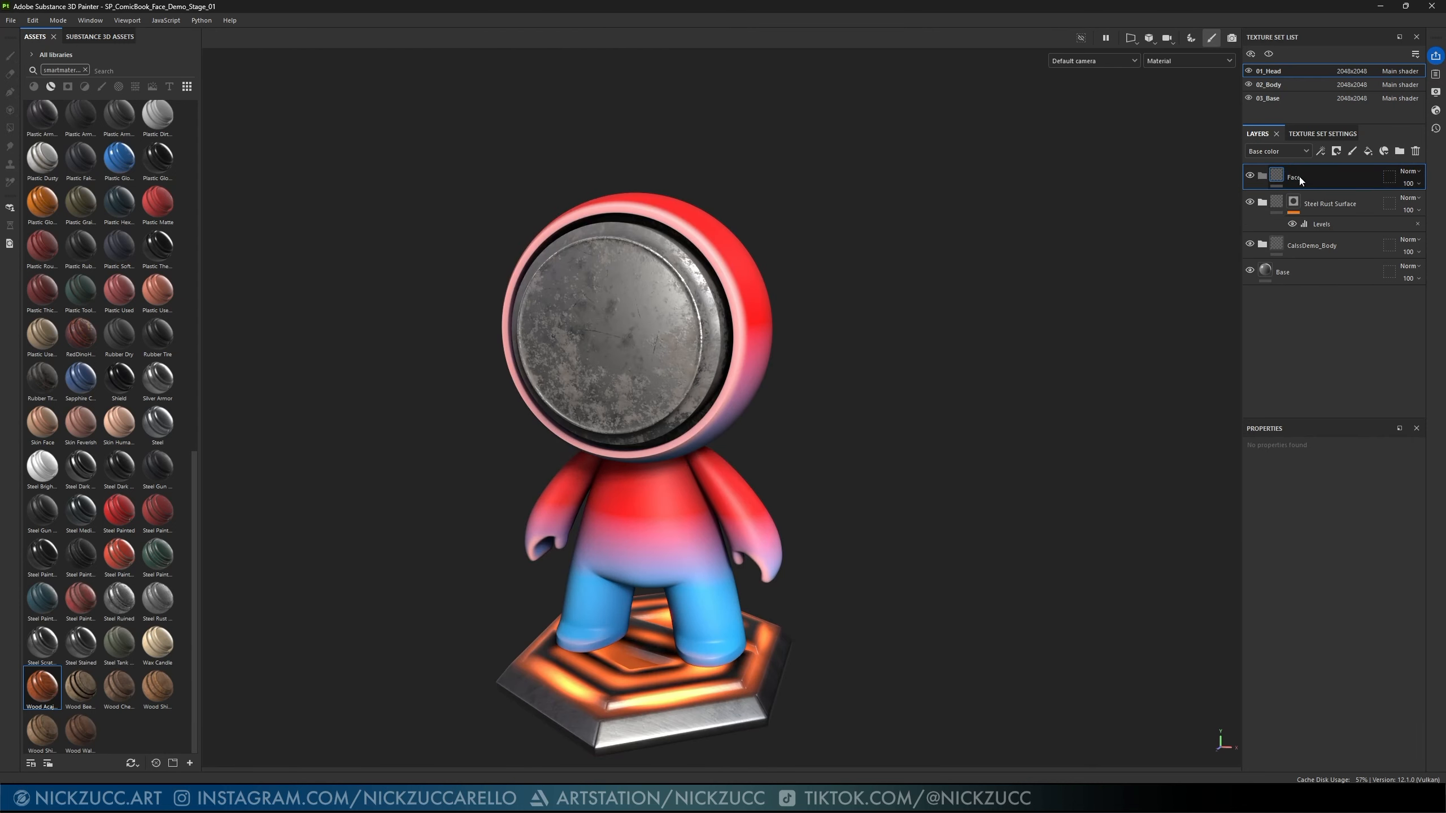
left_click(1263, 202)
left_click(1263, 202)
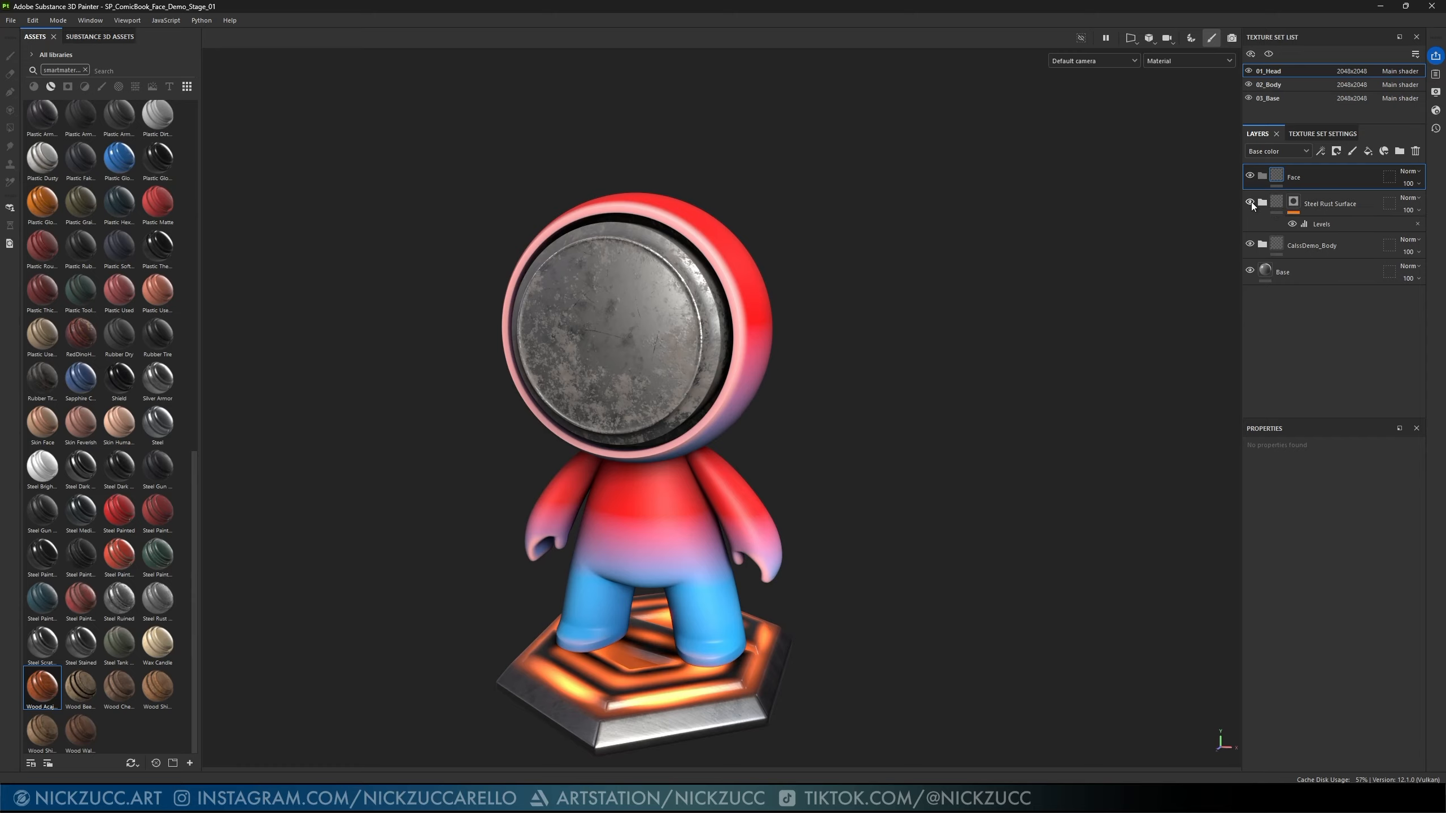
left_click(1250, 202)
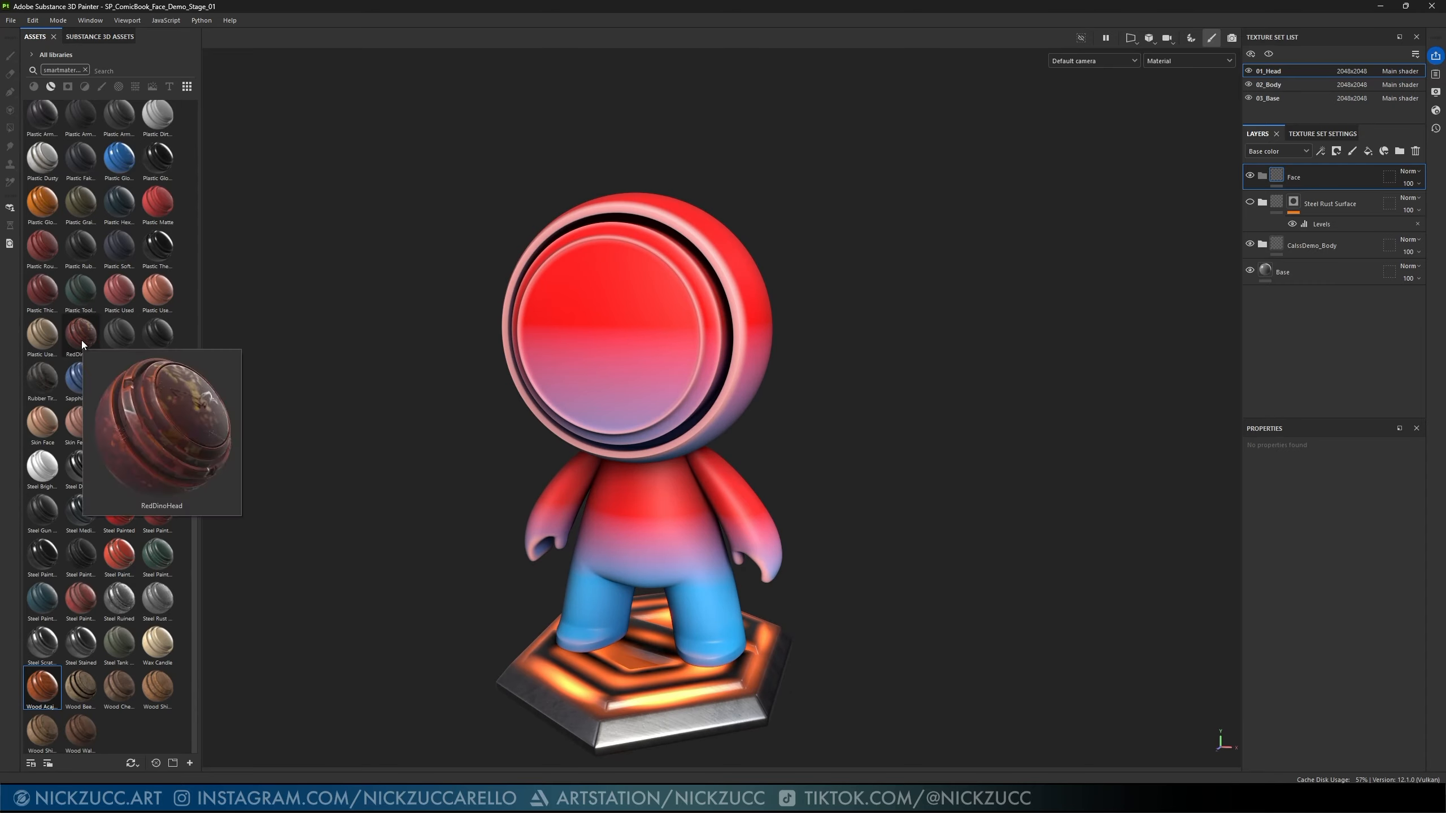
- Try the RedDinoHead smart material inside the Face folder on the head, and delete it from the layer stack
left_click_drag(82, 344, 401, 345)
left_click_drag(928, 291, 1277, 190)
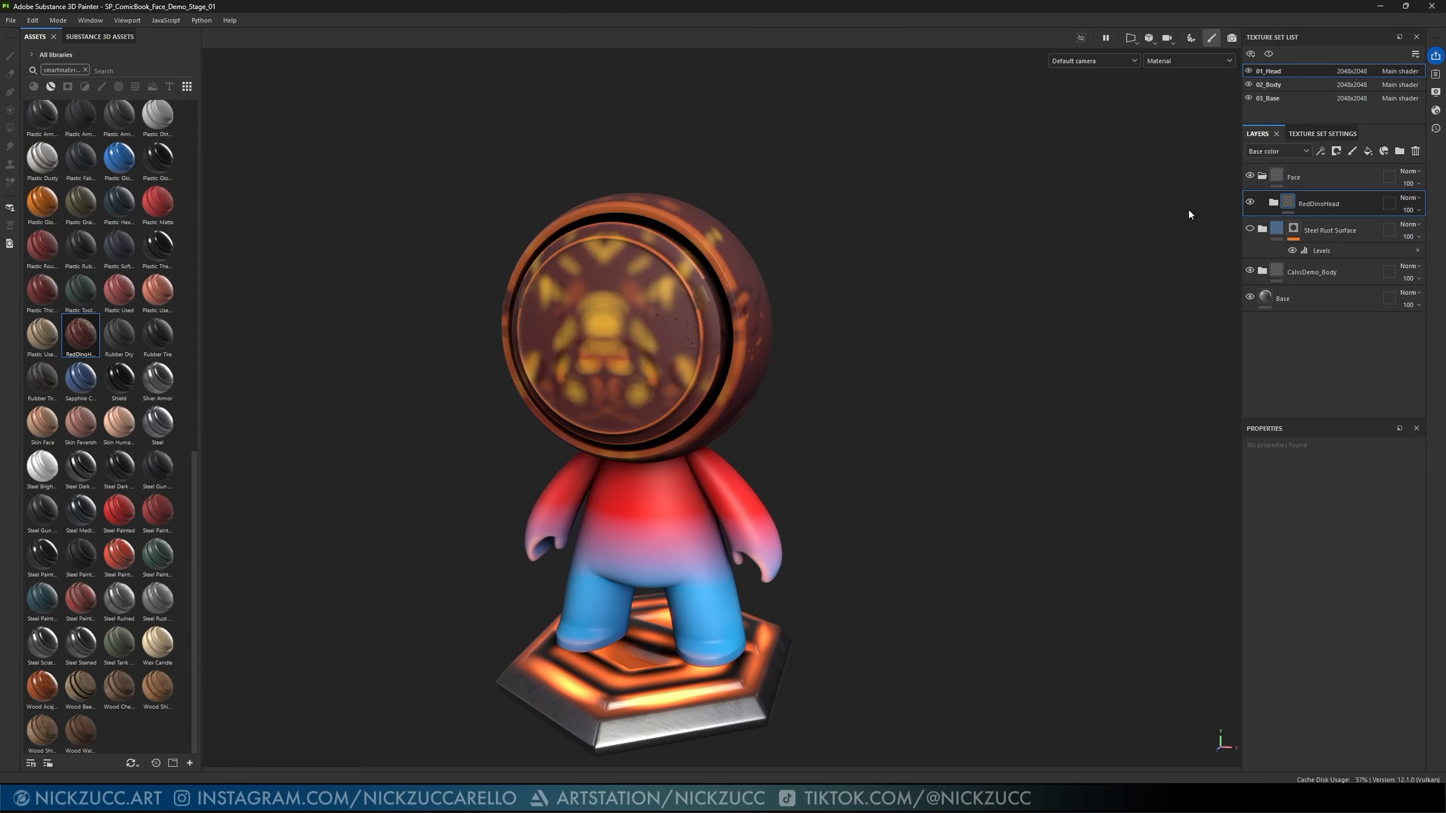
left_click_drag(1188, 214, 768, 294, "alt")
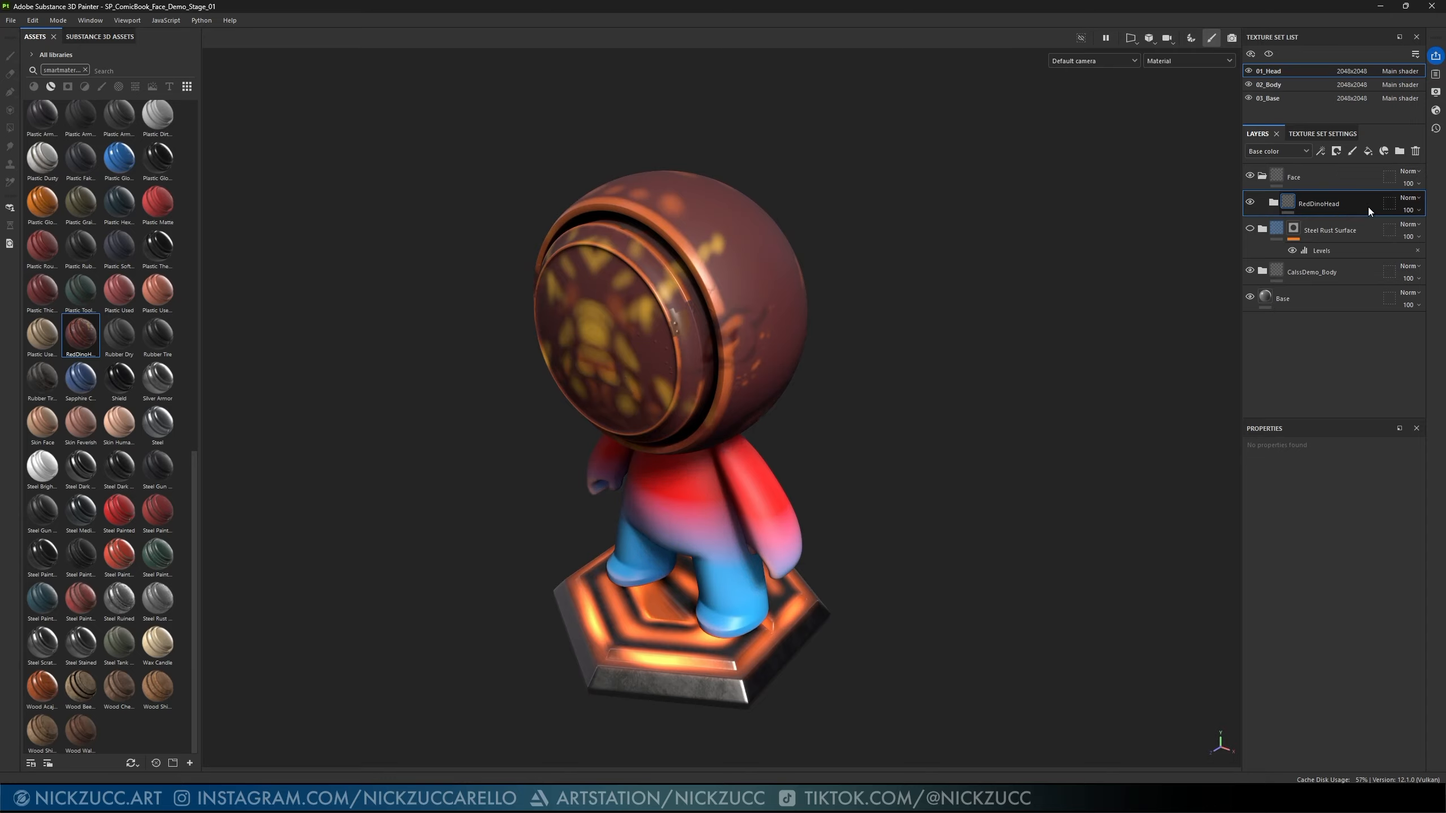
left_click(1415, 152)
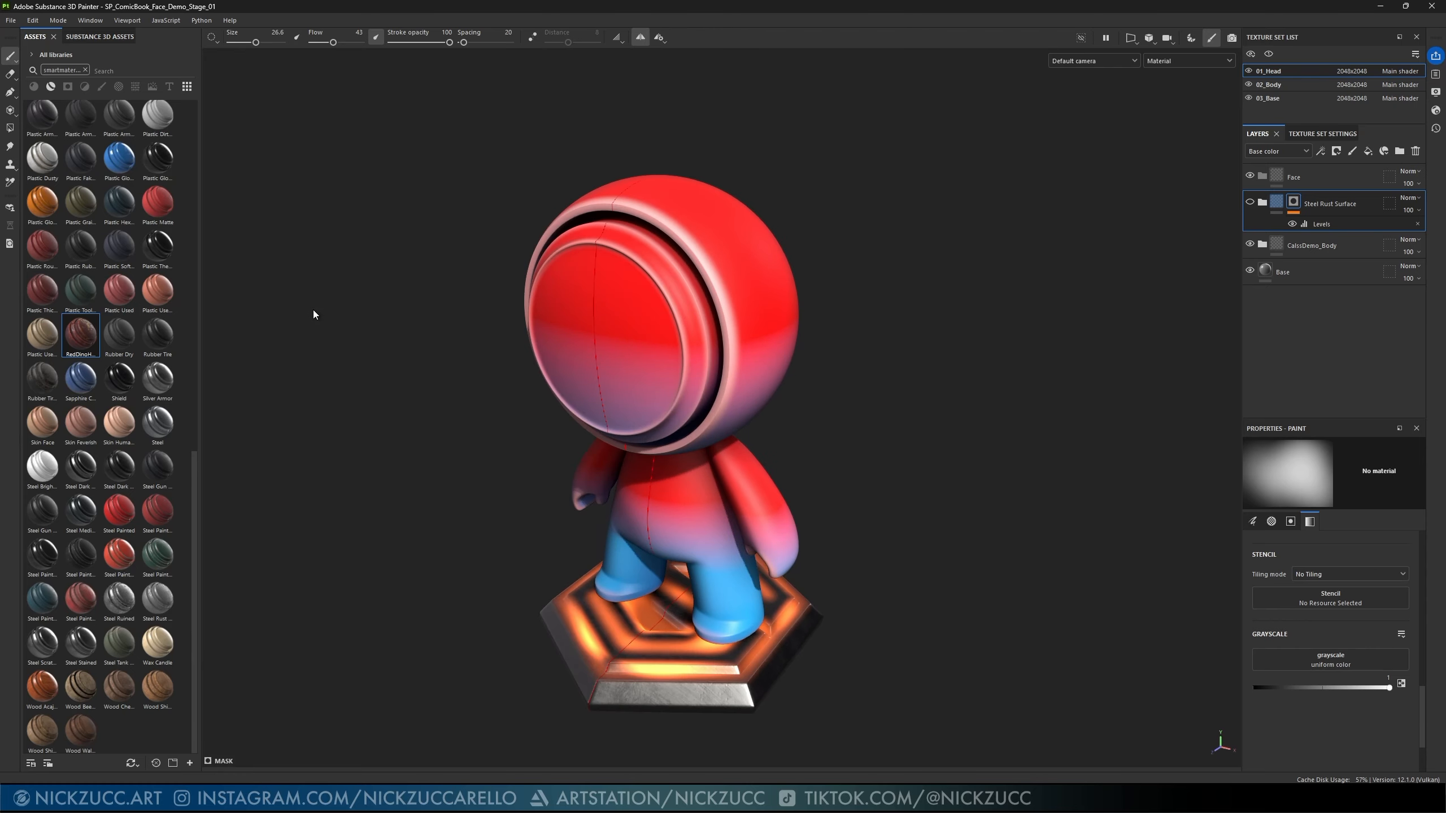
- Add the Plastic Thick Cracked smart material to the Face folder, with the Plastic Used smart material above it
left_click_drag(49, 297, 1314, 173)
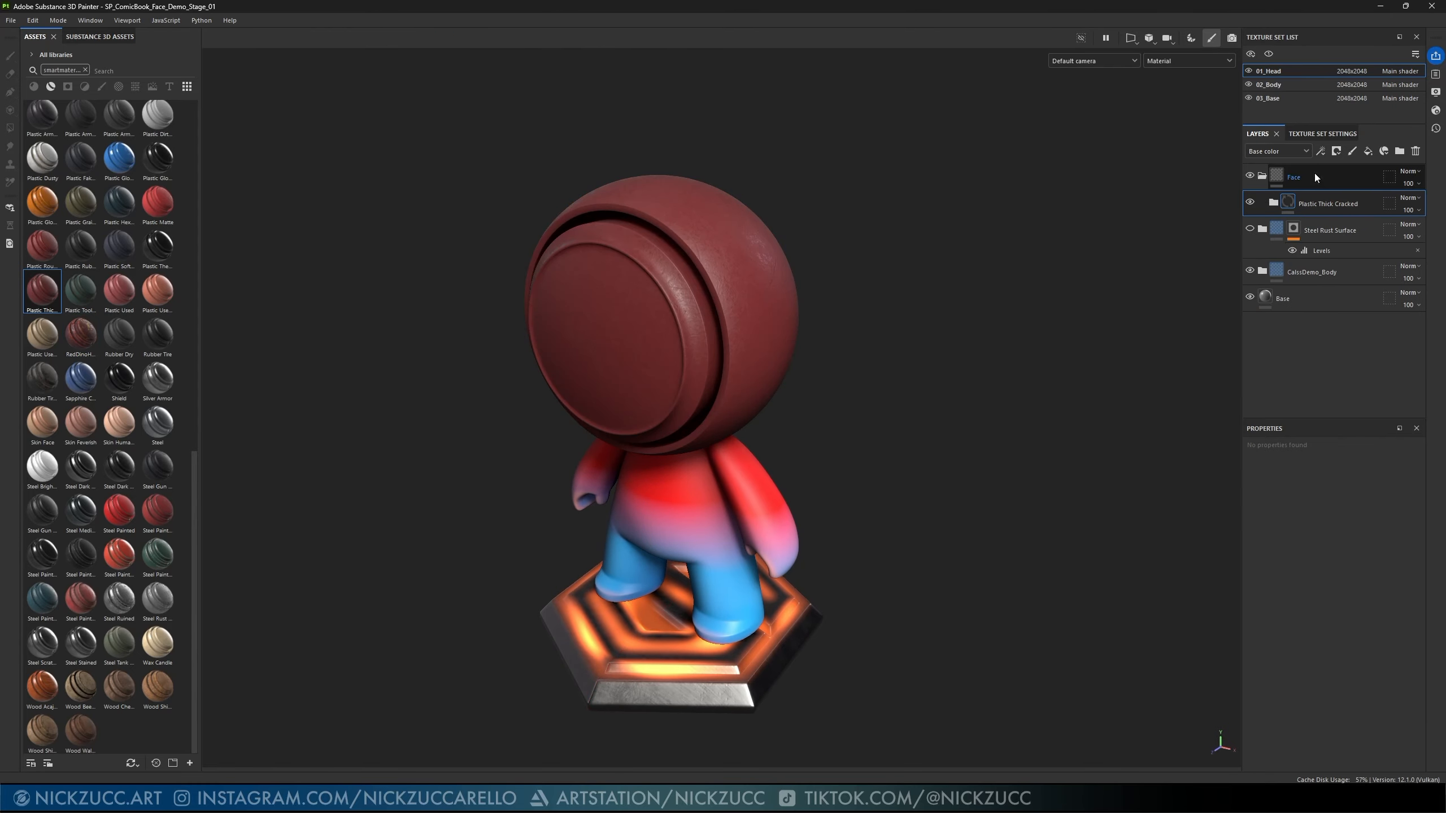
left_click_drag(919, 326, 1025, 308, "alt")
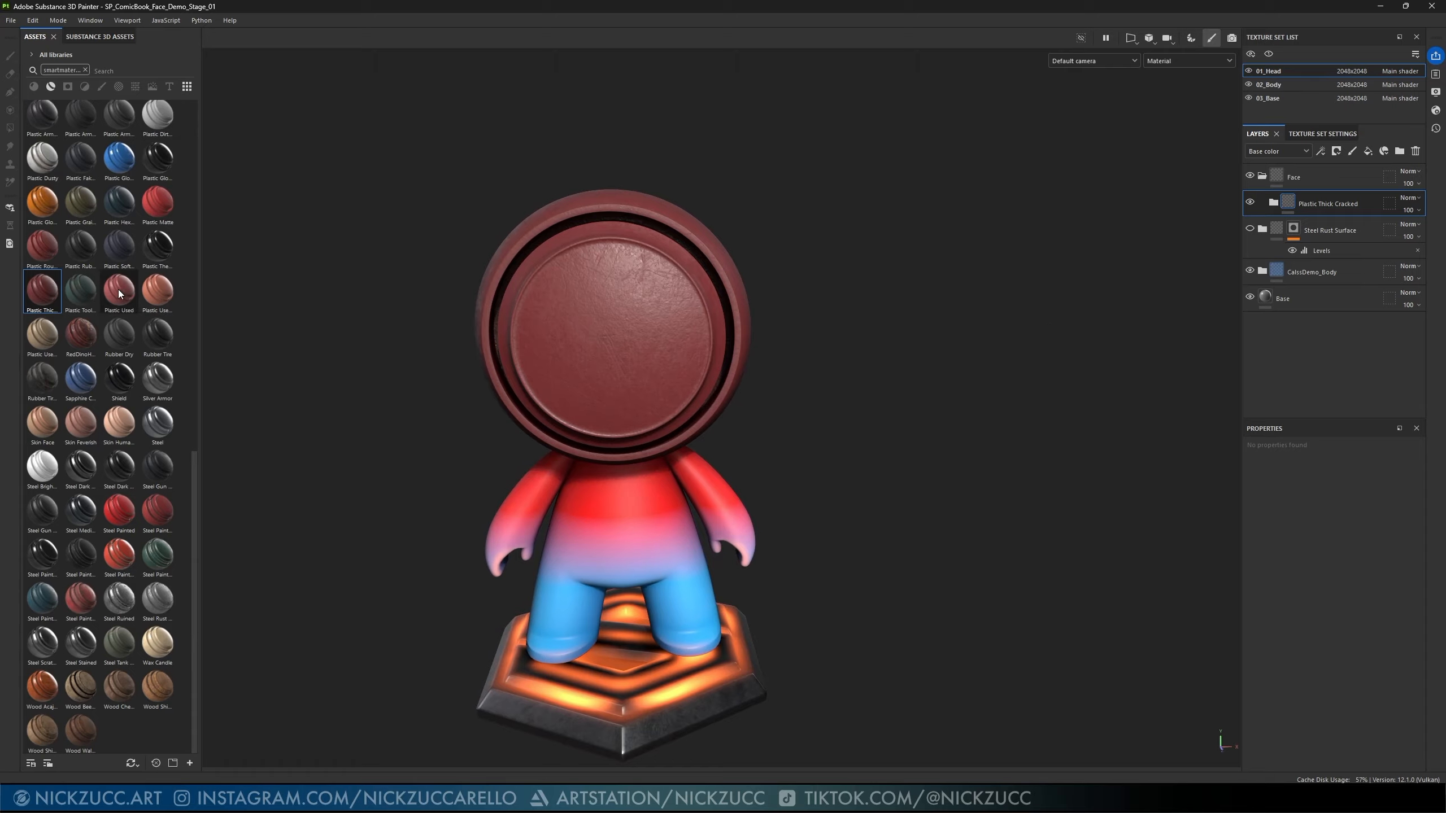
left_click_drag(118, 289, 1032, 271)
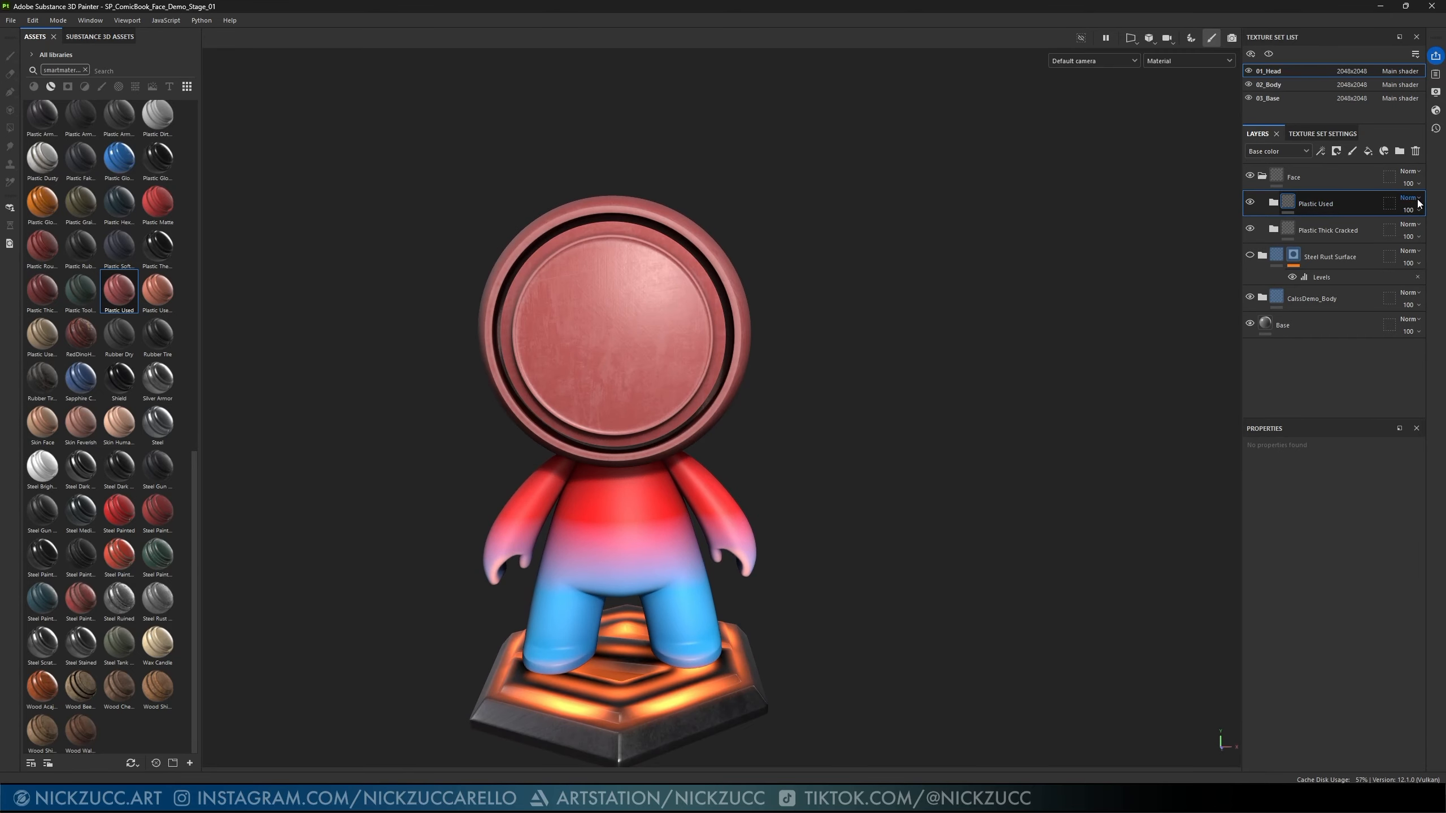
- Set the Plastic Used group's blend mode to Multiply and lower its opacity to 18
left_click(1411, 198)
left_click(1379, 258)
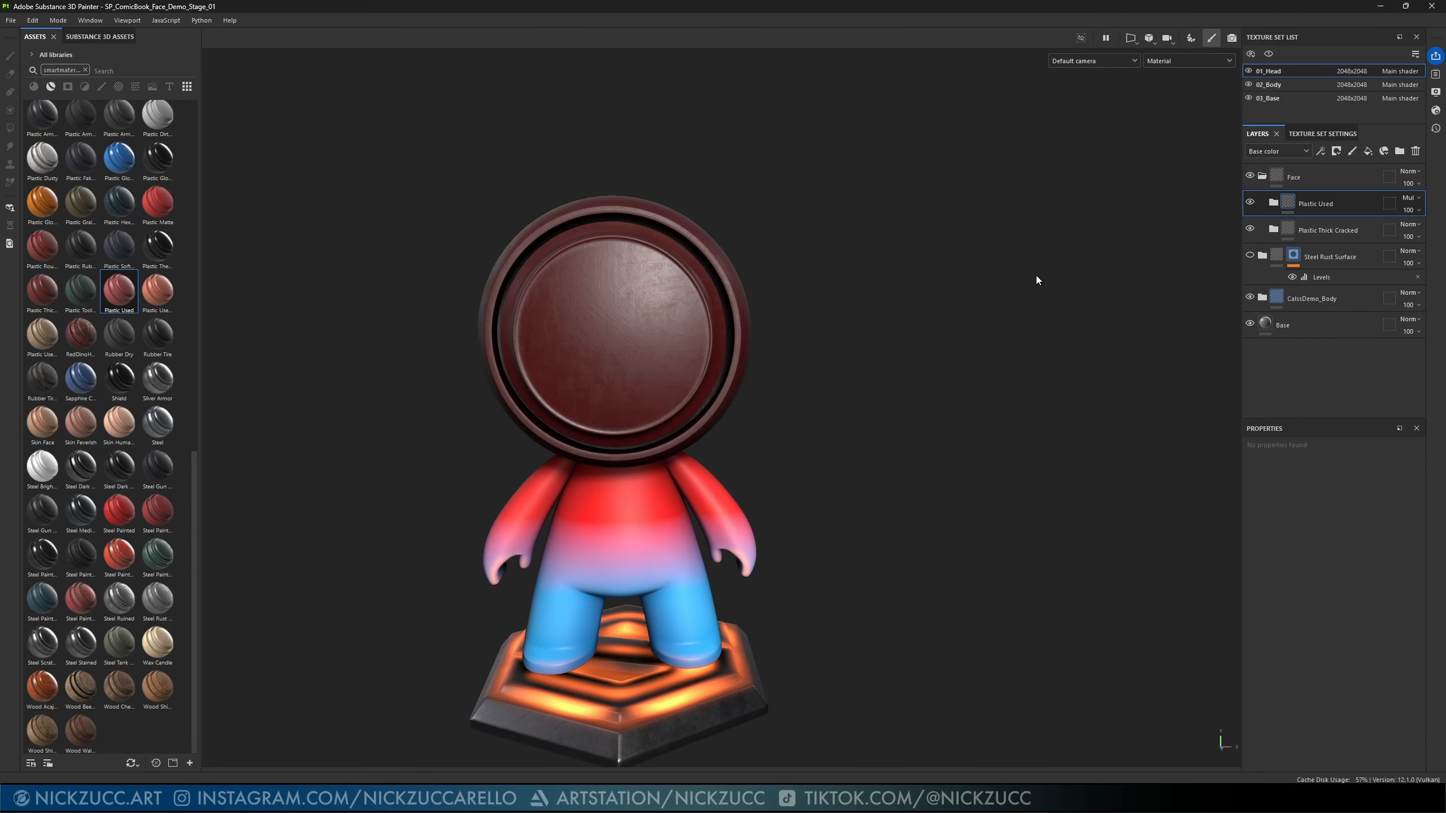
left_click_drag(1036, 277, 901, 278, "alt")
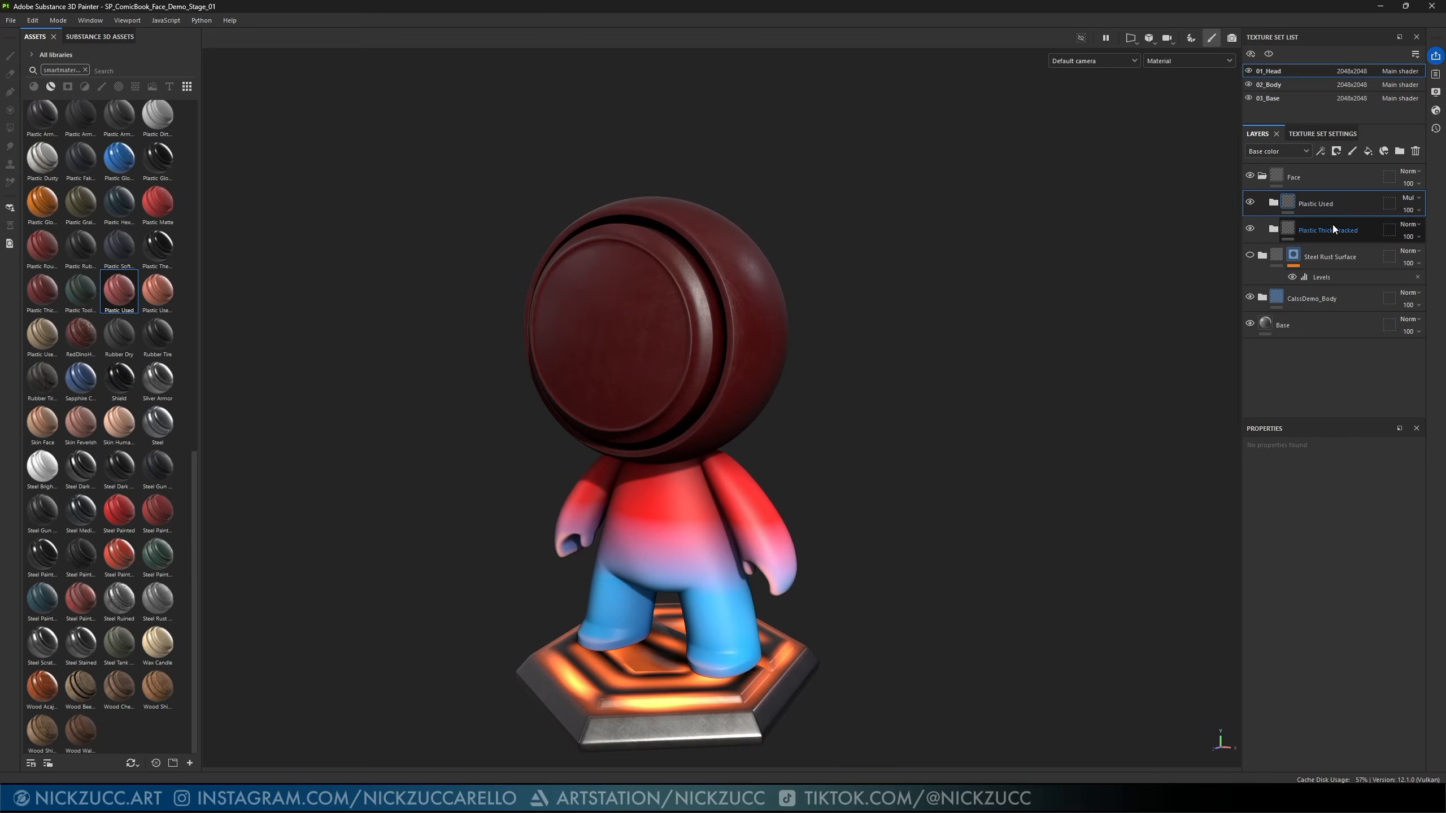
left_click_drag(1418, 229, 1411, 236)
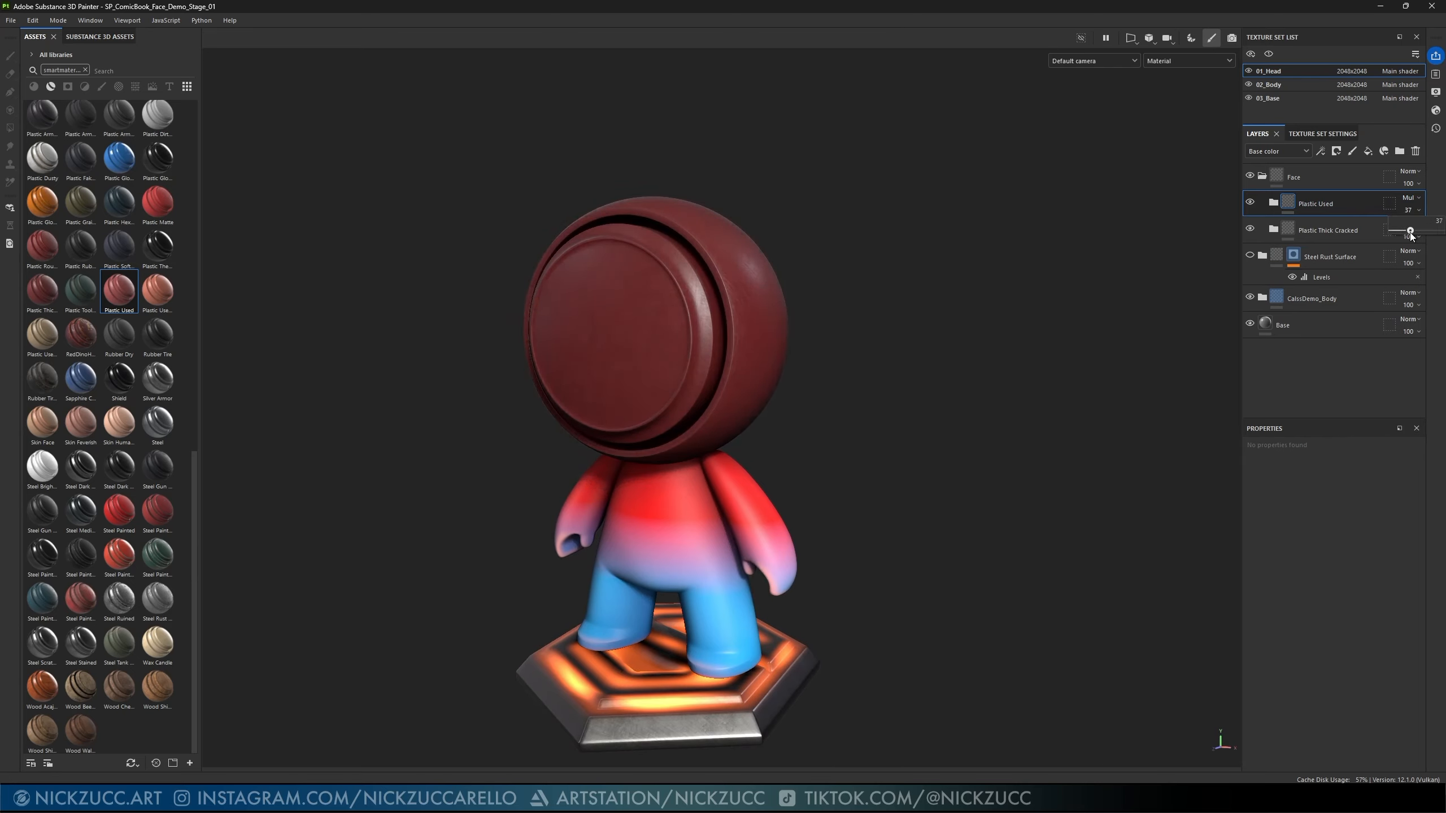
- Collapse the Face folder and copy the mask of the Steel Rust Surface group
left_click(1262, 179)
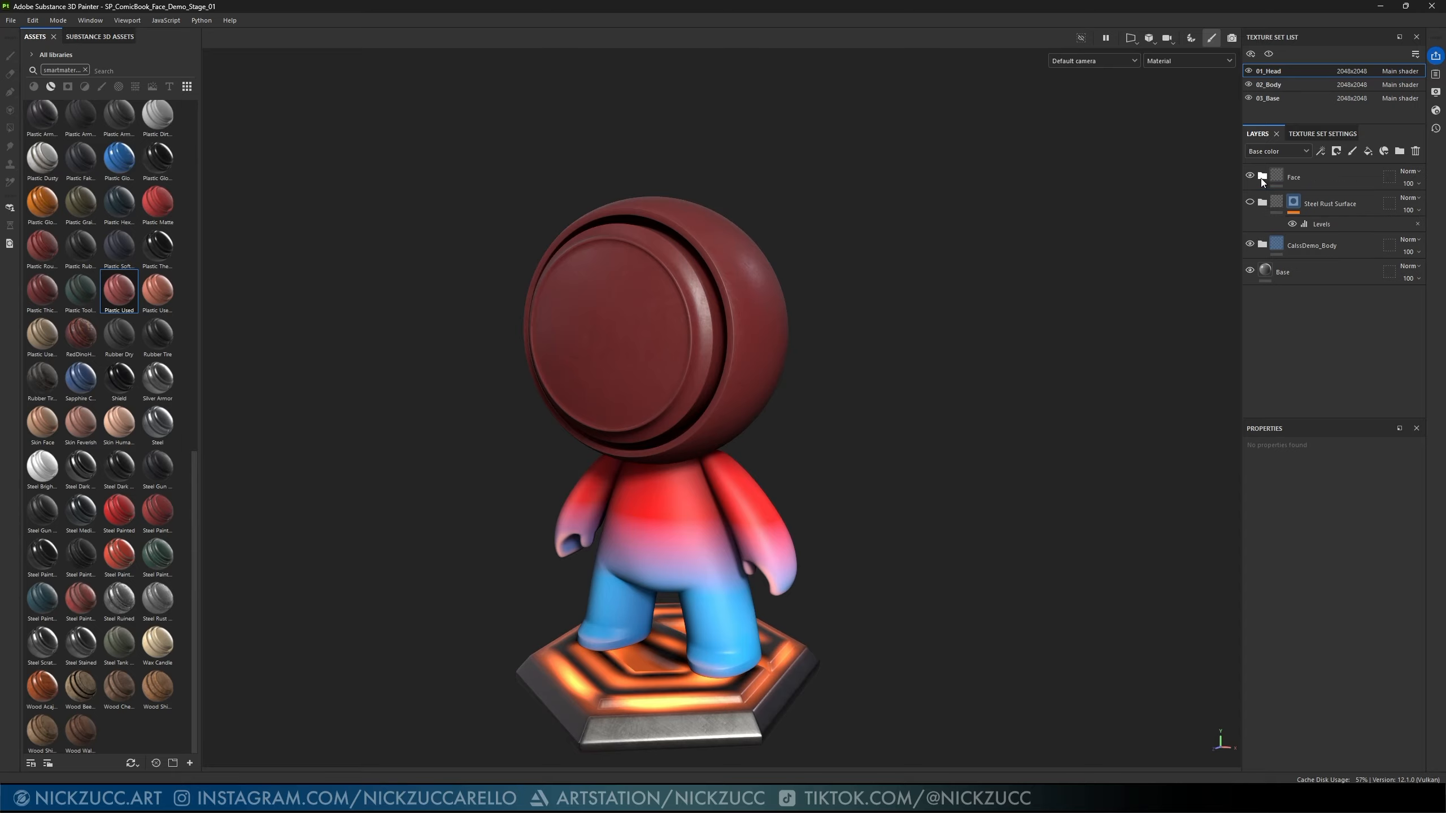
left_click(1270, 182)
left_click(1294, 203)
right_click(1295, 204)
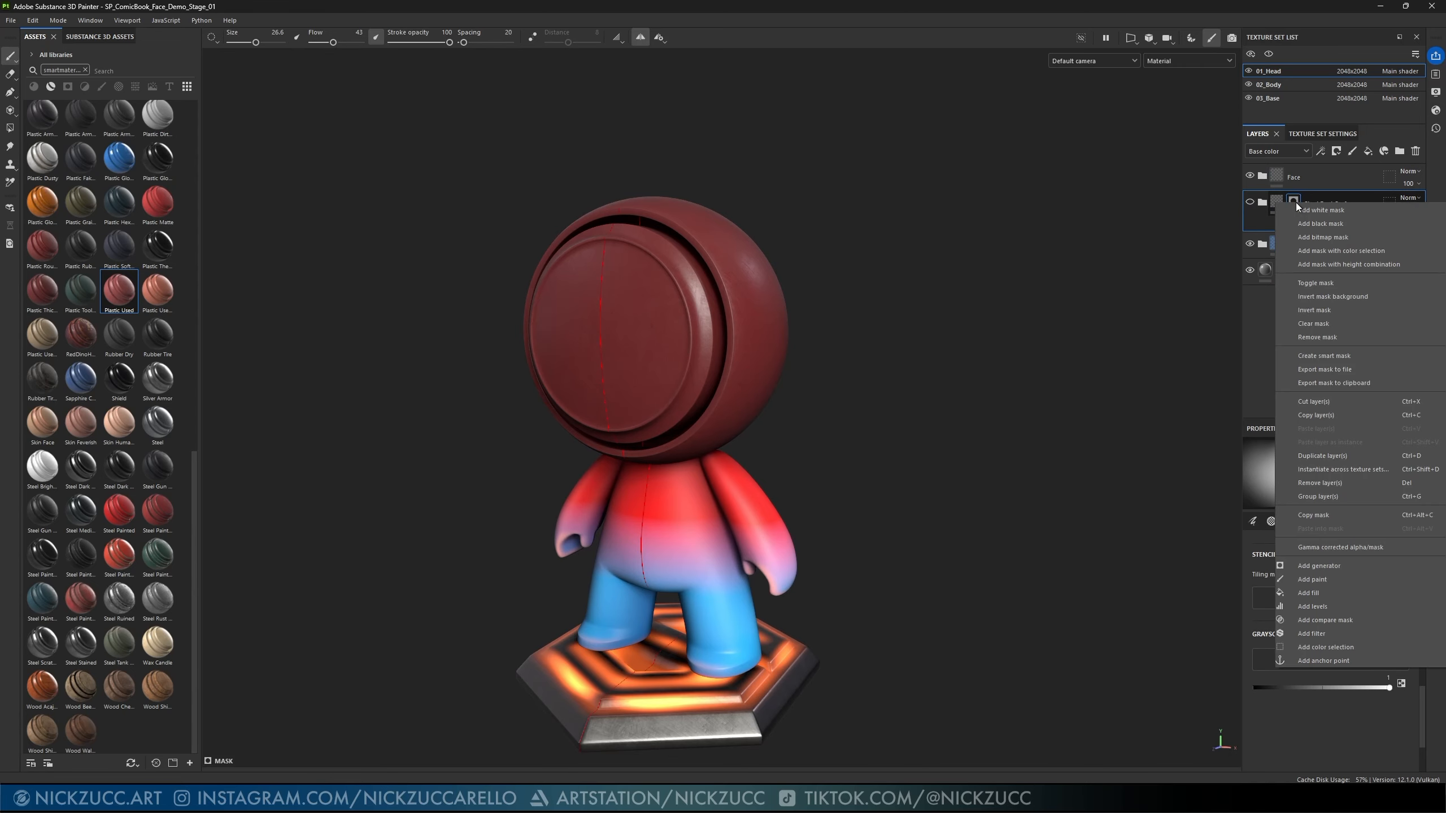
left_click(1324, 515)
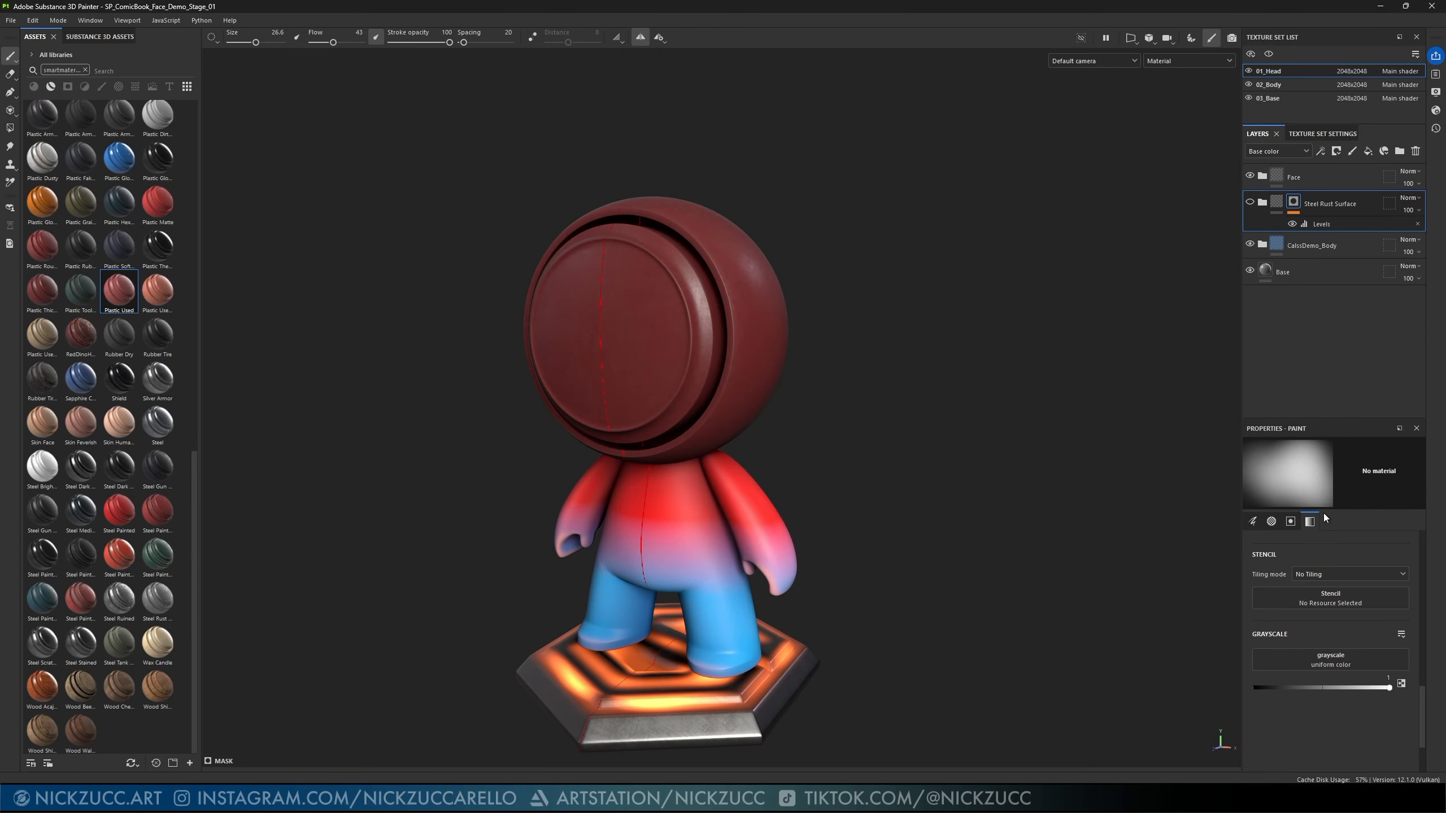
- Add a black mask to the Face folder and paste the copied Steel Rust Surface mask into it
left_click(1284, 181)
left_click(1335, 151)
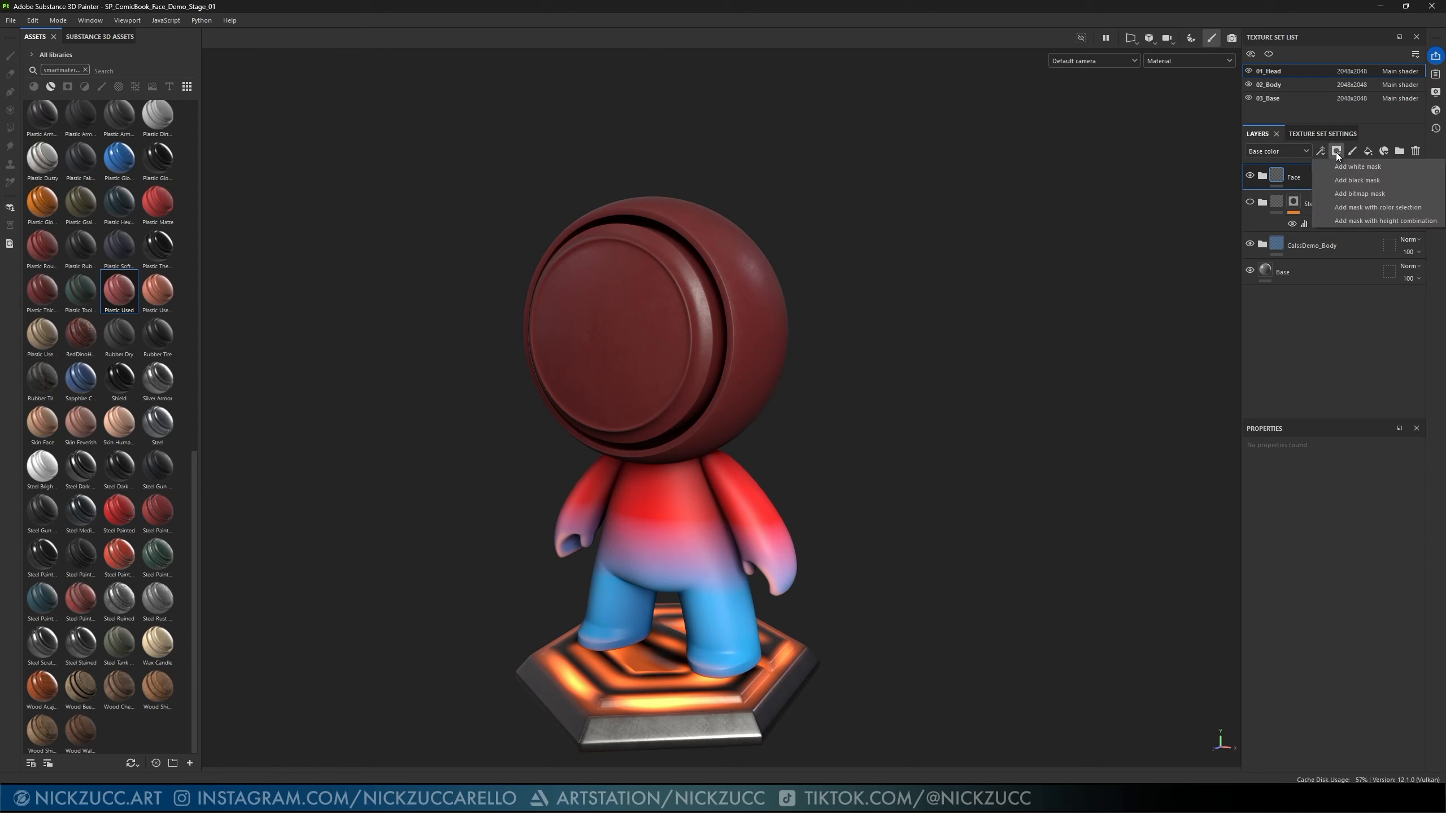
left_click(1360, 181)
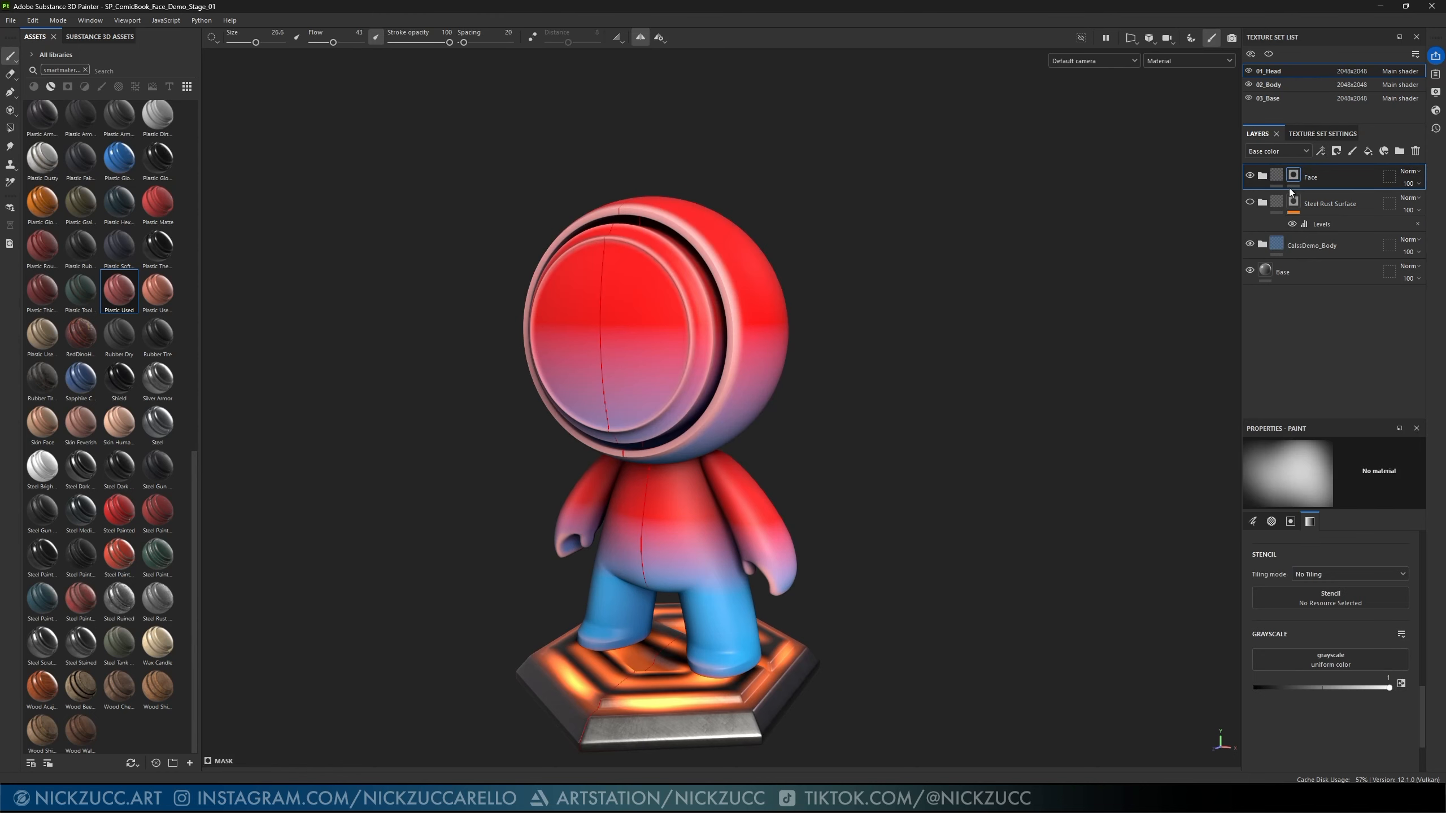
right_click(1294, 175)
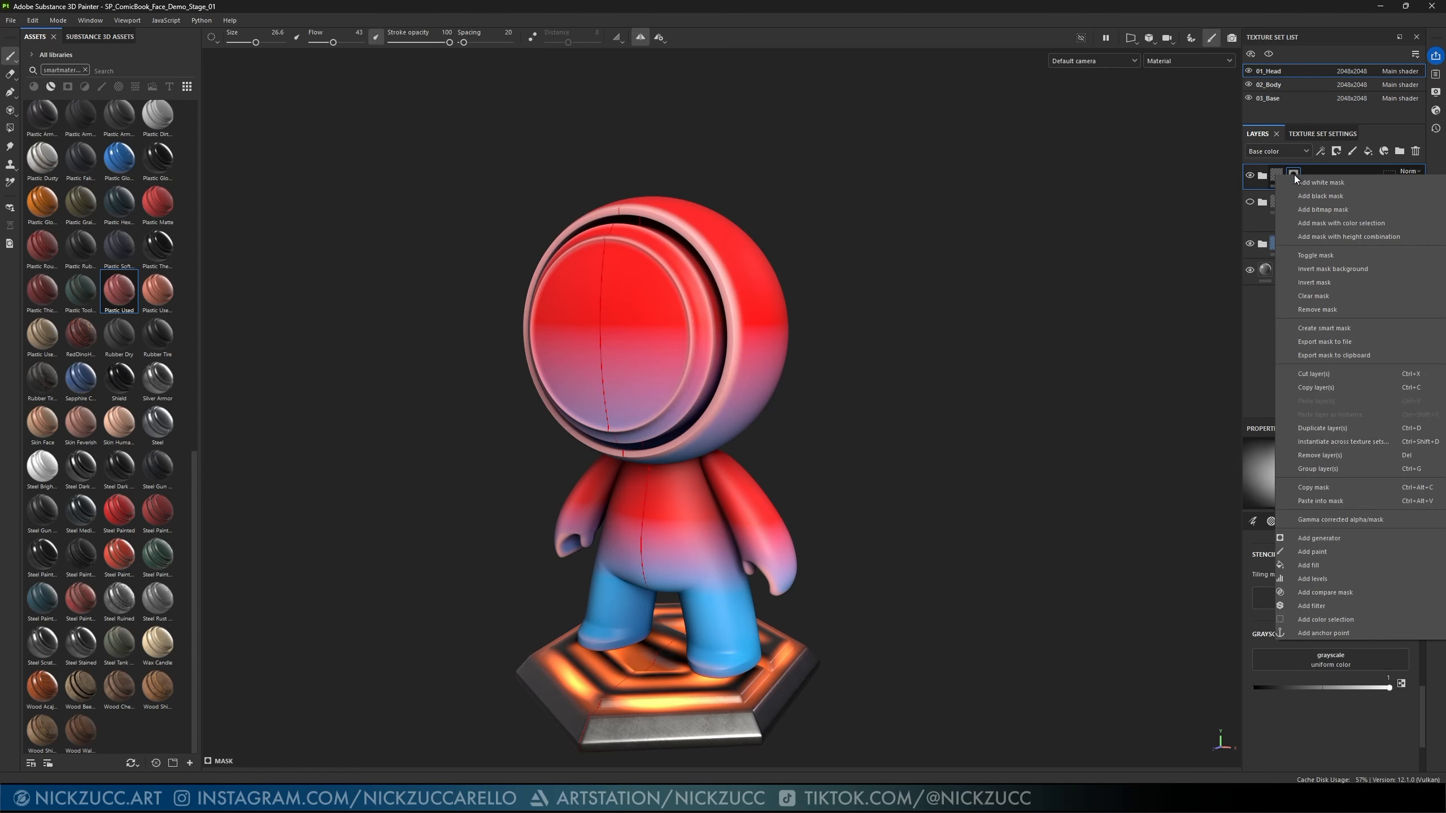
left_click(1321, 501)
- Turn off painting symmetry and check the masked plastic on the figure's face
left_click_drag(961, 333, 1064, 314, "alt")
left_click(642, 37)
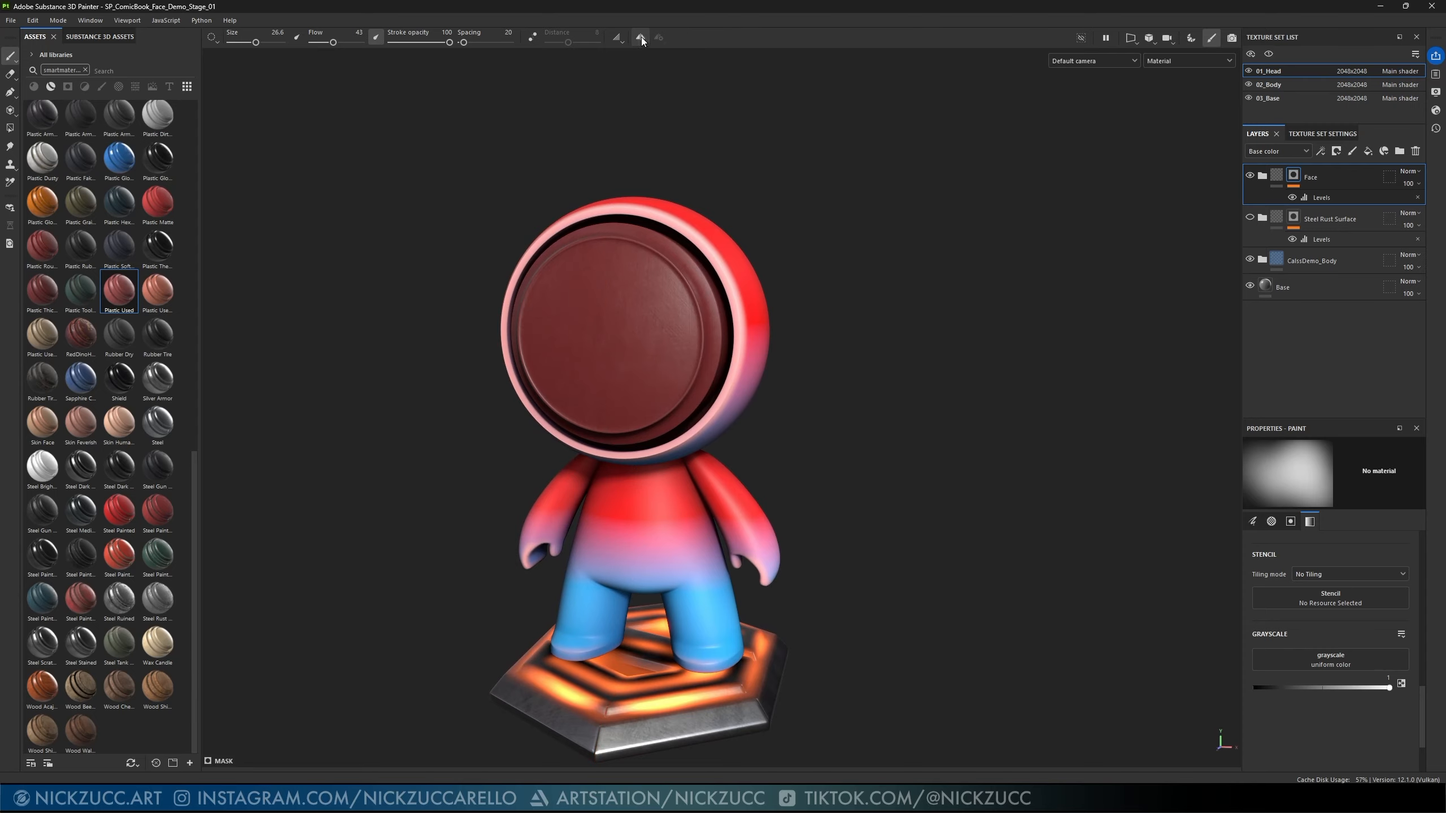
left_click_drag(929, 229, 807, 236, "alt")
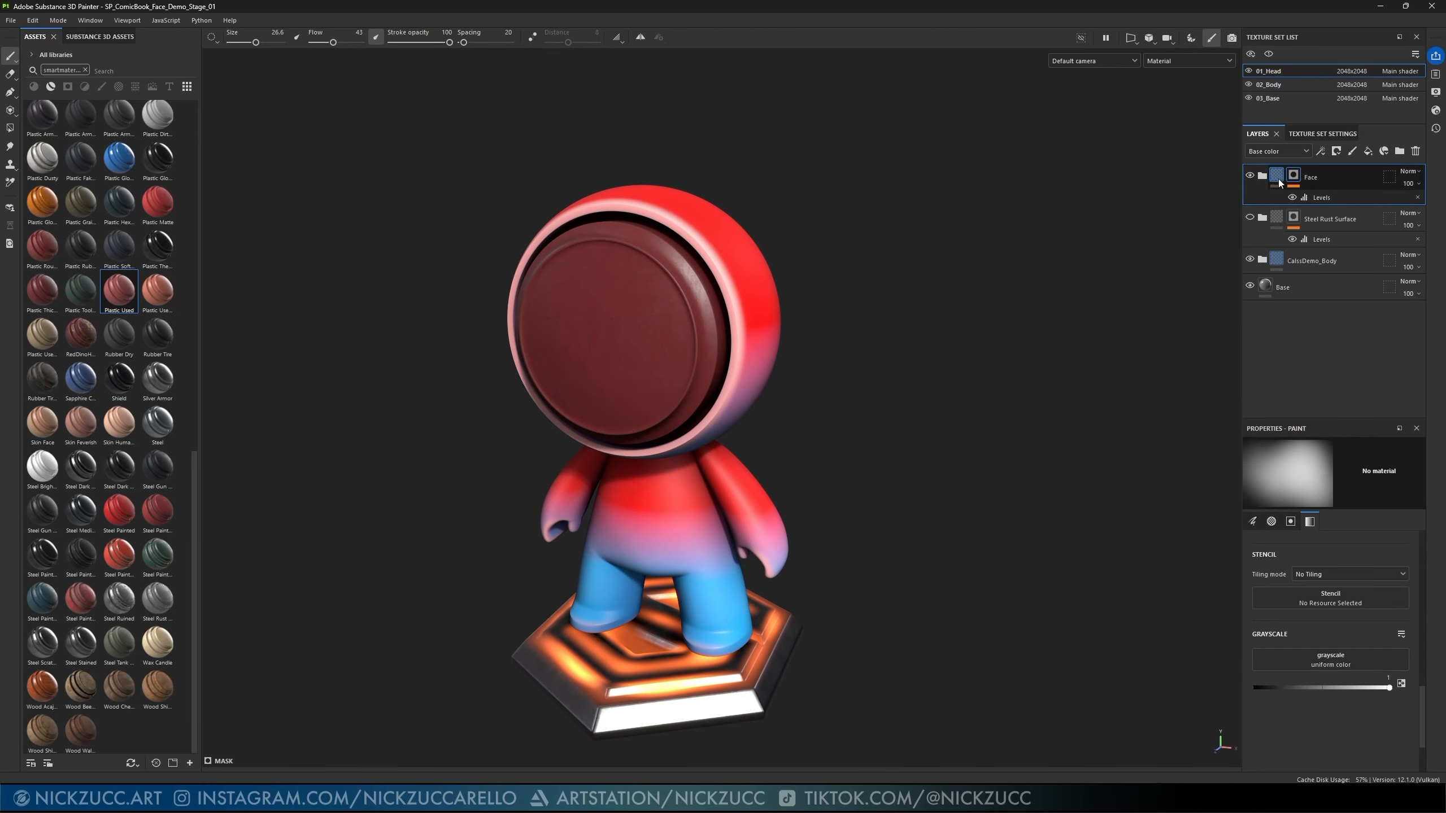
- Expand the Face folder and hide Plastic Thick Cracked, keeping Plastic Used visible
left_click(1278, 177)
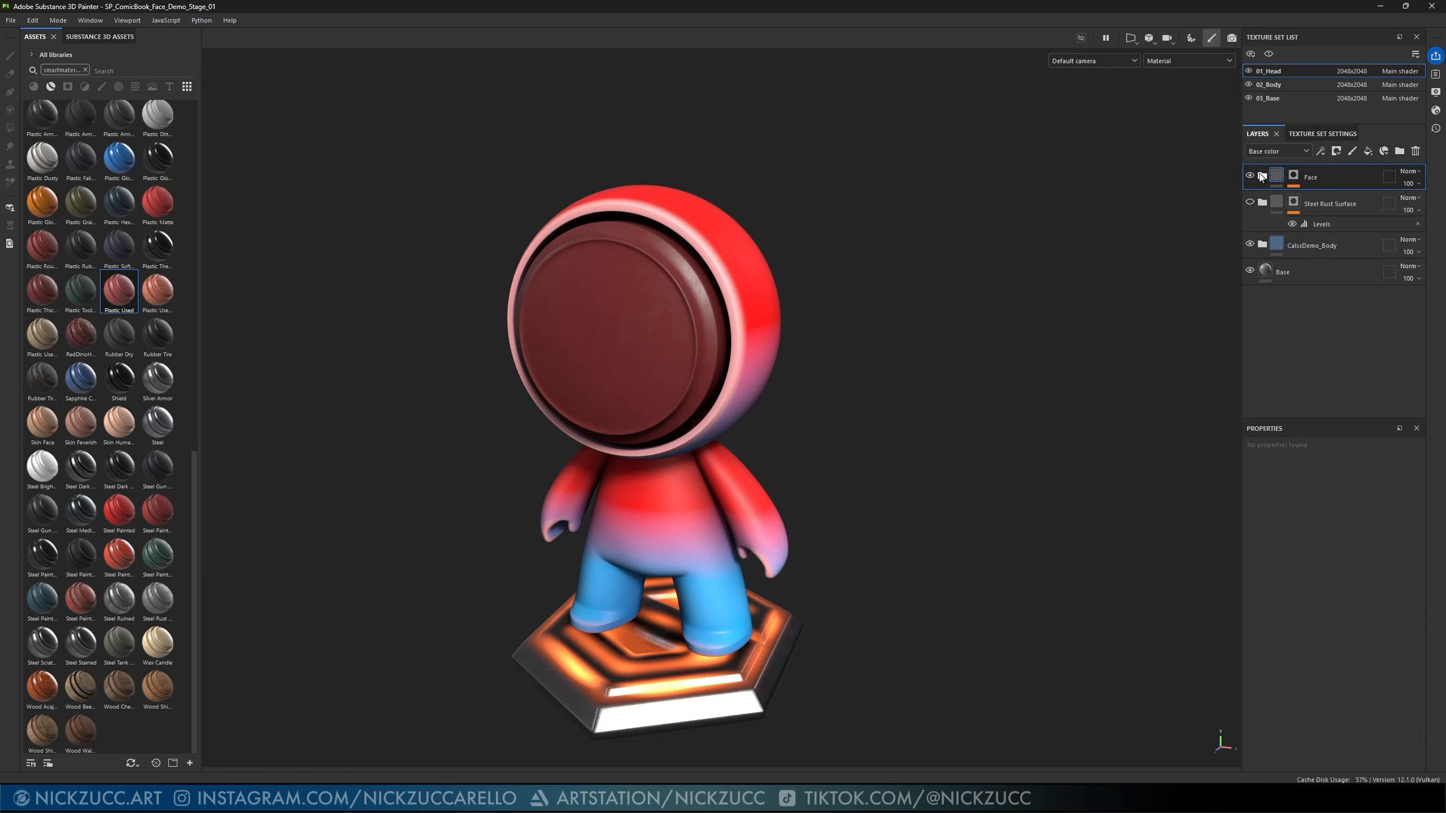
left_click(1262, 176)
left_click(1250, 202)
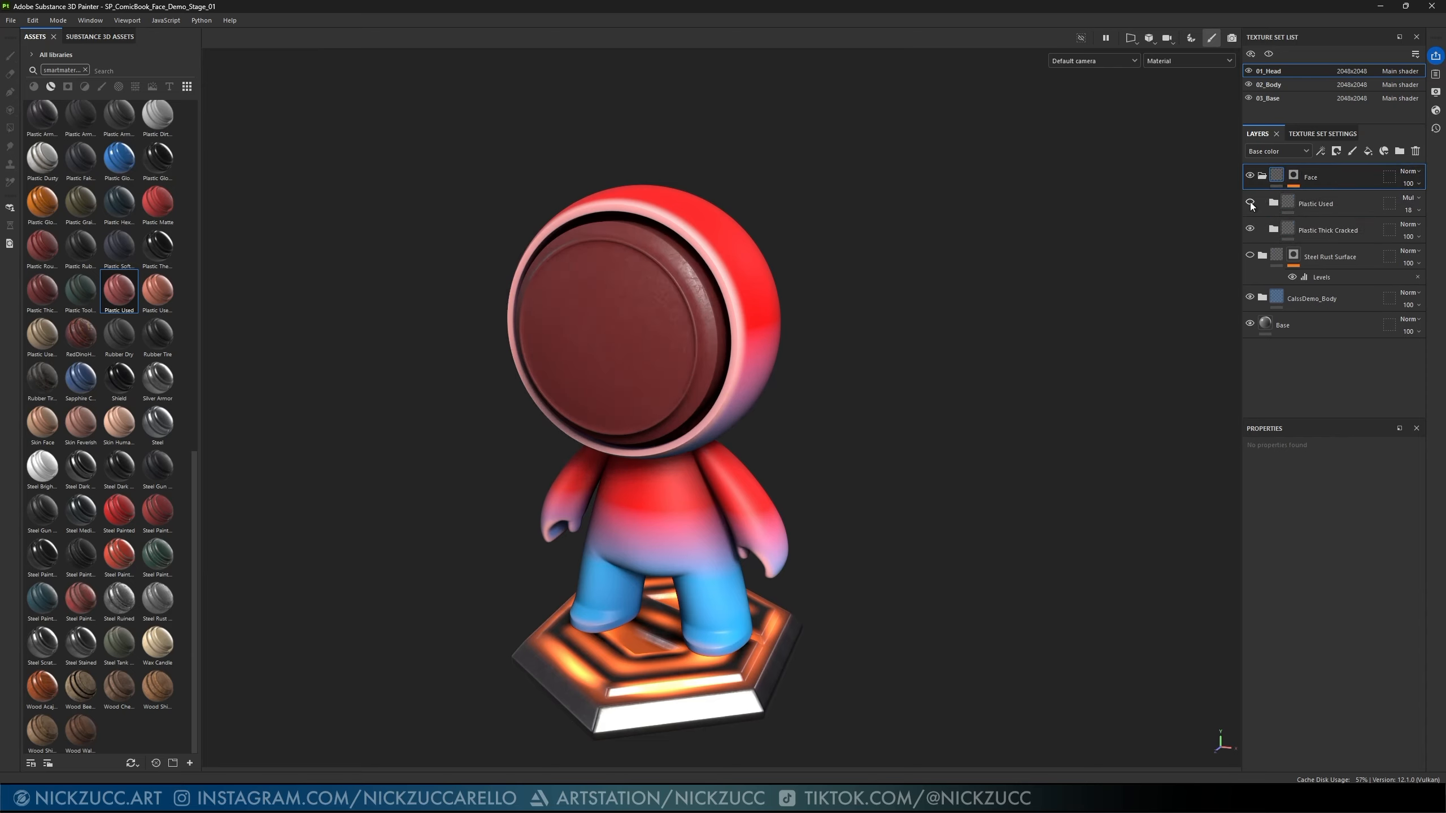
left_click(1249, 229)
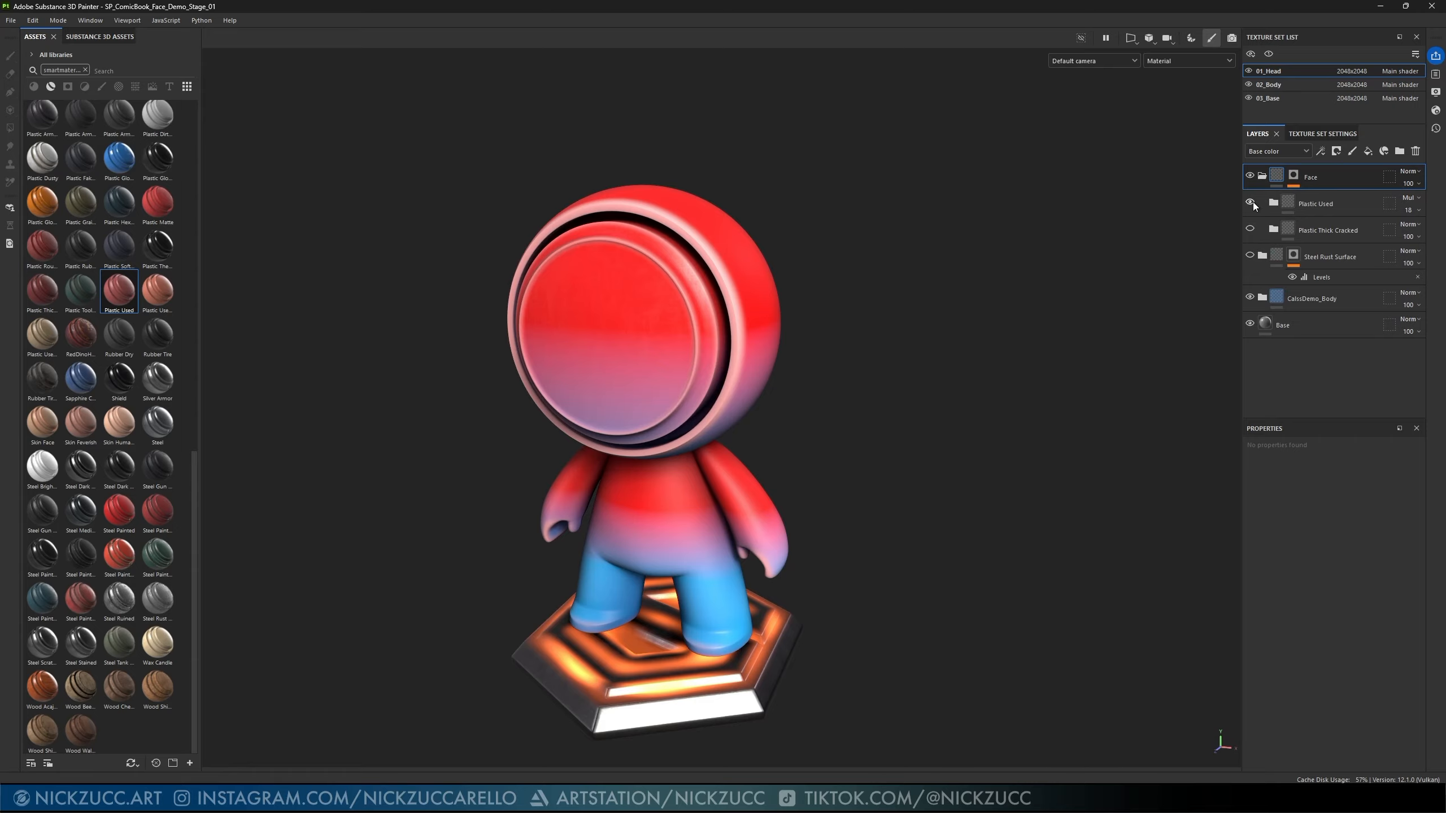
- Set the Plastic Used group's blend mode to Normal and its opacity to 100
left_click(1414, 199)
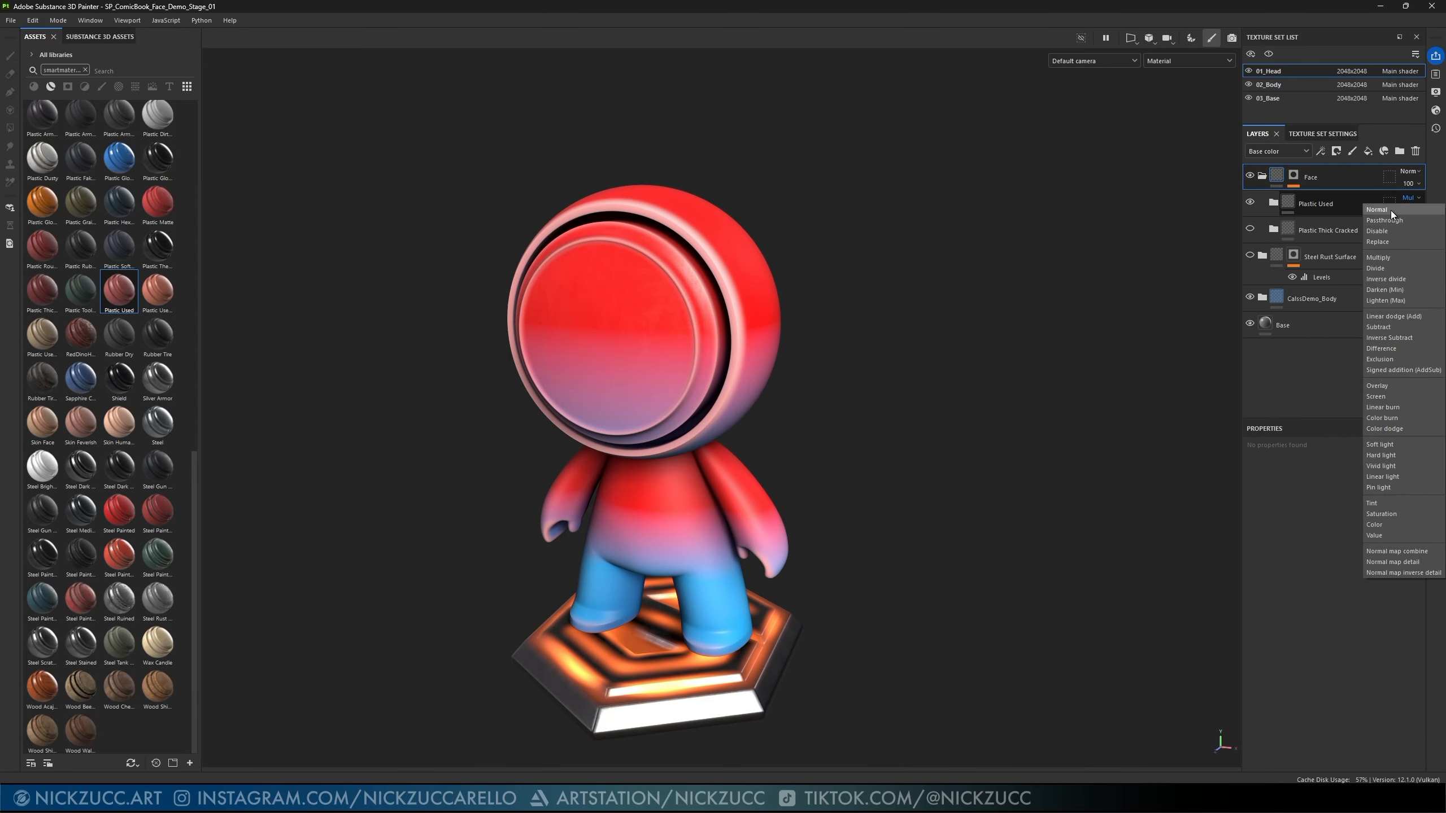
left_click(1388, 209)
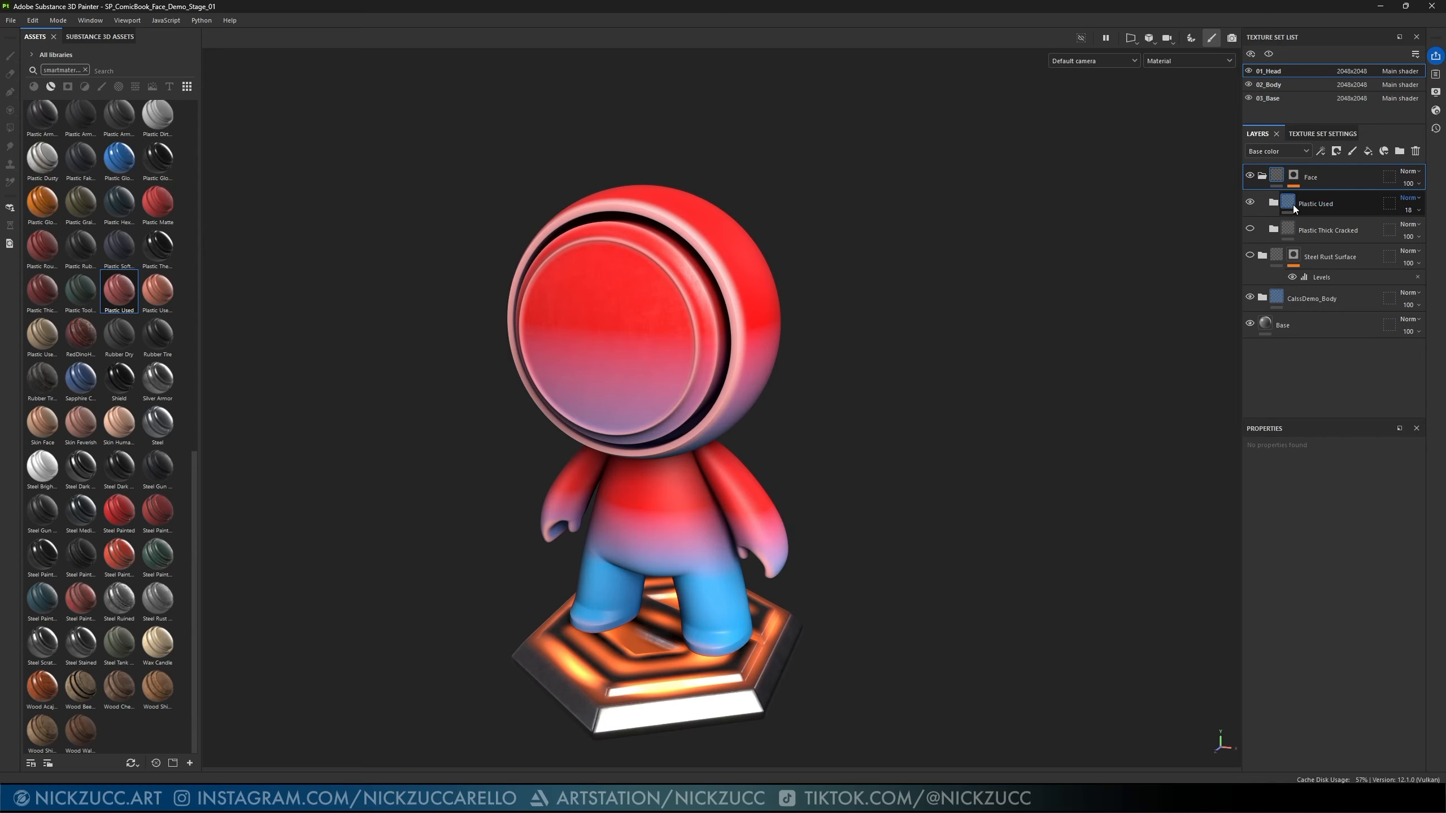
left_click(1294, 209)
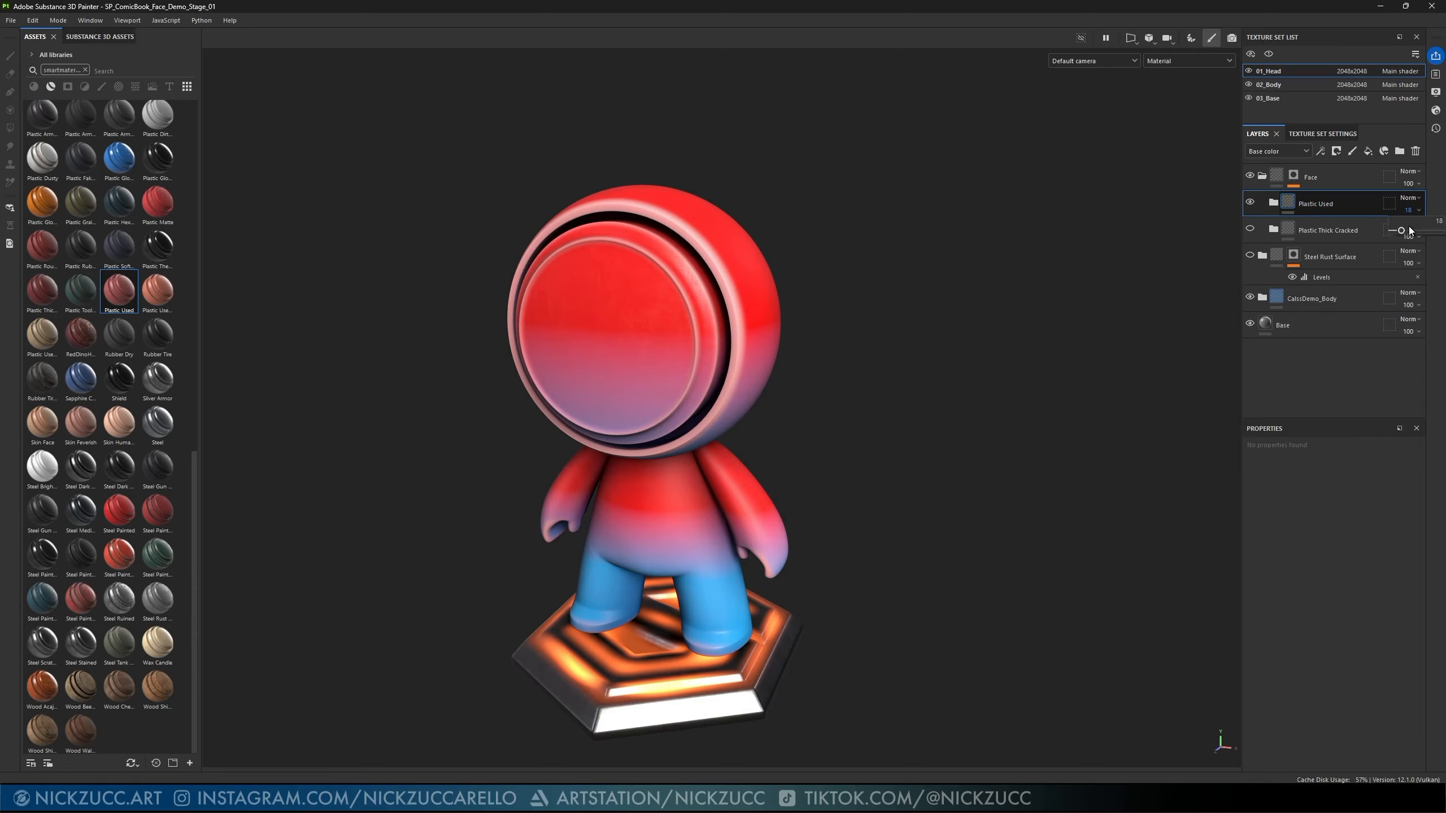
left_click_drag(1410, 230, 1437, 230)
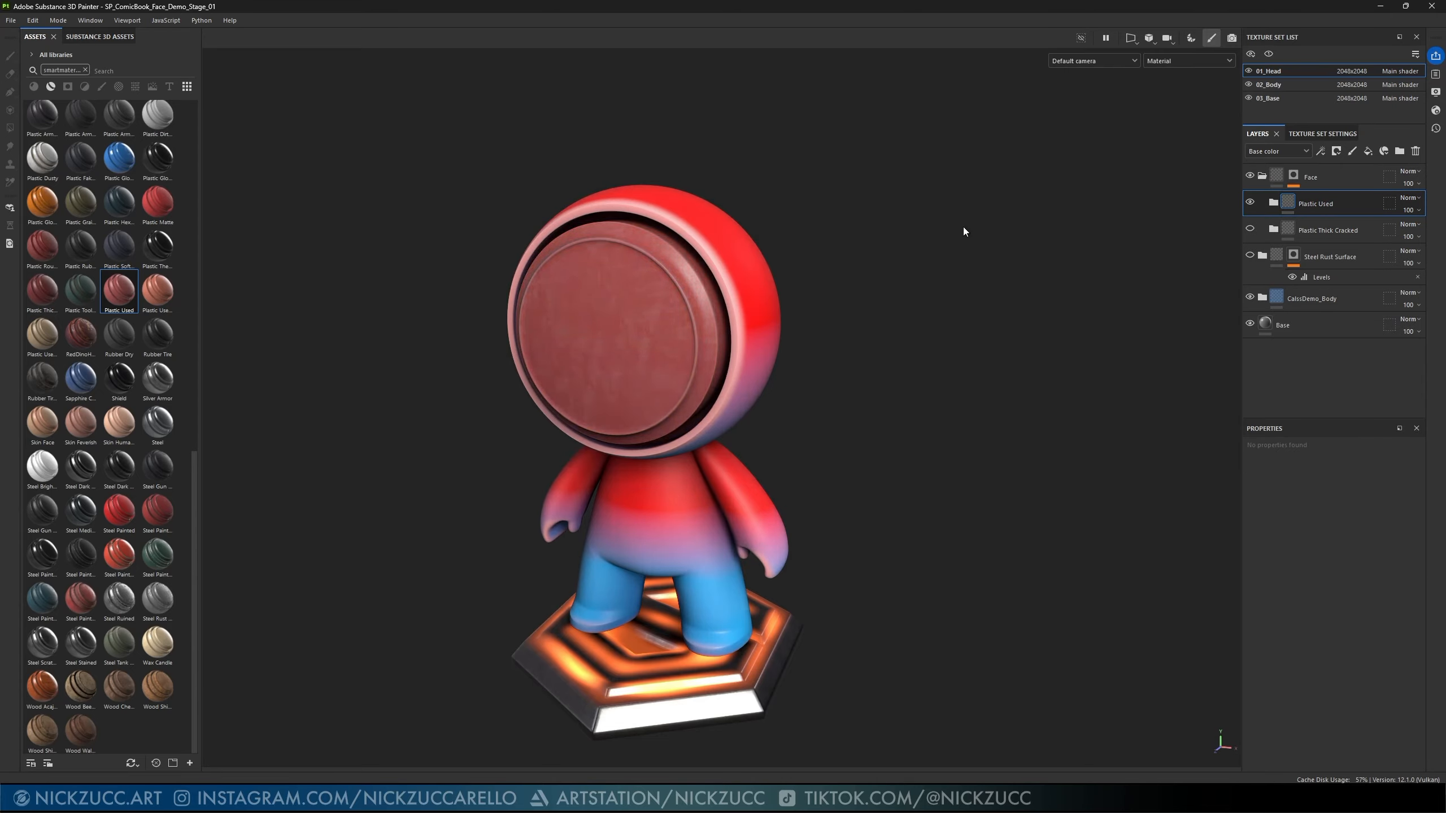
left_click_drag(962, 228, 891, 330, "alt")
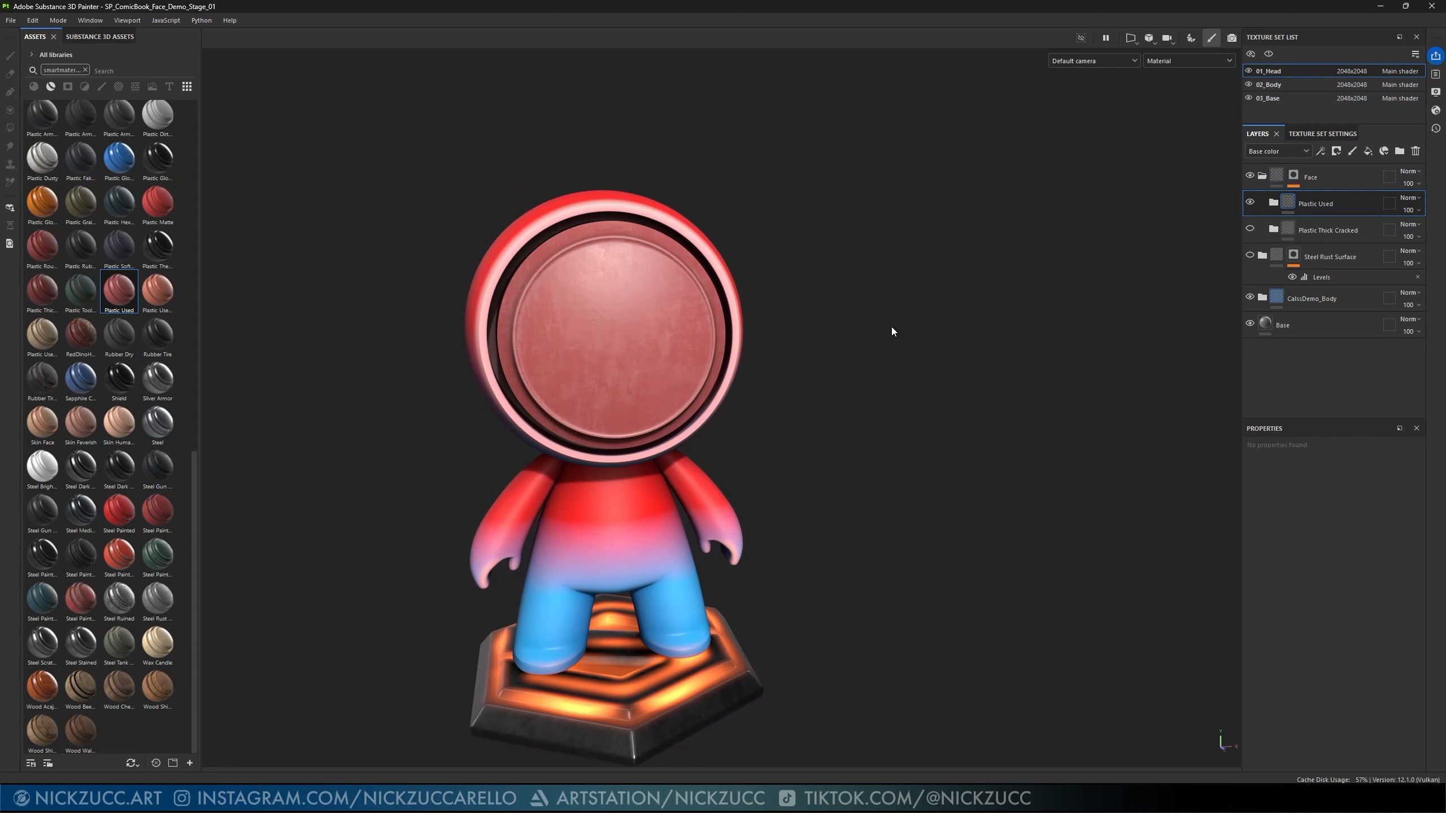
- Add the Steel smart material to the Face folder, followed by a red painted steel smart material at the folder's top
left_click_drag(153, 423, 1333, 191)
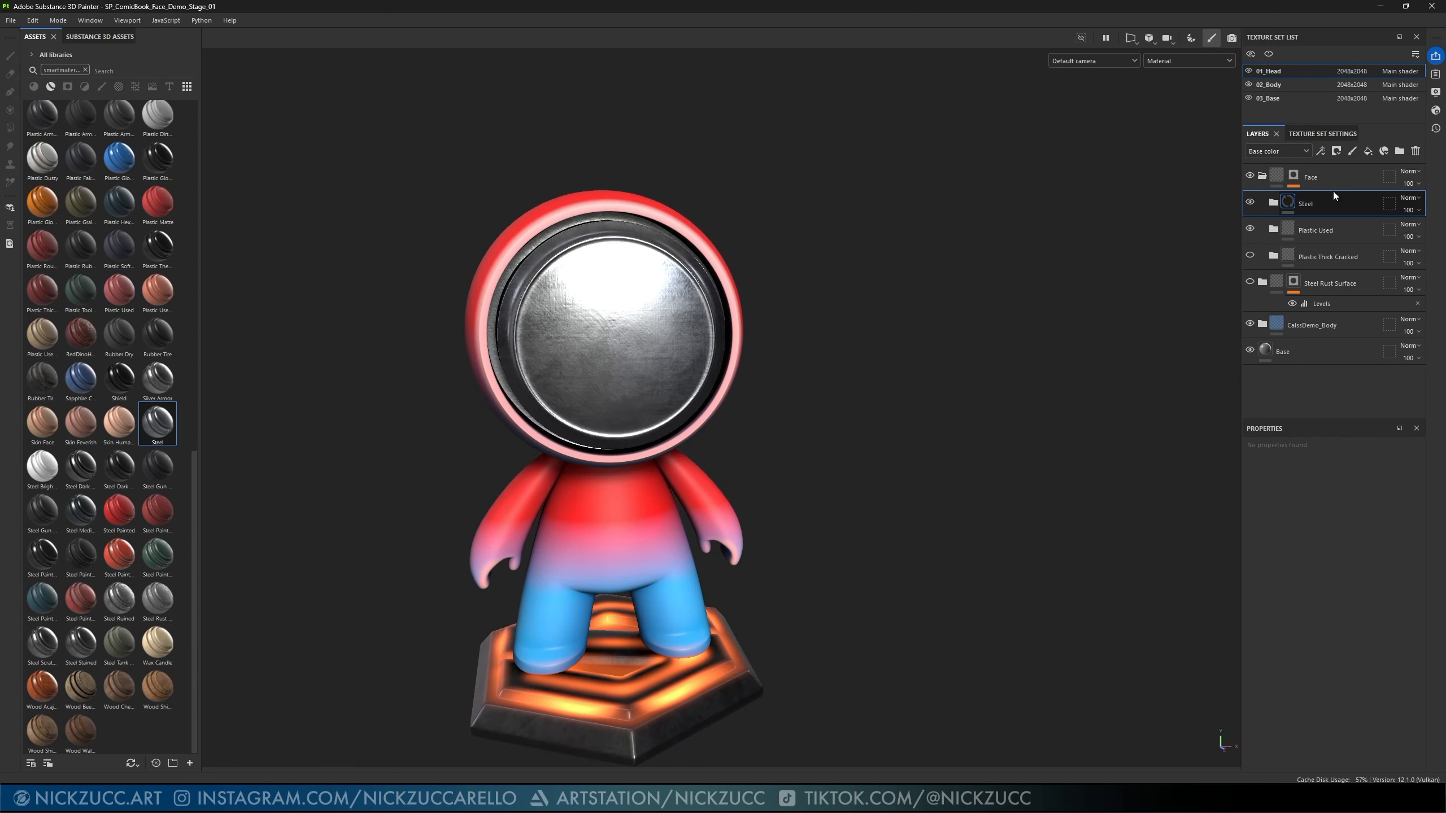
left_click_drag(931, 222, 1013, 302, "alt")
middle_click_drag(1014, 302, 1038, 297, "alt")
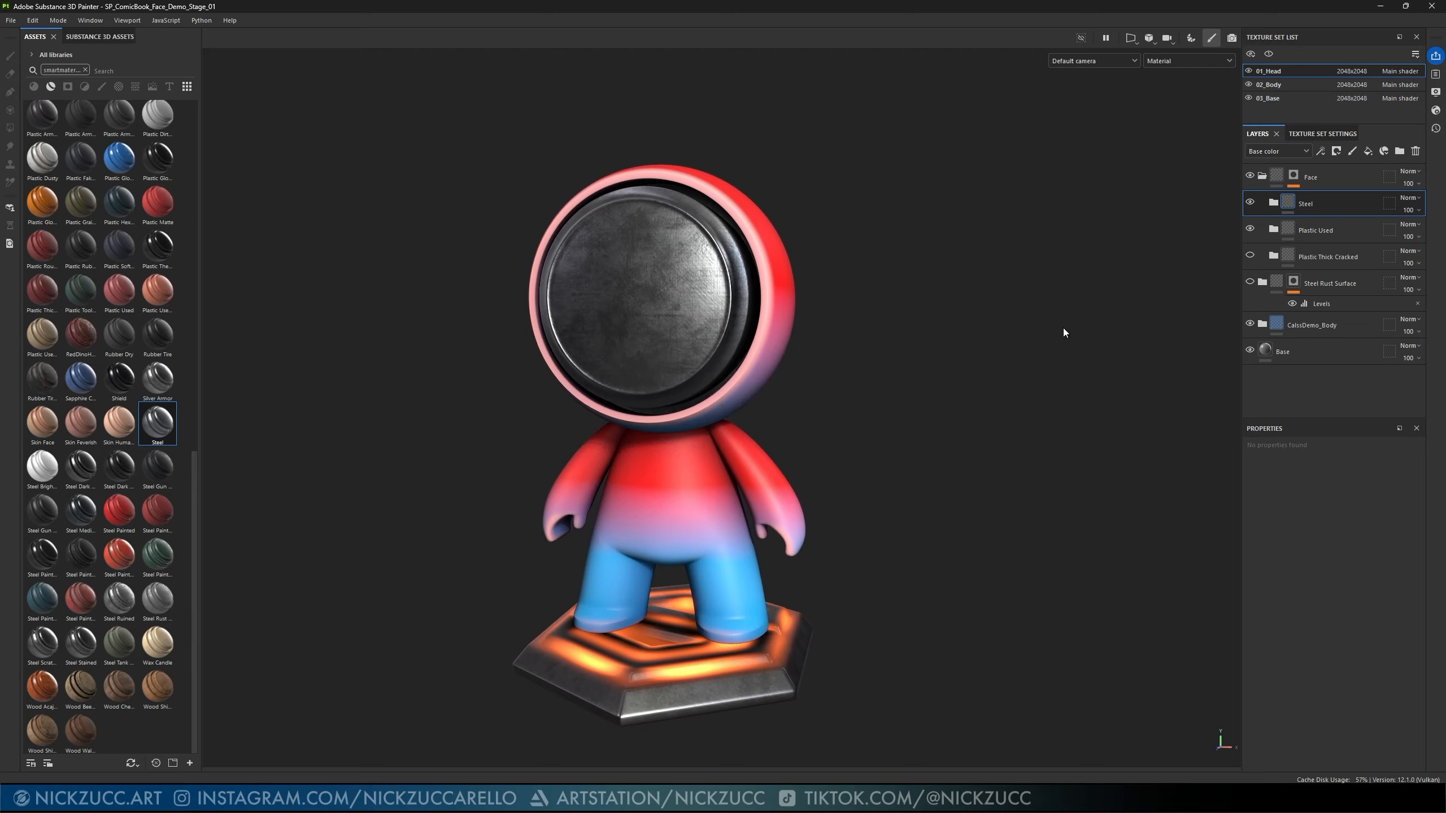
mouse_move(112, 561)
left_mouse_down()
mouse_move(606, 502)
mouse_move(1341, 260)
left_mouse_up()
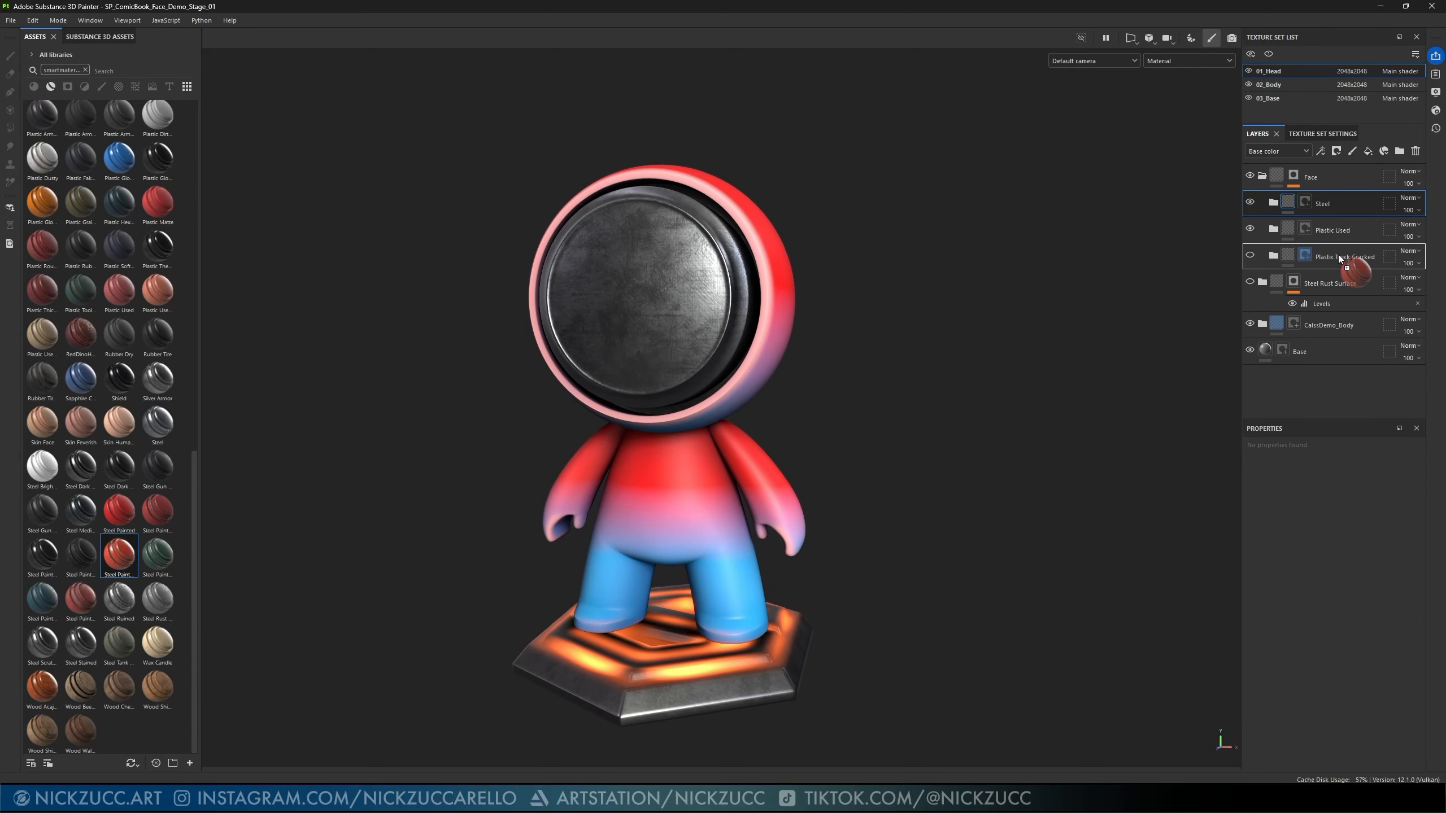
left_click_drag(1336, 187, 1336, 191)
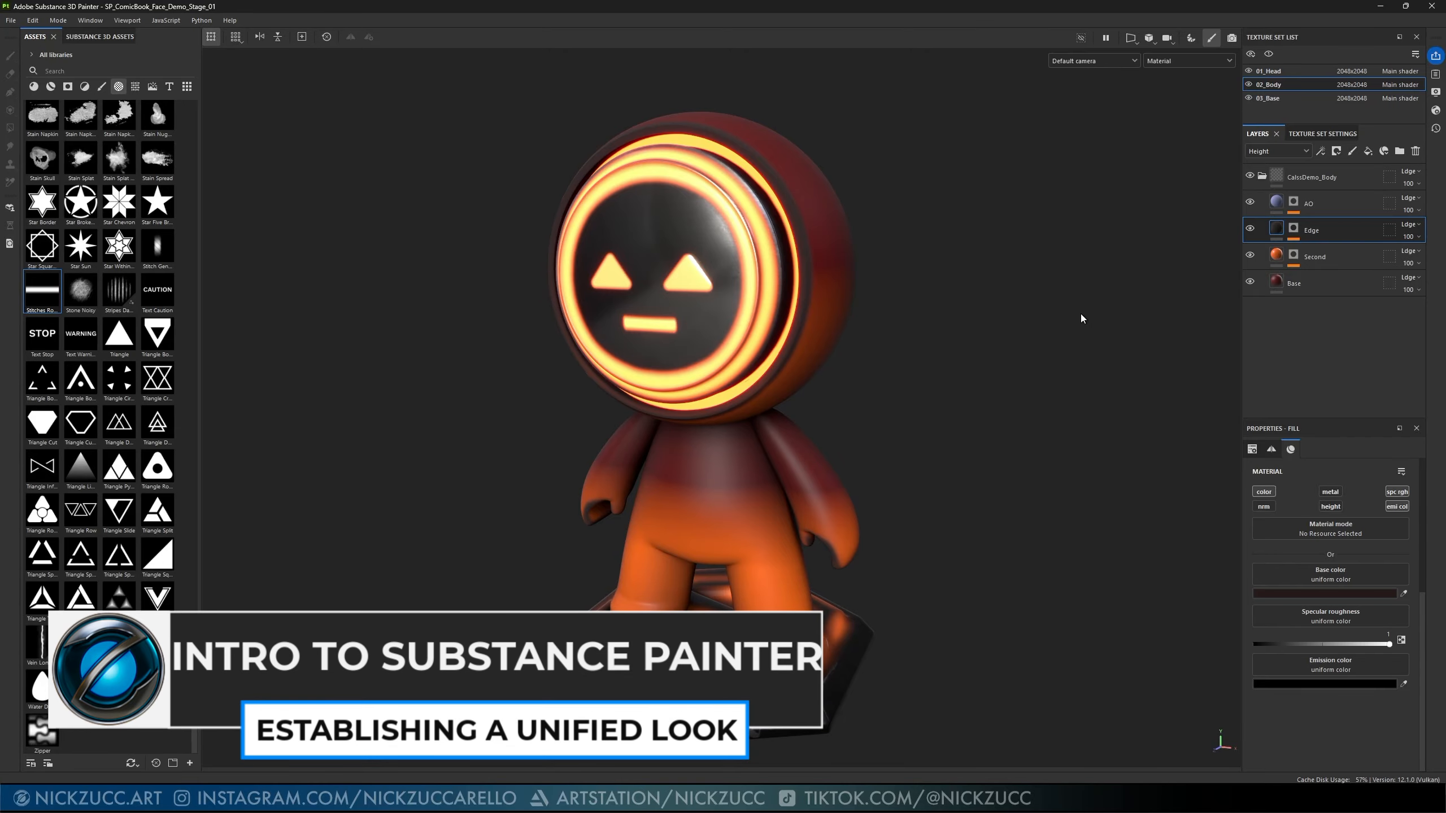
- Examine the material settings of the Base layer in the Steel group of the 03_Base texture set
mouse_move(1084, 312)
left_mouse_down("alt")
mouse_move(1033, 323)
mouse_move(1087, 333)
mouse_move(1093, 314)
mouse_move(955, 349)
mouse_move(1070, 319)
left_mouse_up("alt")
left_click(1275, 99)
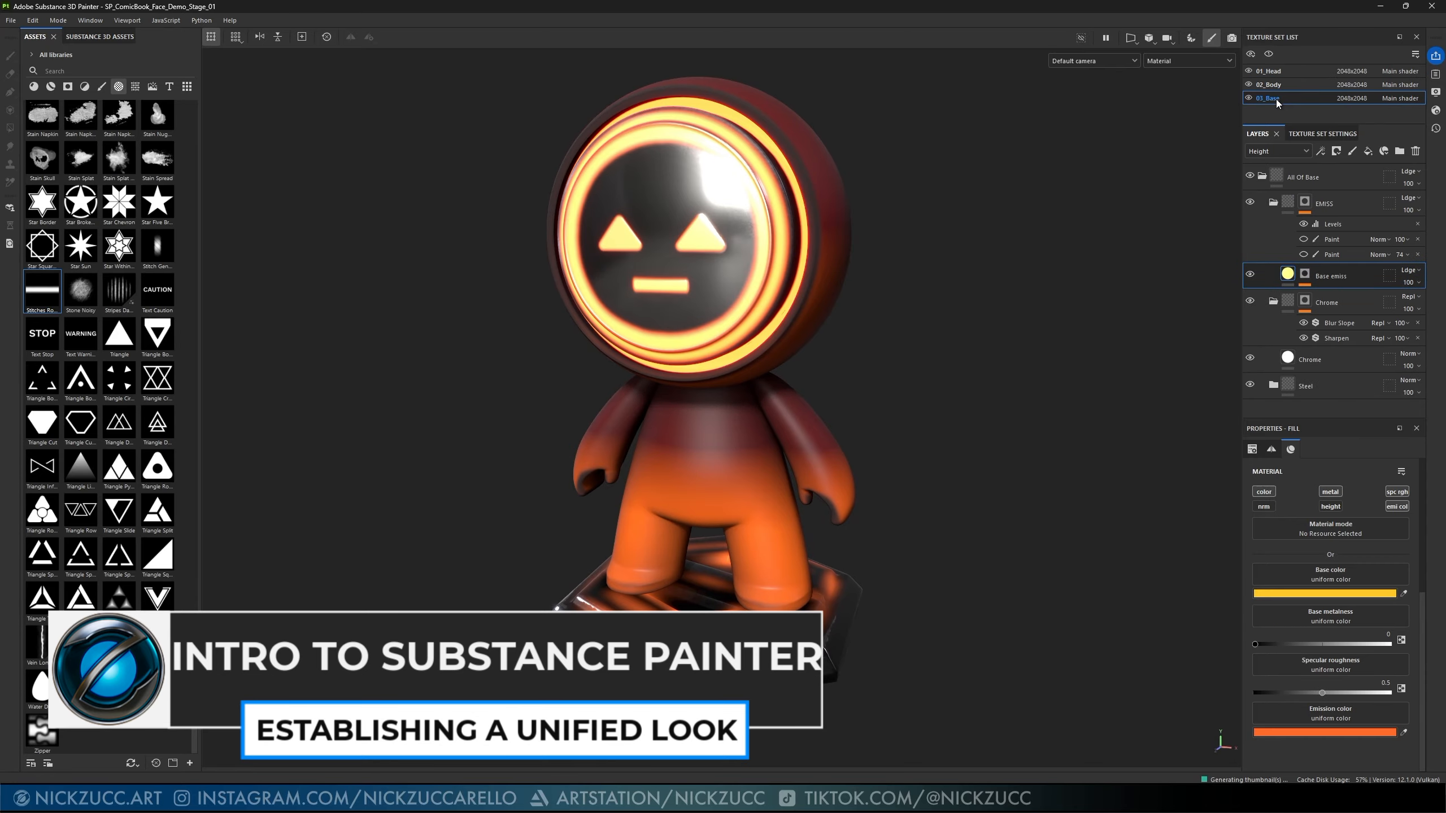
left_click(1273, 203)
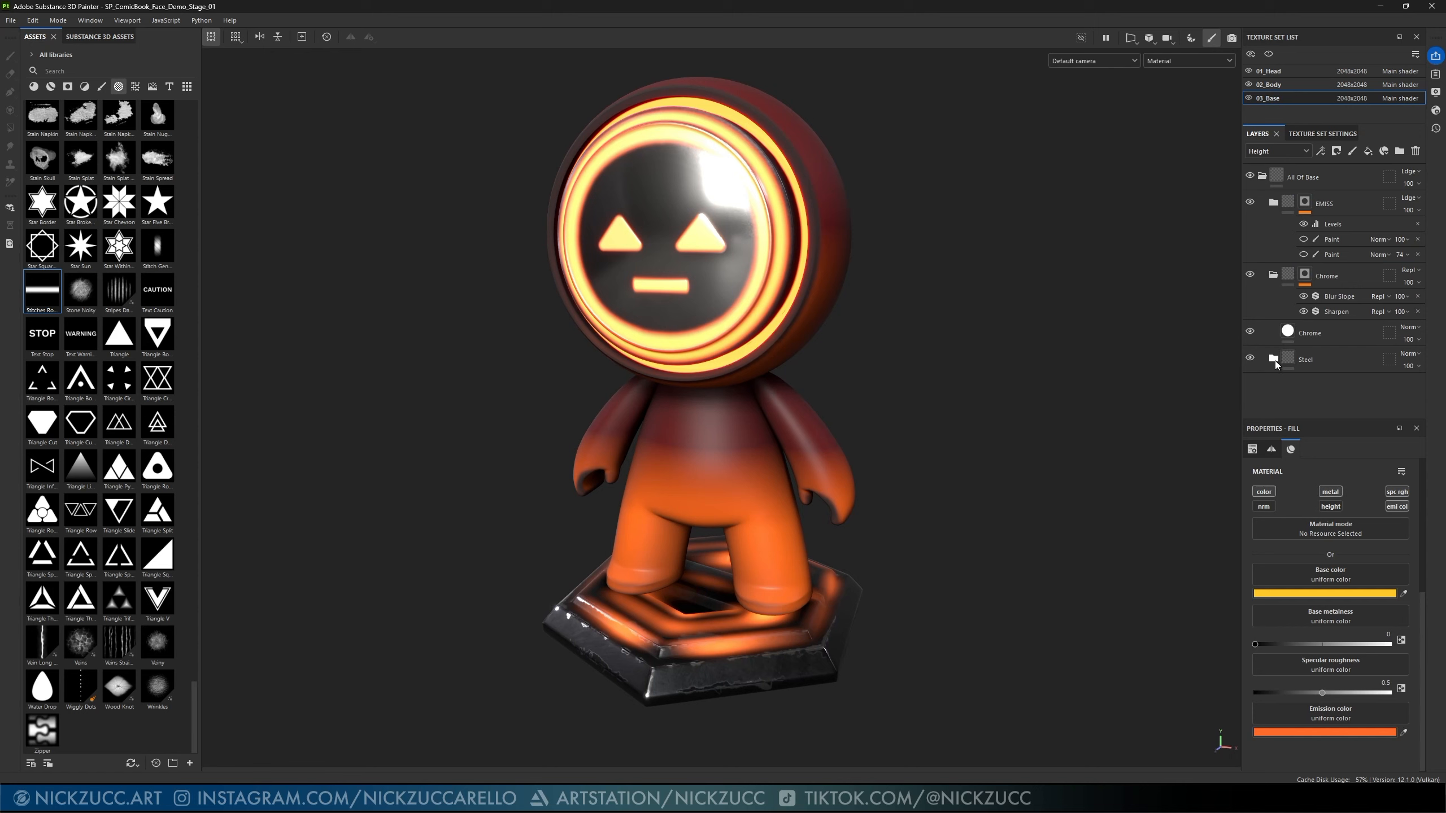
left_click(1273, 360)
scroll(1284, 364, "down", 3)
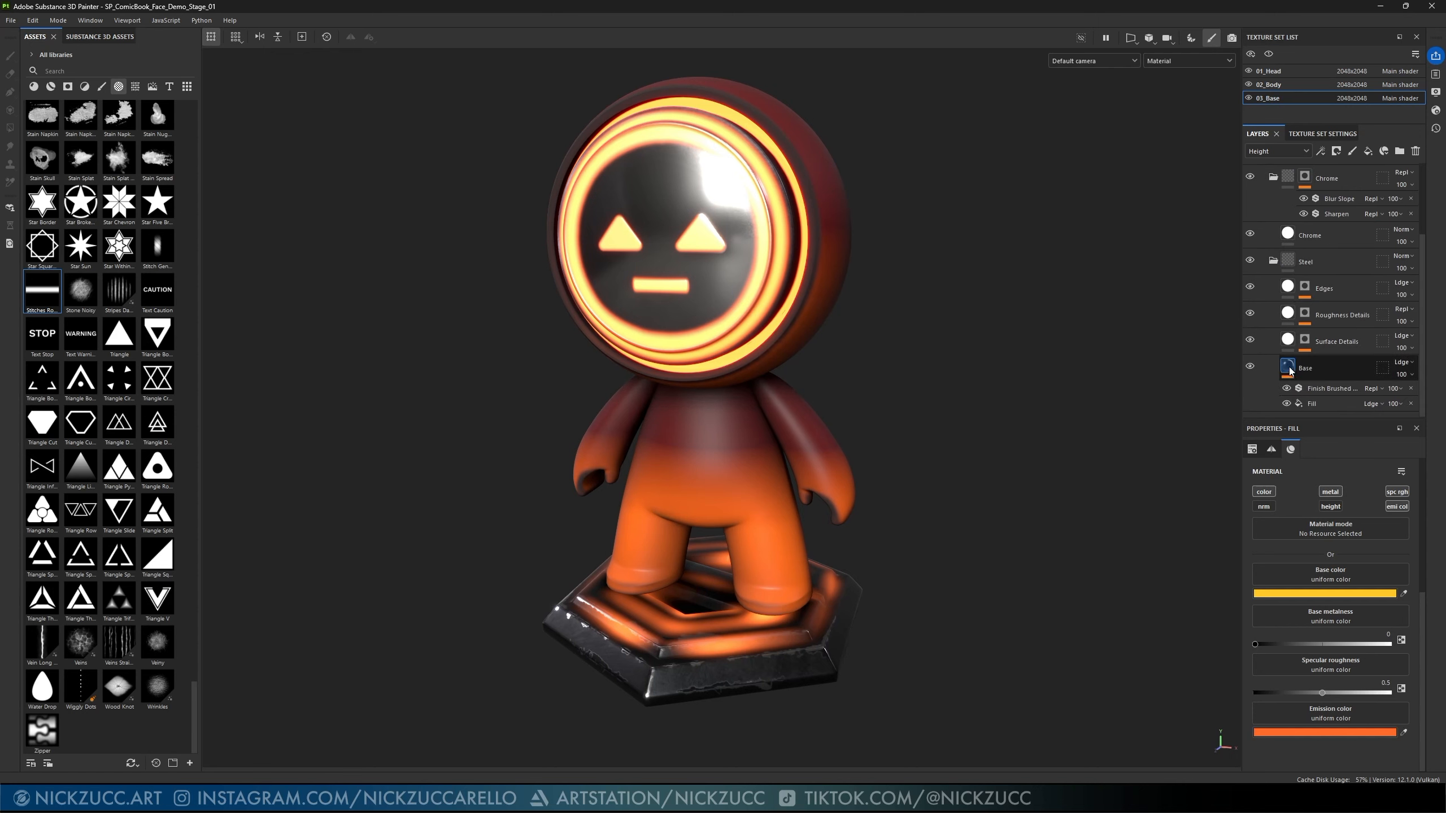
left_click(1290, 370)
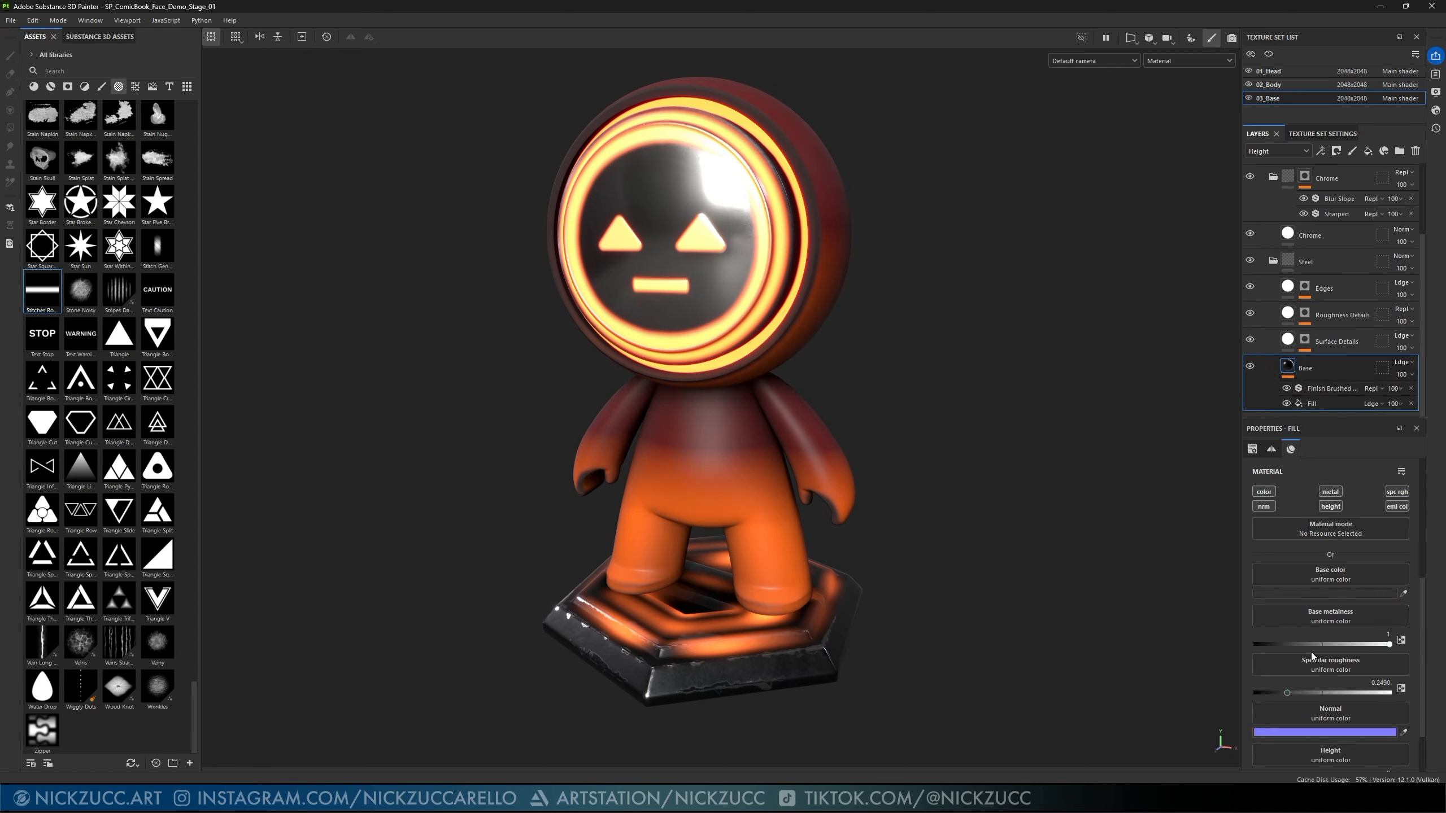
scroll(1310, 653, "up", 3)
scroll(1310, 652, "down", 4)
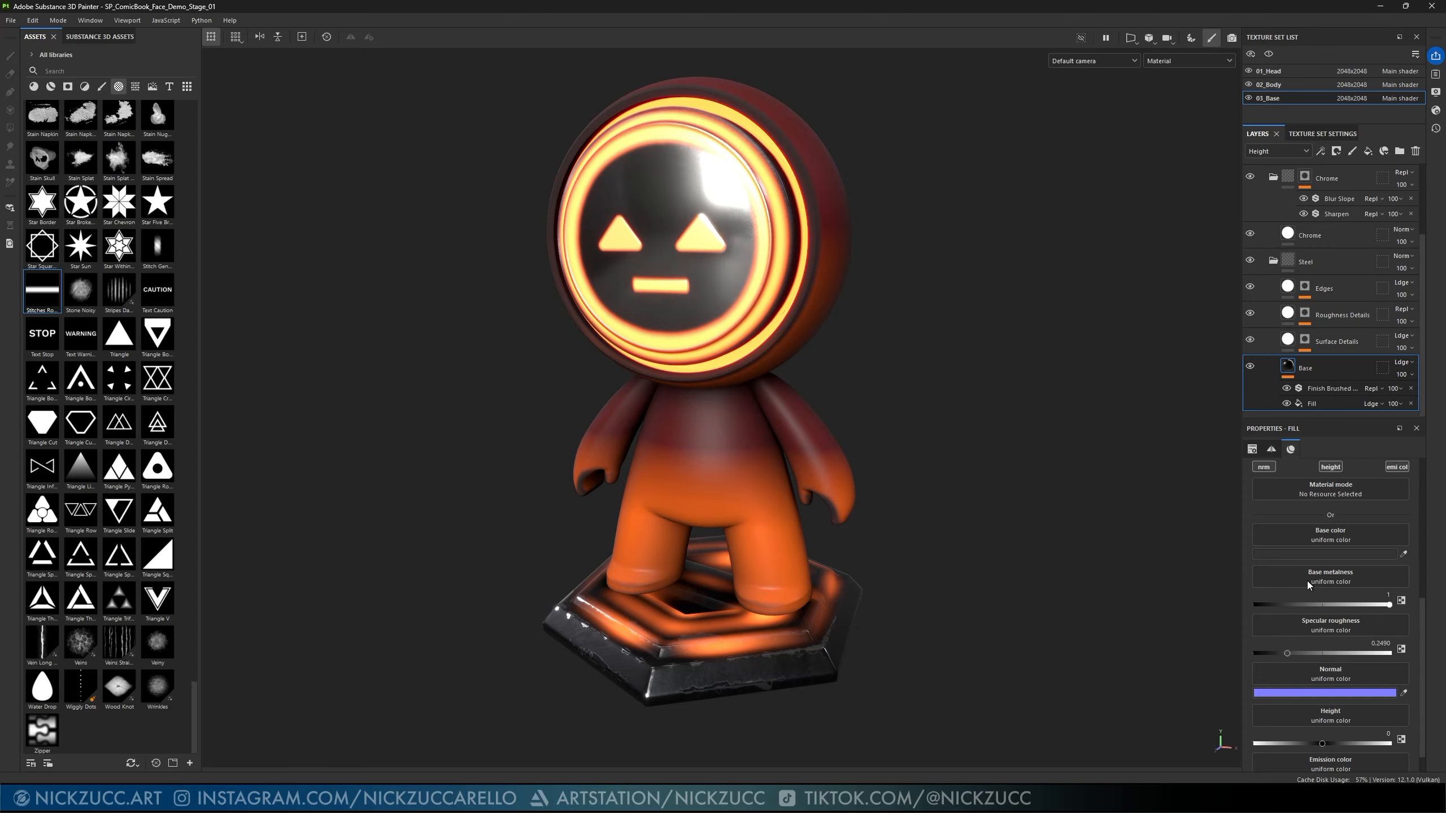
- Examine the hexagonal base's metal surface and edges up close, and show the Chrome fill layer's material settings
left_click_drag(991, 647, 1011, 646, "alt")
mouse_move(988, 647)
middle_mouse_down("alt")
mouse_move(1010, 632)
mouse_move(990, 650)
middle_mouse_up("alt")
right_click_drag(990, 649, 1073, 662, "alt")
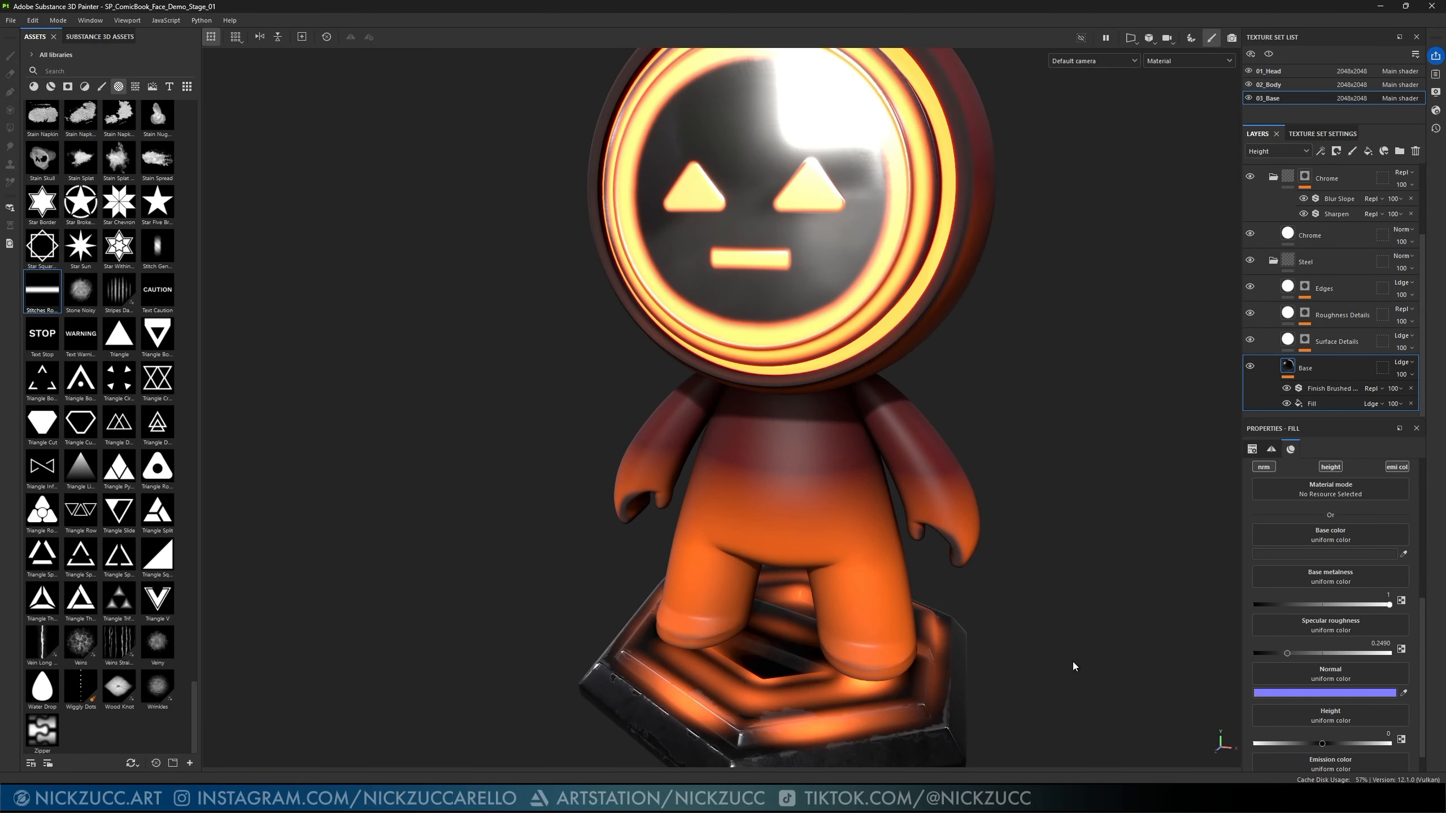
middle_click_drag(1073, 662, 1003, 551, "alt")
right_click_drag(1003, 552, 1011, 579, "alt")
middle_click_drag(1011, 579, 992, 543, "alt")
left_click_drag(991, 543, 1049, 720, "alt")
middle_click_drag(1050, 720, 1022, 574, "alt")
left_click_drag(799, 629, 786, 700, "alt")
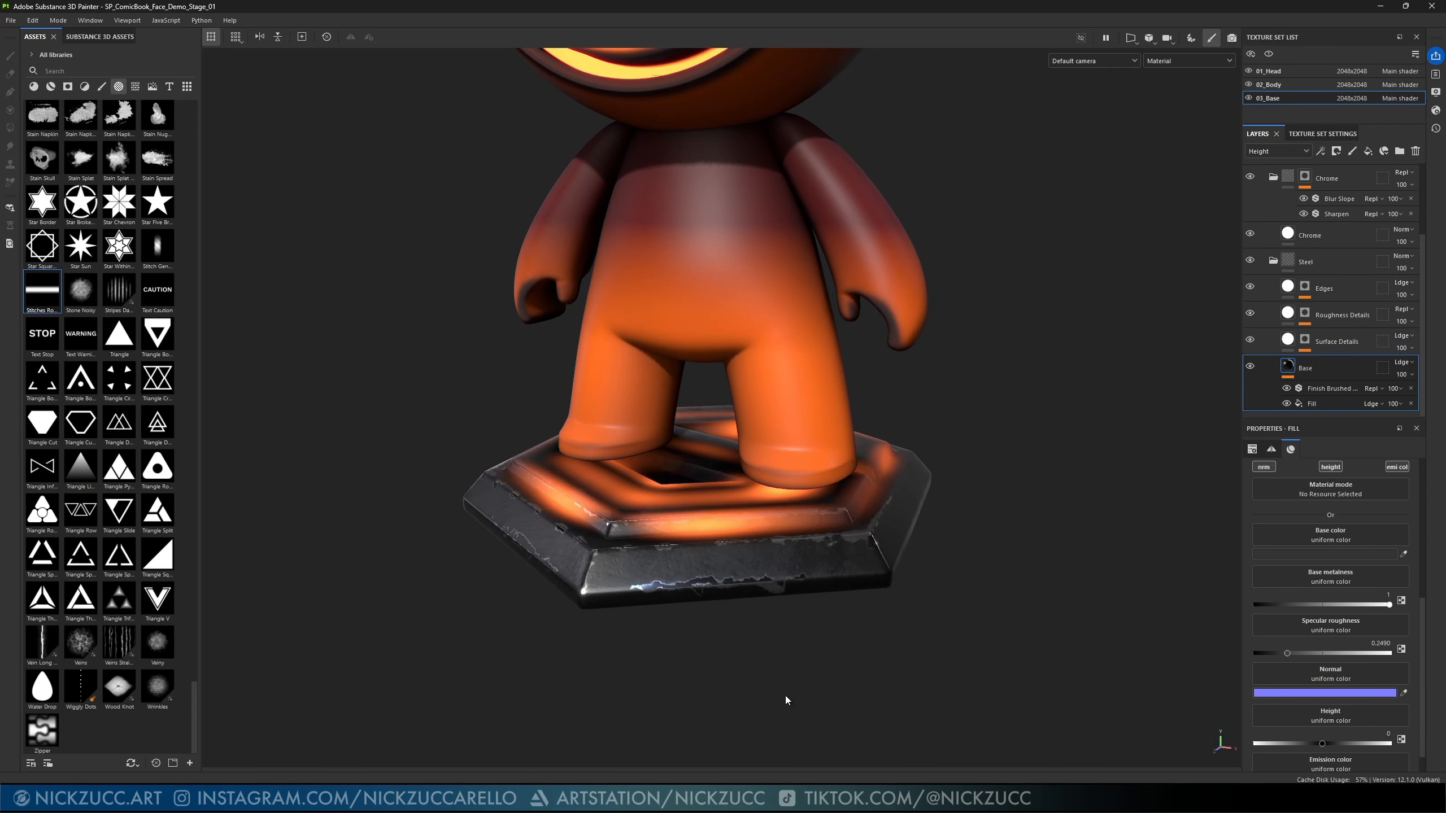
mouse_move(827, 594)
left_mouse_down("alt")
mouse_move(856, 617)
mouse_move(775, 623)
mouse_move(818, 620)
left_mouse_up("alt")
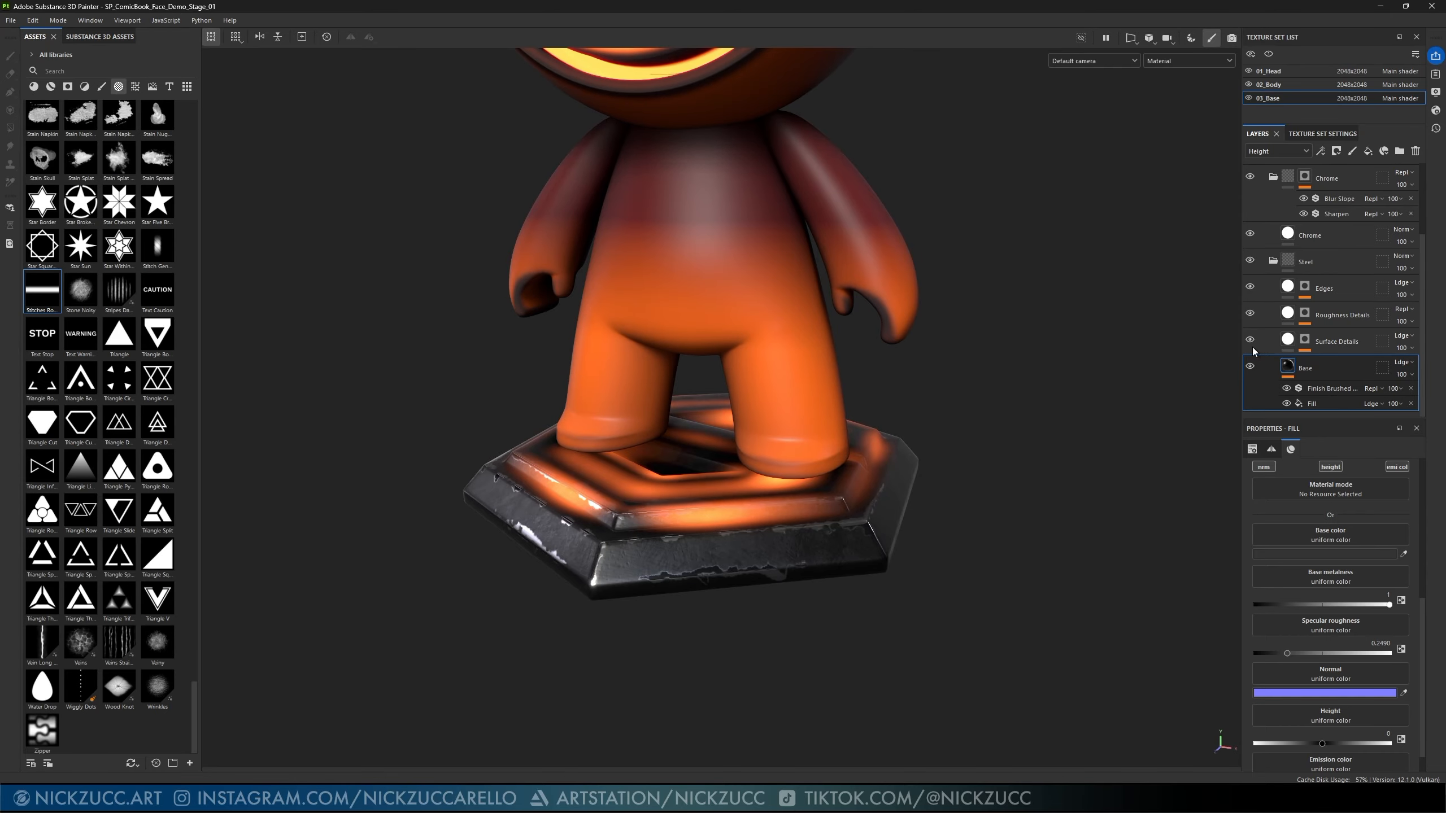
left_click(1288, 236)
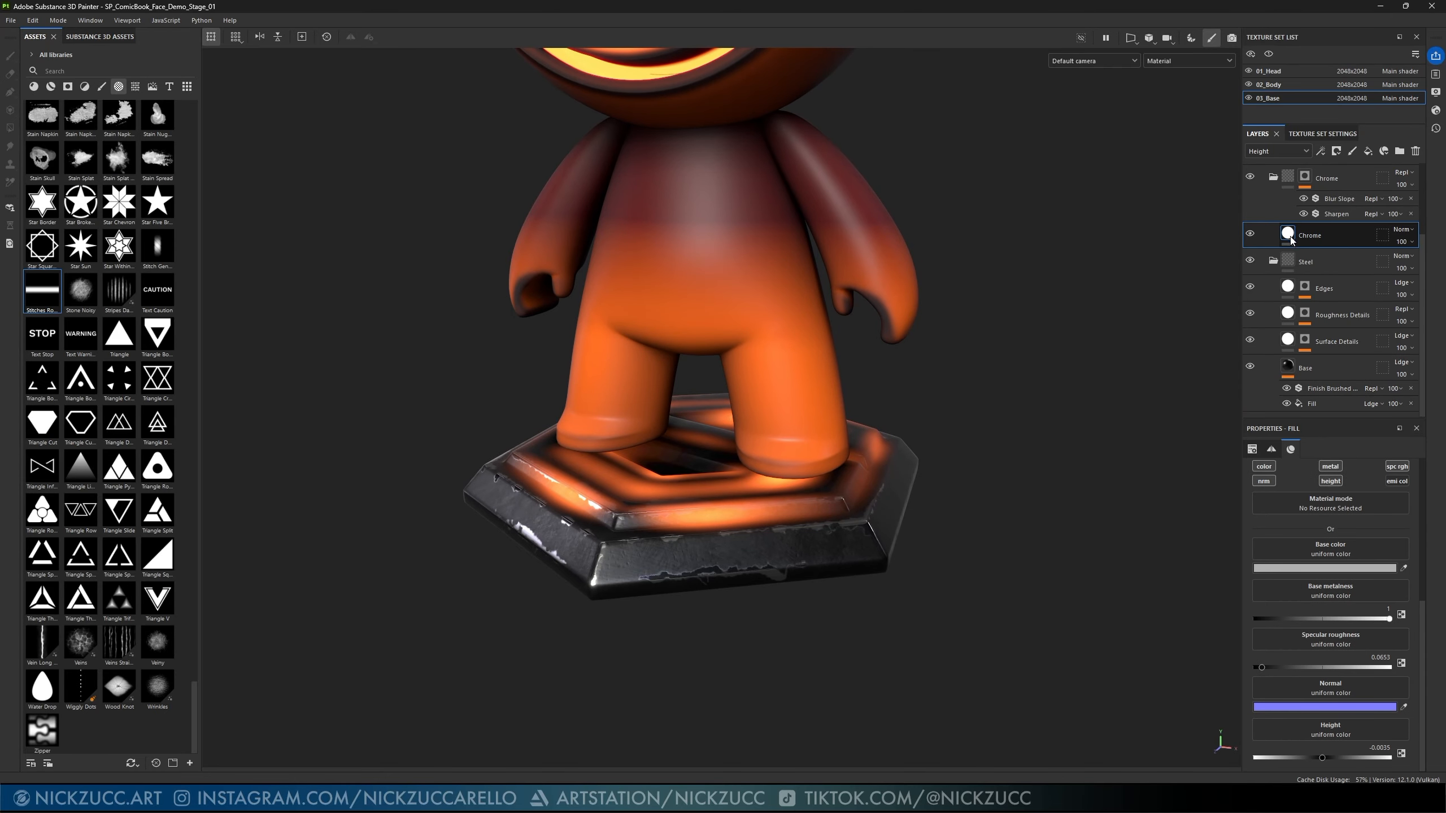
- Show the Chrome folder's mask on its own in the viewport to examine the worn edges on the base
left_click_drag(1157, 378, 1123, 383, "alt")
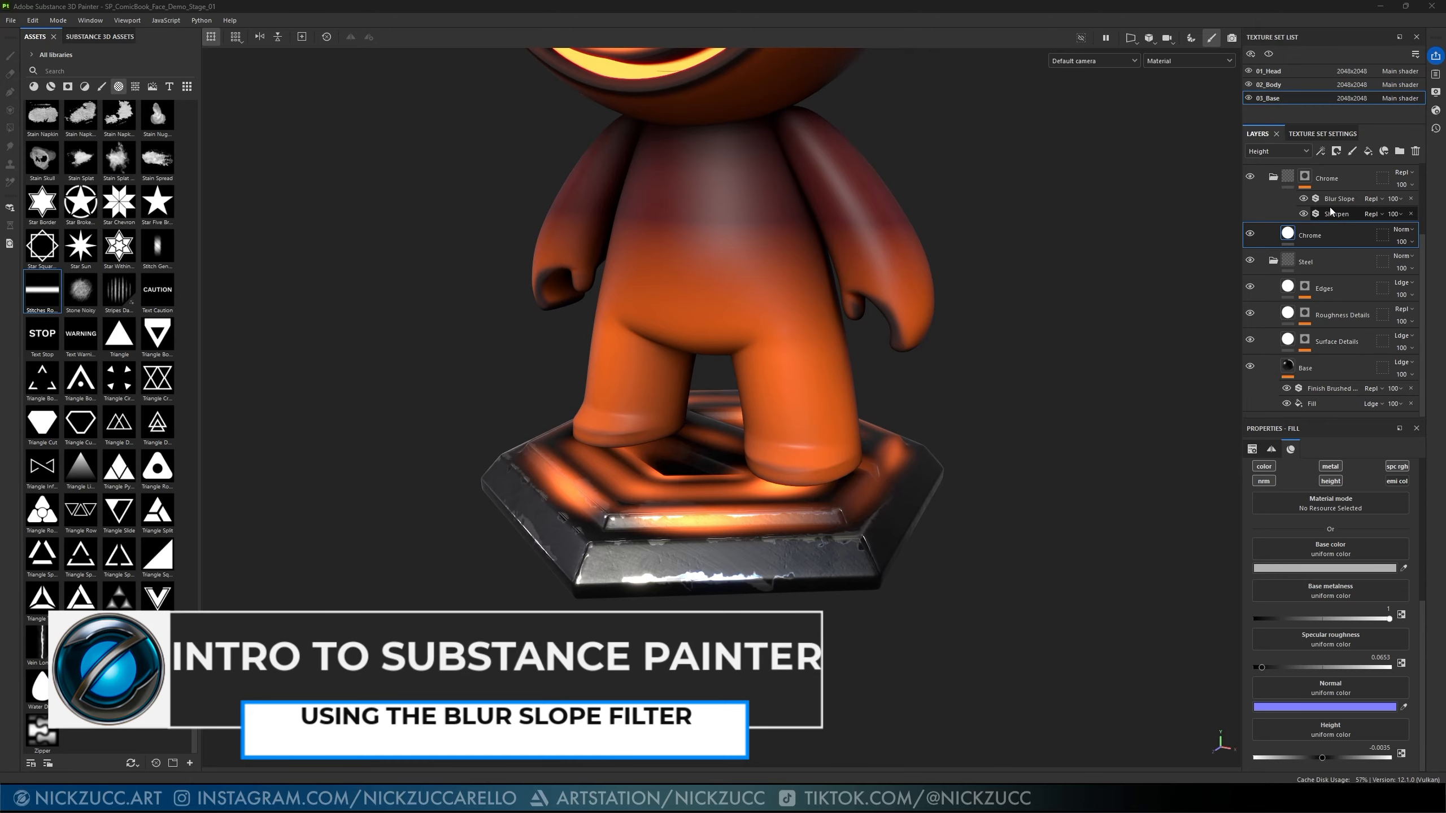
left_click(1305, 178)
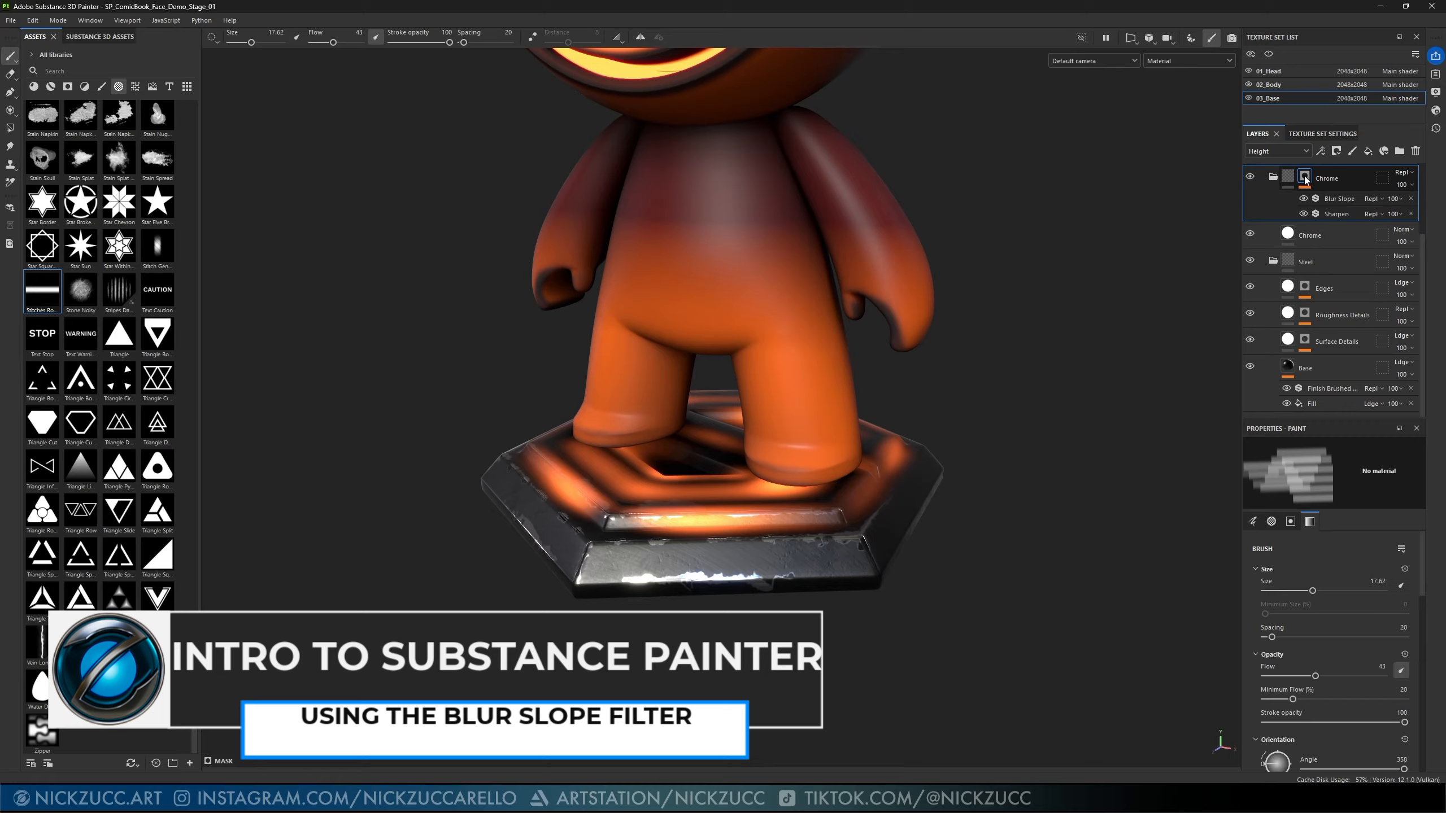
left_click(1305, 178, "alt")
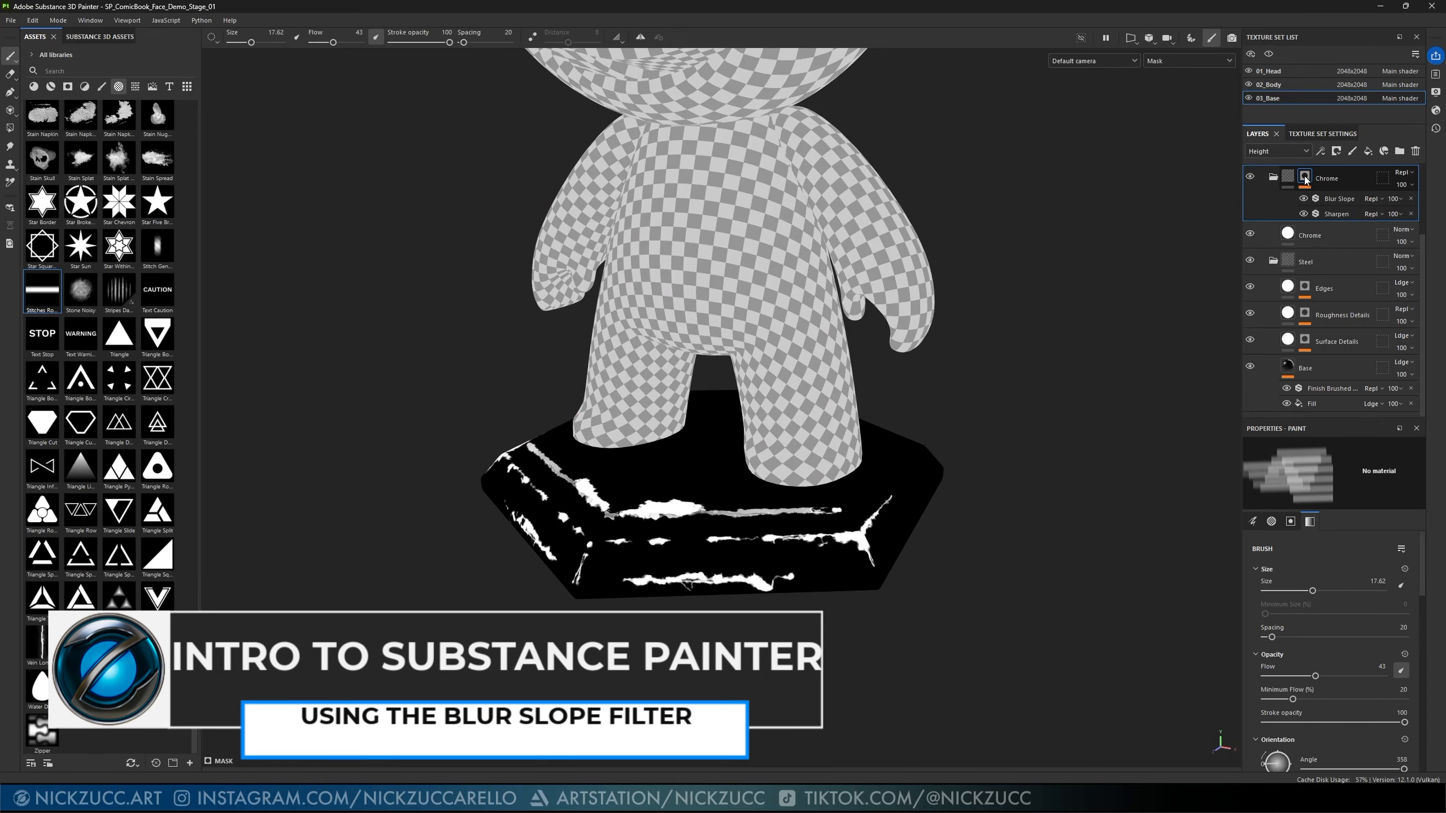
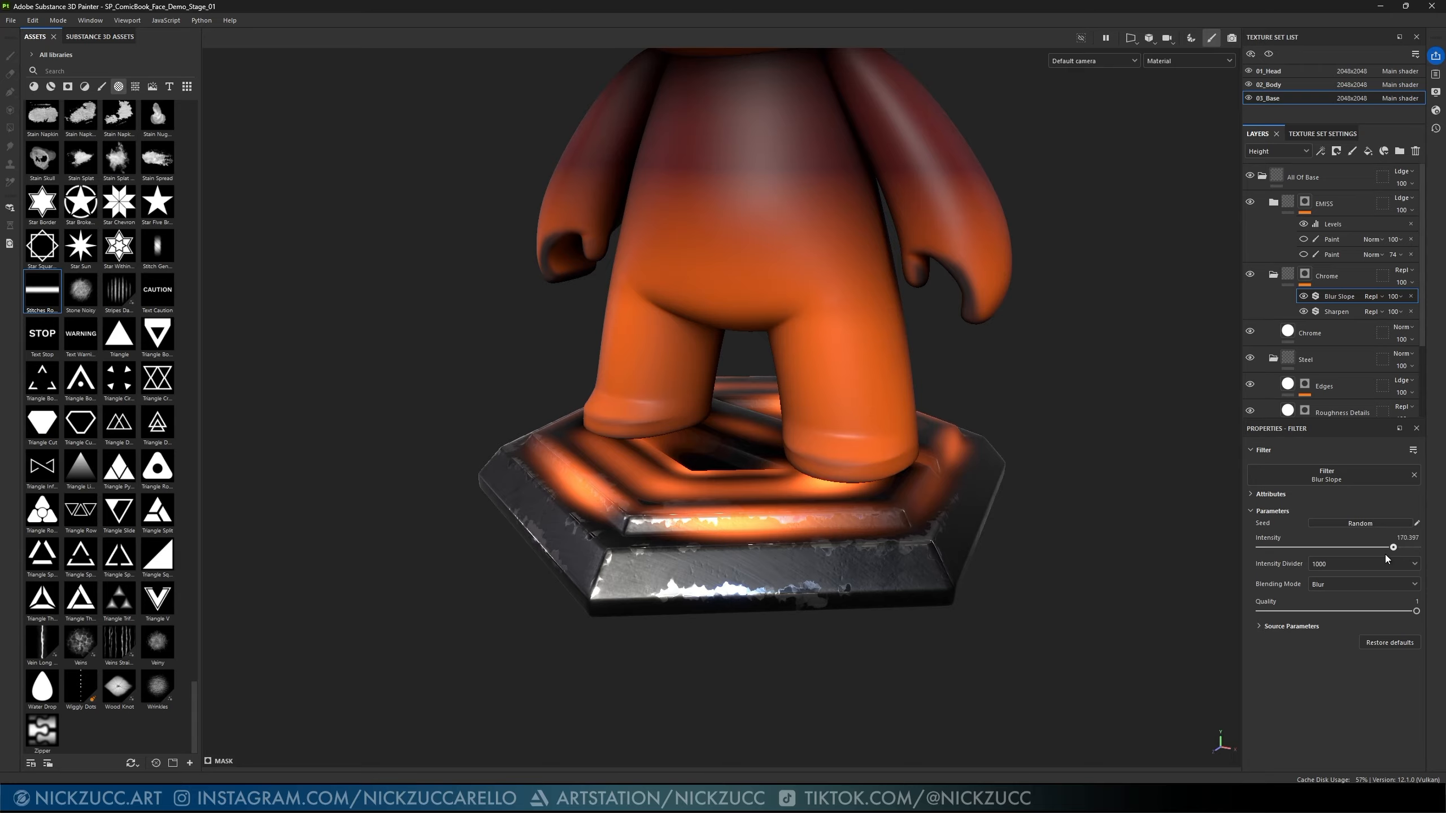
- Try an Intensity Divider of 100 with an Intensity of about 4.3 on the Chrome mask's Blur Slope filter
left_click(1347, 565)
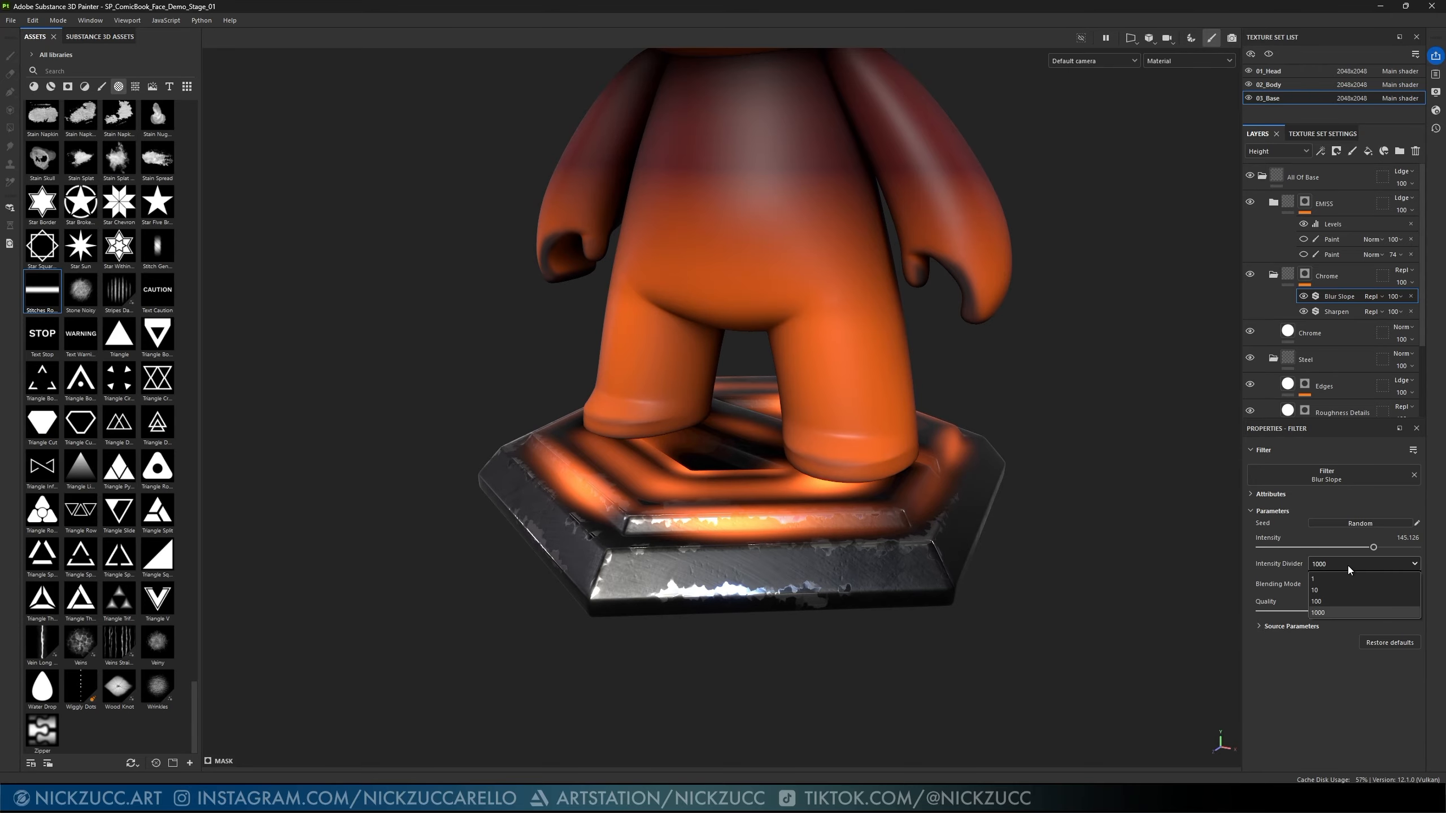
left_click(1326, 600)
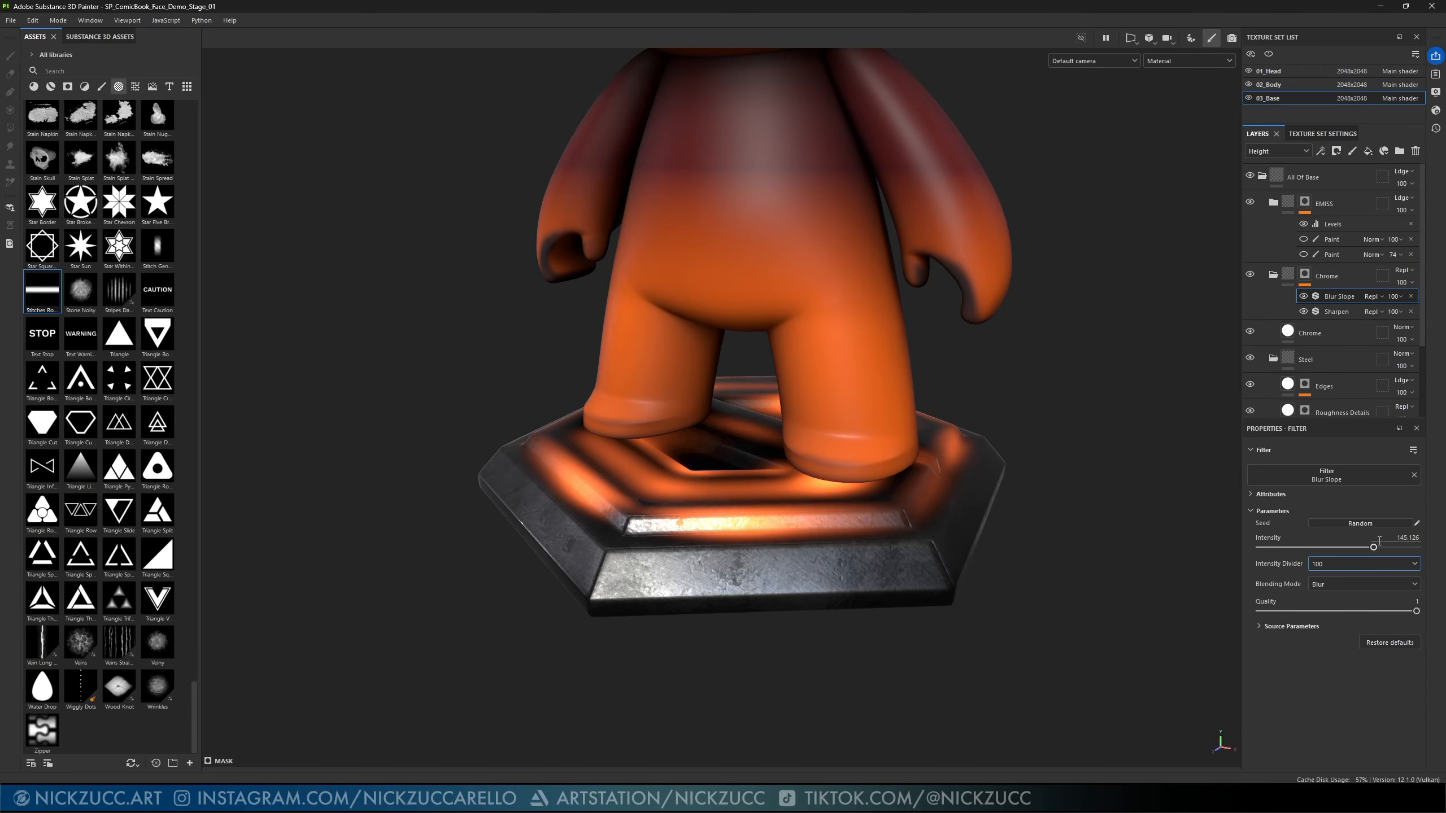
left_click_drag(1373, 547, 1114, 578)
- Set the Blur Slope filter's Intensity Divider to 10 and its Intensity to 2
left_click(1325, 564)
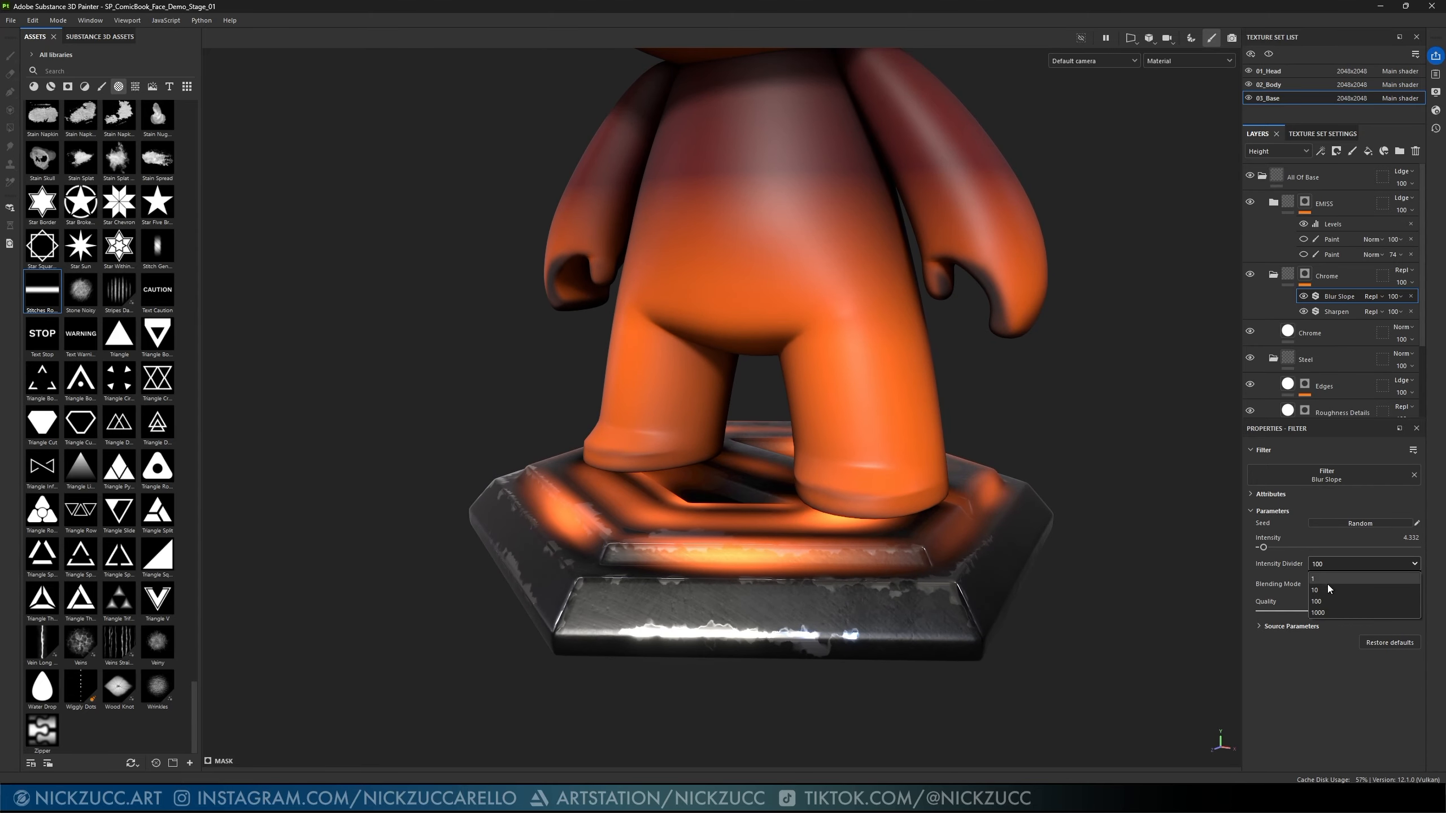
left_click(1321, 590)
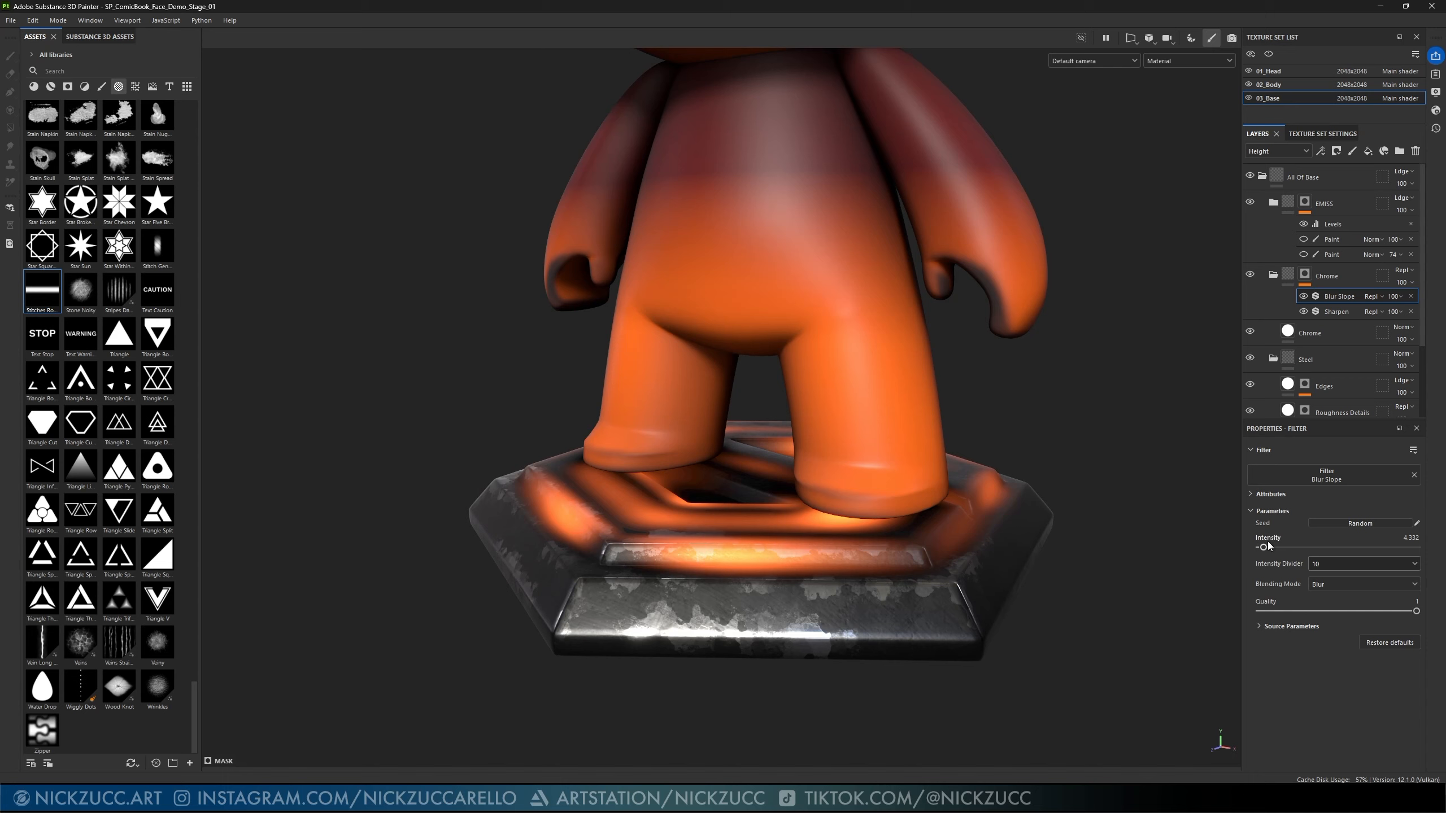
left_click(1411, 538)
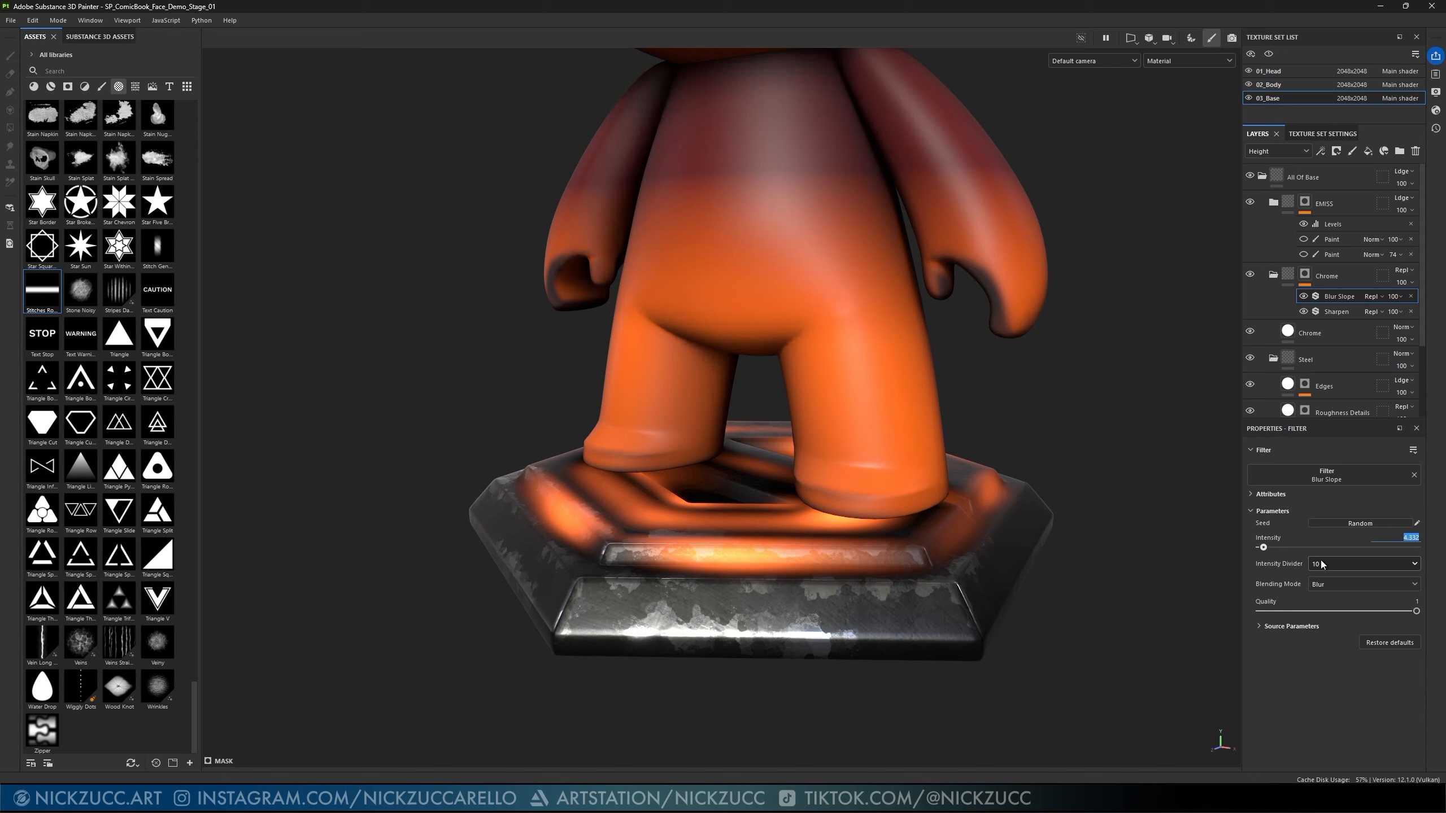
type("2")
key("Return")
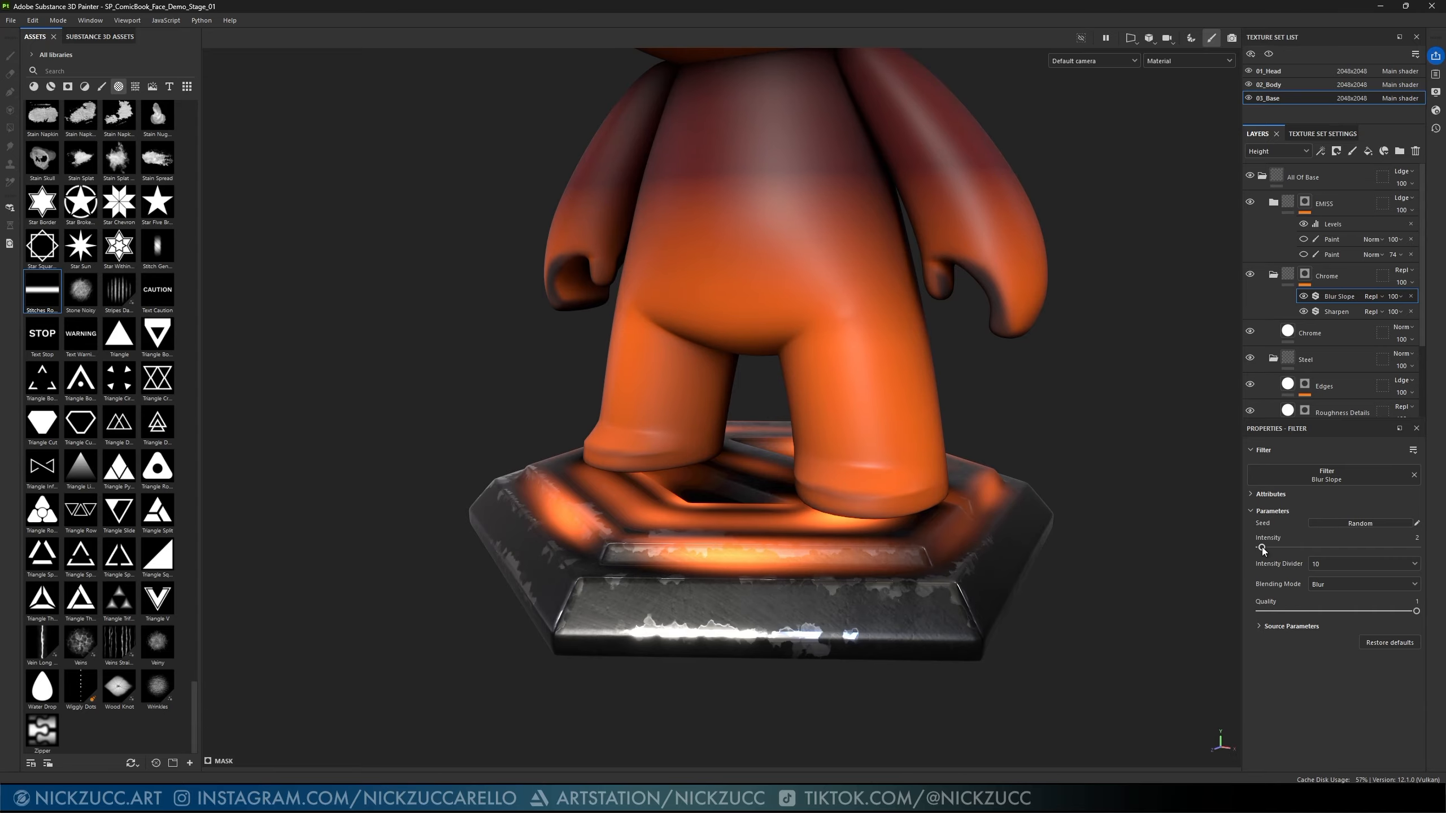
- Reduce the Blur Slope filter's Intensity to 0.25
left_click_drag(1261, 548, 1259, 548)
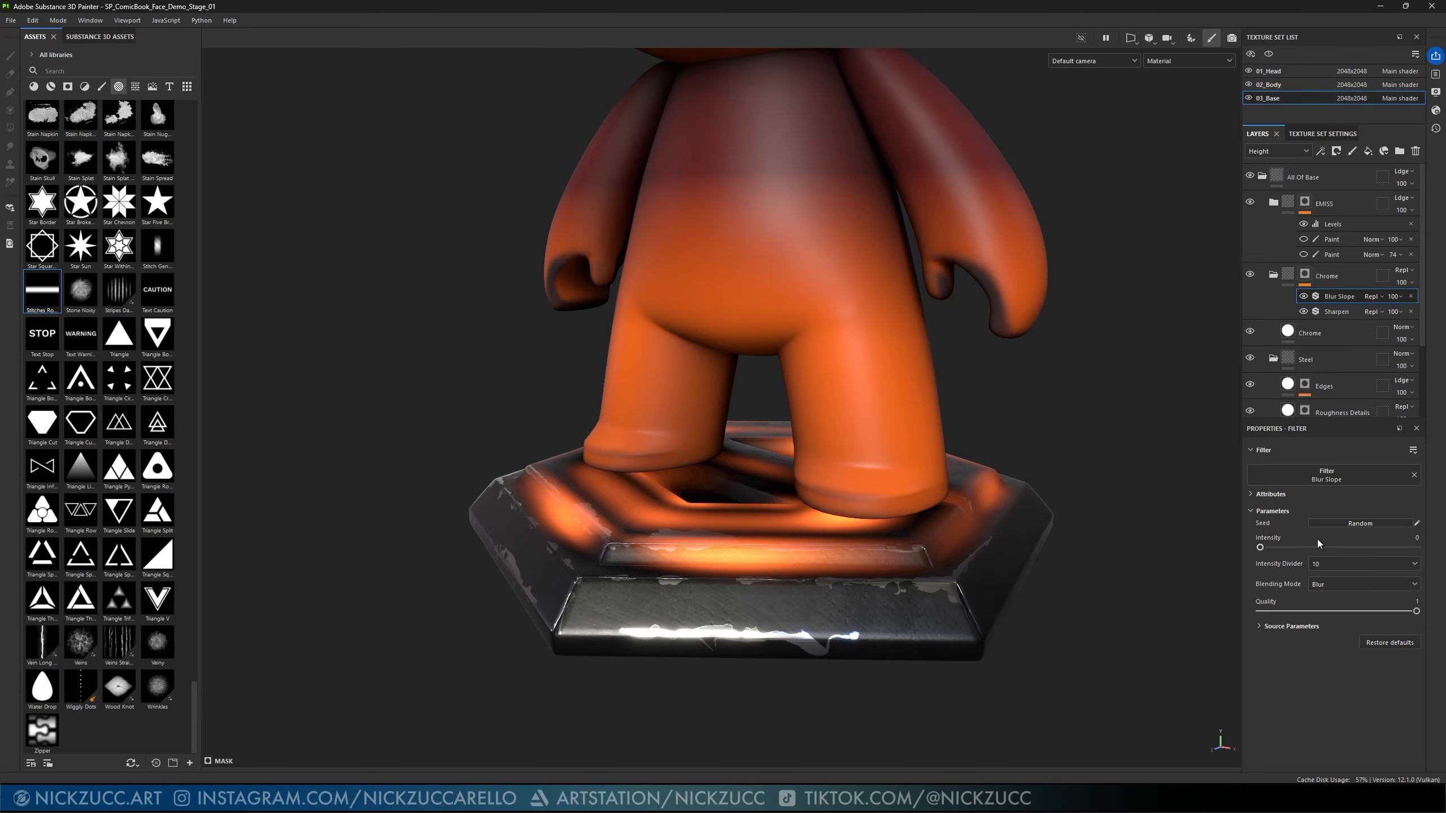
double_click(1417, 538)
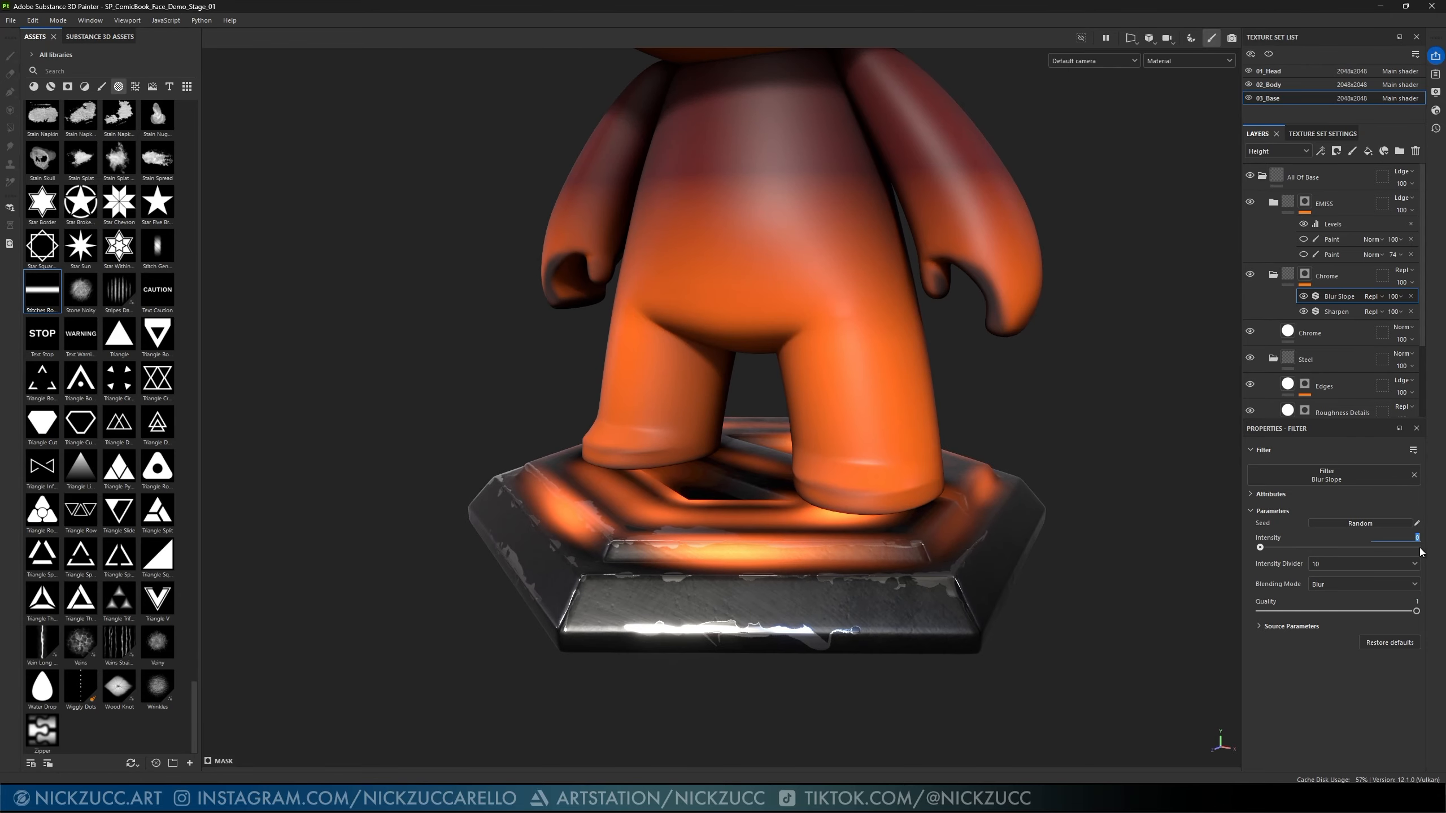
type(".2")
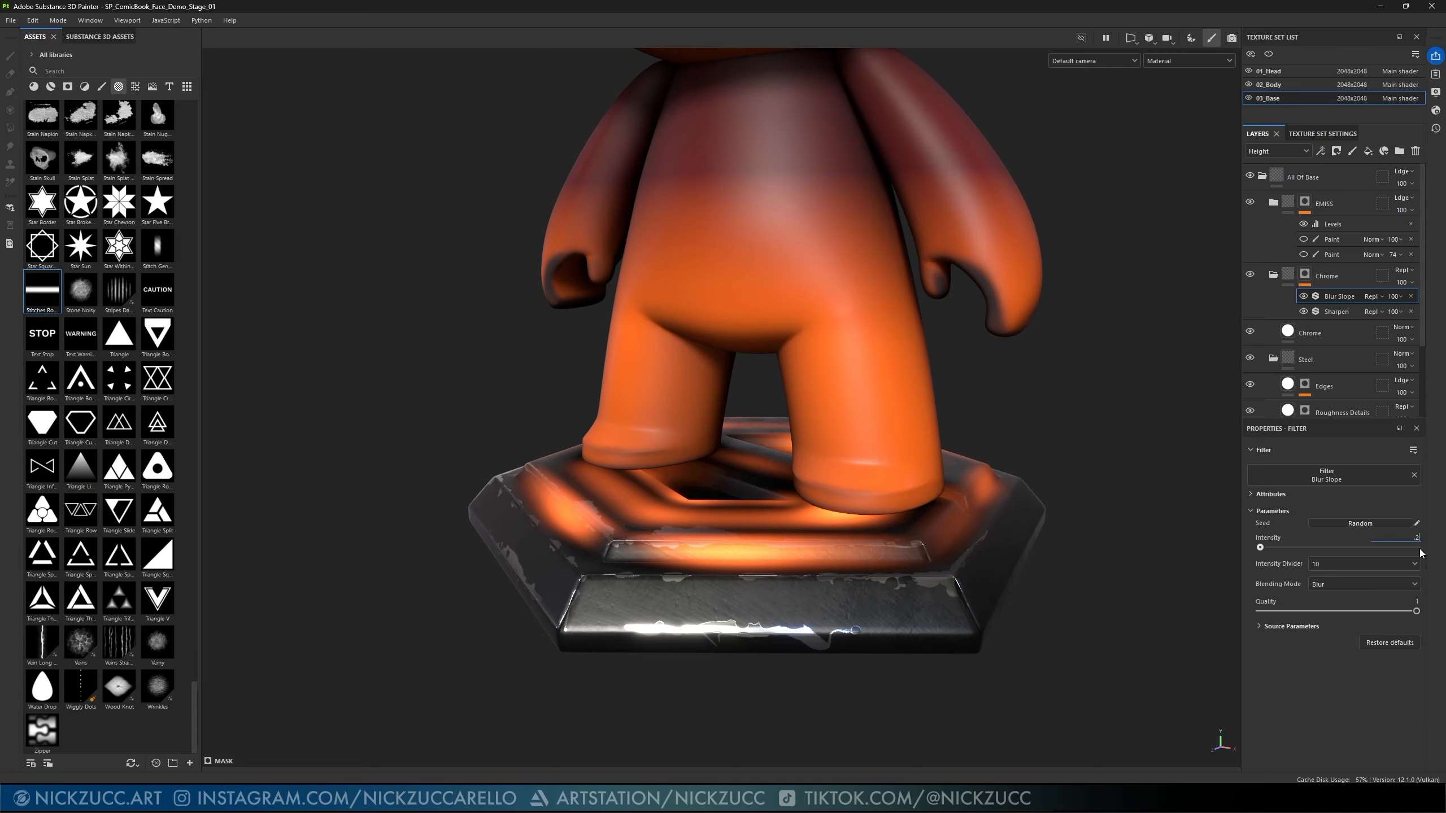
type("5")
key("Return")
- Examine the chrome wear on the base and the whole figure, toggling the EMISS folder's visibility off and back on
left_click_drag(1204, 585, 1077, 587, "alt")
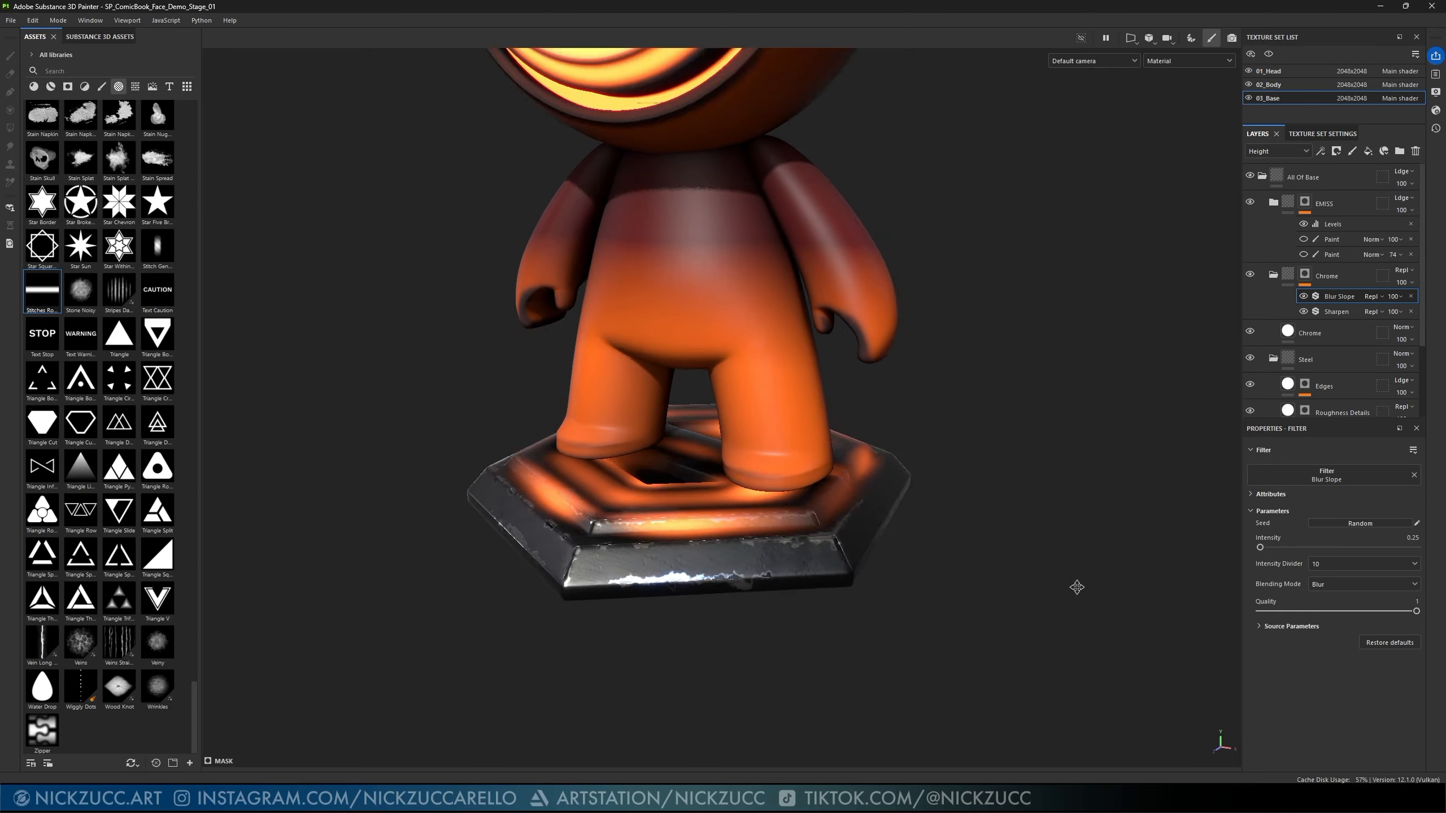
middle_click_drag(1077, 588, 1085, 730, "alt")
left_click_drag(1038, 605, 1081, 635, "alt")
left_click_drag(1029, 530, 1130, 660, "alt")
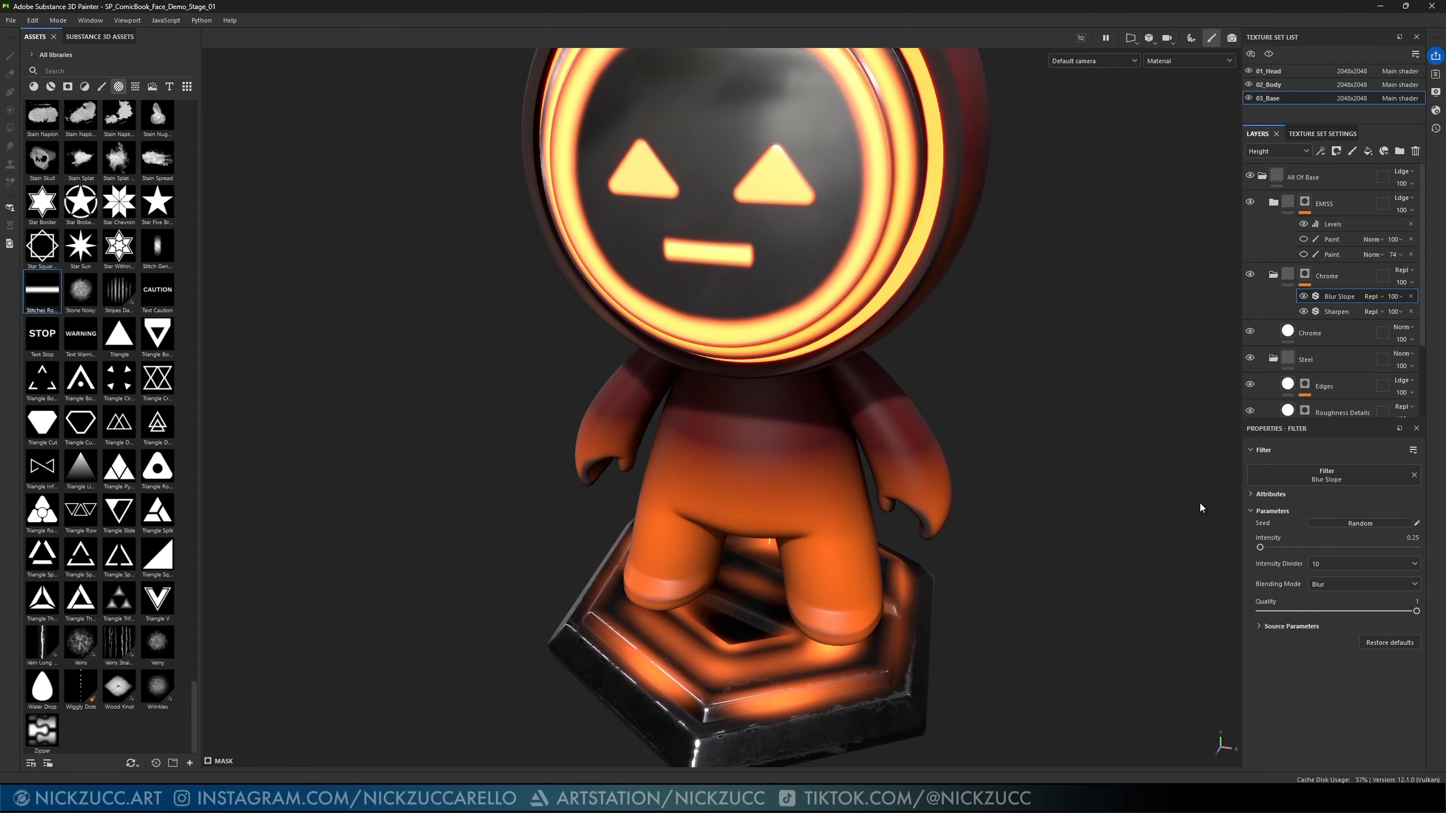
left_click(1274, 275)
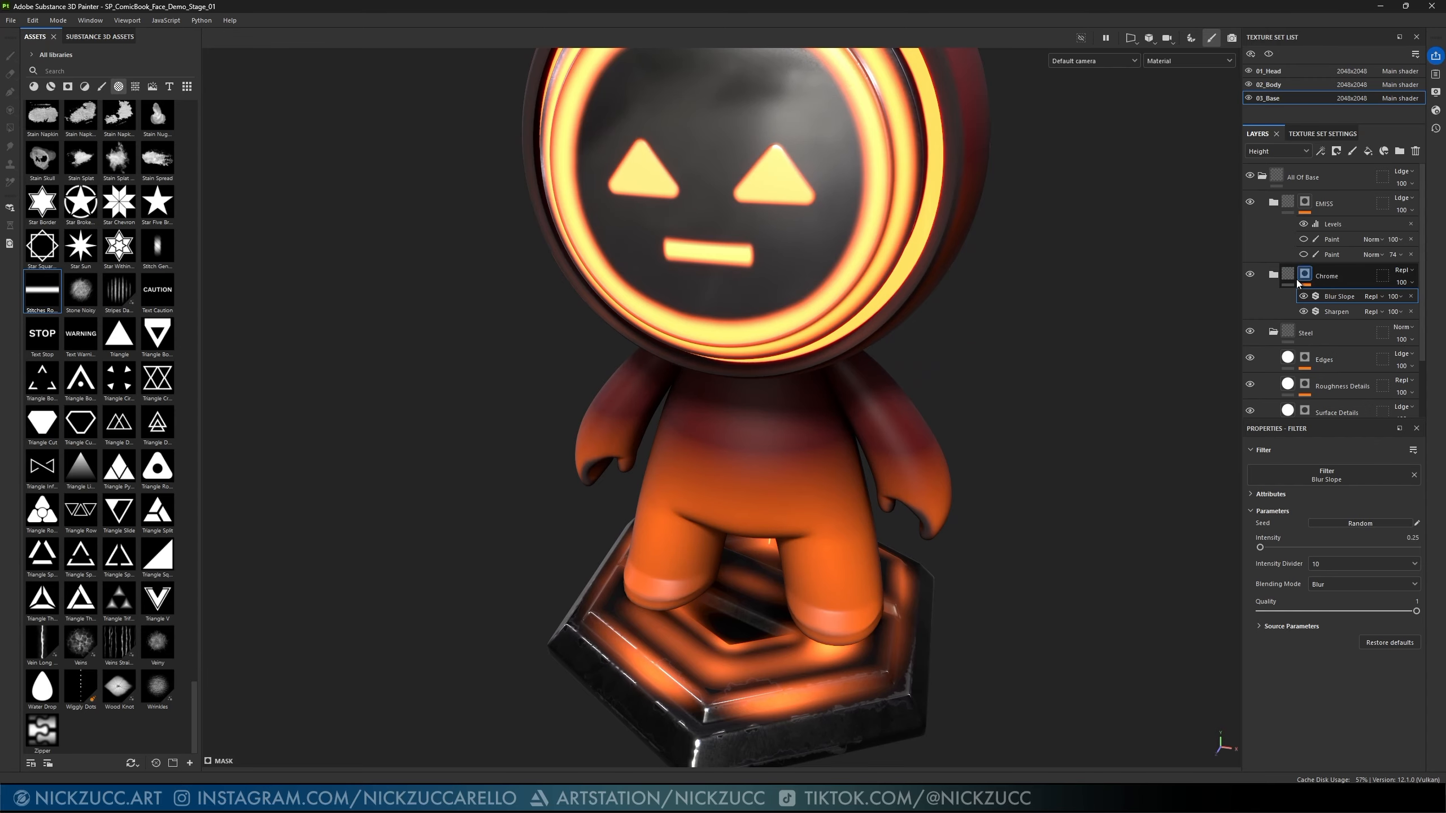
left_click(1274, 275)
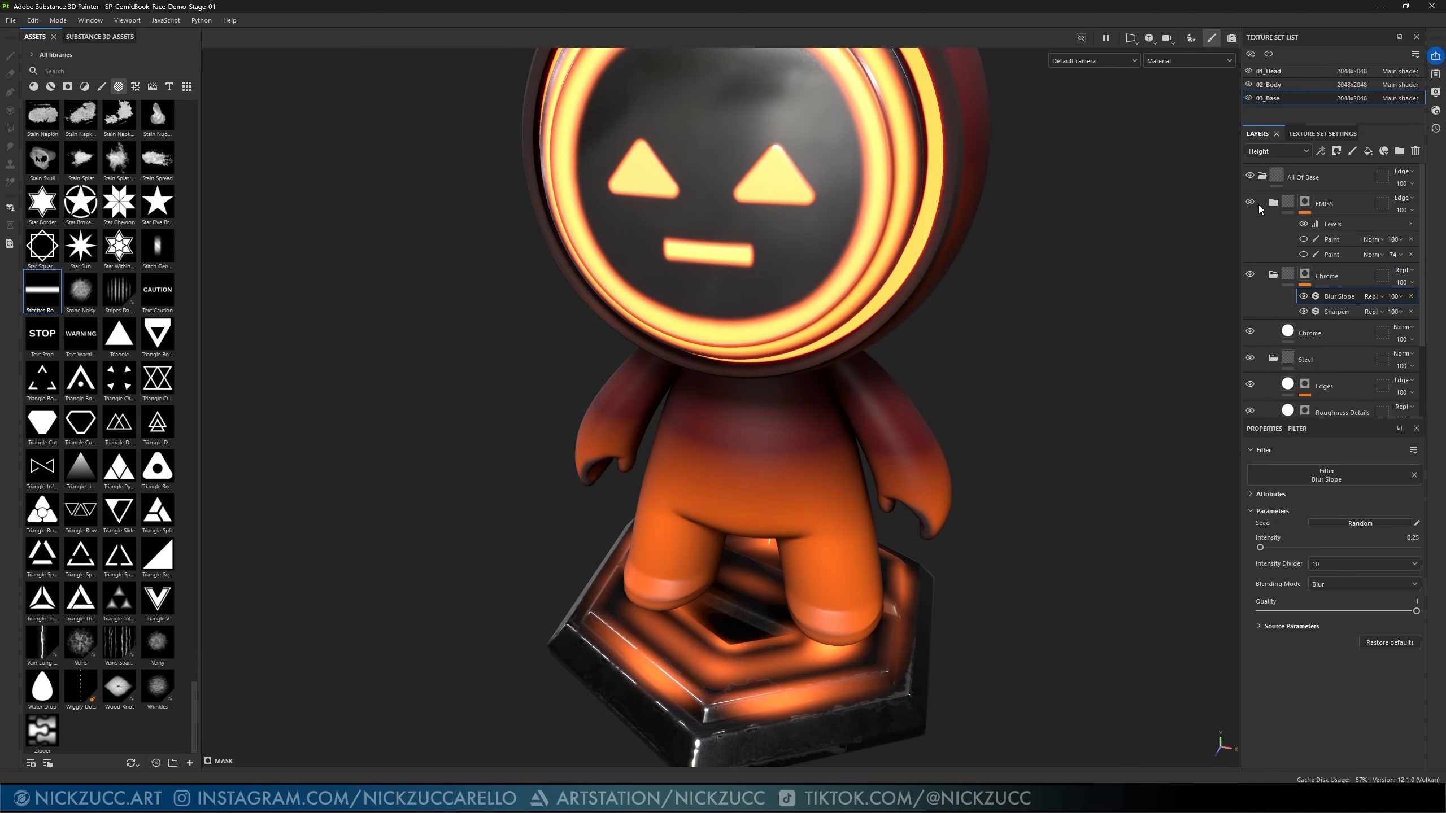
left_click(1250, 202)
left_click(1250, 203)
scroll(1045, 485, "down", 5)
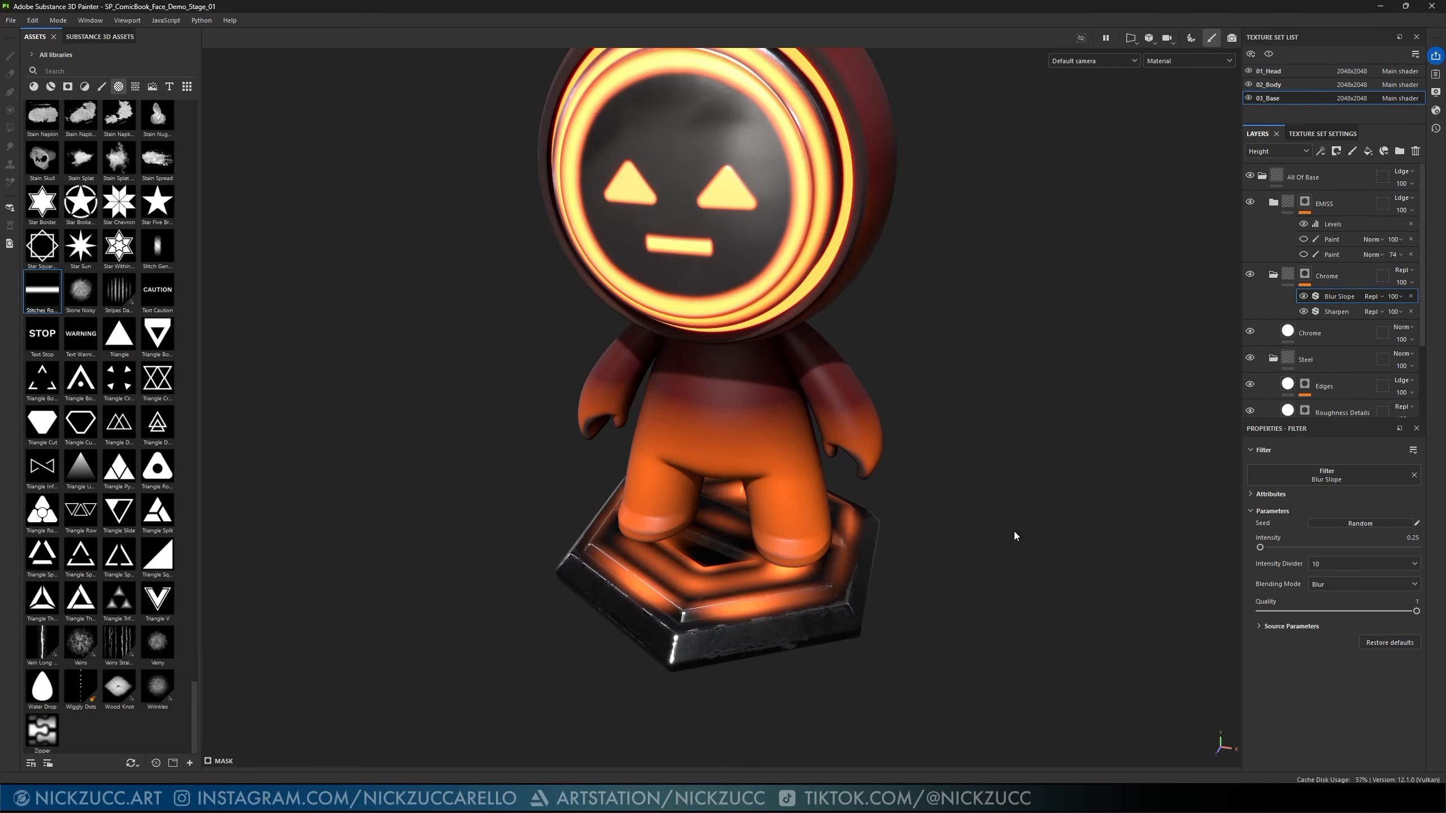
left_click_drag(1010, 536, 1134, 464, "alt")
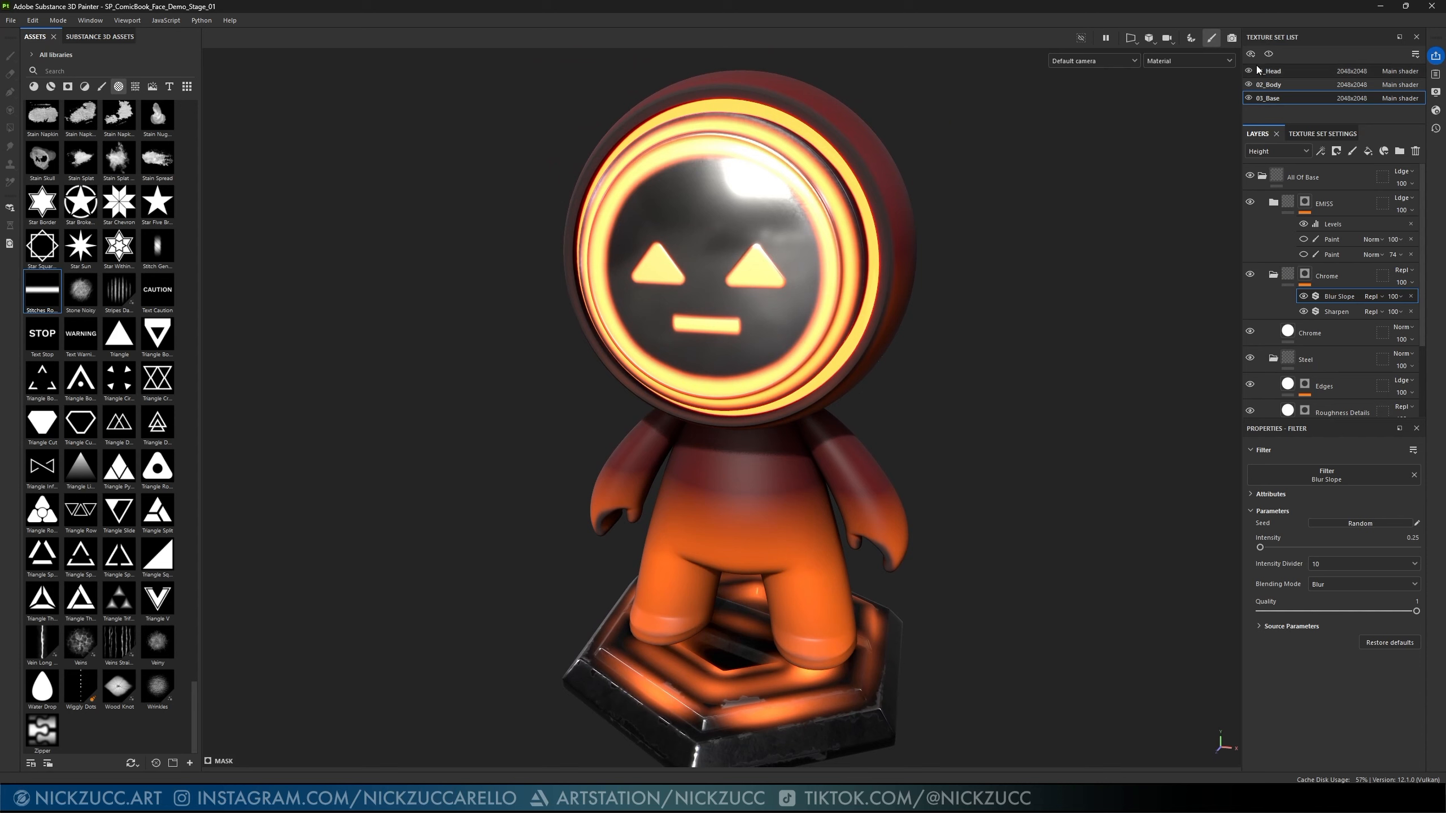
- Show the material settings of the Base fill layer in the 02_Body texture set and view the figure from an angle
left_click(1268, 84)
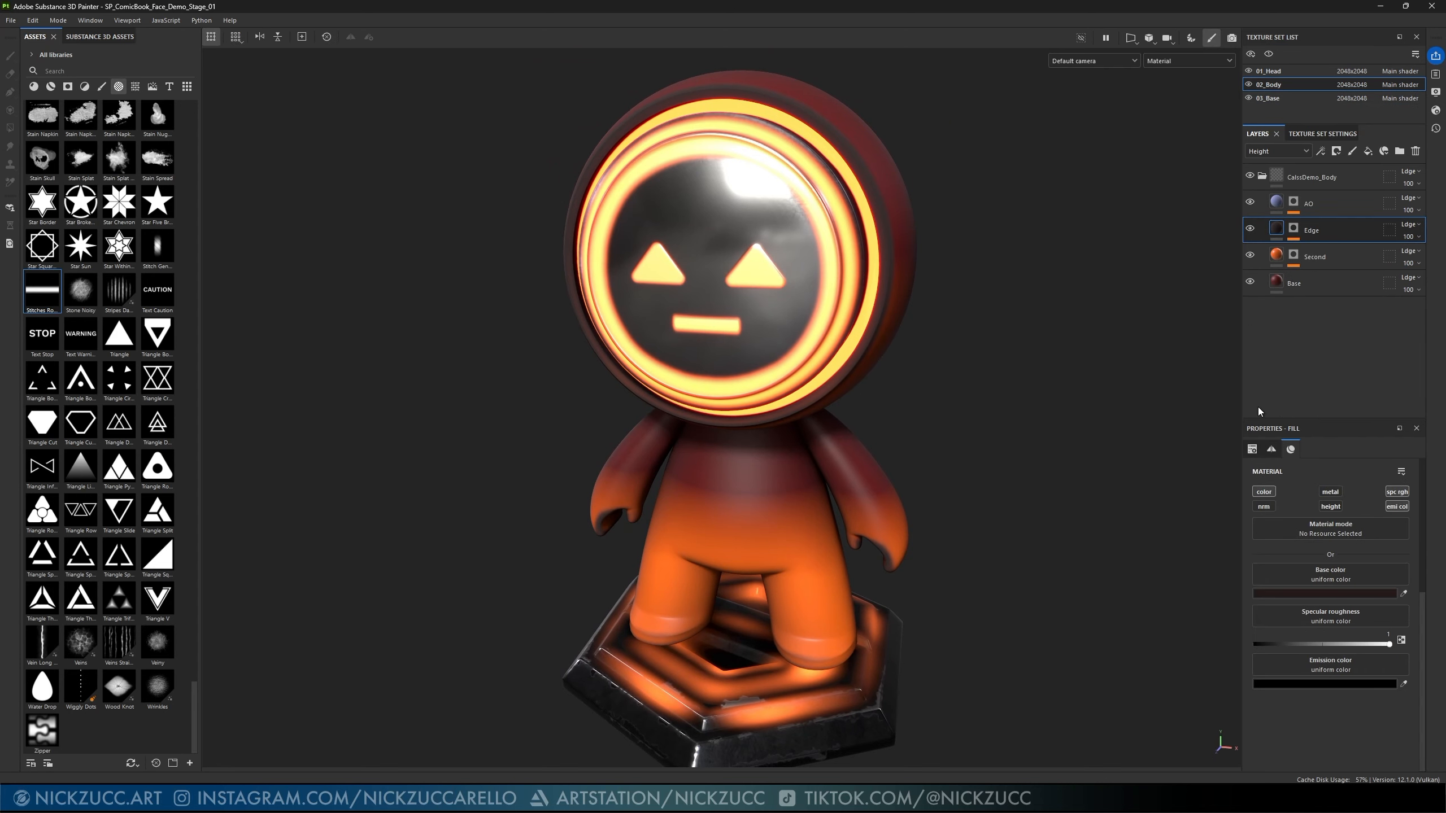
left_click(1297, 288)
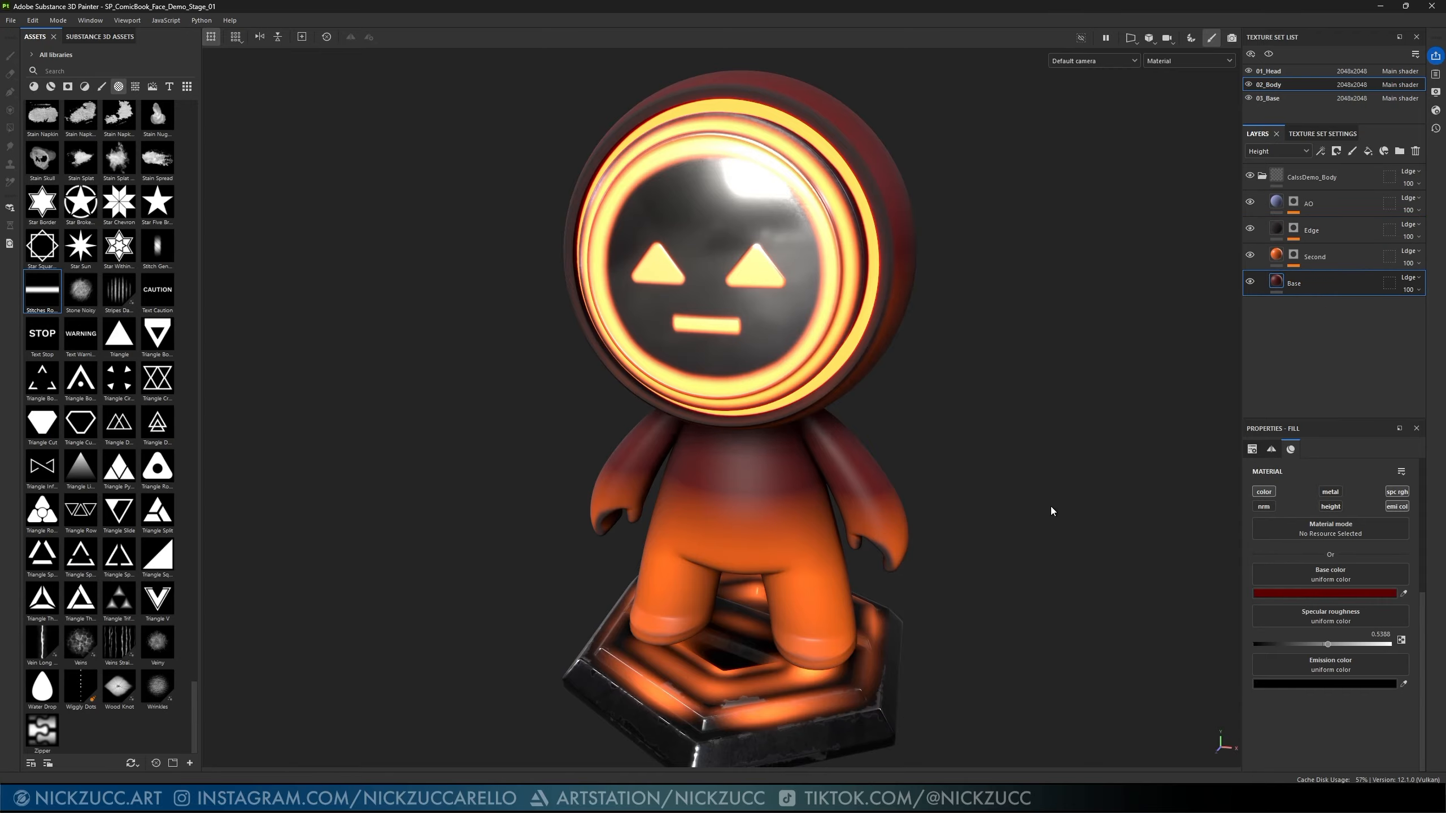
mouse_move(1046, 475)
left_mouse_down("alt")
mouse_move(1078, 500)
mouse_move(1028, 490)
mouse_move(1047, 468)
left_mouse_up("alt")
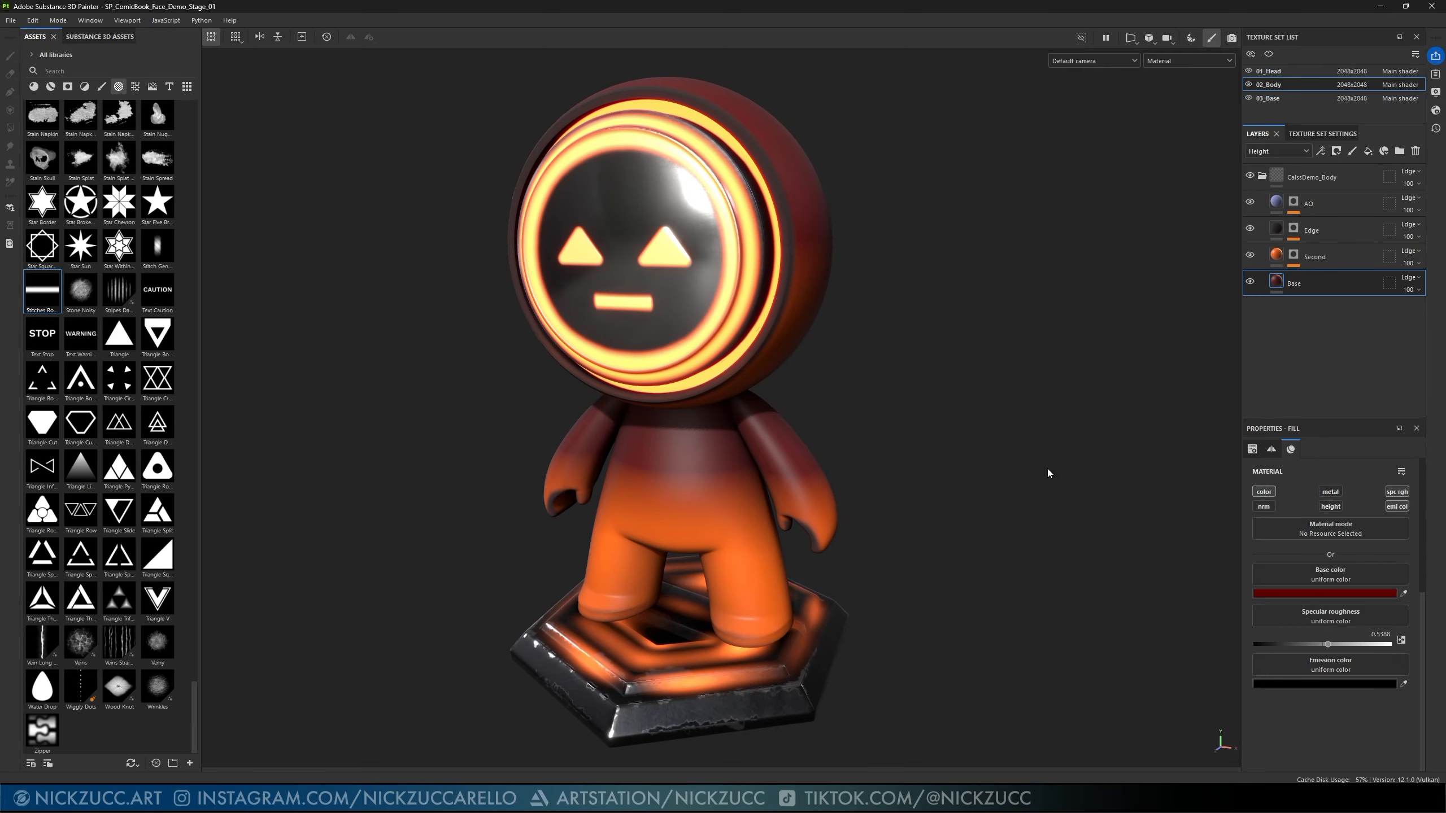
- Examine the character from several angles, then inspect the body's Second layer base color and the Edge layer's fill settings
scroll(1047, 468, "up", 3)
middle_click_drag(1052, 478, 1006, 497, "alt")
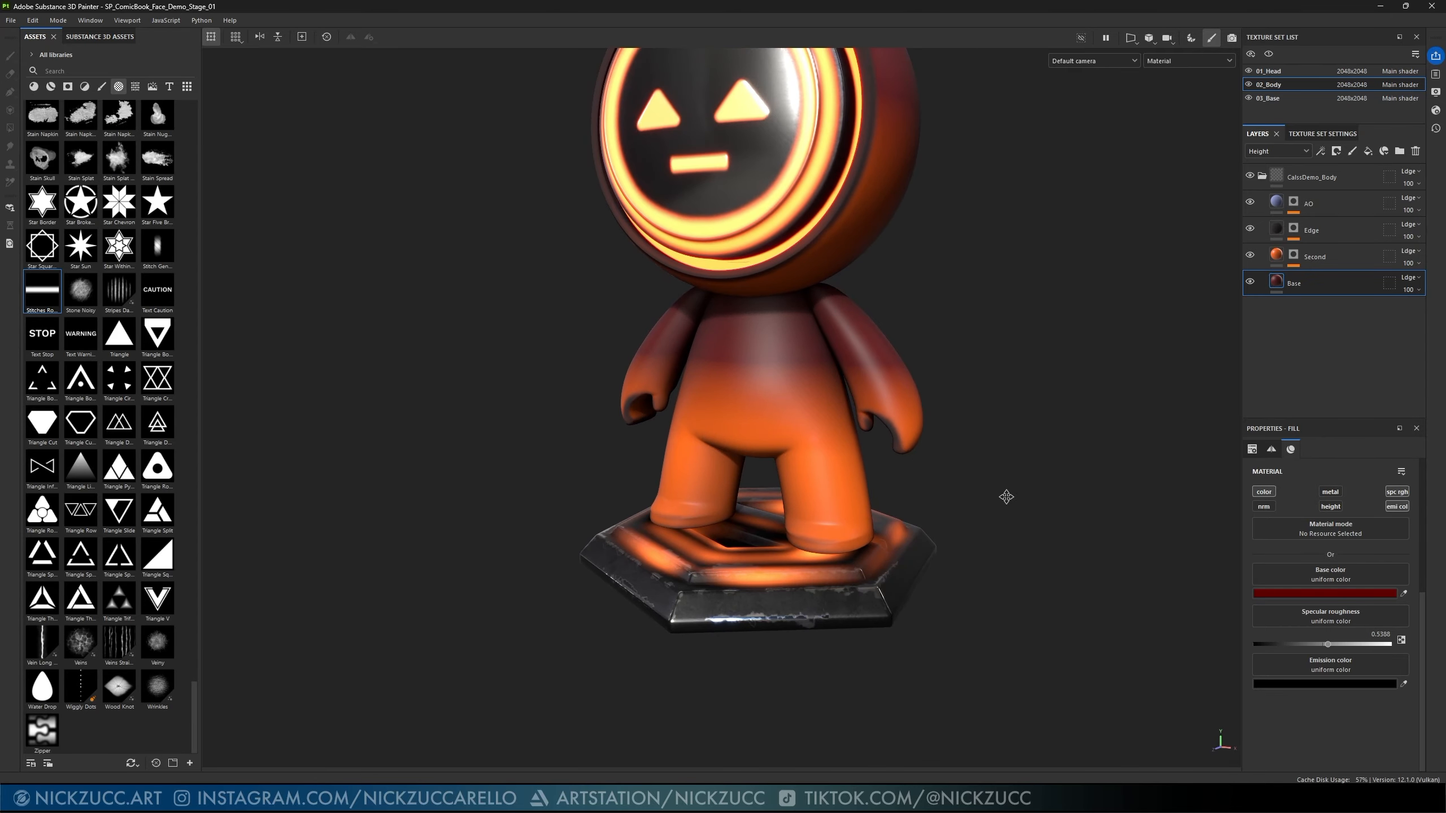
left_click_drag(1006, 497, 748, 568, "alt")
left_click_drag(940, 491, 895, 468, "alt")
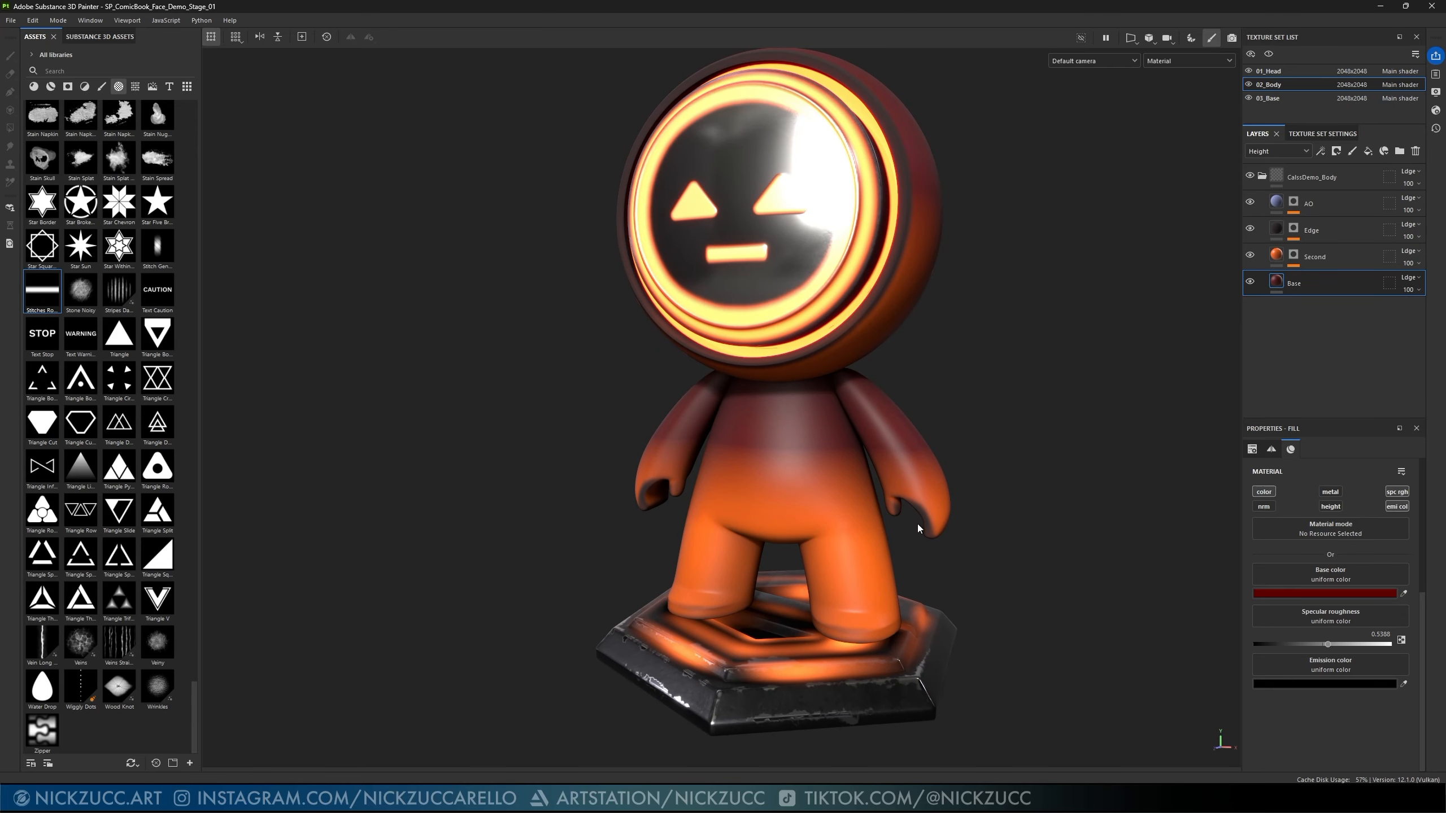
left_click_drag(917, 524, 860, 534, "alt")
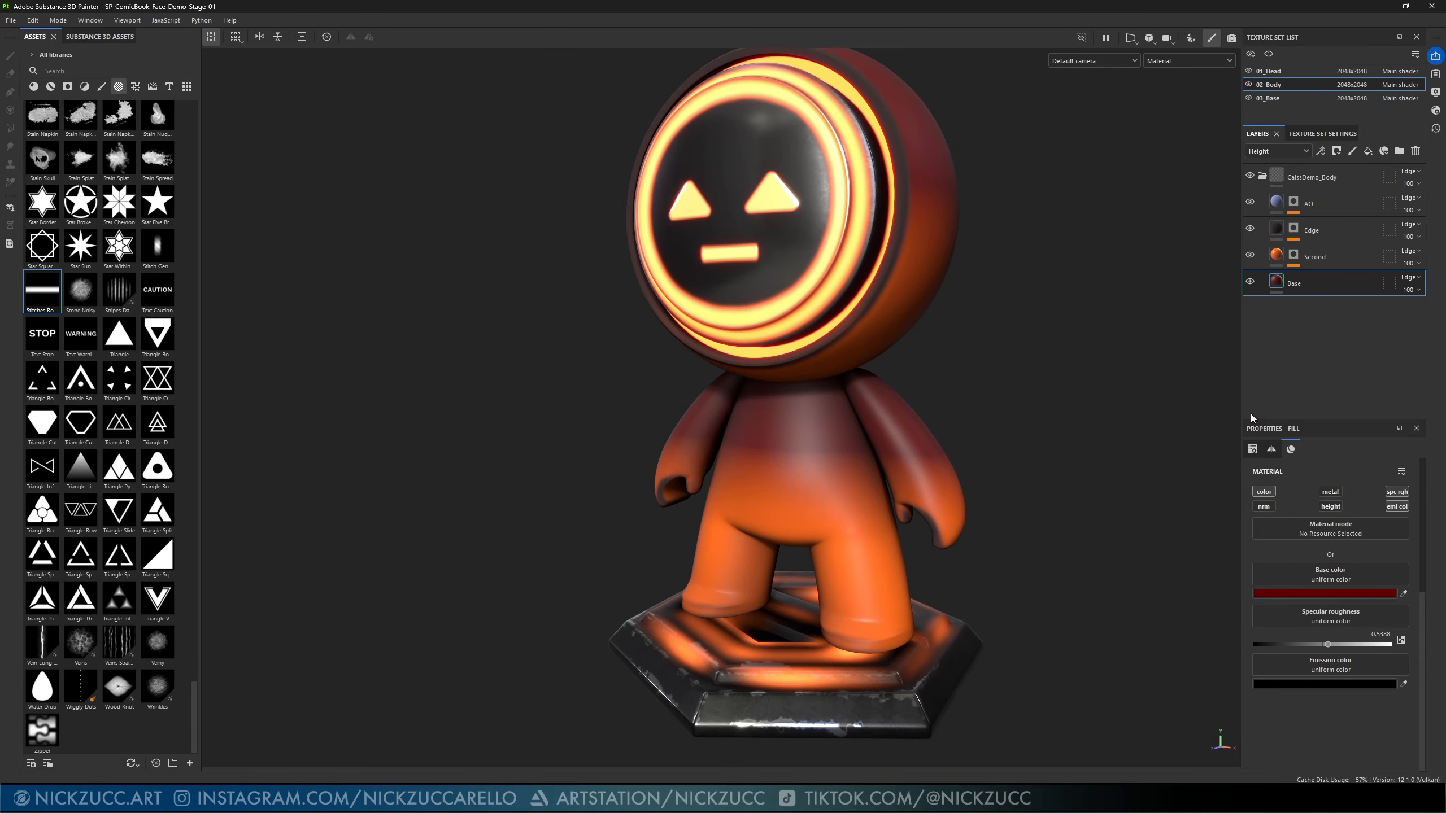
left_click(1320, 256)
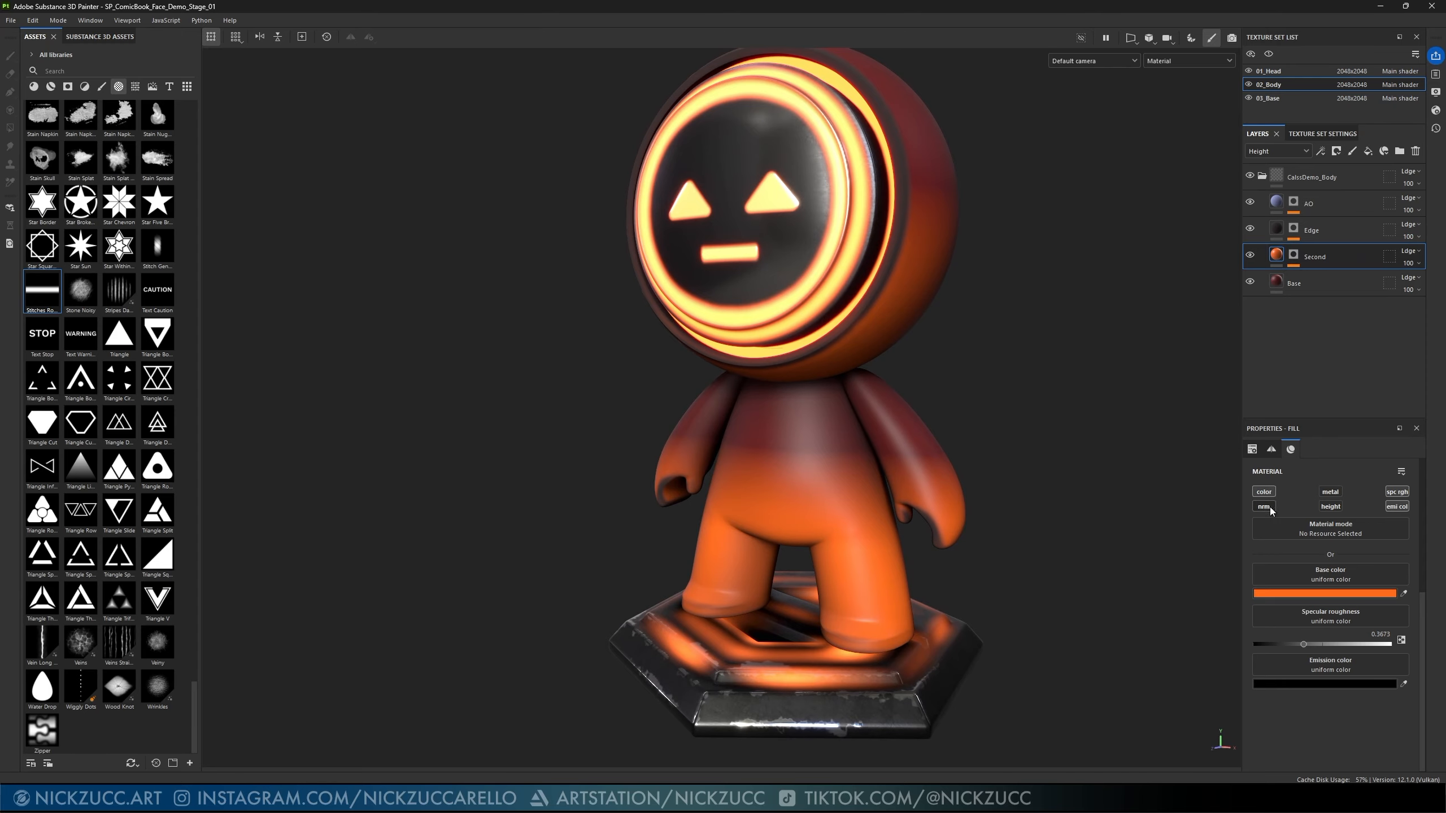
left_click(1309, 593)
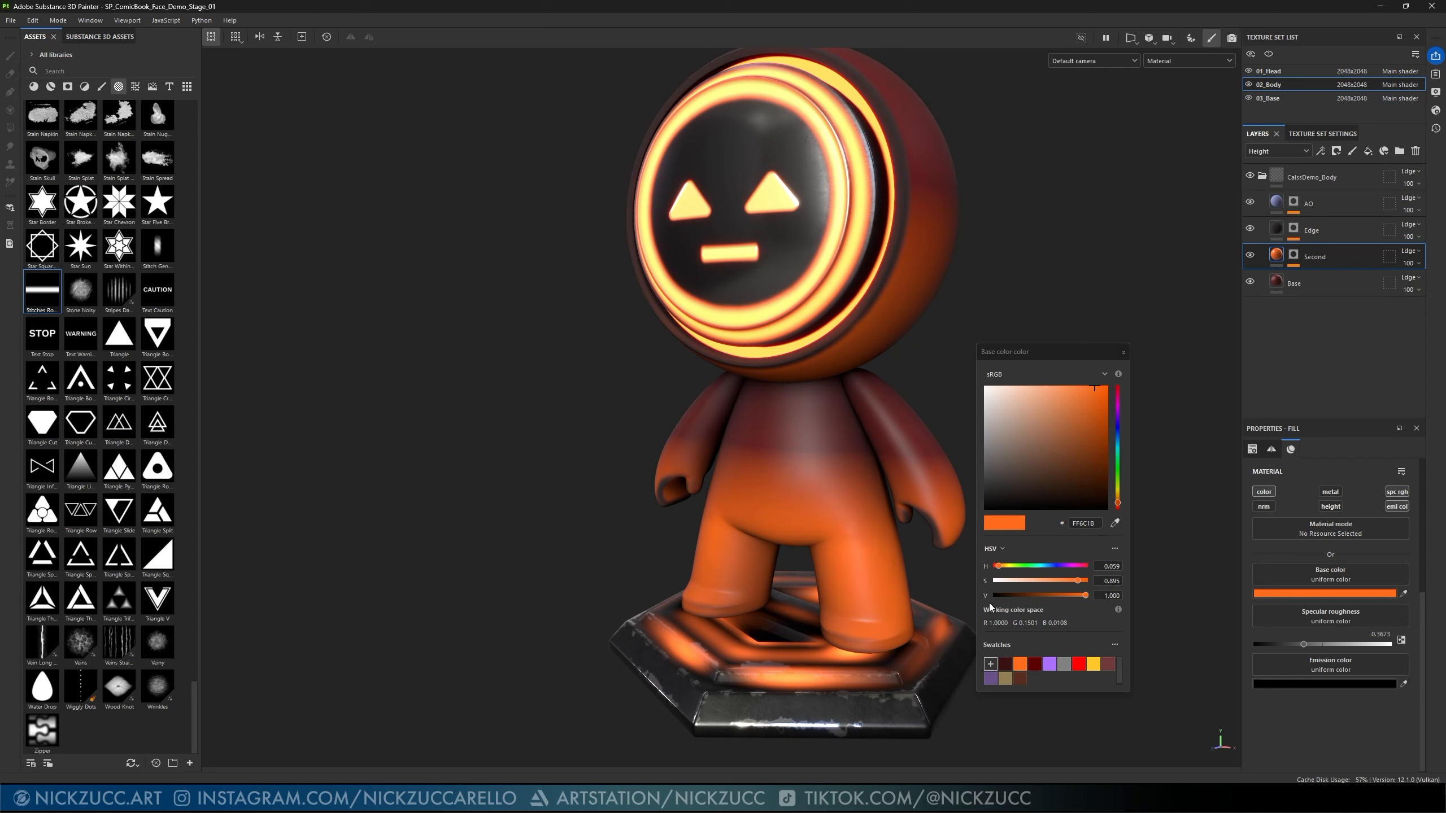
left_click(1123, 352)
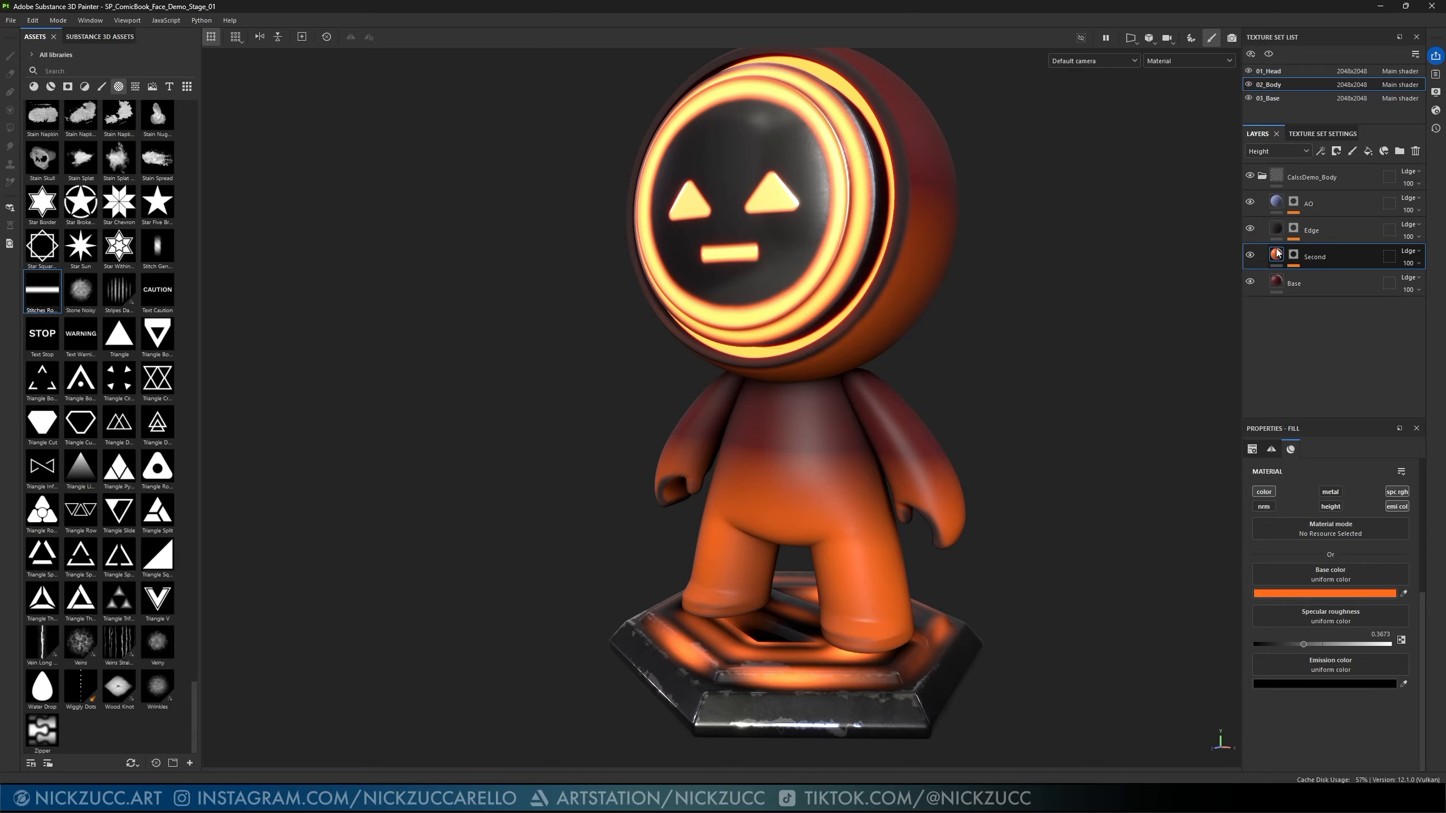
left_click(1312, 233)
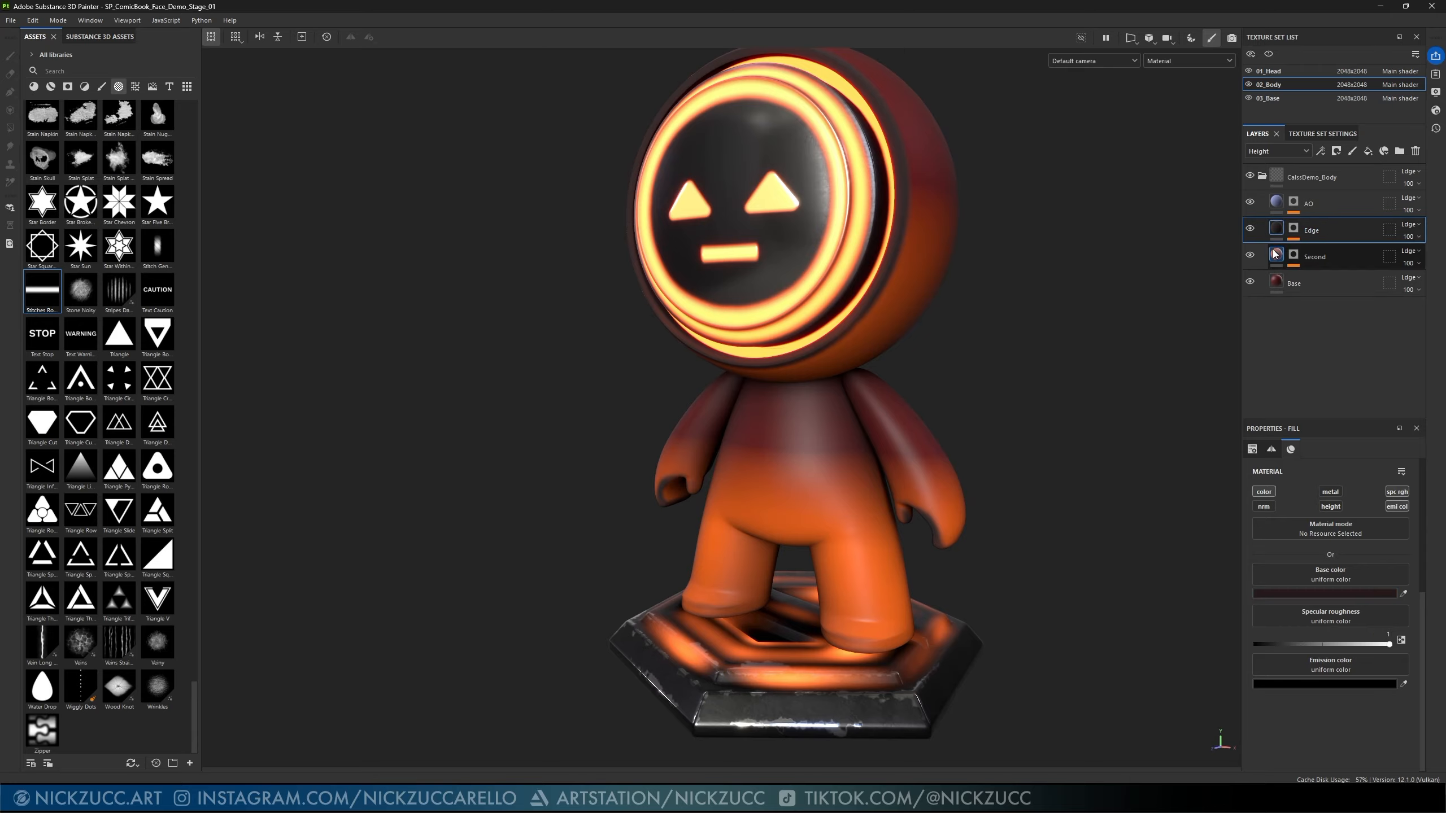
- Collapse and select the body's layer folder, and show the smart materials from the beginning of the asset library
left_click(1262, 177)
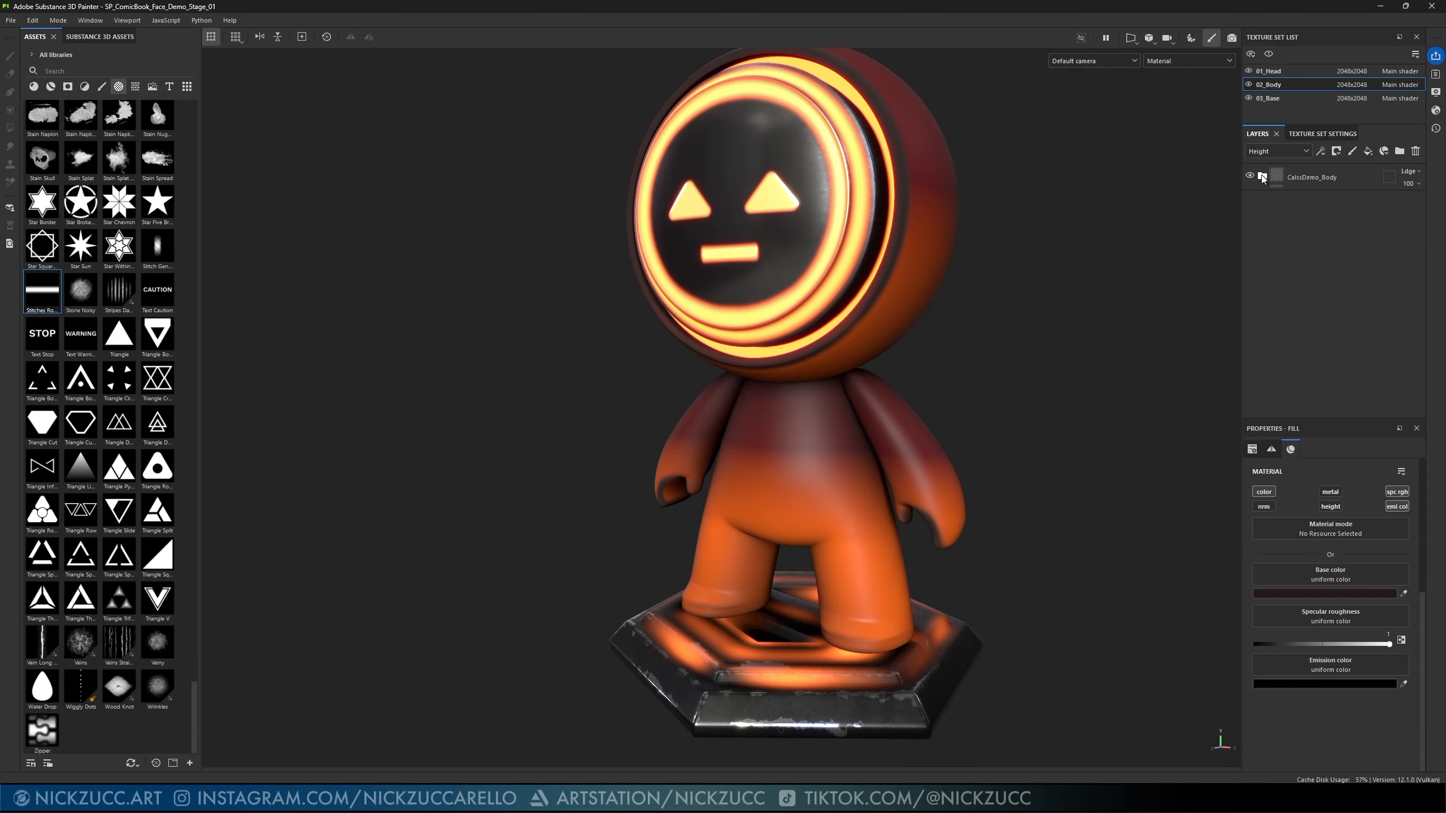
left_click(1270, 178)
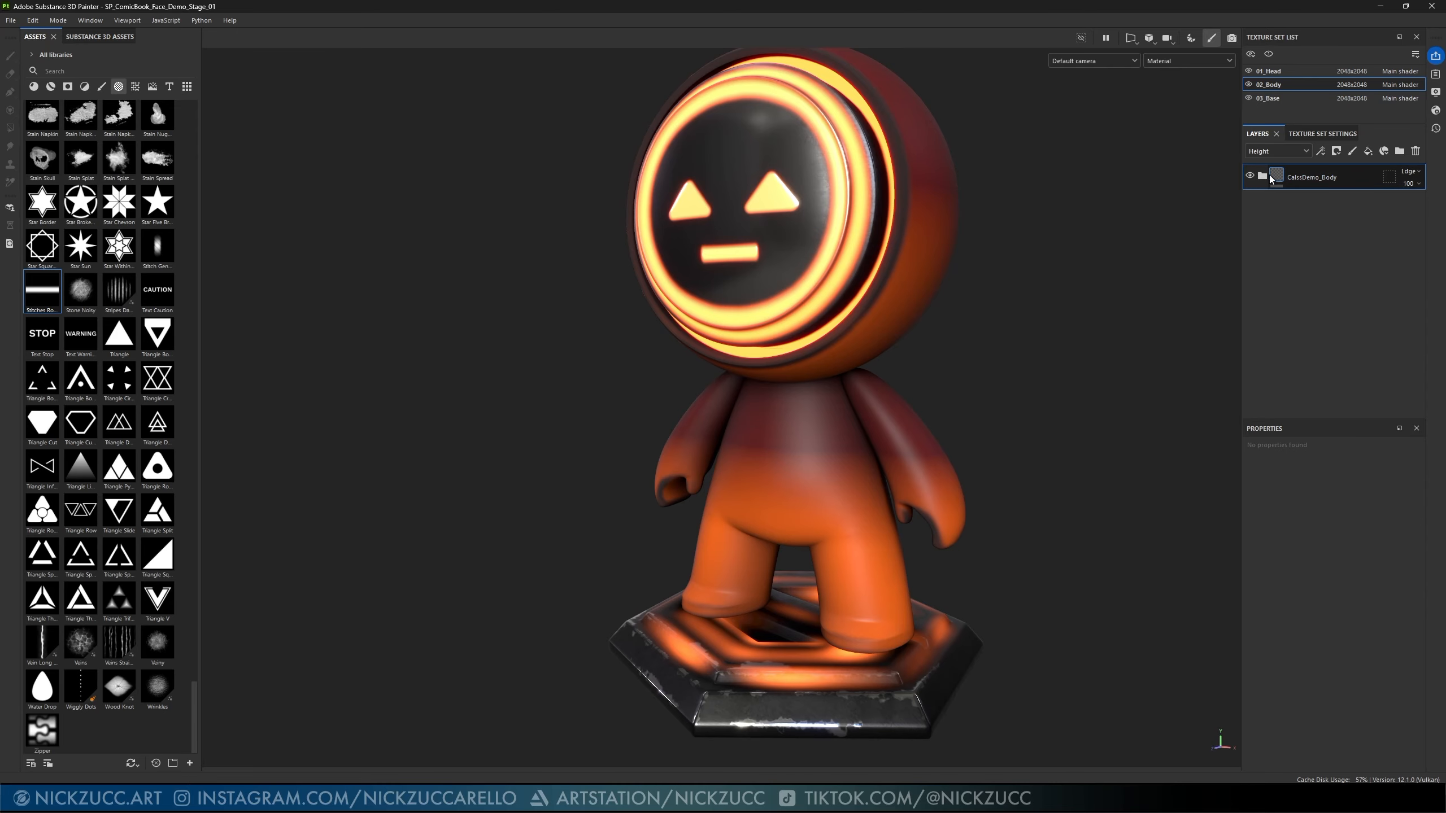
left_click(52, 87)
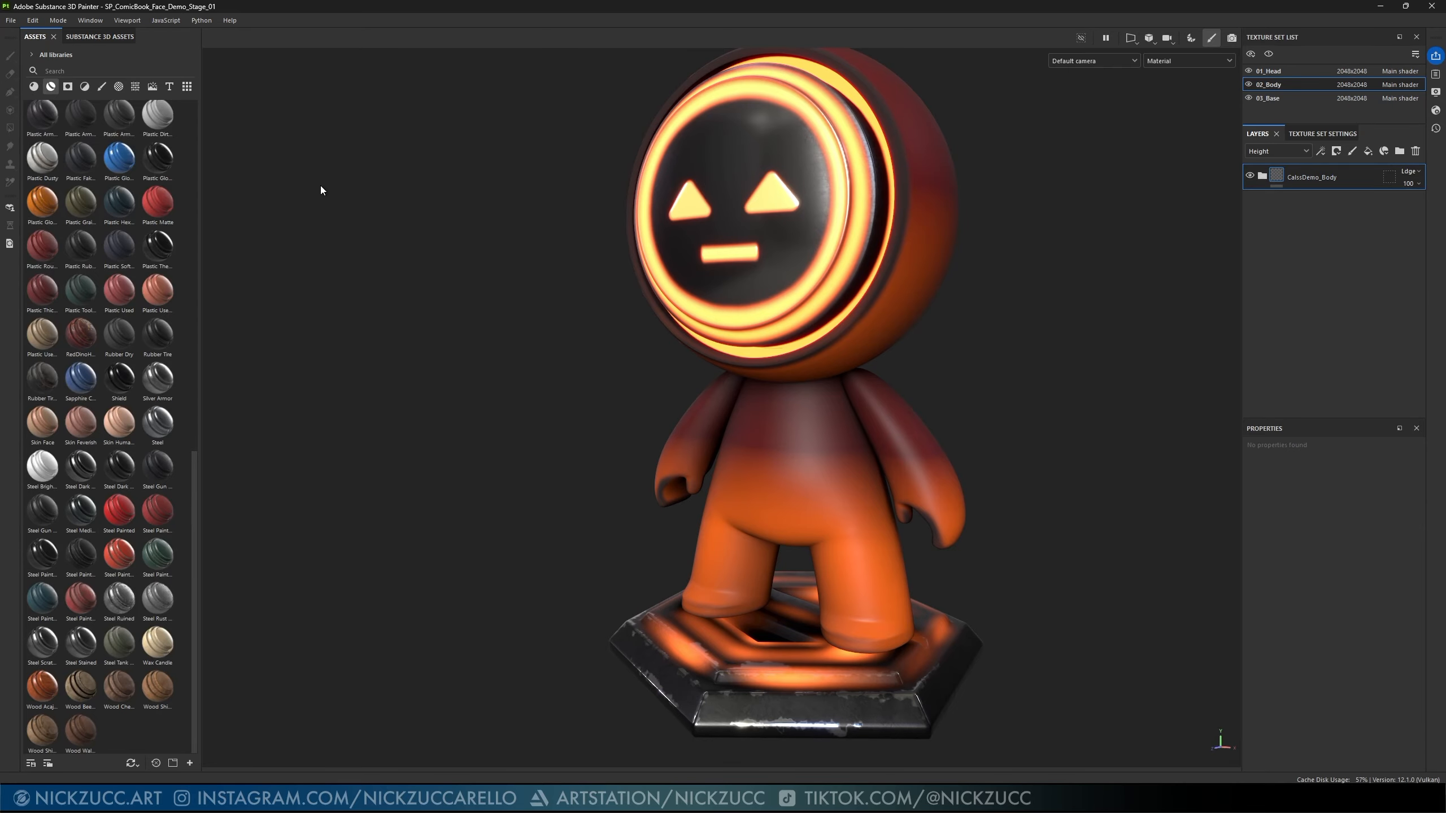
scroll(104, 179, "up", 10)
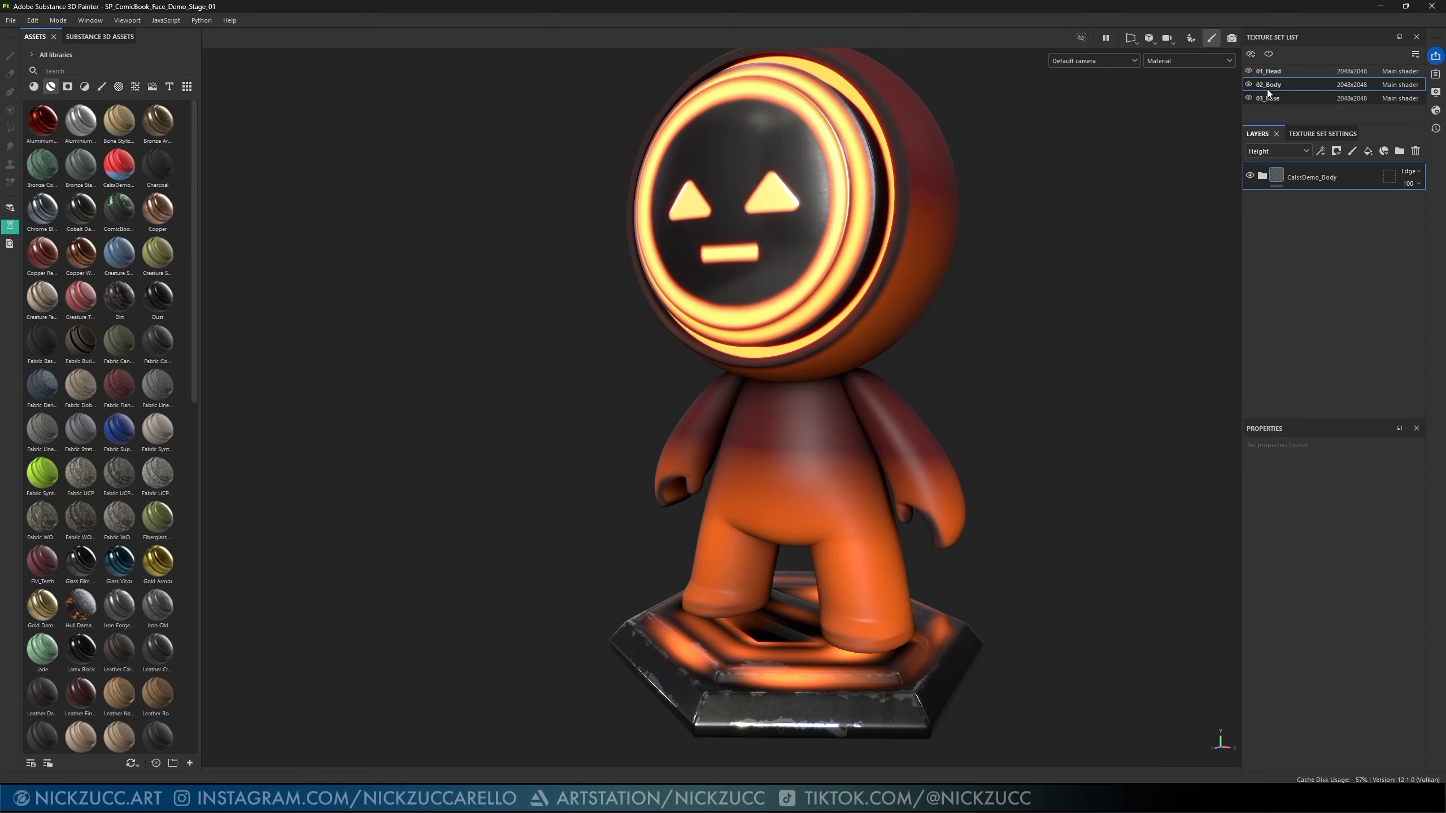
- Switch to the 01_Head texture set and hide the Eyes layer inside the Face folder
left_click(1272, 70)
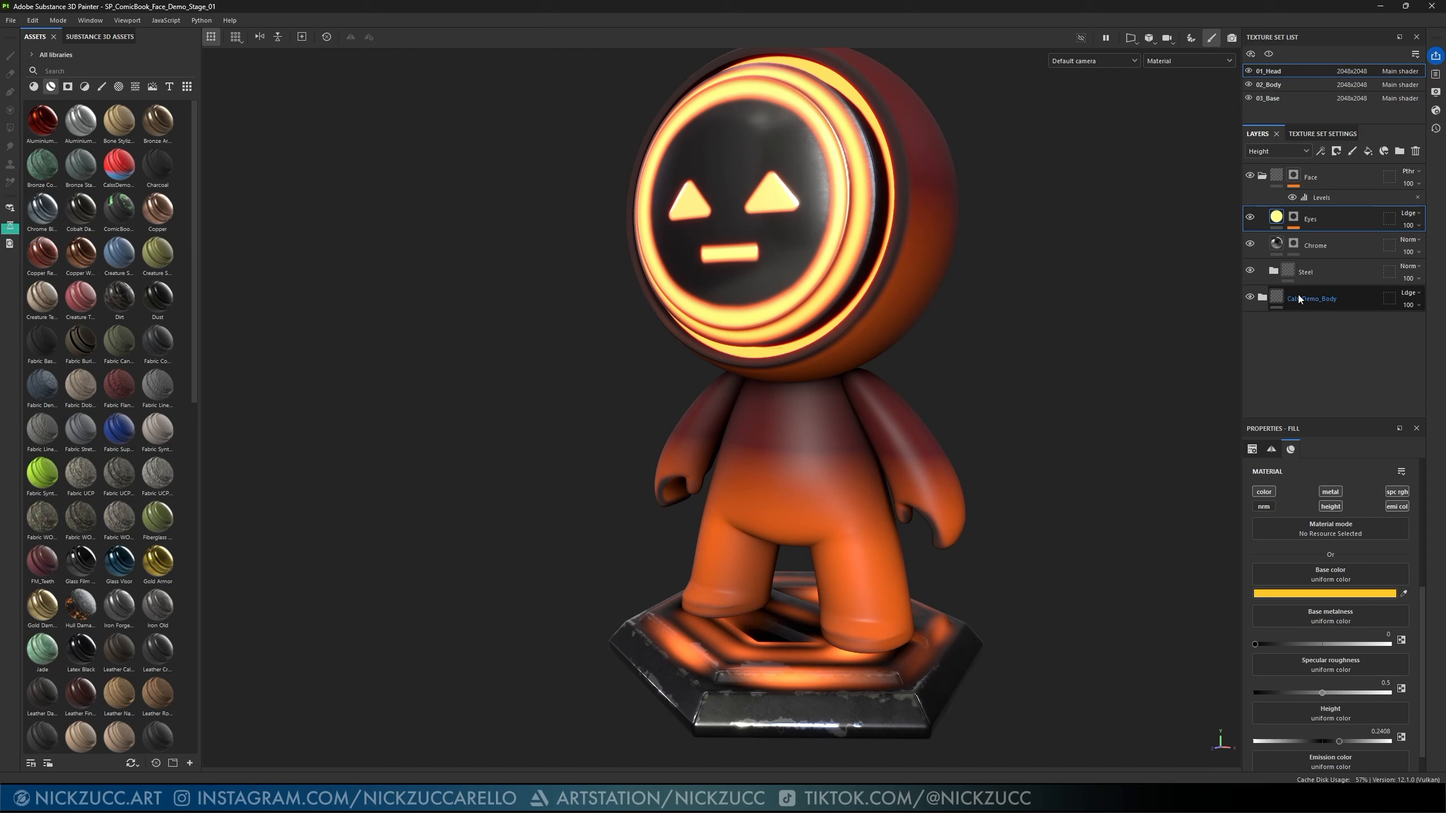
left_click(1263, 177)
left_click(1261, 177)
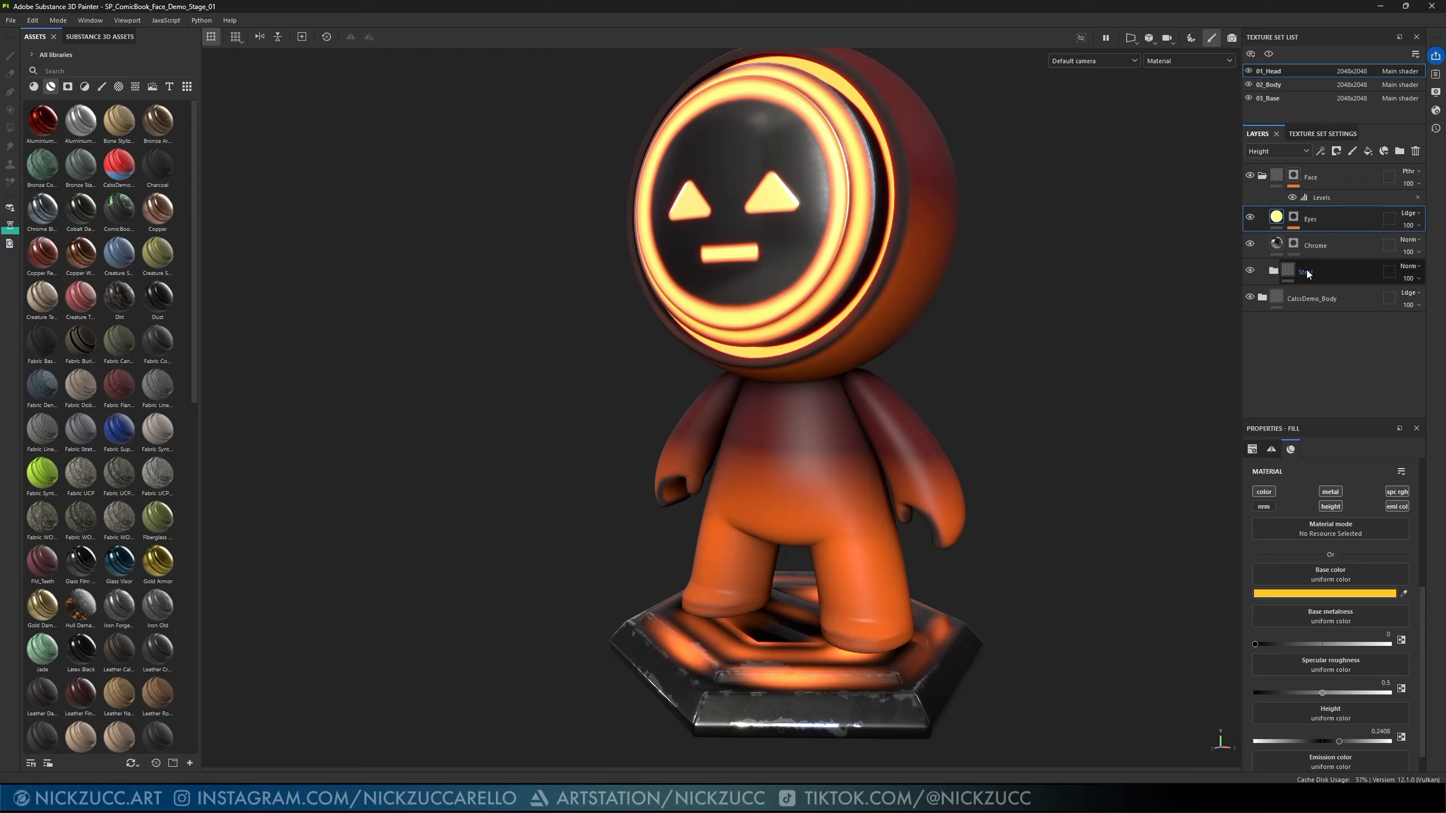
left_click(1250, 218)
left_click(1250, 218)
left_click(1250, 218)
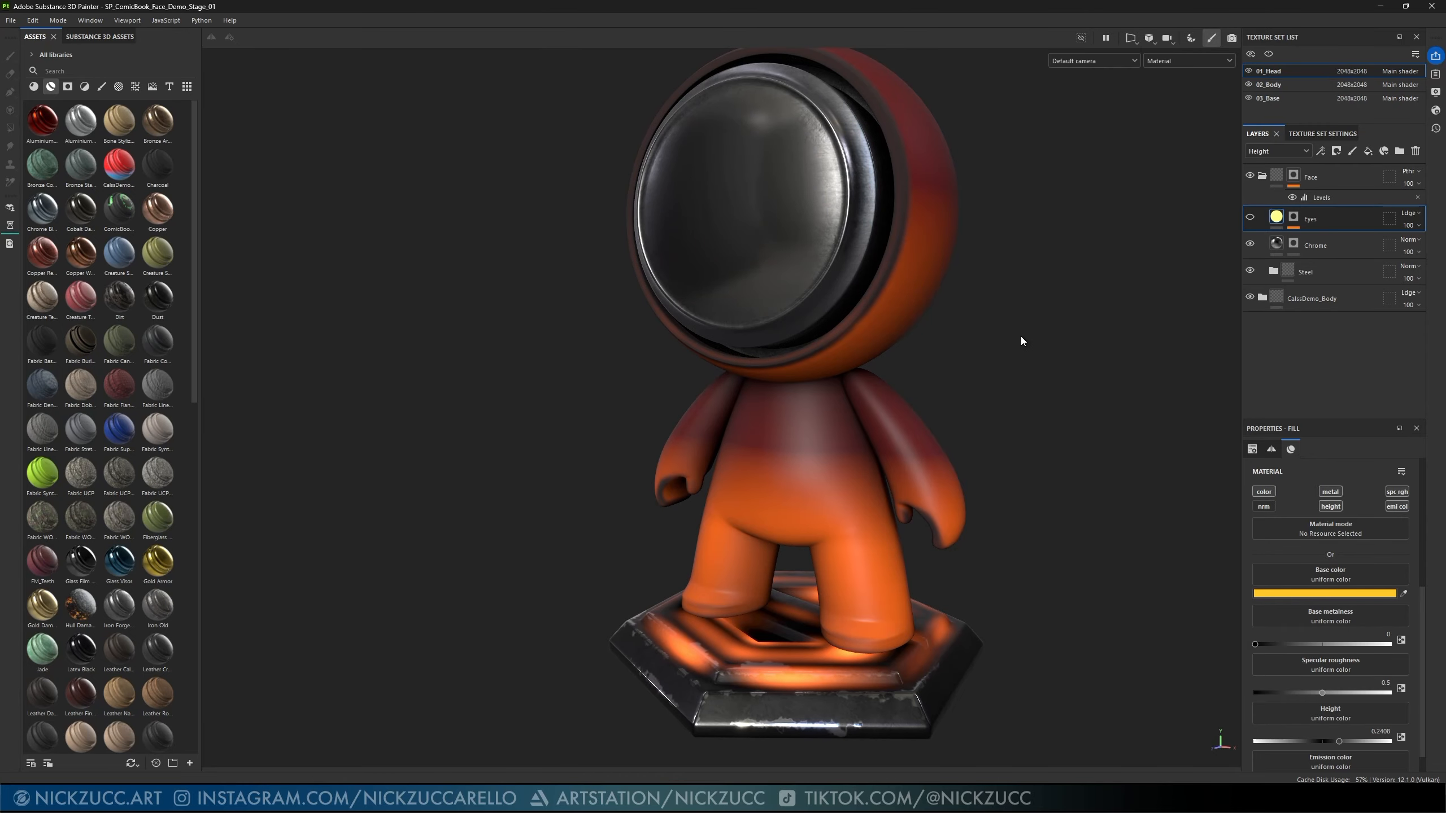
- Temporarily hide the head's Chrome layer to examine the steel beneath it from several angles, and show it again
left_click_drag(1022, 338, 1021, 371, "alt")
mouse_move(1115, 391)
left_mouse_down("alt")
mouse_move(1011, 400)
mouse_move(1068, 394)
mouse_move(1027, 423)
mouse_move(1100, 410)
left_mouse_up("alt")
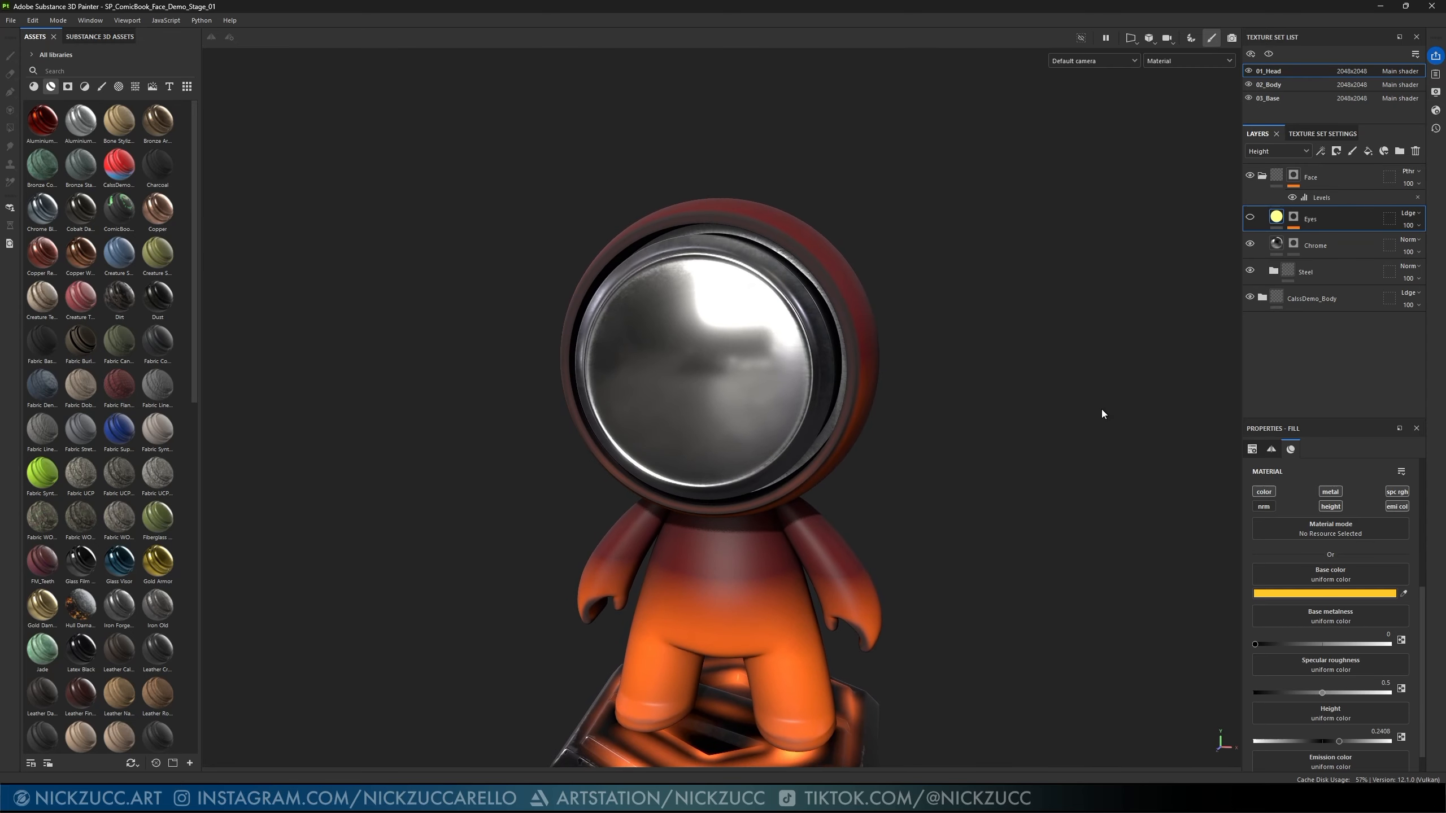
left_click(1250, 244)
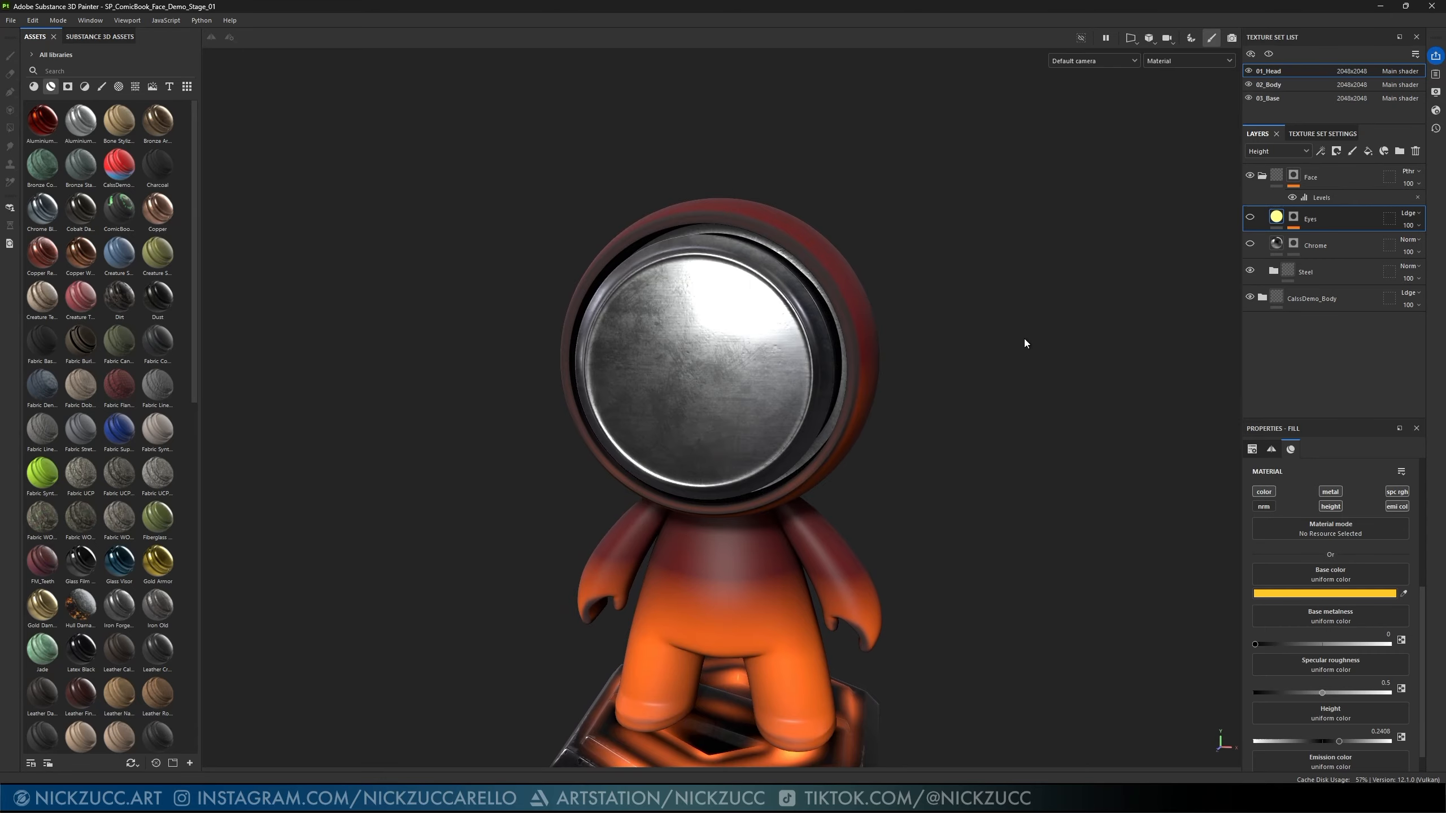
left_click_drag(1025, 343, 1030, 311, "alt")
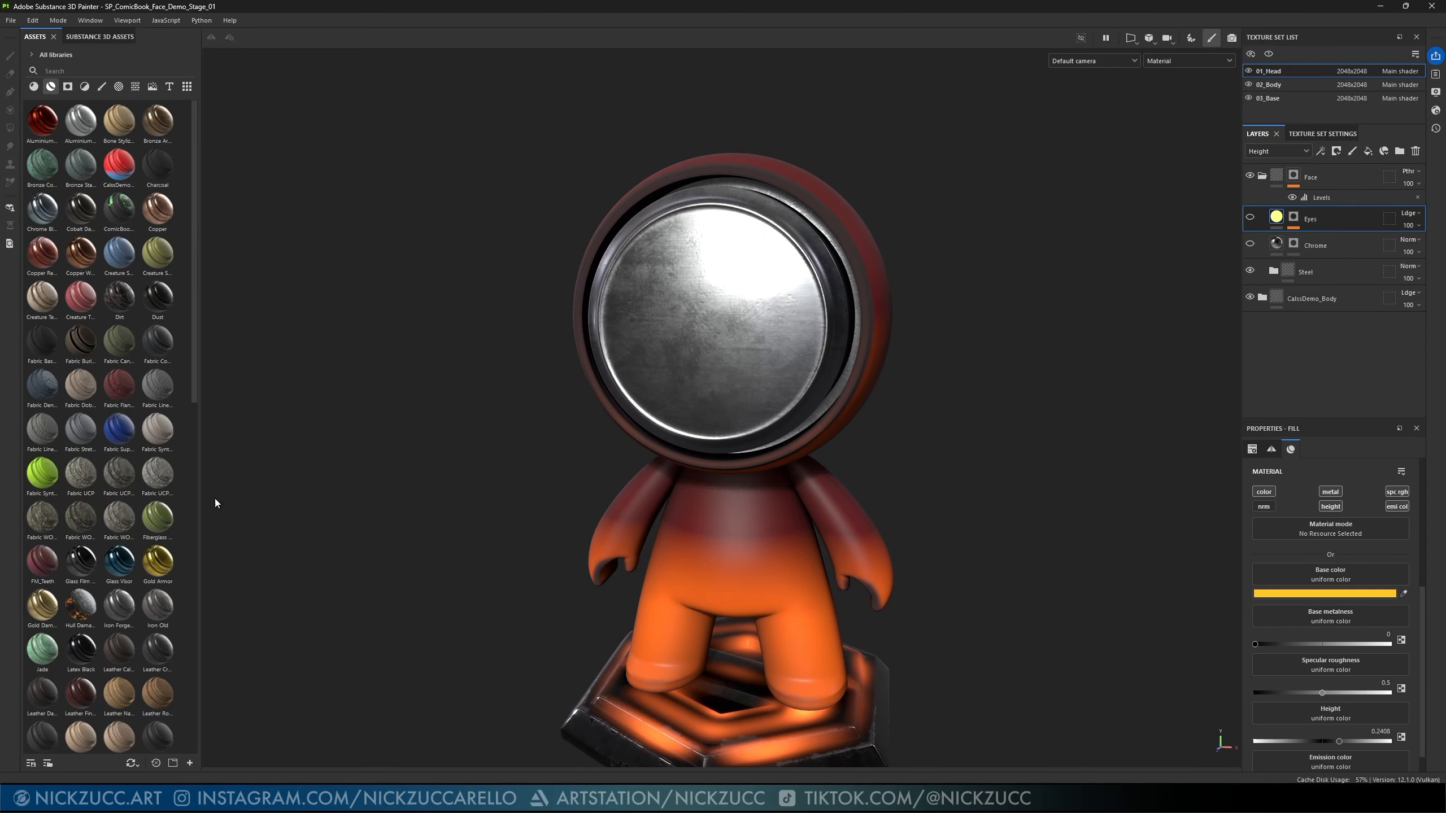
left_click_drag(919, 371, 680, 330, "alt")
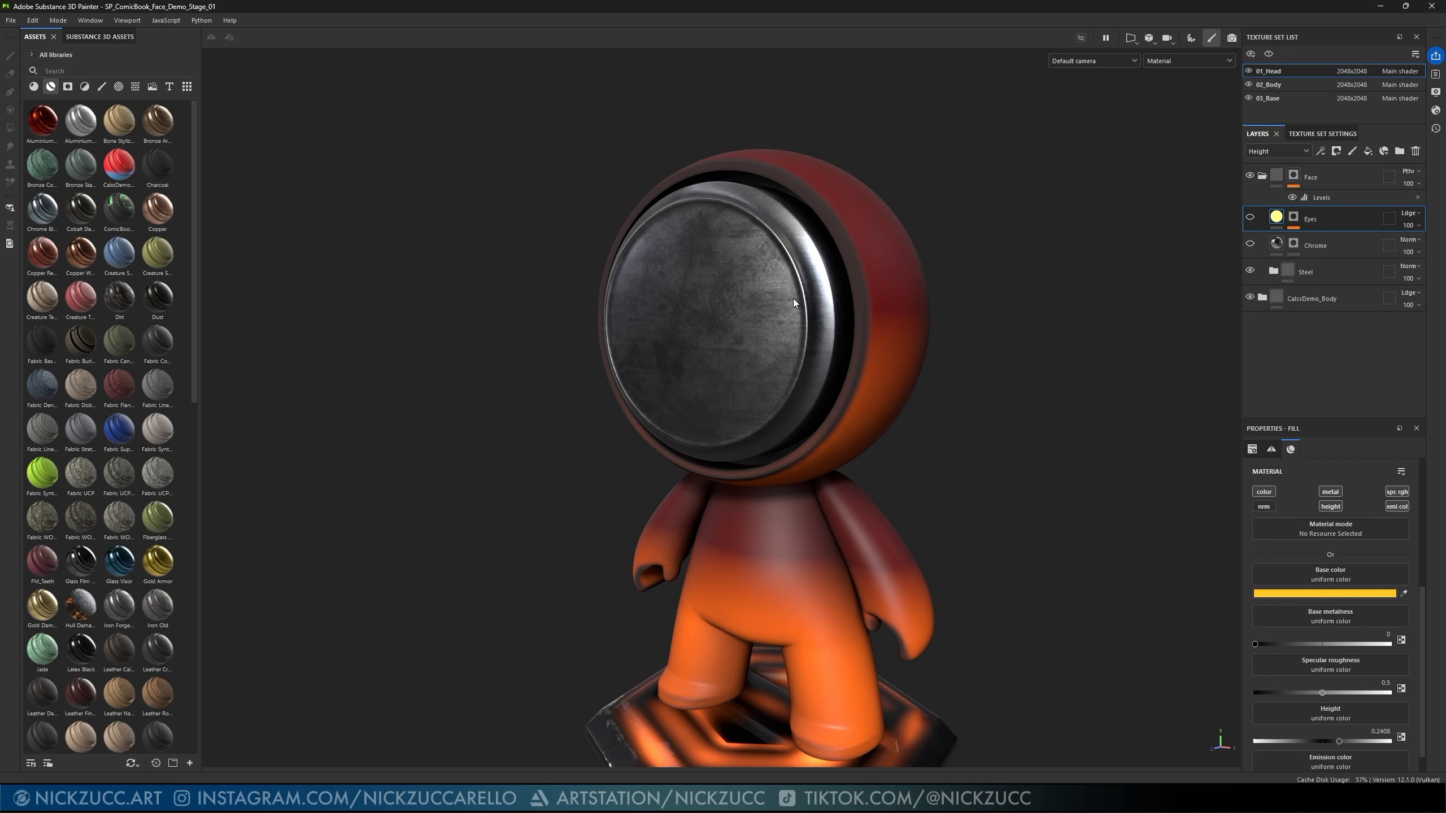
left_click_drag(480, 440, 590, 410, "alt")
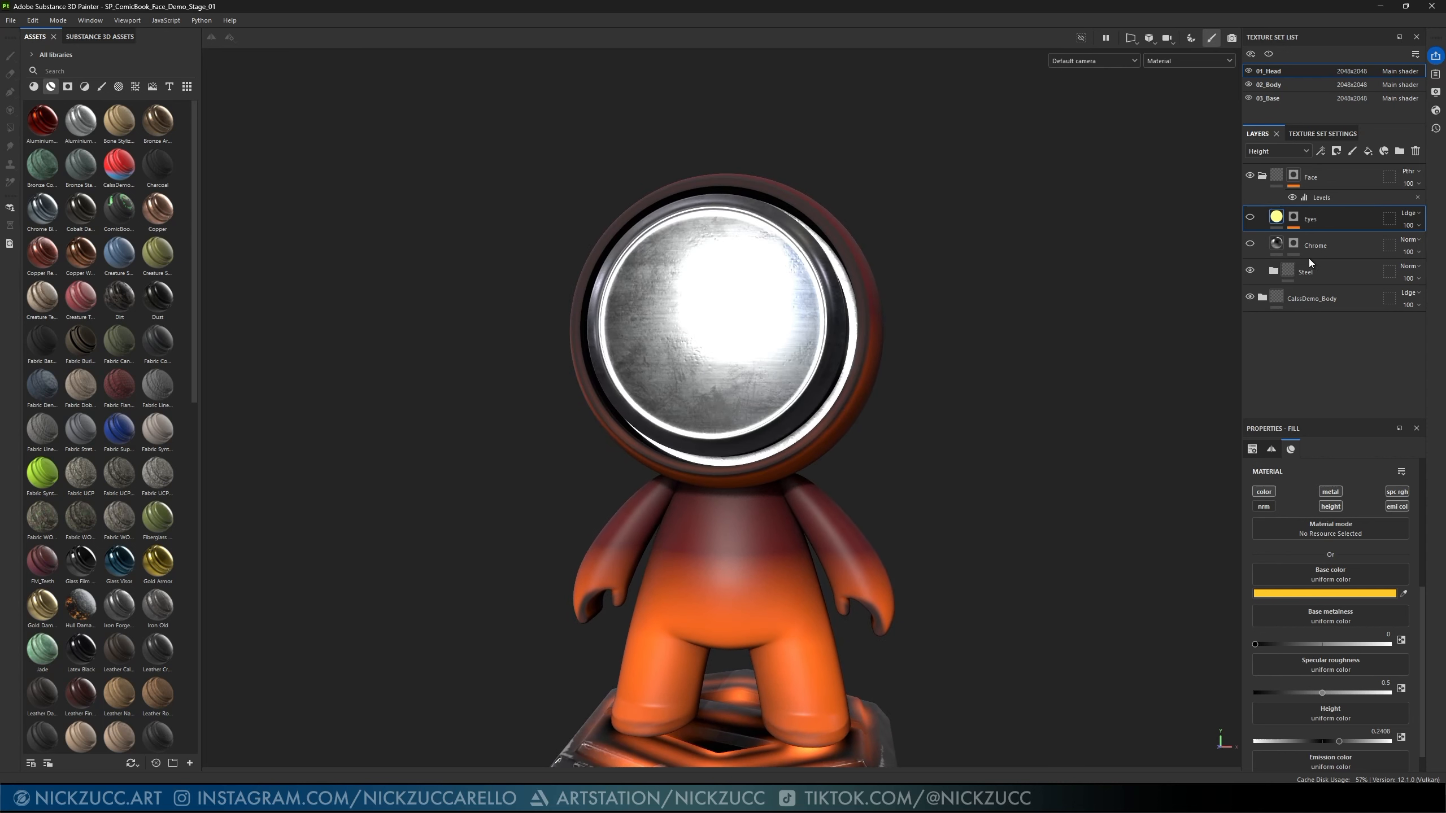
left_click(1249, 245)
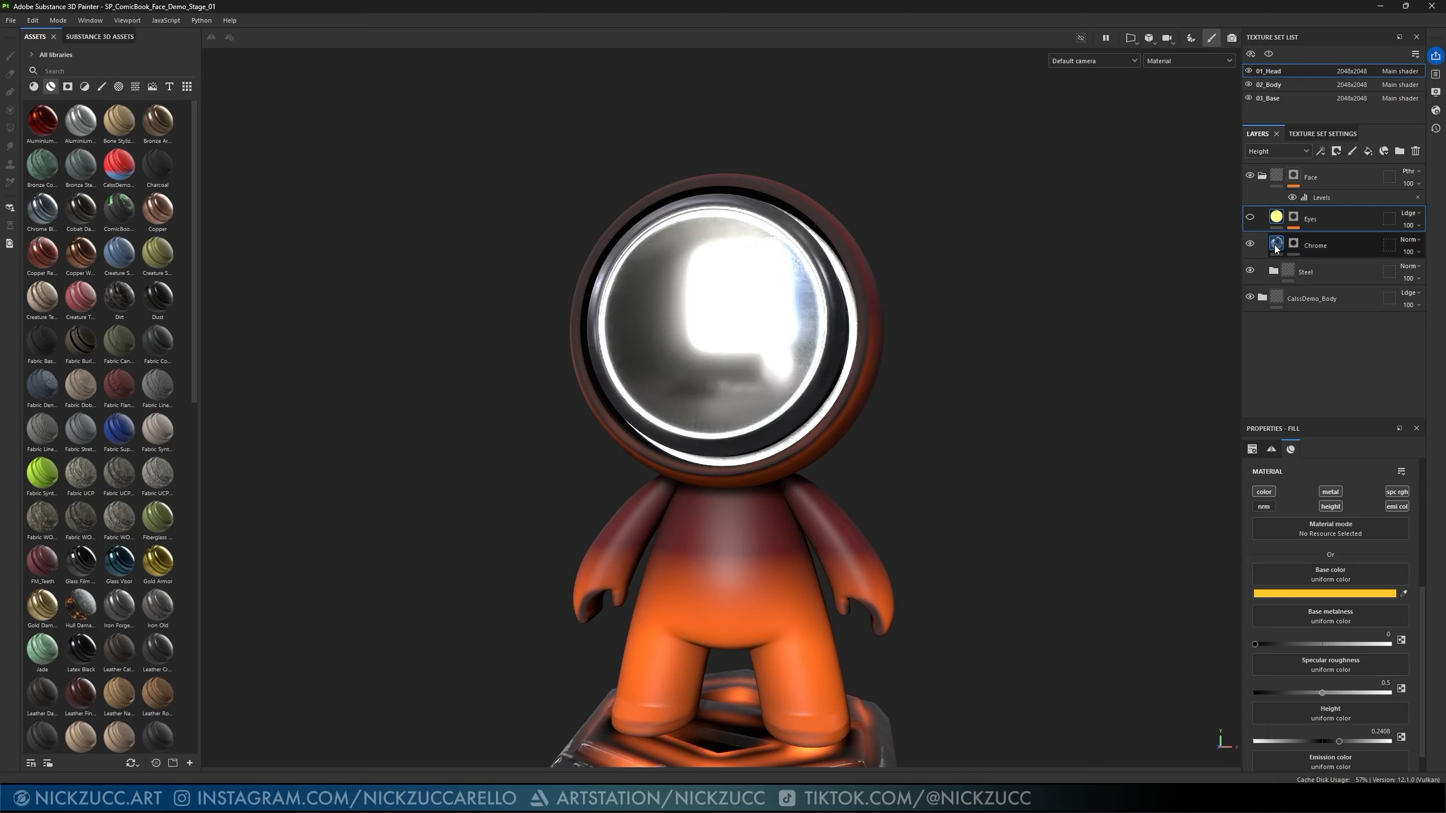
- Select the head's Chrome layer and display the layer blending modes for the Normal channel
left_click(1275, 247)
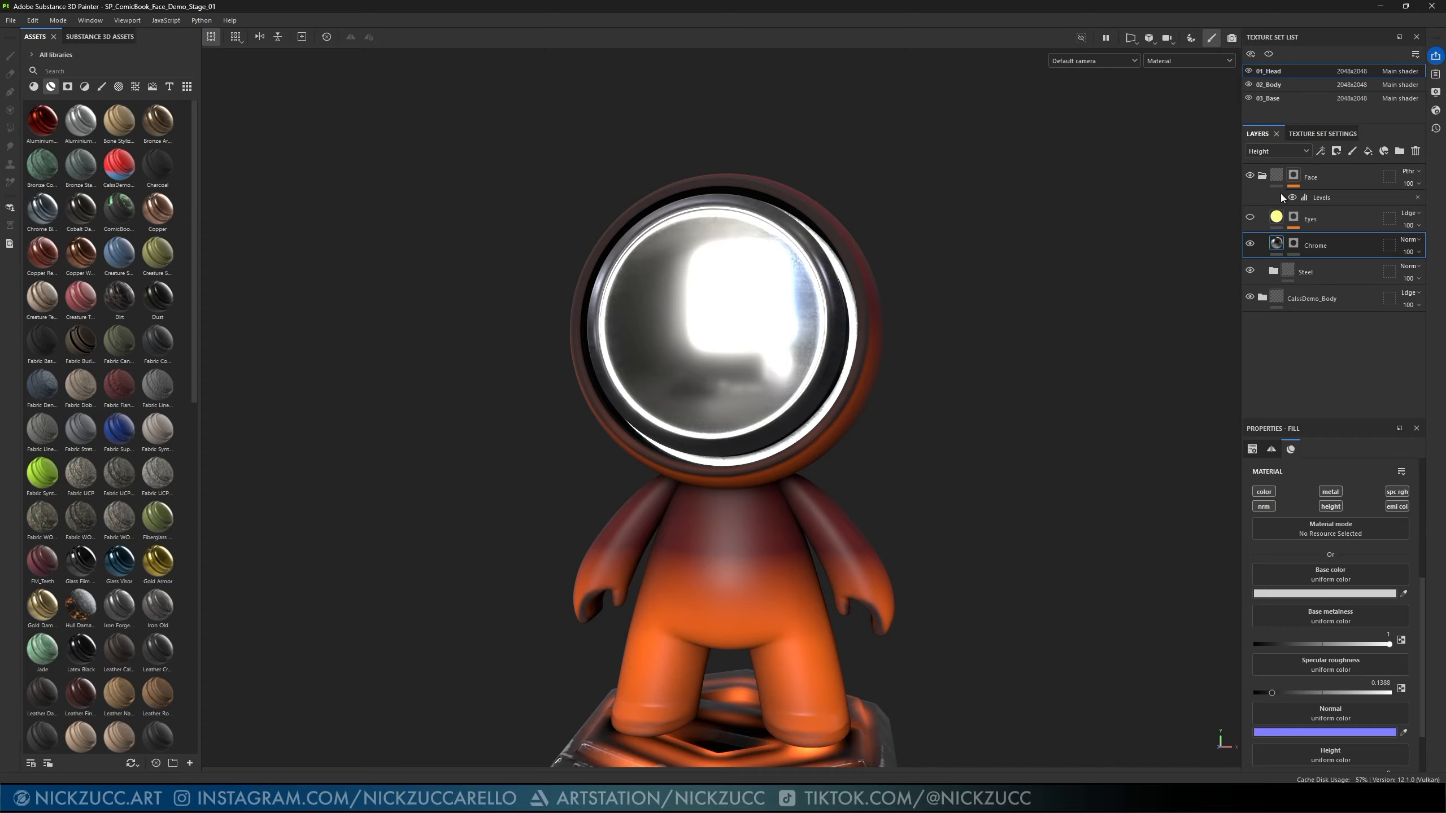
left_click(1299, 151)
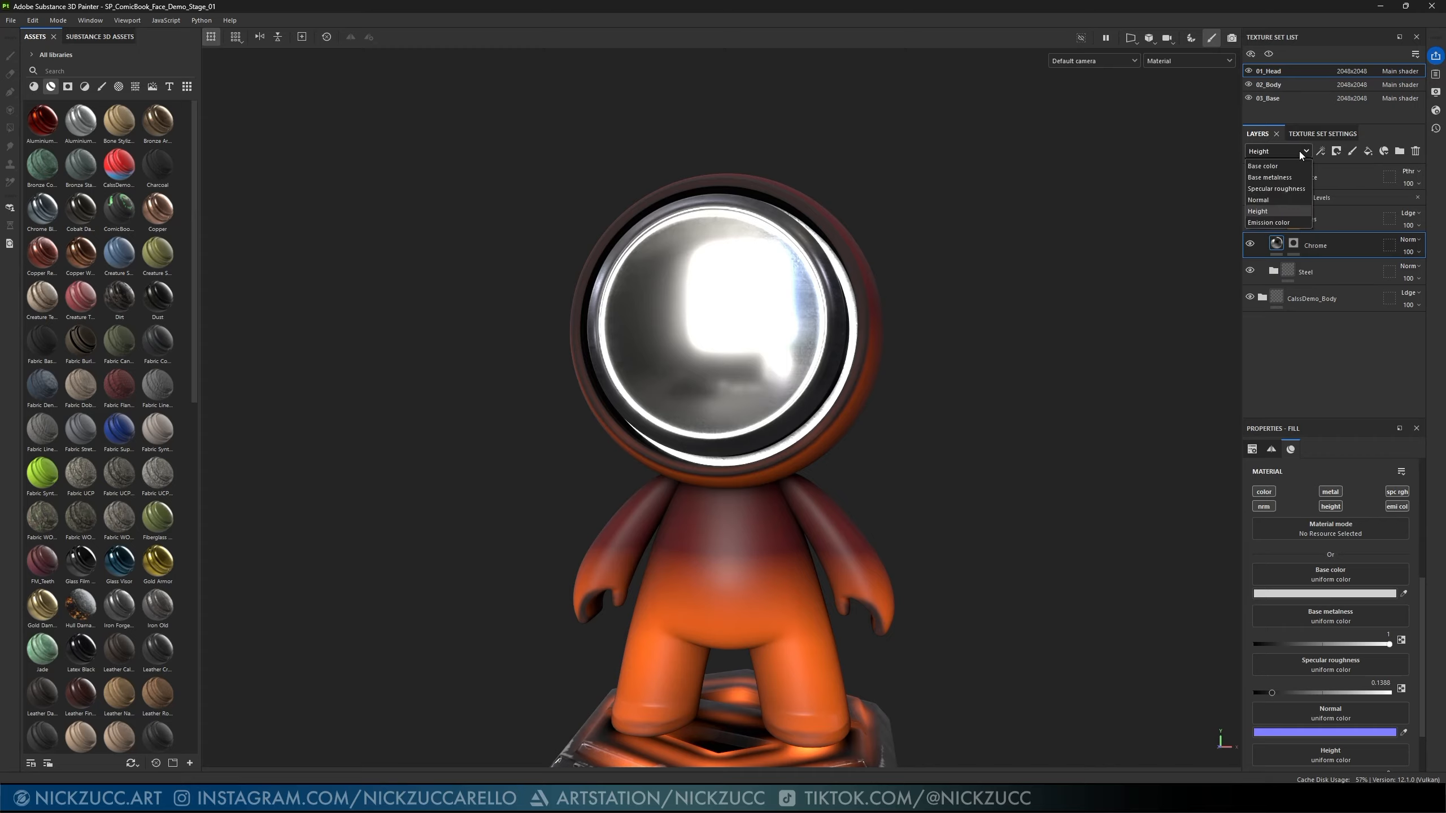
left_click(1271, 202)
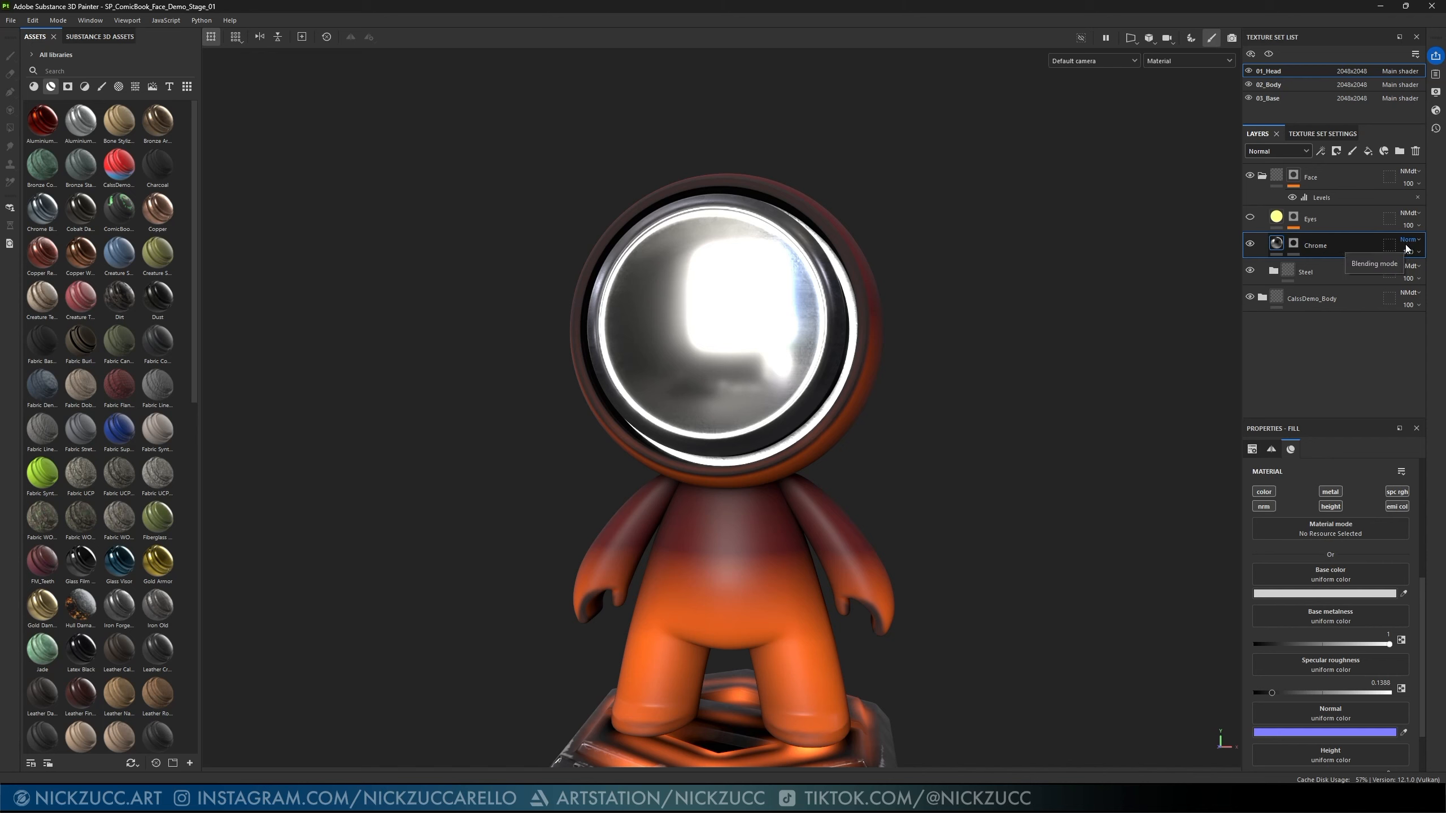
left_click(1277, 151)
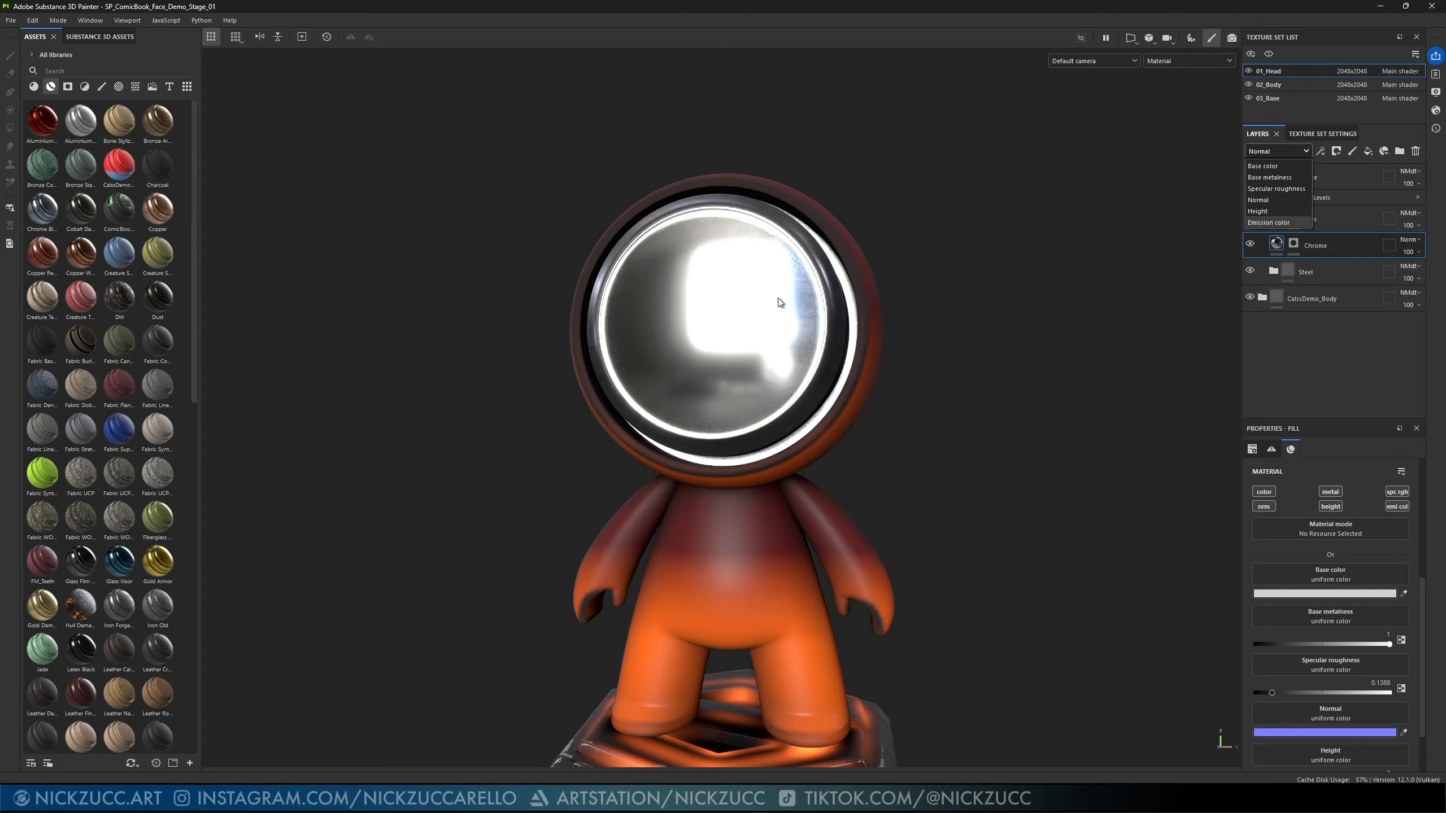
- Examine the Chrome layer's material channels and compare the face's reflections with that layer hidden and shown
left_click_drag(927, 272, 892, 353, "alt")
scroll(1308, 707, "down", 1)
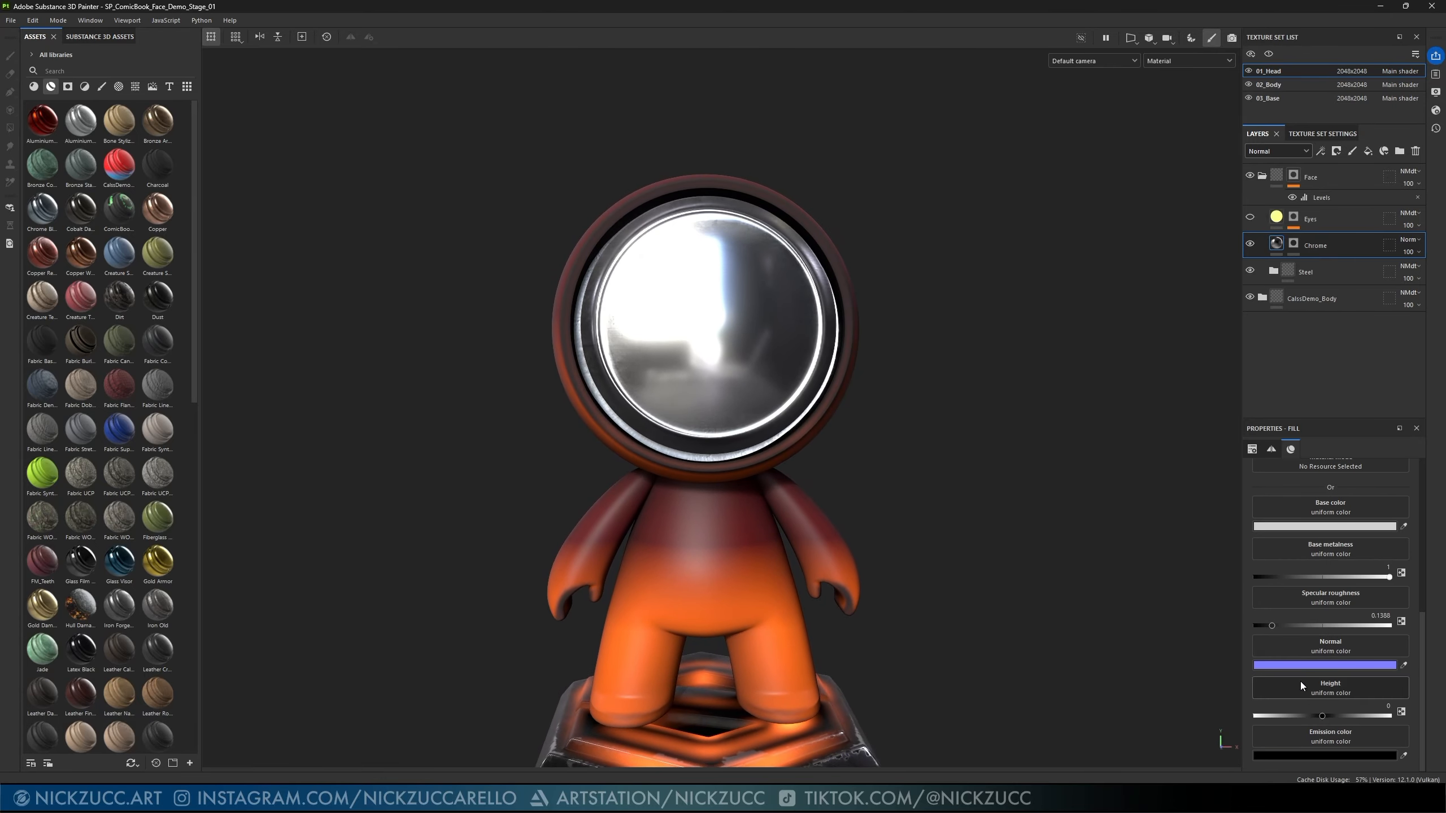
scroll(1286, 660, "up", 2)
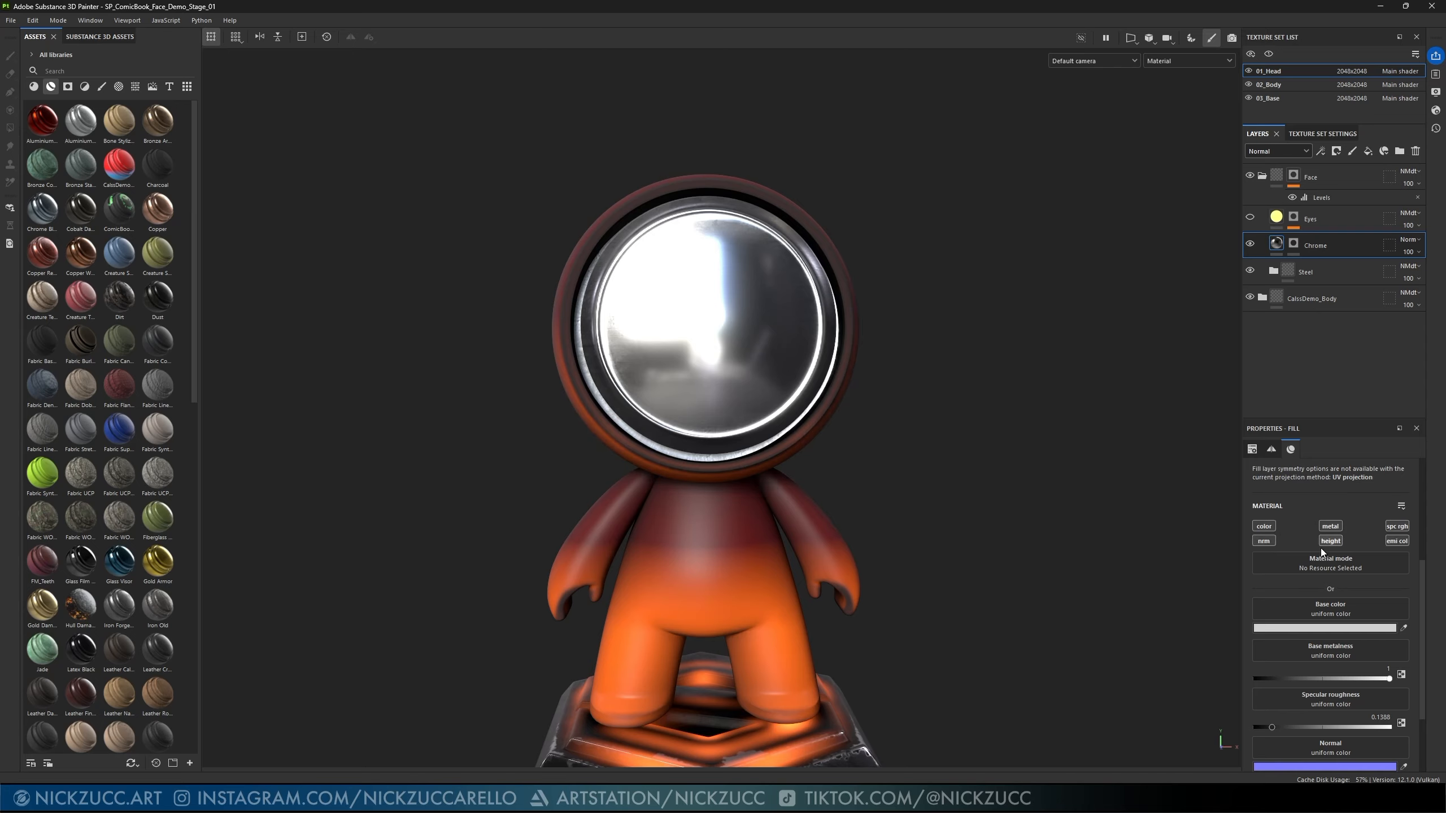
scroll(1320, 548, "down", 2)
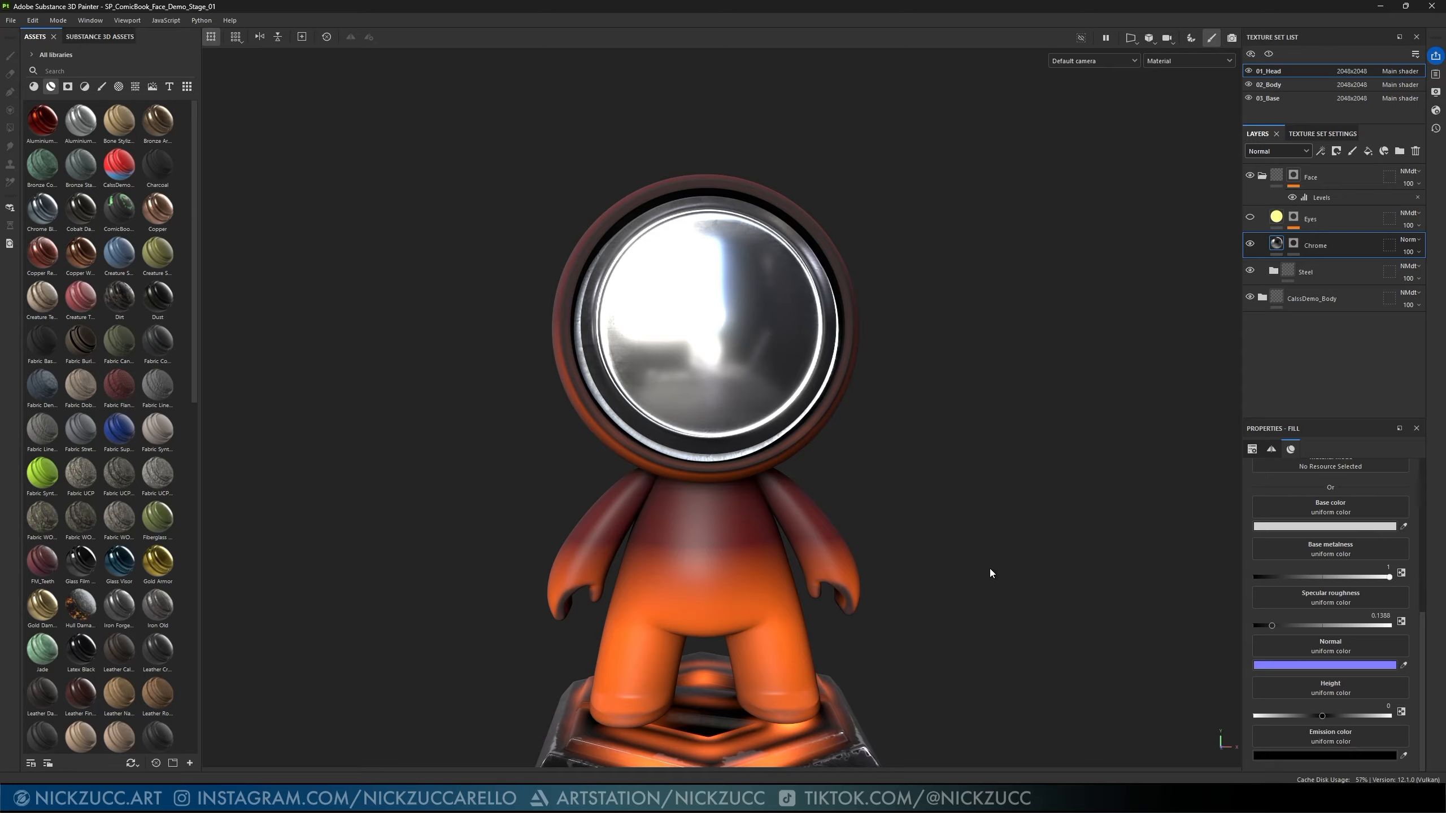
left_click_drag(1054, 497, 1008, 496, "alt")
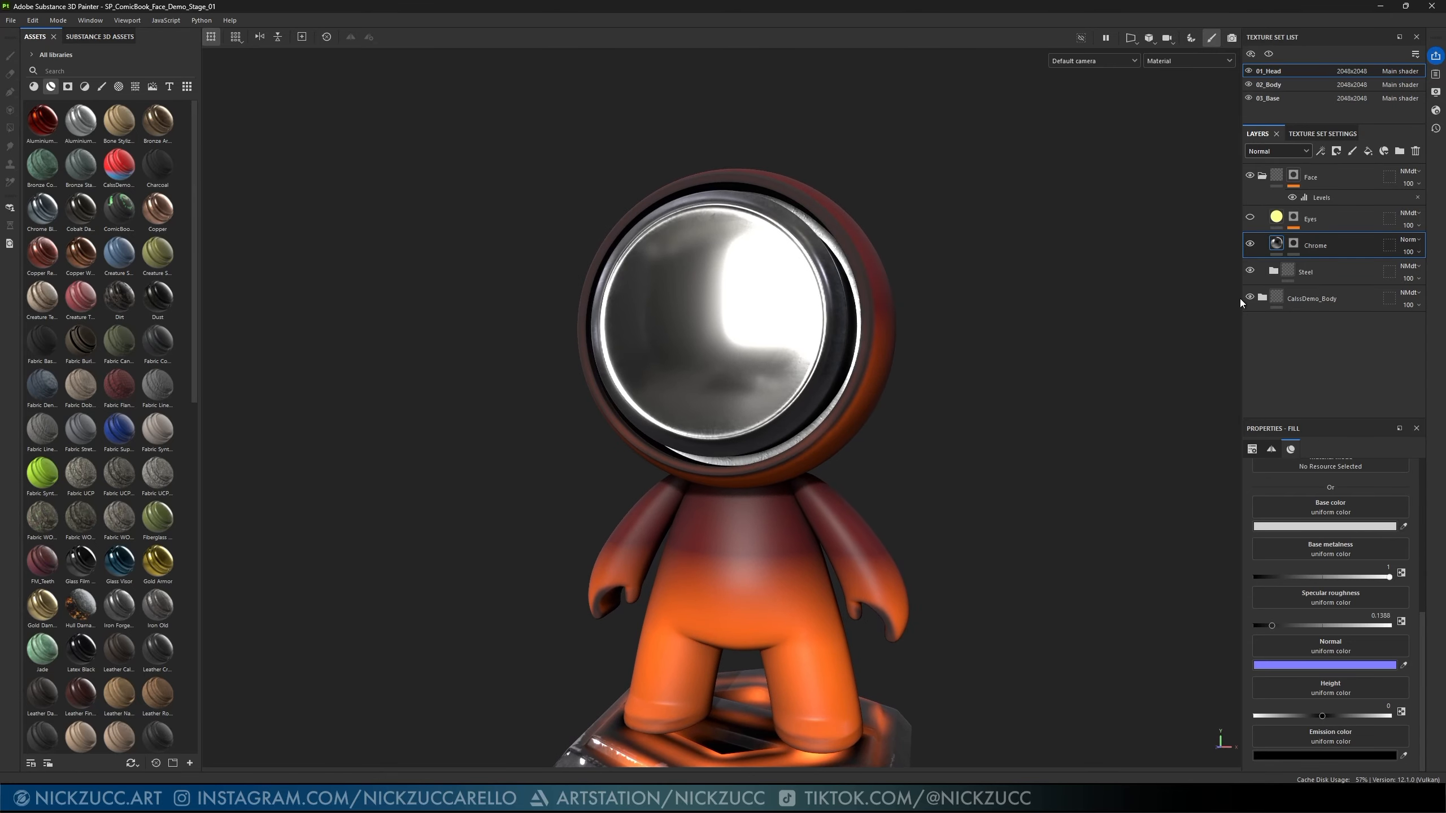
left_click(1251, 245)
left_click(1250, 245)
left_click_drag(1014, 344, 1045, 346, "alt")
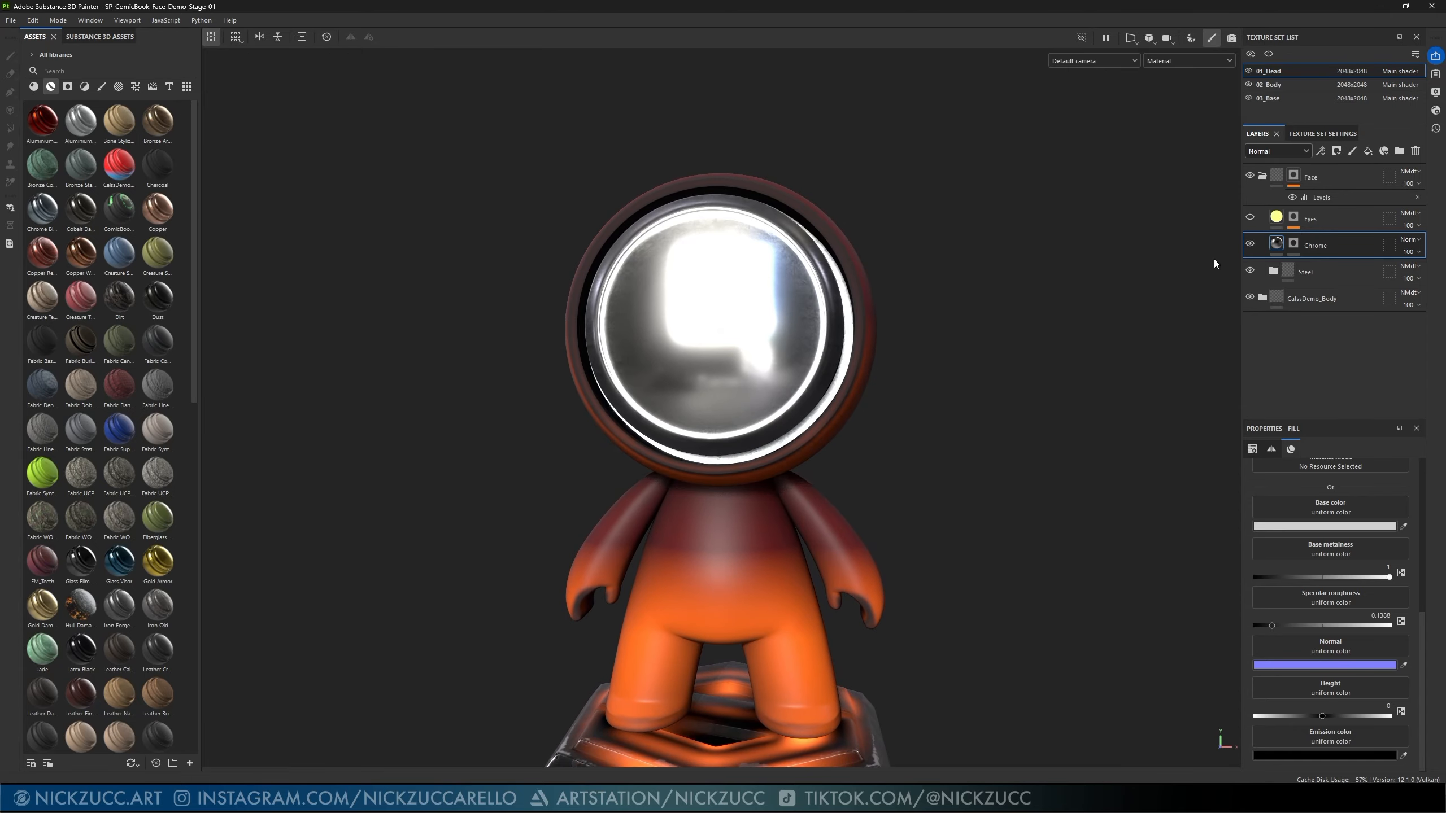
mouse_move(1090, 293)
left_mouse_down("alt")
mouse_move(1064, 303)
mouse_move(1106, 311)
left_mouse_up("alt")
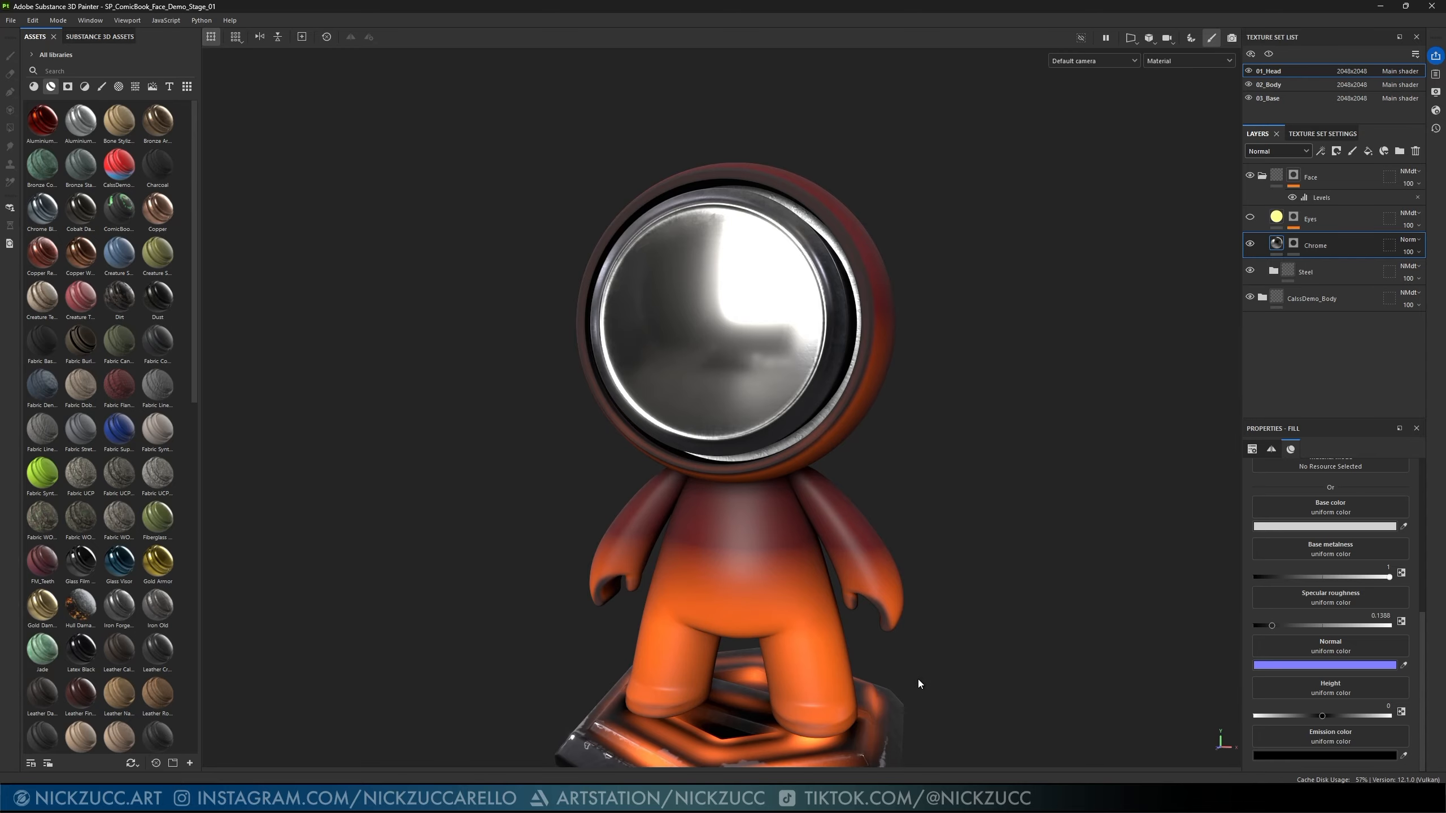
- Switch to the 03_Base texture set, select its Chrome fill layer, and look through the surrounding layer stack
left_click_drag(917, 680, 942, 543, "alt")
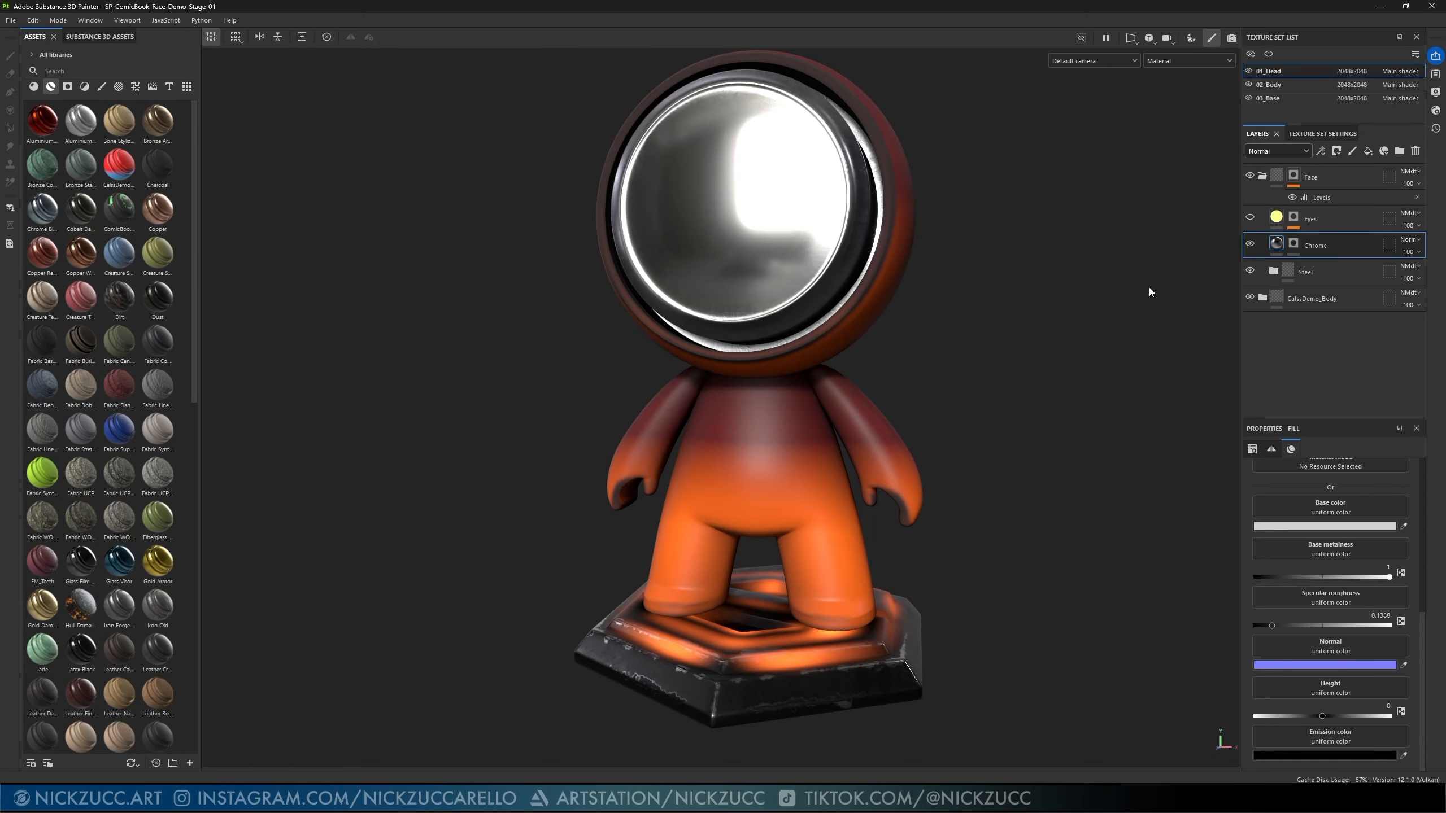
left_click(1274, 99)
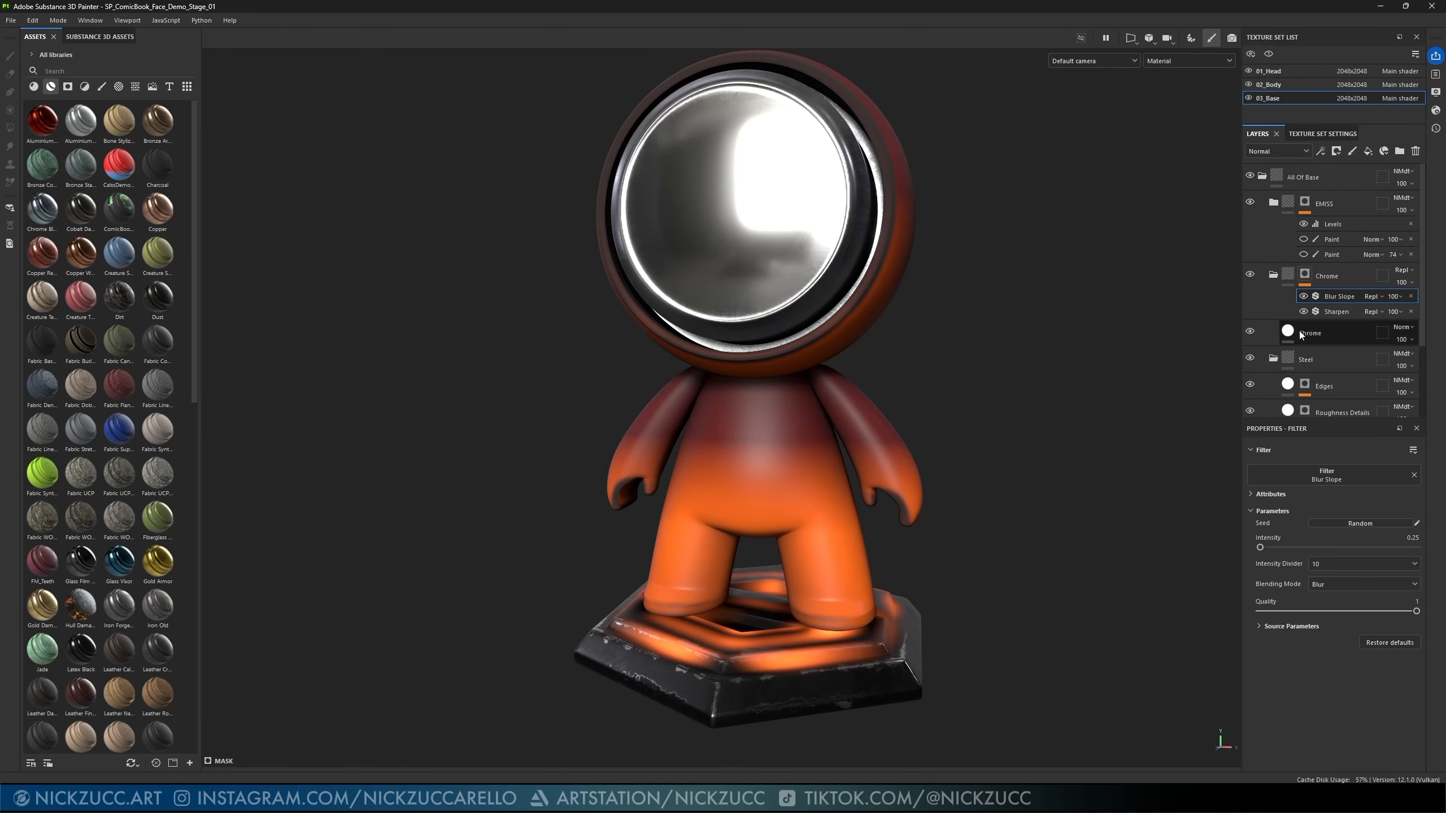
left_click(1334, 336)
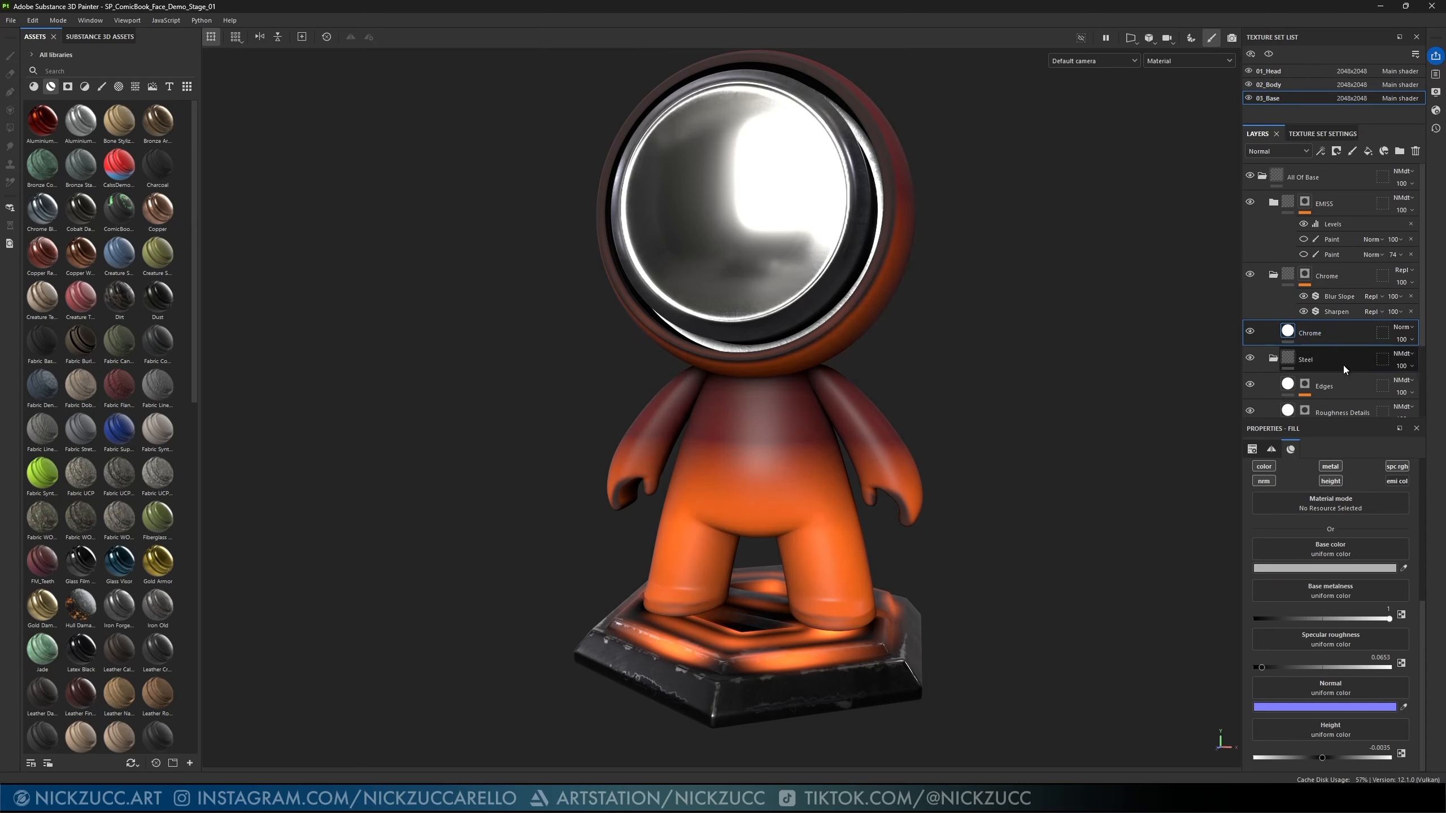
scroll(1343, 365, "down", 2)
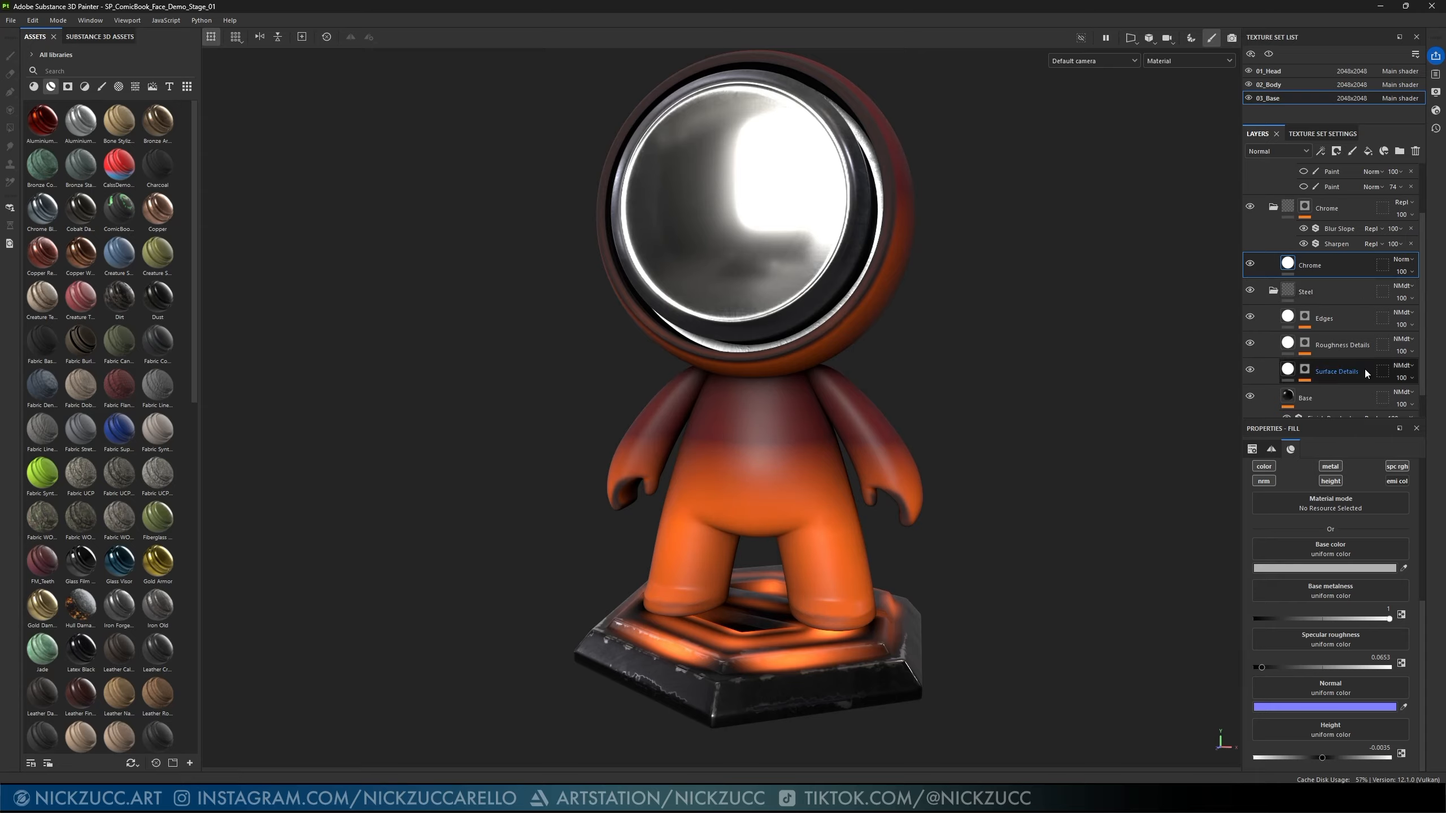
scroll(1351, 367, "up", 3)
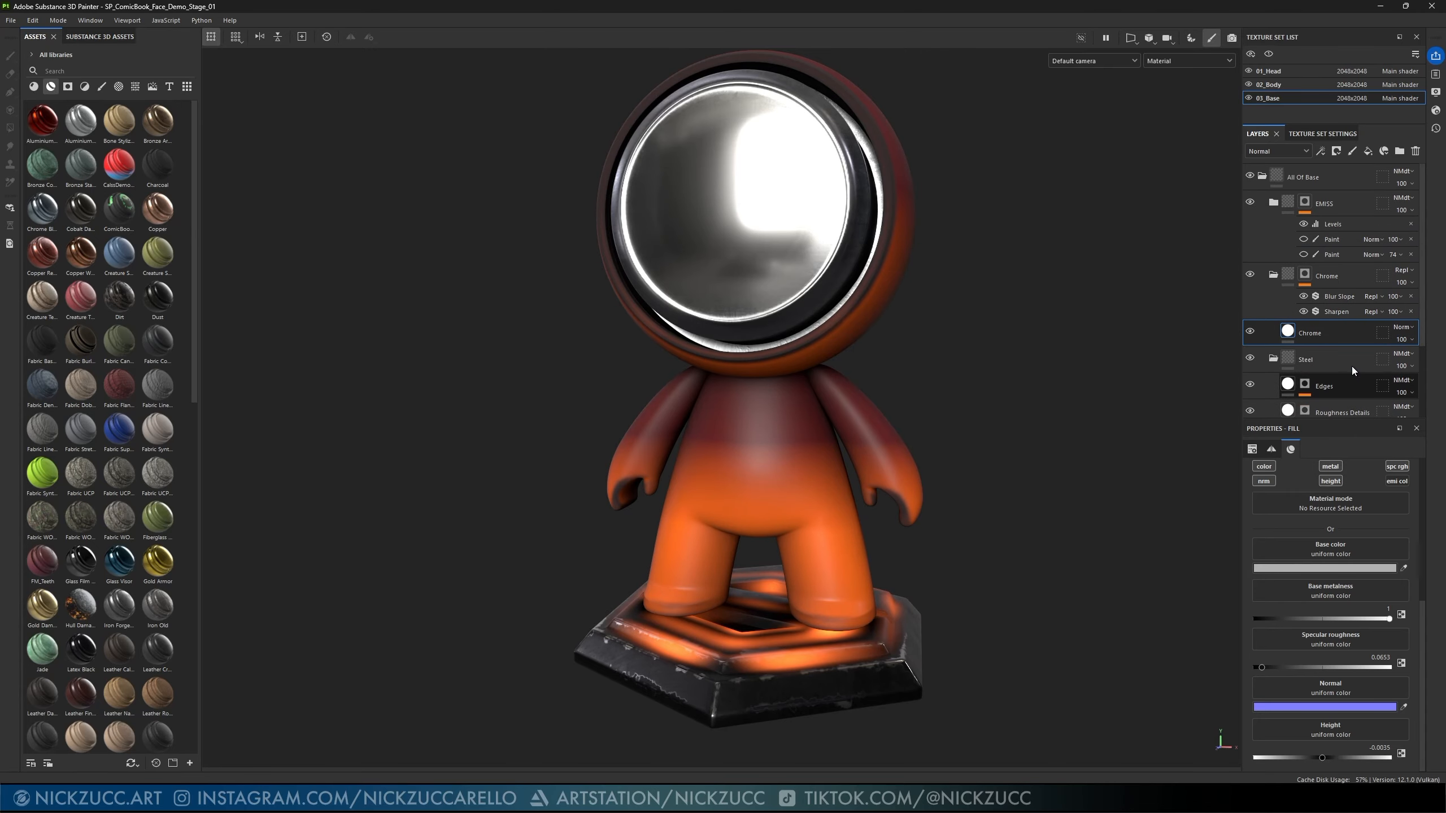
- Expand the EMISS folder of the 03_Base texture set and copy its Base emiss fill layer
left_click(1274, 203)
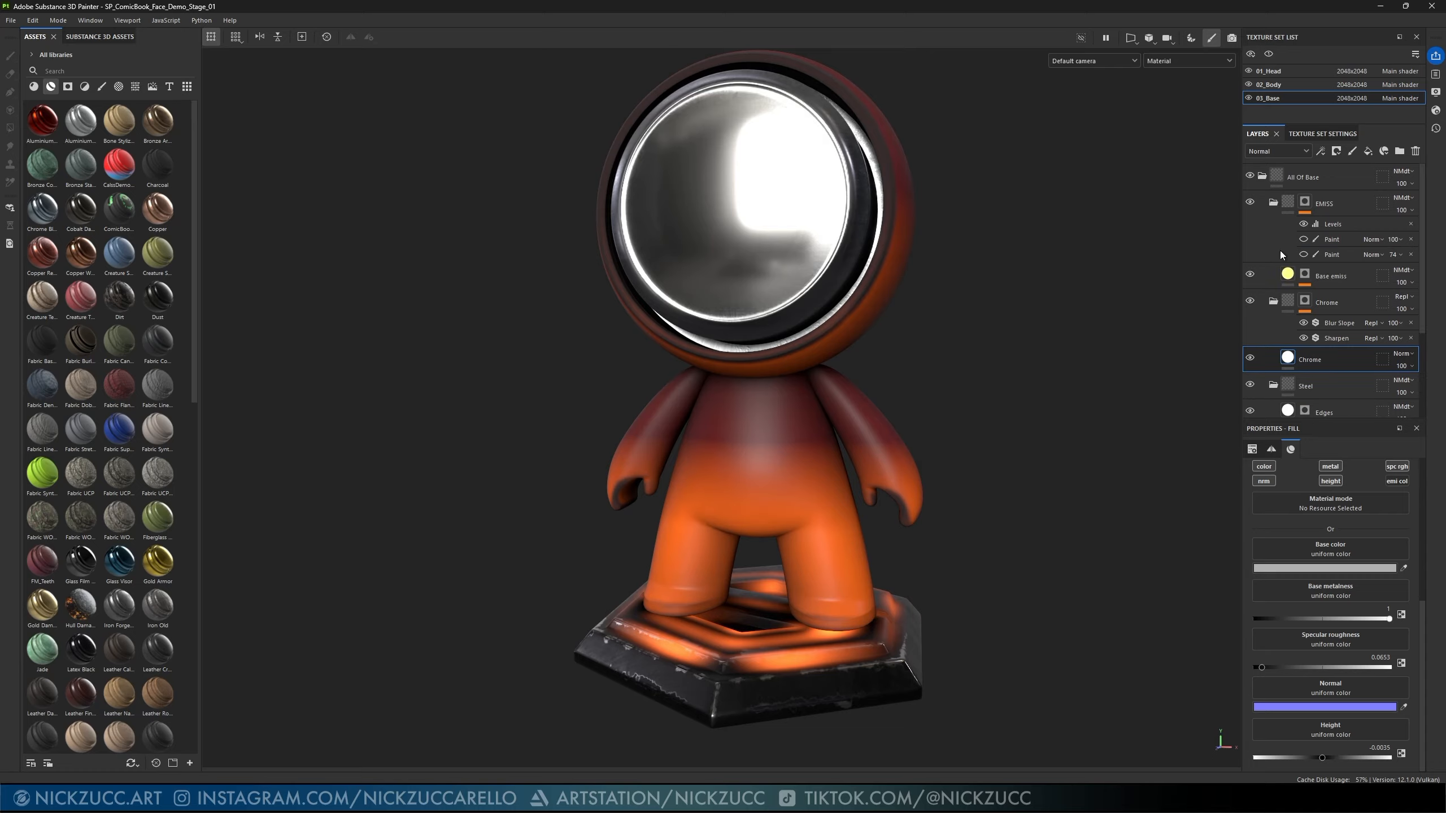
left_click(1337, 277)
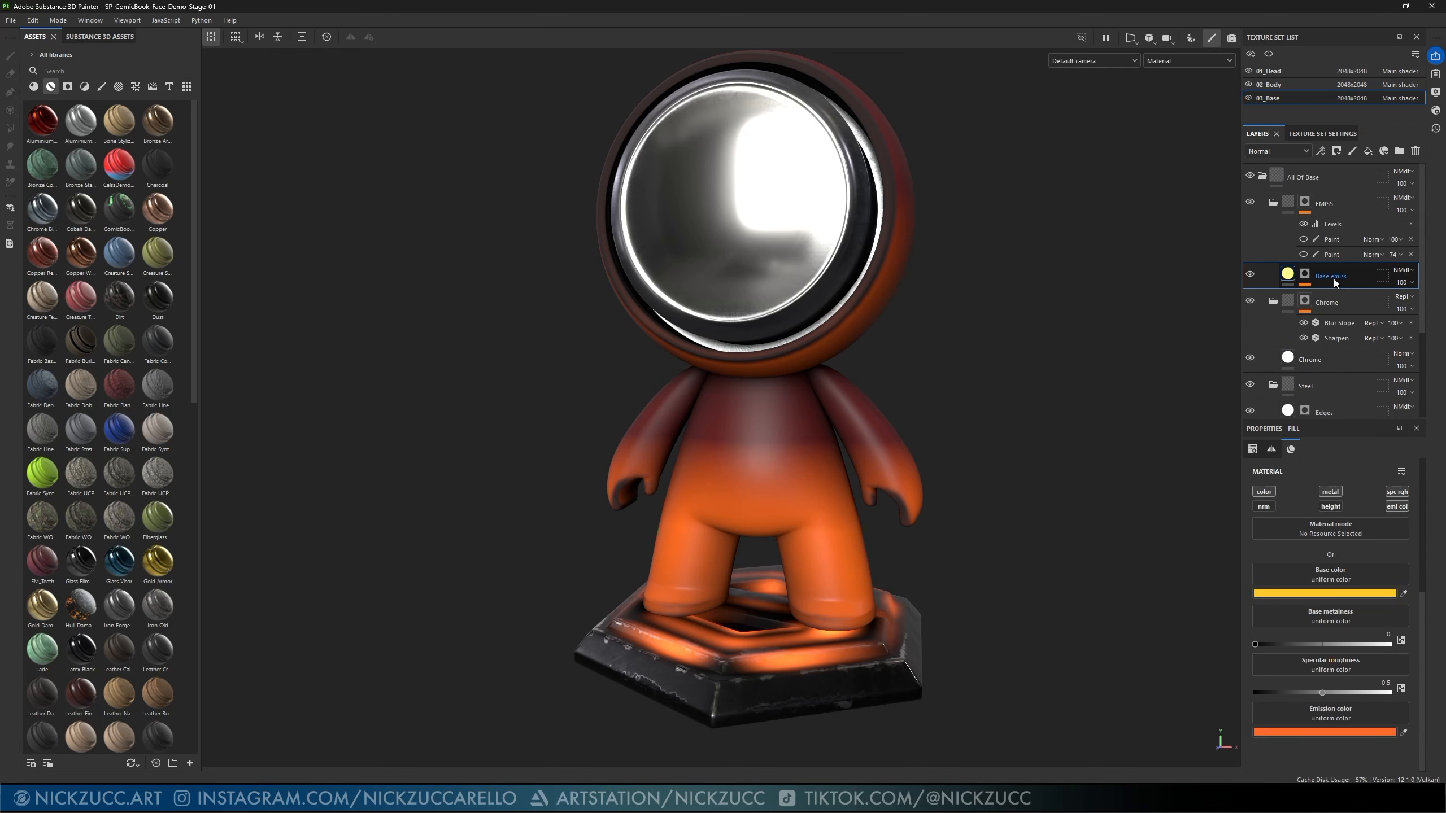
right_click(1345, 275)
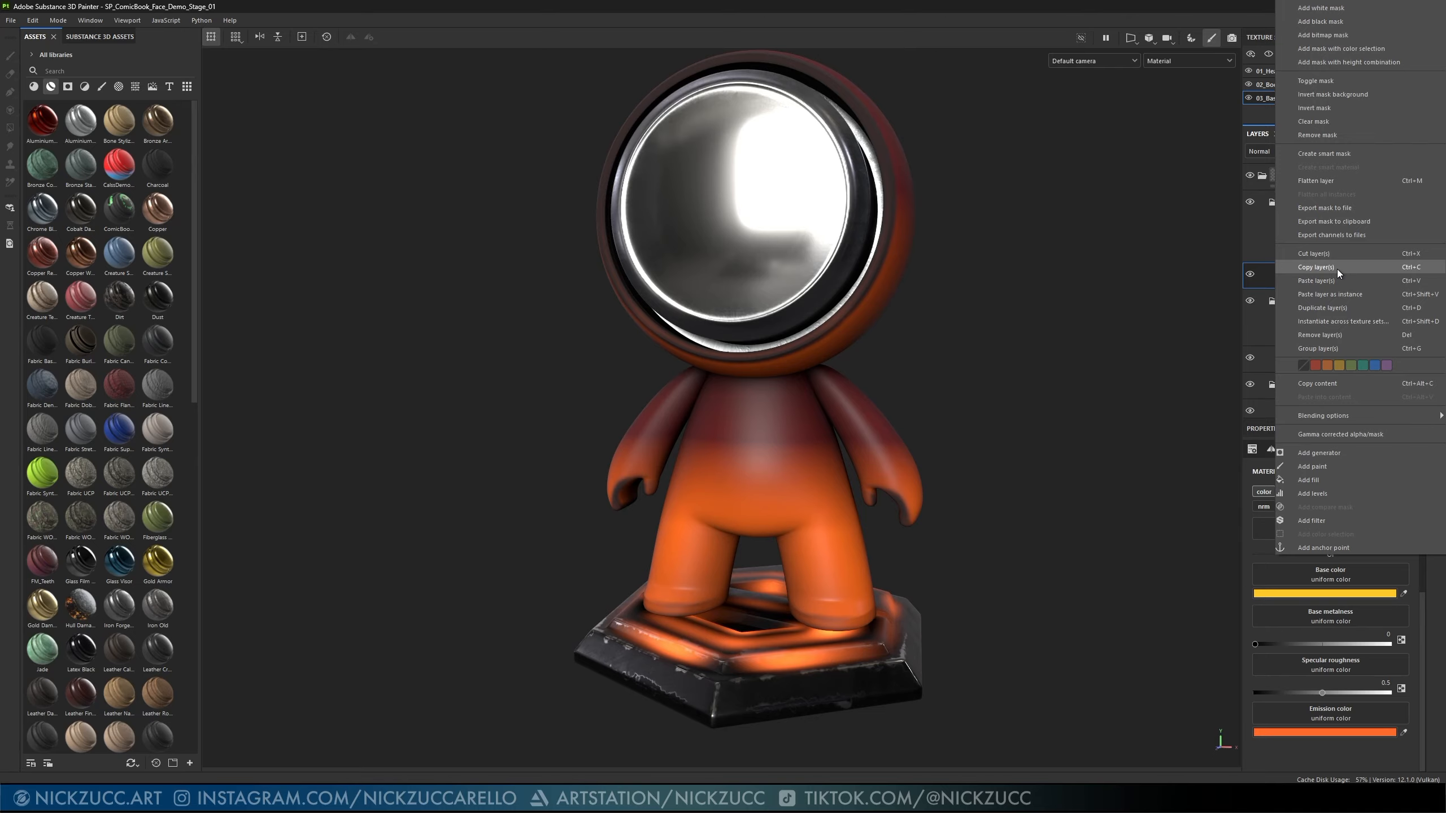
left_click(1335, 269)
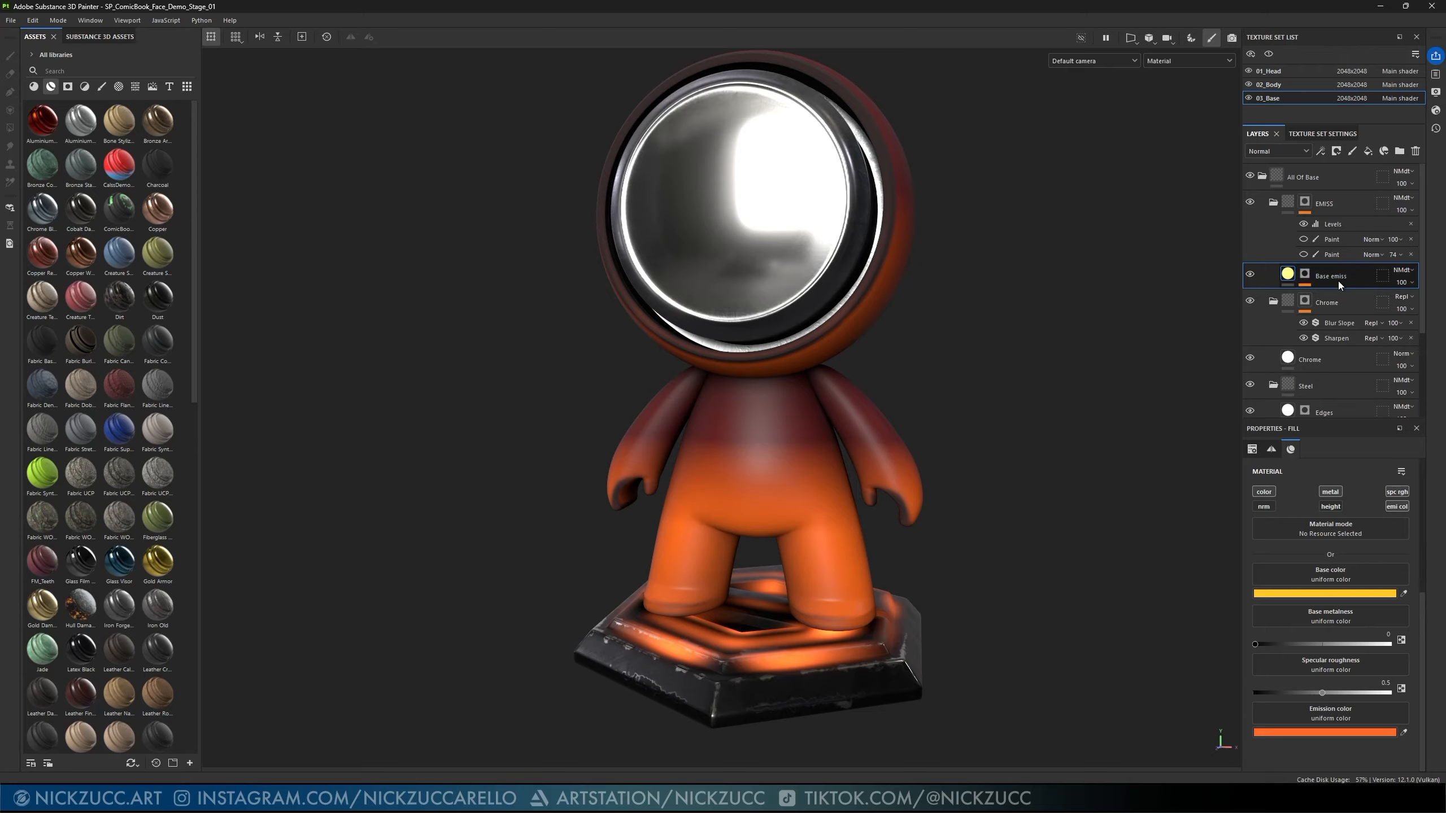
- Switch to the 01_Head texture set, then select and show the Eyes layer in the Face folder
left_click(1288, 81)
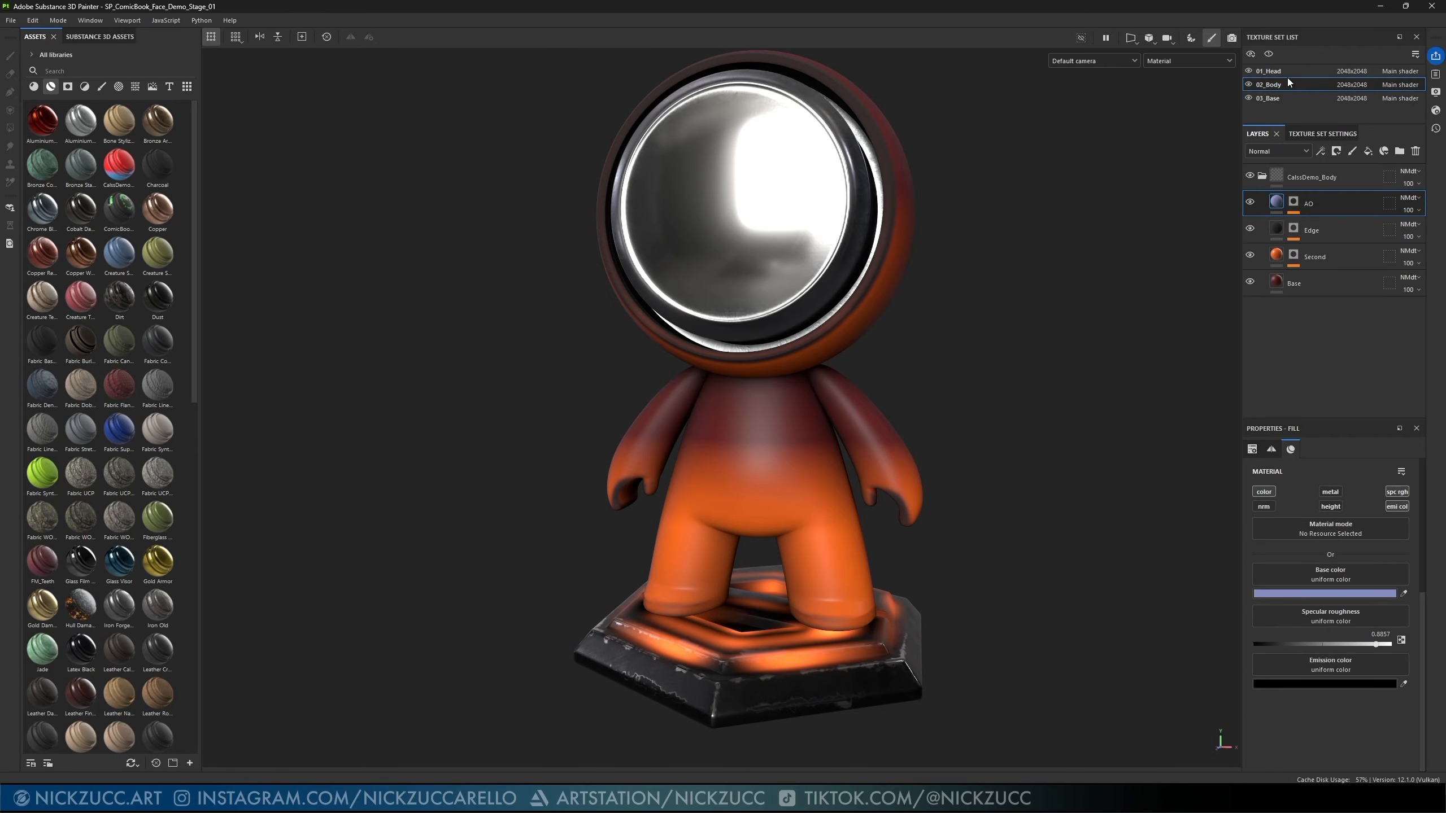
left_click(1292, 73)
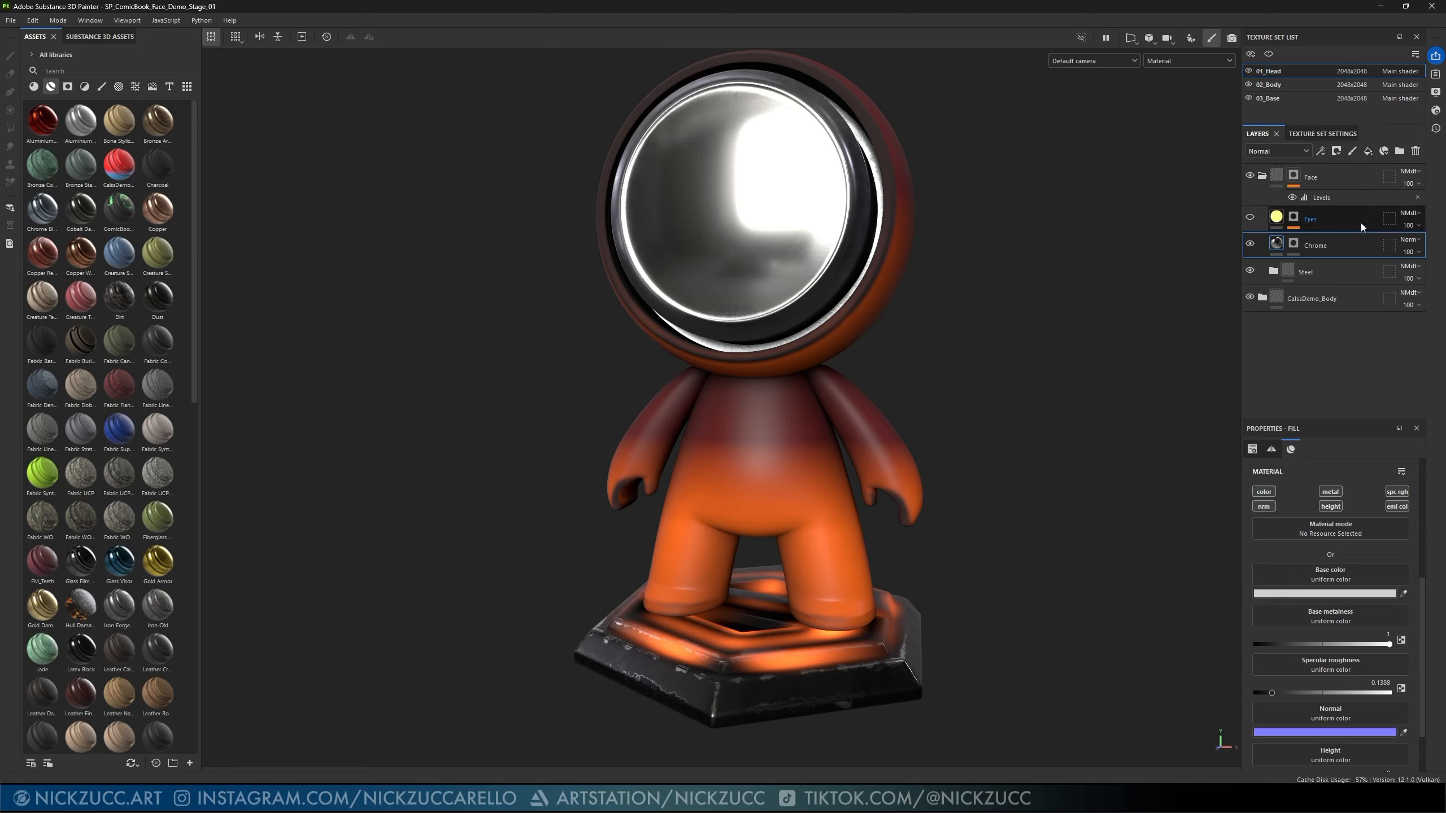
right_click(1347, 248)
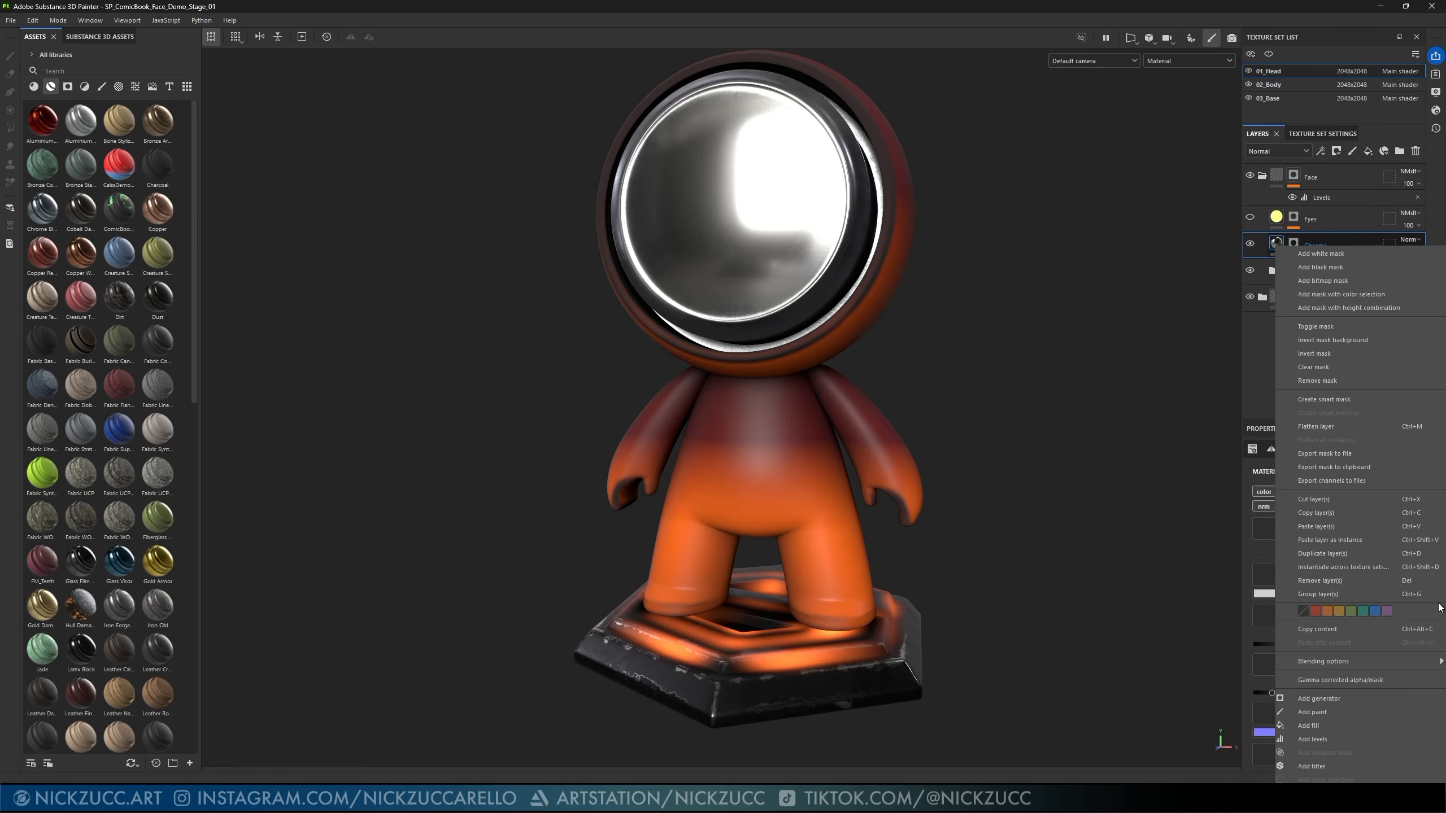
left_click(1324, 217)
left_click(1249, 219)
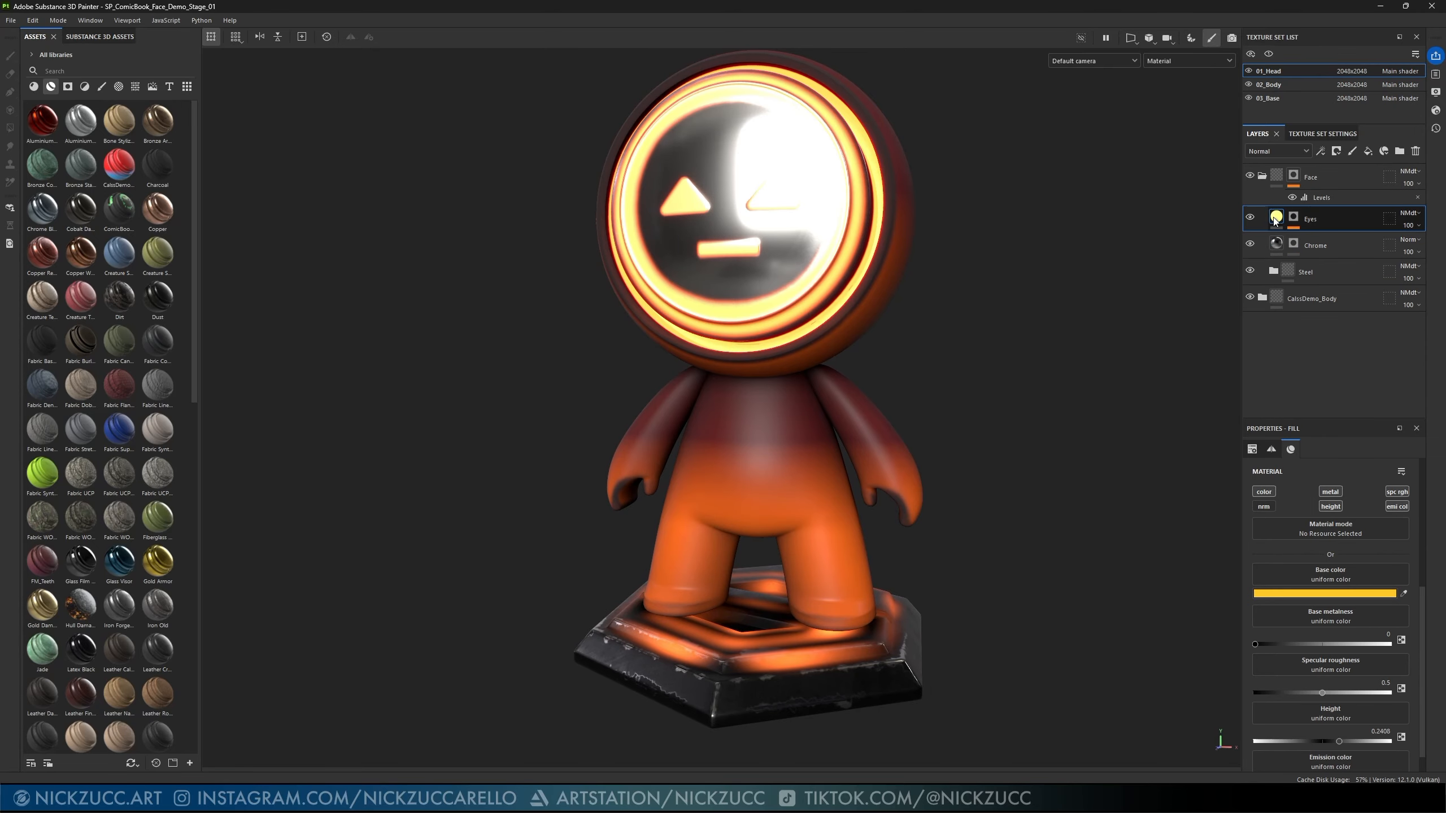
- Expand the Eyes layer's mask effects and hide both Blurs, the Paint and the Levels so only Curvature remains
left_click(1294, 216)
left_click(1314, 255)
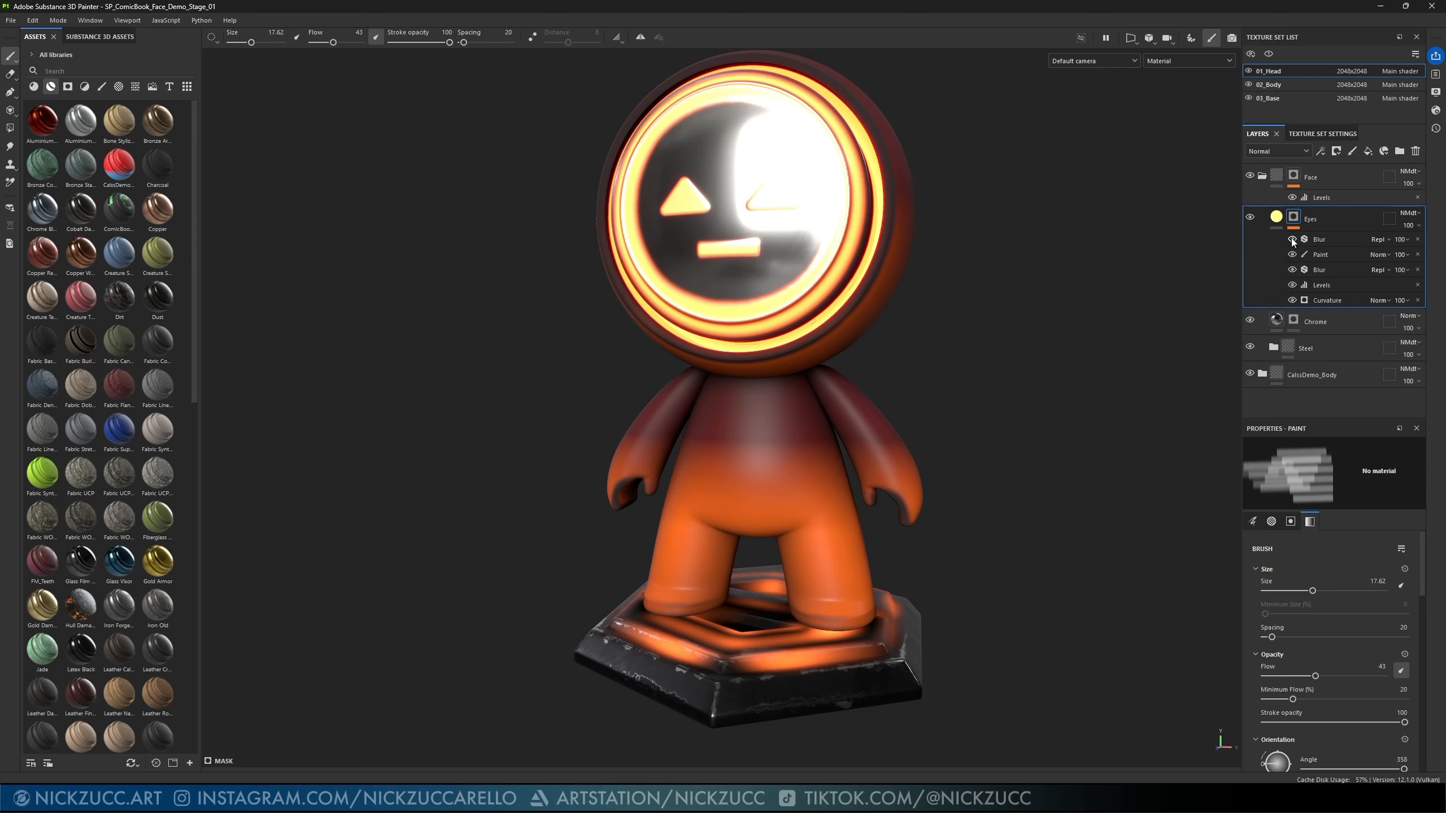
left_click(1292, 240)
left_click(1292, 254)
left_click(1292, 270)
left_click(1292, 285)
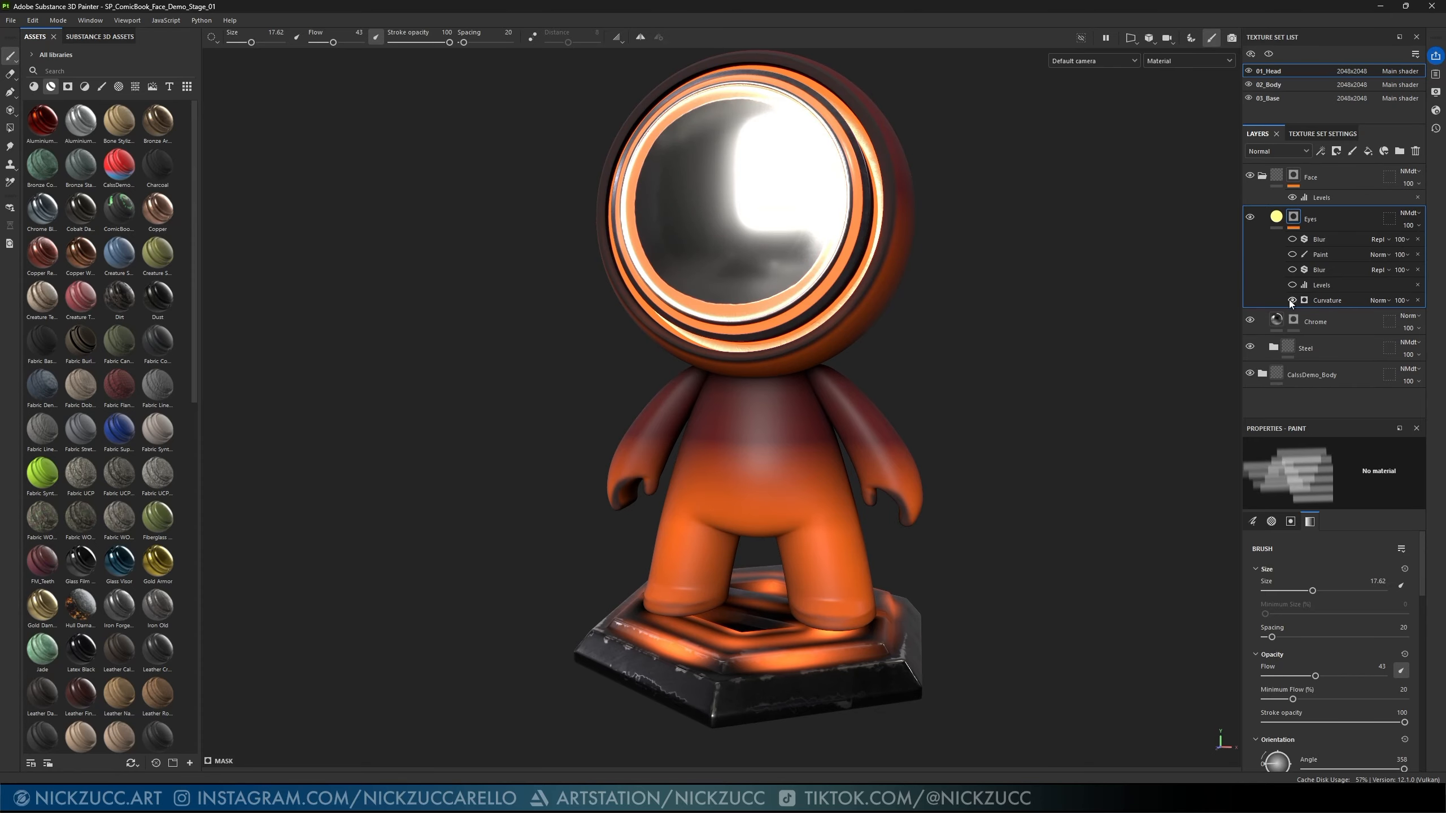
- Select the Curvature generator in the Eyes mask and examine its parameters and effect on the head from several angles
left_click_drag(1000, 352, 1087, 336, "alt")
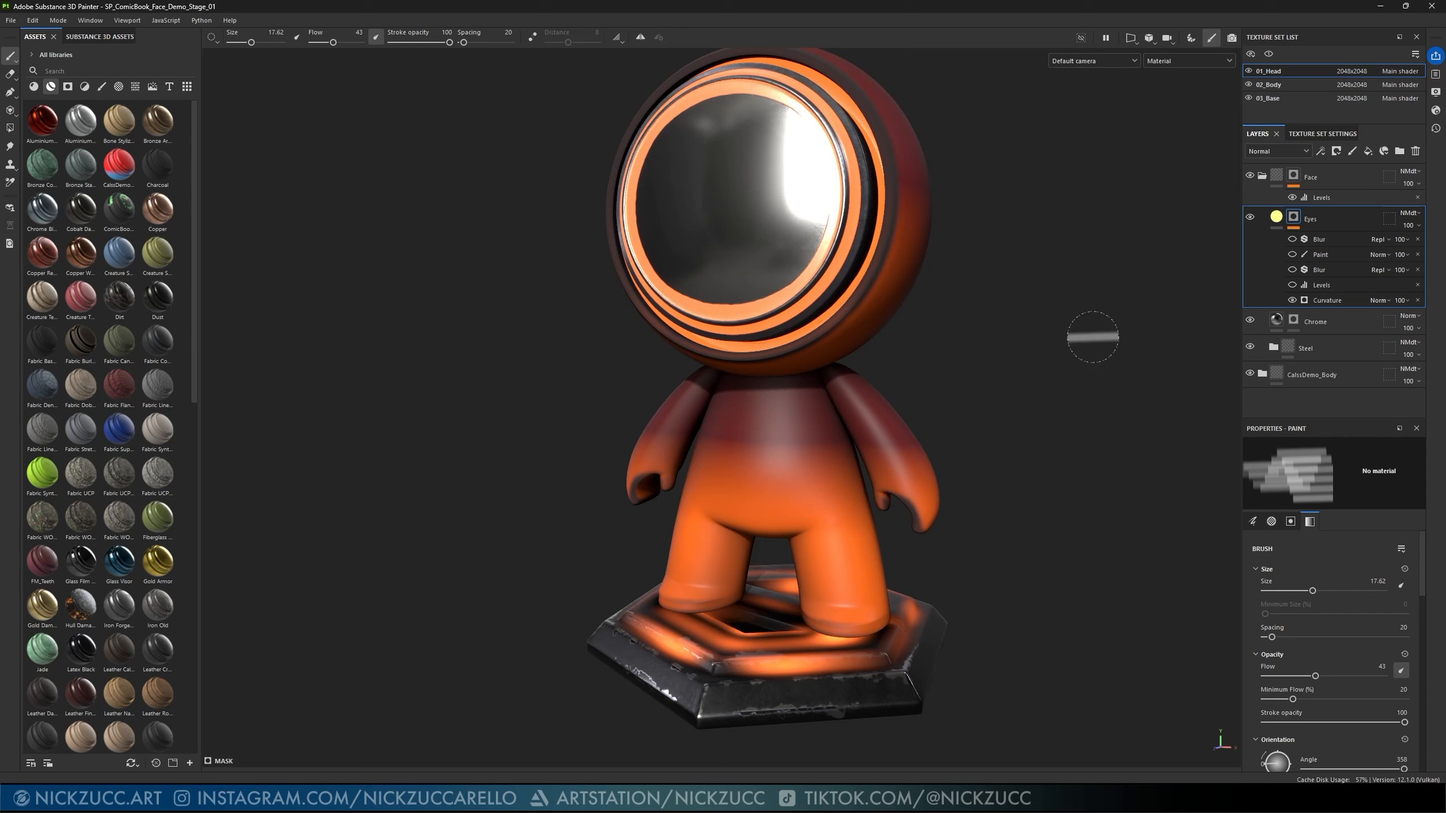
left_click(1312, 298)
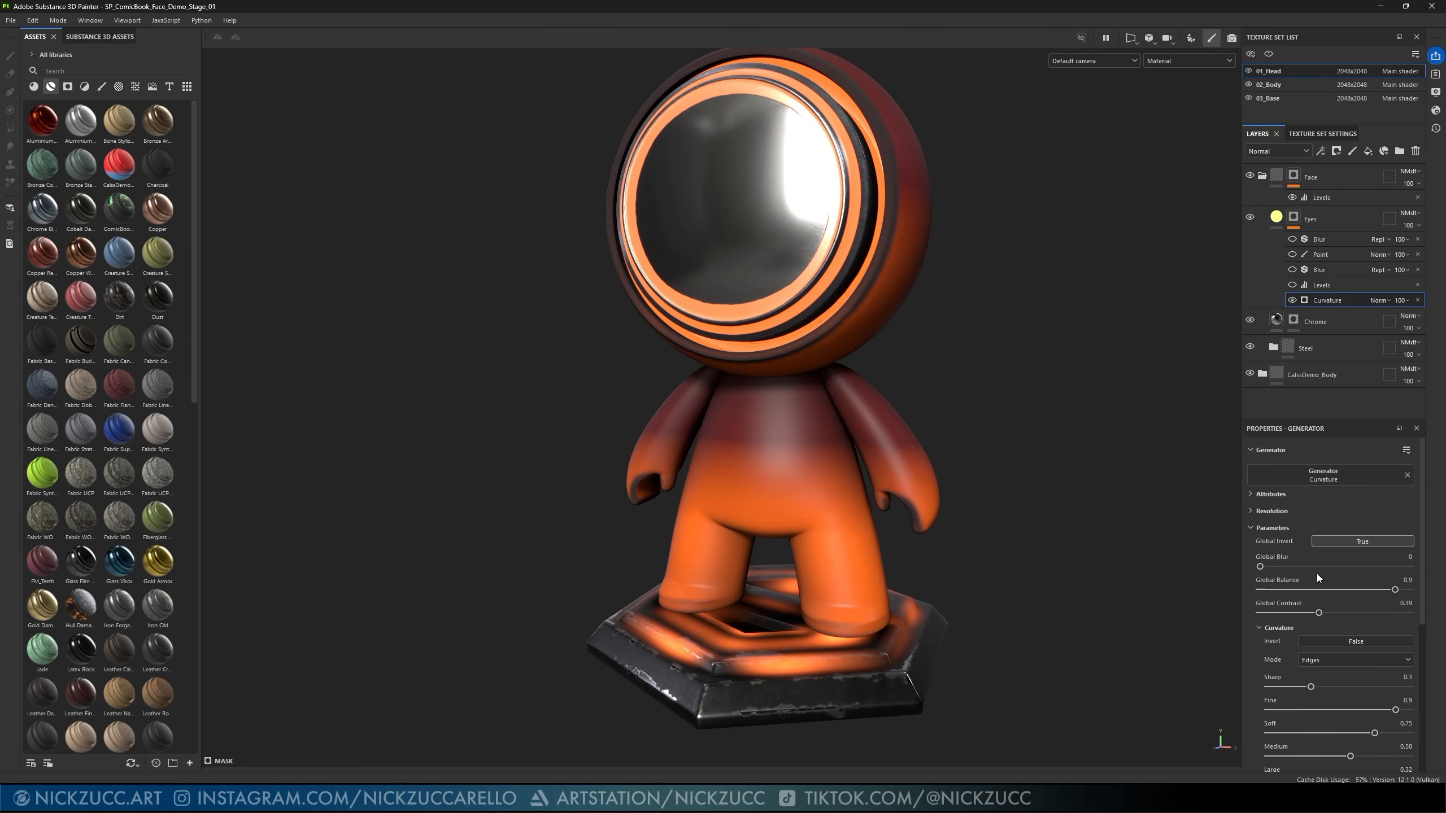
left_click_drag(1103, 301, 962, 348, "alt")
middle_click_drag(962, 348, 1060, 416, "alt")
left_click_drag(1061, 416, 1026, 425, "alt")
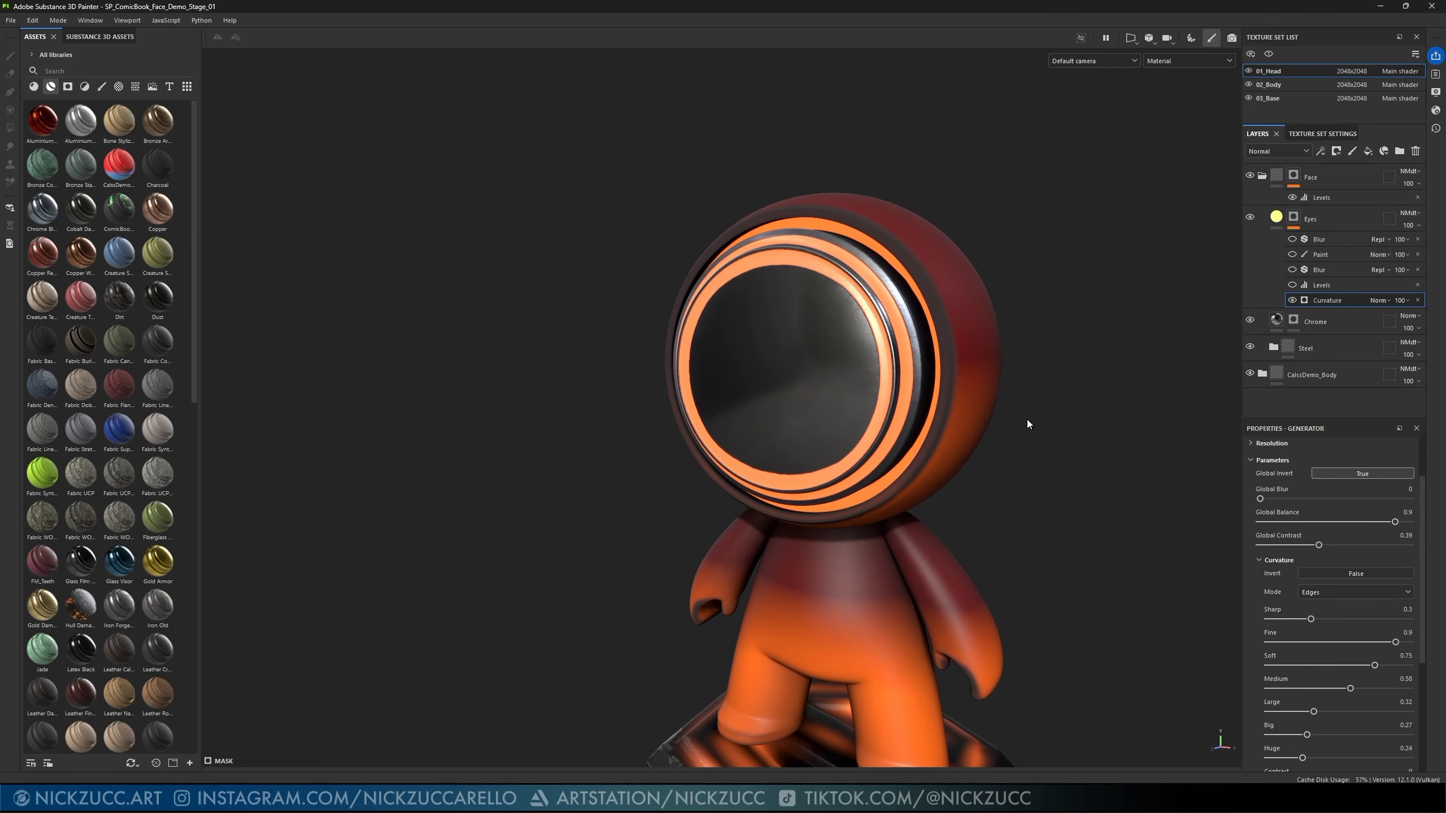
- Show the Levels effect in the Eyes mask, view its settings, and compare the rings with it hidden and shown
left_click(1291, 284)
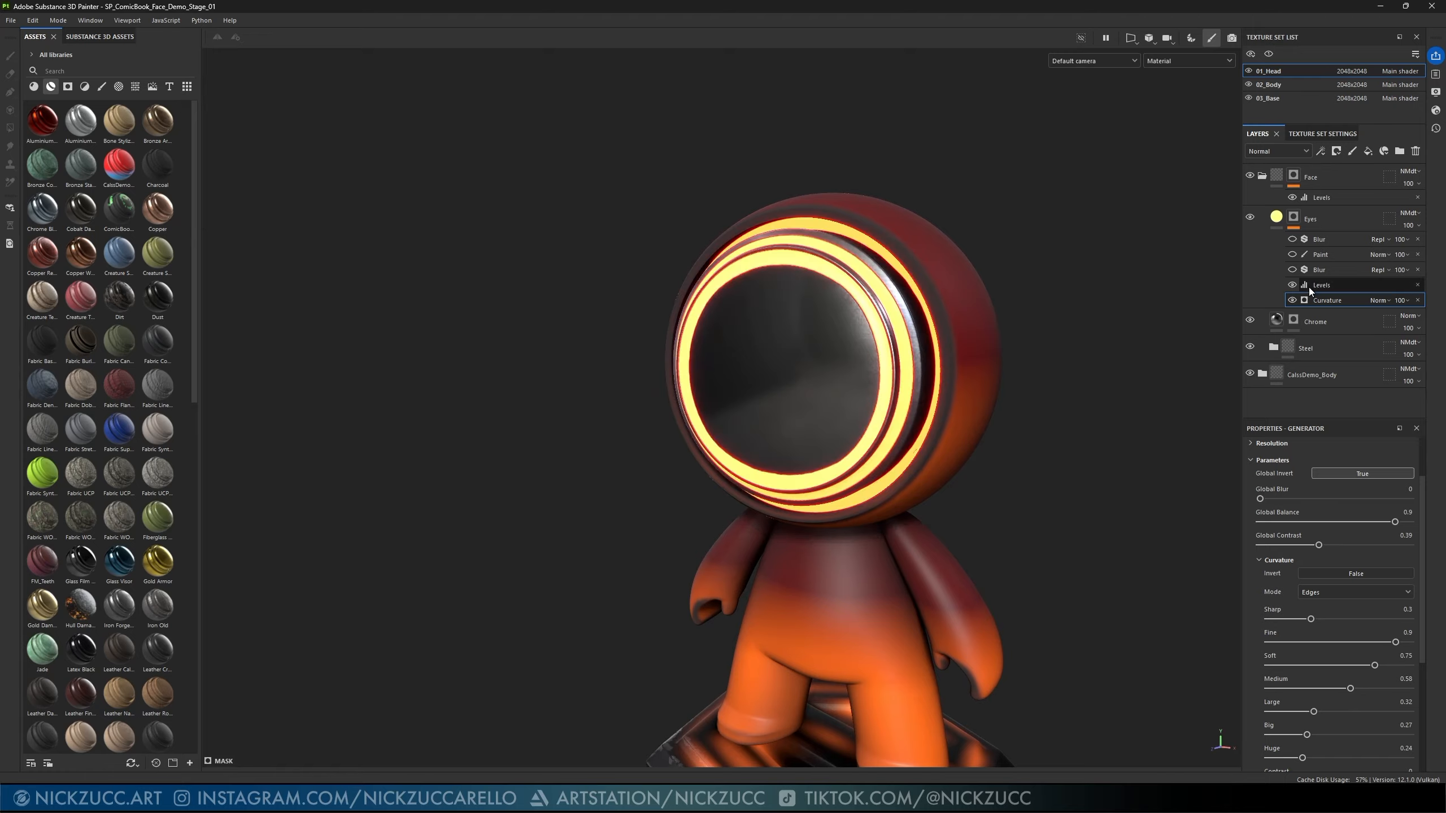
left_click(1320, 151)
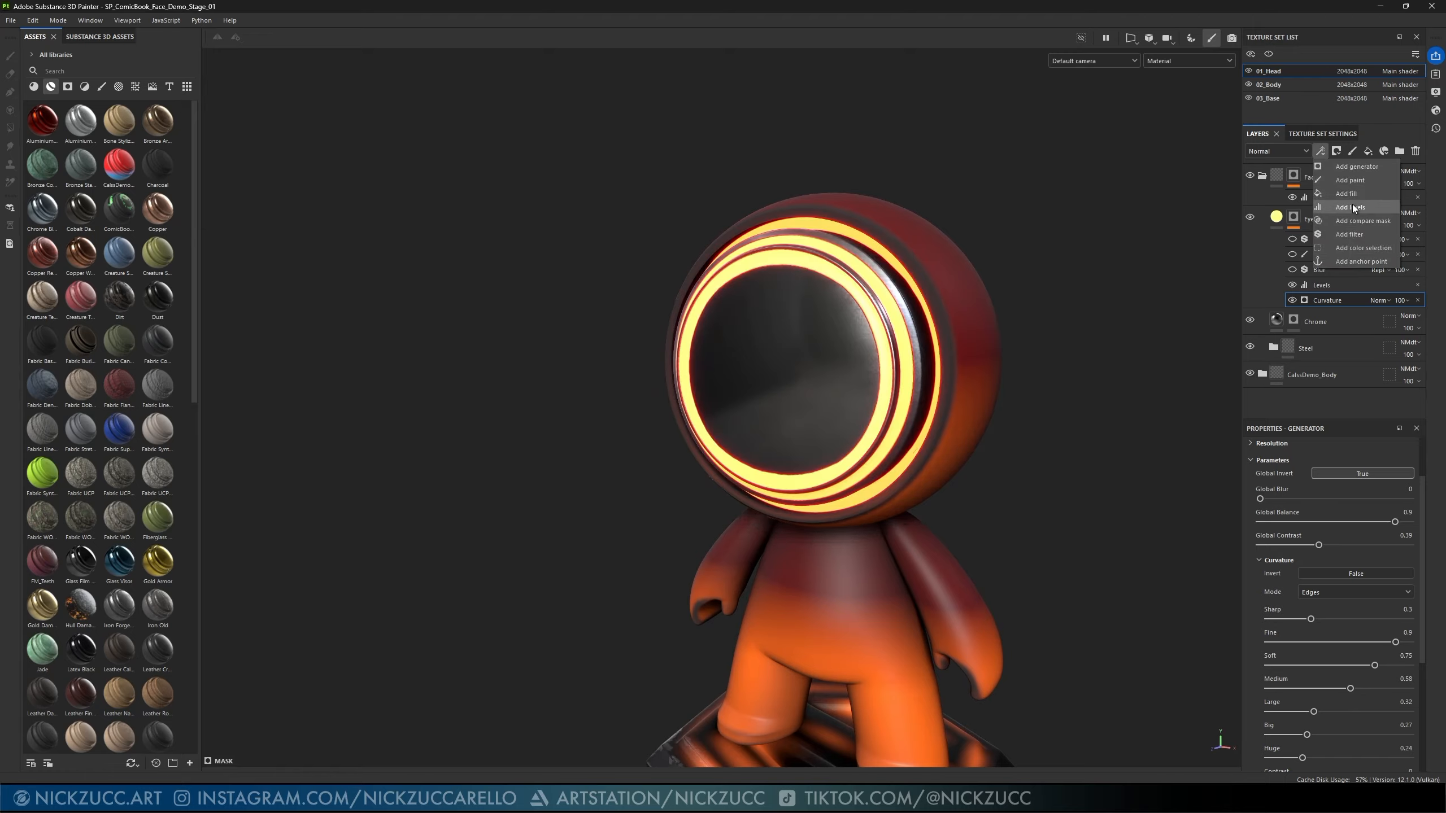
left_click(1331, 298)
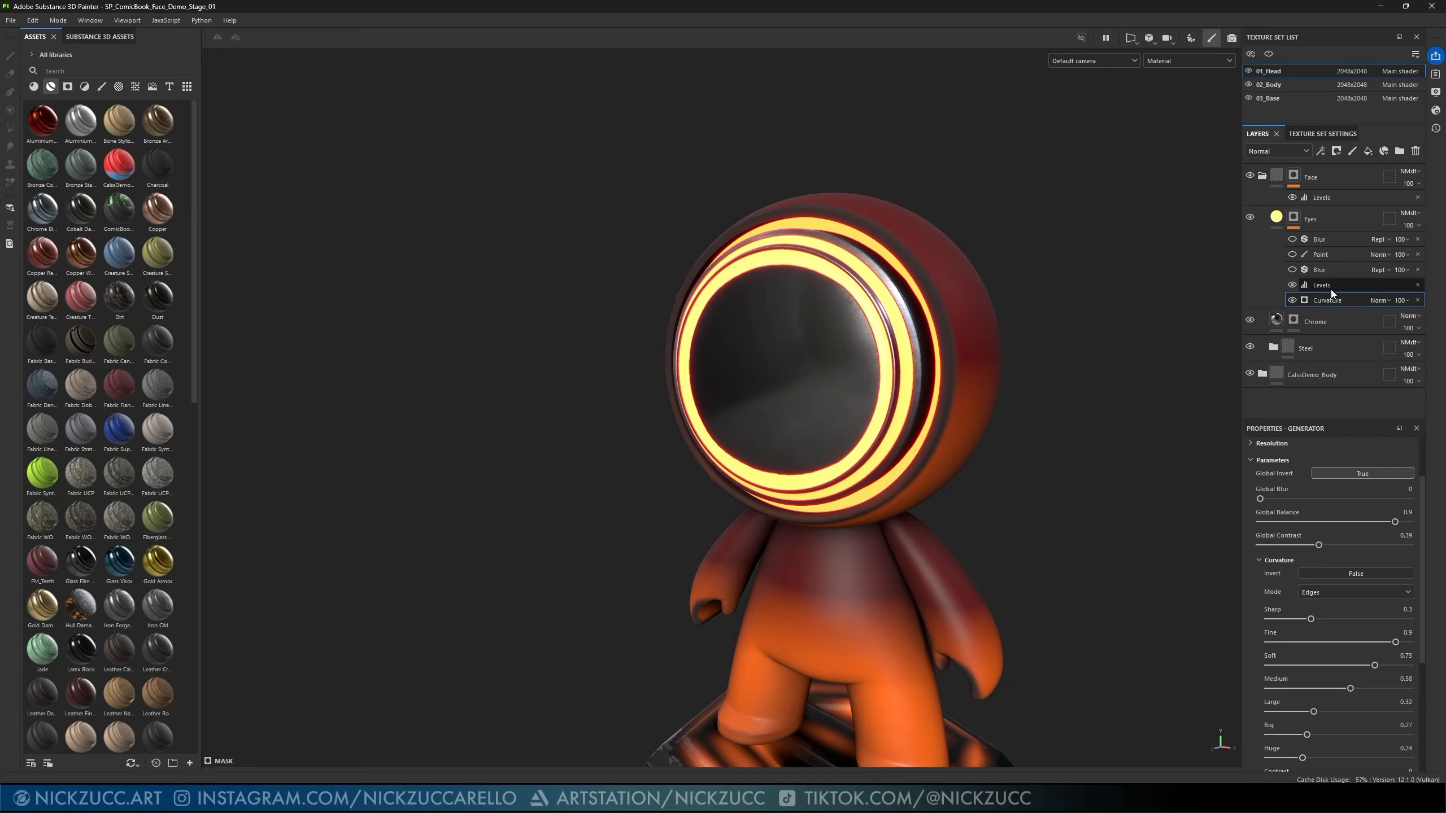
left_click(1326, 290)
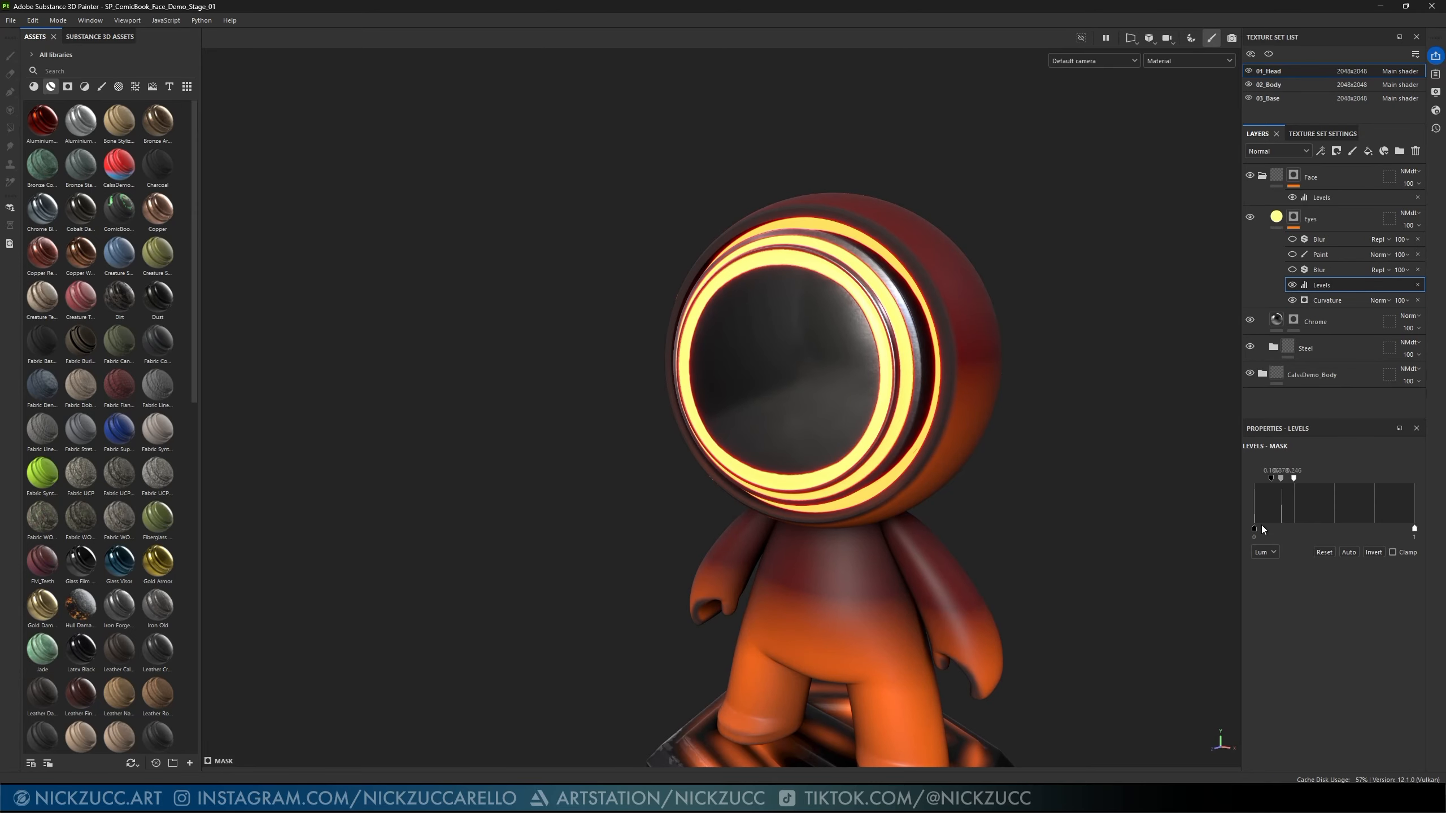
left_click(1292, 284)
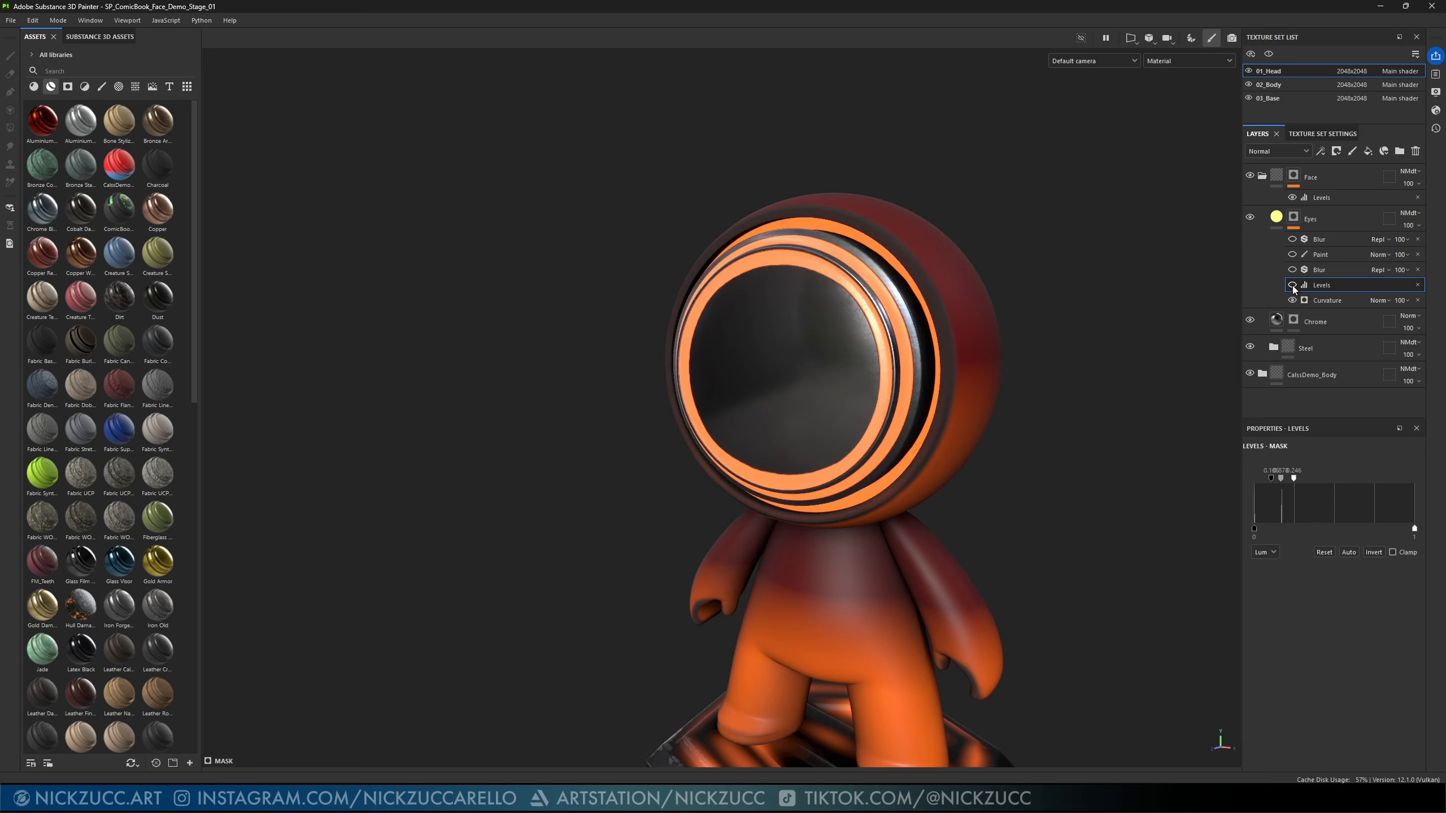
left_click(1292, 285)
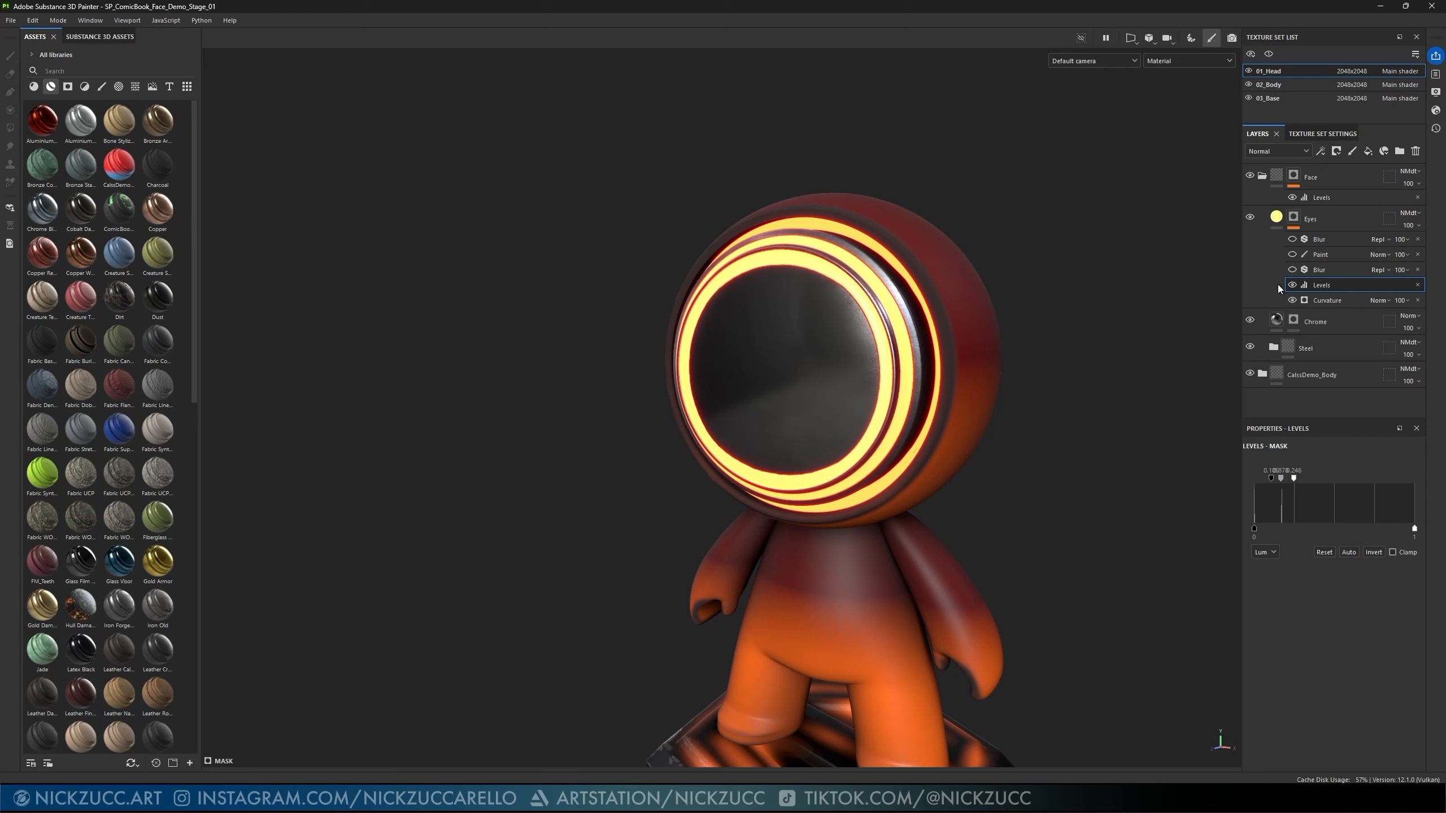
- Show the lower Blur filter in the Eyes mask, try stronger blurs, and set its Blur Intensity to 1.62
left_click(1331, 273)
left_click(1321, 151)
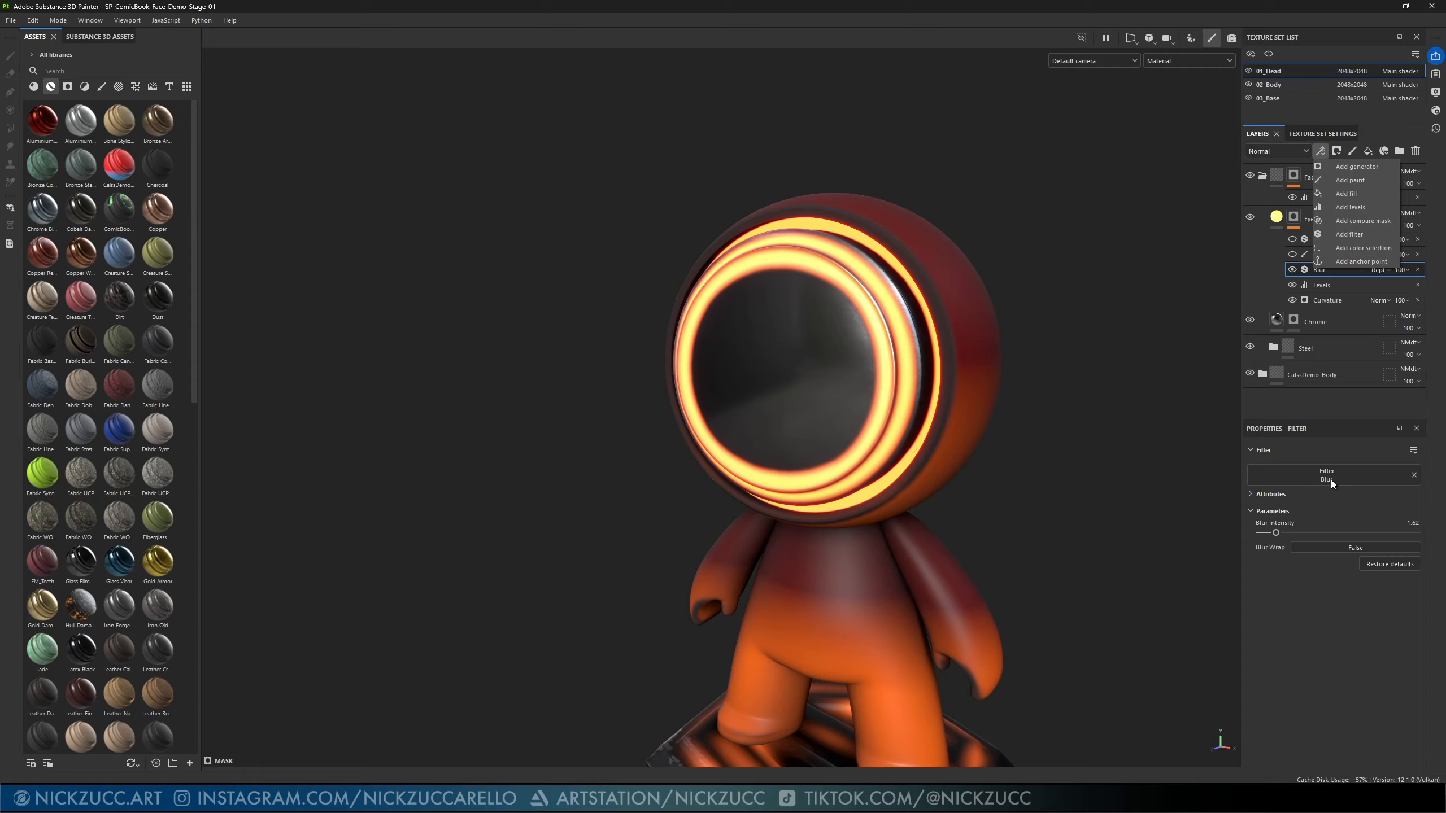
left_click(1361, 519)
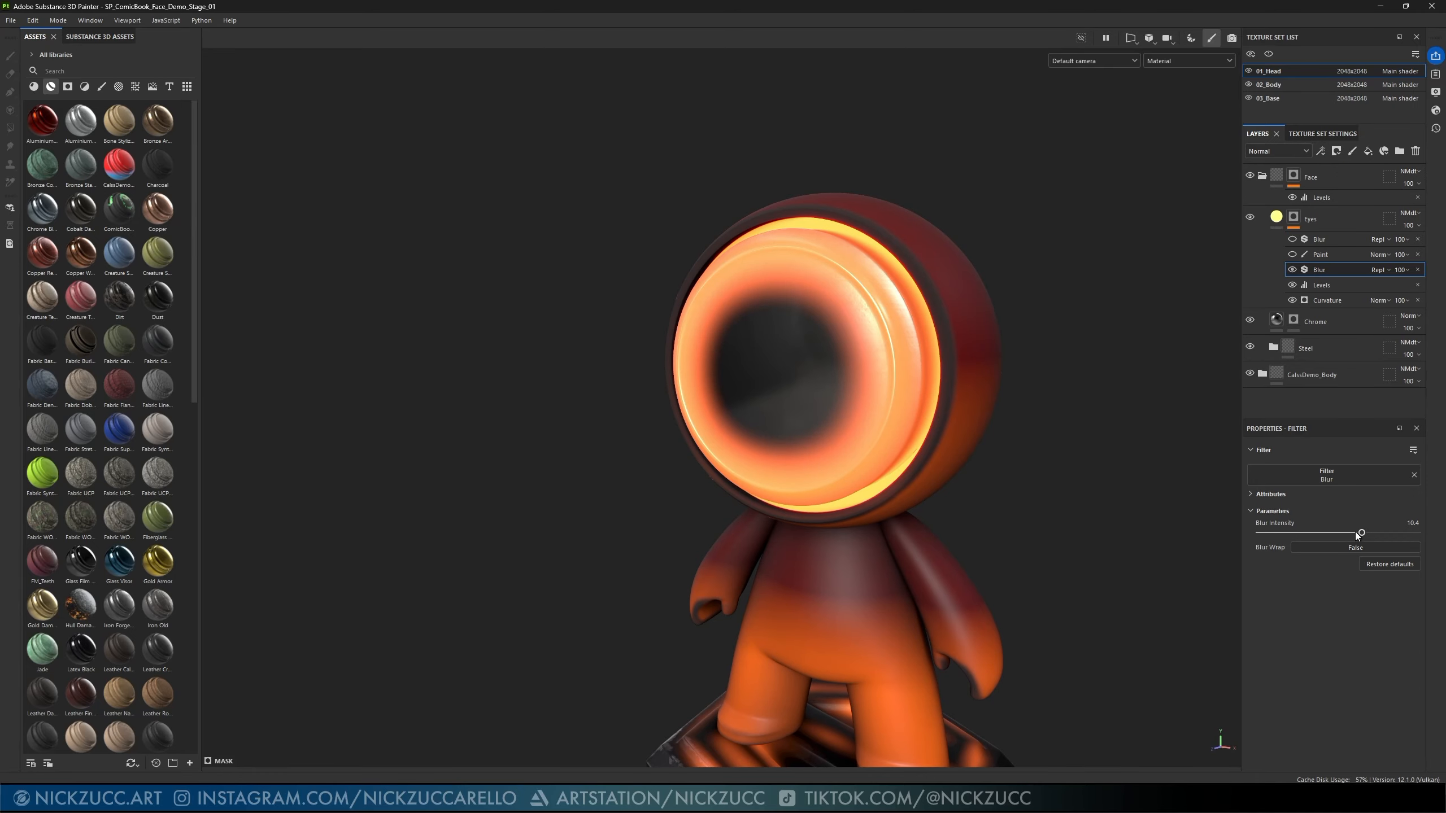
left_click_drag(1355, 532, 1307, 531)
left_click(1414, 523)
type("1")
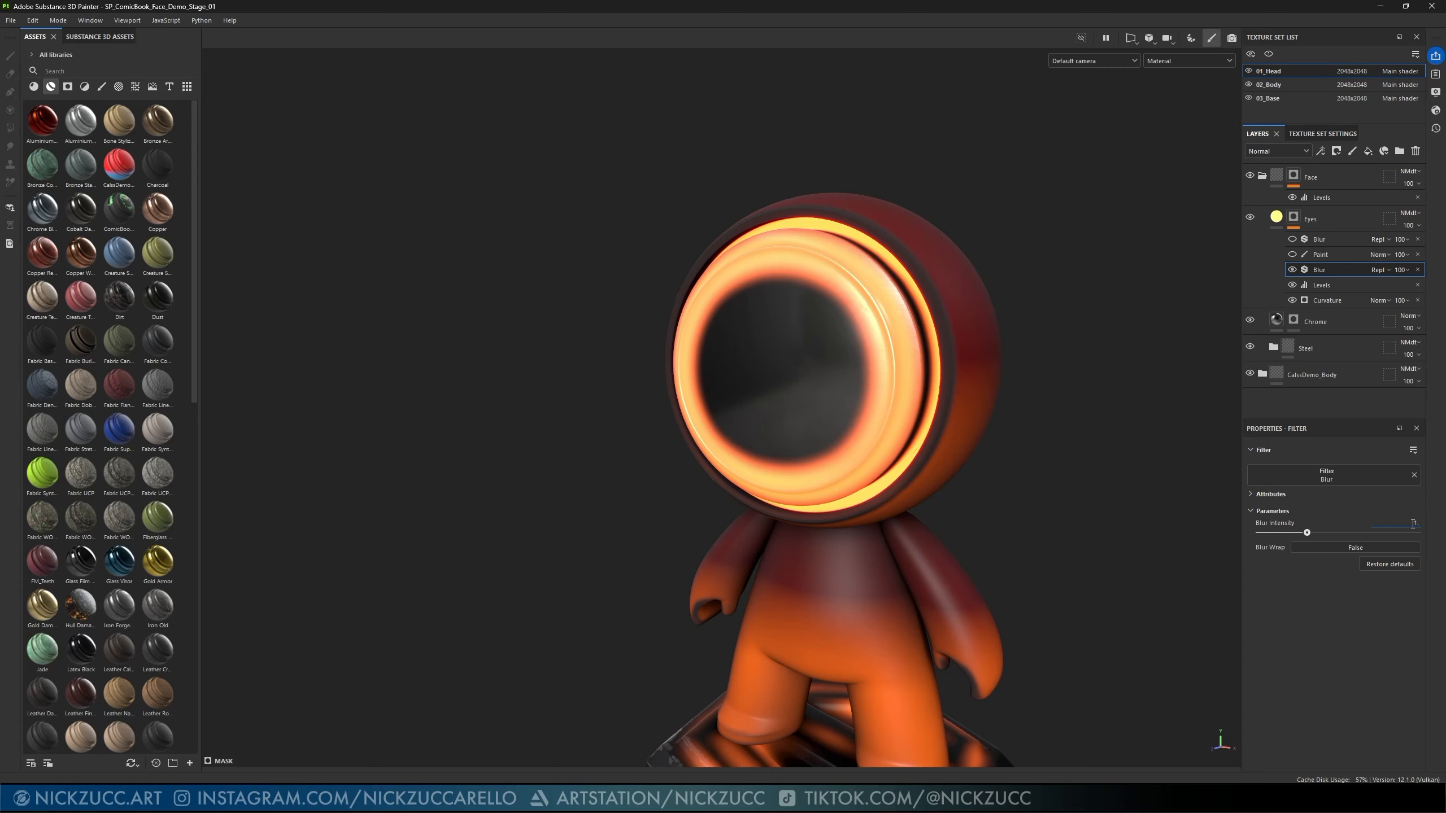
type(".62")
key("Return")
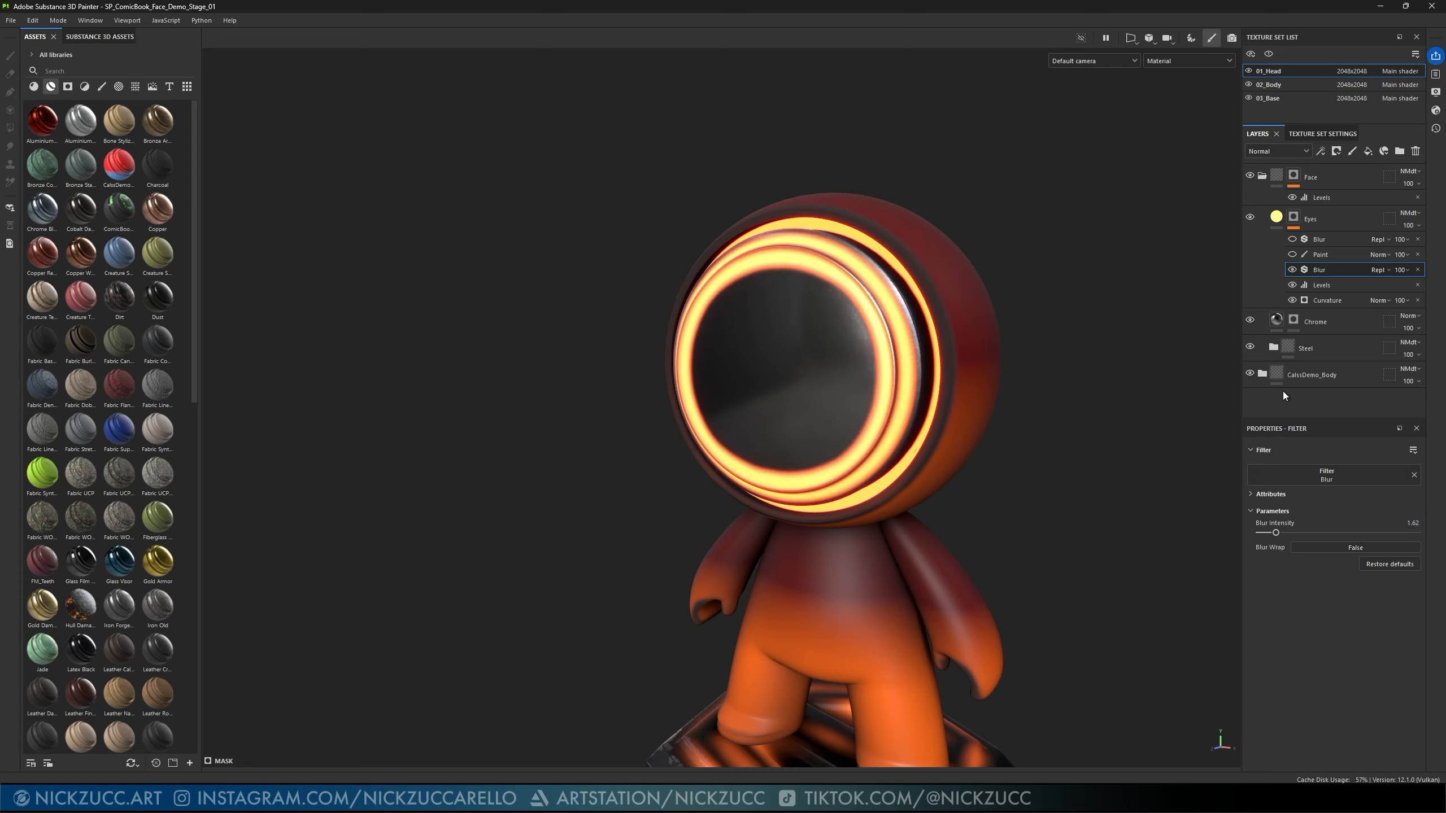
- Show the Paint and upper Blur effects in the Eyes mask and view that Blur's settings
left_click(1291, 254)
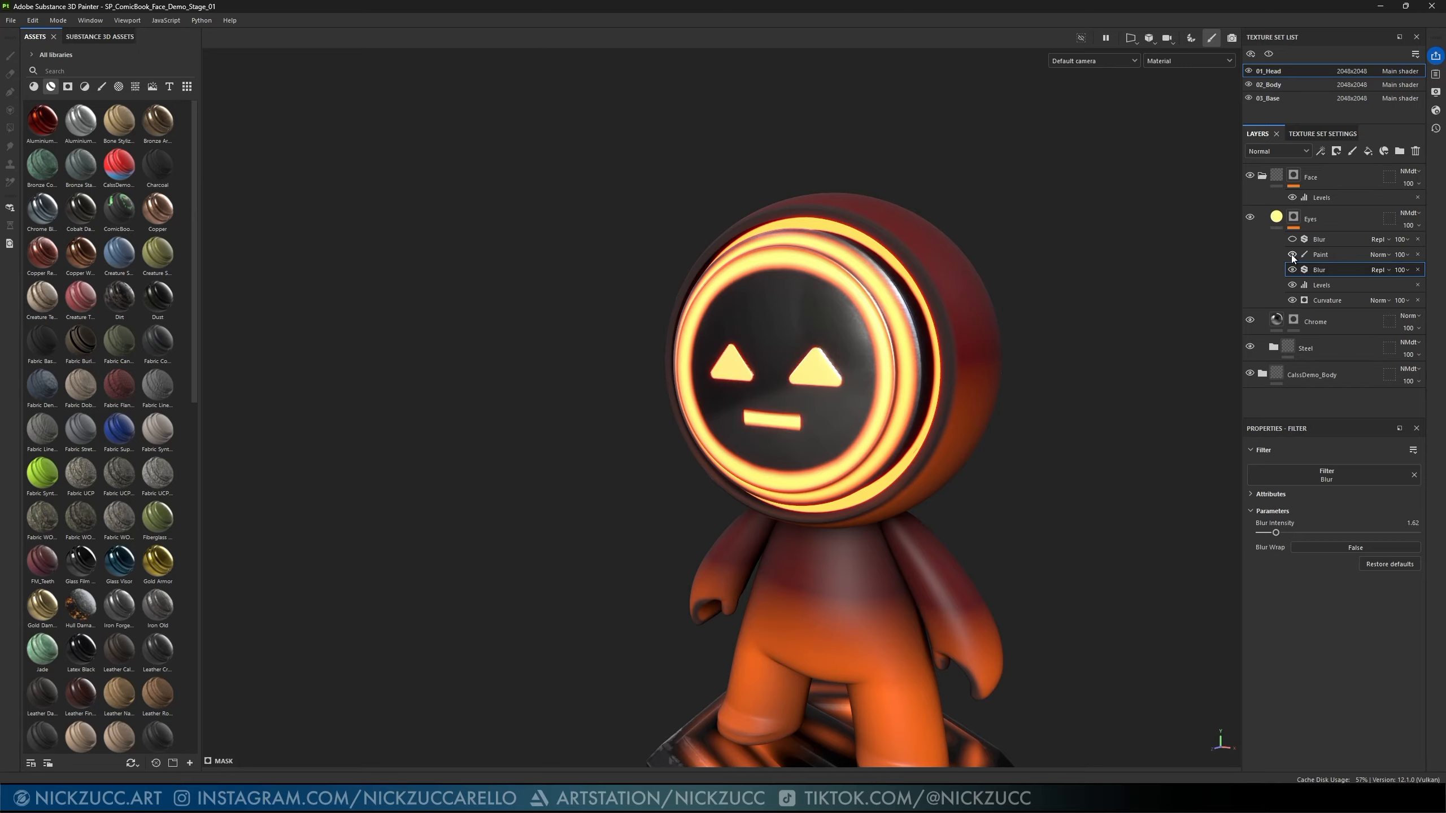
left_click(1291, 239)
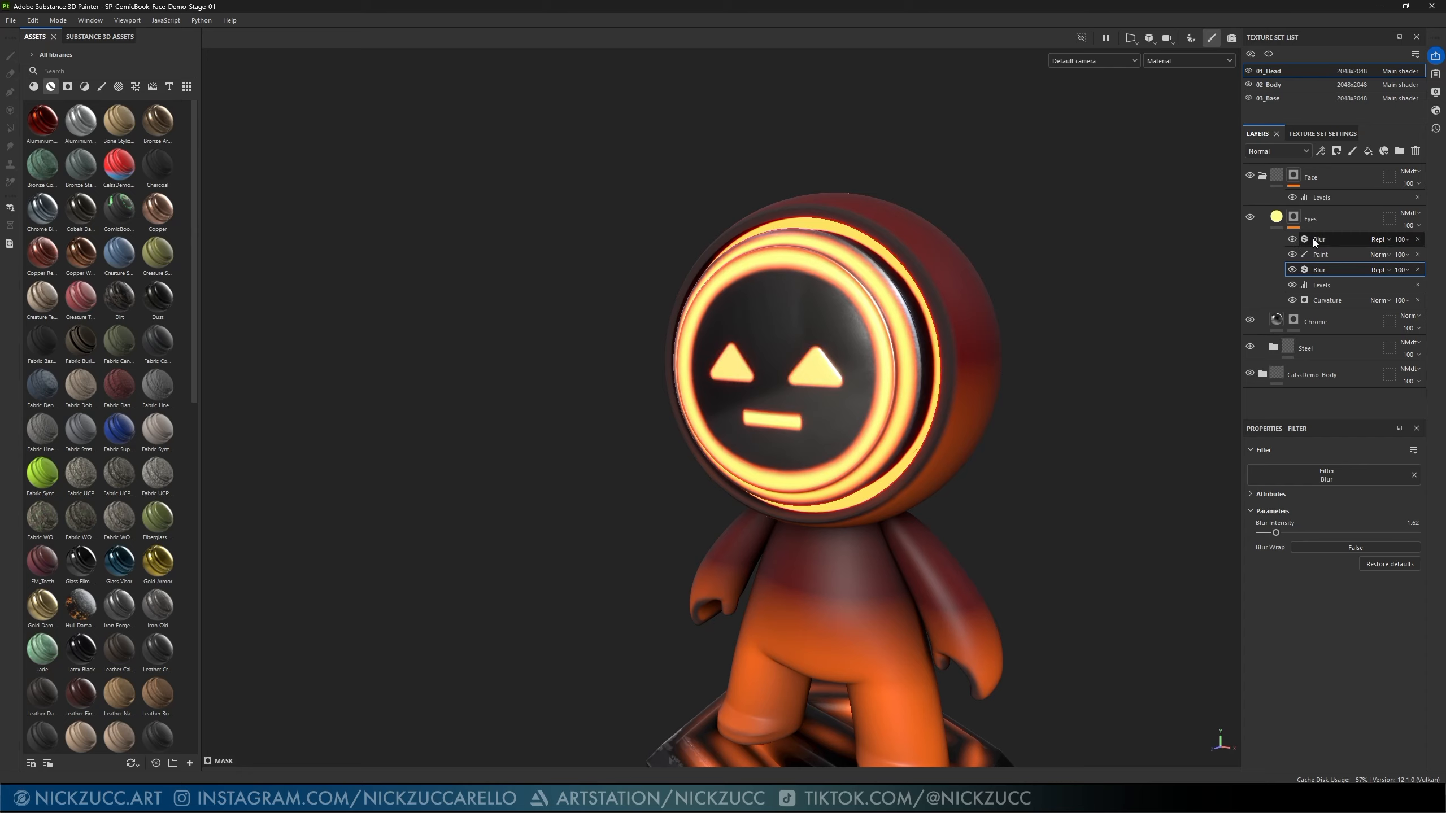
left_click(1317, 239)
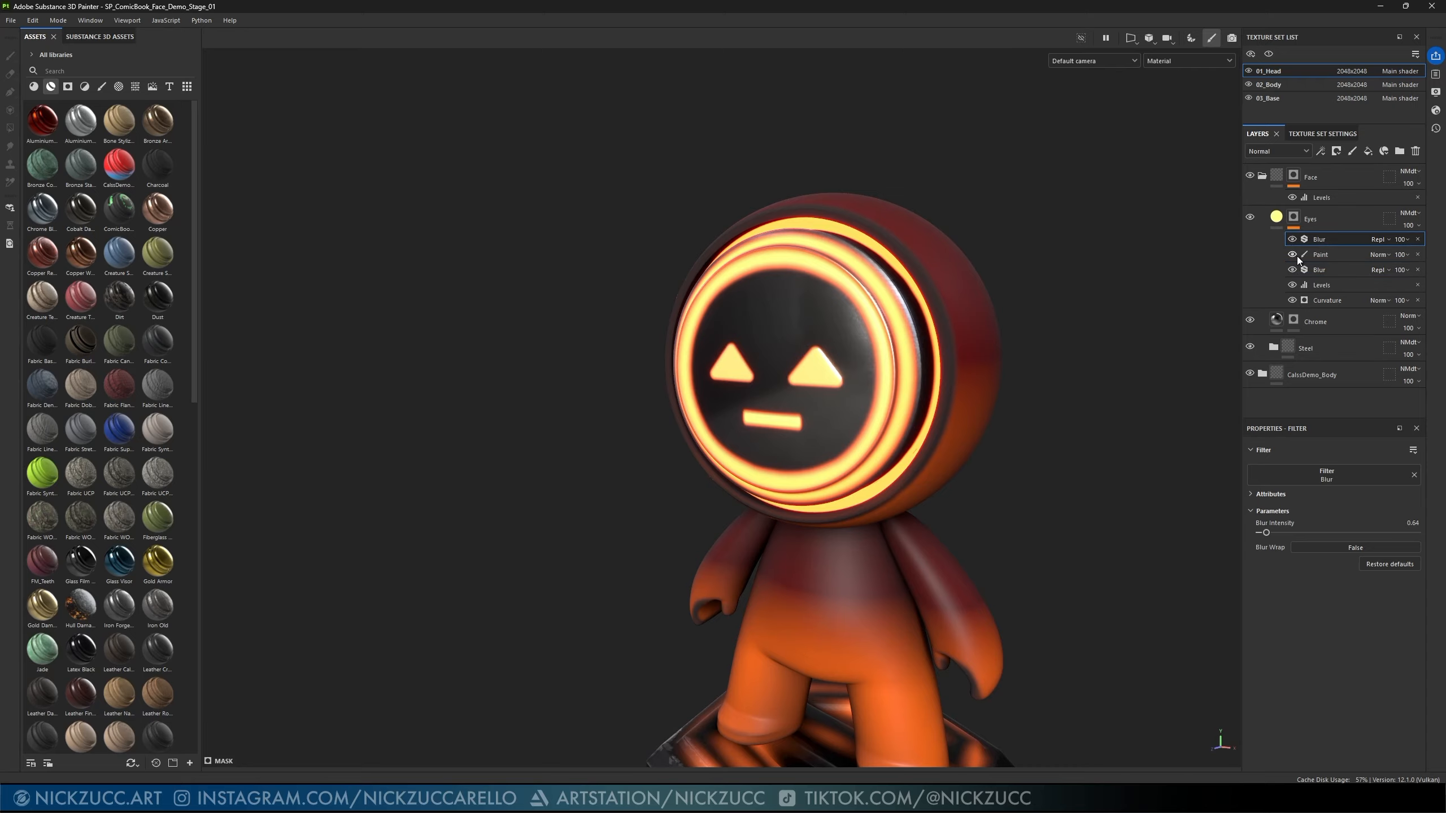
- Select the Paint effect in the Eyes mask and choose the Basic Hard brush
left_click(1331, 258)
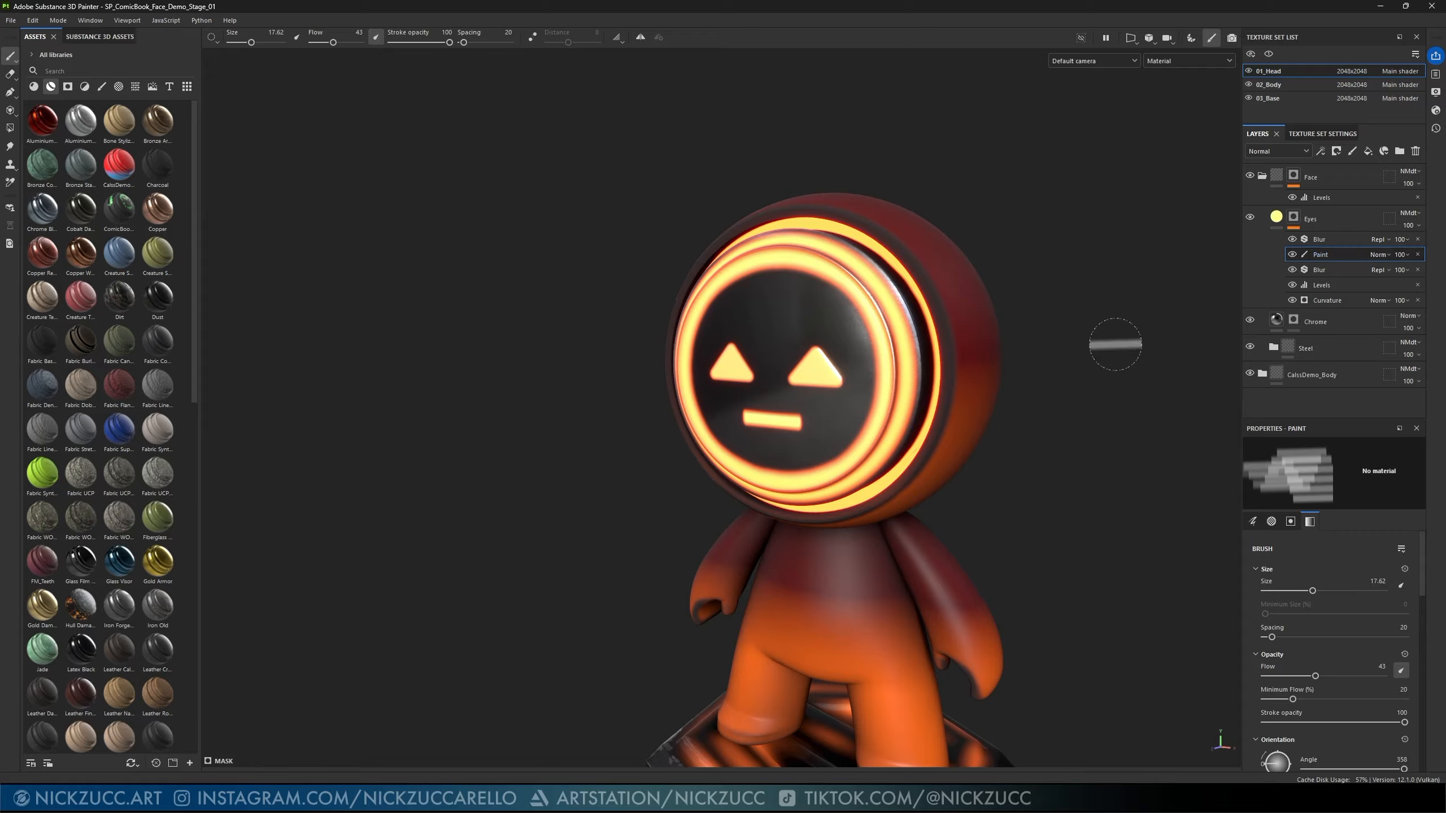
left_click(102, 87)
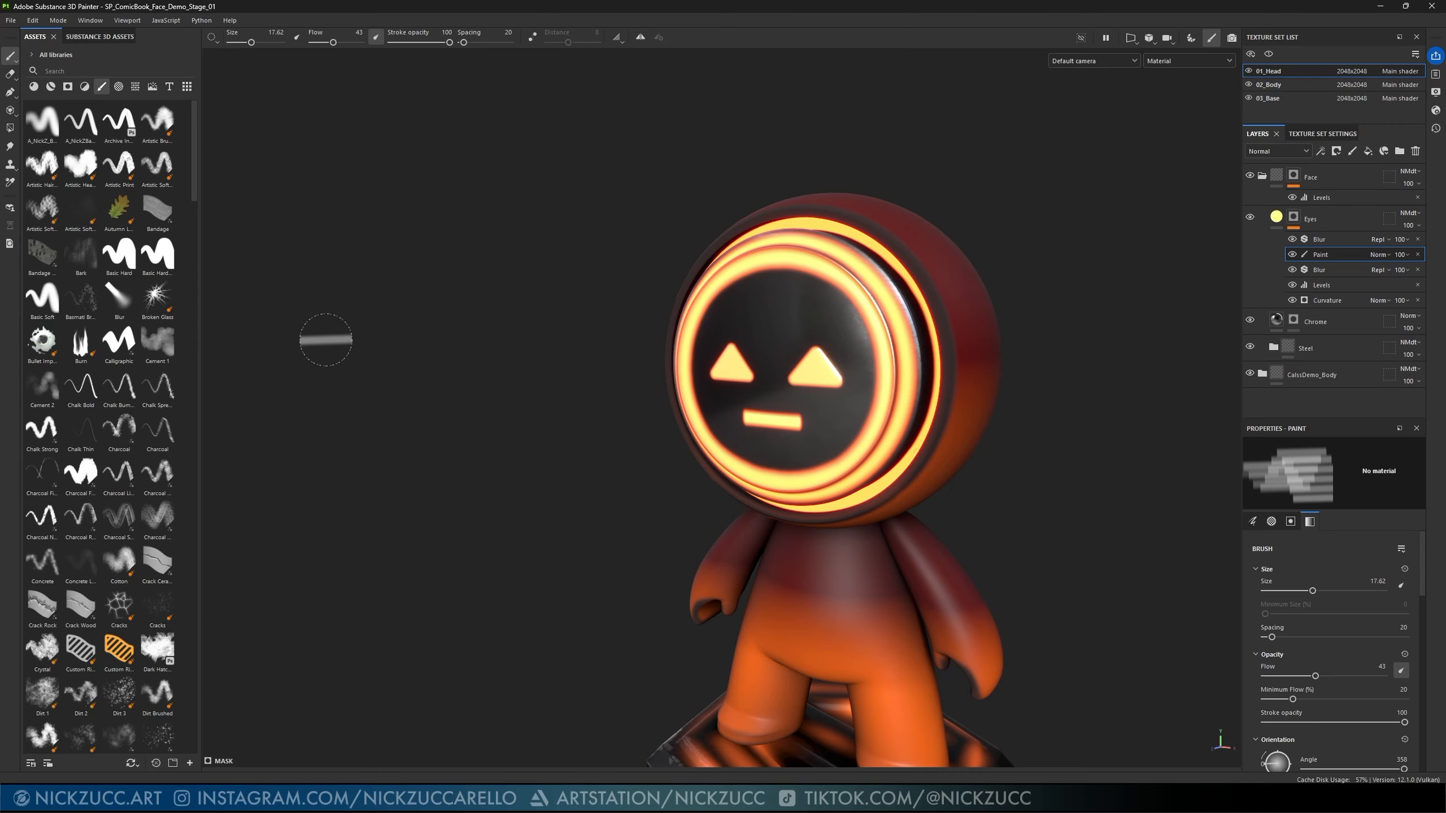
left_click(121, 258)
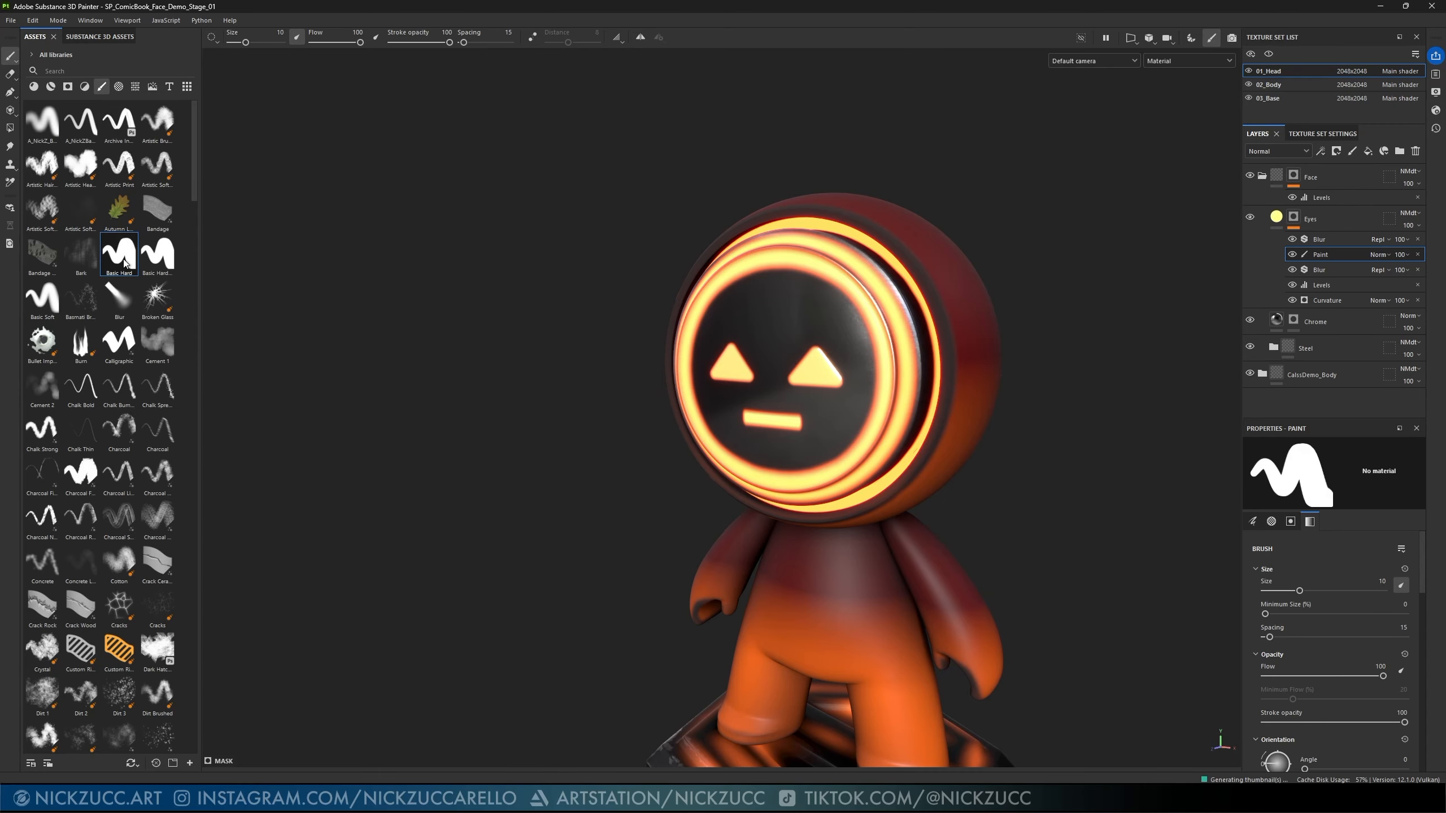
- Try painting two round glowing dots above the triangular eyes, and undo both
left_click(826, 314)
left_click(744, 311)
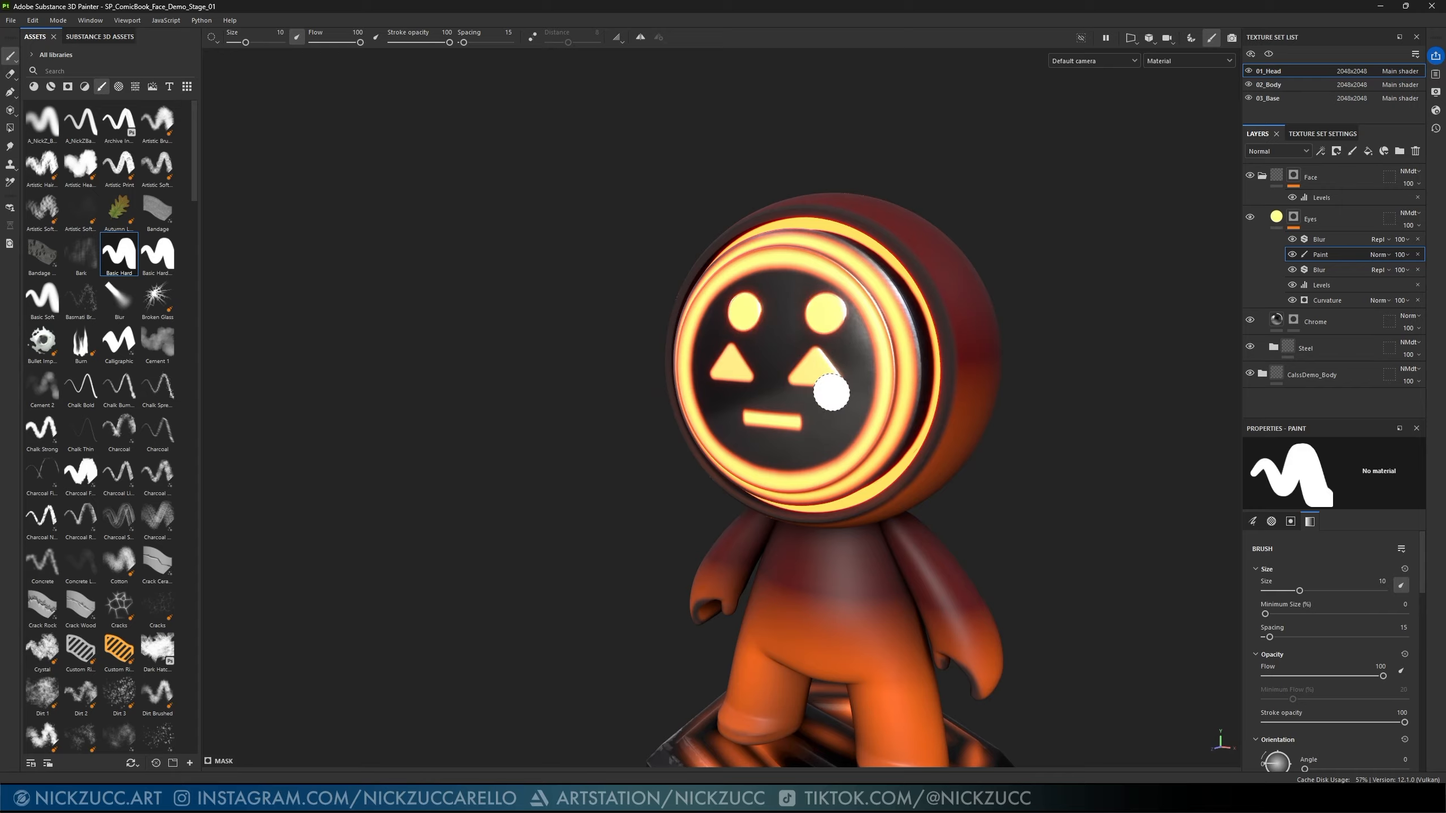
key("ctrl+z")
key("ctrl+z")
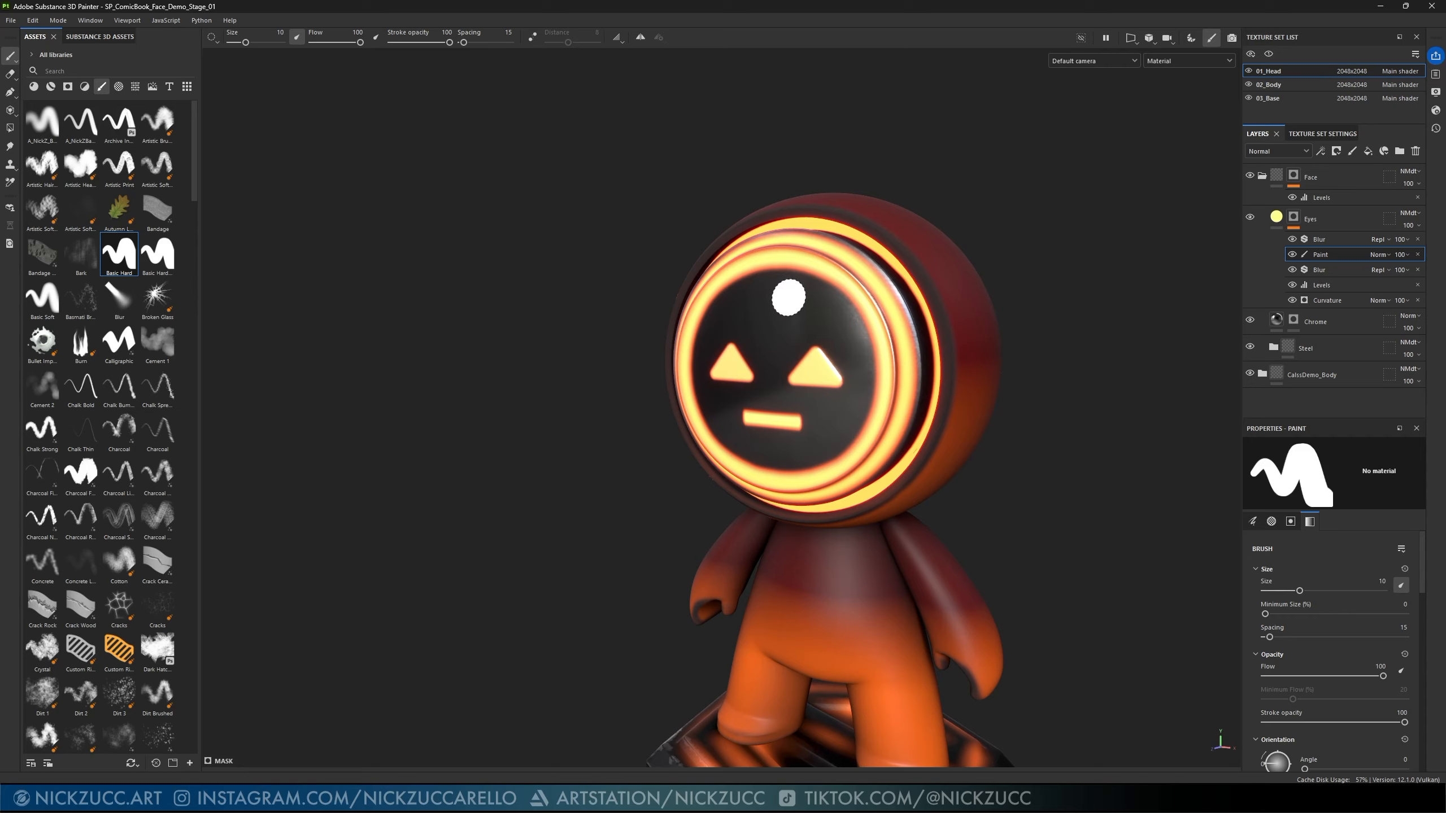
- Set up the brush with the Full Preview Cursor, symmetry turned on and a size of 6.56
left_click(213, 37)
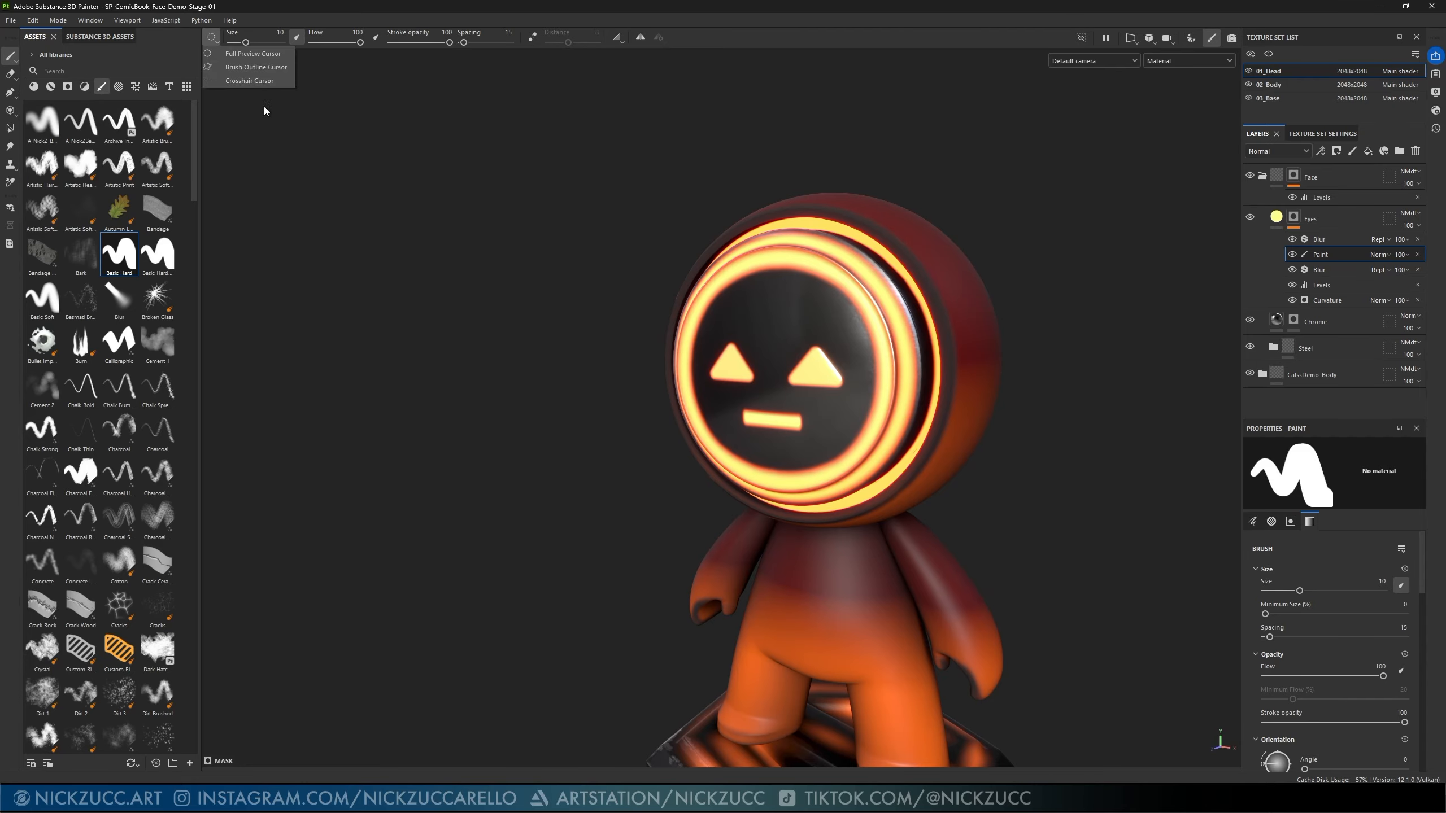
left_click(265, 56)
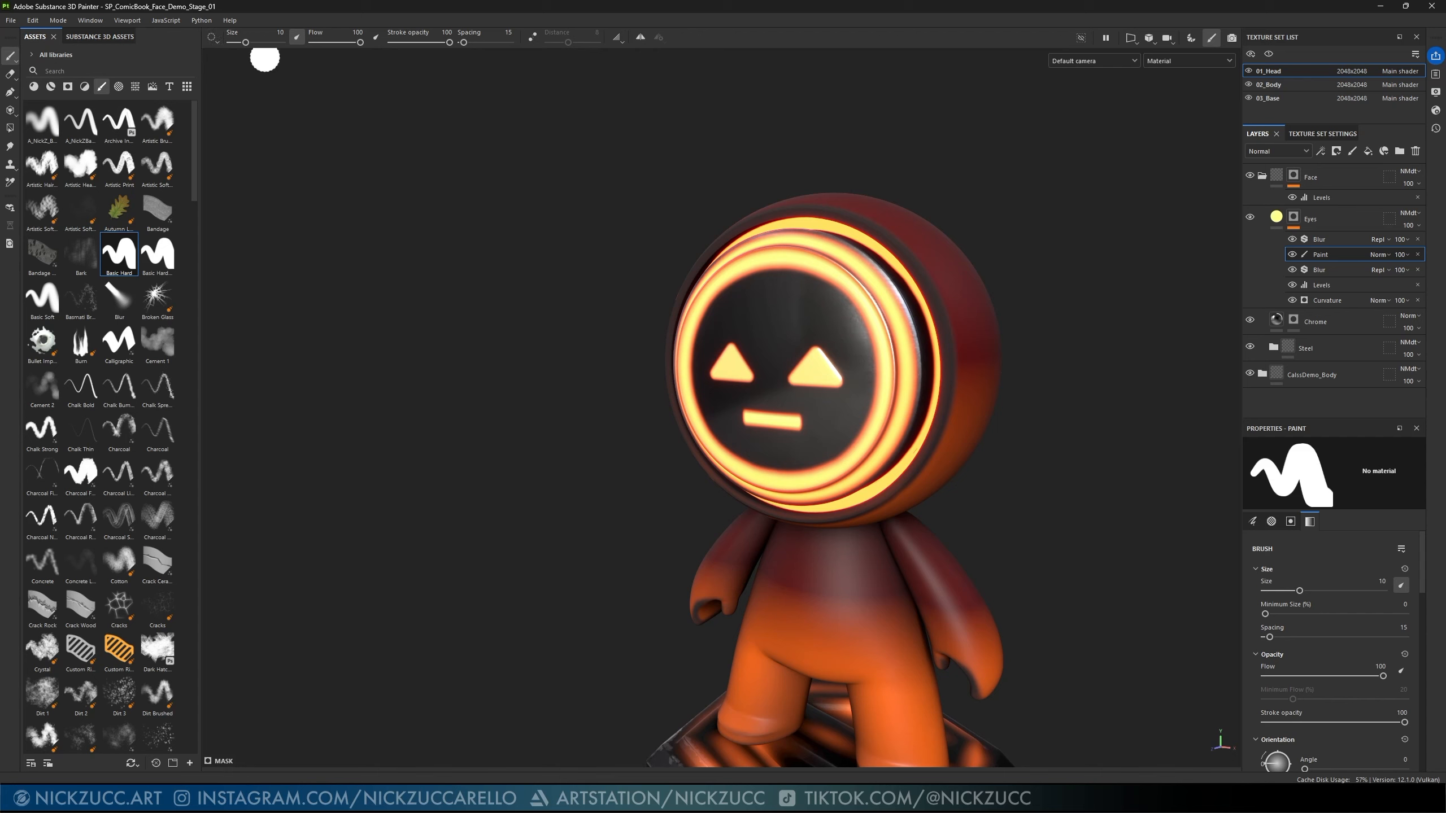
left_click(640, 37)
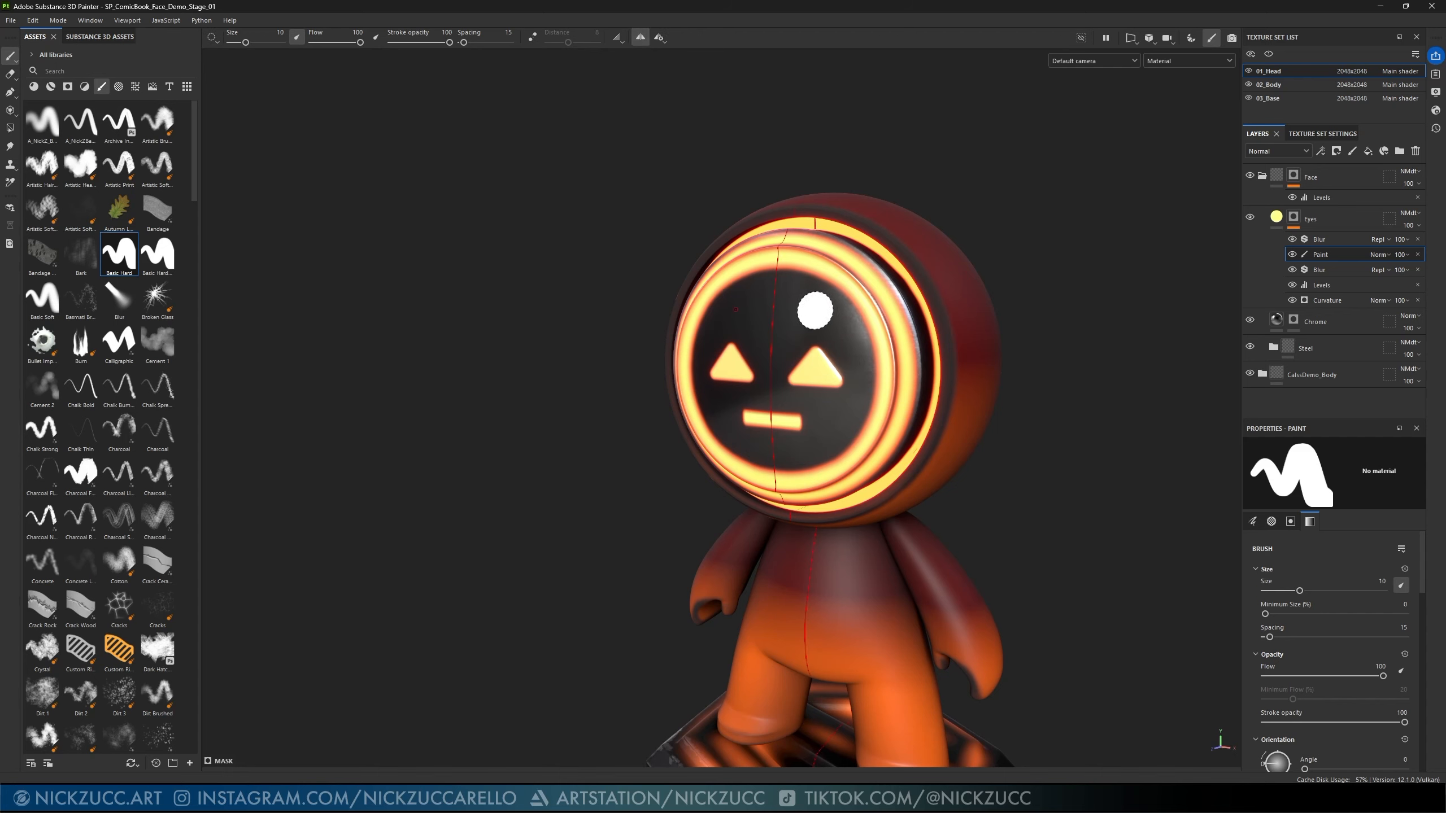
key("bracketleft")
key("bracketleft")
key("bracketleft")
key("bracketleft")
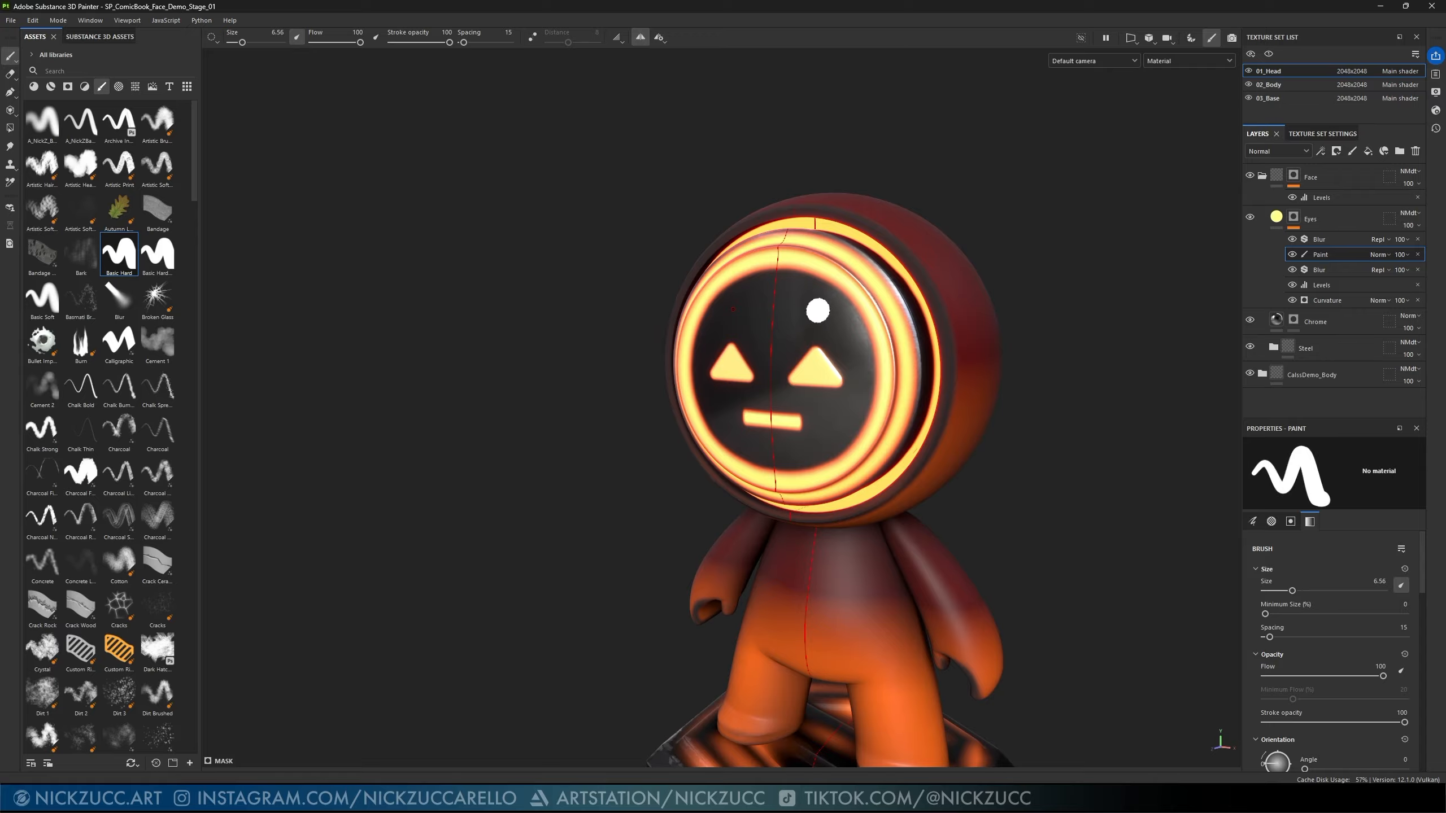
- Try painting a symmetrical pair of round dots above the triangular eyes, and undo them
left_click(813, 308)
left_click_drag(592, 282, 676, 277, "alt+shift")
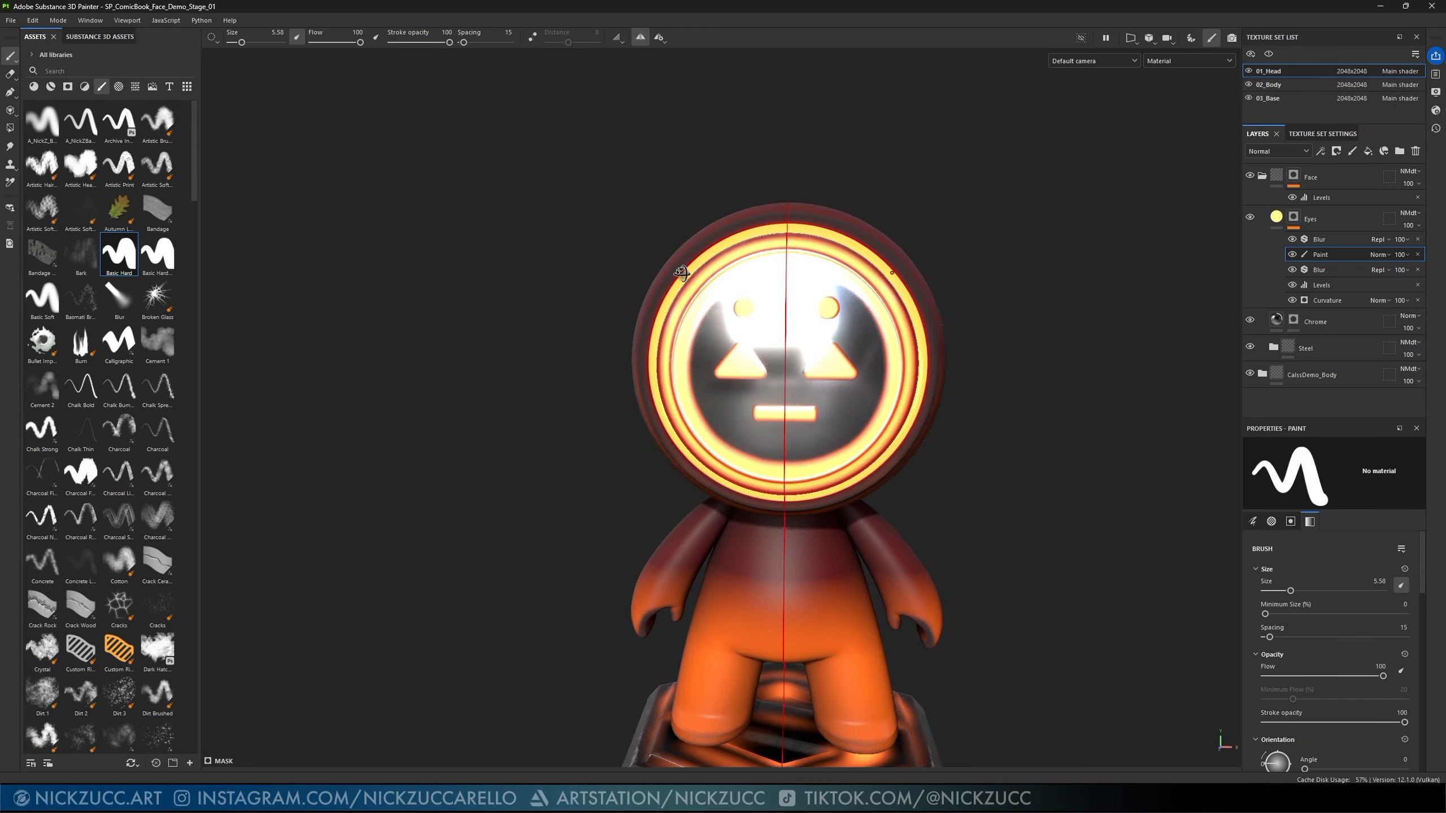
key("ctrl+z")
mouse_move(1035, 349)
left_mouse_down("alt")
mouse_move(962, 387)
mouse_move(1020, 365)
left_mouse_up("alt")
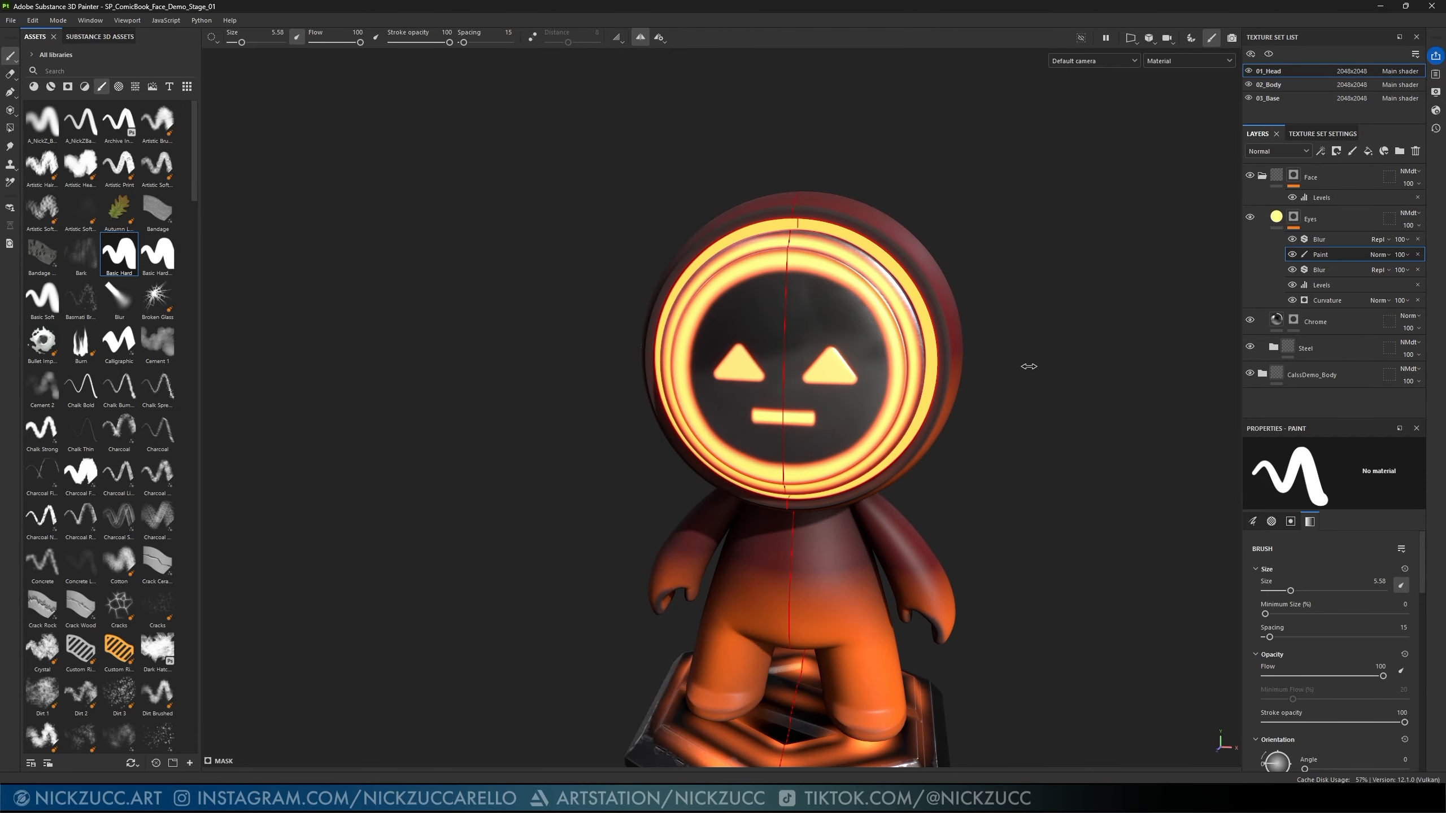
- Try cutting round notches into the lower edges of the triangular eyes with the black brush, and undo them
left_click_drag(1025, 384, 1017, 438, "alt")
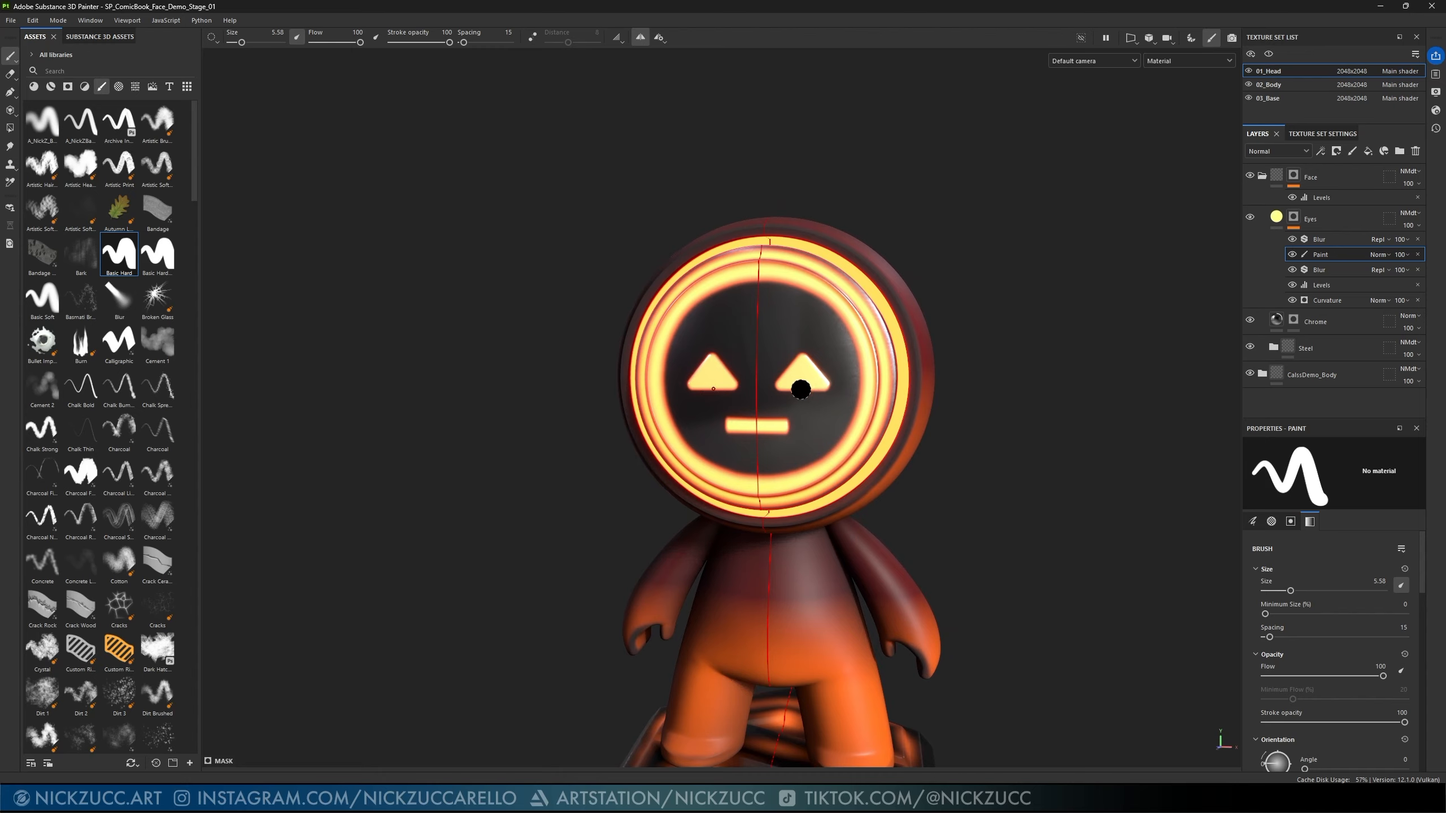
left_click(802, 389)
mouse_move(991, 442)
left_mouse_down("alt")
mouse_move(1004, 432)
mouse_move(978, 439)
mouse_move(998, 445)
left_mouse_up("alt")
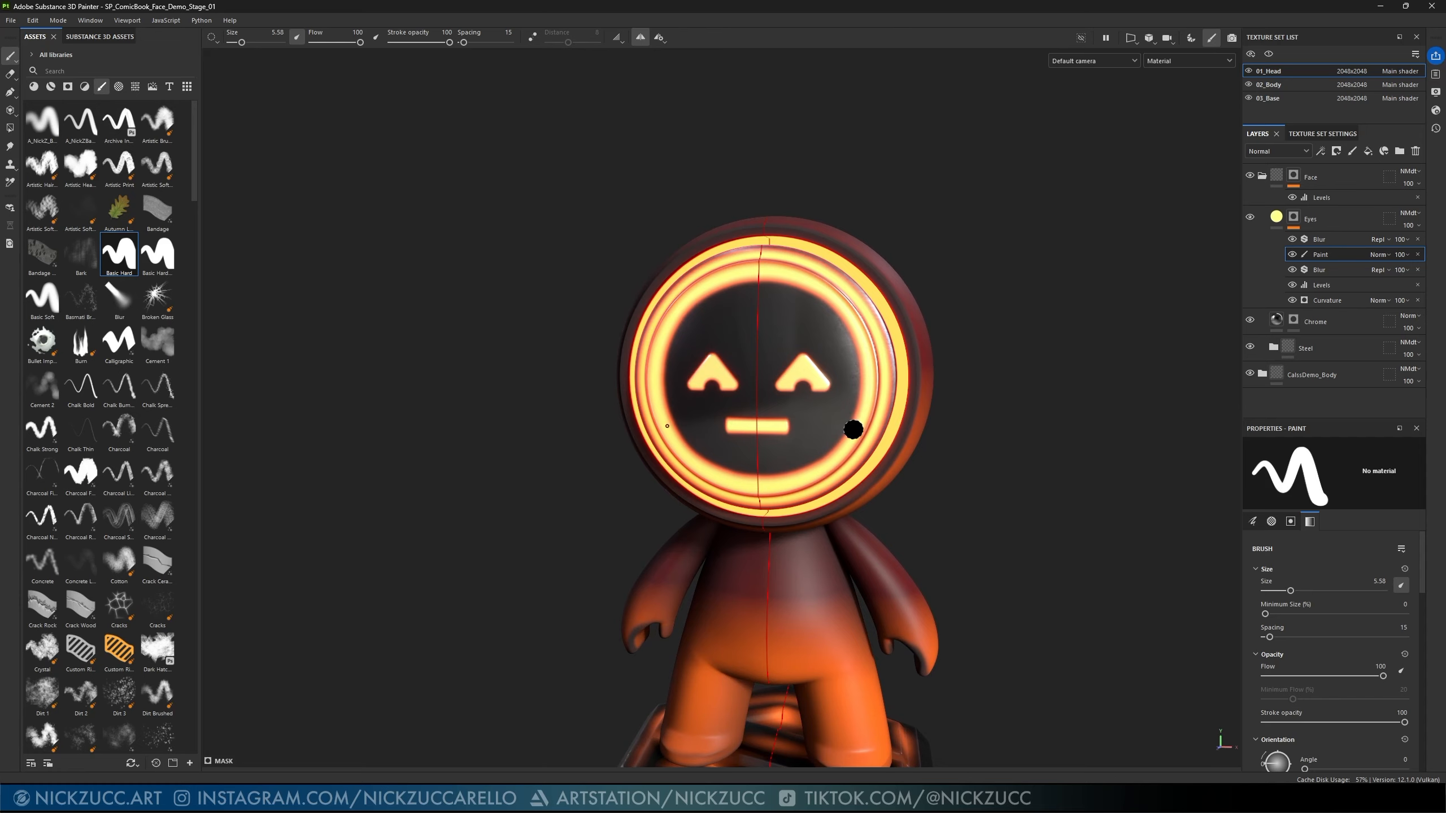
key("ctrl+z")
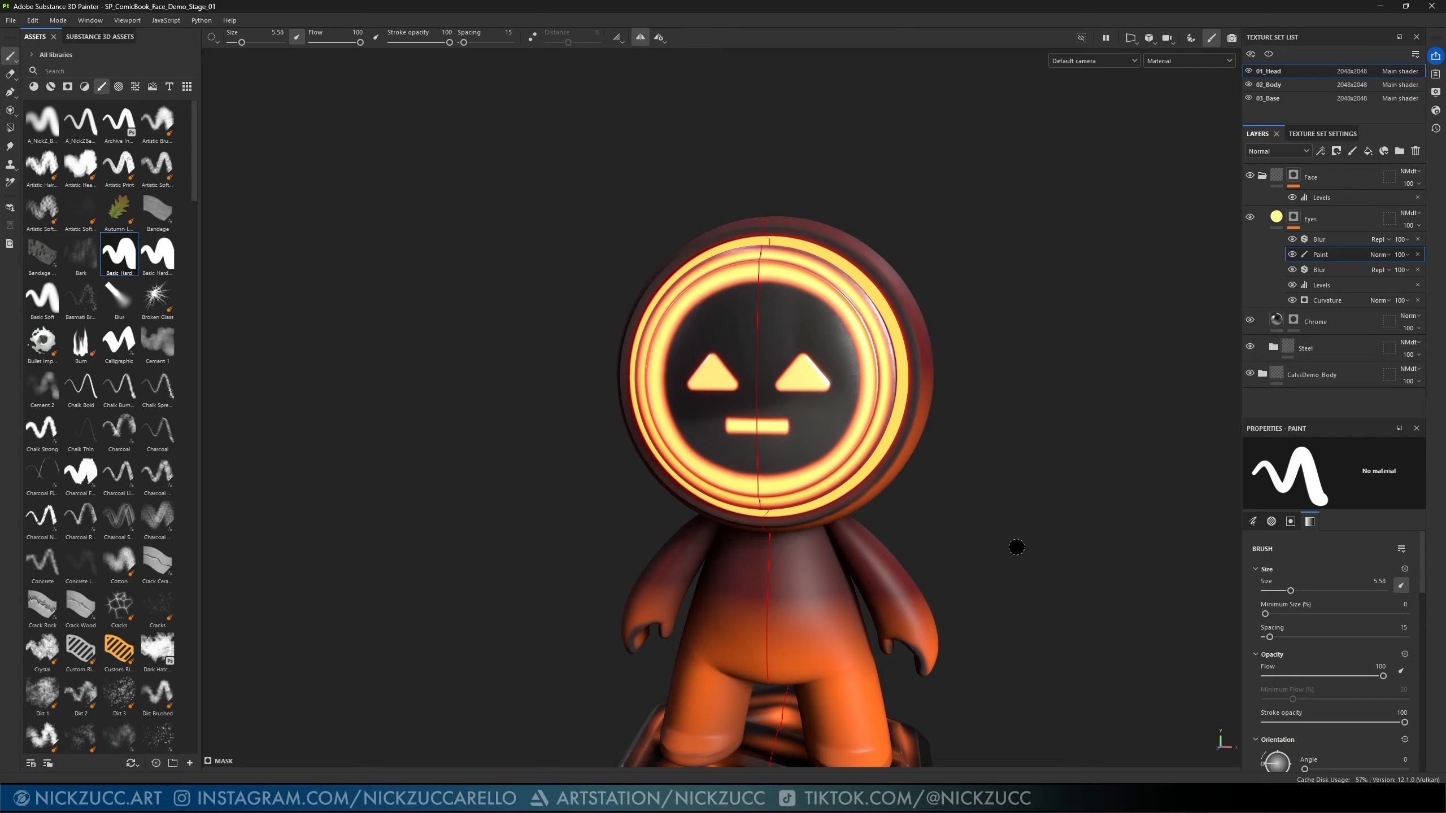
- Replace the brush's default Shape alpha with Arrow Simple from the alpha library
scroll(1309, 655, "down", 10)
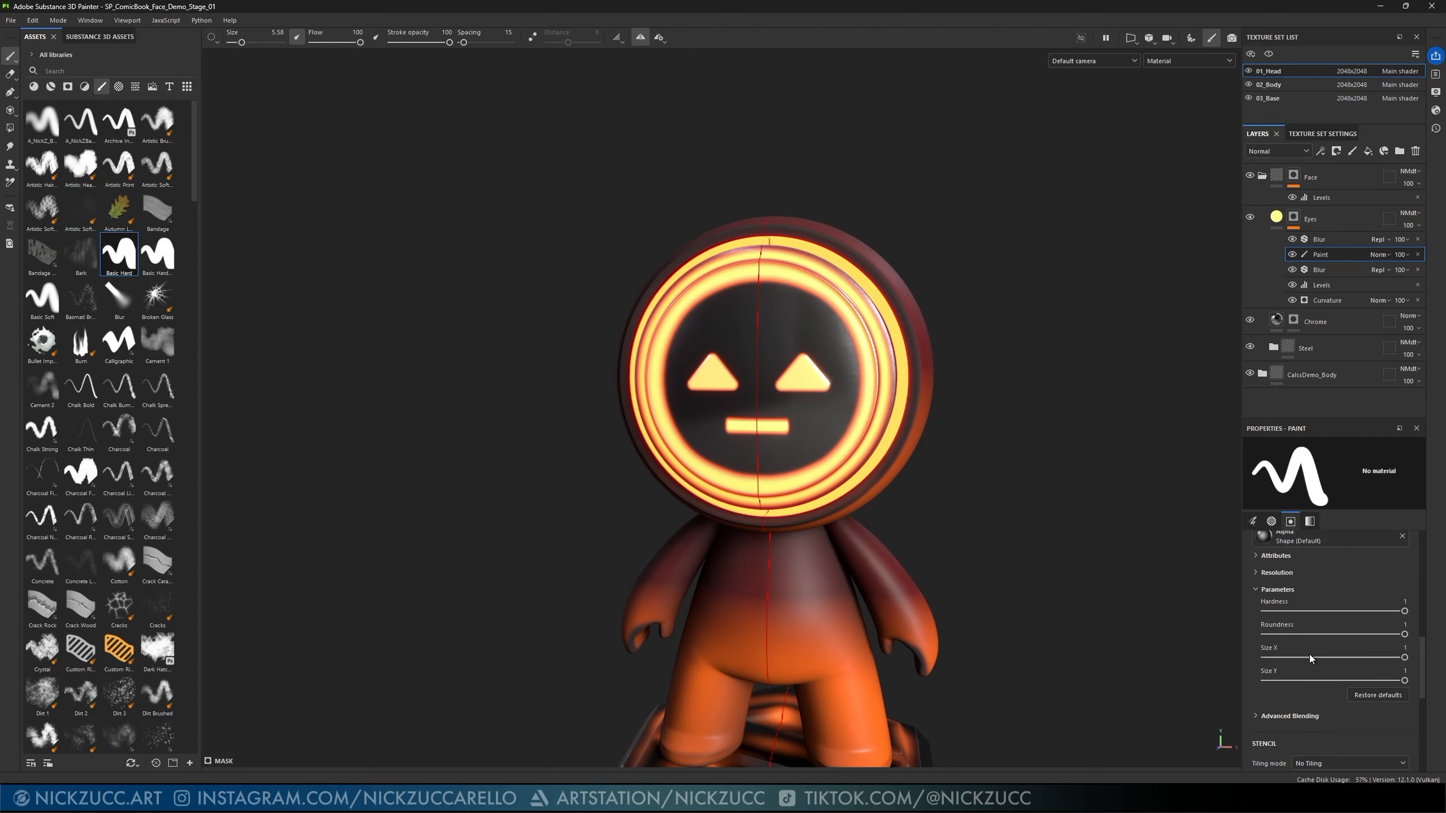
scroll(1308, 655, "up", 2)
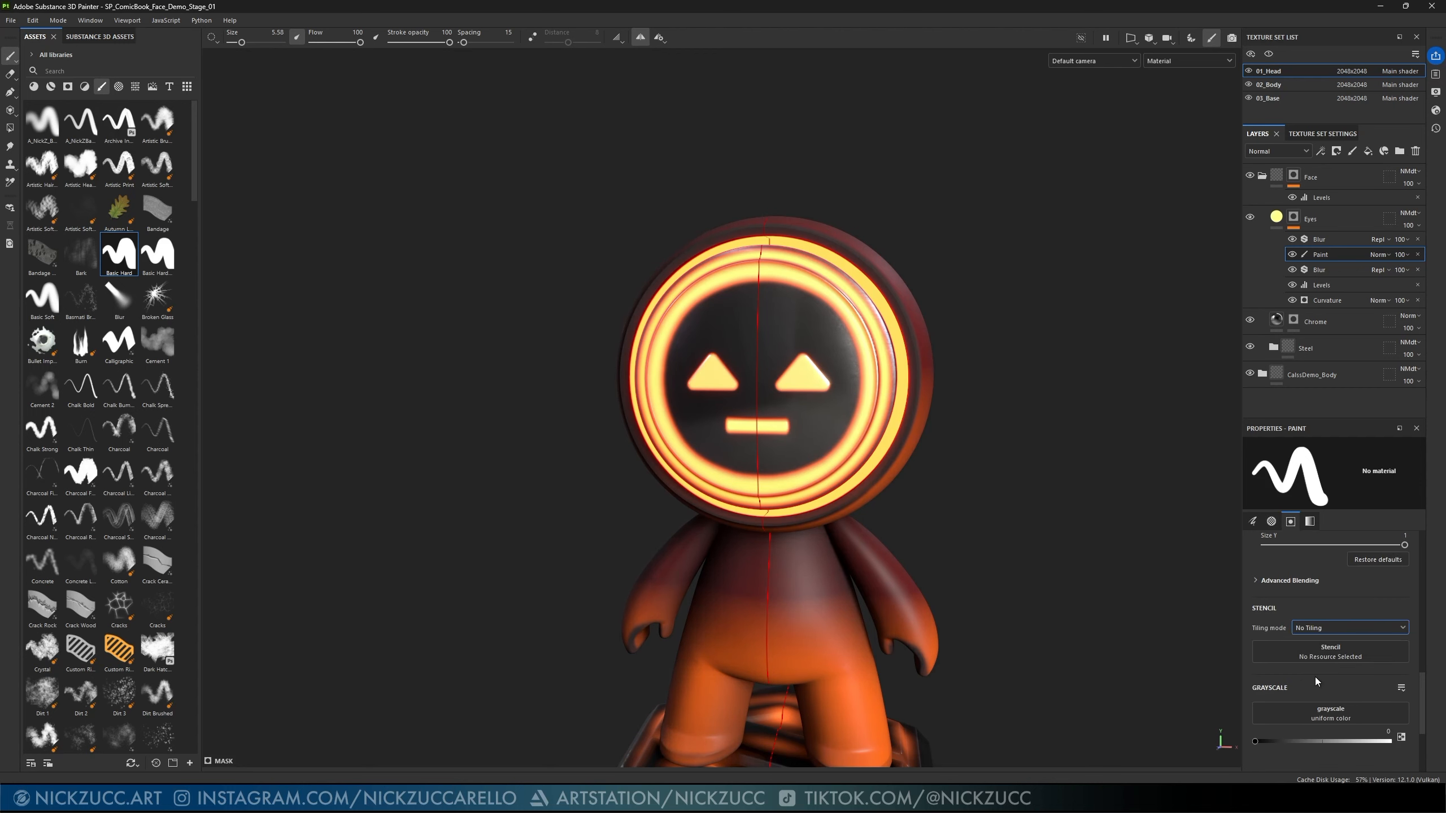
scroll(1308, 681, "up", 4)
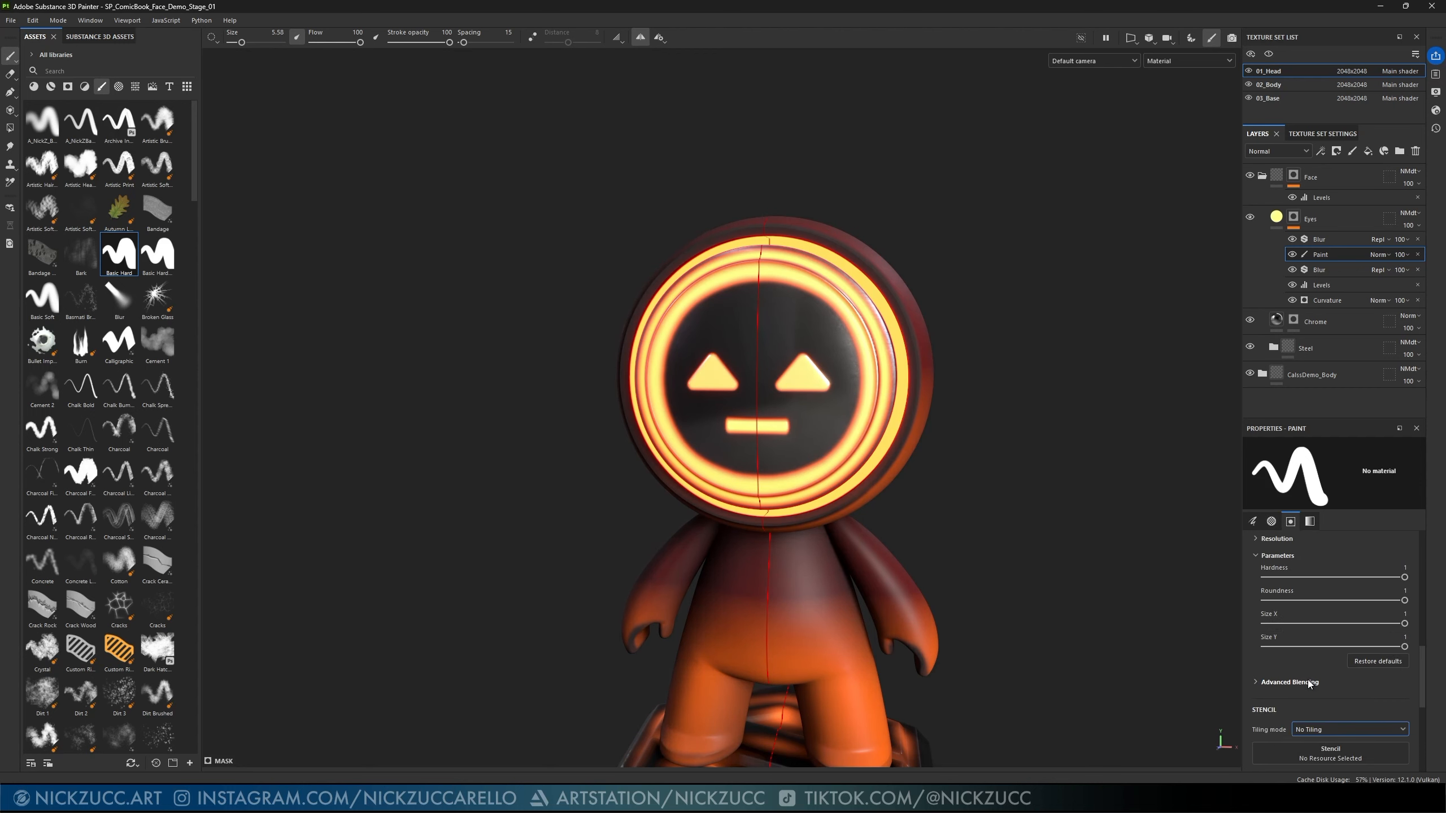
scroll(1276, 646, "up", 2)
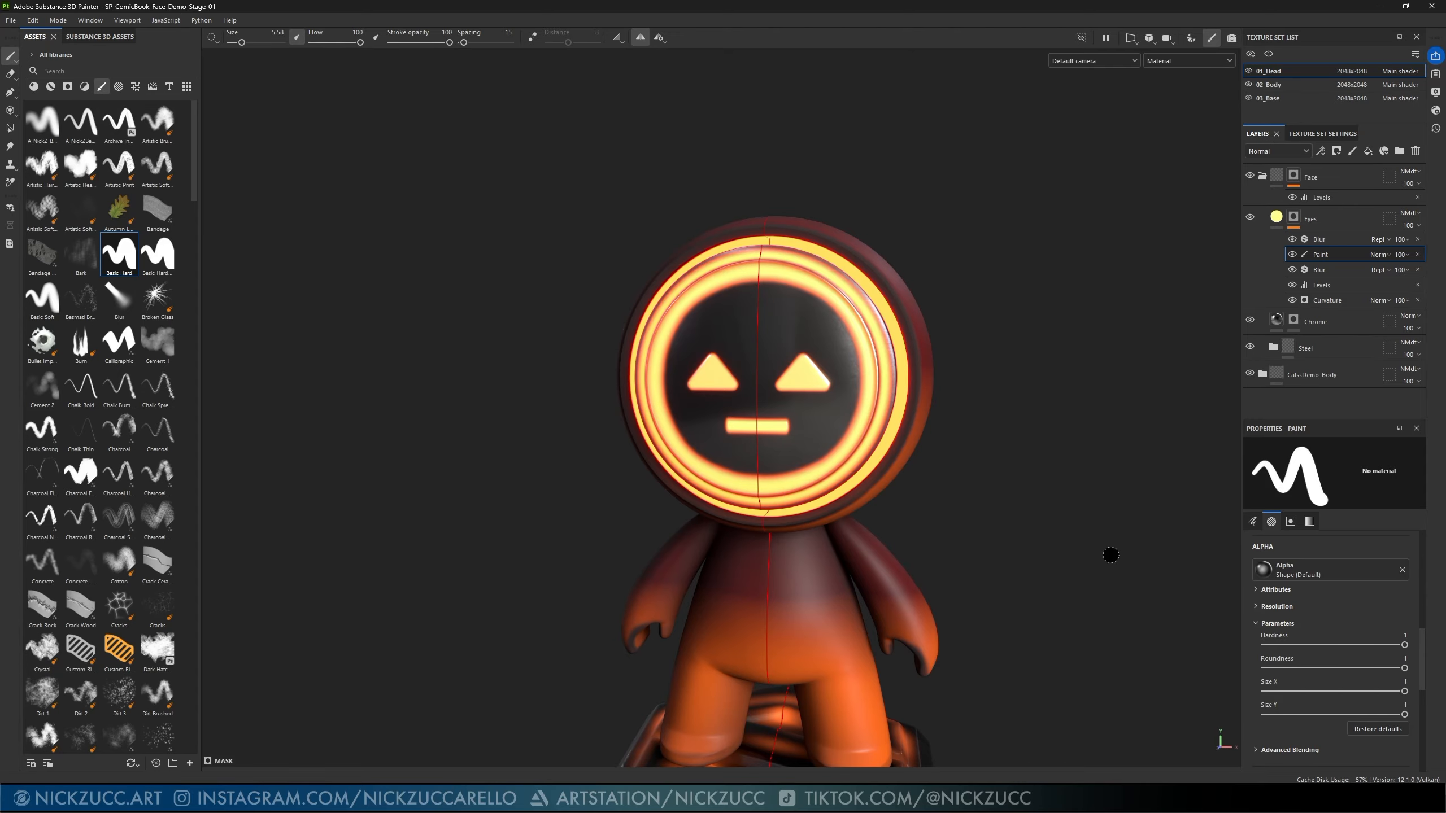
left_click(119, 87)
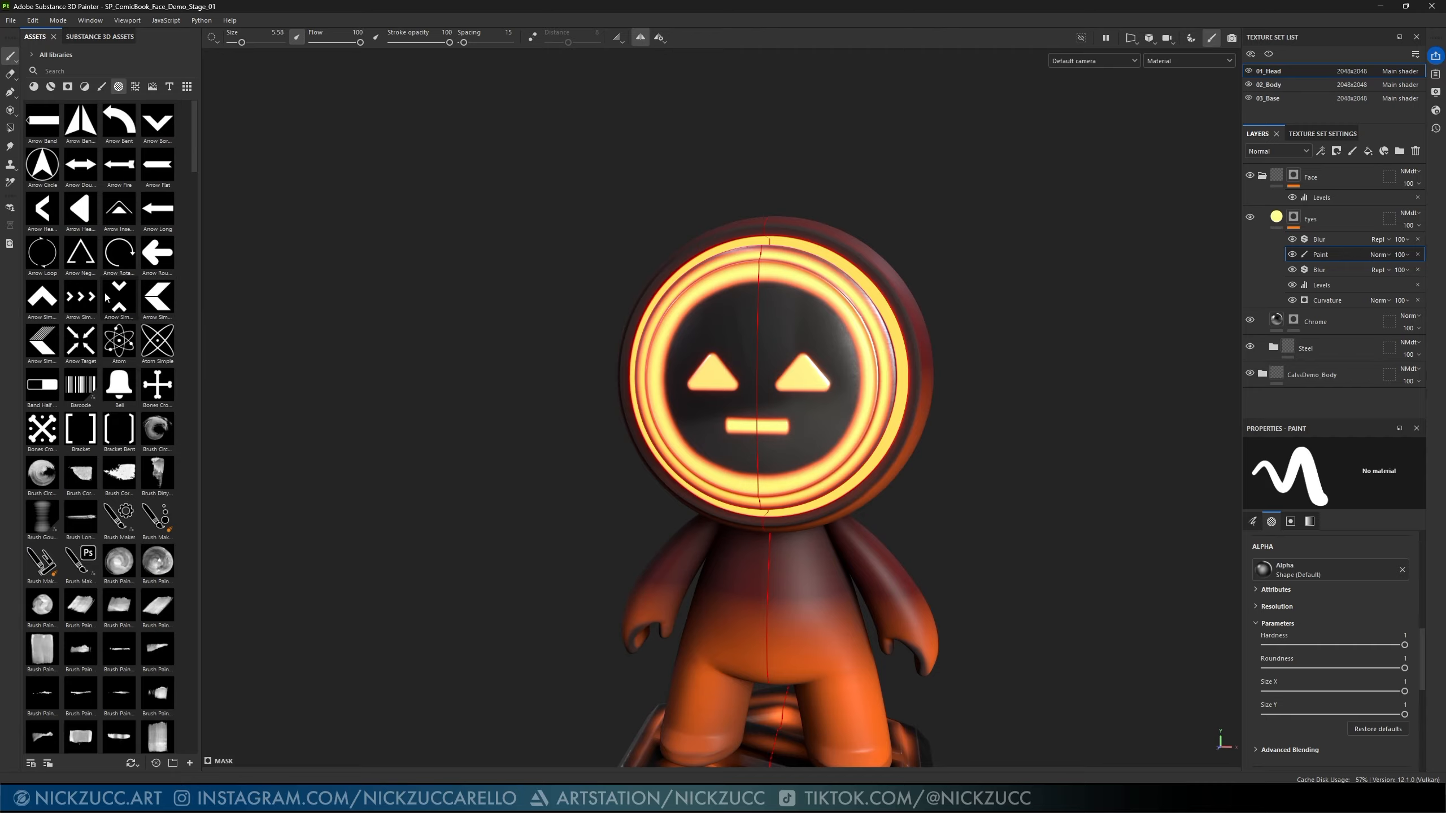
left_click(46, 298)
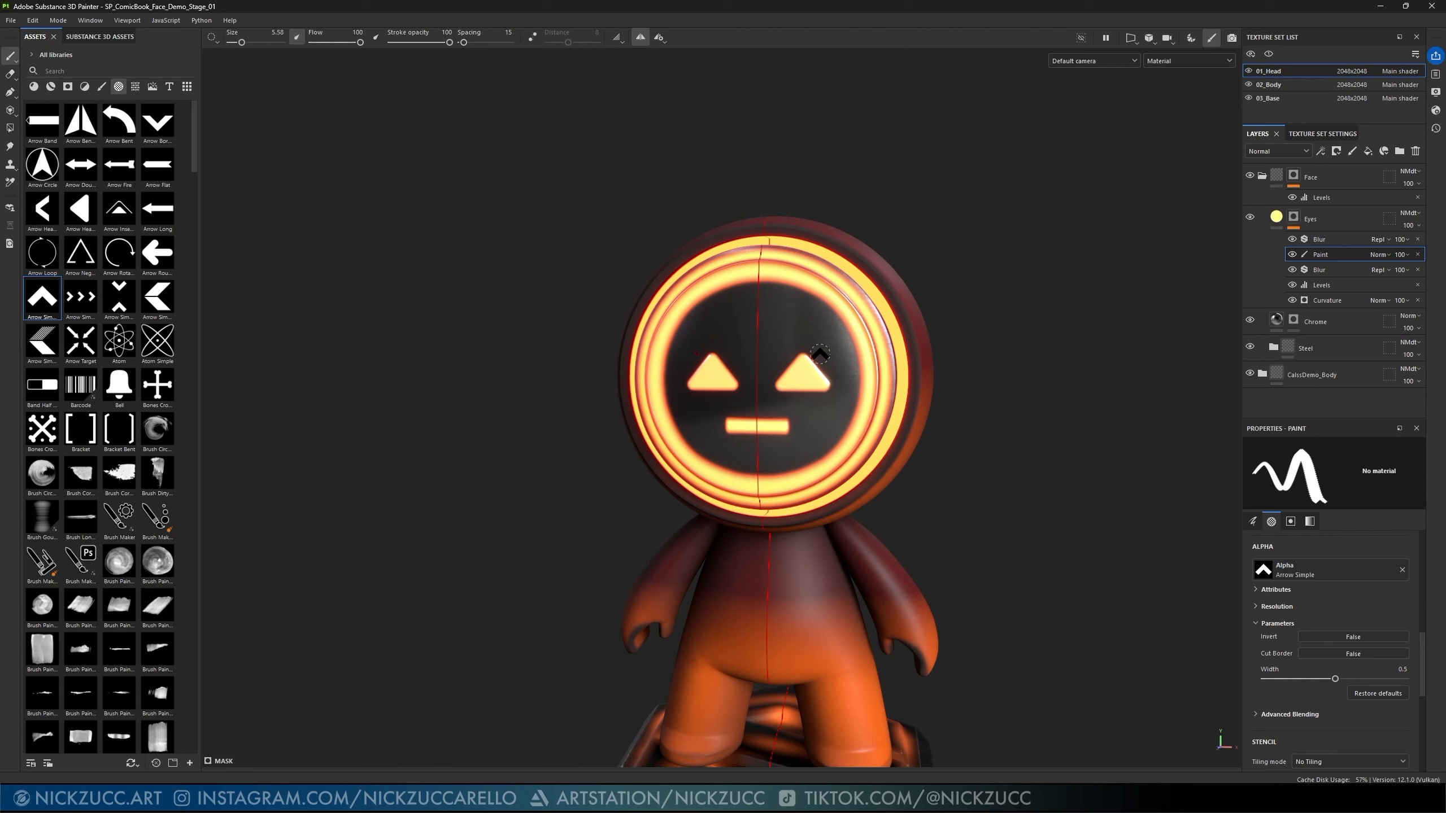
- Turn off pen pressure control for the brush size
scroll(1323, 658, "up", 10)
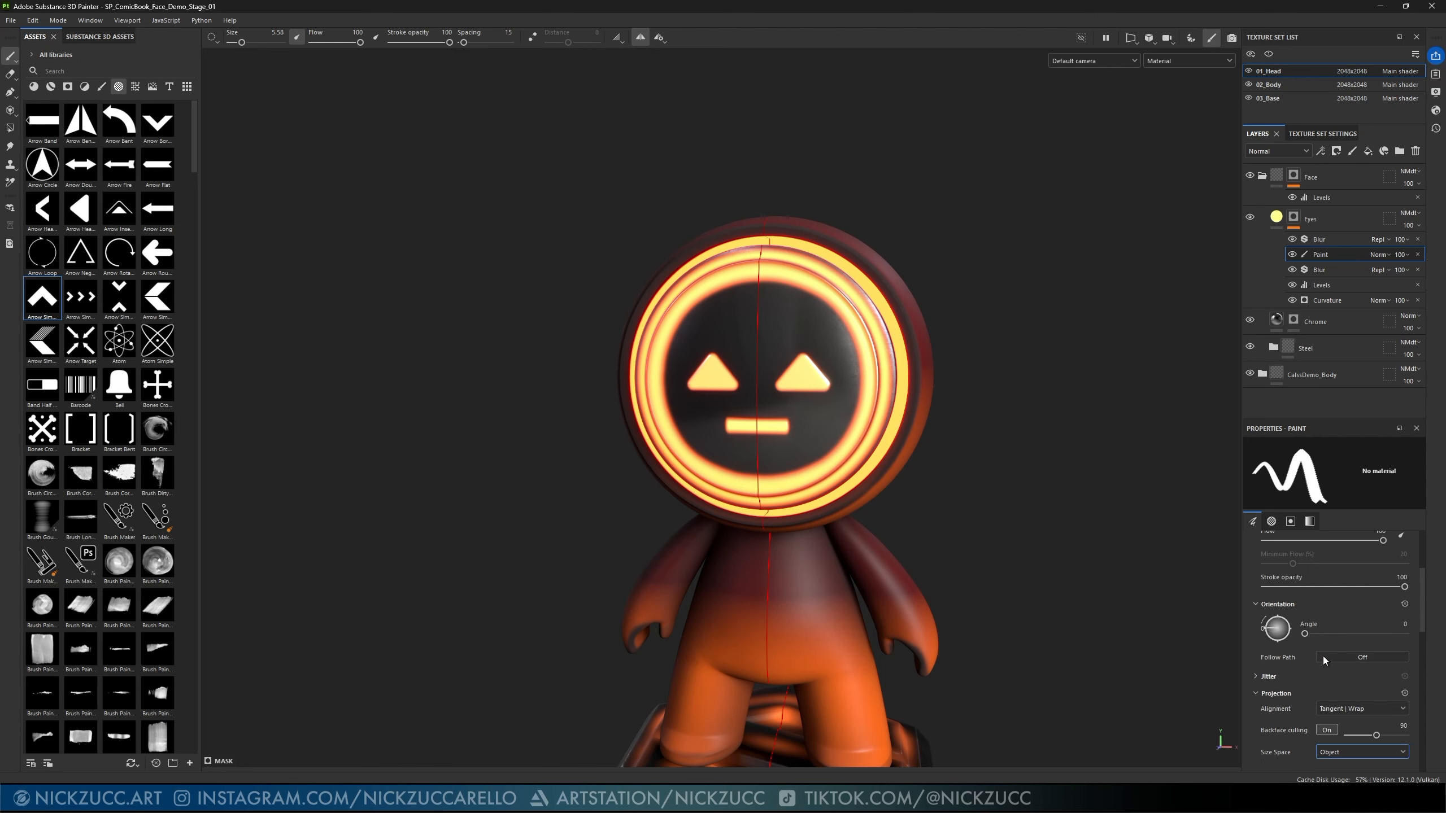
scroll(1323, 656, "down", 3)
scroll(1322, 655, "up", 3)
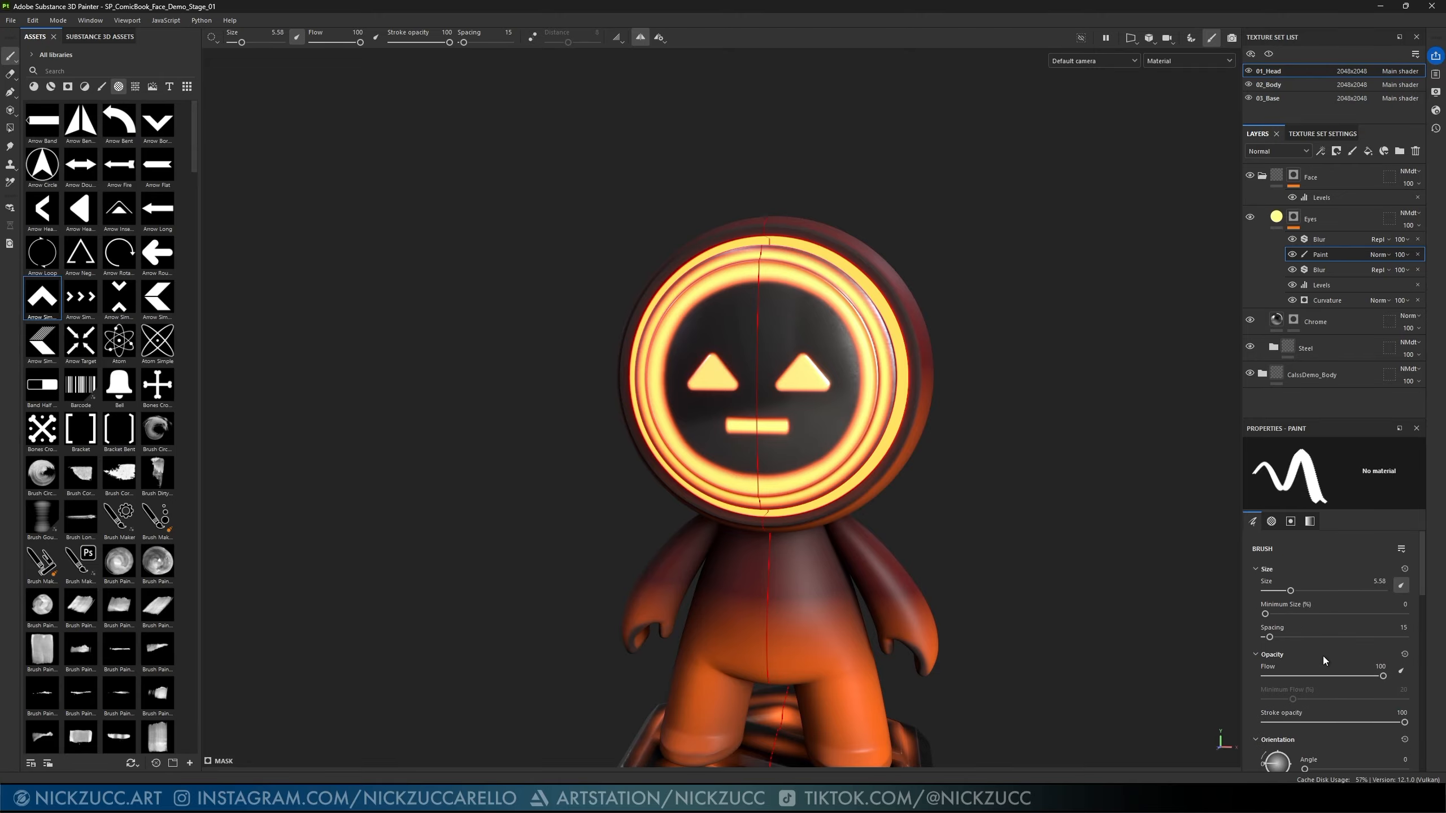
left_click(1402, 588)
left_click(1401, 588)
left_click(1401, 588)
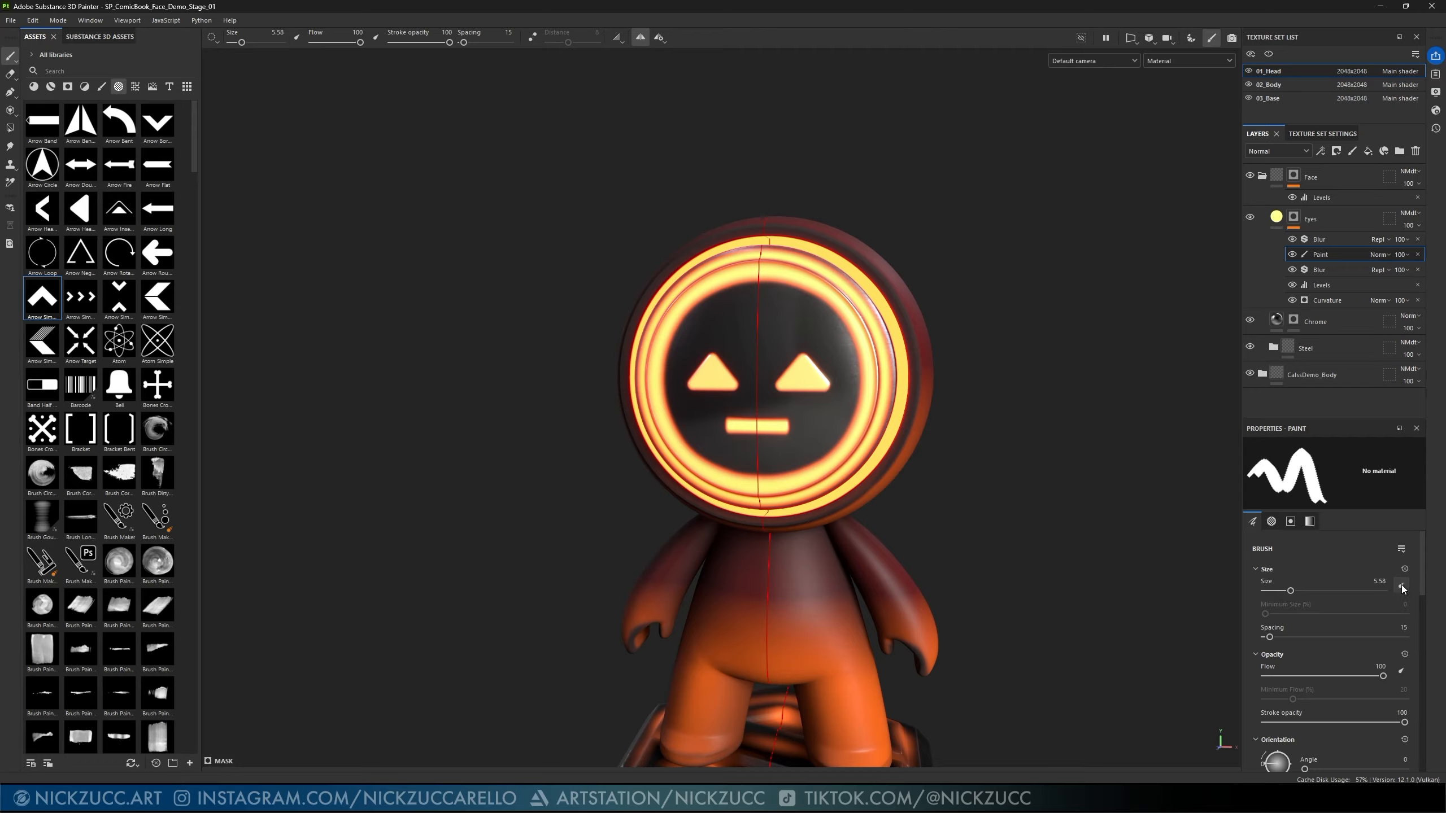
left_click(1401, 588)
left_click(1401, 588)
- Enlarge the brush to 23.41, try stamping a mirrored pair of white arrows above the triangular eyes, and undo the stamp
mouse_move(802, 331)
right_mouse_down("ctrl")
mouse_move(820, 330)
mouse_move(796, 330)
right_mouse_up("ctrl")
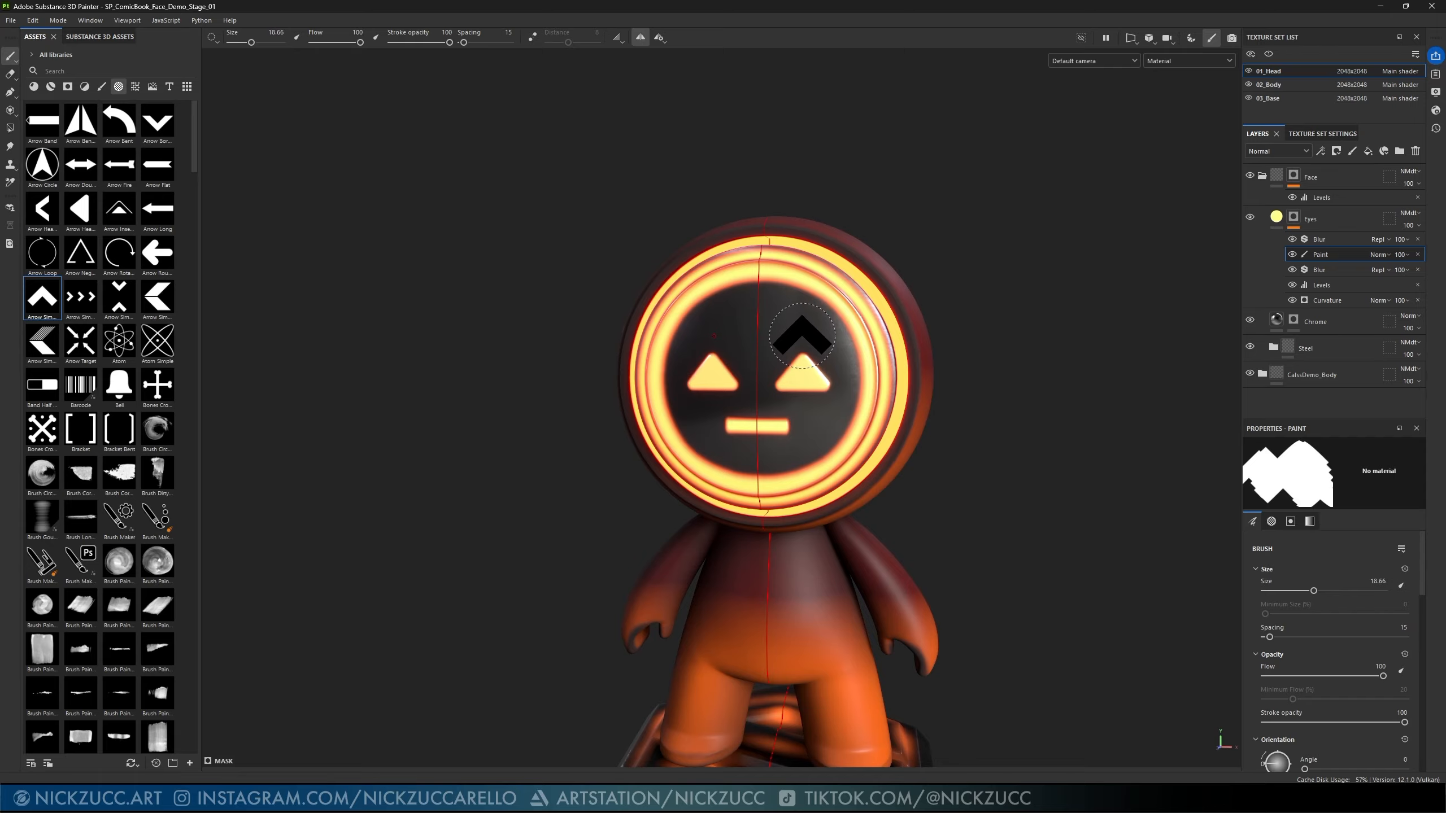
right_click_drag(802, 334, 807, 335, "ctrl")
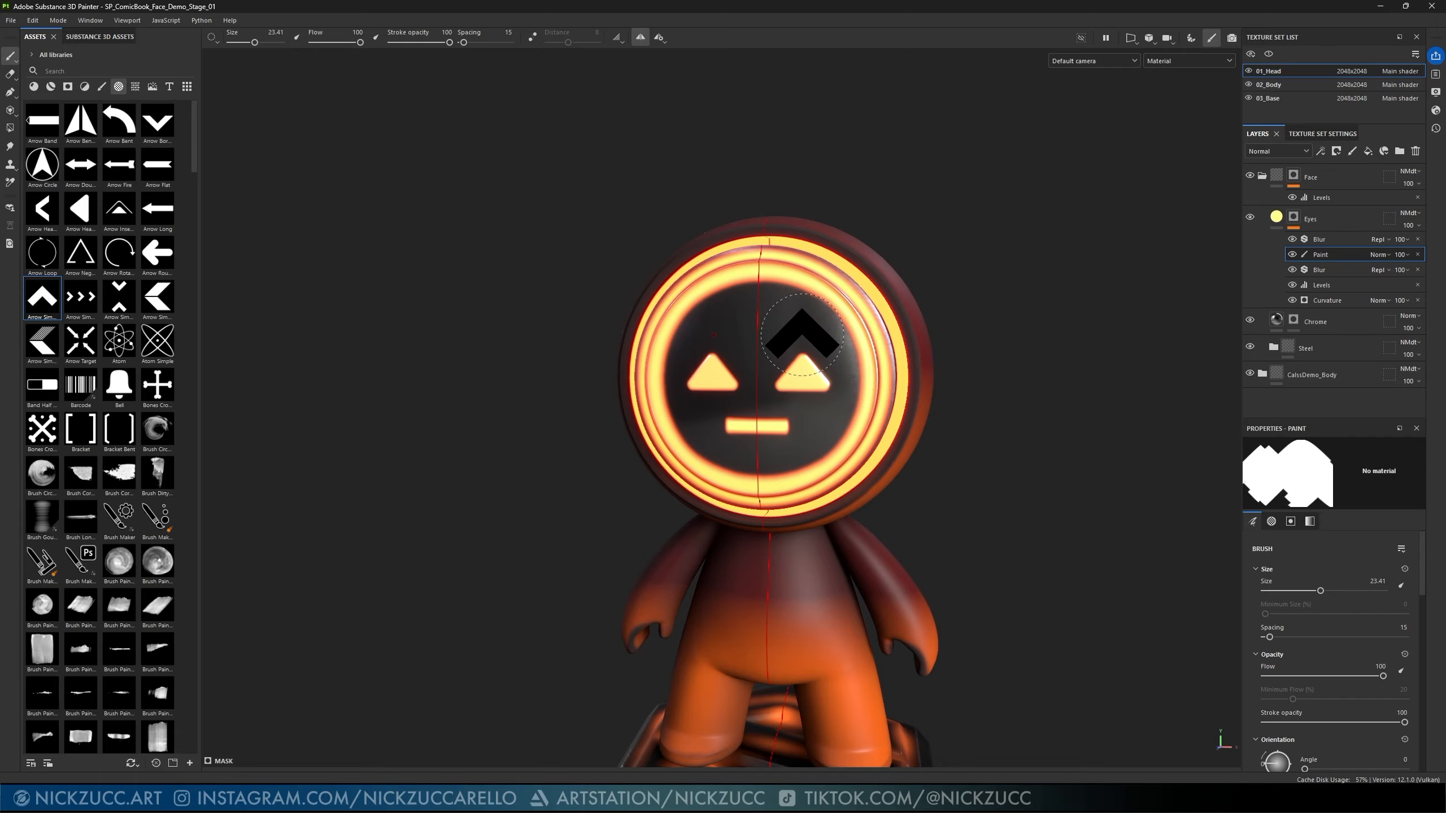
key("ctrl")
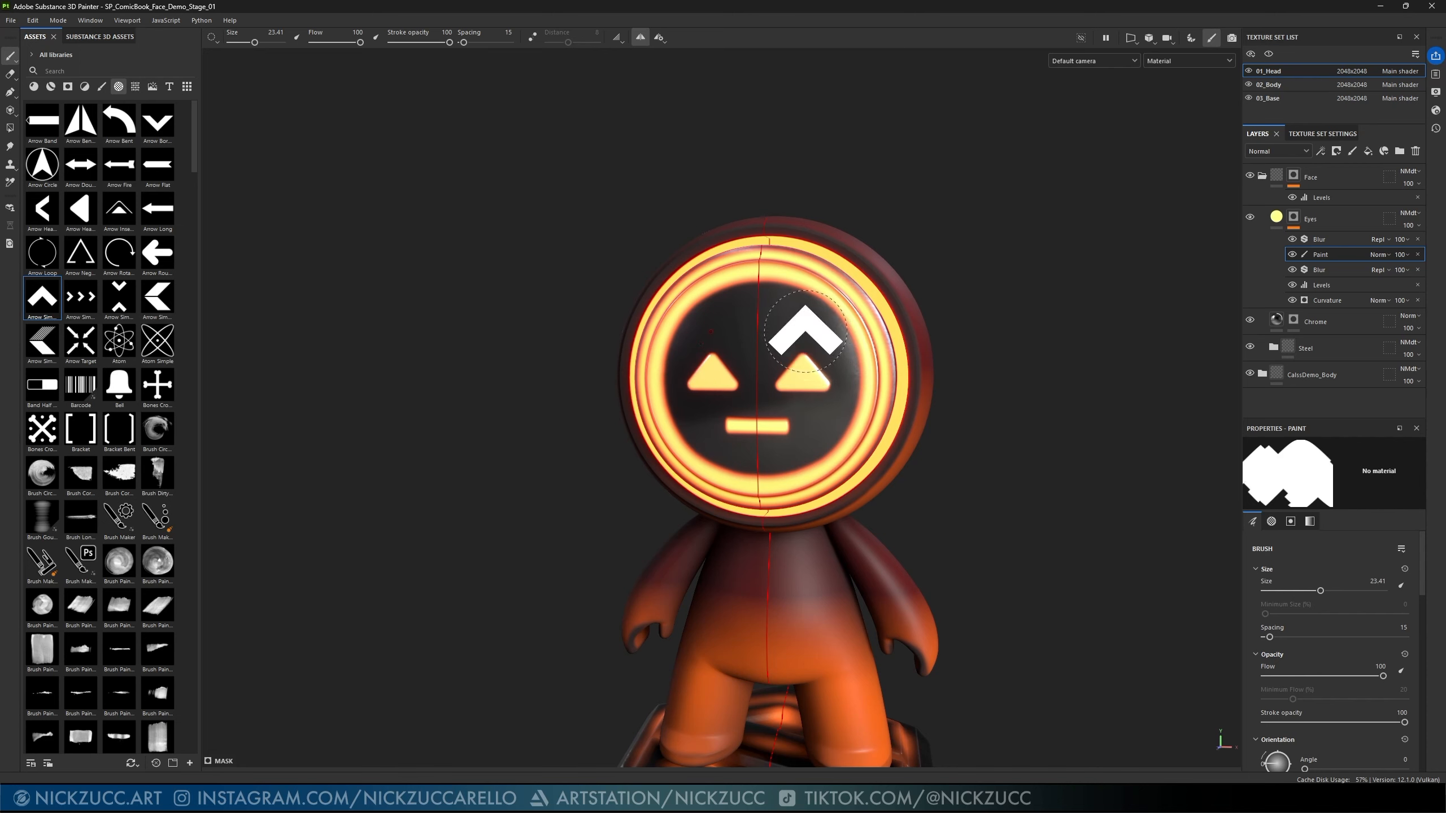
scroll(1342, 648, "down", 10)
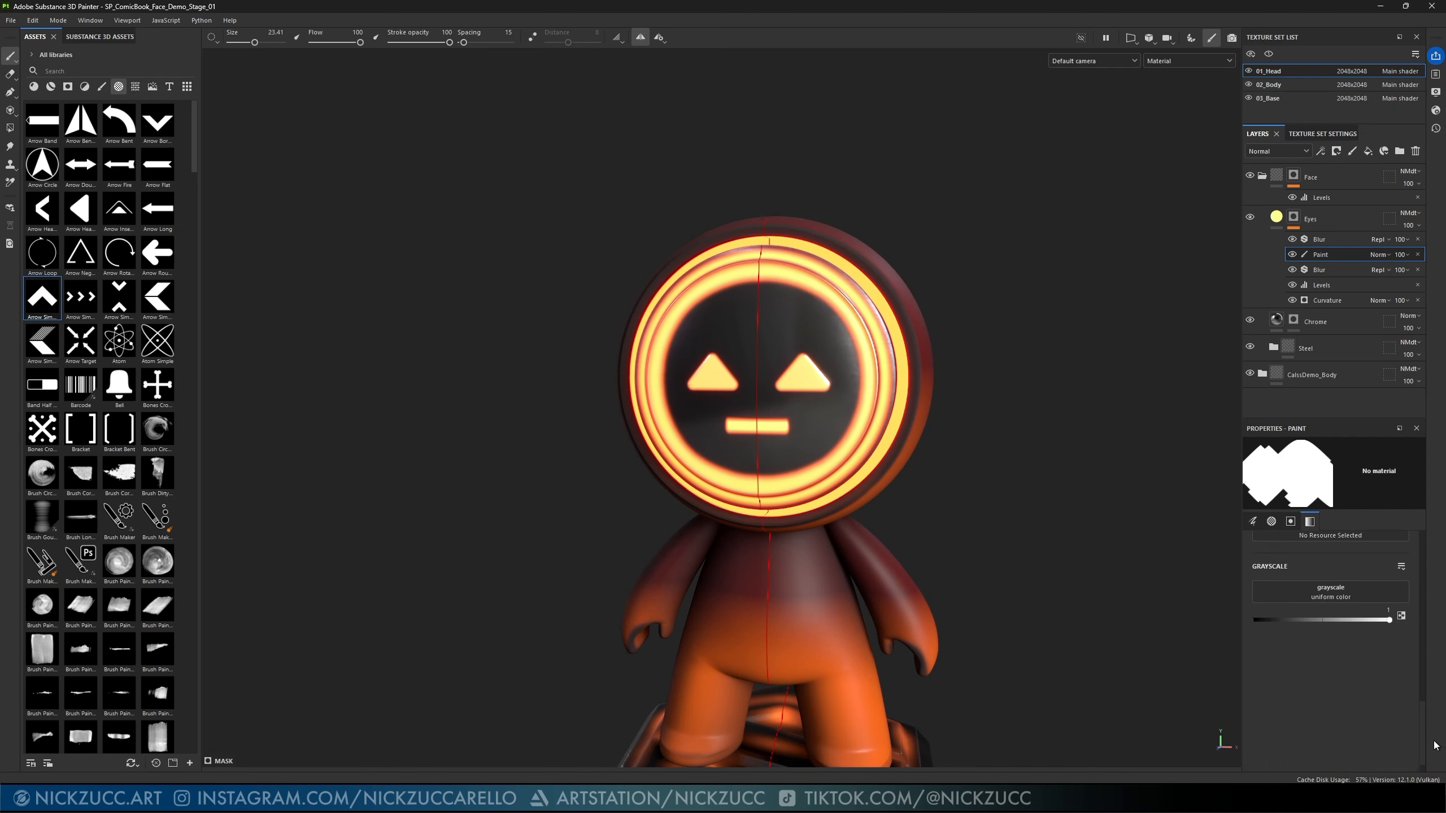
scroll(1421, 712, "up", 10)
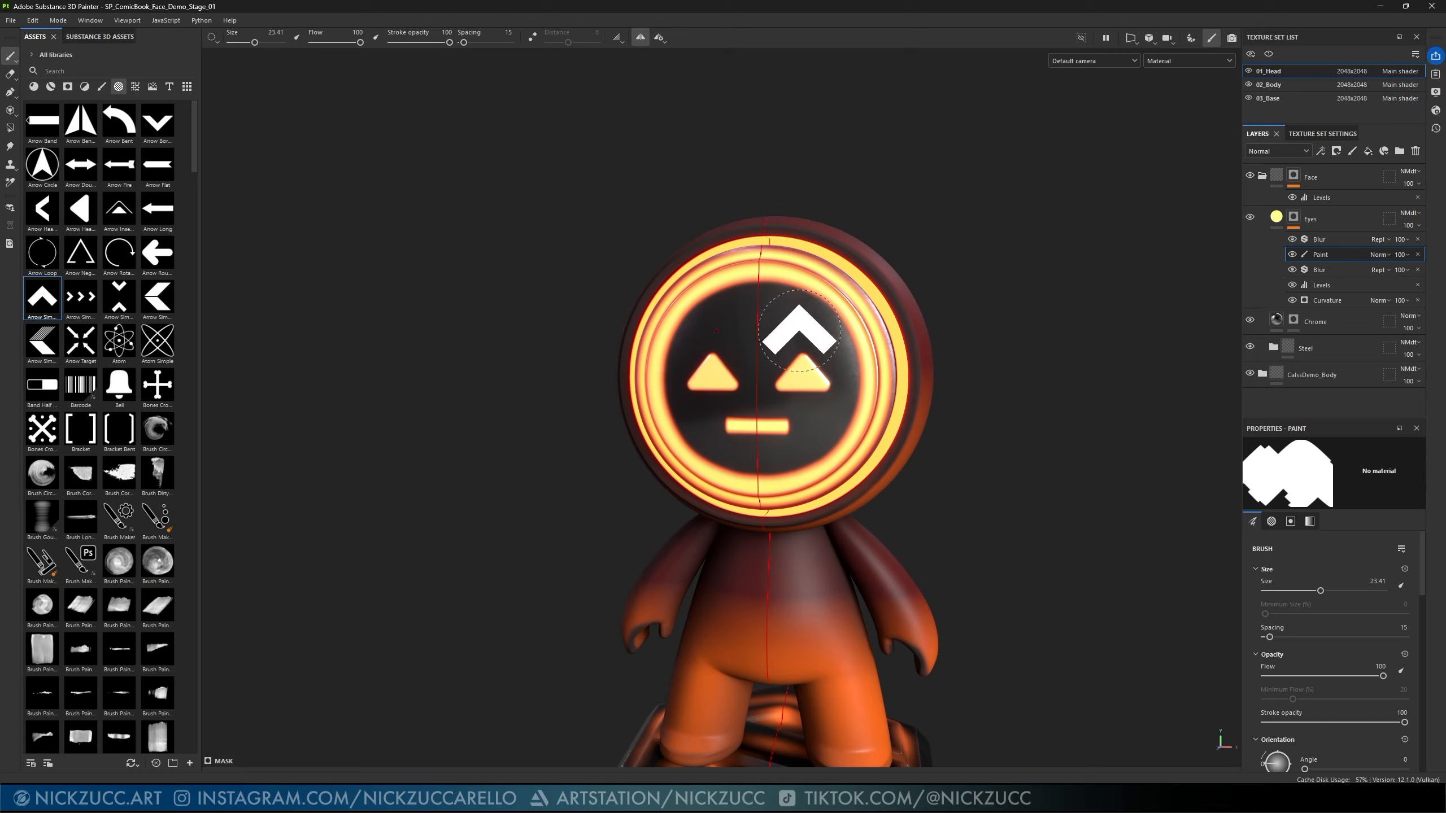
left_click(803, 328)
mouse_move(955, 426)
left_mouse_down("alt")
mouse_move(985, 414)
mouse_move(945, 418)
left_mouse_up("alt")
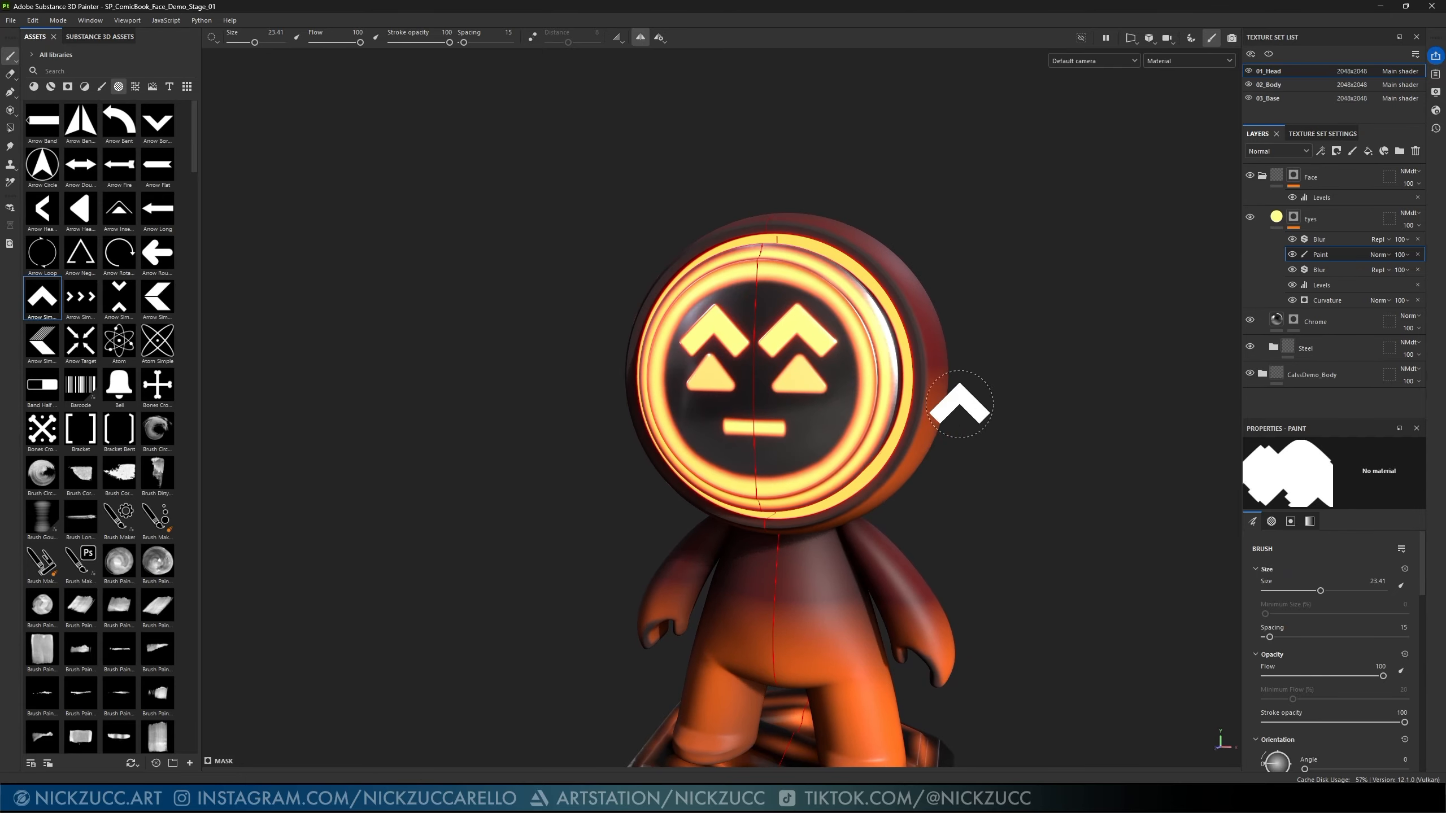
key("ctrl+z")
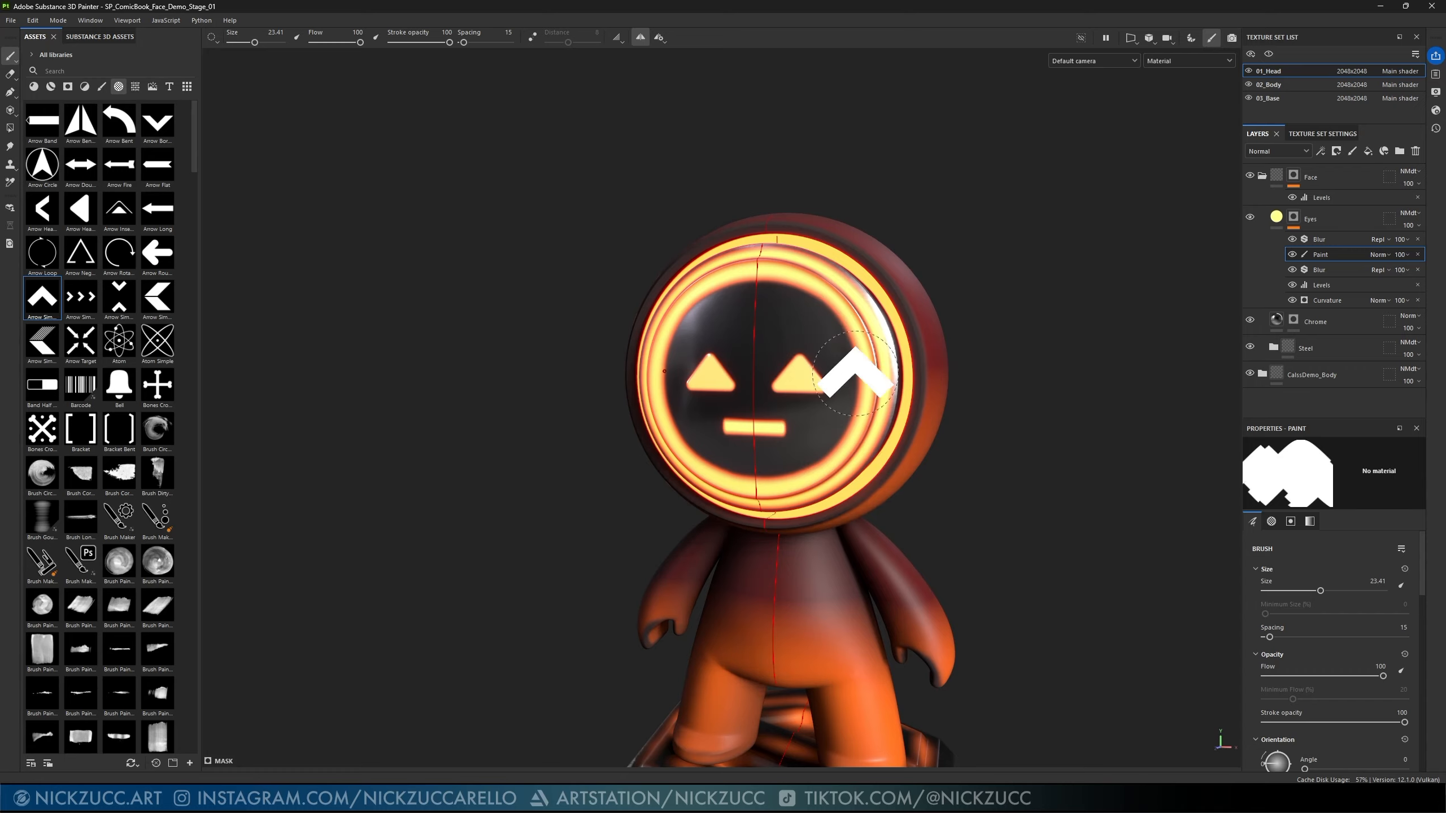
- Try the arrow brush at angles 52, 85 and 7, and restore the angle to 0 and the flow to 100
scroll(1319, 722, "down", 2)
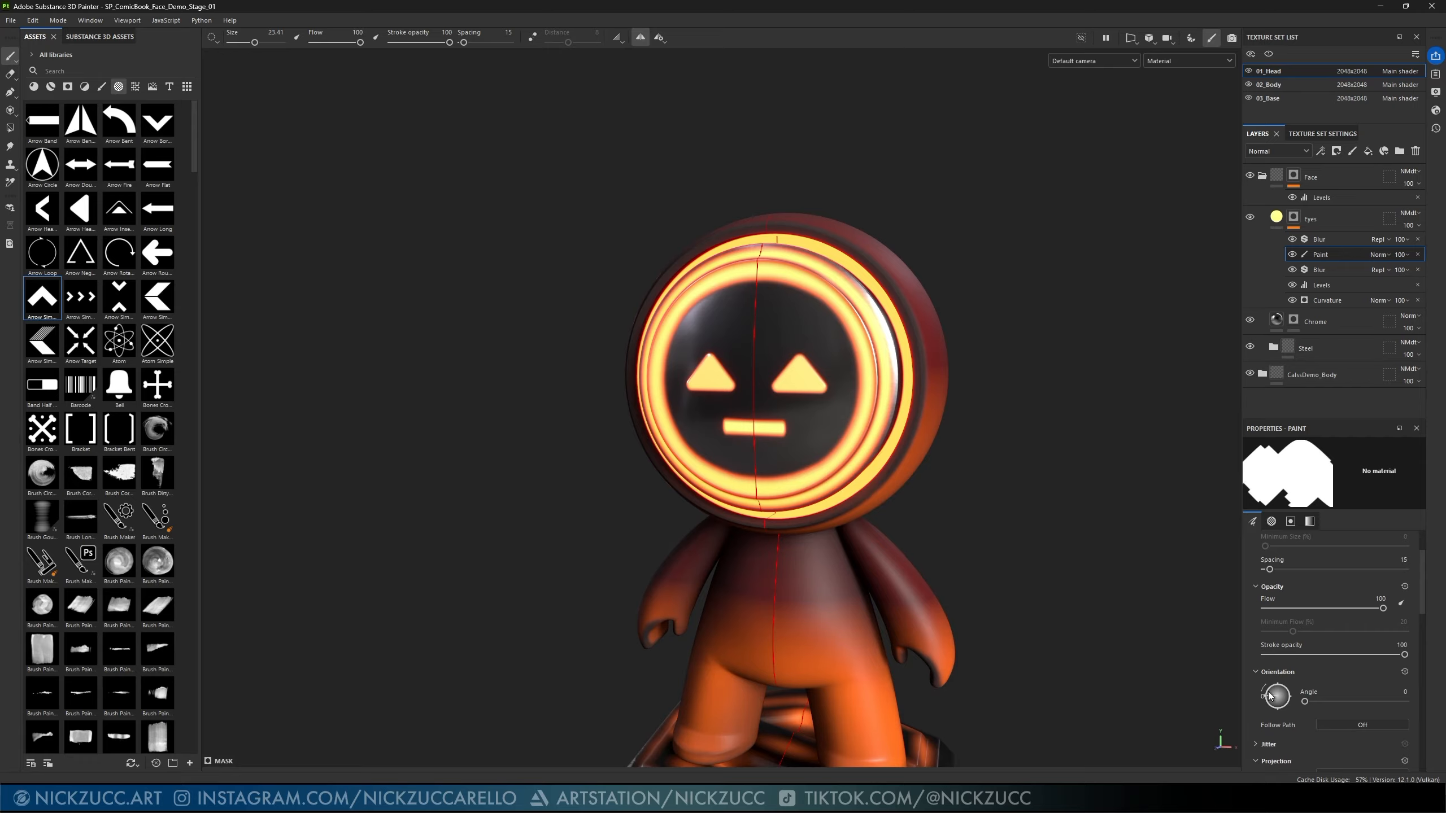
left_click_drag(1261, 699, 1269, 687)
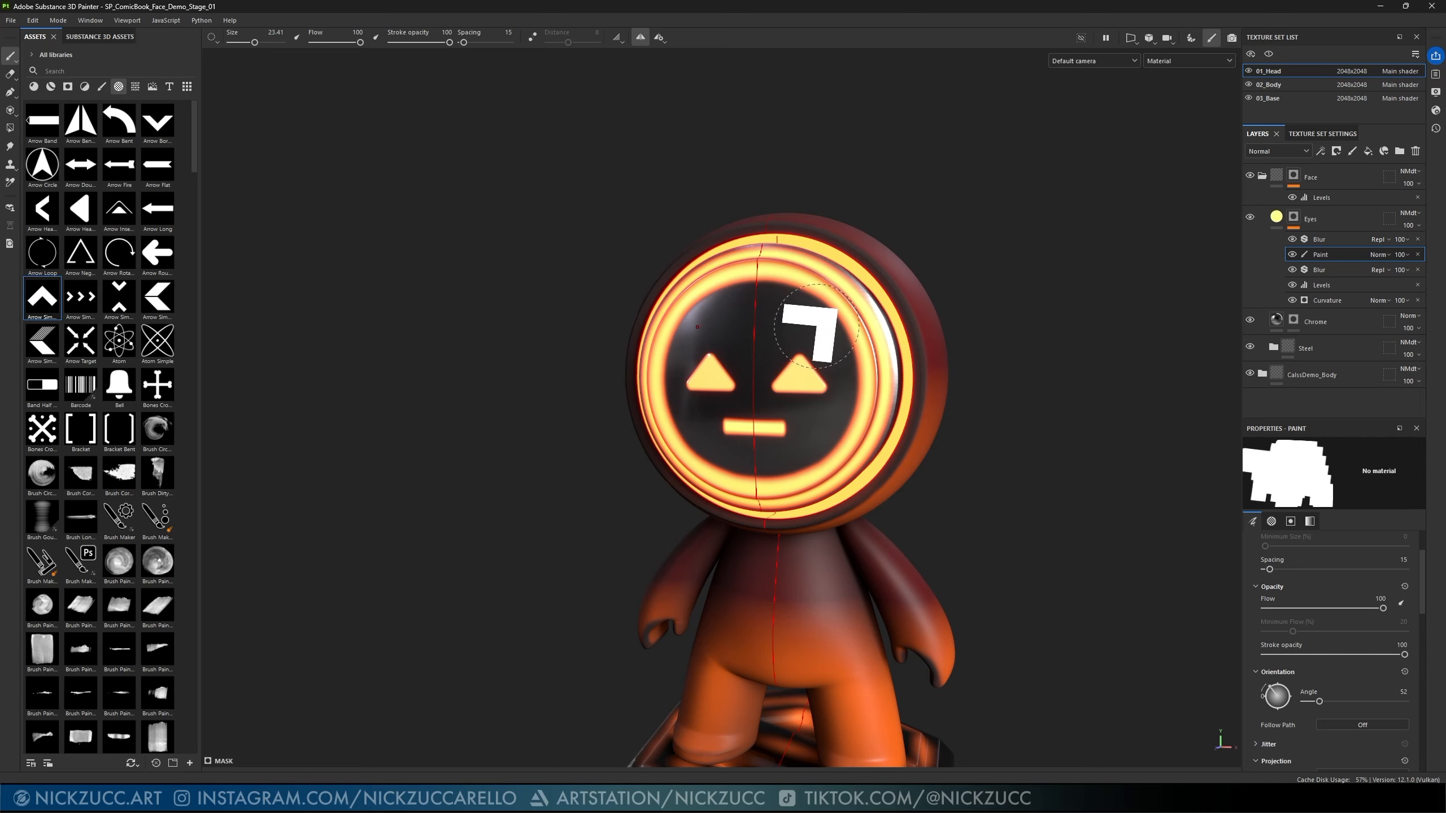
key("ctrl")
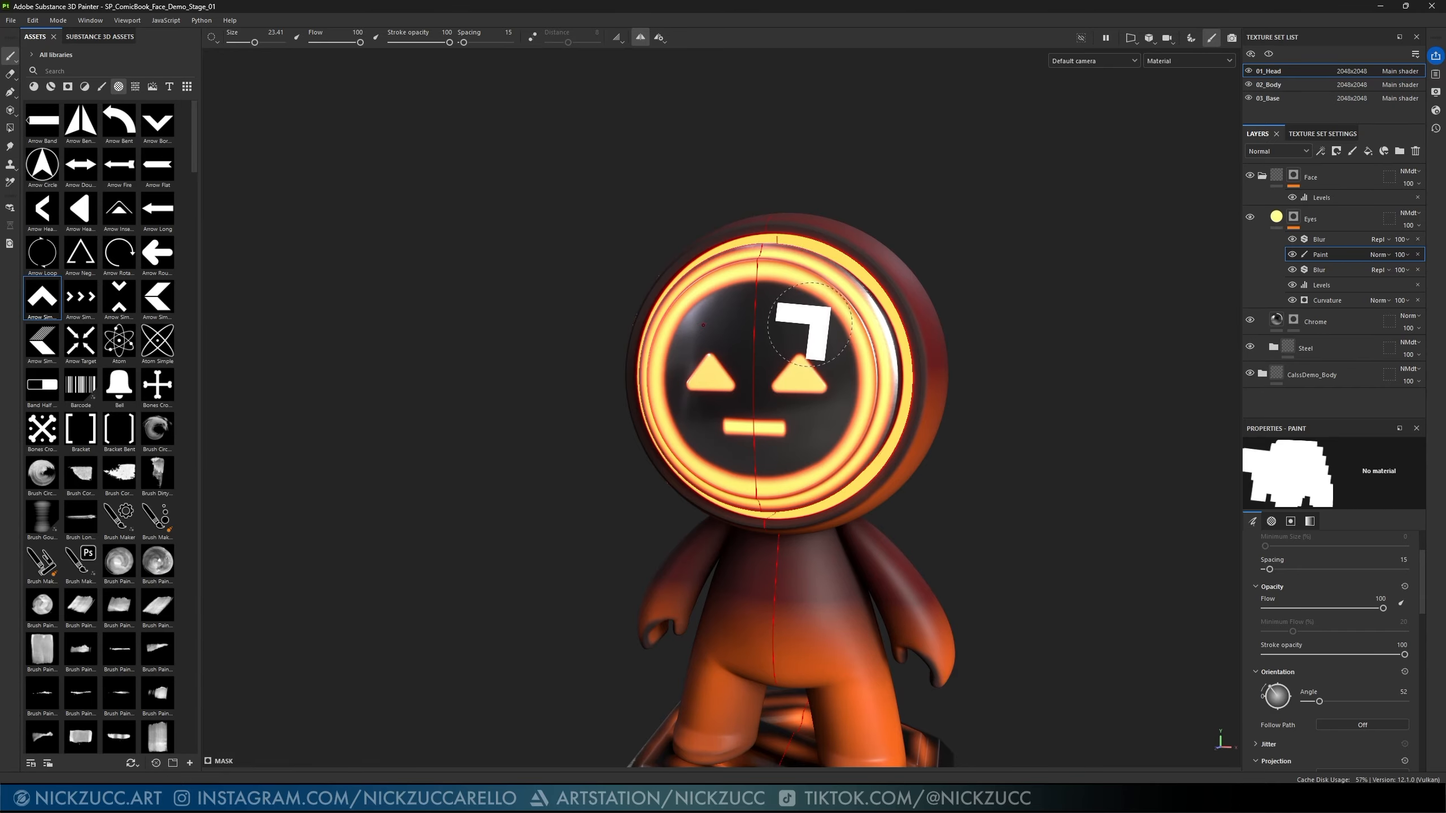
mouse_move(809, 325)
left_mouse_down("ctrl")
mouse_move(796, 326)
mouse_move(820, 321)
mouse_move(821, 356)
mouse_move(778, 320)
mouse_move(805, 320)
mouse_move(806, 265)
left_mouse_up("ctrl")
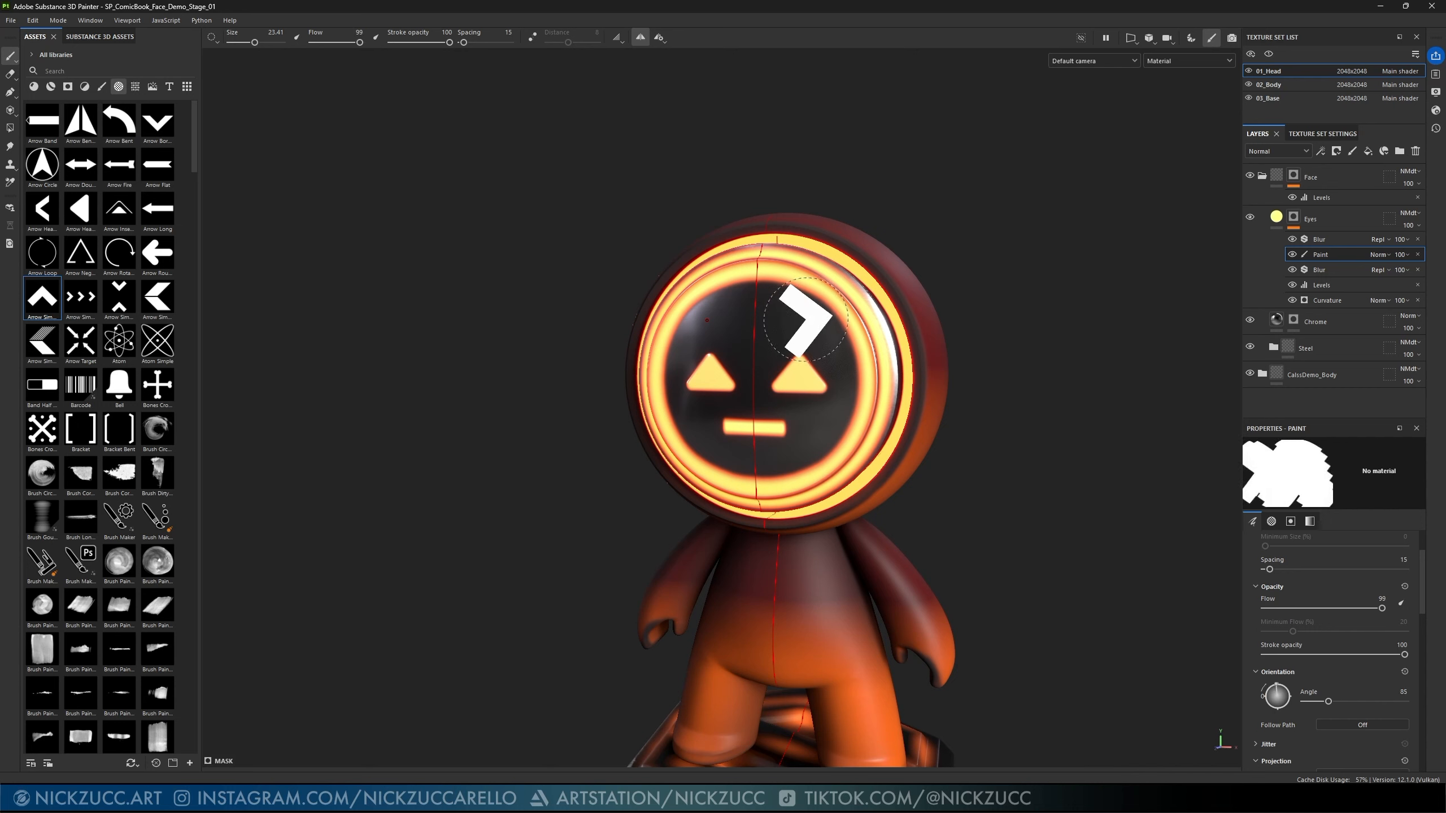
mouse_move(806, 319)
left_mouse_down("ctrl")
mouse_move(805, 306)
mouse_move(806, 325)
left_mouse_up("ctrl")
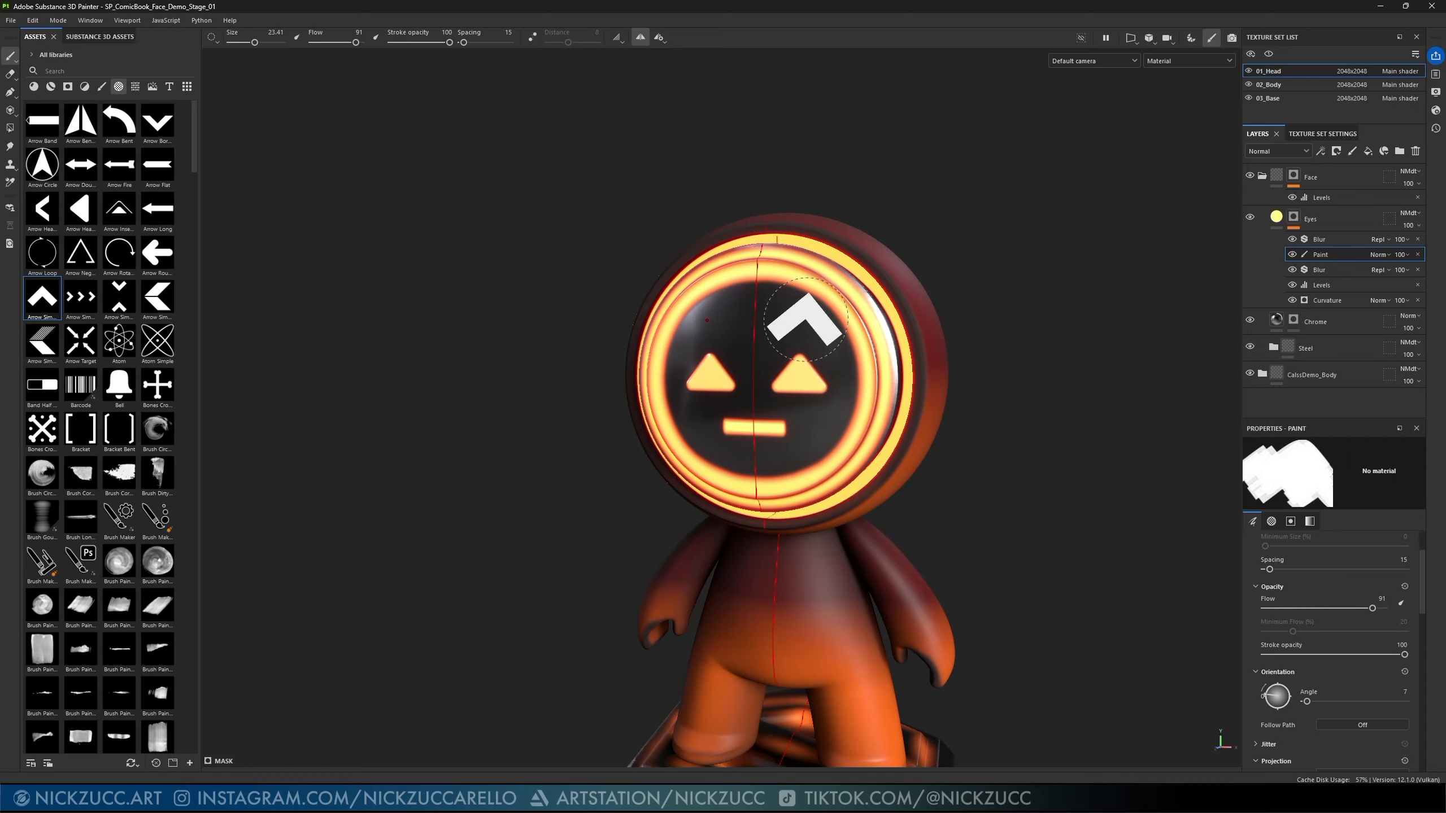
mouse_move(805, 319)
left_mouse_down("ctrl")
mouse_move(726, 320)
mouse_move(911, 319)
left_mouse_up("ctrl")
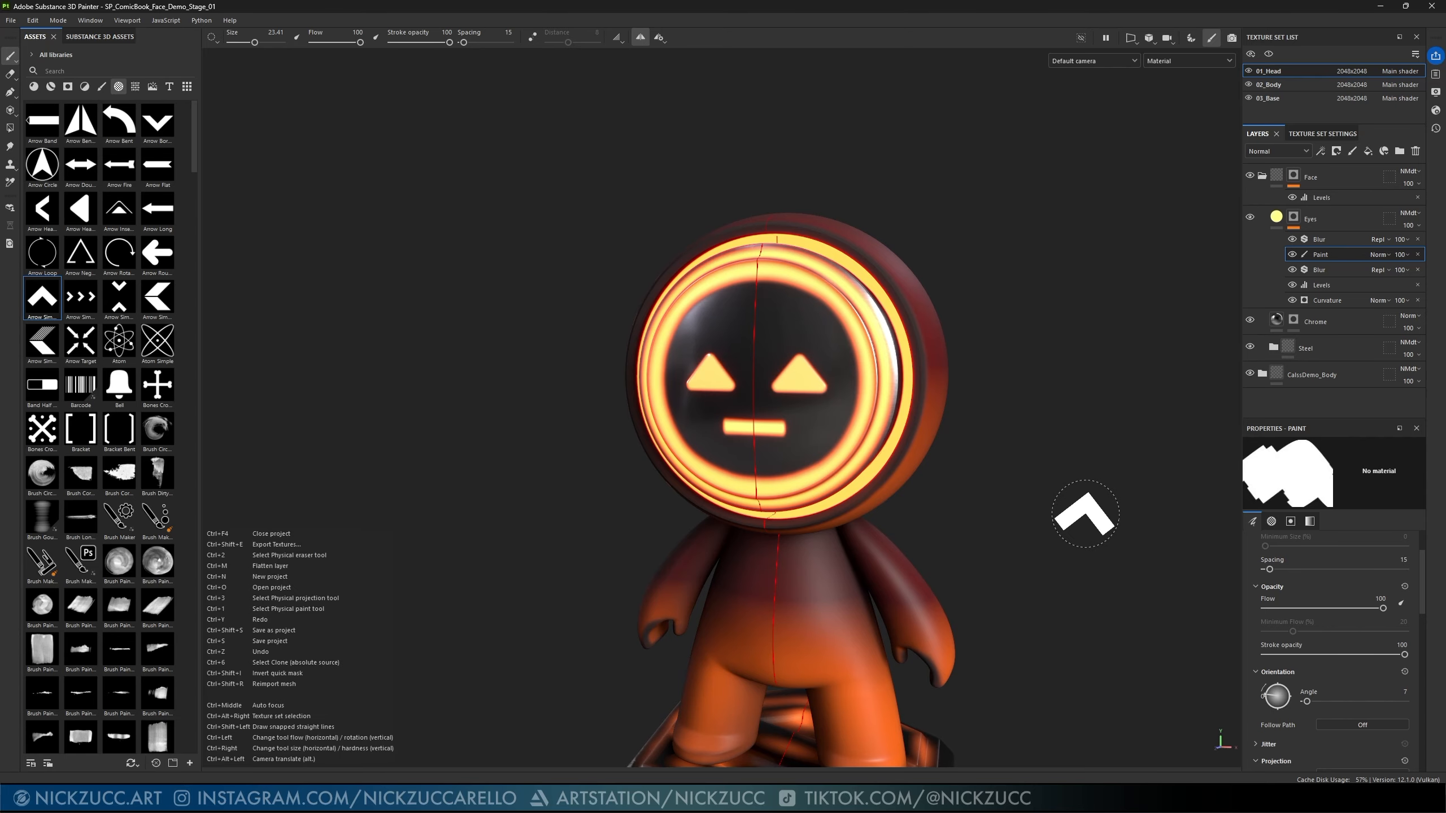
mouse_move(1085, 514)
left_mouse_down("ctrl")
mouse_move(1085, 490)
mouse_move(1085, 524)
left_mouse_up("ctrl")
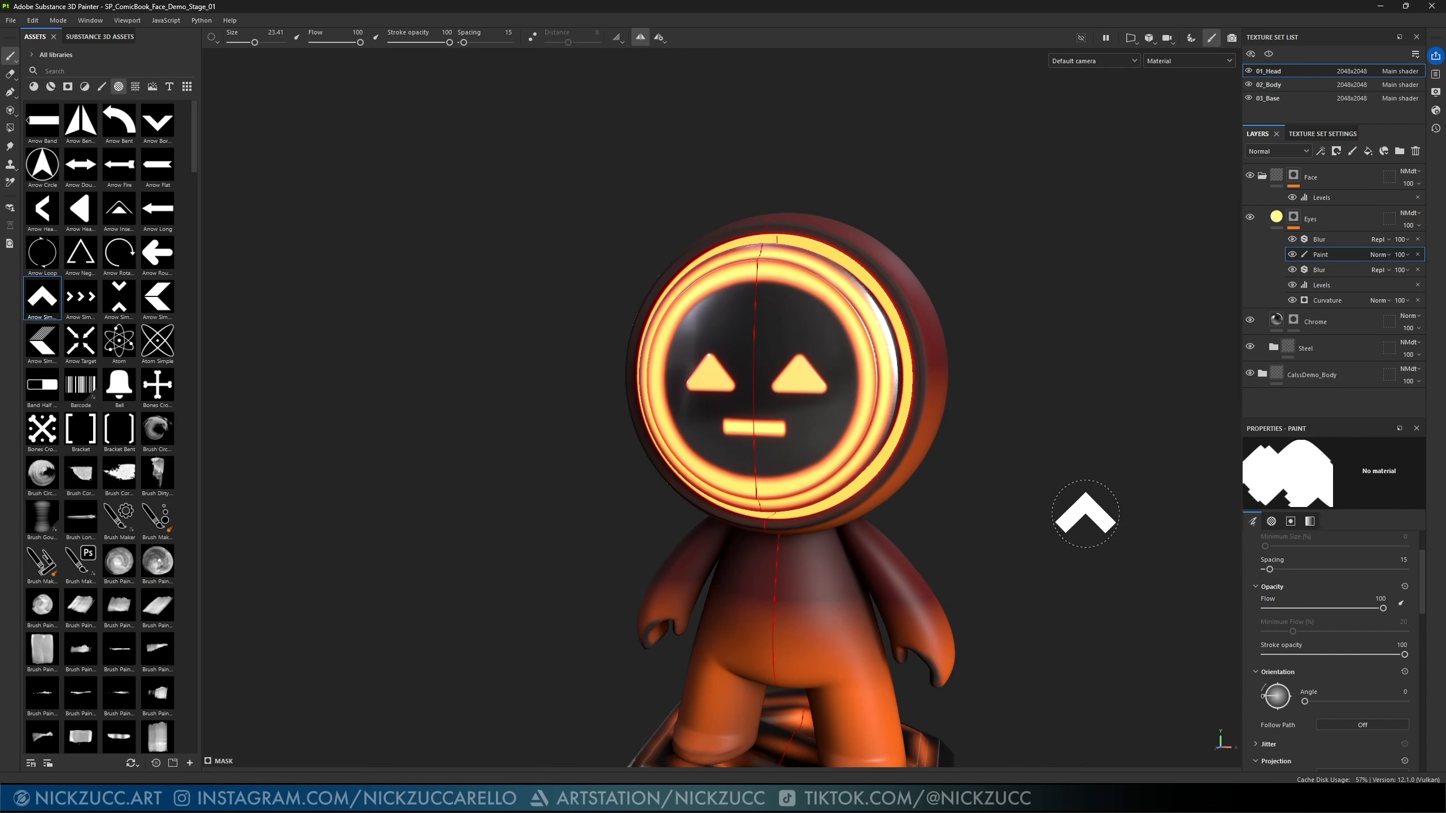
key("ctrl")
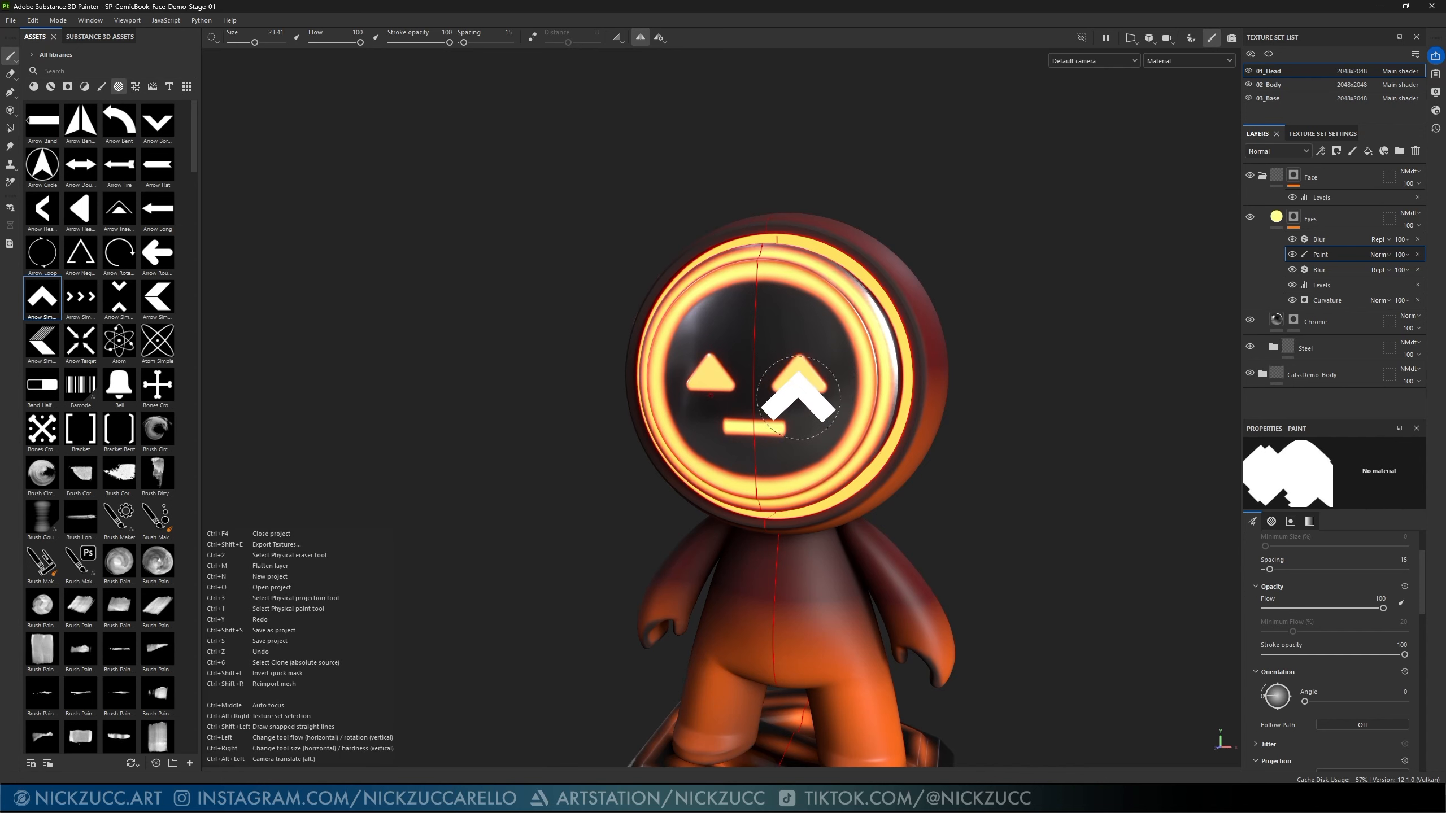
- Reduce the brush to 17.99 and stamp the arrow in black over the lower part of the triangular eyes, turning them into chevrons
mouse_move(798, 398)
right_mouse_down("ctrl")
mouse_move(783, 399)
mouse_move(795, 398)
right_mouse_up("ctrl")
left_click_drag(798, 395, 798, 397, "ctrl")
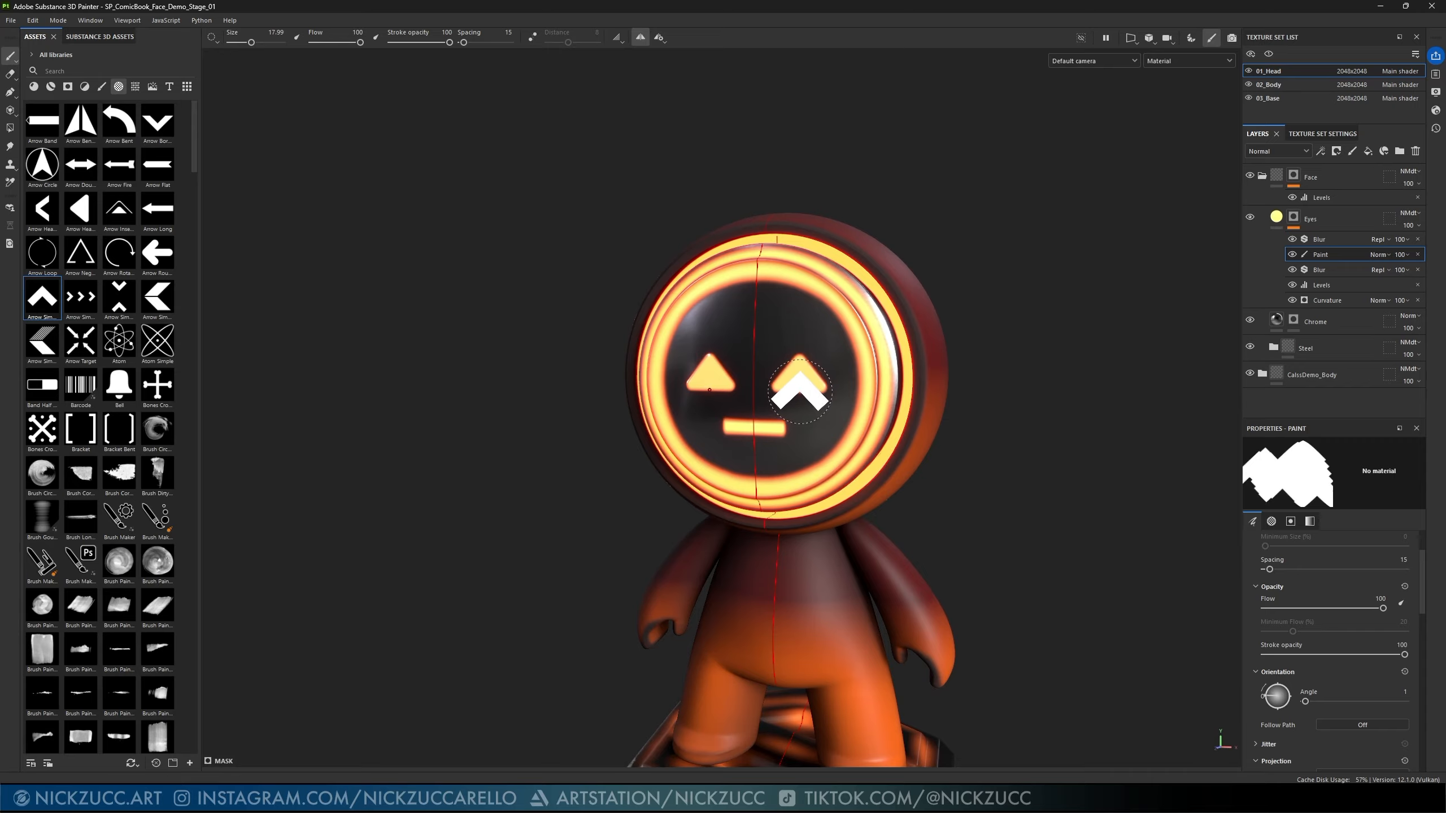
left_click(798, 395)
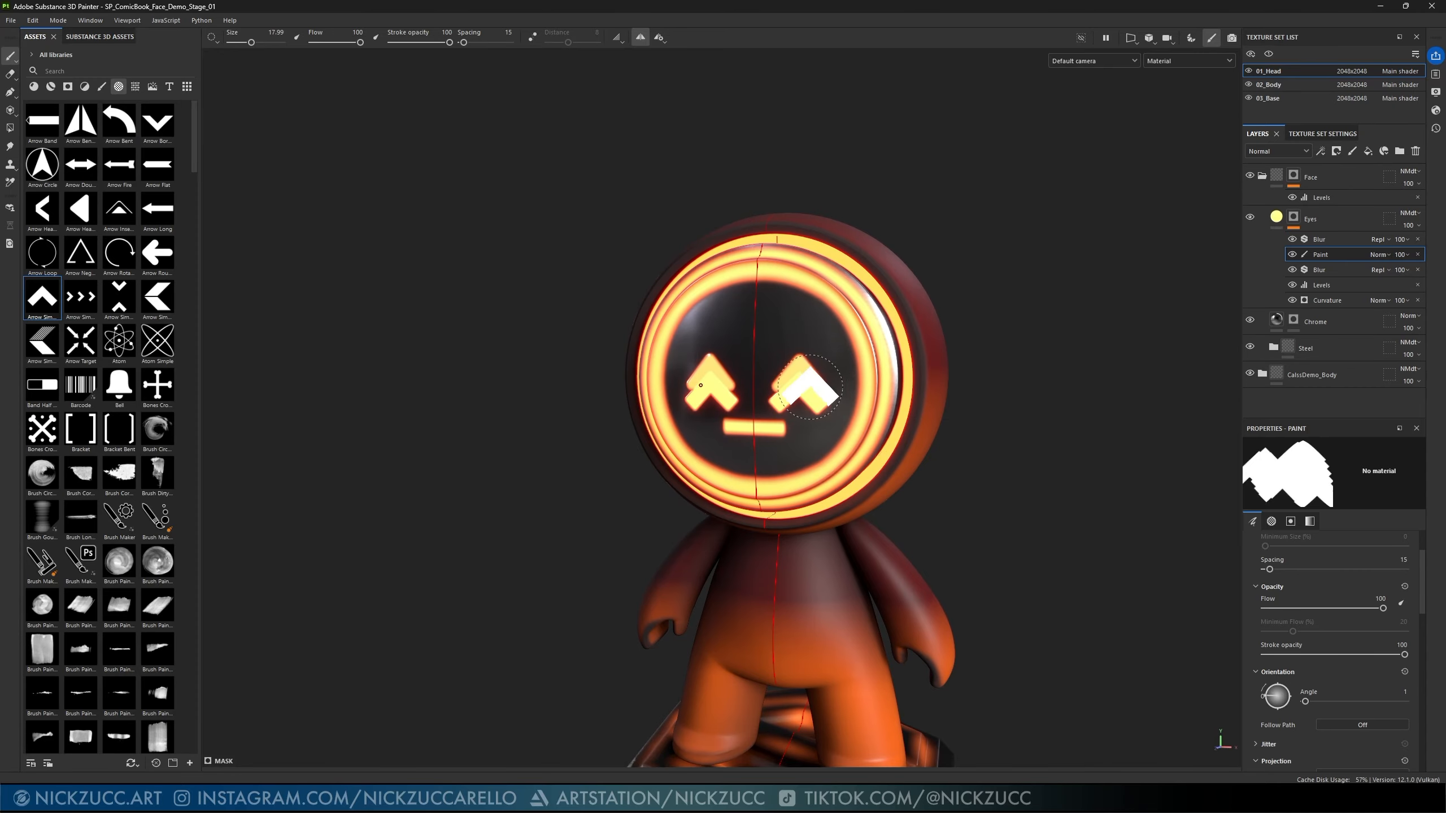
key("ctrl+z")
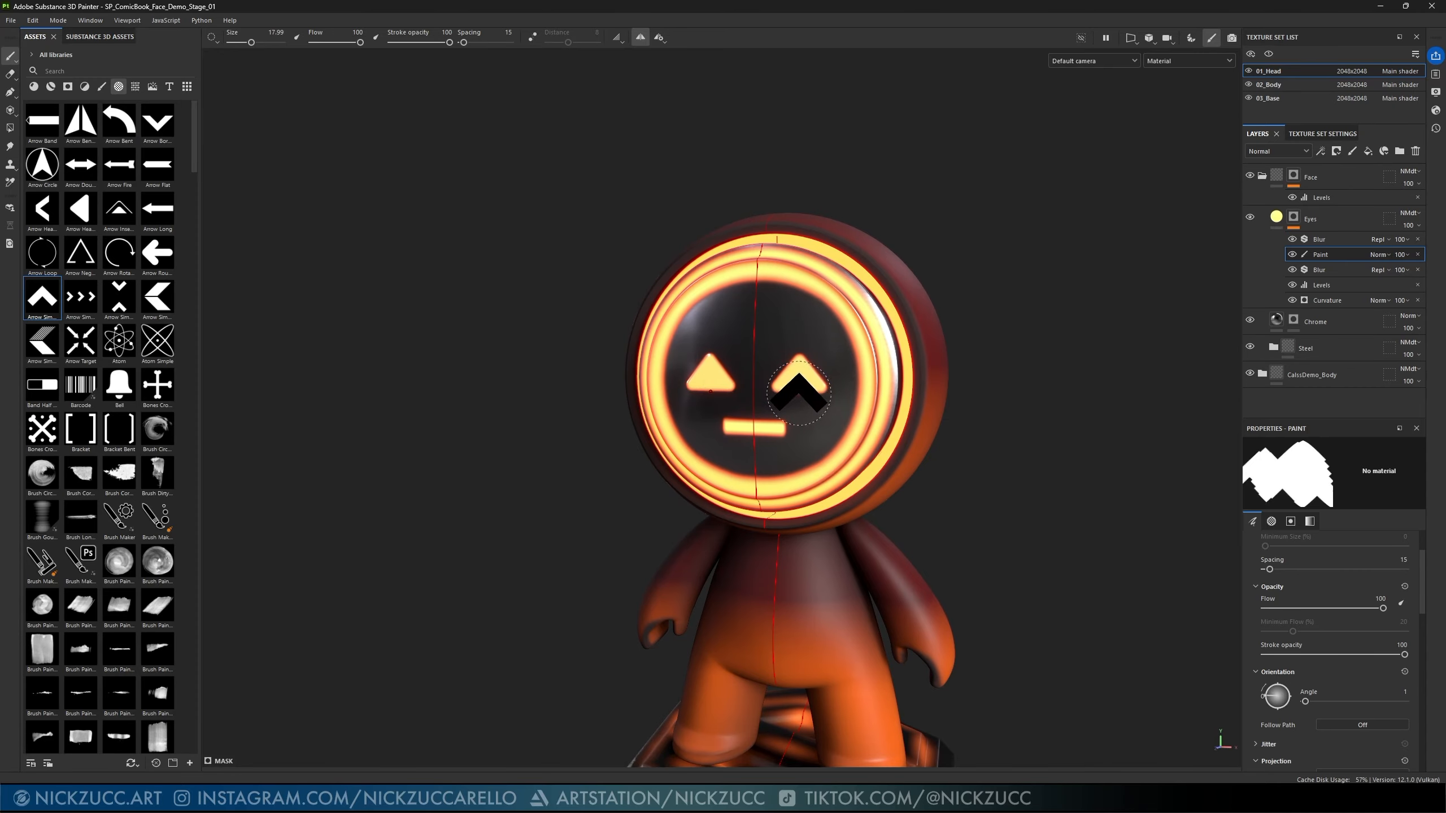
left_click(796, 393)
mouse_move(991, 455)
left_mouse_down("alt")
mouse_move(1098, 459)
mouse_move(970, 449)
mouse_move(982, 451)
left_mouse_up("alt")
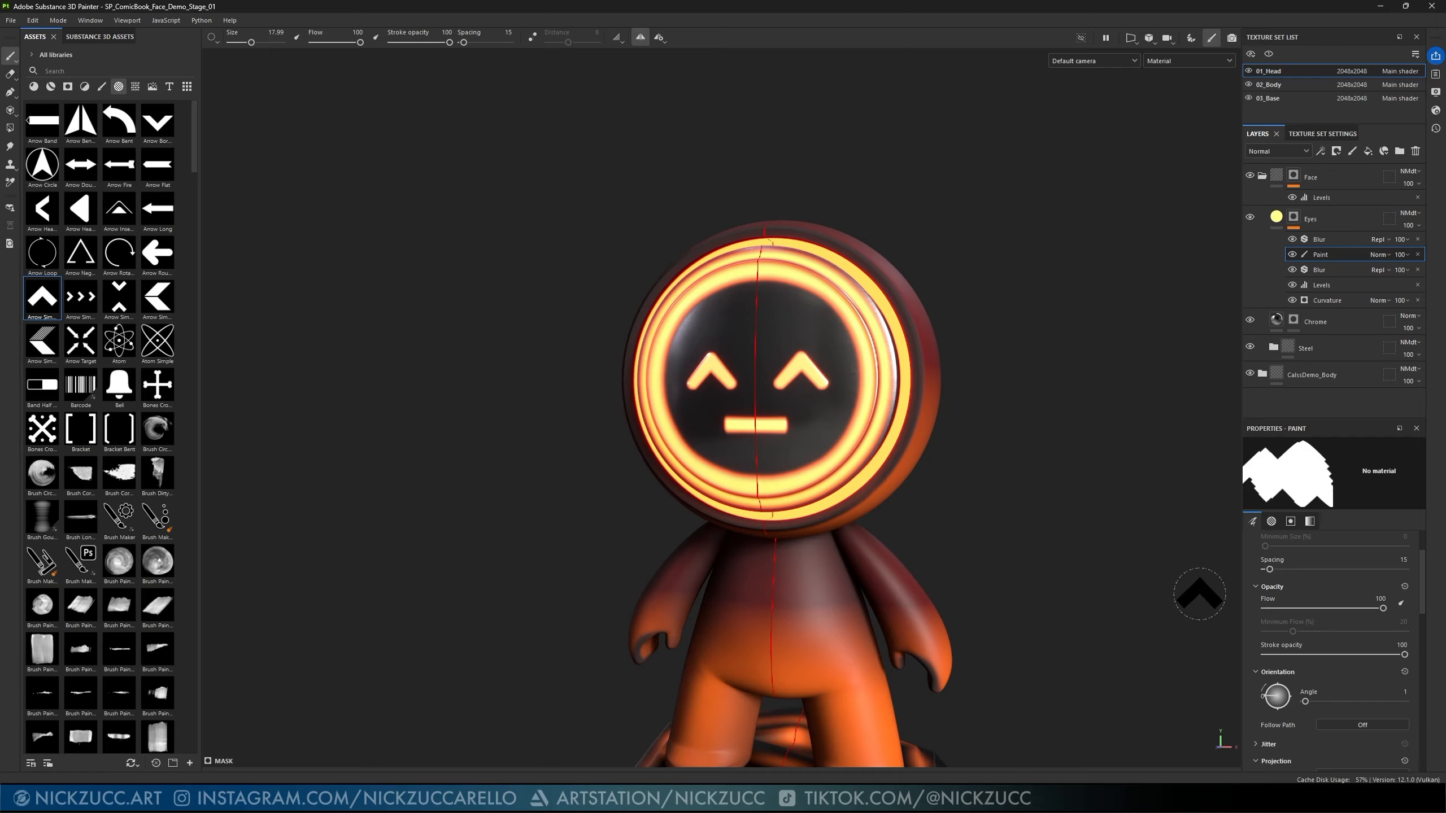
- Browse the alpha library down to the stitch shapes and load Stitches Roller as the brush alpha
scroll(1343, 660, "down", 5)
scroll(1343, 660, "up", 1)
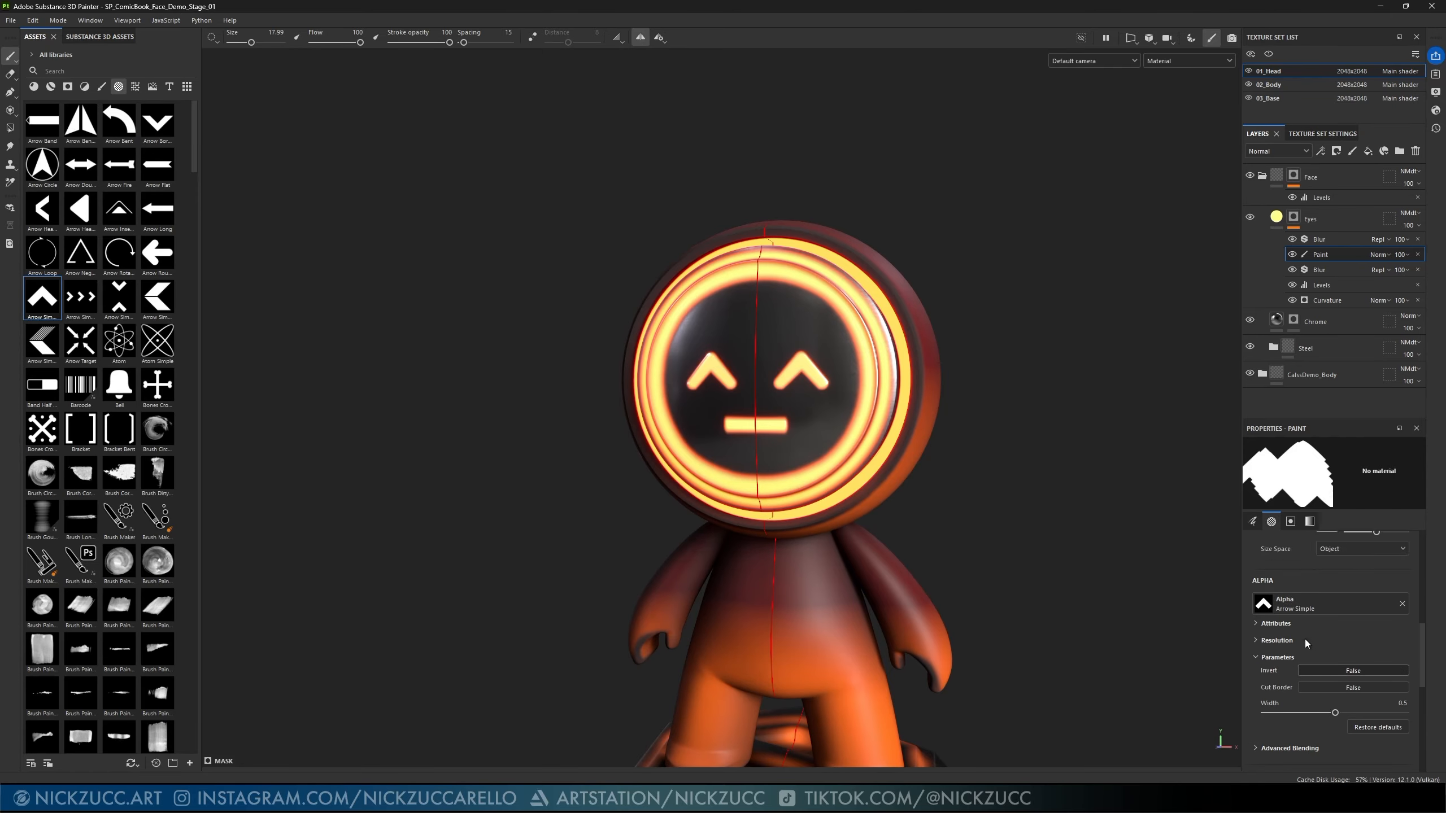
scroll(66, 601, "down", 15)
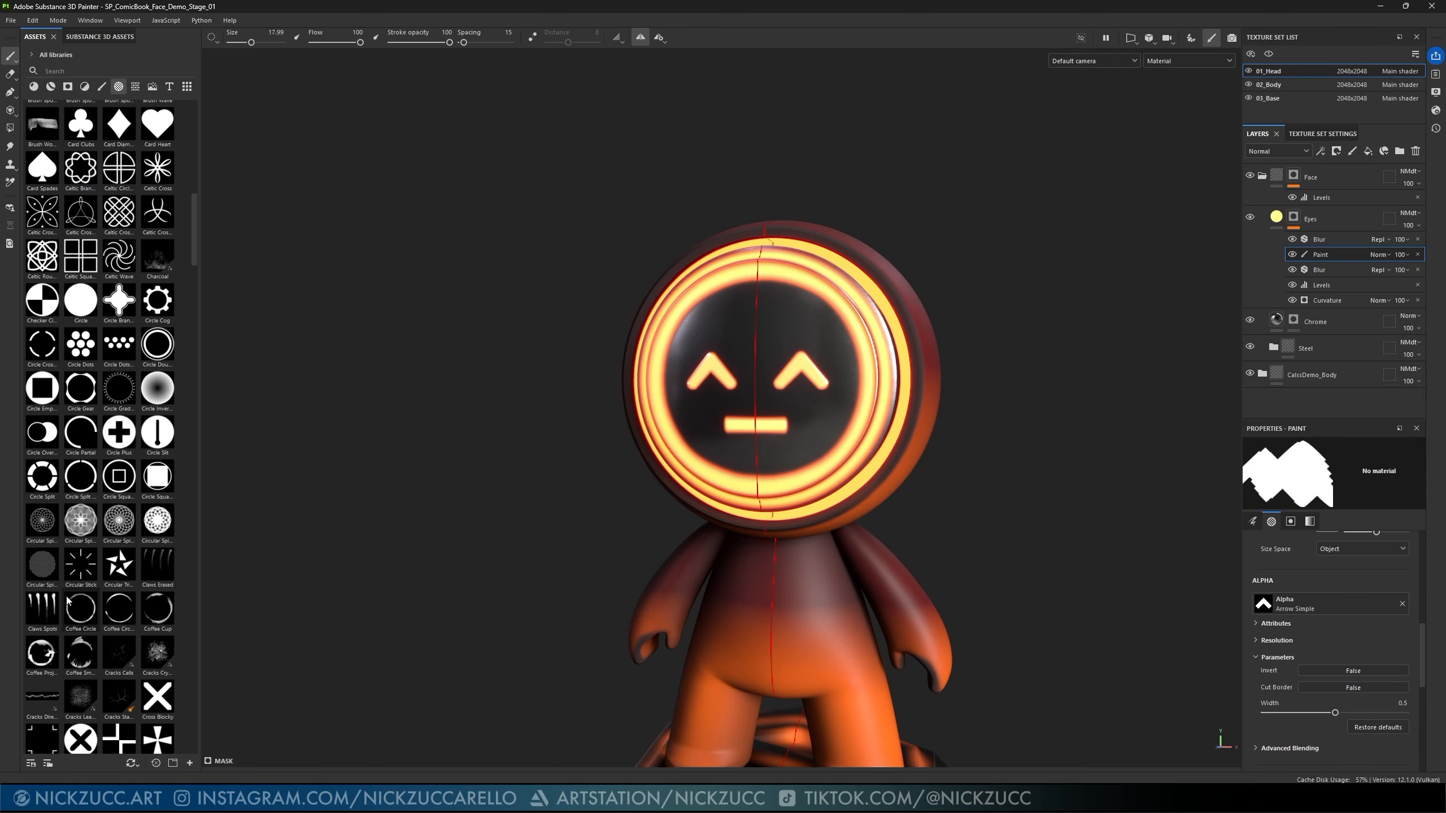
scroll(66, 600, "down", 15)
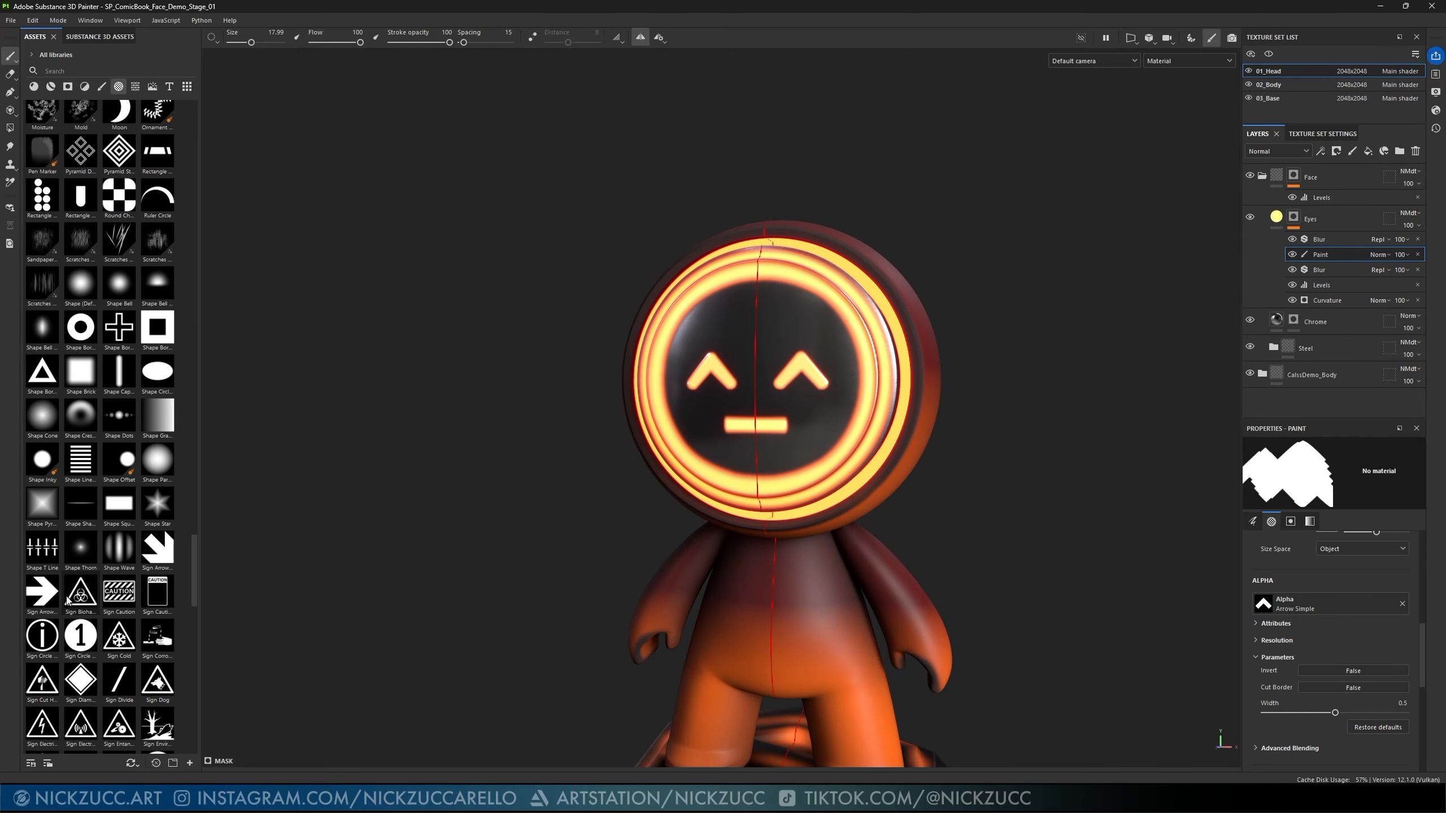
scroll(66, 601, "down", 15)
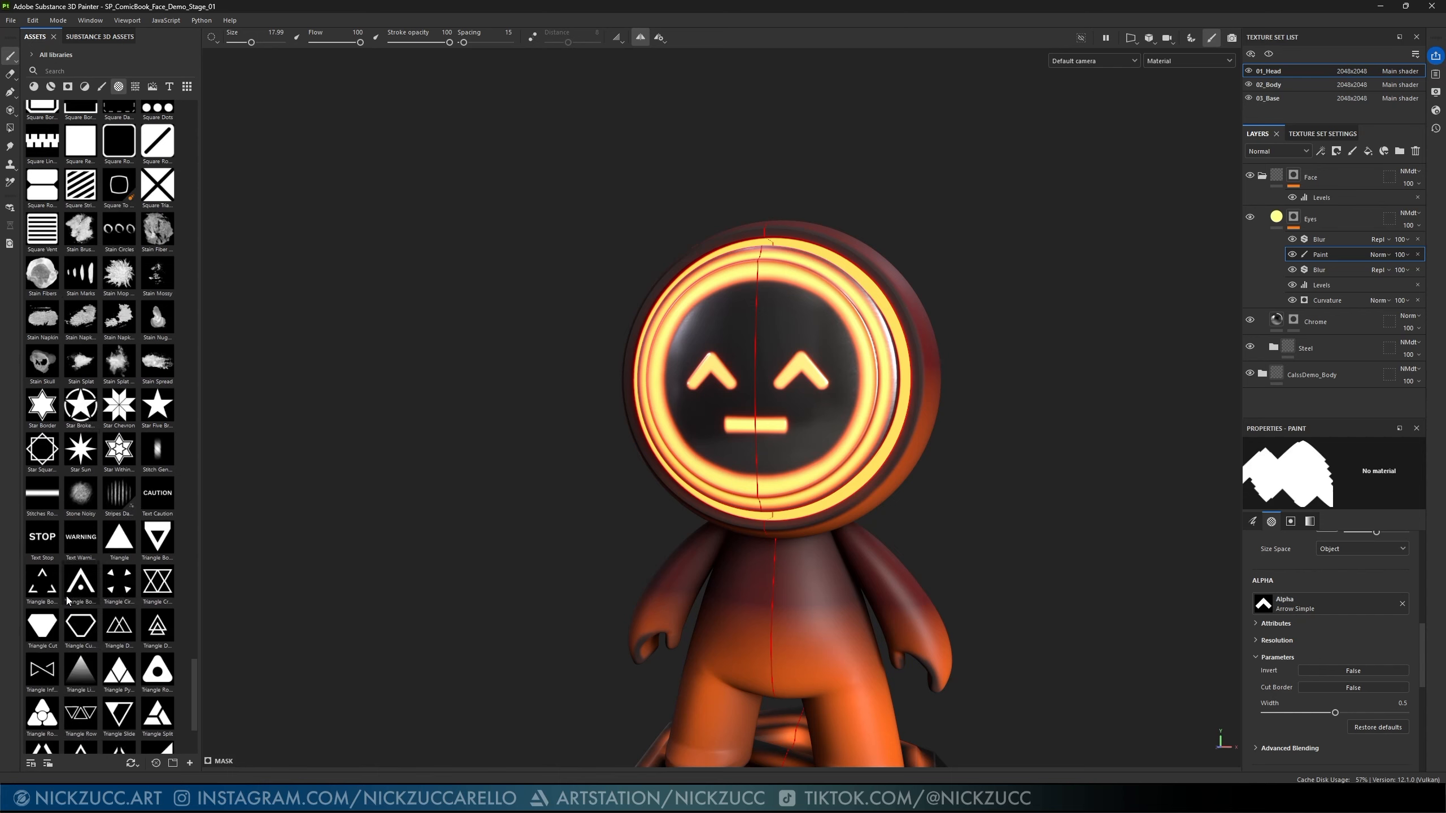
scroll(67, 601, "down", 5)
scroll(72, 600, "up", 3)
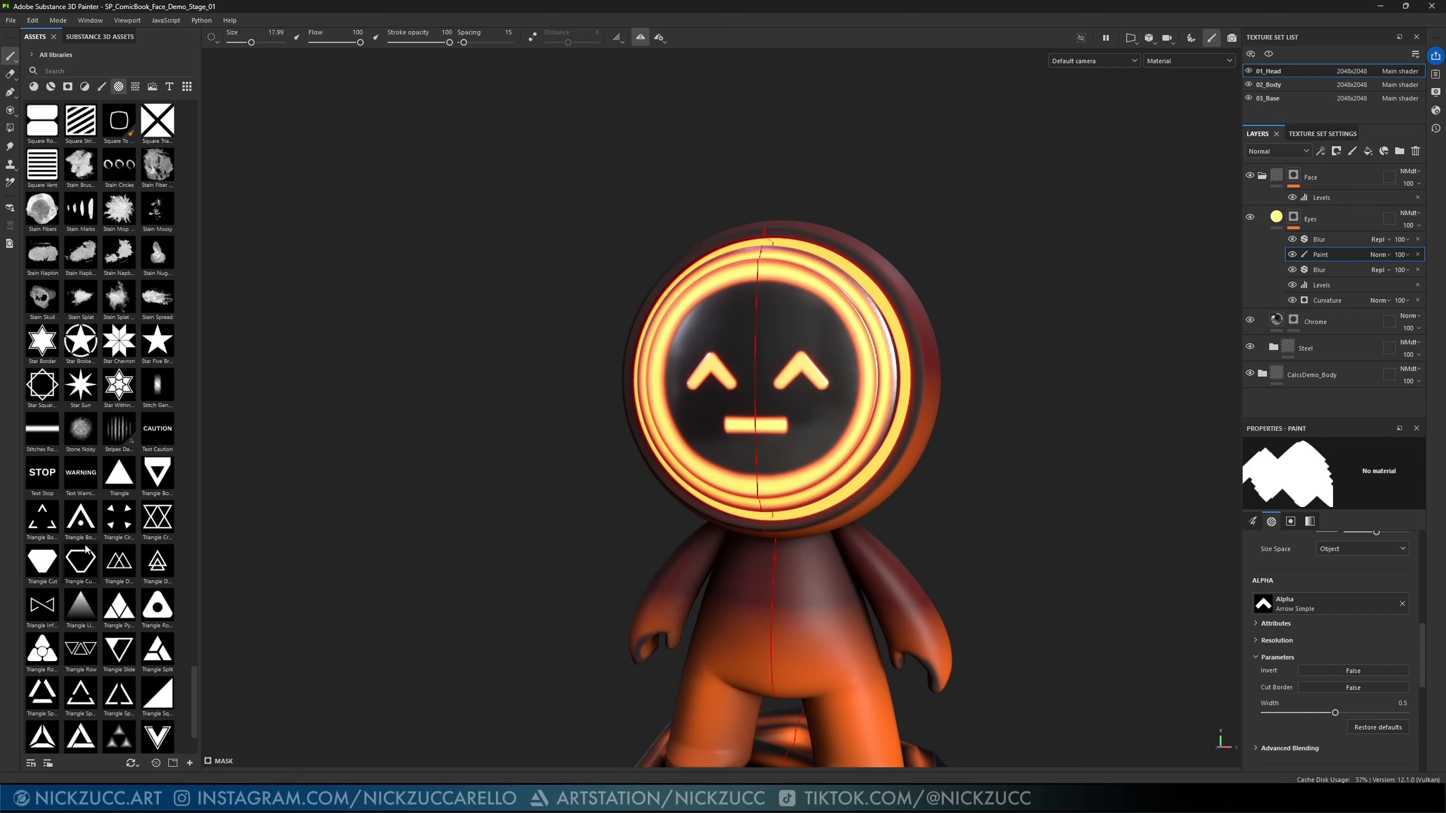
left_click(42, 432)
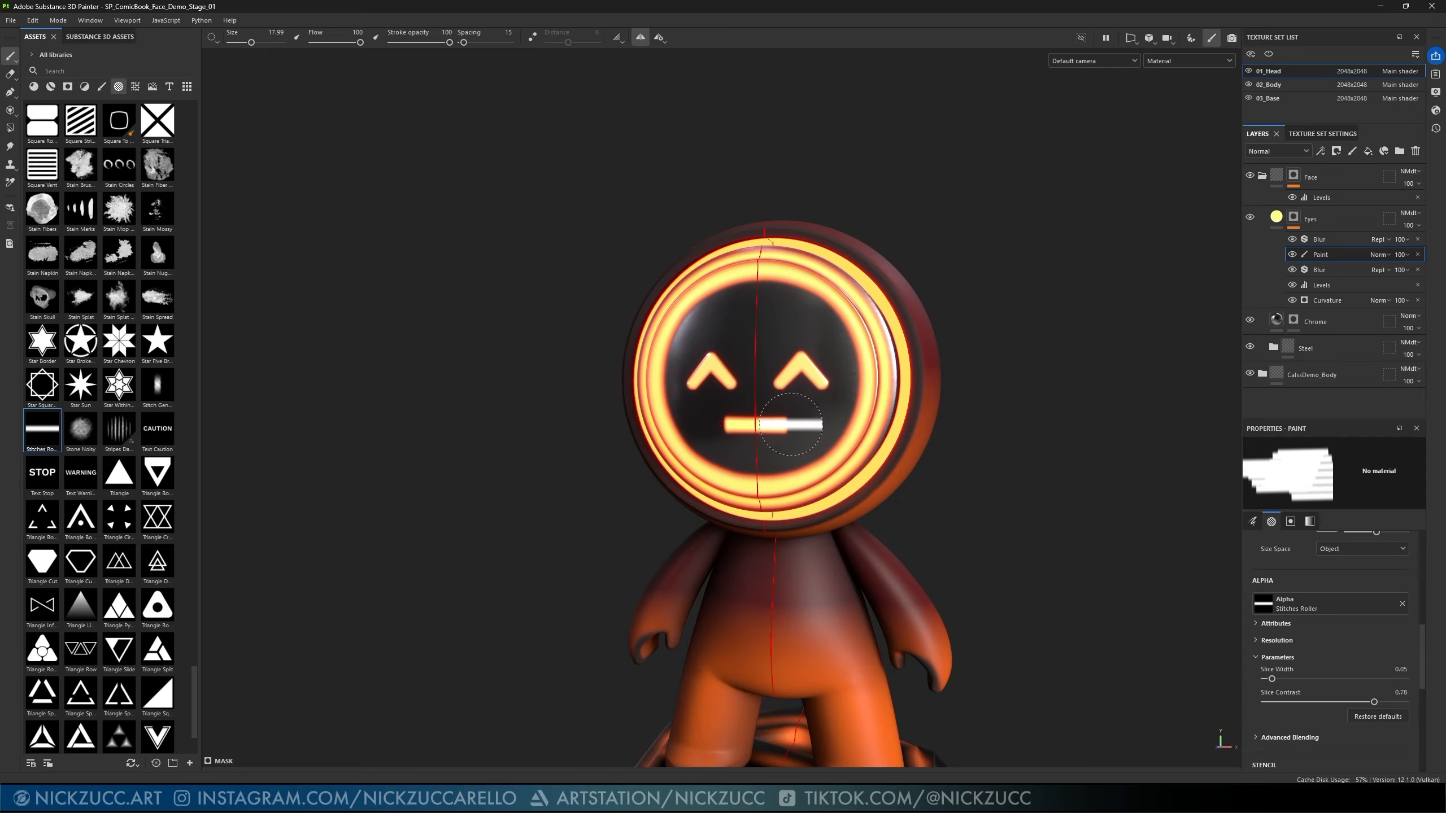
- Tilt the Stitches Roller brush, try stamping a mirrored upward-curving smile over the mouth bar, and undo the stamp
left_click_drag(793, 426, 792, 414, "ctrl")
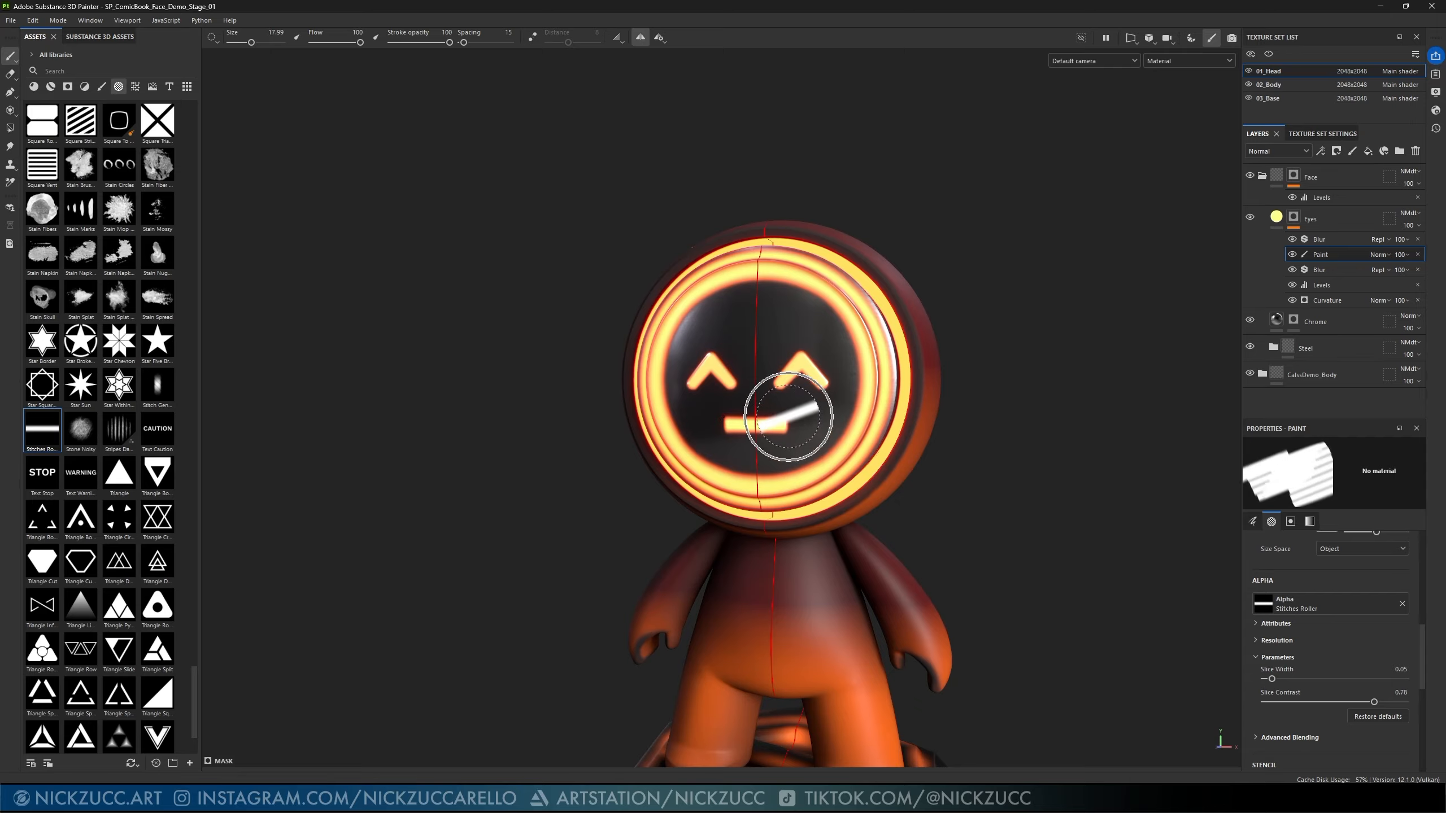
left_click(795, 419)
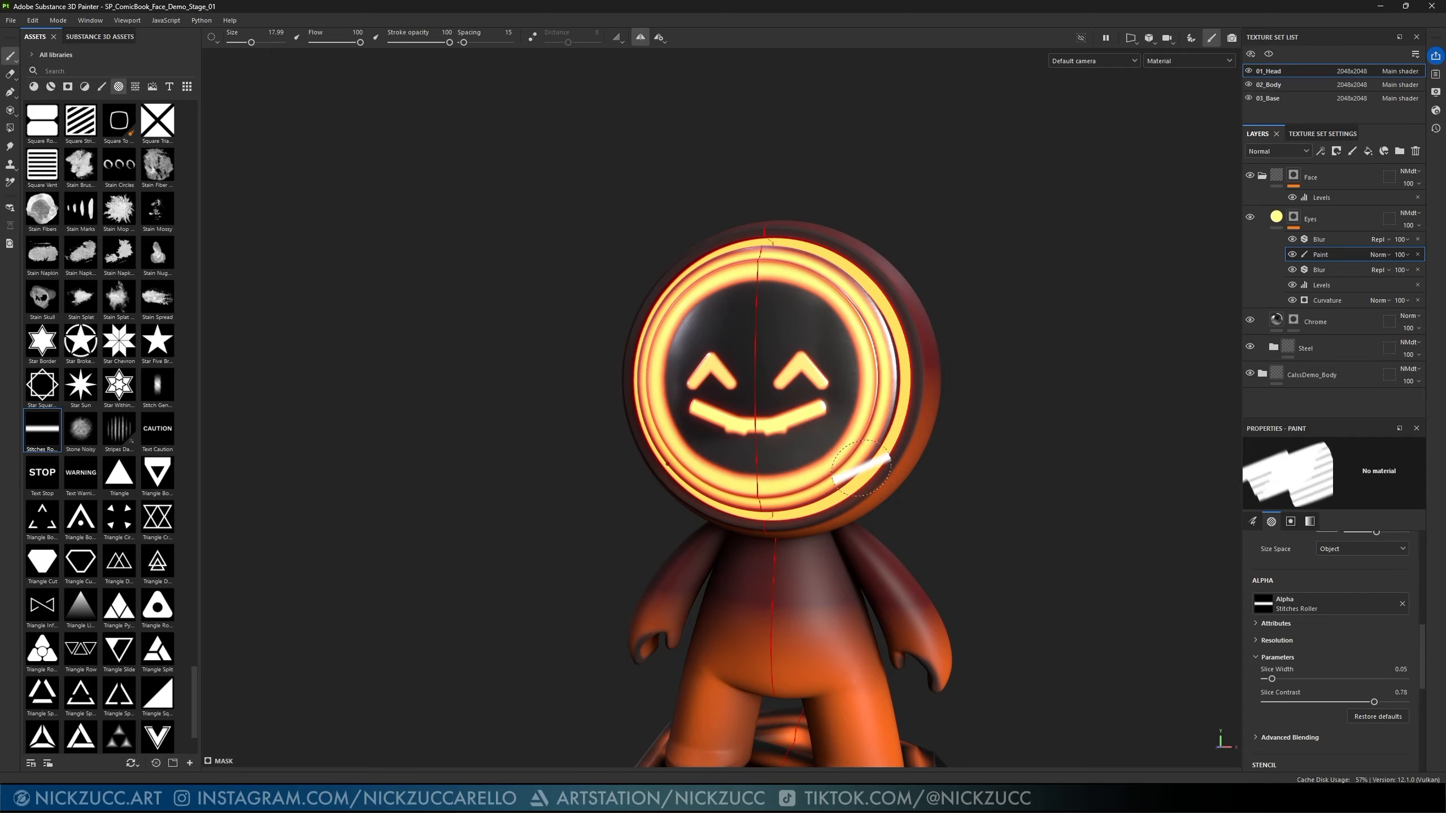
mouse_move(871, 453)
left_mouse_down("alt")
mouse_move(988, 456)
mouse_move(842, 464)
mouse_move(893, 470)
left_mouse_up("alt")
key("ctrl+z")
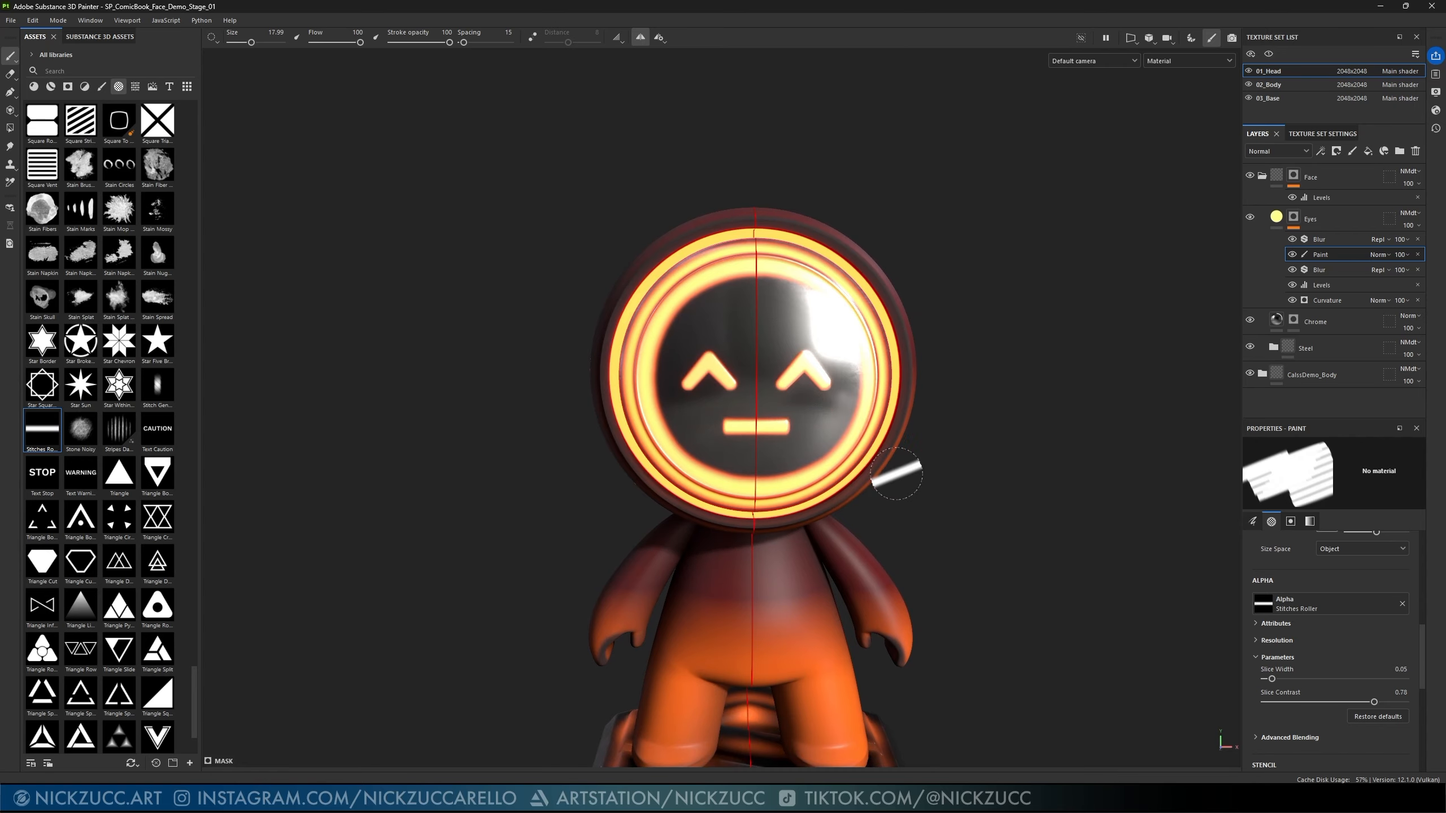
- Review the Eyes fill layer's material channels, including its height and emission color, while viewing the face at an angle
mouse_move(1050, 433)
left_mouse_down("alt")
mouse_move(1091, 395)
mouse_move(1121, 390)
left_mouse_up("alt")
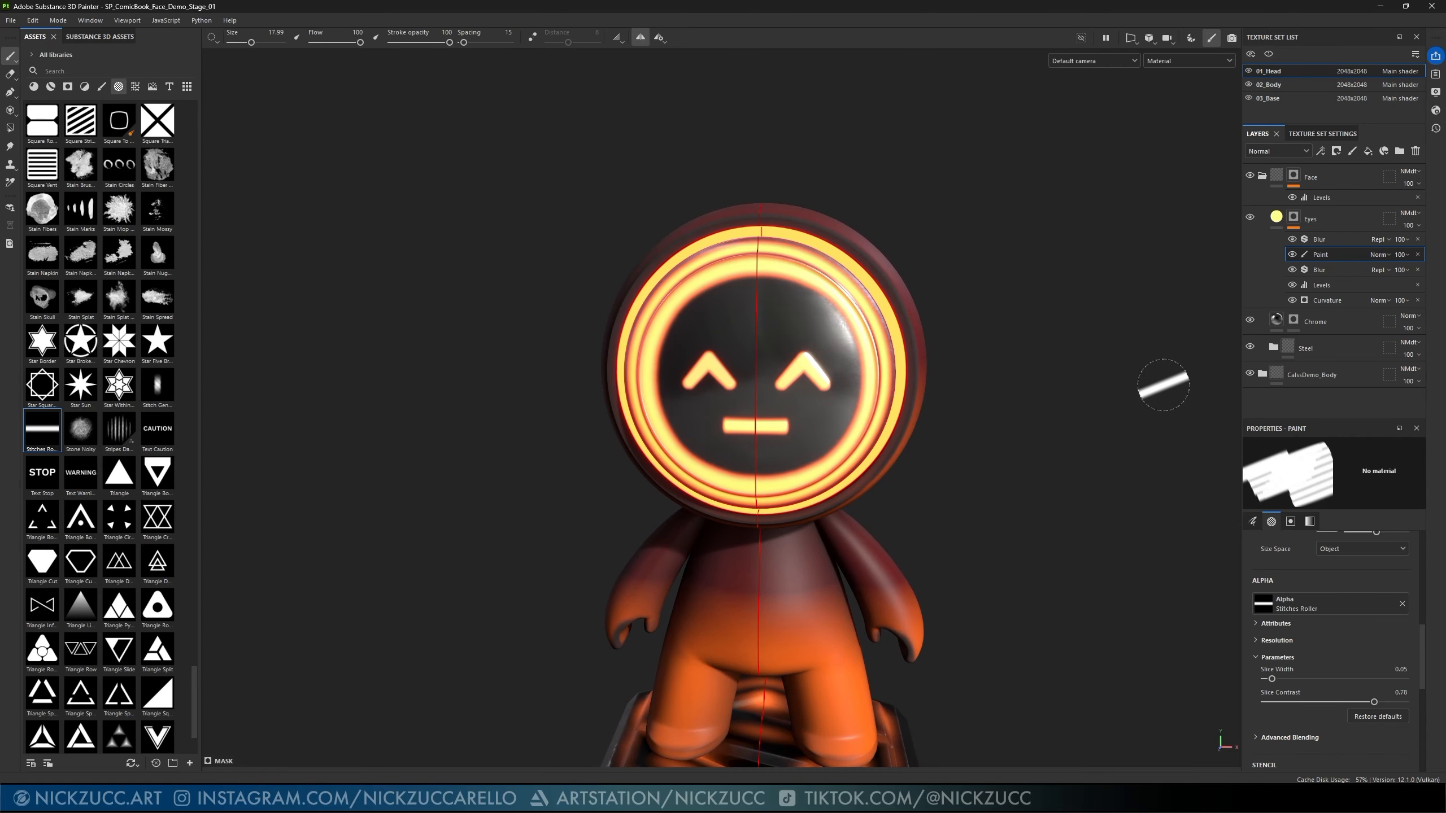
left_click(1277, 221)
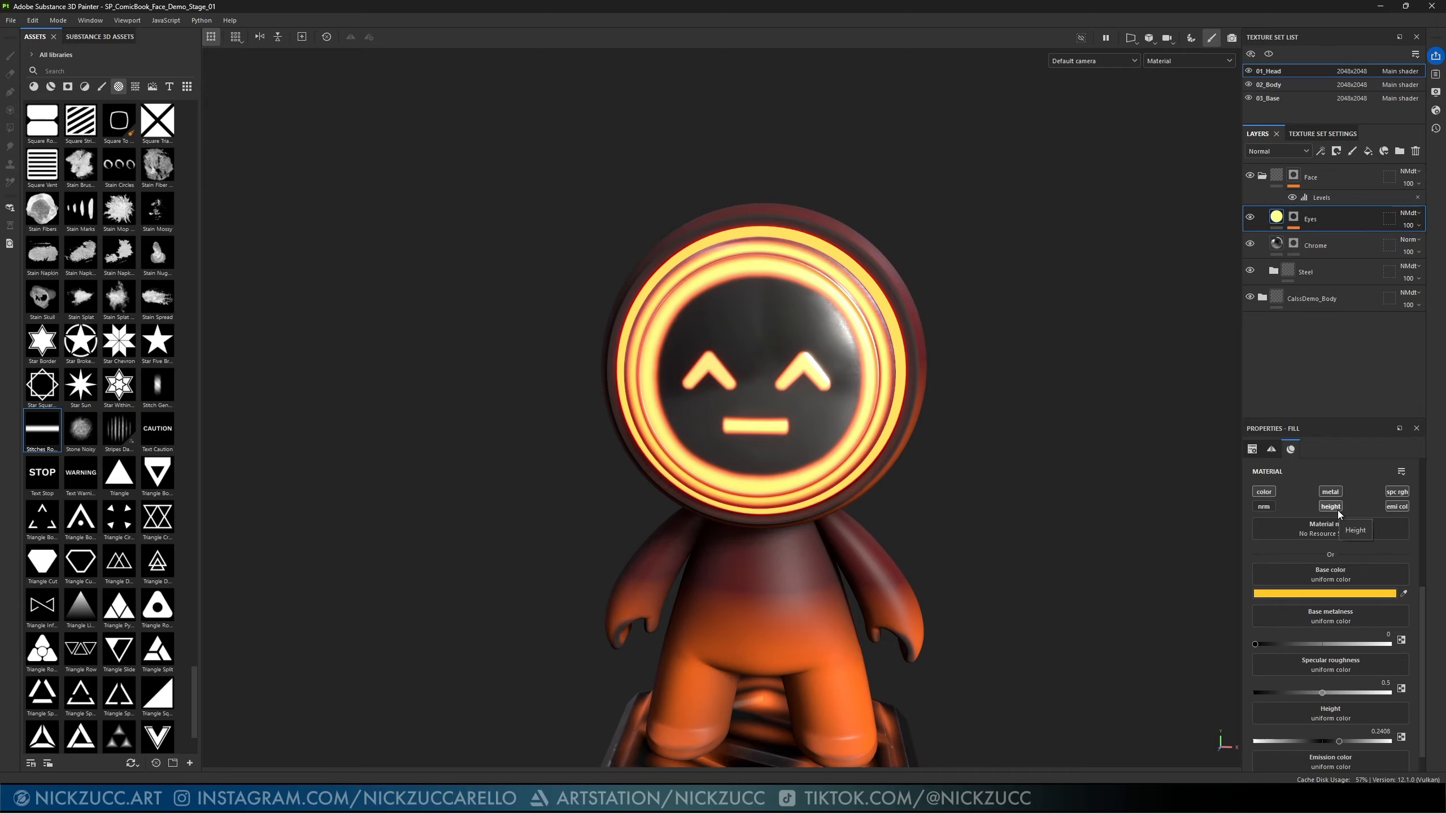
scroll(1338, 690, "down", 1)
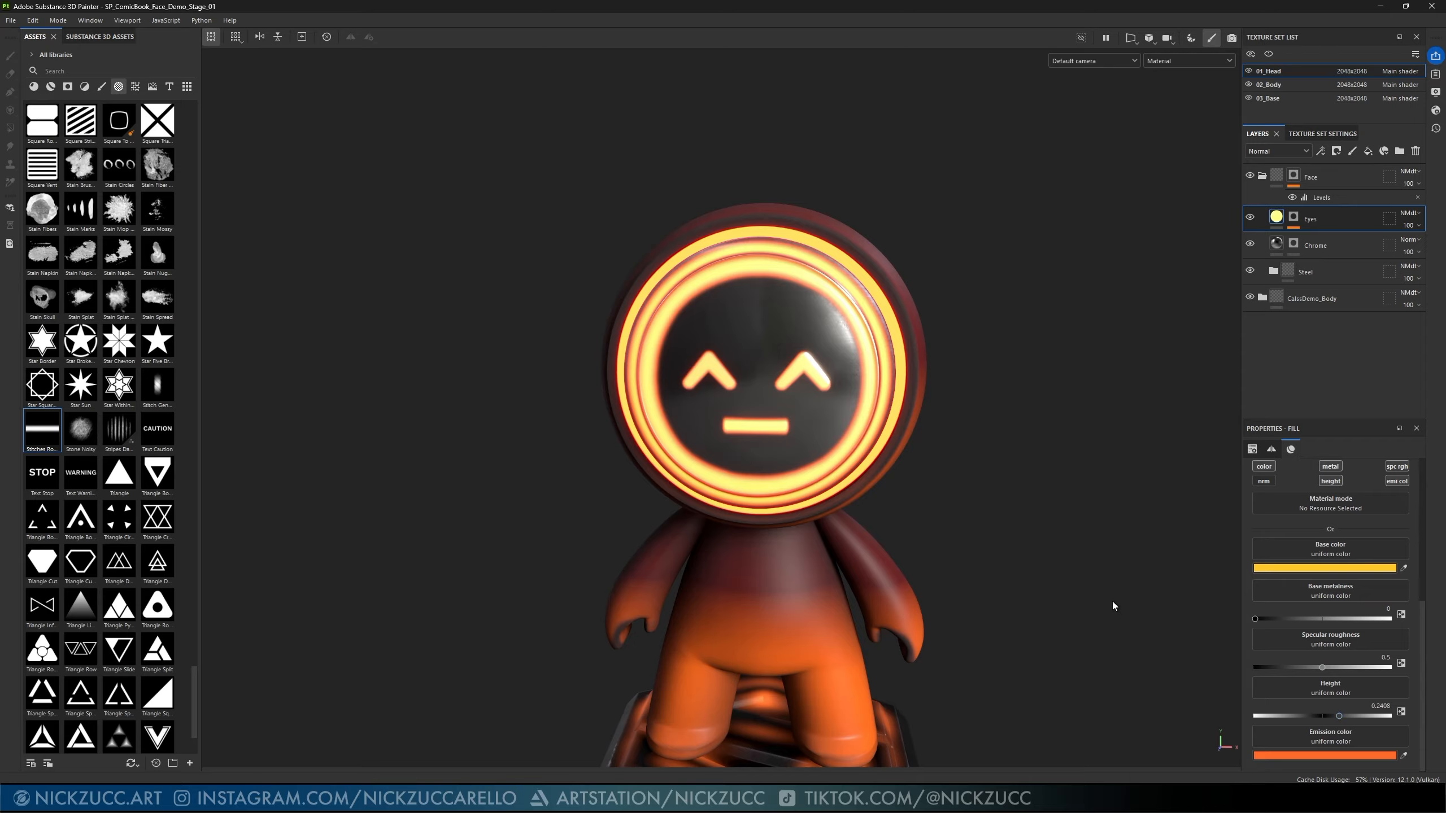
left_click_drag(970, 455, 1070, 436, "alt")
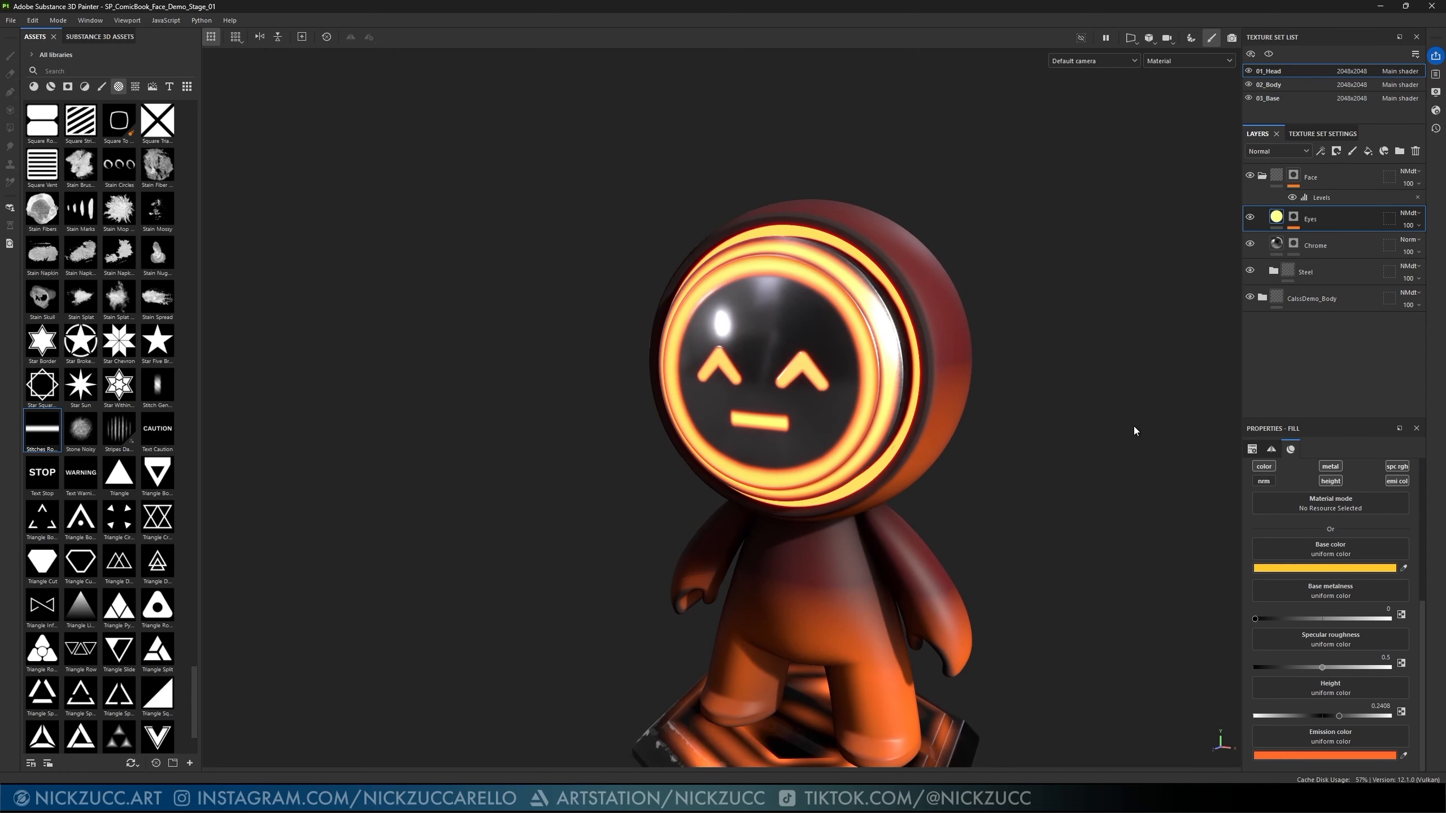
- Compare the Eyes mask with its topmost Blur effect switched off and on, leaving the blur enabled
left_click(1291, 226)
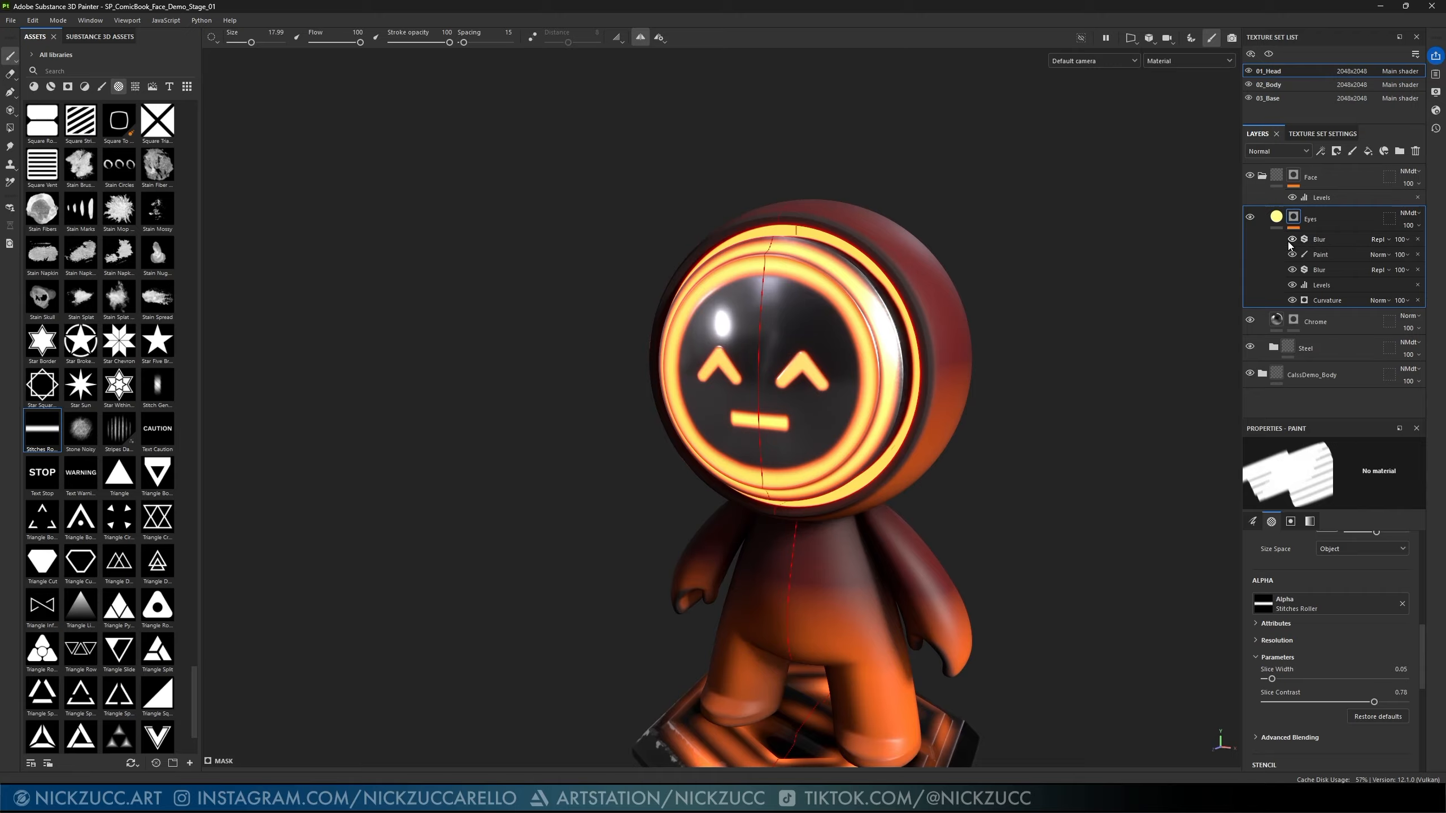
left_click(1293, 241)
left_click(1292, 240)
left_click(1292, 241)
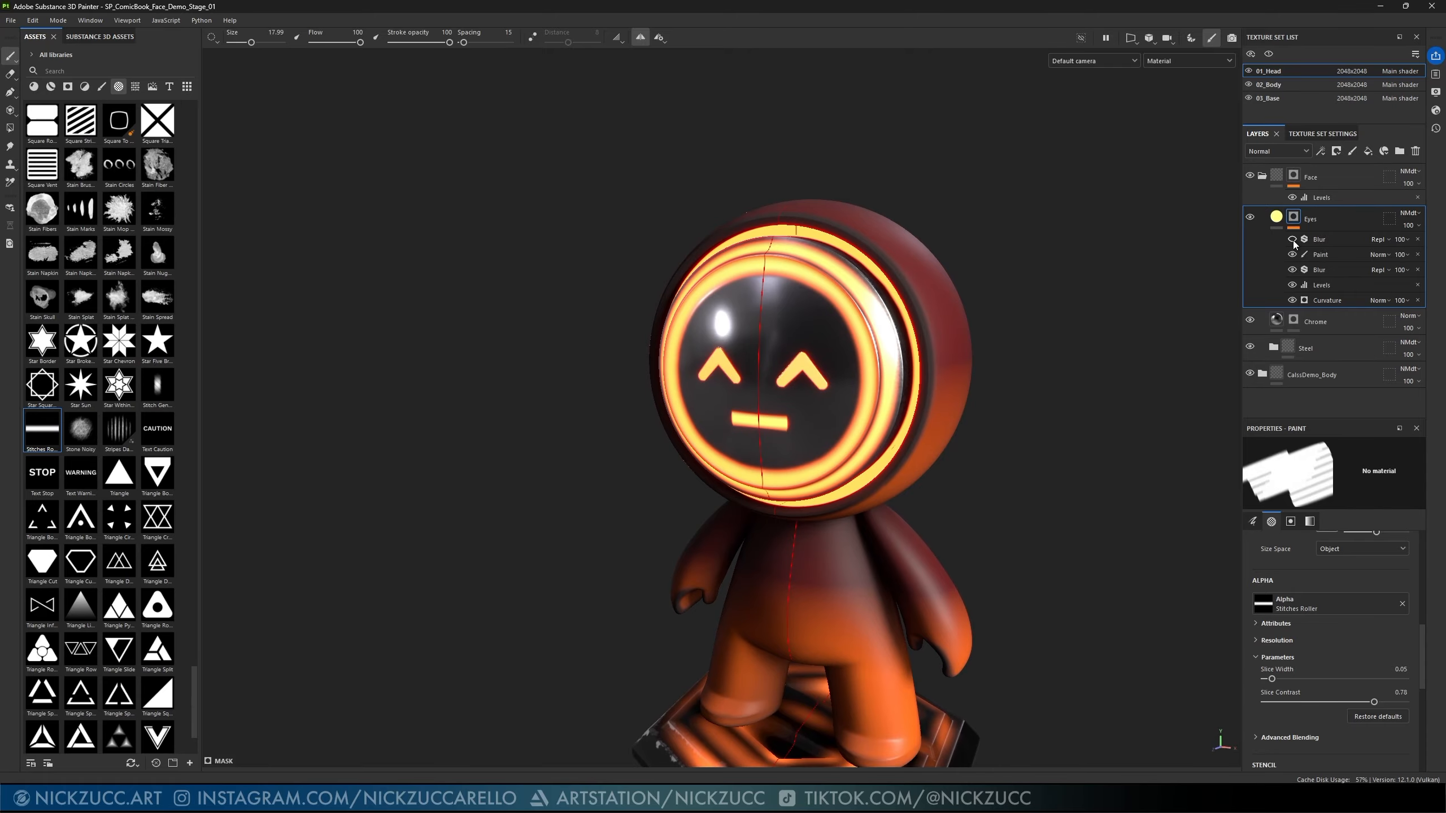
left_click(1293, 241)
- Examine the glowing face and the whole figure from the front and from an angle
left_click_drag(1094, 357, 1116, 360, "alt")
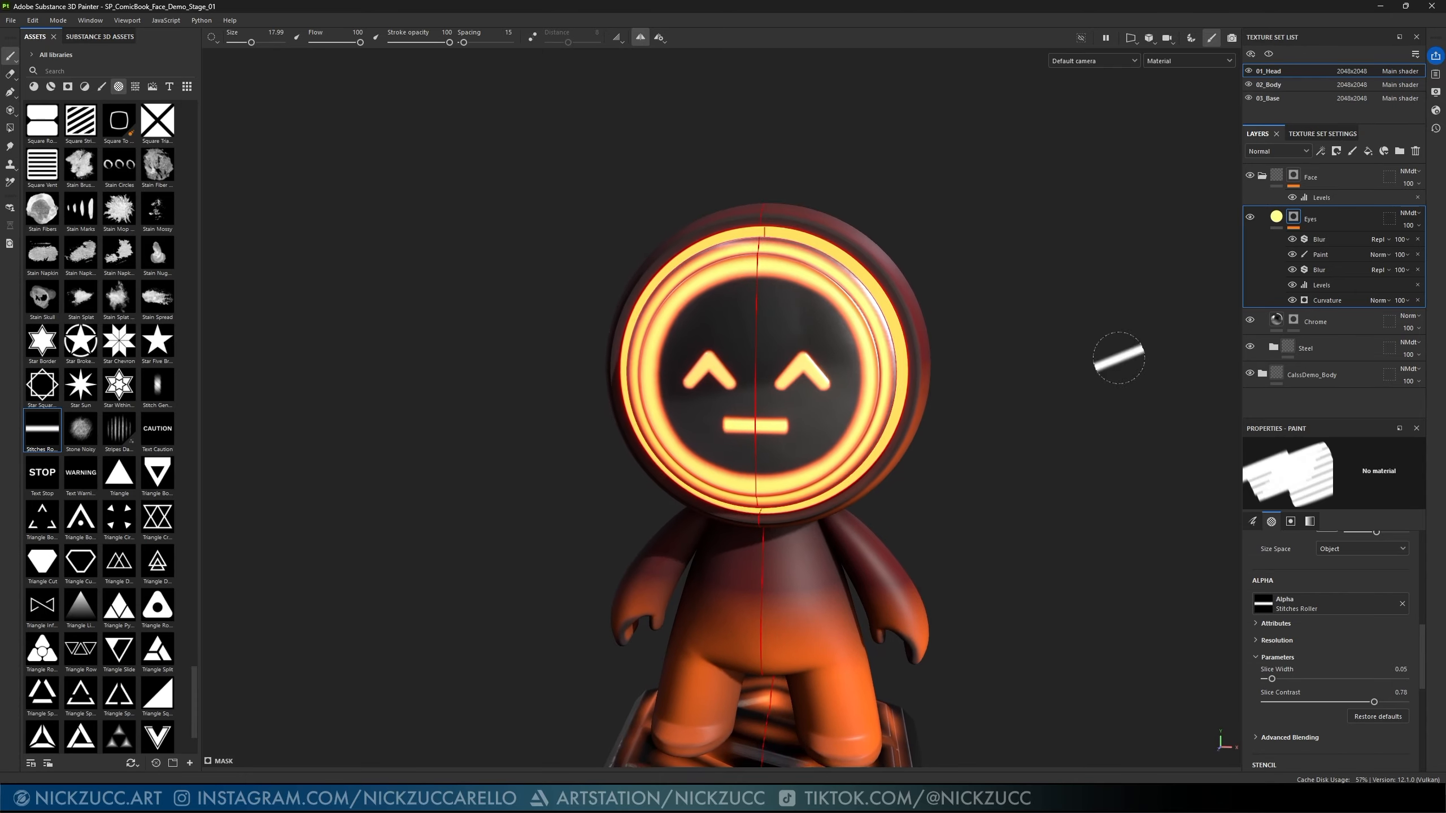
middle_click_drag(1117, 360, 1026, 302, "alt")
left_click_drag(1152, 343, 1119, 336, "alt")
middle_click_drag(1119, 336, 1115, 334, "alt")
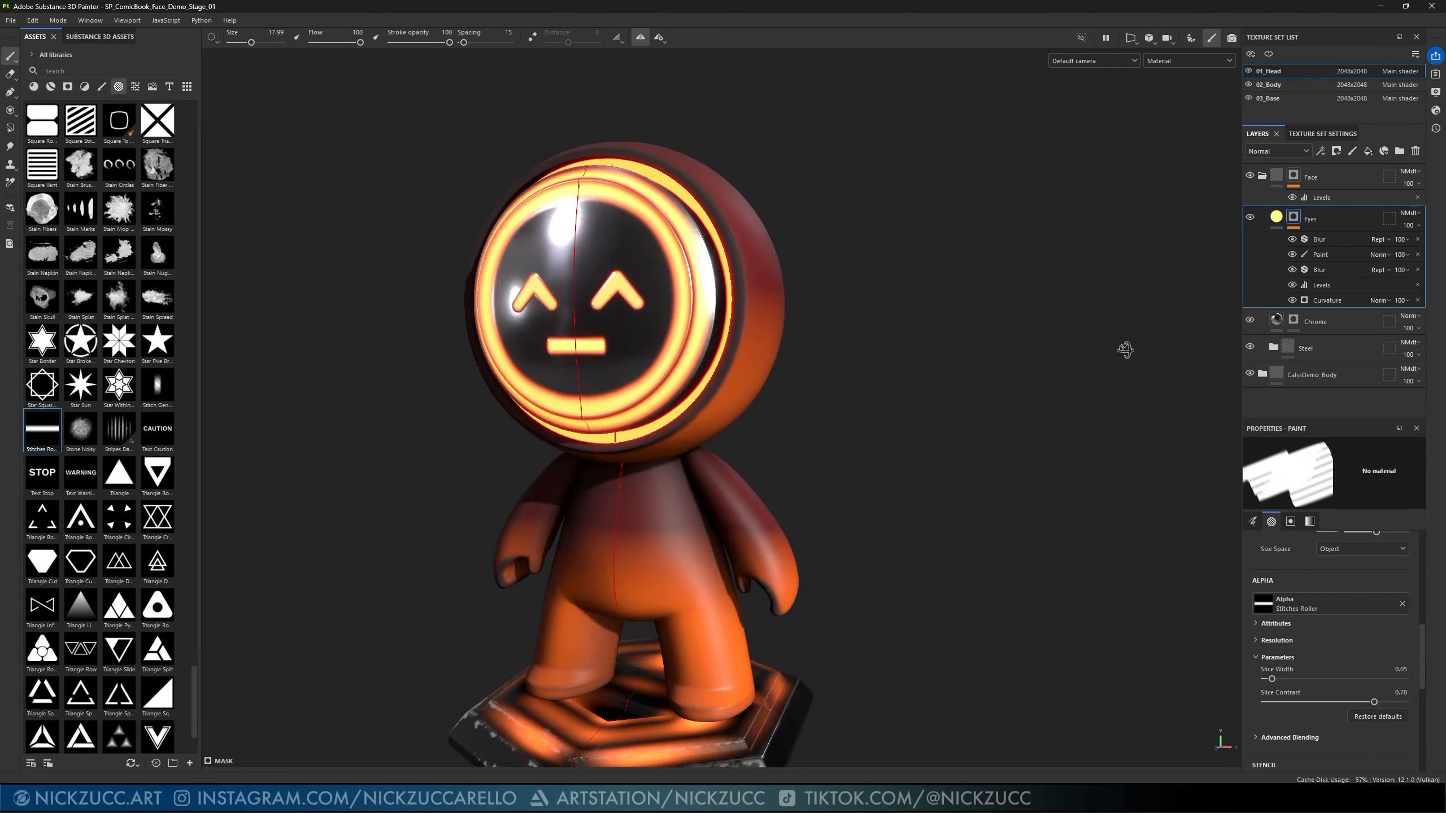
mouse_move(985, 365)
left_mouse_down("alt")
mouse_move(1160, 381)
mouse_move(961, 404)
mouse_move(1077, 381)
mouse_move(986, 377)
left_mouse_up("alt")
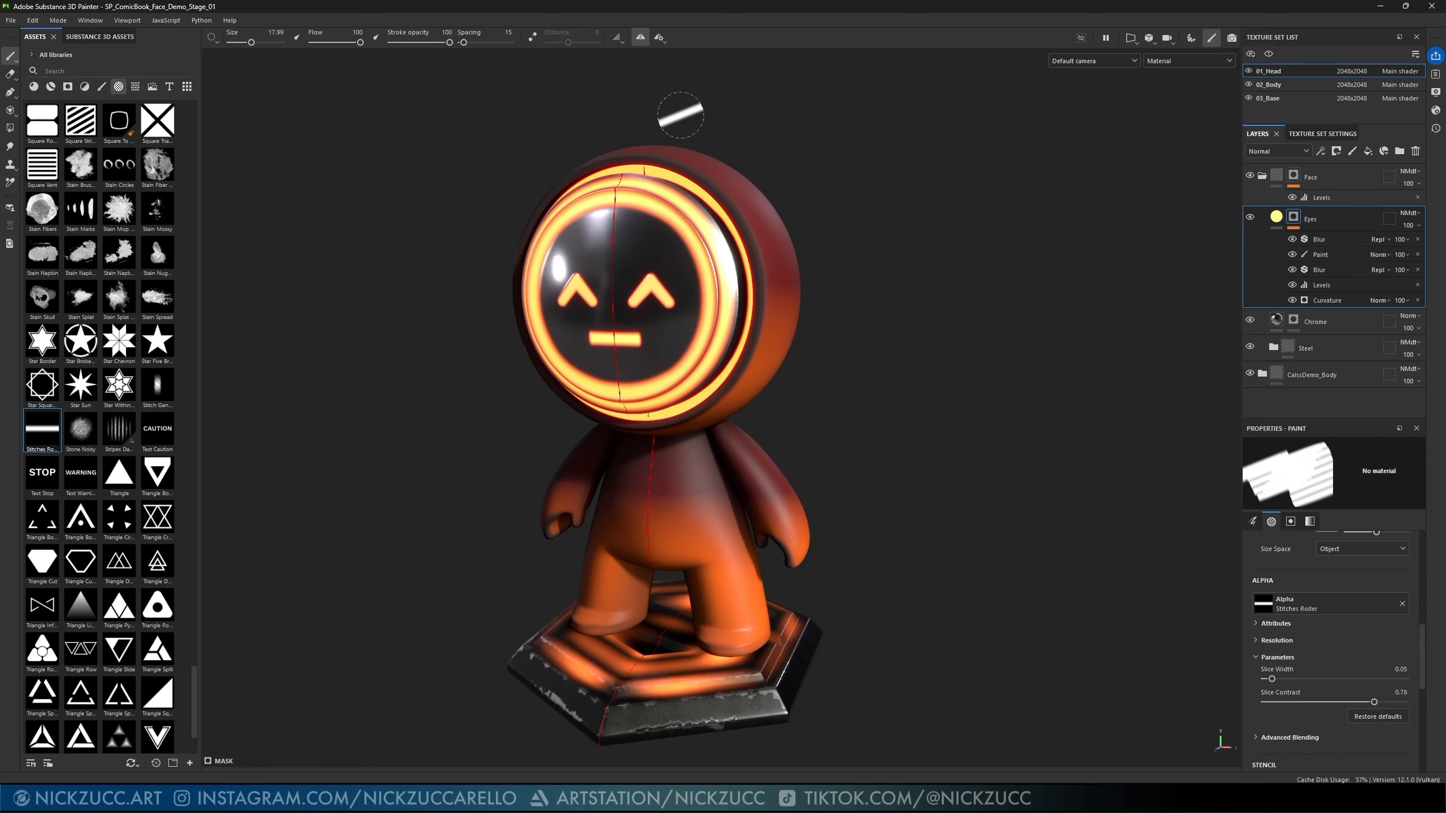
left_click_drag(902, 230, 912, 245, "alt")
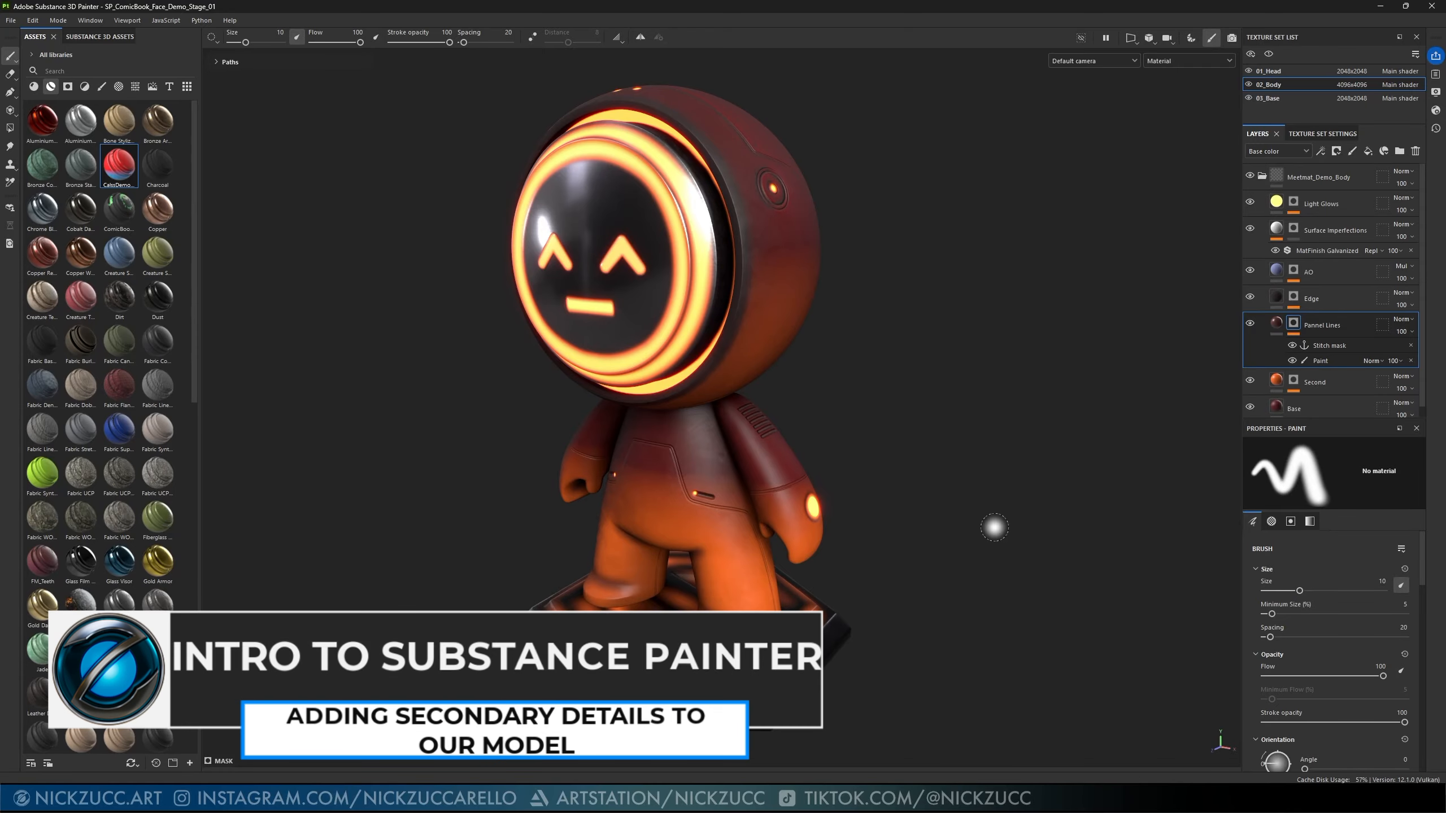
- Examine the detailed model from all around, checking the panel lines, vents, small light glows and surface imperfections on head and body
mouse_move(984, 462)
left_mouse_down("alt")
mouse_move(907, 449)
mouse_move(971, 432)
mouse_move(940, 420)
mouse_move(1059, 471)
mouse_move(955, 465)
left_mouse_up("alt")
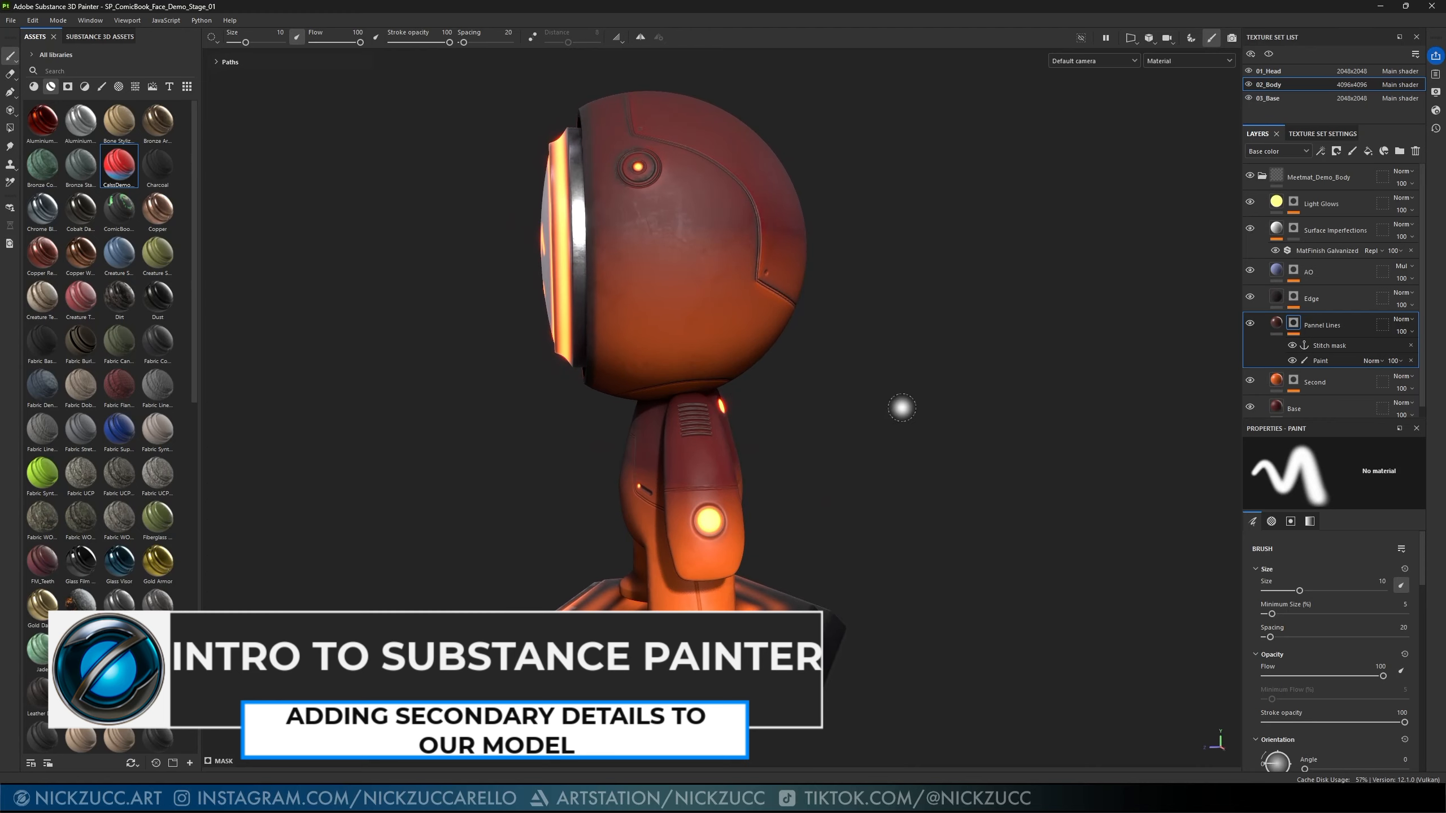
mouse_move(865, 483)
left_mouse_down("alt")
mouse_move(894, 416)
mouse_move(819, 465)
mouse_move(1049, 449)
mouse_move(852, 447)
mouse_move(923, 462)
mouse_move(833, 468)
mouse_move(939, 459)
mouse_move(760, 477)
mouse_move(942, 517)
mouse_move(797, 467)
mouse_move(807, 452)
mouse_move(893, 443)
mouse_move(827, 443)
mouse_move(871, 445)
left_mouse_up("alt")
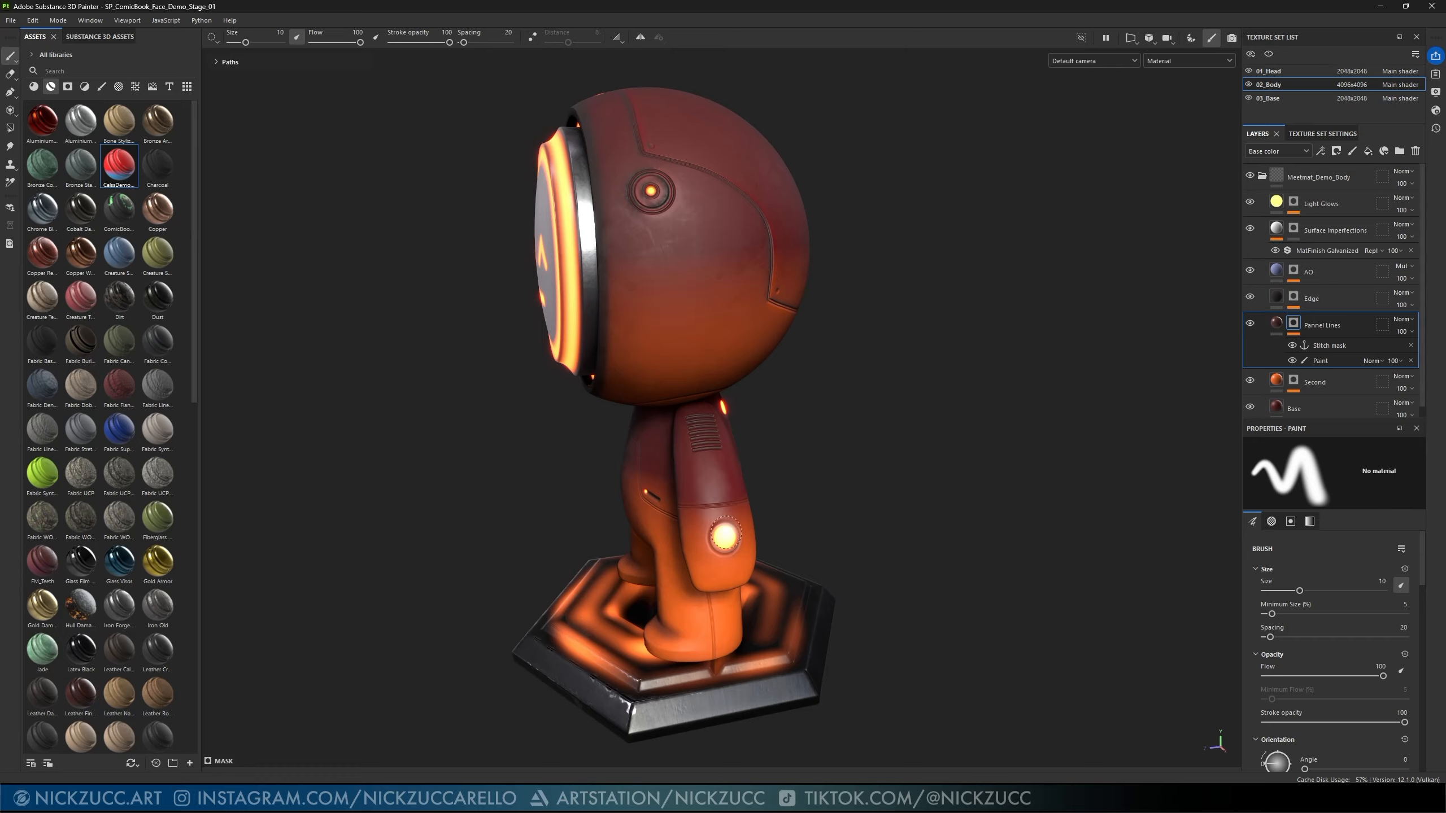
mouse_move(771, 481)
left_mouse_down("alt")
mouse_move(871, 455)
mouse_move(590, 474)
mouse_move(823, 477)
mouse_move(807, 478)
mouse_move(871, 446)
mouse_move(968, 452)
mouse_move(862, 468)
mouse_move(591, 402)
left_mouse_up("alt")
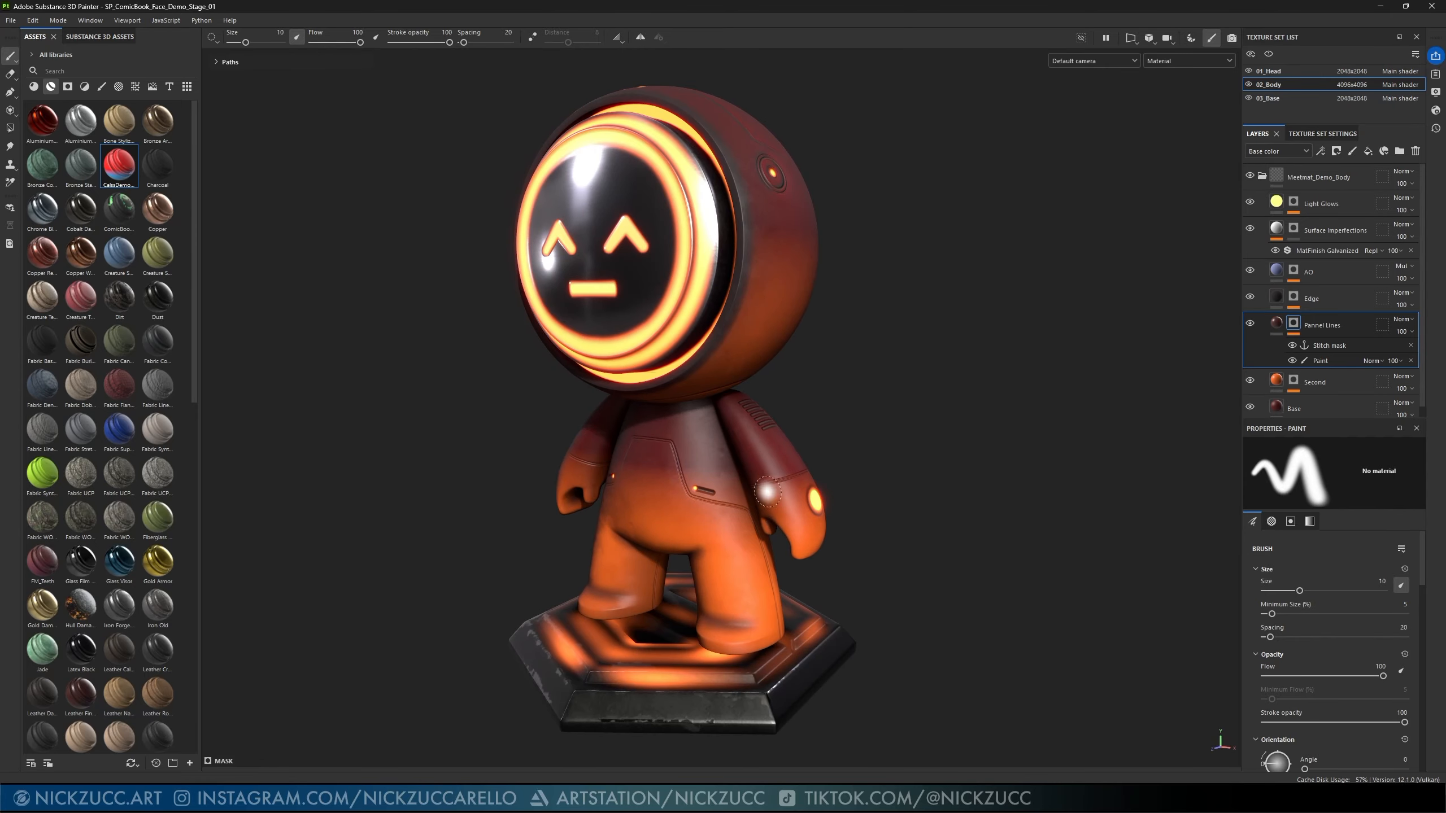
mouse_move(850, 479)
left_mouse_down("alt")
mouse_move(849, 507)
mouse_move(852, 484)
mouse_move(926, 484)
mouse_move(881, 491)
left_mouse_up("alt")
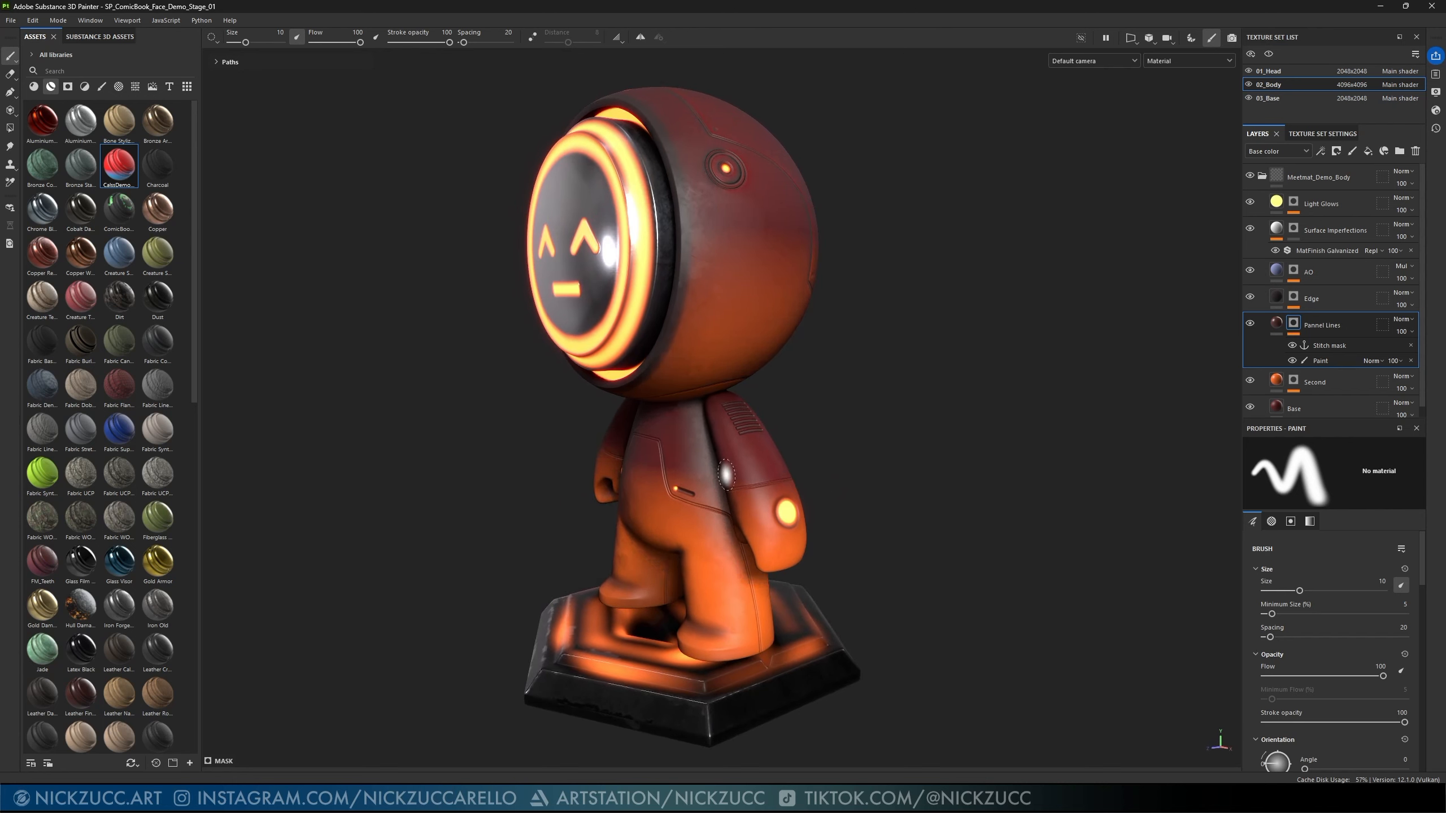
mouse_move(819, 444)
left_mouse_down("alt")
mouse_move(896, 468)
mouse_move(864, 443)
mouse_move(865, 477)
mouse_move(823, 517)
left_mouse_up("alt")
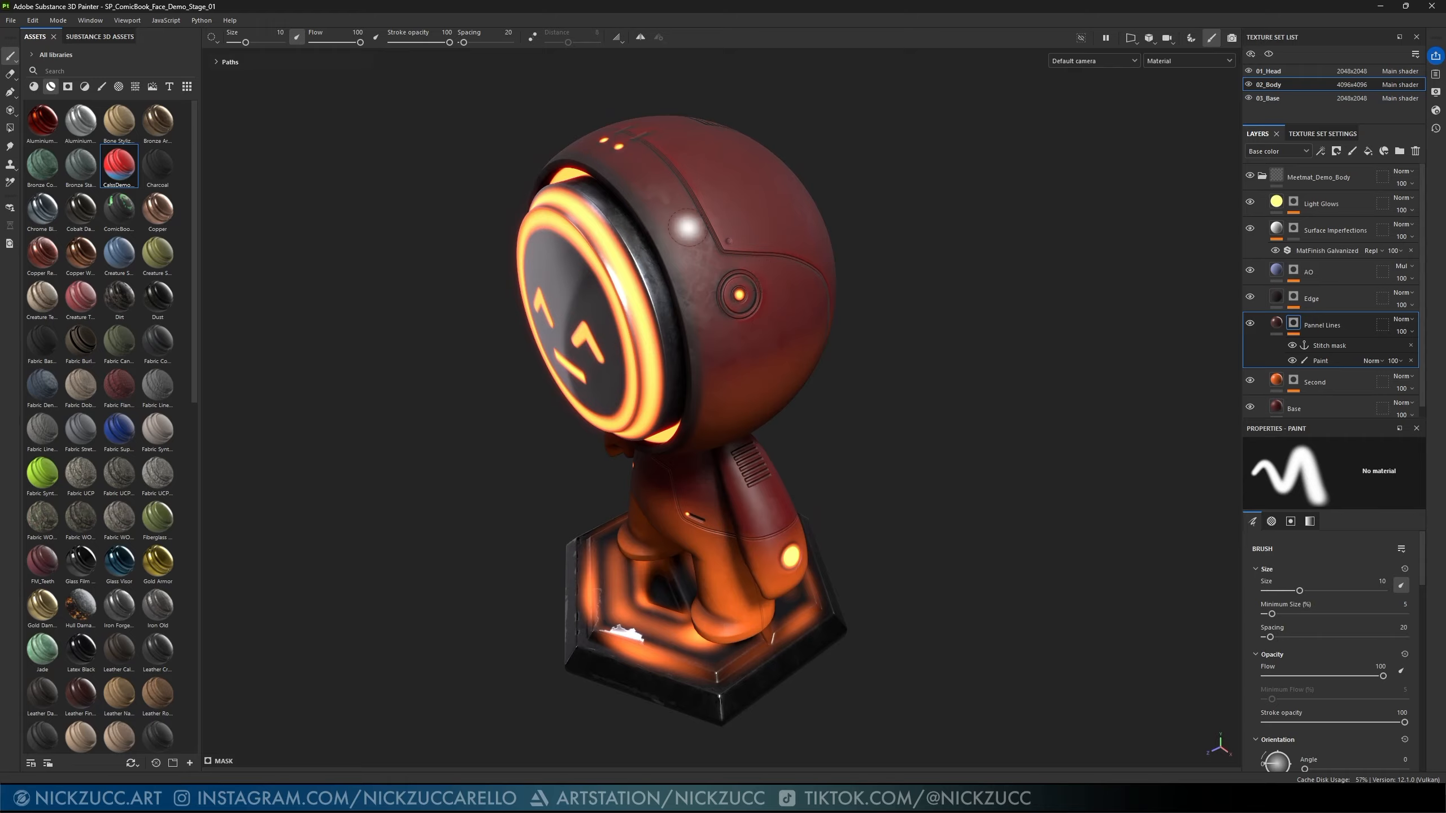
left_click_drag(876, 314, 702, 268, "alt")
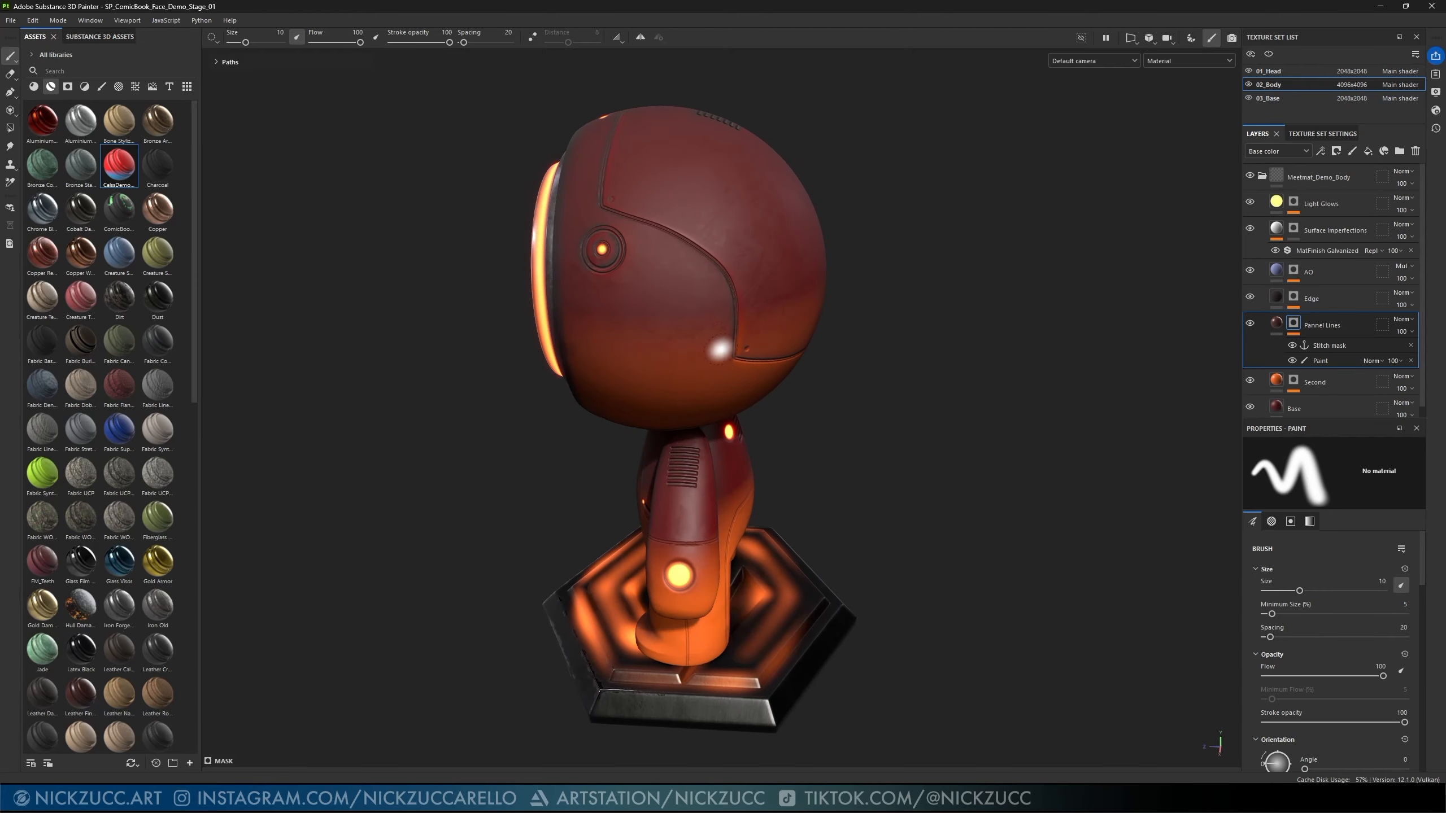
left_click_drag(871, 431, 900, 342, "alt")
mouse_move(767, 403)
left_mouse_down("alt")
mouse_move(781, 403)
mouse_move(758, 415)
left_mouse_up("alt")
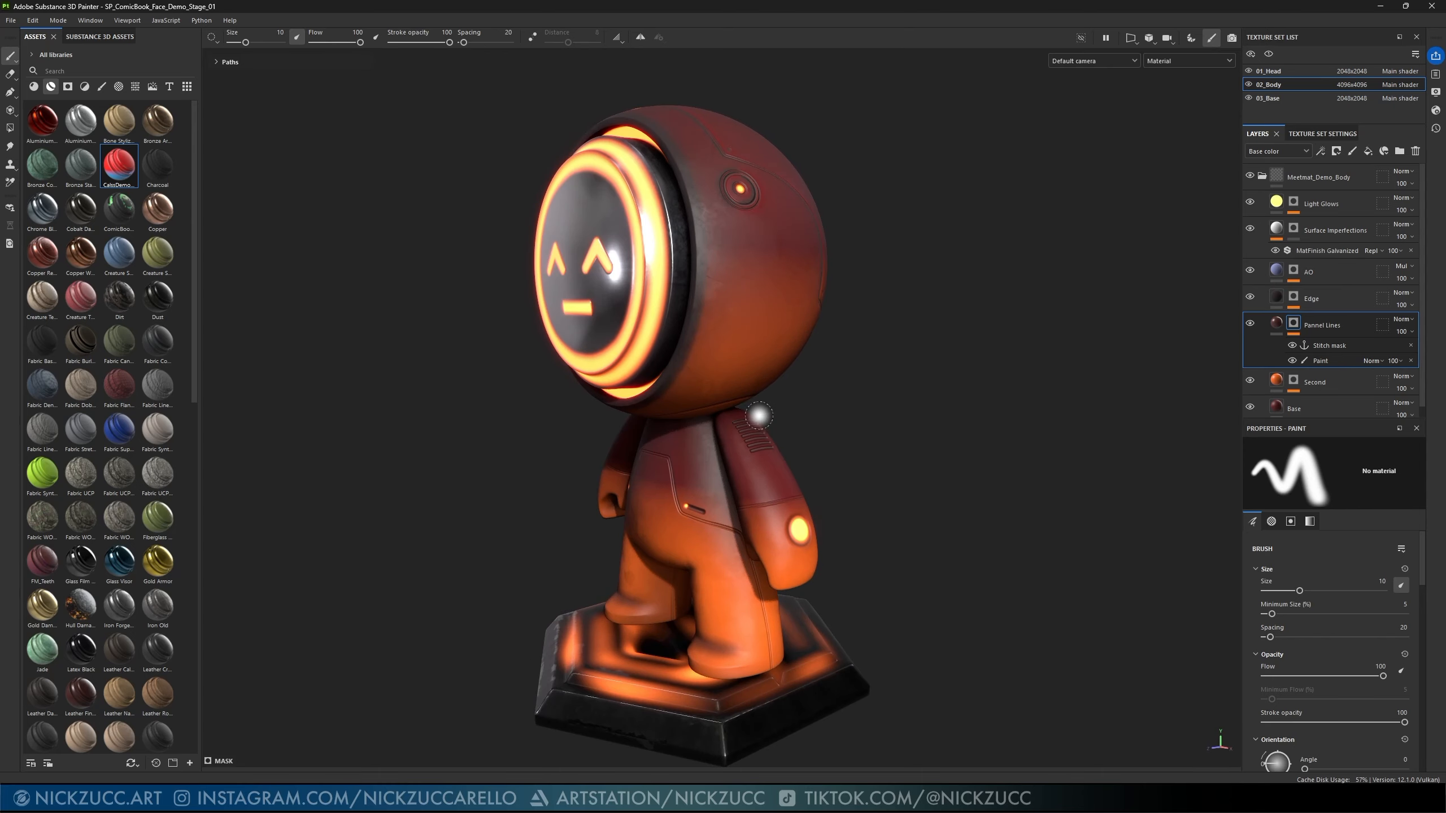
left_click_drag(885, 400, 868, 323, "alt")
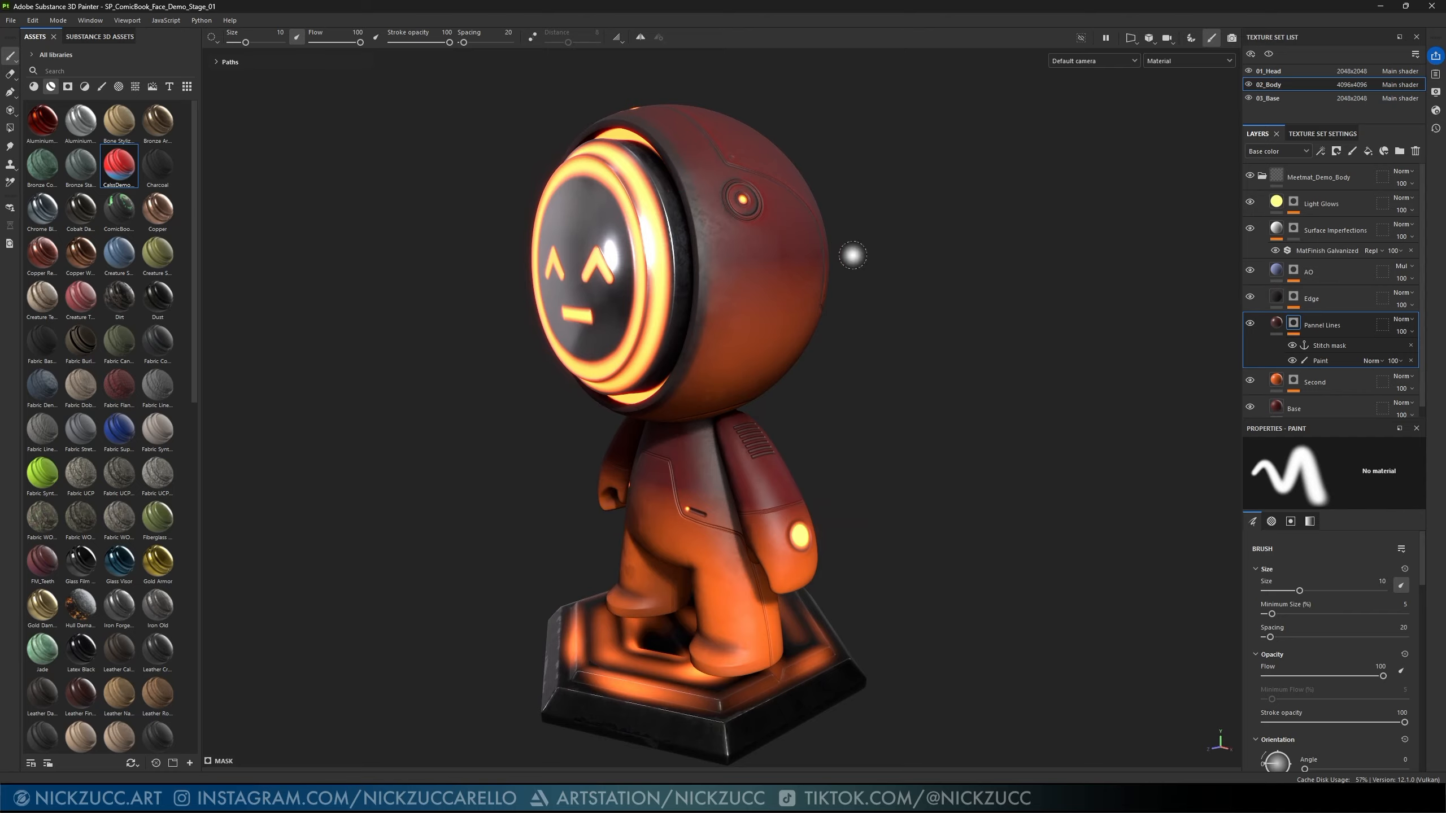
left_click_drag(889, 245, 691, 241, "alt")
left_click_drag(860, 292, 905, 361, "alt")
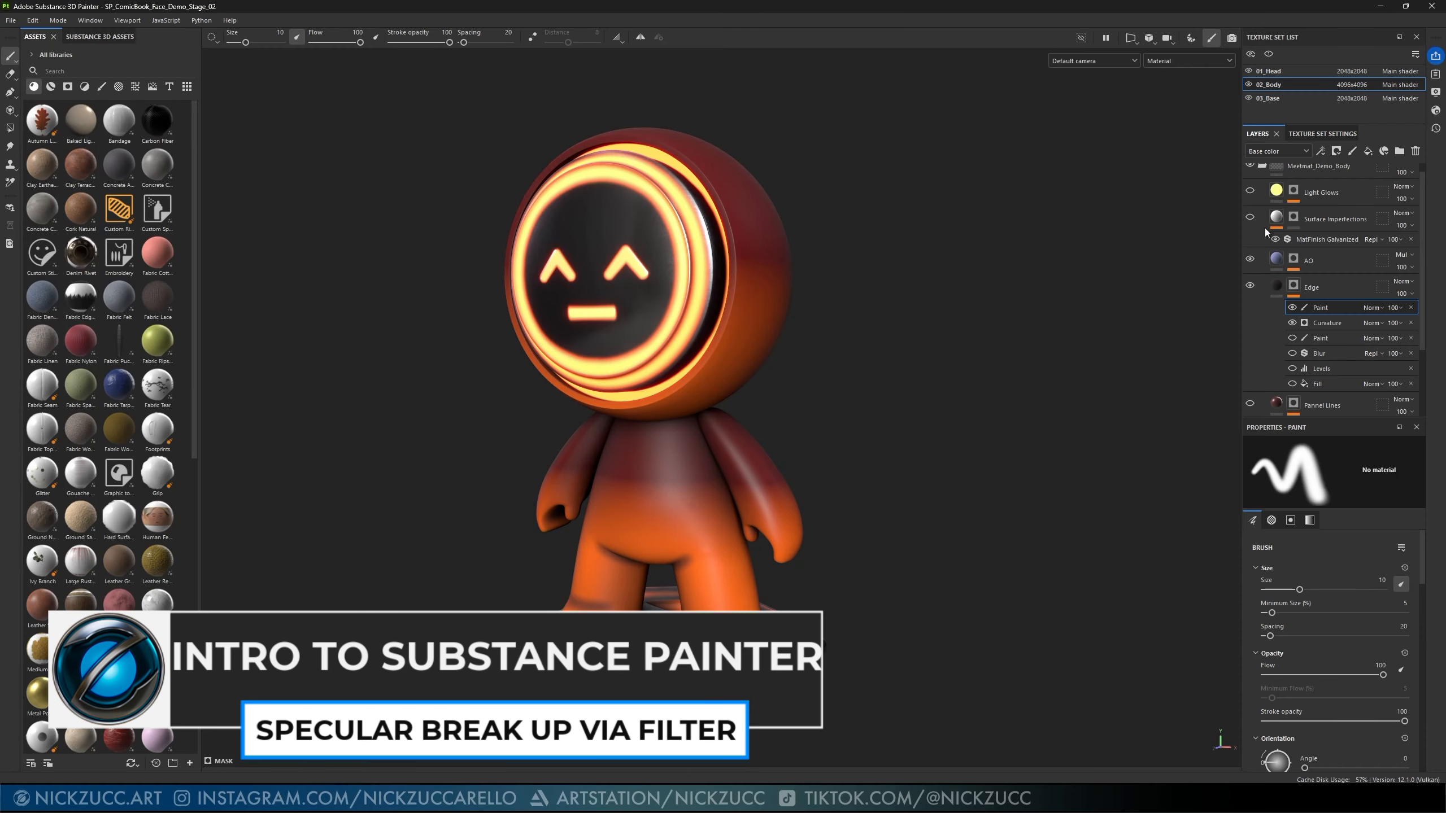
- Add a fill layer directly above Surface Imperfections in the body's layer stack and name it Surf Inmperf 2
mouse_move(1130, 330)
left_mouse_down("alt")
mouse_move(1097, 362)
mouse_move(1025, 379)
left_mouse_up("alt")
scroll(933, 426, "up", 4)
mouse_move(938, 429)
left_mouse_down("alt")
mouse_move(991, 384)
mouse_move(1050, 375)
mouse_move(811, 421)
mouse_move(787, 441)
mouse_move(1046, 477)
mouse_move(1146, 436)
mouse_move(910, 452)
mouse_move(935, 418)
mouse_move(1070, 445)
mouse_move(1071, 420)
mouse_move(1038, 436)
mouse_move(1011, 413)
mouse_move(936, 429)
mouse_move(988, 491)
mouse_move(1102, 452)
mouse_move(1057, 480)
mouse_move(983, 388)
mouse_move(1055, 432)
mouse_move(1032, 446)
mouse_move(990, 428)
left_mouse_up("alt")
left_click(1250, 220)
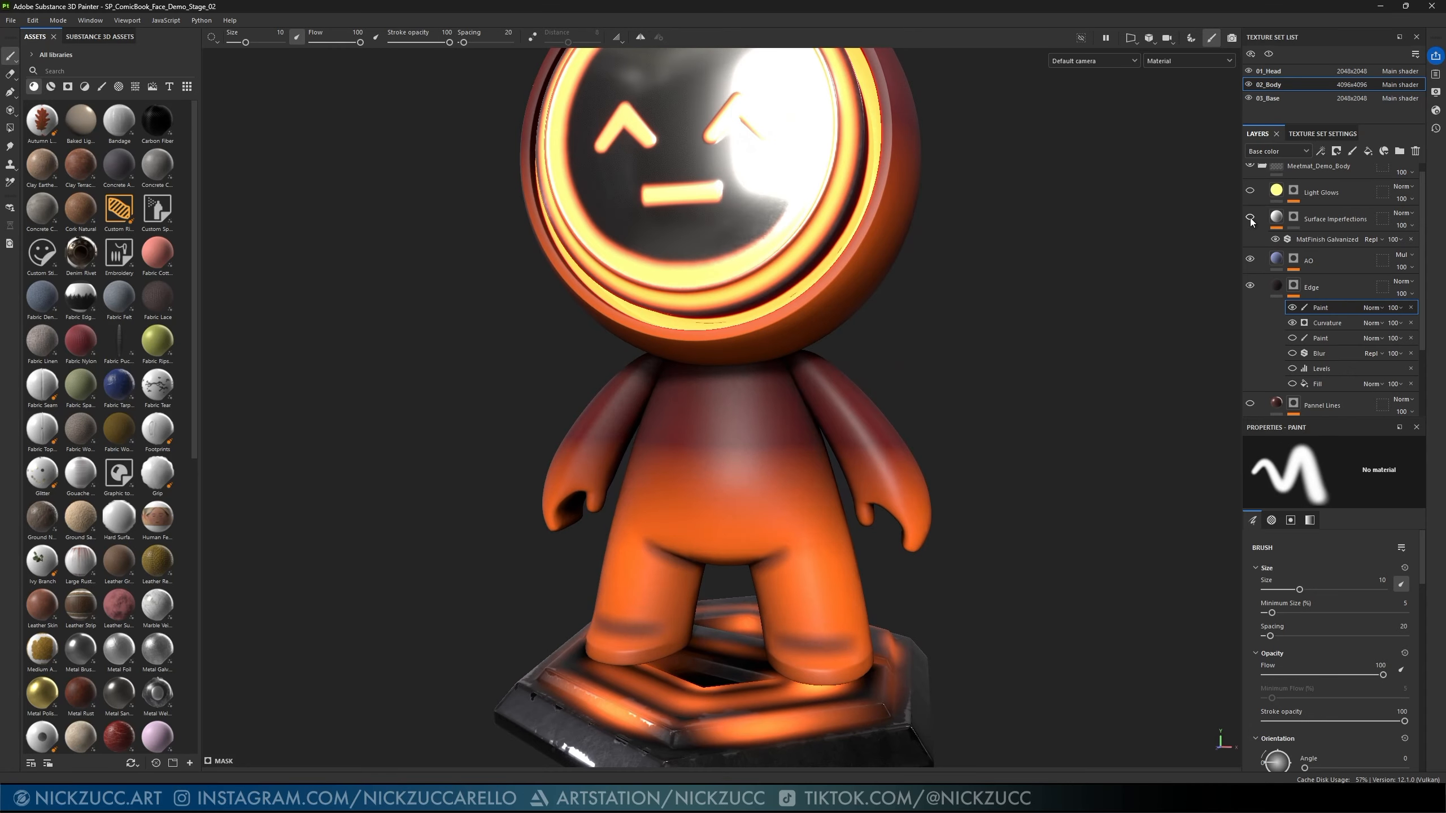
left_click(1317, 220)
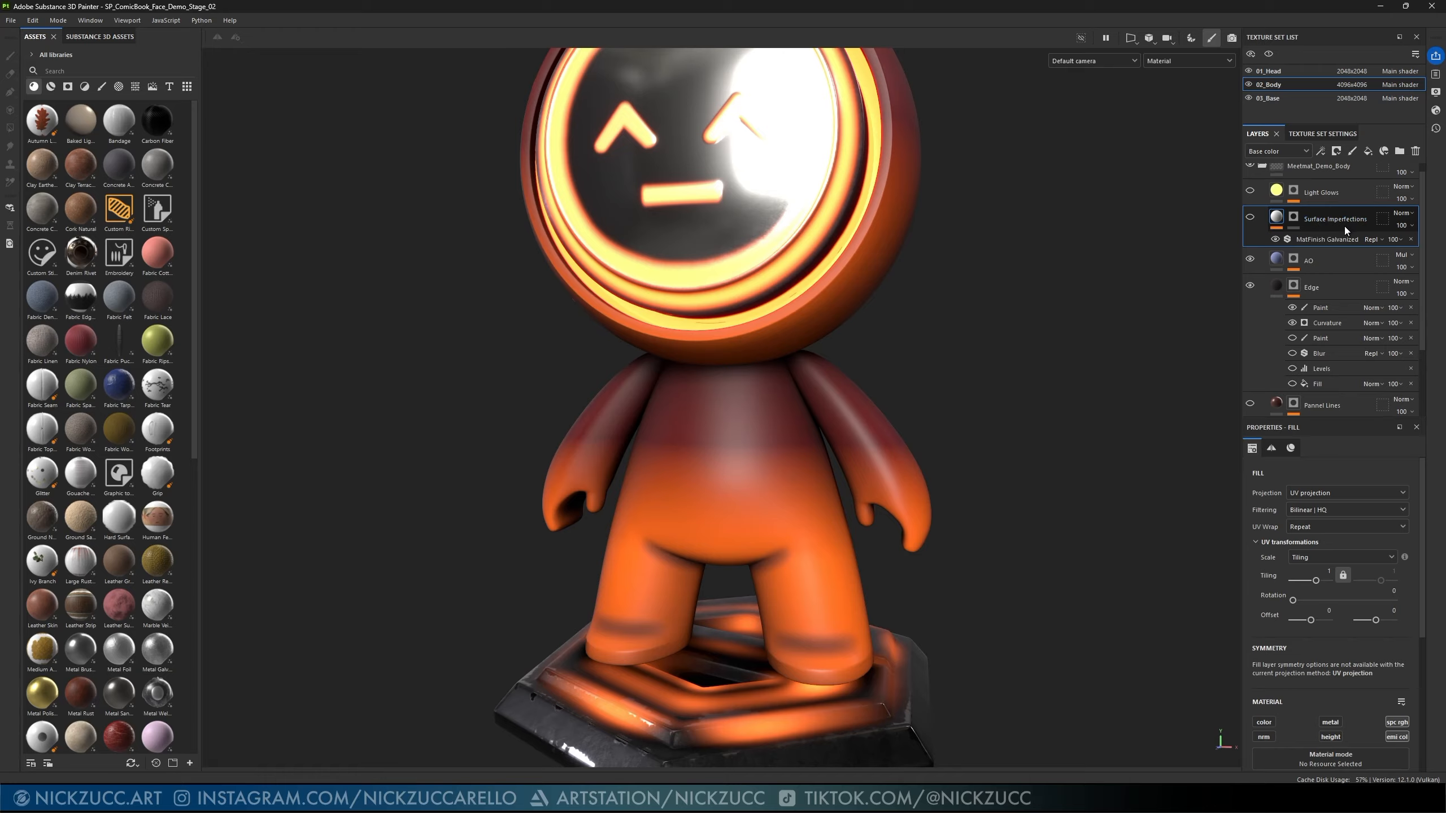
left_click(1368, 150)
double_click(1315, 218)
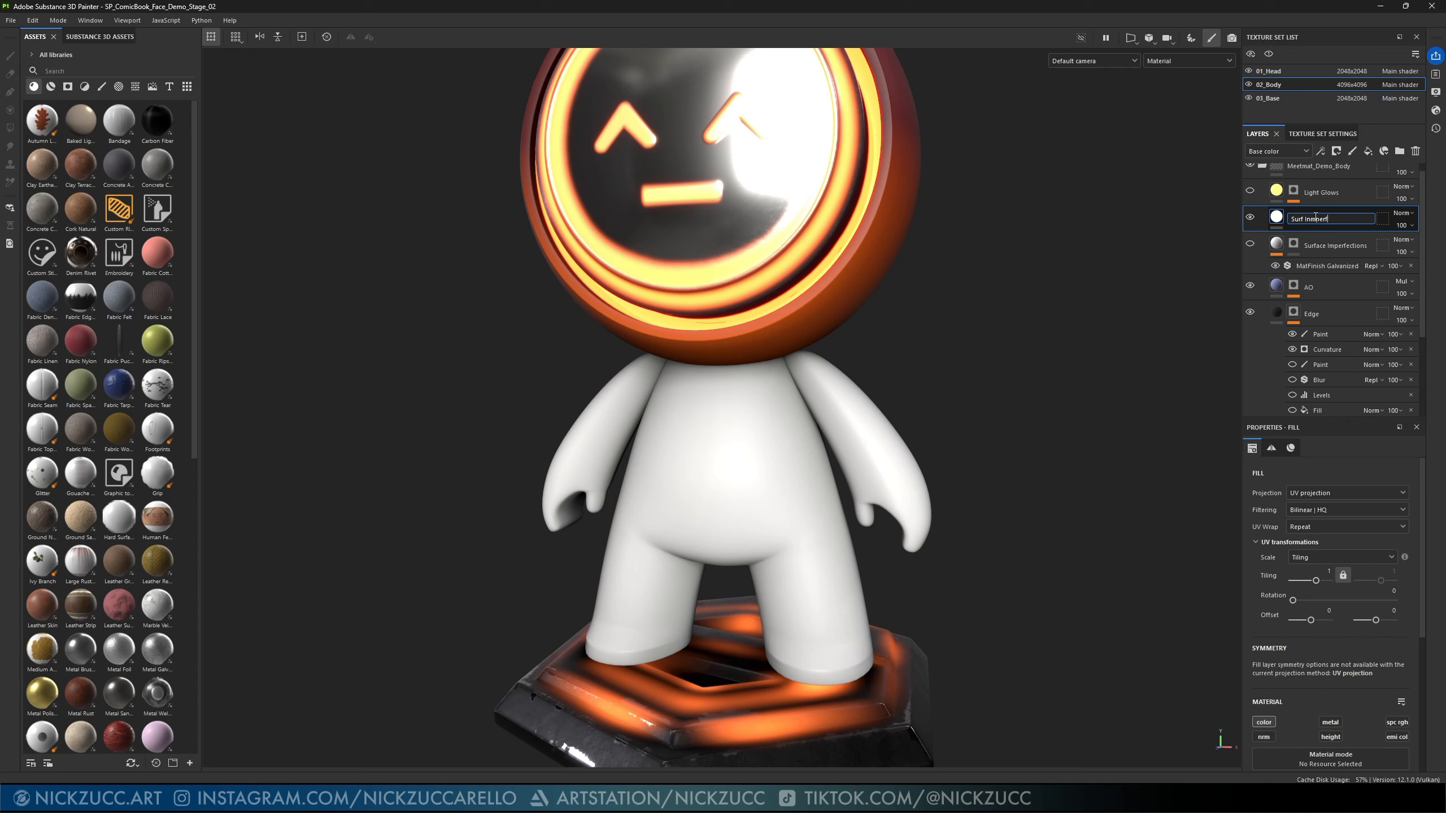
type("Surf Inmperf 2")
key("Return")
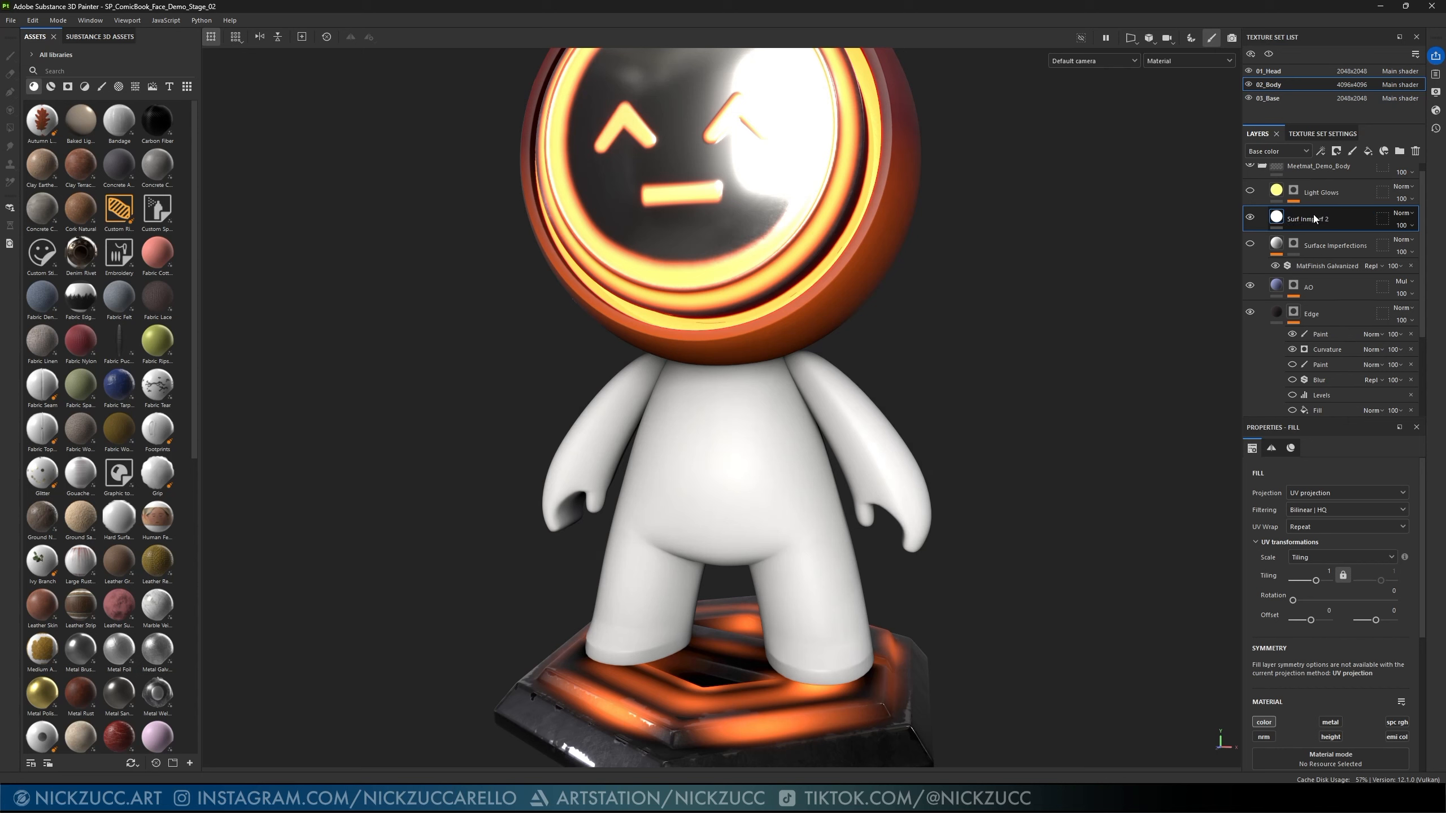
- Enable the emission color channel on the Surf Inmperf 2 fill and set its color to black (000000)
scroll(1321, 632, "down", 3)
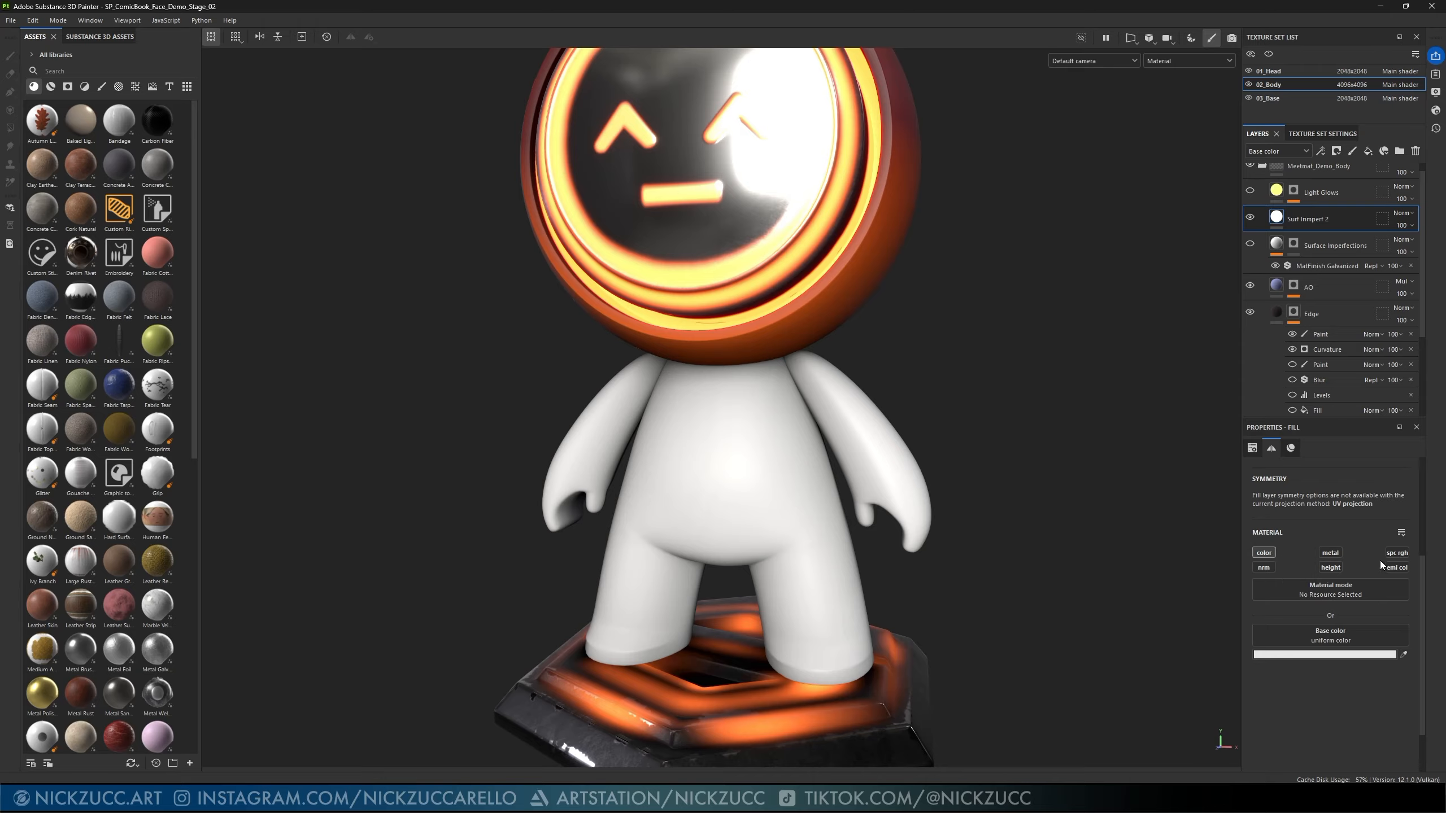
left_click(1400, 569)
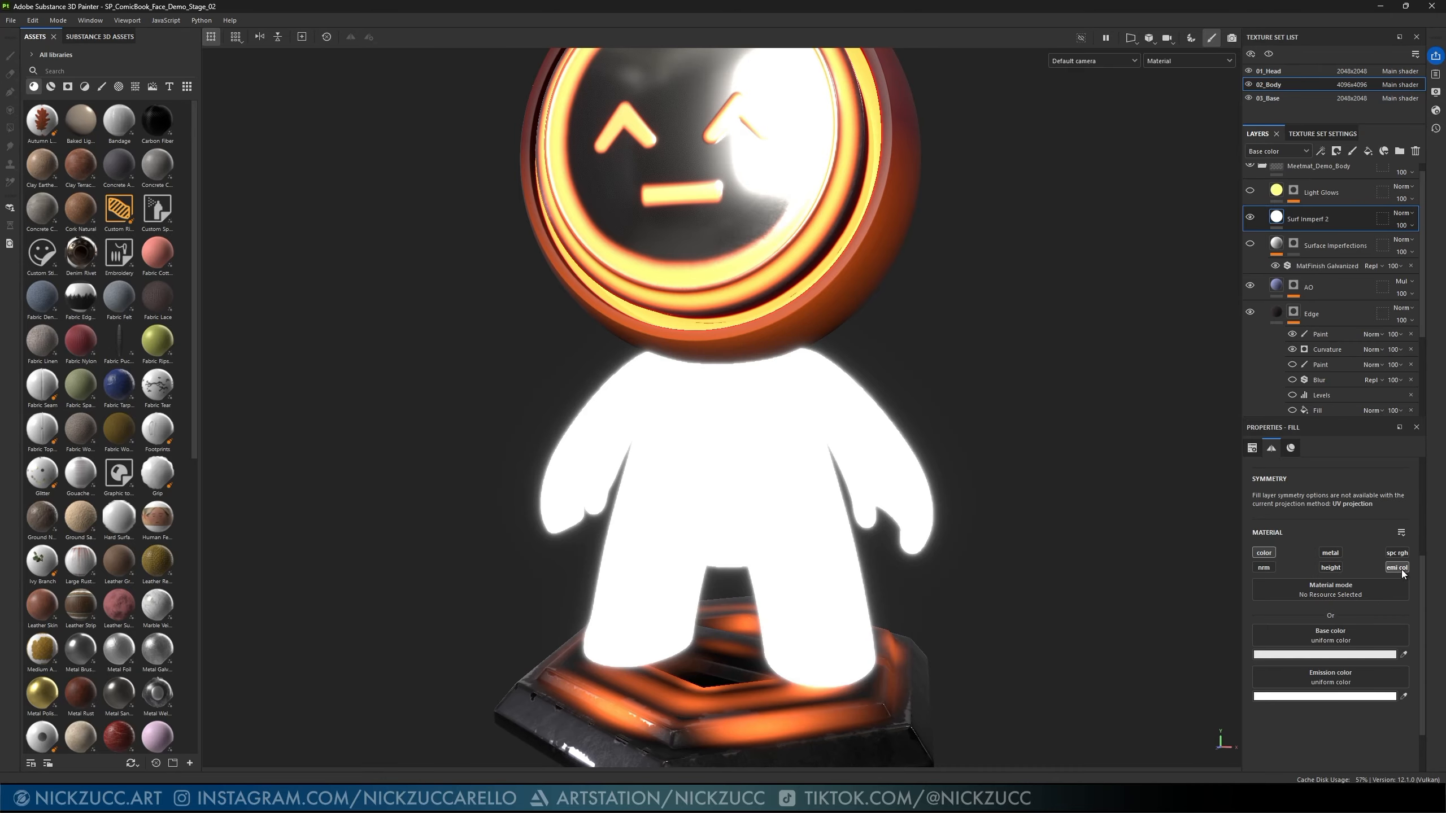
left_click(1328, 696)
left_click_drag(1231, 671, 1163, 733)
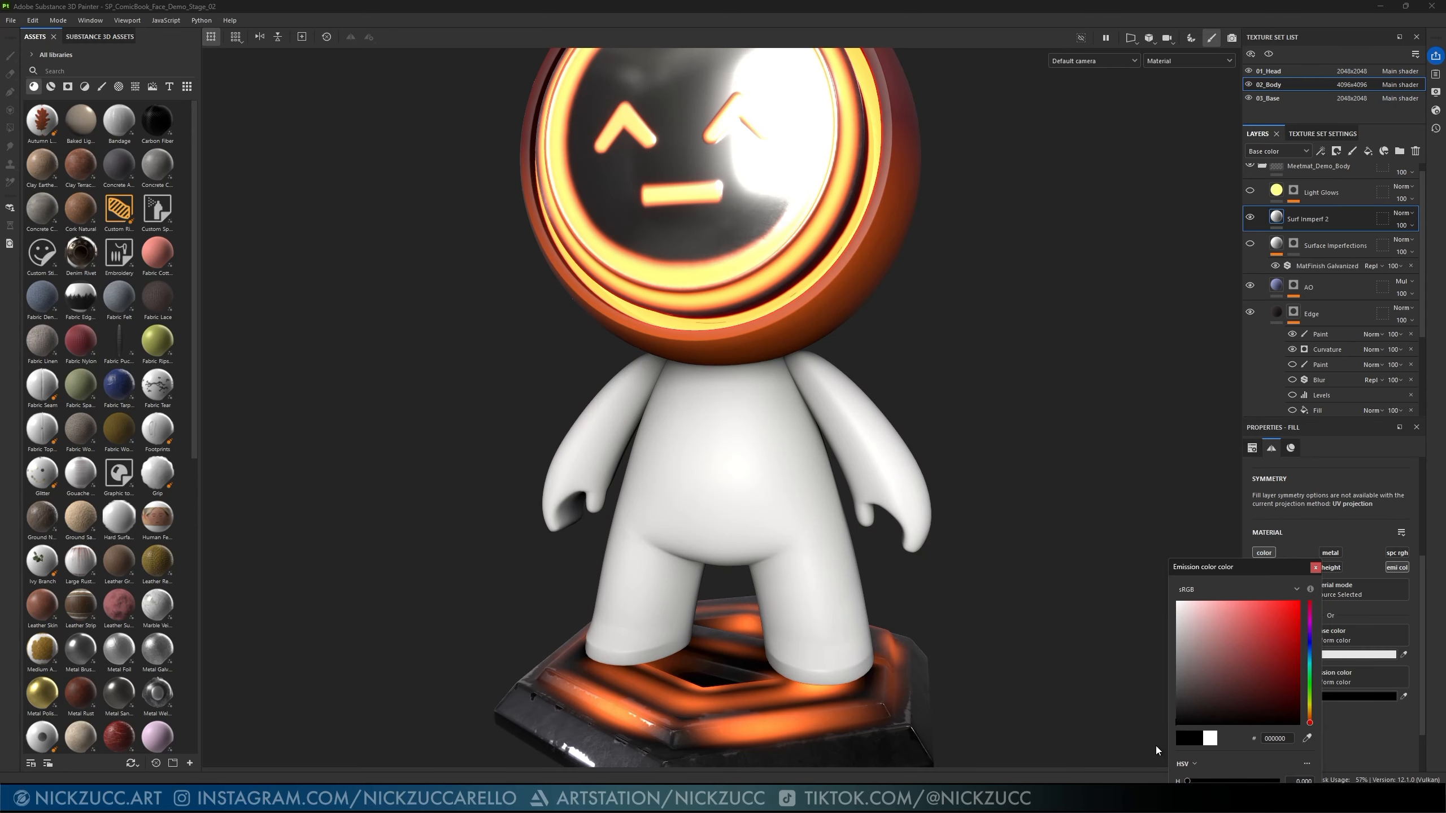
- Add a filter to the Surf Inmperf 2 fill layer and assign MatFinish Galvanized to it
left_click(1156, 746)
left_click(1312, 567)
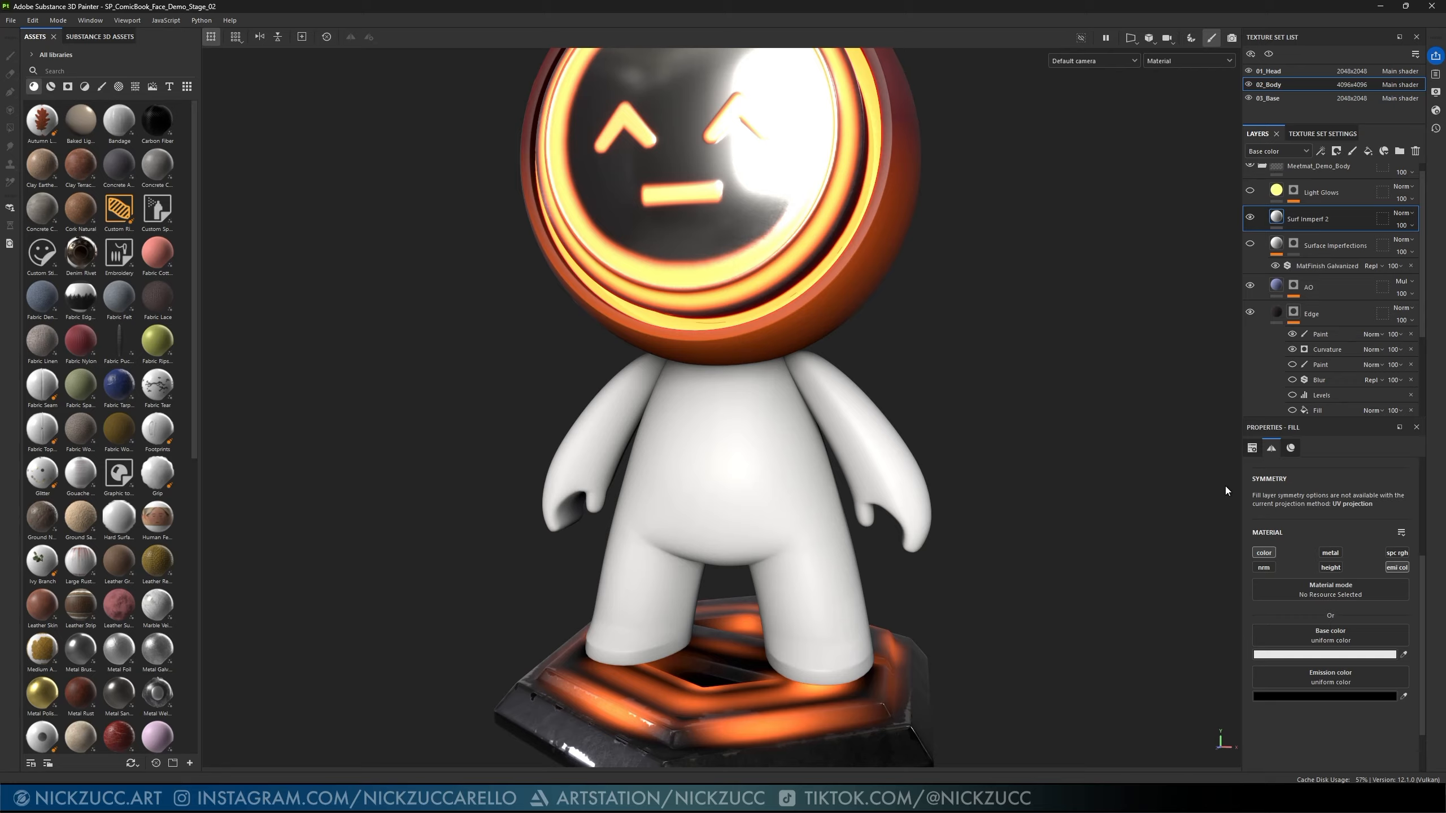
left_click(1321, 151)
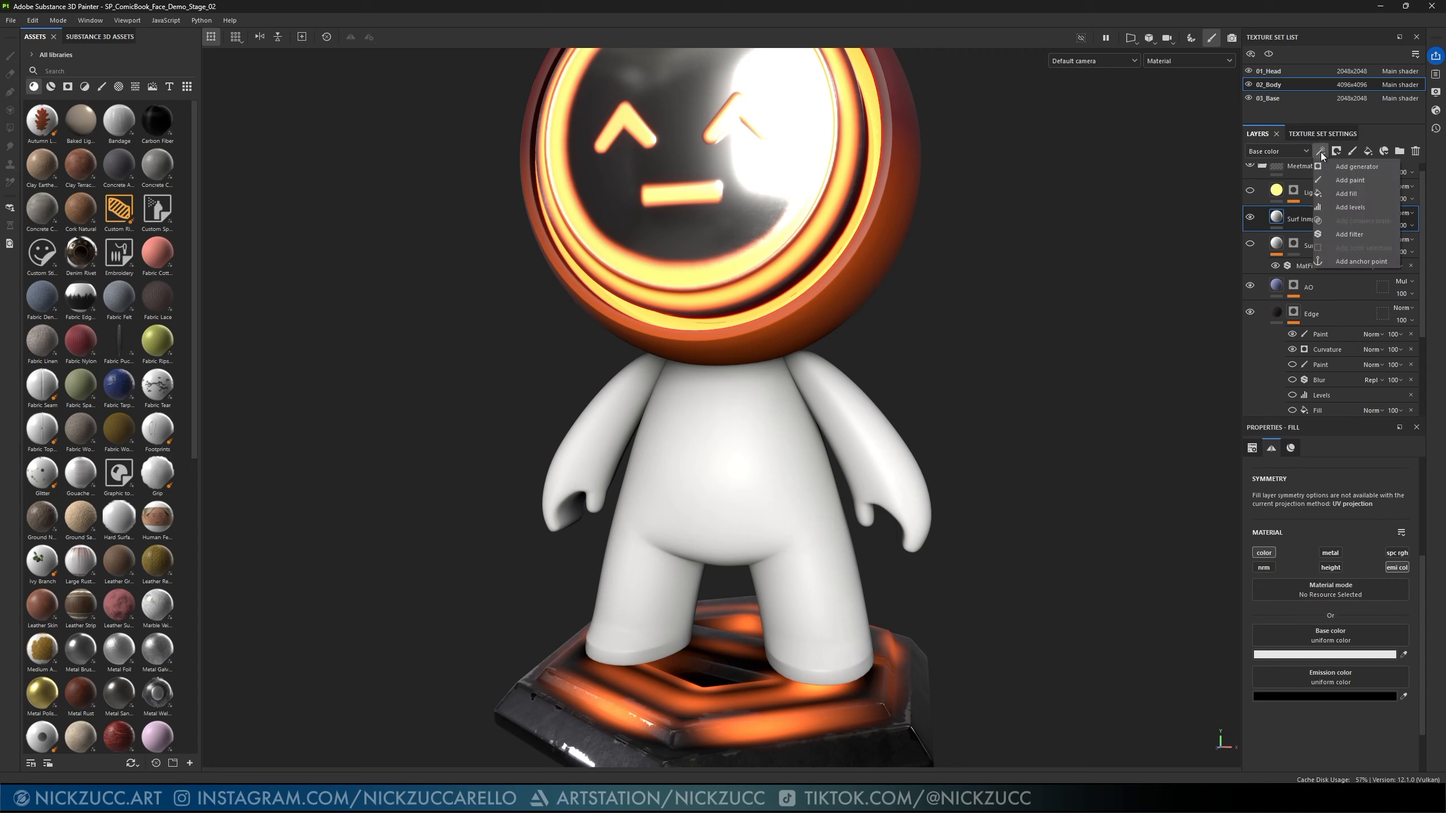
left_click(1349, 234)
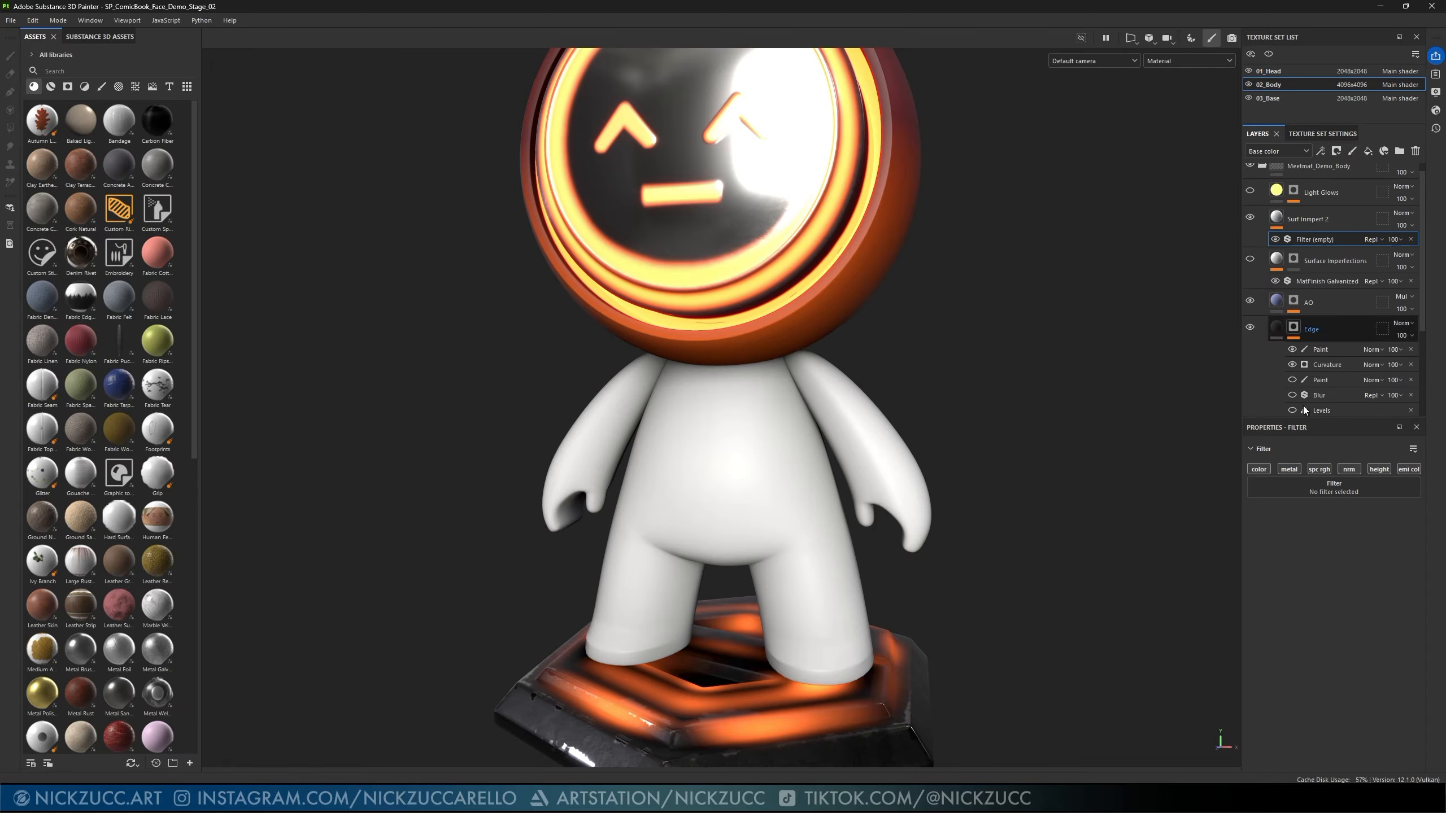
left_click(1315, 488)
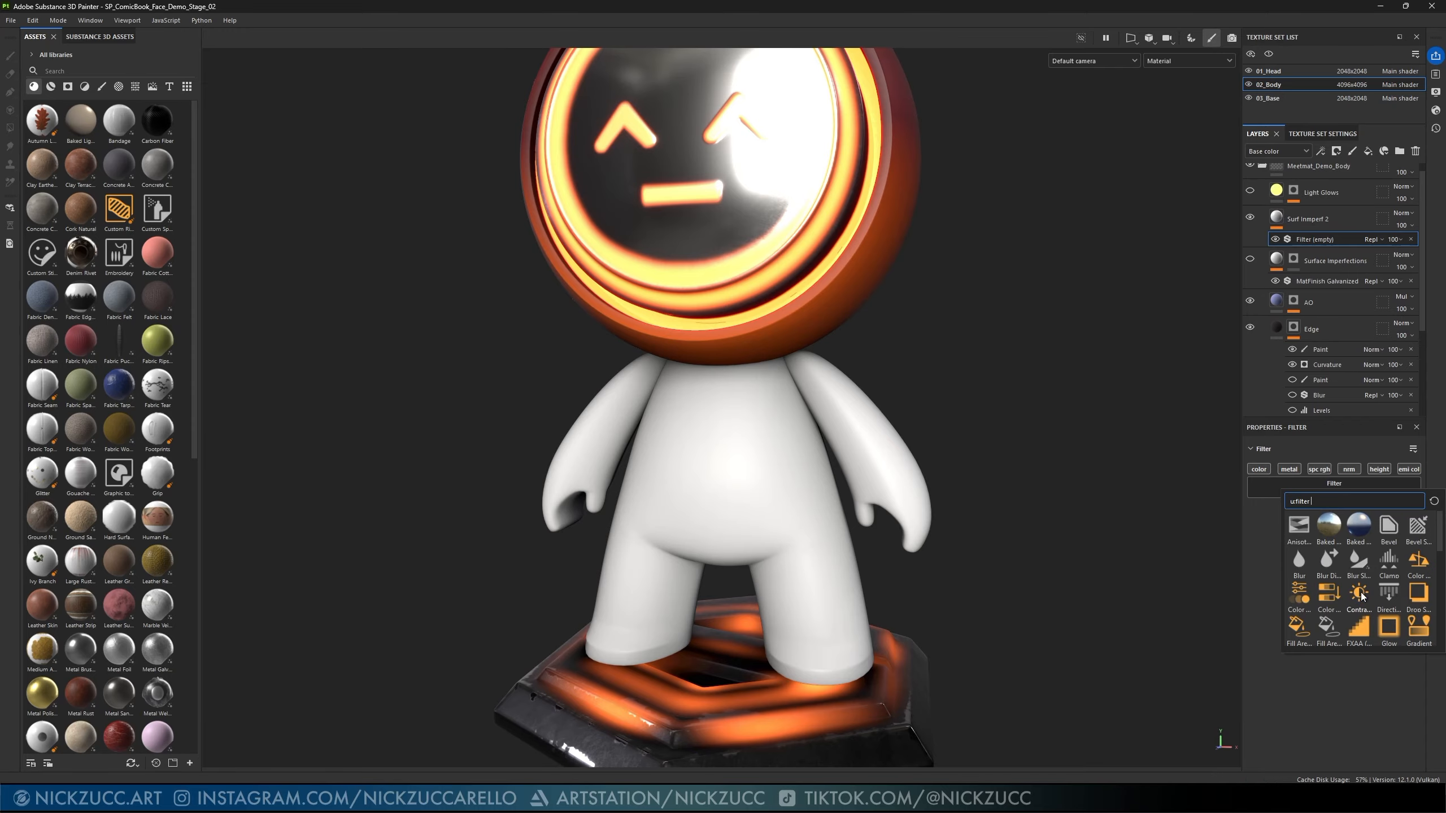
scroll(1360, 595, "down", 10)
scroll(1362, 595, "up", 3)
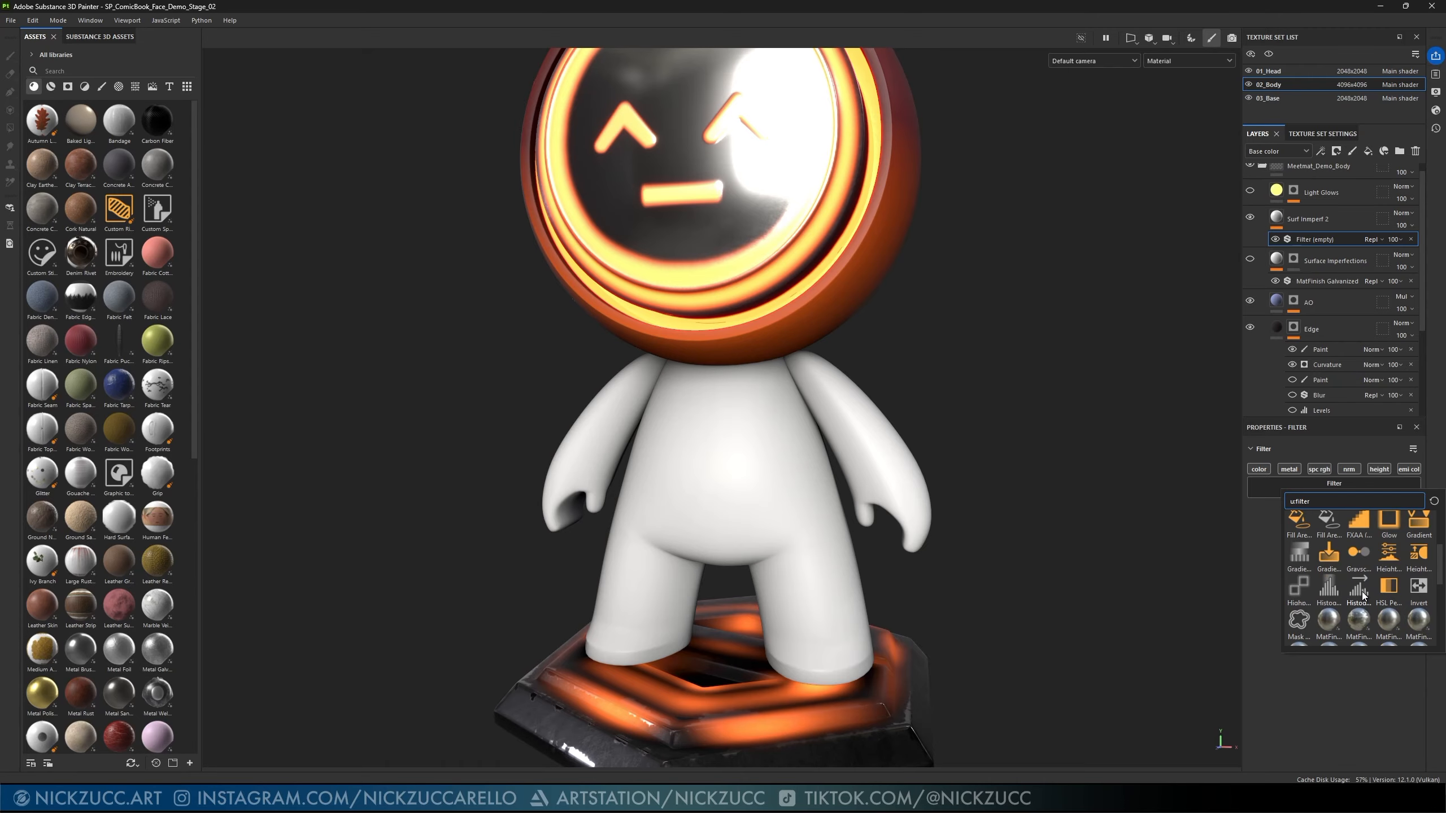
mouse_move(1364, 624)
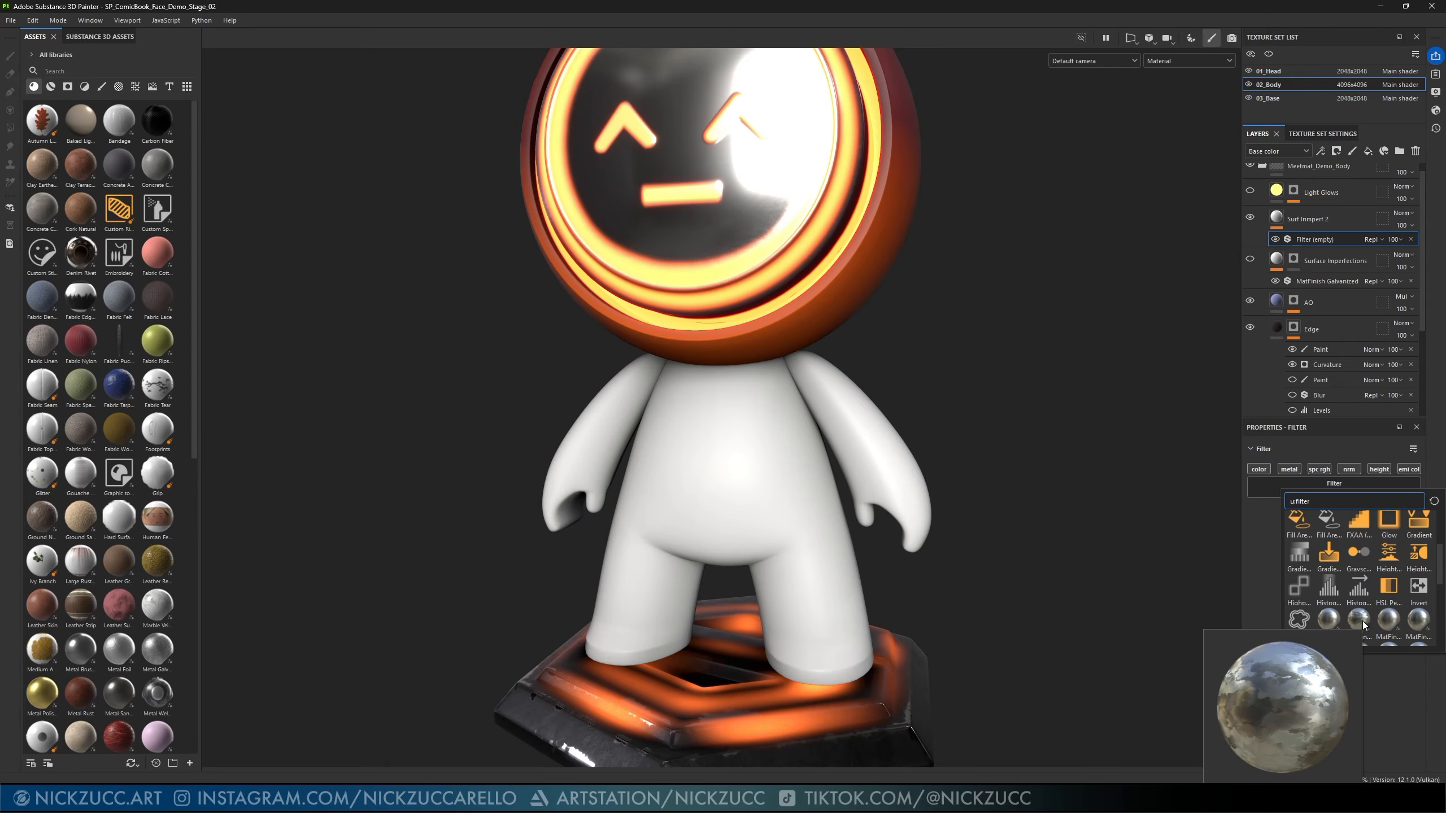
left_click(1361, 621)
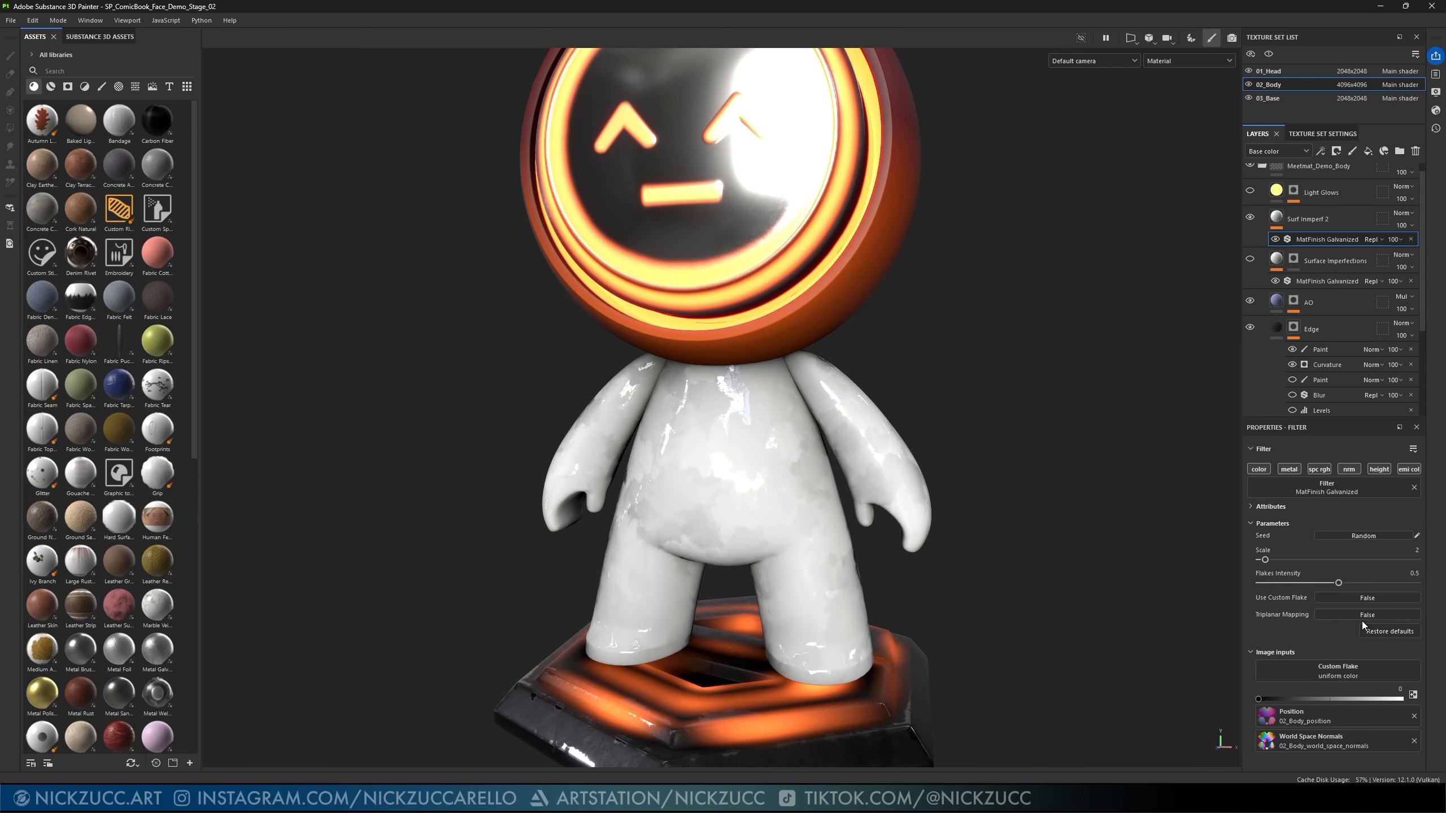
left_click_drag(1035, 479, 1081, 513, "alt")
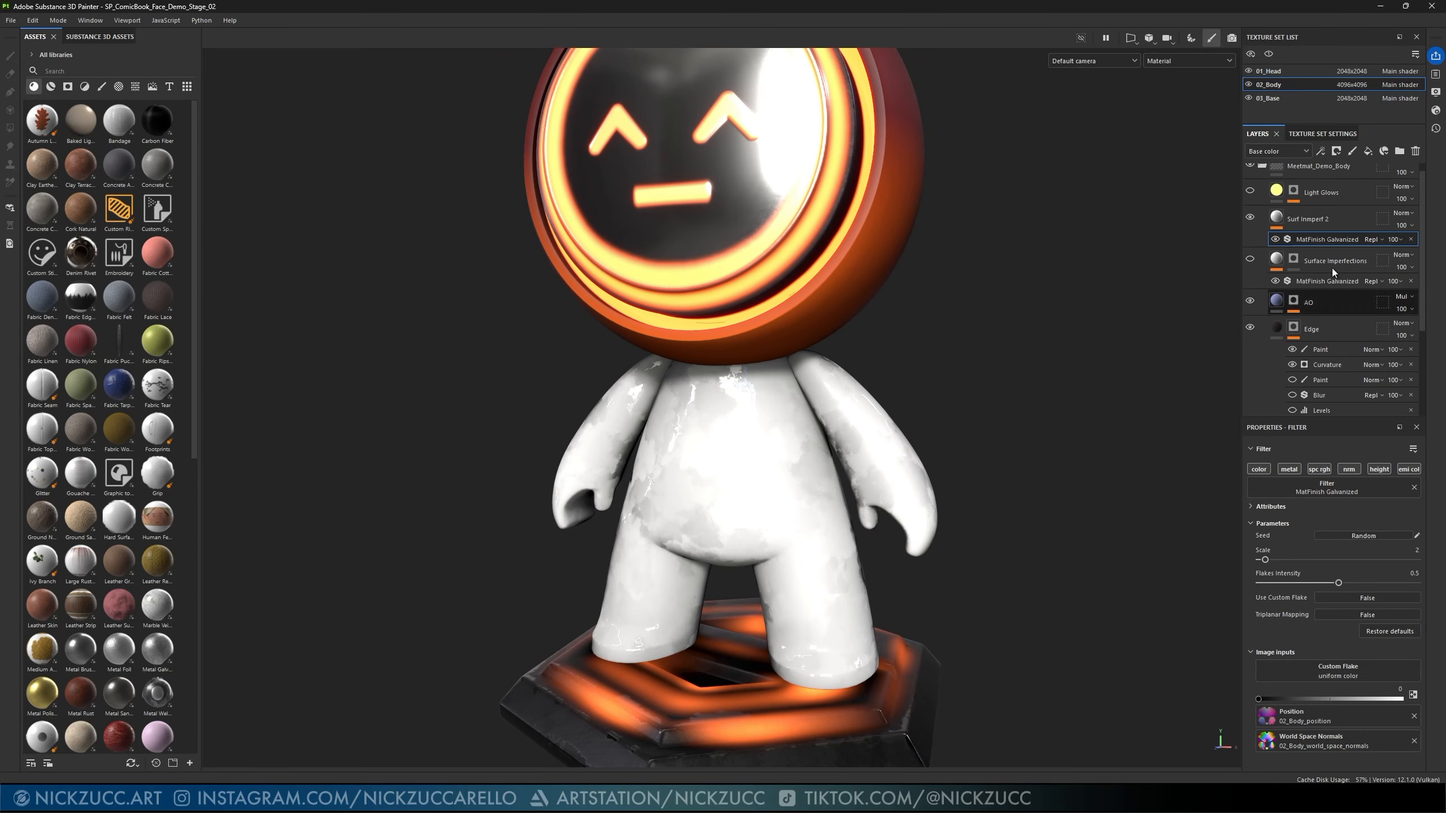
- Disable the base color channel on the Surf Inmperf 2 fill
left_click(1277, 219)
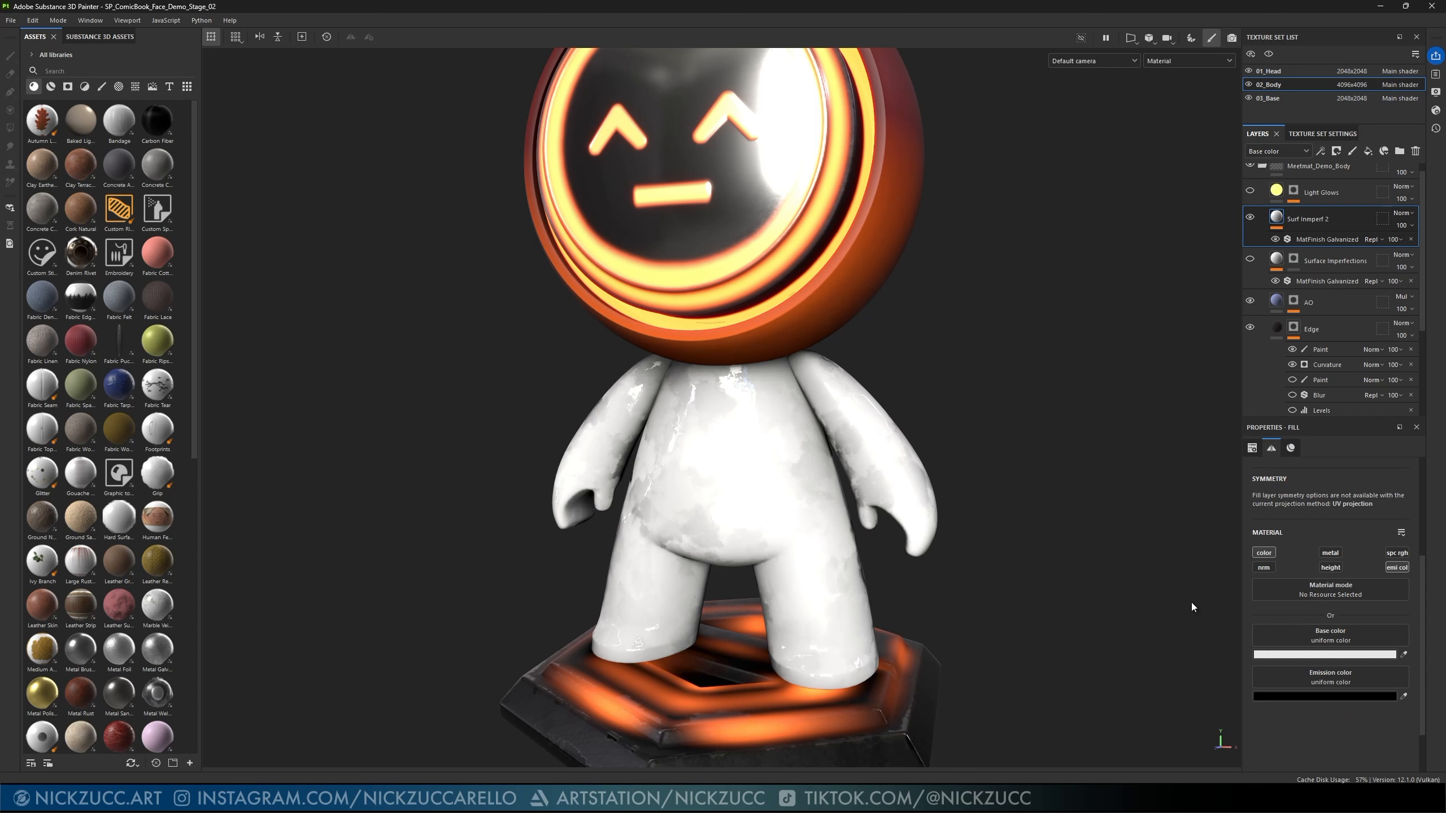
left_click(1266, 552)
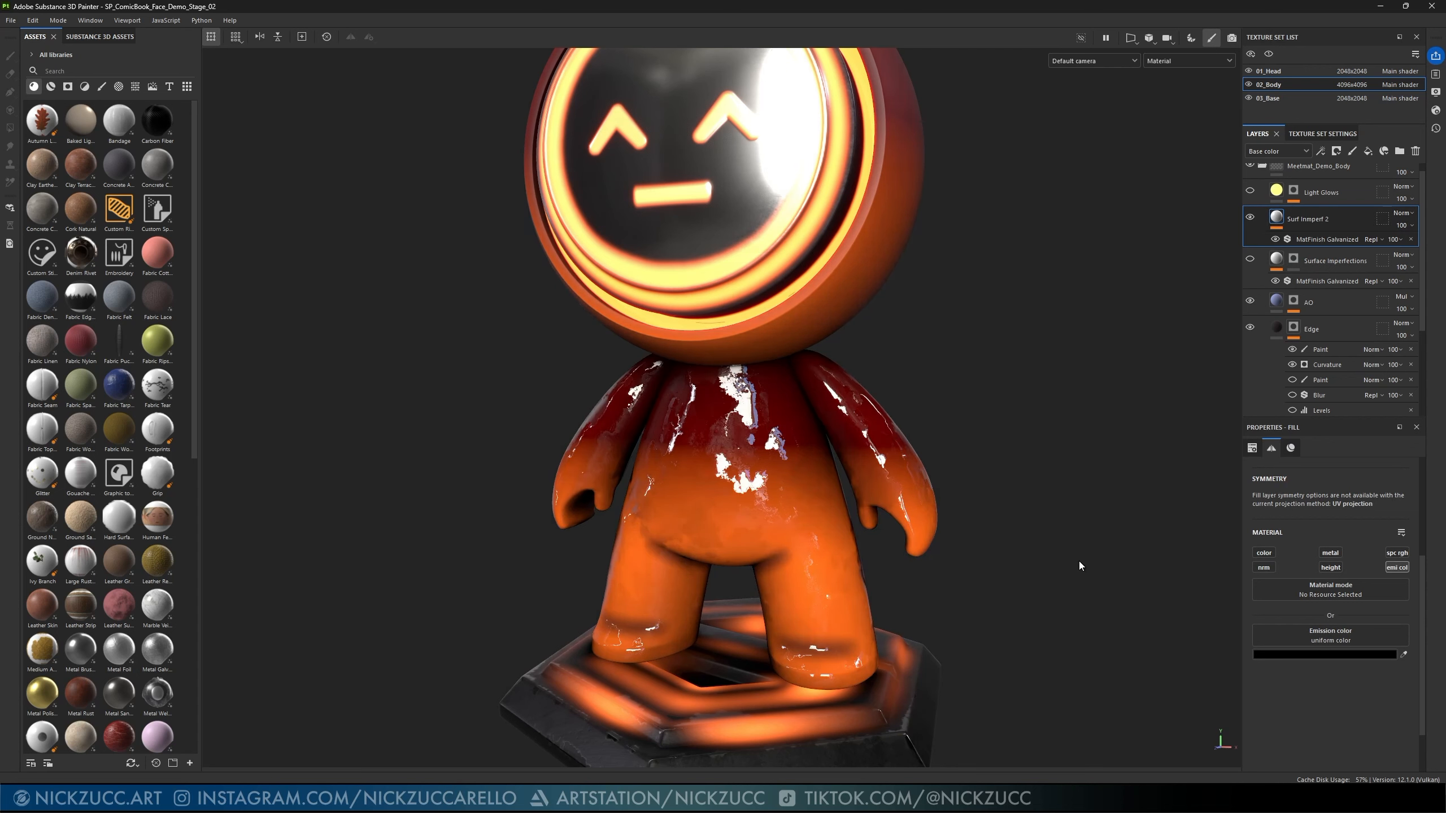
left_click_drag(1066, 531, 1094, 505, "alt")
- Inspect the body's flake pattern from several angles in the Normal+height+mesh channel view, and return to the Material view
left_click(1220, 60)
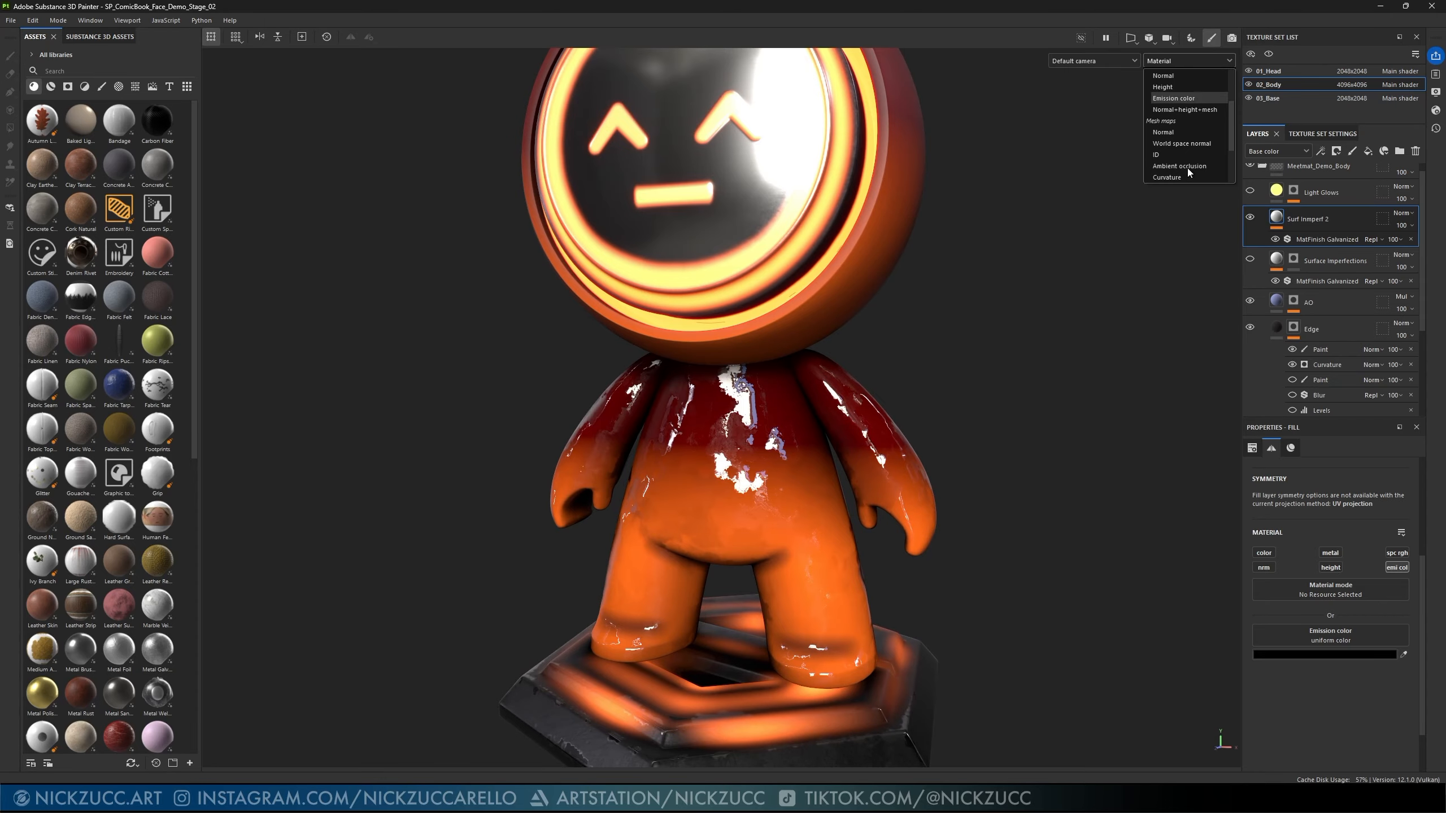
scroll(1187, 168, "up", 2)
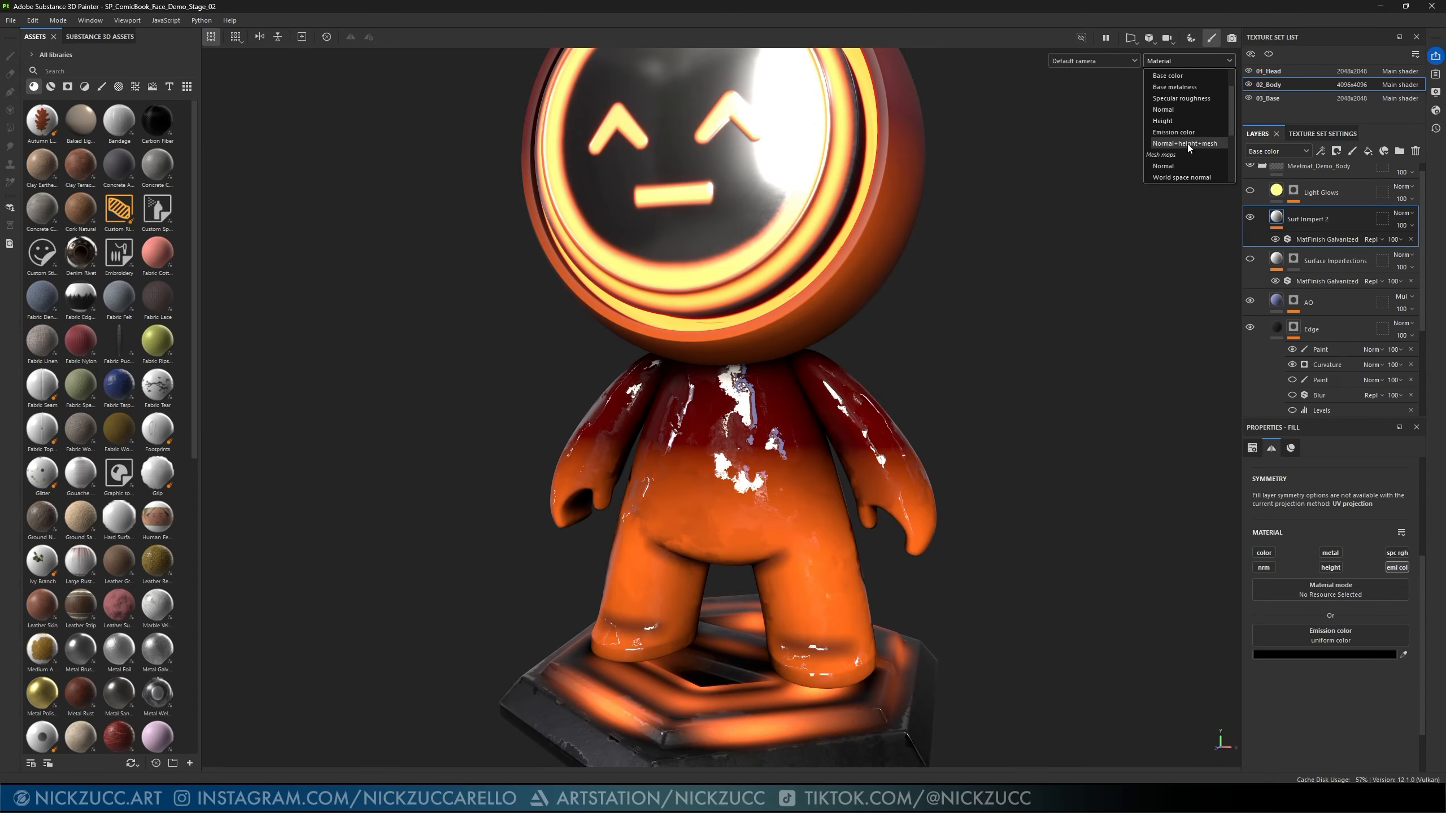
left_click(1186, 143)
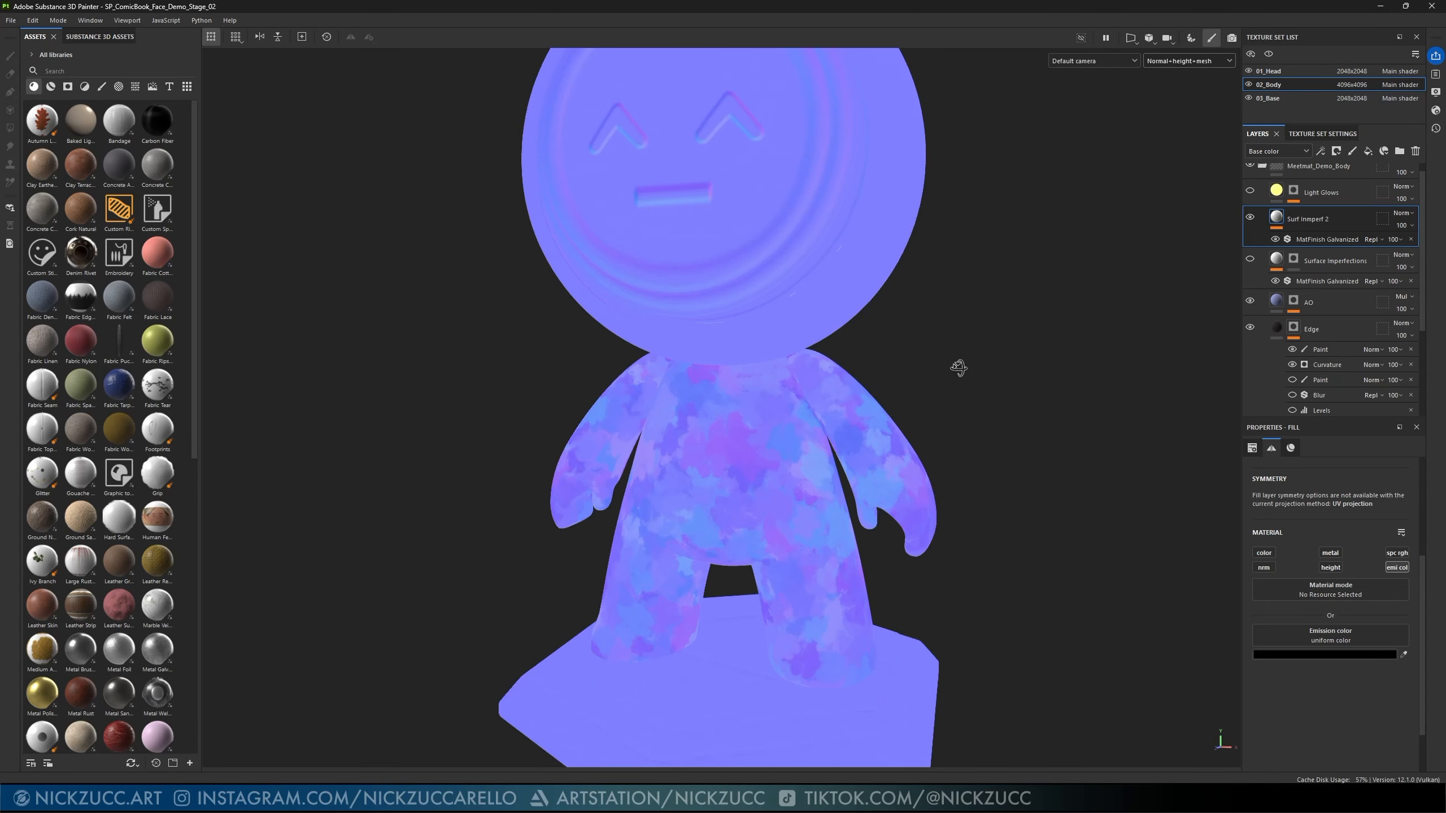
left_click_drag(958, 367, 1003, 404, "alt")
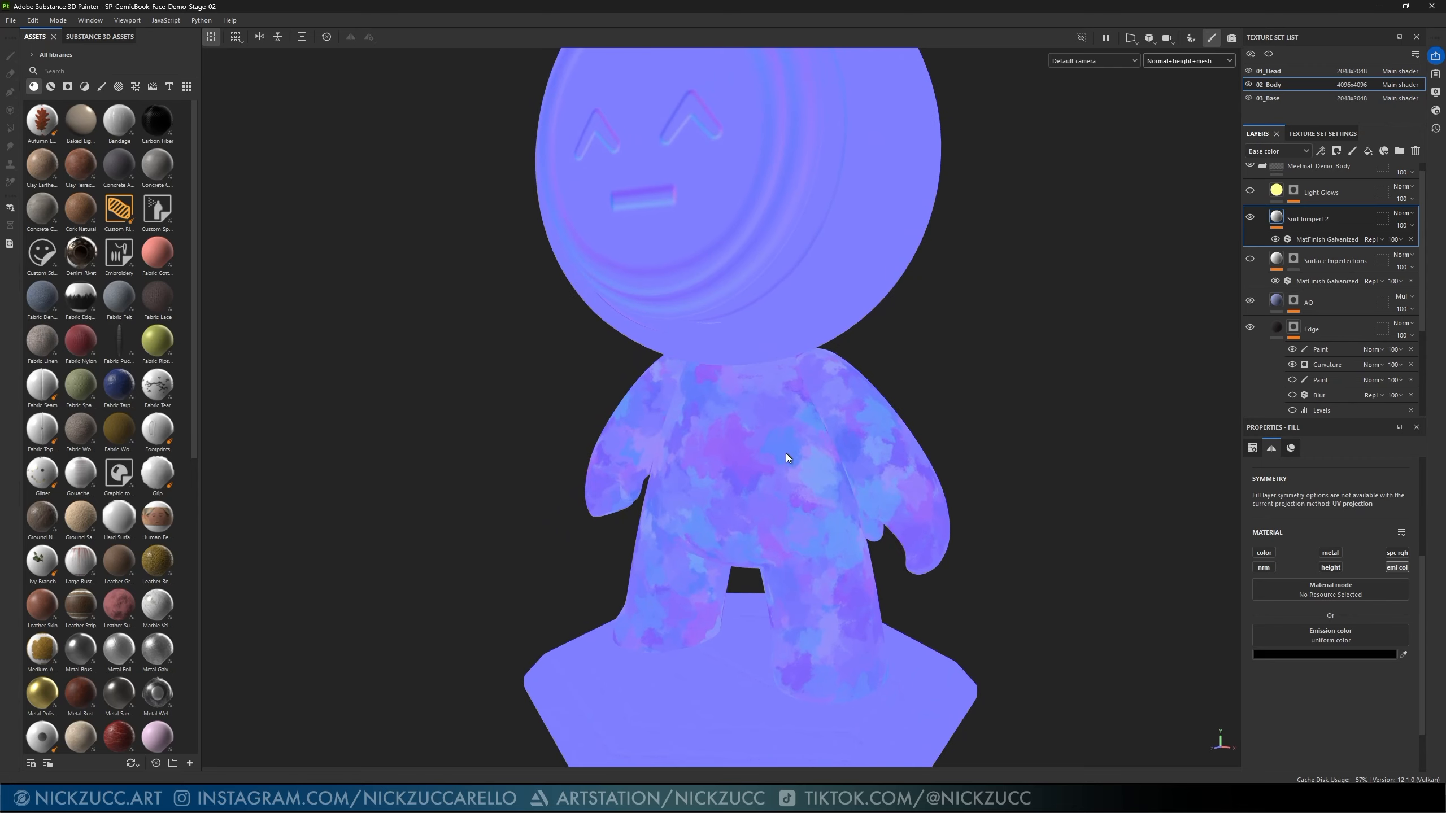
left_click_drag(813, 445, 1024, 361, "alt")
left_click_drag(848, 464, 886, 431, "alt")
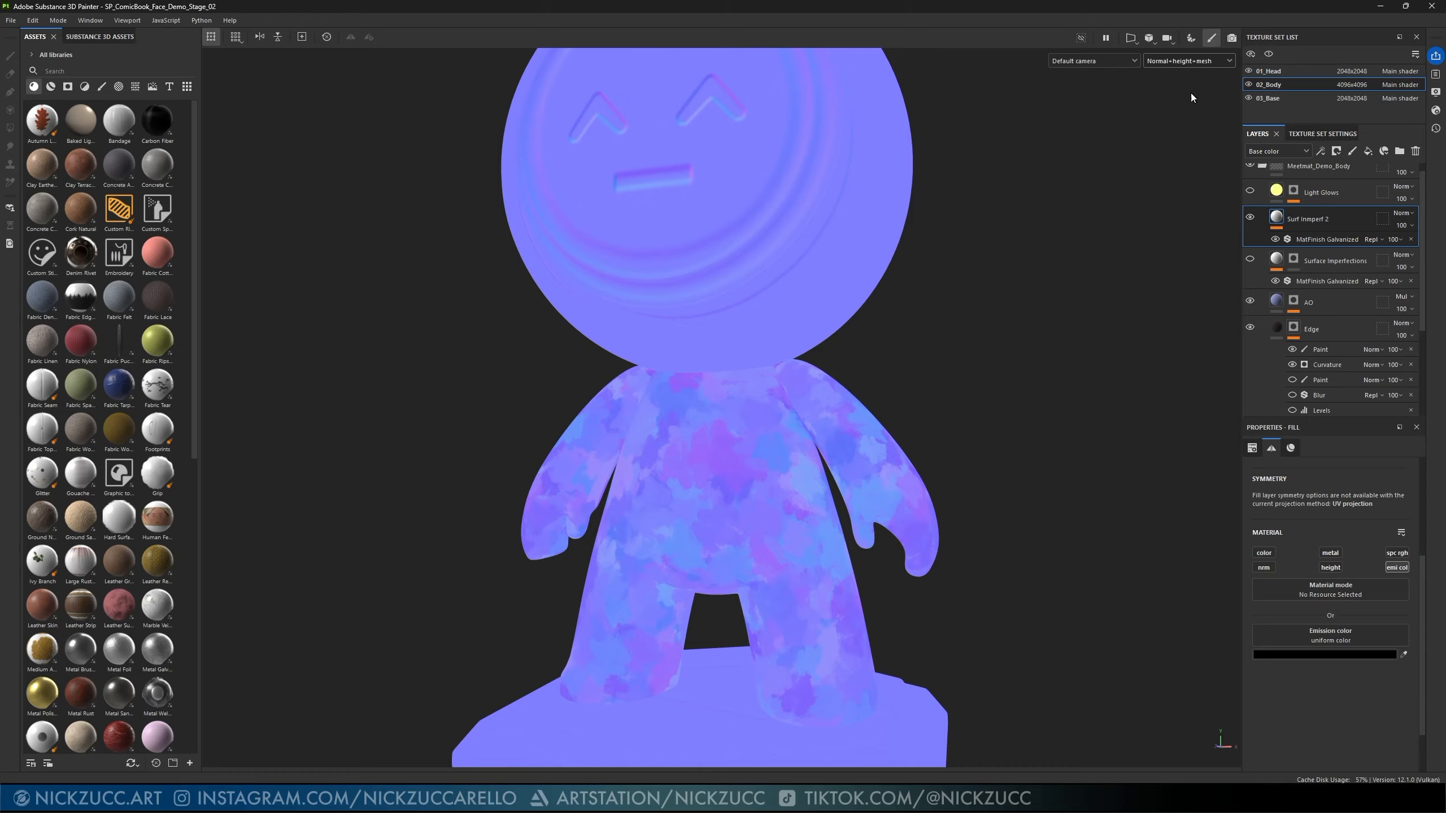
left_click(1206, 61)
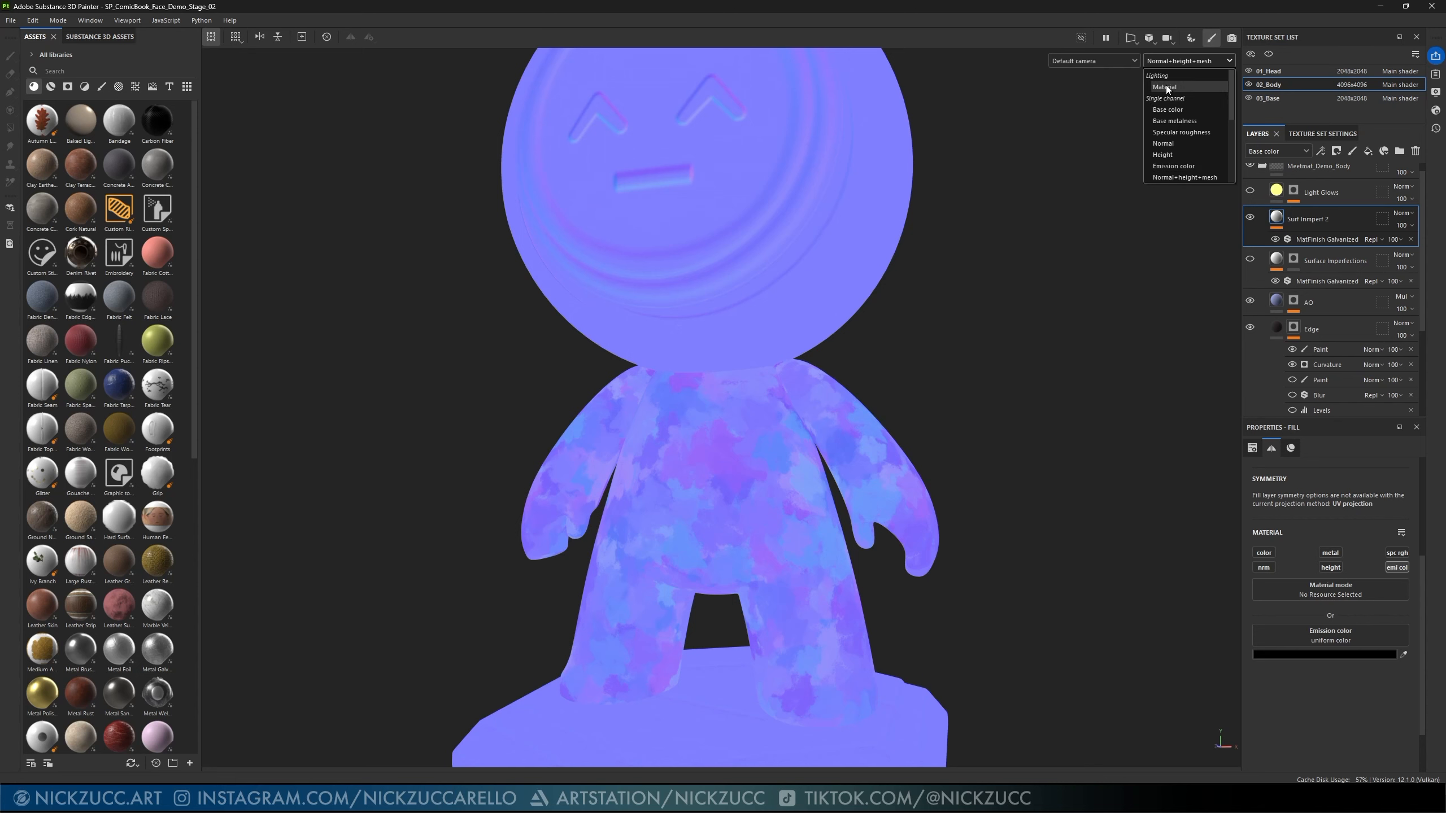
left_click(1164, 86)
- Enable the specular roughness channel on the Surf Inmperf 2 fill and set its value to about 0.47
mouse_move(1046, 341)
left_mouse_down("alt")
mouse_move(1052, 404)
mouse_move(938, 419)
mouse_move(1027, 384)
left_mouse_up("alt")
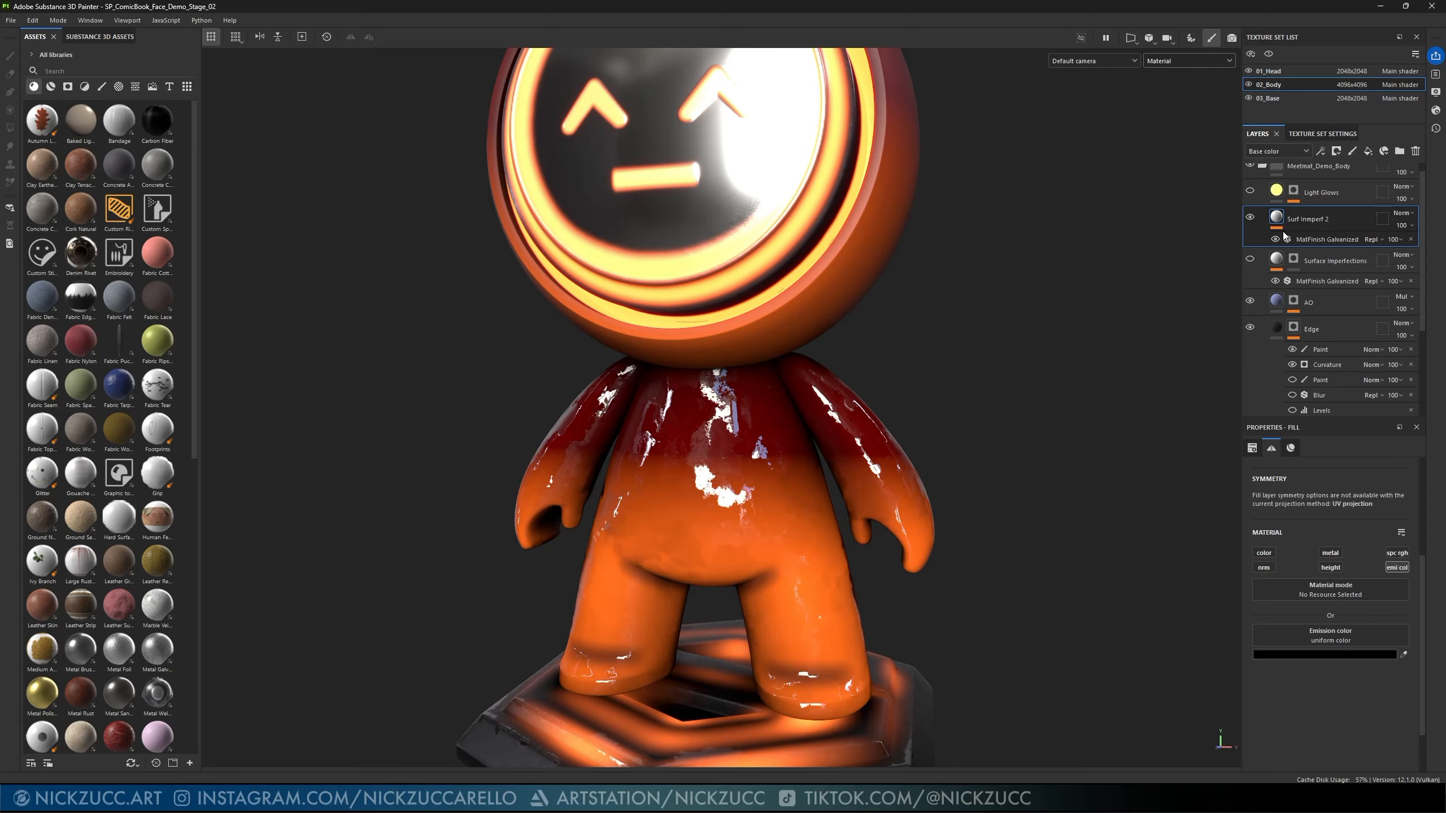
left_click(1395, 553)
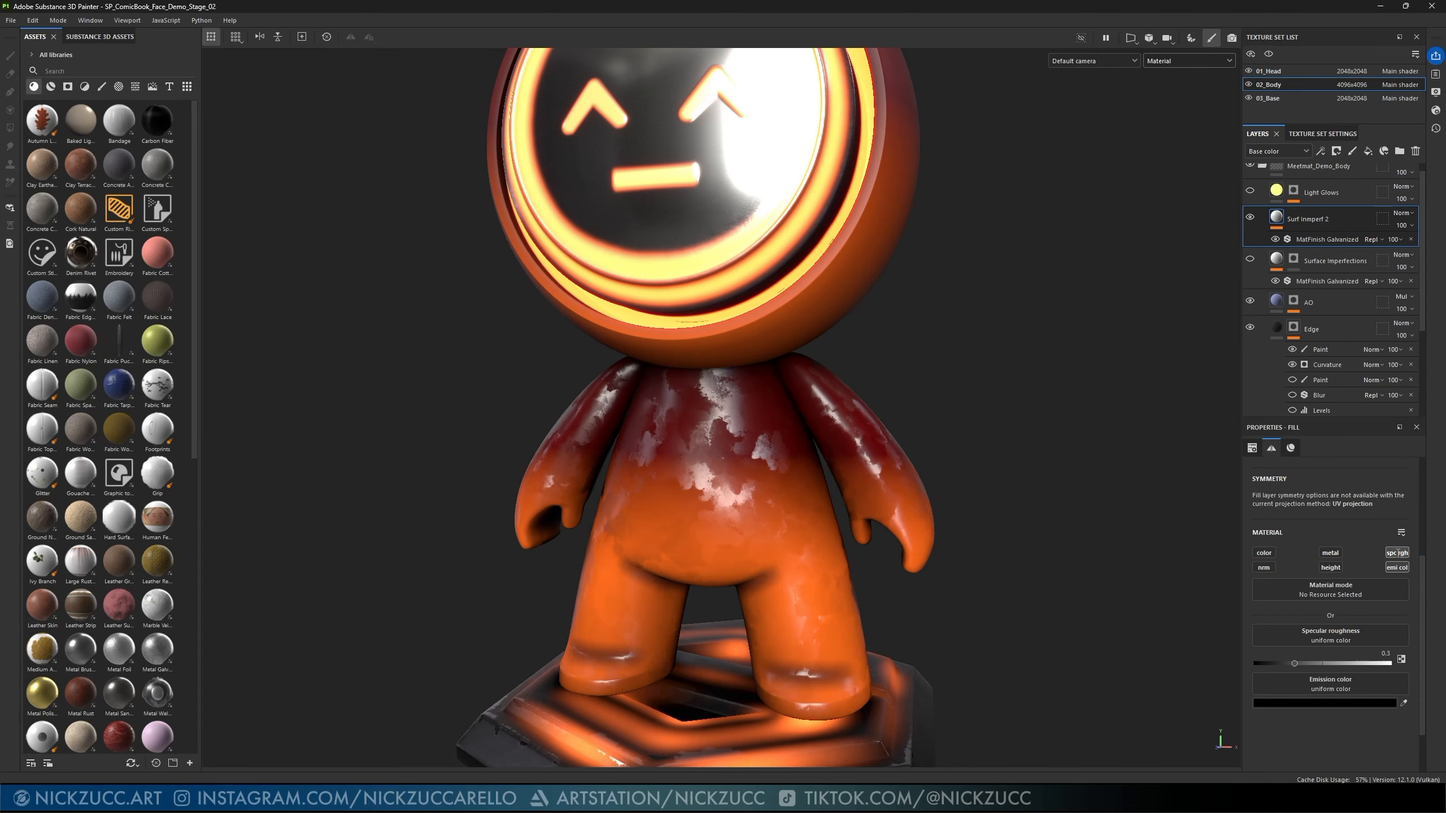
mouse_move(1295, 663)
left_mouse_down()
mouse_move(1347, 662)
mouse_move(1316, 664)
left_mouse_up()
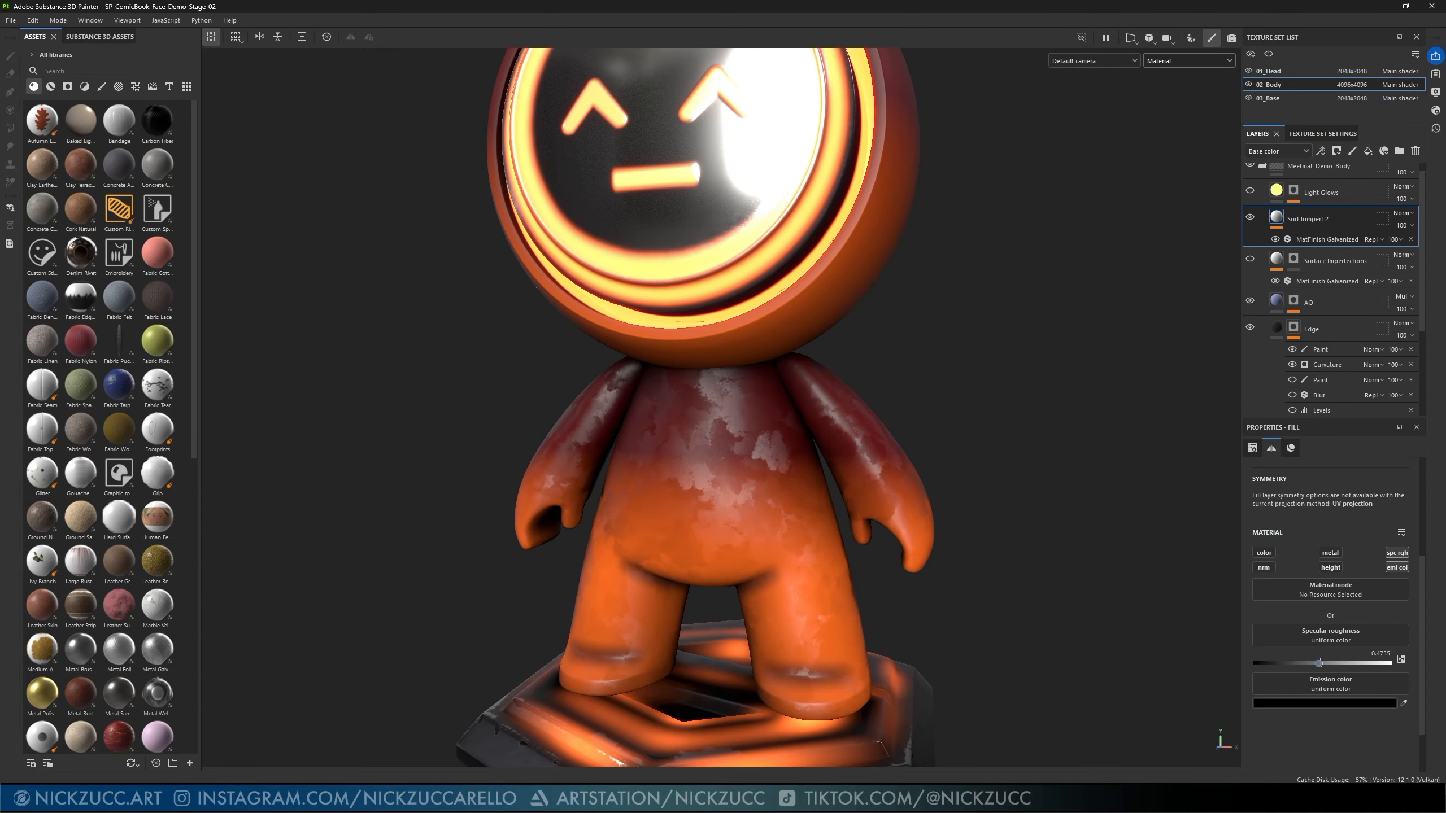
- Try scale values of 0, 1 and 2 on the MatFinish Galvanized filter of Surf Inmperf 2
left_click(1315, 240)
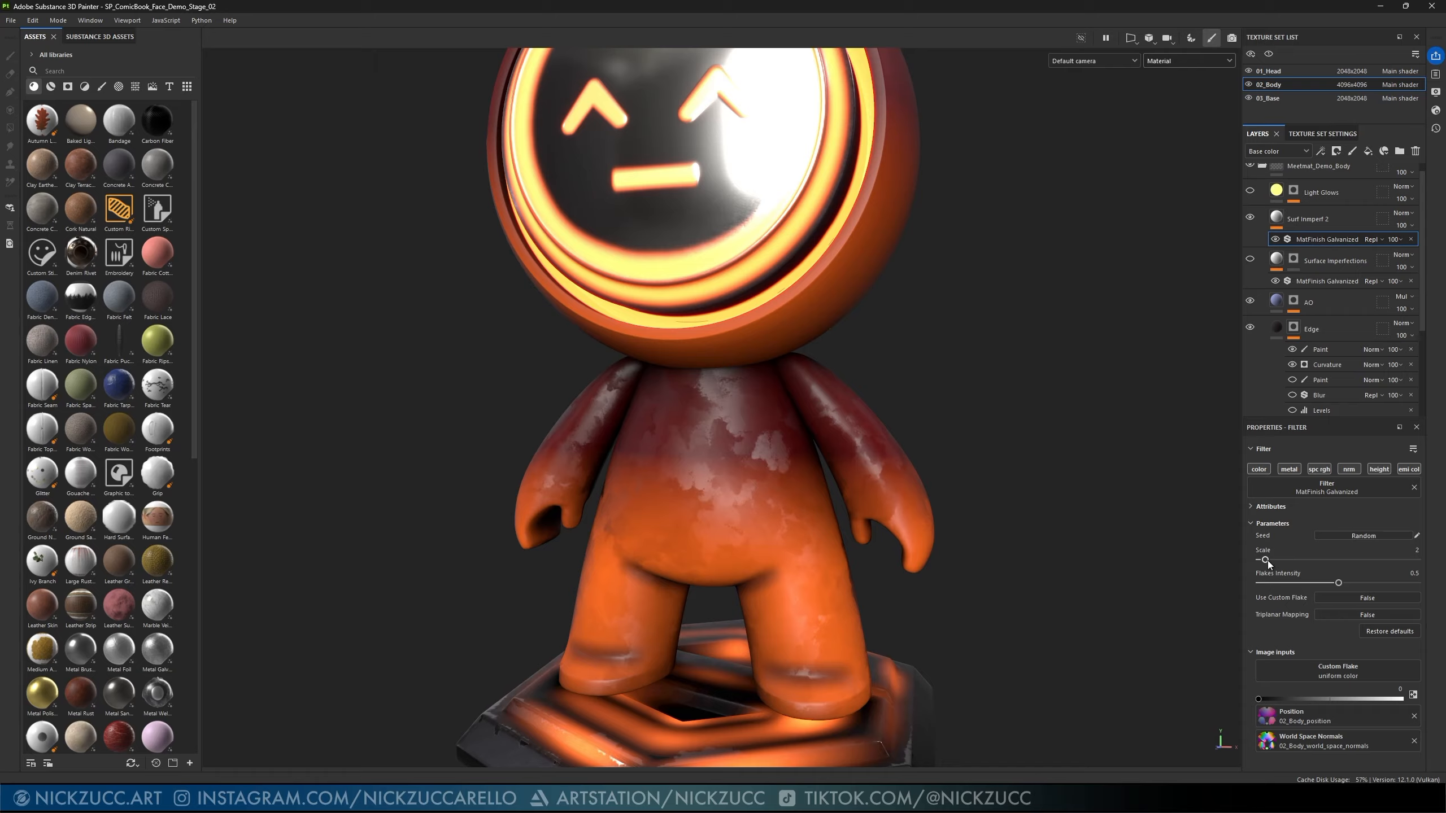
mouse_move(1268, 559)
left_mouse_down()
mouse_move(1300, 561)
mouse_move(1261, 562)
left_mouse_up()
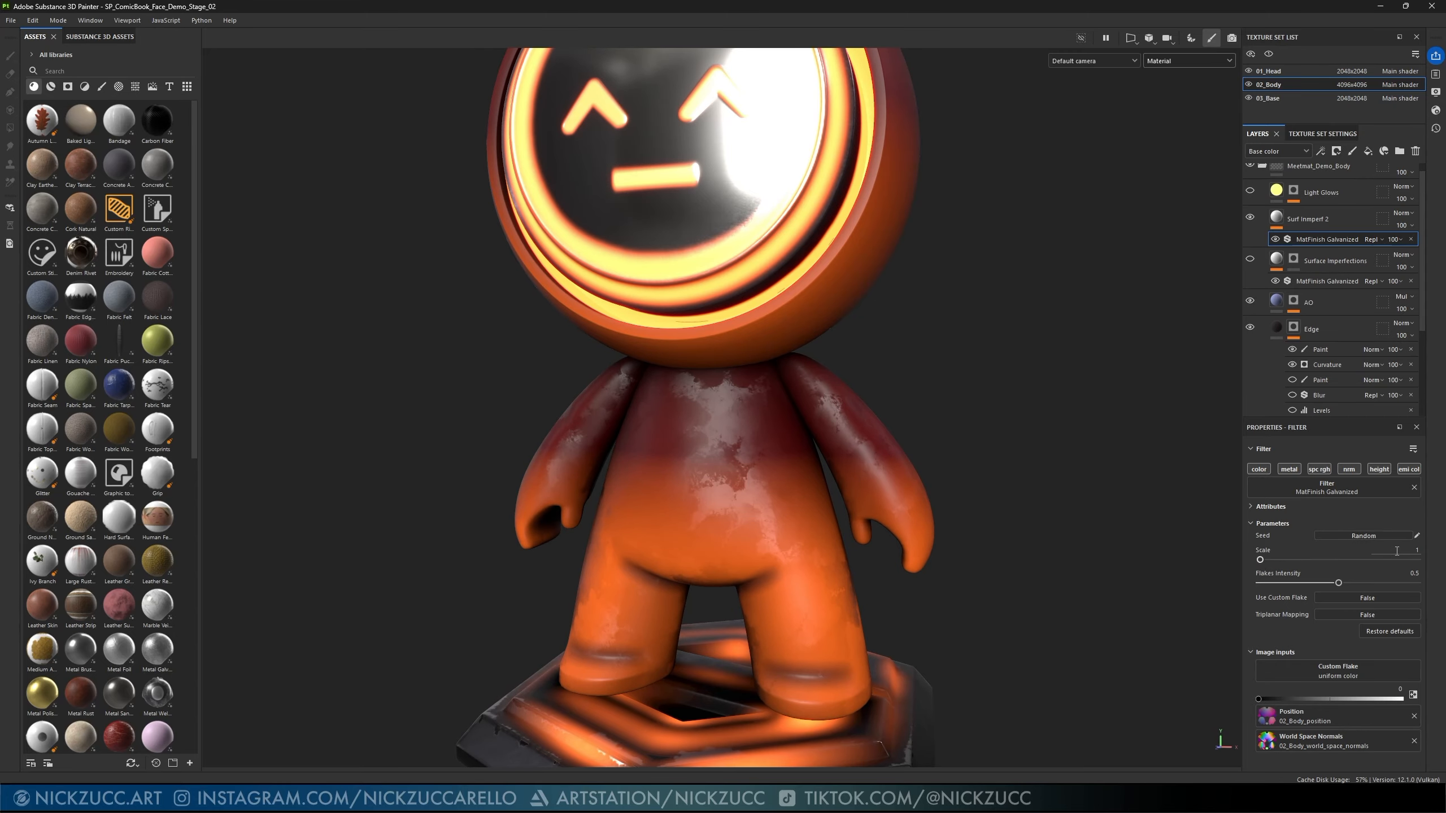
type("0")
key("Return")
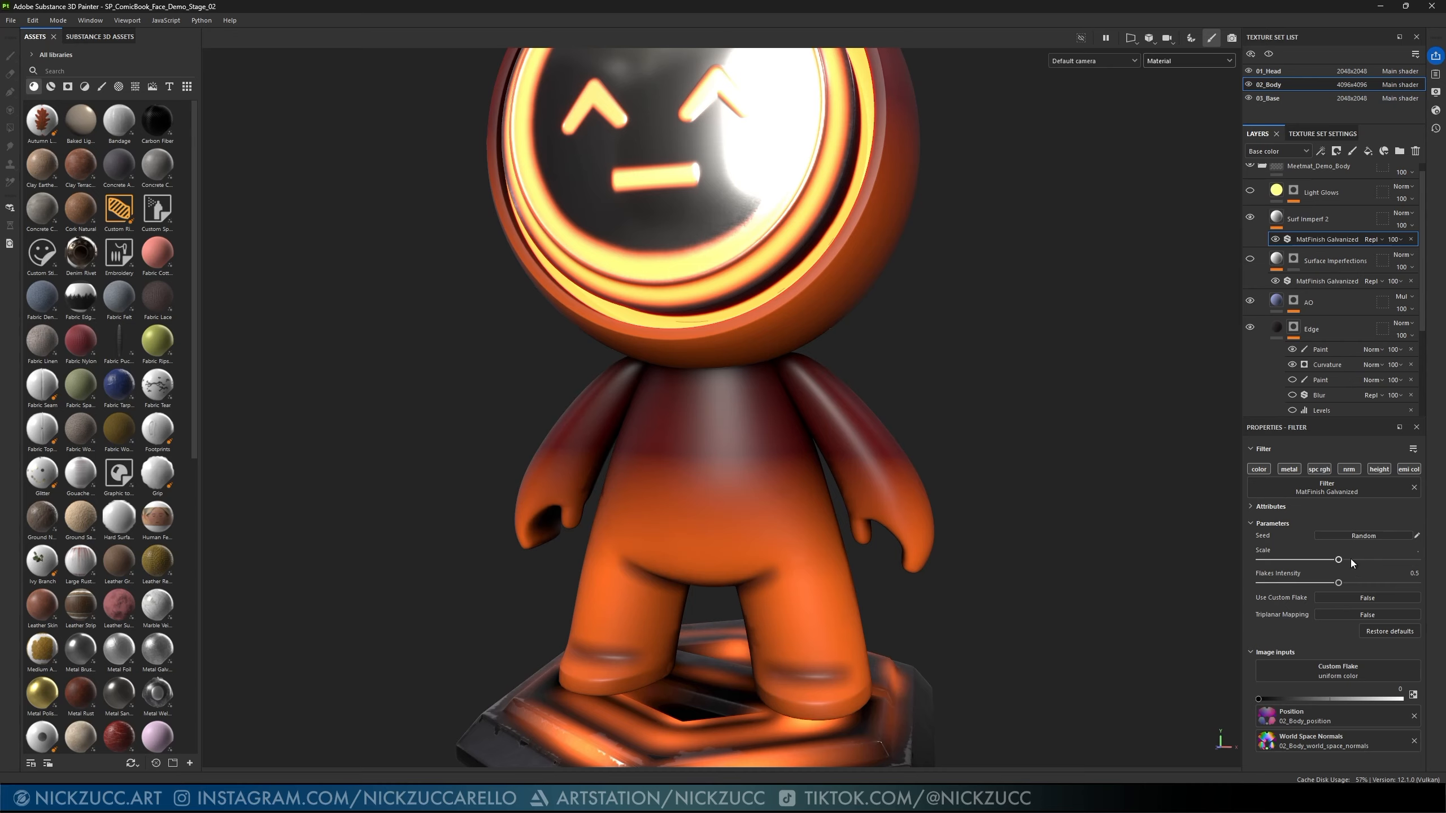
mouse_move(1338, 560)
left_mouse_down()
mouse_move(1309, 562)
mouse_move(1360, 563)
mouse_move(1347, 563)
left_mouse_up()
left_click(1416, 549)
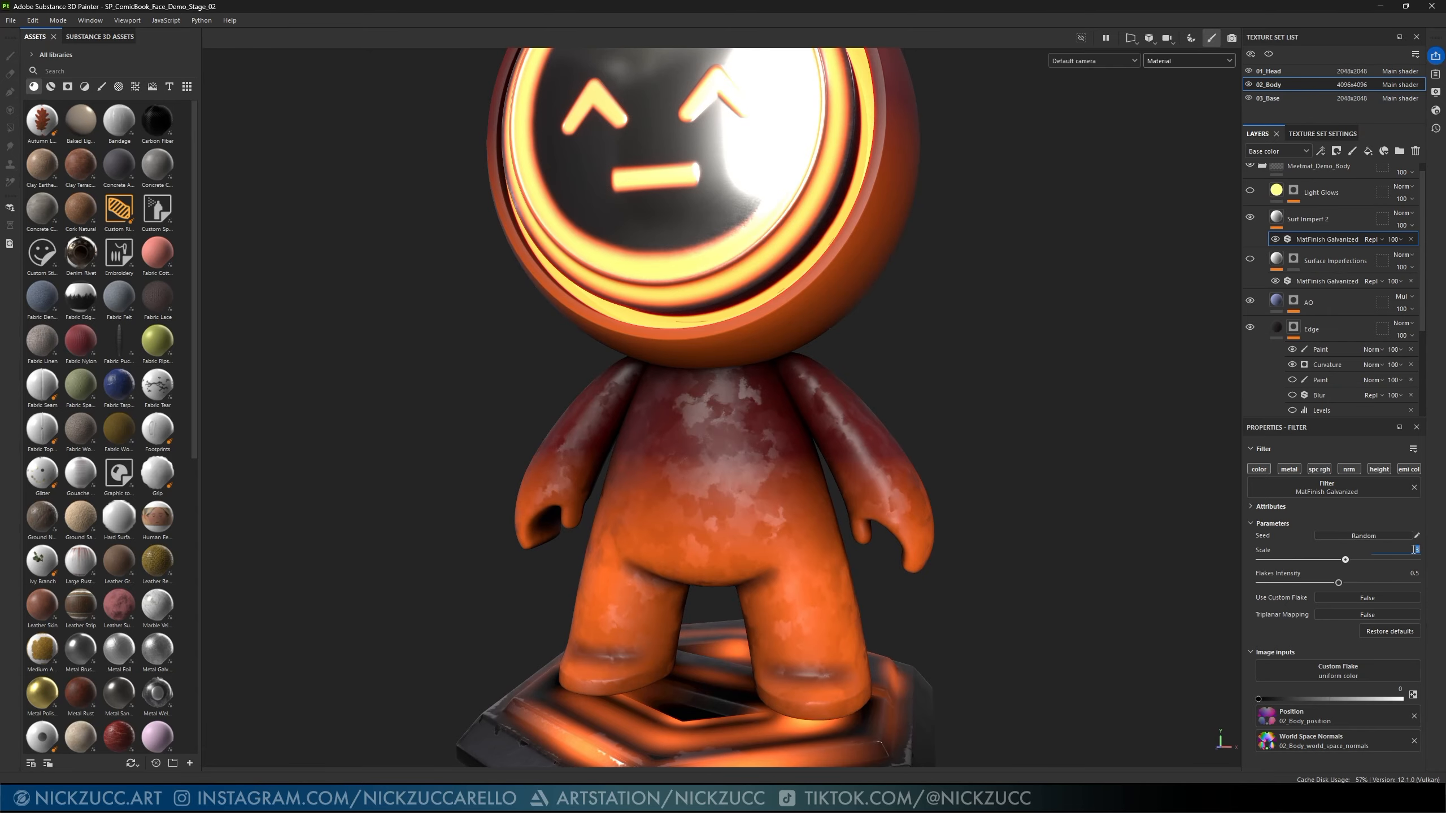
type("1")
key("Return")
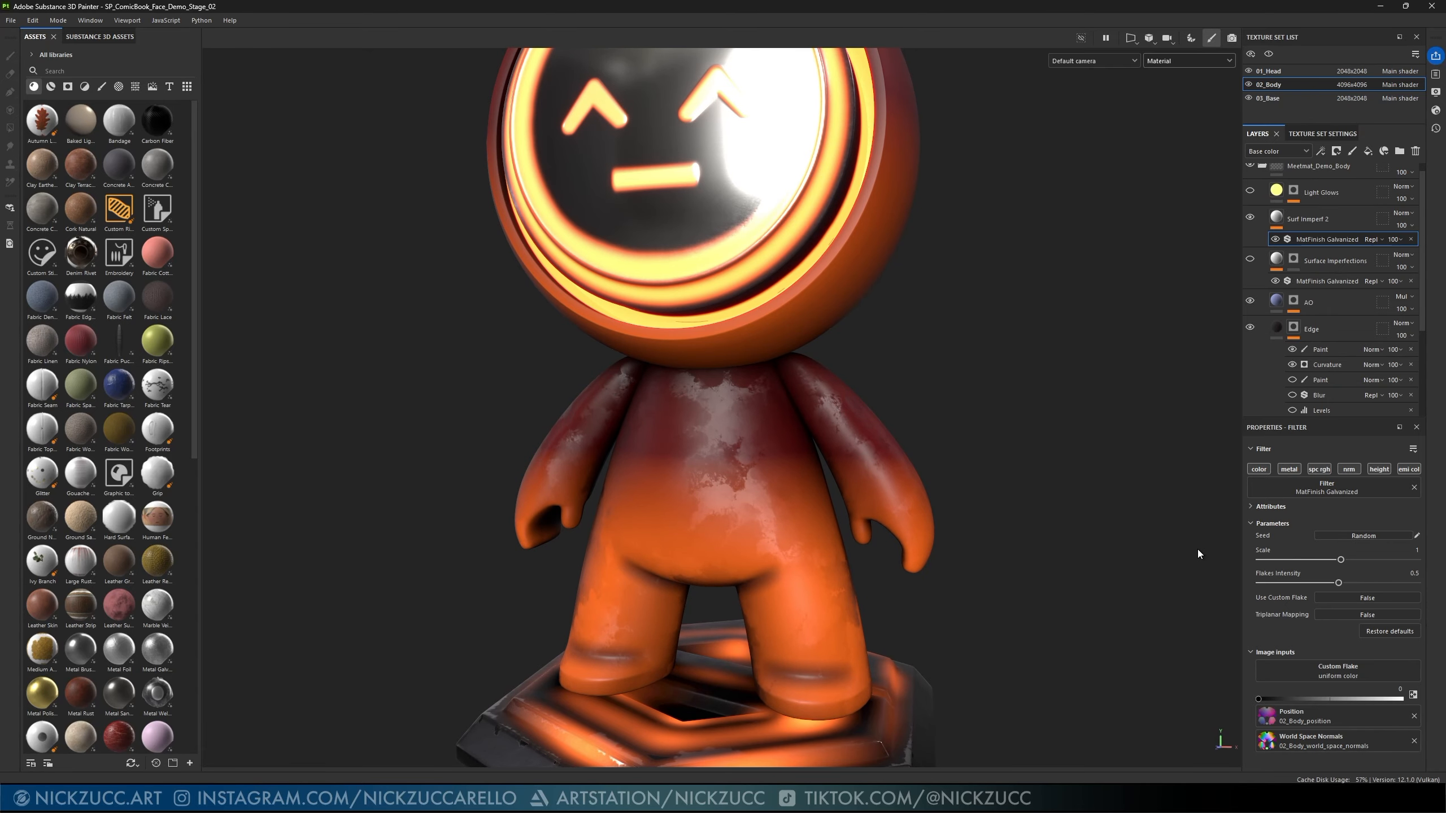
left_click_drag(900, 531, 956, 499, "alt")
left_click_drag(905, 541, 943, 540, "alt")
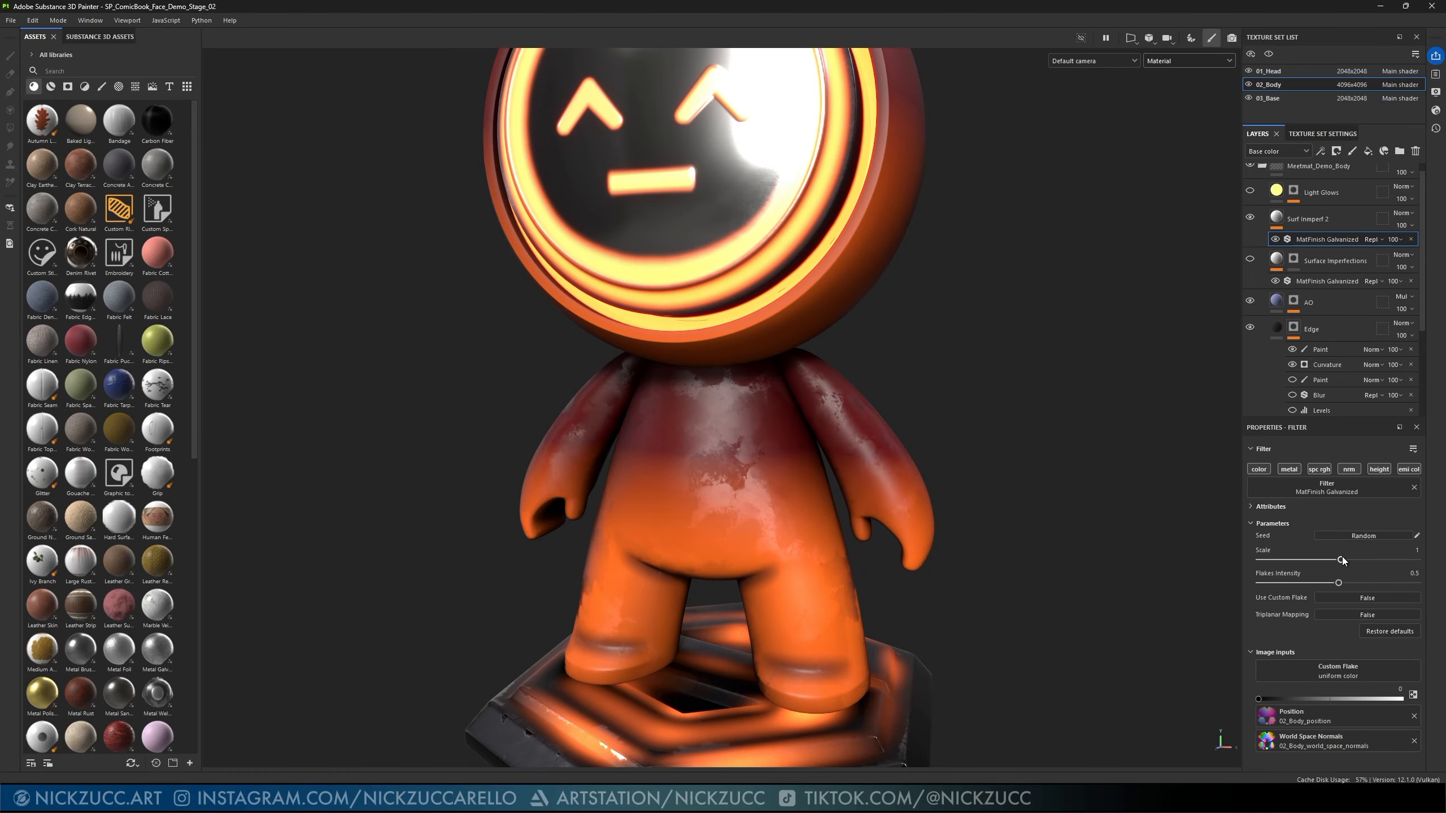
left_click_drag(1341, 560, 1343, 561)
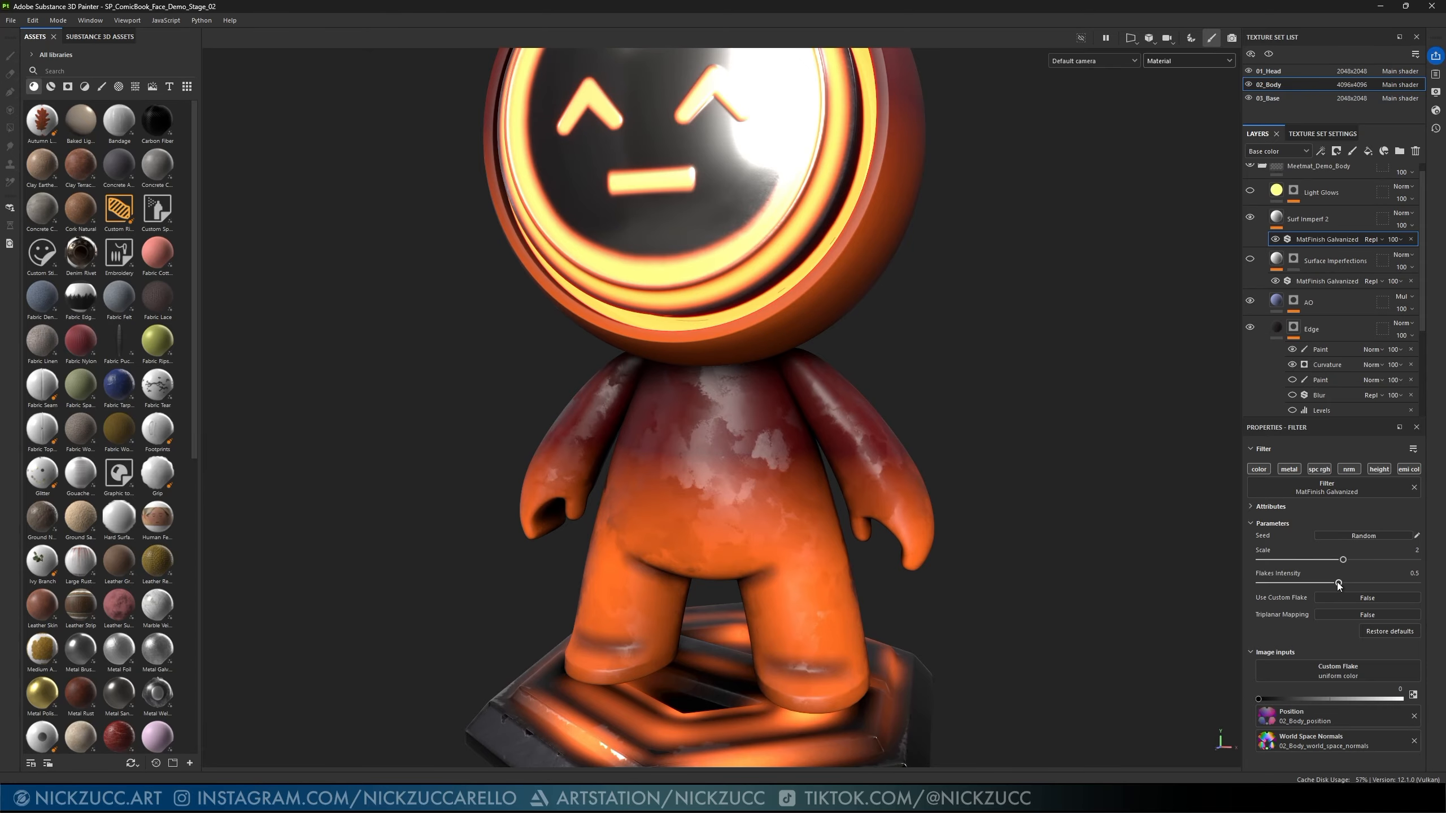
- Set the Surf Inmperf 2 galvanized filter's flakes intensity to 0.1 and its scale to 3
left_click_drag(1339, 584, 1434, 584)
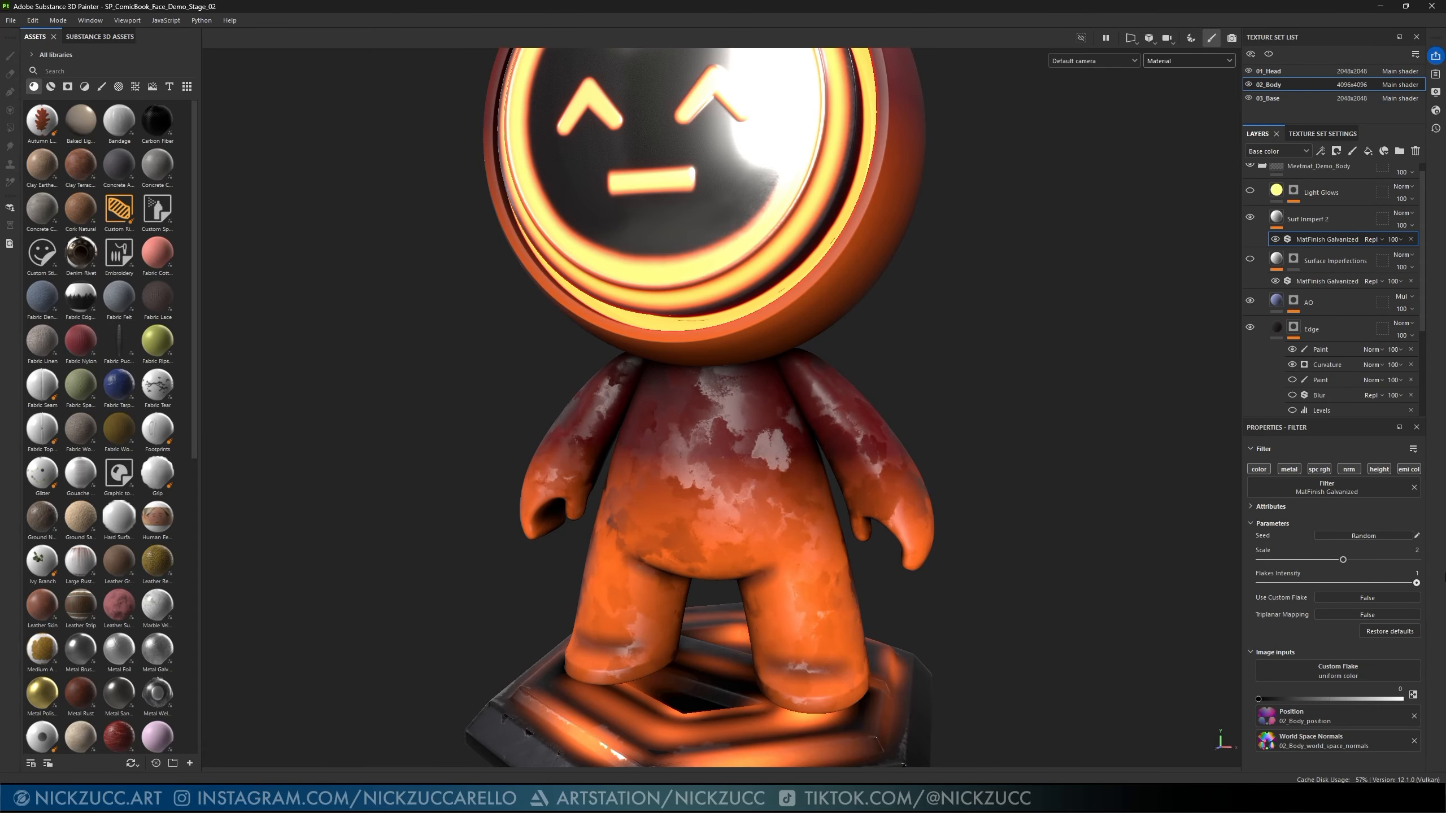
left_click_drag(1155, 573, 1054, 575, "alt")
left_click_drag(1417, 583, 1282, 586)
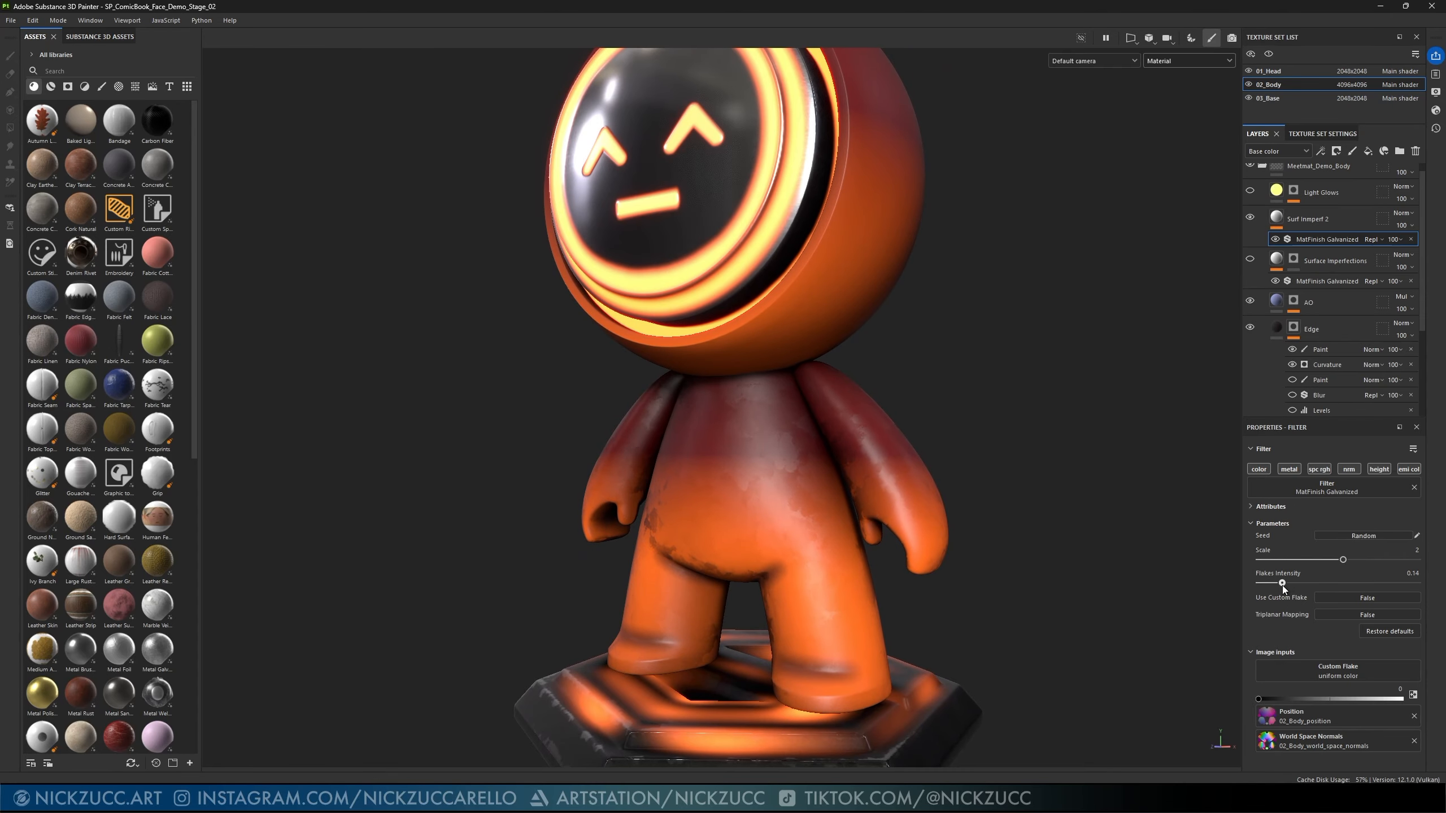
left_click_drag(1110, 570, 1034, 549, "alt")
mouse_move(1034, 549)
right_mouse_down("shift")
mouse_move(1047, 544)
mouse_move(1020, 543)
mouse_move(1035, 543)
right_mouse_up("shift")
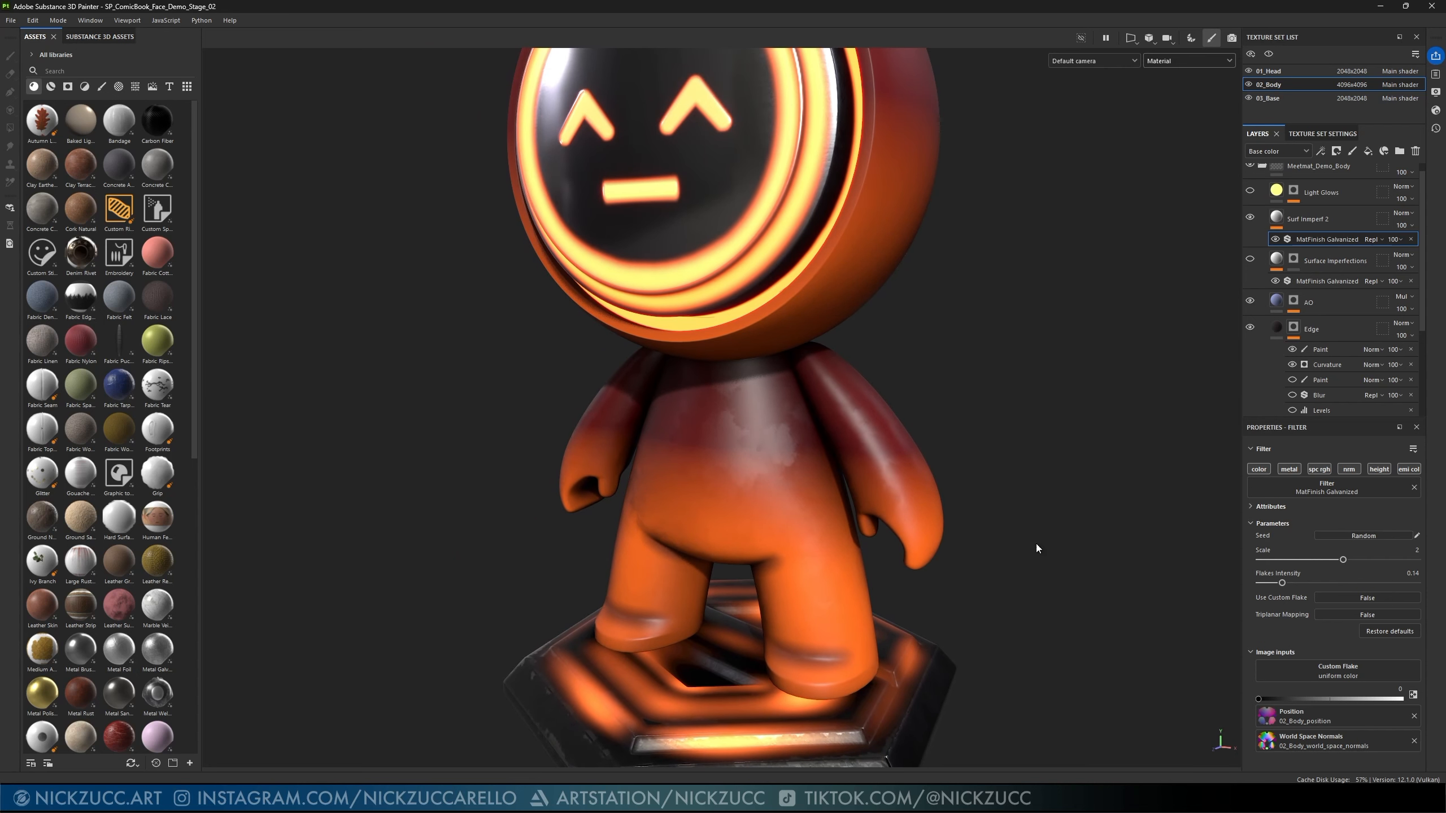
left_click_drag(1035, 544, 1132, 556, "alt")
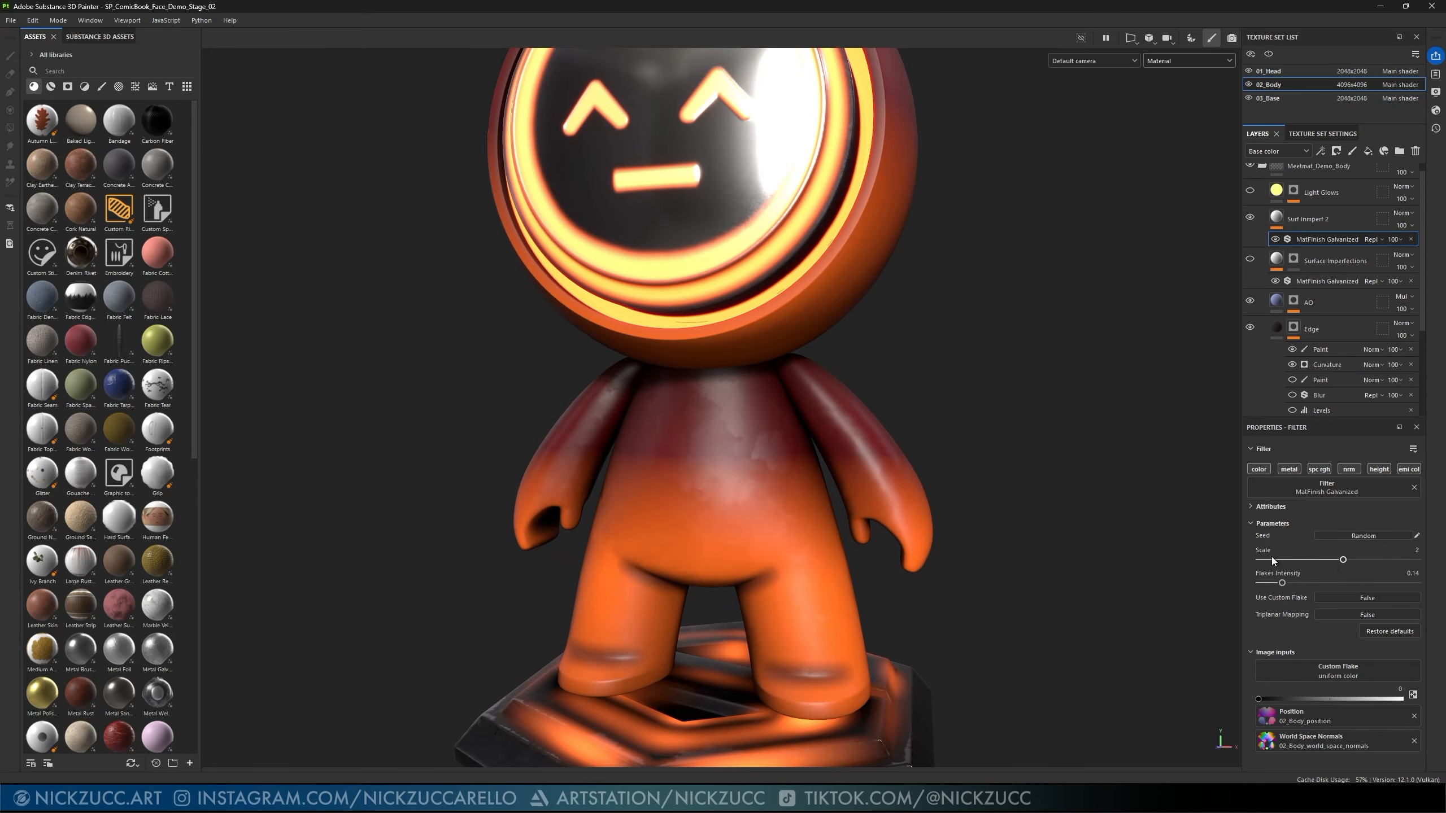
left_click_drag(1343, 559, 1351, 561)
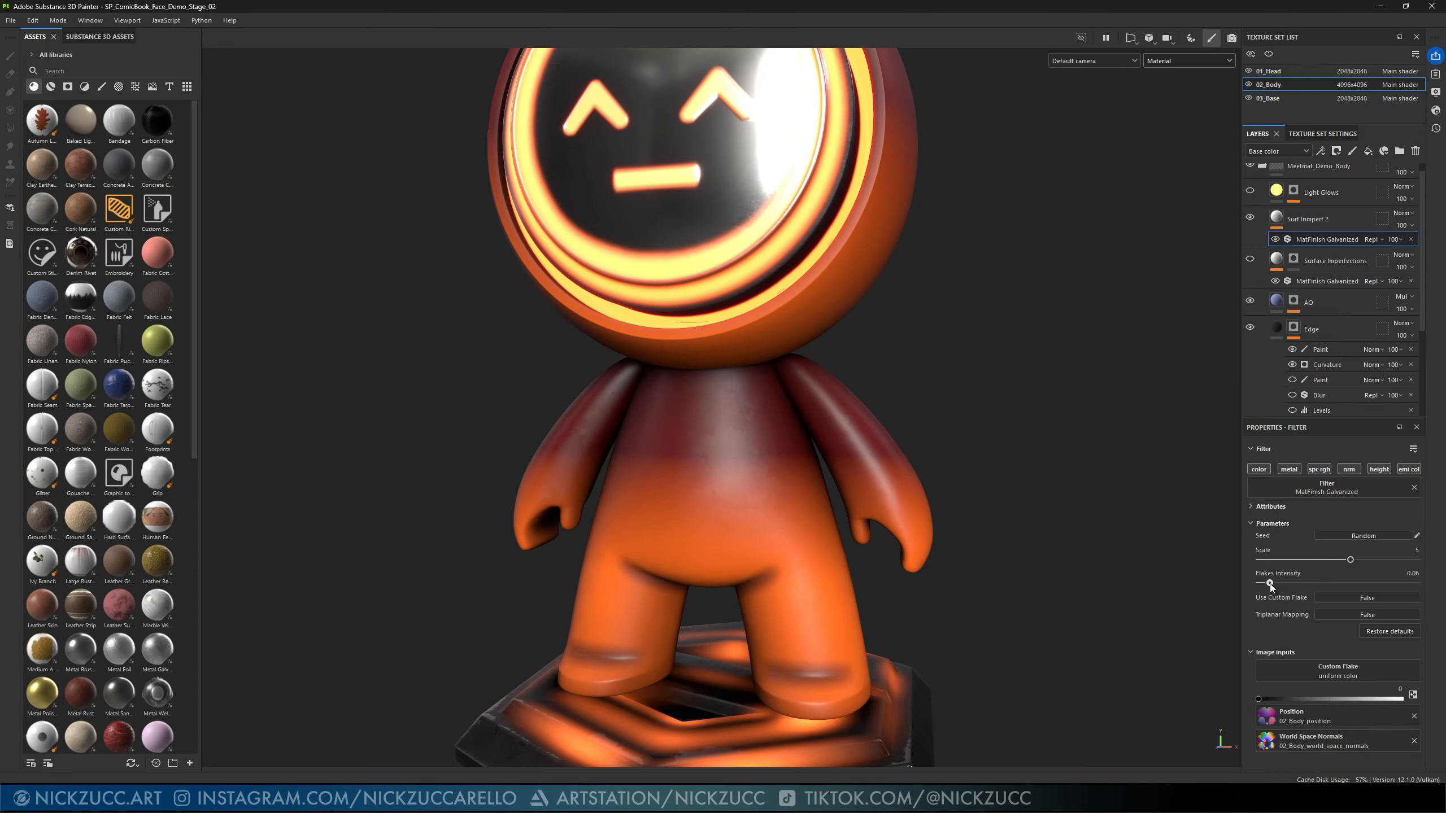
left_click_drag(1351, 560, 1346, 561)
left_click_drag(1121, 542, 1173, 547, "alt")
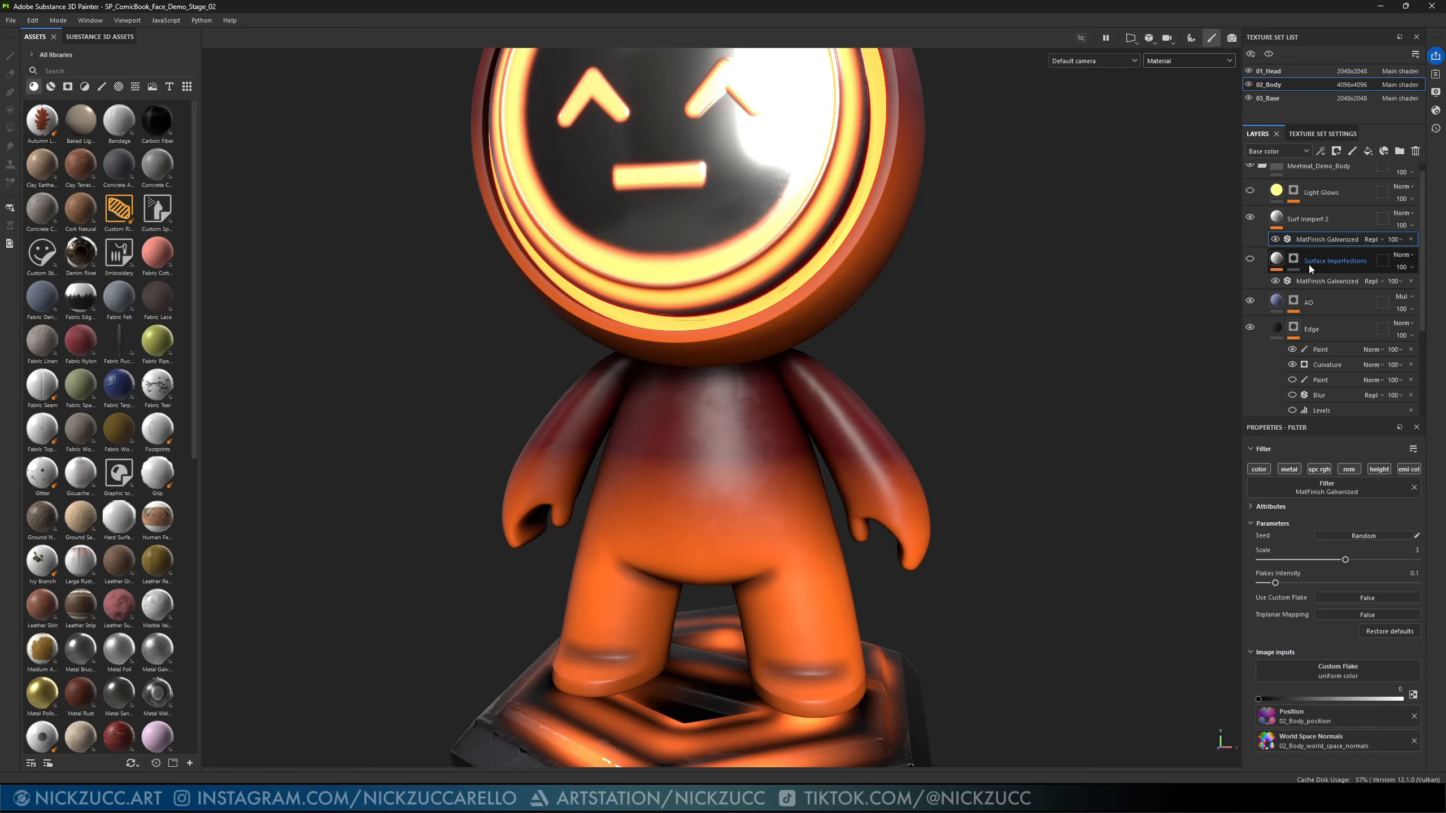
- Set the specular roughness of the Surf Inmperf 2 fill to about 0.498 and check the body's reflections from different angles
left_click(1278, 222)
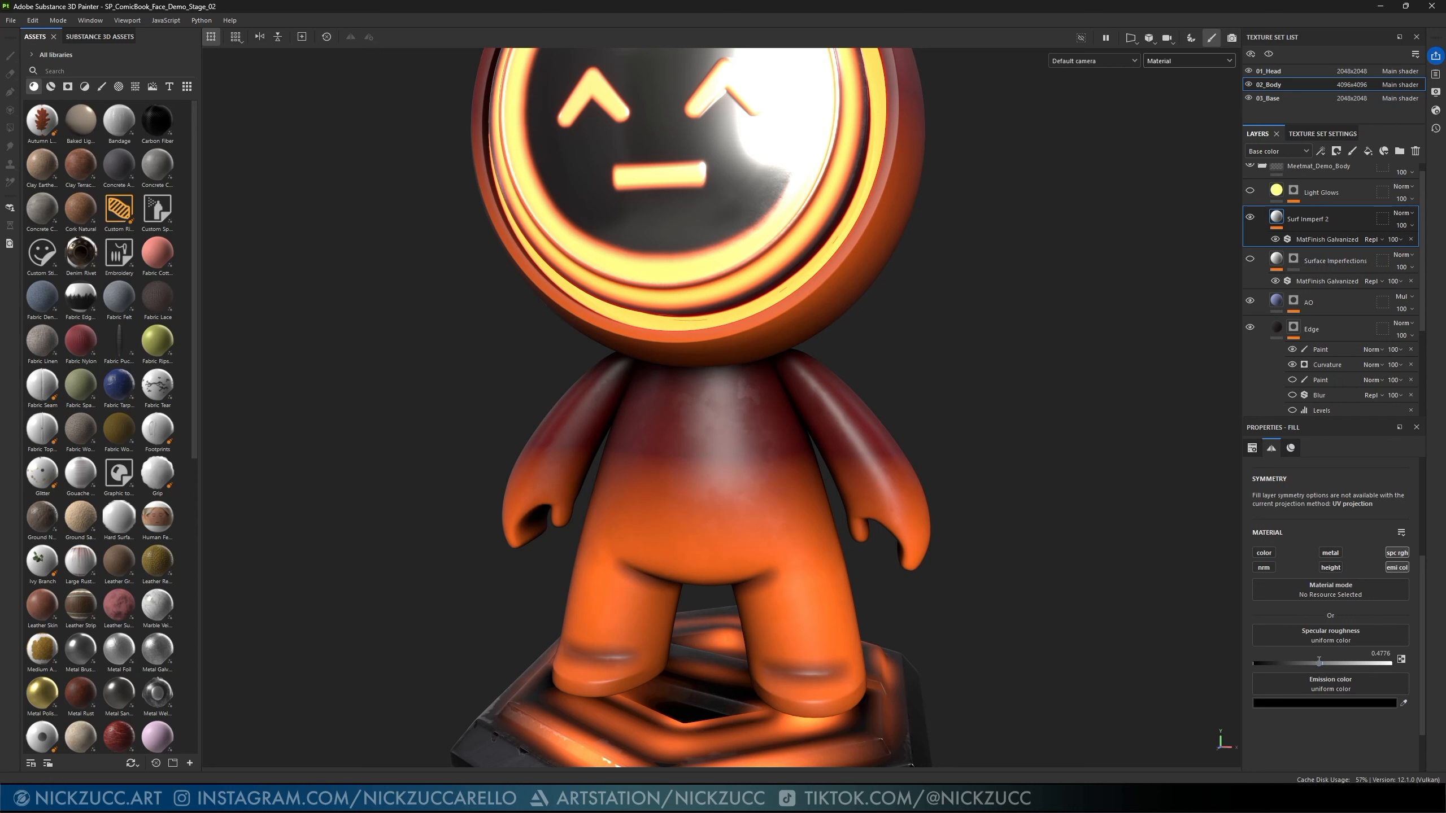
mouse_move(1319, 663)
left_mouse_down()
mouse_move(1343, 663)
mouse_move(1317, 663)
left_mouse_up()
left_click_drag(1136, 555, 1146, 599, "alt")
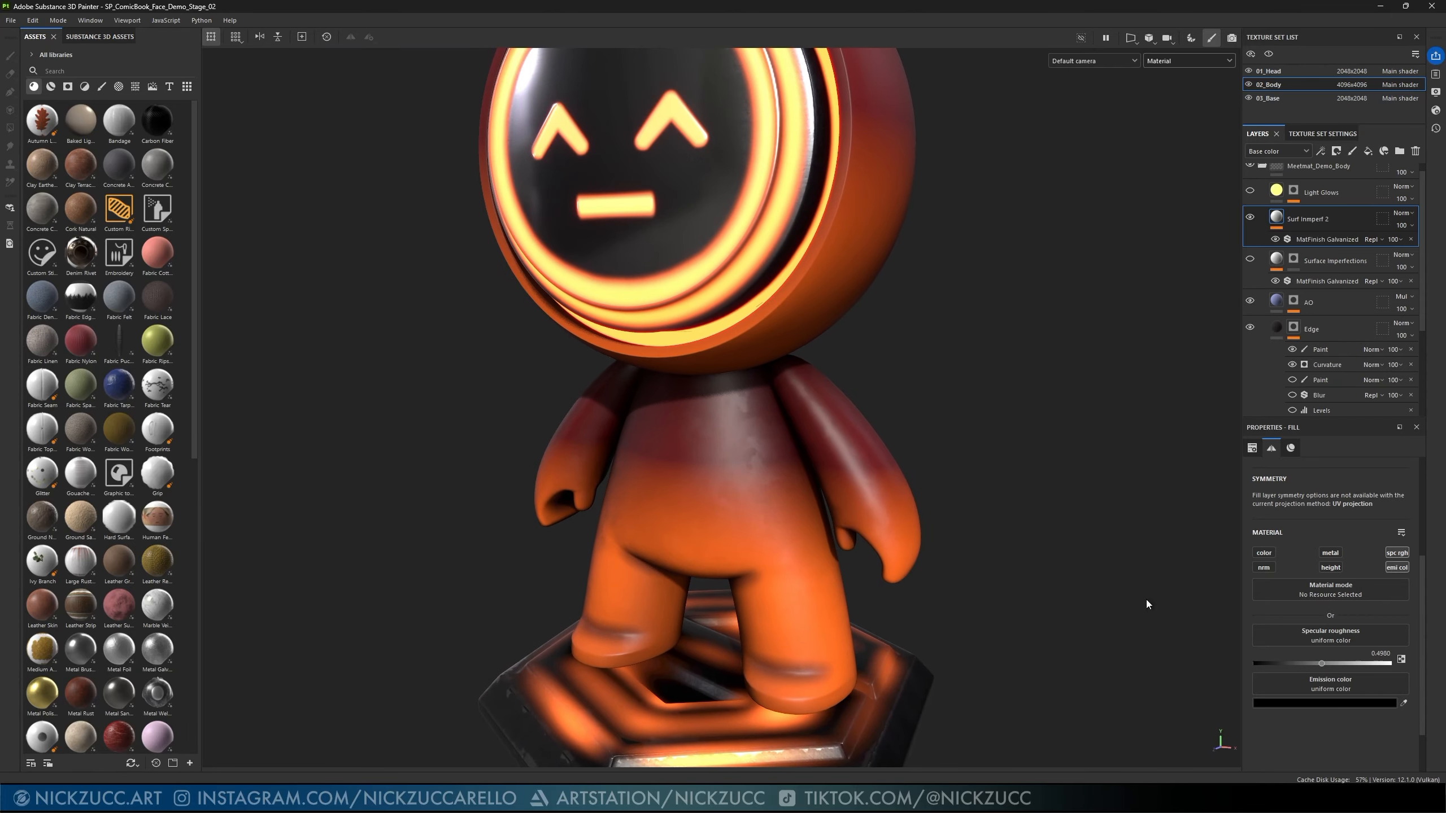
left_click_drag(1094, 495, 1110, 442, "alt")
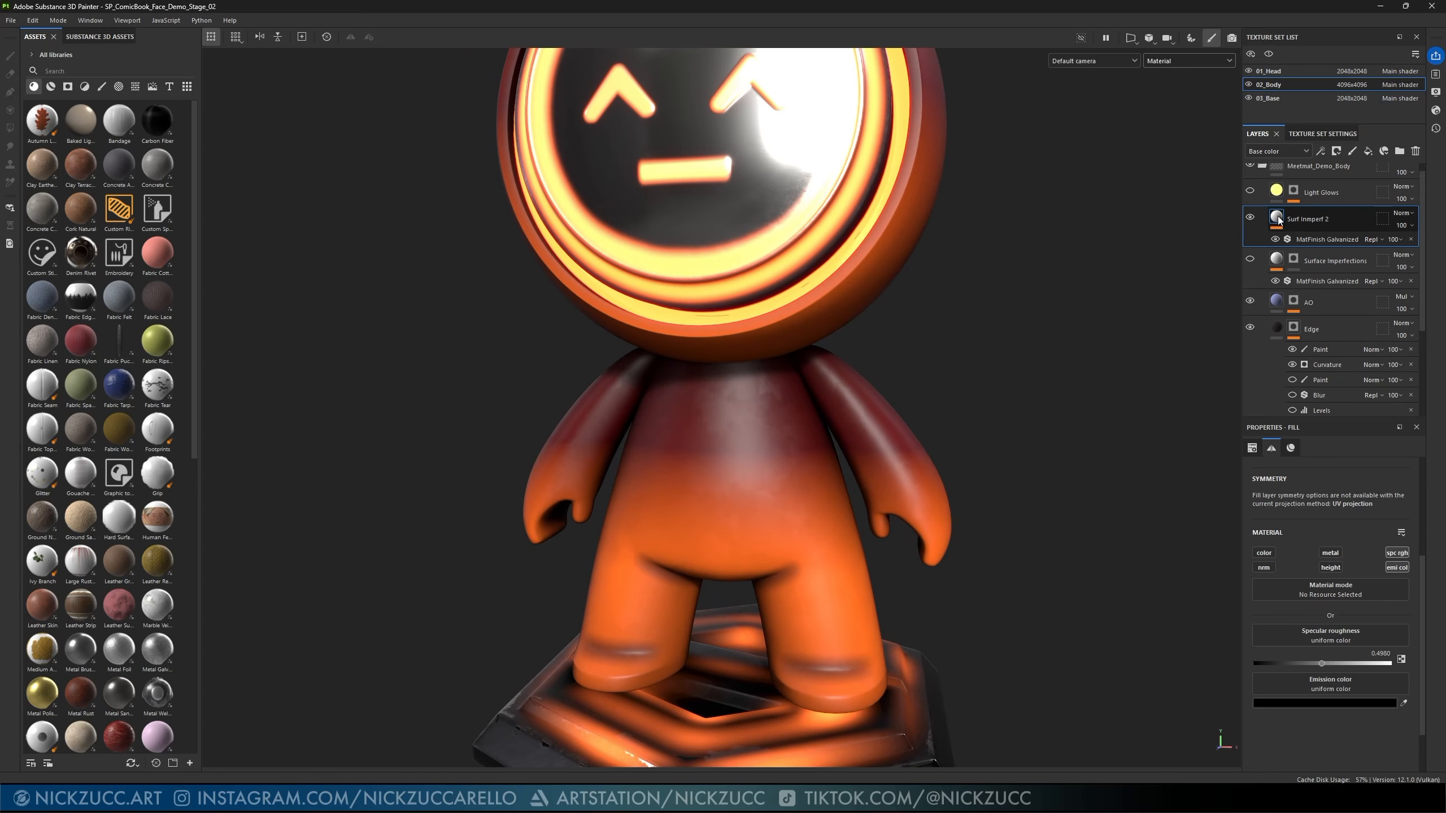
- Add a white mask to the Surf Inmperf 2 layer and choose the Scratches 3 brush for painting it
left_click(1336, 152)
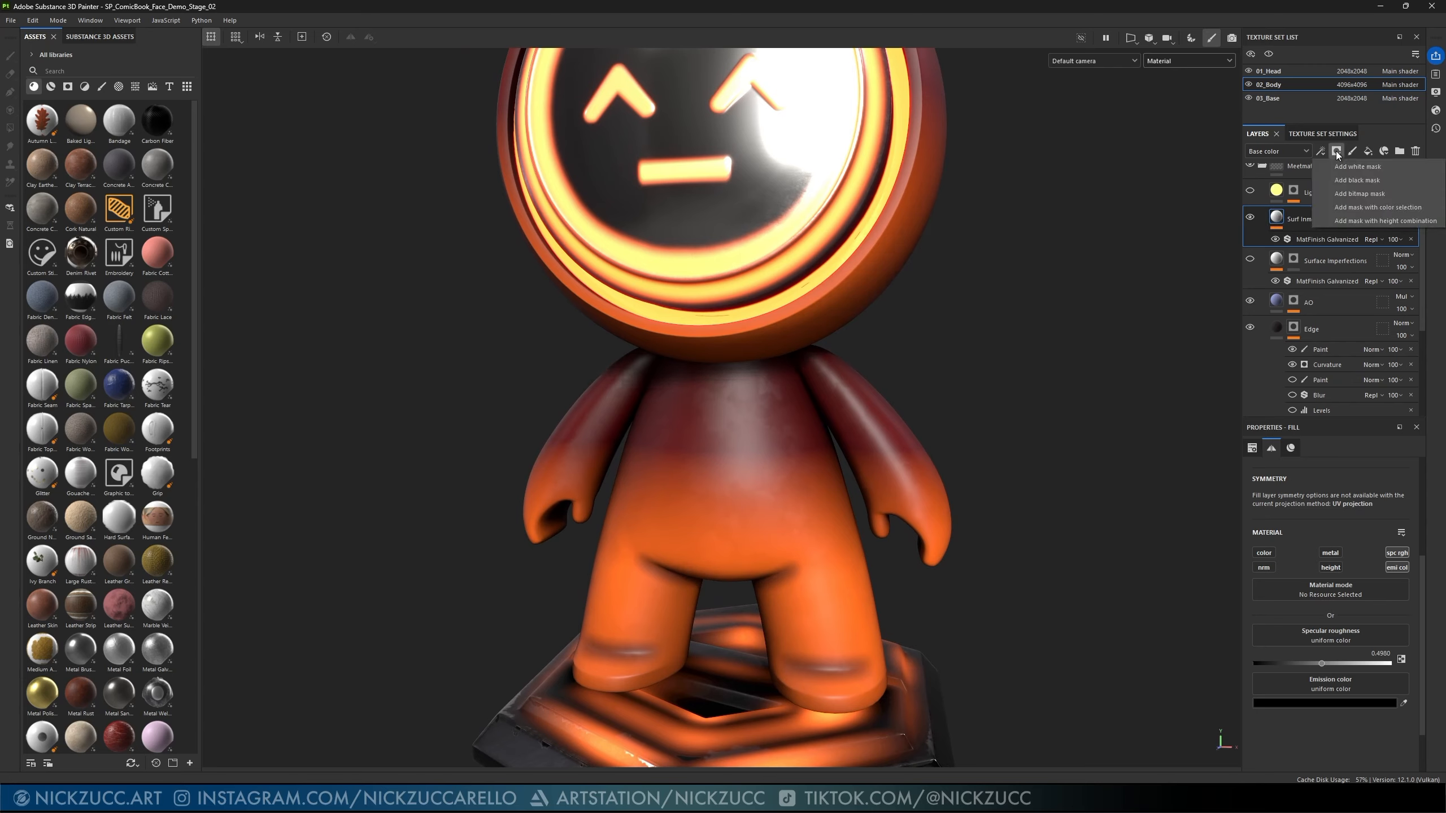
left_click(1358, 166)
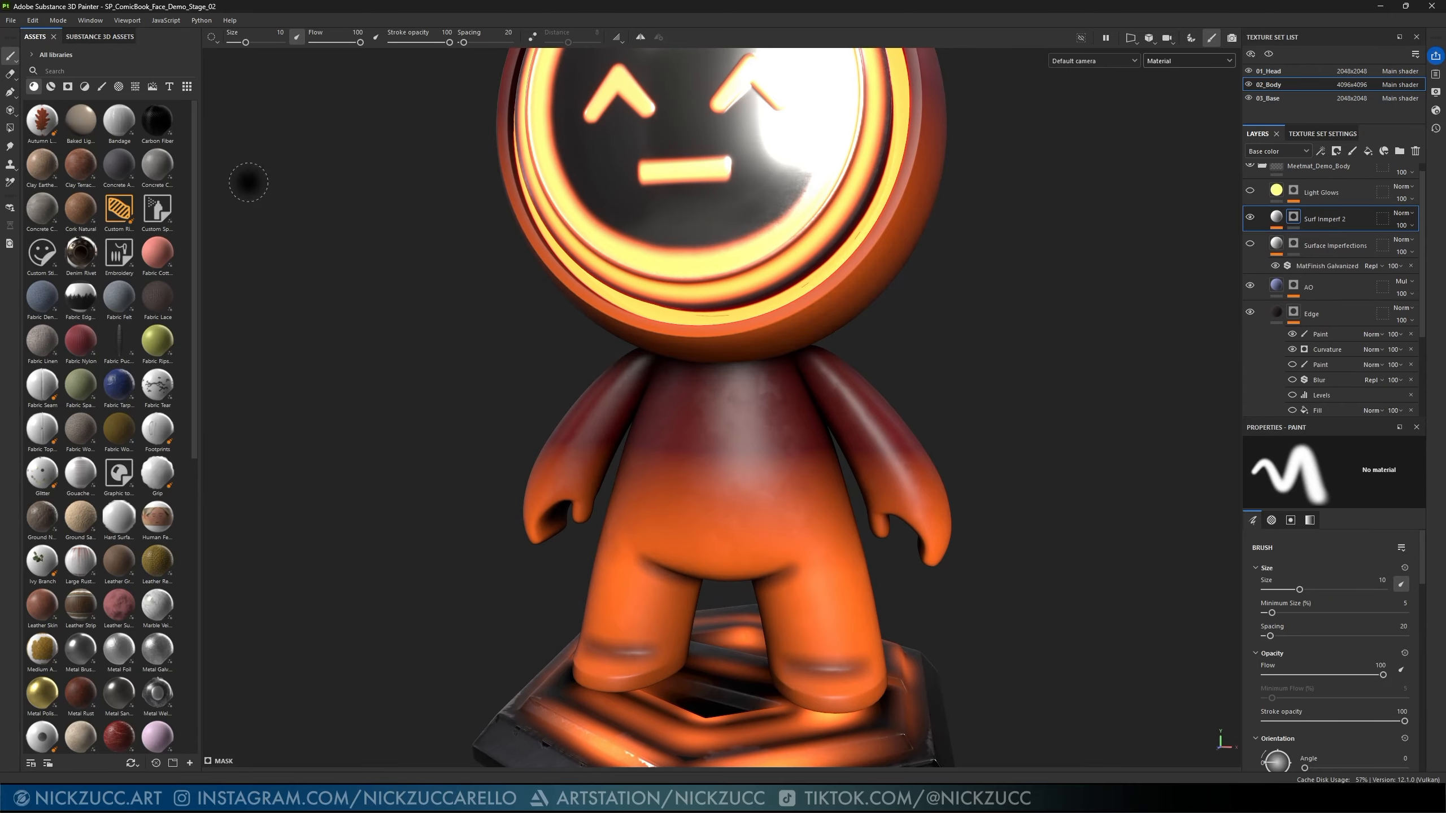
left_click(102, 87)
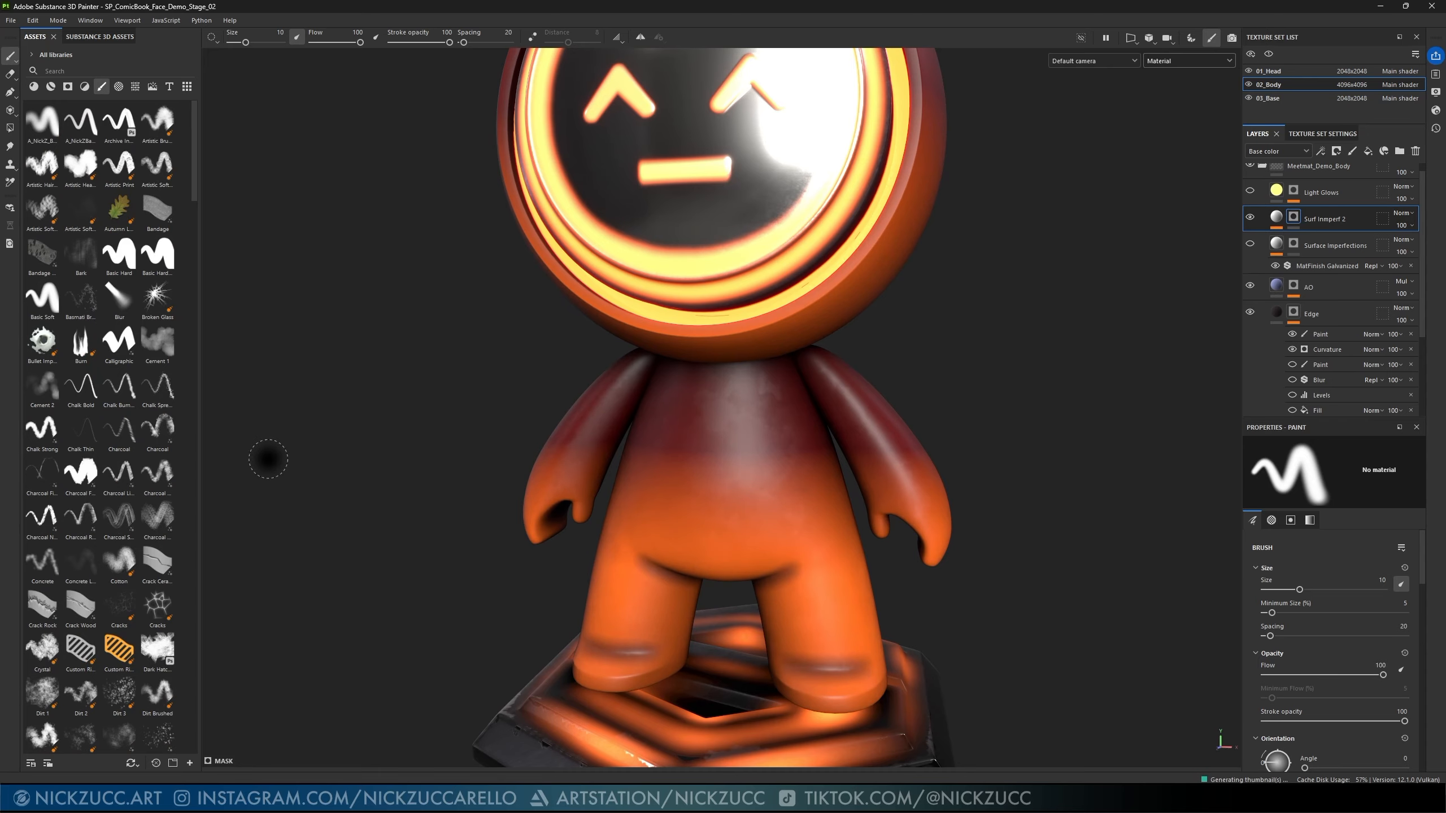
left_click(65, 69)
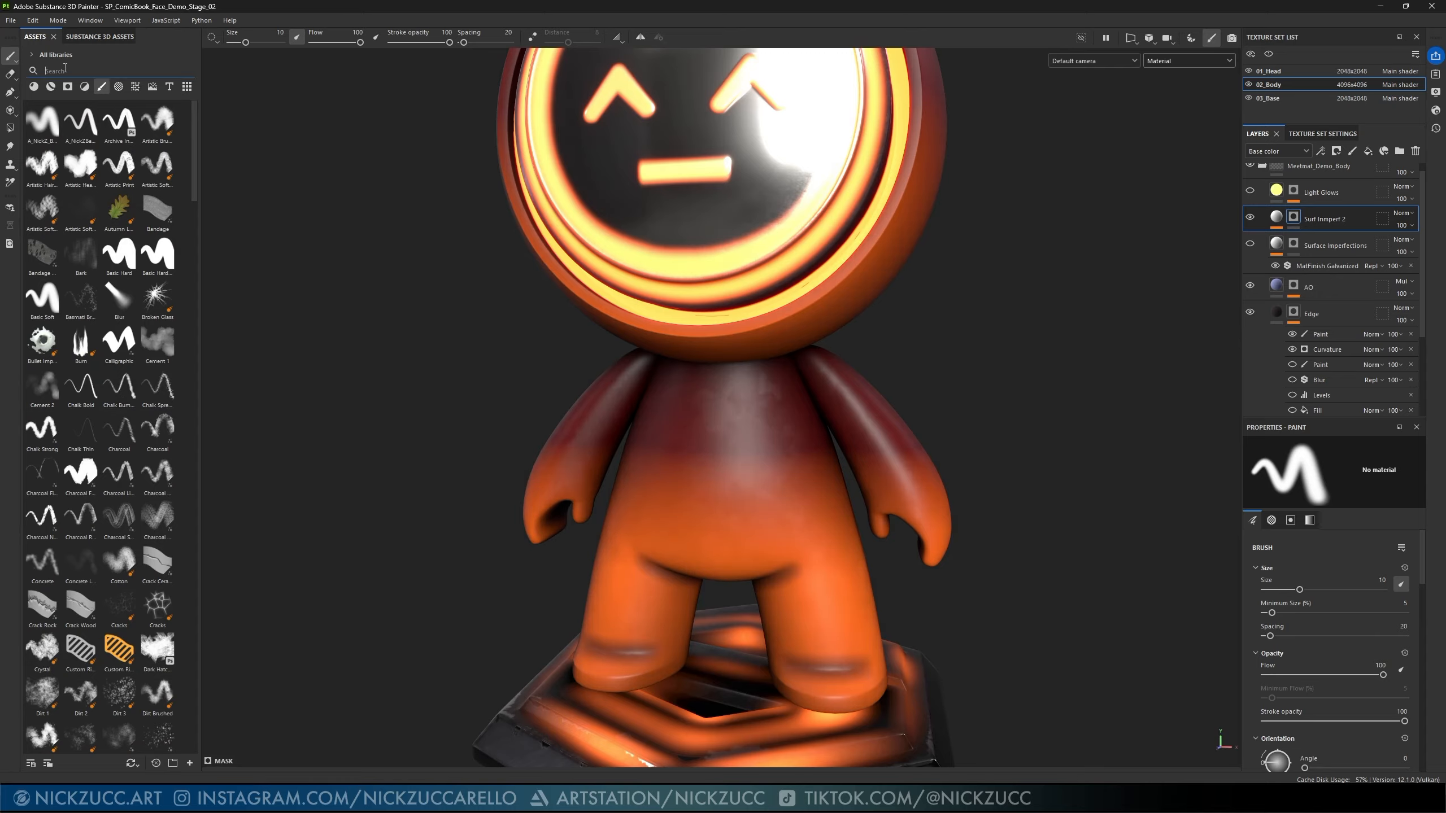
type("scr")
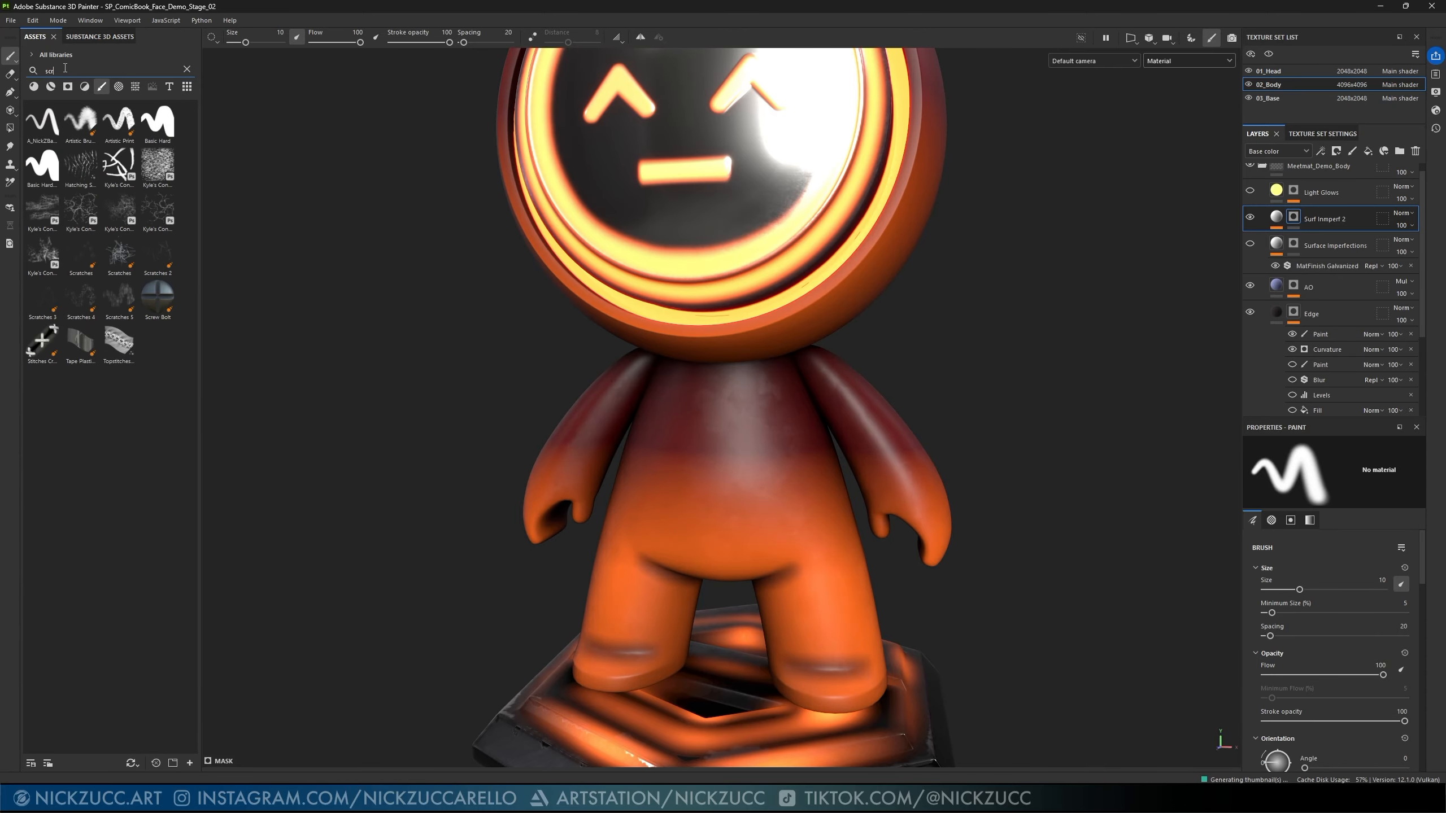
type("at")
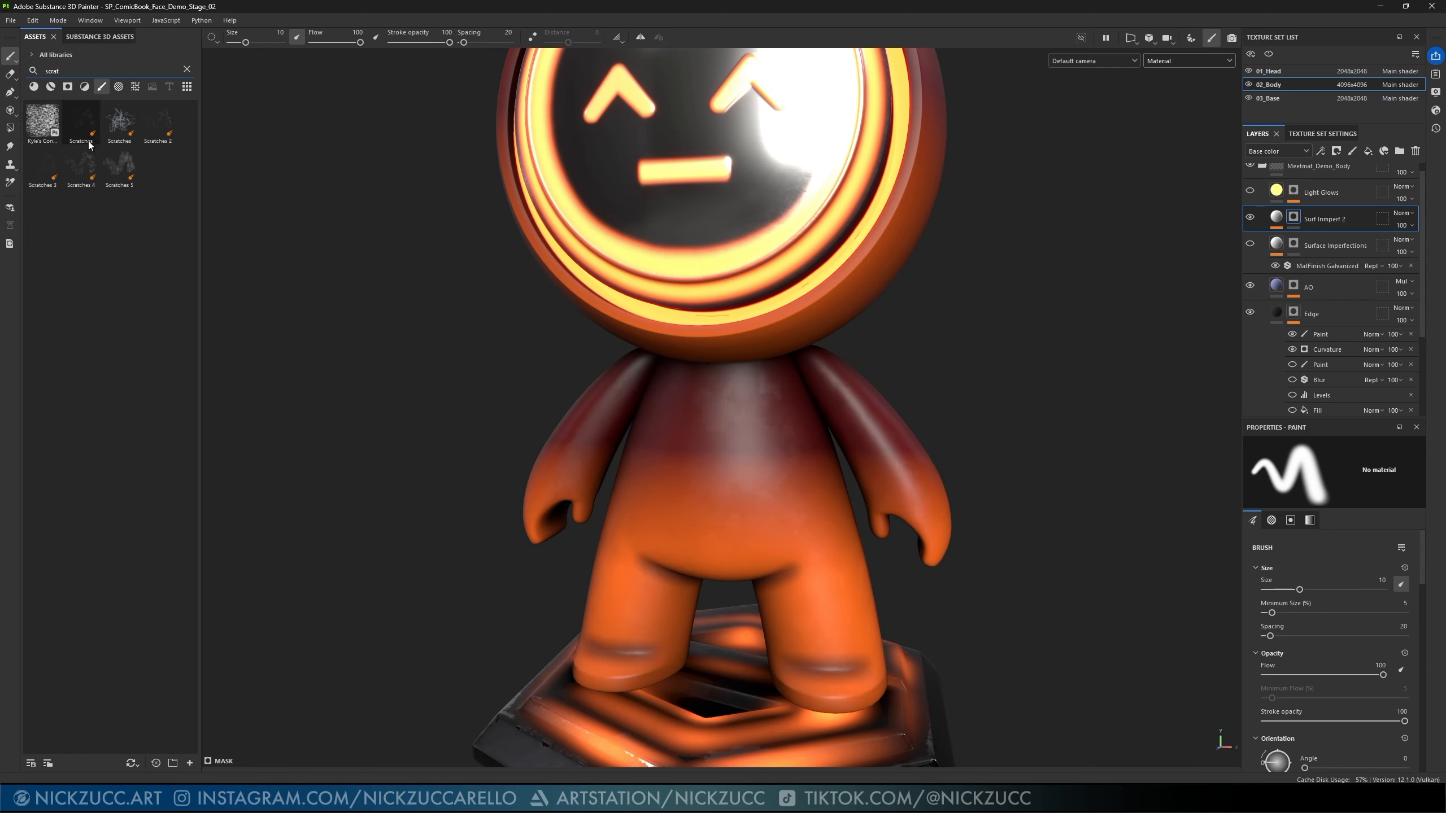
left_click(46, 172)
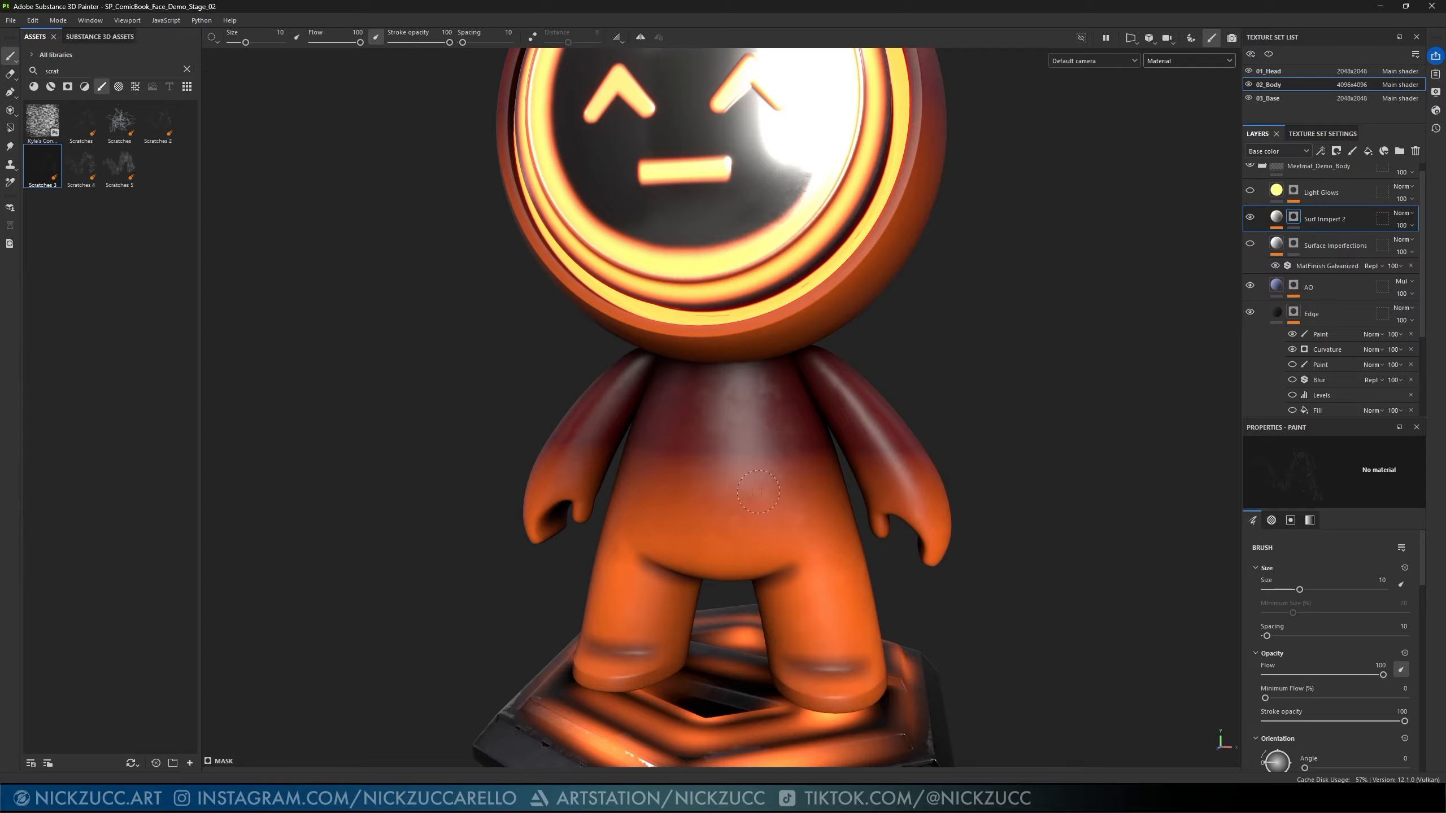
- Set the brush size to about 33.45 and paint scratches into the mask on the figure's chest
right_click_drag(766, 492, 762, 489, "ctrl")
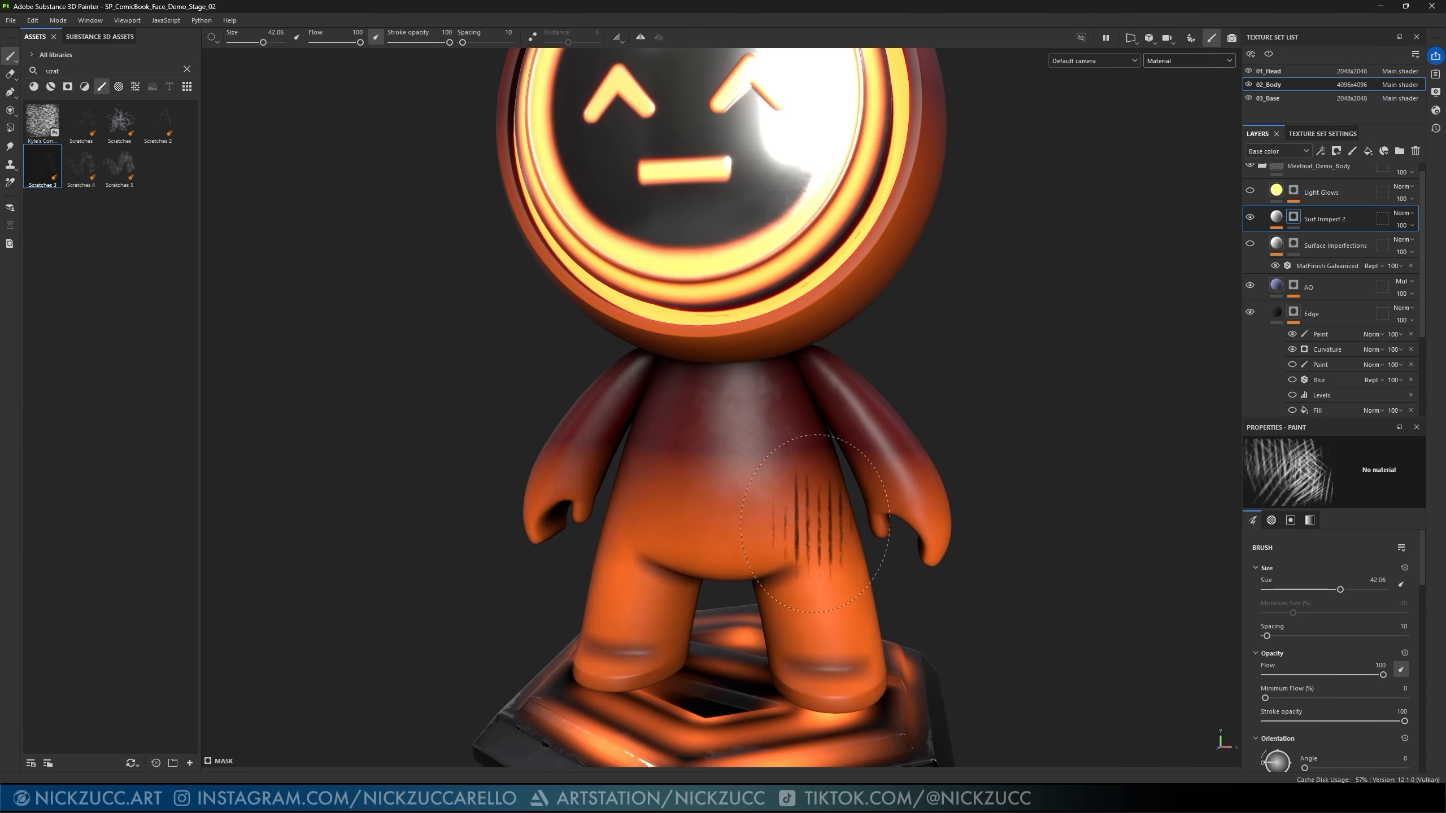
mouse_move(818, 496)
left_mouse_down("alt")
mouse_move(803, 527)
mouse_move(794, 510)
left_mouse_up("alt")
scroll(791, 486, "up", 3)
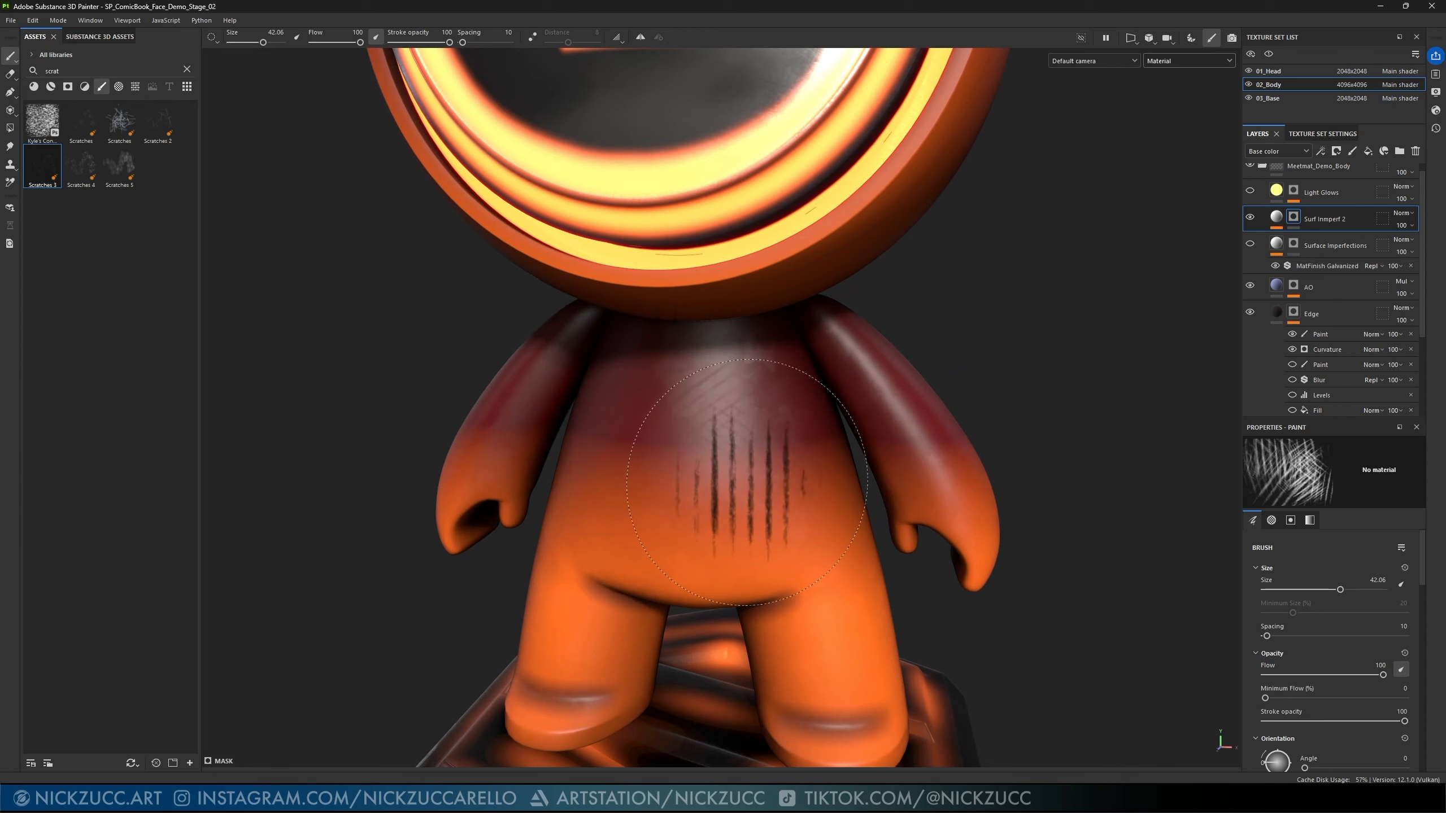
right_click_drag(786, 482, 756, 481, "ctrl")
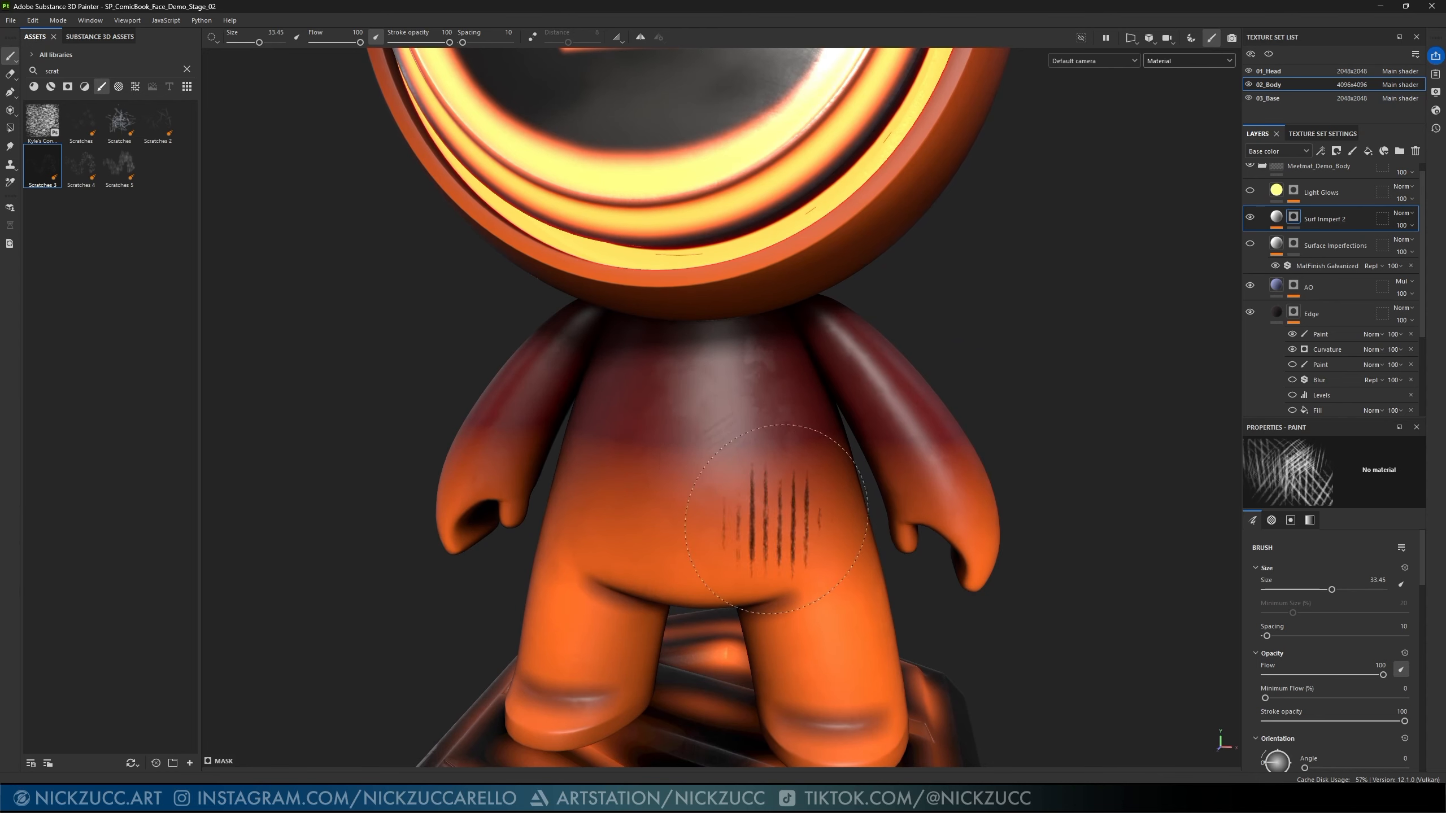
mouse_move(724, 386)
left_mouse_down()
mouse_move(708, 394)
mouse_move(726, 412)
left_mouse_up()
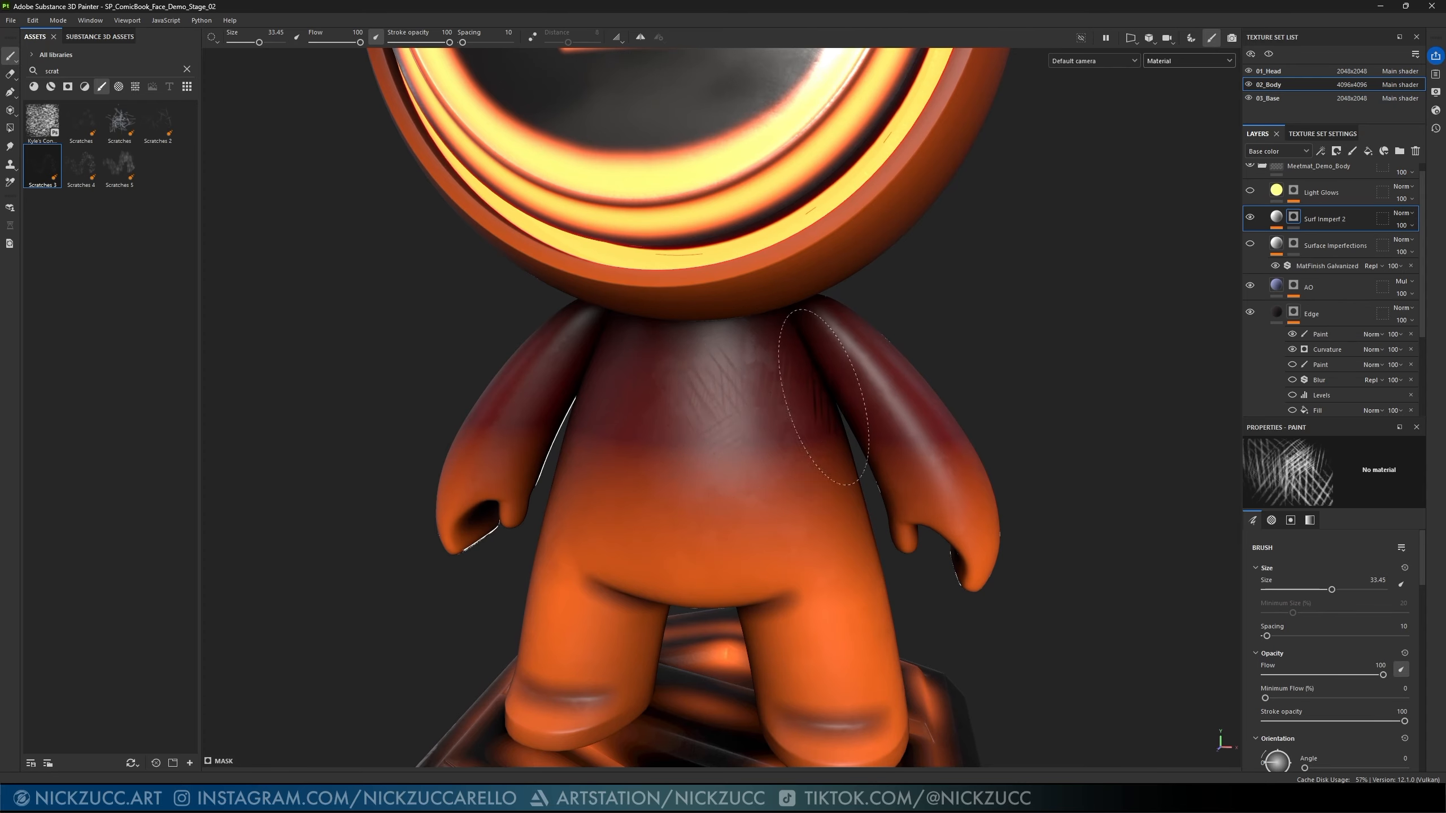
left_click_drag(823, 397, 799, 379, "alt")
mouse_move(814, 426)
left_mouse_down("alt")
mouse_move(1026, 453)
mouse_move(1001, 456)
mouse_move(1037, 470)
mouse_move(926, 413)
mouse_move(936, 484)
mouse_move(907, 499)
left_mouse_up("alt")
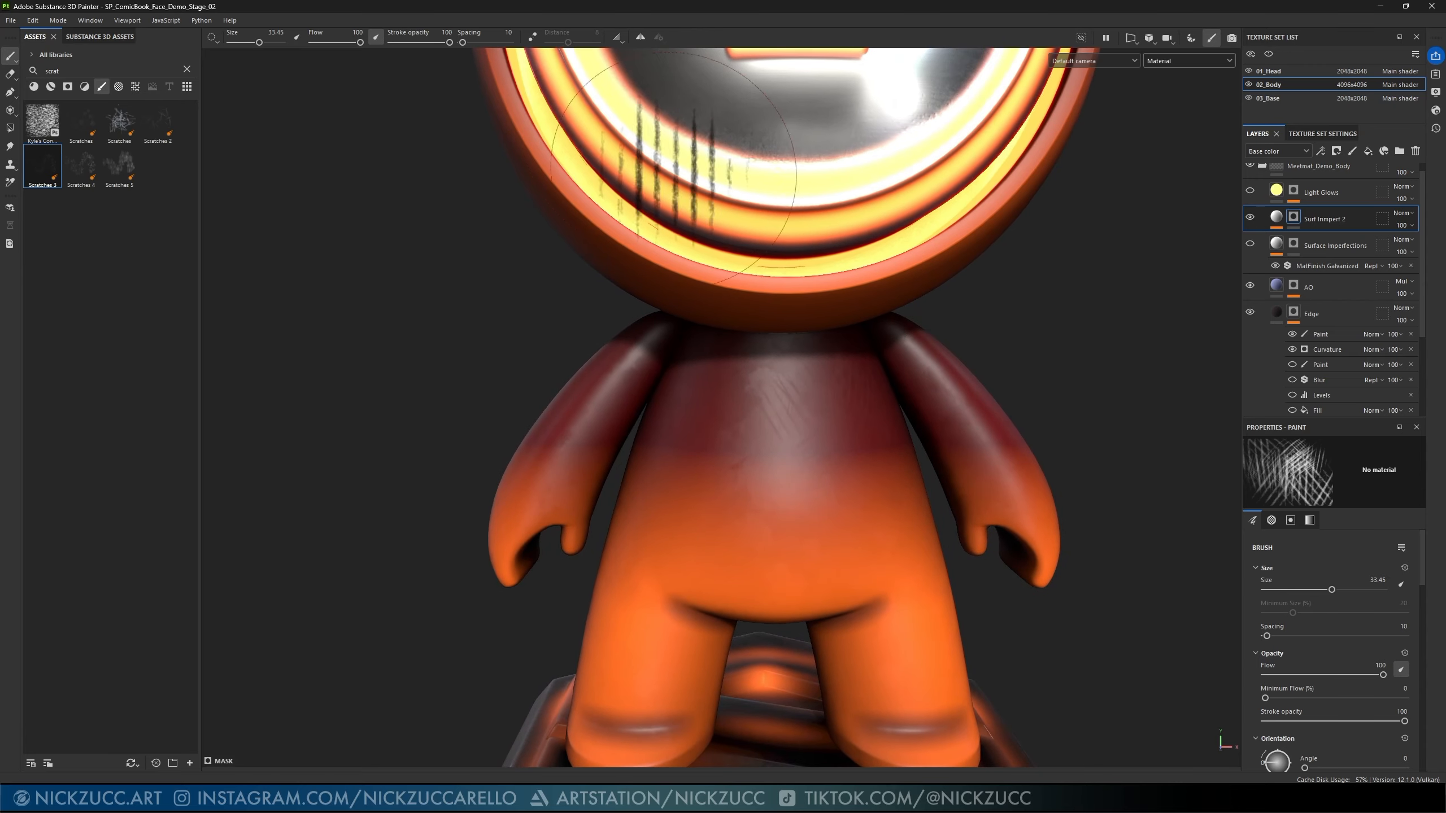
- Enable symmetry painting, test a scratch stroke on the forearm and undo it
left_click(640, 37)
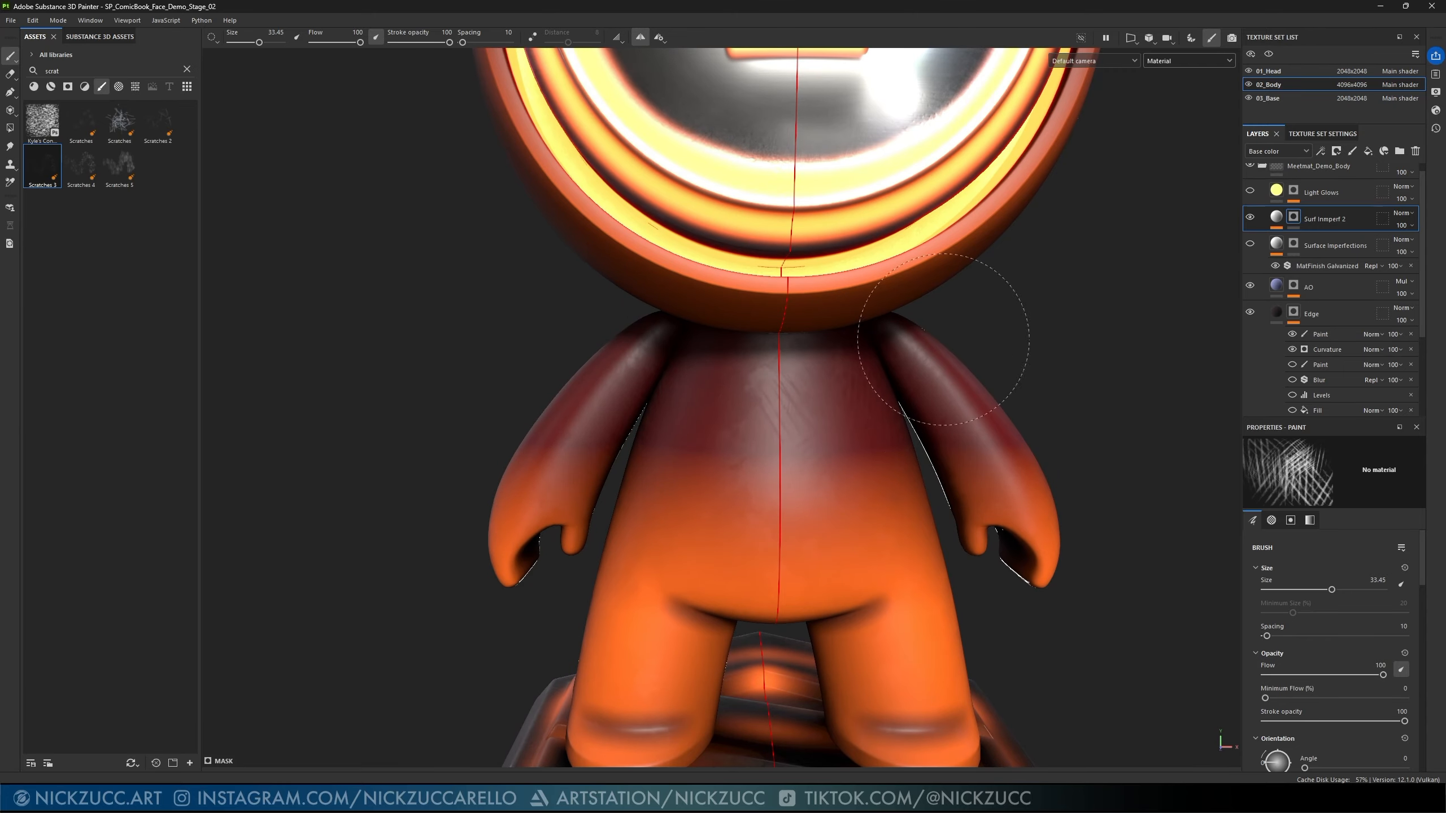
left_click_drag(1101, 484, 1042, 473, "alt")
left_click(1039, 484)
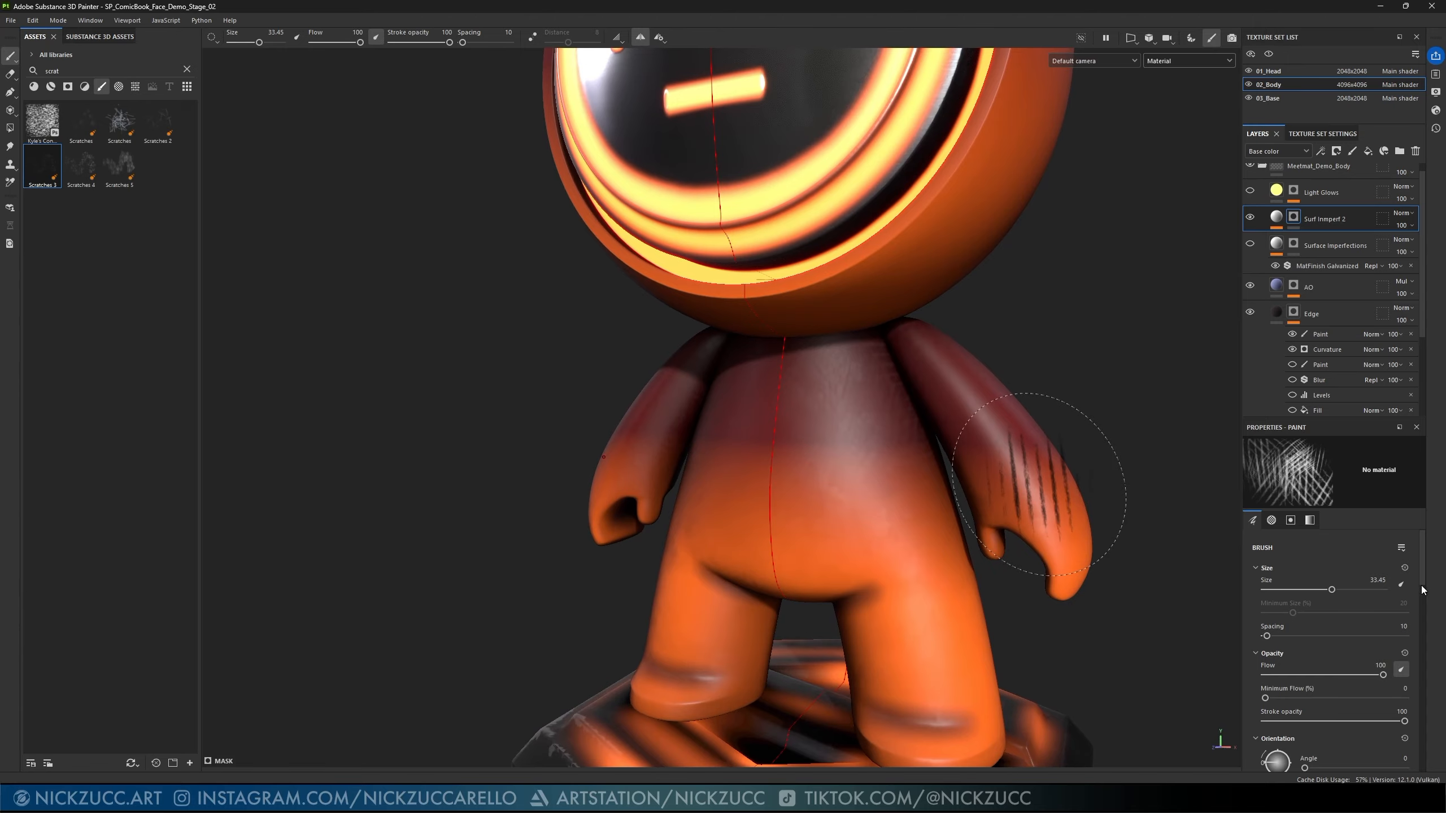
key("ctrl+z")
scroll(1413, 764, "down", 3)
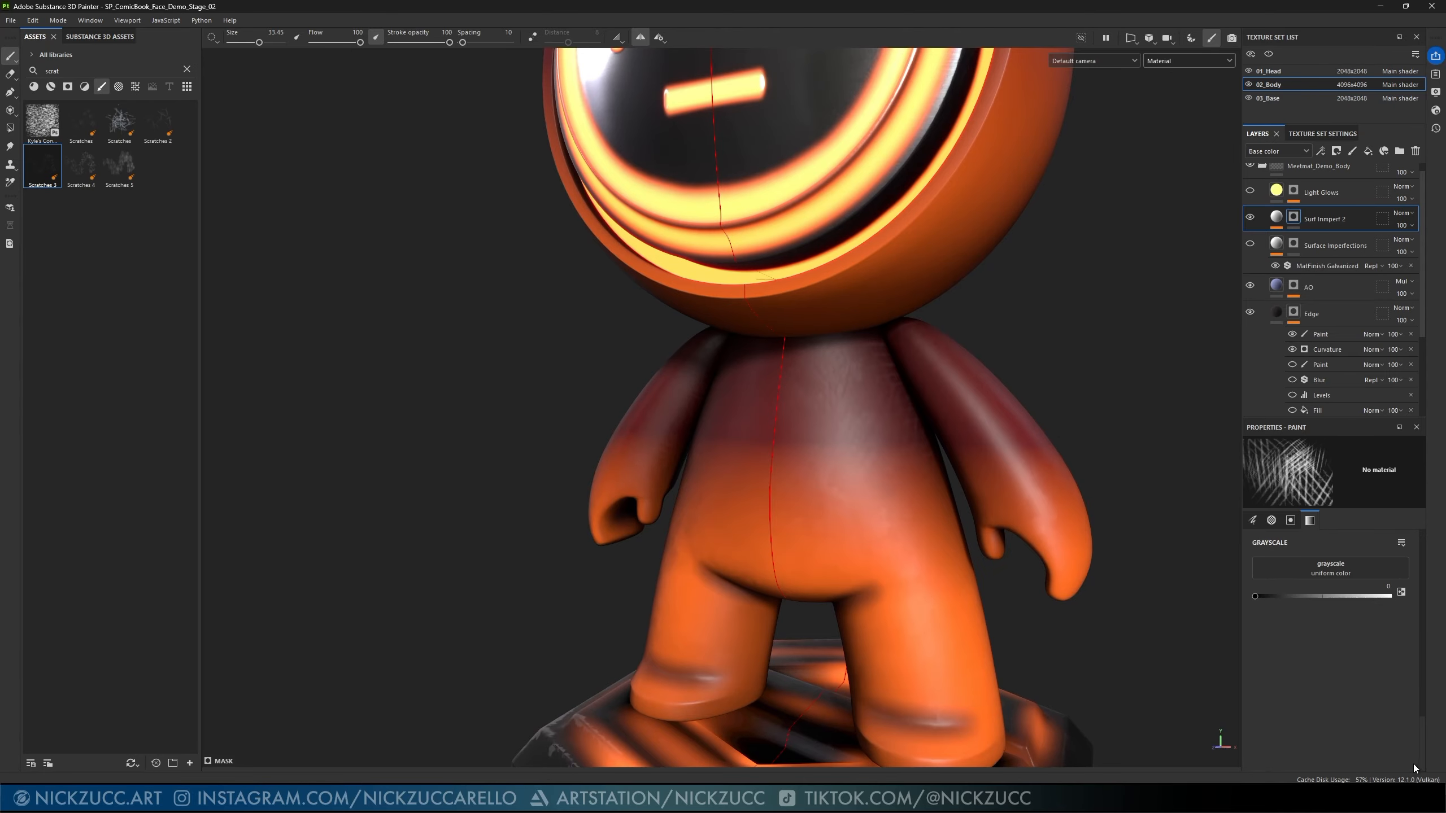
scroll(1429, 602, "up", 3)
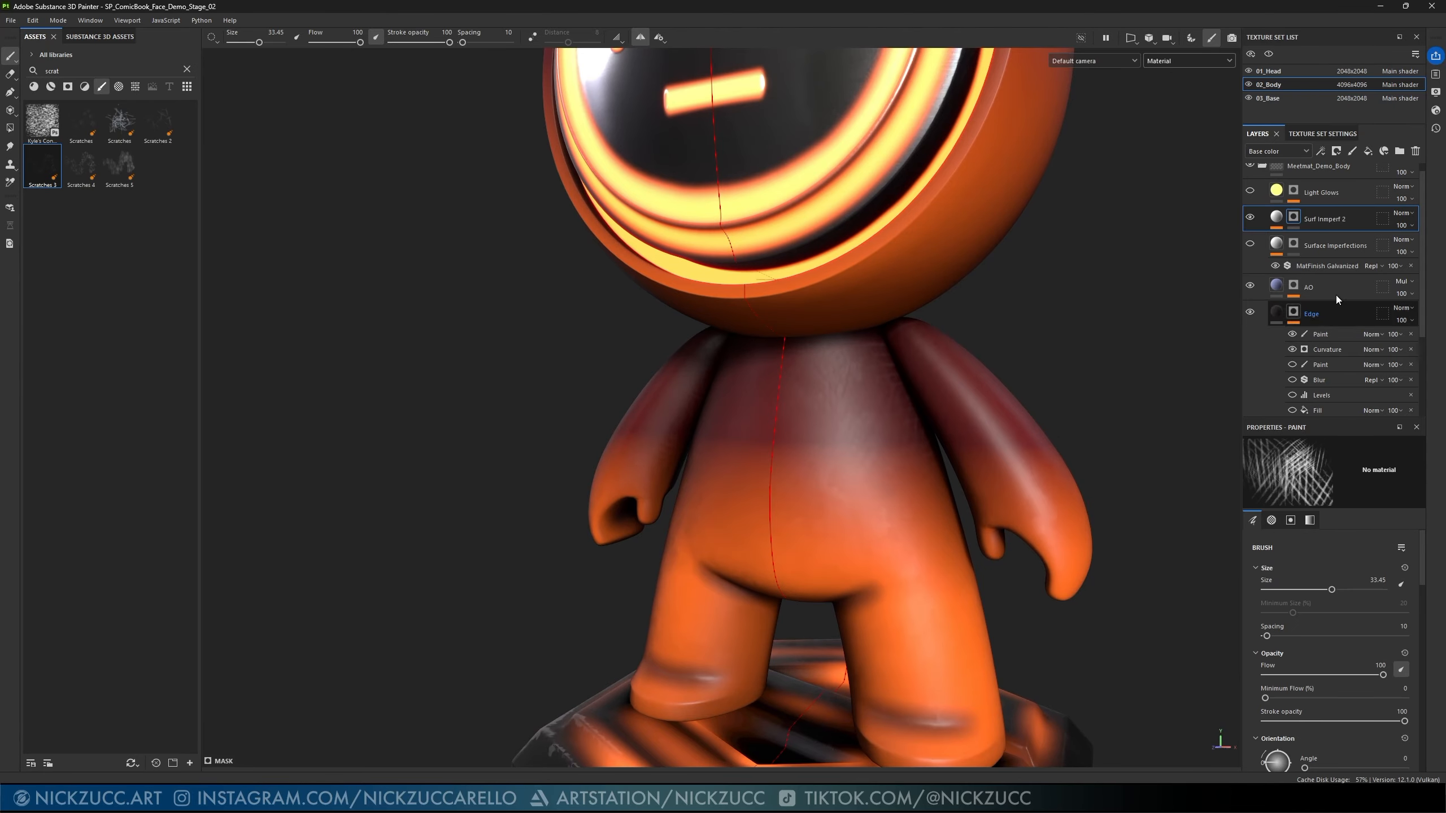
- Show only the Surf Inmperf 2 mask and paint mirrored scratches over the arms, torso, back and legs
left_click(1293, 217, "alt")
left_click_drag(1058, 387, 797, 393, "alt")
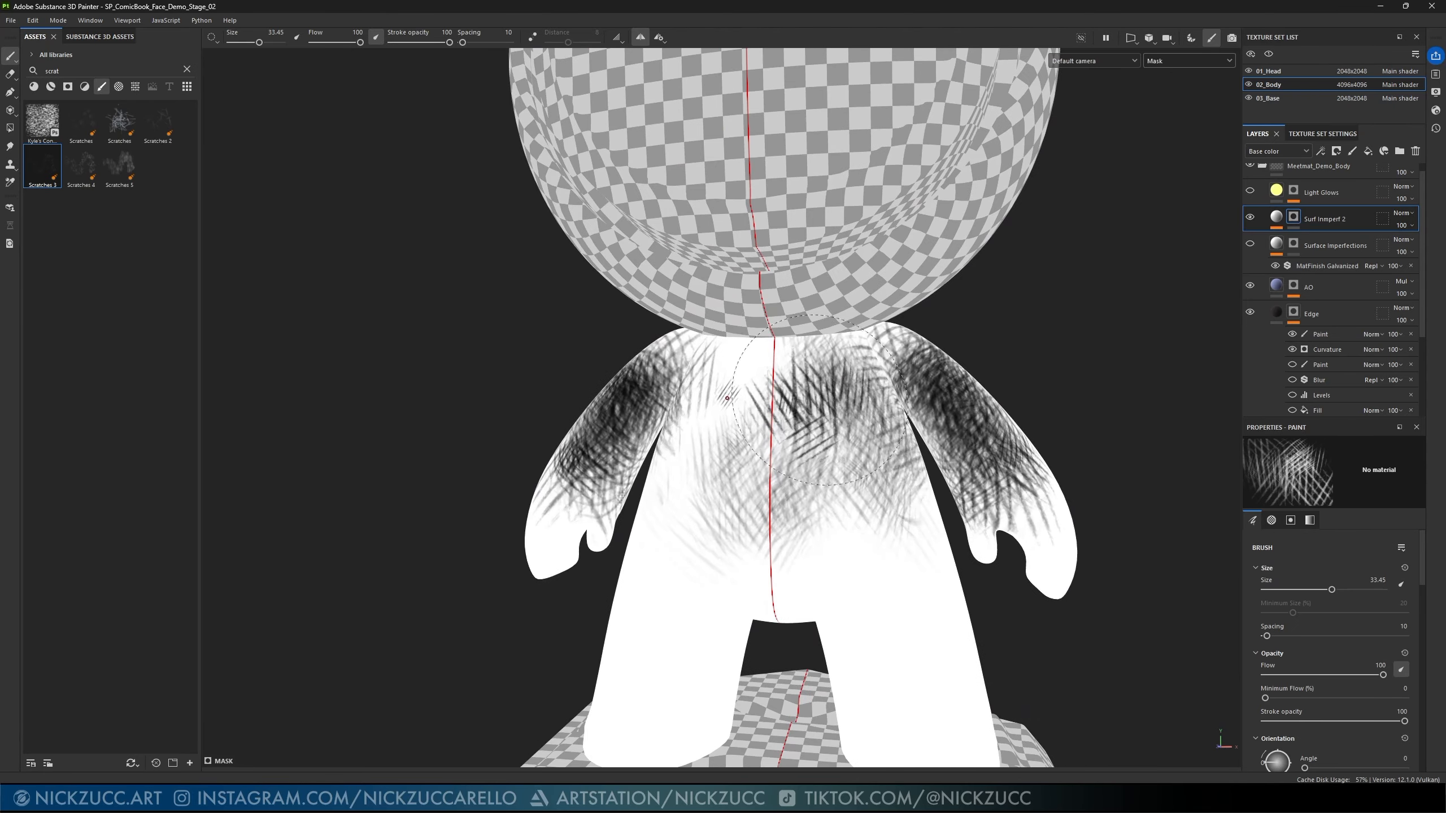
mouse_move(854, 563)
left_mouse_down("alt")
mouse_move(831, 513)
mouse_move(865, 529)
mouse_move(902, 514)
mouse_move(854, 490)
mouse_move(757, 489)
mouse_move(728, 572)
mouse_move(825, 530)
mouse_move(828, 578)
mouse_move(936, 587)
mouse_move(561, 450)
mouse_move(645, 574)
mouse_move(629, 490)
left_mouse_up("alt")
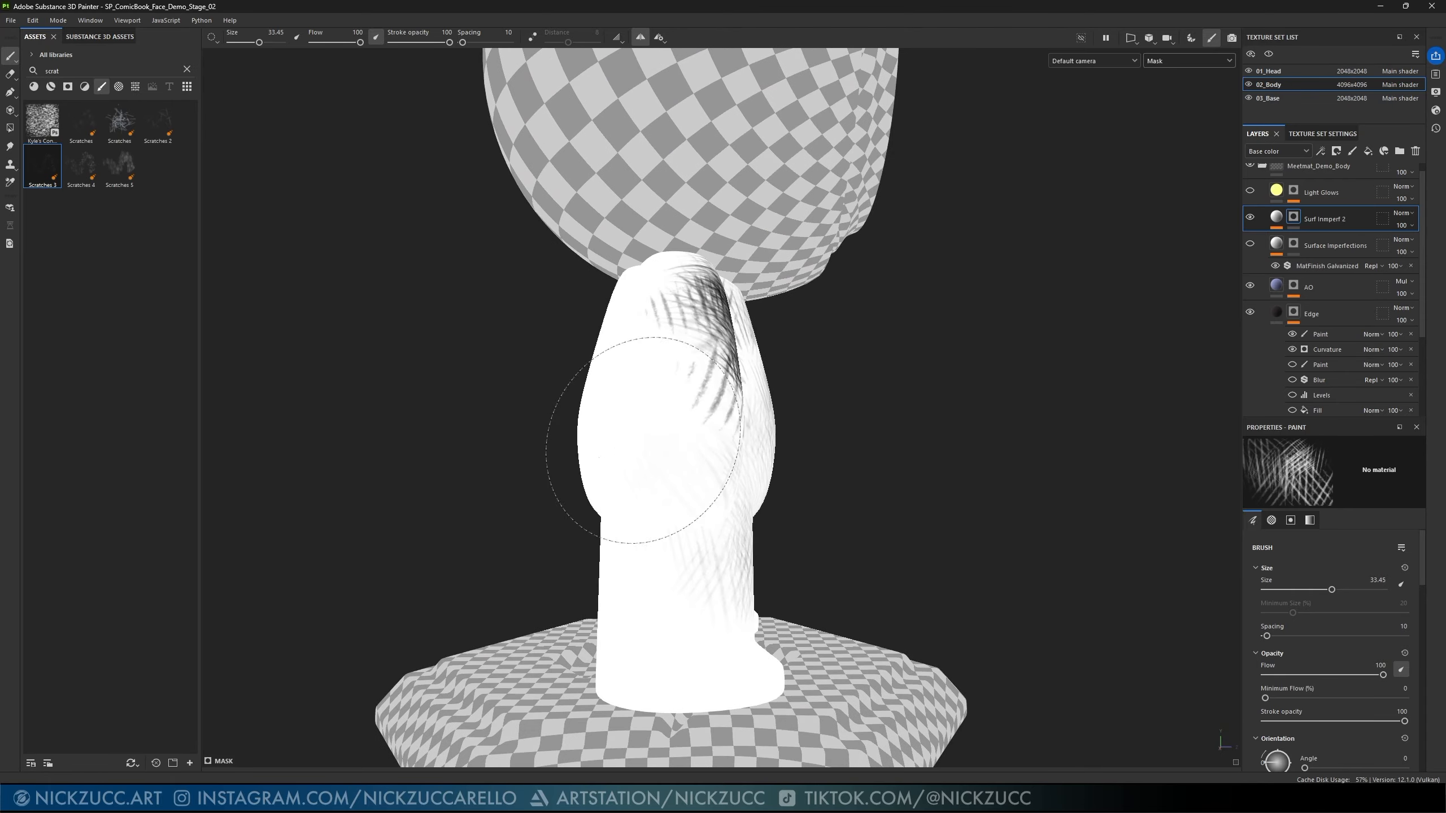
mouse_move(823, 526)
left_mouse_down("alt")
mouse_move(829, 422)
mouse_move(740, 319)
mouse_move(677, 451)
mouse_move(583, 456)
mouse_move(791, 680)
mouse_move(871, 613)
mouse_move(516, 517)
mouse_move(555, 359)
left_mouse_up("alt")
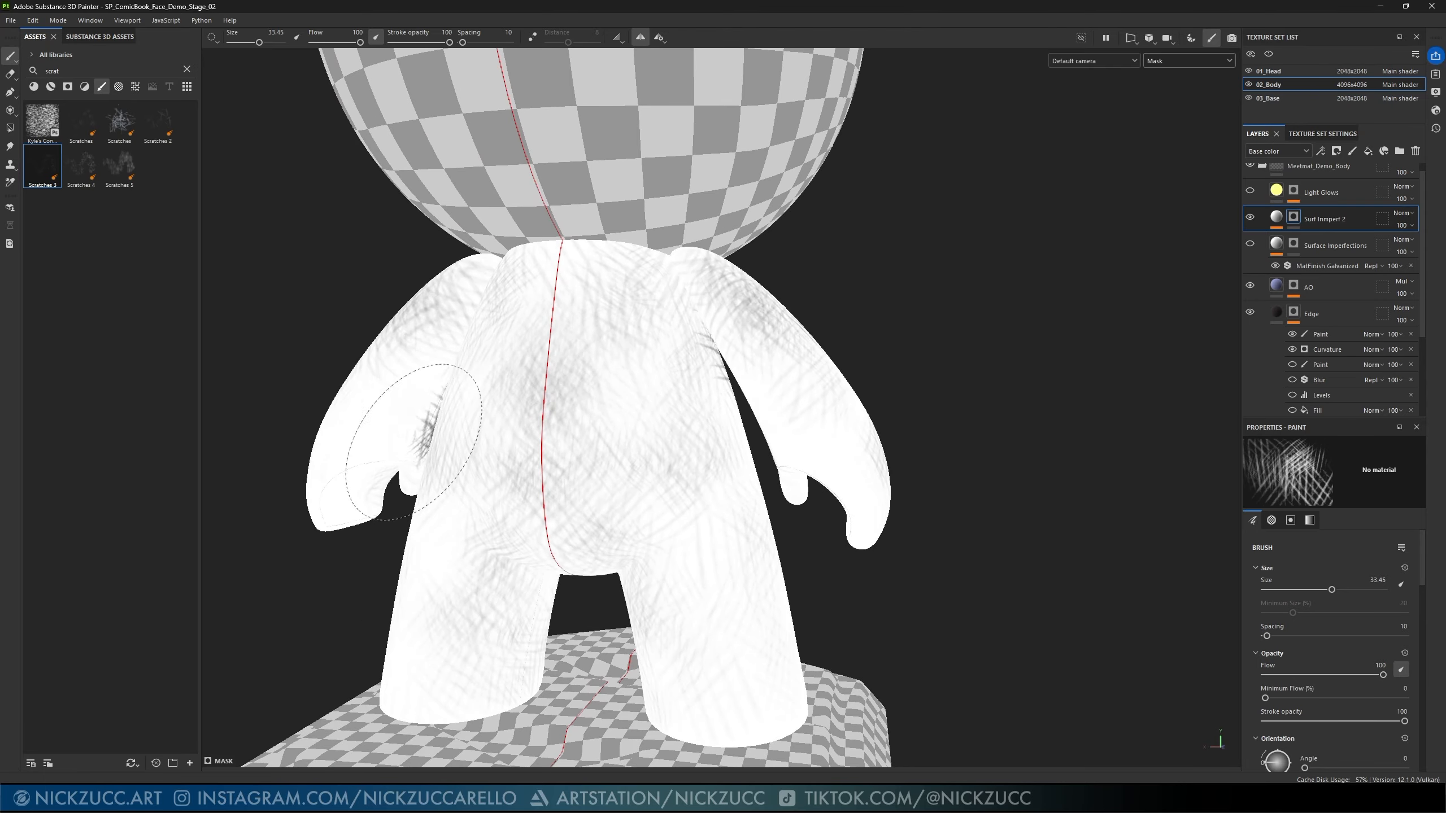
left_click_drag(414, 443, 395, 507)
mouse_move(654, 444)
left_mouse_down("alt")
mouse_move(861, 500)
mouse_move(893, 495)
left_mouse_up("alt")
mouse_move(529, 390)
left_mouse_down()
mouse_move(465, 614)
mouse_move(483, 527)
left_mouse_up()
left_click_drag(301, 513, 312, 473)
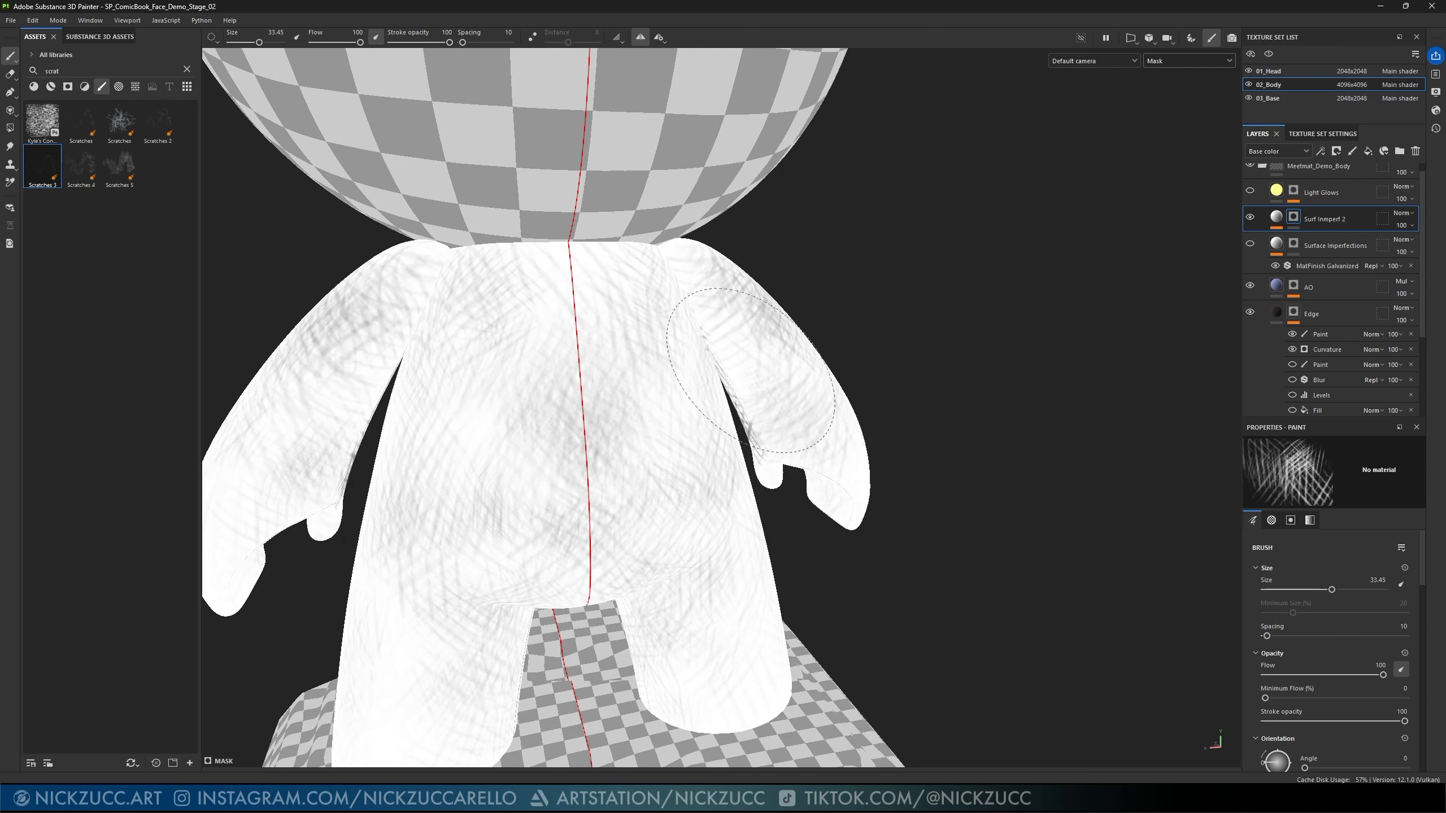
- Return to the material display, turn symmetry off and inspect the scratched surface on the figure's back
left_click(1276, 221)
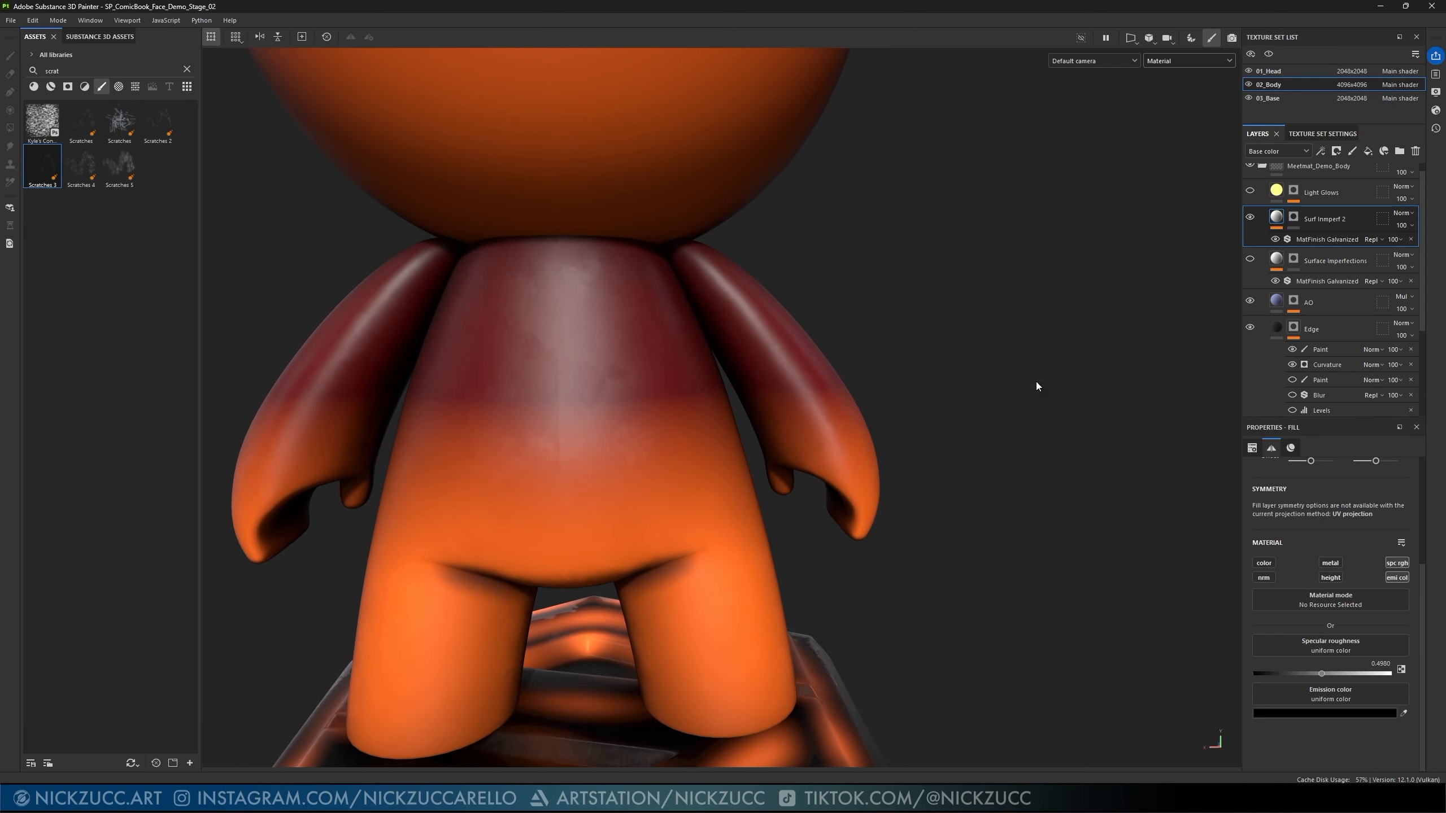
left_click(1300, 221)
mouse_move(990, 418)
left_mouse_down("alt")
mouse_move(946, 452)
mouse_move(1032, 435)
left_mouse_up("alt")
left_click(640, 38)
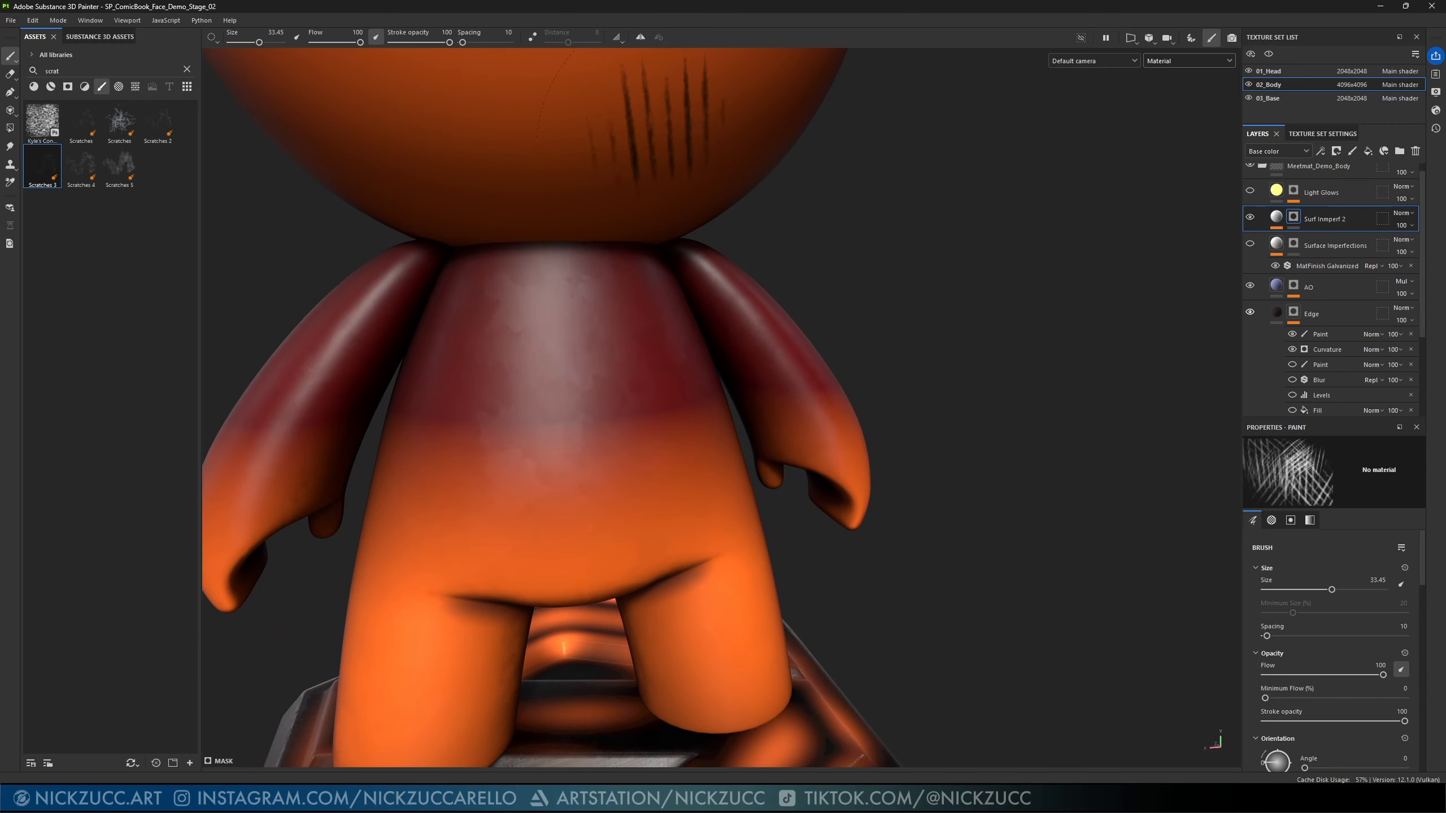
mouse_move(933, 330)
left_mouse_down("alt")
mouse_move(956, 336)
mouse_move(920, 314)
left_mouse_up("alt")
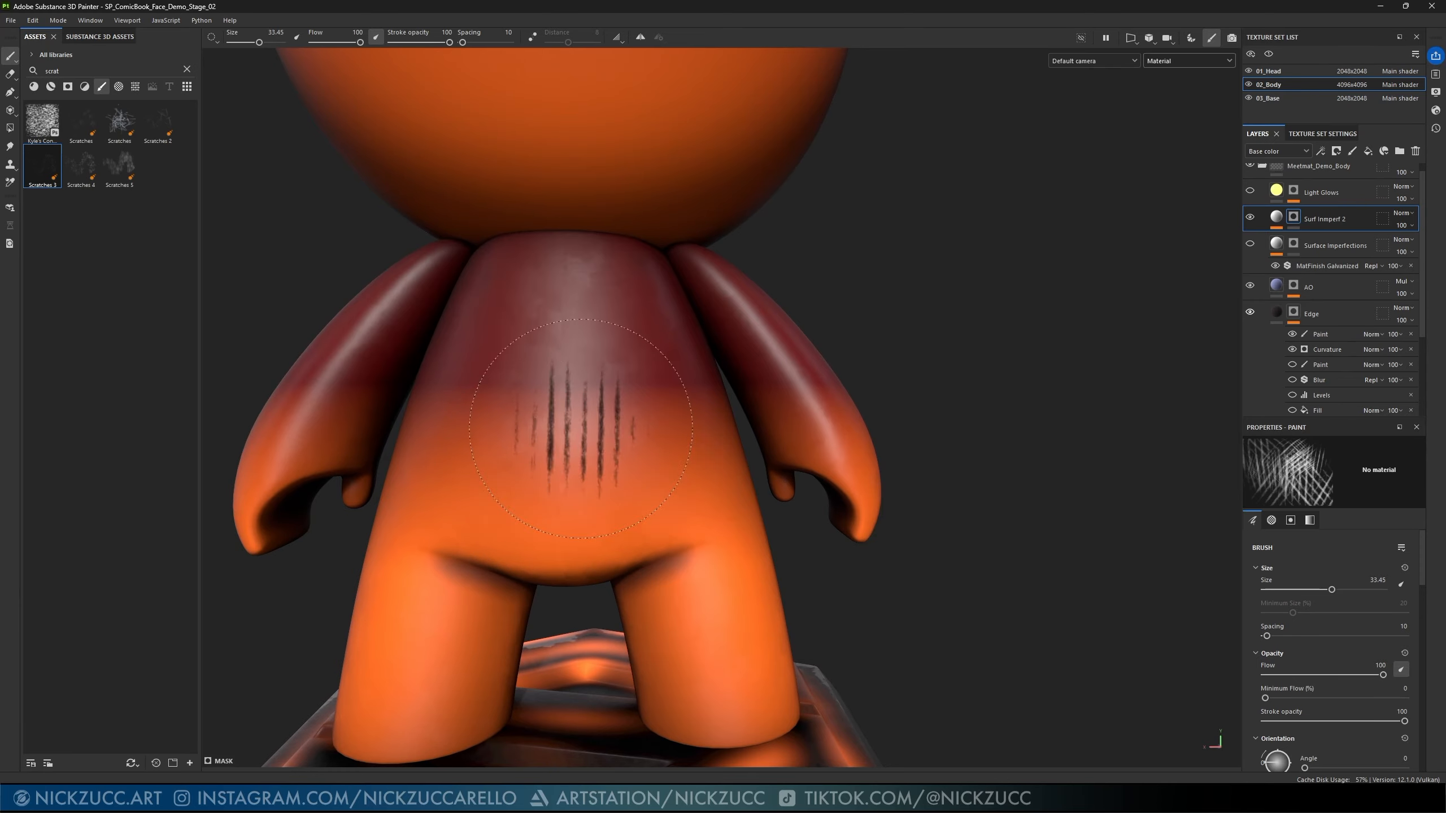
left_click_drag(721, 575, 991, 478, "alt")
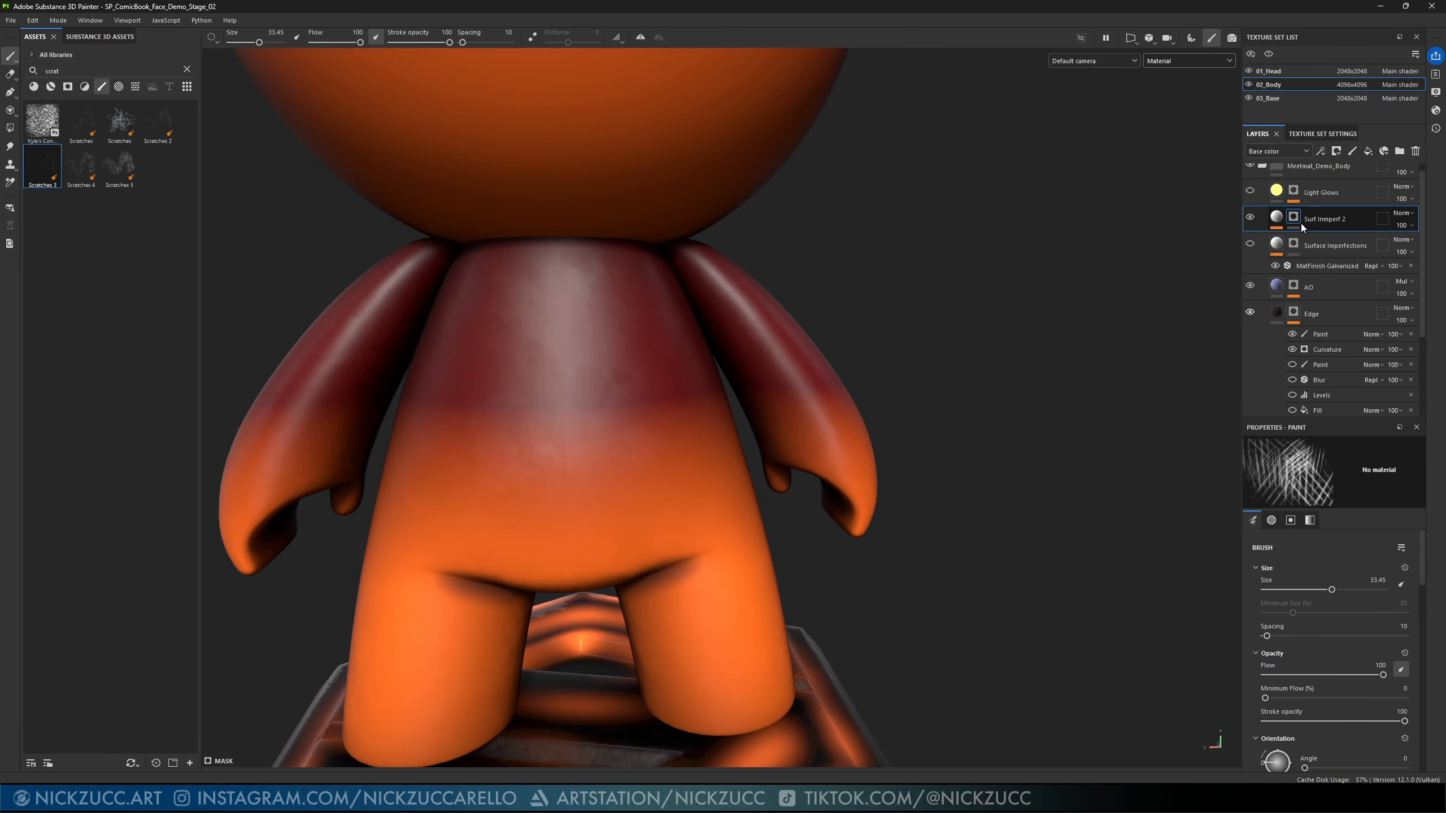
- Set Triplanar Mapping to True on Surf Inmperf 2's MatFinish Galvanized filter and check the body's surface from several angles
key("ctrl+v")
left_click(1335, 239)
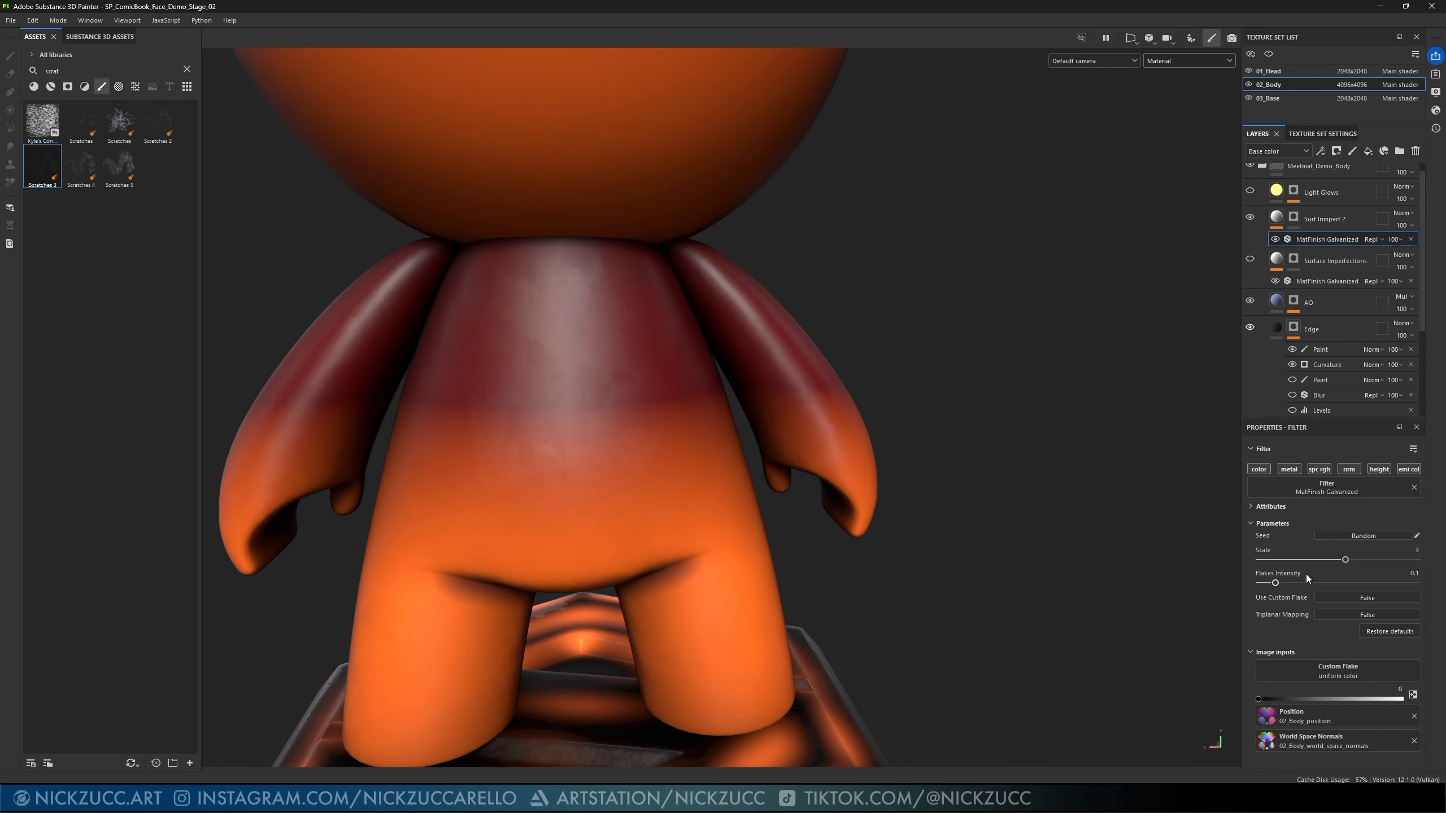
left_click(1360, 616)
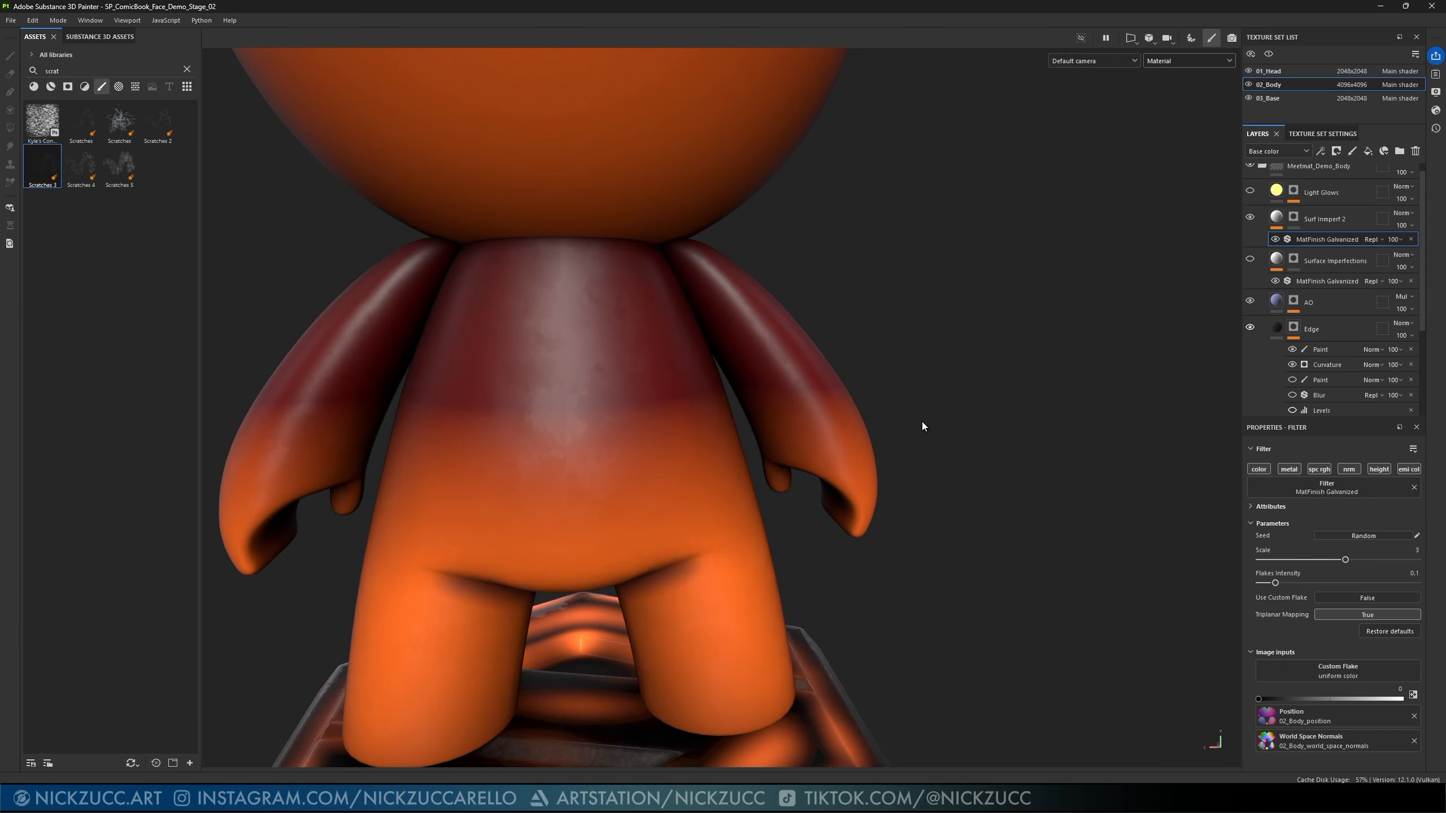
left_click_drag(922, 422, 931, 409, "alt")
middle_click_drag(931, 408, 1038, 377, "alt")
left_click_drag(1038, 378, 920, 422, "alt")
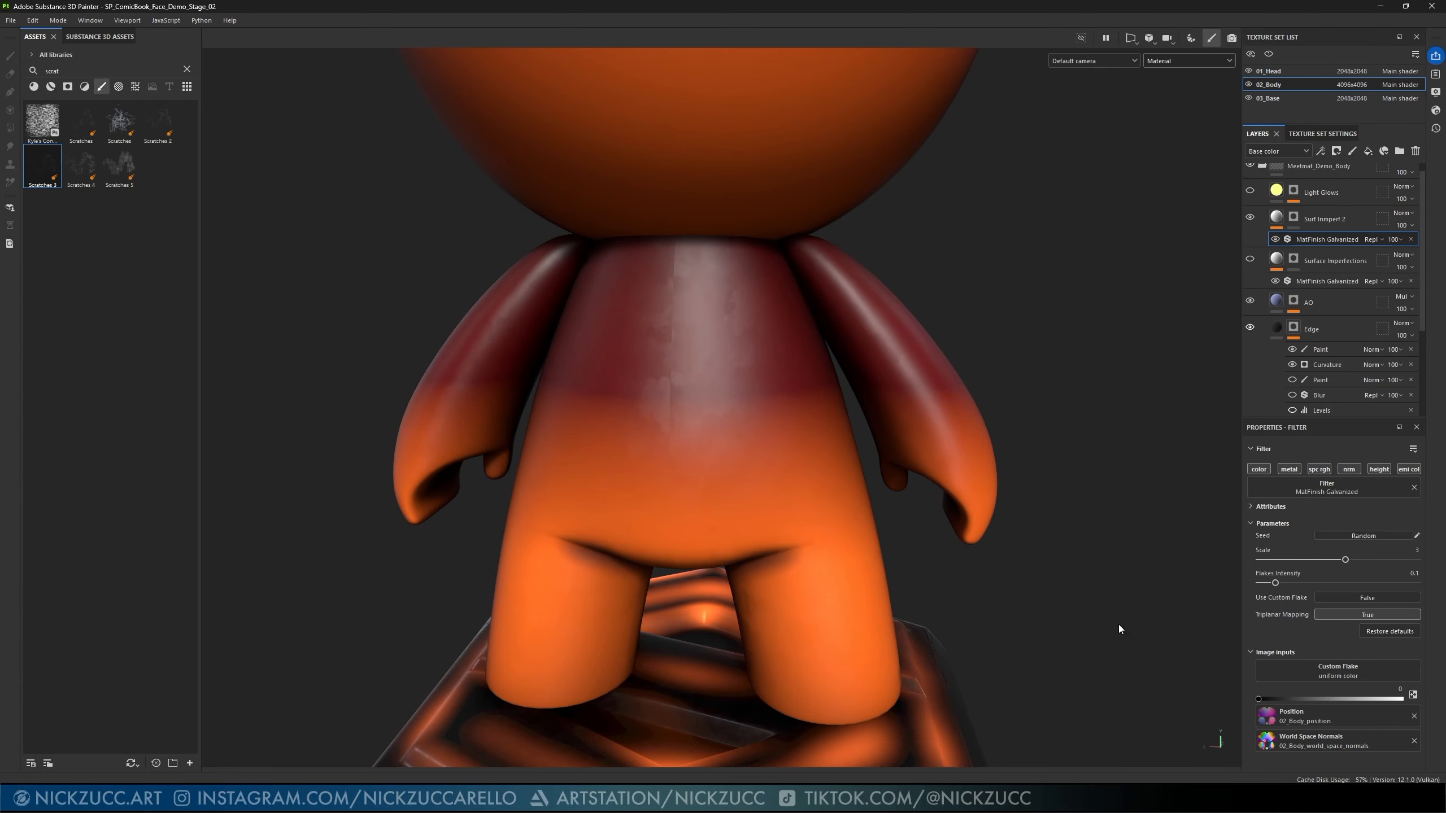
left_click_drag(1059, 368, 1113, 395, "alt")
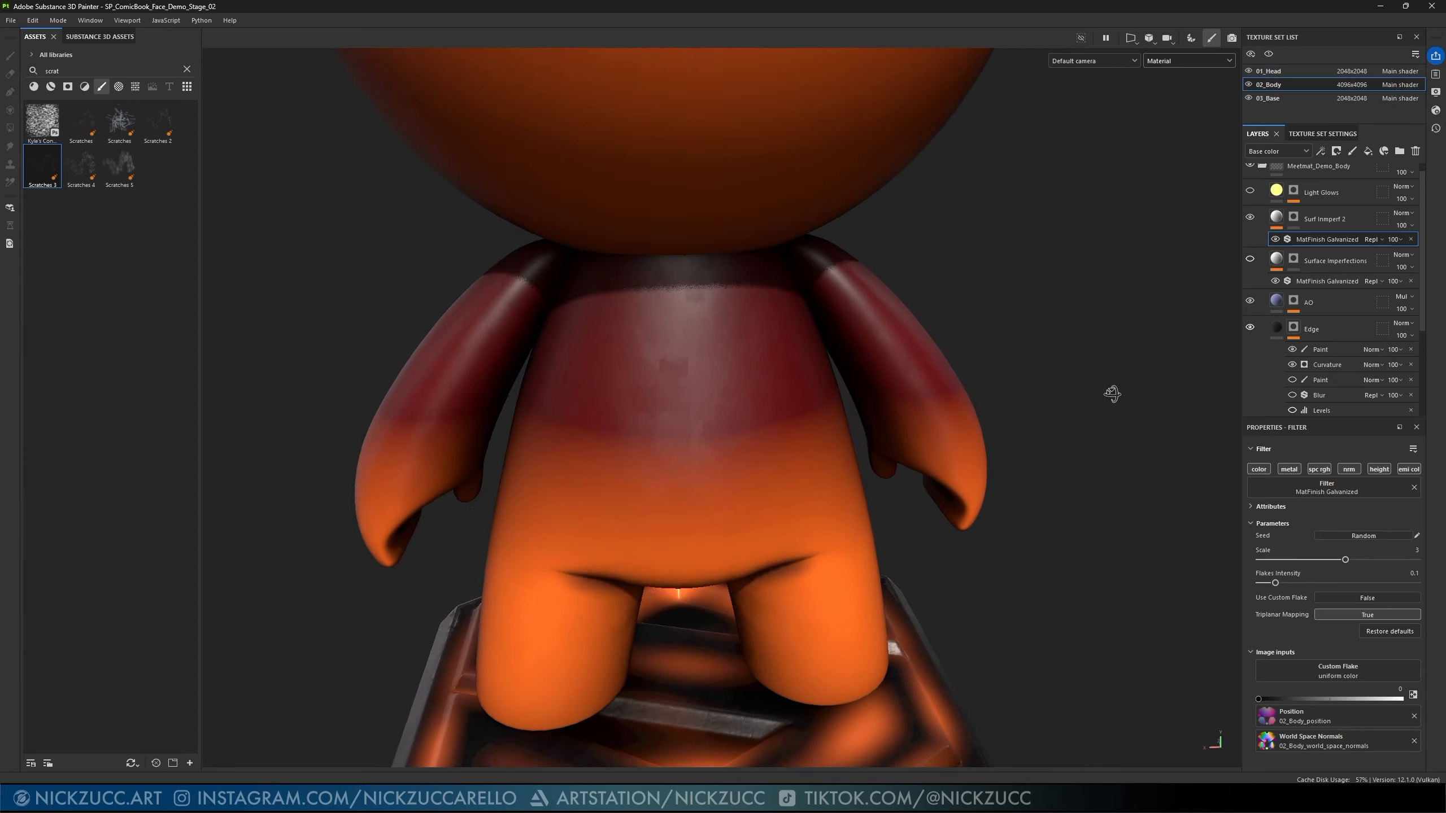
middle_click_drag(1113, 394, 988, 397, "alt")
mouse_move(988, 402)
left_mouse_down("alt")
mouse_move(1056, 314)
mouse_move(974, 232)
mouse_move(971, 412)
mouse_move(997, 445)
mouse_move(933, 527)
mouse_move(1020, 414)
mouse_move(985, 405)
left_mouse_up("alt")
left_click_drag(761, 528, 1113, 384, "alt")
- Select the Surf Inmperf 2 mask and examine the scratches across the body's front, sides and back
left_click(1293, 219)
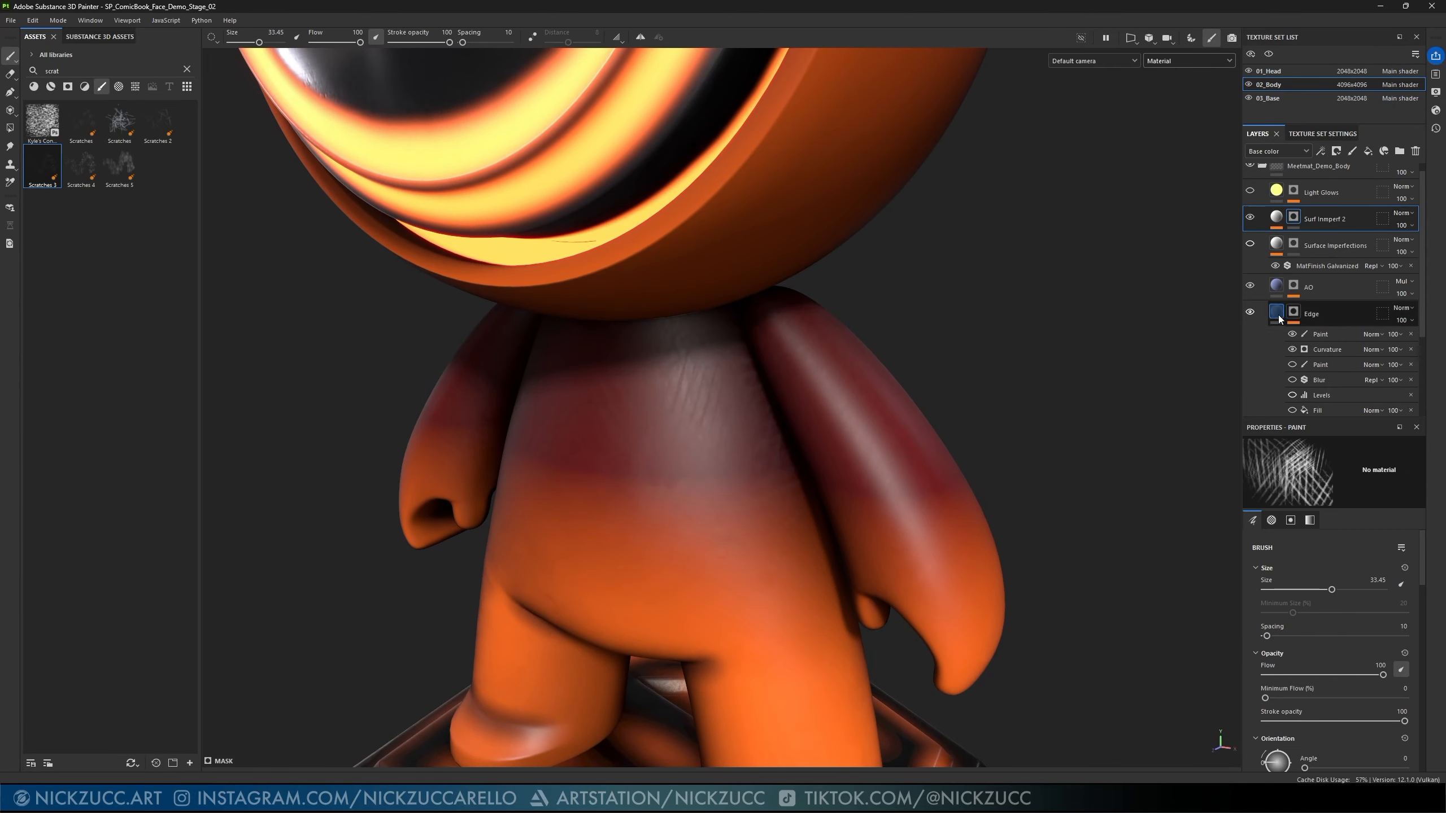
left_click_drag(1026, 478, 967, 472, "alt")
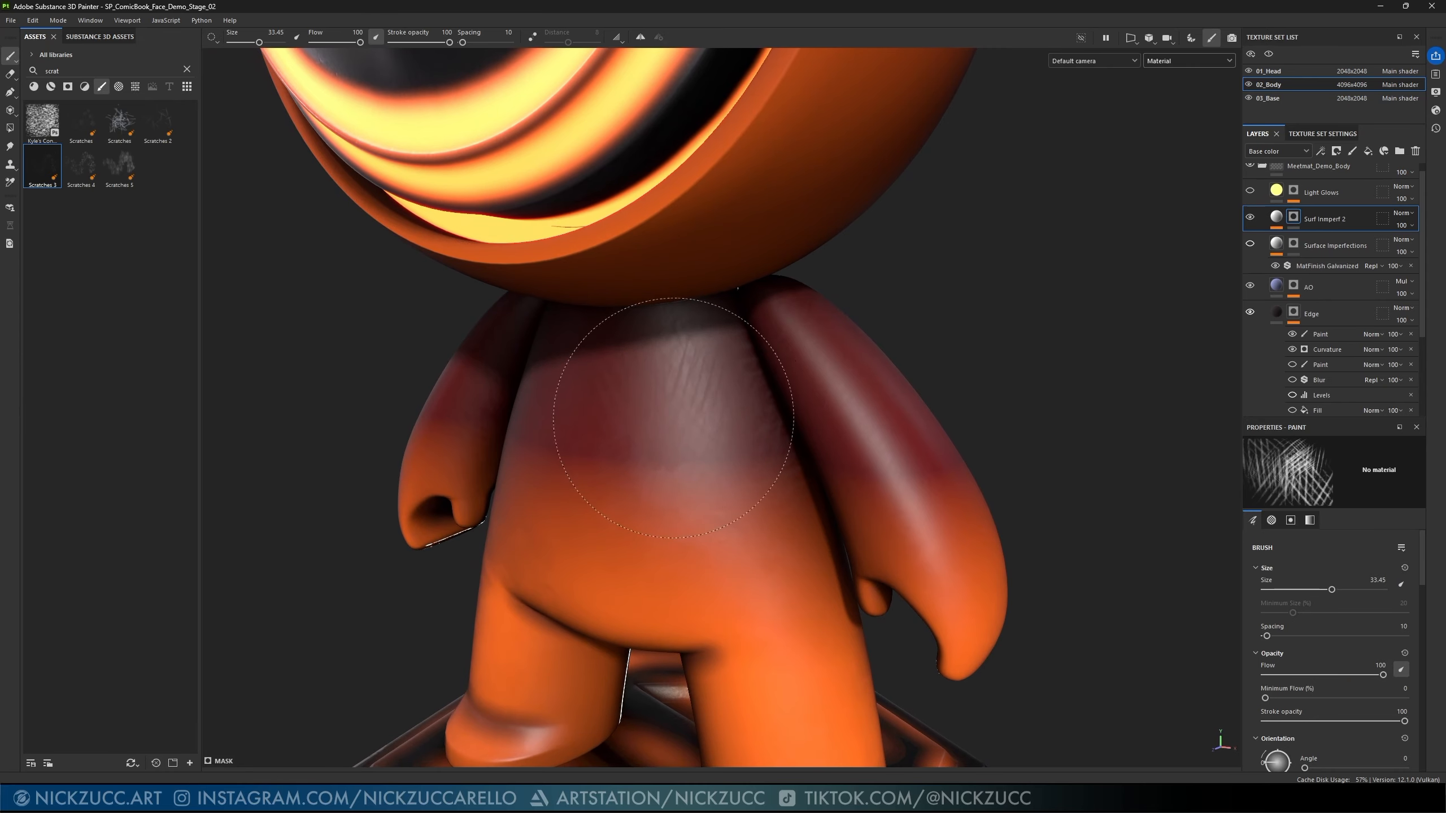
left_click_drag(682, 428, 653, 613, "alt")
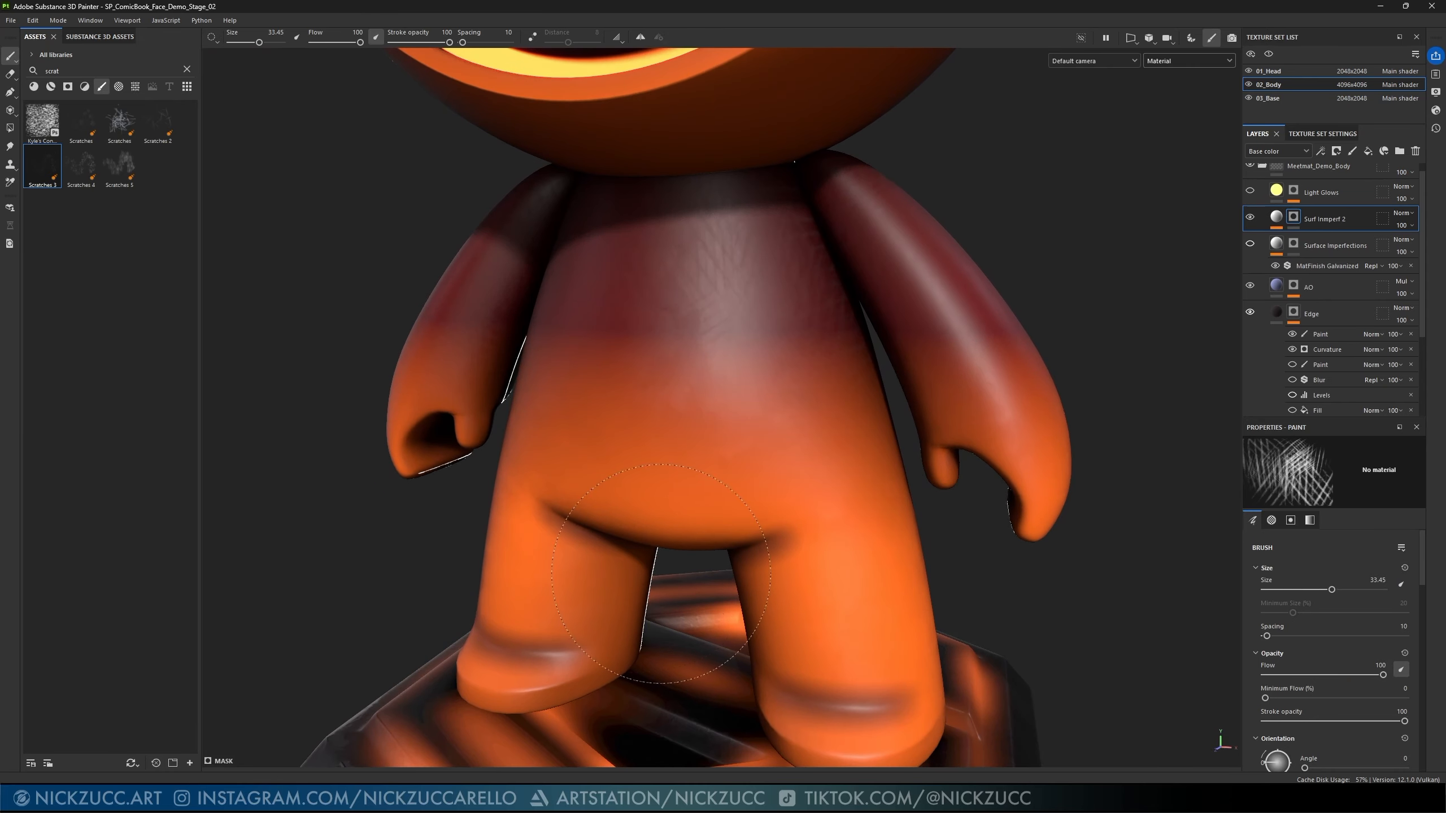
mouse_move(386, 484)
left_mouse_down("alt")
mouse_move(433, 513)
mouse_move(423, 527)
mouse_move(500, 572)
mouse_move(1065, 468)
mouse_move(829, 456)
mouse_move(1015, 481)
mouse_move(1029, 507)
mouse_move(865, 517)
mouse_move(785, 433)
left_mouse_up("alt")
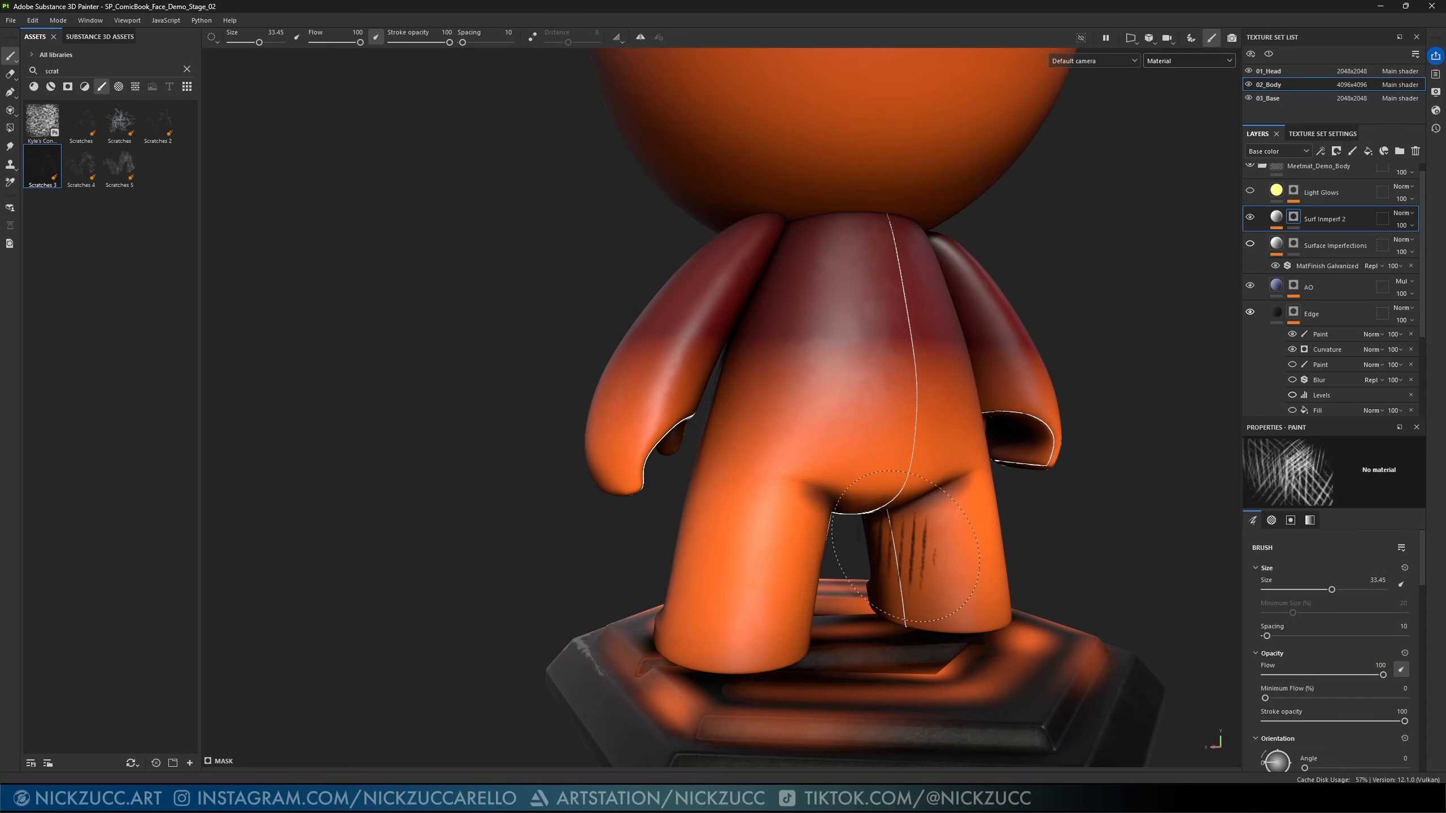
left_click_drag(905, 546, 1049, 568, "alt")
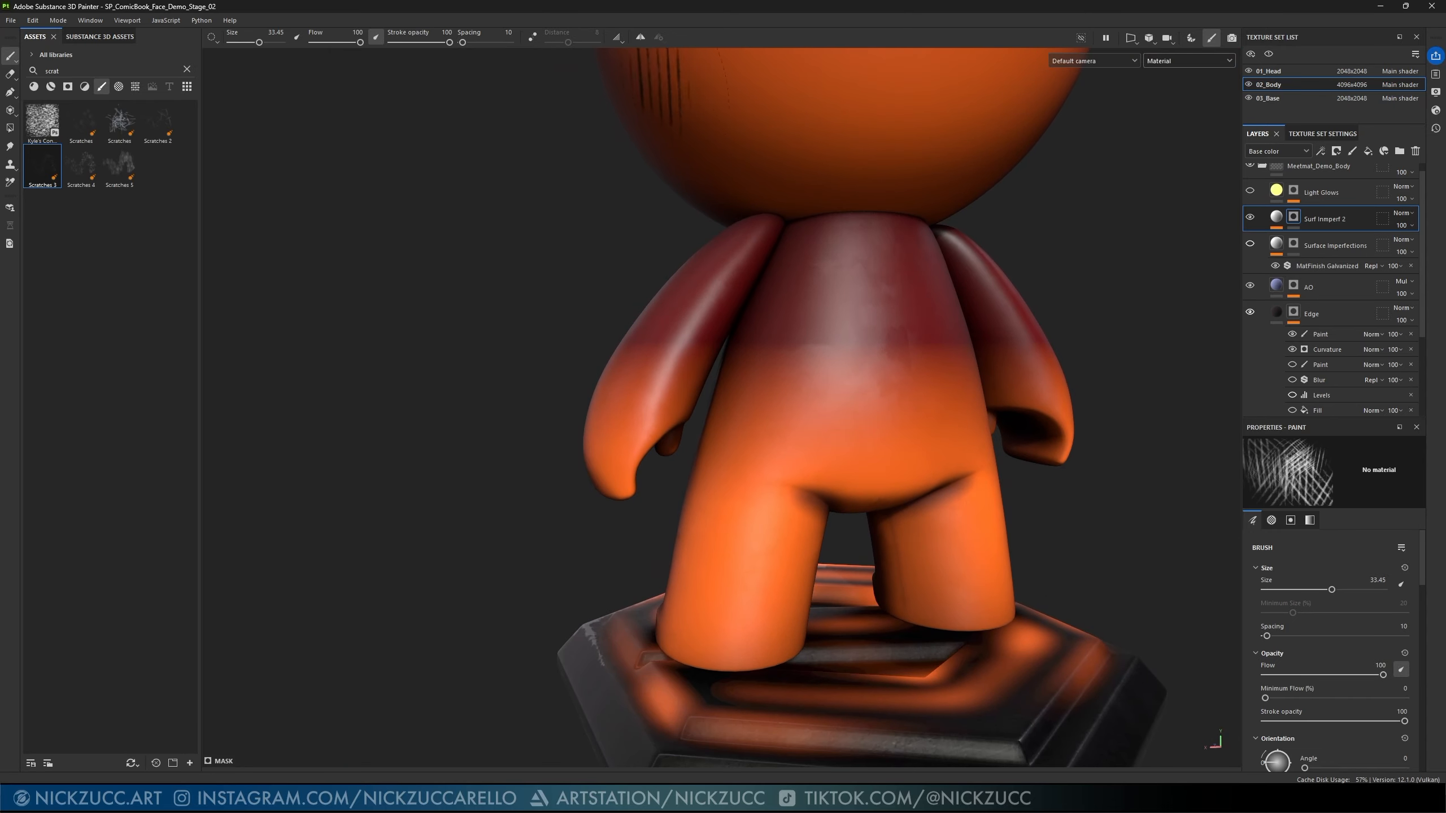
mouse_move(854, 456)
left_mouse_down("alt")
mouse_move(872, 381)
mouse_move(846, 316)
left_mouse_up("alt")
- Choose the Scratches brush for the Surf Inmperf 2 mask, with flow at 100 and pen pressure off for flow
mouse_move(769, 507)
left_mouse_down("alt")
mouse_move(664, 430)
mouse_move(797, 410)
mouse_move(998, 429)
mouse_move(1082, 400)
mouse_move(955, 497)
left_mouse_up("alt")
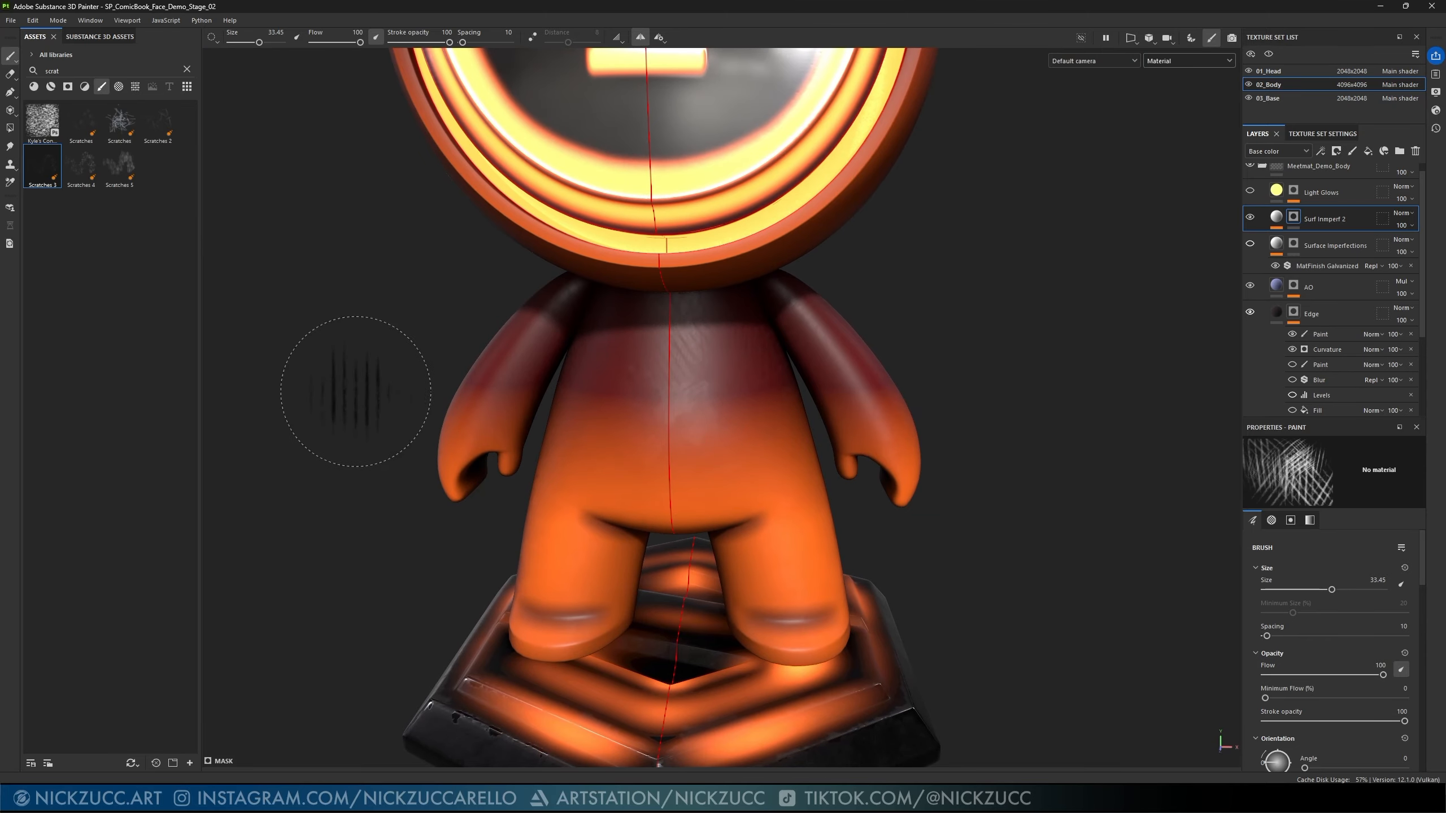
left_click(122, 130)
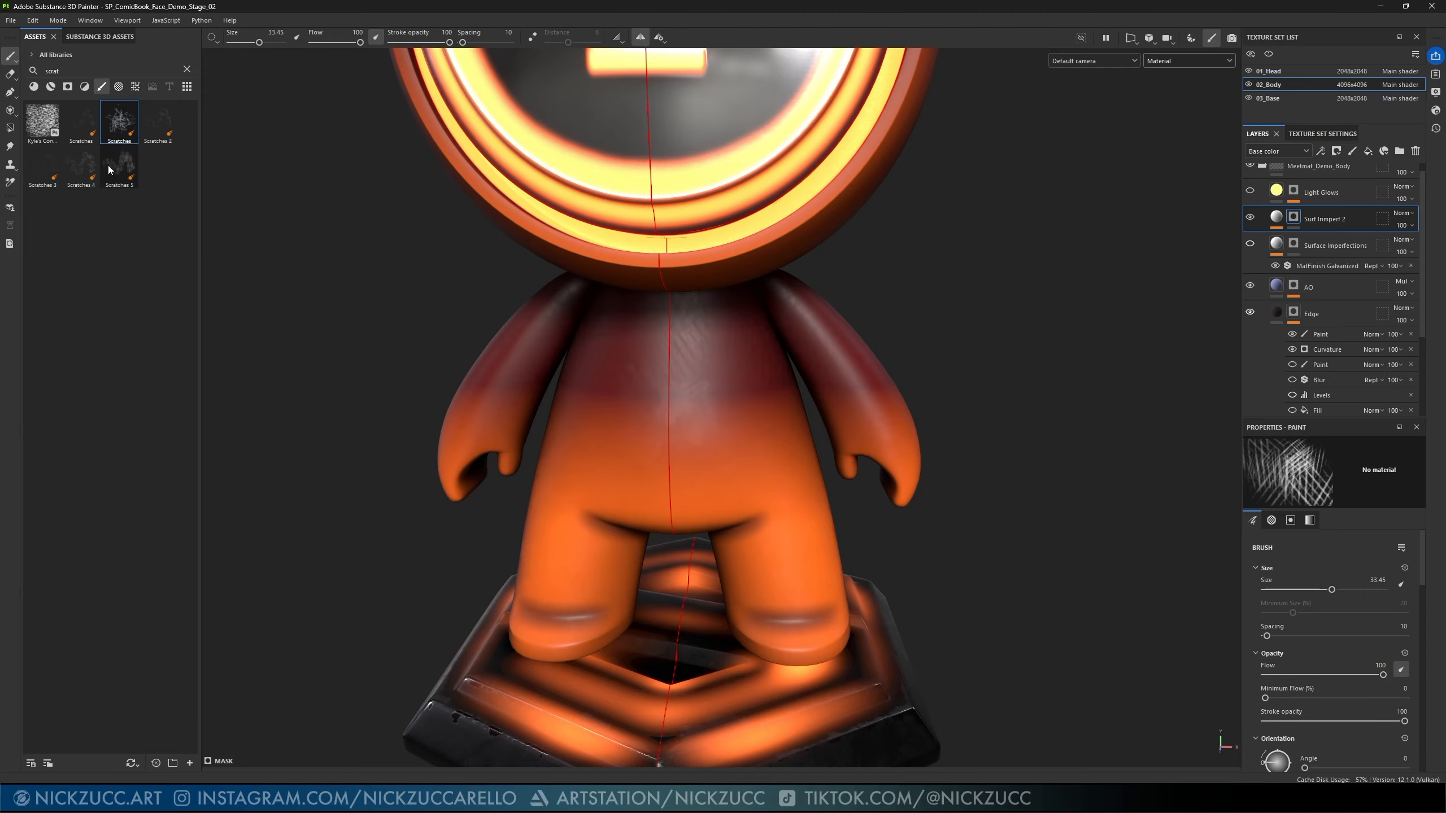
left_click(82, 122)
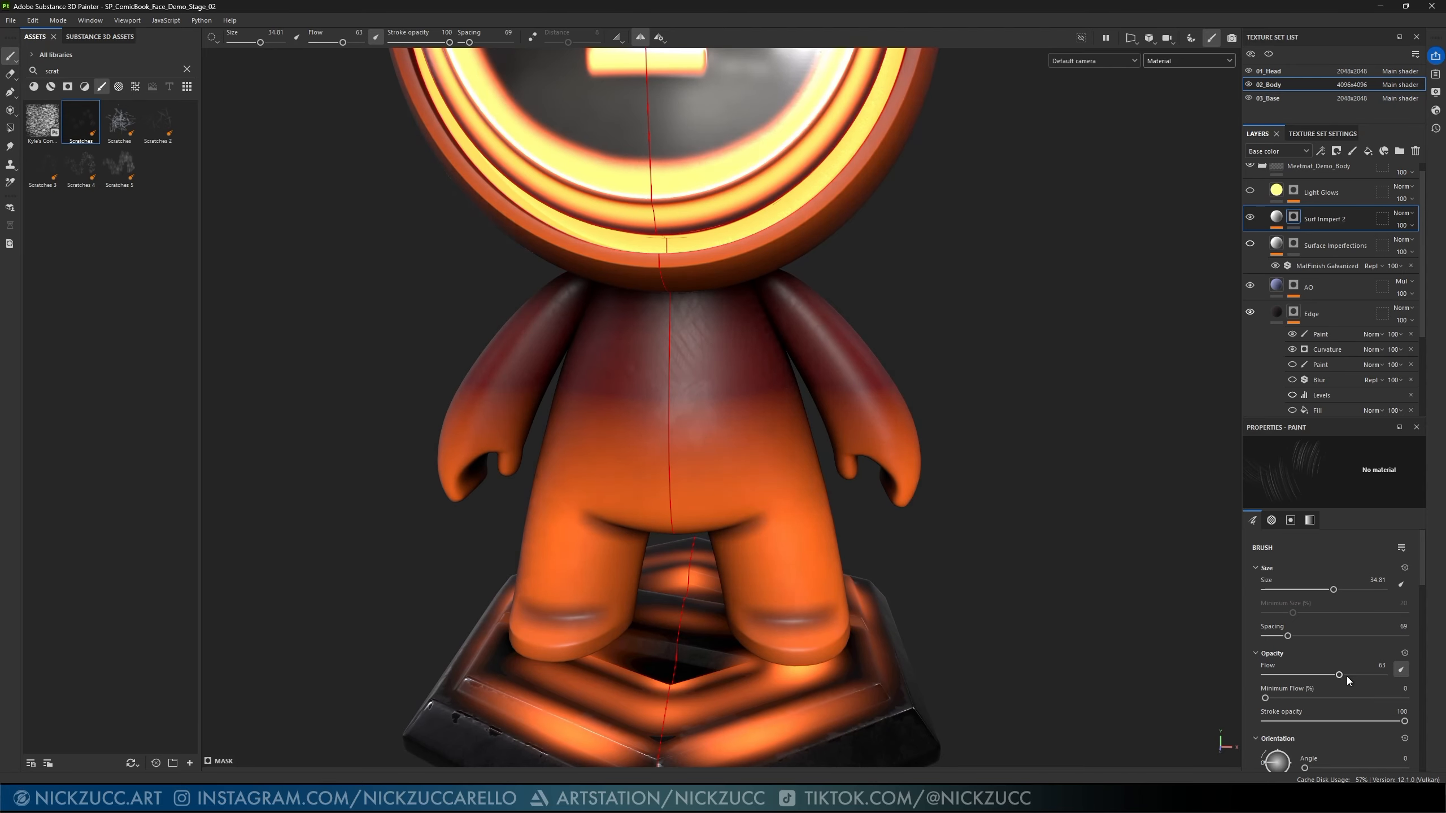
left_click(1399, 671)
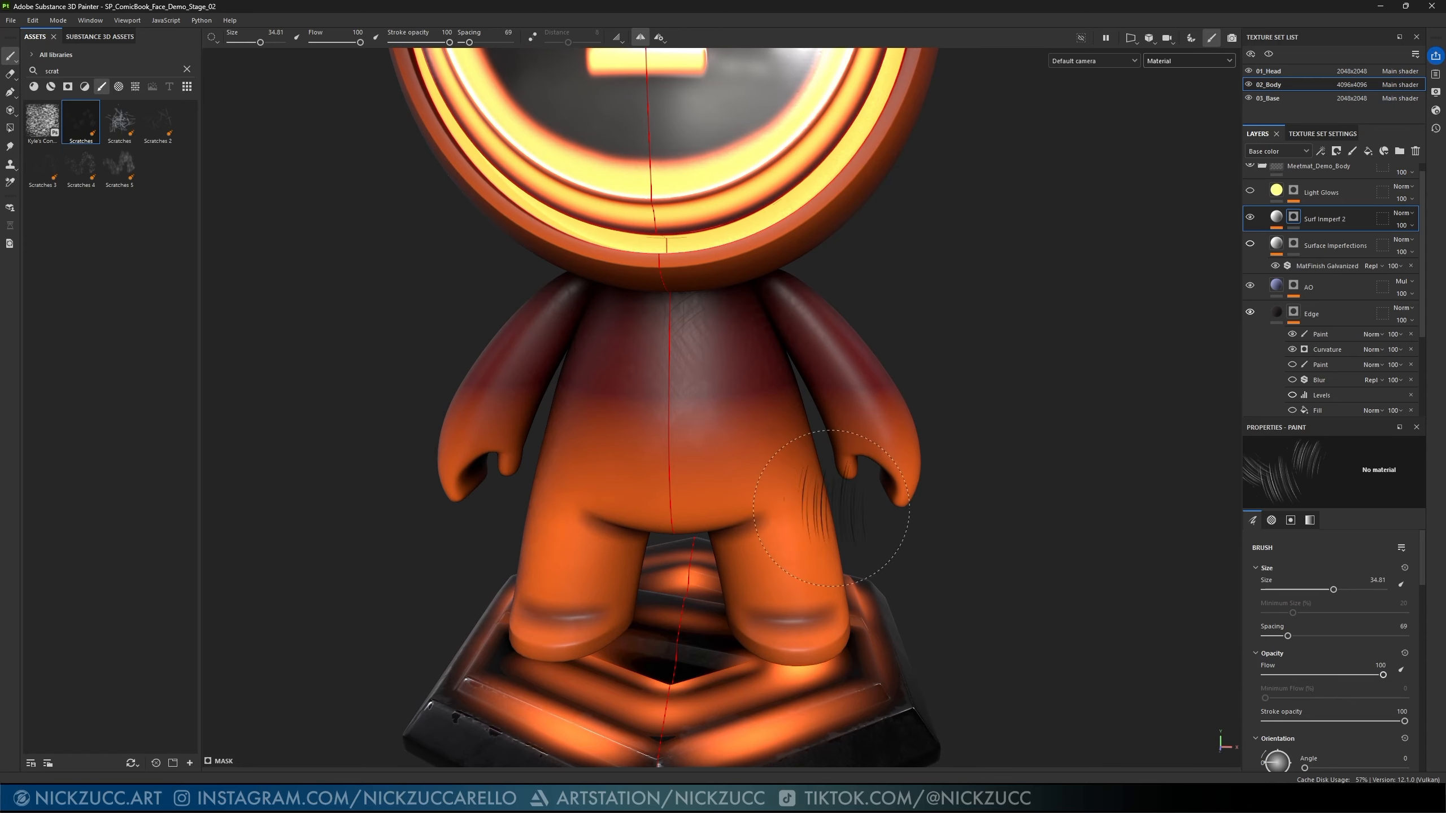
mouse_move(649, 376)
left_mouse_down("alt")
mouse_move(785, 474)
mouse_move(685, 334)
left_mouse_up("alt")
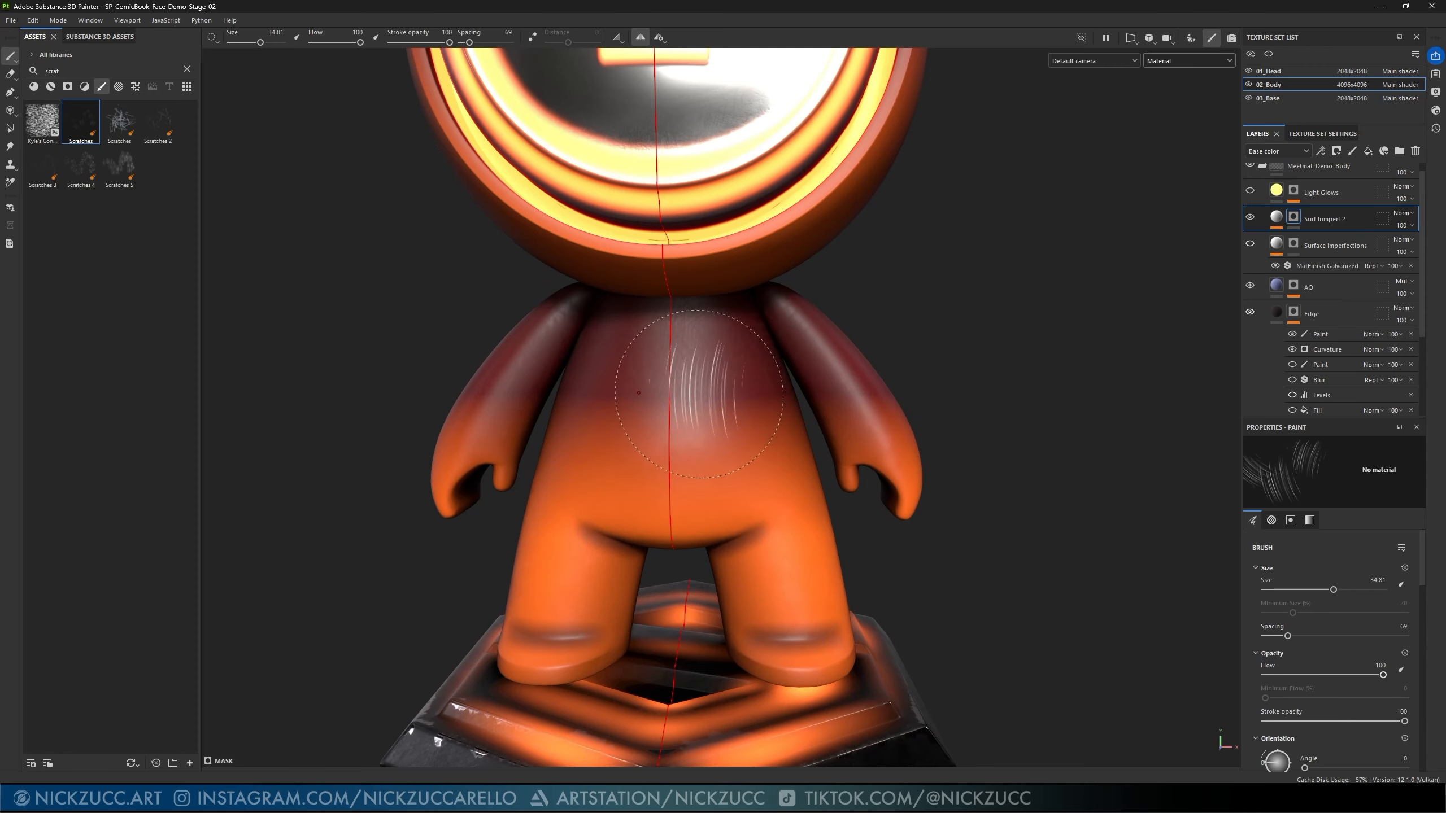
- Check the body from the front and side, and set the Scratches brush's Size Jitter to 35
mouse_move(933, 481)
left_mouse_down("alt")
mouse_move(926, 516)
mouse_move(783, 522)
left_mouse_up("alt")
mouse_move(922, 518)
left_mouse_down("alt")
mouse_move(916, 568)
mouse_move(826, 541)
left_mouse_up("alt")
left_click_drag(760, 460, 820, 536, "alt")
left_click_drag(990, 455, 962, 450, "alt")
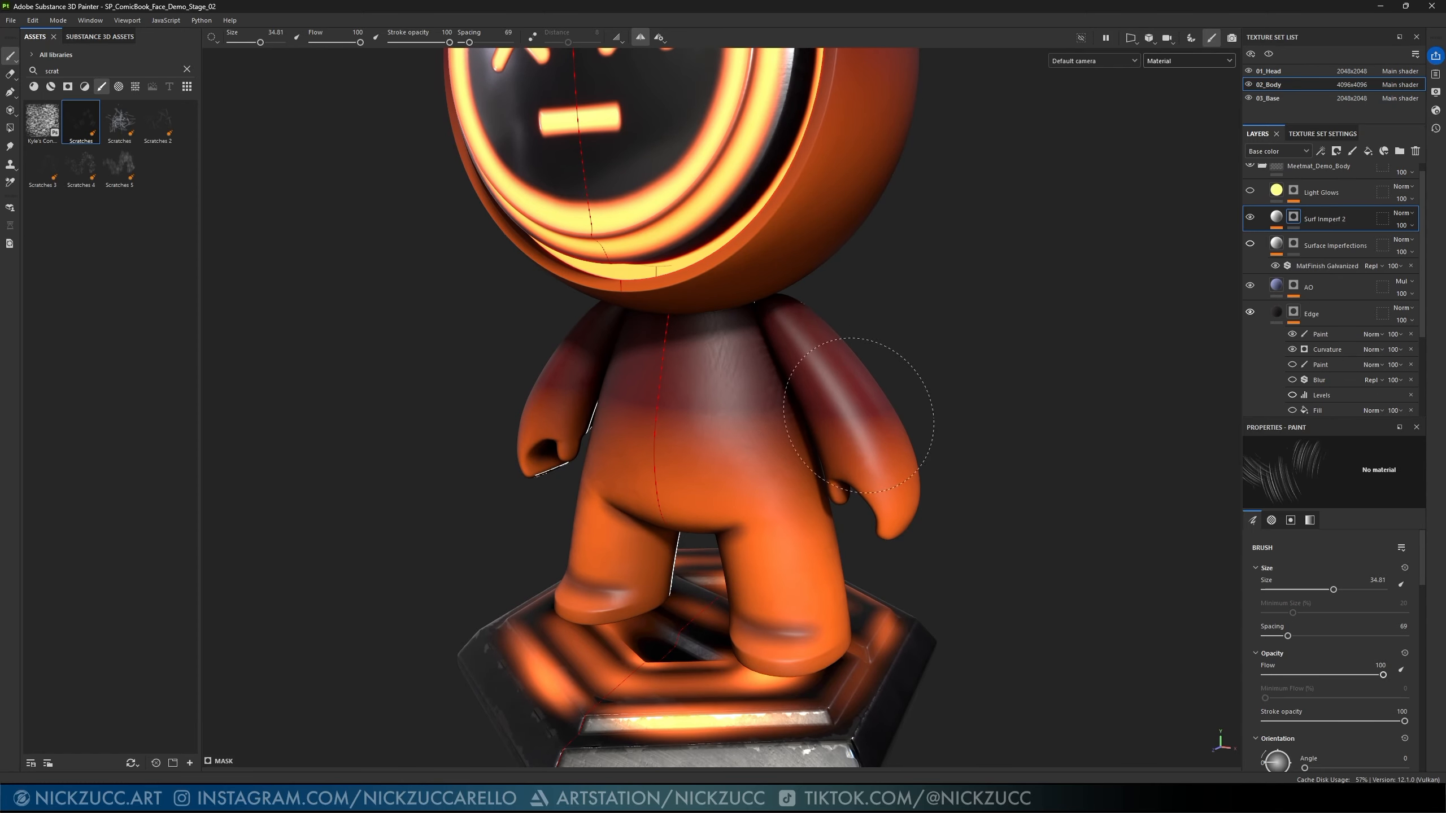
left_click_drag(882, 460, 883, 483, "alt")
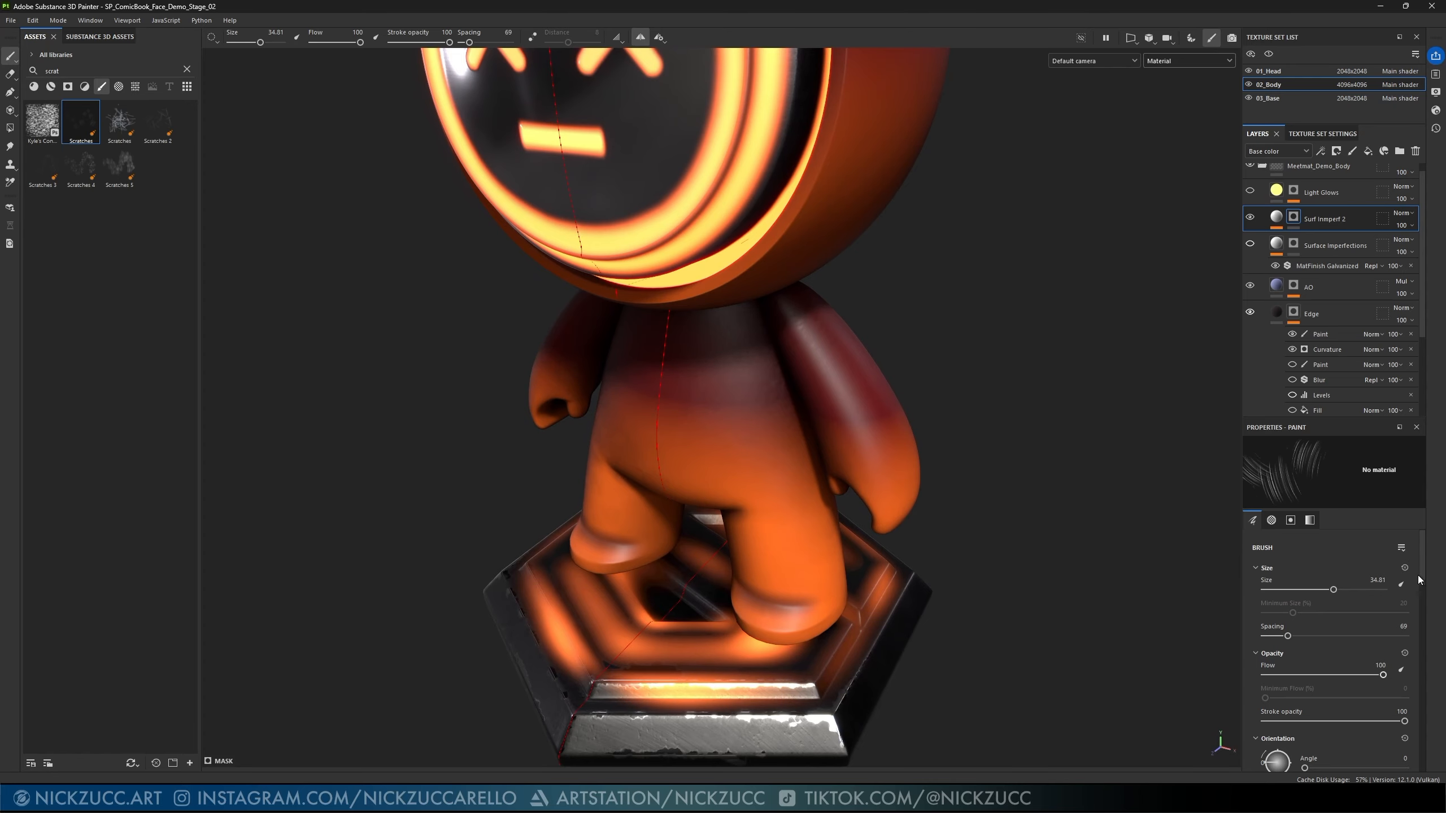
left_click_drag(1418, 579, 1424, 636)
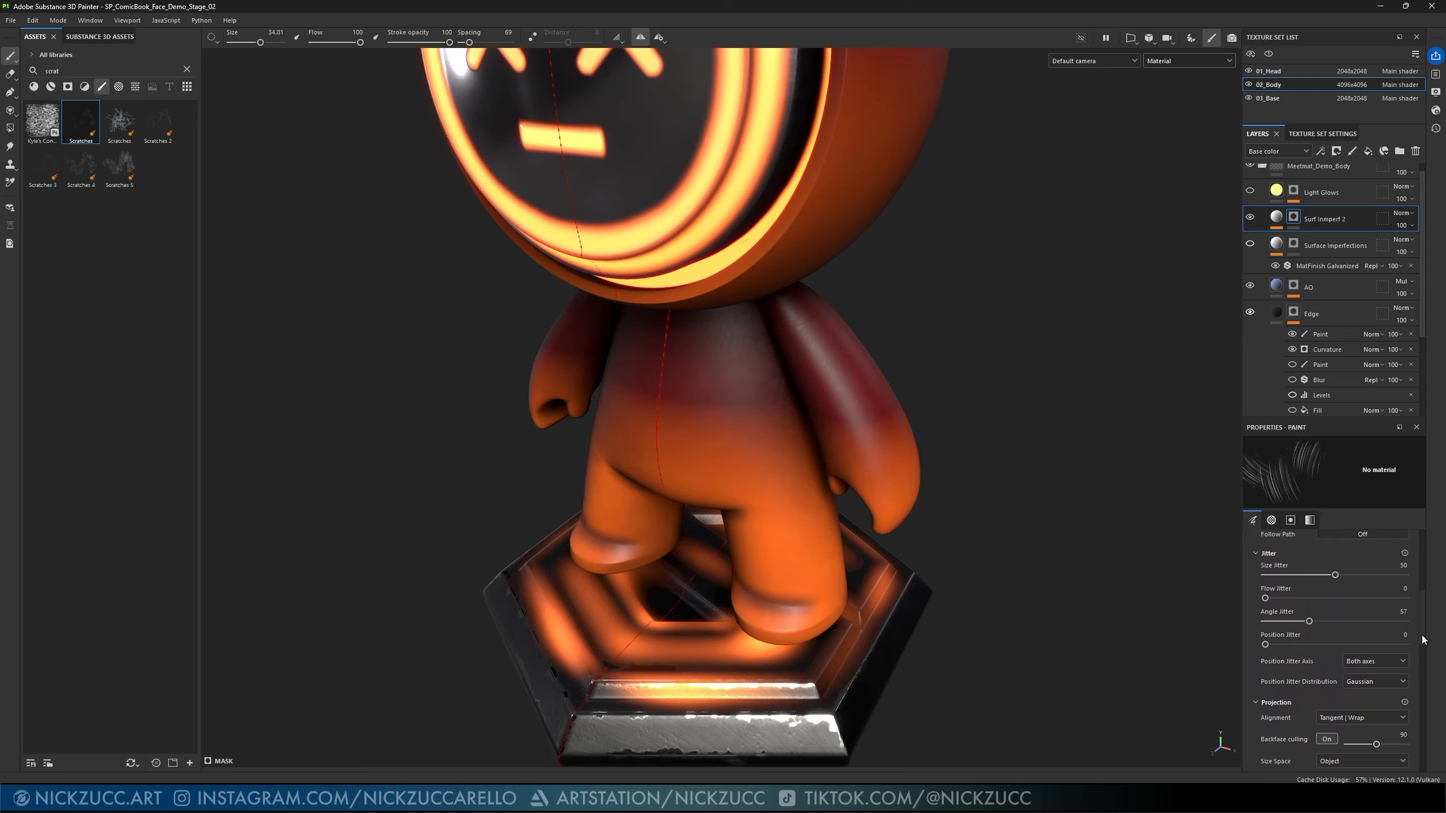
left_click_drag(1319, 579, 1297, 579)
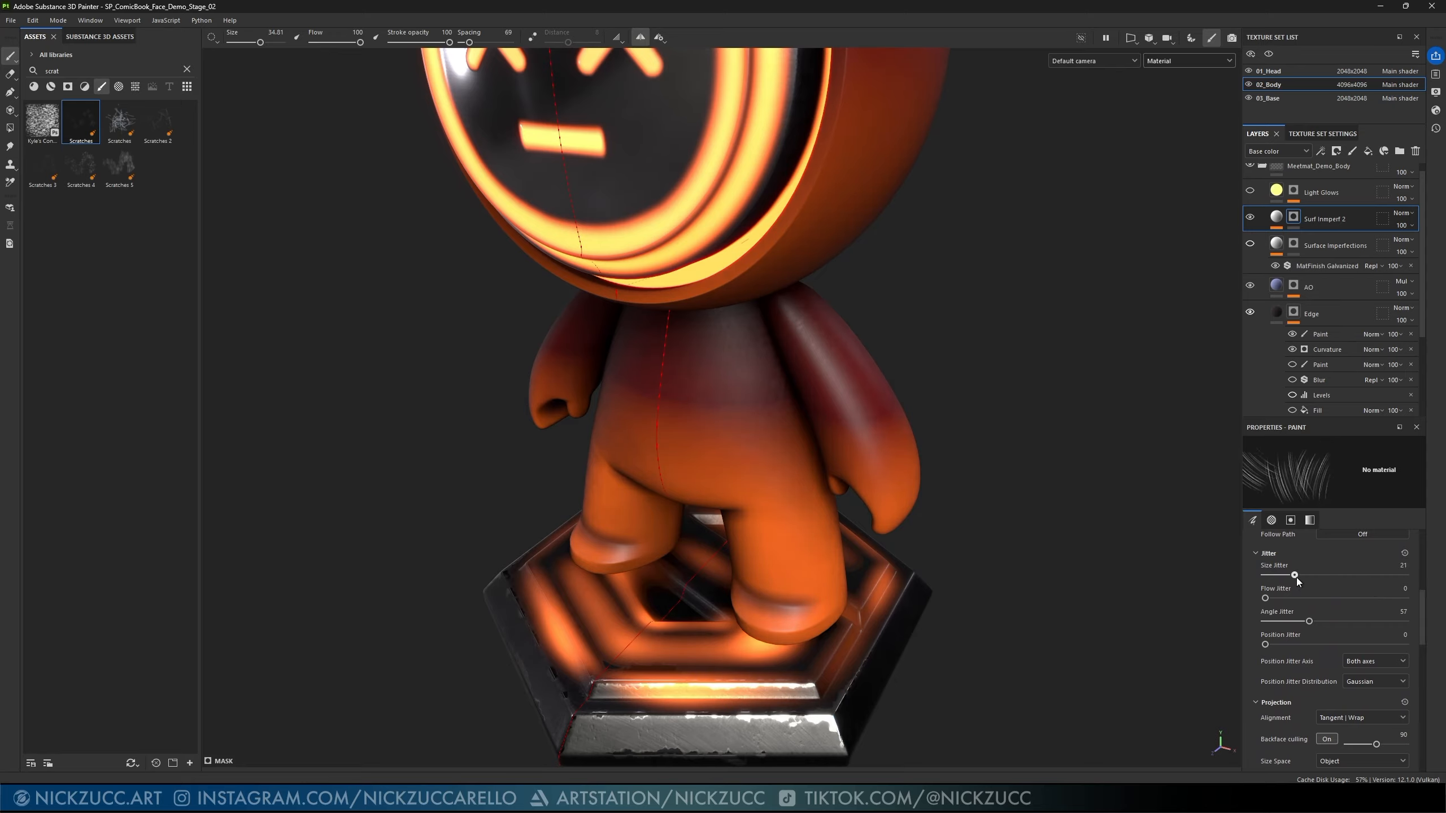
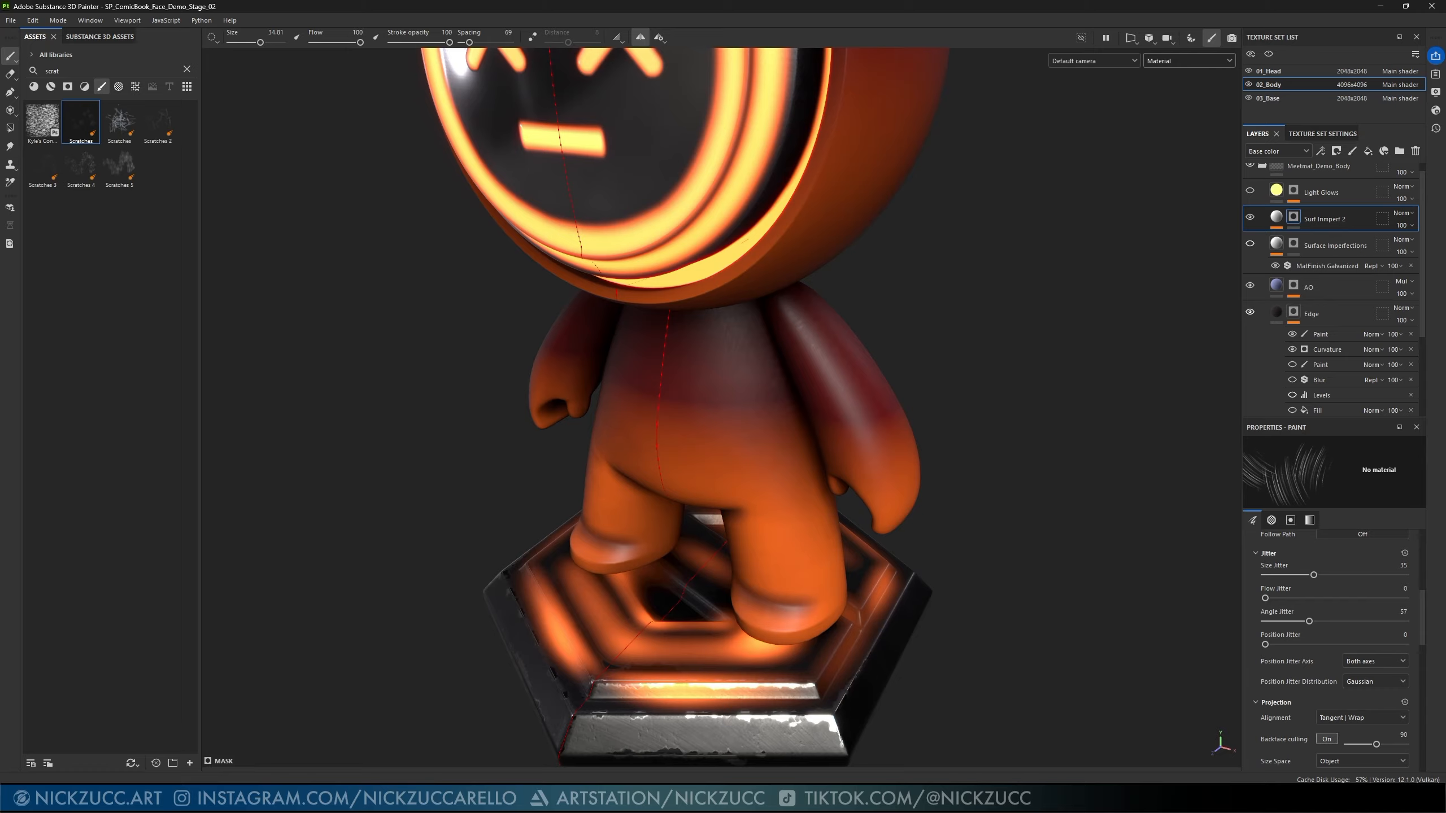
- Set the Hardness of the Scratches brush alpha to 0.6 after trying the maximum of 1 on the arm
left_click(1347, 336)
scroll(1374, 665, "down", 5)
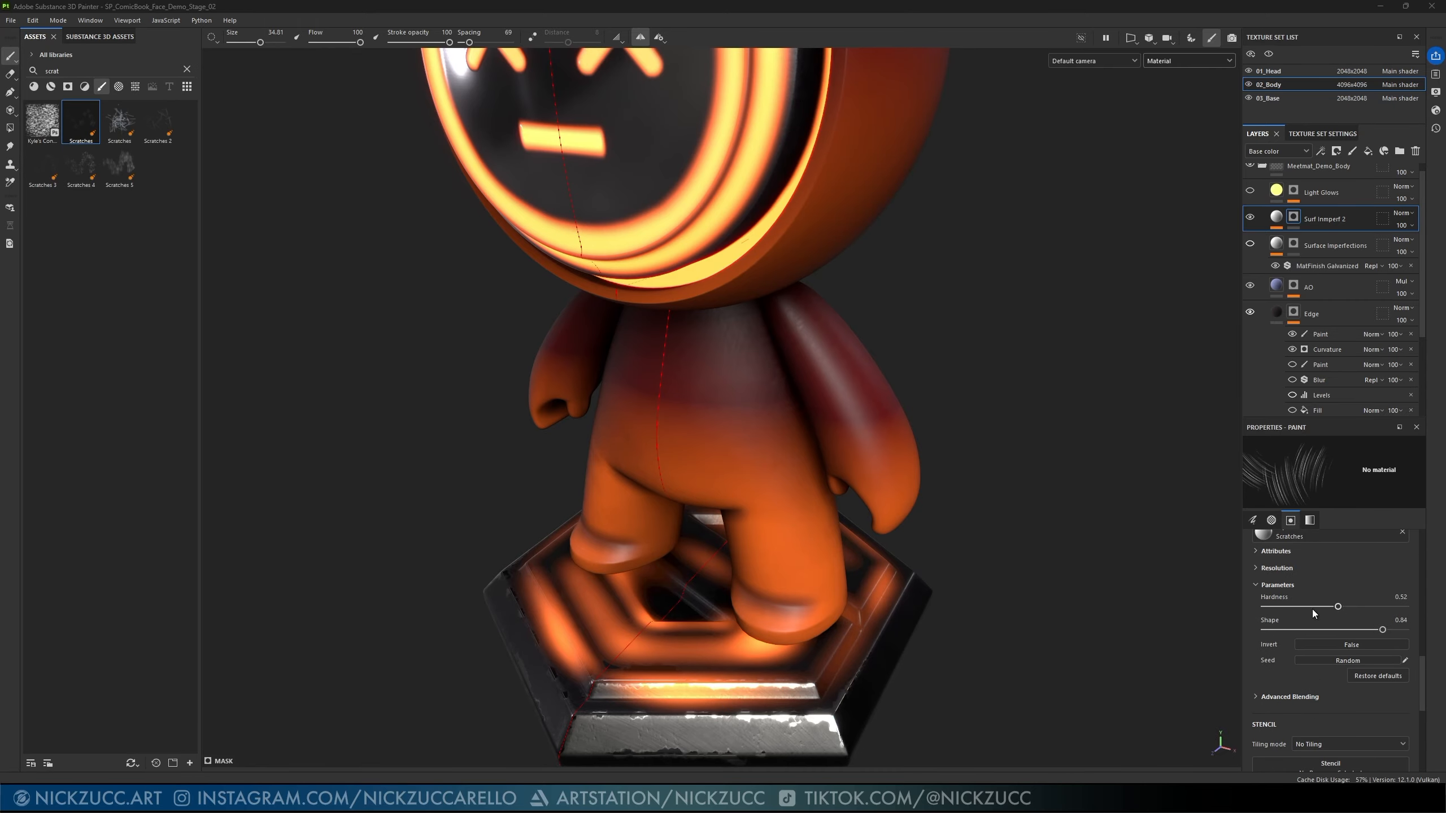
scroll(1312, 610, "up", 2)
left_click_drag(1339, 675, 1417, 674)
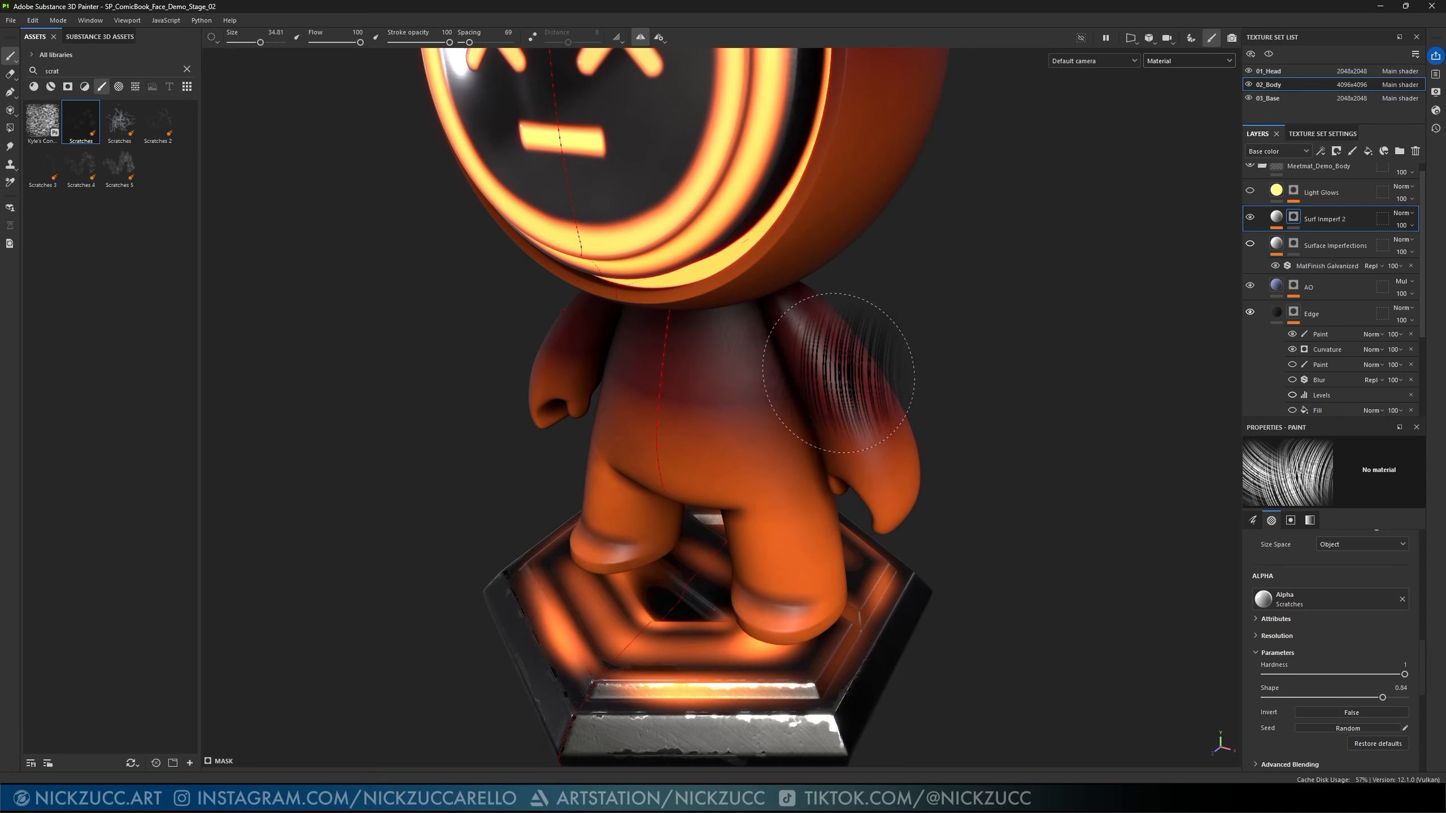
mouse_move(865, 397)
left_mouse_down("alt")
mouse_move(821, 387)
mouse_move(962, 336)
left_mouse_up("alt")
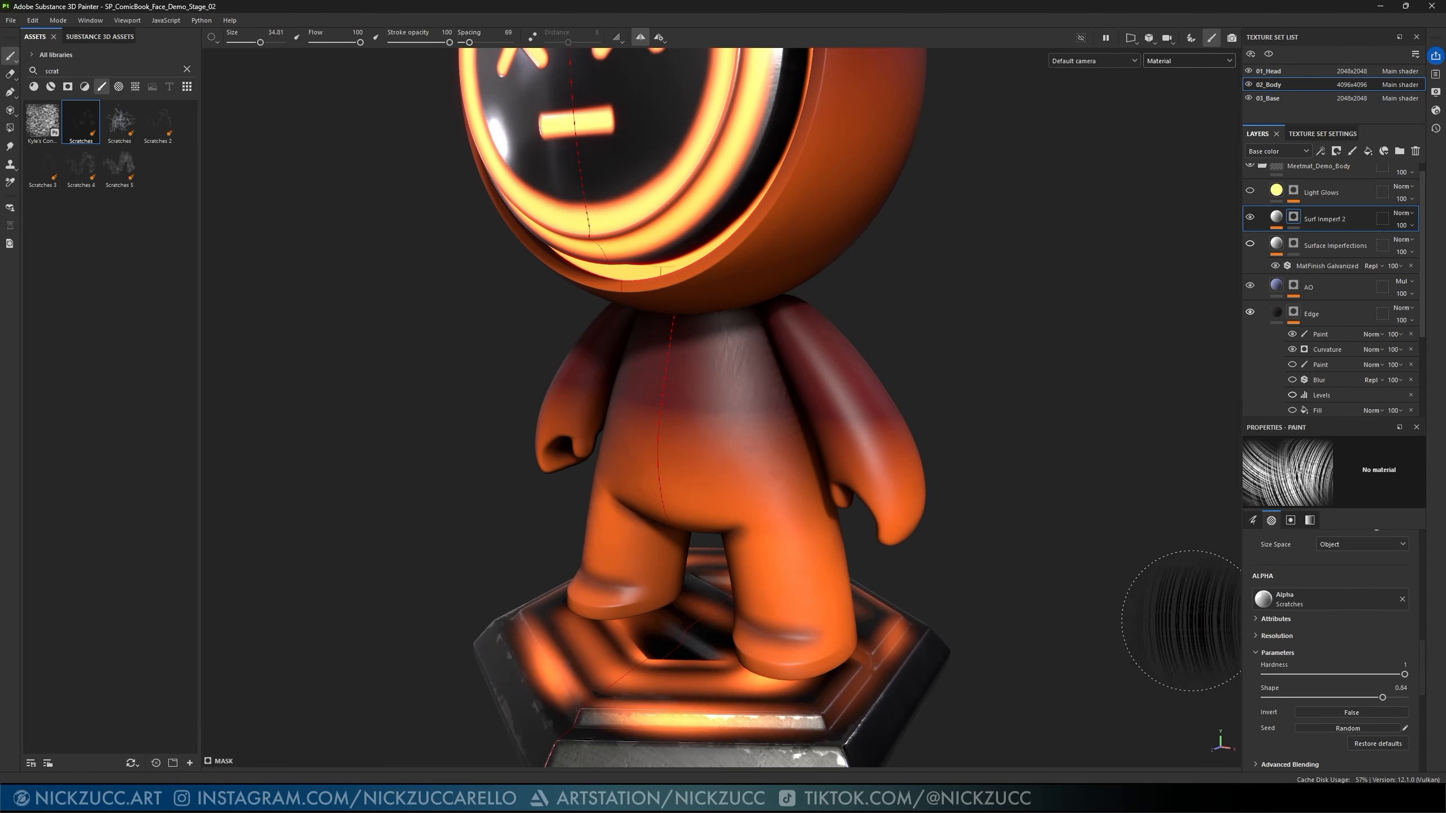
left_click_drag(1404, 674, 1369, 676)
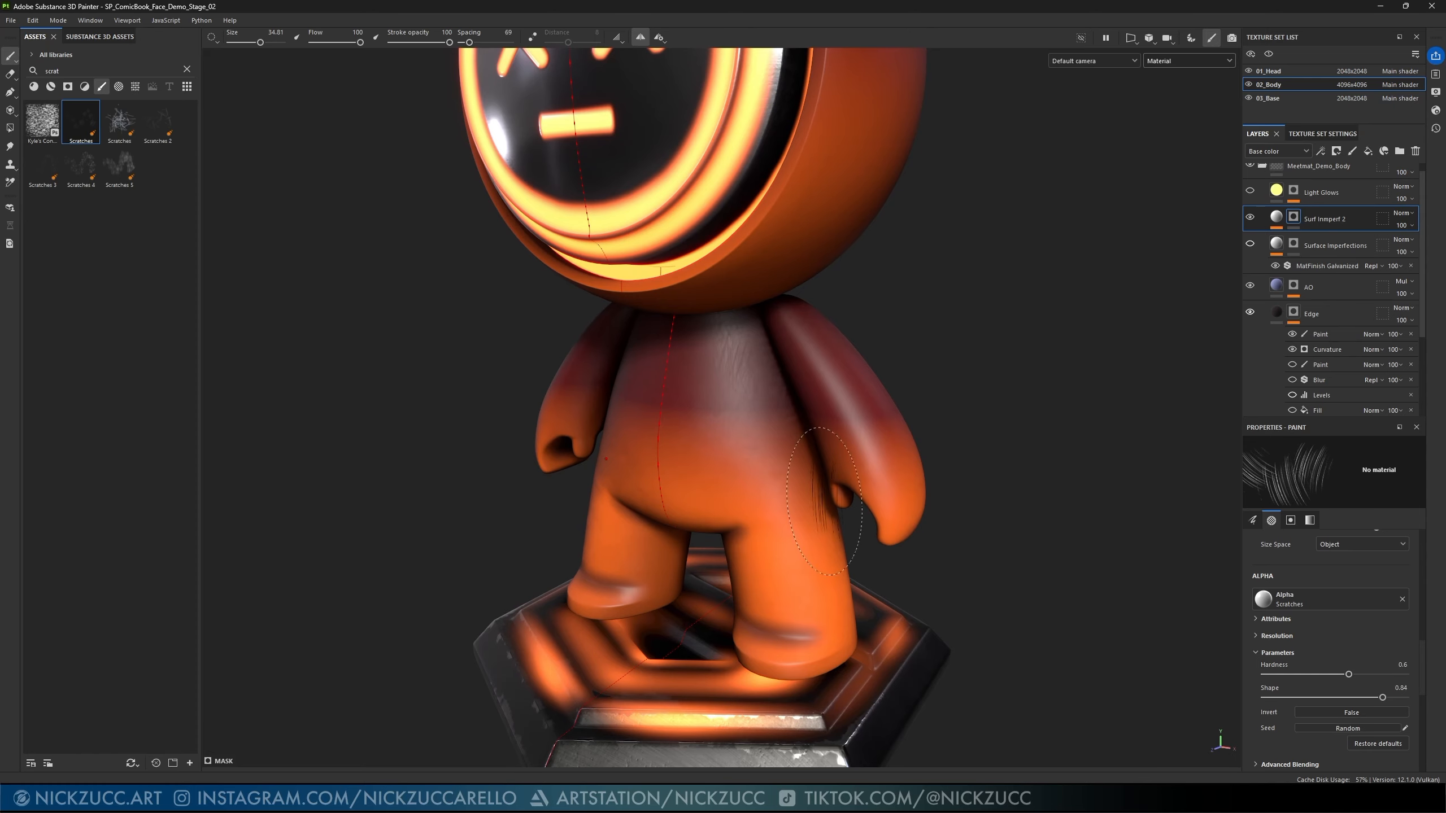
- Try the adjusted Scratches brush across the upper torso beside the arm and check the body's front
left_click_drag(737, 400, 790, 353)
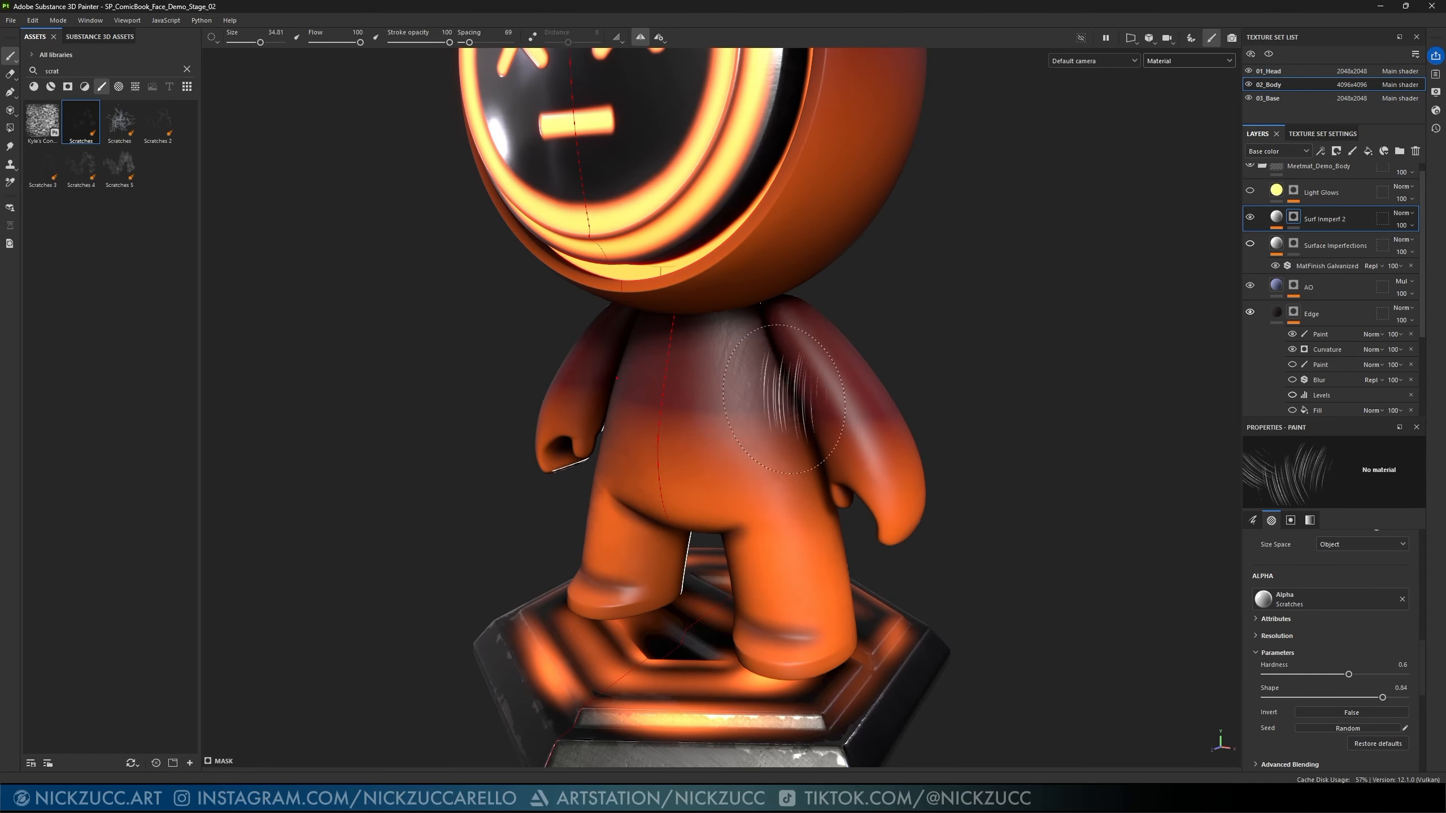
mouse_move(794, 536)
left_mouse_down("alt")
mouse_move(871, 531)
mouse_move(906, 472)
left_mouse_up("alt")
mouse_move(785, 445)
left_mouse_down("alt")
mouse_move(1000, 477)
mouse_move(1039, 542)
mouse_move(1113, 569)
mouse_move(998, 541)
mouse_move(1065, 532)
mouse_move(968, 501)
mouse_move(1016, 494)
left_mouse_up("alt")
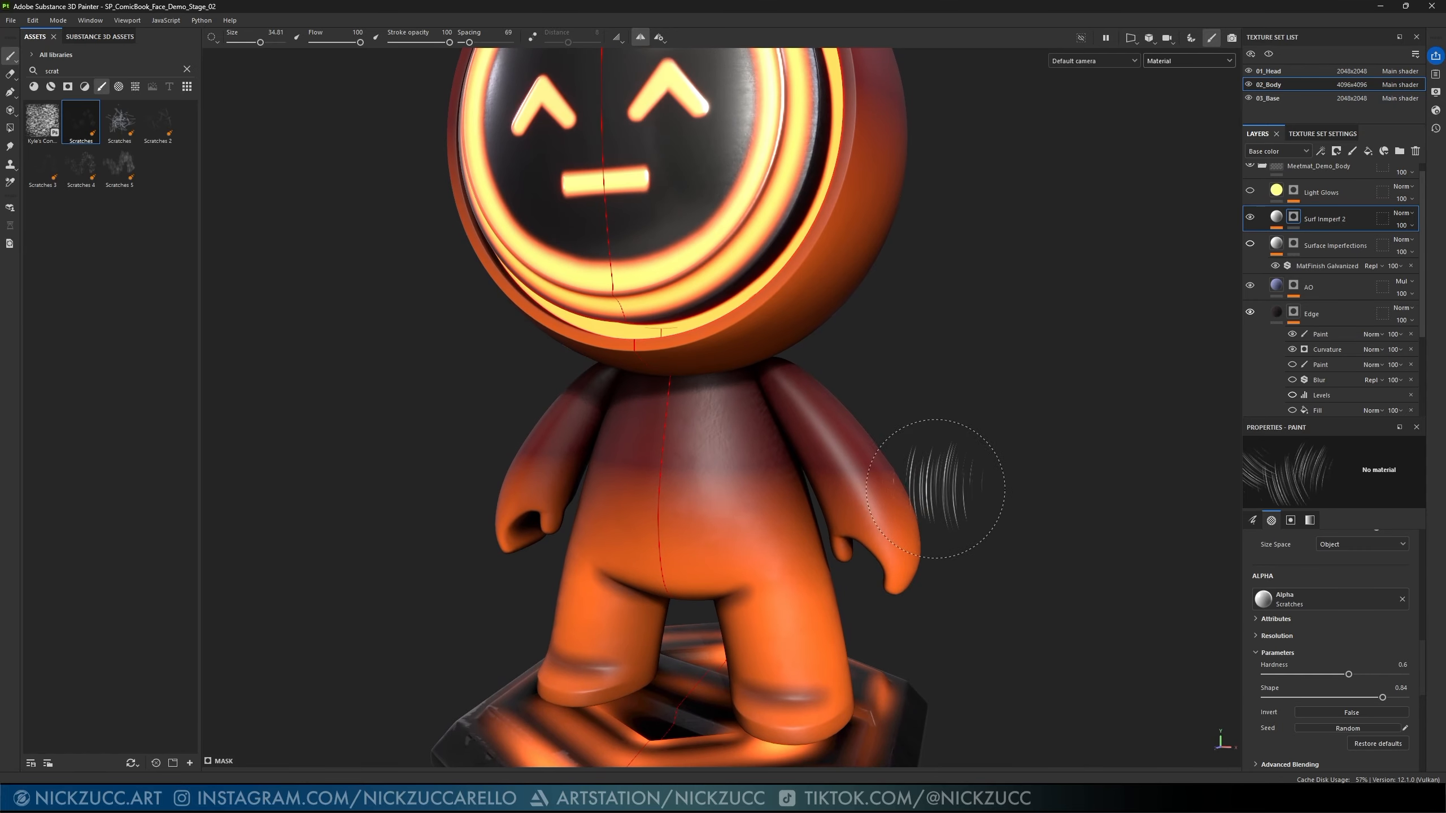
mouse_move(917, 436)
left_mouse_down("alt")
mouse_move(846, 411)
mouse_move(914, 433)
left_mouse_up("alt")
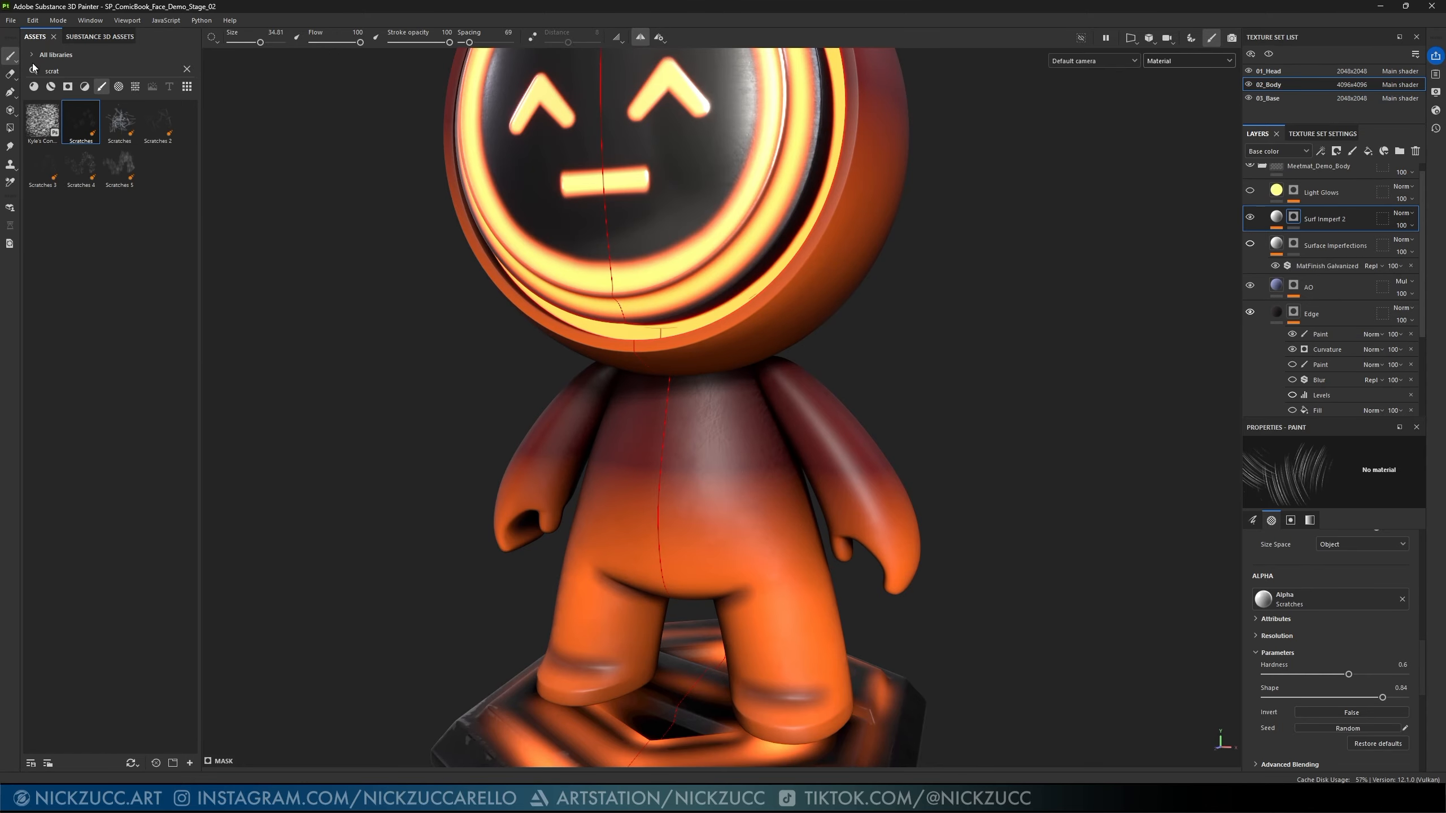
- Search the brush assets for "drip" and choose the first Kyle's Spatter brush
left_click_drag(70, 70, 28, 66)
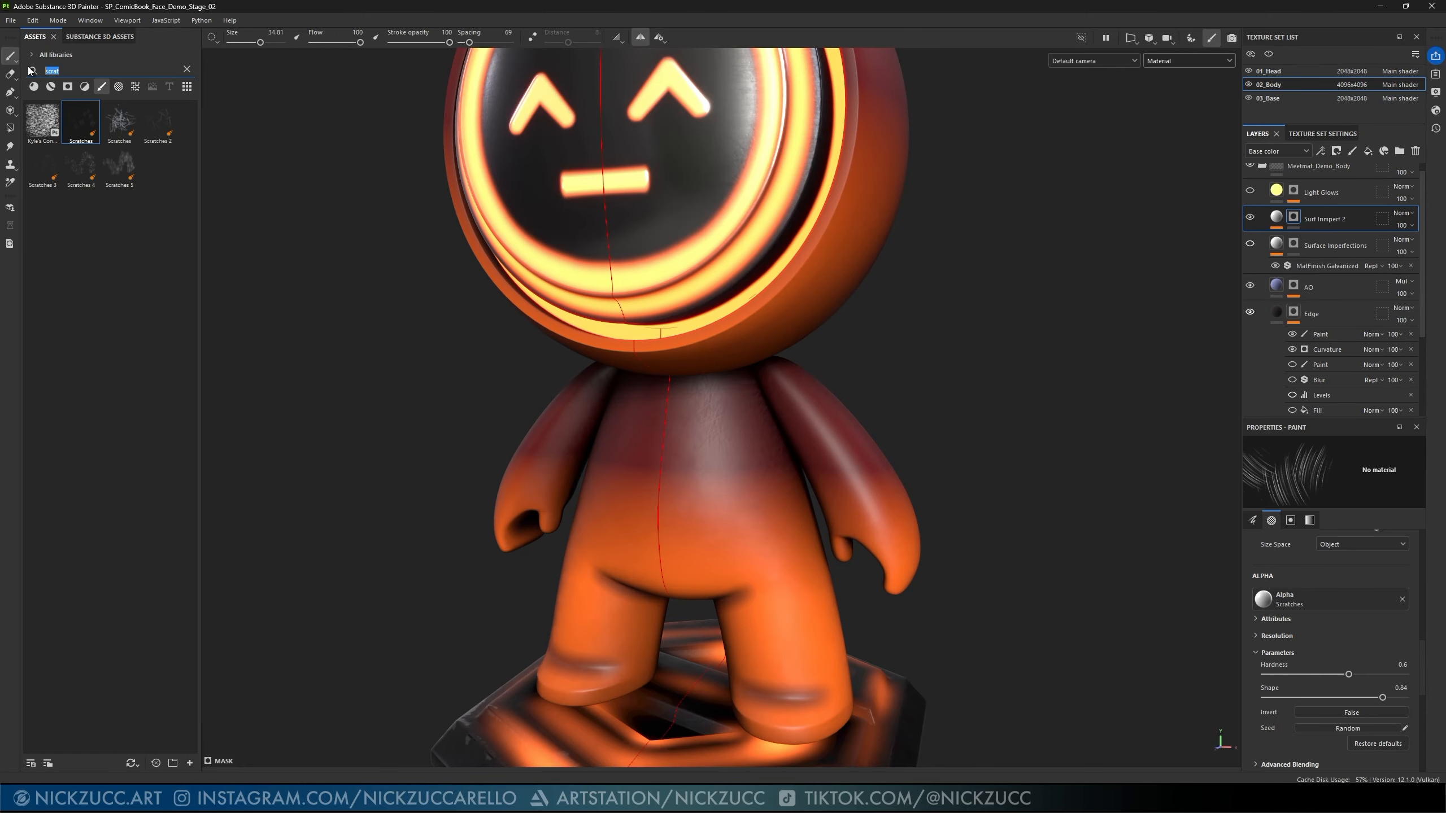
type("drip")
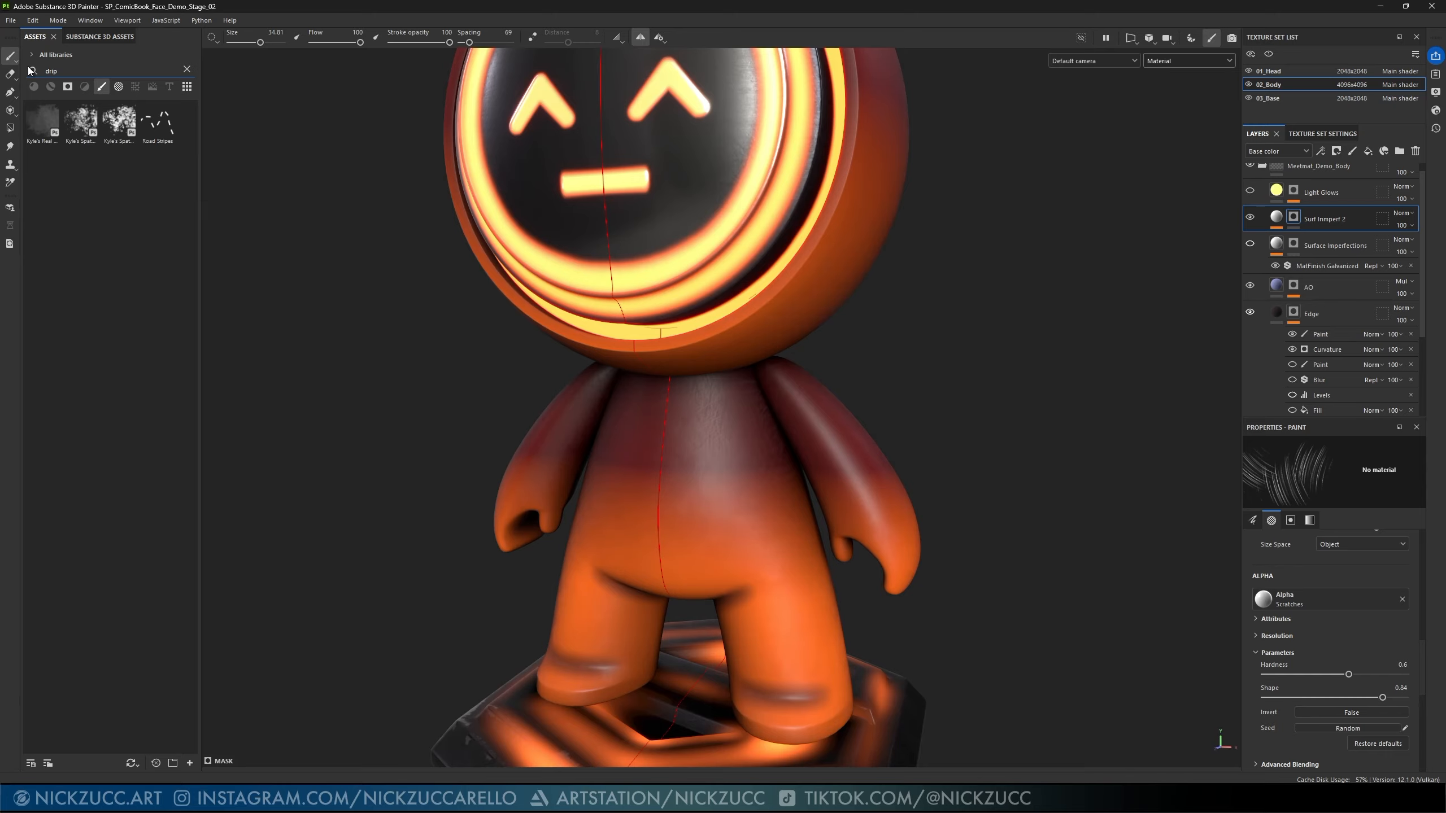
left_click(80, 121)
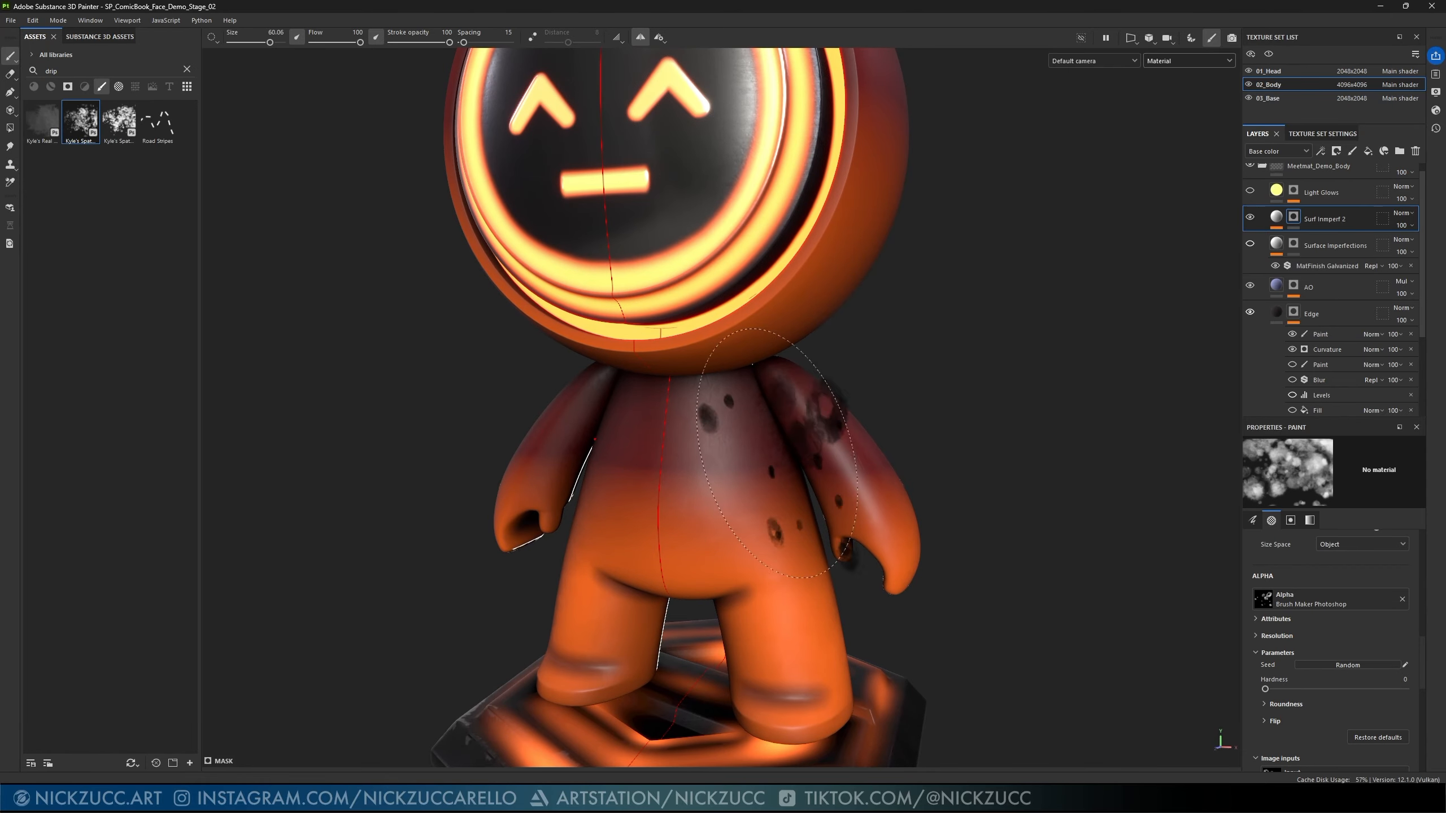
- Examine the spatter brush's footprint over the torso and arm from several angles, ending with the whole figure
left_click_drag(777, 453, 842, 490, "alt")
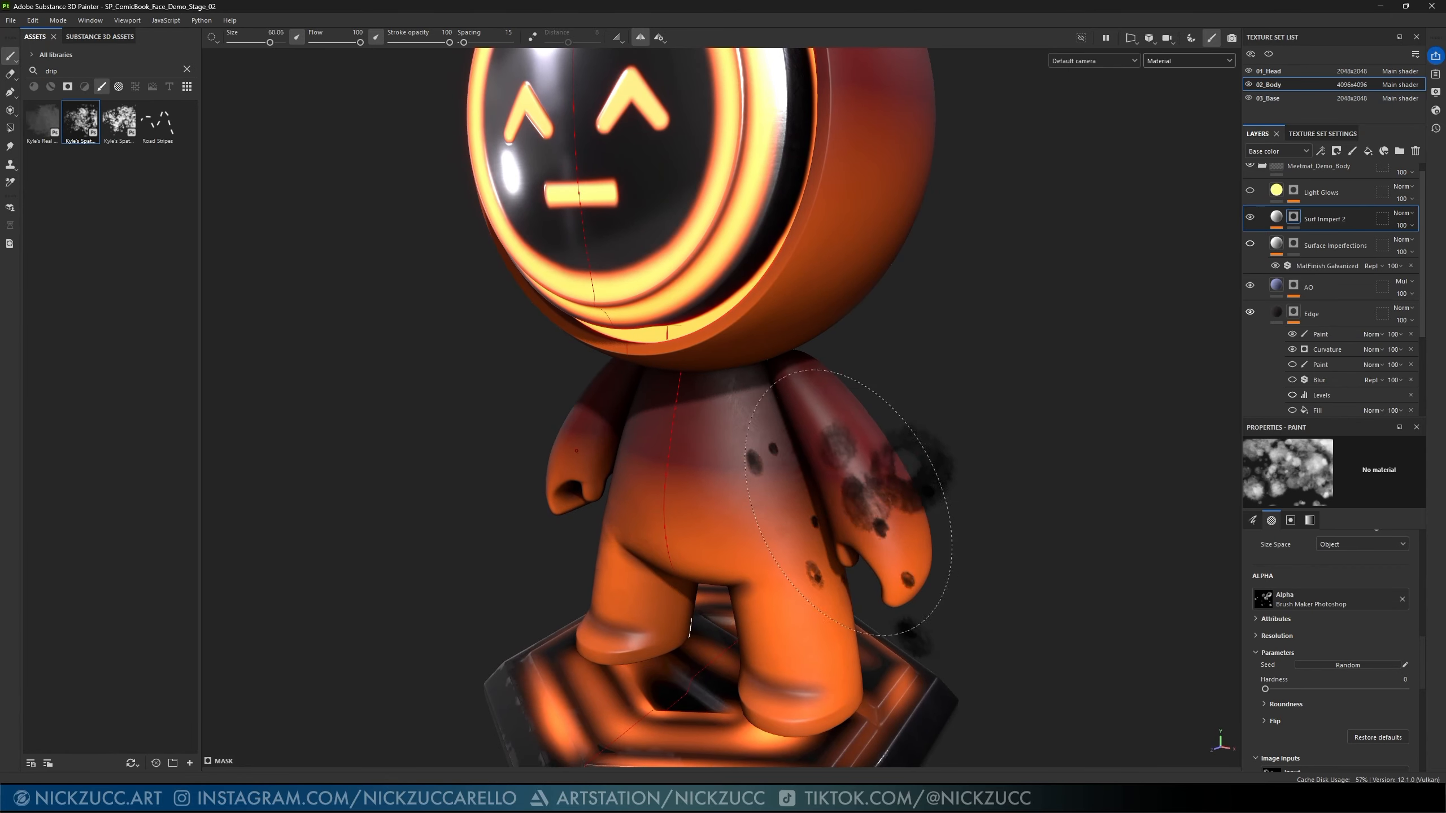
left_click_drag(819, 456, 684, 433, "alt")
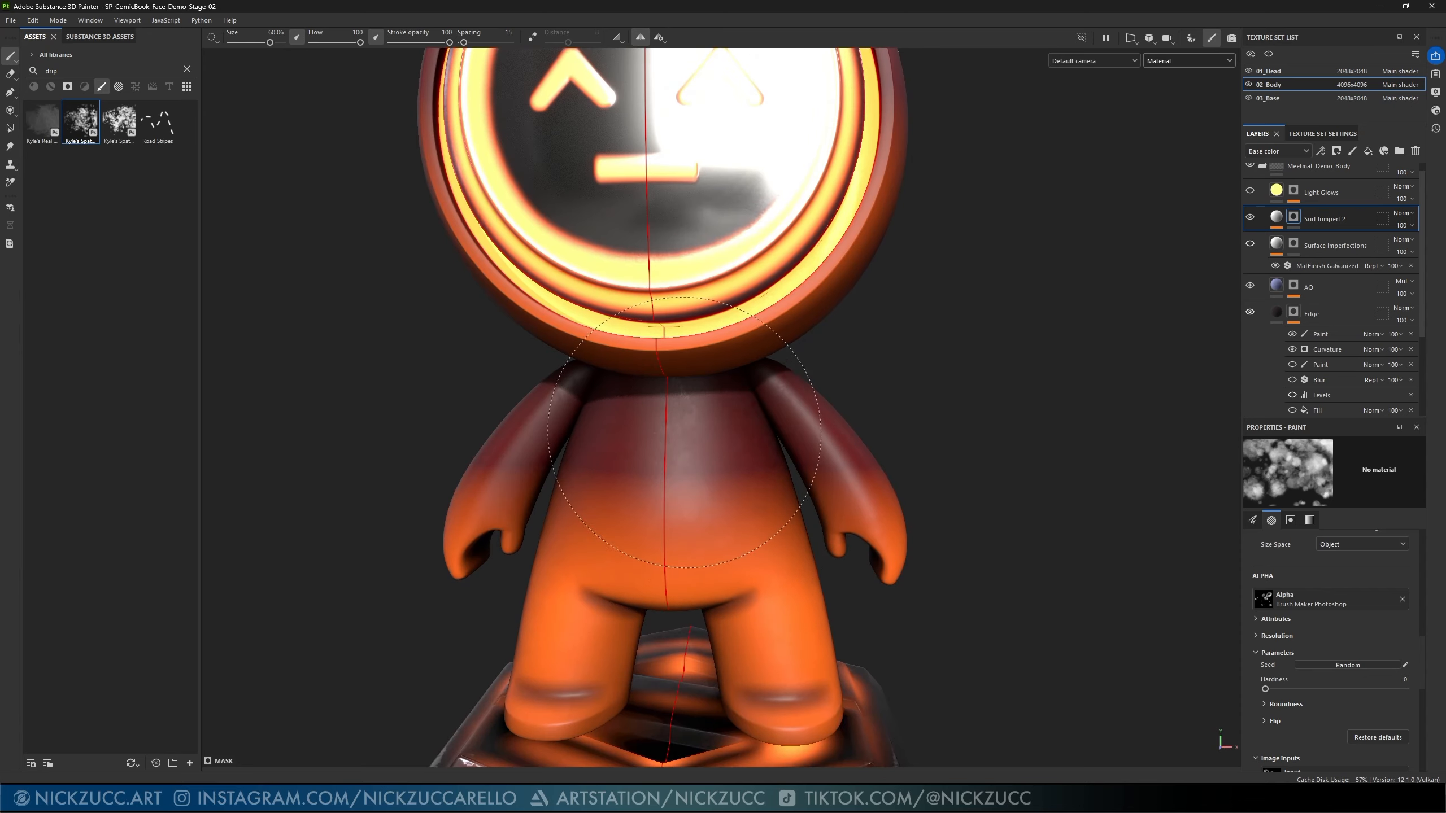
left_click_drag(855, 469, 839, 436, "alt")
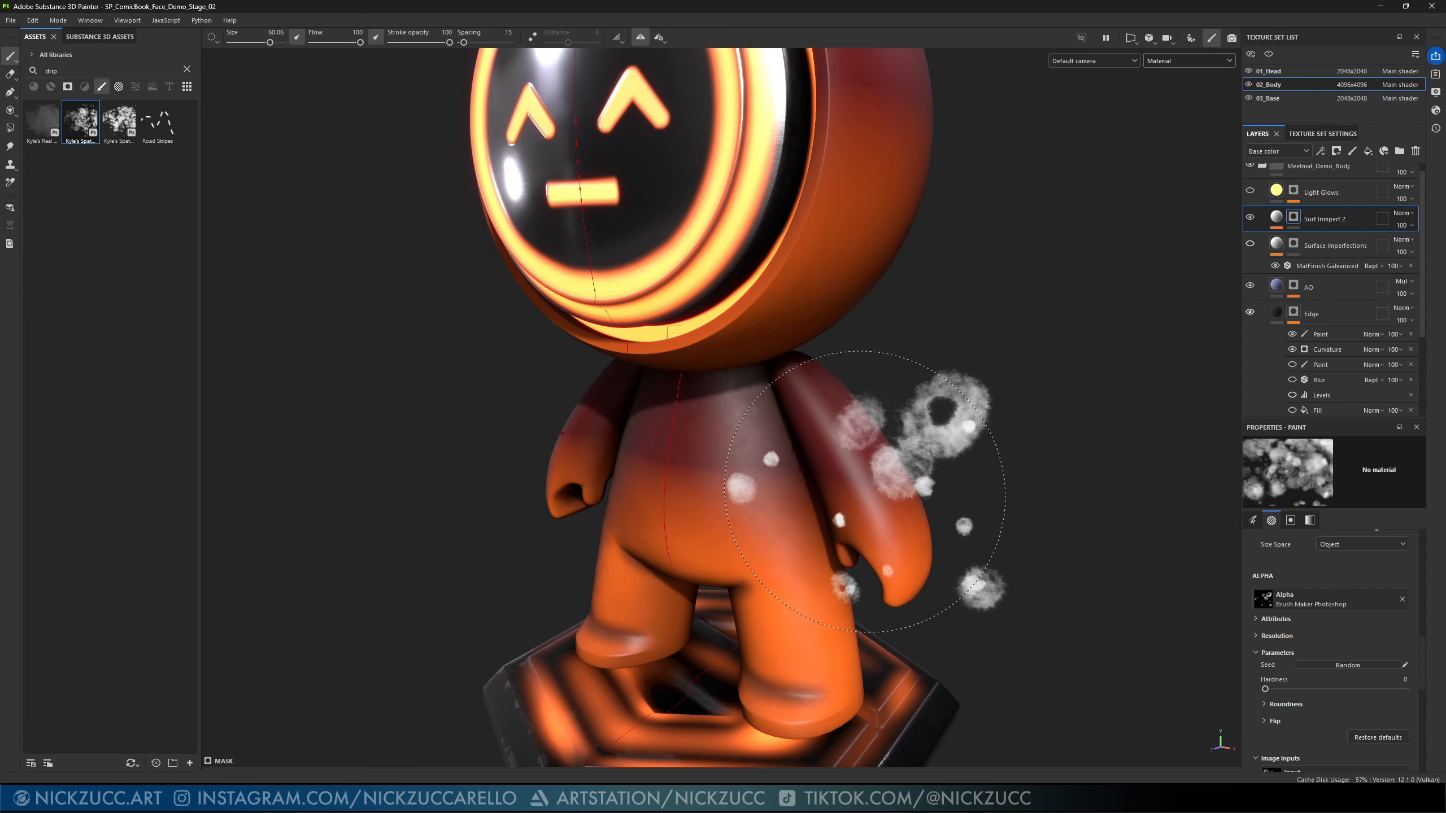
mouse_move(1097, 581)
left_mouse_down("alt")
mouse_move(968, 501)
mouse_move(1059, 469)
left_mouse_up("alt")
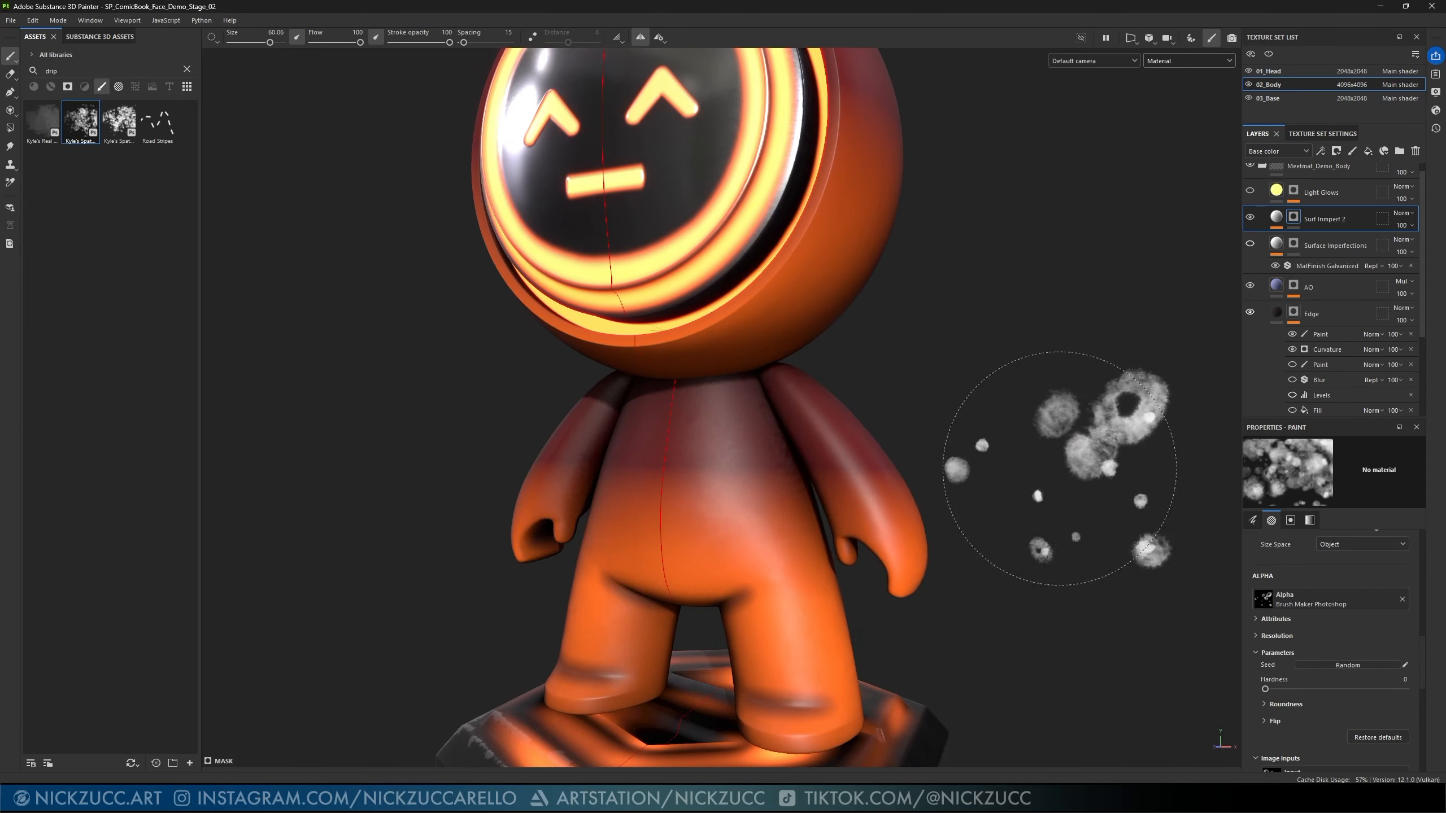
left_click_drag(919, 505, 904, 588, "alt")
scroll(913, 588, "down", 3)
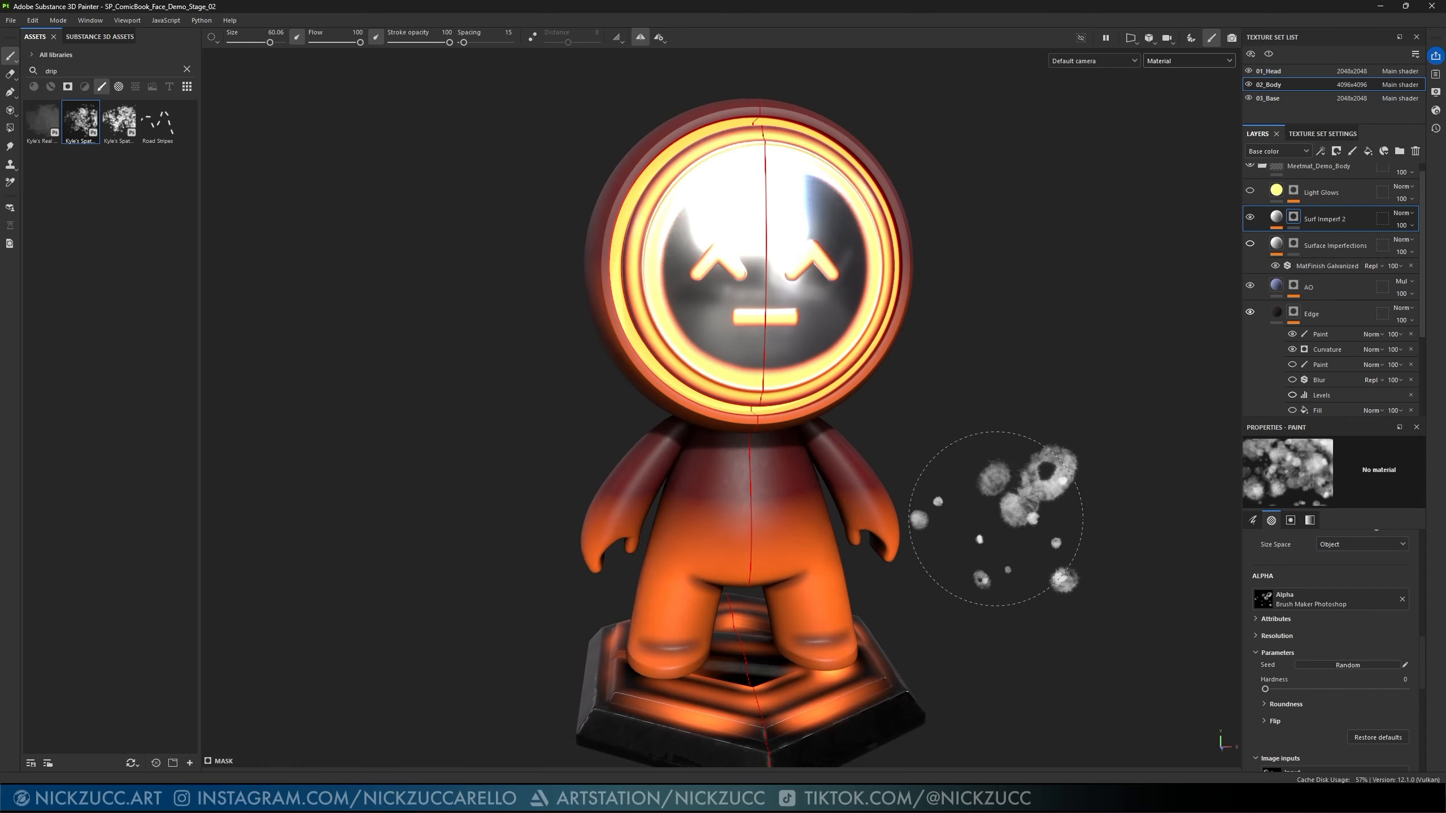
left_click_drag(996, 518, 1005, 468, "alt")
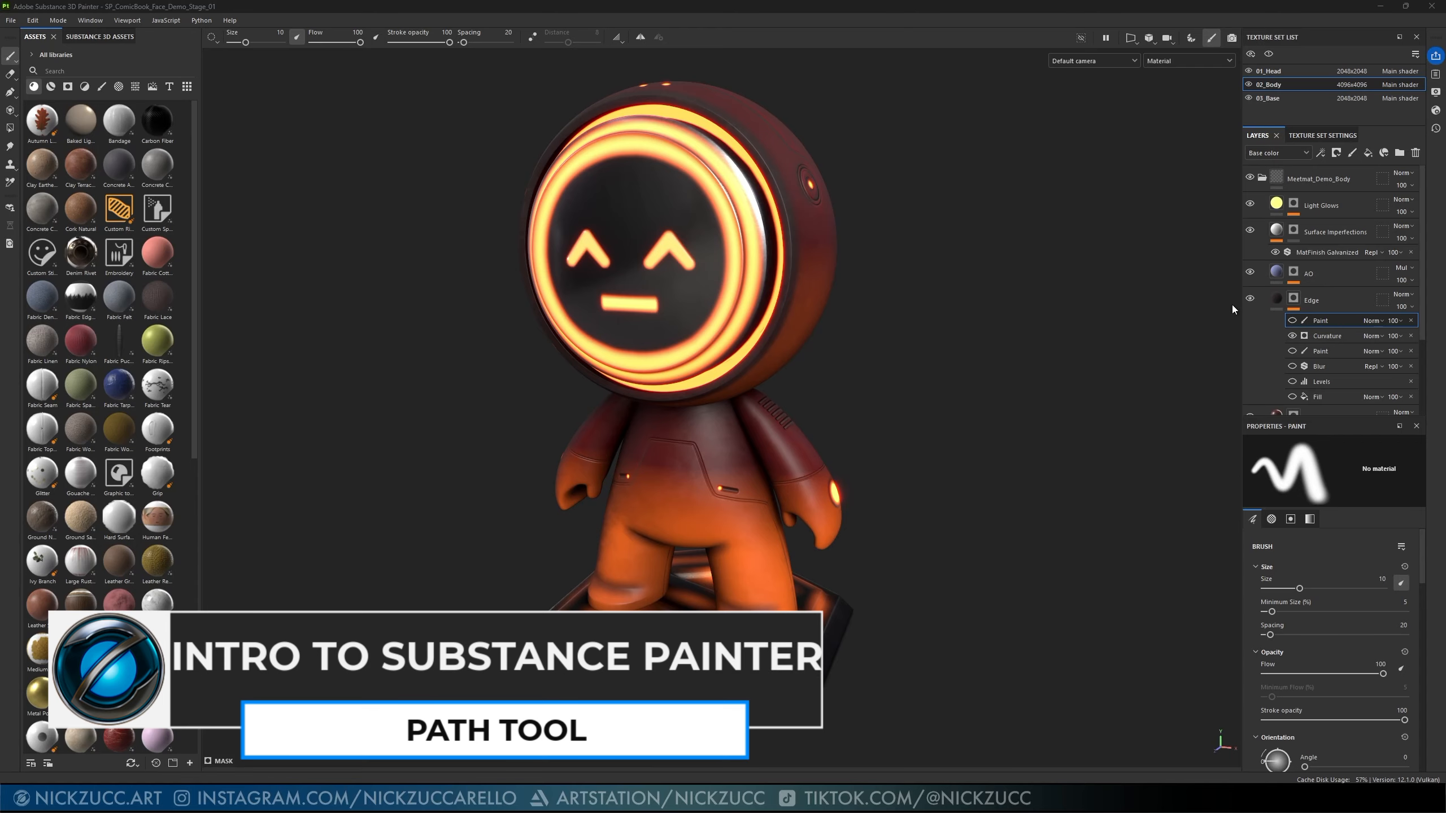
- Hide the Edge, Light Glows and Pannel Lines layers in the body's layer stack
left_click(1251, 299)
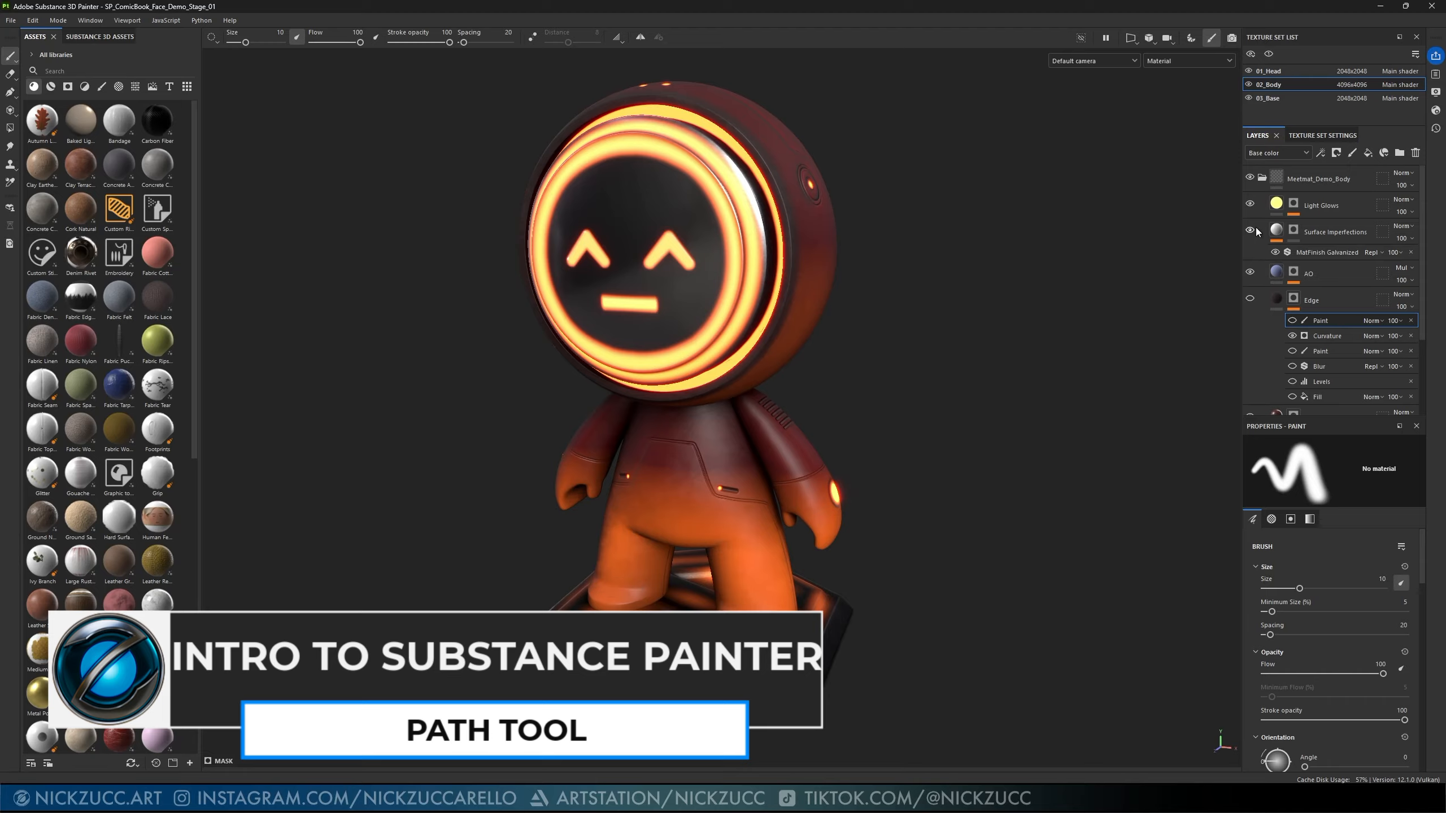
left_click(1250, 204)
left_click_drag(1032, 448, 1062, 431, "alt")
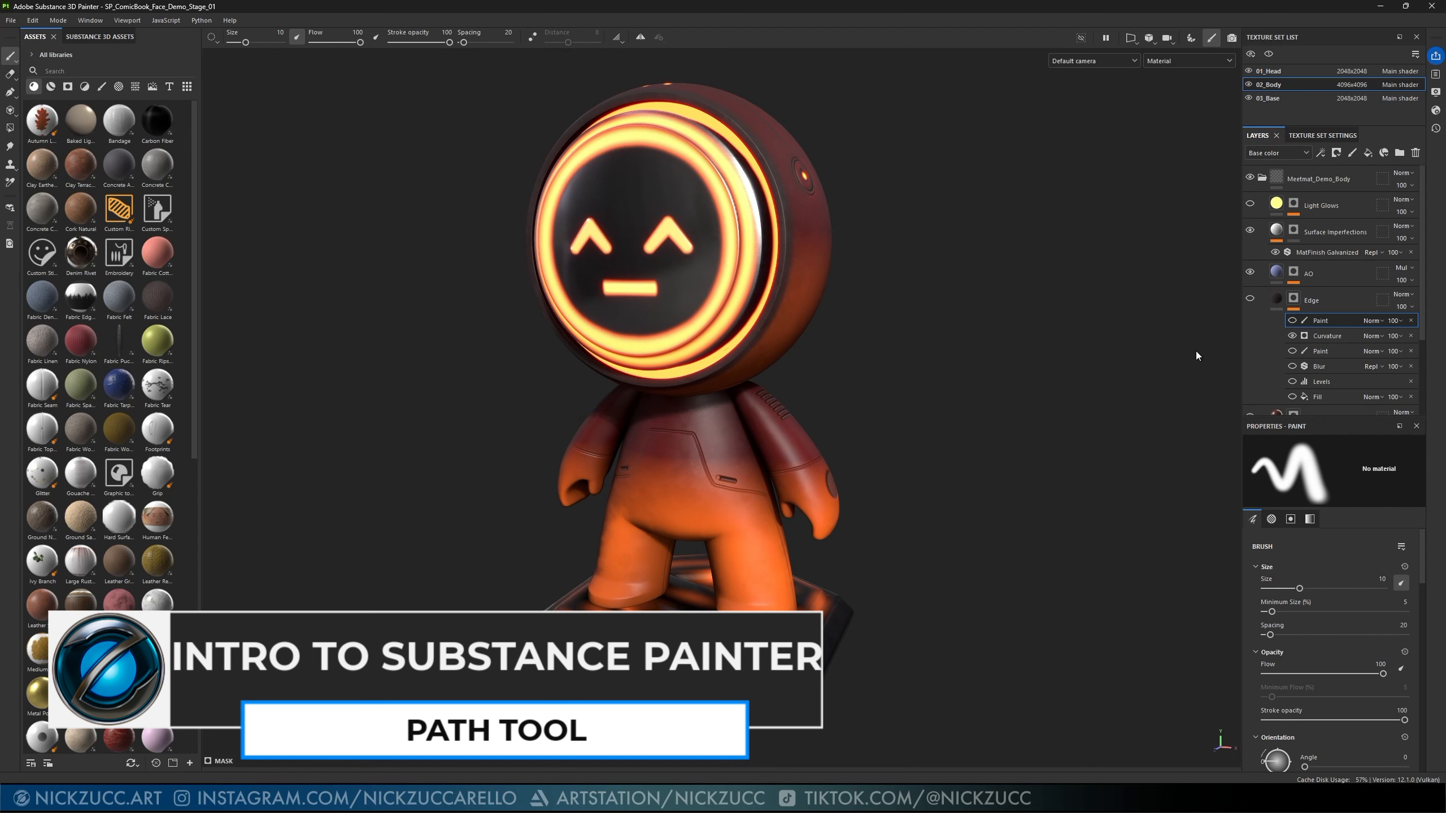
scroll(1264, 368, "down", 2)
left_click(1249, 350)
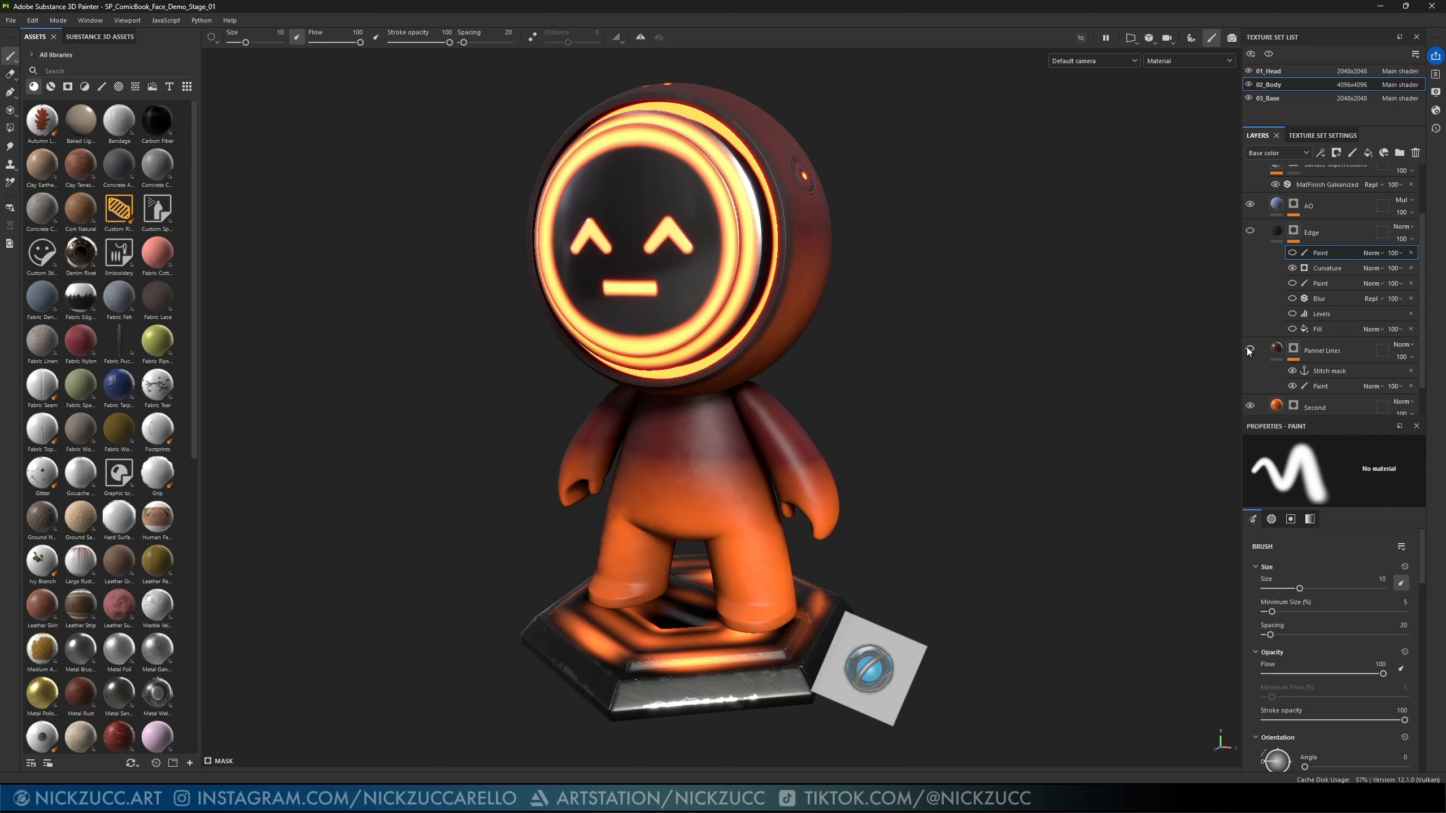
- Add a fill layer directly above the body's Edge layer and name it Line Work
left_click(1275, 234)
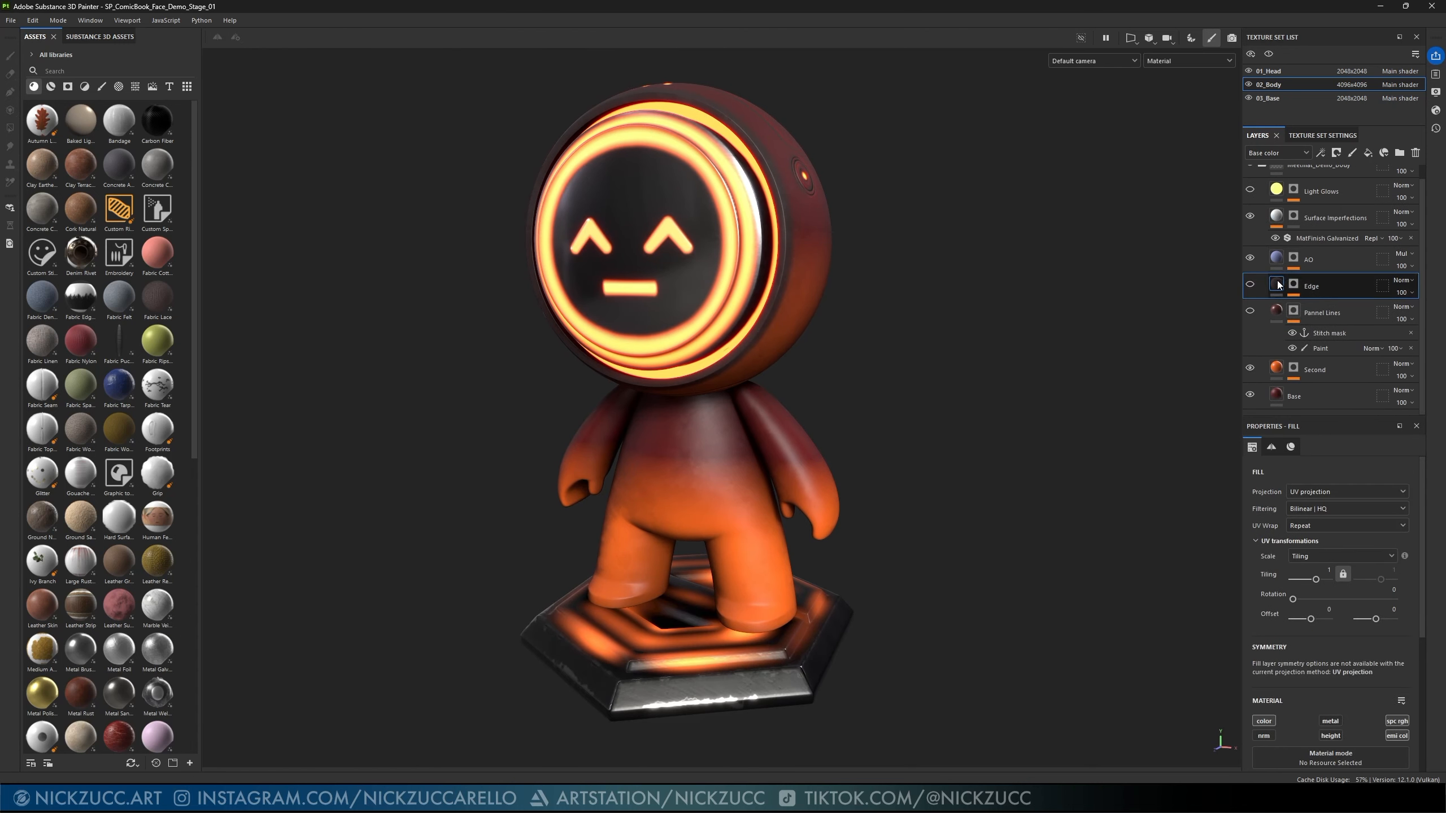
left_click(1277, 312)
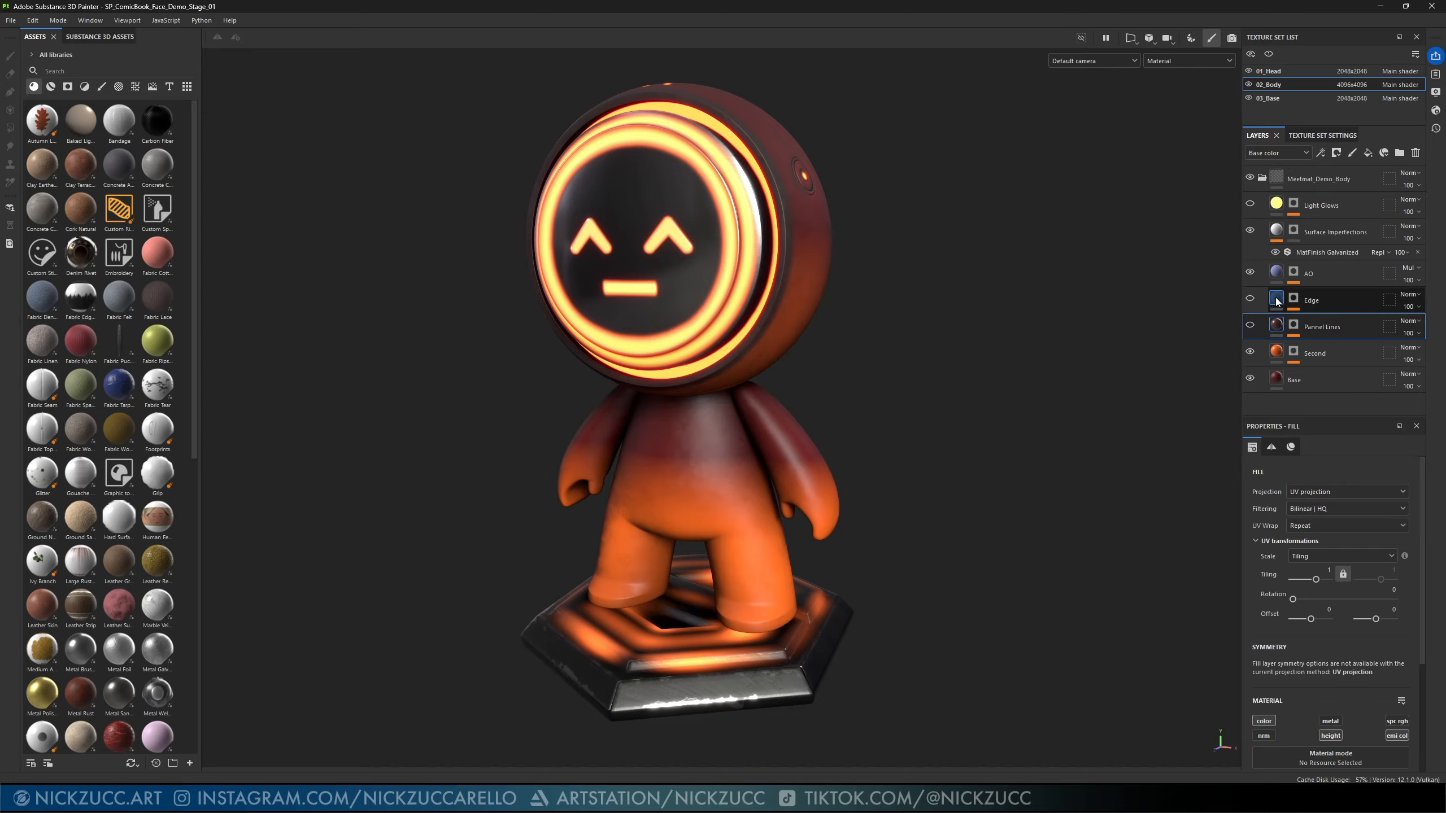
left_click(1277, 301)
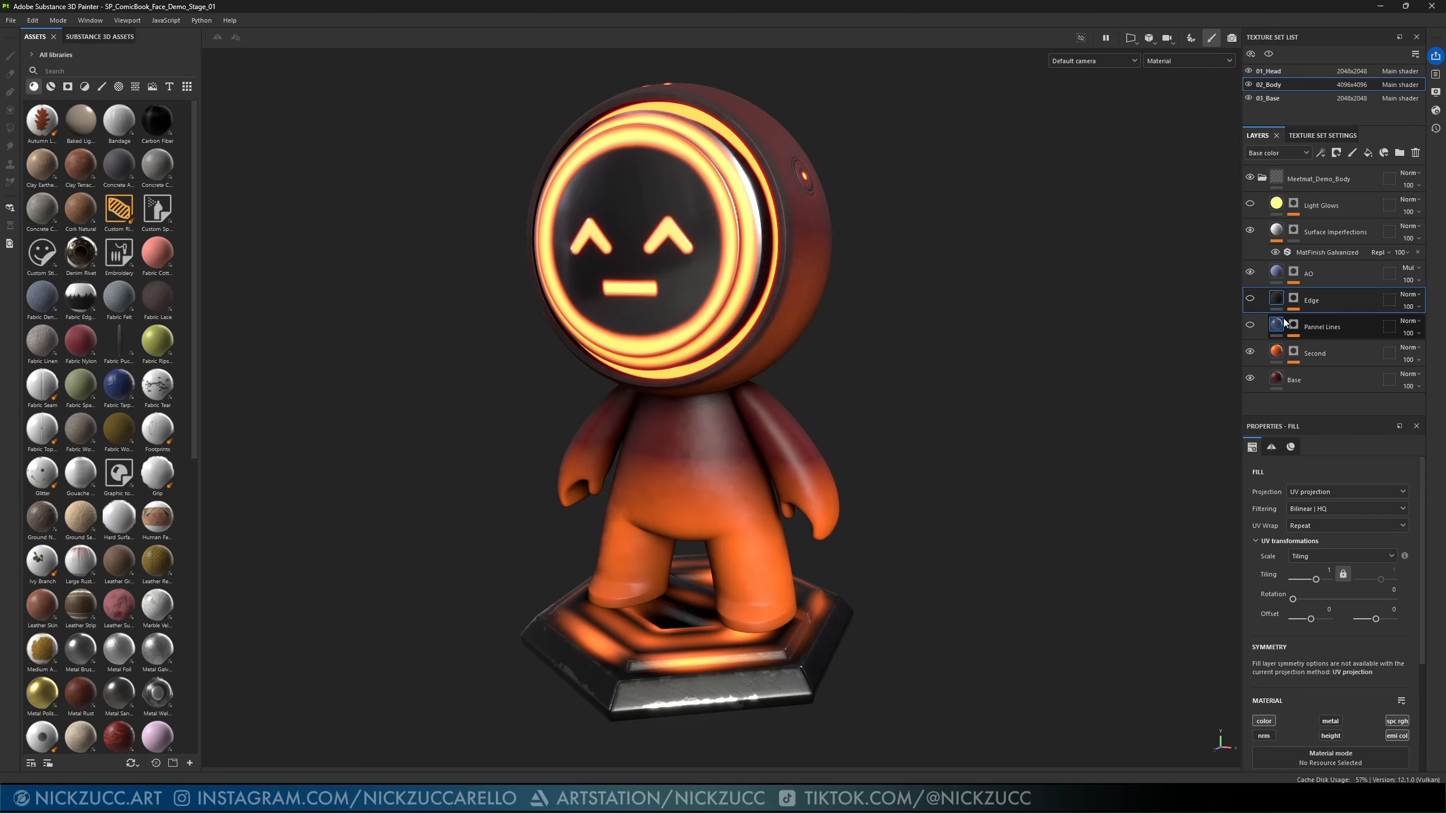
mouse_move(1284, 323)
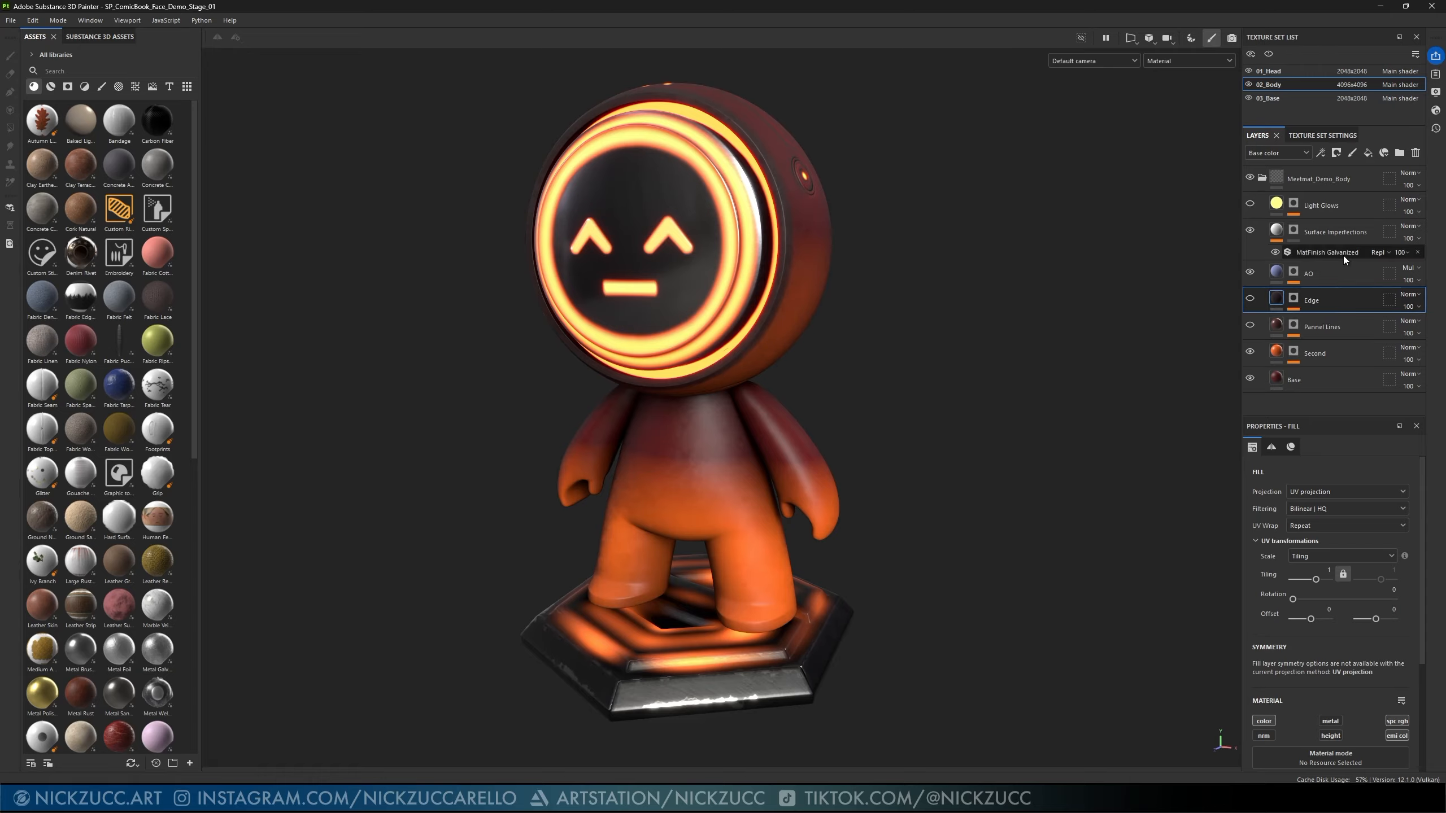
left_click(1368, 152)
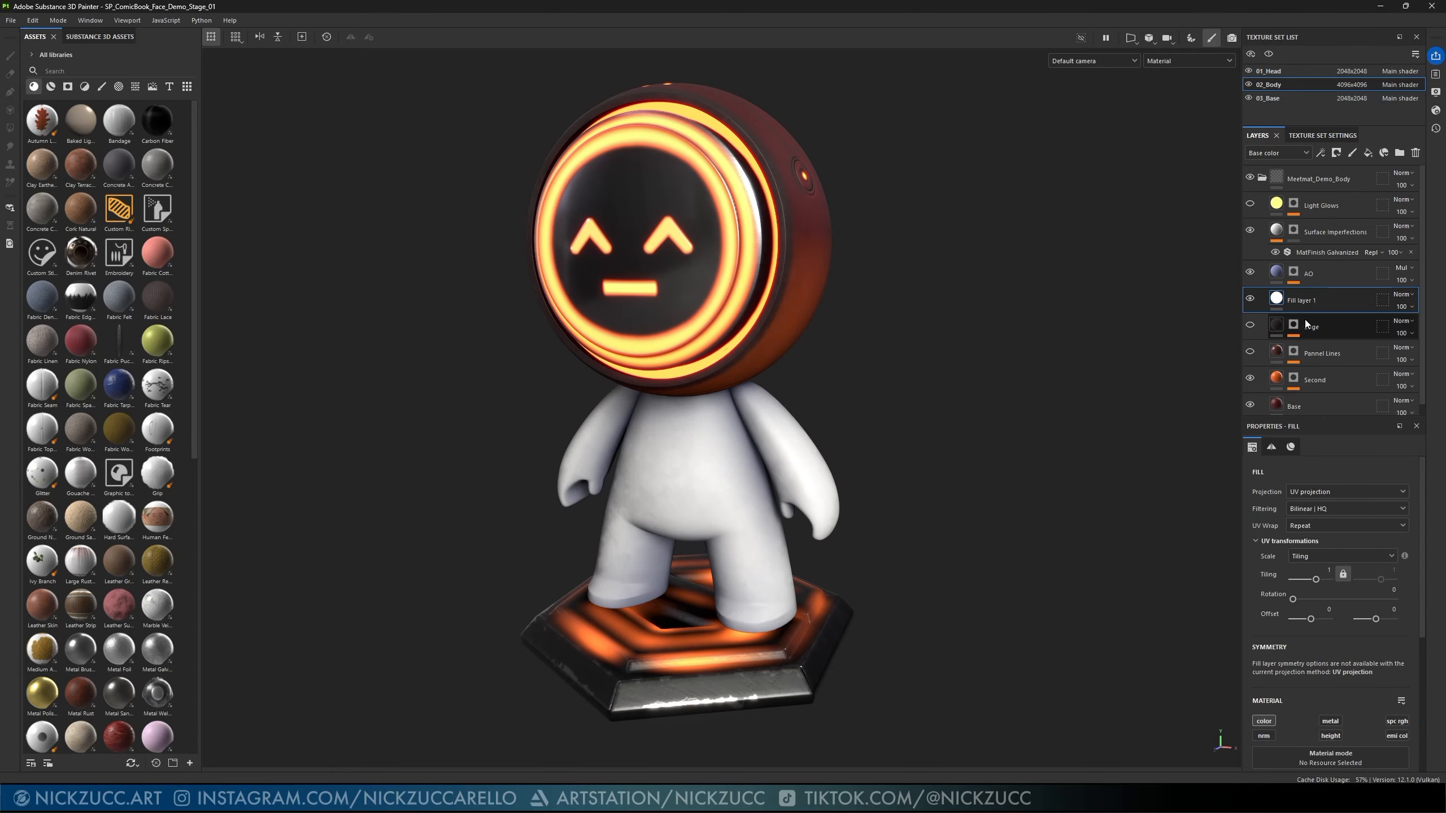
double_click(1306, 303)
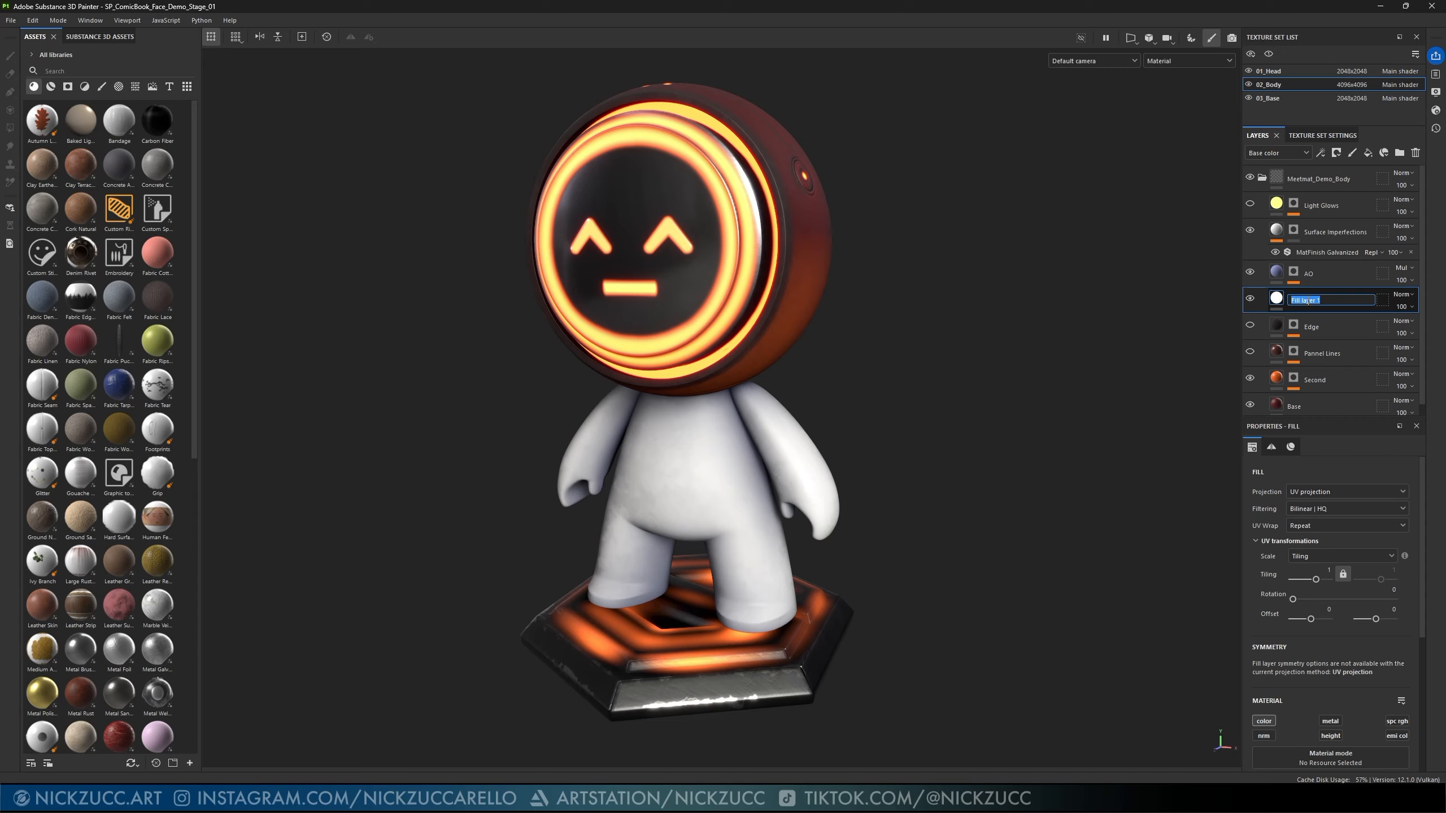
type("Line Work")
key("Return")
- Enable the height channel on the Line Work fill and set its base color to the dark red-brown swatch 391313
scroll(1301, 700, "down", 3)
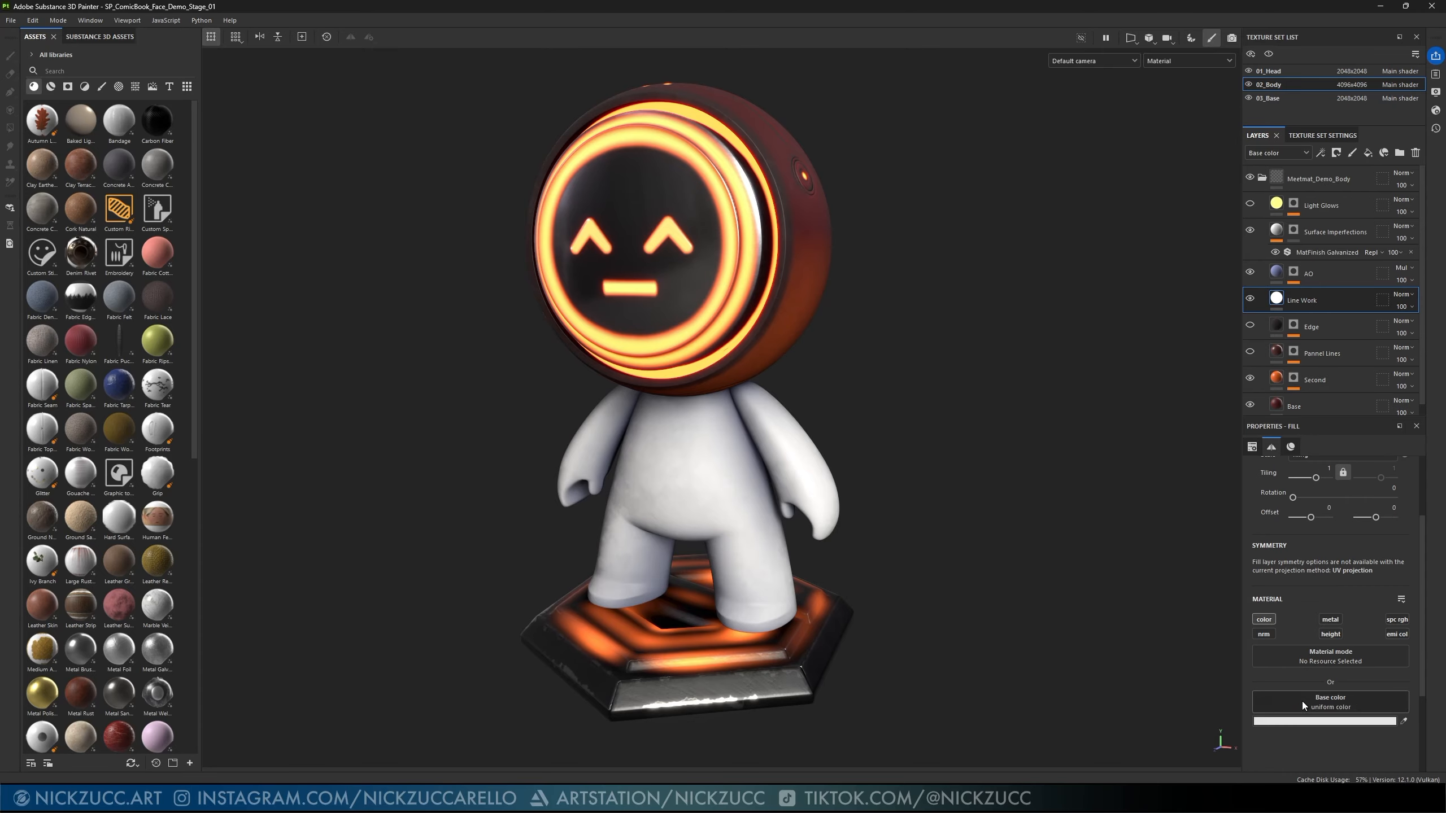
left_click(1330, 633)
scroll(1315, 659, "down", 2)
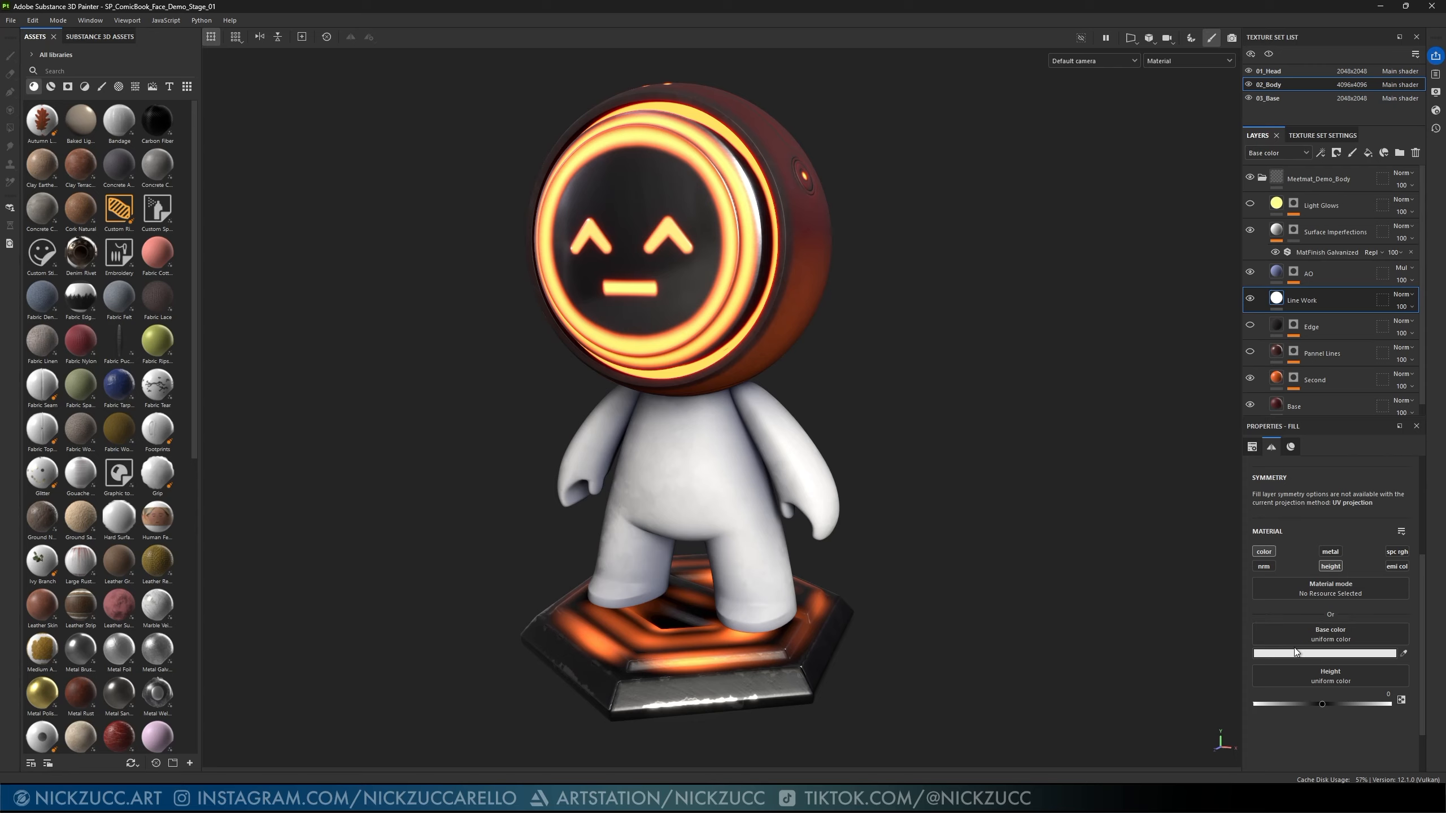
left_click(1304, 654)
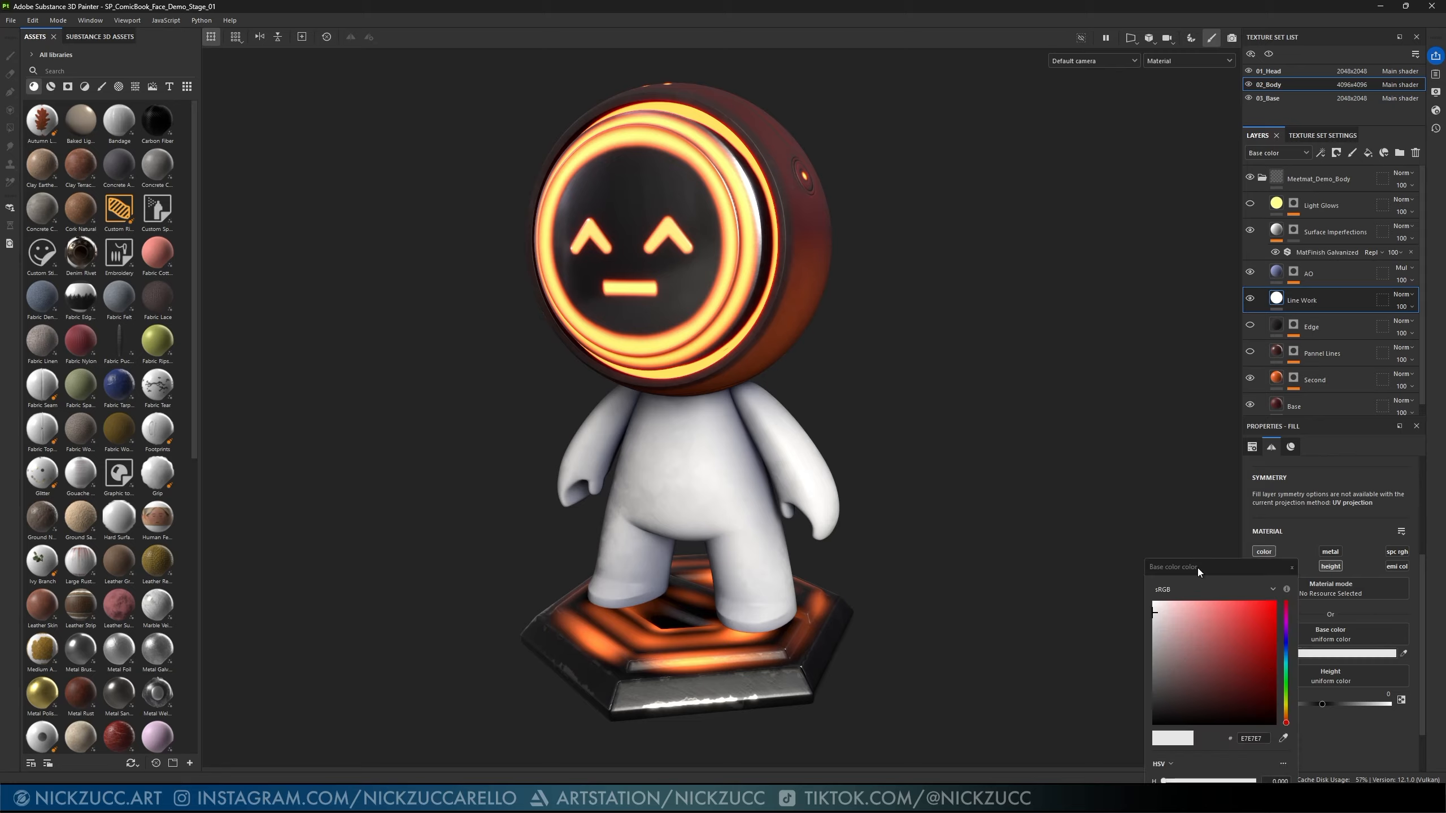
left_click_drag(1197, 567, 1132, 416)
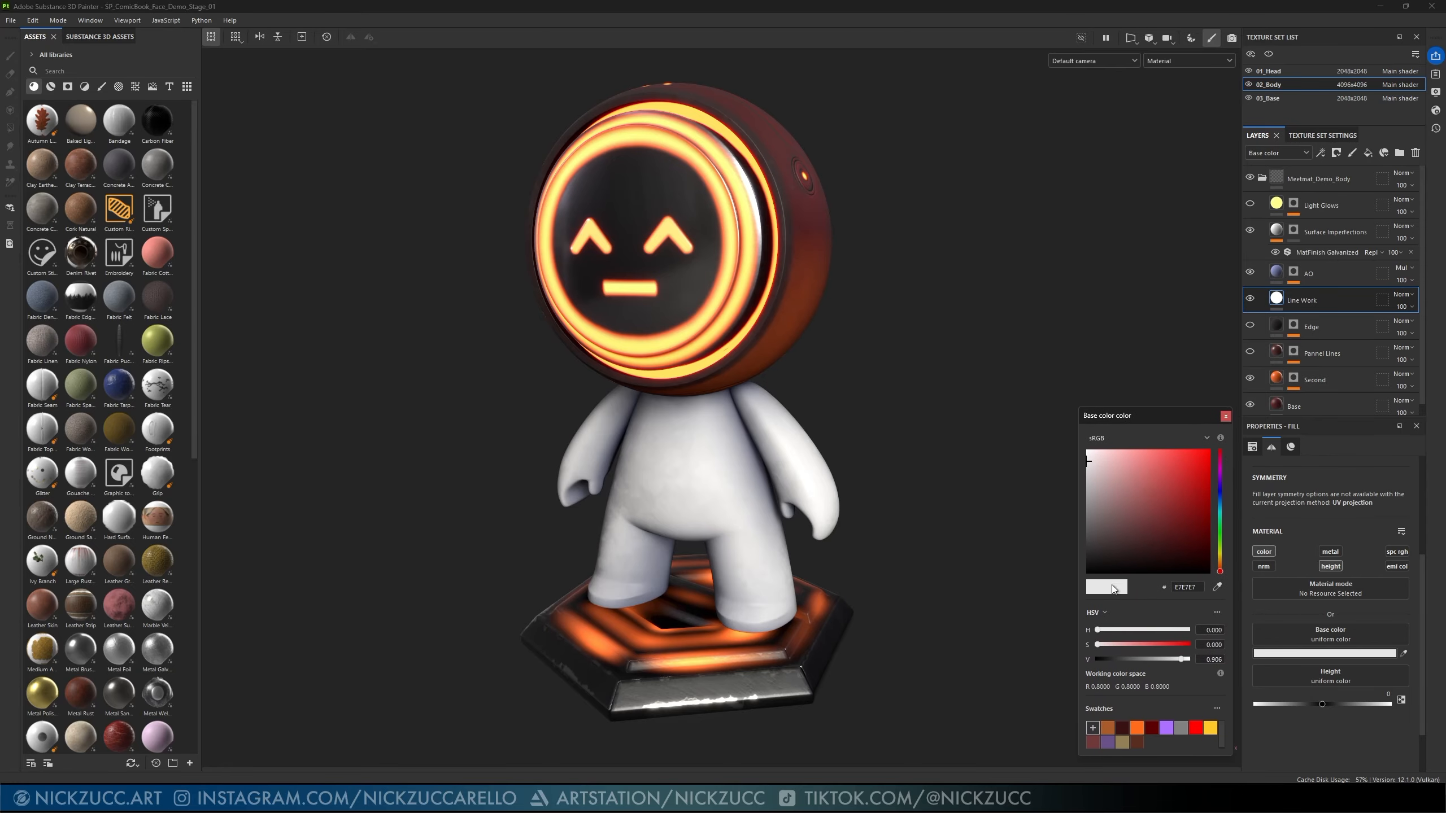
left_click(1122, 729)
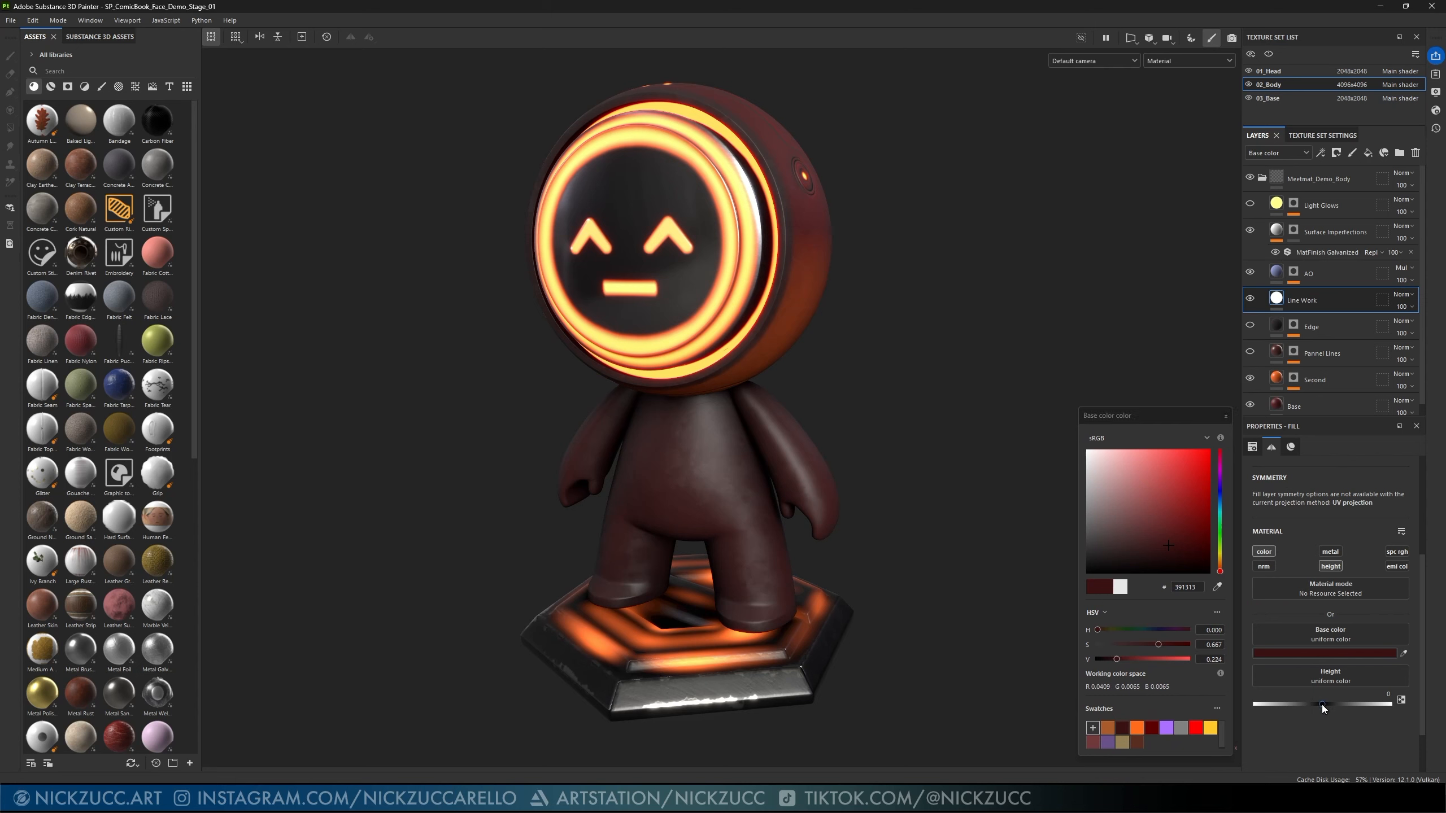
- Set the Line Work fill's height to -0.02 and close the color picker
left_click_drag(1321, 705, 1308, 706)
left_click(1380, 694)
key("BackSpace")
left_click(1226, 416)
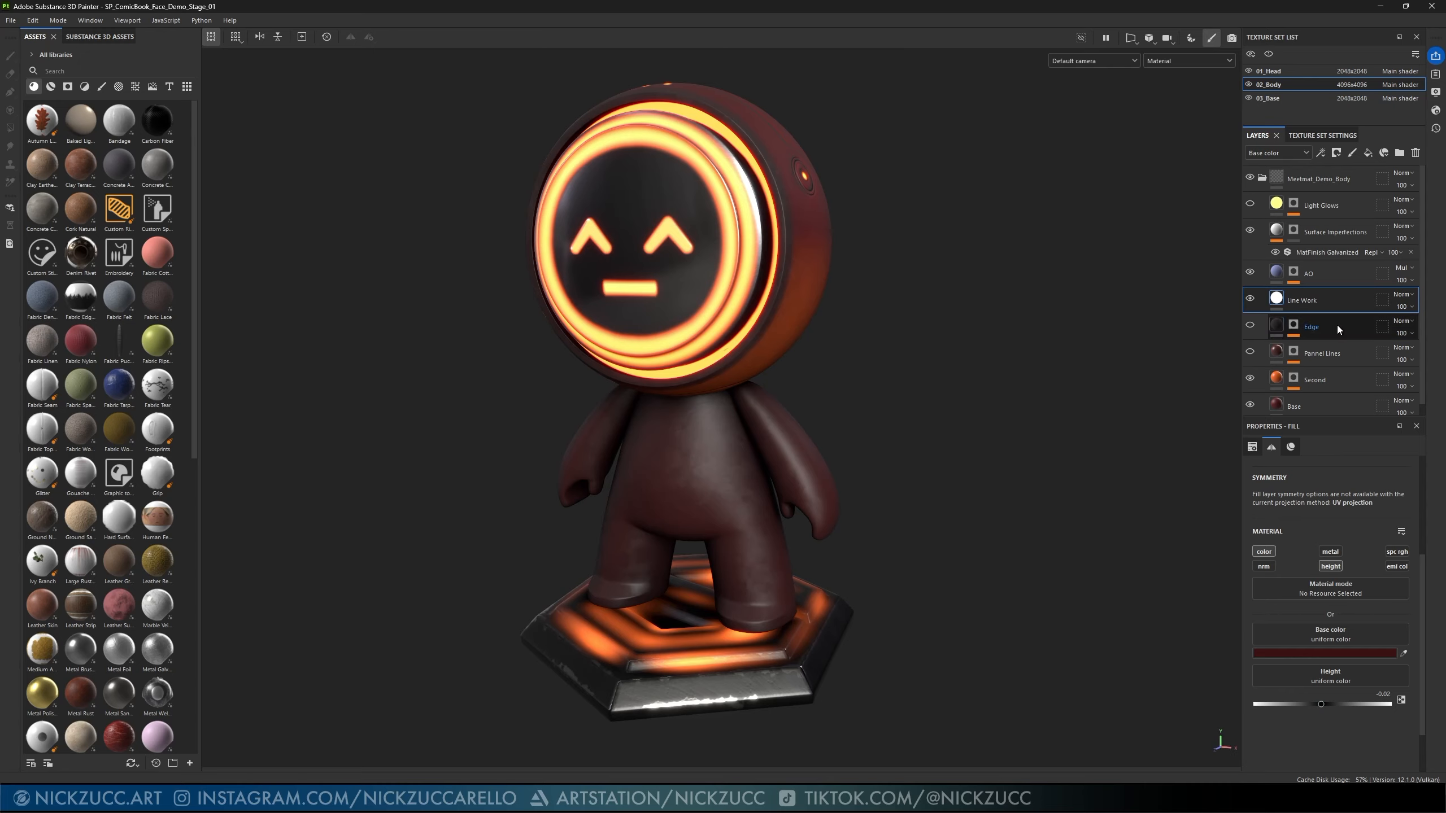
- Enable the emission color channel on the Line Work fill and set it to black (000000)
left_click(1402, 567)
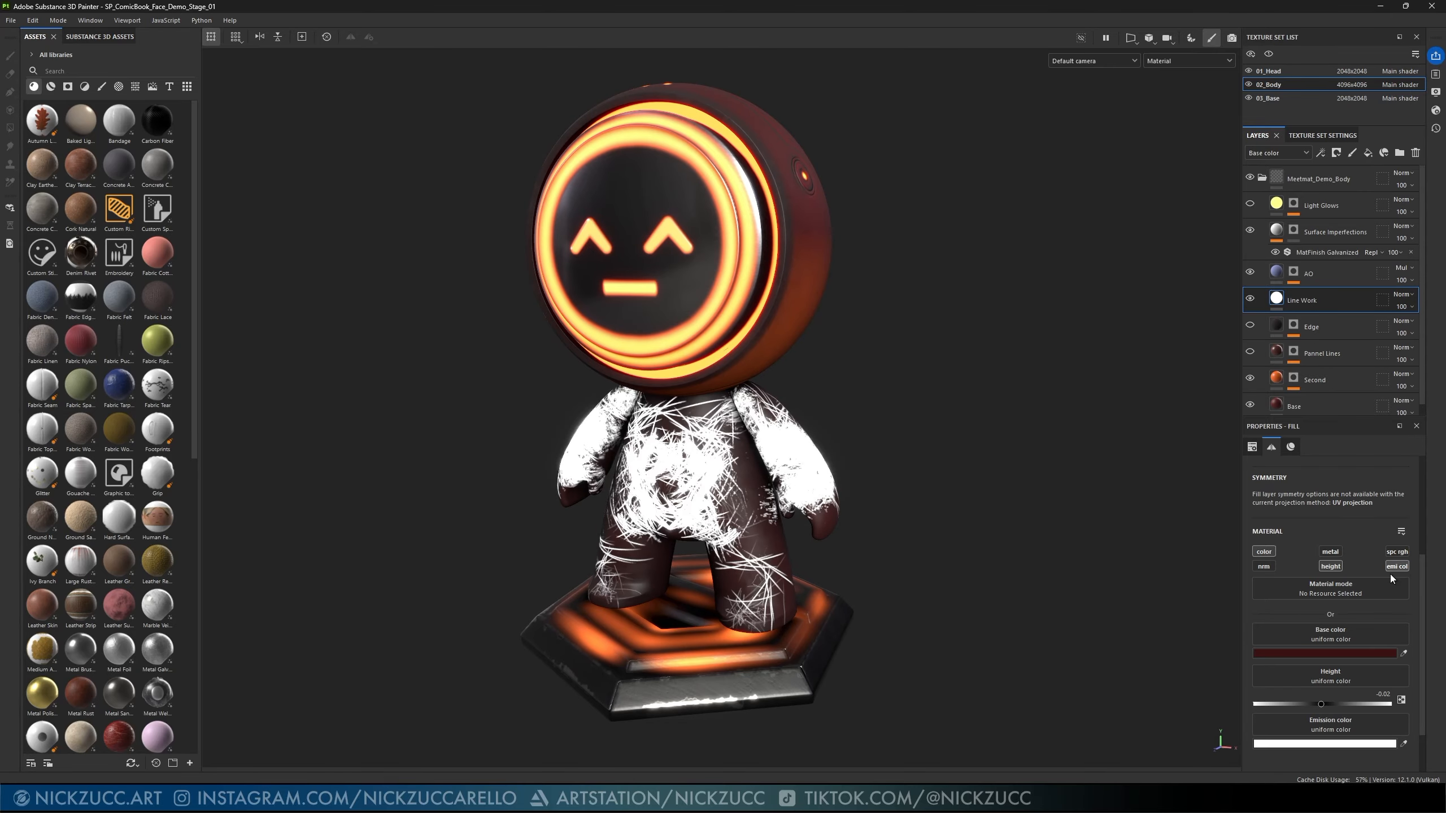
left_click(1381, 745)
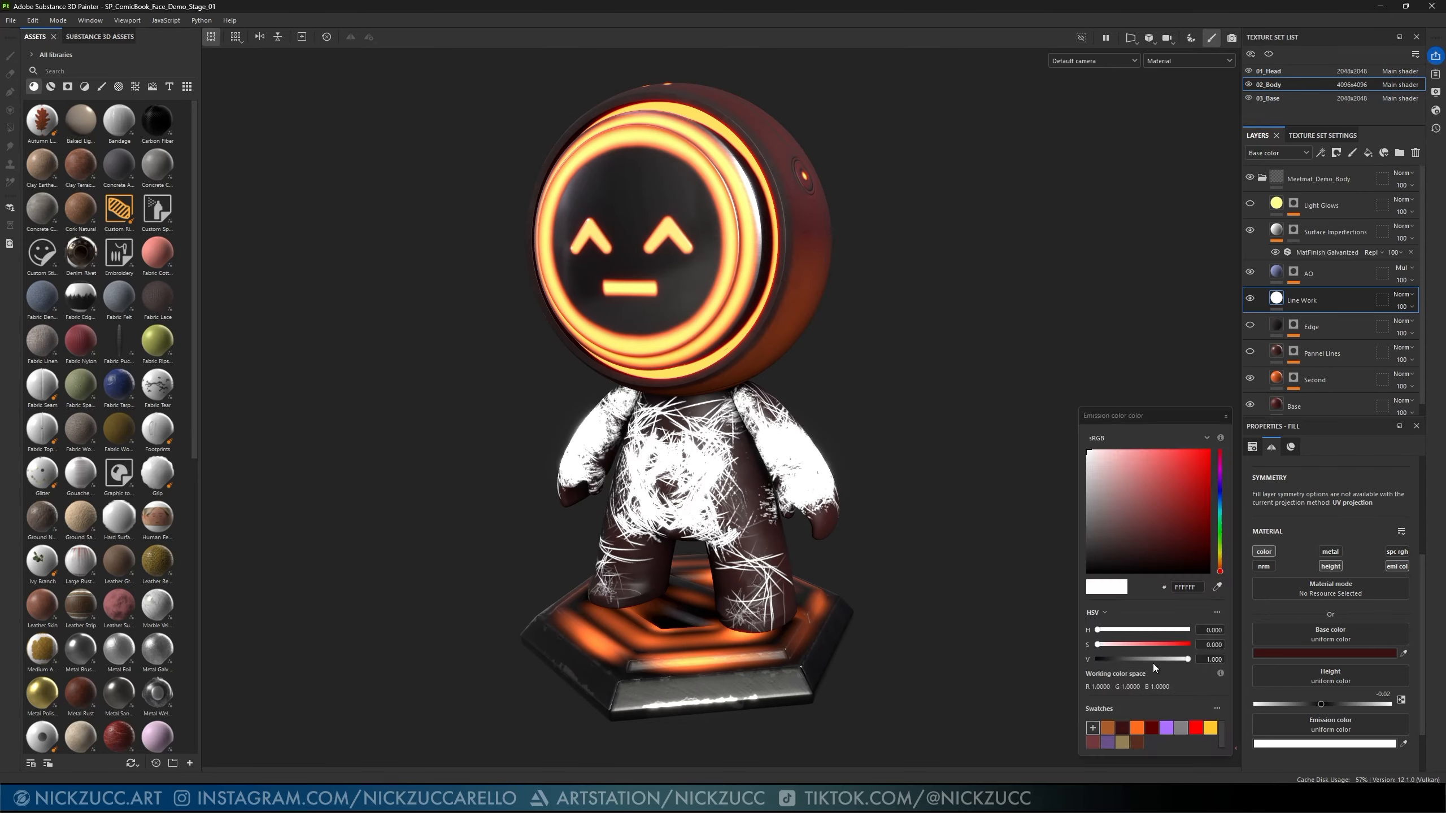
left_click_drag(1130, 545, 1051, 595)
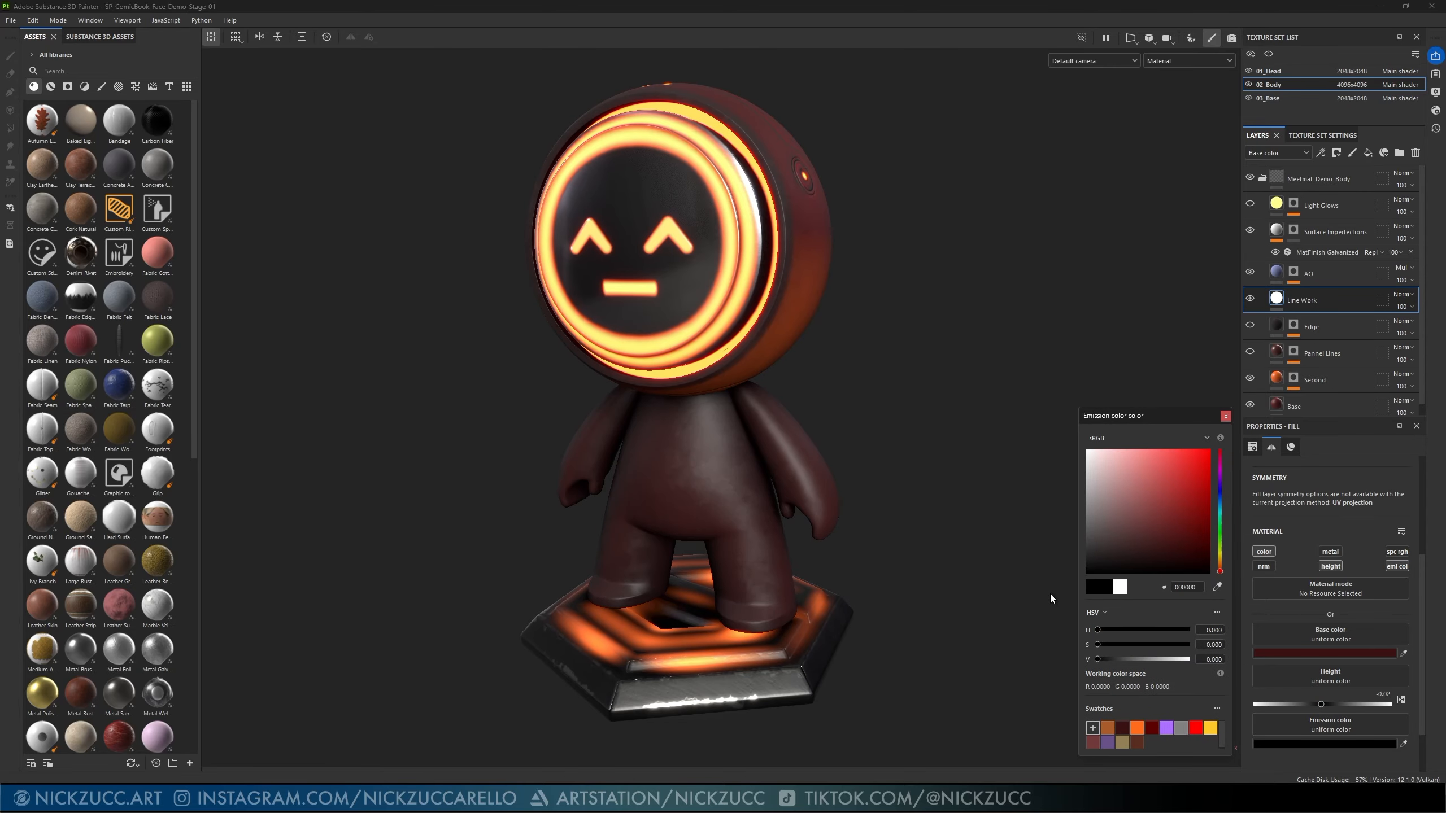
left_click(1226, 416)
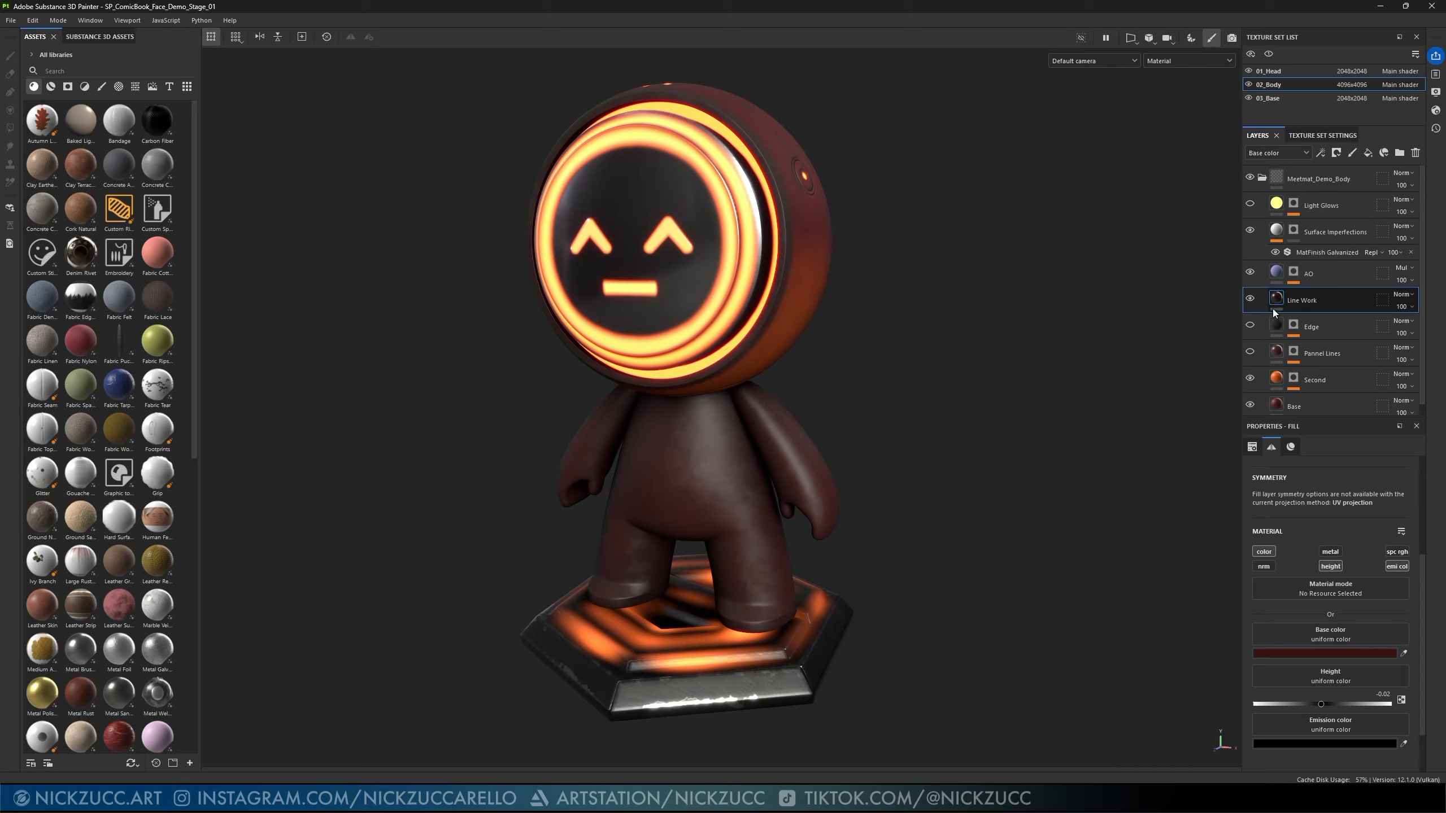
- Add a black mask to the Line Work layer and select the mask for painting
mouse_move(1275, 307)
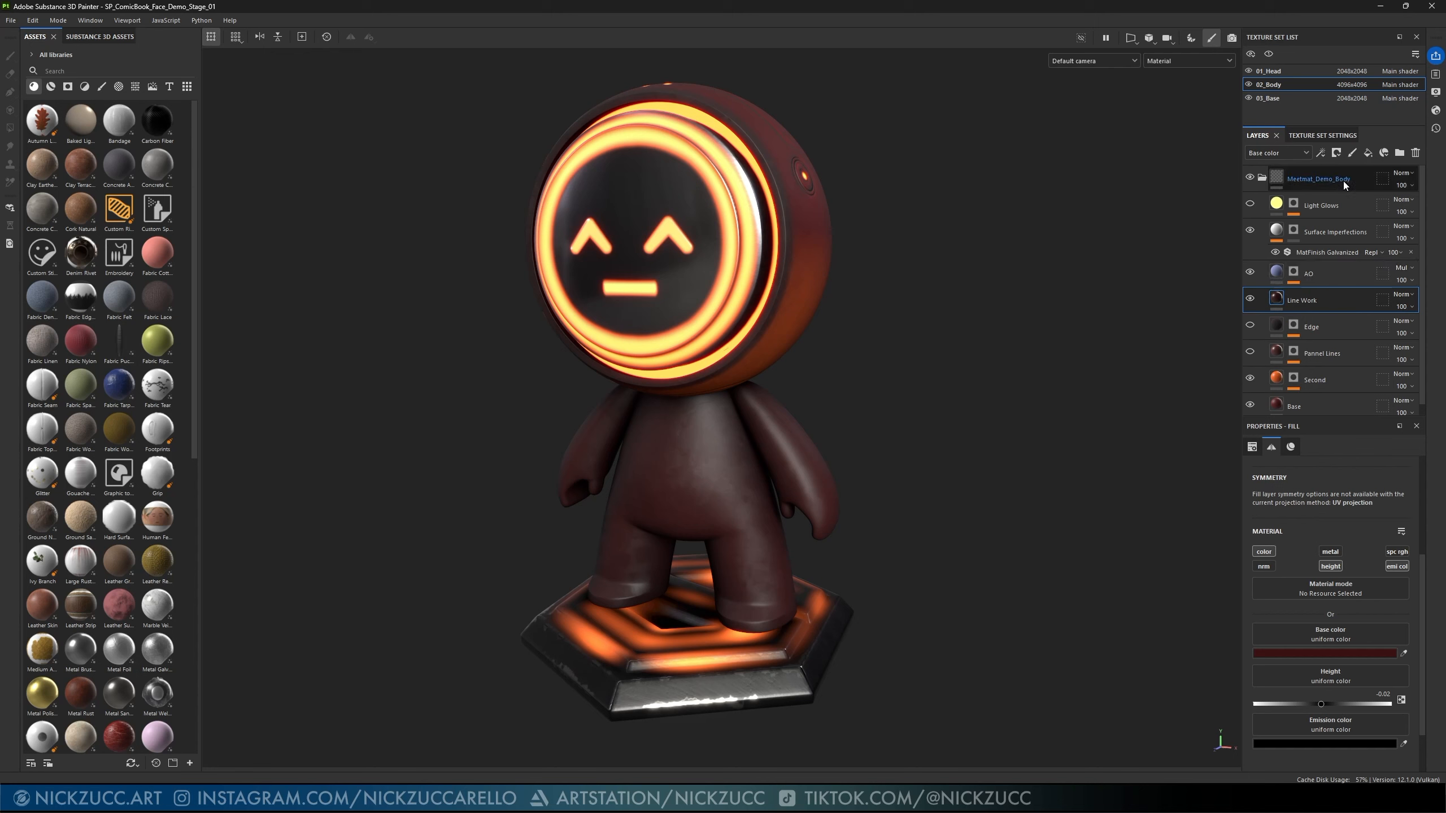
left_click(1335, 152)
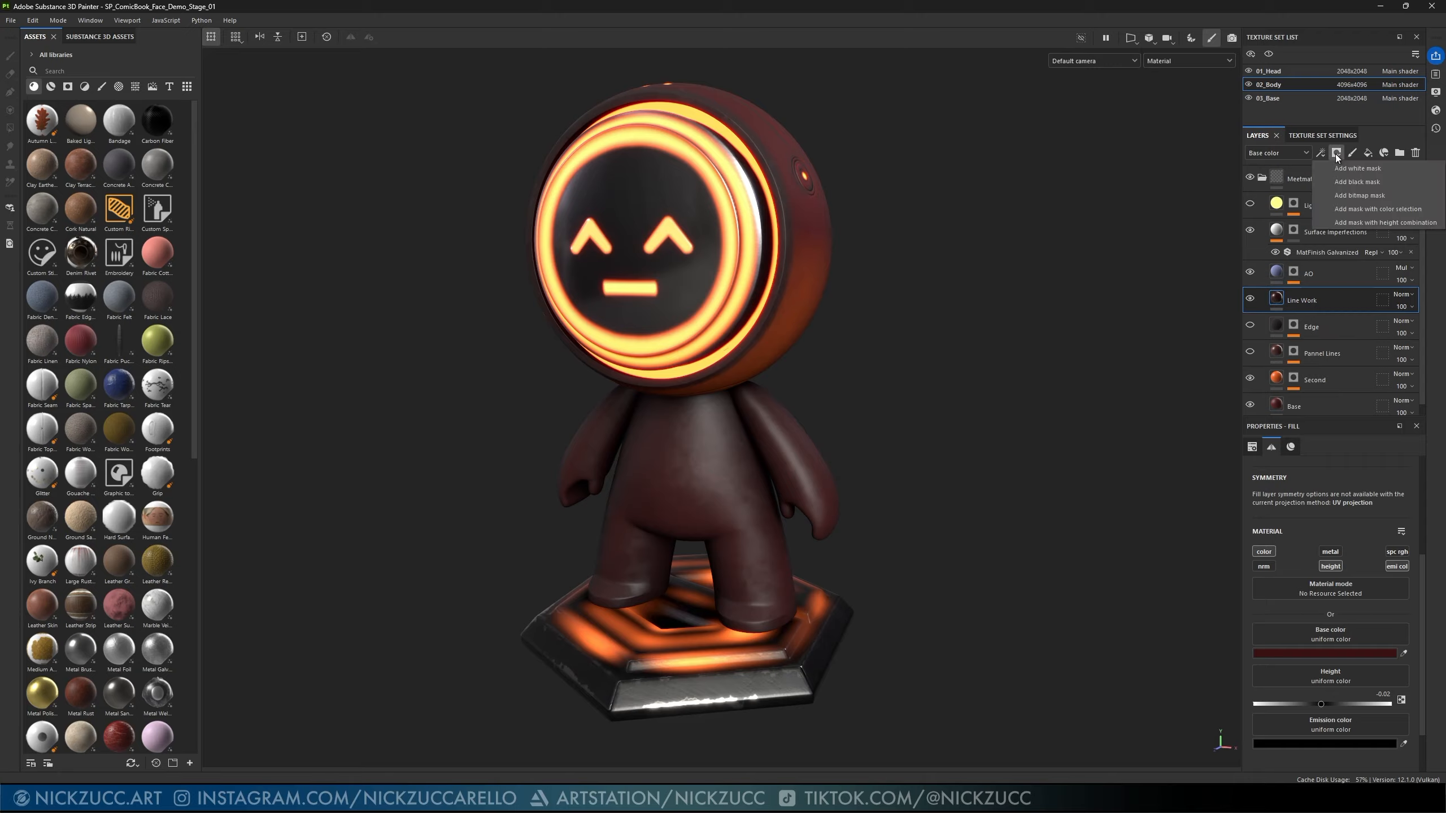
left_click(1356, 183)
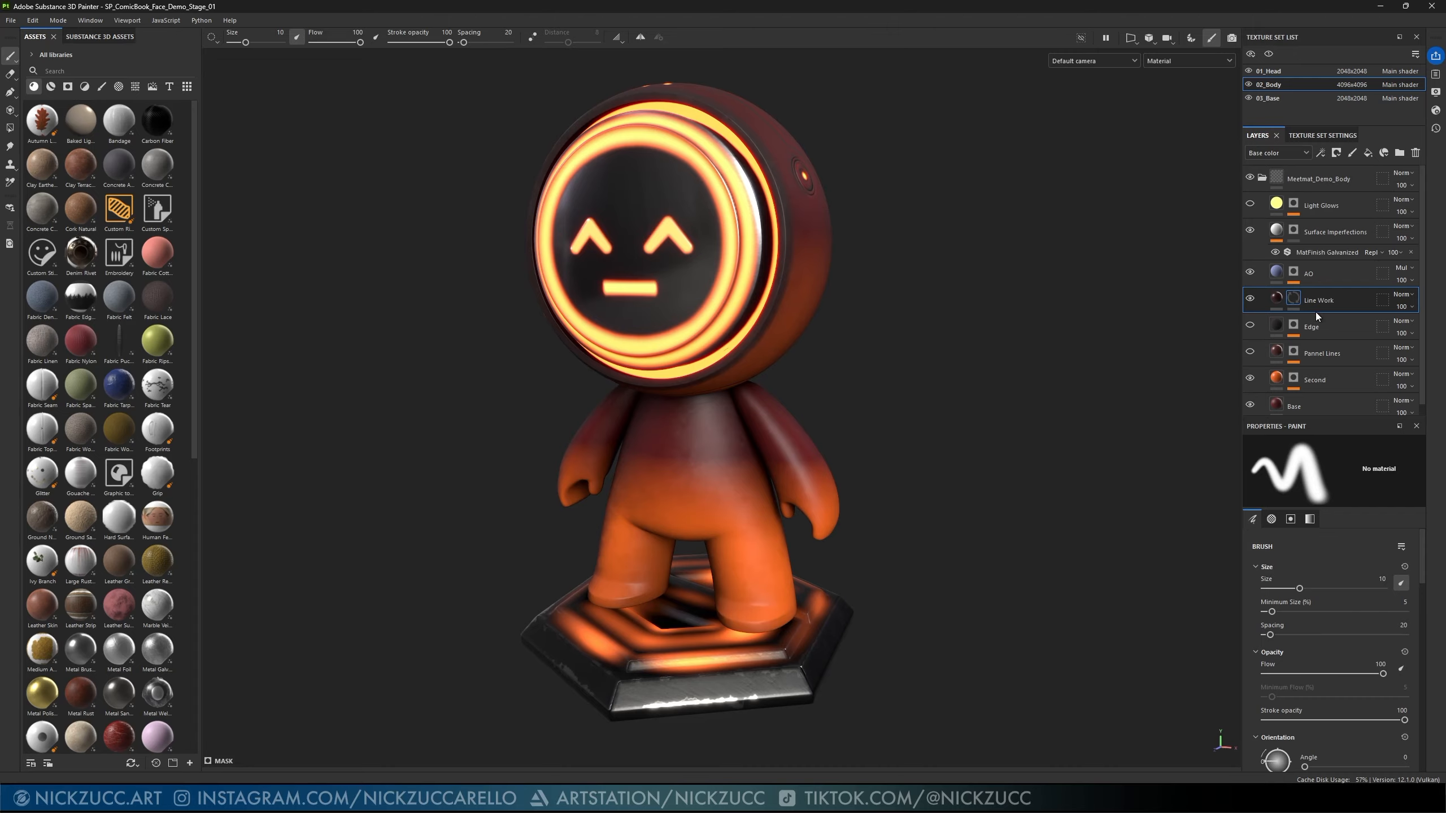
left_click(1249, 298)
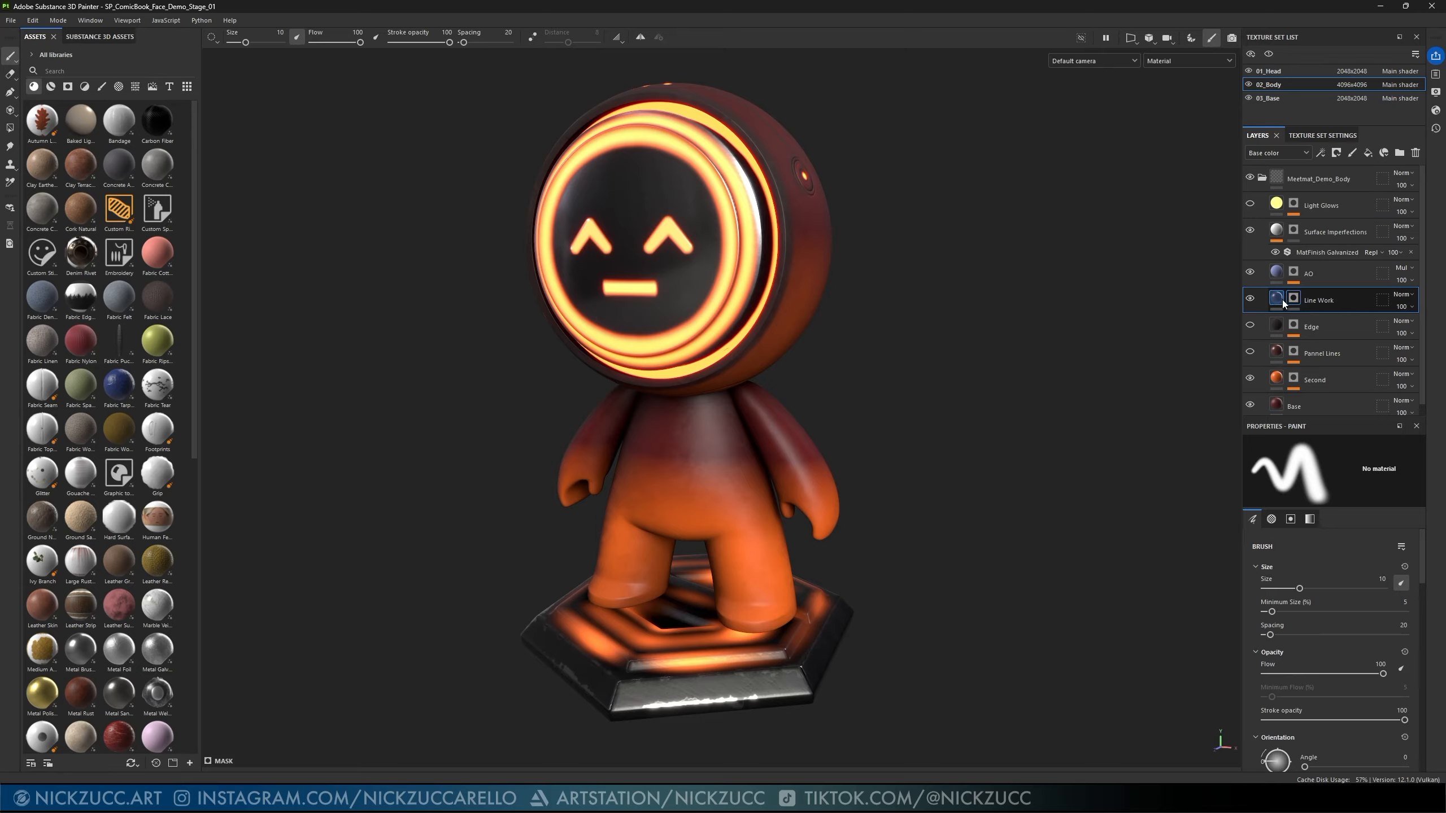
left_click(1295, 298)
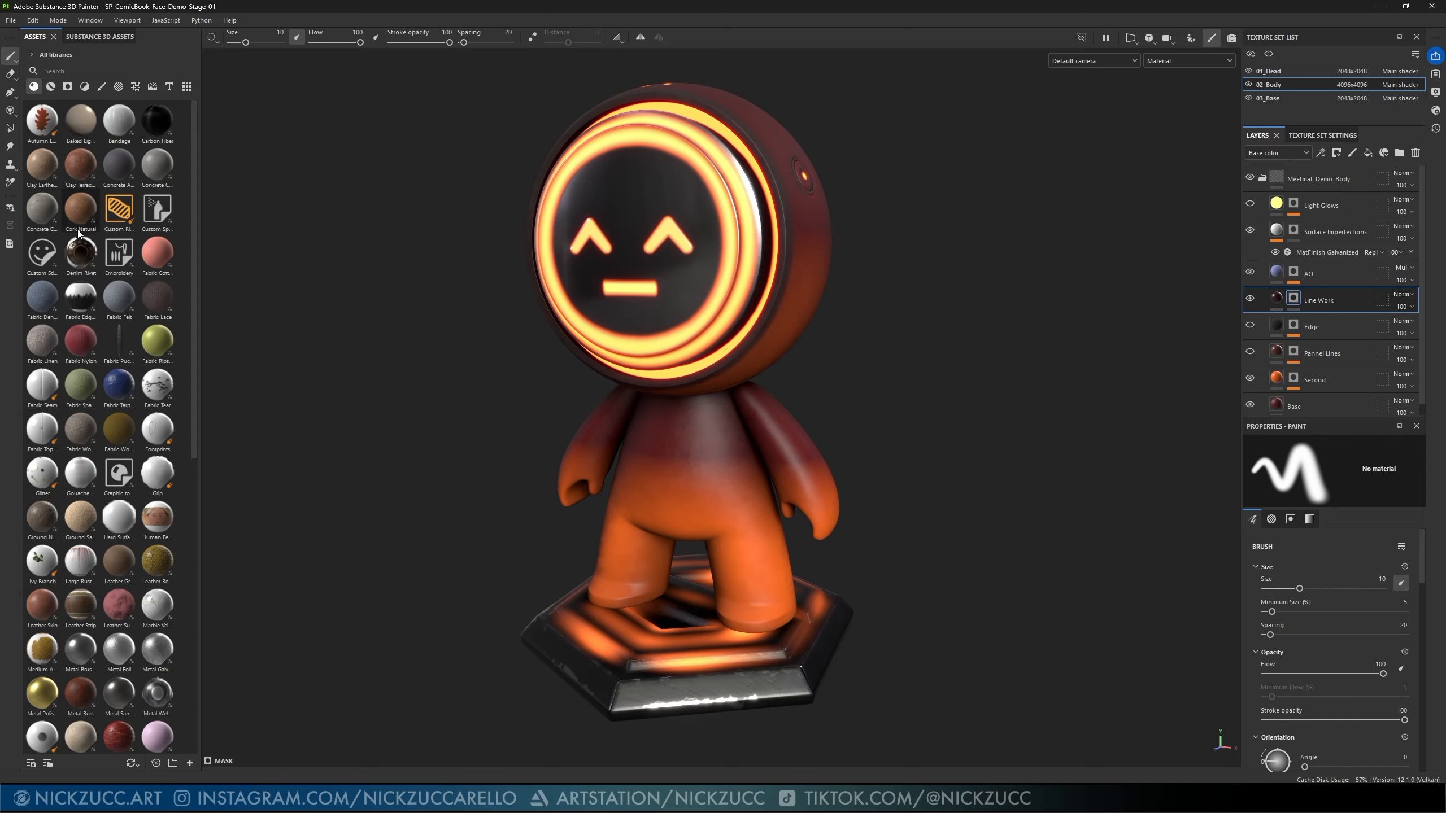
- Activate the Path tool for the Line Work mask and reset the interface layout
left_click(10, 92)
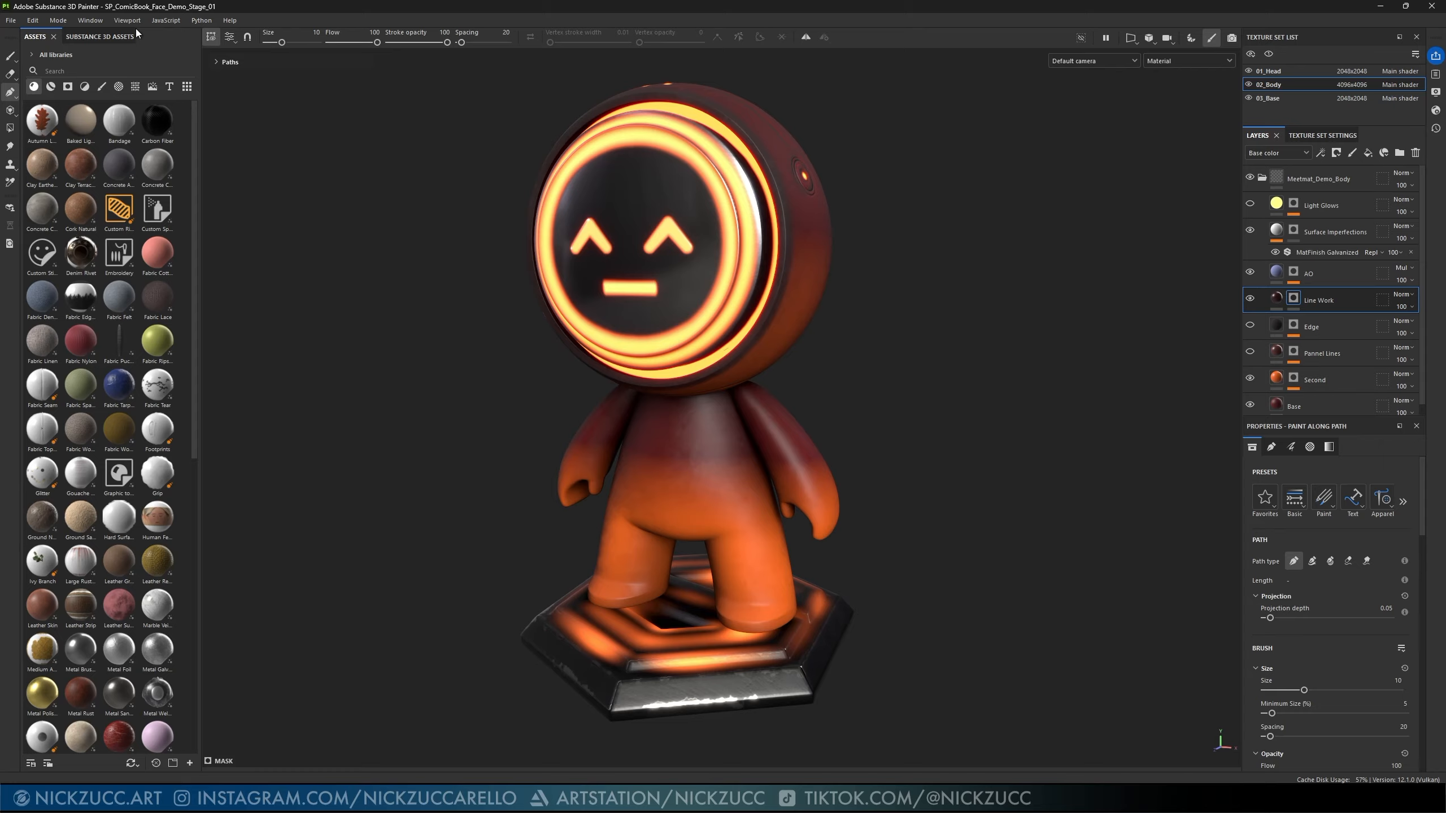
left_click(91, 21)
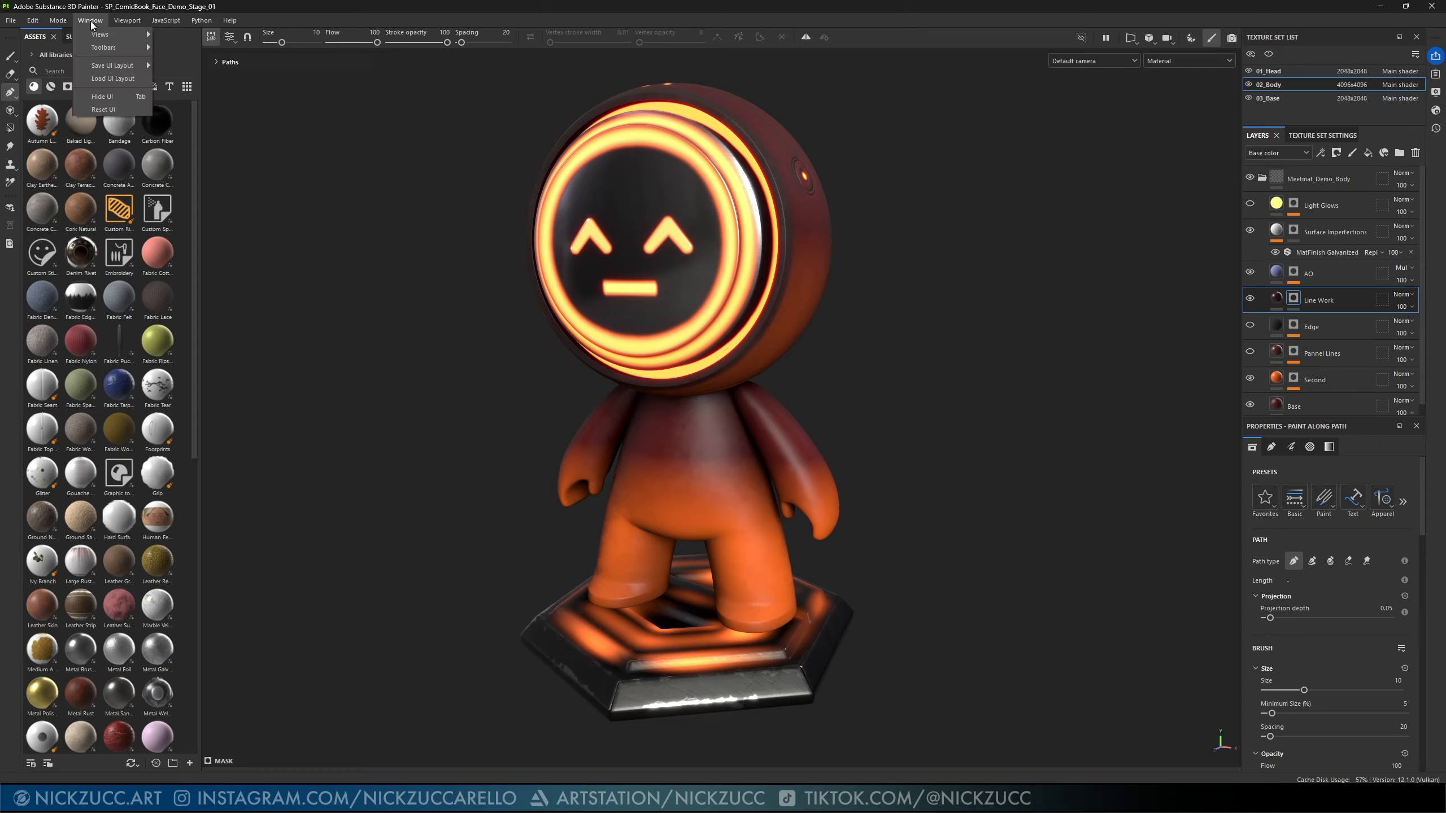
left_click(283, 10)
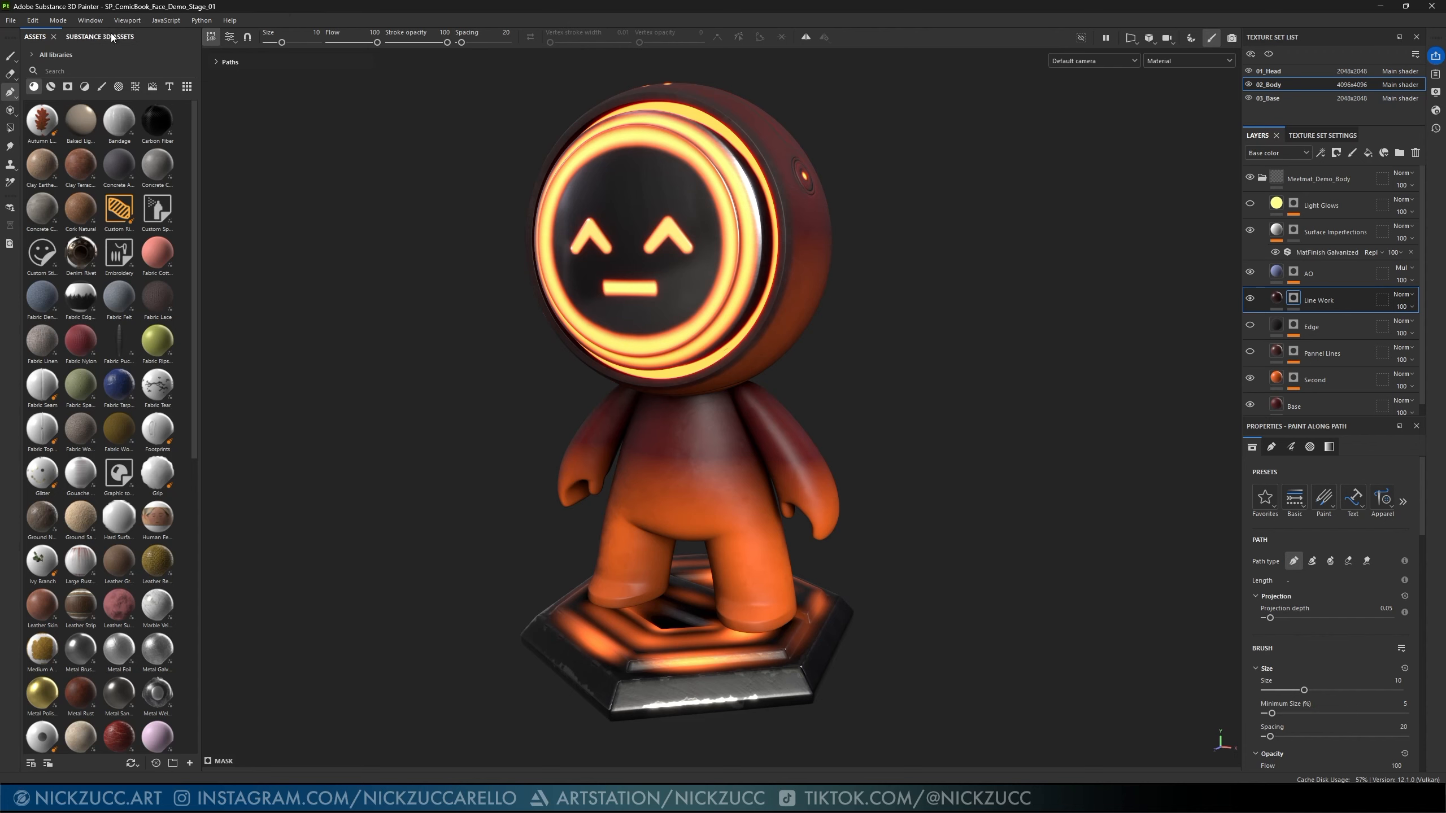
left_click(90, 21)
left_click(129, 109)
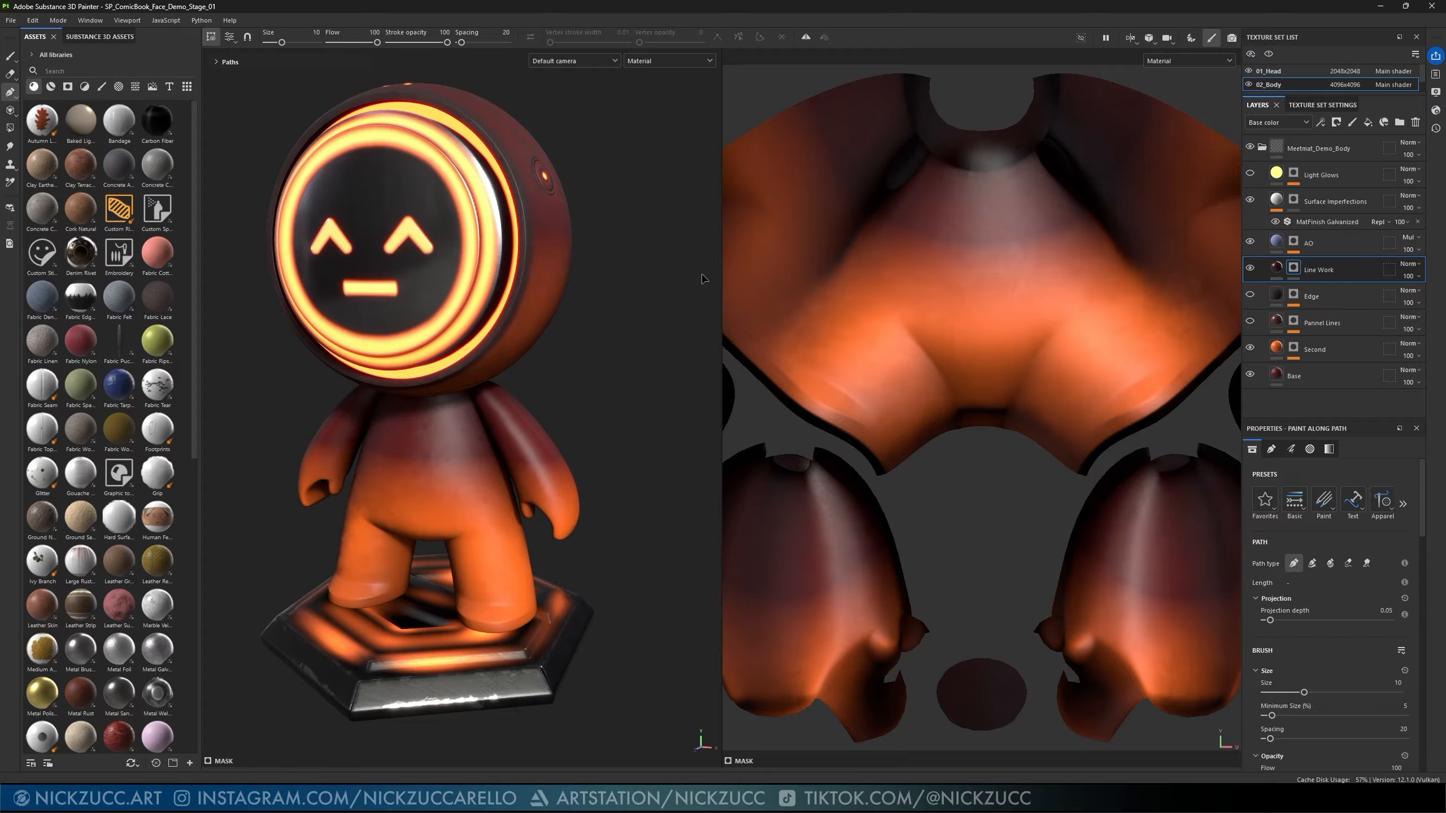
- Show only the 3D view, briefly comparing it with the combined 3D and 2D view
key("F2")
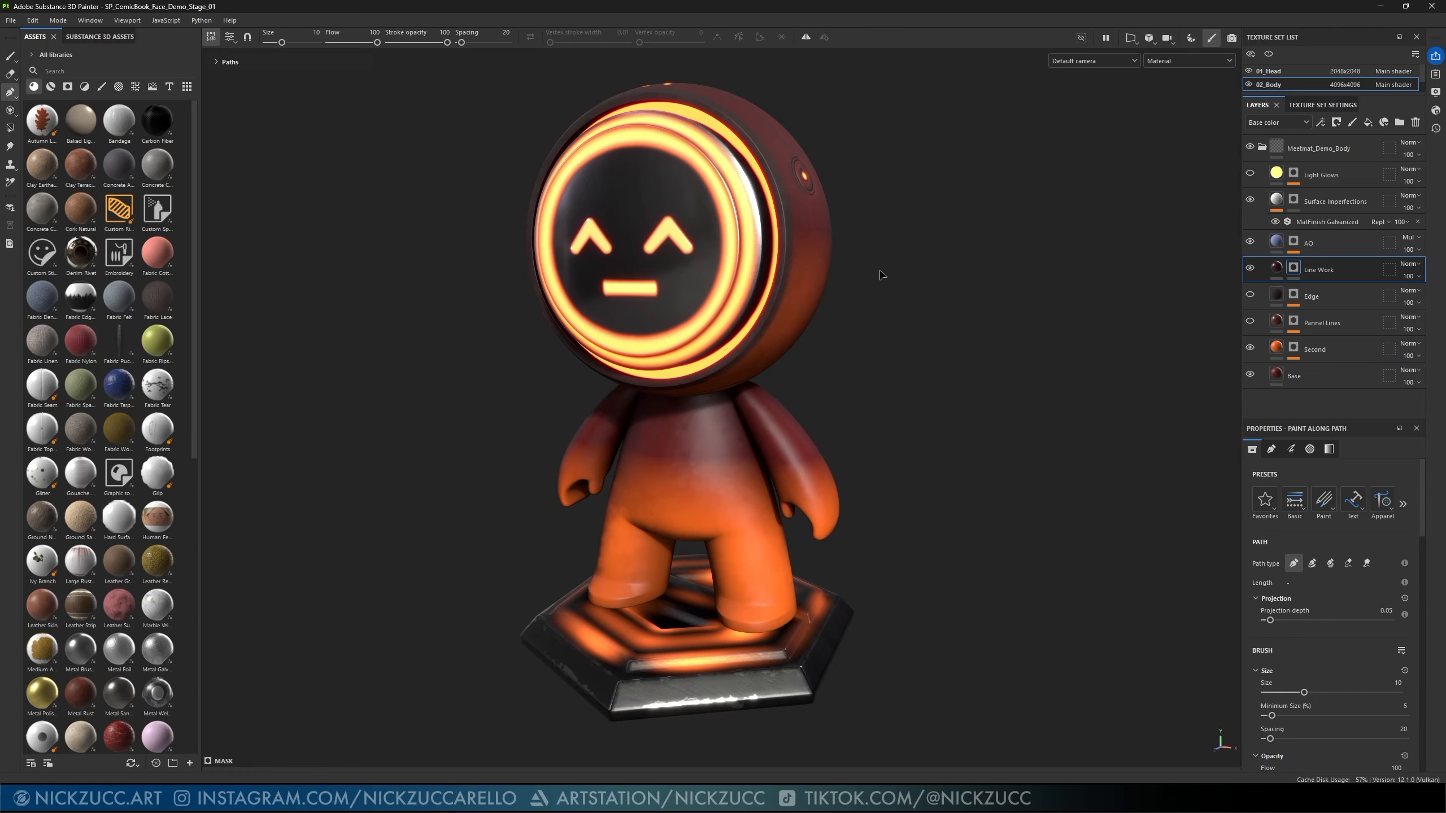
left_click_drag(881, 272, 928, 277, "alt")
key("F1")
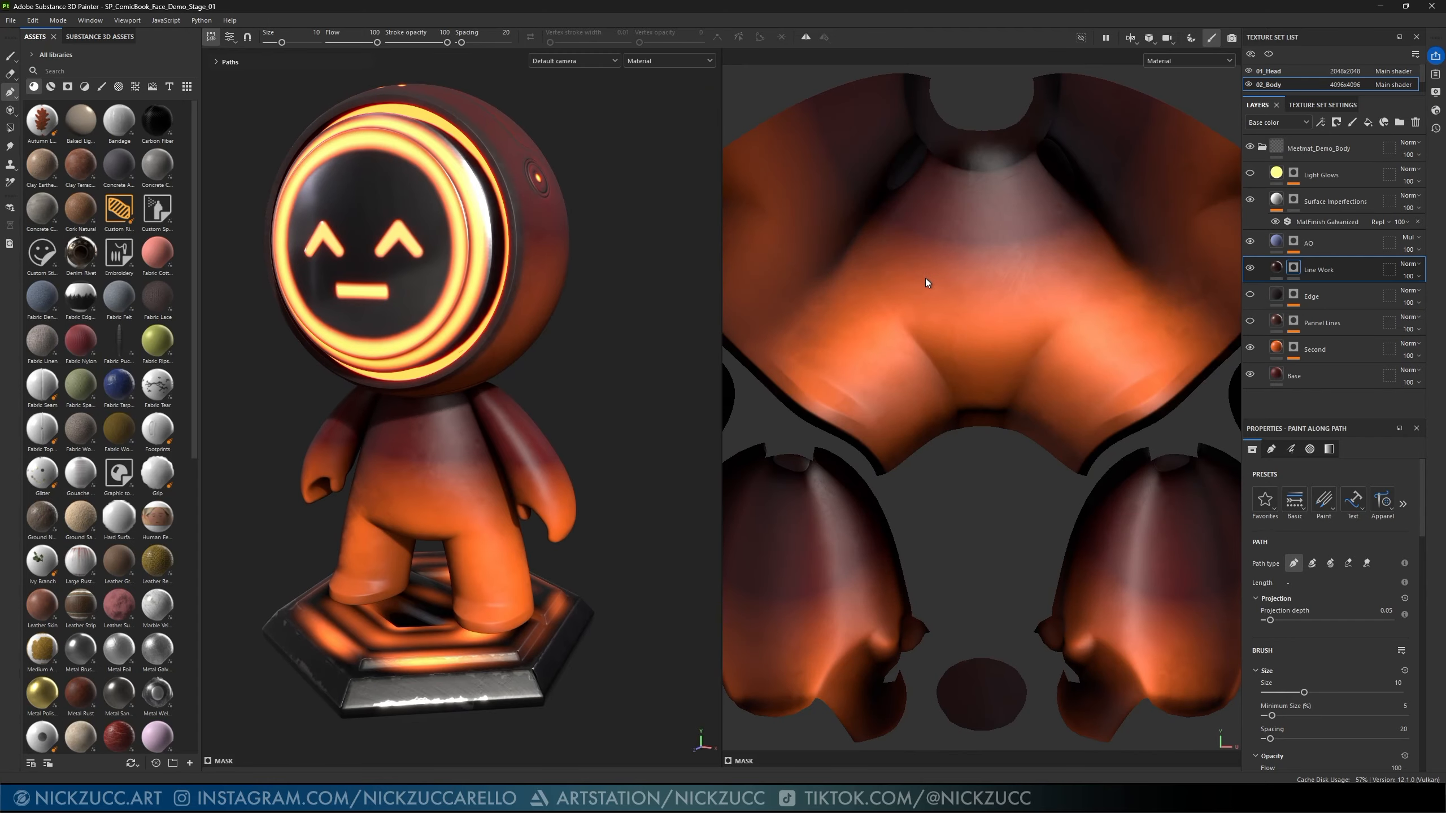
key("F2")
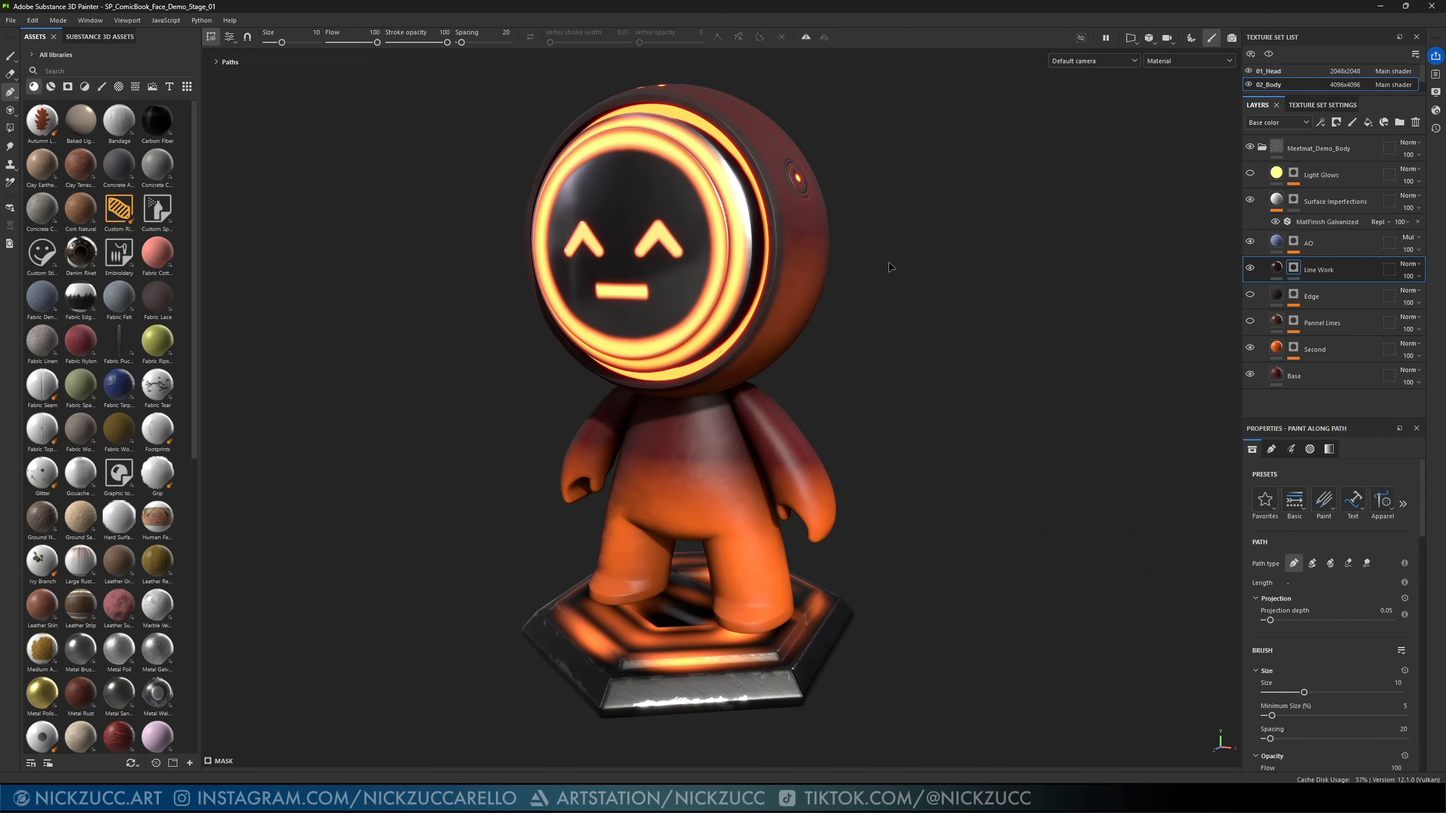
left_click_drag(922, 311, 867, 380, "alt")
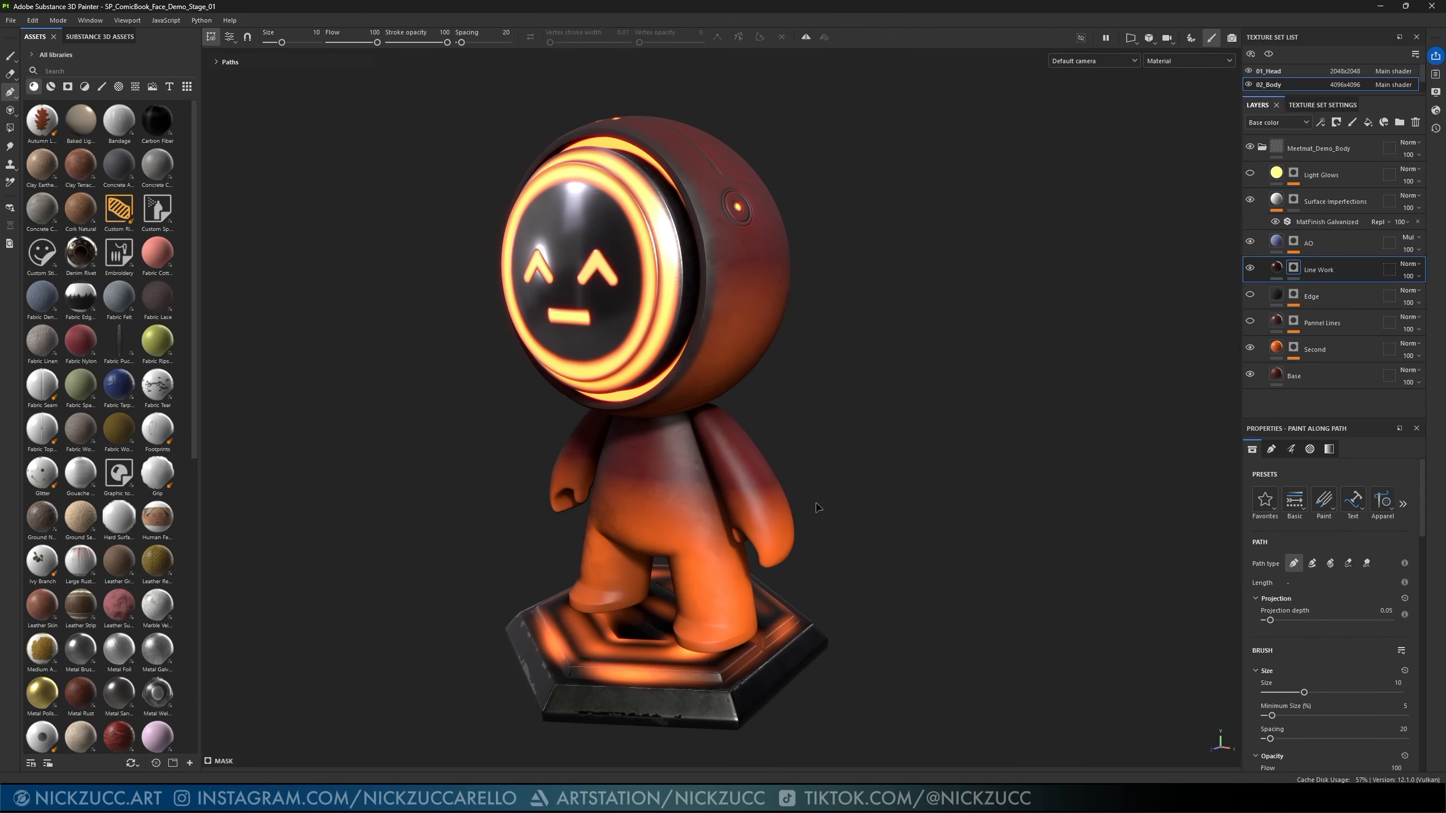
right_click_drag(817, 513, 828, 436, "alt")
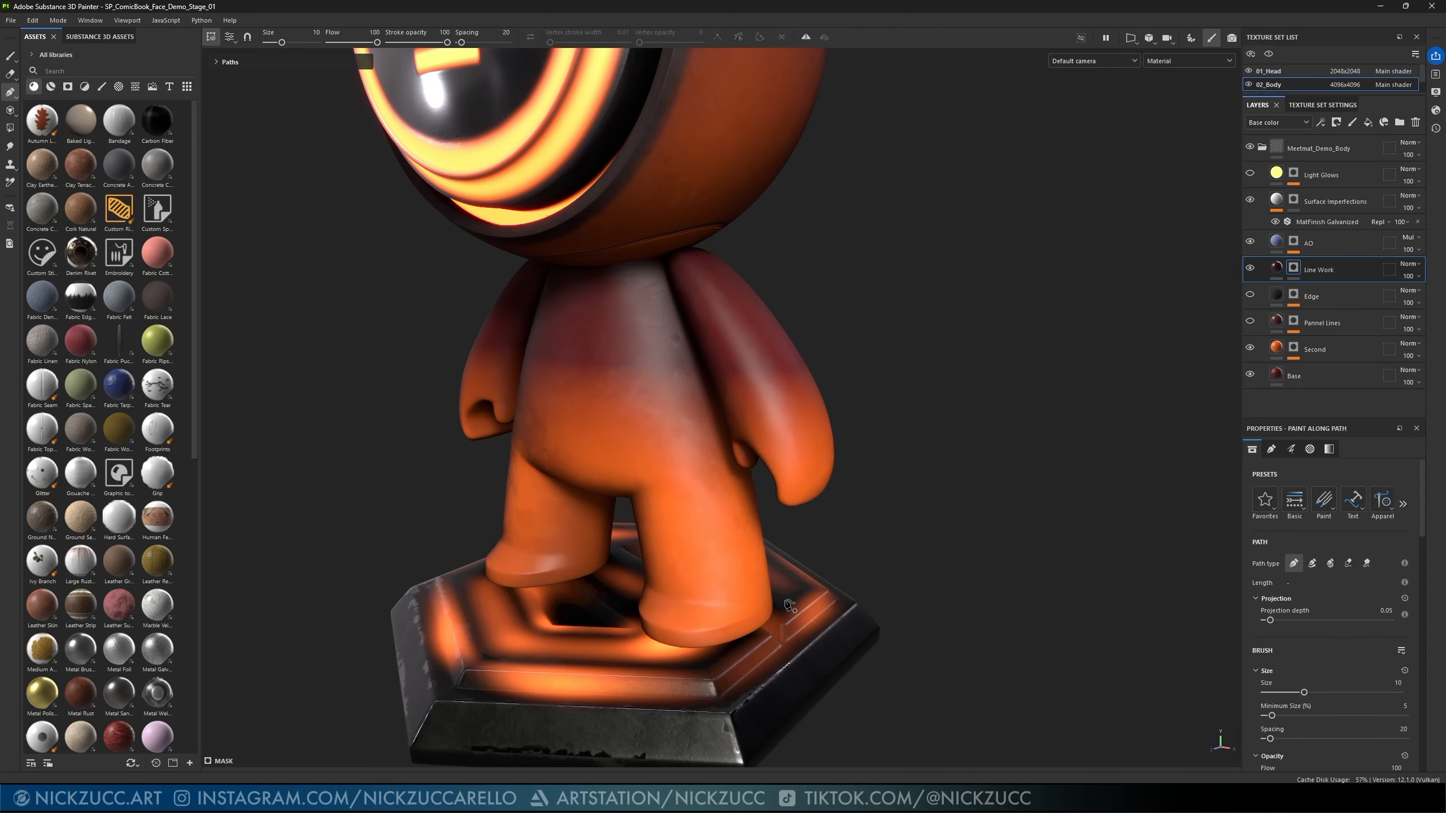
left_click_drag(790, 605, 774, 594, "alt")
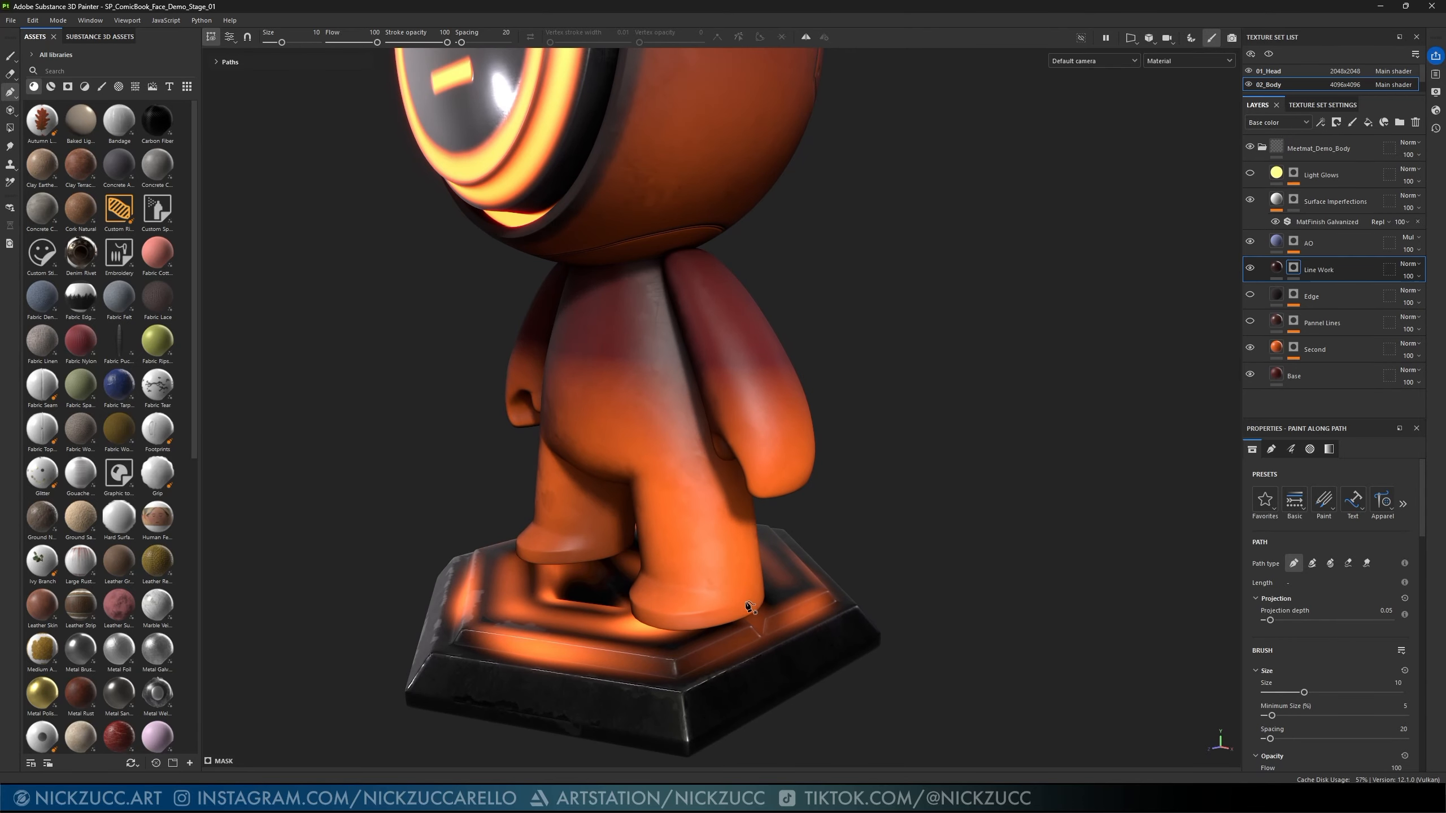
scroll(750, 607, "up", 4)
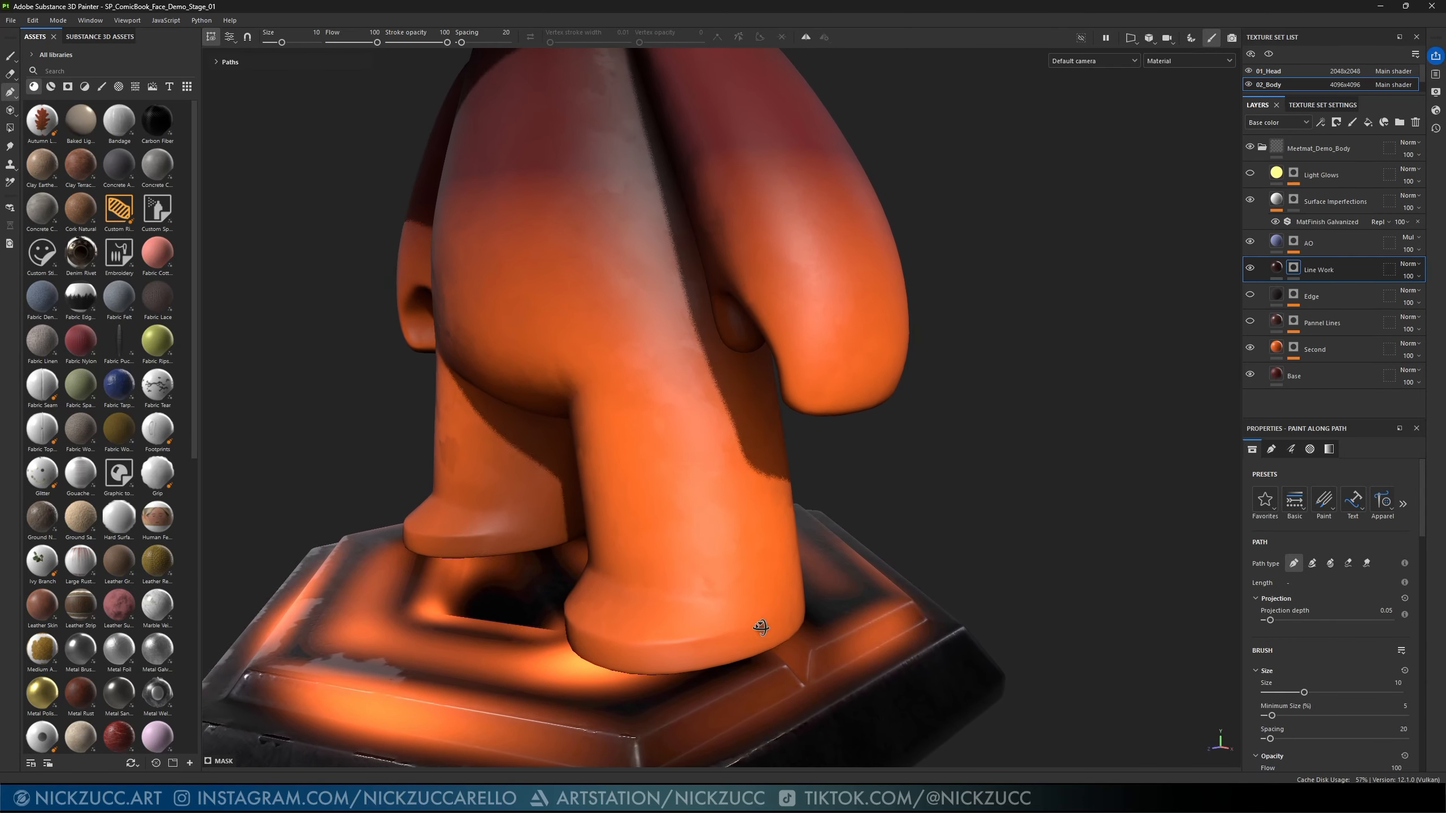
left_click(754, 652)
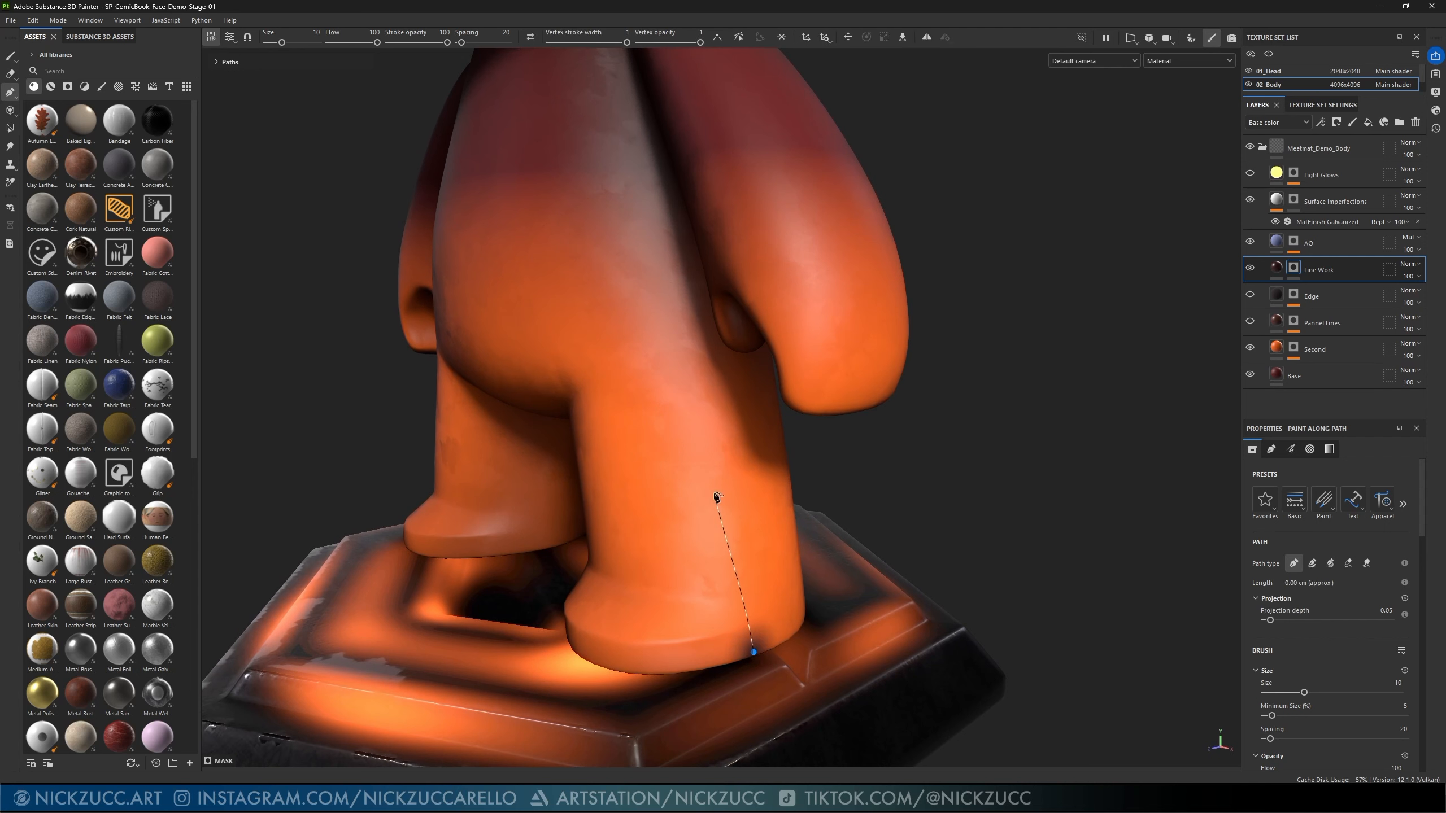
left_click(724, 475)
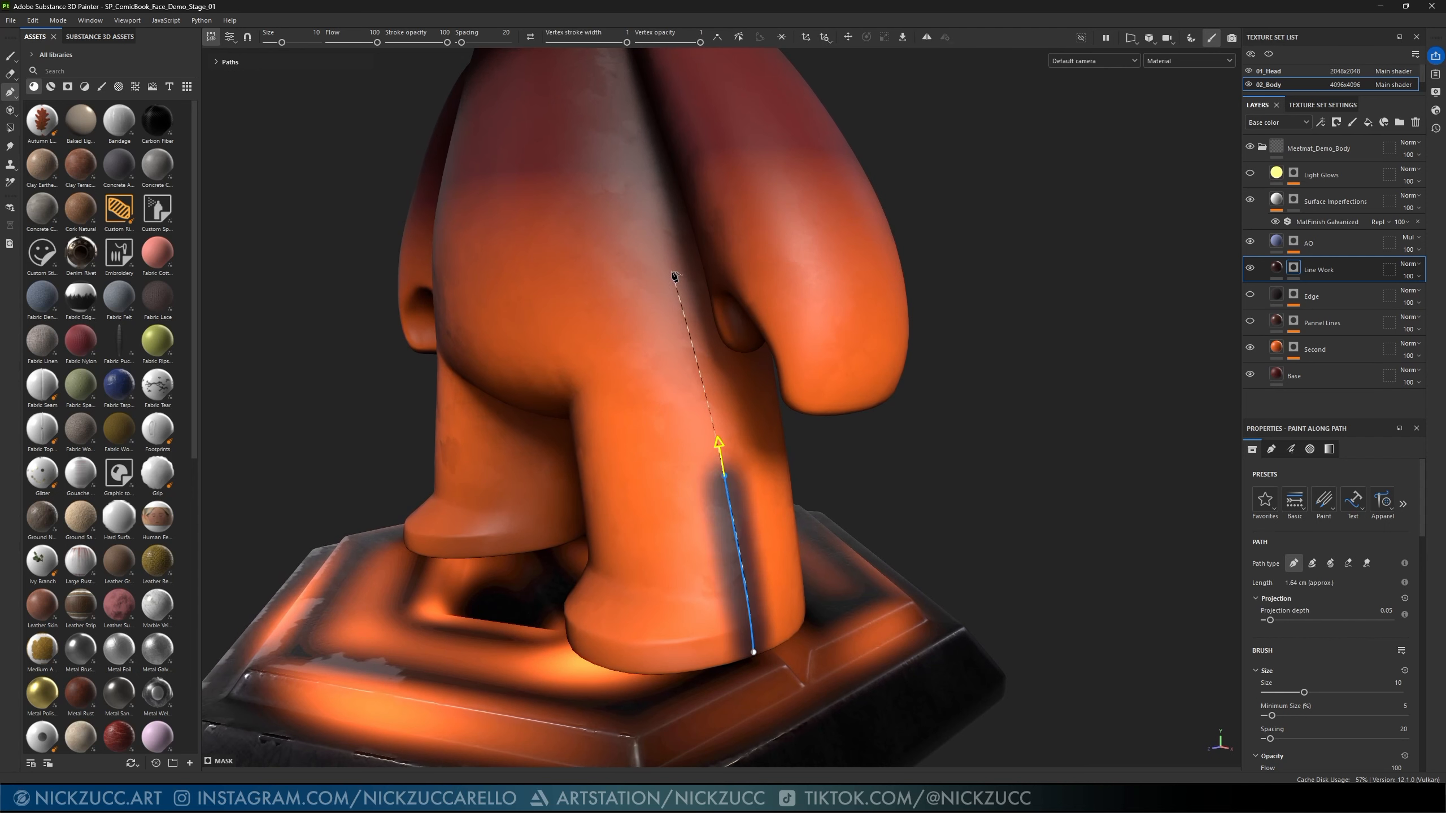
left_click(666, 301)
left_click_drag(666, 301, 605, 384, "alt")
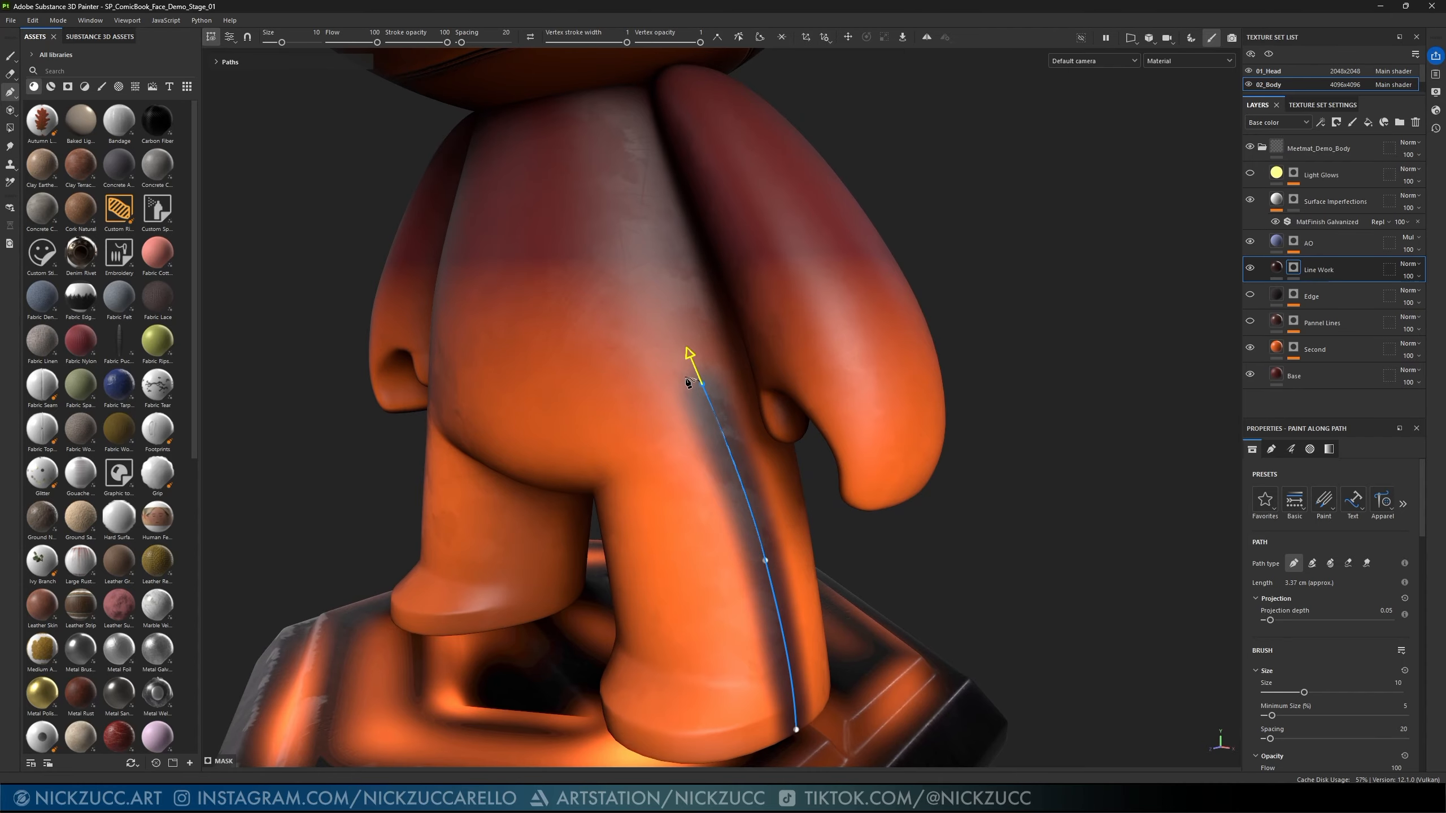
left_click(687, 377)
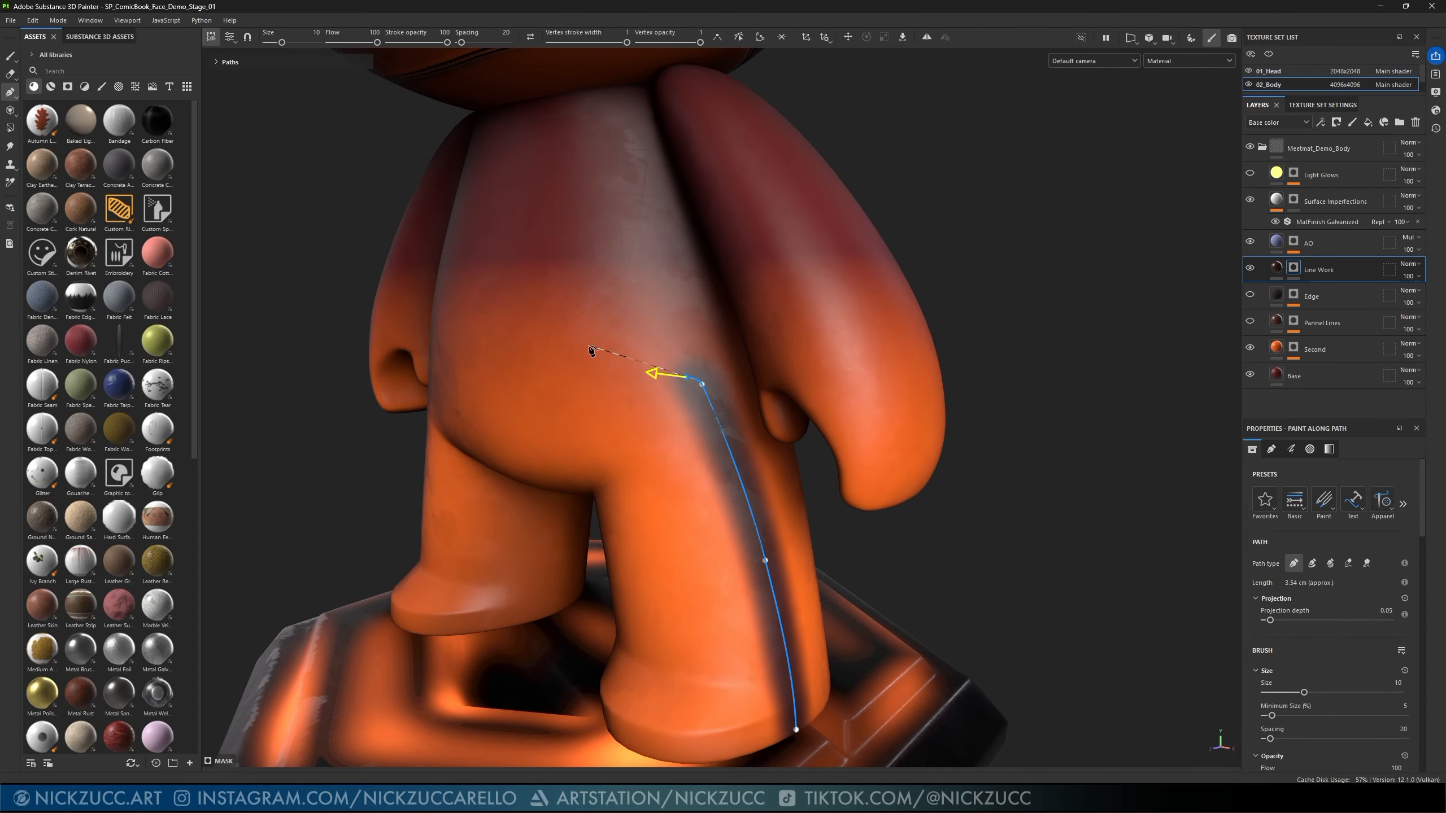
left_click(574, 339)
left_click(572, 289)
left_click_drag(549, 300, 632, 297, "alt")
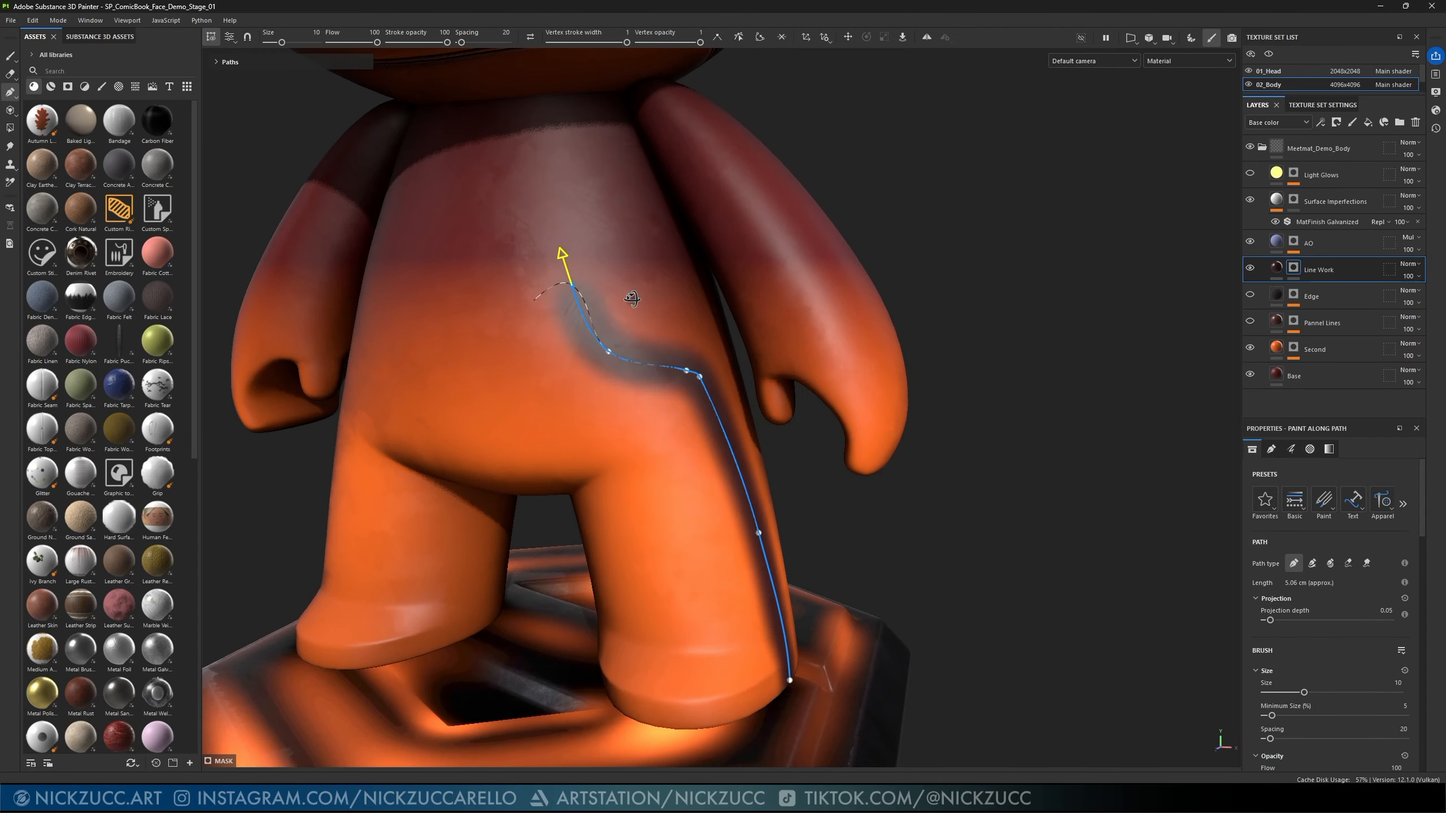
left_click(422, 278)
left_click_drag(486, 321, 649, 312, "alt")
key("Return")
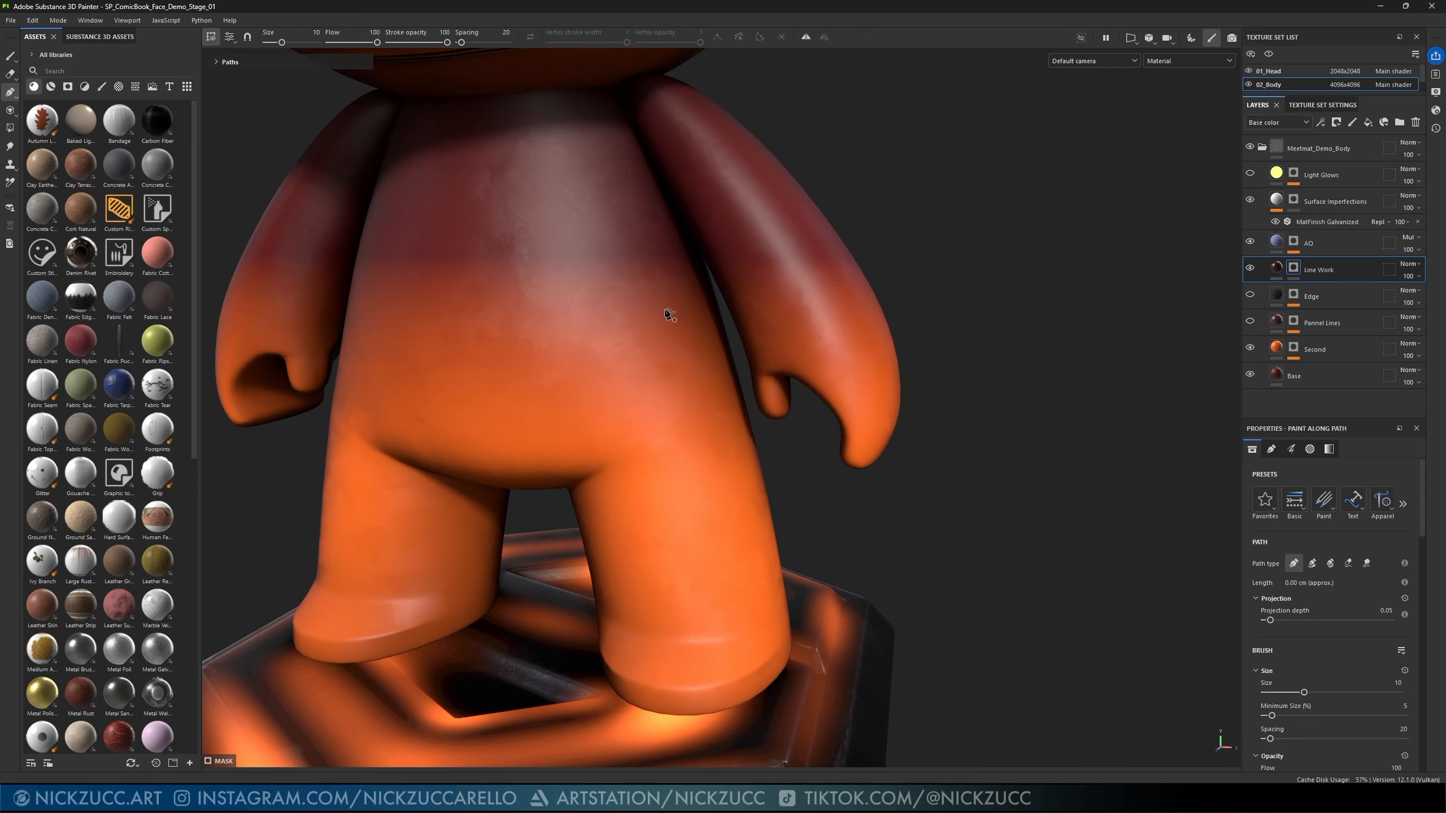
- Turn on symmetry and draw a mirrored path about 6.1 cm long from the outer foot up the leg and across the waist
left_click(806, 37)
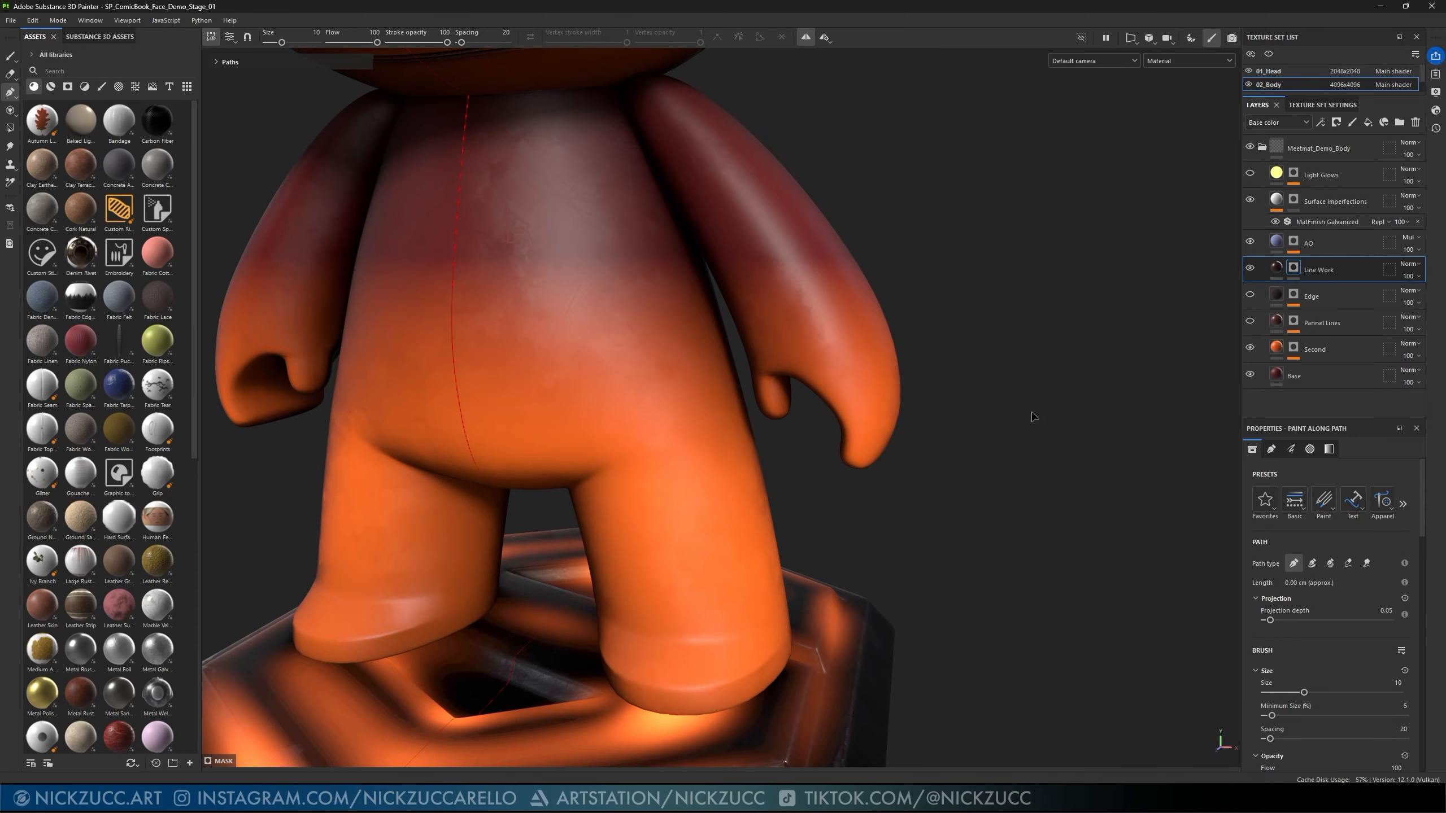
left_click_drag(1033, 417, 852, 408, "alt")
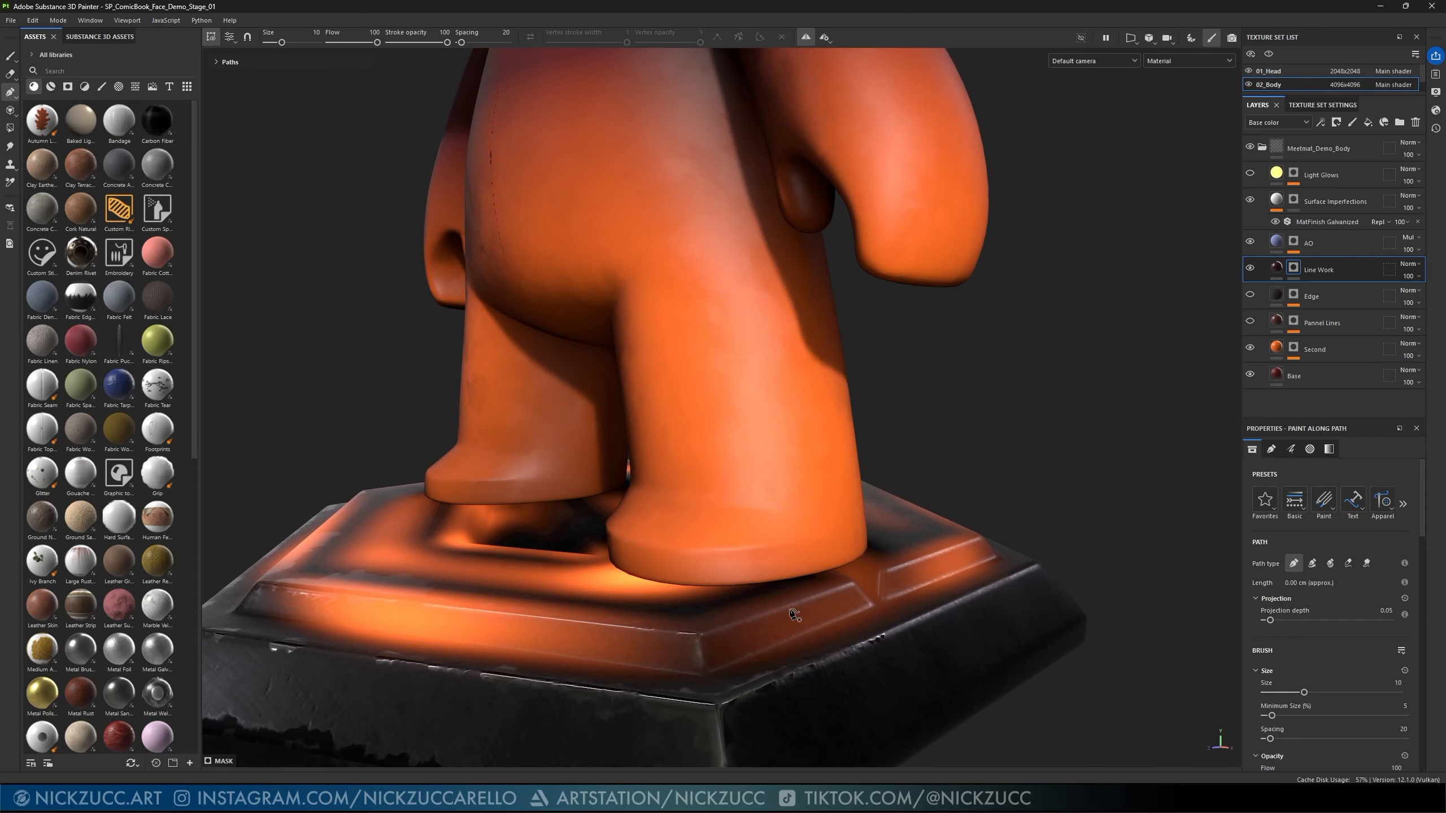
left_click(812, 570)
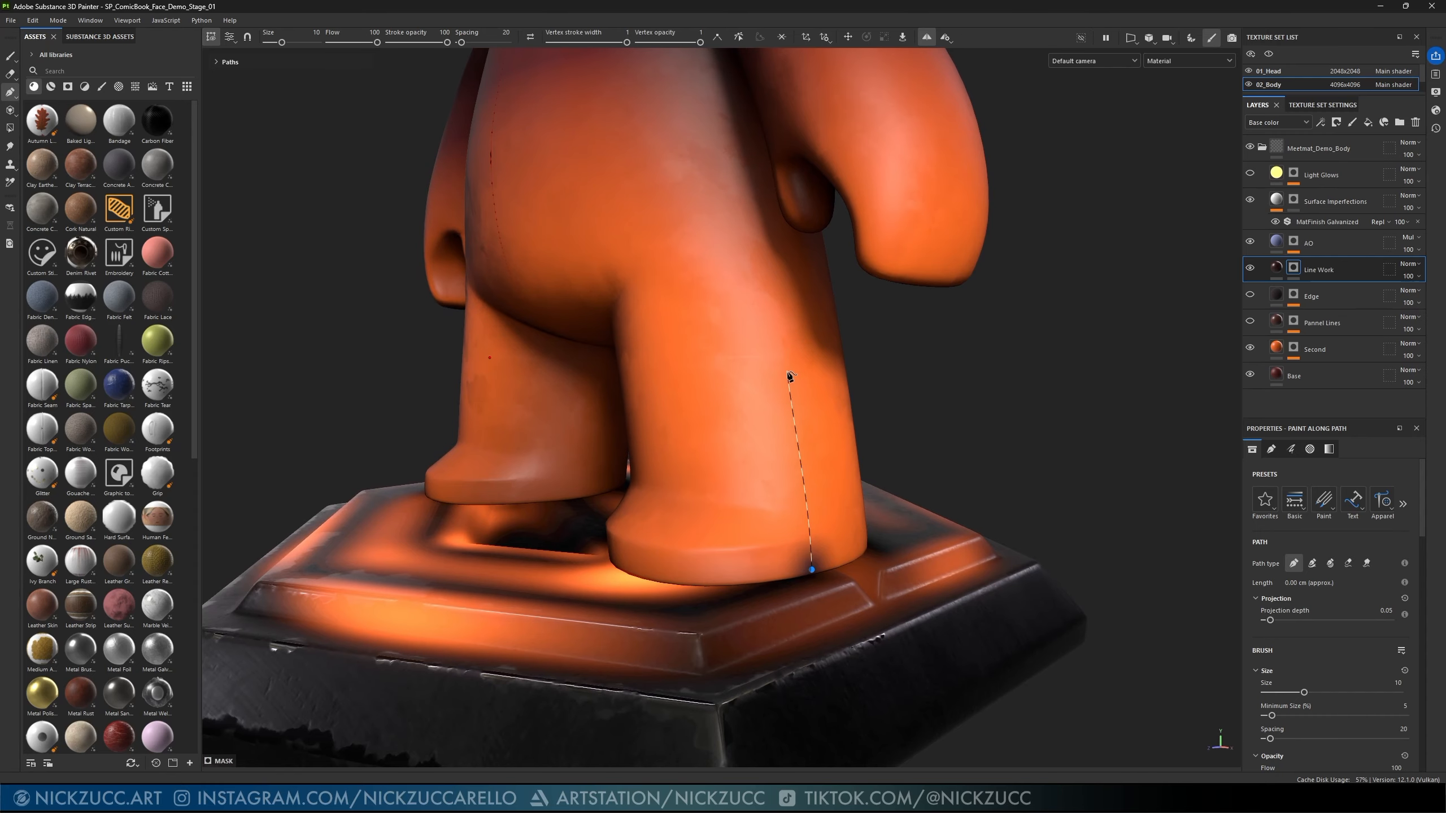
left_click(791, 376)
left_click_drag(738, 155, 768, 278, "alt")
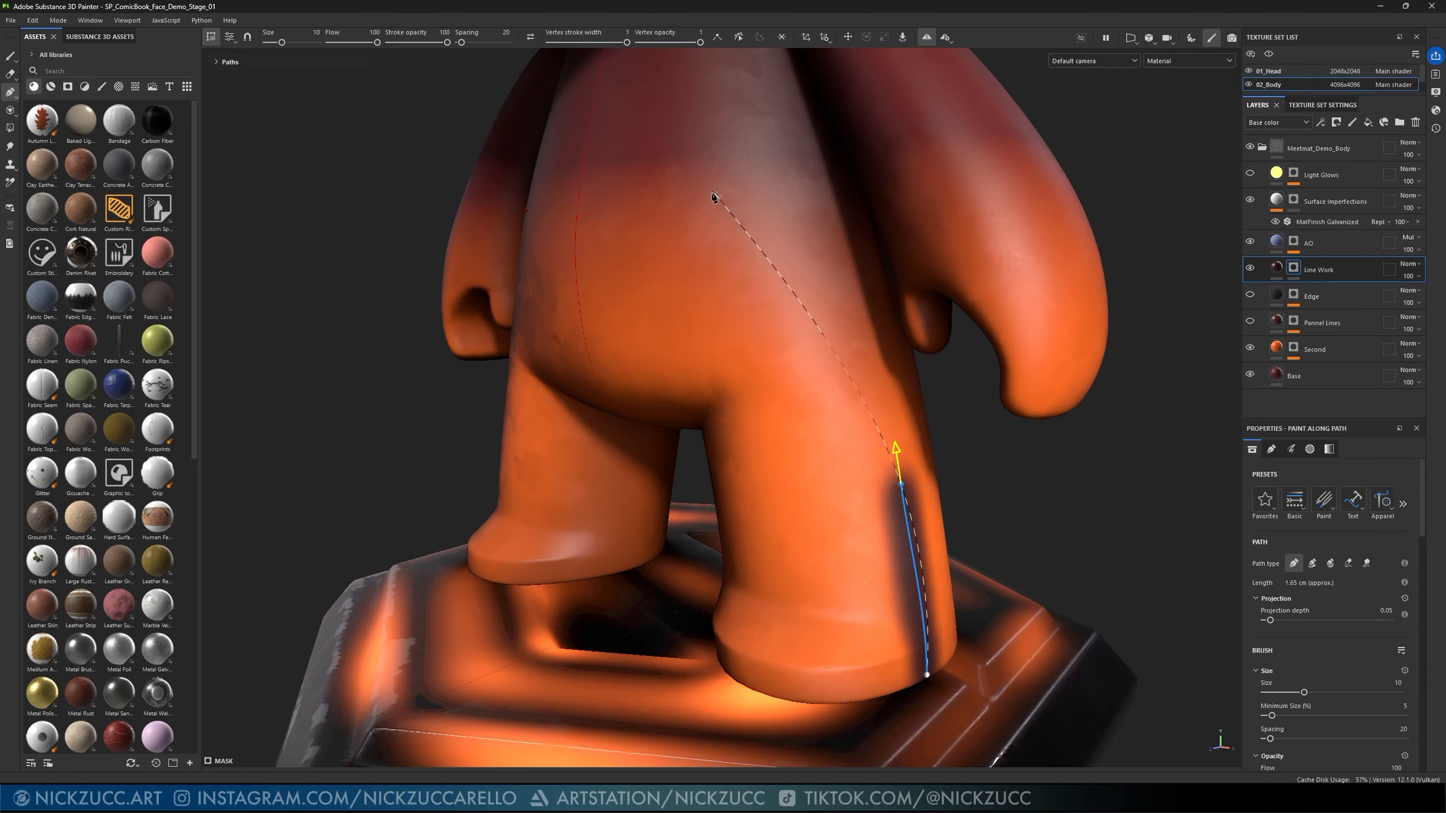
left_click(709, 181)
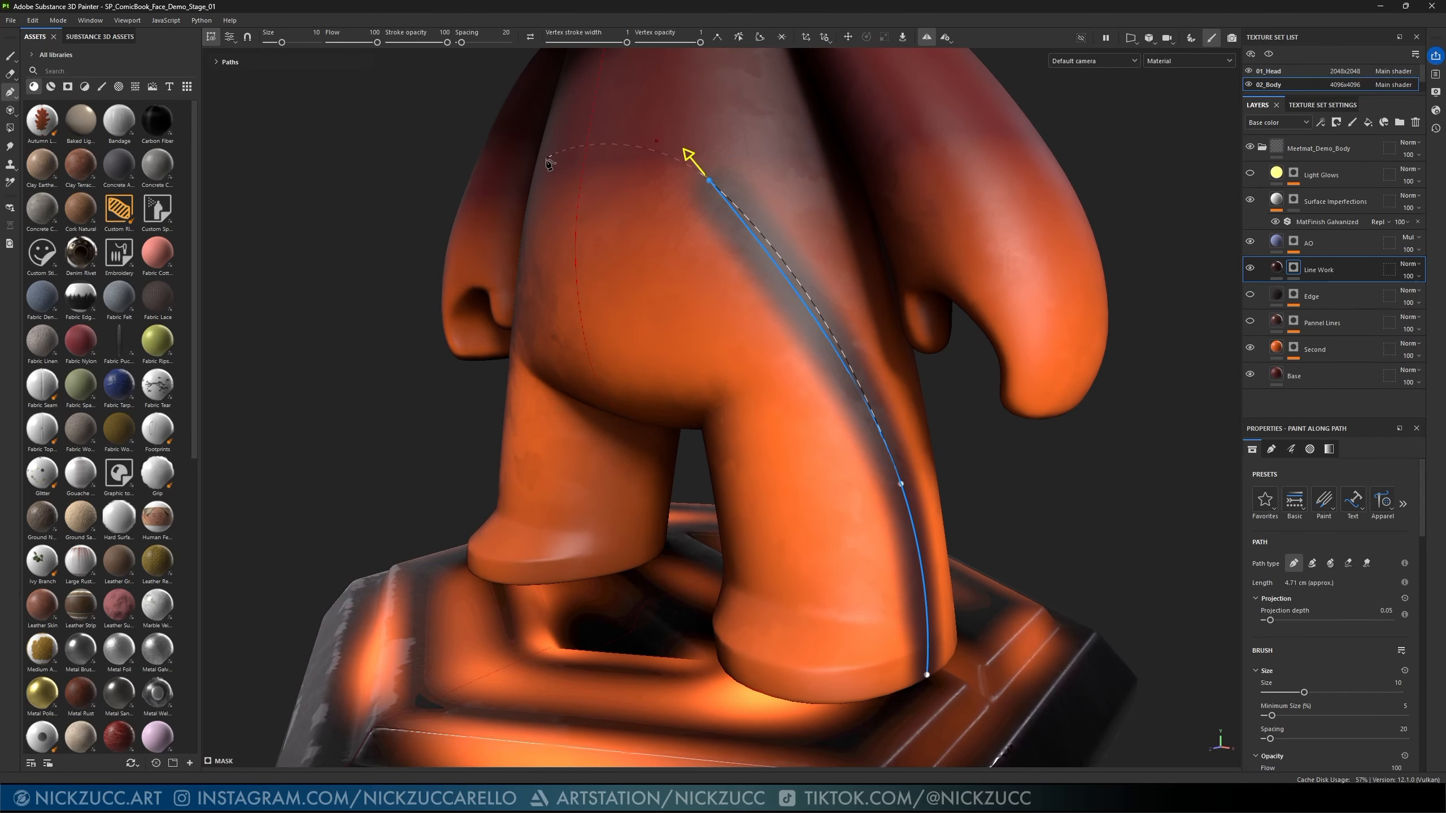
left_click_drag(618, 187, 736, 206, "alt")
middle_click_drag(760, 218, 696, 243, "alt")
mouse_move(695, 242)
left_mouse_down("alt")
mouse_move(677, 257)
mouse_move(703, 265)
mouse_move(671, 282)
mouse_move(713, 263)
left_mouse_up("alt")
left_click(659, 275)
middle_click_drag(712, 263, 715, 328, "alt")
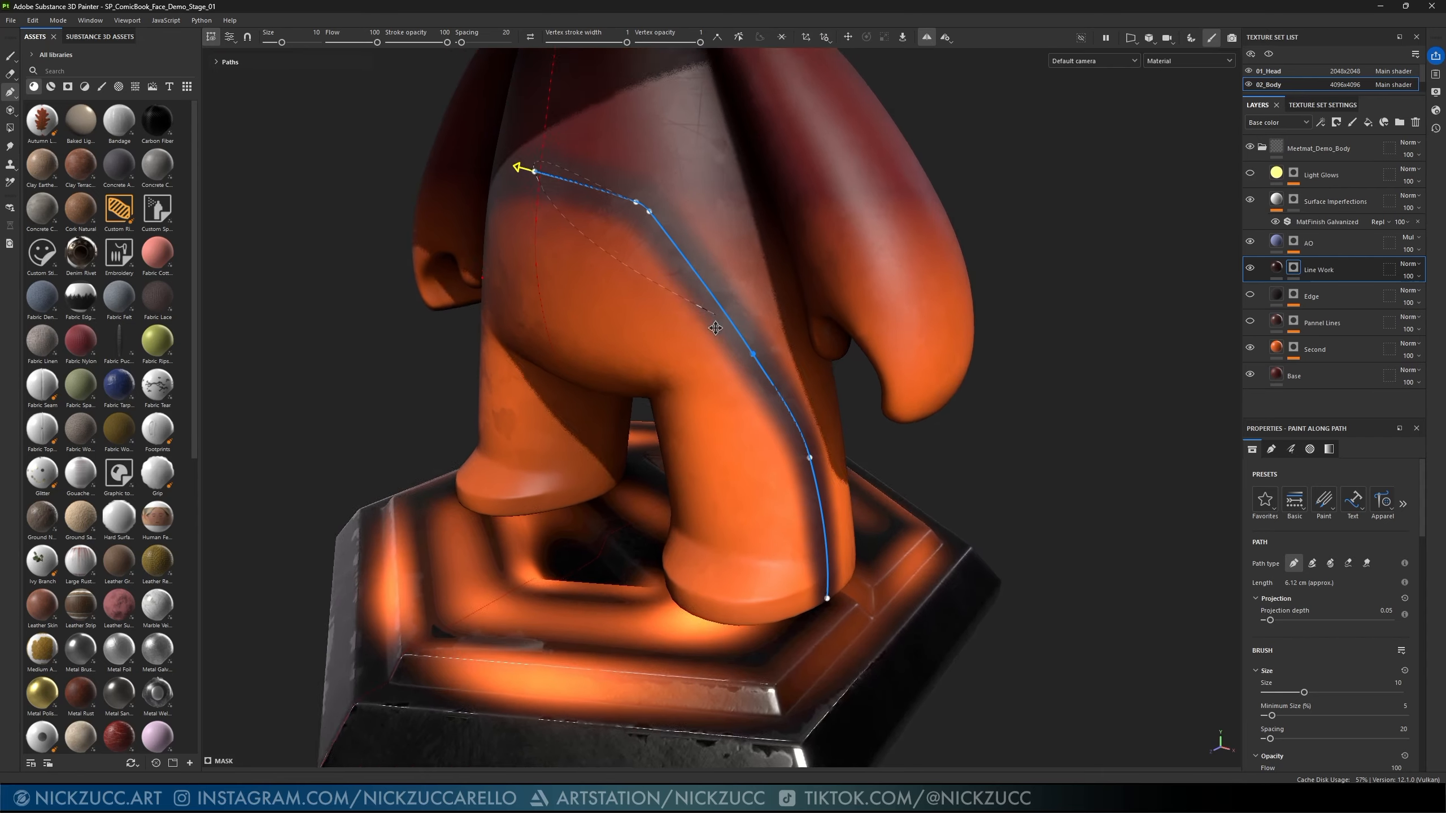
- Reshape the path along the hip and outer thigh by repositioning its vertices so it curves inward below the waist
left_click_drag(716, 328, 646, 261, "alt")
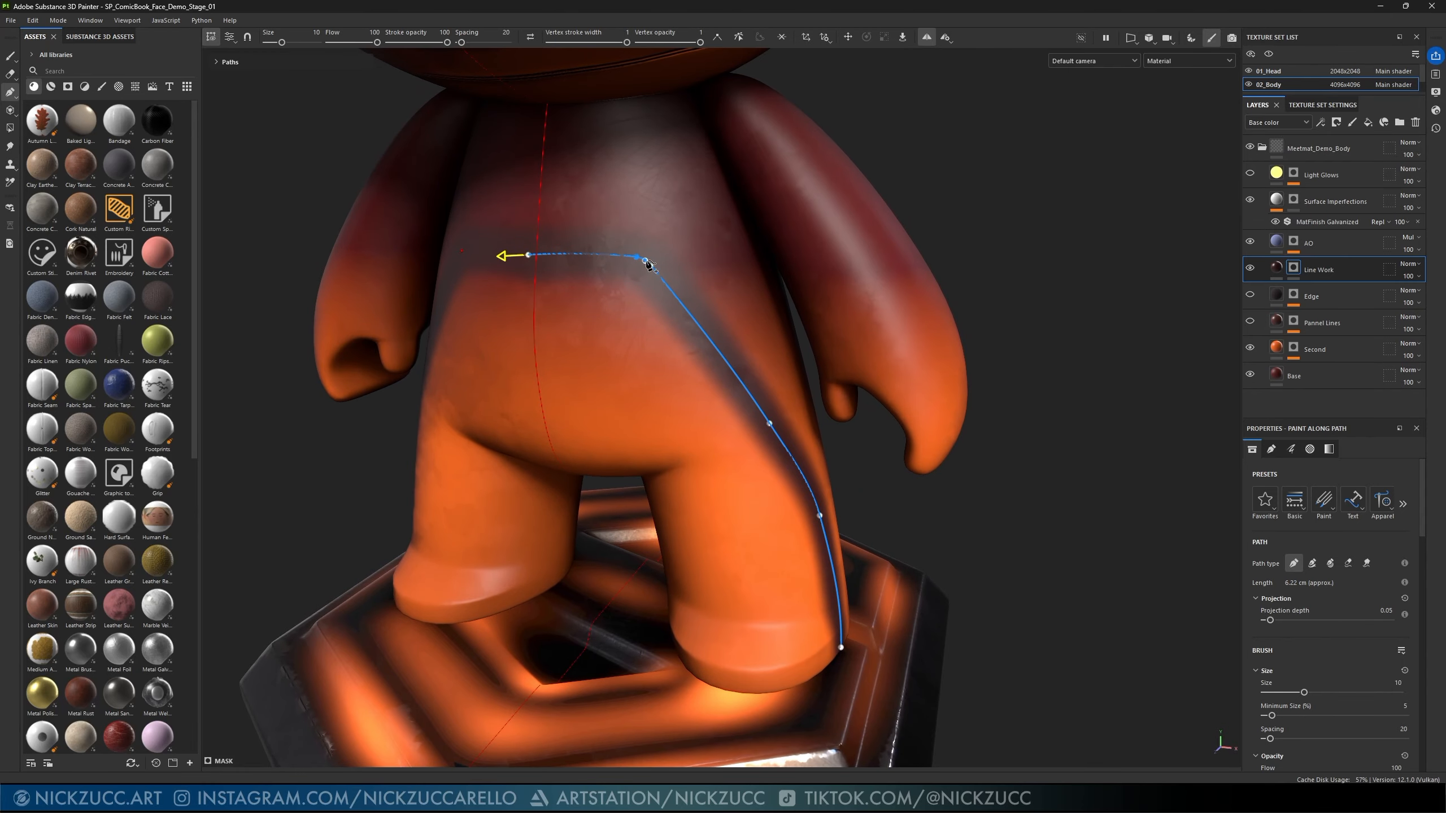
left_click_drag(729, 327, 702, 366, "alt")
left_click_drag(768, 406, 710, 382, "alt")
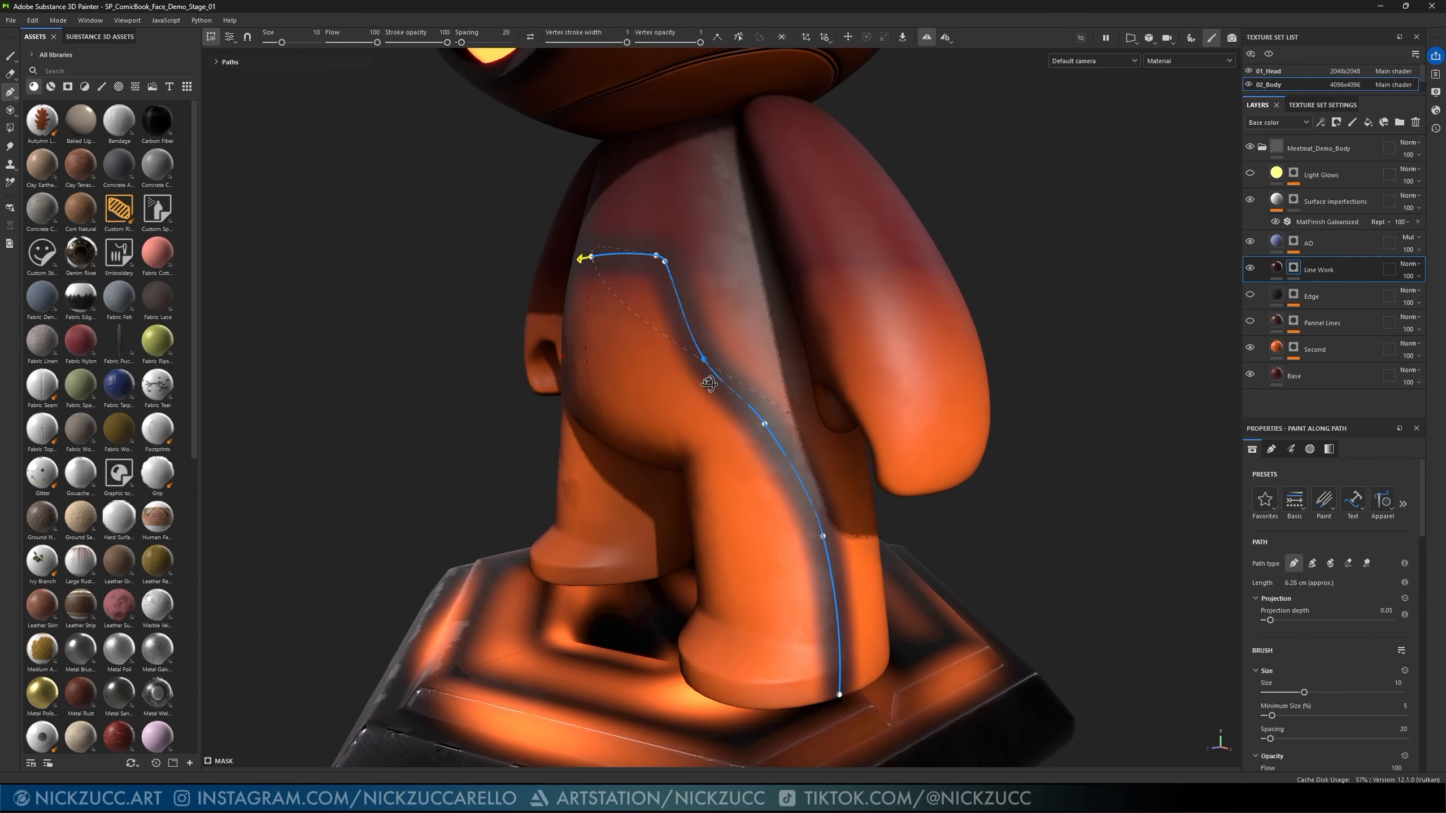
left_click_drag(763, 425, 913, 437)
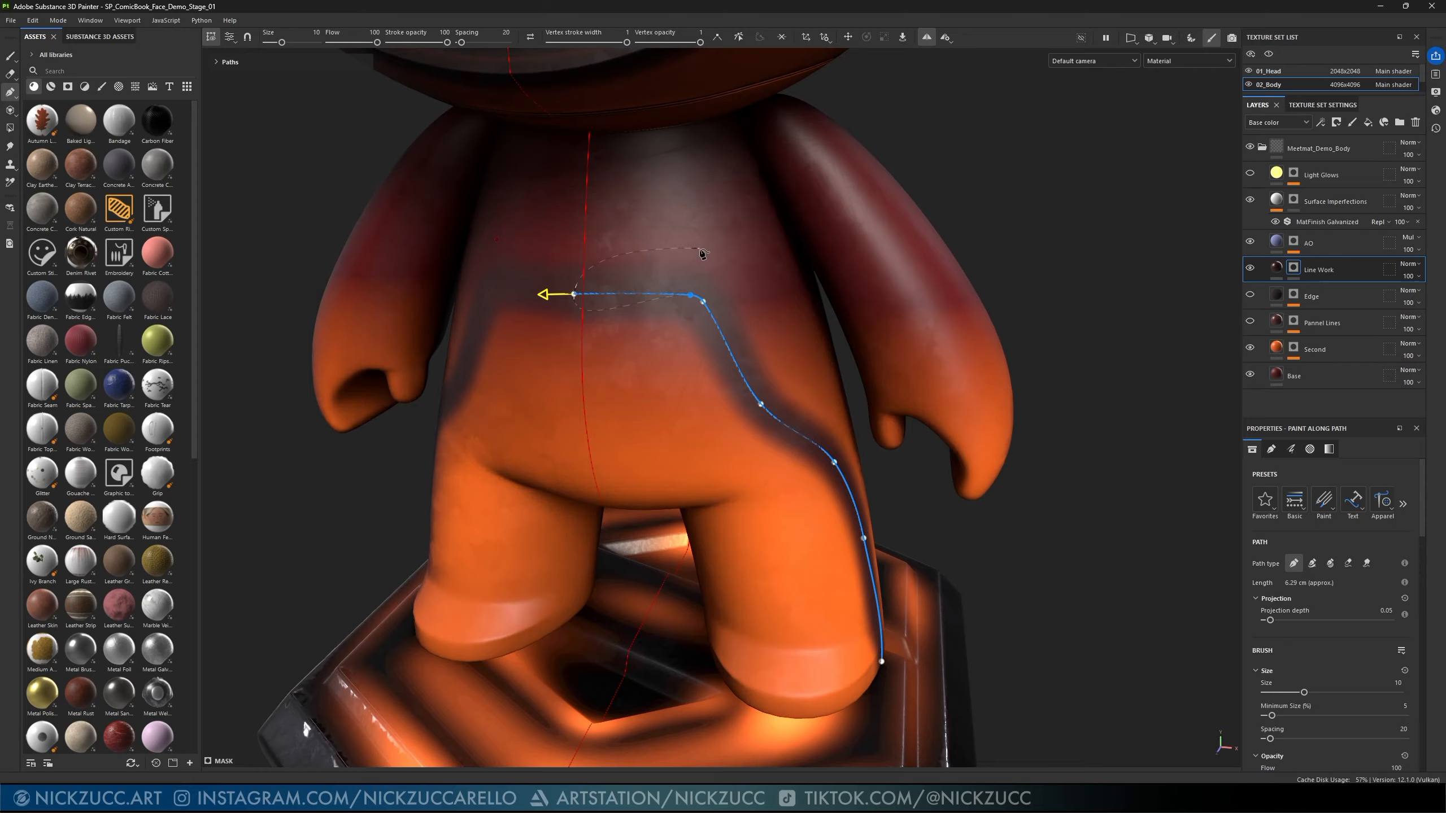
- Convert the path's bend at the waist into a sharp corner, delete the extra vertex beside it and reposition the corner
left_click(717, 39)
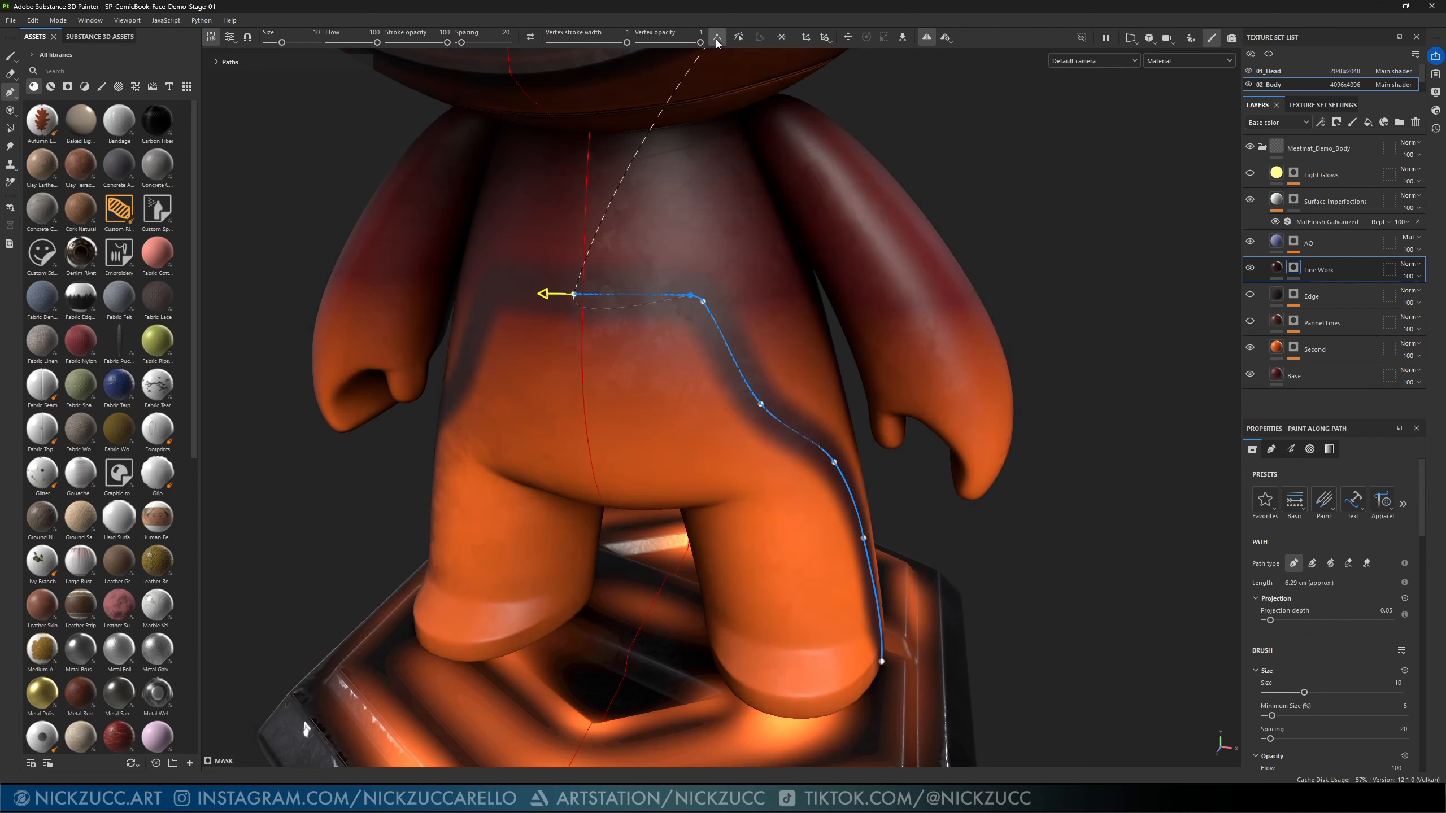
left_click_drag(704, 309, 729, 289)
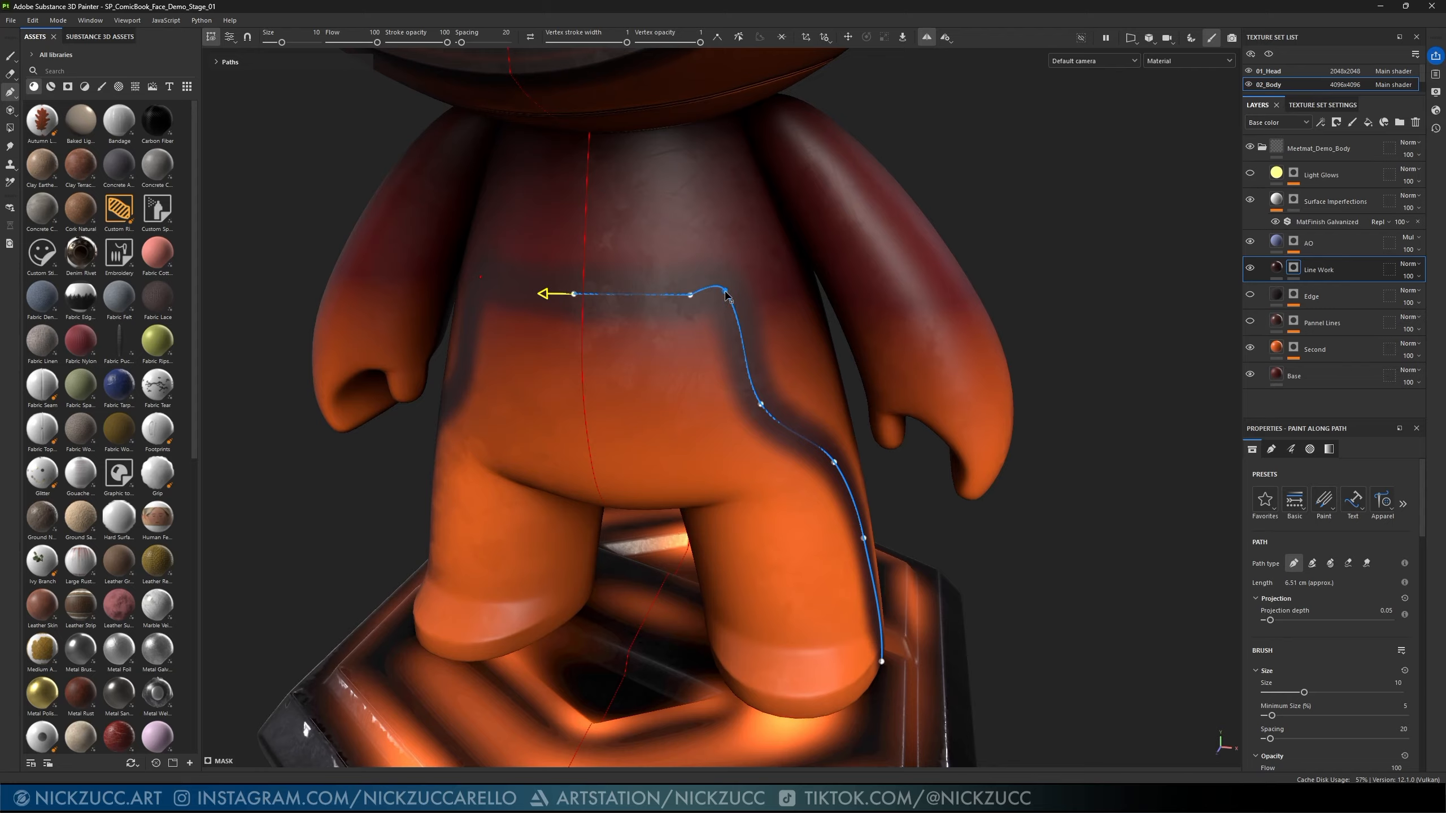
key("Delete")
left_click_drag(689, 300, 705, 298)
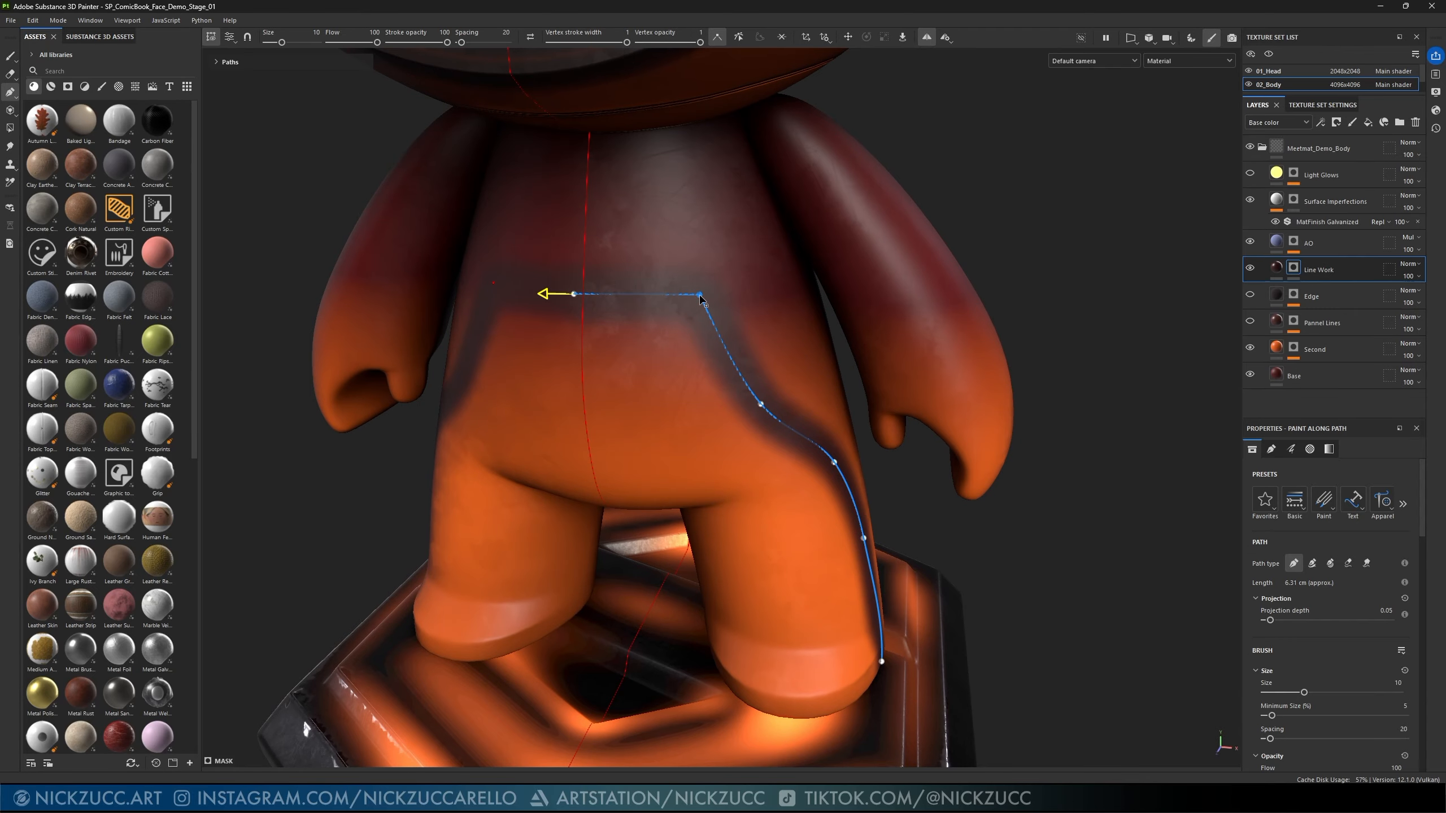
left_click_drag(694, 296, 668, 365, "alt")
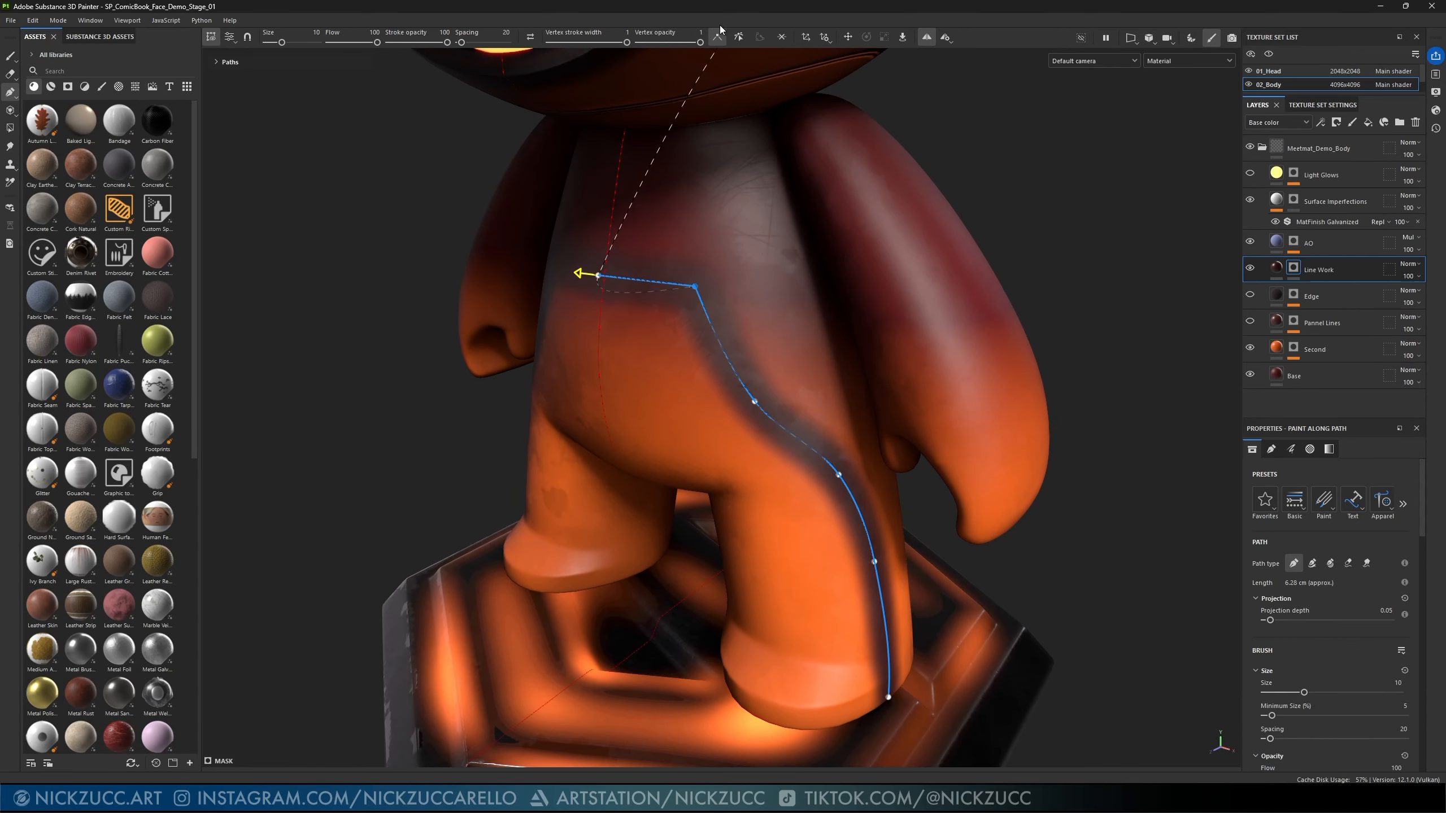
left_click_drag(695, 286, 694, 286)
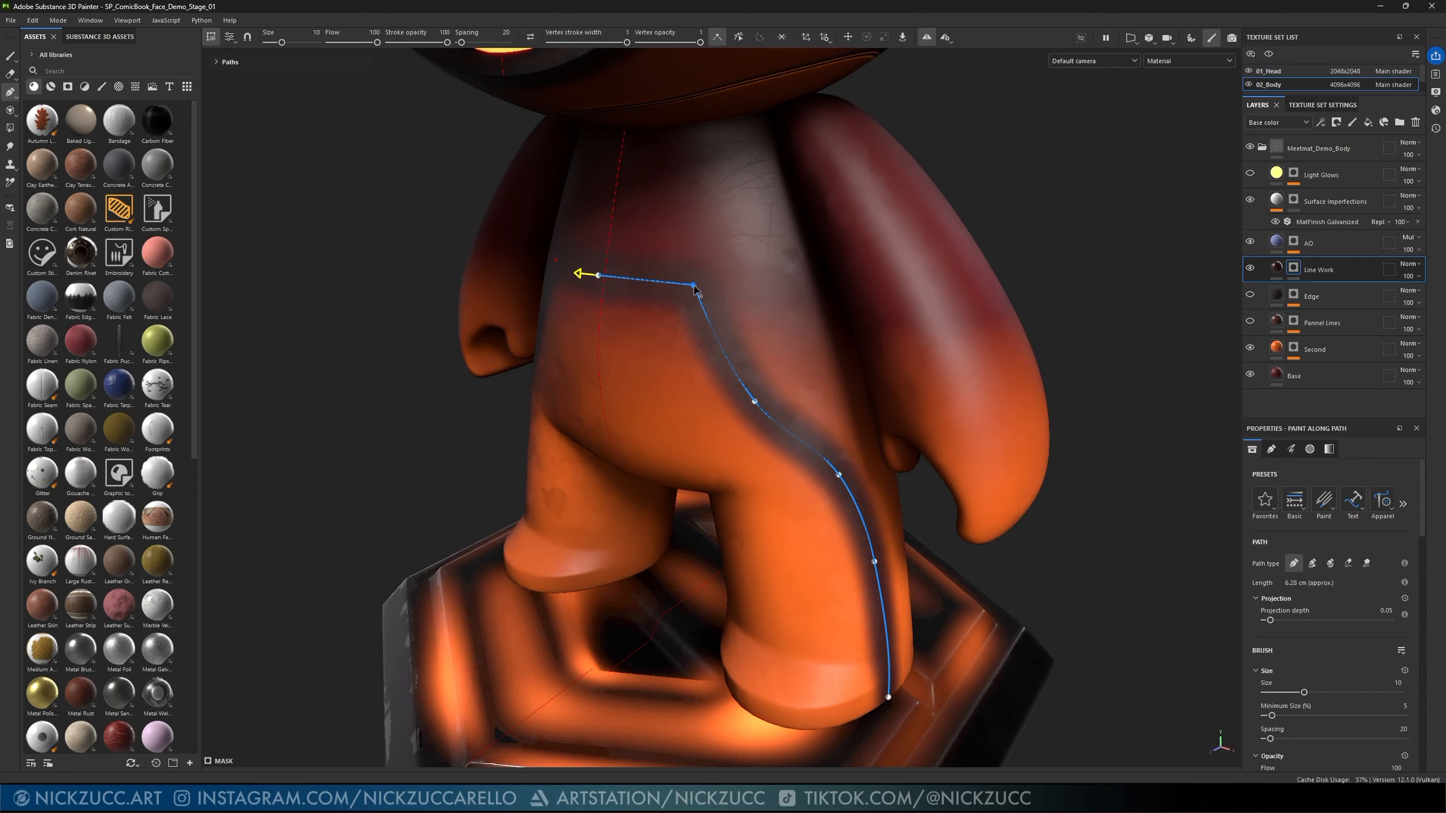
- Try custom tangents on the path's waist vertex, shift it slightly and set it back to a sharp corner
left_click(738, 37)
mouse_move(700, 301)
left_mouse_down("alt")
mouse_move(711, 362)
mouse_move(721, 312)
left_mouse_up("alt")
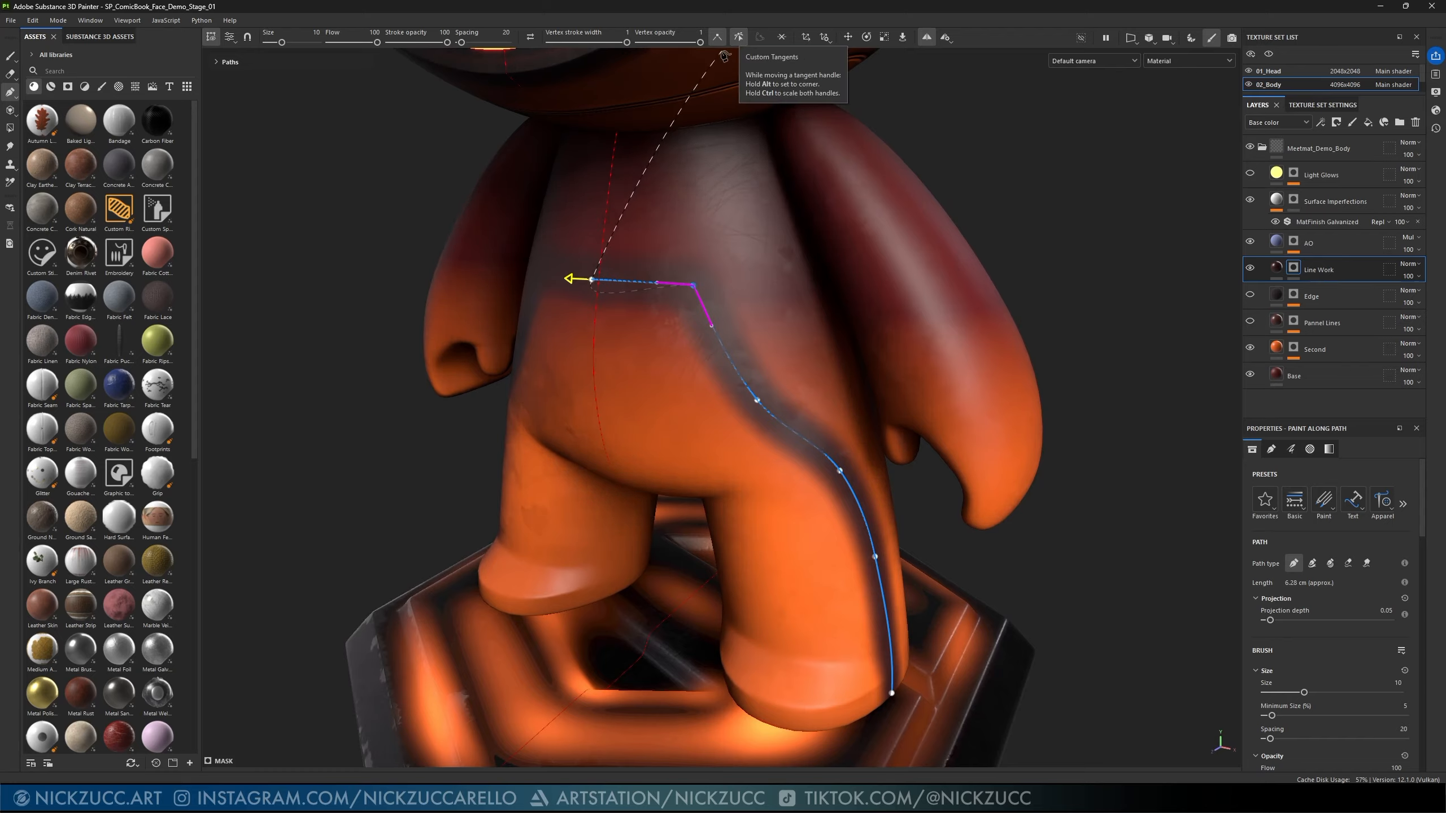
left_click(738, 38)
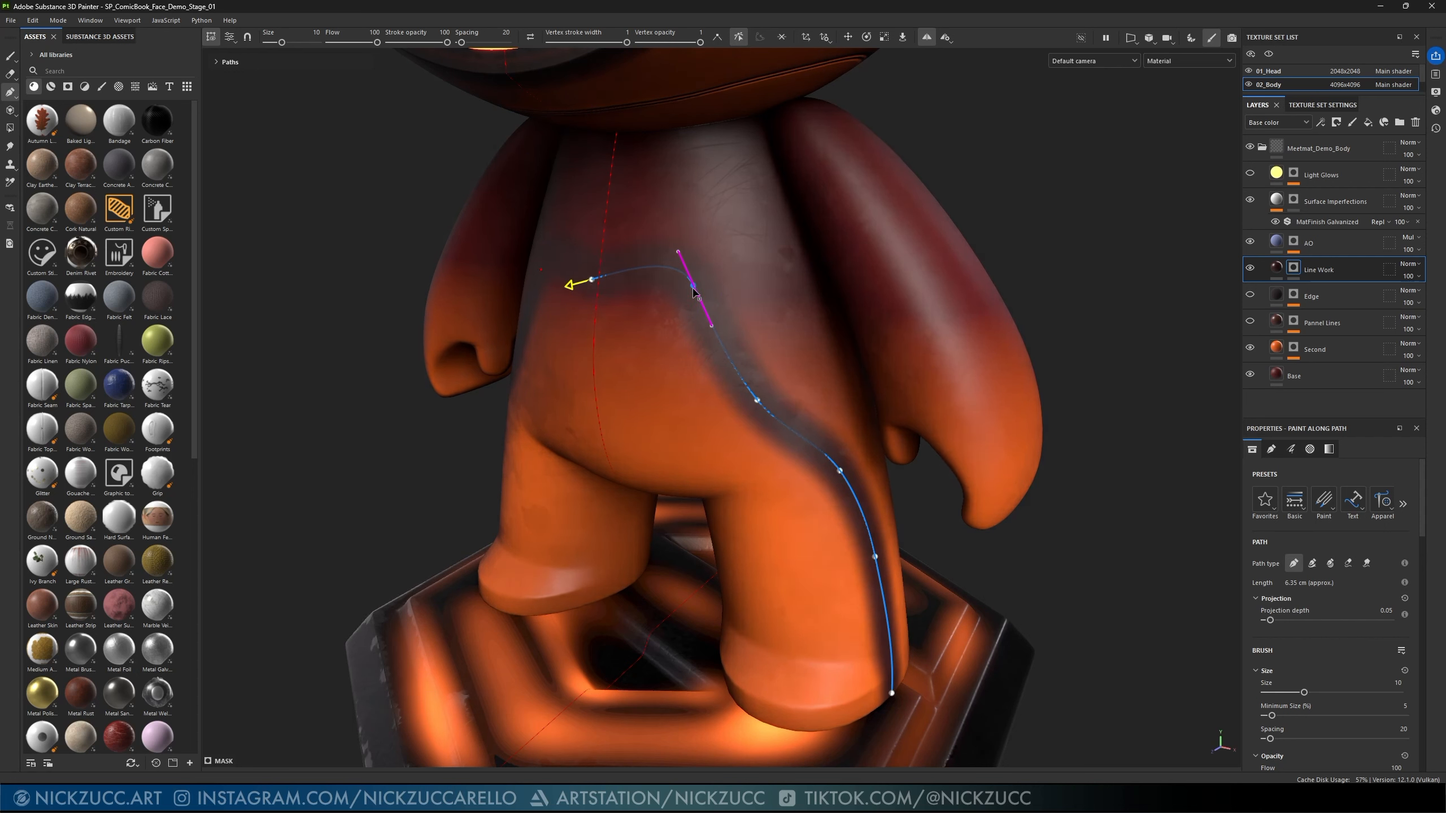
left_click(718, 38)
left_click_drag(693, 291, 692, 297)
left_click(718, 38)
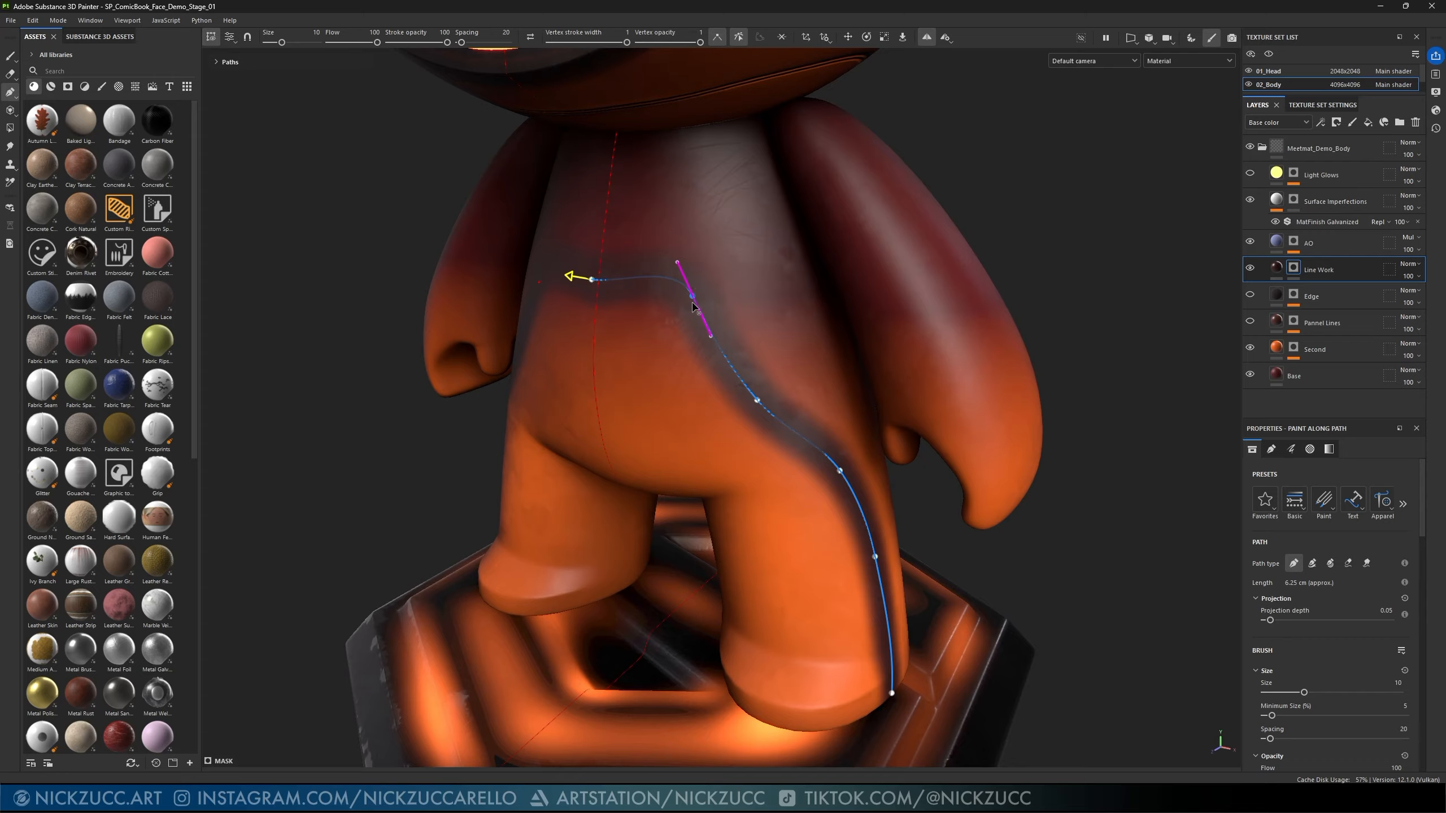
left_click(717, 39)
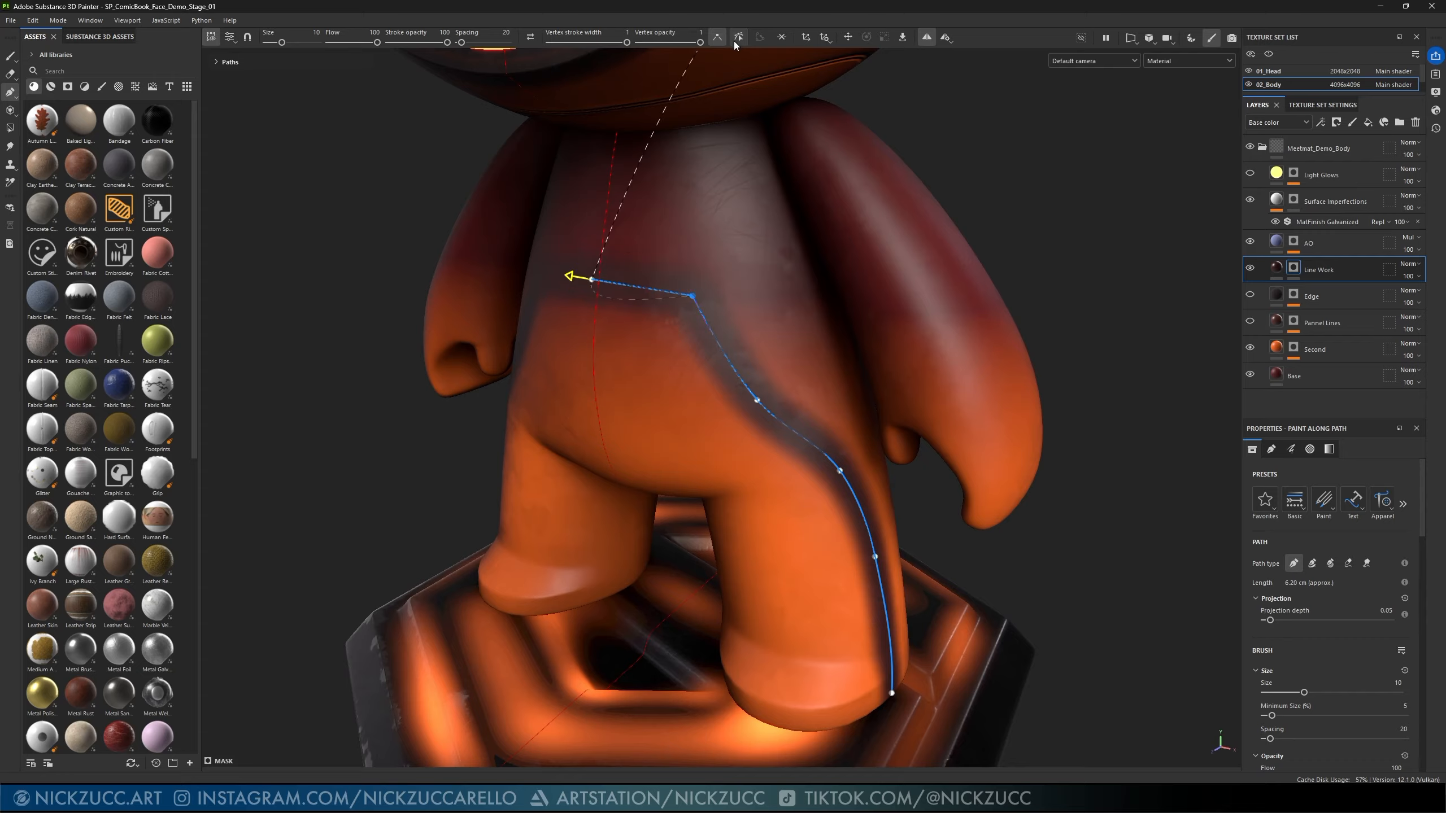
- Test the waist vertex with cornered and smooth custom tangents while moving it, and return it to a plain corner
left_click_drag(694, 290, 685, 282)
left_click(738, 37)
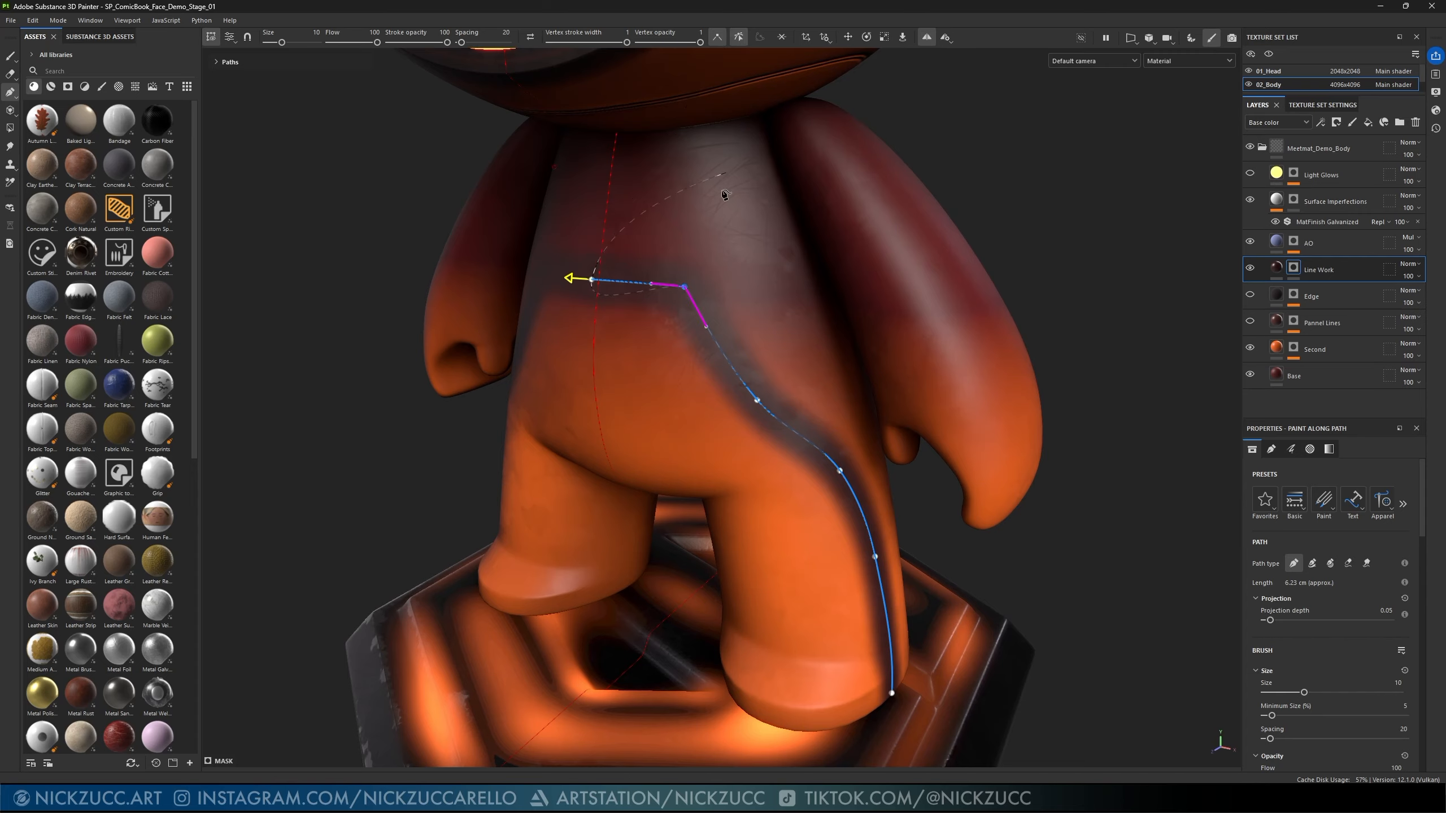
left_click_drag(684, 287, 672, 258)
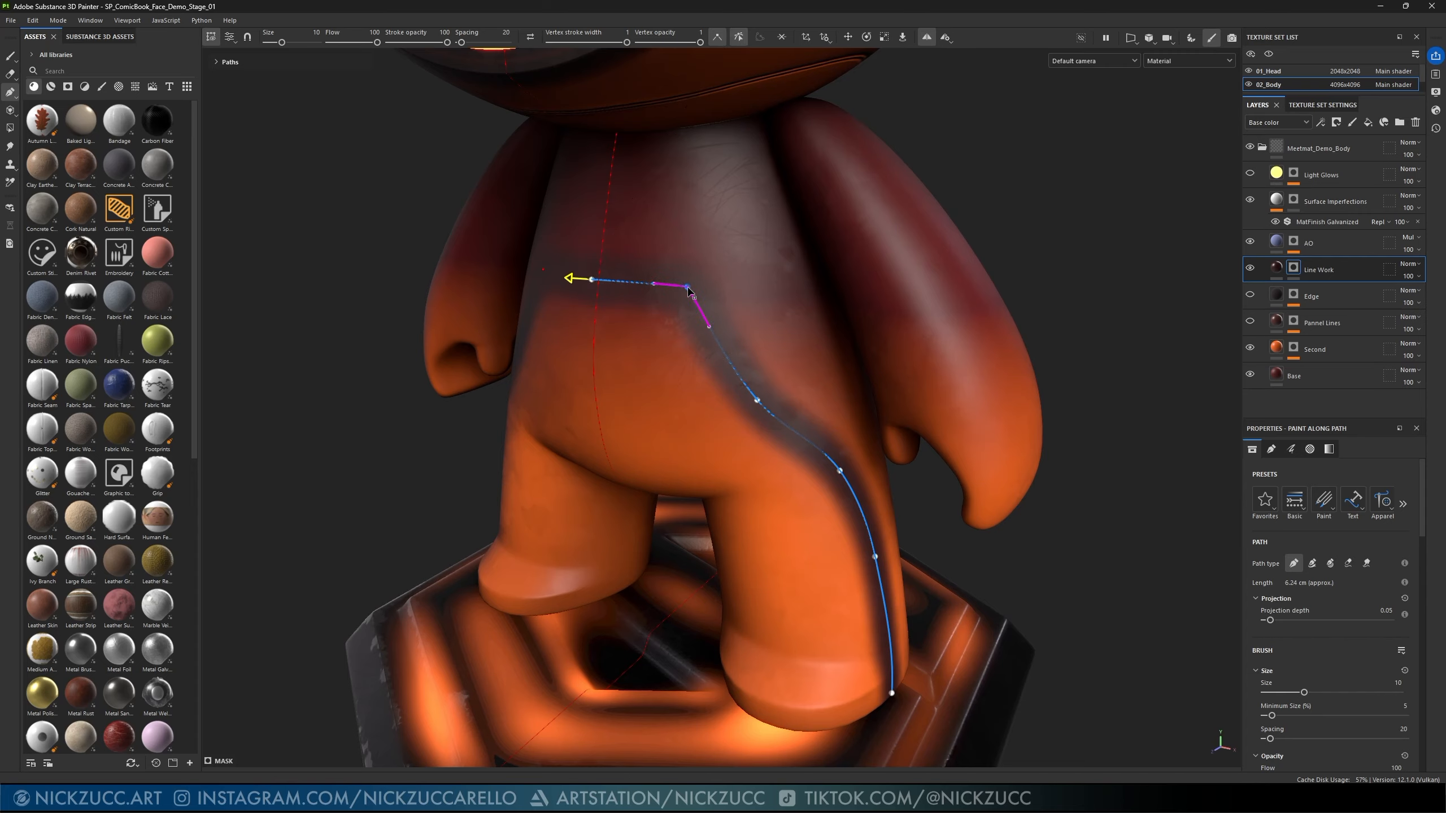
left_click(740, 38)
left_click(740, 38)
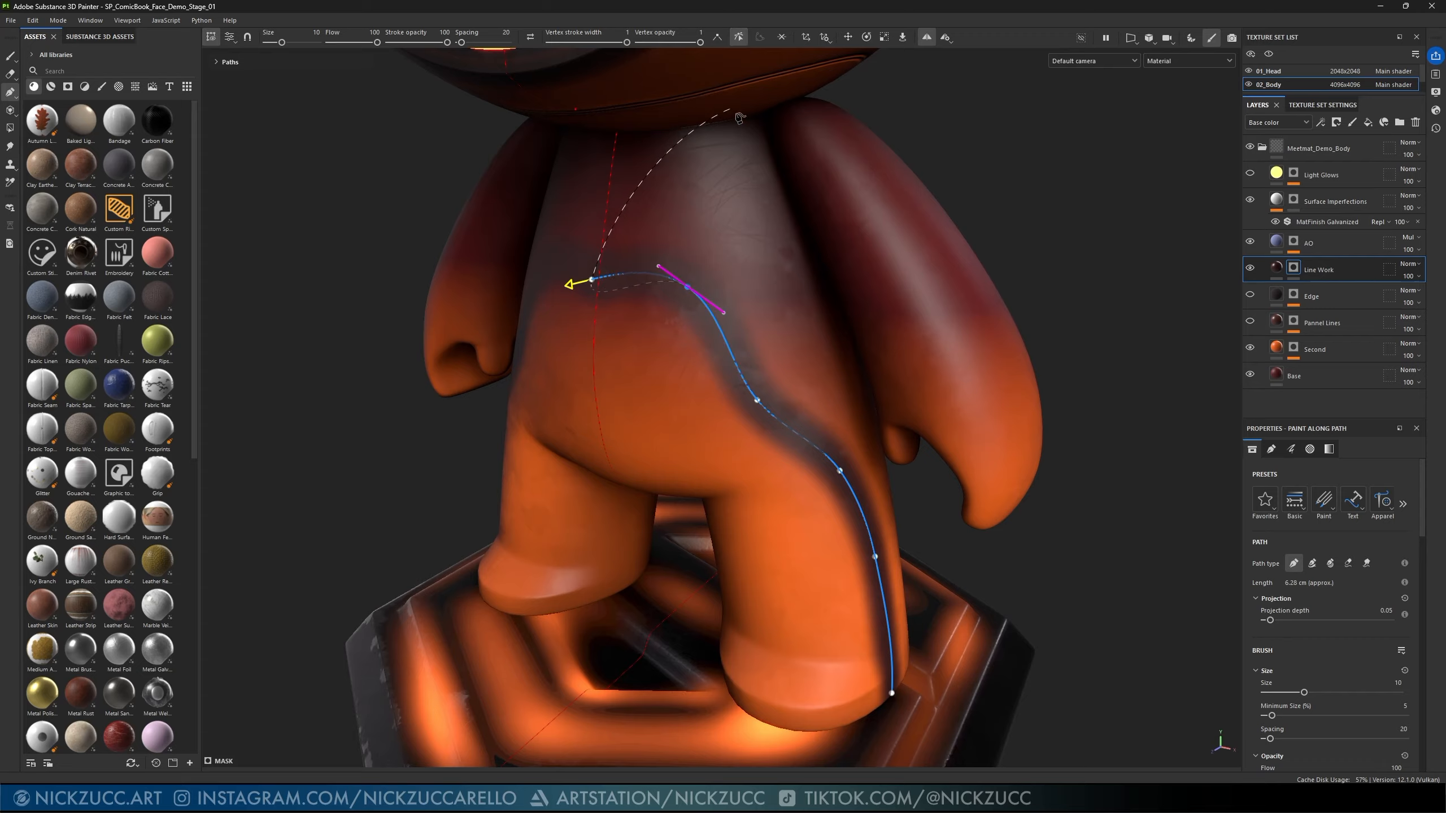
left_click(690, 297)
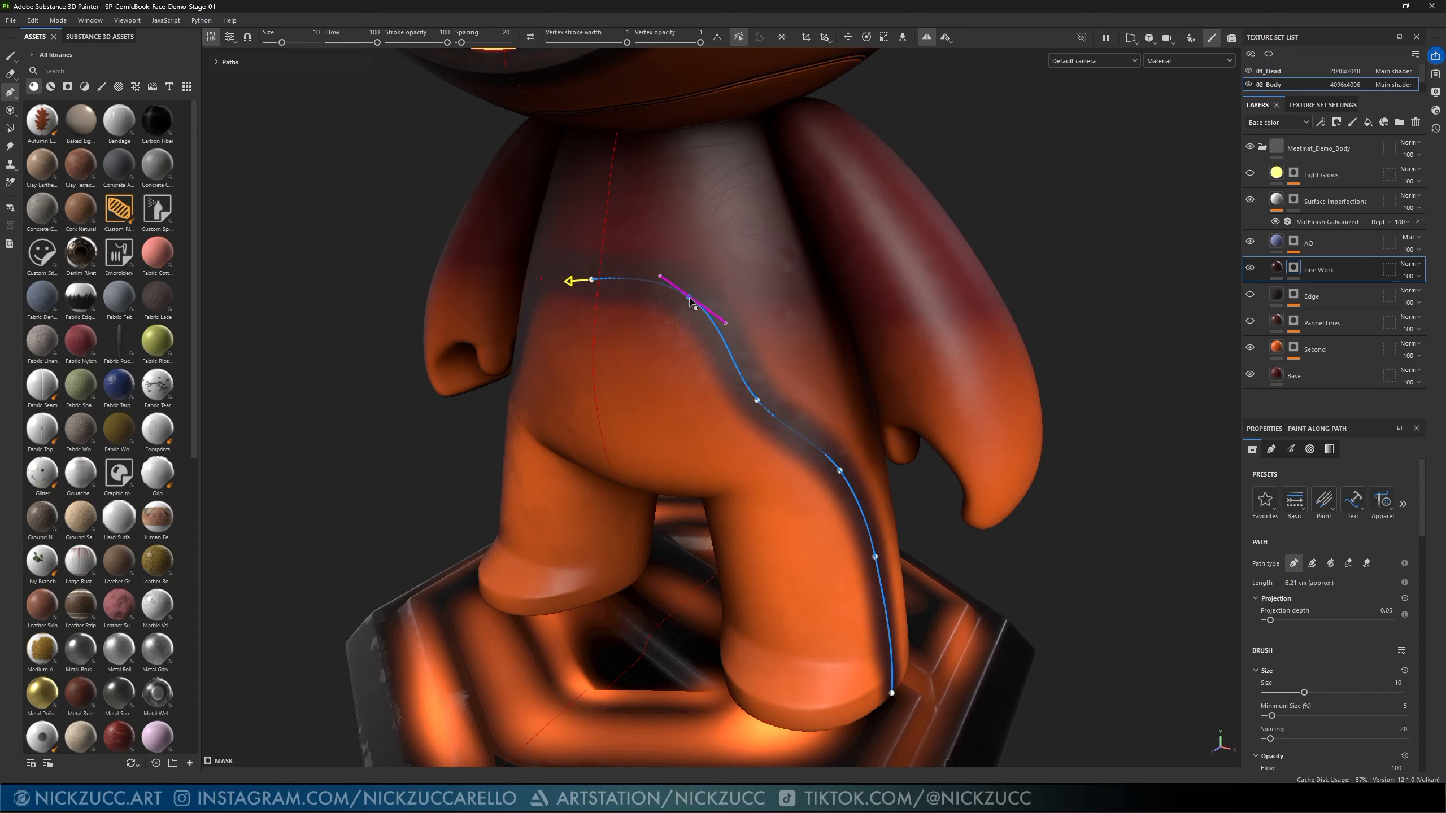
left_click(738, 37)
left_click(718, 38)
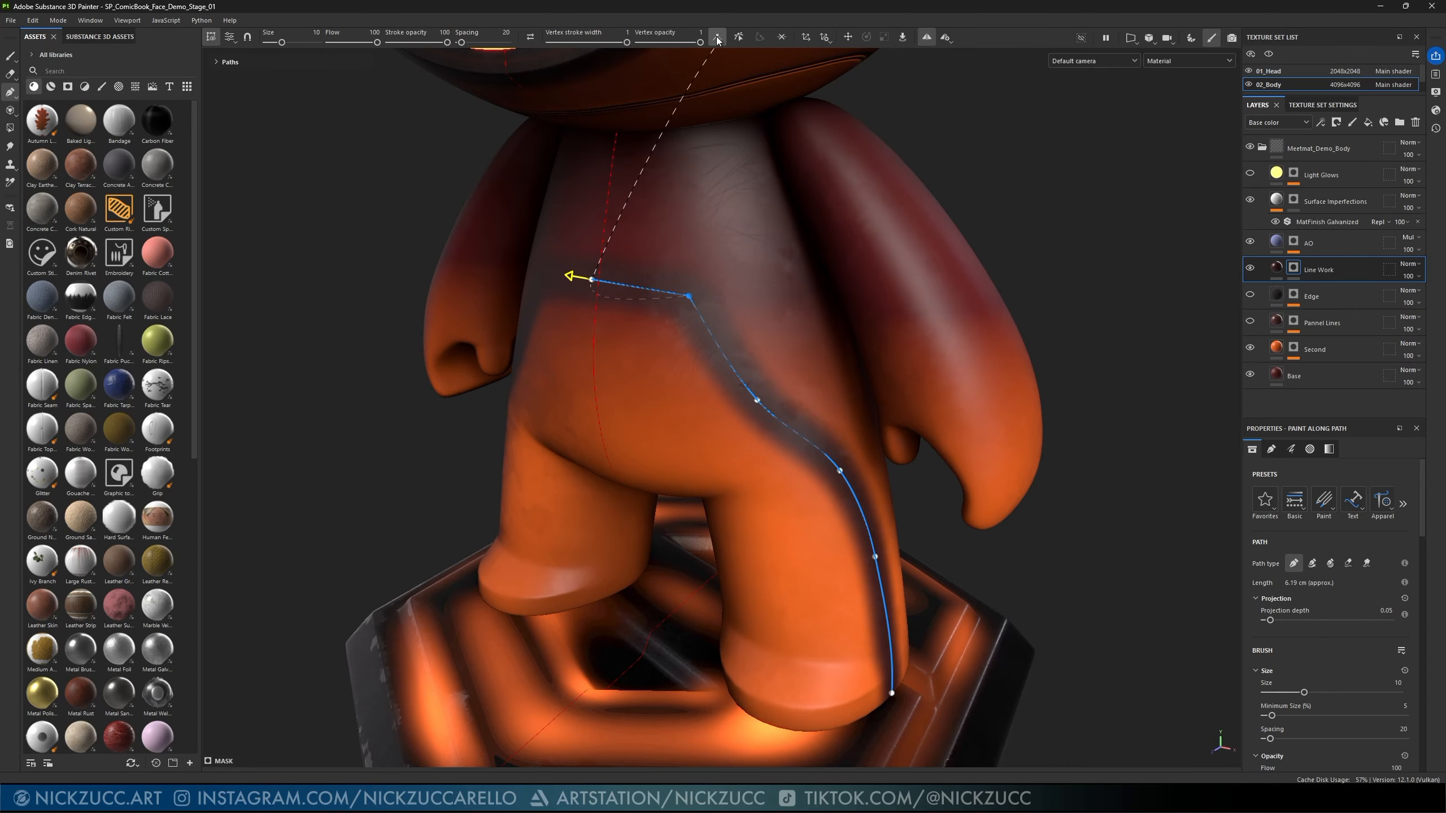
- Shift the path's waist vertex, try the transform manipulator on it, look at the manipulator settings and hide it again
left_click_drag(689, 296, 654, 320)
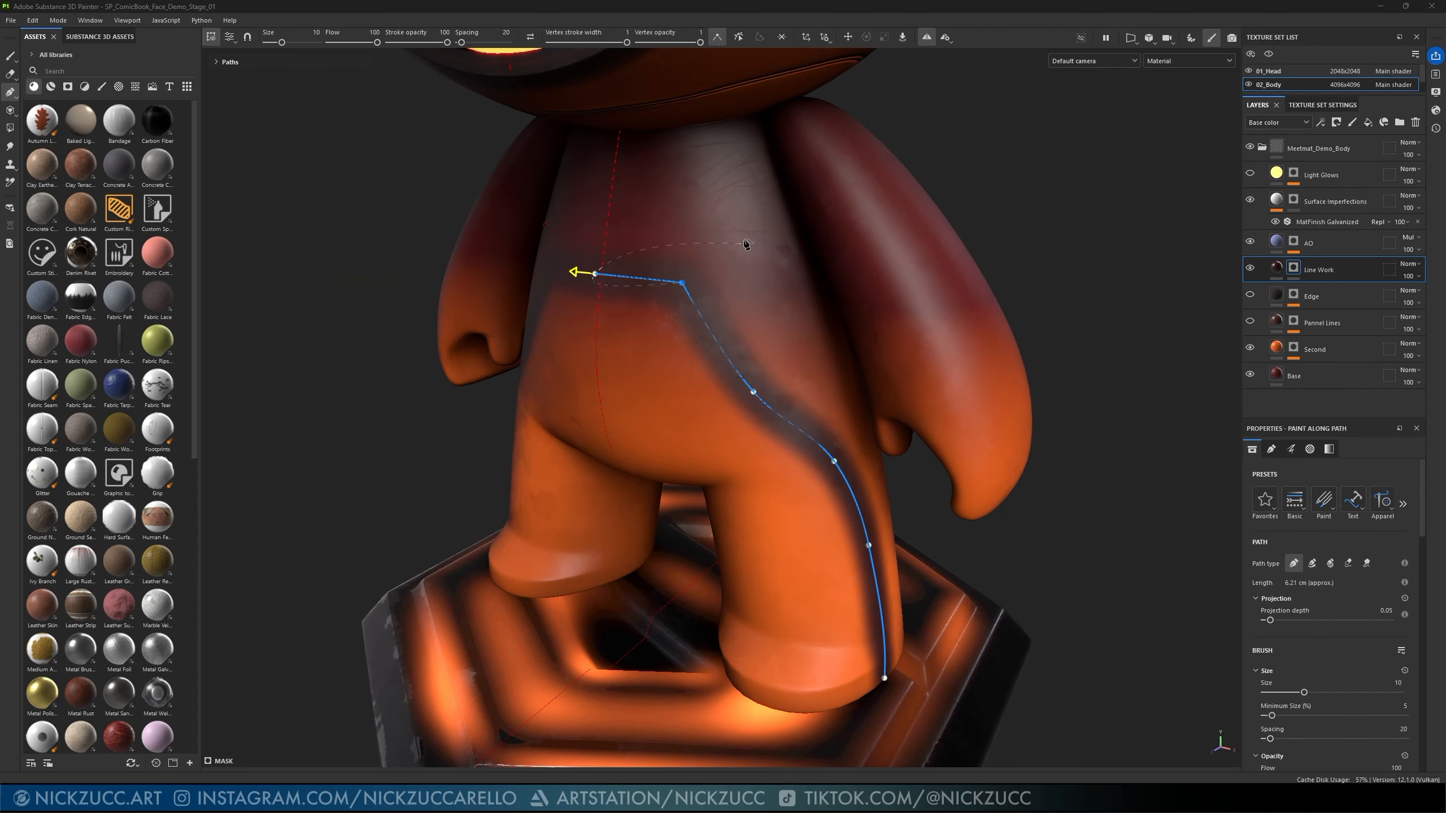
left_click(805, 38)
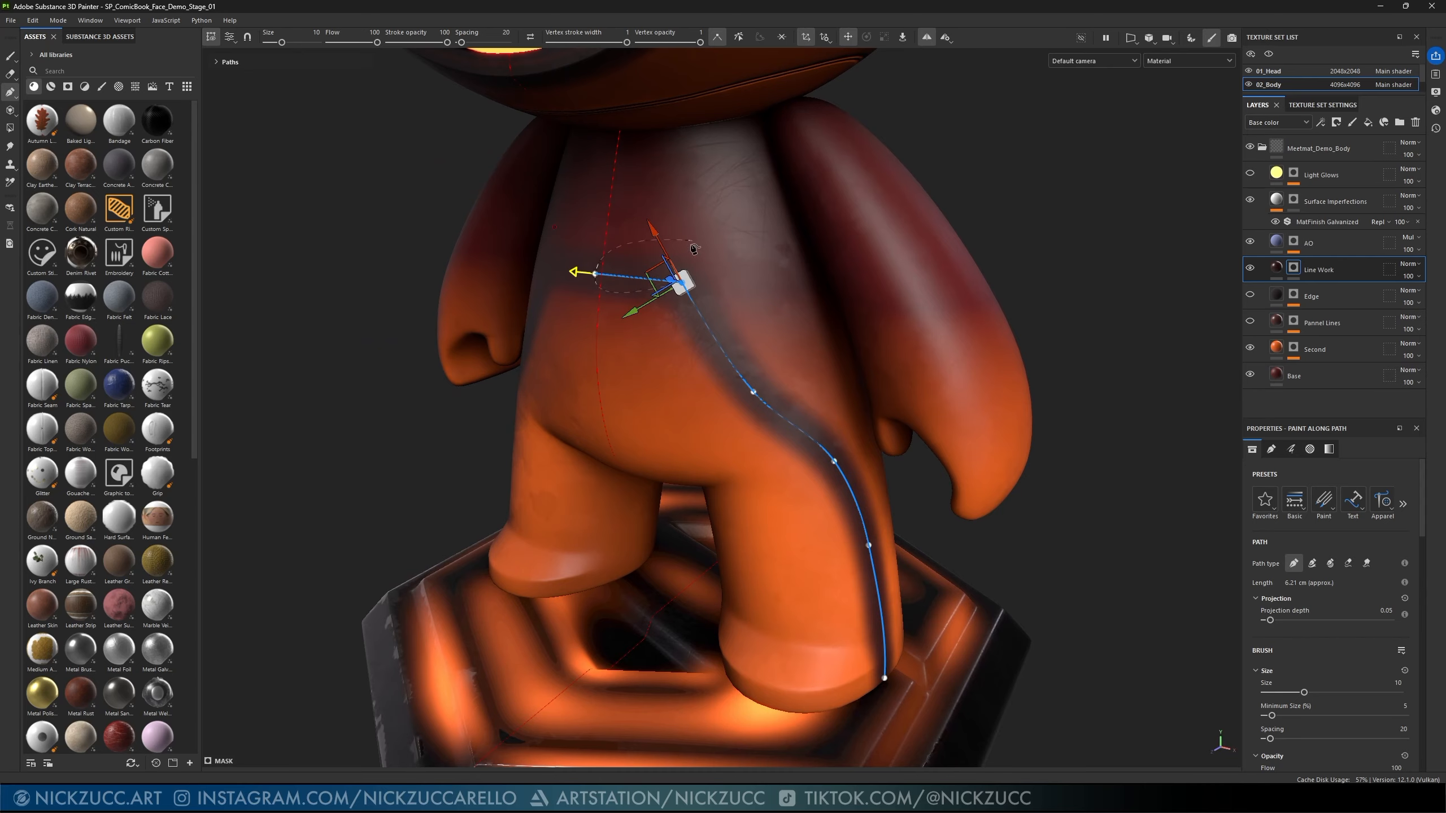
left_click(824, 43)
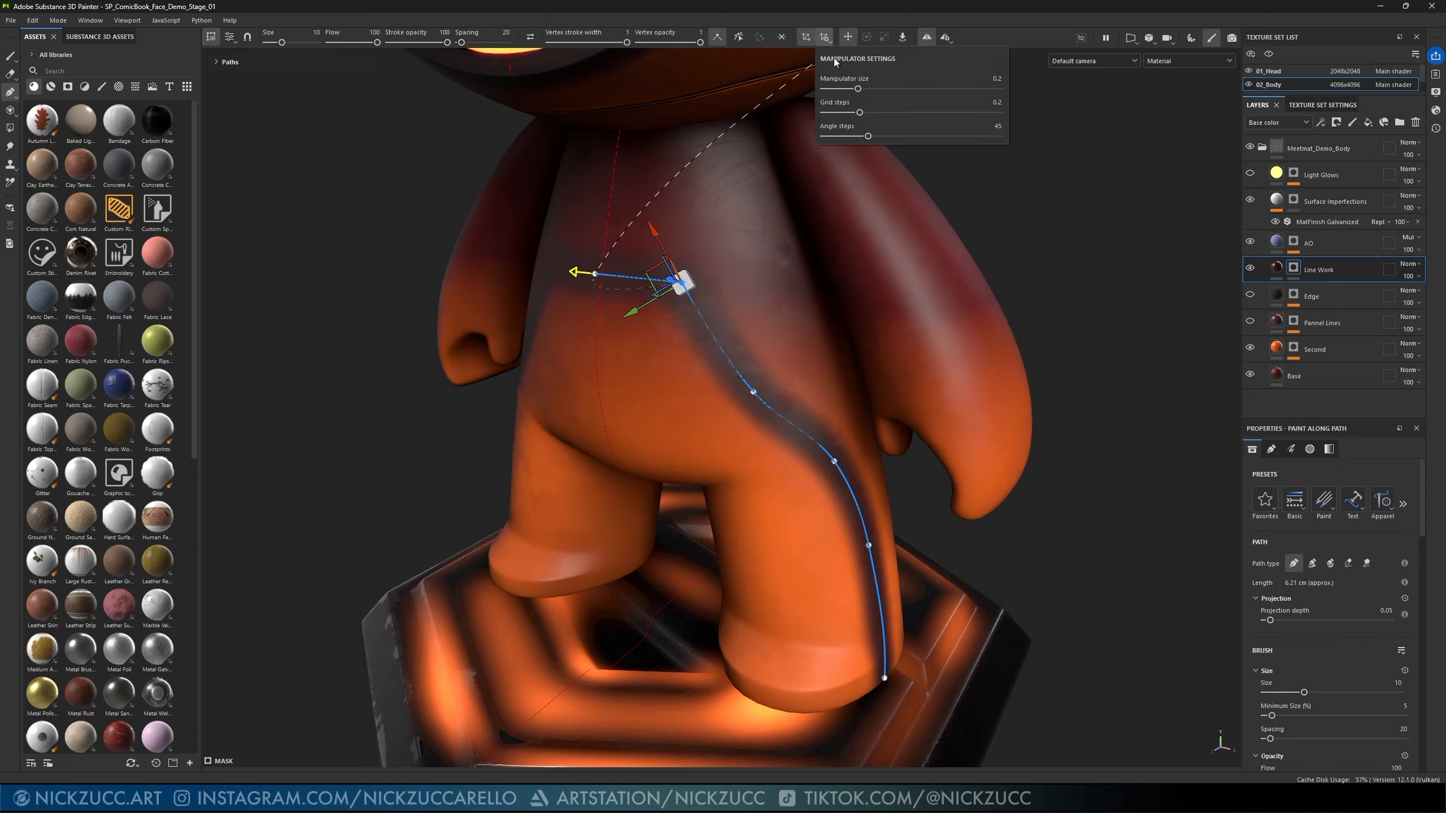
left_click(805, 37)
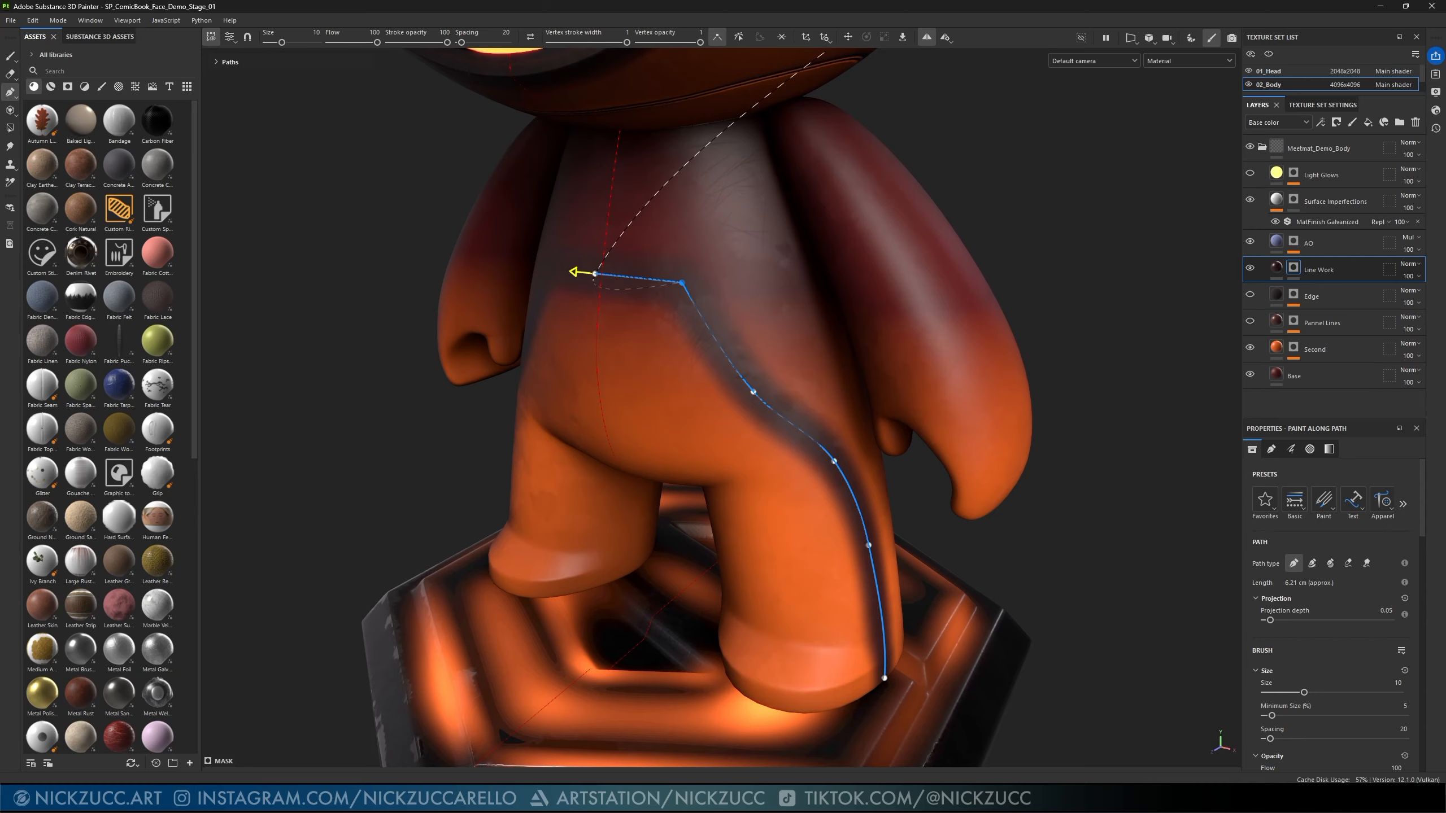
- Reposition the path's waist vertex with the surface-aligned manipulator, review the brush and alpha settings, hide the manipulator and nudge the vertex freely
left_click(905, 40)
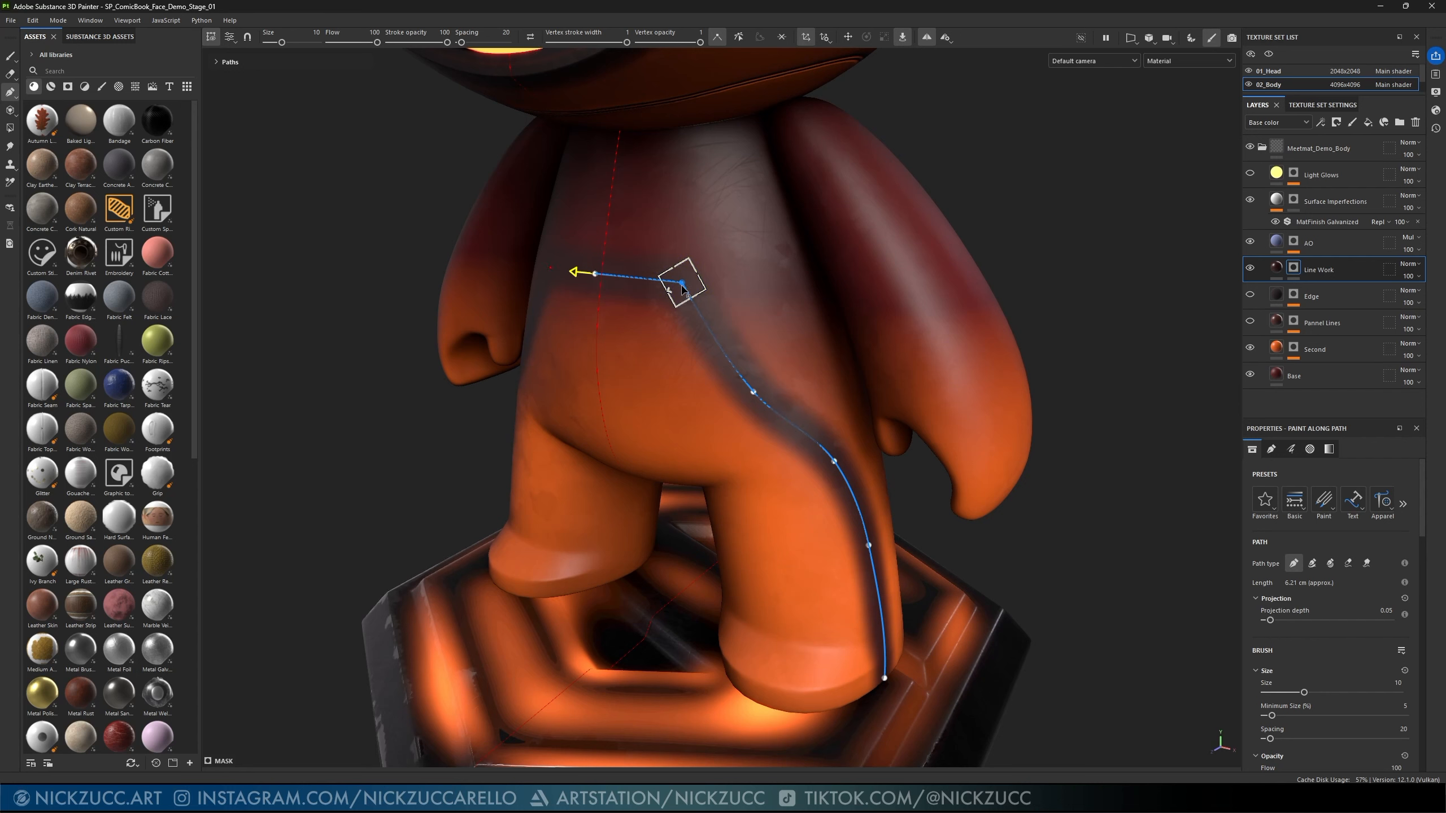
mouse_move(682, 283)
left_mouse_down()
mouse_move(665, 325)
mouse_move(681, 287)
mouse_move(682, 311)
mouse_move(663, 293)
mouse_move(678, 317)
mouse_move(691, 286)
mouse_move(676, 269)
left_mouse_up()
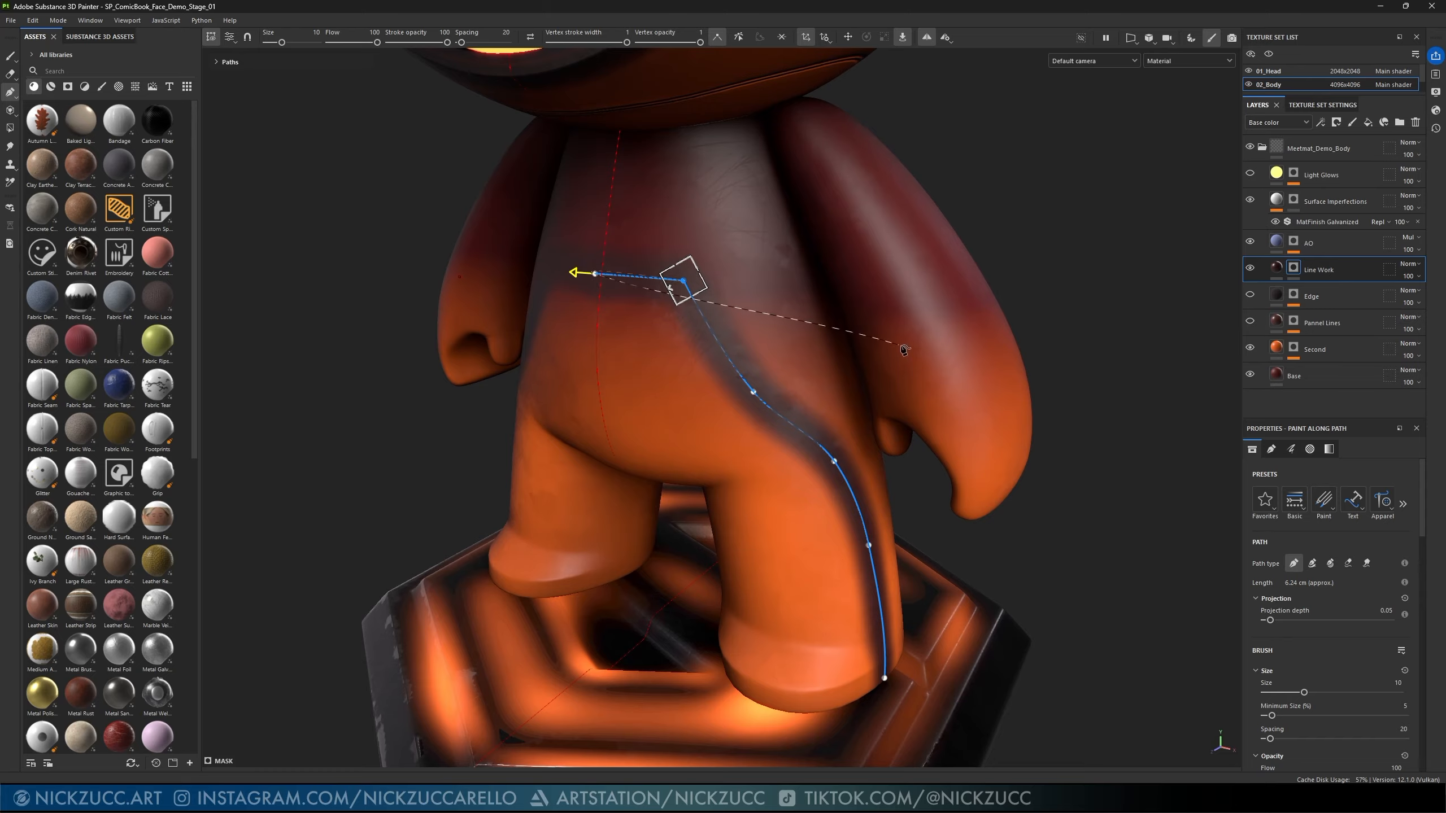
scroll(1342, 683, "down", 3)
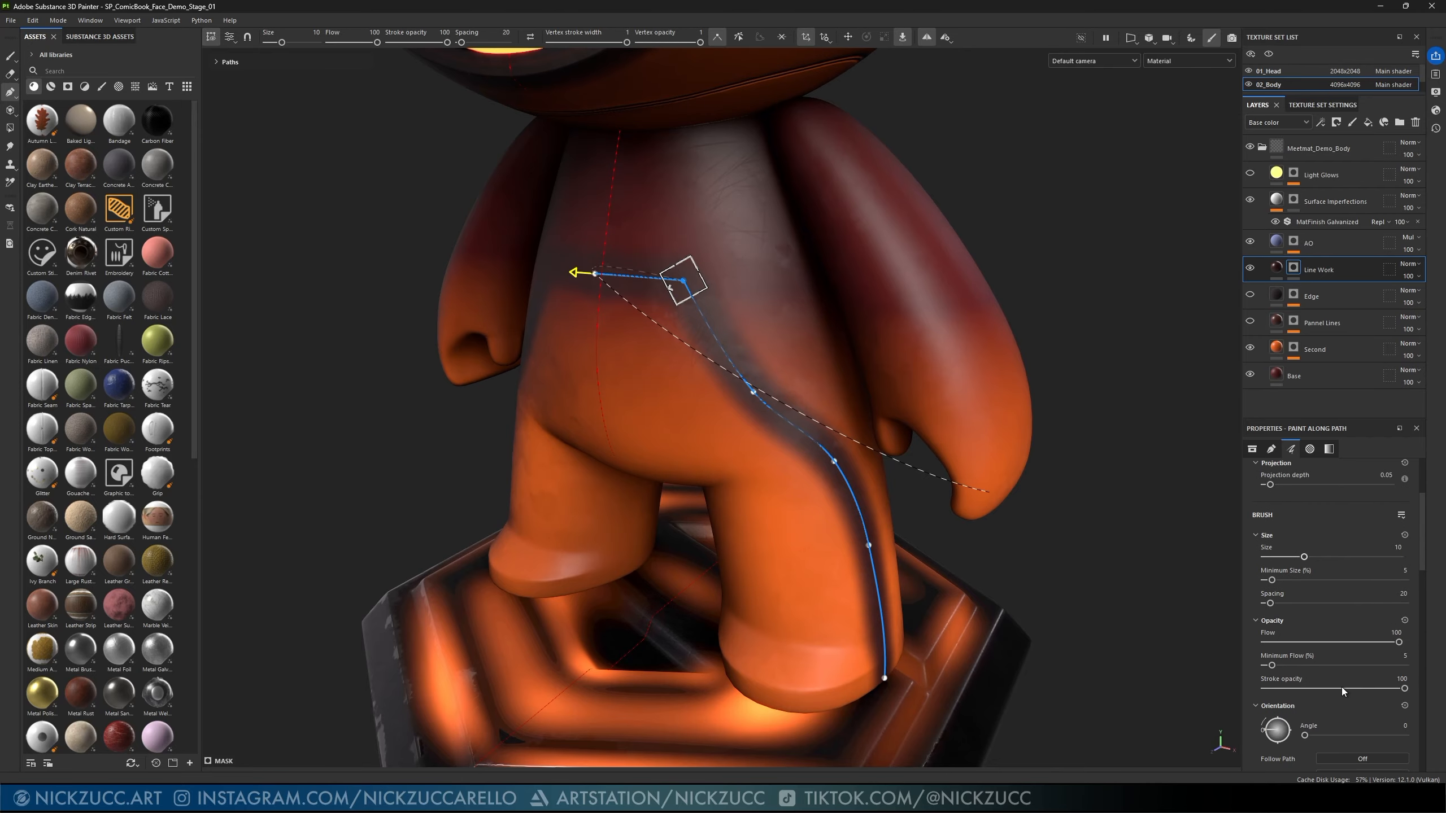
scroll(1342, 687, "down", 6)
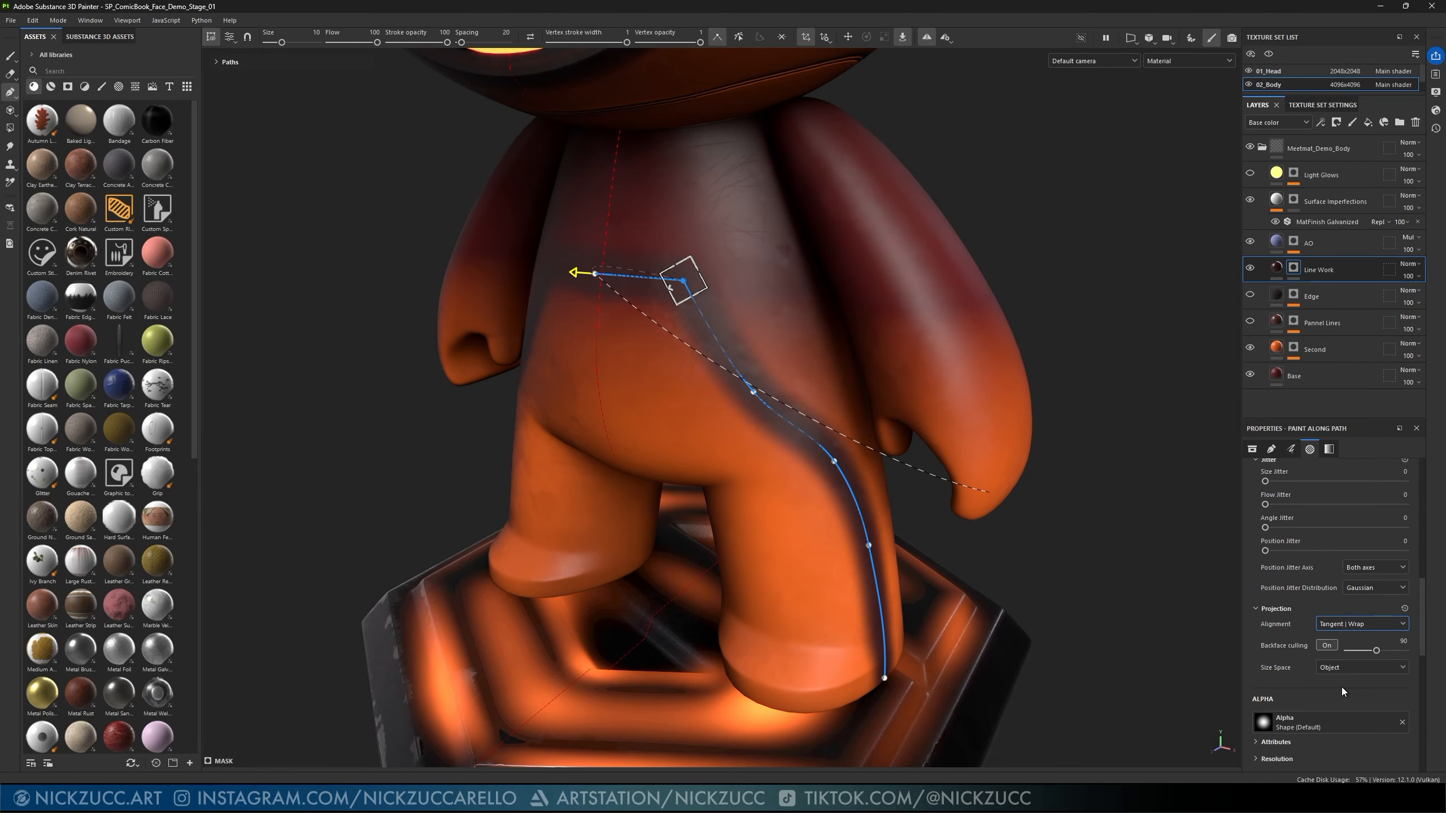
scroll(1342, 687, "down", 4)
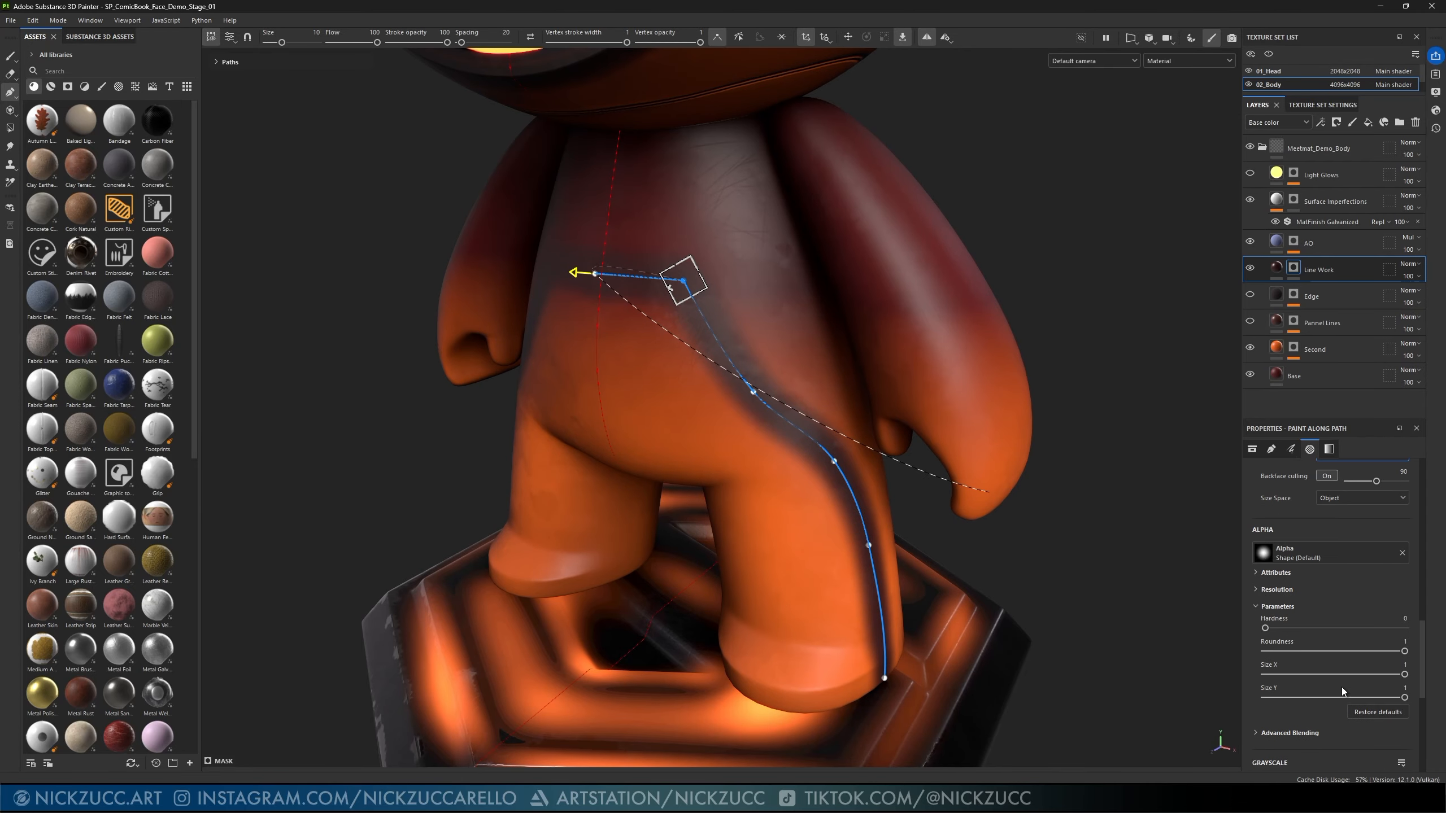
scroll(1342, 687, "up", 8)
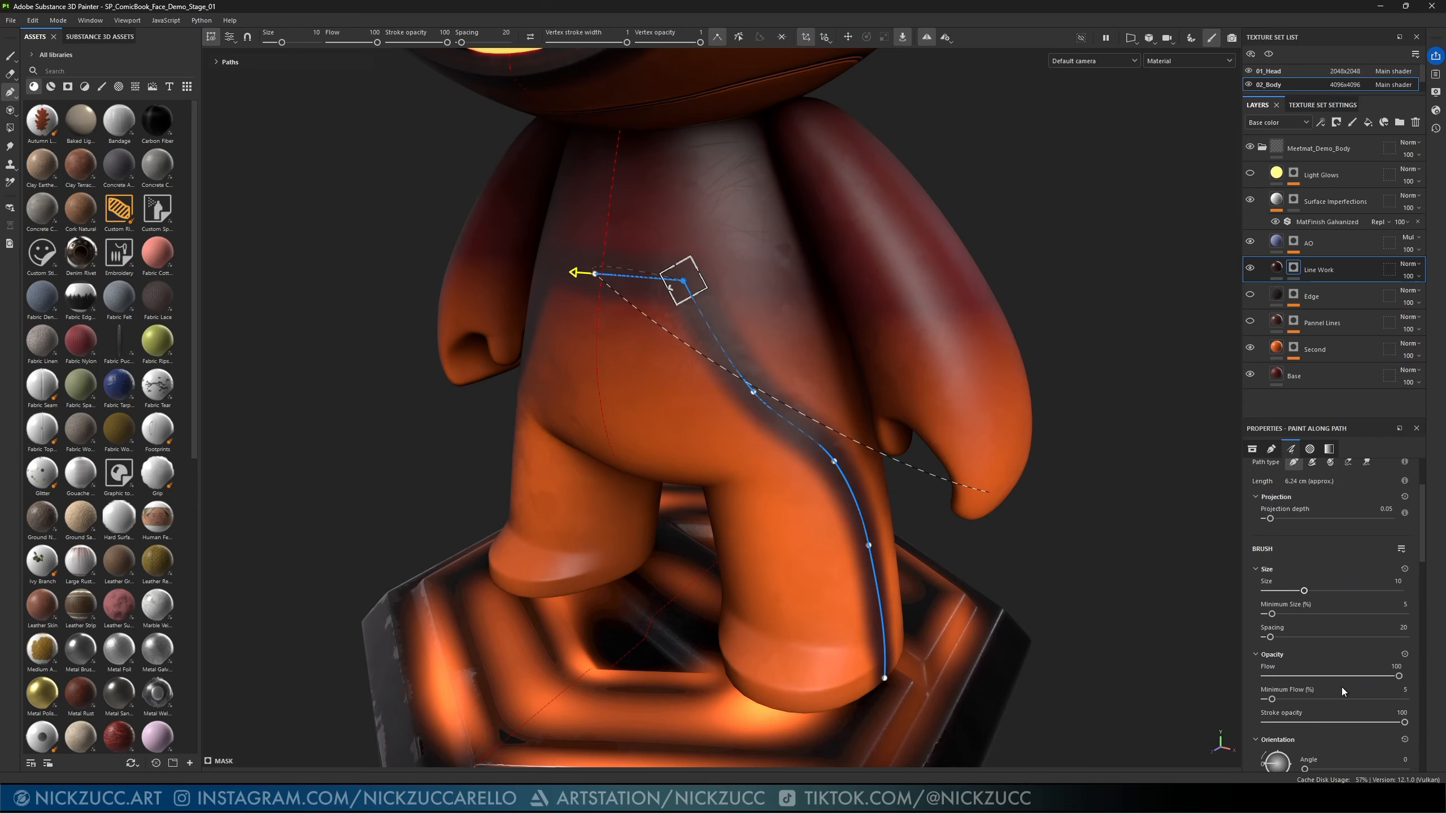
scroll(1342, 687, "up", 2)
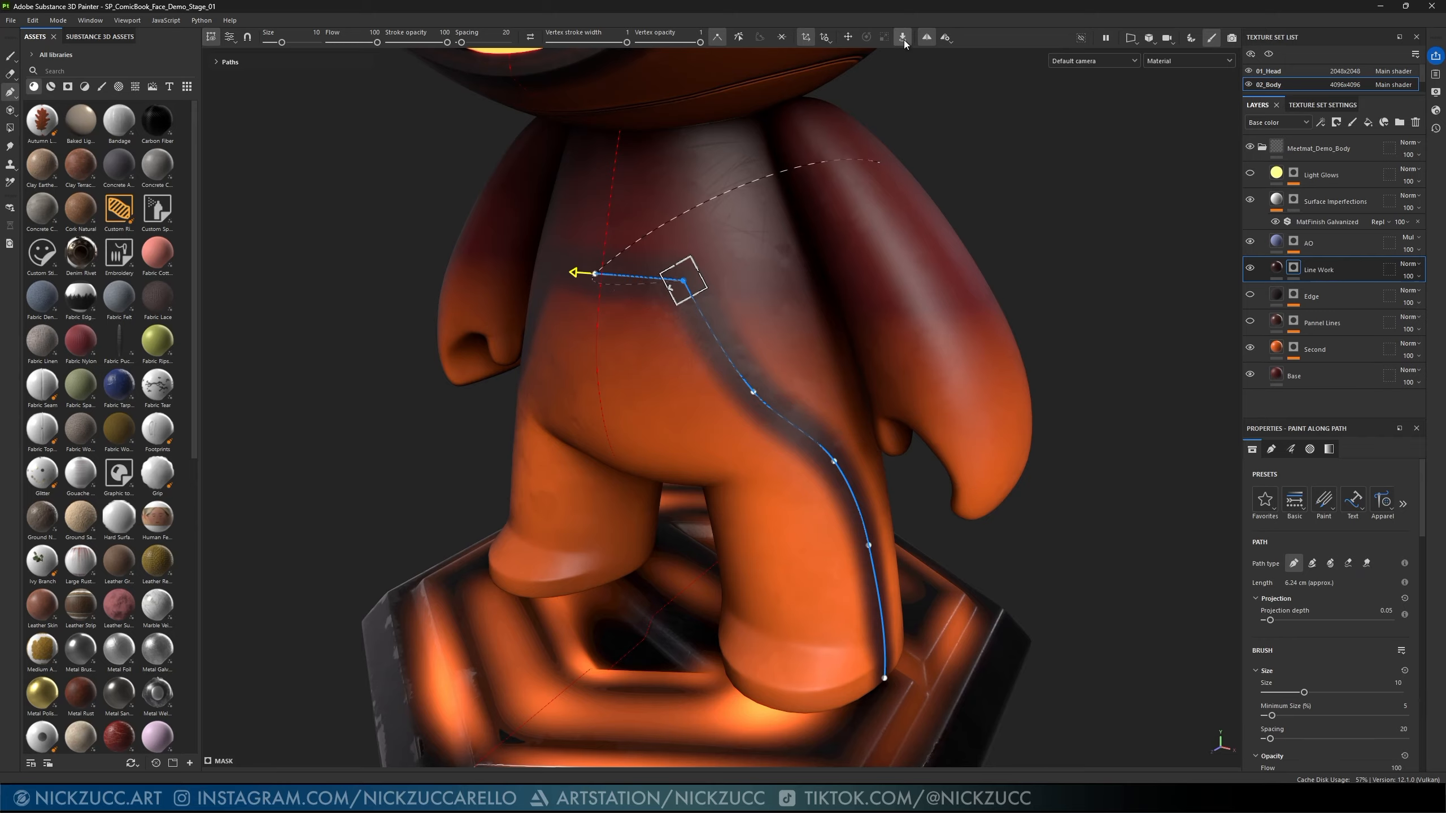
left_click(806, 38)
left_click_drag(682, 281, 676, 279)
- Reduce the path's brush size to 1.28 for a thin panel line
middle_click_drag(1091, 586, 1094, 544, "alt")
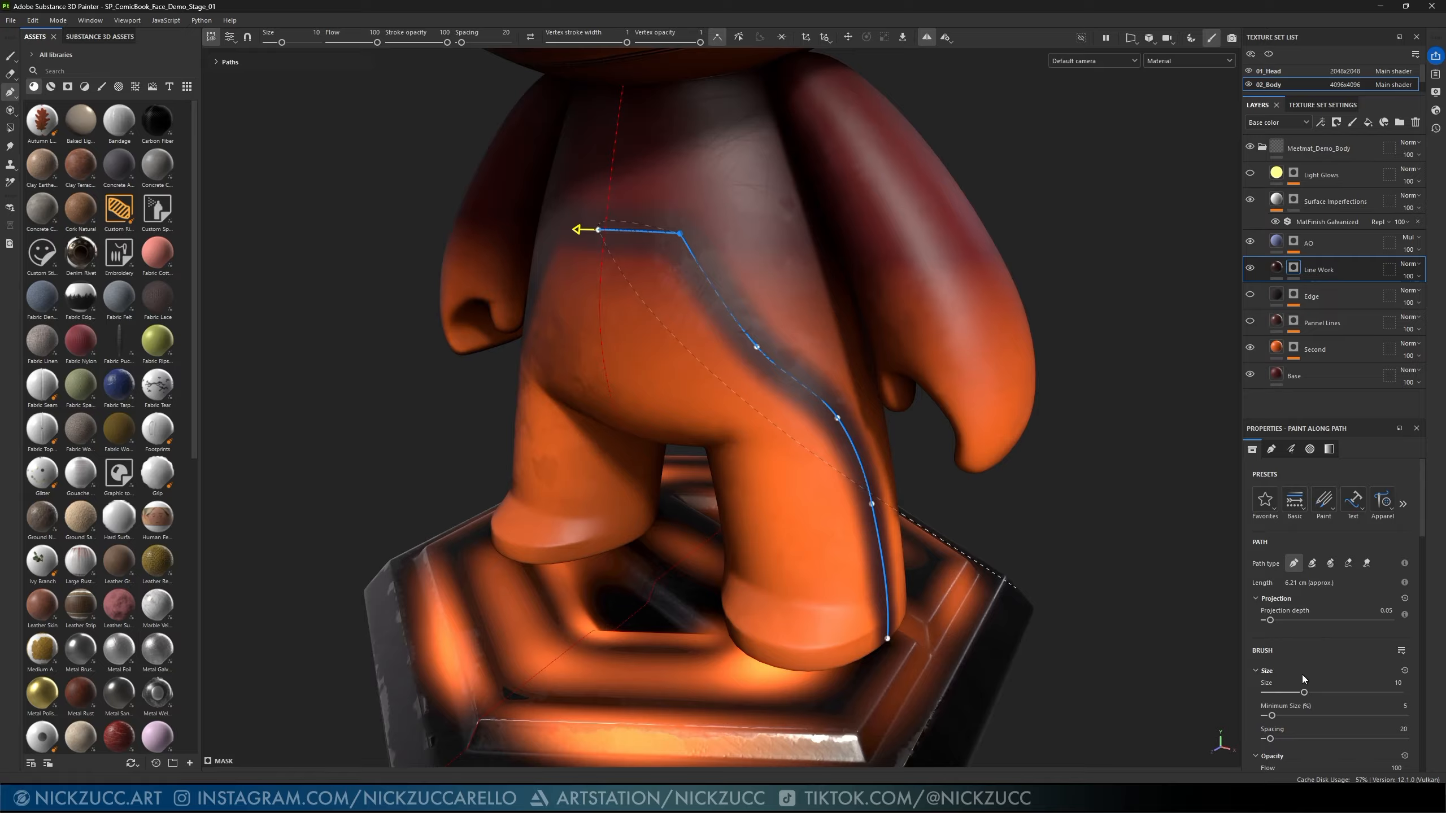
left_click_drag(1303, 693, 1276, 687)
scroll(1082, 531, "up", 3)
left_click_drag(1081, 530, 1066, 599, "alt")
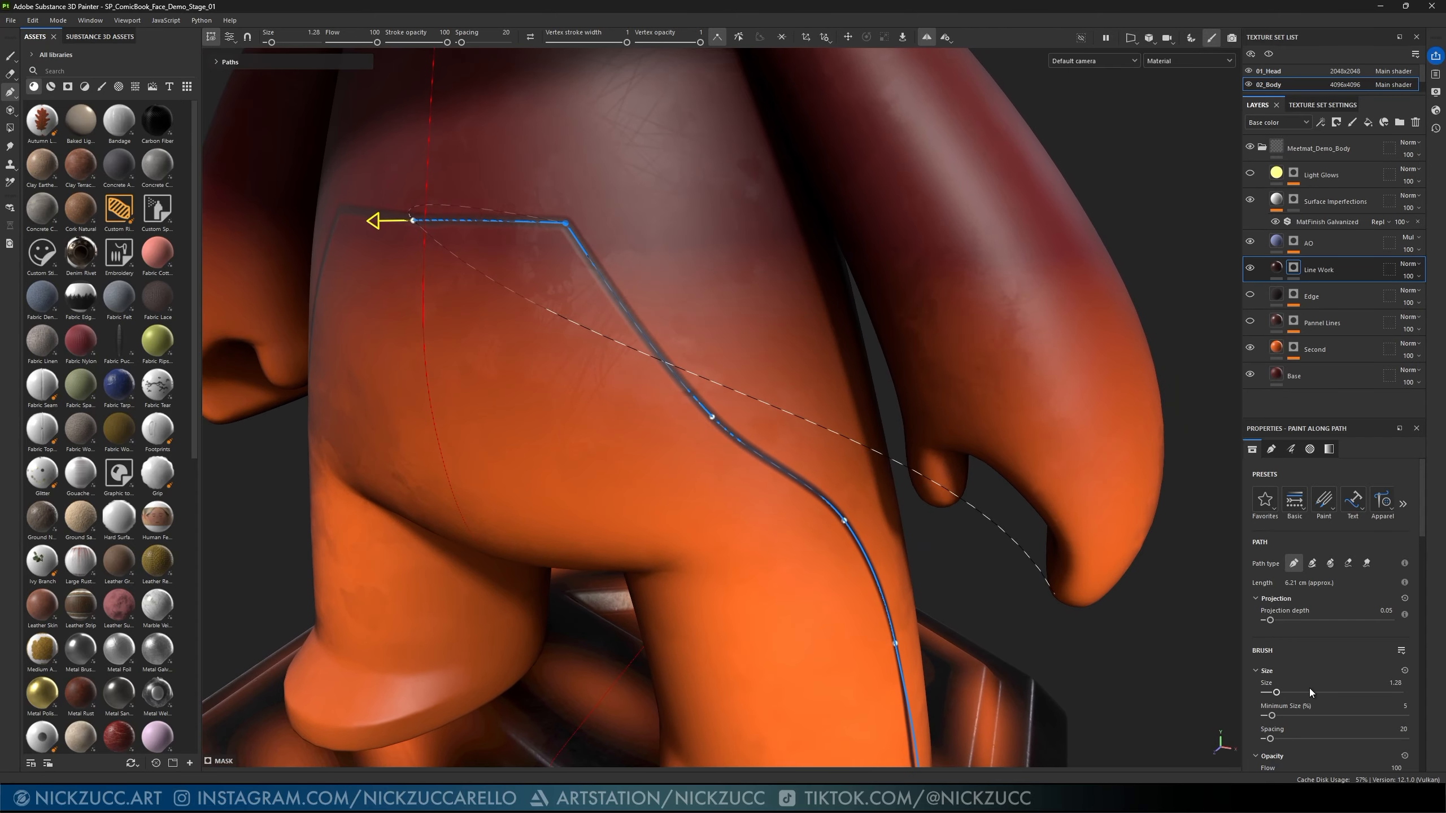
- Deepen the recessed line by lowering the Line Work fill's height to about -0.175, and inspect it from the front
left_click(1277, 267)
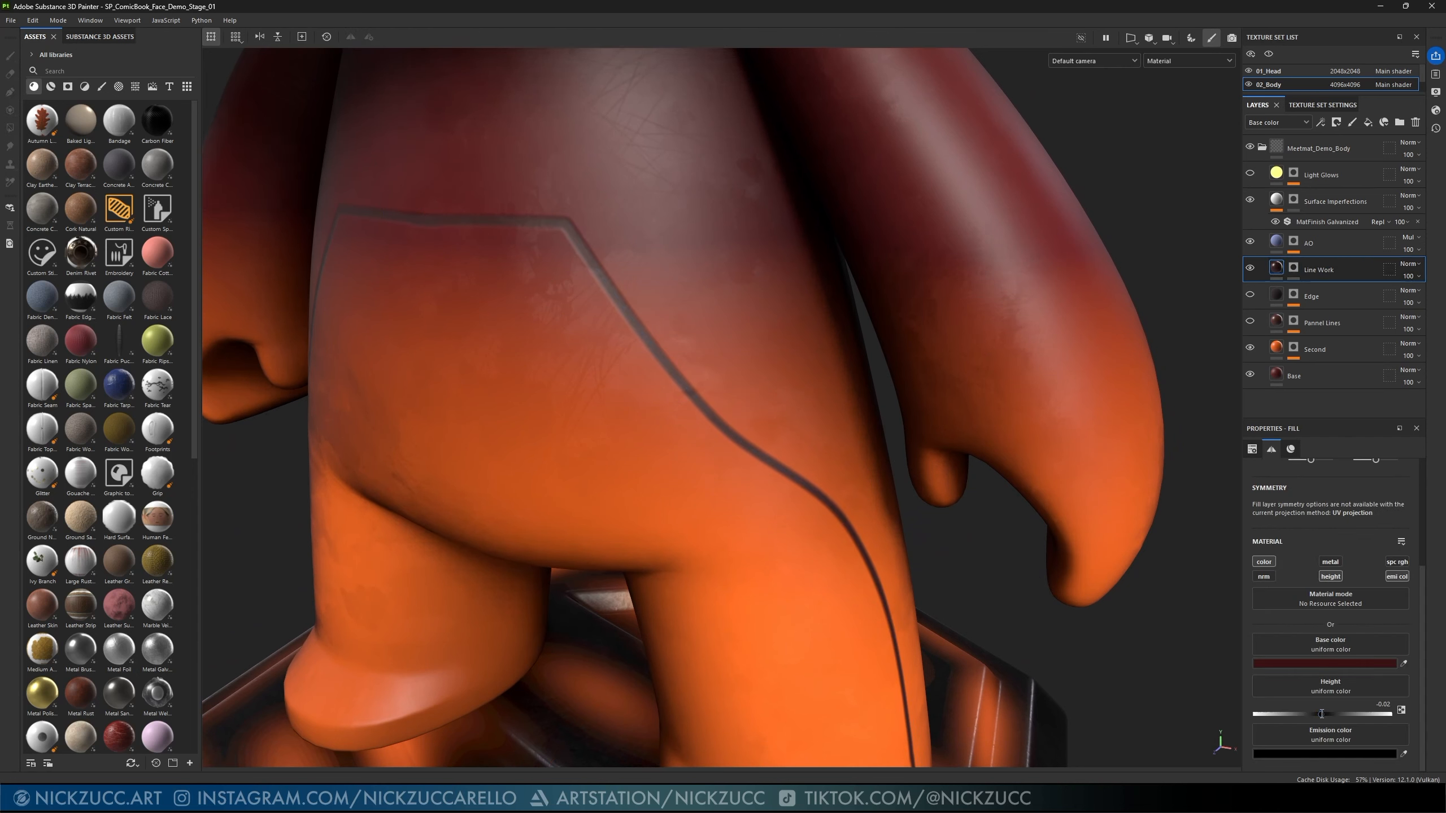
left_click_drag(1321, 713, 1312, 713)
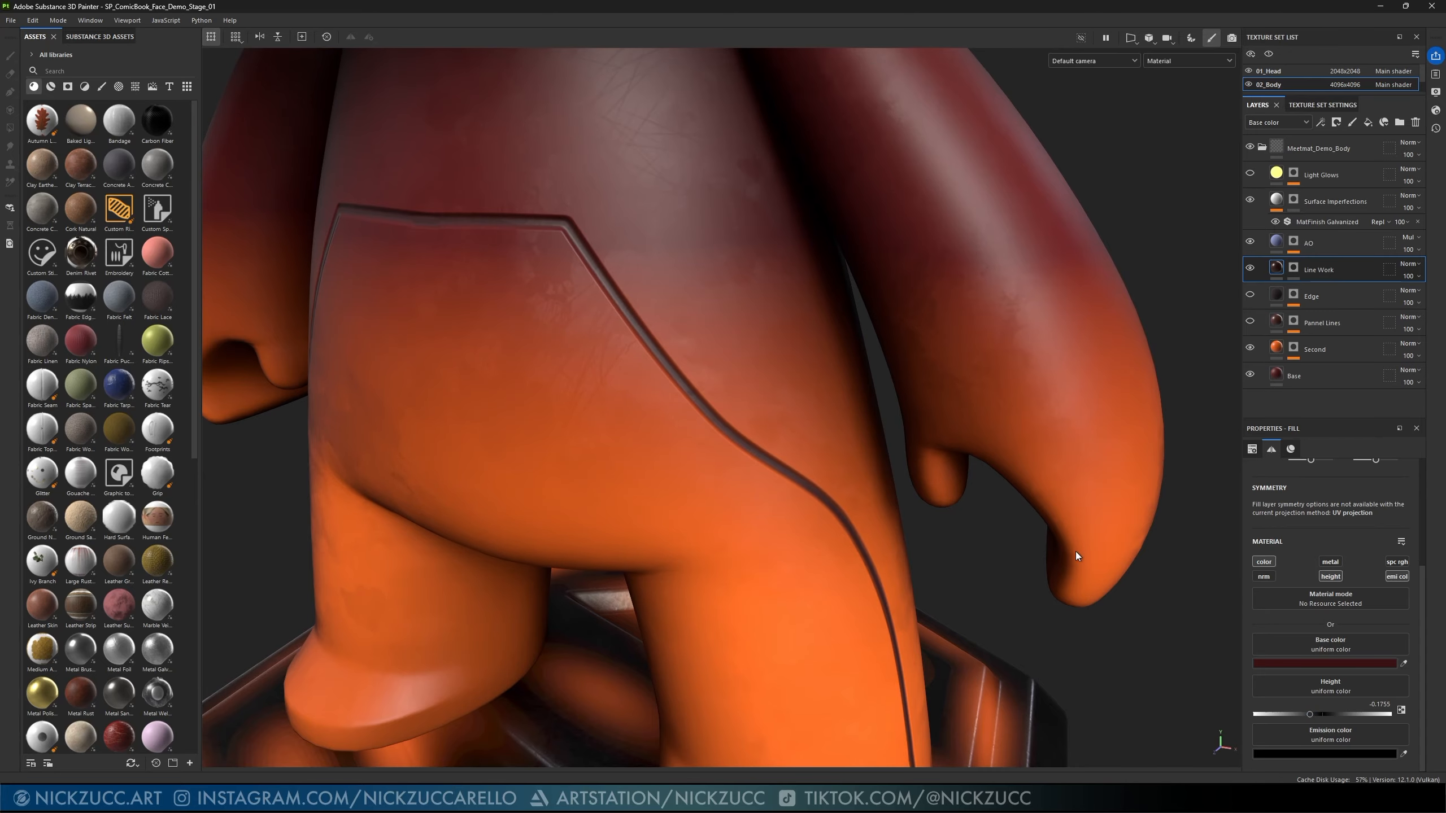
left_click_drag(1075, 551, 1143, 497, "alt")
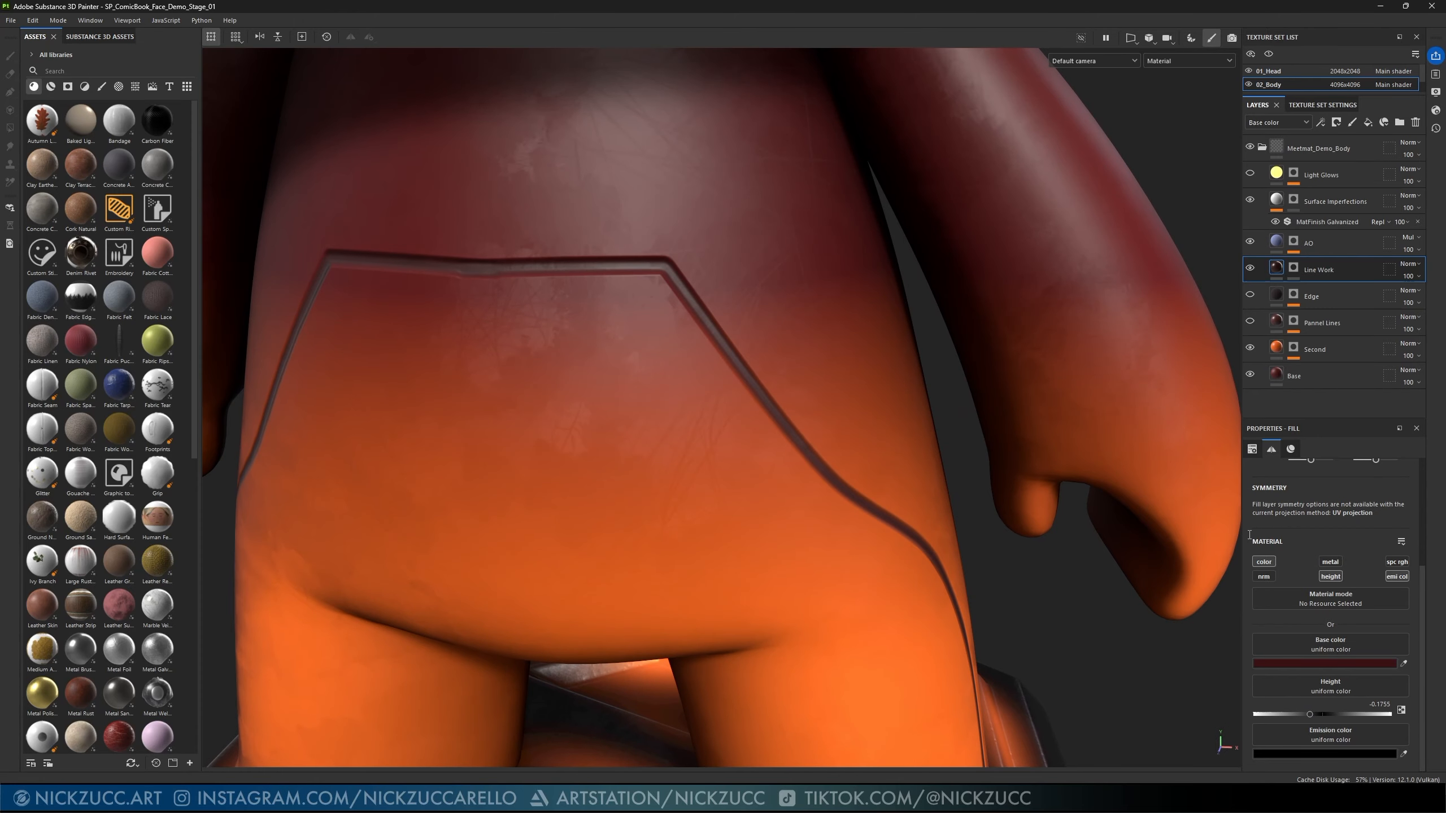
left_click_drag(596, 339, 688, 332, "alt")
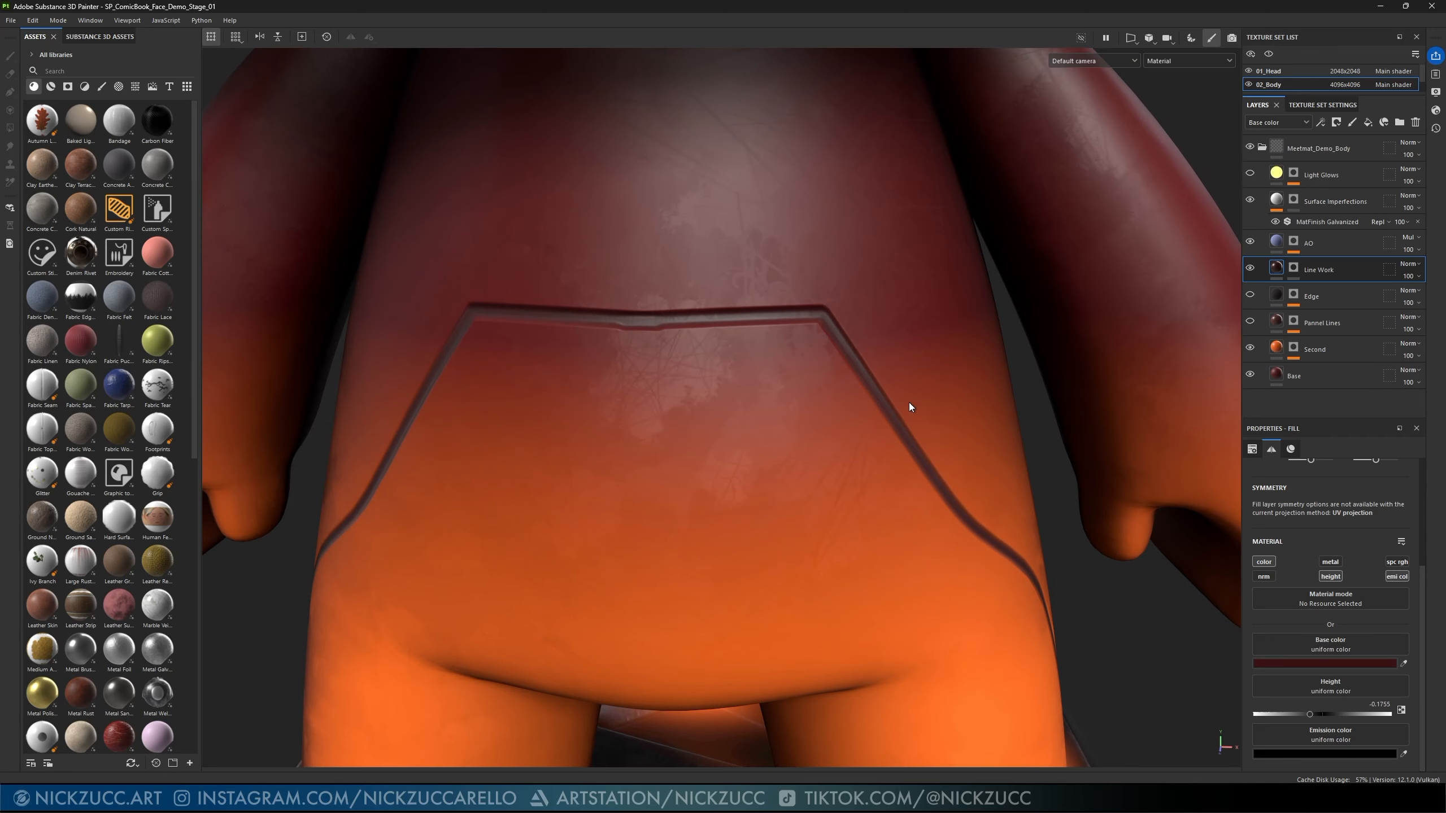
- Return to the Line Work layer's mask and select Path 1 from its list of paths
left_click(1295, 267)
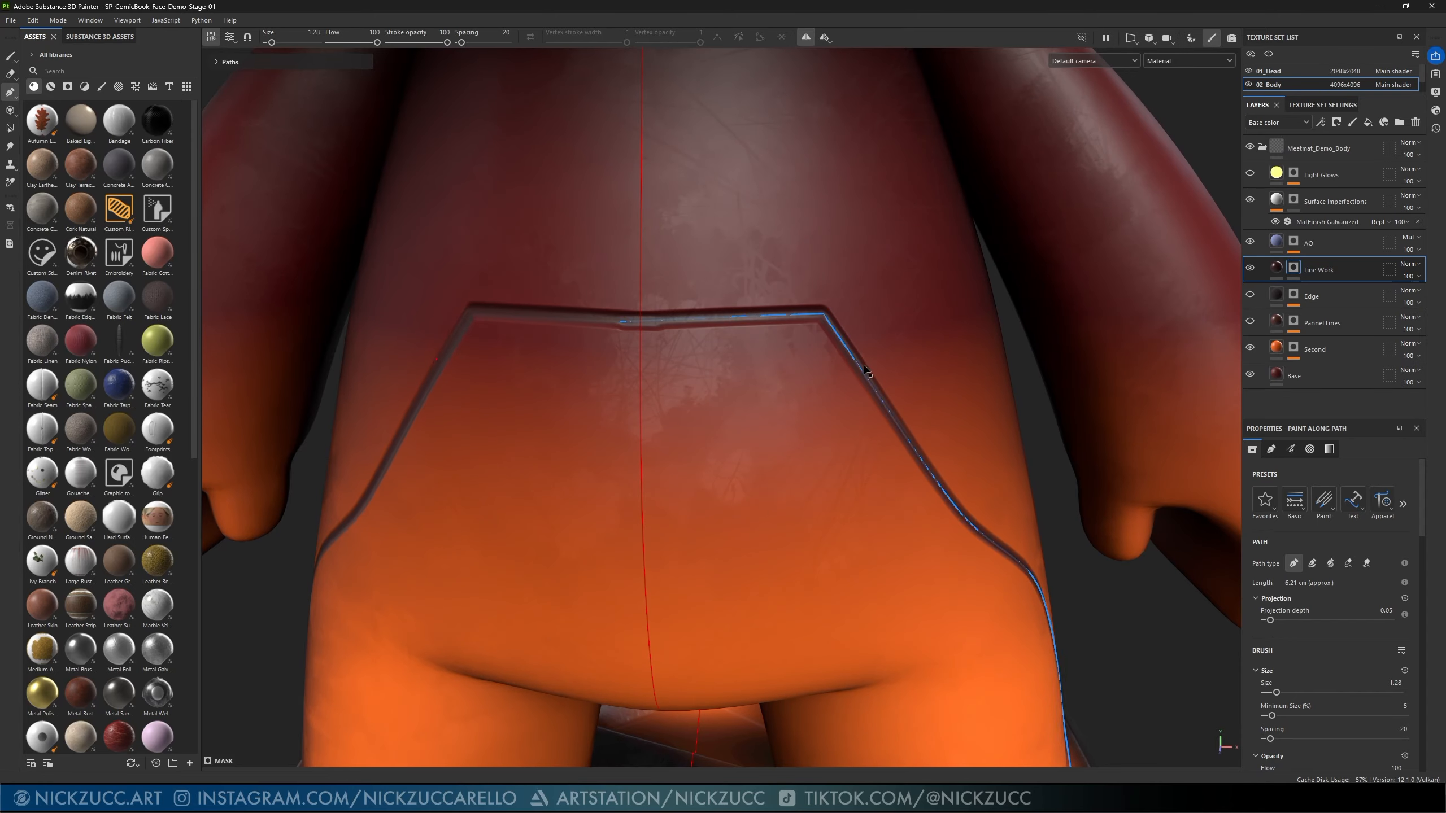
left_click_drag(821, 355, 860, 337, "alt")
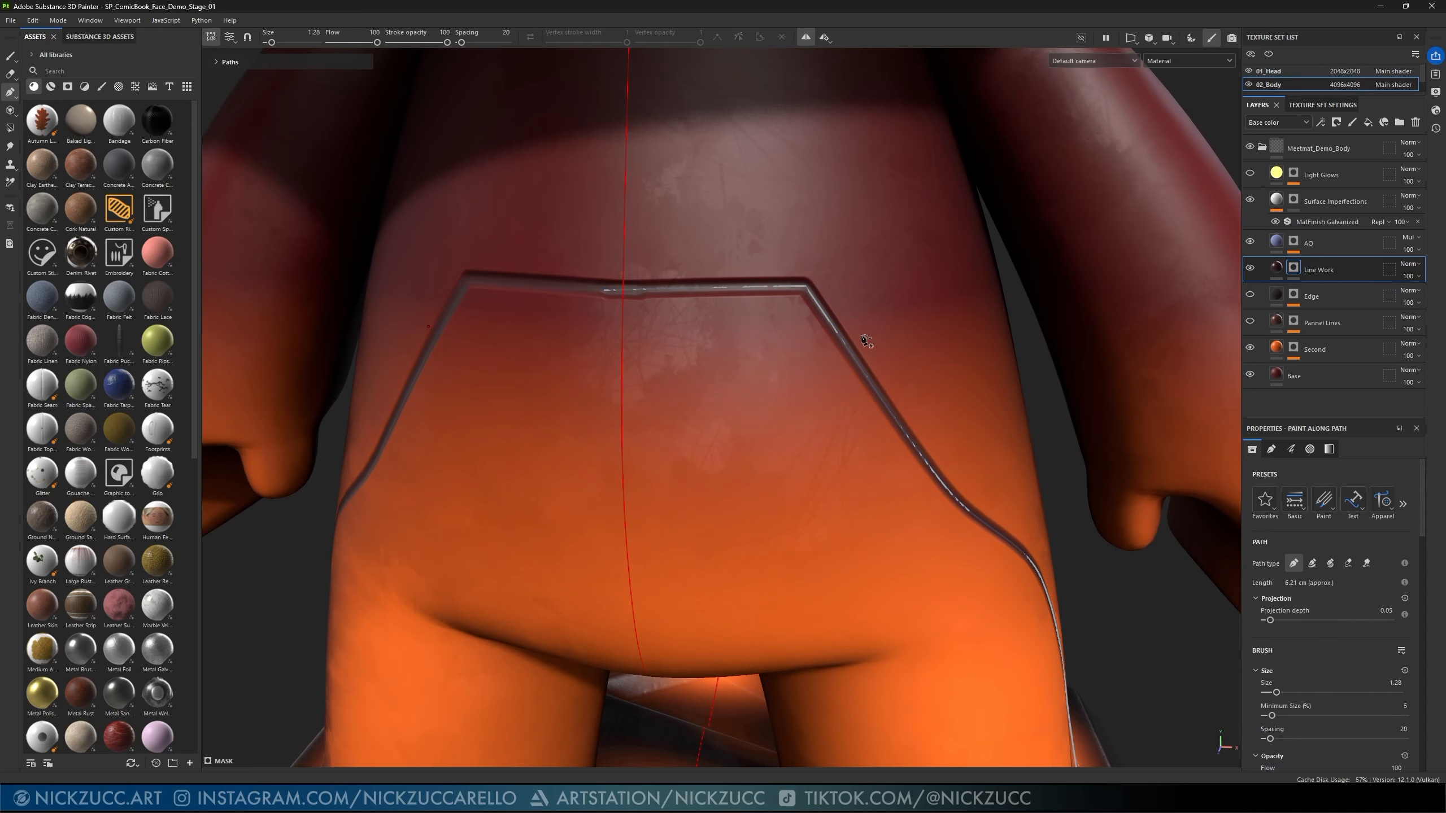
left_click(216, 62)
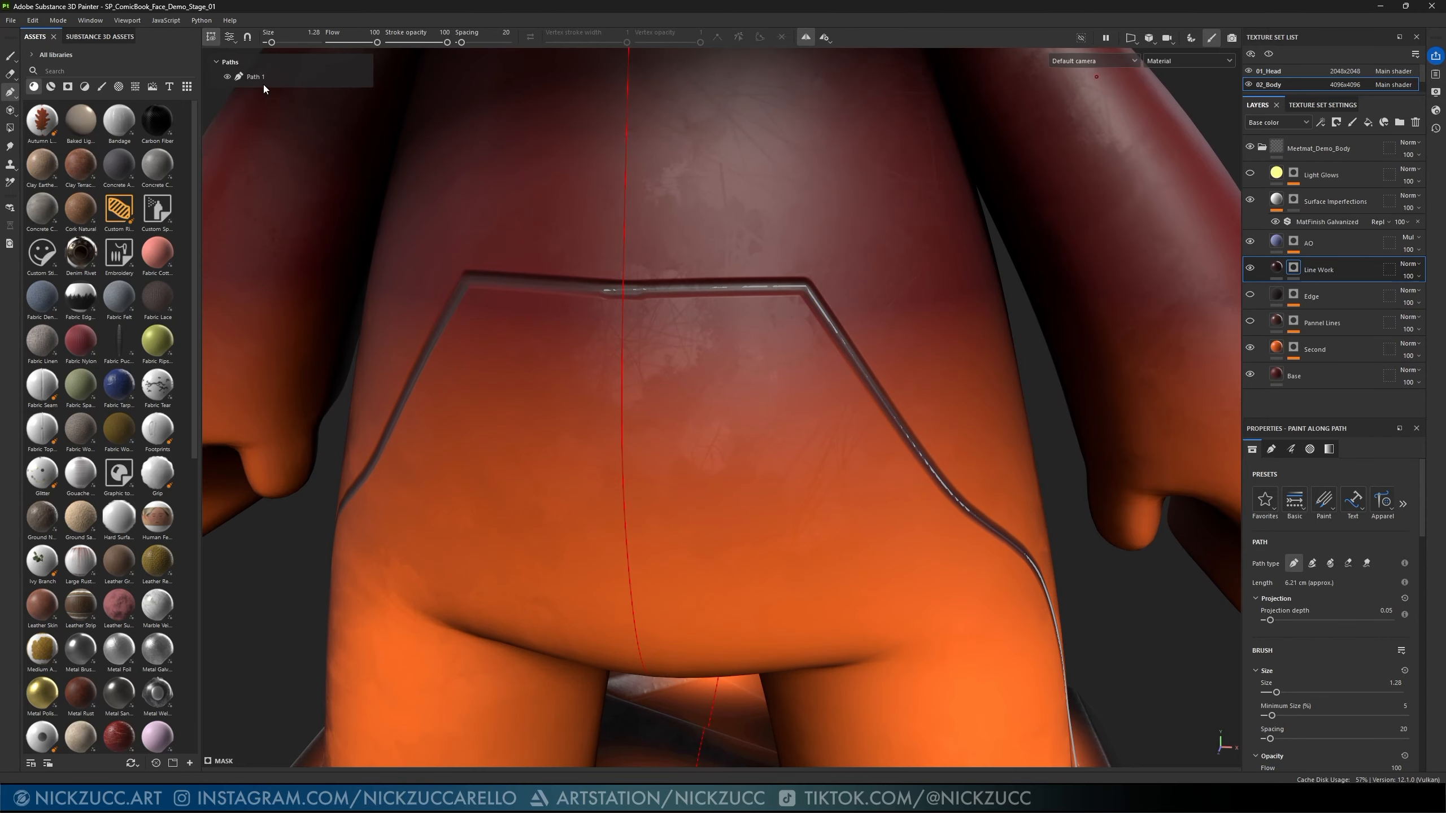
left_click(237, 75)
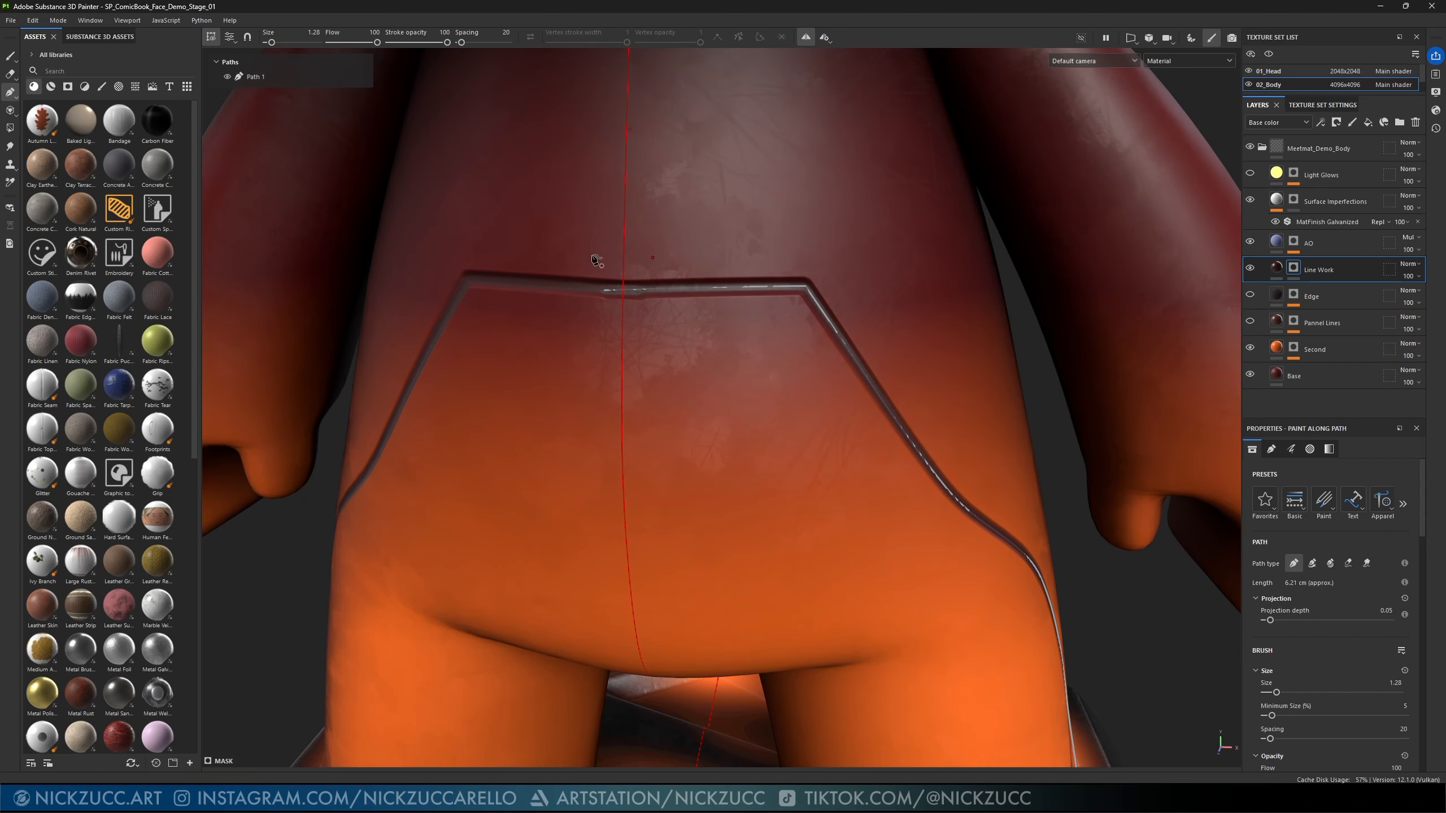
mouse_move(491, 219)
left_mouse_down("alt")
mouse_move(474, 249)
mouse_move(429, 252)
mouse_move(492, 236)
left_mouse_up("alt")
left_click(257, 79)
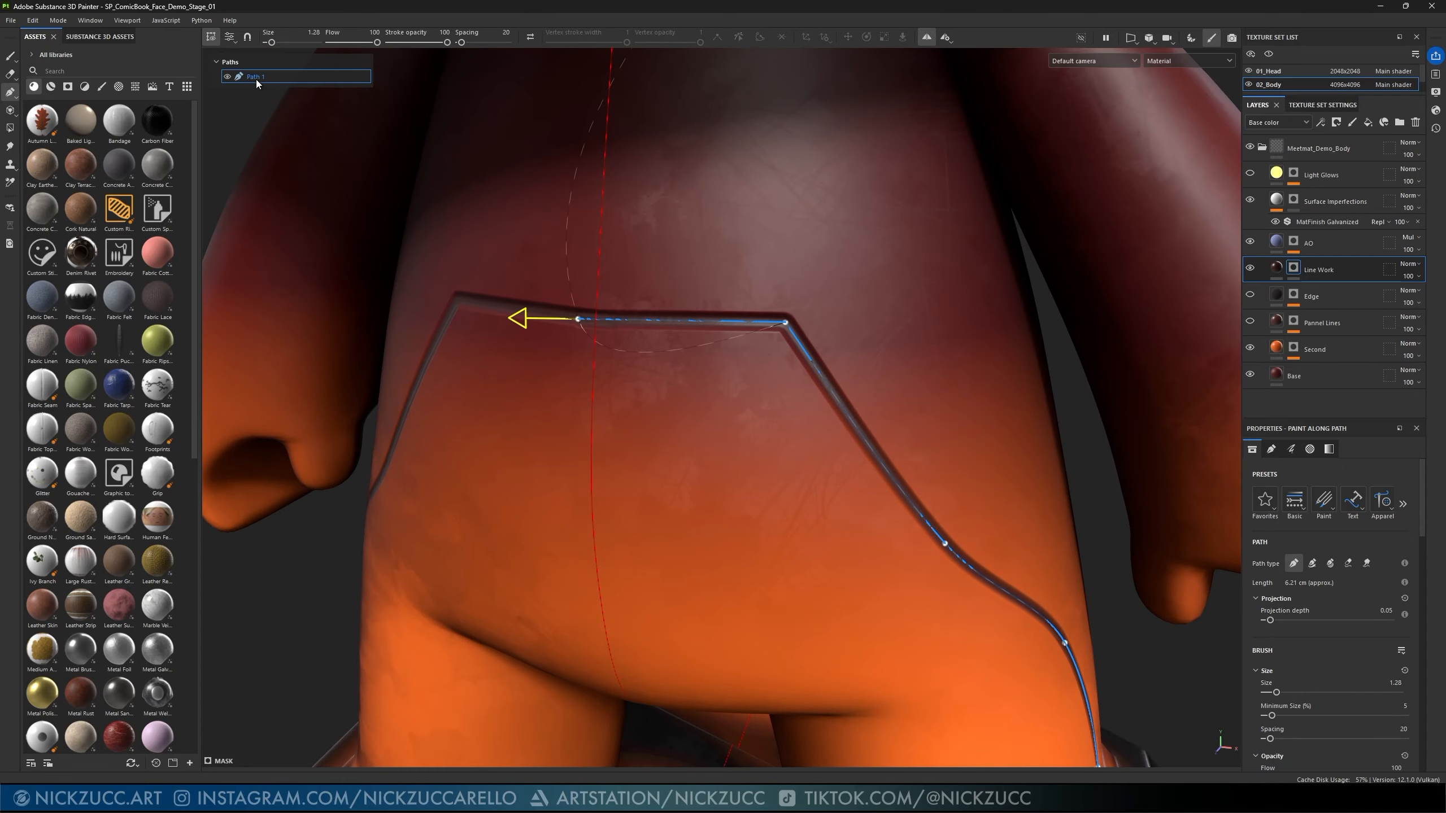
- Reverse the direction of Path 1 back and forth, leaving its arrow at the waist end near the symmetry line
left_click_drag(413, 162, 407, 186, "alt")
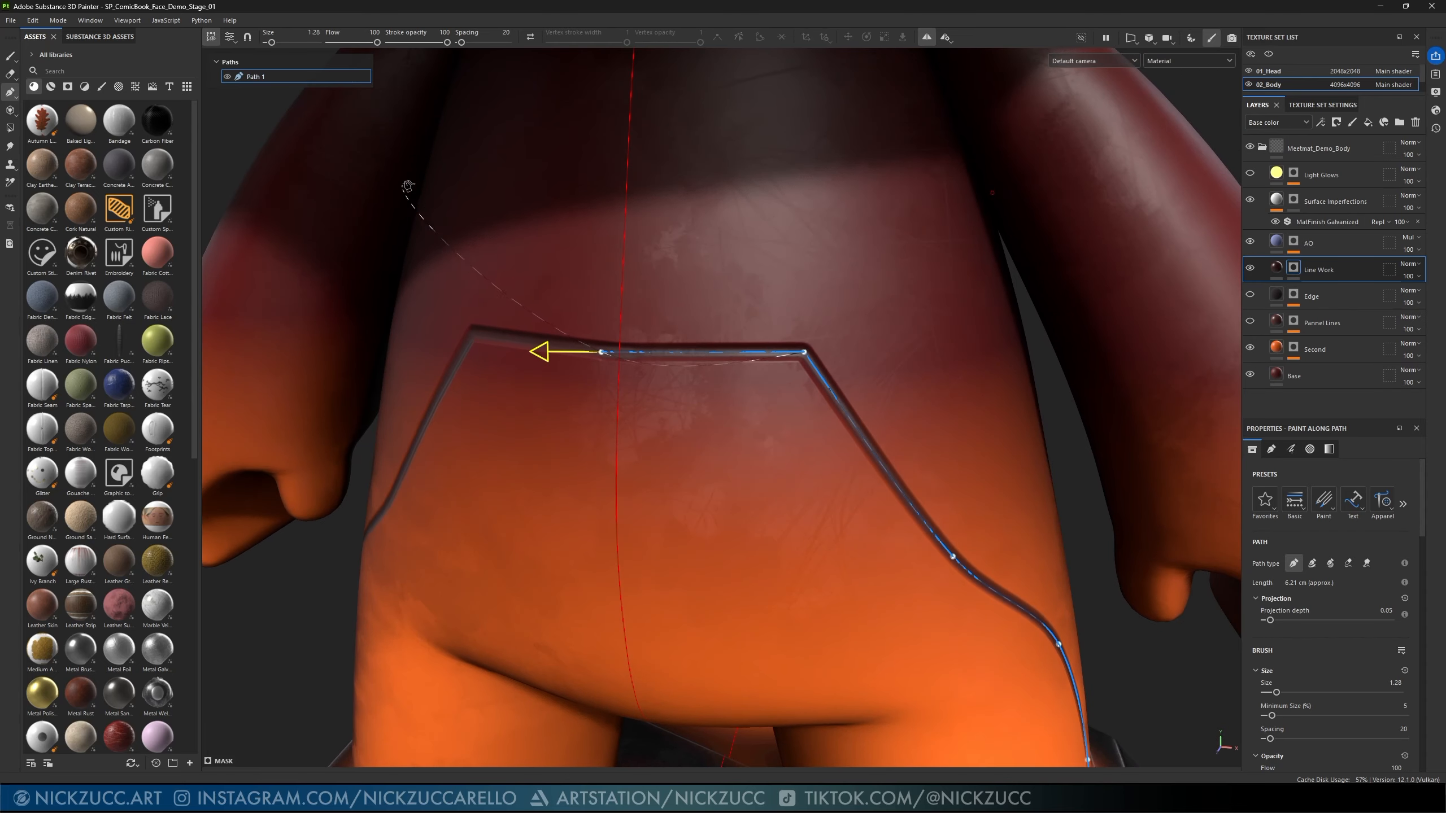
scroll(575, 362, "down", 3)
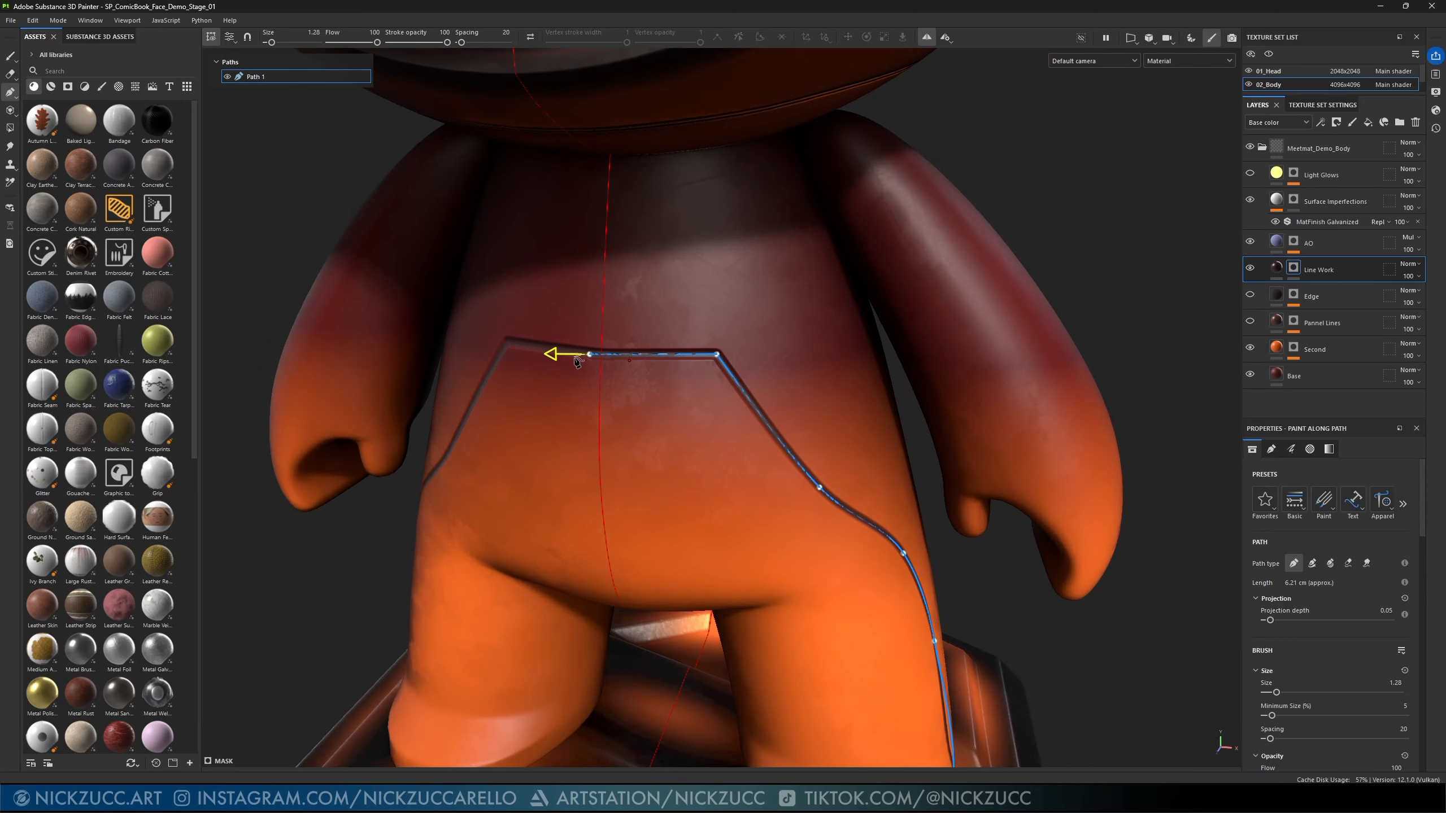
middle_click_drag(596, 360, 571, 314, "alt")
left_click_drag(571, 314, 575, 333, "alt")
middle_click_drag(699, 465, 665, 423, "alt")
left_click_drag(695, 436, 724, 449, "alt")
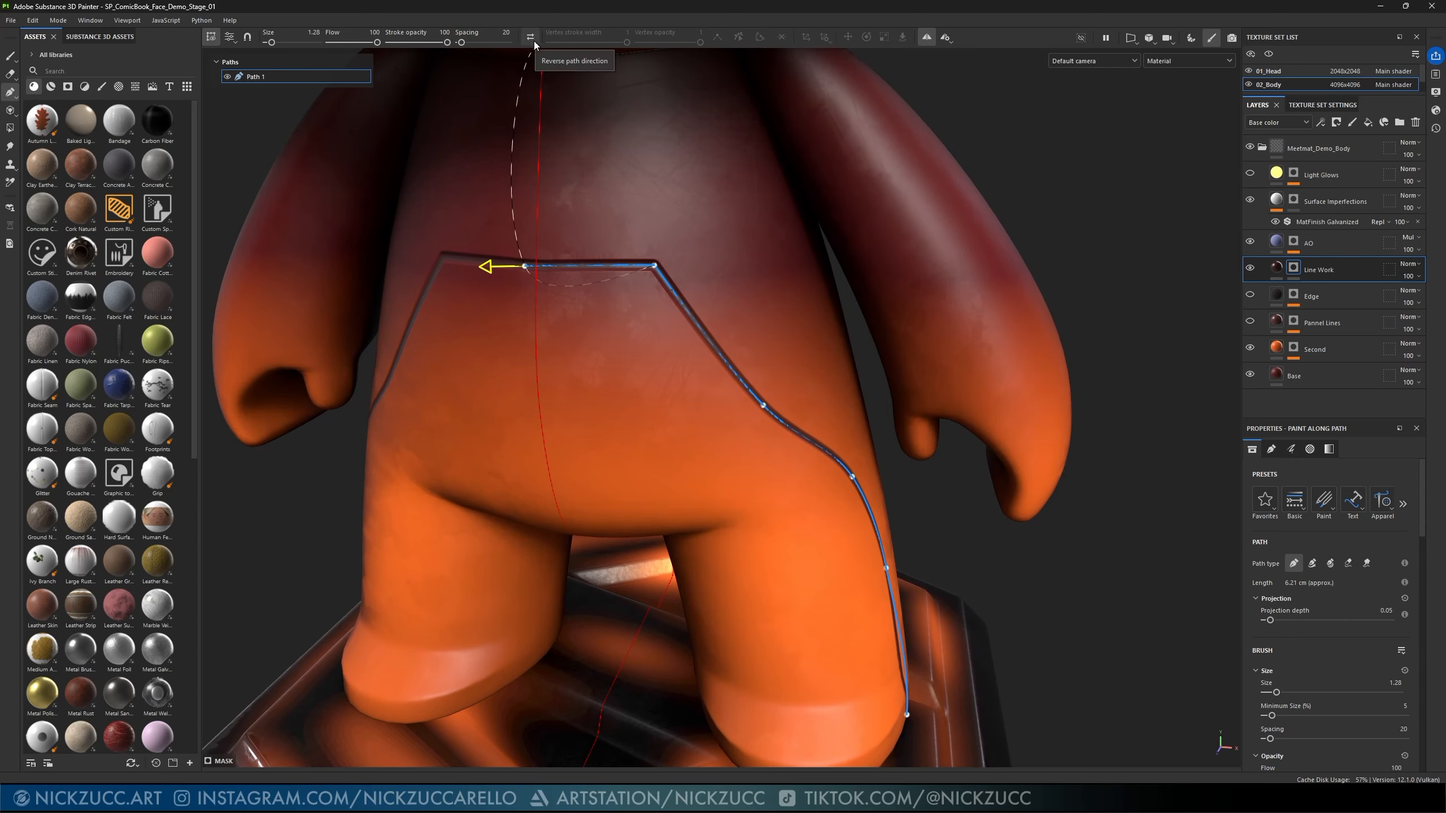
left_click(533, 42)
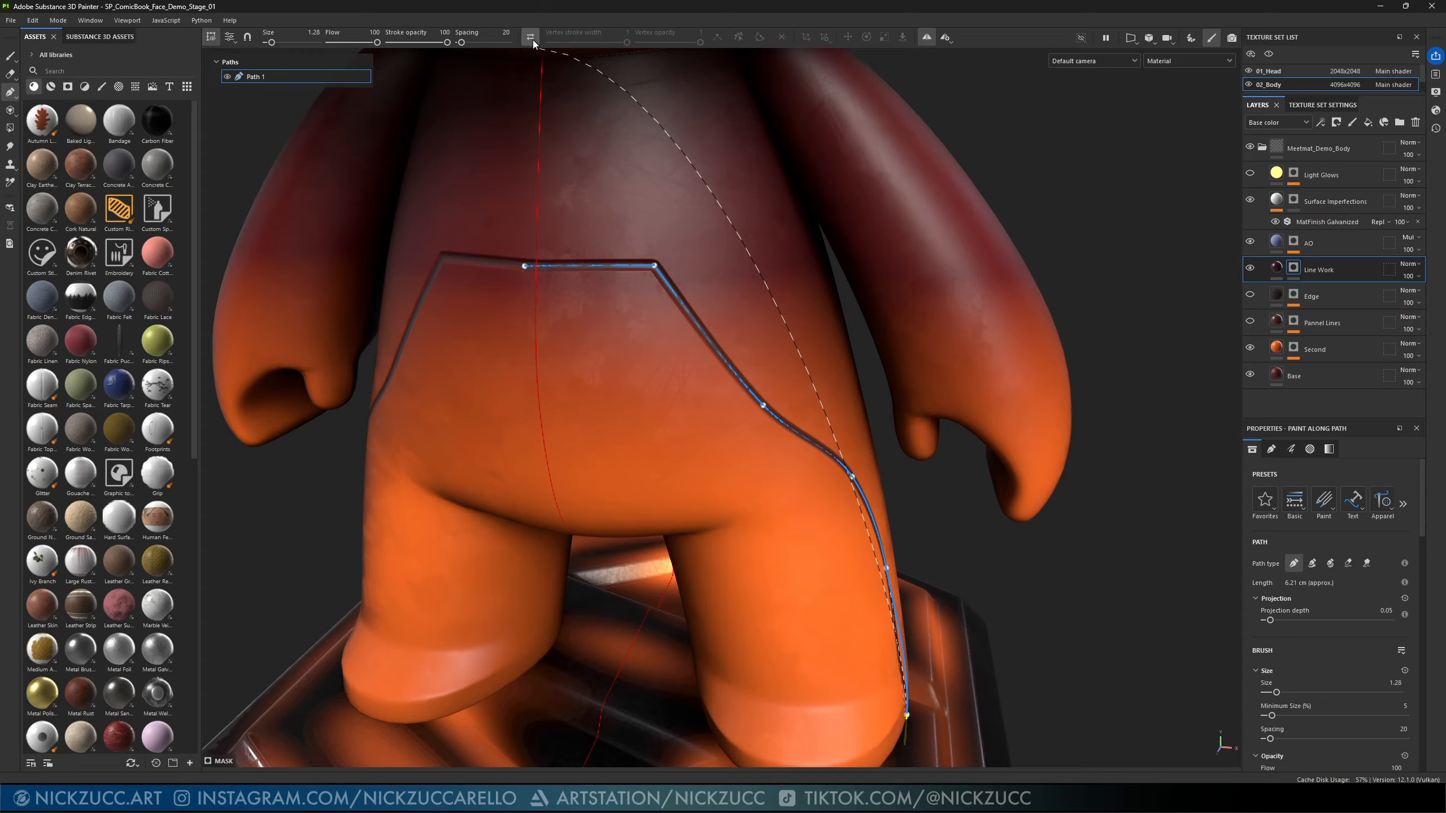
left_click(533, 42)
left_click(533, 43)
left_click(533, 43)
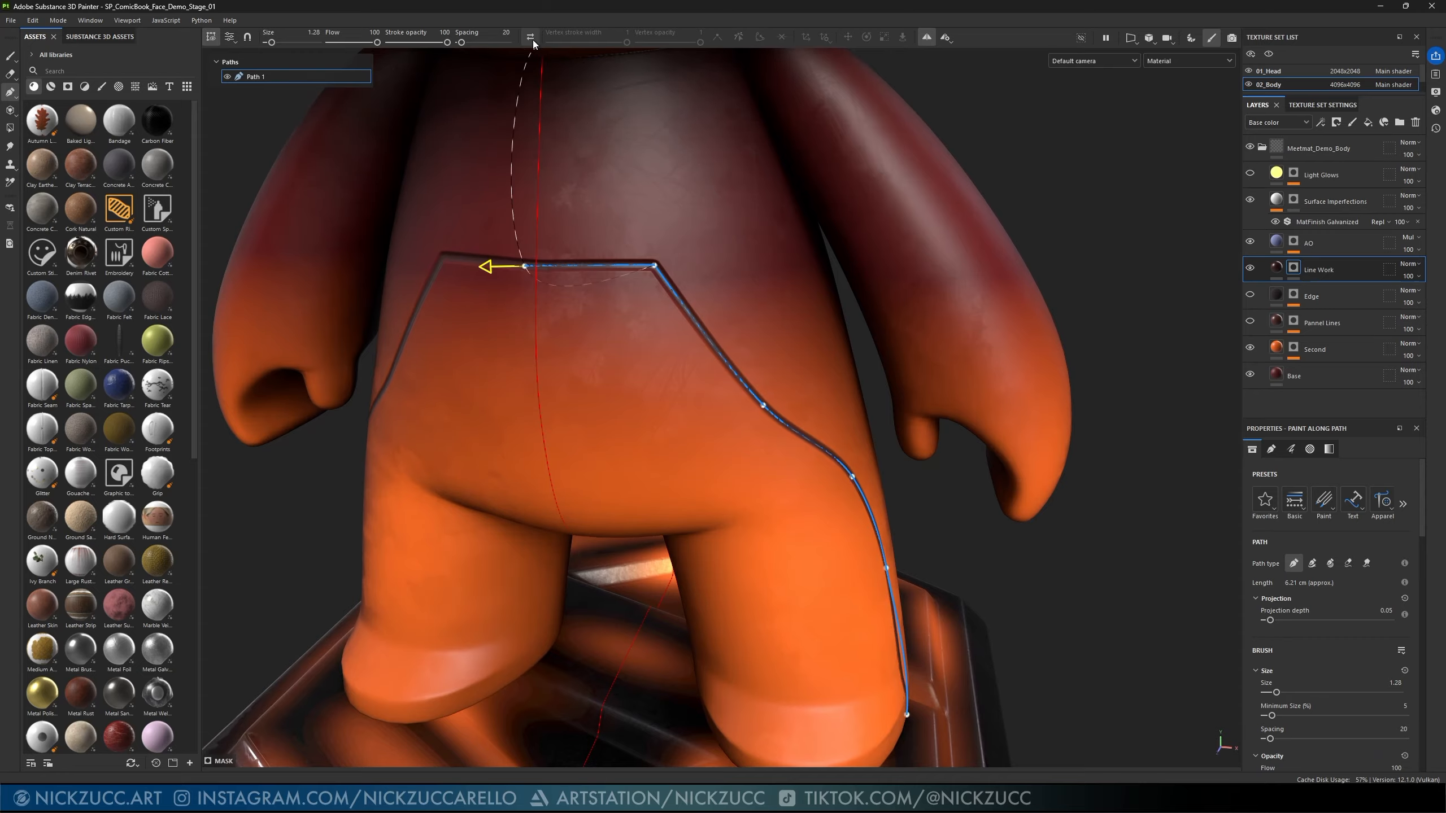
left_click(533, 43)
left_click(533, 43)
- Reposition the path's end vertex just across the symmetry line so the mirrored waist line runs straight through the centre
left_click_drag(758, 410, 814, 404, "alt")
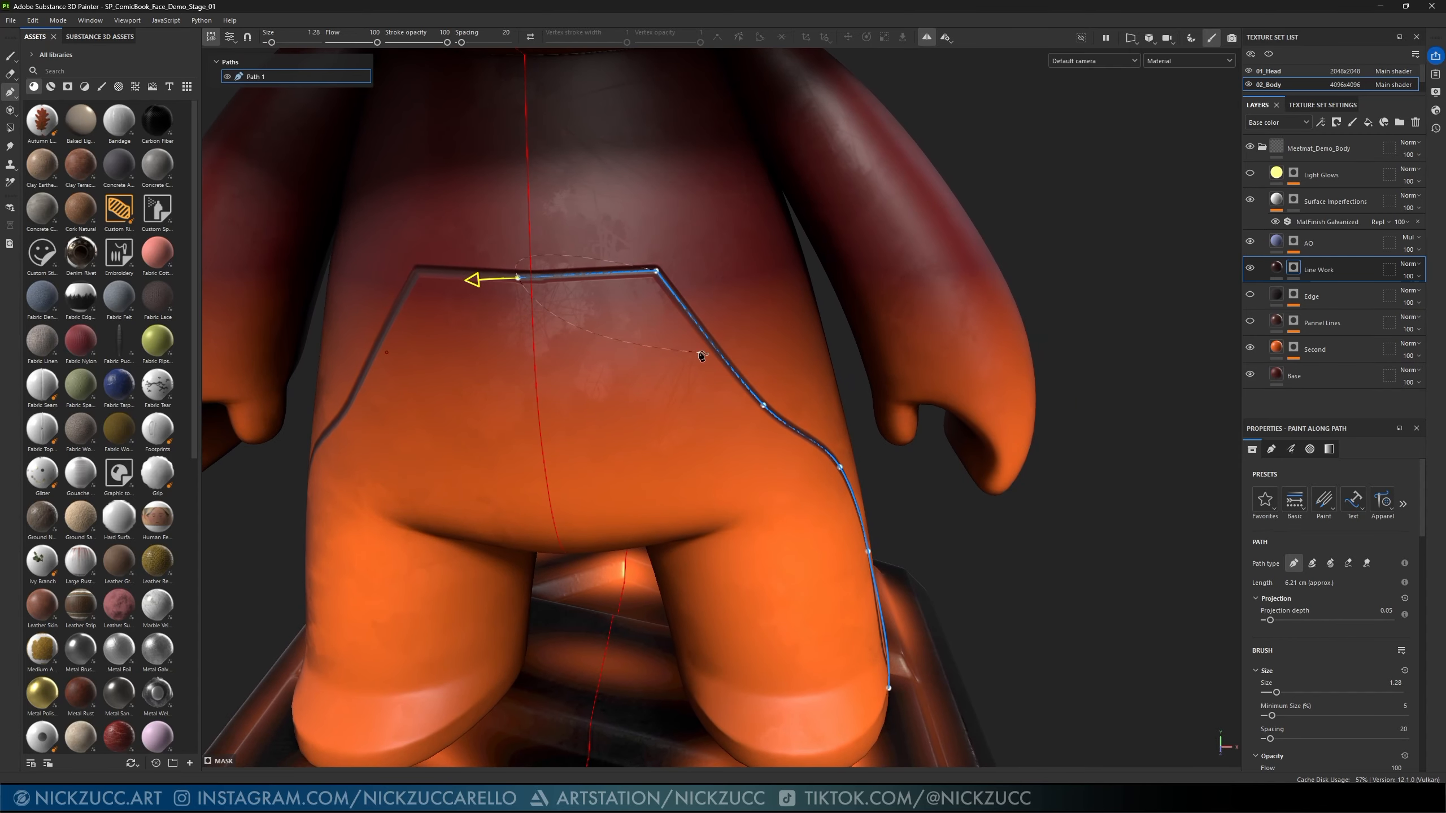
left_click_drag(678, 323, 743, 351, "alt")
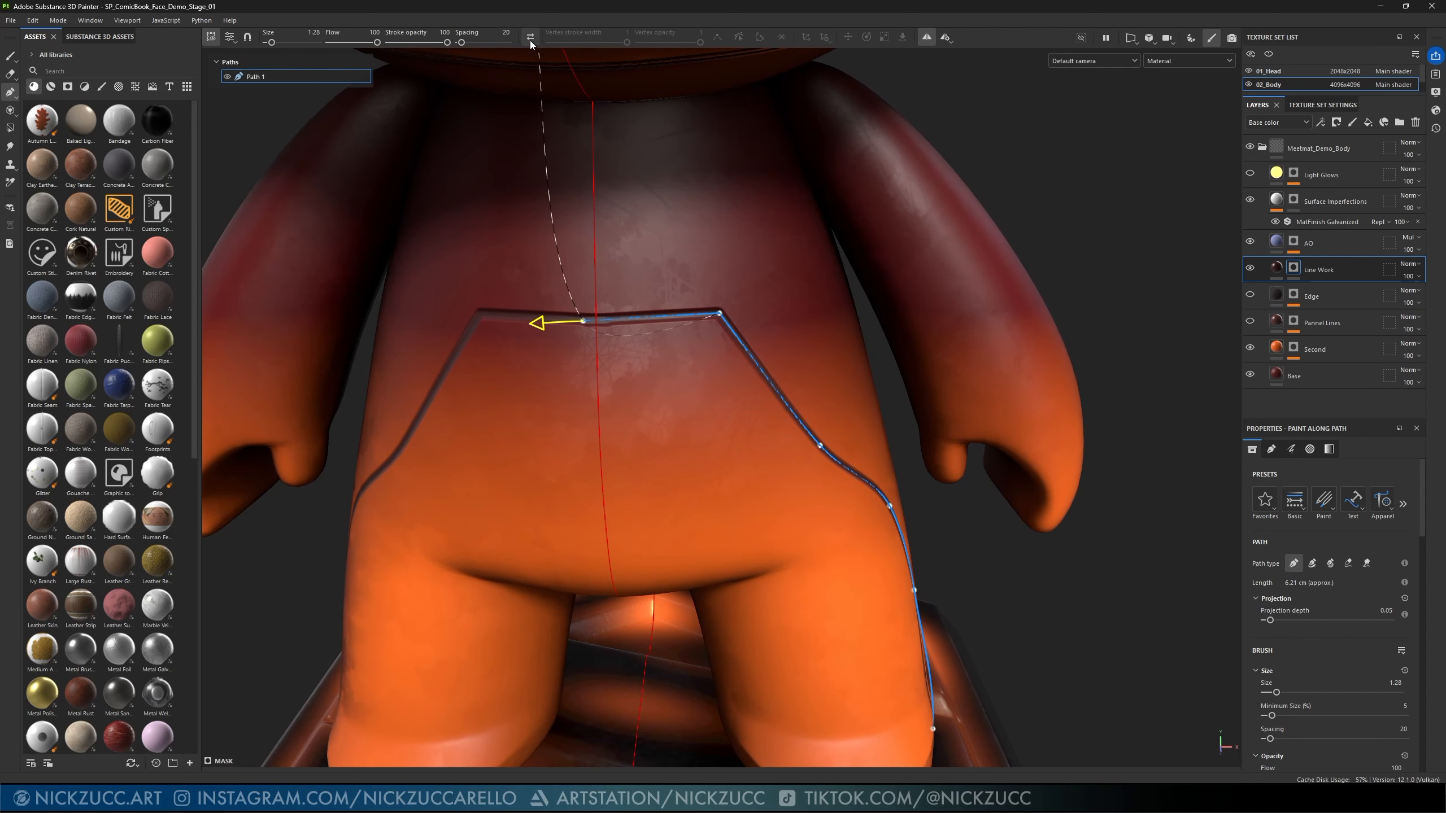
middle_click_drag(628, 231, 646, 266, "alt")
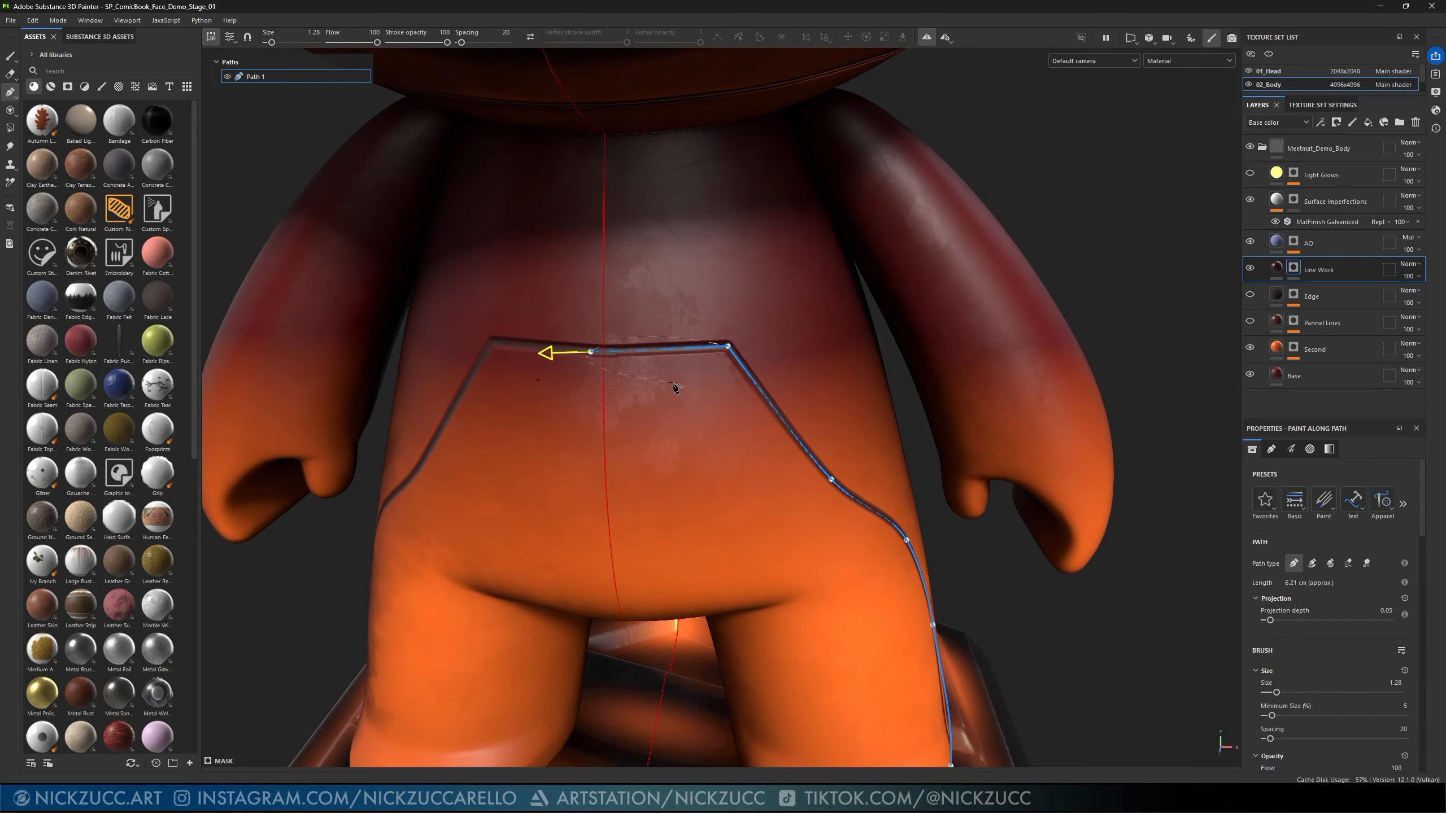
left_click_drag(592, 353, 593, 346)
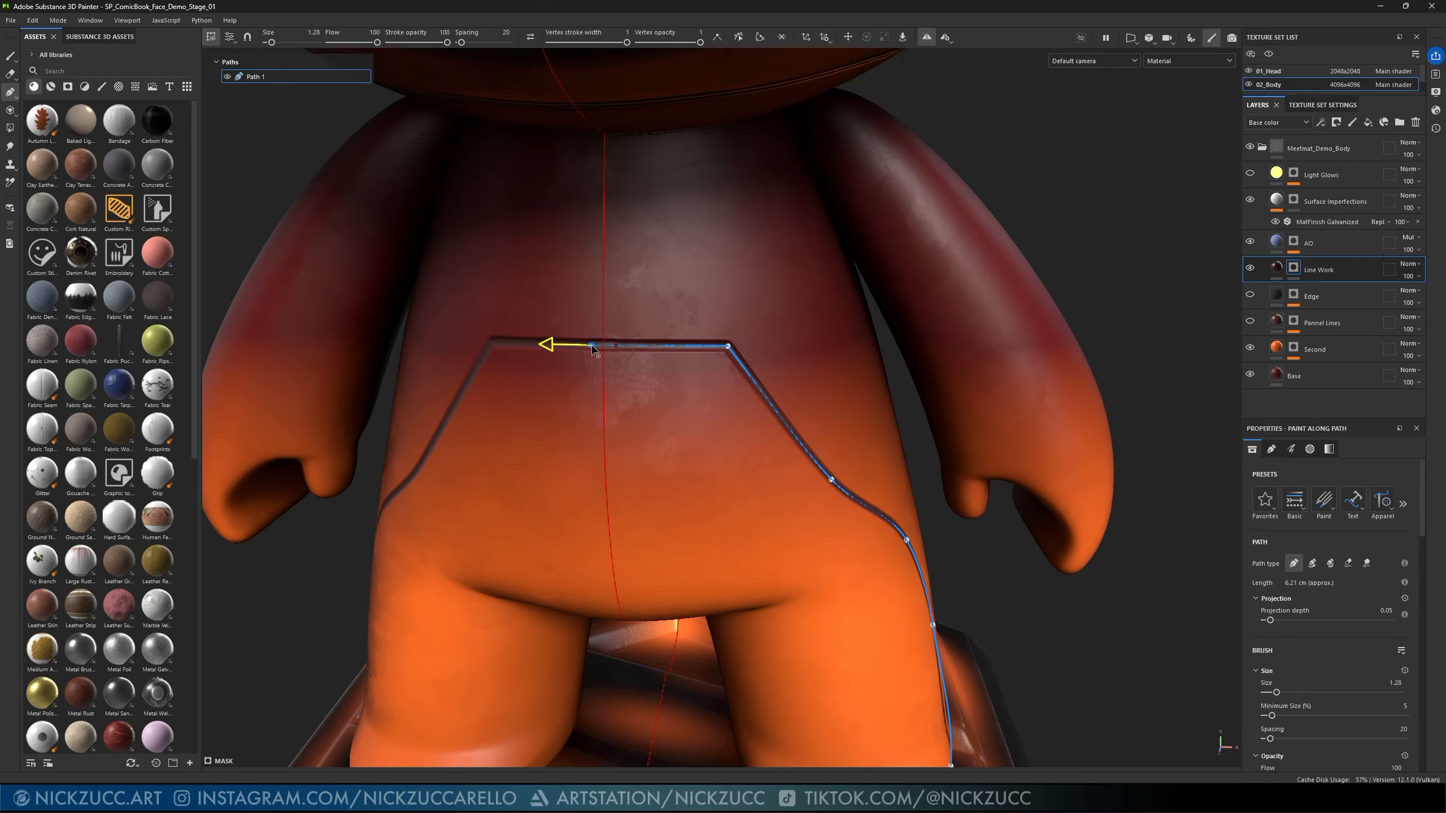
mouse_move(592, 347)
left_mouse_down()
mouse_move(561, 349)
mouse_move(552, 380)
mouse_move(572, 346)
left_mouse_up()
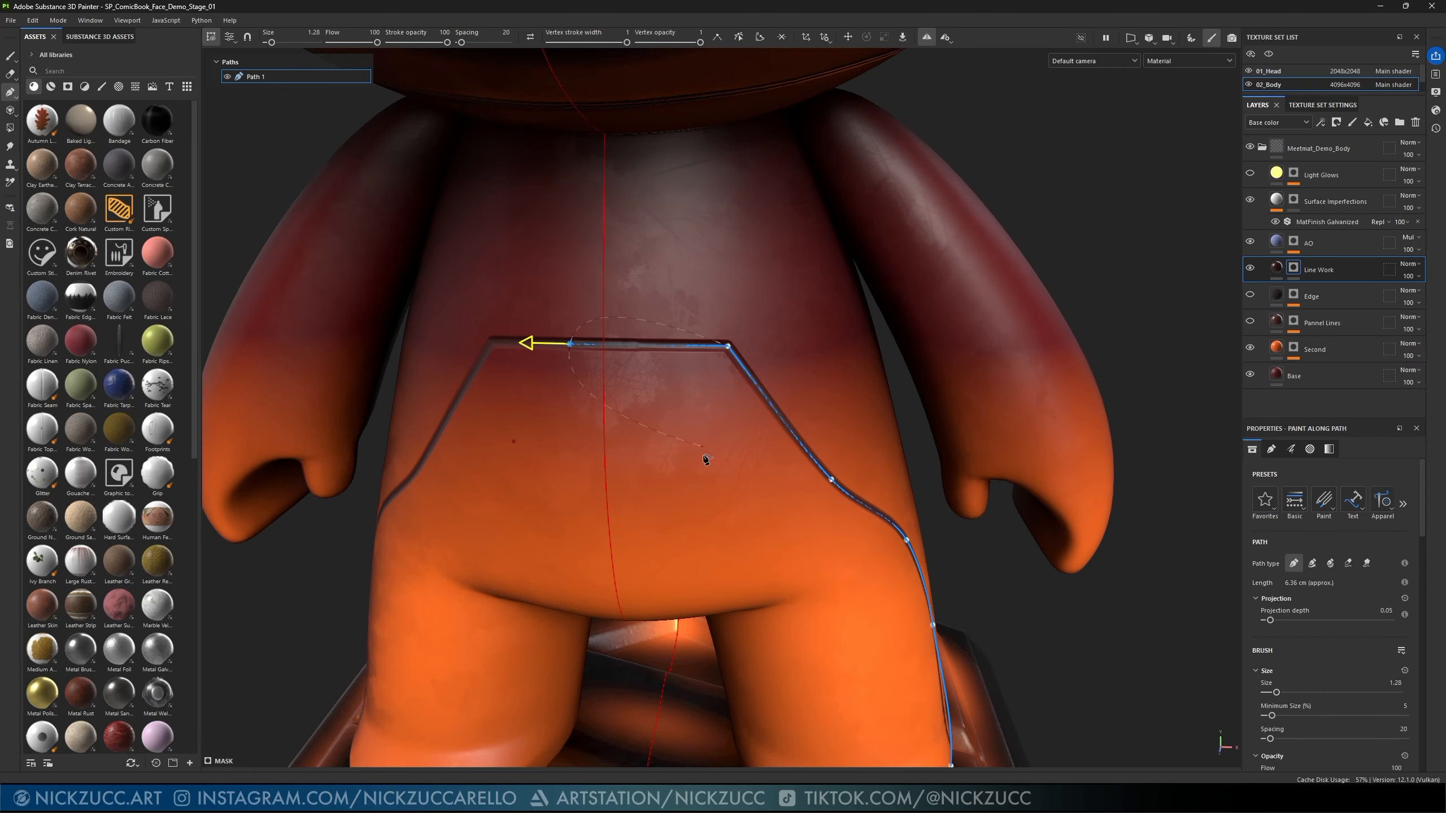
middle_click_drag(792, 477, 794, 452)
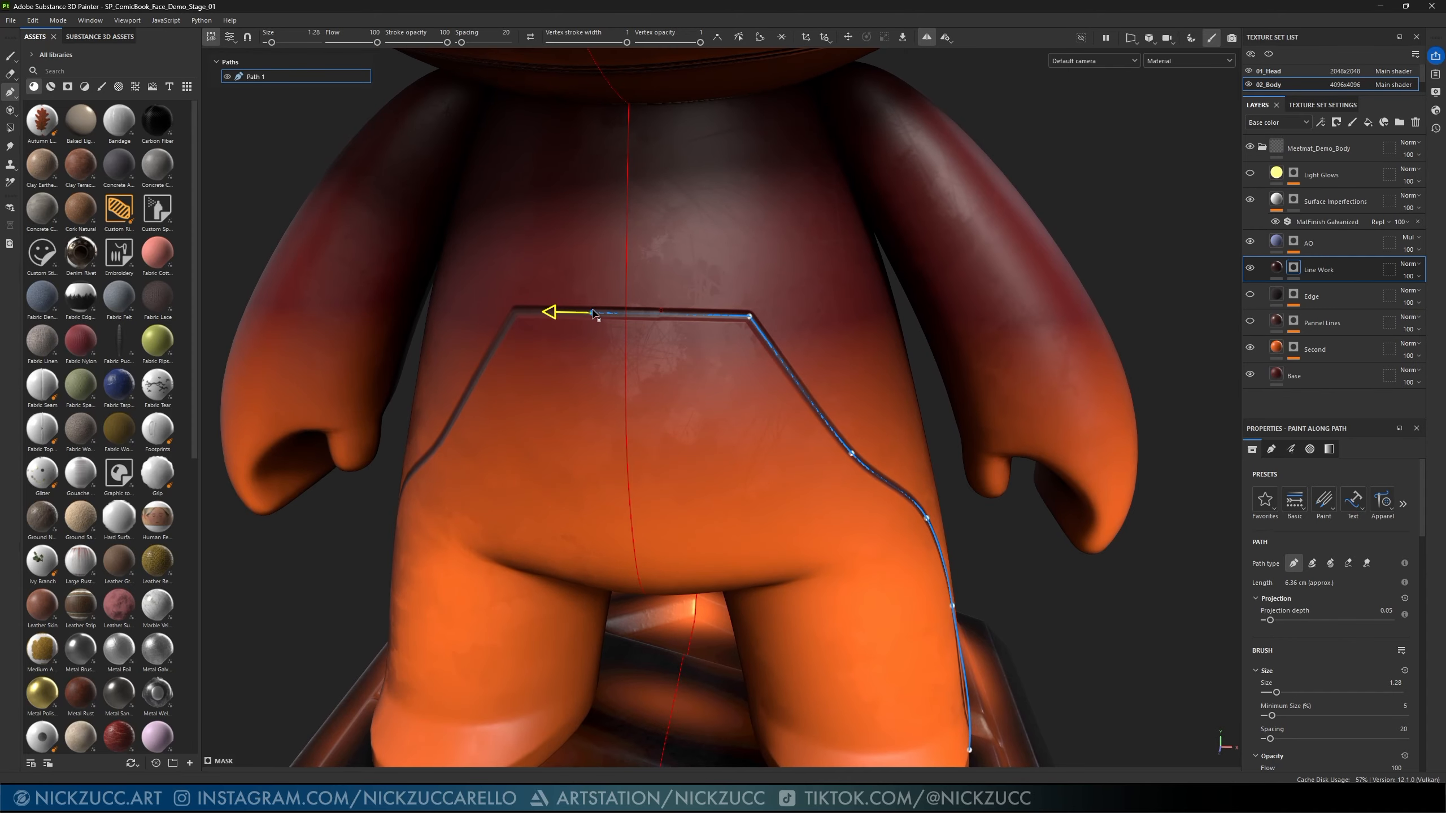
left_click_drag(592, 313, 601, 316)
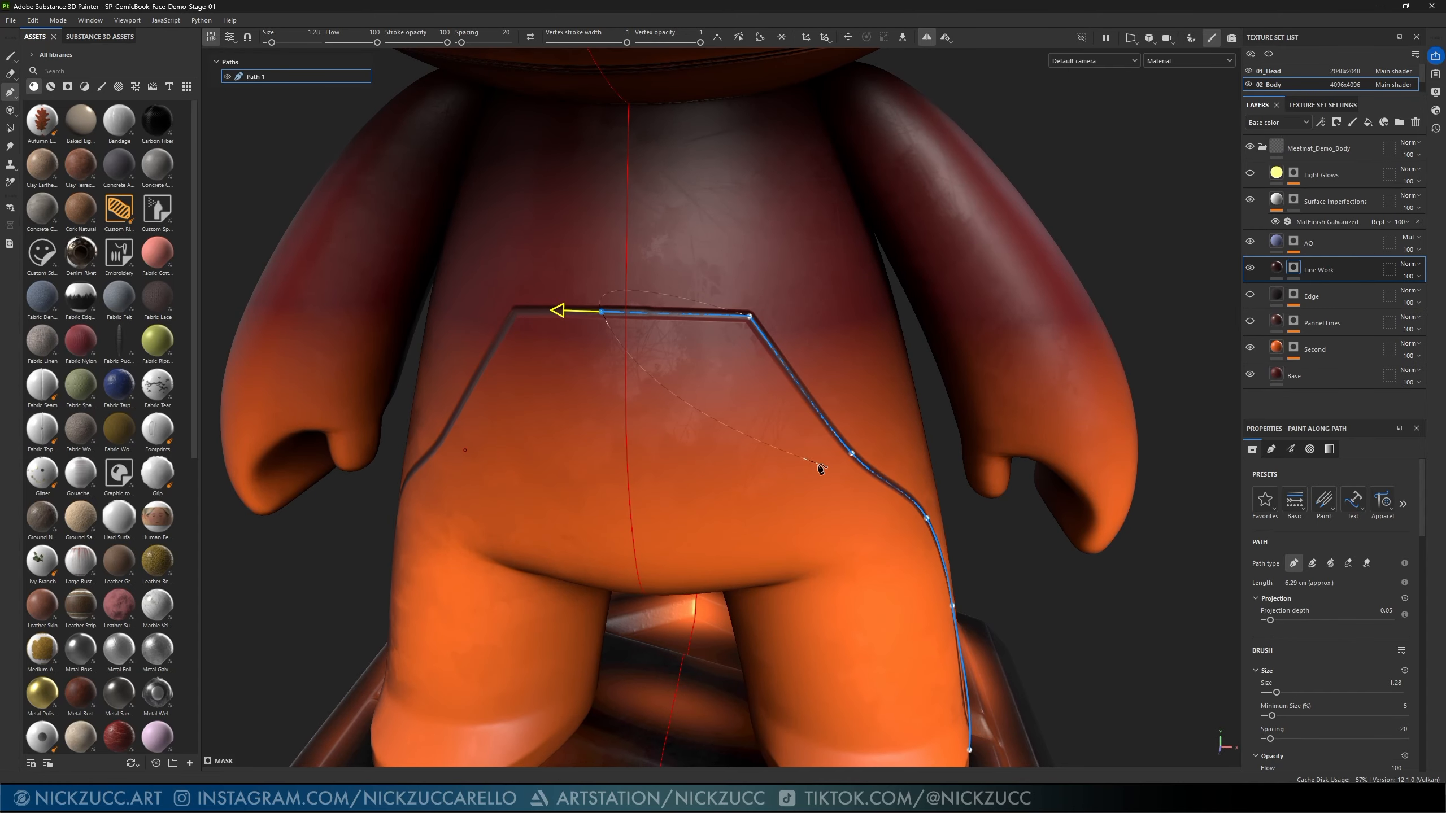
scroll(820, 468, "down", 3)
left_click_drag(820, 469, 877, 426, "alt")
scroll(551, 315, "up", 3)
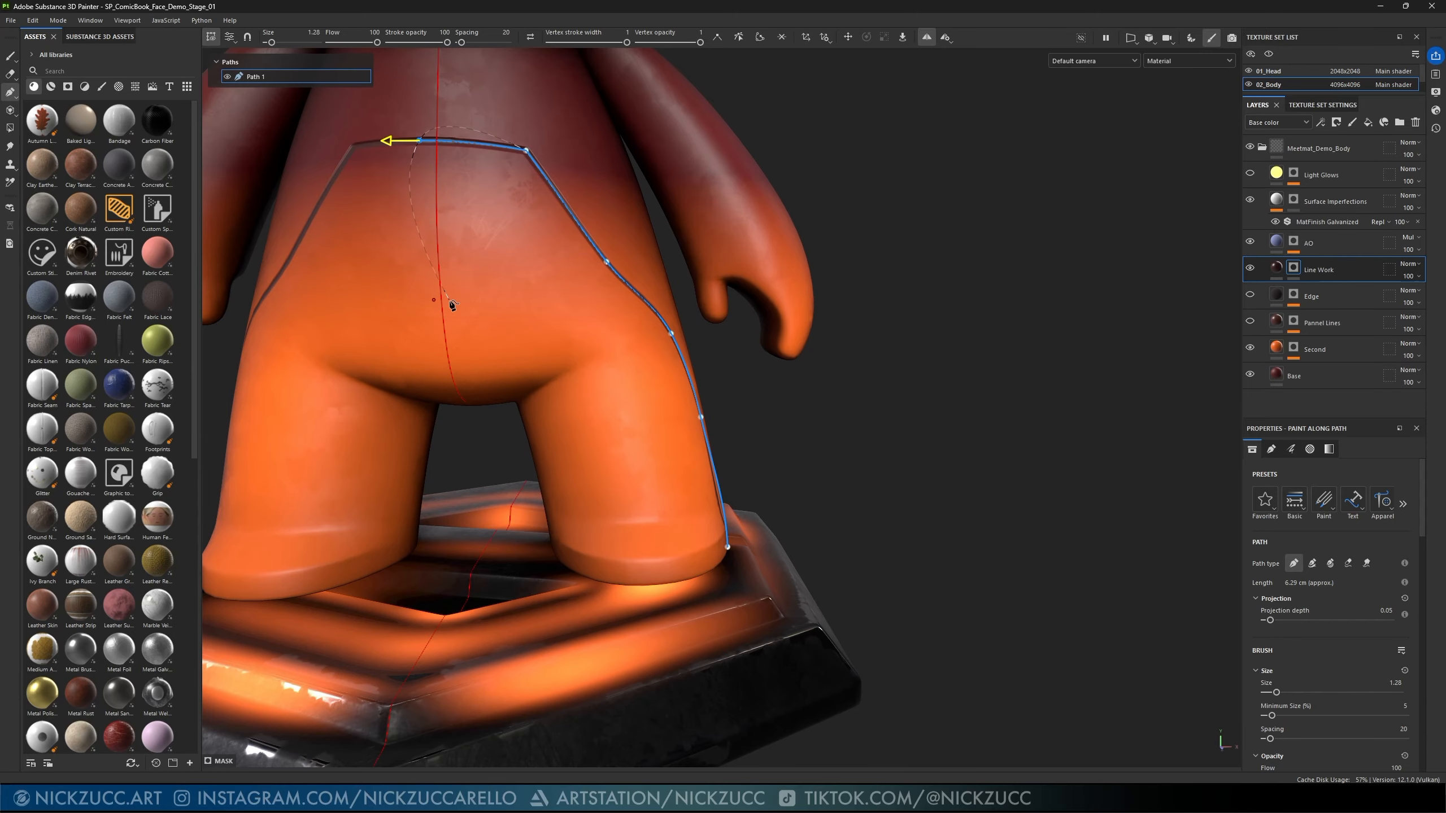
- Extend Path 1 from its waist end down the front of the pelvis, just beside the symmetry line, to the crotch
left_click_drag(432, 323, 551, 329, "alt")
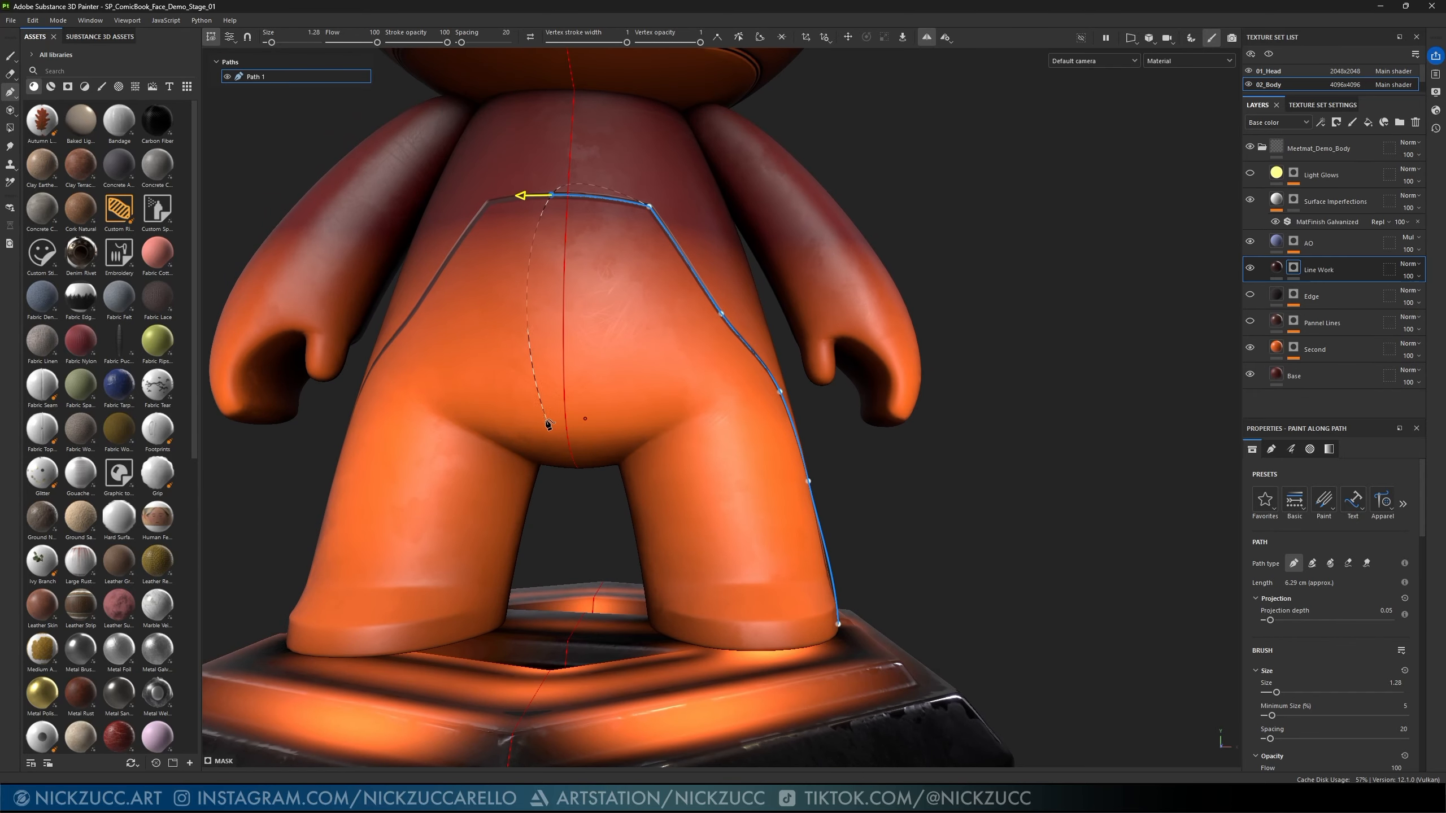
left_click(546, 205)
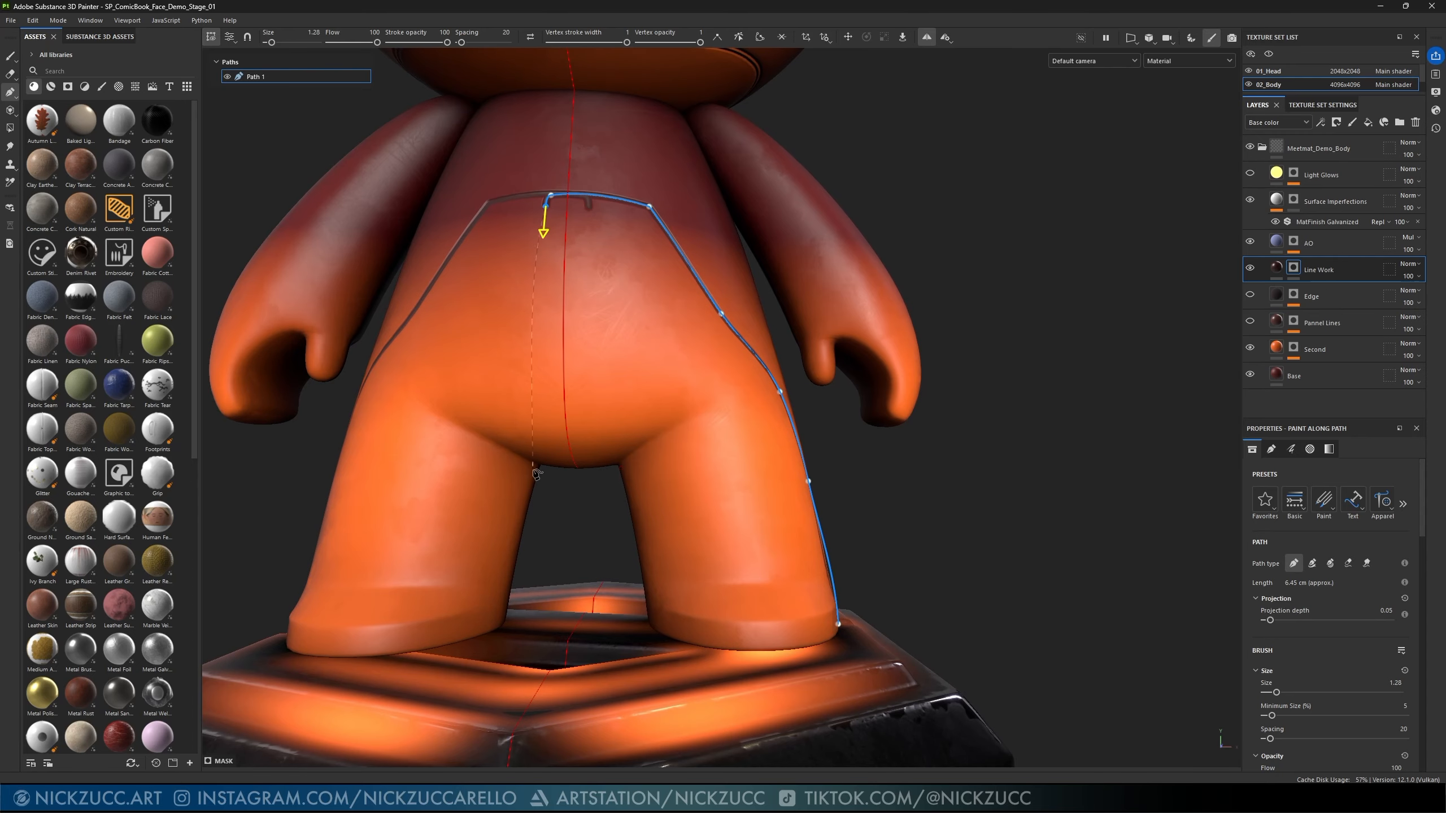
left_click(551, 442)
left_click_drag(561, 475, 570, 397, "alt")
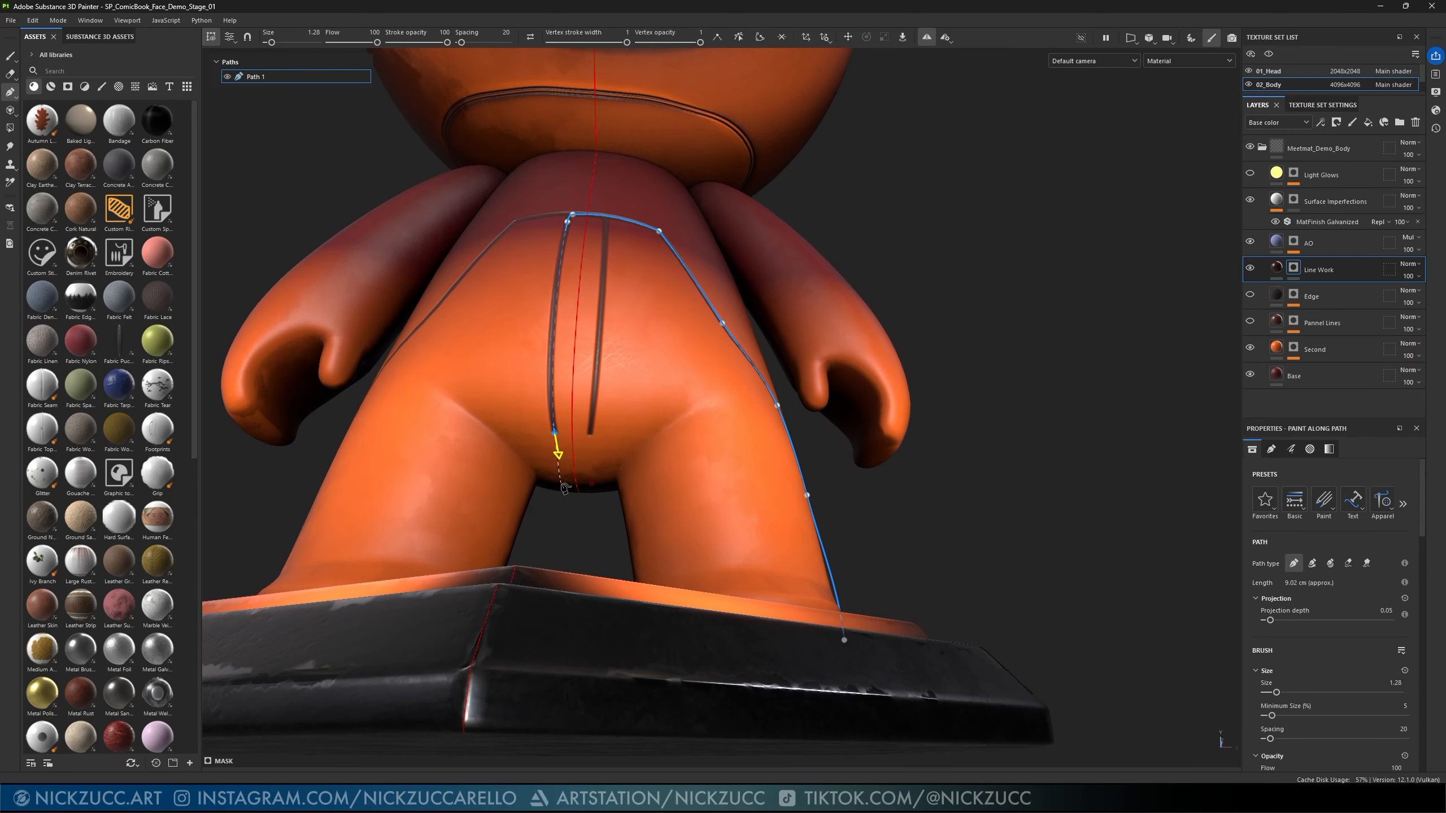
left_click(563, 481)
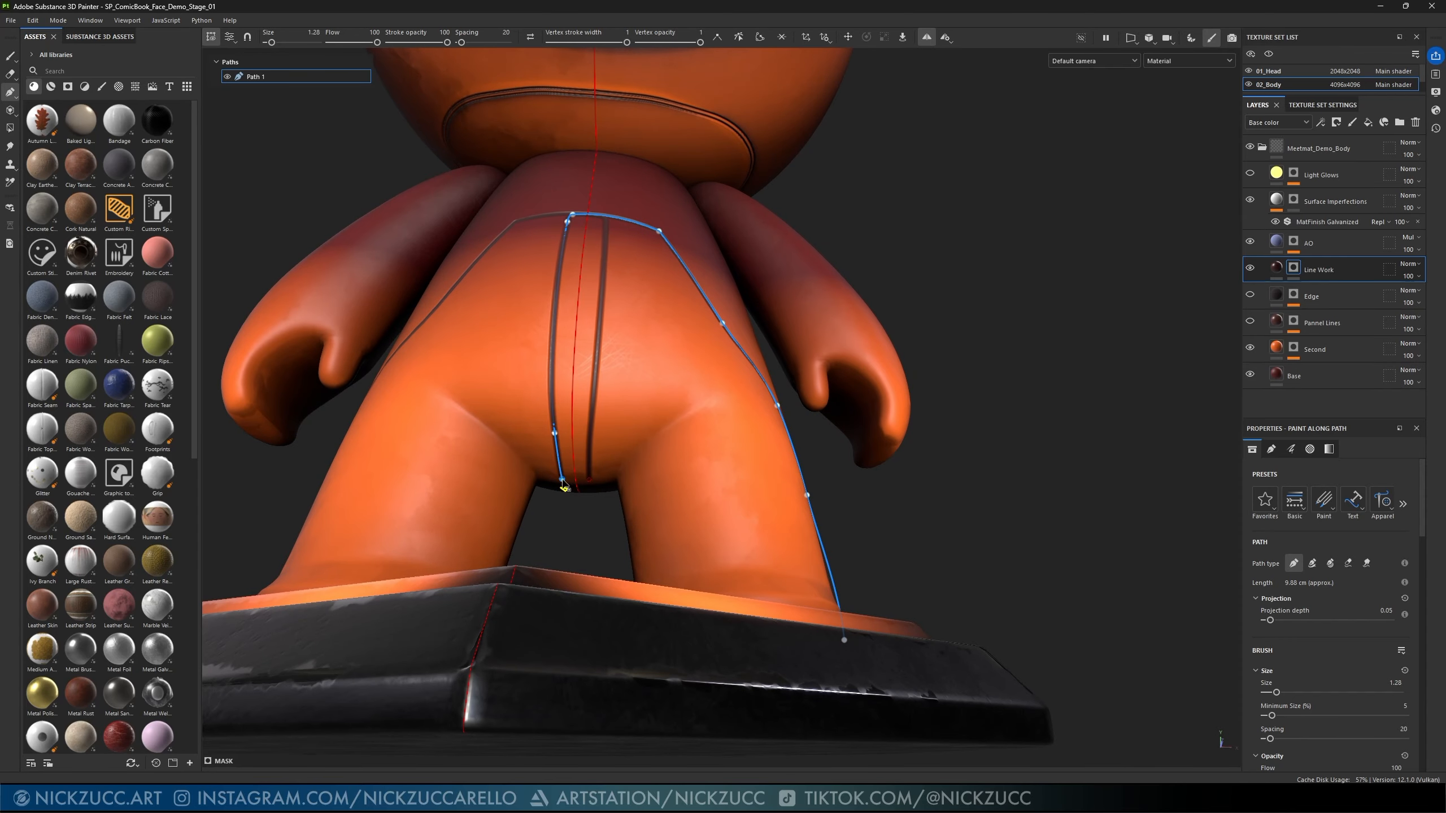
- Continue Path 1 across the underside of the crotch, down the inner leg and onto the front hem of the foot
left_click_drag(576, 491, 634, 453, "alt")
left_click(608, 487)
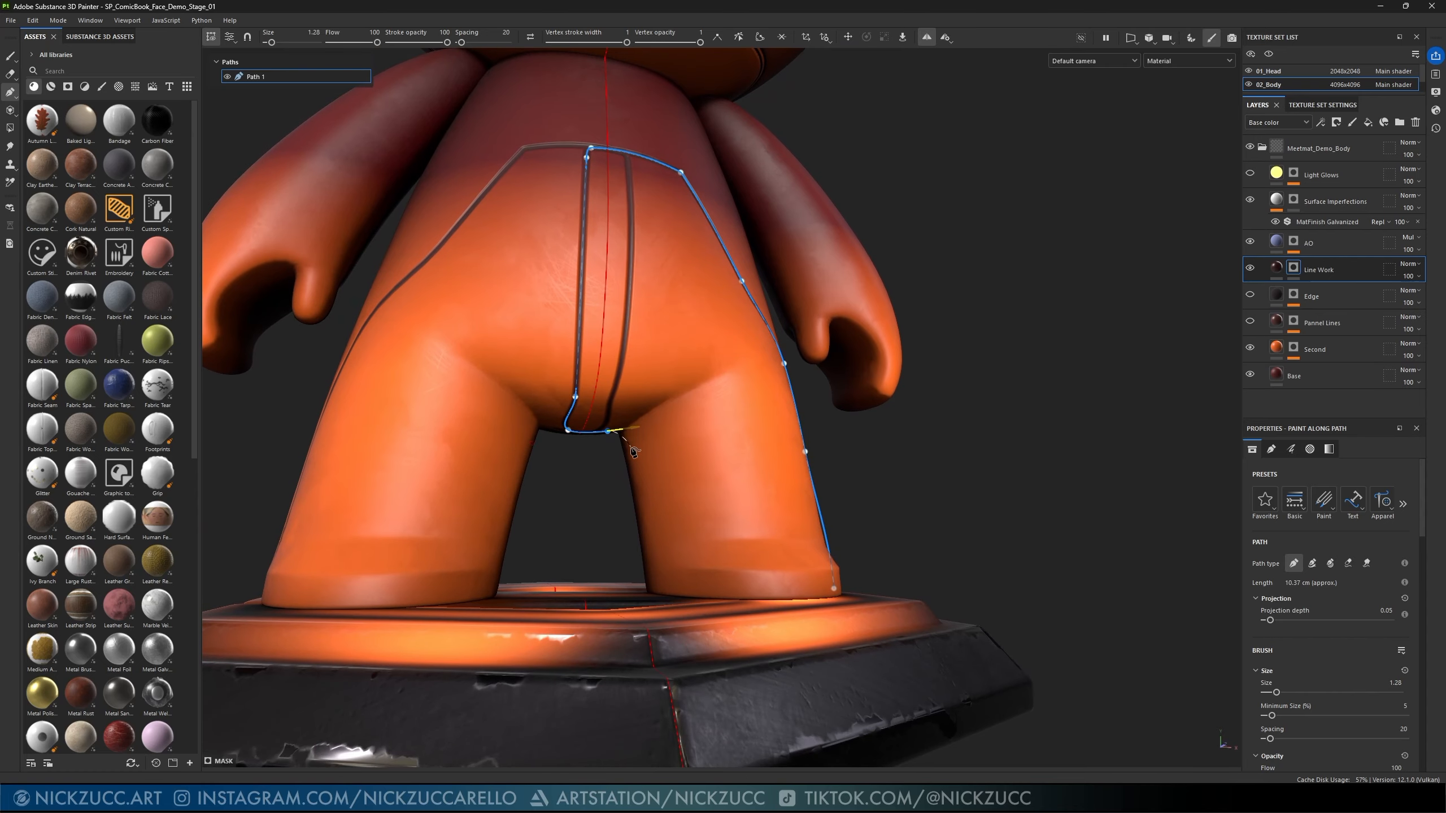
left_click(631, 444)
left_click_drag(652, 527, 621, 545, "alt")
left_click(653, 539)
left_click(659, 588)
left_click(627, 550)
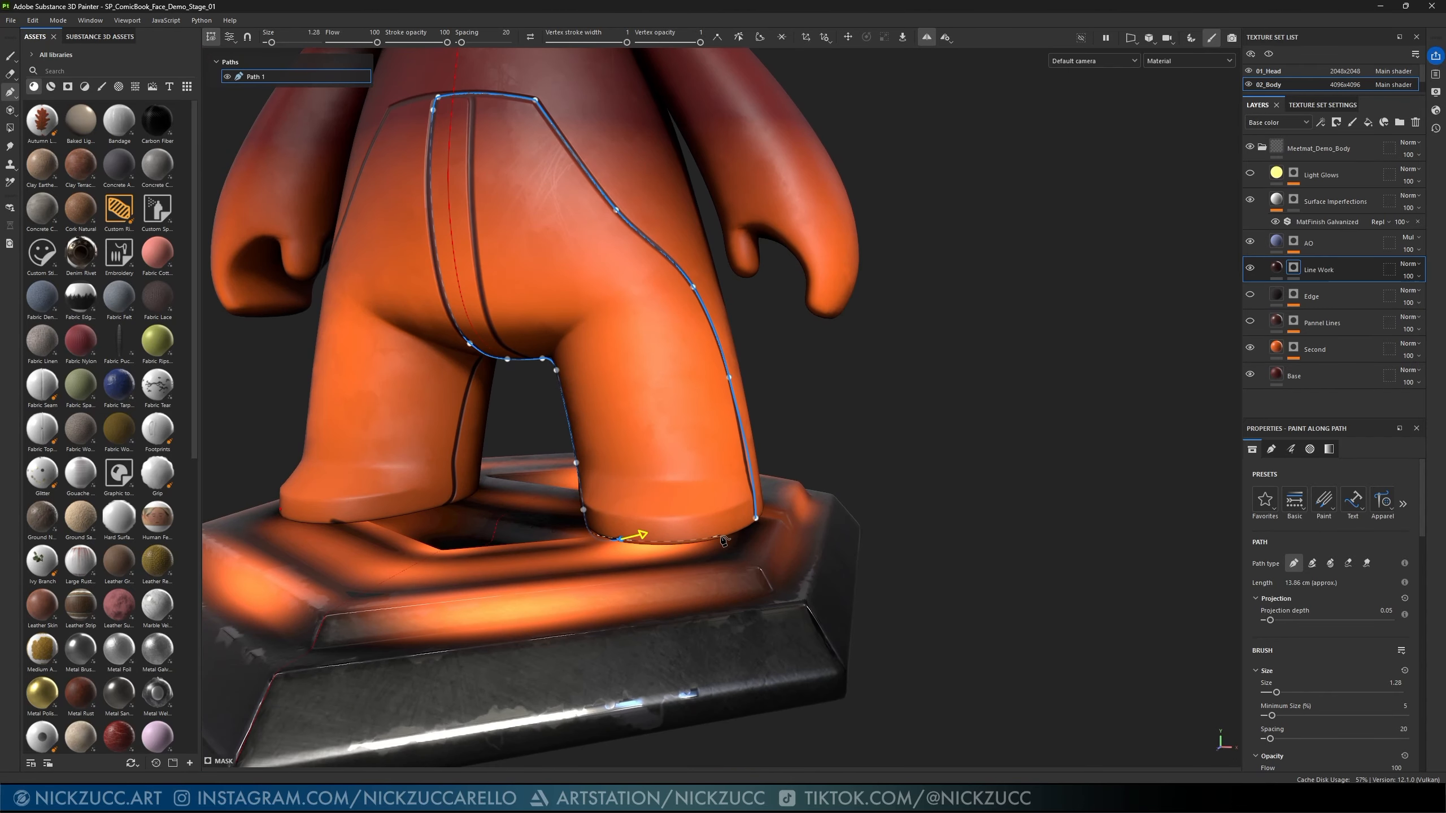
- Run Path 1 around the foot's hem and close it at the starting vertex on the outer leg
left_click(723, 540)
left_click_drag(722, 540, 777, 525, "alt")
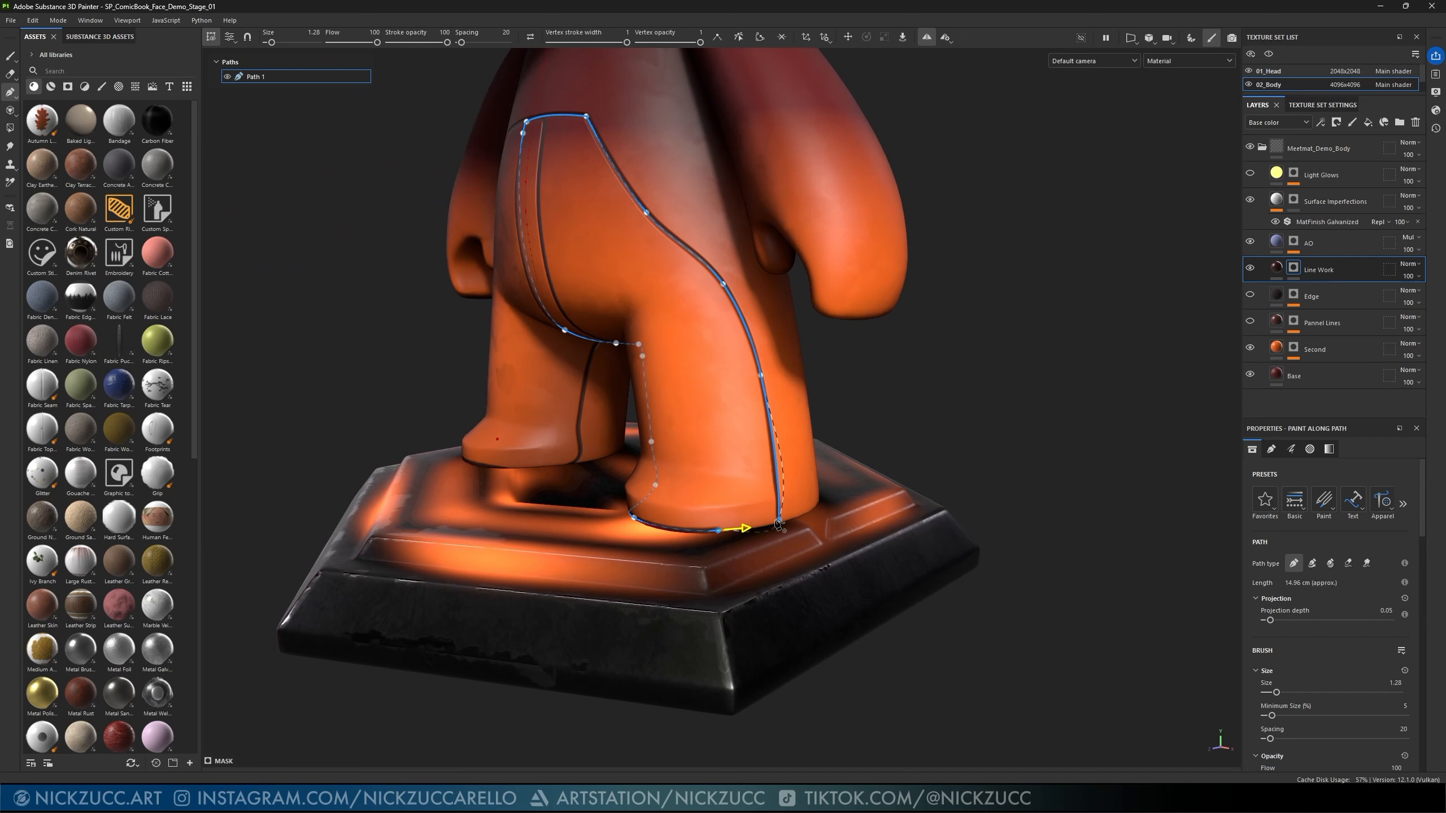
left_click(779, 524)
left_click_drag(669, 524, 589, 516, "alt")
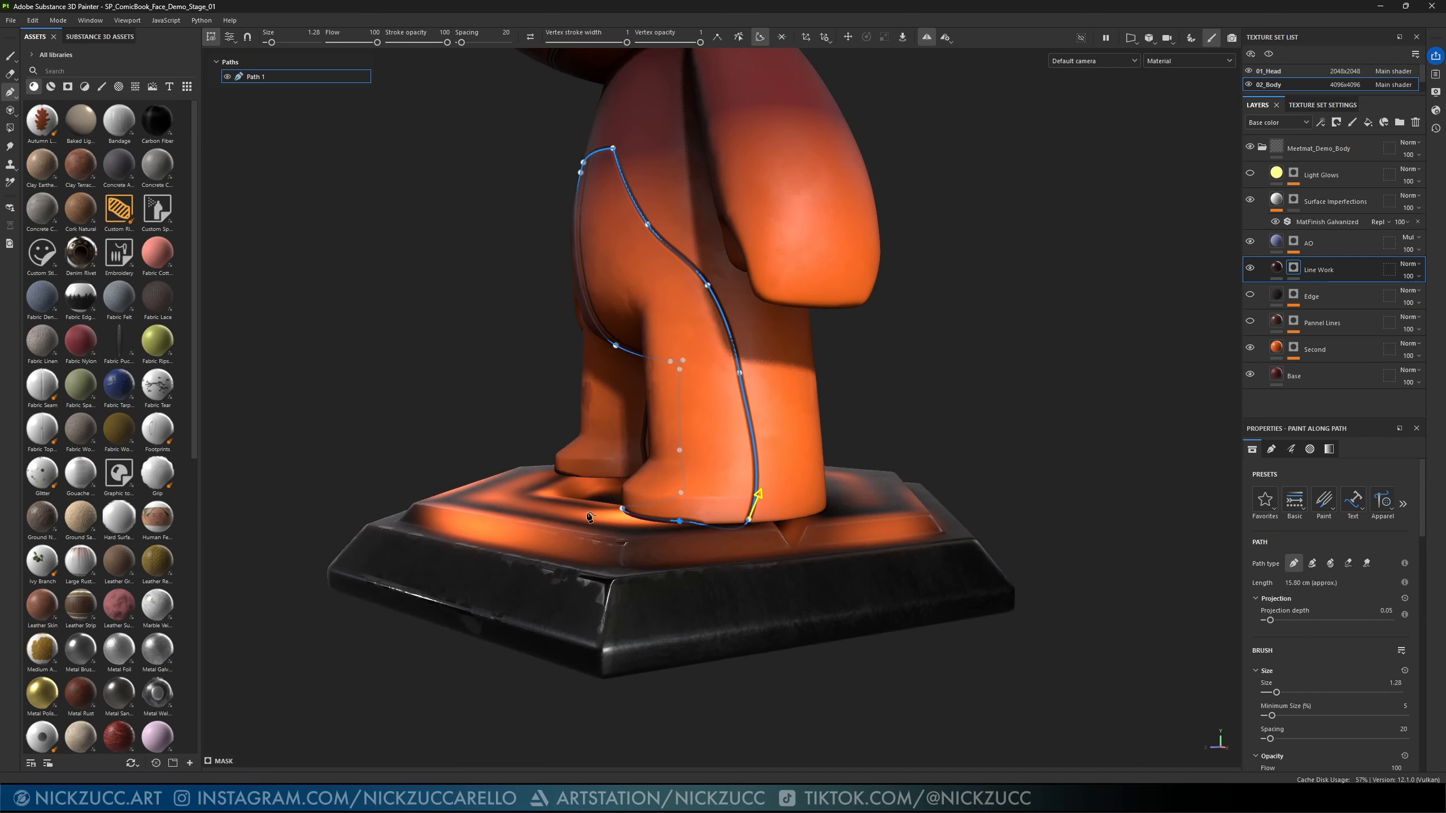
- Convert the closing vertex at the outer foot to a sharp corner and nudge it onto the hem edge
scroll(589, 517, "up", 3)
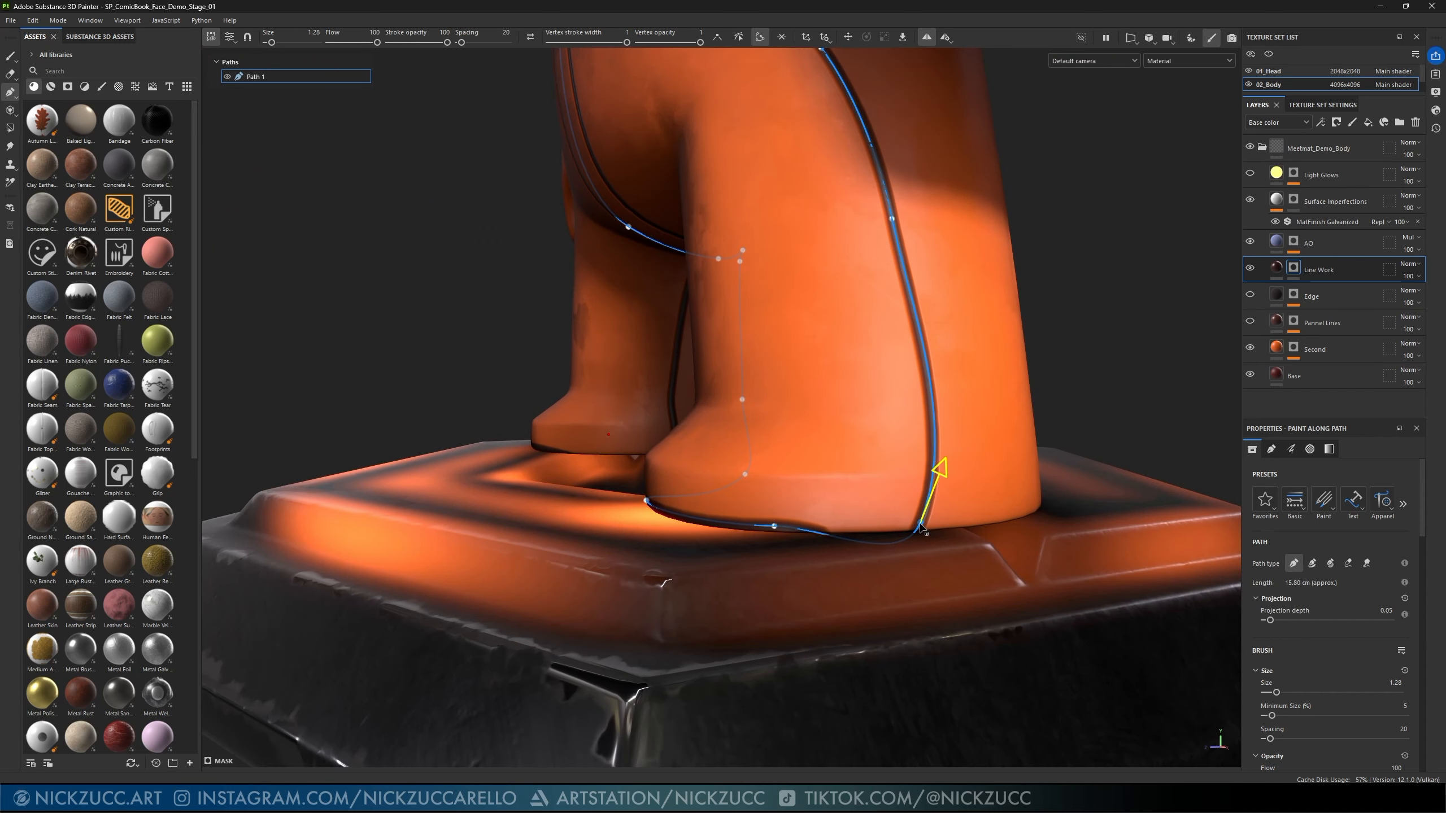
left_click(718, 38)
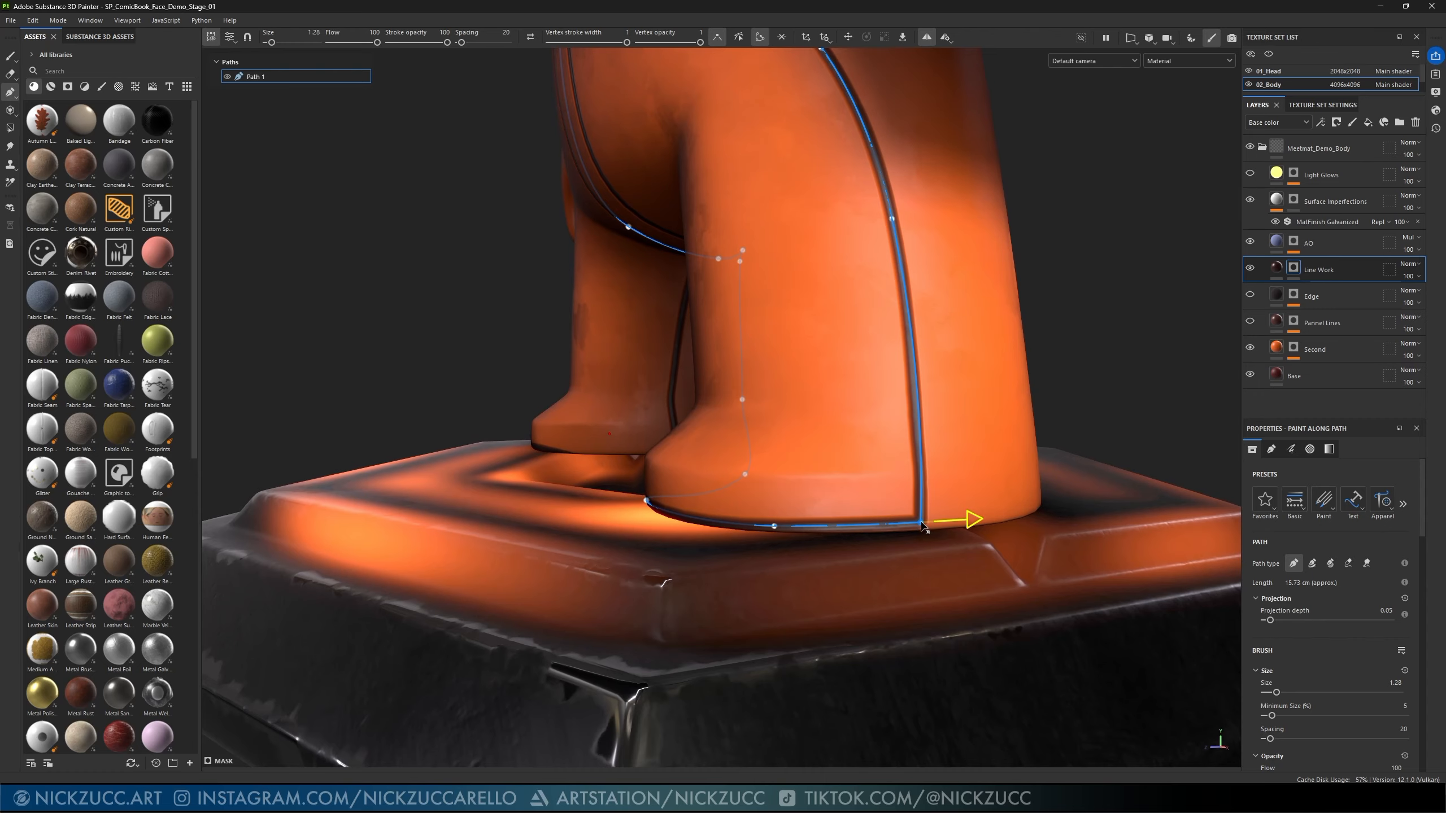
left_click_drag(923, 523, 929, 527)
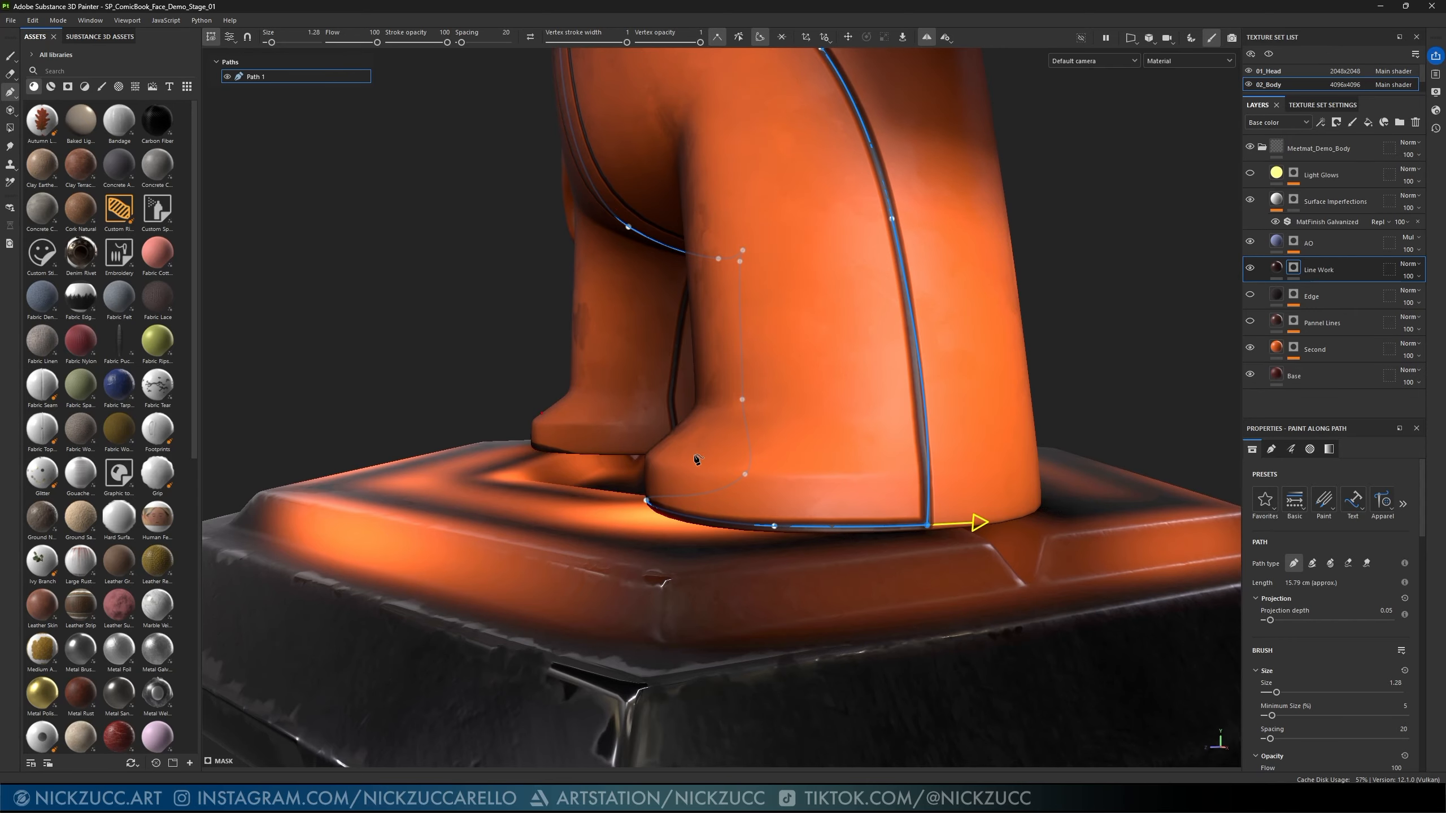
- Convert the path vertices at the inner foot and at the crotch beside the symmetry line to sharp corners
left_click_drag(695, 456, 923, 460, "alt")
left_click(842, 455)
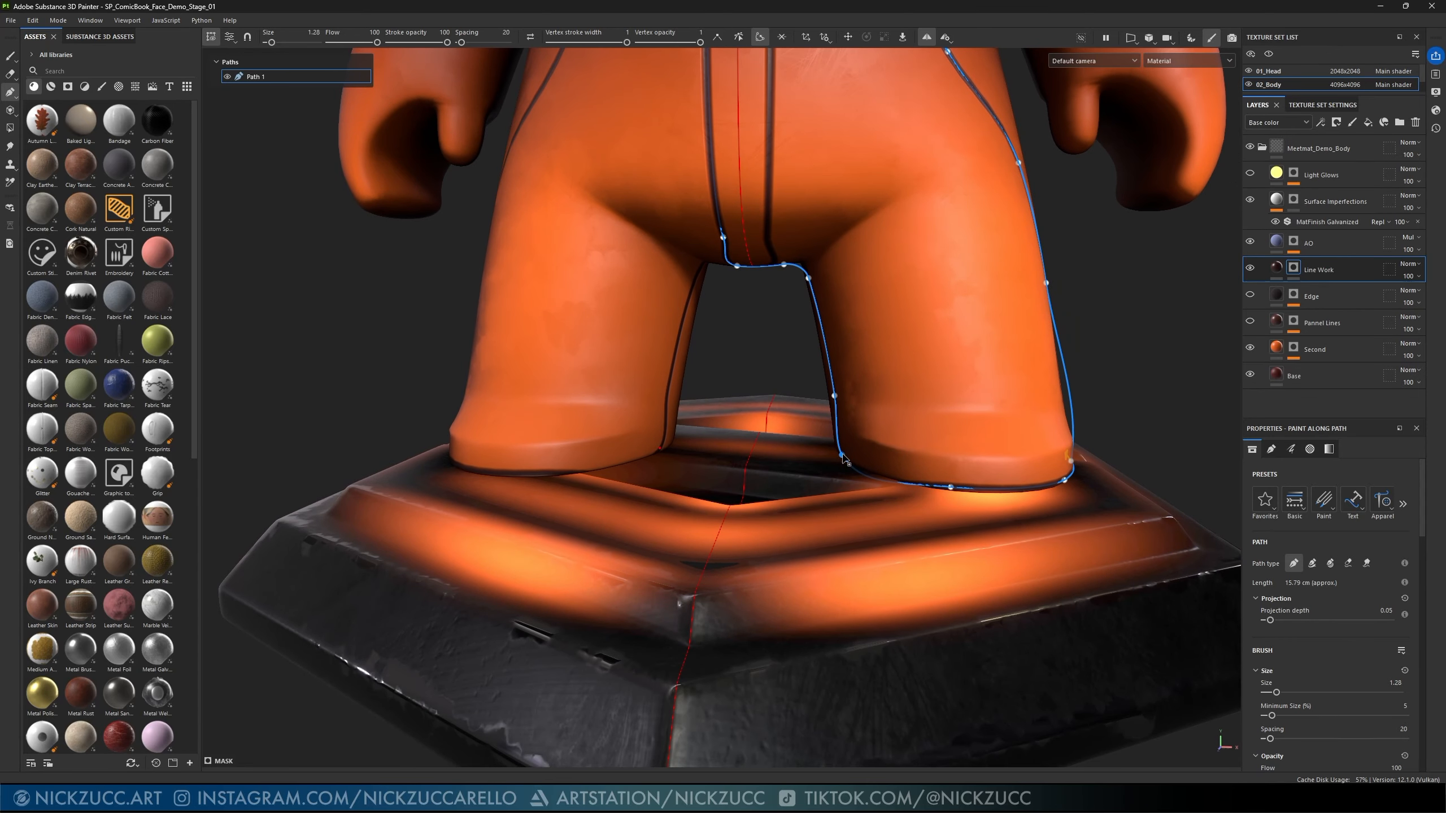
left_click(718, 38)
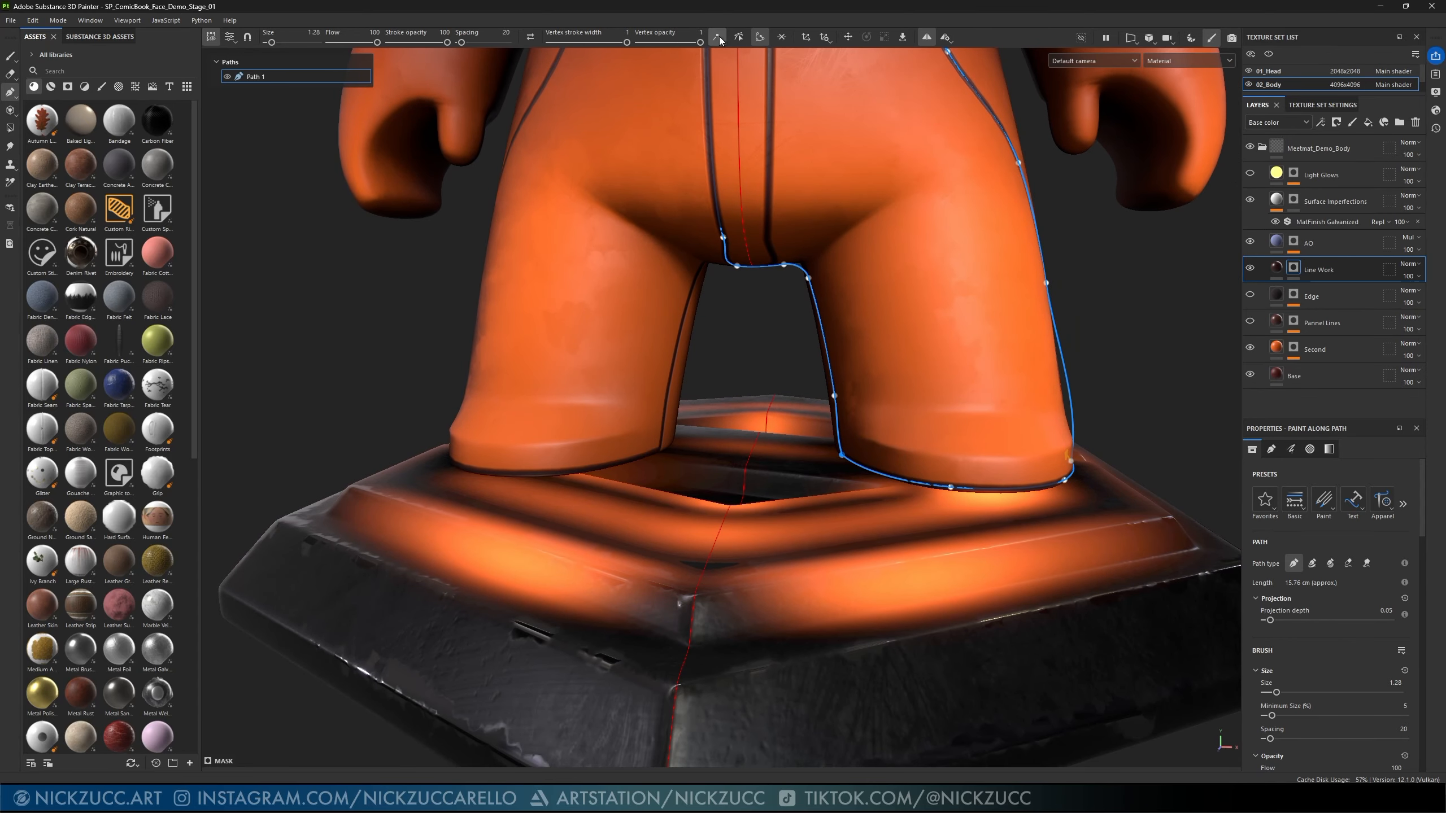
left_click_drag(950, 437, 686, 280, "alt")
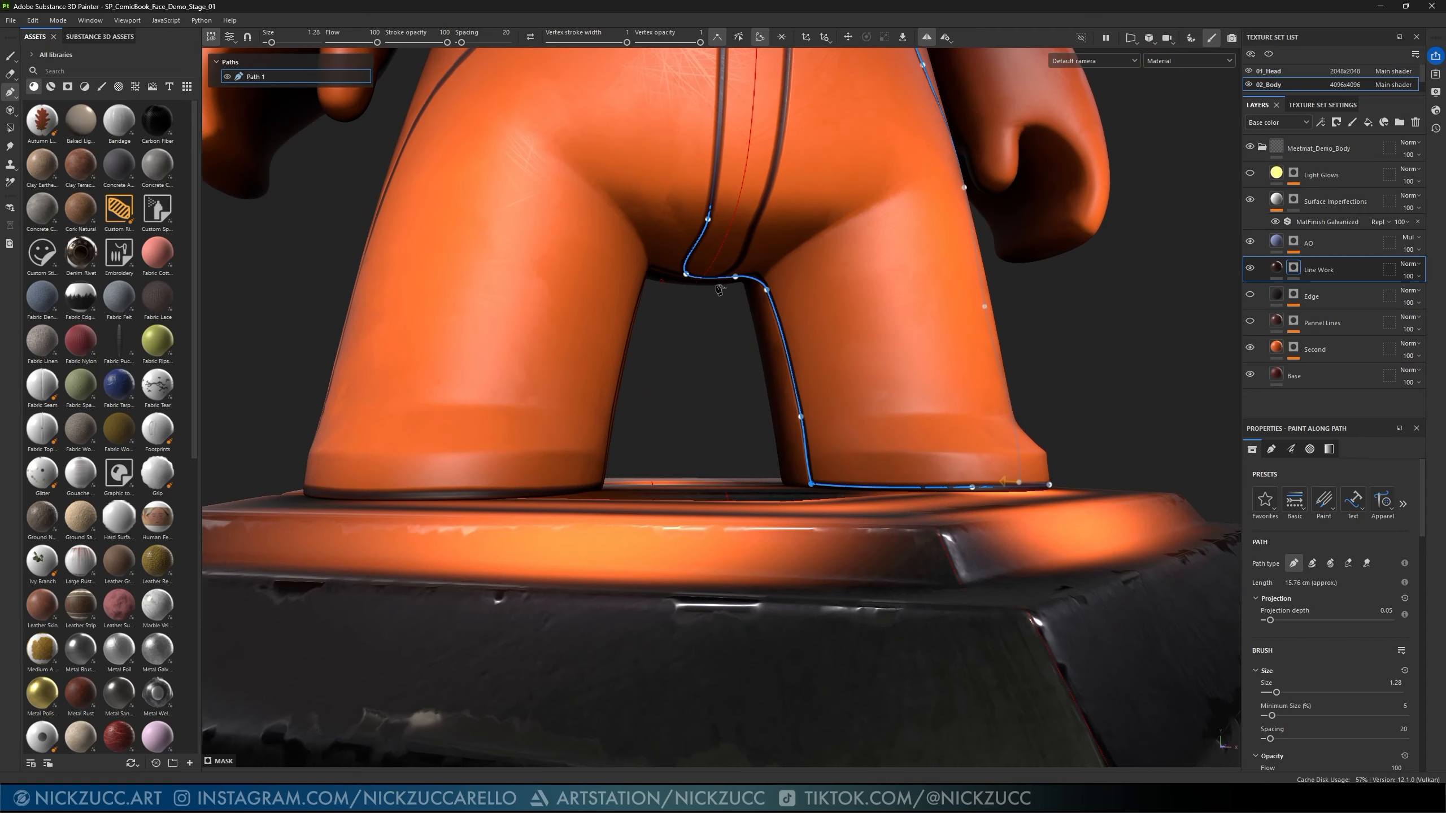
left_click(684, 275)
left_click(718, 37)
- Make the waist vertex near the symmetry line a sharp corner and delete the extra vertex just below it
left_click_drag(814, 251, 705, 139, "alt")
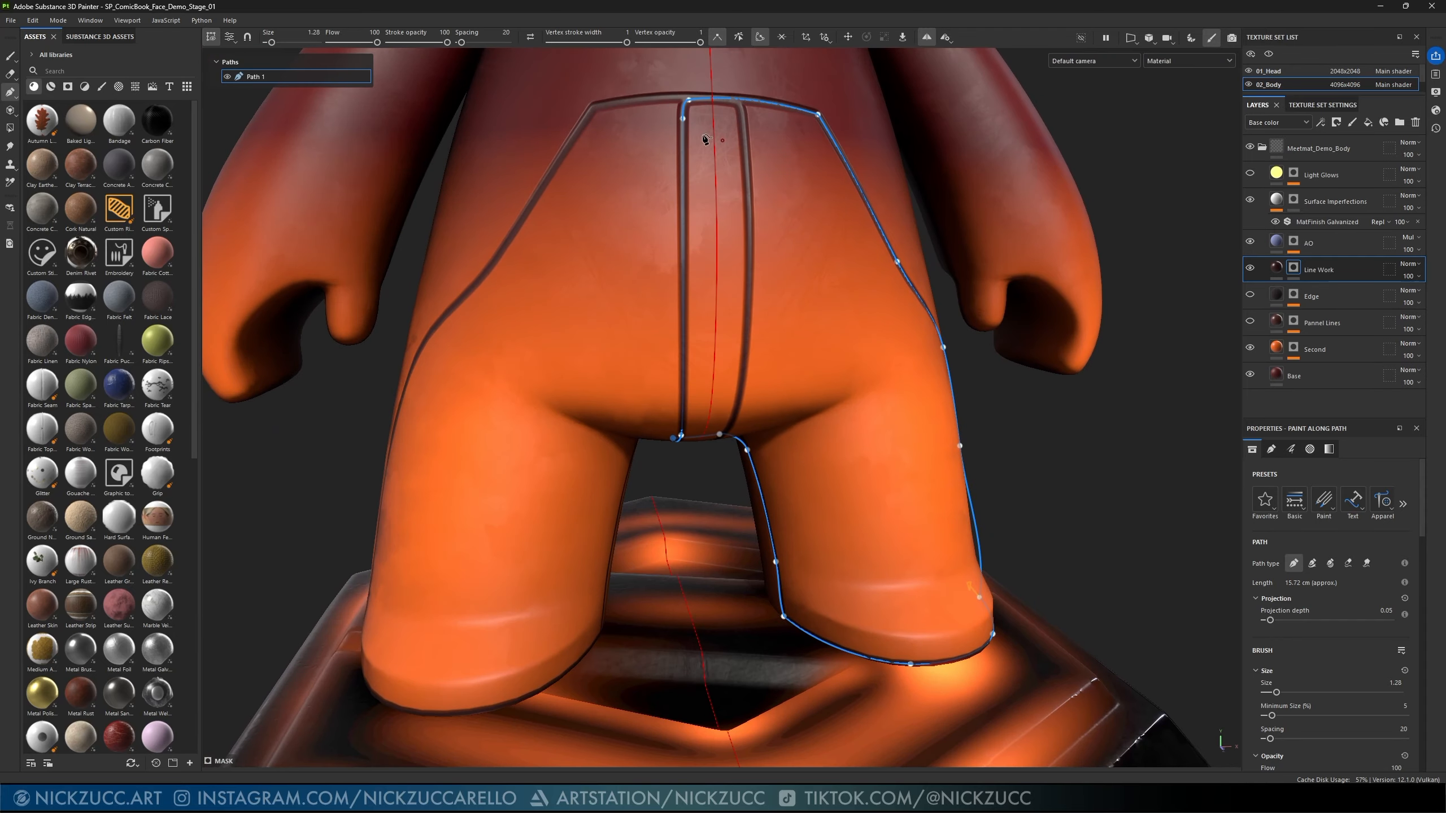
left_click(688, 103)
left_click(717, 38)
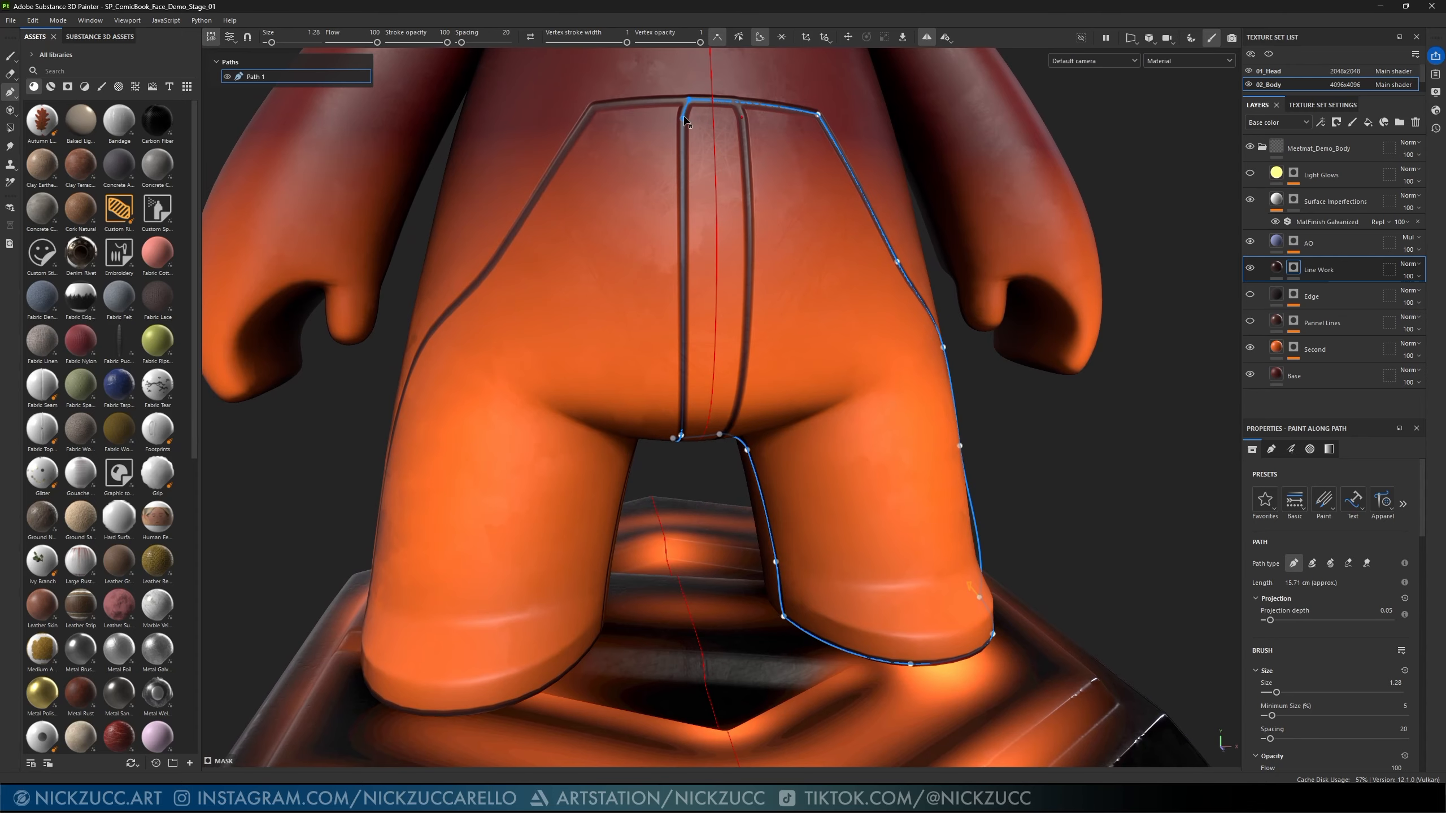
left_click(684, 118)
key("Delete")
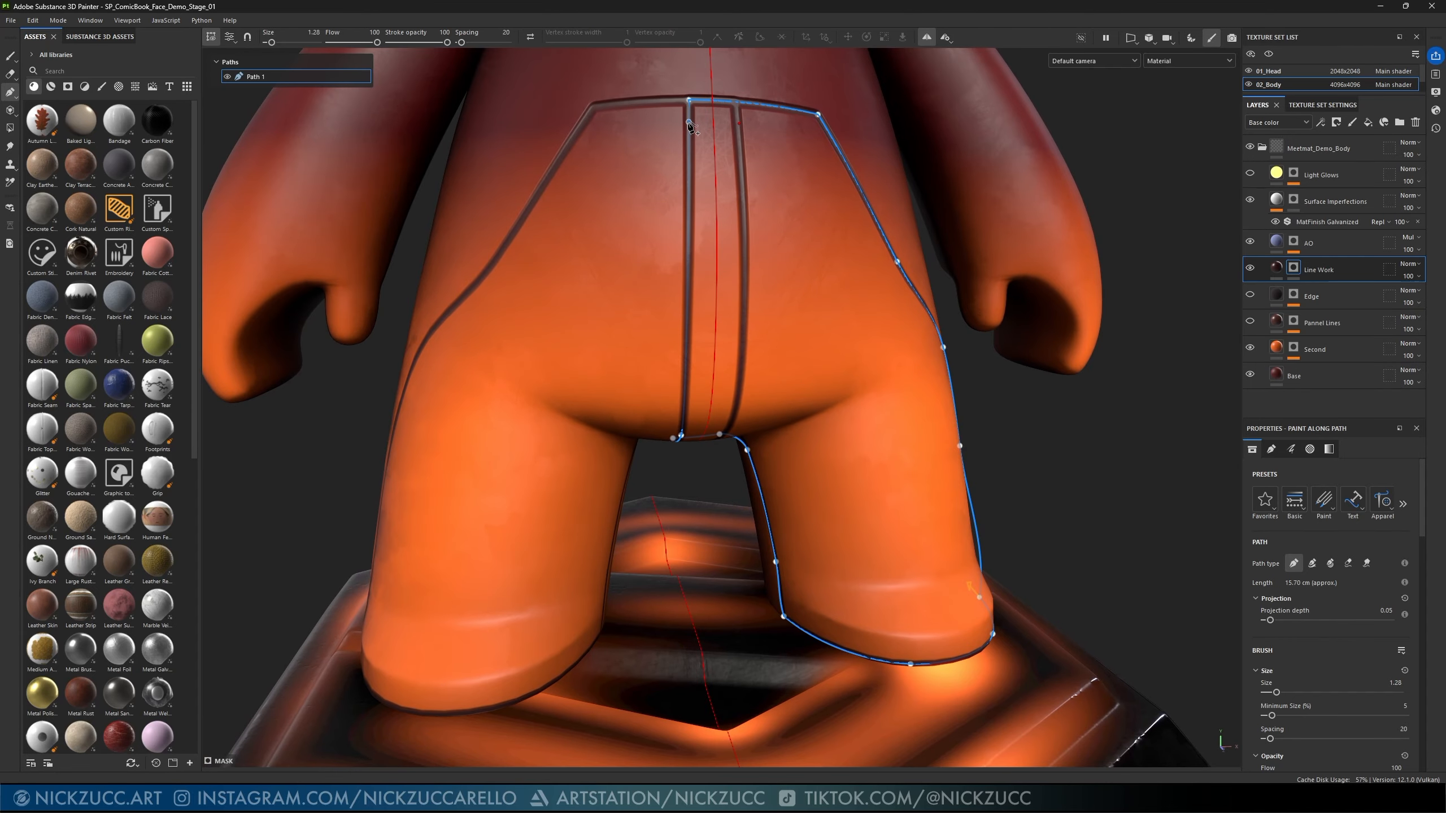
- Move the crotch corner vertex of Path 1 closer to the symmetry line so the centre line curves inward underneath
left_click_drag(716, 345, 692, 259, "alt")
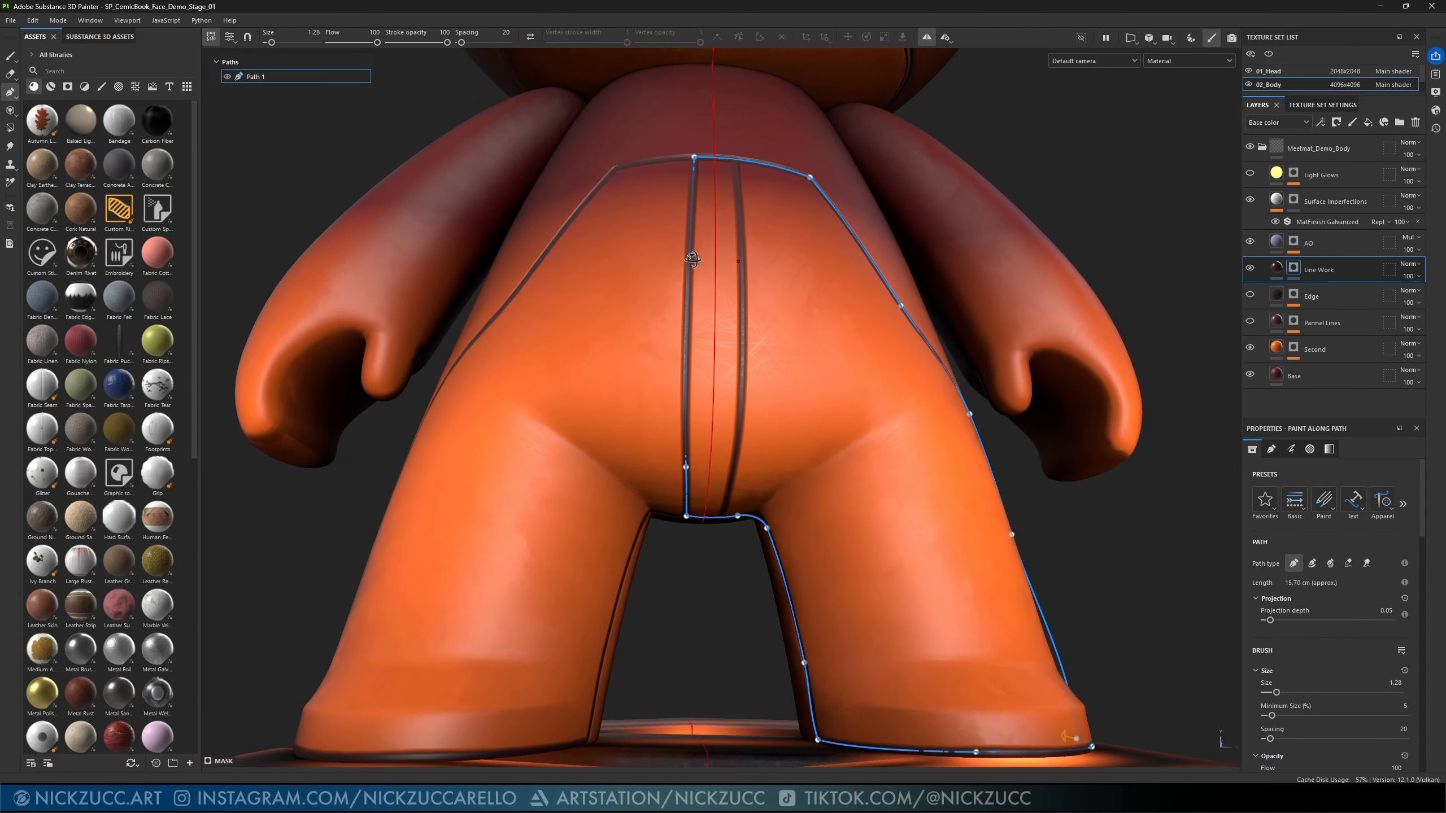
left_click_drag(686, 517, 702, 518)
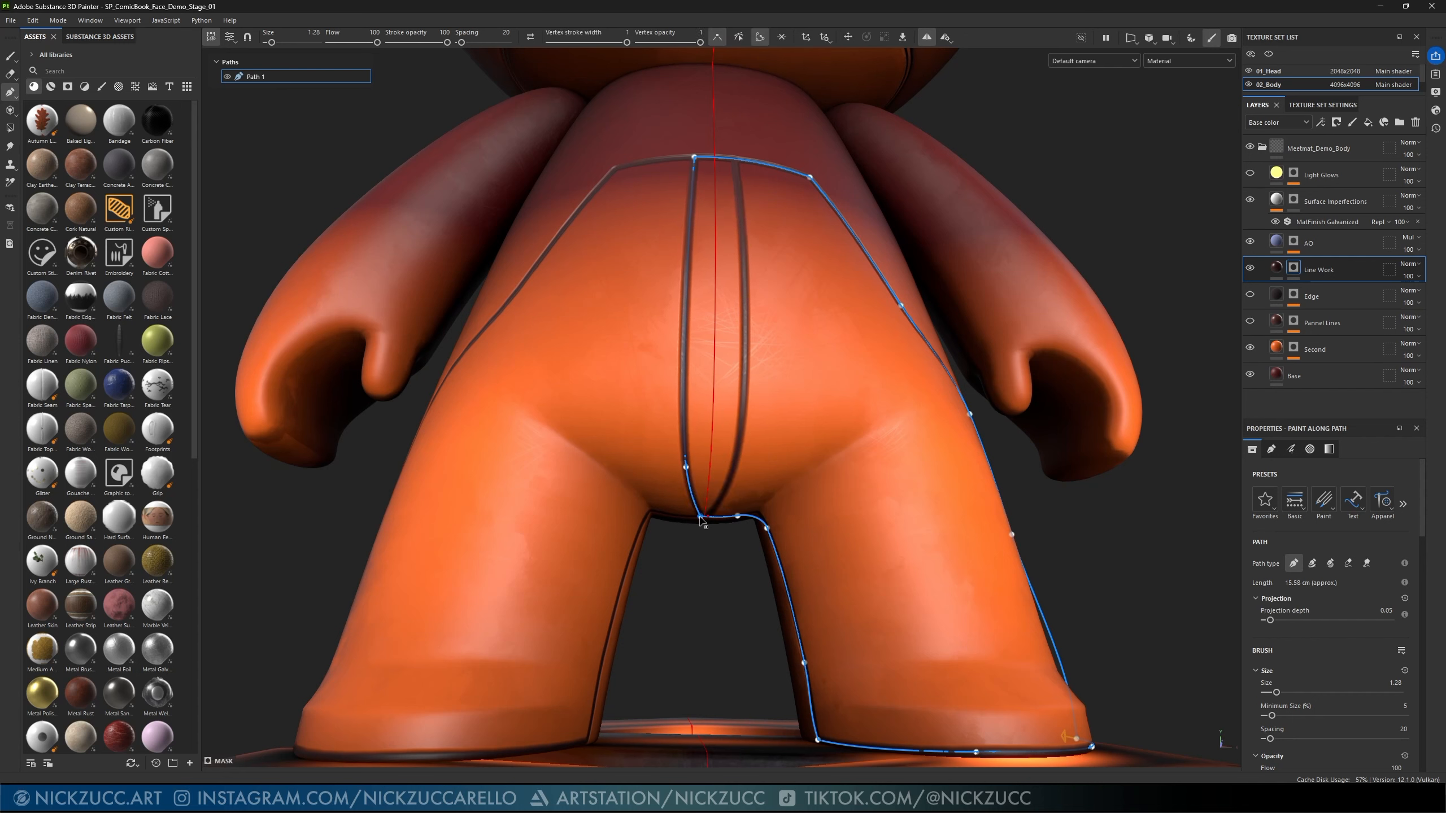
mouse_move(701, 518)
left_mouse_down()
mouse_move(686, 518)
mouse_move(705, 518)
mouse_move(726, 558)
left_mouse_up()
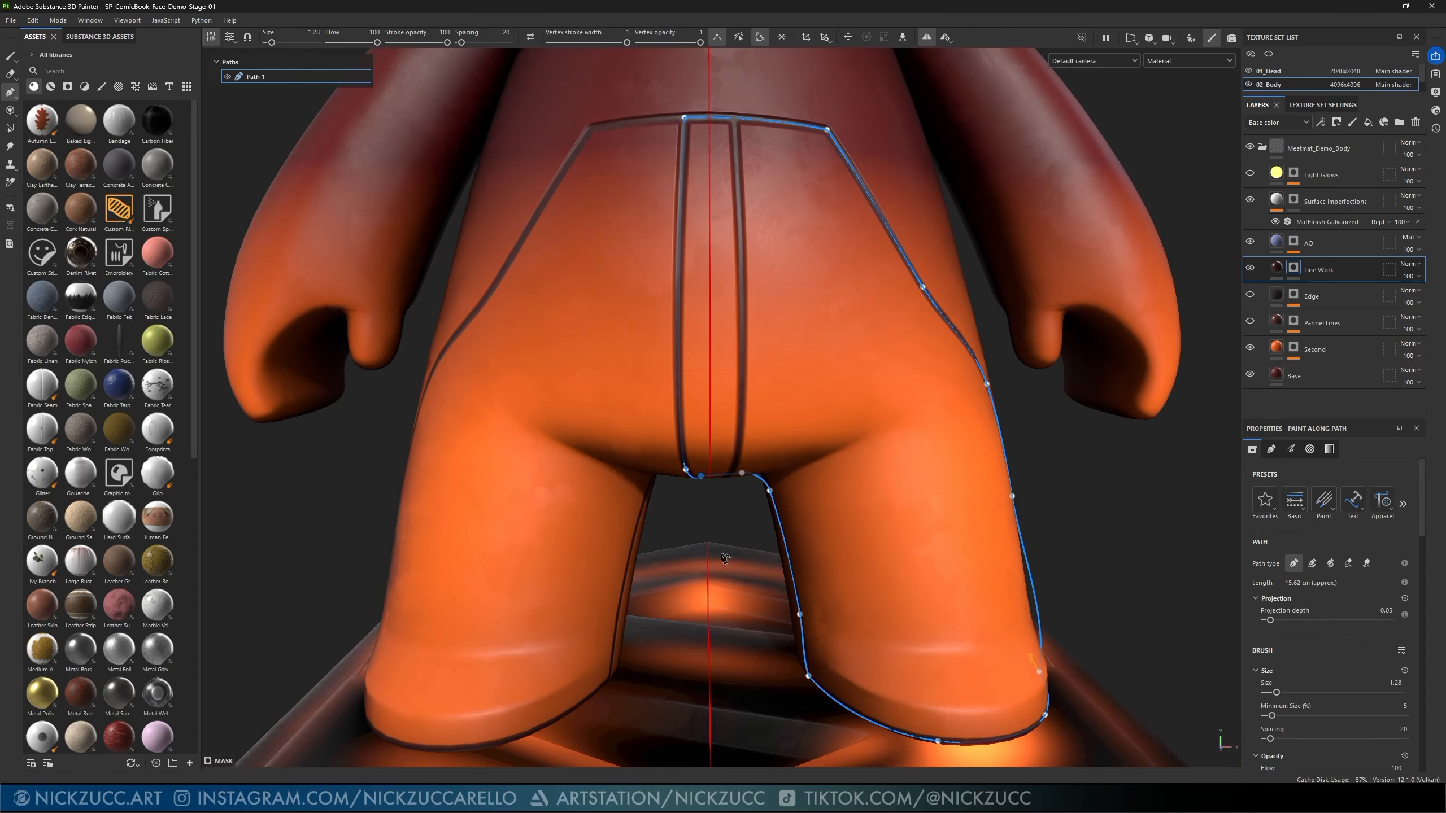
- Try different projection depths on Path 1, such as 0.01 and 0.07
scroll(782, 447, "down", 2)
middle_click_drag(804, 397, 763, 501, "alt")
left_click_drag(776, 424, 866, 585, "alt")
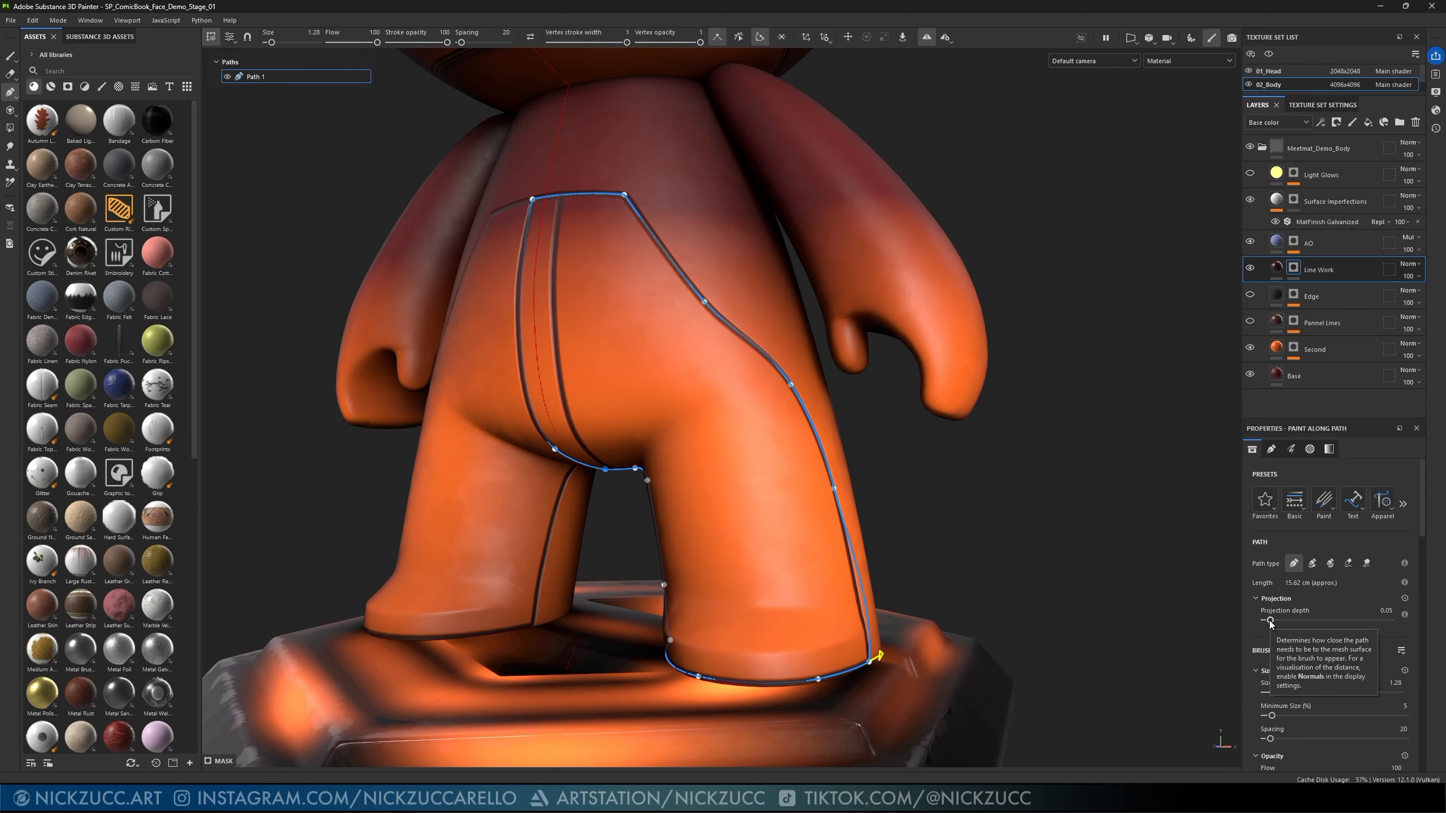
left_click_drag(997, 573, 927, 582, "alt")
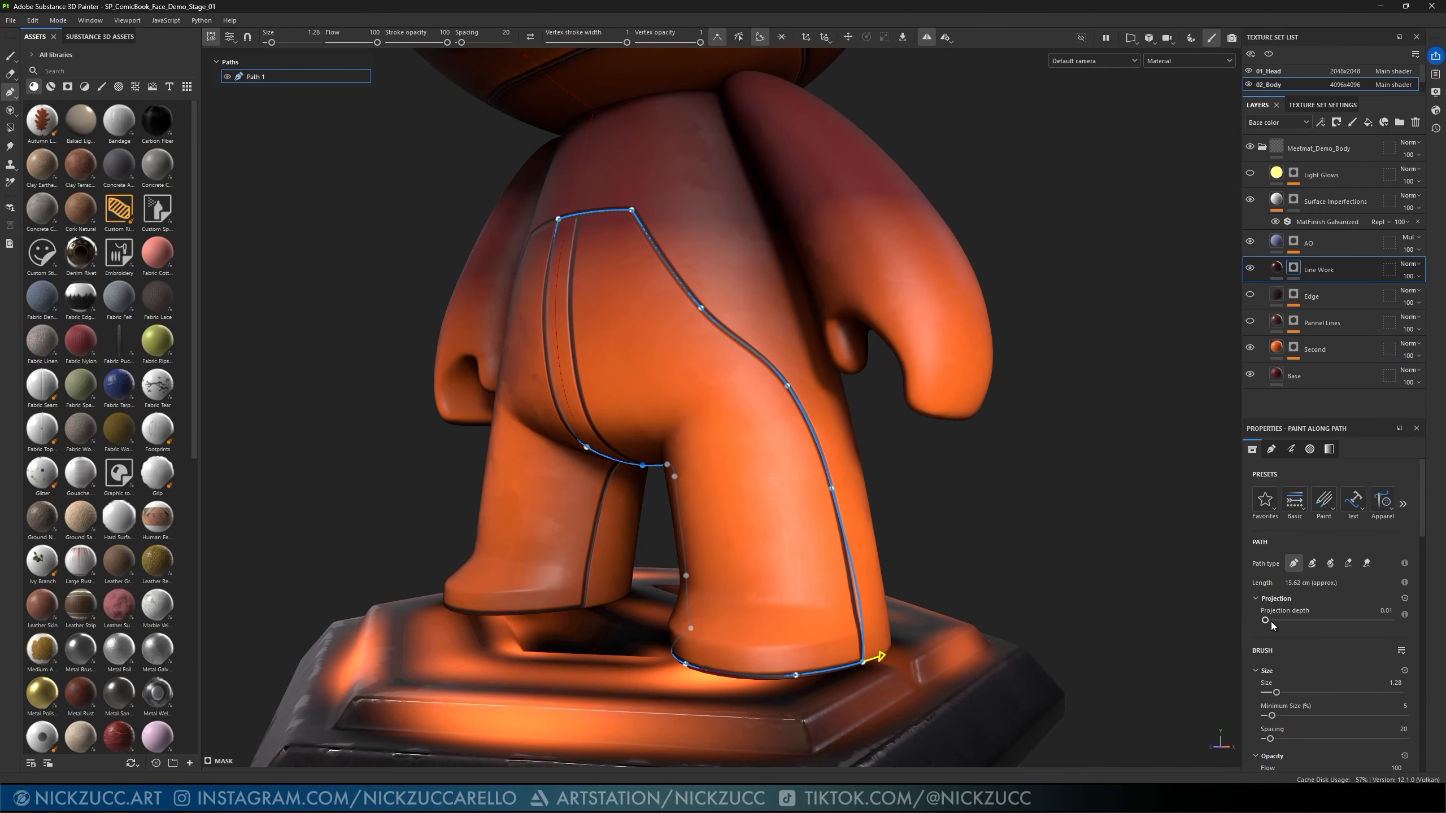
left_click_drag(1281, 622, 1097, 554)
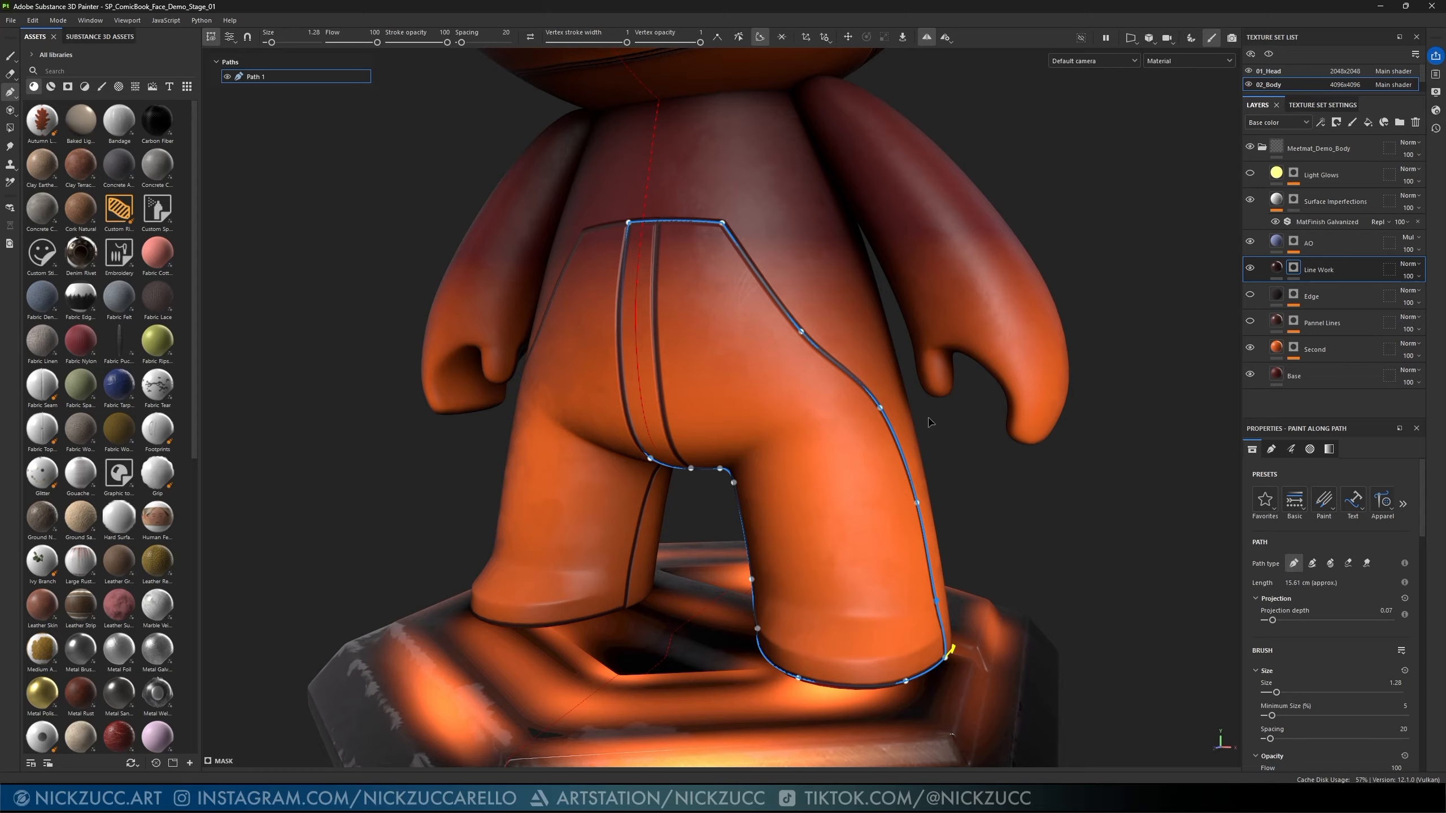
- Try the Ribbon path type on Path 1, inspect the line around the legs, and restore the Paint Along Path type
left_click(1313, 564)
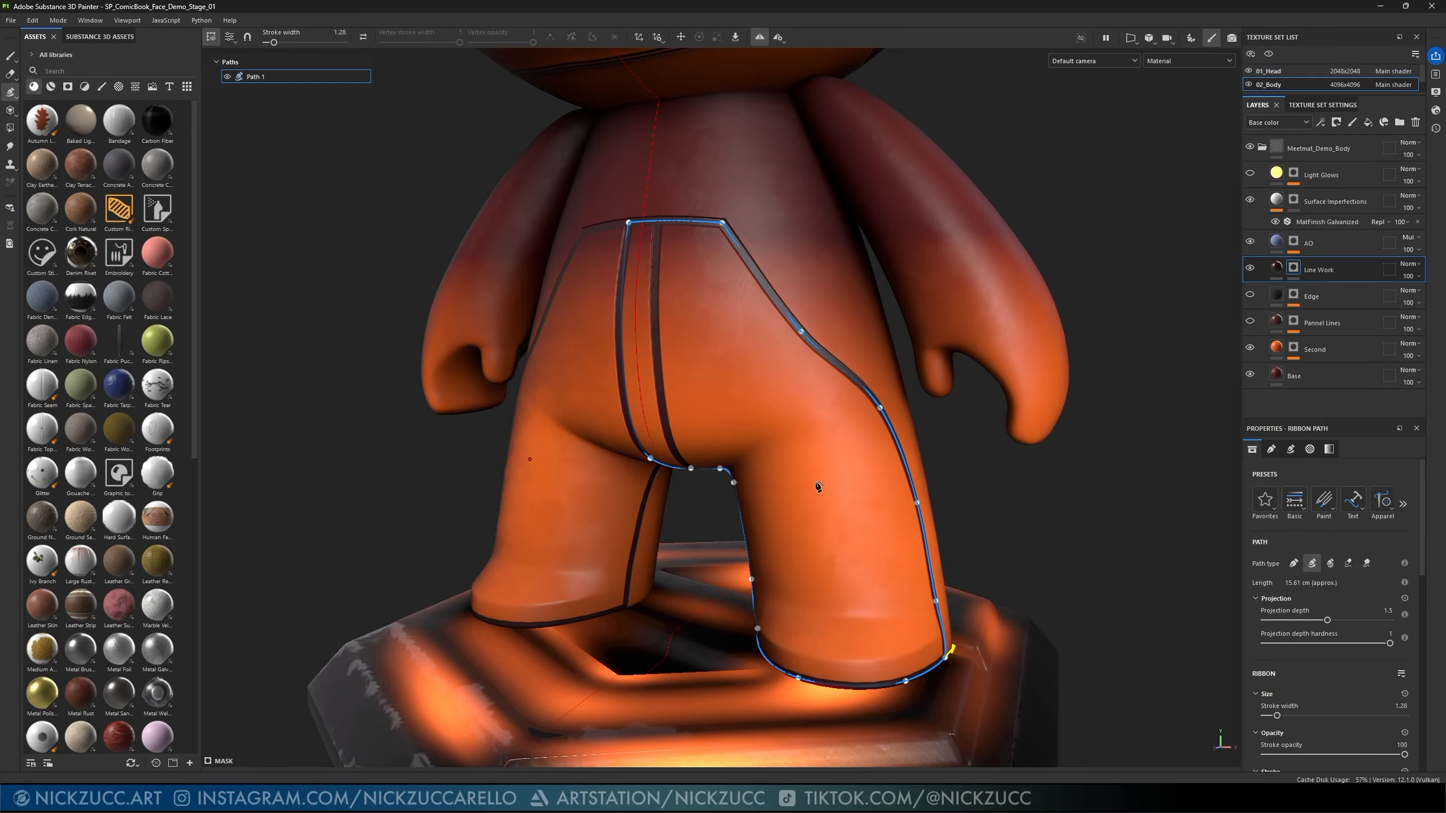
left_click_drag(818, 486, 745, 488, "alt")
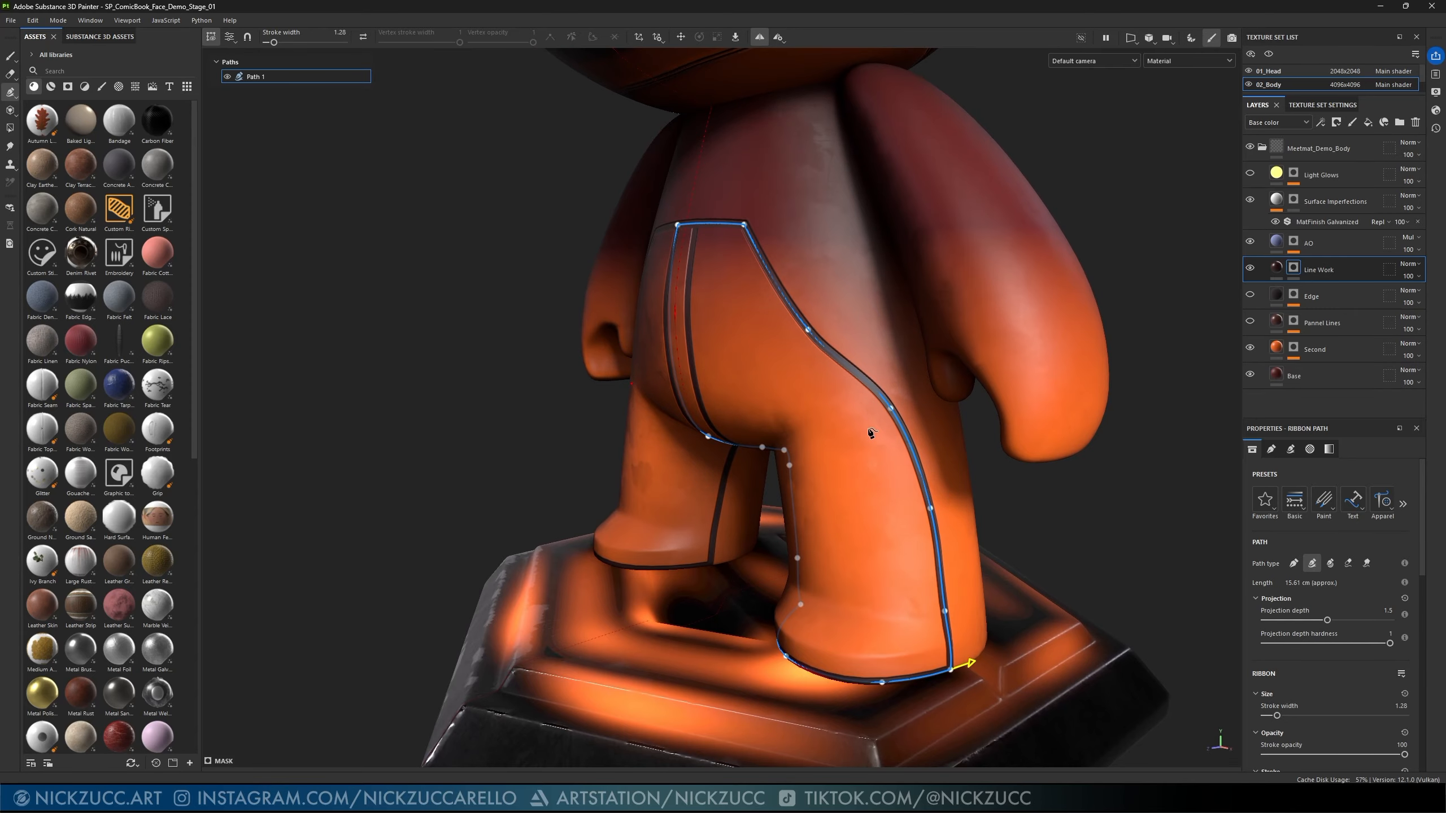
left_click_drag(855, 410, 983, 454, "alt")
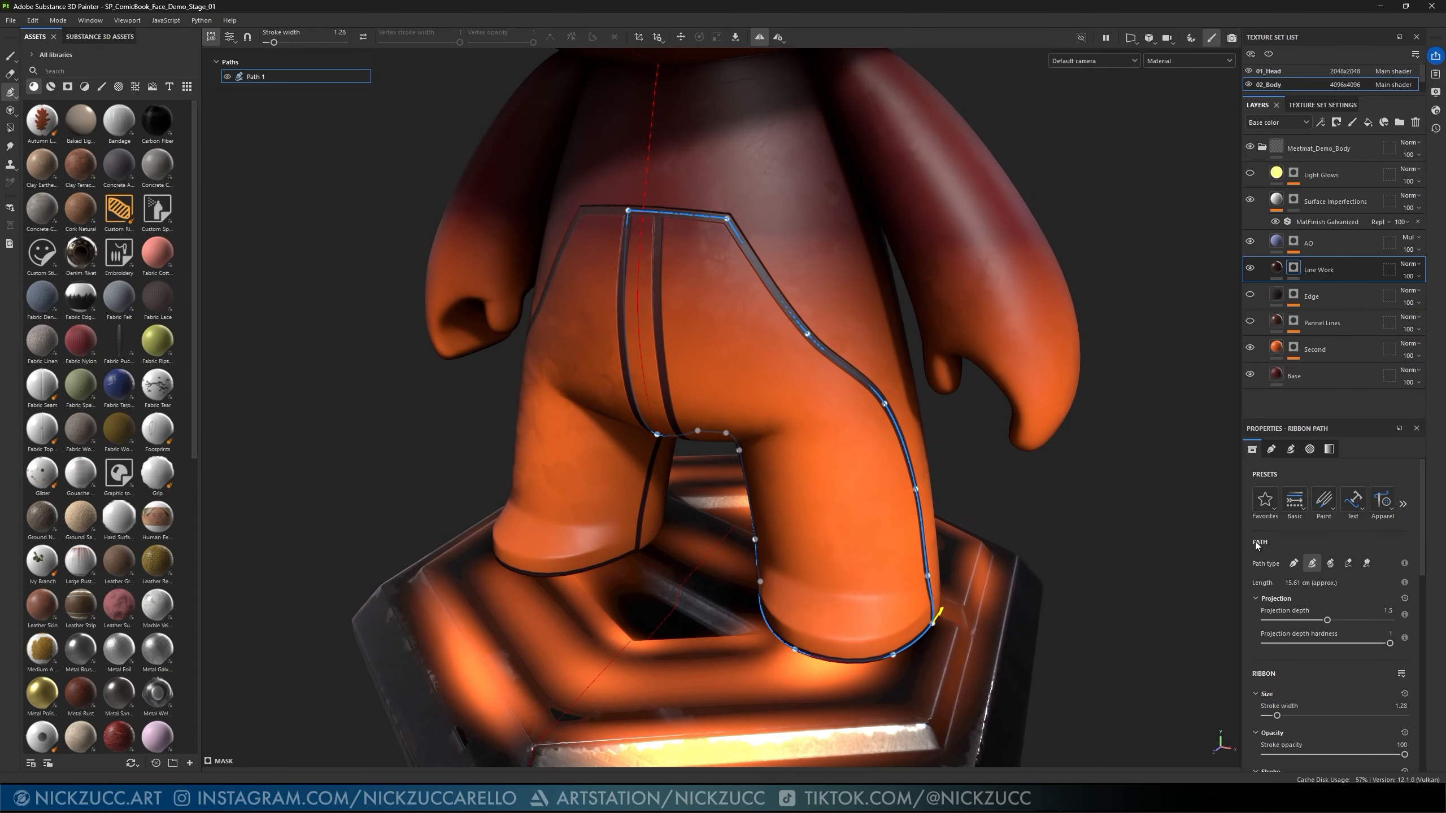
left_click(1293, 563)
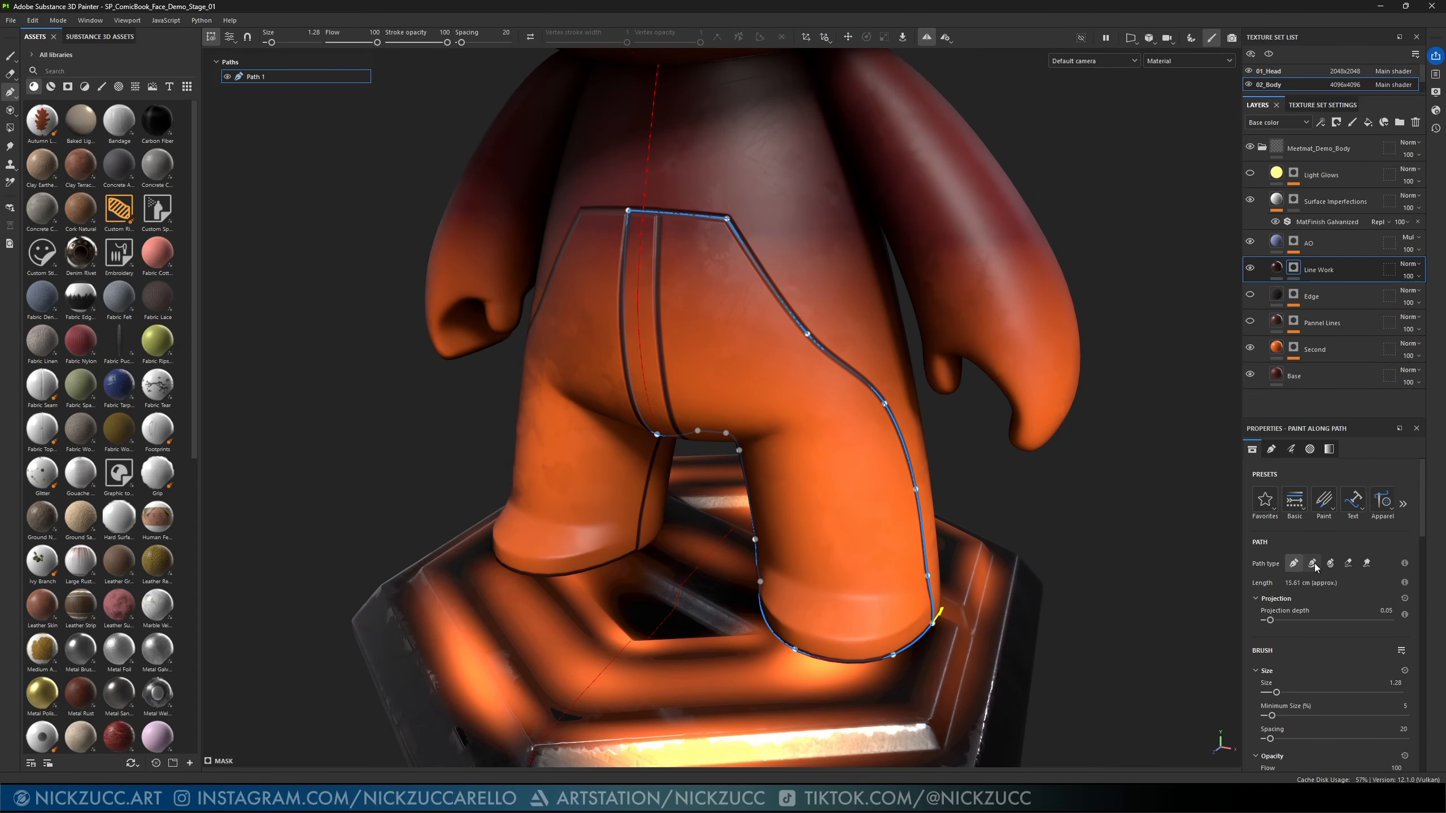
- Set Path 1 to the Ribbon type, preview the Custom Ribbon Material asset, and change the path to the Filled type
left_click(1312, 563)
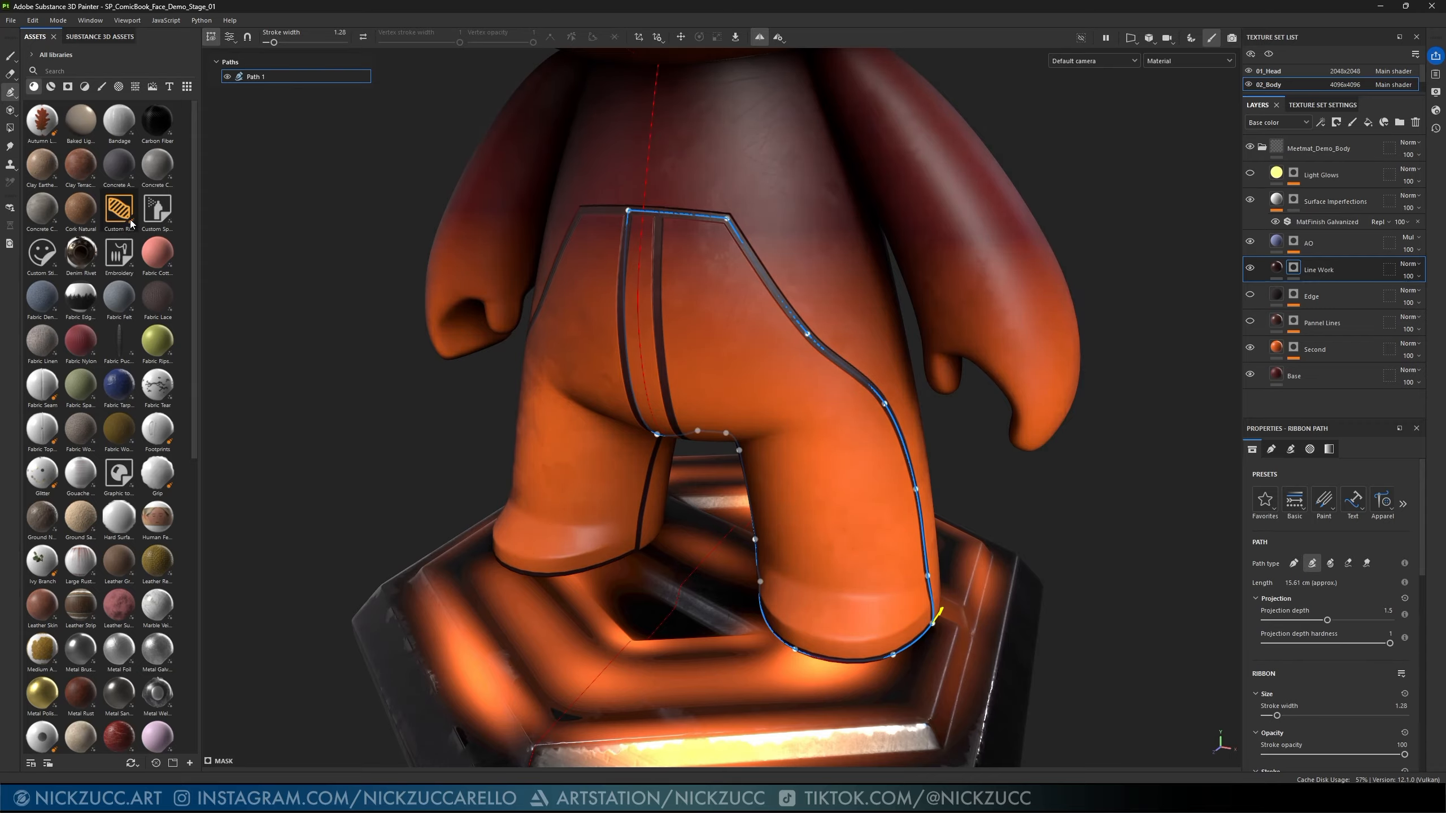
mouse_move(130, 219)
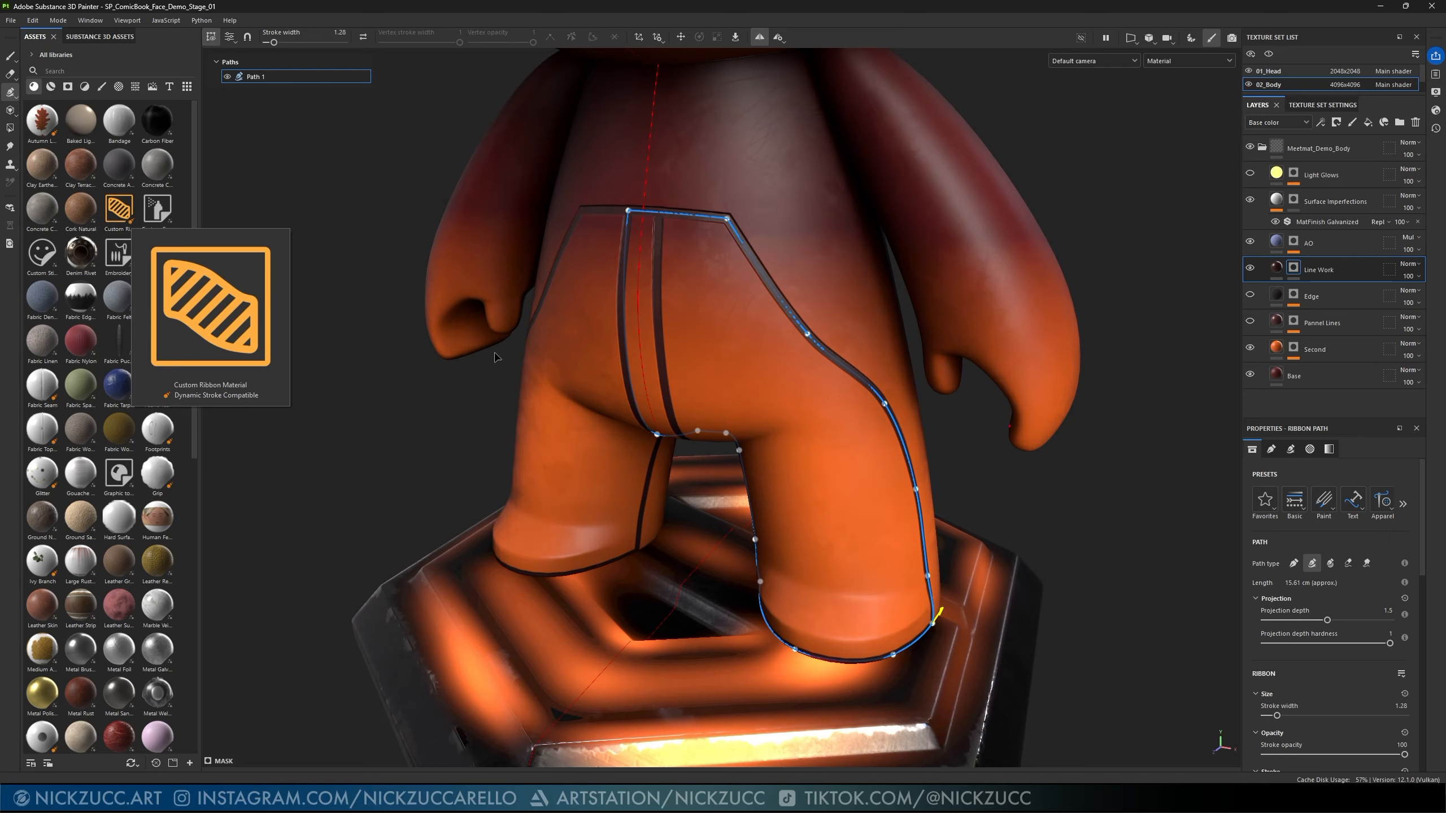
left_click(1330, 564)
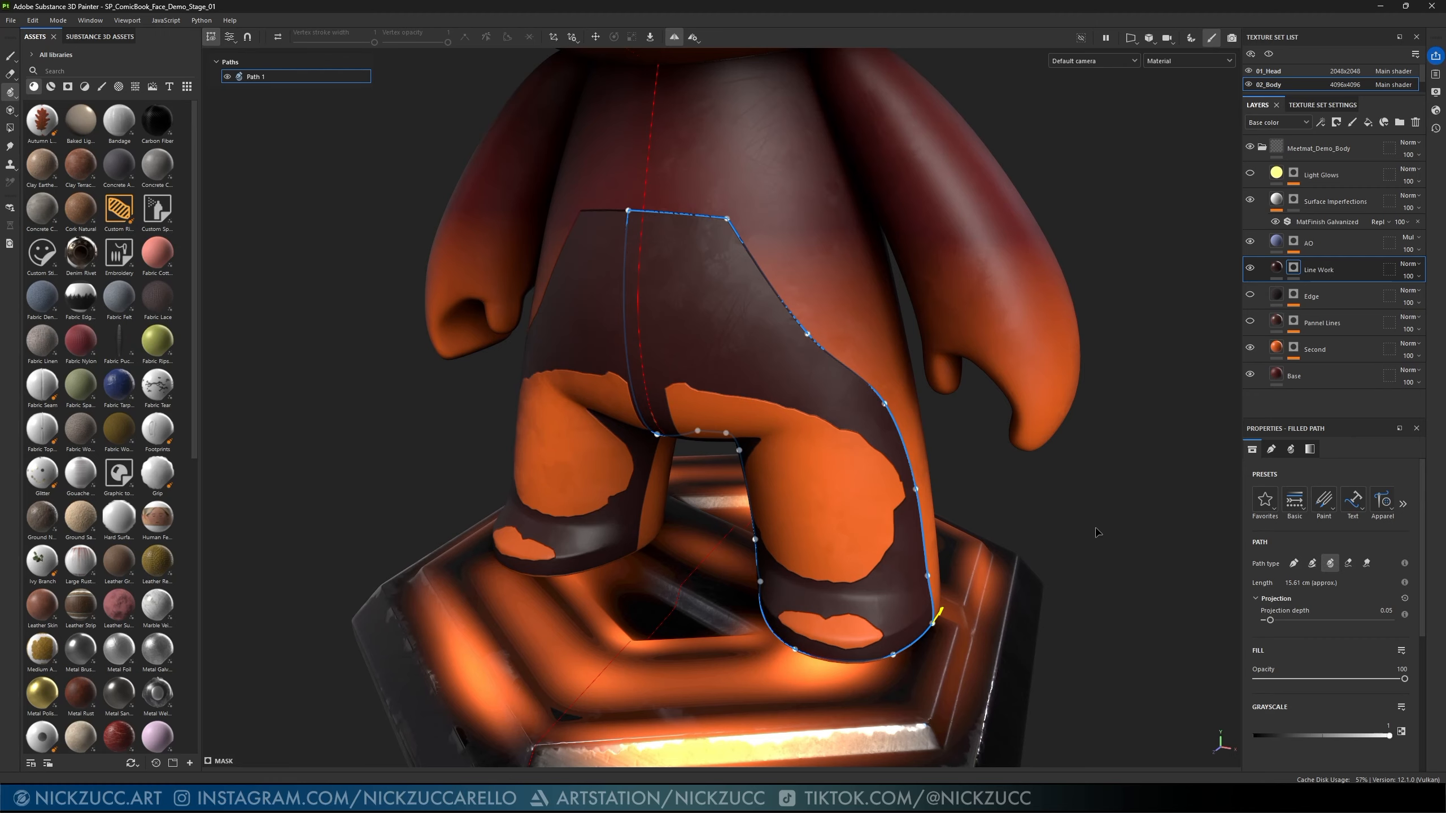
- Raise the filled path's projection depth to 0.22 so the fill covers both legs
left_click_drag(1097, 532, 1117, 456, "alt")
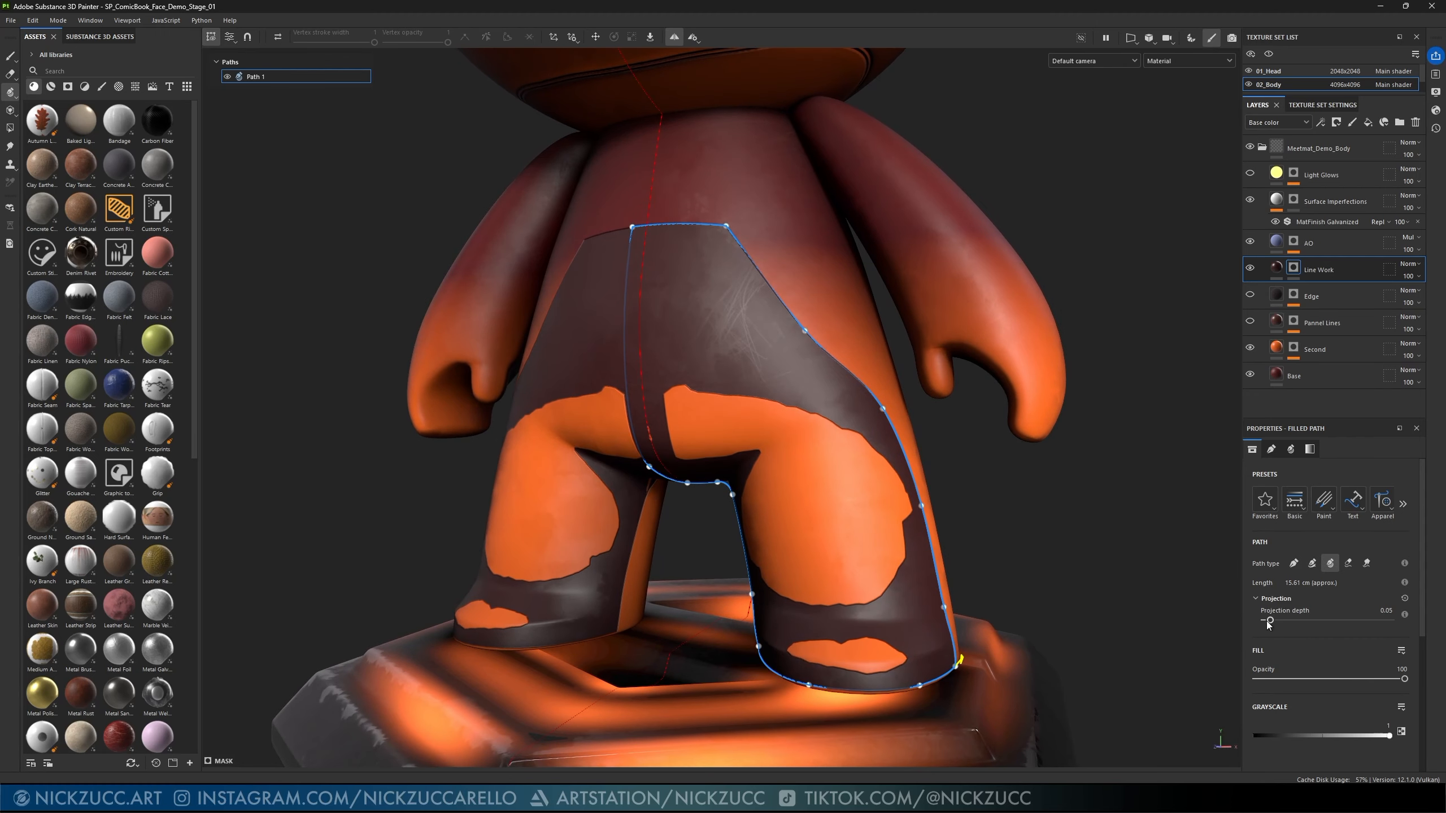
left_click_drag(1270, 621, 1292, 621)
left_click_drag(1032, 494, 1129, 521, "alt")
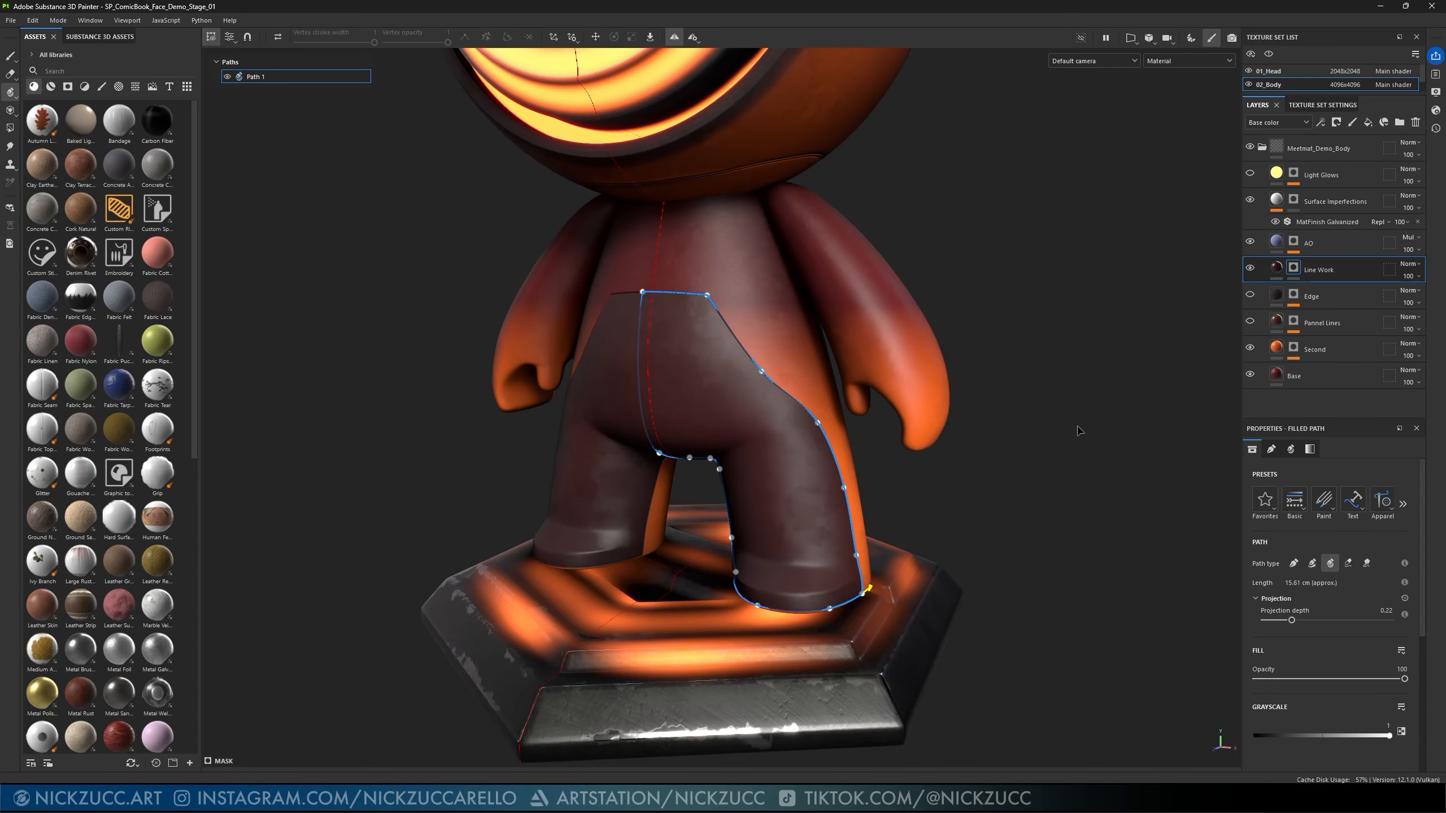
left_click_drag(1125, 383, 1091, 371, "alt")
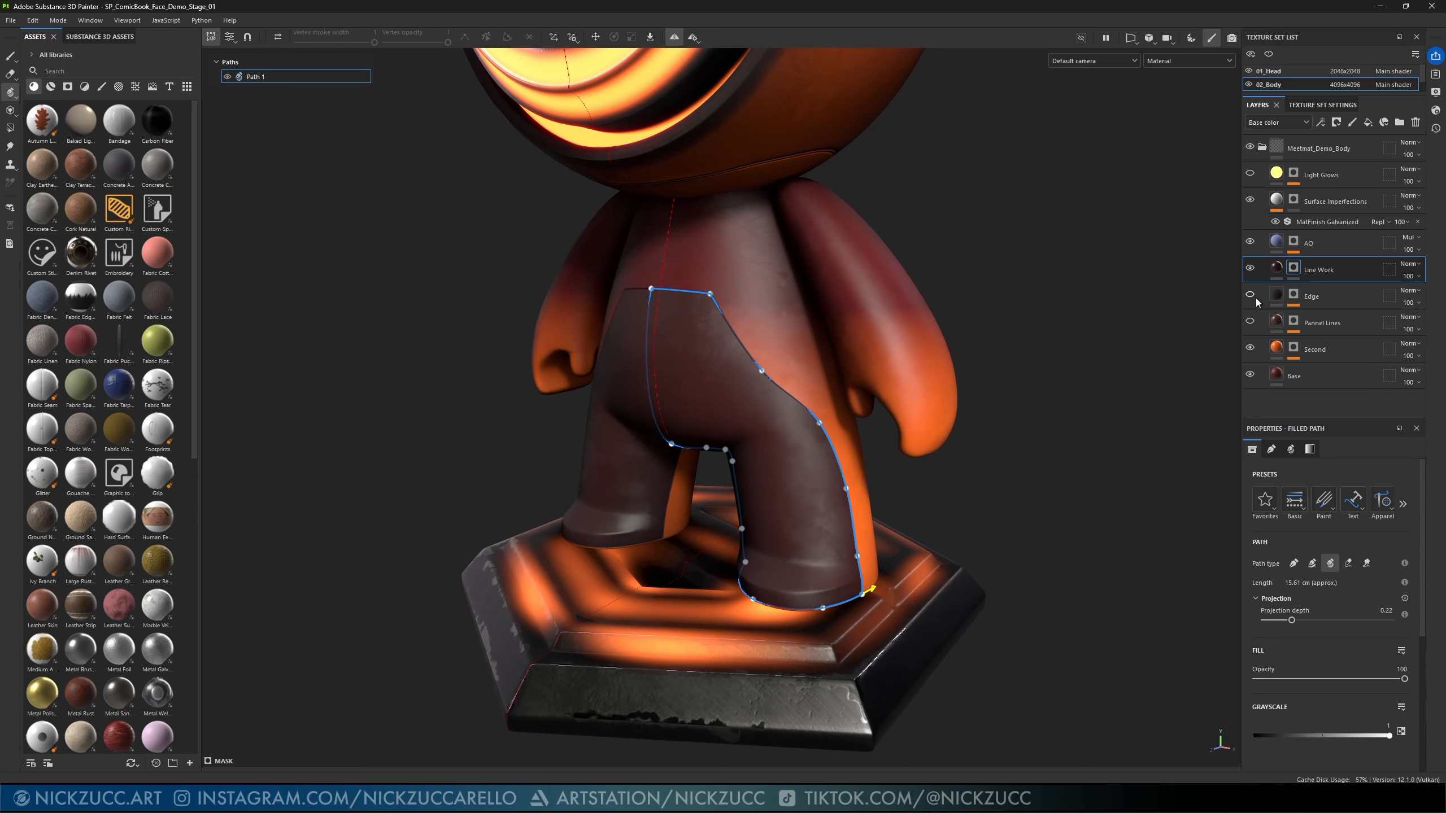
- Set the height of the Line Work layer's fill material to 0.8286
left_click(1276, 270)
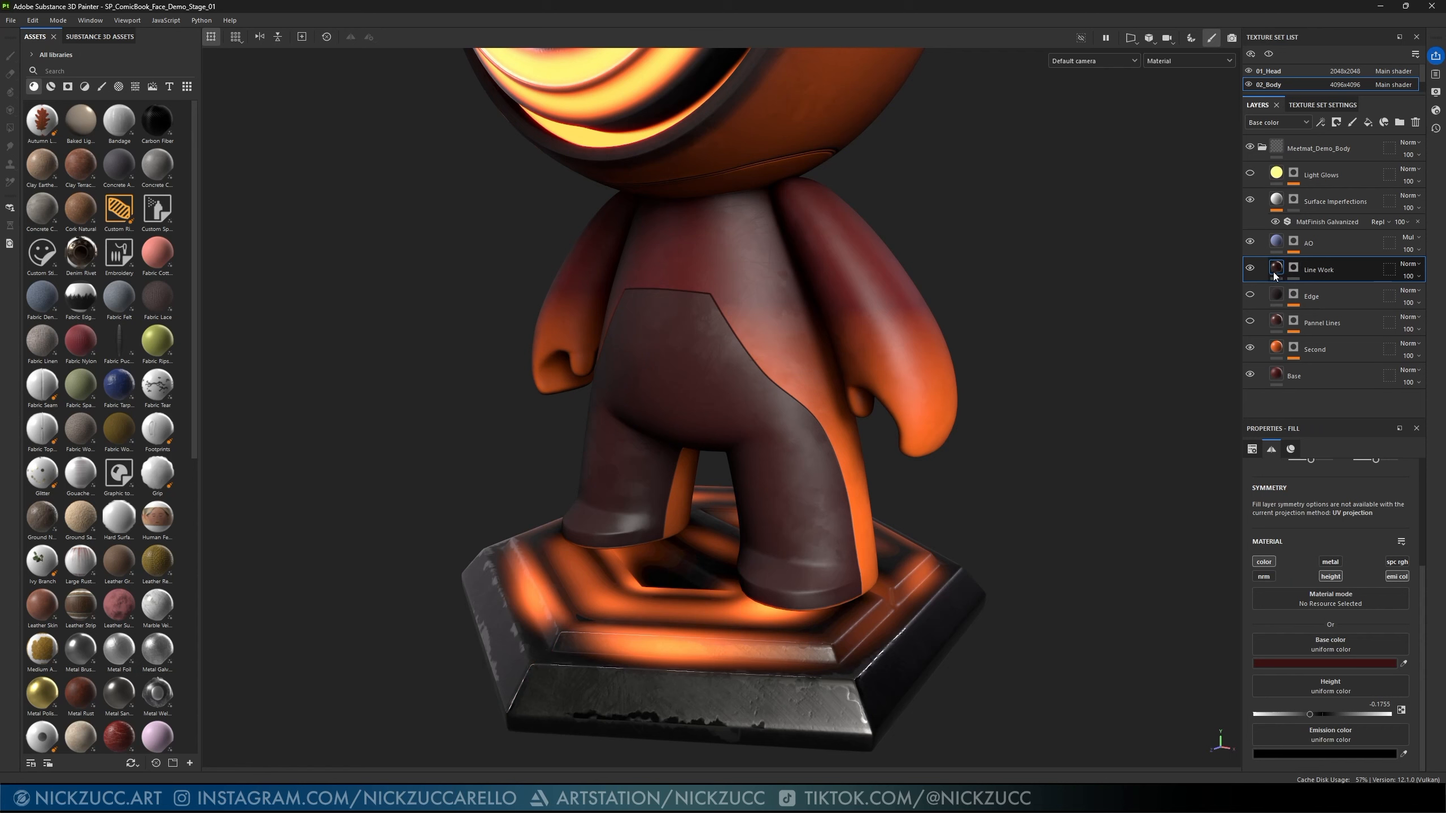
left_click(1291, 273)
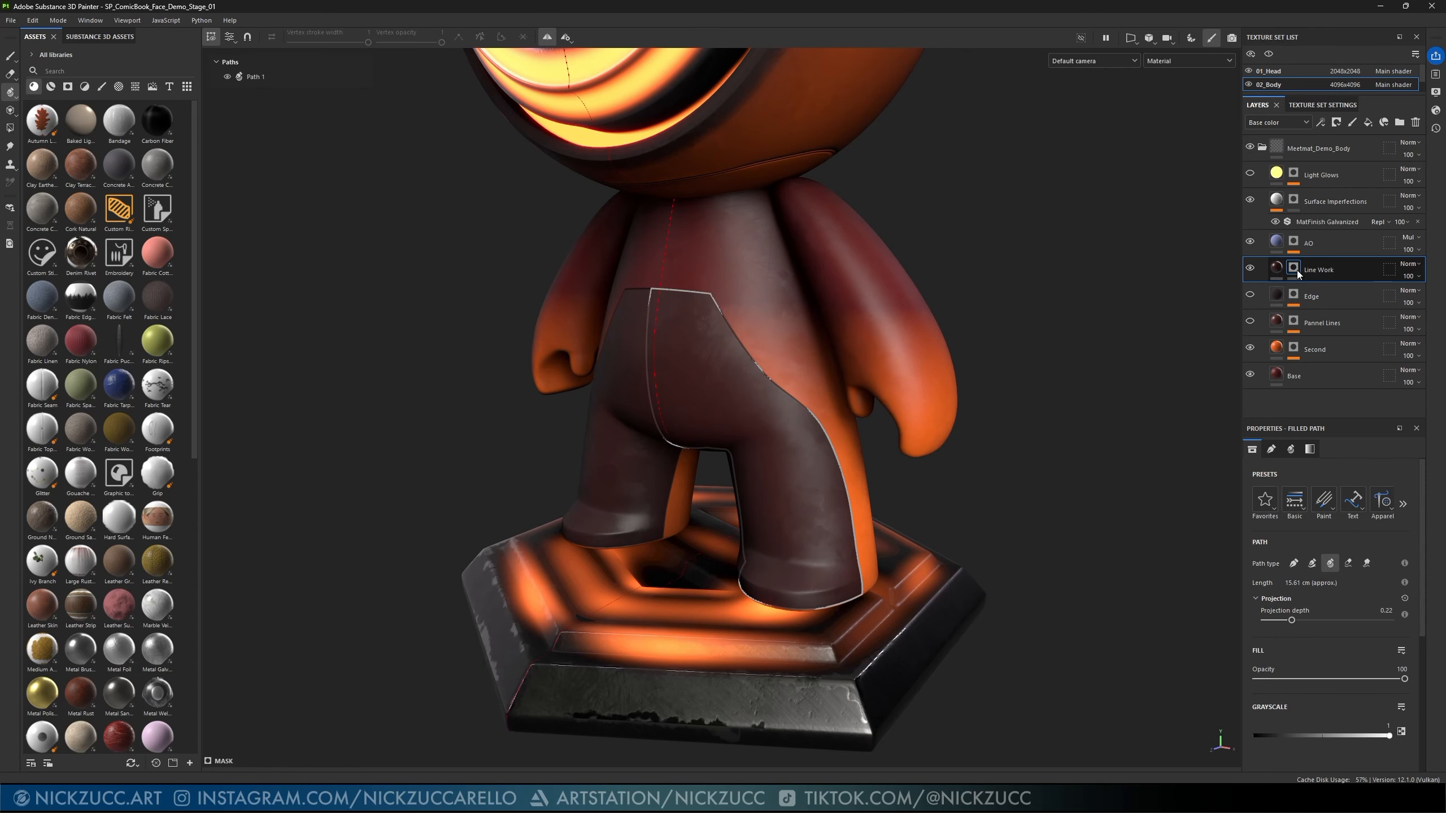
left_click(1276, 267)
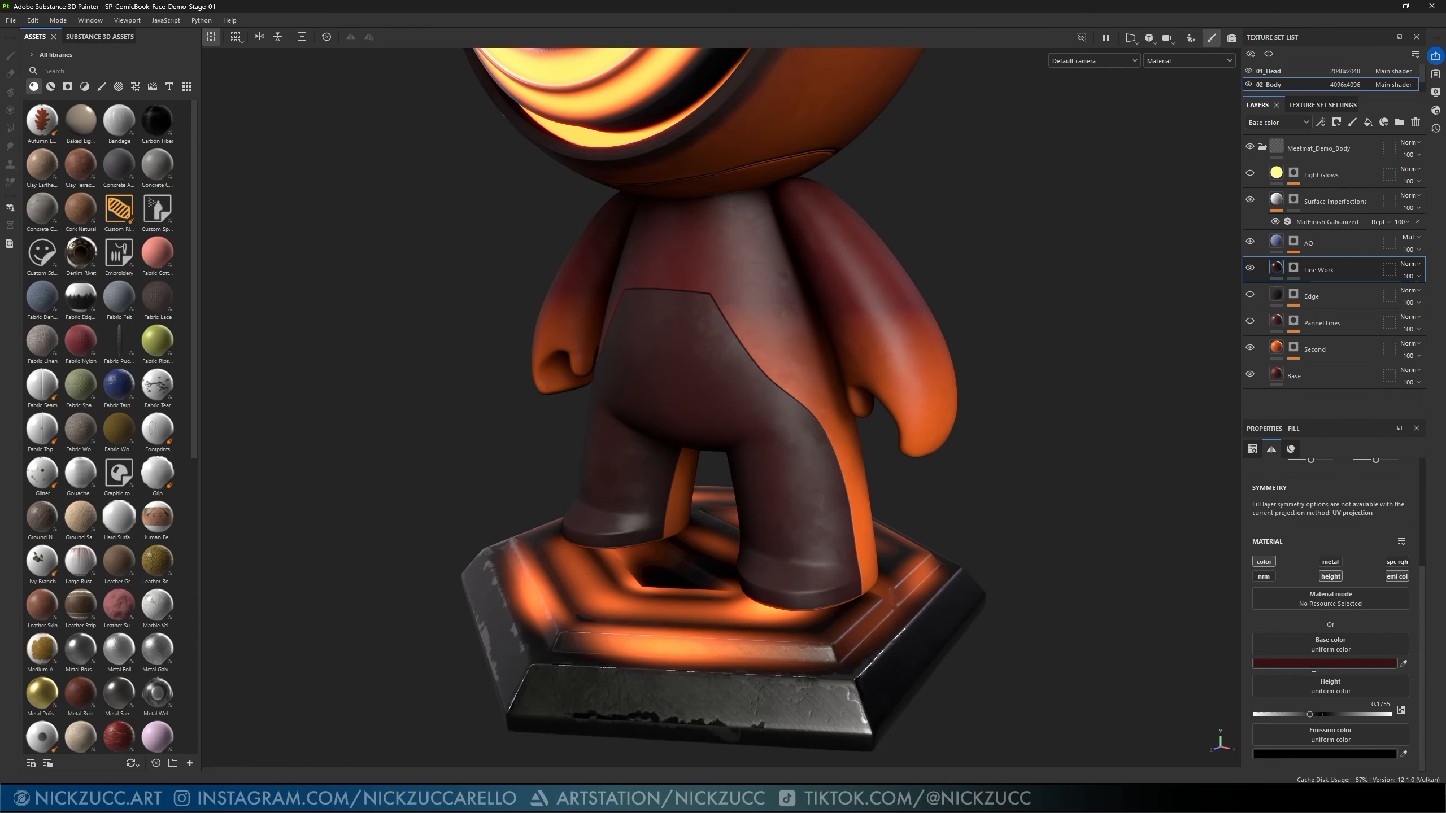
left_click_drag(1309, 714, 1330, 714)
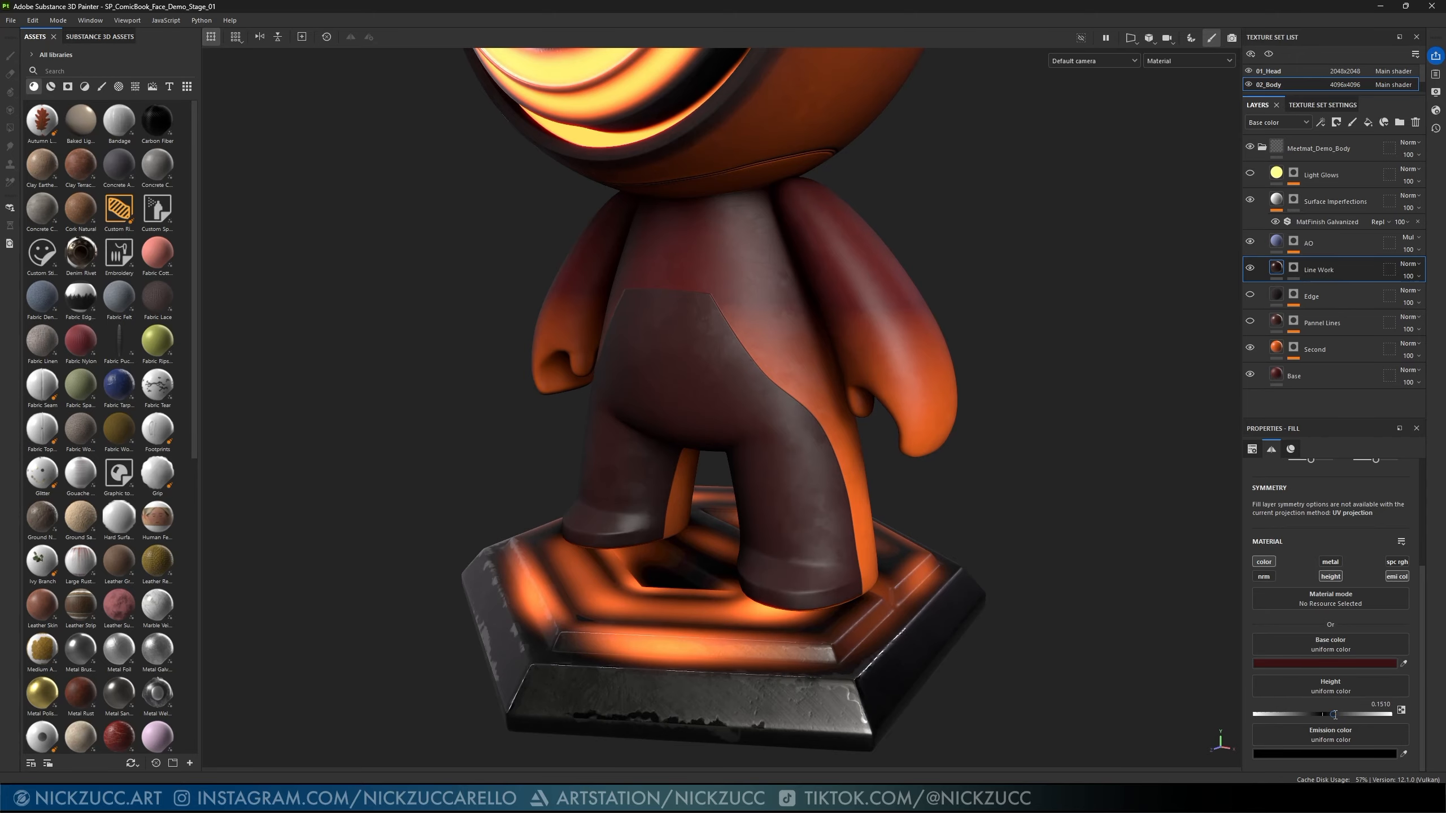
left_click_drag(1333, 714, 1380, 715)
left_click_drag(1059, 490, 1023, 513, "alt")
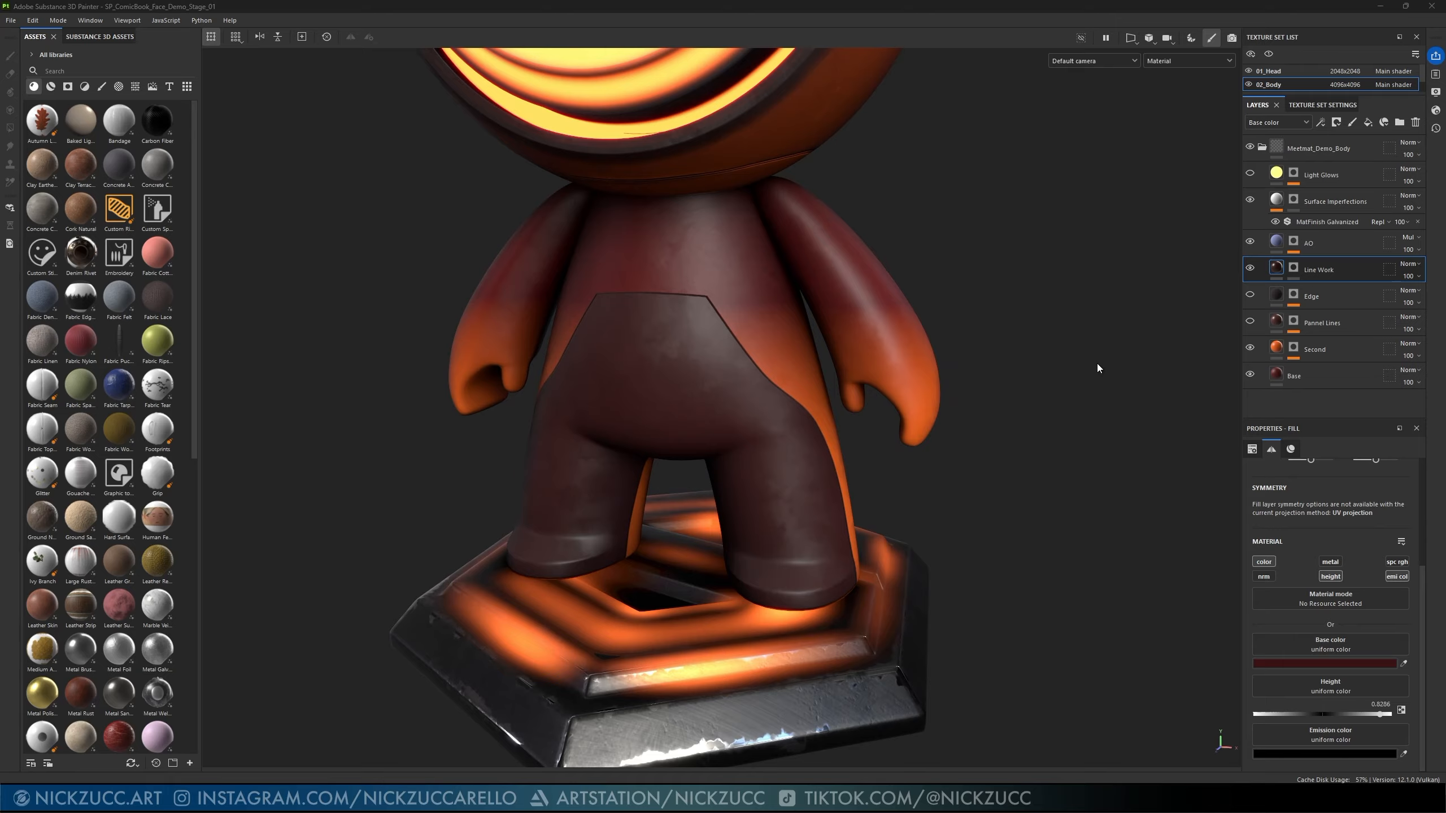
- Rename Path 1 in the Line Work mask as Path Shape
left_click(1293, 268)
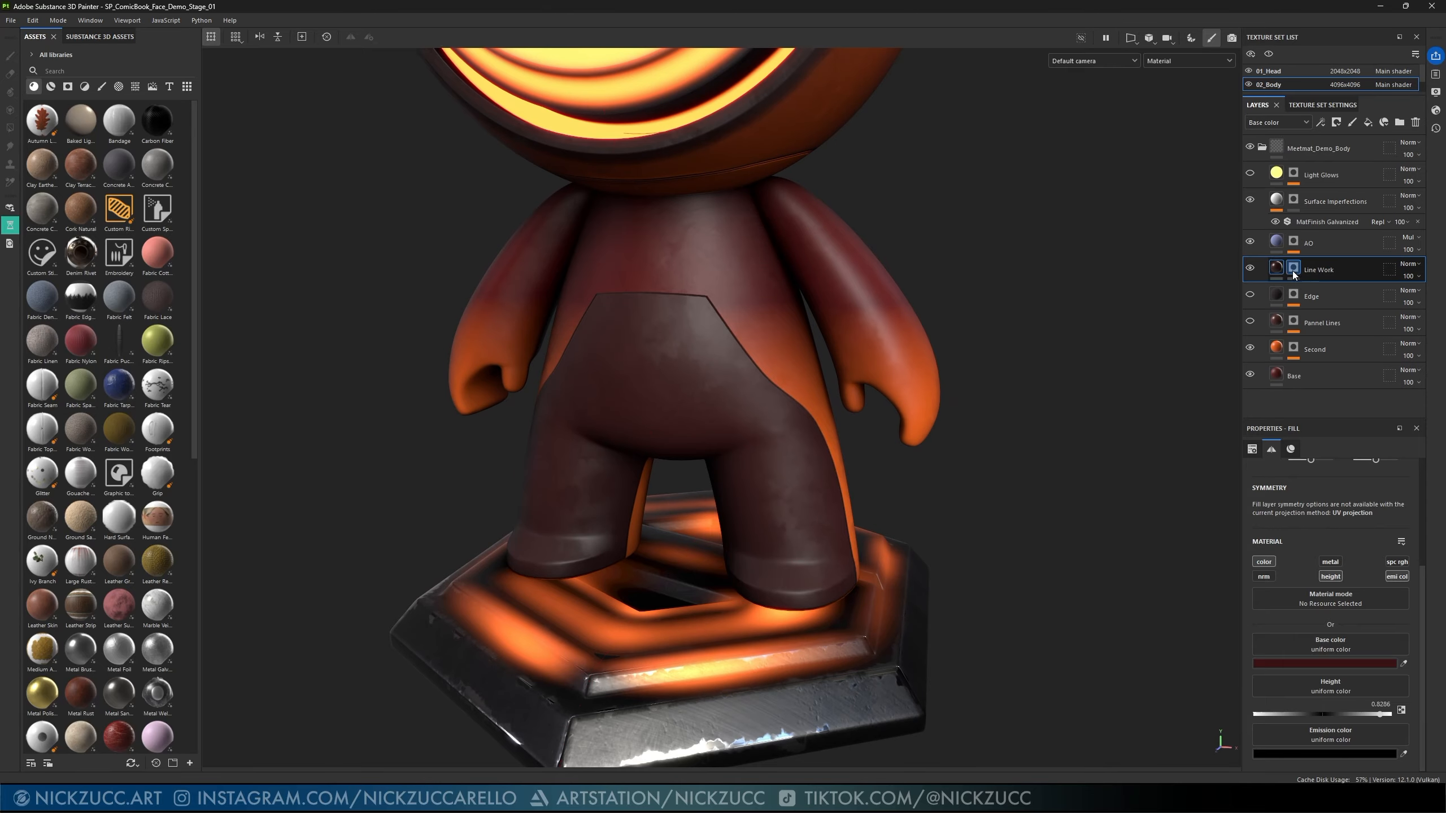
left_click(795, 412)
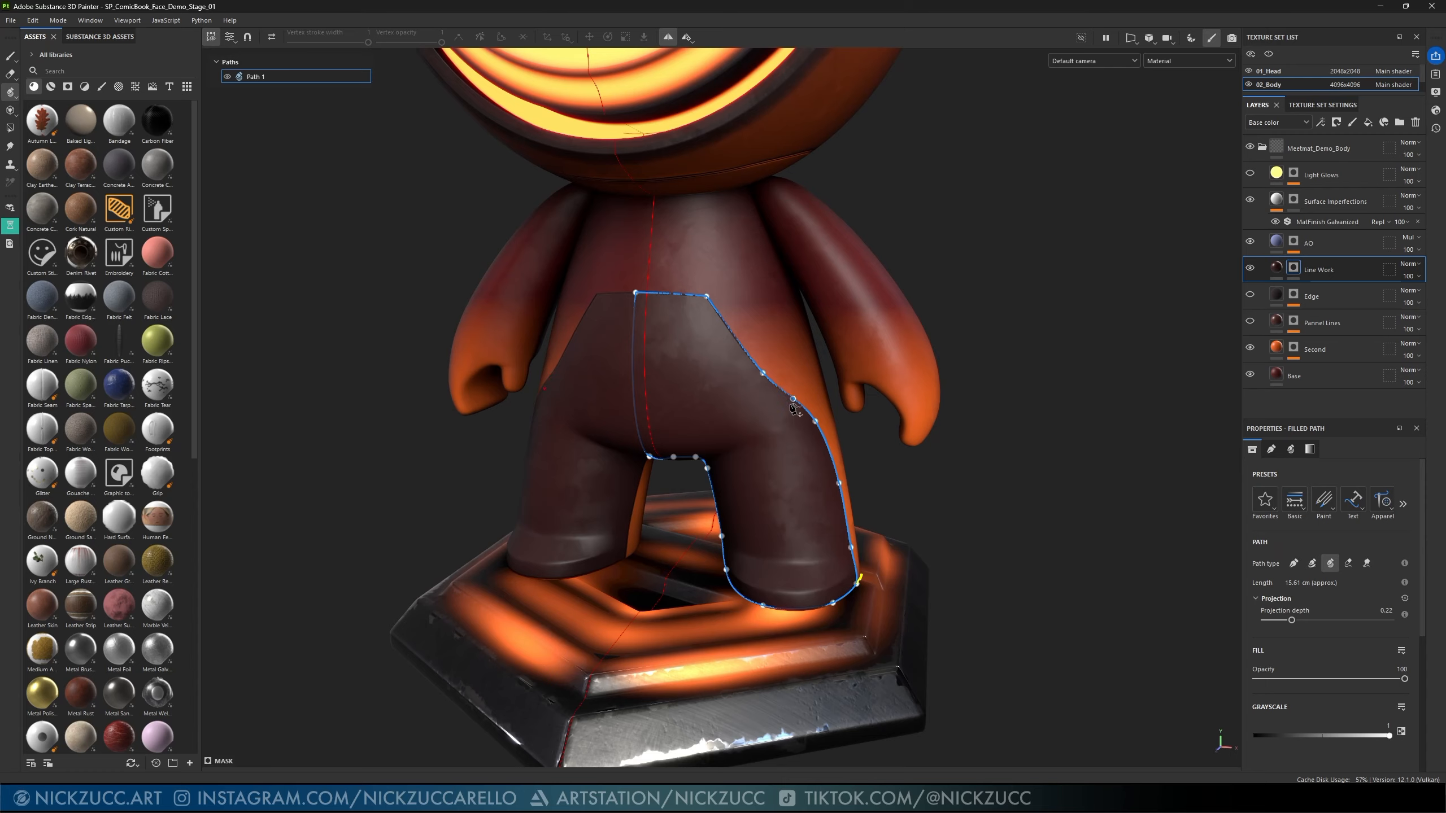
right_click(267, 76)
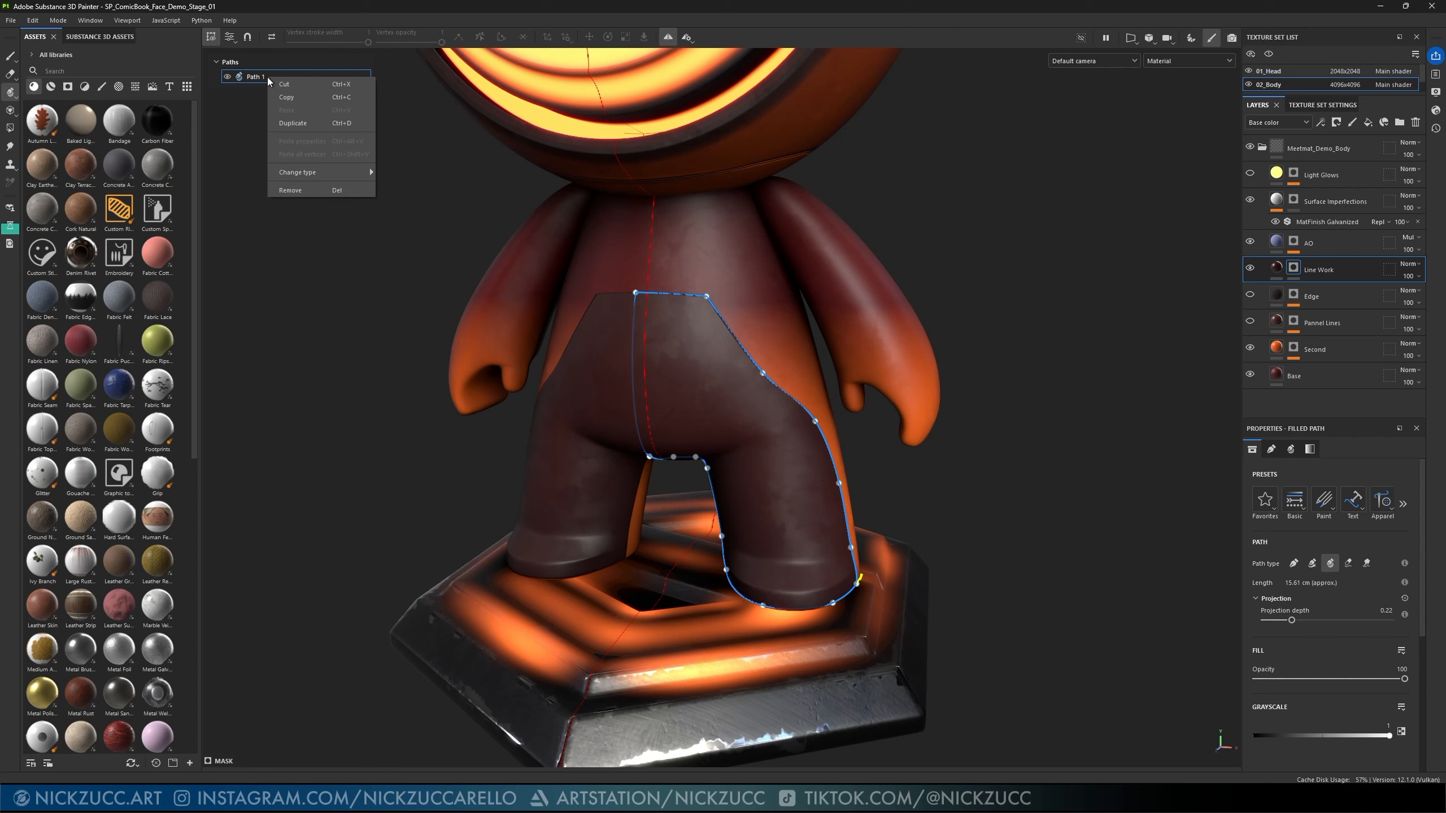
left_click(260, 76)
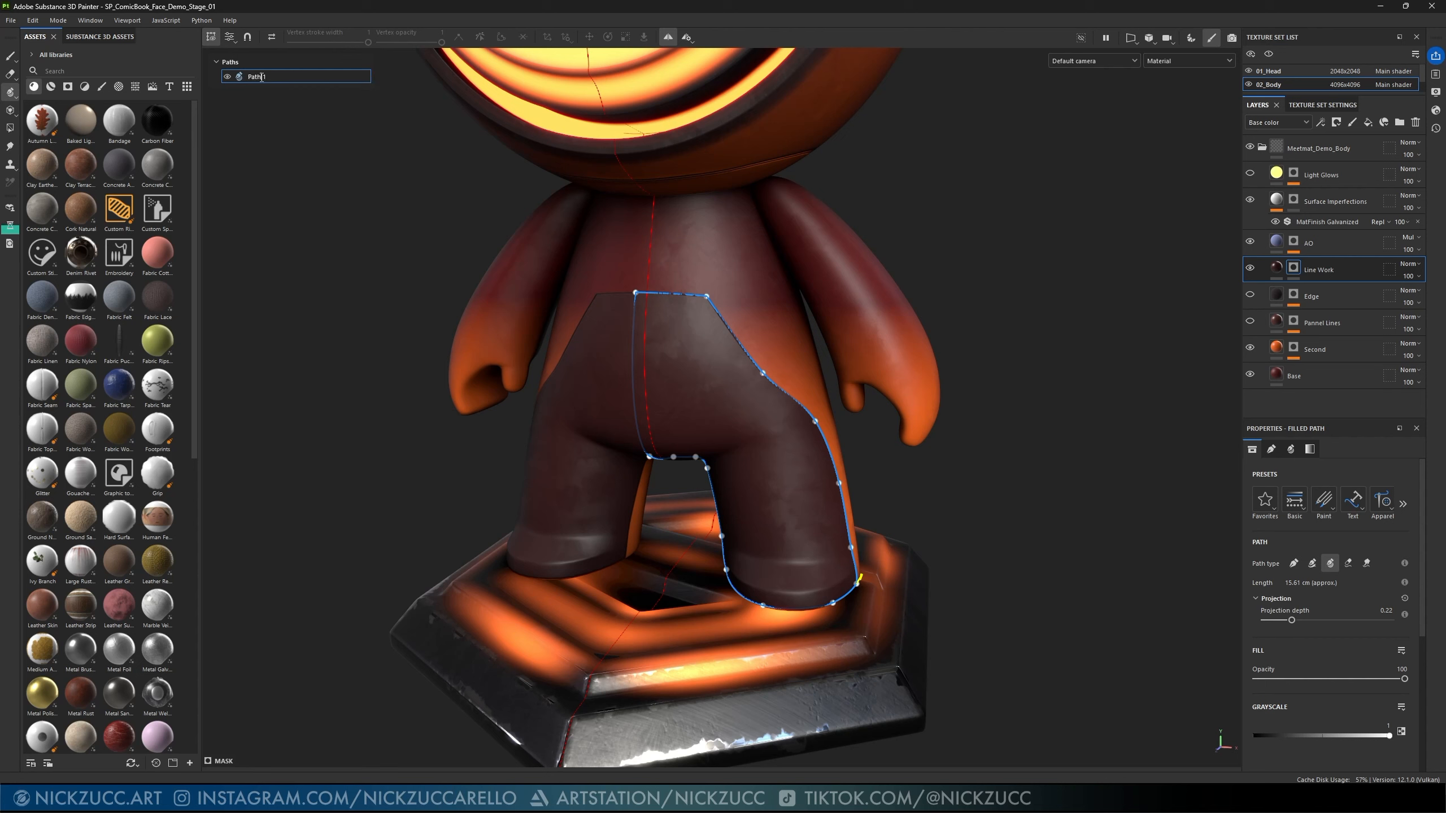
double_click(265, 77)
key("Return")
- Duplicate the Path Shape path and rename the copy as Path outline
right_click(283, 74)
left_click(304, 122)
double_click(279, 77)
left_click_drag(263, 77, 322, 76)
type("outline")
key("Return")
- Convert Path outline to a paint-along path and set its brush size to 2.25
left_click(1295, 566)
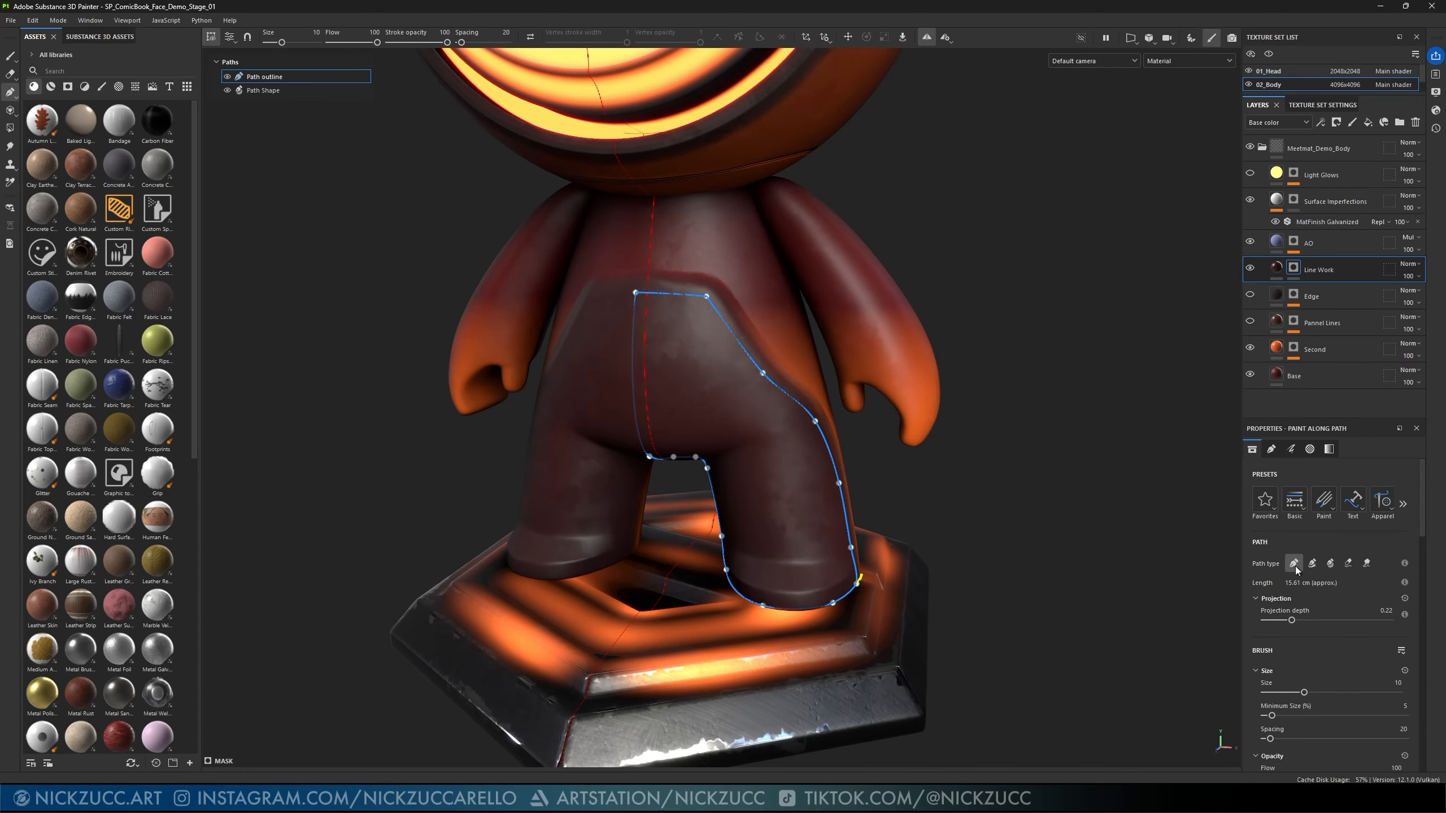
left_click_drag(987, 481, 996, 431, "alt")
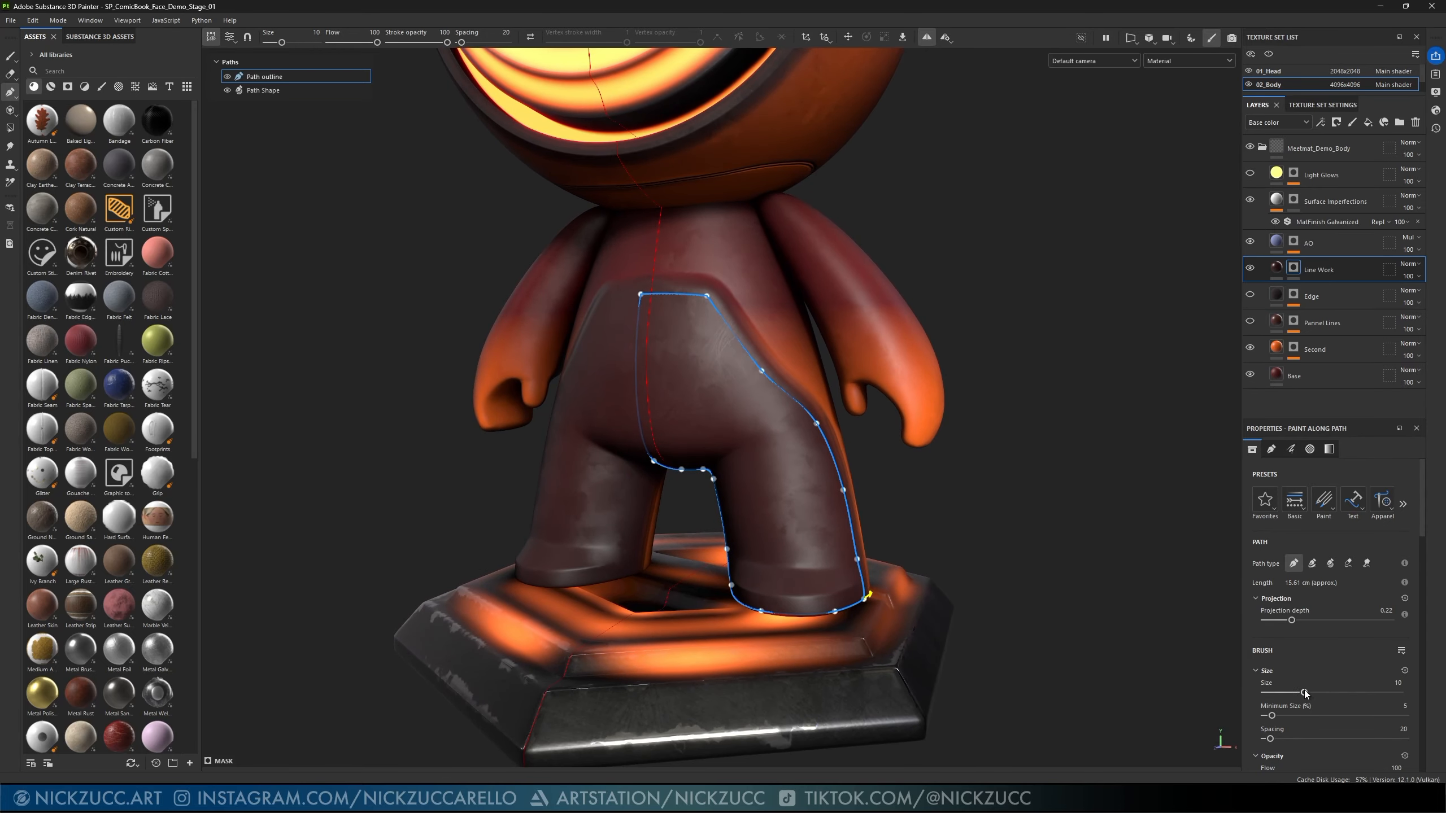
left_click_drag(1306, 692, 1284, 692)
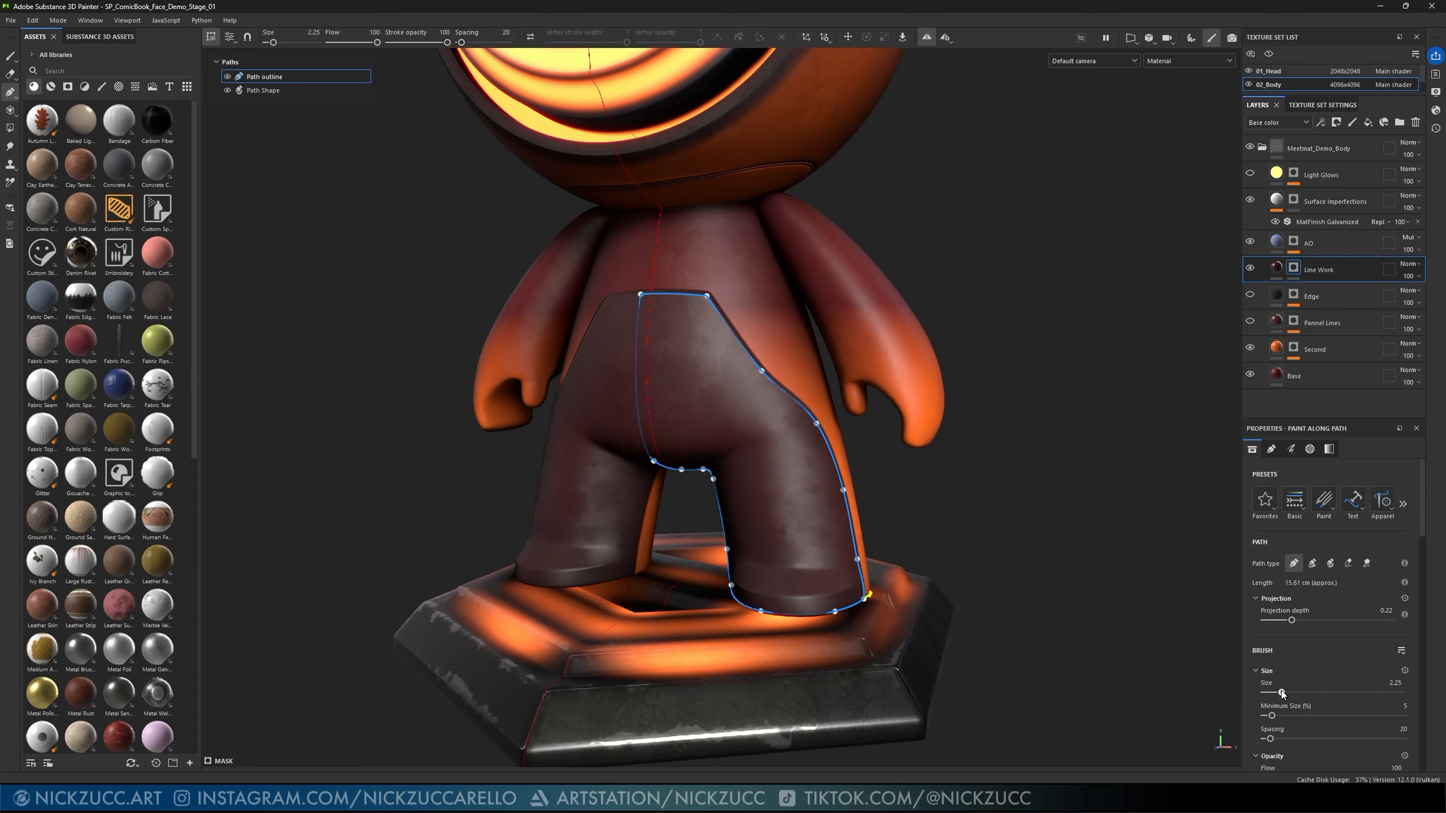
scroll(1285, 694, "down", 2)
scroll(1285, 694, "down", 2)
scroll(1285, 694, "up", 2)
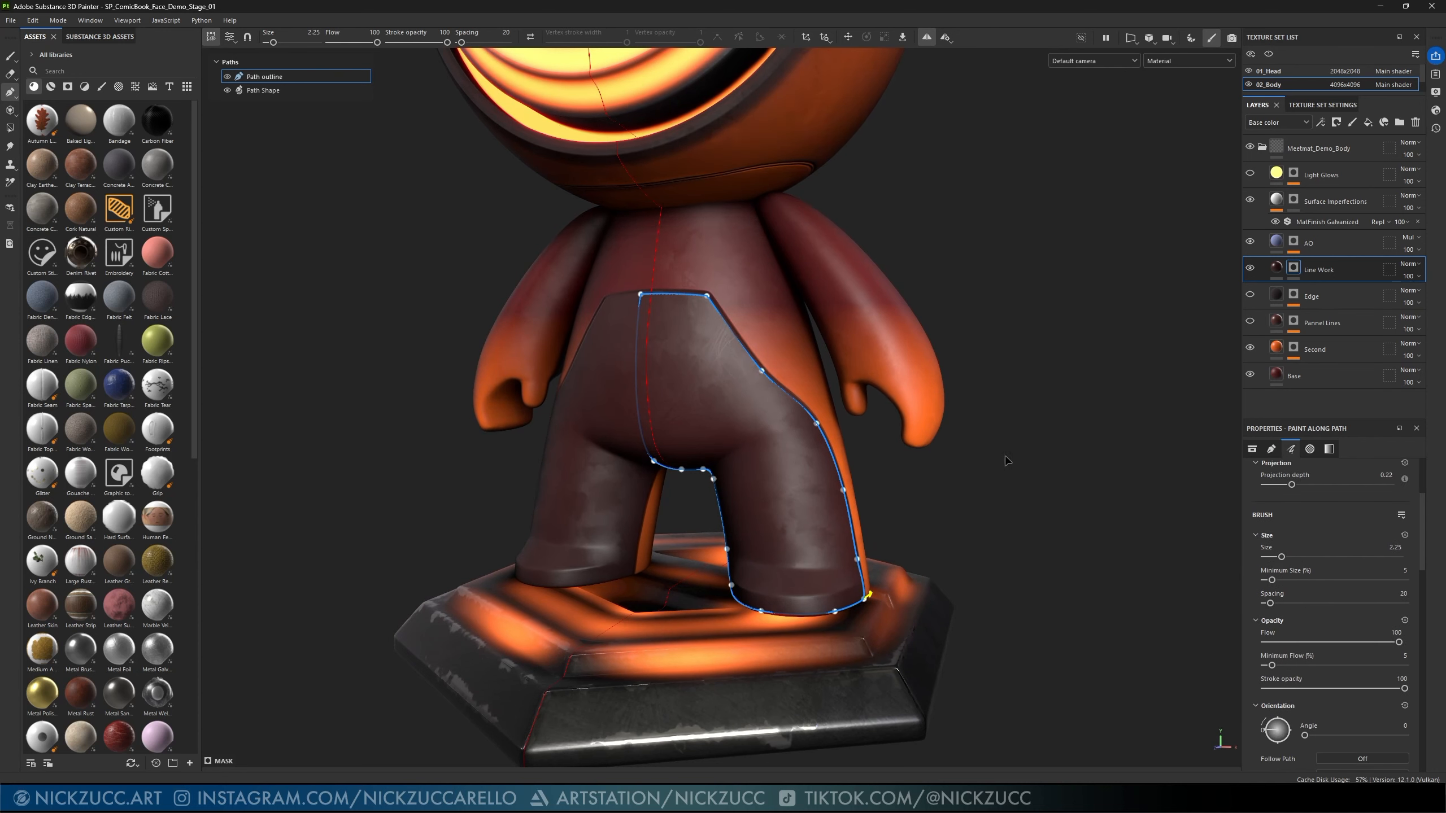
- Delete the outline path's vertices at the bottom of the centre line and across the crotch
left_click_drag(1004, 456, 1057, 506, "alt")
scroll(891, 493, "up", 3)
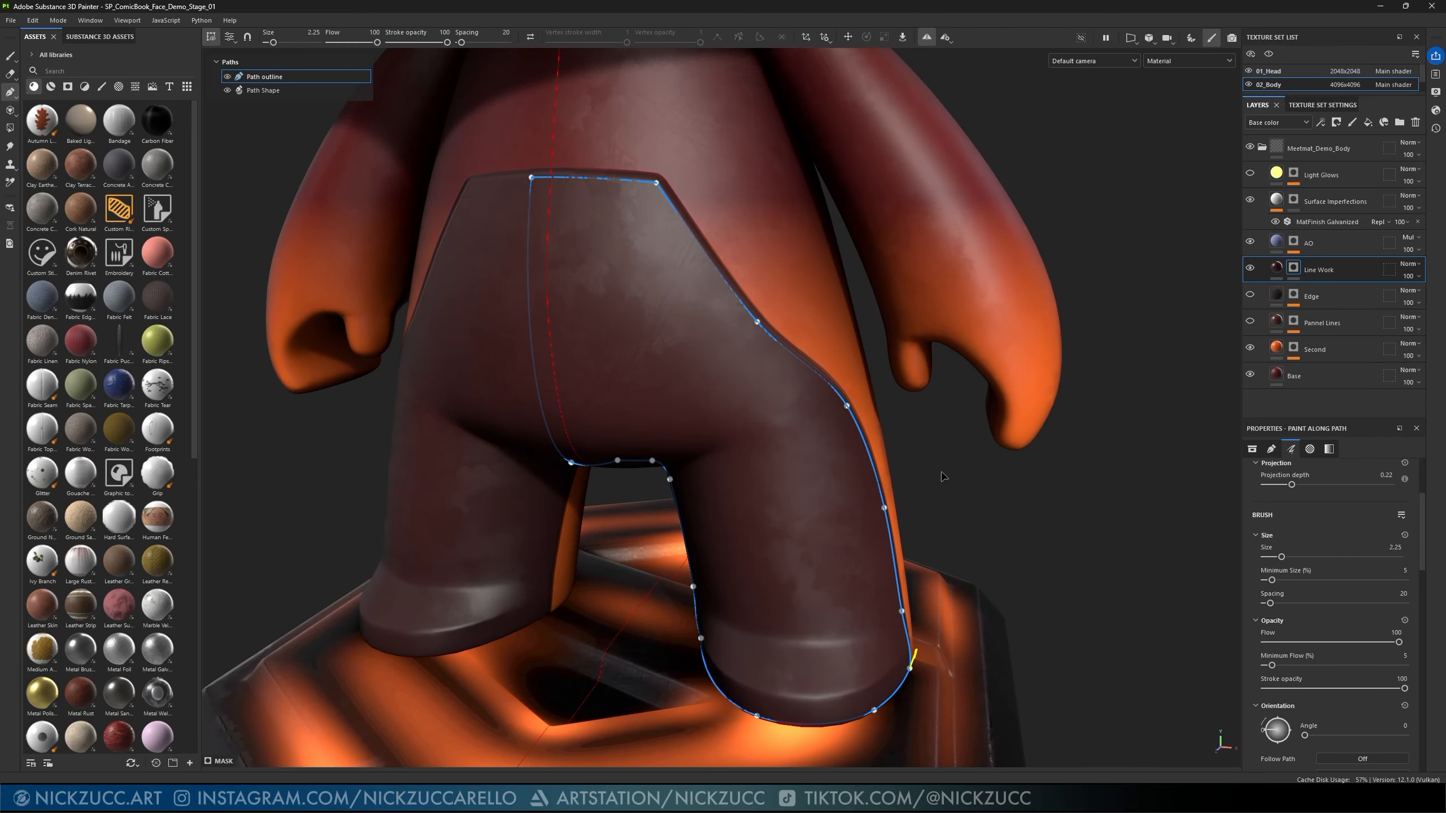
left_click_drag(942, 475, 1165, 495, "alt")
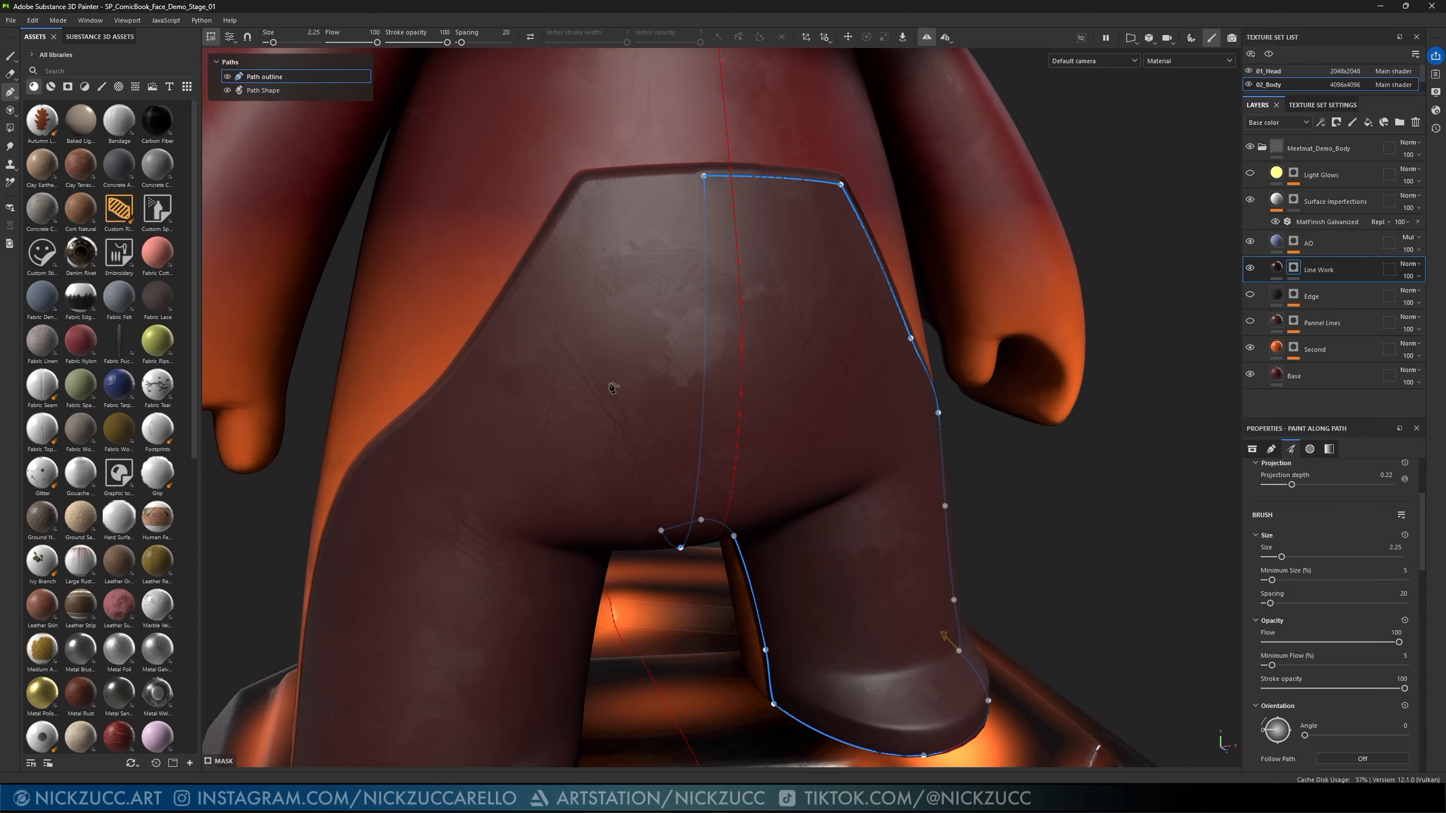
left_click_drag(615, 389, 750, 364, "alt")
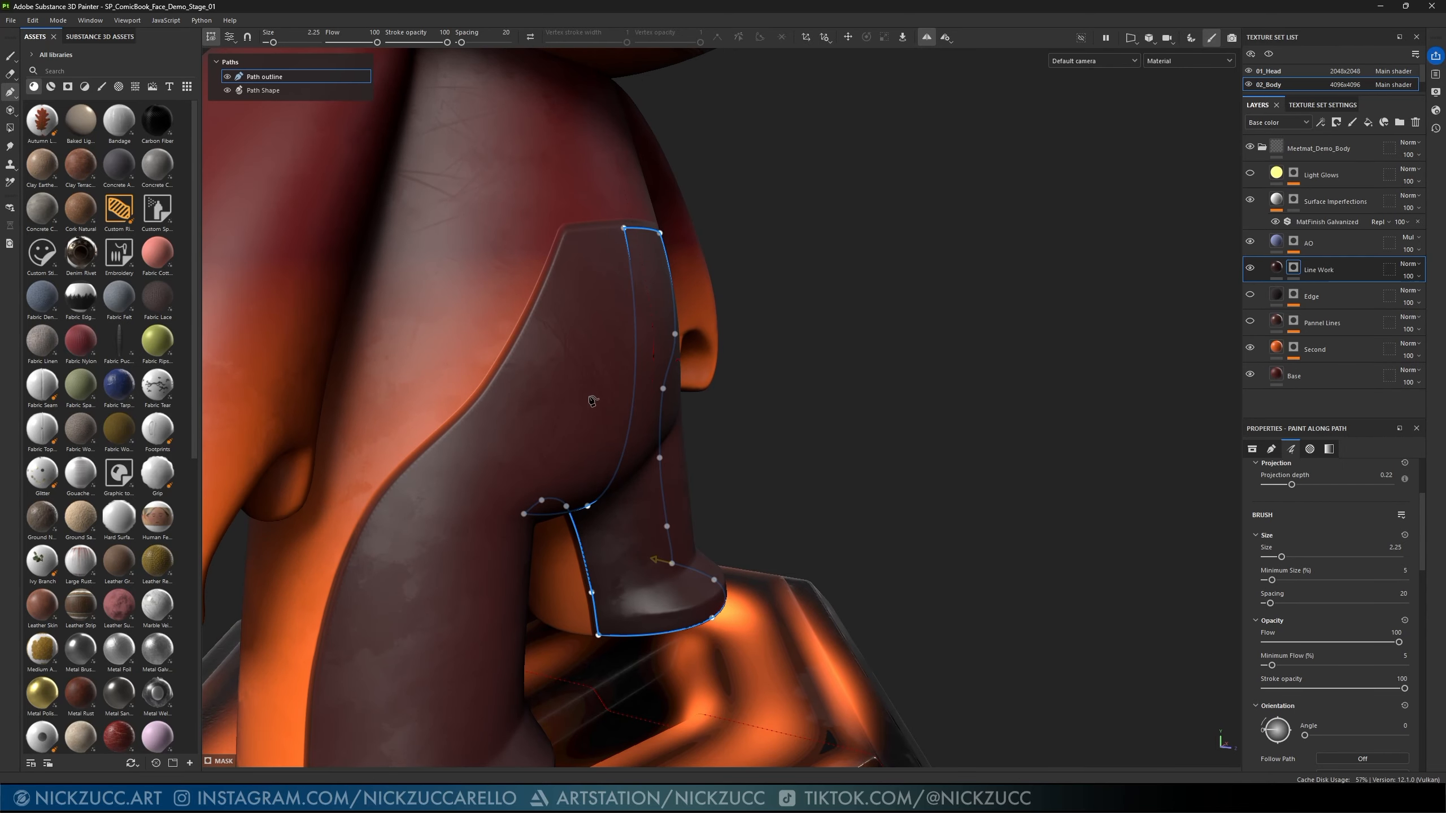
left_click_drag(628, 414, 477, 410, "alt")
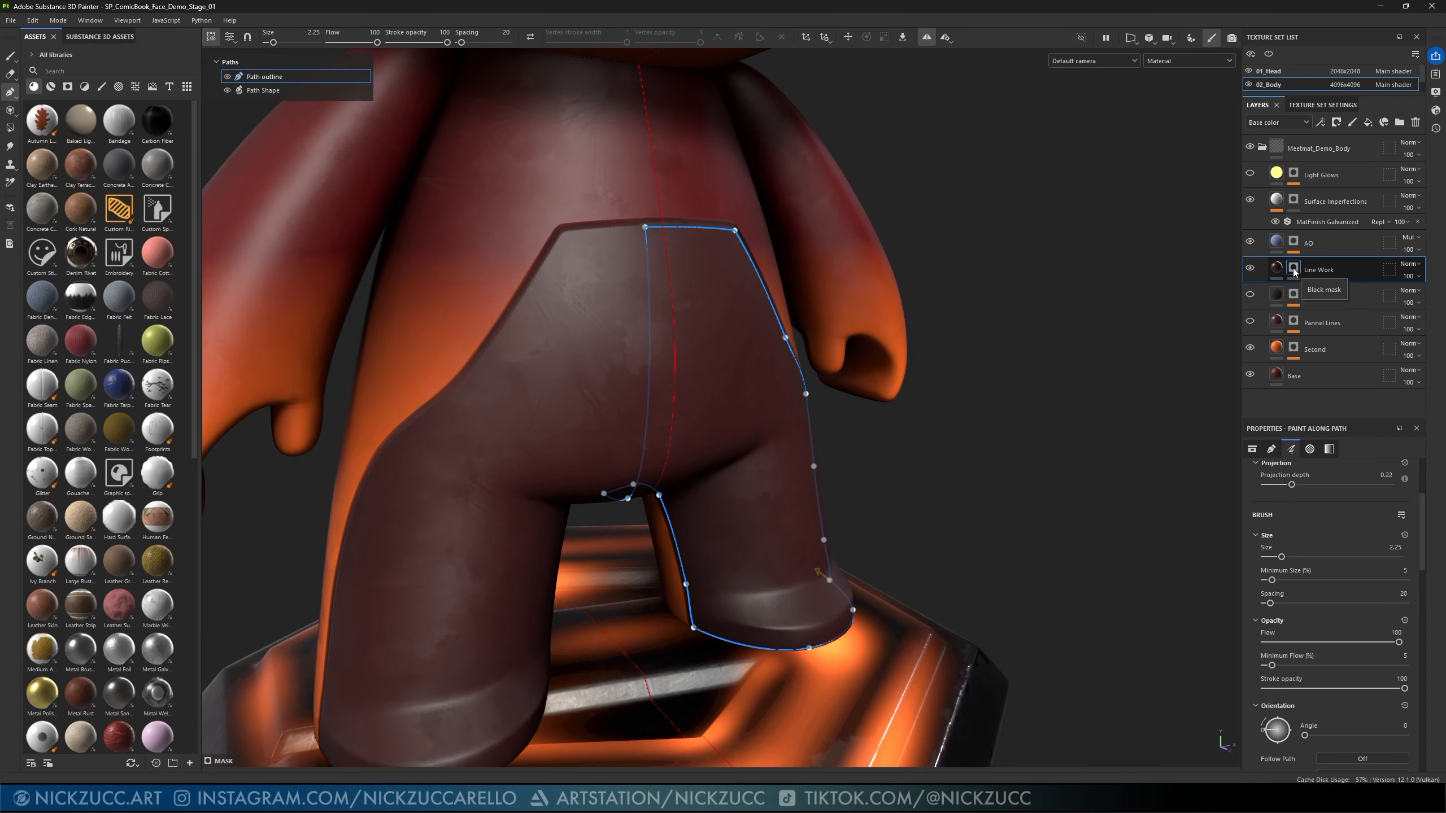
left_click_drag(1096, 363, 1059, 388, "alt")
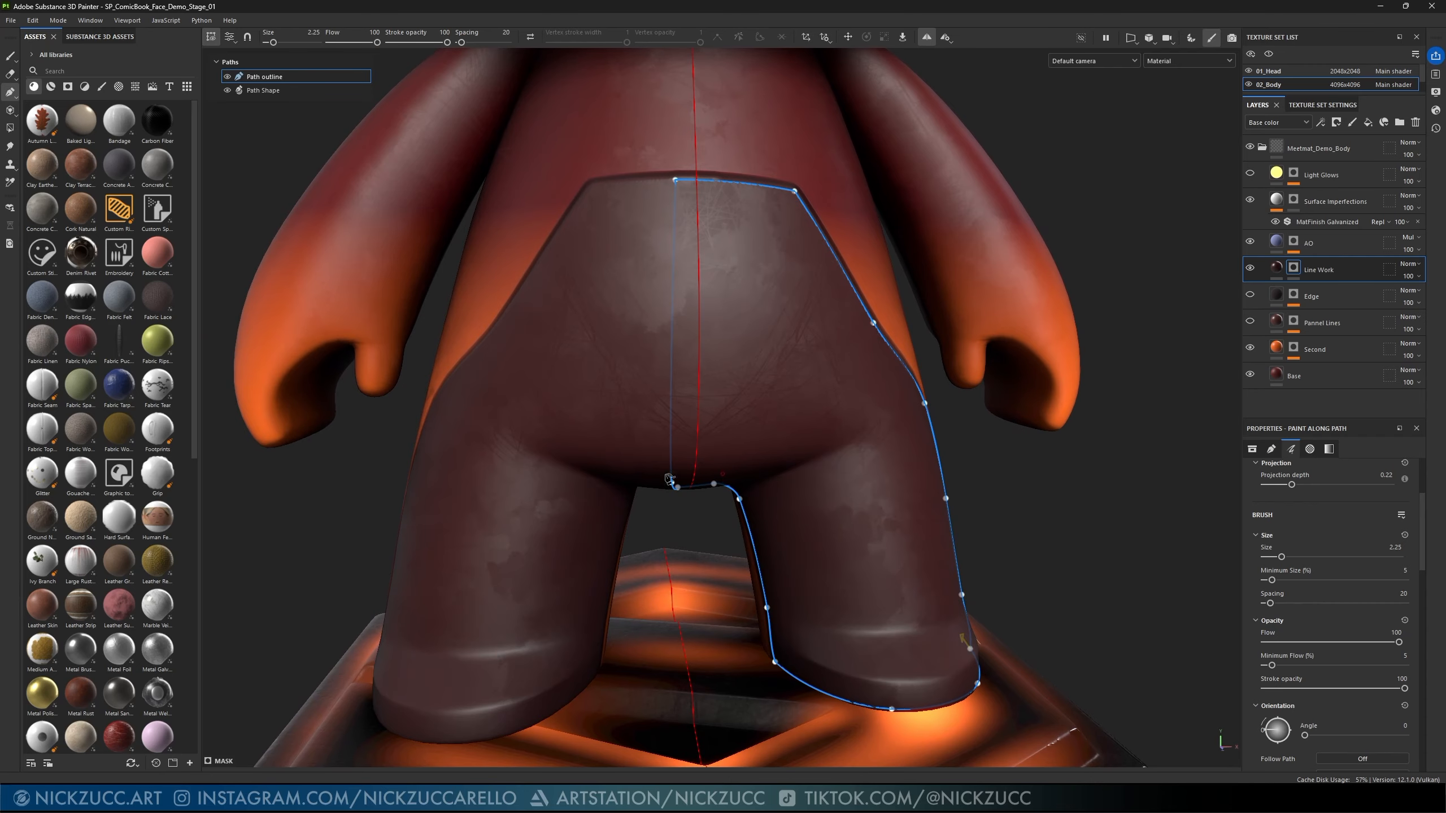
left_click_drag(684, 369, 656, 414, "alt")
left_click(671, 496)
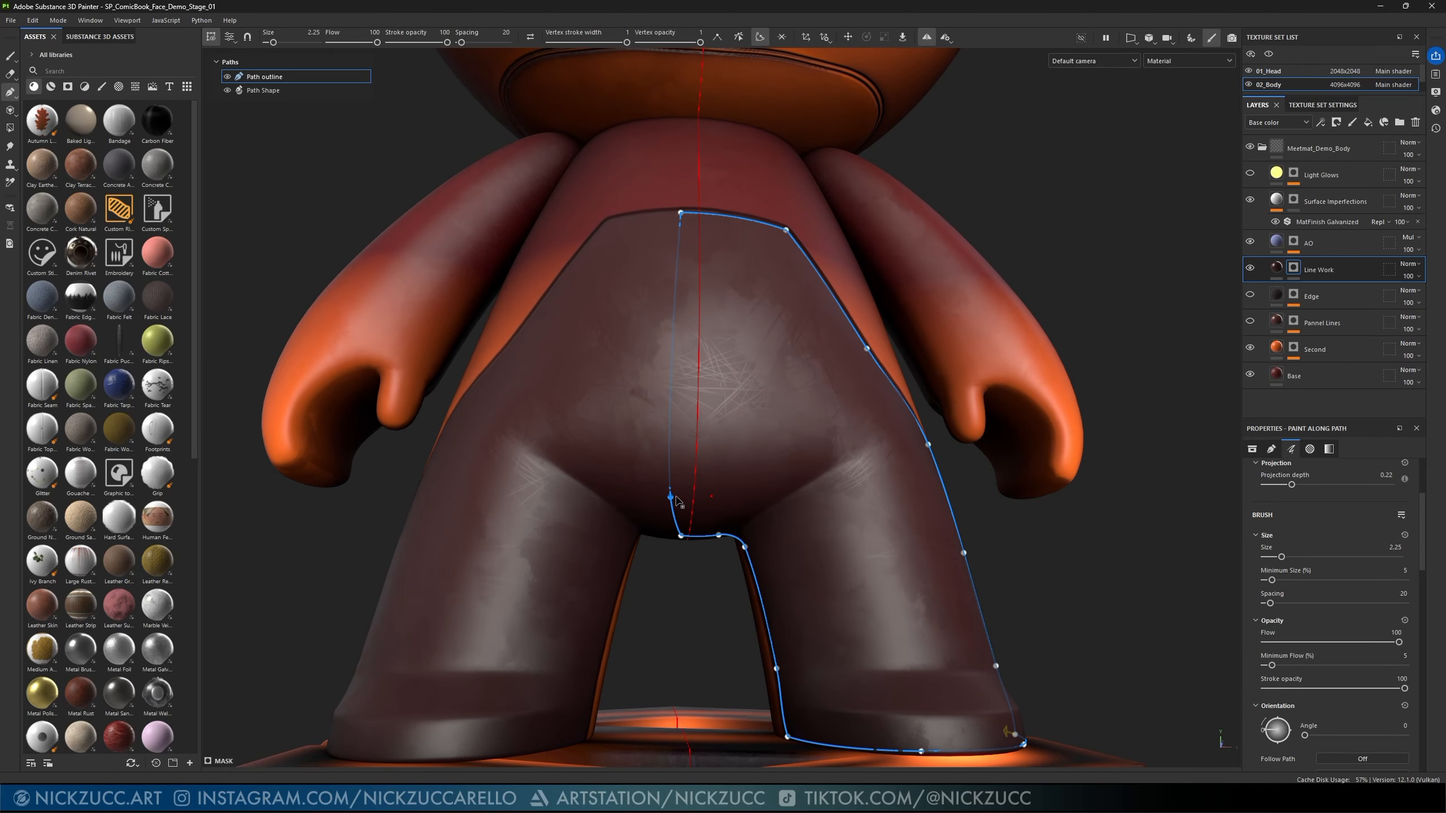
key("Delete")
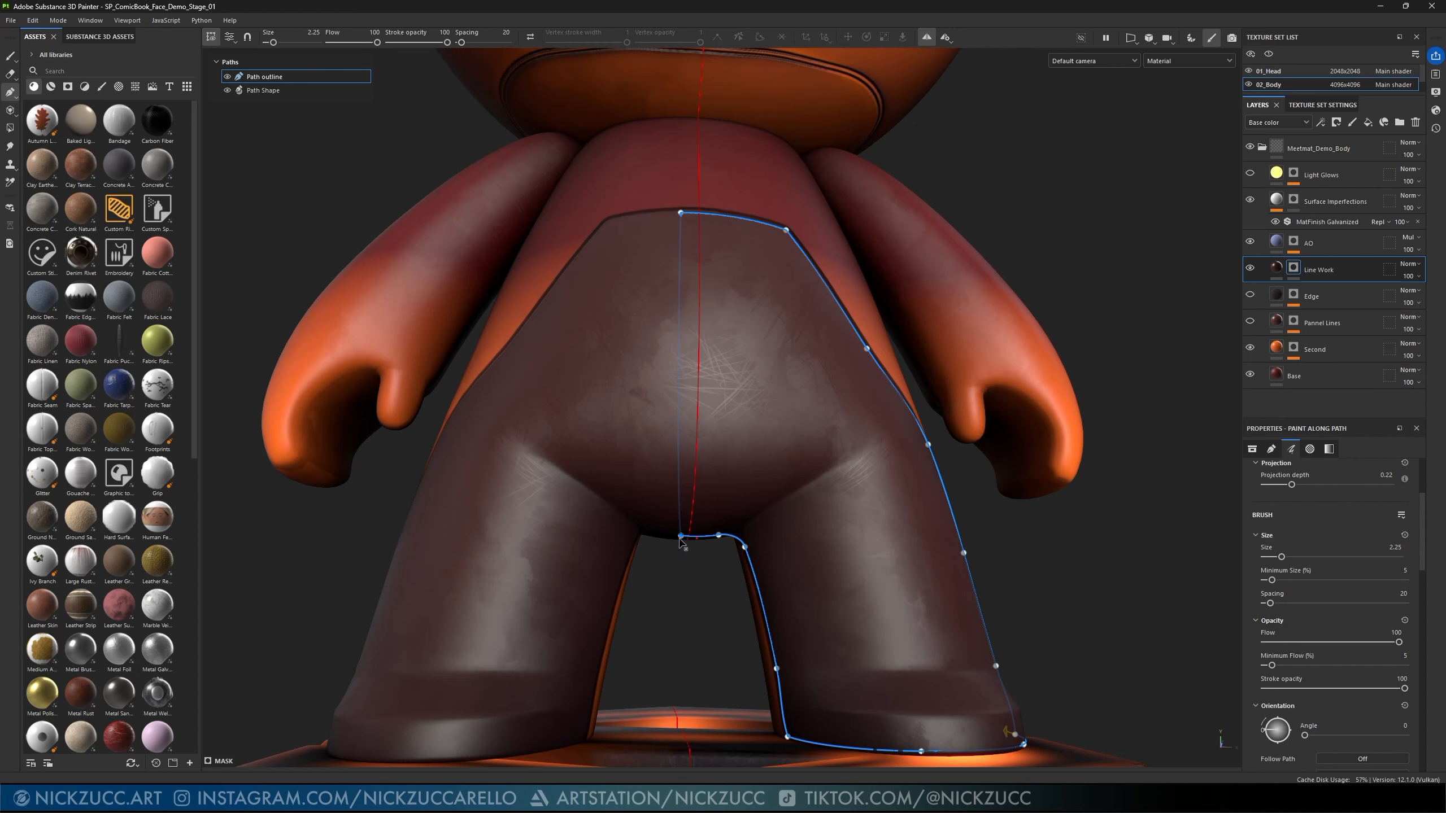
left_click(681, 536)
key("Delete")
left_click(718, 535)
key("Delete")
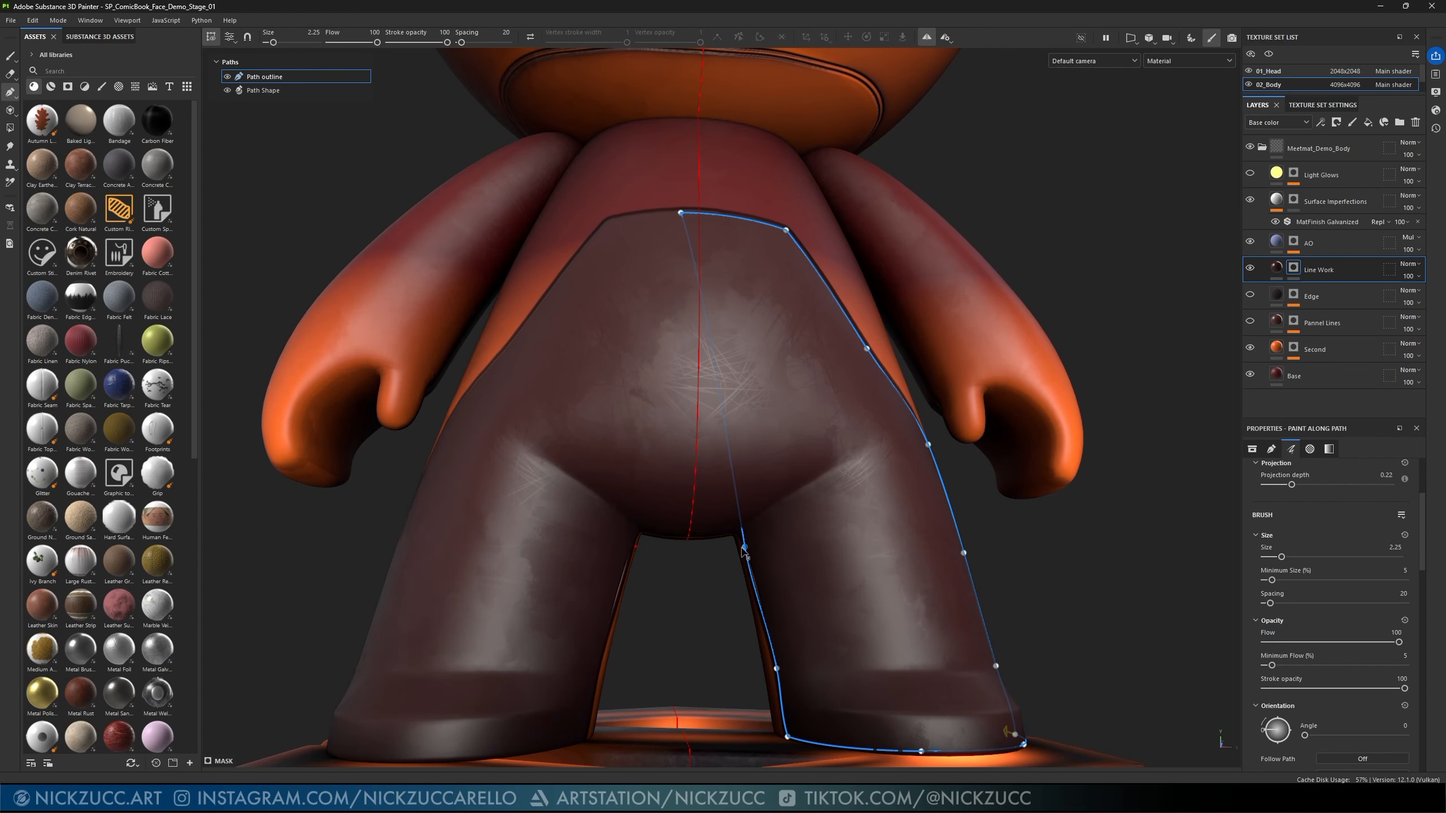
- Remove the remaining vertices along the inner leg from the outline path
left_click_drag(744, 547, 765, 559)
key("Delete")
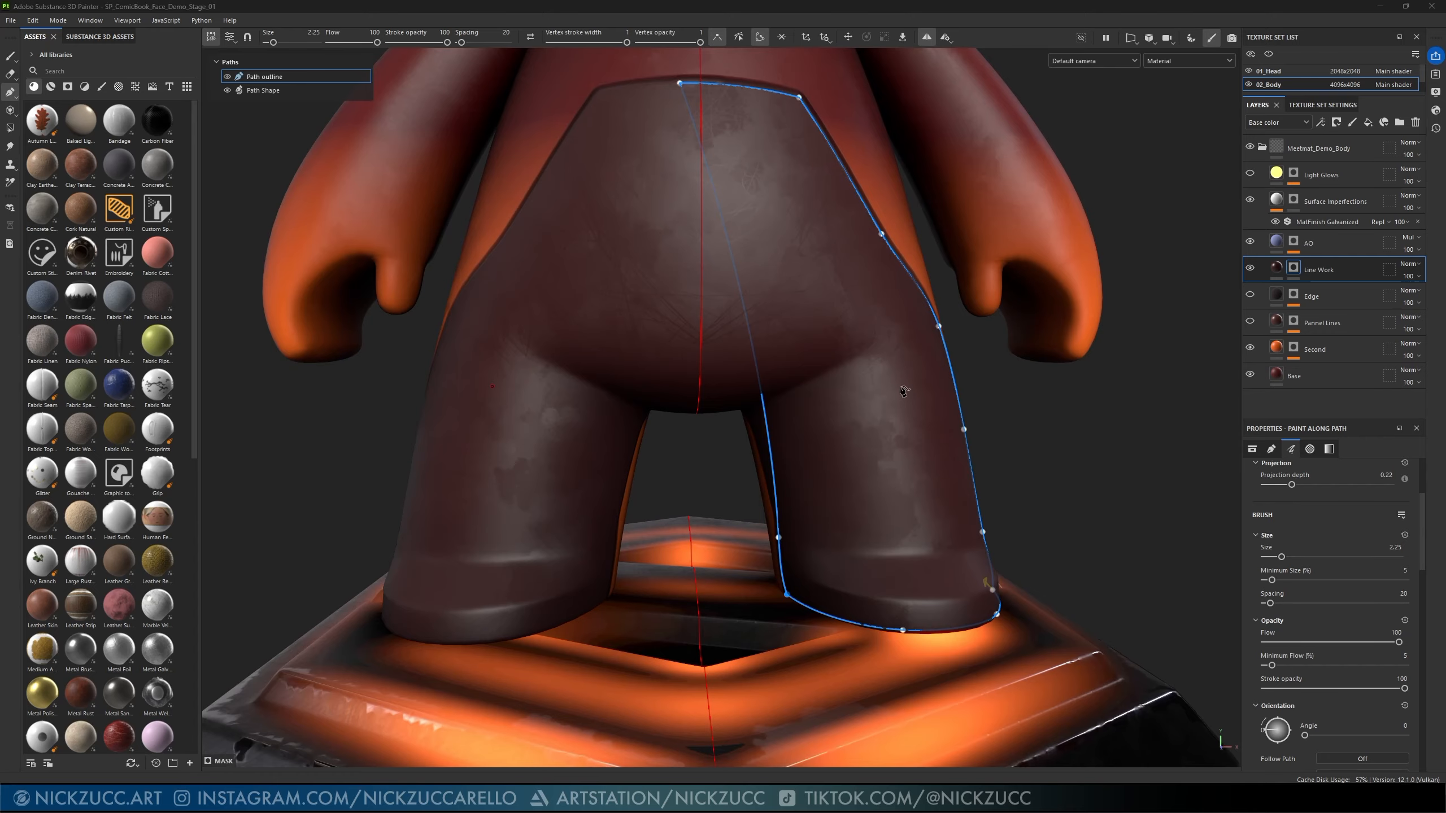
left_click_drag(787, 595, 787, 541)
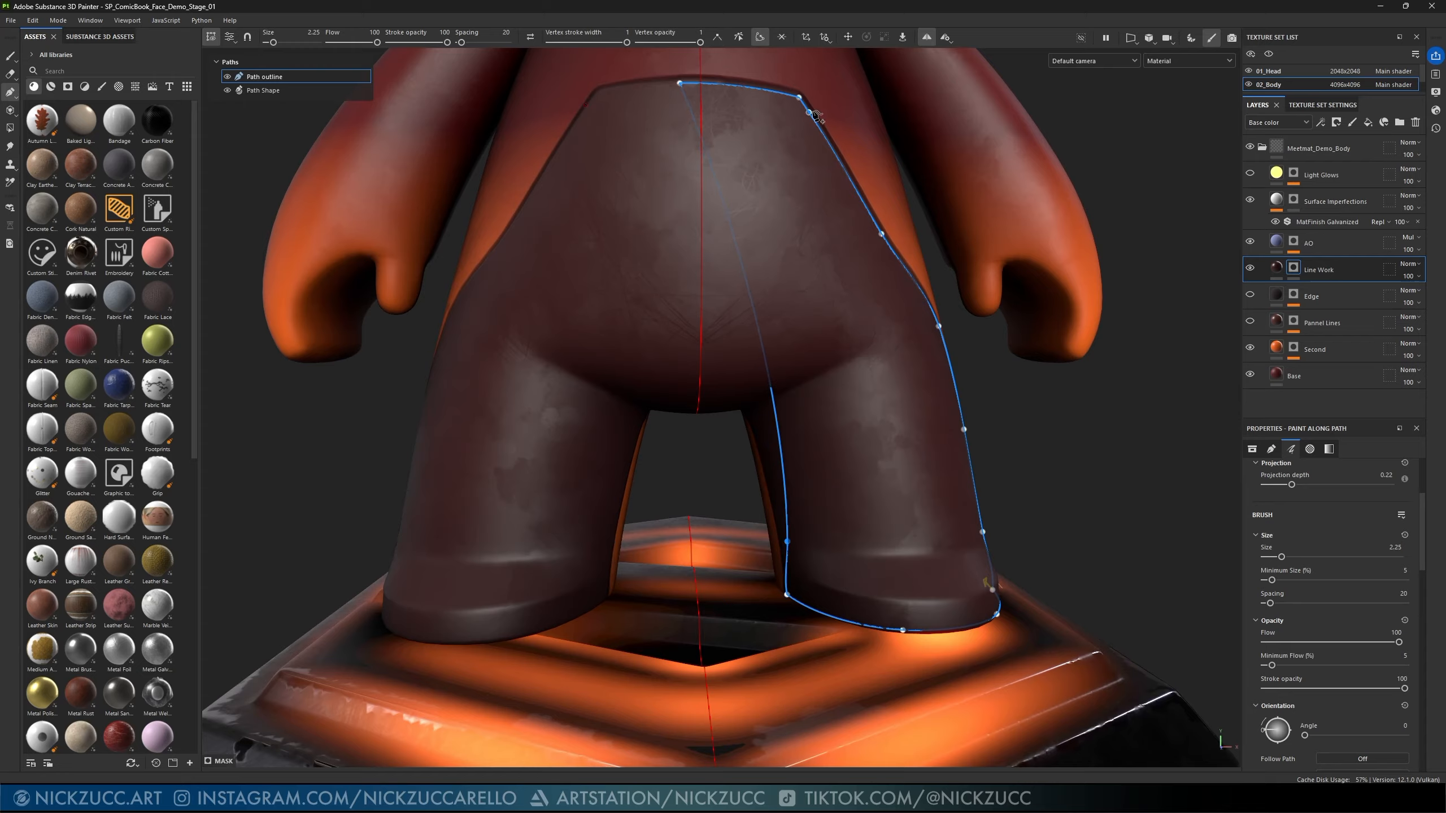
left_click(781, 38)
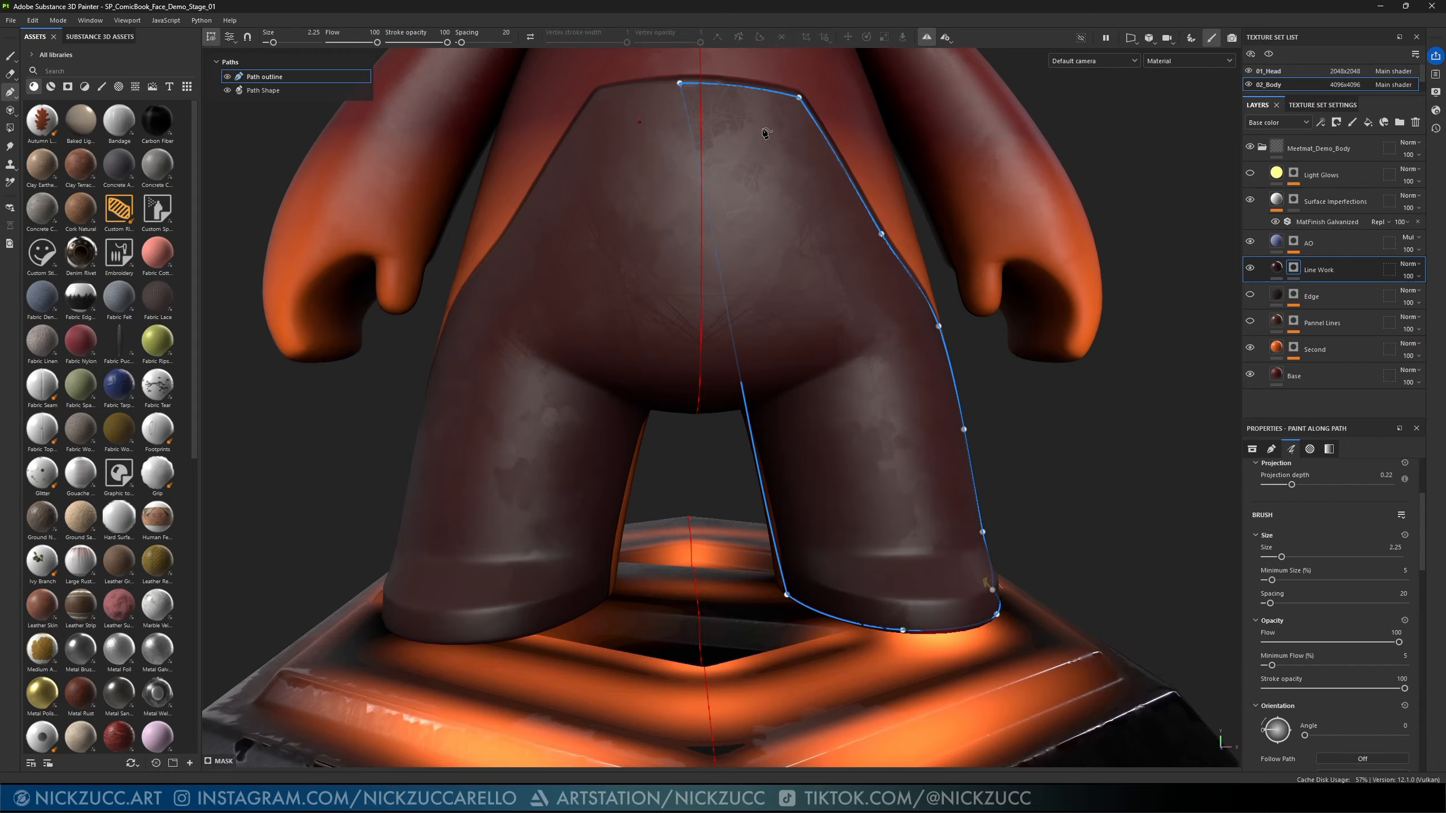
- Open the outline path at the foot's lower edge and remove the vertex at the inner side of the foot
left_click(787, 595)
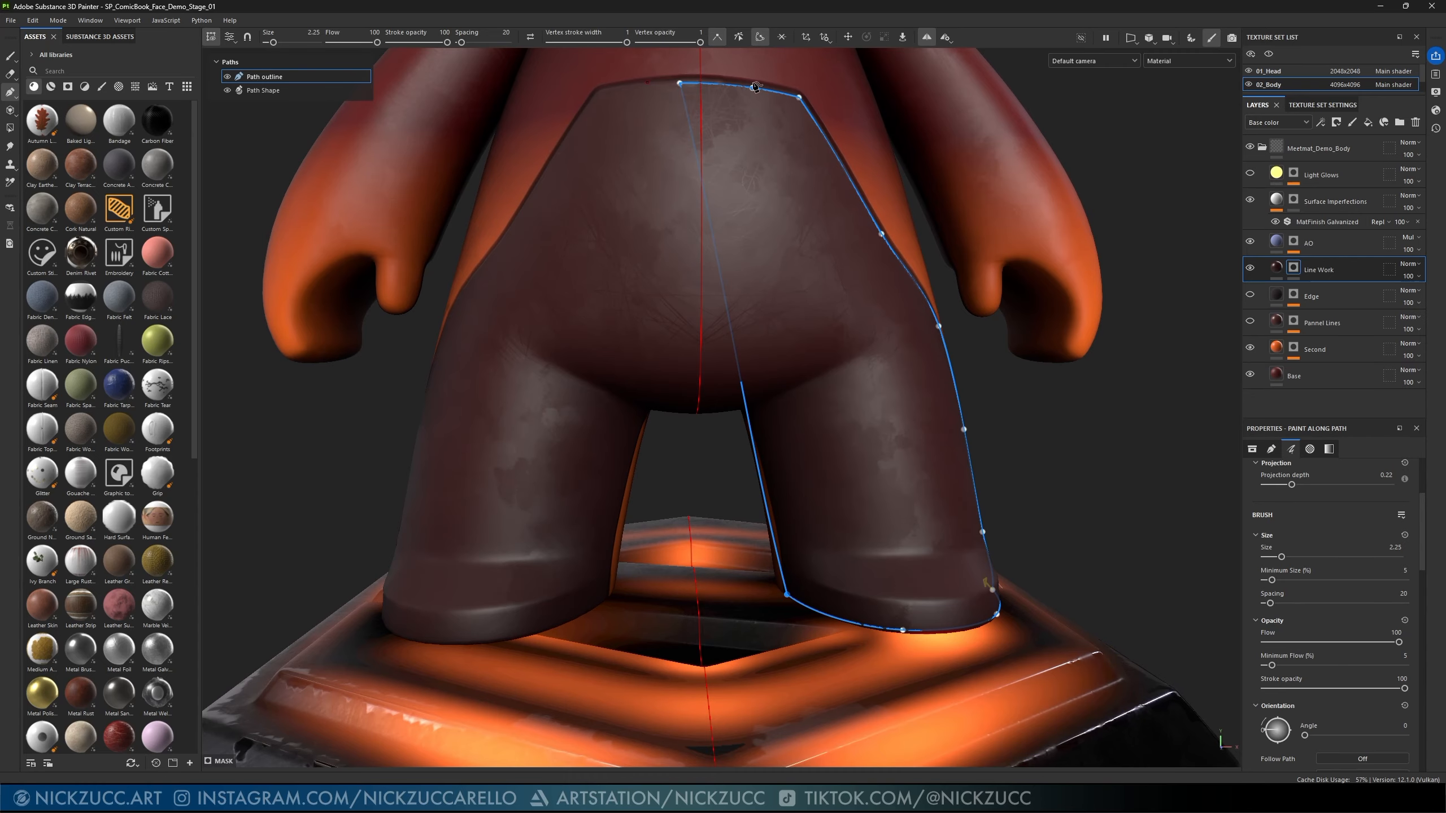
left_click(760, 38)
left_click_drag(820, 560, 787, 585, "alt")
left_click(885, 636)
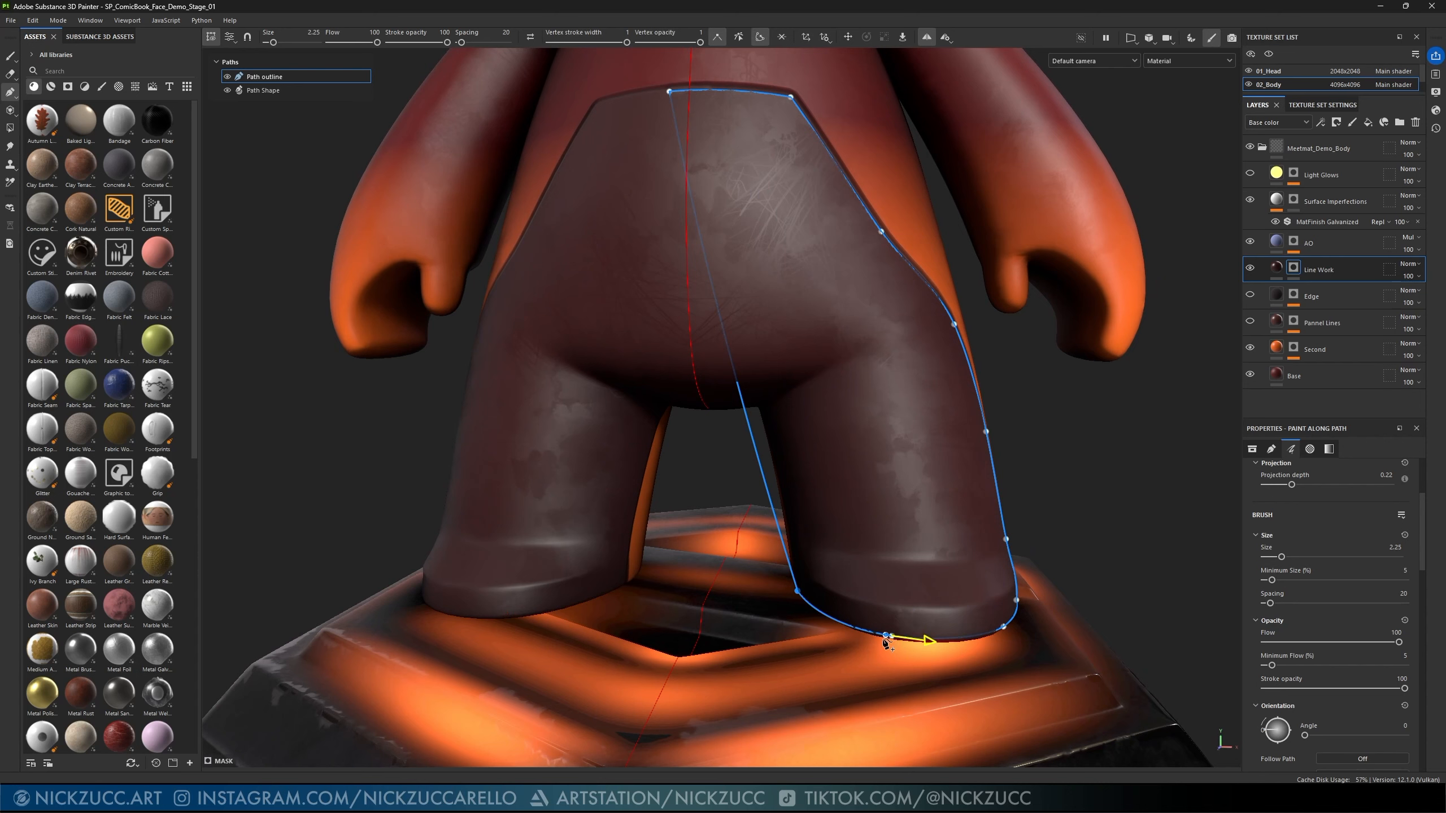
key("ctrl+z")
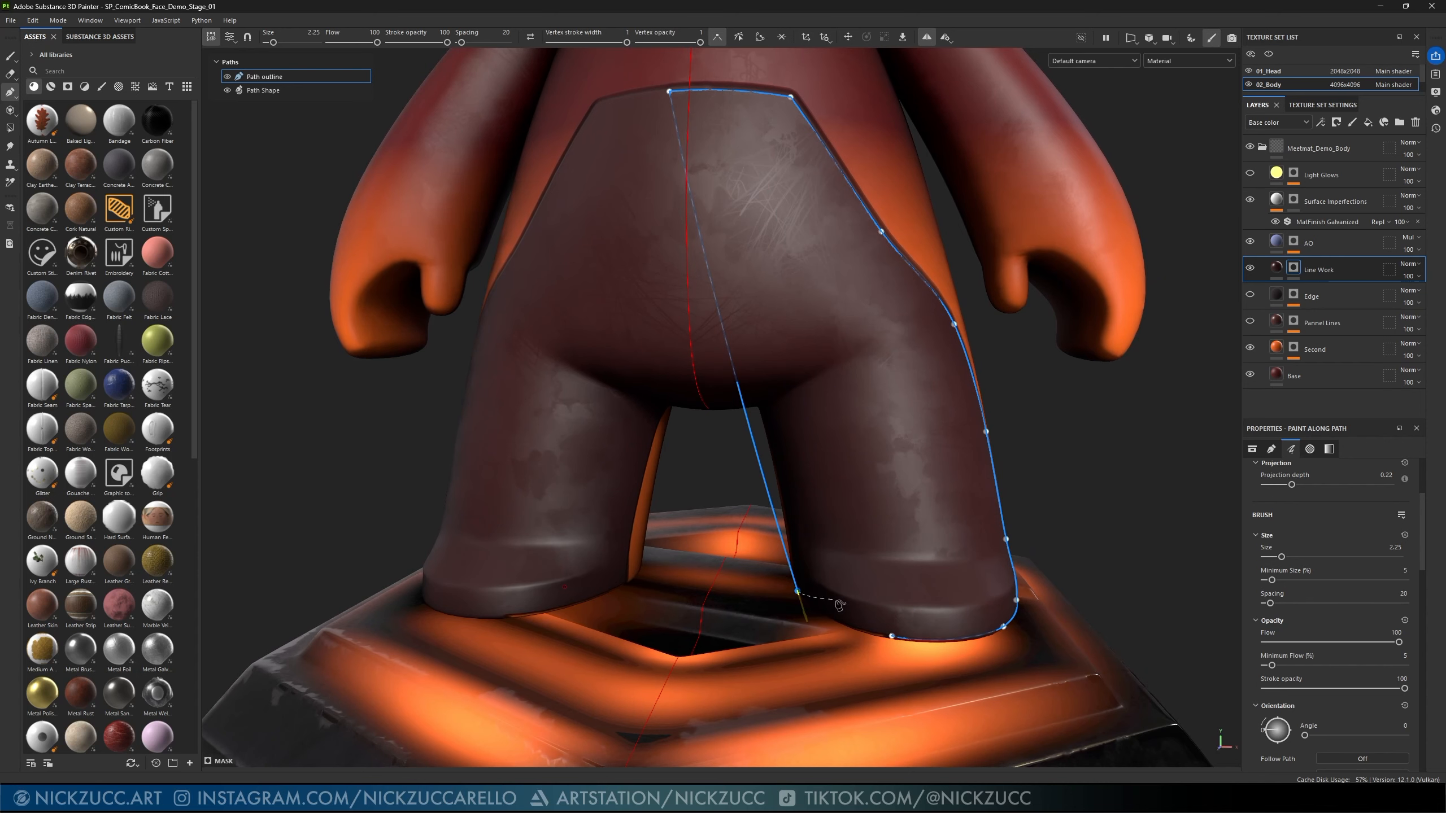
key("ctrl+z")
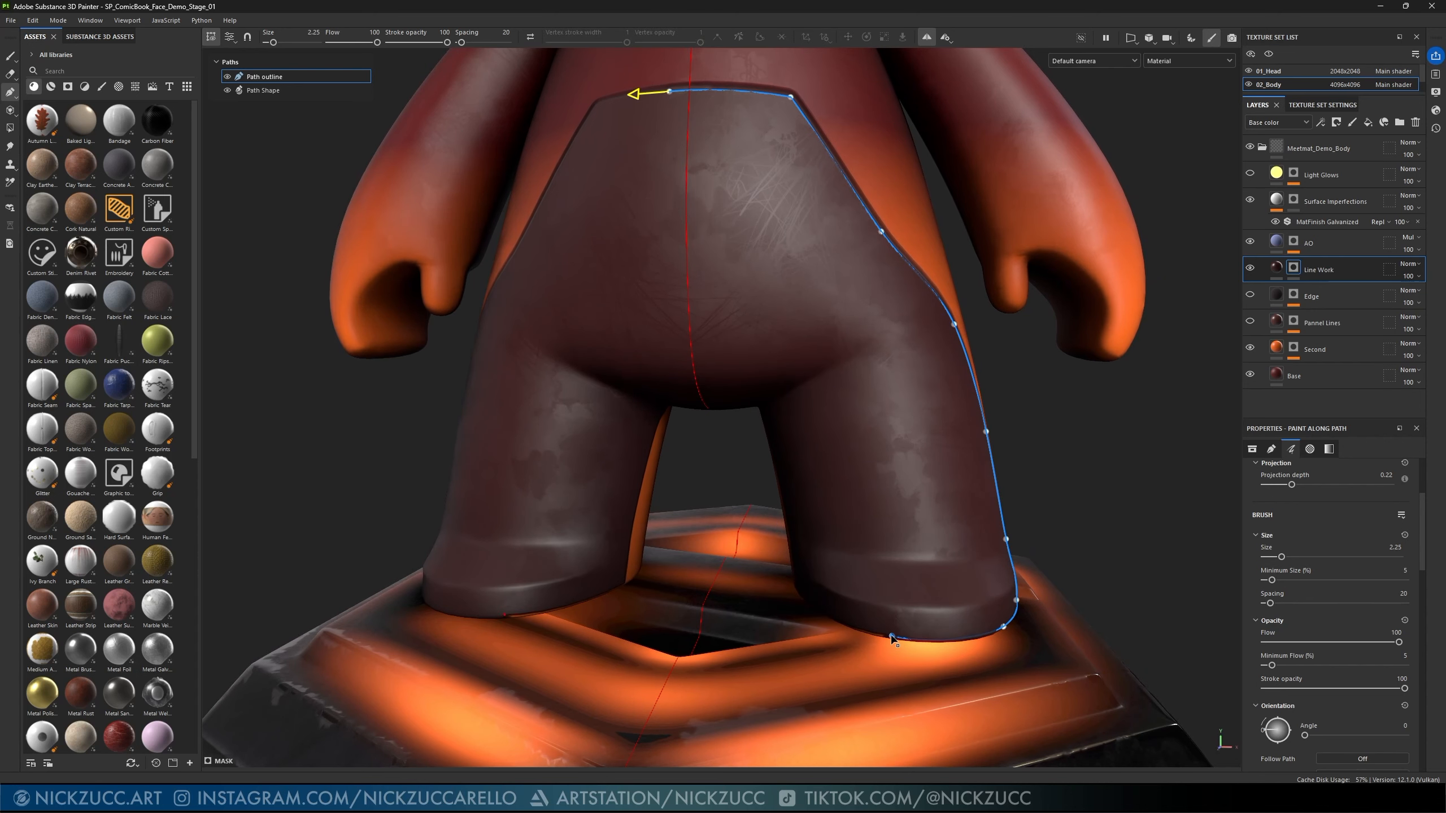
- Delete the end vertex under the foot so the outline path stops at the foot's outer corner
left_click_drag(875, 626, 741, 592, "alt")
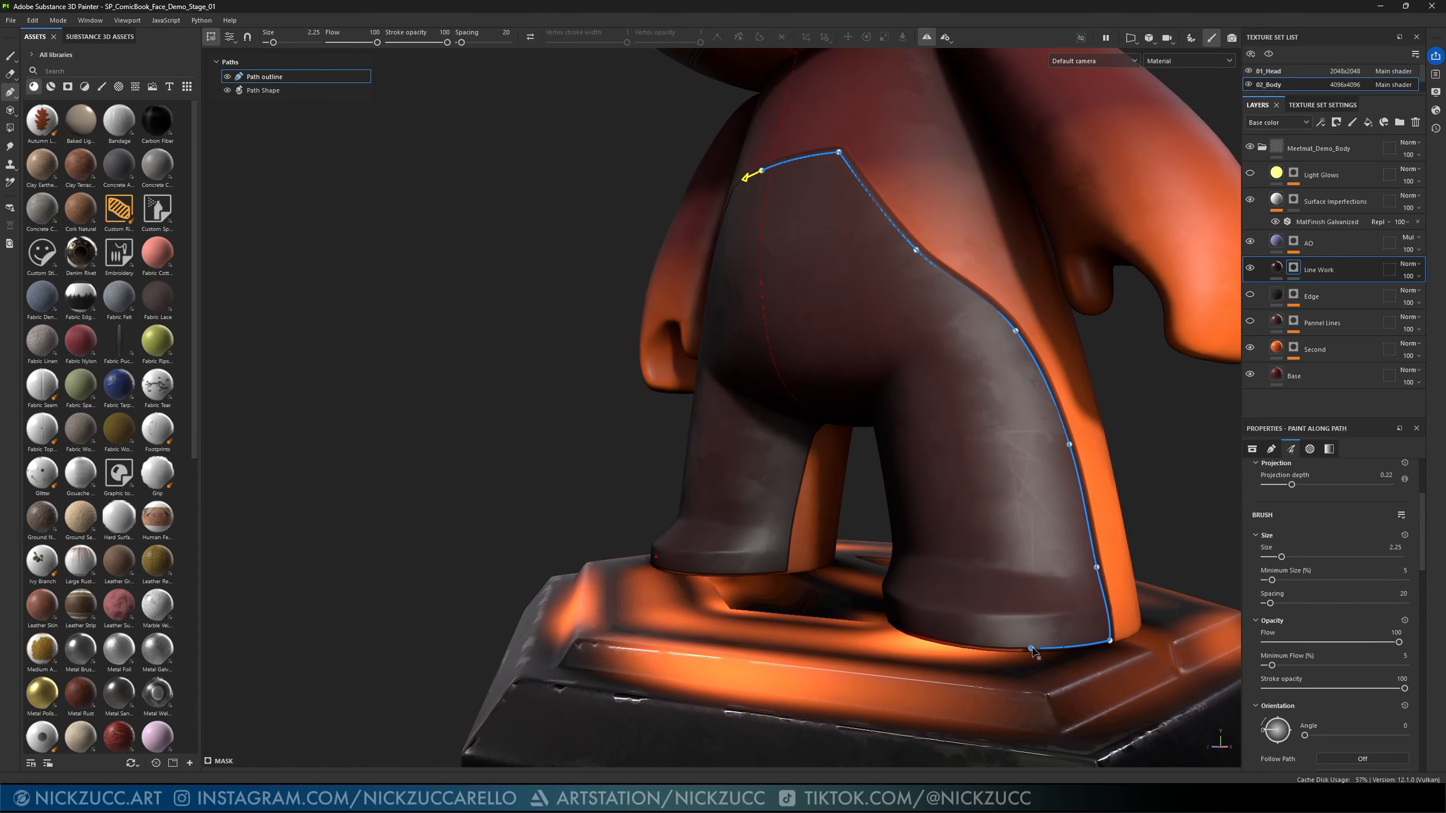
left_click(1031, 649)
key("Delete")
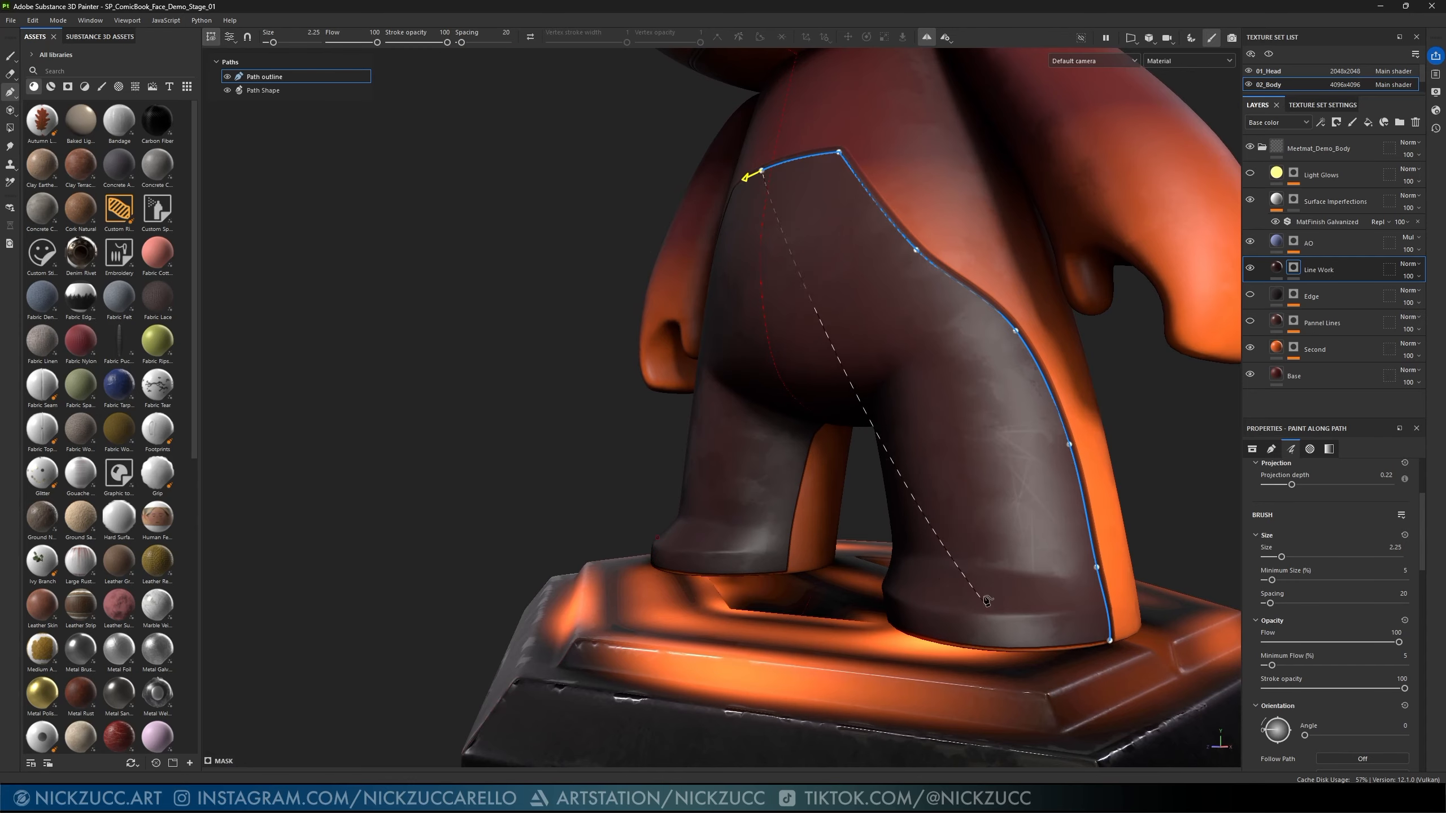
- Raise the outline path's centre vertex and upper corner vertex above the waistline edge of the filled trouser shape
left_click_drag(984, 599, 1078, 606, "alt")
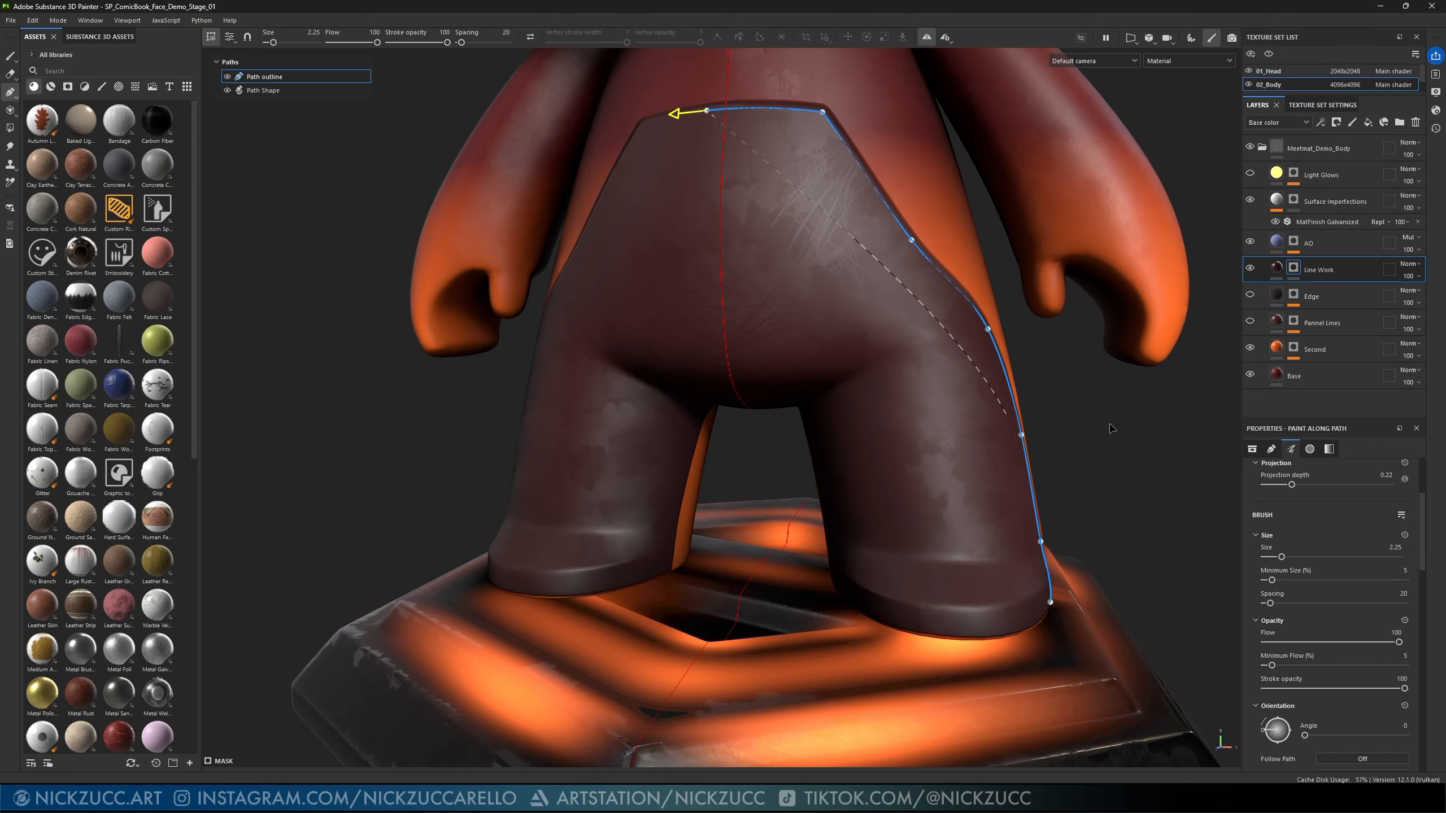
left_click_drag(1114, 428, 968, 420, "alt")
left_click_drag(713, 327, 714, 311)
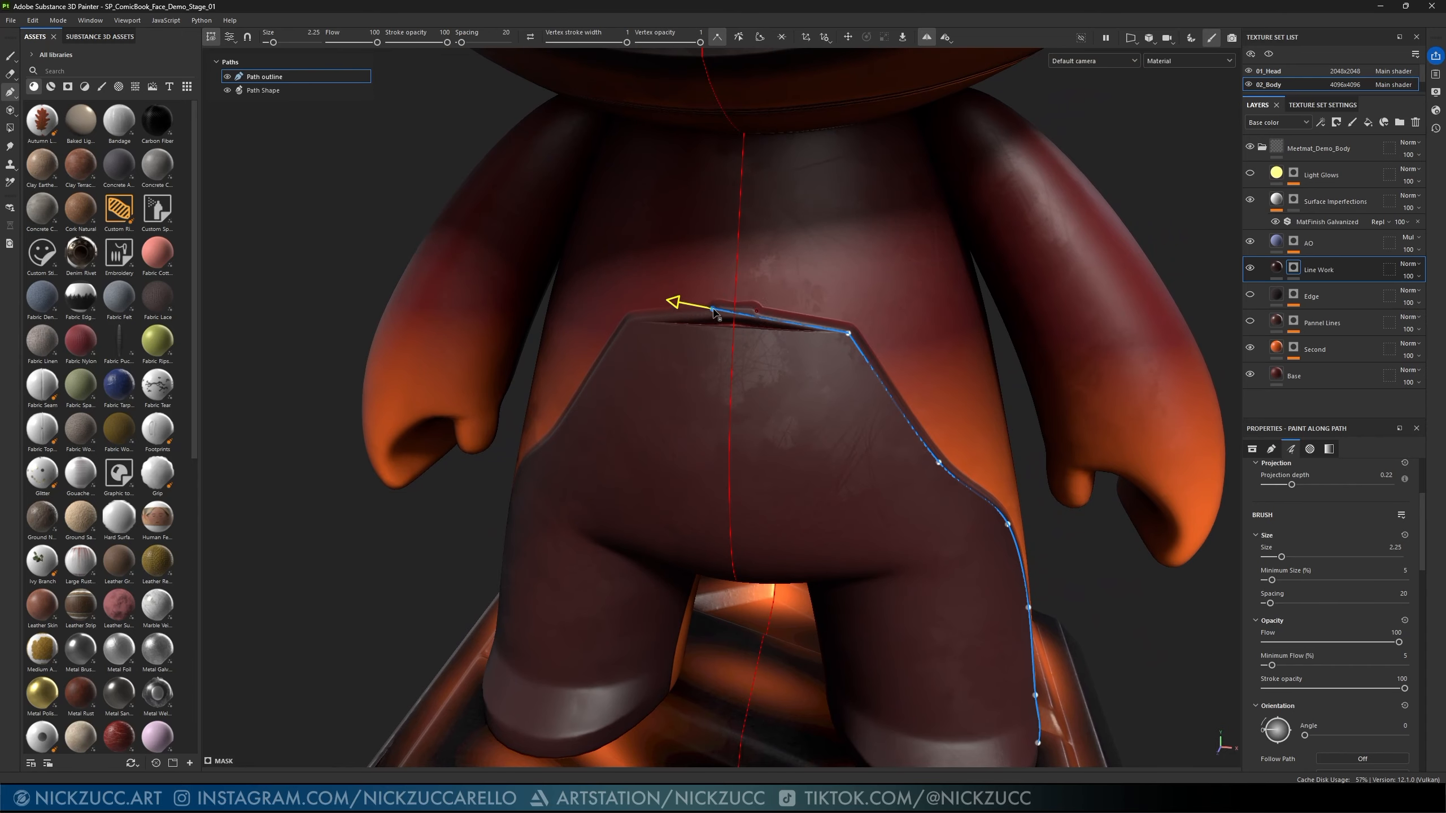
left_click_drag(852, 336, 856, 318)
- Set the outline path's brush size to 0.86
middle_click_drag(928, 370, 777, 325, "alt")
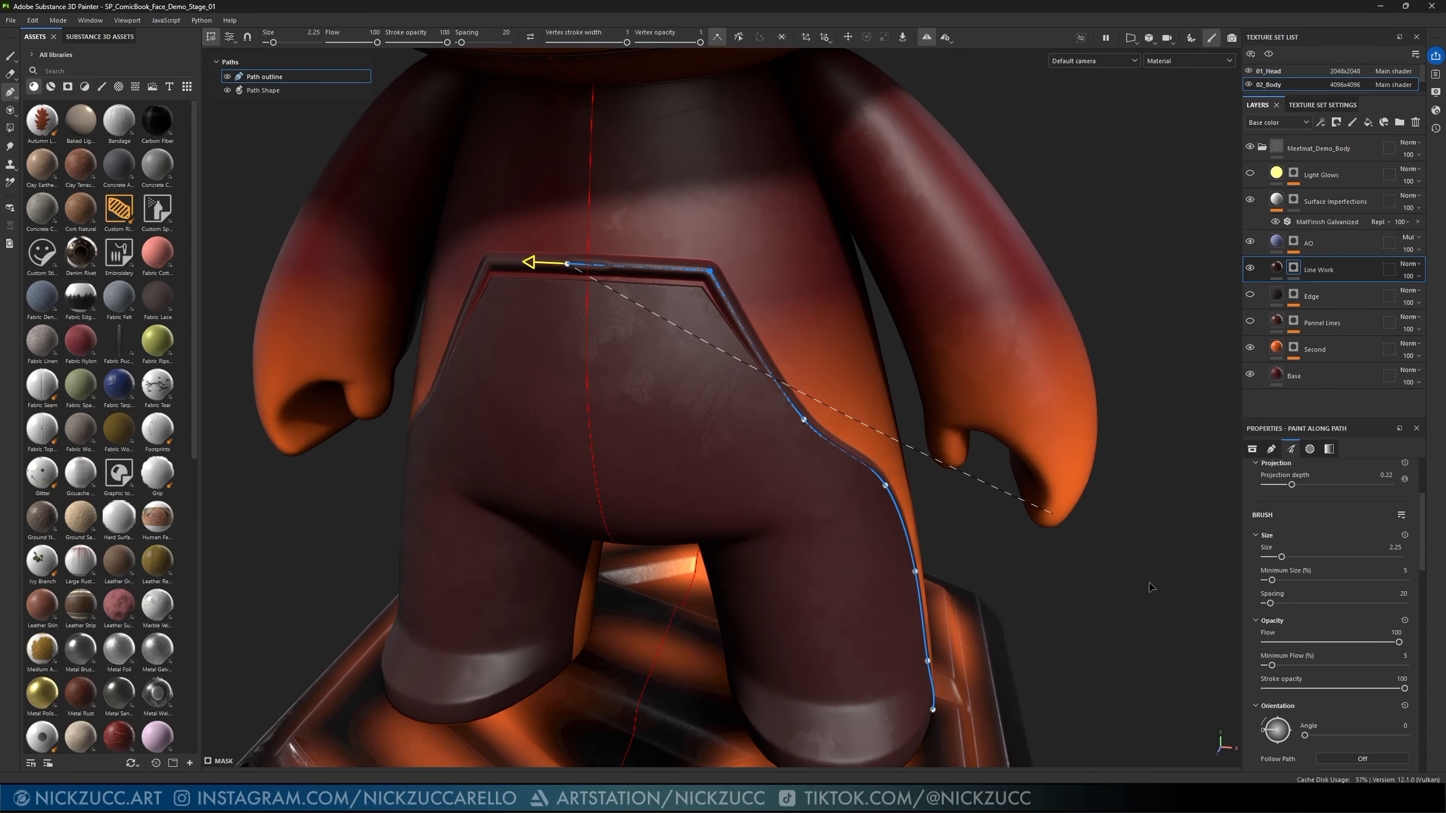
scroll(1304, 659, "up", 3)
left_click_drag(1282, 659, 1274, 659)
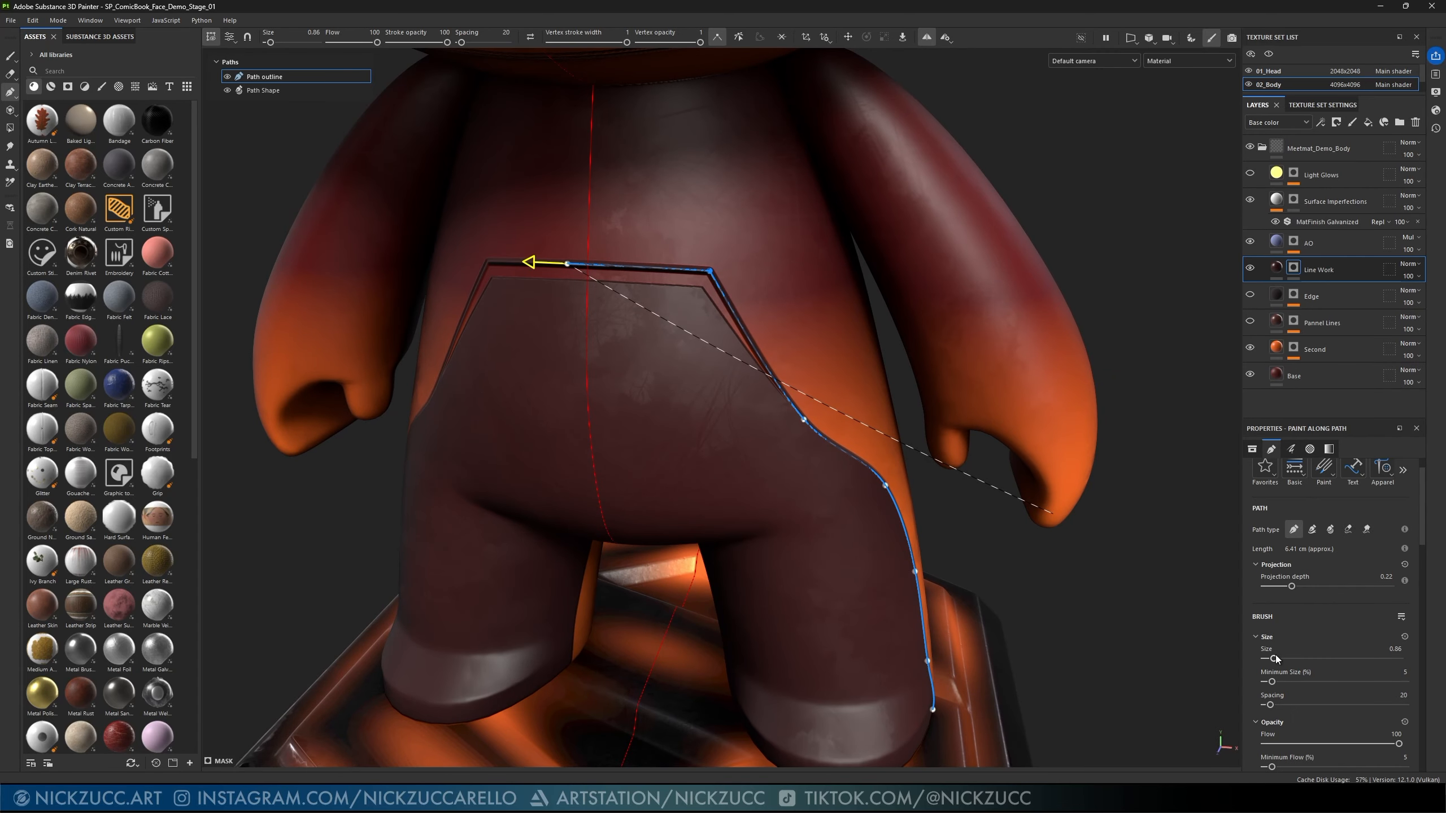
- Offset the outline path's two hip vertices outward from the edge of the filled trouser shape
left_click_drag(917, 507, 780, 456, "alt")
left_click_drag(794, 405, 801, 399)
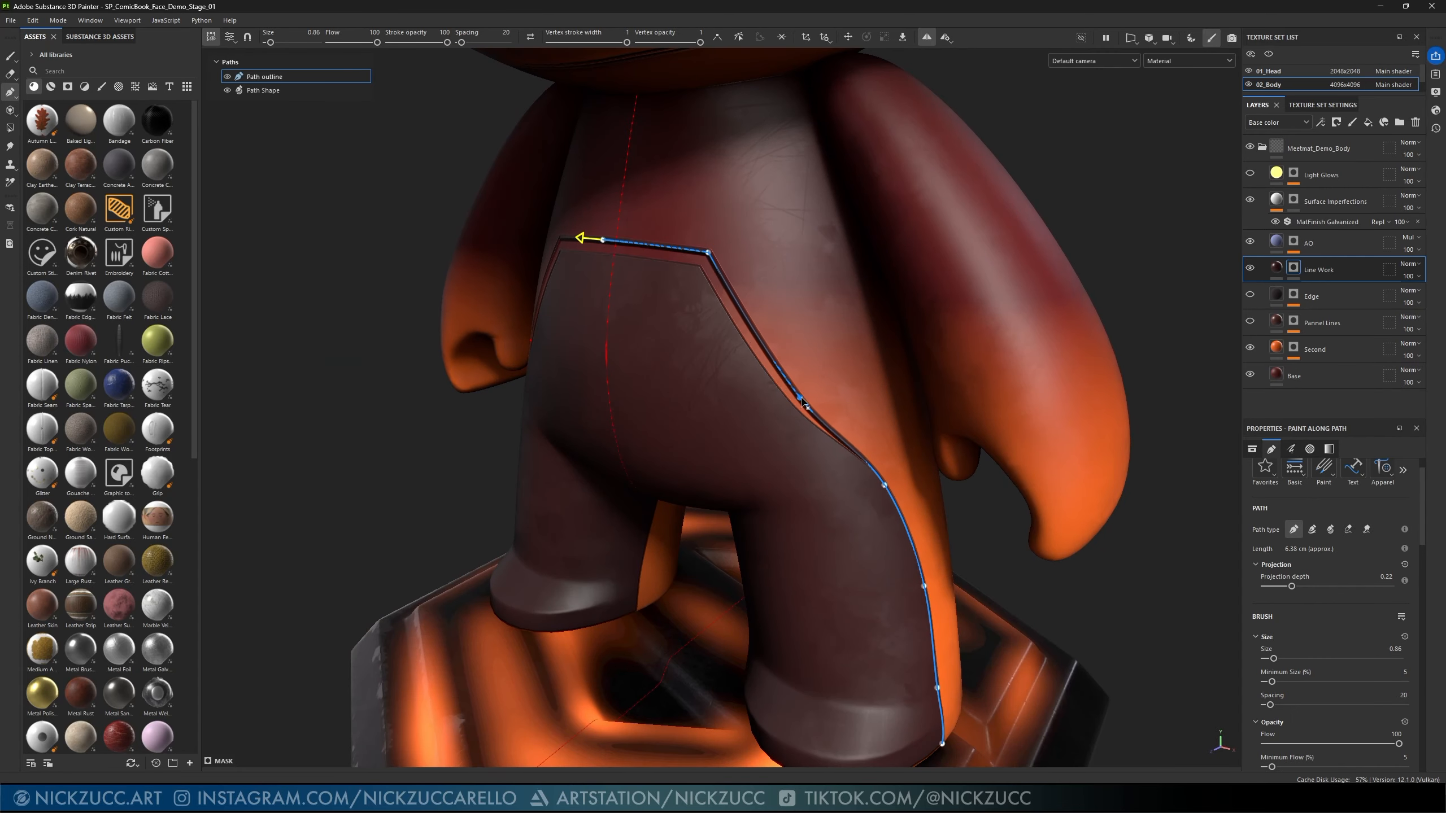
middle_click_drag(956, 490, 858, 426, "alt")
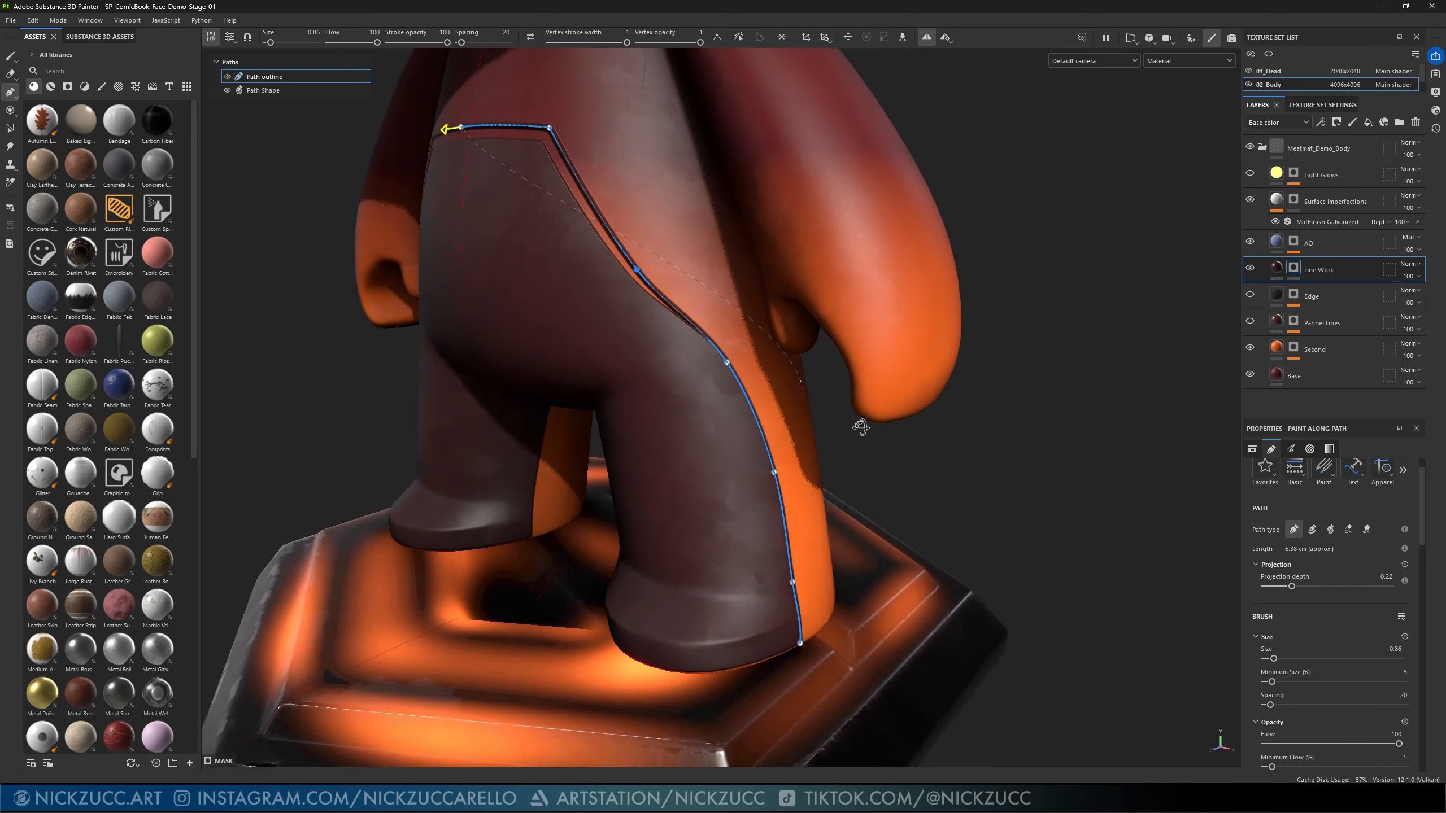
left_click_drag(859, 426, 786, 410, "alt")
left_click_drag(718, 353, 728, 354)
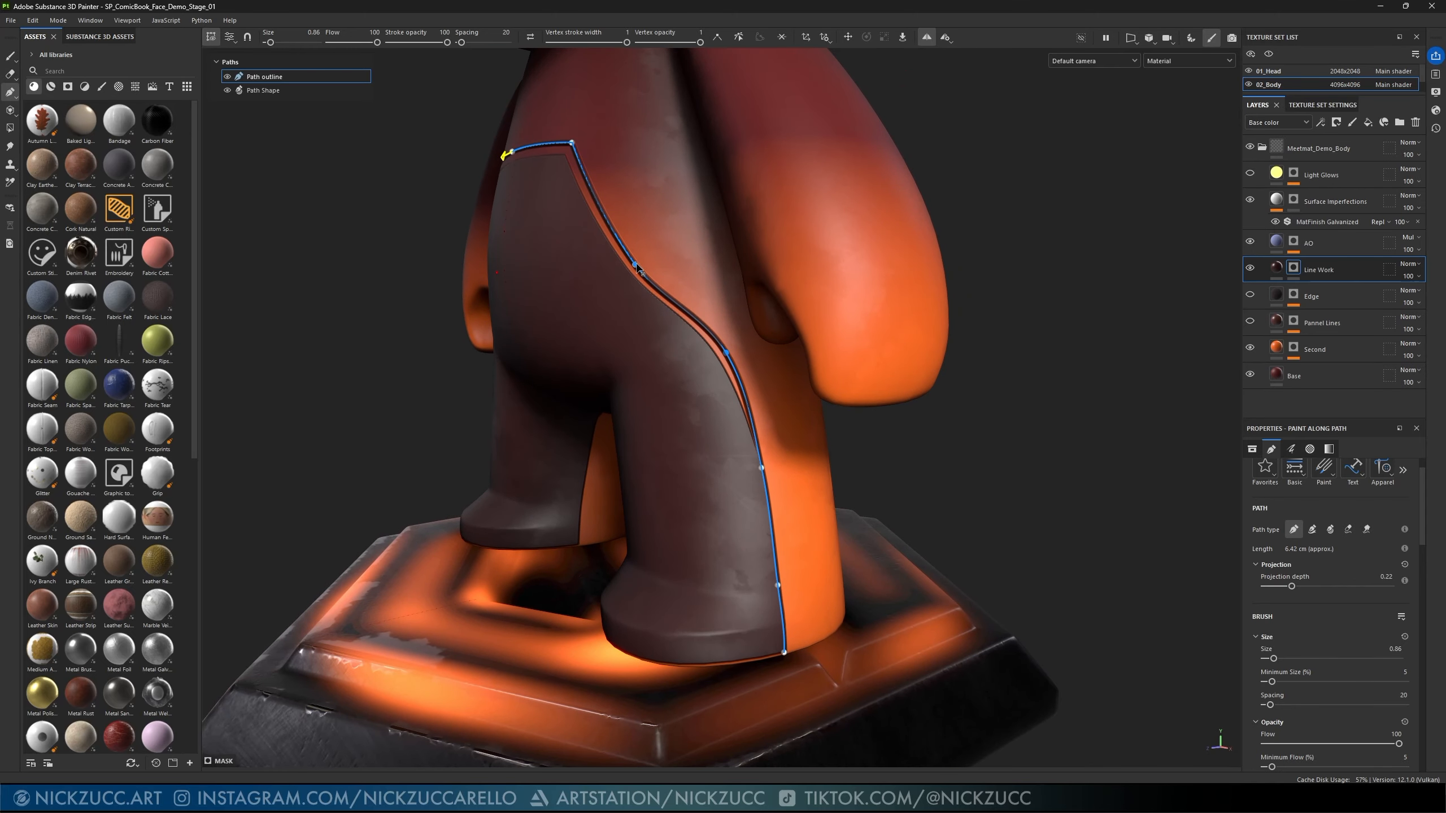
left_click_drag(637, 265, 635, 264)
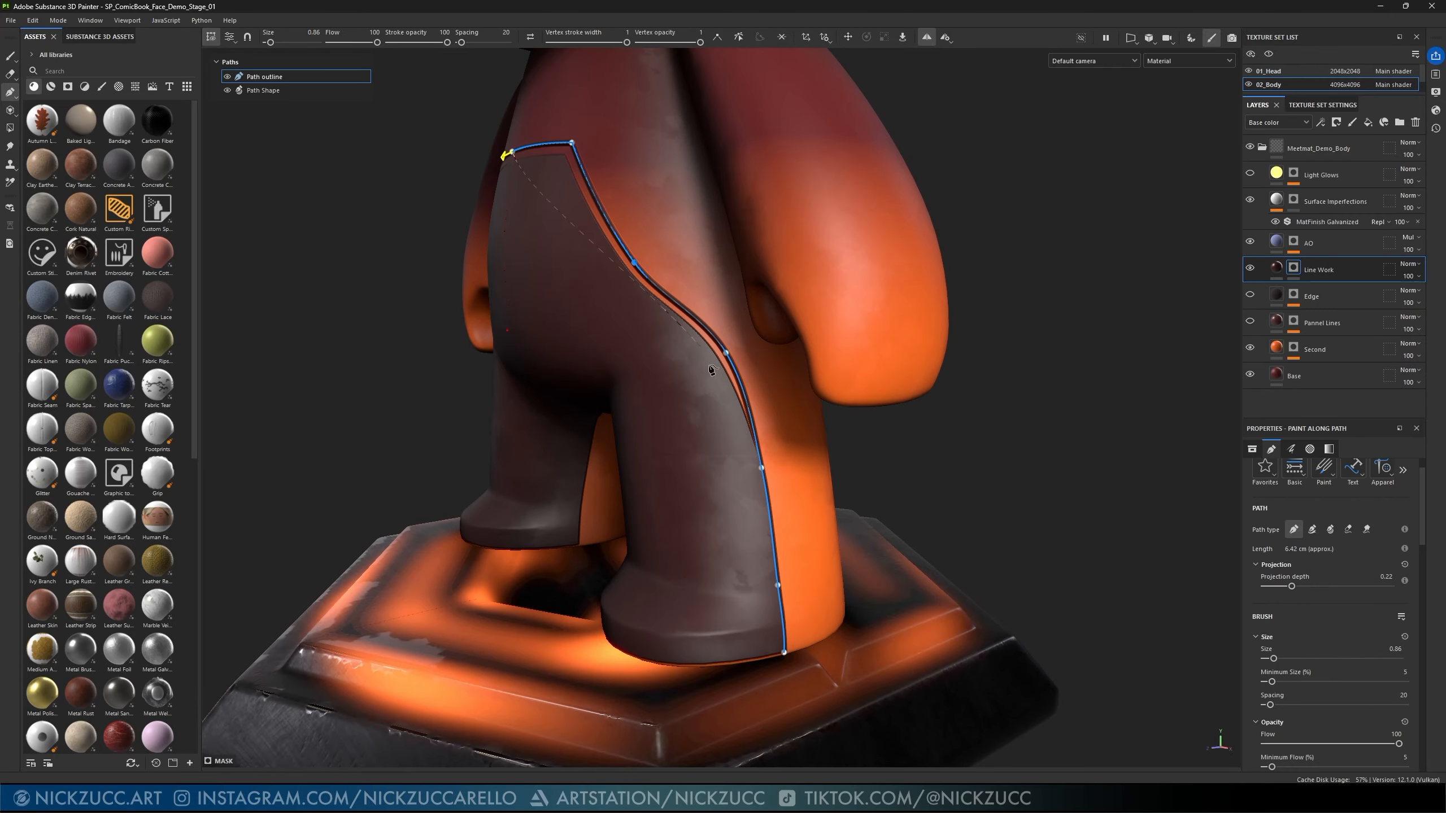
- Offset the outline path's vertices along the outer leg and at the foot outward from the filled shape
left_click_drag(711, 369, 750, 424, "alt")
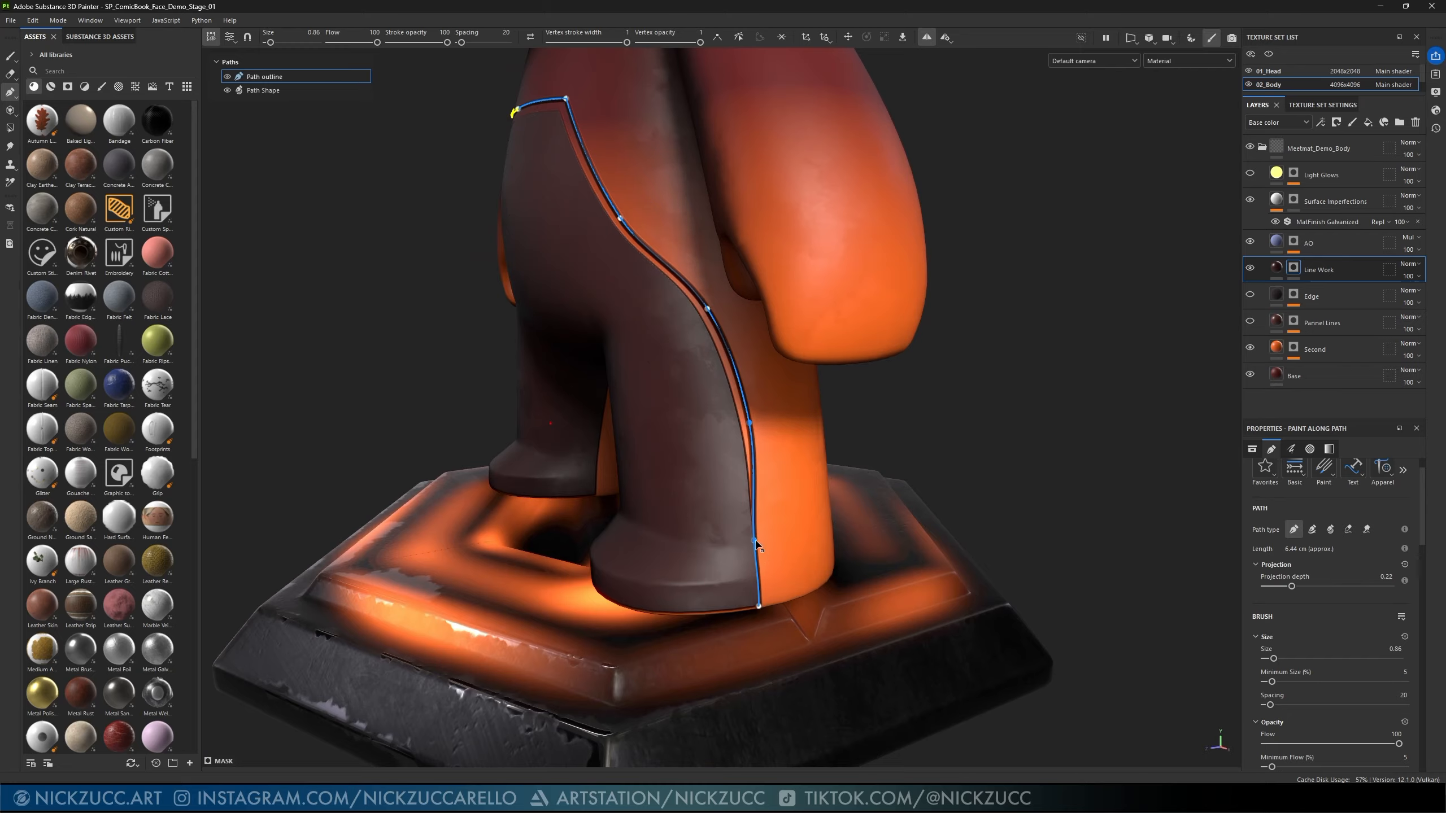
left_click_drag(756, 543, 764, 543)
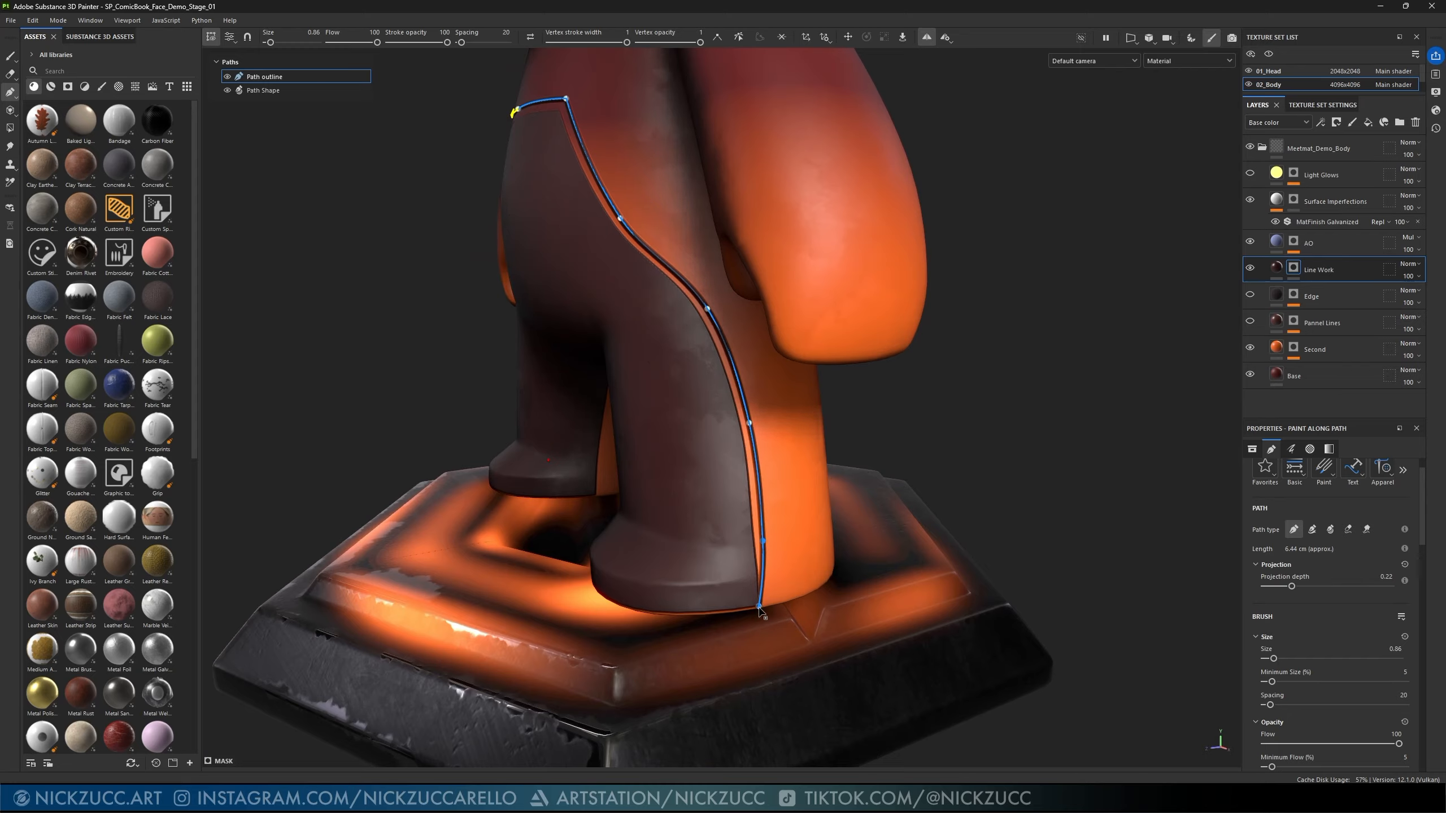
left_click_drag(760, 607, 767, 608)
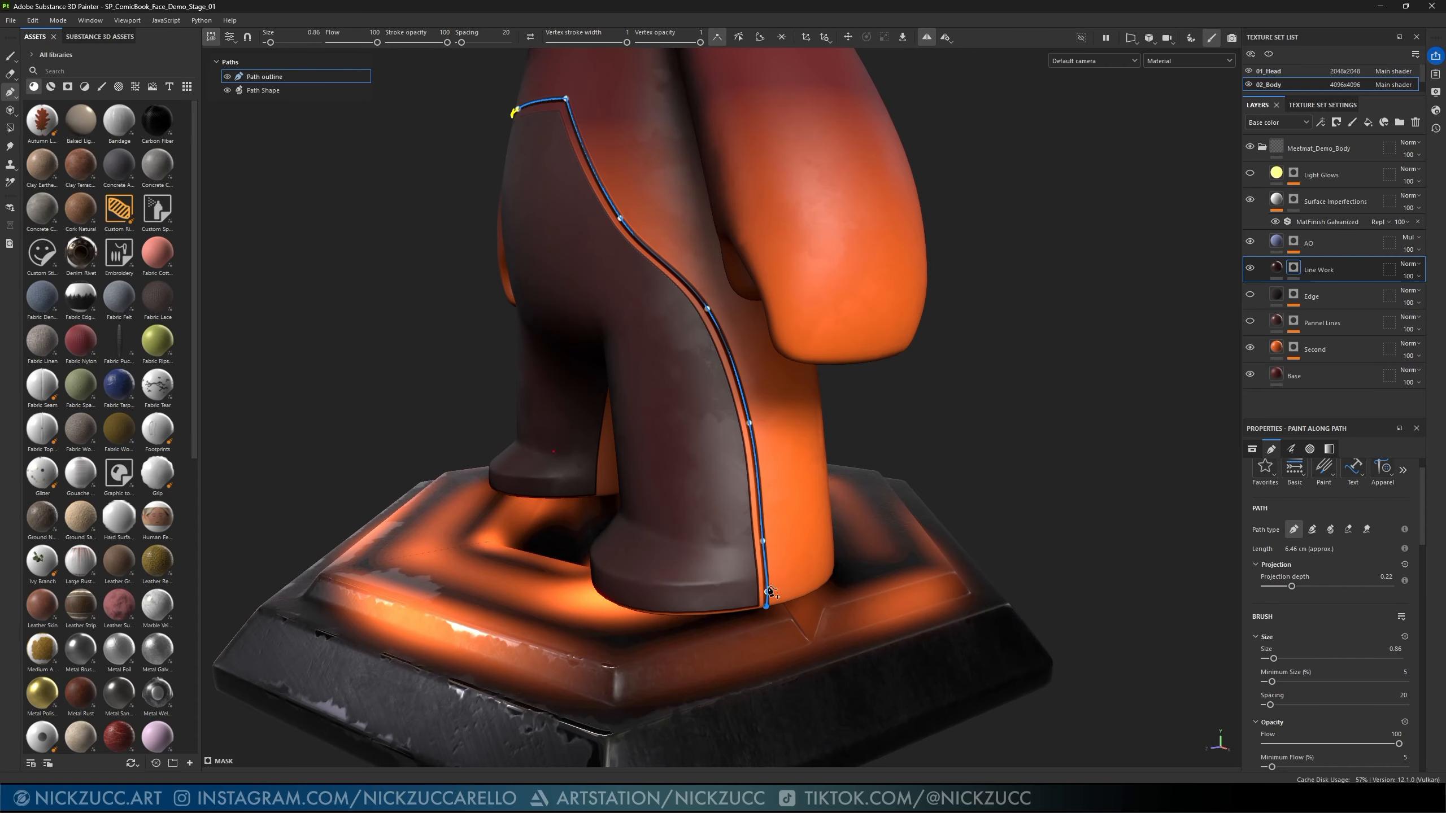
left_click(764, 541)
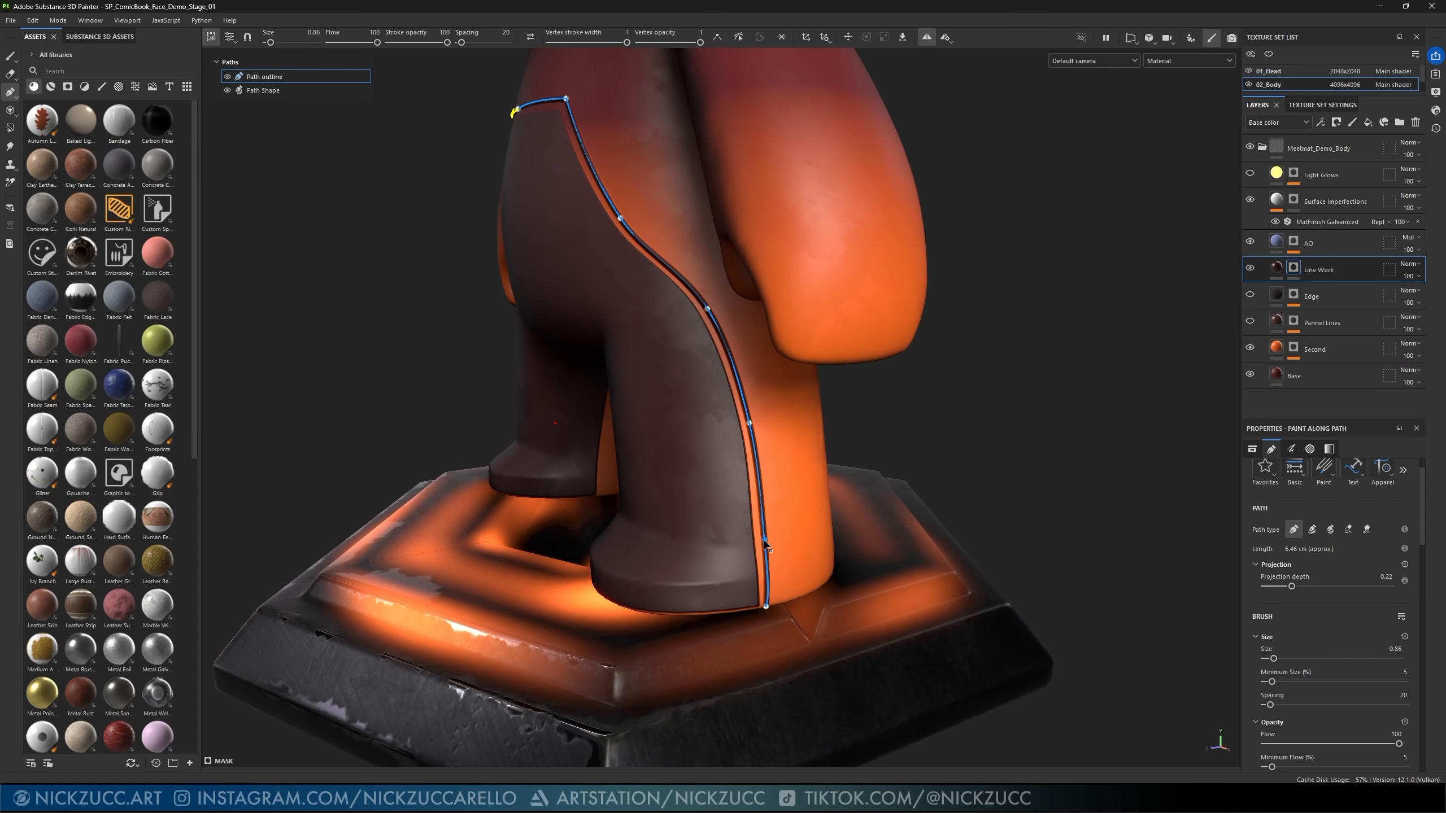
- Try a grayscale value of 0 on the outline path and restore it to 1
left_click_drag(724, 392, 885, 407, "alt")
middle_click_drag(783, 345, 911, 501, "alt")
left_click_drag(860, 405, 986, 445, "alt")
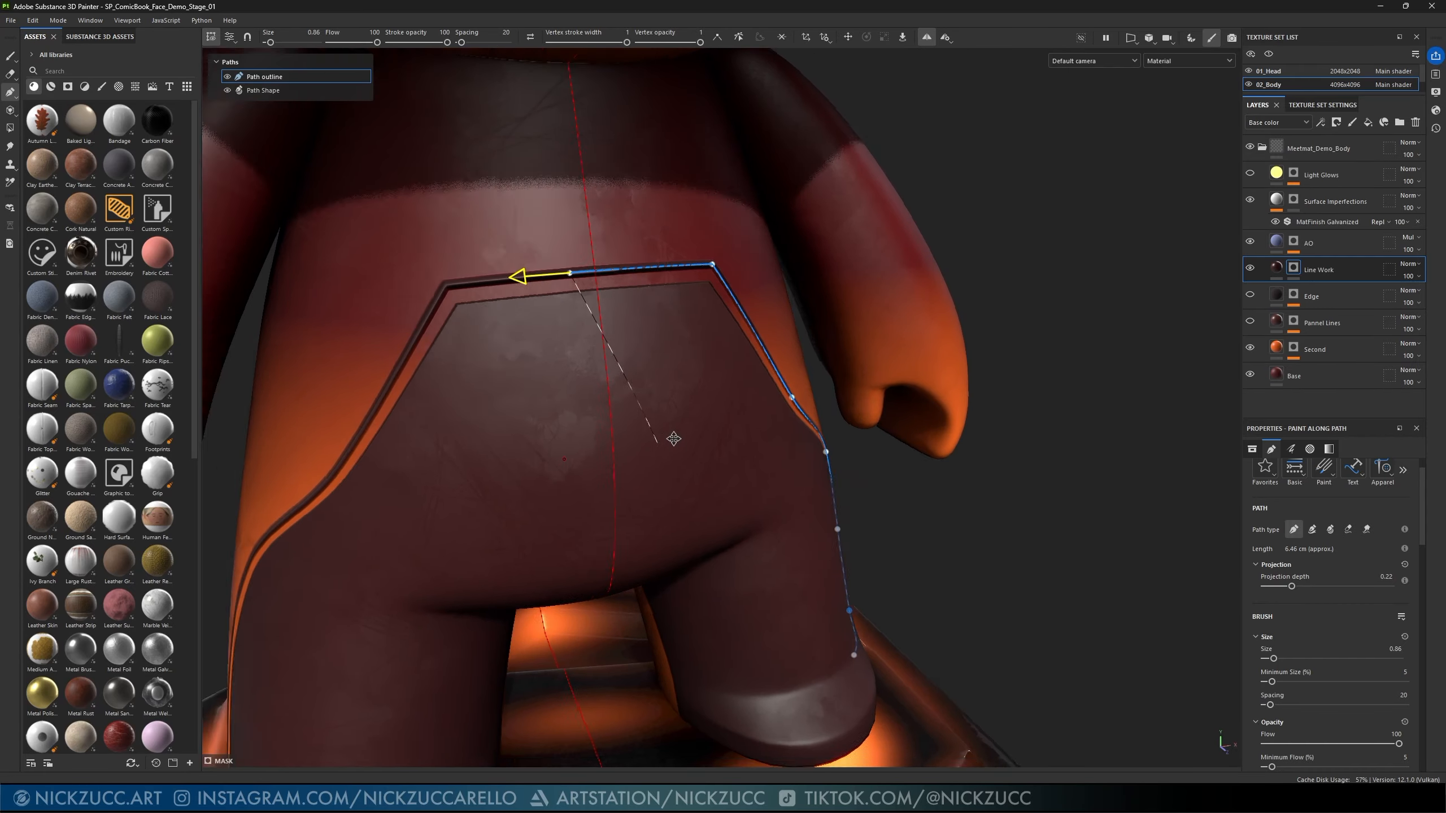
left_click_drag(670, 439, 751, 416, "alt")
left_click_drag(839, 445, 654, 417, "alt")
scroll(656, 417, "down", 3)
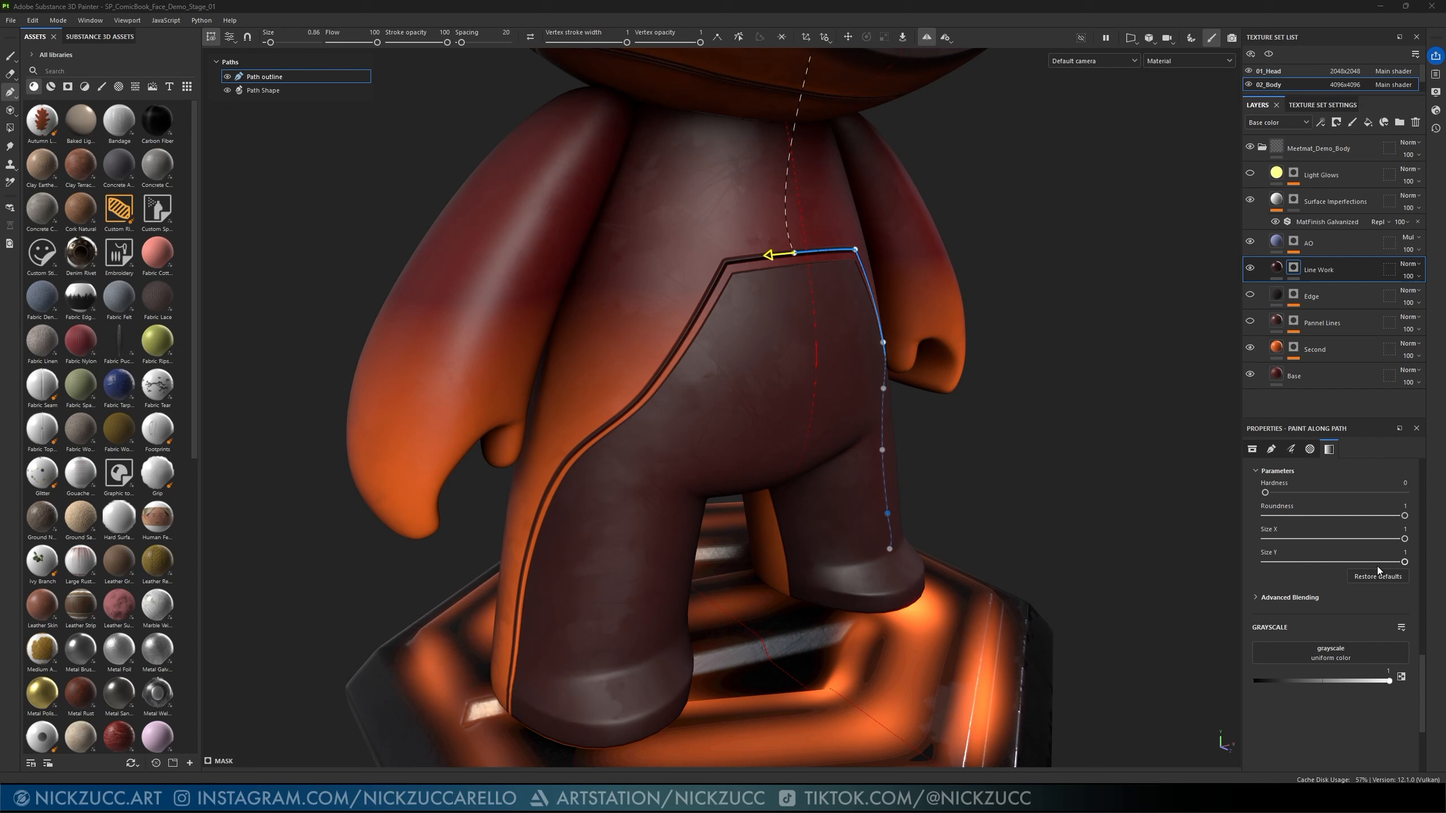
scroll(1355, 604, "down", 5)
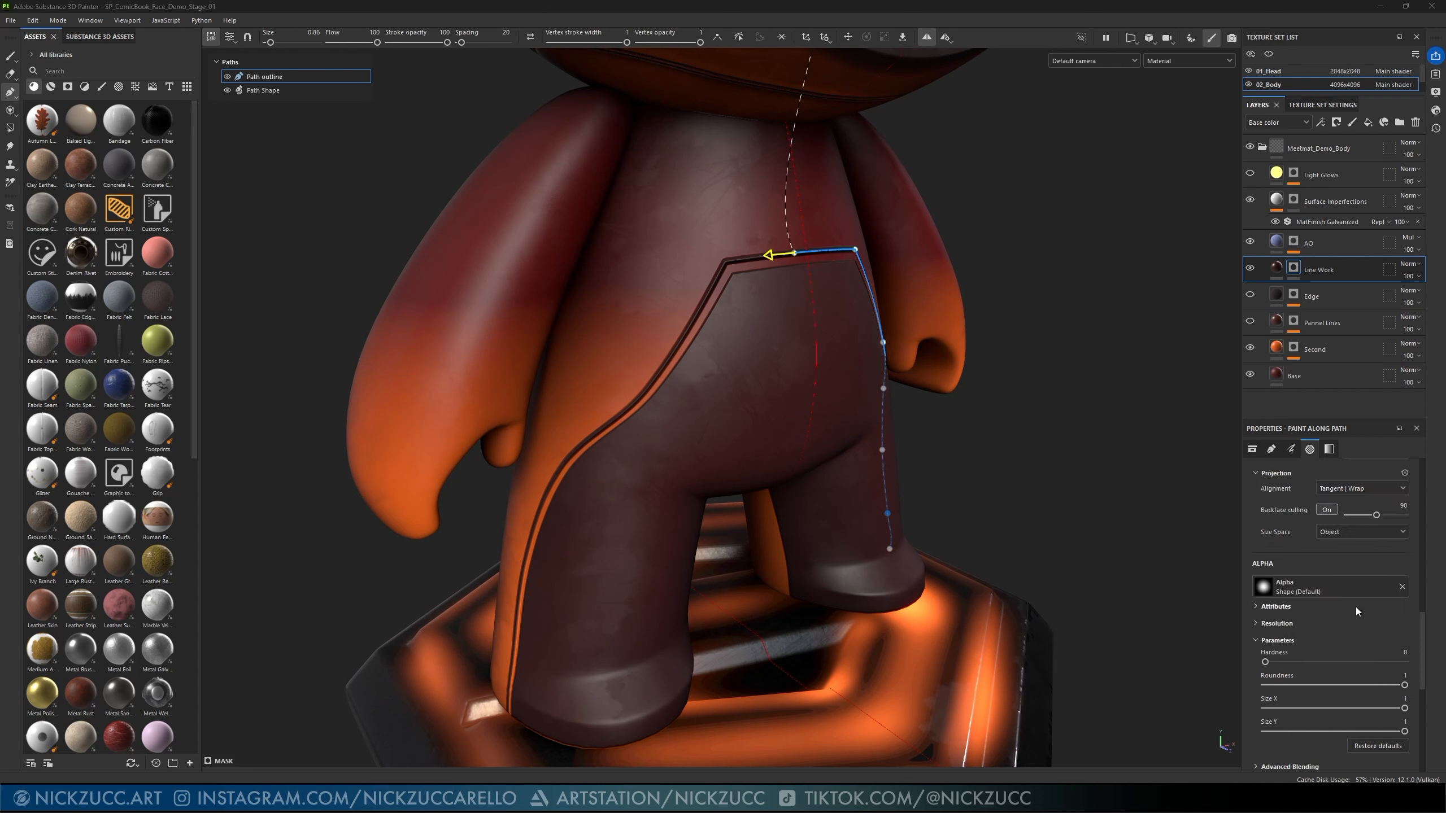
scroll(1357, 607, "up", 2)
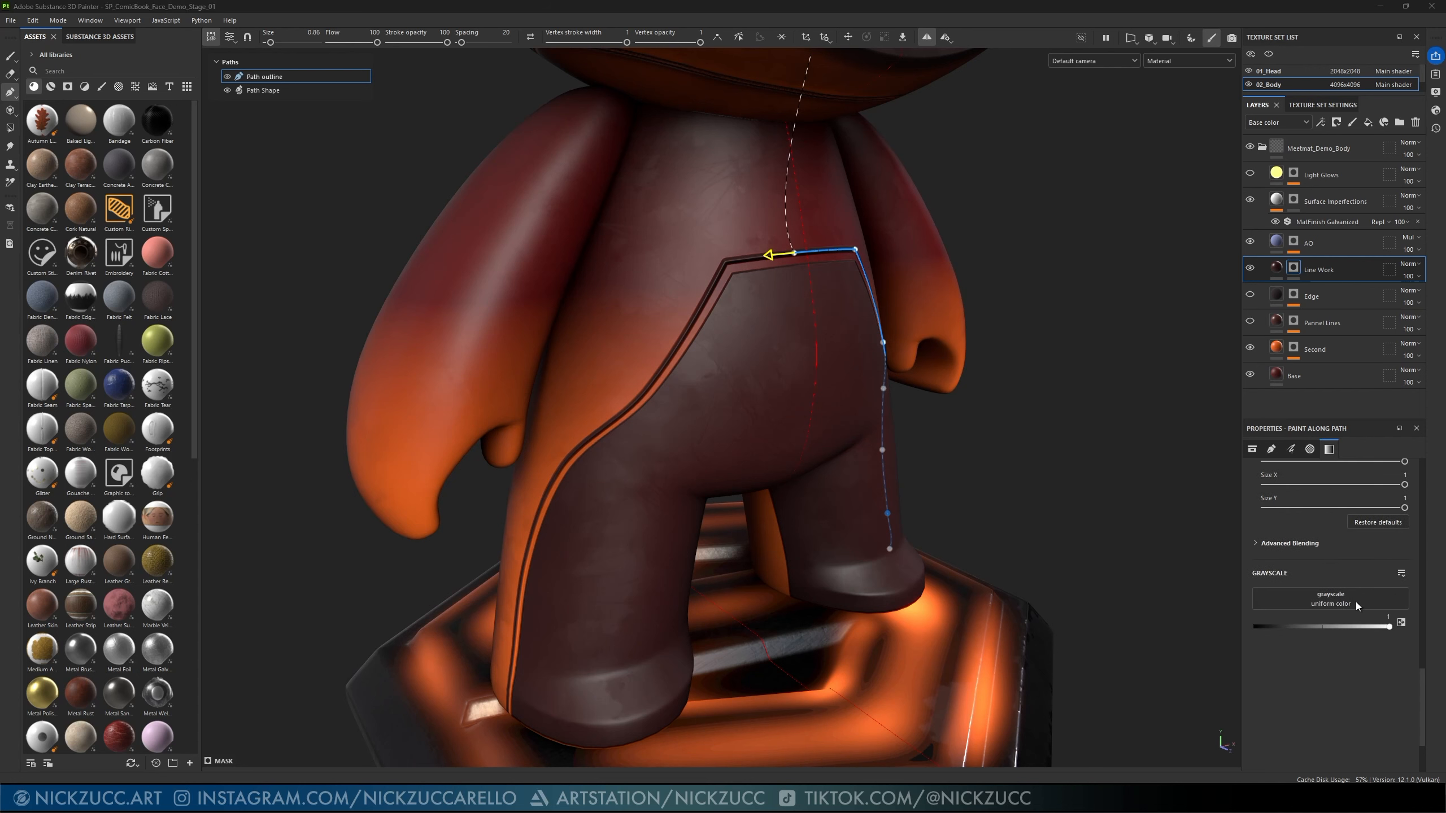
left_click_drag(1387, 626, 1242, 617)
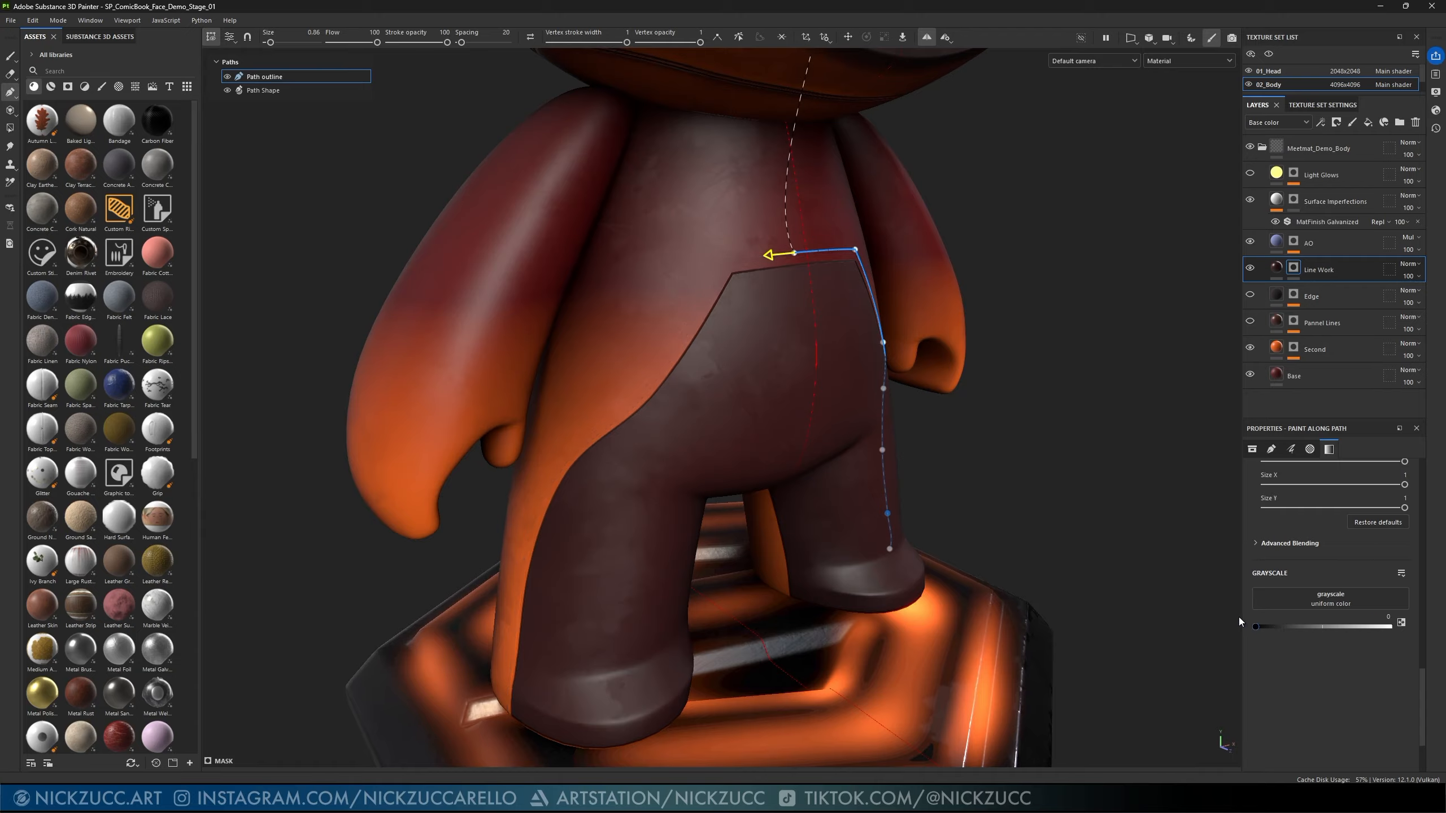
left_click_drag(1238, 617, 1385, 624)
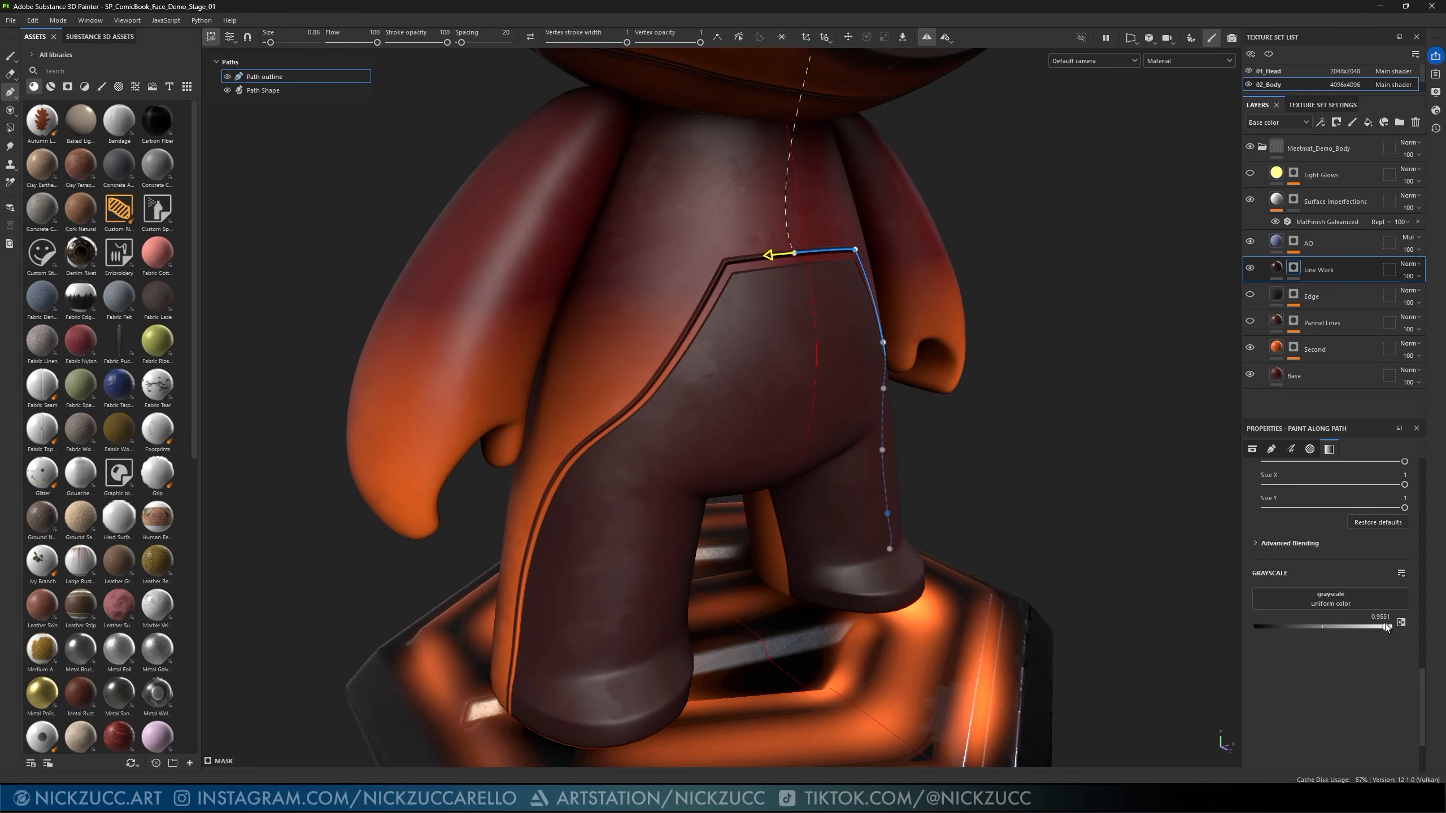
- Duplicate the Line Work layer and hide the original
left_click_drag(993, 467, 1110, 480, "alt")
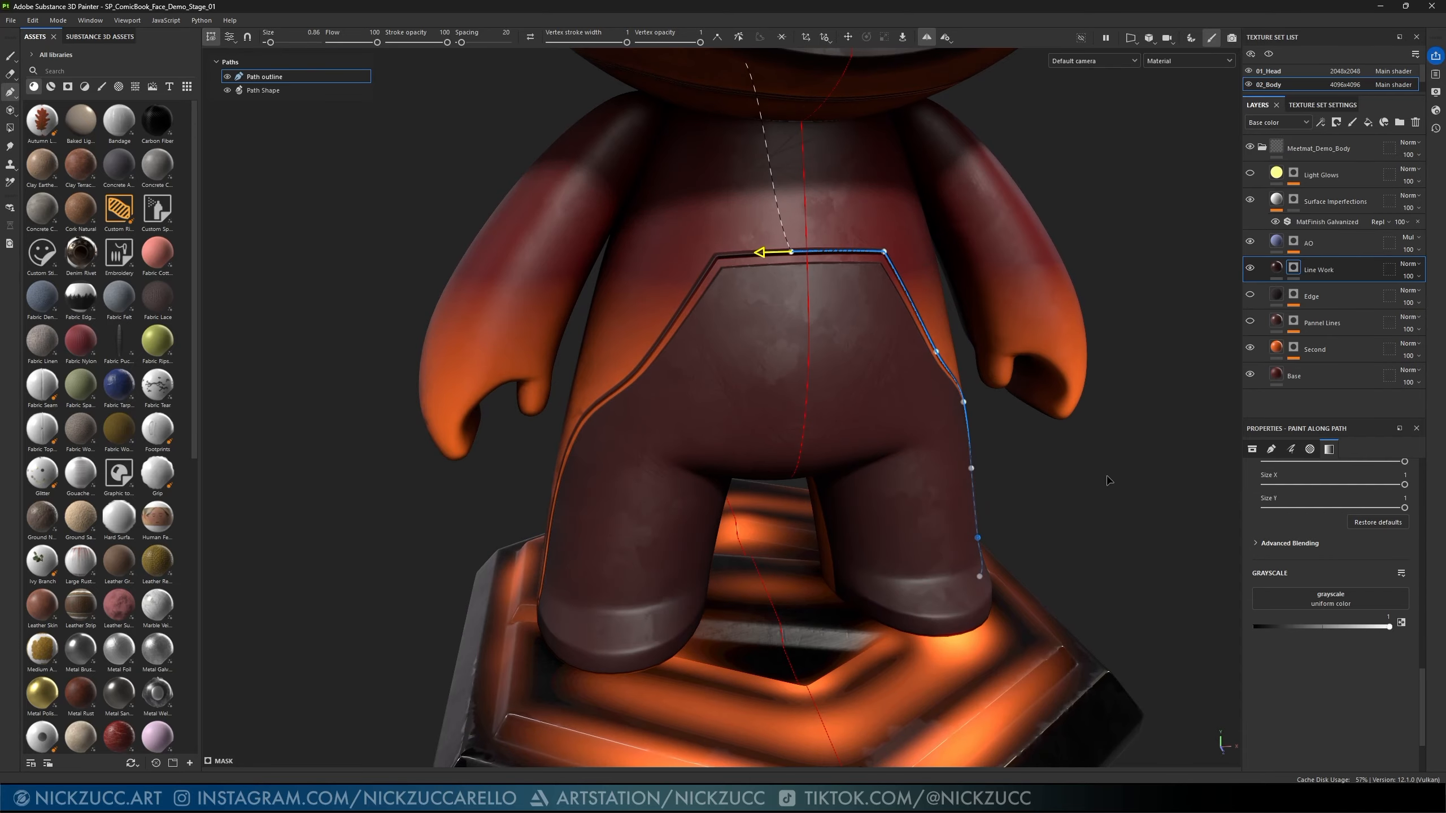
right_click(1338, 269)
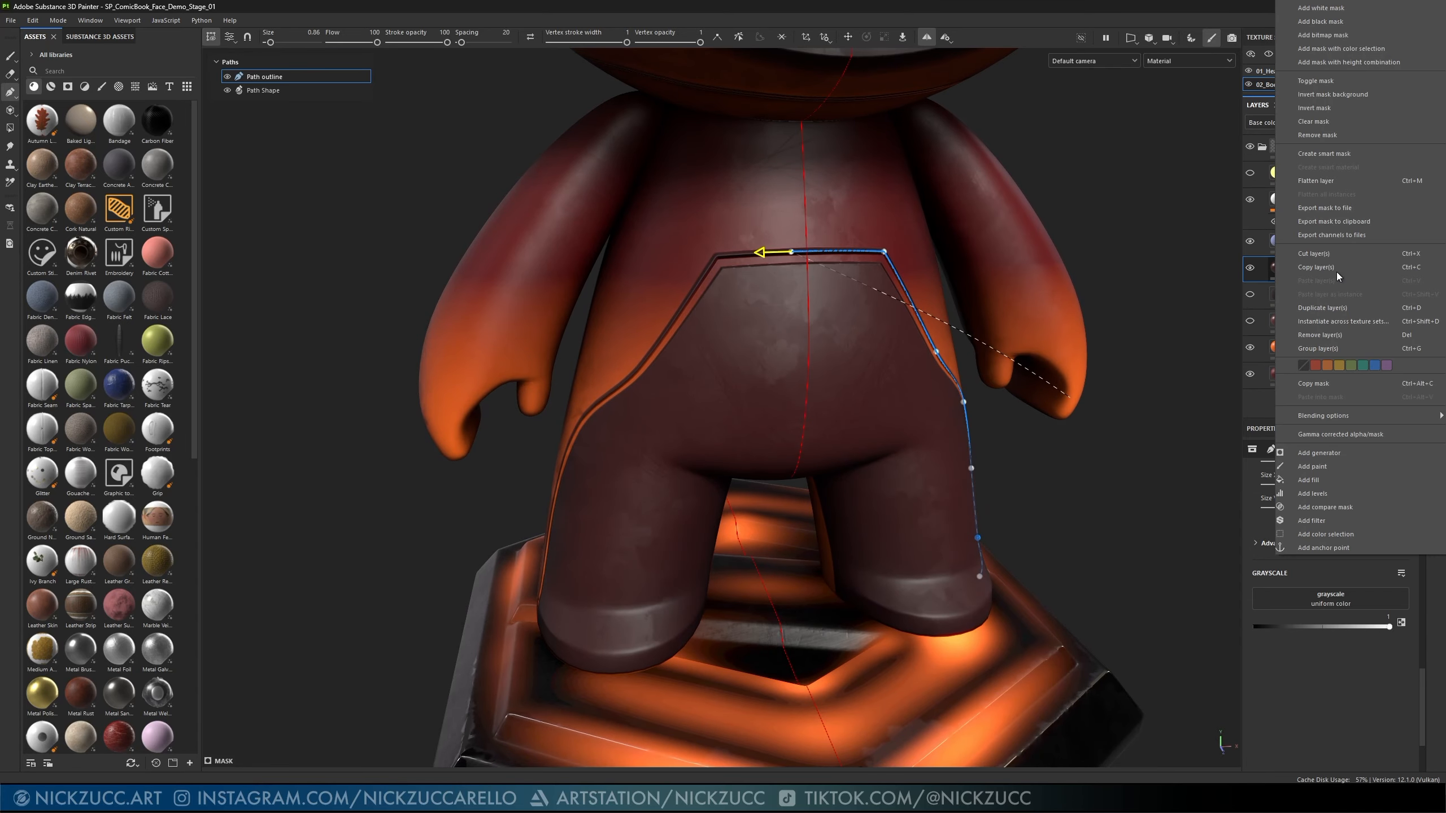
left_click(1331, 309)
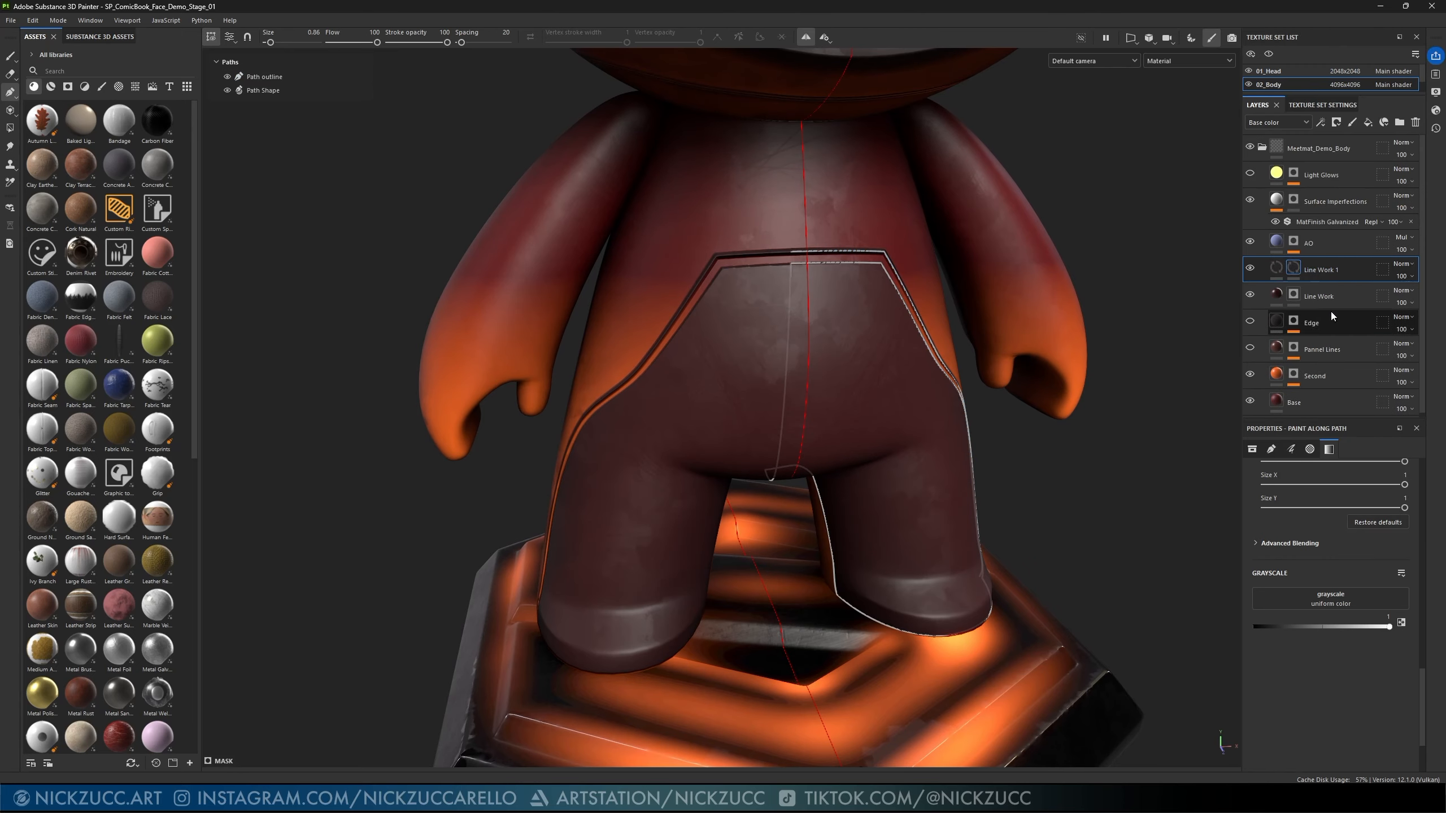
- Set the duplicated line work layer's height to its negative value, about -0.83
left_click(1277, 267)
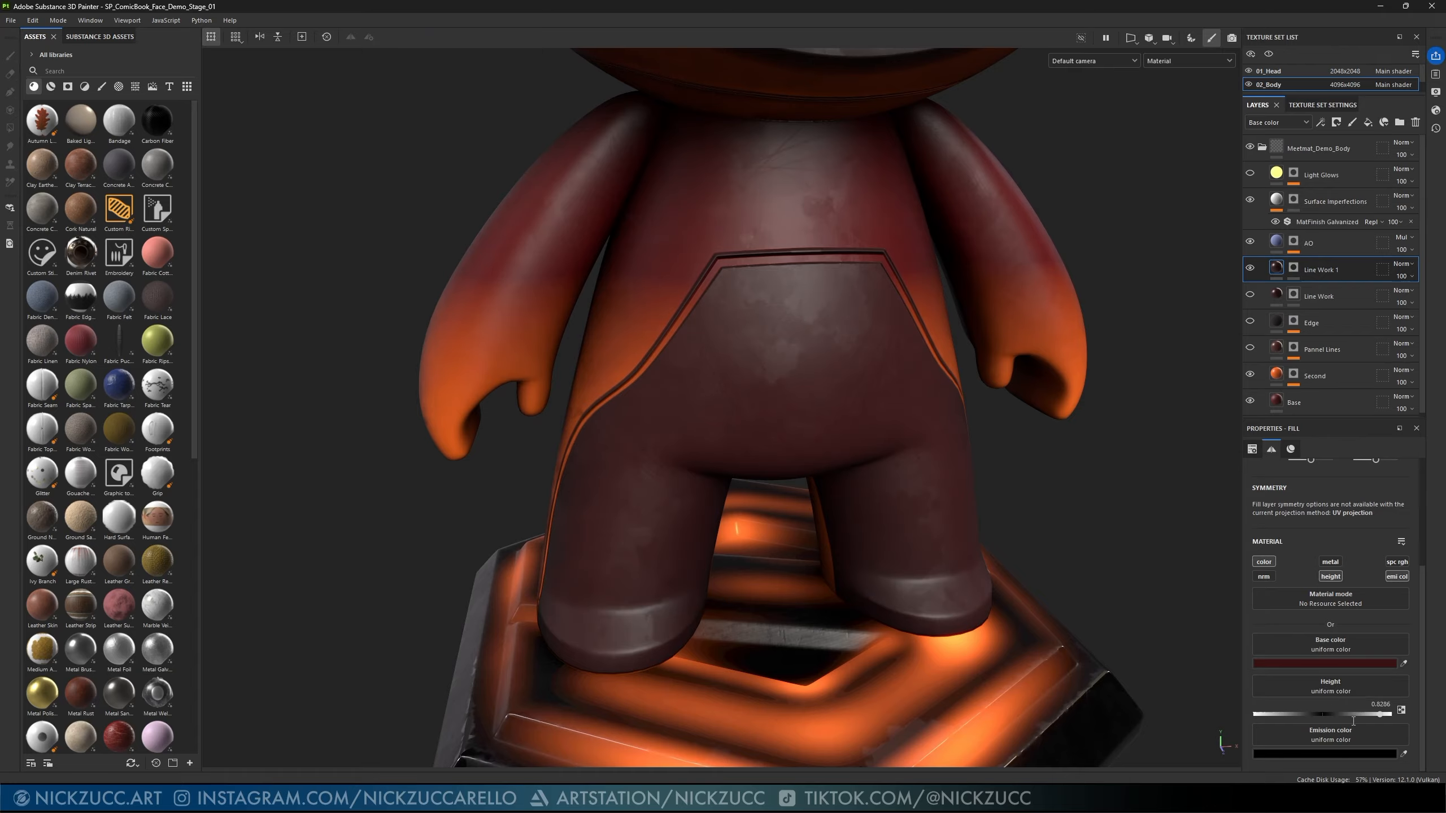
left_click(1376, 705)
left_click(1375, 704)
type("-")
key("Return")
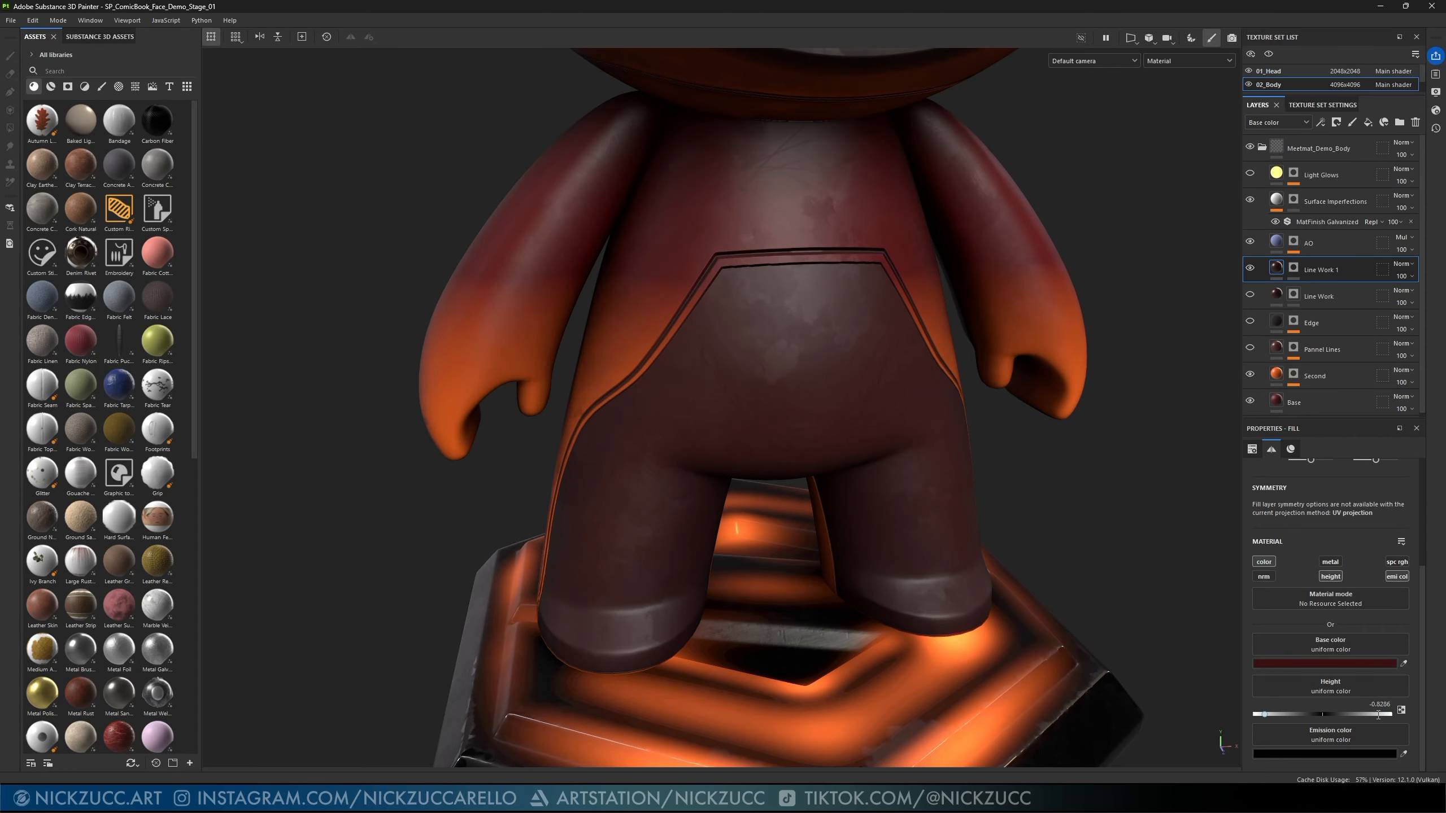
left_click_drag(791, 429, 750, 349, "alt")
left_click_drag(909, 378, 934, 347, "alt")
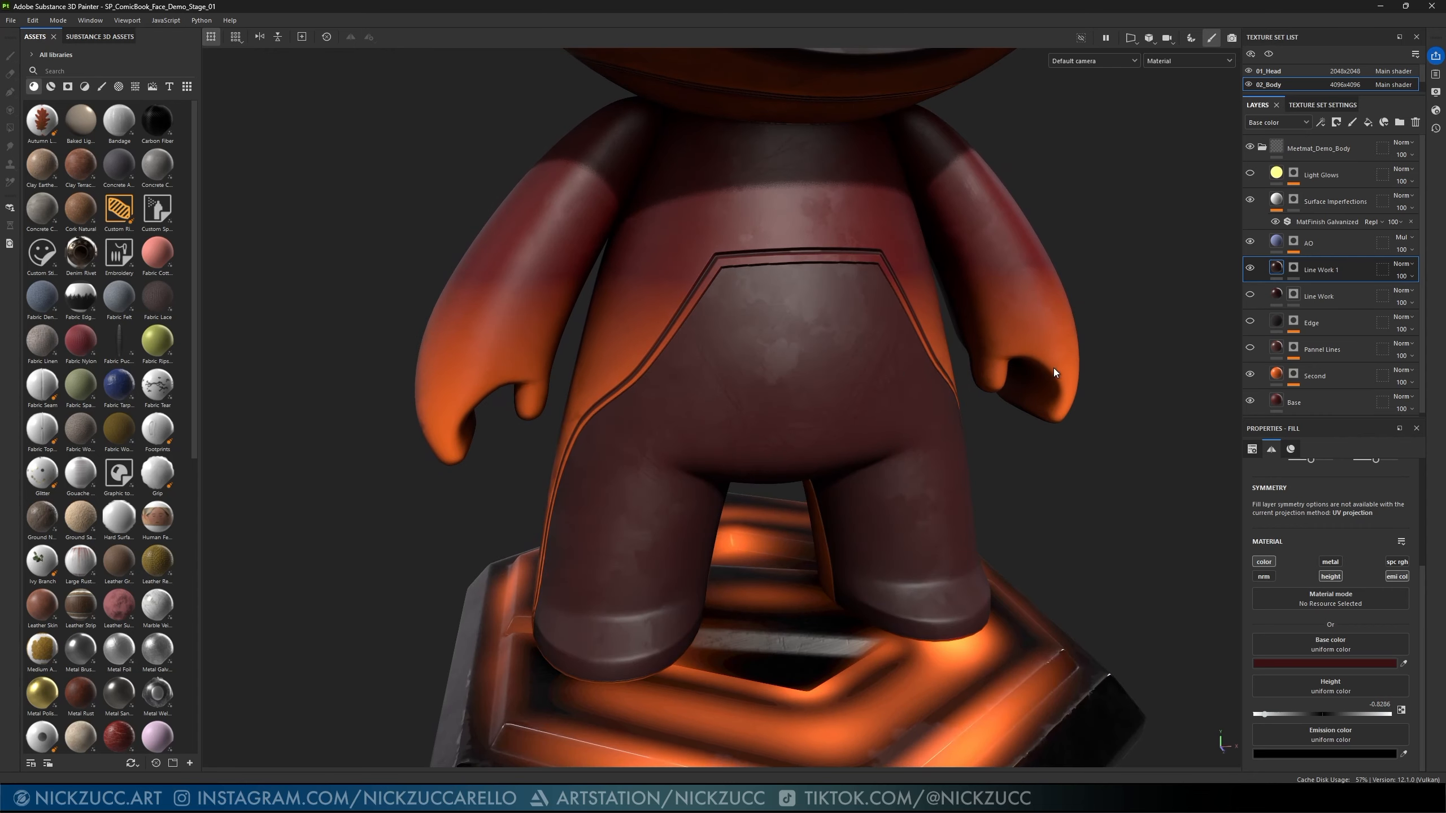
- Delete the filled Path Shape from the Line Work 1 mask and show the original Line Work layer again
left_click(1293, 268)
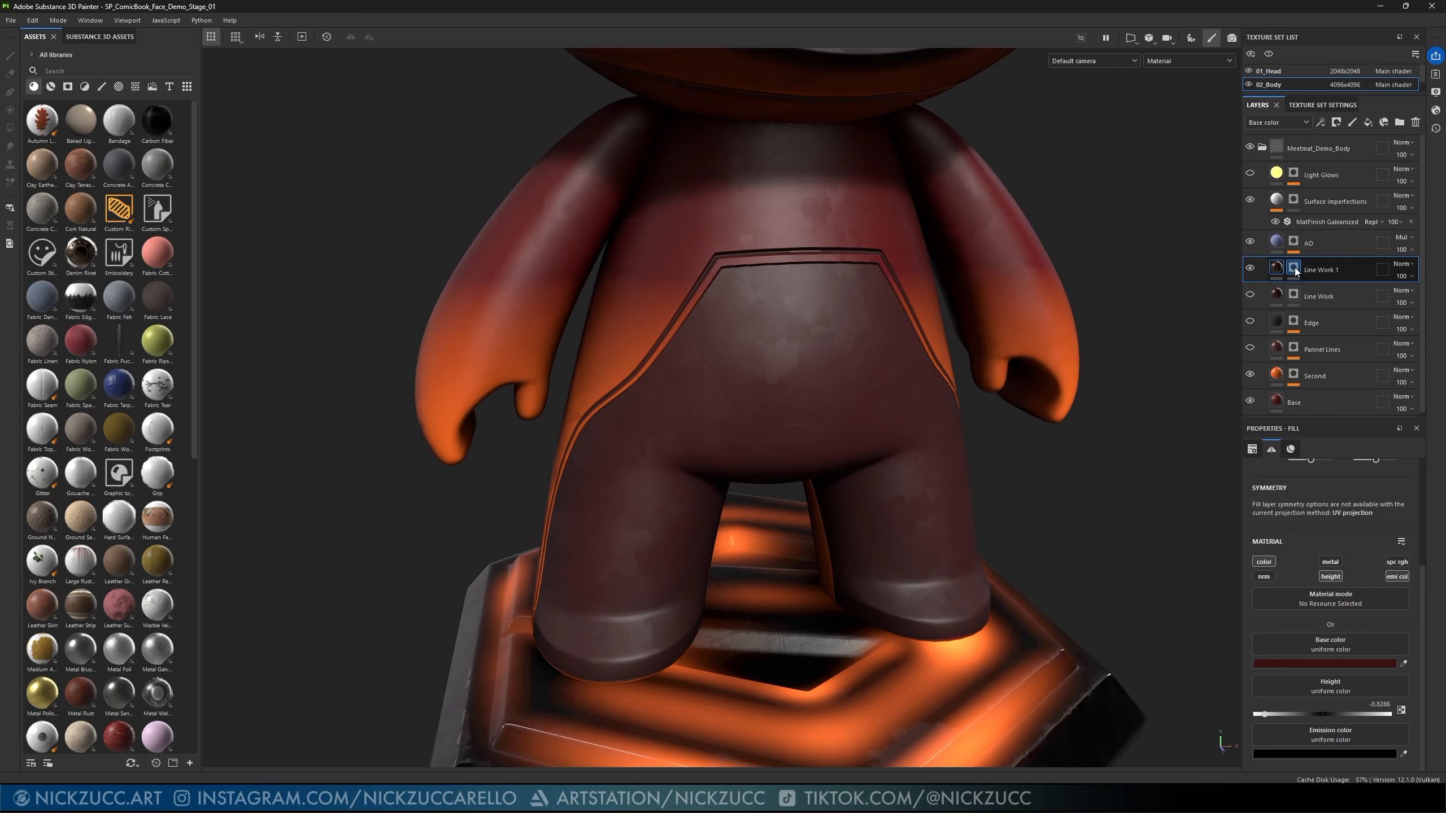
left_click(858, 272)
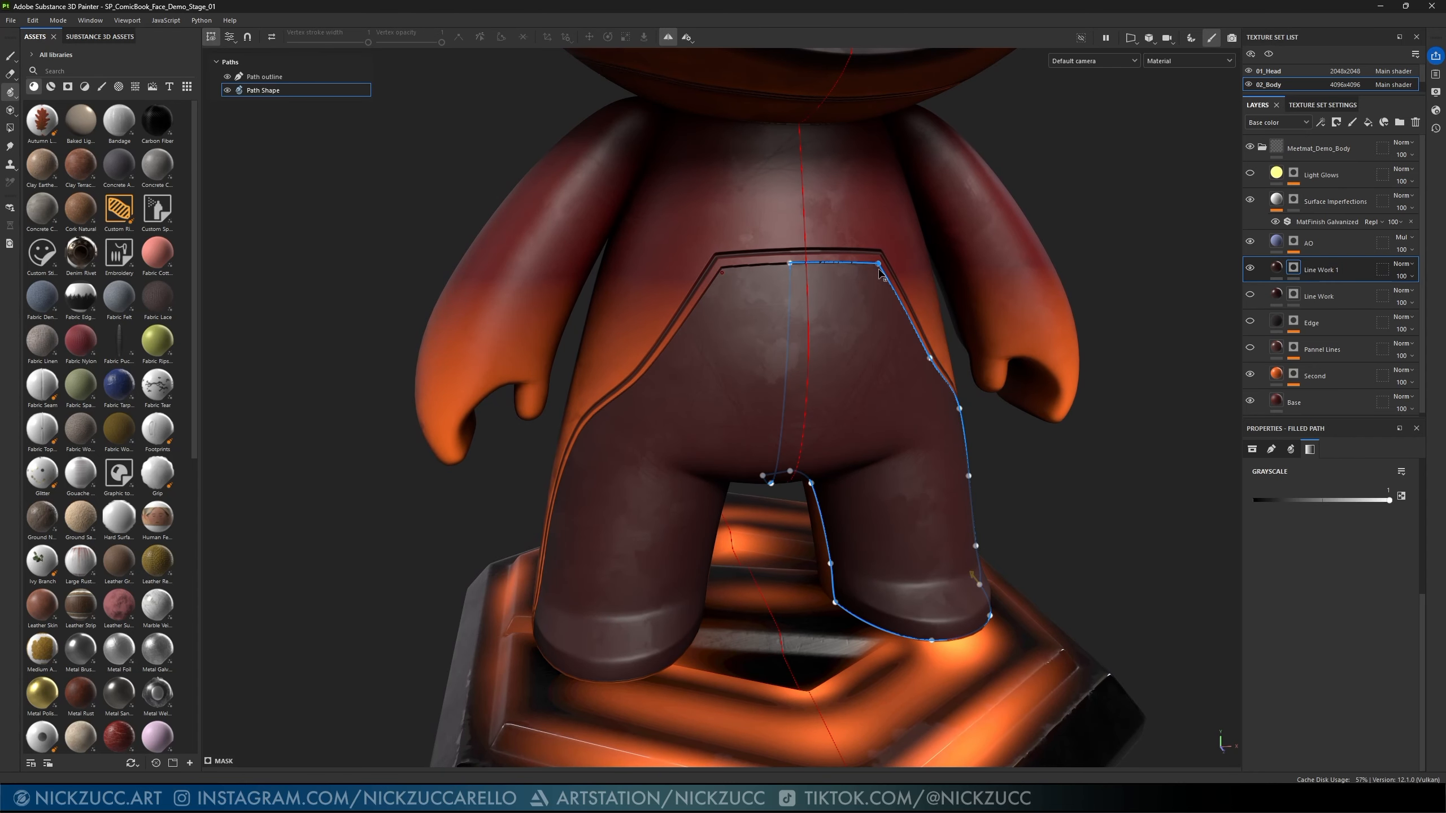
right_click(279, 91)
left_click(319, 203)
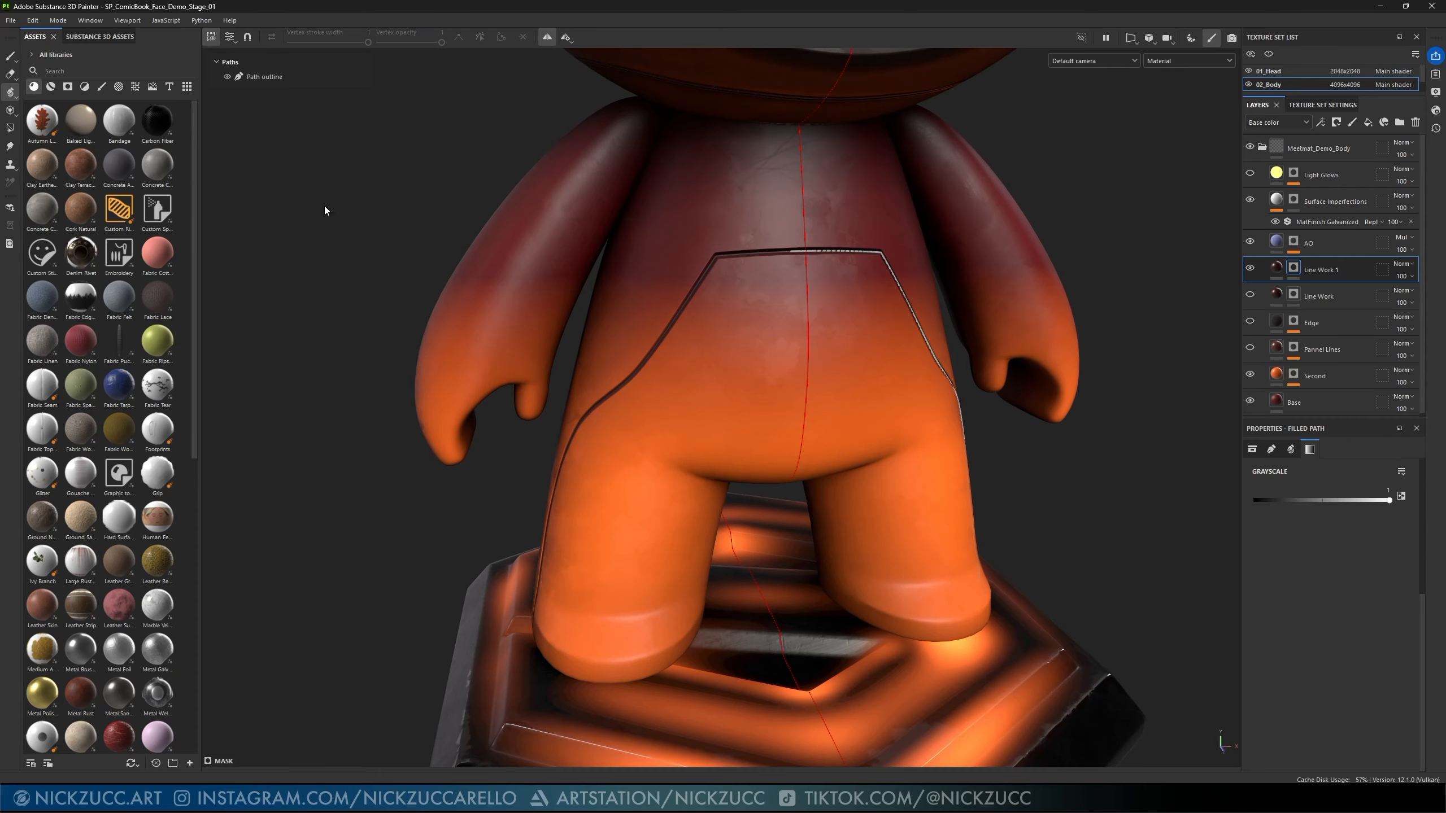
scroll(809, 316, "up", 2)
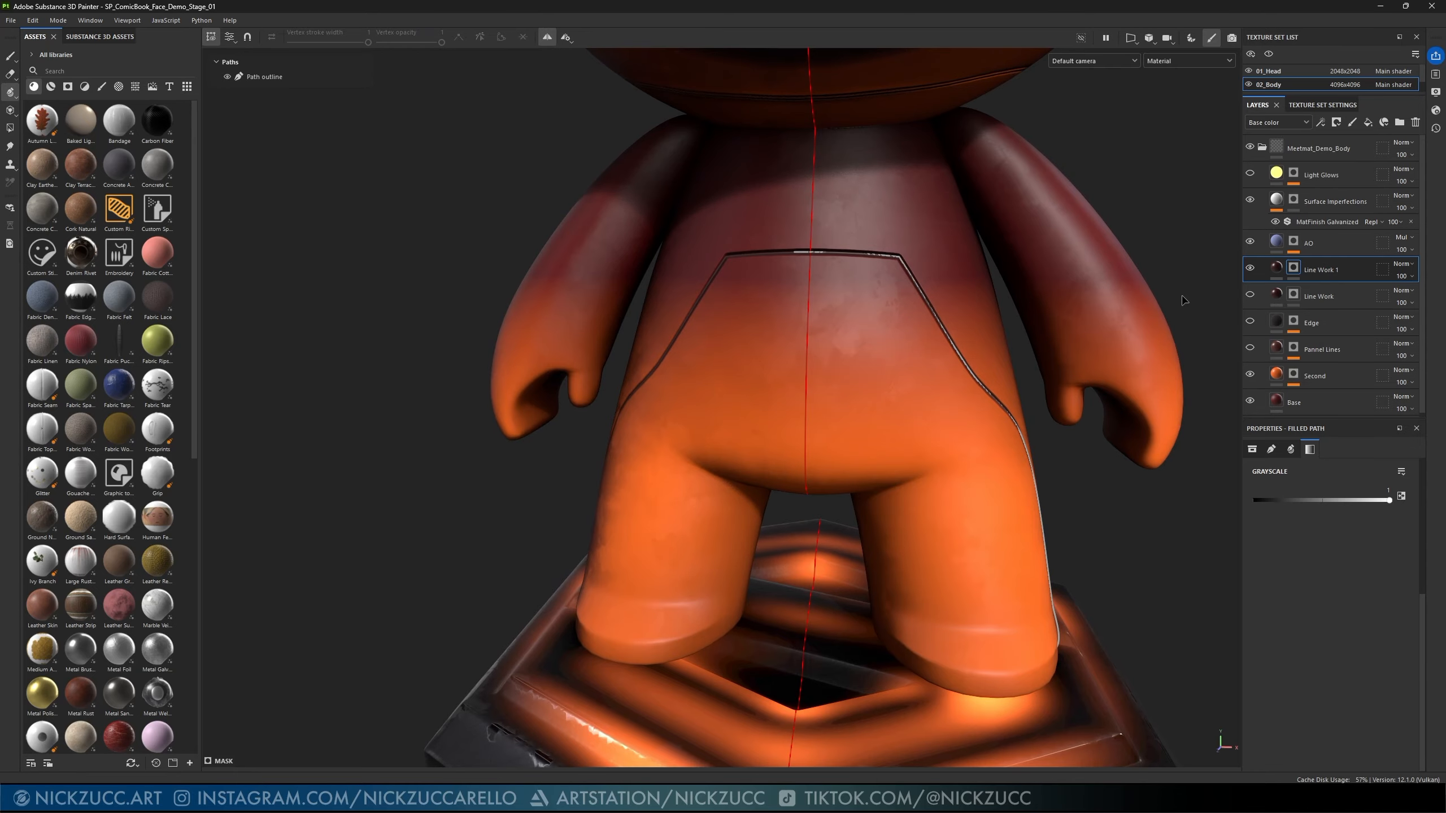
left_click(1250, 295)
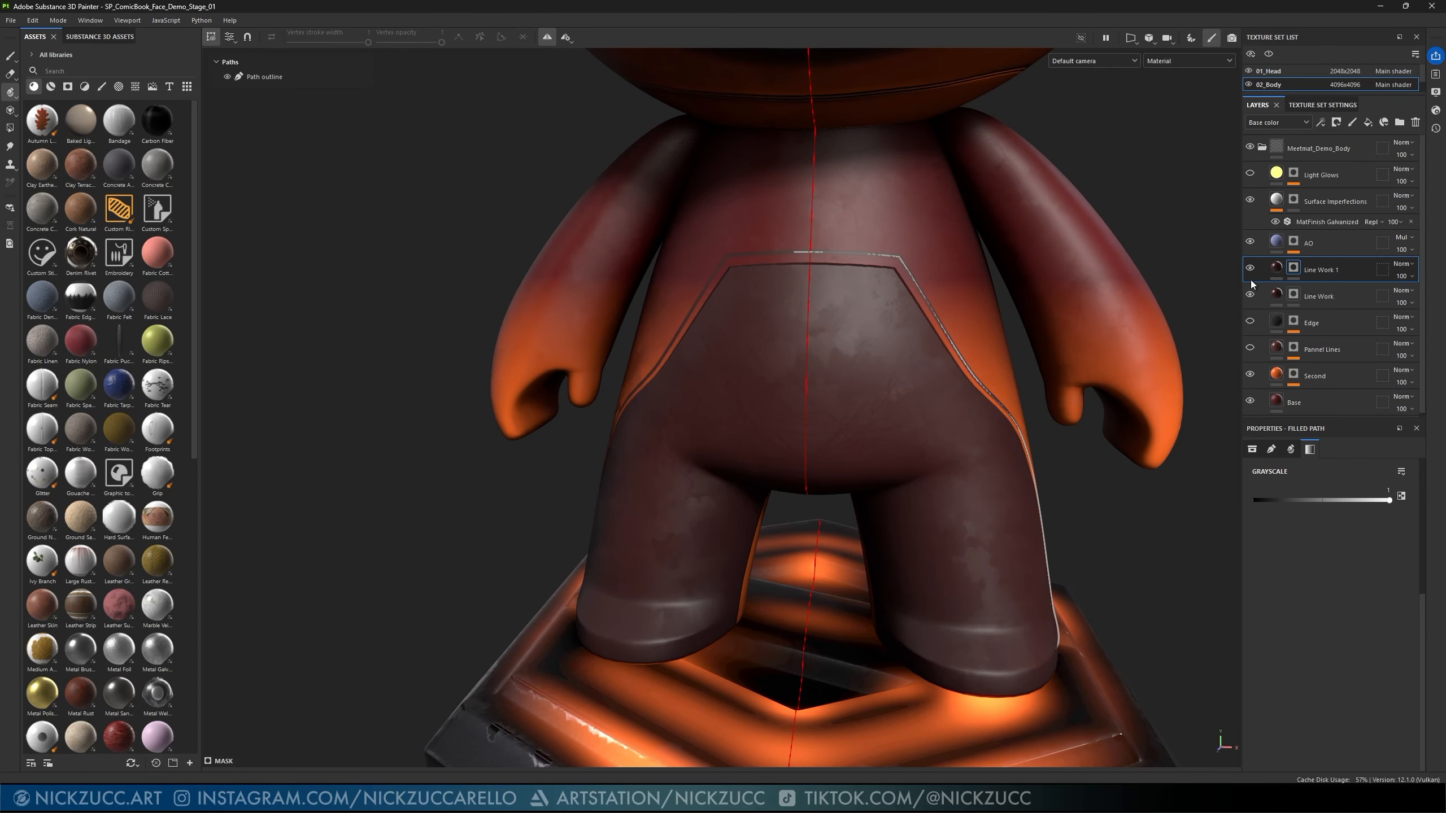
left_click_drag(1026, 277, 1115, 296, "alt")
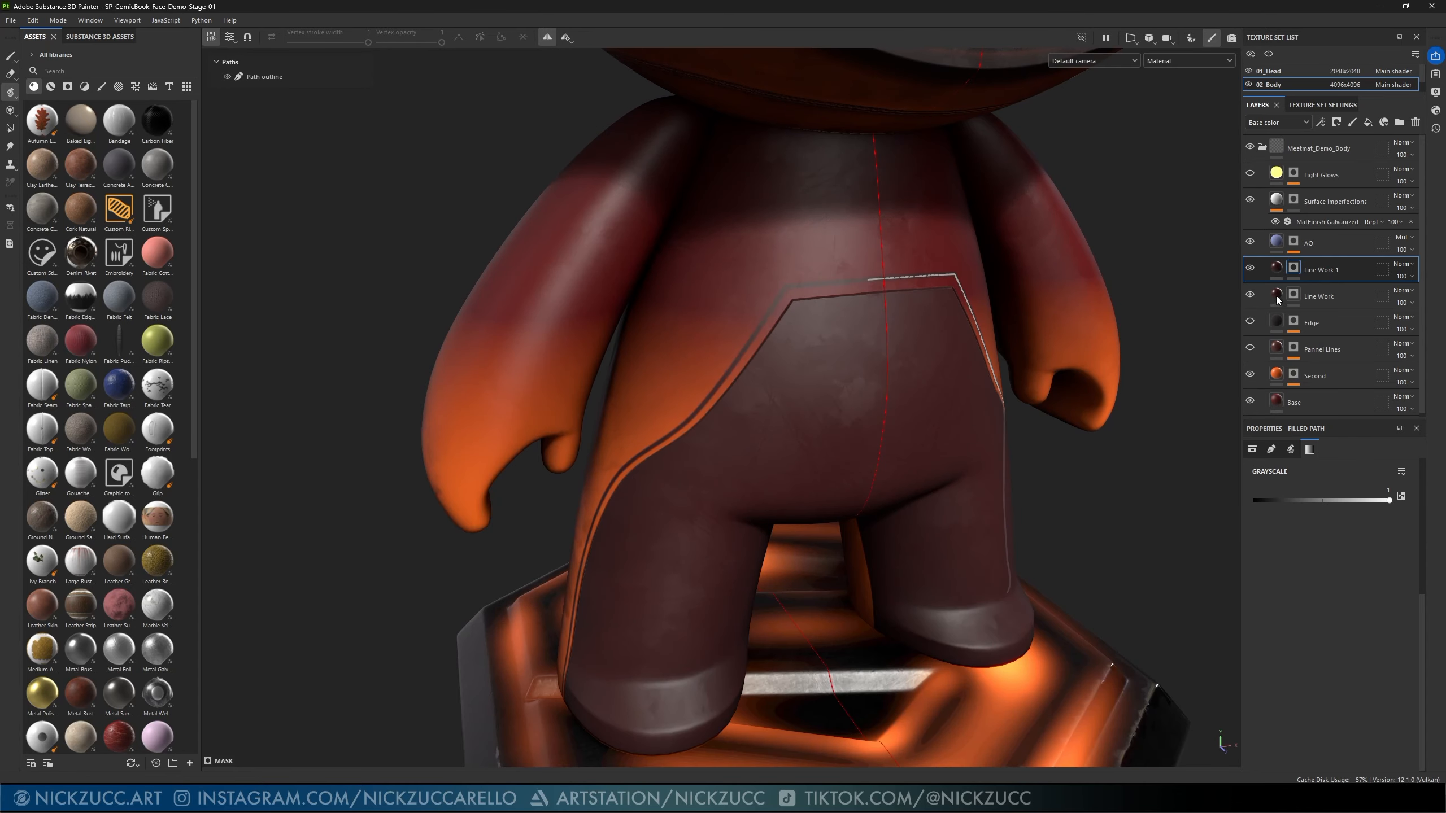
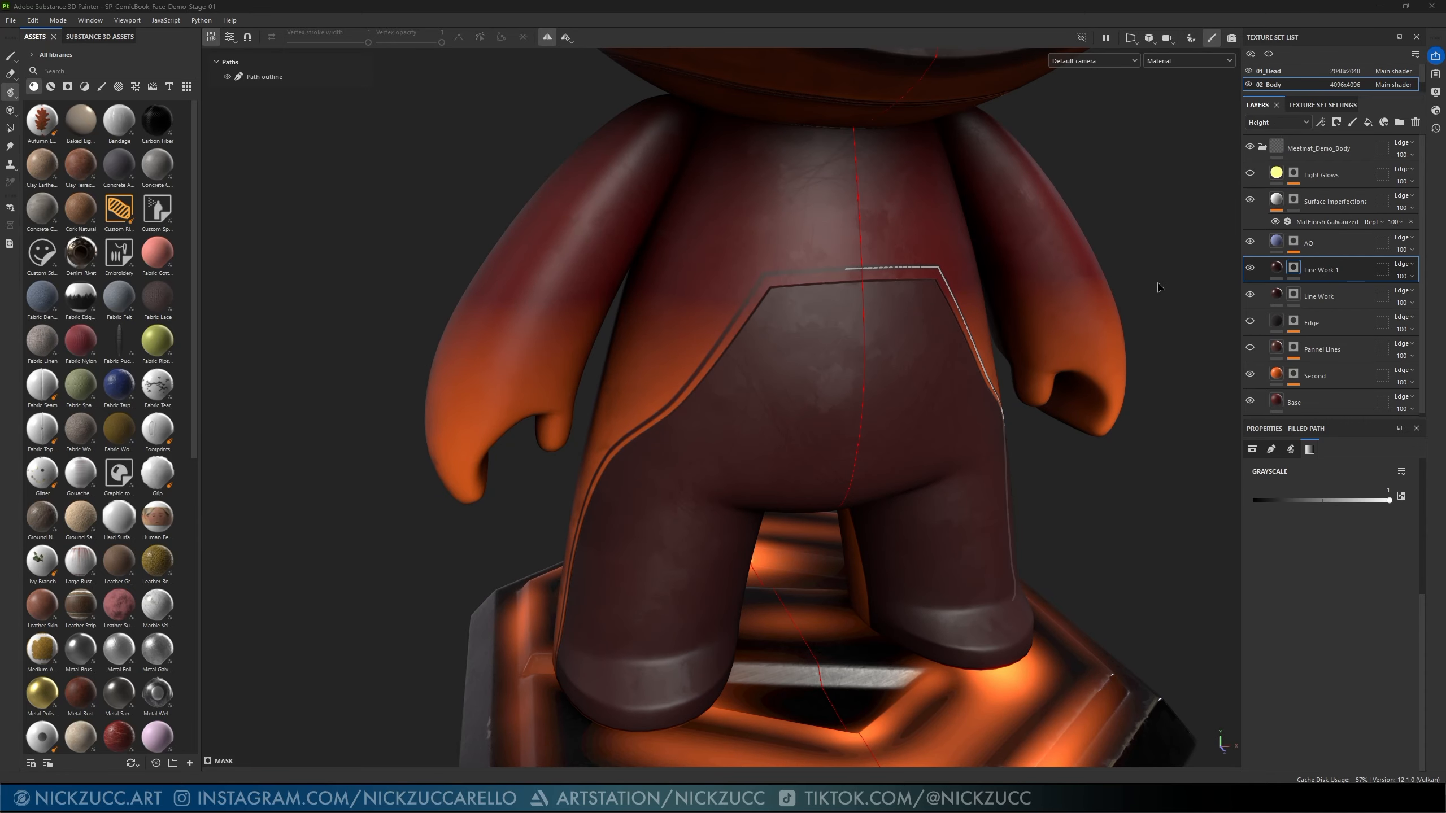
- Compare the layer stack's Base color and Height channel blending, leaving the Height channel selected
left_click(1288, 122)
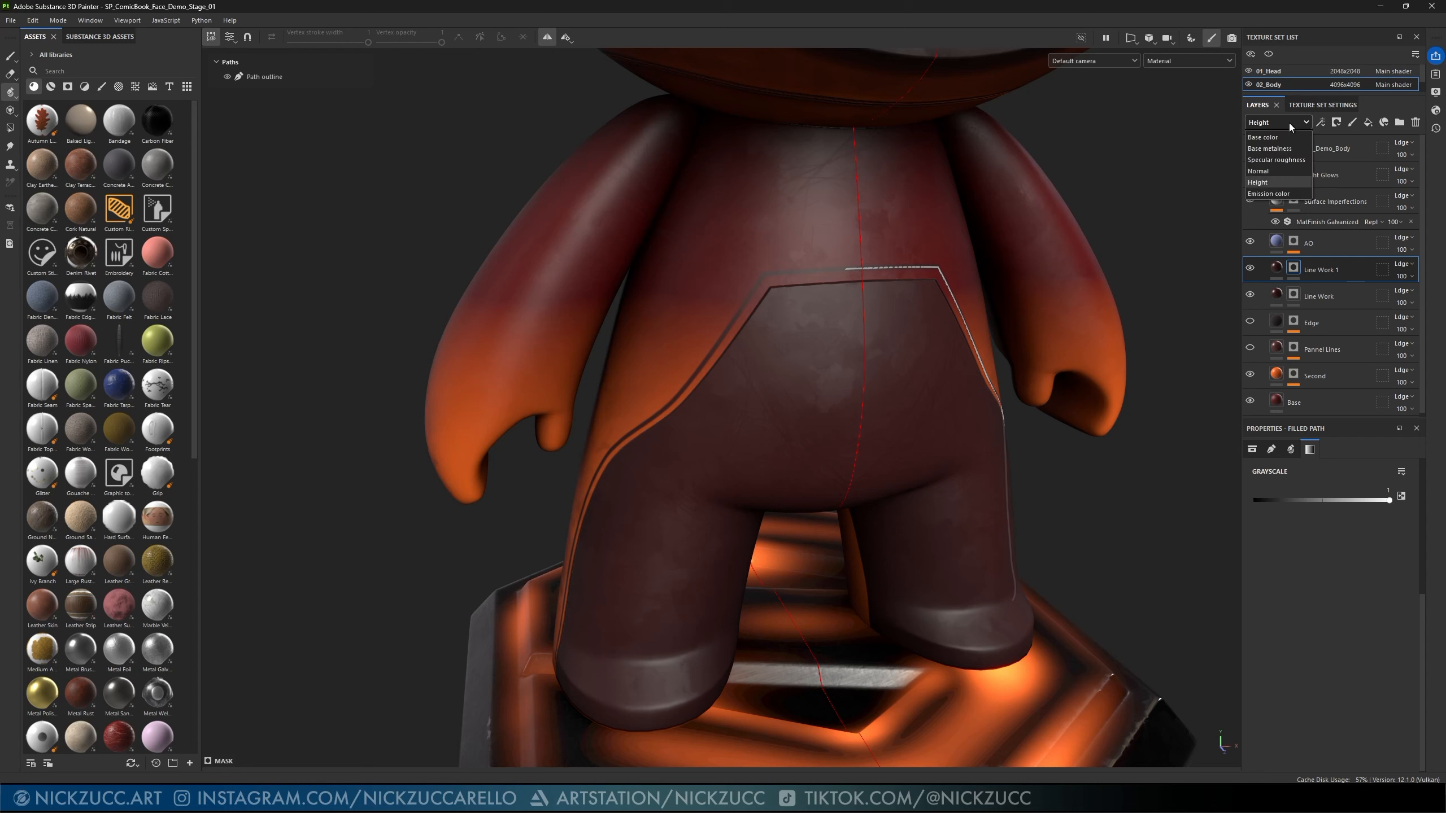
left_click(1281, 133)
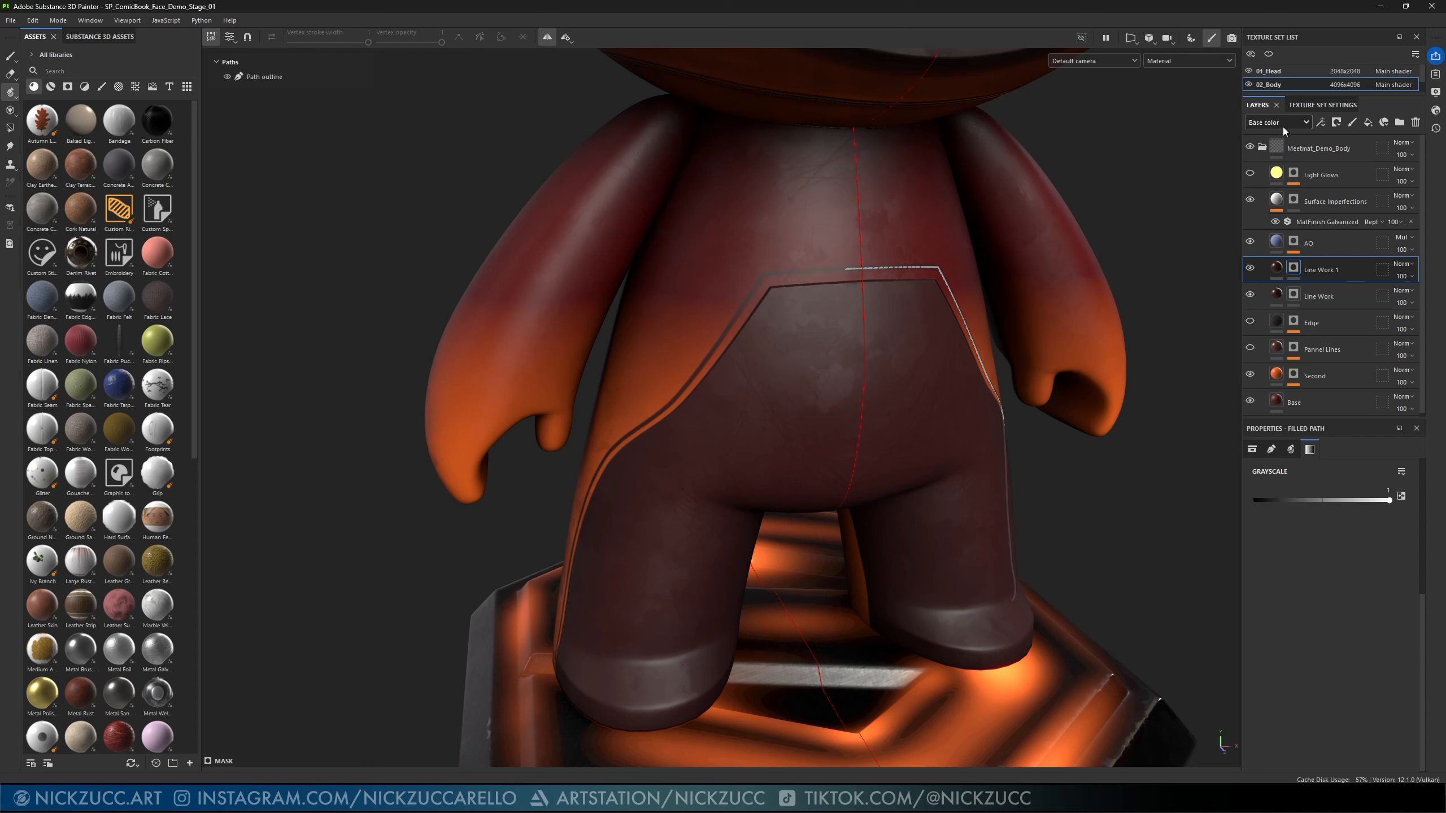
left_click(1283, 122)
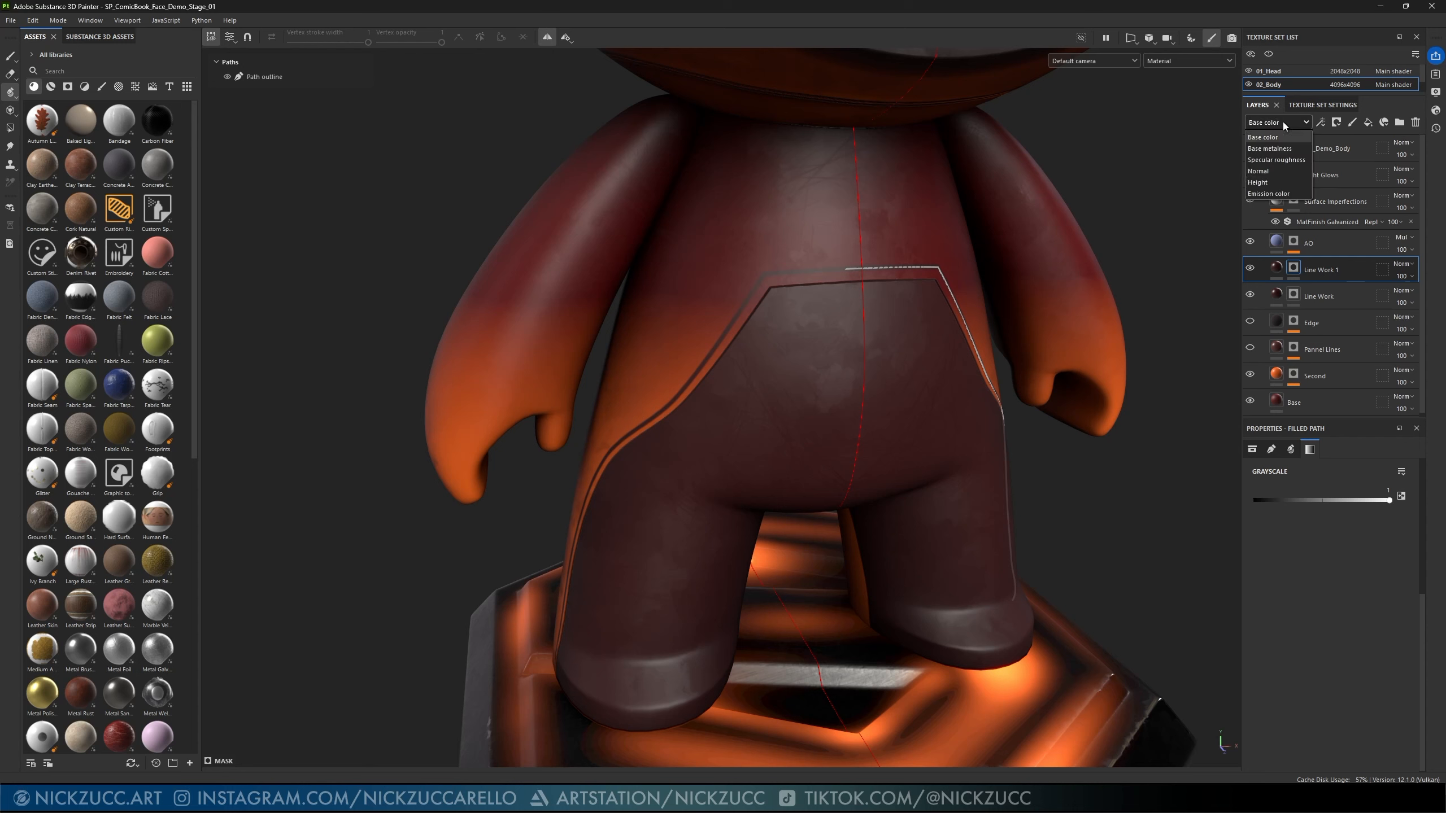
left_click(1276, 183)
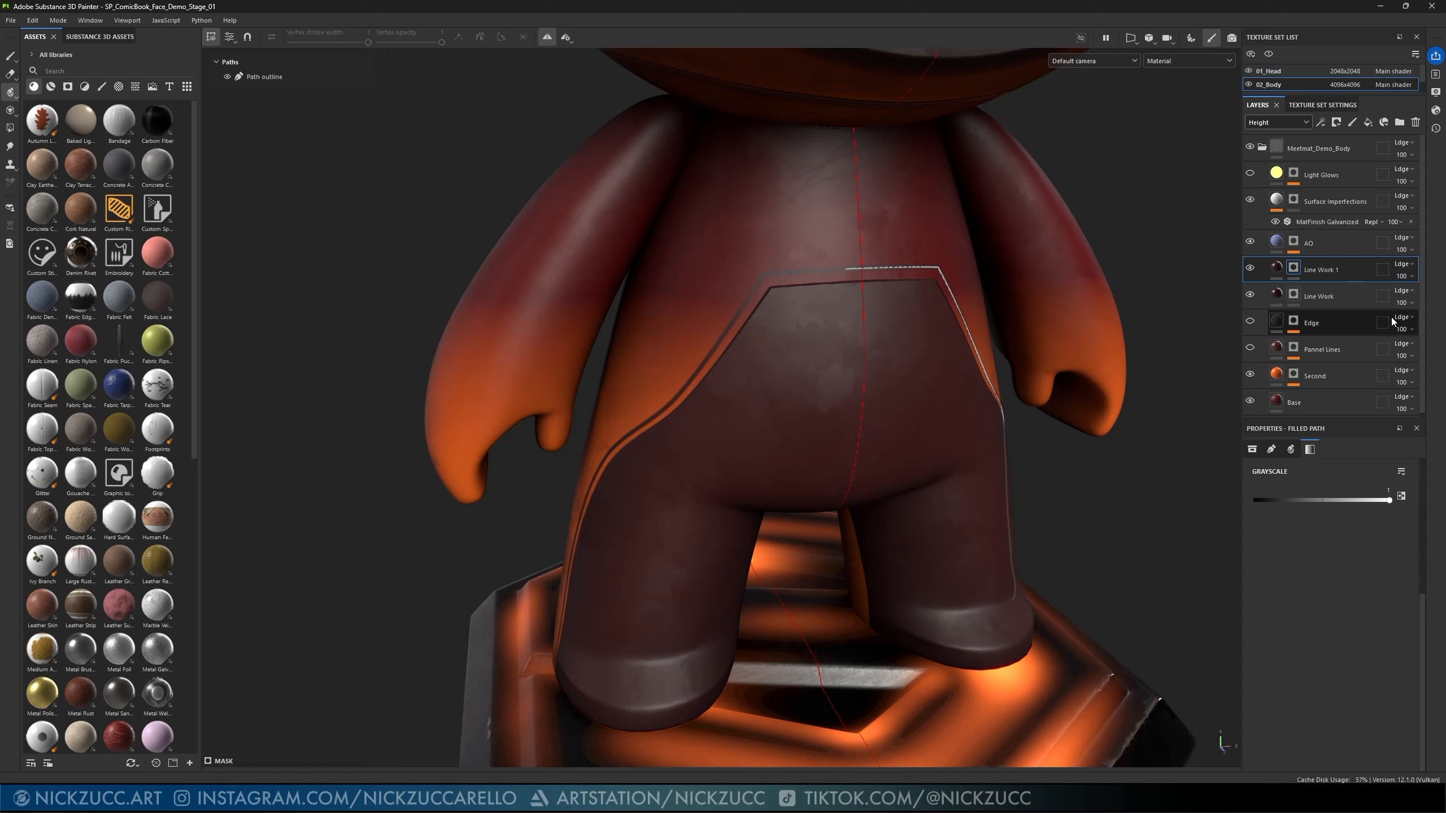
- Try Normal map combine as the Line Work 1 layer's Height blending mode
left_click(1412, 264)
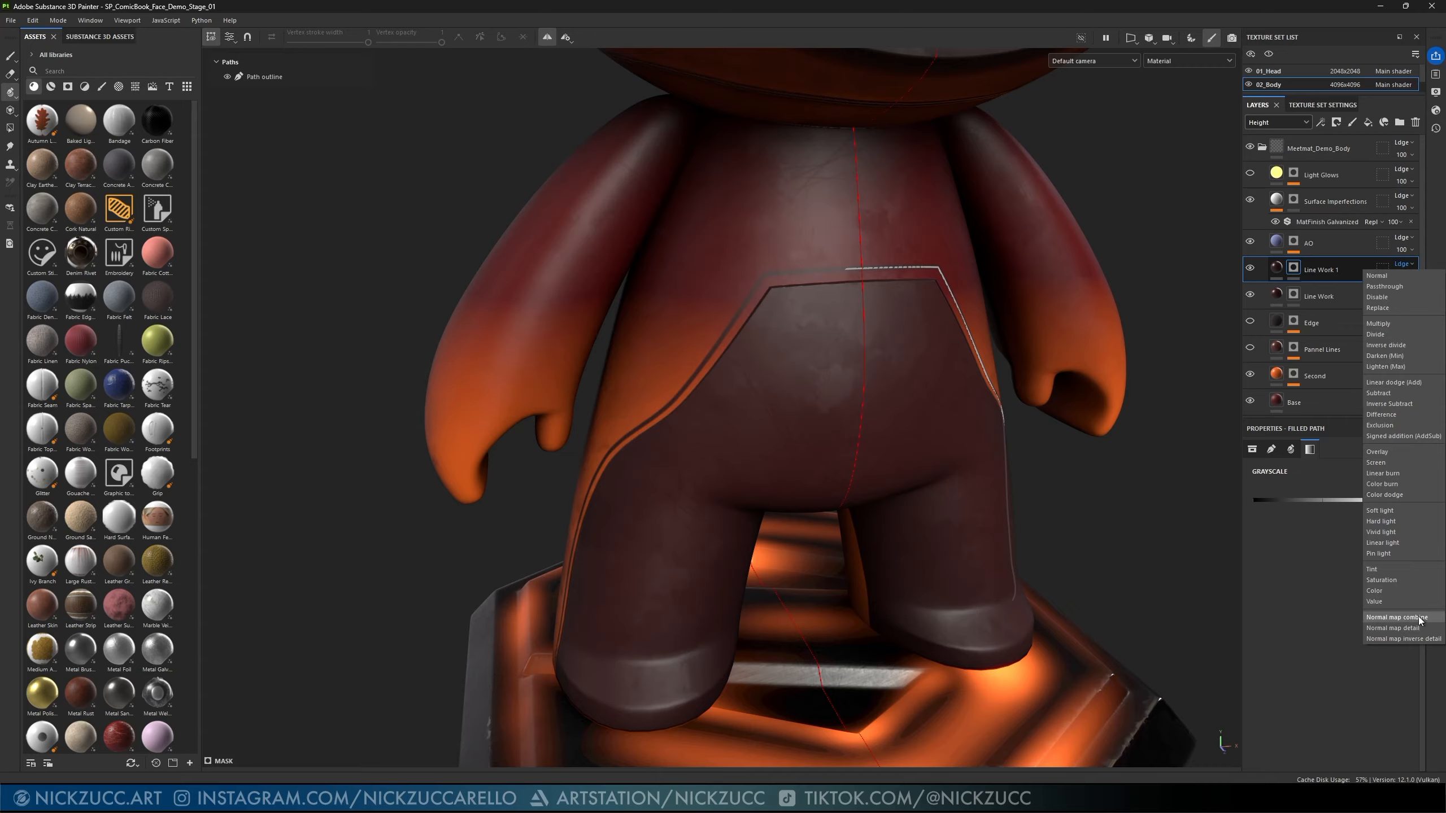
left_click(1400, 617)
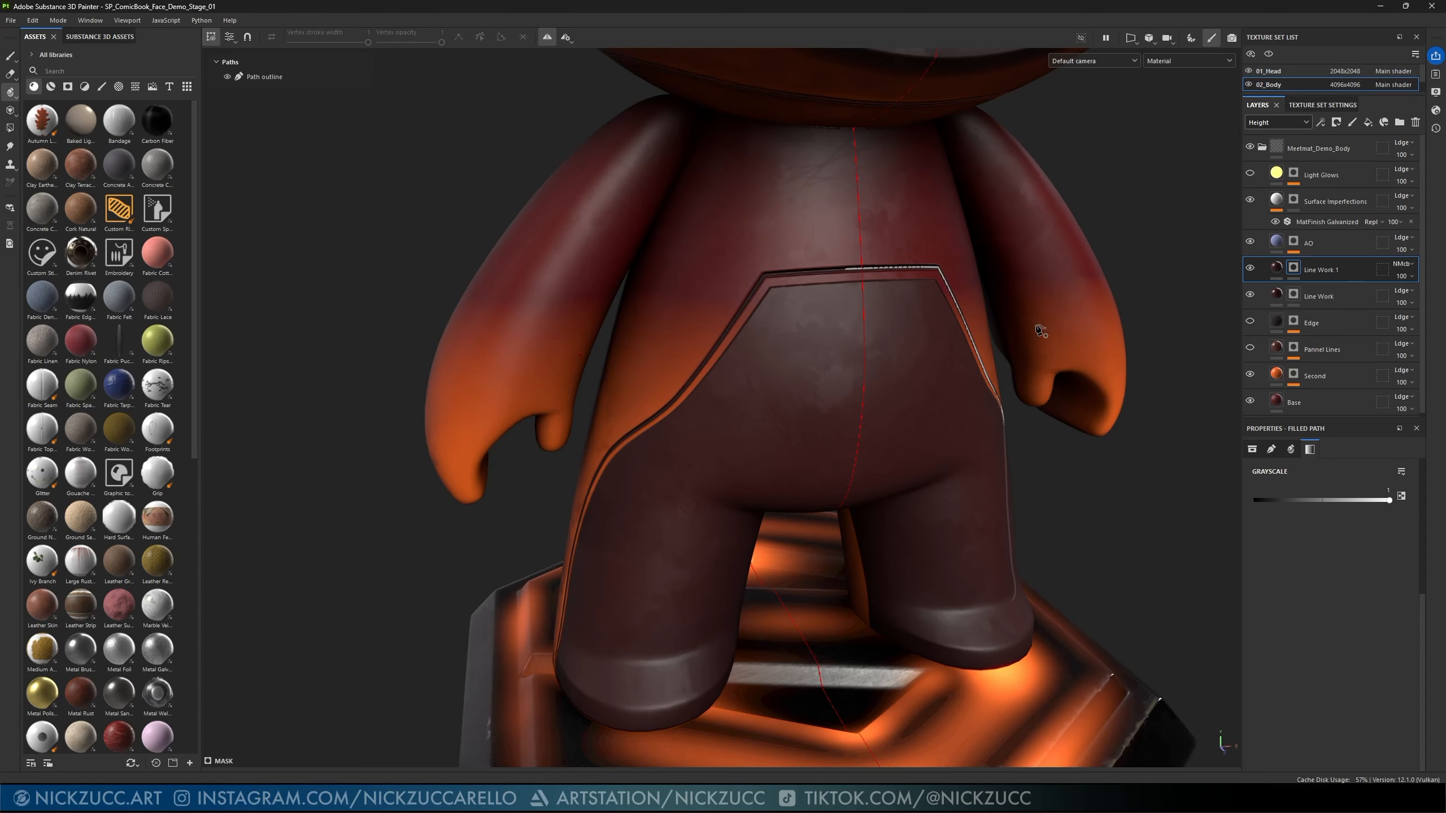
- Delete the Line Work 1 layer and remove the Path outline from the Line Work mask
right_click(1330, 269)
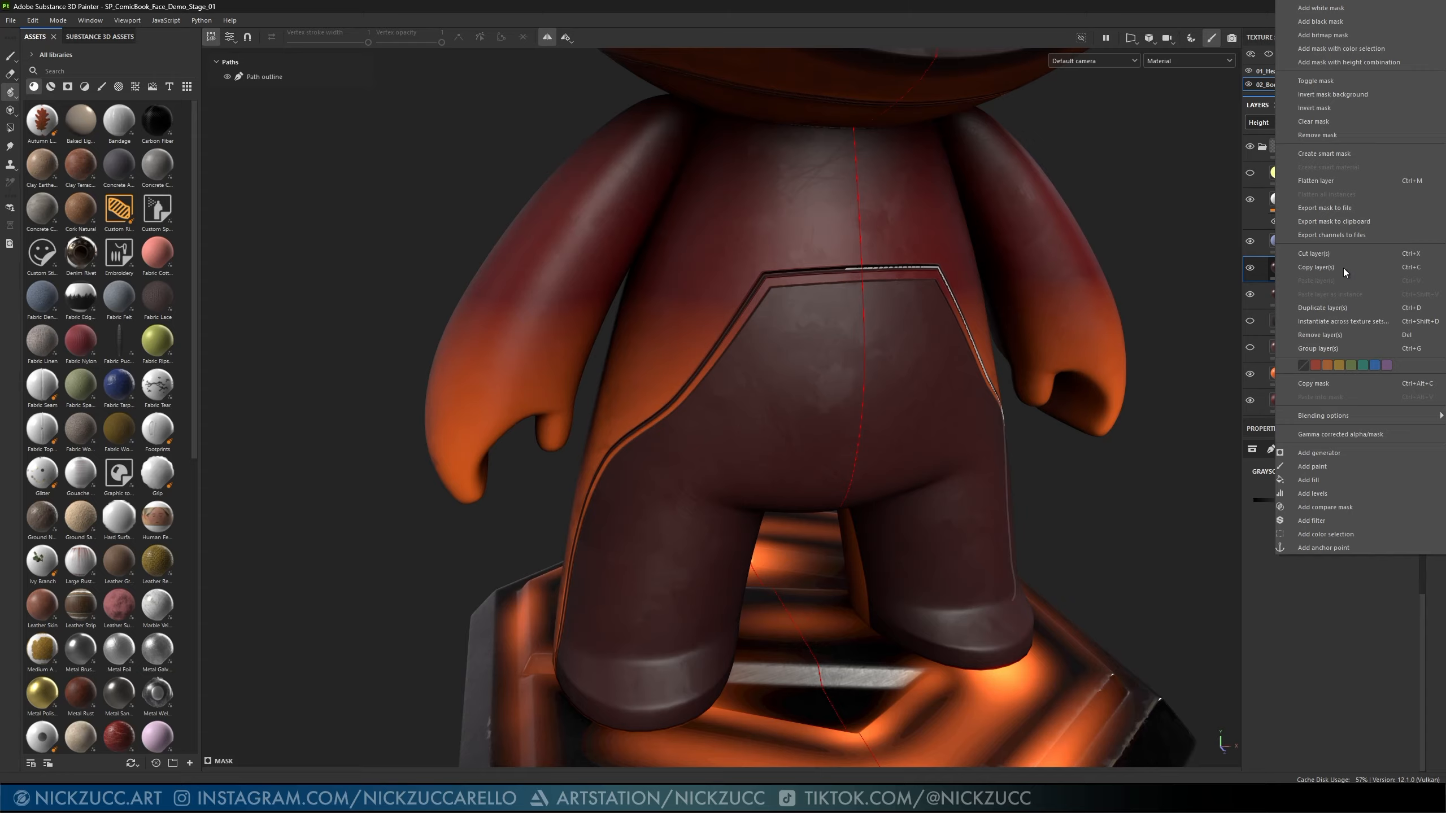
left_click(1334, 334)
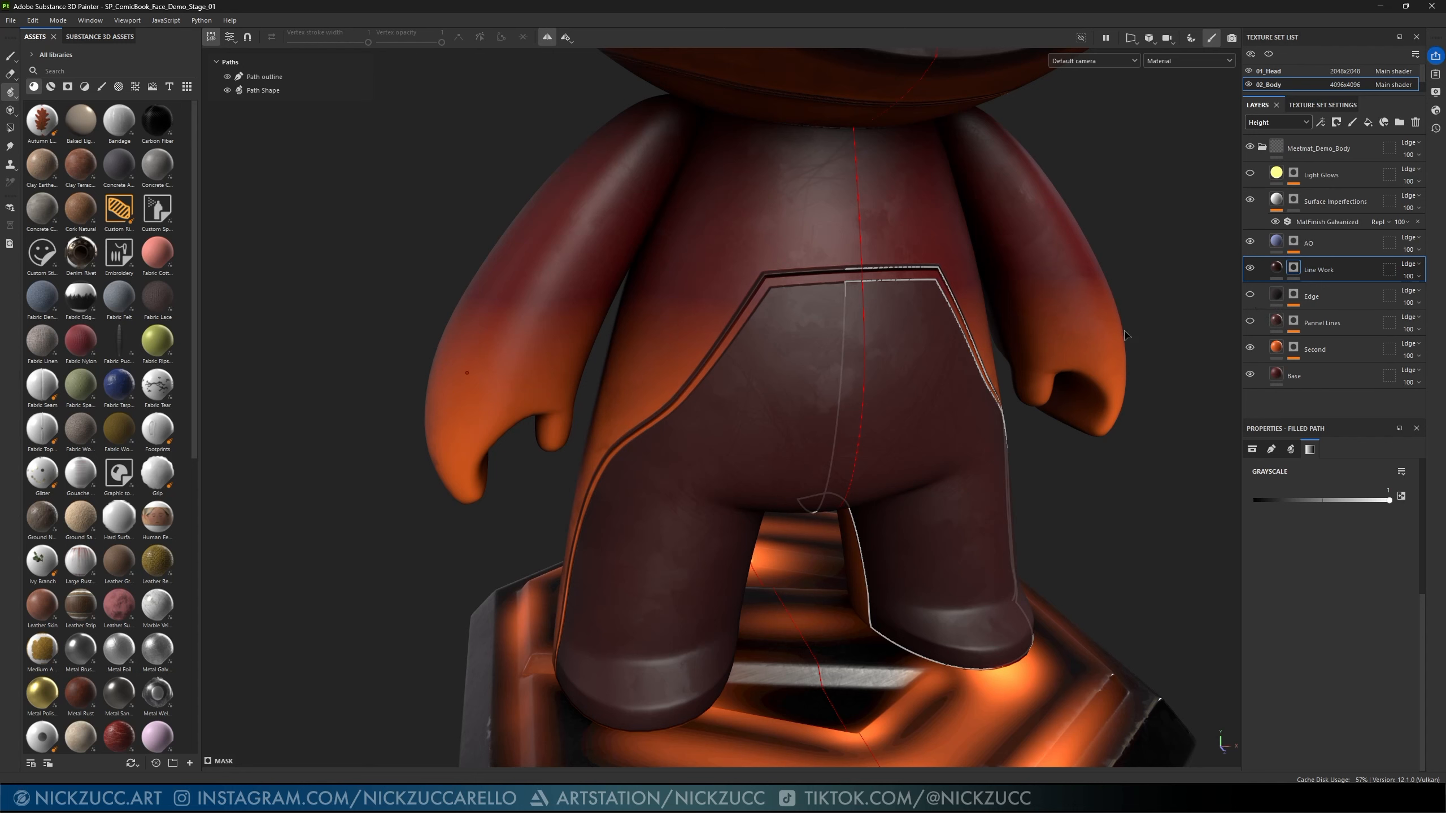
left_click_drag(1176, 278, 1169, 275, "alt")
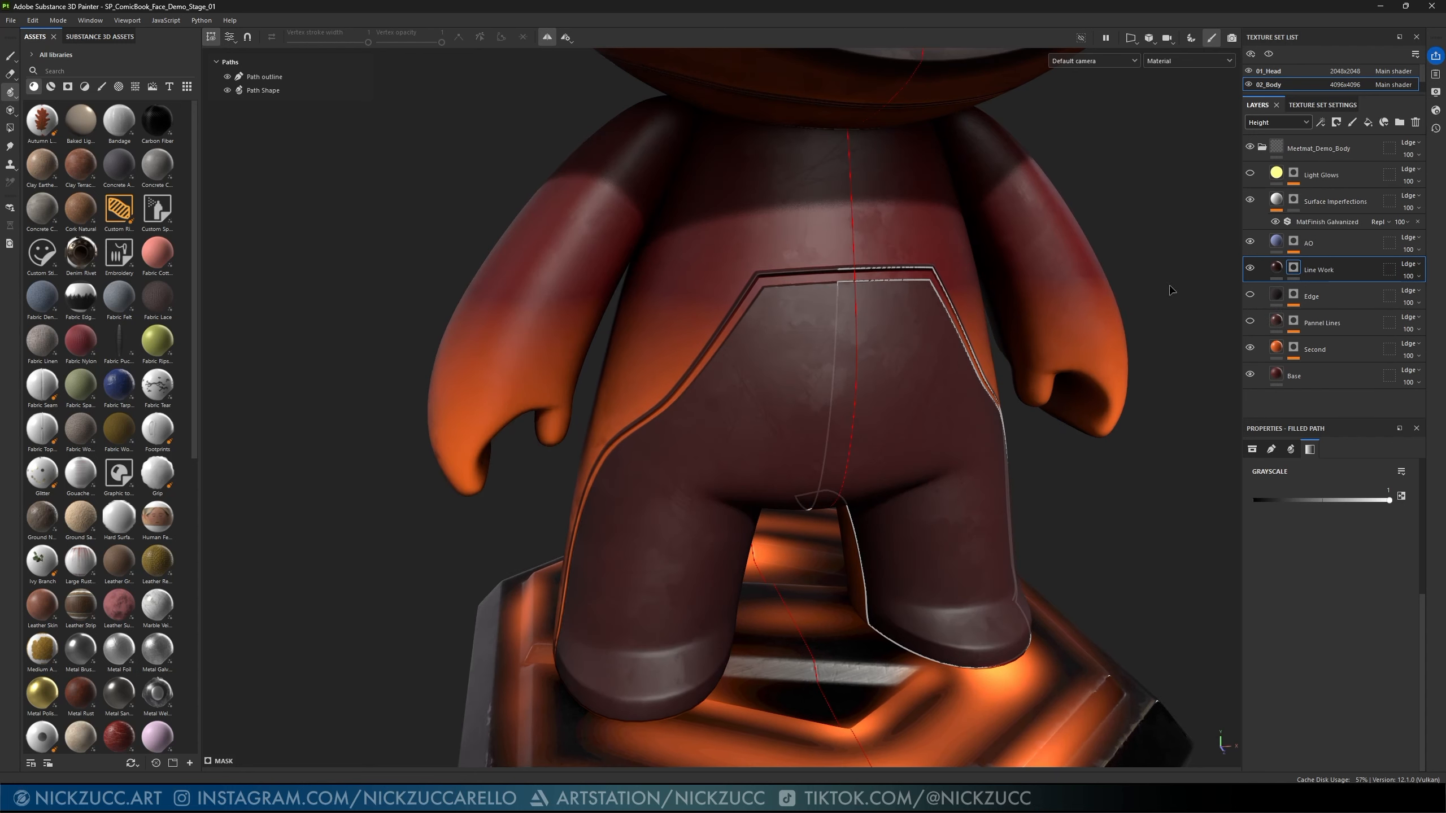
left_click(867, 269)
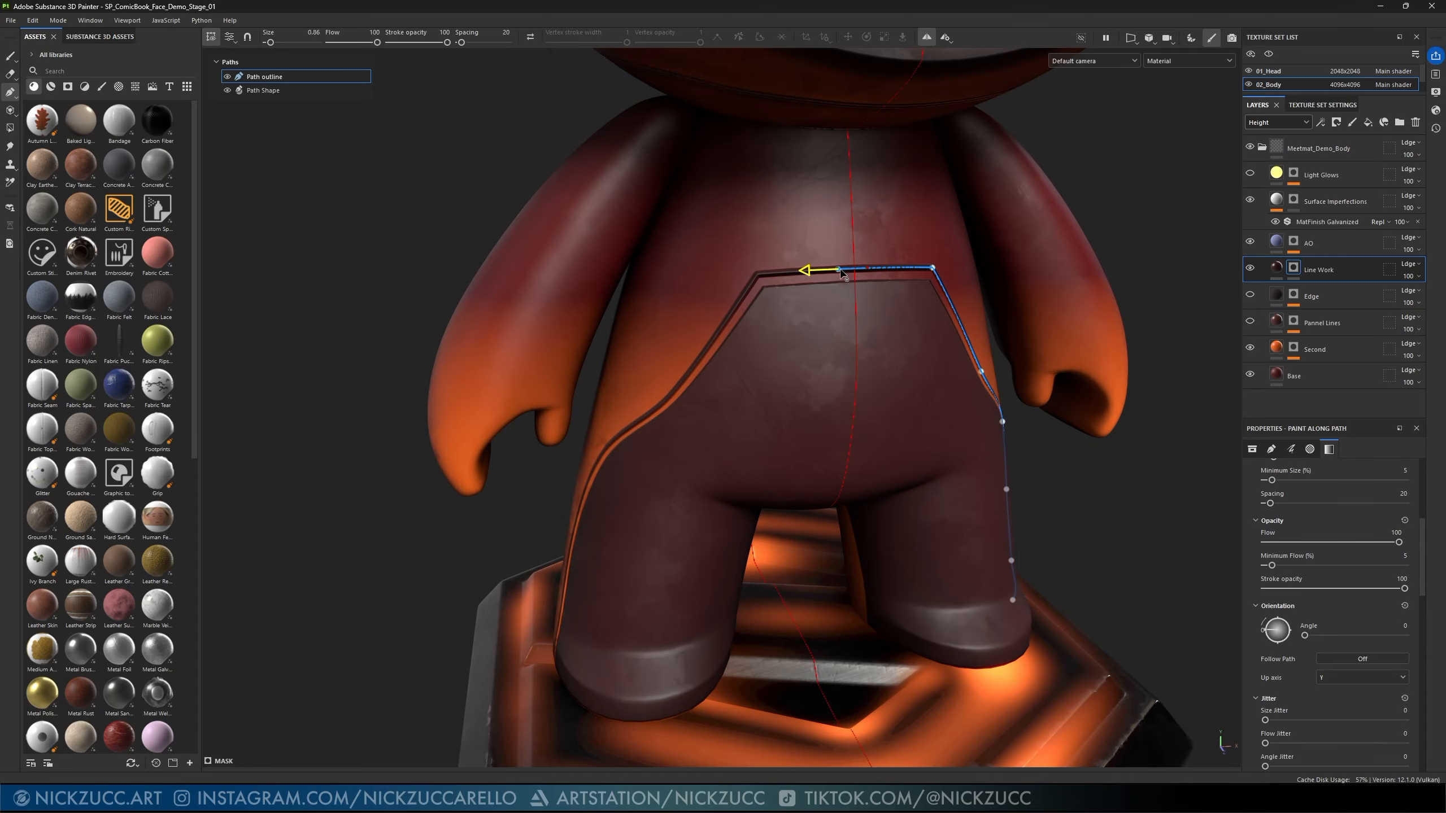
right_click(292, 77)
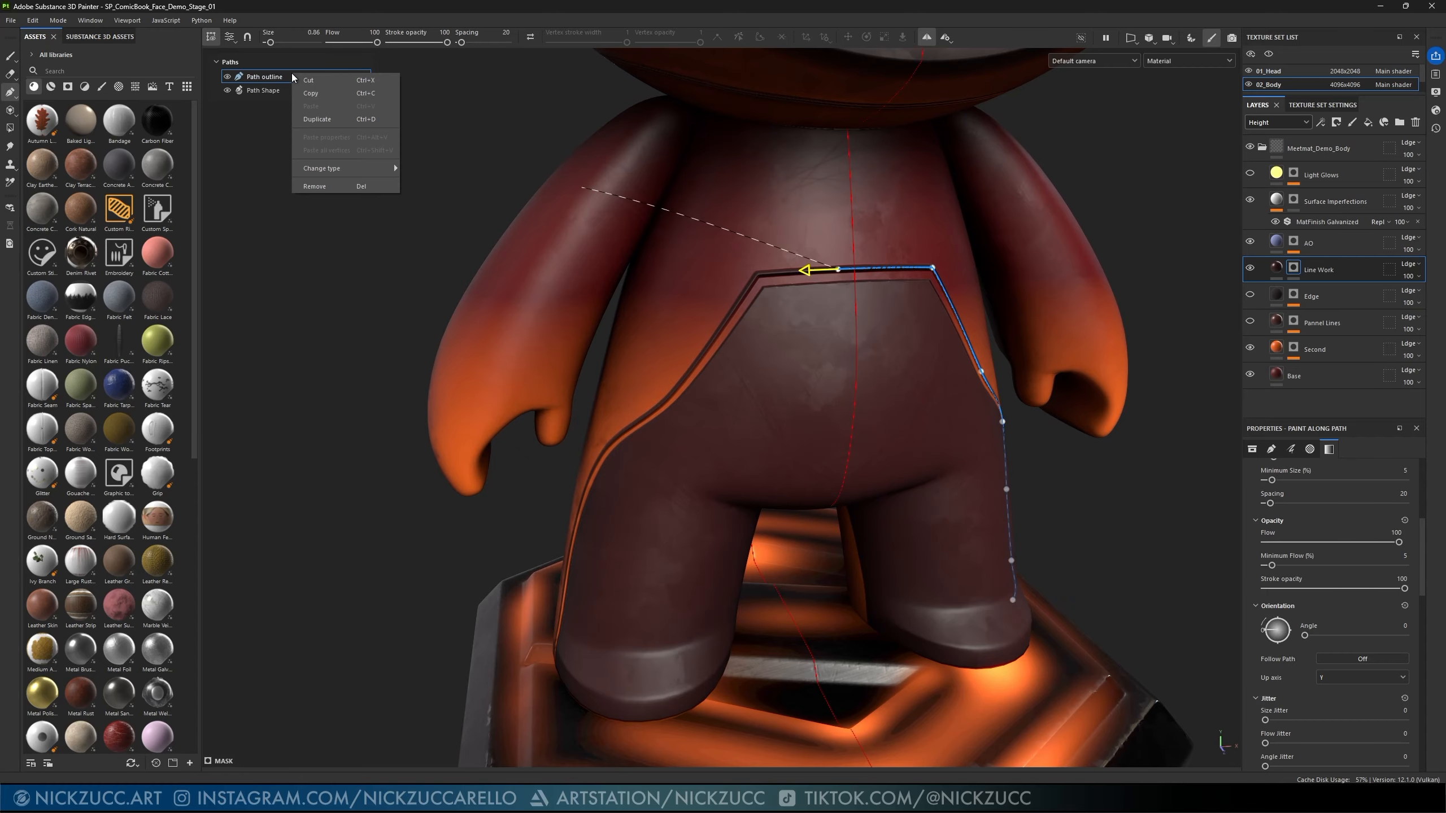
left_click(314, 187)
- Select the filled Path Shape covering the trousers in the Line Work mask
left_click_drag(706, 205, 803, 252, "alt")
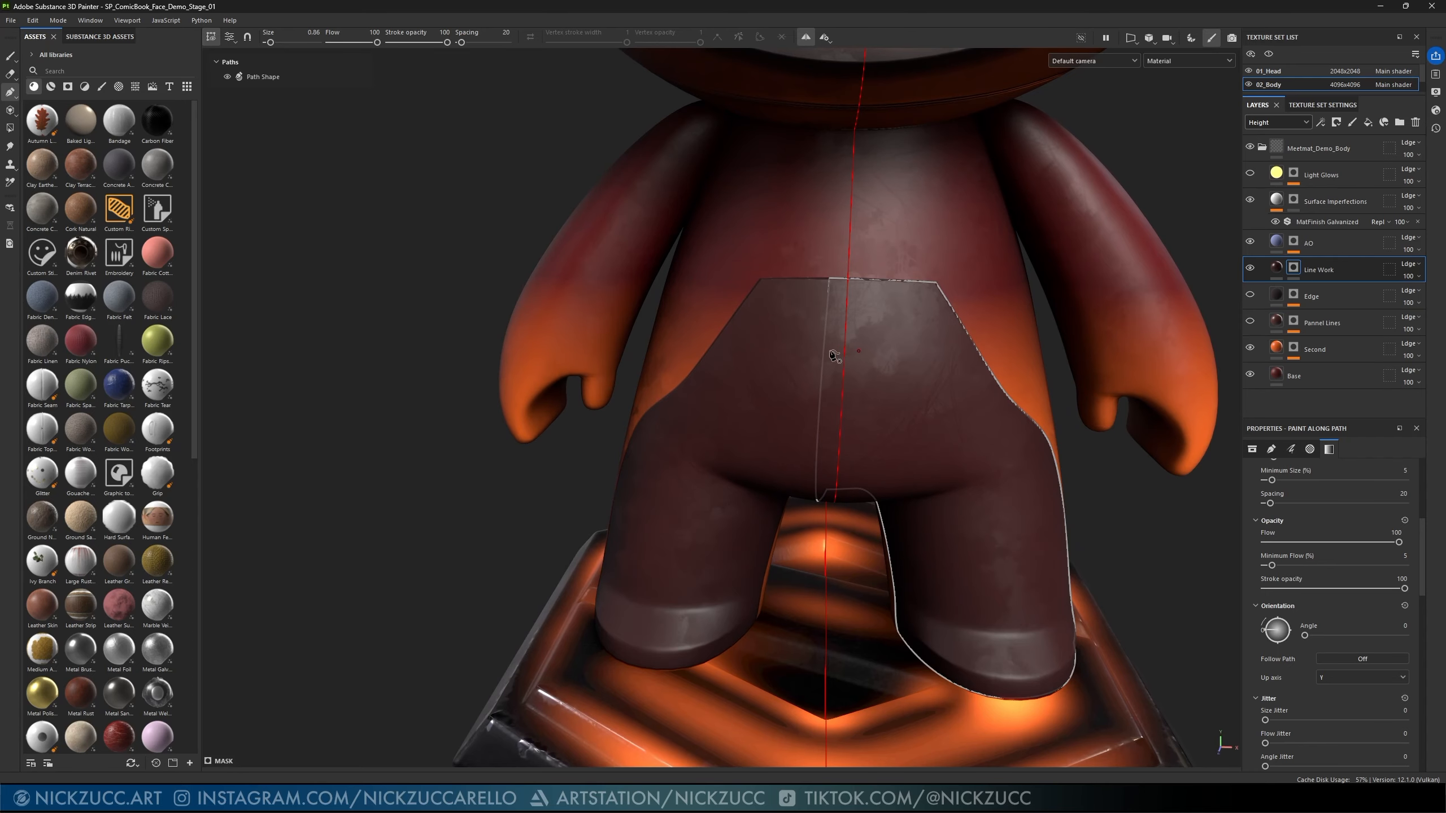
left_click(826, 317)
left_click_drag(923, 312, 924, 292, "alt")
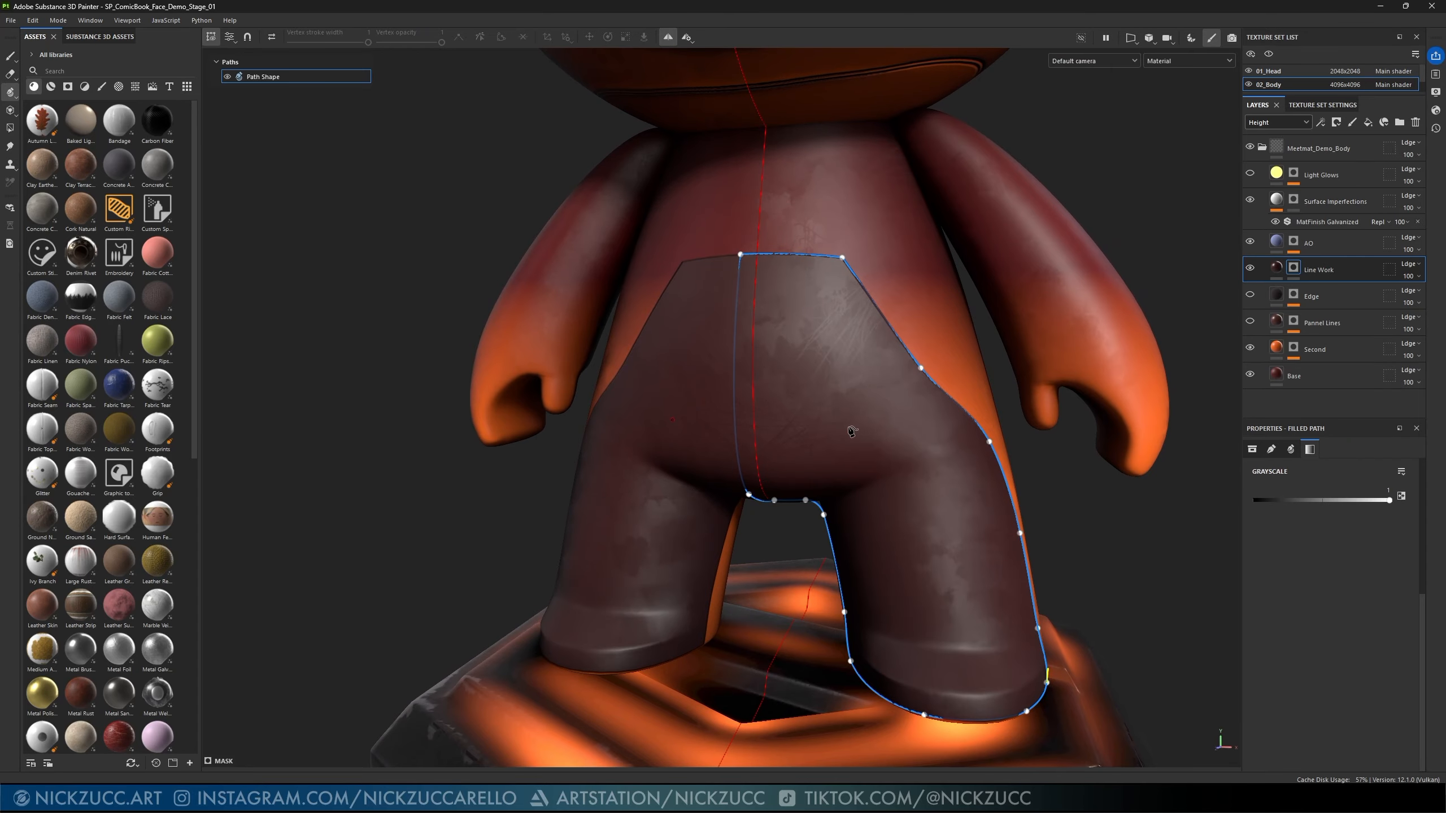
left_click_drag(810, 418, 794, 391, "alt")
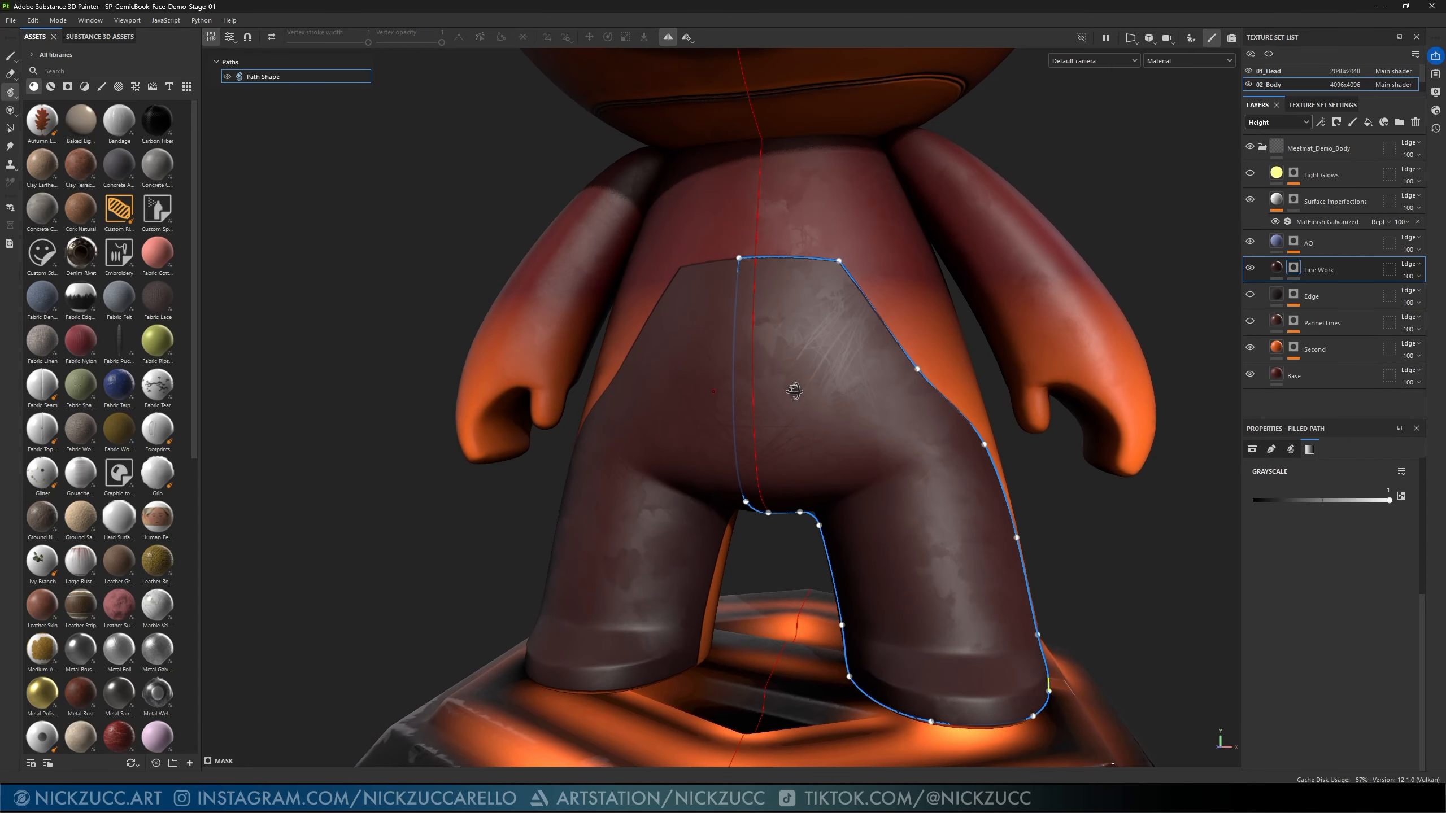
- Try opening the closed Path Shape from its waistline centre vertex
left_click(738, 262)
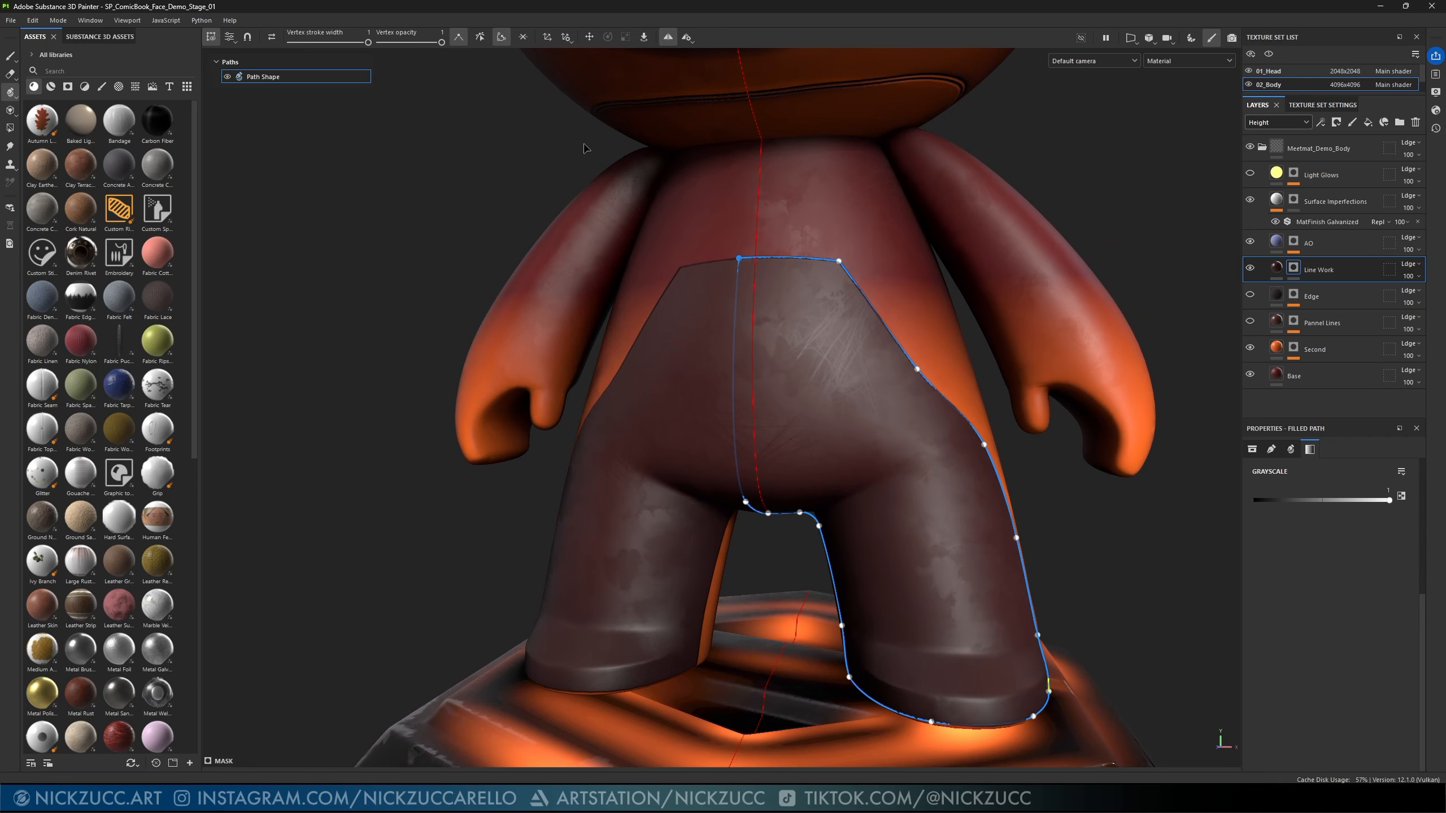
left_click(501, 37)
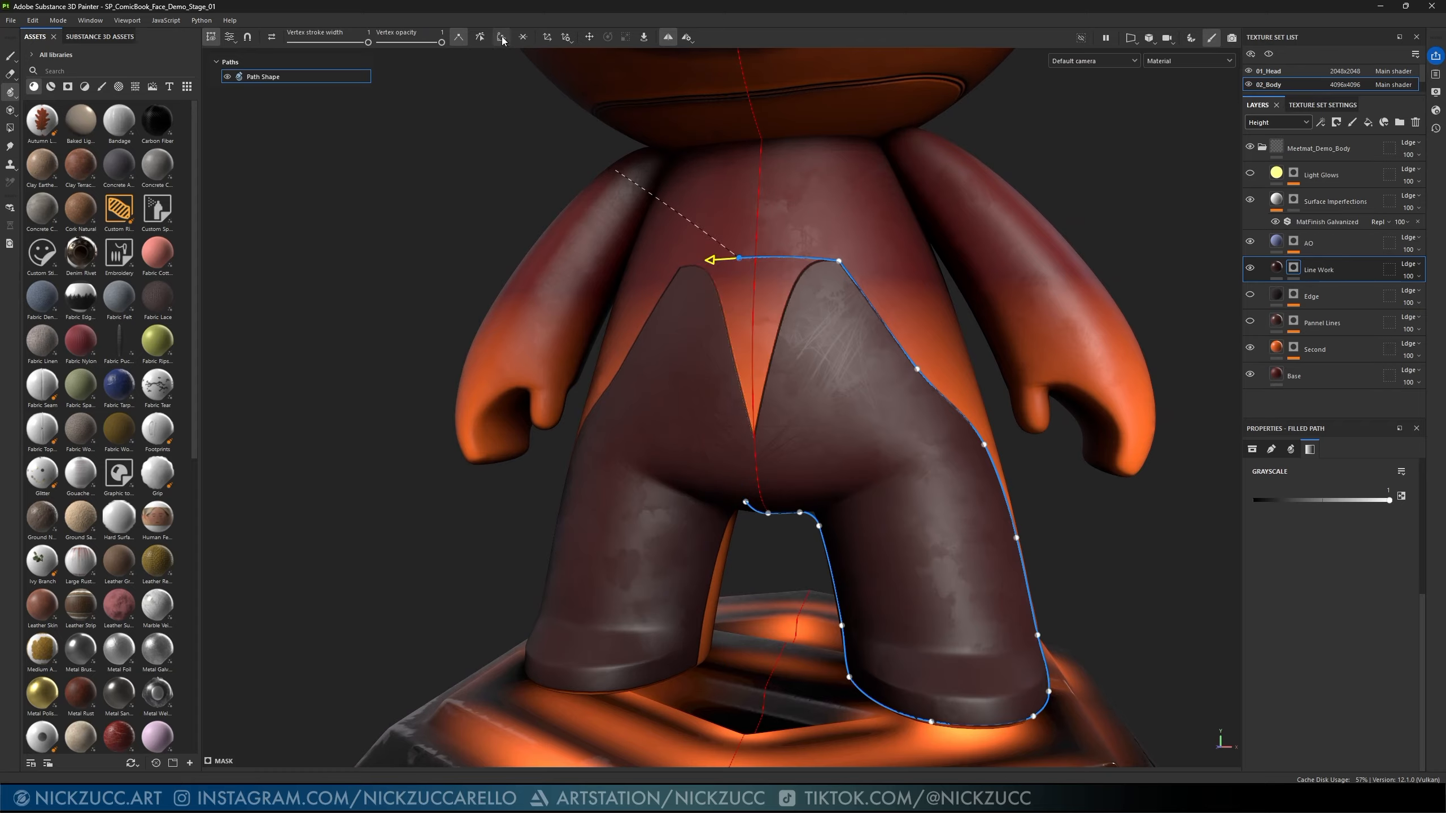
left_click(502, 38)
left_click(502, 38)
left_click(502, 38)
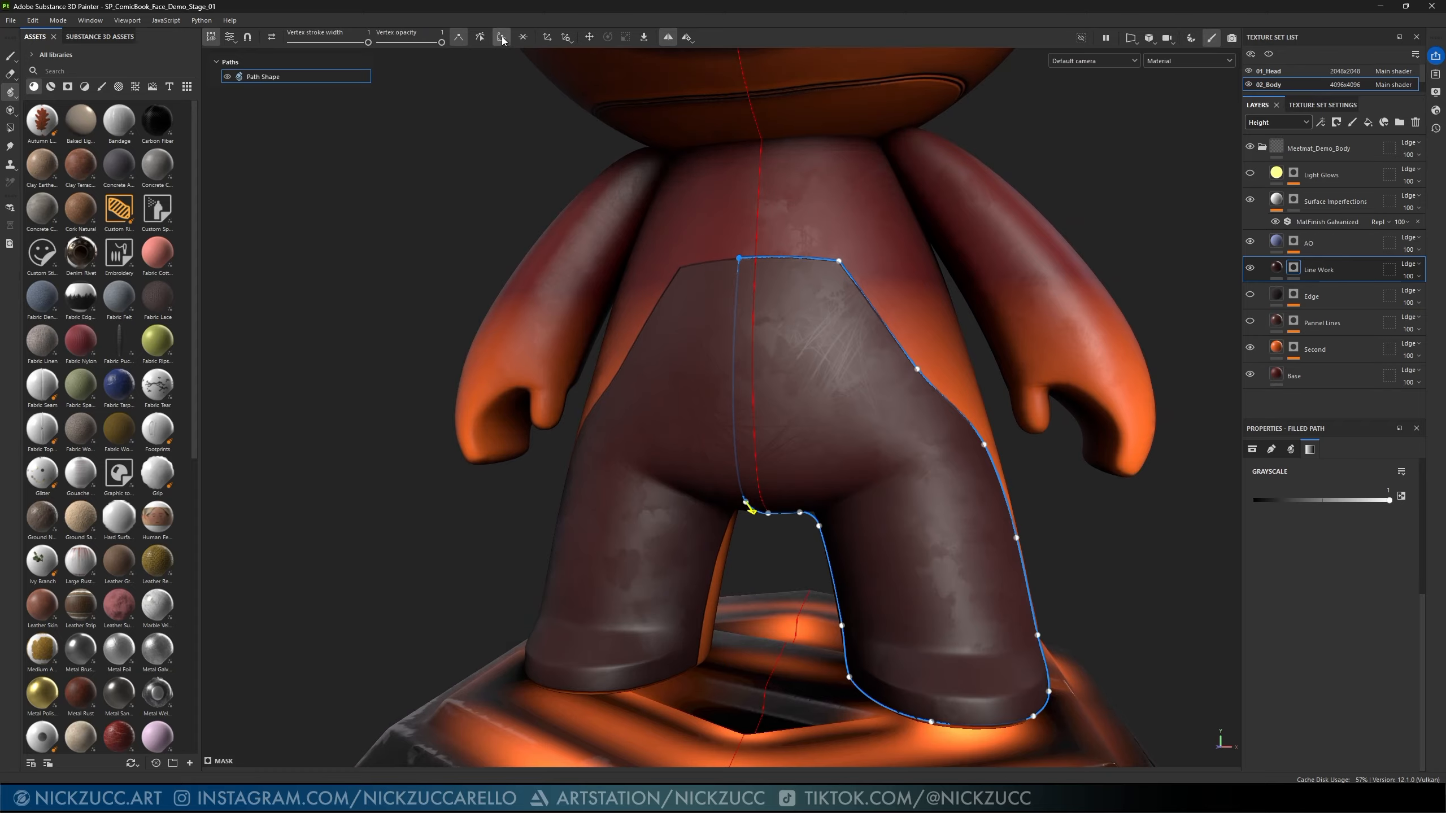
left_click(502, 38)
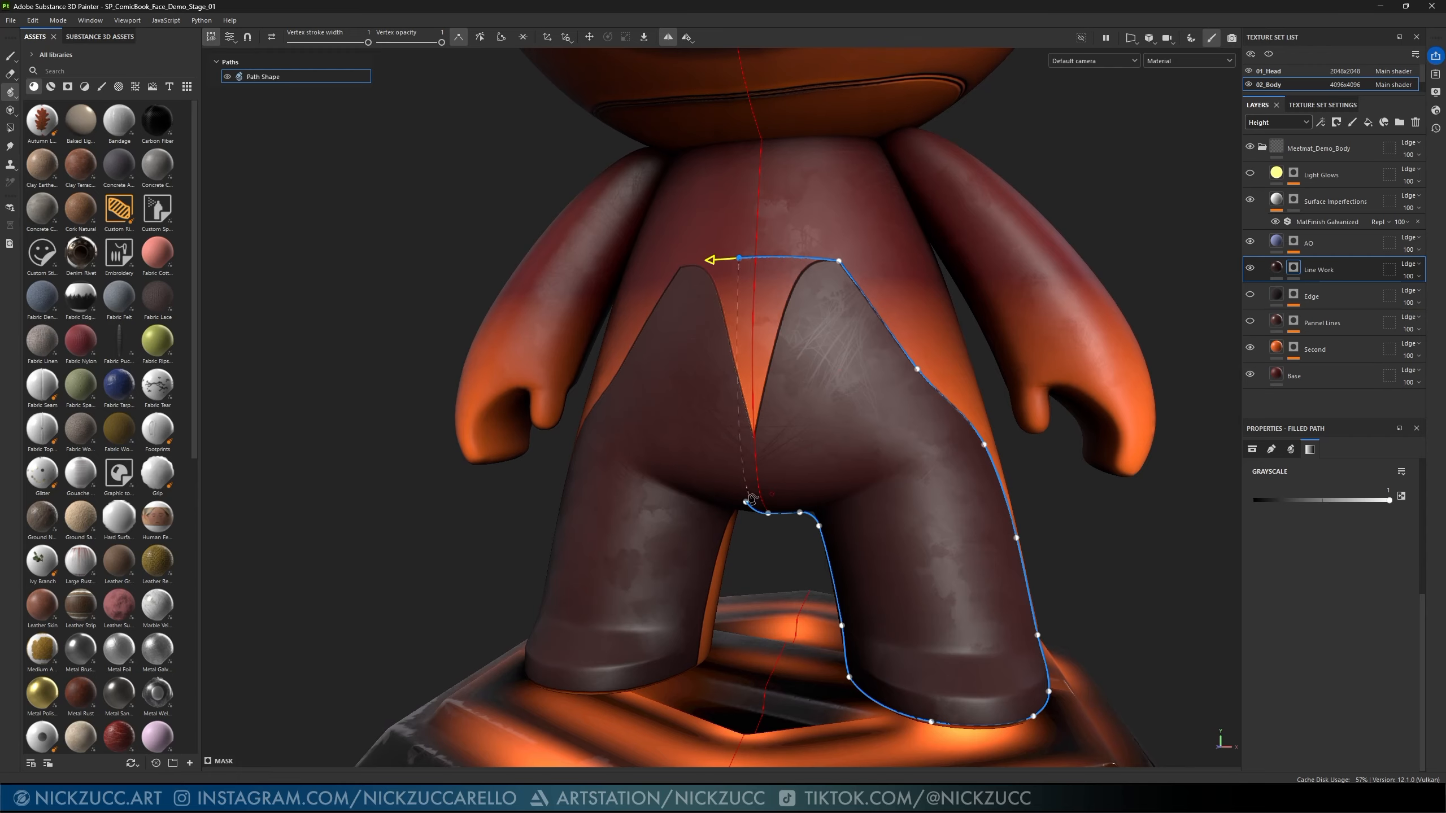
- Try deleting the Path Shape's waist centre vertex and its first crotch vertices
middle_click_drag(750, 490, 703, 296)
left_click_drag(704, 296, 697, 270, "alt")
left_click(712, 338)
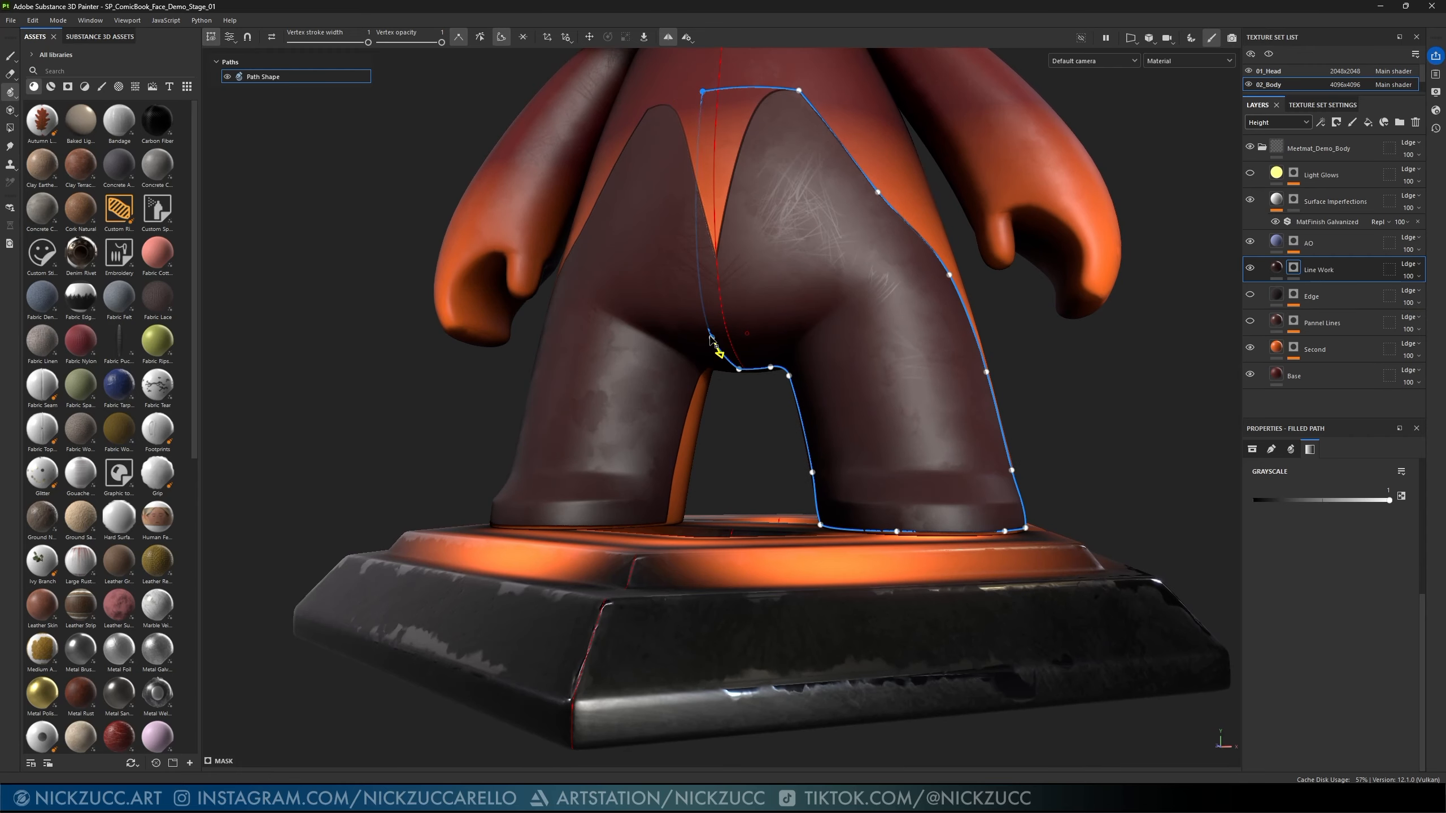
key("Delete")
left_click(712, 338)
key("Delete")
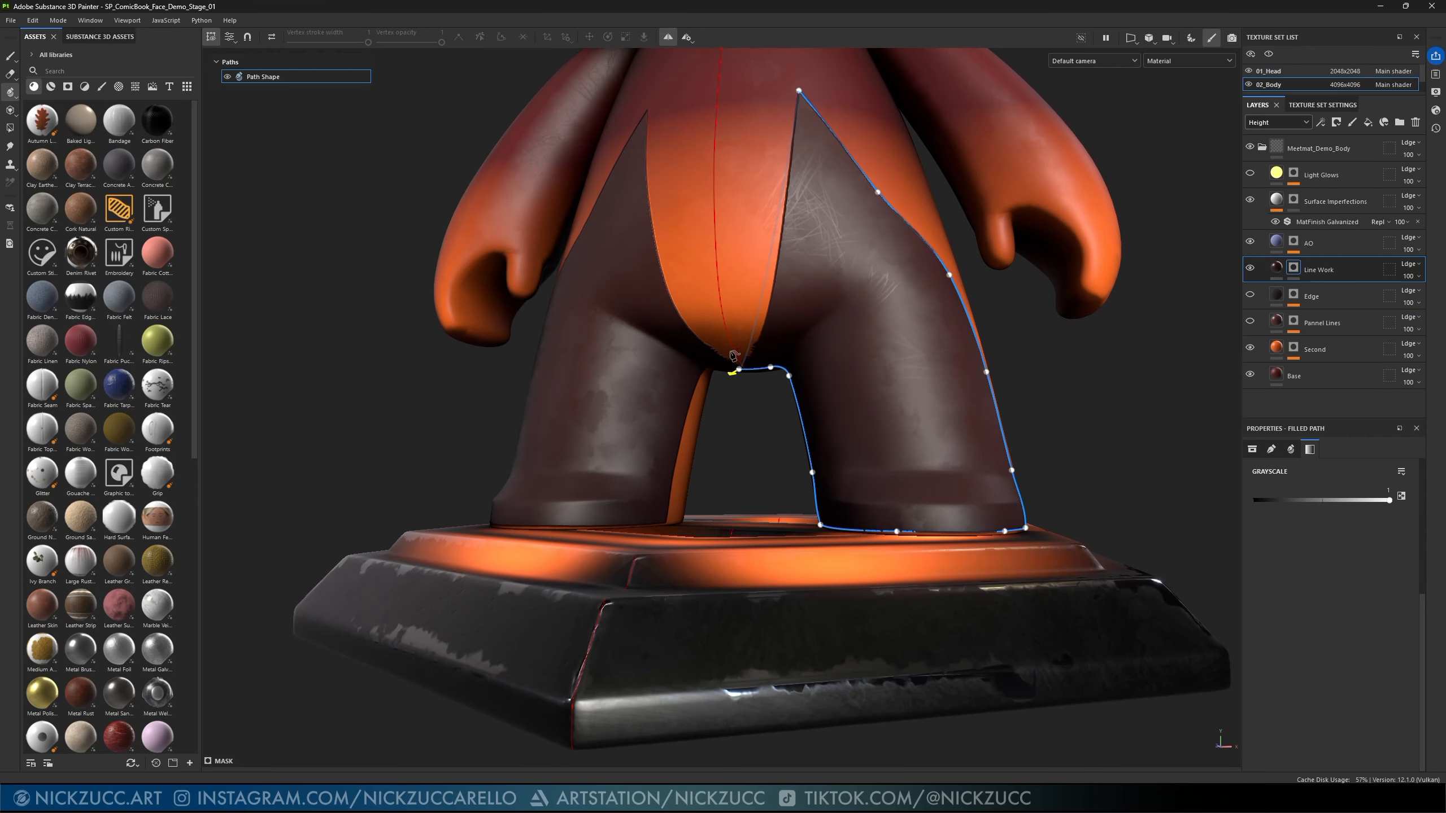
left_click(740, 368)
key("Delete")
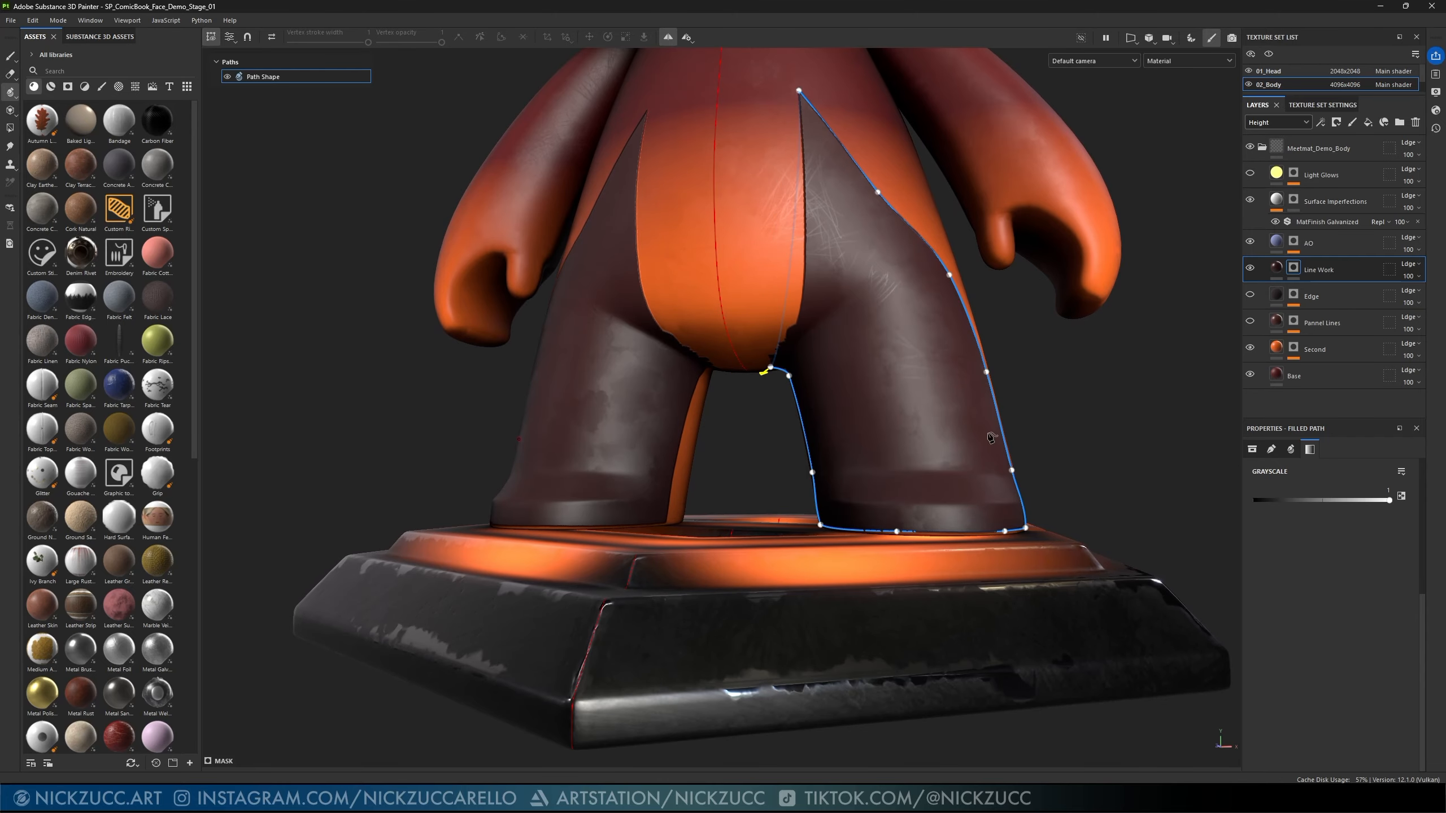
- Try converting the Path Shape to Paint Along Path, opening it and deleting its inner-leg and under-foot vertices
scroll(1358, 598, "up", 7)
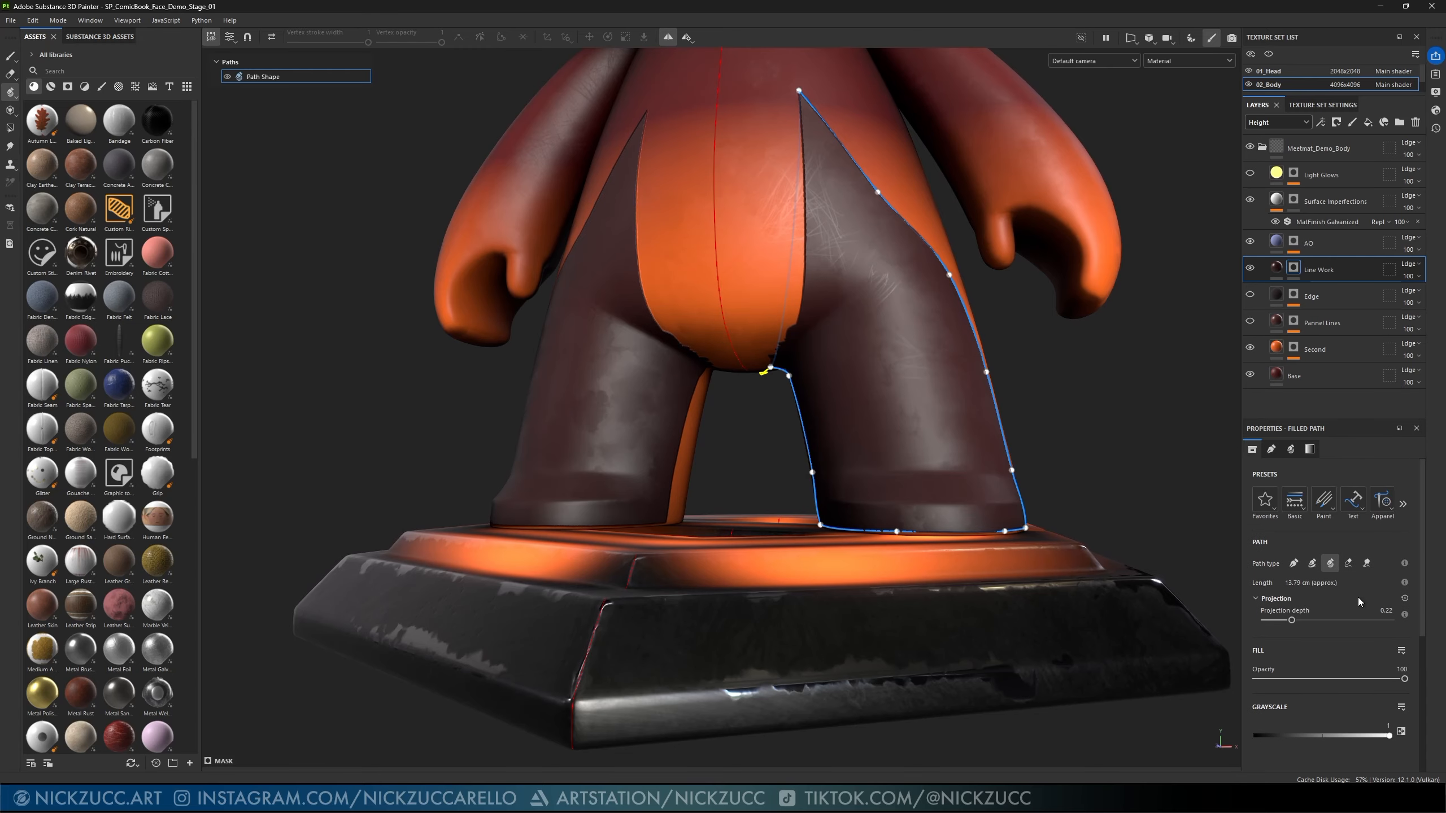
left_click(1293, 562)
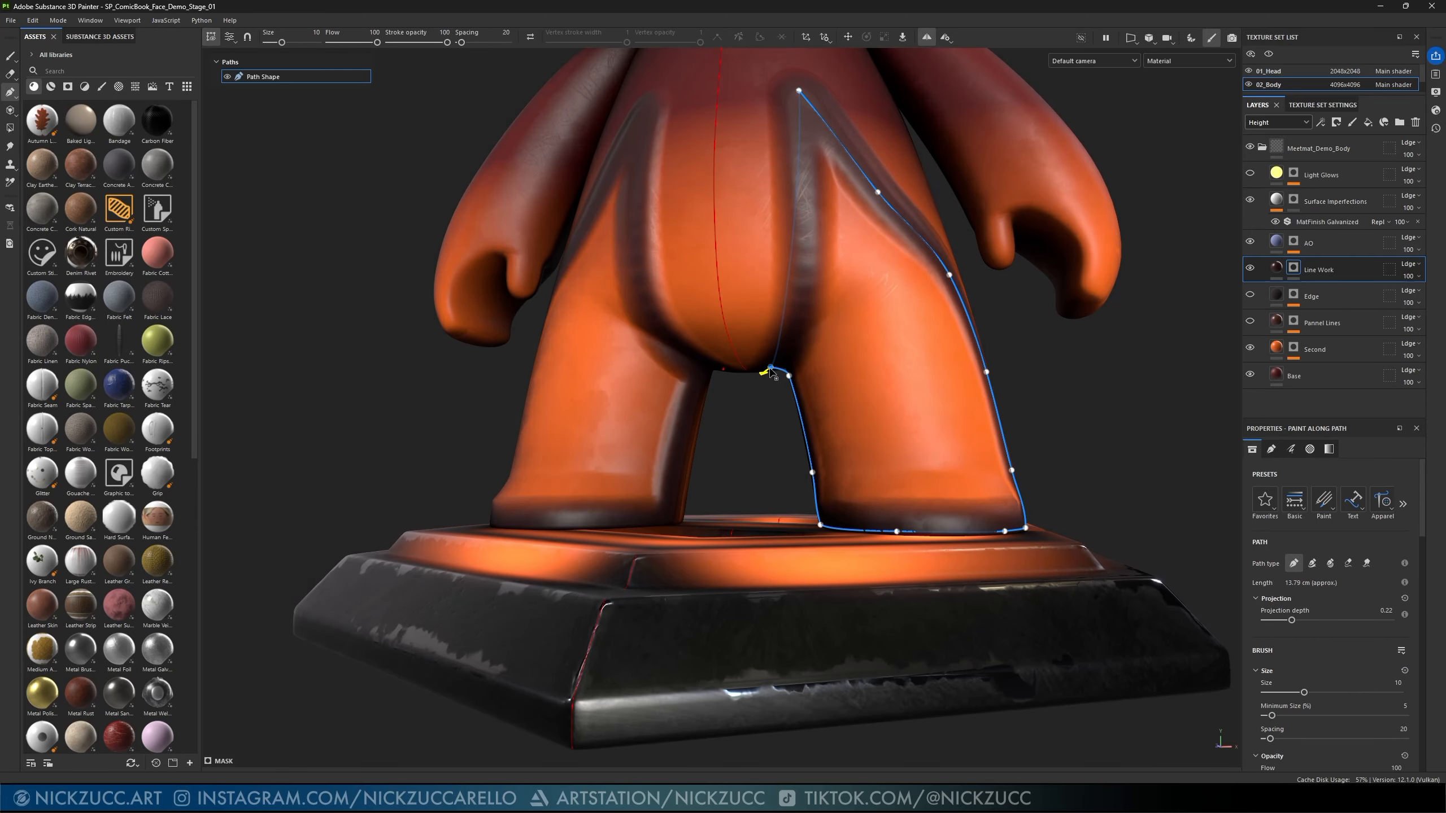
key("Delete")
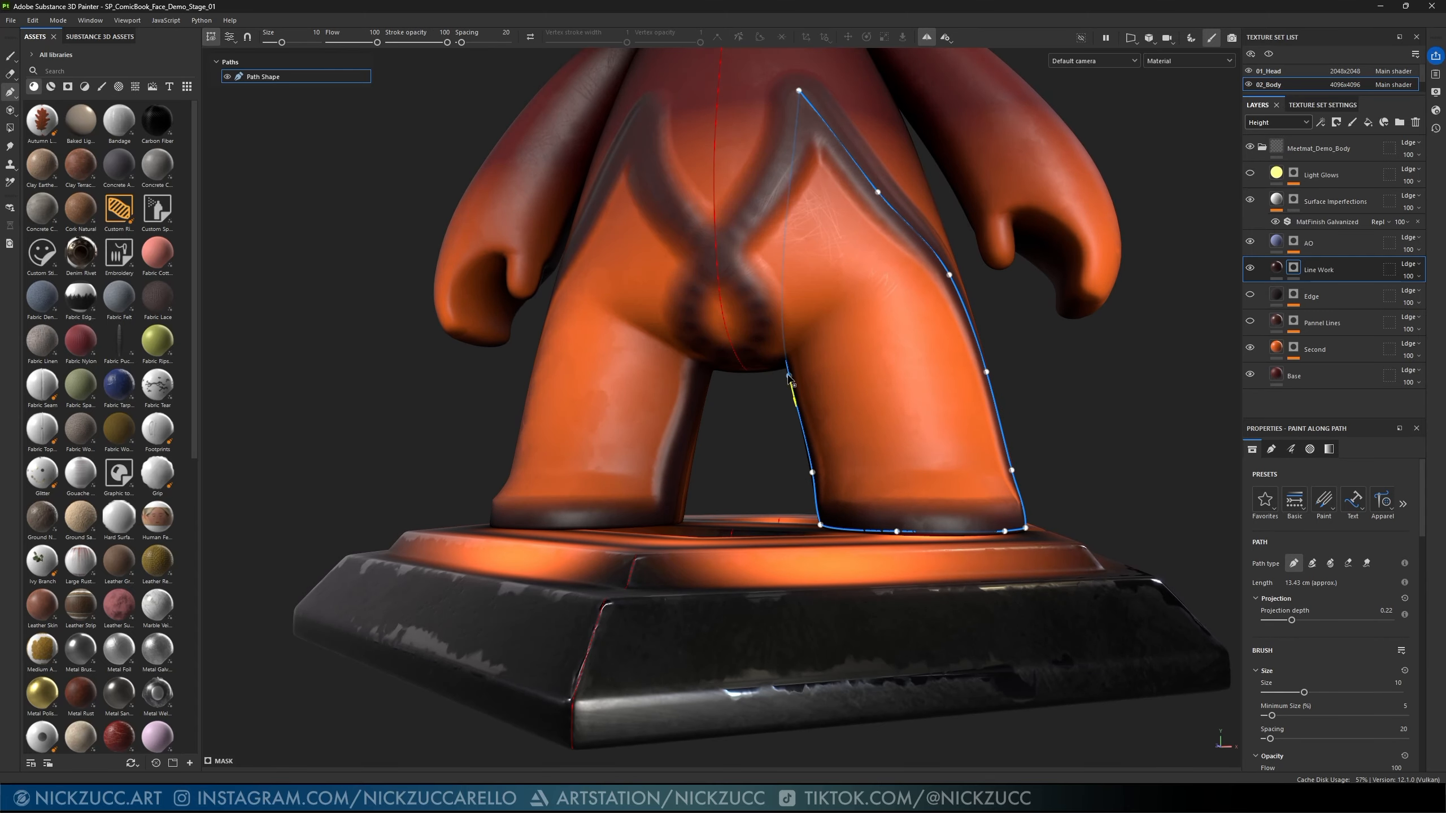
key("Delete")
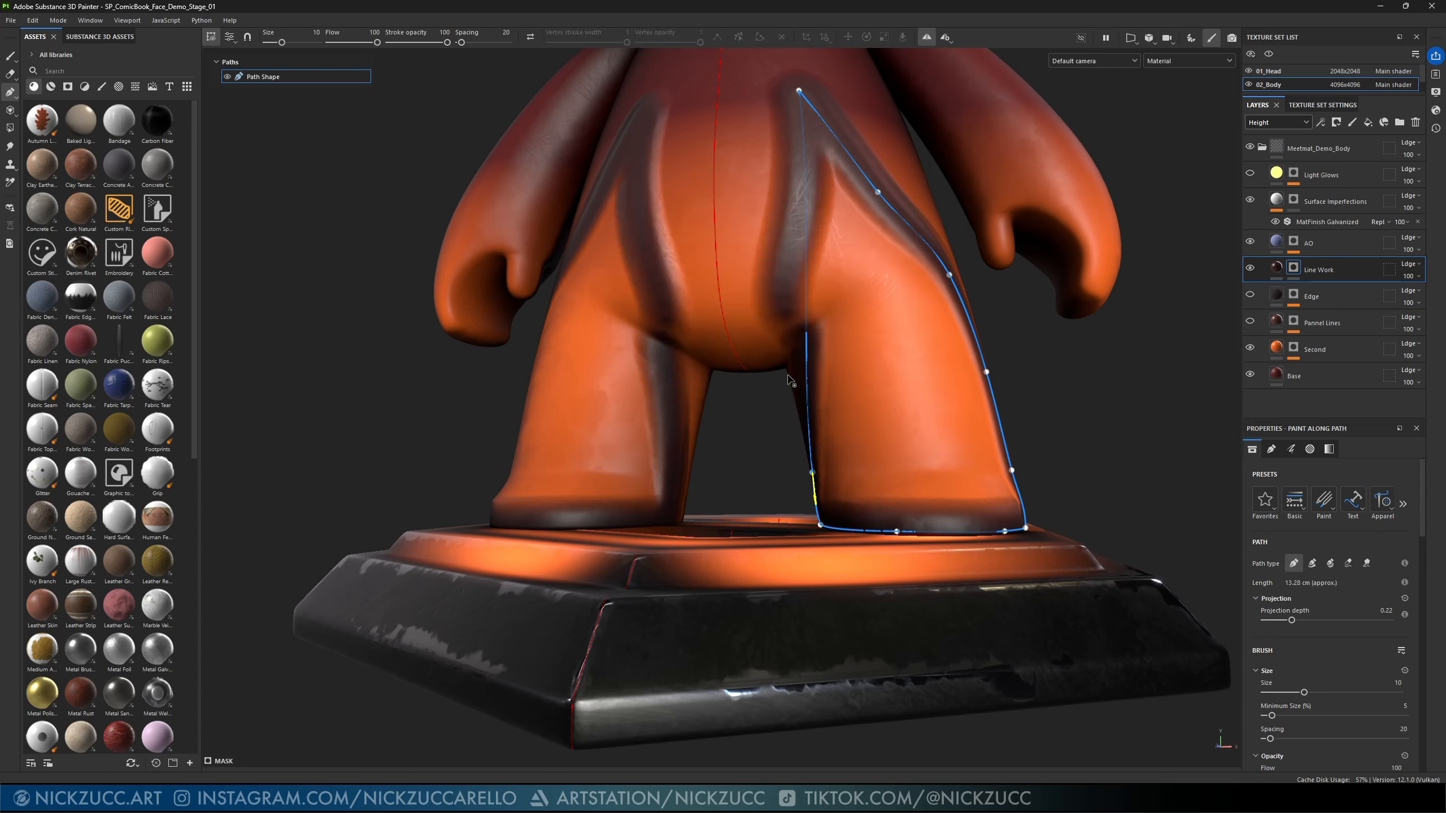
left_click(813, 474)
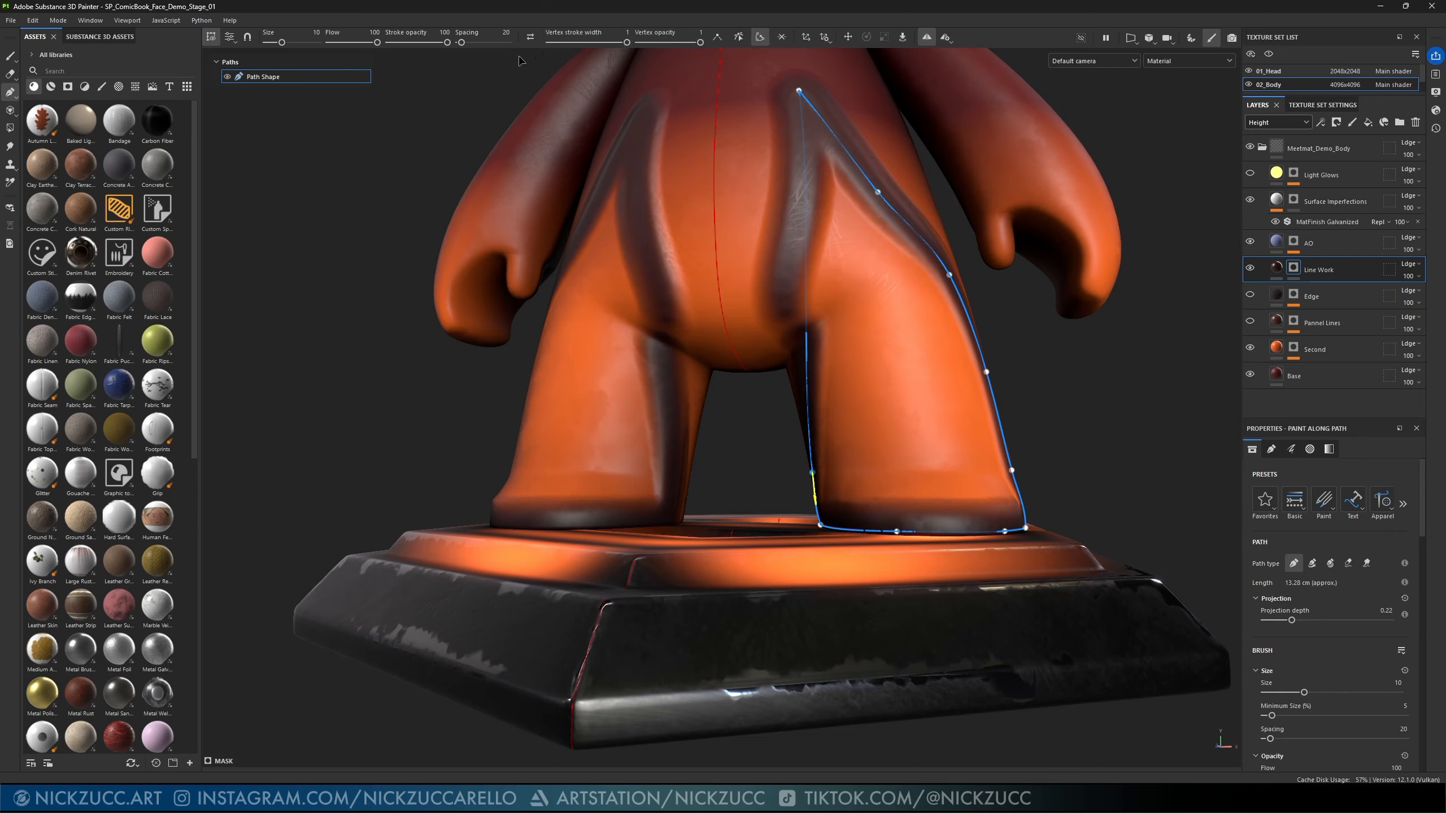
left_click(760, 37)
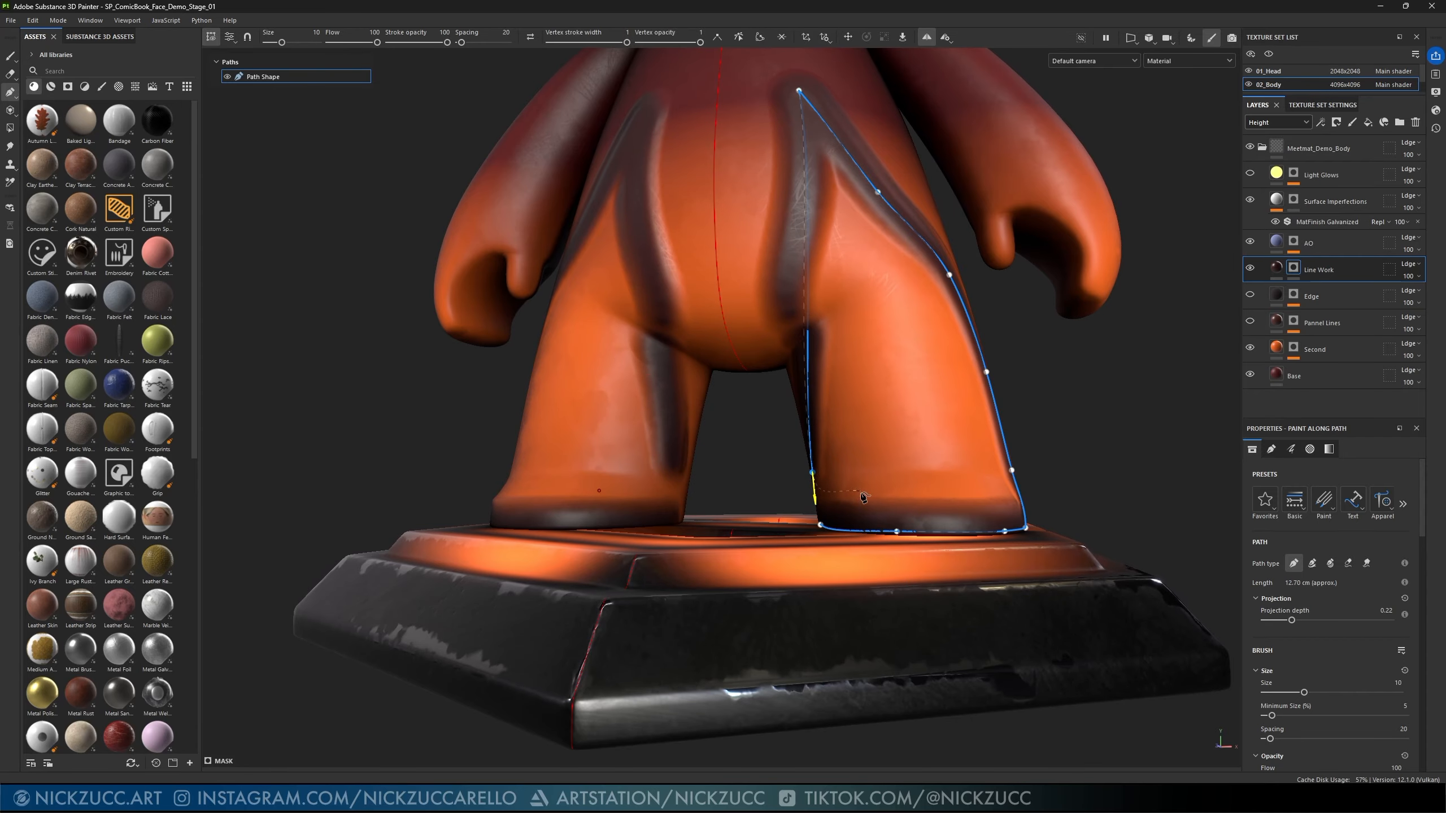
key("Delete")
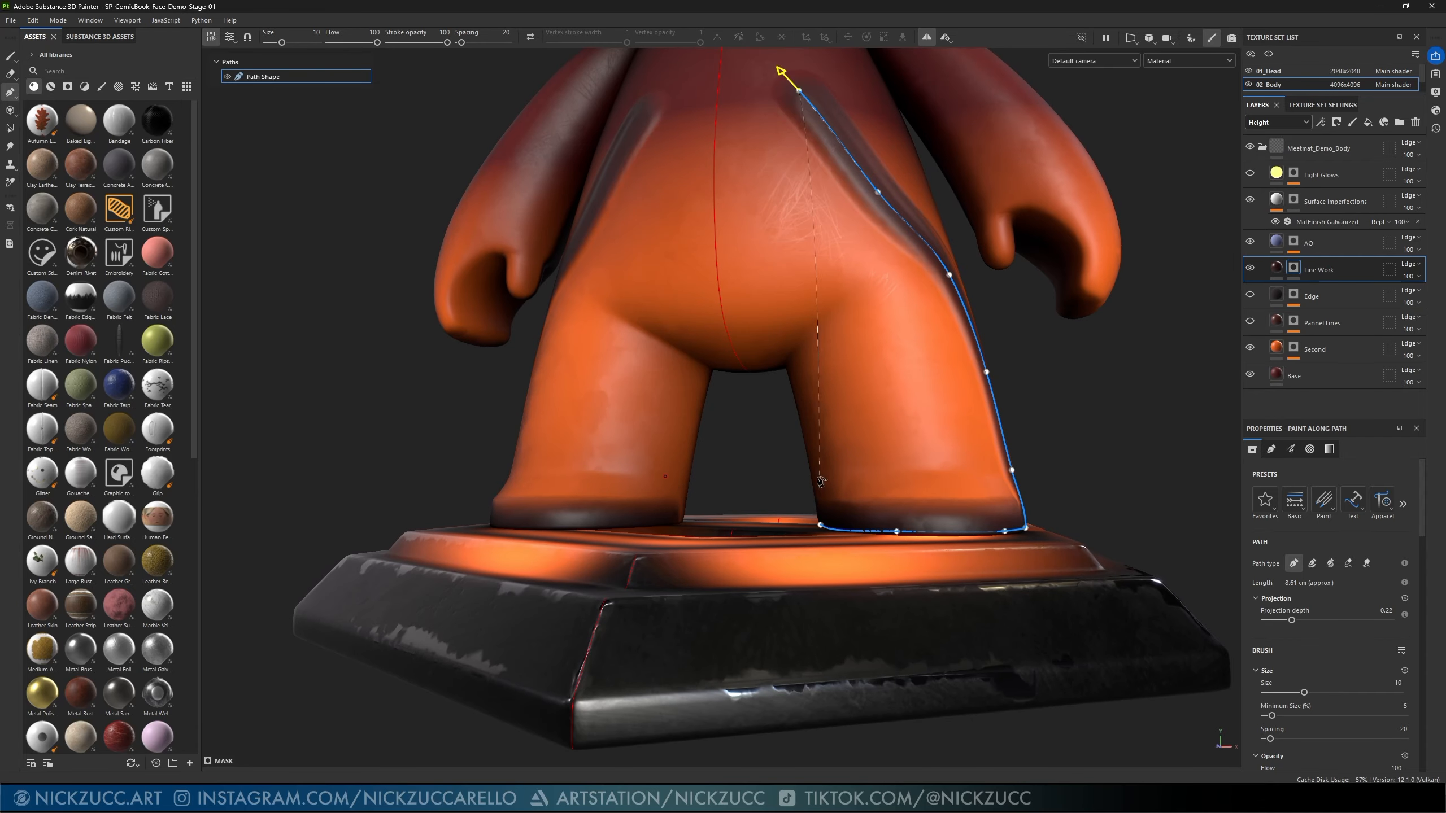
left_click(896, 531)
key("Delete")
- Undo the vertex deletions, the path opening and the path type change on the Path Shape
mouse_move(912, 454)
left_mouse_down("alt")
mouse_move(903, 468)
mouse_move(1002, 551)
left_mouse_up("alt")
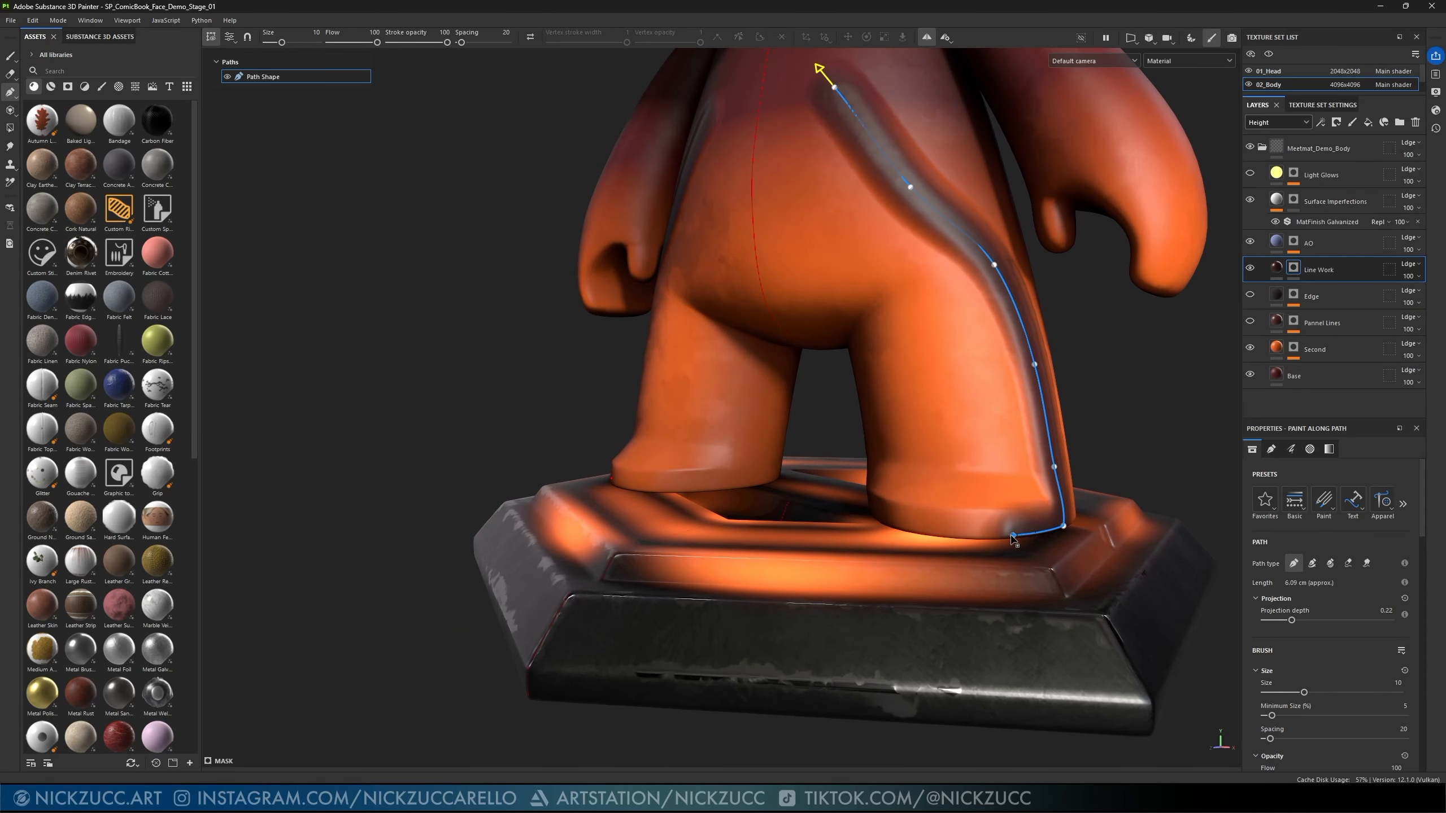
key("ctrl+z")
key("ctrl+z")
key("ctrl+z")
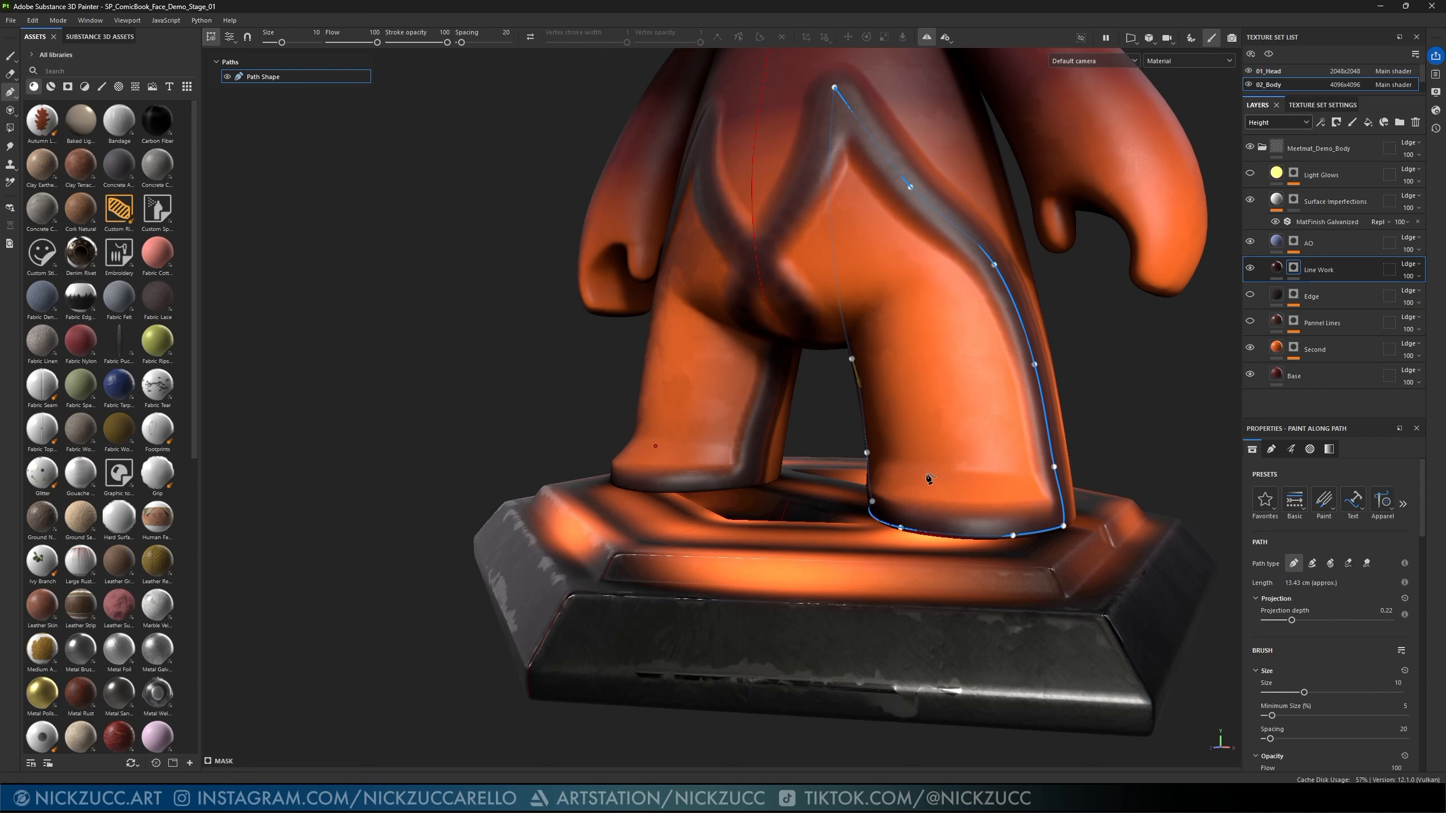
key("ctrl+z")
key("ctrl+z")
key("ctrl+z")
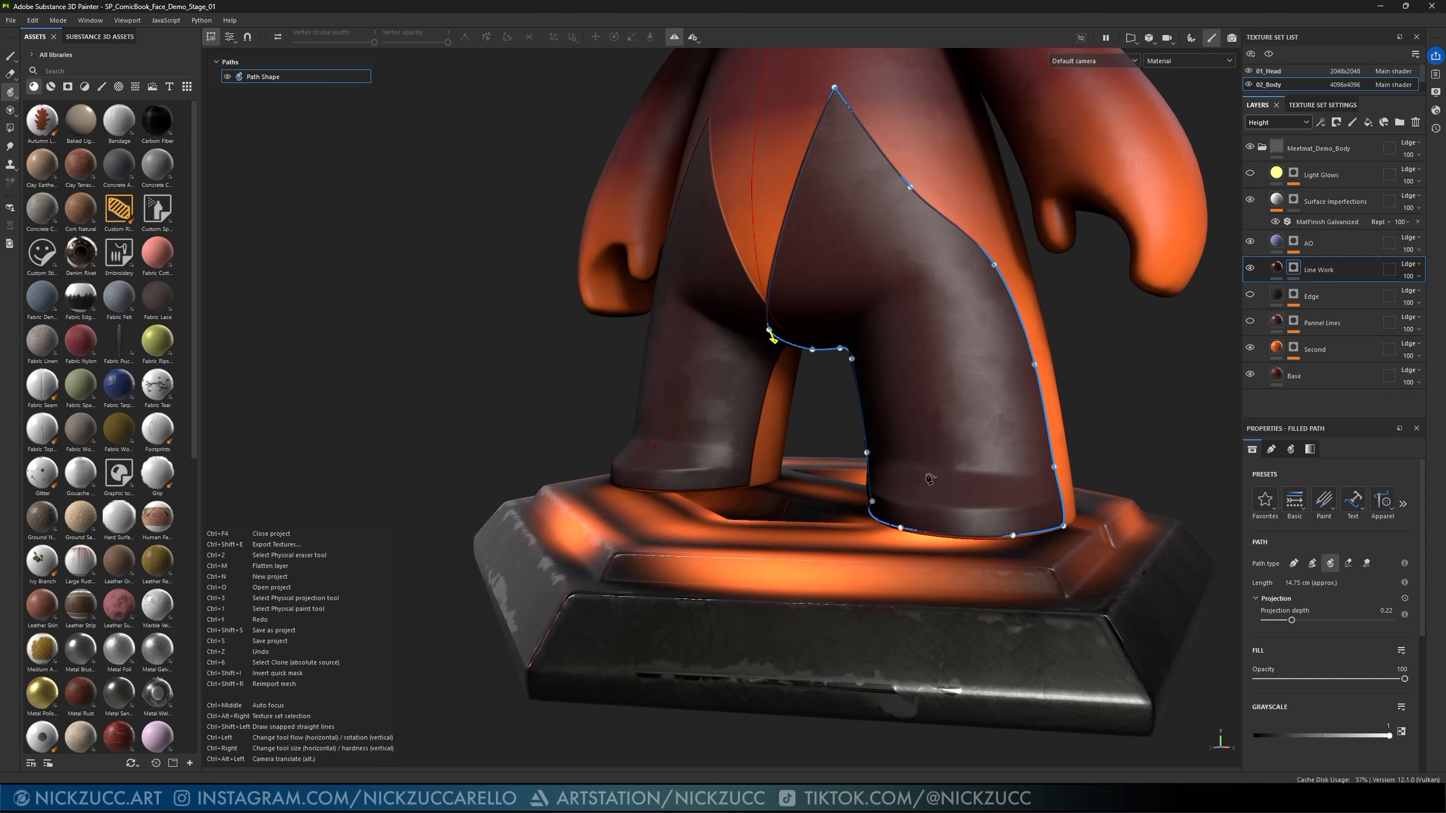
- Convert the Path Shape to Paint Along Path and open its closed outline between the waist and crotch
left_click_drag(929, 478, 1225, 553, "alt")
left_click(1294, 563)
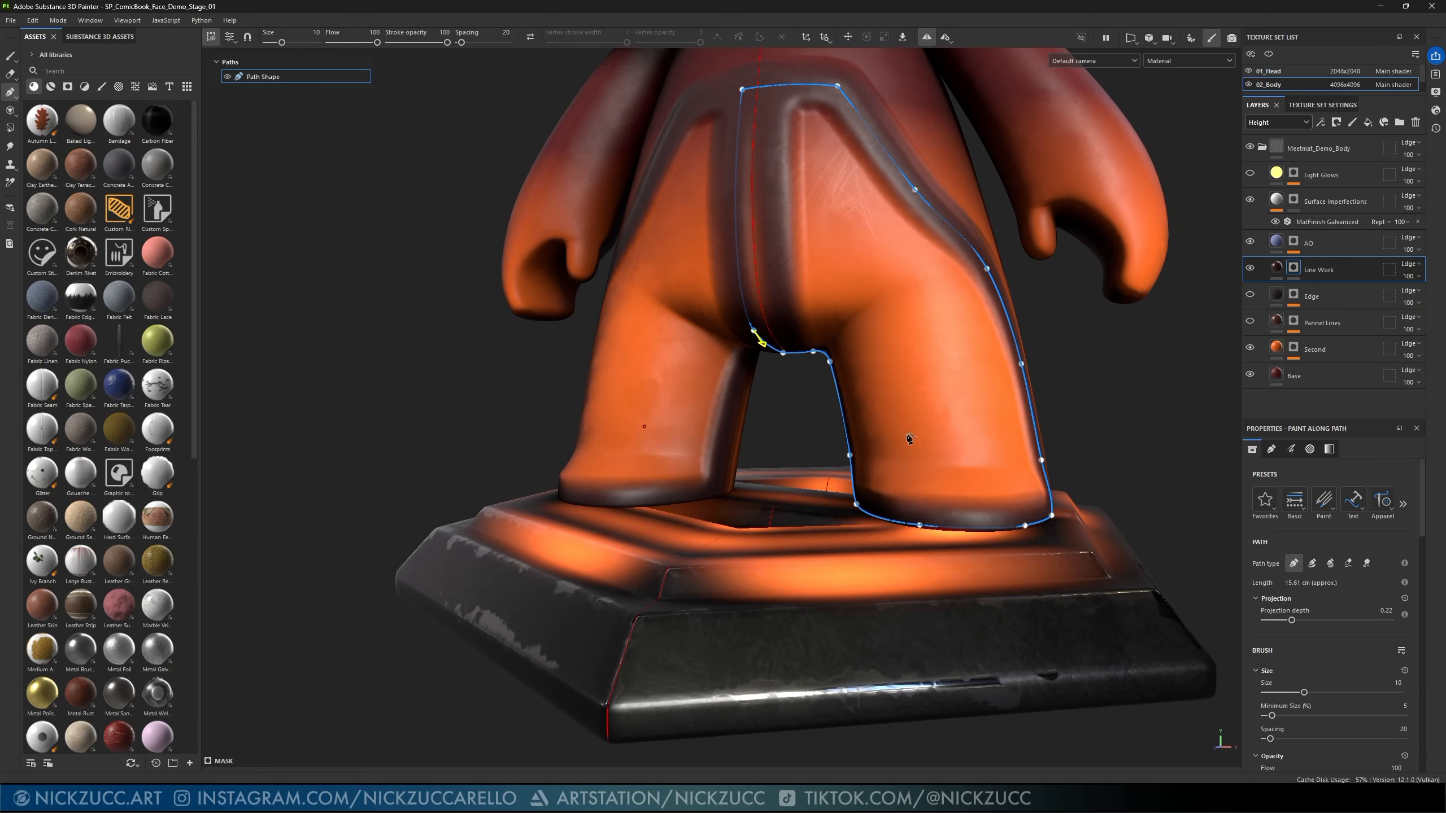
mouse_move(784, 369)
left_mouse_down("alt")
mouse_move(792, 354)
mouse_move(746, 334)
left_mouse_up("alt")
left_click(774, 362)
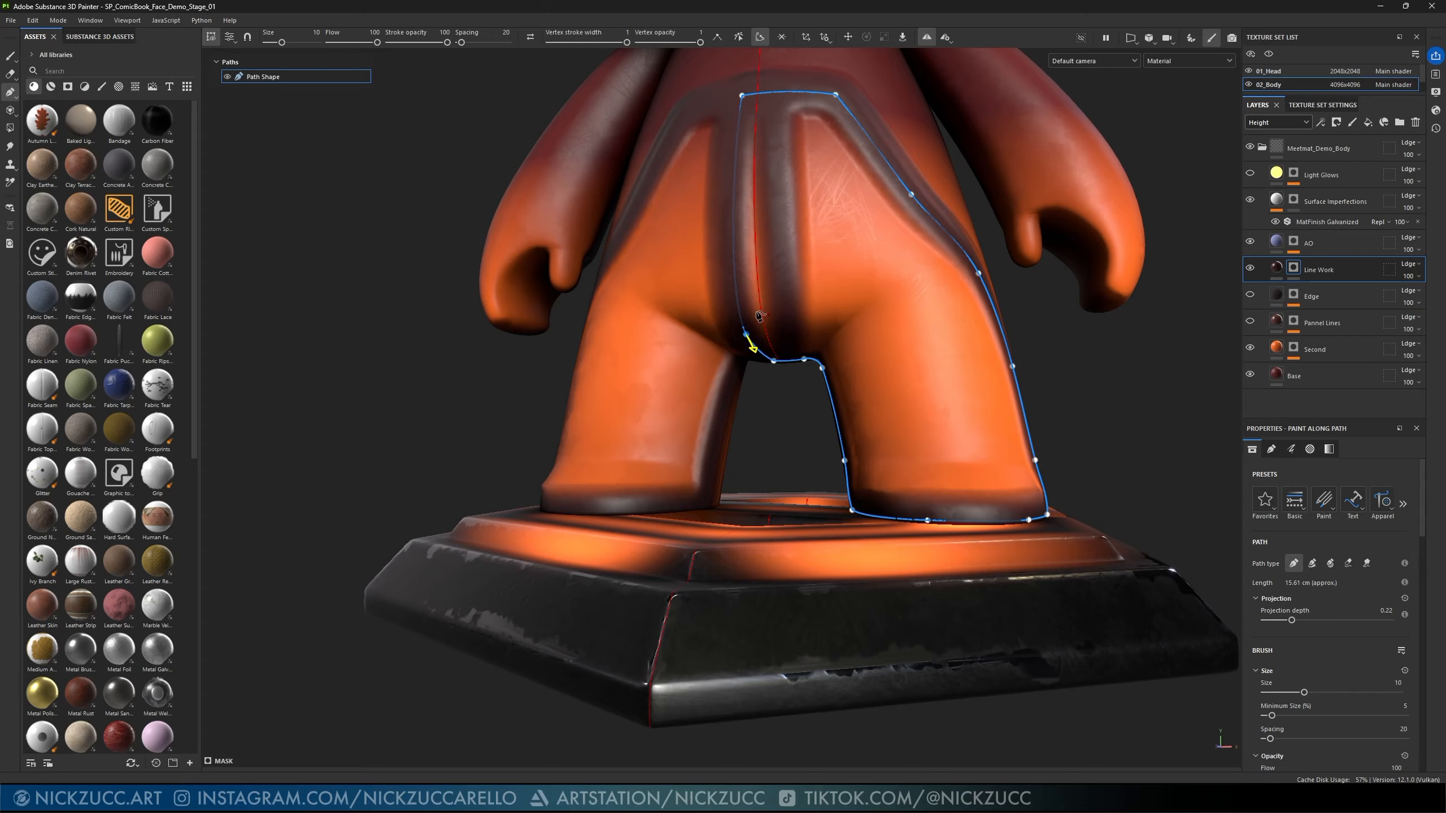
left_click(760, 37)
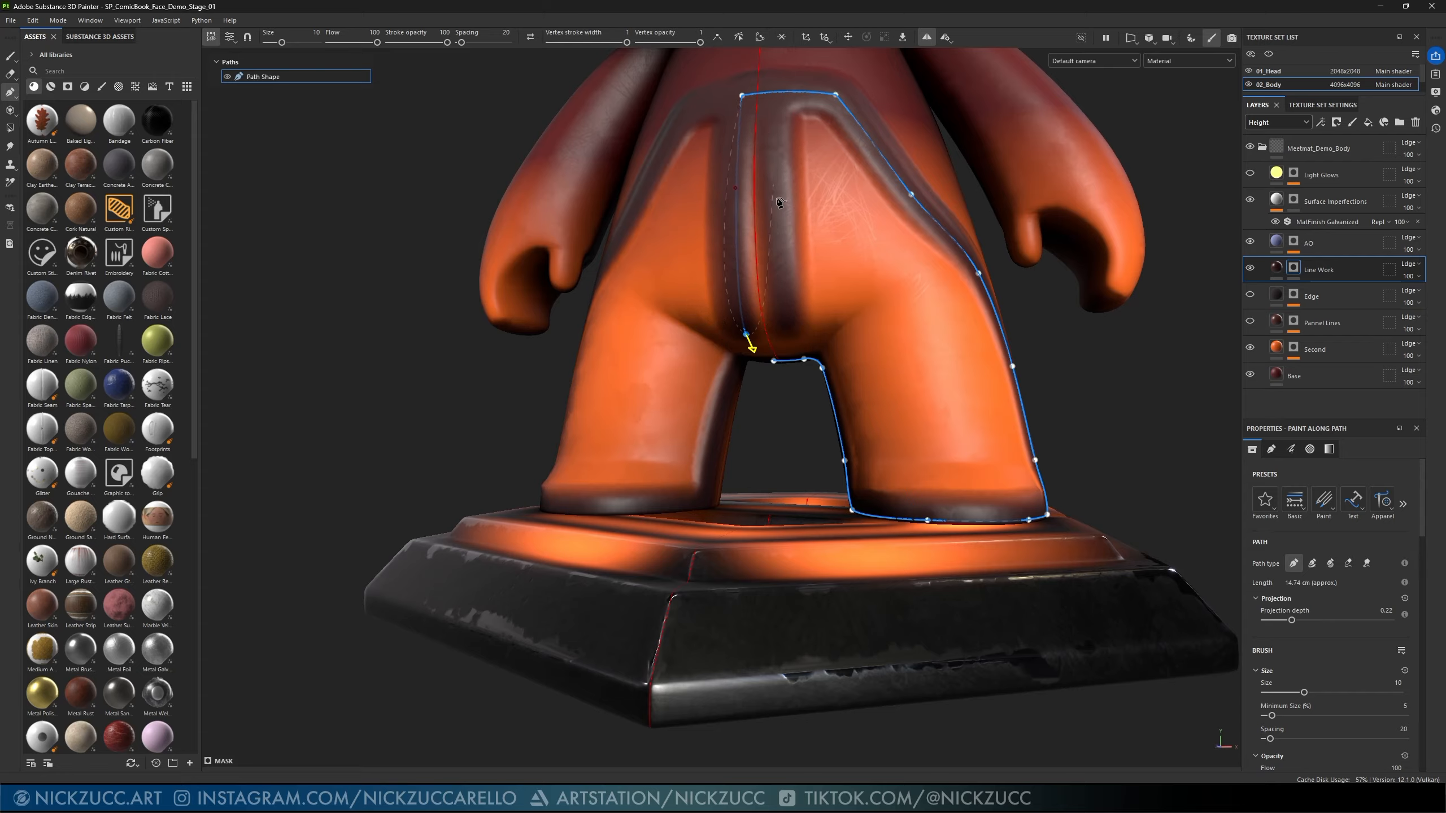
- Delete the path's vertices along the crotch and down the inner leg
left_click(746, 334)
key("Delete")
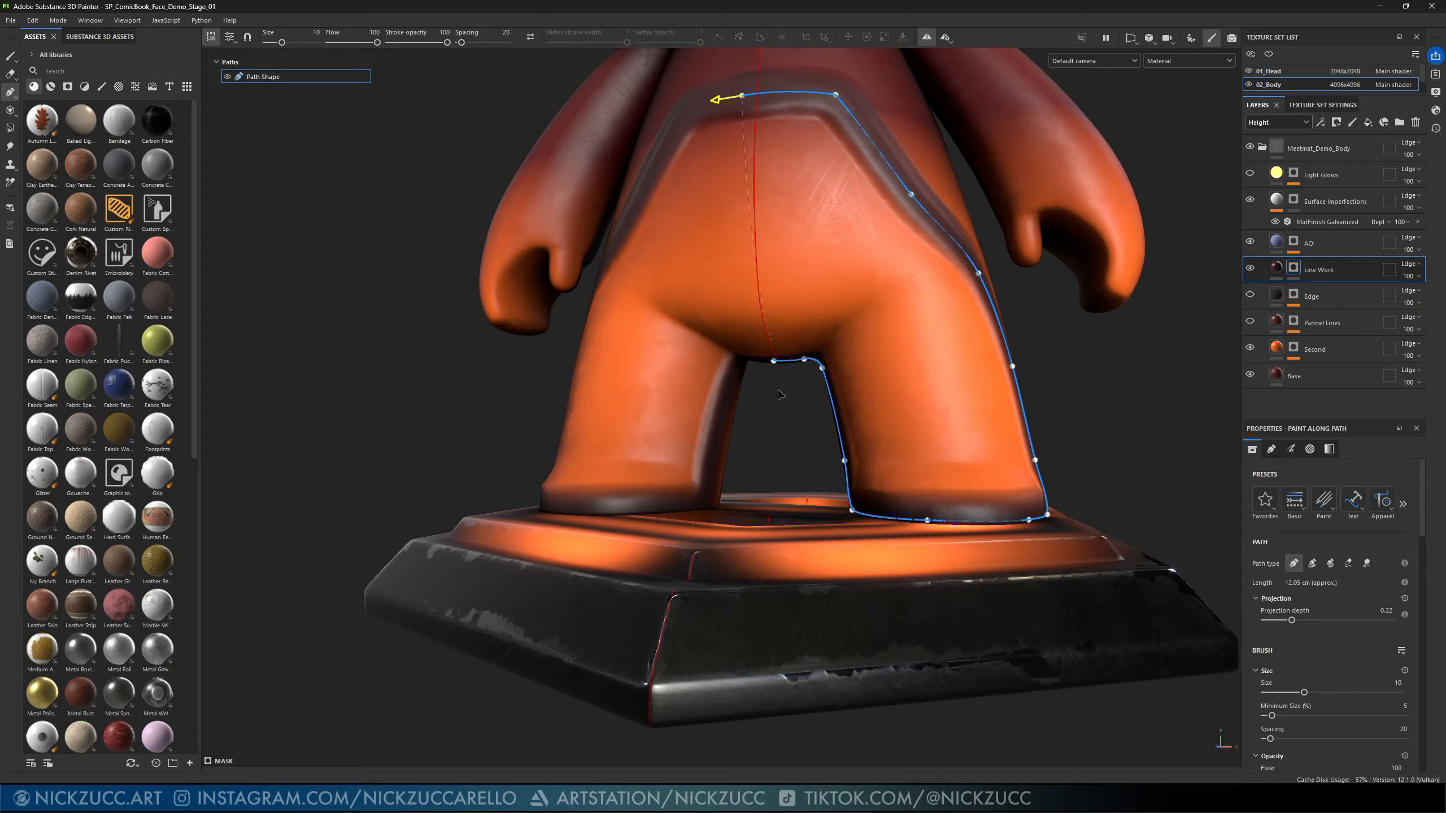
left_click(775, 361)
key("Delete")
left_click(789, 361)
key("Delete")
left_click(804, 360)
key("Delete")
left_click(823, 369)
key("Delete")
left_click(844, 460)
key("Delete")
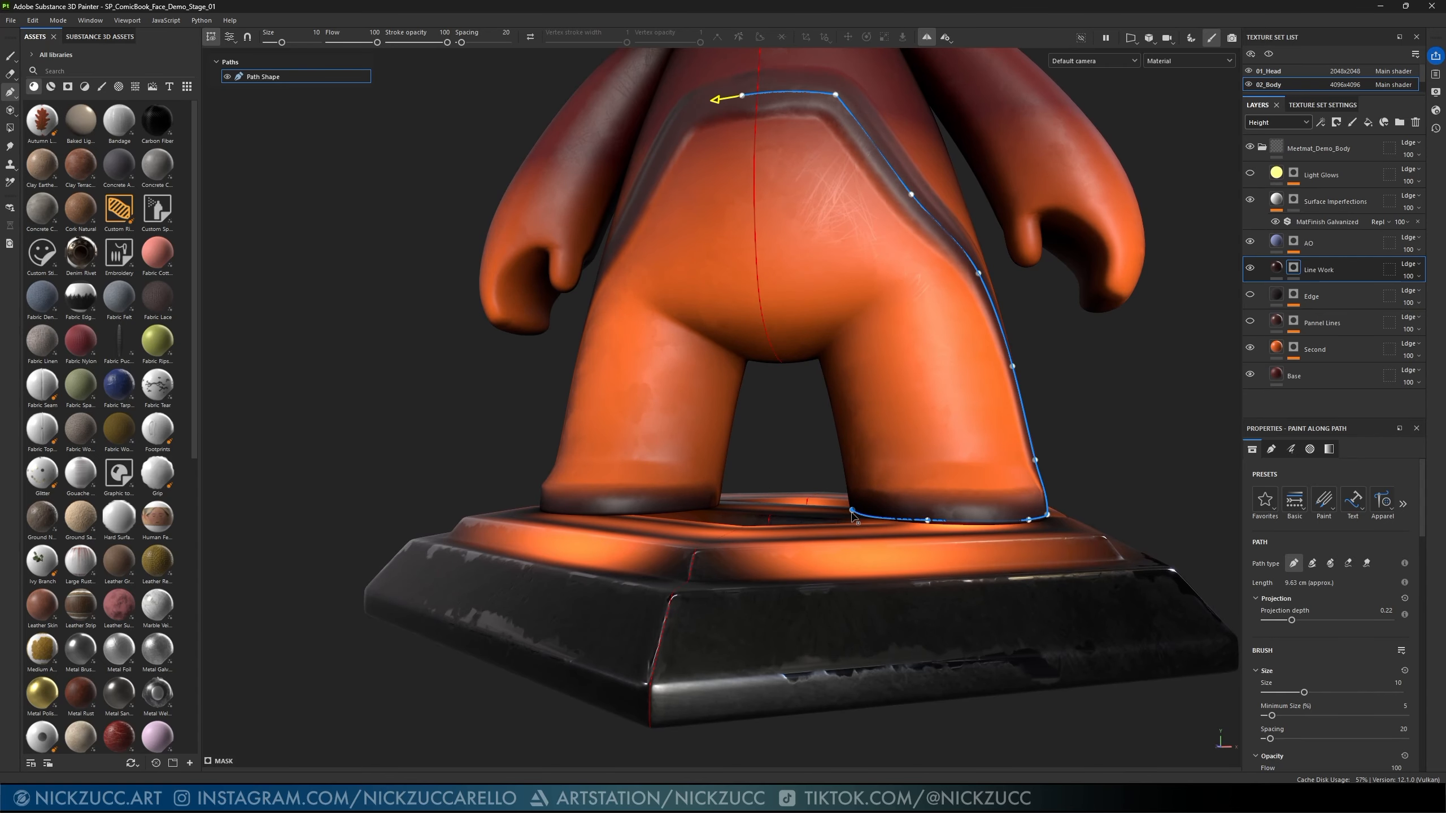
- Delete the path's vertices under the foot so the path ends at the outer side of the foot
left_click(852, 511)
key("Delete")
left_click(864, 516)
key("Delete")
key("ctrl+z")
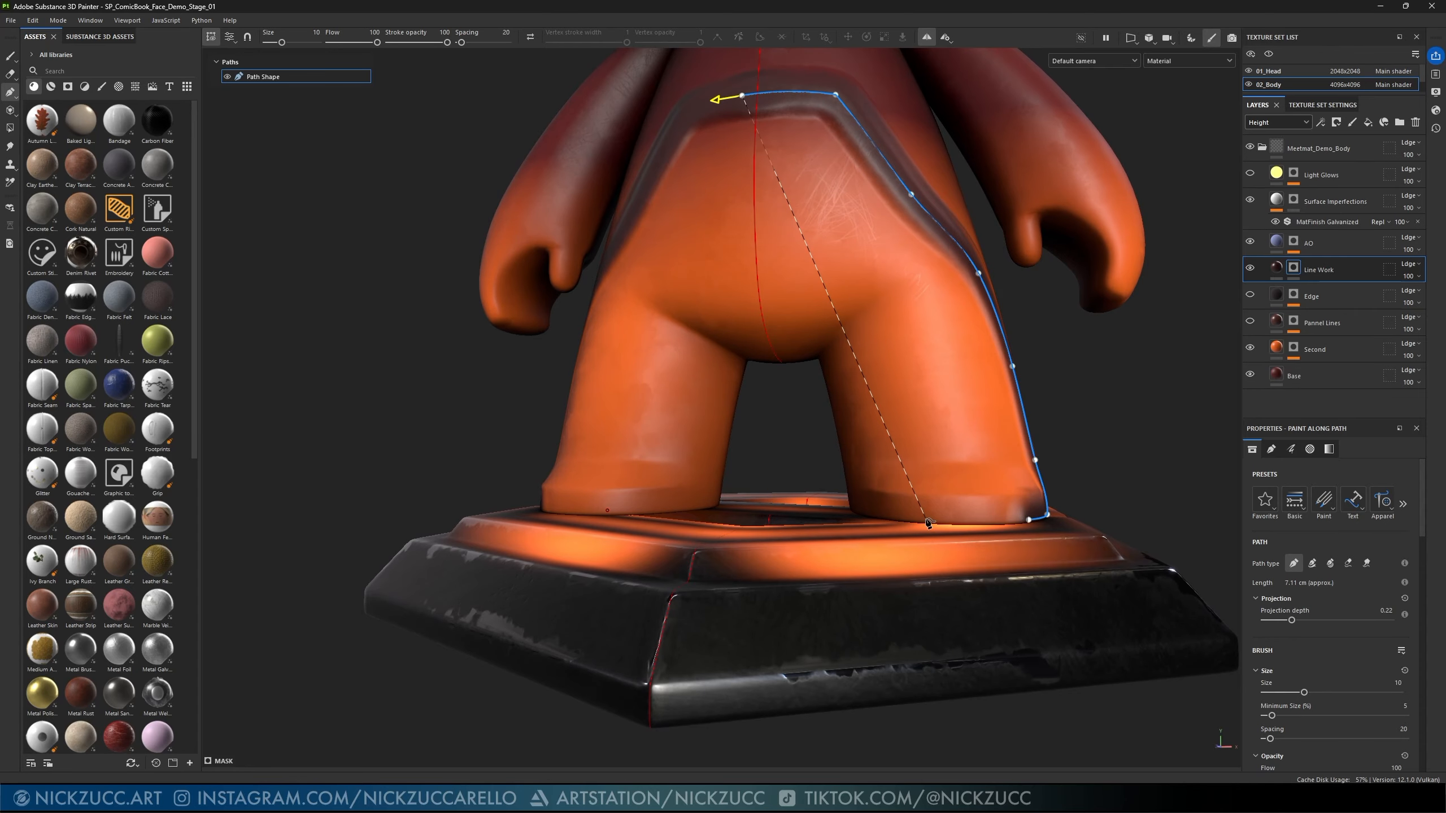
key("ctrl+z")
- Set the brush size of the painted path to 1.79
left_click_drag(1053, 516, 1008, 490, "alt")
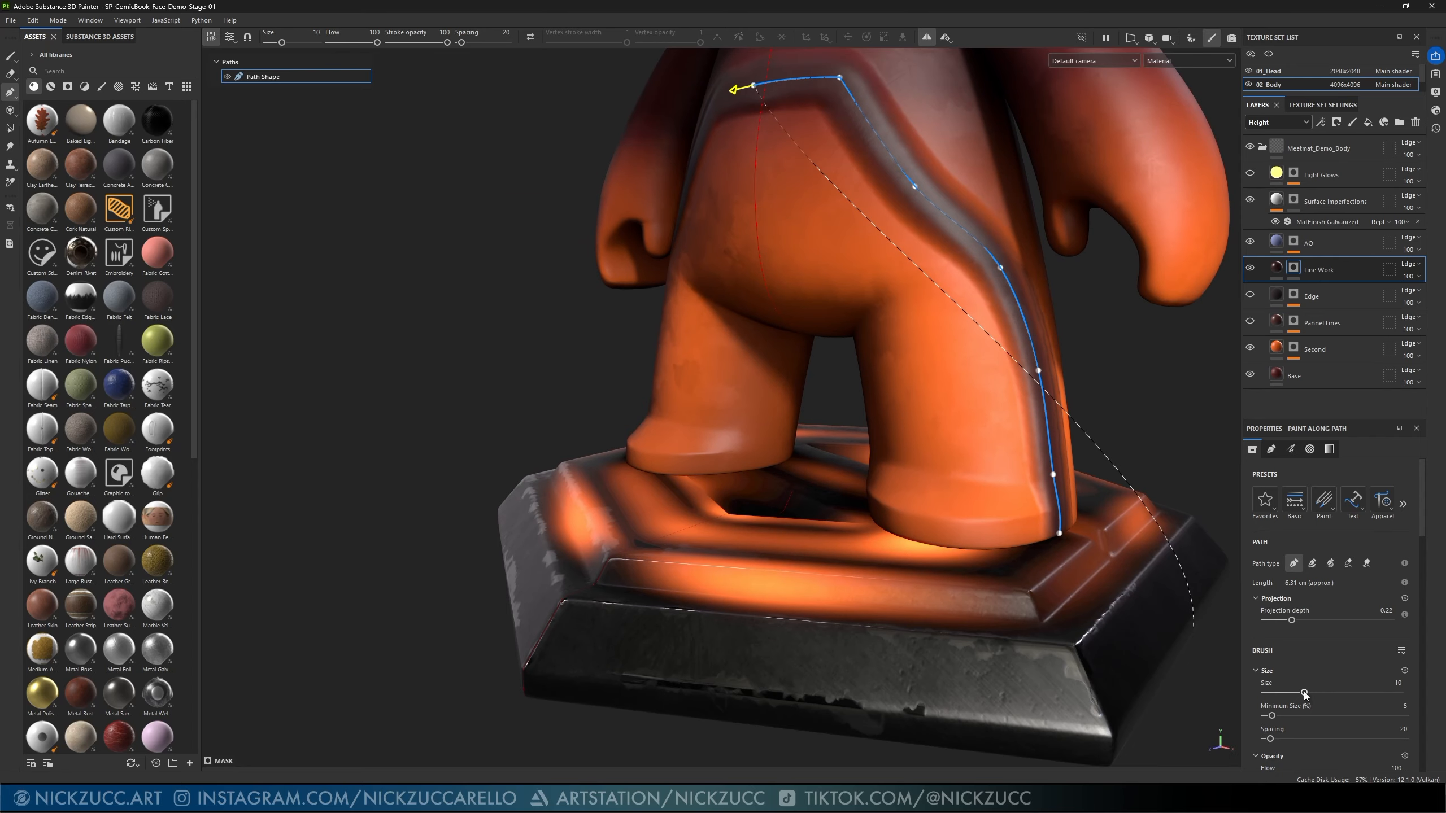
left_click_drag(1305, 693, 1279, 695)
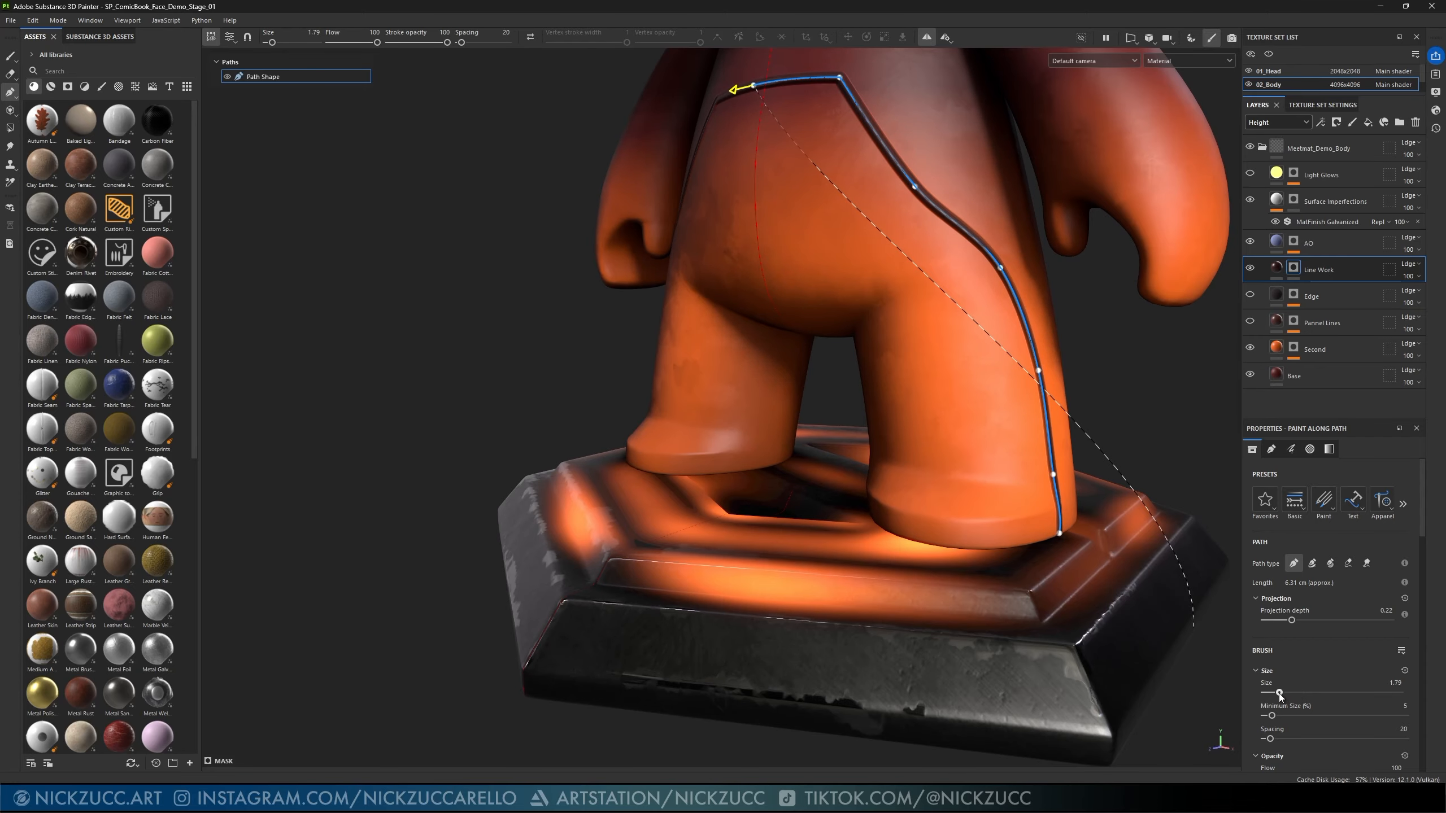
- Set the height of the Line Work fill layer to -0.2002
left_click(1278, 269)
left_click(1296, 271)
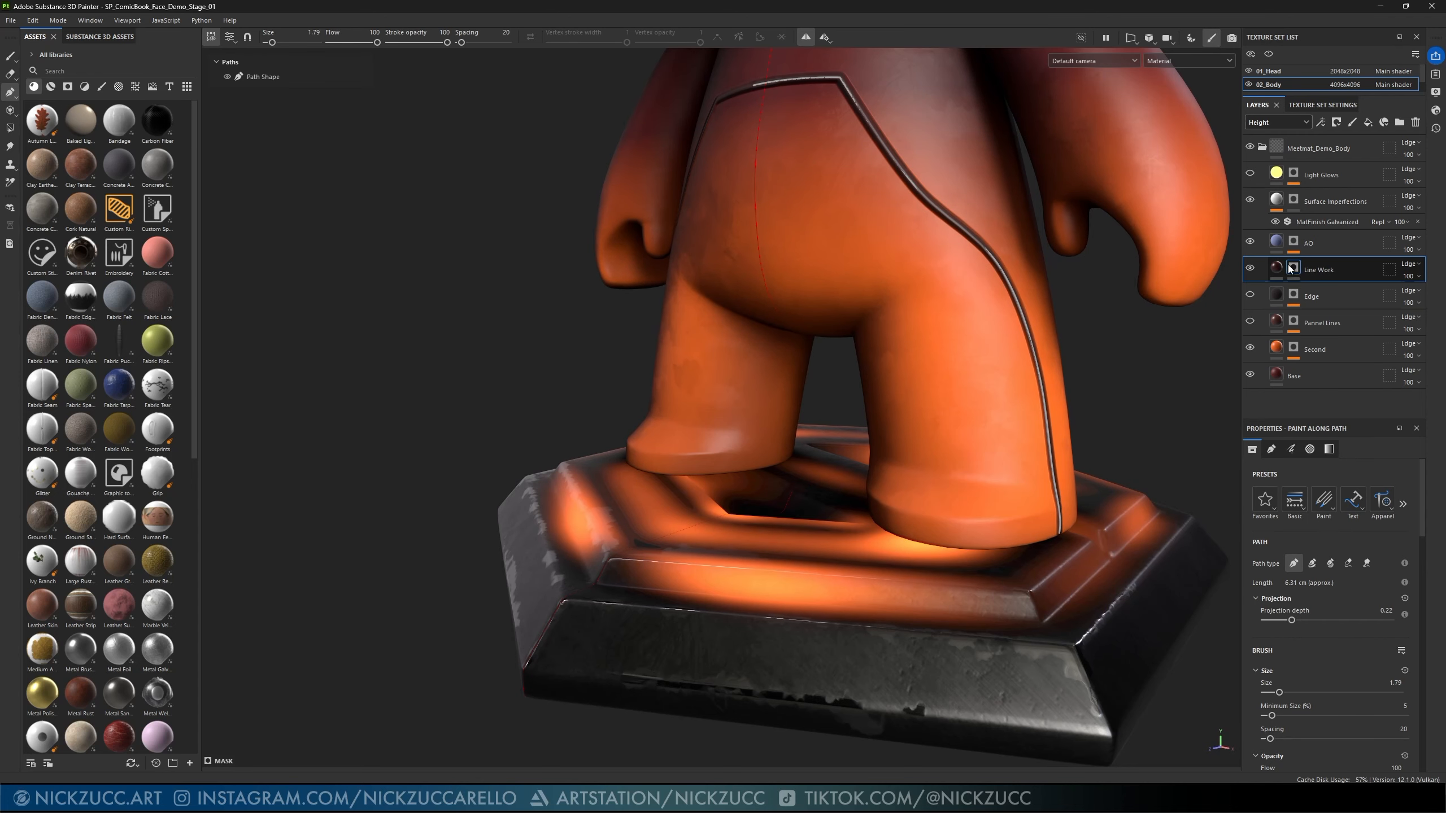
left_click(1279, 267)
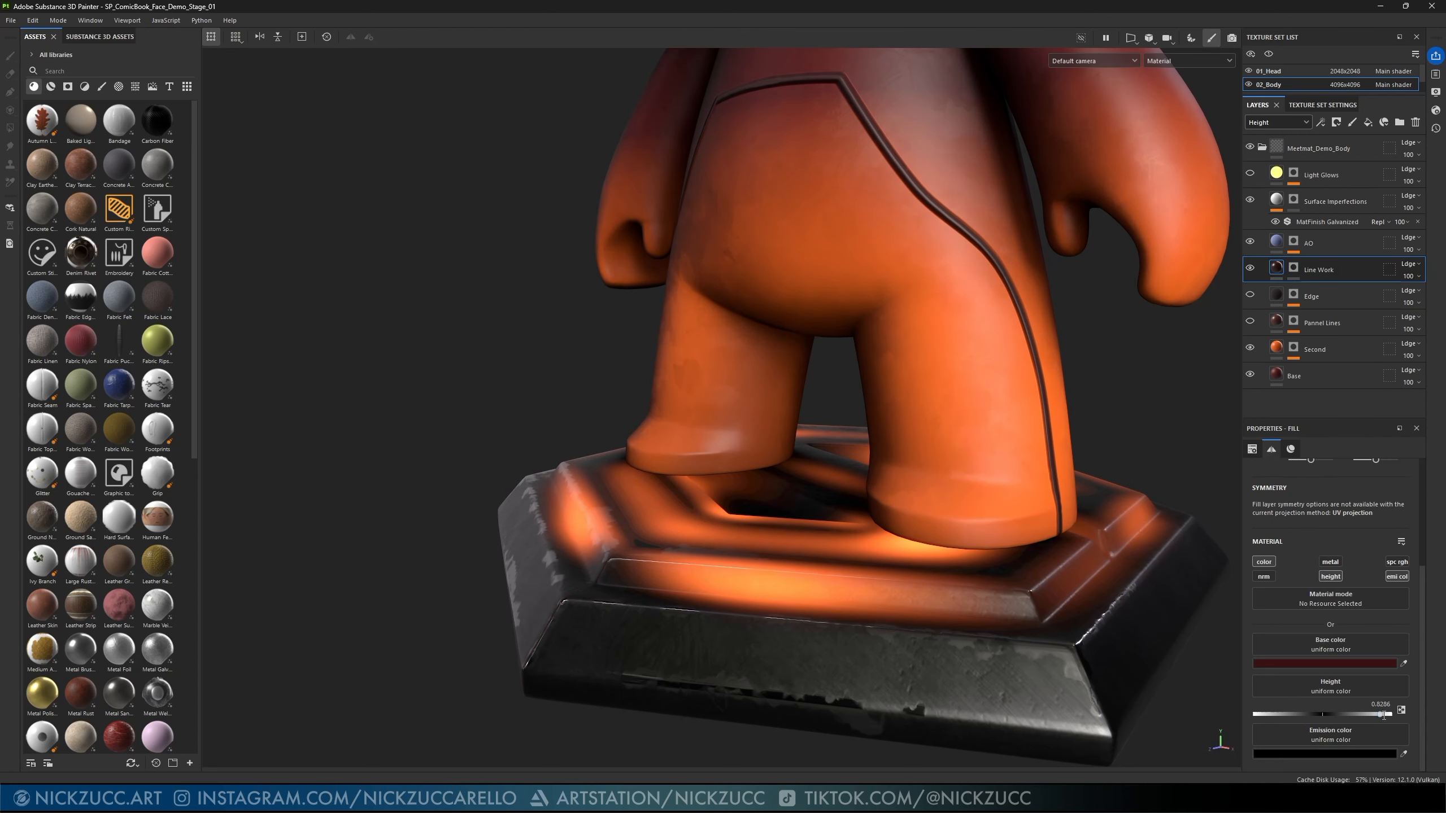
left_click_drag(1380, 715, 1308, 715)
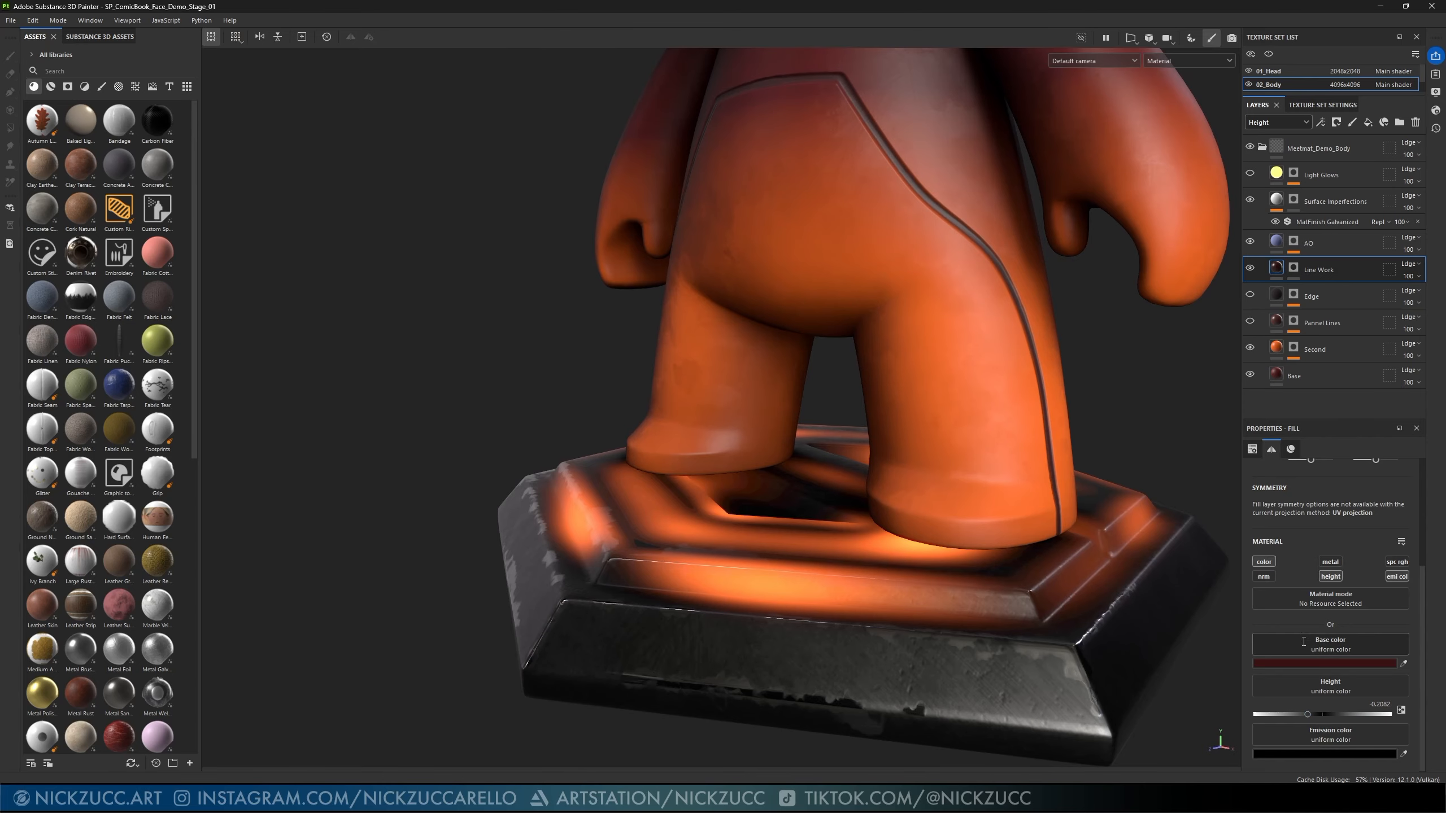
left_click_drag(1134, 352, 1031, 424, "alt")
- Look through the Basic, Text, Apparel and Hard surface path presets available for the Line Work mask path
left_click(1292, 271)
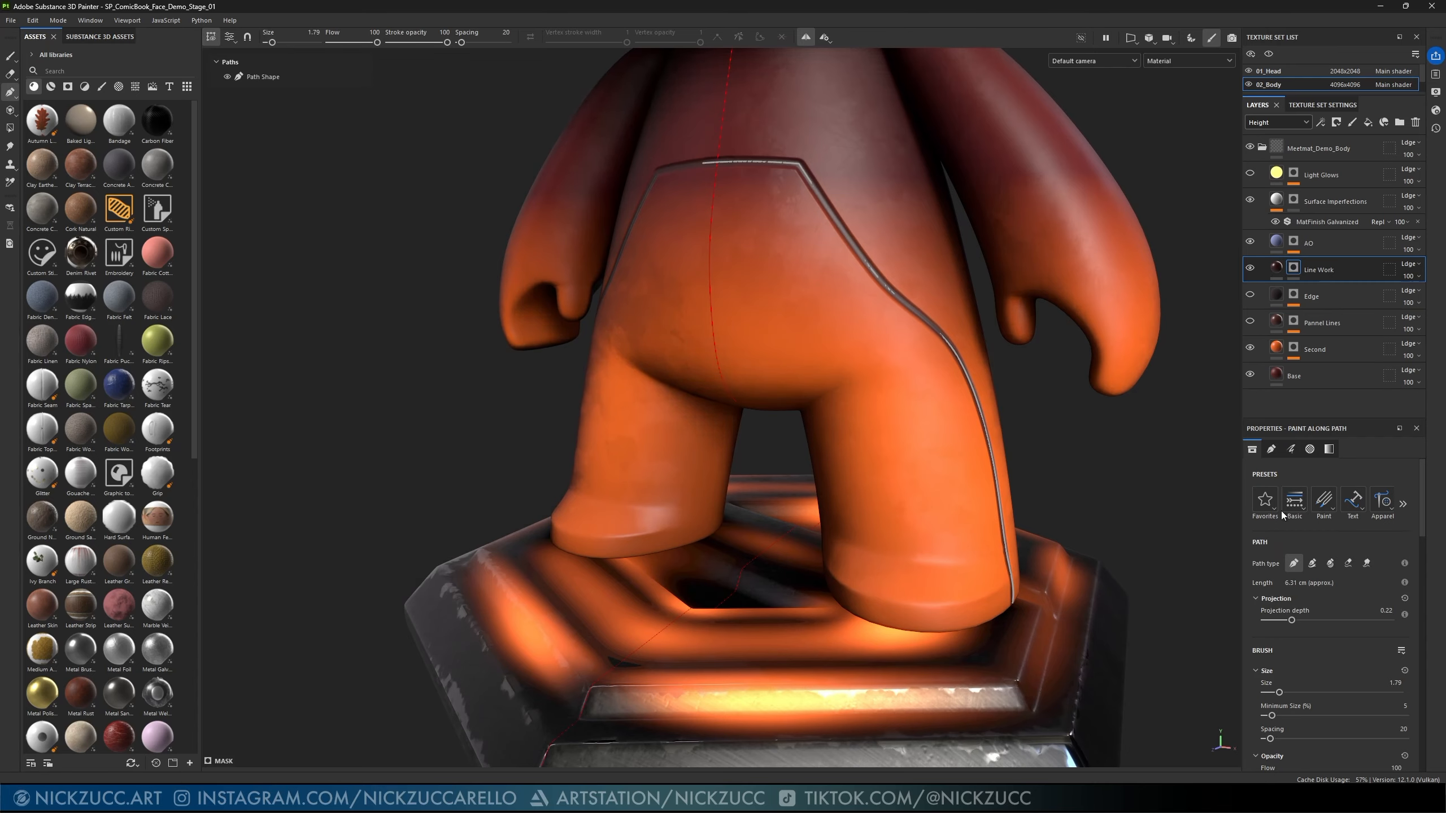
left_click(1301, 510)
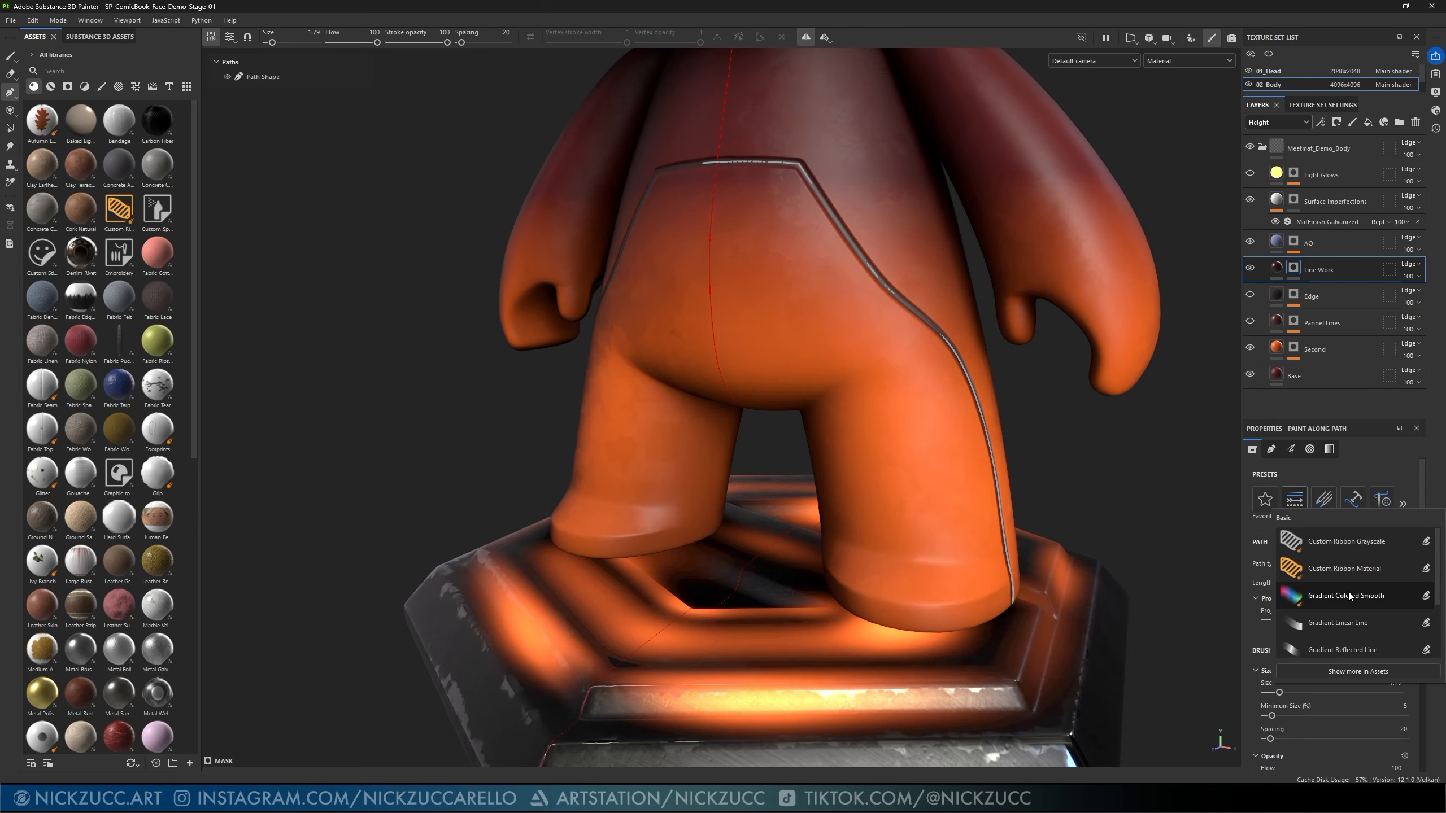
scroll(1352, 598, "down", 3)
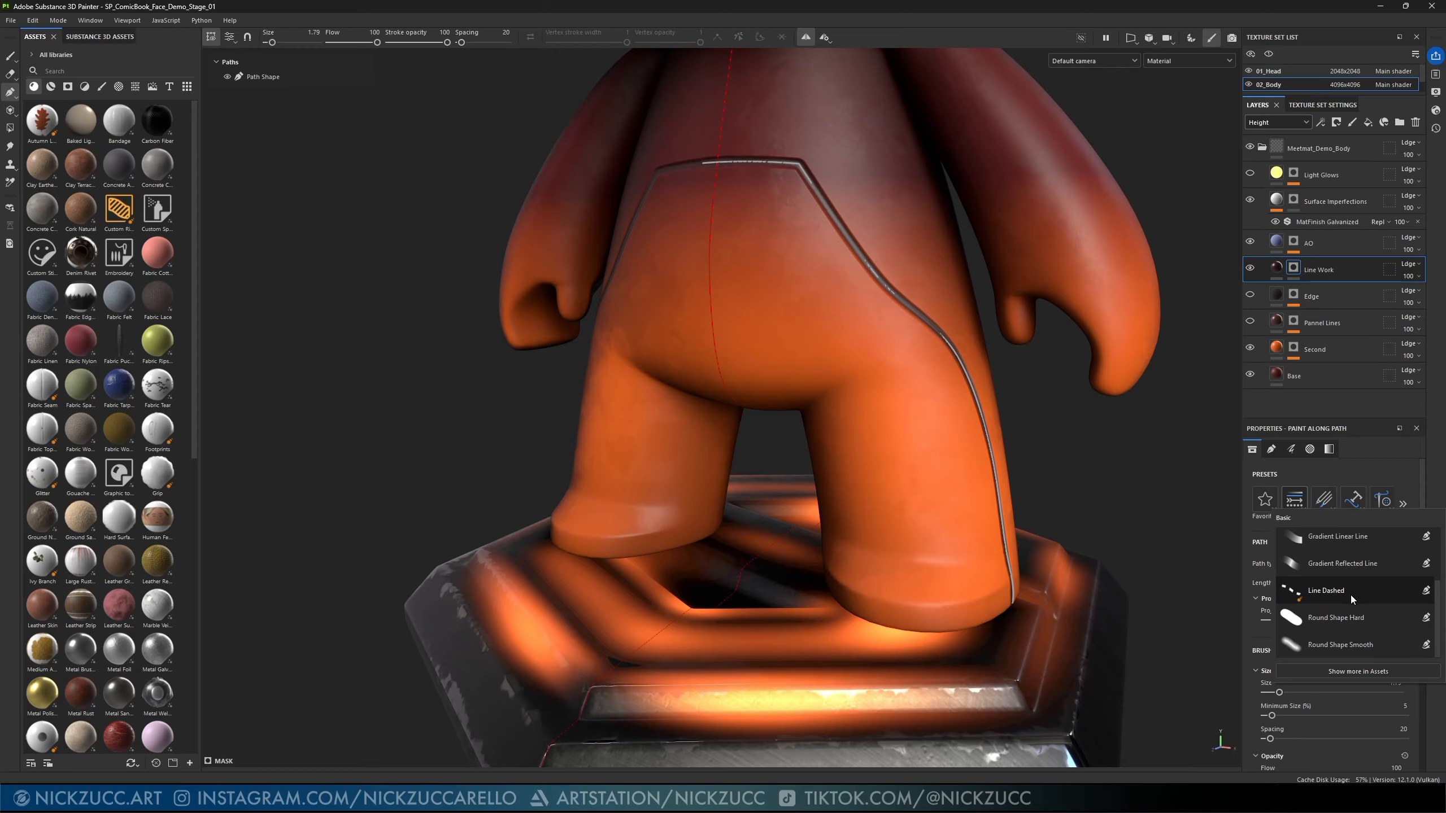
scroll(1351, 594, "up", 3)
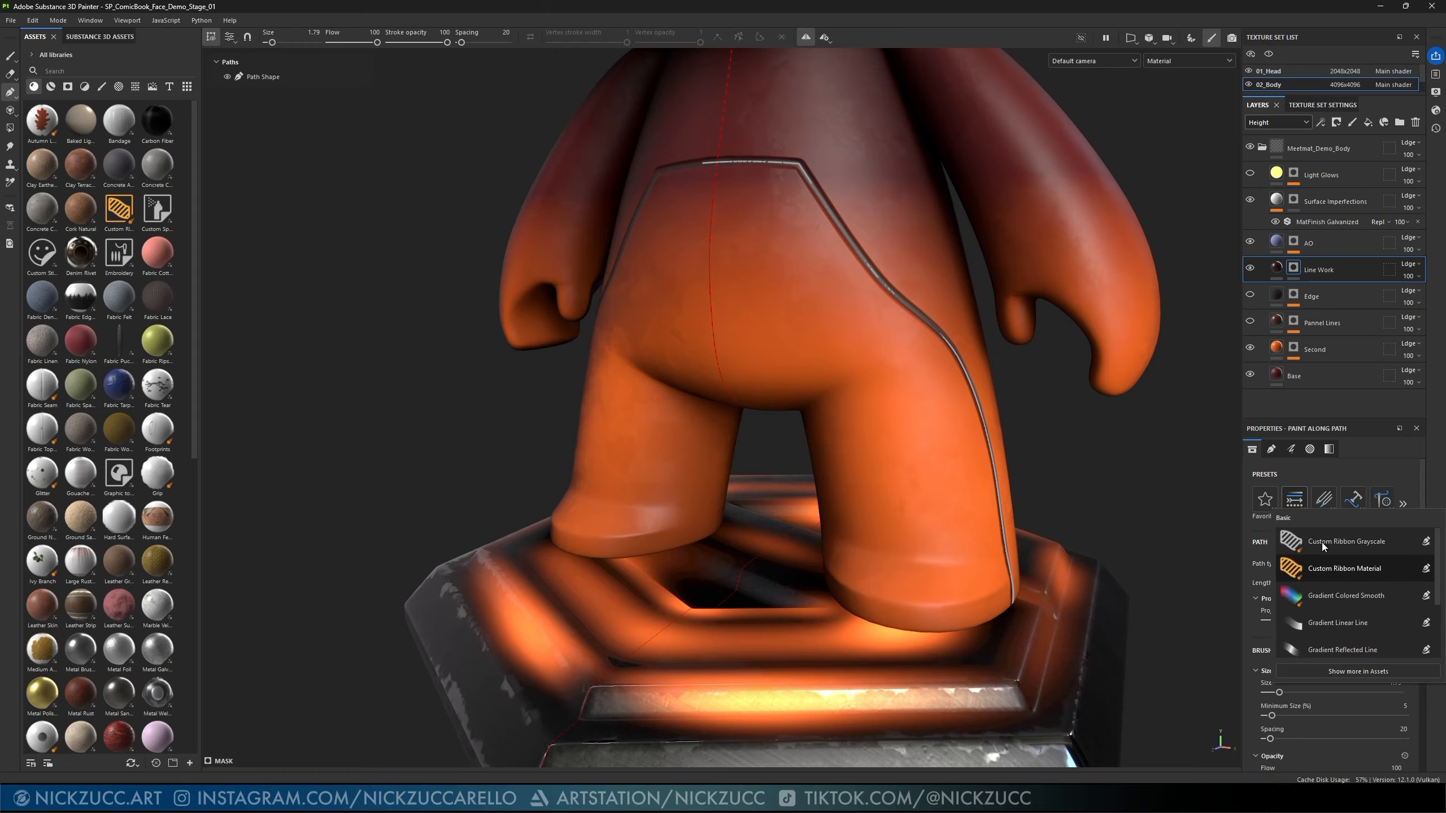
mouse_move(1326, 501)
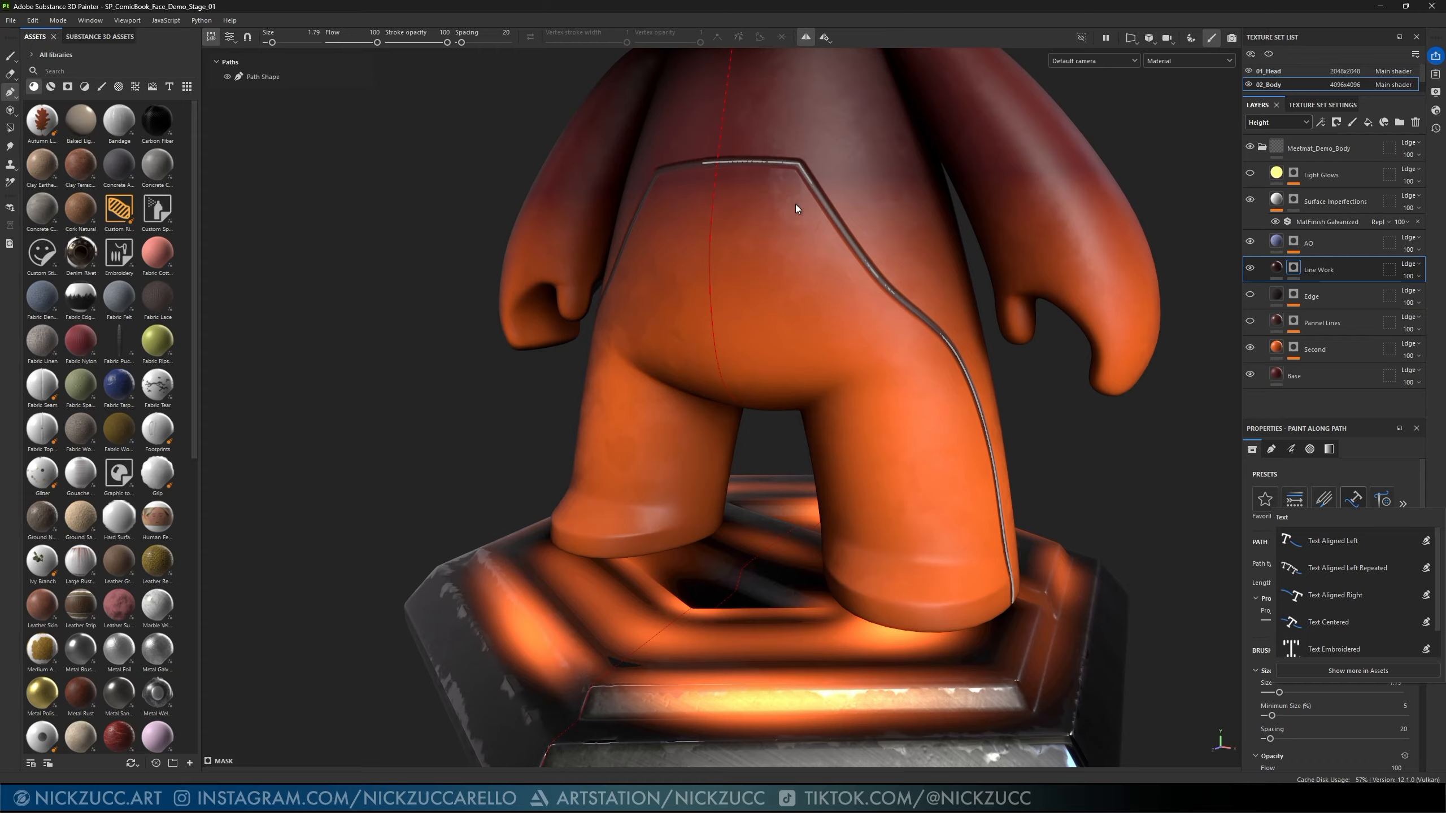
left_click(1392, 484)
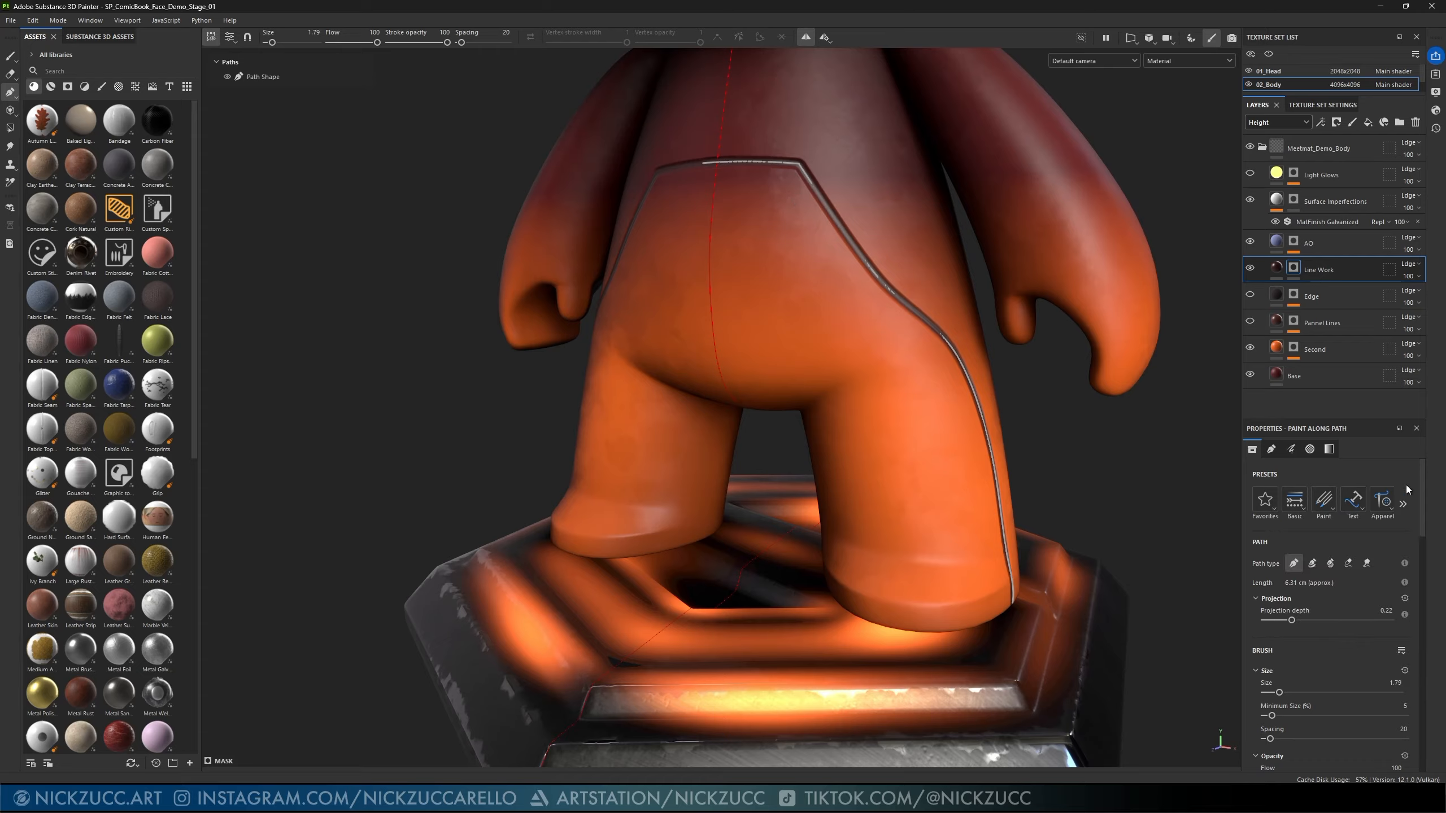
left_click(1393, 511)
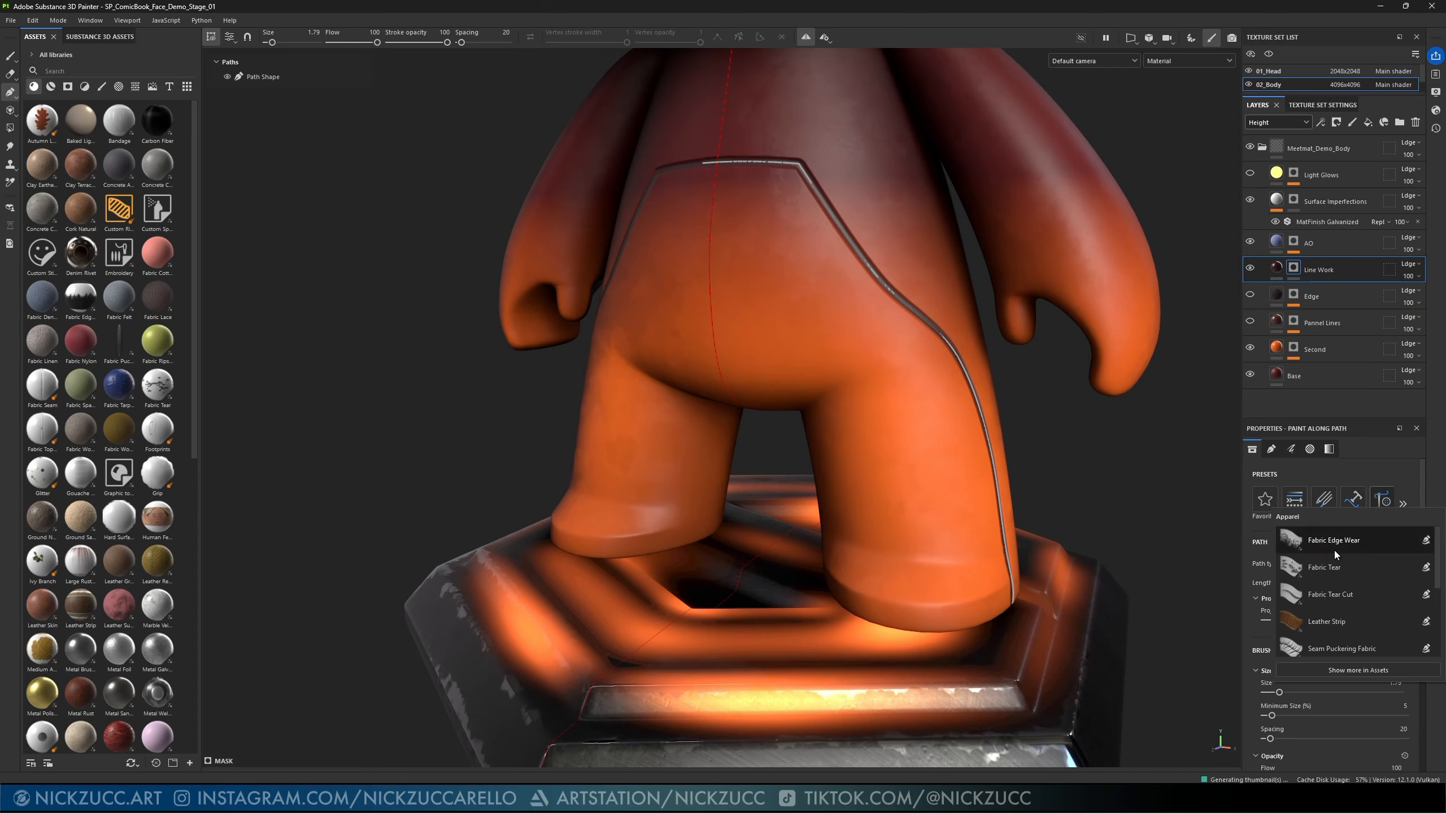
scroll(1303, 587, "down", 5)
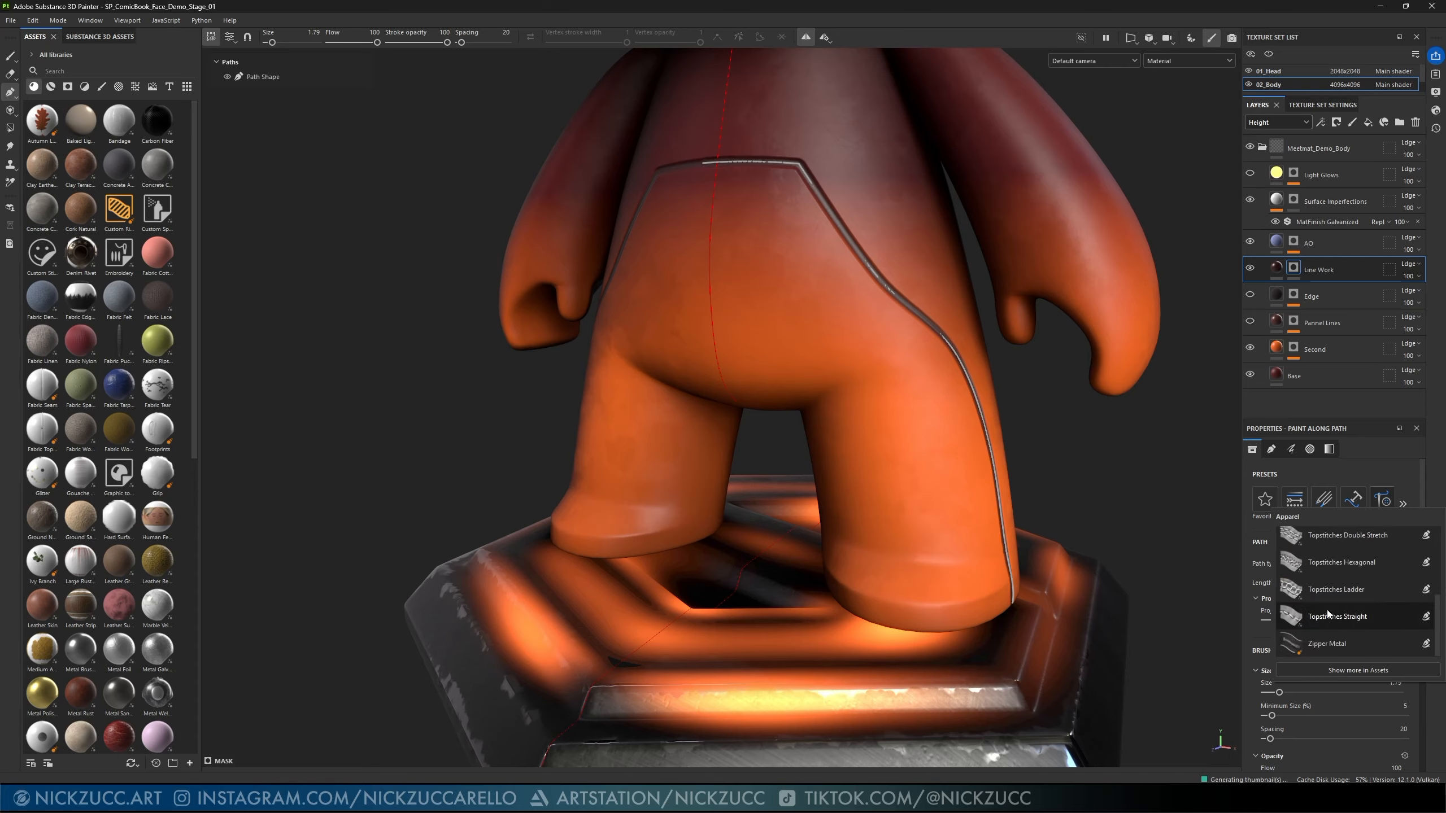
scroll(1304, 603, "up", 5)
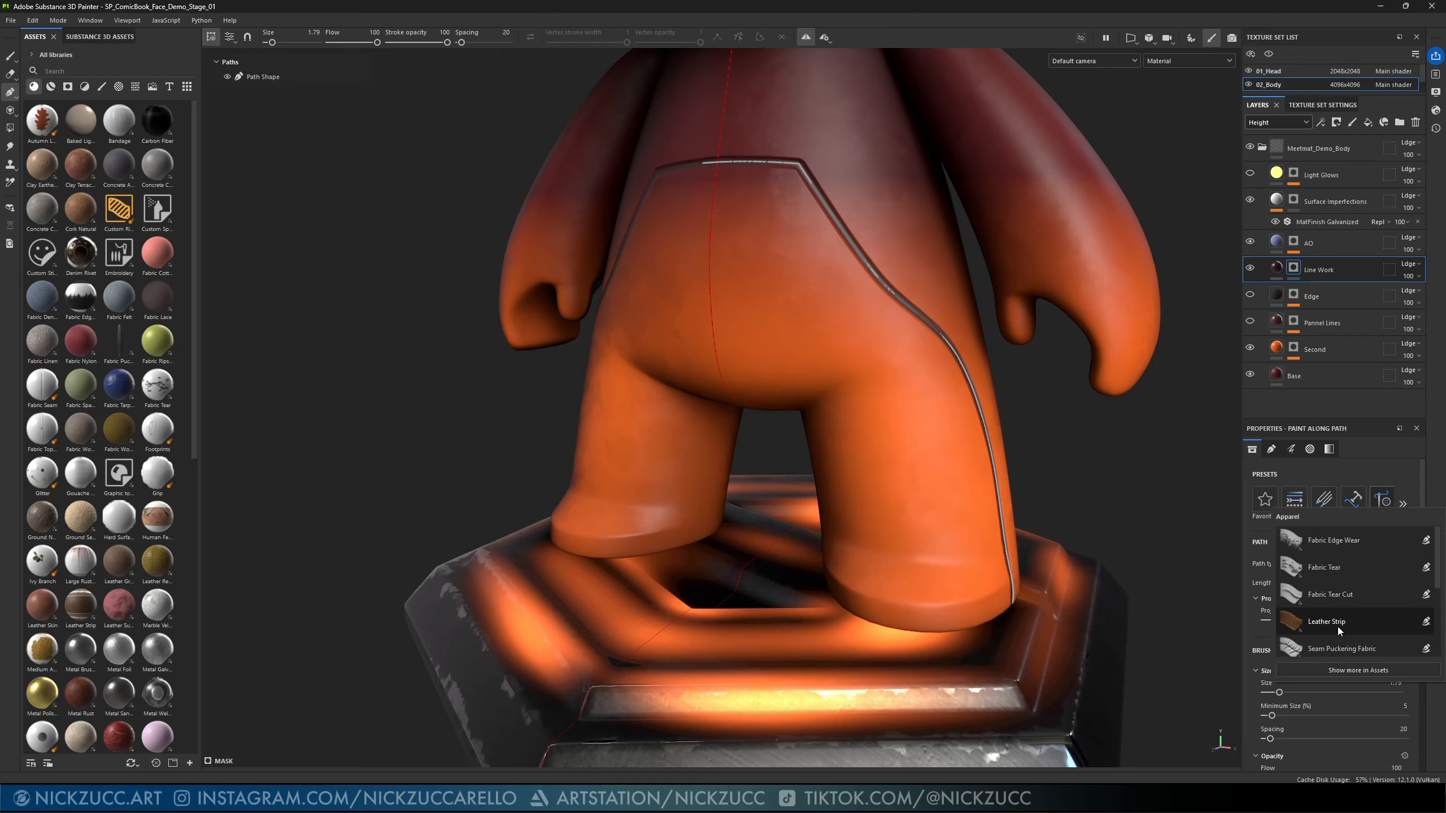
left_click(1402, 503)
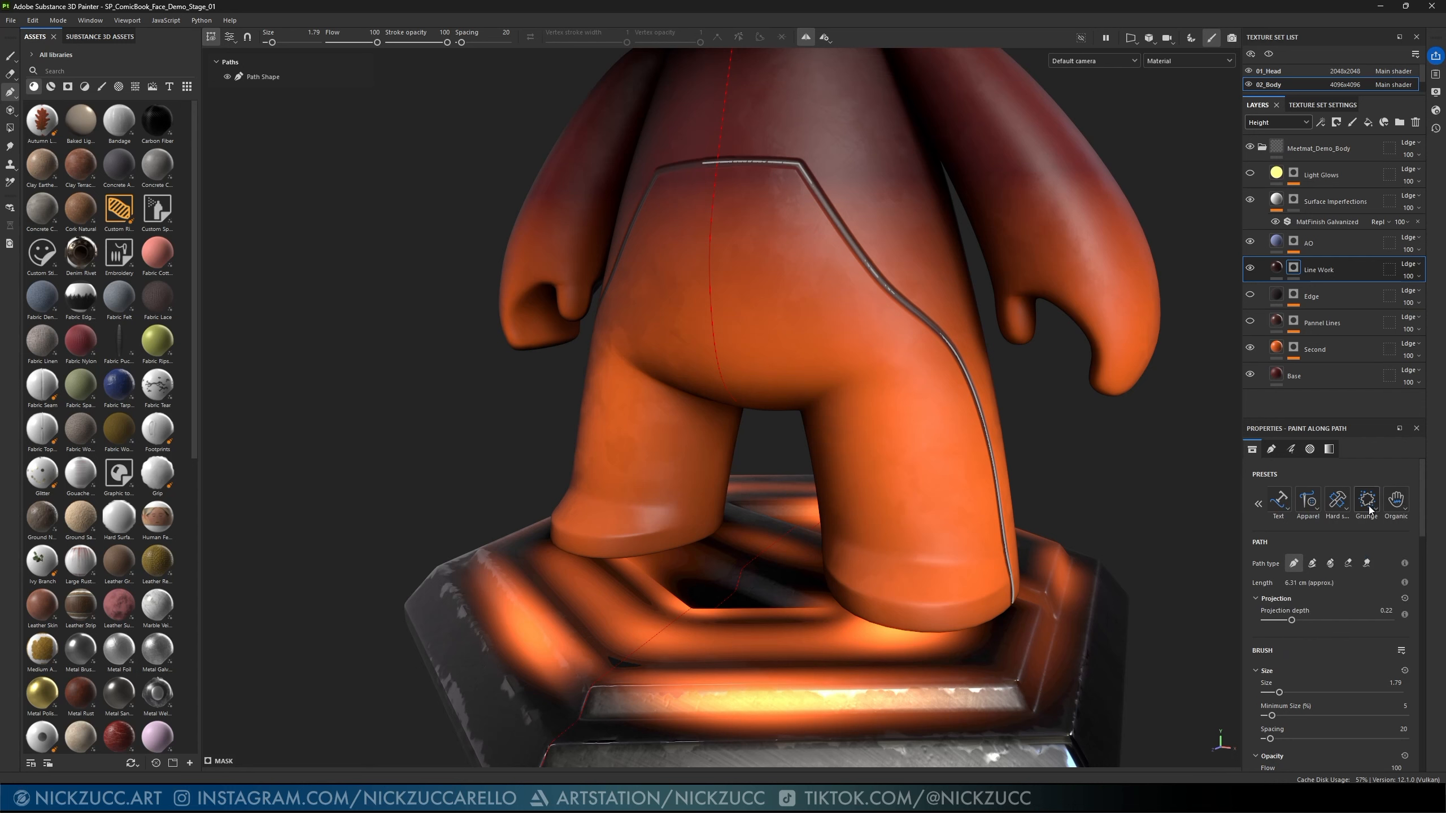
mouse_move(1368, 500)
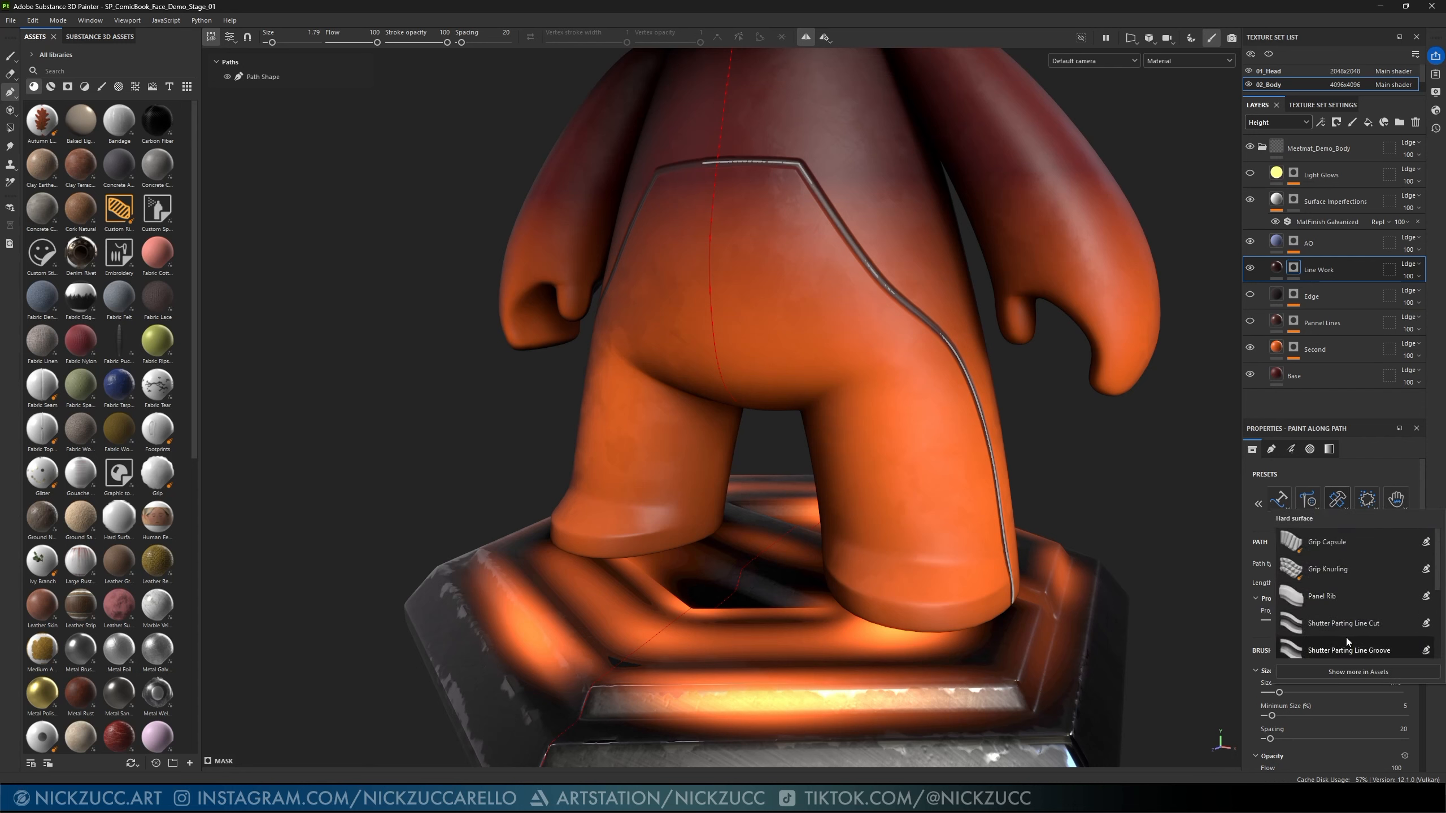
scroll(1347, 637, "down", 2)
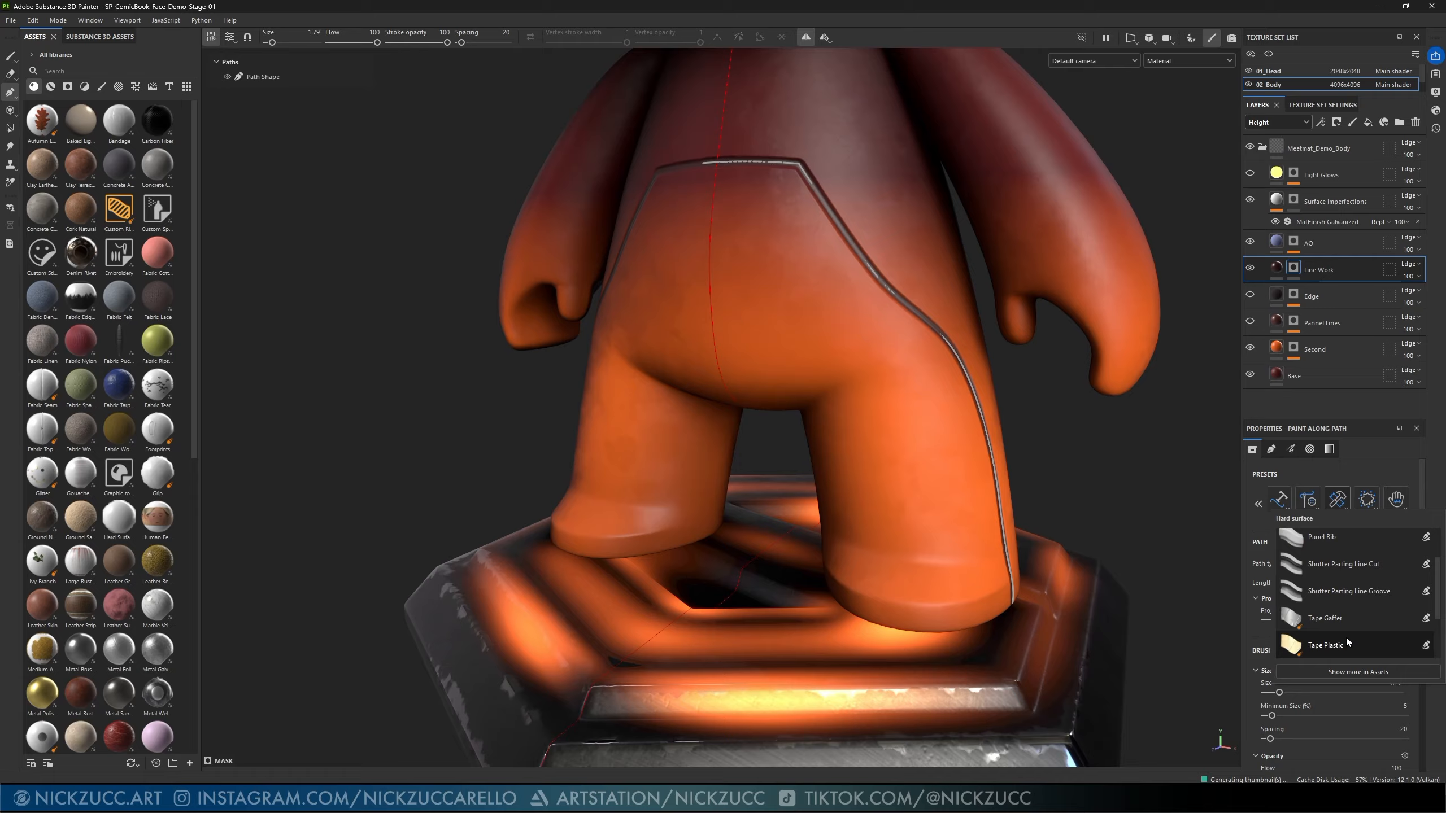
- Apply the Shutter Parting Line Cut preset to the path along the waist and outer leg
left_click(1333, 571)
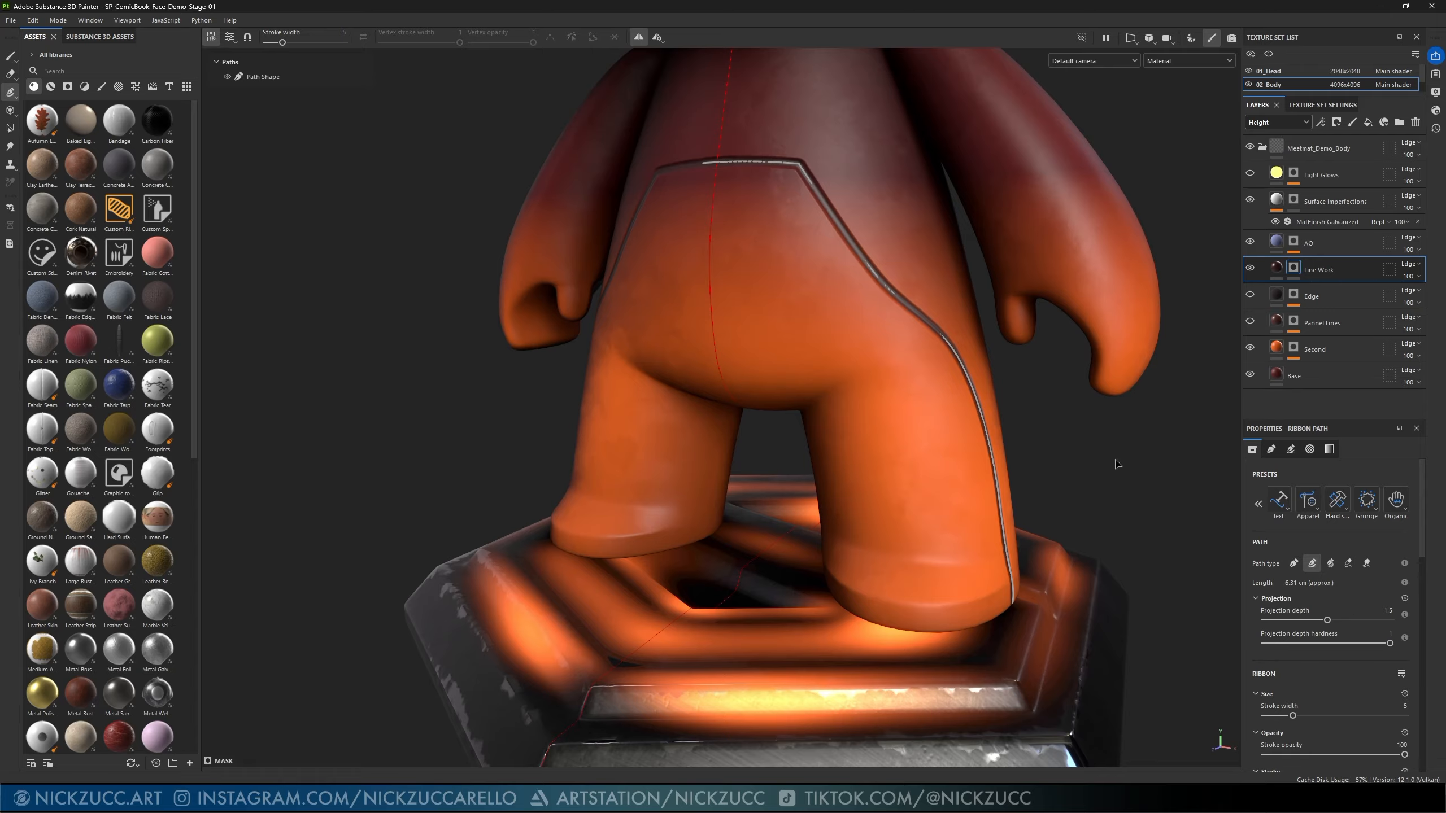
left_click(949, 353)
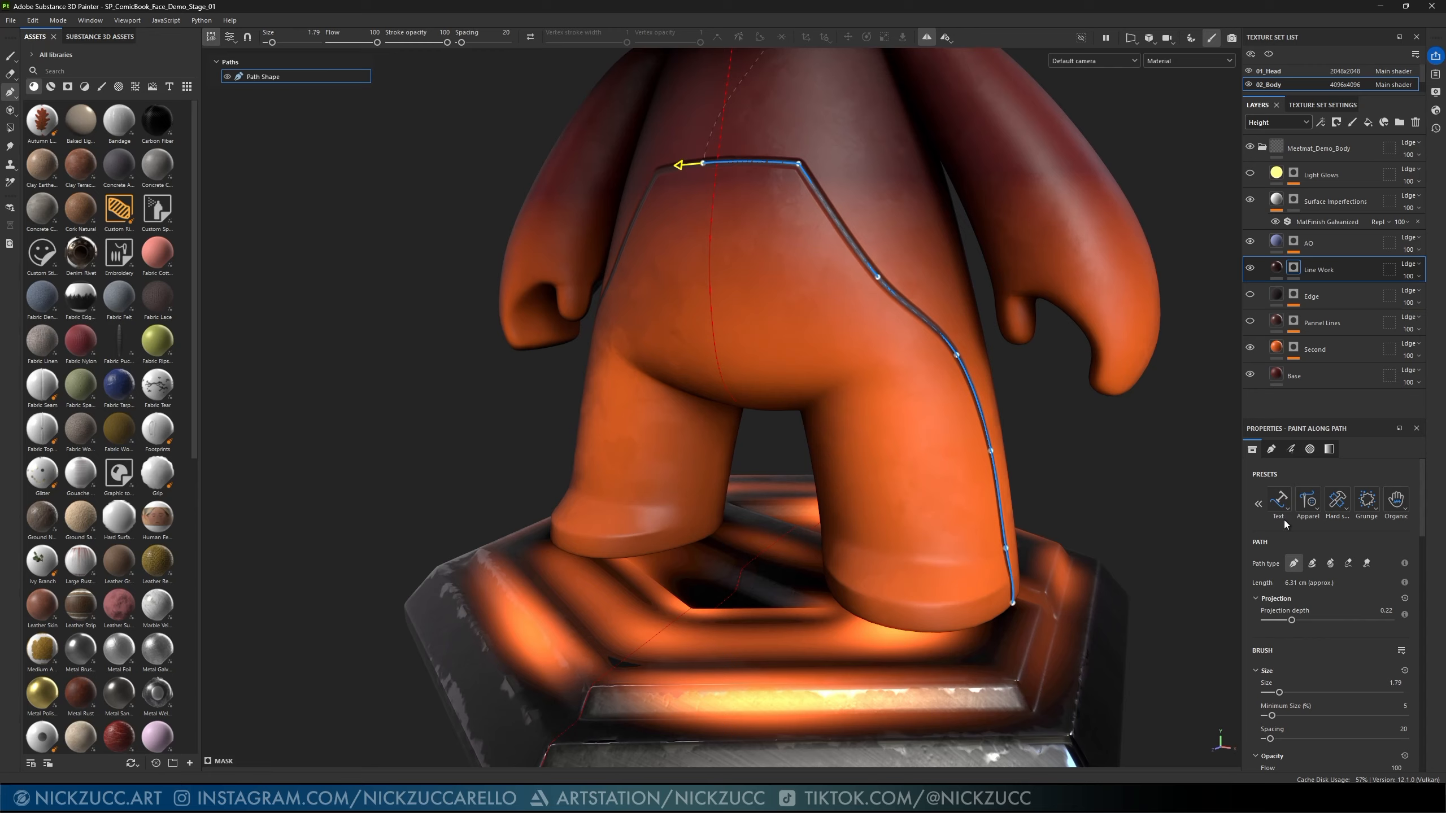
left_click(1346, 513)
left_click(1358, 629)
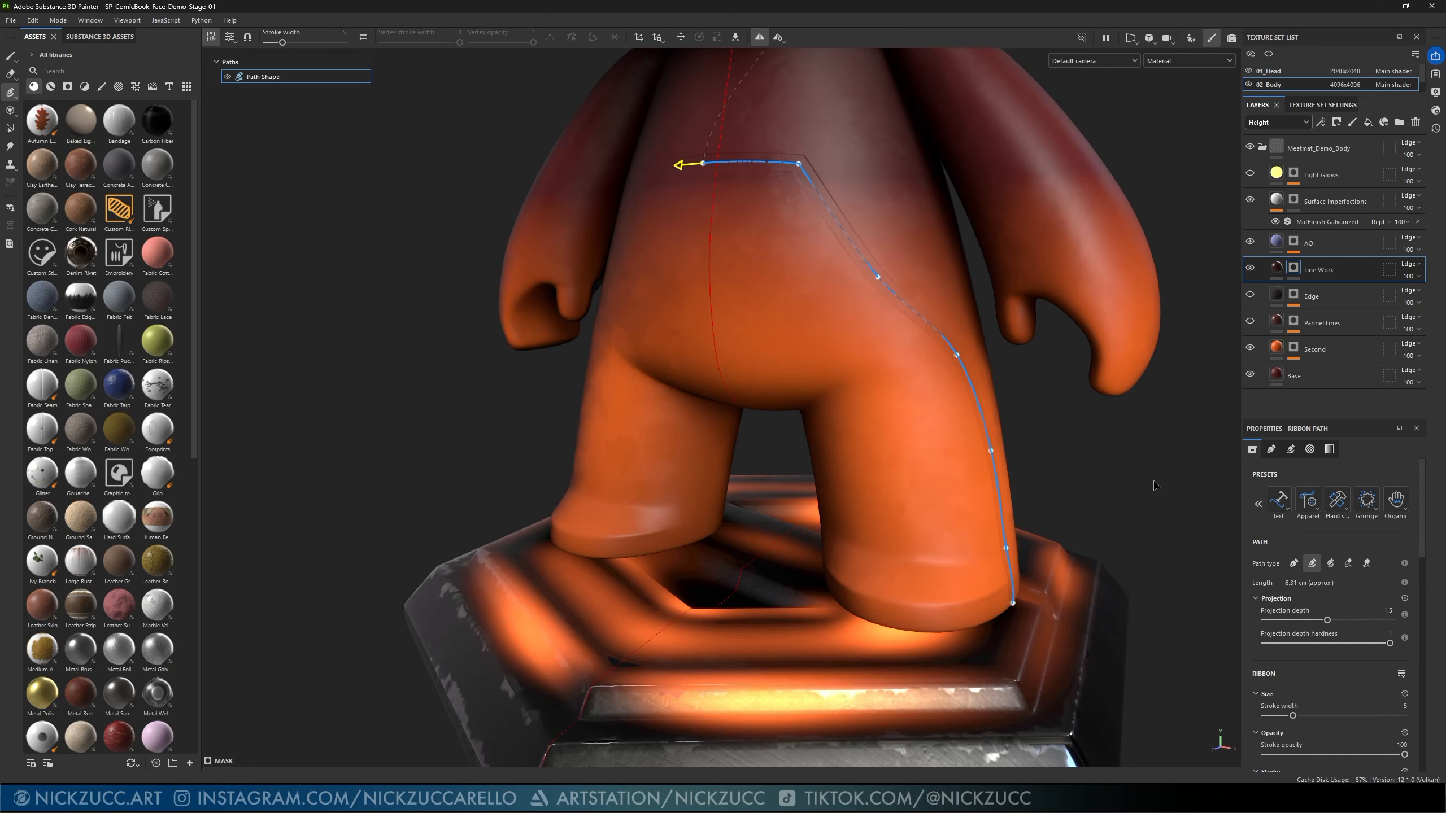
- Set the output selection of the ribbon path's Shutter Parting Line grayscale to height
mouse_move(1155, 458)
left_mouse_down("alt")
mouse_move(1101, 453)
mouse_move(1141, 445)
mouse_move(1116, 462)
mouse_move(1144, 467)
left_mouse_up("alt")
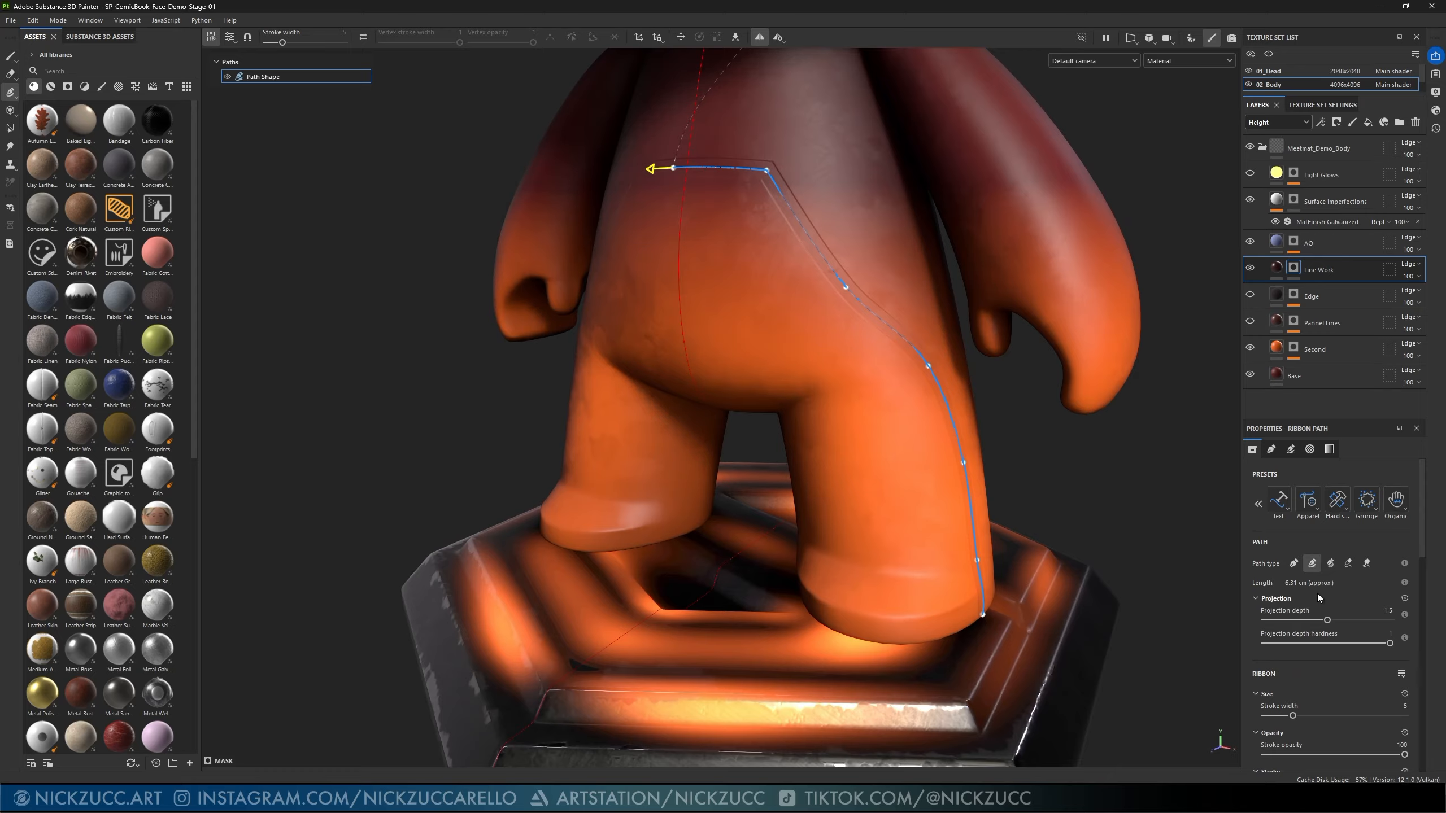
scroll(1334, 606, "down", 10)
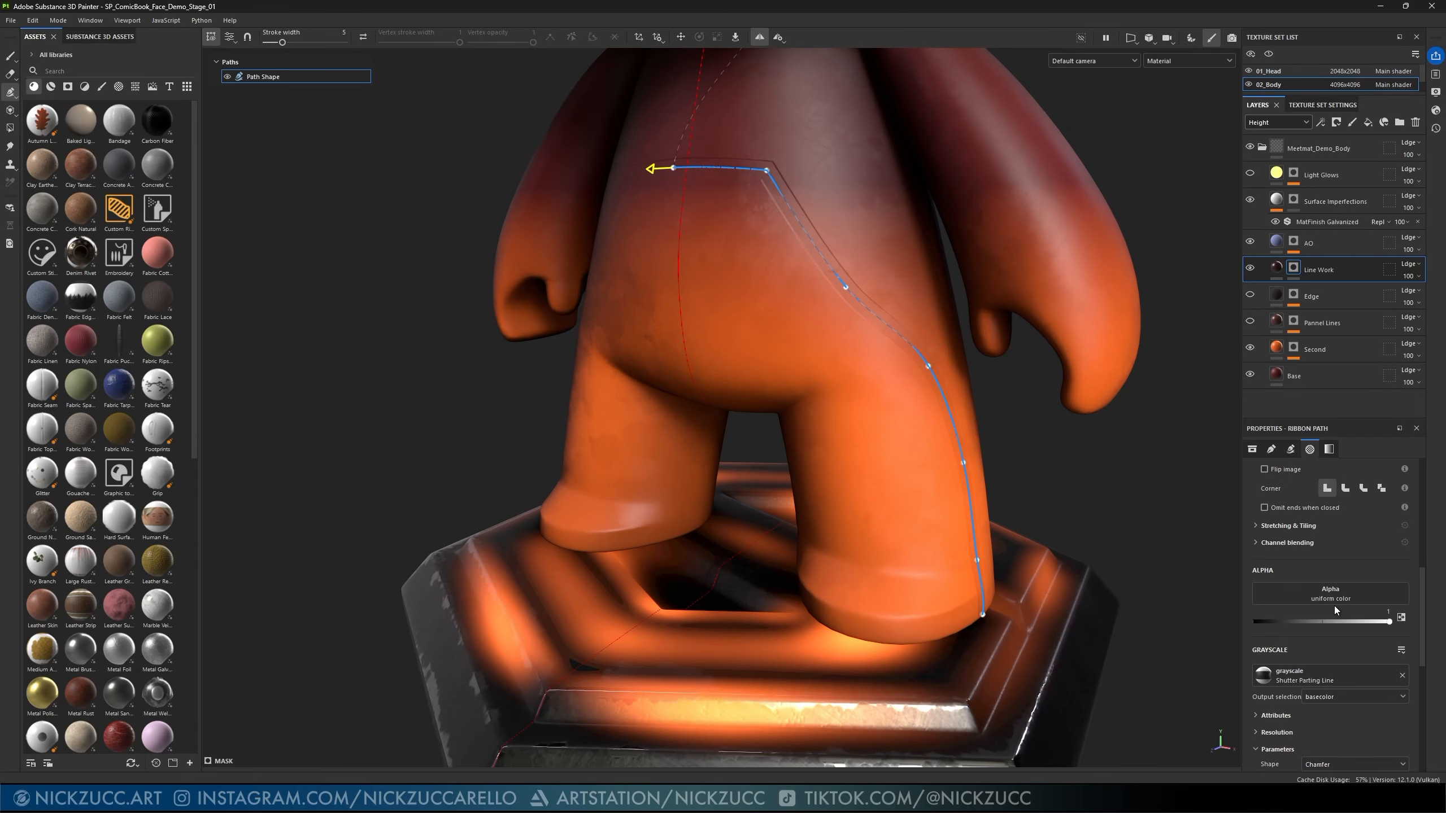
scroll(1334, 606, "down", 3)
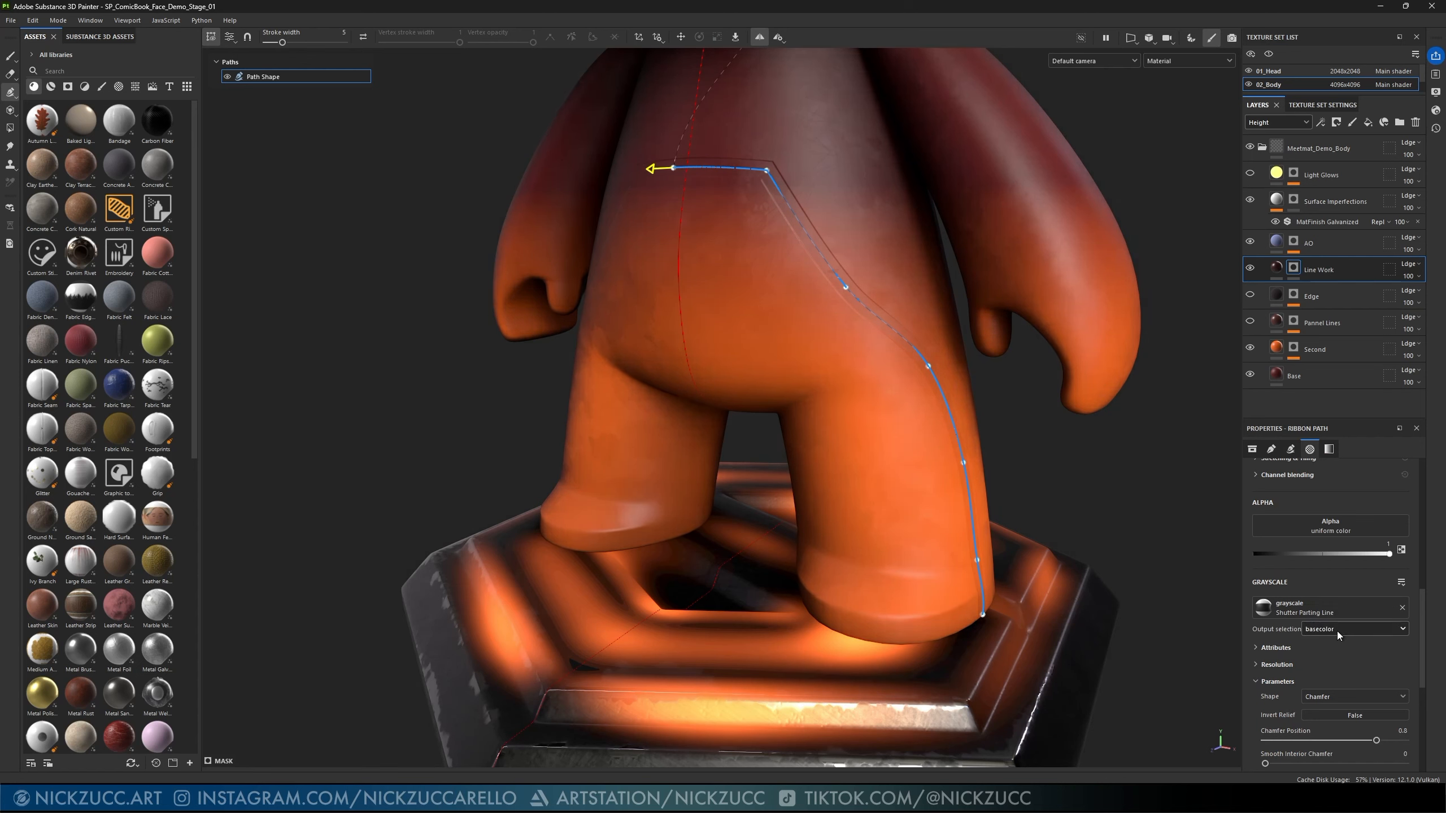
left_click(1338, 630)
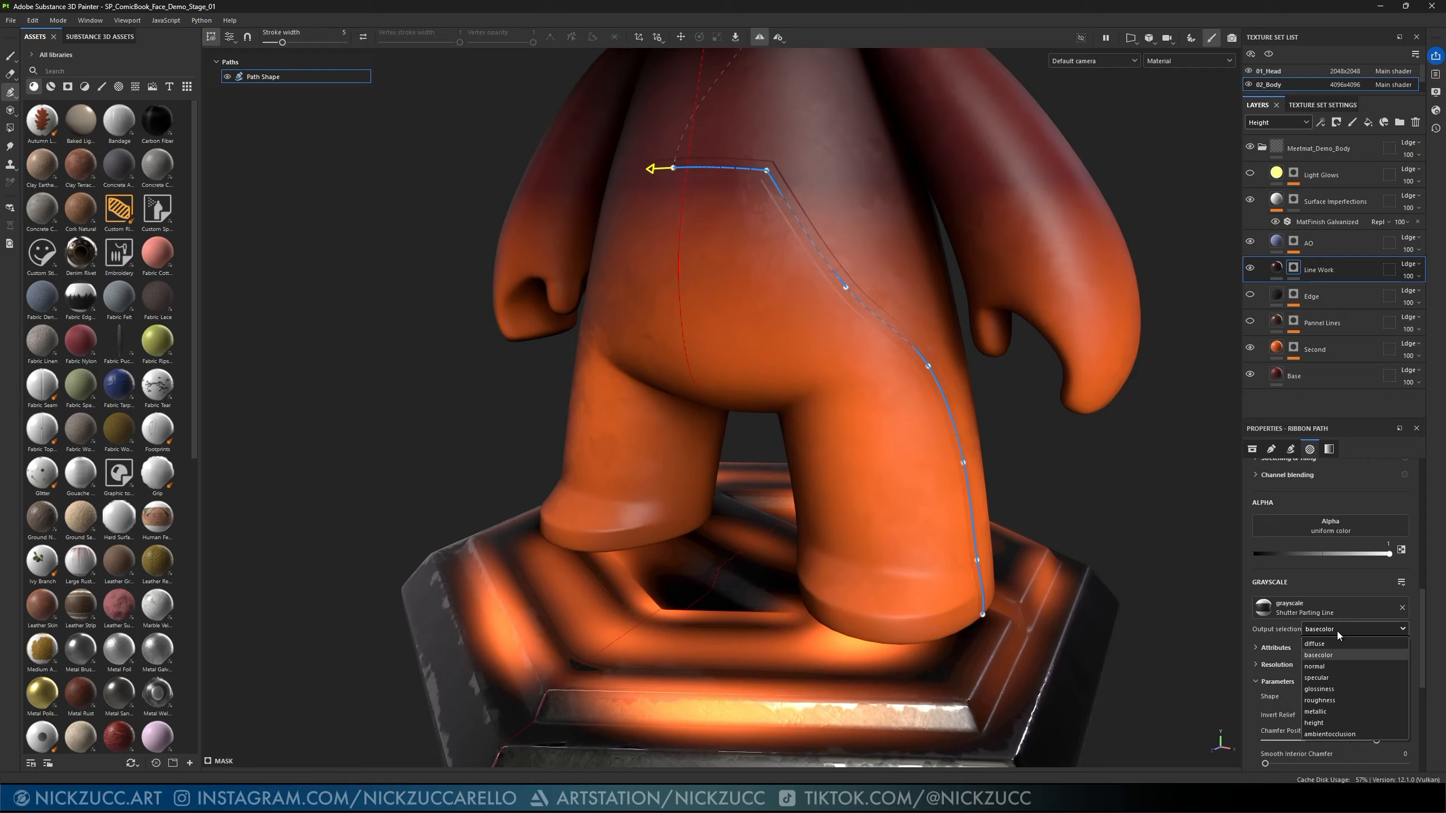
left_click(1329, 667)
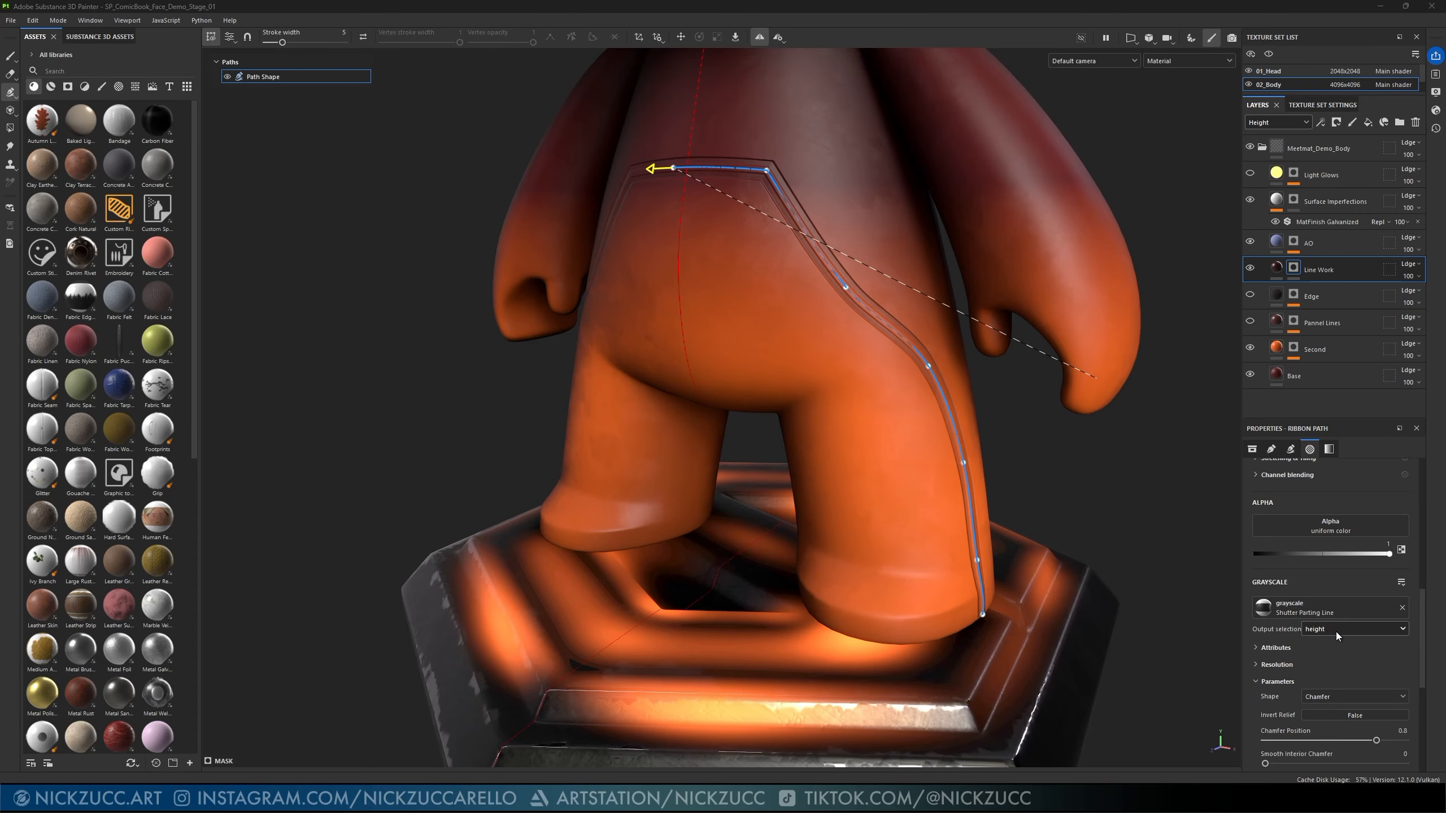
- Set the parting line's Chamfer Position to 0.73 and turn on Invert Relief
middle_click_drag(979, 367, 968, 413, "alt")
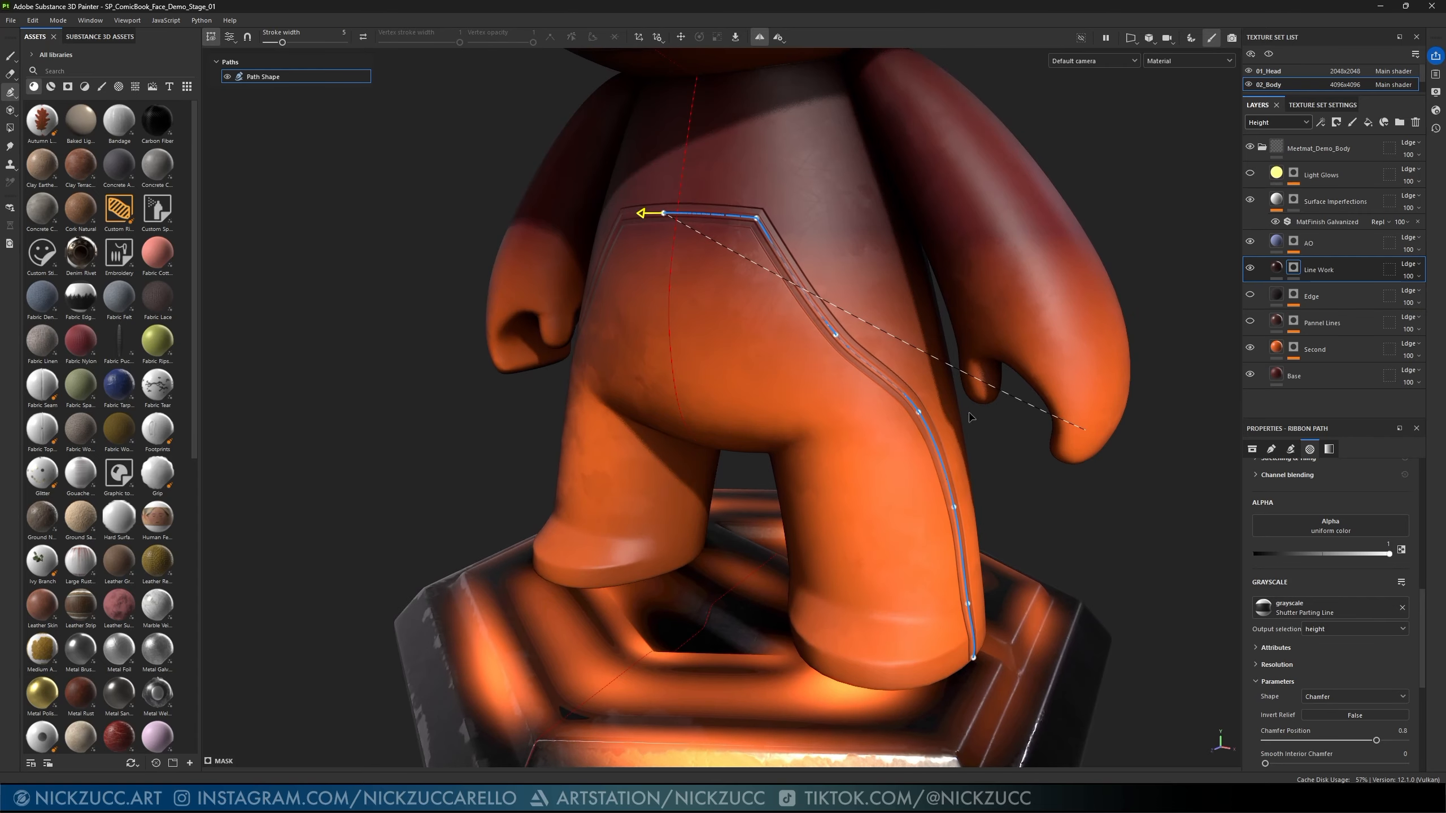
left_click_drag(969, 417, 1138, 448, "alt")
scroll(936, 420, "up", 3)
left_click_drag(962, 415, 1005, 423, "alt")
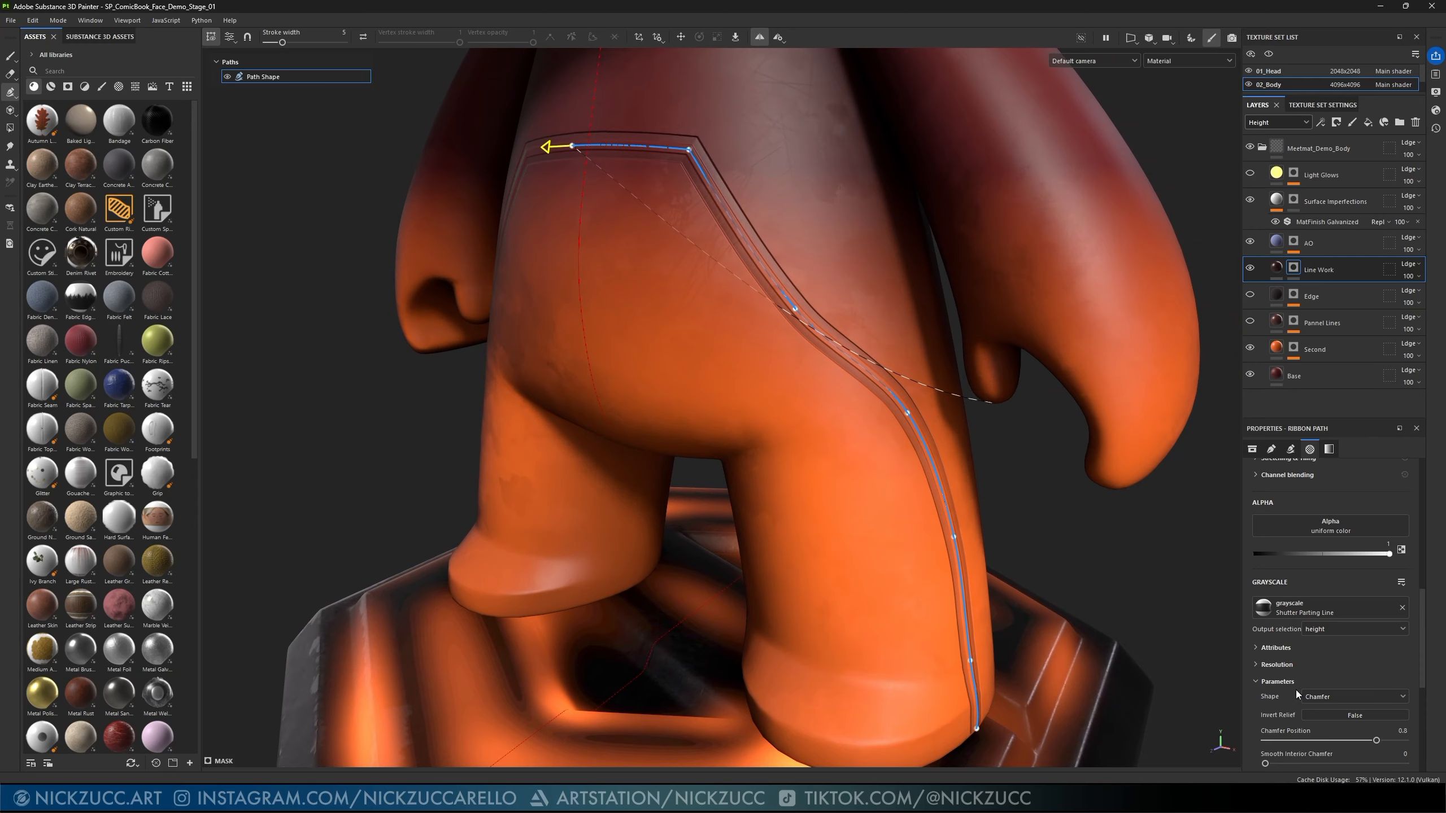
scroll(1296, 689, "down", 2)
scroll(1294, 690, "up", 3)
scroll(1294, 690, "down", 4)
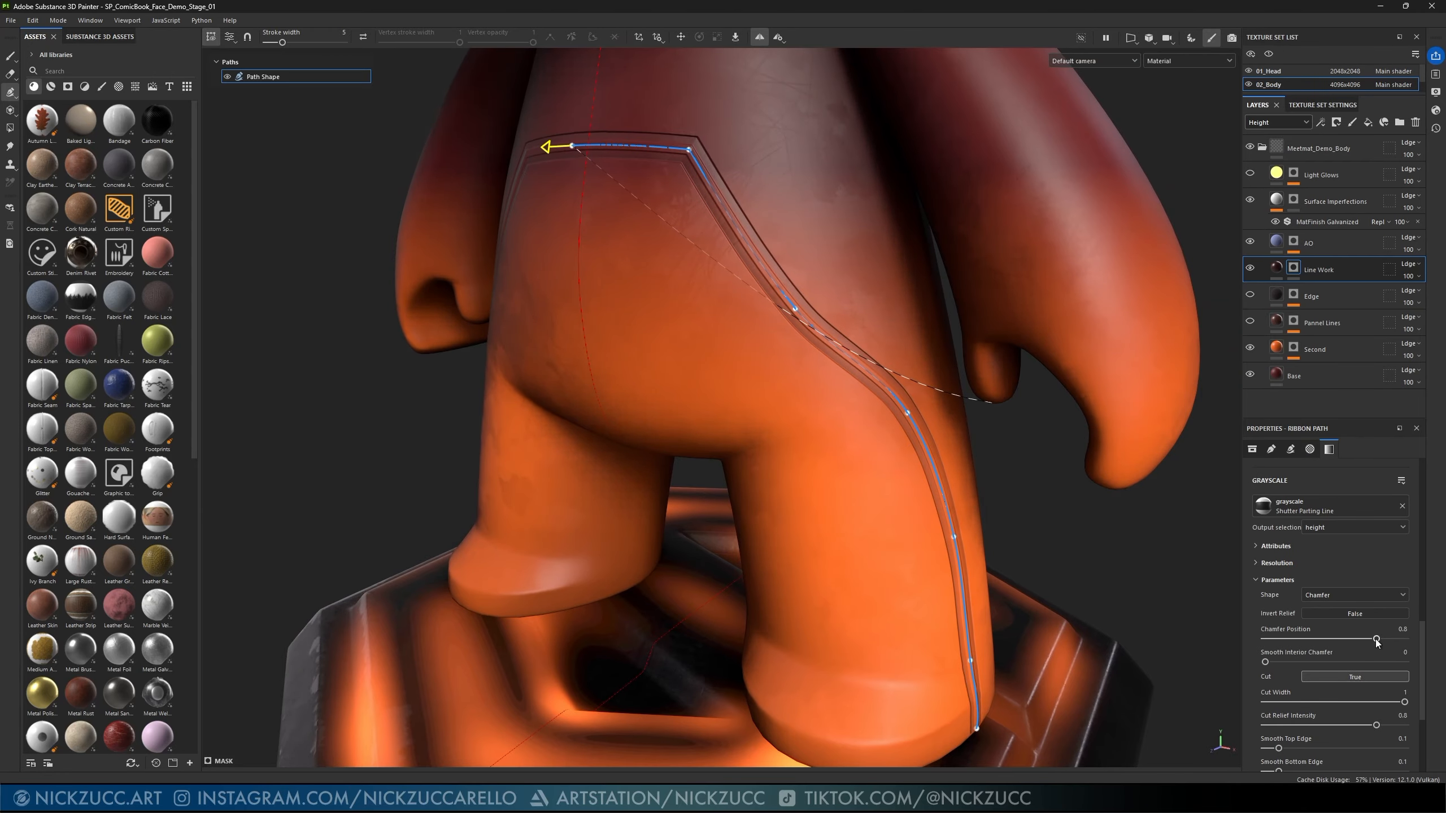
left_click_drag(1377, 639, 1368, 636)
left_click(1317, 613)
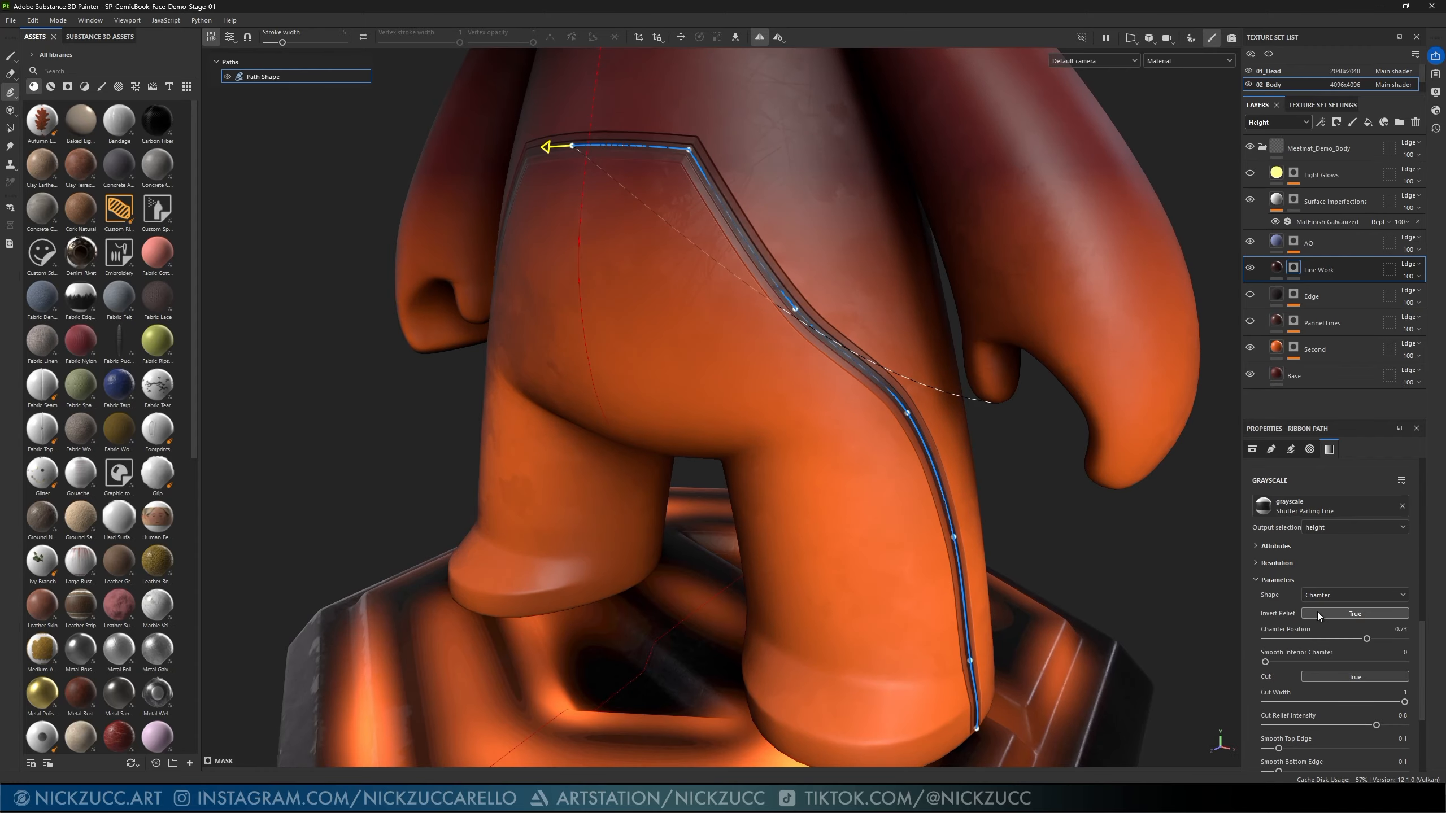
left_click(1317, 613)
left_click(1317, 613)
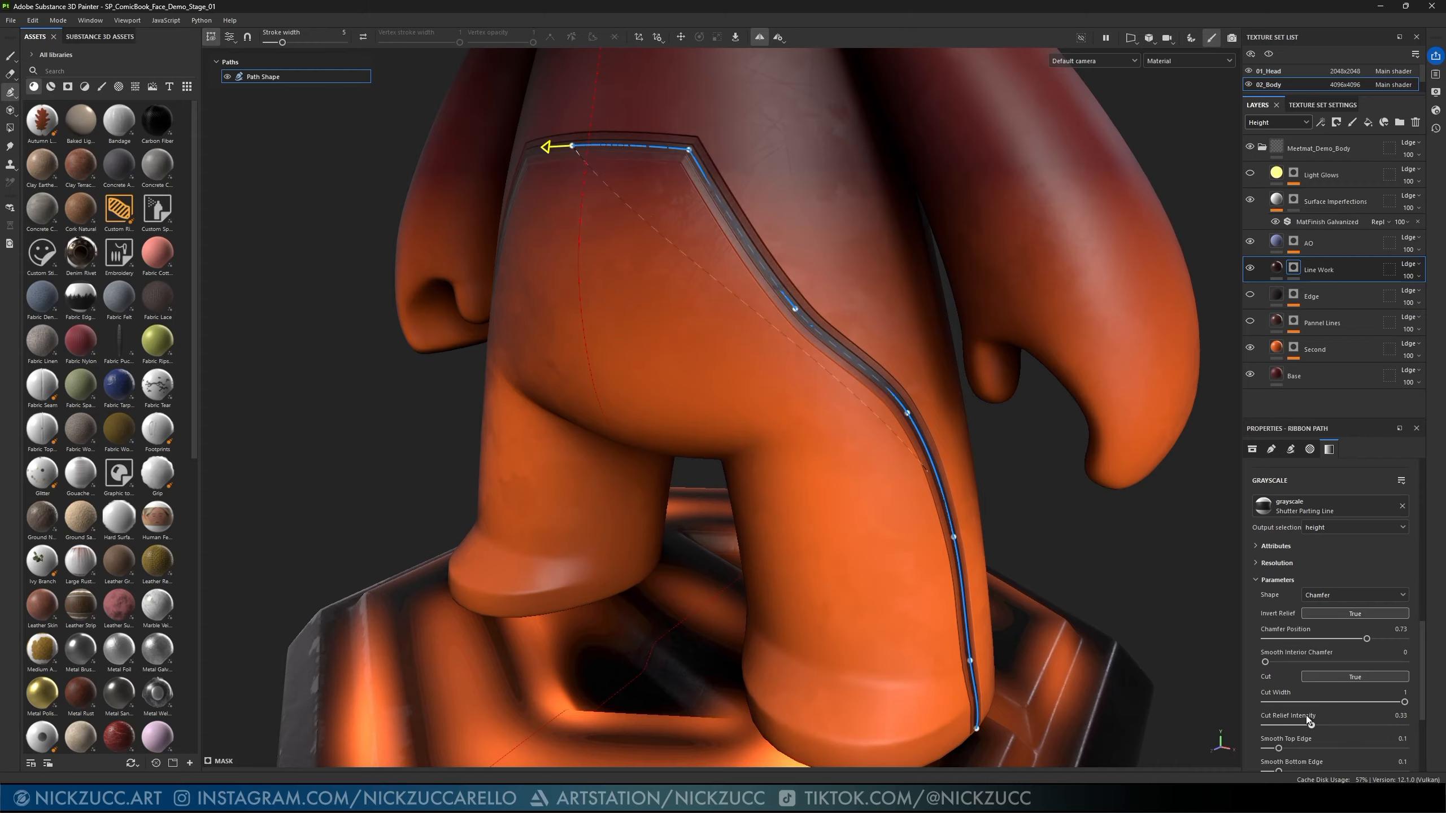
- Set the parting line's Cut Relief Intensity to 0.48 and both Smooth Top Edge and Smooth Bottom Edge to 0
mouse_move(1306, 715)
left_mouse_down()
mouse_move(1405, 717)
mouse_move(1309, 720)
mouse_move(1330, 719)
left_mouse_up()
scroll(1331, 719, "down", 1)
scroll(1331, 719, "down", 2)
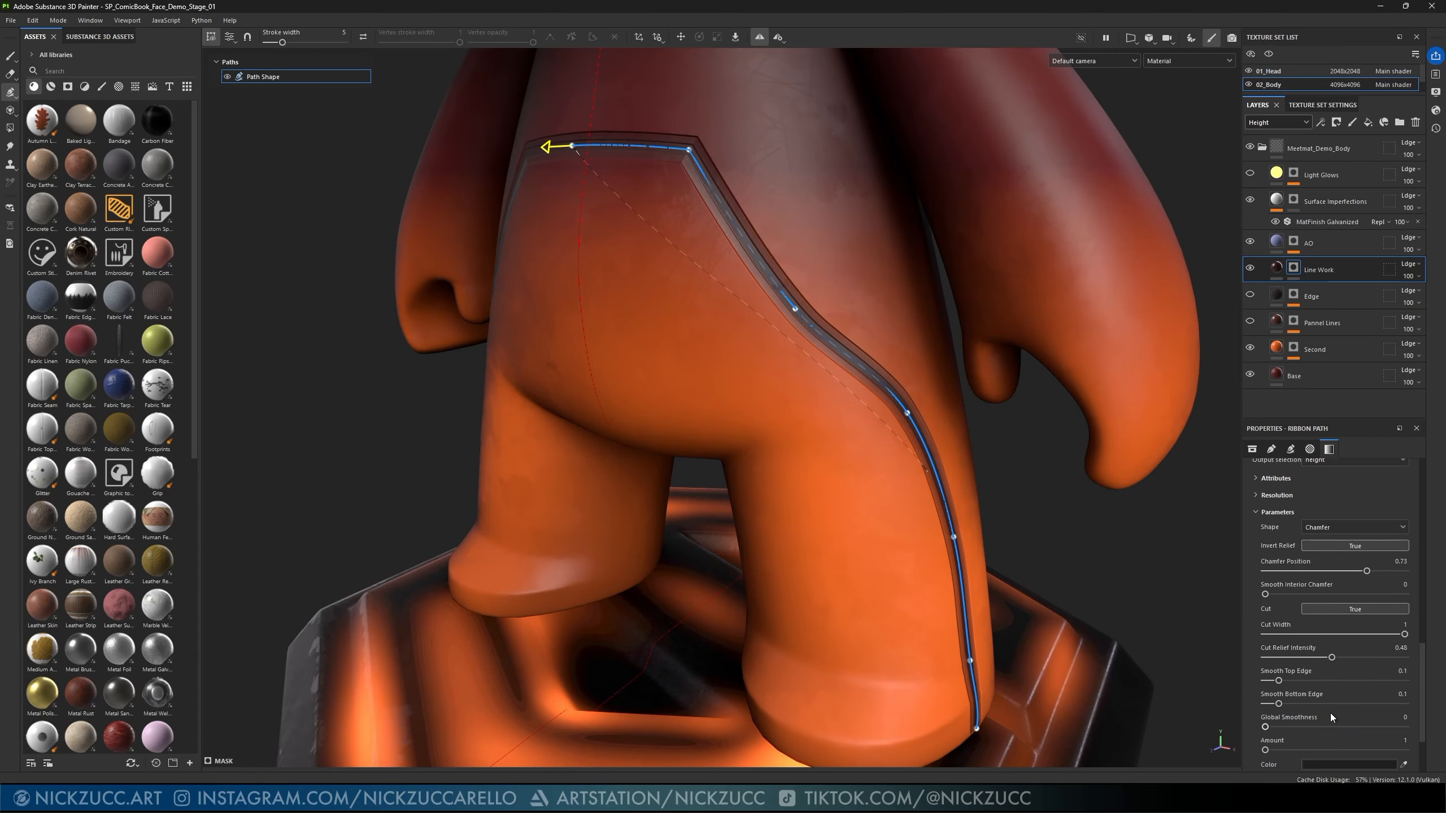
mouse_move(1278, 646)
left_mouse_down()
mouse_move(1371, 656)
mouse_move(1271, 641)
left_mouse_up()
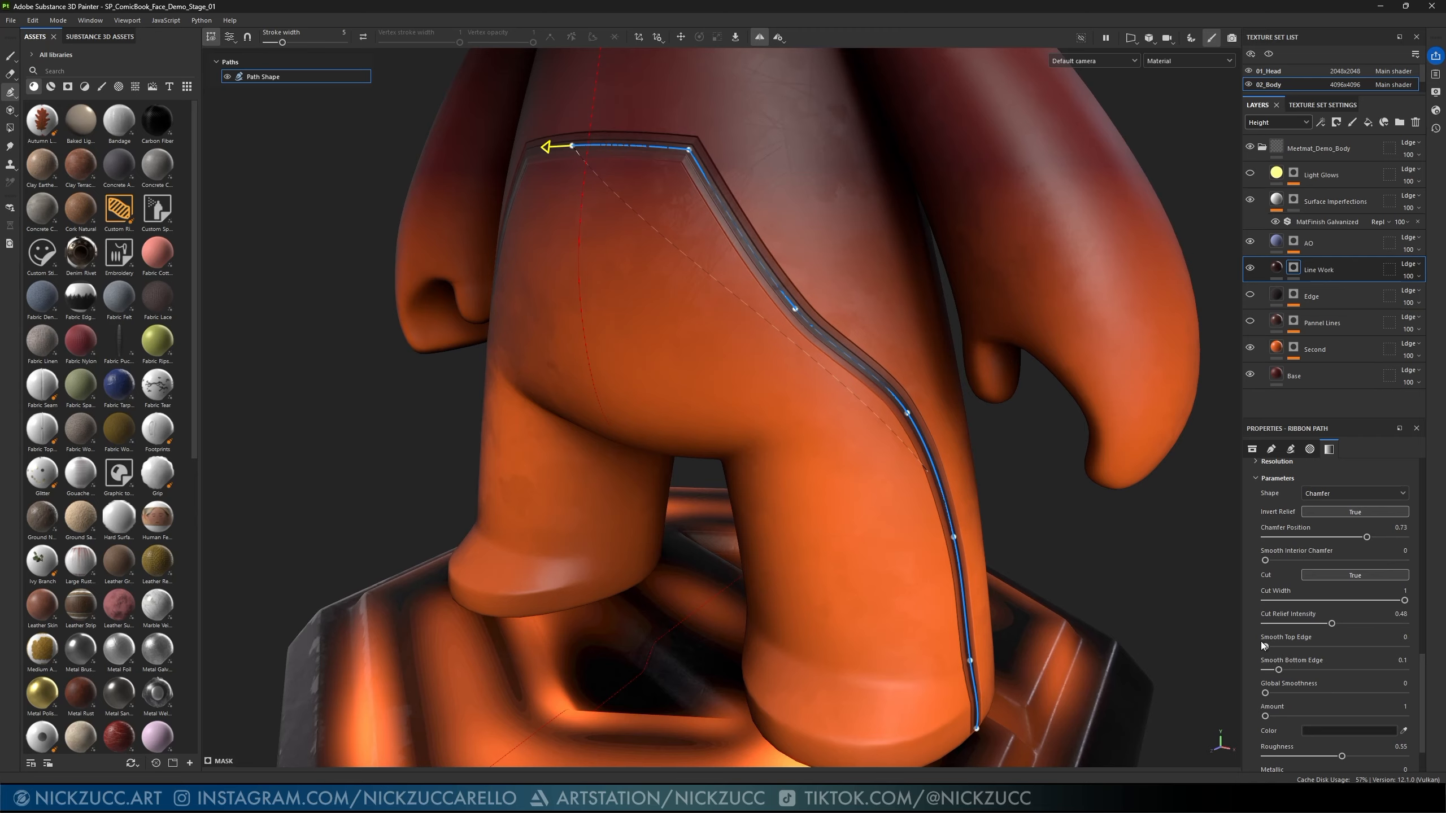
left_click_drag(1278, 669, 1195, 664)
left_click_drag(1268, 715, 1211, 691)
- Set the parting line's color to the dark red swatch 391313
scroll(1290, 699, "down", 2)
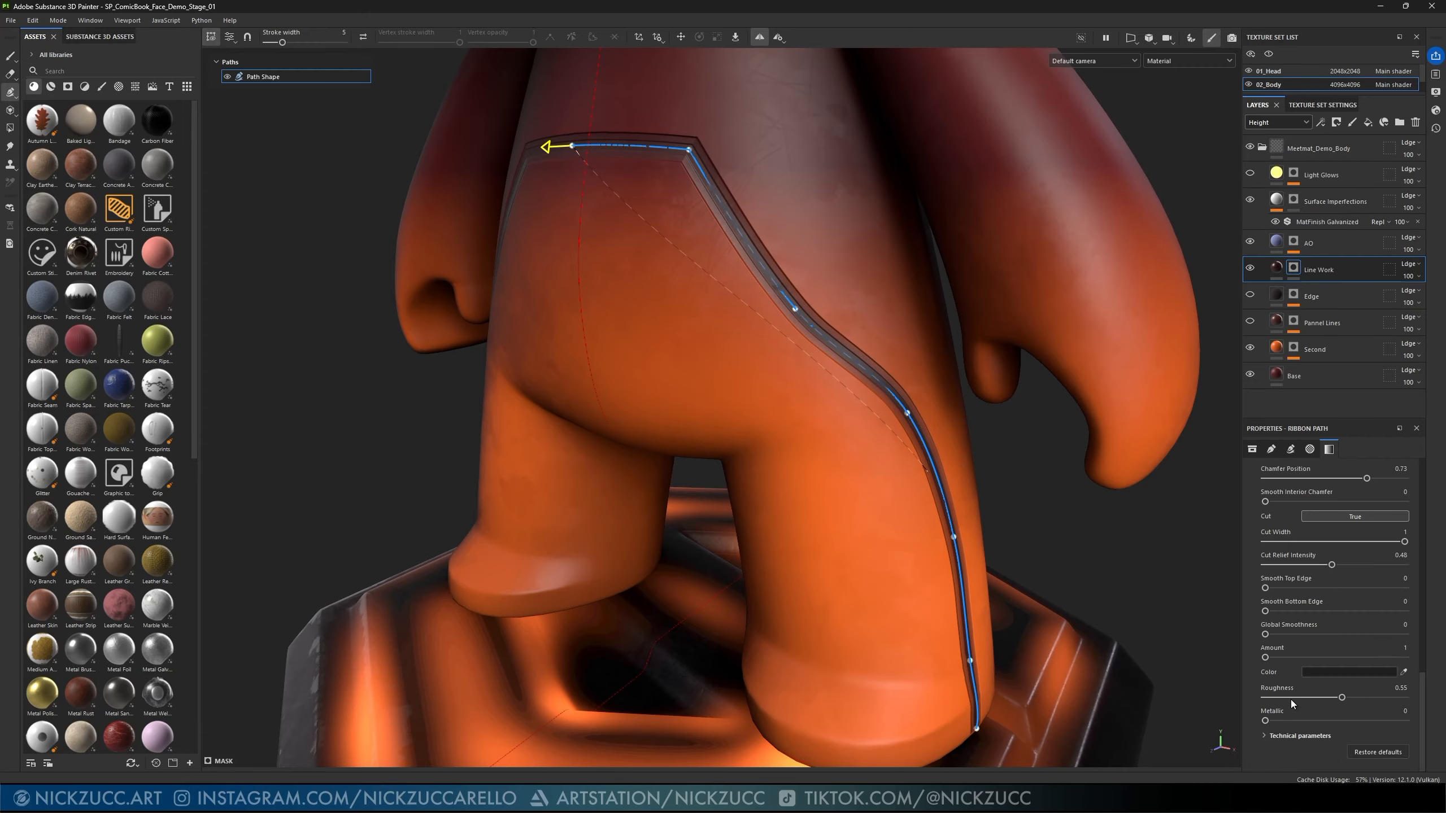
left_click(1331, 673)
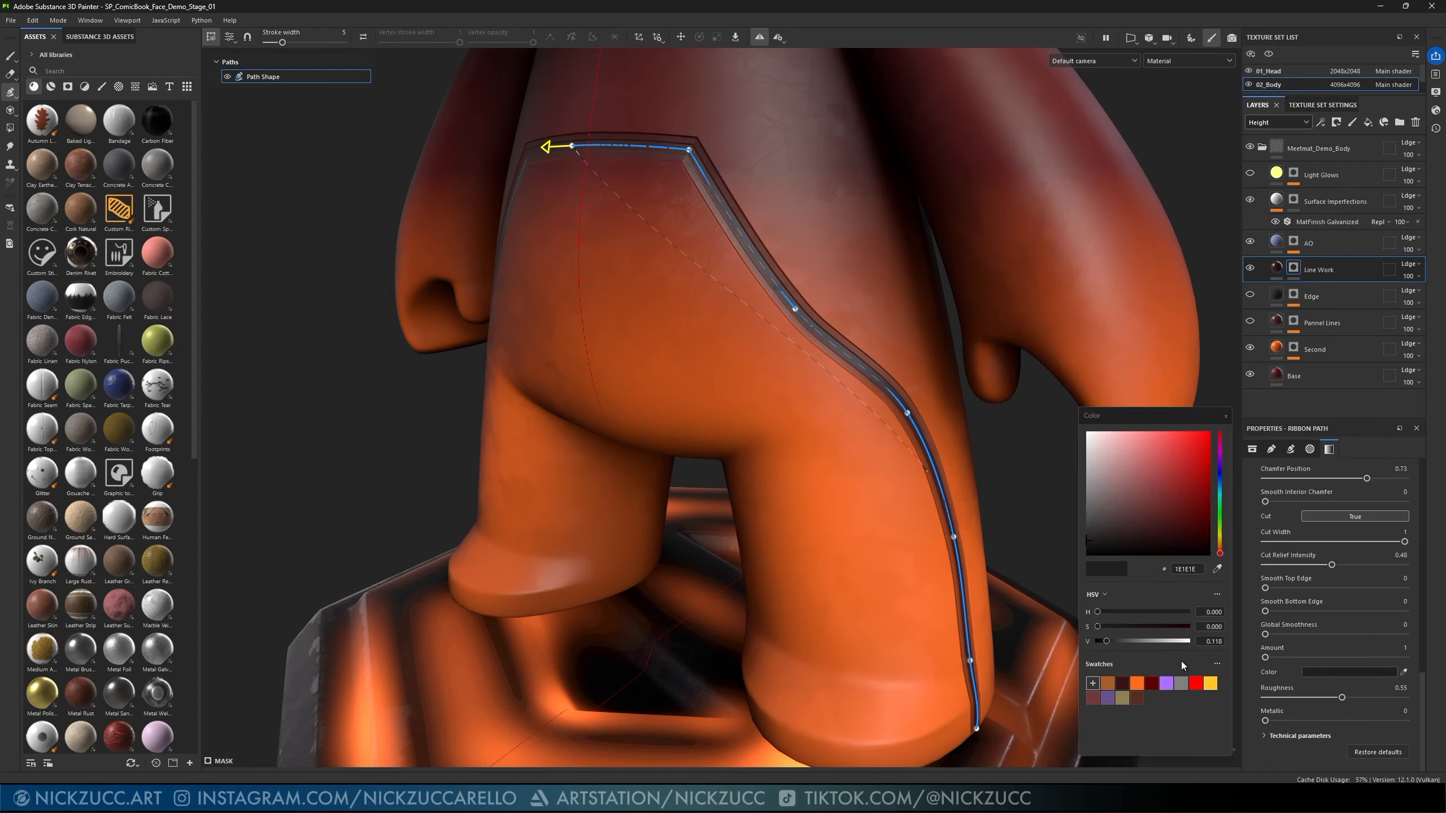
left_click(1137, 683)
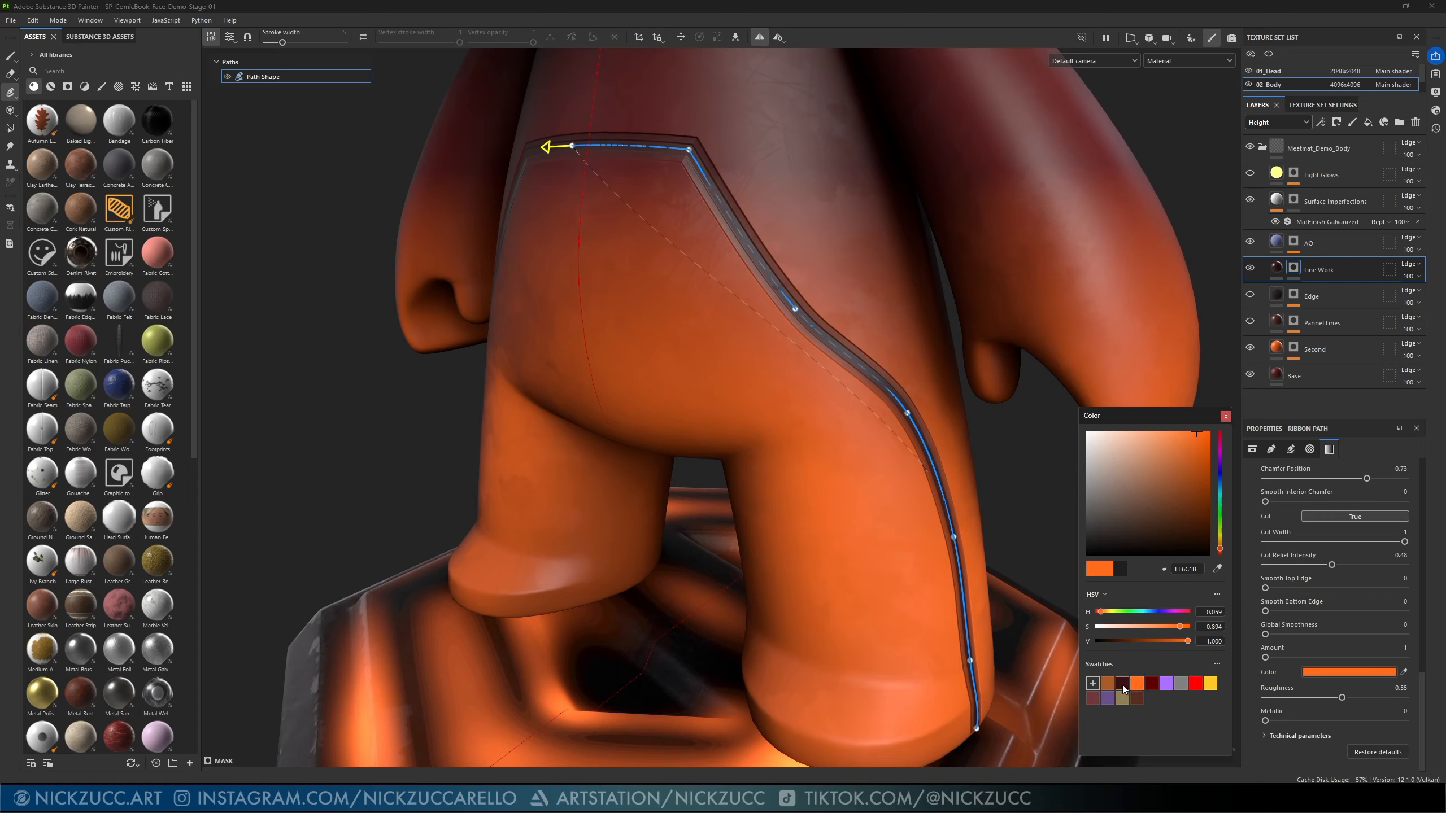
left_click(1122, 684)
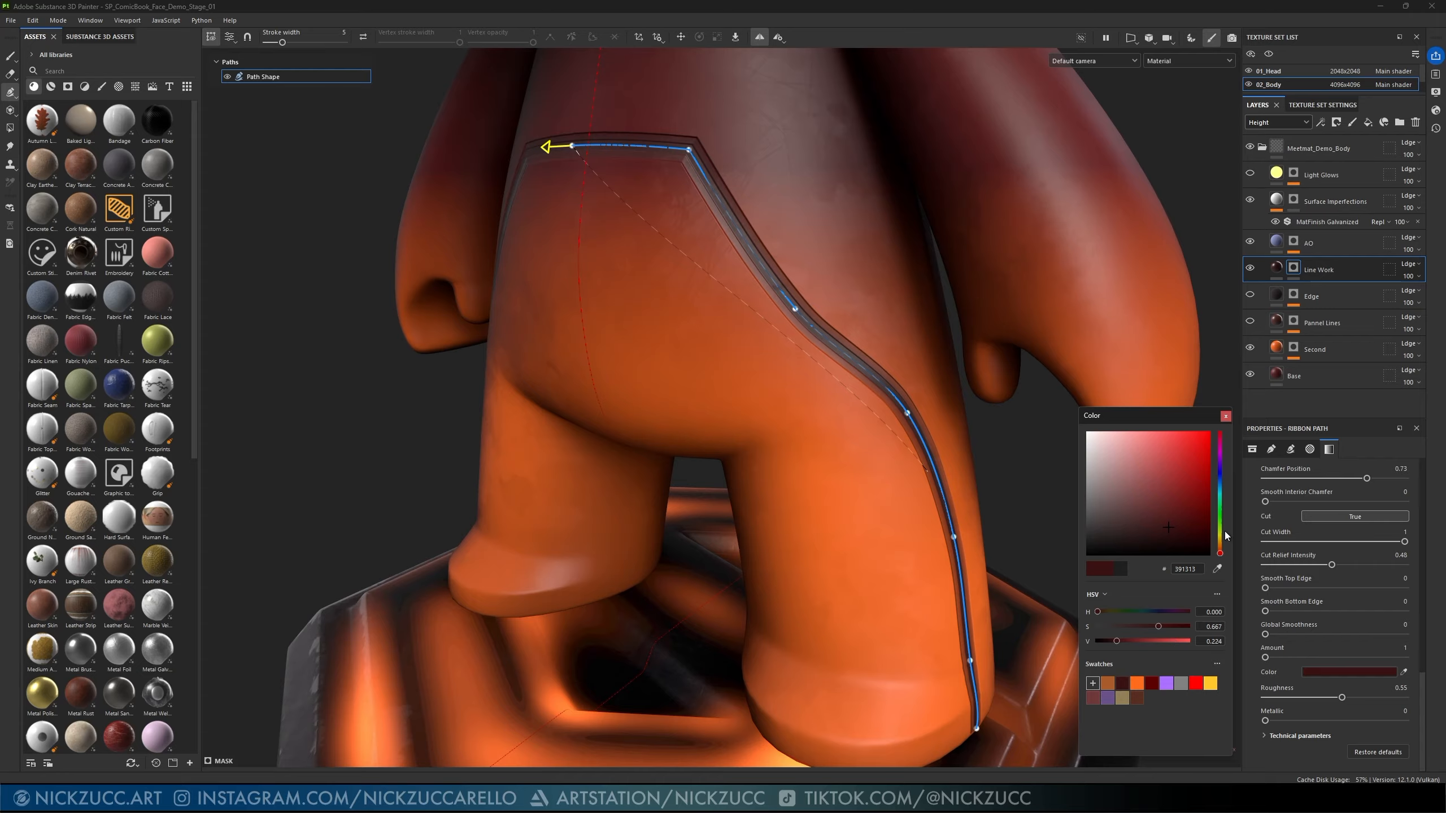
left_click(1226, 416)
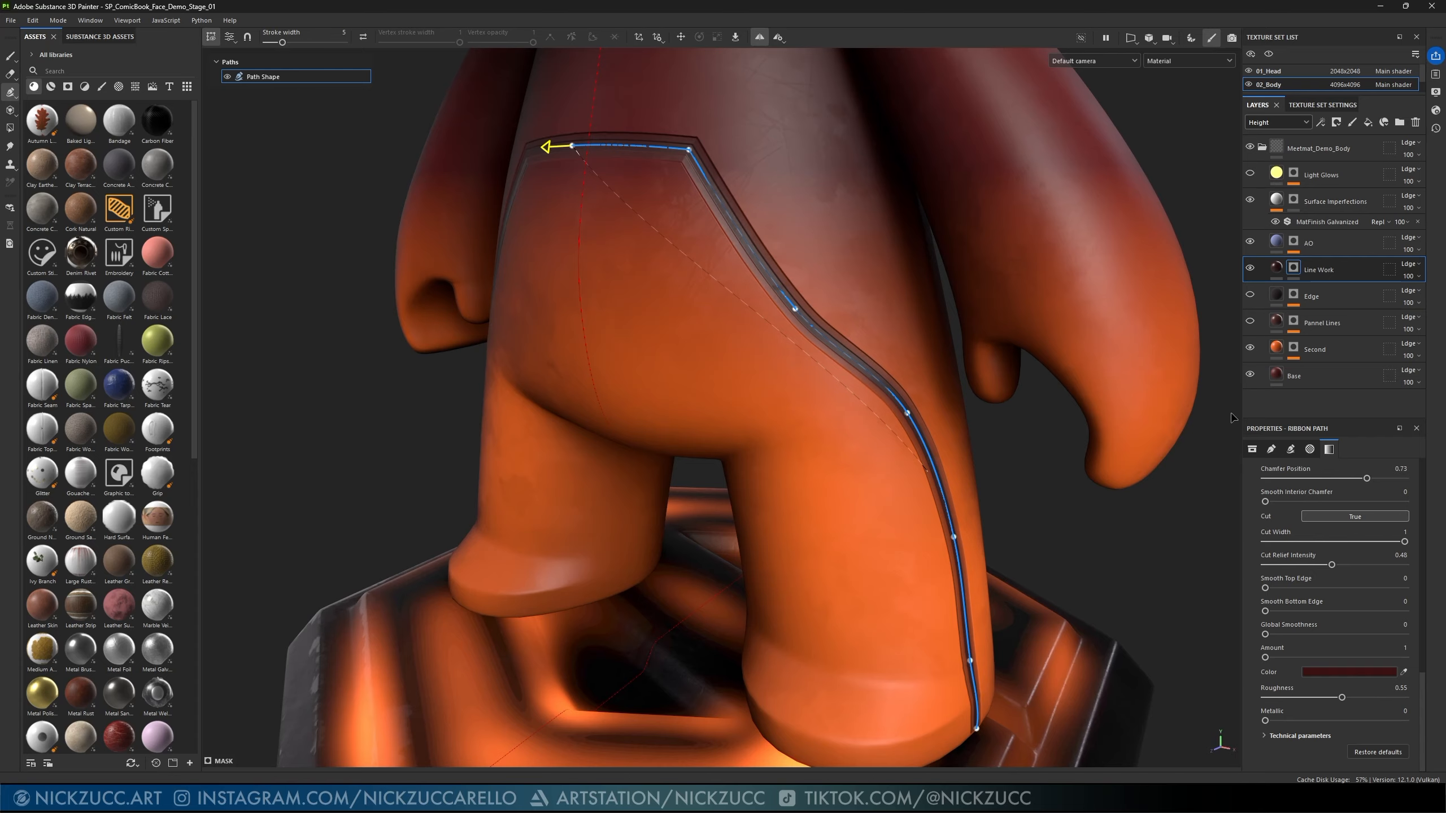
- Try orange FF6C1B as the Line Work fill's base color, and return it to the dark red swatch 391313
left_click(1276, 266)
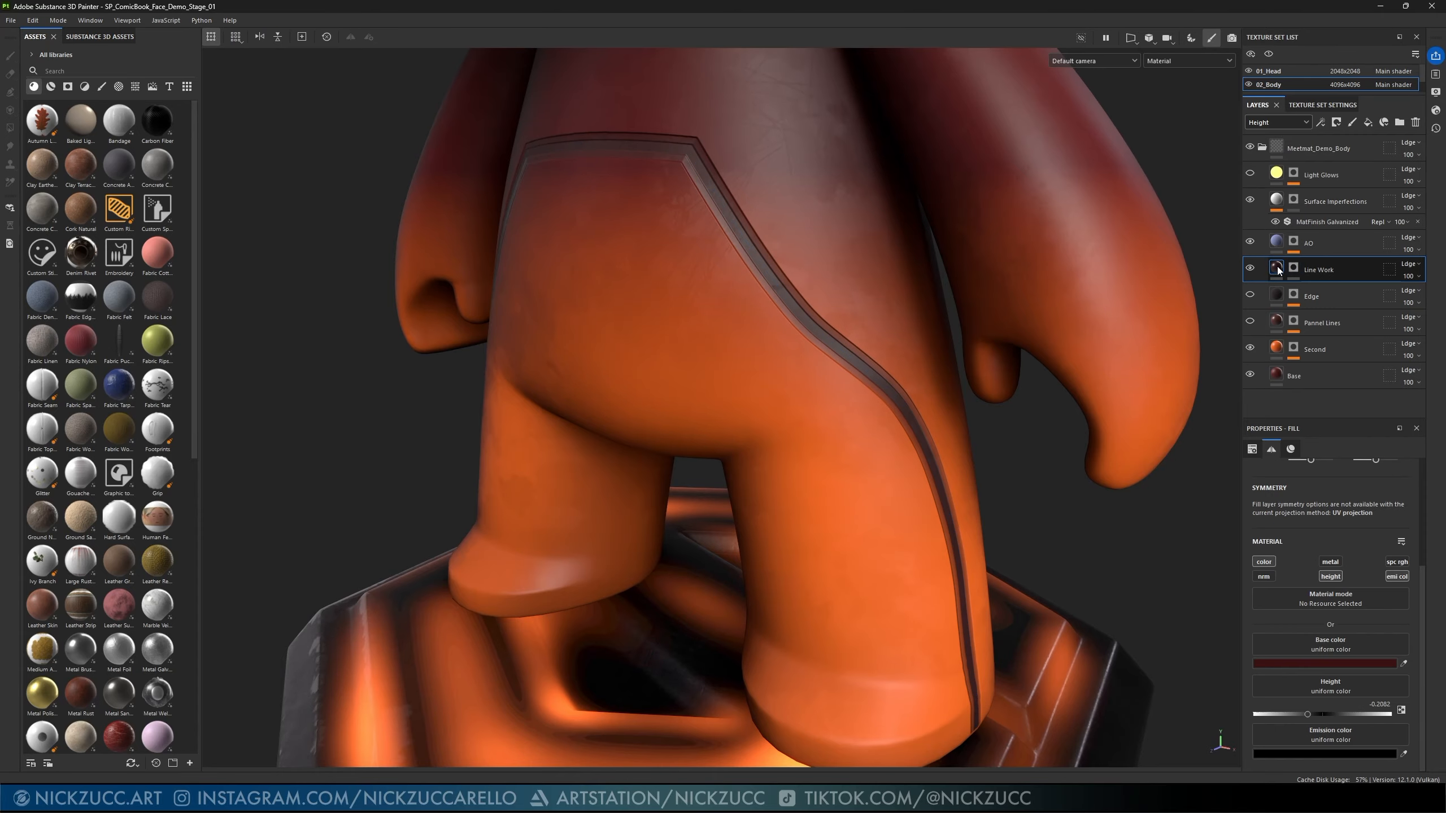
left_click(1326, 663)
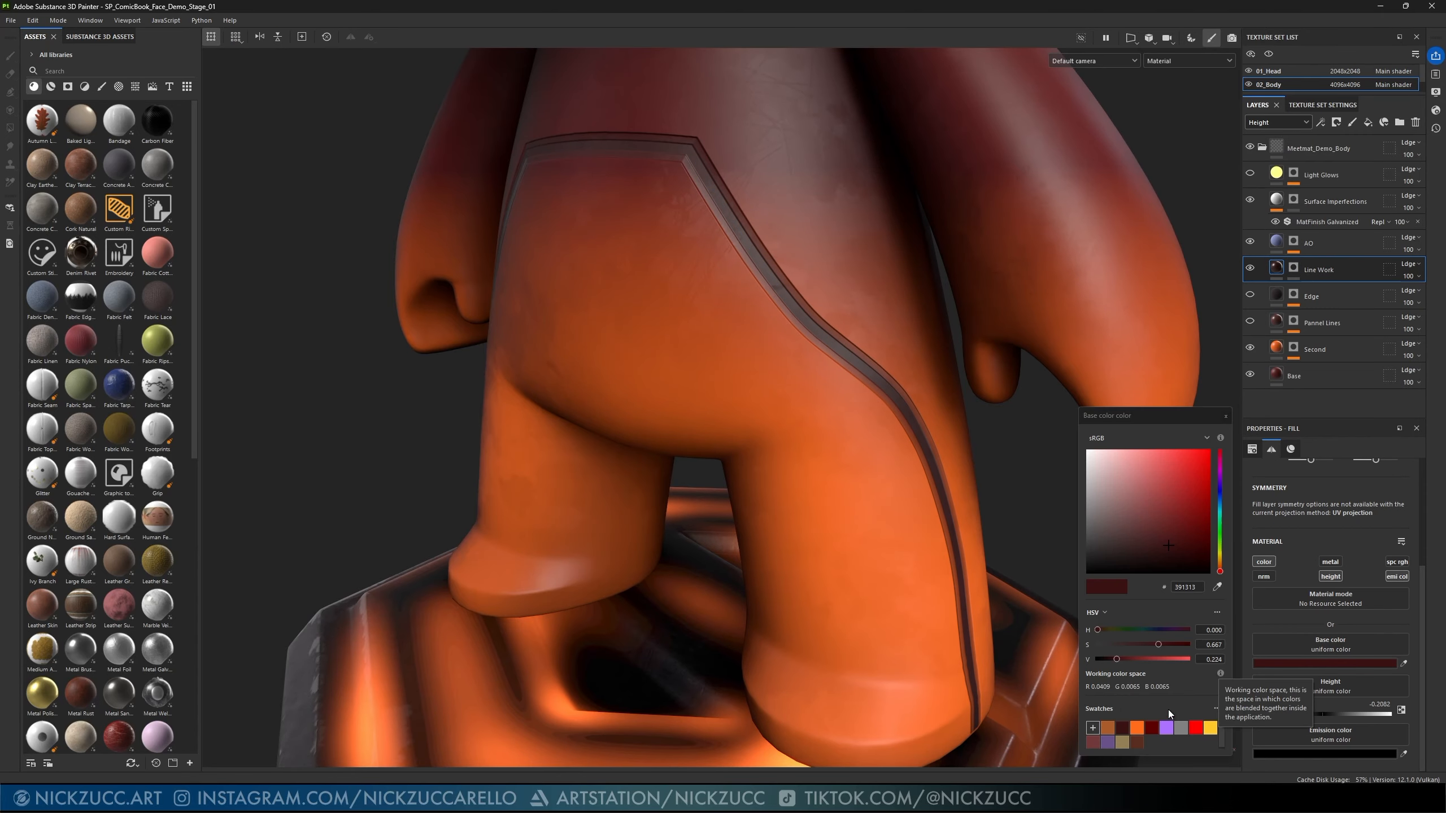
left_click(1135, 728)
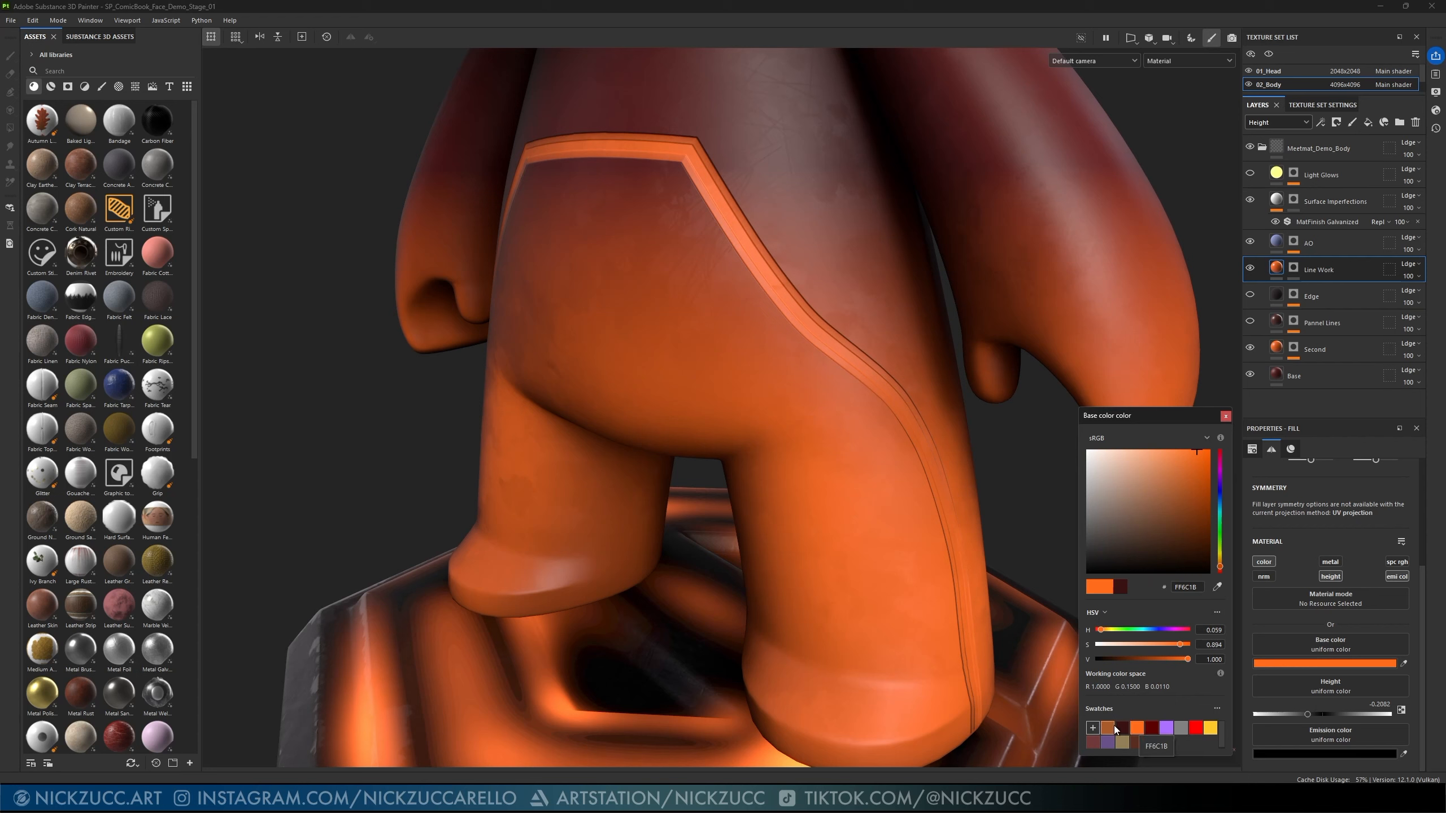
left_click(1121, 728)
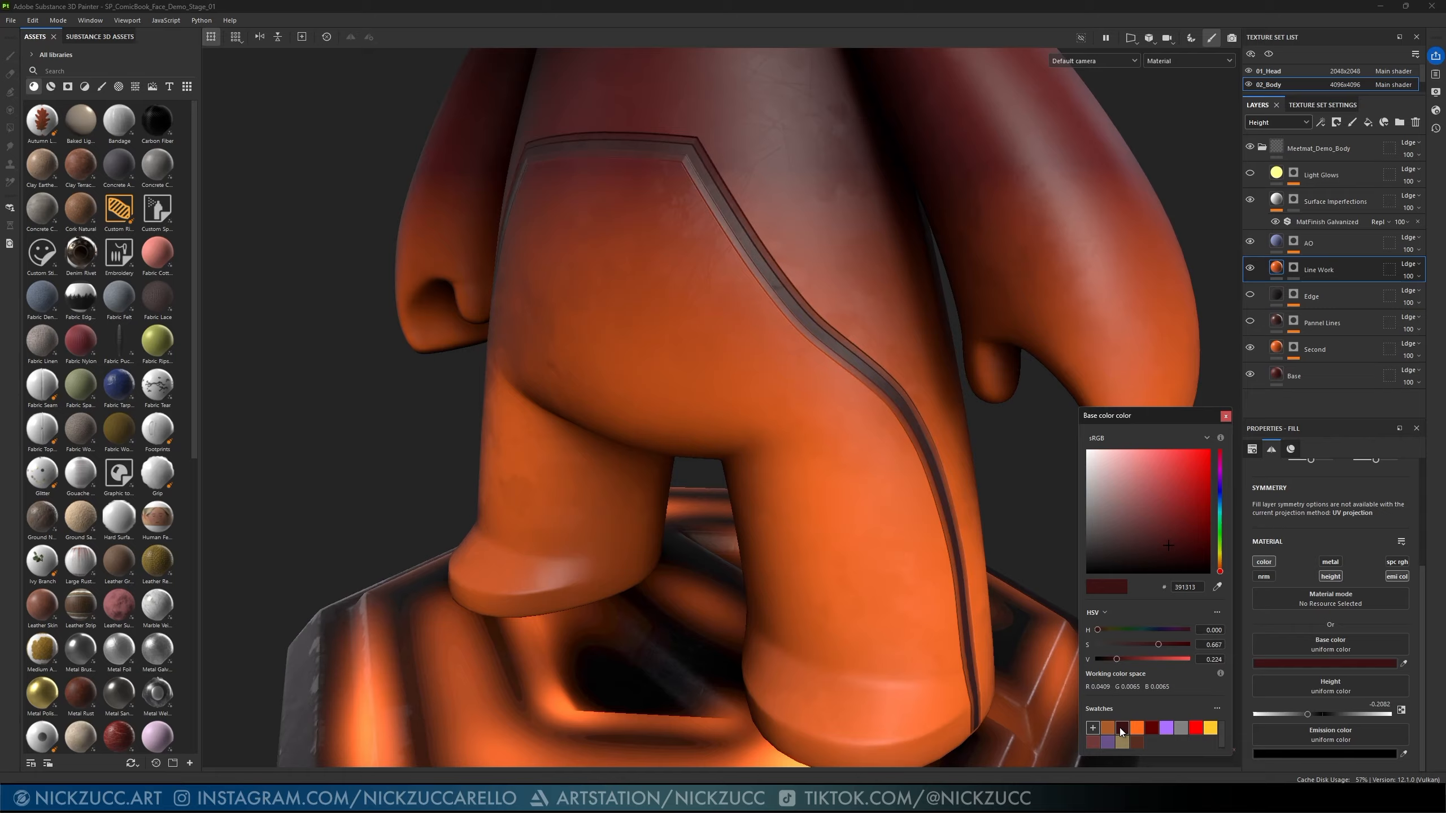
left_click(1225, 415)
- Try setting Roughness to 0.5 in the ribbon settings of the Line Work mask
left_click(1295, 270)
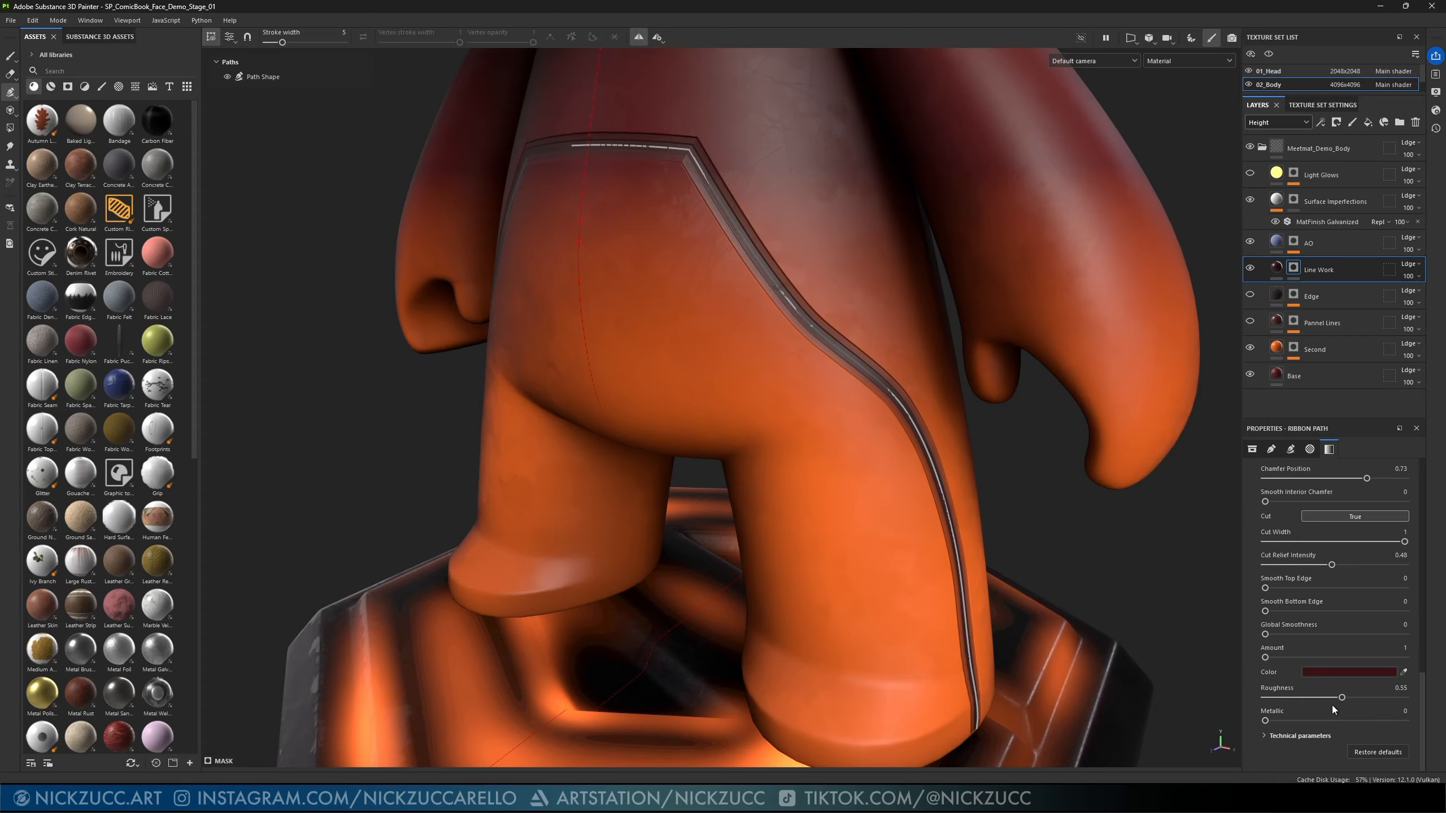
left_click_drag(1265, 697, 1333, 698)
double_click(1410, 688)
type("0.5")
key("Return")
left_click_drag(1089, 444, 1168, 474, "alt")
middle_click_drag(1093, 445, 1148, 525, "alt")
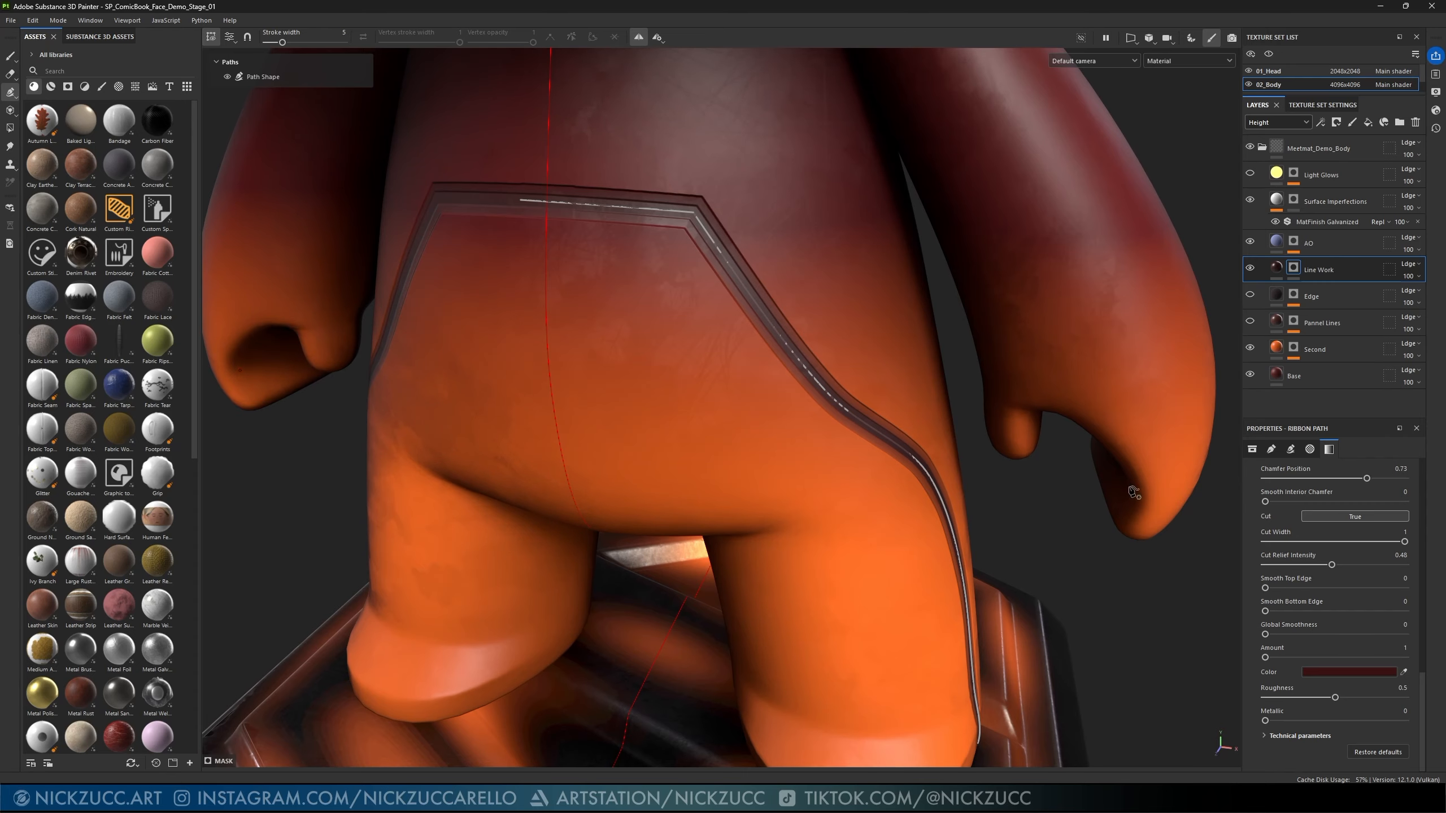
- Inspect the Line Work mask on its own in the viewport and review the layer's fill material properties
left_click(1294, 268, "alt")
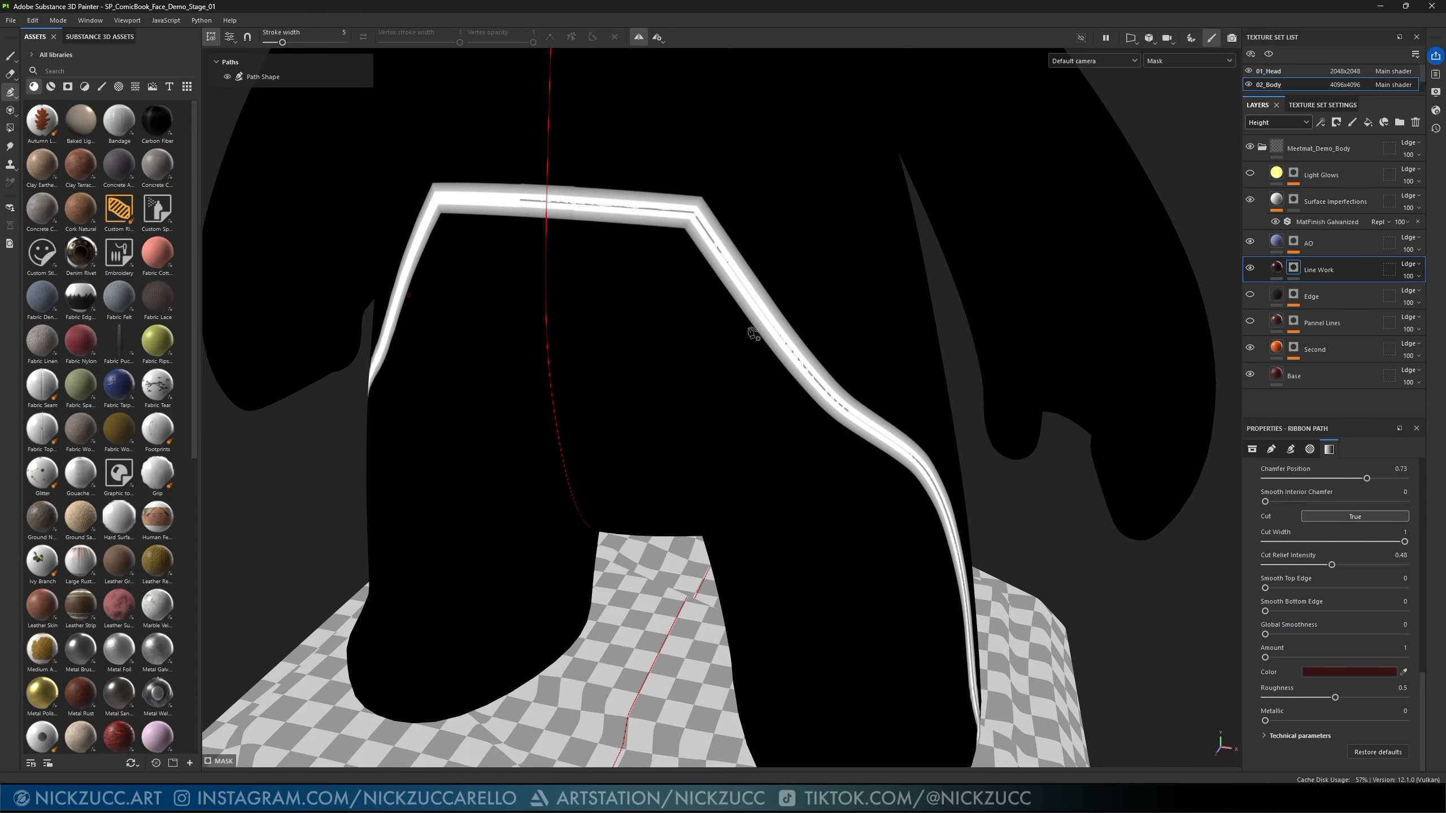
left_click_drag(801, 379, 899, 413, "alt")
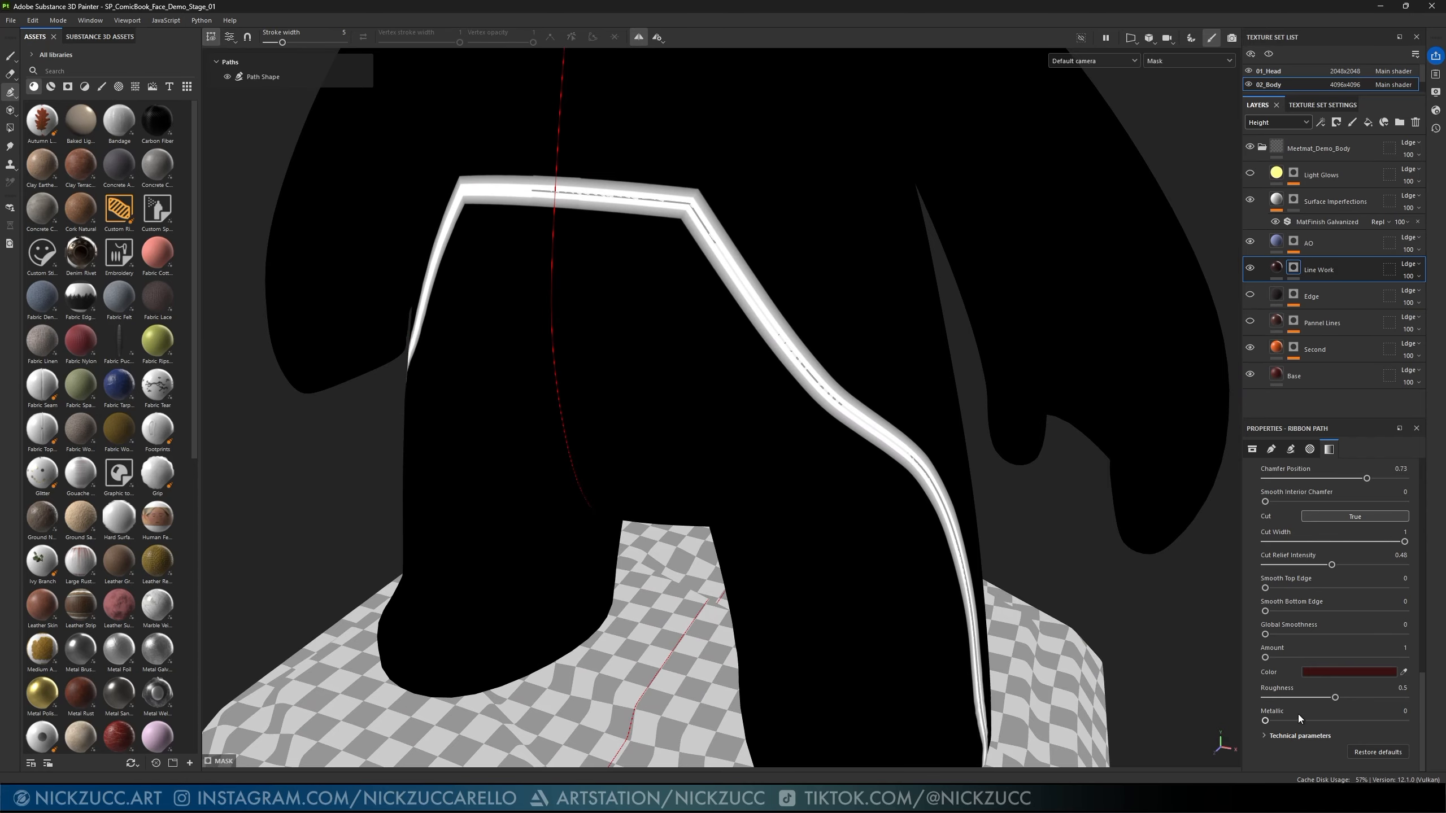
left_click(1277, 268)
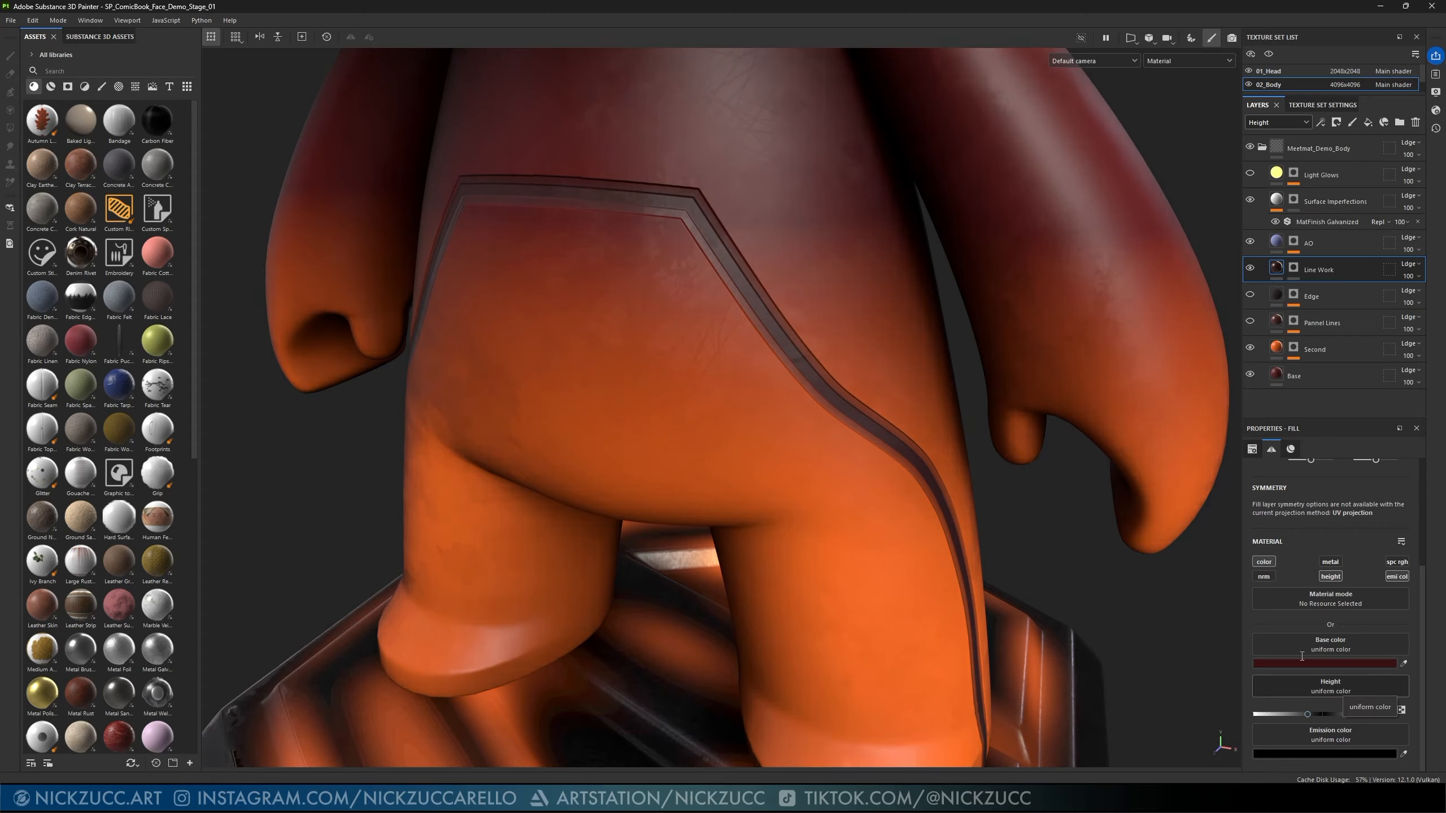
scroll(1352, 682, "up", 4)
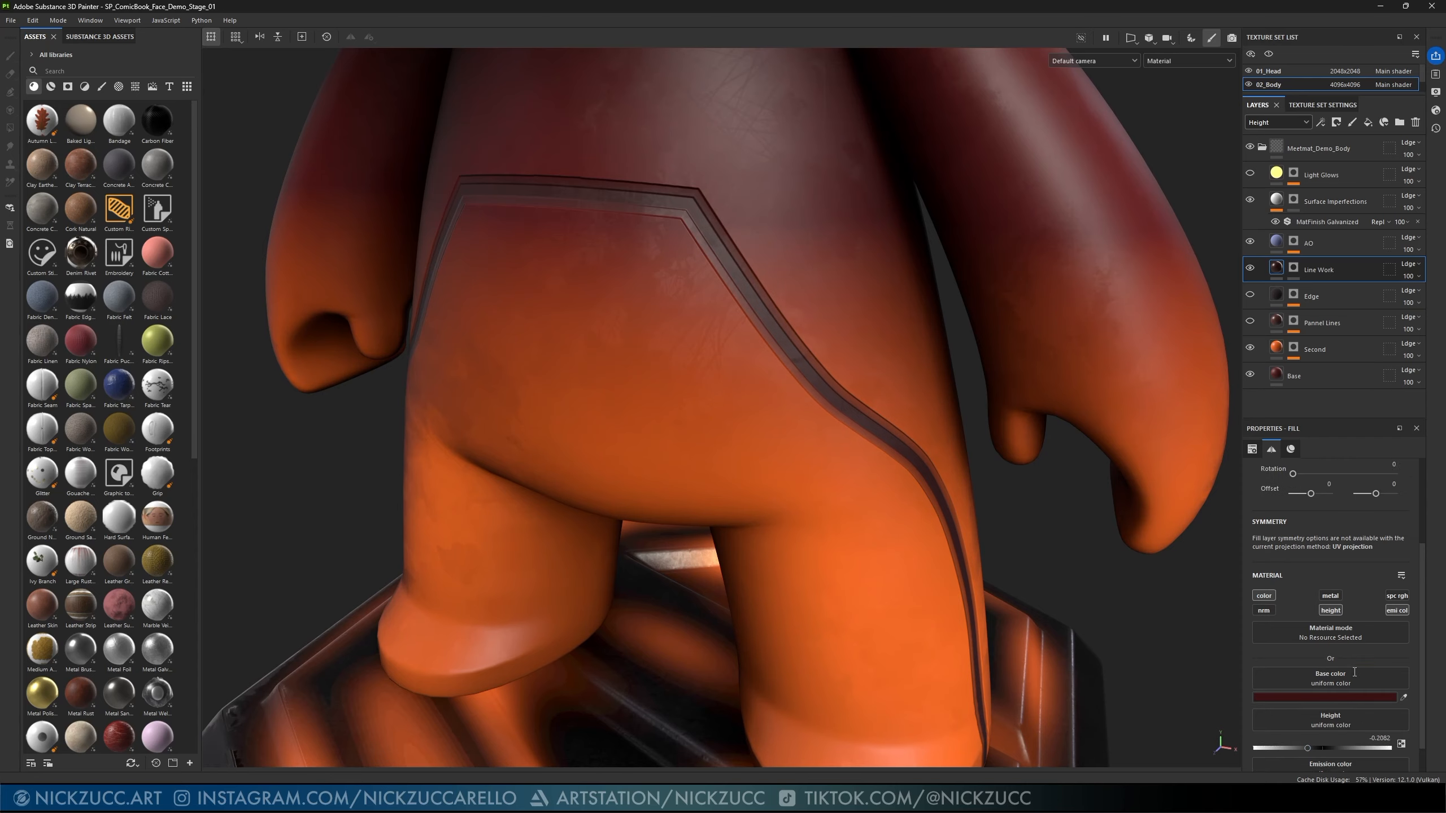
scroll(1353, 672, "down", 4)
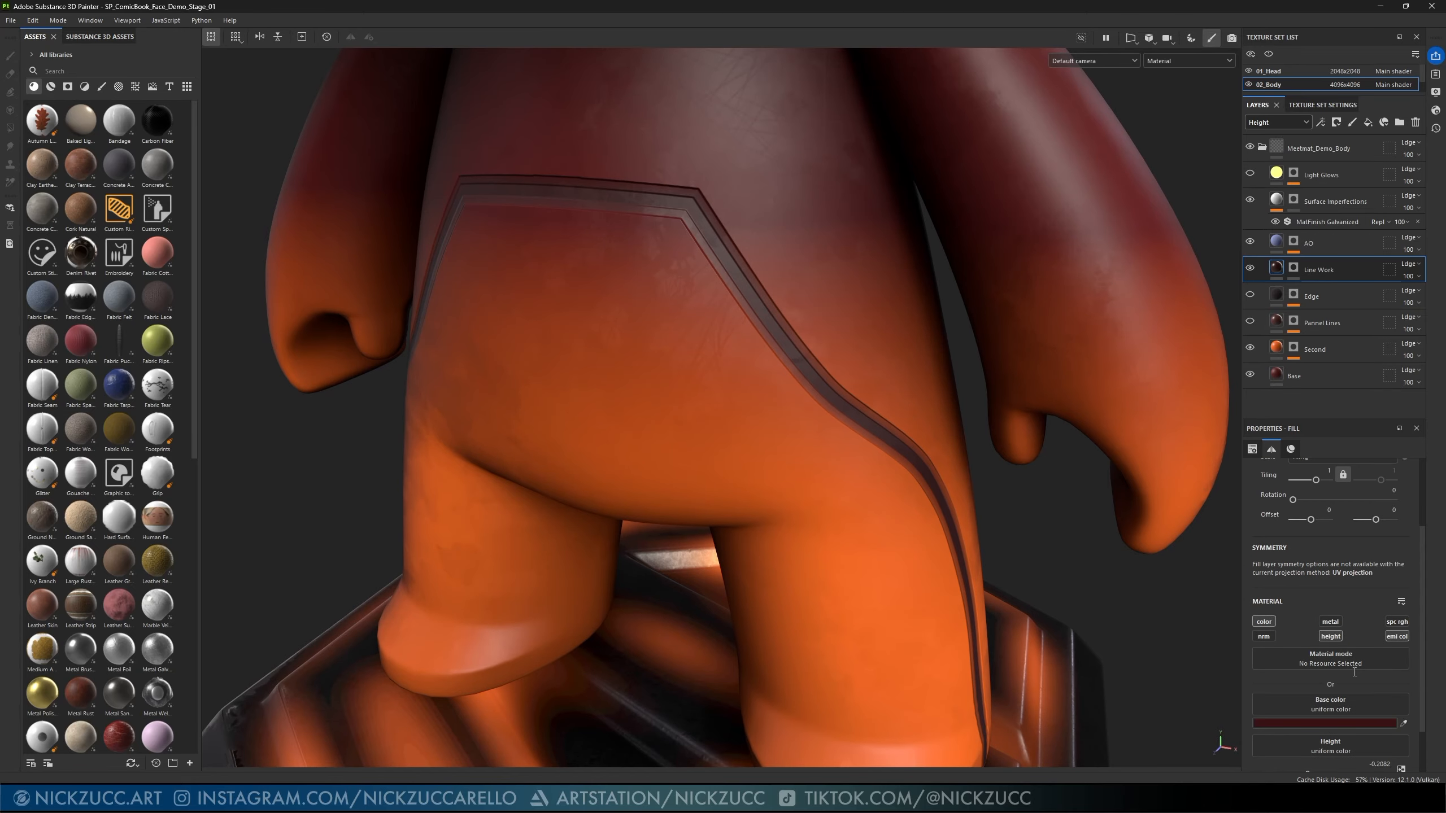
scroll(1353, 672, "up", 4)
scroll(1356, 675, "down", 4)
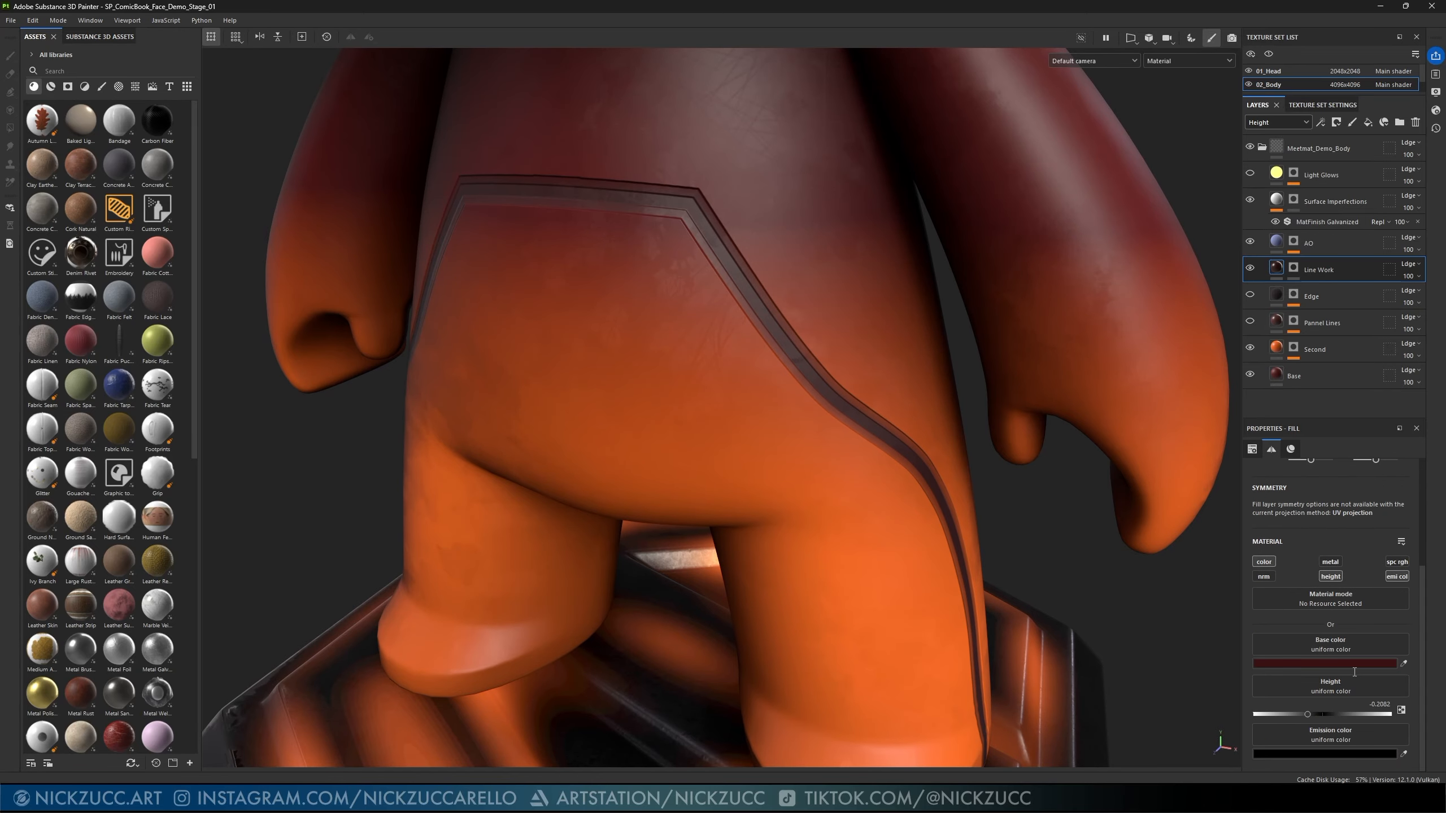
- Select the trouser outline path in the Line Work mask and reduce its ribbon stroke width to 1.68
left_click(1293, 267)
left_click(869, 431)
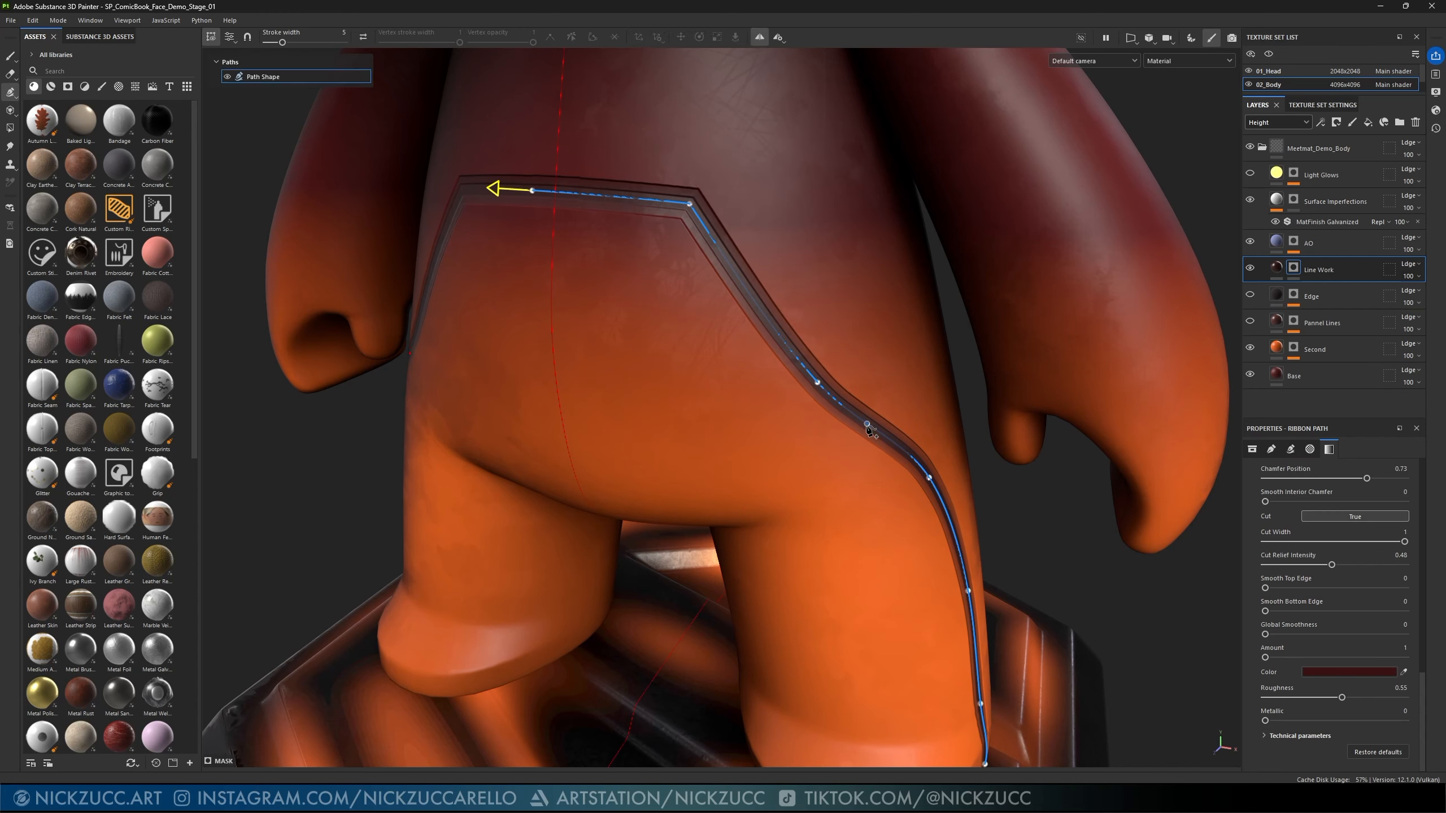
scroll(1323, 650, "up", 6)
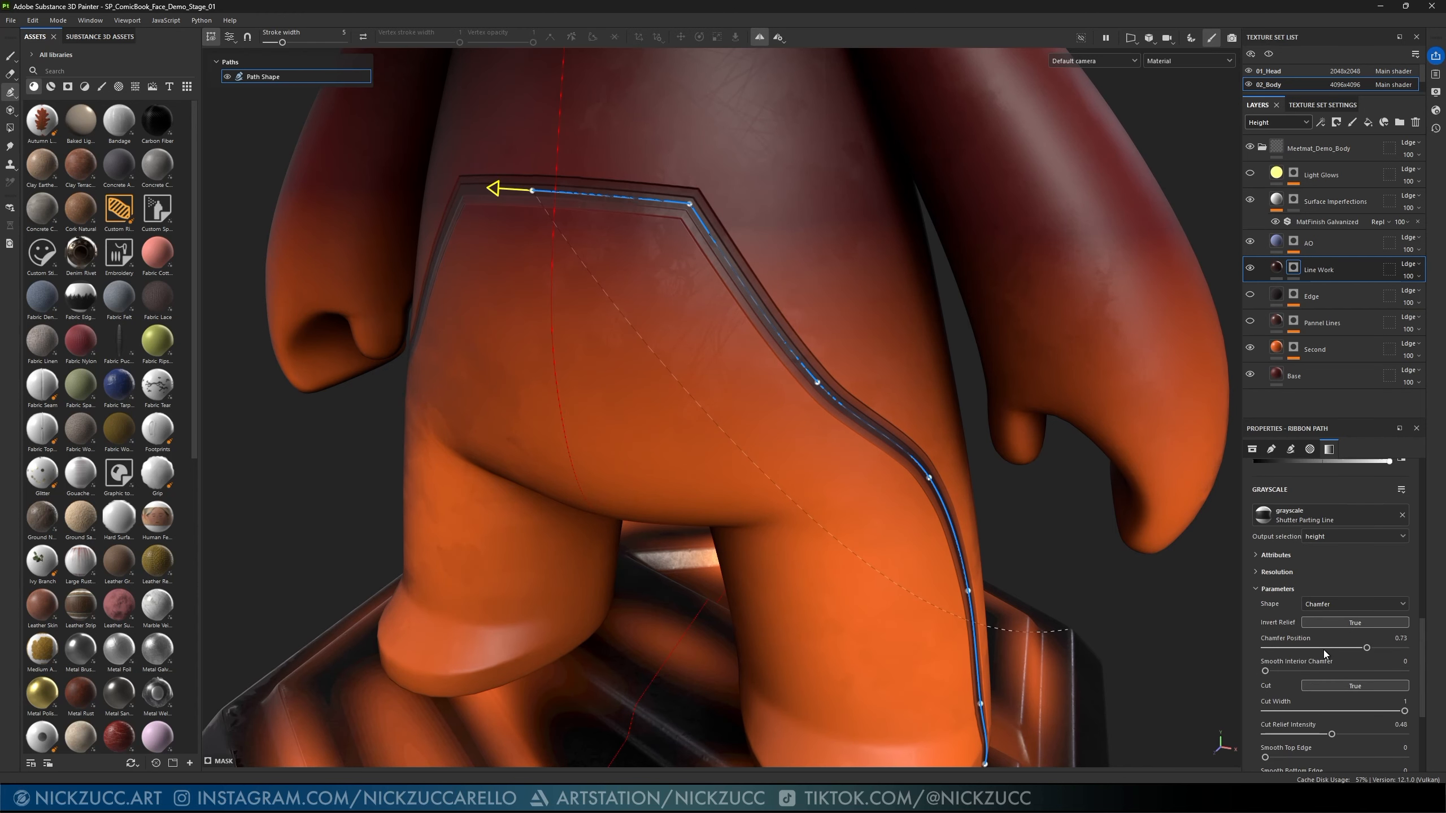
scroll(1283, 638, "up", 8)
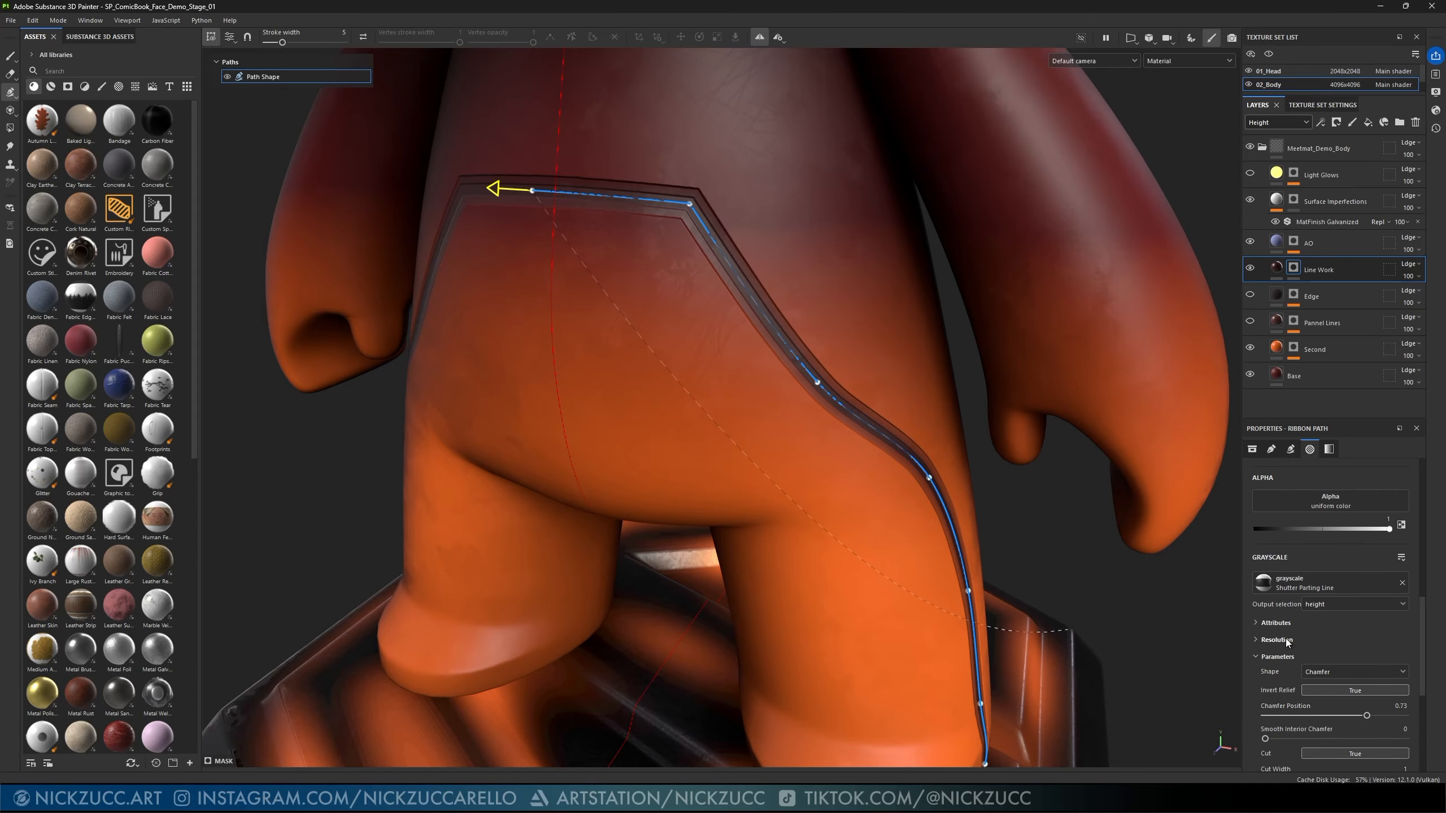
left_click_drag(1290, 659, 1279, 658)
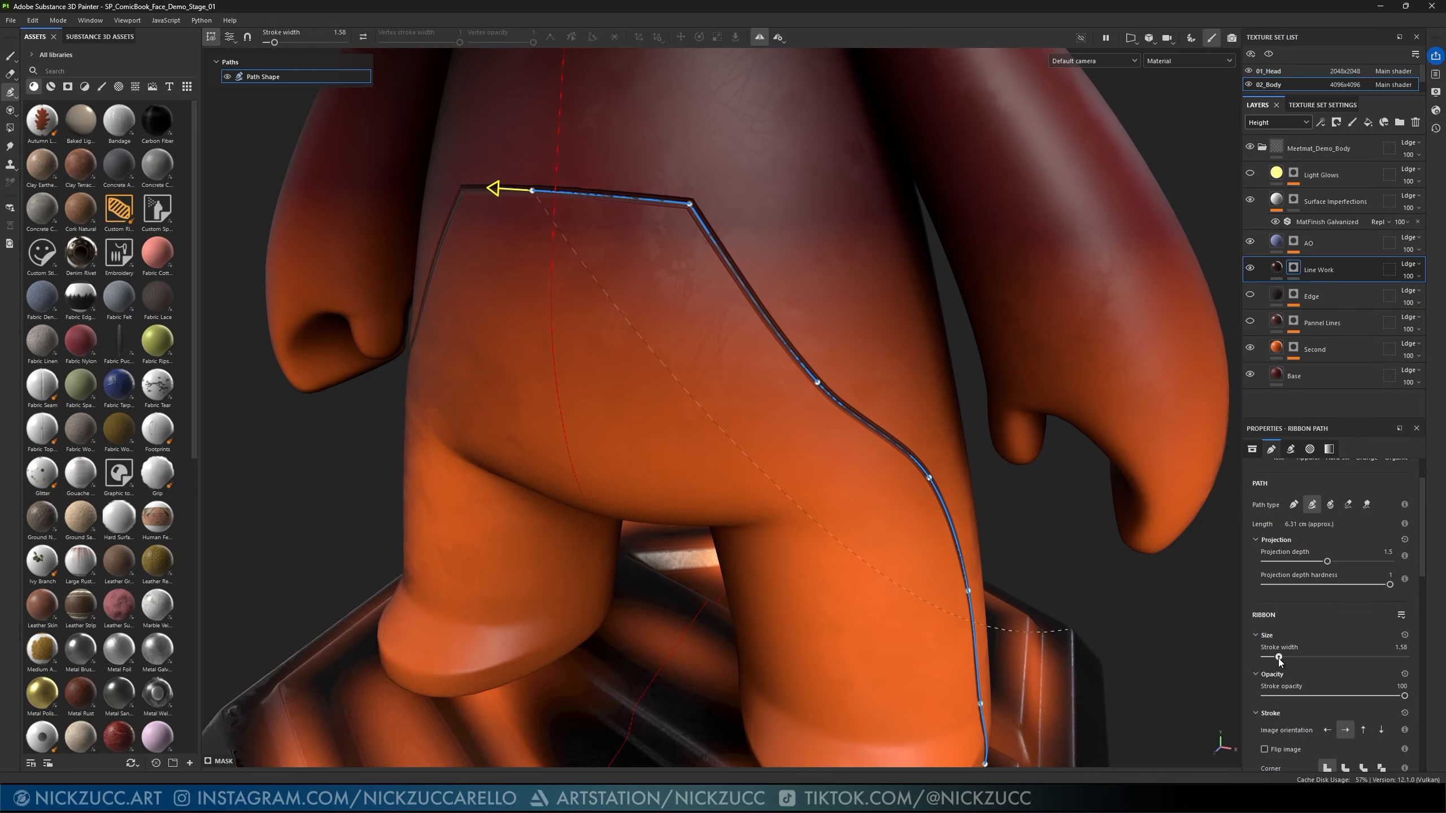
mouse_move(890, 540)
left_mouse_down("alt")
mouse_move(1007, 523)
mouse_move(1023, 475)
mouse_move(1026, 491)
left_mouse_up("alt")
left_click_drag(784, 212, 738, 261, "alt")
middle_click_drag(861, 210, 935, 258, "alt")
left_click_drag(895, 264, 919, 276, "alt")
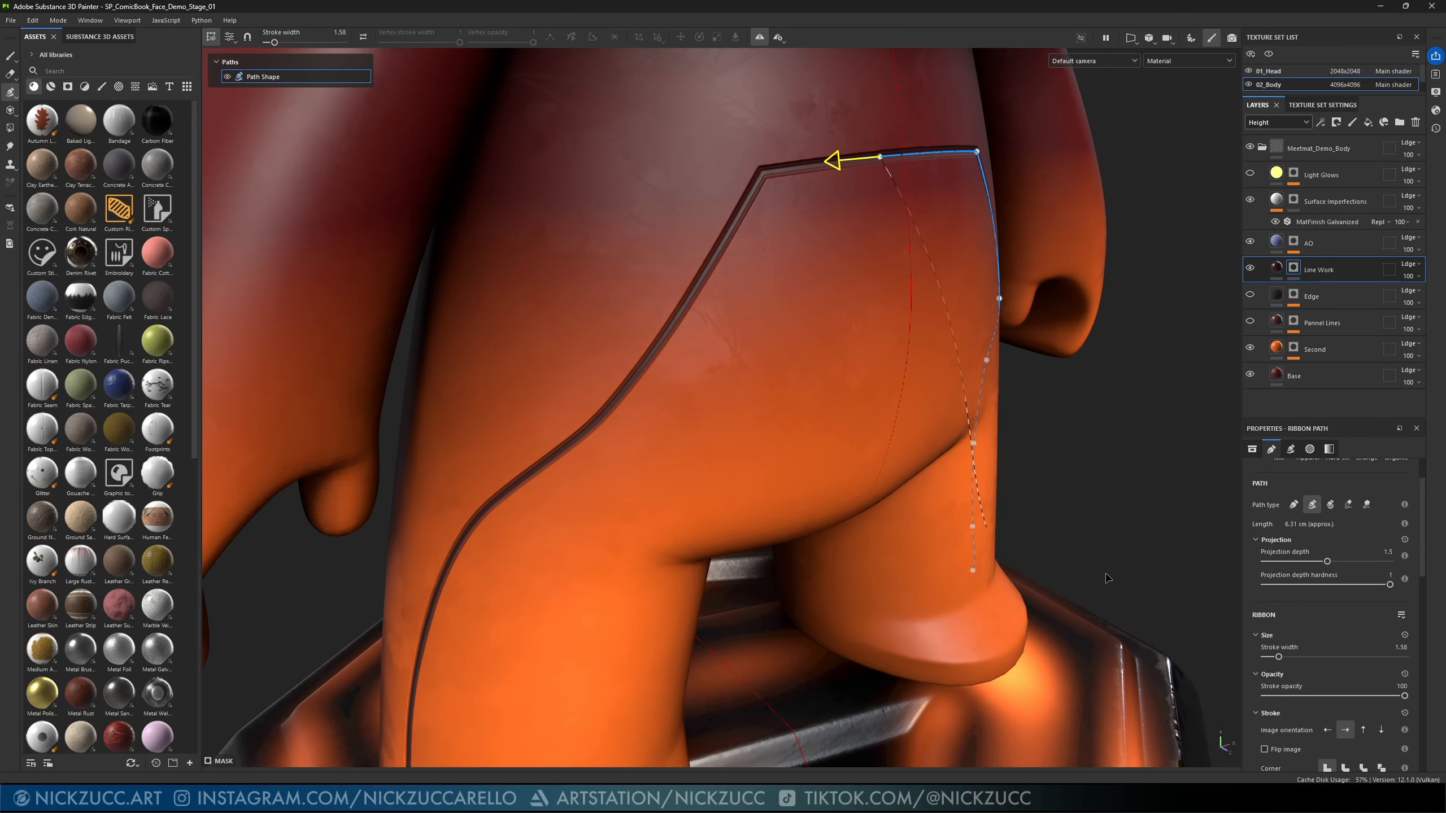
left_click_drag(1276, 657, 1280, 657)
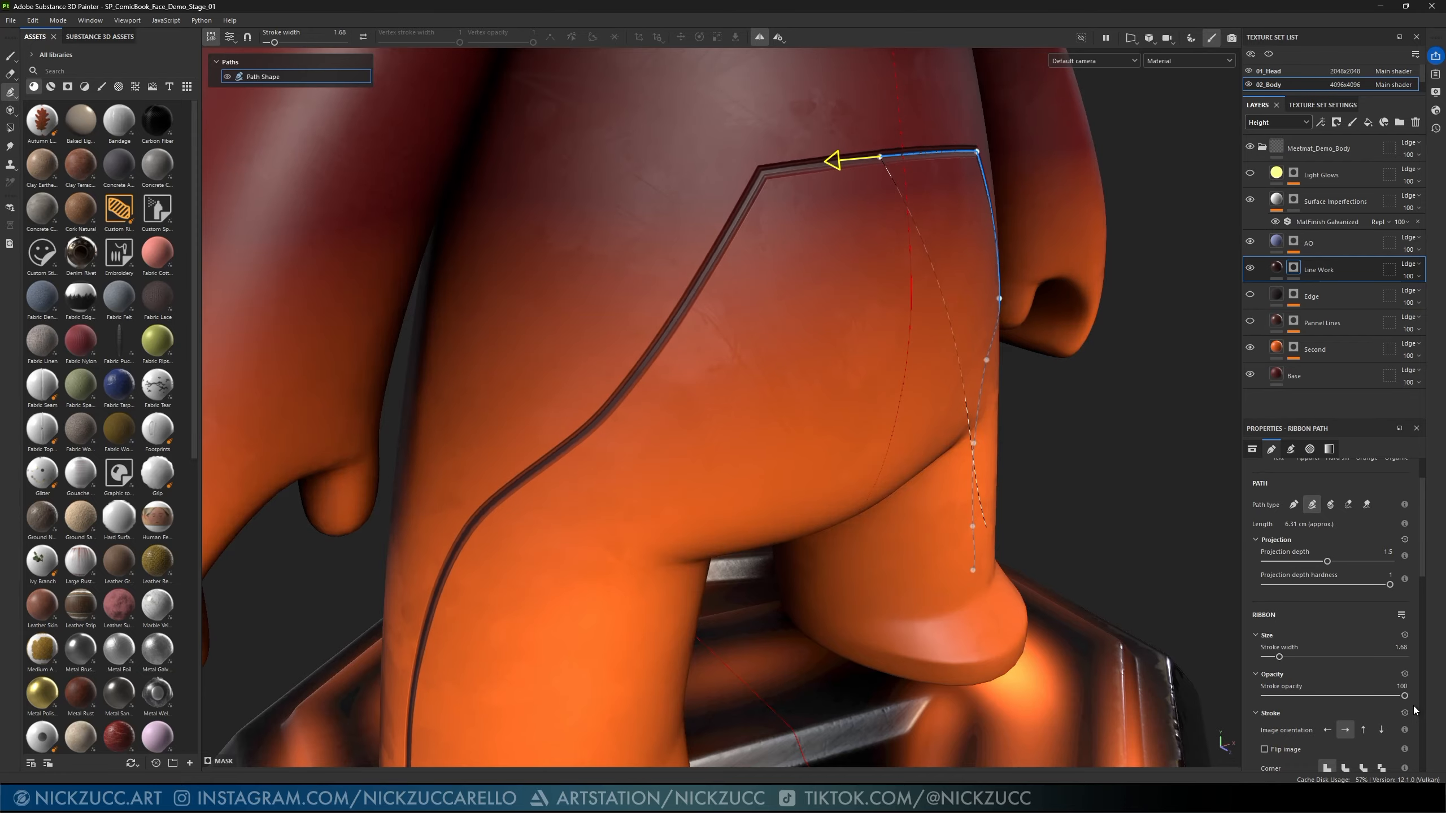
- Set the Chamfer Position of the ribbon path's Shutter Parting Line to 0.9
mouse_move(1404, 696)
left_mouse_down()
mouse_move(1263, 687)
mouse_move(1405, 700)
left_mouse_up()
scroll(1335, 693, "down", 5)
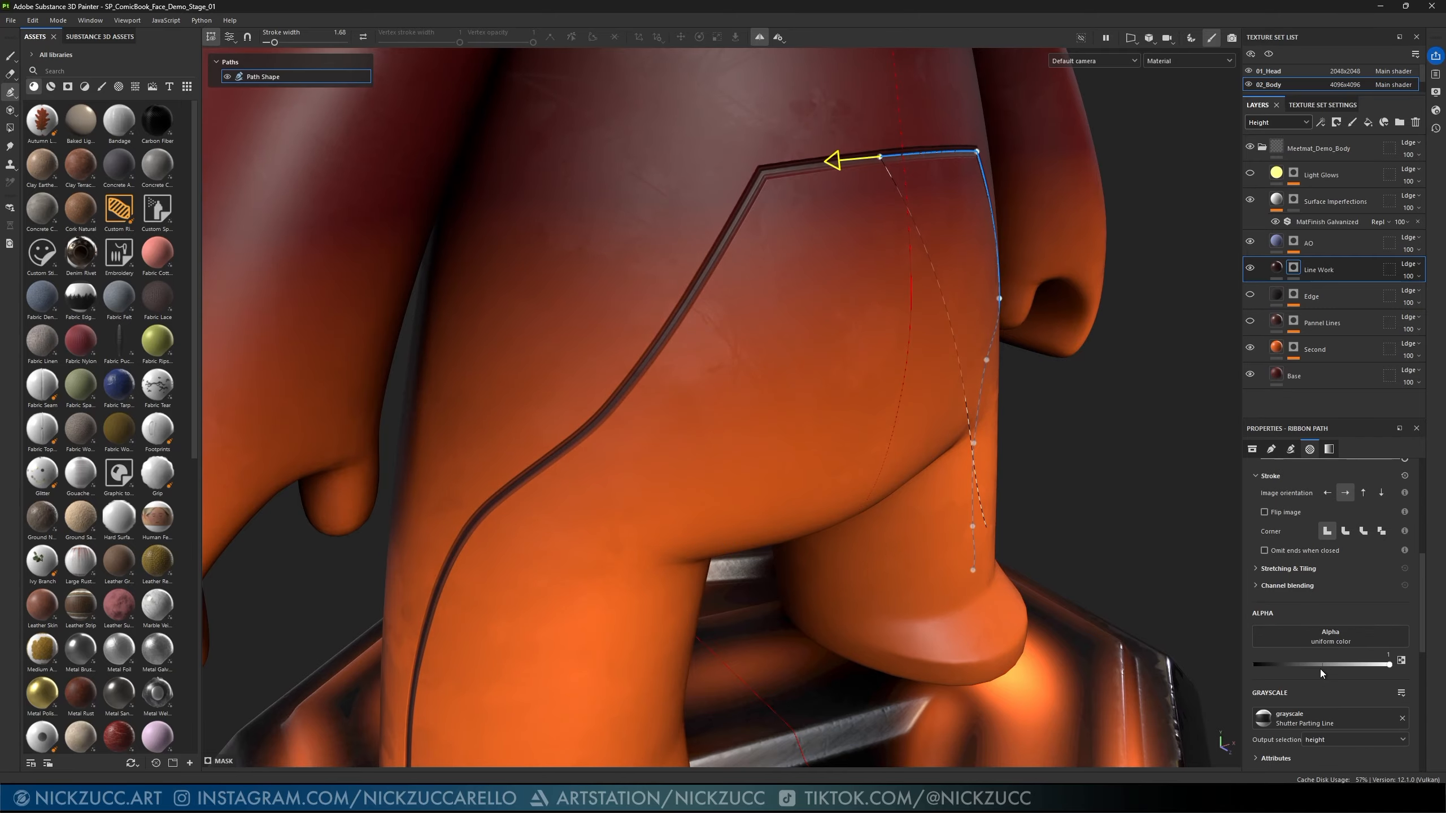
scroll(1290, 619, "down", 2)
scroll(1353, 594, "up", 1)
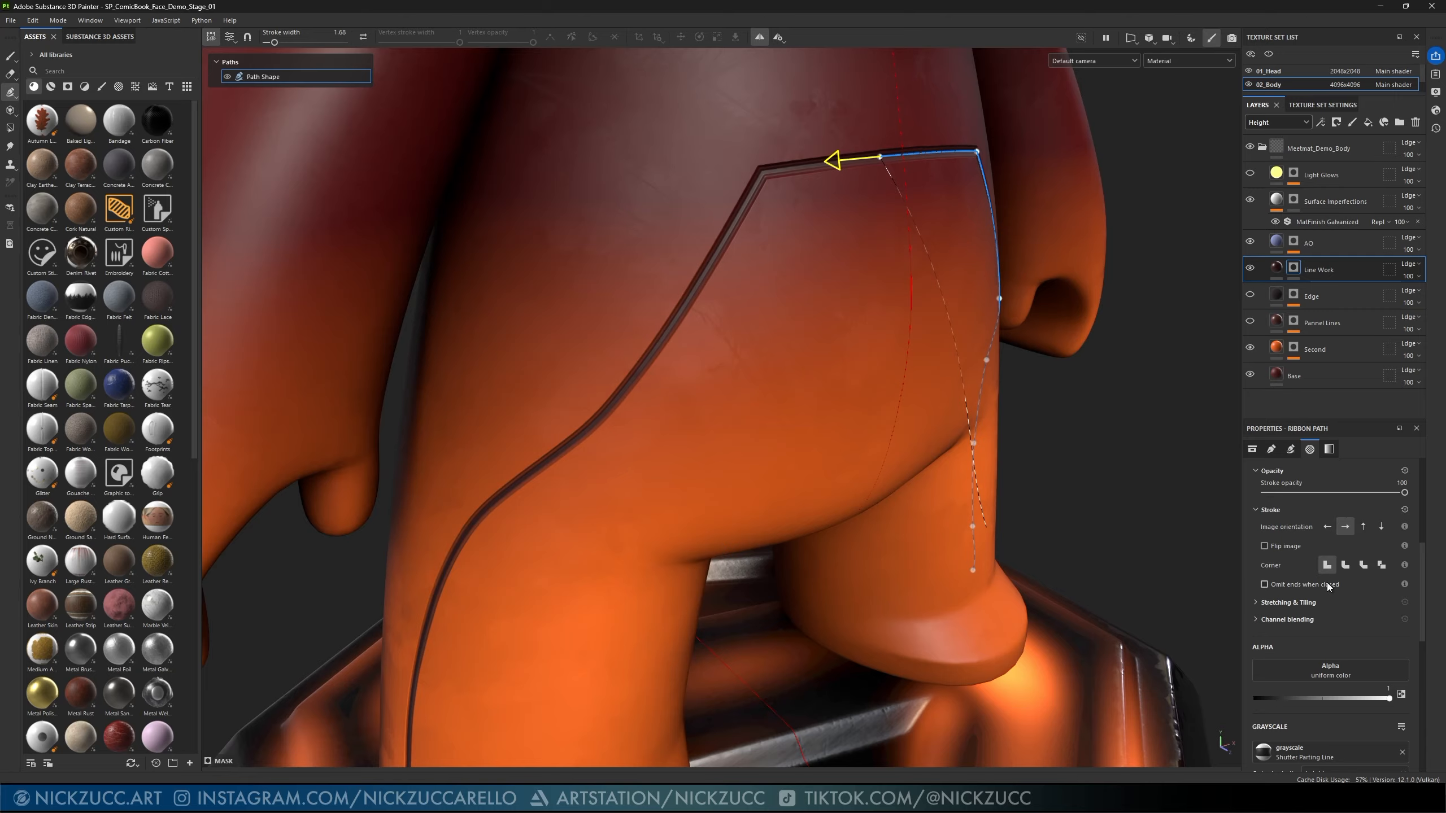
scroll(1326, 683, "down", 4)
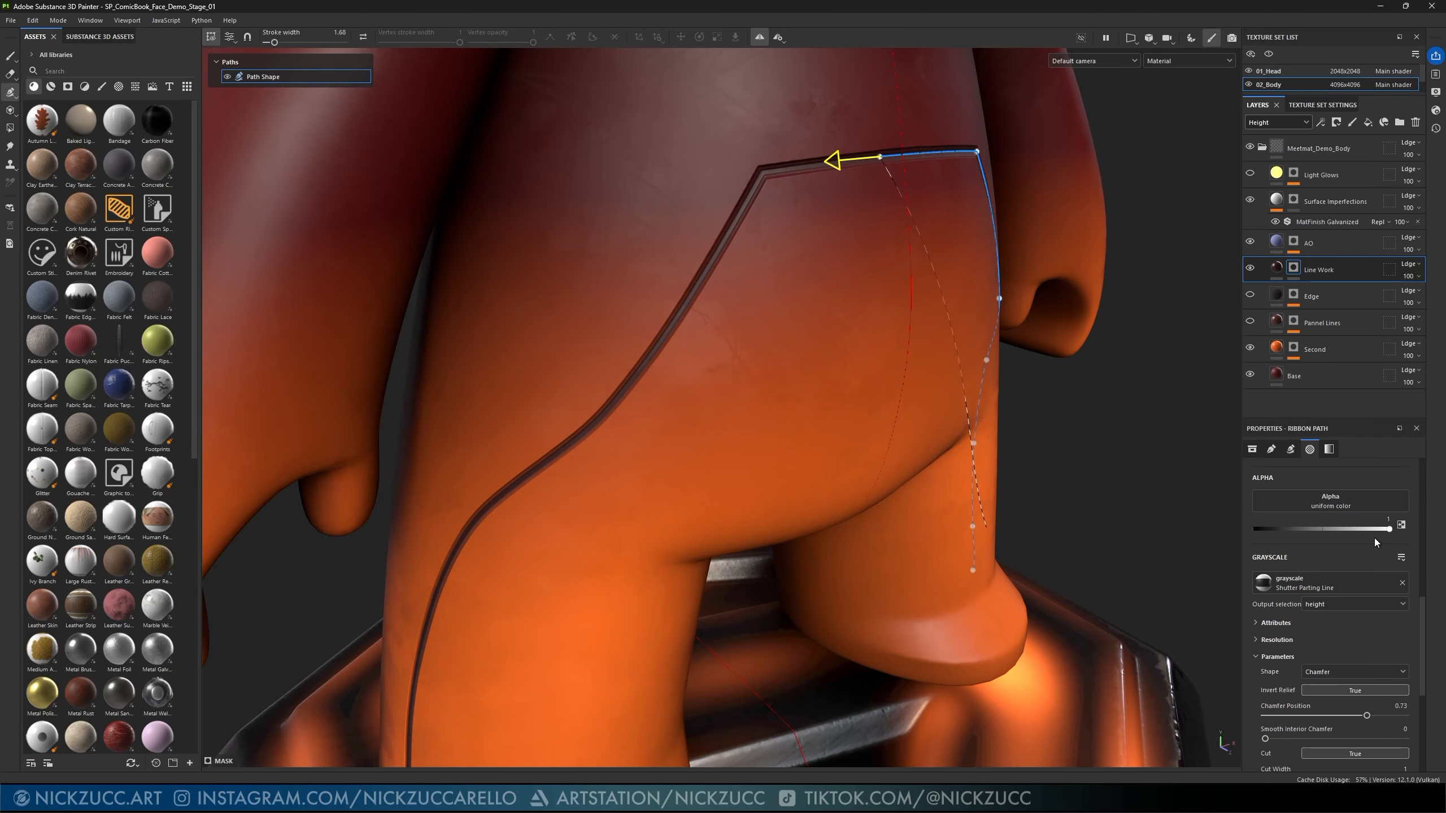
mouse_move(1390, 529)
left_mouse_down()
mouse_move(1267, 534)
mouse_move(1411, 535)
left_mouse_up()
scroll(1348, 556, "up", 6)
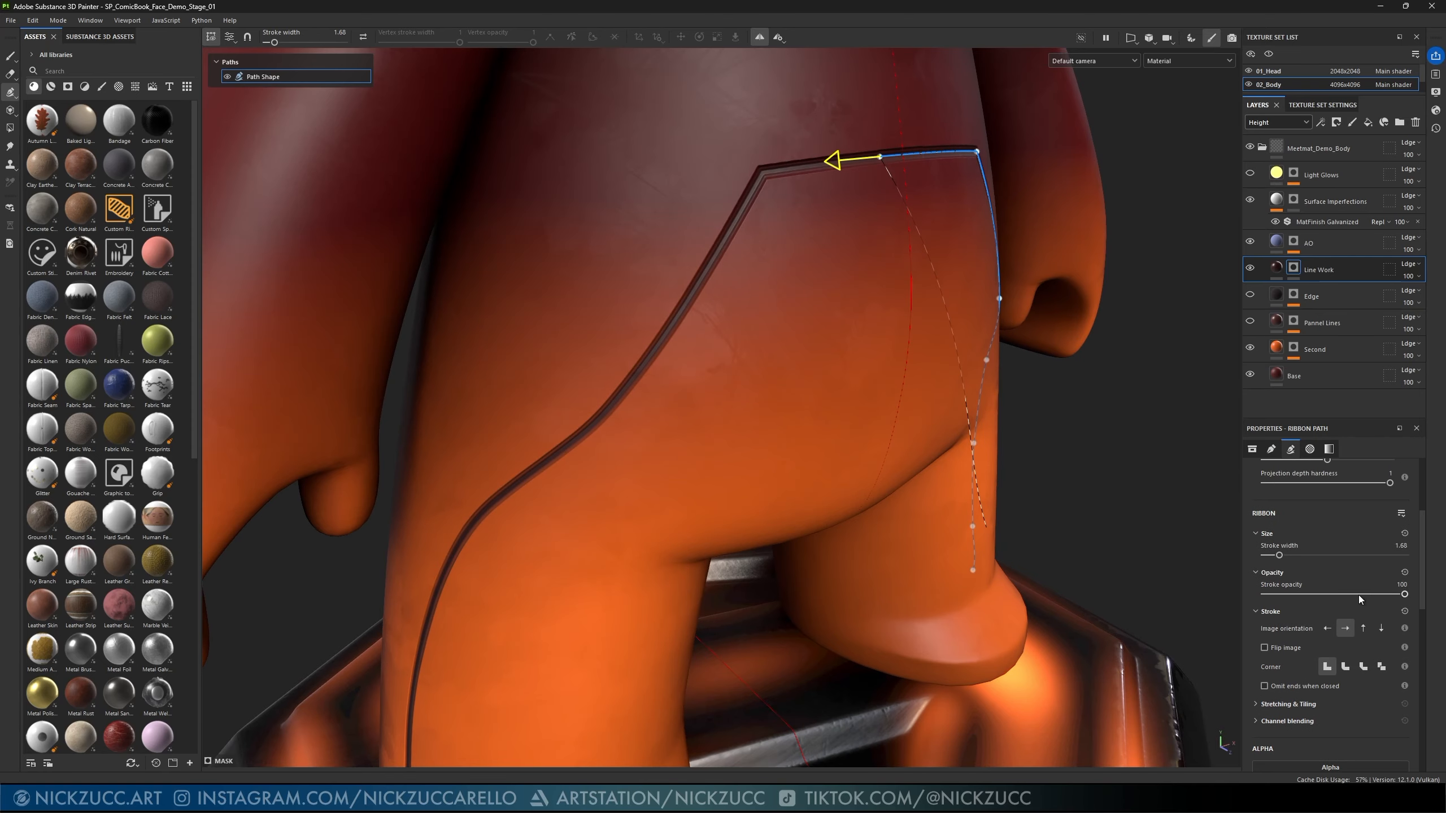
scroll(1338, 610, "down", 6)
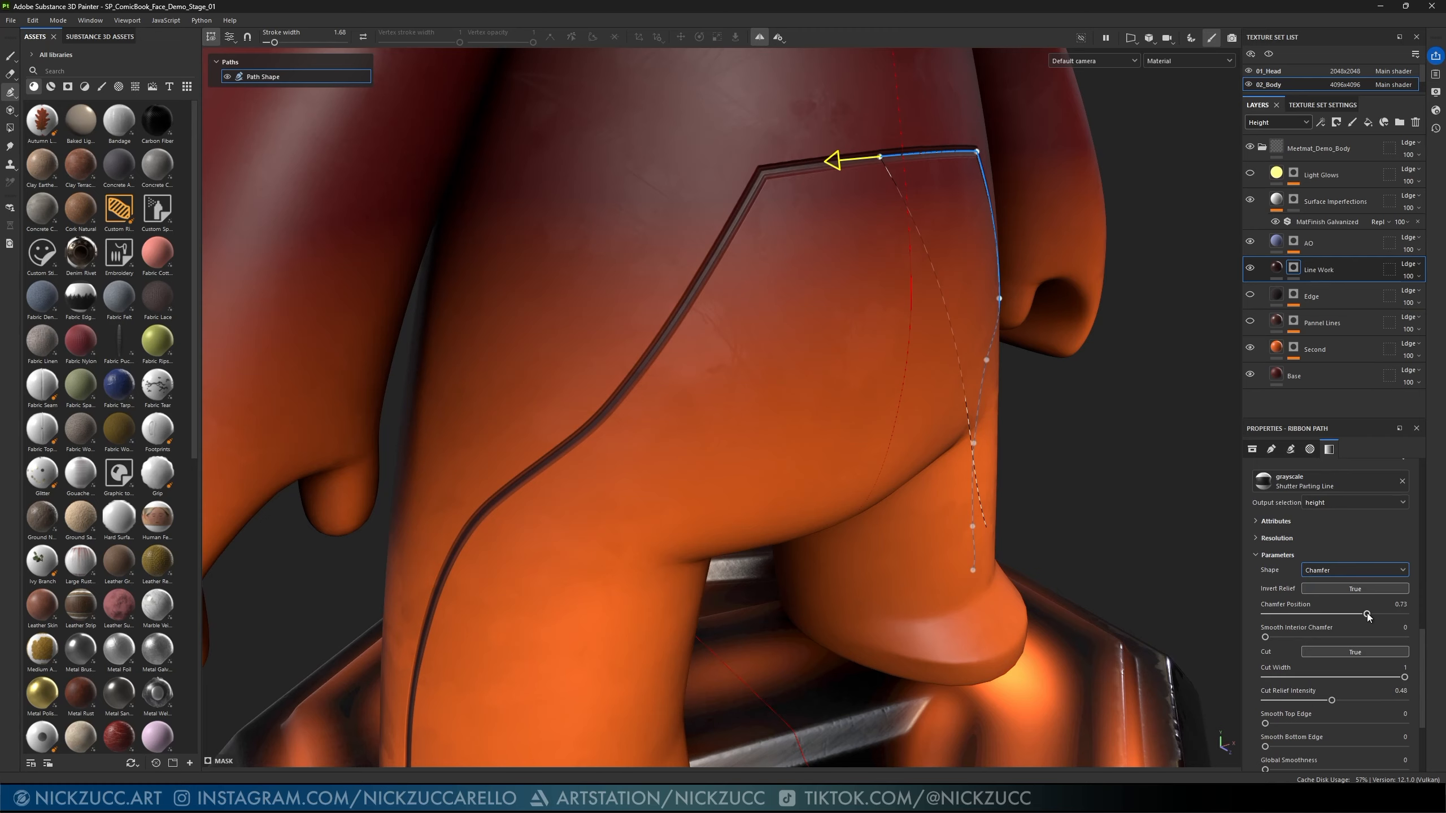
mouse_move(1366, 615)
left_mouse_down()
mouse_move(1322, 610)
mouse_move(1394, 613)
left_mouse_up()
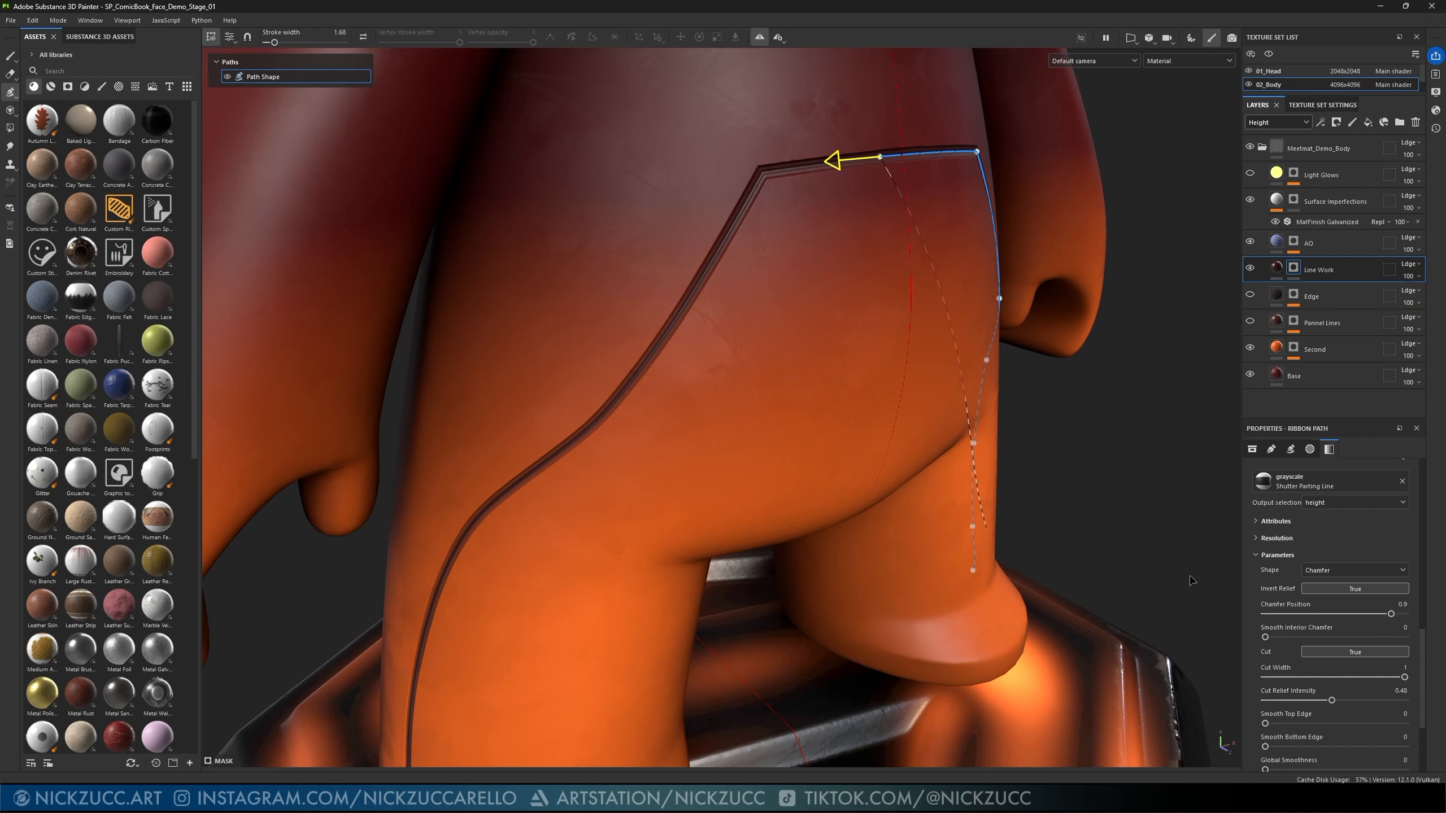
- Examine the thinner trouser outline on the body from the side and the front
scroll(1088, 529, "down", 5)
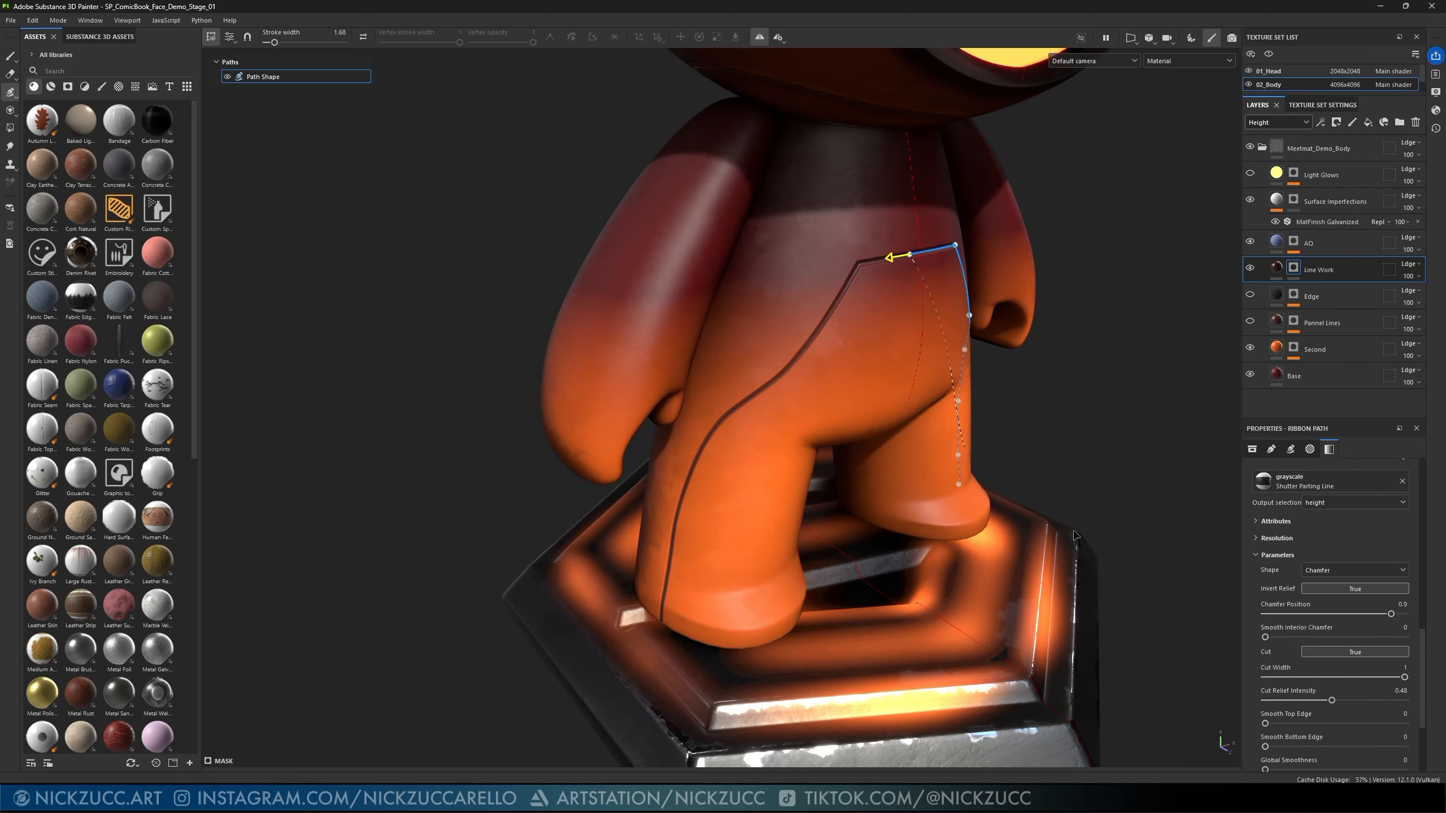
left_click_drag(1019, 498, 1077, 484, "alt")
middle_click_drag(1077, 484, 1106, 542, "alt")
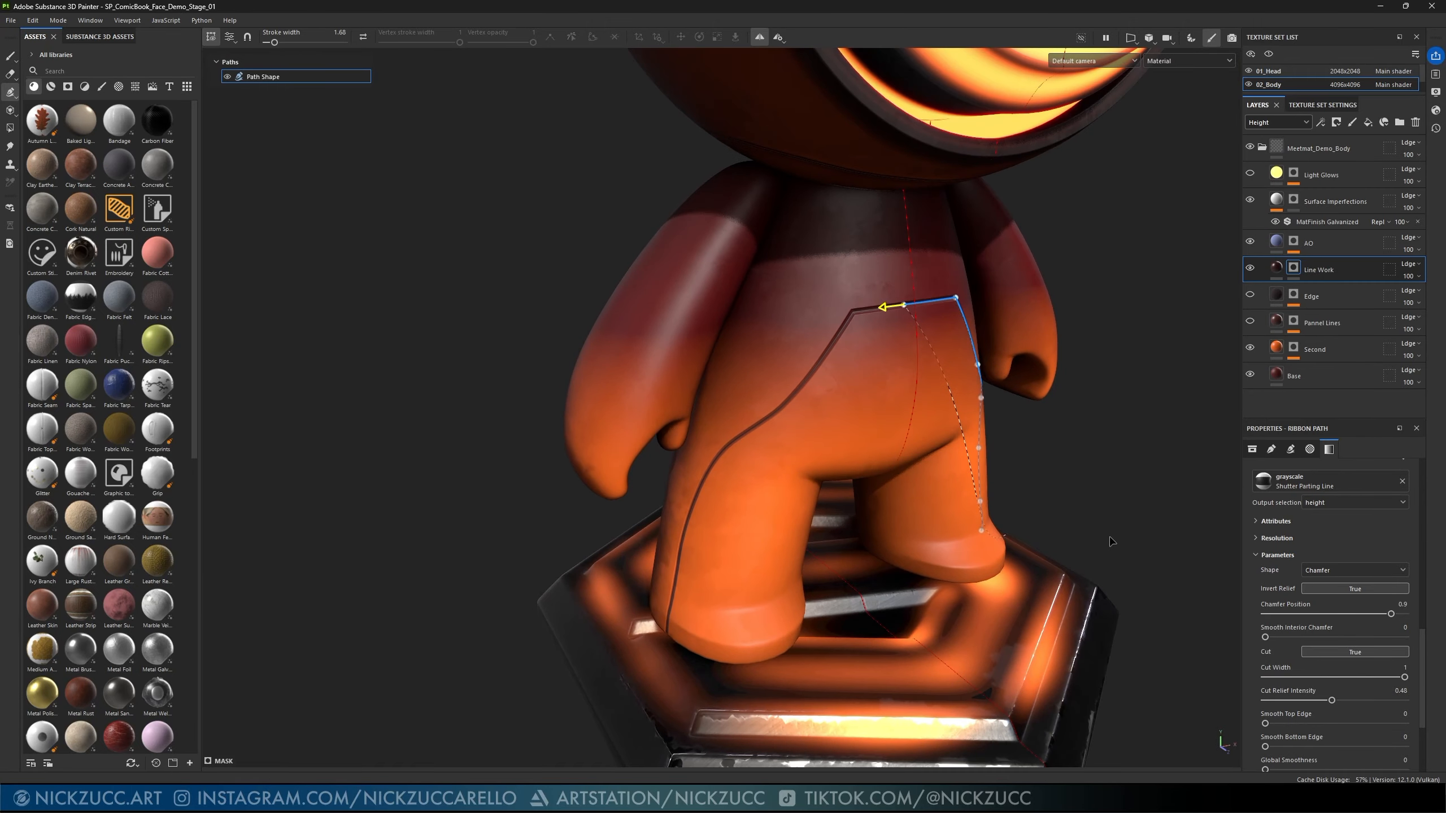
left_click_drag(1107, 542, 998, 503, "alt")
middle_click_drag(1071, 506, 1011, 580, "alt")
scroll(1023, 525, "up", 4)
left_click_drag(1010, 580, 1129, 574, "alt")
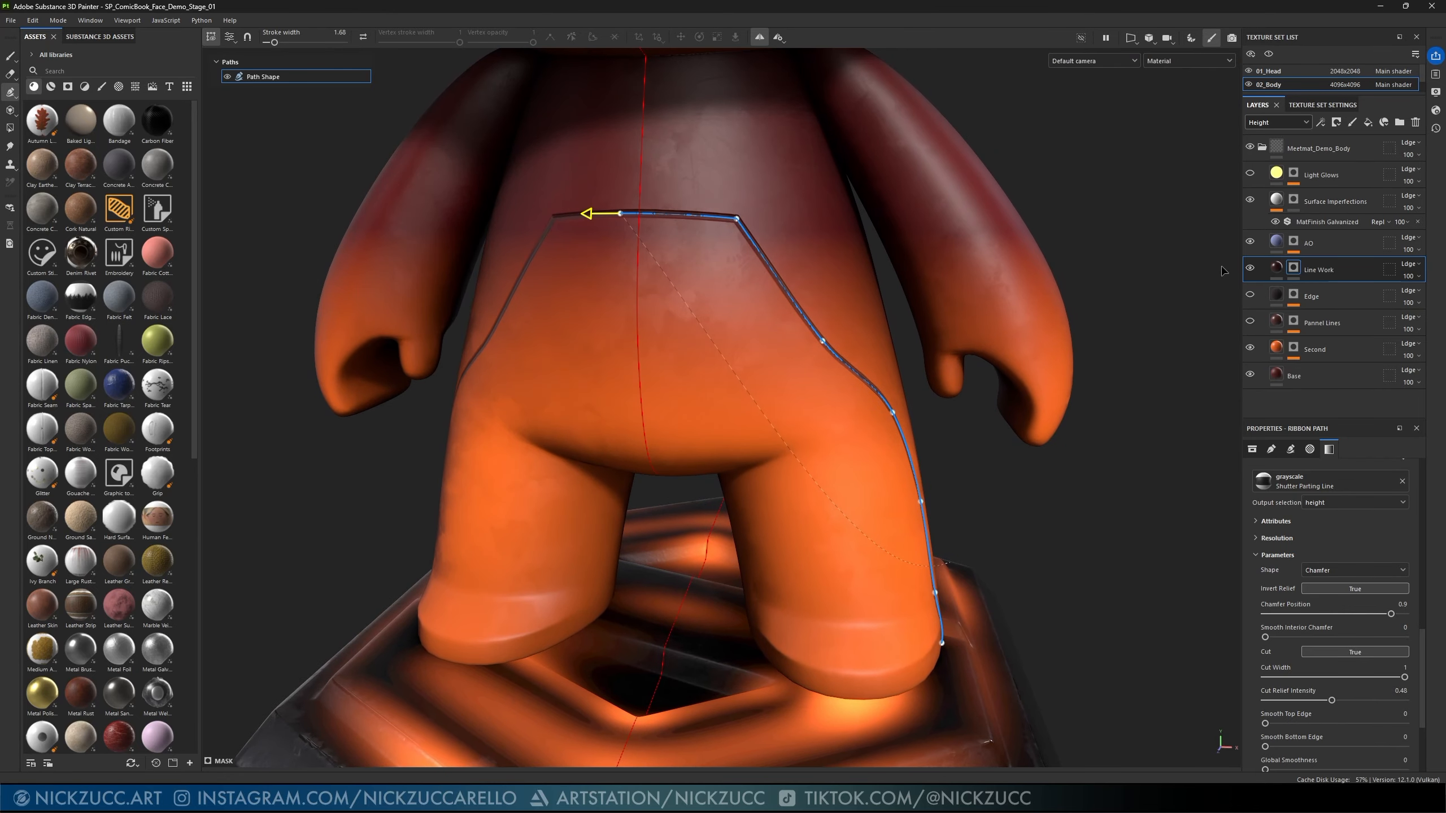
- Preview the thinner outline with an orange FF6C1B base color, and restore the Line Work fill to dark red 391313
left_click(1276, 273)
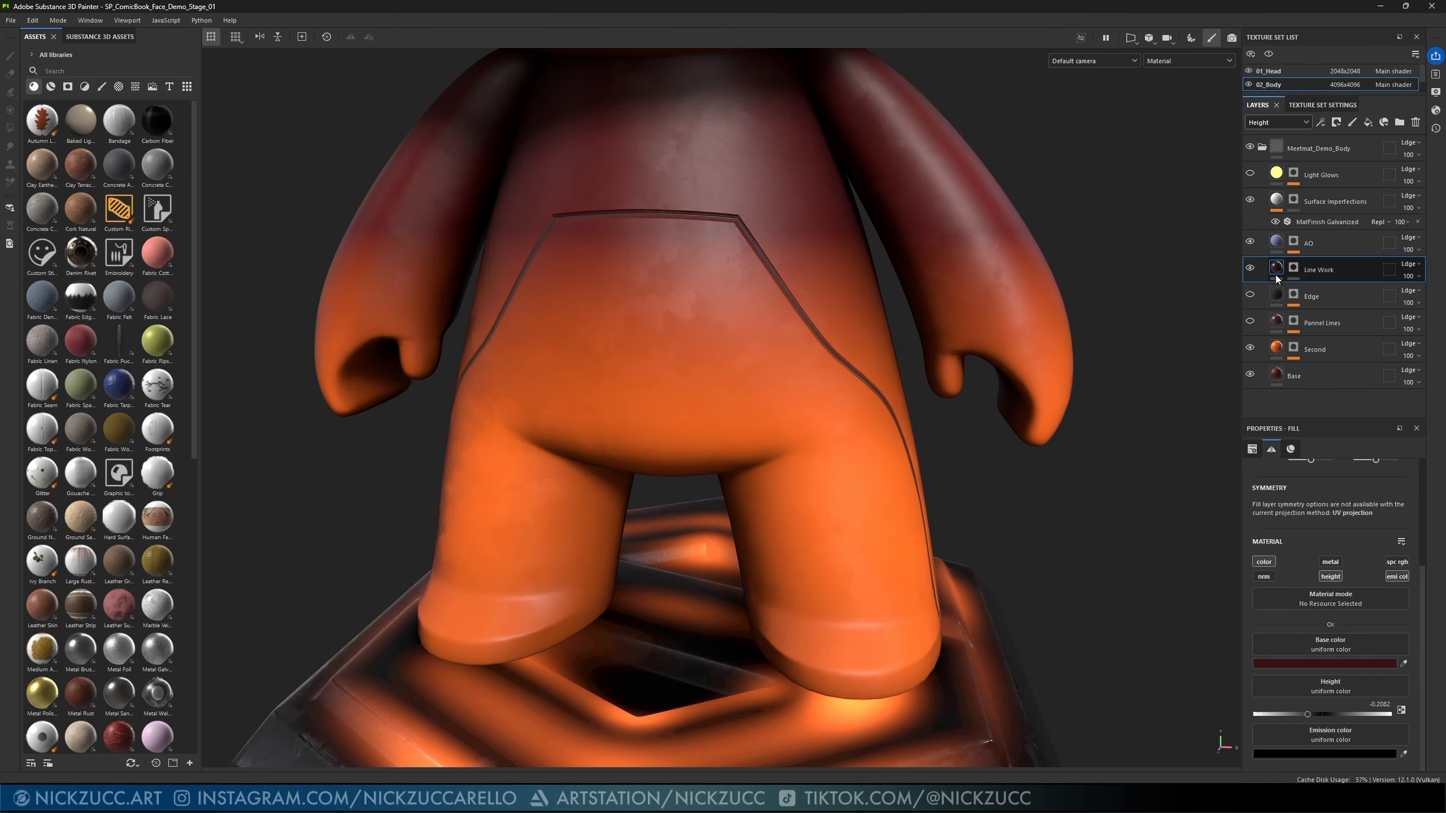
left_click(1326, 663)
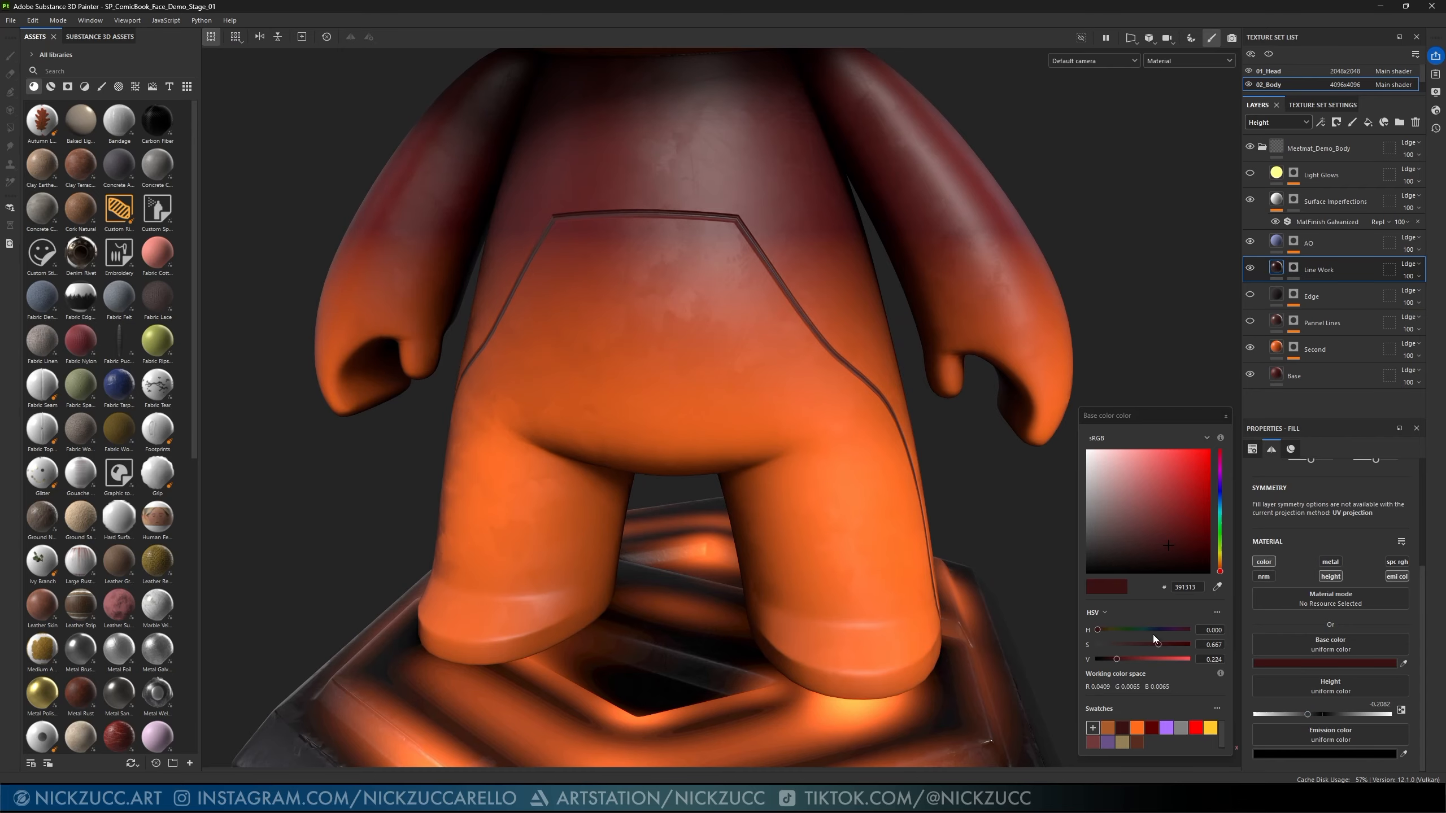
left_click(1136, 729)
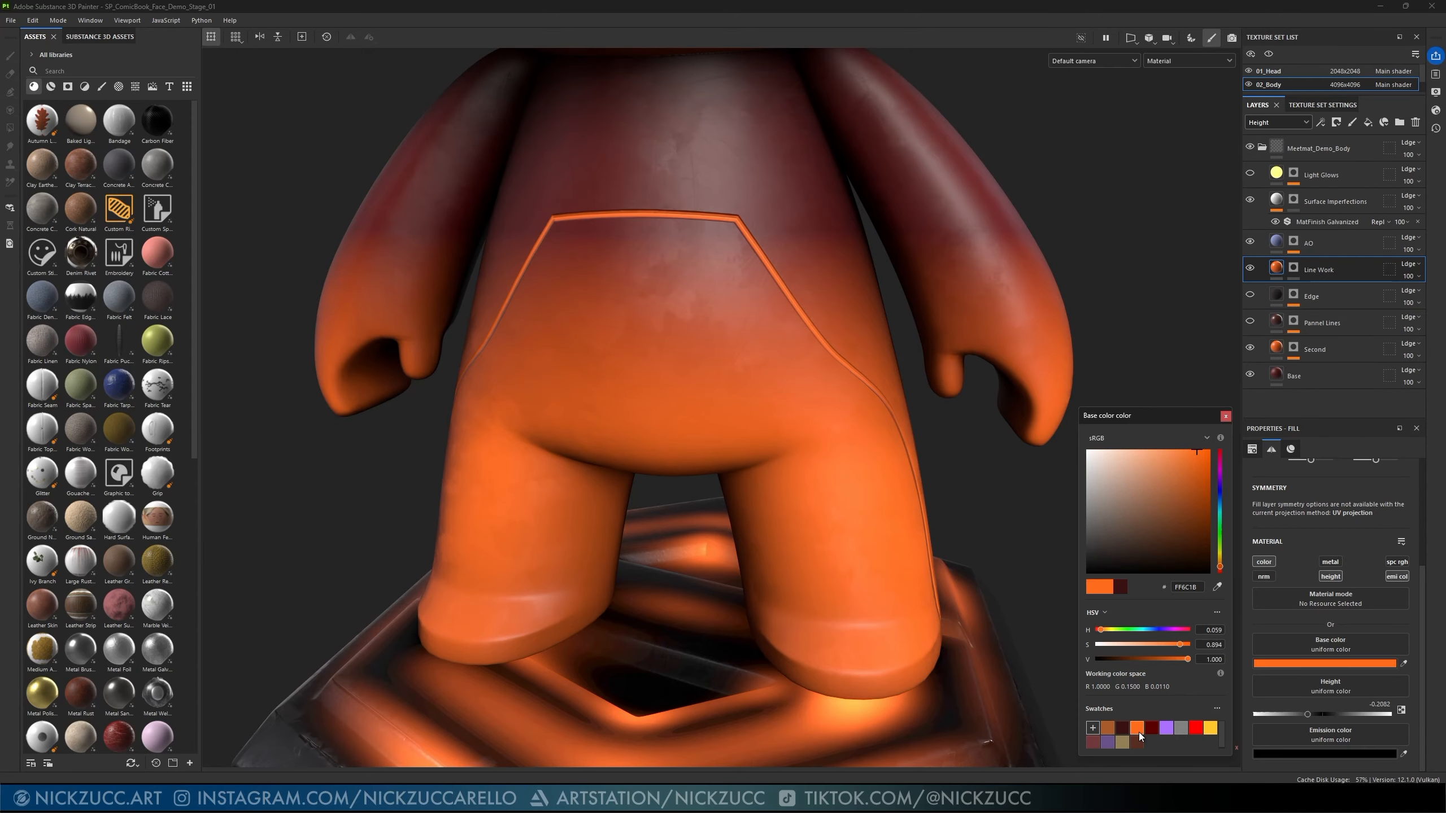
left_click(1122, 729)
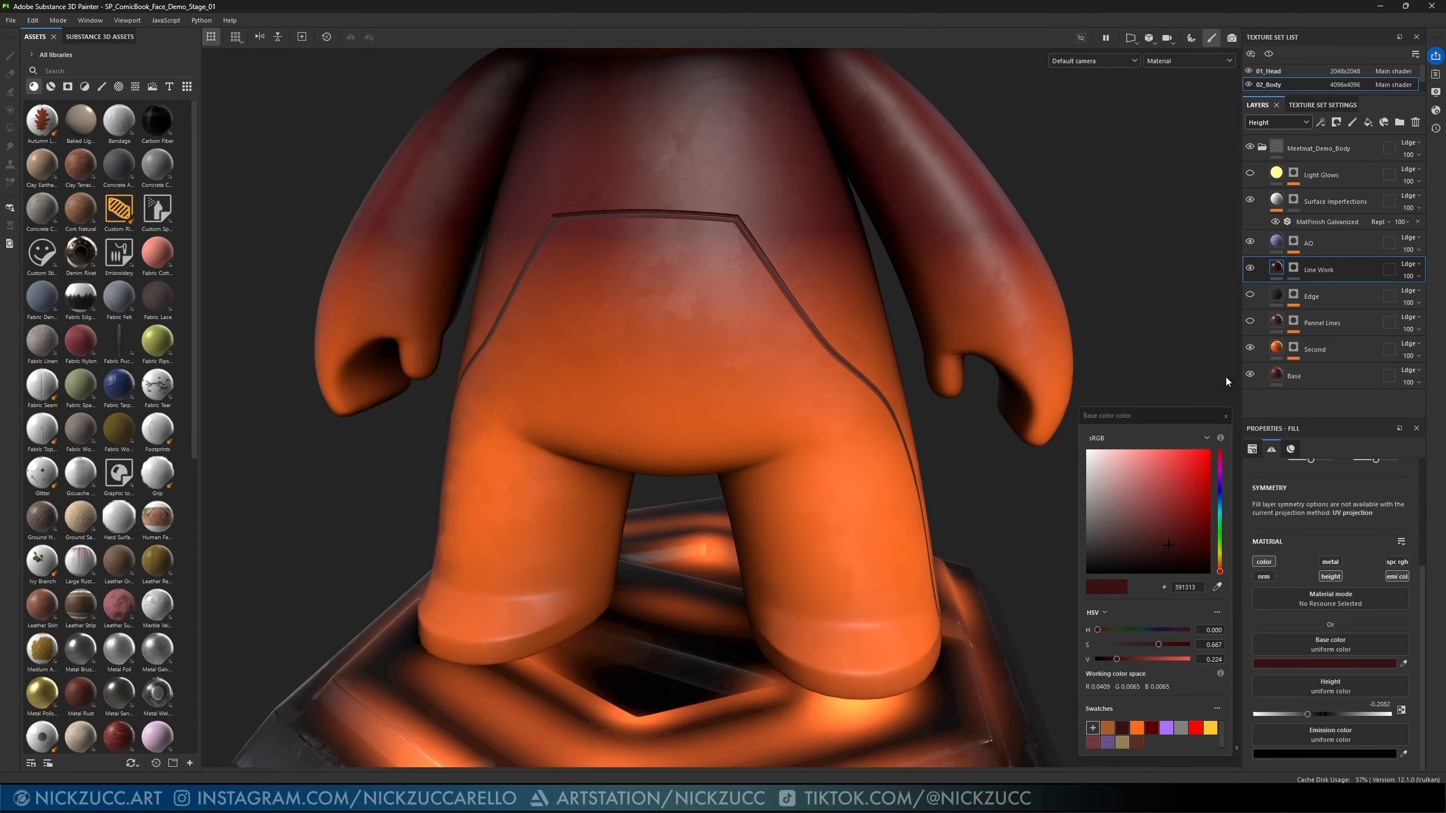
left_click(1226, 416)
left_click_drag(1153, 348, 1142, 519, "alt")
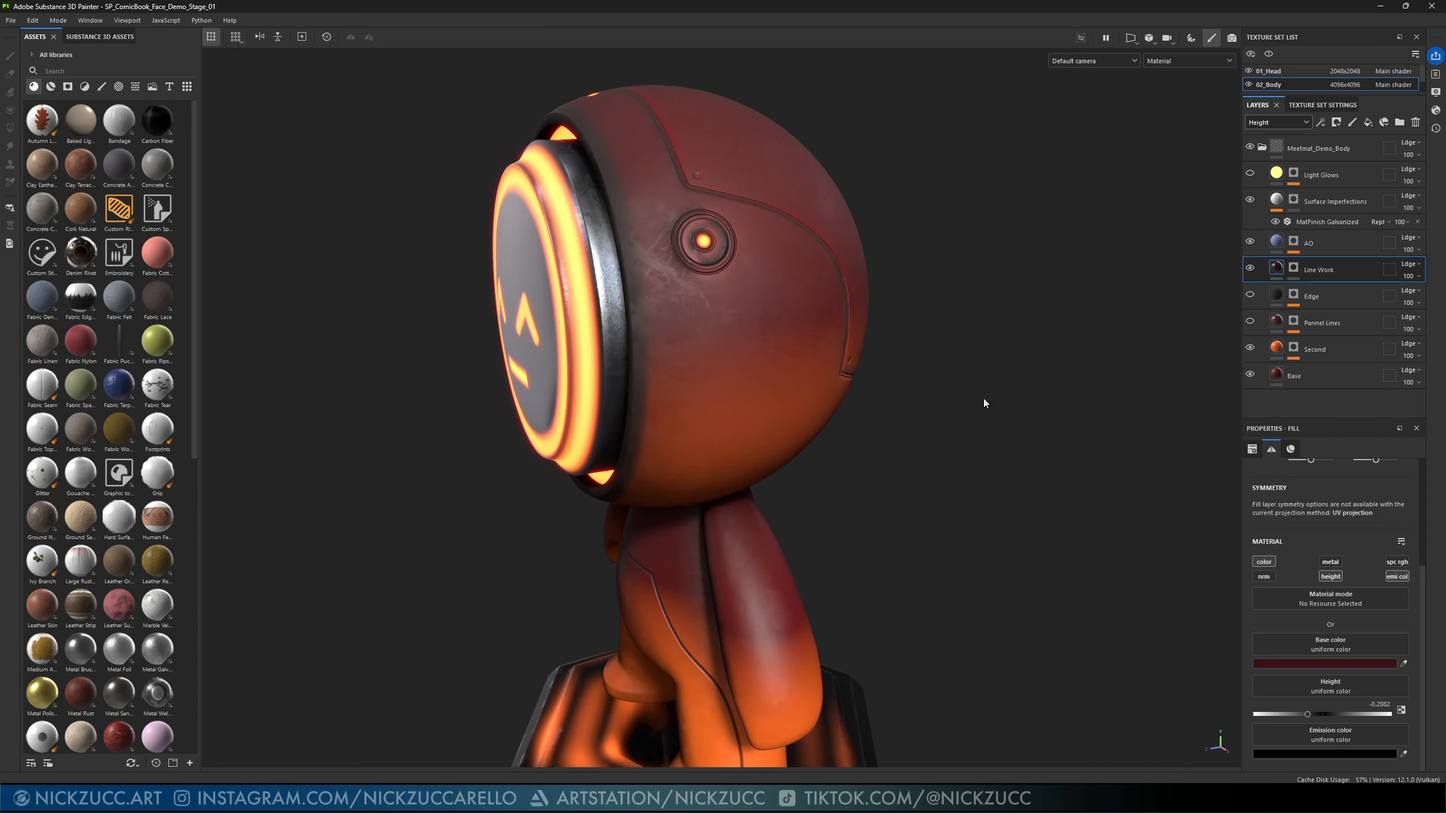
left_click_drag(984, 398, 937, 437, "alt")
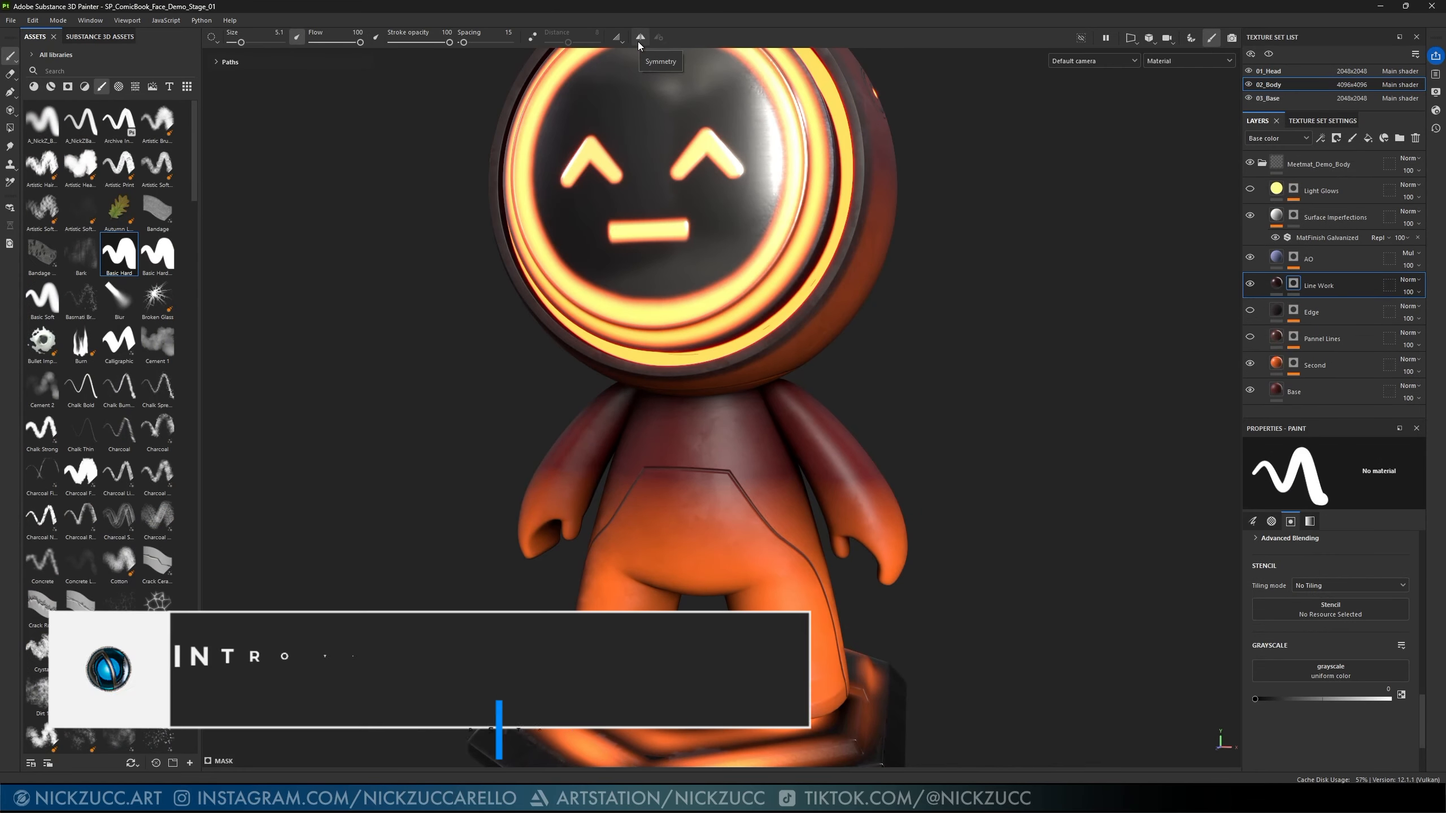
- Enable symmetry for the Line Work mask and choose the Basic Hard brush at size 11.56
left_click(640, 38)
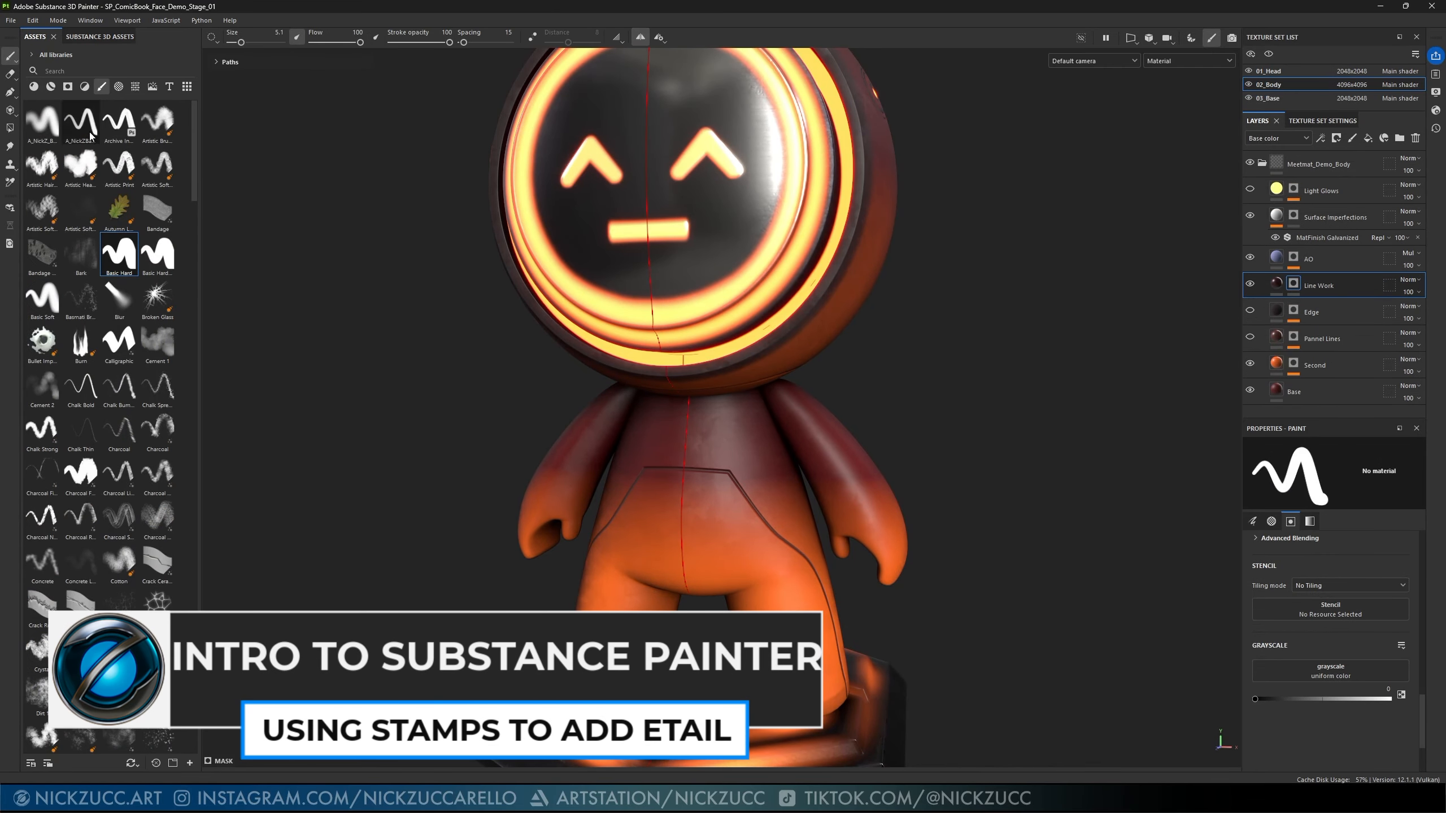
left_click(102, 86)
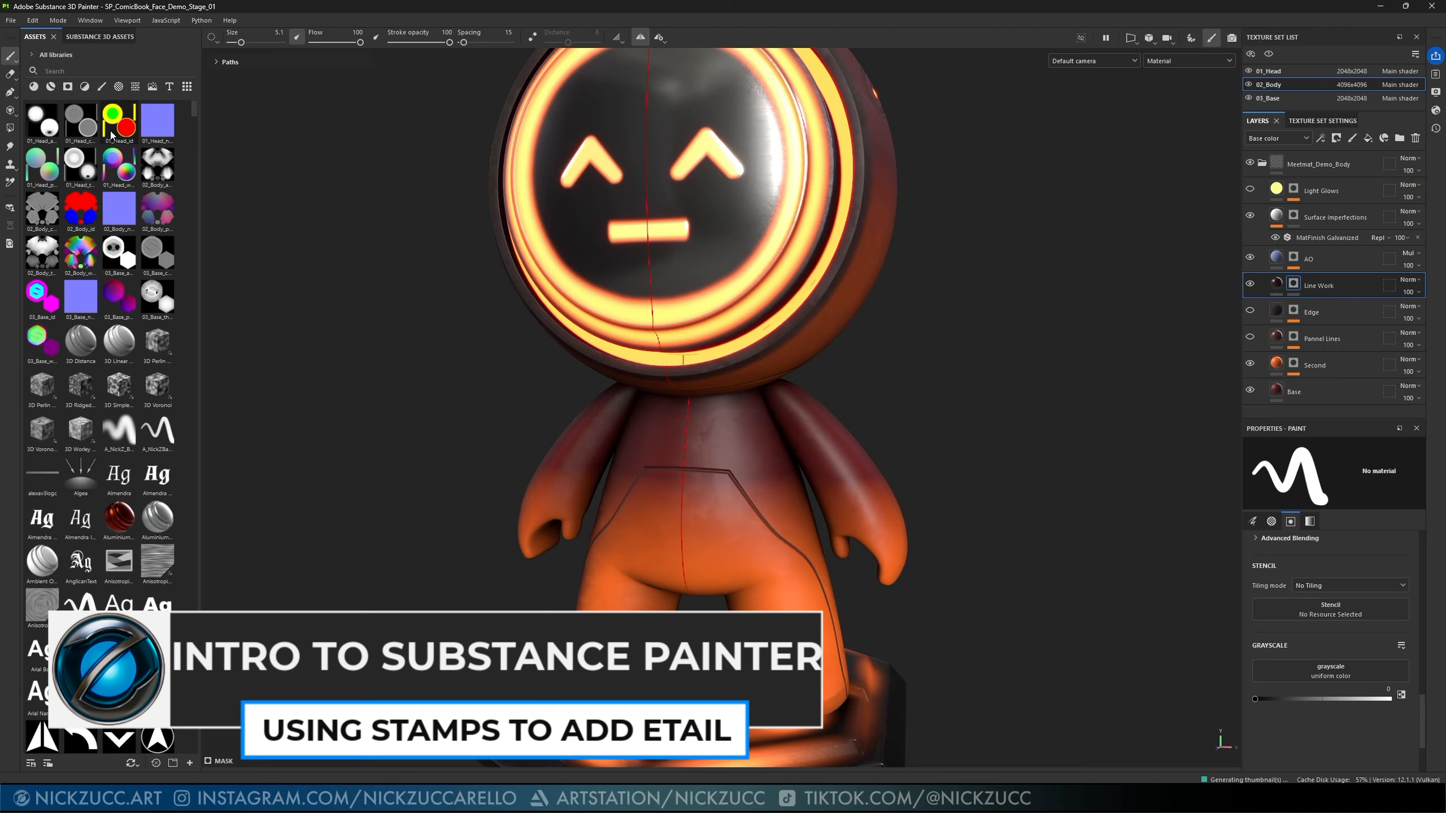
left_click(101, 86)
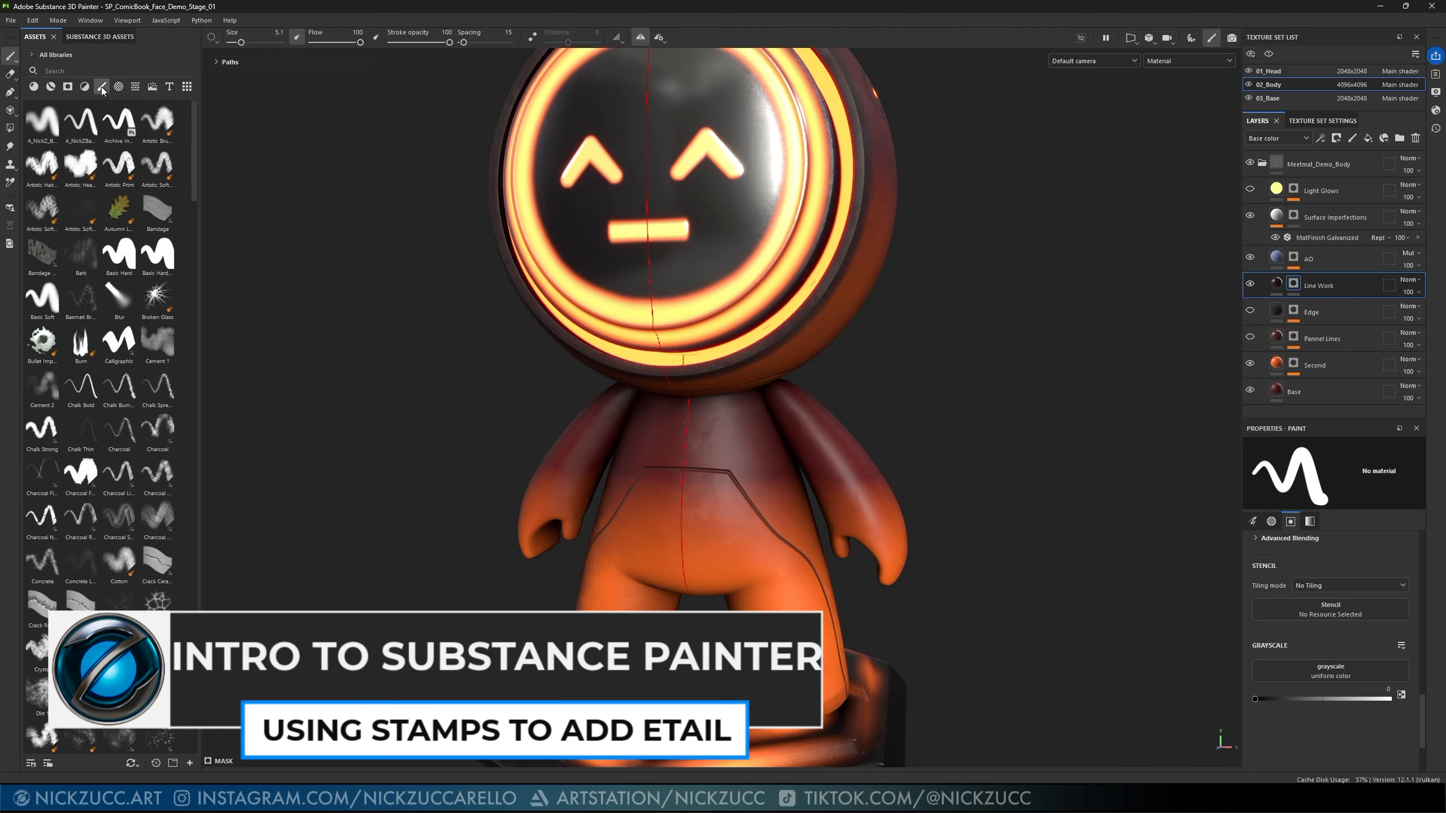
left_click(121, 256)
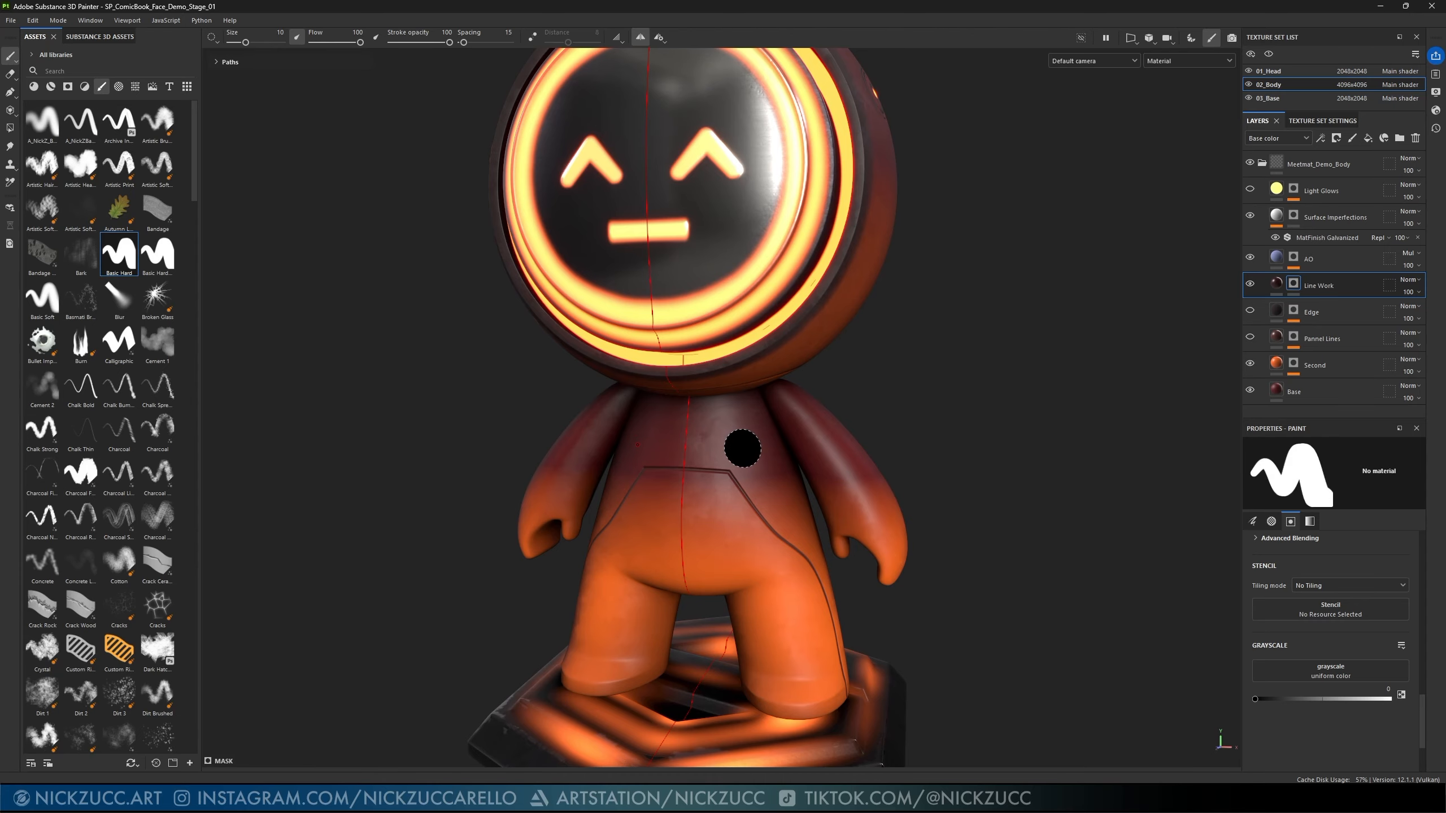
mouse_move(742, 450)
right_mouse_down("ctrl")
mouse_move(769, 450)
mouse_move(725, 449)
mouse_move(740, 446)
right_mouse_up("ctrl")
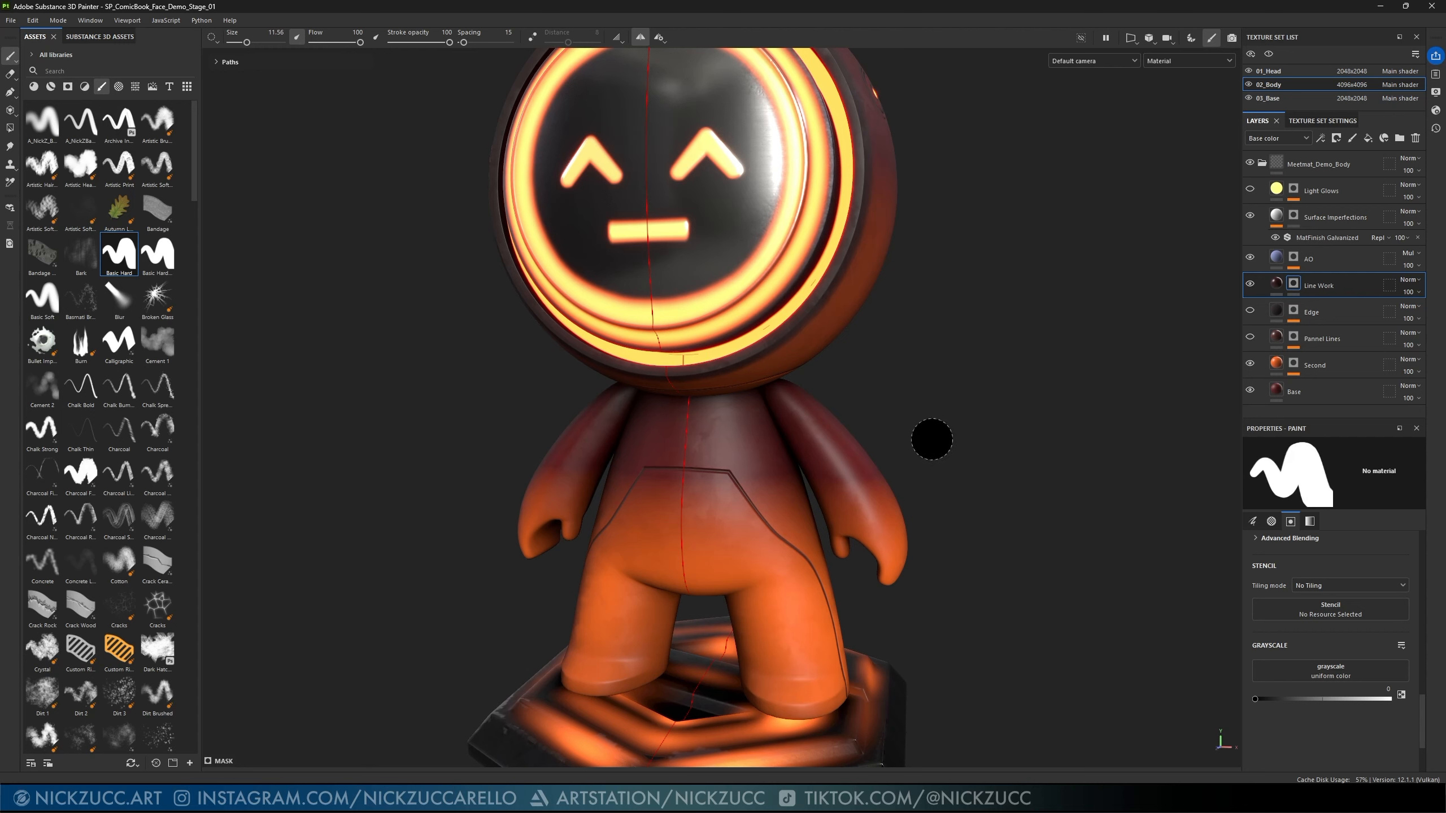
- Stamp a mirrored pair of white circles on the chest in the isolated Line Work mask, and return to the material view
left_click_drag(1039, 429, 1040, 436, "alt")
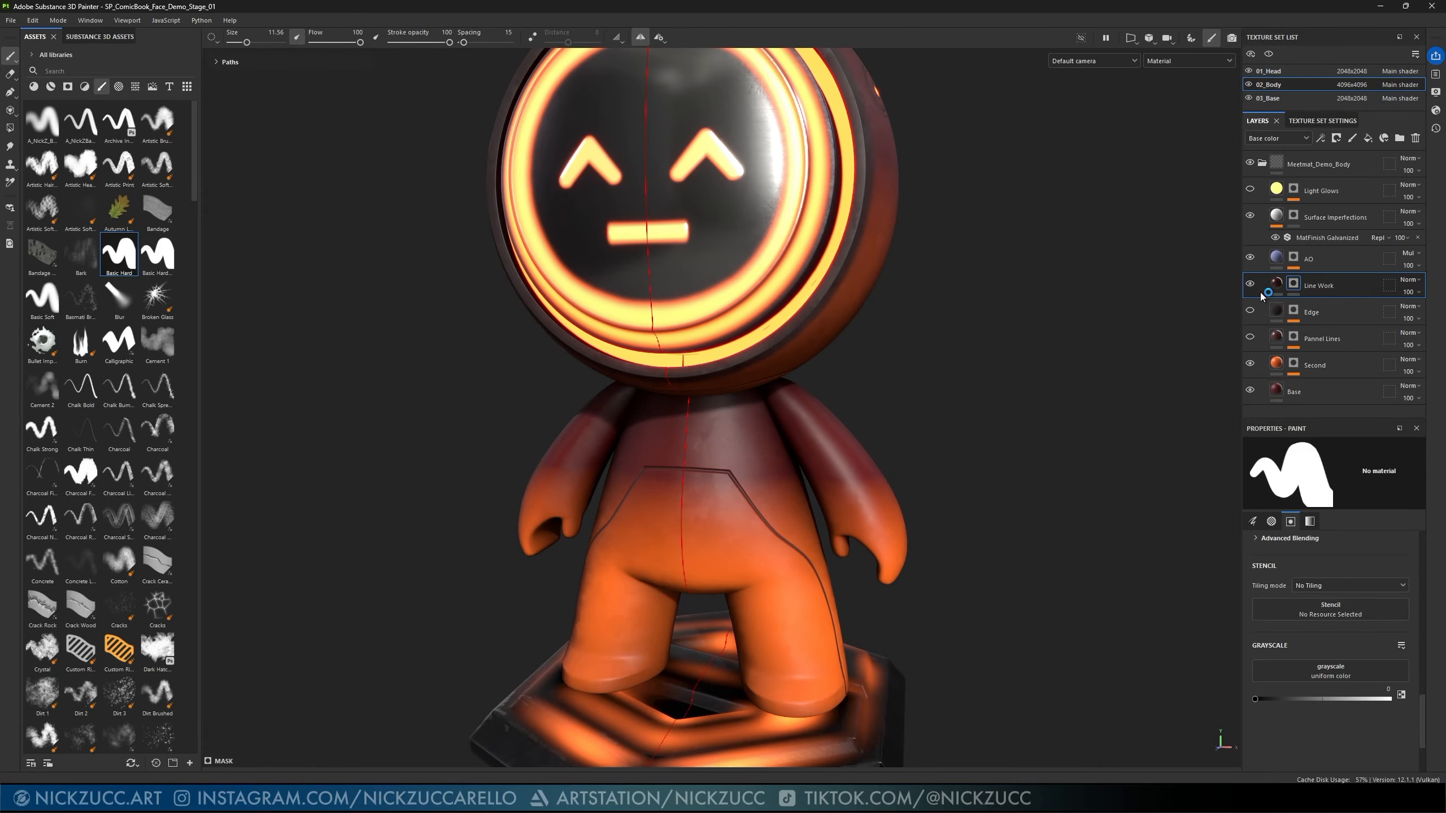
left_click(1294, 284, "alt")
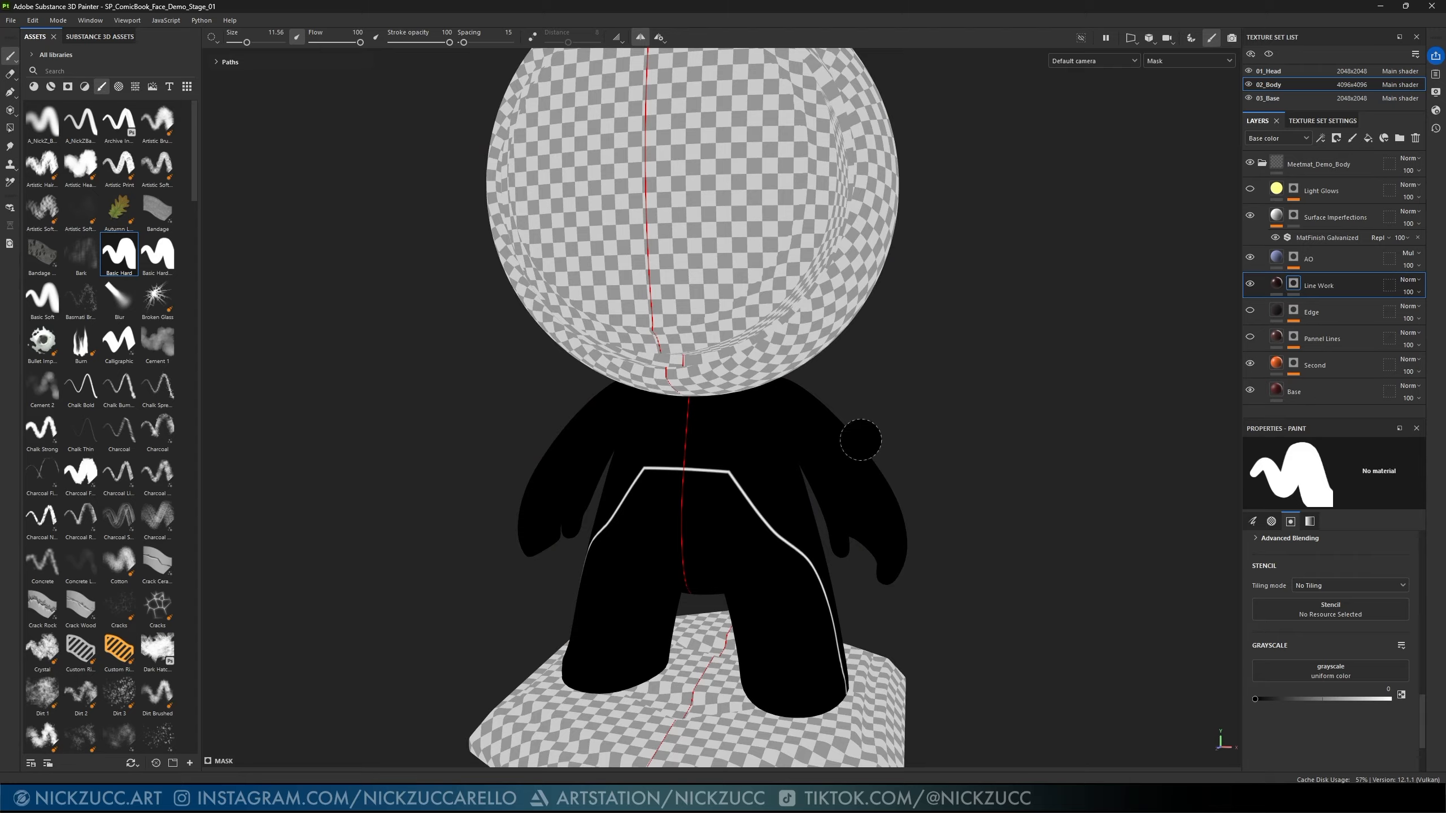
left_click_drag(735, 476, 762, 515)
key("x")
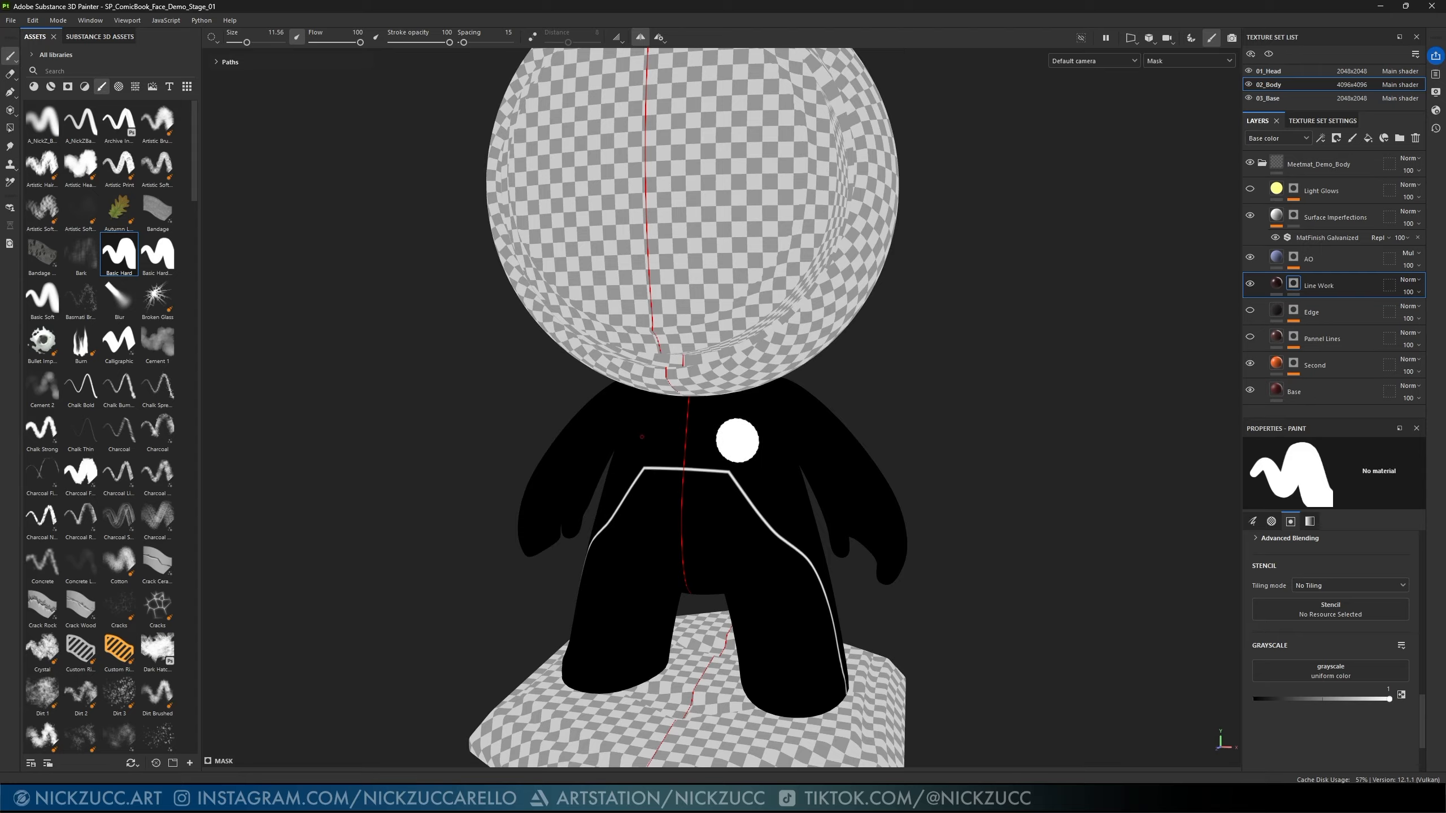
left_click(738, 442)
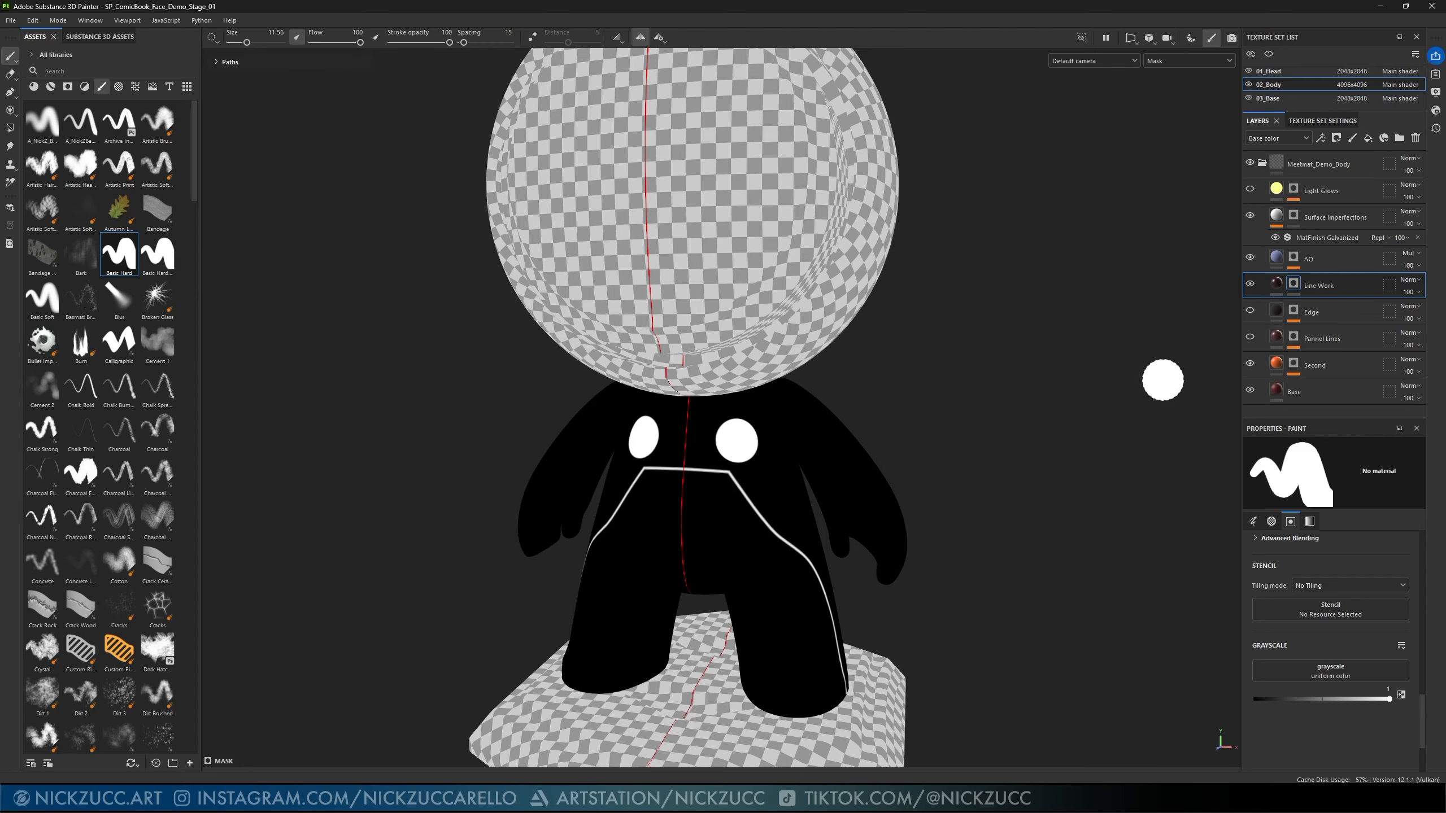
left_click(1279, 285)
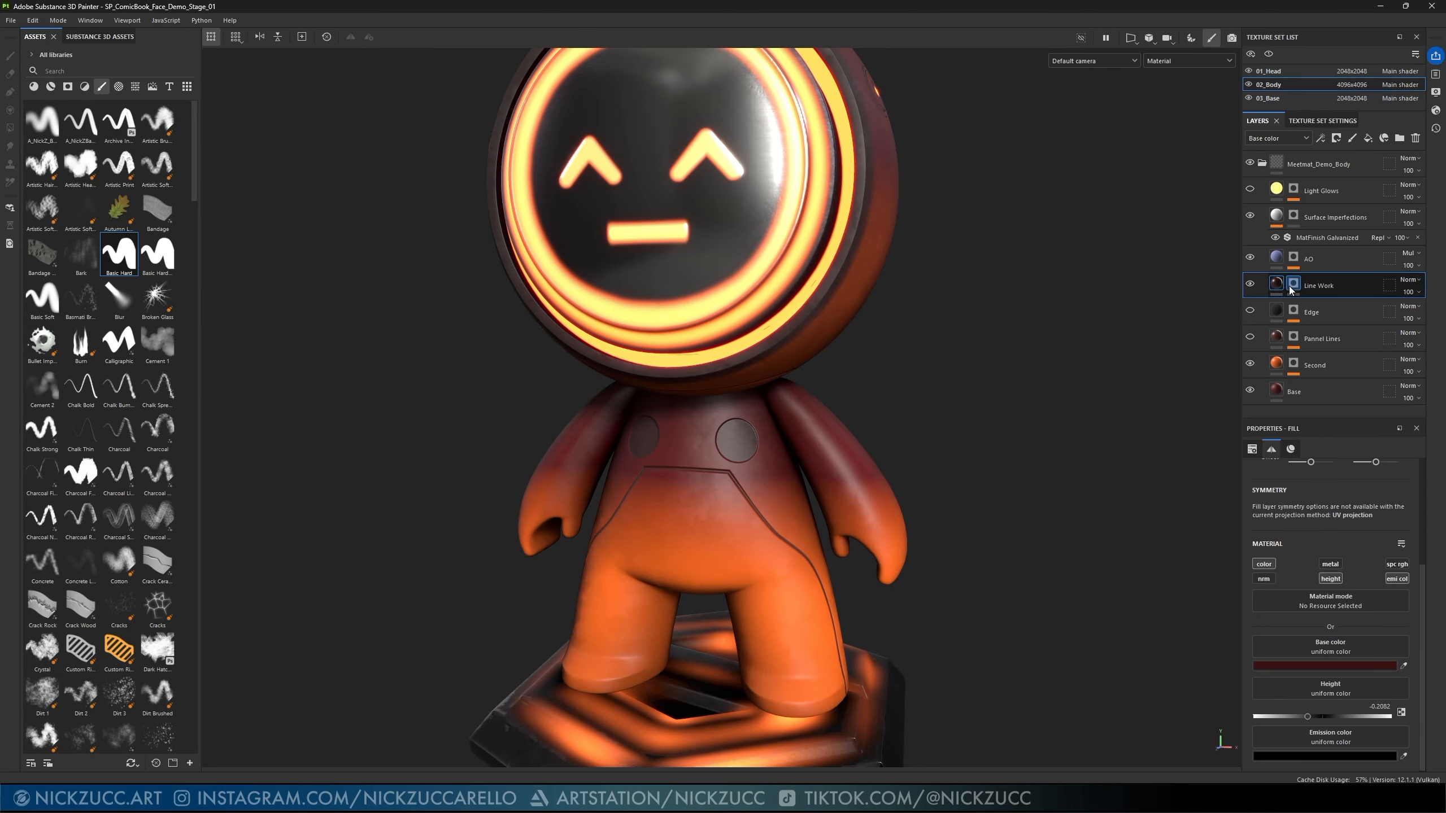
left_click(1290, 284)
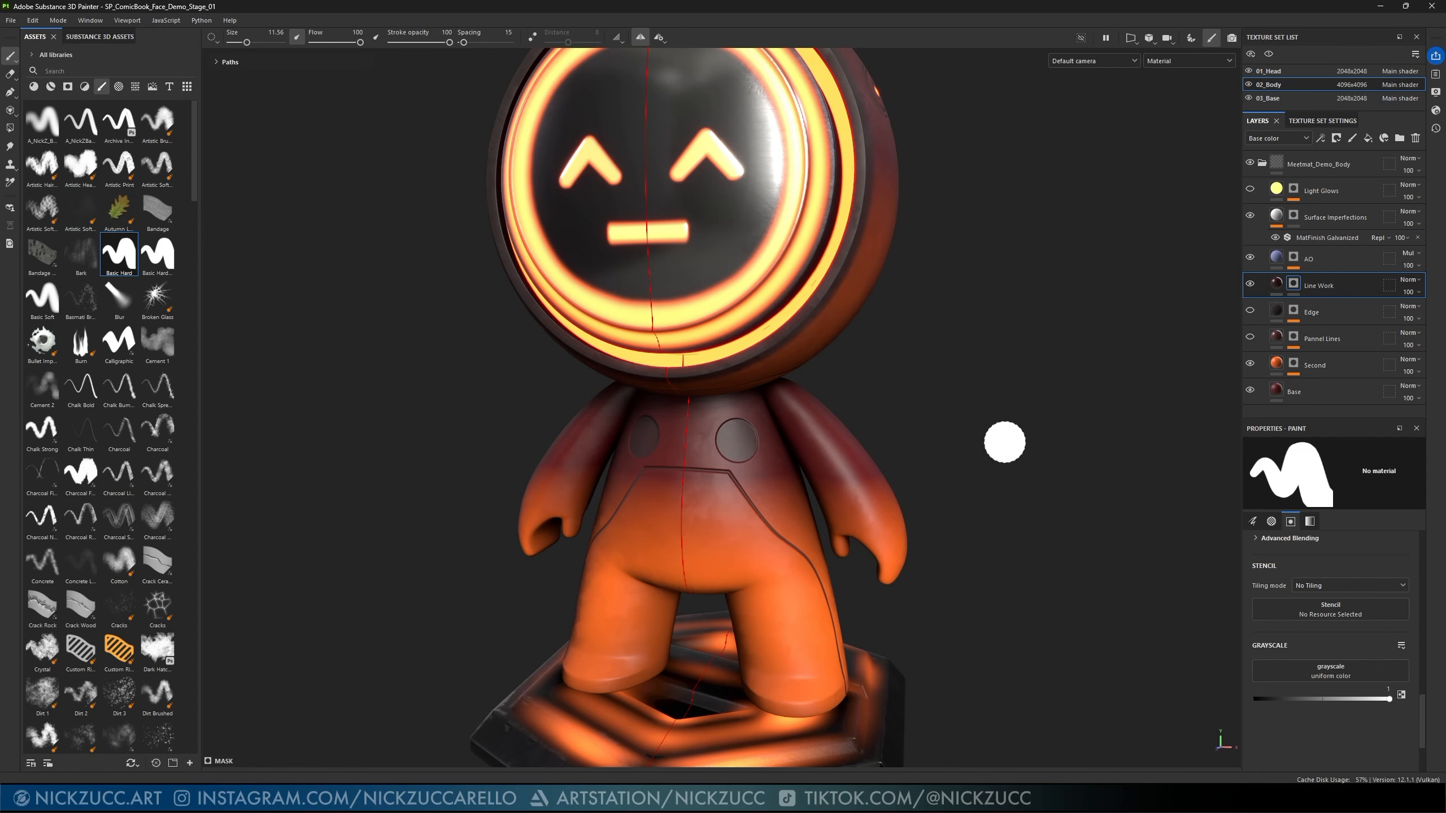
- Stamp black at brush size 8.65 inside the chest circles to turn them into thin rings, and inspect them
left_click_drag(1004, 443, 1133, 401, "alt")
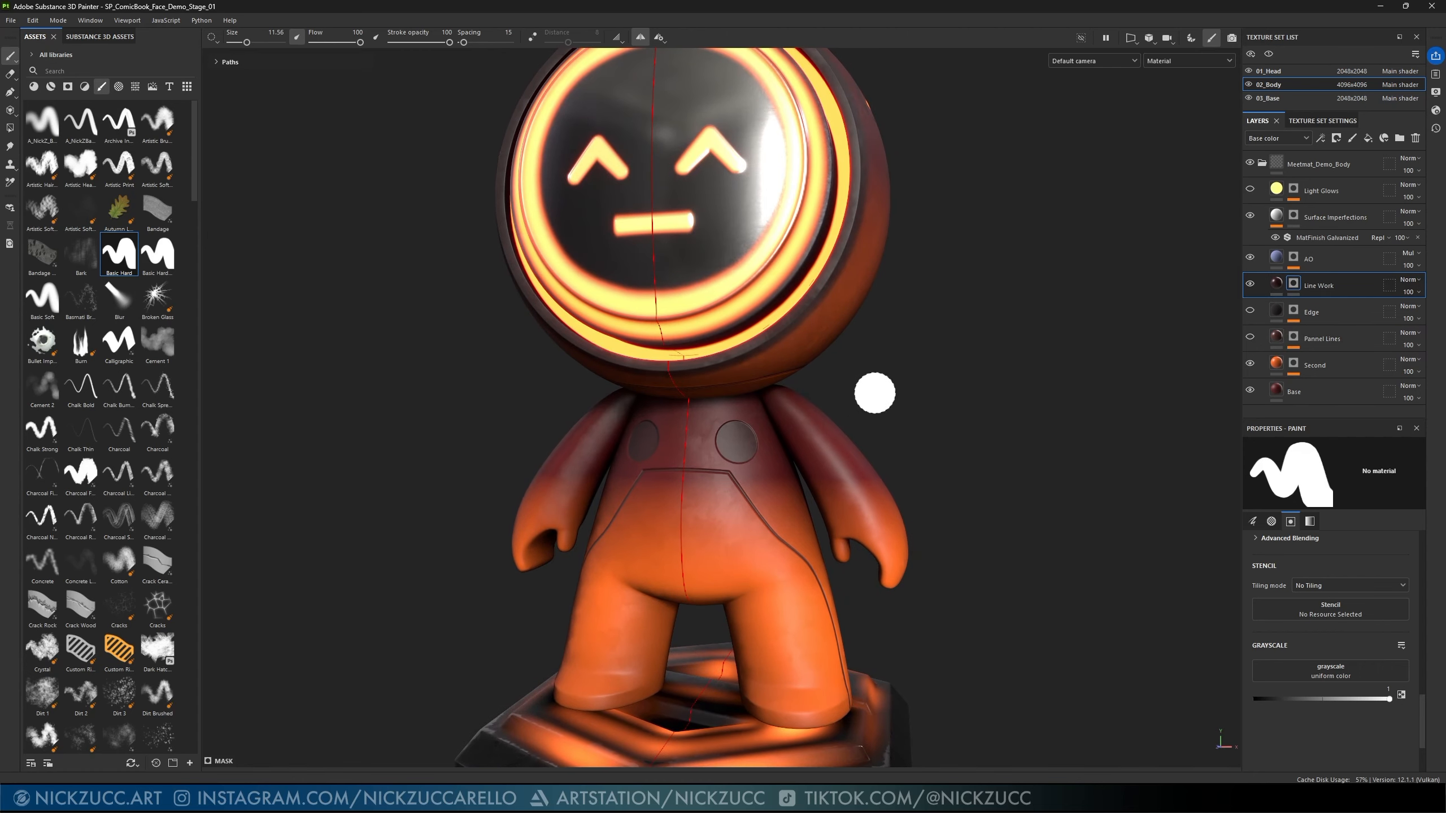
scroll(926, 426, "up", 3)
left_click_drag(954, 406, 954, 431, "alt")
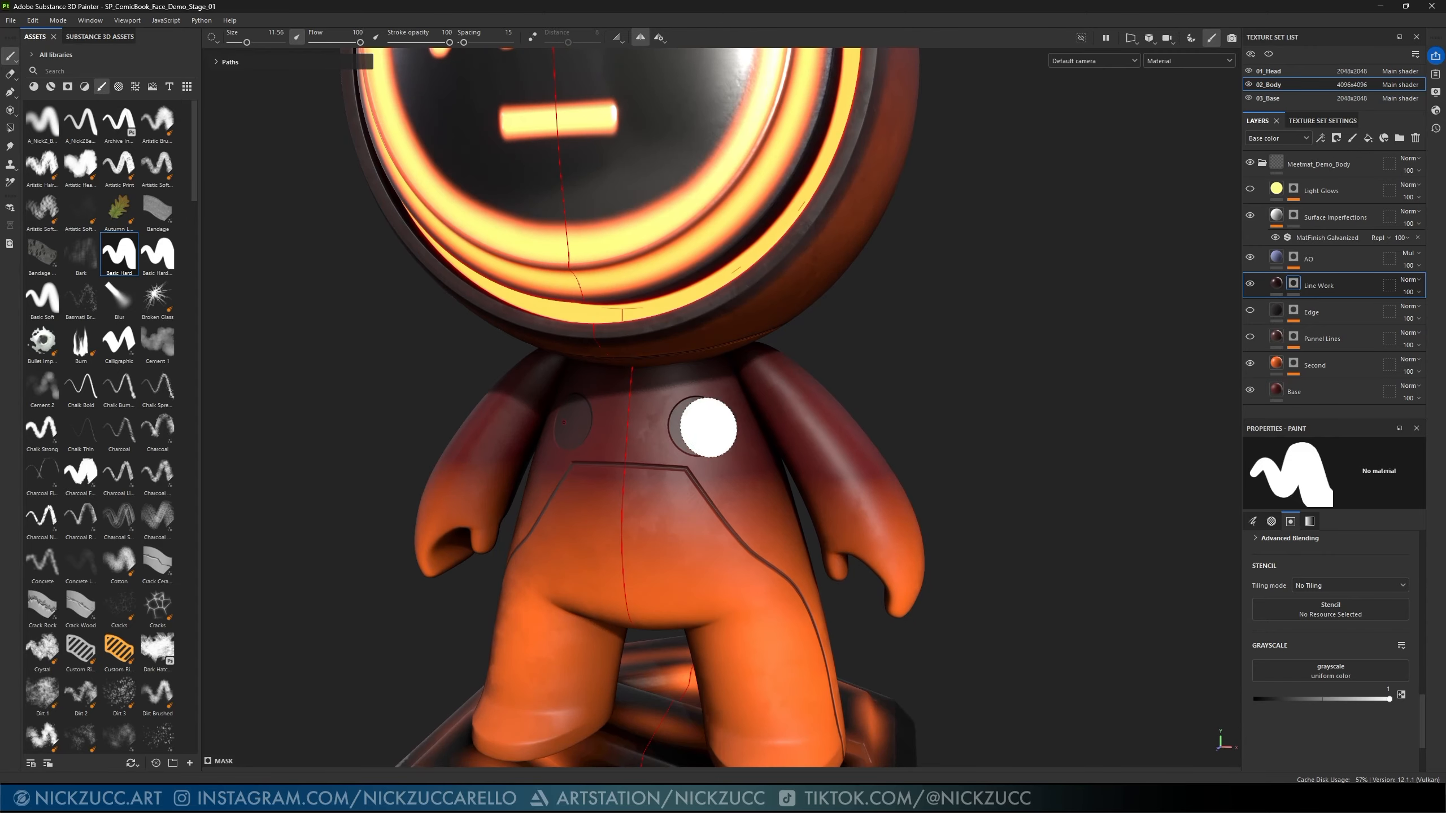
left_click_drag(950, 365, 938, 382, "alt")
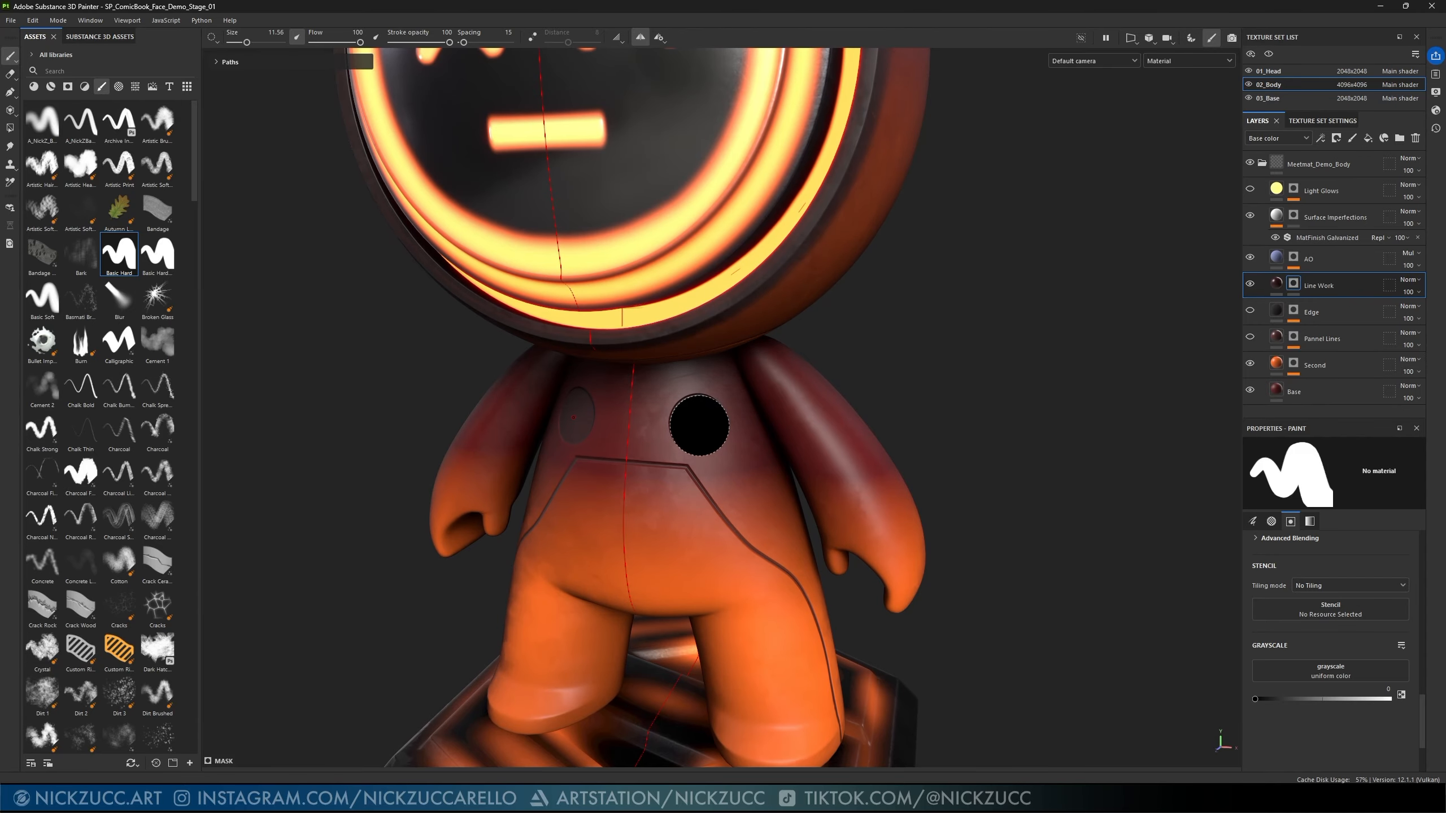
right_click_drag(700, 424, 680, 425, "ctrl")
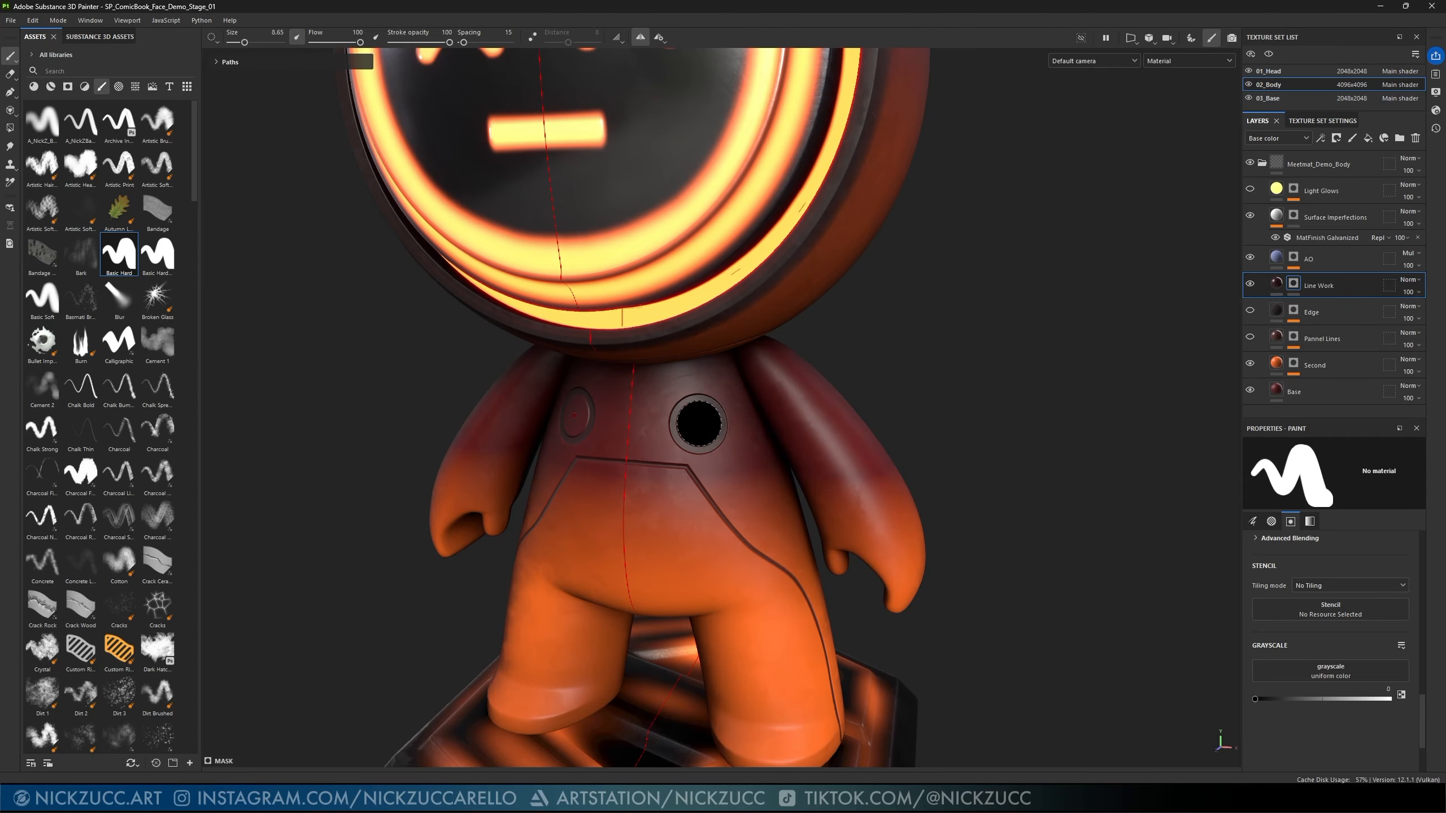
left_click_drag(851, 428, 922, 417, "alt")
right_click_drag(922, 416, 884, 413, "alt")
mouse_move(1019, 413)
left_mouse_down("alt")
mouse_move(732, 410)
mouse_move(902, 427)
left_mouse_up("alt")
right_click_drag(805, 434, 823, 429, "alt")
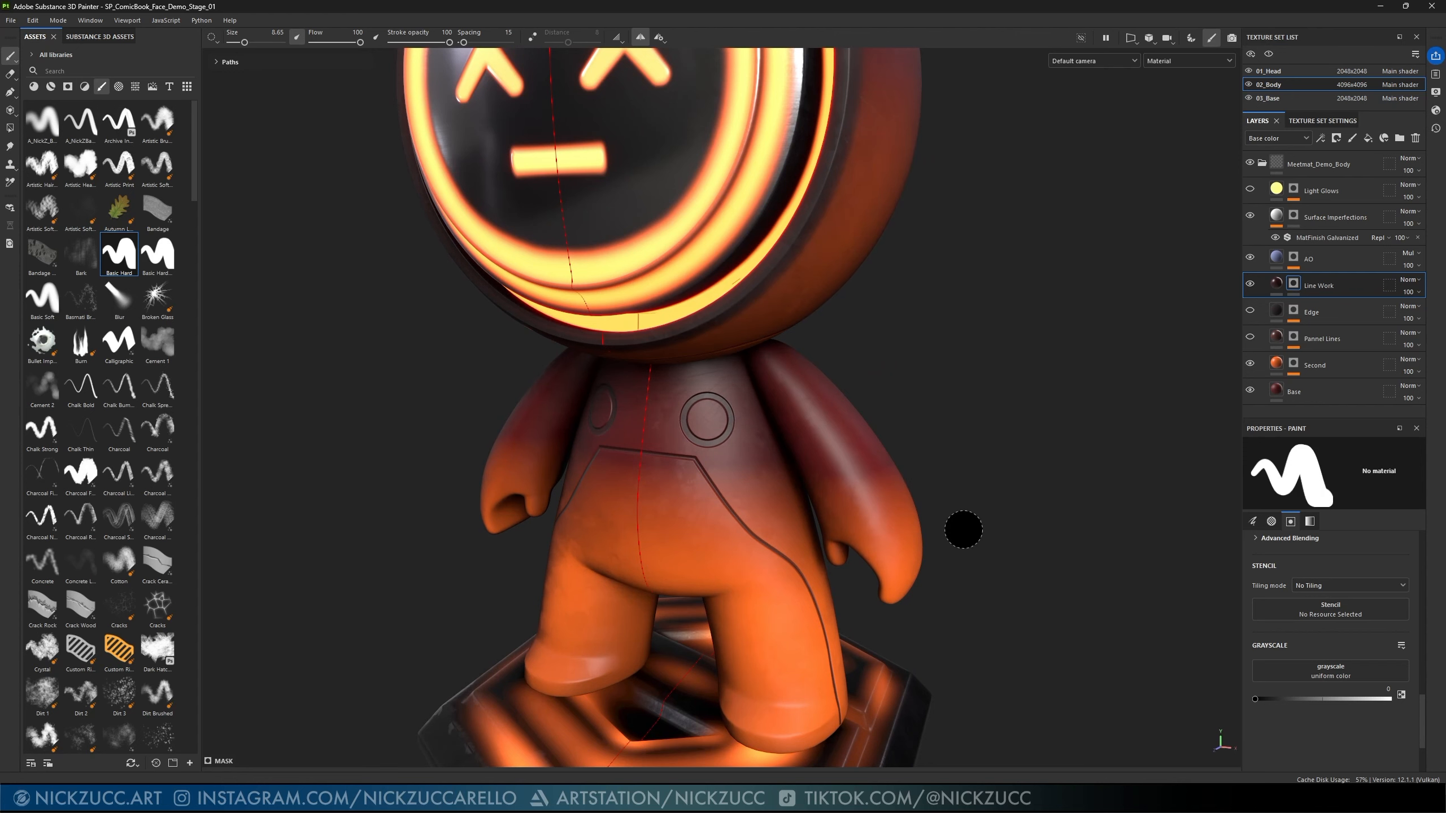
- Set Circle Partial as the brush alpha and also as its grayscale source
left_click(119, 86)
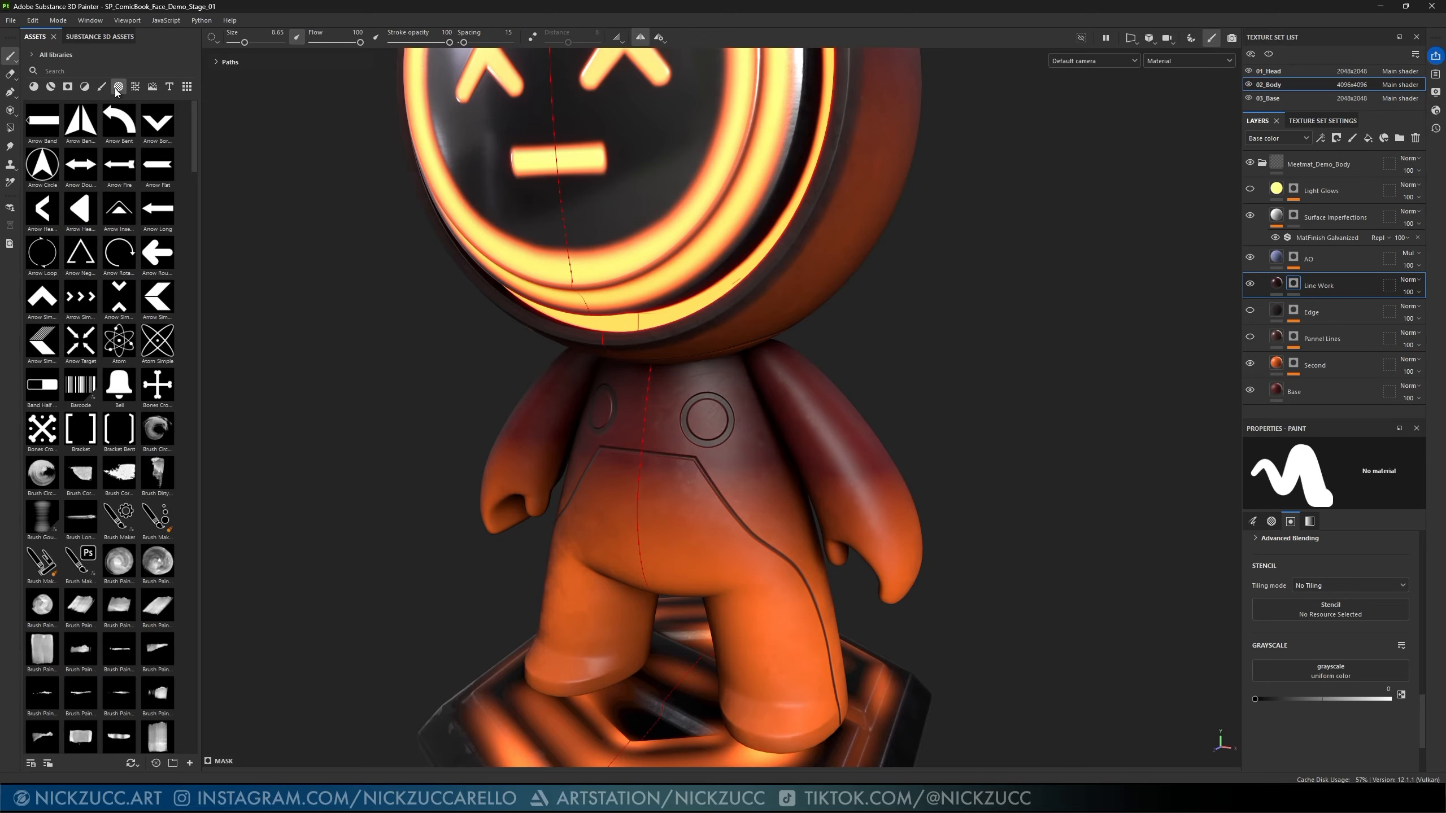
scroll(123, 347, "down", 10)
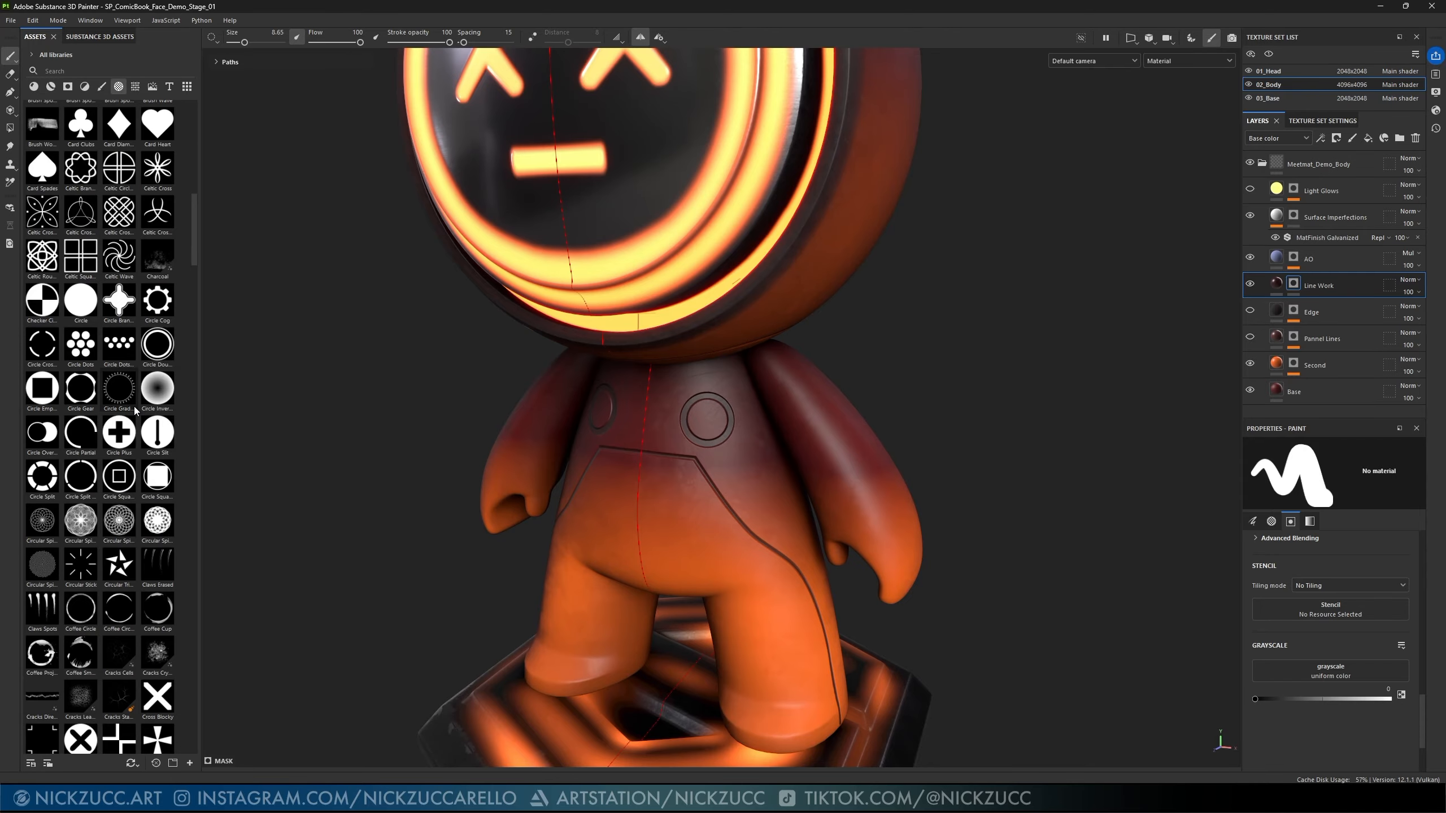
left_click(81, 432)
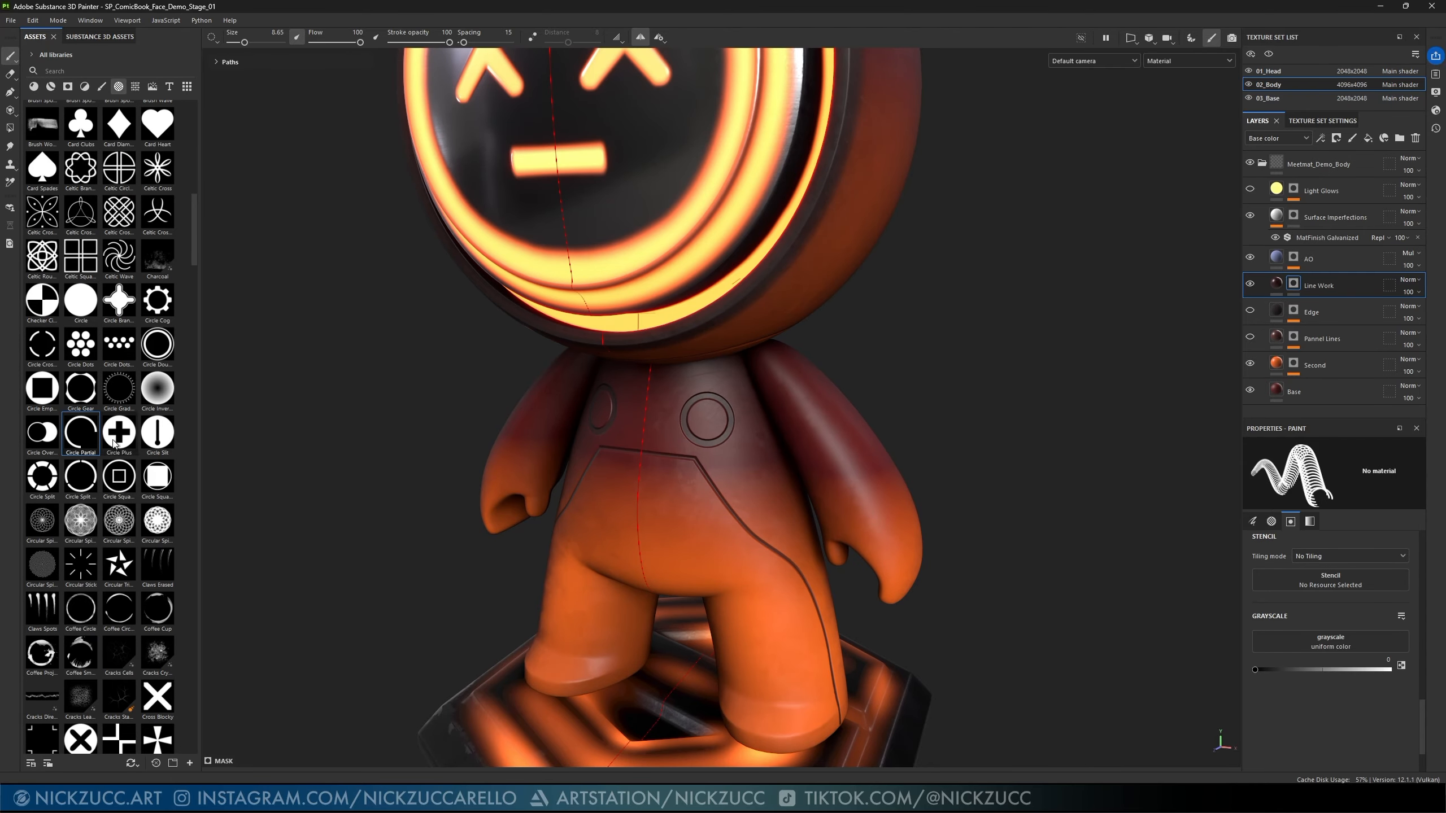
left_click_drag(82, 438, 1330, 641)
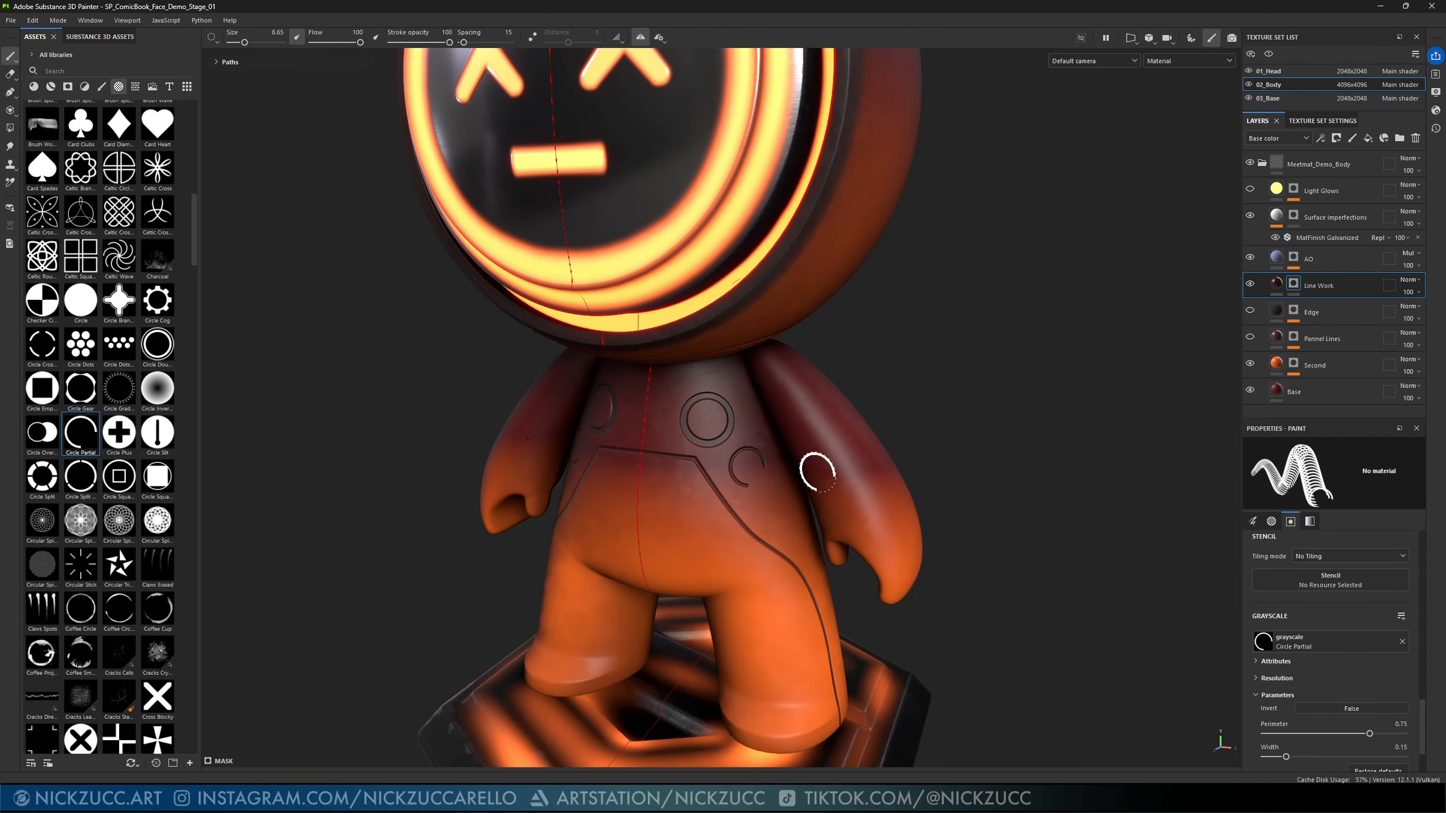
- Stamp a rotated partial circle at size 15.86 around the chest ring, mirrored to the other side
scroll(817, 472, "up", 4)
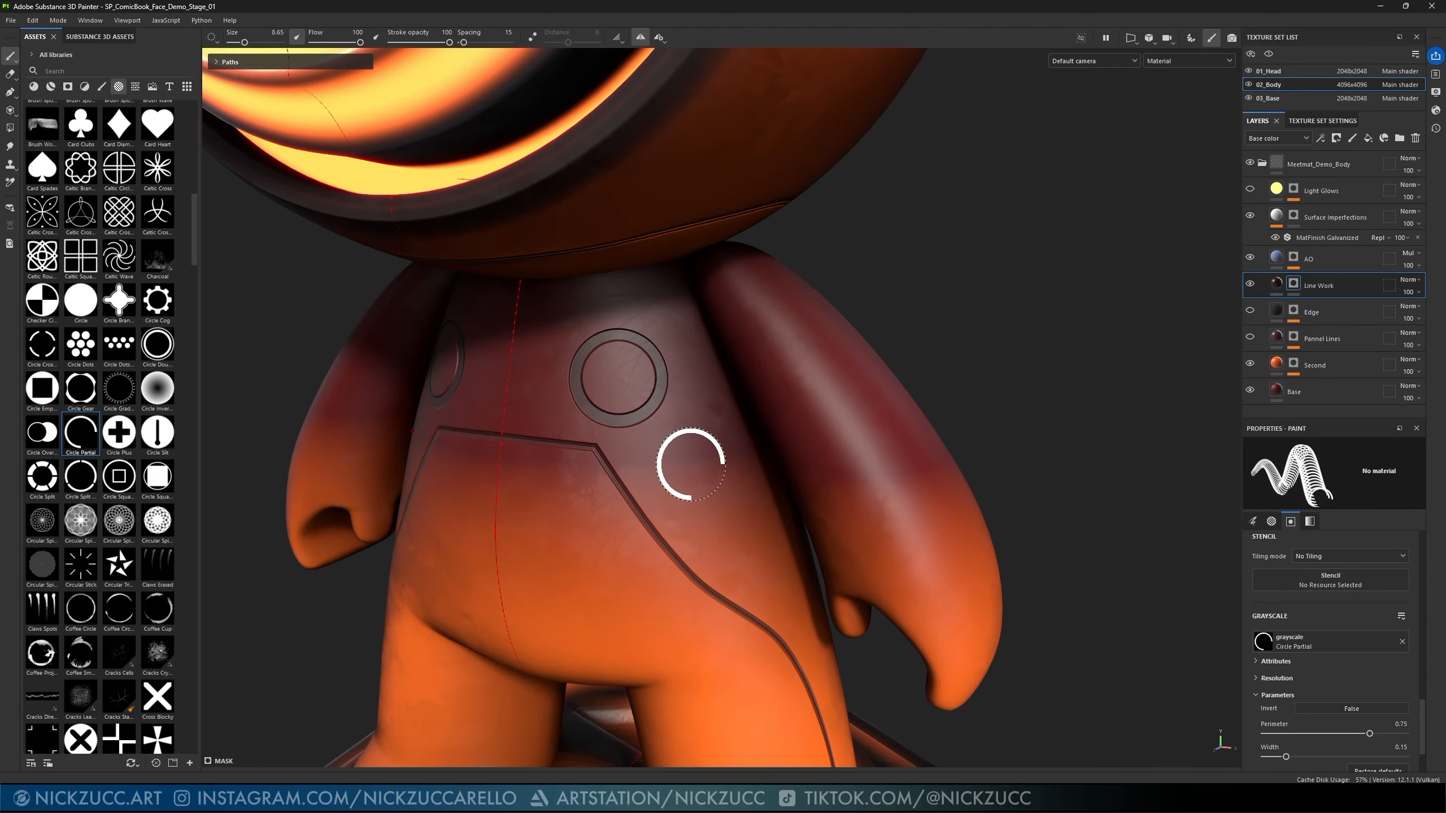
mouse_move(686, 464)
right_mouse_down("ctrl")
mouse_move(717, 464)
mouse_move(683, 465)
right_mouse_up("ctrl")
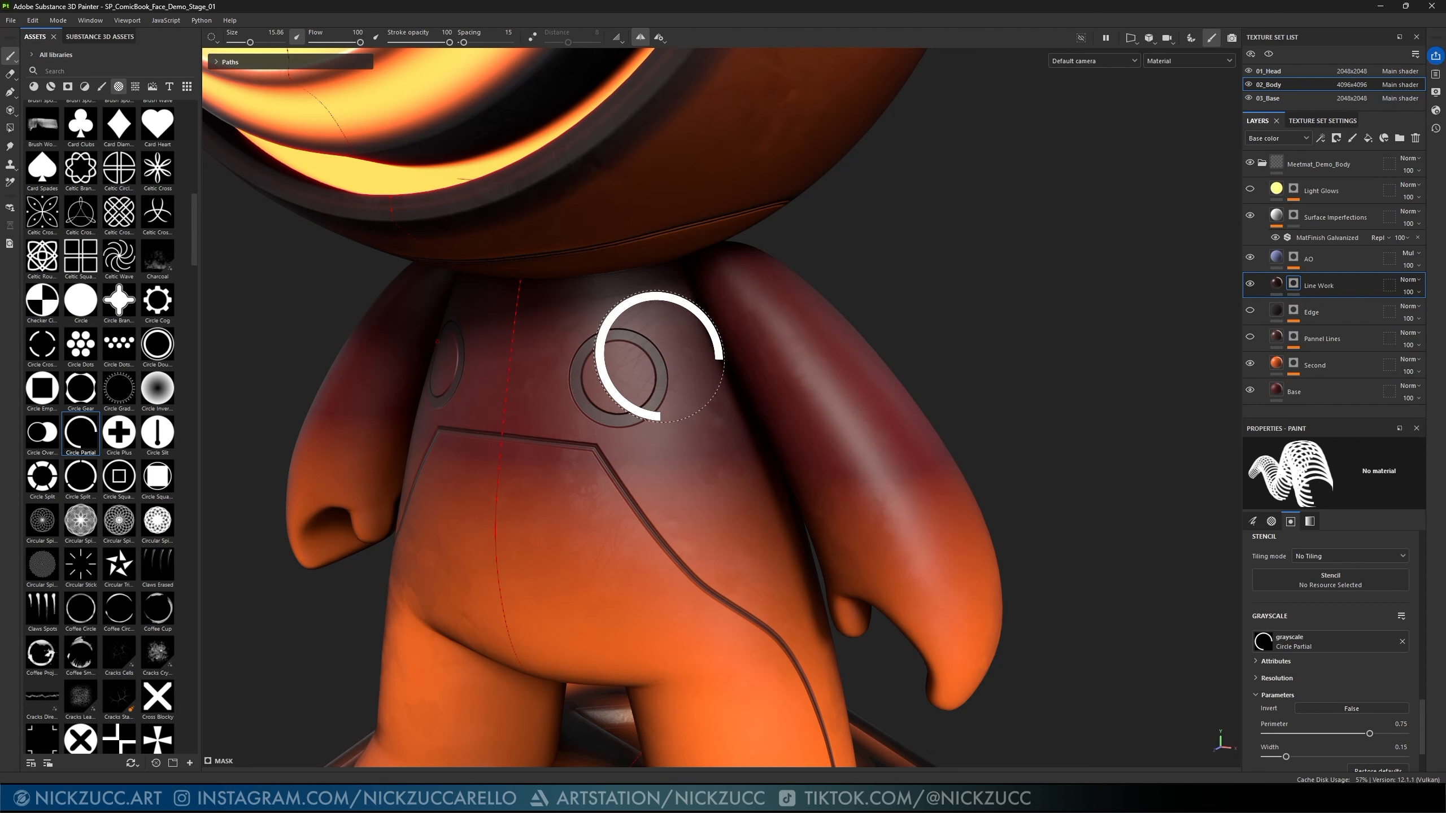
left_click(646, 370)
mouse_move(694, 420)
left_mouse_down("alt")
mouse_move(746, 446)
mouse_move(716, 453)
mouse_move(688, 443)
mouse_move(904, 446)
mouse_move(680, 432)
mouse_move(691, 408)
mouse_move(646, 401)
left_mouse_up("alt")
key("ctrl")
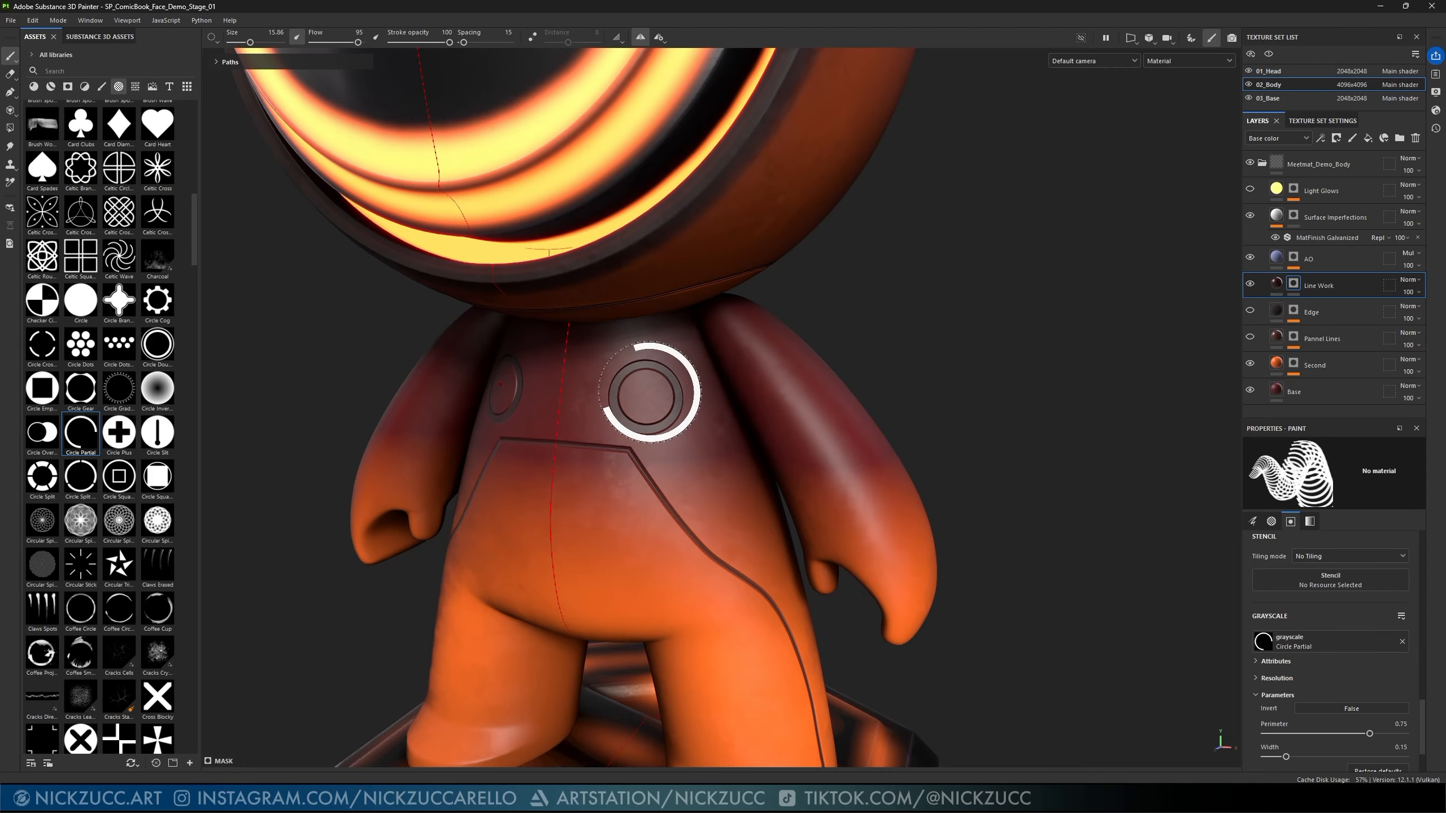
left_click_drag(650, 392, 649, 392, "ctrl")
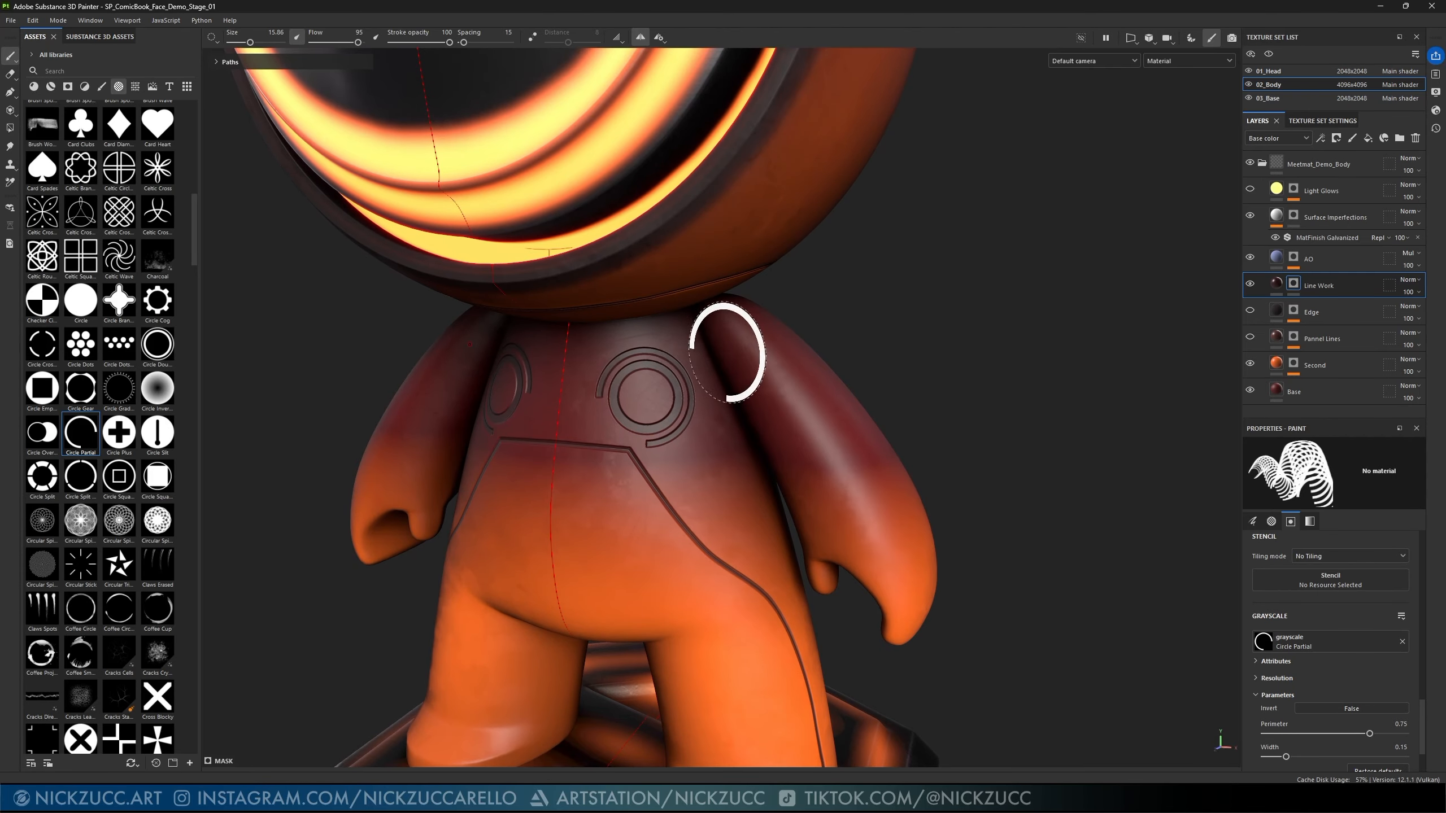
mouse_move(736, 354)
left_mouse_down("alt")
mouse_move(866, 375)
mouse_move(779, 392)
mouse_move(813, 395)
left_mouse_up("alt")
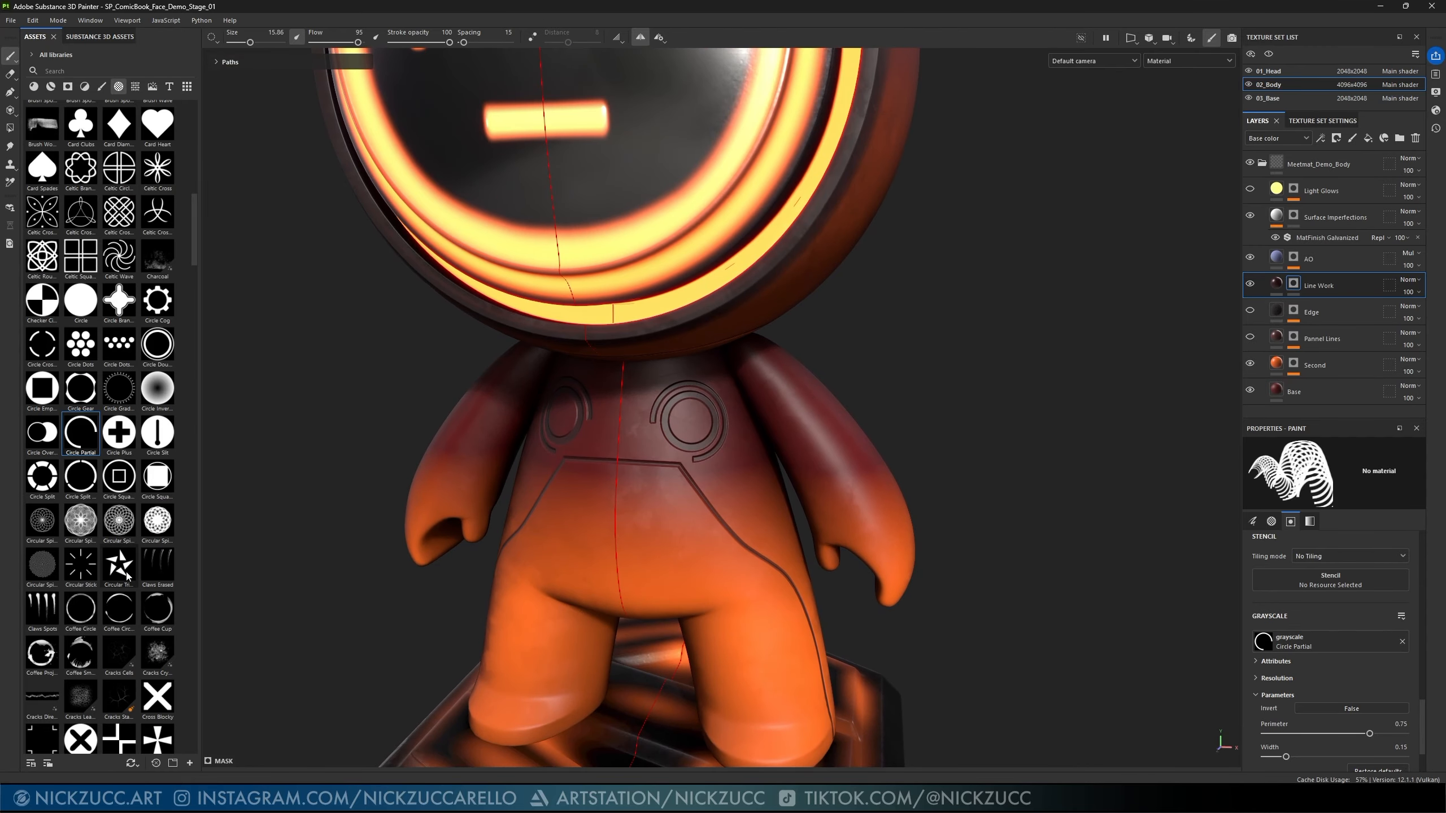
- Find the Sign Arrow Sideway alpha in the library and assign it as both brush alpha and grayscale source
scroll(135, 553, "down", 10)
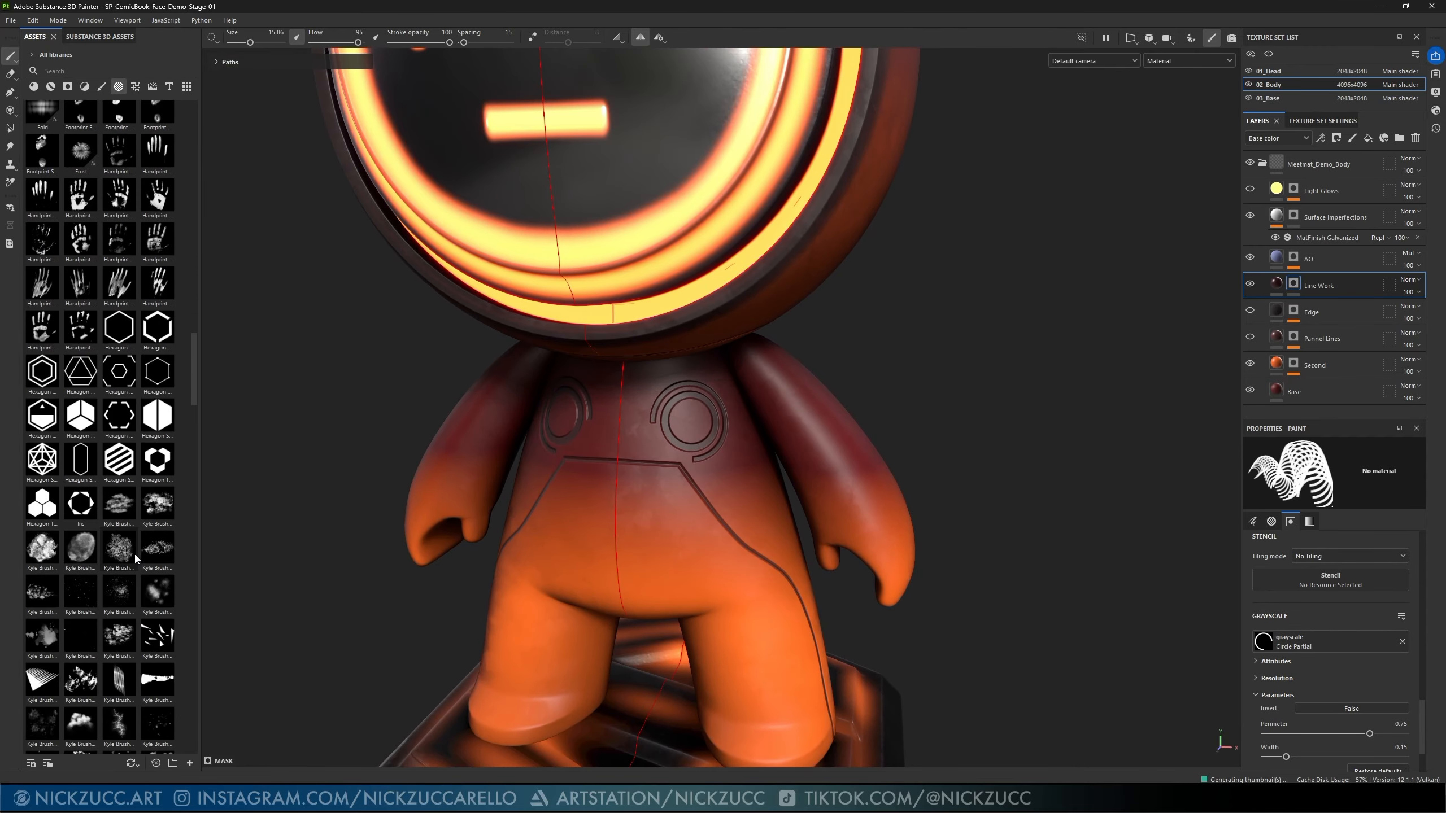
scroll(134, 553, "down", 8)
scroll(114, 540, "down", 8)
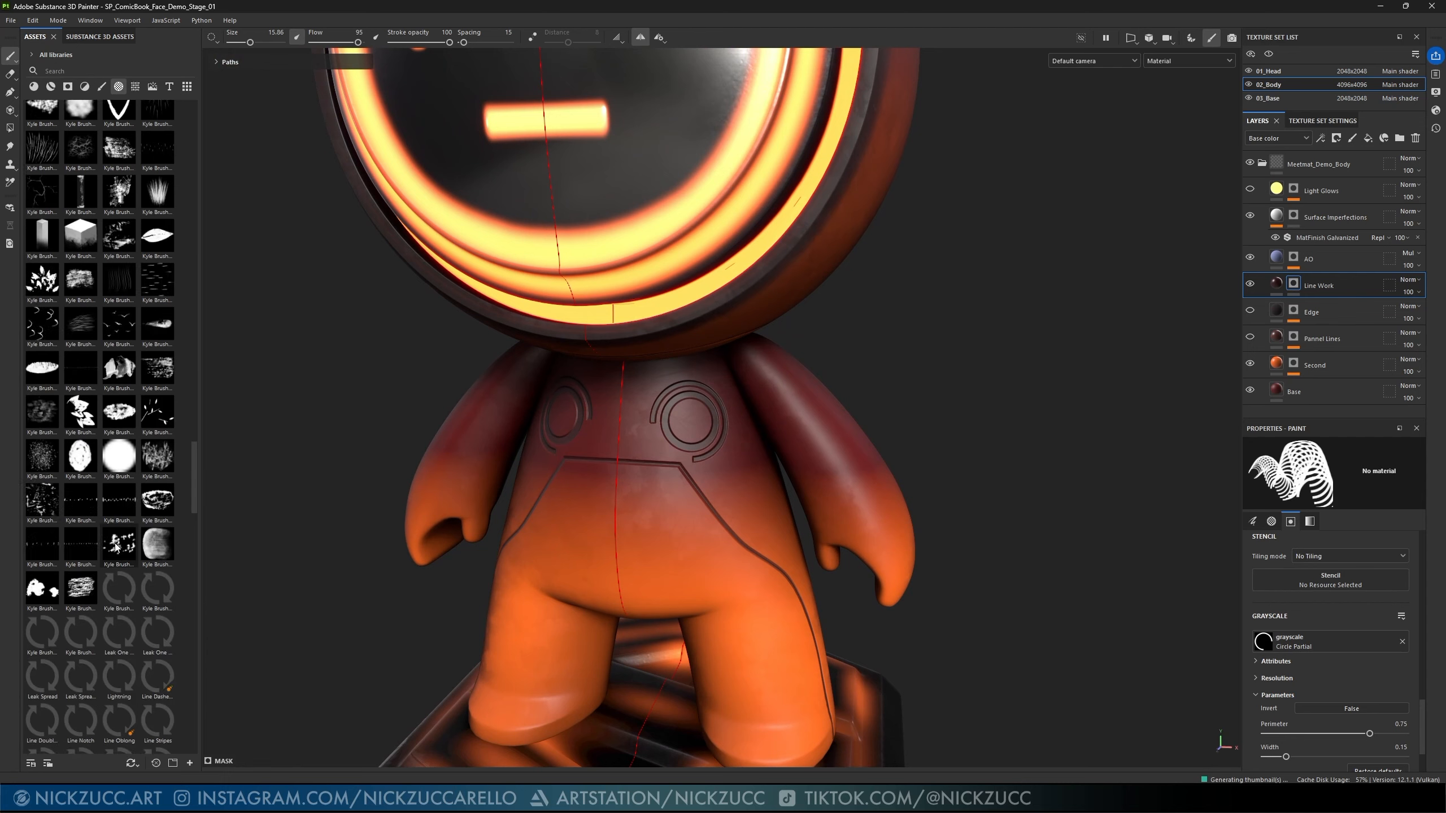
scroll(115, 544, "down", 9)
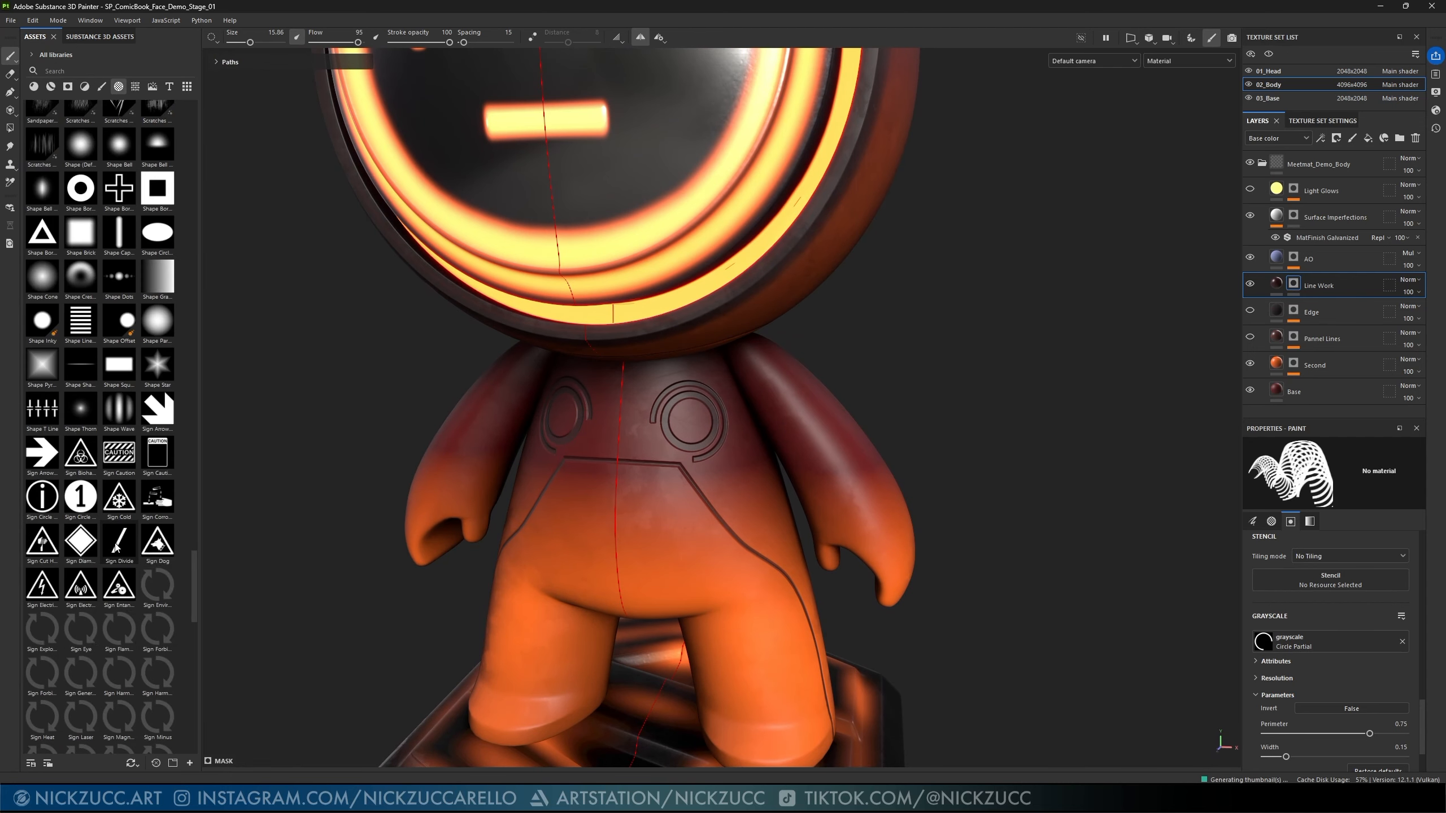
left_click(37, 456)
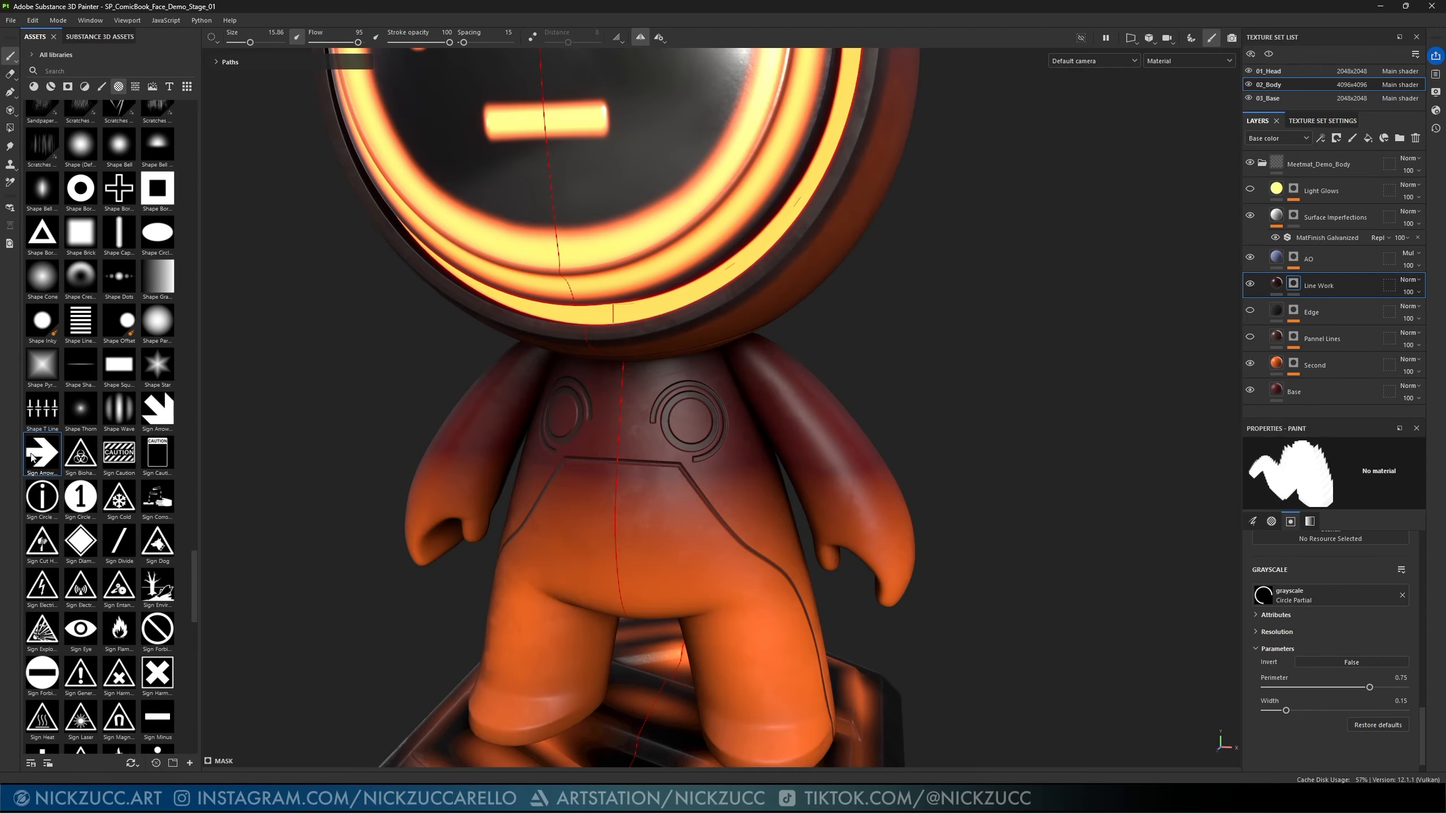
mouse_move(32, 458)
left_mouse_down()
mouse_move(703, 584)
mouse_move(1322, 597)
mouse_move(1281, 595)
left_mouse_up()
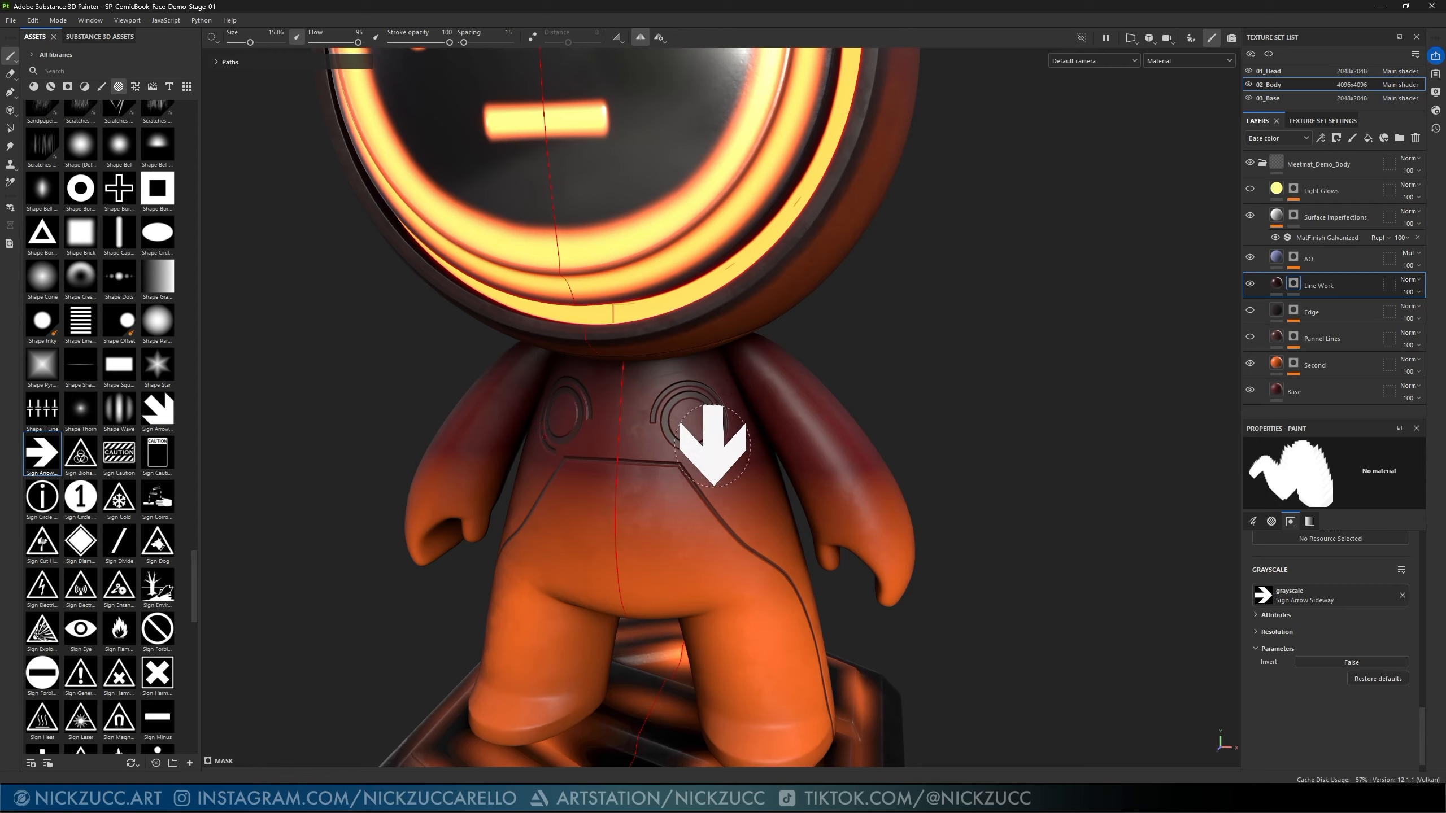
- Compare the arrow stamp with and without the Sign Arrow Sideway alpha, ending with the alpha cleared and the grayscale source kept
scroll(1315, 641, "up", 3)
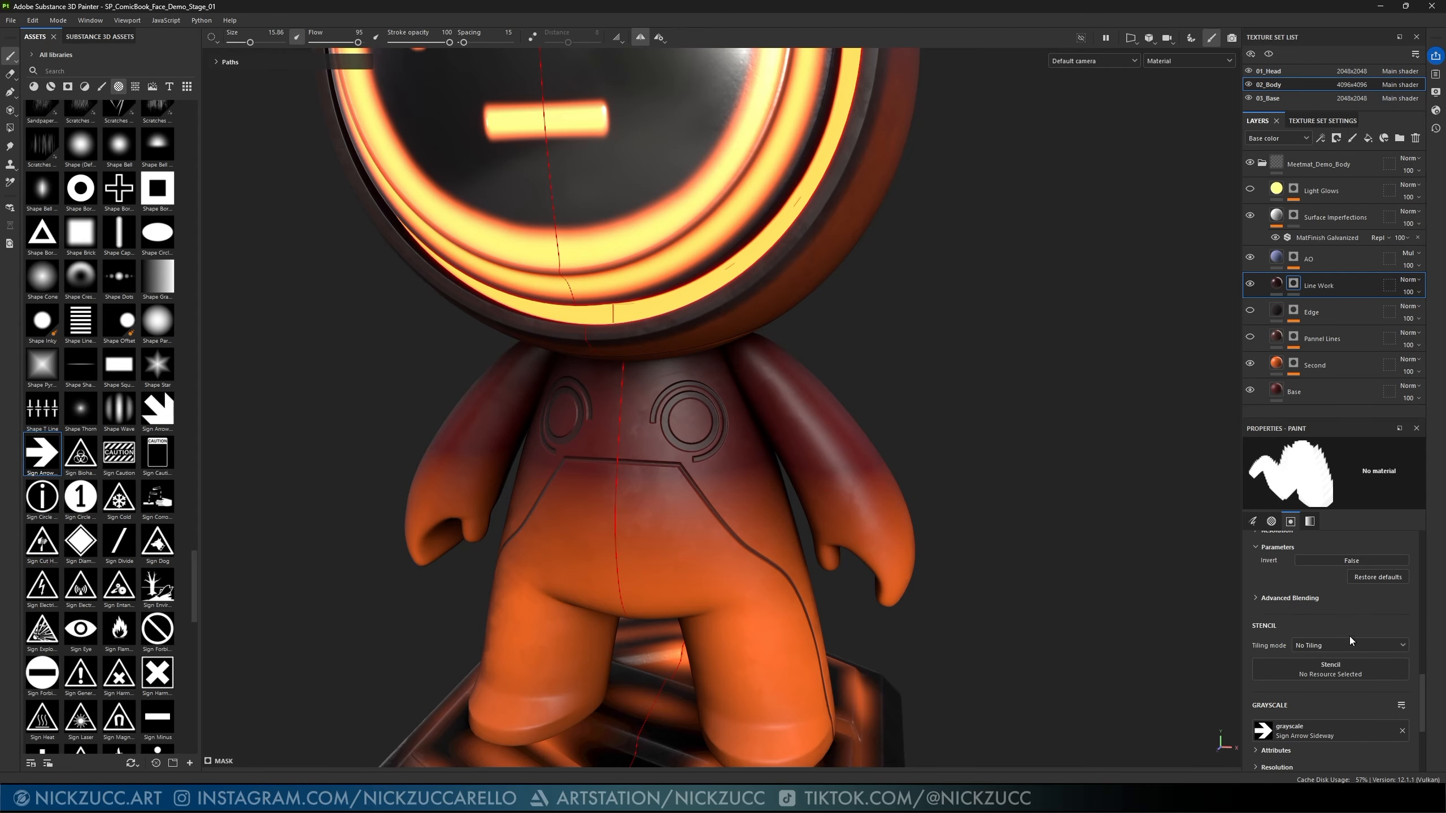
scroll(1349, 636, "up", 2)
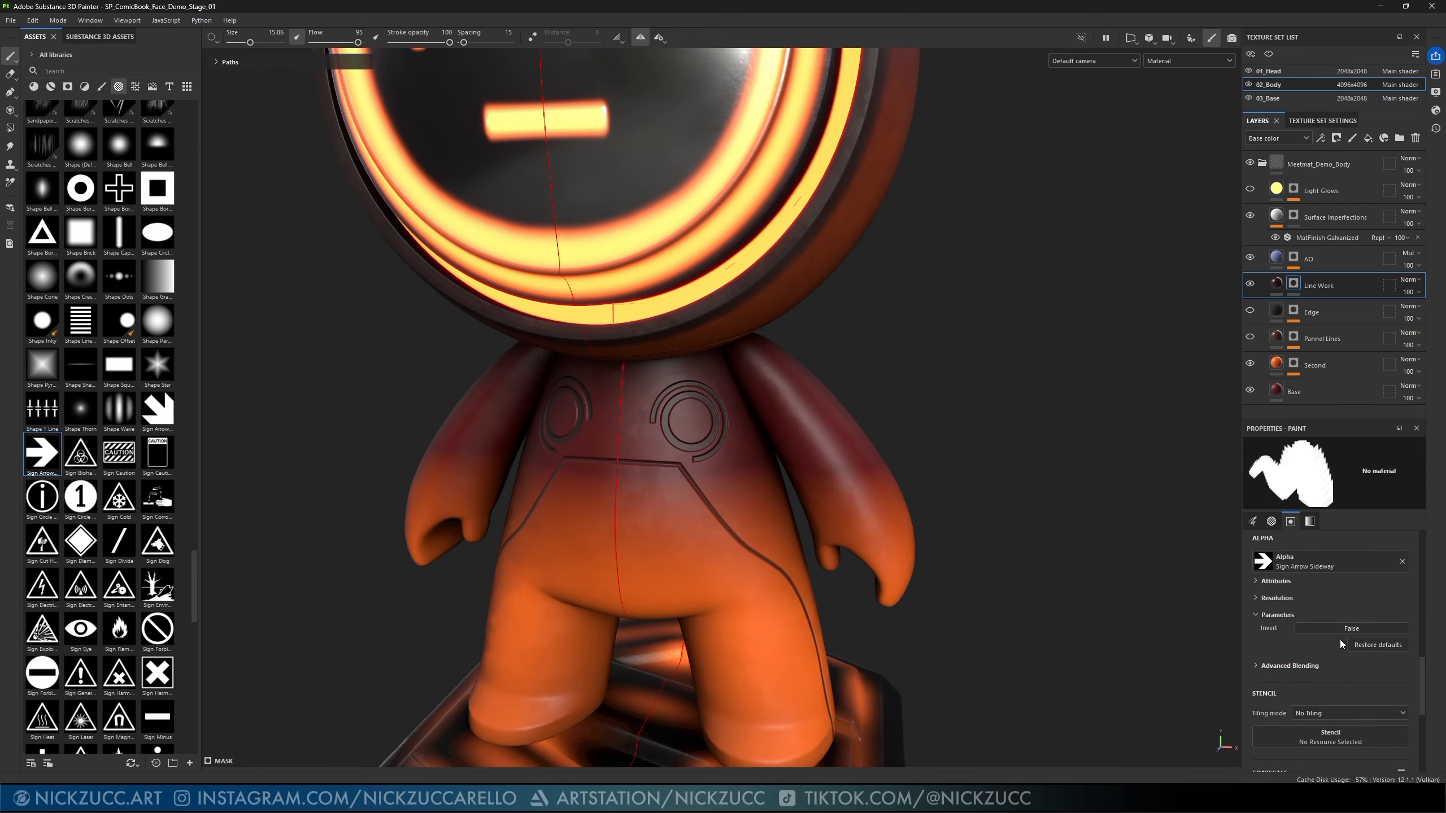
left_click(1402, 562)
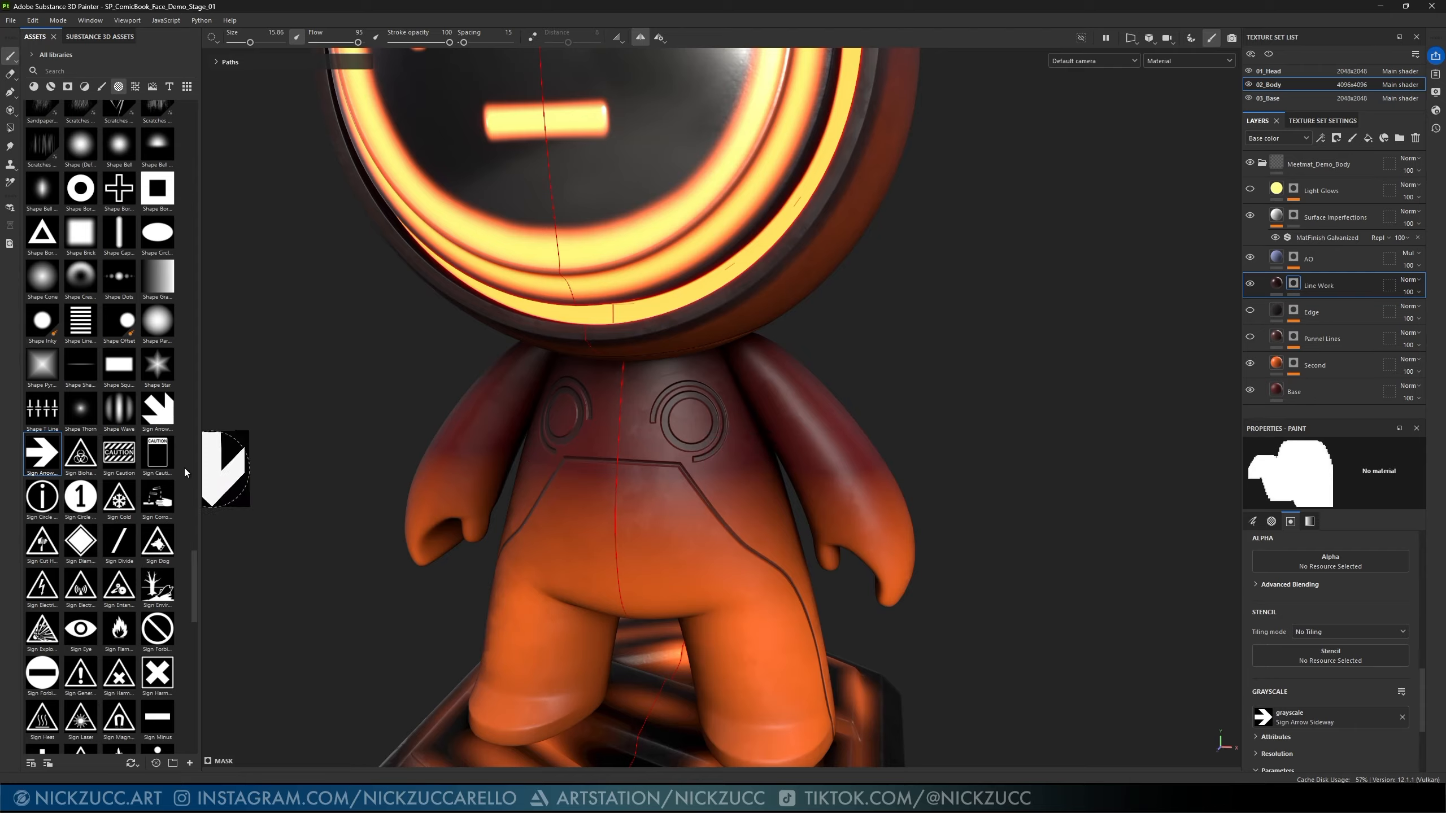
mouse_move(45, 451)
left_mouse_down()
mouse_move(1127, 571)
mouse_move(1288, 567)
left_mouse_up()
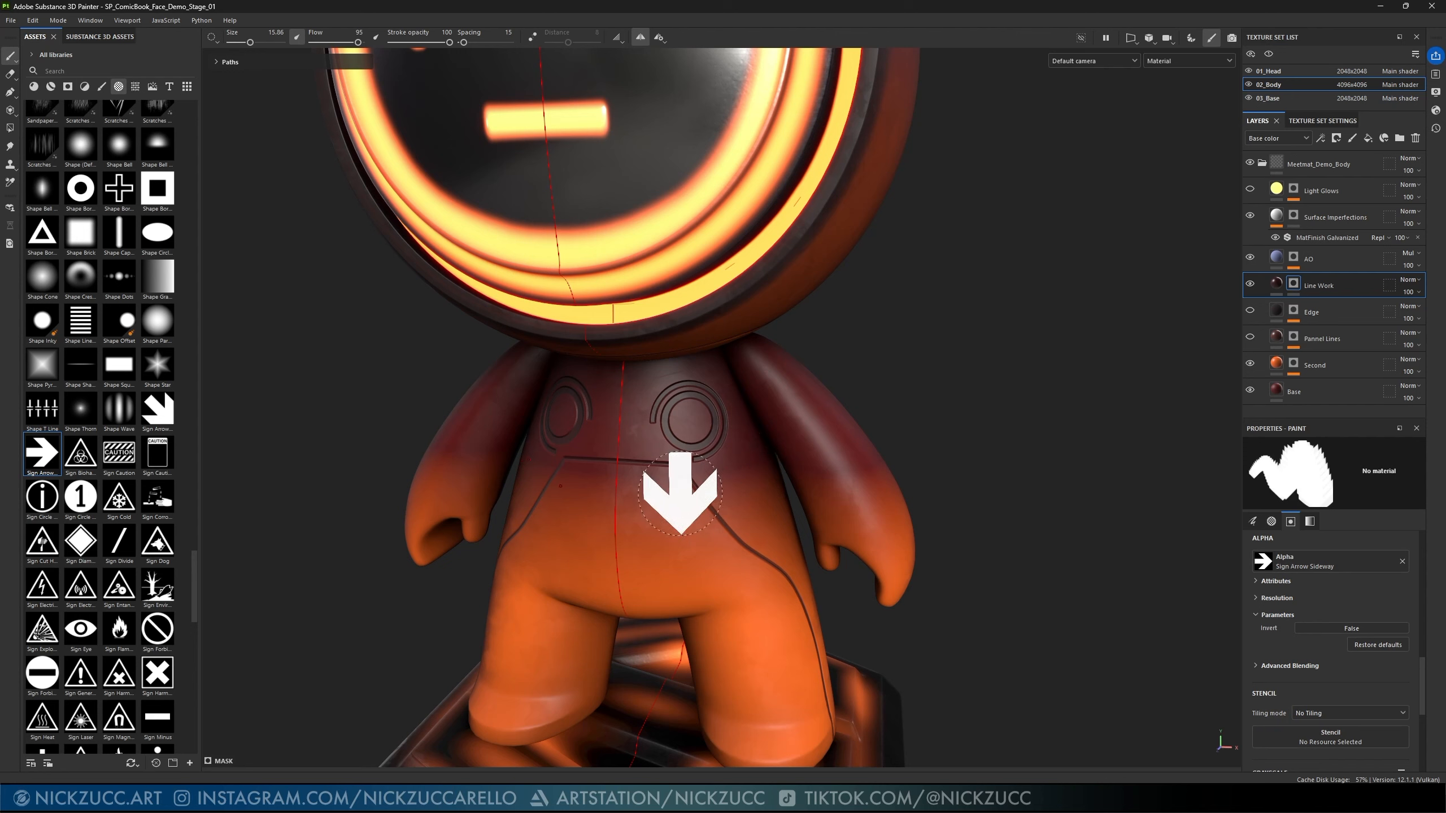
left_click(1402, 561)
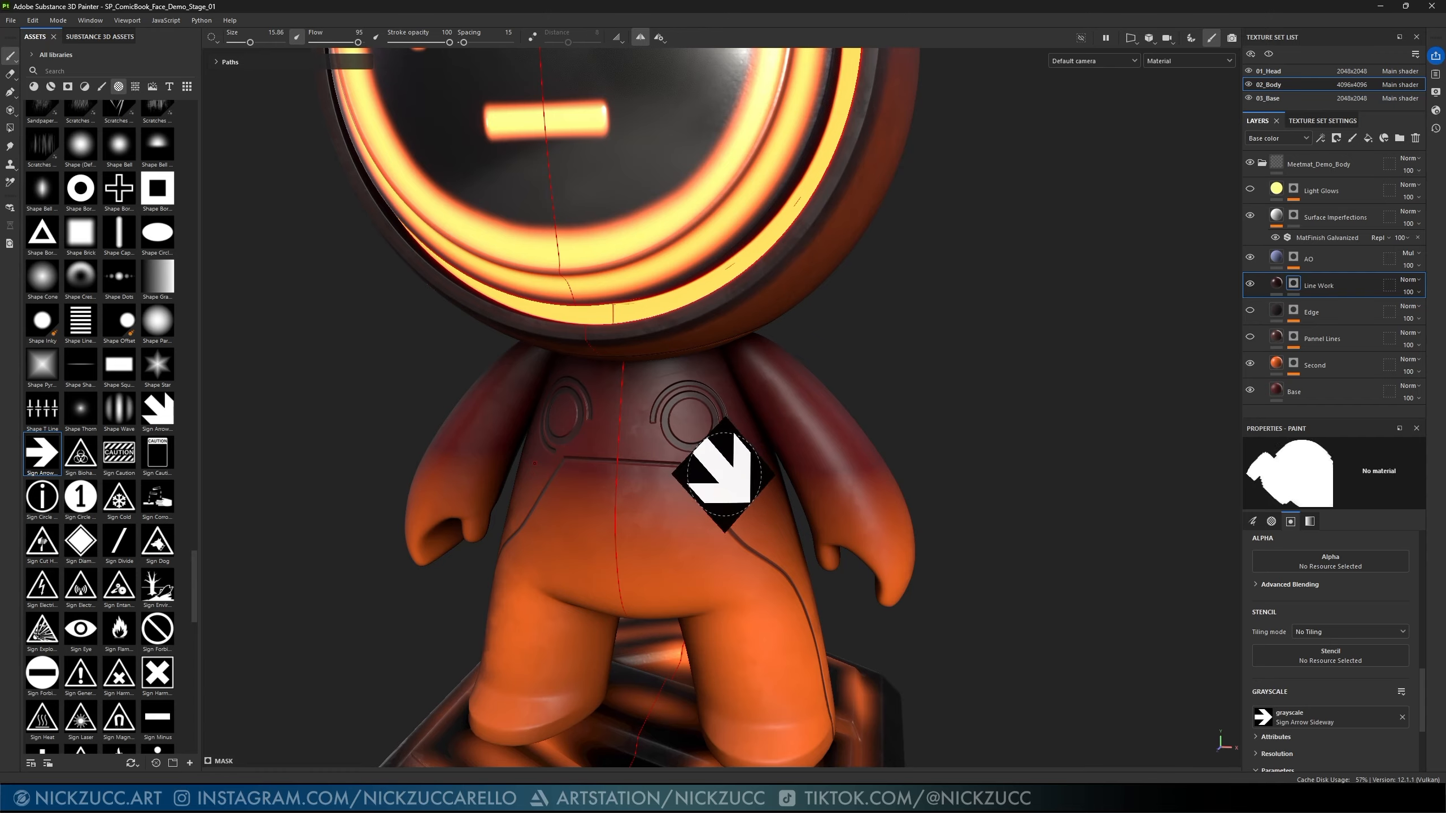
- Rotate the arrow stamp to point sideways, shrink the brush to fit the chest ring, and undo a trial stamp there
mouse_move(724, 475)
left_mouse_down("ctrl")
mouse_move(724, 439)
mouse_move(724, 464)
left_mouse_up("ctrl")
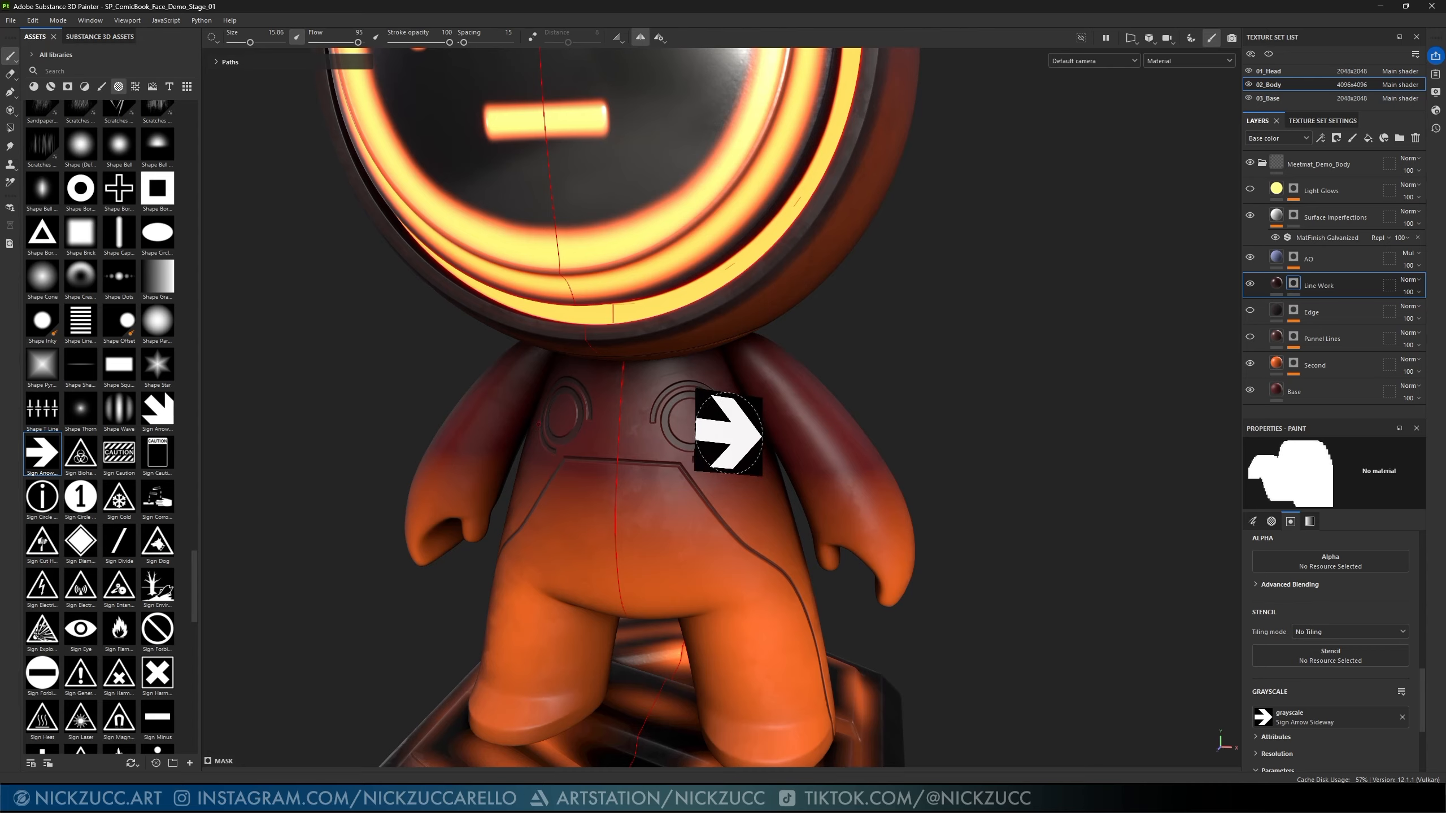
right_click_drag(728, 433, 735, 435, "ctrl")
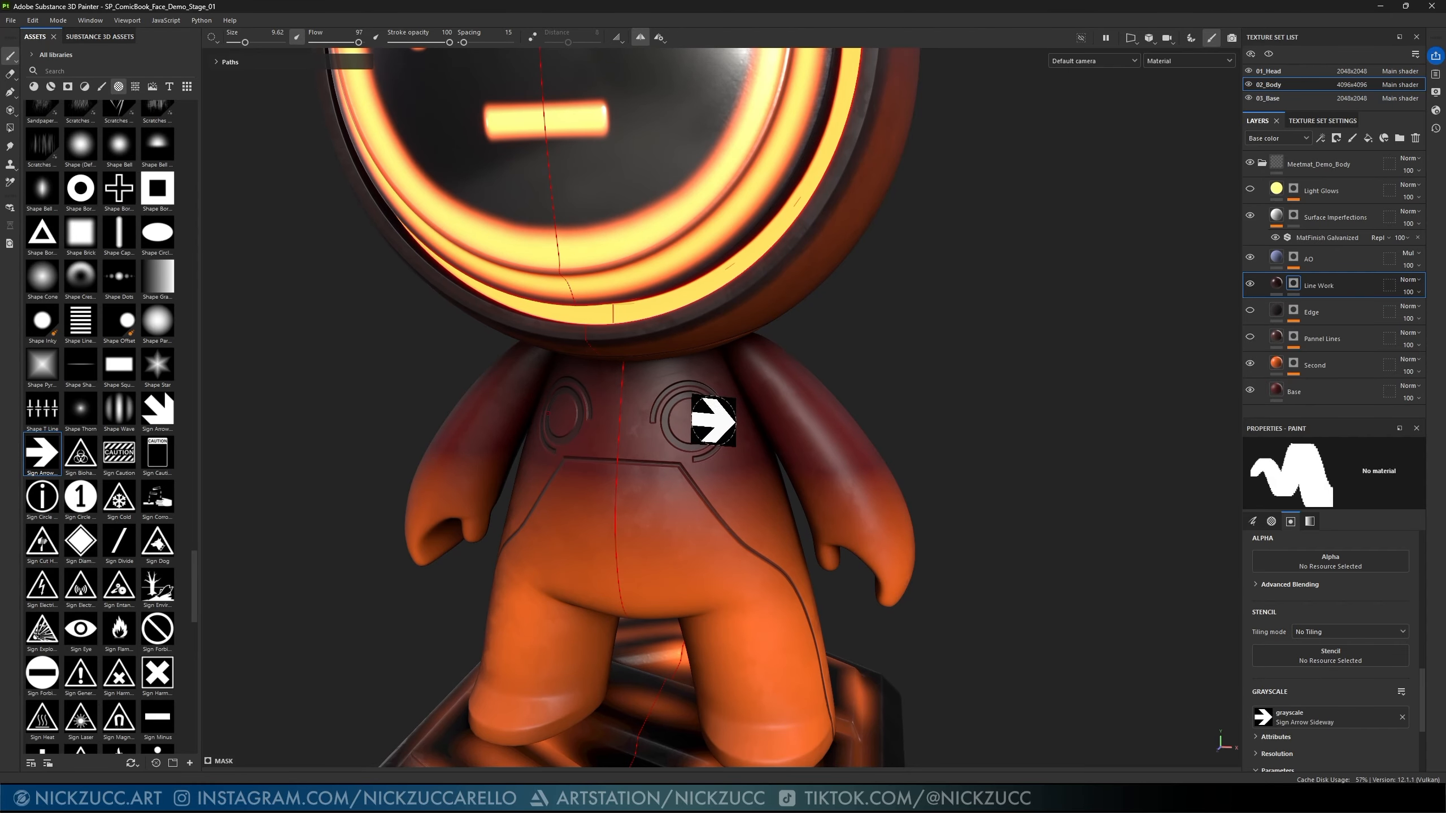
left_click_drag(713, 419, 714, 419, "ctrl")
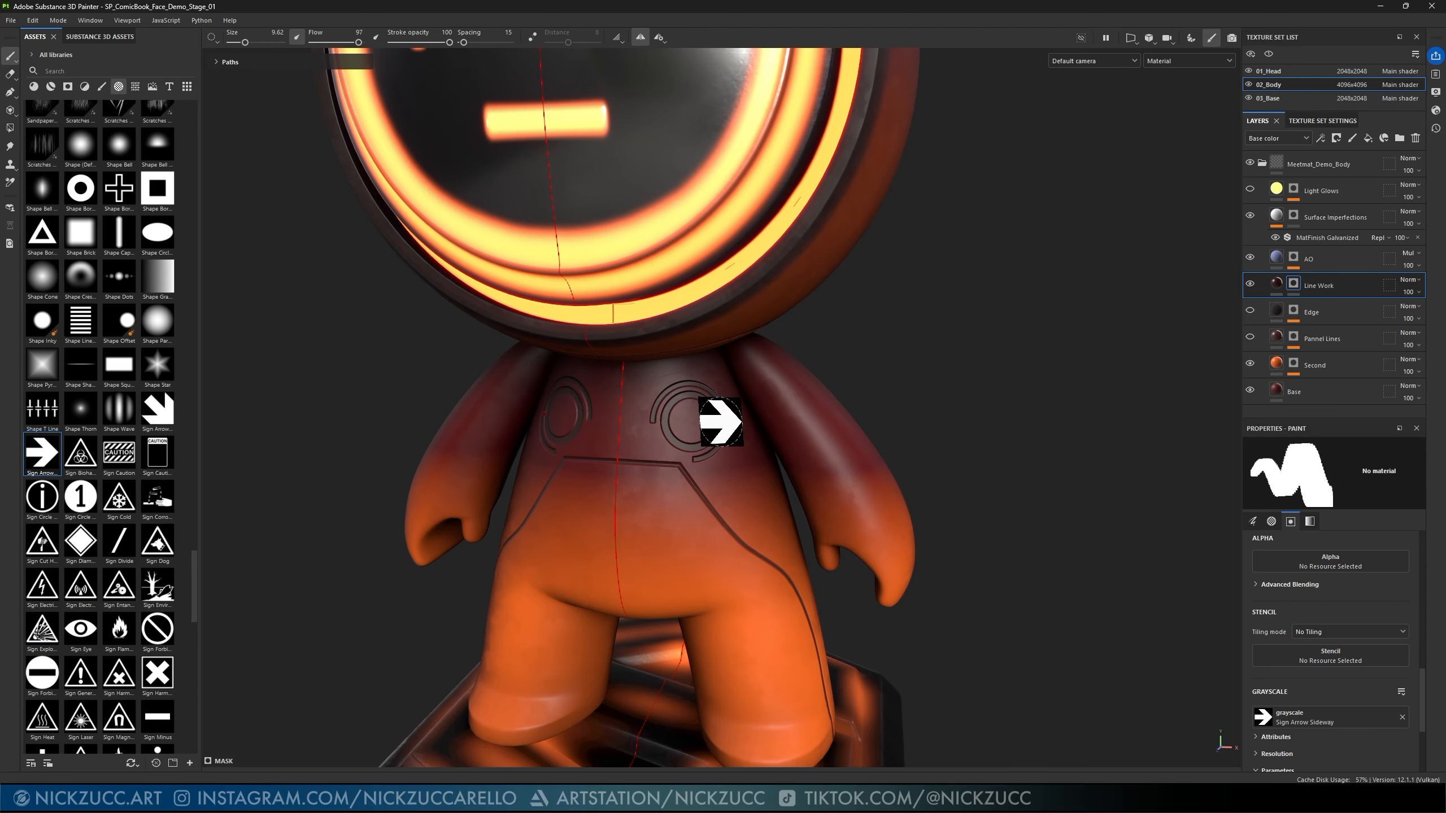
left_click_drag(826, 459, 774, 452, "alt")
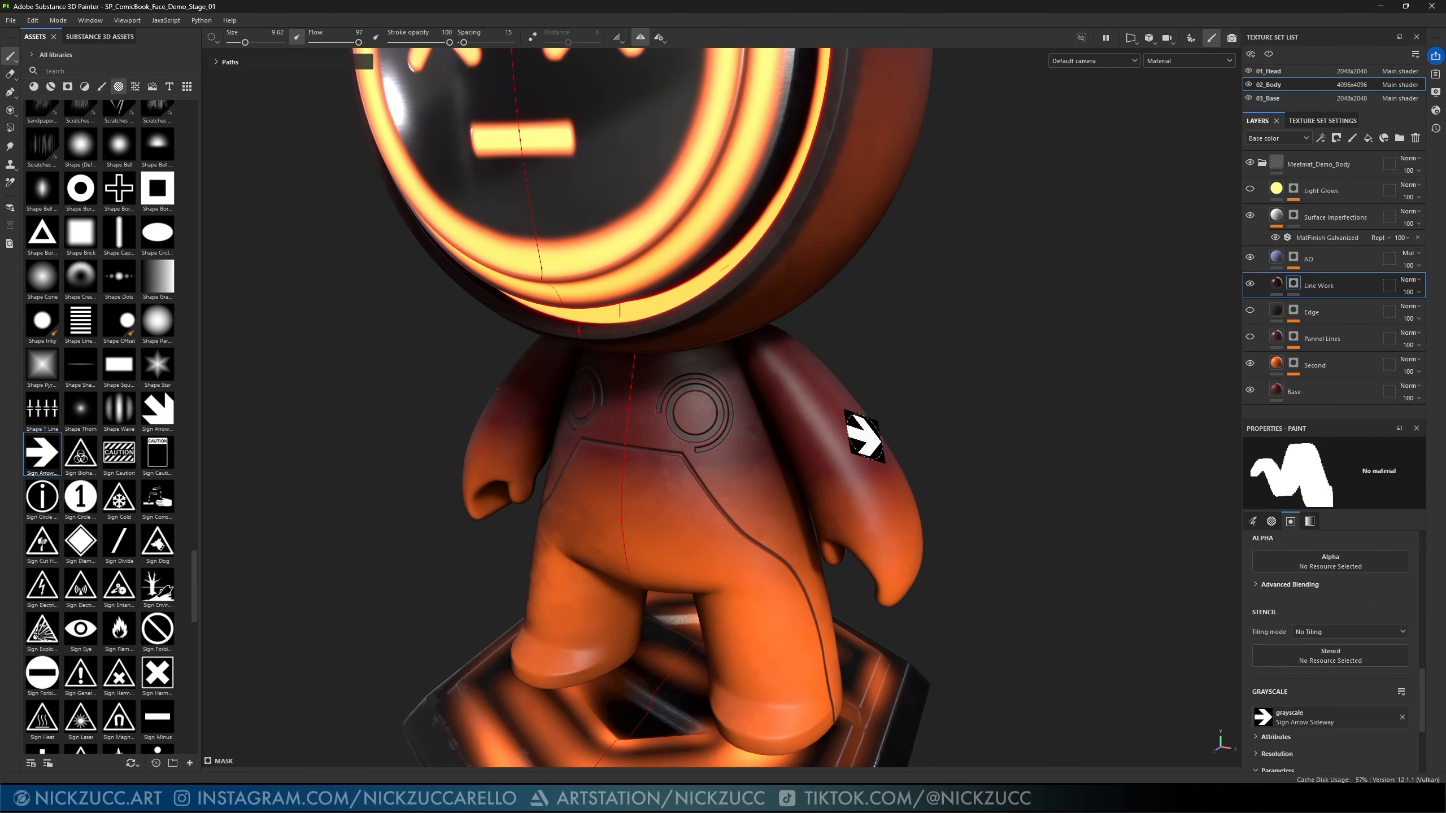
left_click_drag(887, 433, 926, 419, "alt")
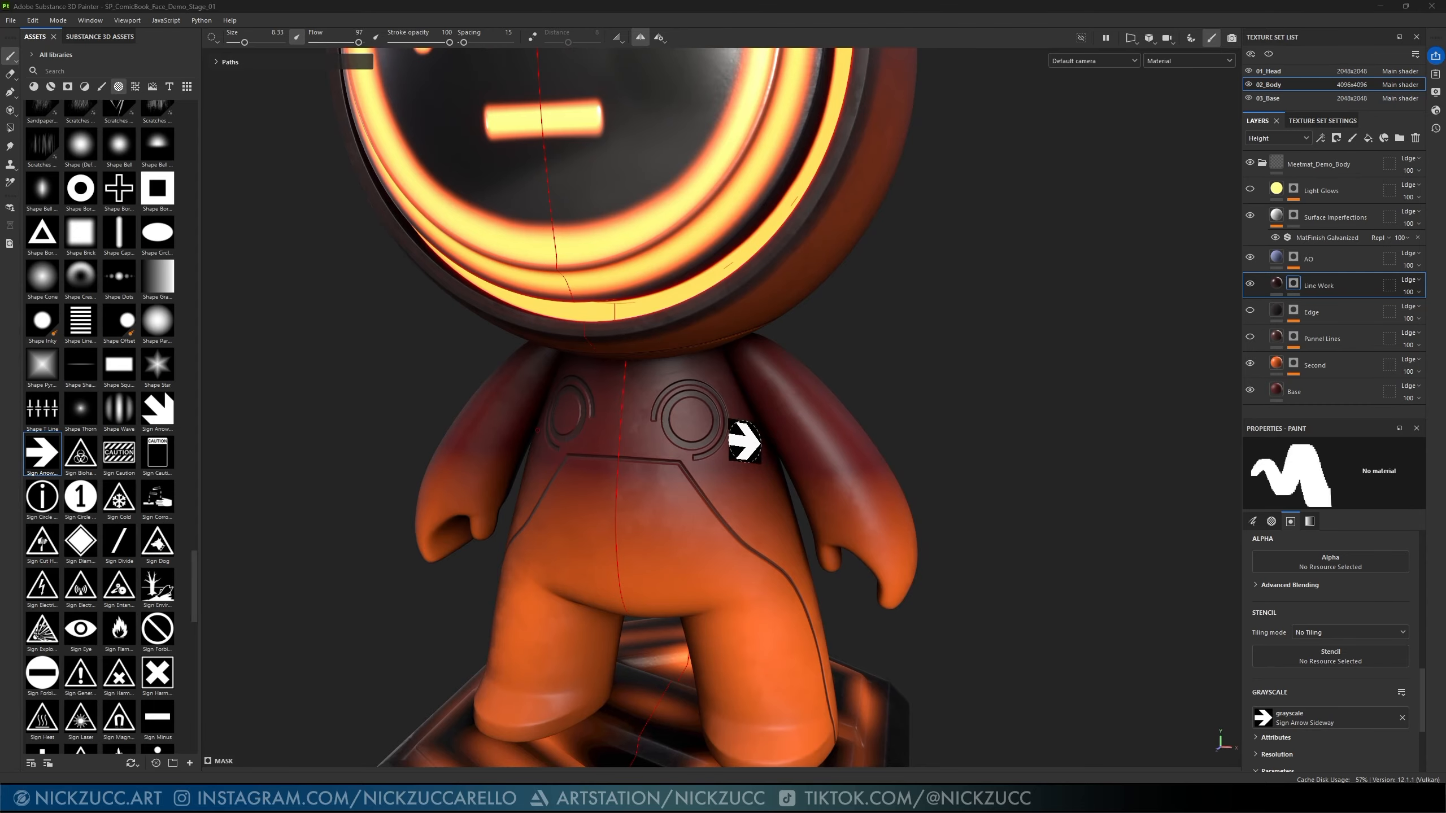
left_click(687, 422)
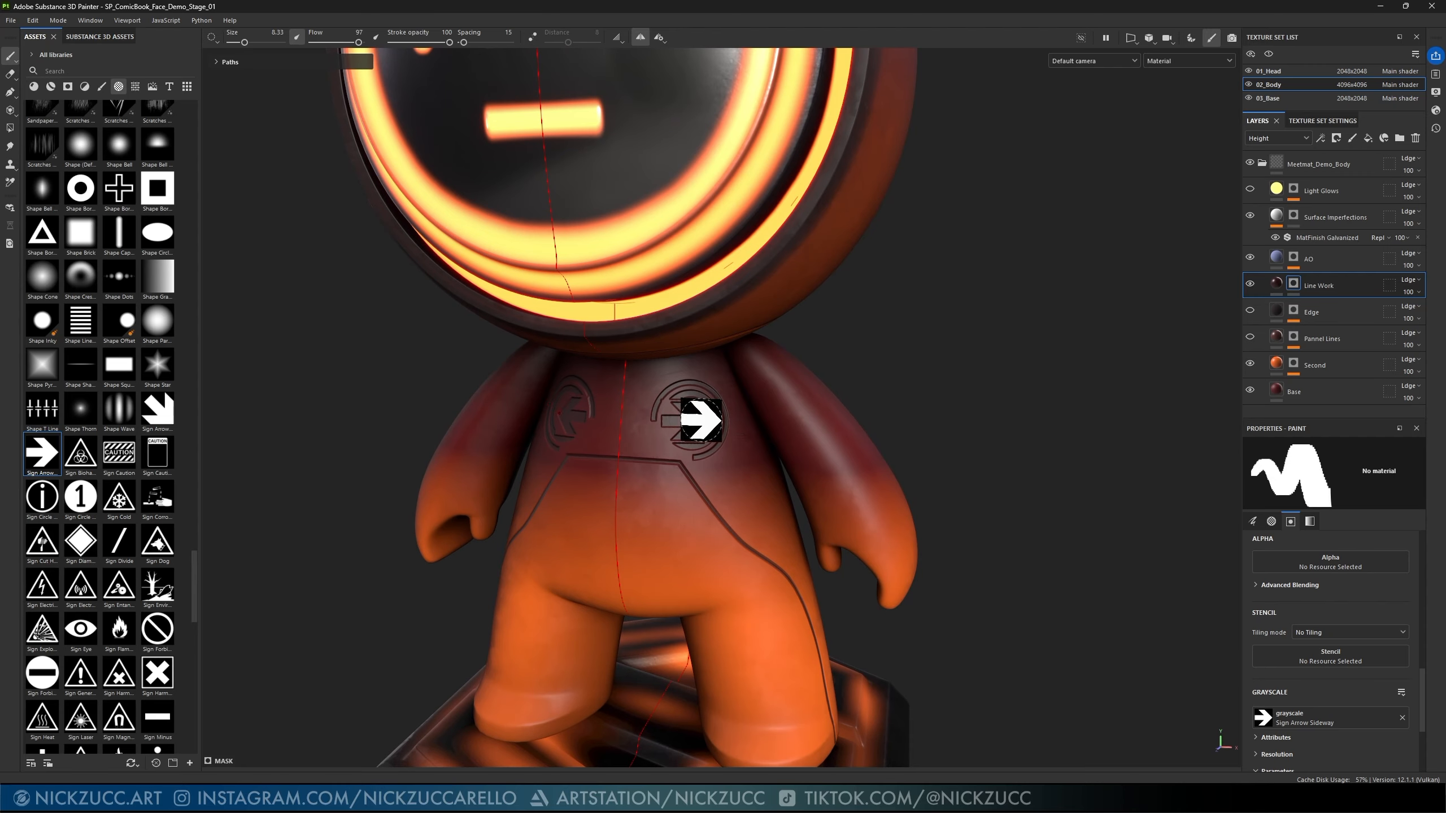
key("ctrl+z")
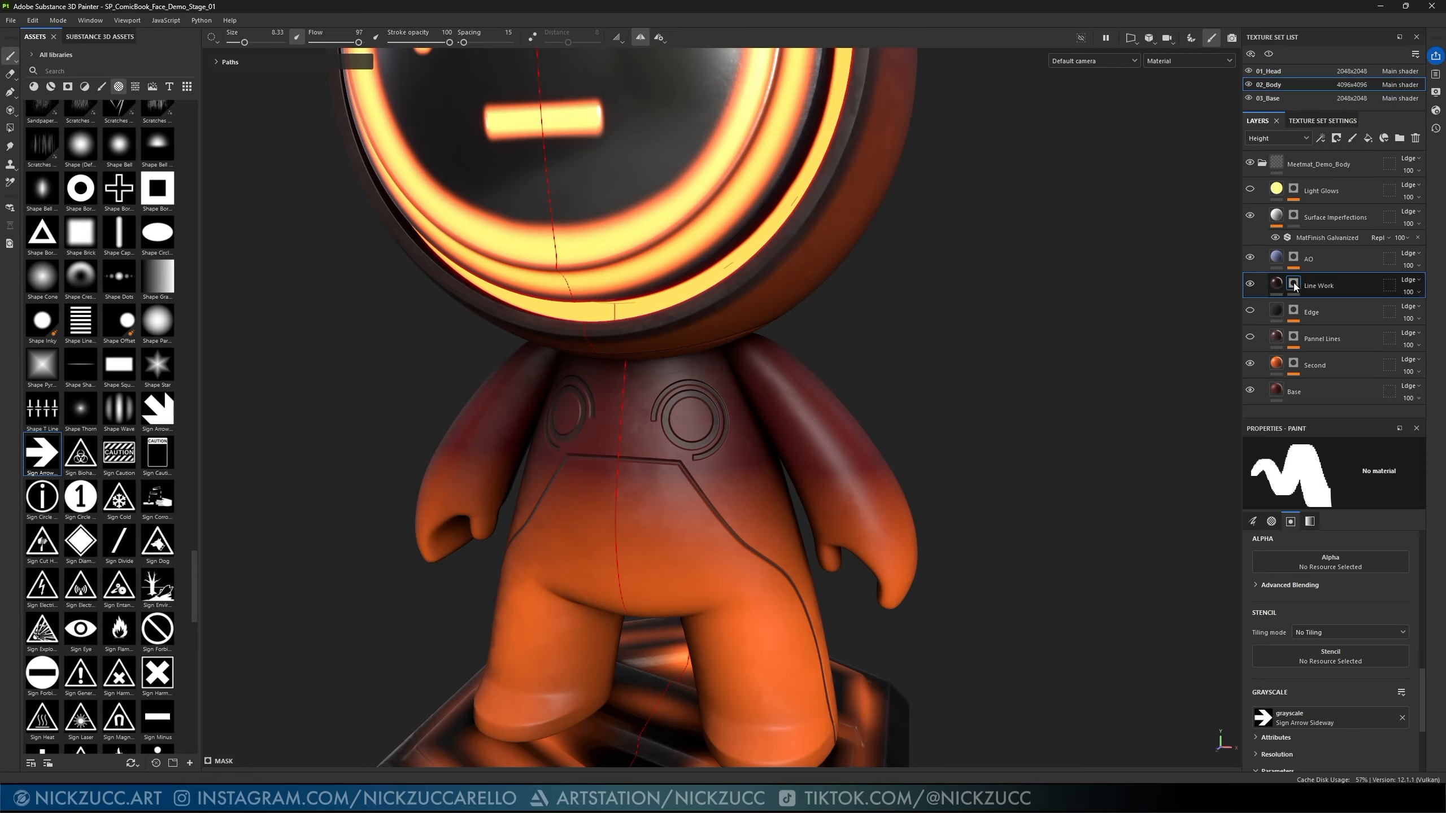
- Add a Paint effect to the Line Work mask and set its blending mode to Linear dodge (Add)
left_click(1320, 138)
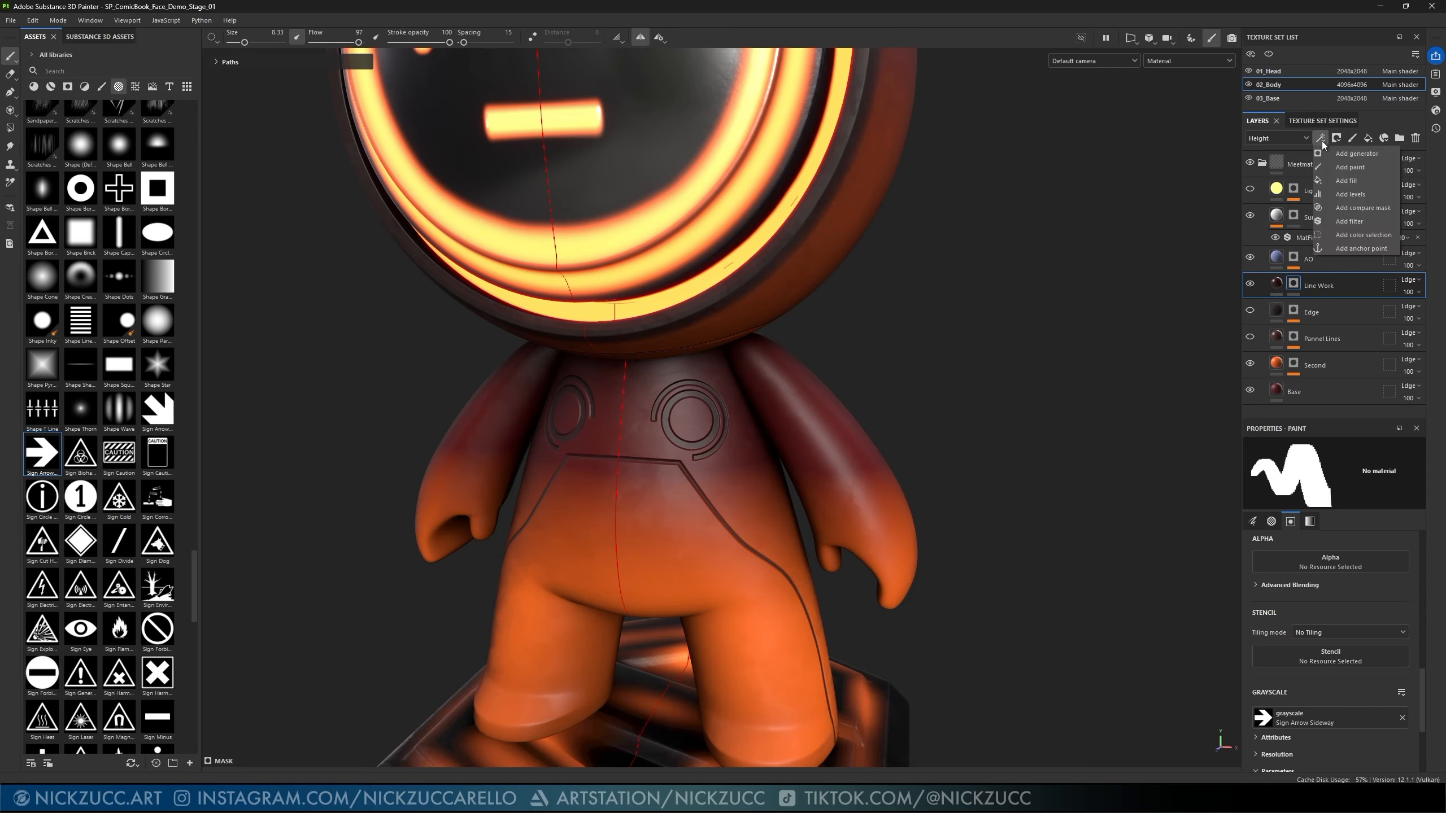
left_click(1350, 167)
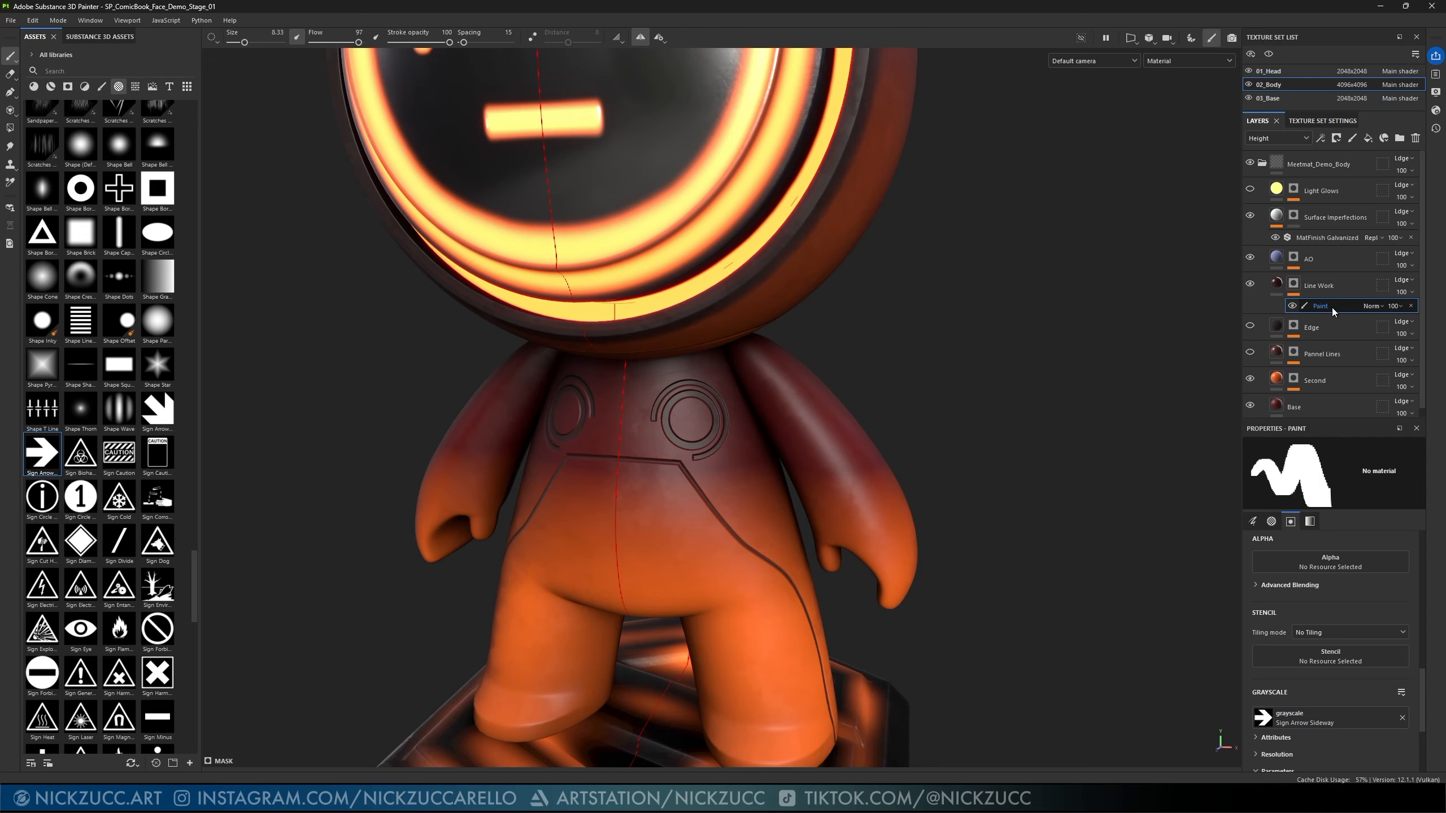
left_click(1298, 138)
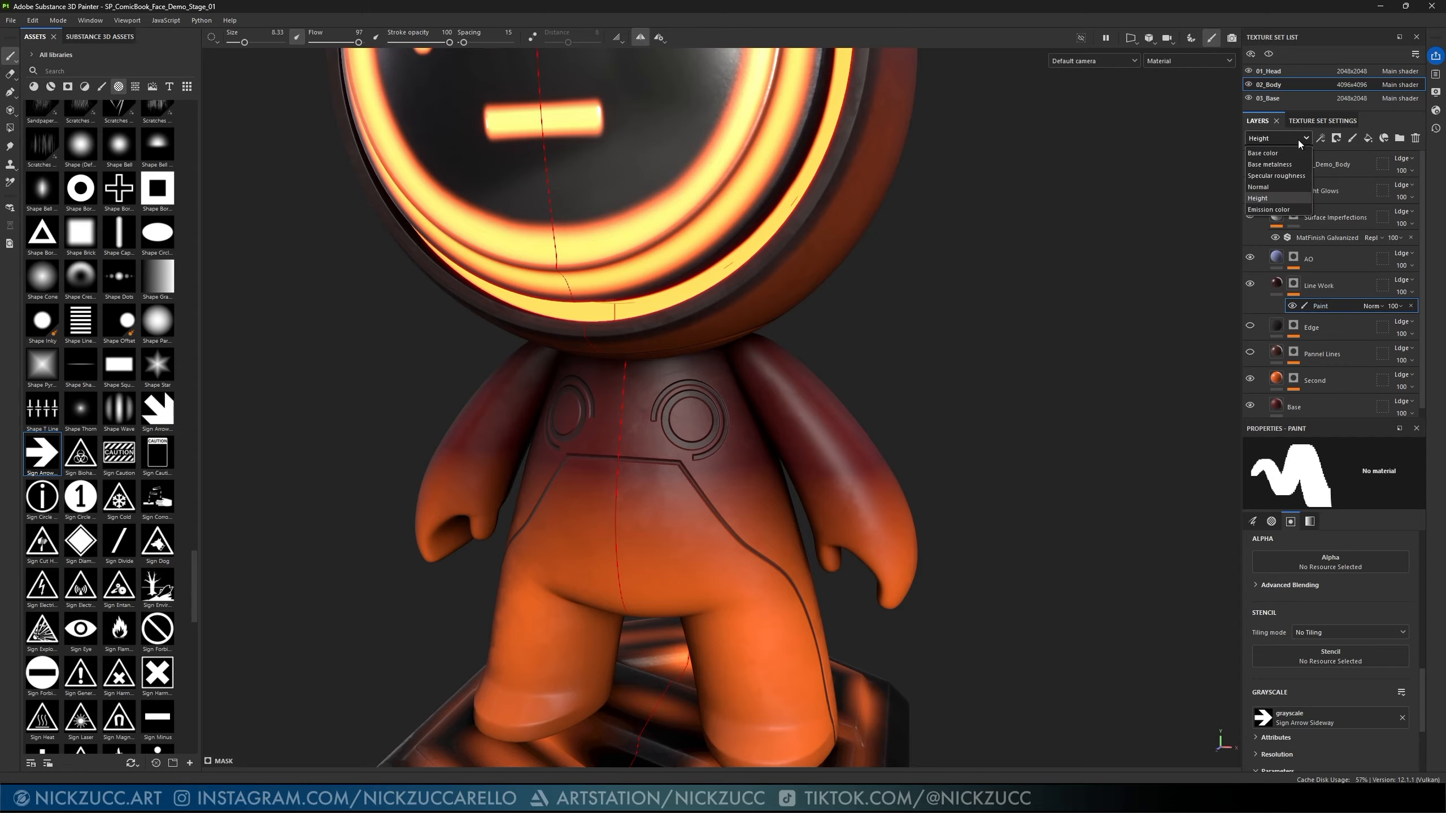
left_click(1280, 152)
left_click(1293, 140)
left_click(1276, 197)
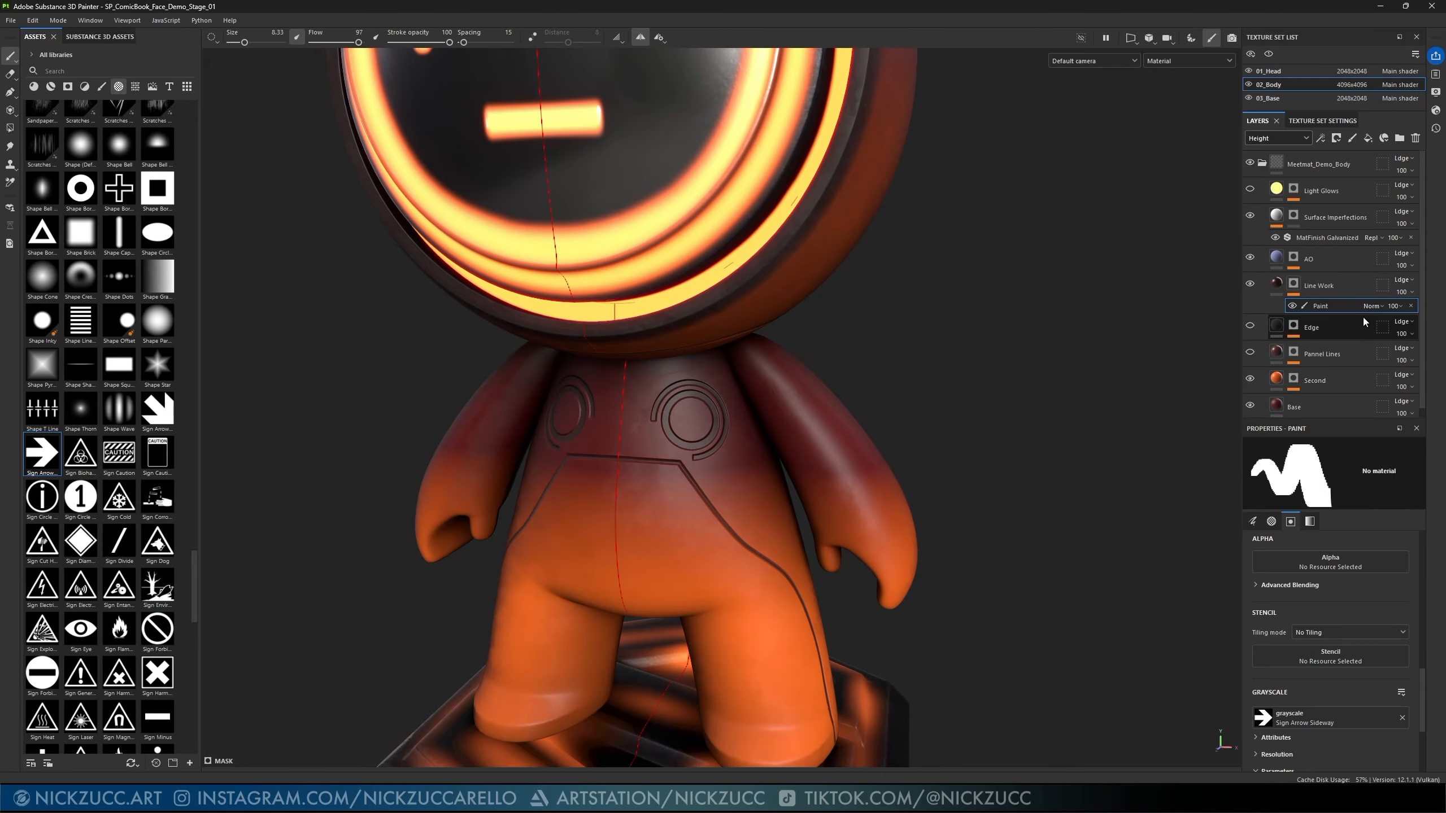
left_click(1382, 306)
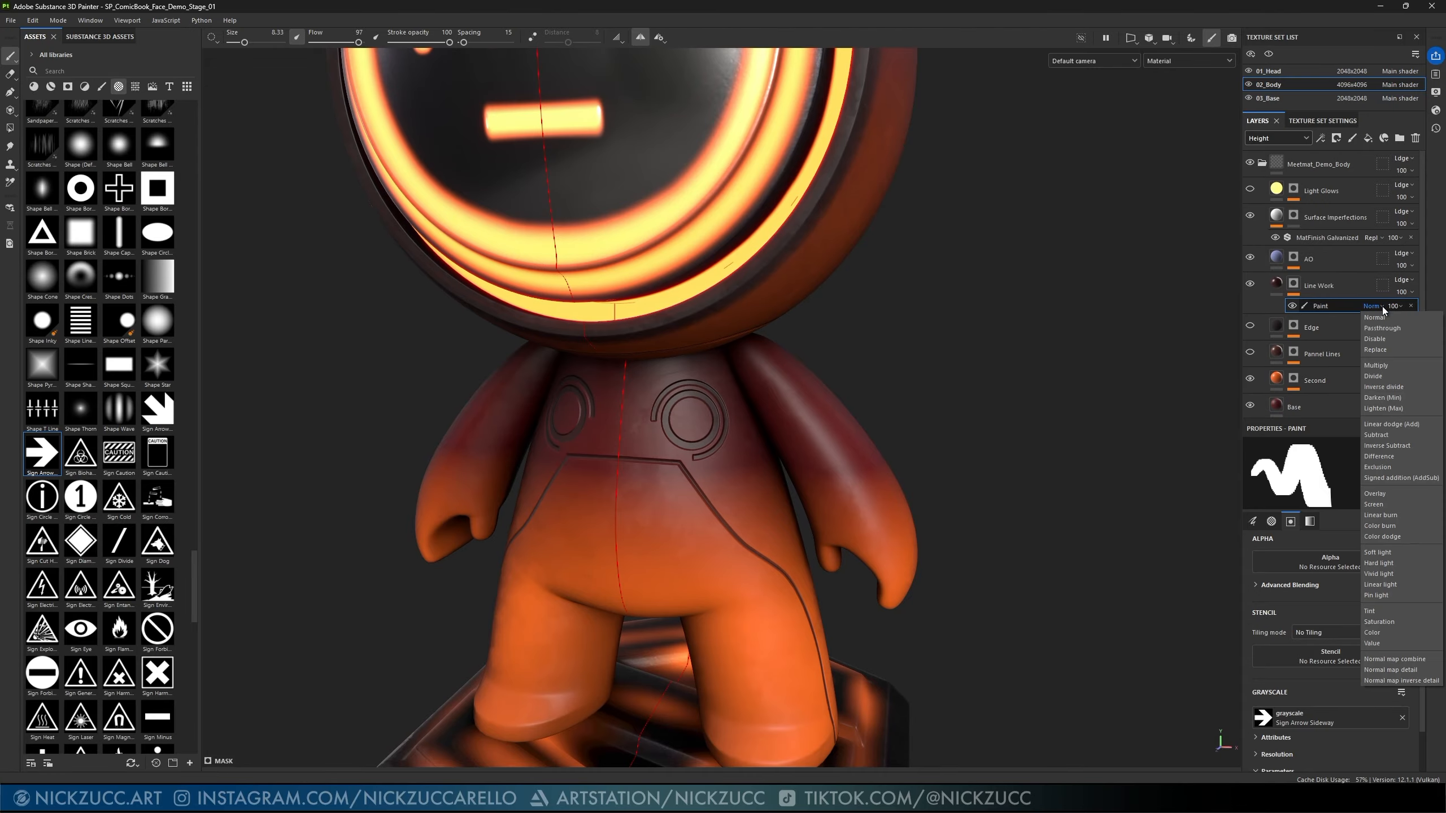
left_click(1401, 423)
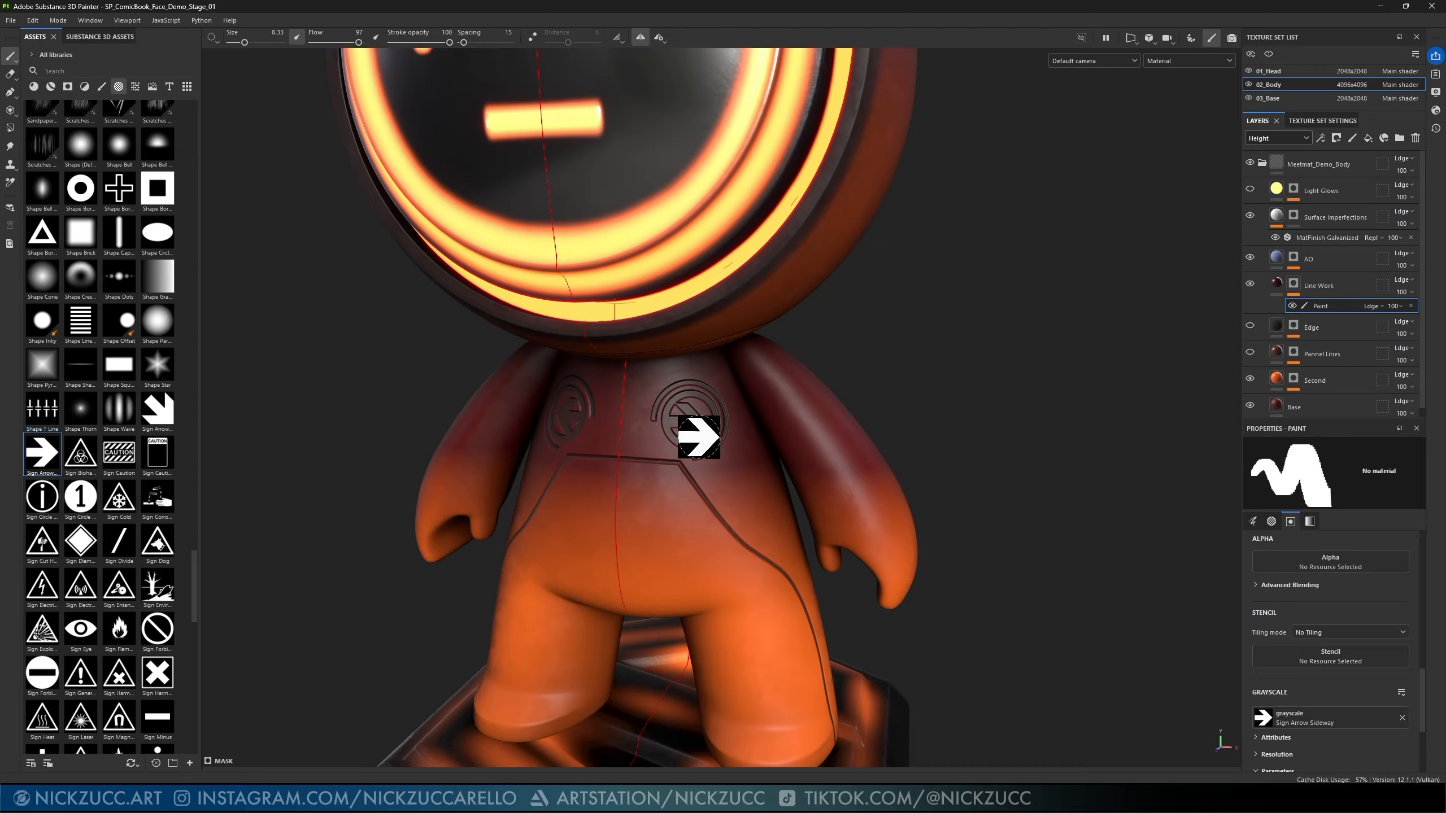
- Try arrow stamps inside the chest ring on the Linear dodge Paint effect, undoing each one
left_click(686, 419)
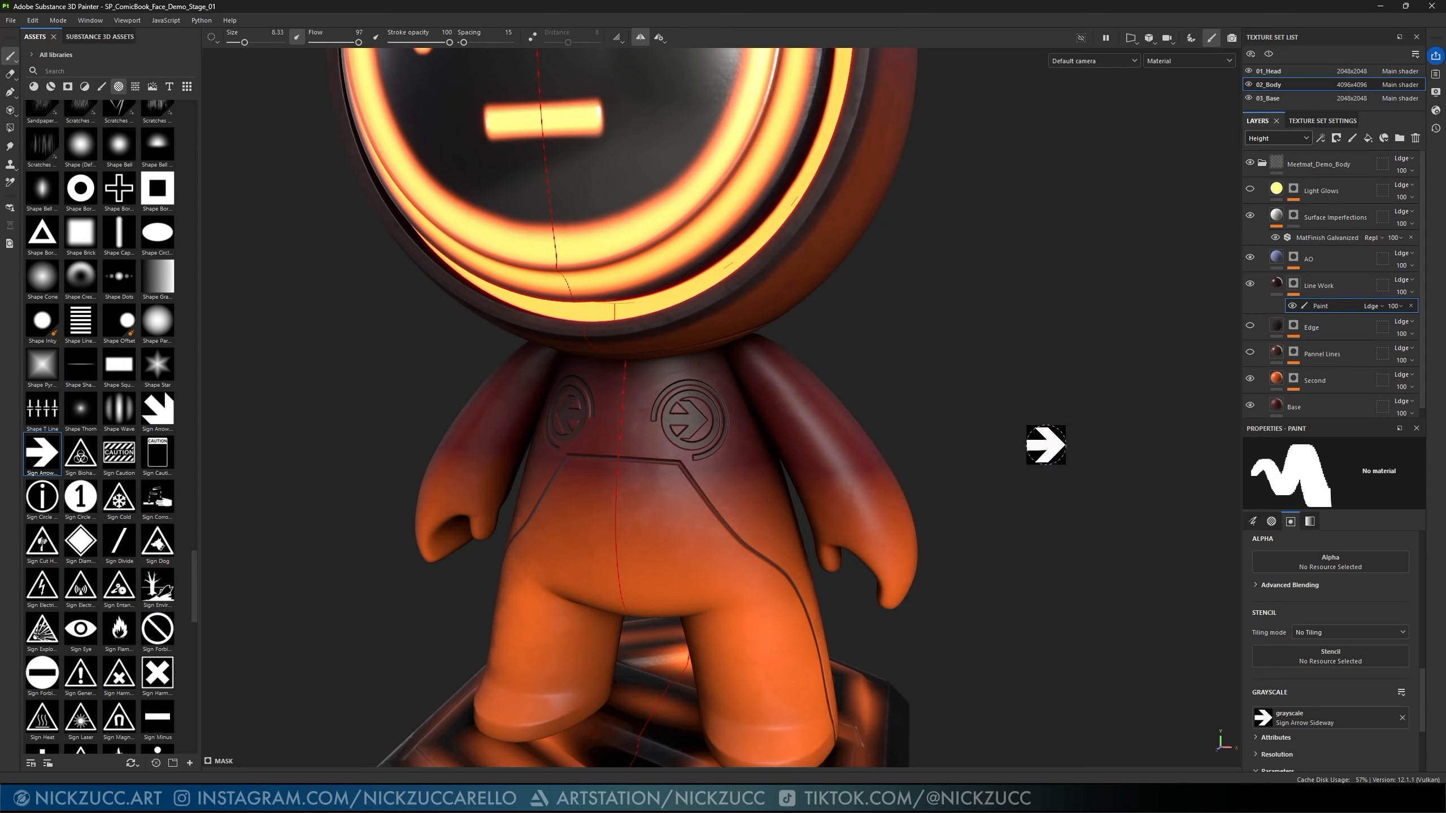
key("ctrl+z")
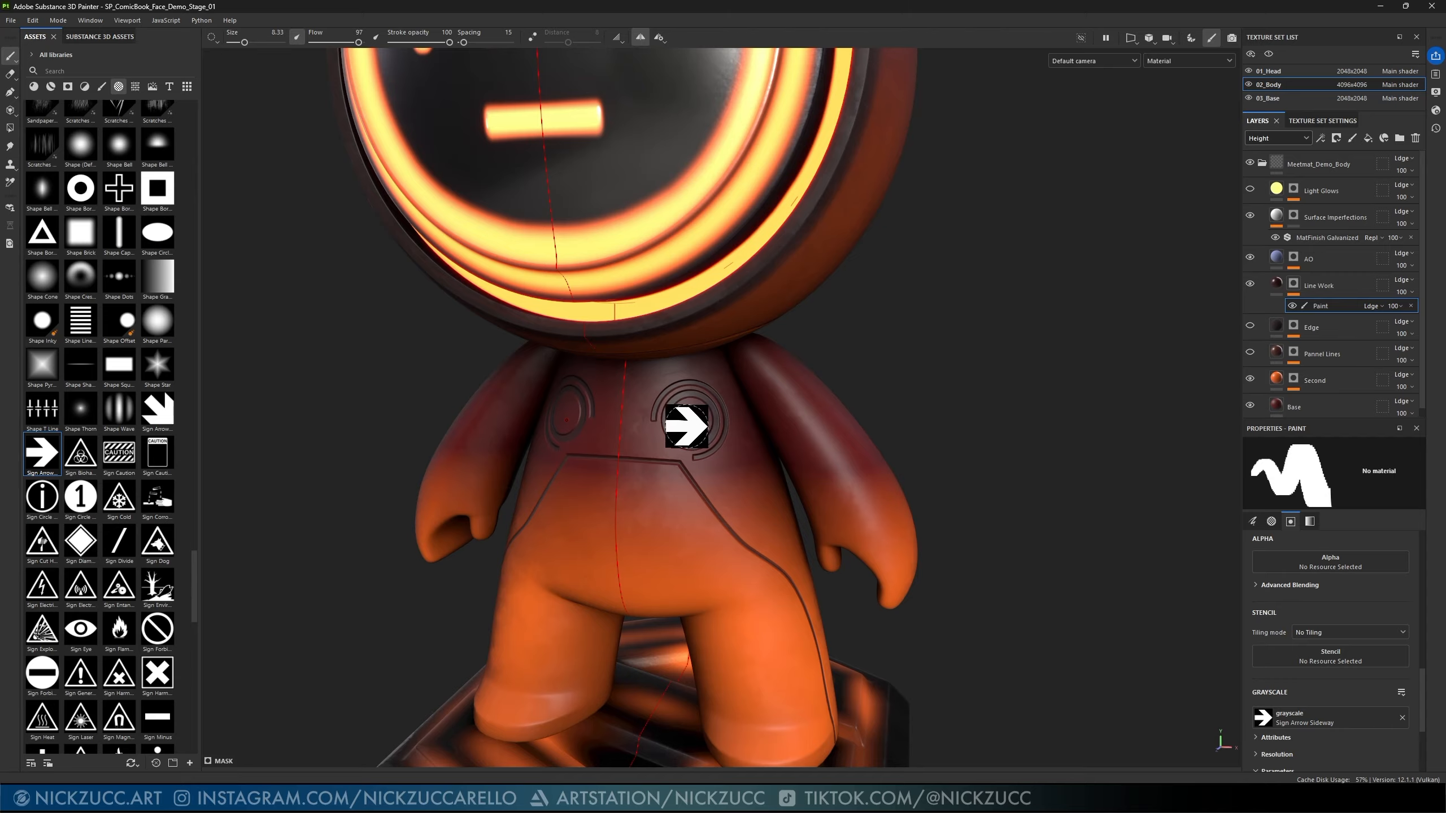
left_click(691, 424)
key("ctrl+z")
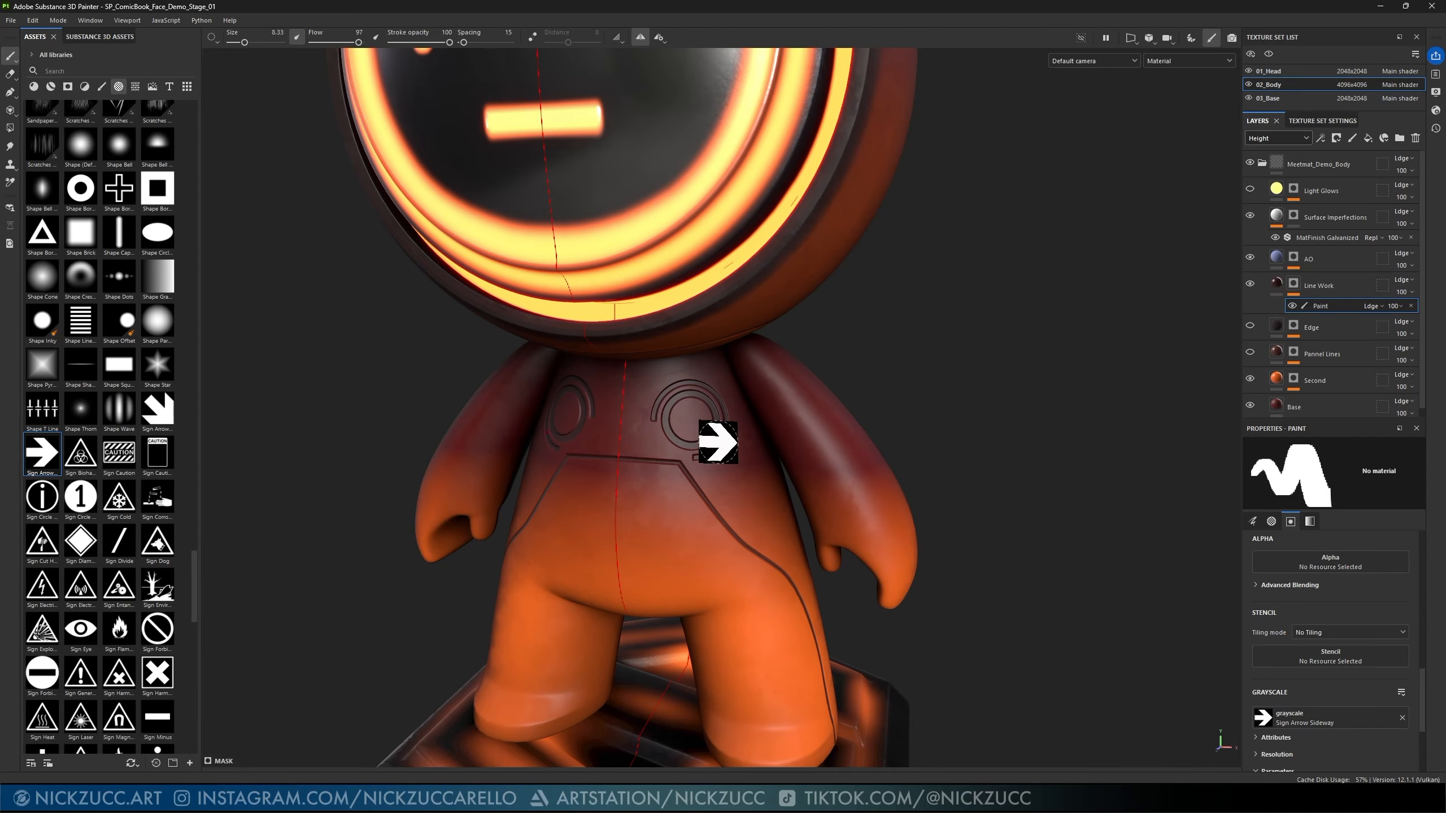
- Clear the arrow from the brush's grayscale source, leaving a uniform color, and assign Sign Arrow Sideway as the alpha
scroll(1301, 692, "down", 3)
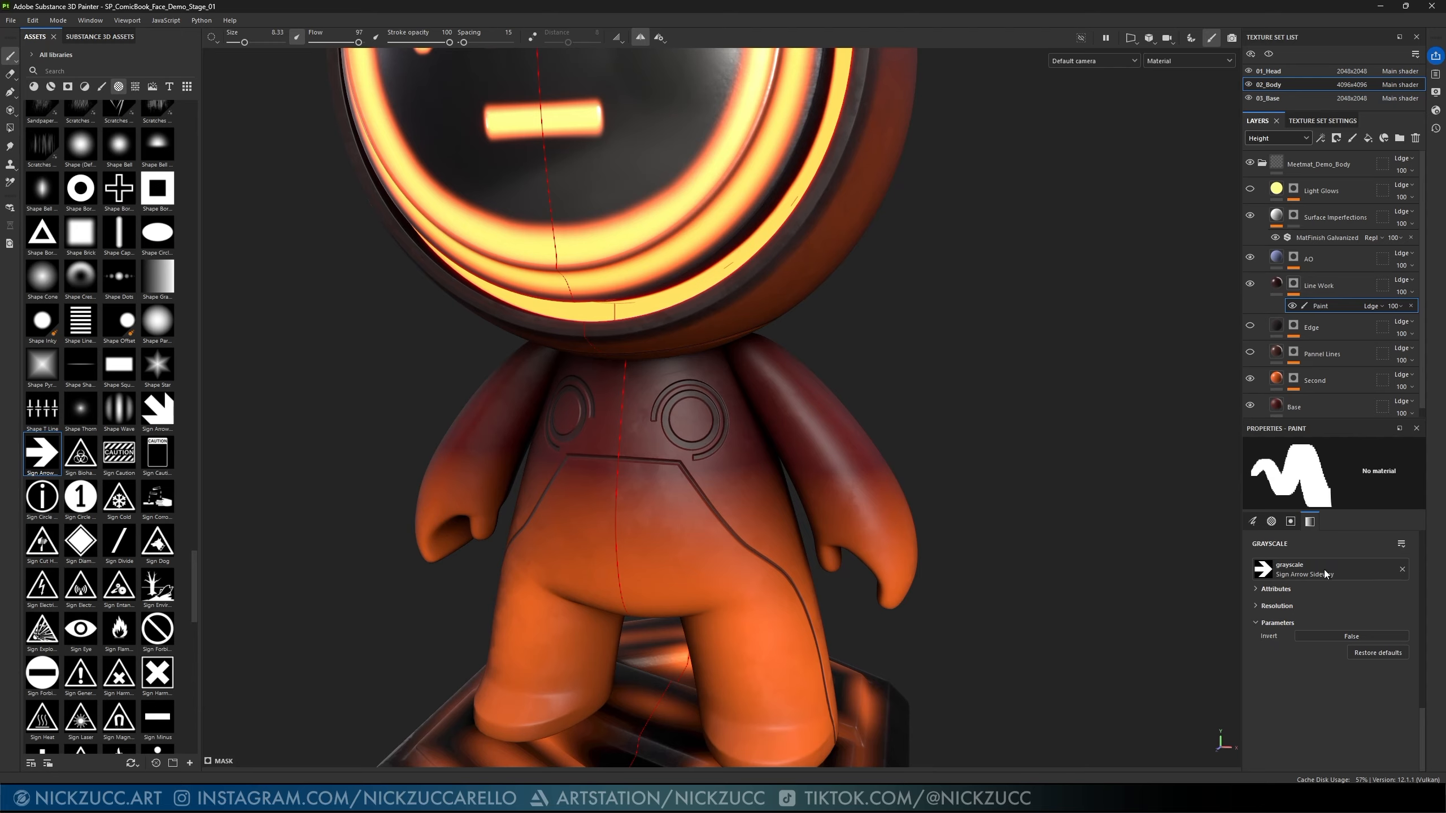
scroll(1324, 573, "up", 3)
scroll(1310, 657, "down", 3)
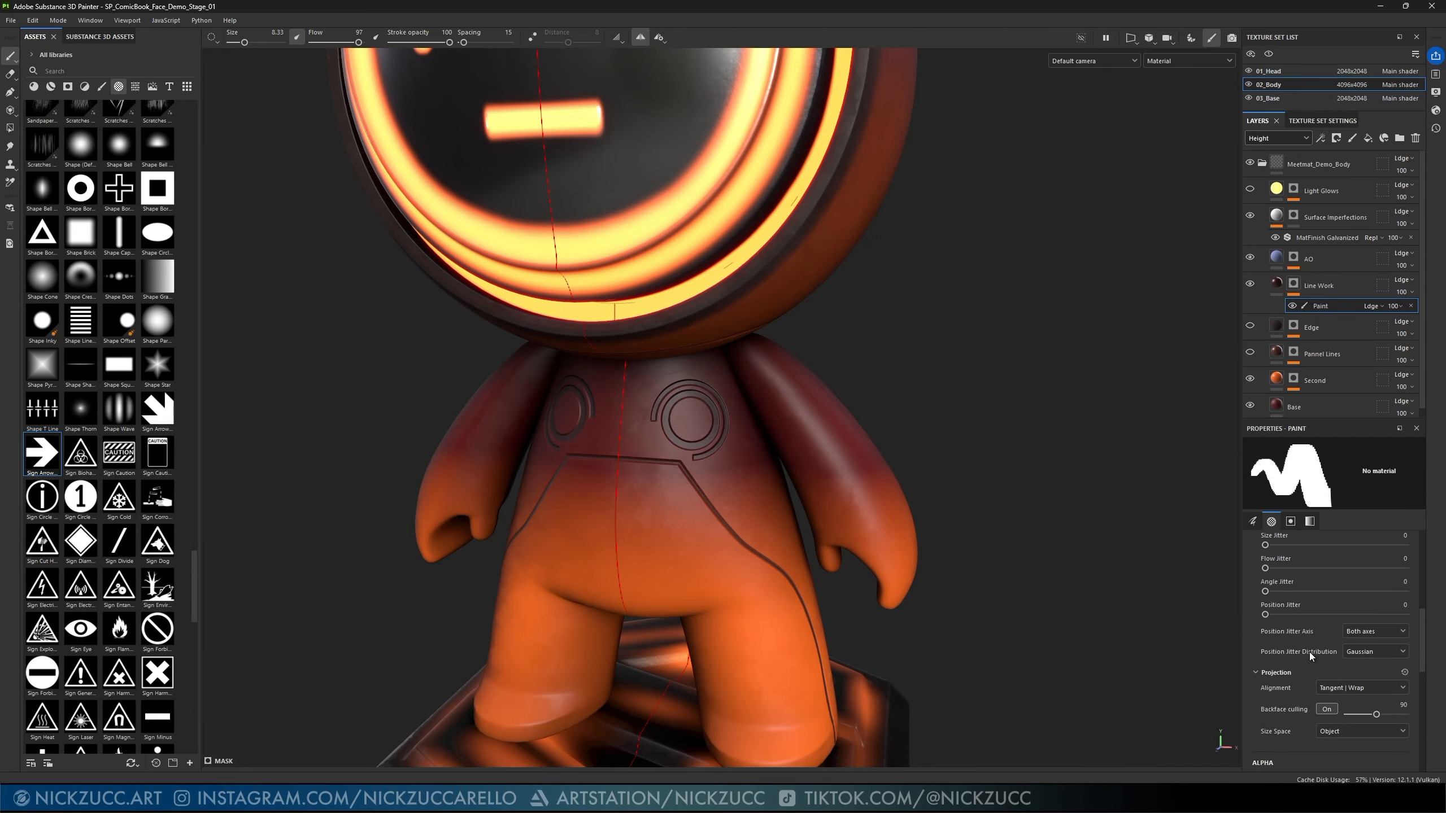
scroll(1310, 653, "down", 1)
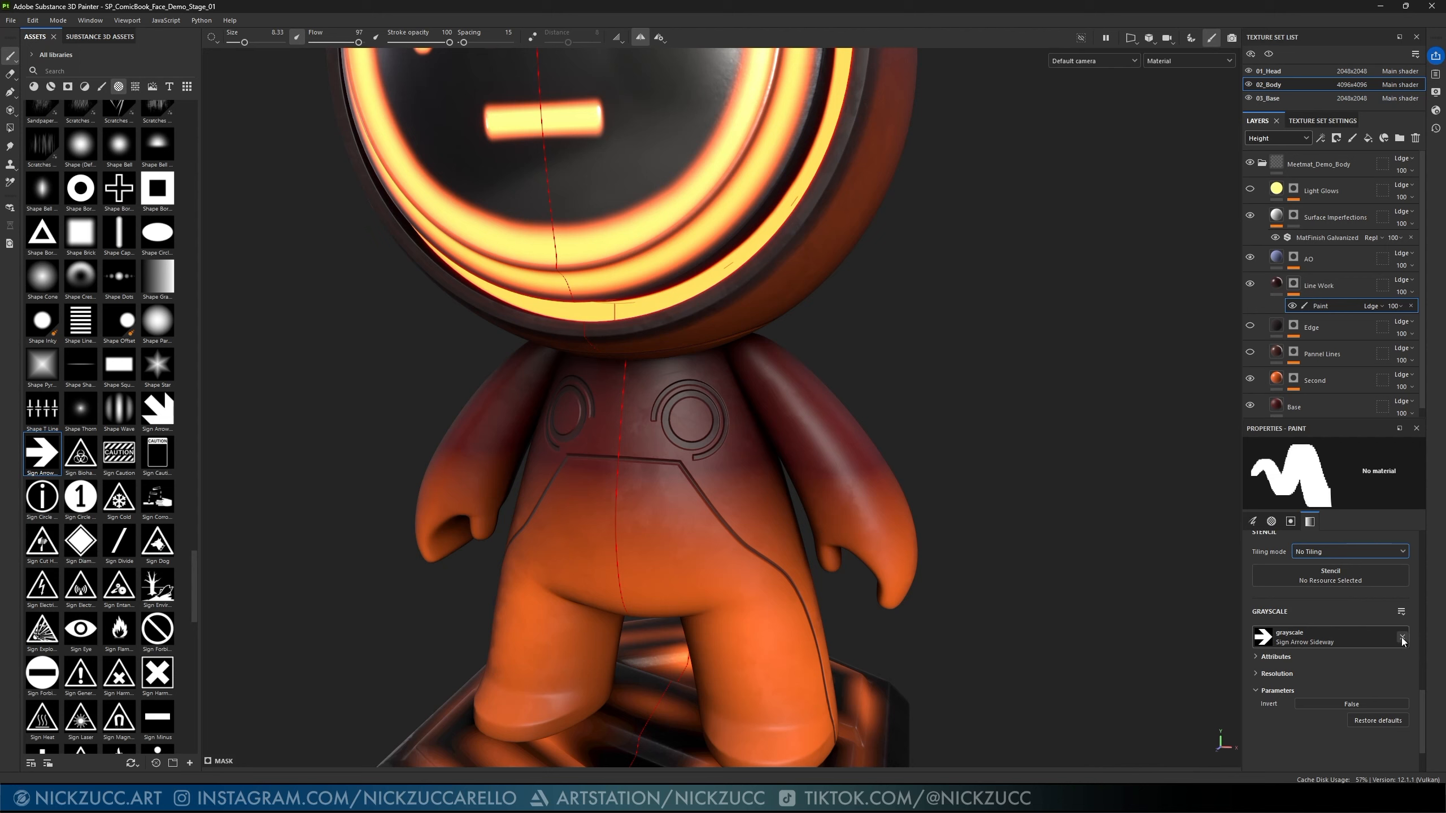
scroll(1322, 652, "up", 5)
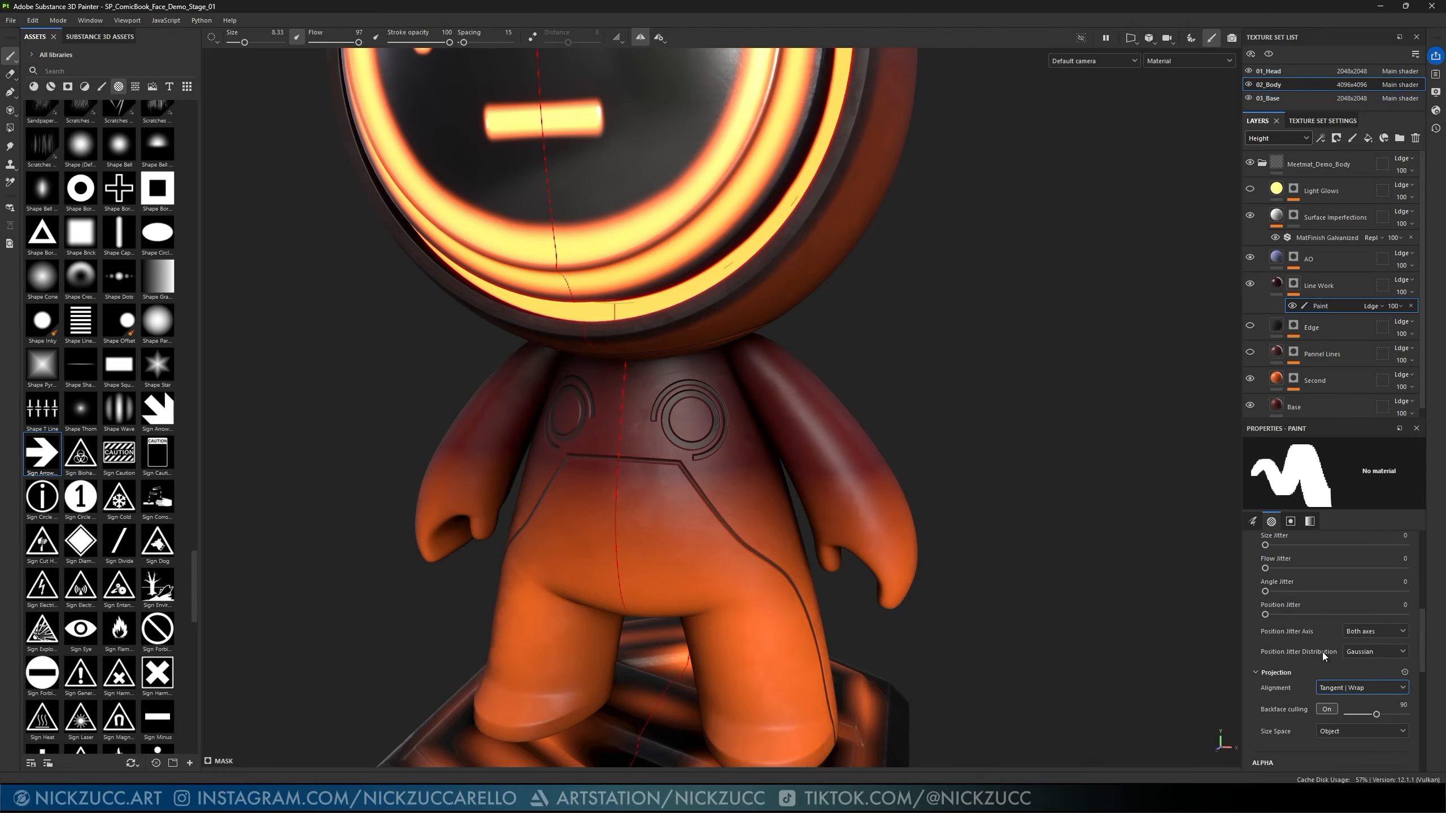
scroll(1322, 652, "down", 6)
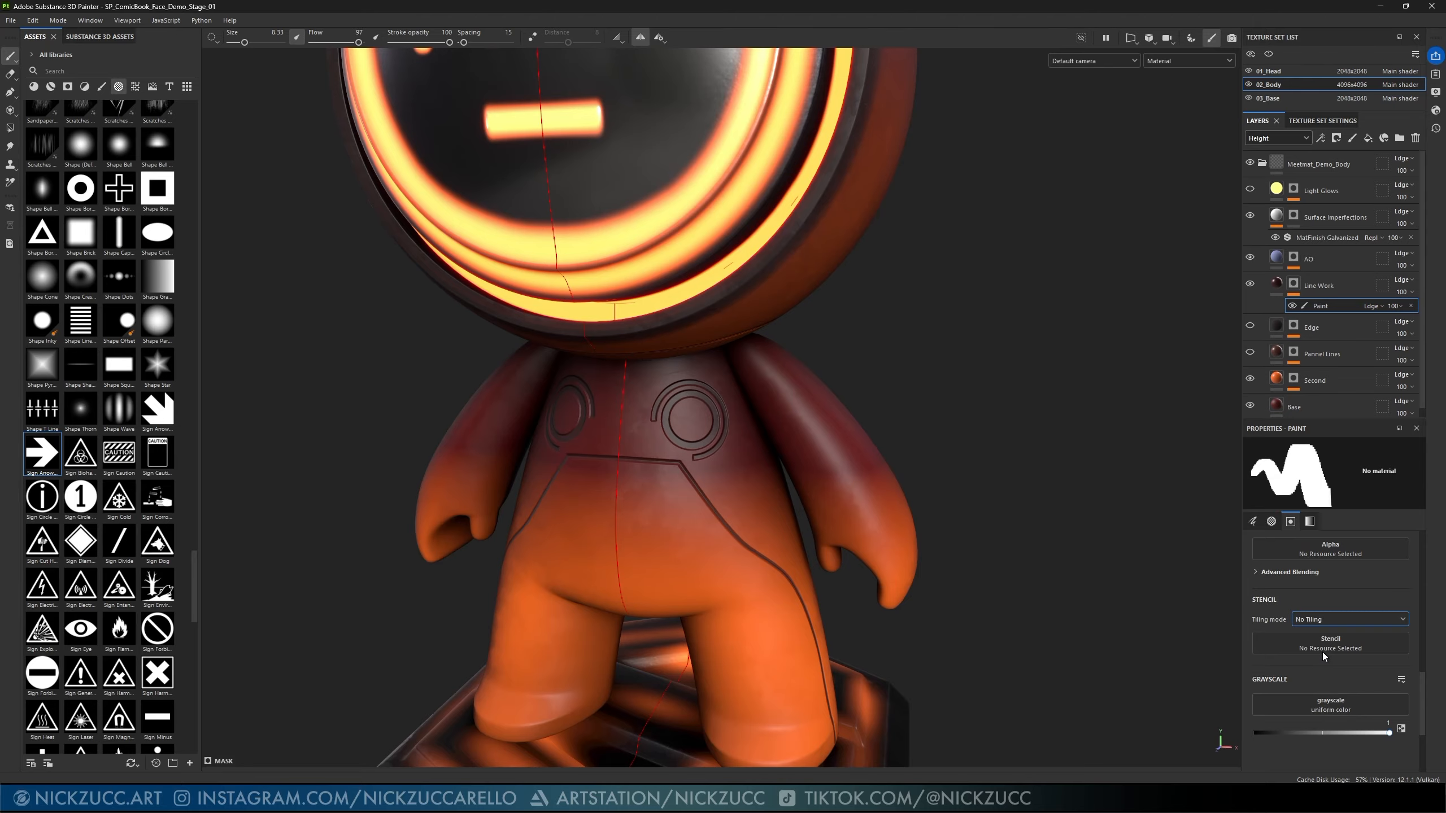
scroll(1321, 652, "up", 2)
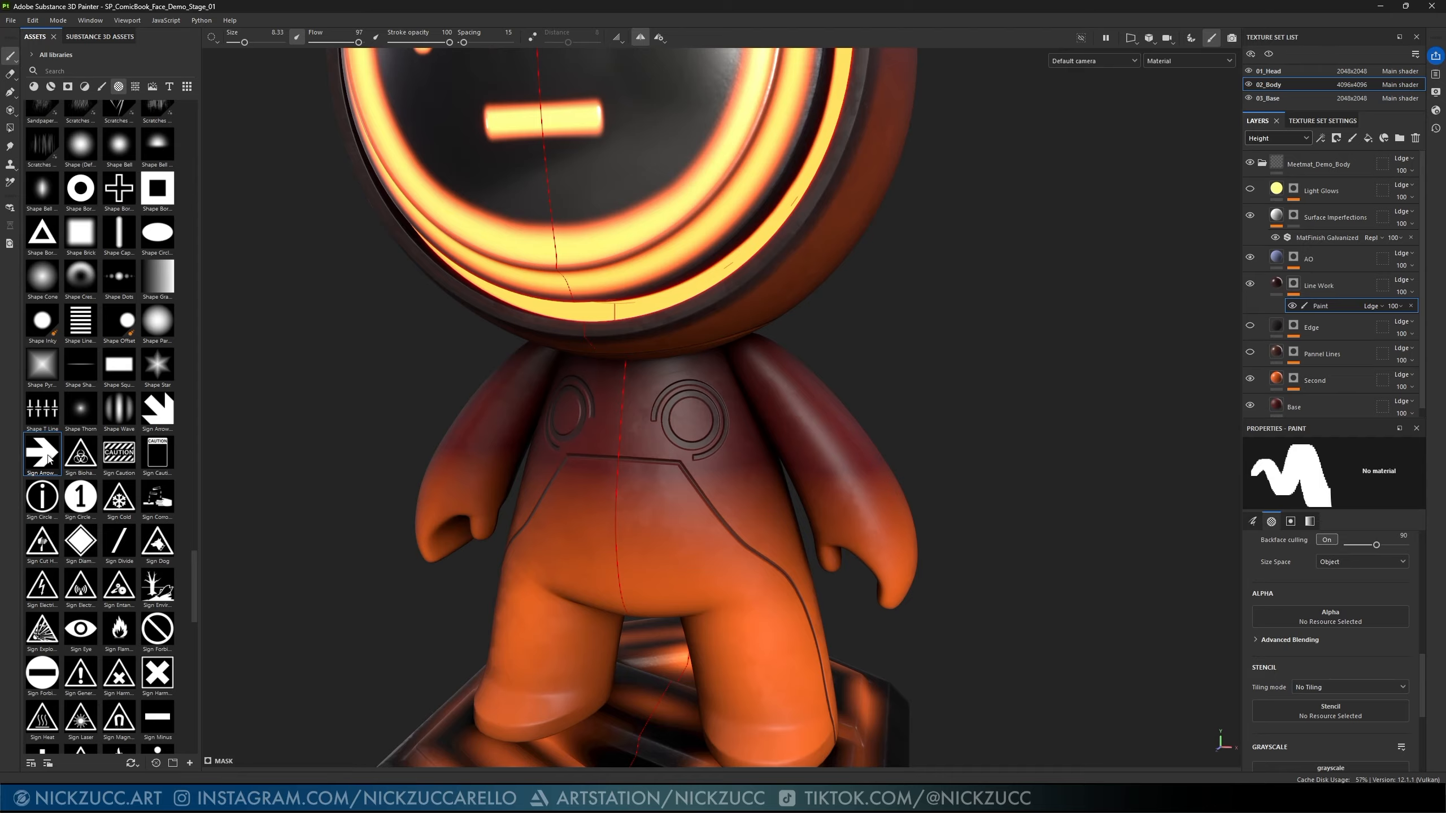
left_click_drag(49, 458, 1342, 613)
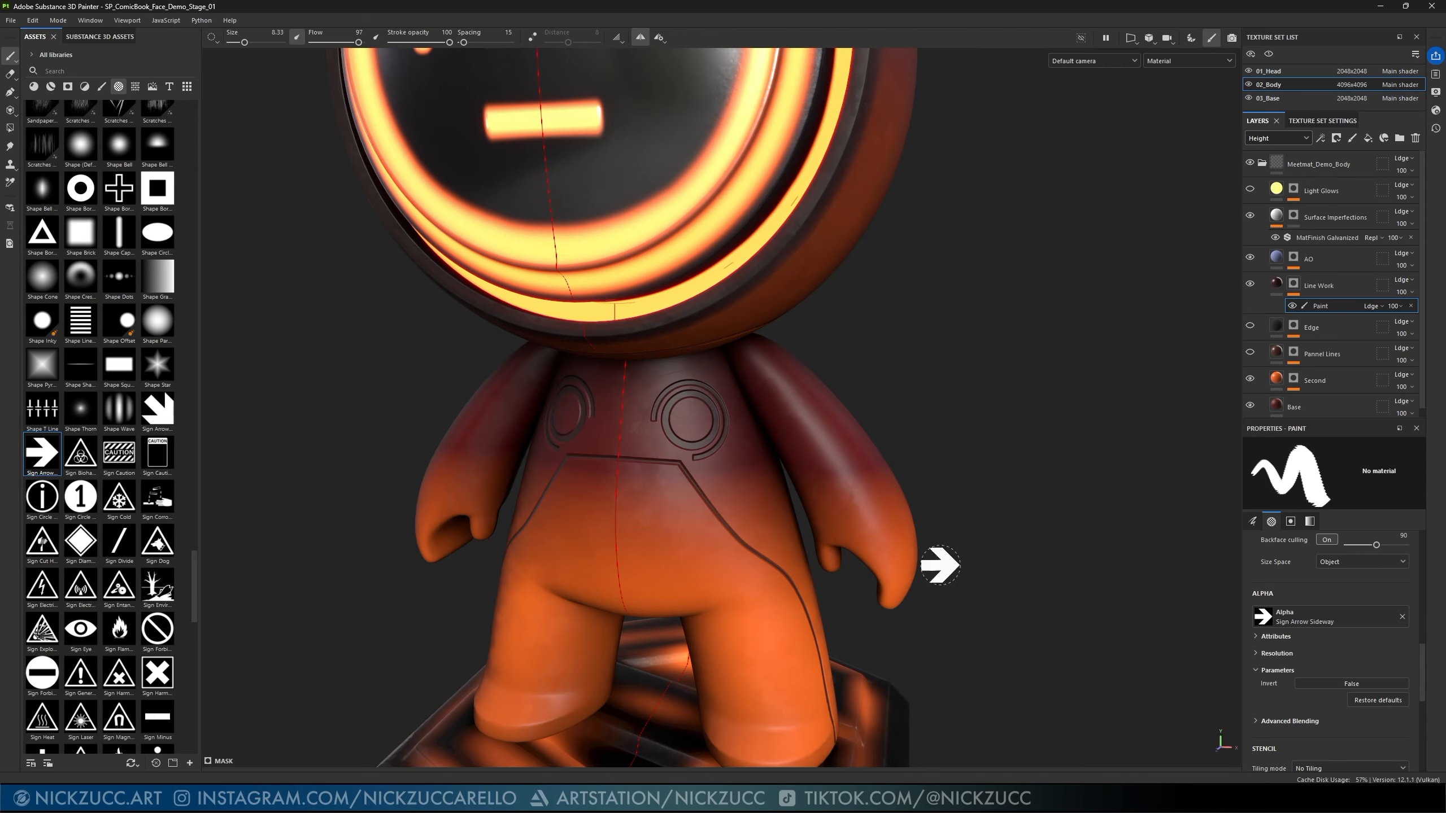
scroll(1366, 695, "down", 5)
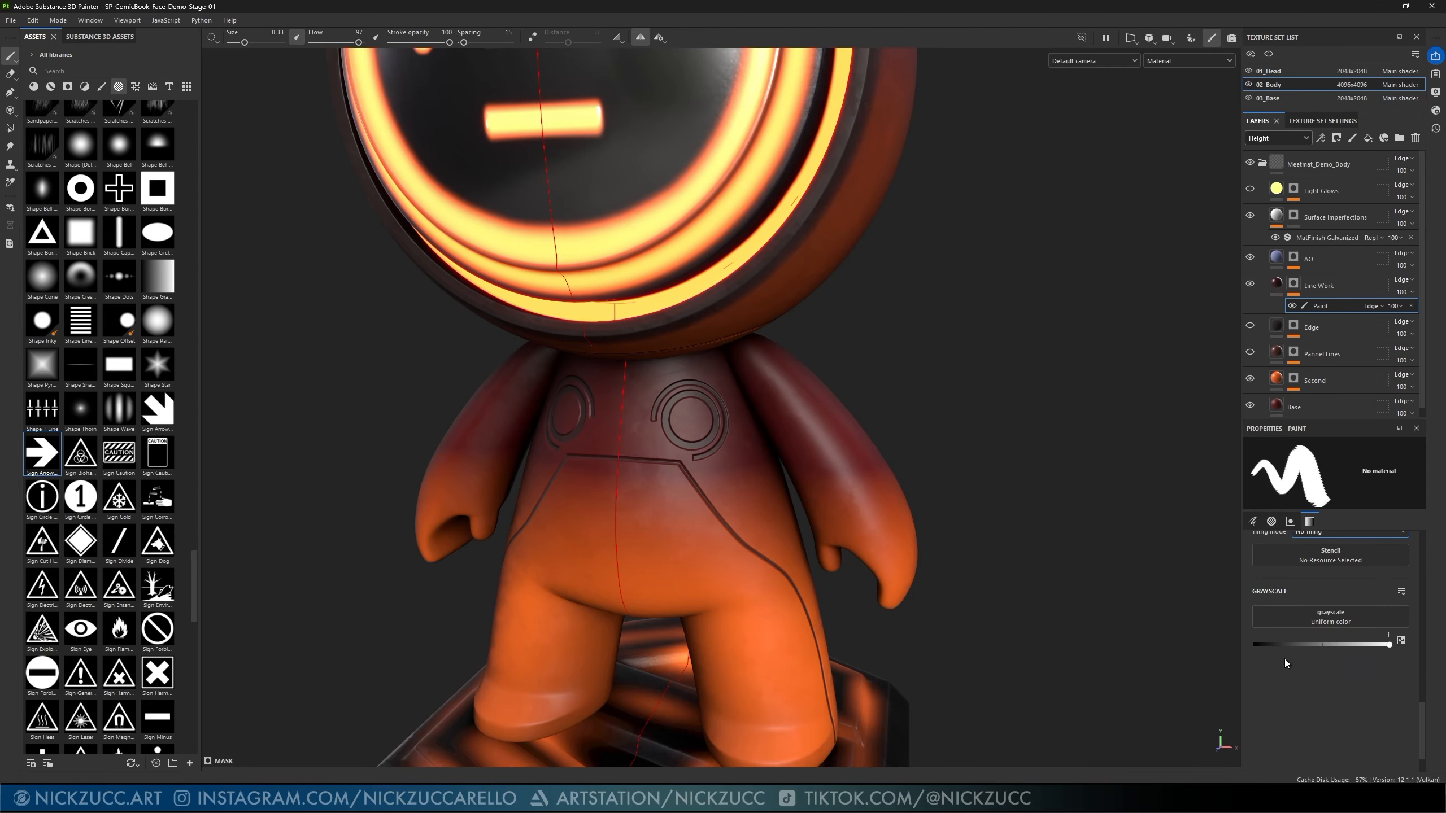
- Try a black grayscale on the arrow brush and review the Paint effect's blending modes
scroll(678, 474, "up", 2)
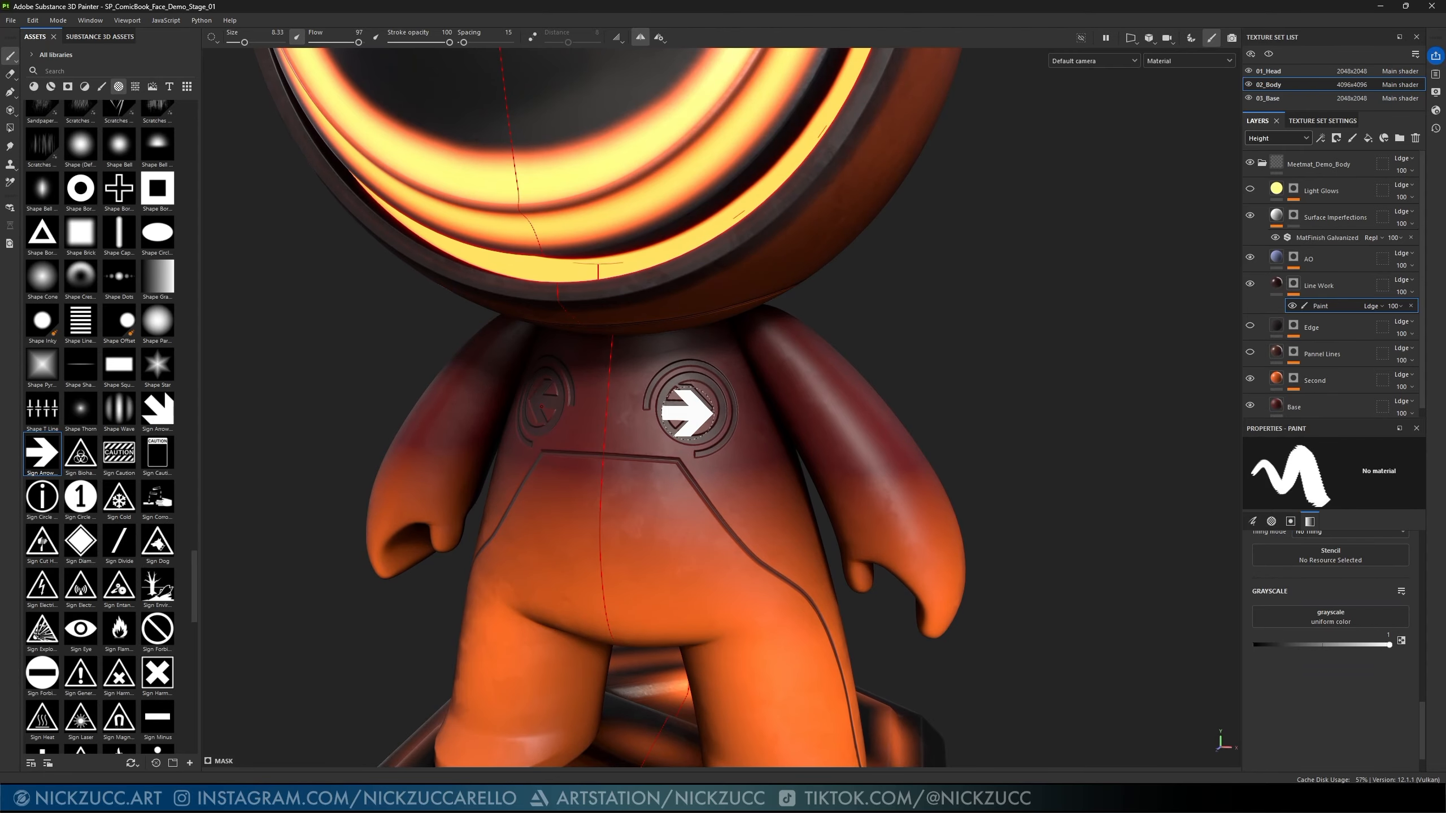
key("x")
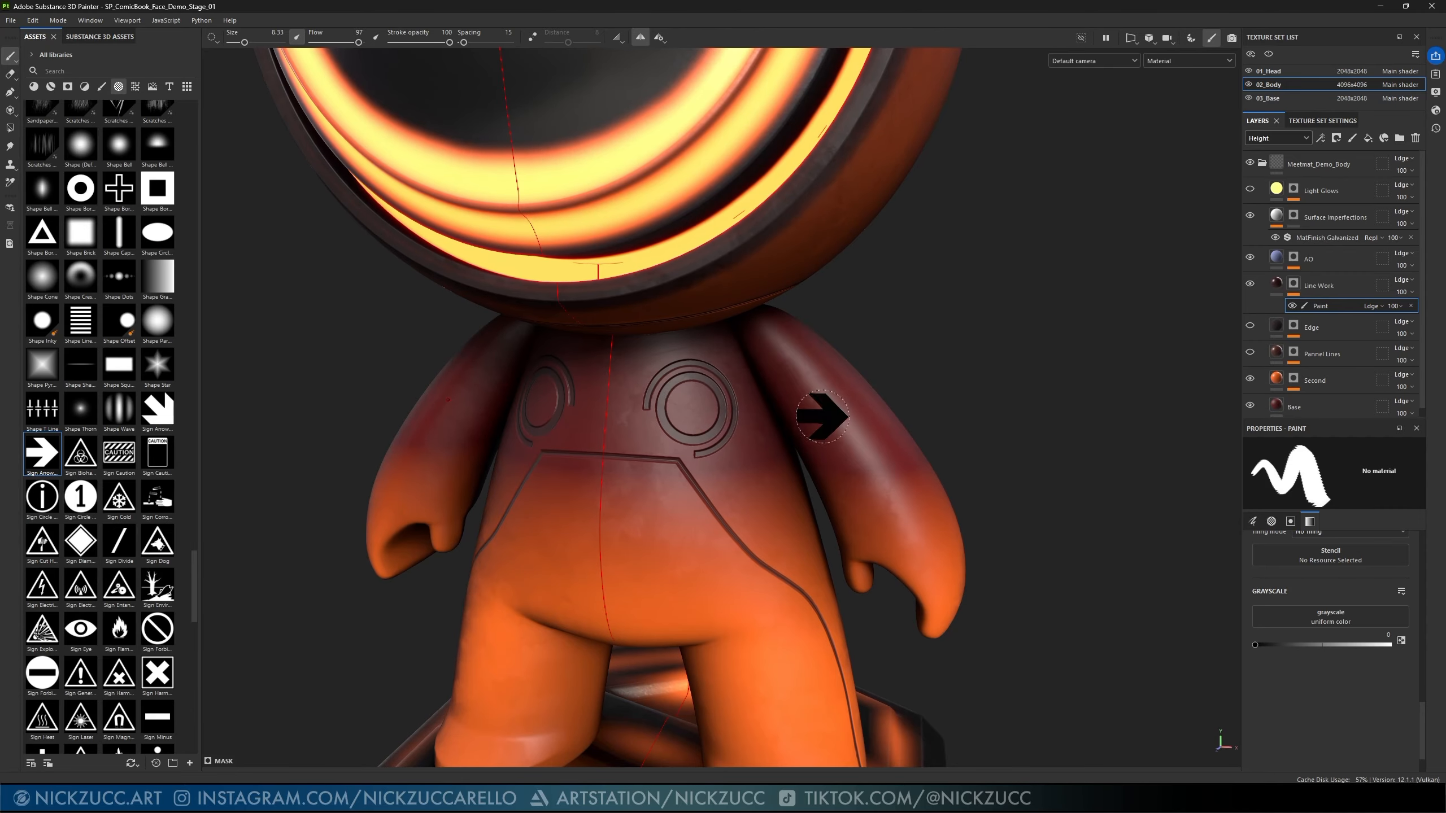
left_click(1380, 308)
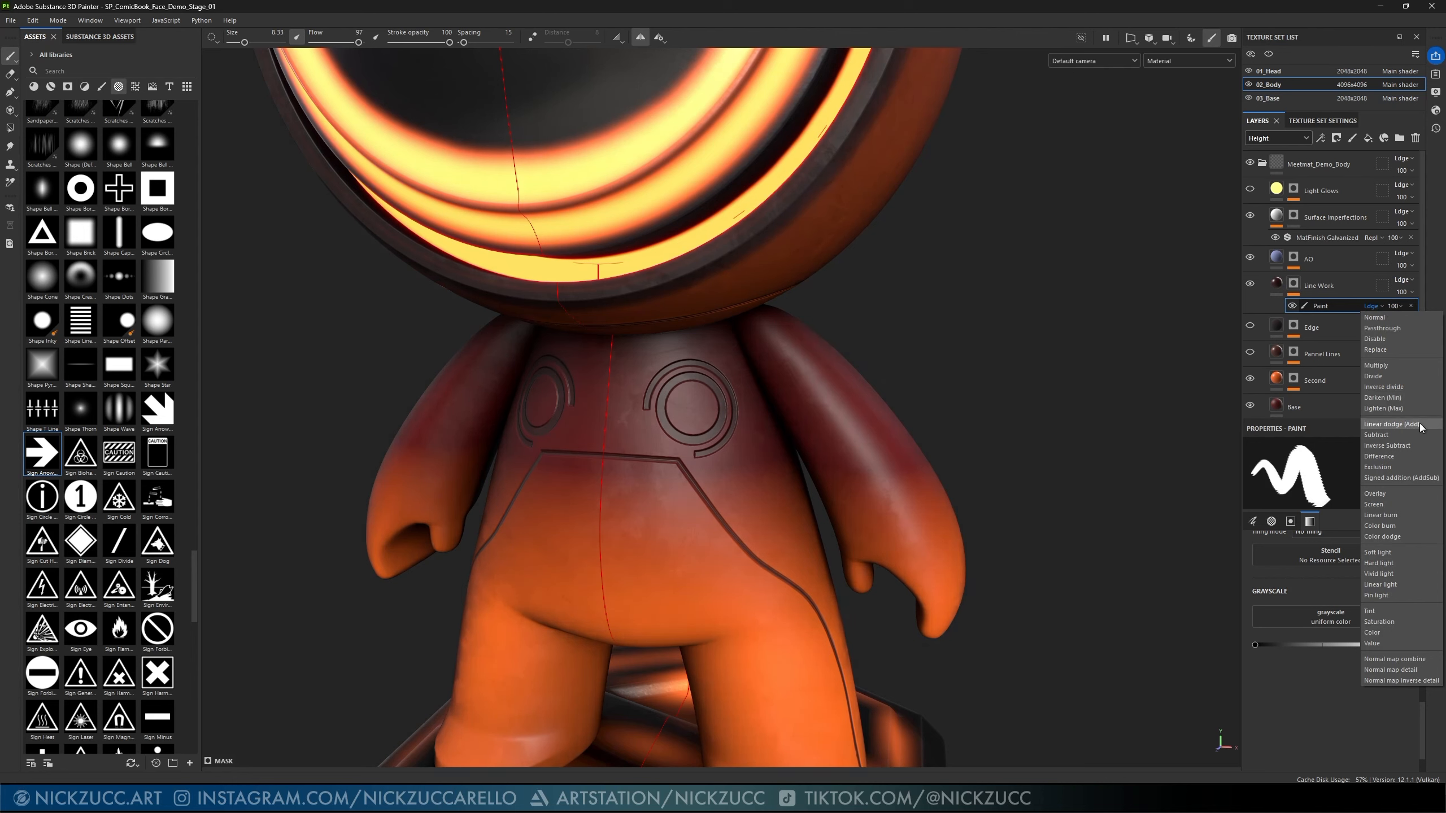
left_click(1374, 308)
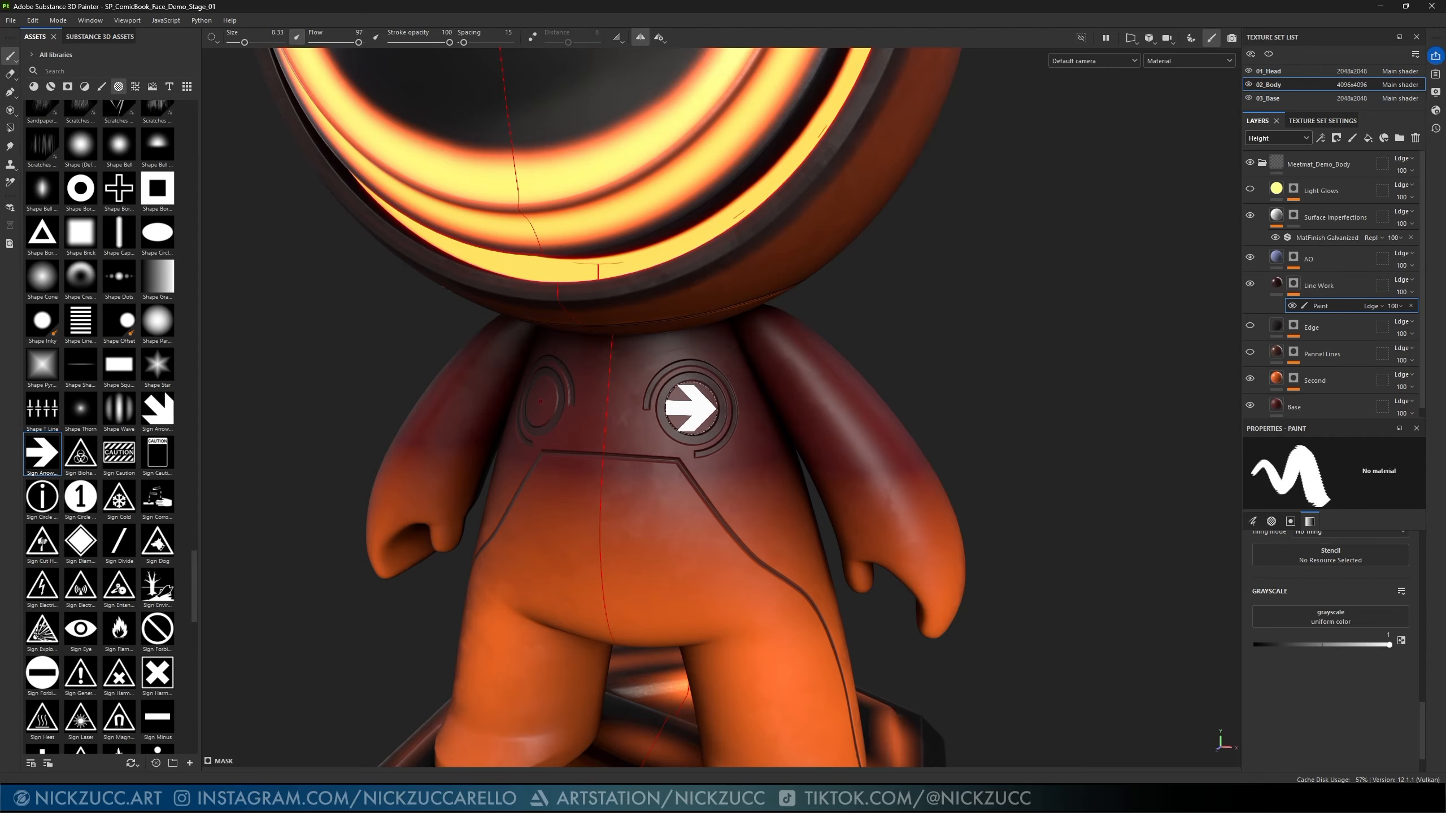
- Enlarge the arrow brush to size 10.04 and undo a trial stamp inside the chest ring
right_click_drag(692, 408, 693, 408, "ctrl")
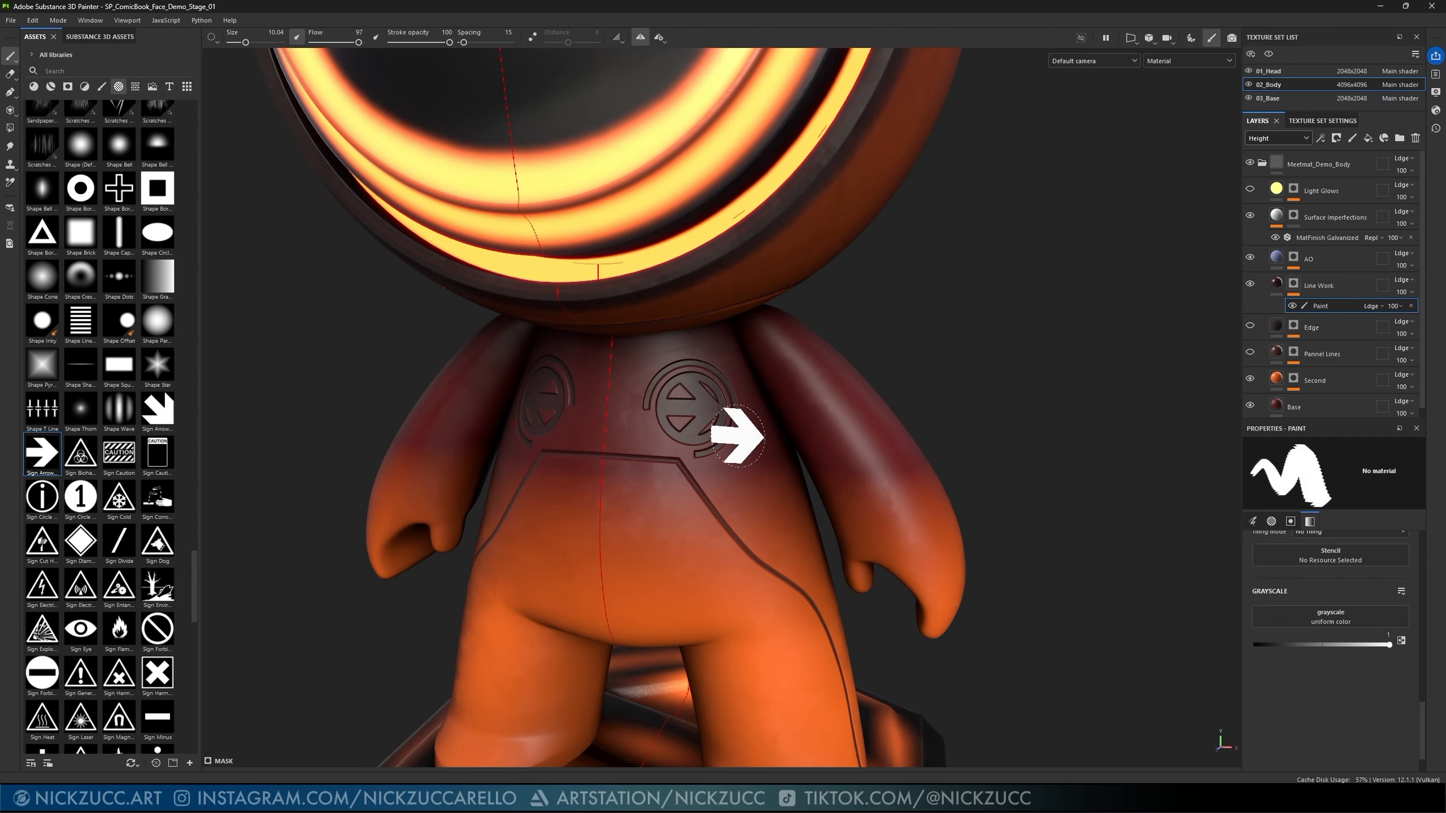
mouse_move(762, 429)
left_mouse_down("alt")
mouse_move(769, 399)
mouse_move(771, 425)
mouse_move(704, 462)
left_mouse_up("alt")
key("ctrl+z")
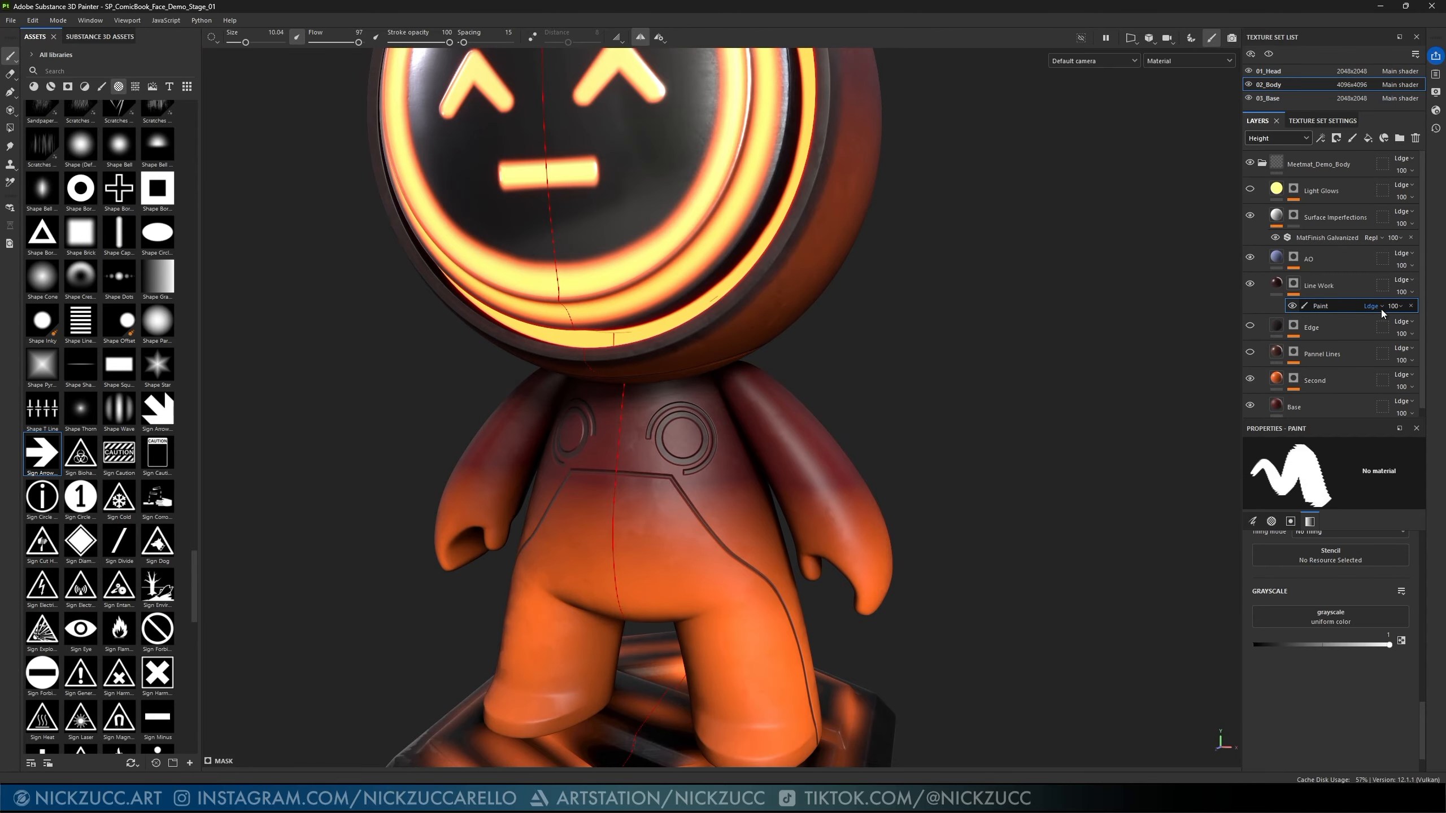
- Try painting black over the chest rings with the Paint effect set to Normal, and undo the stroke and the blending change
key("x")
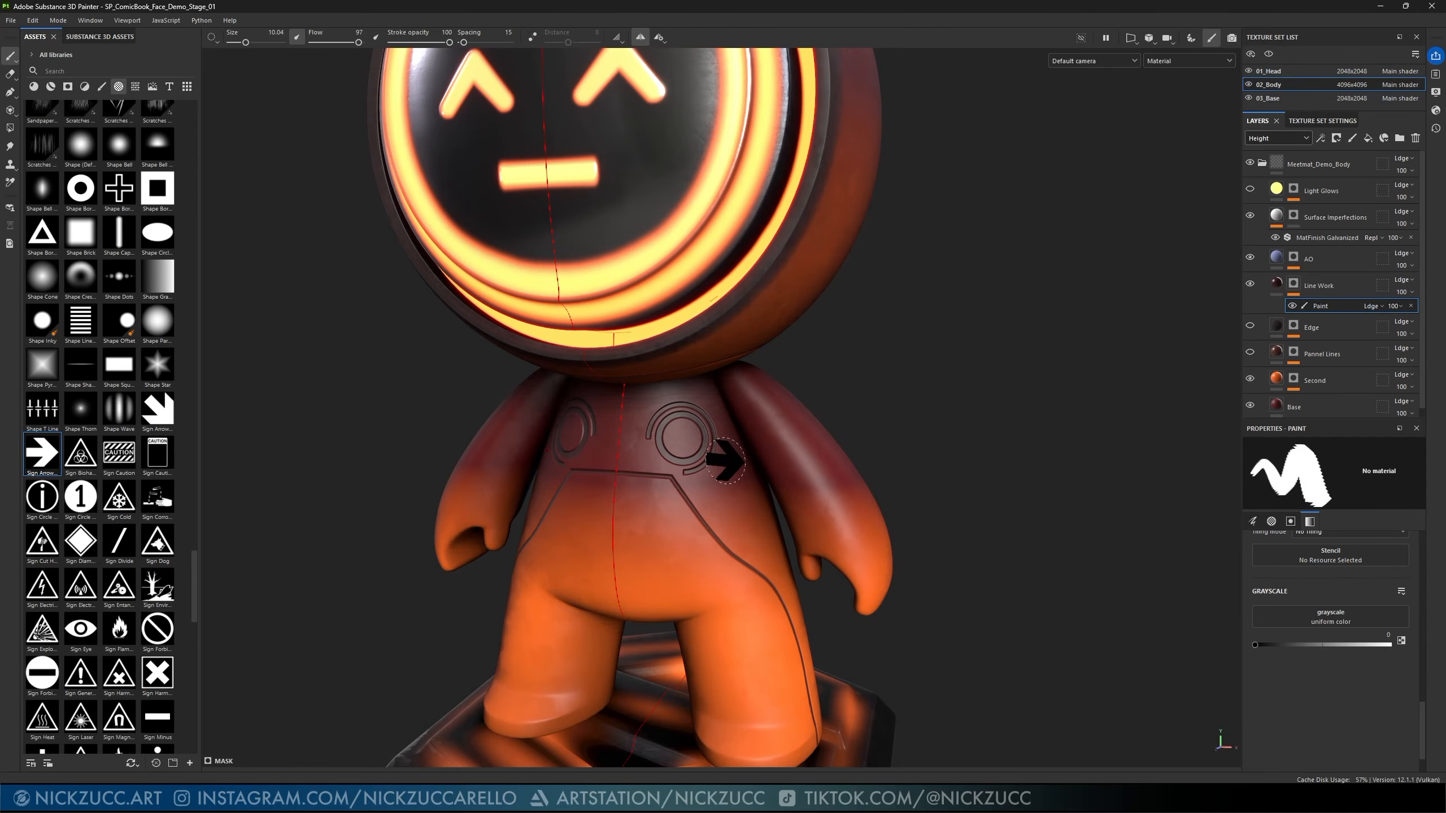
left_click(1373, 307)
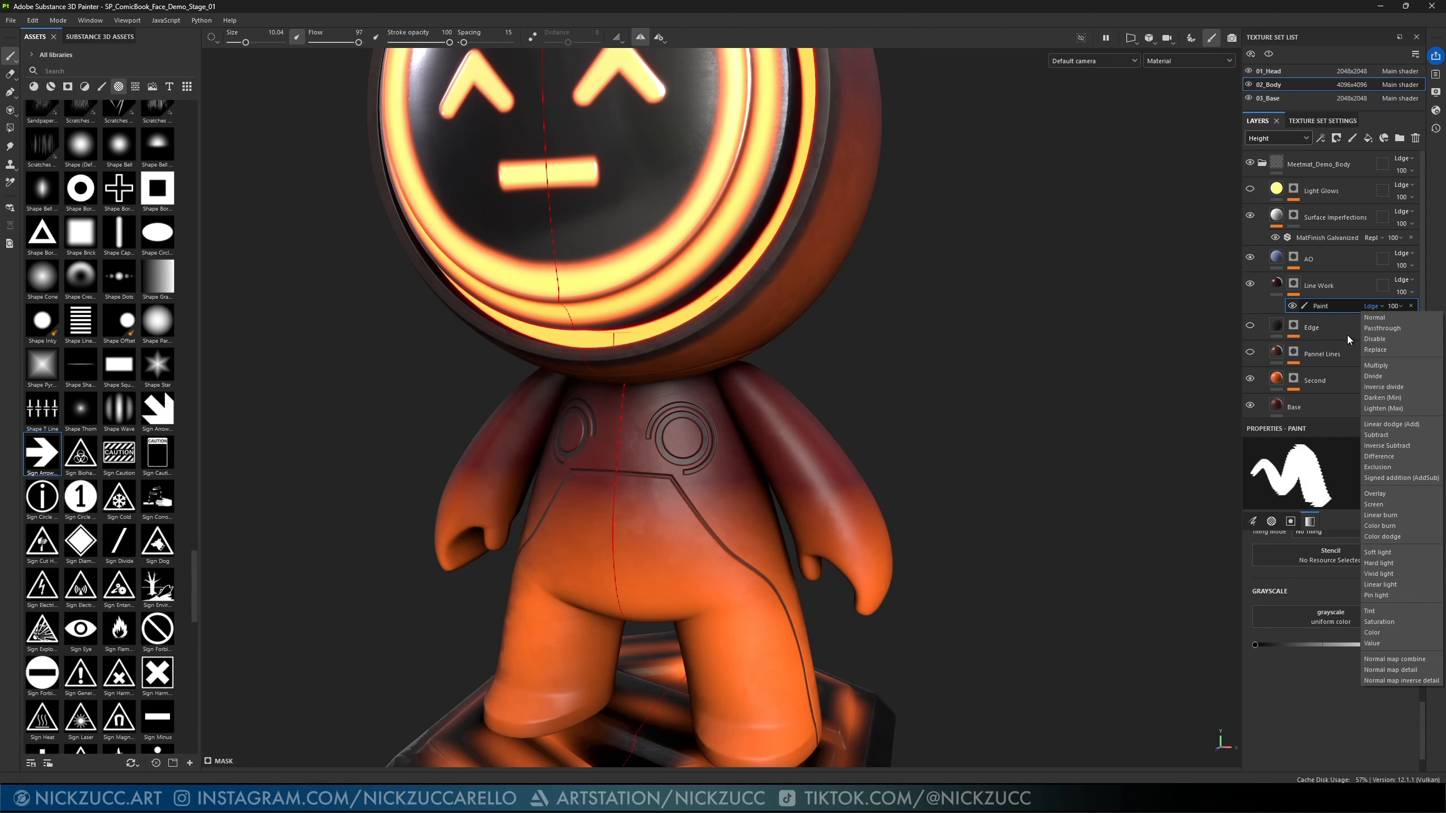
left_click(1374, 318)
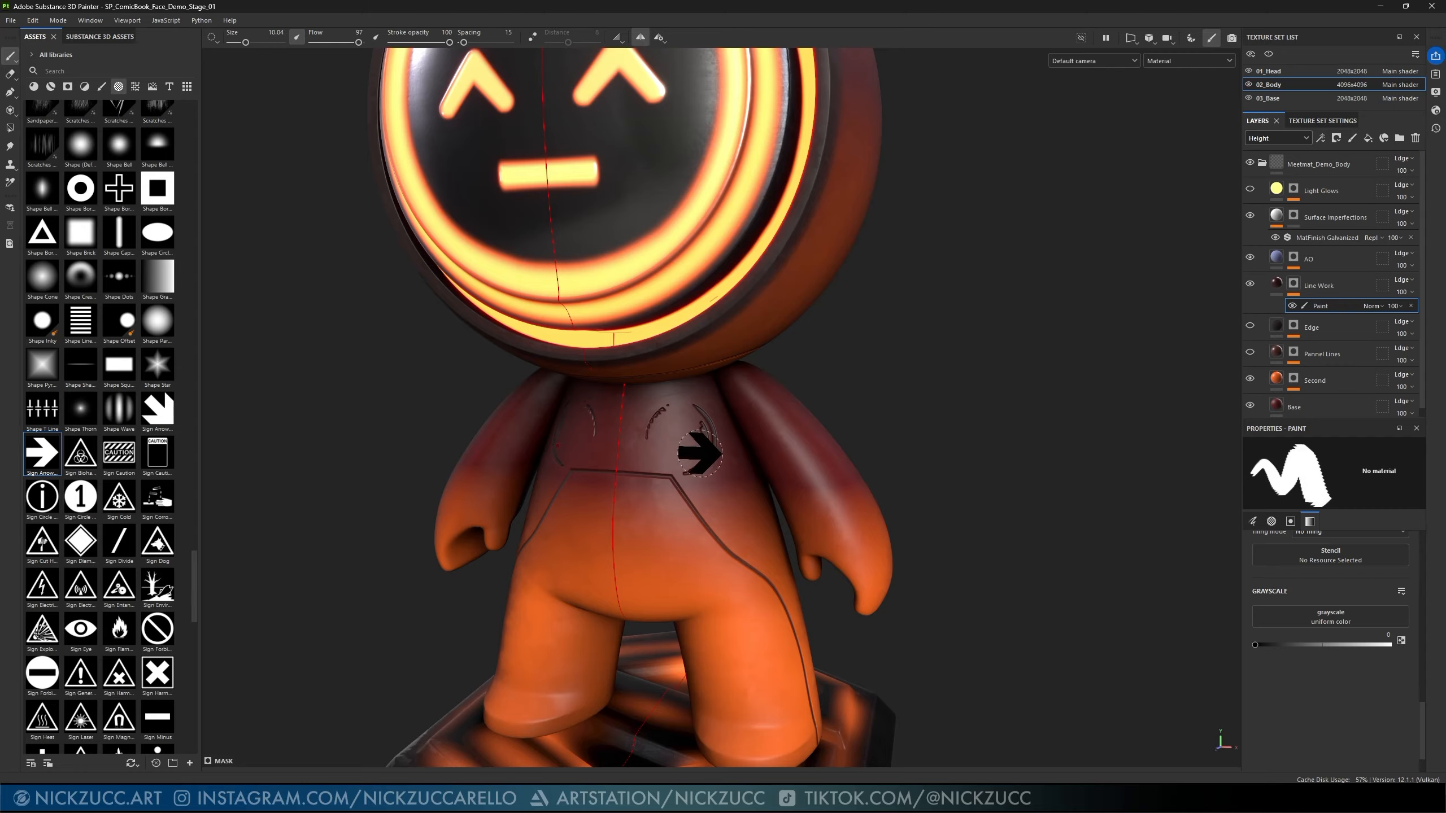
mouse_move(693, 430)
left_mouse_down()
mouse_move(697, 449)
mouse_move(647, 437)
left_mouse_up()
key("ctrl+z")
key("ctrl+z")
key("ctrl+z")
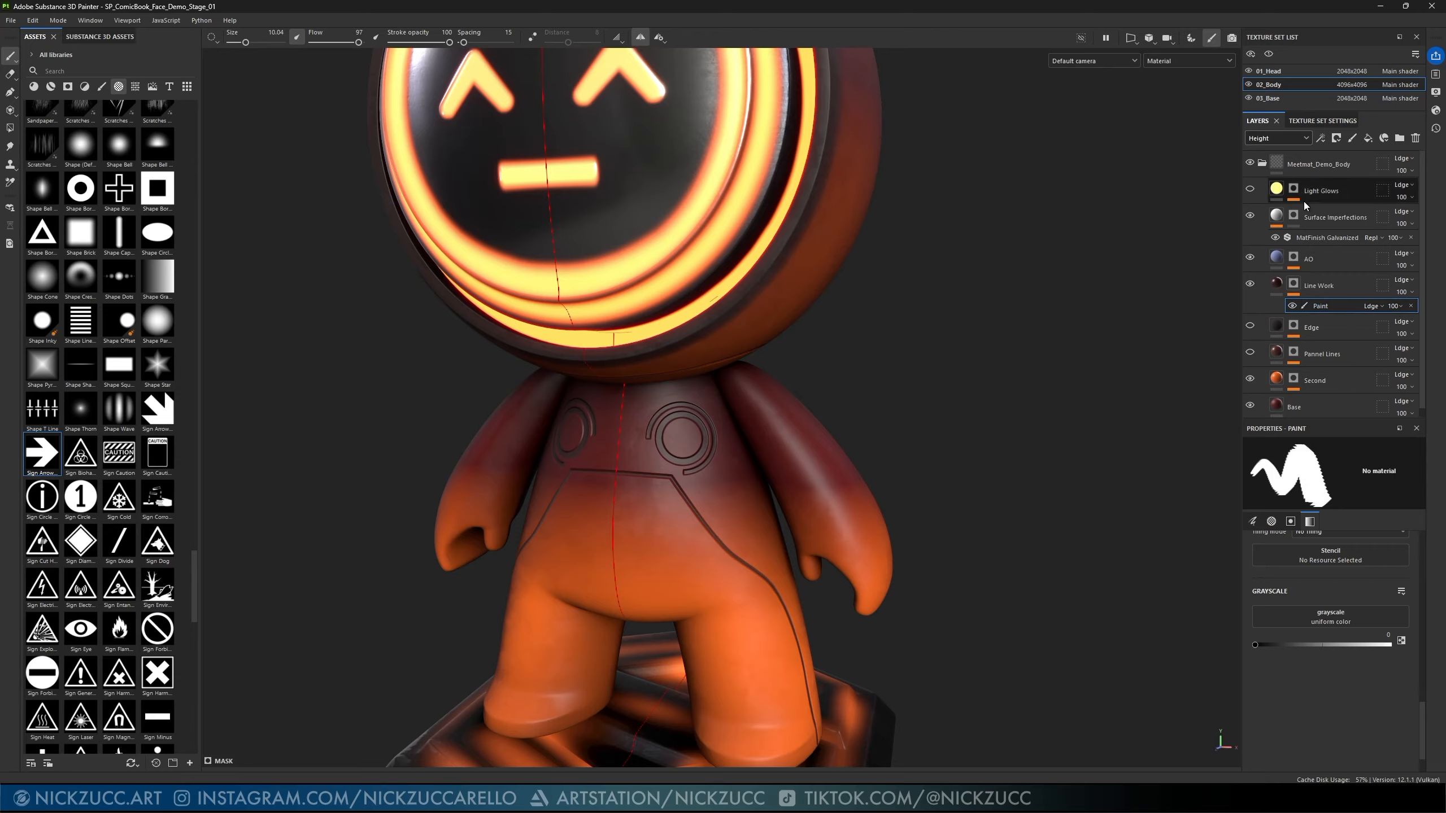
- Add a second Paint effect above the existing one on the Line Work mask
left_click(1321, 138)
left_click(1339, 168)
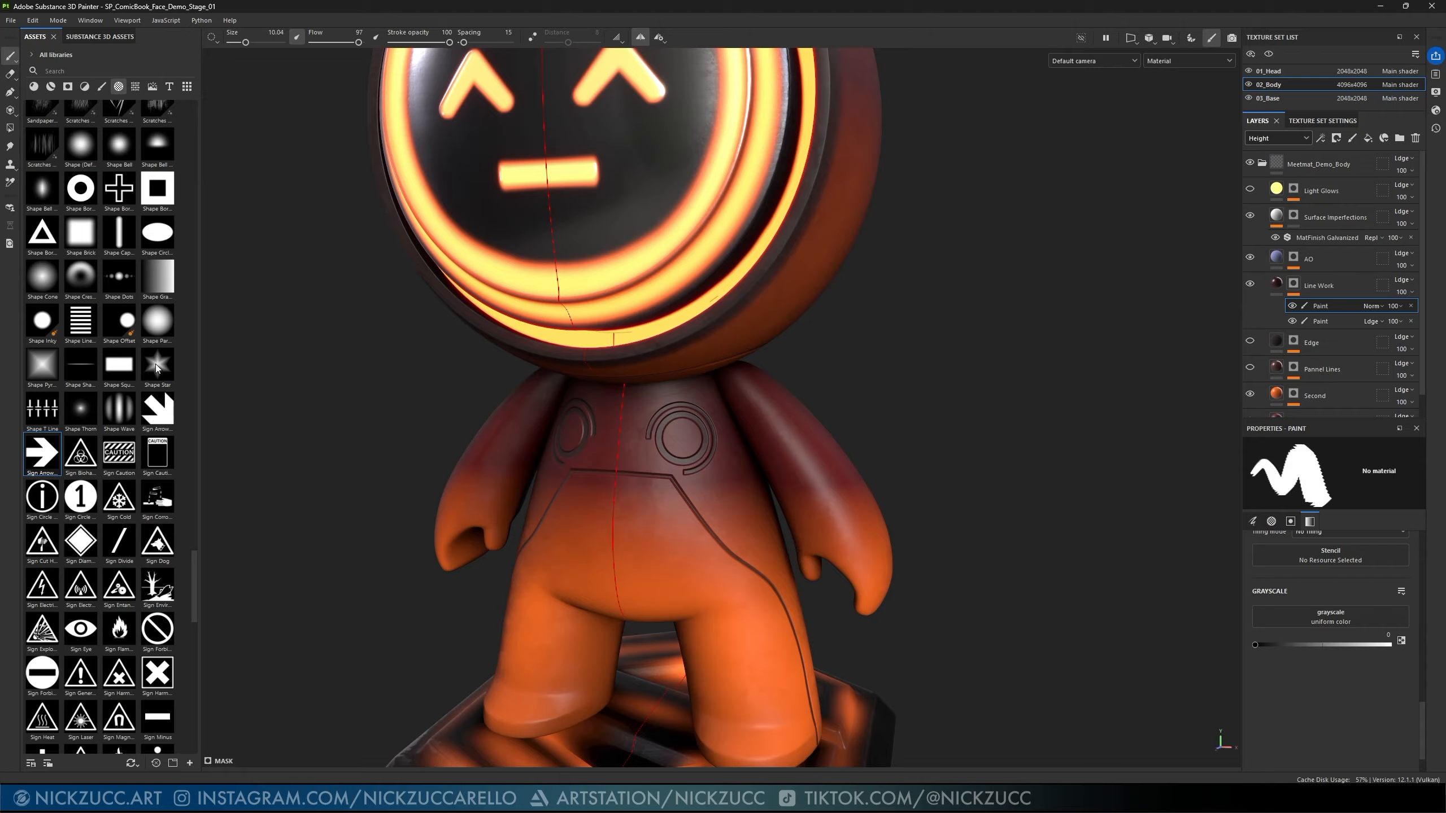
- Paint black over parts of the chest rings on the upper Paint effect, using the ring shape at size 22.76
left_click(89, 195)
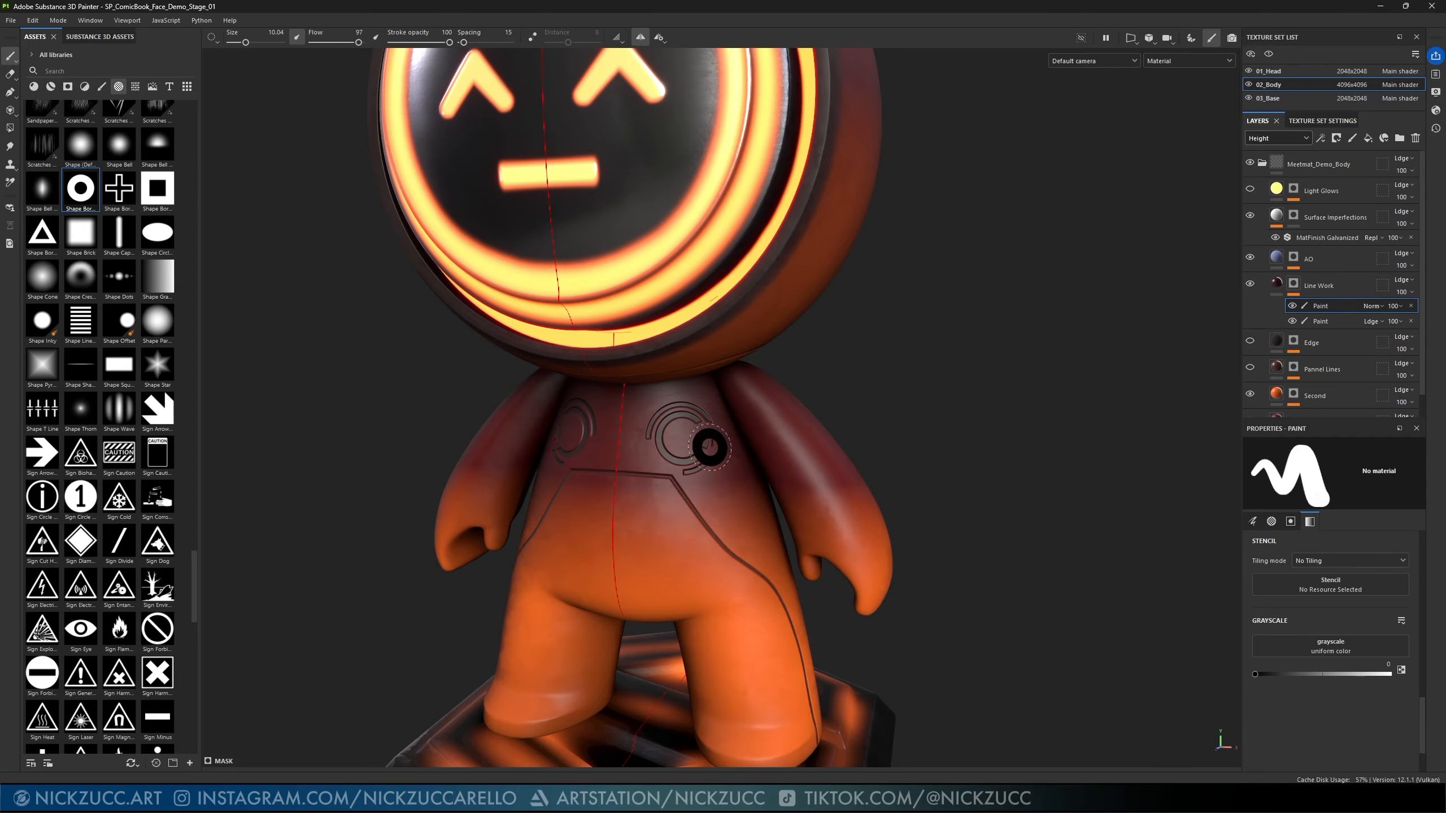
right_click_drag(709, 440, 732, 444, "ctrl")
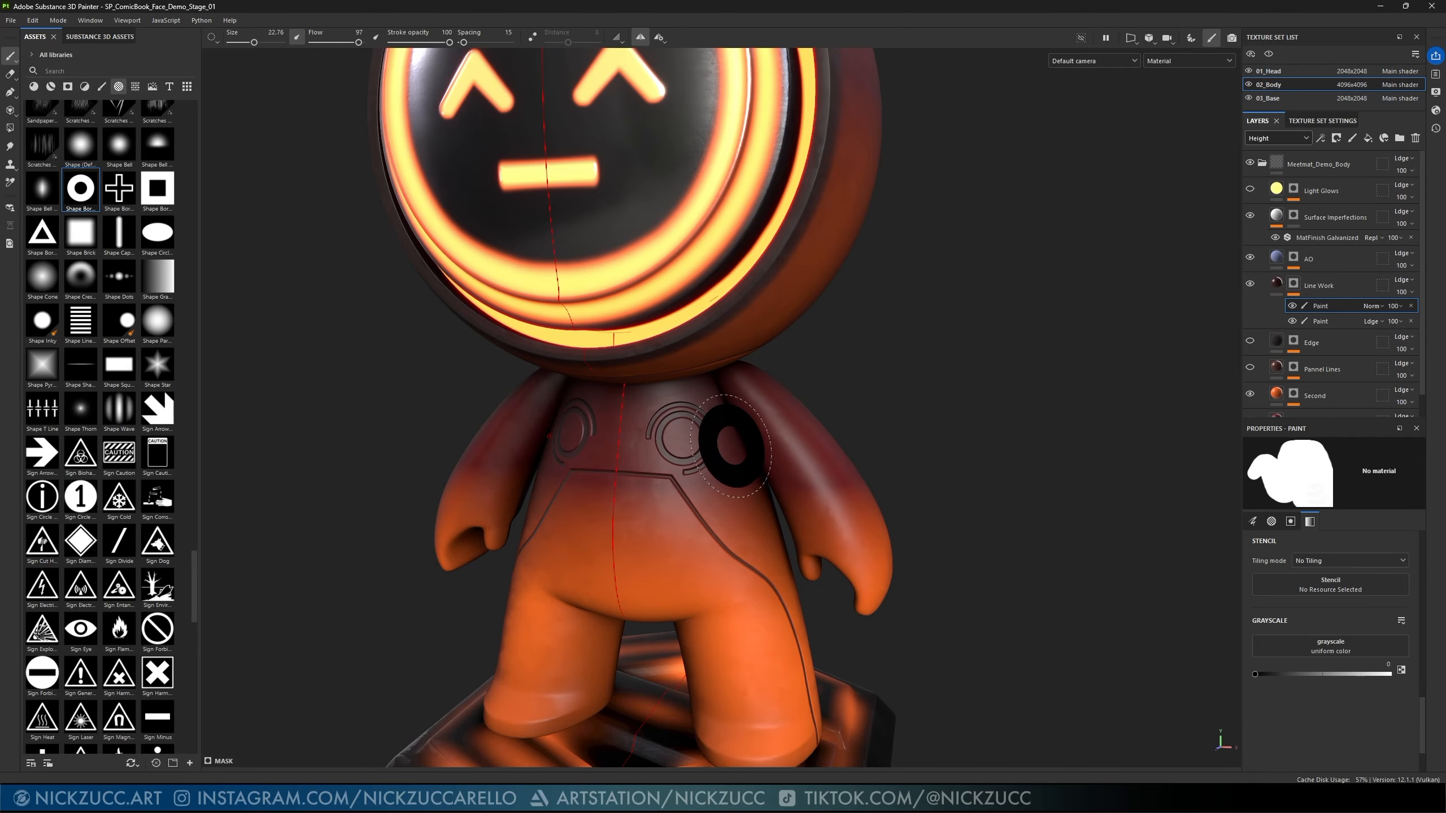
left_click_drag(738, 472, 857, 453, "alt")
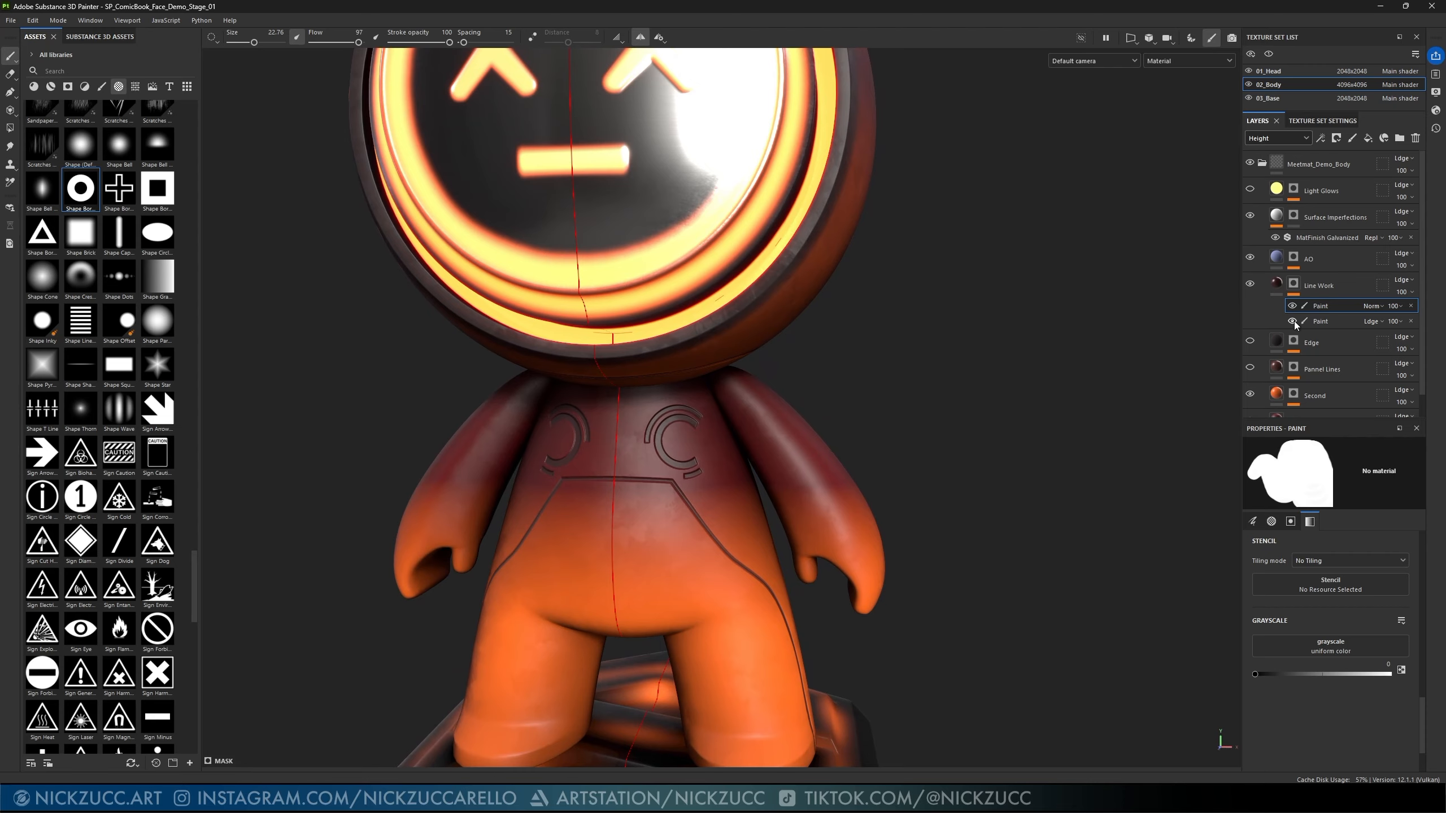
- Compare the chest rings with the two Paint effects hidden and shown, and inspect the Line Work mask in isolation
left_click(1292, 306)
left_click(1292, 306)
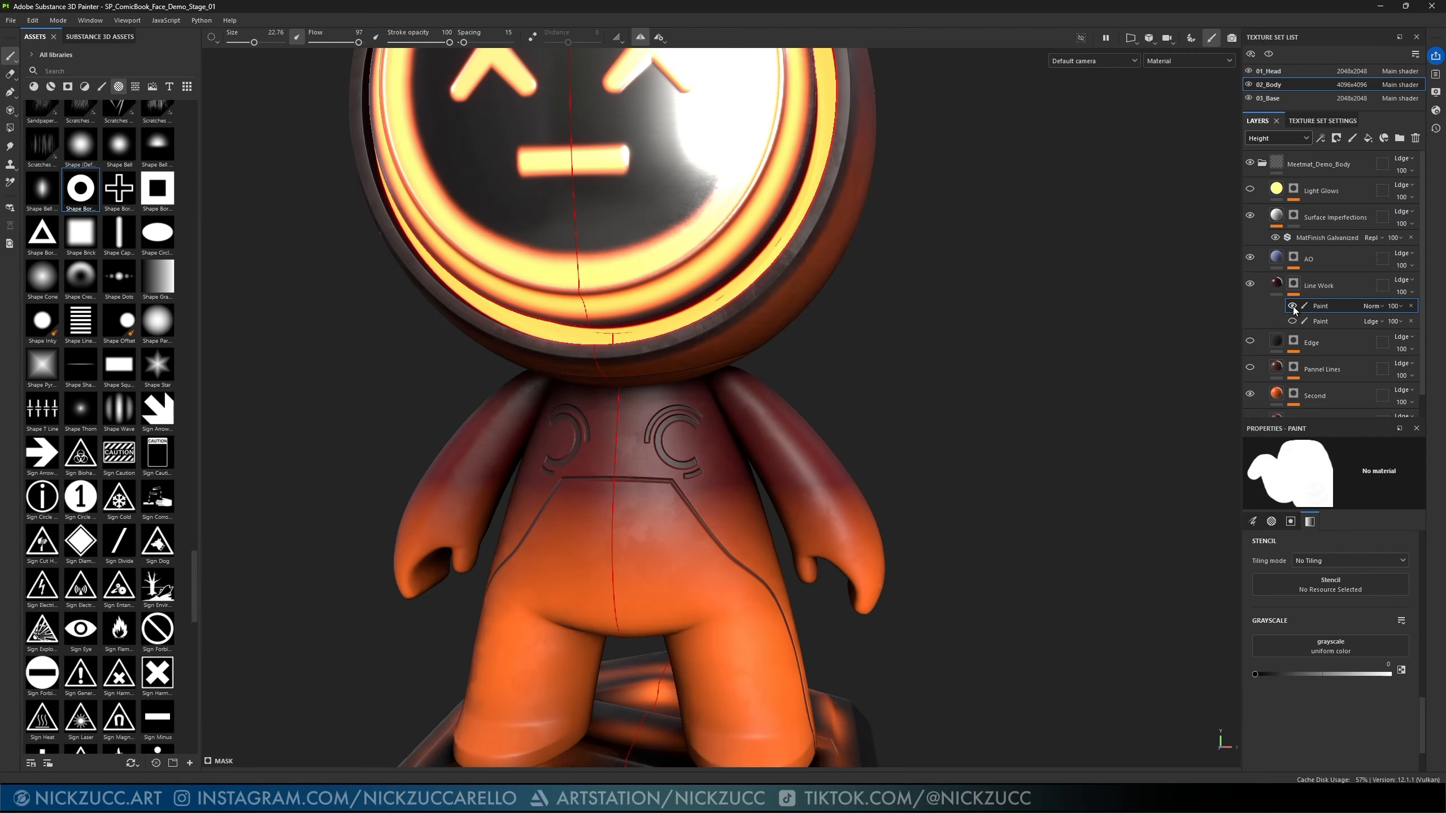
left_click(1292, 307)
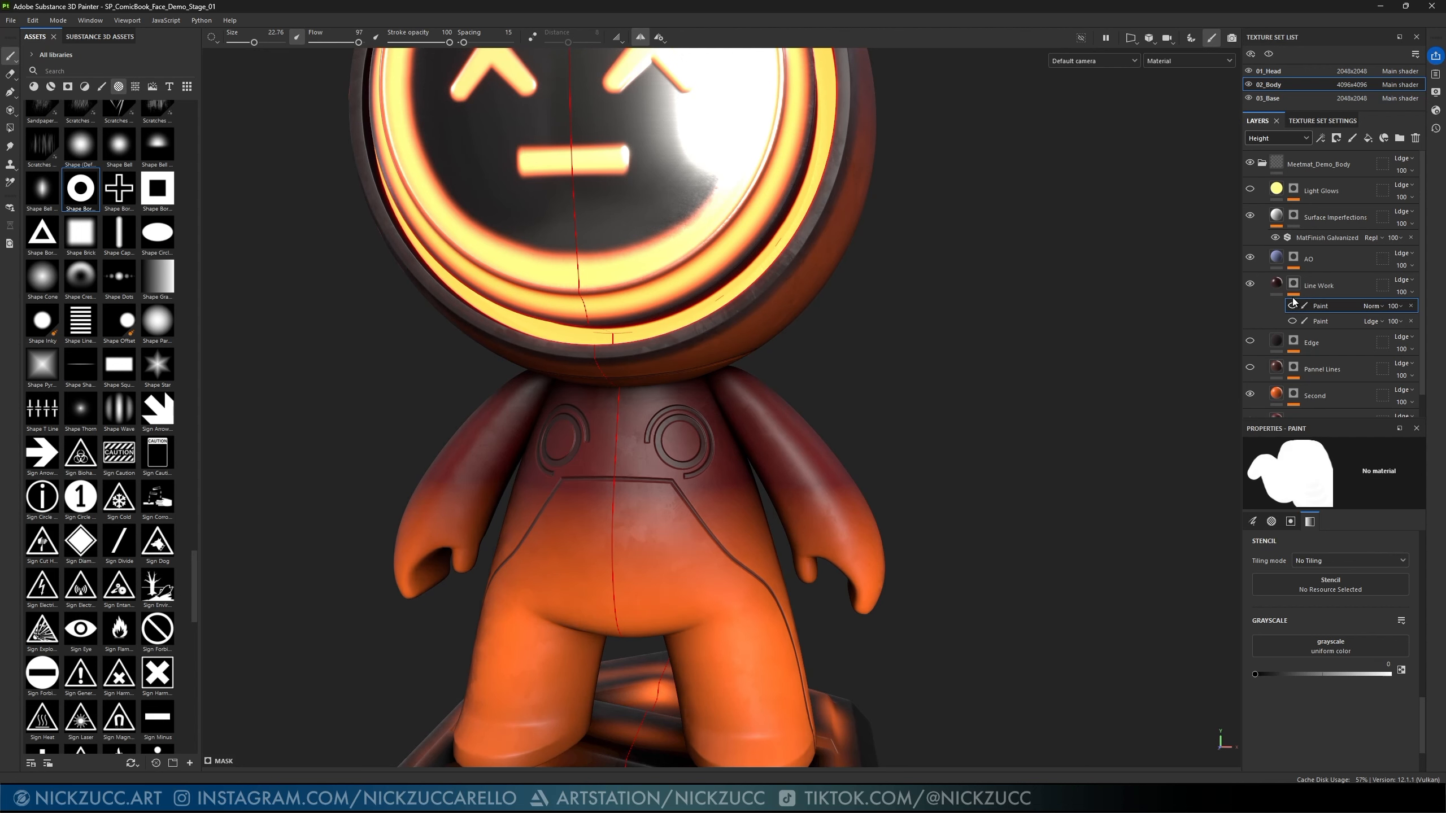
left_click(1294, 287, "alt")
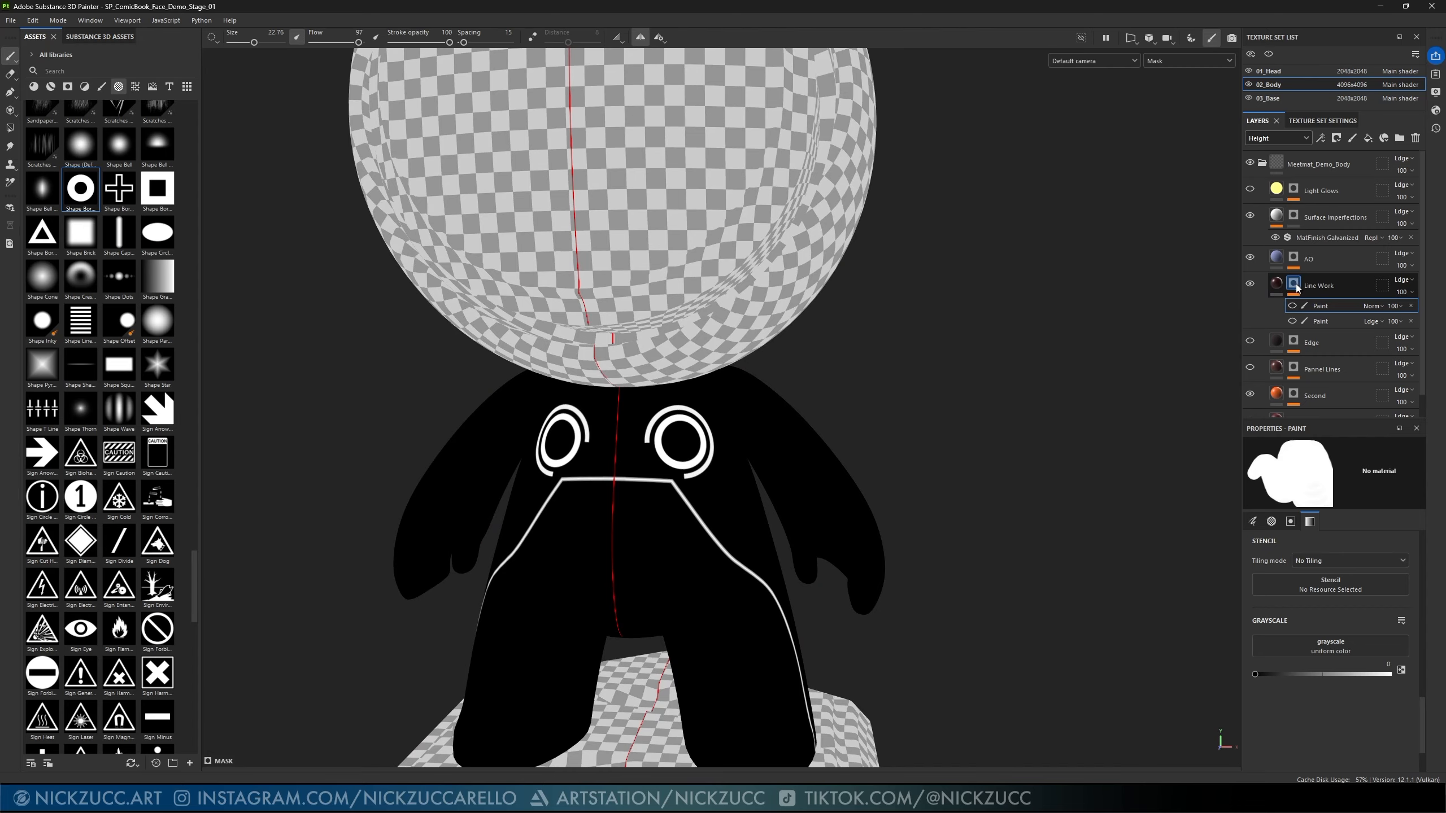
left_click(1294, 285)
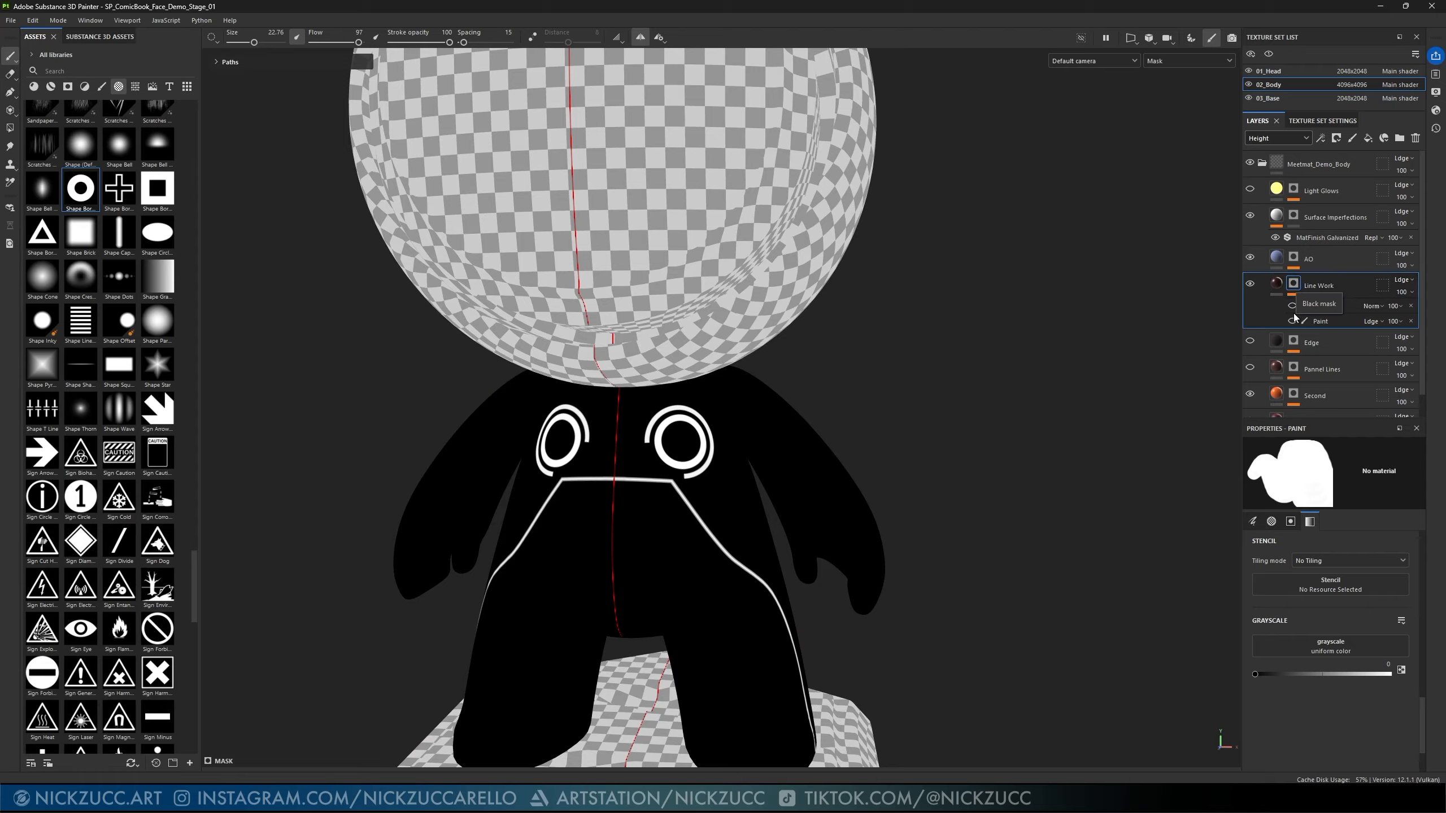
left_click(1292, 306)
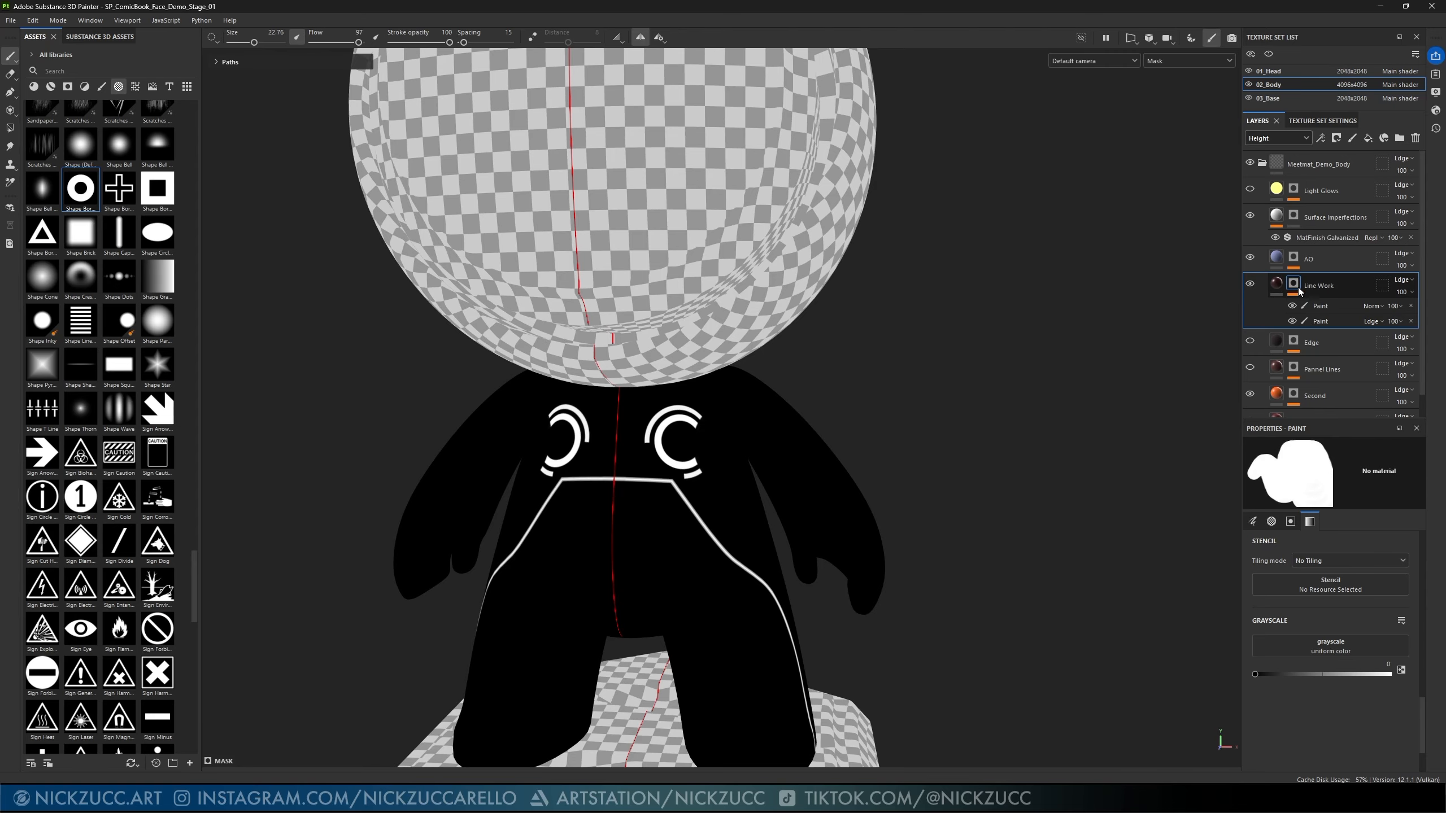
left_click(1280, 285)
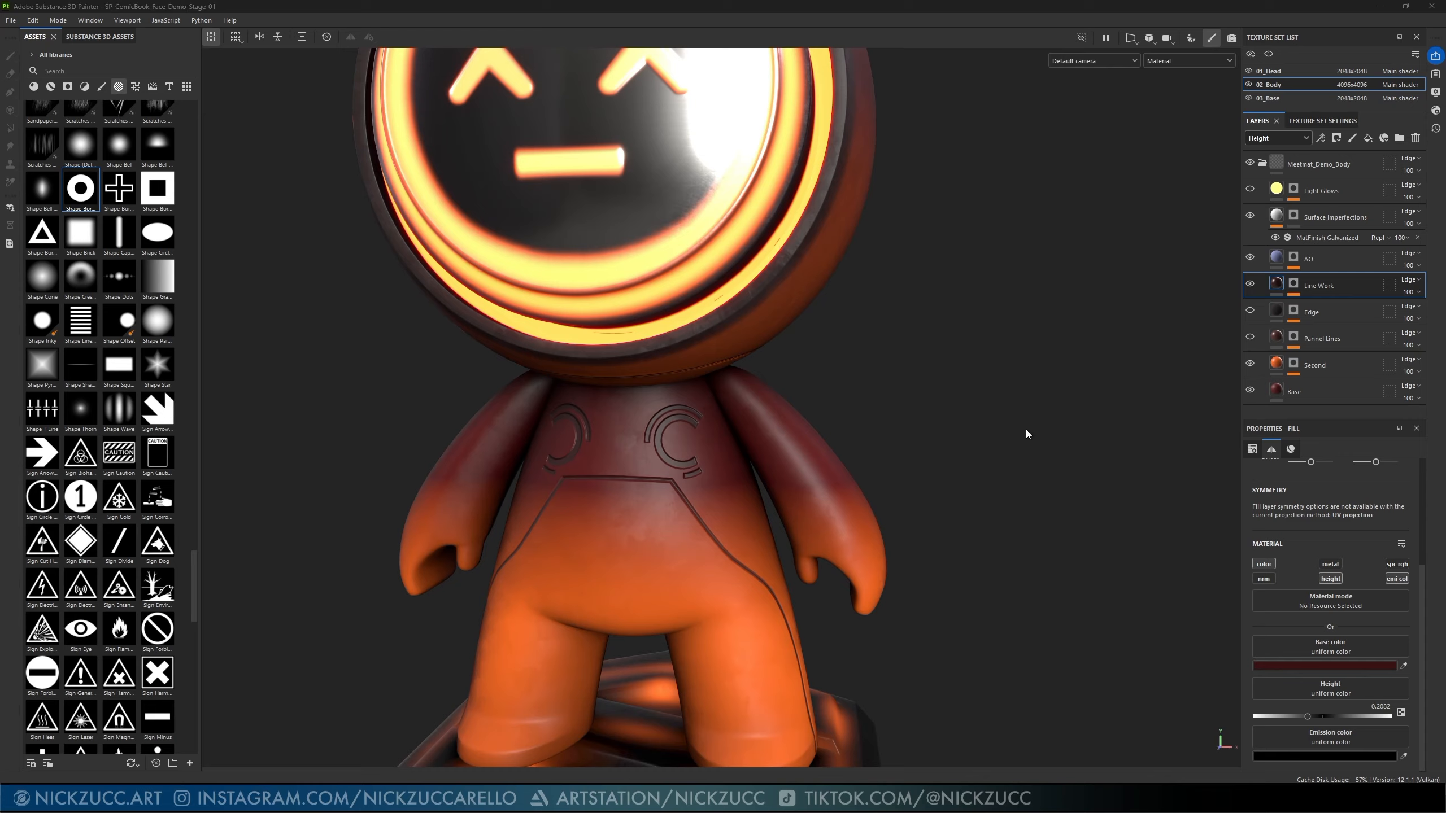
- Add a paint layer above Line Work and name it Stamps
mouse_move(1025, 431)
left_mouse_down("alt")
mouse_move(951, 456)
mouse_move(975, 426)
mouse_move(959, 445)
mouse_move(974, 436)
mouse_move(997, 462)
mouse_move(1010, 446)
mouse_move(1037, 450)
left_mouse_up("alt")
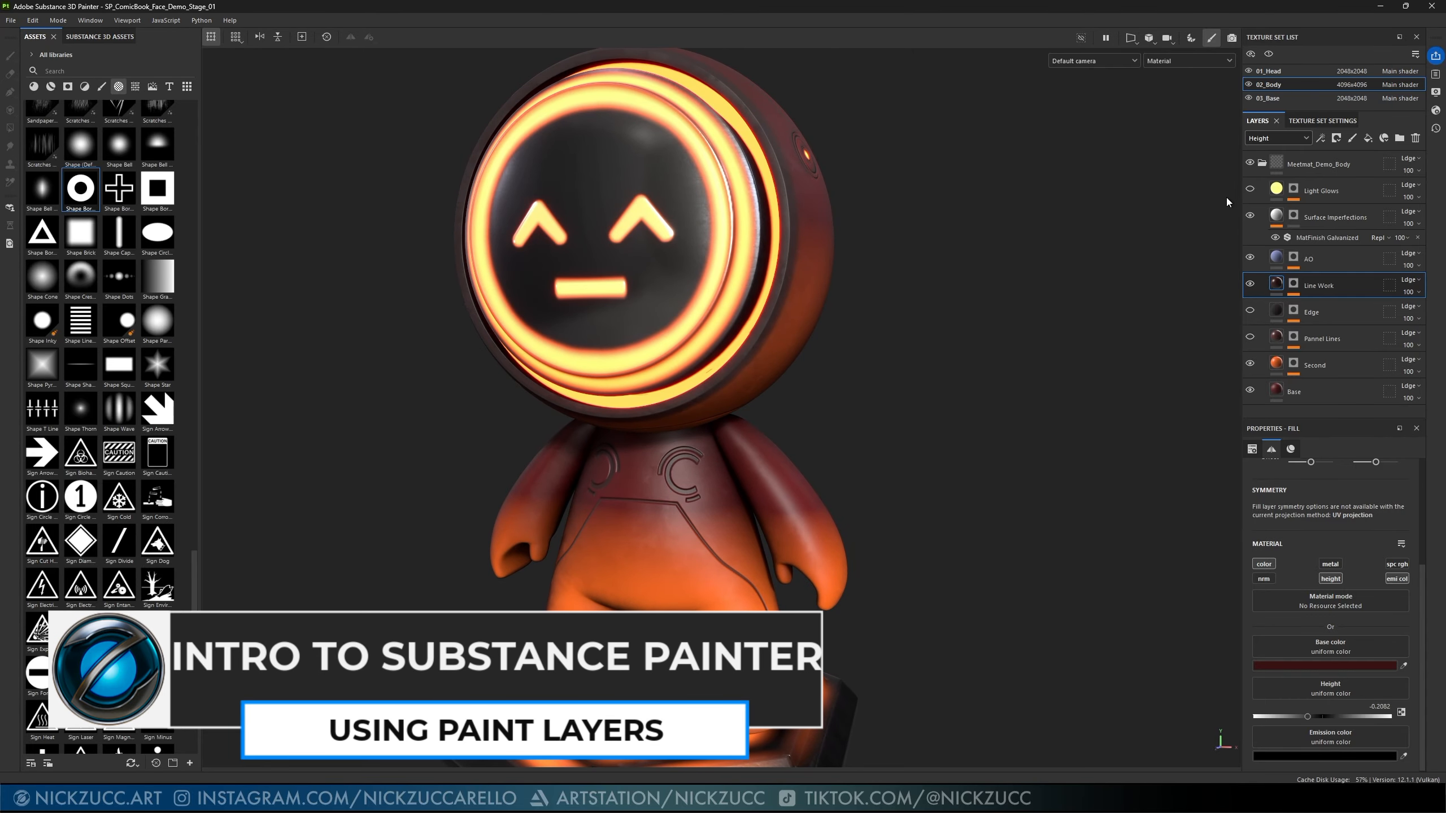
left_click(1353, 140)
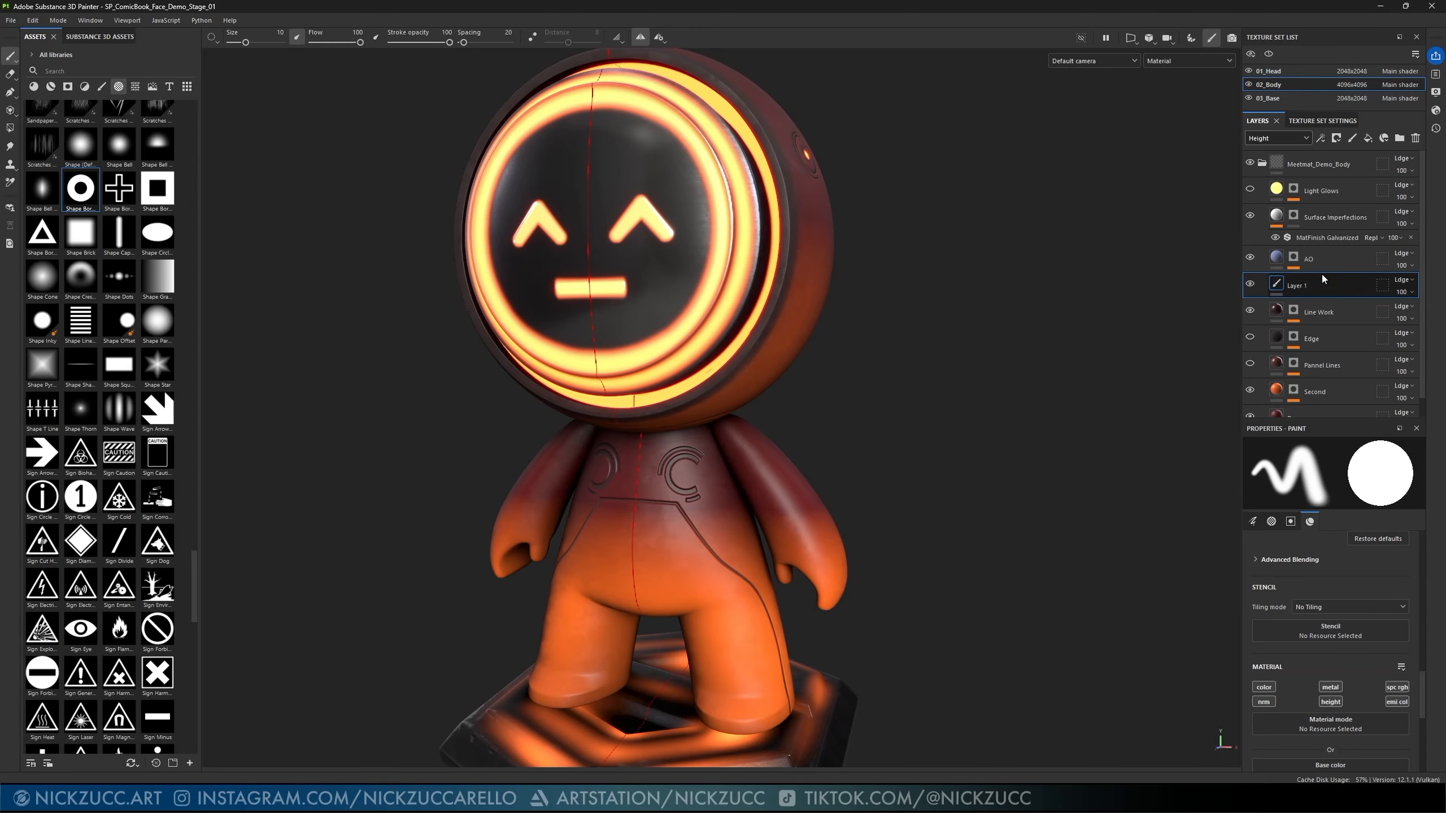
double_click(1301, 286)
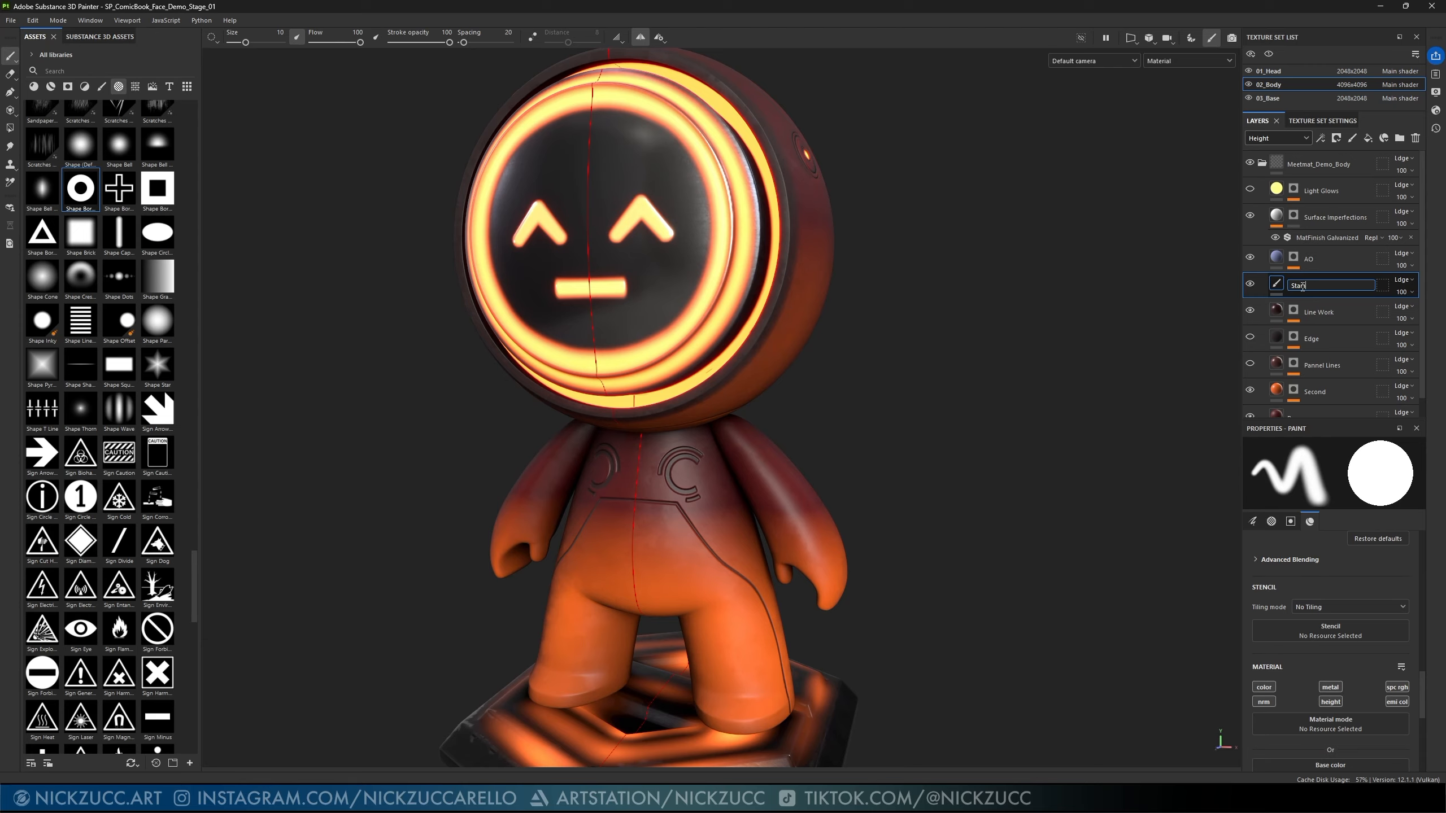
type("Stamps")
key("Return")
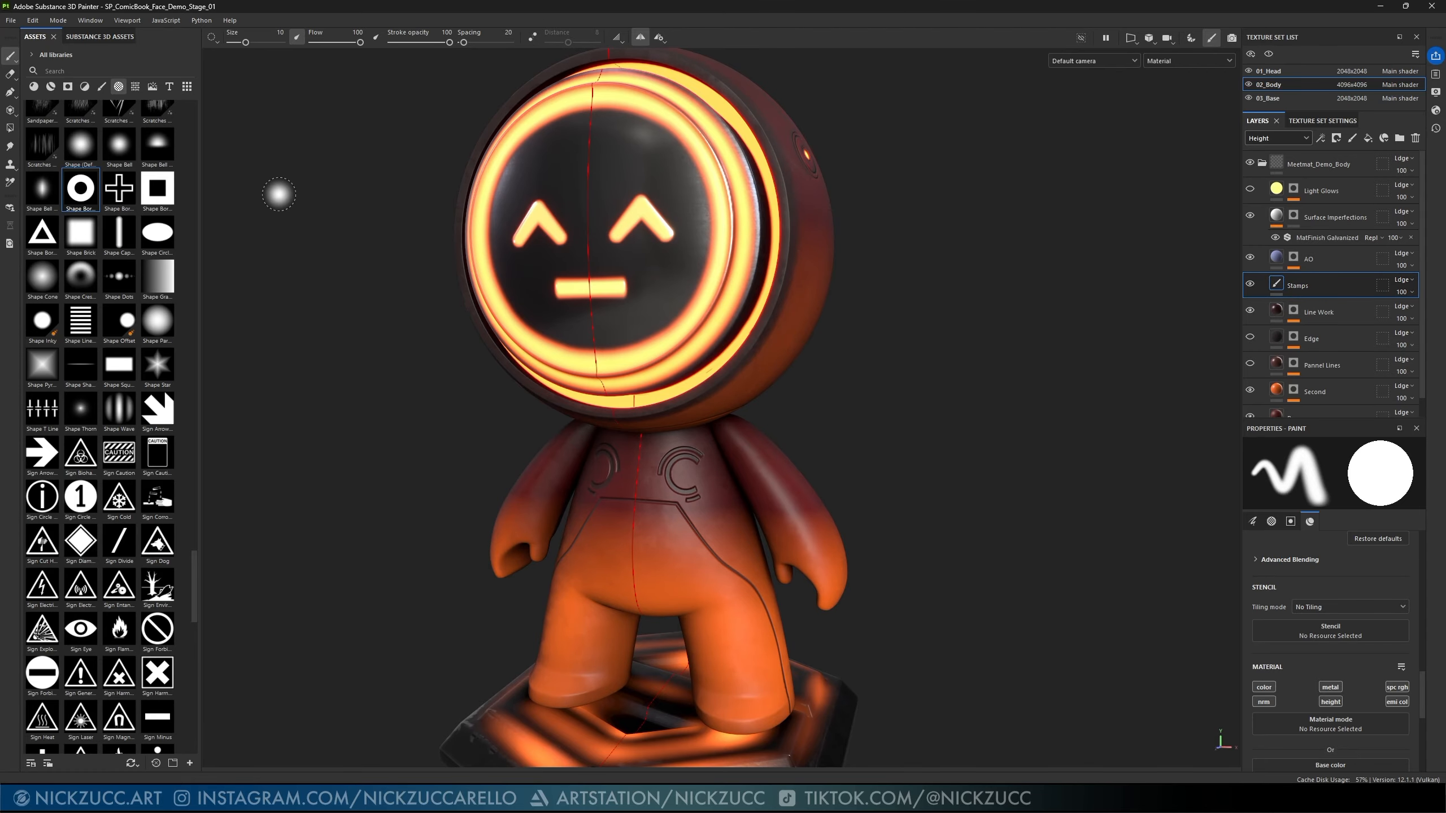
- Choose the first Basic Hard brush from the brush library for the Stamps layer
left_click(103, 87)
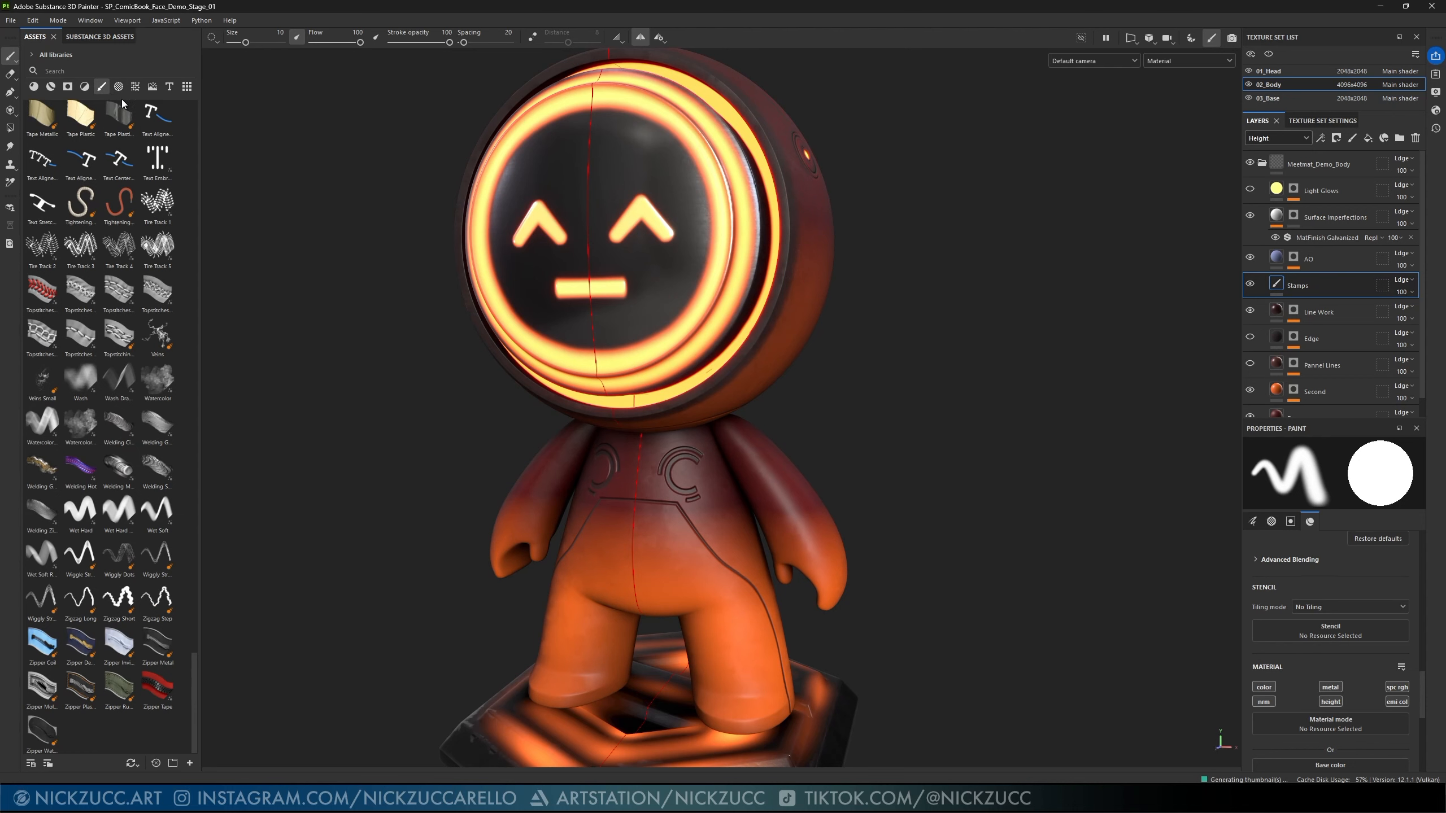
scroll(114, 125, "up", 20)
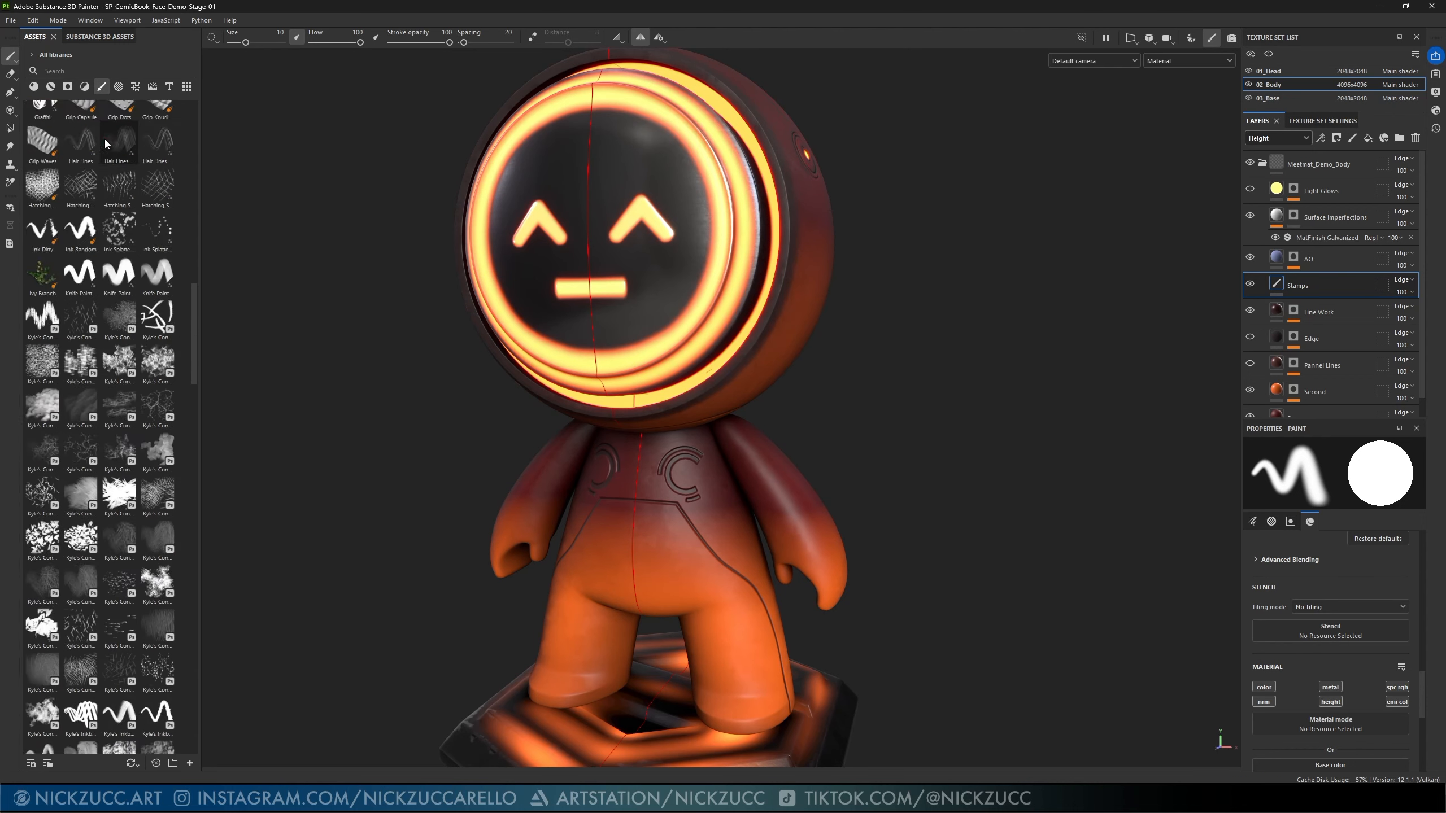
scroll(104, 139, "up", 15)
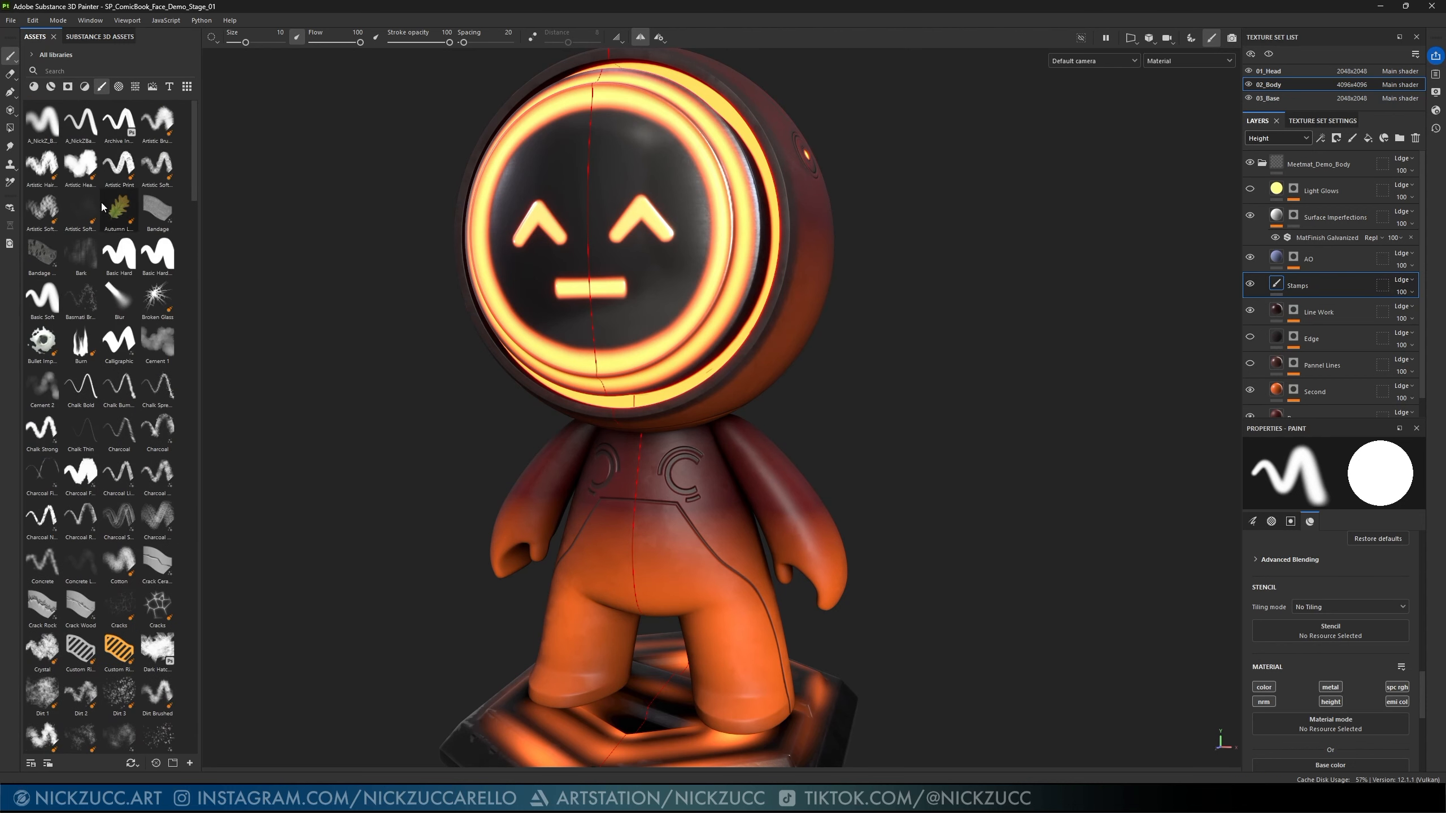
left_click(119, 253)
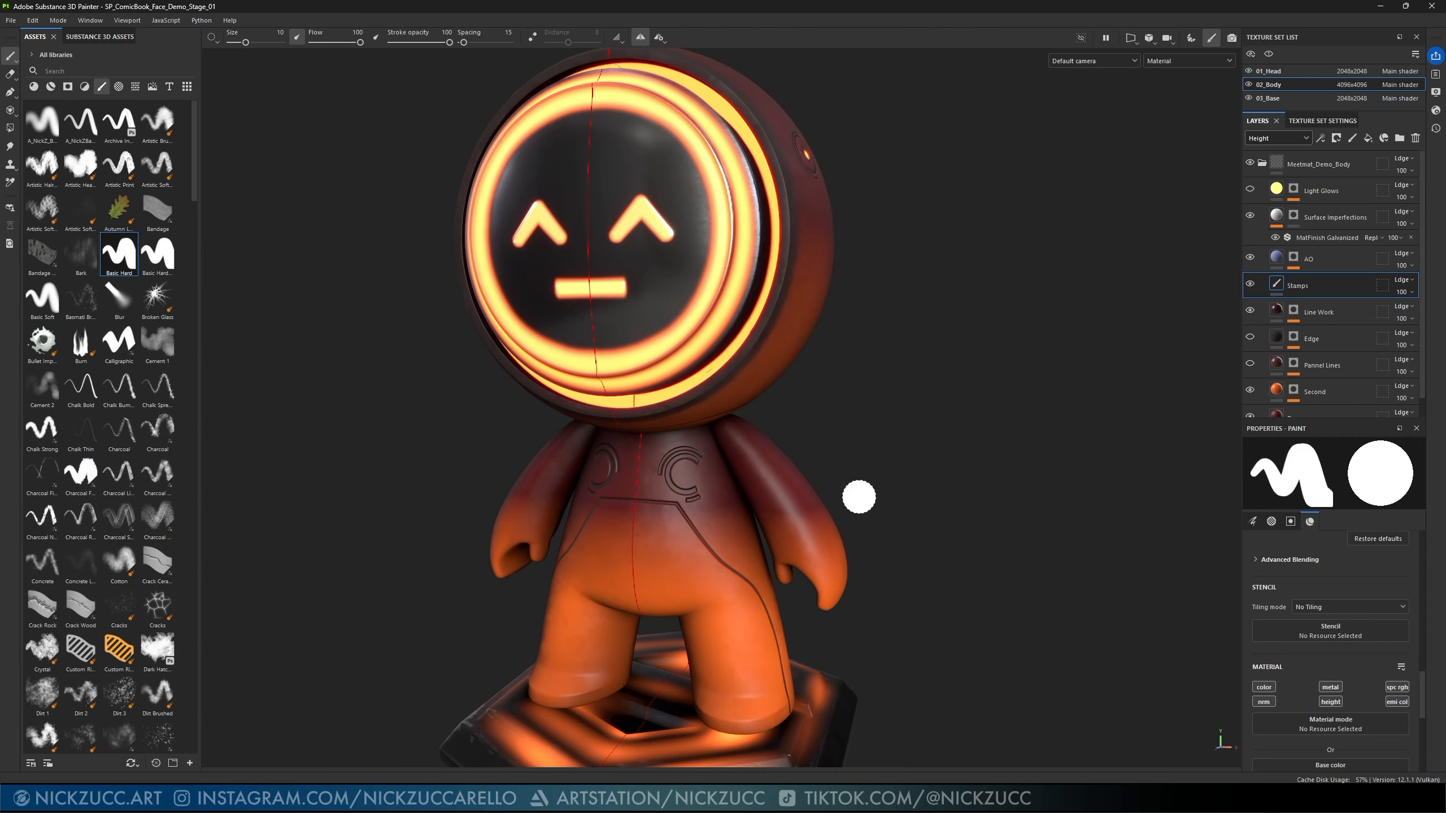
- Limit the brush material to the color channel by disabling metal, roughness, normal, height and emission color
scroll(1342, 676, "up", 3)
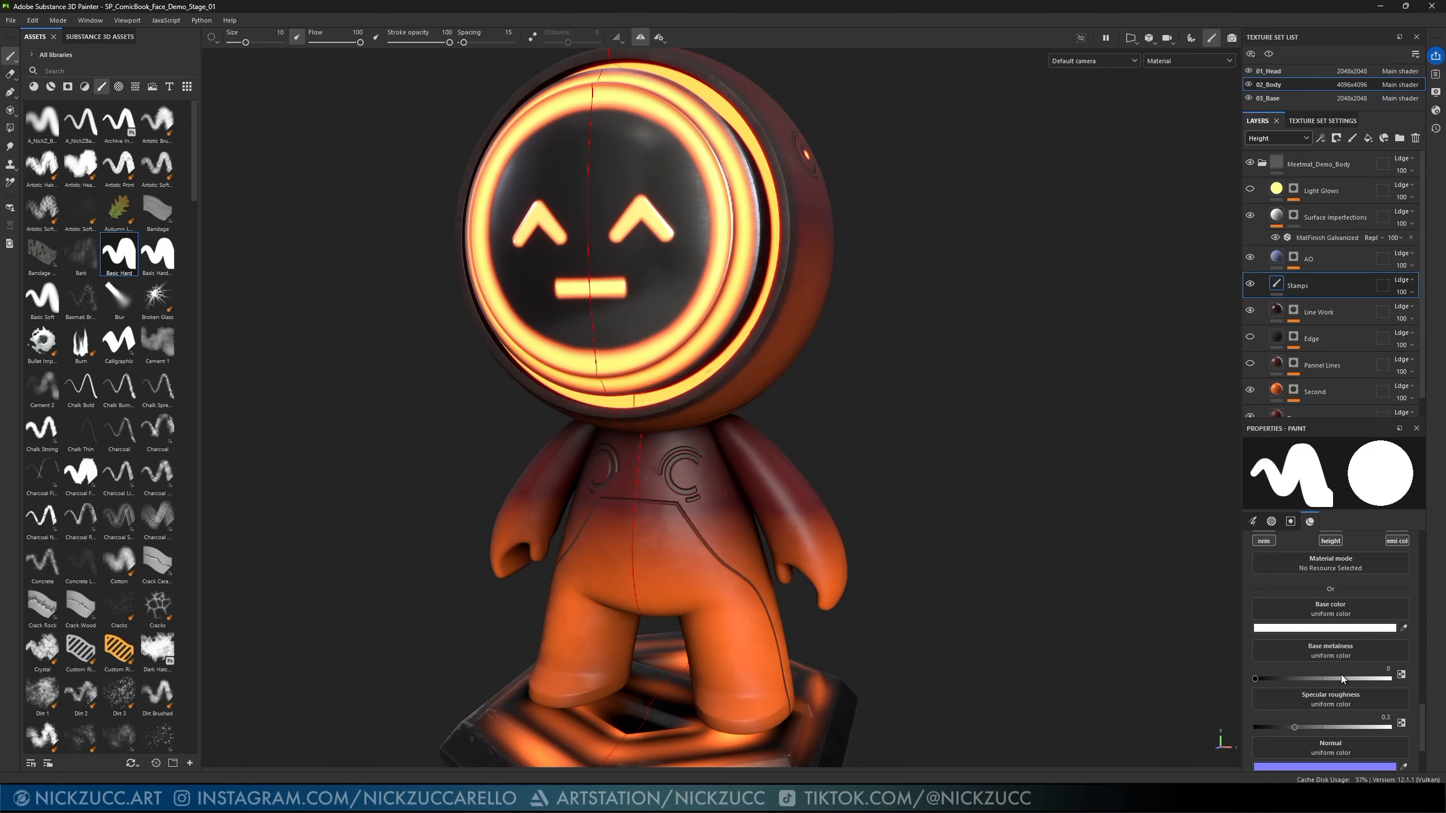
left_click(1260, 594)
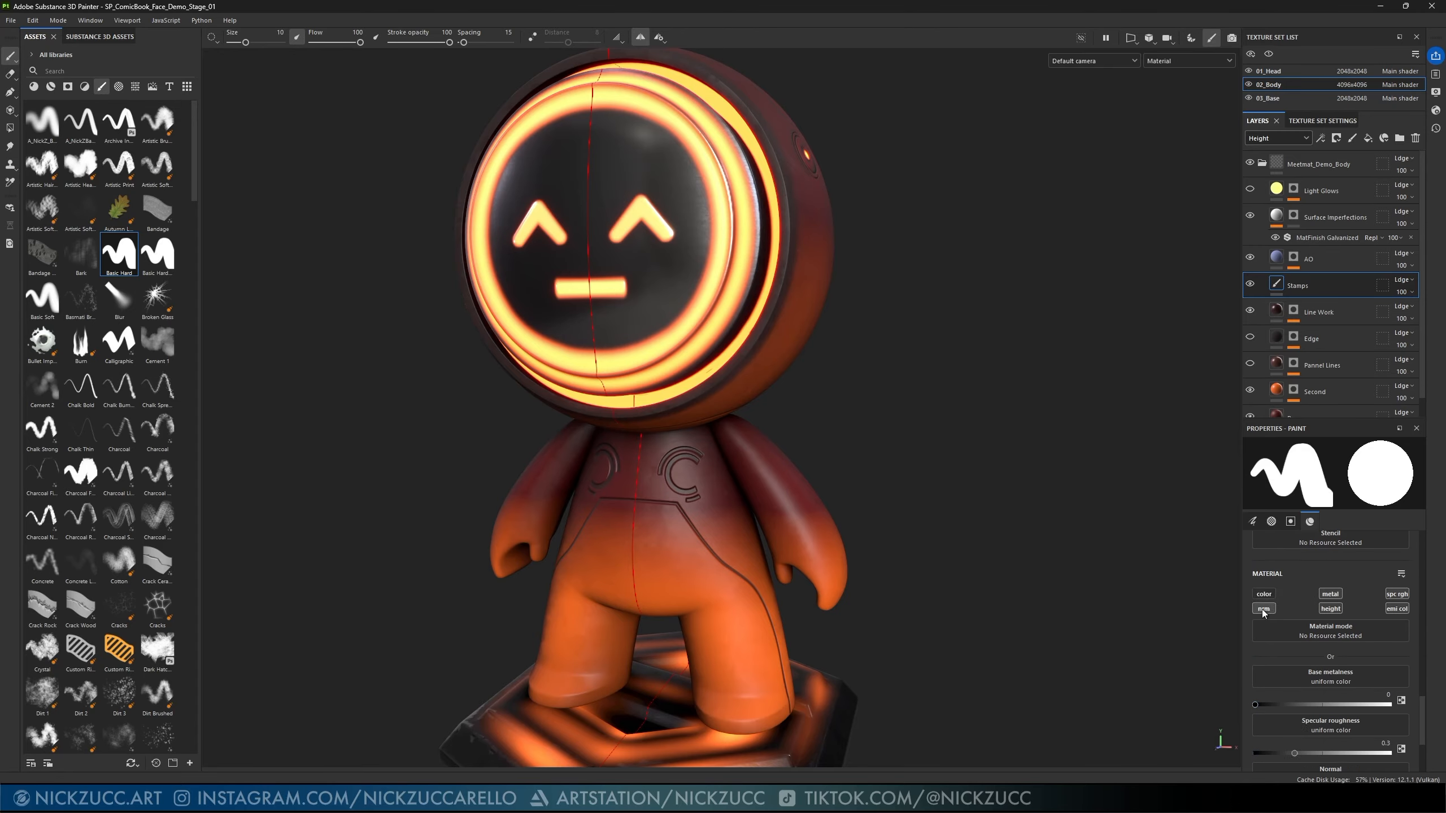
left_click(1328, 594)
left_click(1332, 610)
left_click(1394, 594)
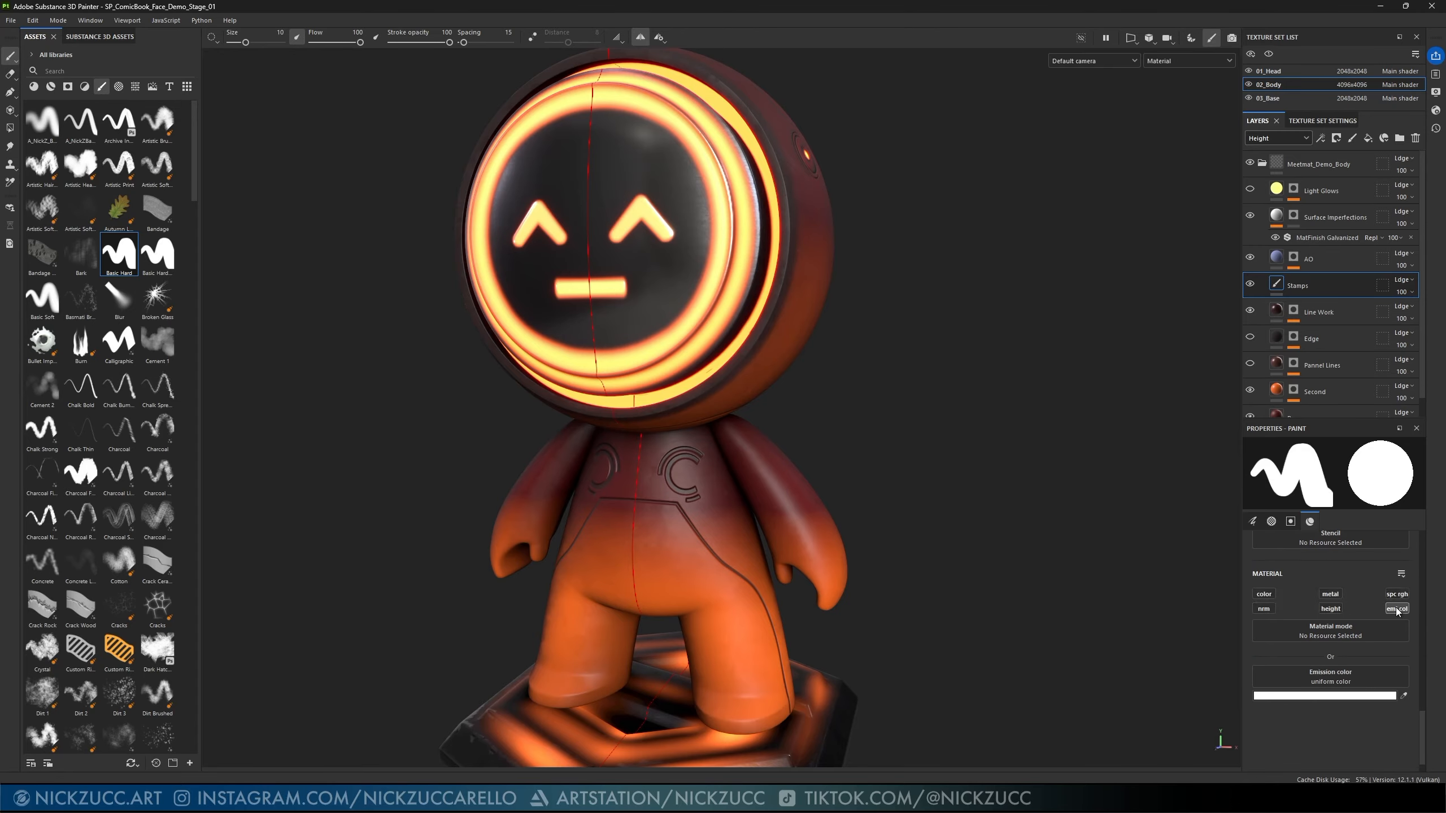
left_click(1397, 609)
left_click(1262, 594)
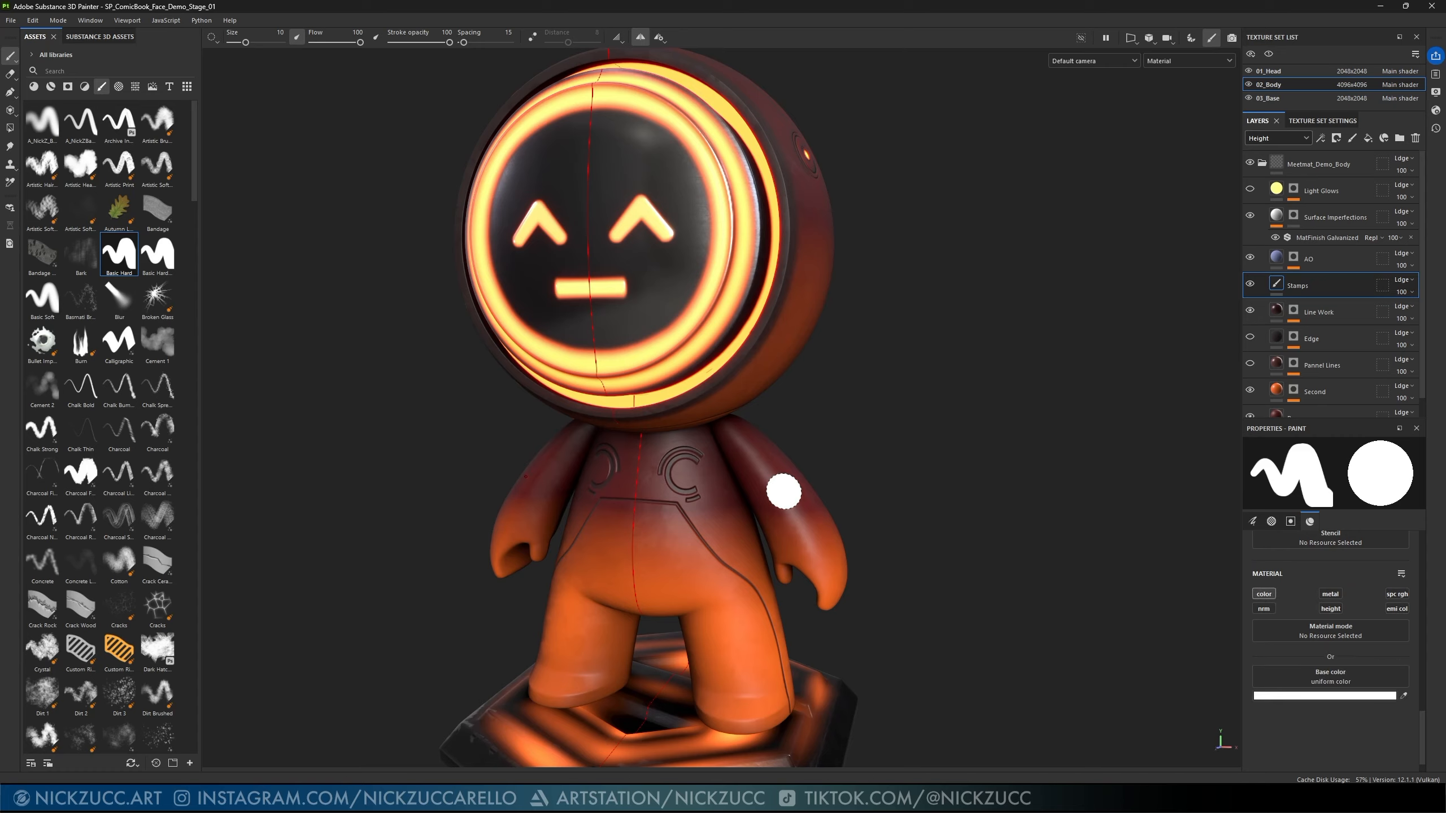
- Try painting a white dot and a broad stroke over the hip area, and undo the stroke
left_click(718, 514)
mouse_move(680, 542)
left_mouse_down()
mouse_move(706, 561)
mouse_move(713, 525)
left_mouse_up()
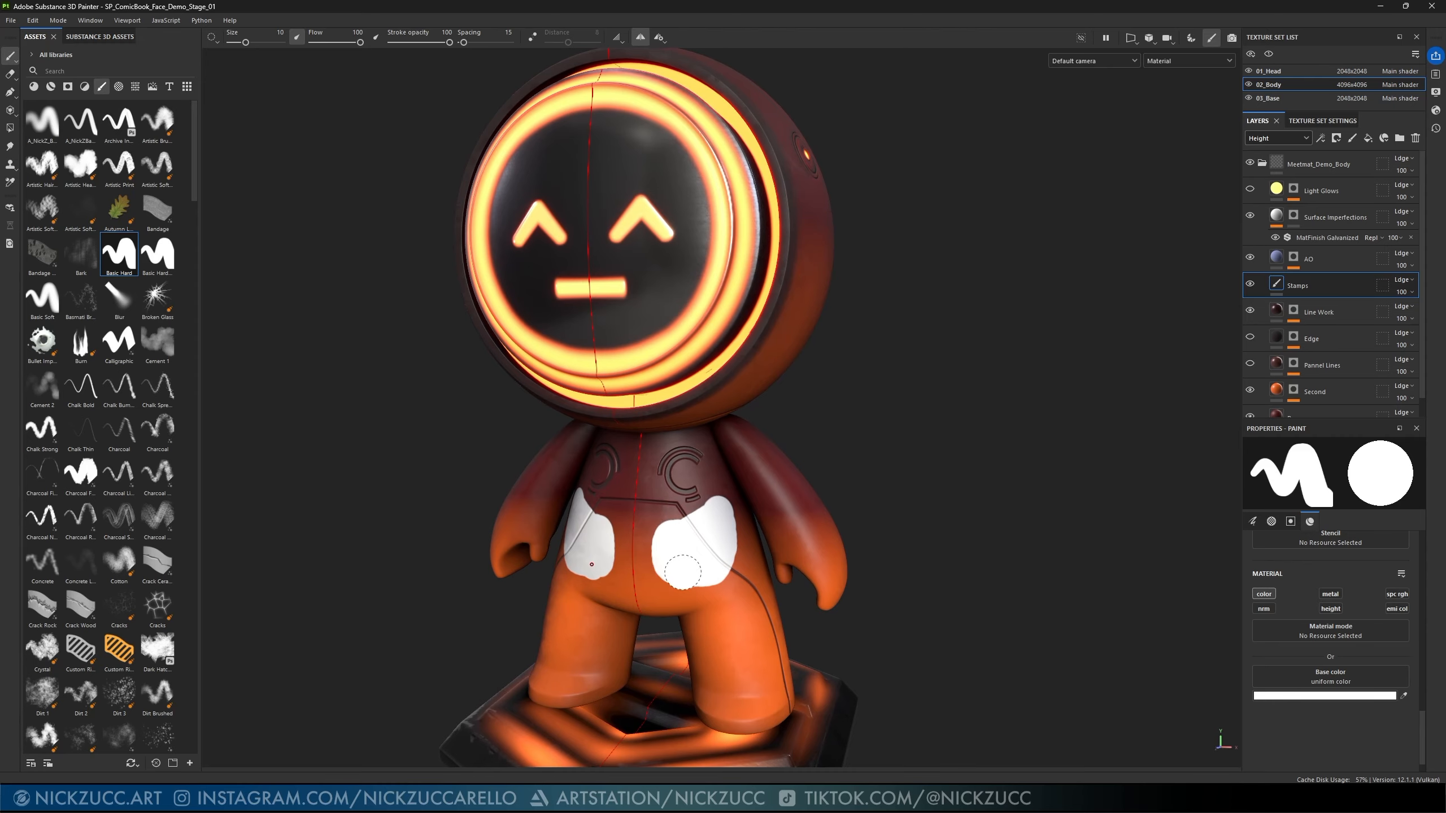
key("ctrl+z")
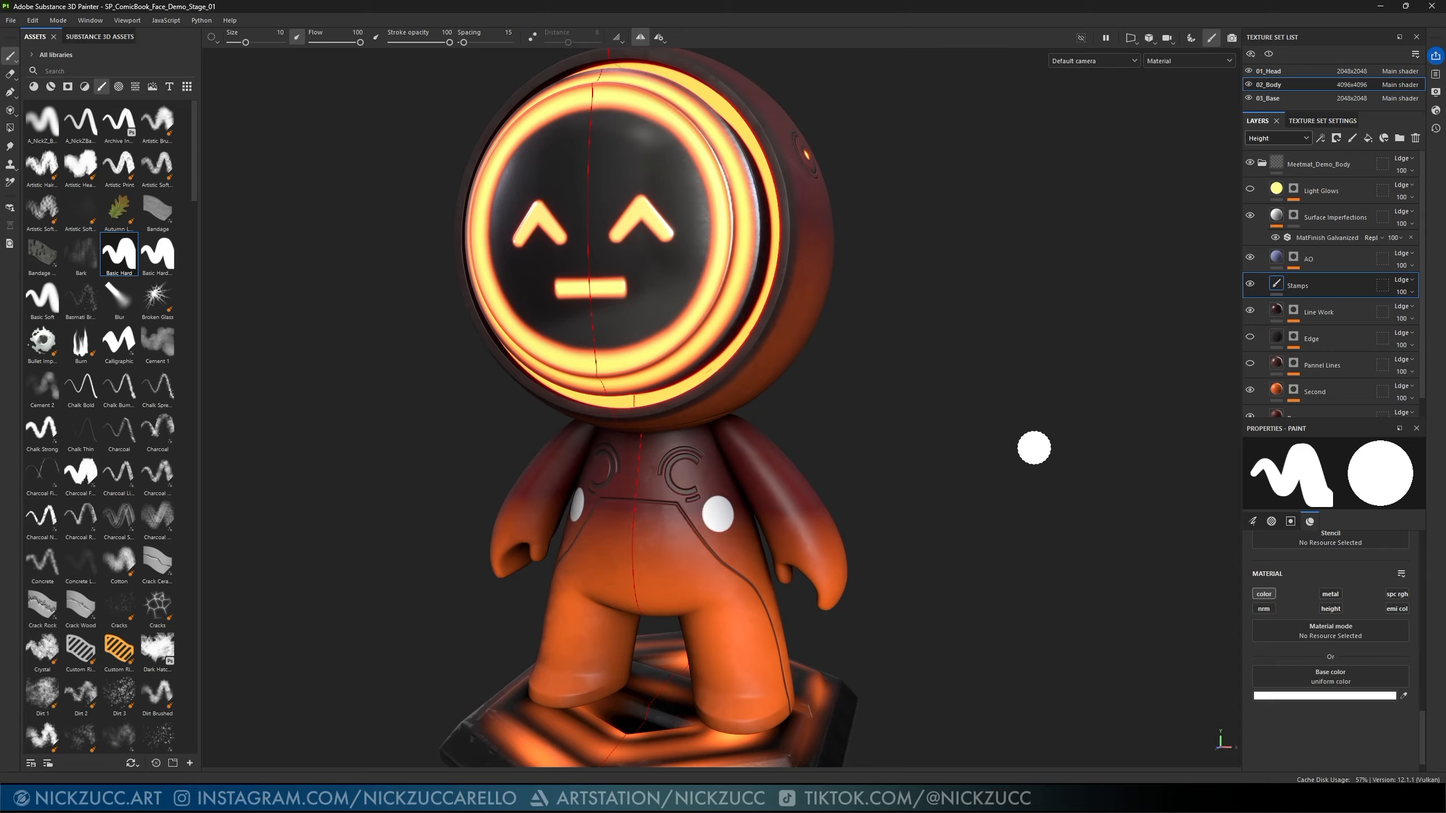
- Switch the layer stack's channel to Base color and undo the remaining white test dot
left_click(1293, 139)
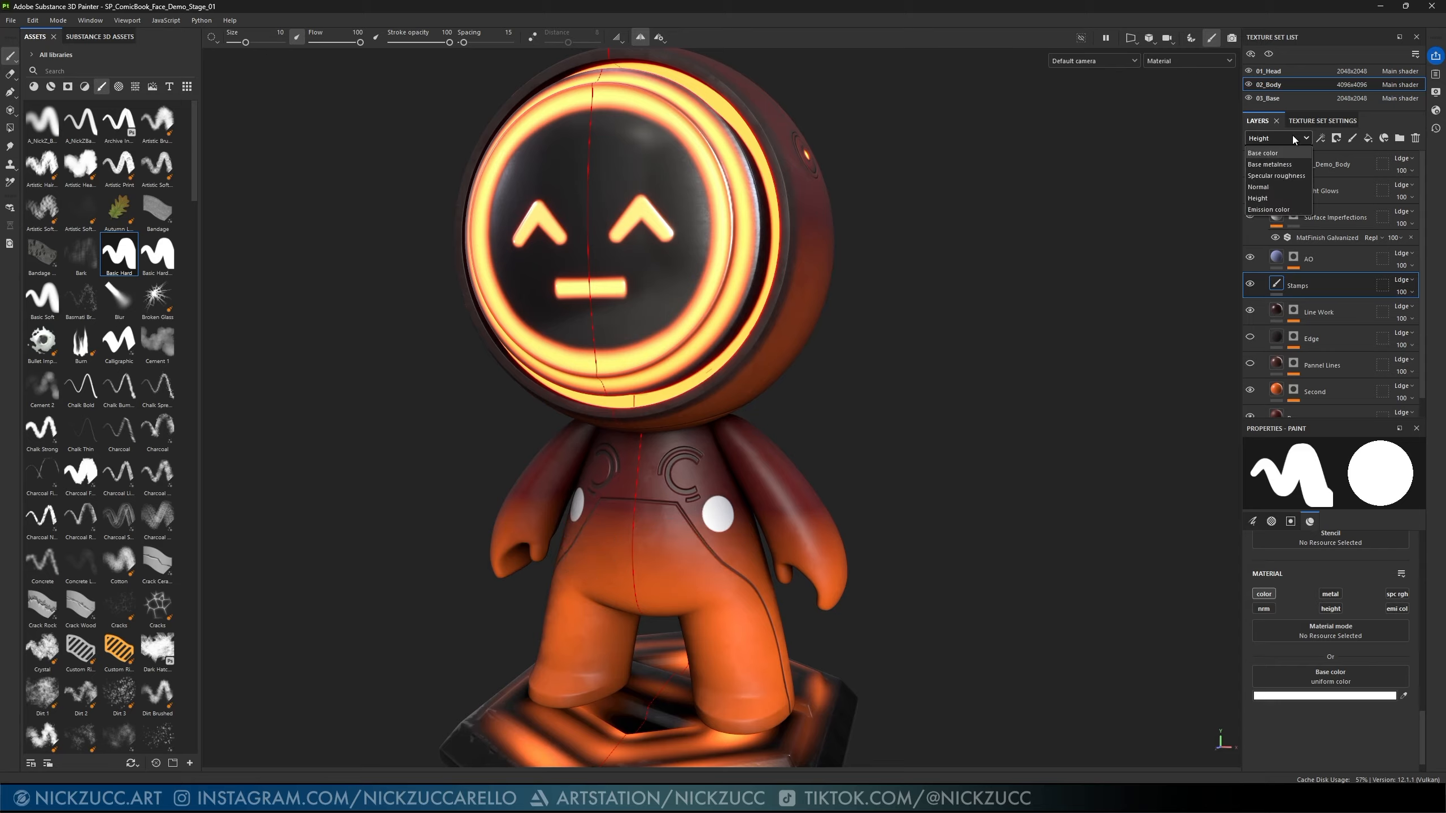
left_click(1262, 153)
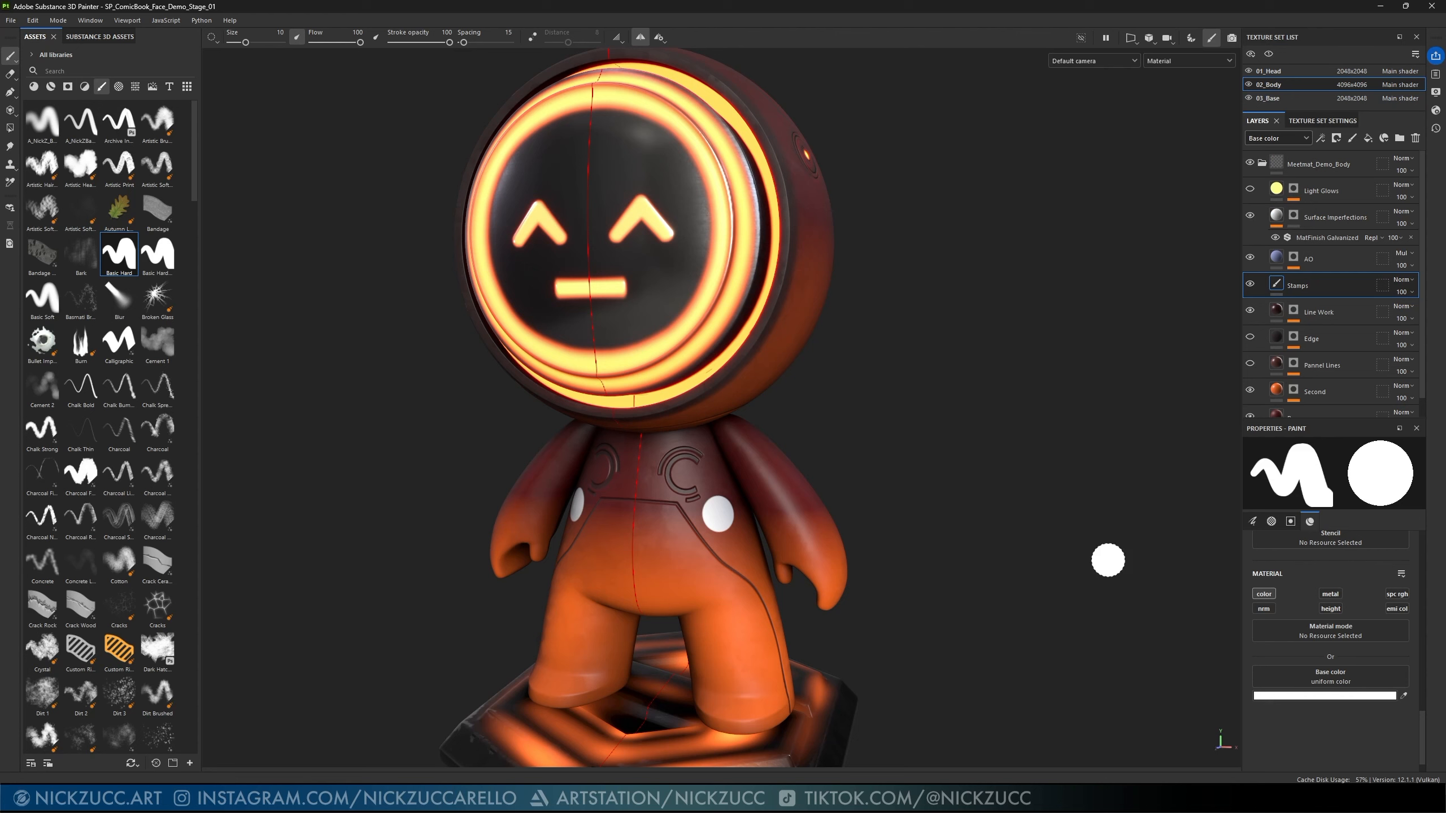
left_click(834, 531)
key("ctrl+z")
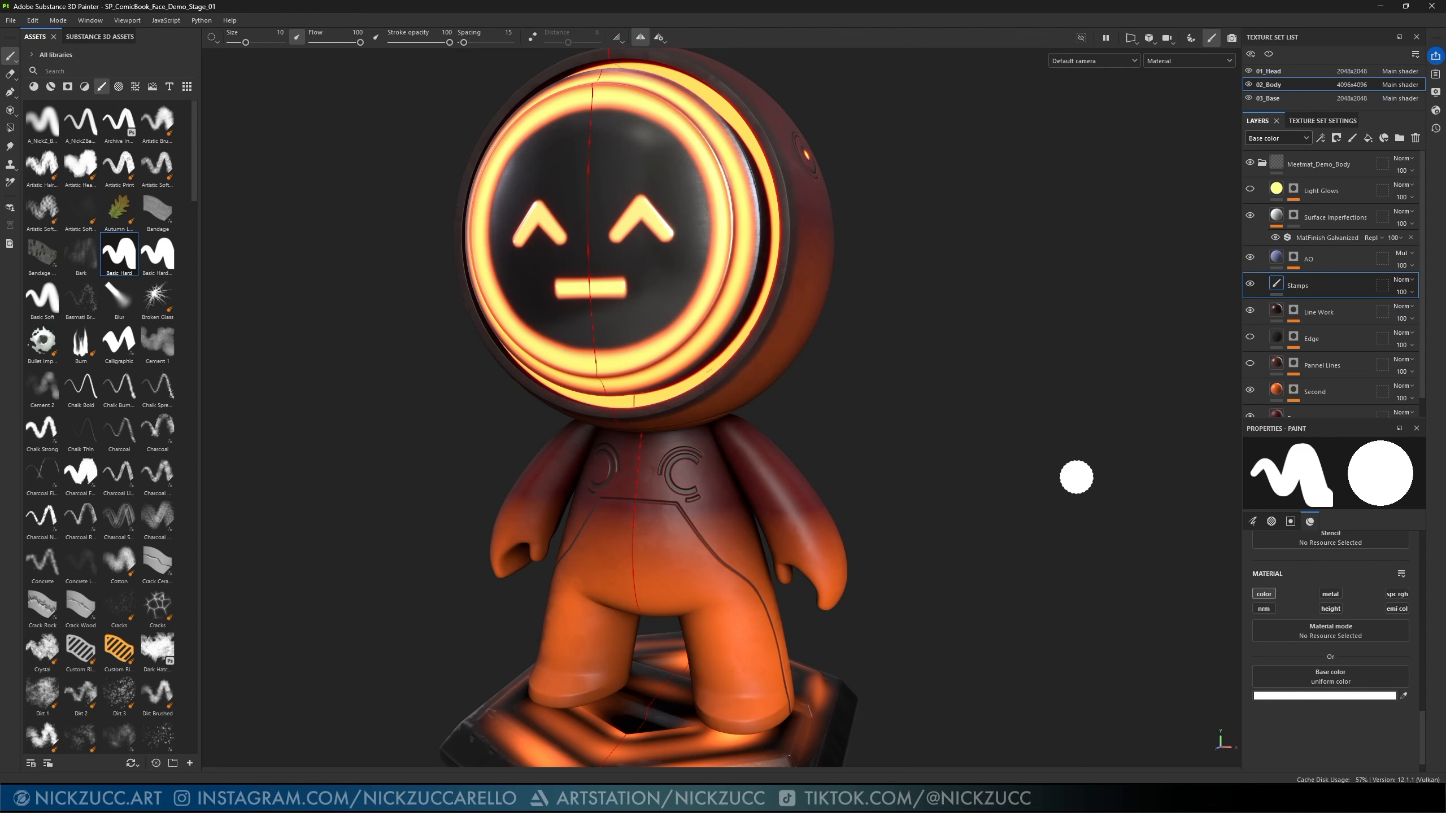
- Enable the brush's height channel at 0.1818, try a white raised dot over the hip line, and undo it
scroll(1321, 647, "down", 3)
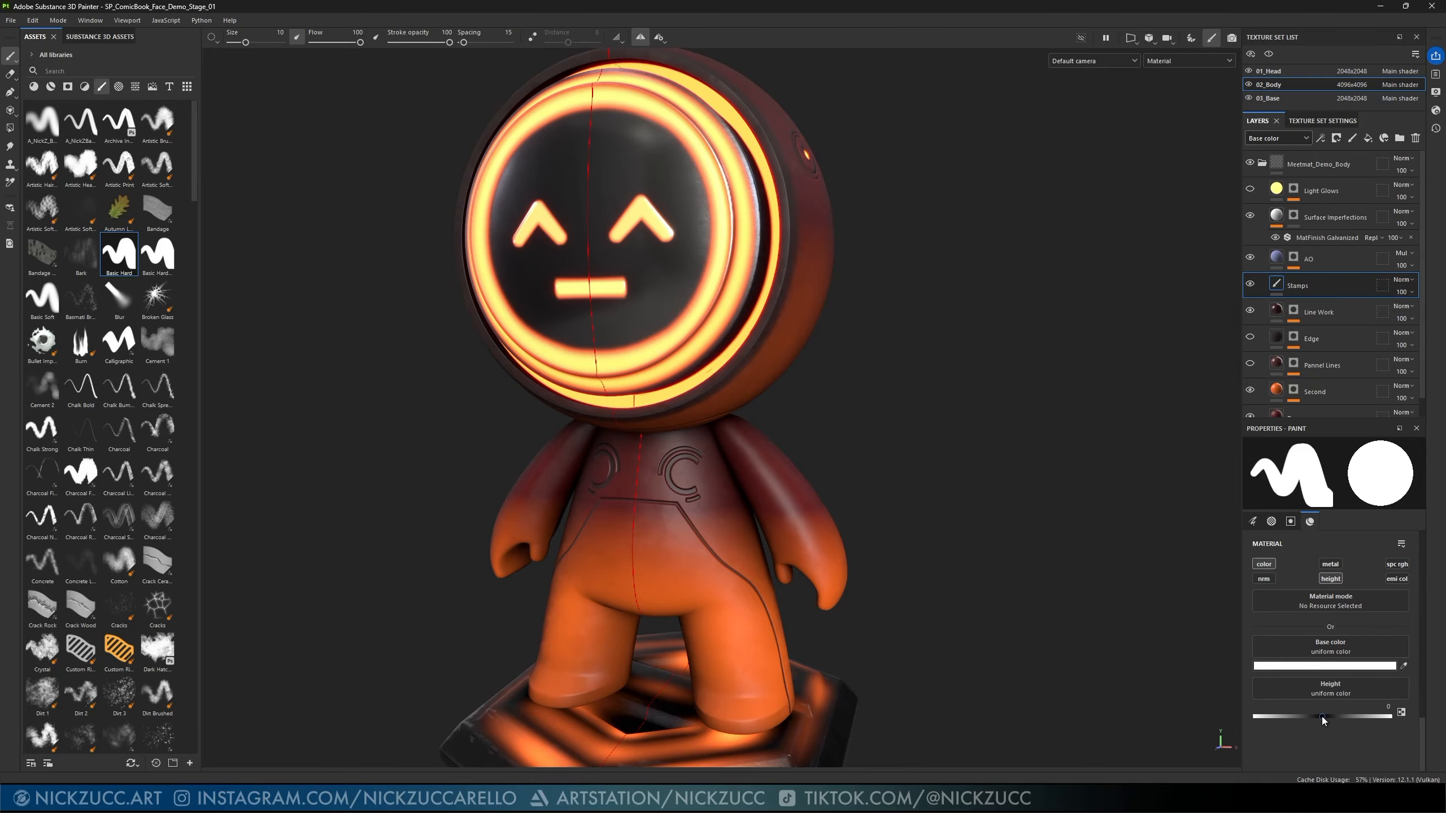
left_click(711, 537)
scroll(750, 582, "up", 5)
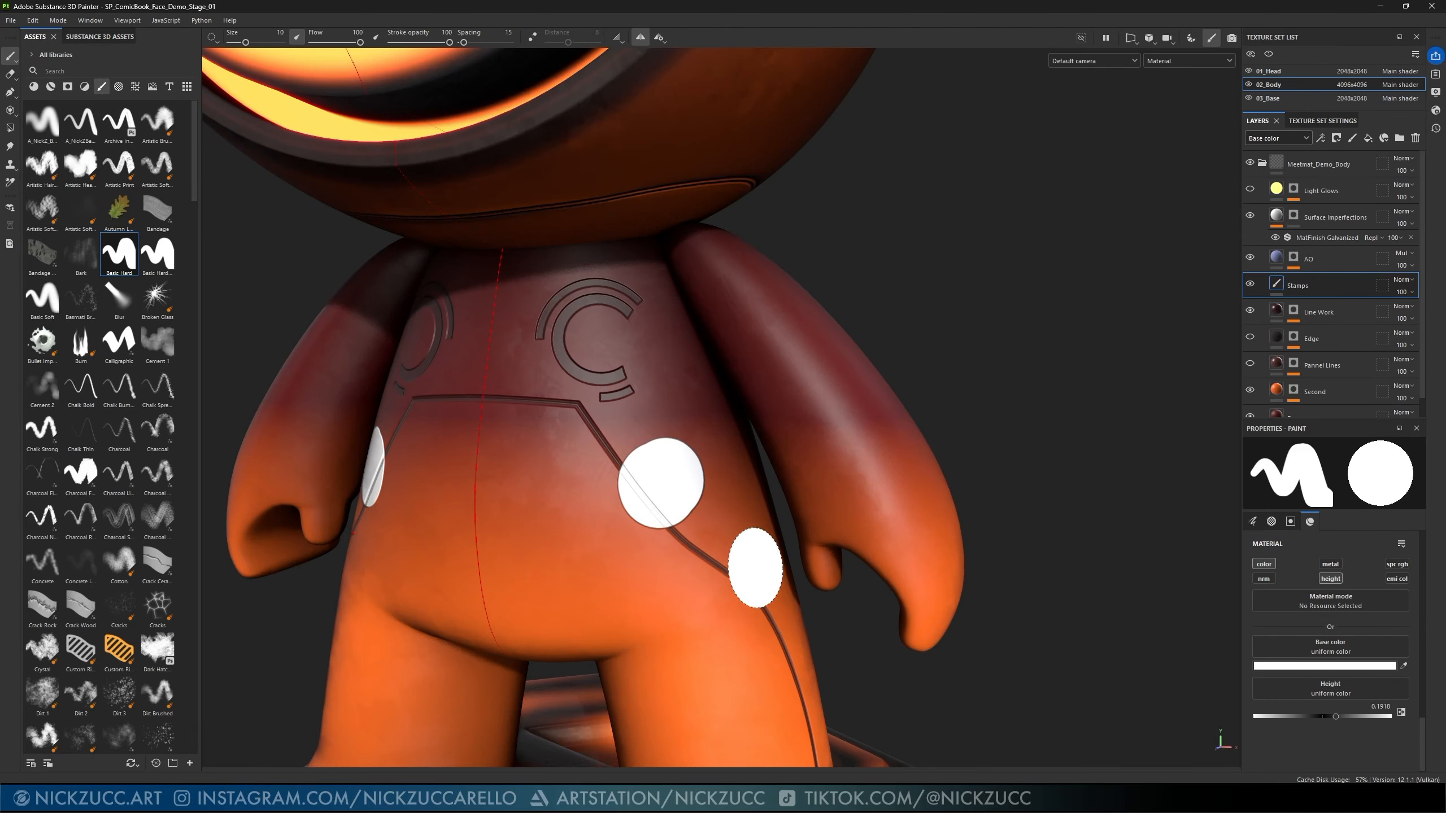
left_click_drag(756, 568, 684, 552, "alt")
key("ctrl+z")
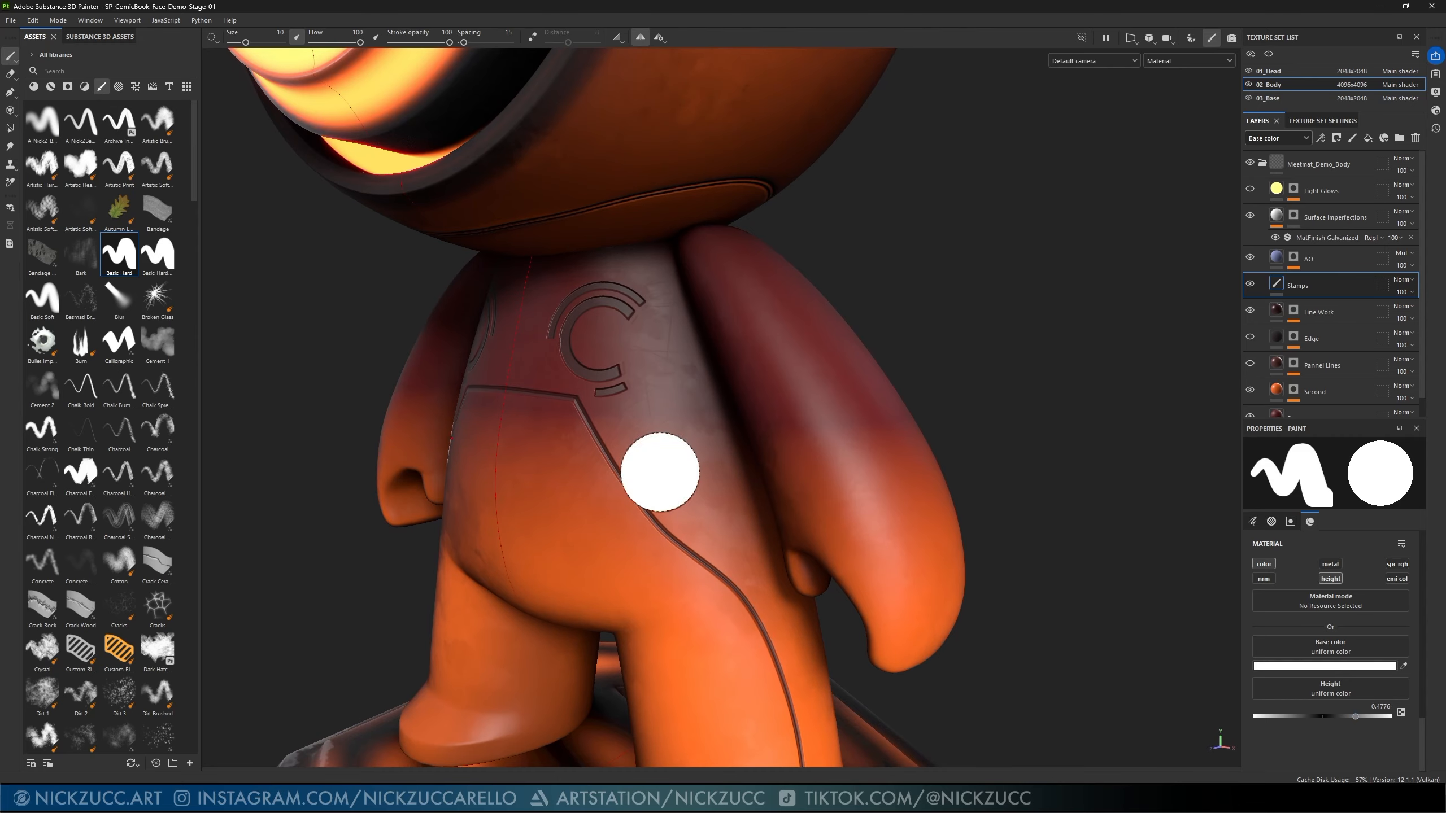
- Set the height to 0.4776 and stamp a white dot over the hip line, undoing the first try and using size 11.3
left_click(661, 481)
mouse_move(663, 483)
left_mouse_down("alt")
mouse_move(897, 517)
mouse_move(658, 484)
mouse_move(717, 506)
left_mouse_up("alt")
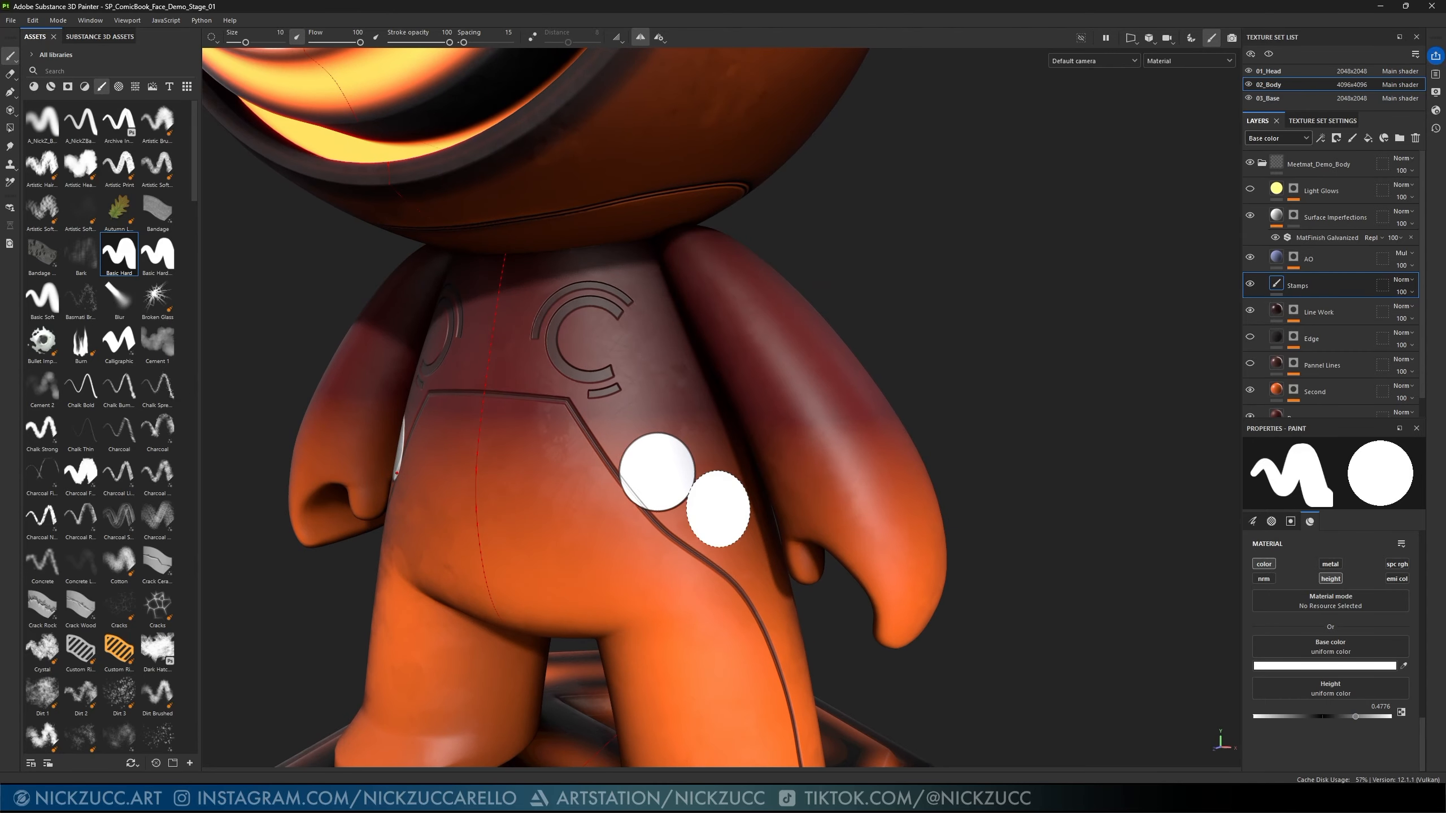
key("ctrl+z")
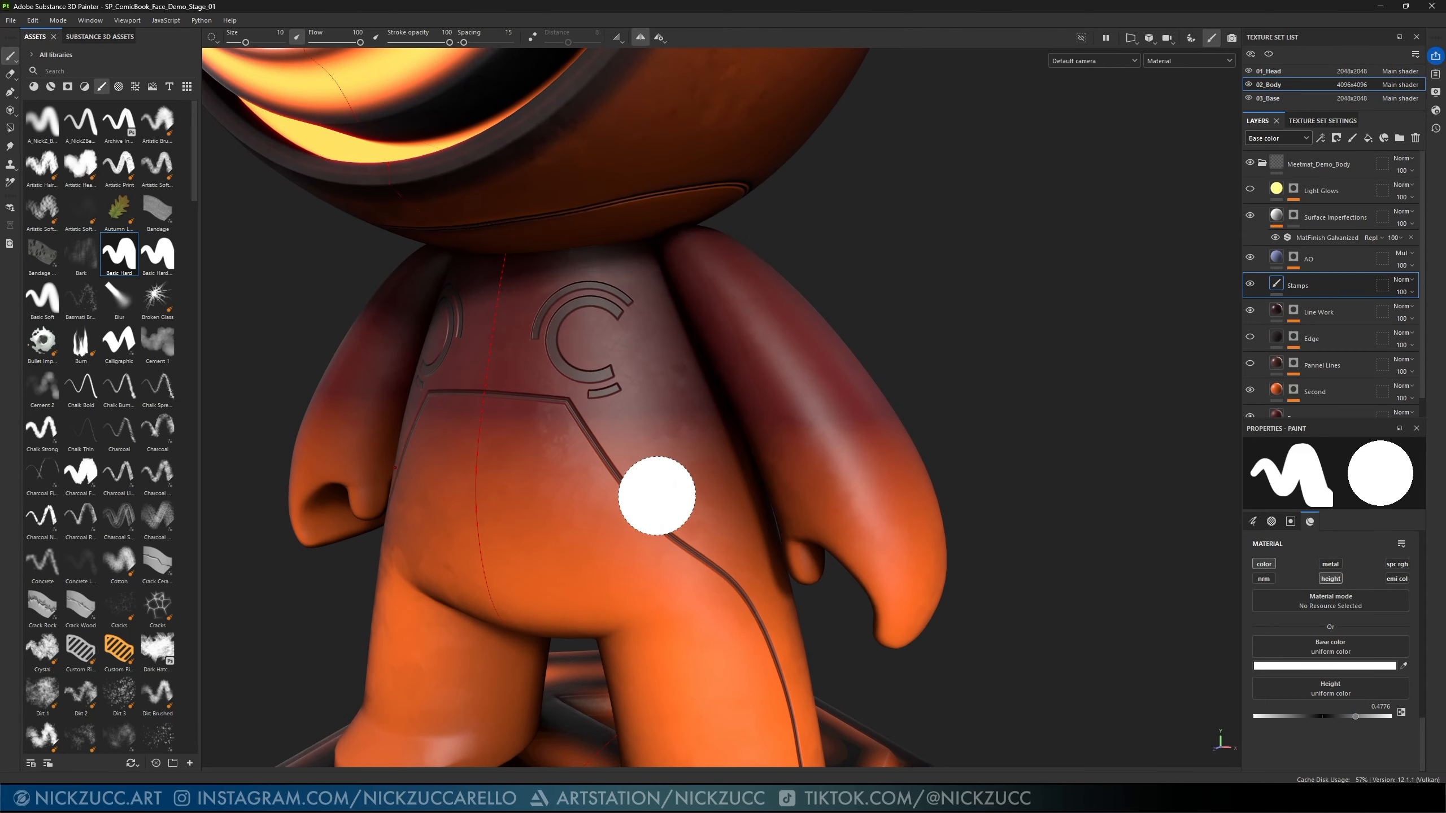
left_click(636, 486)
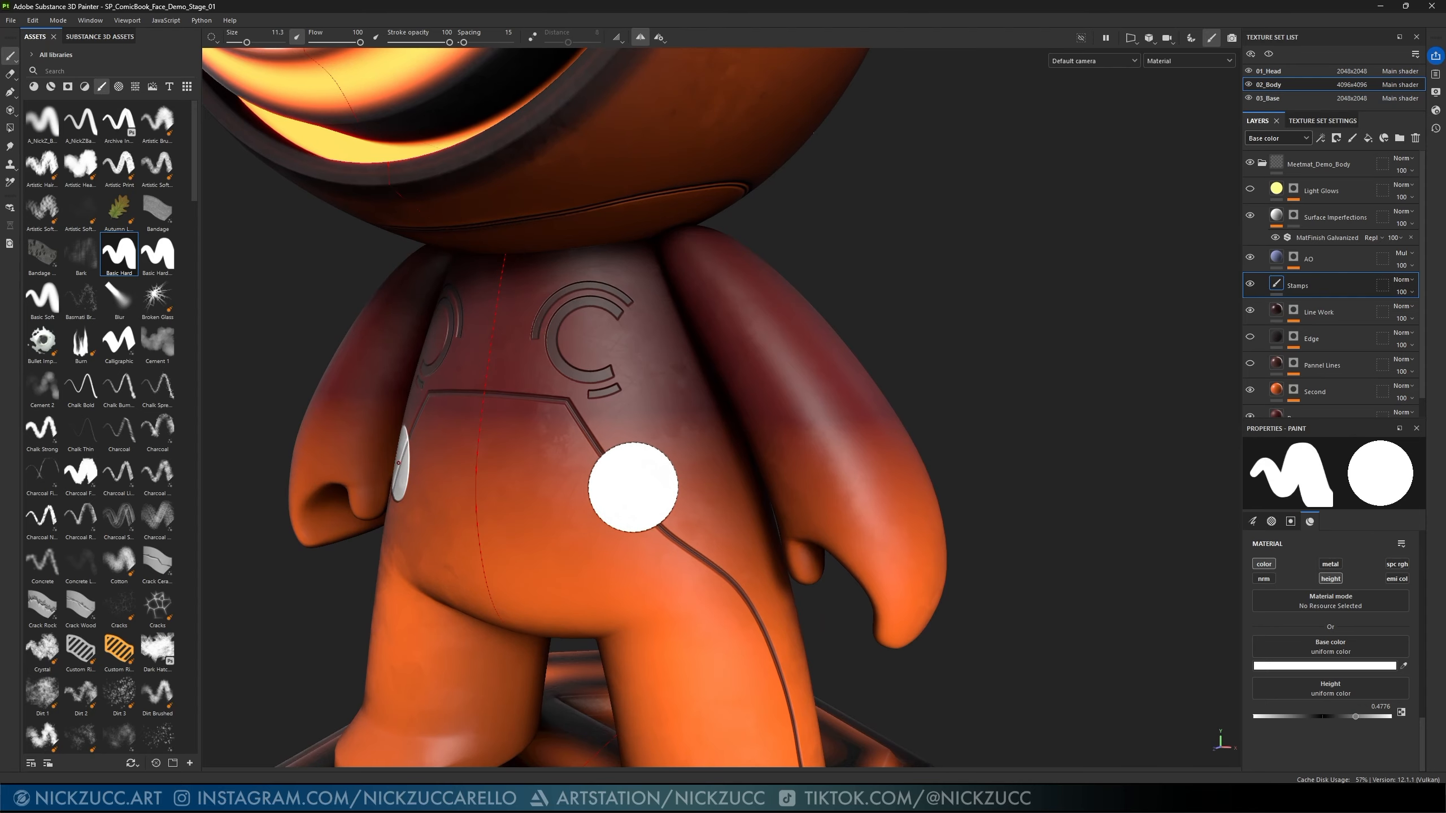
left_click_drag(914, 517, 899, 530, "alt")
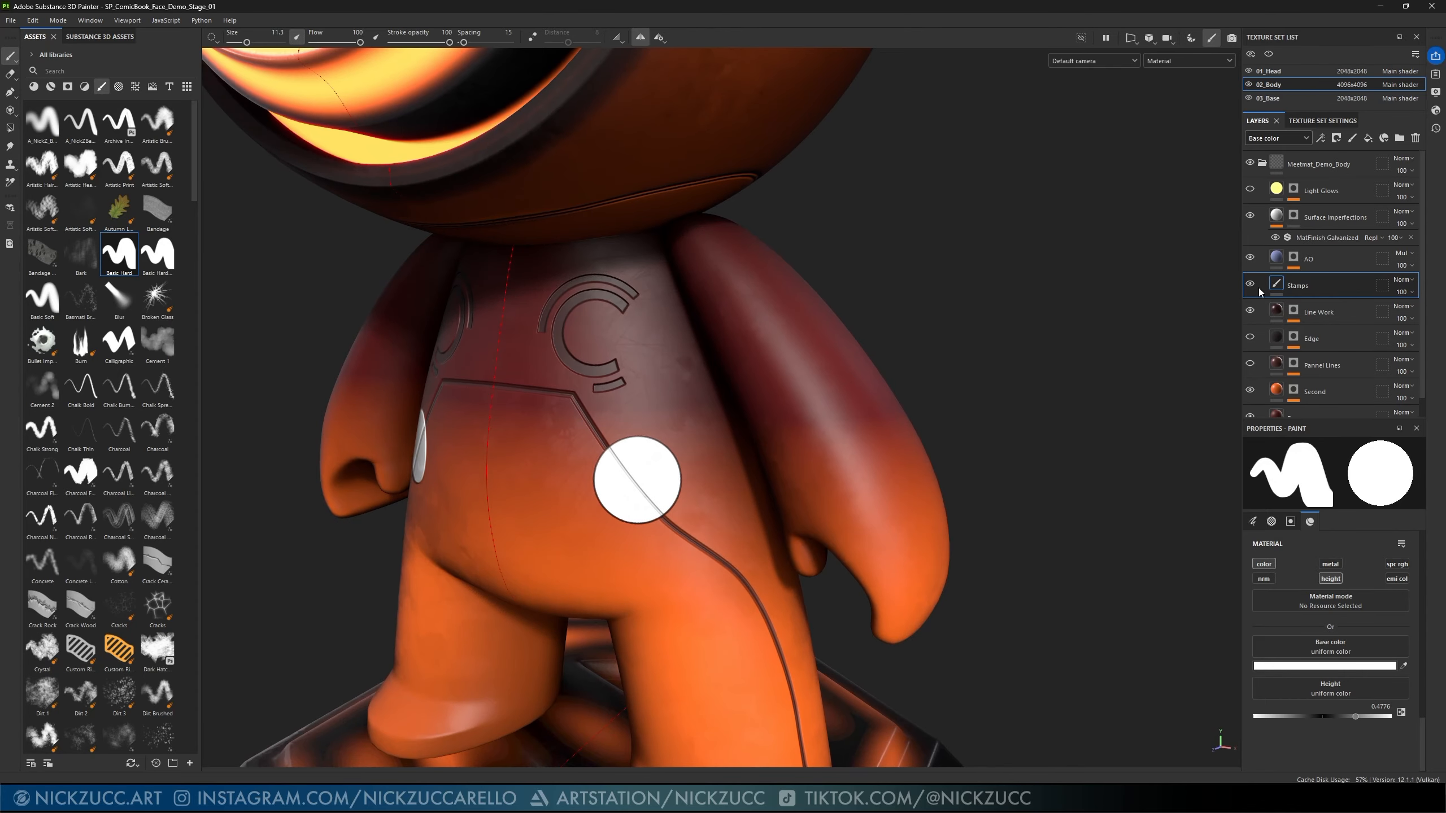
- Add a Bevel filter to the Stamps layer with distance -0.0469 and smoothing 0.49
left_click(1320, 139)
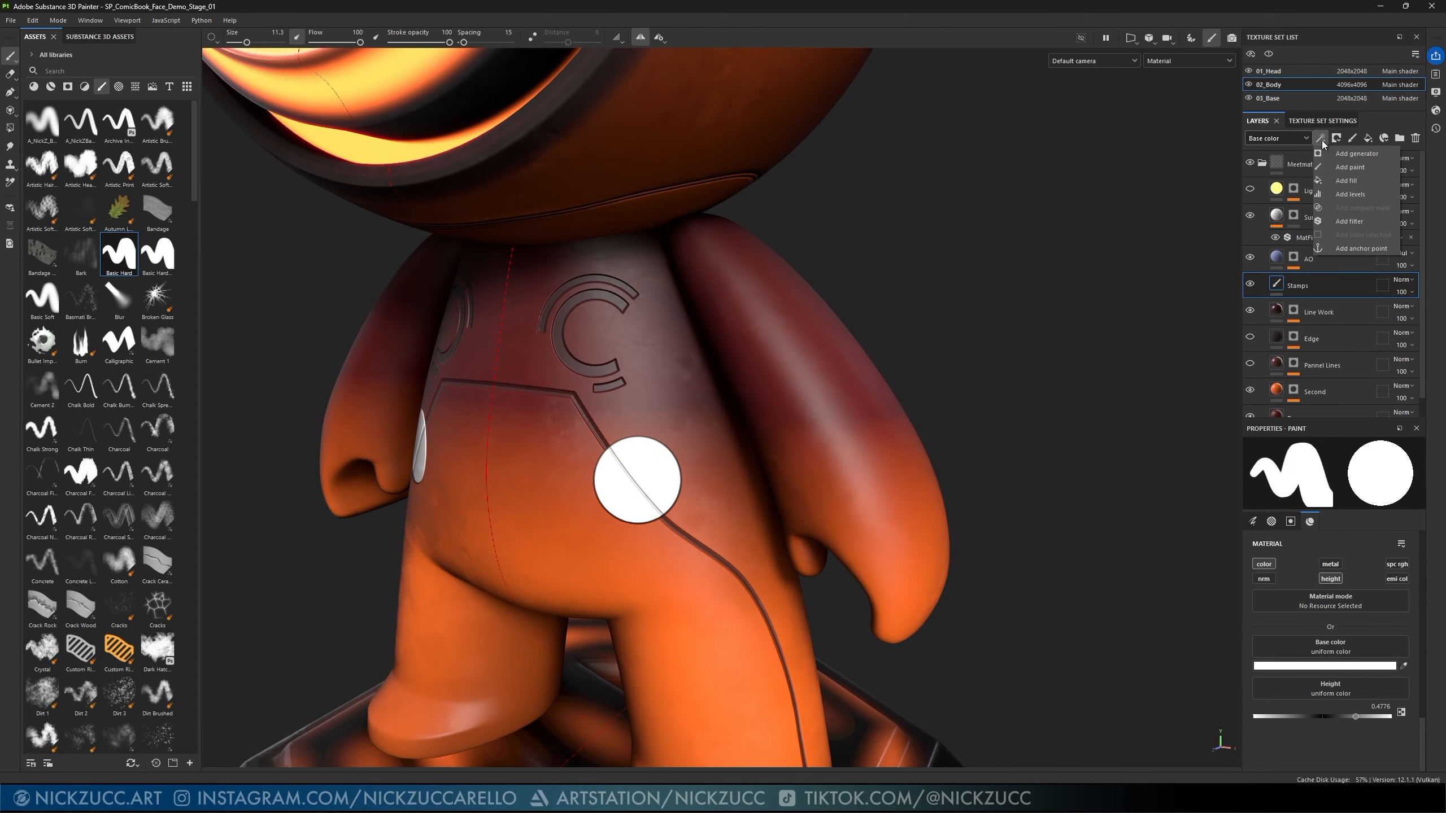
left_click(1363, 220)
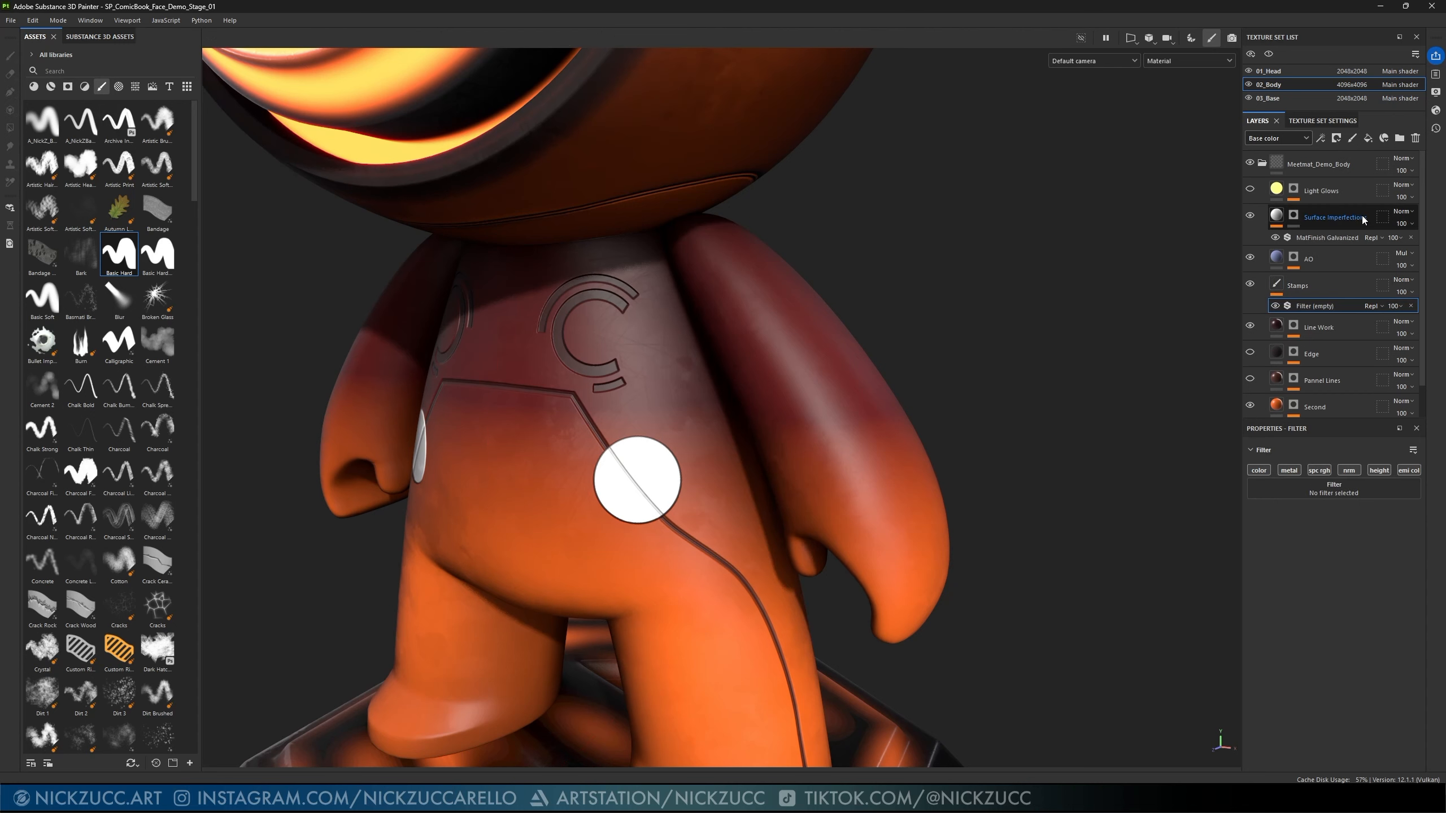
left_click(1307, 493)
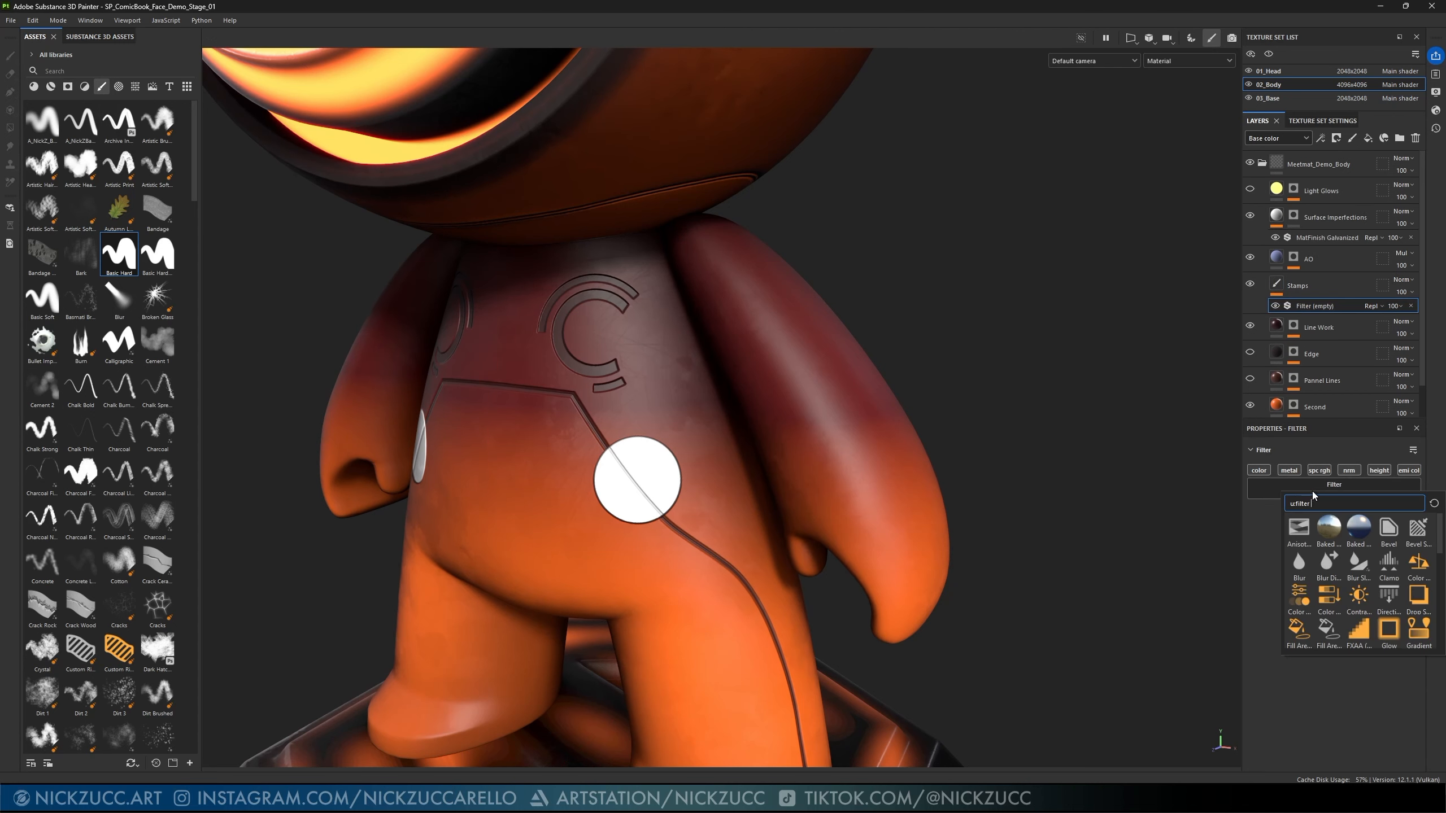
left_click(1389, 530)
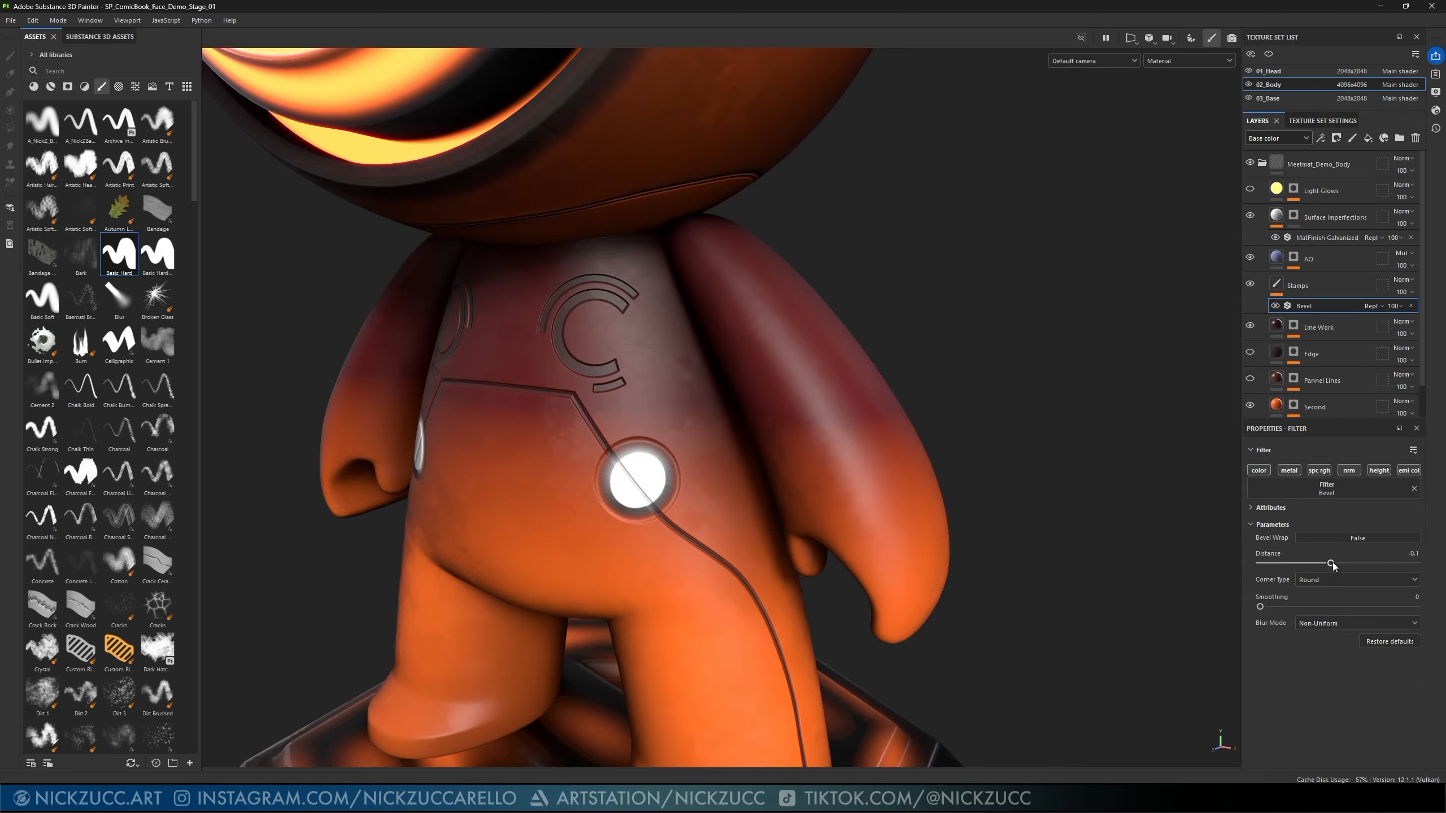
left_click_drag(1333, 563, 1334, 563)
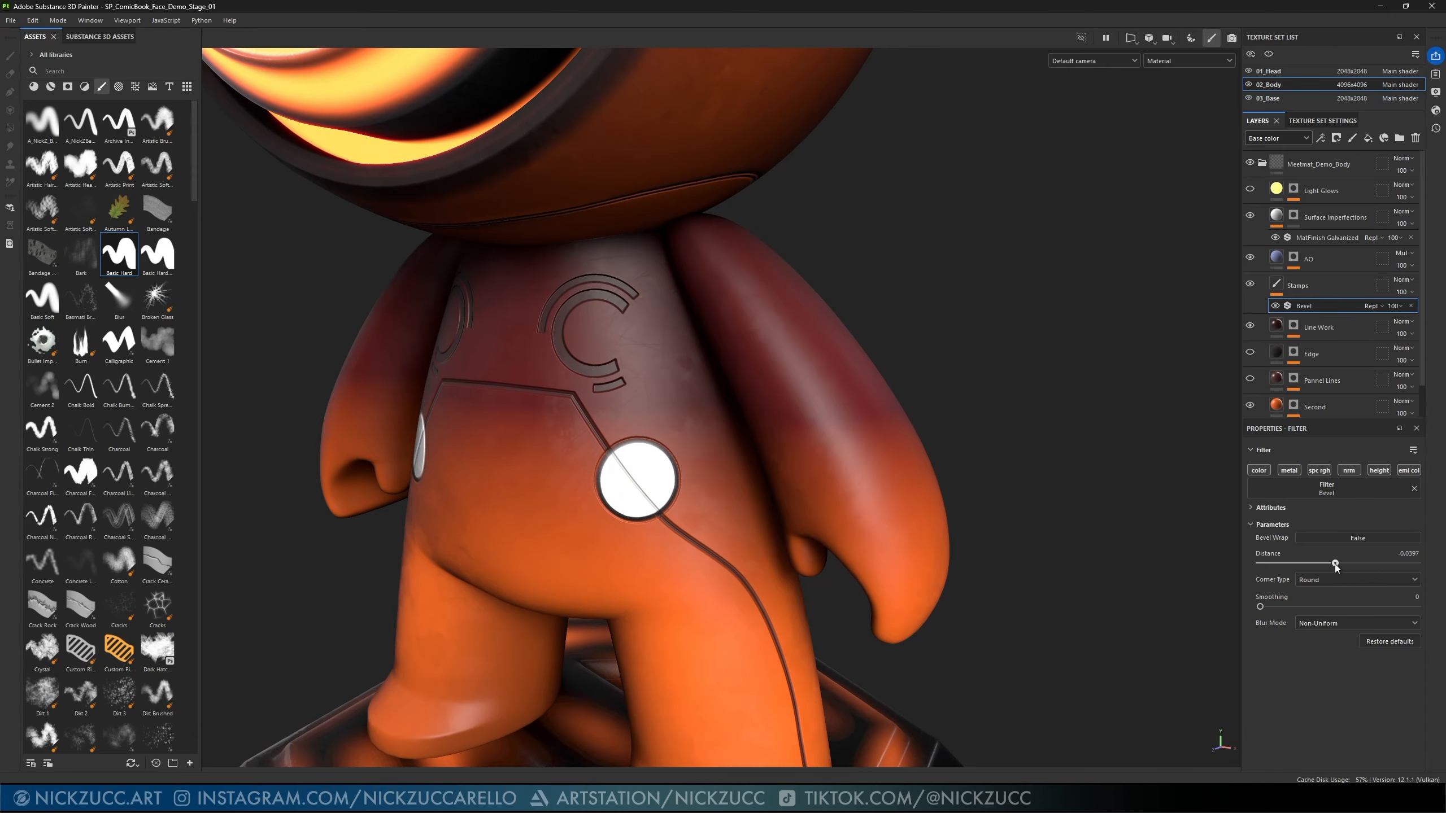
left_click_drag(1259, 607, 1277, 605)
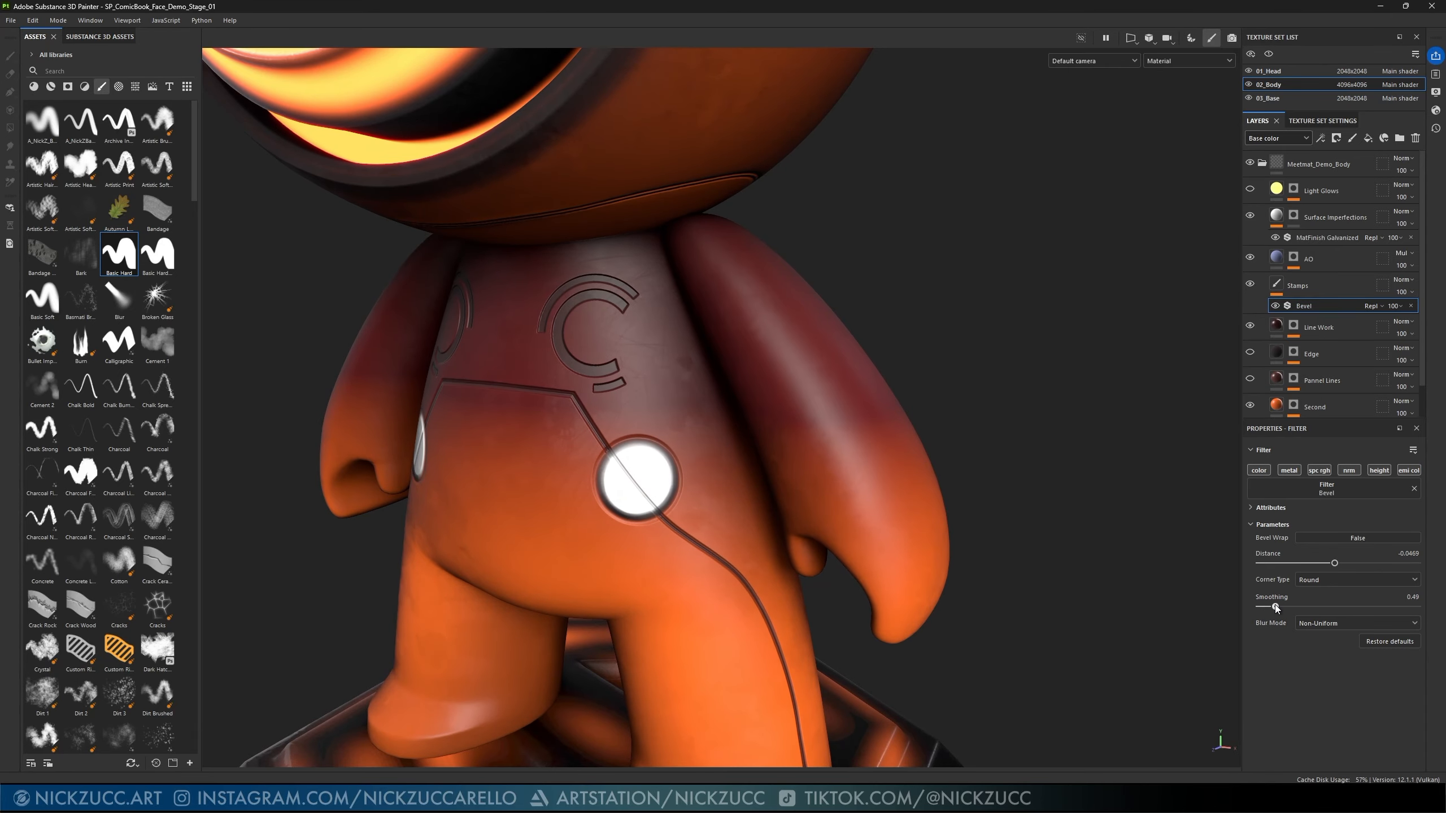
left_click_drag(1004, 433, 630, 613, "alt")
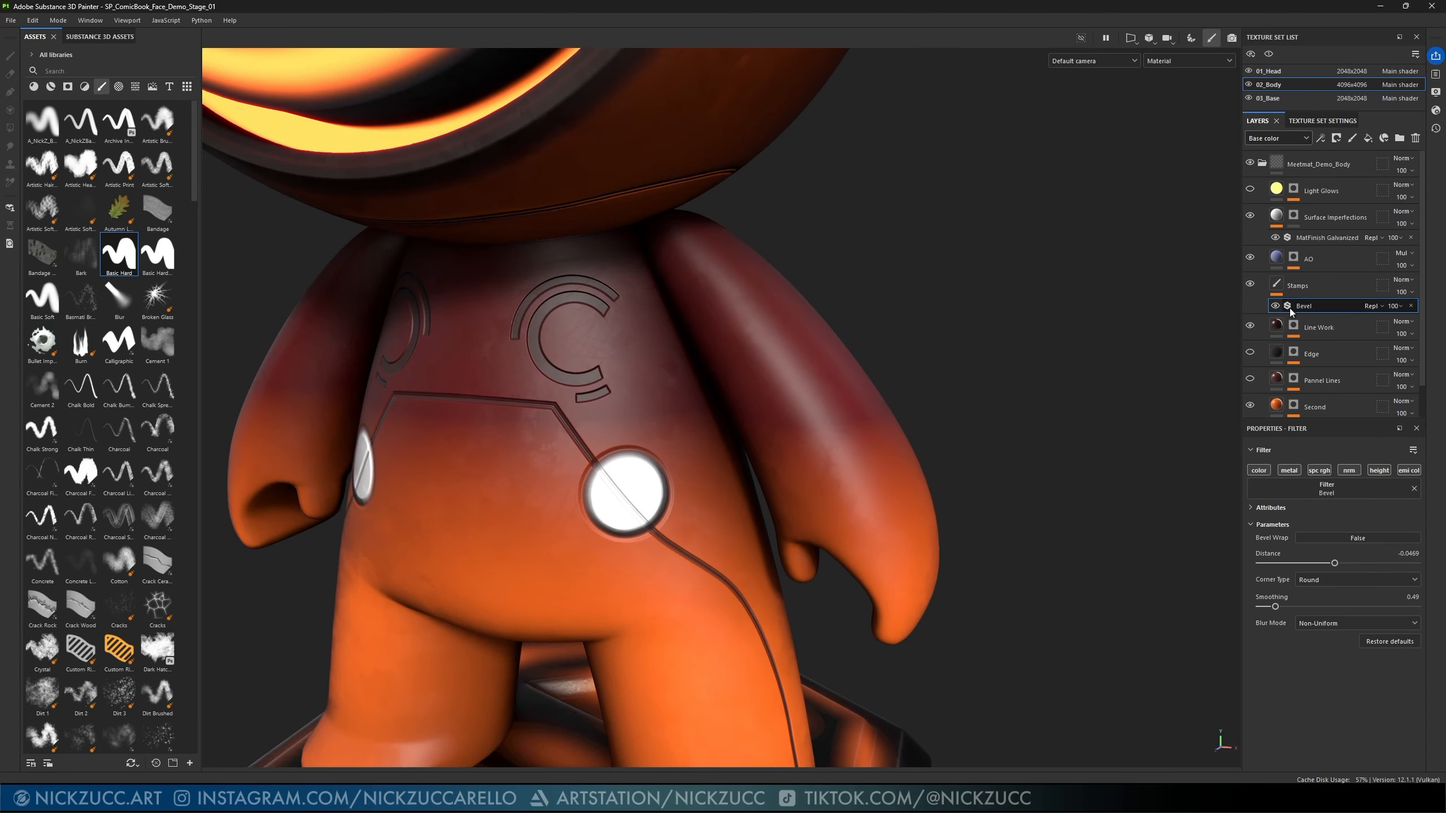
- Select the Stamps layer's paint and set the brush's base color to dark red 960000 and its size to 8.78
left_click(1277, 289)
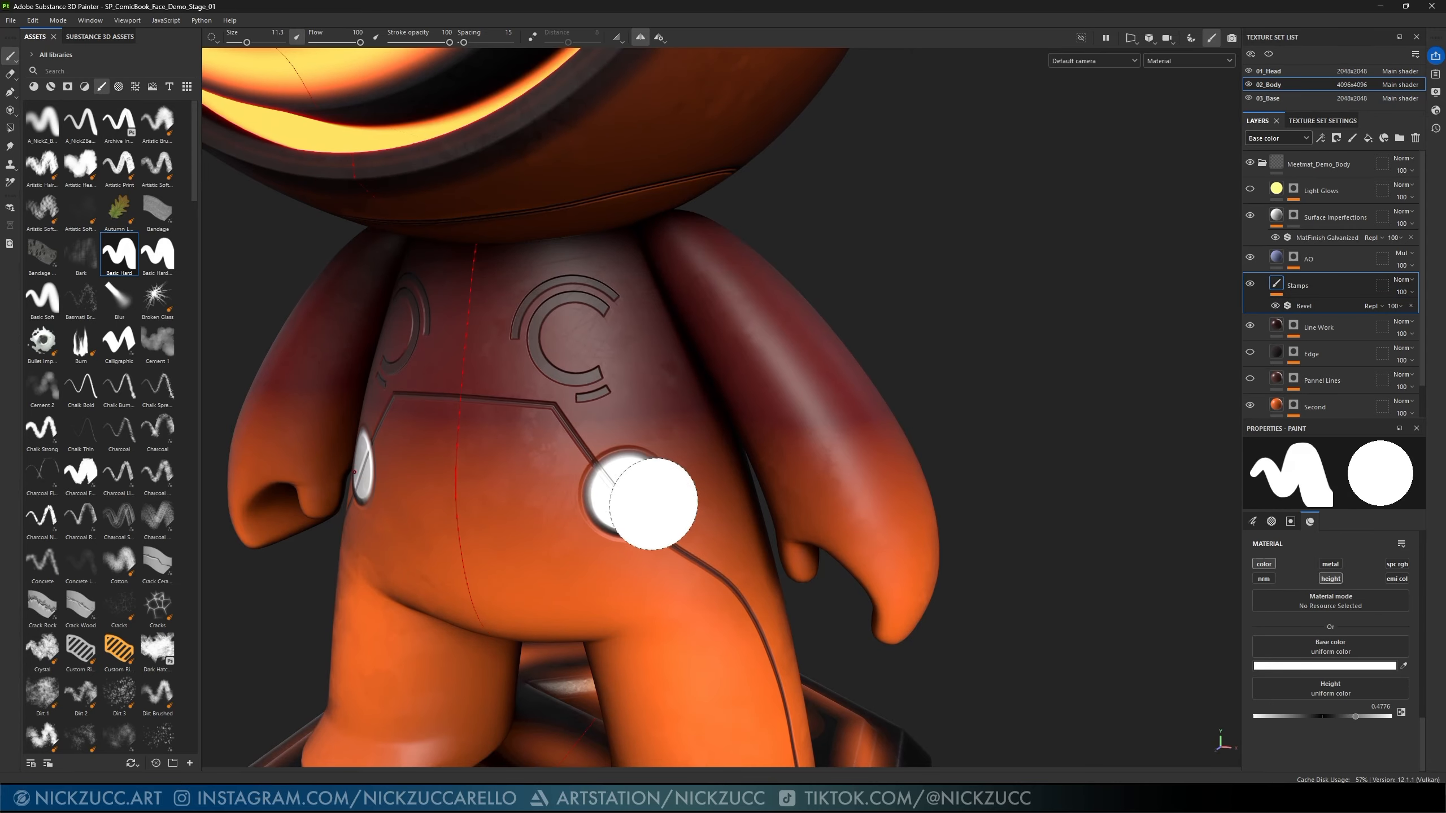
left_click(1315, 666)
left_click_drag(1180, 466, 1195, 491)
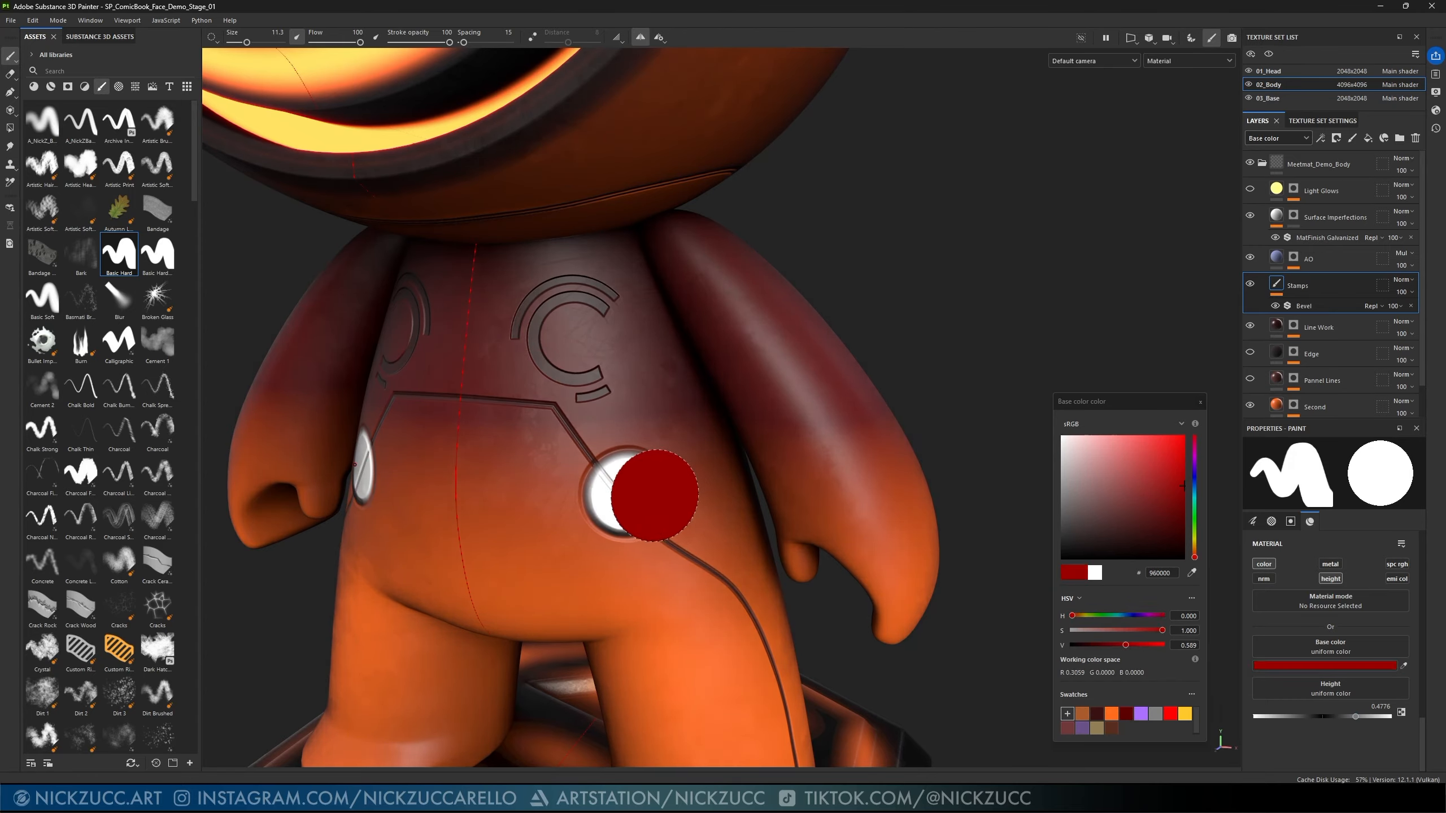
right_click_drag(655, 492, 644, 490, "ctrl")
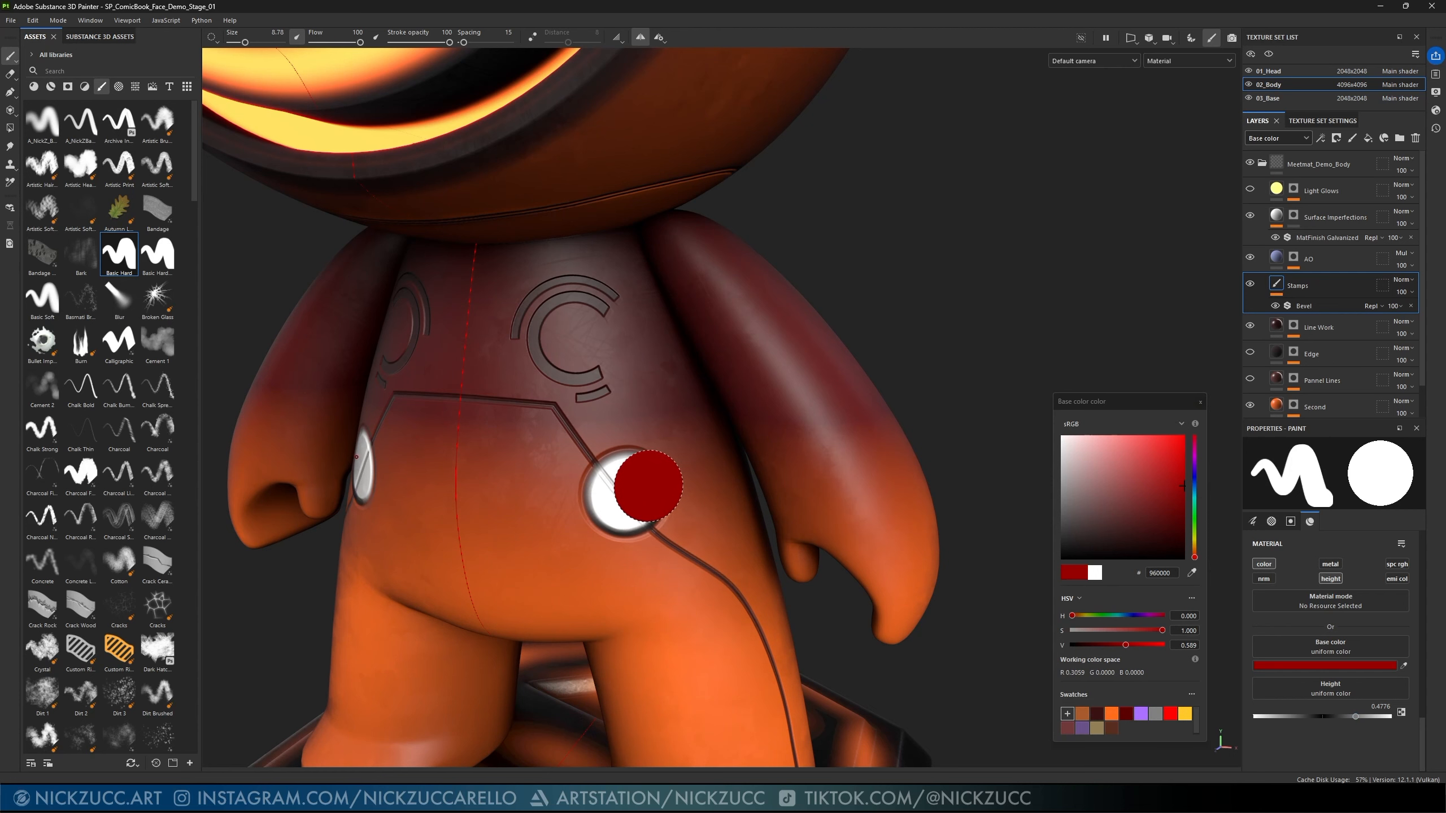
- Try several raised red dots overlapping the white circle on the hip line, and undo them all
left_click(644, 484)
left_click_drag(769, 515, 710, 499, "alt")
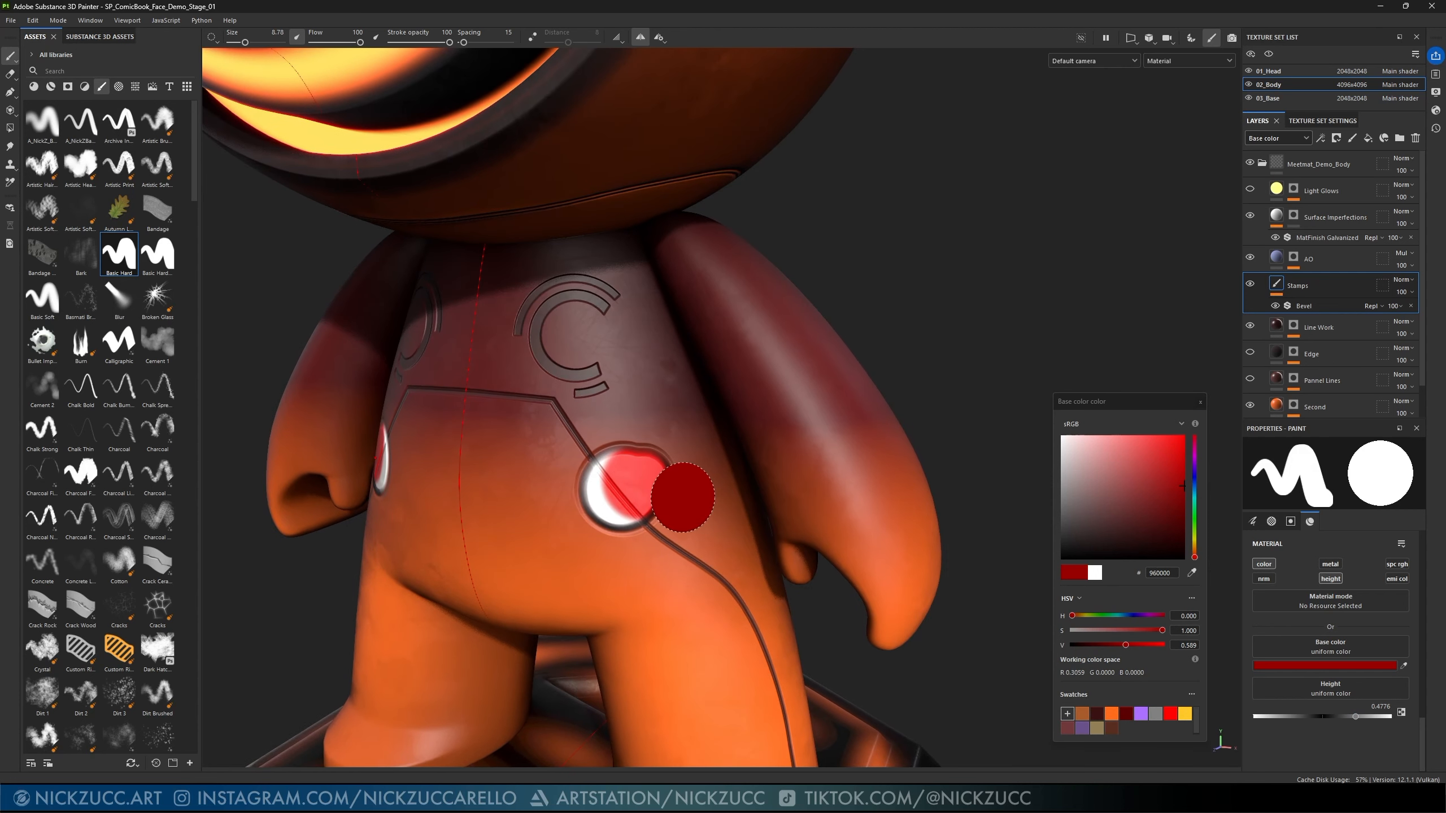
key("ctrl+z")
left_click(660, 491)
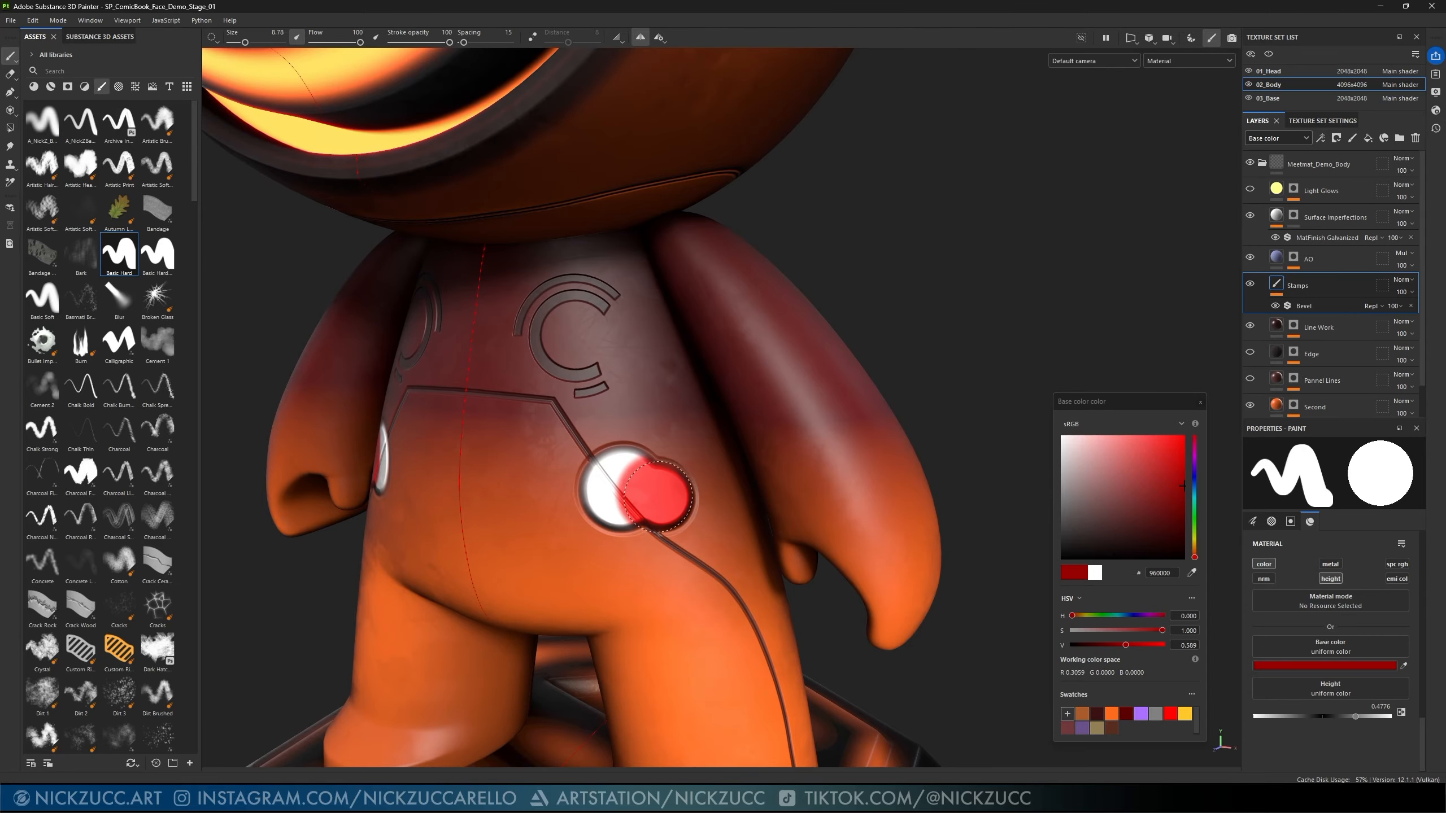
mouse_move(659, 496)
left_mouse_down()
mouse_move(664, 477)
mouse_move(669, 500)
left_mouse_up()
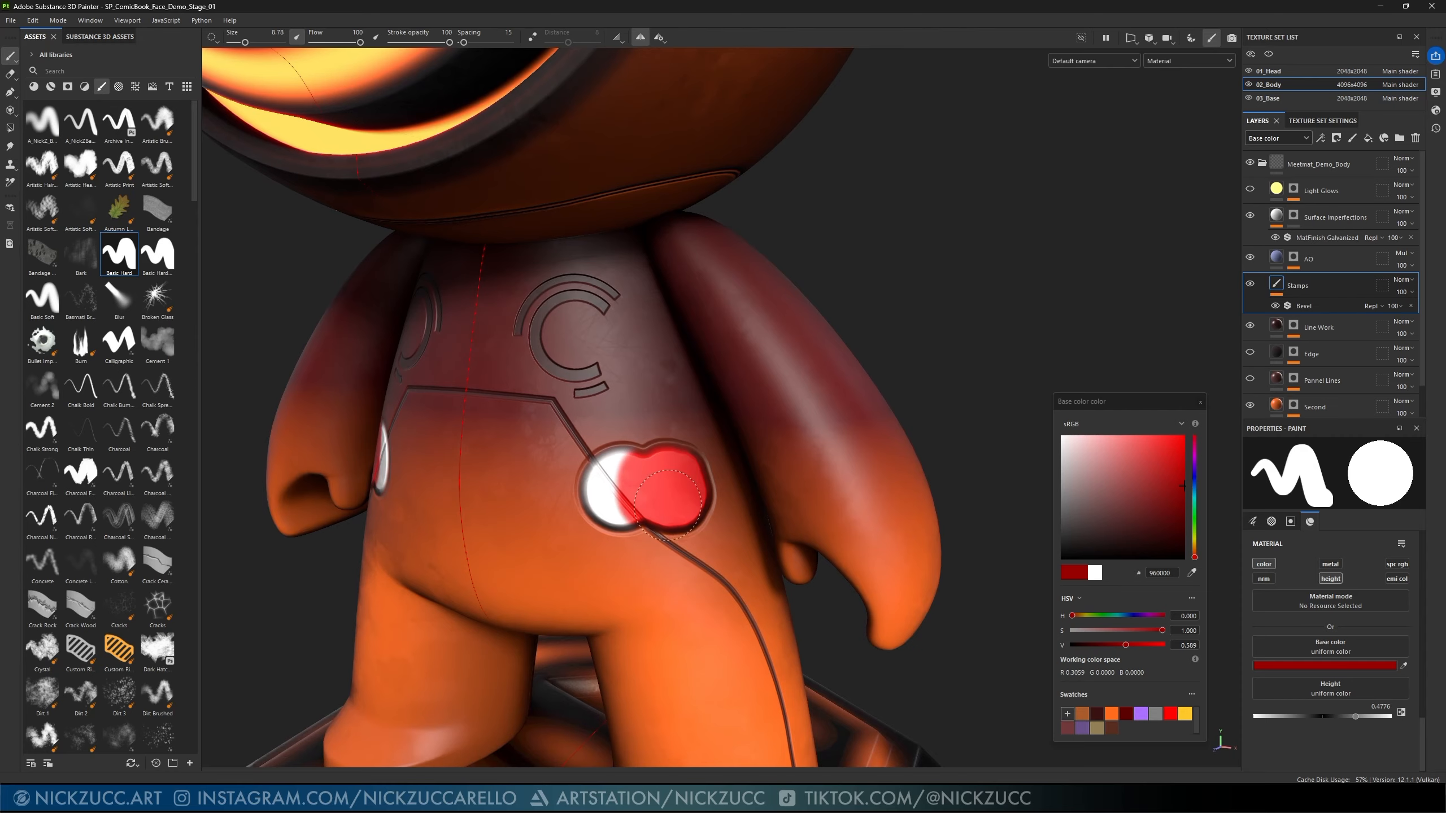
key("ctrl+z")
key("ctrl+z")
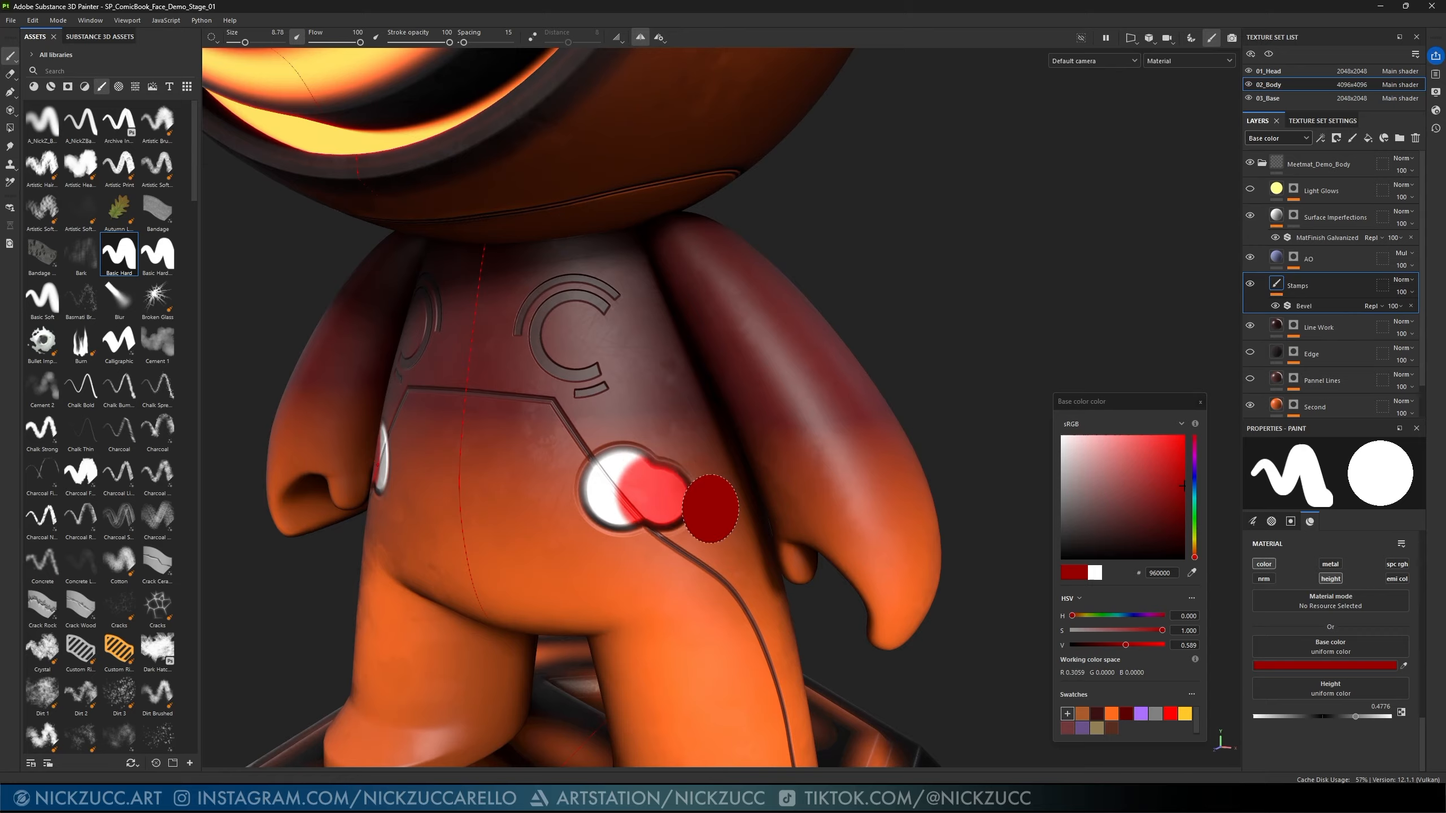
left_click(662, 485)
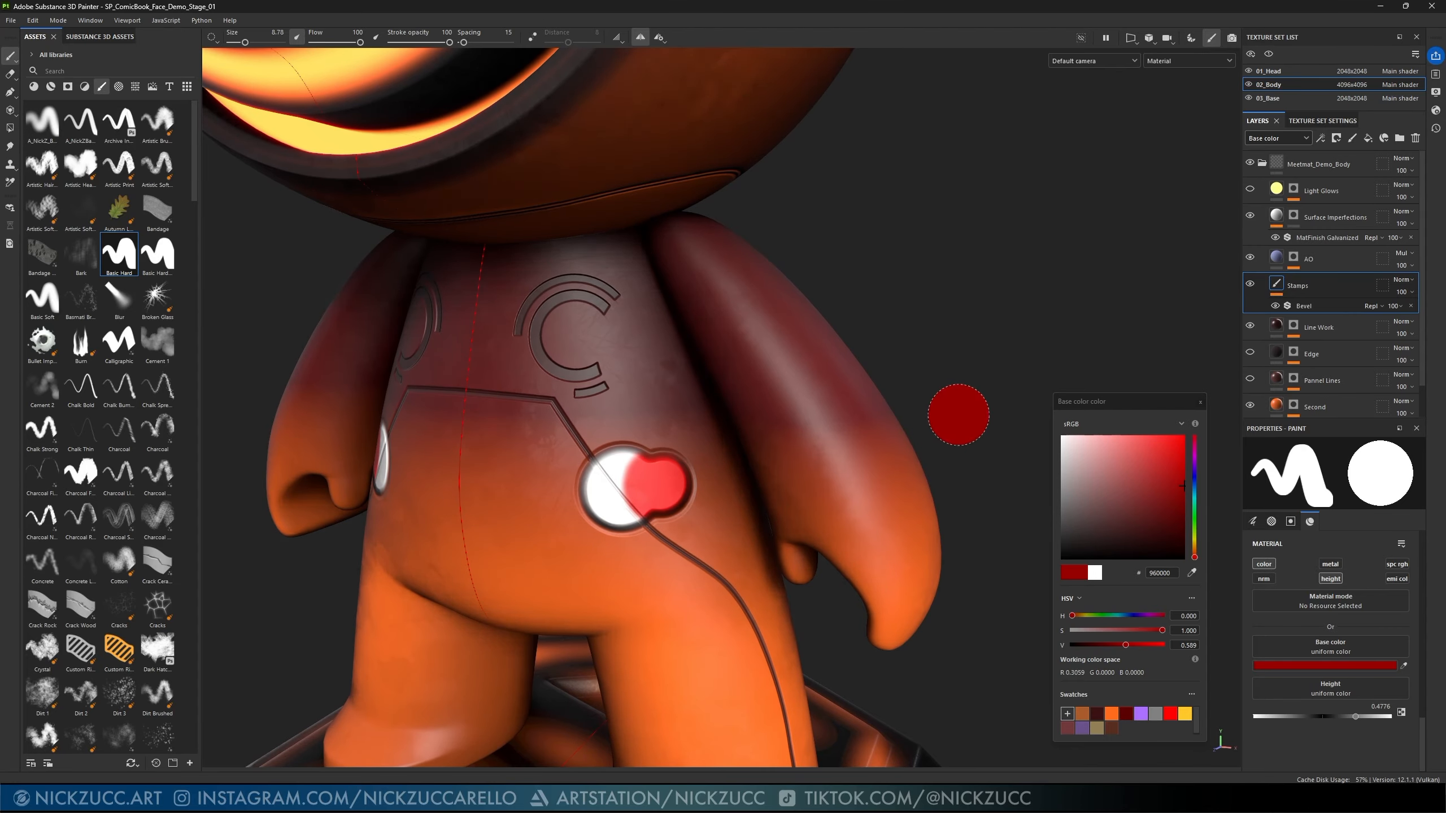
key("ctrl+z")
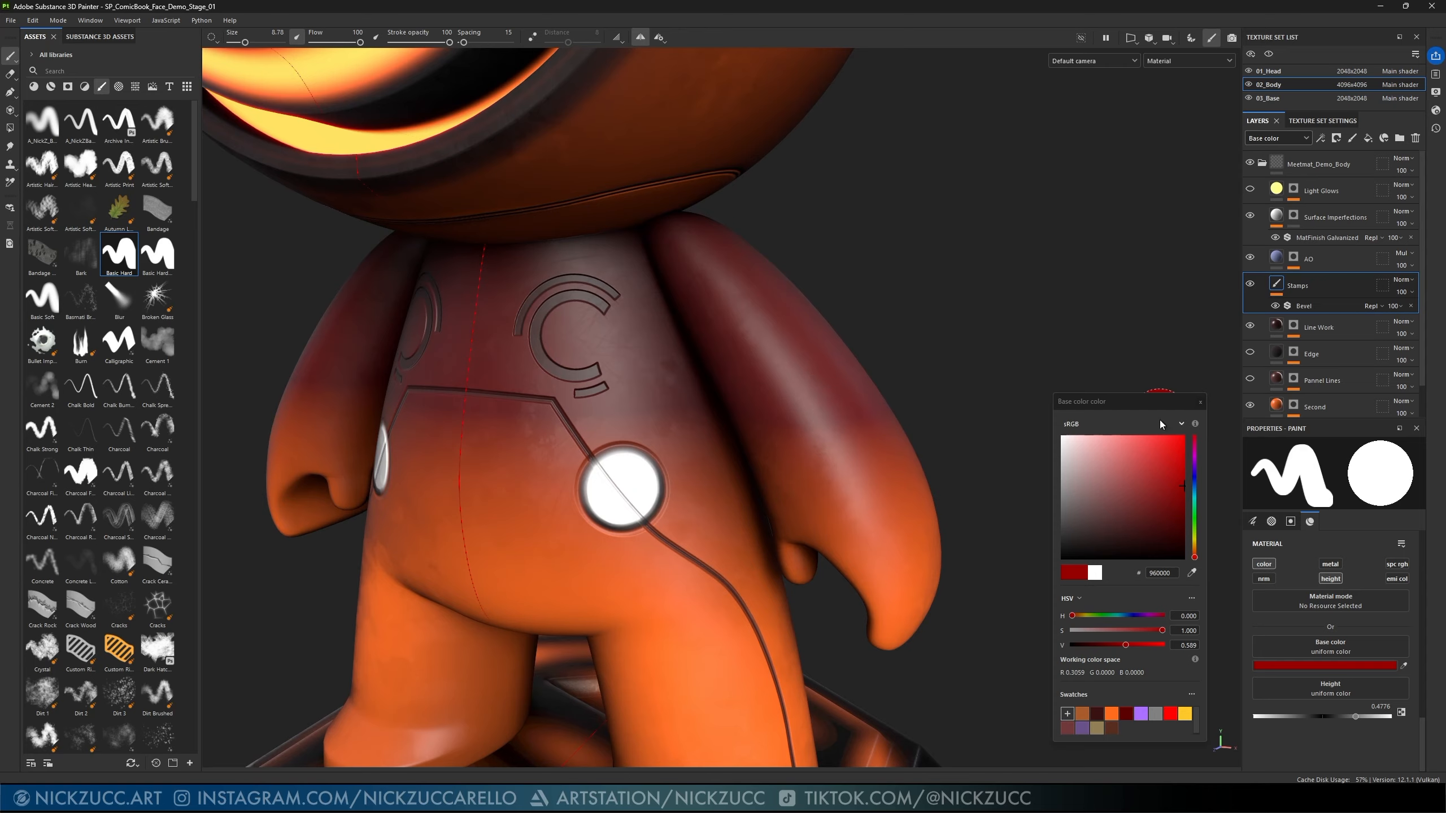
left_click(1201, 403)
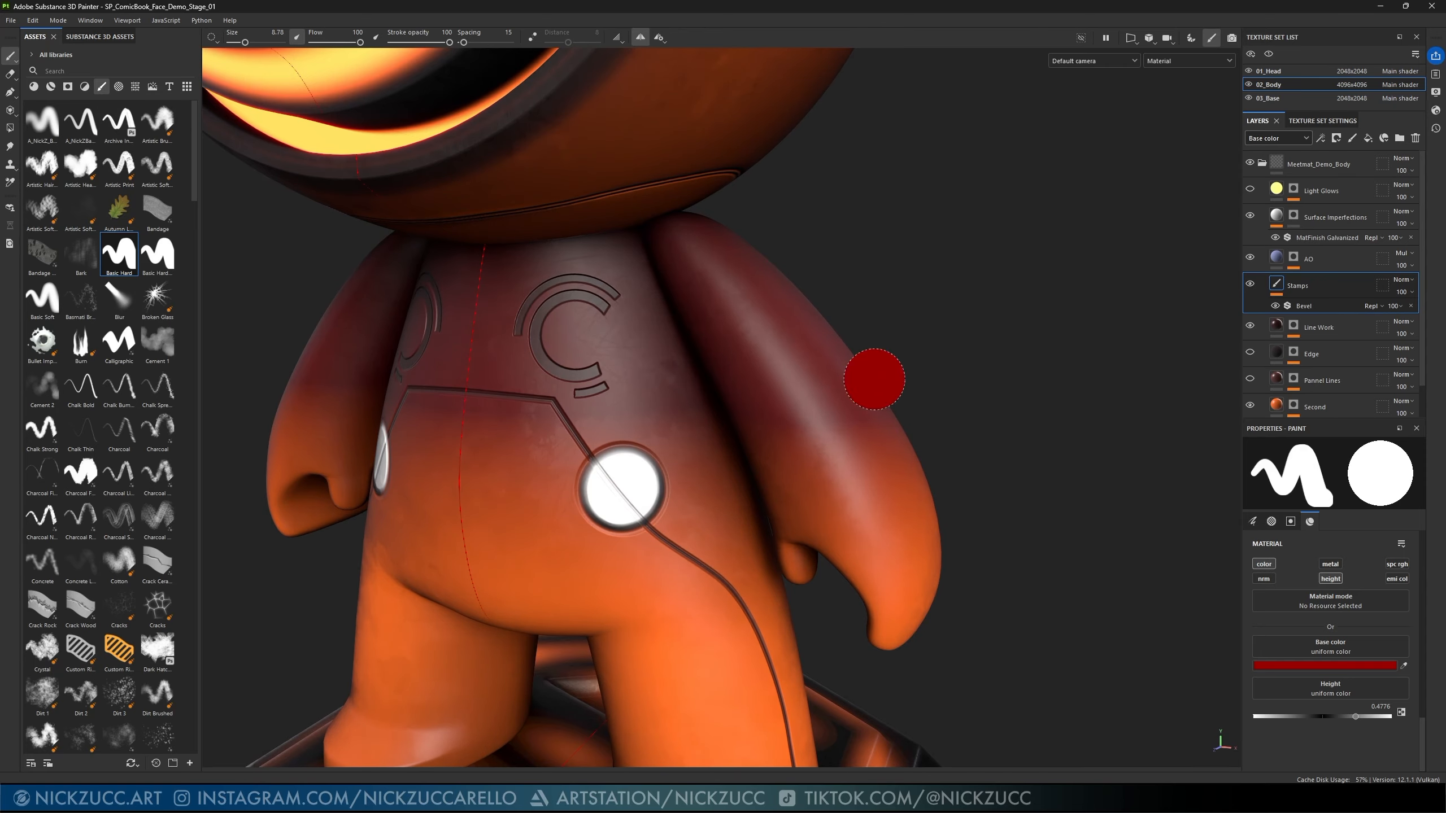
- Switch to the Eraser, try erasing part of the white circle with all channels active, and undo it
left_click(12, 75)
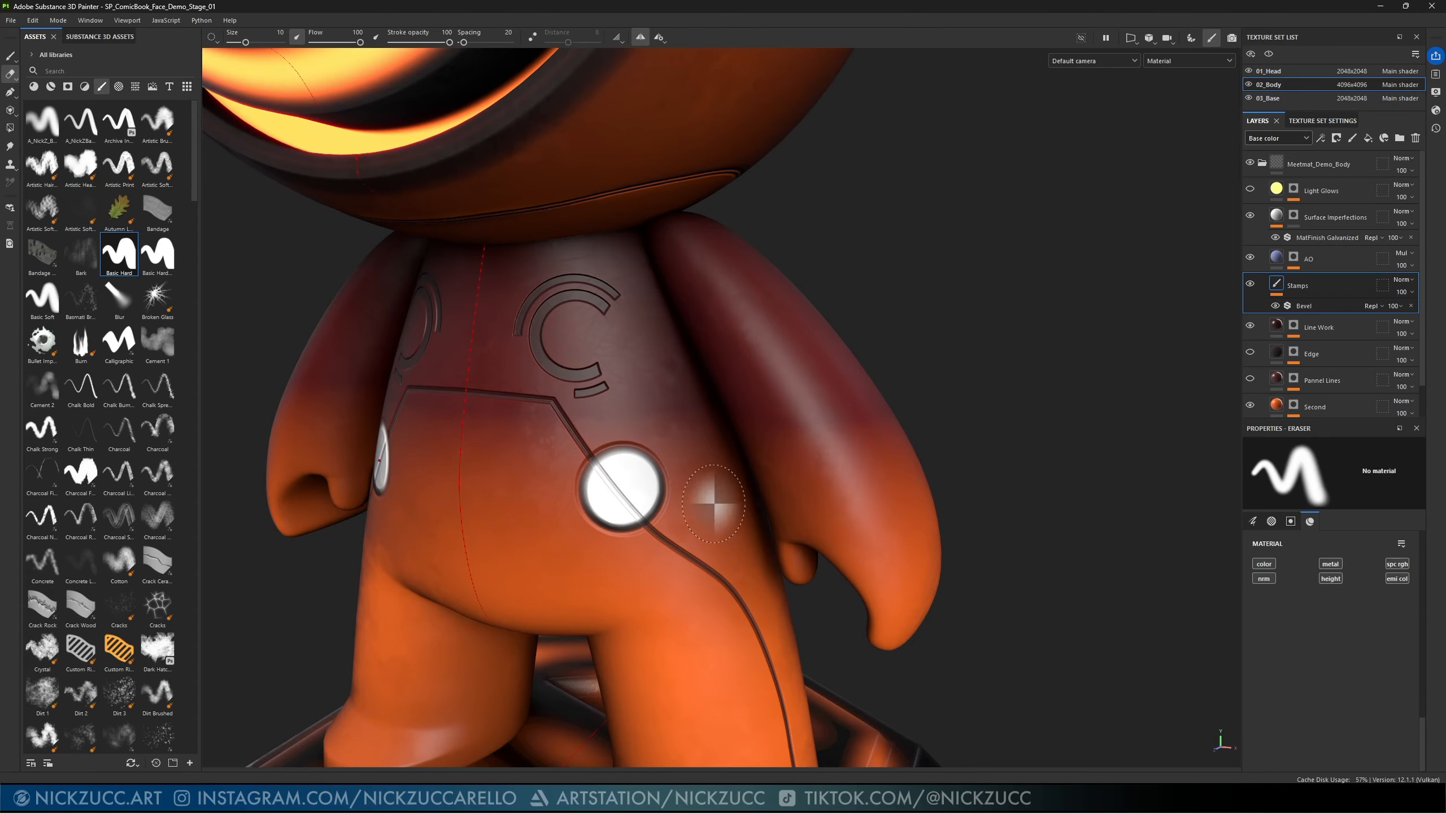
left_click_drag(644, 479, 643, 479)
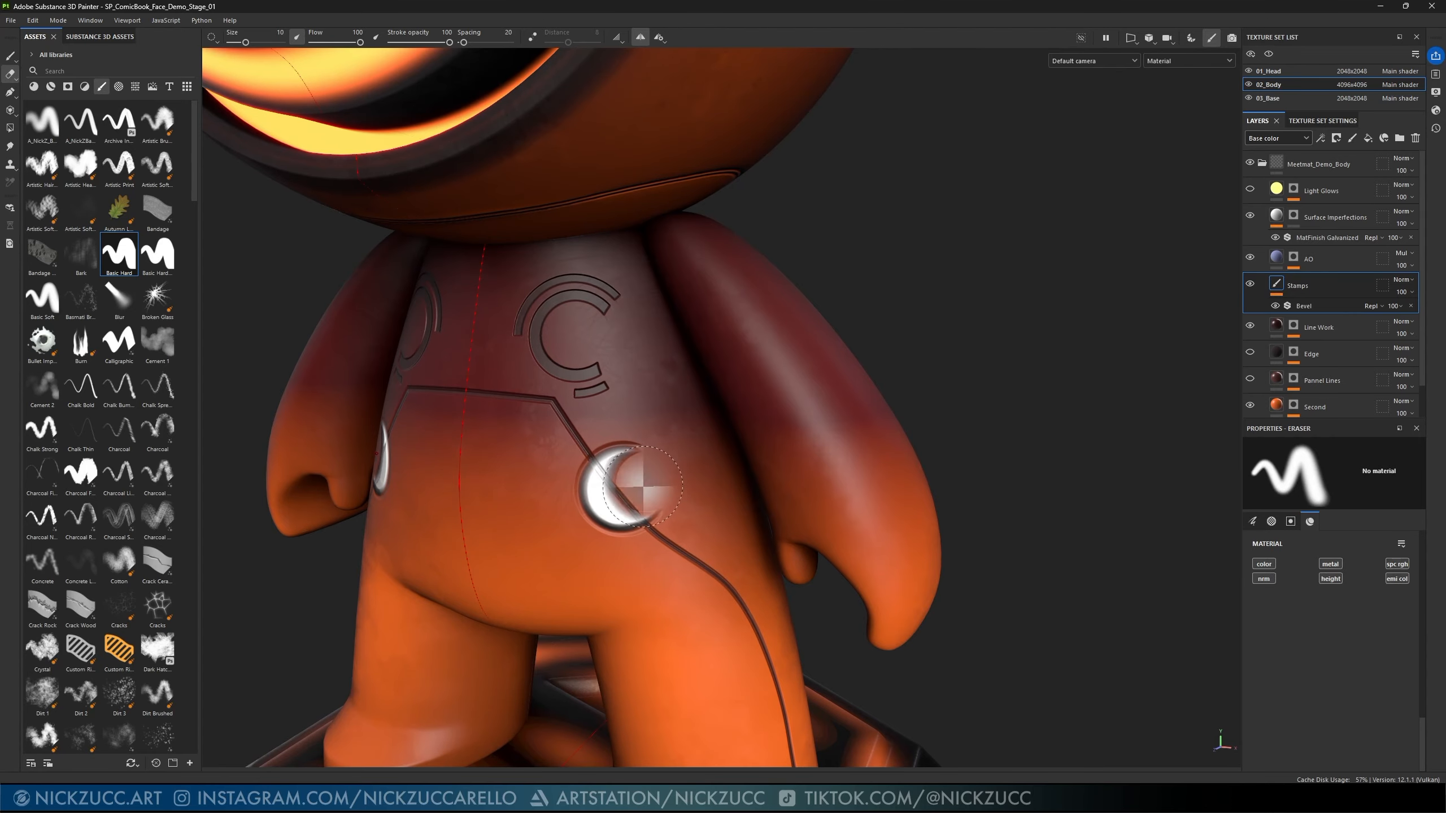
key("ctrl+z")
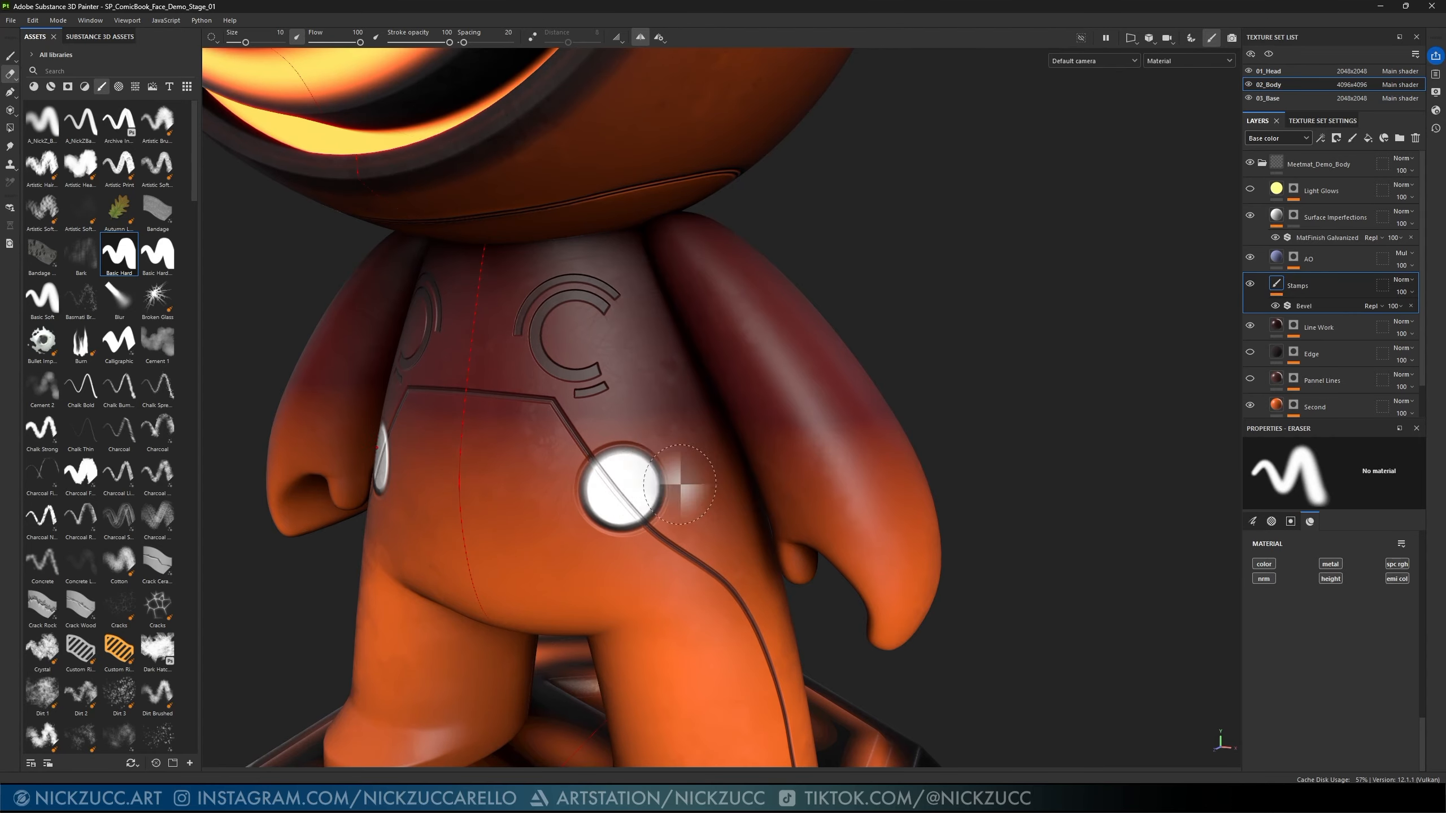
- Limit the eraser to the color channel only, try erasing inside the white circle, and undo it
left_click(1262, 579)
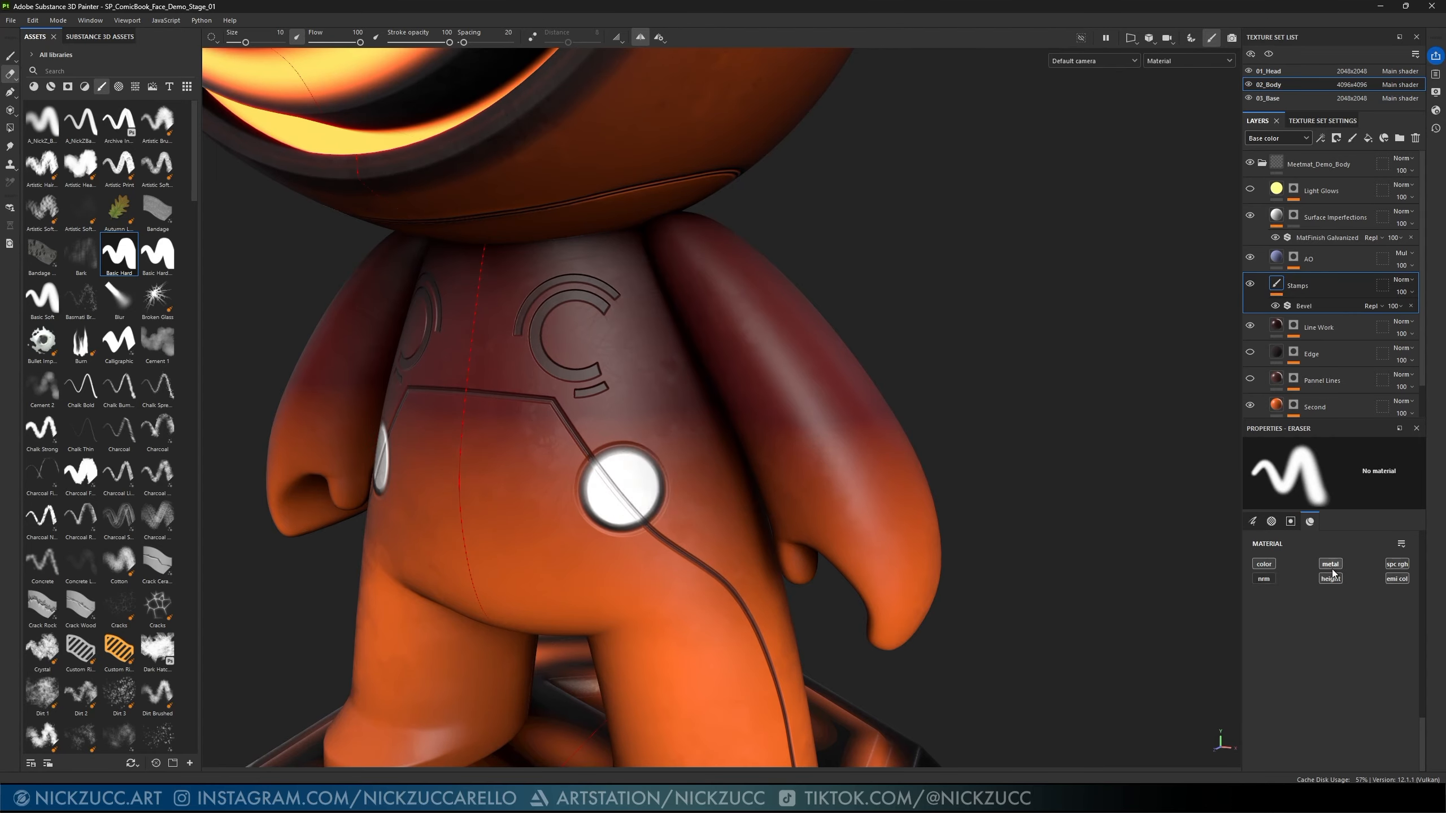
left_click(1397, 579)
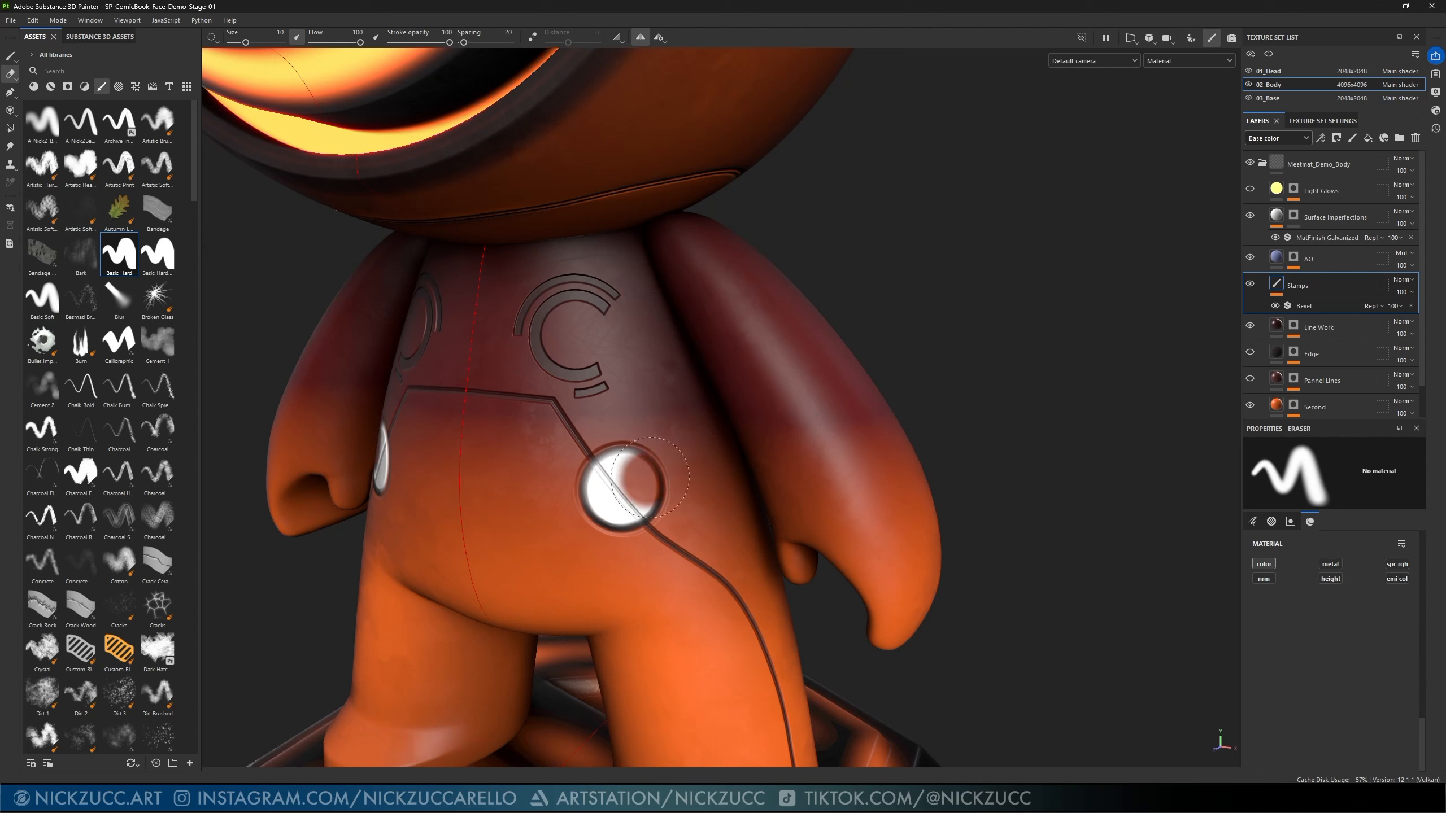
left_click_drag(650, 478, 642, 483)
key("ctrl+z")
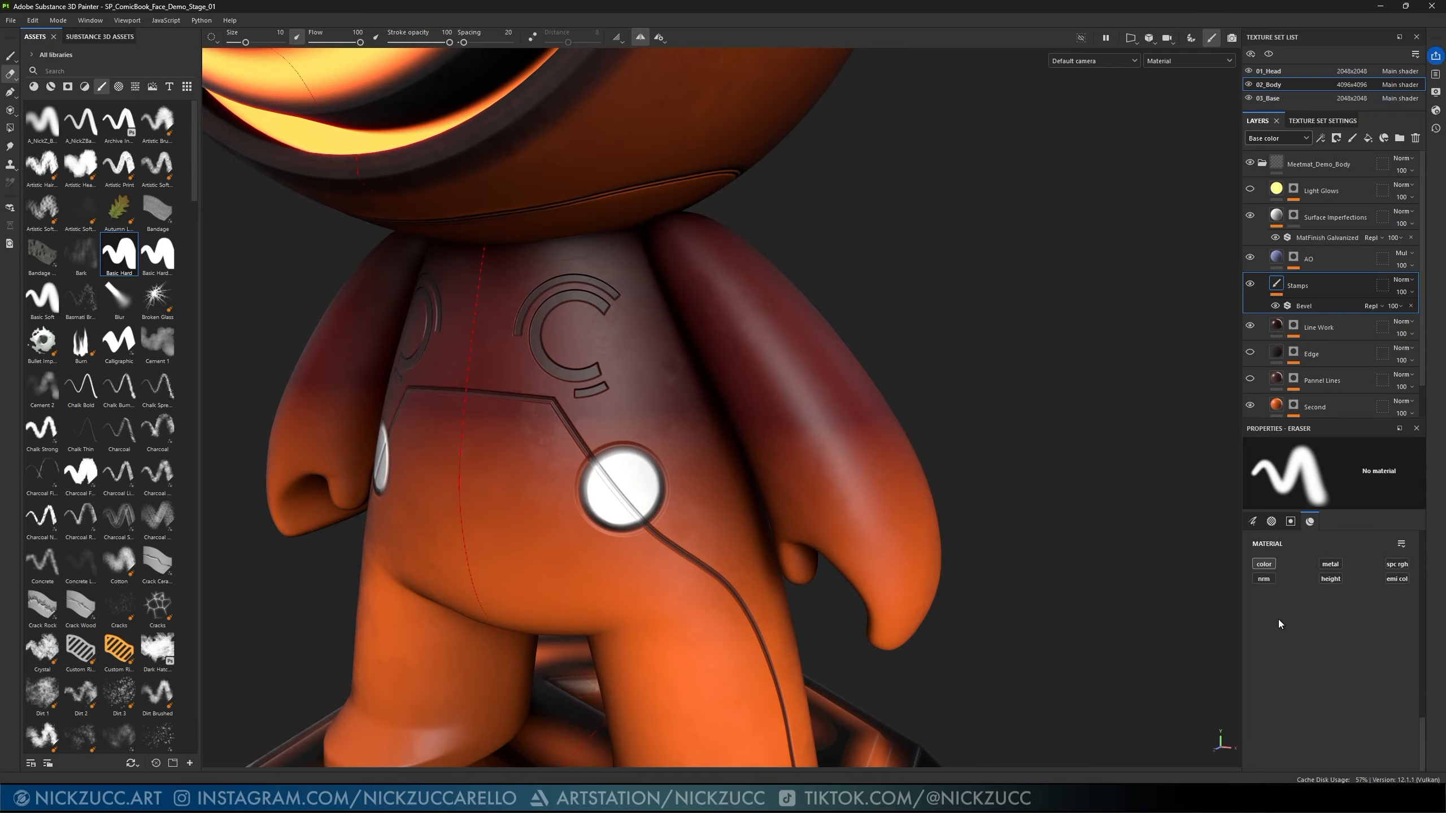
- Remove the default shape alpha from the eraser and reduce its size to 7.1
scroll(1279, 619, "up", 3)
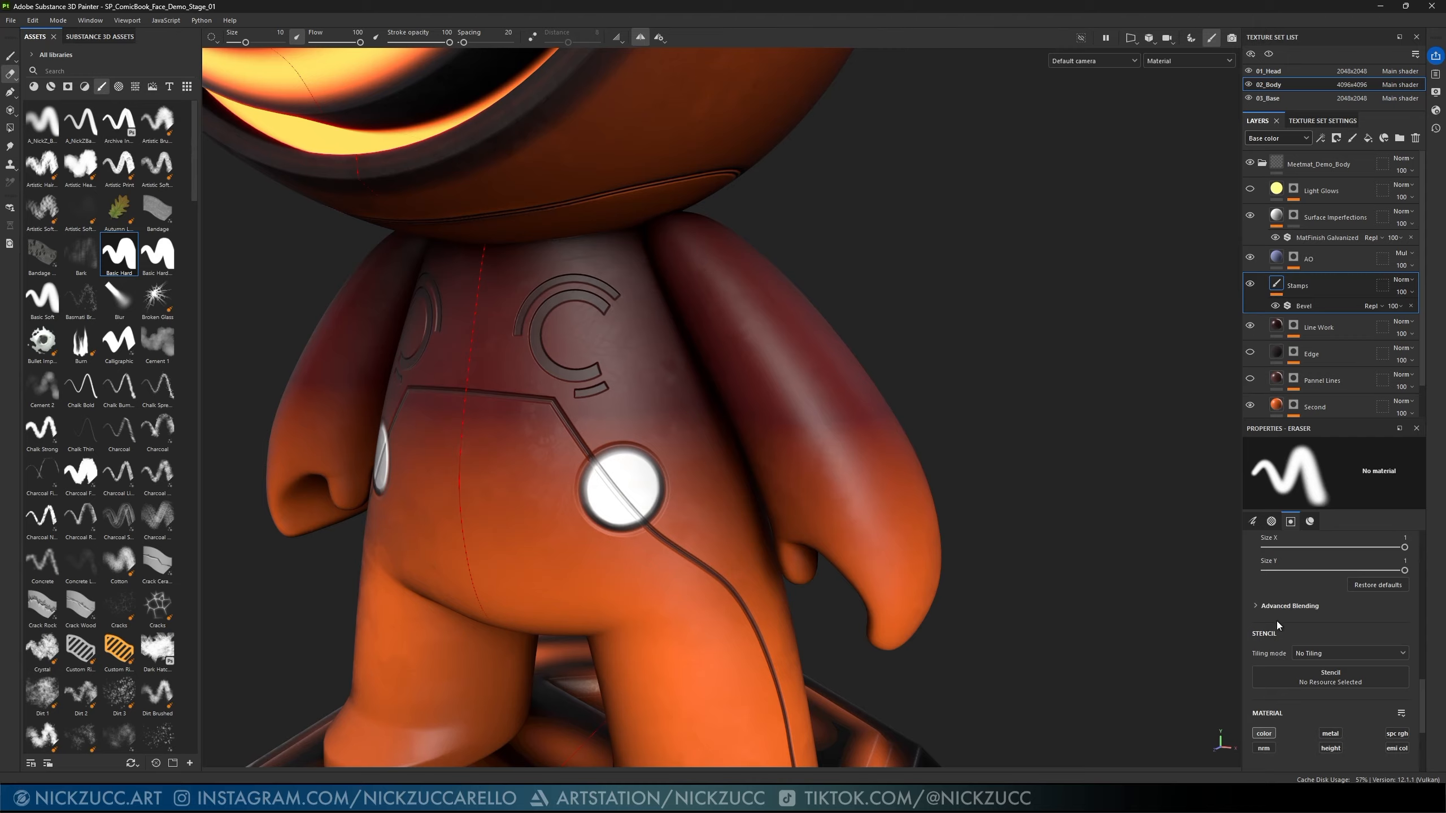
scroll(1276, 621, "up", 5)
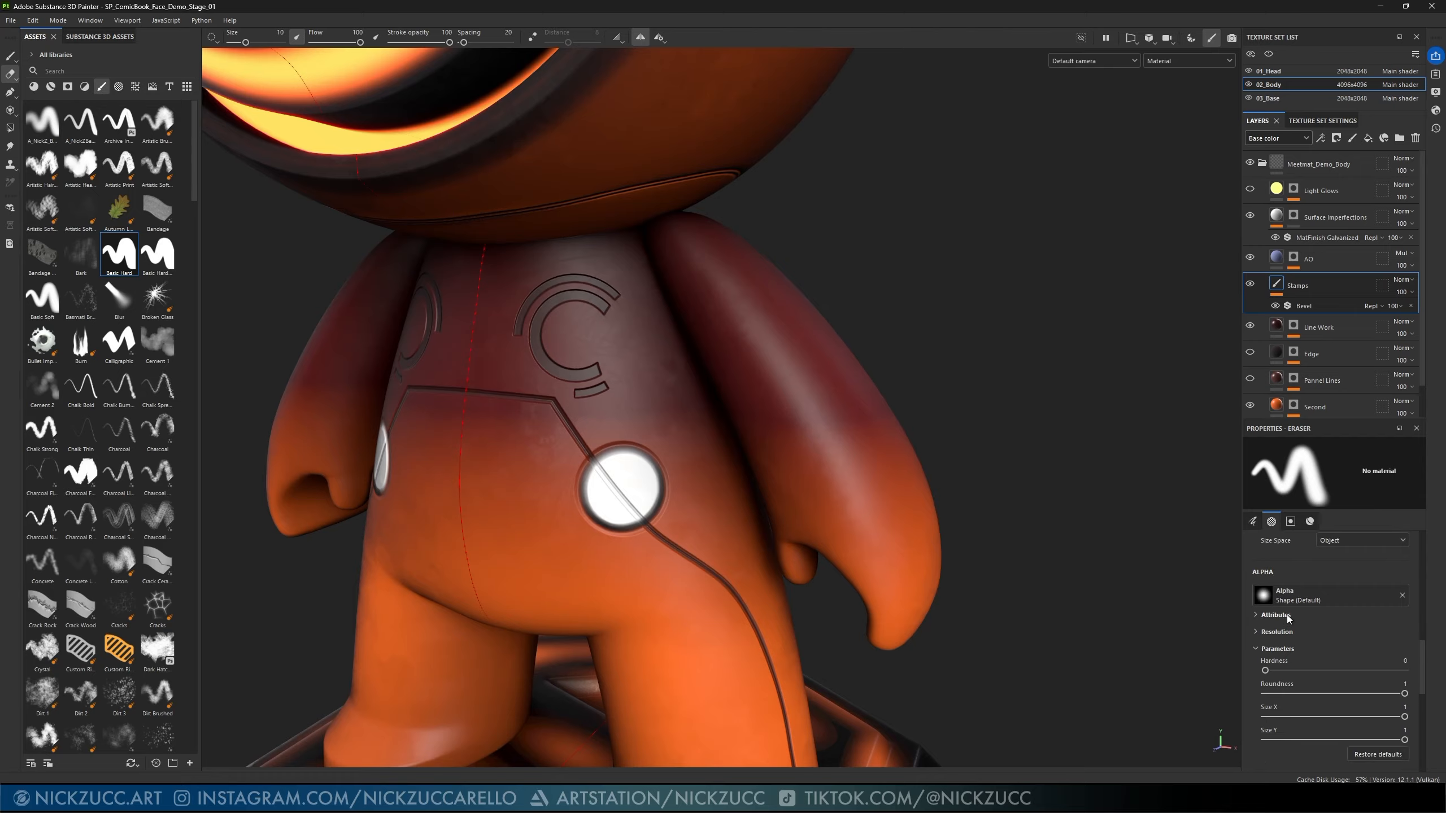
left_click(1402, 595)
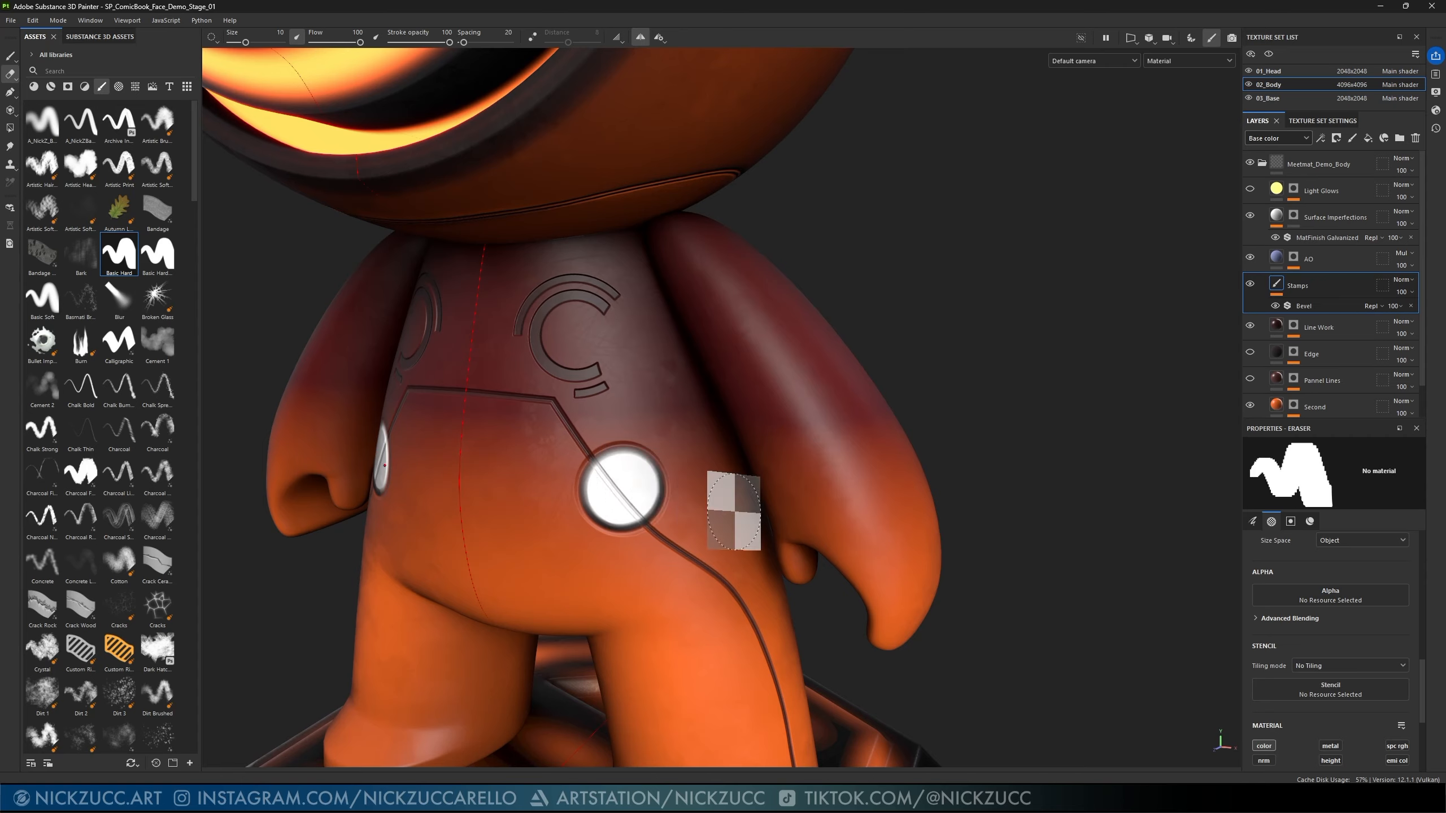
scroll(1303, 692, "down", 3)
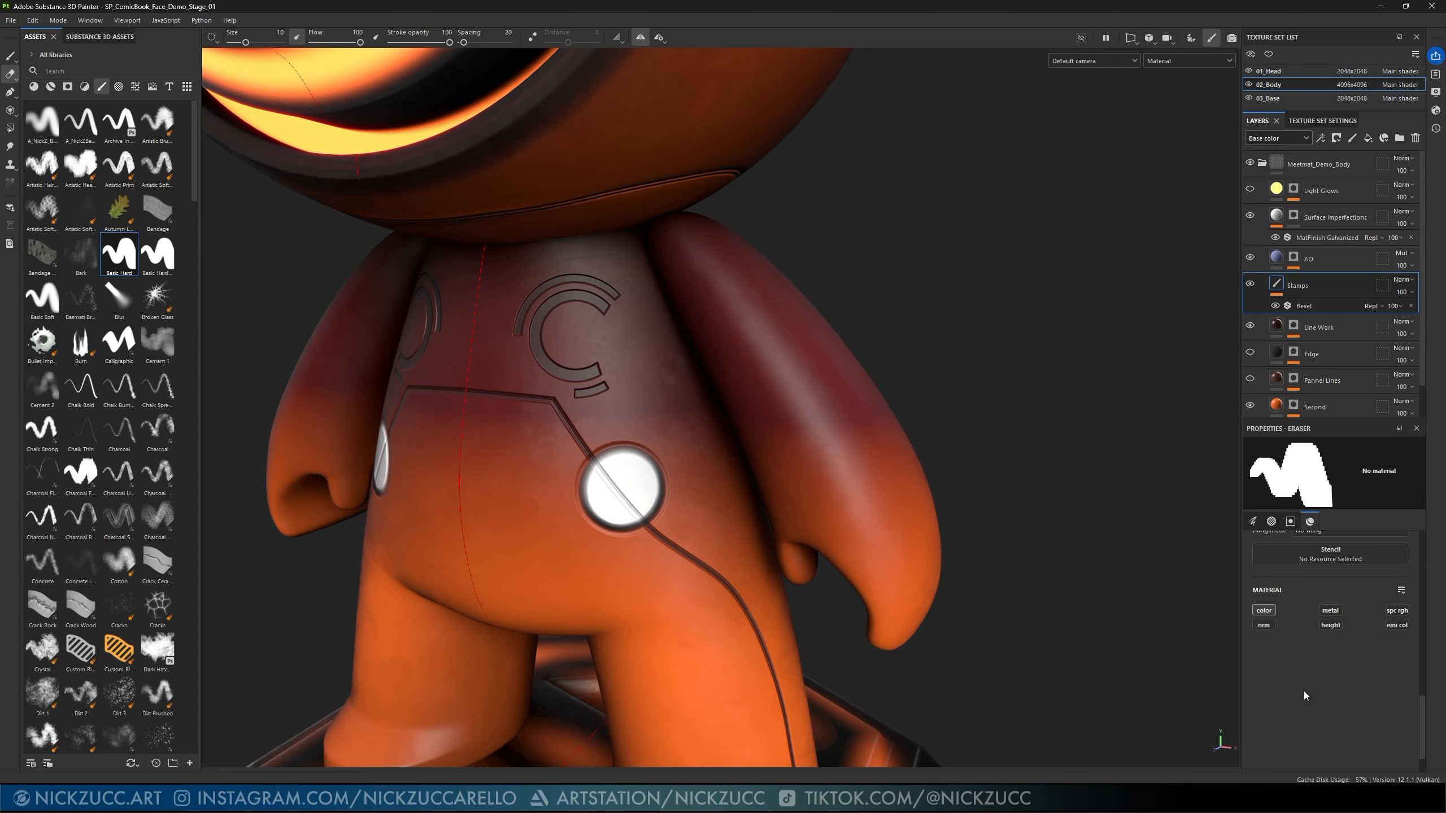
scroll(1304, 691, "up", 1)
right_click_drag(663, 478, 638, 481, "ctrl")
- Assign the Arrow Head Smooth alpha to the eraser and stamp an arrow-shaped cut into the white circle's color
scroll(1381, 608, "up", 3)
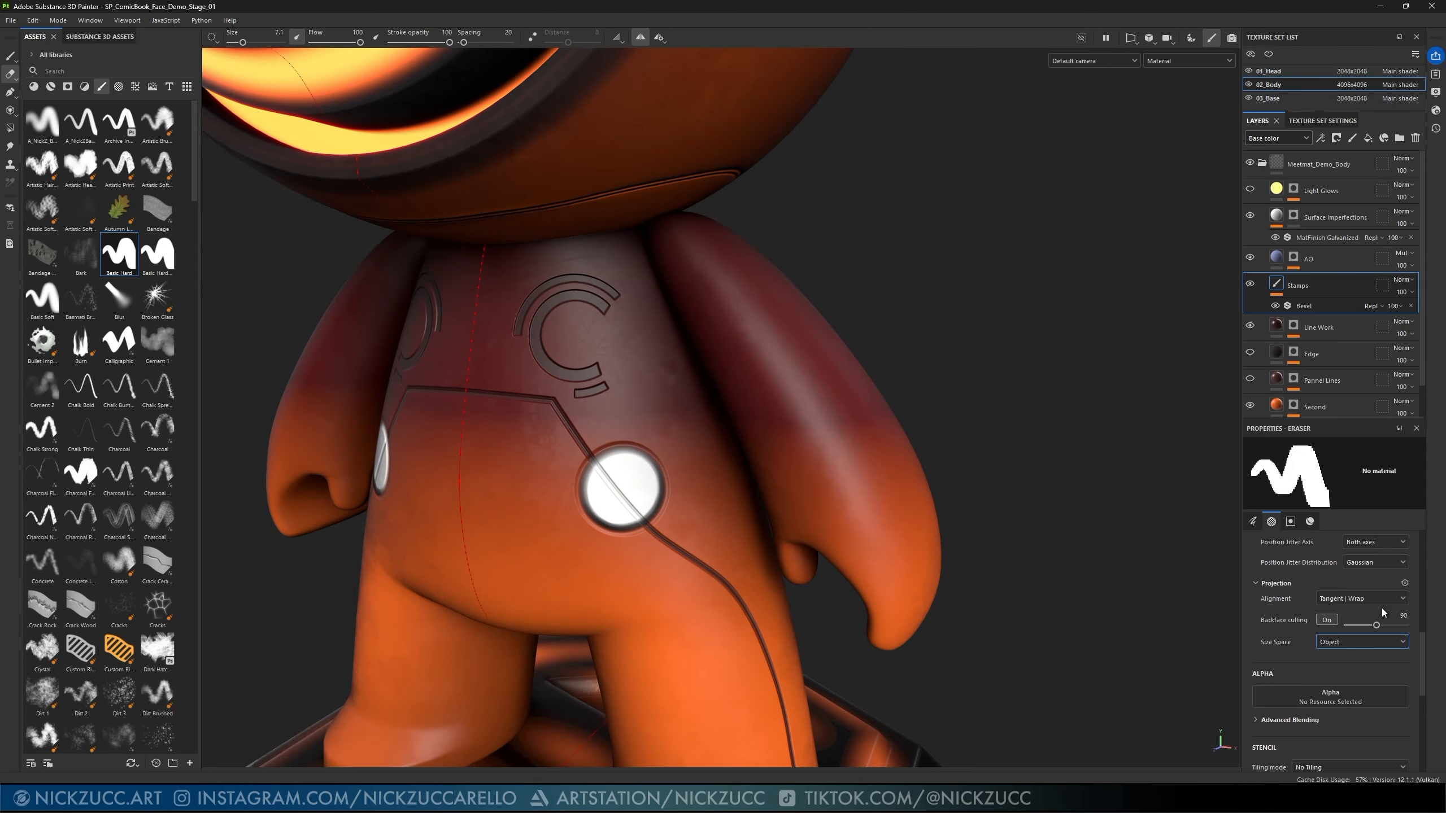
scroll(1381, 608, "up", 5)
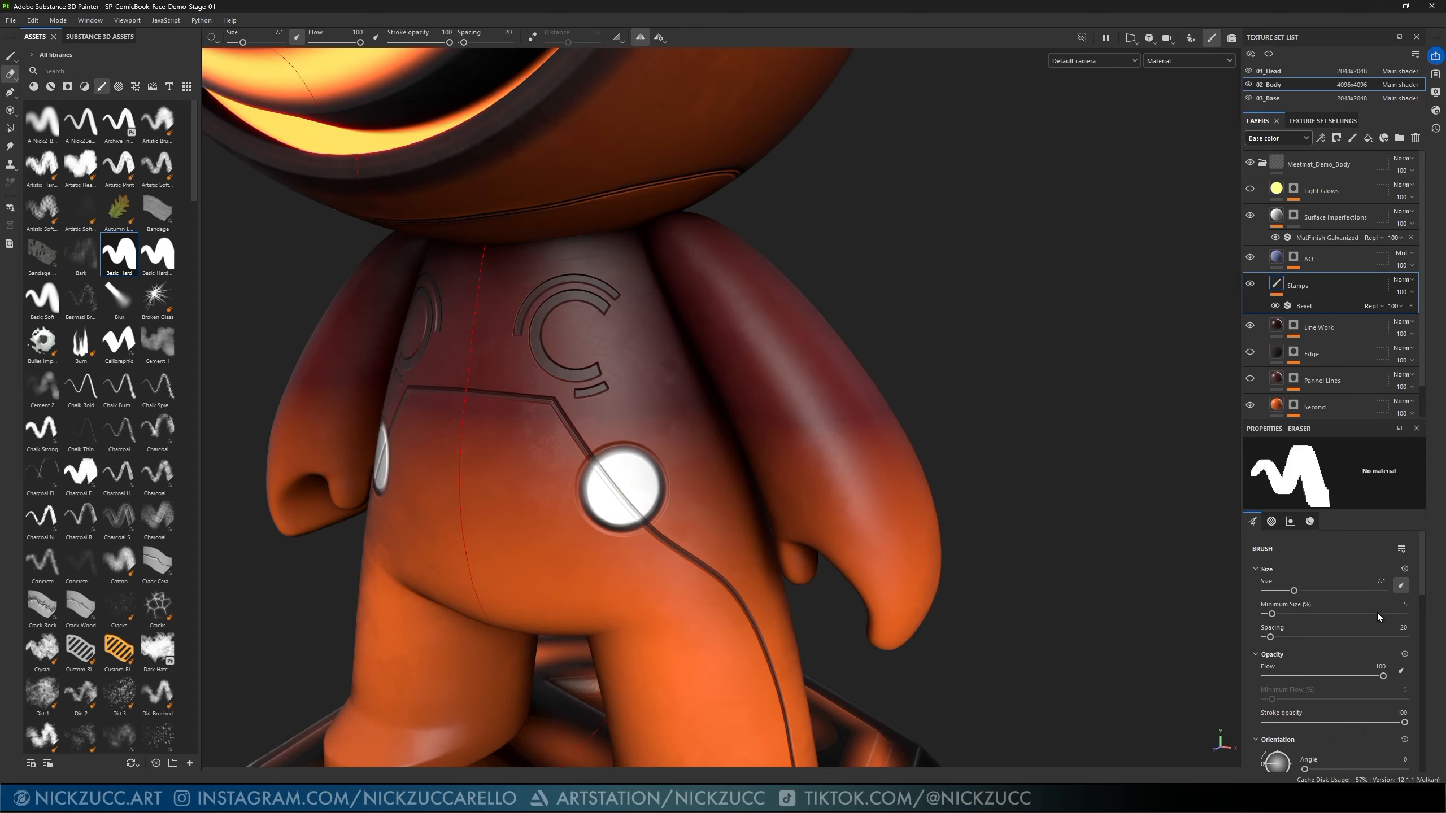
scroll(1376, 615, "down", 6)
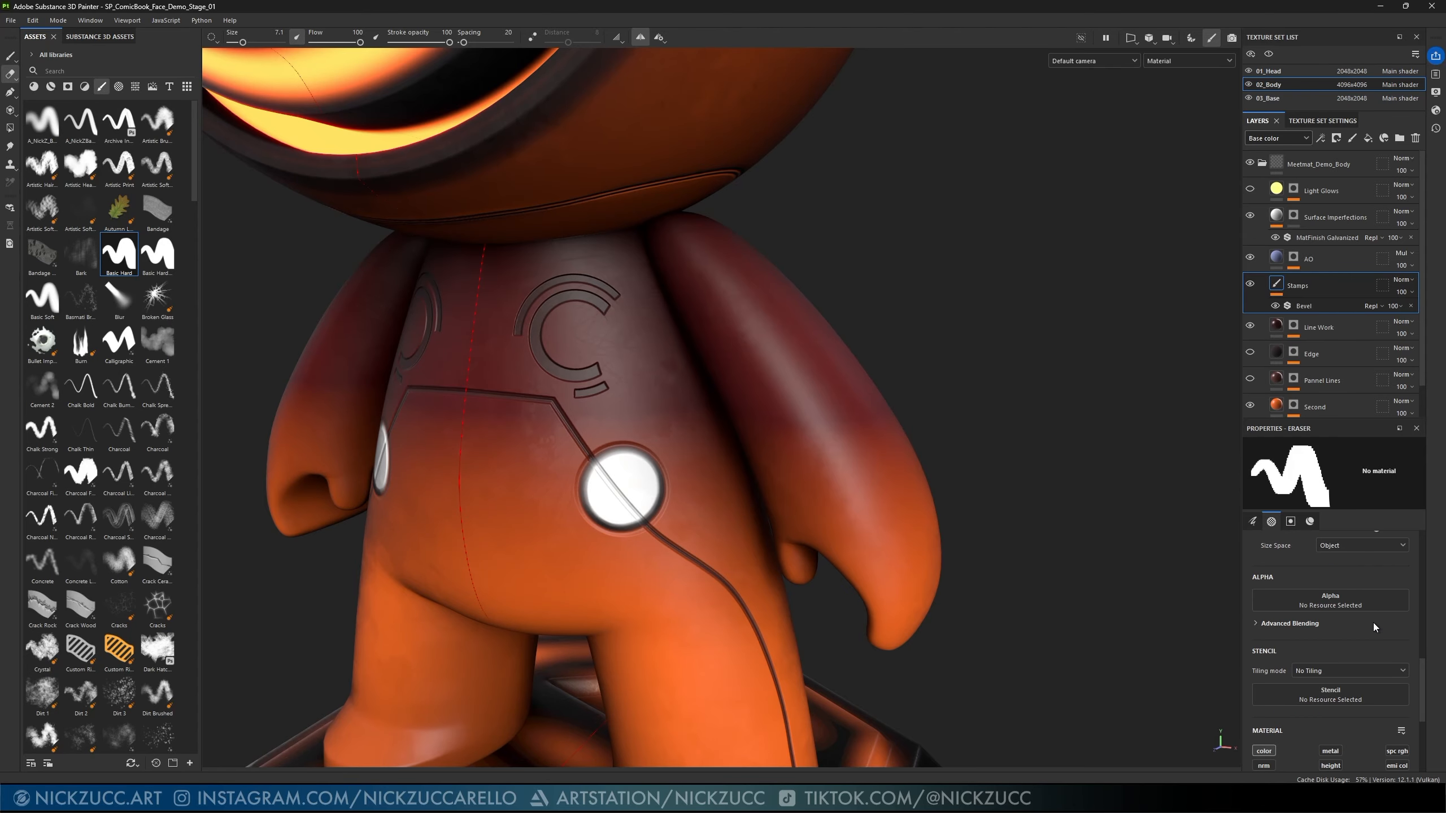
left_click(120, 88)
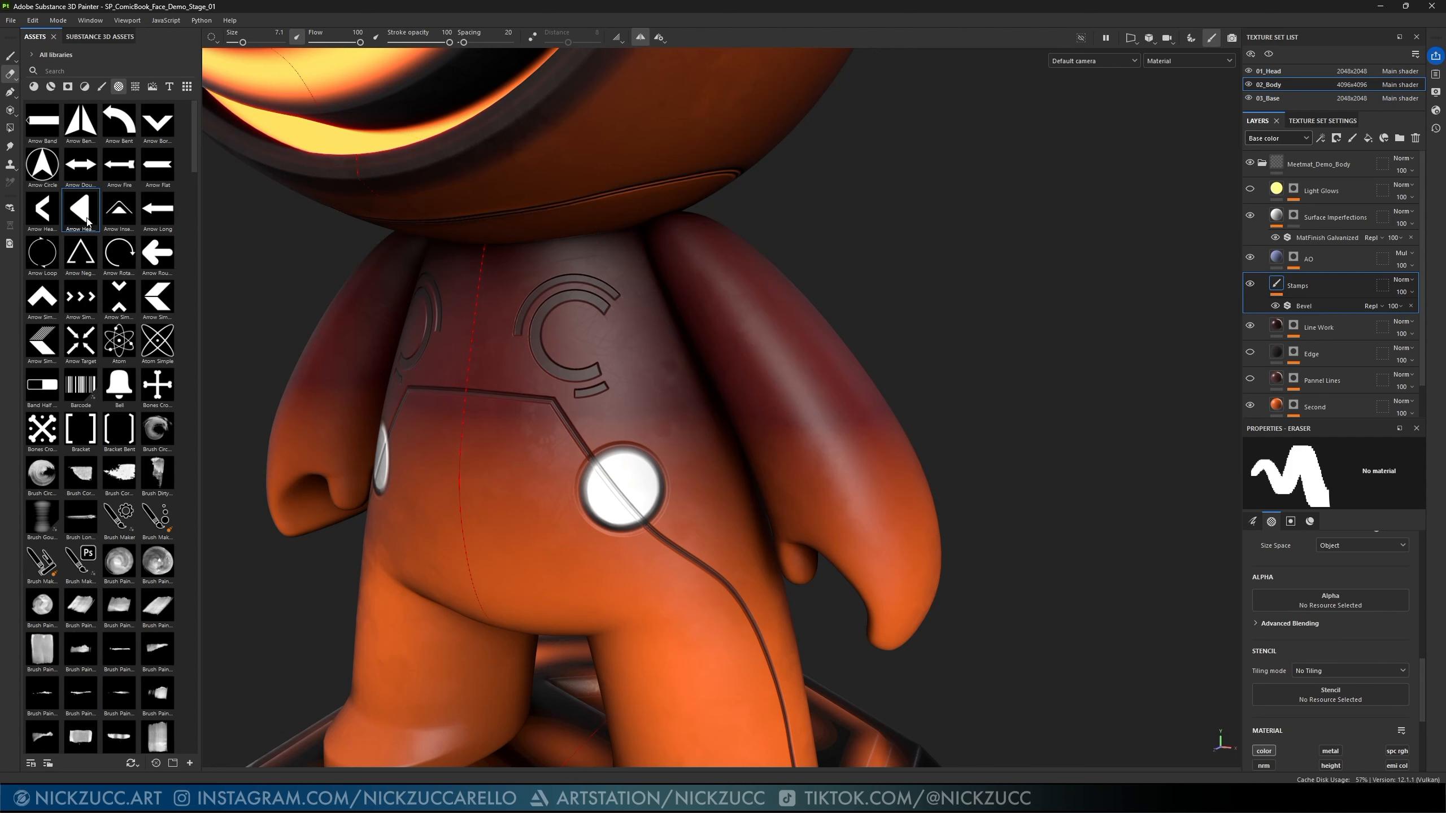
left_click_drag(87, 222, 682, 549)
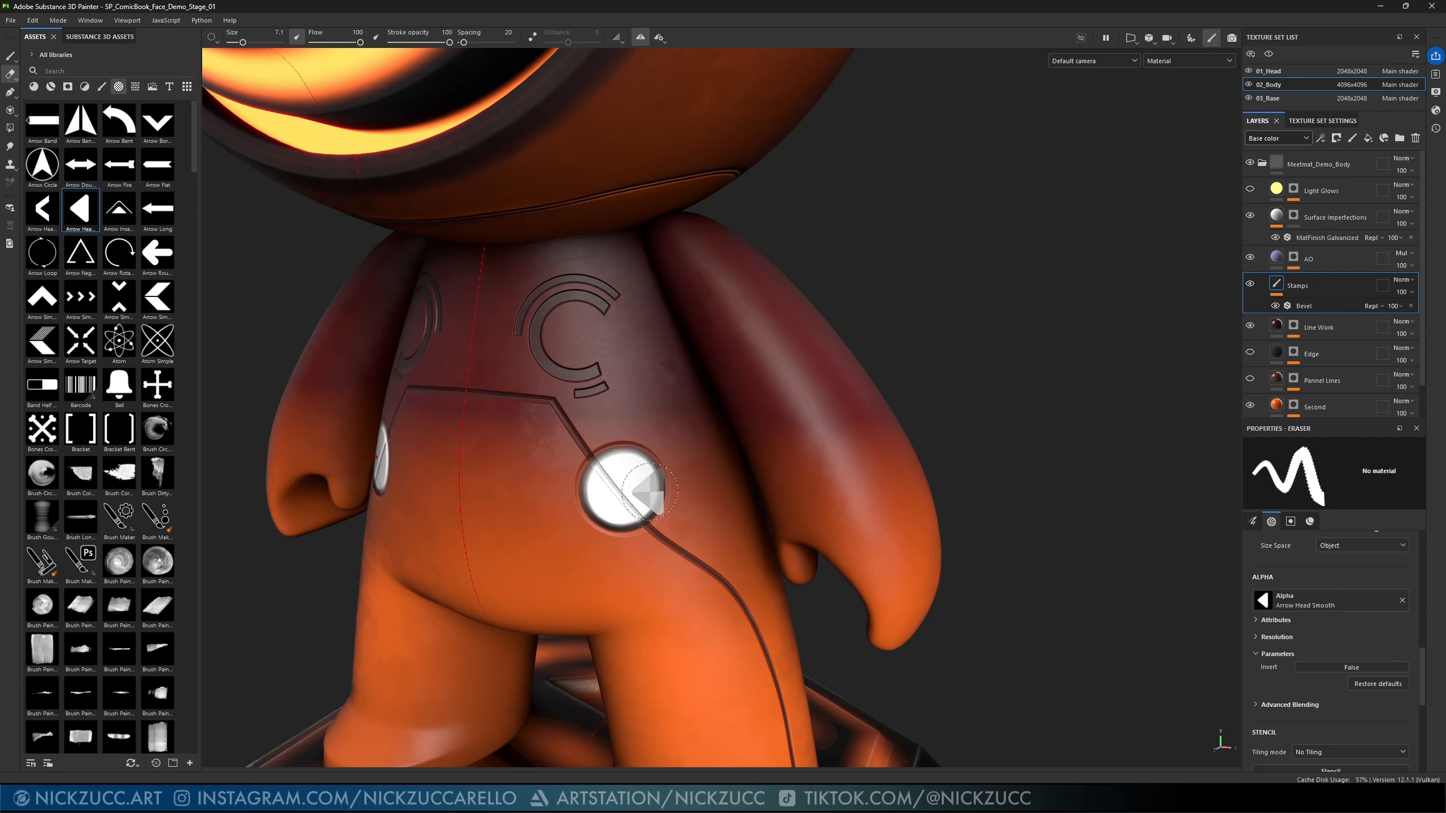
left_click(648, 490)
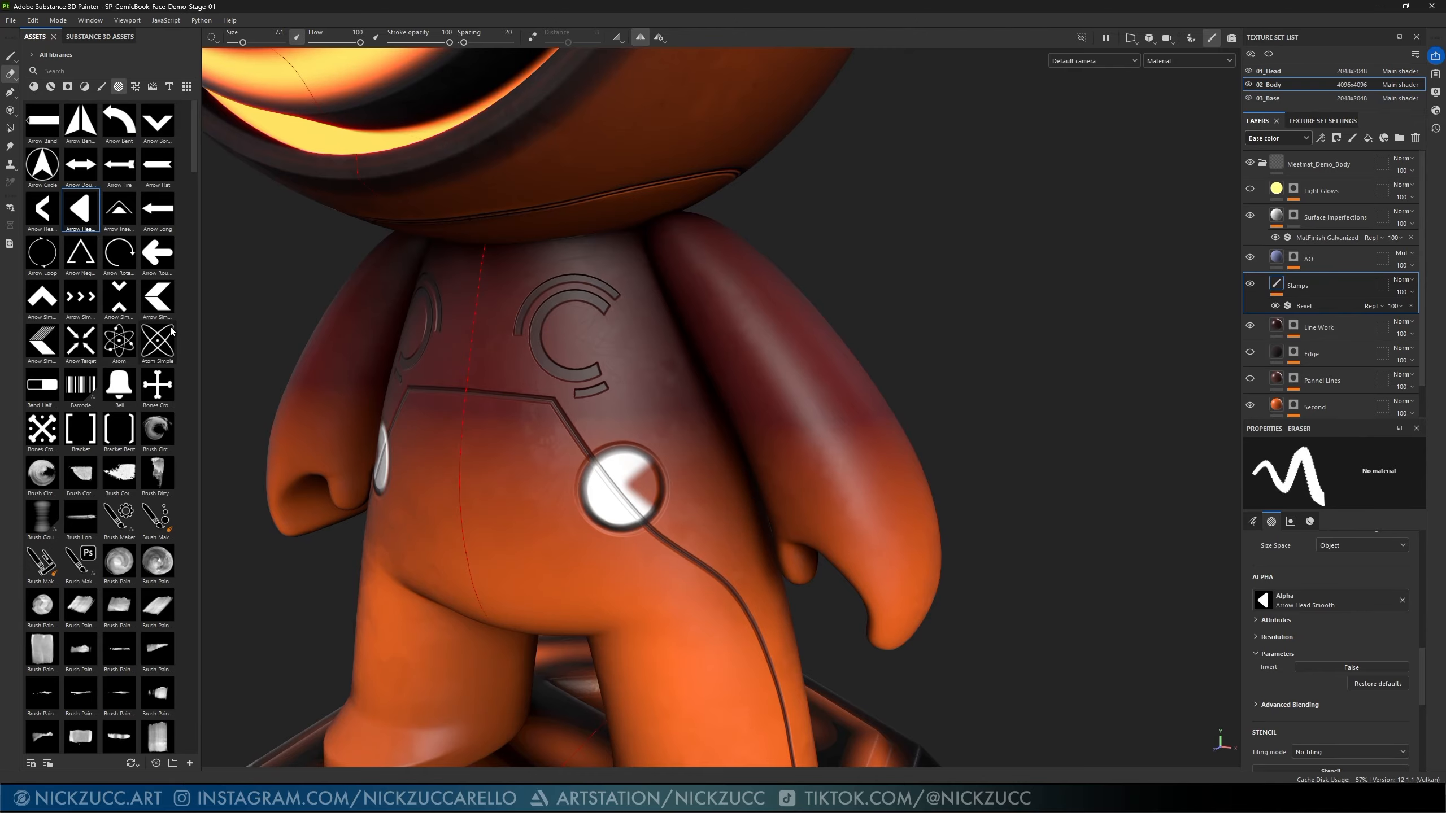
- Replace the eraser's alpha with Shape (Default) and try a round color-only cut in the white circle
scroll(84, 404, "down", 20)
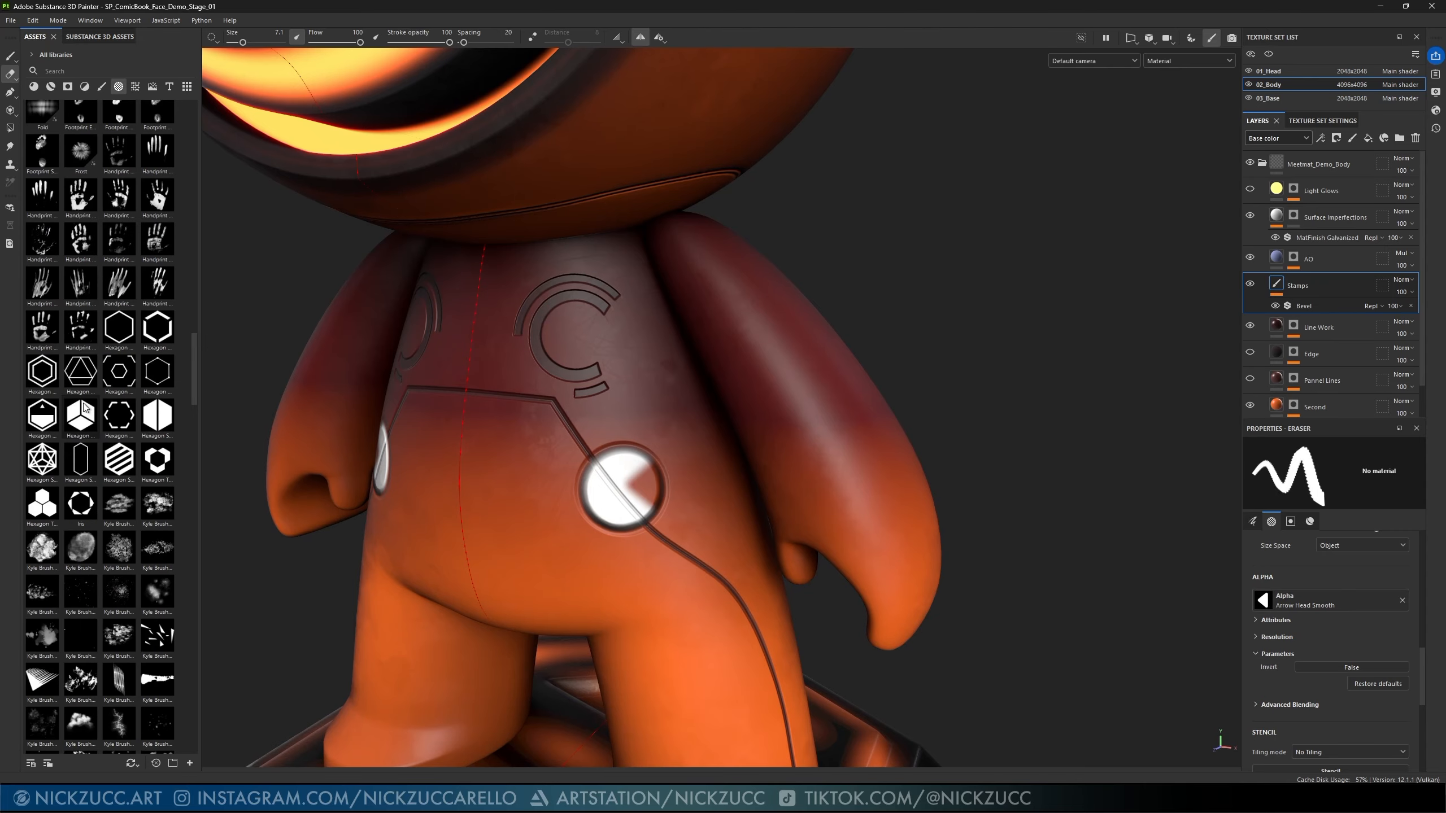
scroll(84, 405, "down", 12)
scroll(84, 405, "up", 4)
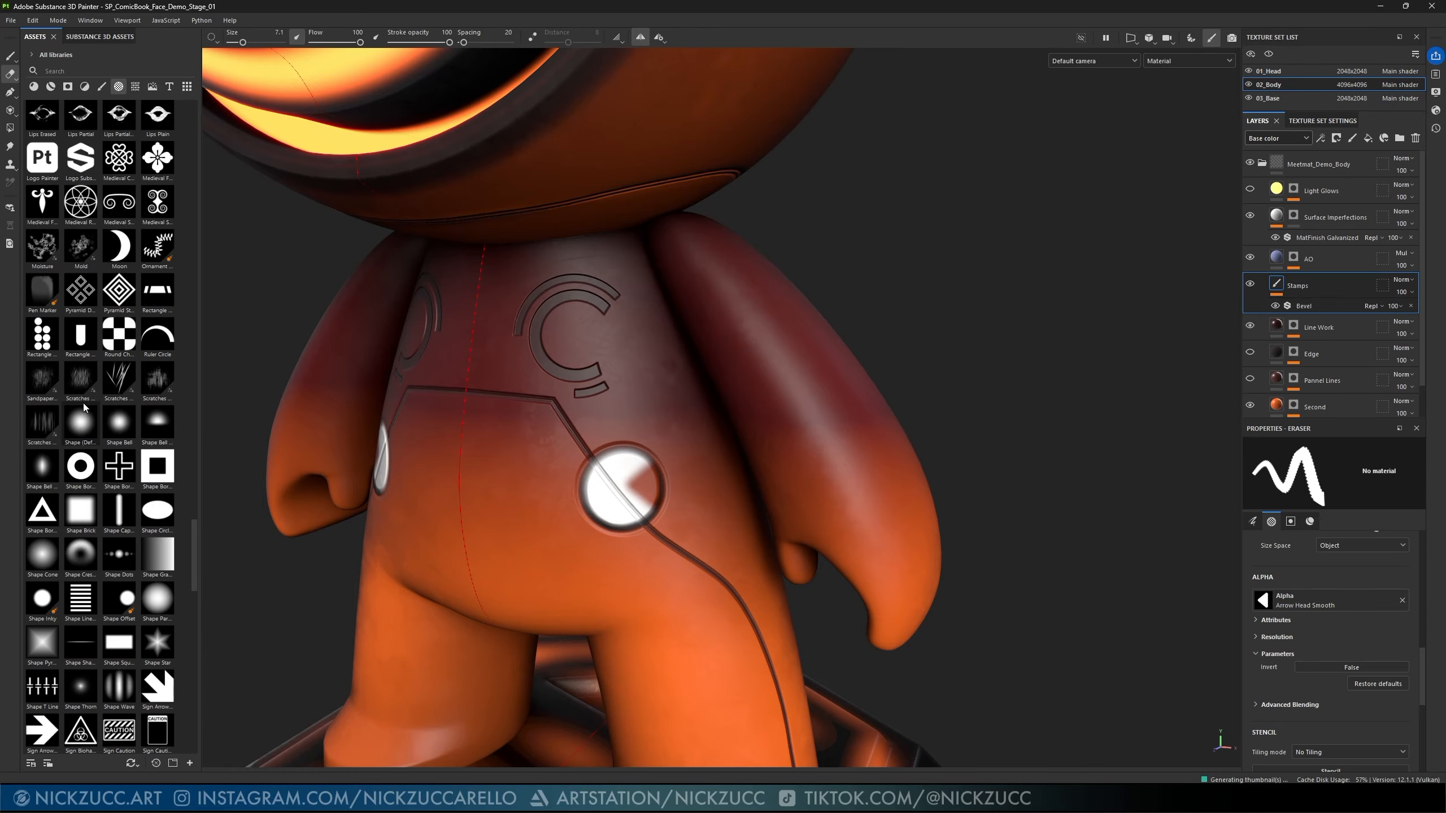
left_click_drag(81, 423, 1310, 597)
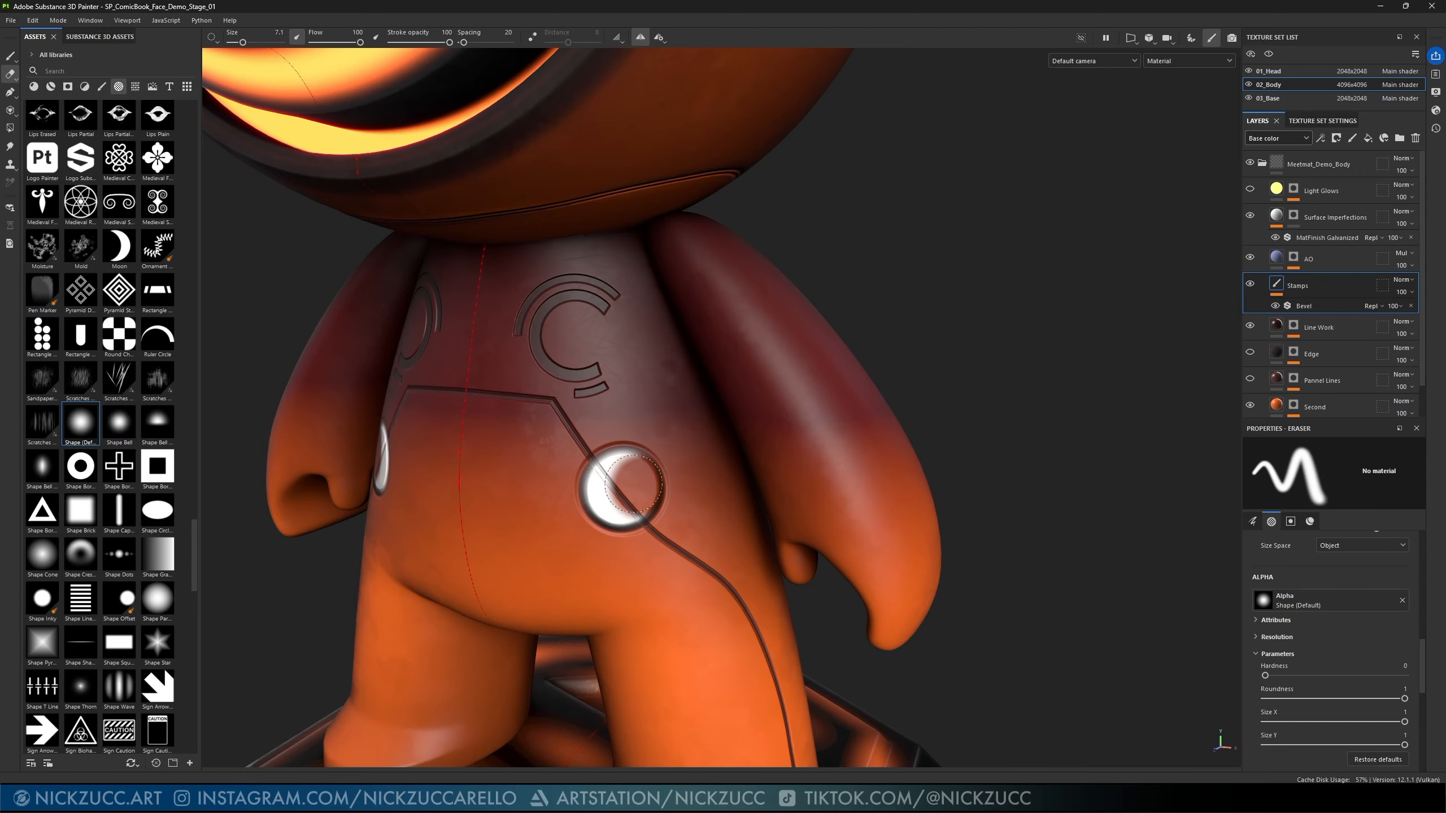
- Undo the last two cuts, and erase a round bite from the white circle in both color and height
scroll(1302, 623, "down", 5)
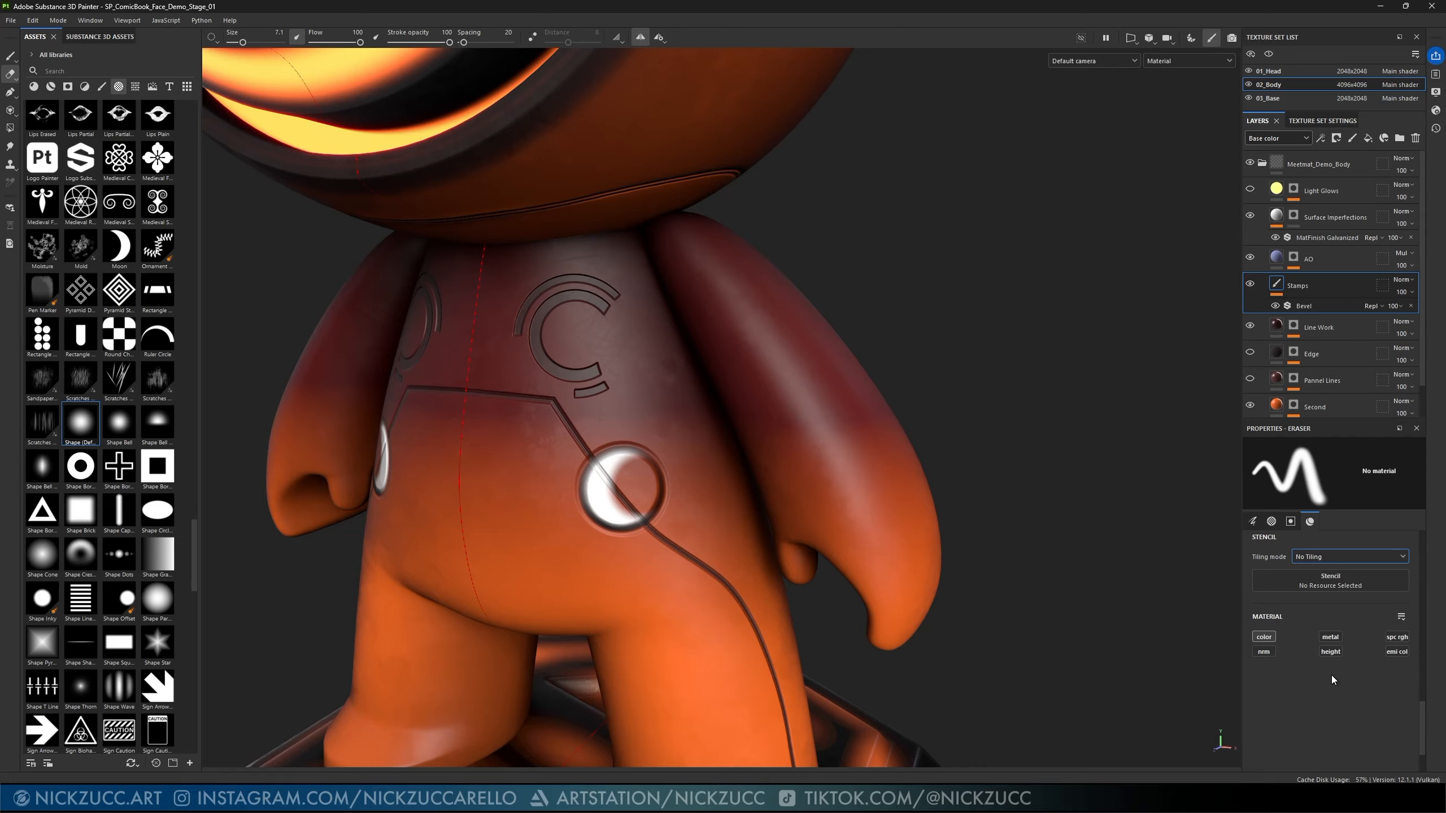
key("ctrl+z")
key("ctrl+z")
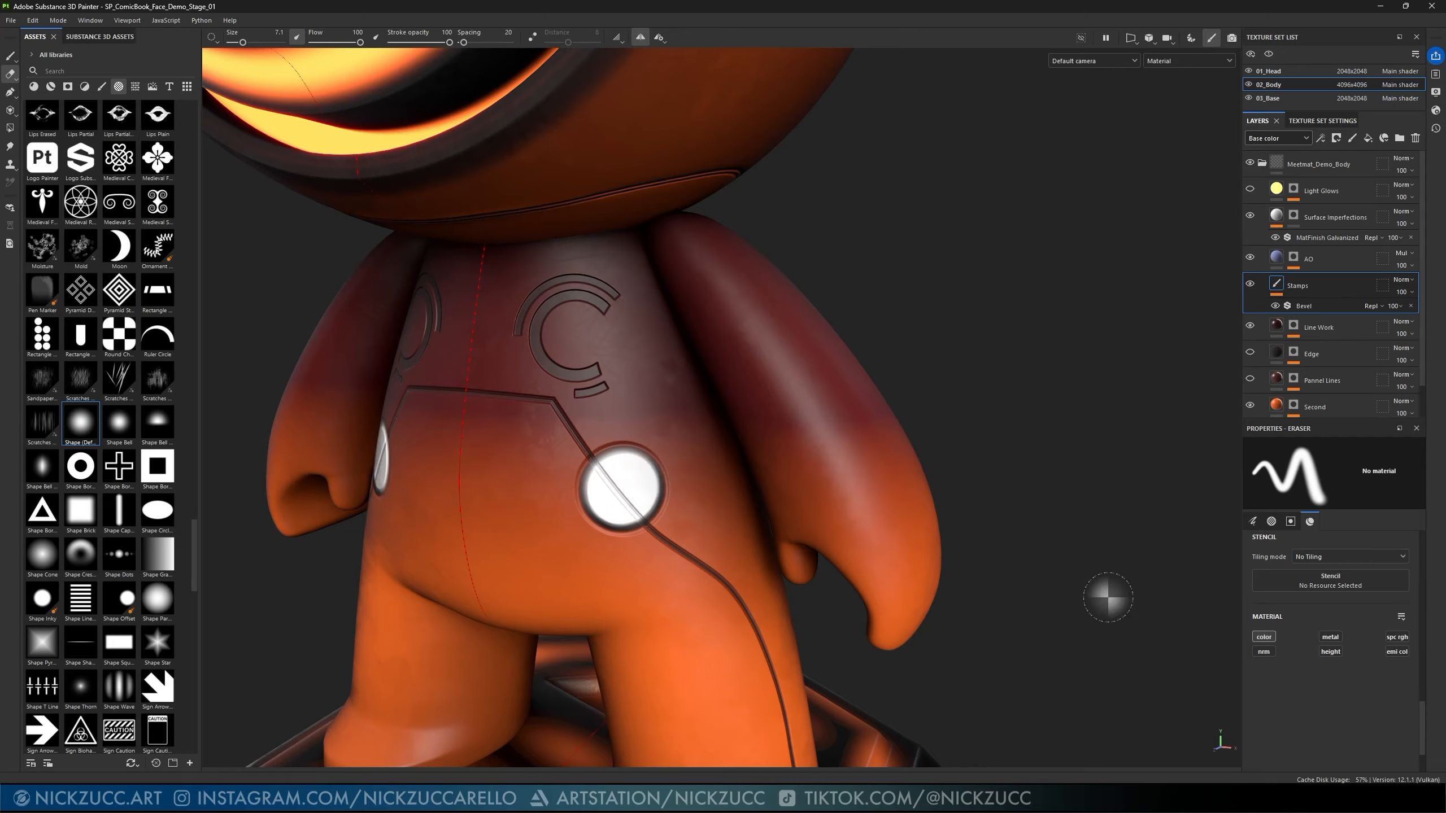
left_click(1338, 652)
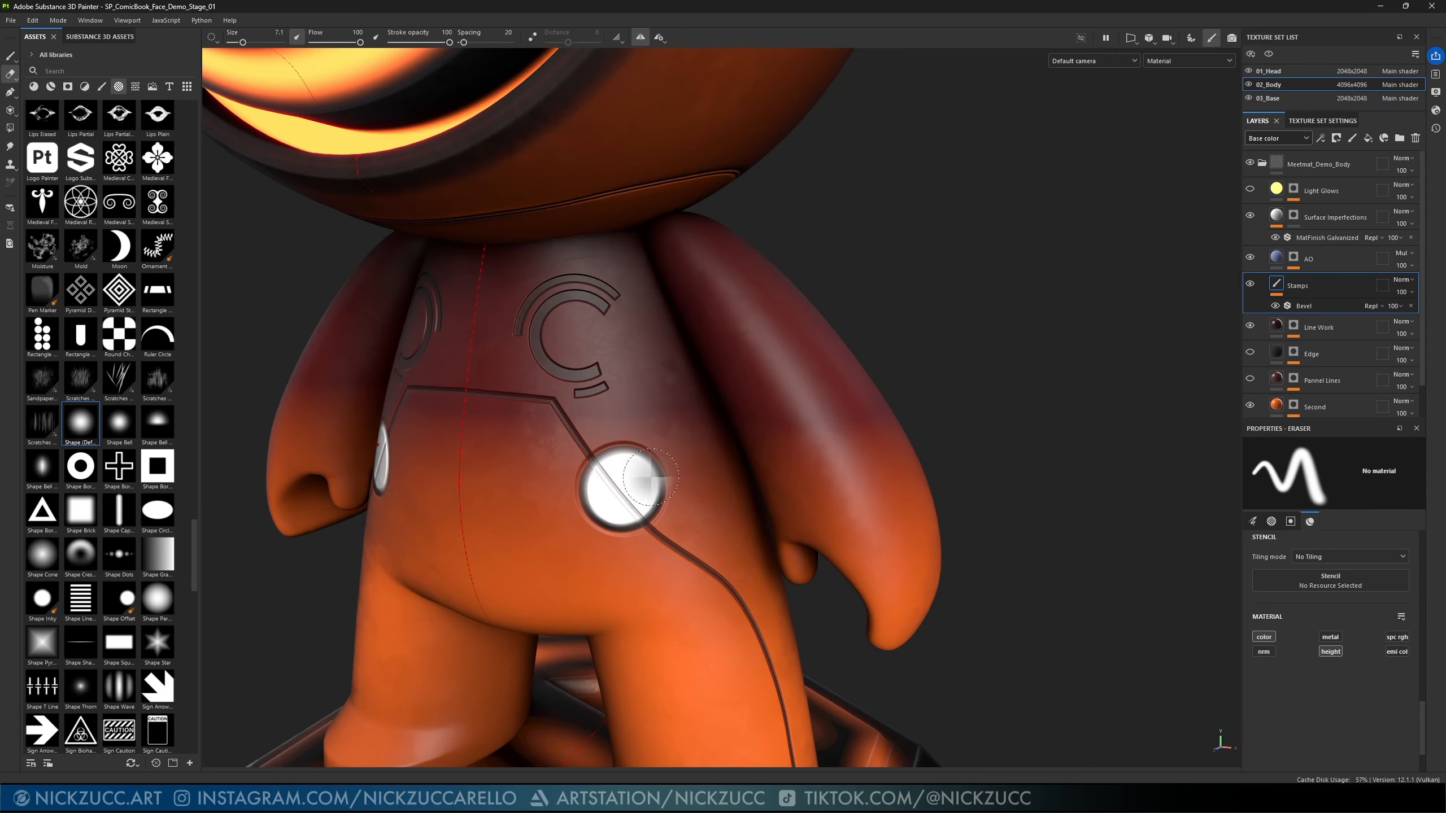
left_click(645, 474)
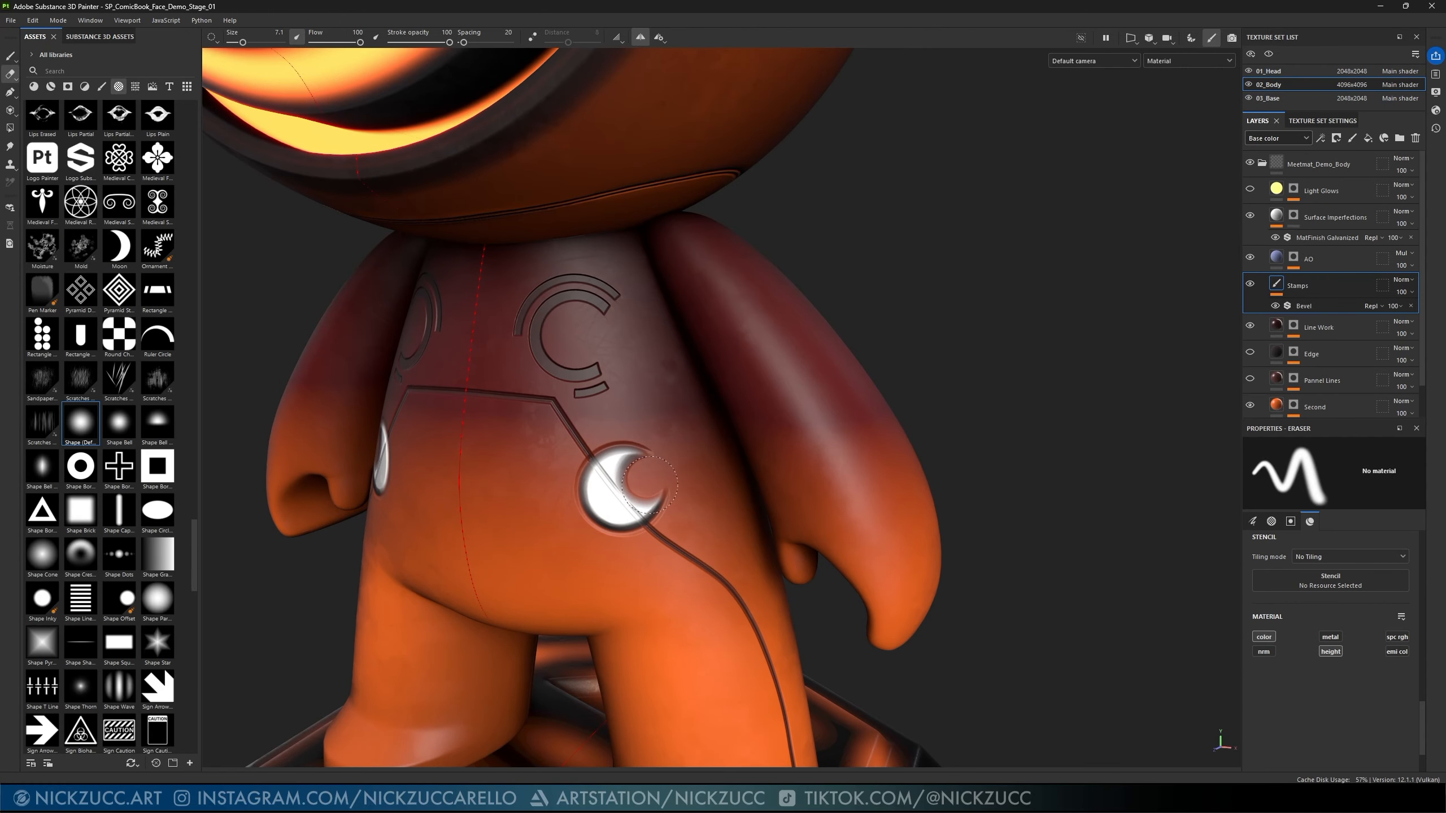
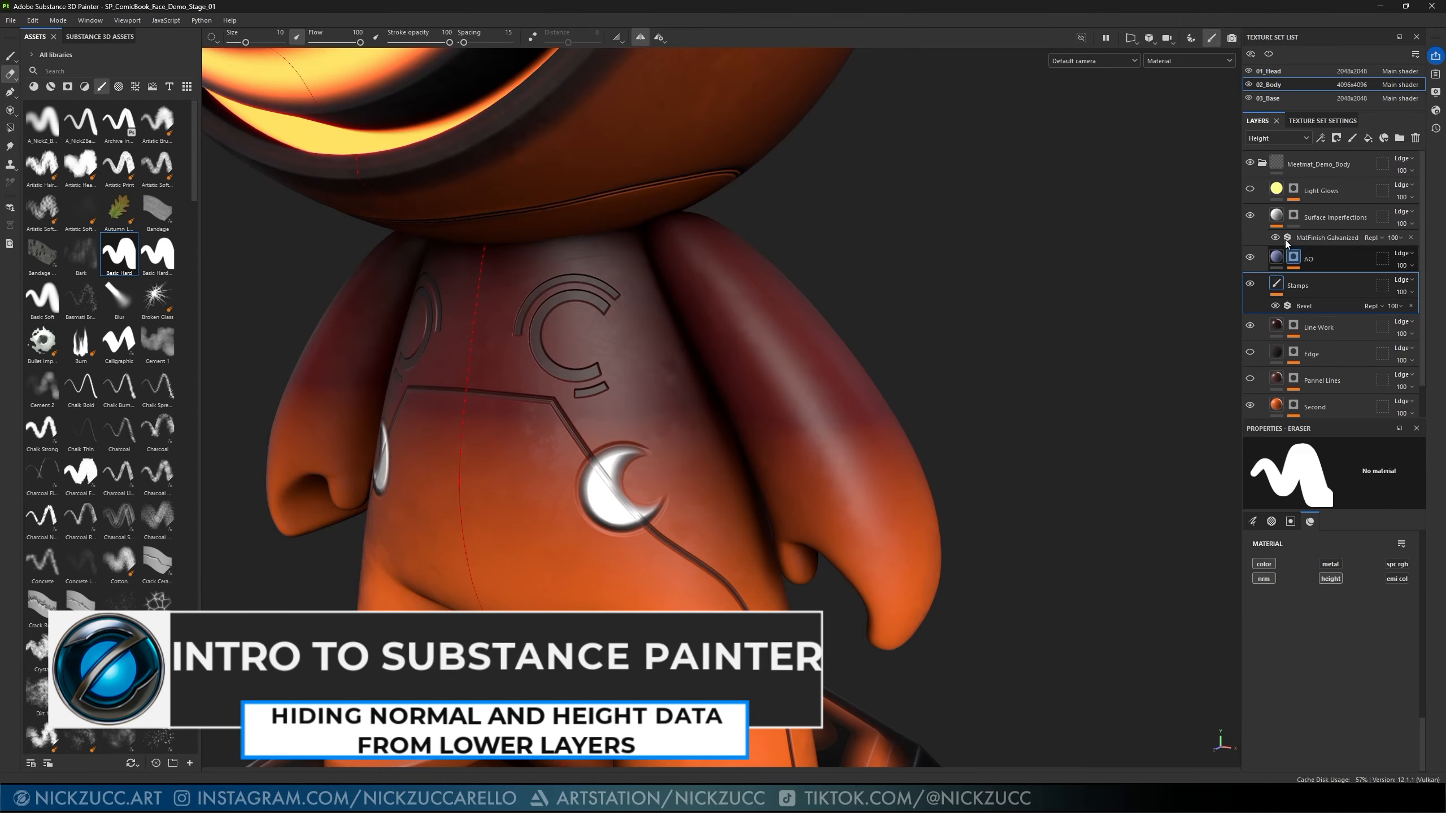
- Set the Stamps layer's blend mode to Normal for the Height channel
left_click(1287, 138)
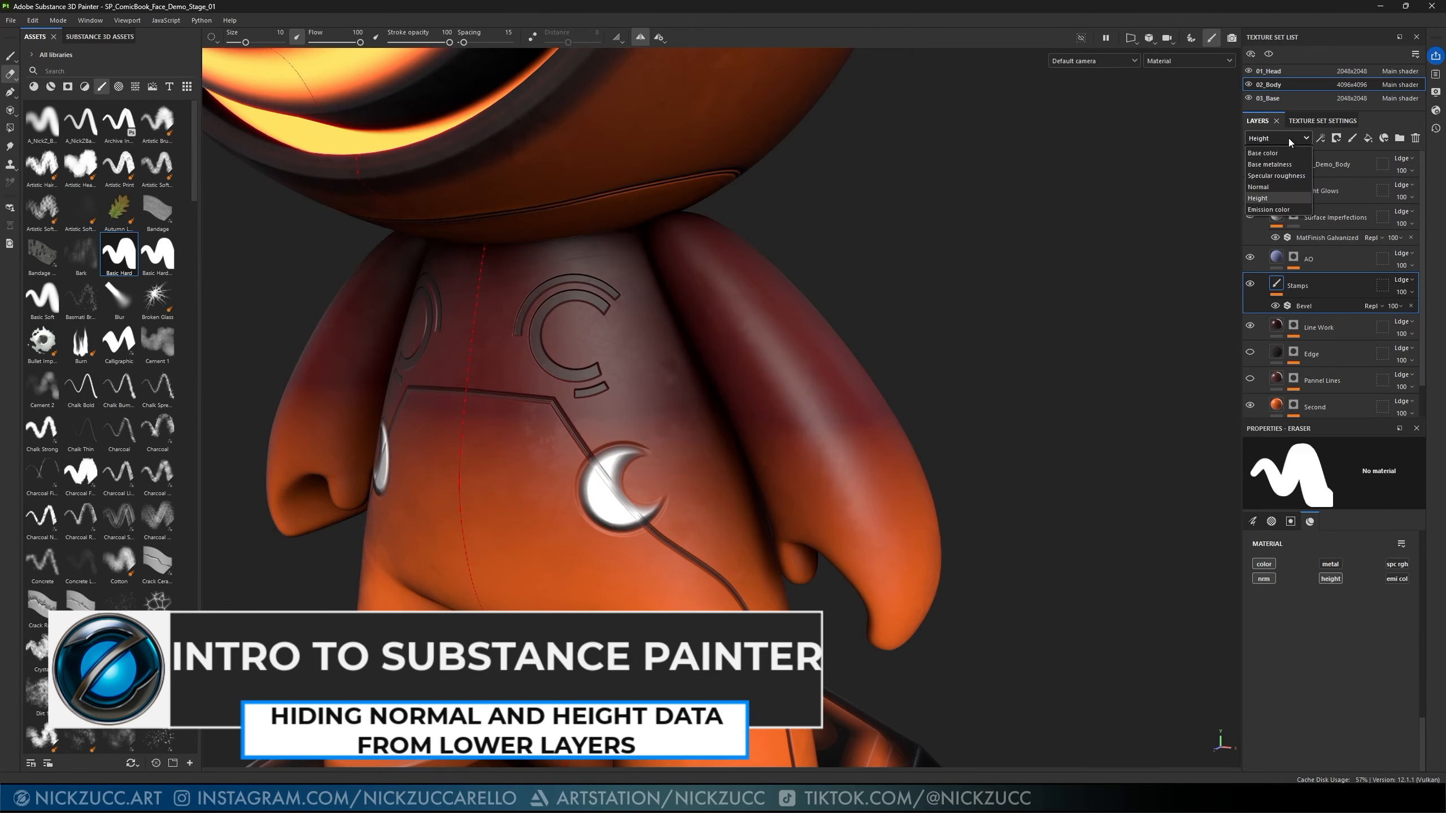
left_click(1274, 194)
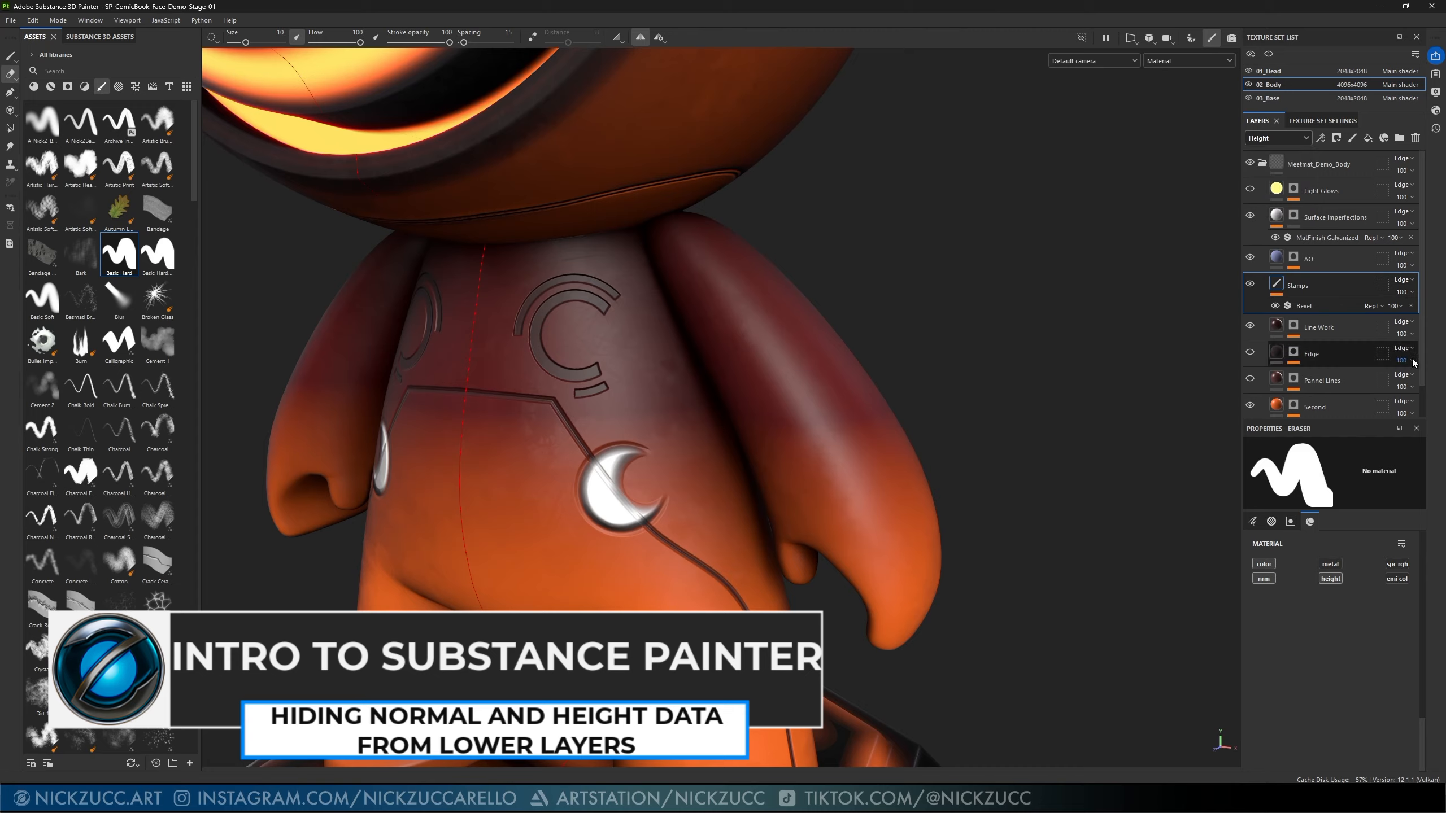
left_click(1402, 280)
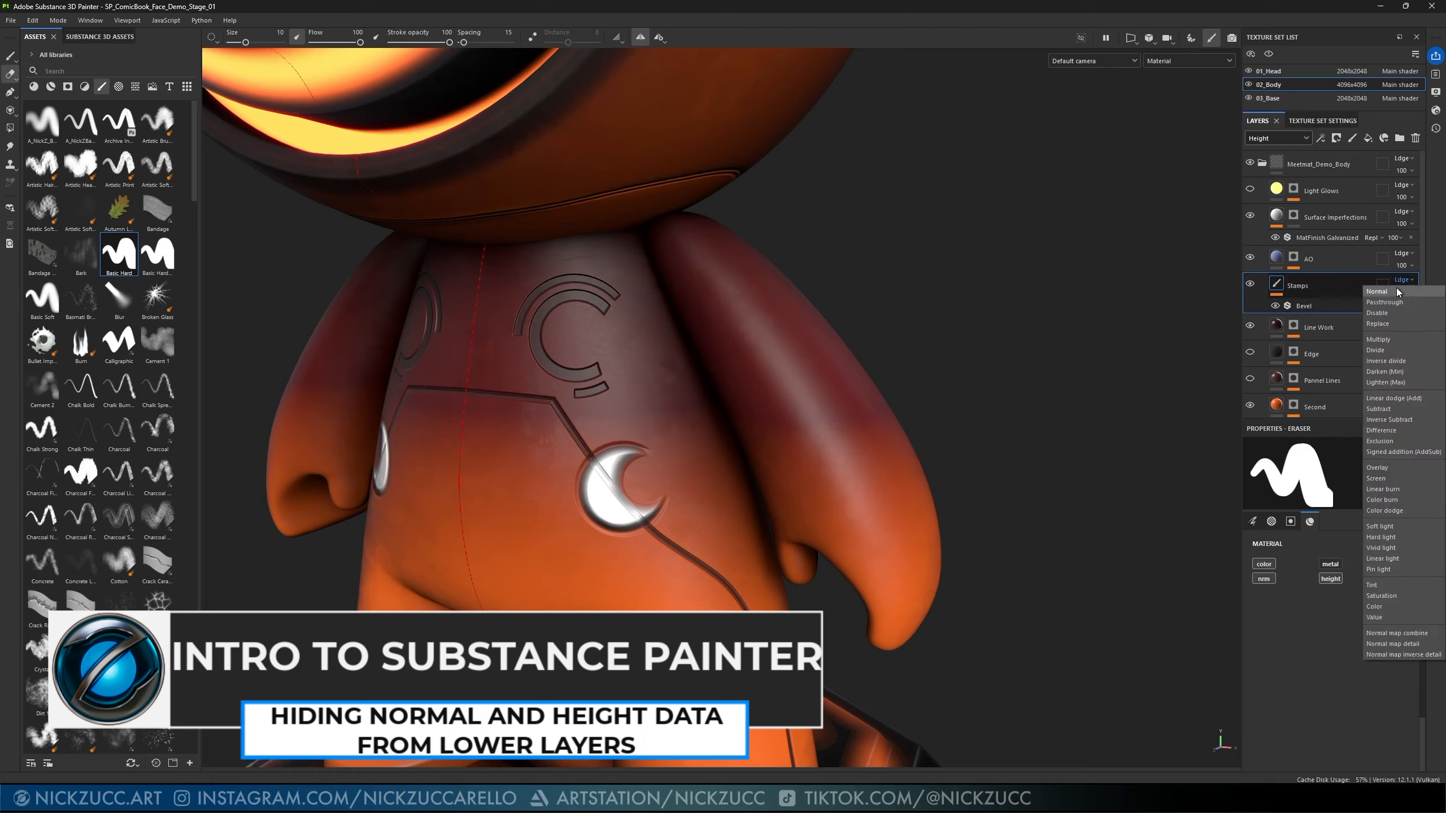
left_click(1396, 290)
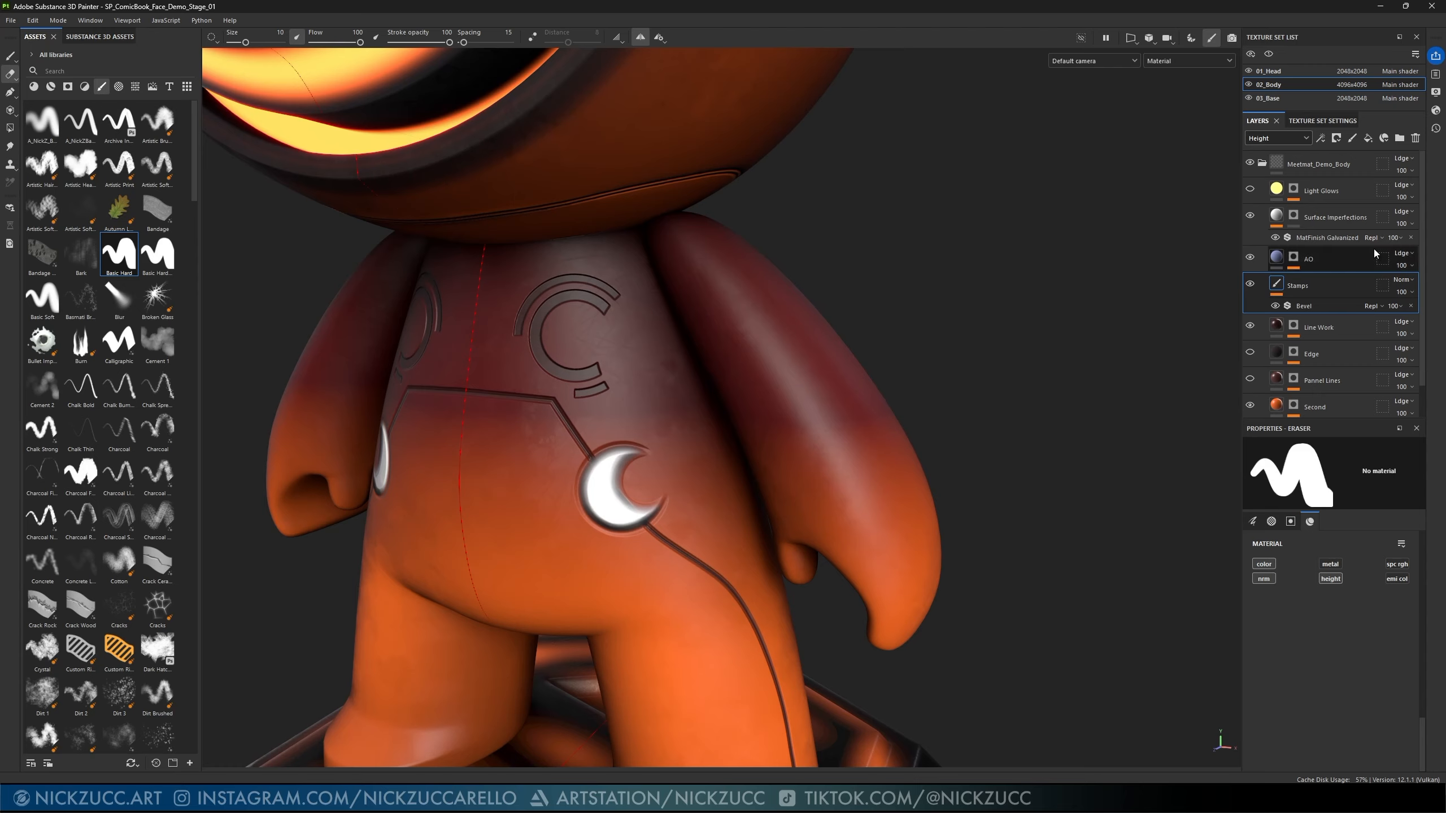
- Set the Stamps layer's blend mode to Normal for the Normal channel
left_click(1302, 140)
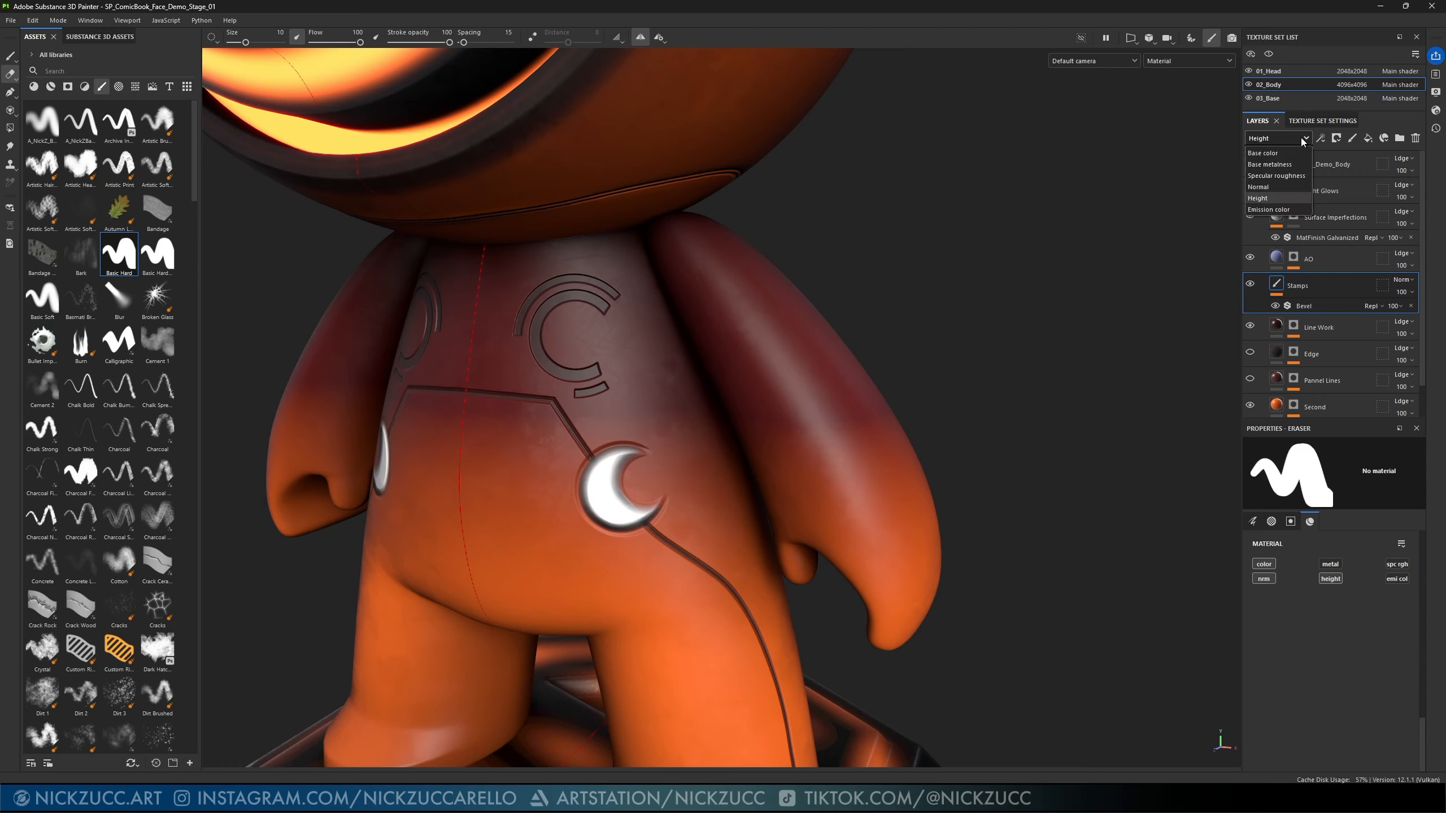
left_click(1272, 185)
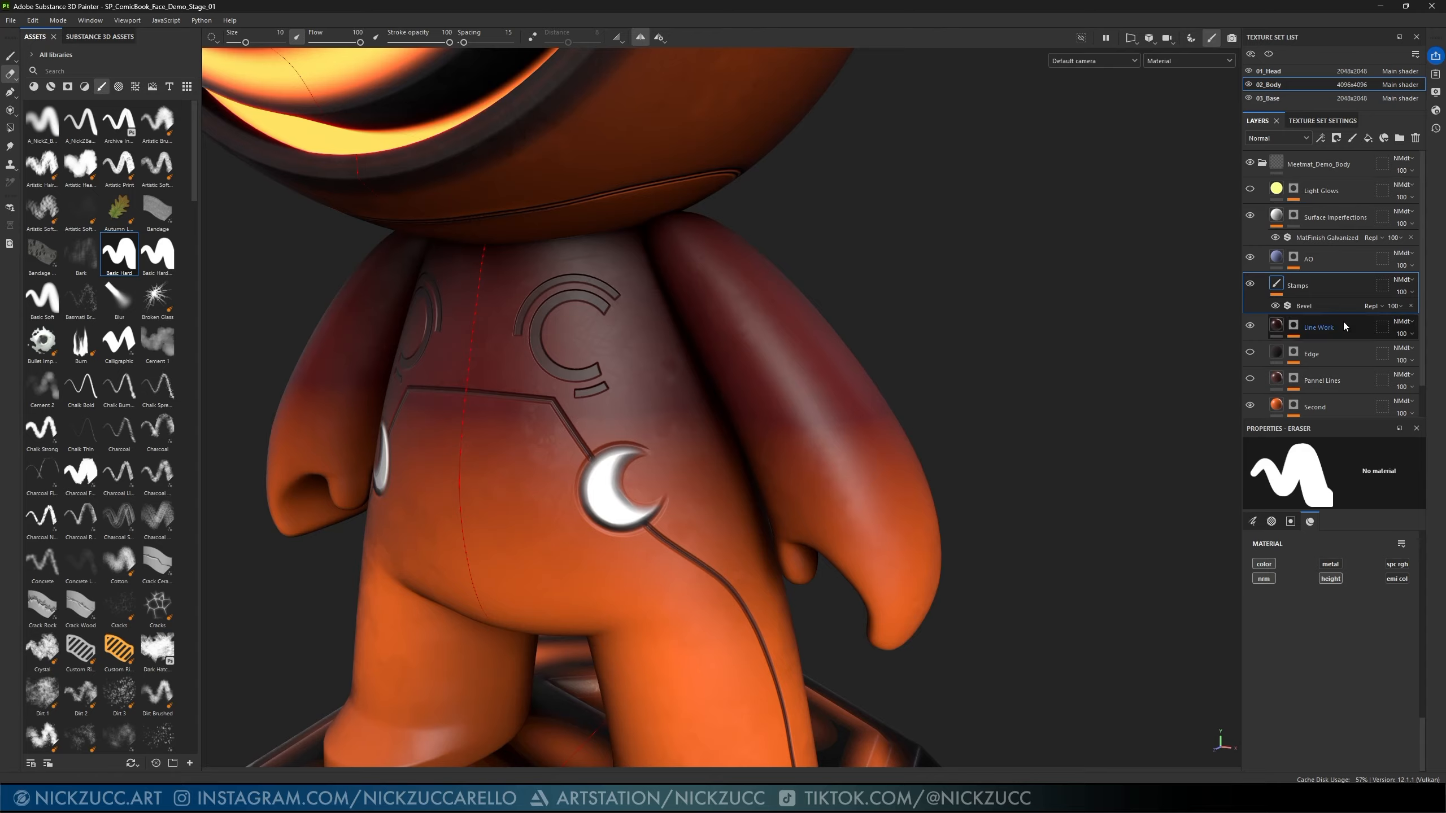
left_click(1408, 279)
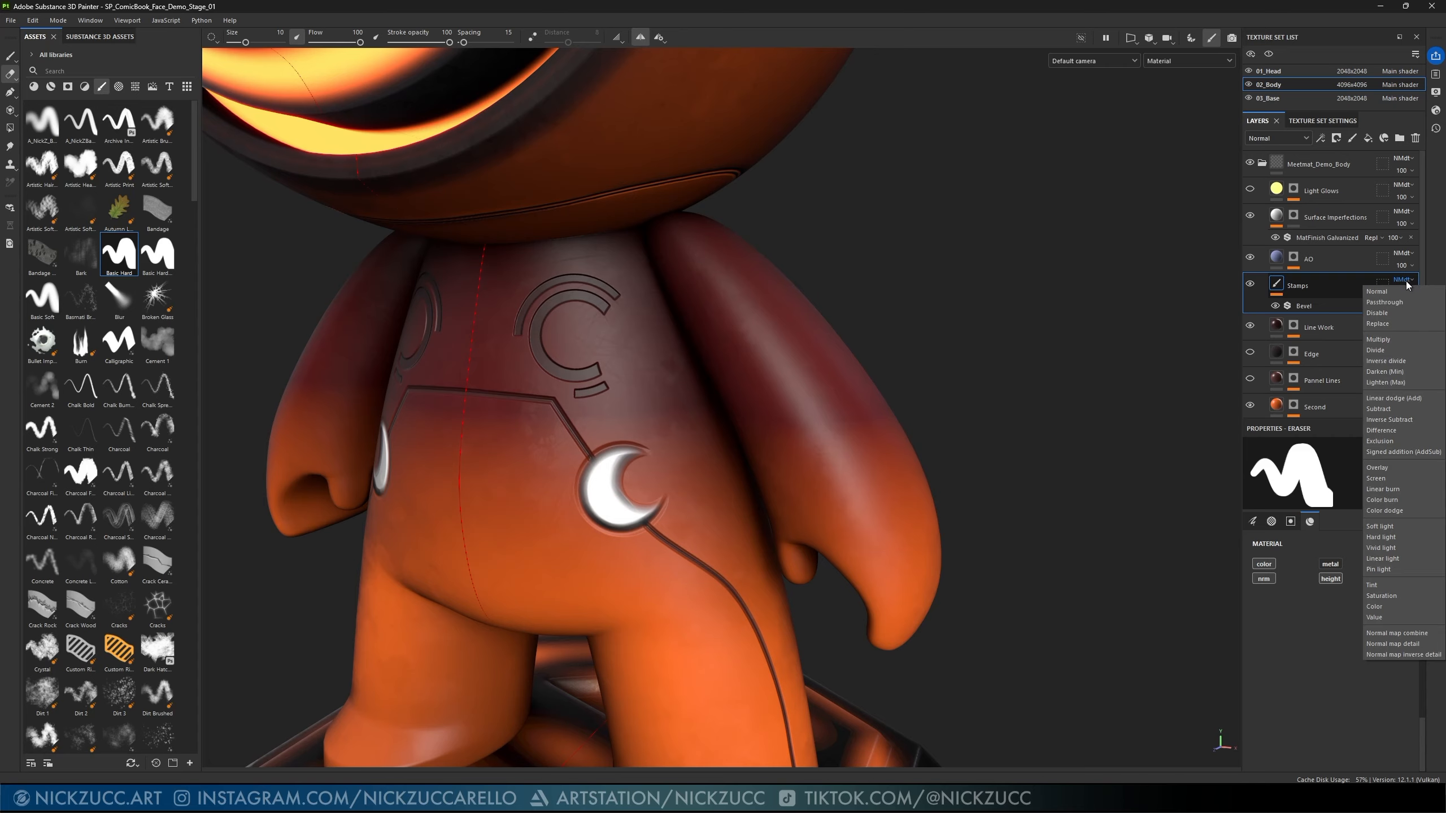
left_click(1387, 291)
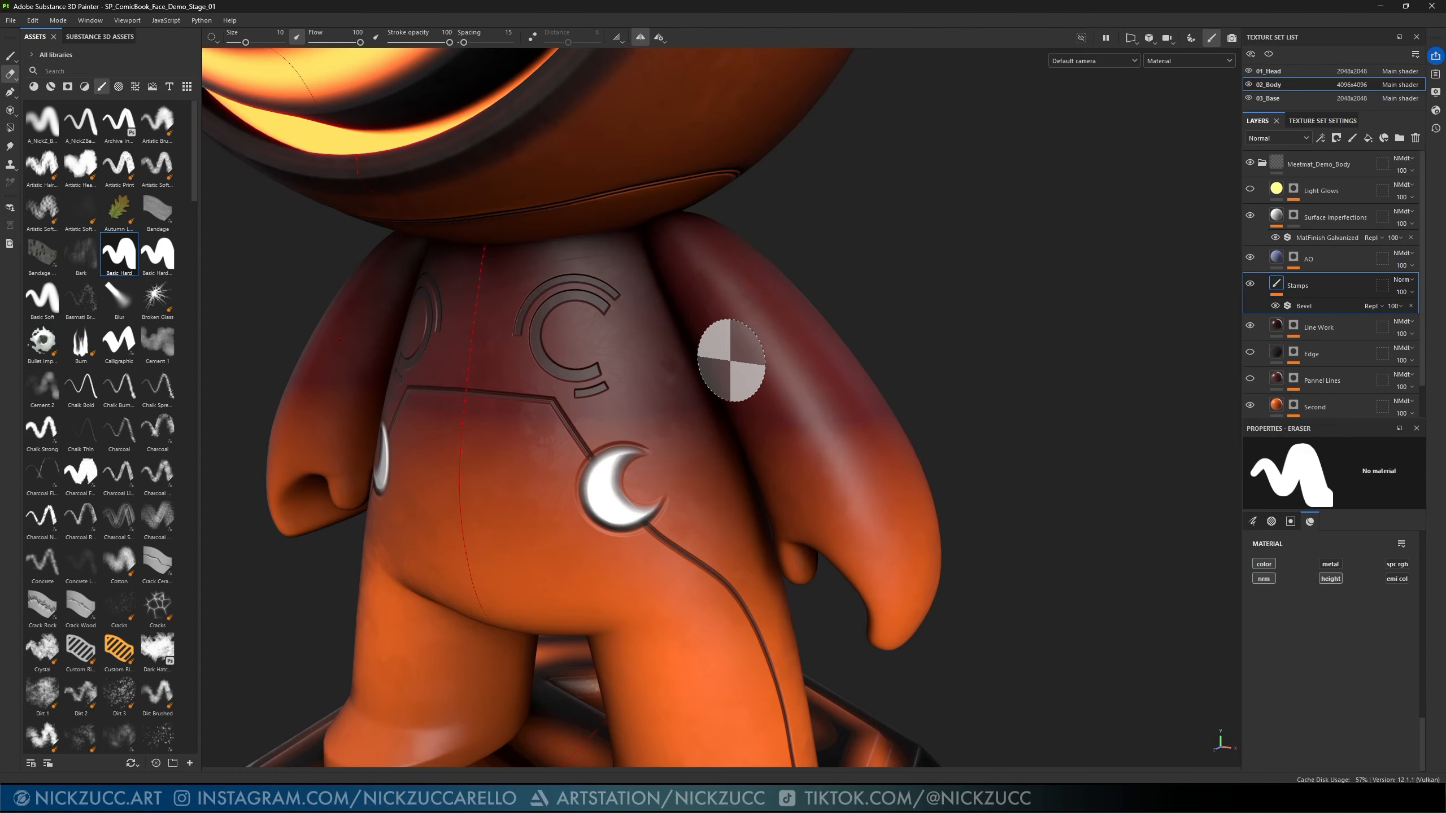
- Switch to the Paint tool, turning its height channel off and its normal channel on
left_click(10, 60)
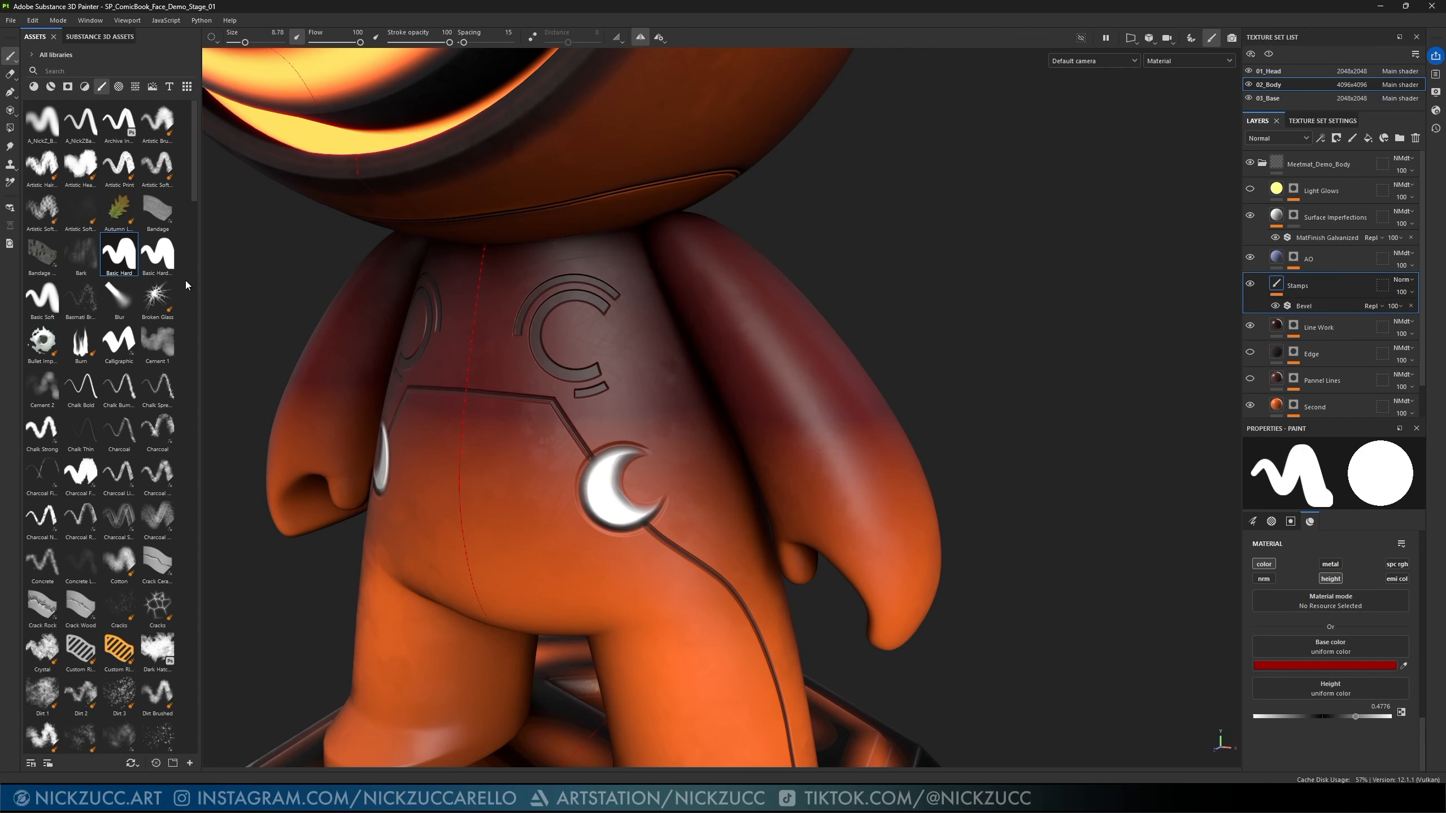
left_click(1328, 580)
left_click(1263, 579)
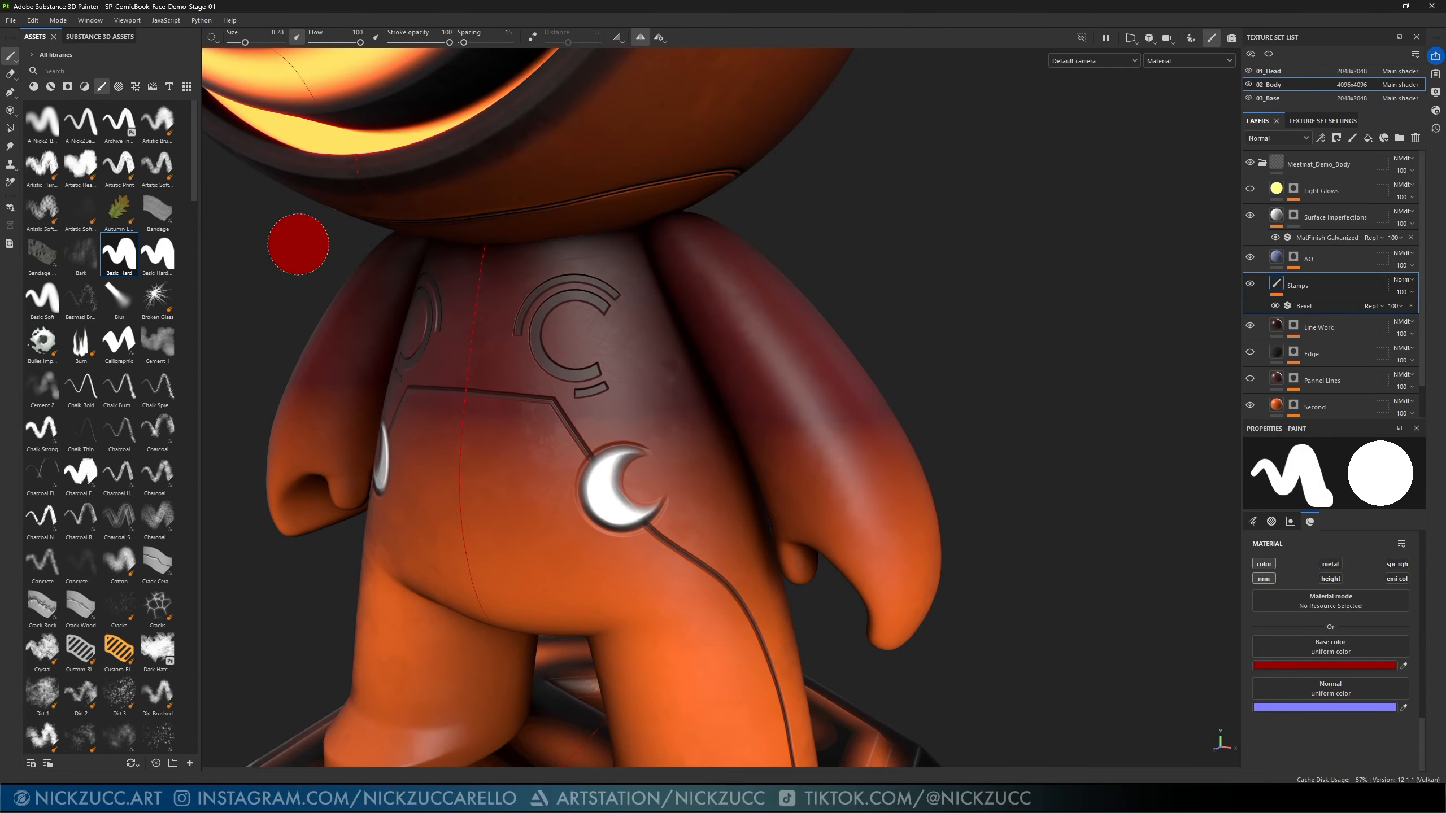
- Search the textures for "norm" and assign Circle Button to the brush's normal channel
left_click(135, 87)
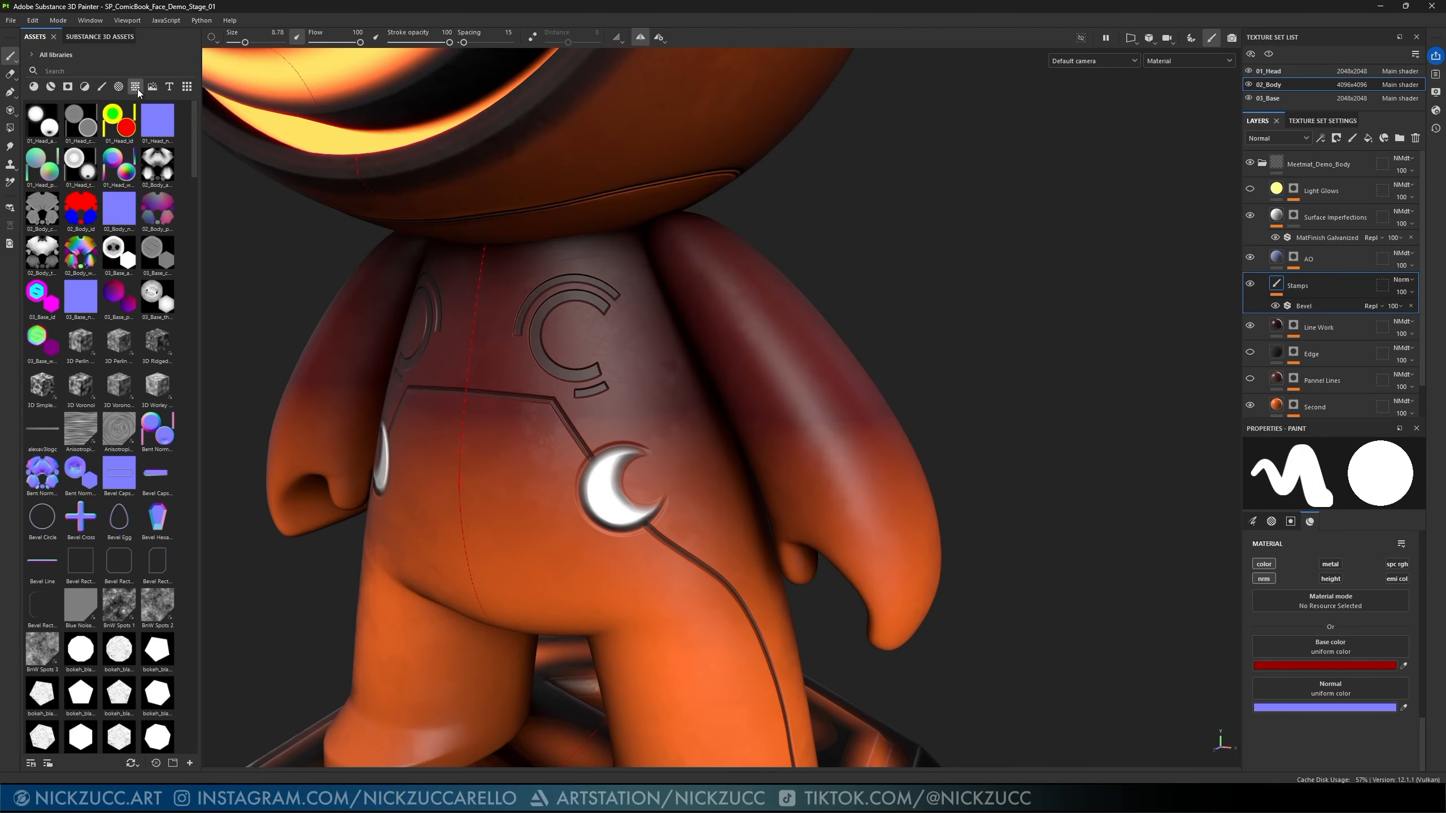
left_click(71, 69)
type("no")
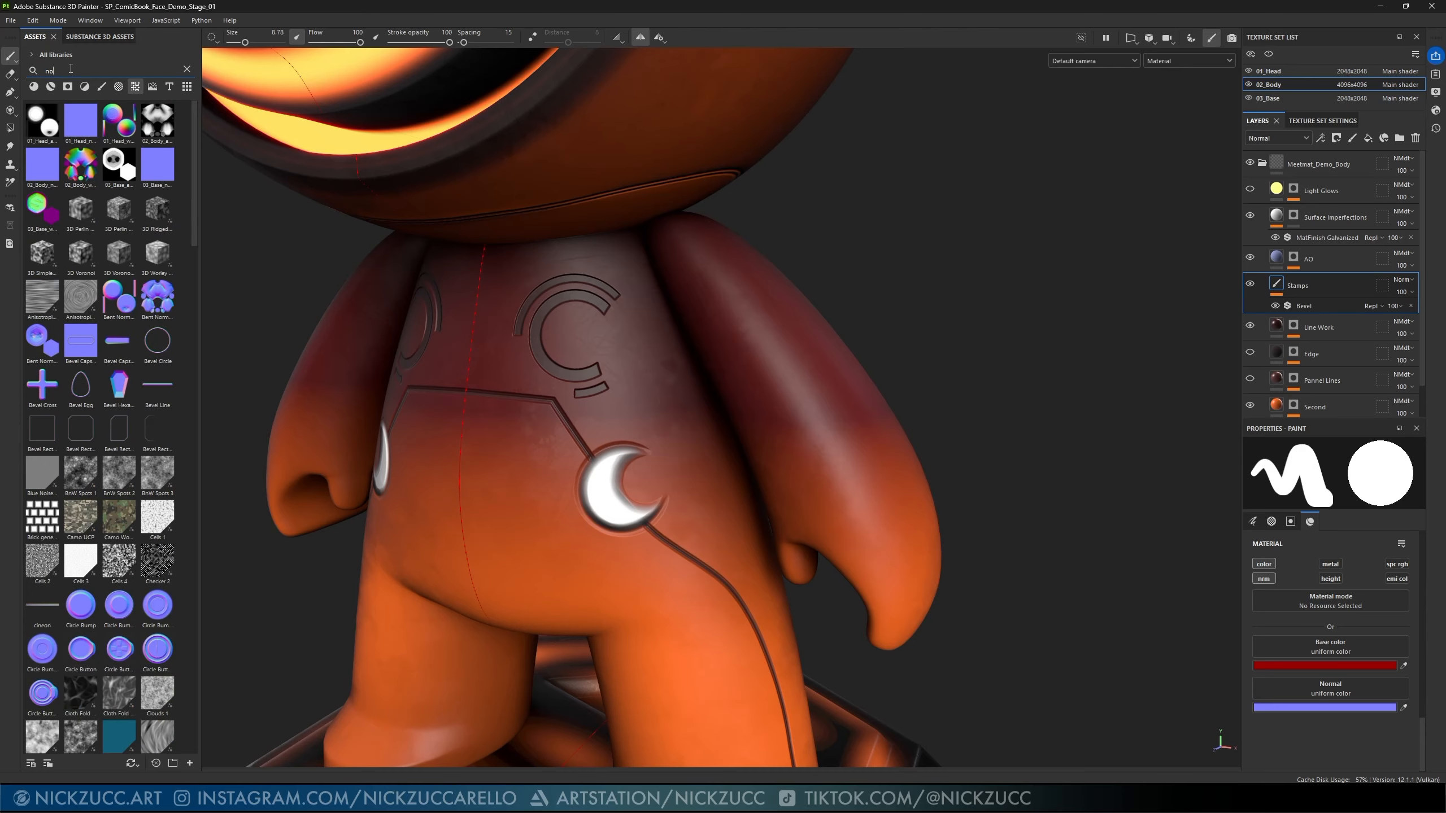
type("rm")
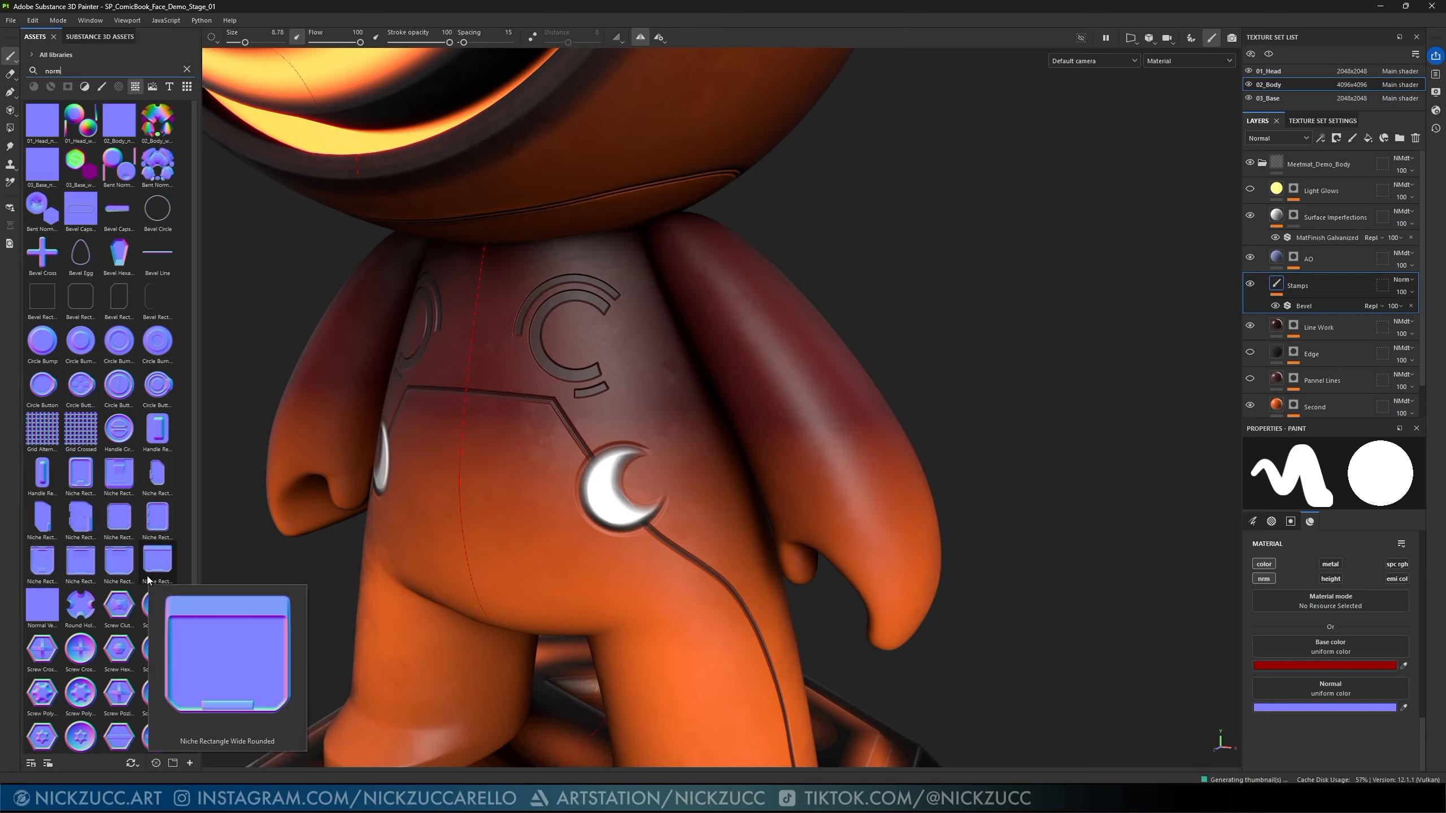
scroll(147, 577, "down", 3)
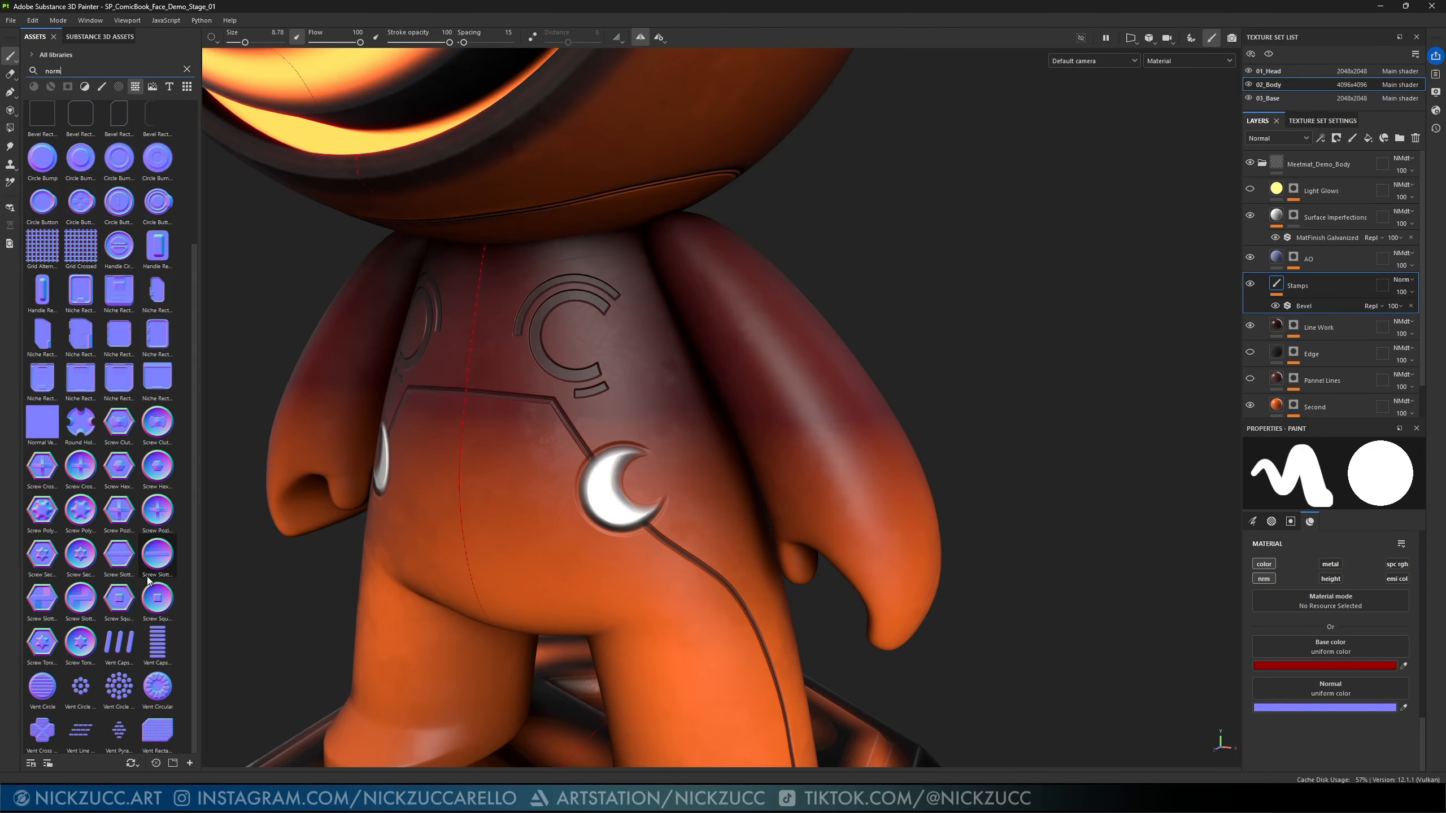
scroll(147, 579, "up", 3)
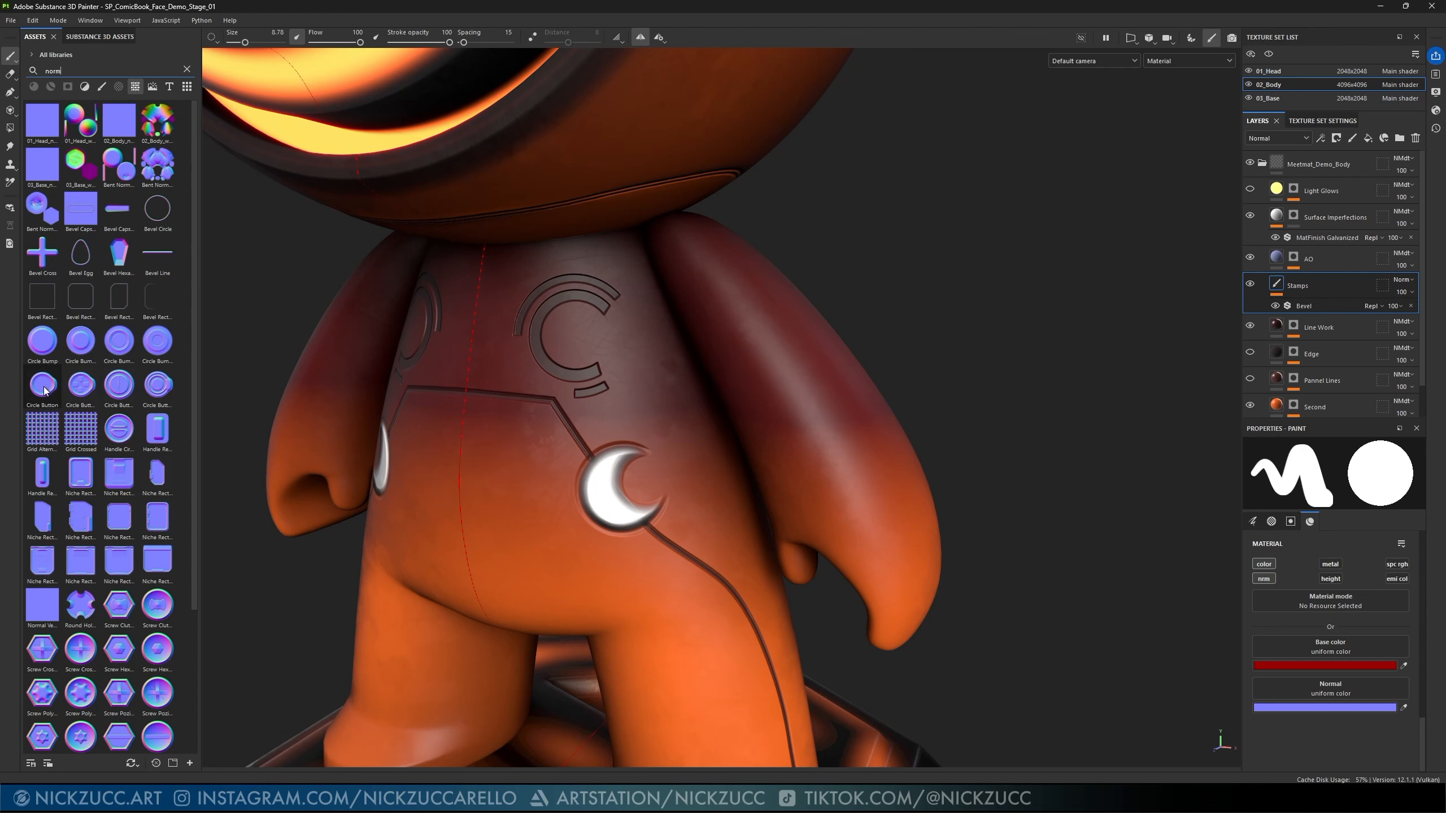
mouse_move(45, 391)
left_mouse_down()
mouse_move(197, 441)
mouse_move(1235, 606)
mouse_move(1307, 689)
left_mouse_up()
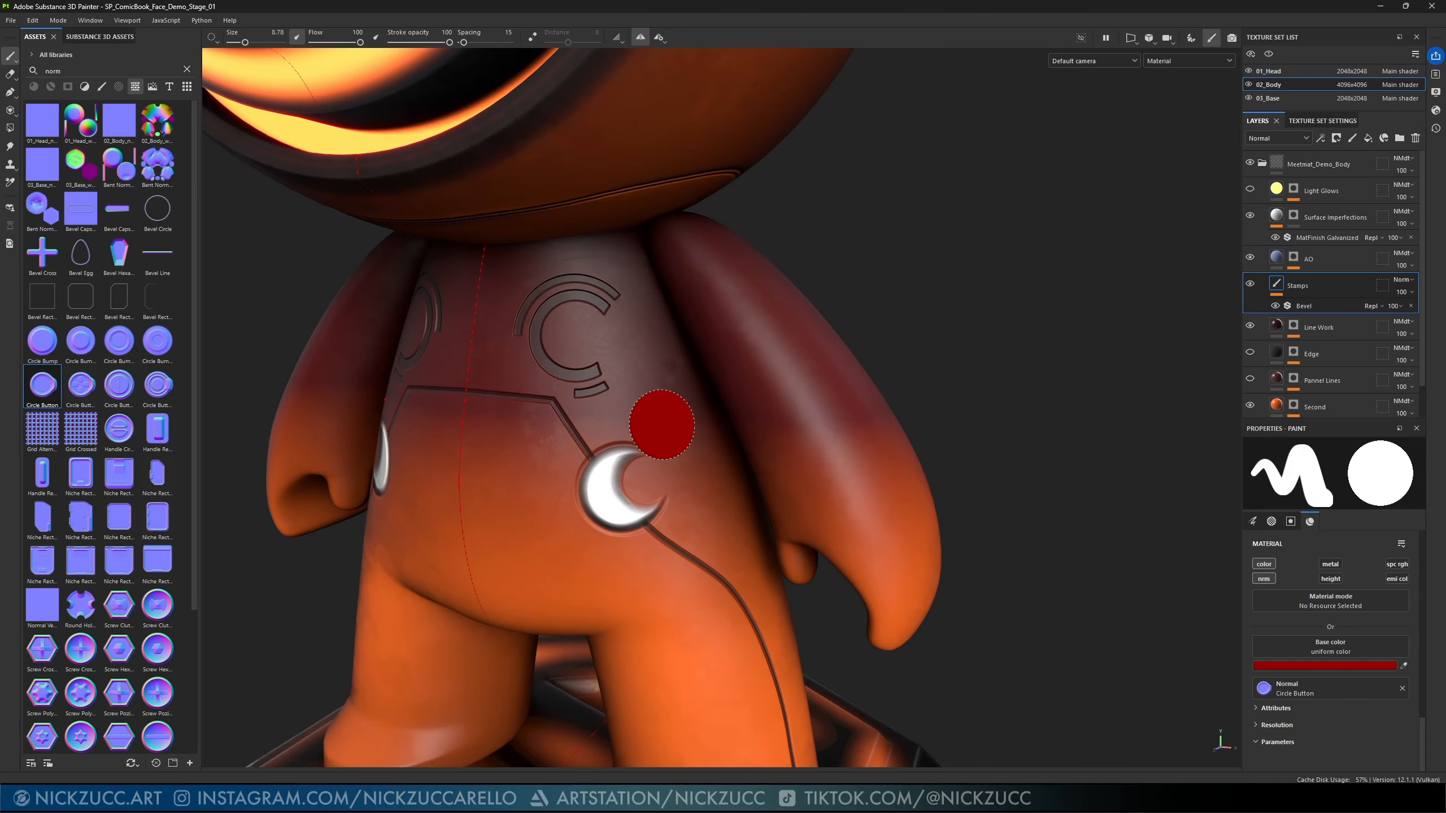
- Try stamping the Circle Button beside the C-shaped emblem with the red base color active, and undo it
left_click(657, 400)
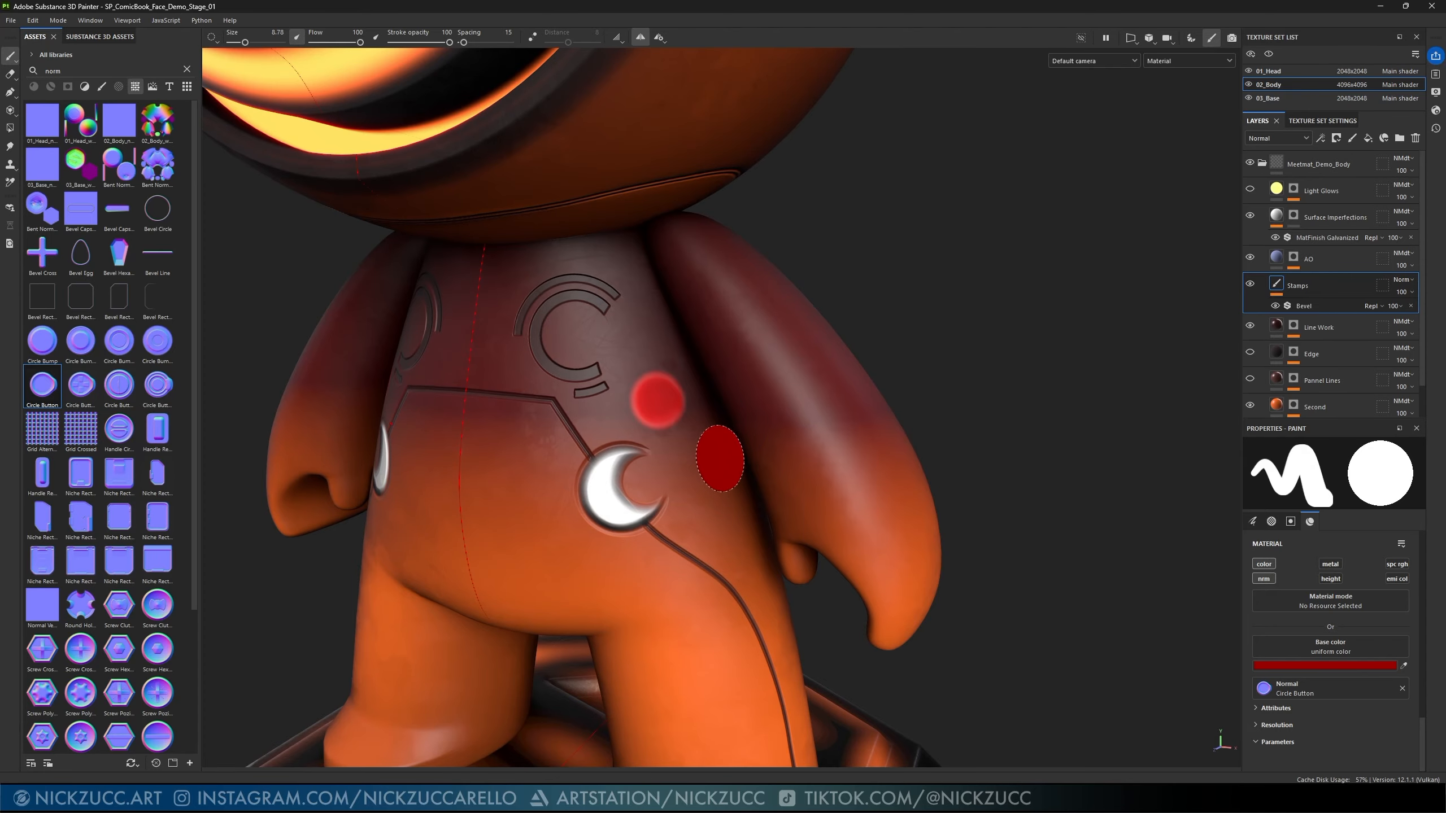
left_click_drag(720, 461, 665, 433, "alt")
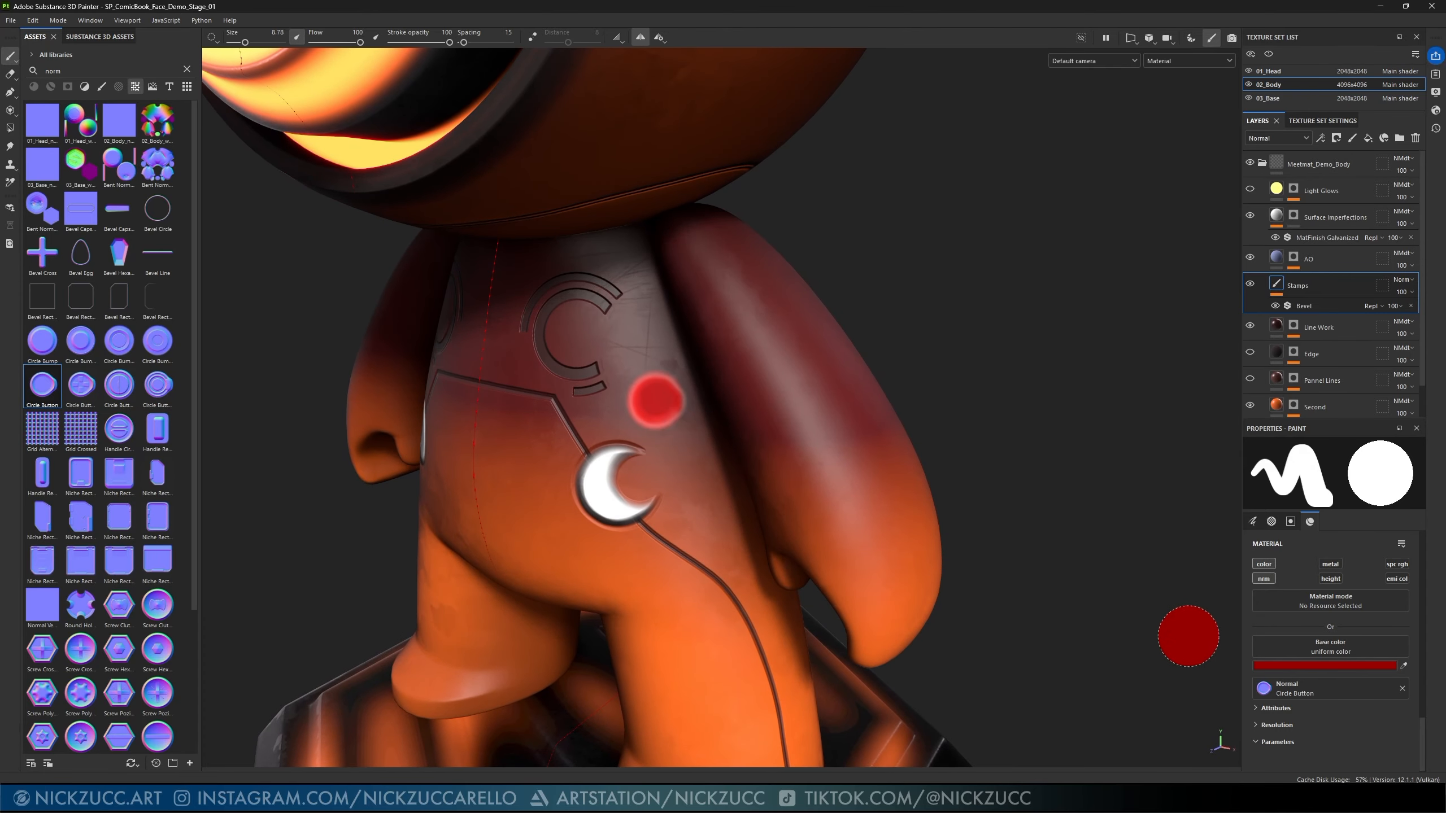
key("ctrl+z")
- Disable the brush's color channel and stamp the Circle Button normal on the body beside the C-shaped emblem
left_click(1264, 564)
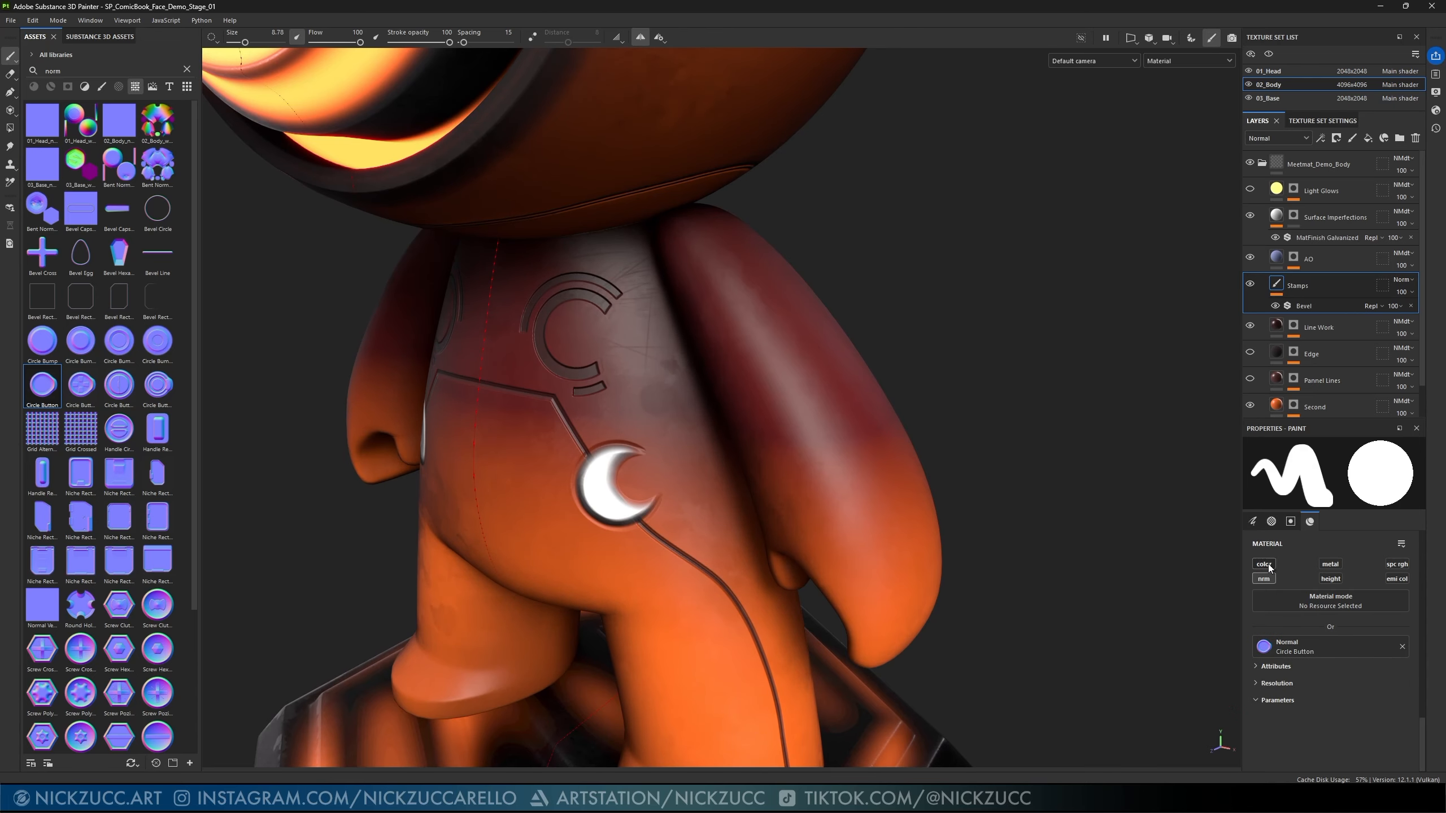
left_click(670, 467)
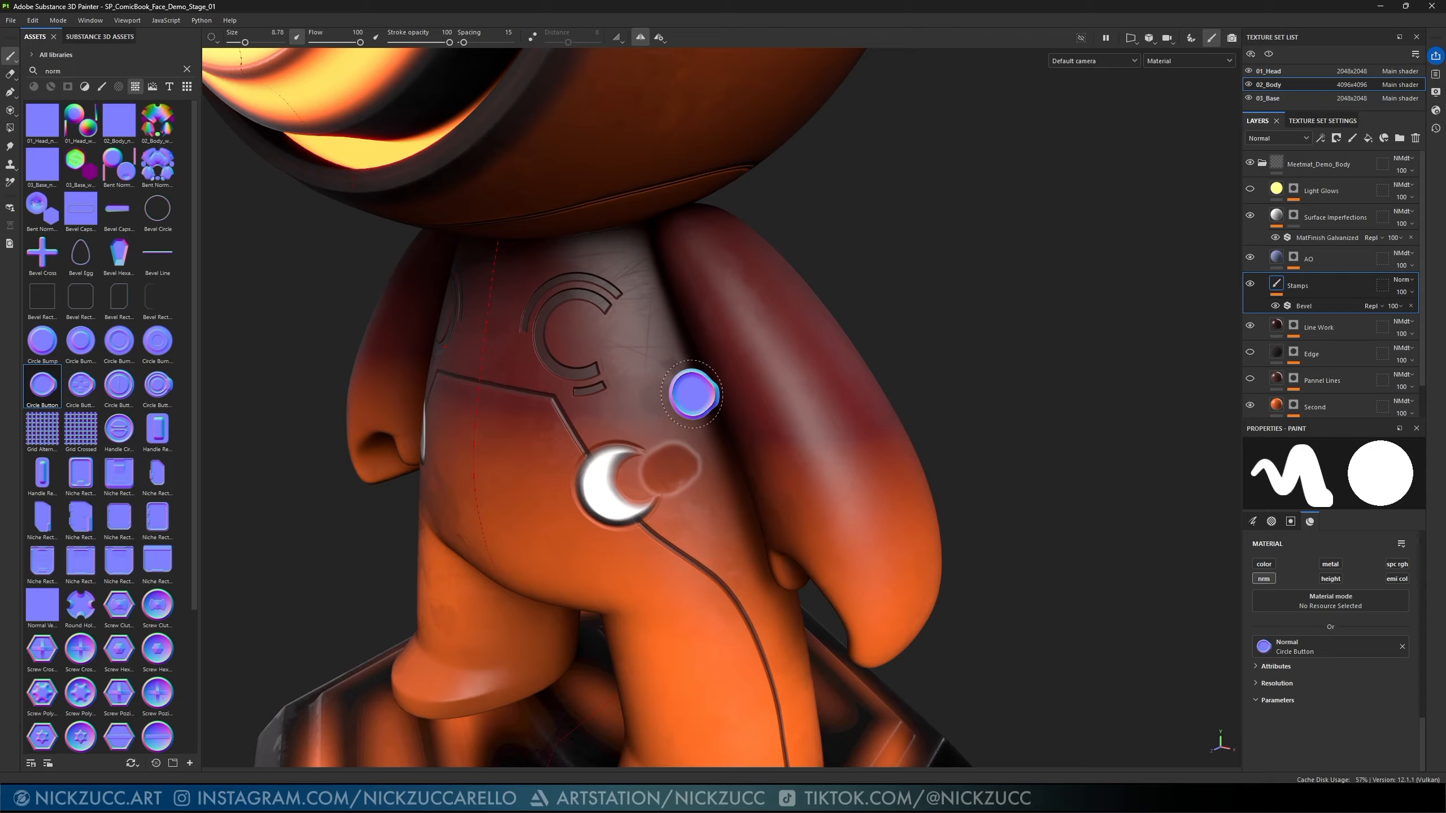
left_click(658, 401)
mouse_move(751, 501)
left_mouse_down("alt")
mouse_move(822, 450)
mouse_move(911, 453)
mouse_move(739, 459)
mouse_move(789, 461)
left_mouse_up("alt")
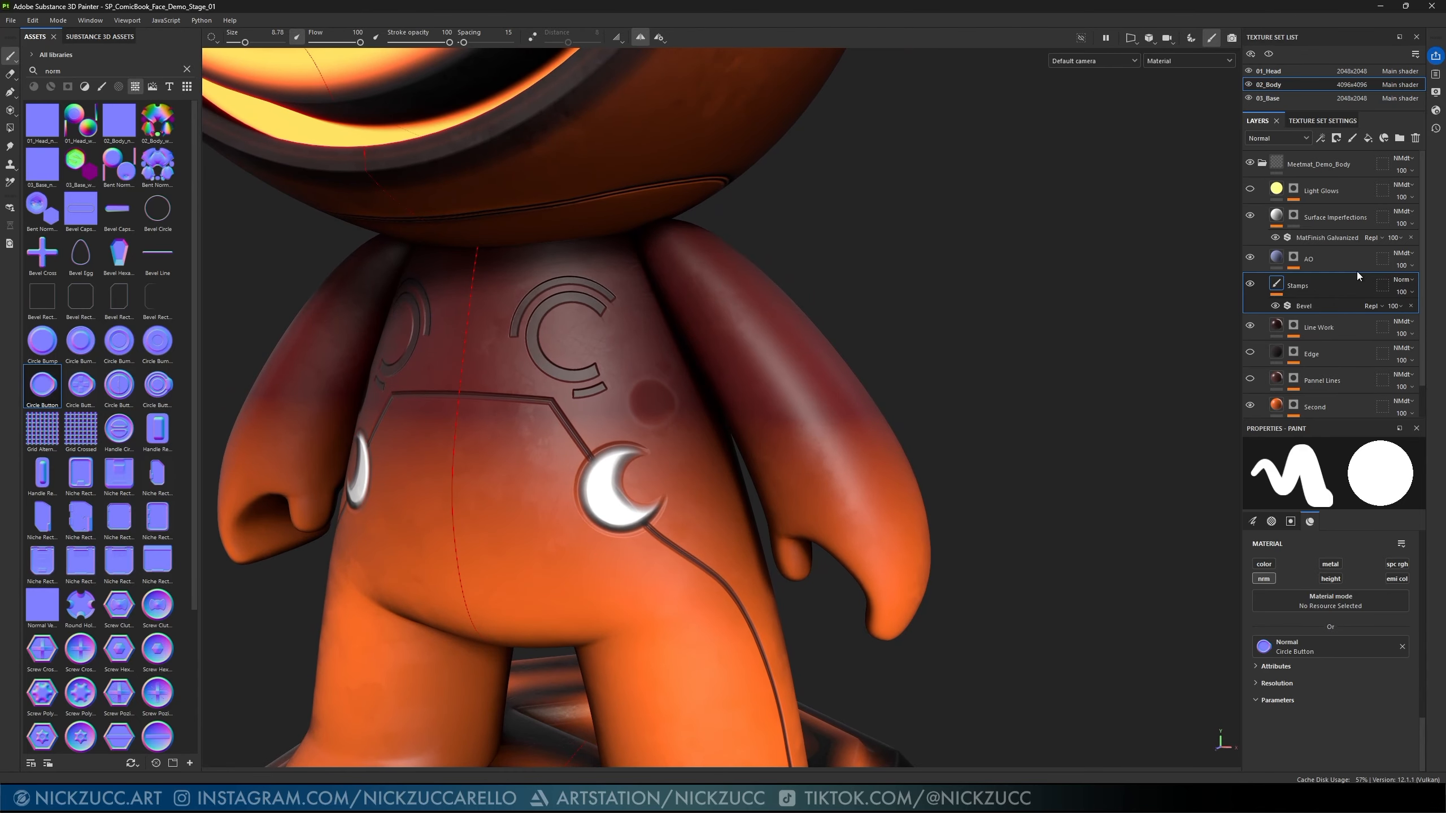
- Compare the stamps with the Bevel filter hidden and shown, and delete the filter from the Stamps layer
left_click(1275, 306)
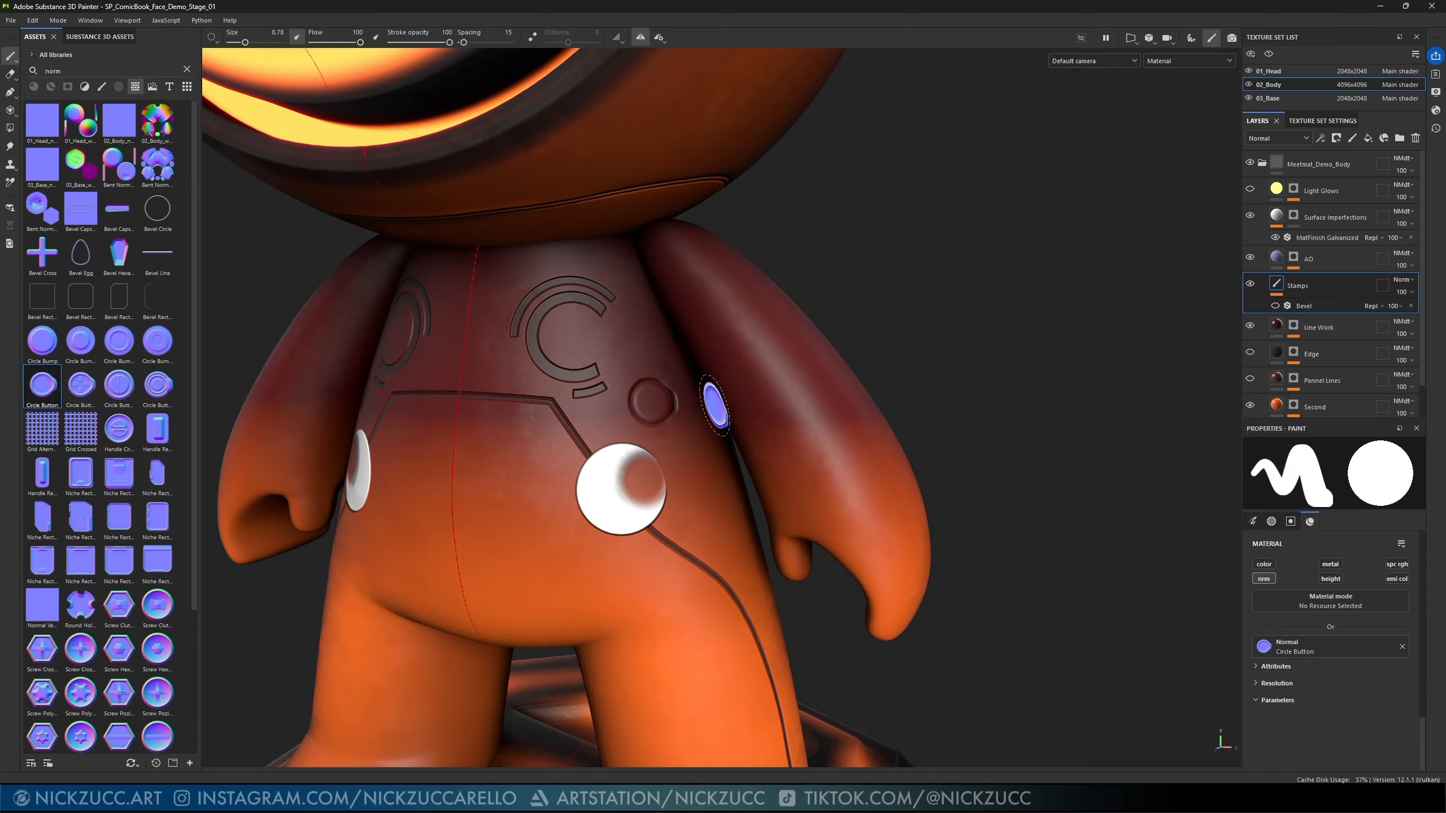
left_click_drag(716, 403, 718, 438, "alt")
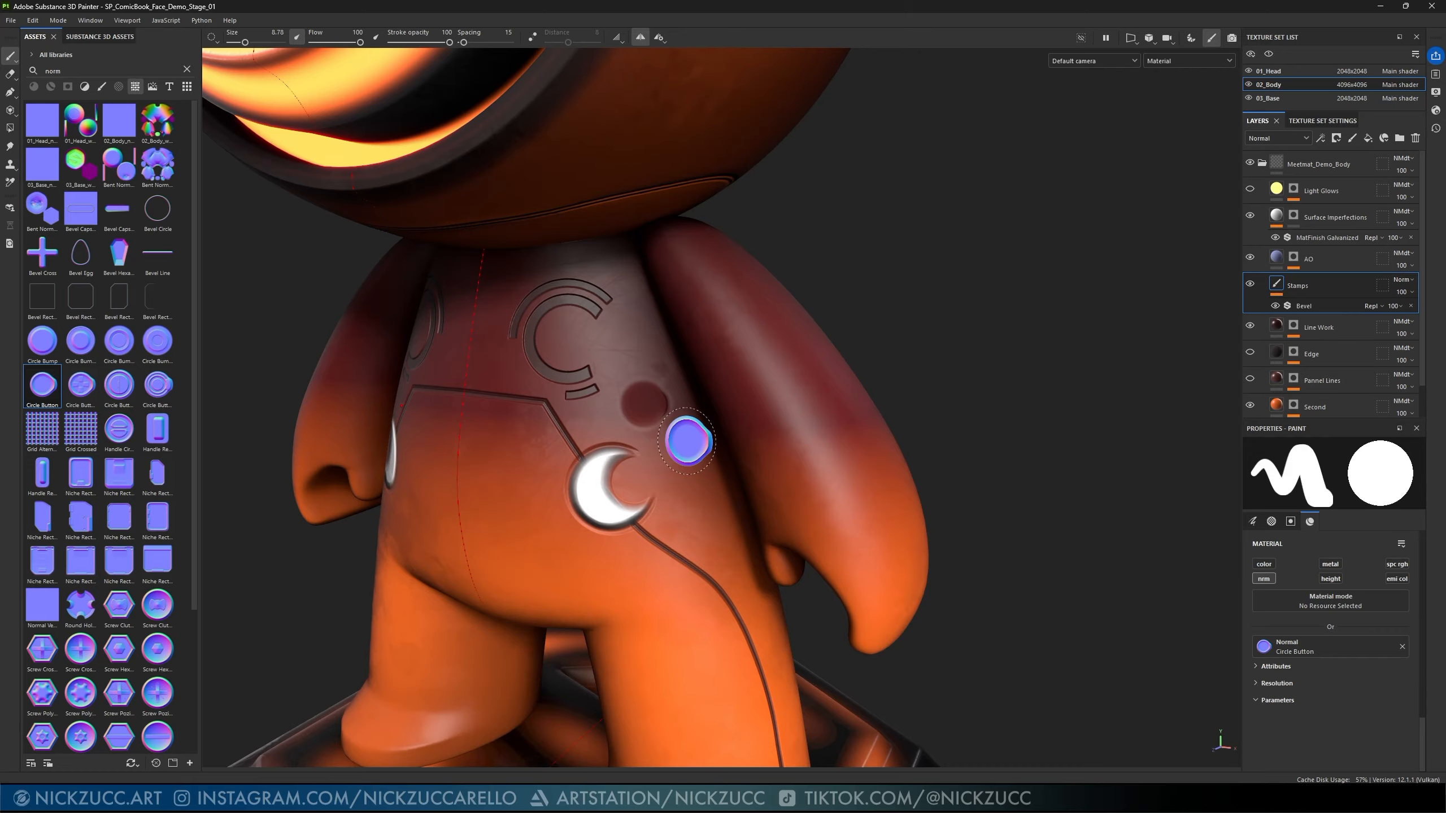
left_click(1275, 287)
left_click(1315, 306)
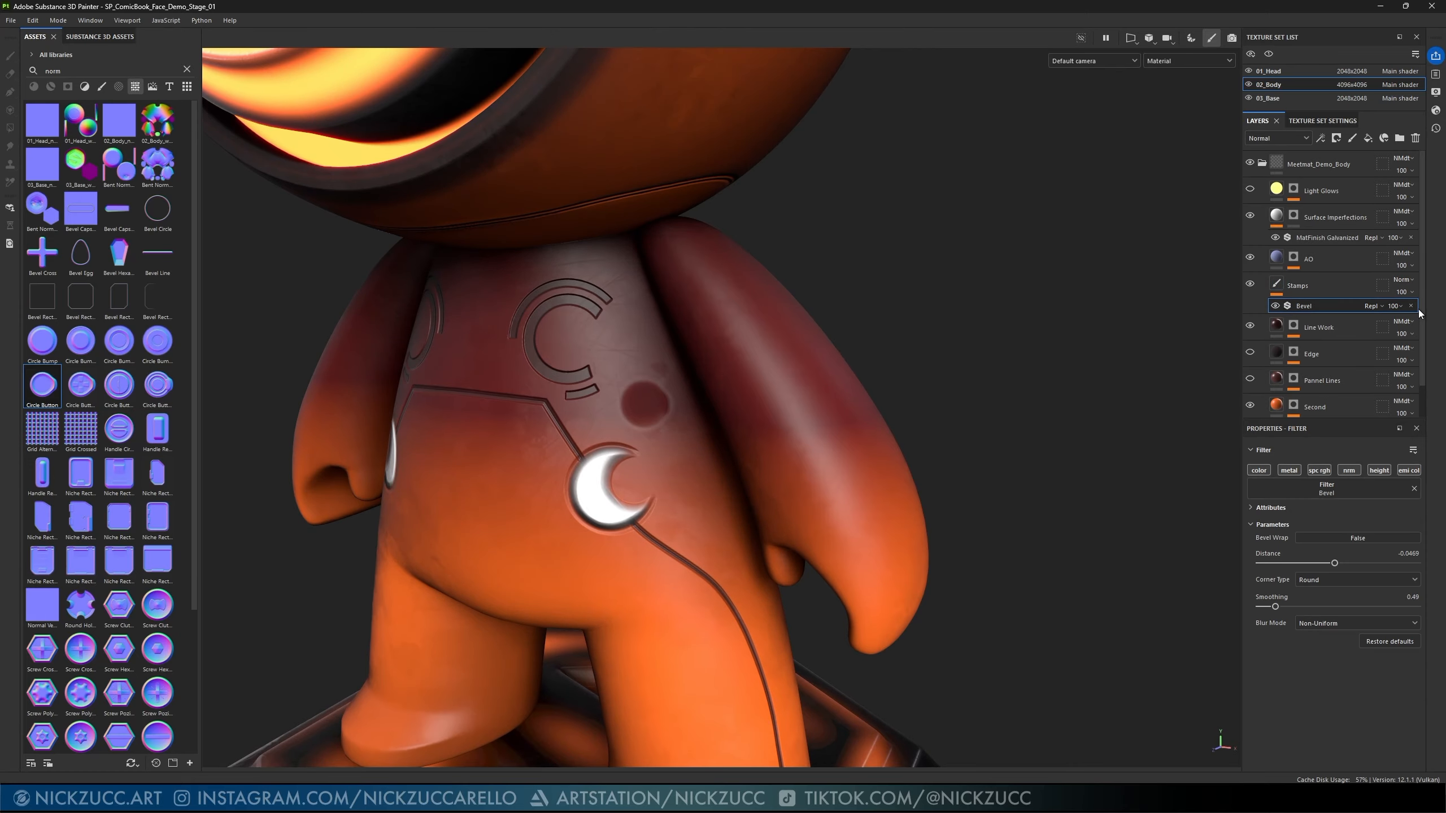
left_click(1410, 306)
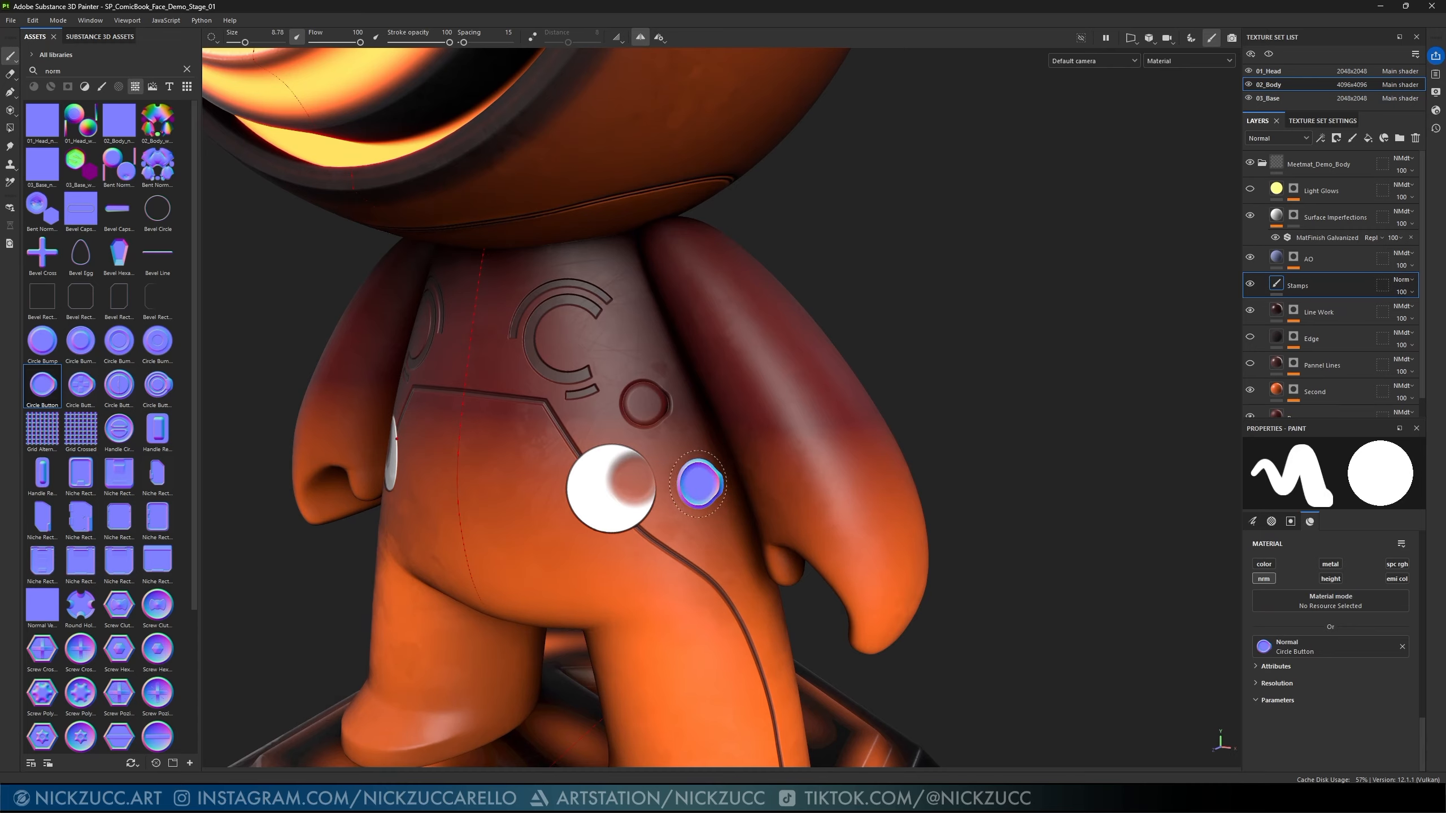
- Erase the remaining white circle from the body and return to the Paint tool
left_click(11, 75)
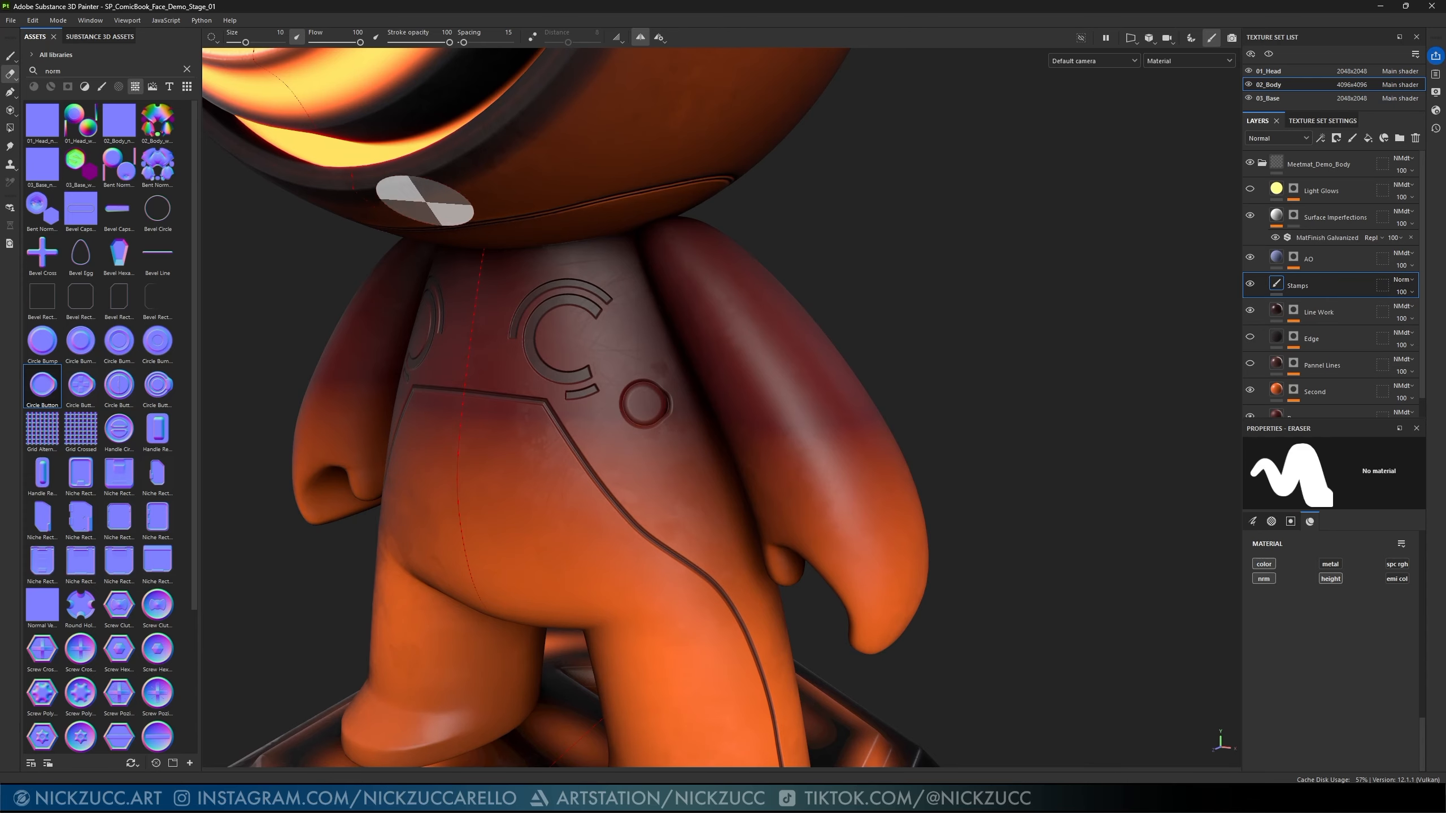
left_click(9, 57)
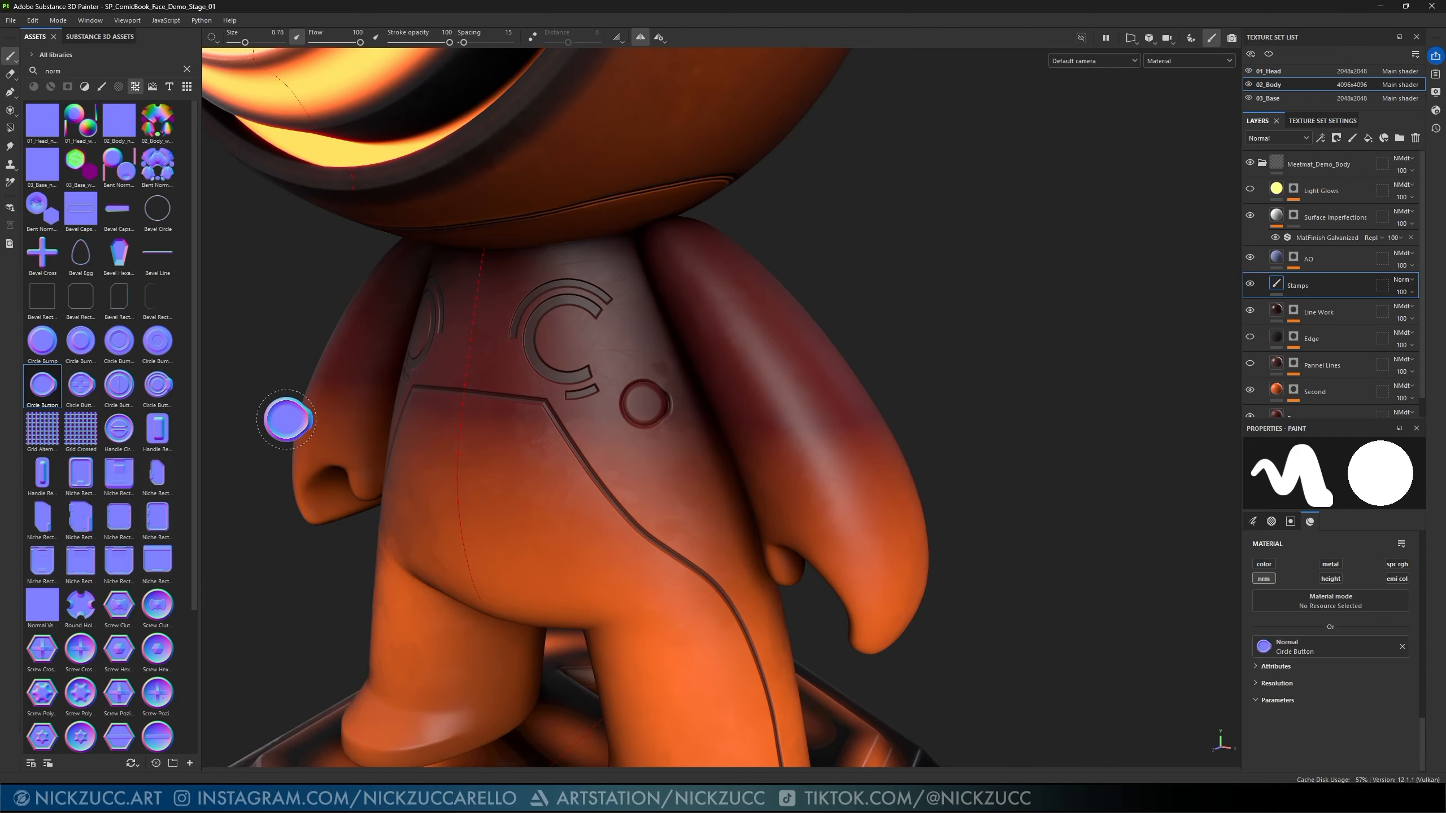
- Load the Circle Bump as the brush's normal and reduce the brush size to 4.25 to fit inside the round button
left_click_drag(284, 419, 428, 460, "alt")
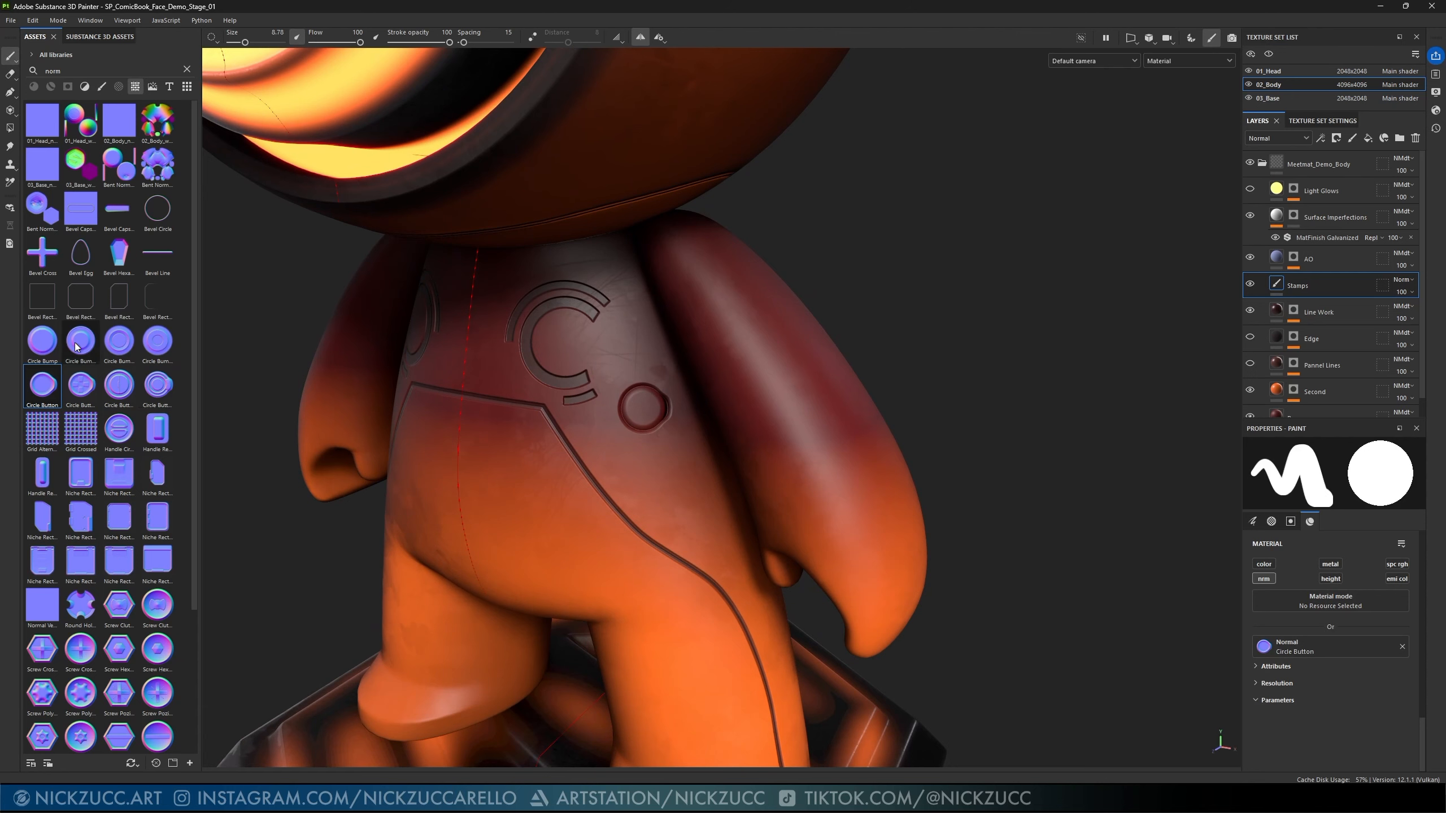
left_click(43, 341)
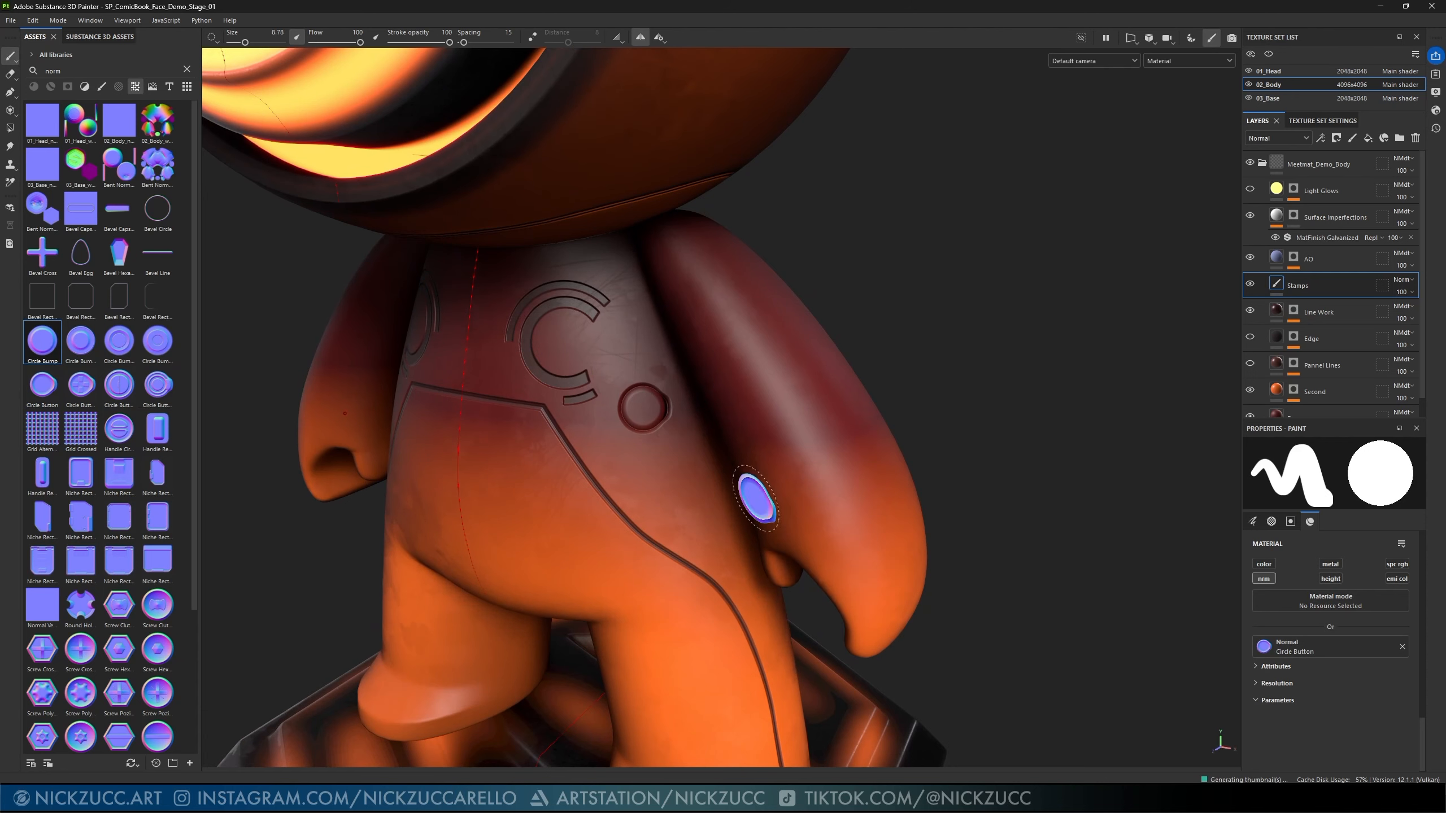
scroll(663, 453, "up", 3)
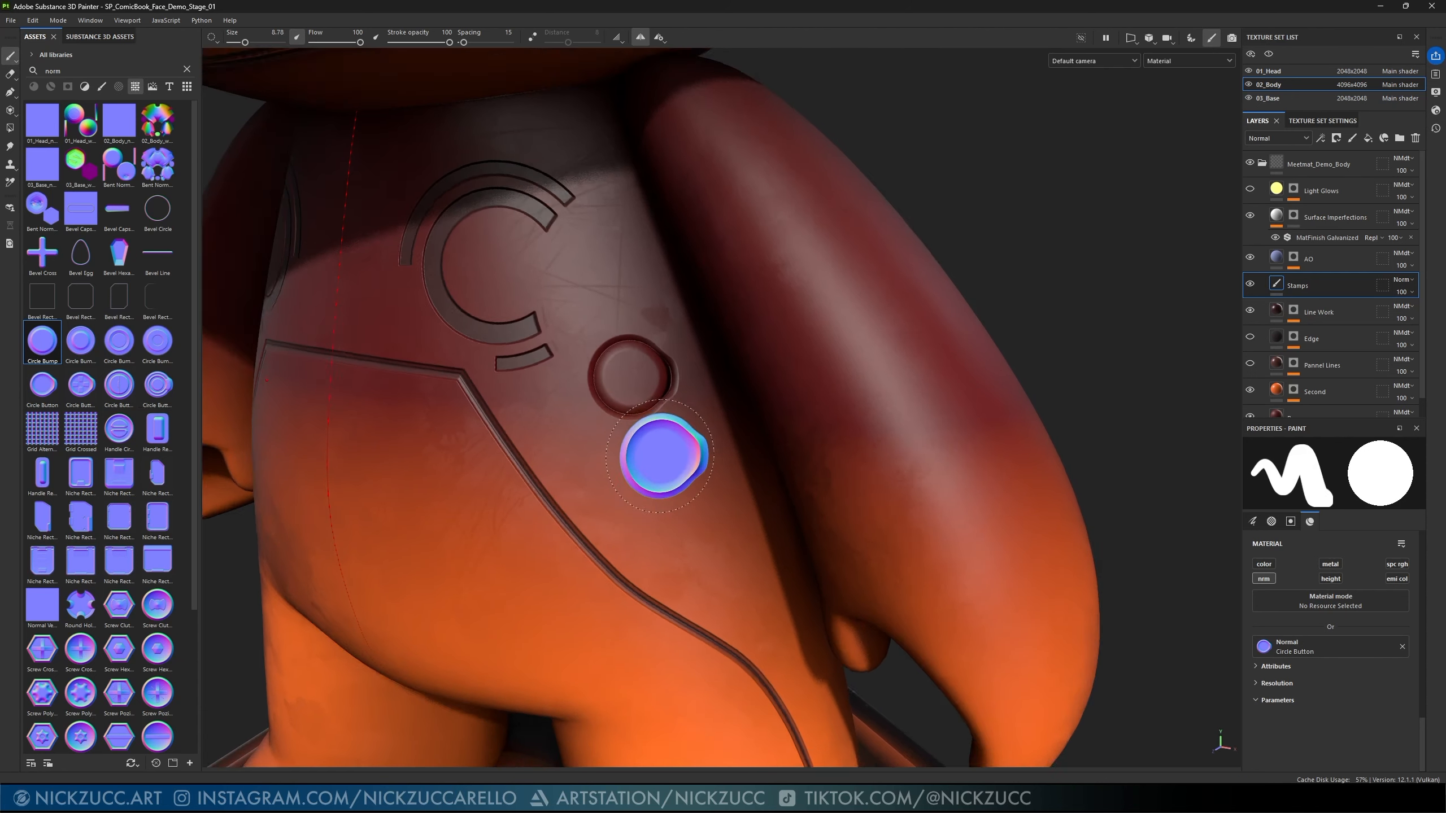
scroll(659, 456, "up", 1)
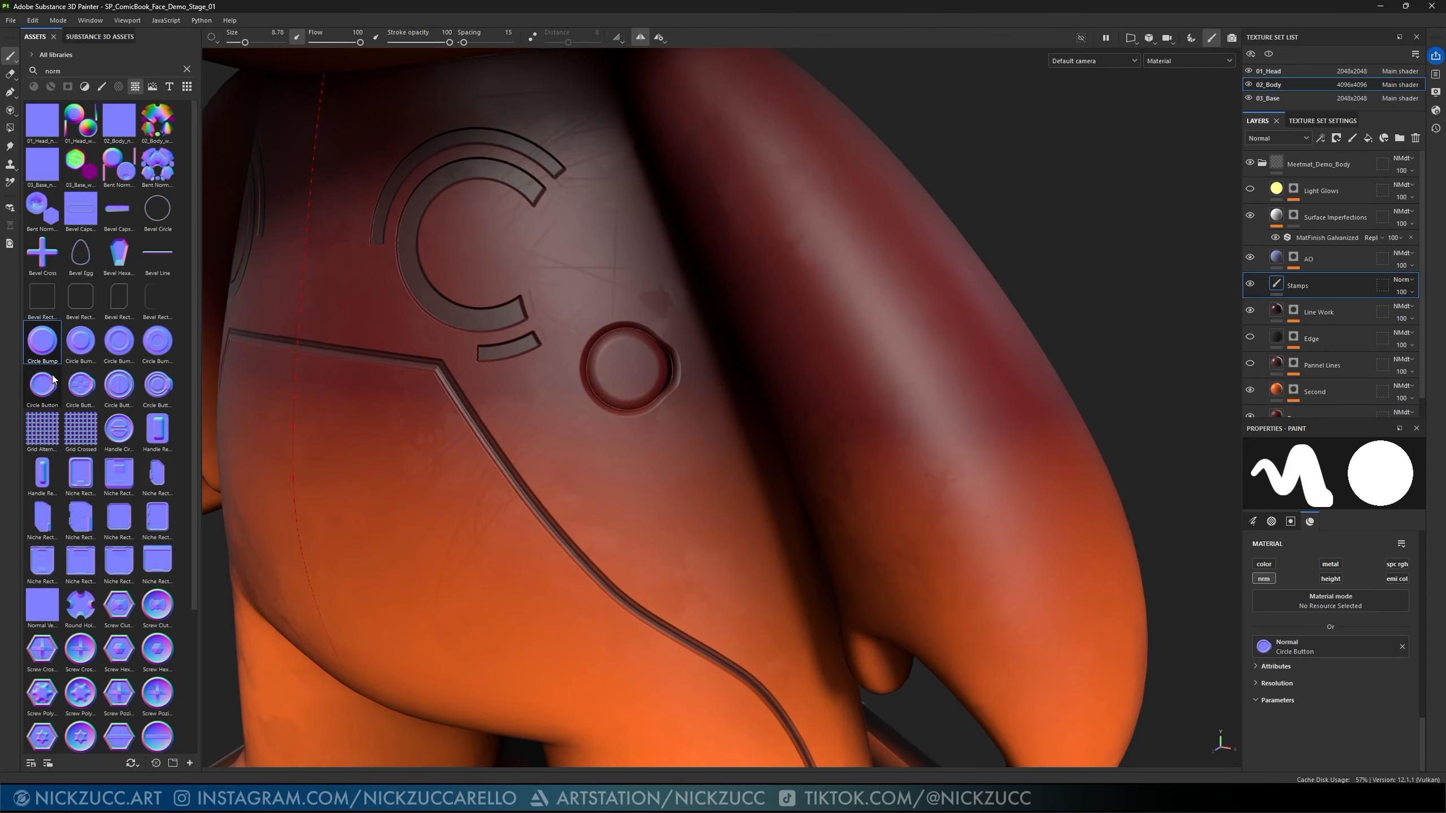
left_click_drag(53, 379, 280, 459)
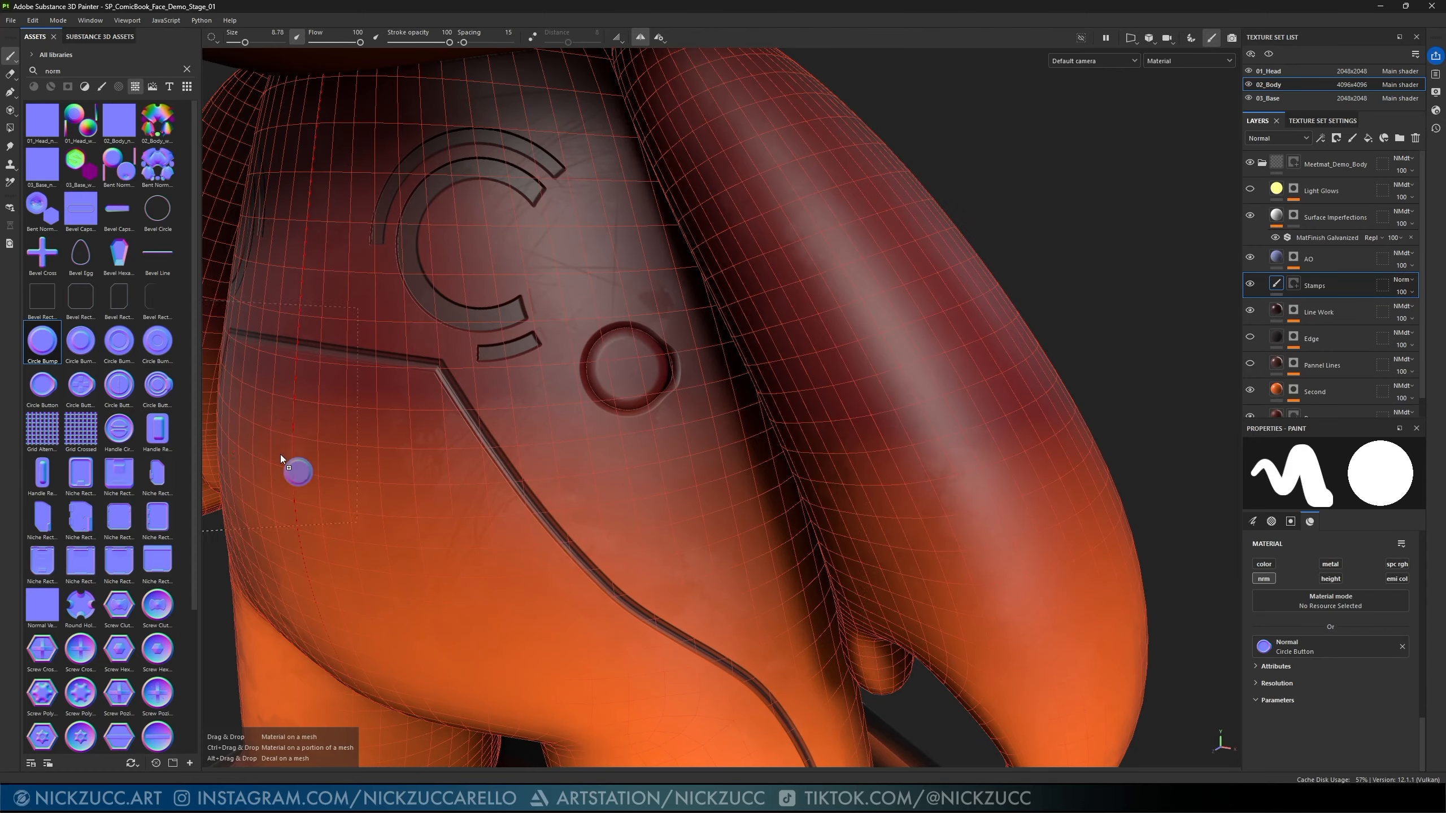
left_click_drag(871, 619, 1350, 643)
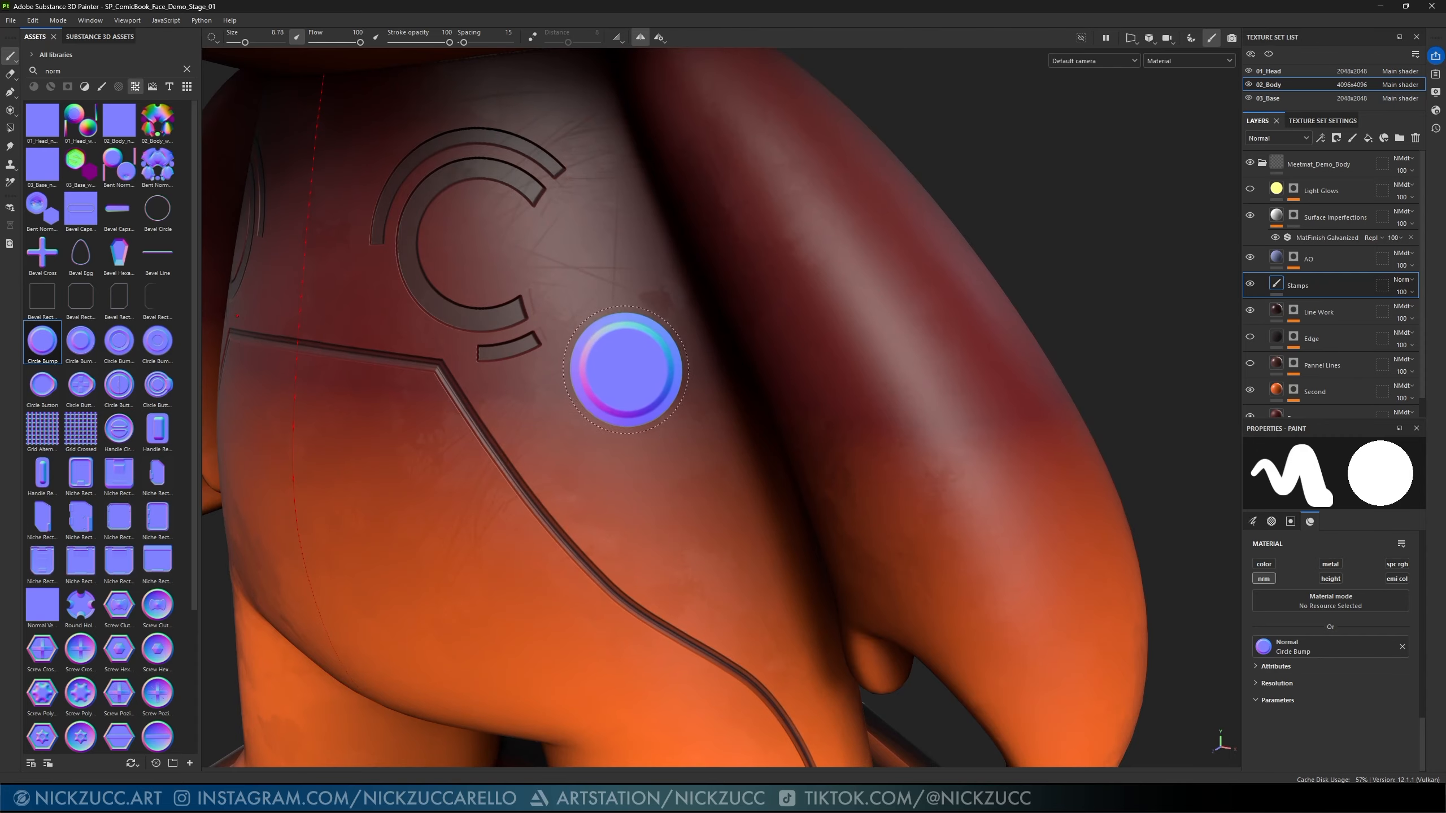
mouse_move(633, 366)
right_mouse_down("ctrl")
mouse_move(606, 366)
mouse_move(628, 366)
right_mouse_up("ctrl")
left_click_drag(655, 374, 628, 375, "alt")
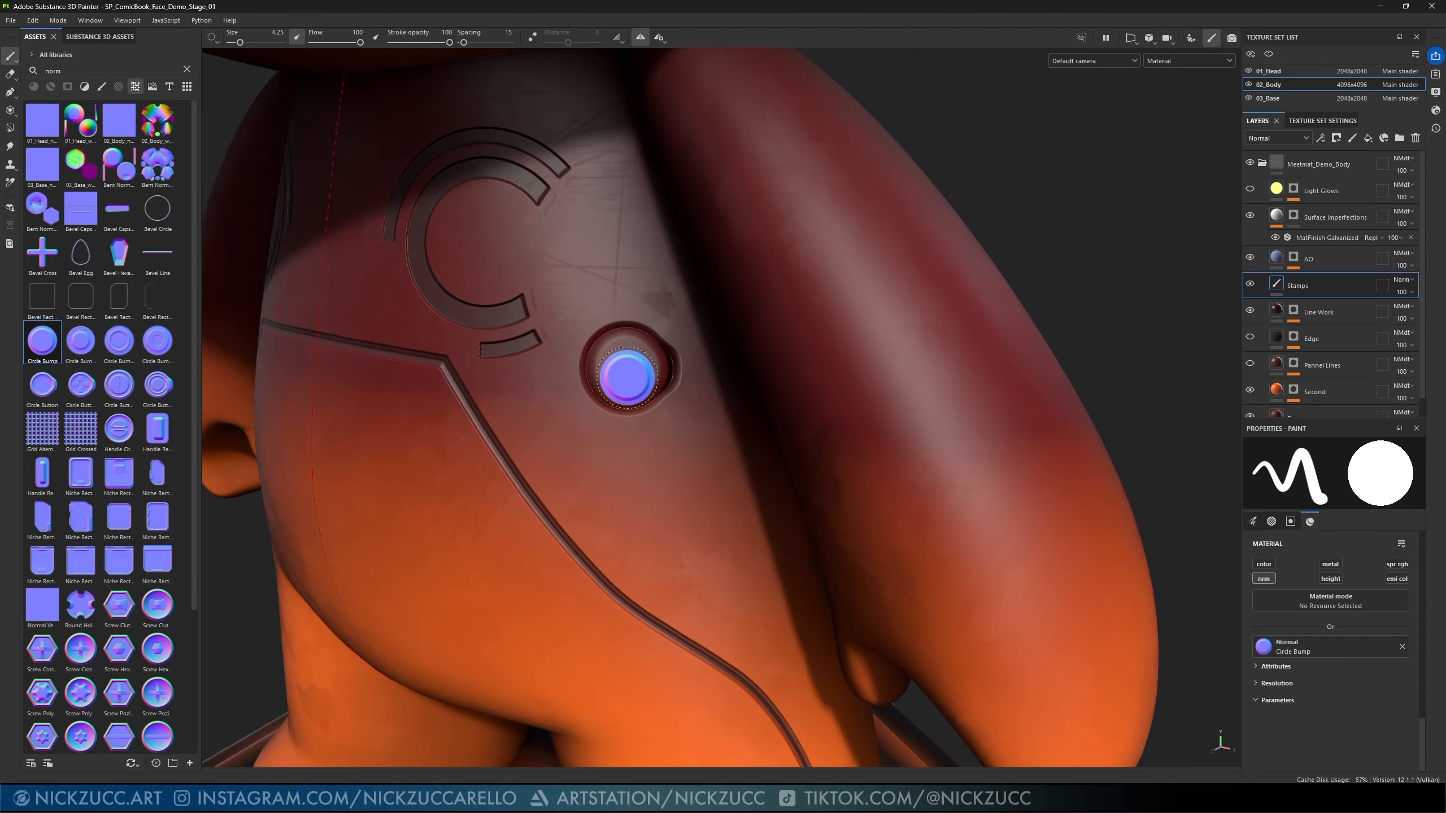
left_click_drag(723, 435, 636, 474, "alt")
- Try stamping the Circle Bump inside the round button on the body, and undo it
left_click(628, 366)
scroll(661, 442, "down", 2)
key("ctrl+z")
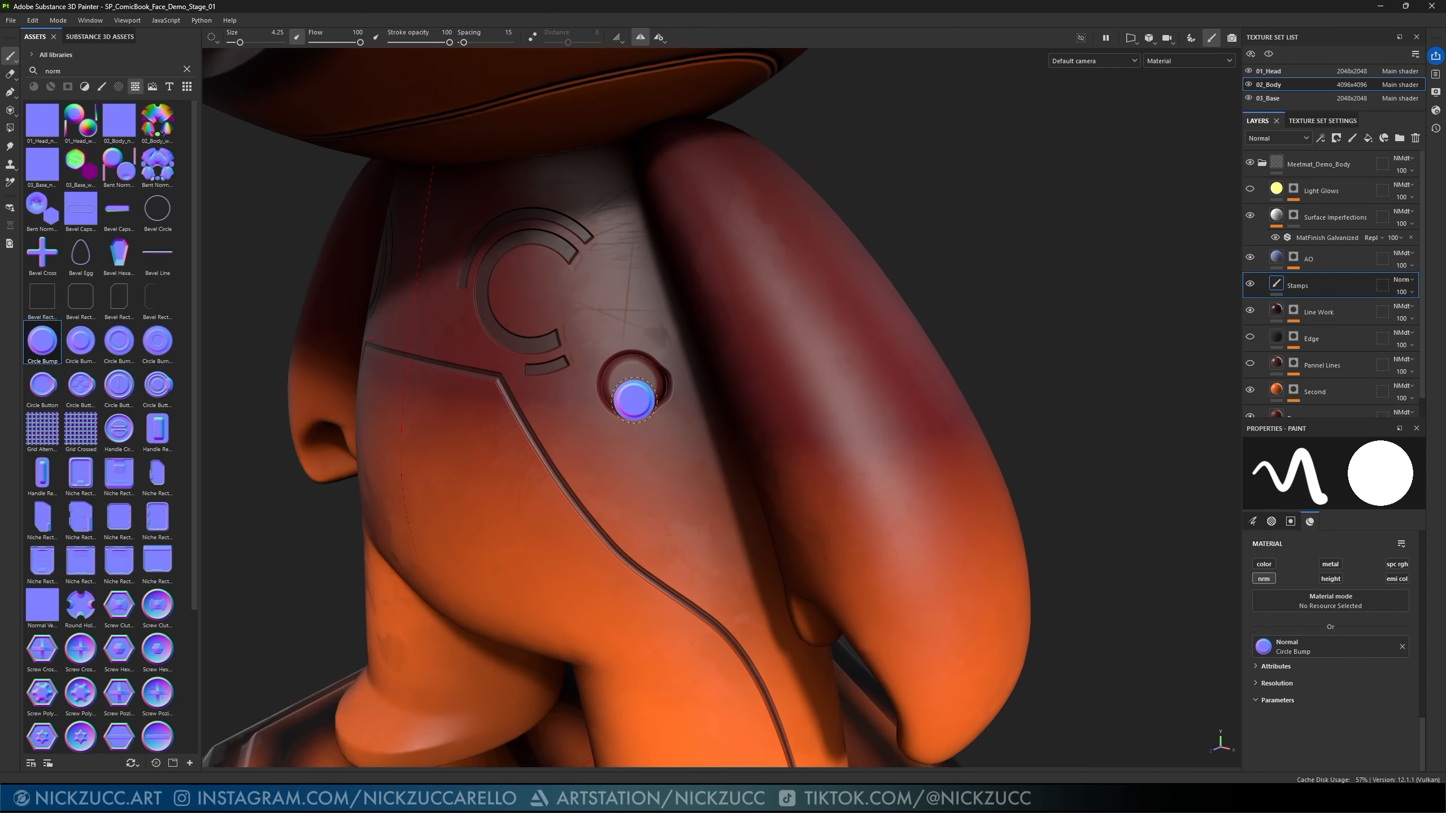
- Stamp the Circle Bump normal in the center of the round button beside the C-shaped emblem
scroll(636, 433, "up", 4)
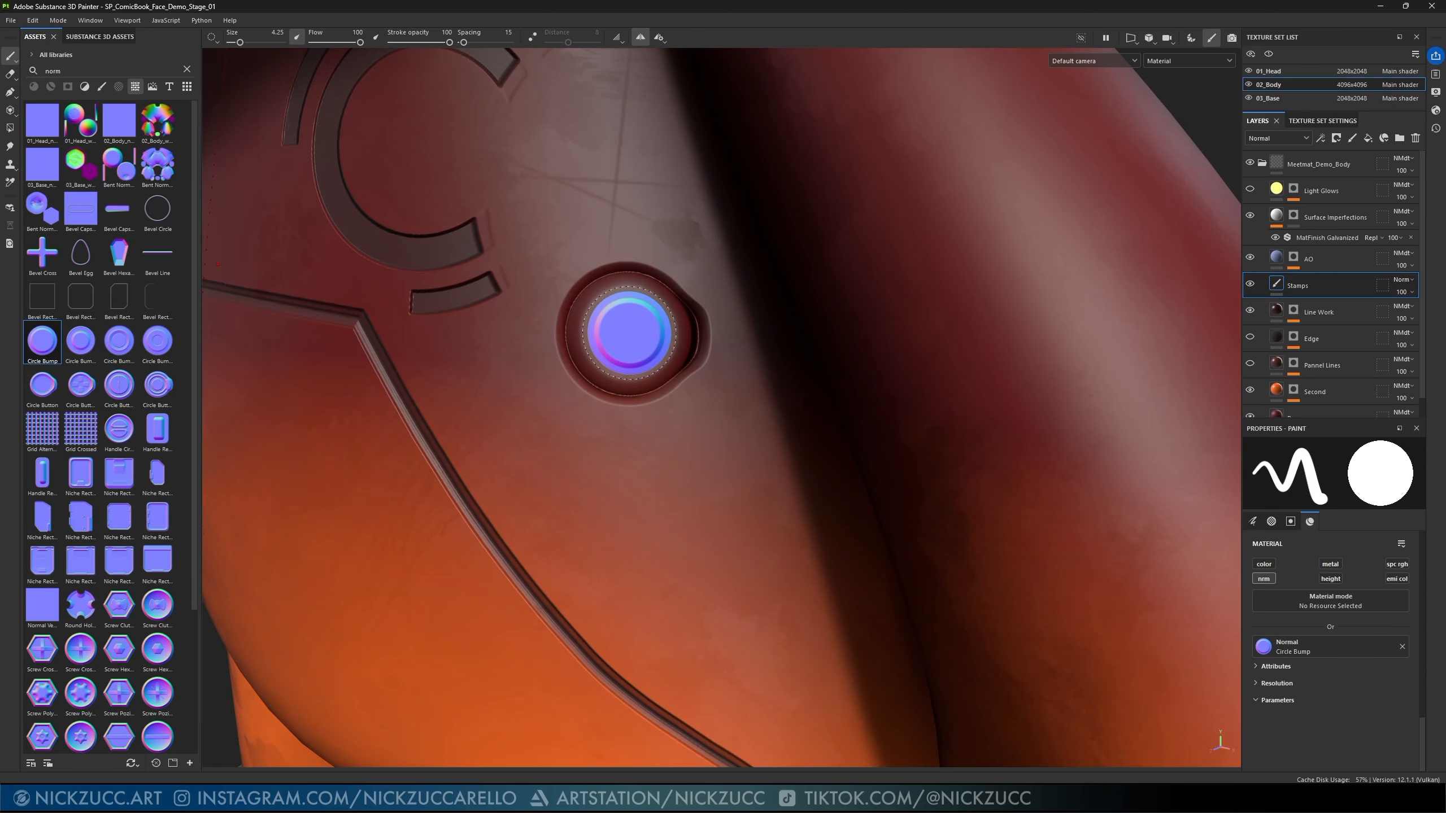
left_click(629, 333)
scroll(742, 491, "down", 5)
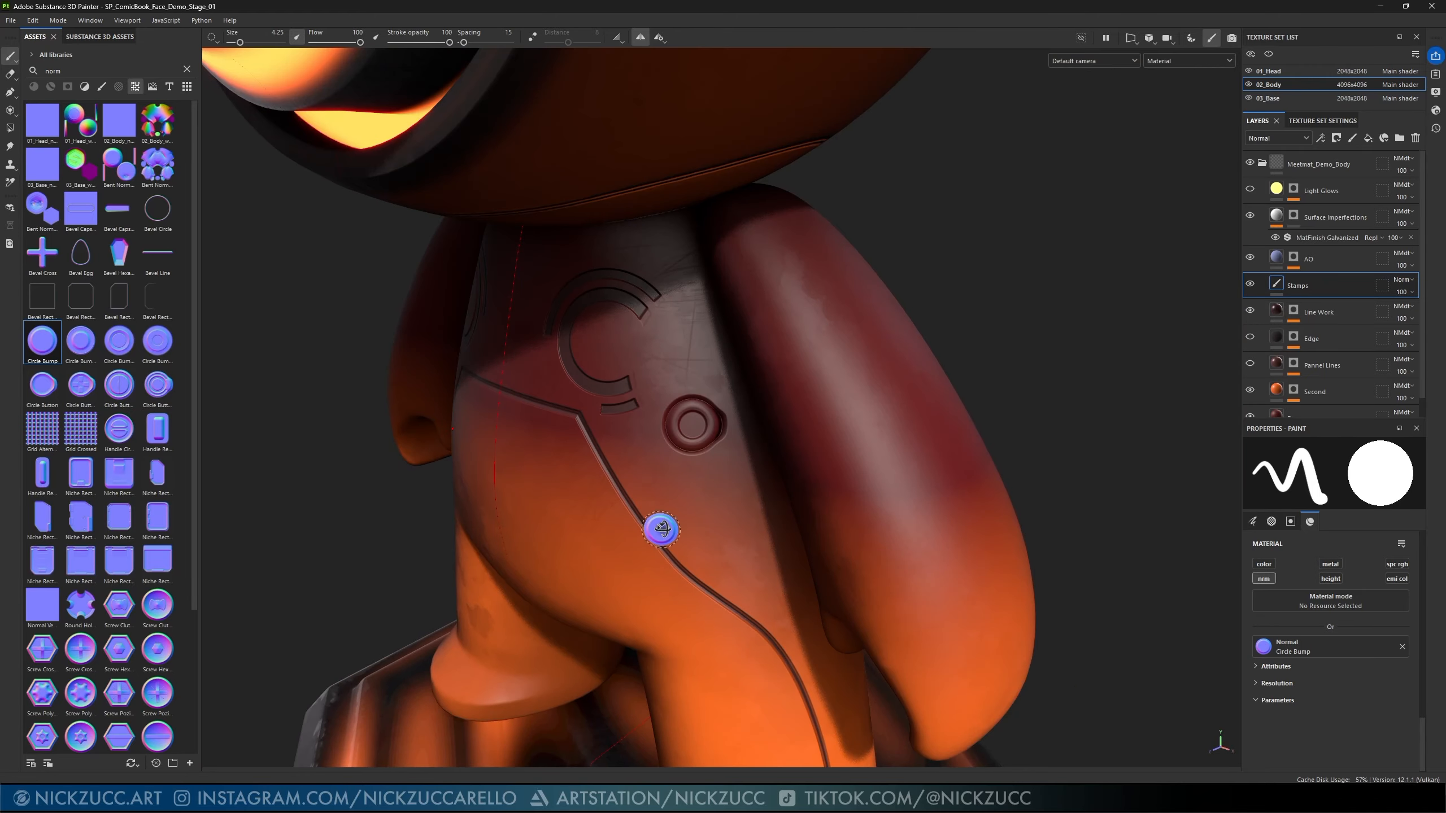
left_click_drag(661, 526, 806, 485, "alt")
scroll(761, 476, "down", 3)
left_click_drag(660, 476, 695, 475, "alt")
scroll(695, 475, "up", 3)
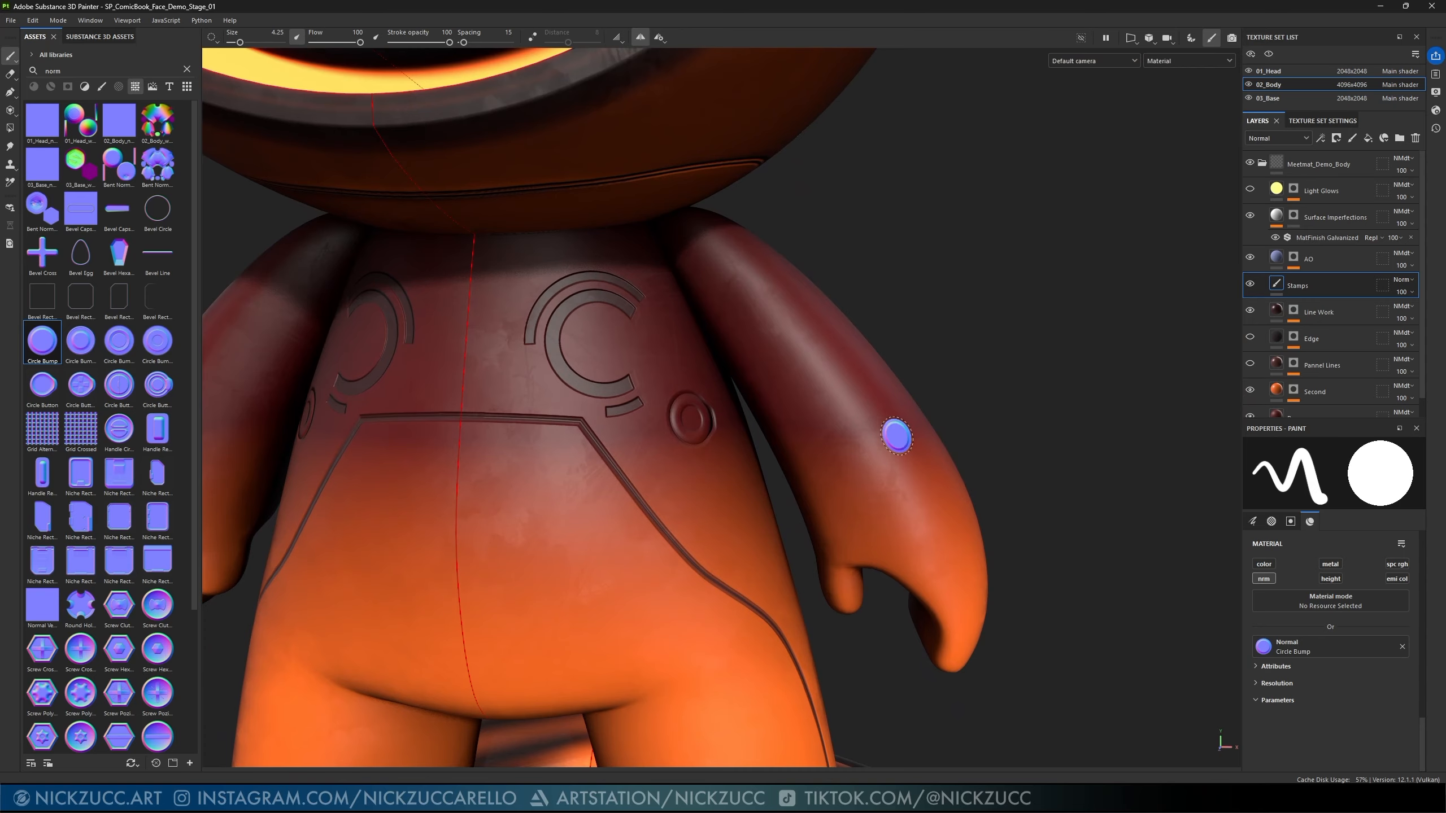
- Add a fill layer named Lights above the Stamps layer, with only the emission color channel enabled
left_click(1251, 190)
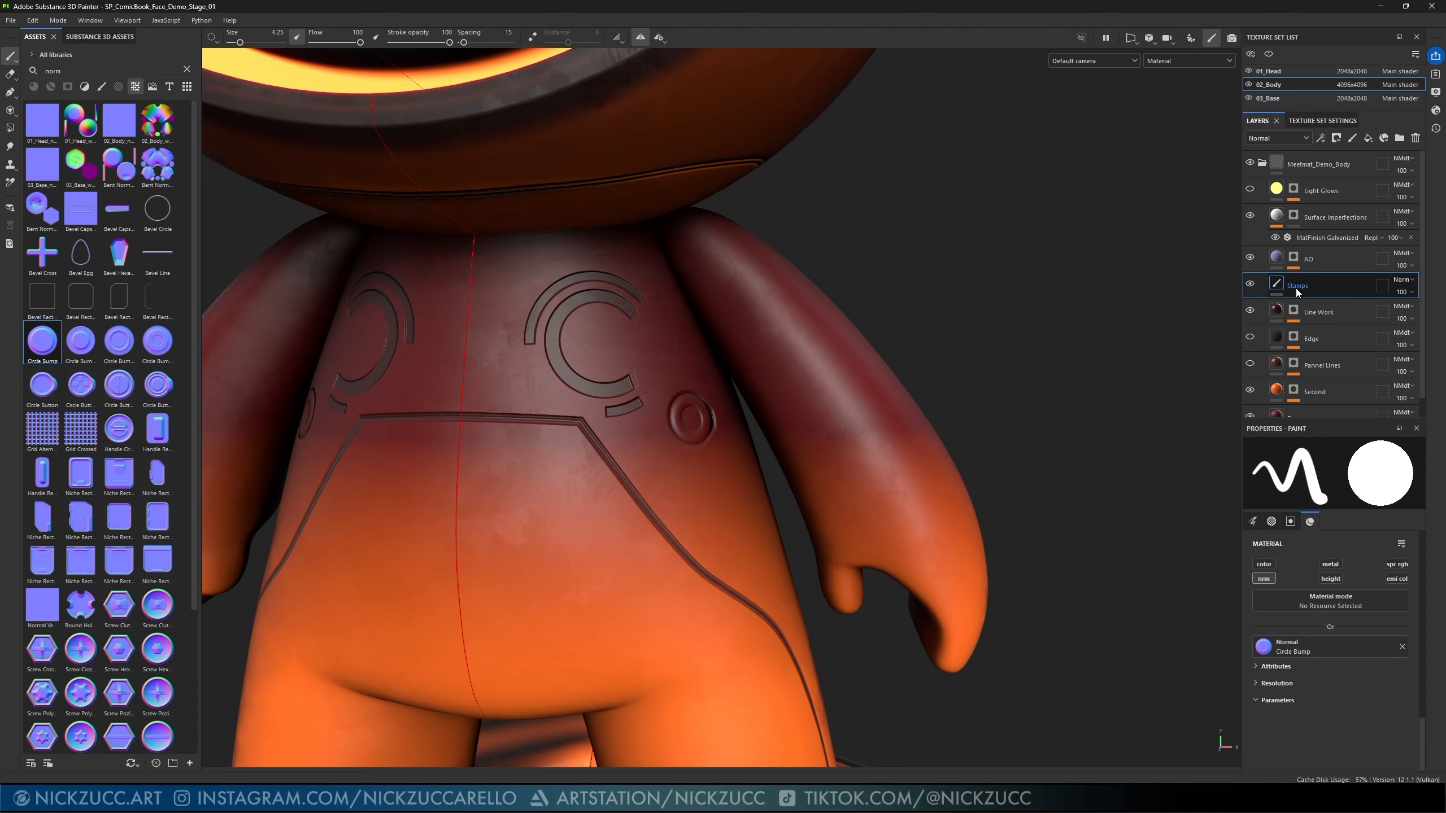
left_click_drag(1073, 376, 952, 371, "alt")
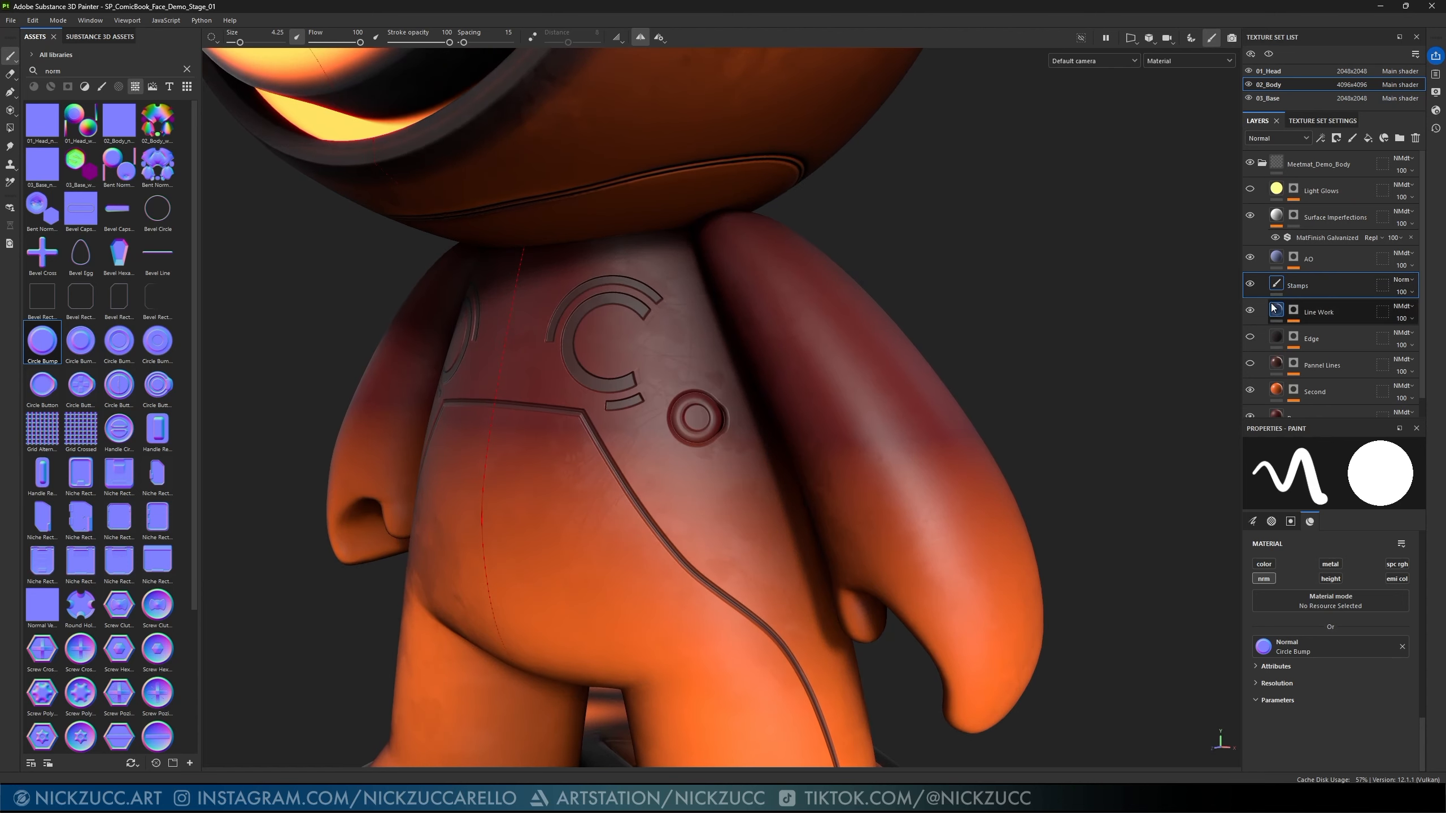
left_click(1368, 139)
double_click(1310, 285)
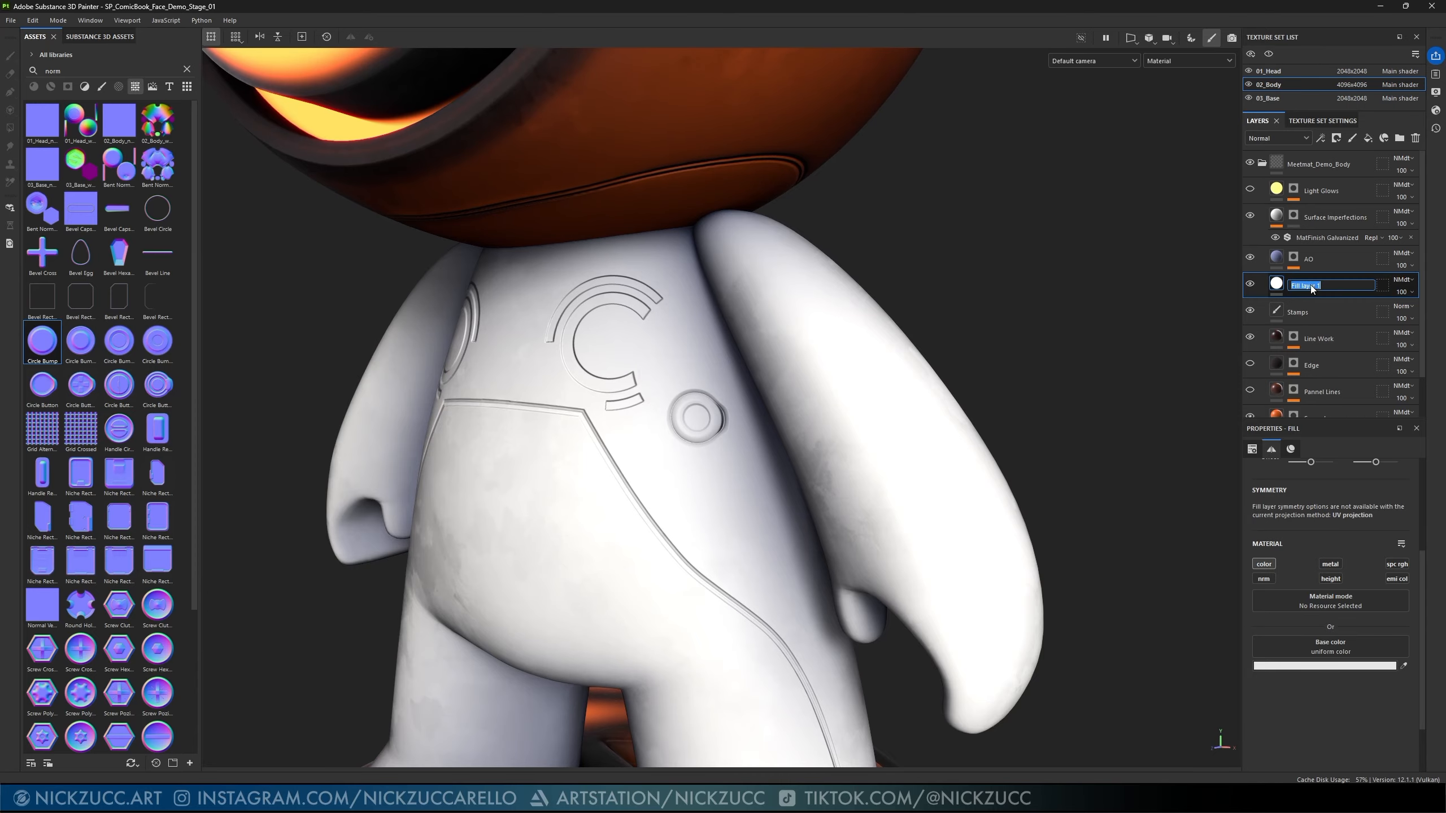
left_click(1270, 565)
left_click(1395, 578)
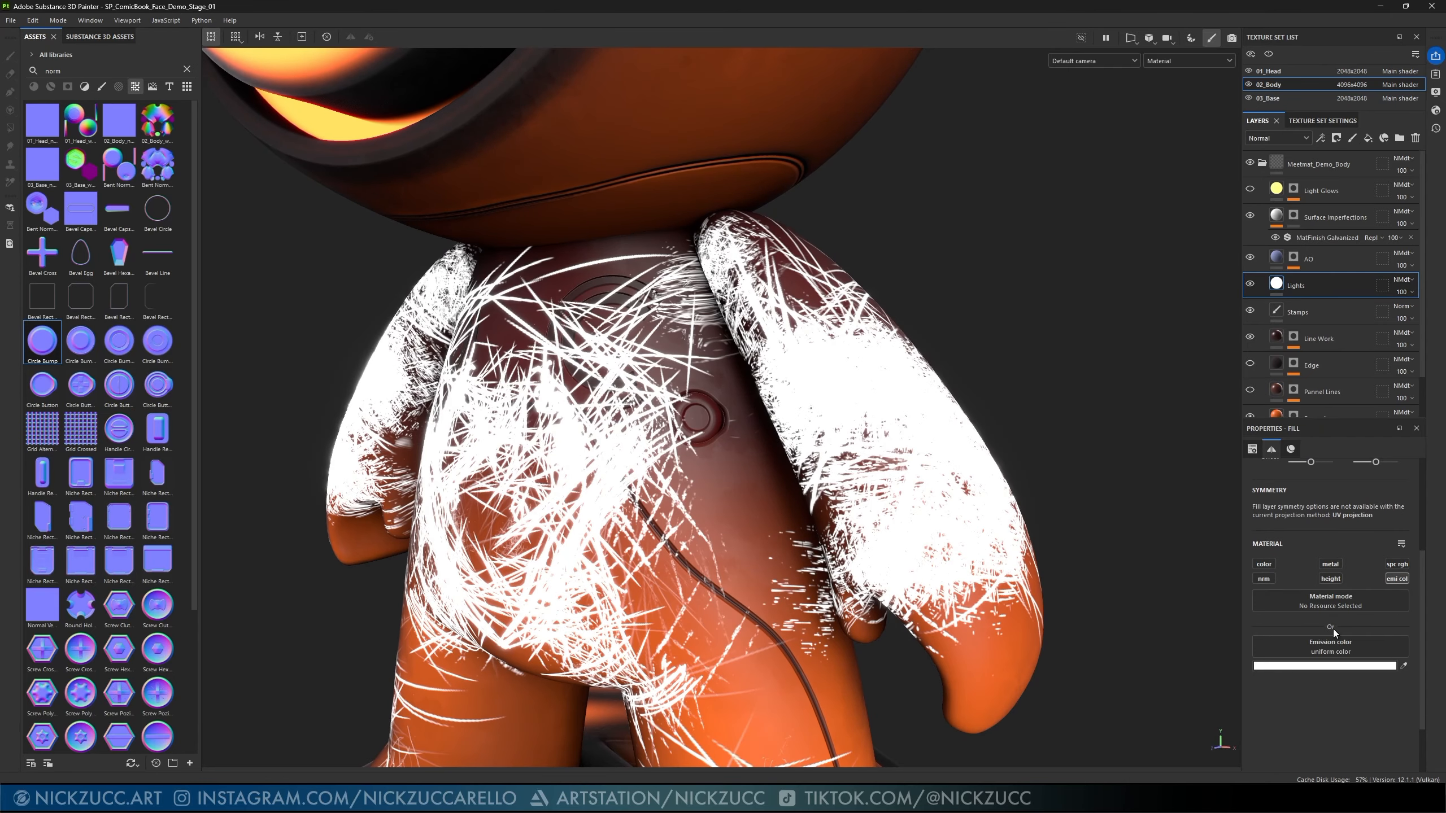
- Set the Lights layer's emission color to the saturated yellow-orange FEBC00
left_click(1330, 667)
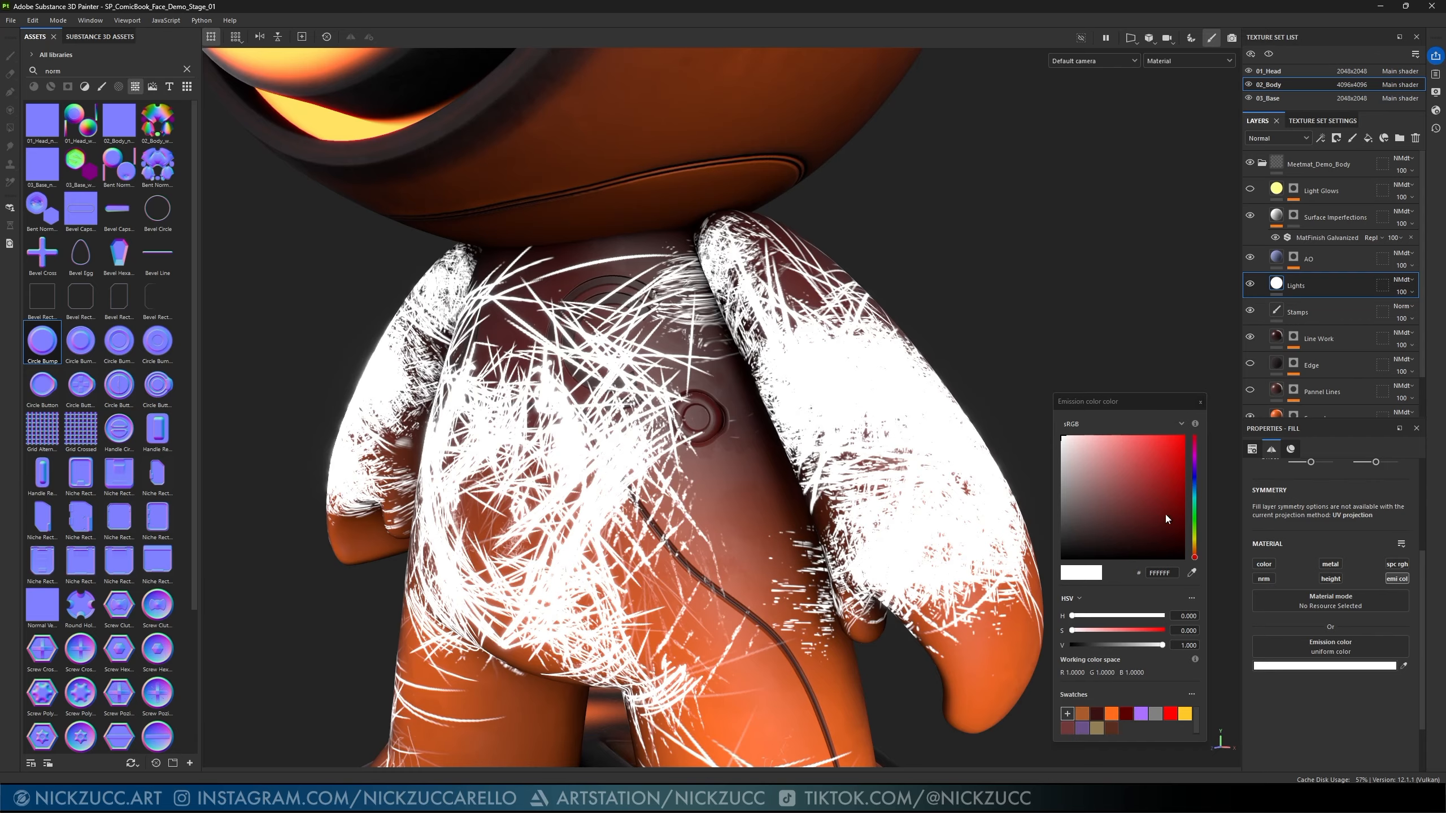
left_click(1184, 715)
left_click_drag(1146, 458, 1194, 435)
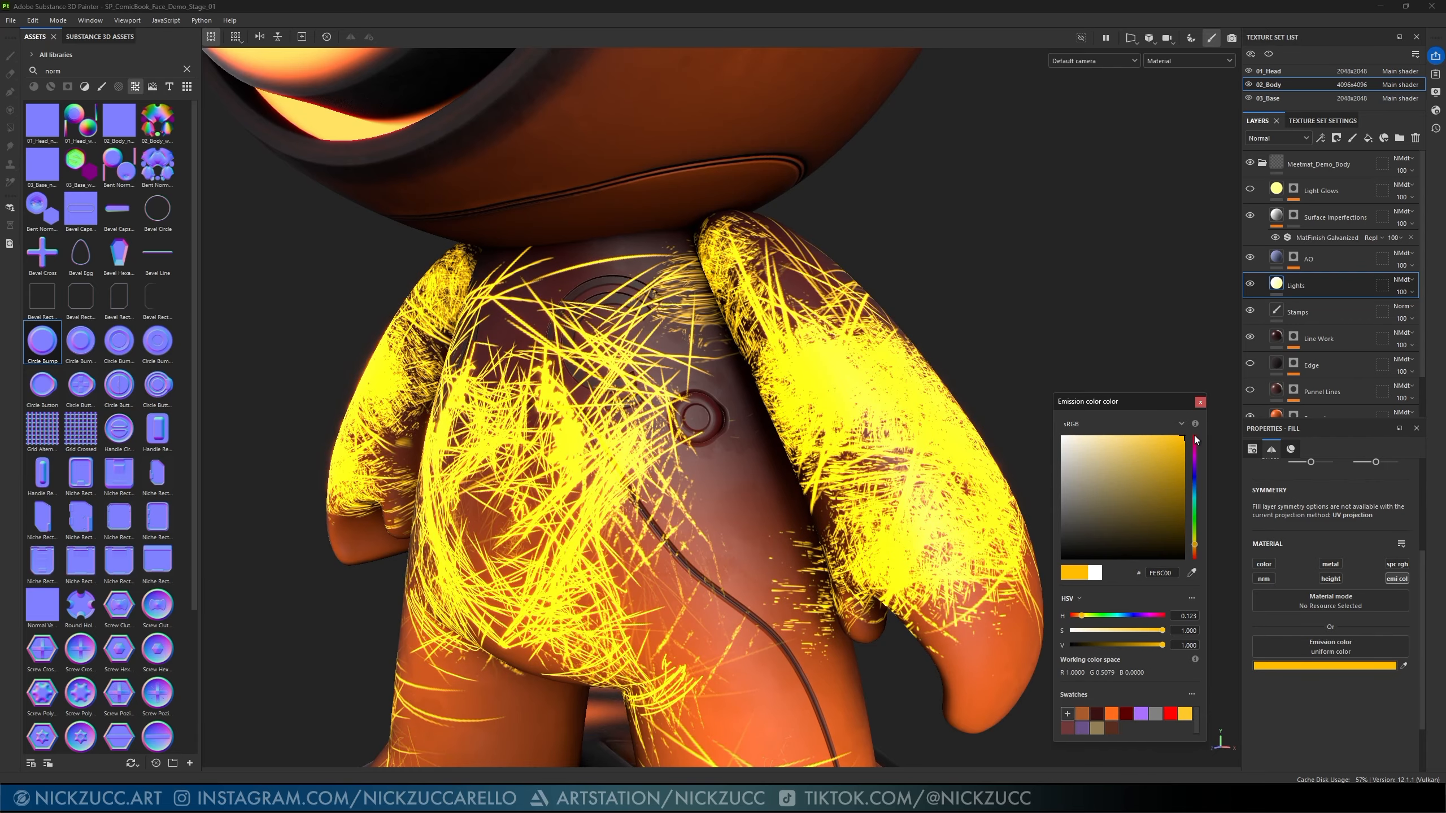
left_click(1198, 403)
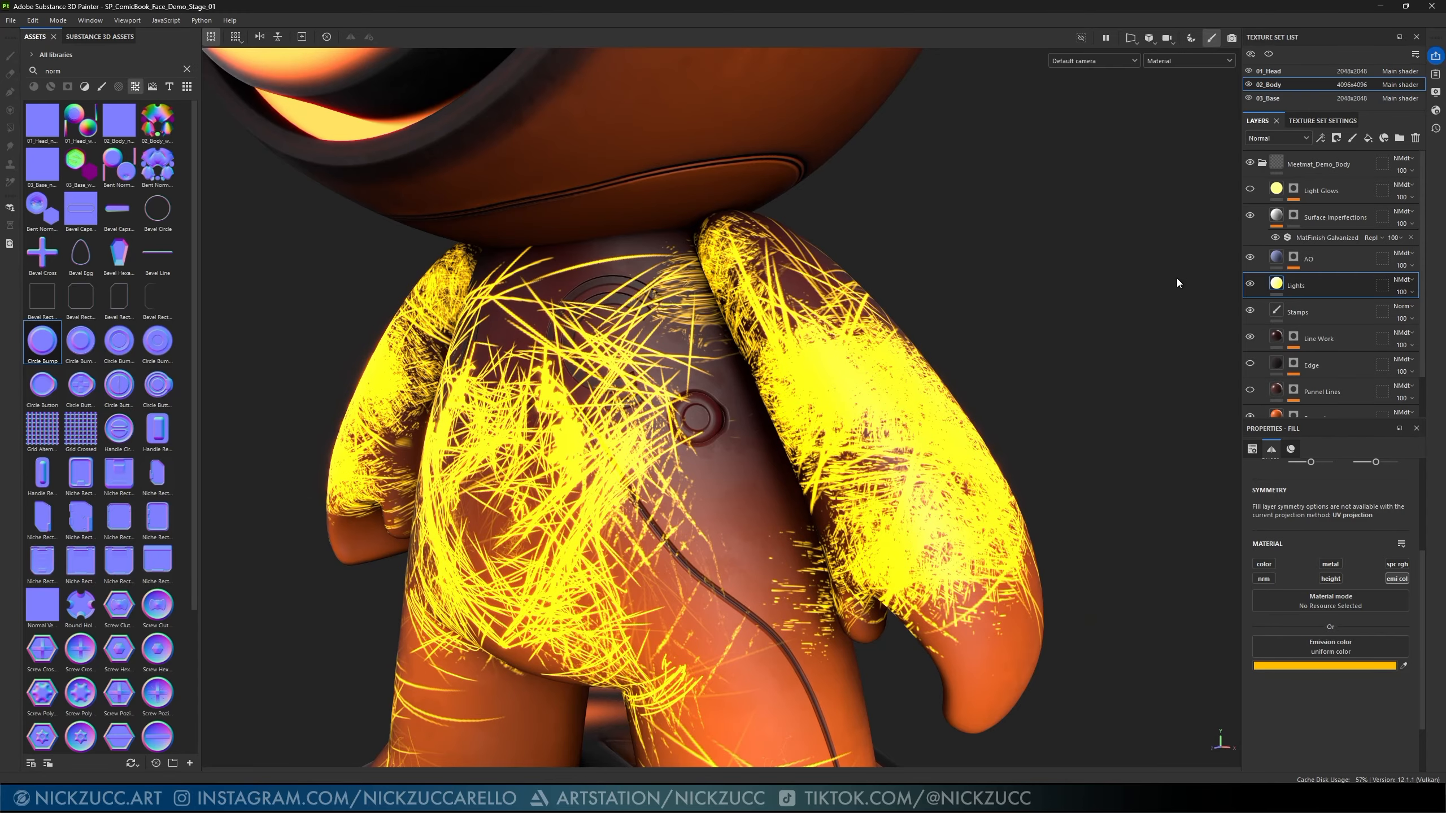
left_click_drag(1153, 299, 1156, 285, "alt")
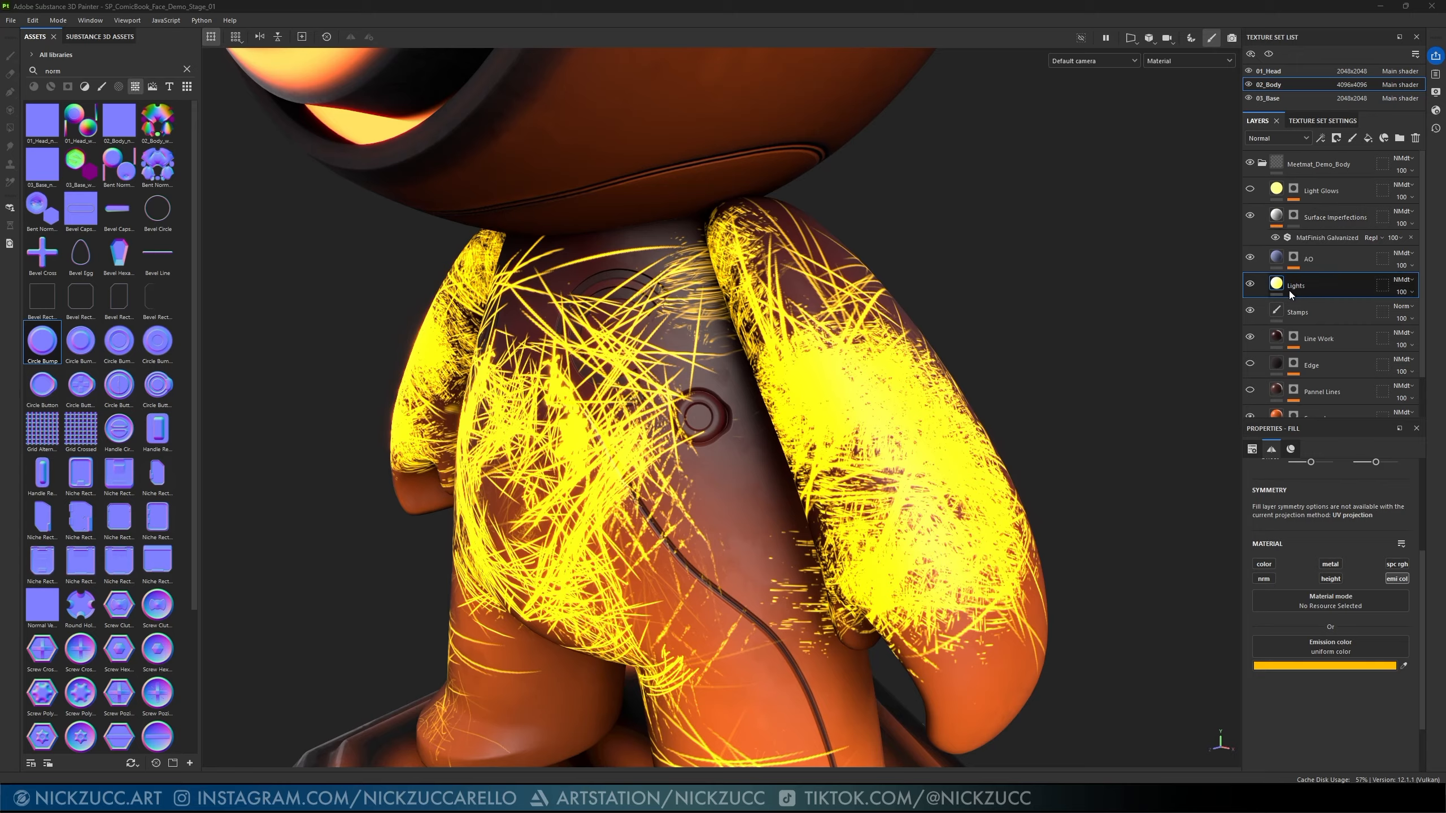
- Move the Lights layer above Surface Imperfections and add a black mask with a paint effect to it
left_click_drag(1305, 287, 1317, 210)
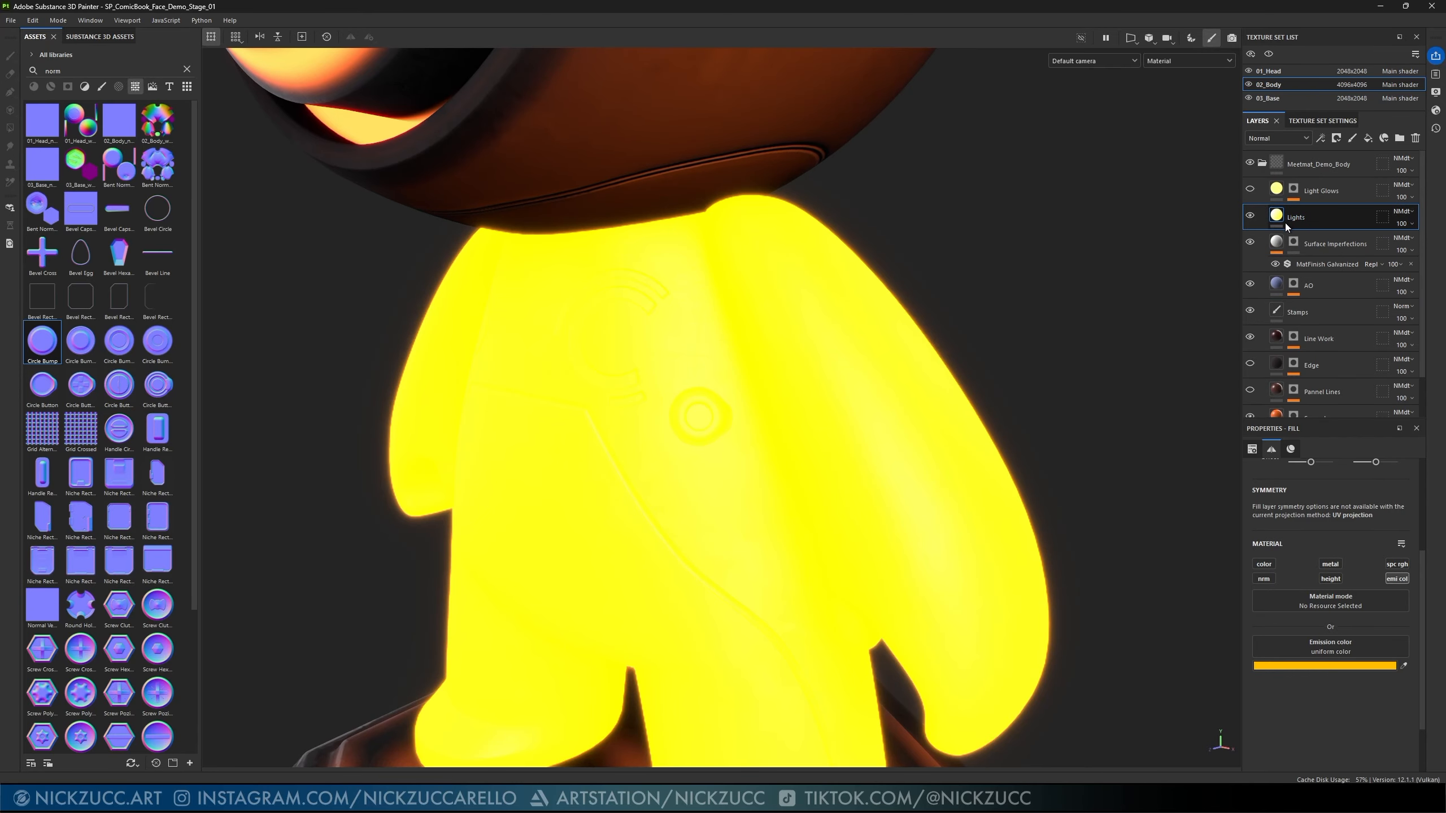
left_click(1336, 137)
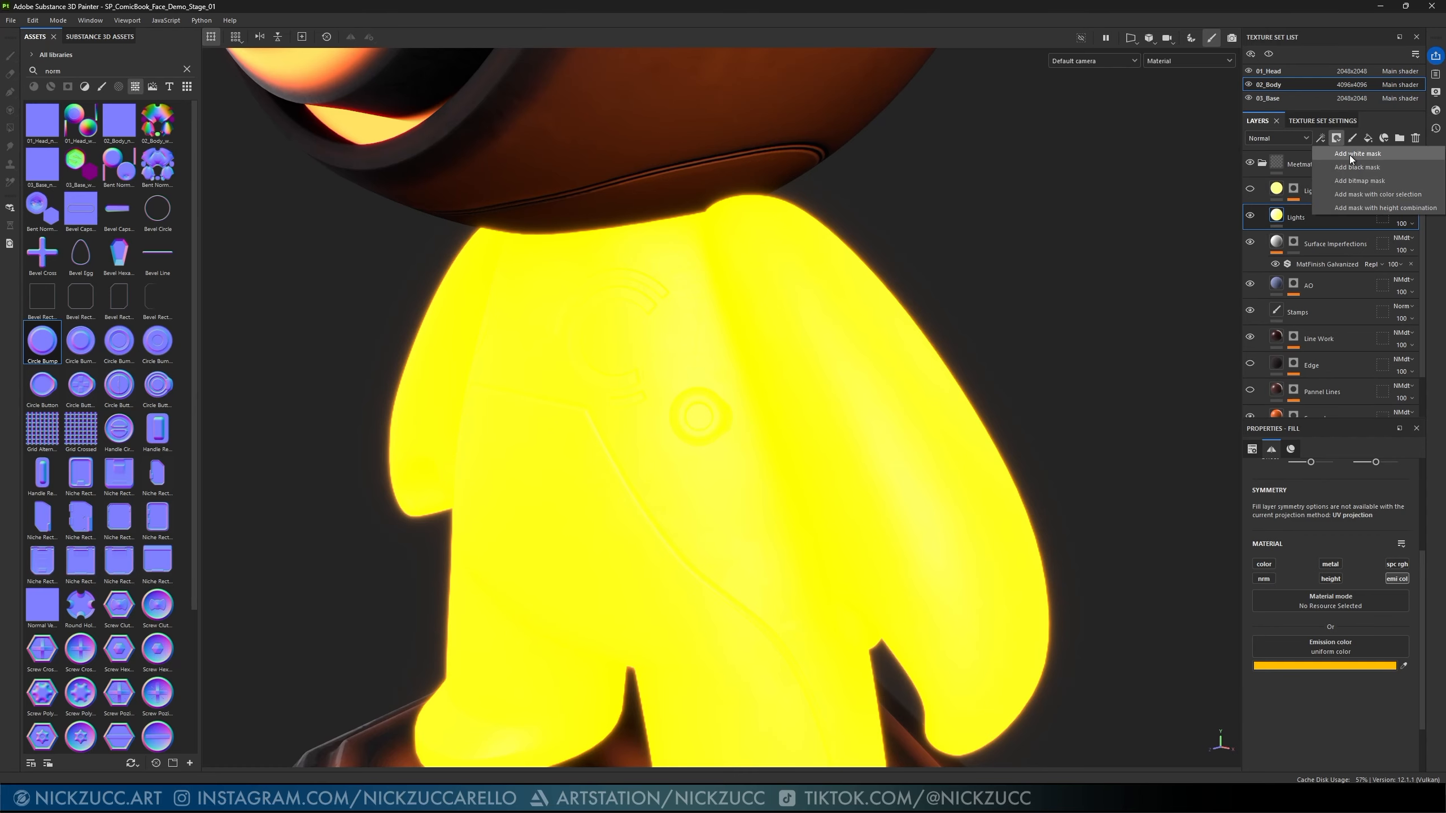
left_click(1359, 167)
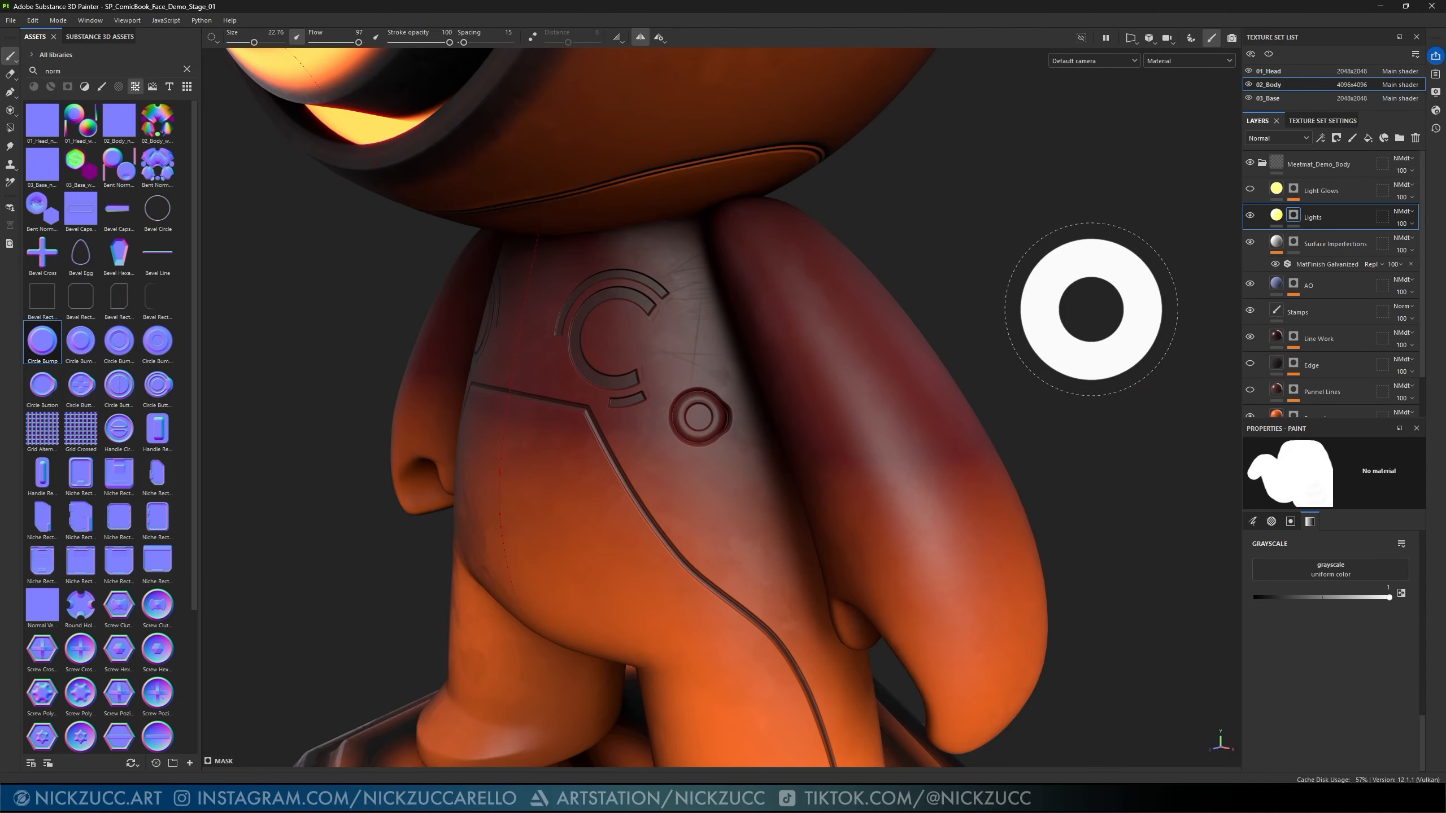
left_click(1321, 139)
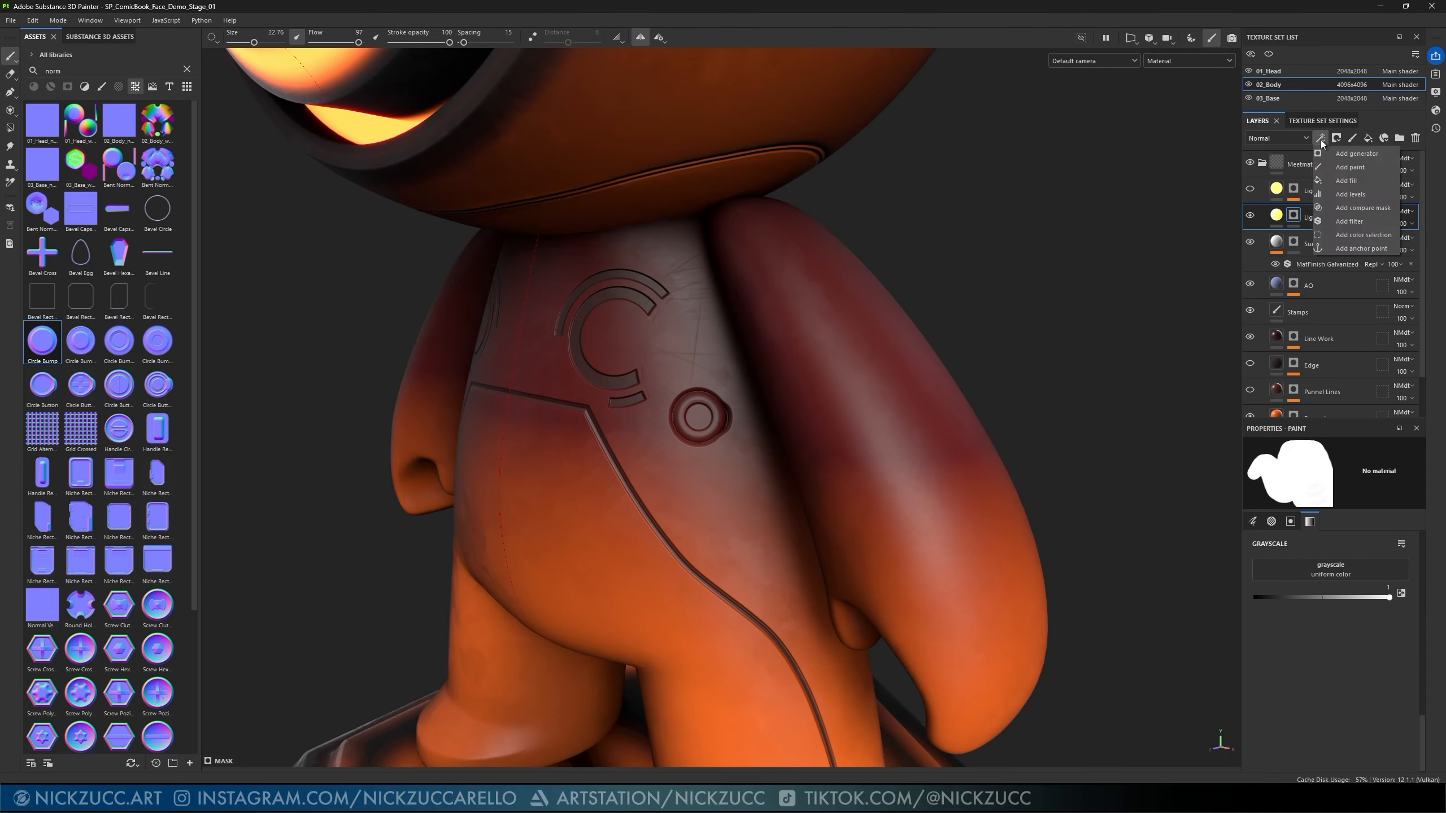
left_click(1354, 169)
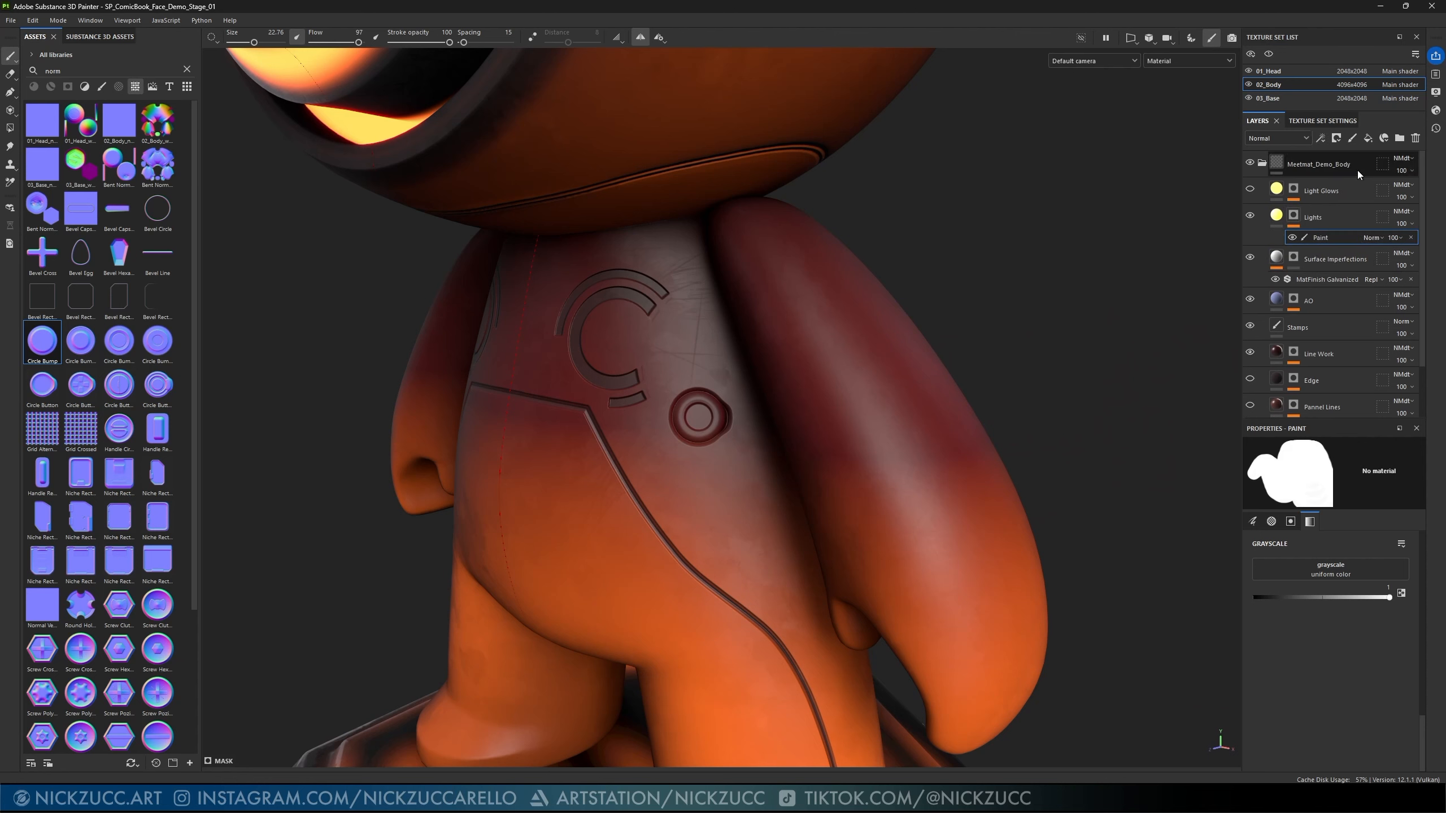
- Stamp a glowing ring onto the circular button on the torso's side, using the ring brush at size 3.12
mouse_move(739, 407)
right_mouse_down("ctrl")
mouse_move(688, 408)
mouse_move(724, 414)
right_mouse_up("ctrl")
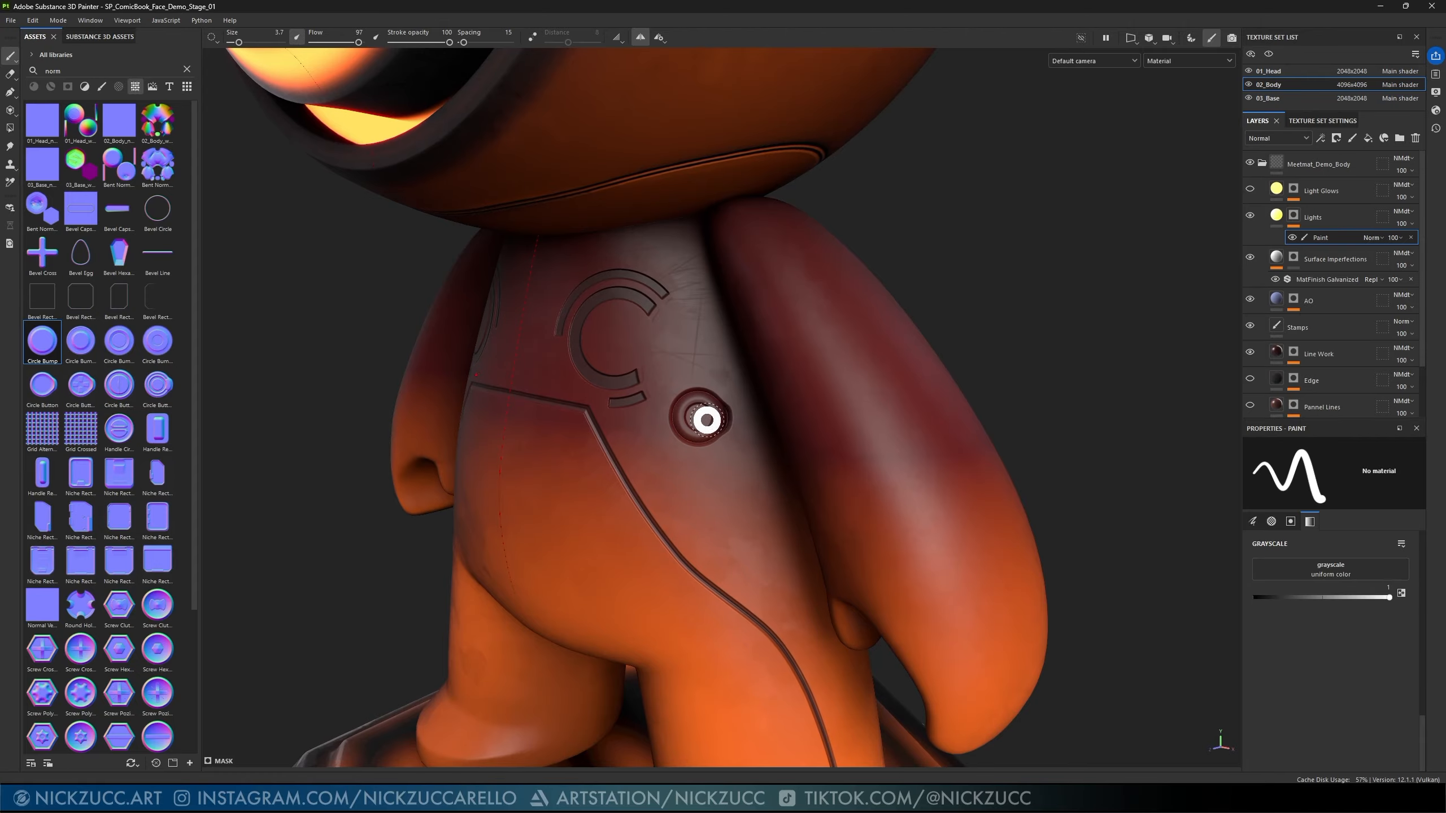
left_click_drag(707, 420, 701, 422, "alt")
right_click_drag(701, 417, 698, 417, "ctrl")
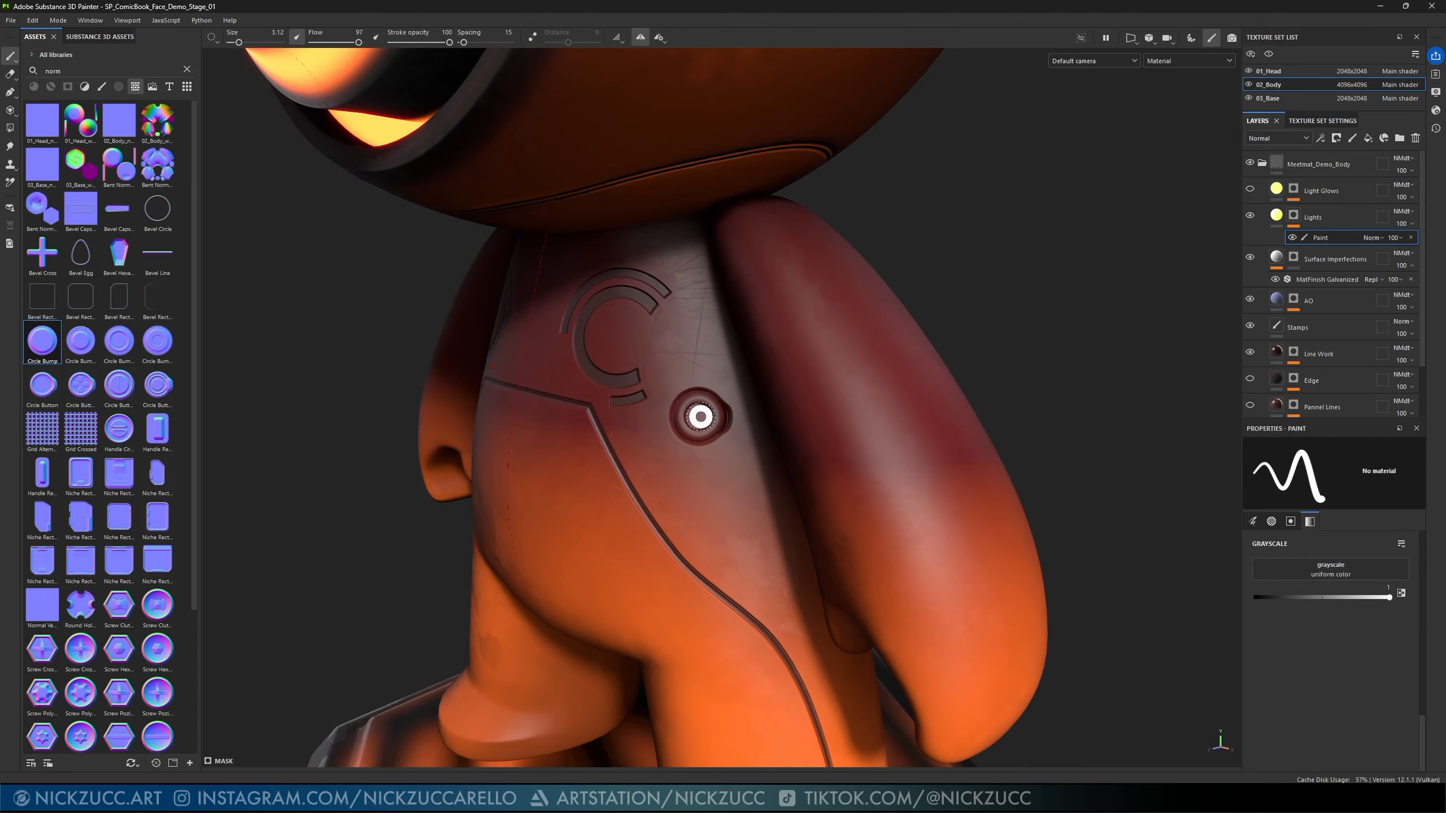
left_click(699, 416)
mouse_move(775, 442)
left_mouse_down("alt")
mouse_move(833, 445)
mouse_move(748, 443)
left_mouse_up("alt")
scroll(754, 451, "up", 5)
scroll(754, 452, "up", 3)
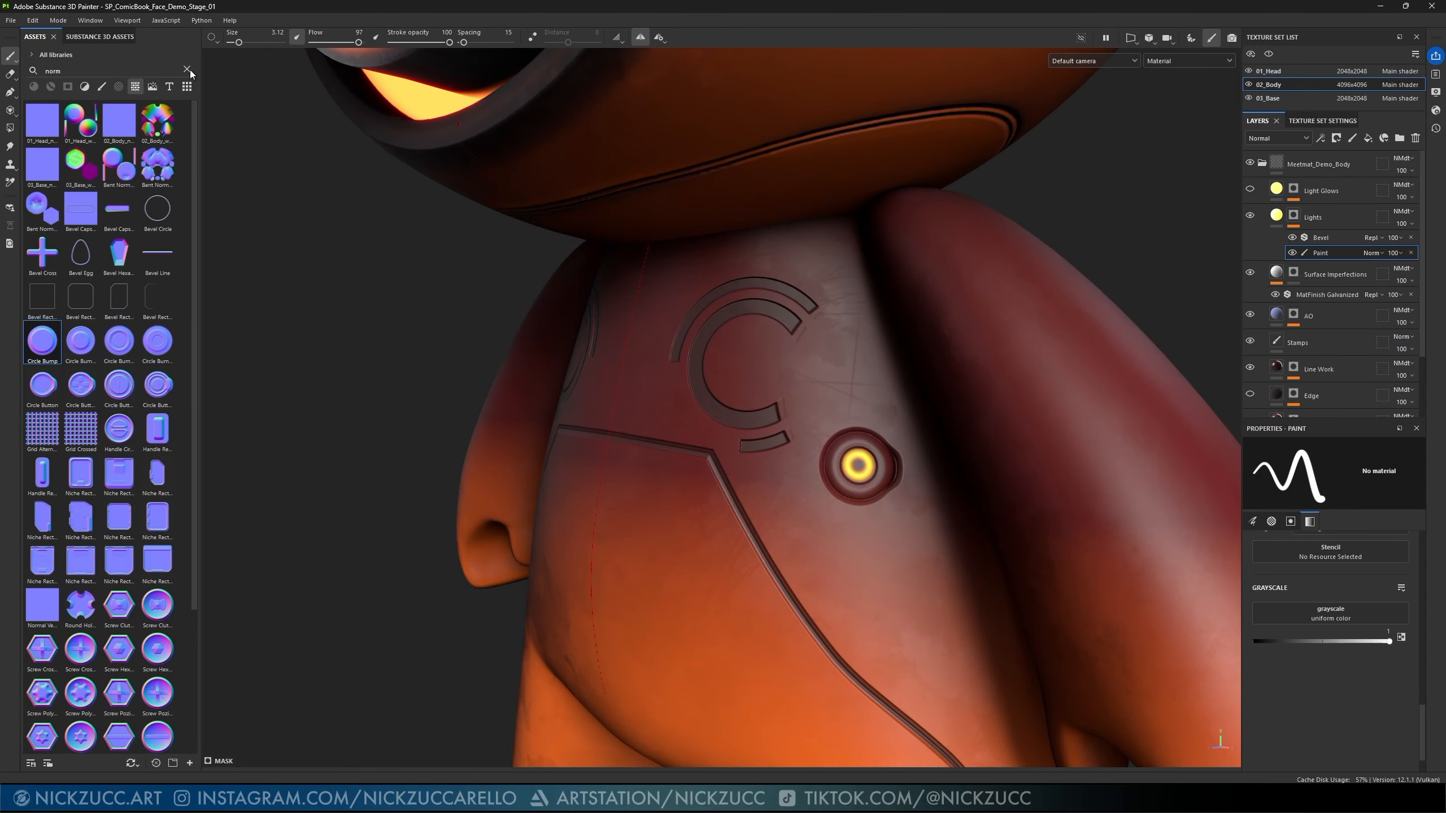
- Clear the asset search, choose the Basic Hard brush and set its size to 0.9
left_click(187, 69)
left_click(103, 87)
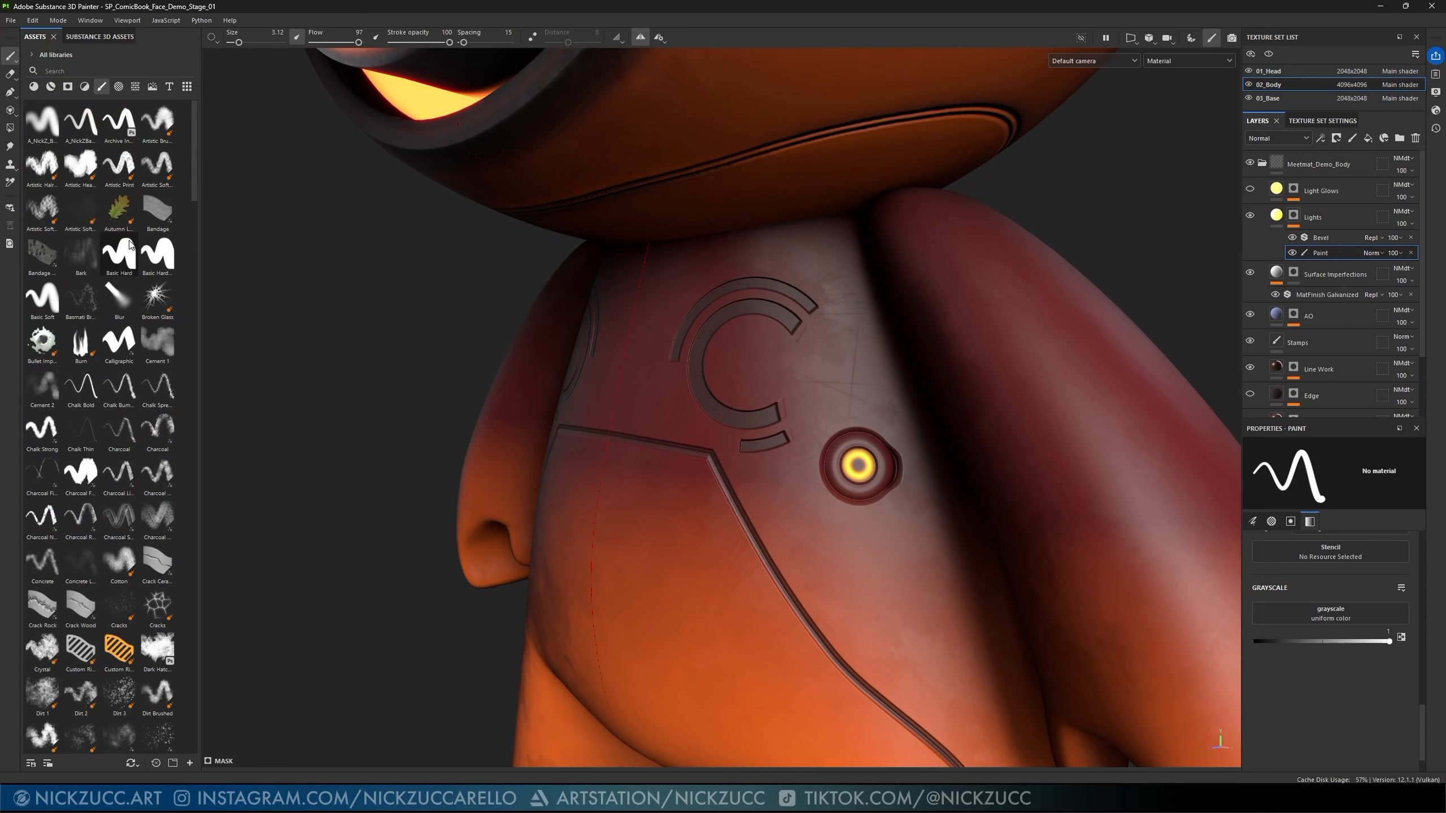
left_click(118, 256)
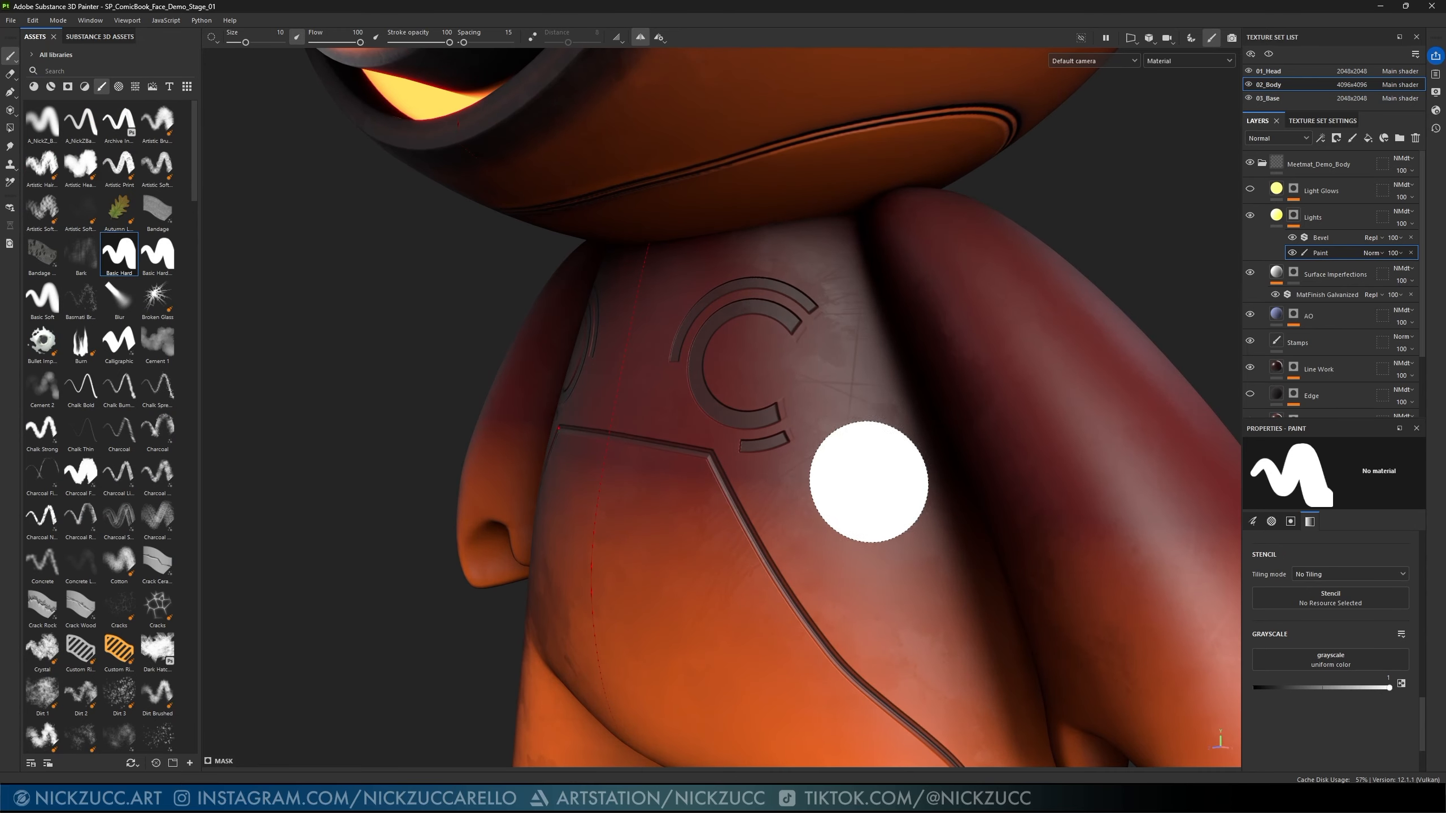
right_click_drag(891, 484, 859, 485, "ctrl")
left_click_drag(900, 484, 862, 491, "alt")
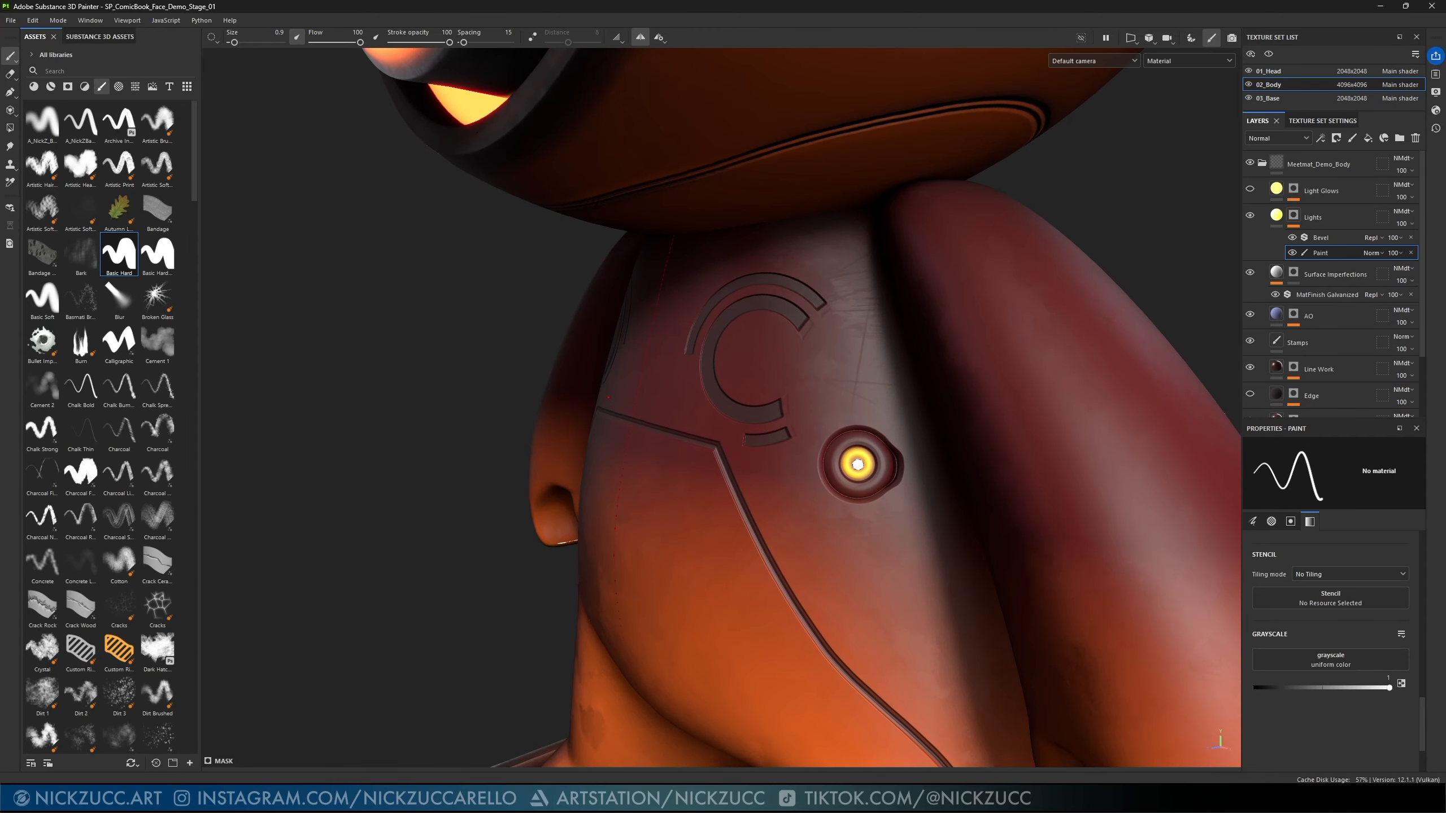
left_click_drag(917, 488, 941, 514, "alt")
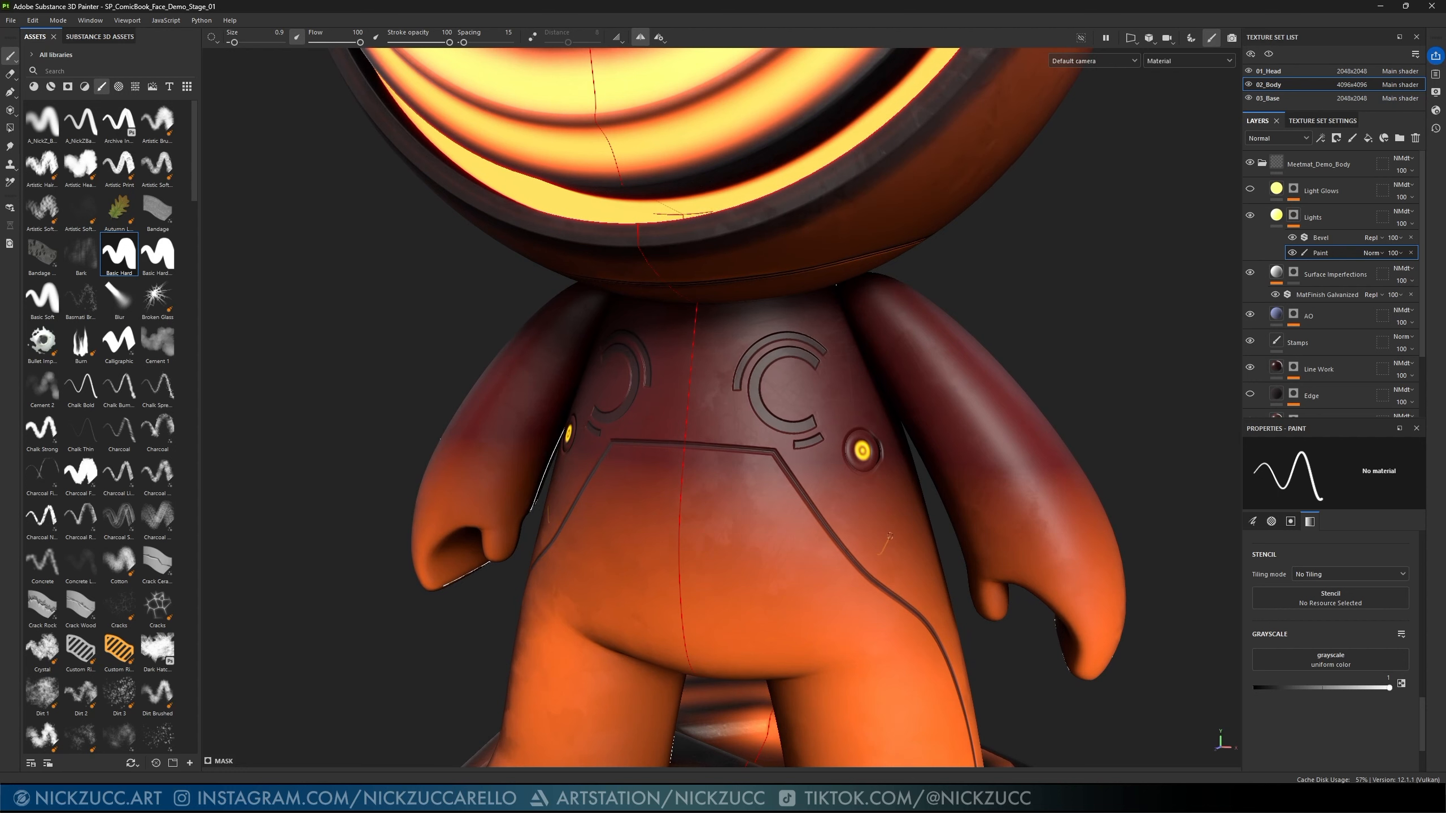
- Try freehand glowing strokes around the torso's circular button, undoing each one
mouse_move(893, 539)
left_mouse_down()
mouse_move(858, 520)
mouse_move(813, 587)
mouse_move(840, 572)
left_mouse_up()
key("ctrl+z")
mouse_move(877, 524)
left_mouse_down()
mouse_move(886, 499)
mouse_move(879, 561)
mouse_move(864, 568)
mouse_move(883, 531)
left_mouse_up()
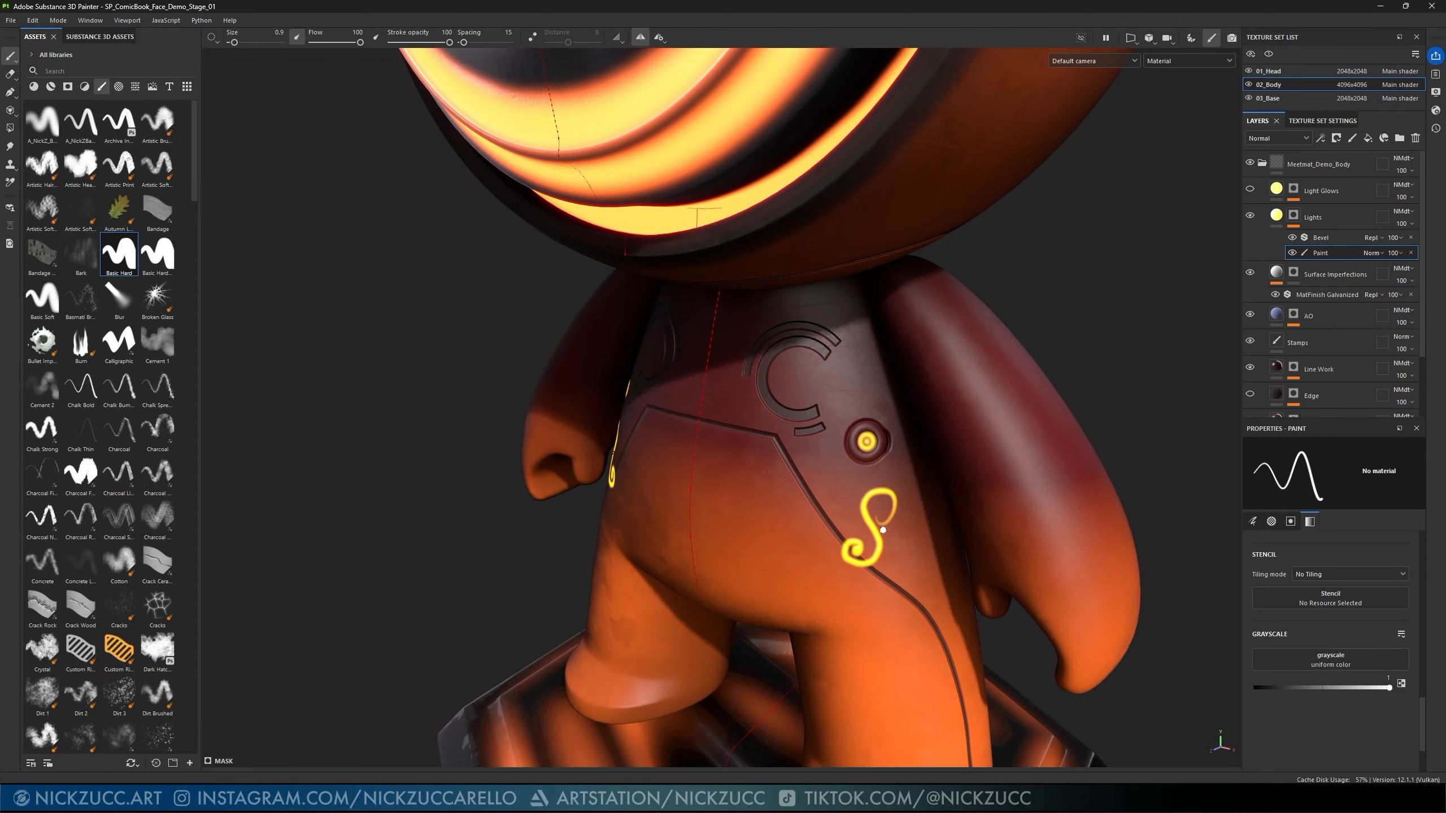
key("ctrl+z")
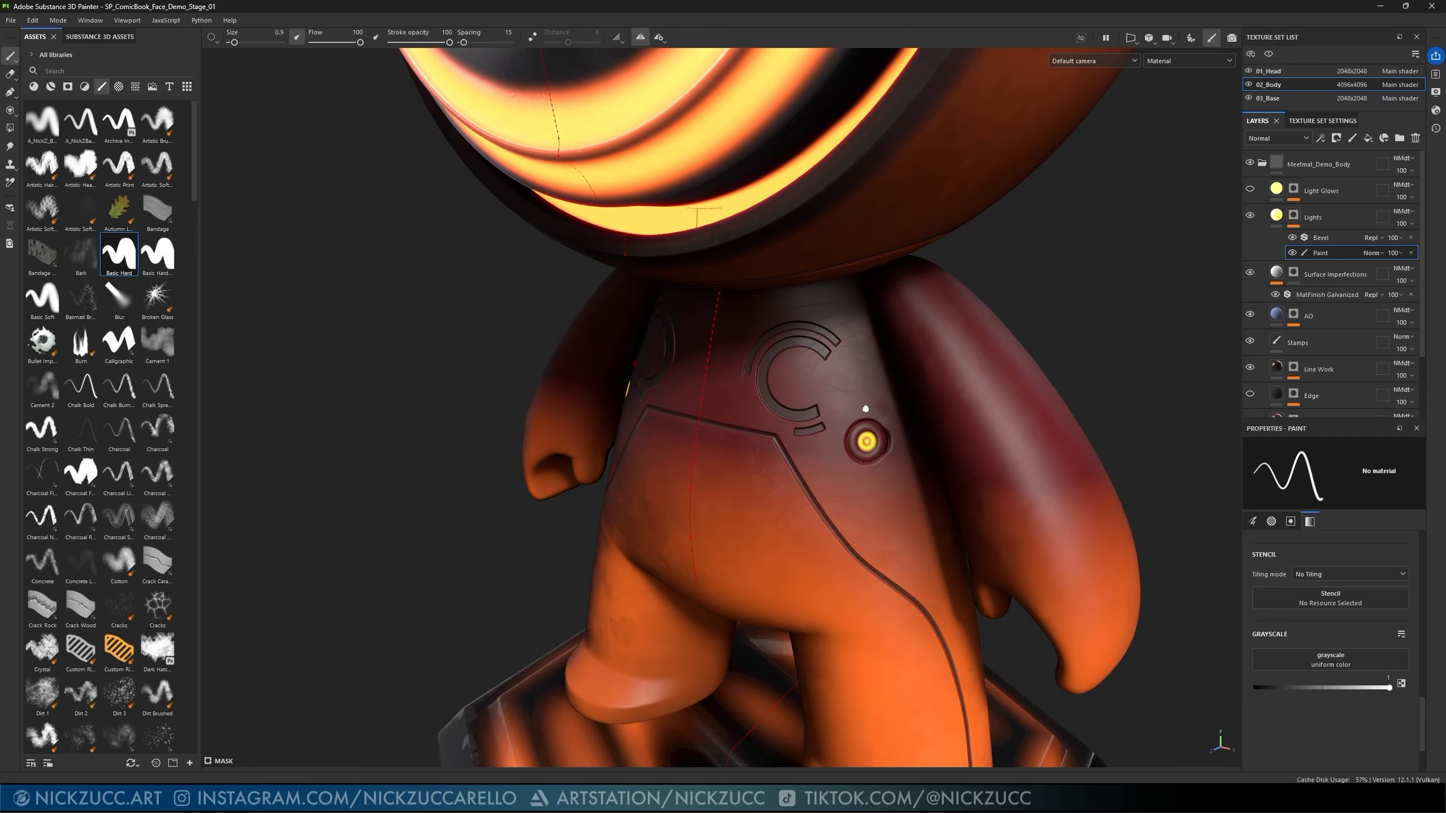
mouse_move(885, 413)
left_mouse_down()
mouse_move(841, 410)
mouse_move(866, 504)
mouse_move(905, 468)
mouse_move(843, 569)
mouse_move(829, 376)
mouse_move(763, 424)
mouse_move(769, 435)
mouse_move(955, 382)
mouse_move(1055, 402)
mouse_move(1055, 455)
mouse_move(1030, 471)
left_mouse_up()
key("ctrl+z")
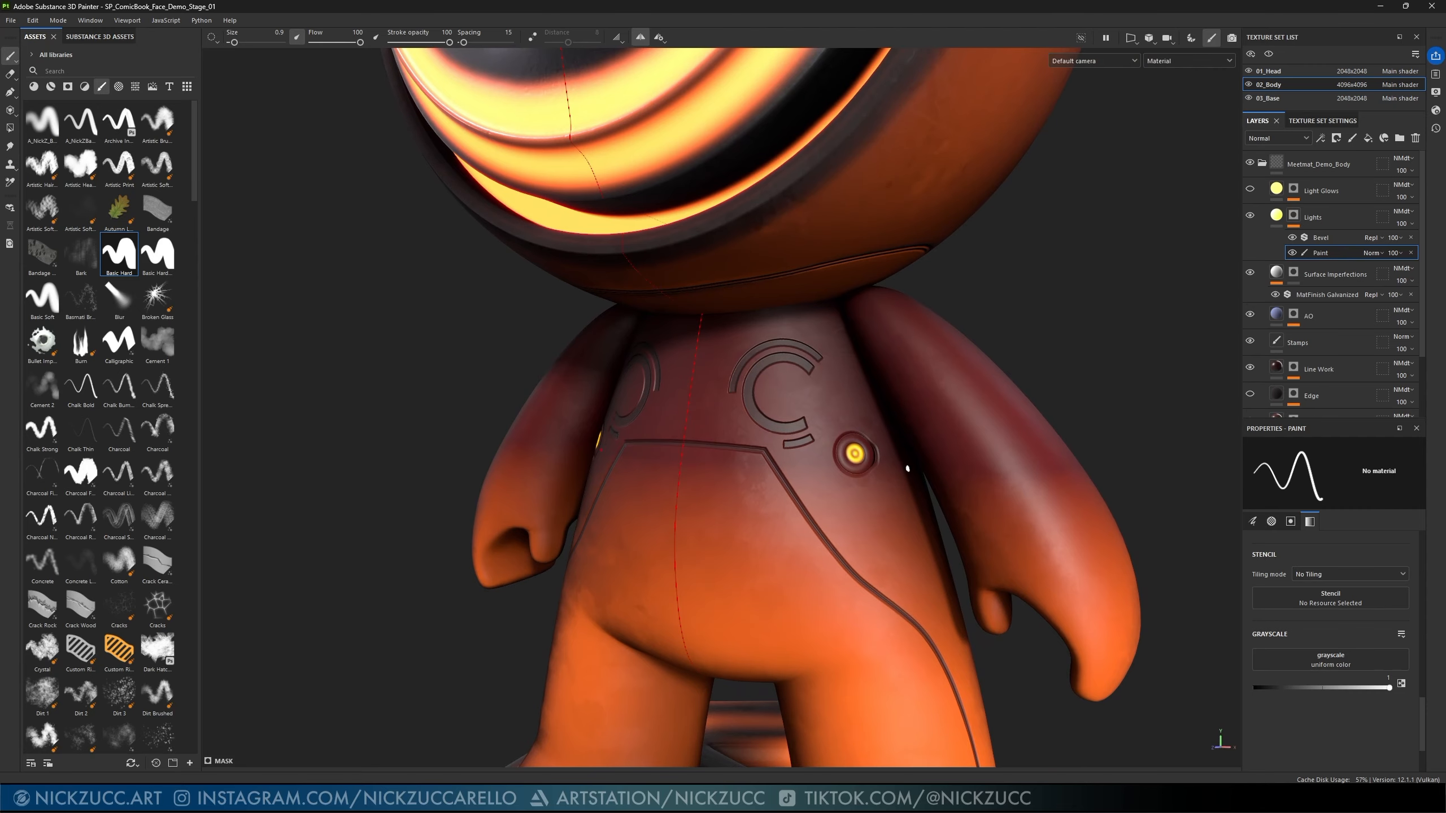
- Try painting a glowing line alongside the torso's panel seam from the chest down to the leg, and undo it
left_click_drag(907, 468, 908, 546, "alt")
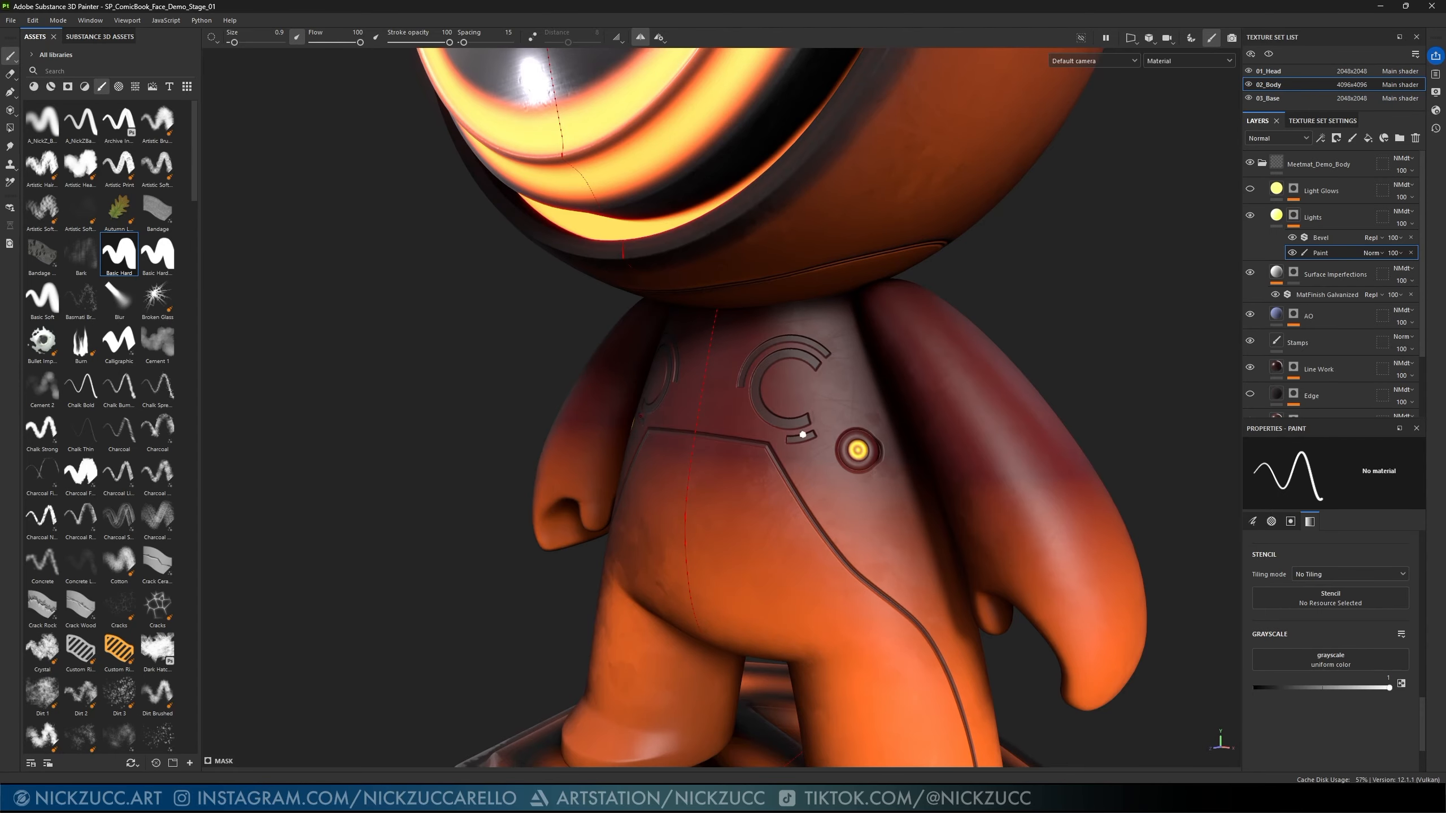
mouse_move(704, 425)
left_mouse_down()
mouse_move(794, 440)
mouse_move(833, 516)
mouse_move(934, 608)
mouse_move(970, 706)
left_mouse_up()
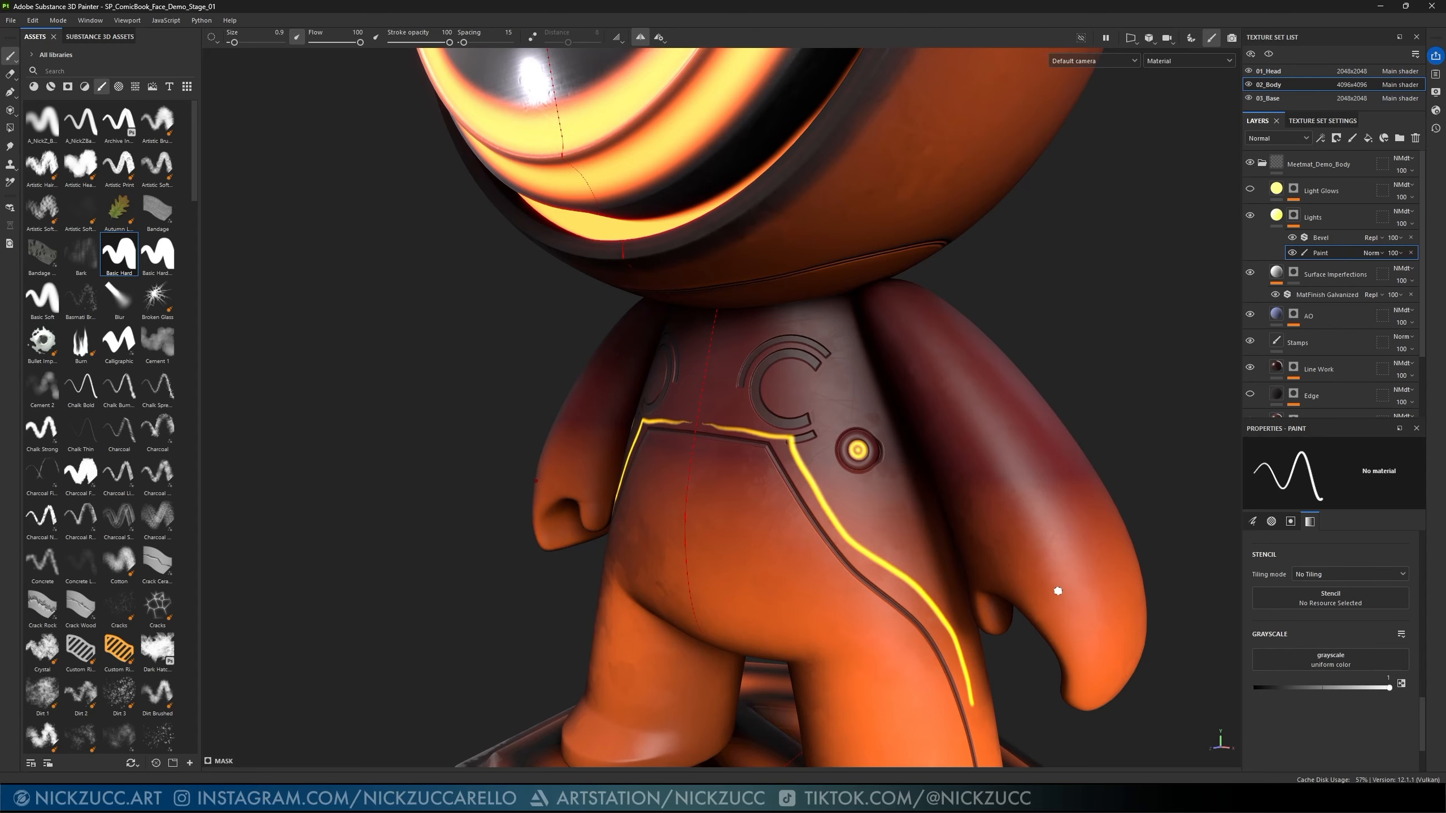
middle_click_drag(1057, 593, 1035, 474, "alt")
mouse_move(1036, 474)
left_mouse_down("alt")
mouse_move(983, 472)
mouse_move(1026, 535)
mouse_move(1020, 510)
left_mouse_up("alt")
key("ctrl+z")
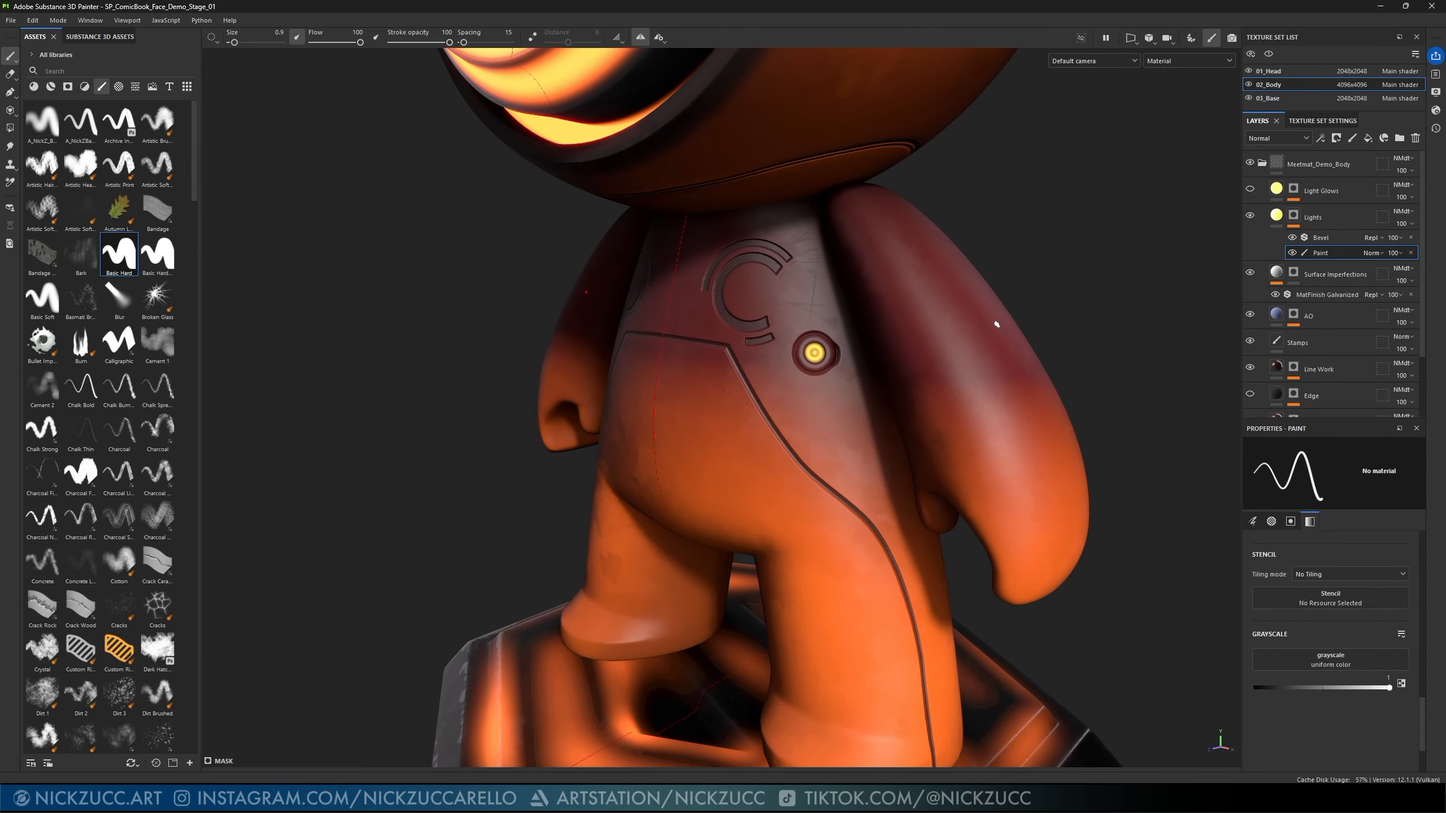
- Examine the body with its glowing side button from several angles and distances
middle_click_drag(997, 471, 988, 523, "alt")
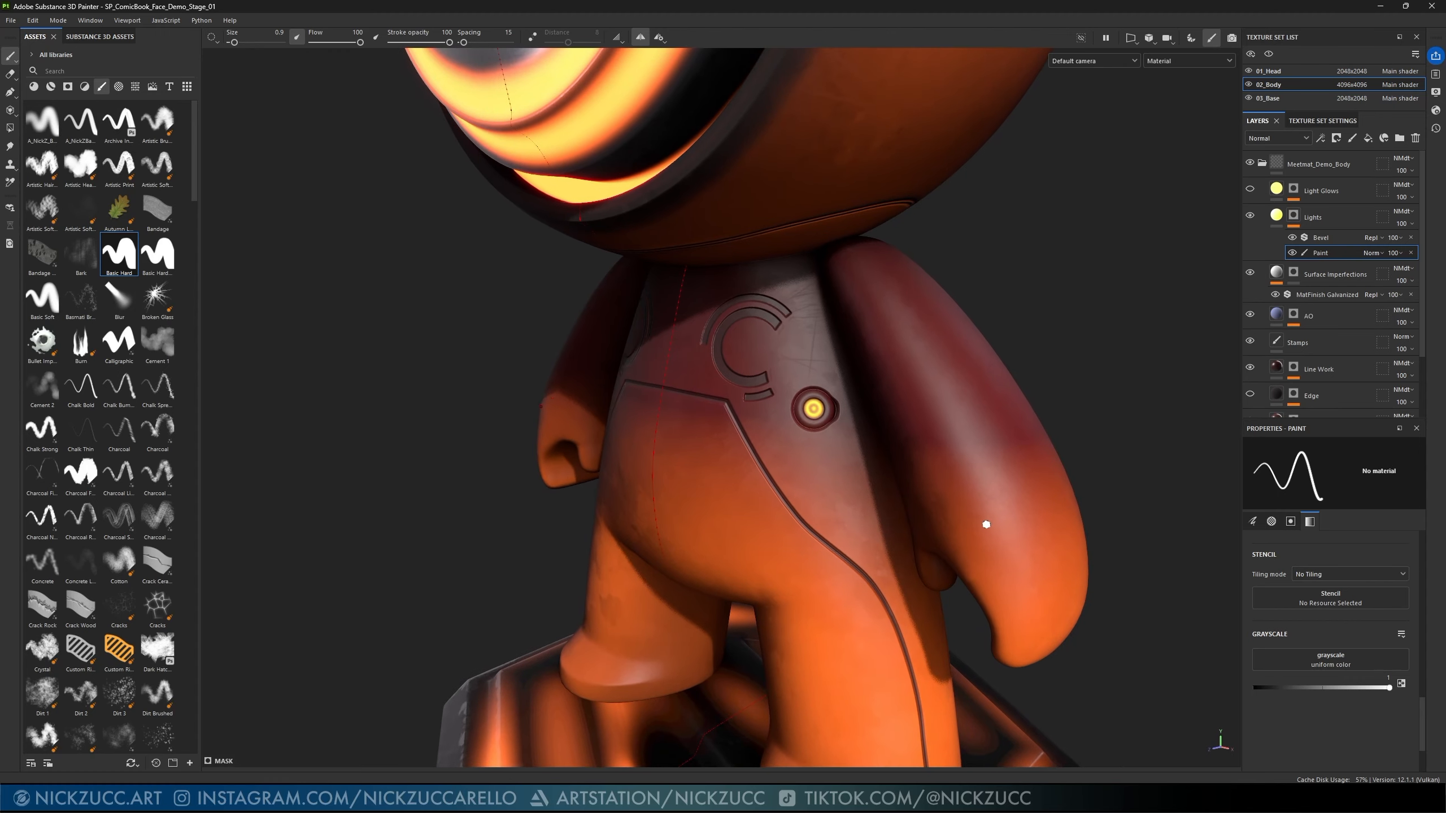
mouse_move(1079, 490)
right_mouse_down("alt")
mouse_move(1111, 456)
mouse_move(1054, 497)
right_mouse_up("alt")
left_click_drag(1025, 450, 993, 464, "alt")
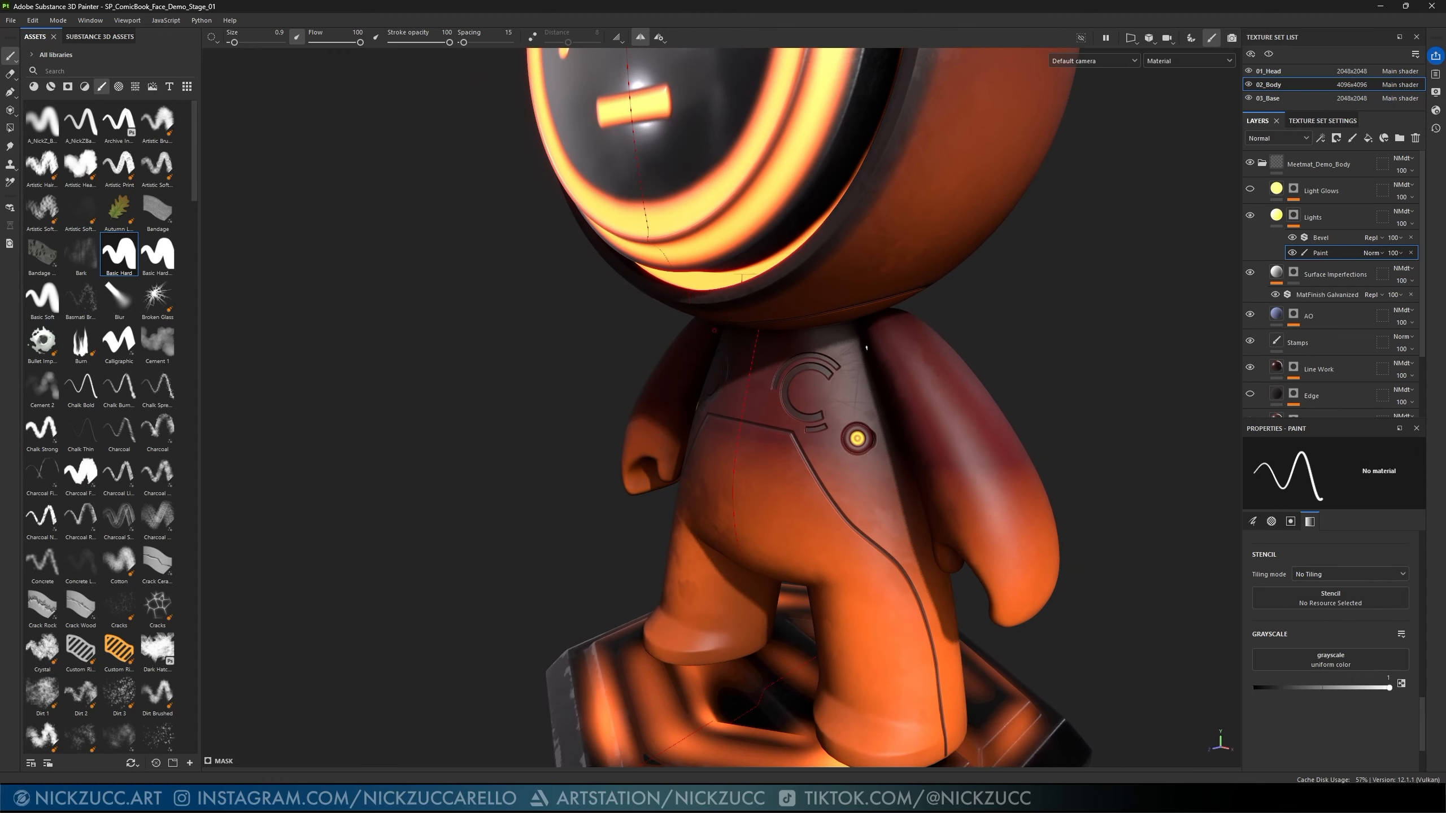
middle_click_drag(962, 379, 871, 346, "alt")
mouse_move(1005, 418)
left_mouse_down("alt")
mouse_move(968, 423)
mouse_move(1005, 419)
left_mouse_up("alt")
middle_click_drag(1008, 412, 1020, 400, "alt")
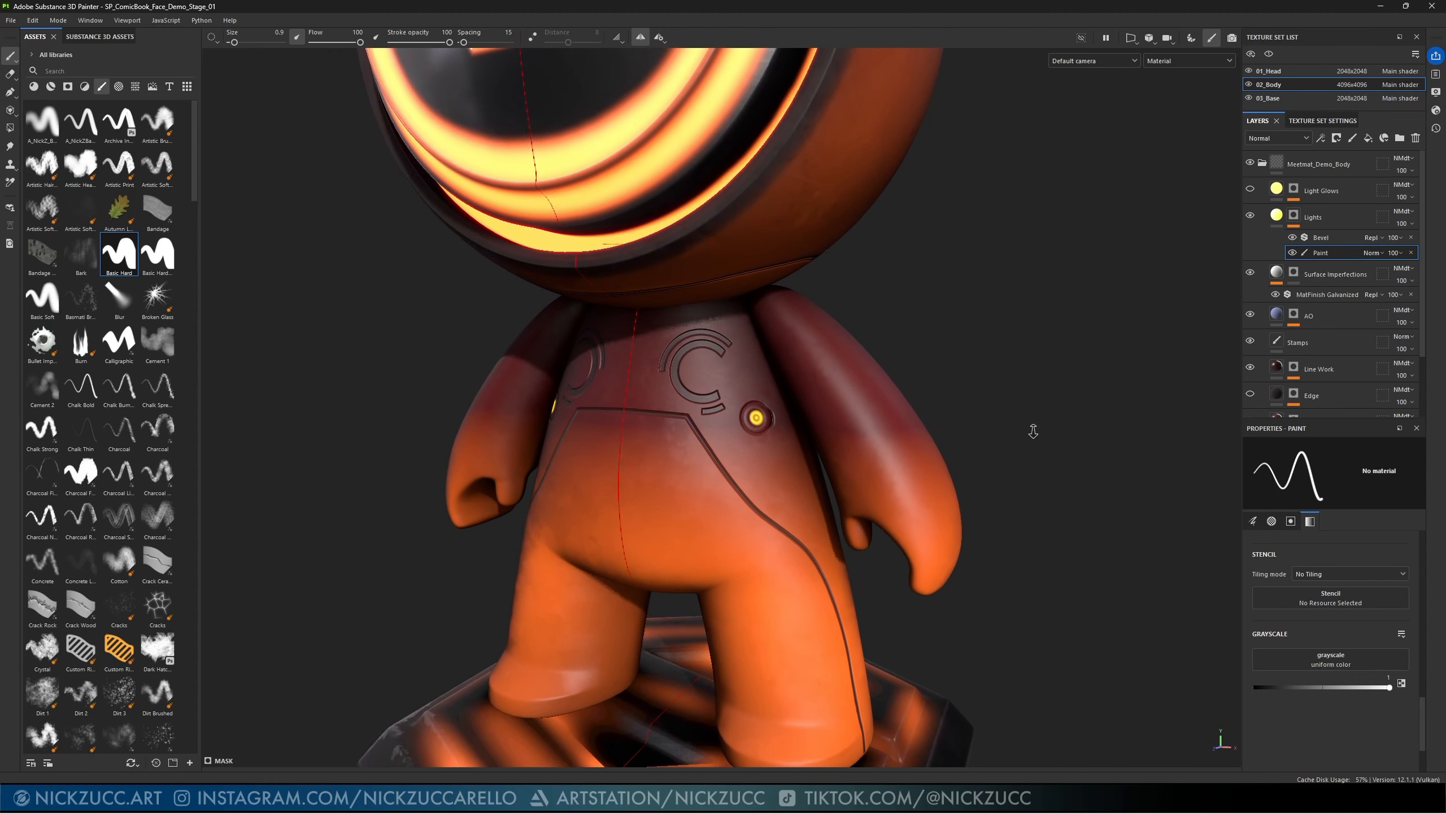
right_click_drag(1033, 429, 976, 442, "alt")
middle_click_drag(888, 319, 907, 343, "alt")
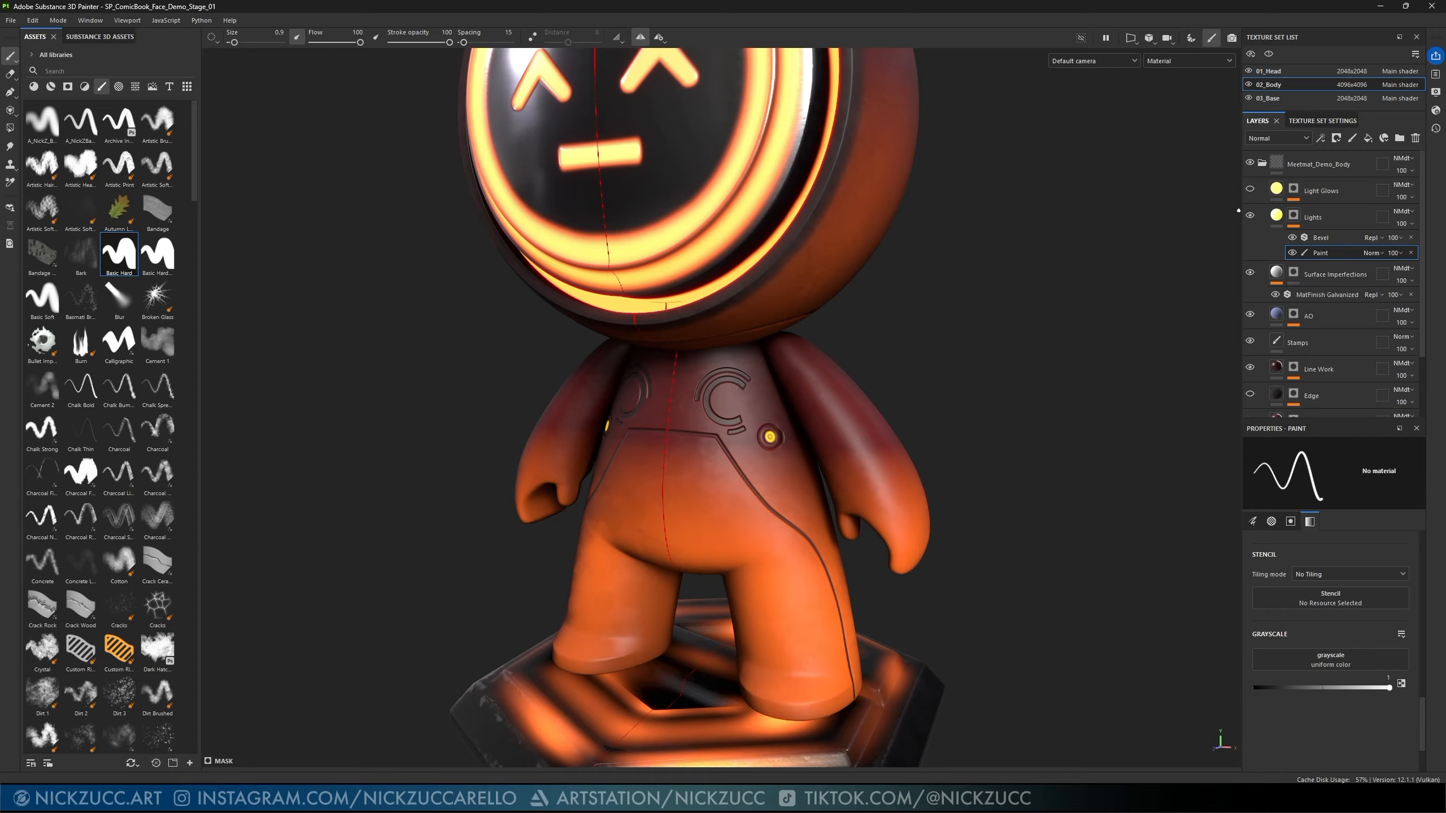
- Hide the Lights, Stamps and Line Work layers, and show the Pannel Lines and Light Glows layers
left_click(1249, 215)
left_click(1250, 340)
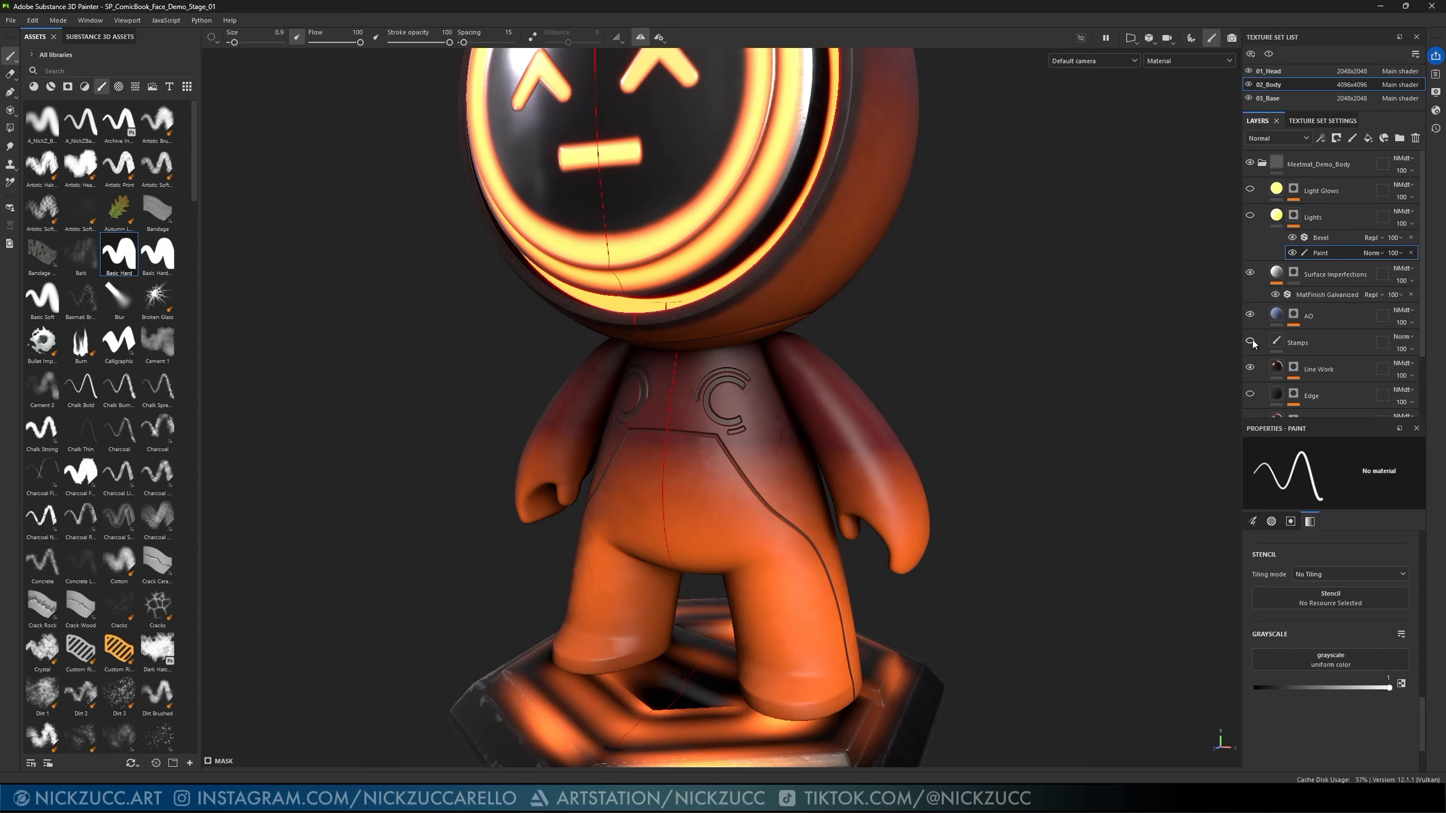
left_click(1250, 371)
scroll(1250, 374, "down", 2)
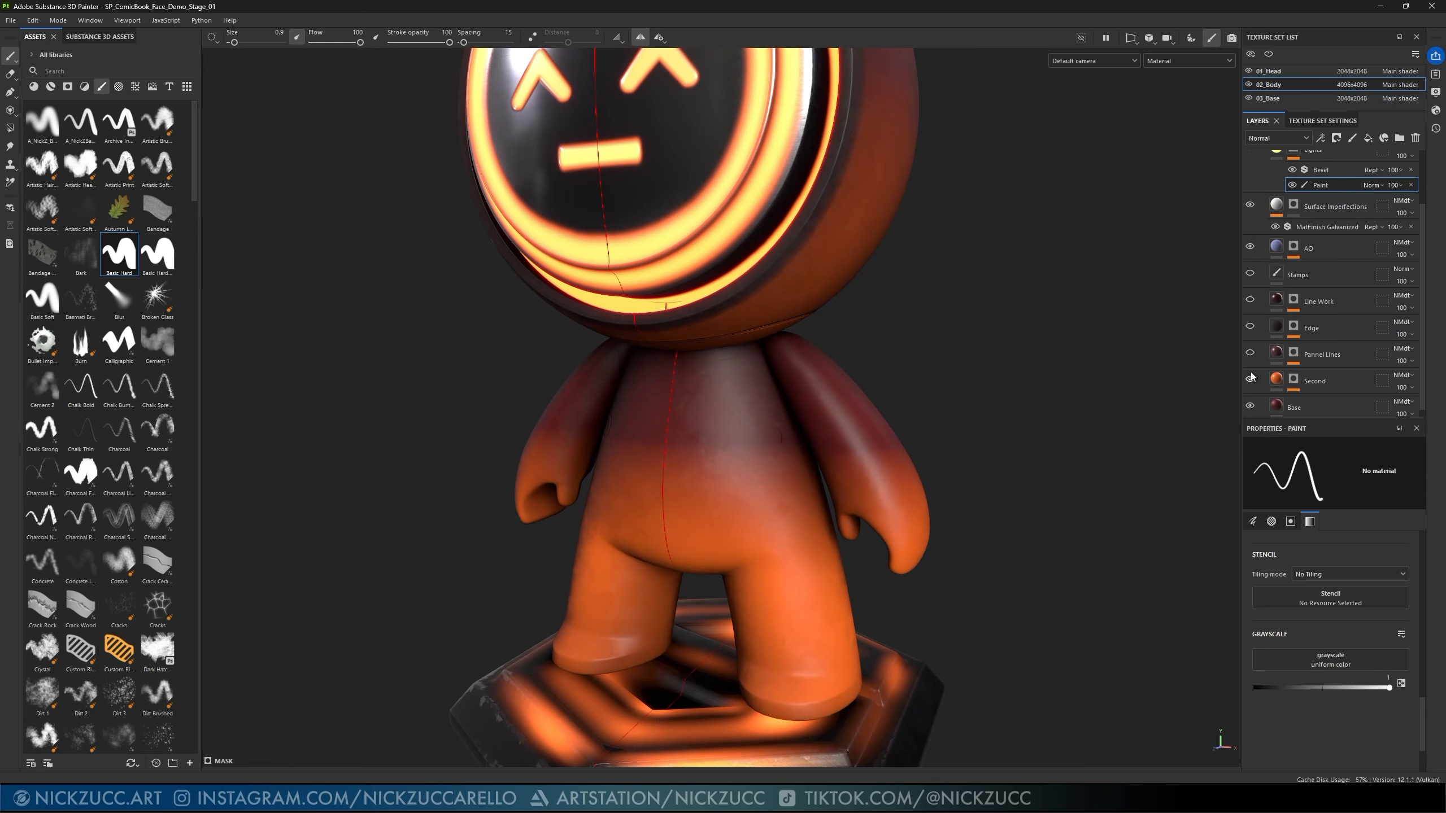
left_click(1250, 353)
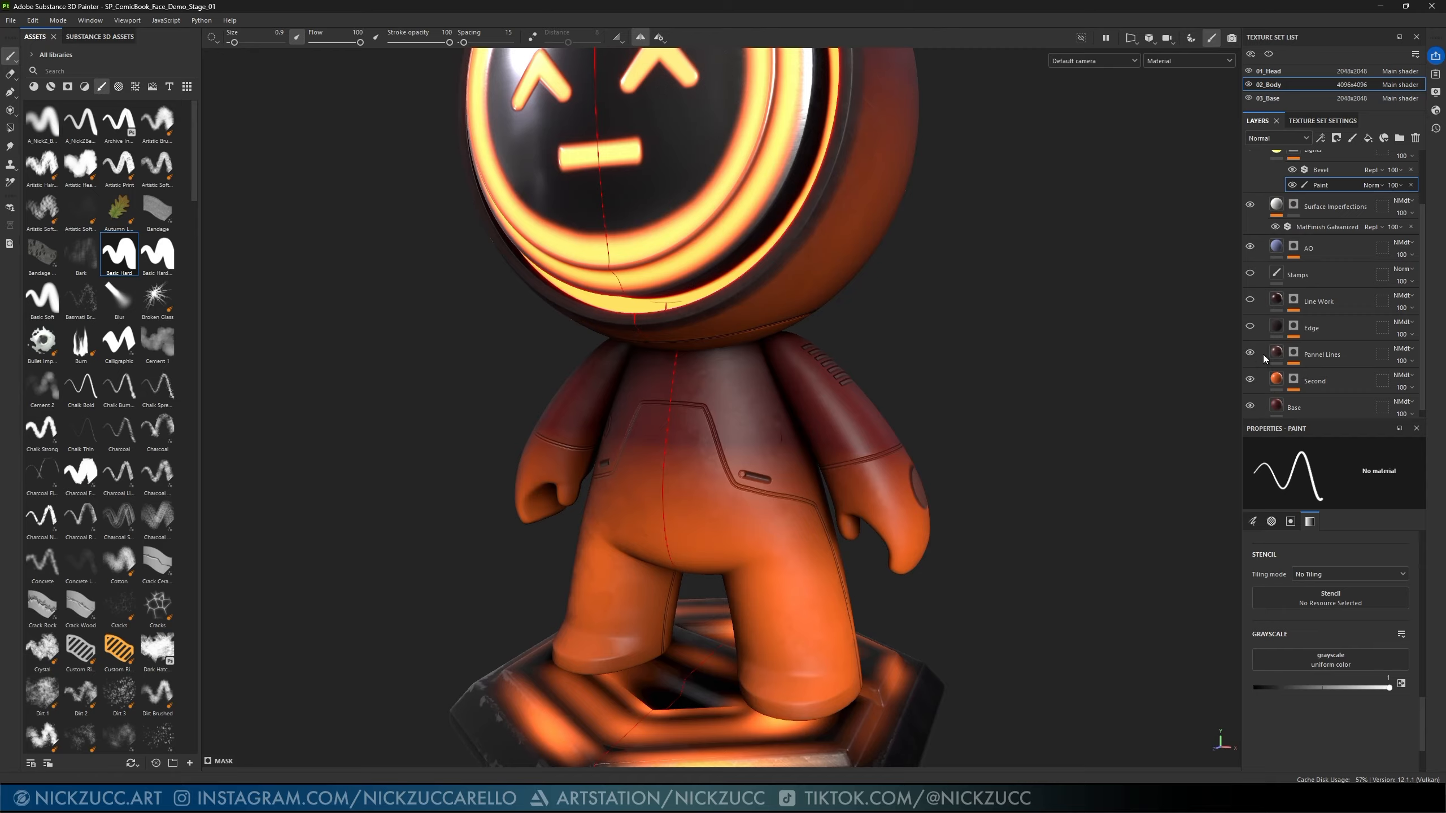
scroll(1267, 251, "up", 2)
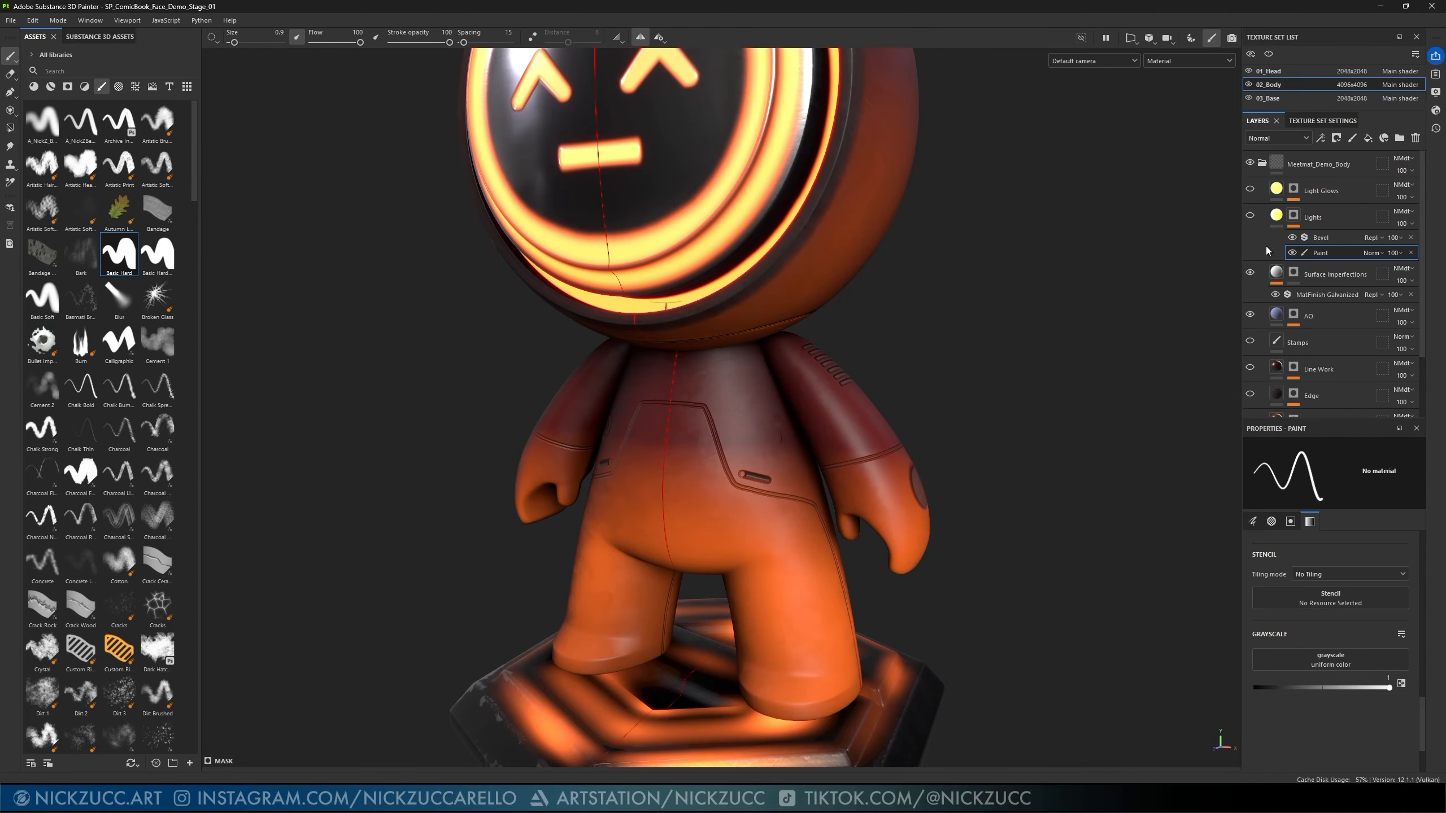
left_click(1249, 188)
- Examine the panel lines and glowing lights on the torso, arms and back from all sides
left_click_drag(953, 420, 908, 401, "alt")
right_click_drag(957, 426, 1087, 411, "alt")
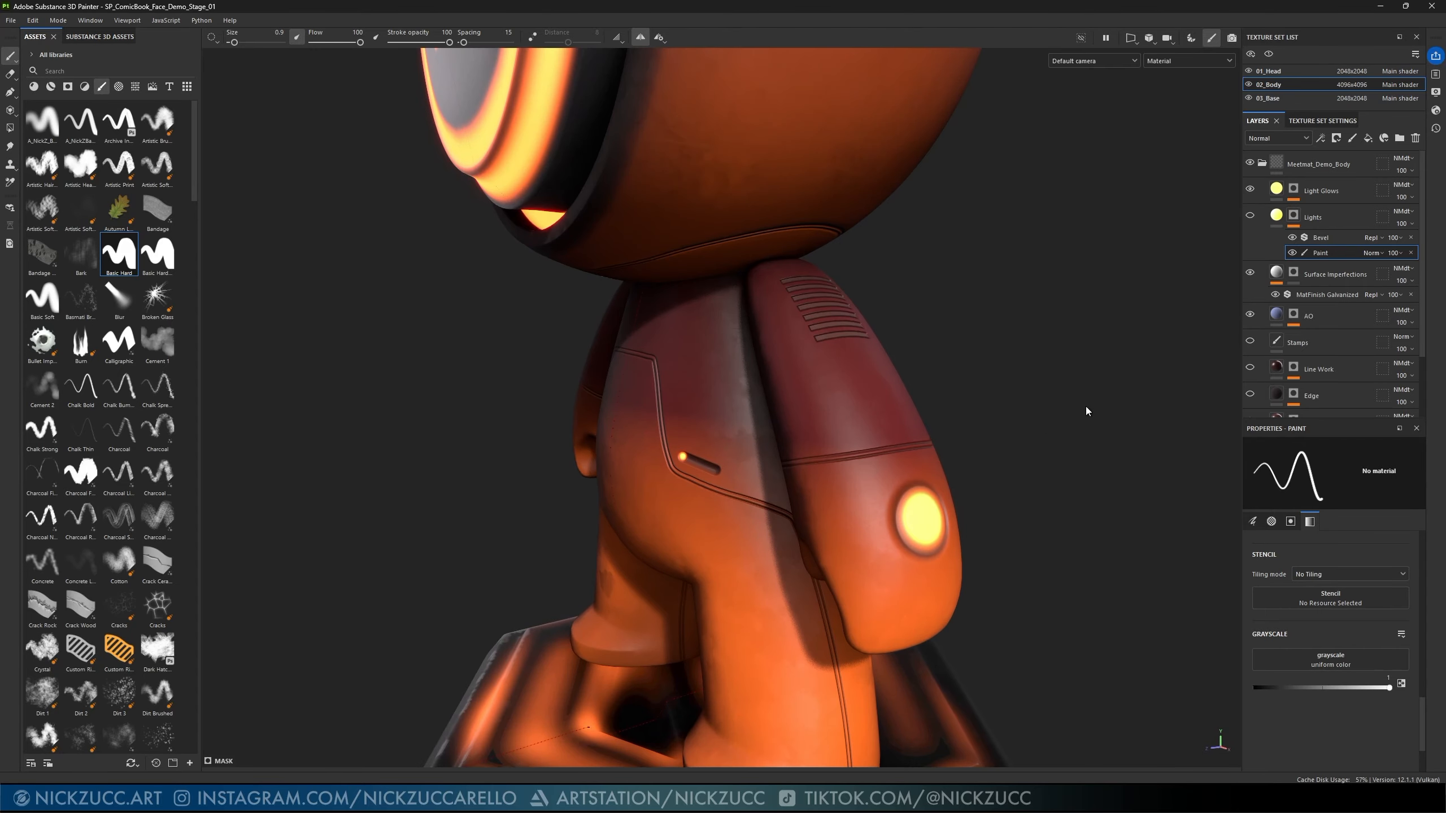
left_click_drag(1087, 411, 996, 459, "alt")
middle_click_drag(1002, 461, 1035, 375, "alt")
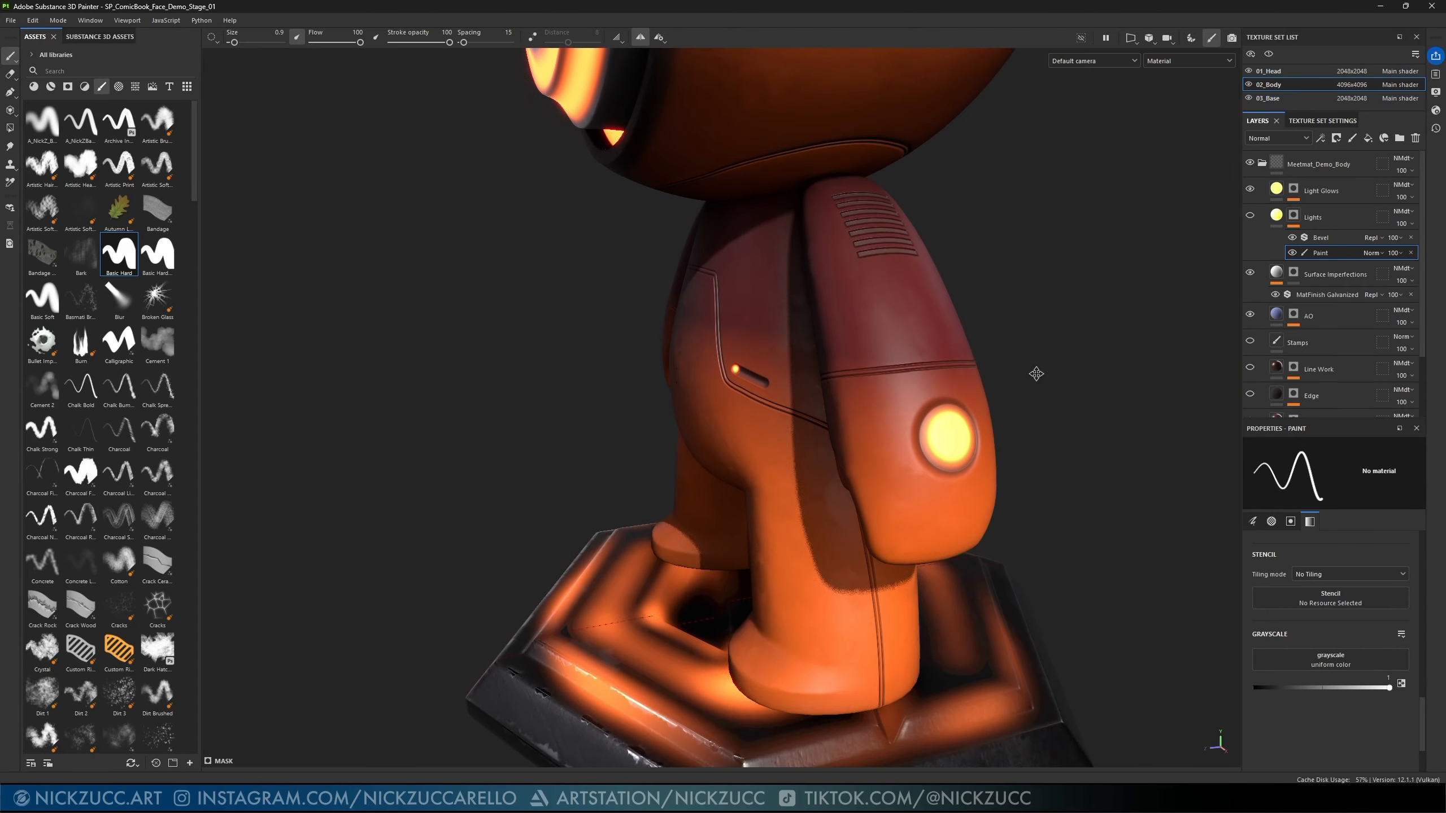
left_click_drag(1025, 415, 1049, 448, "alt")
middle_click_drag(890, 468, 897, 425, "alt")
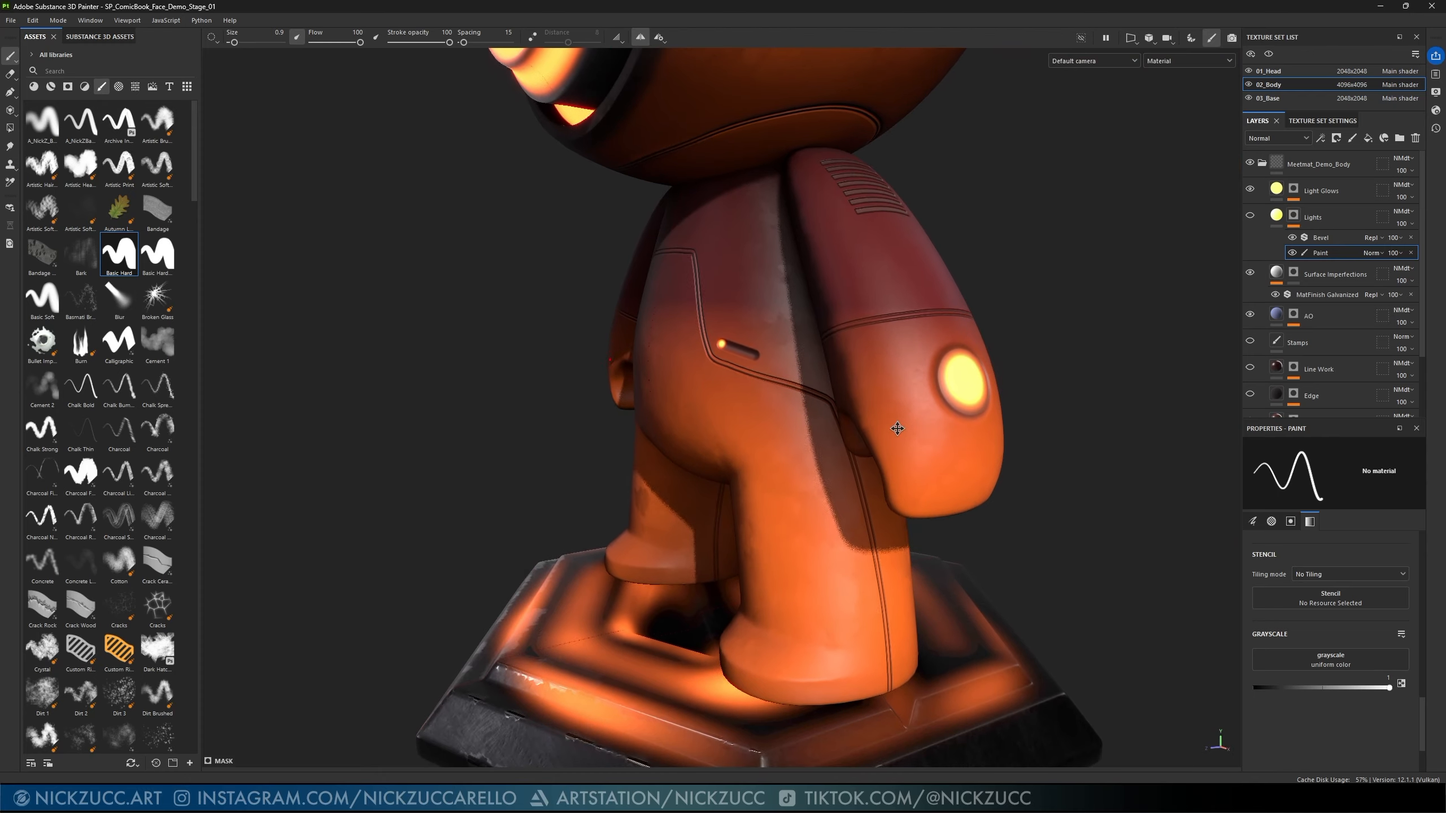
left_click_drag(897, 433, 928, 501, "alt")
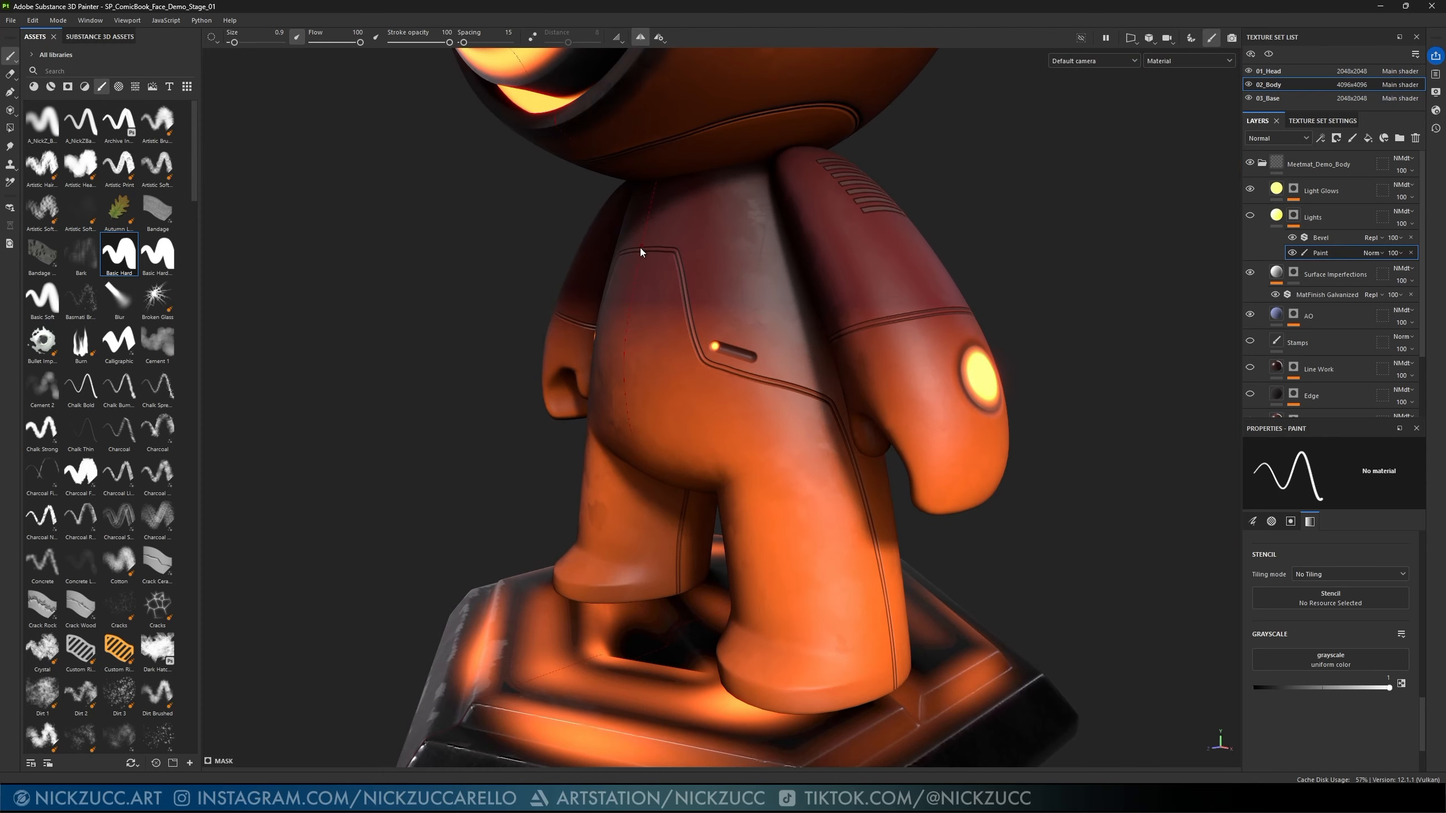
left_click_drag(640, 248, 875, 525, "alt")
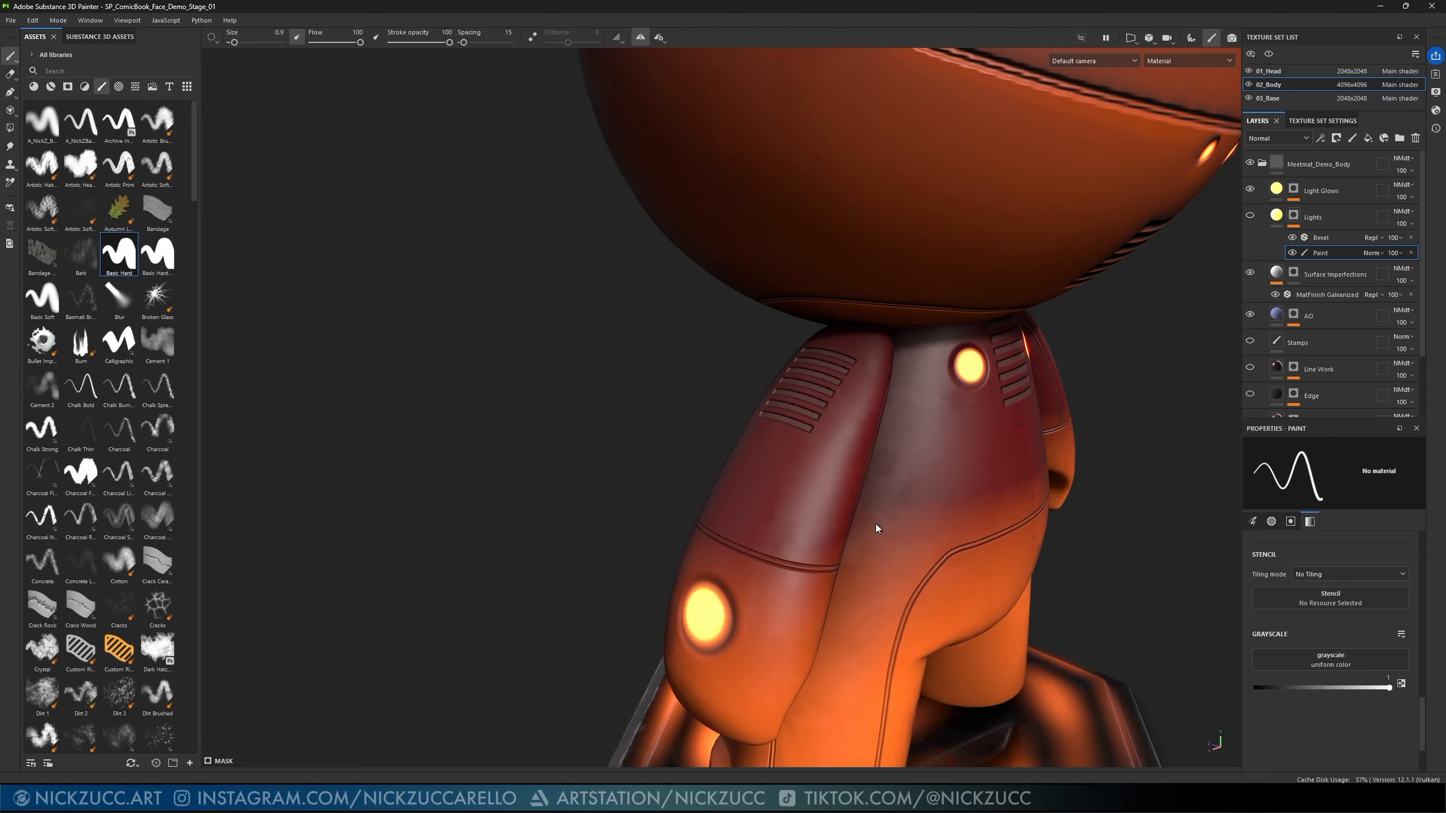
middle_click_drag(1068, 533, 975, 383, "alt")
left_click_drag(975, 382, 1201, 448, "alt")
middle_click_drag(1076, 416, 1129, 513, "alt")
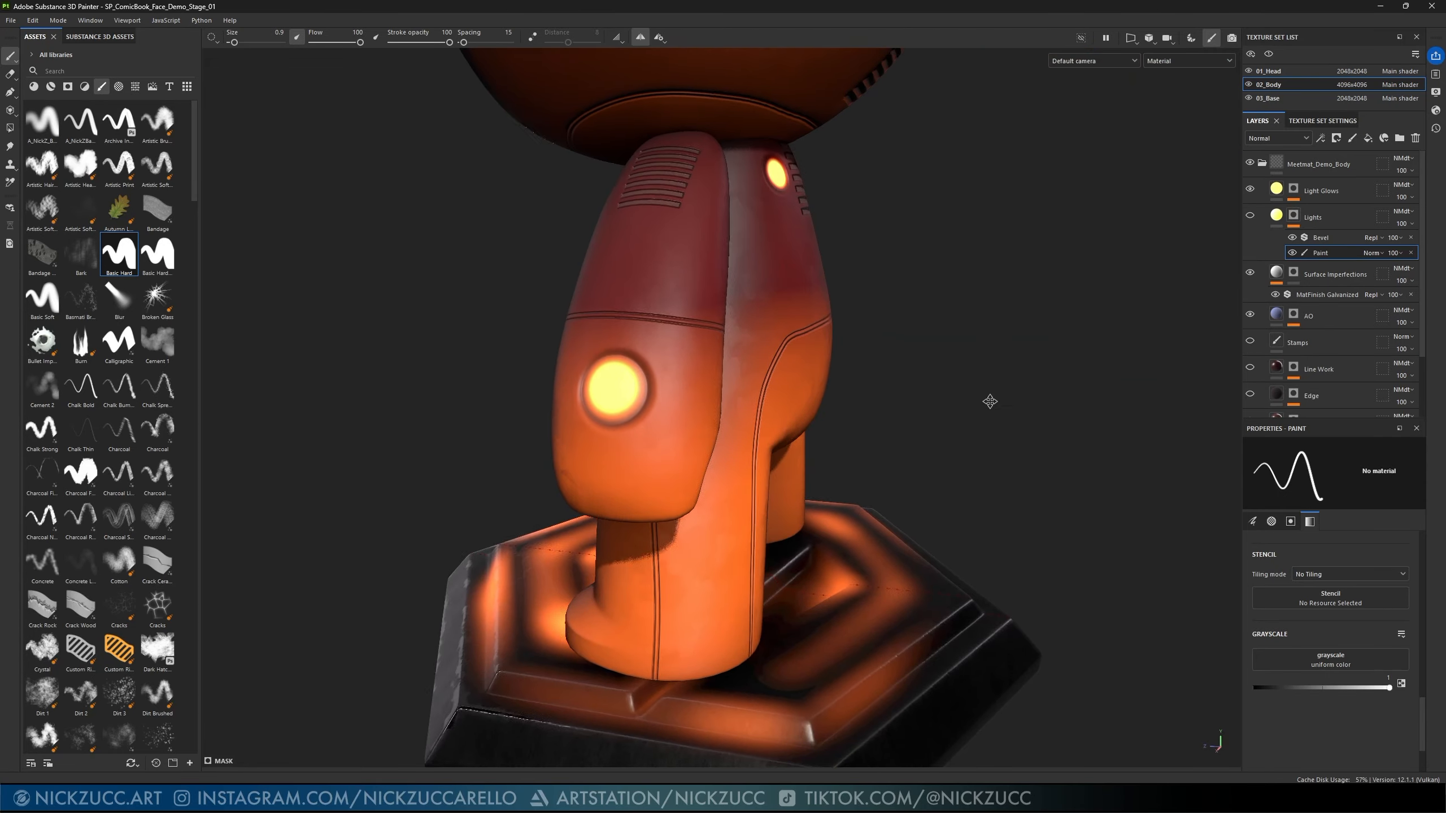
left_click_drag(870, 456, 992, 546, "alt")
middle_click_drag(993, 546, 944, 482, "alt")
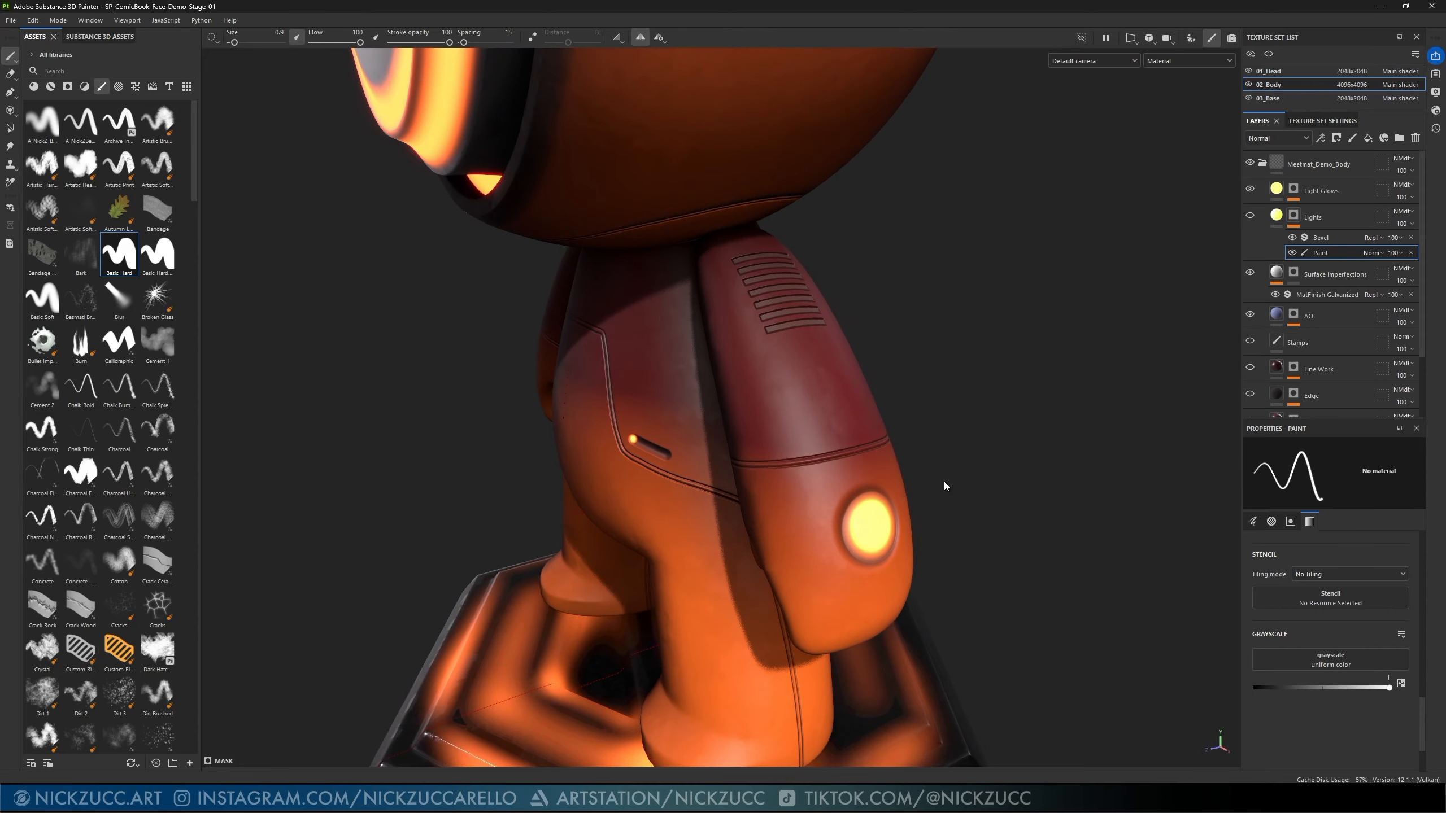
left_click_drag(944, 481, 923, 470, "alt")
left_click_drag(880, 394, 826, 323, "alt")
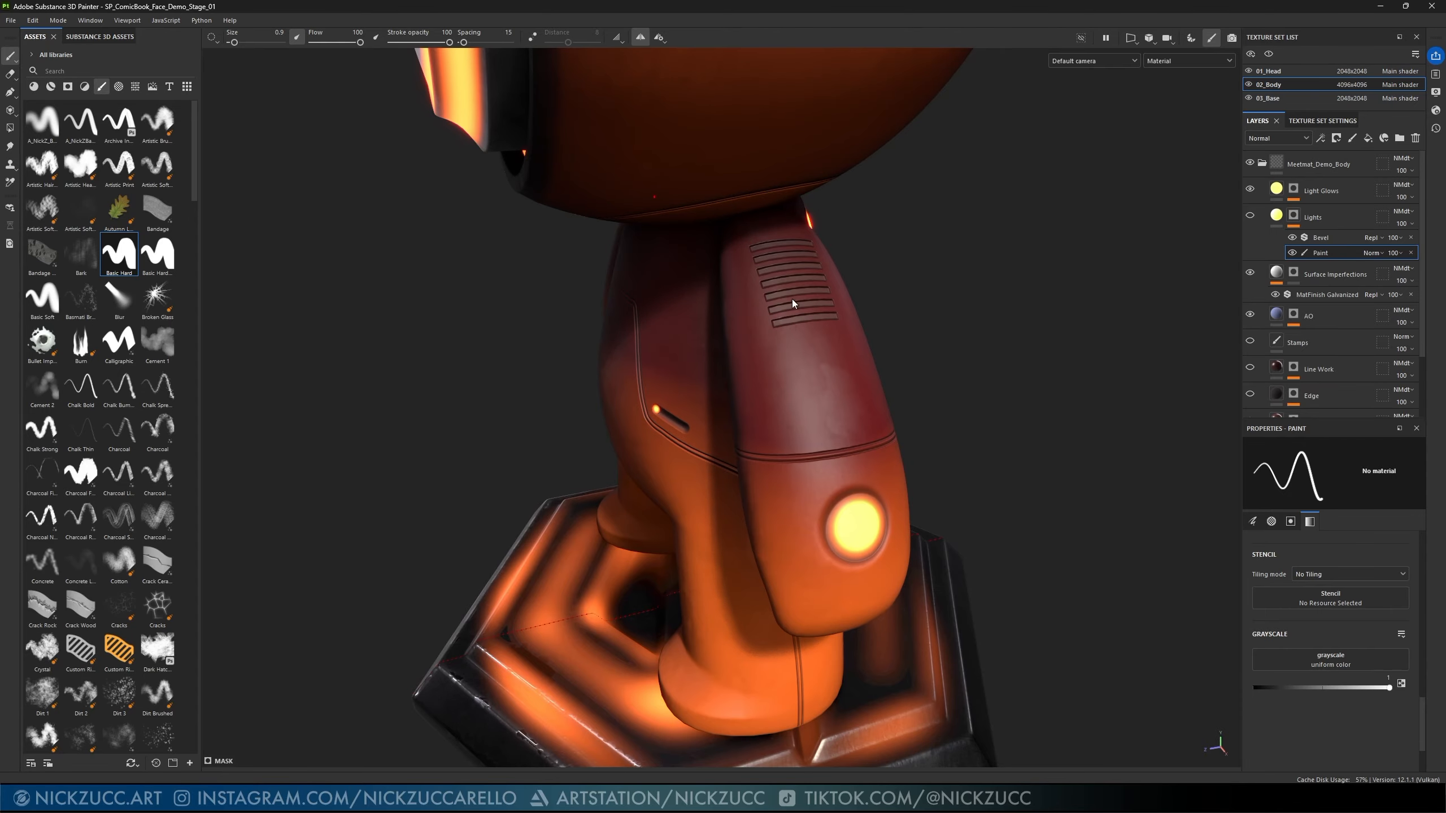
left_click_drag(773, 411, 831, 468, "alt")
scroll(682, 470, "down", 6)
middle_click_drag(831, 468, 823, 465, "alt")
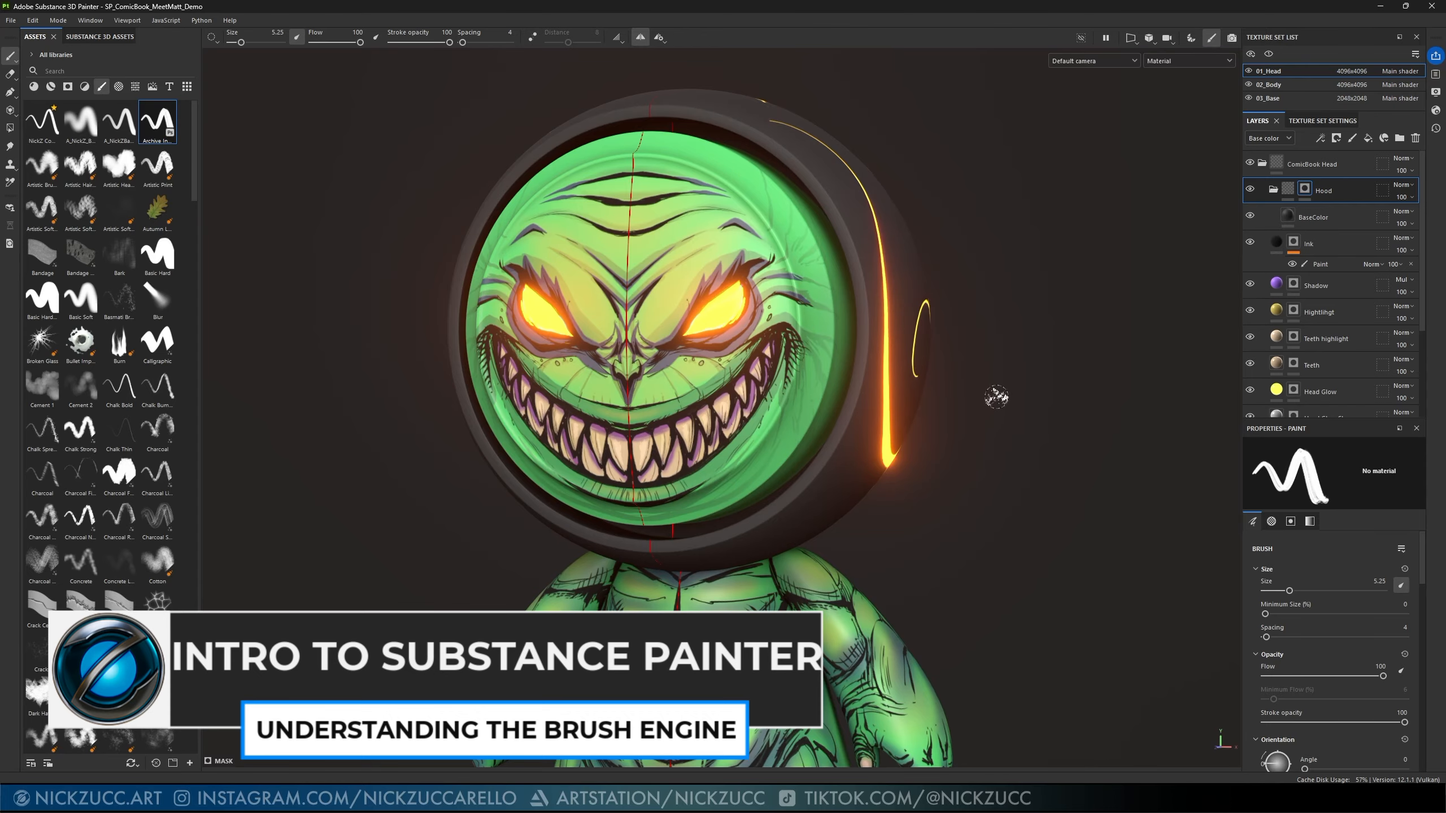
mouse_move(1019, 389)
left_mouse_down("alt")
mouse_move(1076, 409)
mouse_move(1042, 392)
left_mouse_up("alt")
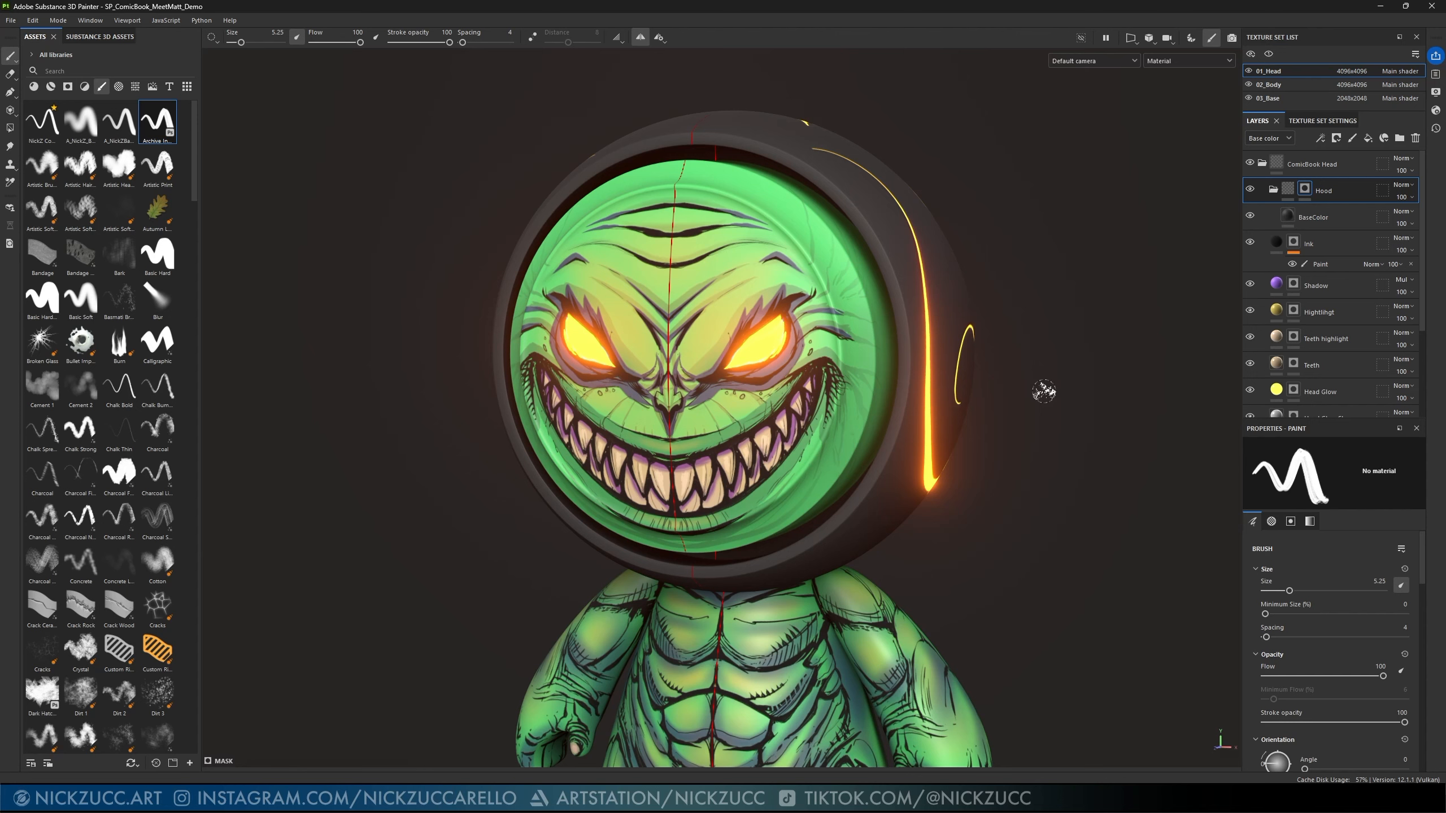
left_click_drag(1041, 396, 1010, 407, "alt")
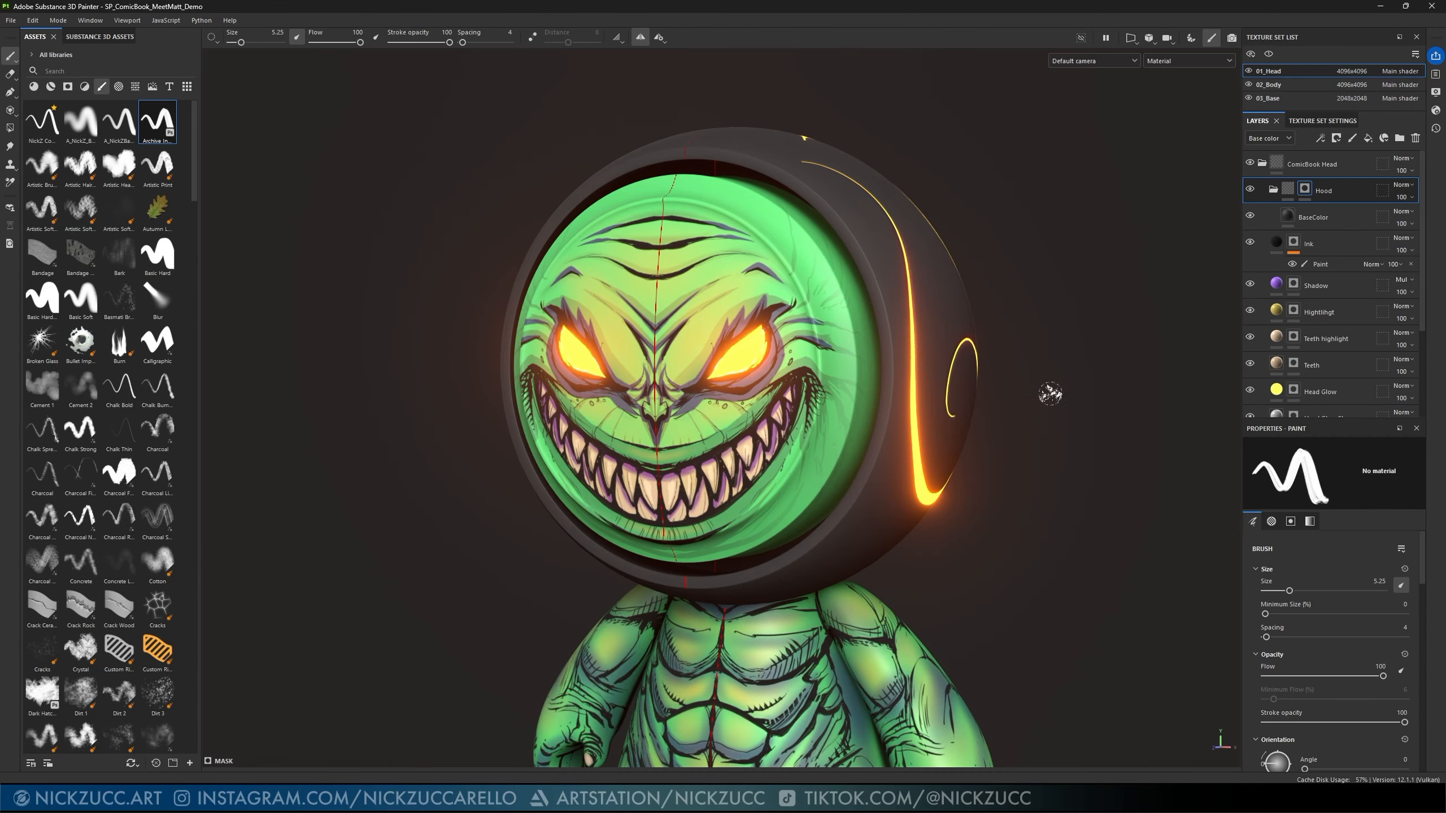
left_click_drag(1045, 394, 1027, 392, "alt")
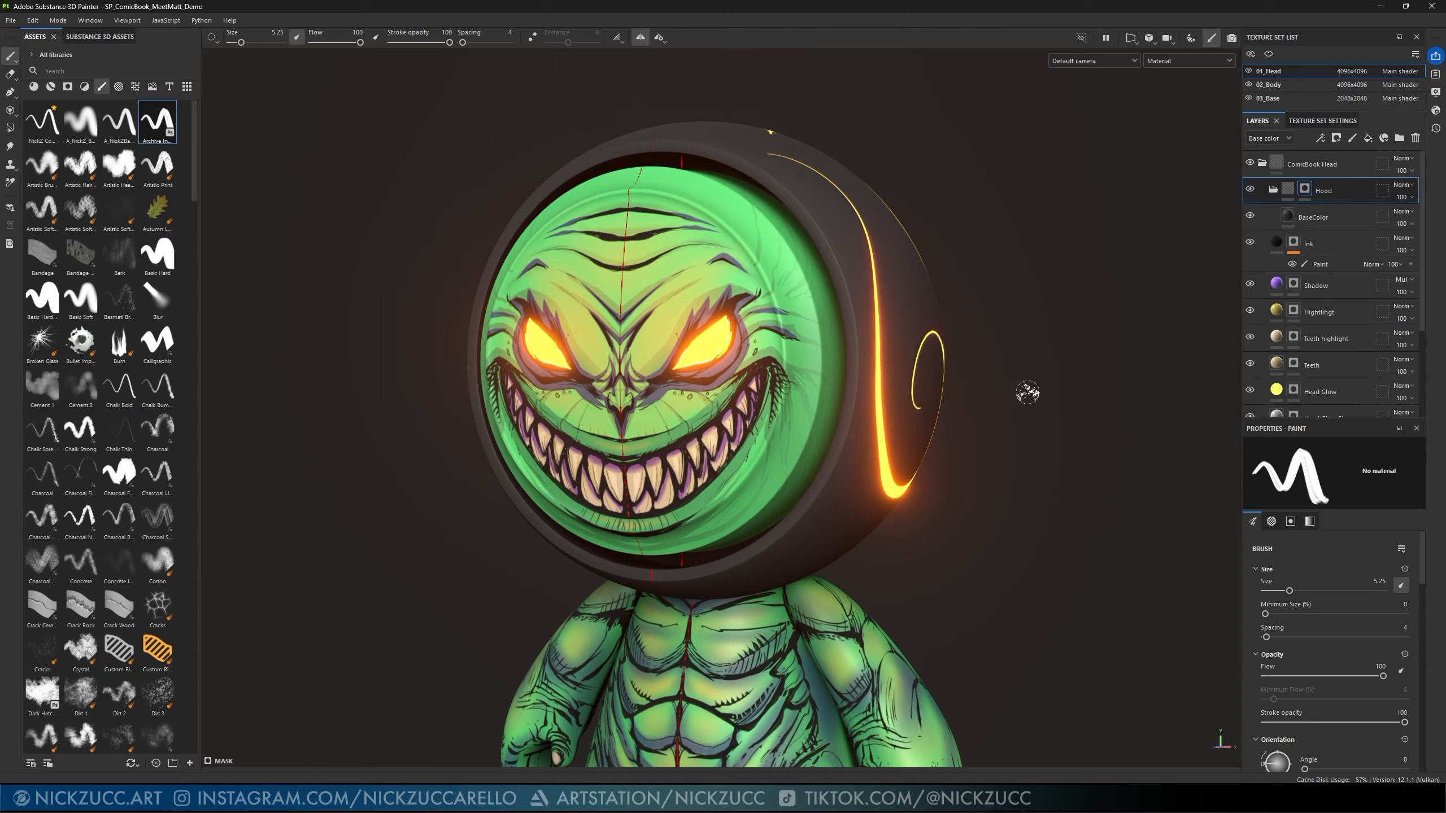
key("alt")
left_click_drag(1027, 392, 1061, 401, "alt")
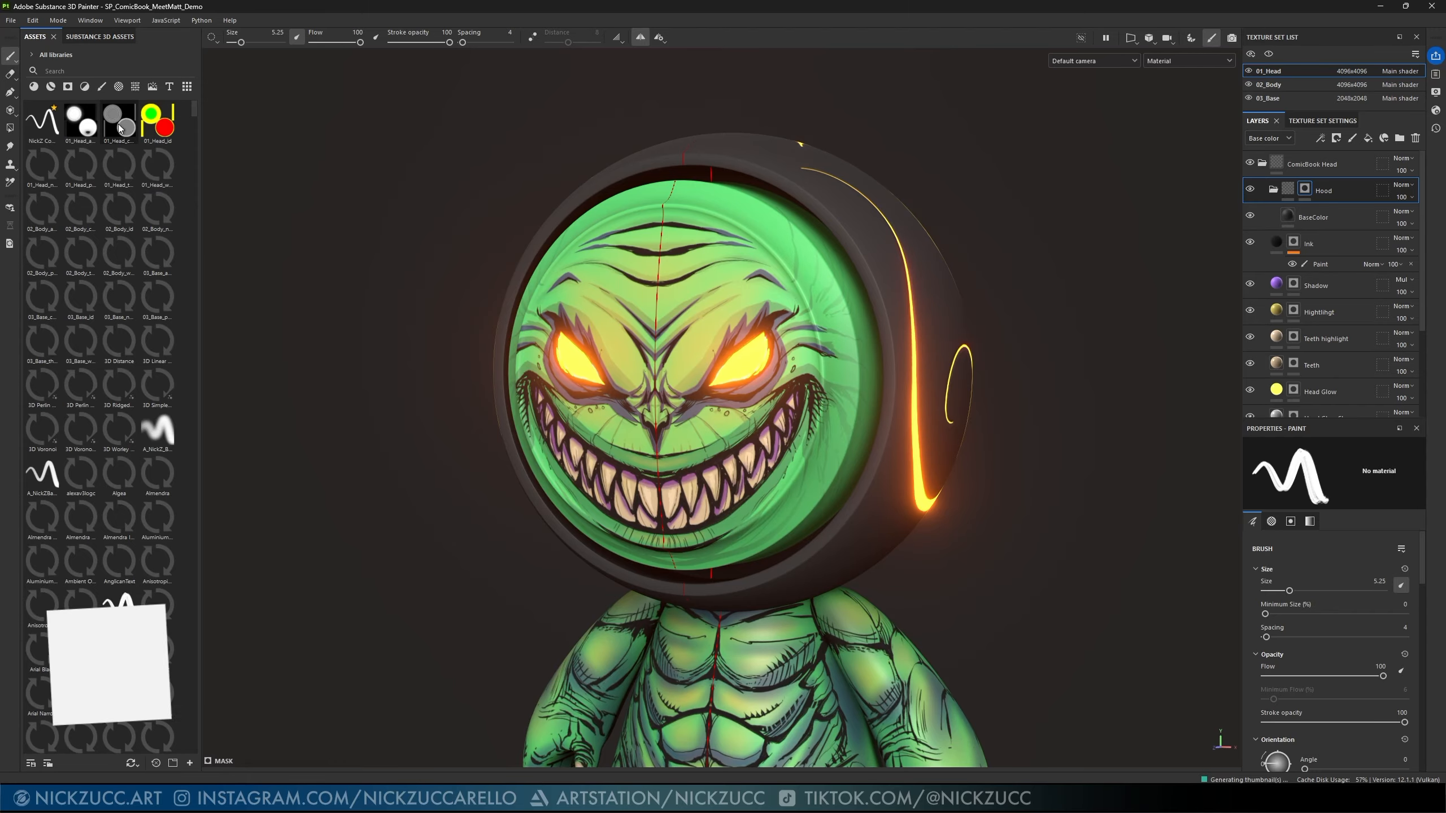
- Filter the asset library to brushes and select the Archive Inker brush
left_click(102, 86)
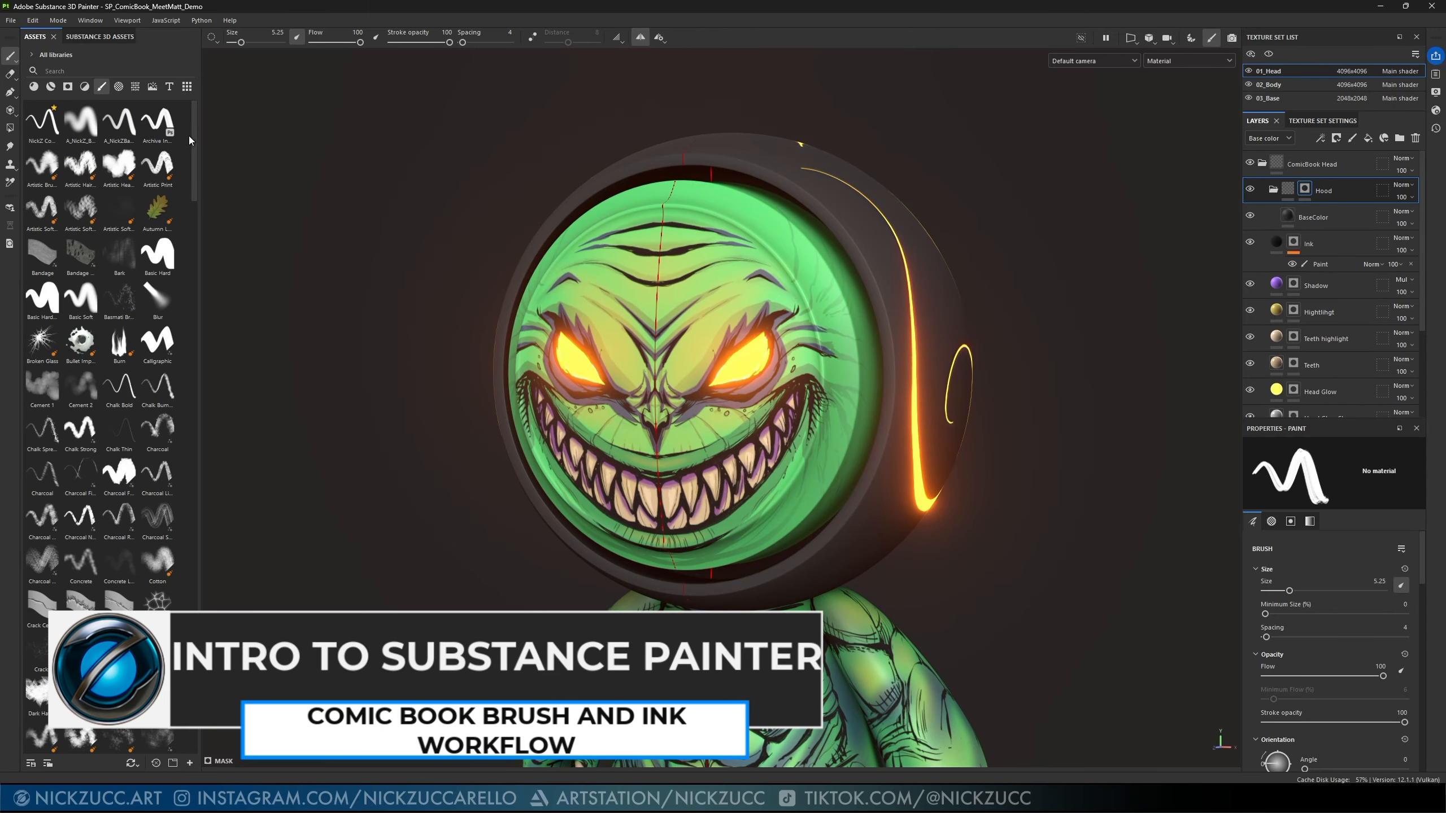
mouse_move(162, 133)
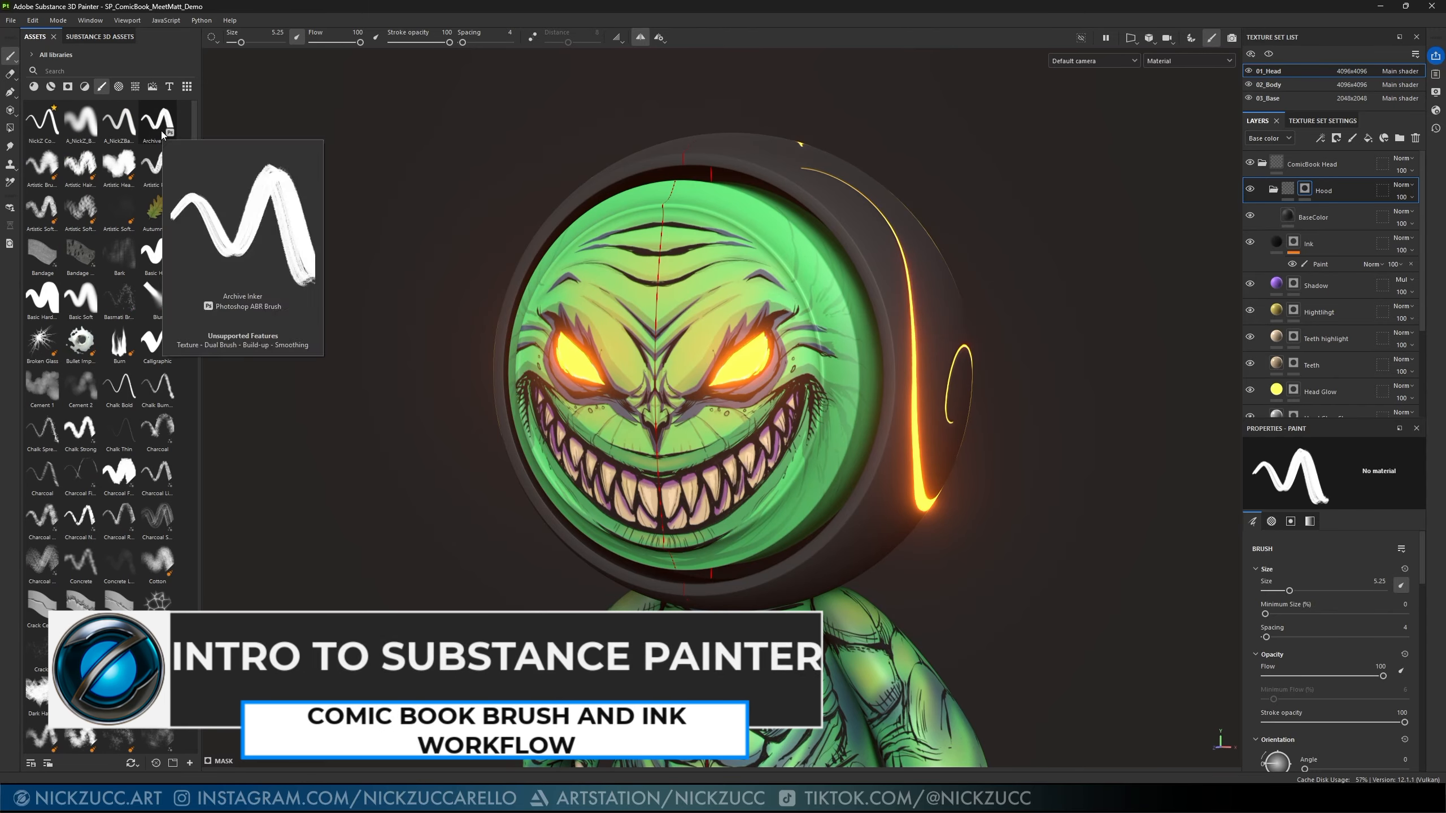
left_click(162, 133)
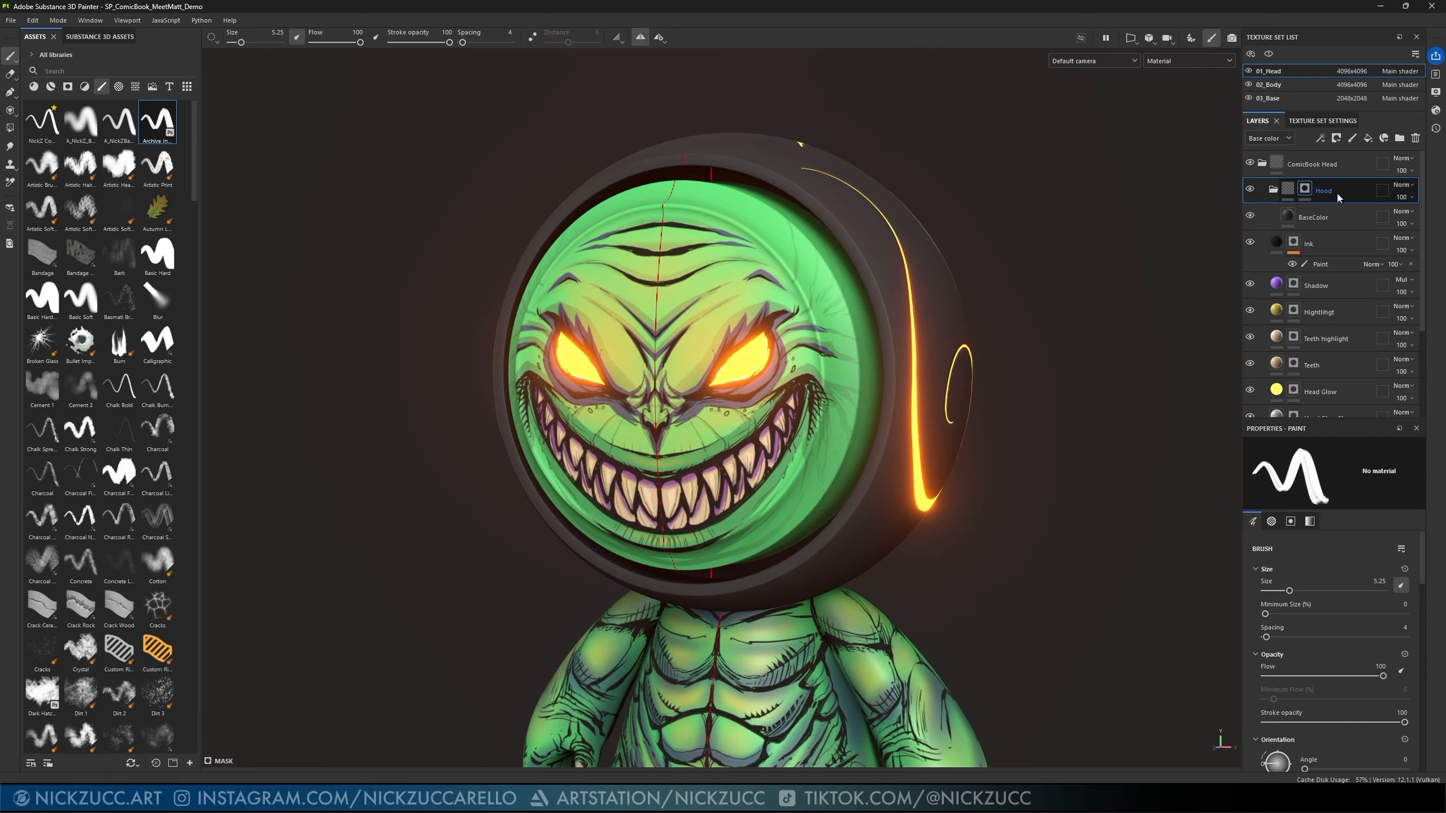
- Add a fill layer above the Hood group and rename it InkLines
left_click(1367, 140)
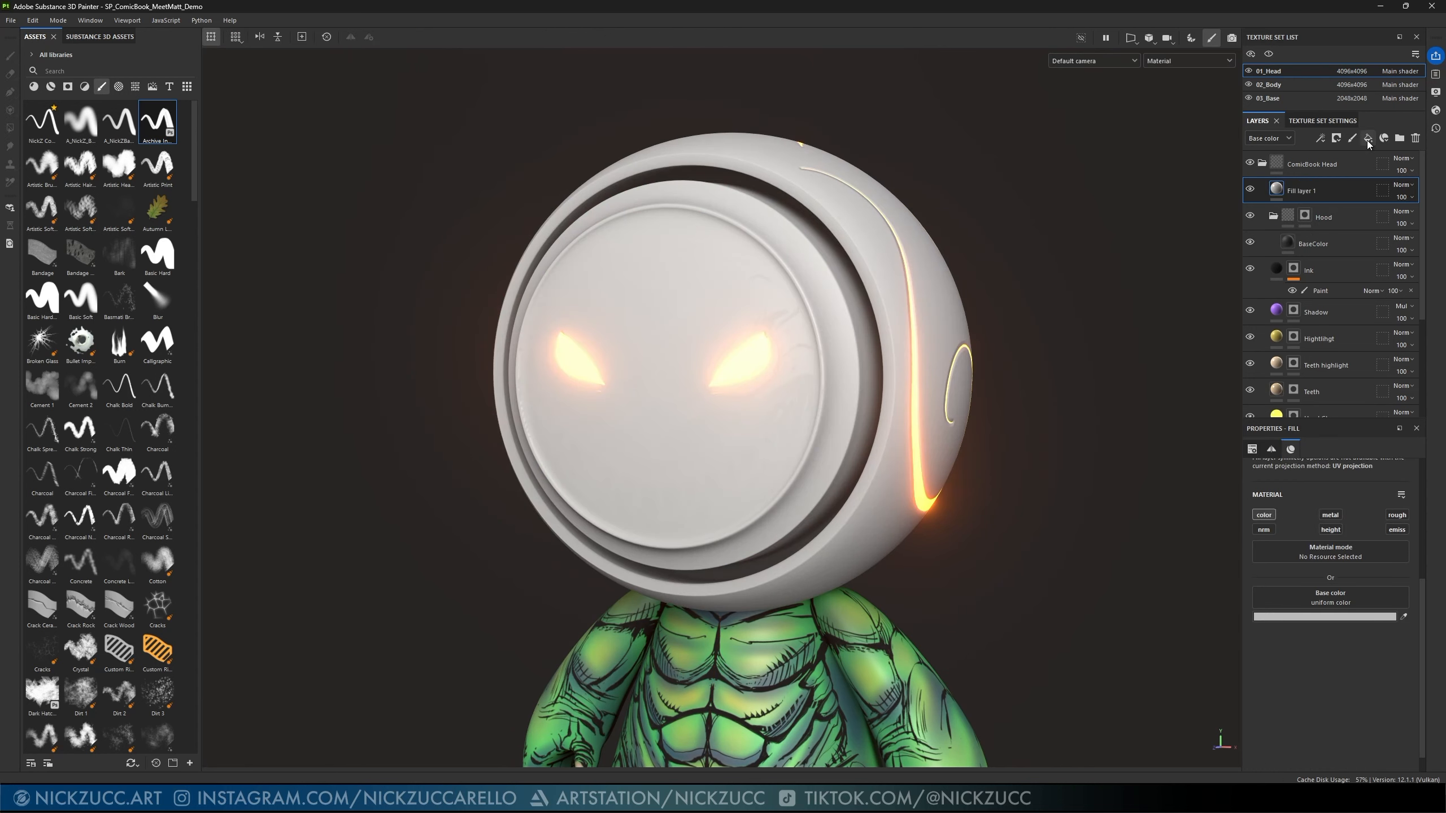
double_click(1302, 192)
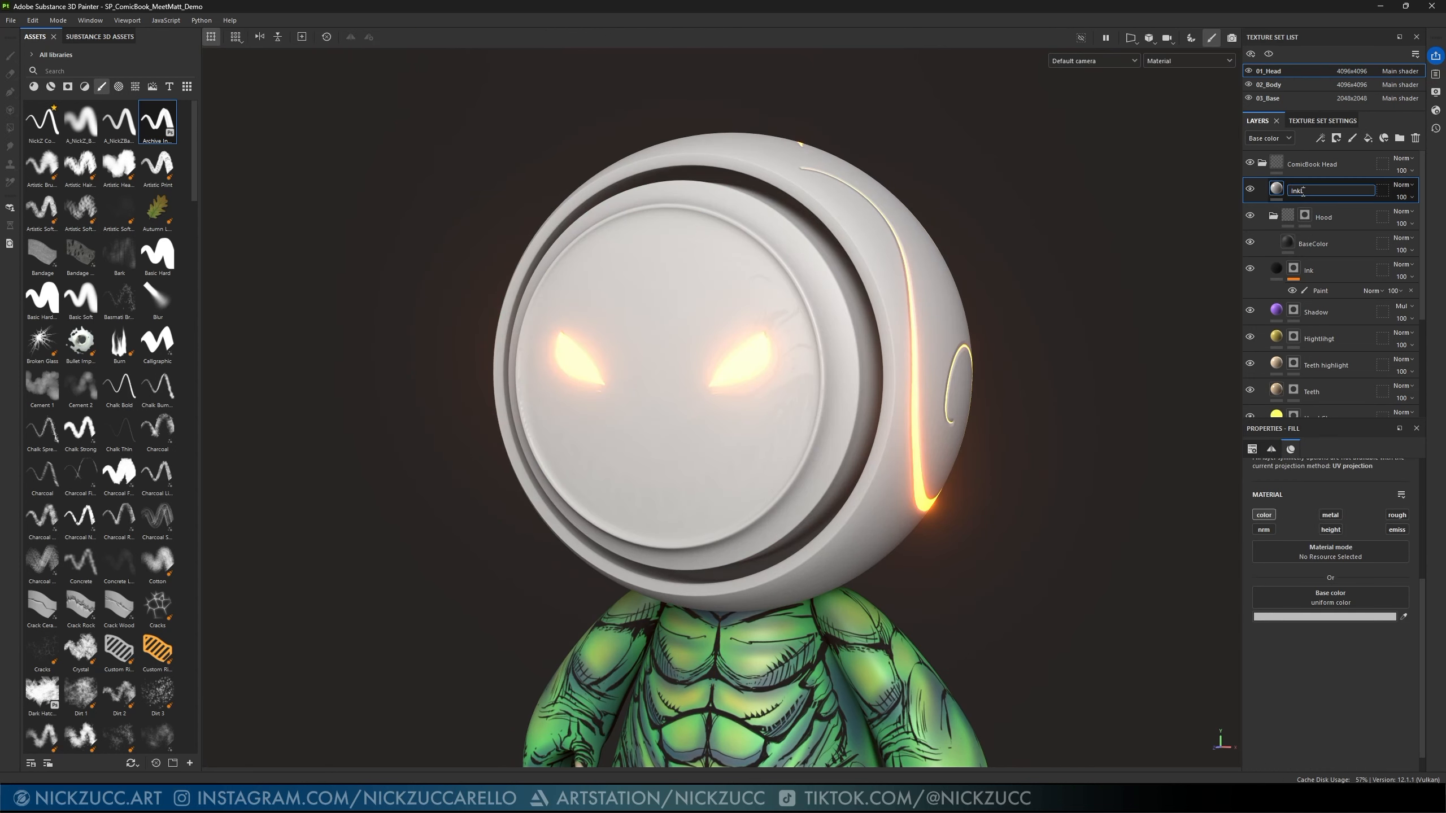
type("InkLines")
key("Return")
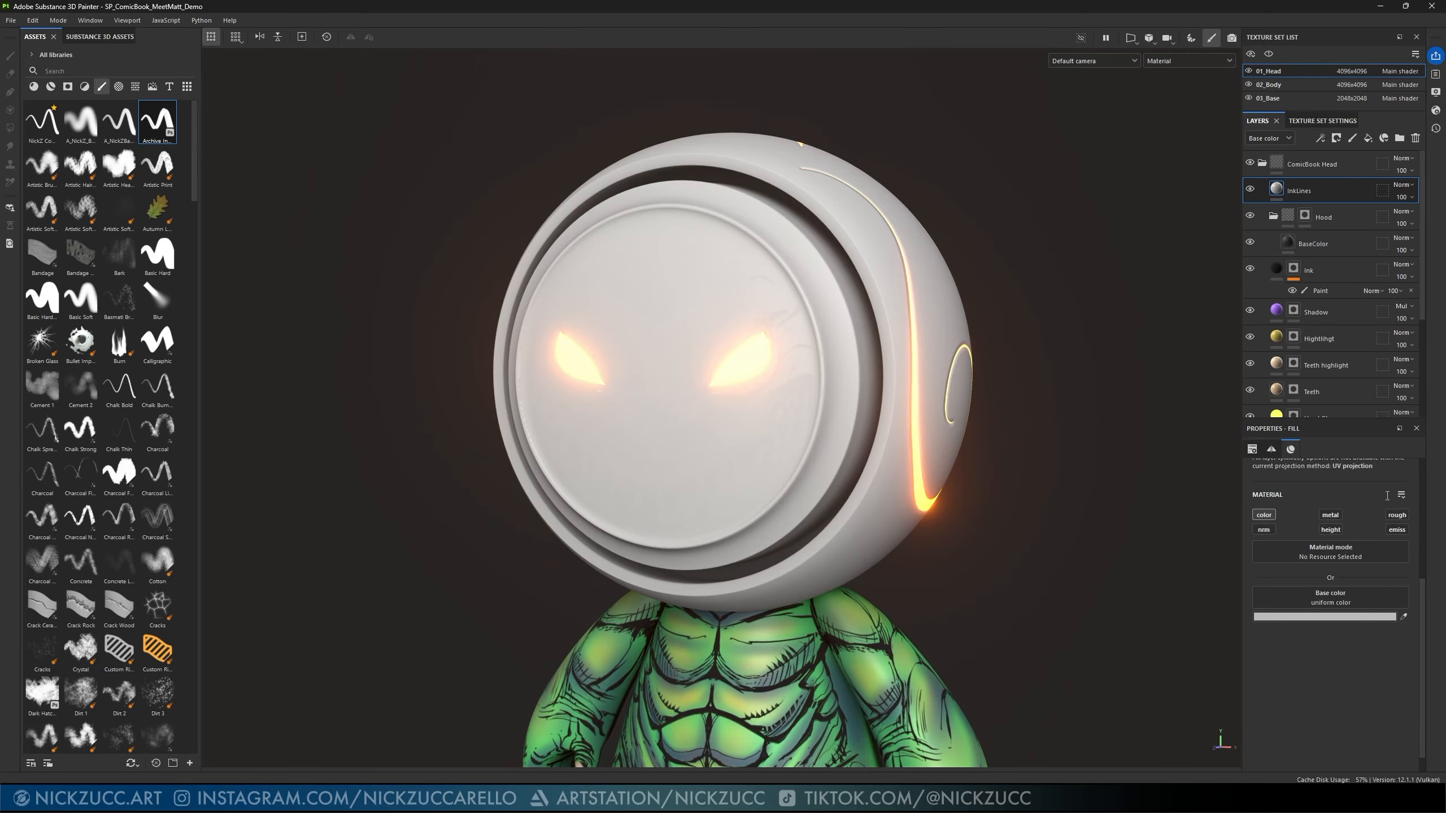
- Enable the metallic, roughness and emissive channels on the InkLines layer and set its base color to black (000000)
left_click(1330, 514)
left_click(1399, 514)
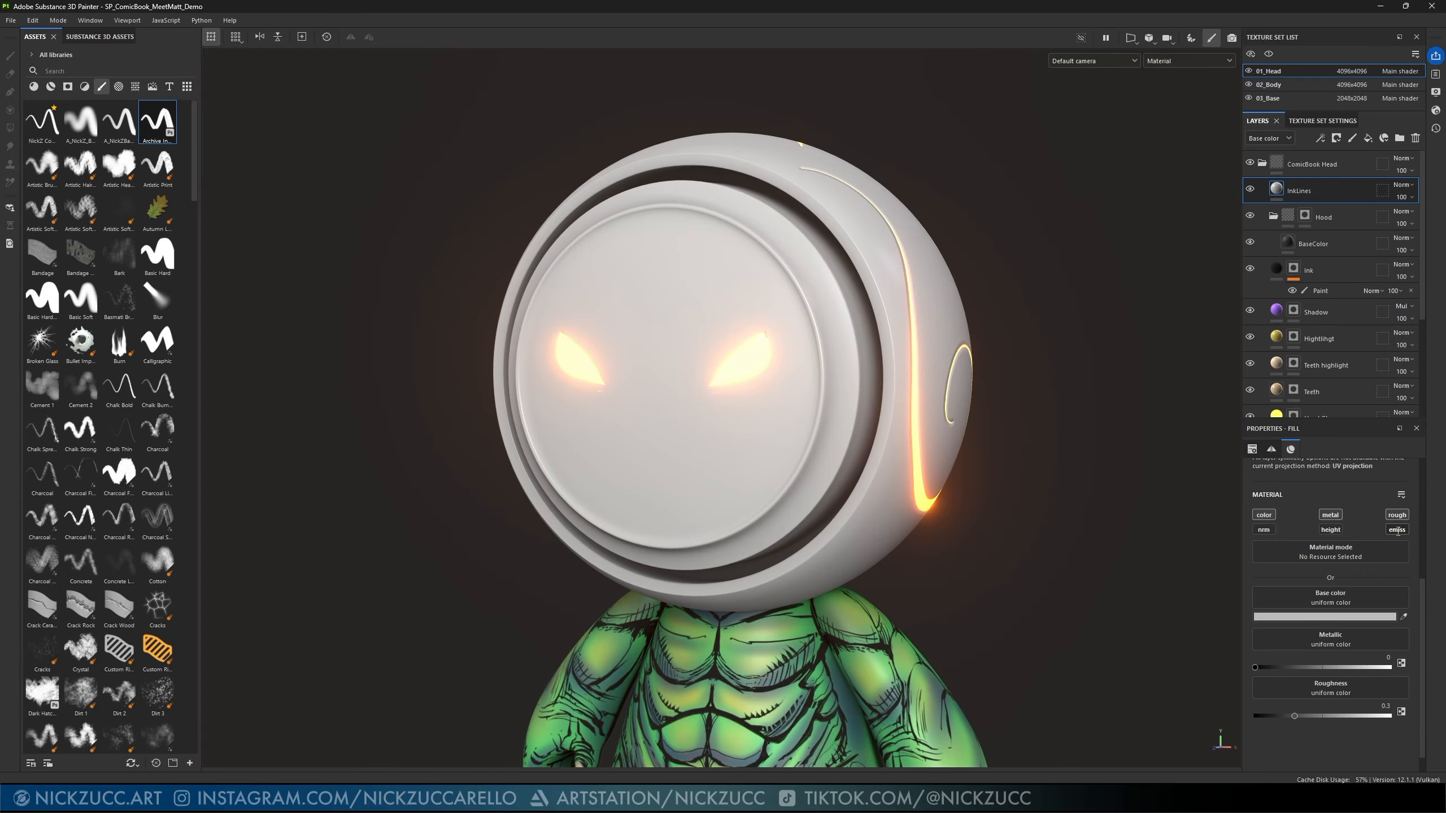
left_click(1396, 530)
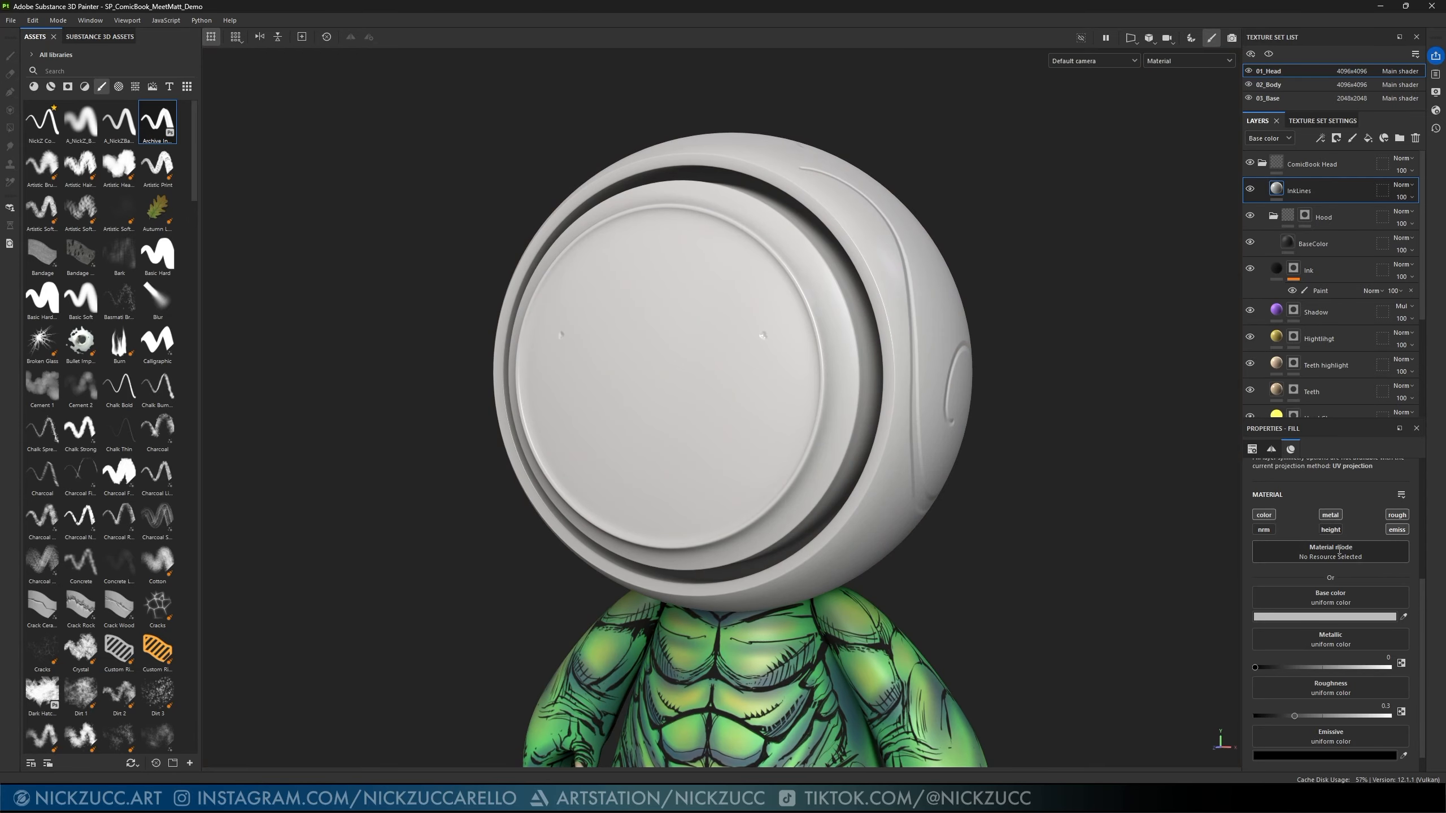
left_click(1316, 617)
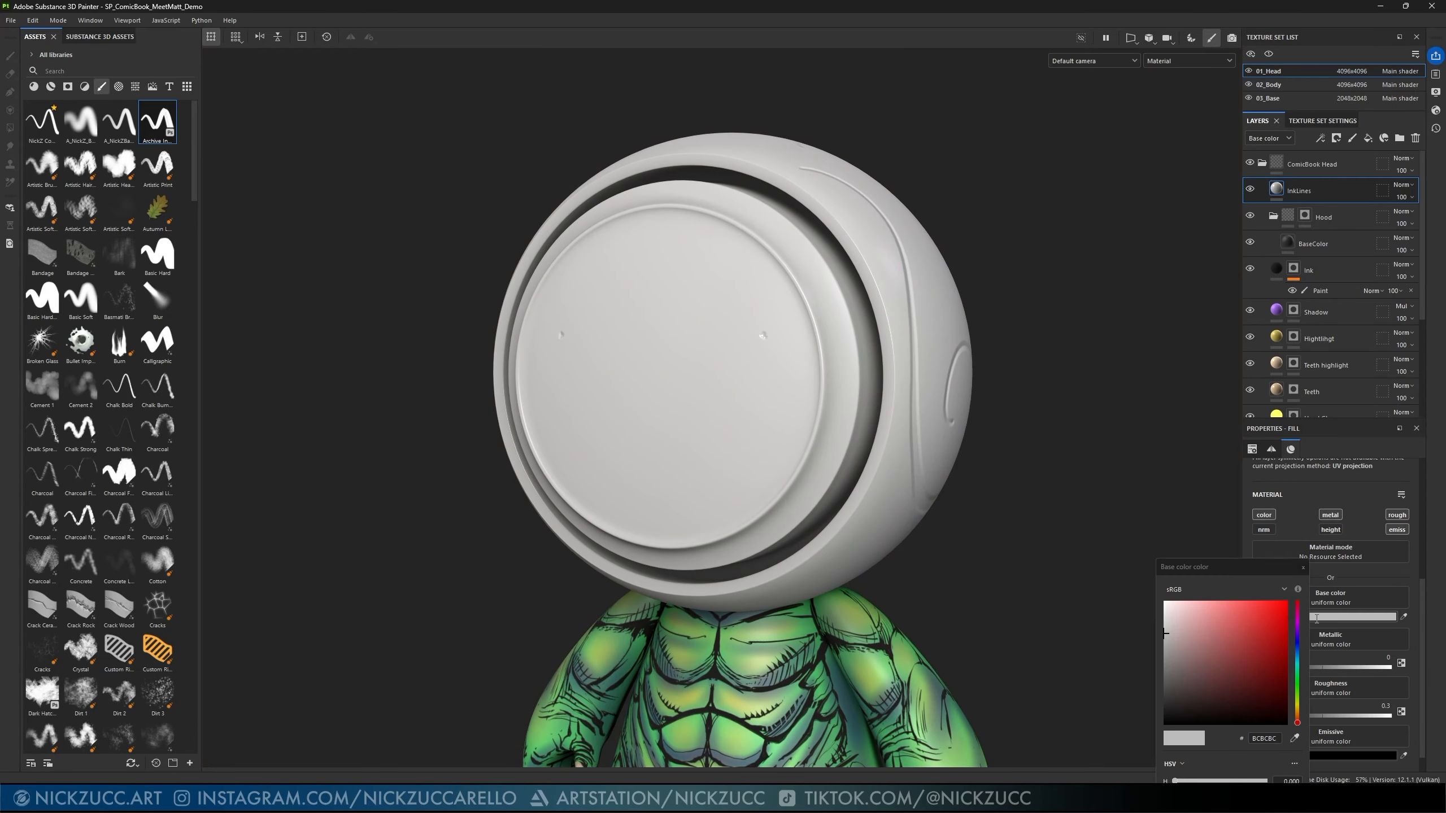
left_click_drag(1204, 679, 1160, 730)
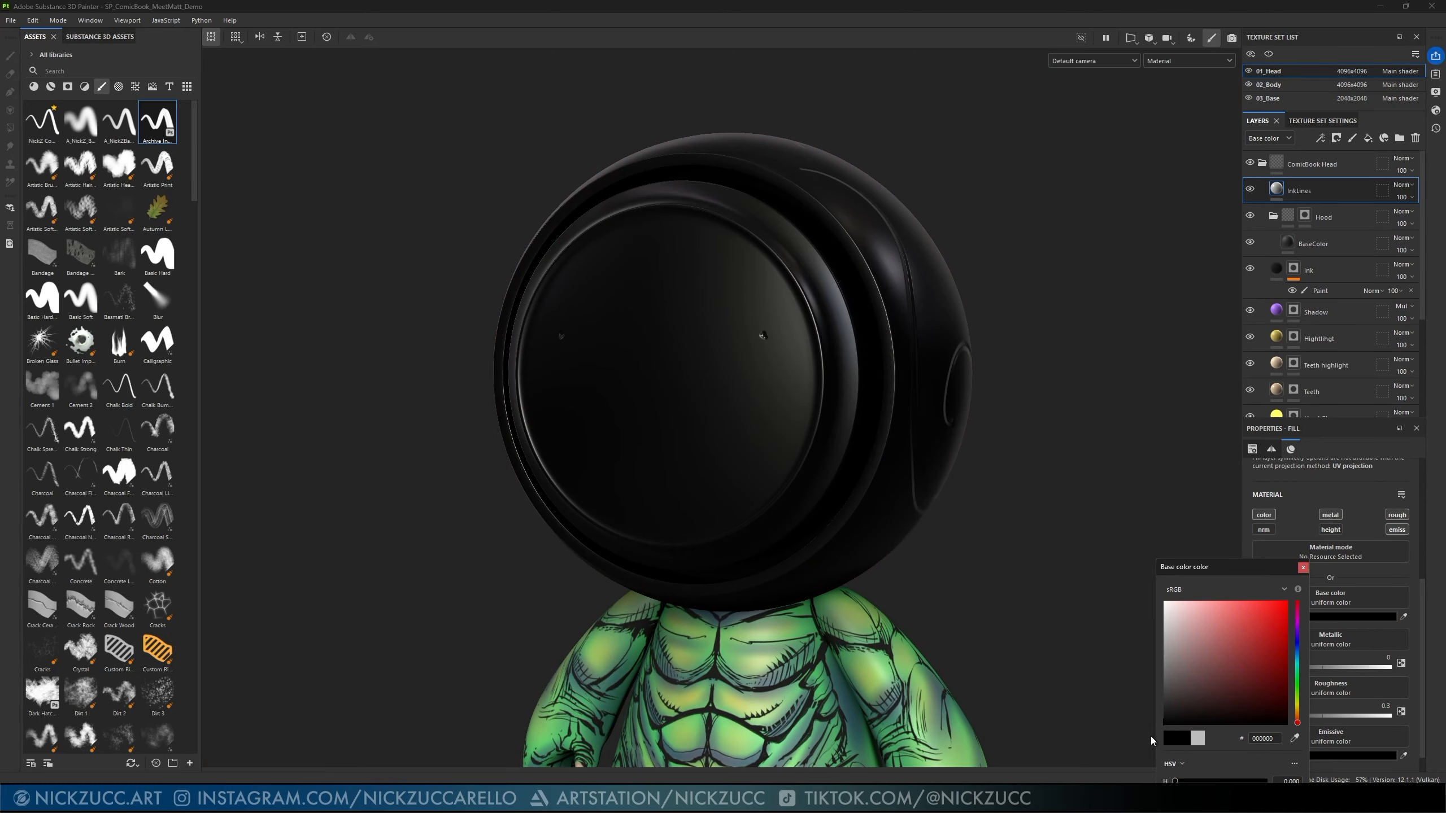
left_click(1303, 567)
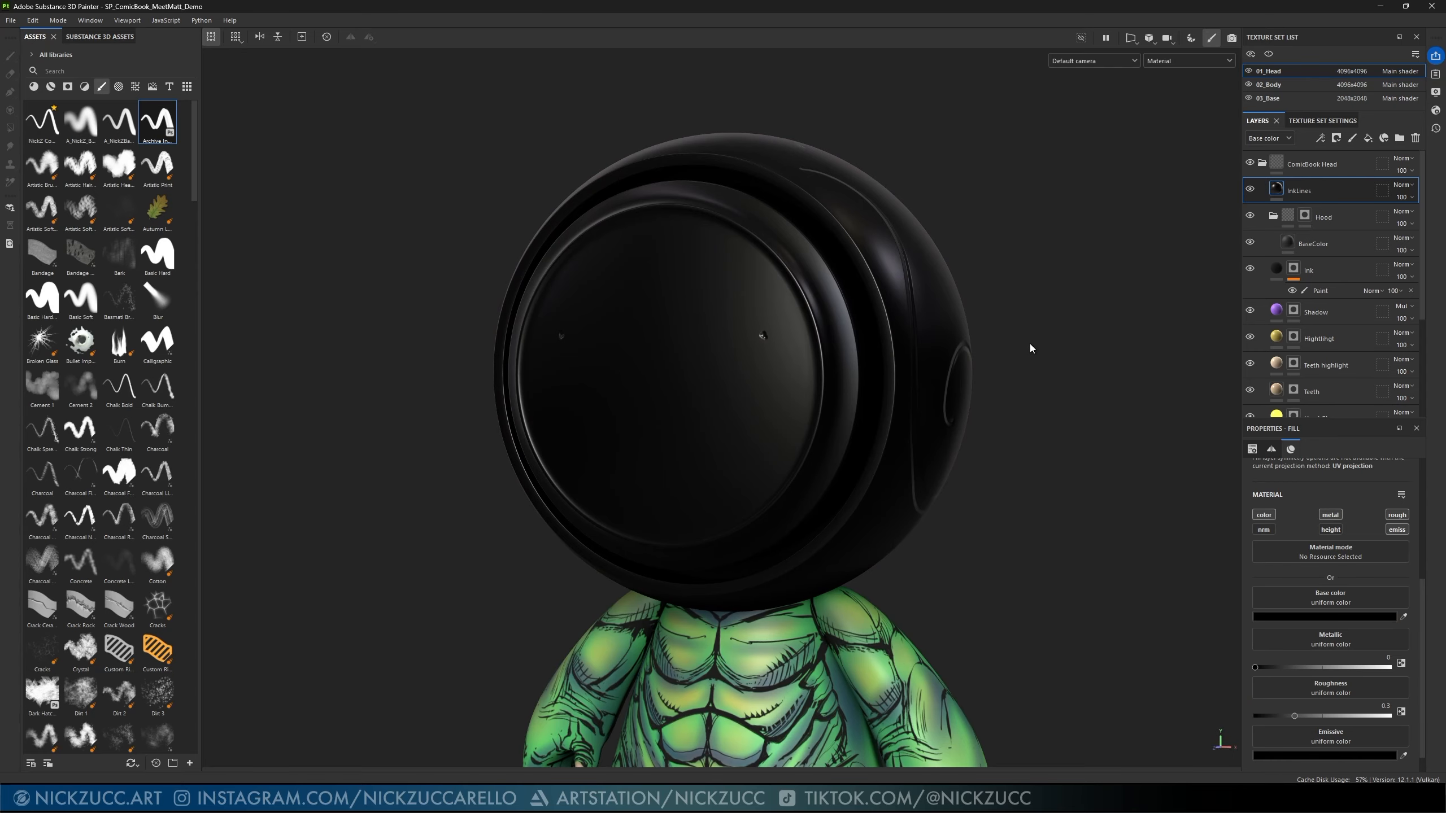
- Set both the roughness and the metallic value of the InkLines fill to 1
mouse_move(1030, 345)
left_mouse_down("alt")
mouse_move(967, 350)
mouse_move(1126, 365)
mouse_move(1037, 349)
left_mouse_up("alt")
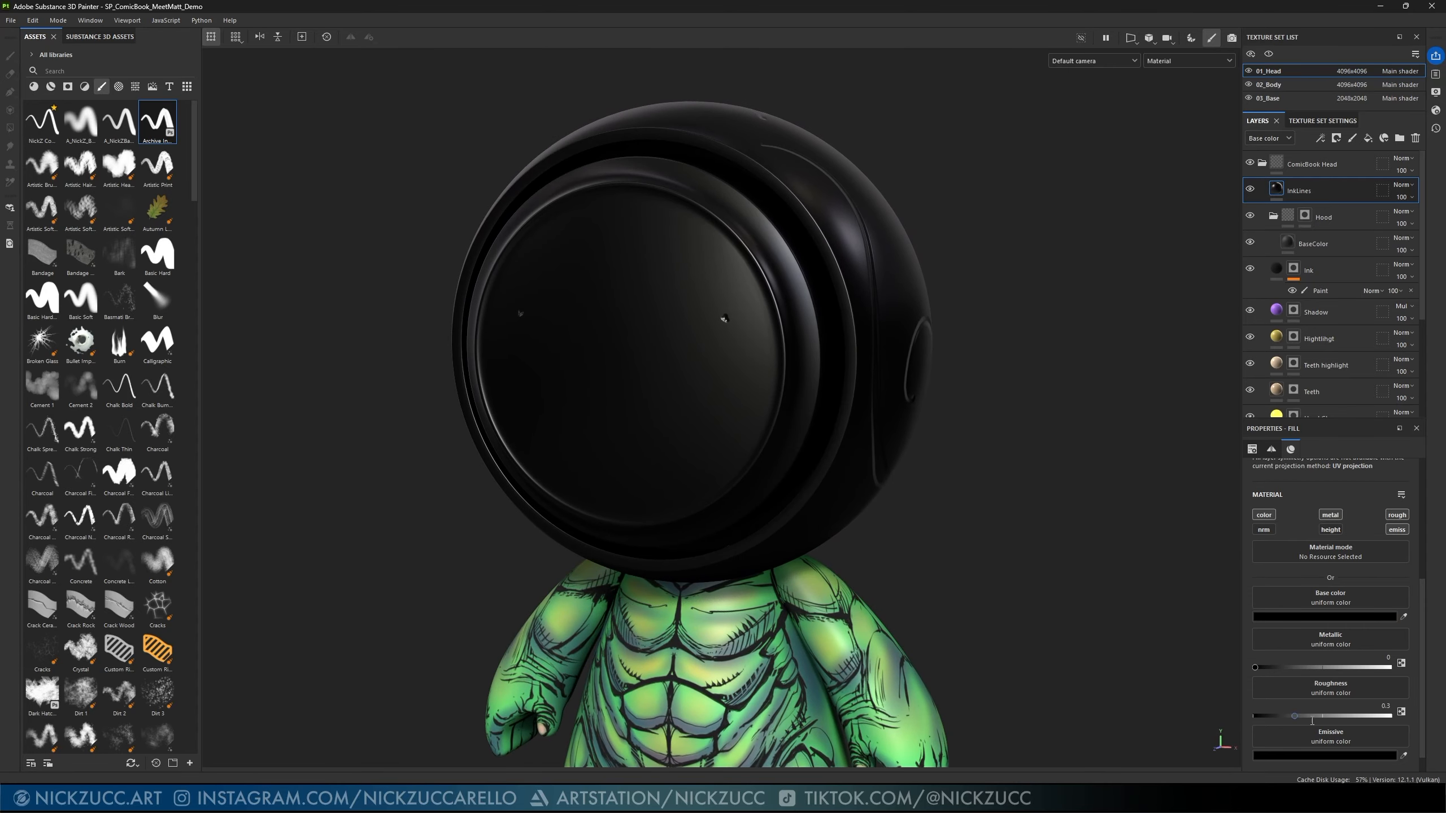
left_click_drag(1294, 716, 1416, 714)
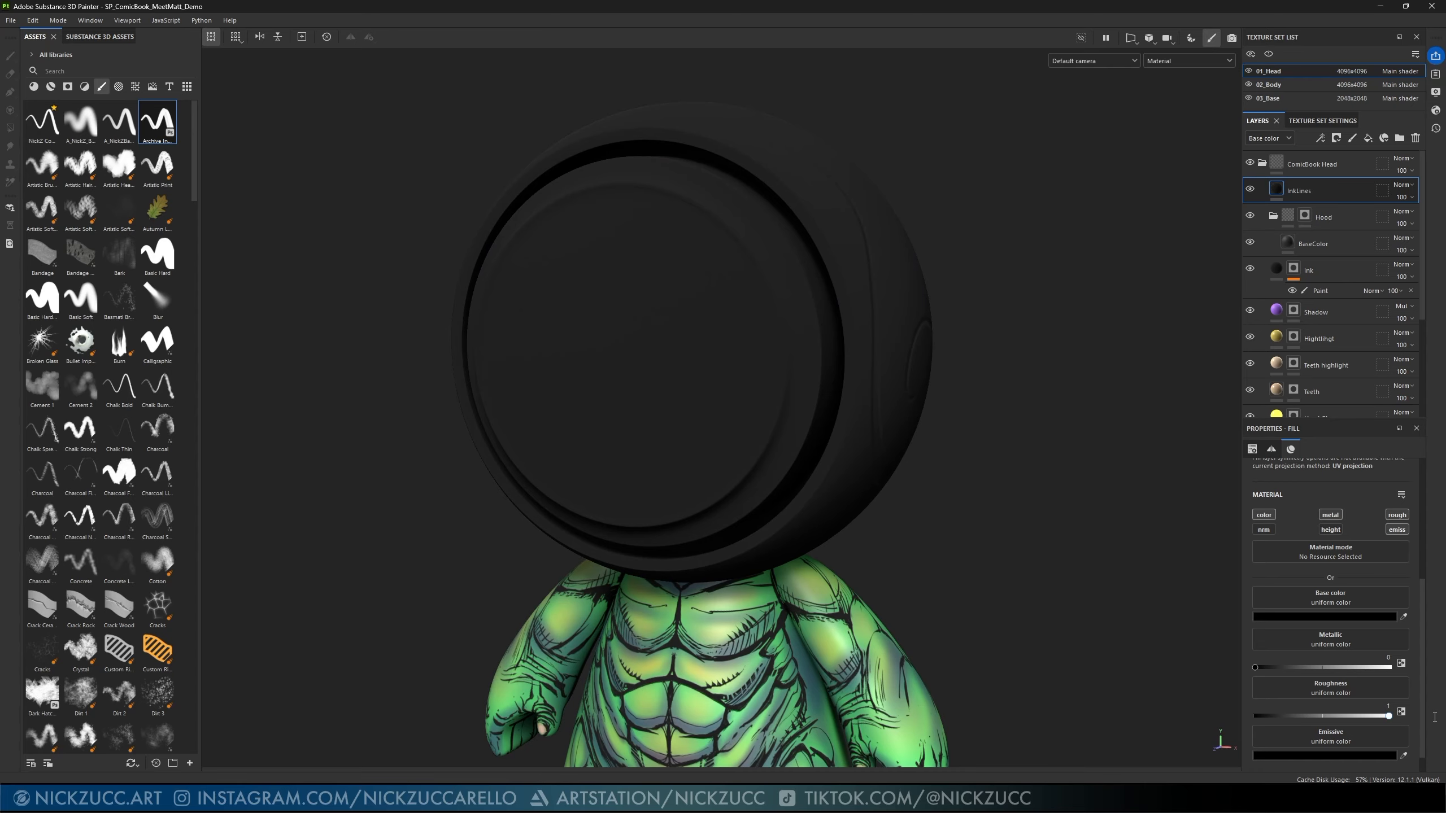
left_click_drag(954, 480, 904, 481, "alt")
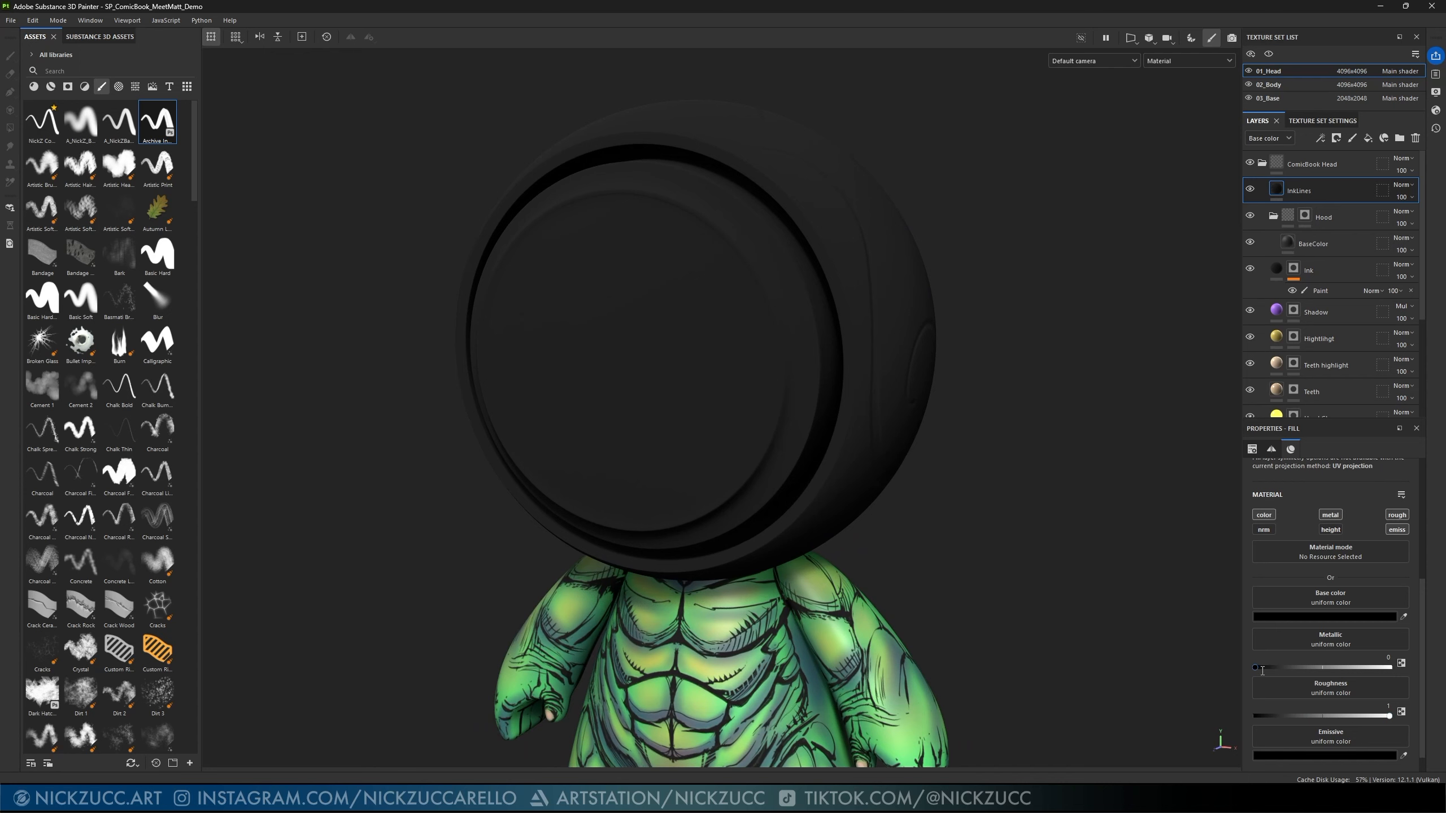
left_click_drag(1255, 667, 1441, 663)
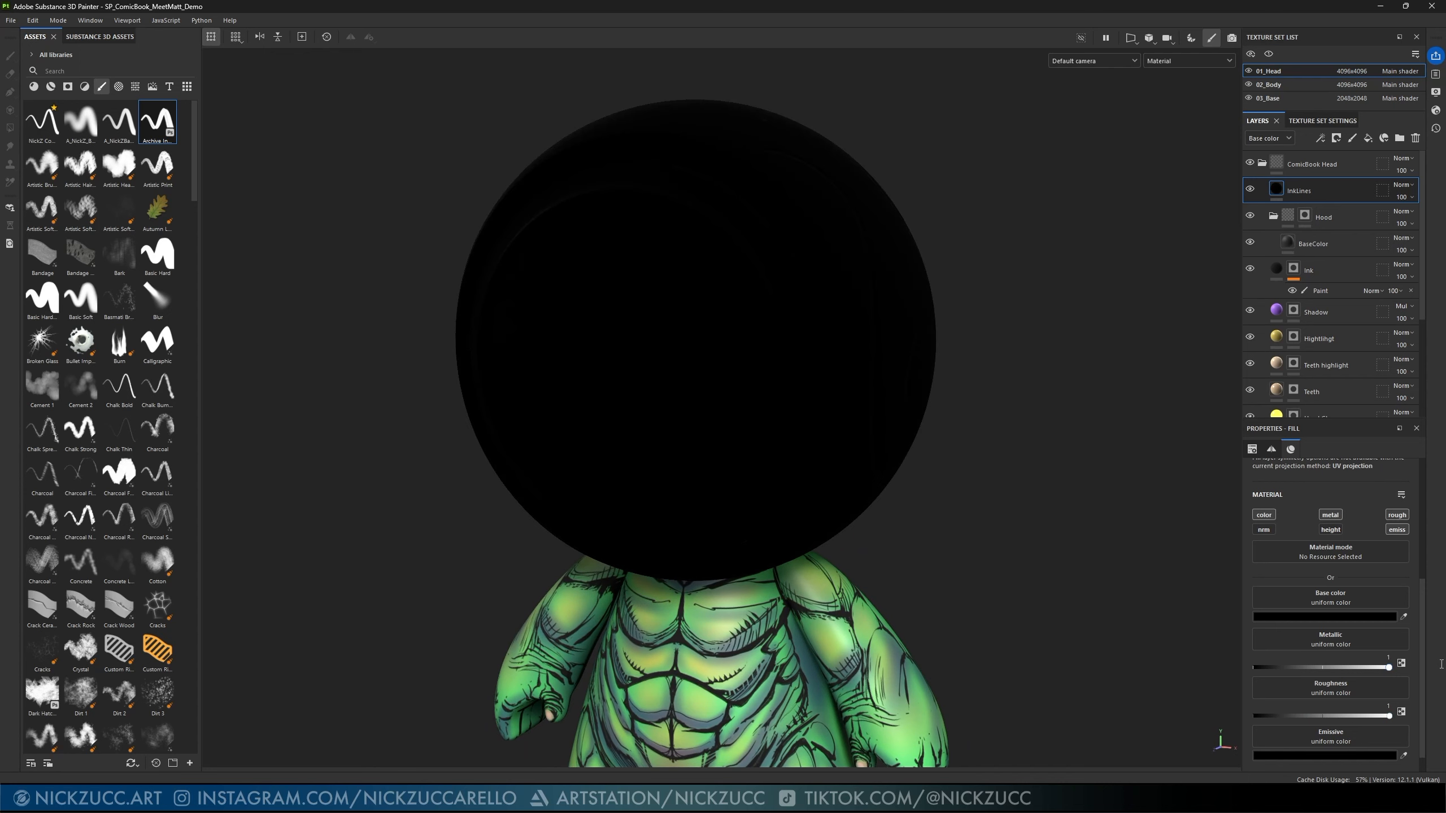
middle_click_drag(1134, 631, 1123, 563, "alt")
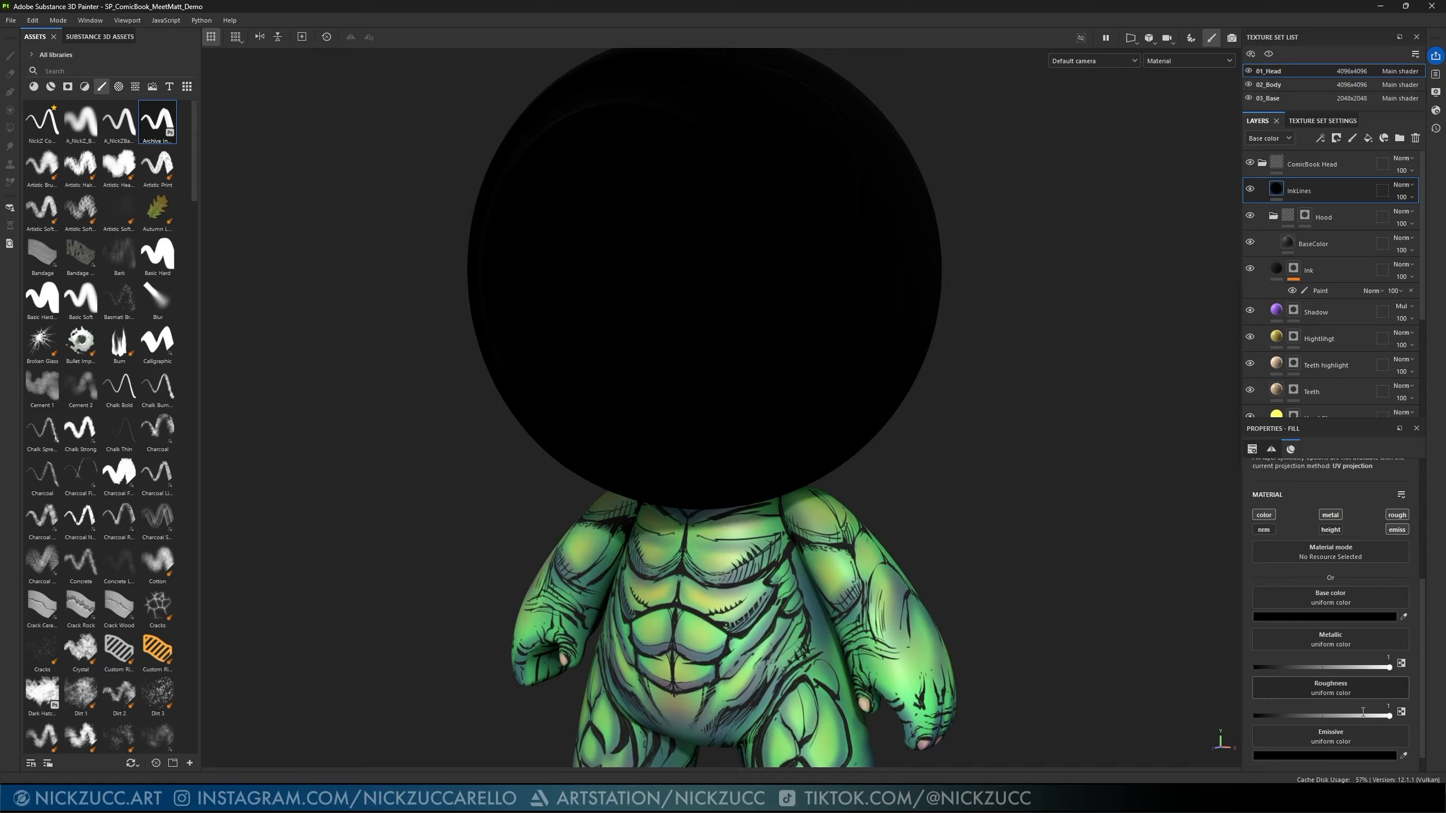
- Compare the head with the InkLines layer's emissive channel switched off and on
left_click(1398, 529)
left_click_drag(1042, 526, 1076, 563, "alt")
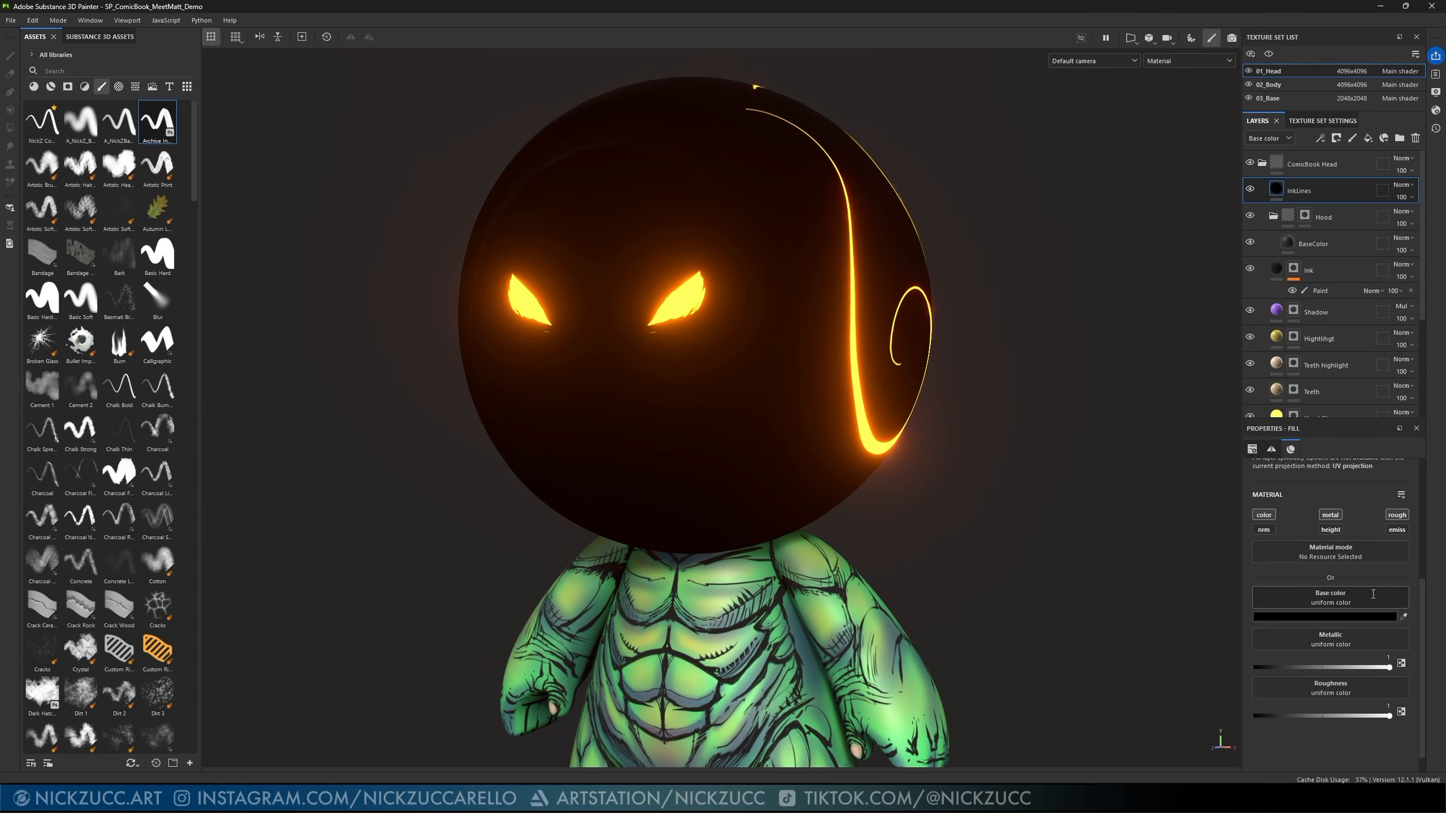
left_click(1398, 530)
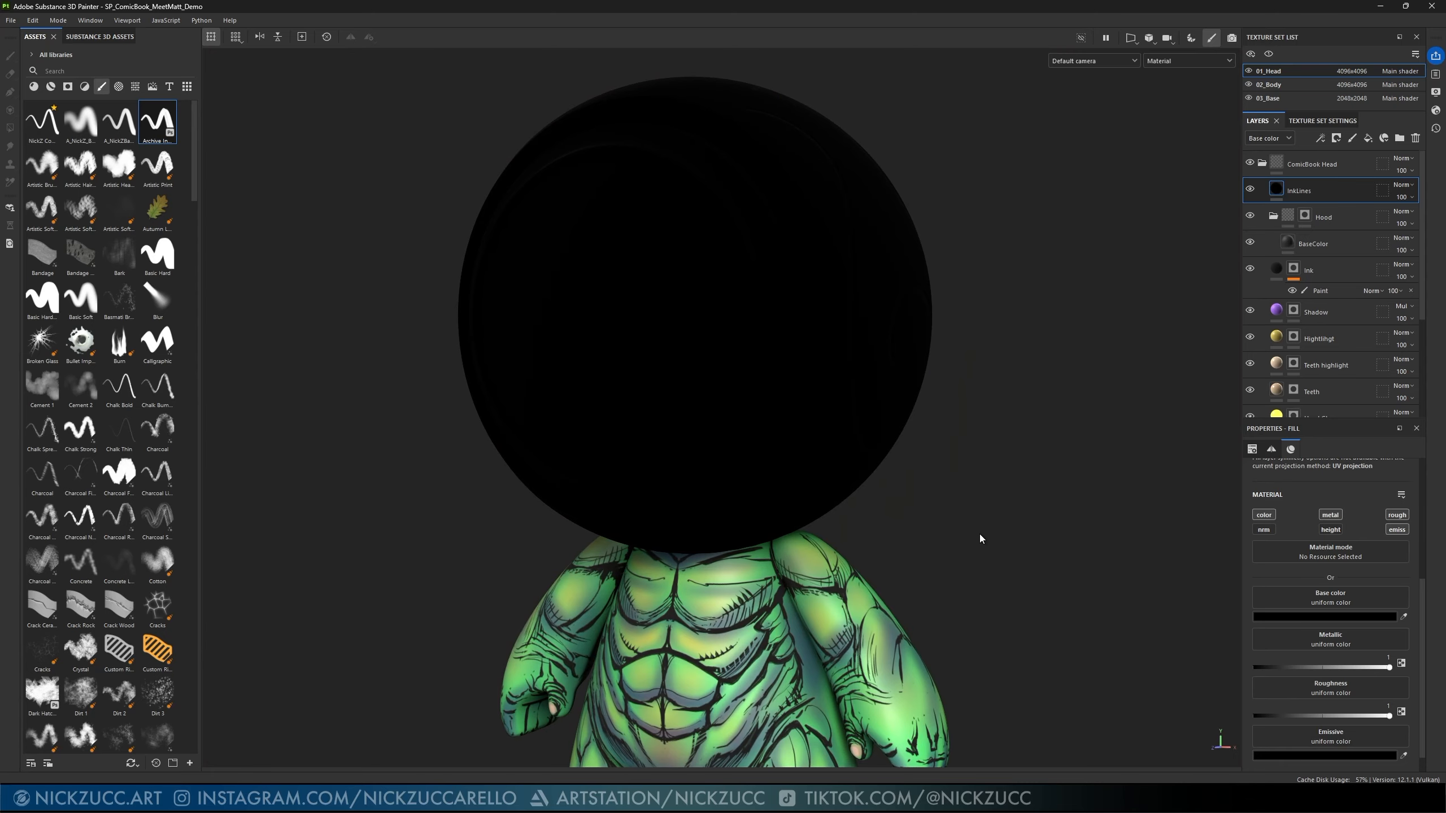
- Add a black mask to the InkLines layer
left_click_drag(981, 538, 1034, 554, "alt")
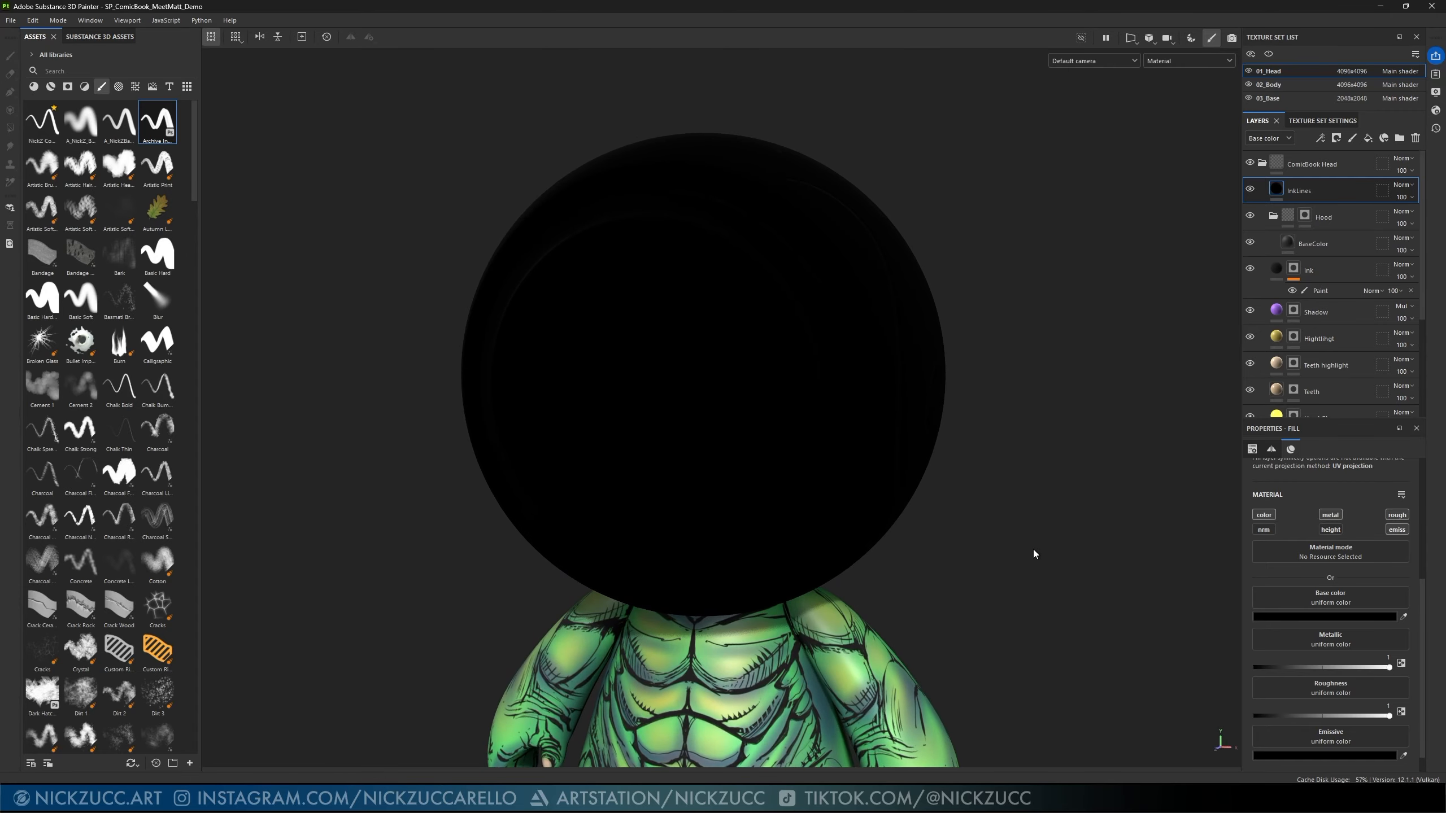
scroll(1296, 575, "up", 2)
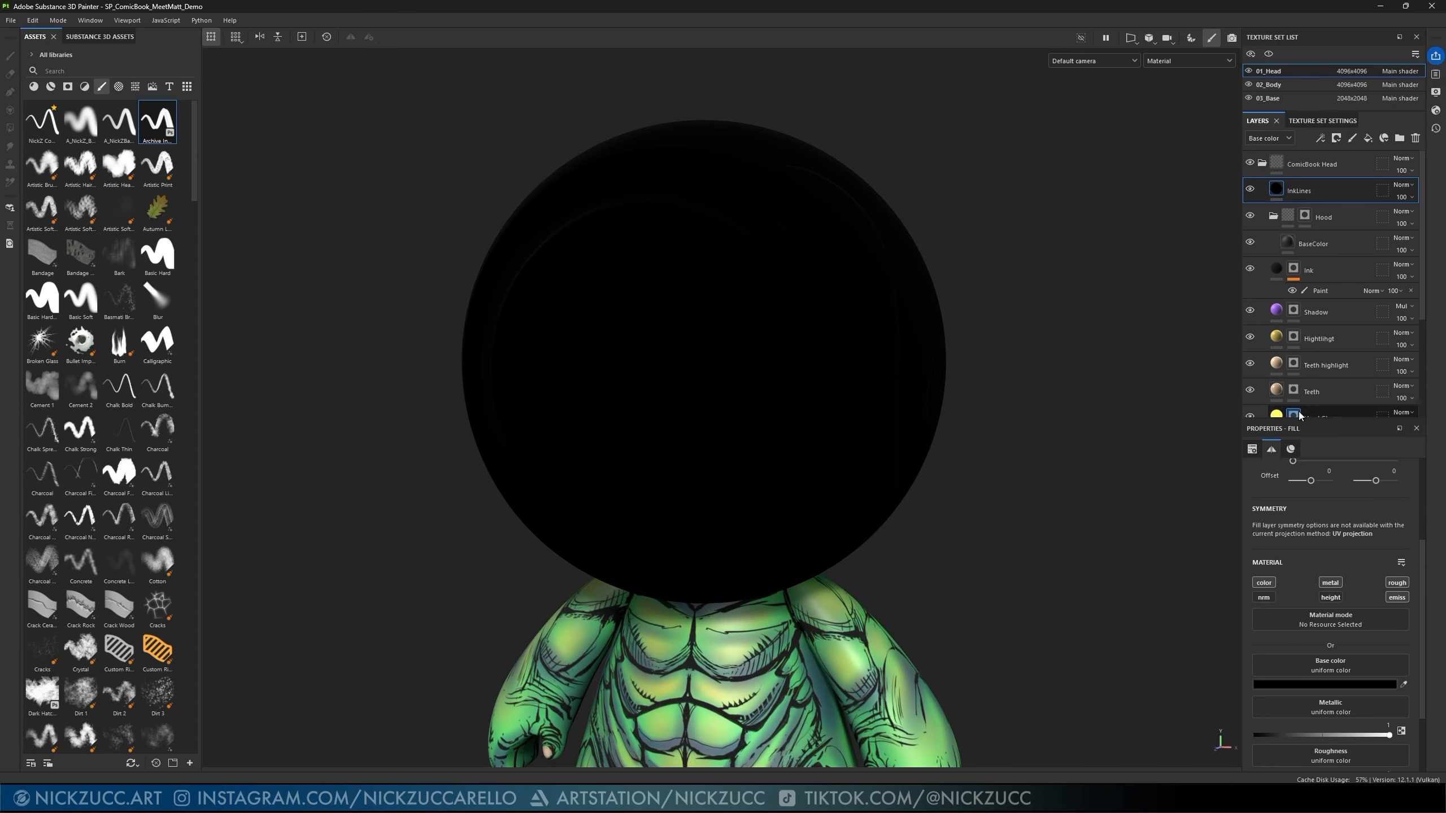
left_click(1335, 142)
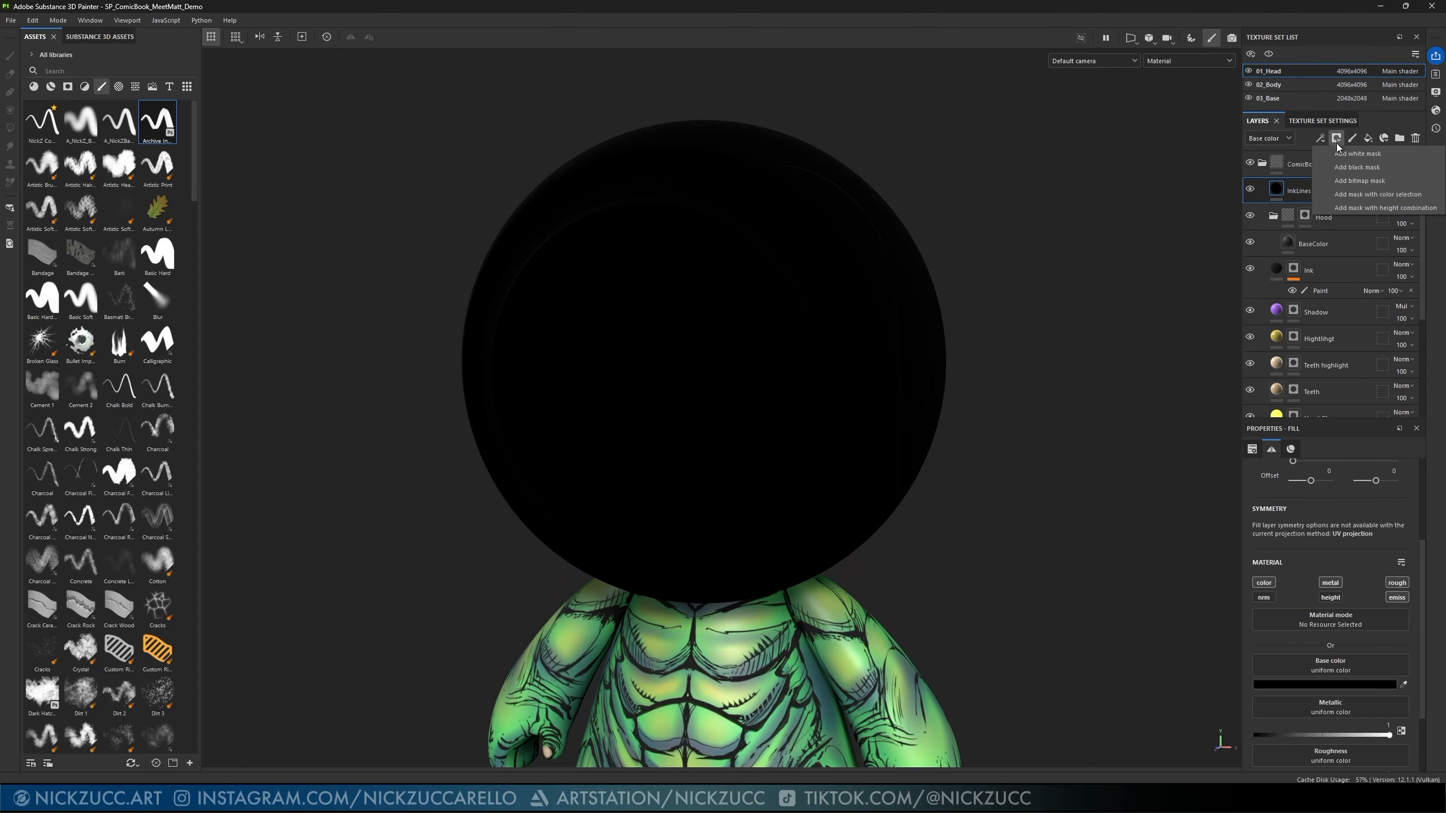
left_click(1348, 163)
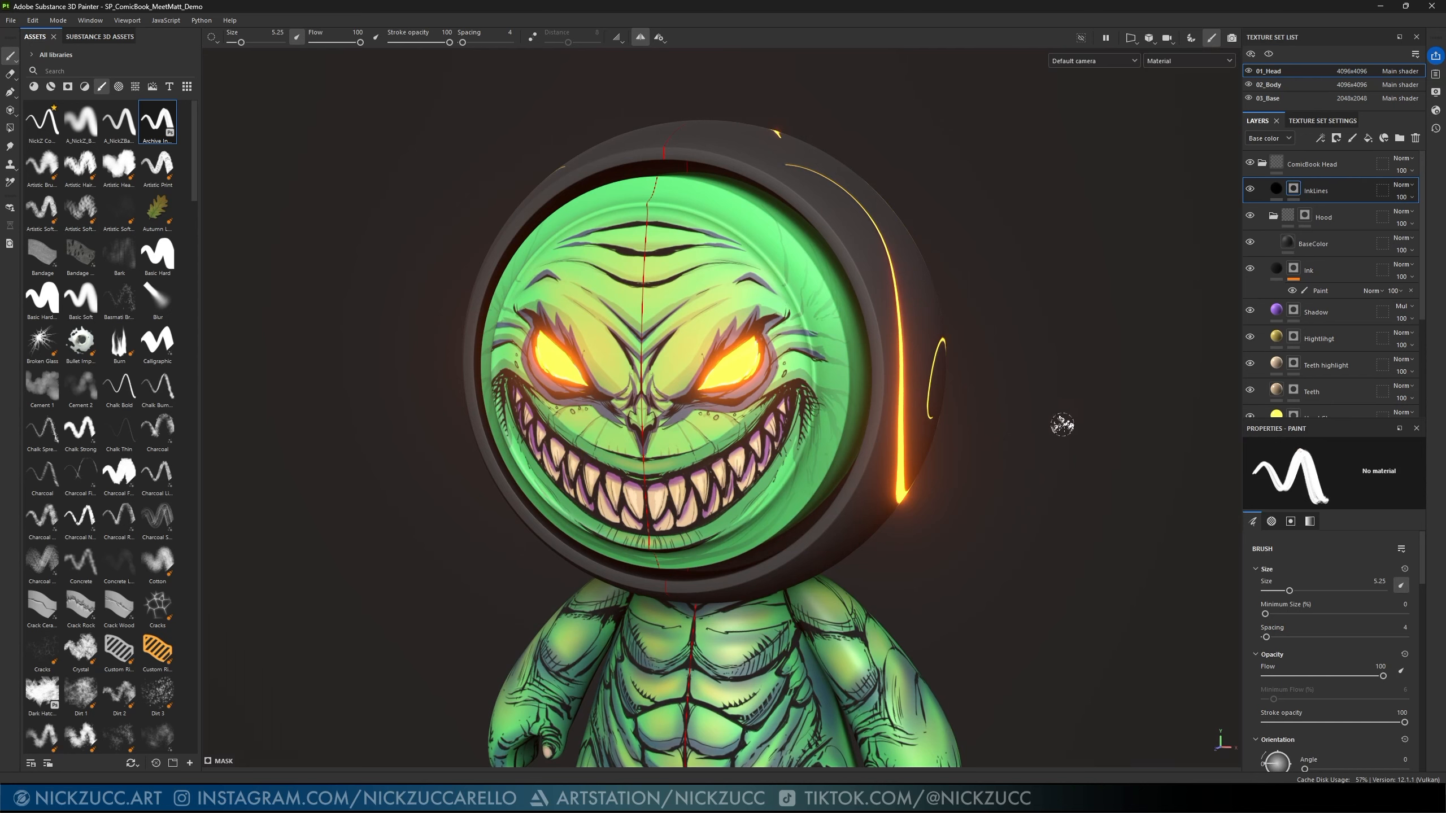
- Select the Archive Inker brush and add a paint effect to the InkLines layer's mask
left_click_drag(1059, 419, 990, 425, "alt")
left_click(159, 128)
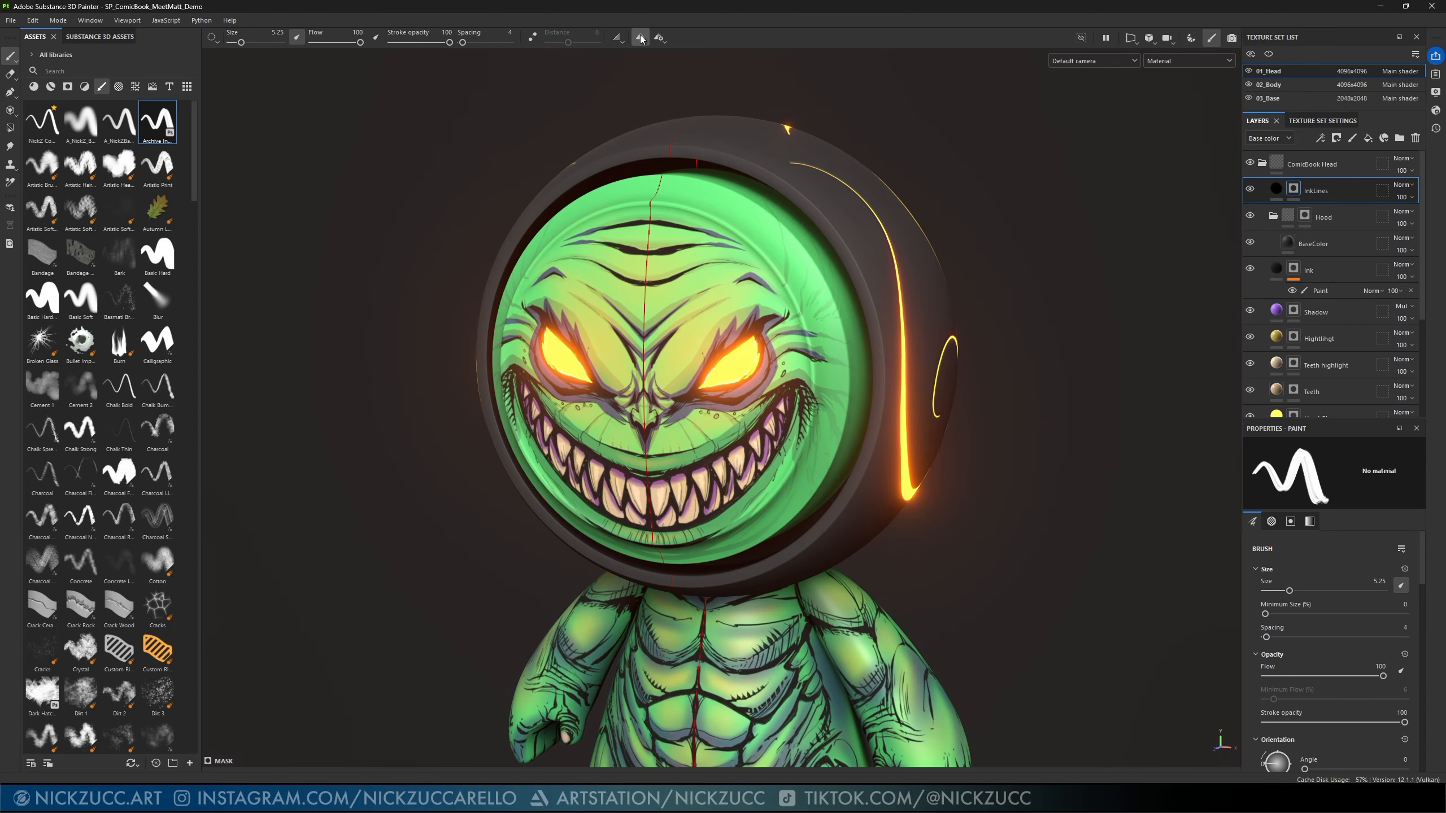
left_click_drag(734, 288, 729, 332, "alt")
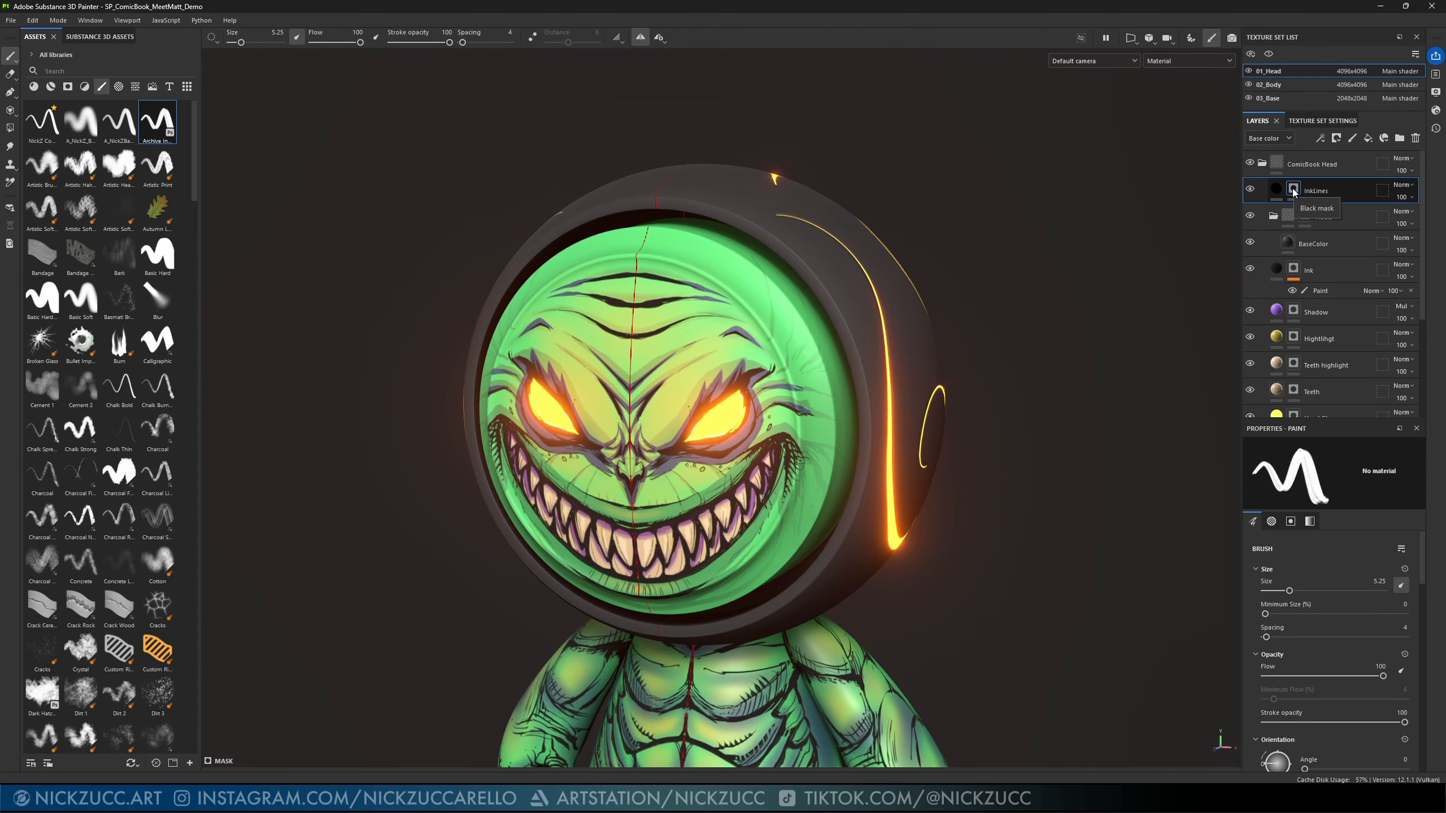
left_click(1319, 139)
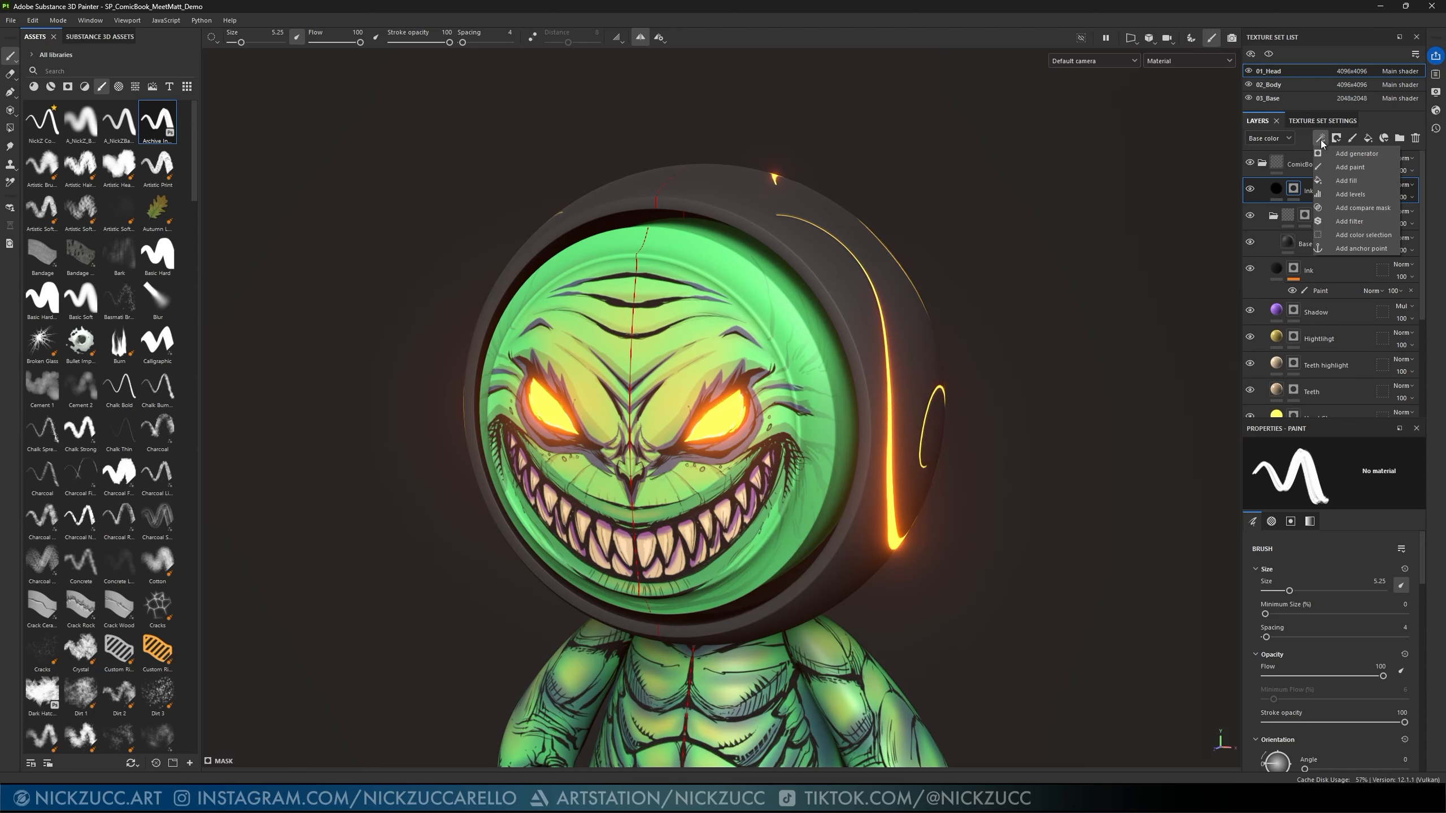
left_click(1332, 167)
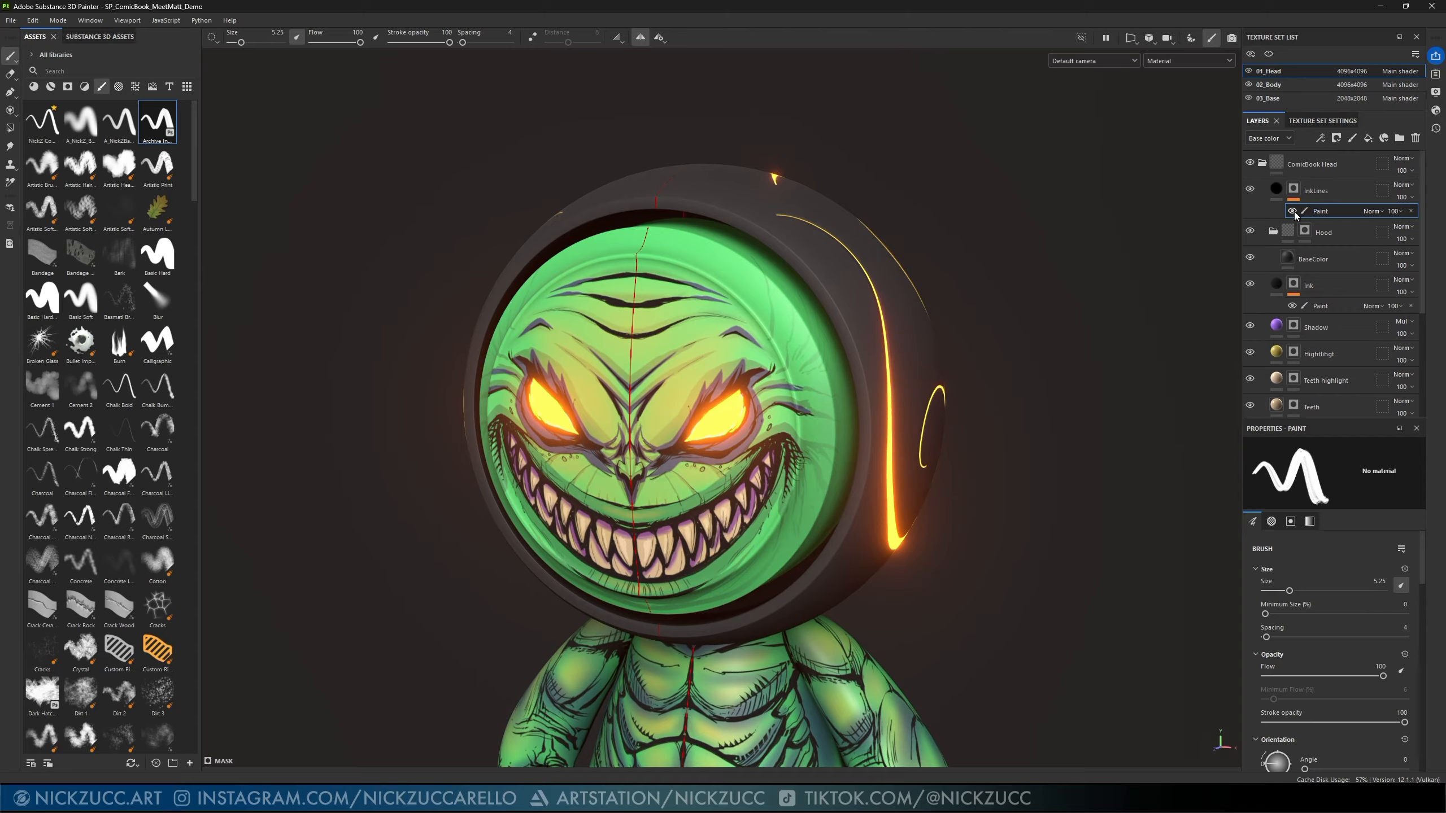
- Paint a tapered ink stroke curving upward beside the brow, with pen pressure controlling the brush size
mouse_move(1136, 307)
left_mouse_down("alt")
mouse_move(1153, 300)
mouse_move(1116, 328)
left_mouse_up("alt")
scroll(1115, 328, "up", 2)
scroll(1135, 316, "up", 2)
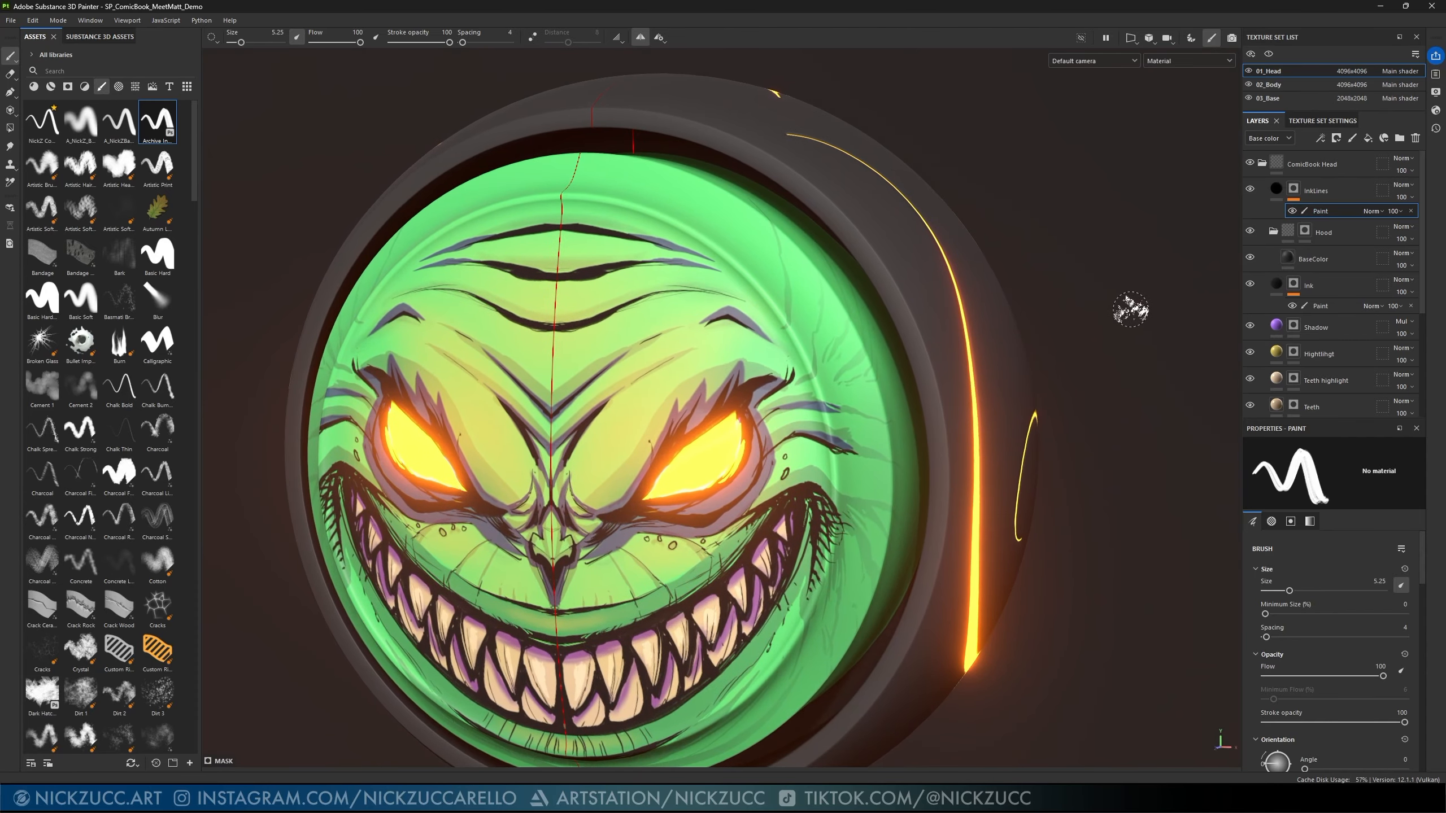
scroll(1124, 321, "up", 2)
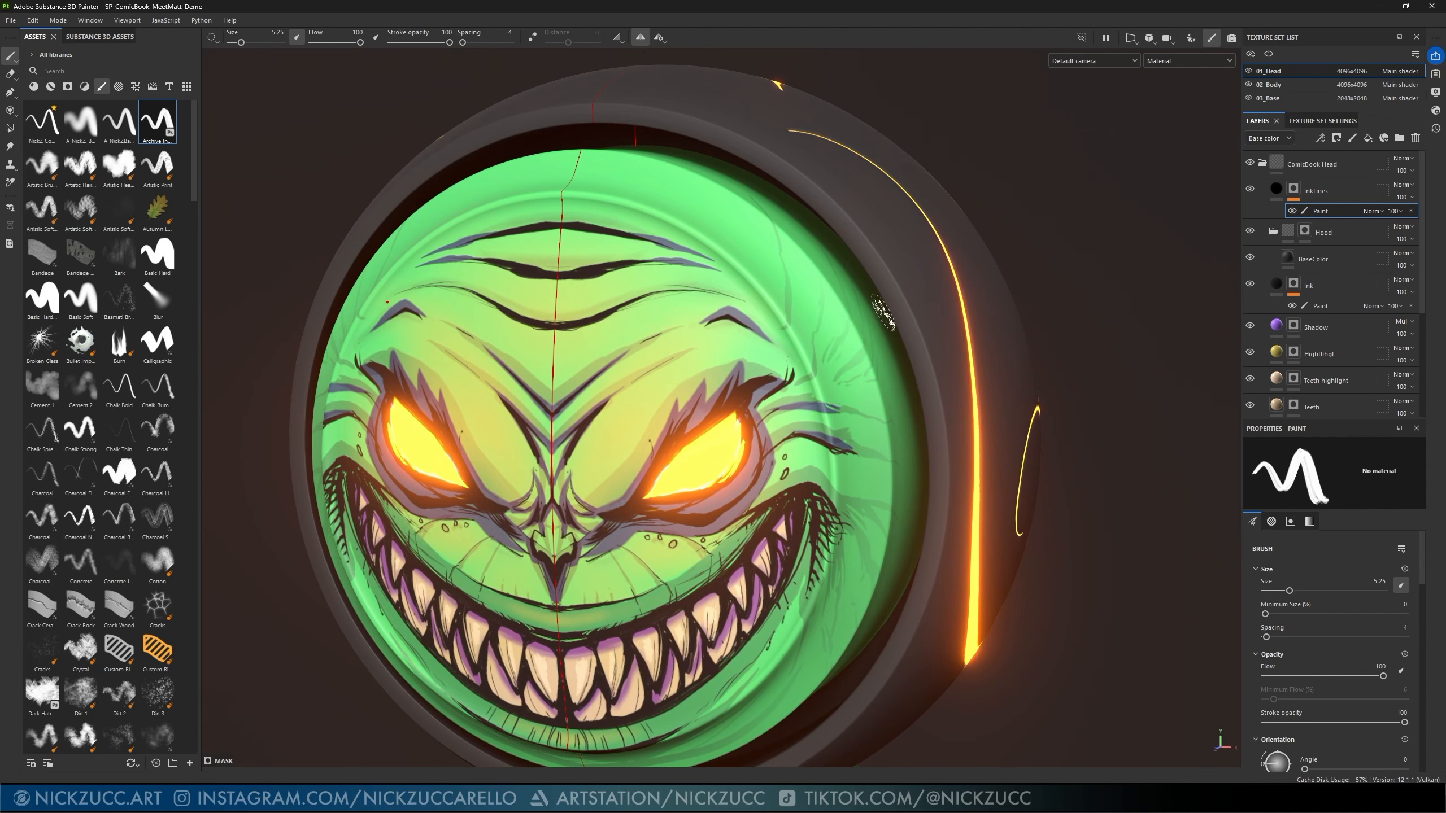
left_click(1403, 588)
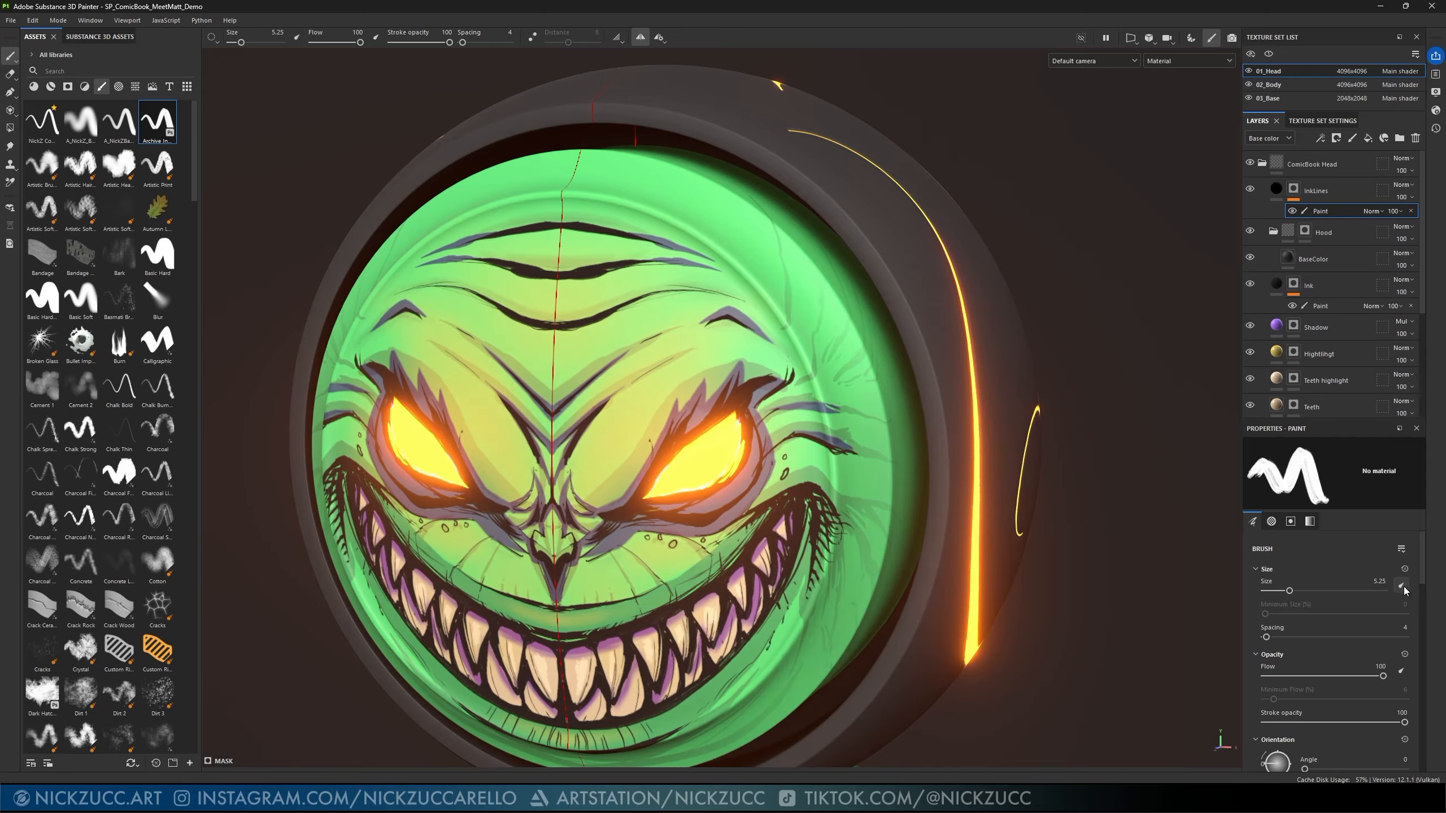
left_click(1403, 587)
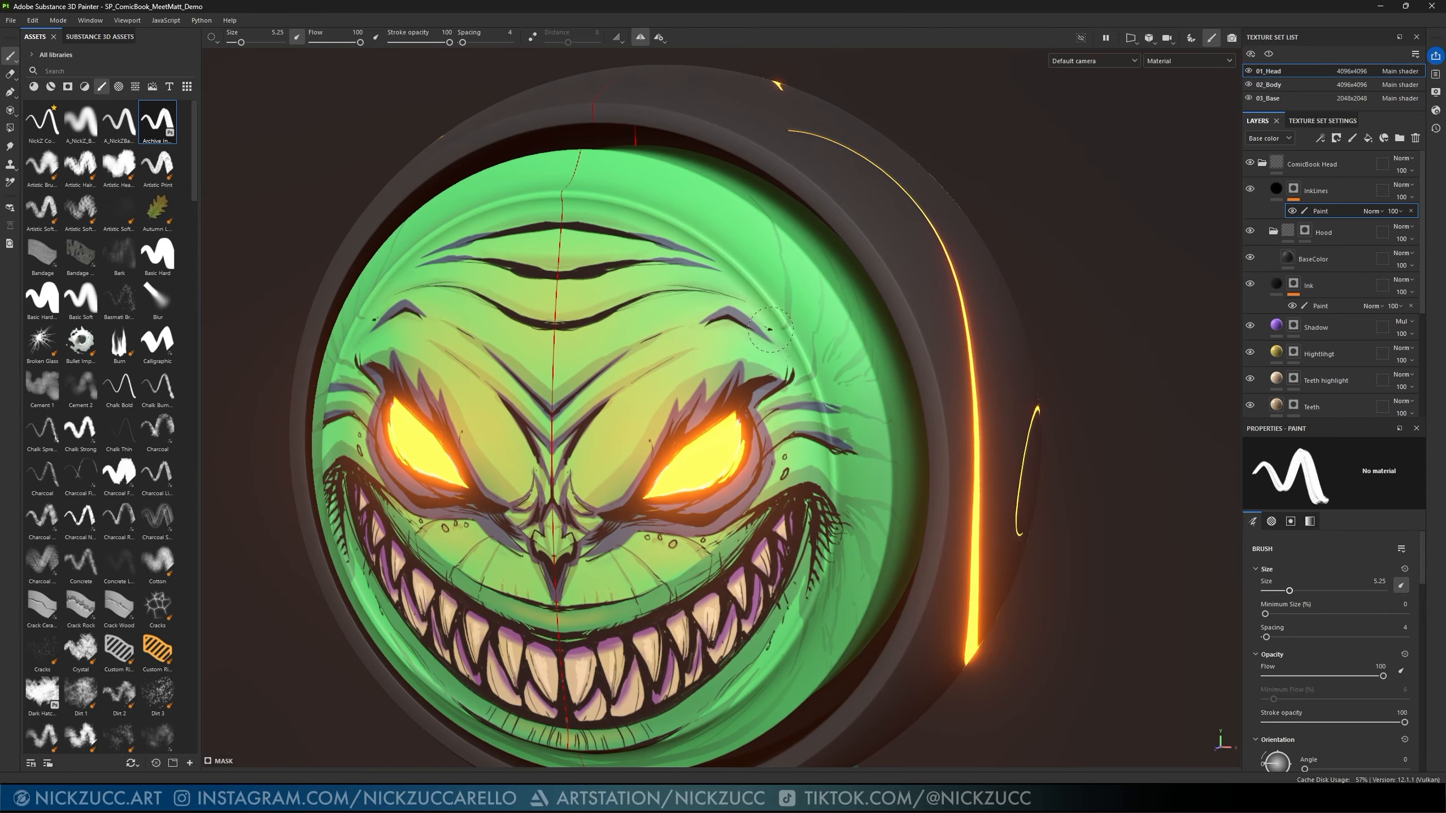
mouse_move(772, 332)
left_mouse_down()
mouse_move(813, 348)
mouse_move(774, 243)
left_mouse_up()
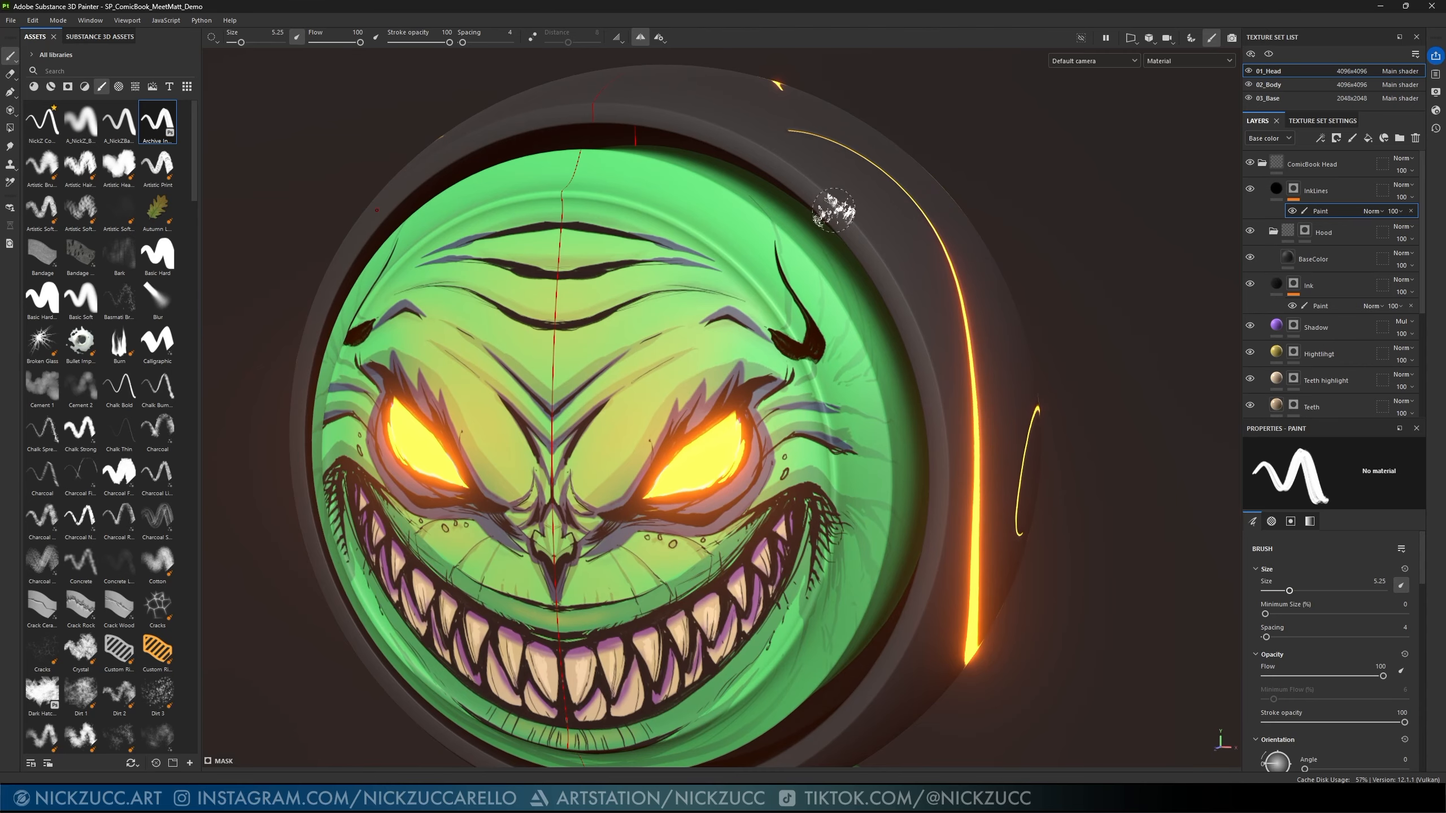
- Paint a second tapered ink stroke beside the brow, and undo the strokes painted there
mouse_move(818, 337)
left_mouse_down()
mouse_move(803, 288)
mouse_move(820, 239)
left_mouse_up()
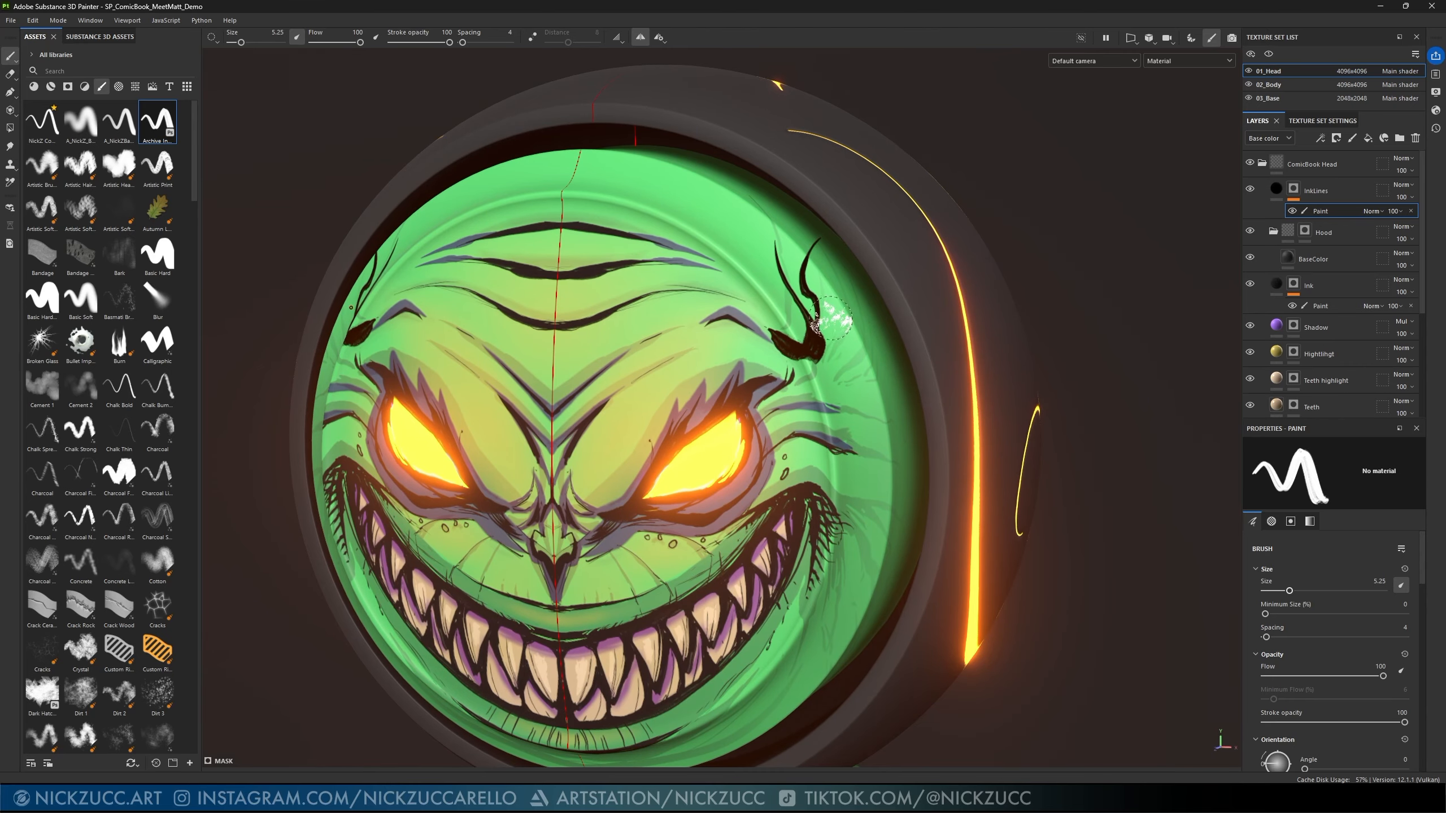
key("ctrl+z")
key("ctrl+z")
key("ctrl+z")
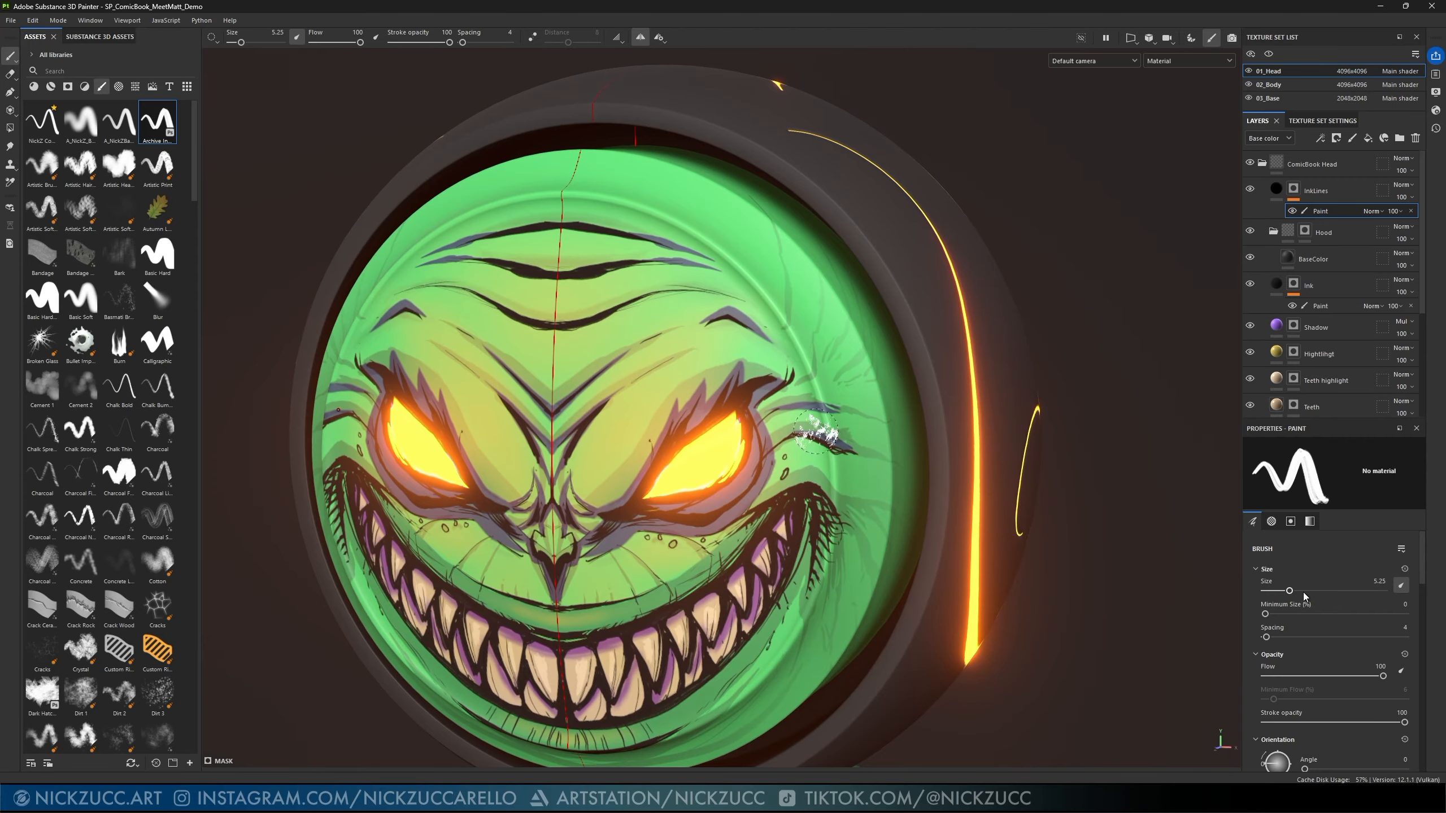
- Reduce the brush size to 4.39, try an ink stroke curving up from the brow's outer end, and undo it
left_click_drag(1289, 593, 1286, 594)
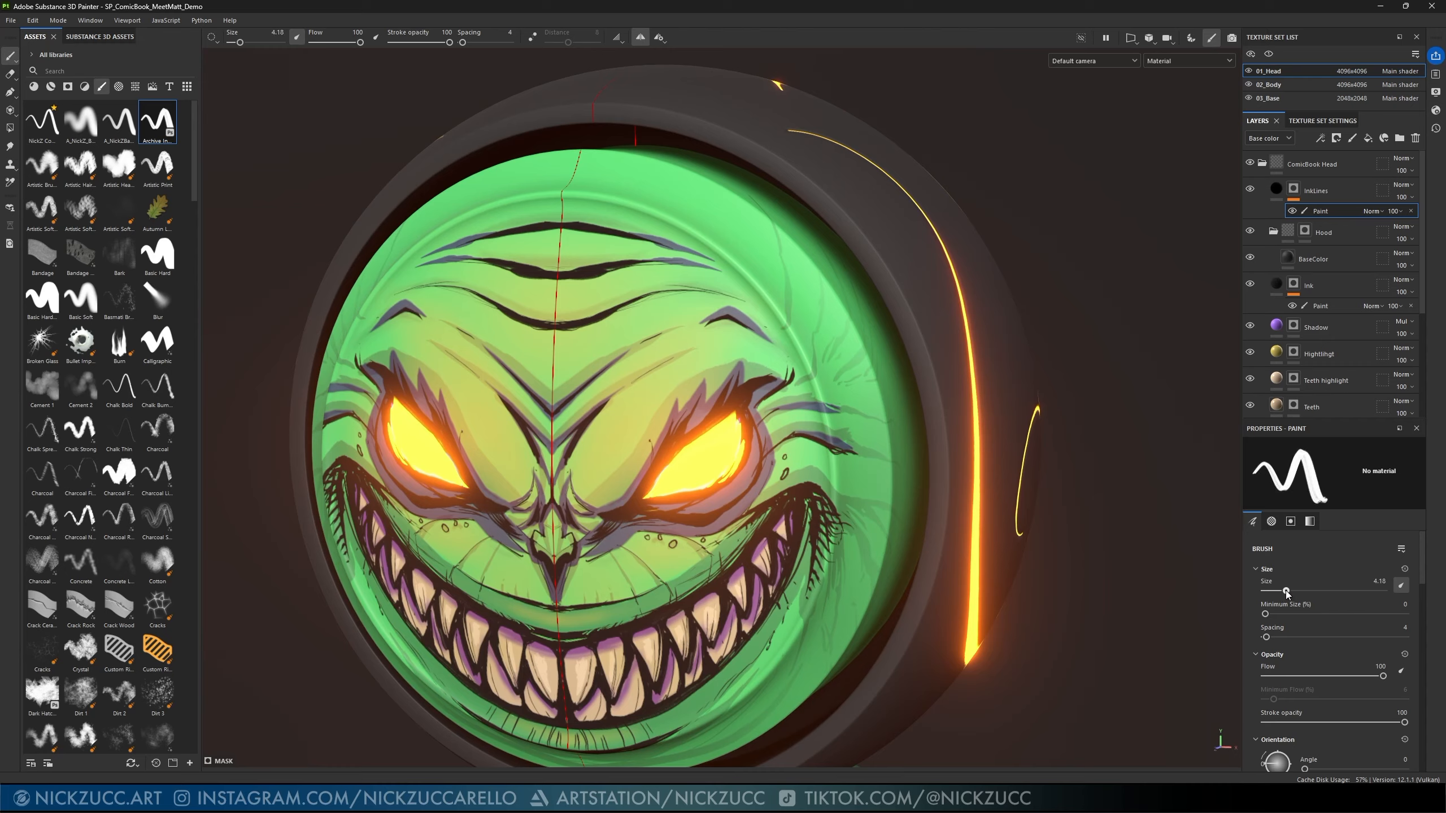
mouse_move(793, 343)
right_mouse_down("ctrl")
mouse_move(819, 343)
mouse_move(795, 344)
right_mouse_up("ctrl")
mouse_move(762, 333)
left_mouse_down()
mouse_move(779, 346)
mouse_move(779, 277)
left_mouse_up()
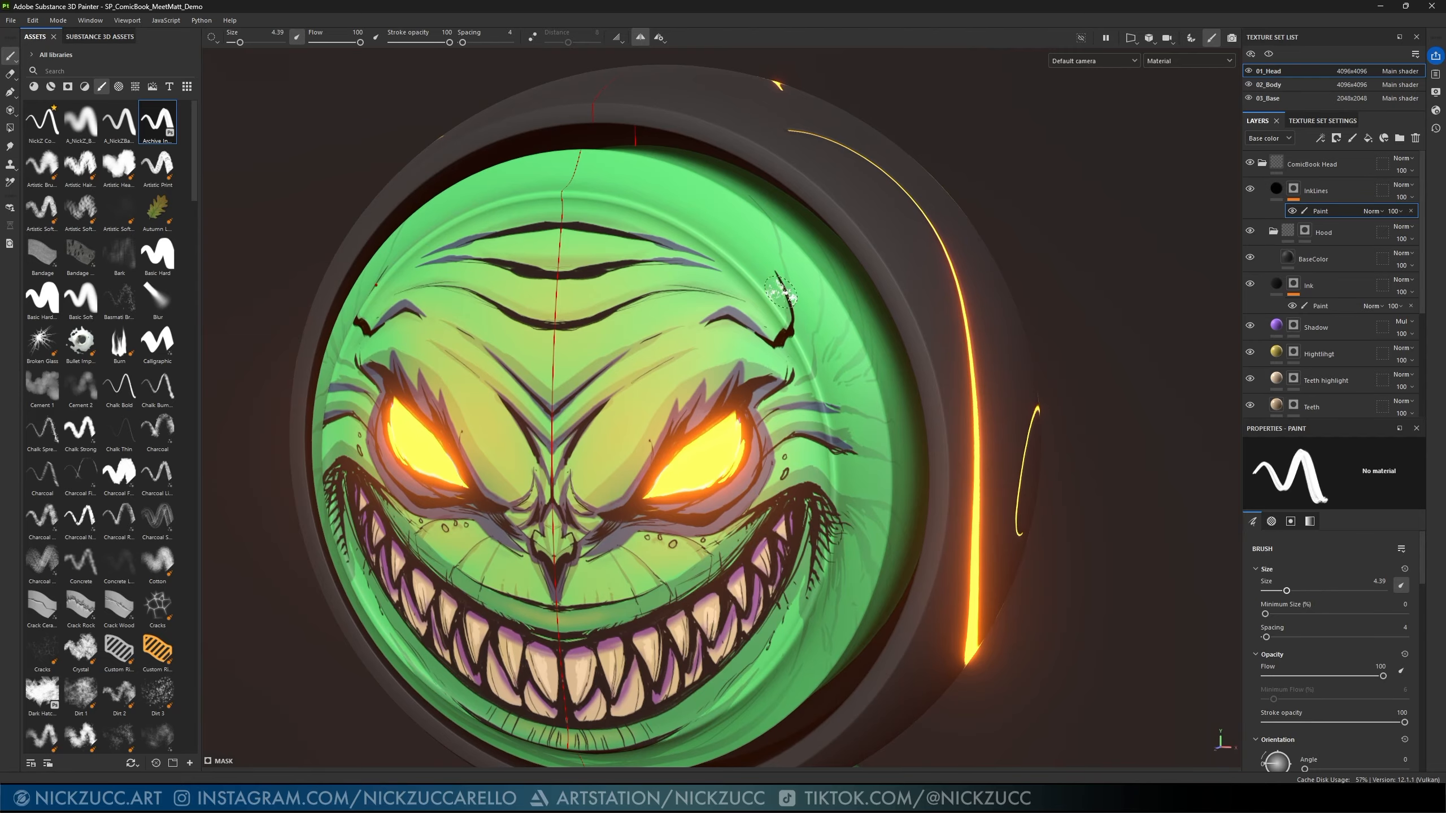
key("ctrl+z")
key("ctrl+z")
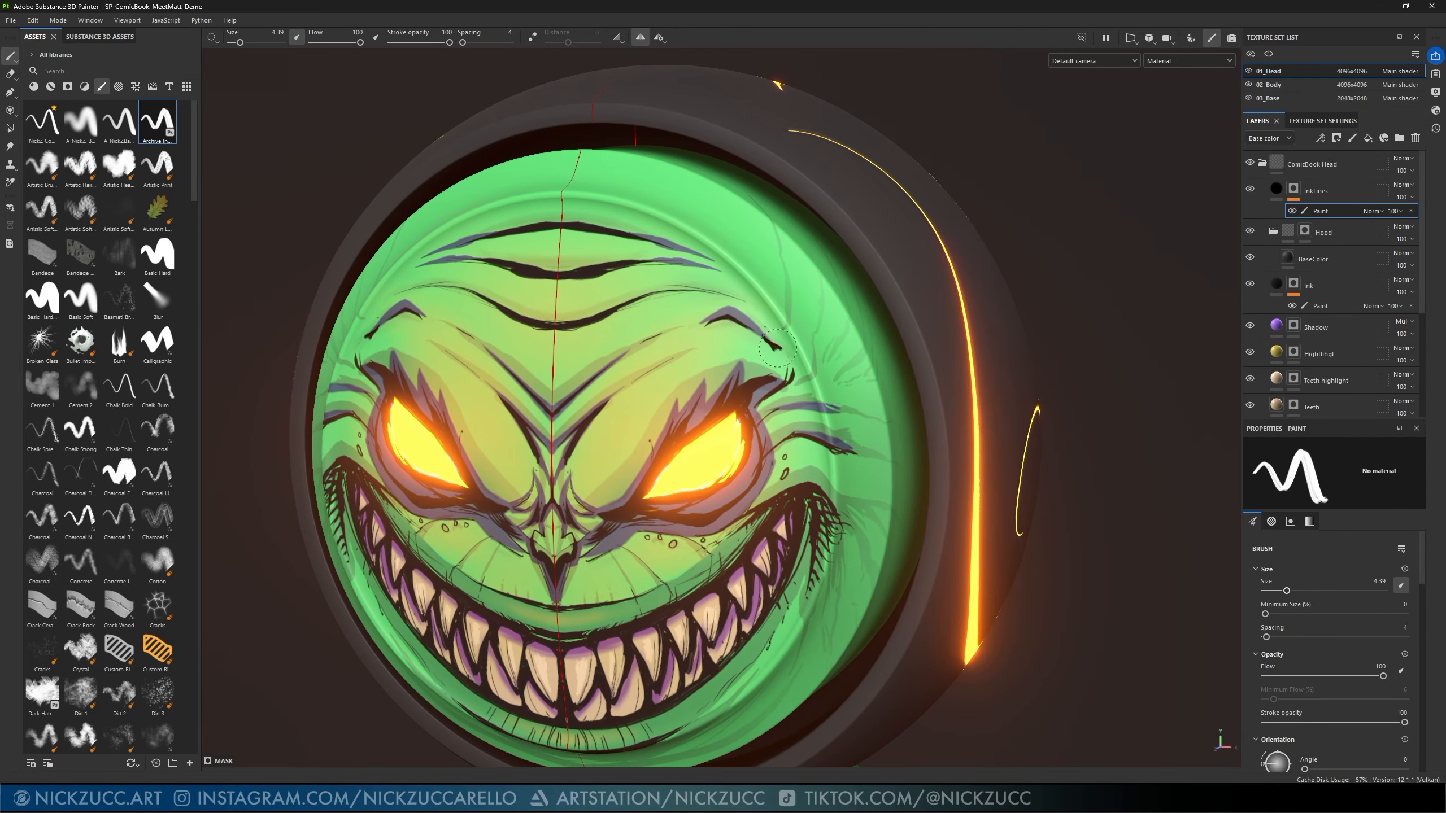
- Paint a fan of thin, spiky ink strokes rising from one thick mark at the outer end of the brow
left_click_drag(778, 348, 796, 339)
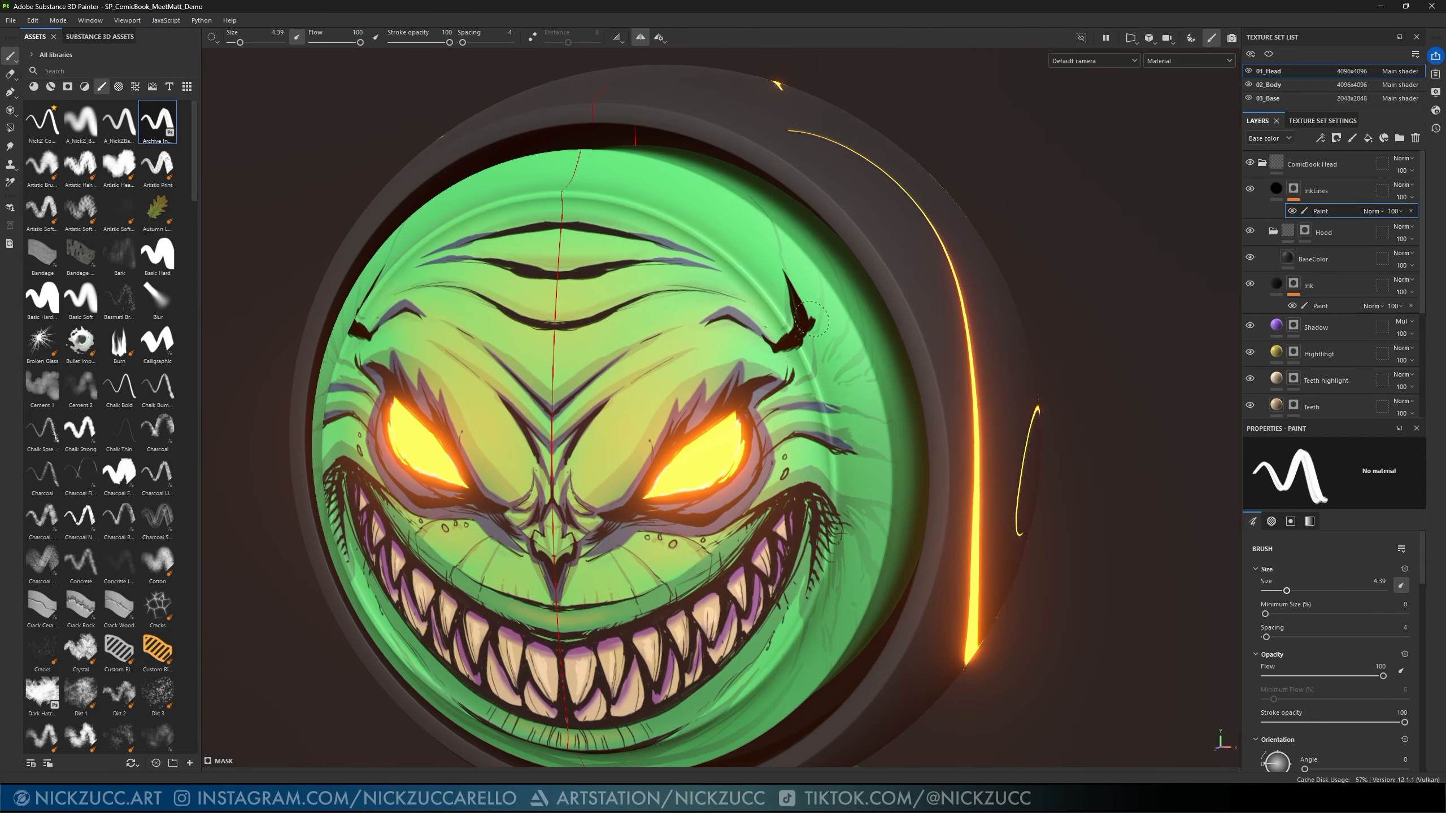
mouse_move(810, 279)
left_mouse_down()
mouse_move(818, 326)
mouse_move(825, 262)
left_mouse_up()
mouse_move(831, 324)
left_mouse_down()
mouse_move(845, 260)
mouse_move(861, 258)
left_mouse_up()
left_click_drag(883, 333, 889, 365, "alt")
middle_click_drag(933, 424, 938, 449, "alt")
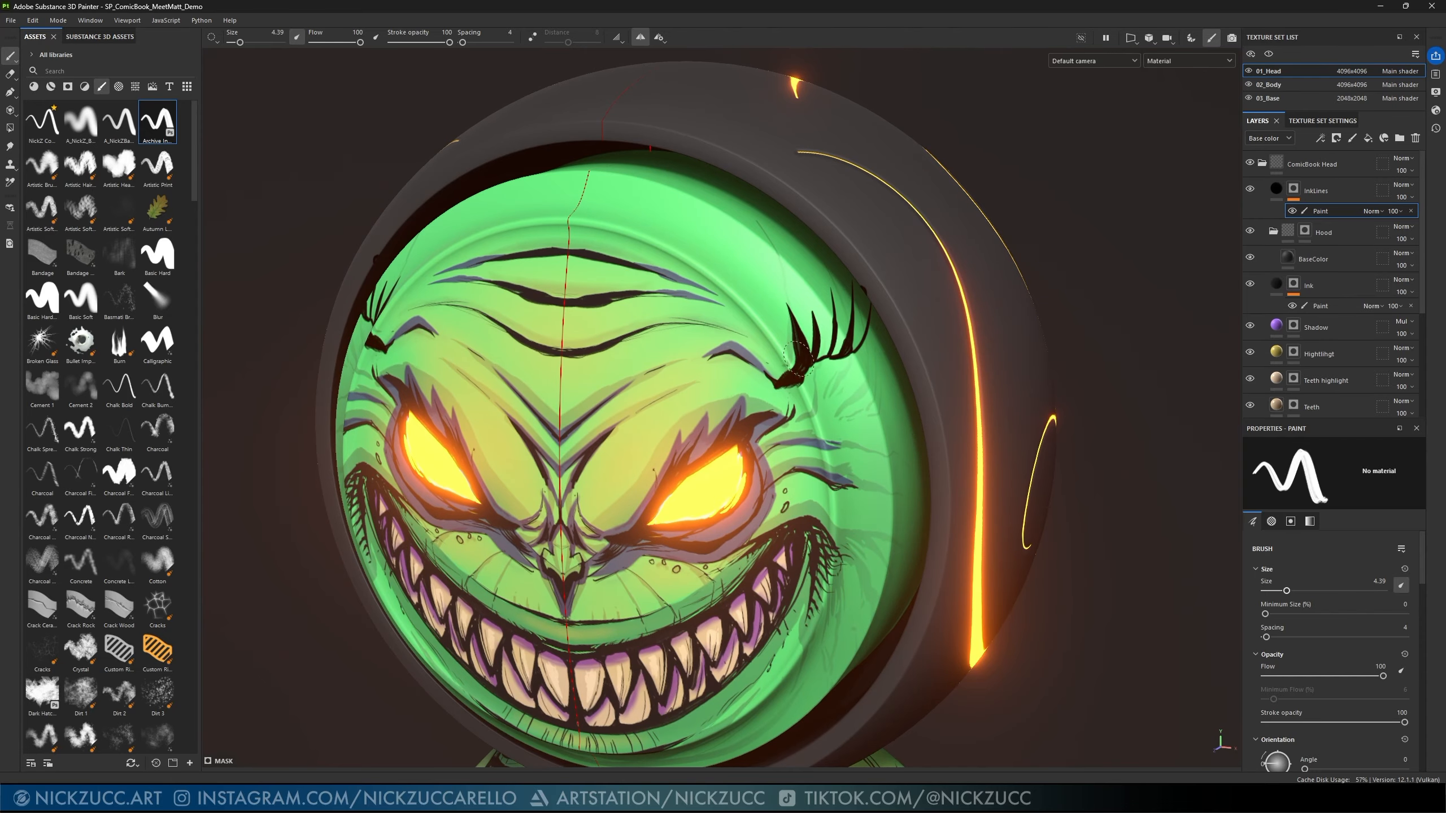
left_click_drag(775, 322, 766, 228)
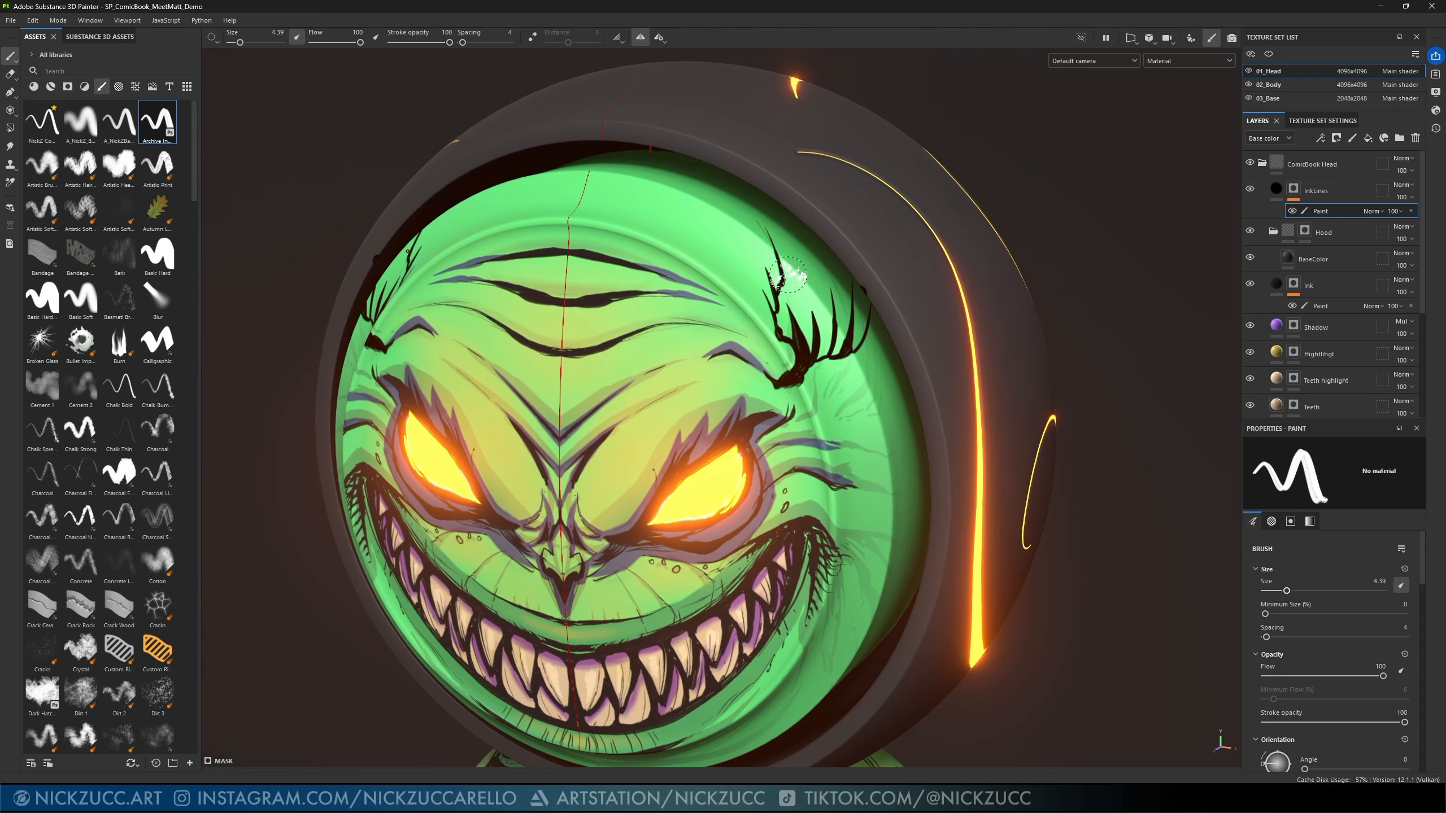
left_click_drag(783, 283, 784, 235)
left_click_drag(801, 326, 788, 242)
left_click_drag(856, 363, 960, 395, "alt")
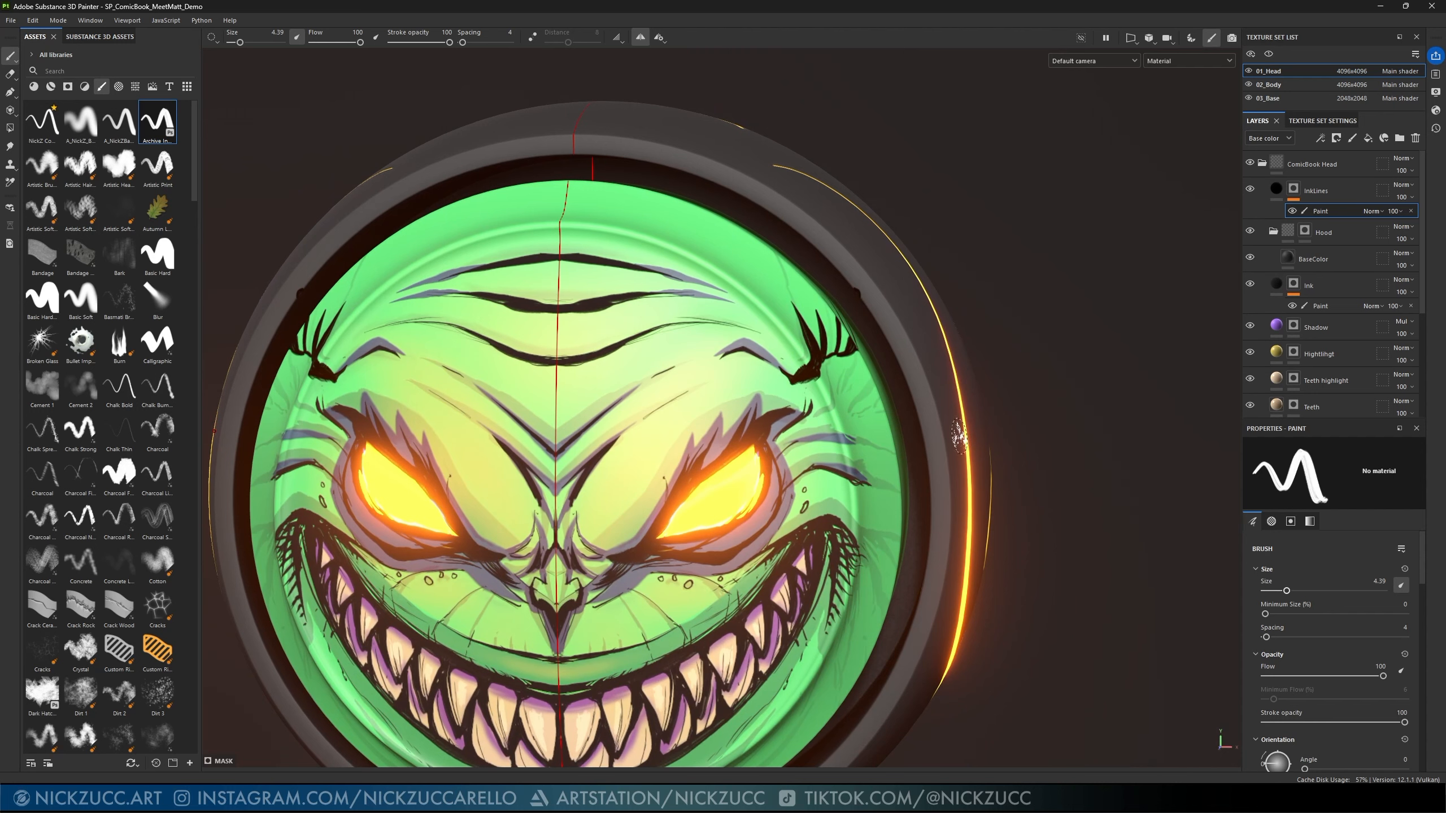
left_click_drag(937, 426, 825, 413, "alt")
- Reduce the brush size to 2.9
key("bracketleft")
key("bracketleft")
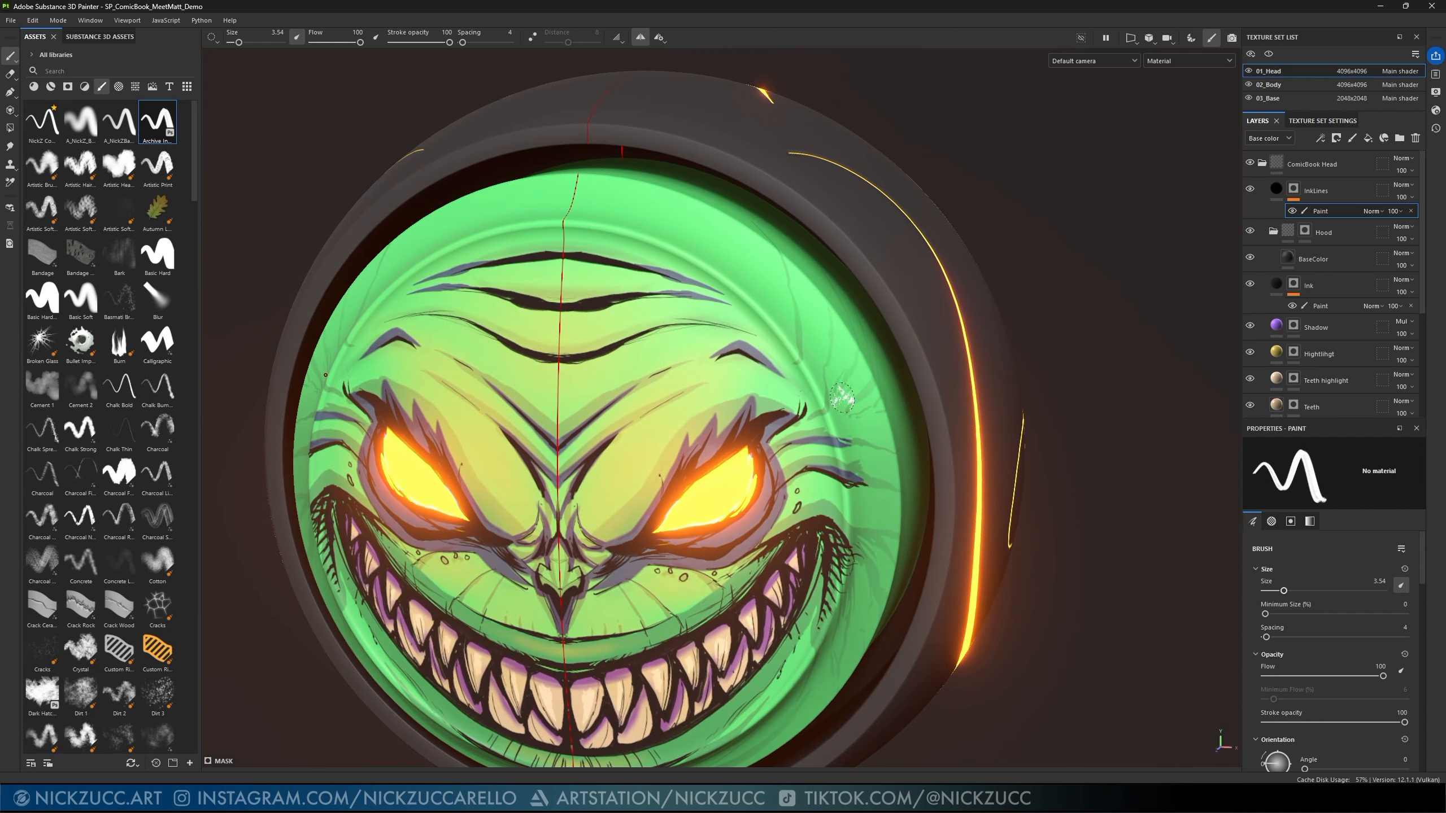
left_click_drag(866, 392, 828, 416, "alt")
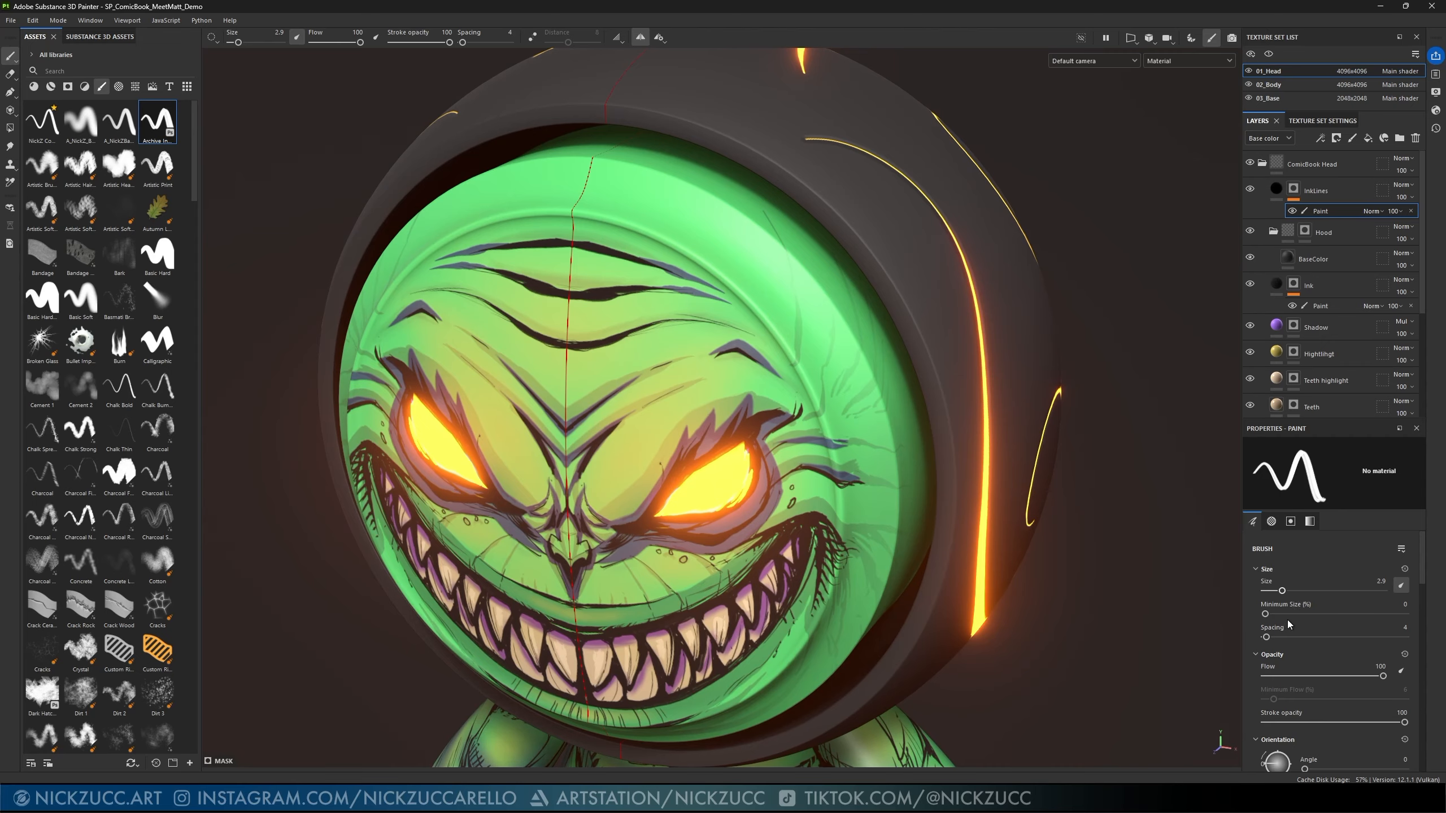
- Test ink strokes along the side of the forehead with the brush's minimum size at 80% and 41%, undoing each stroke
left_click_drag(1265, 615, 1381, 613)
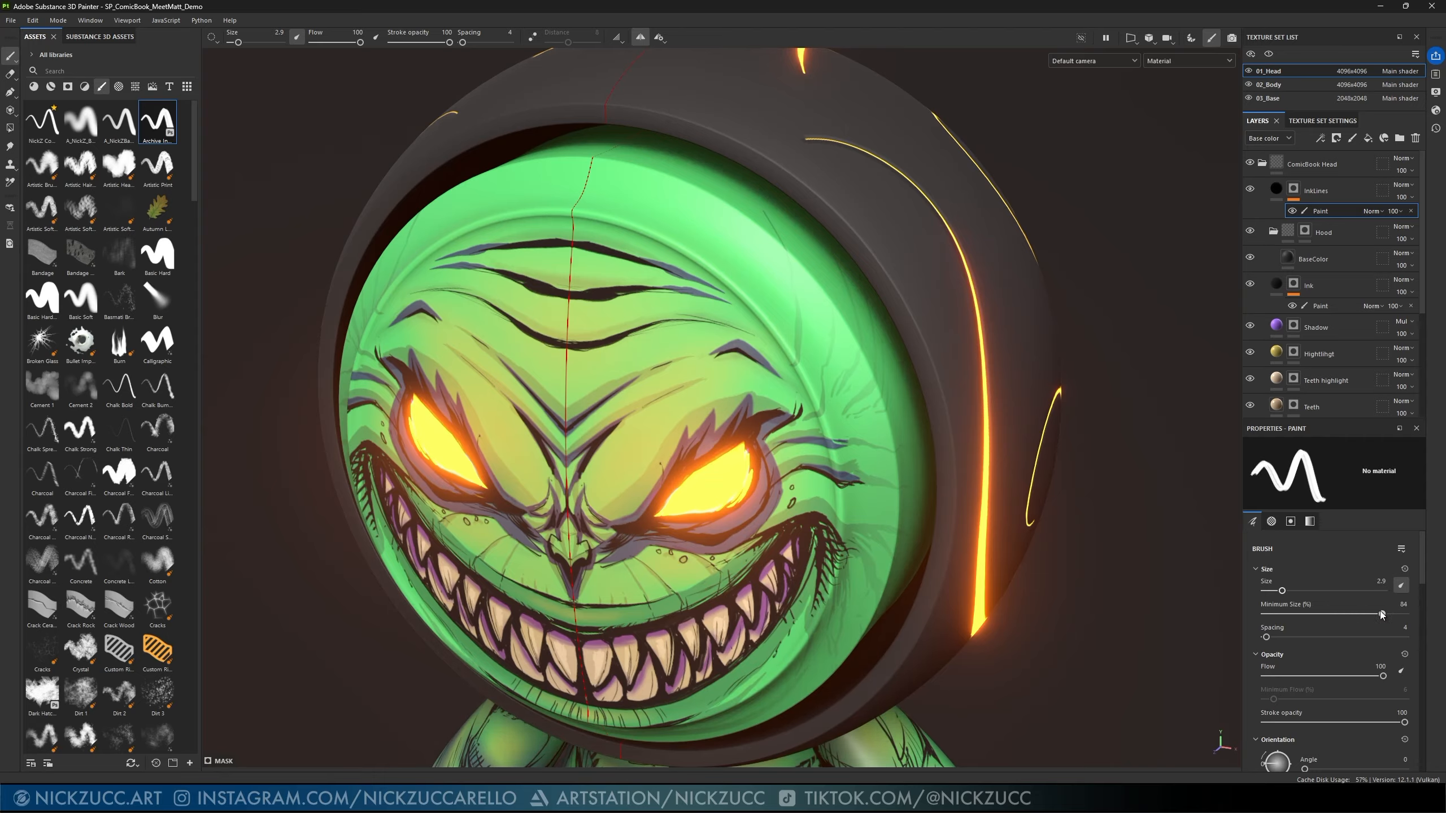
mouse_move(814, 385)
left_mouse_down()
mouse_move(835, 311)
mouse_move(714, 213)
mouse_move(622, 189)
left_mouse_up()
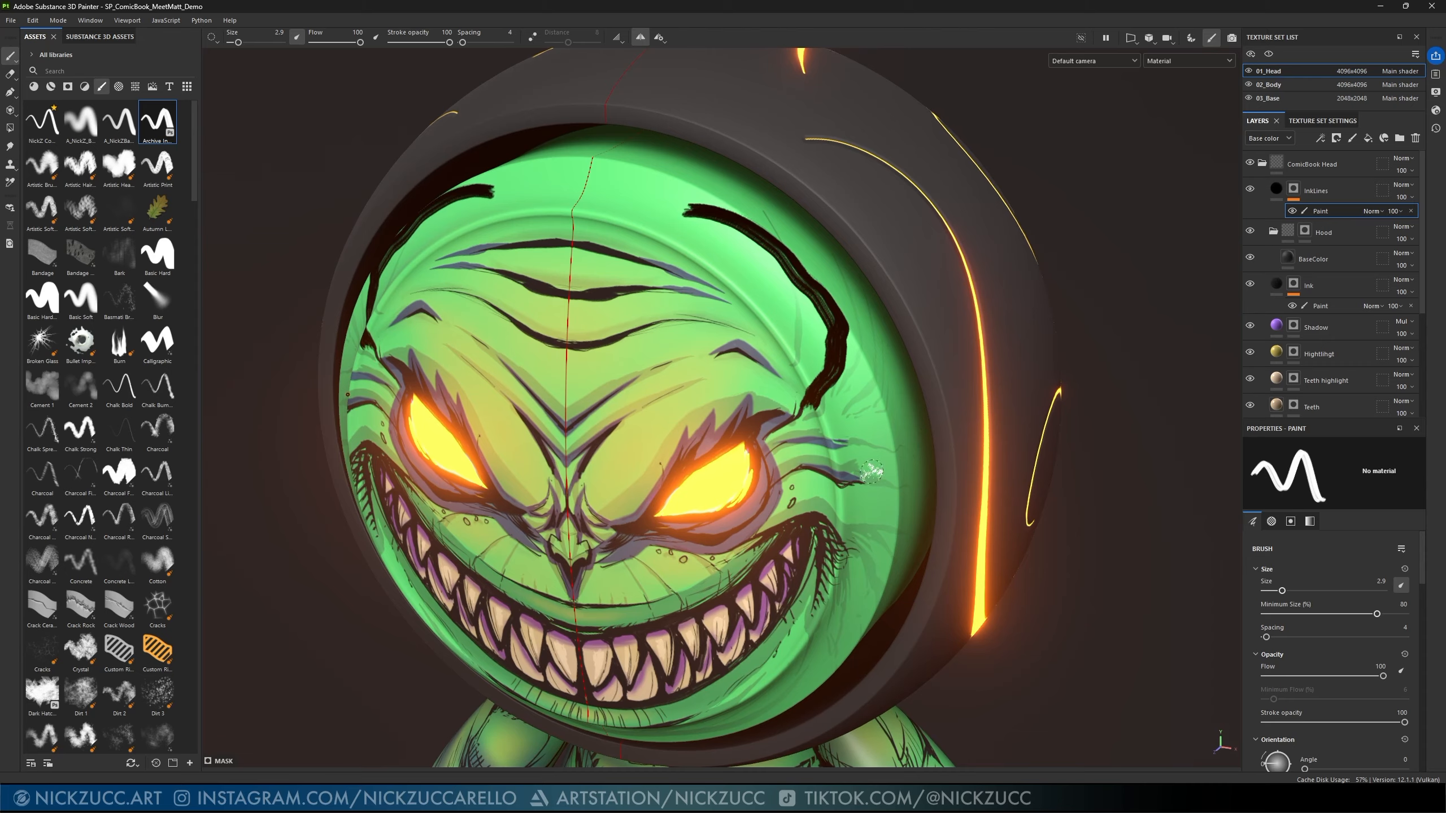
key("ctrl+z")
left_click_drag(1375, 617, 1324, 619)
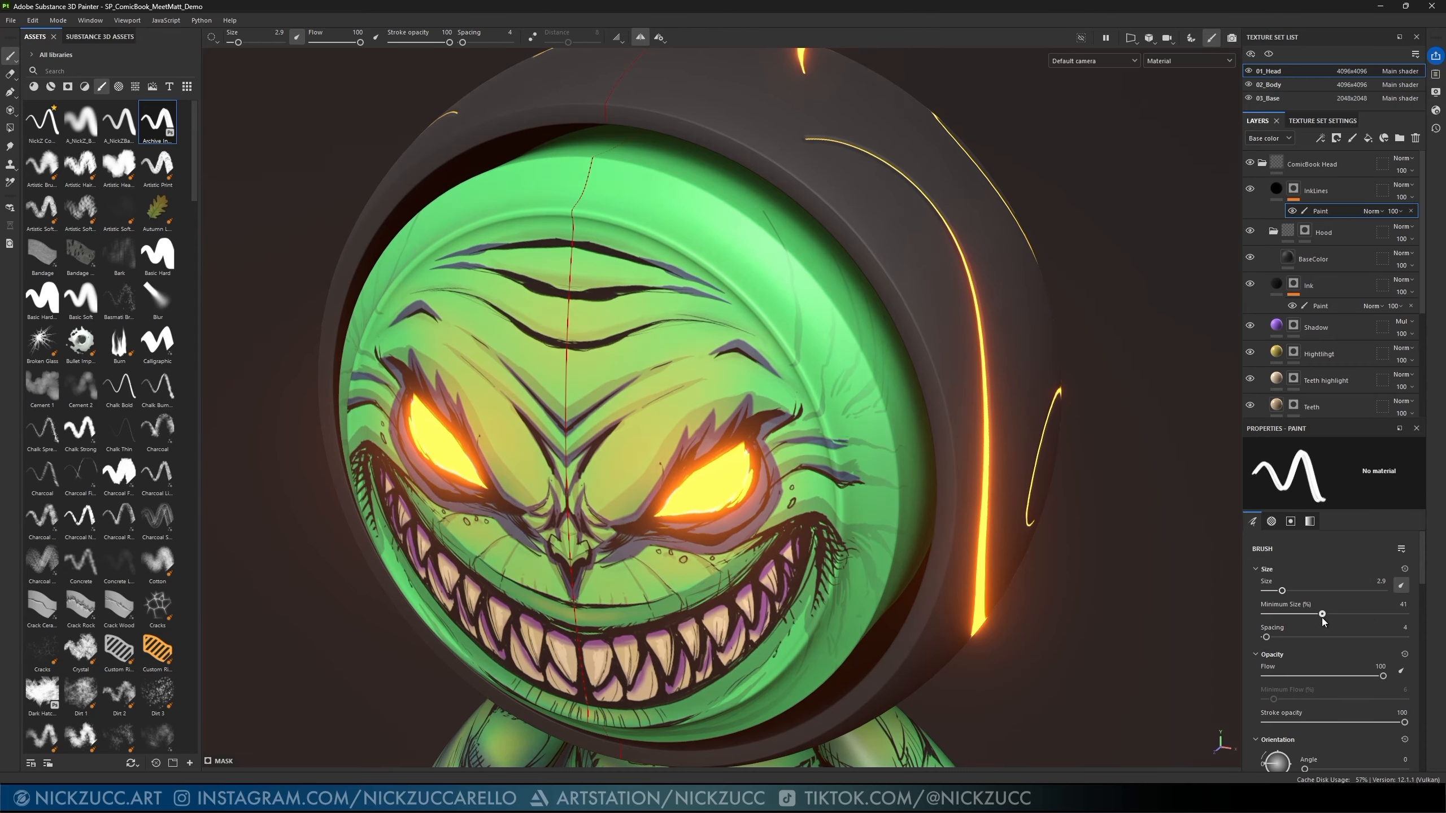
mouse_move(792, 393)
left_mouse_down()
mouse_move(814, 379)
mouse_move(758, 234)
left_mouse_up()
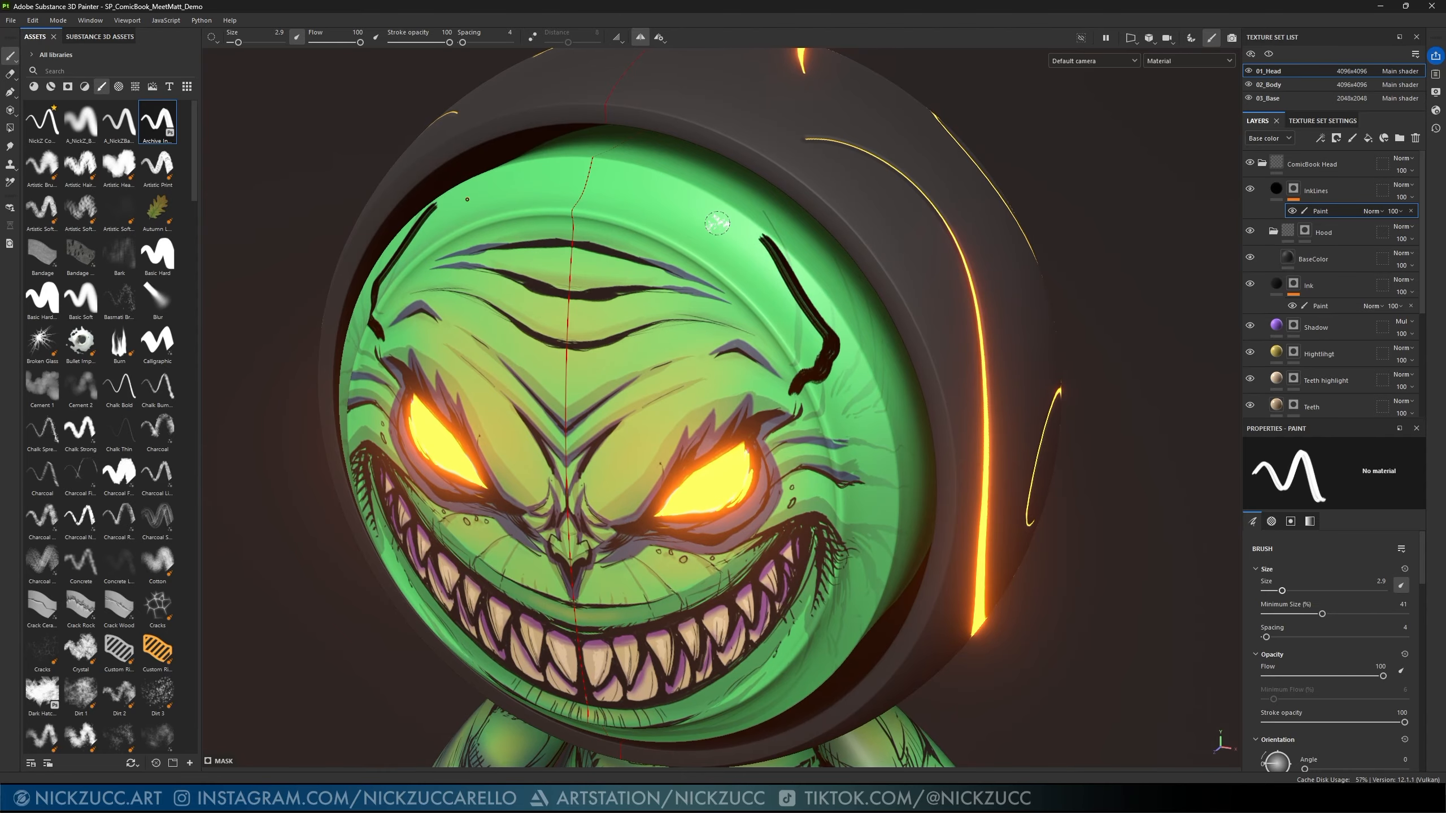
key("ctrl+z")
- Lower the brush's minimum size to 9% and down to 0%, testing and undoing an ink stroke beside the brow at each setting
left_click_drag(1323, 615, 1278, 621)
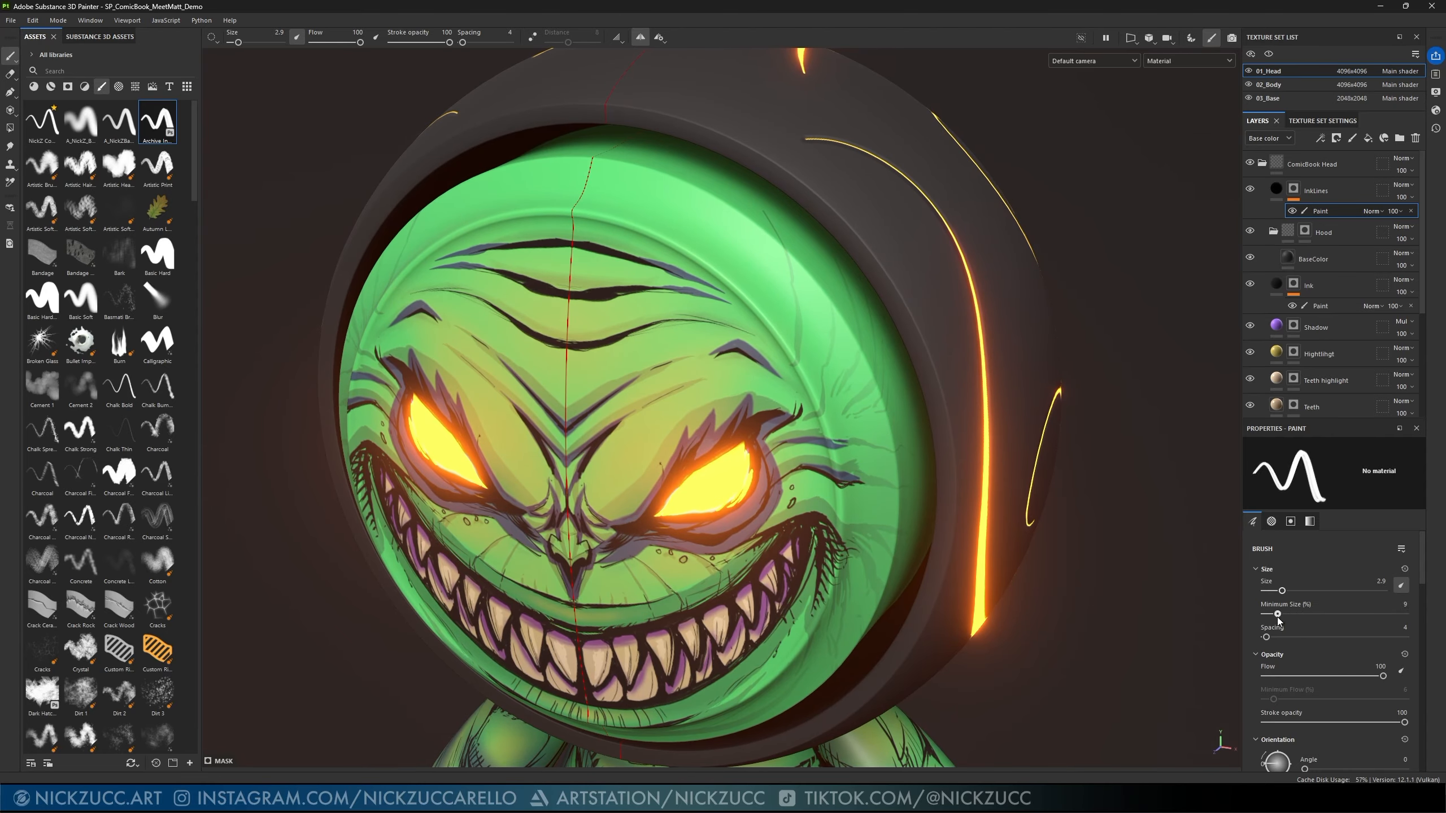
mouse_move(804, 376)
left_mouse_down()
mouse_move(821, 301)
mouse_move(801, 262)
left_mouse_up()
key("ctrl+z")
left_click_drag(905, 453, 939, 456, "alt")
mouse_move(796, 381)
left_mouse_down()
mouse_move(823, 354)
mouse_move(762, 240)
left_mouse_up()
key("ctrl+z")
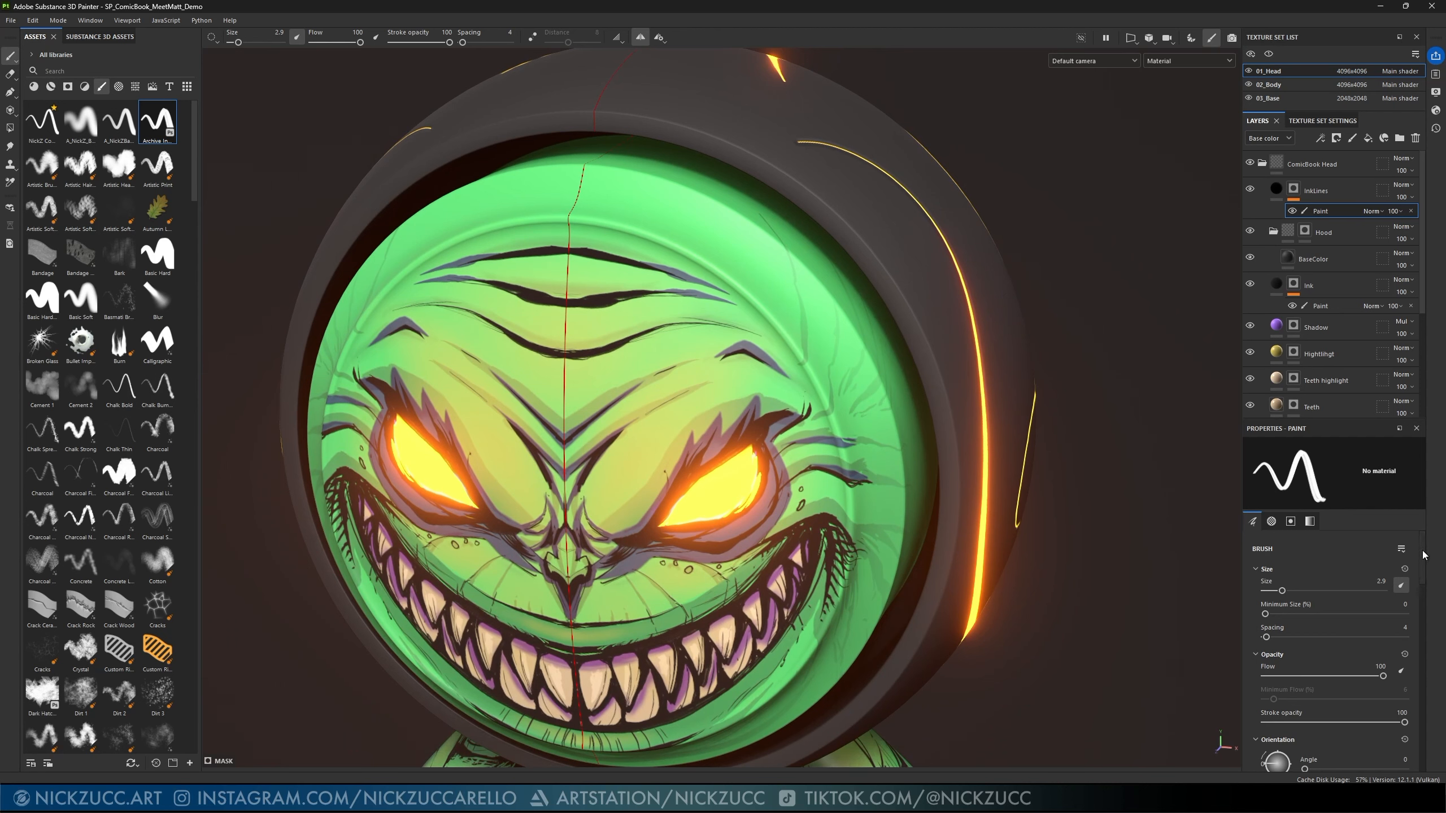
- Review the alpha and its parameters used by the Archive Inker brush
left_click_drag(1424, 561, 1432, 652)
scroll(1266, 617, "down", 2)
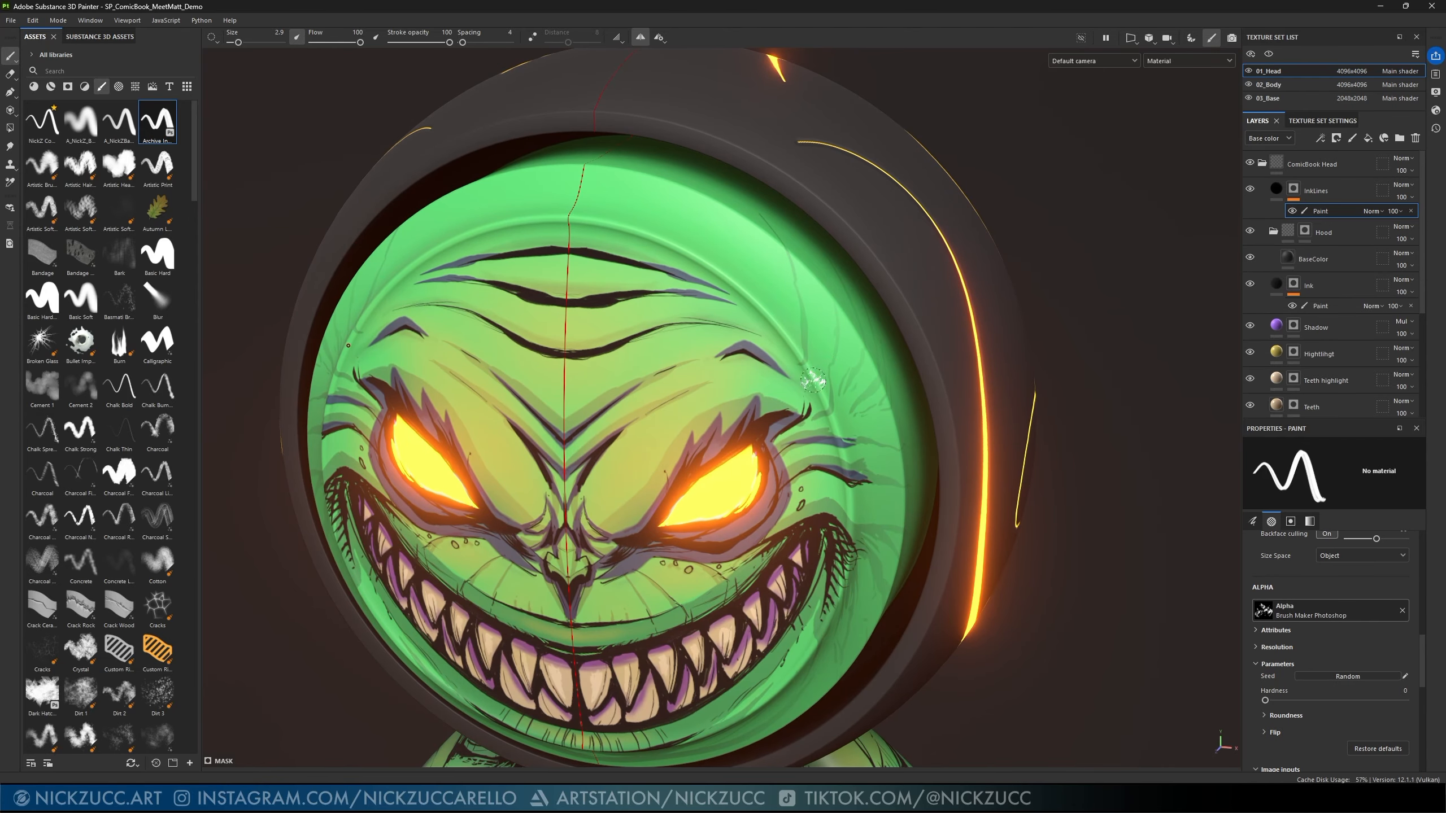
left_click_drag(813, 381, 821, 358, "alt")
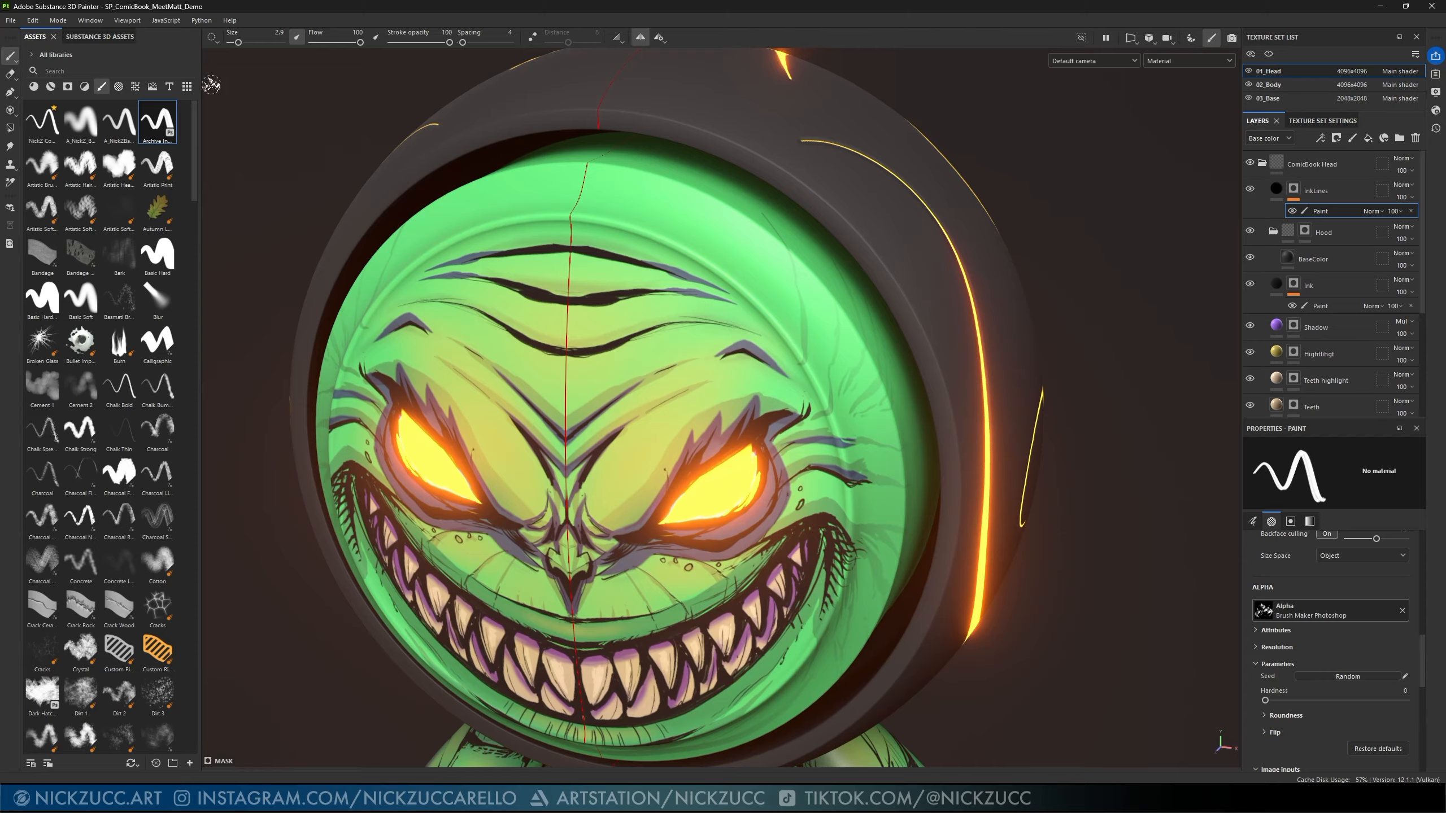
- Try the brush outline and crosshair cursors, and return to the full preview cursor
left_click(214, 38)
left_click(240, 67)
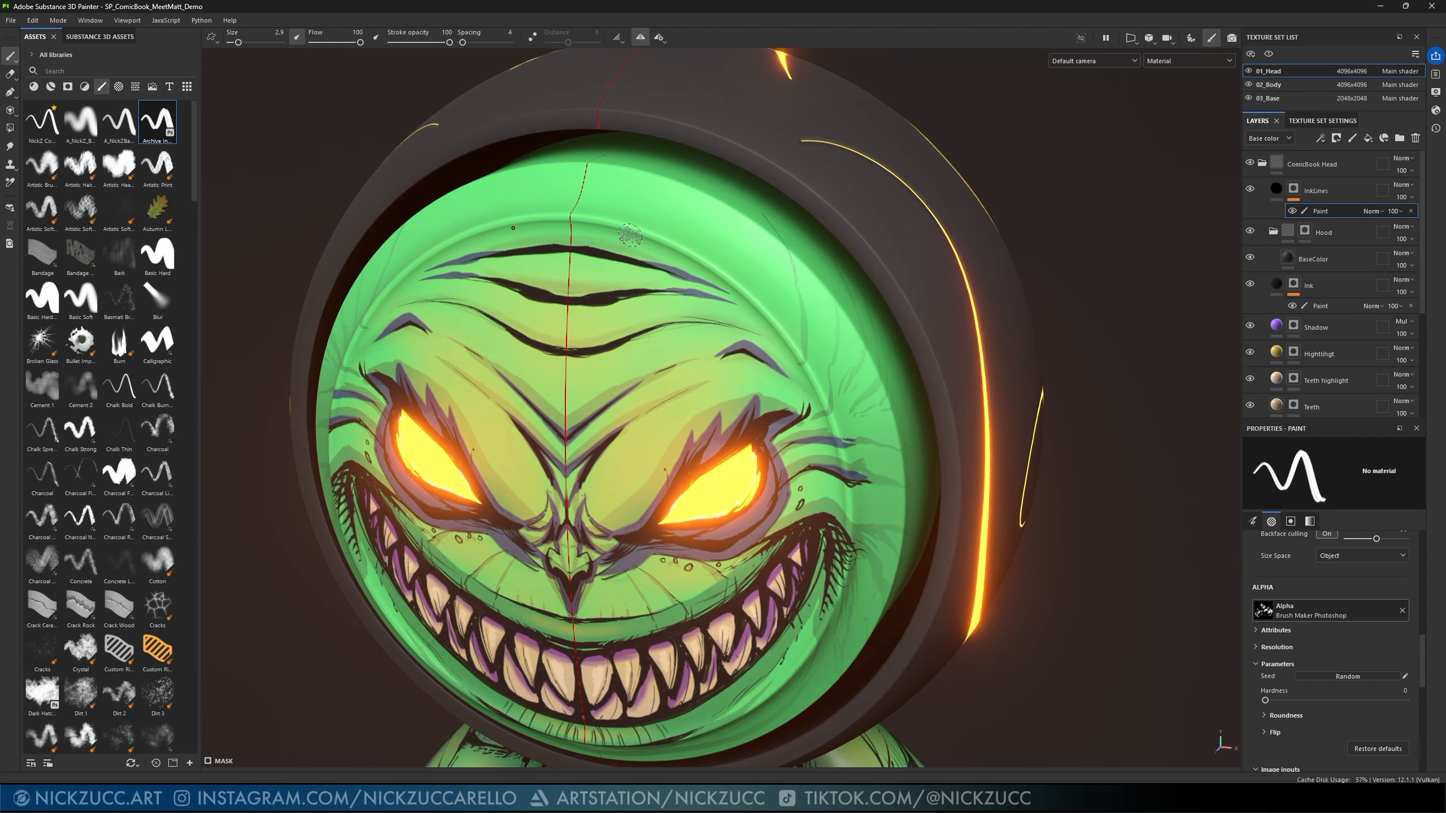
left_click(212, 40)
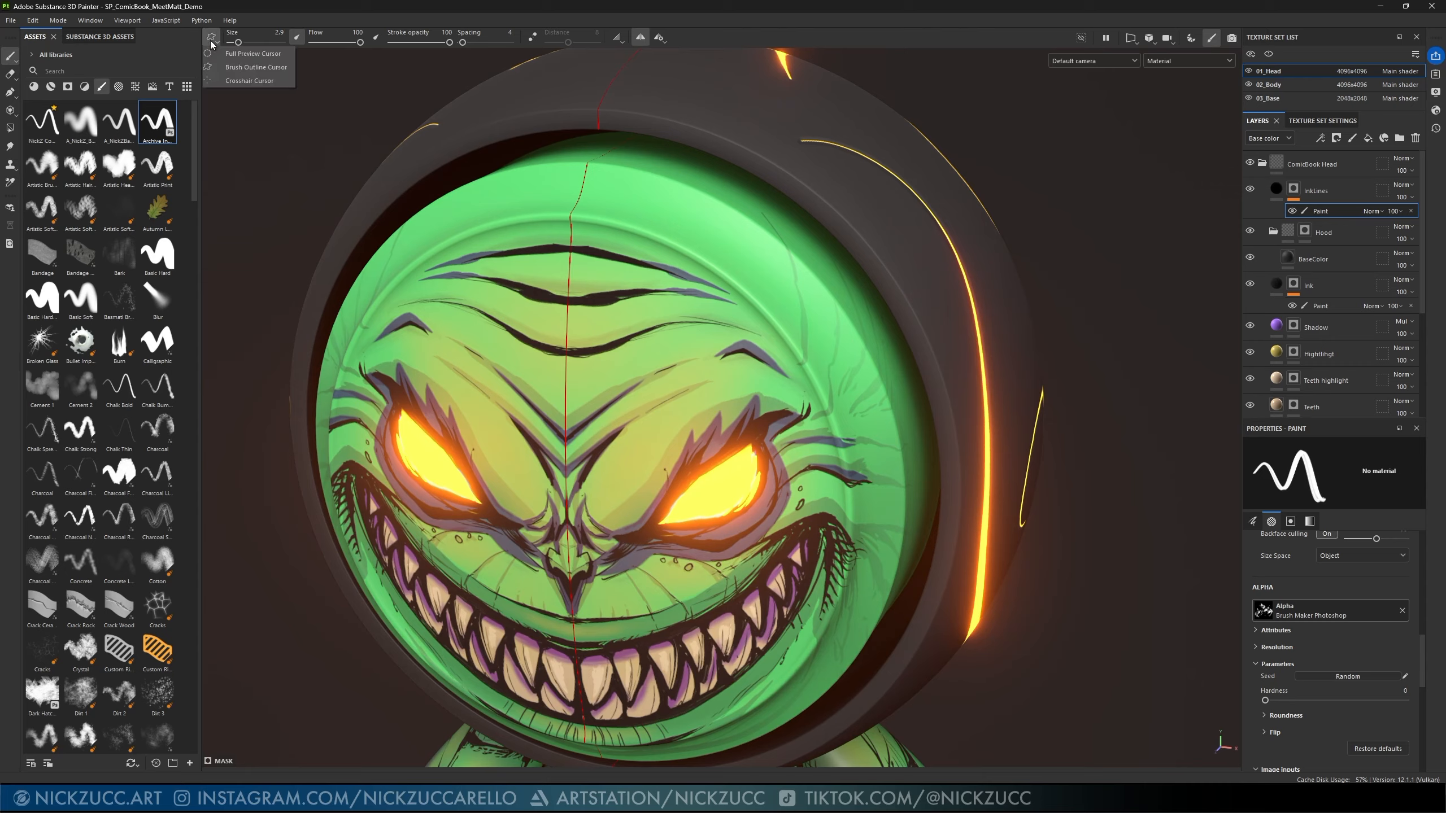
left_click(233, 83)
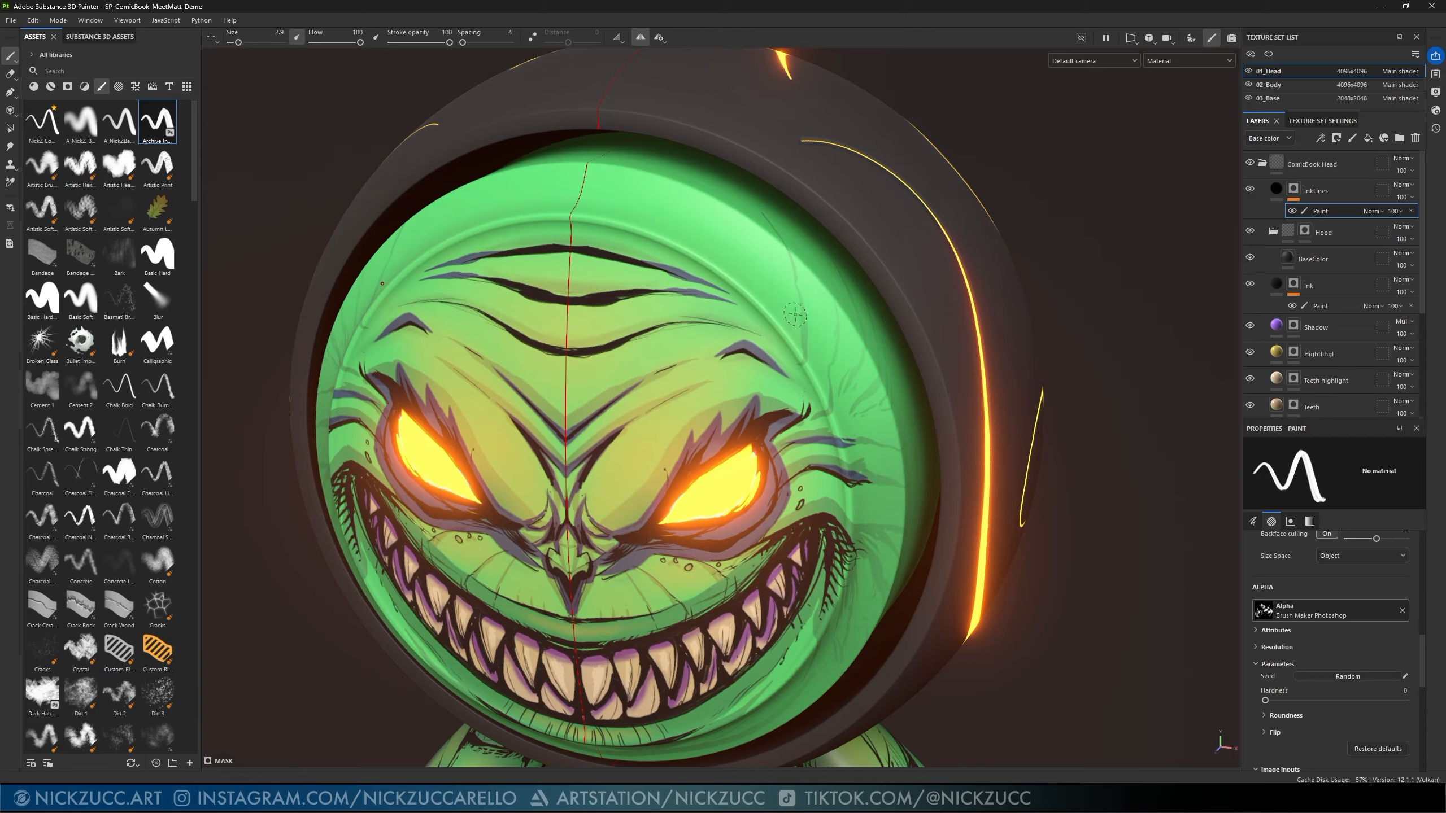
left_click(218, 41)
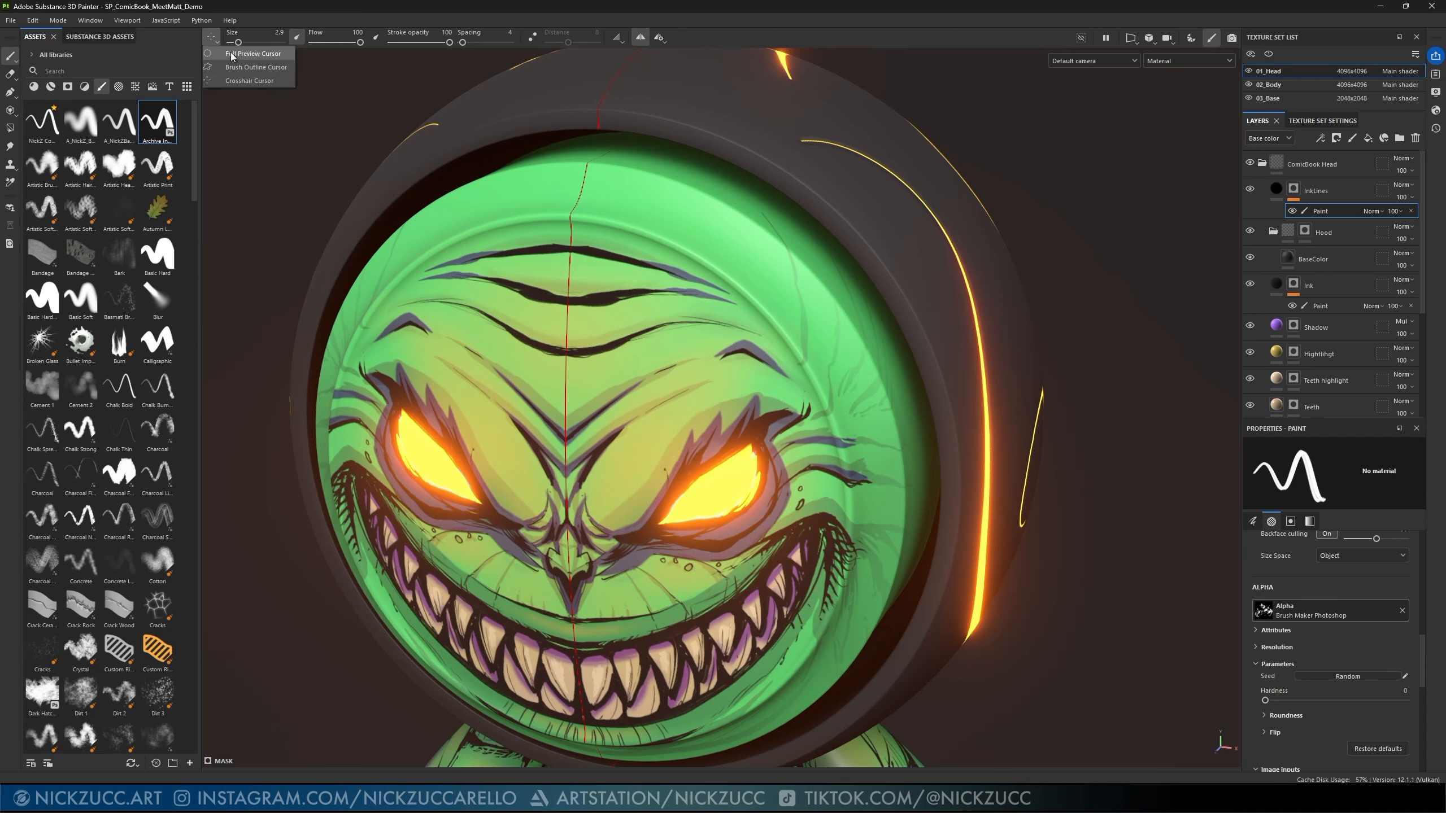
left_click(240, 67)
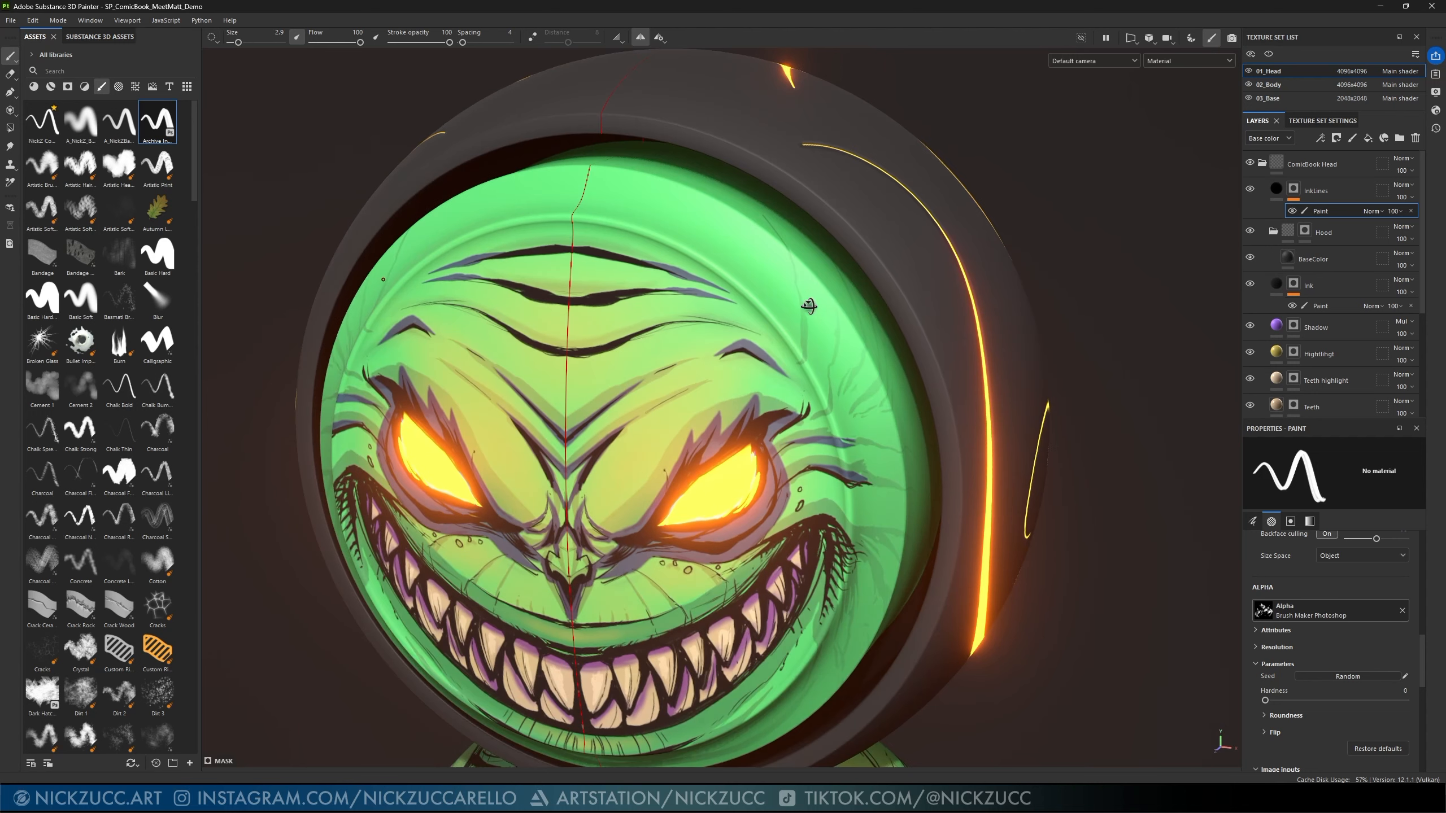
- Raise the brush spacing to 200, test a stroke arcing across the top of the forehead, and undo it
left_click_drag(806, 310, 876, 402, "alt")
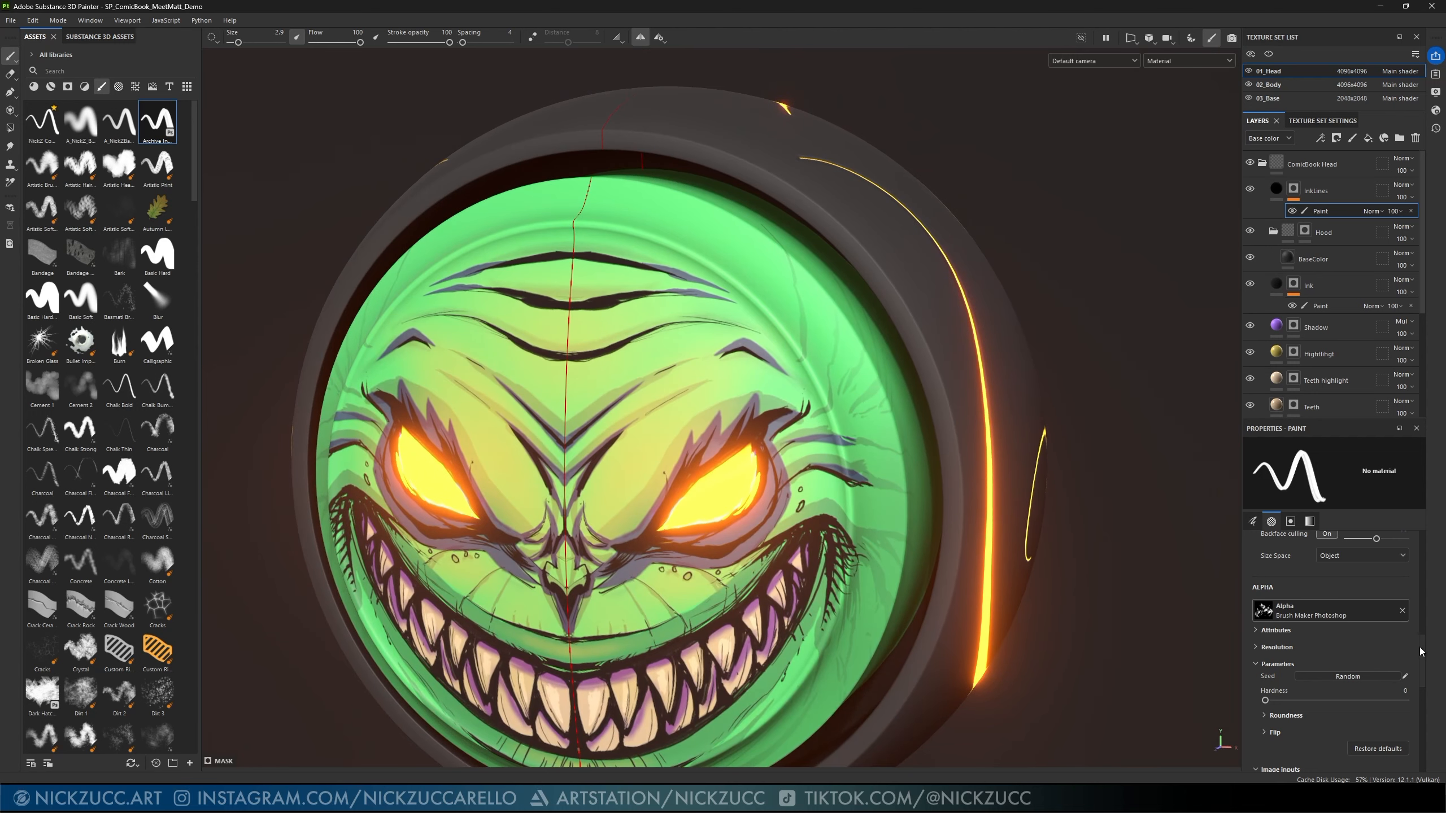
left_click_drag(1422, 661, 1428, 561)
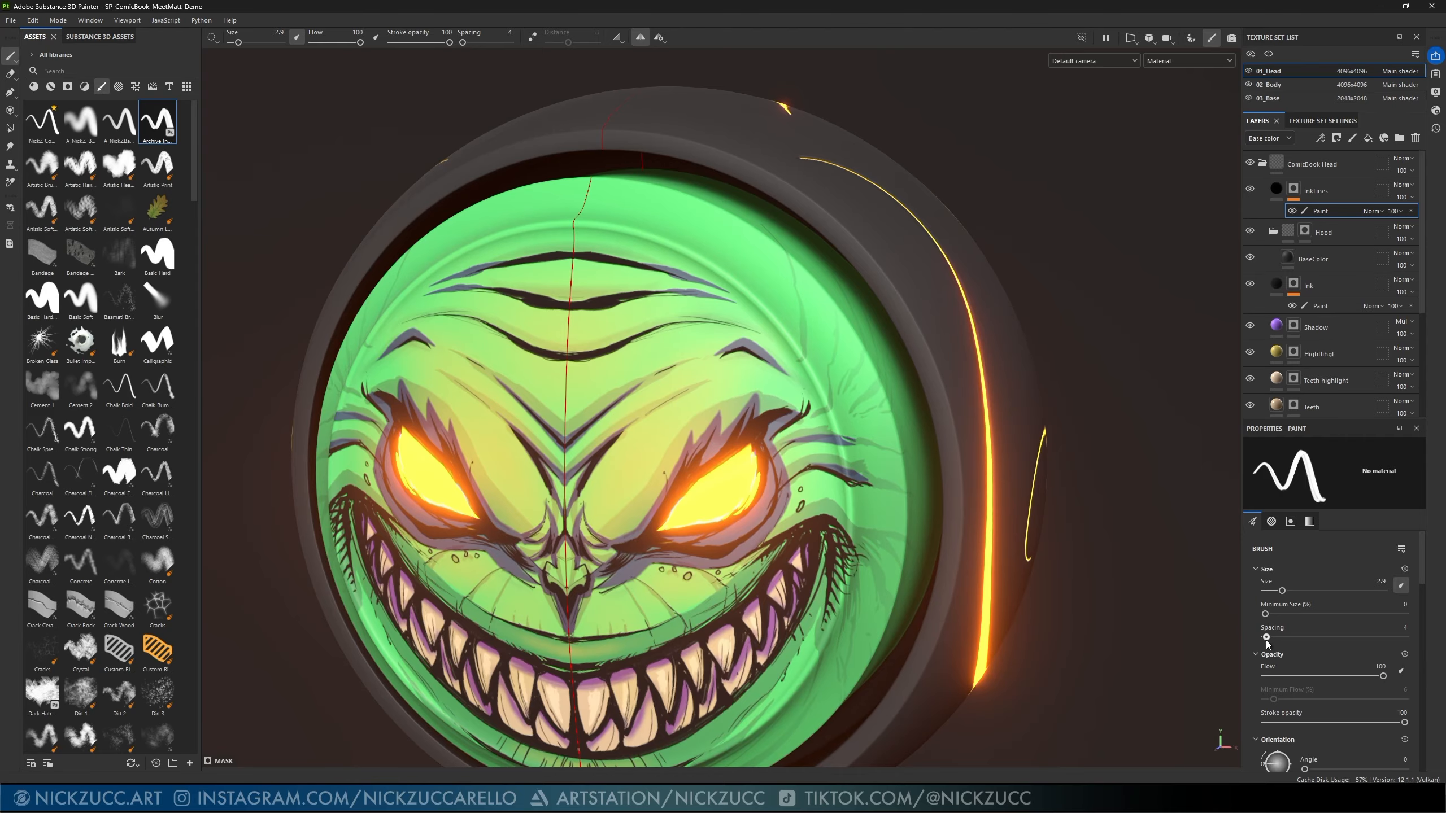
left_click_drag(1266, 637, 1330, 632)
mouse_move(819, 405)
left_mouse_down()
mouse_move(846, 388)
mouse_move(792, 285)
mouse_move(663, 222)
mouse_move(511, 239)
left_mouse_up()
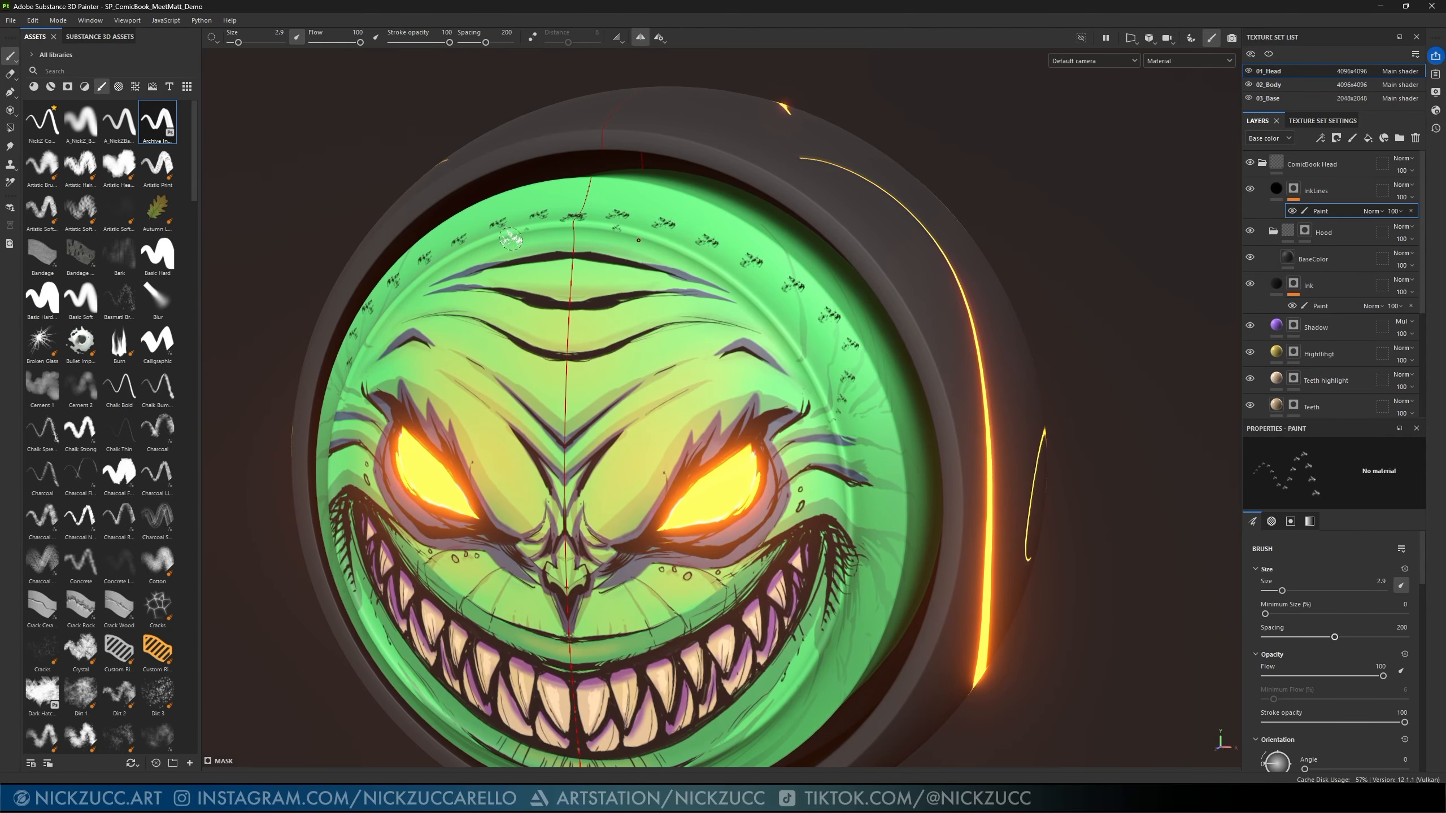
key("ctrl+z")
- Lower the brush spacing in stages to 36, testing and undoing a forehead stroke at each stage
left_click_drag(1332, 637, 1300, 638)
mouse_move(849, 444)
left_mouse_down()
mouse_move(819, 336)
mouse_move(717, 236)
mouse_move(649, 216)
left_mouse_up()
key("ctrl+z")
left_click_drag(1300, 637, 1277, 637)
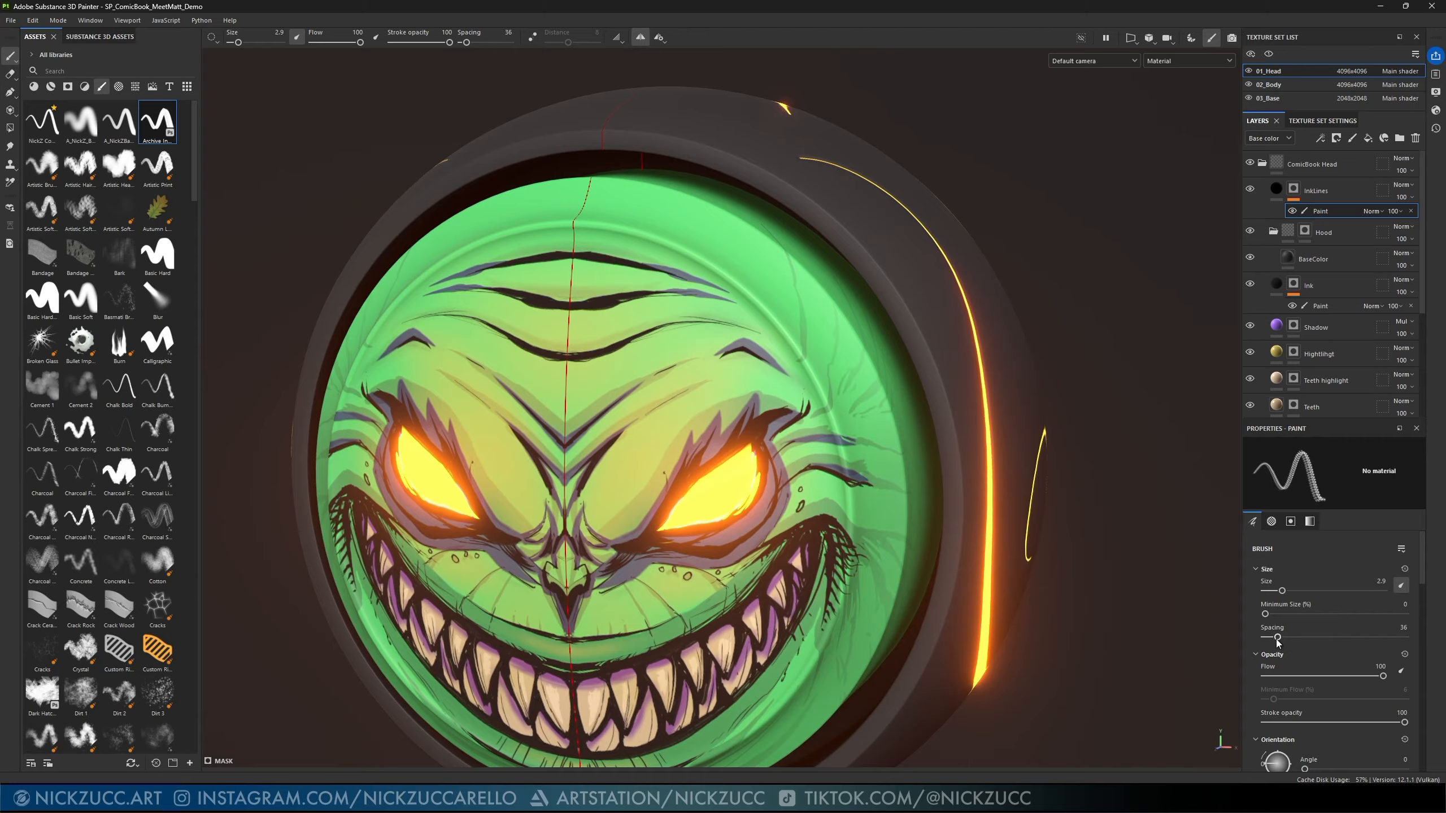
left_click_drag(828, 410, 734, 250)
key("ctrl+z")
- Set the brush spacing to 1, test a stroke around the side of the forehead, and undo it
left_click_drag(1277, 637, 1258, 644)
mouse_move(840, 436)
left_mouse_down()
mouse_move(817, 399)
mouse_move(837, 364)
mouse_move(819, 311)
mouse_move(677, 210)
left_mouse_up()
key("ctrl+z")
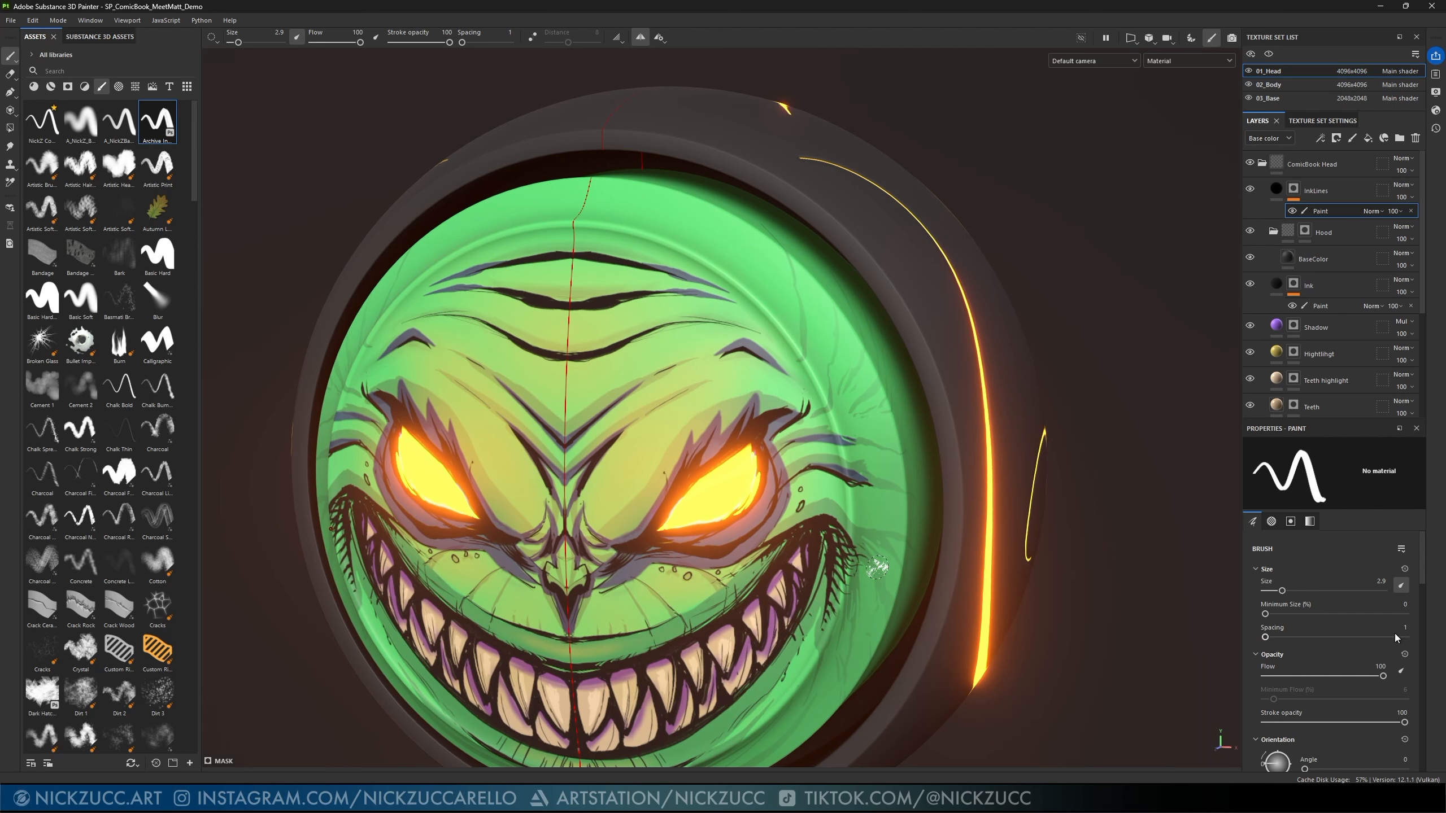
- Set the brush spacing to 12 and test several curved strokes above the brow, undoing each one
left_click_drag(1268, 638, 1270, 639)
mouse_move(808, 401)
left_mouse_down()
mouse_move(834, 364)
mouse_move(768, 259)
left_mouse_up()
key("ctrl+z")
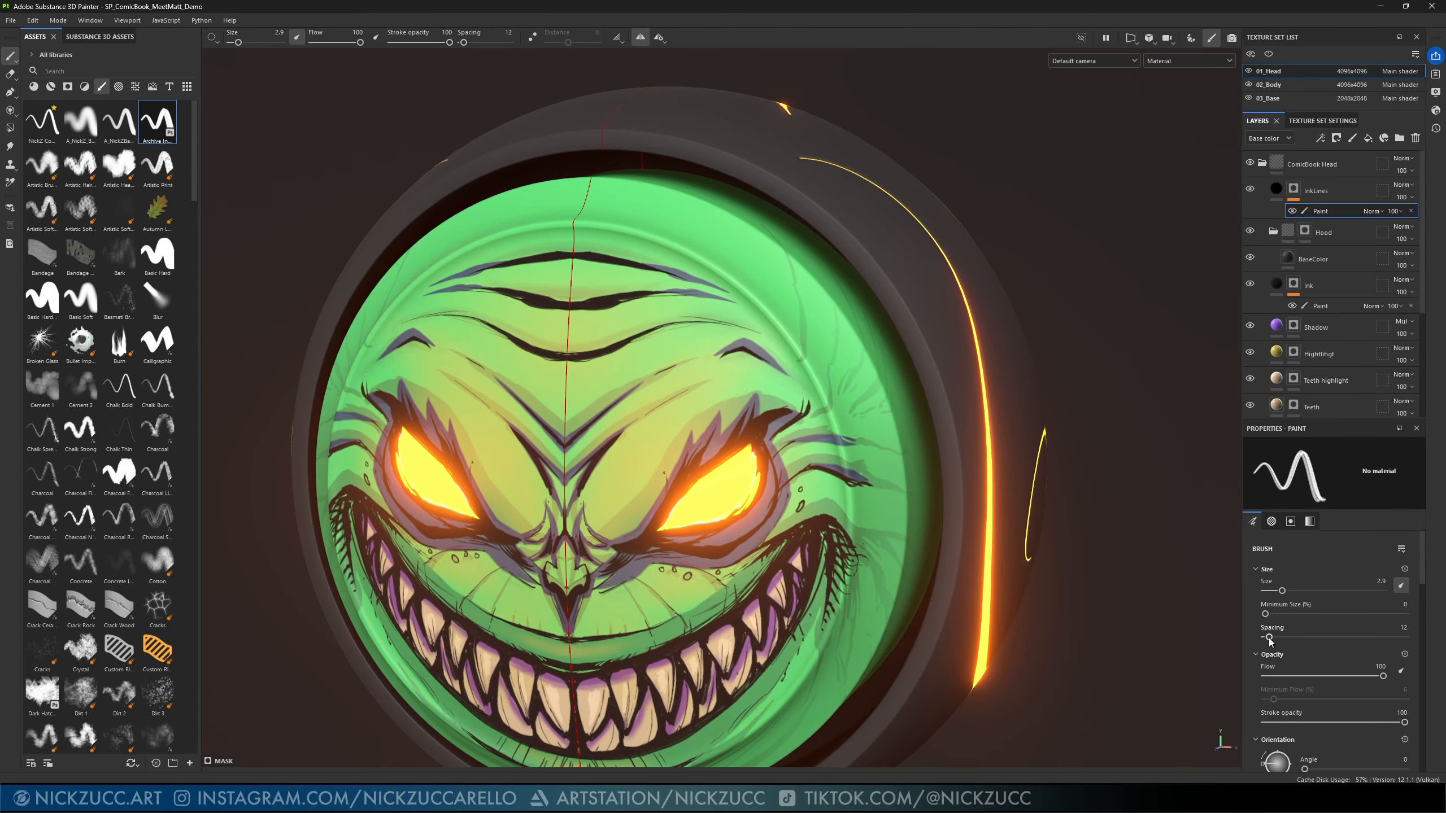
mouse_move(828, 402)
left_mouse_down()
mouse_move(832, 364)
mouse_move(757, 252)
left_mouse_up()
key("ctrl+z")
mouse_move(825, 410)
left_mouse_down()
mouse_move(839, 379)
mouse_move(806, 287)
mouse_move(751, 219)
left_mouse_up()
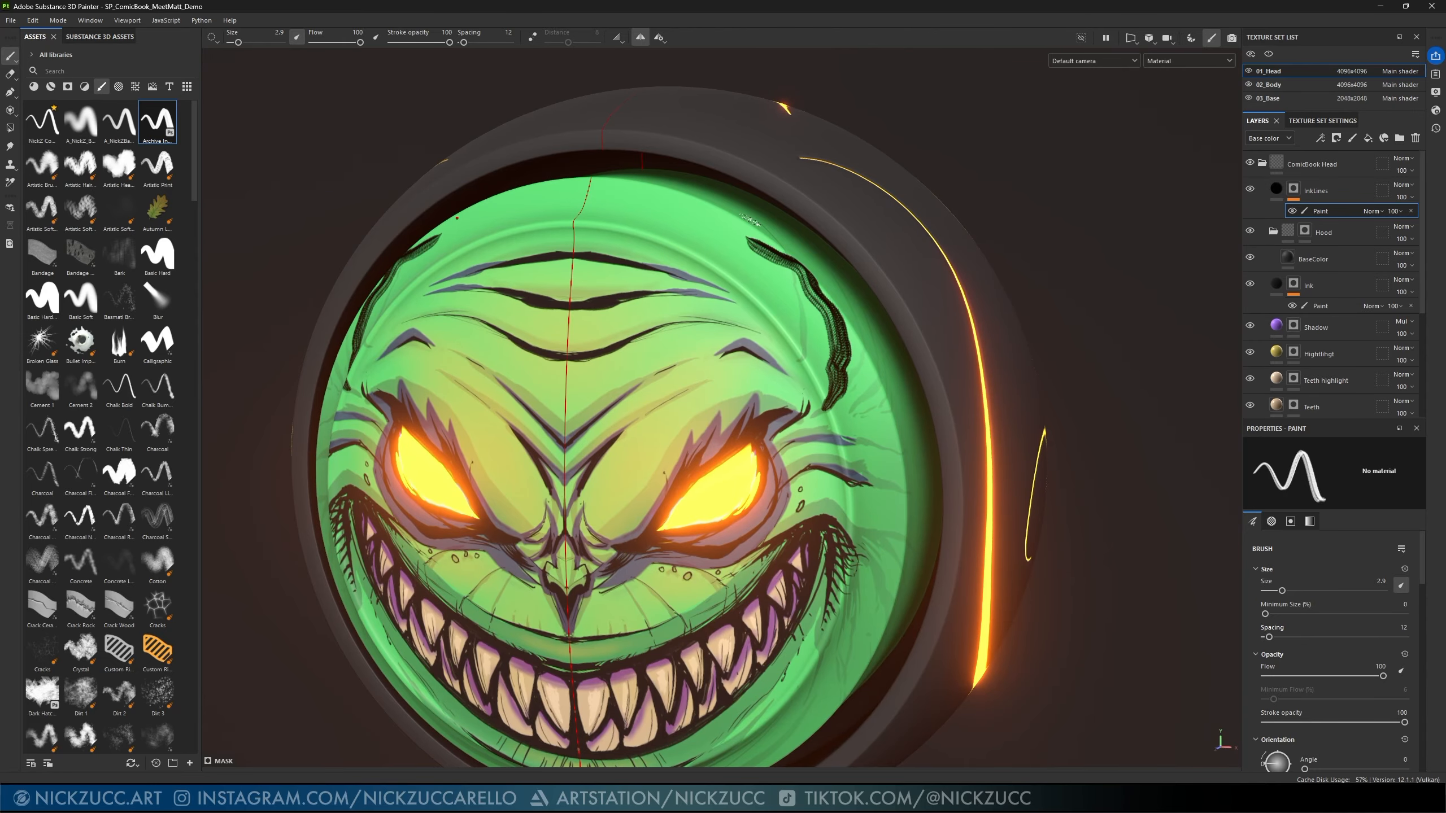
key("ctrl+z")
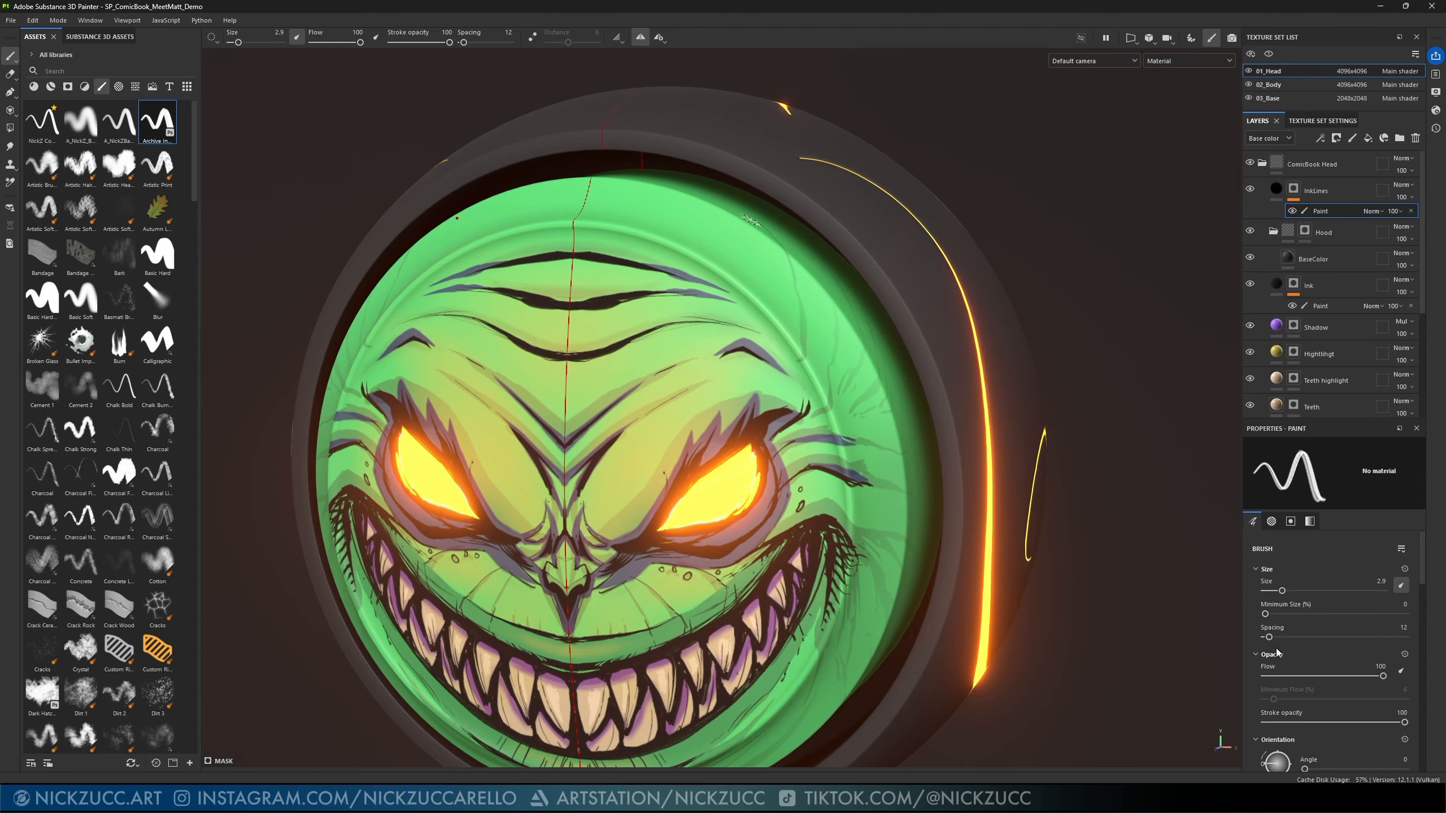
- Set the brush spacing to 3, test a tapered stroke curving up from the brow, and undo it
left_click_drag(1269, 637, 1266, 637)
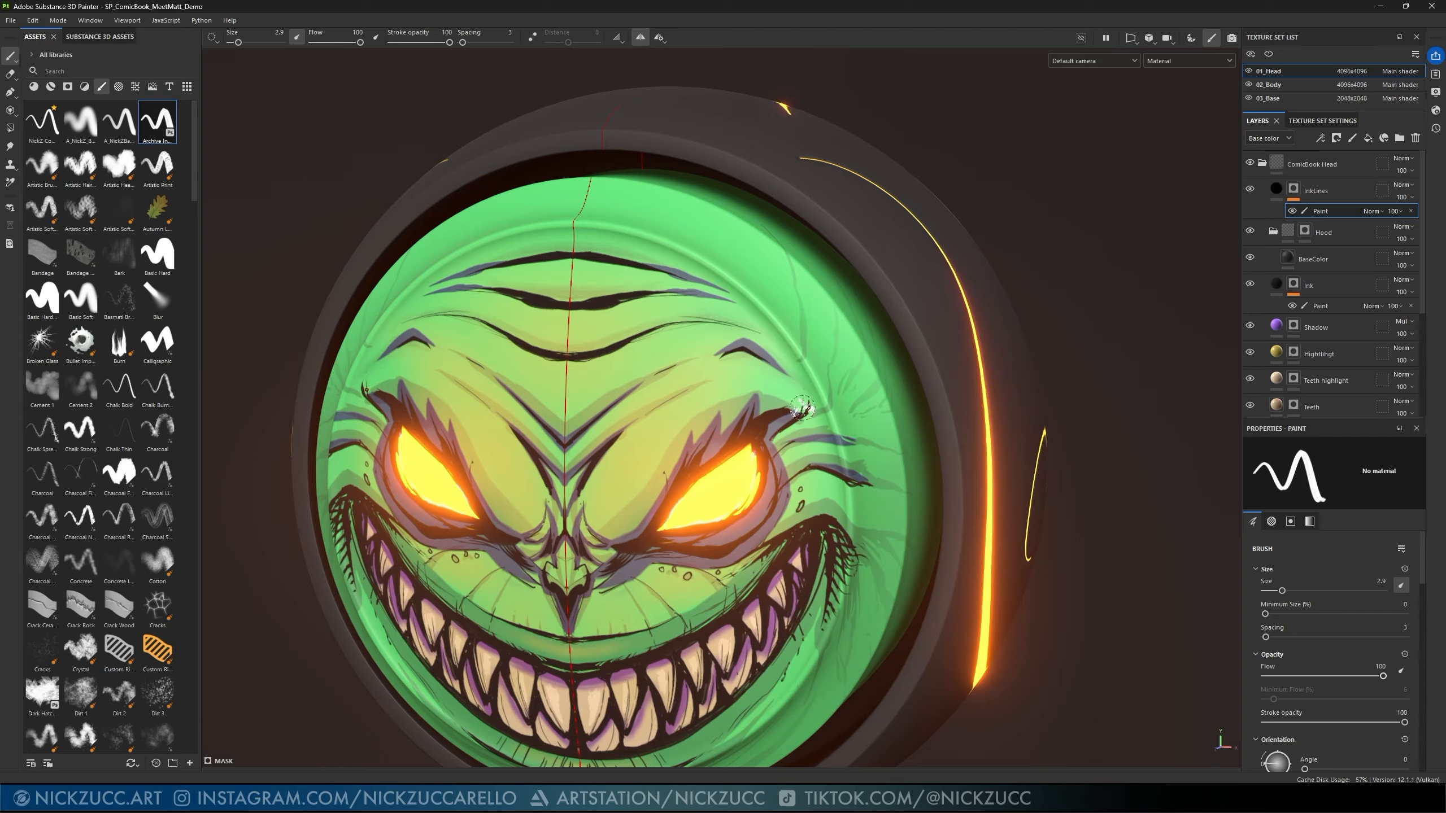
mouse_move(807, 409)
left_mouse_down()
mouse_move(841, 353)
mouse_move(775, 254)
left_mouse_up()
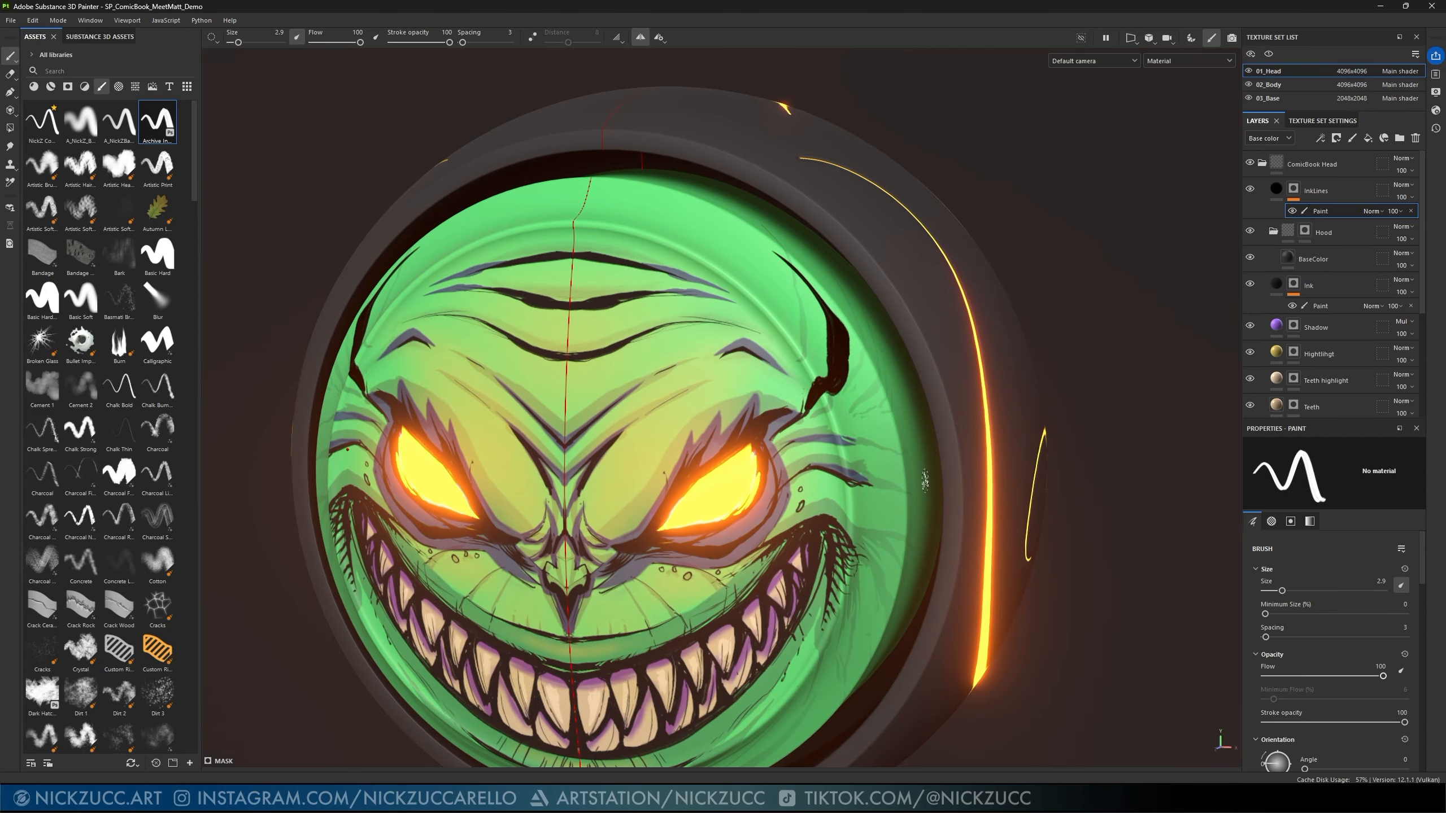
key("ctrl+z")
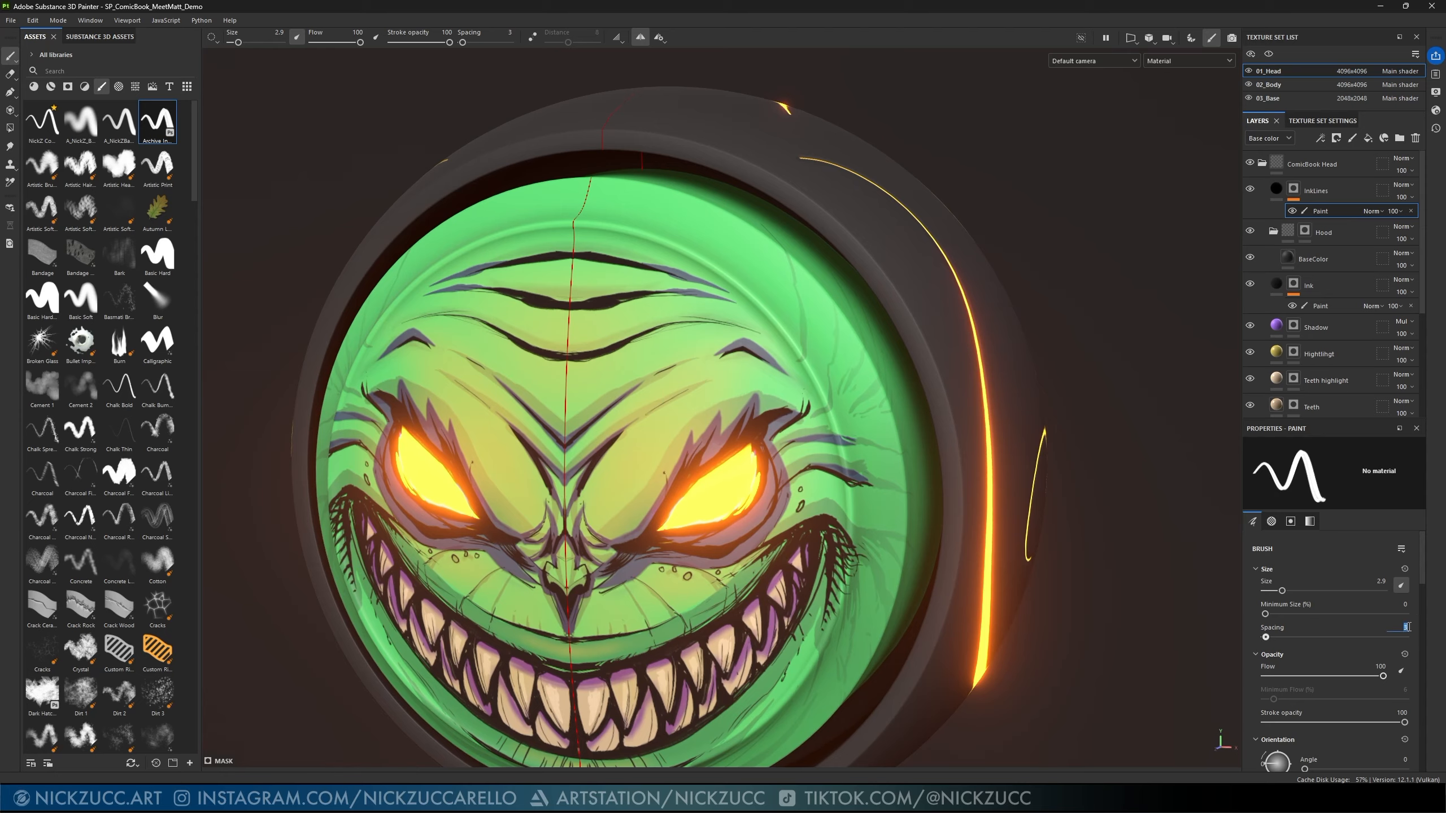
- Set the brush spacing to 6, test an ink stroke along the side of the forehead, and undo it
key("Return")
mouse_move(808, 378)
left_mouse_down()
mouse_move(838, 336)
mouse_move(794, 275)
left_mouse_up()
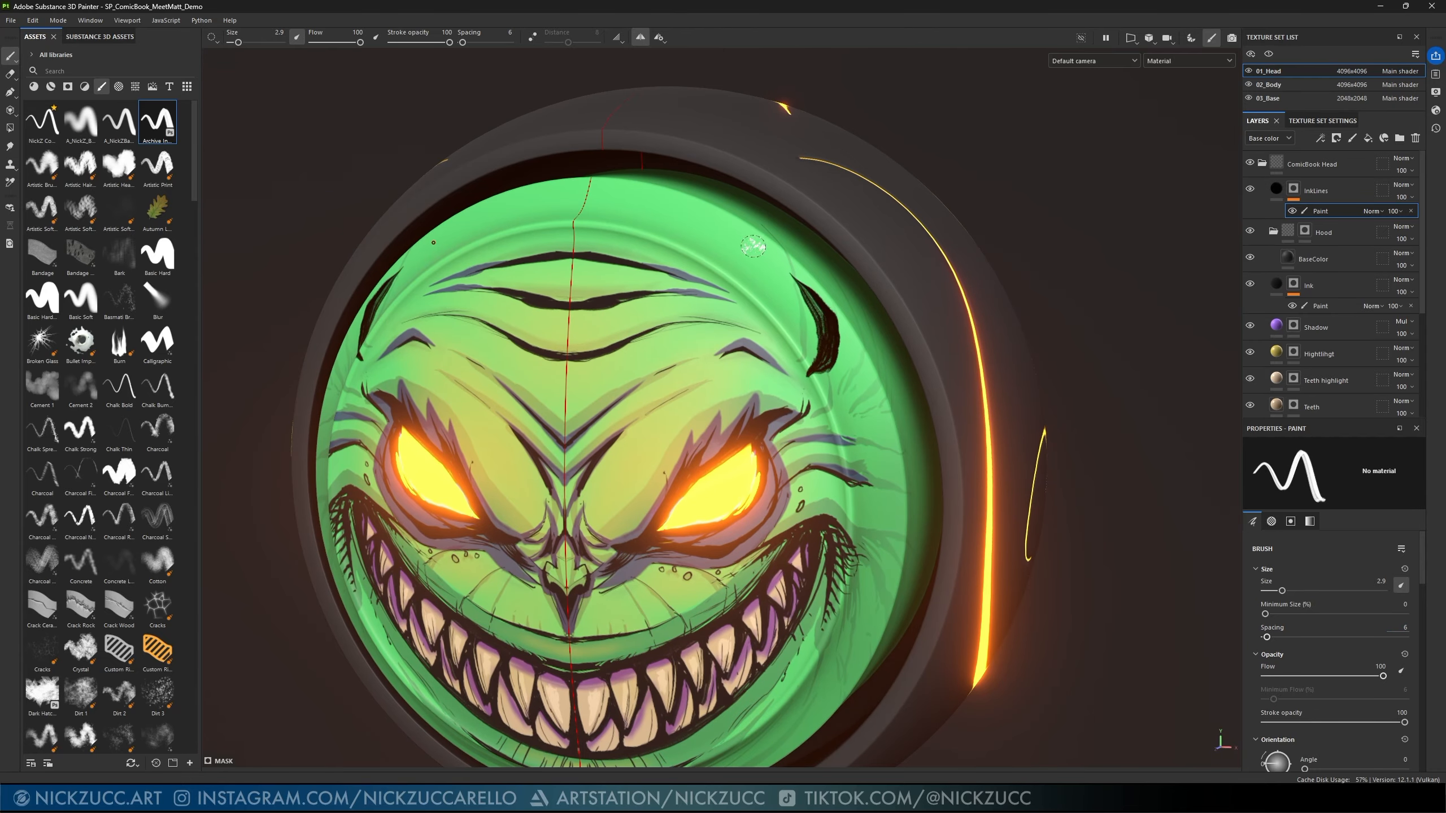
key("ctrl+z")
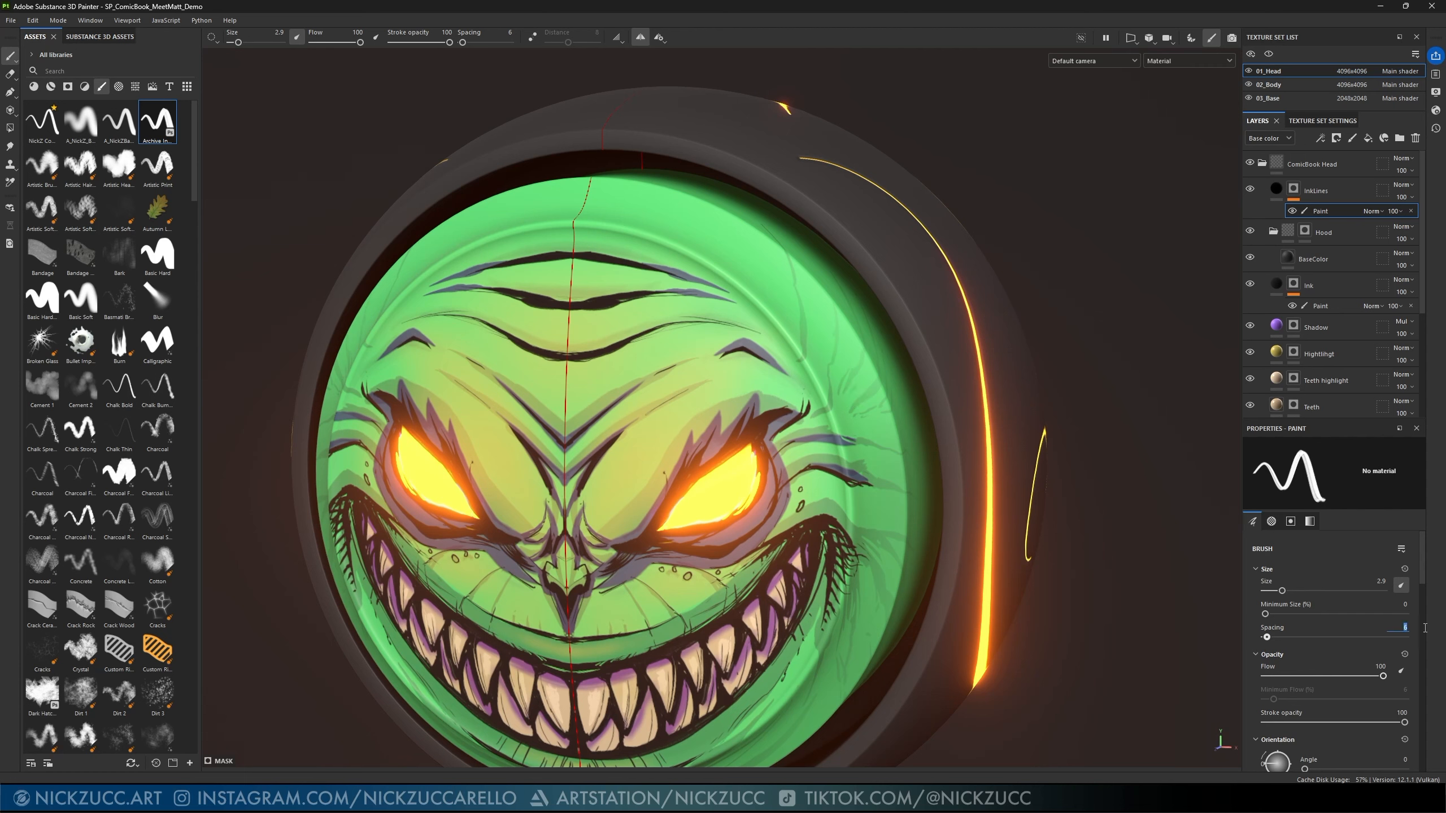
- Set the brush spacing to 4 and test several curved strokes along the side of the forehead, undoing them
key("Return")
mouse_move(818, 398)
left_mouse_down()
mouse_move(833, 361)
mouse_move(790, 267)
left_mouse_up()
key("ctrl+z")
mouse_move(823, 393)
left_mouse_down()
mouse_move(843, 336)
mouse_move(810, 297)
left_mouse_up()
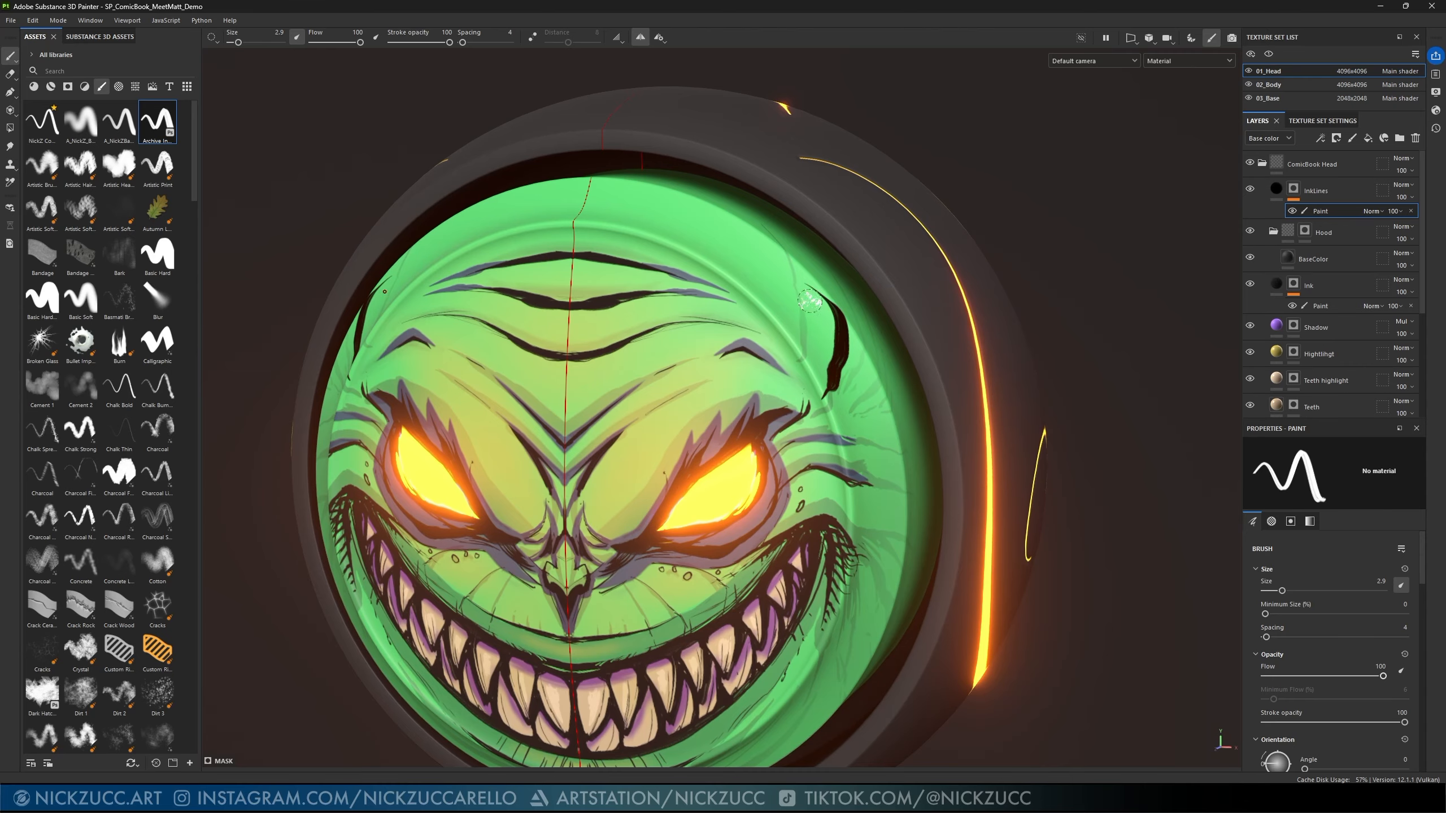
key("ctrl+z")
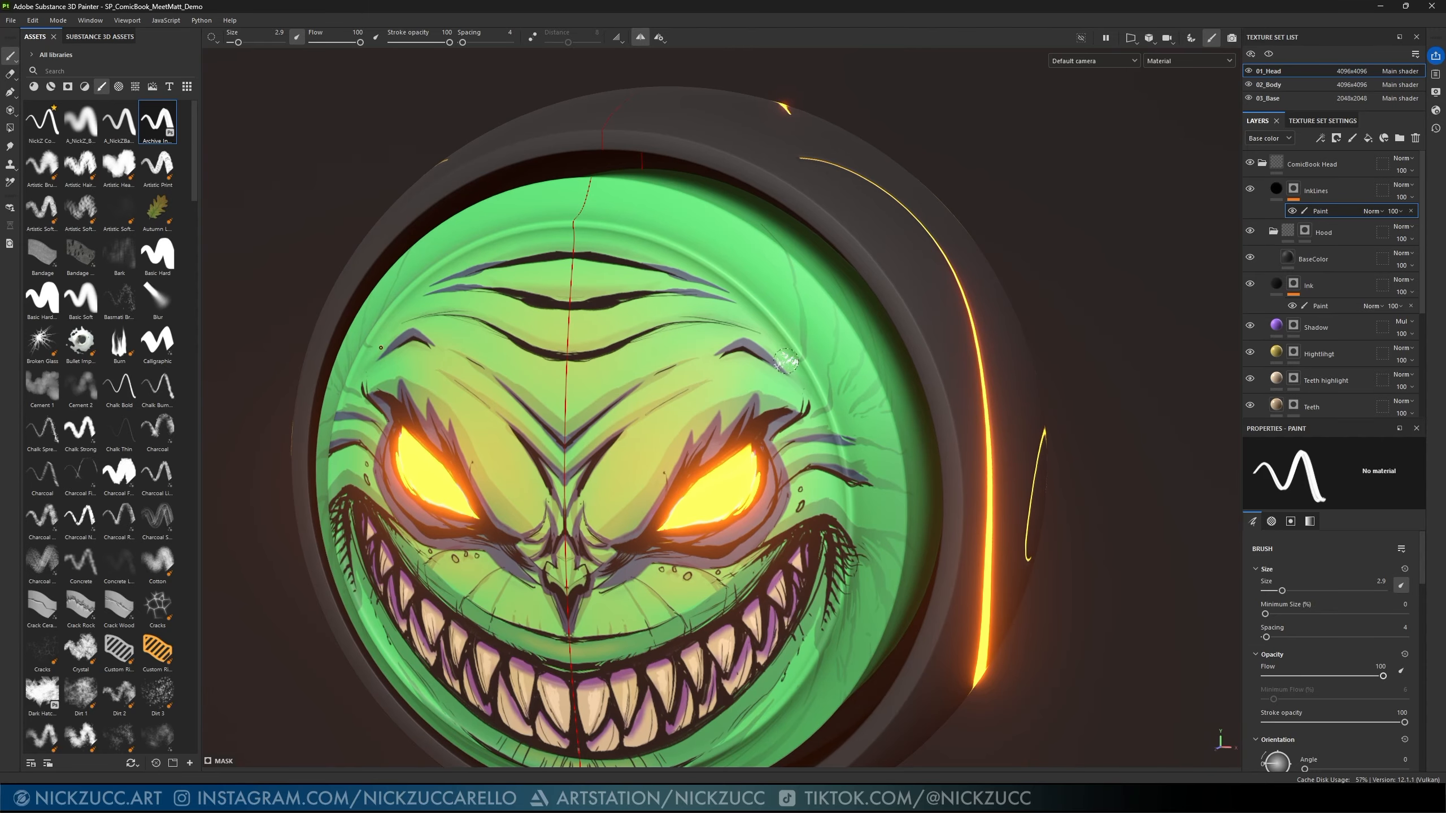
mouse_move(804, 414)
left_mouse_down()
mouse_move(813, 372)
mouse_move(778, 256)
left_mouse_up()
key("ctrl+z")
- Keep the brush flow at 100, enable pen pressure for flow, and test curved strokes above the brow
mouse_move(1383, 676)
left_mouse_down()
mouse_move(1269, 677)
mouse_move(1397, 679)
mouse_move(1329, 678)
mouse_move(1352, 678)
left_mouse_up()
mouse_move(1338, 677)
left_mouse_down()
mouse_move(1272, 679)
mouse_move(1395, 678)
left_mouse_up()
left_click(1401, 674)
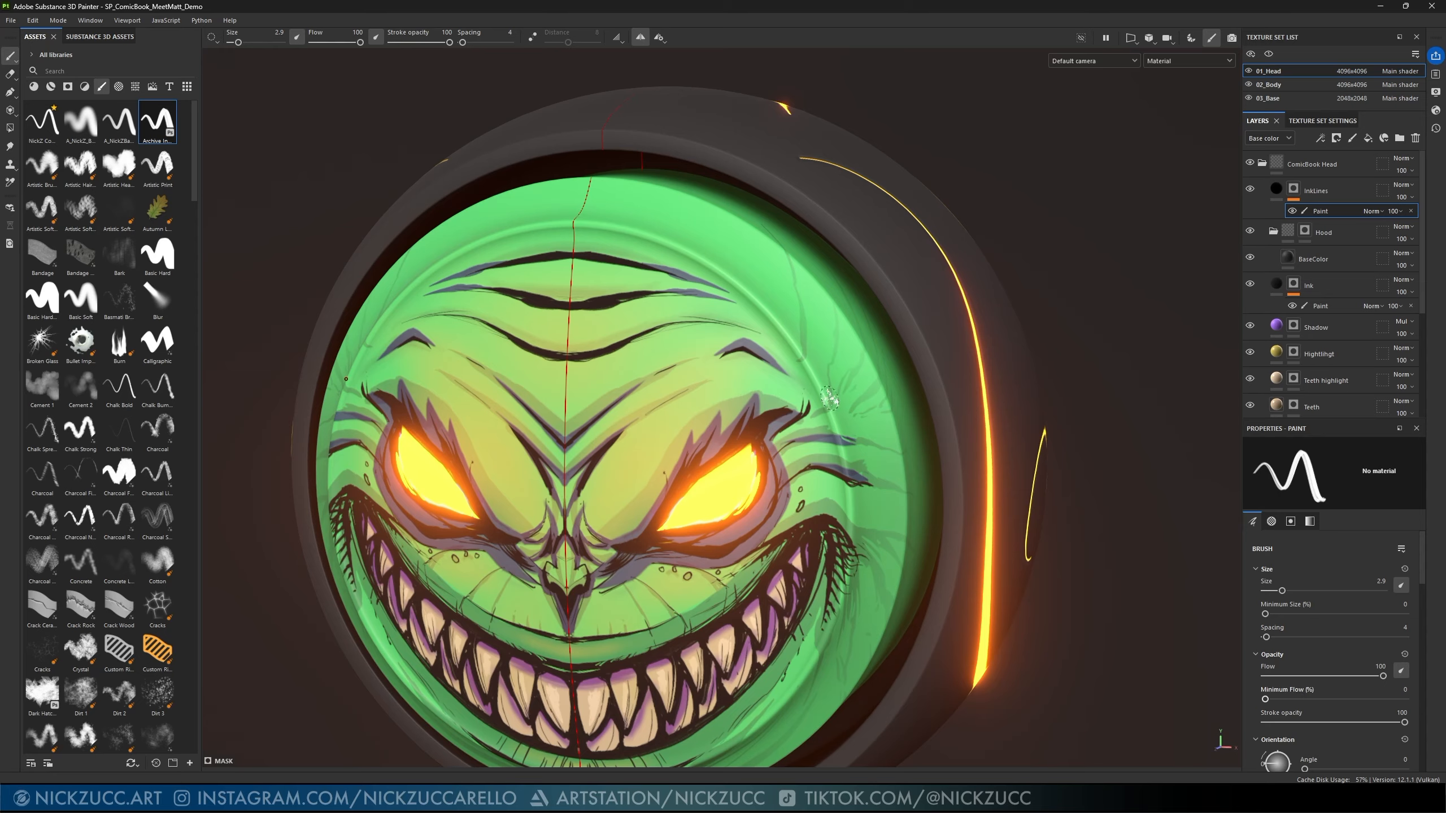
mouse_move(829, 400)
left_mouse_down()
mouse_move(832, 322)
mouse_move(758, 224)
left_mouse_up()
key("ctrl+z")
left_click_drag(816, 415, 837, 342)
left_click_drag(799, 266, 766, 228)
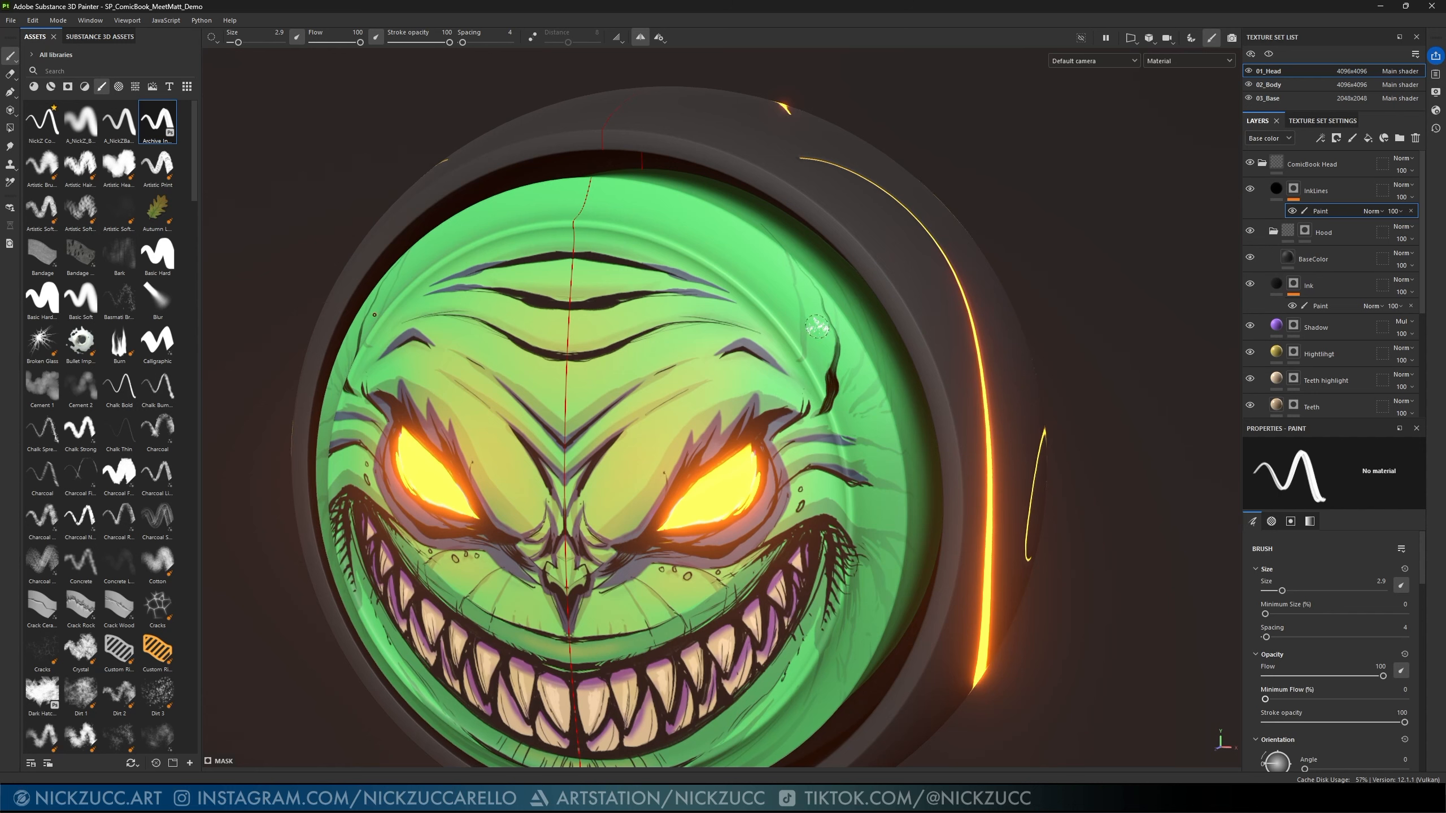
- Enlarge the brush to 6.53 in stages while testing a cluster of rough ink strokes beside the brow
mouse_move(833, 382)
left_mouse_down()
mouse_move(851, 332)
mouse_move(838, 290)
mouse_move(858, 349)
mouse_move(859, 312)
left_mouse_up()
right_click_drag(865, 385, 881, 373, "ctrl")
left_click_drag(828, 404, 794, 299)
right_click_drag(864, 386, 876, 380, "ctrl")
left_click_drag(835, 402, 777, 266)
mouse_move(844, 388)
left_mouse_down()
mouse_move(886, 311)
mouse_move(871, 390)
mouse_move(796, 423)
mouse_move(876, 400)
mouse_move(850, 432)
mouse_move(900, 382)
left_mouse_up()
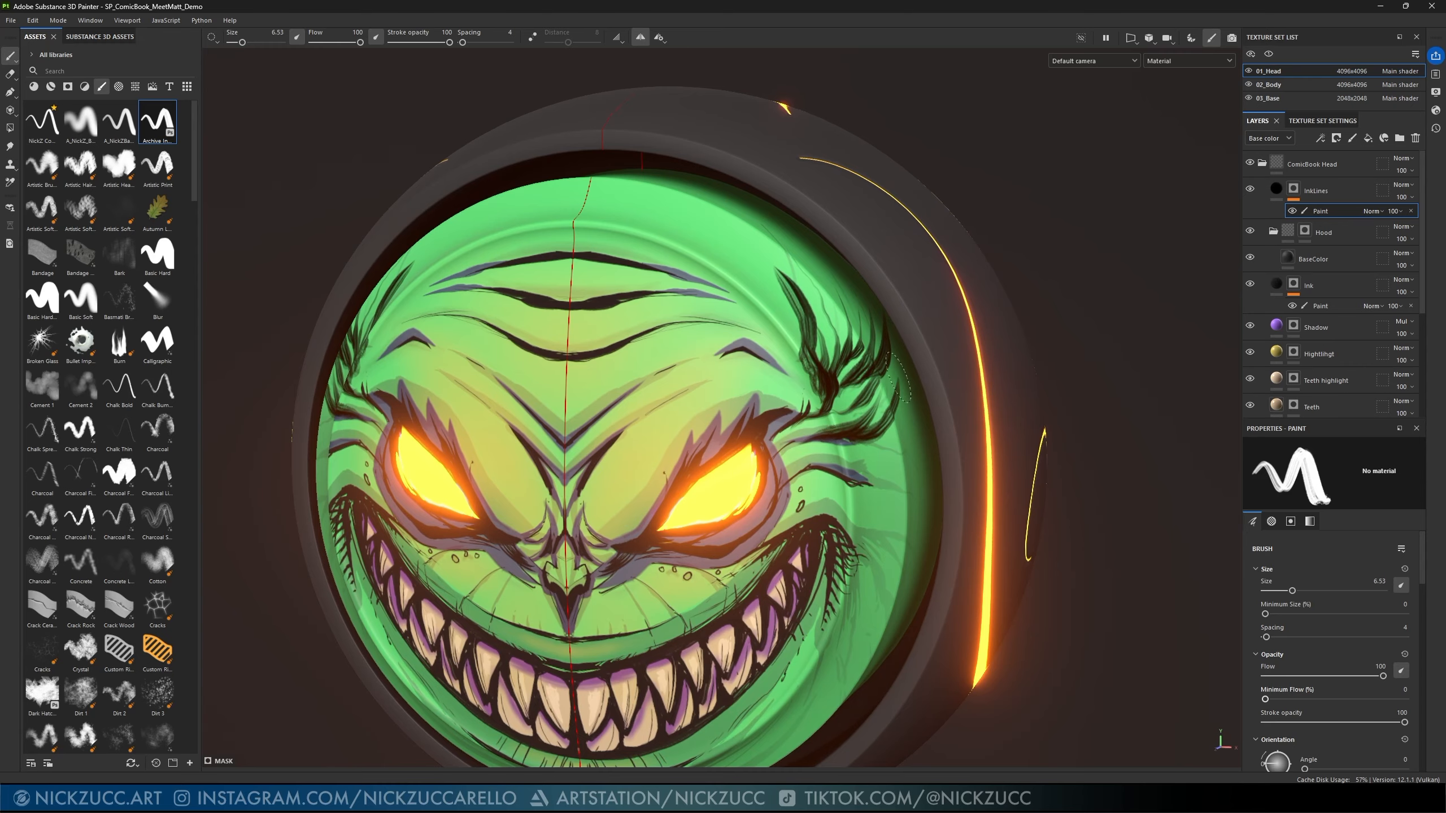
left_click_drag(877, 437, 912, 394)
- Undo all the test ink strokes beside the brow
key("ctrl+z")
key("ctrl+z")
key("ctrl+z")
key("ctrl+z")
key("ctrl+z")
key("ctrl+z")
key("ctrl+z")
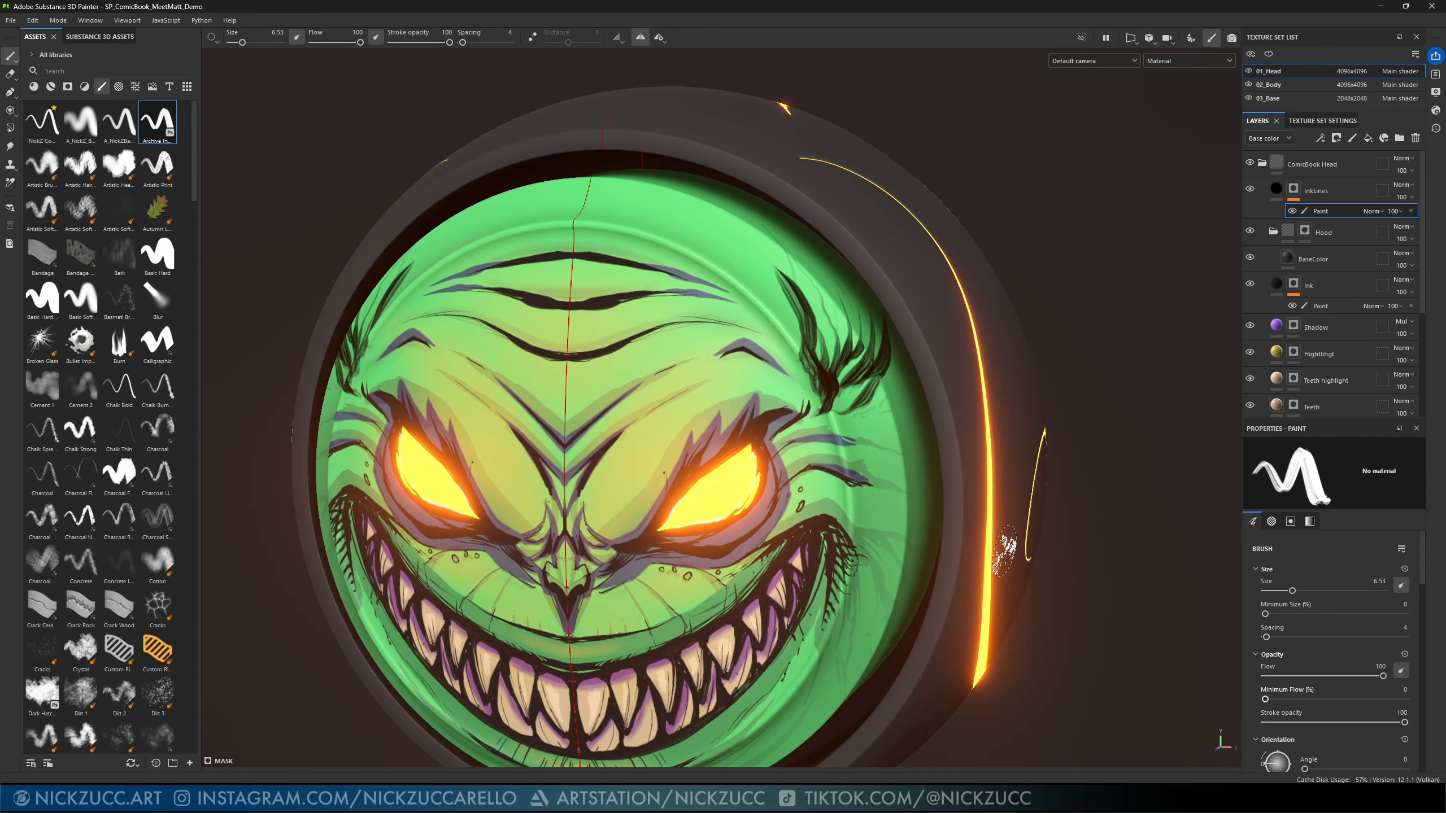
key("ctrl+z")
key("ctrl+z")
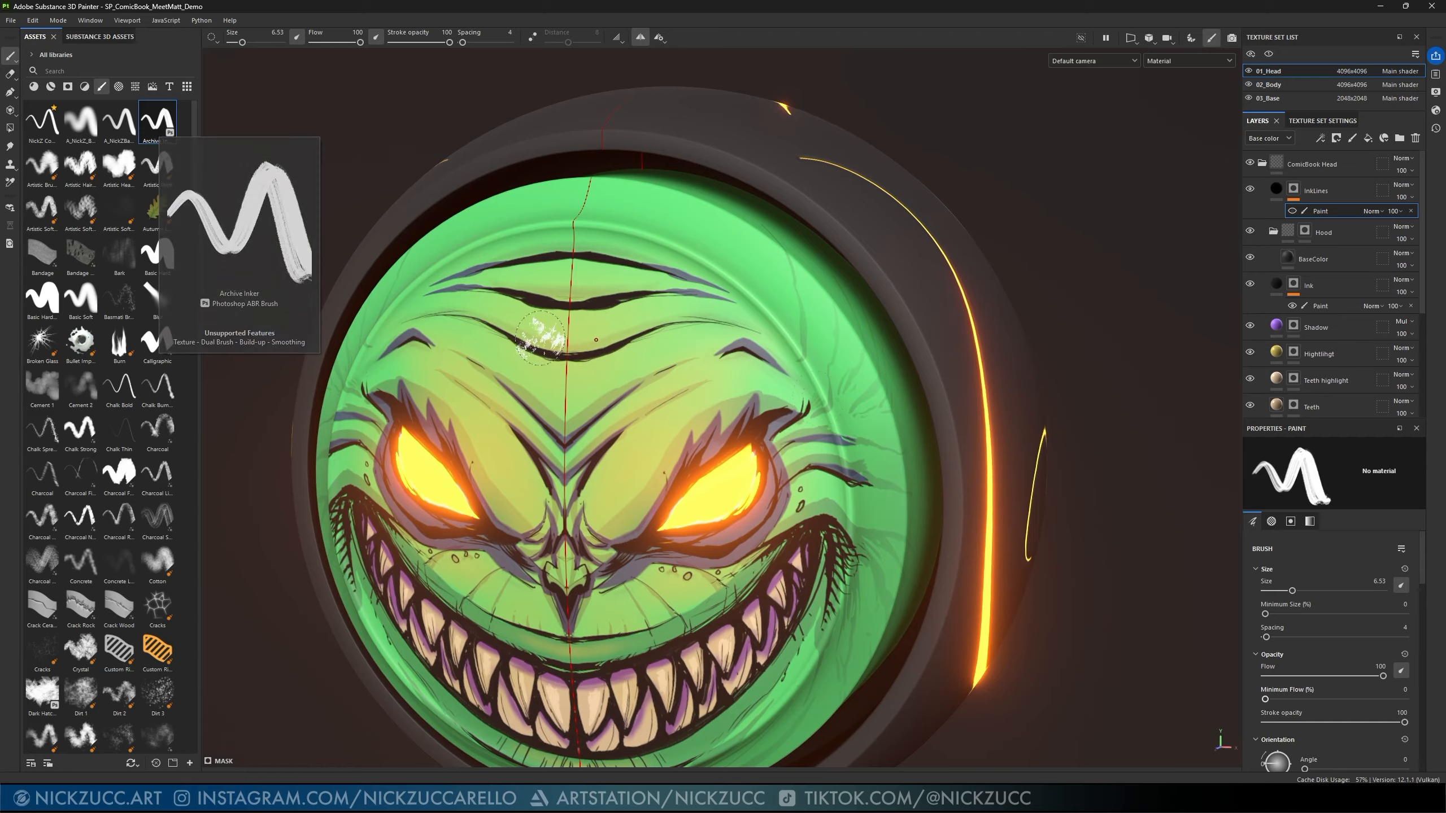
- Test two more ink strokes on the side of the forehead and undo both
mouse_move(806, 409)
left_mouse_down()
mouse_move(847, 341)
mouse_move(820, 279)
left_mouse_up()
left_click_drag(823, 290, 848, 346)
key("ctrl+z")
key("ctrl+z")
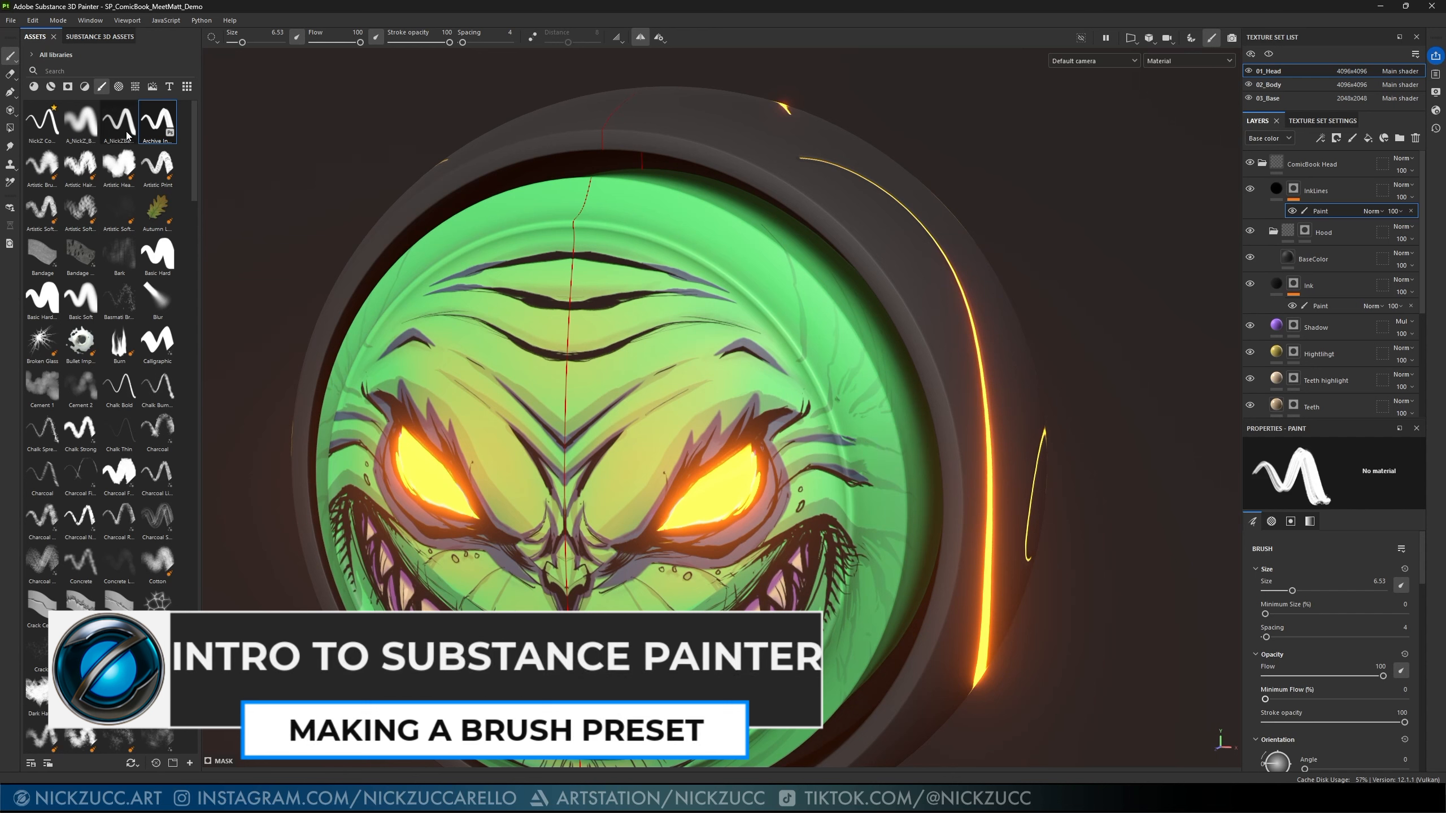
- Create a brush preset from the current Archive Inker brush settings
mouse_move(112, 131)
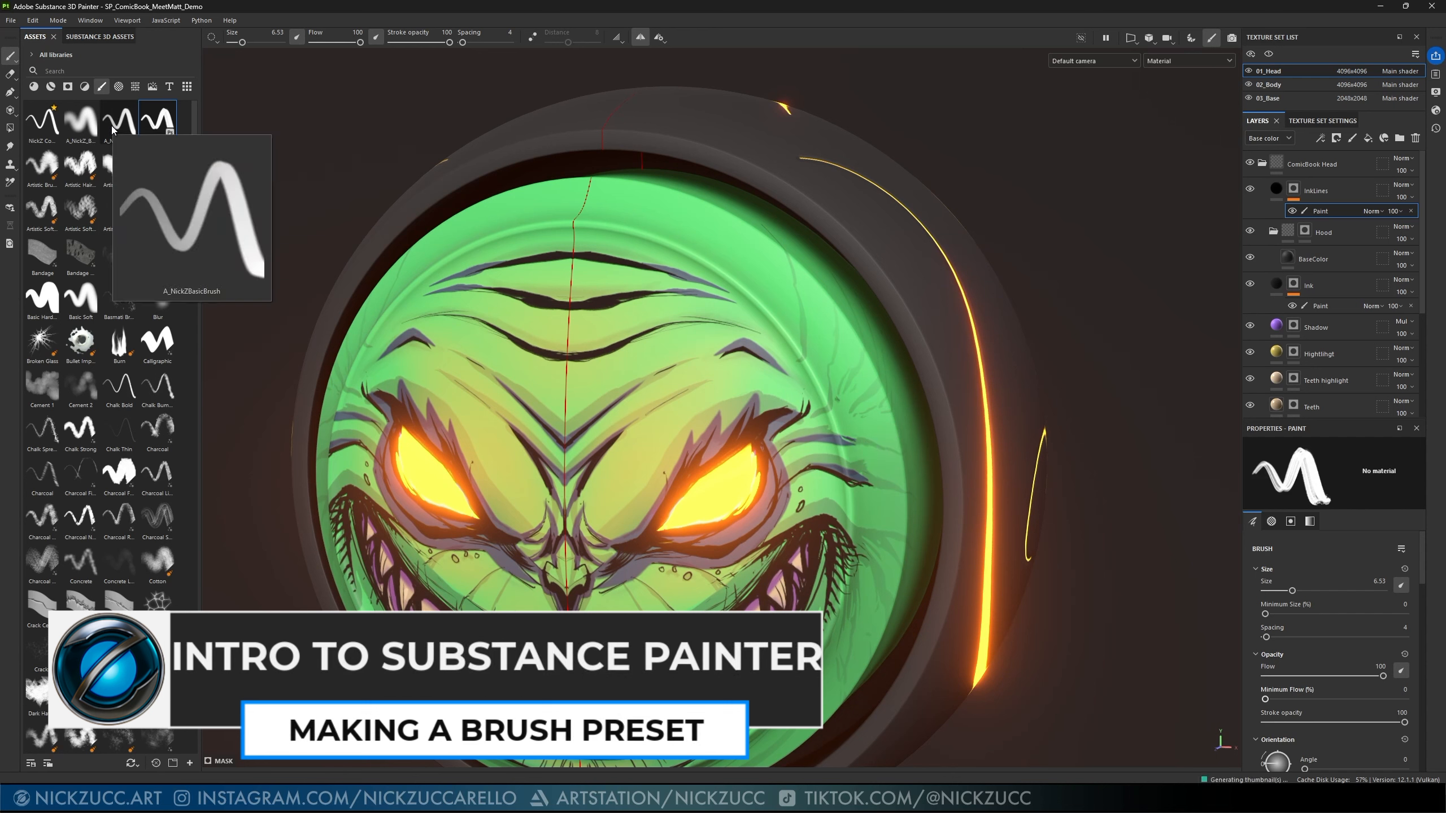
mouse_move(158, 128)
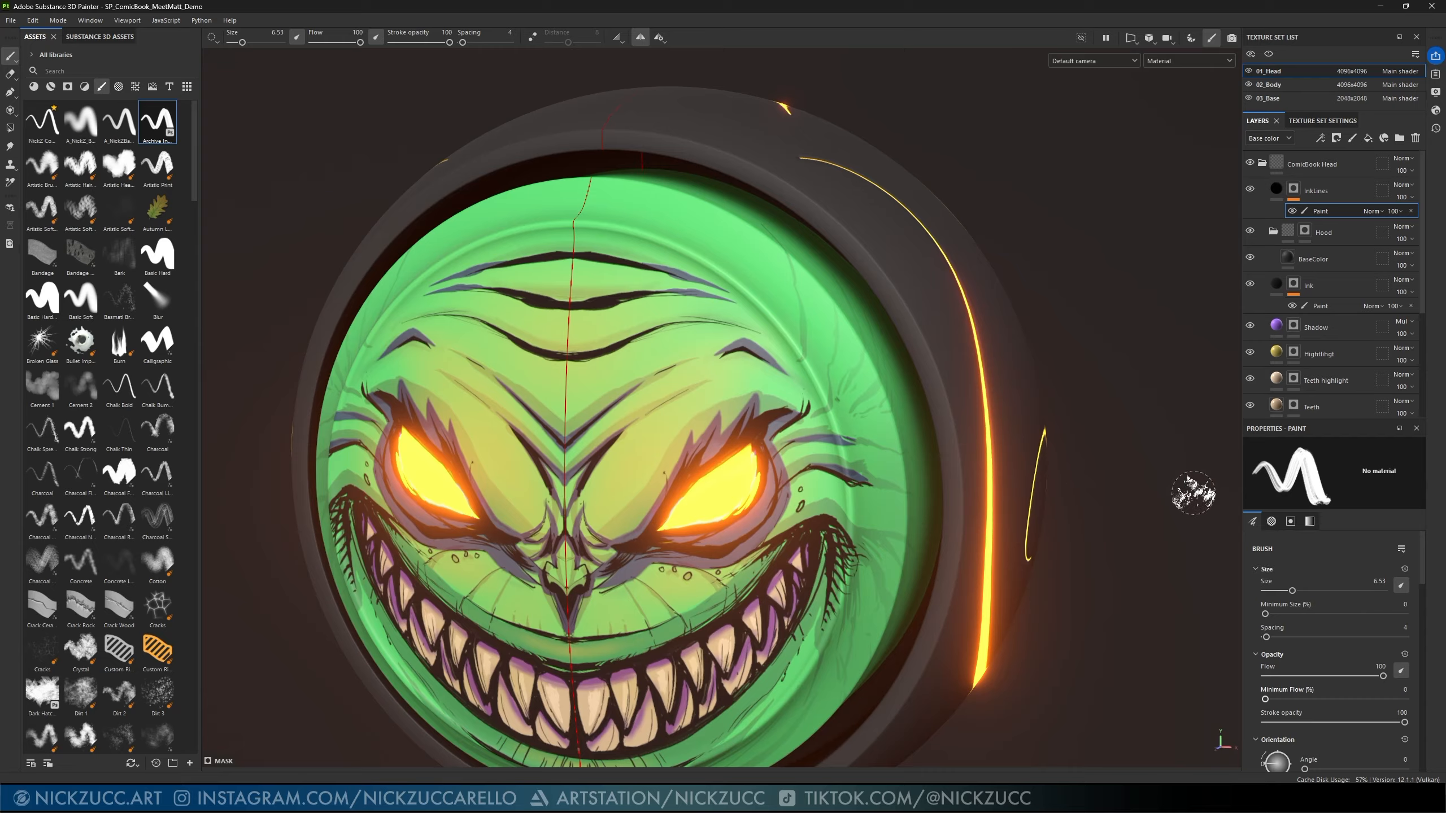
left_click(1254, 520)
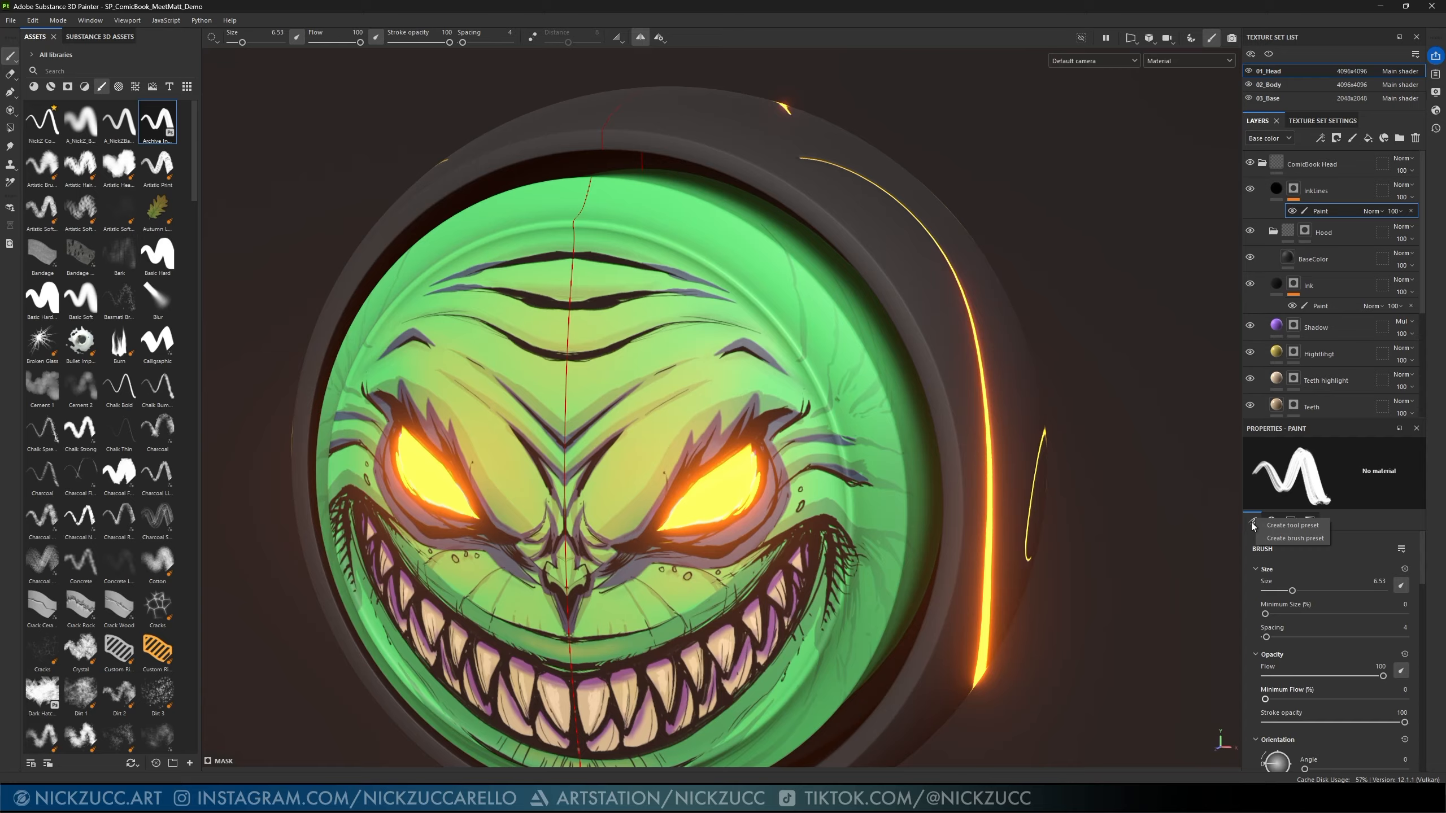
left_click(1252, 523)
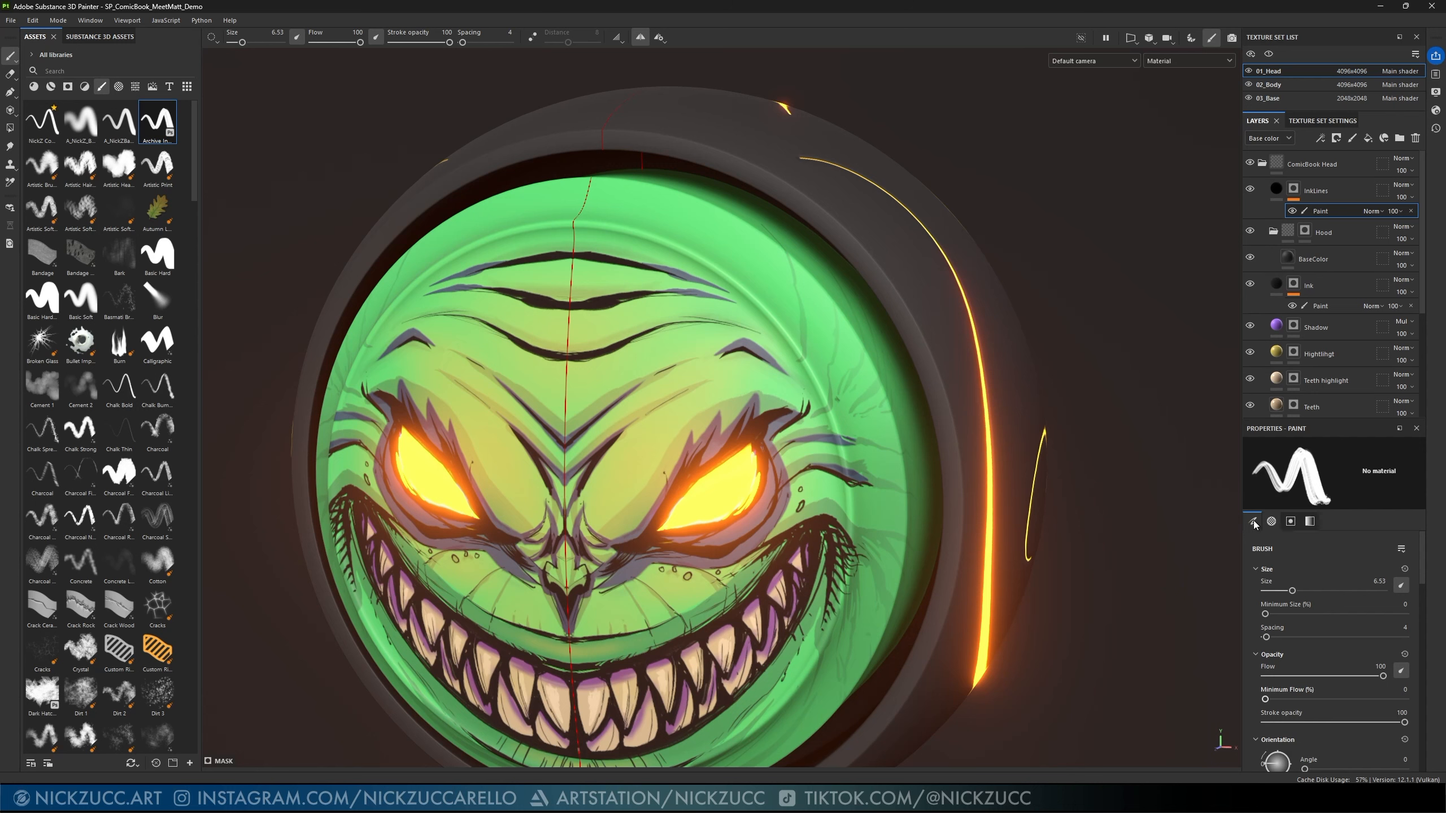
left_click(1253, 522)
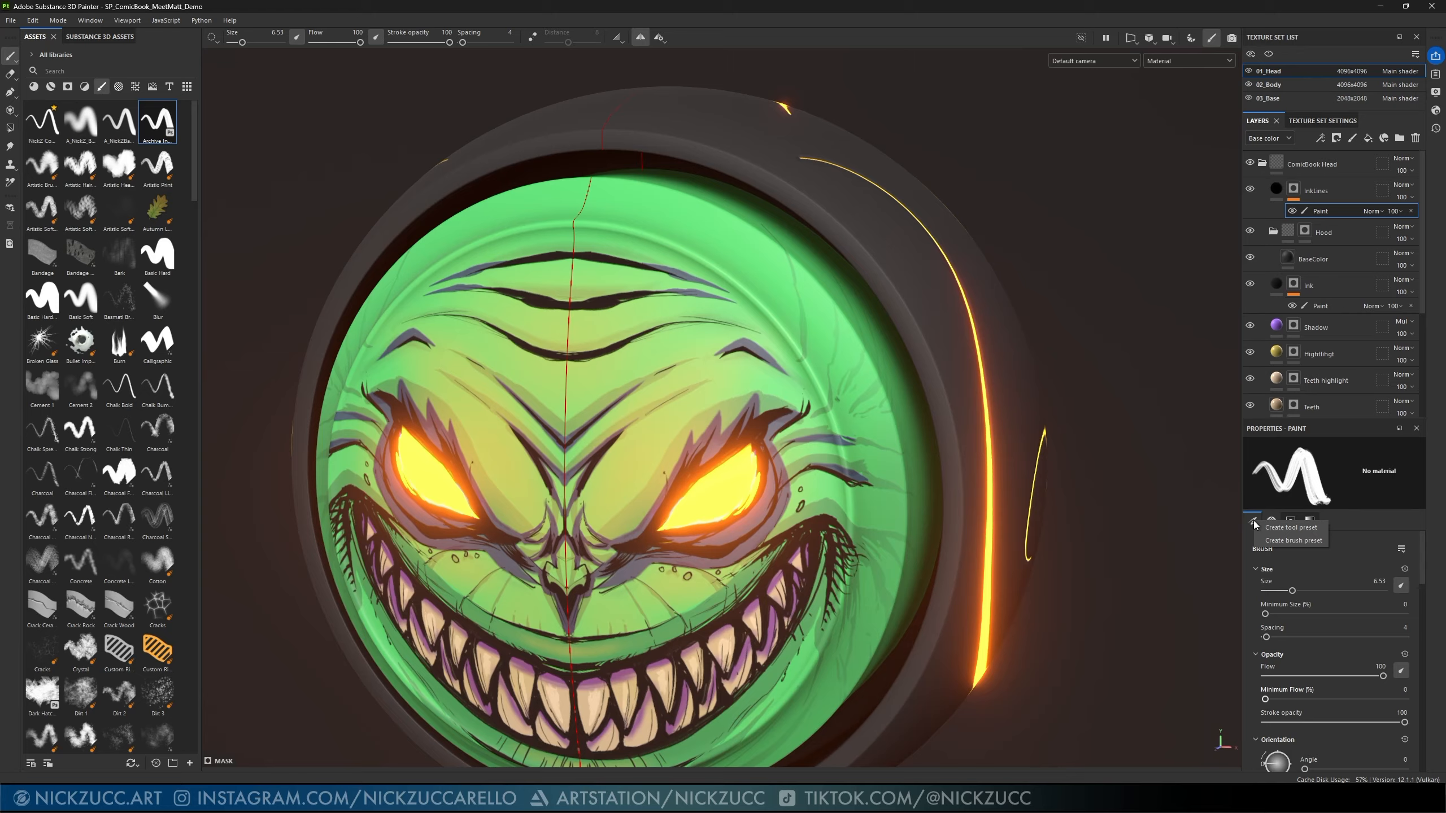
left_click(1303, 542)
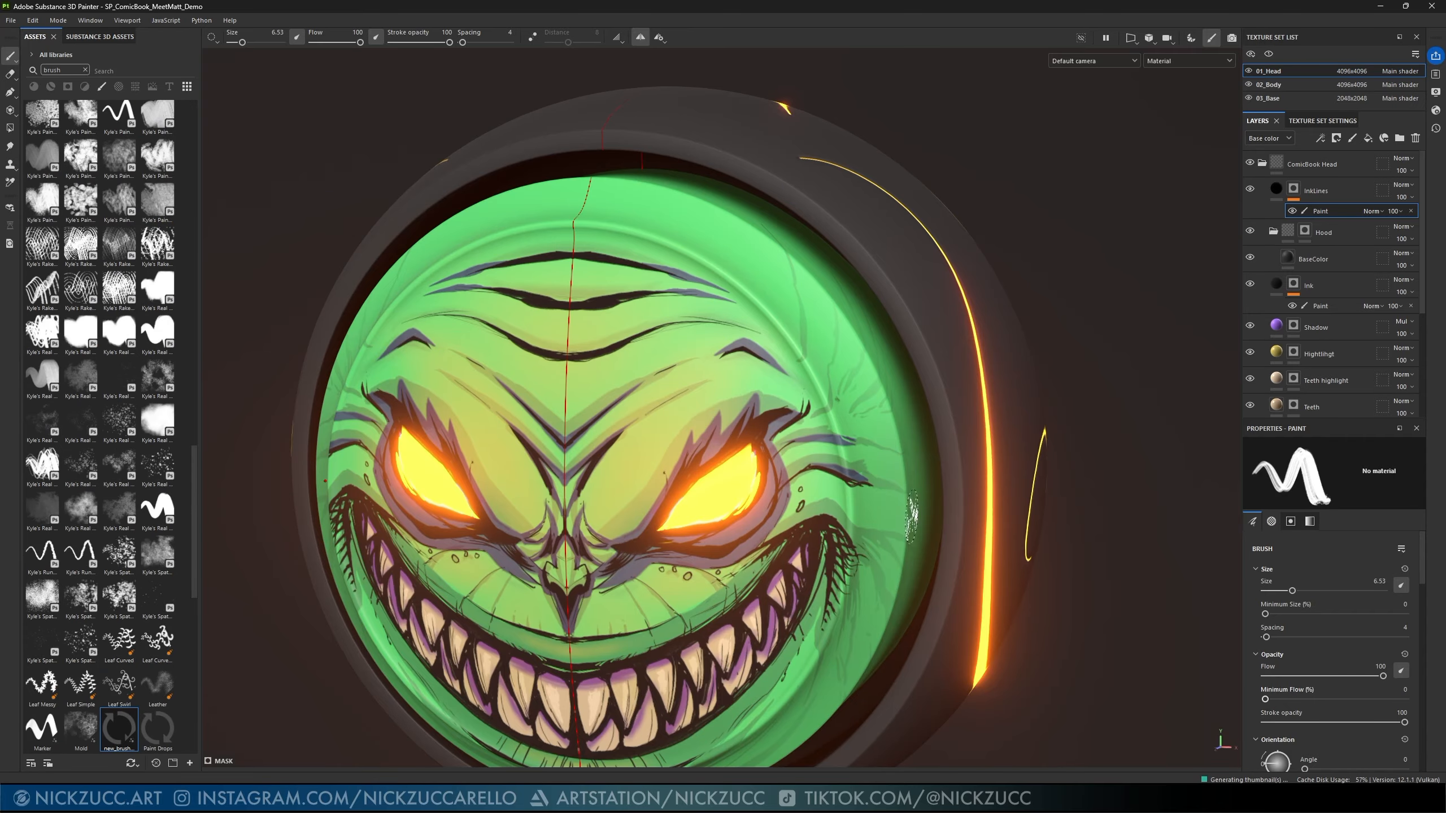
- Rename the new brush preset "NickZ Archival Ink"
right_click(125, 736)
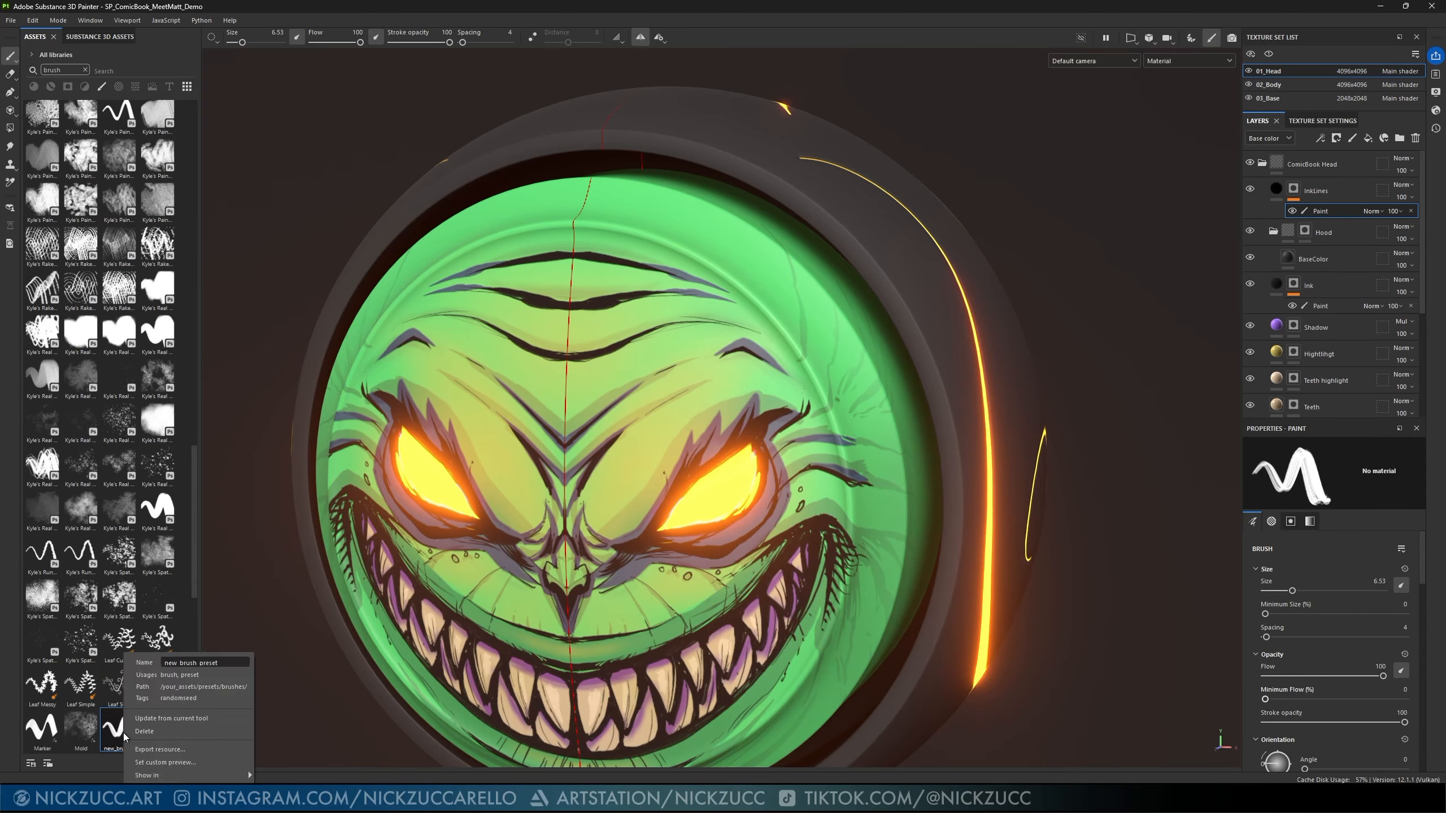
left_click(158, 663)
type("NickZ")
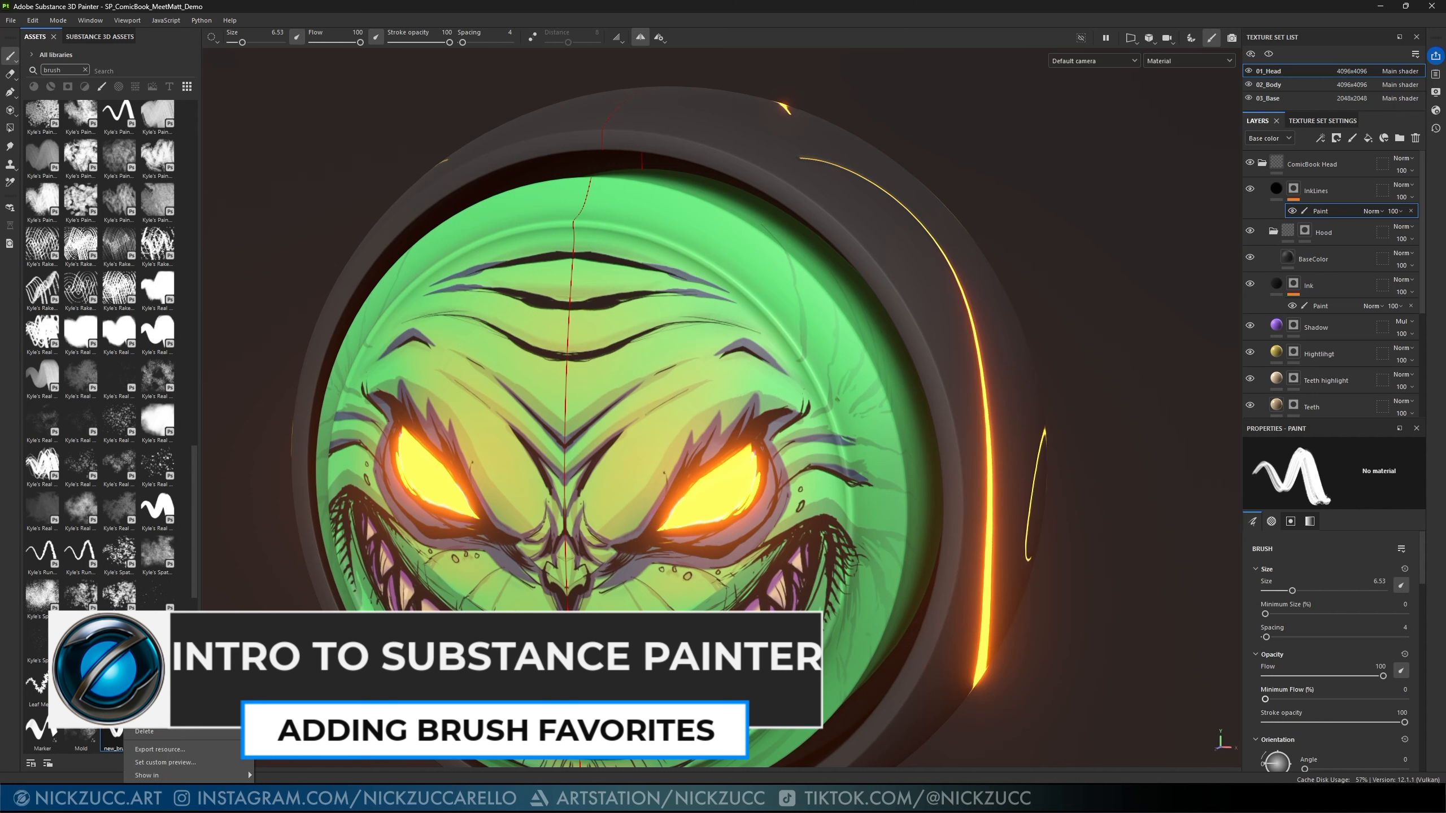
left_click(144, 731)
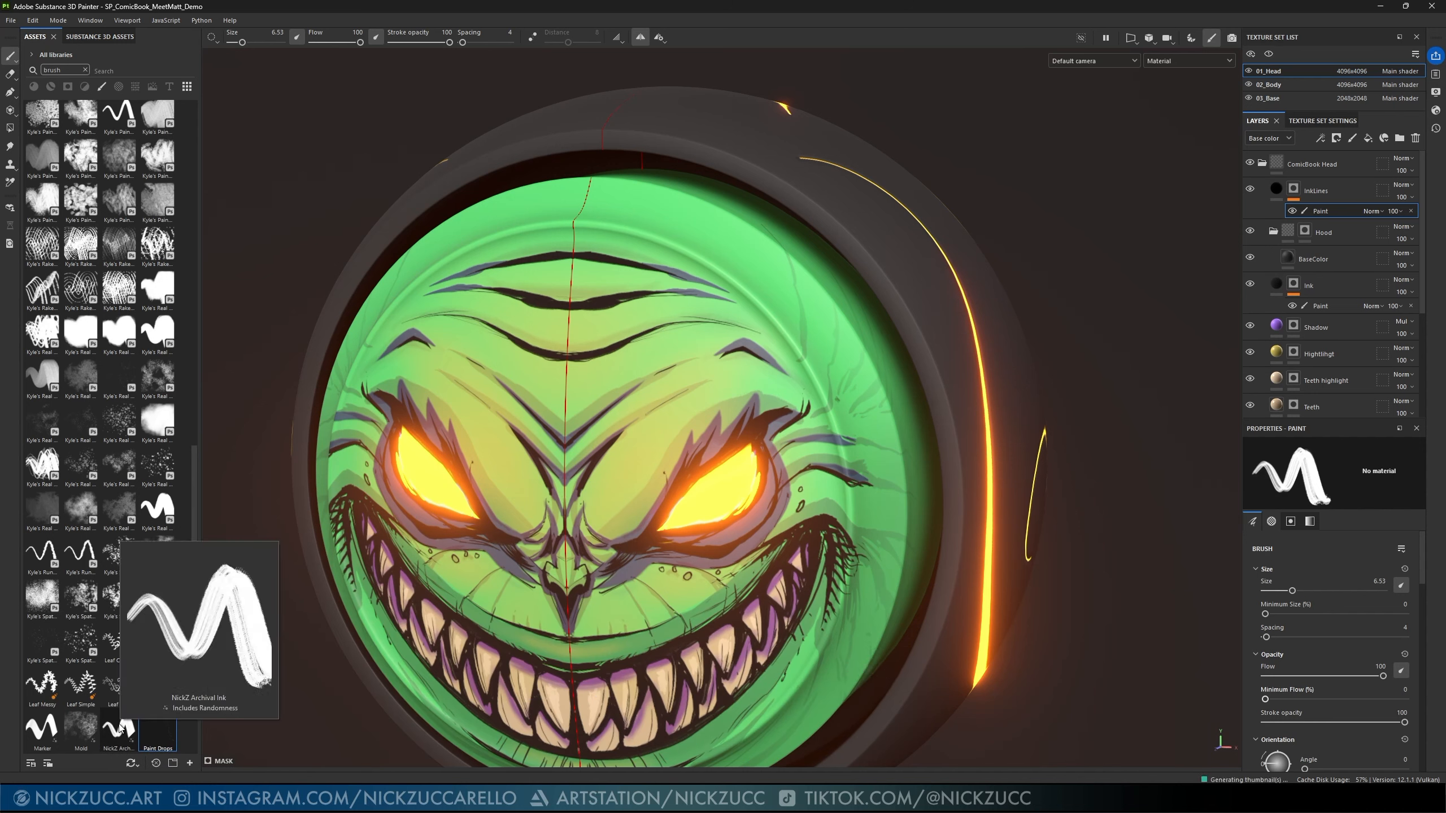
- Add the NickZ Archival Ink preset to the favorites so it heads the brush library
right_click(120, 729)
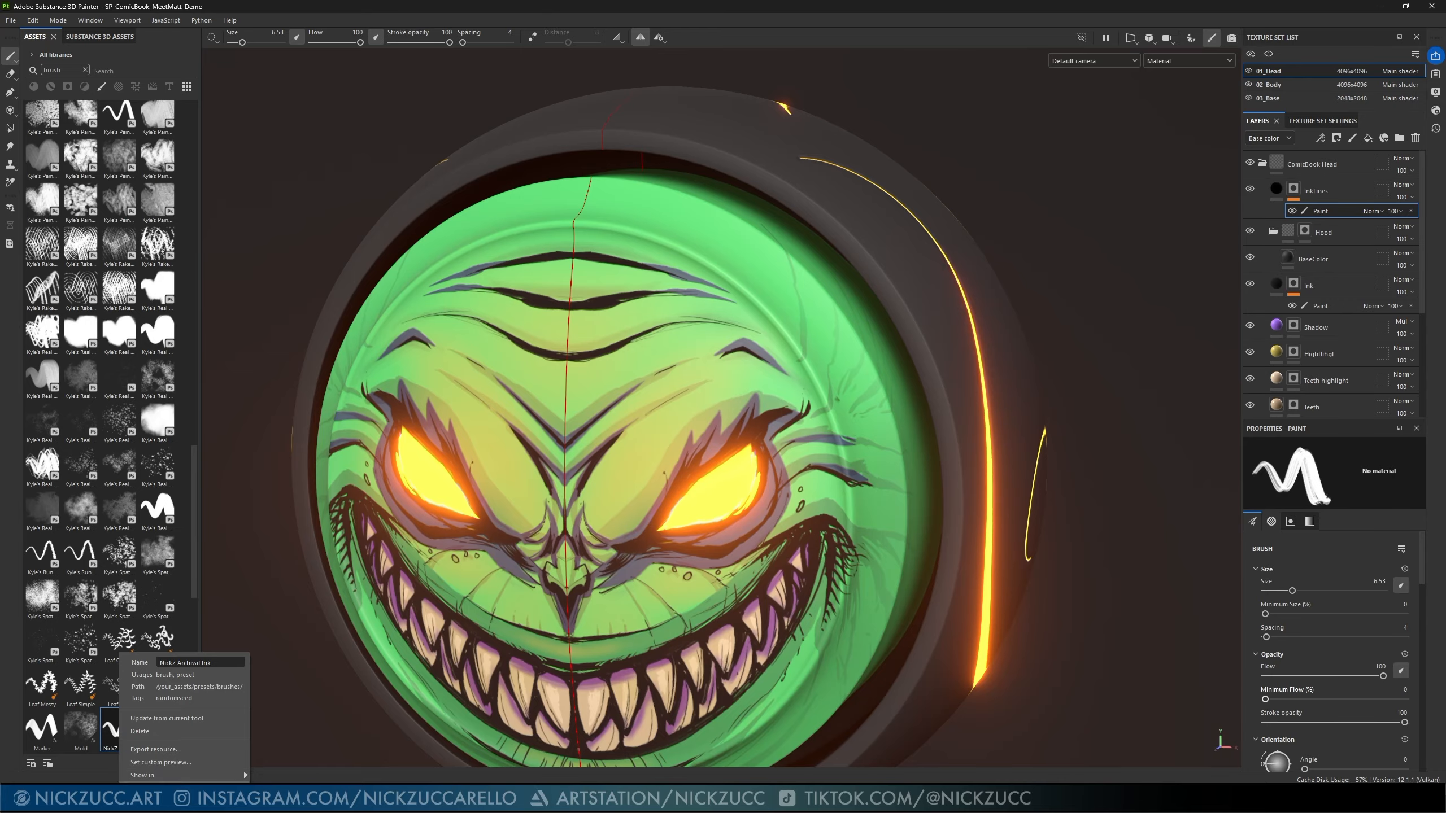
scroll(111, 415, "up", 10)
scroll(115, 400, "up", 10)
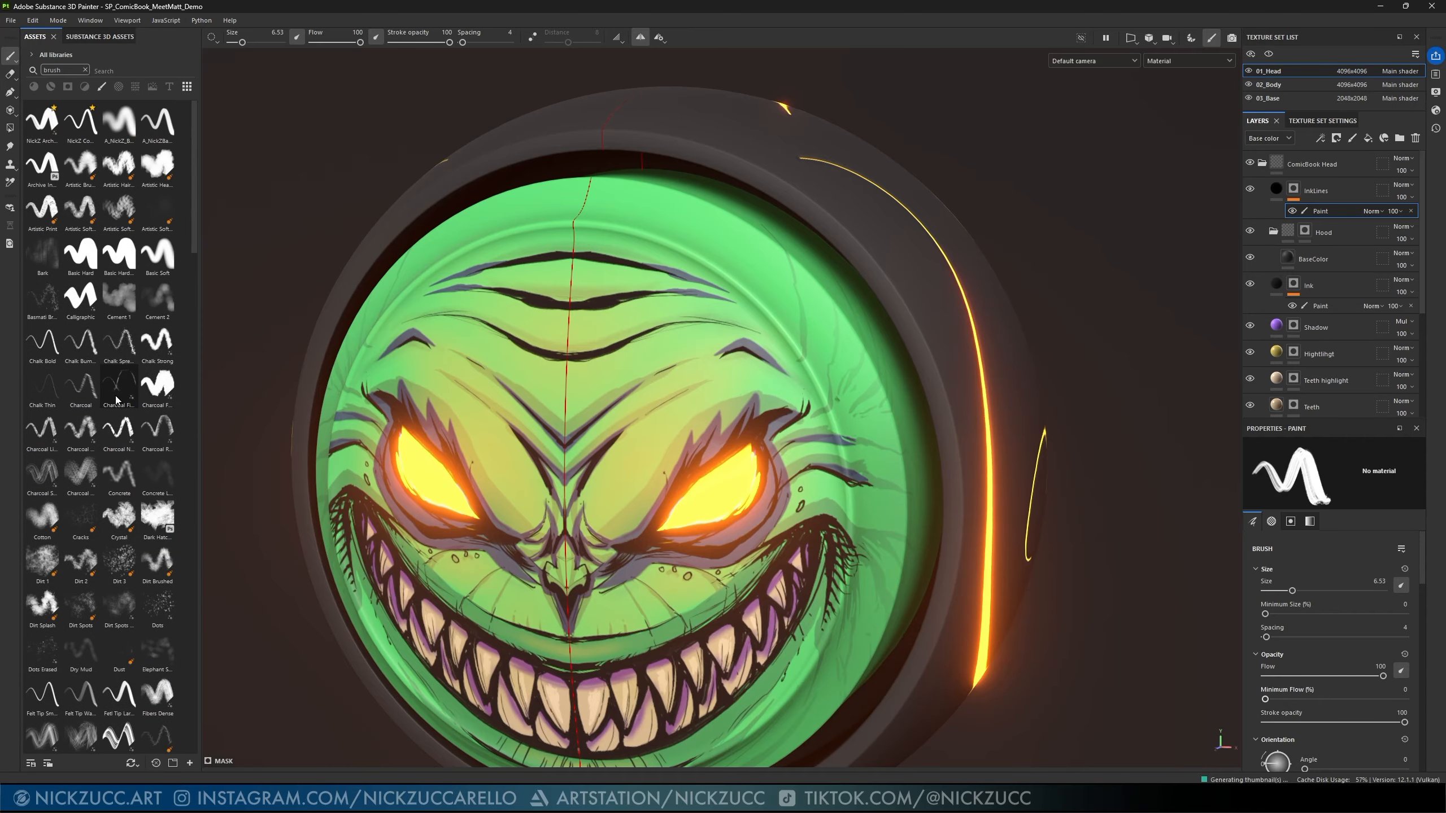
- Select the NickZ Archival Ink preset and test rough curved strokes above the outer brow
left_click(44, 128)
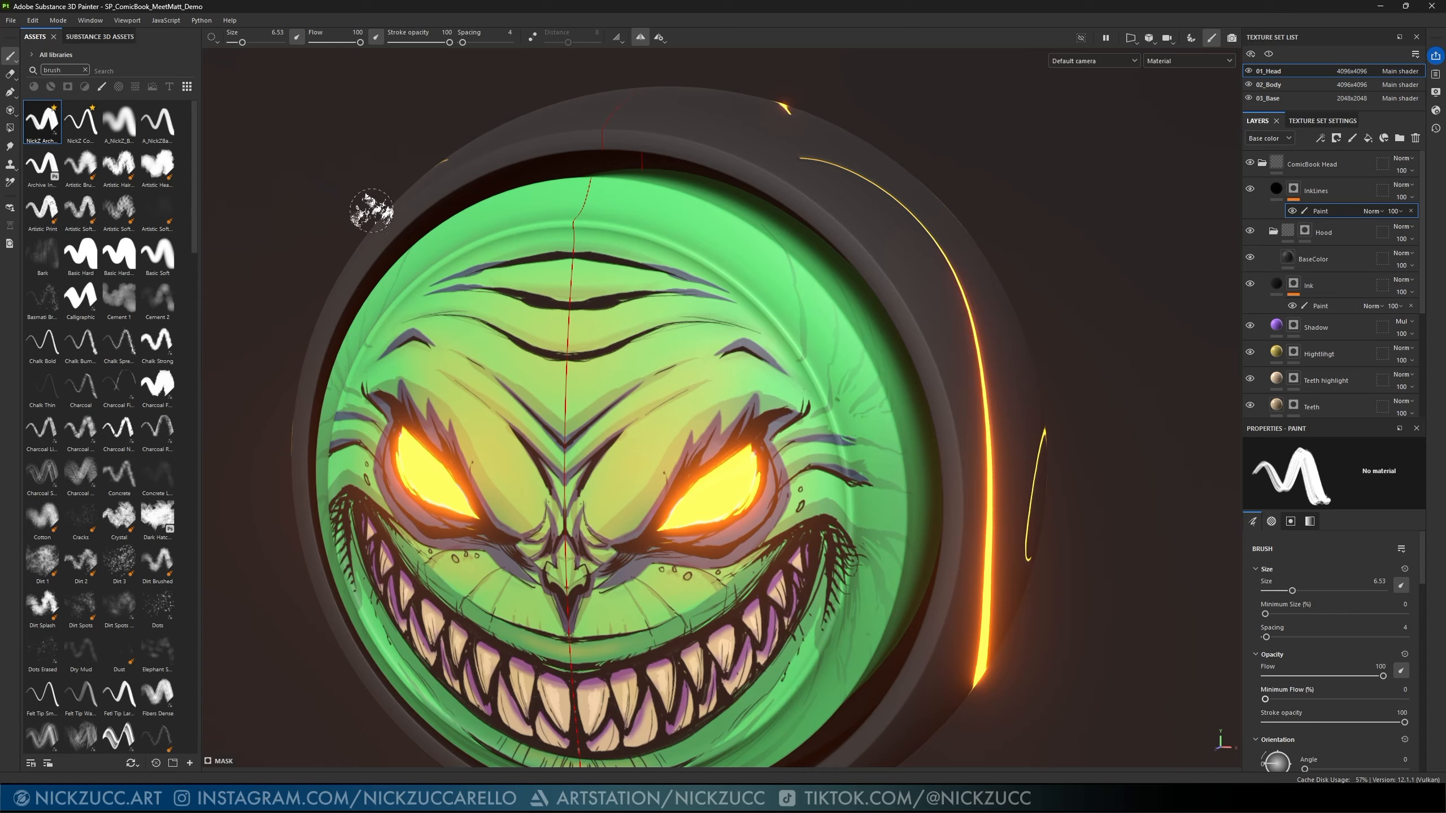
mouse_move(828, 411)
left_mouse_down()
mouse_move(848, 364)
mouse_move(846, 308)
left_mouse_up()
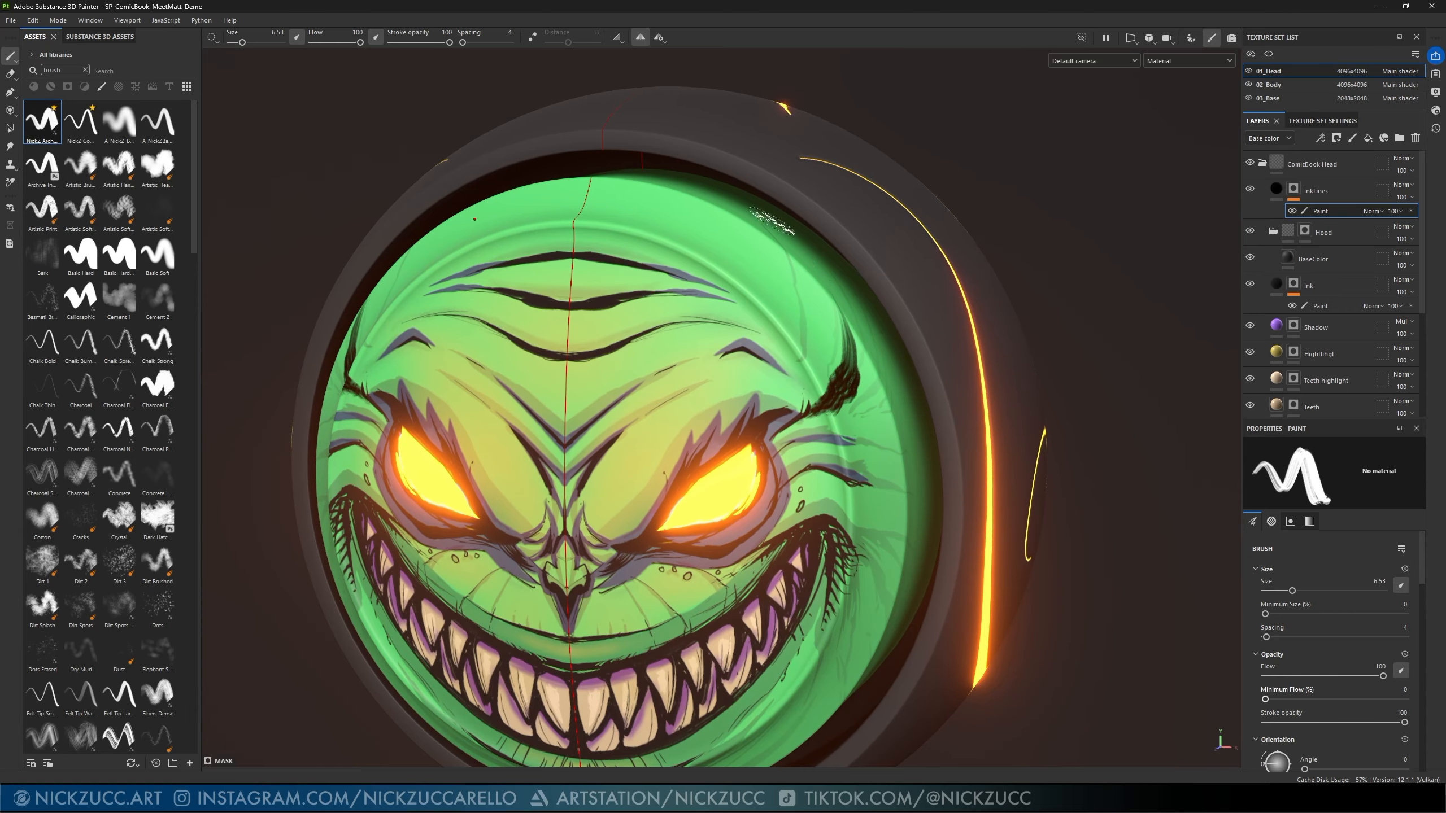
mouse_move(790, 378)
left_mouse_down()
mouse_move(778, 262)
mouse_move(802, 342)
mouse_move(796, 302)
left_mouse_up()
- Switch to the other favorite NickZ brush and test thin curved strokes beside the brow, undoing the first
left_click(80, 122)
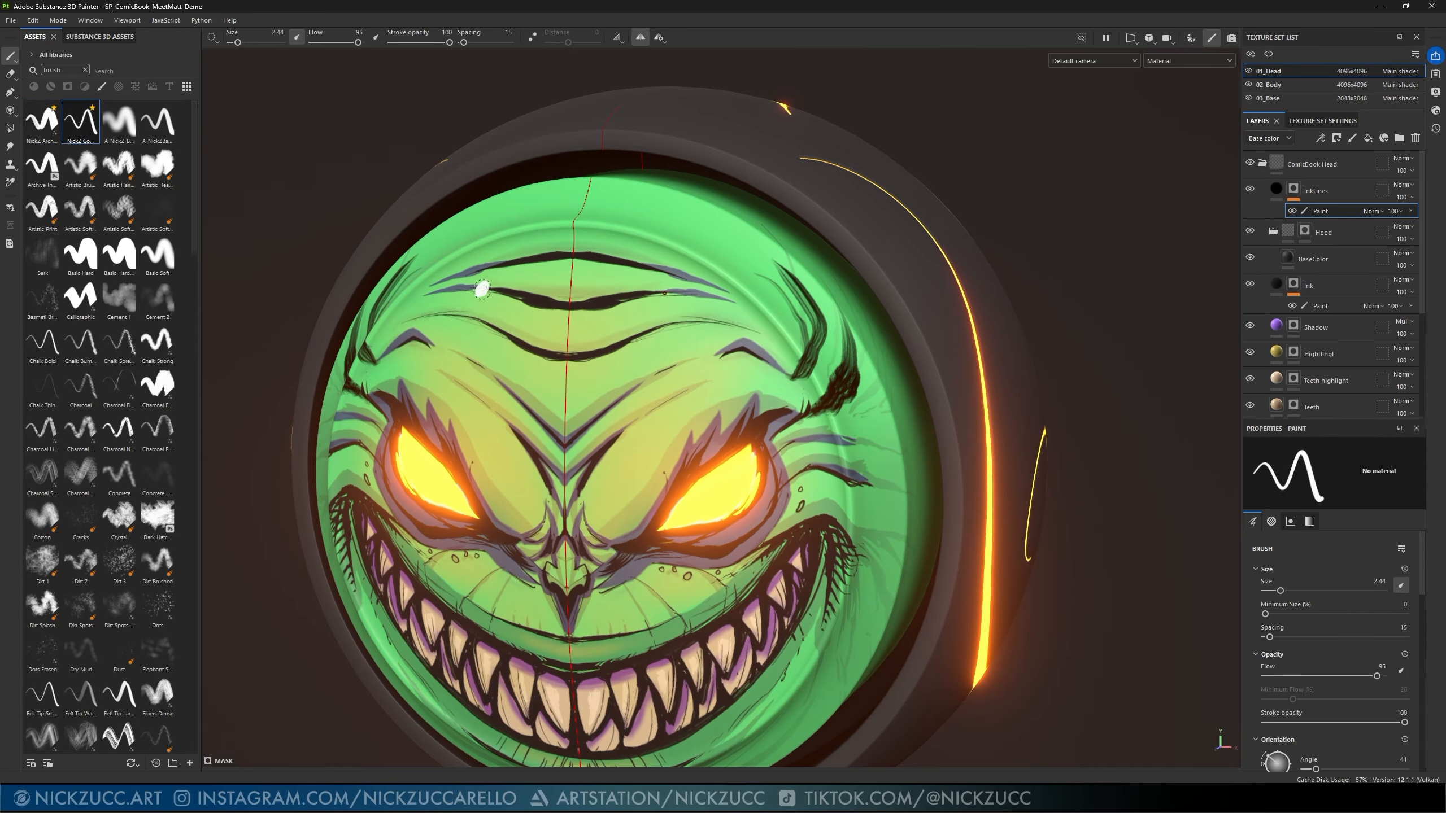
left_click_drag(851, 399, 874, 325)
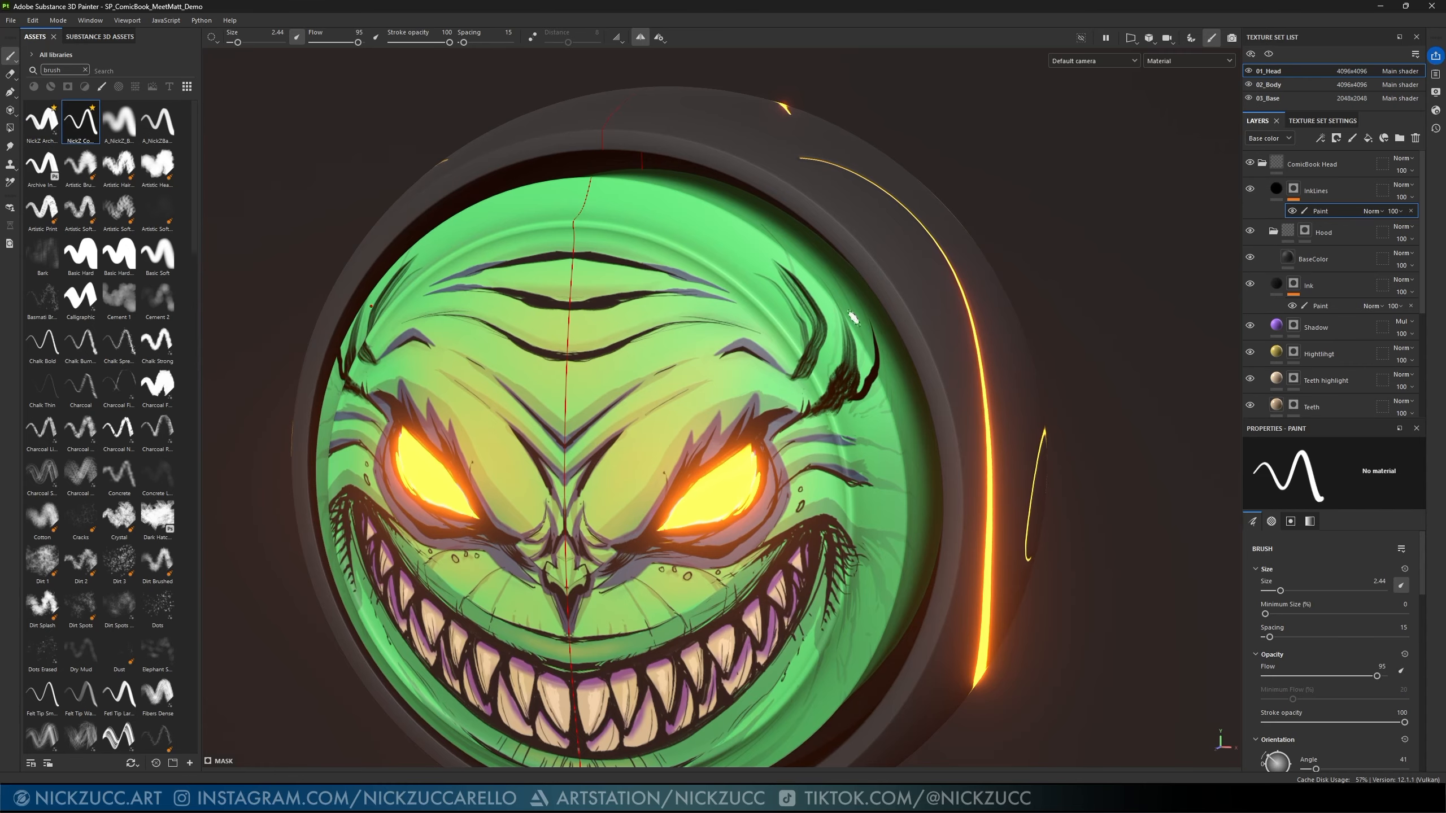
key("ctrl+z")
mouse_move(847, 380)
left_mouse_down()
mouse_move(866, 388)
mouse_move(876, 342)
mouse_move(884, 360)
left_mouse_up()
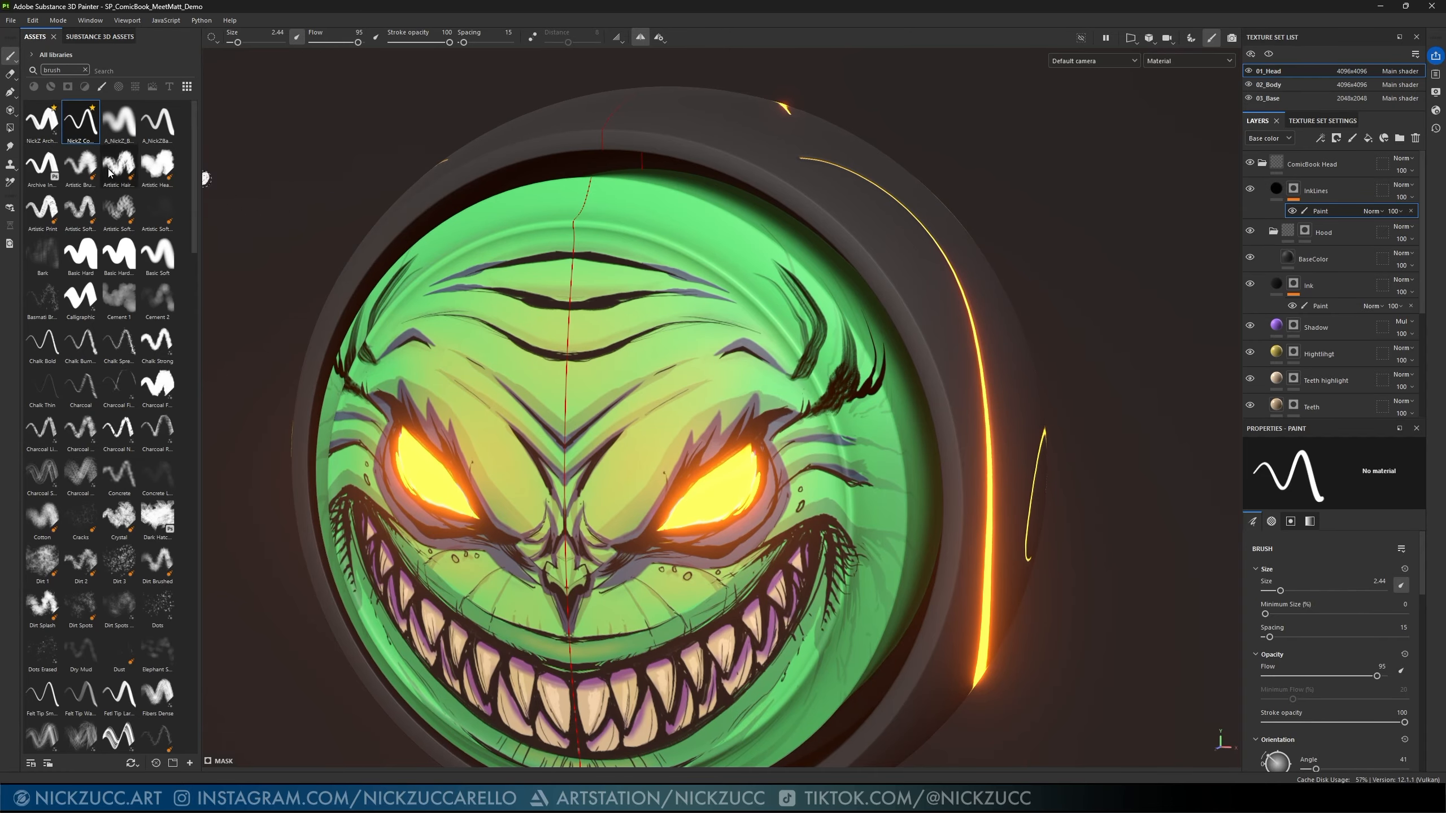
- Switch to the original Archive Inker brush, test a stroke beside the brow, and undo all the test strokes
left_click(57, 171)
mouse_move(857, 449)
left_mouse_down()
mouse_move(879, 441)
mouse_move(902, 377)
mouse_move(909, 404)
mouse_move(908, 383)
left_mouse_up()
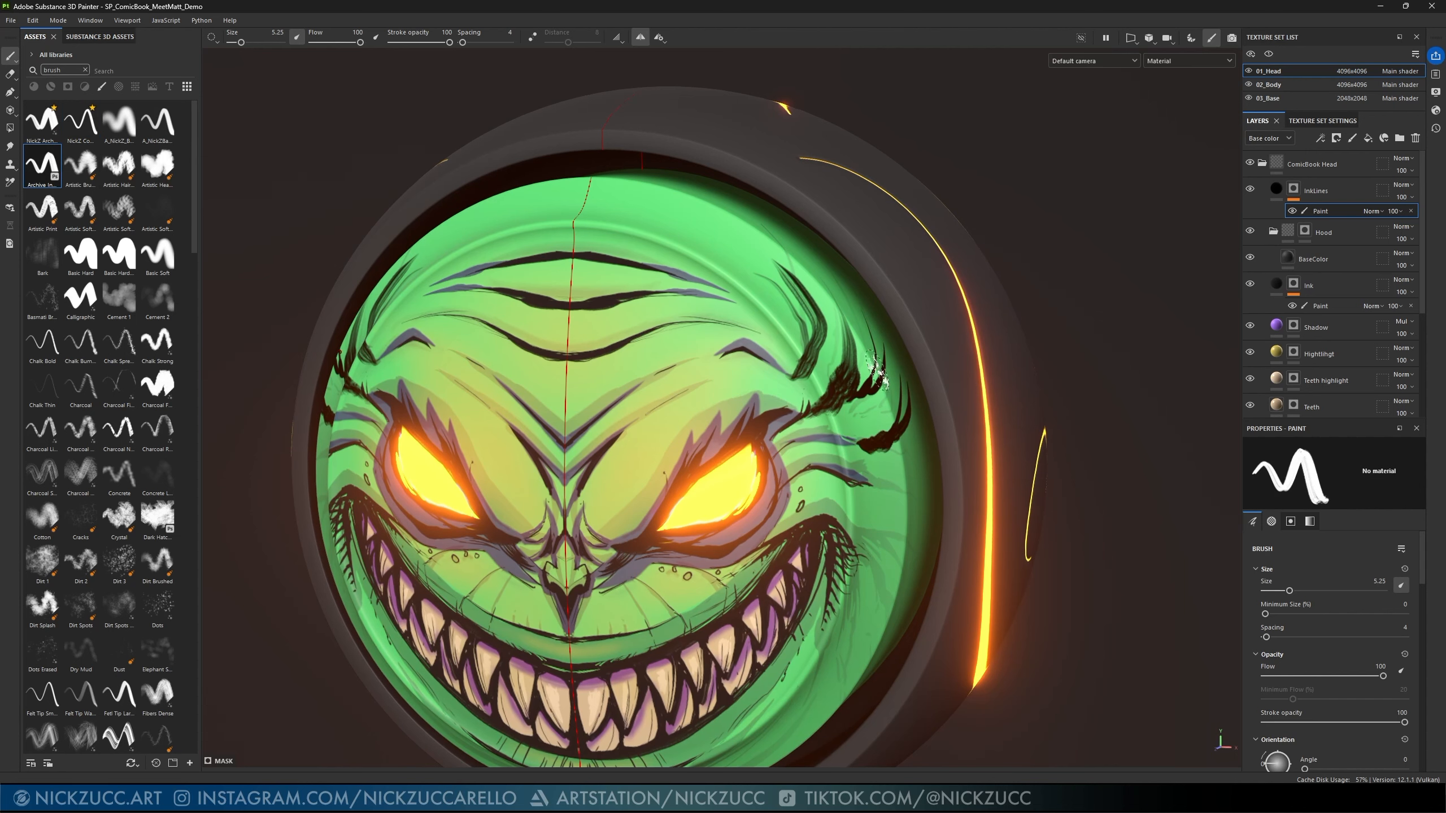
key("ctrl+z")
key("ctrl+z")
key("ctrl+z")
key("ctrl+z")
key("ctrl+z")
key("ctrl+z")
key("ctrl+z")
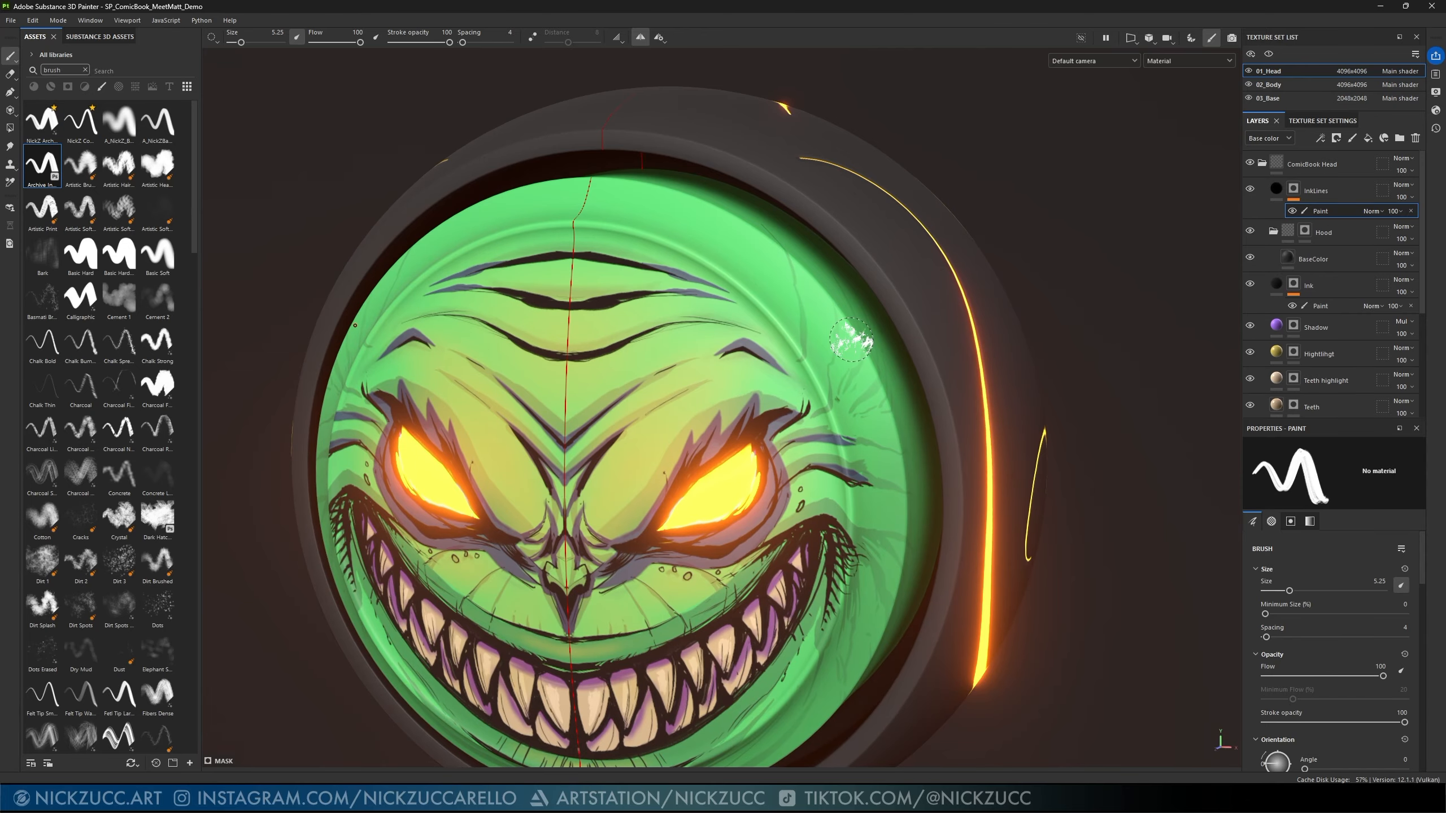
- Select the second favorite NickZ brush at size 2.44 and test tapered strokes above the outer brow
left_click(80, 126)
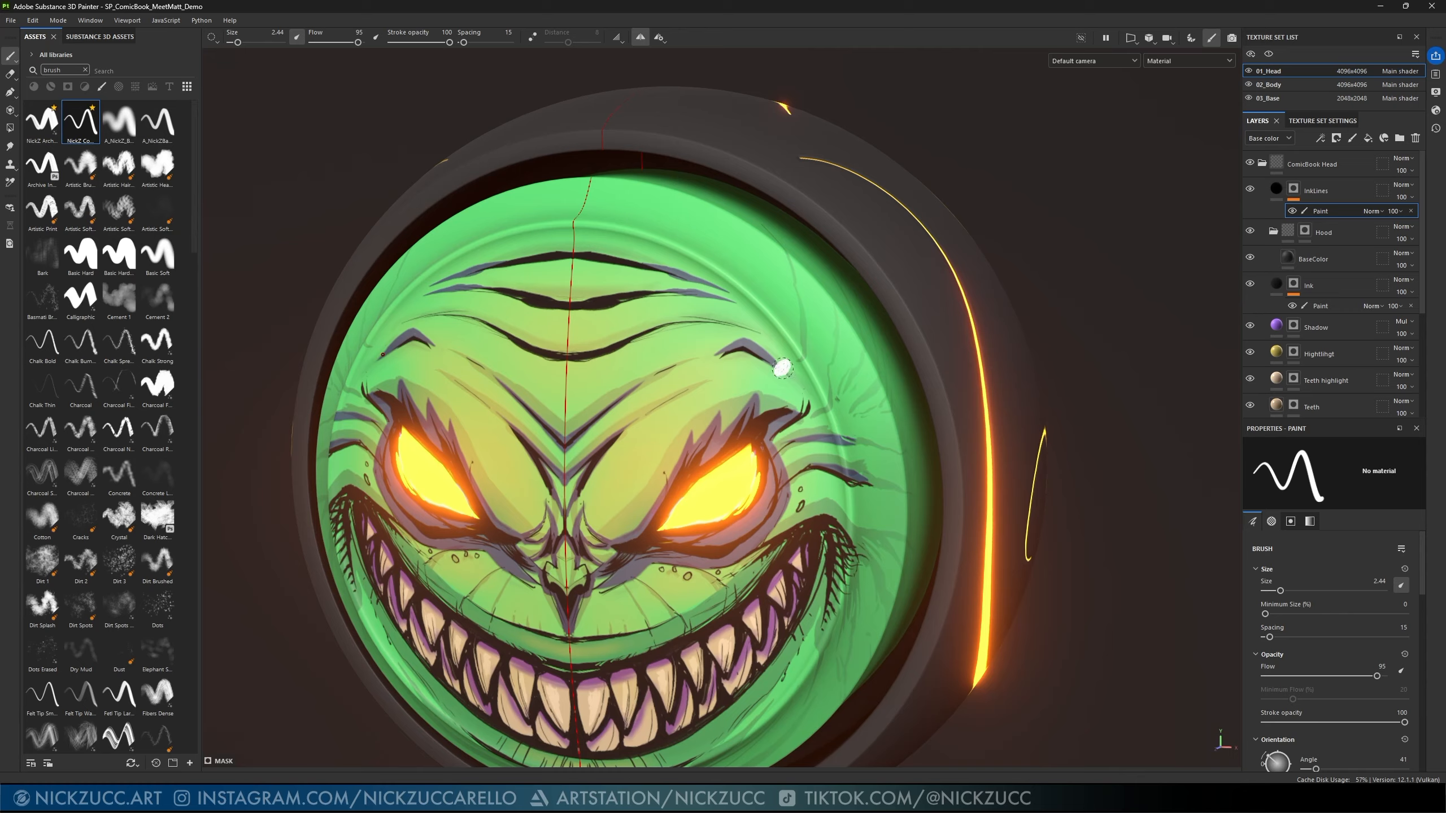
mouse_move(781, 368)
left_mouse_down()
mouse_move(793, 379)
mouse_move(801, 280)
left_mouse_up()
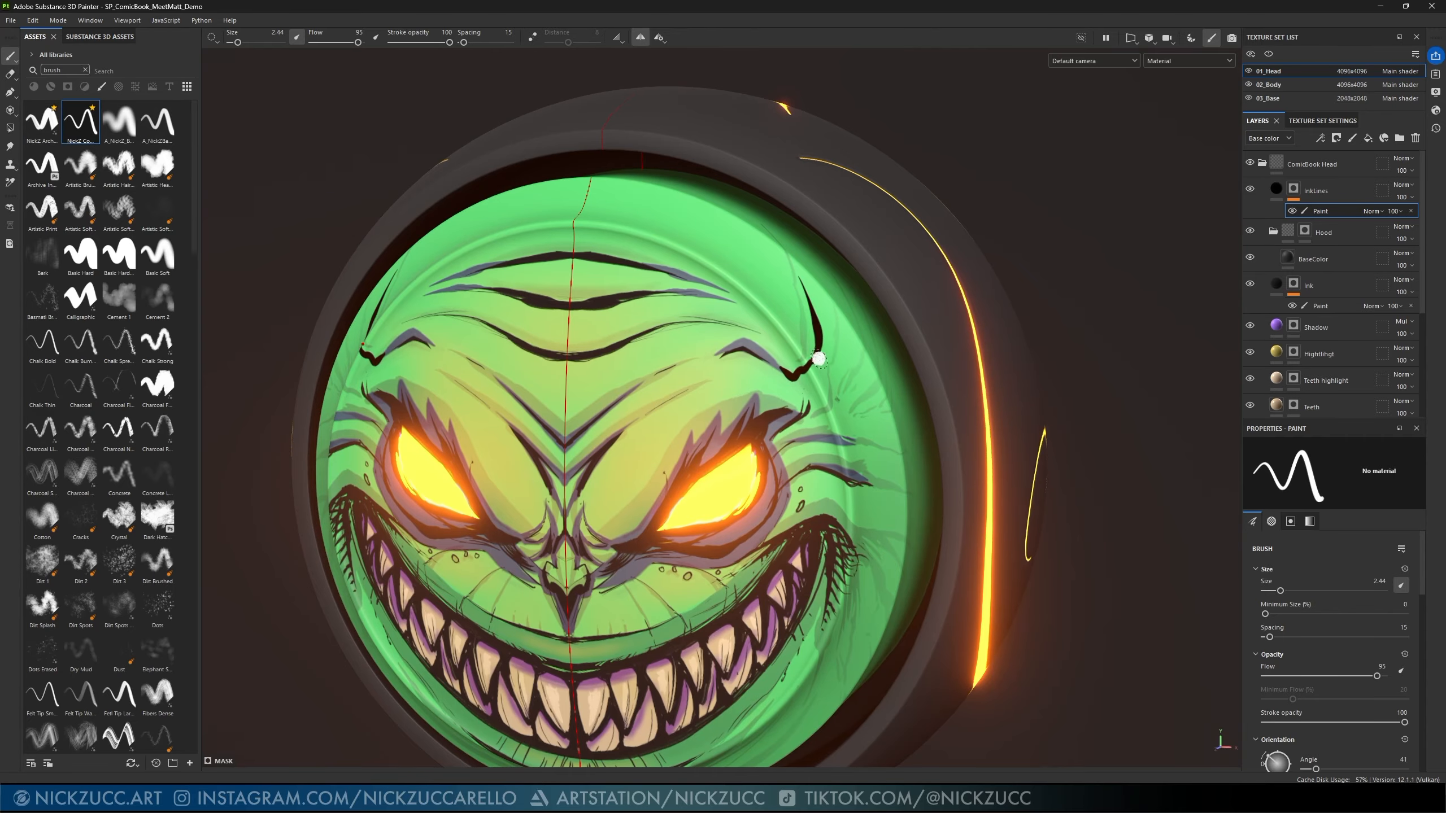
mouse_move(822, 360)
left_mouse_down()
mouse_move(814, 275)
mouse_move(844, 327)
mouse_move(836, 275)
left_mouse_up()
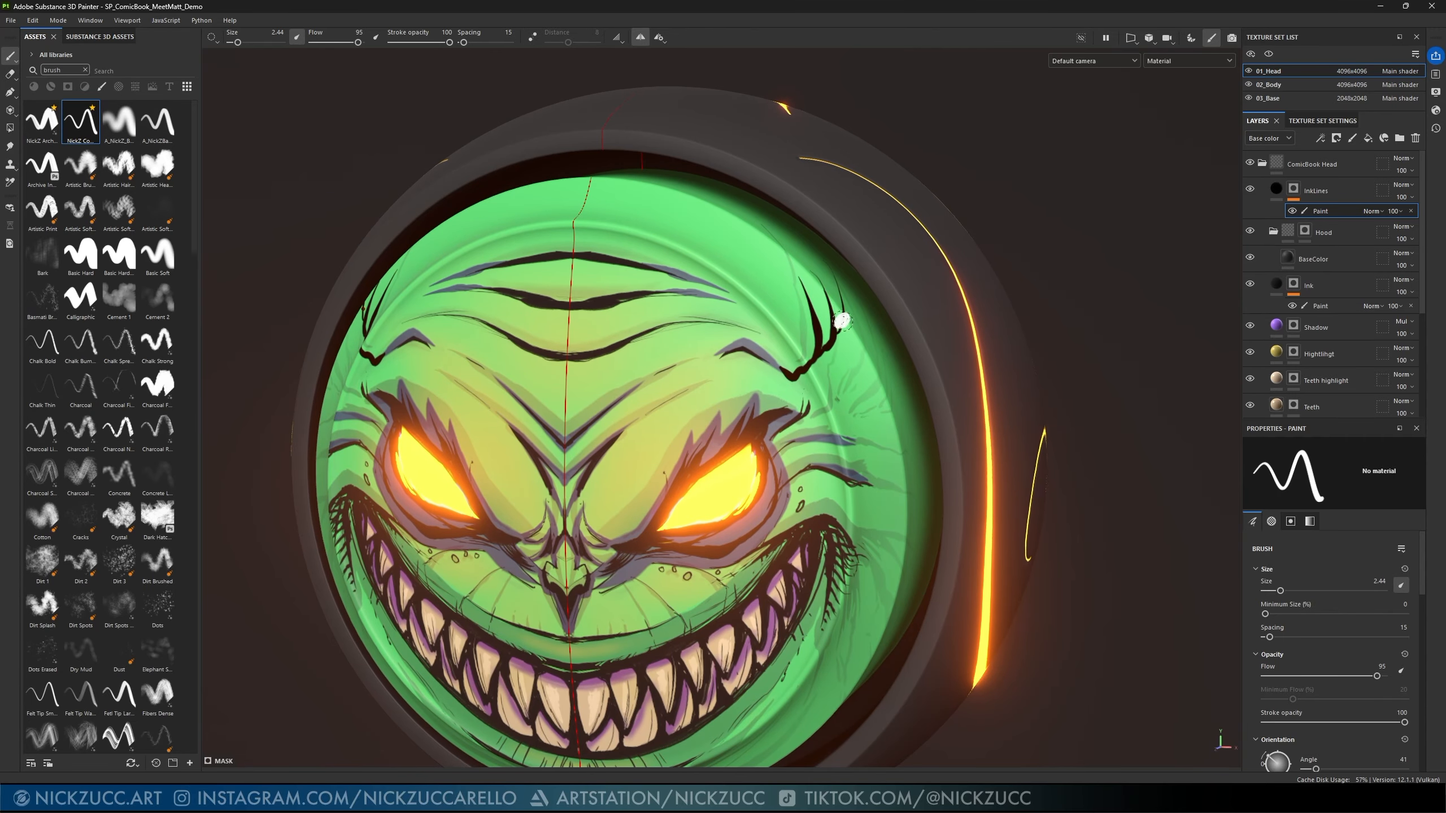
mouse_move(839, 332)
left_mouse_down()
mouse_move(853, 296)
mouse_move(849, 347)
left_mouse_up()
- Select the Basic Hard brush, clear the earlier test strokes, and try a stroke at size 10 before undoing it
left_click(87, 265)
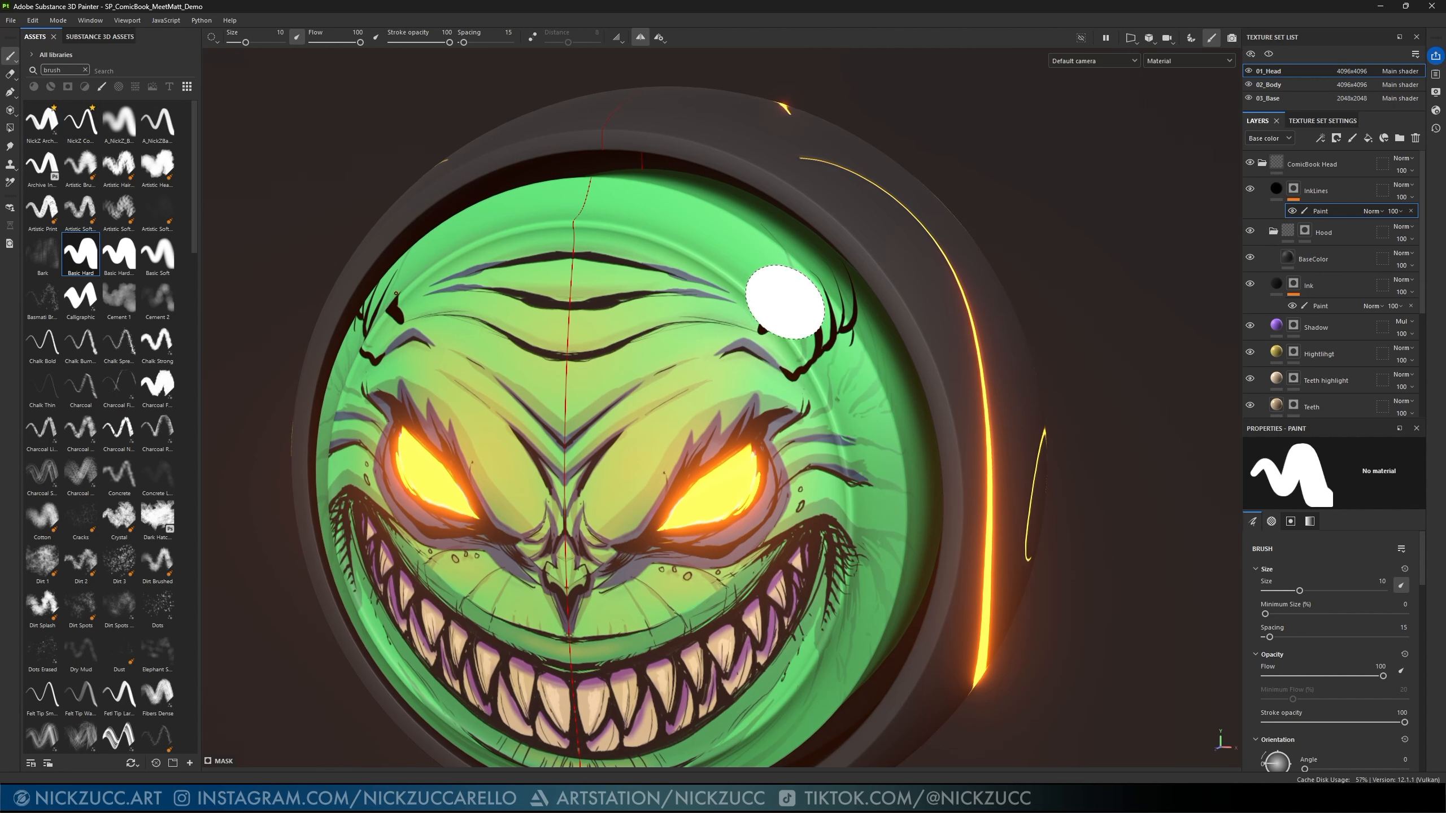
key("ctrl+z")
key("ctrl+z")
key("ctrl+z")
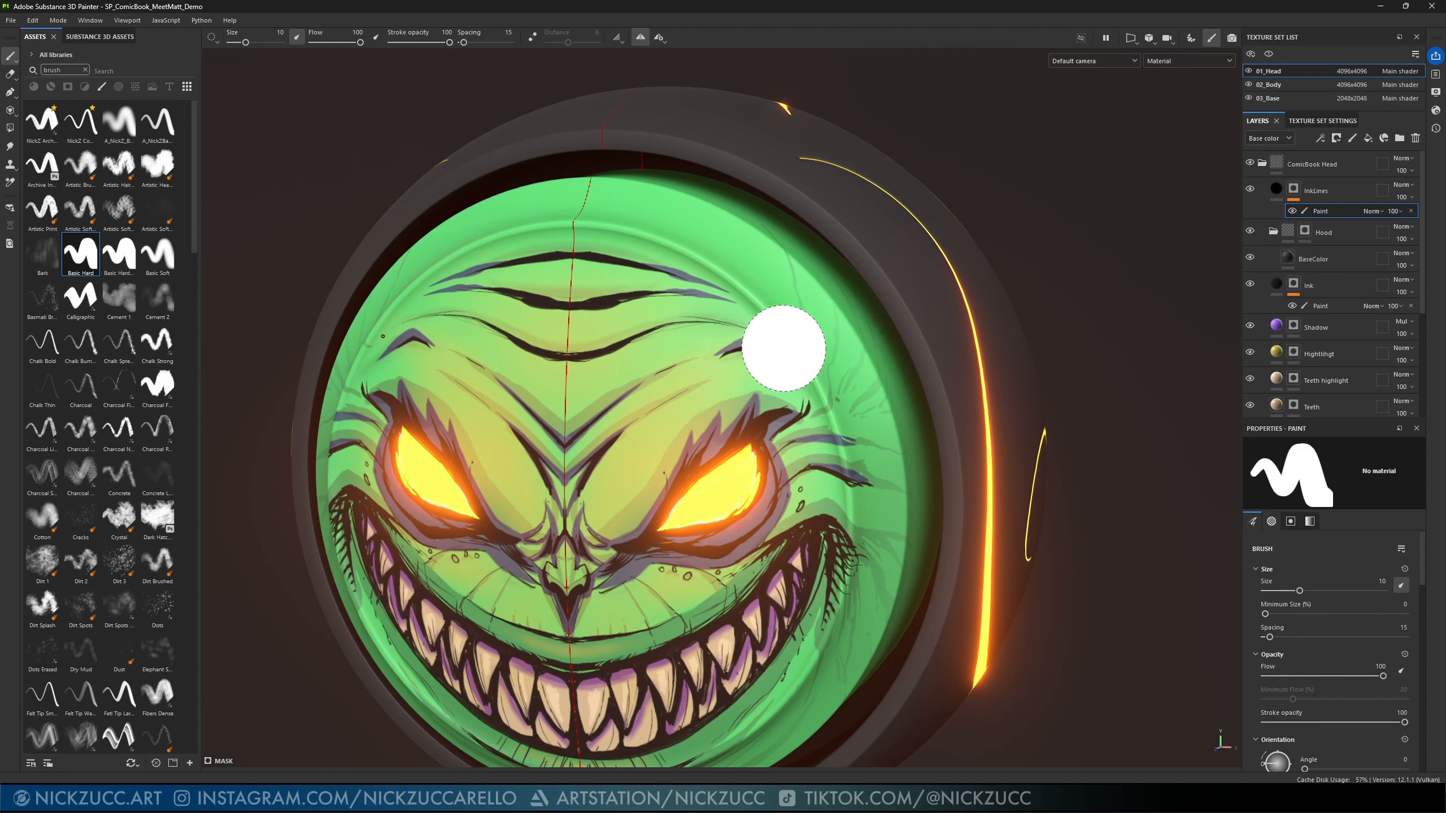
left_click_drag(804, 353, 789, 281)
key("ctrl+z")
- Reduce the Basic Hard brush size to 0.96 and paint thin tapered strokes above the outer brow
mouse_move(814, 346)
right_mouse_down("ctrl")
mouse_move(828, 353)
mouse_move(790, 313)
mouse_move(826, 323)
mouse_move(838, 348)
right_mouse_up("ctrl")
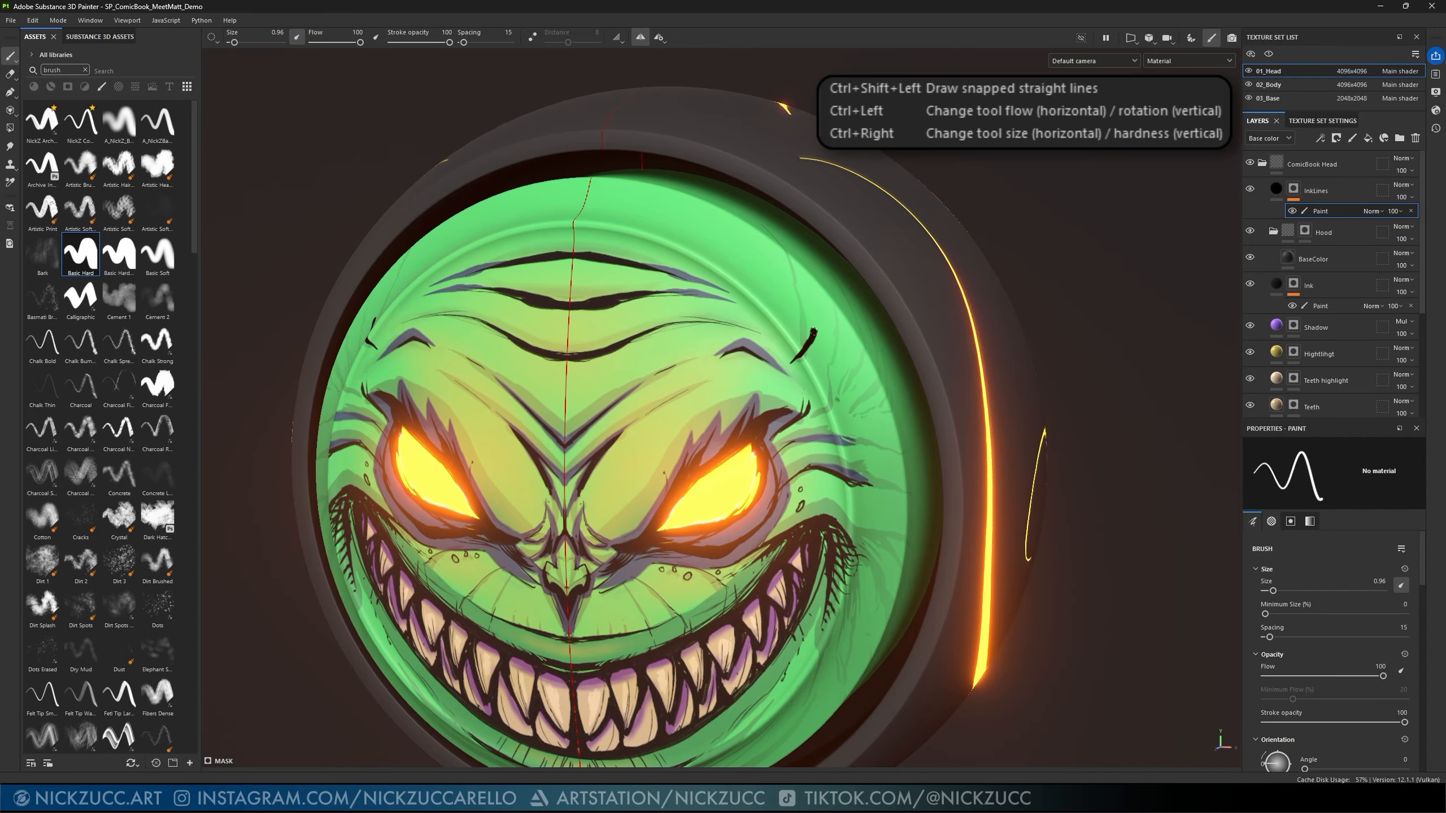
left_click_drag(815, 332, 784, 255)
left_click_drag(814, 341, 831, 318)
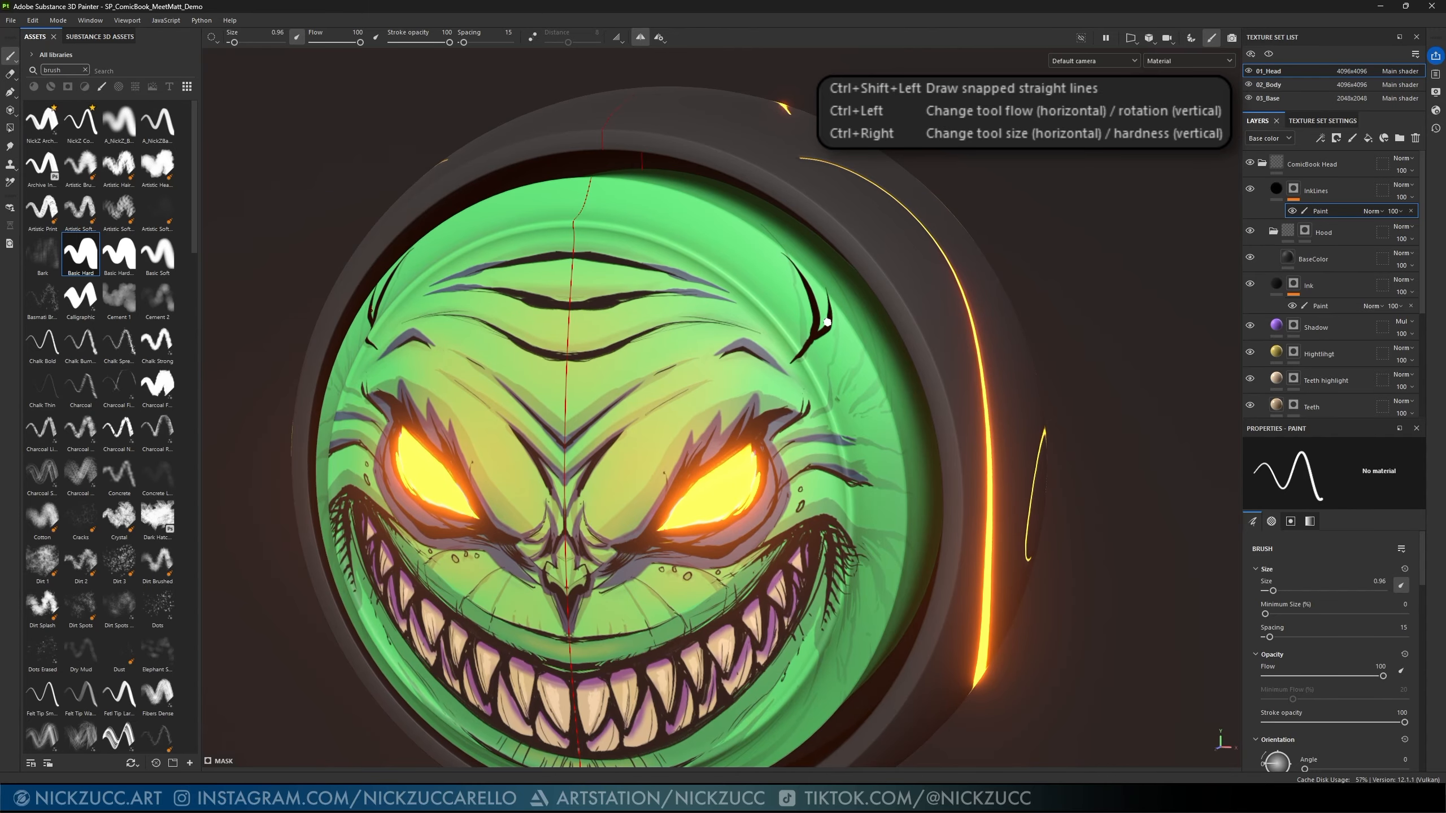
- Undo the last test strokes and repaint tapered Basic Hard ink lines curving above the outer brow
key("ctrl+z")
key("ctrl+z")
mouse_move(782, 369)
left_mouse_down()
mouse_move(817, 348)
mouse_move(789, 286)
left_mouse_up()
left_click_drag(828, 340, 808, 279)
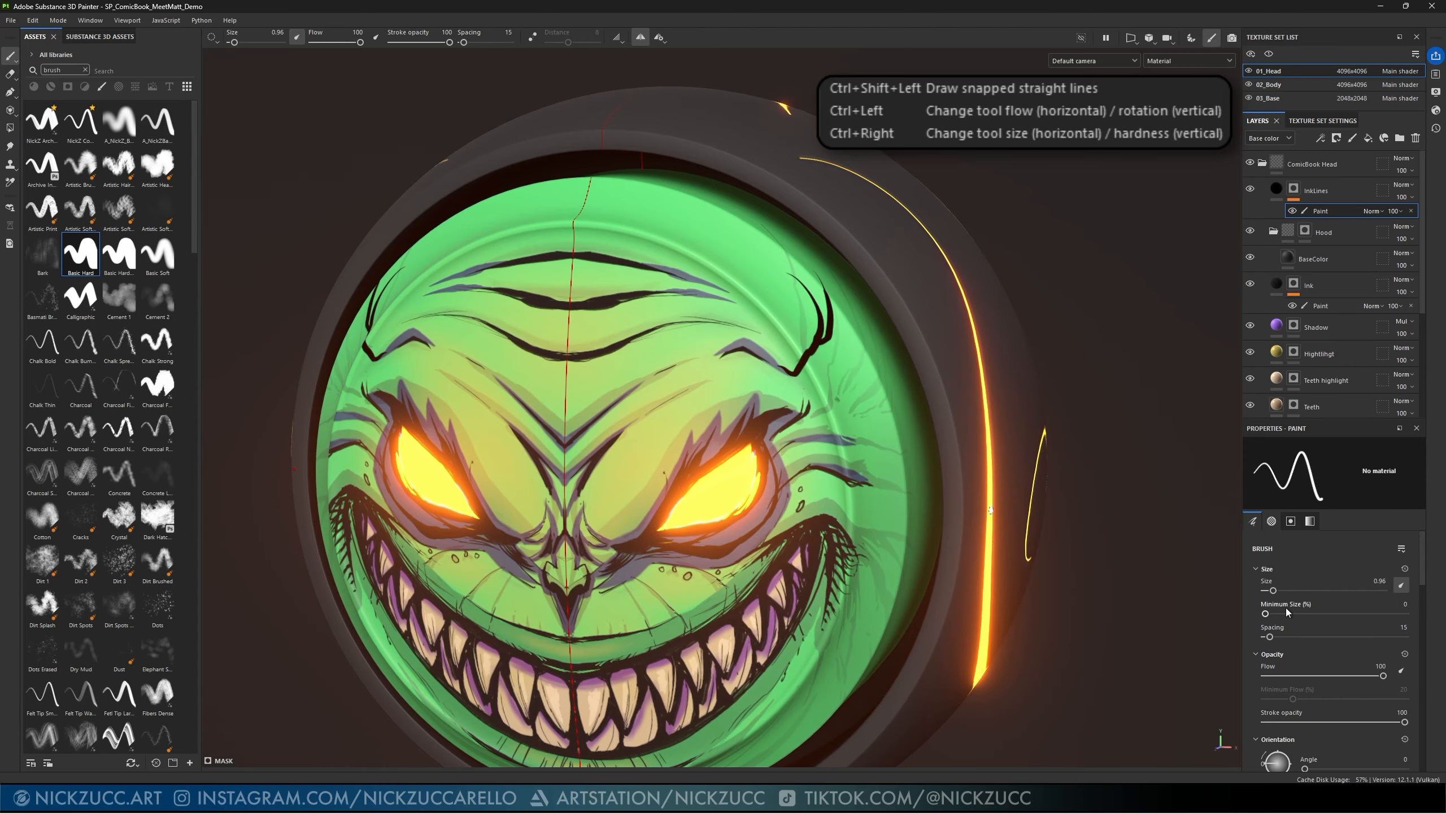
- Replace the Basic Hard brush's default shape alpha with Kyle Brush Presets alpha 76
left_click_drag(1425, 564, 1423, 667)
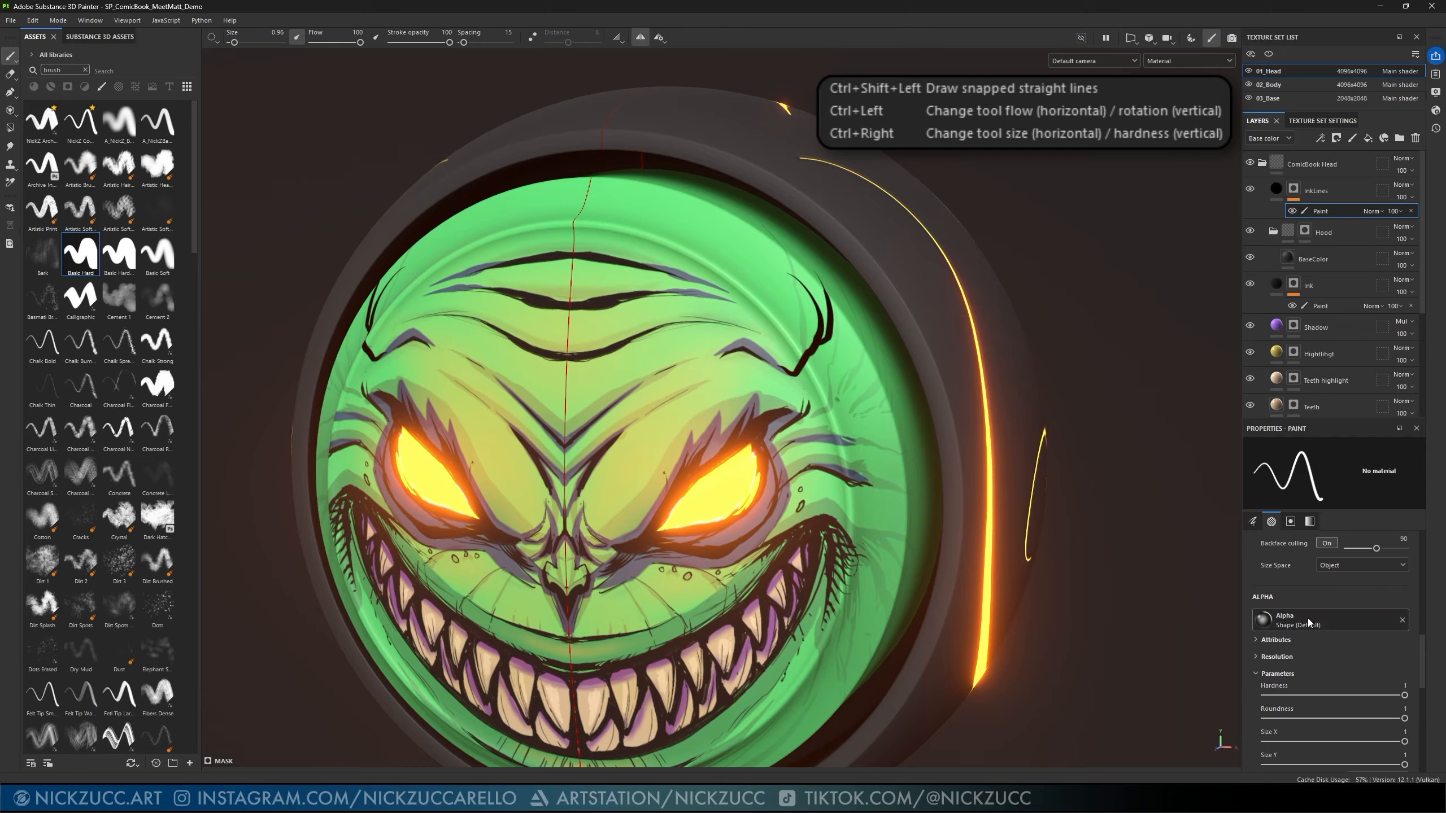
left_click(1365, 626)
left_click(1382, 626)
left_click_drag(1440, 653, 1438, 717)
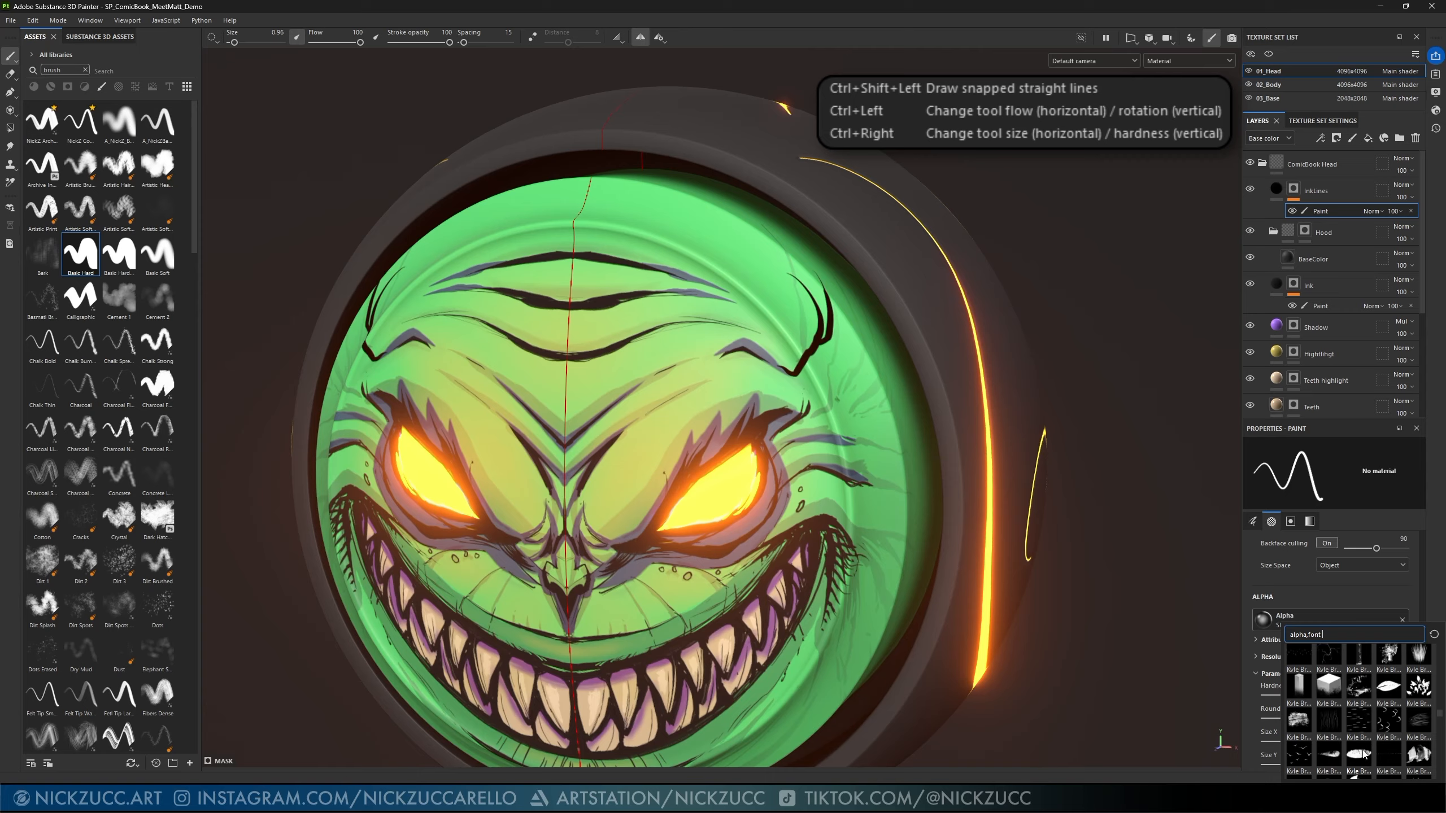
mouse_move(1364, 755)
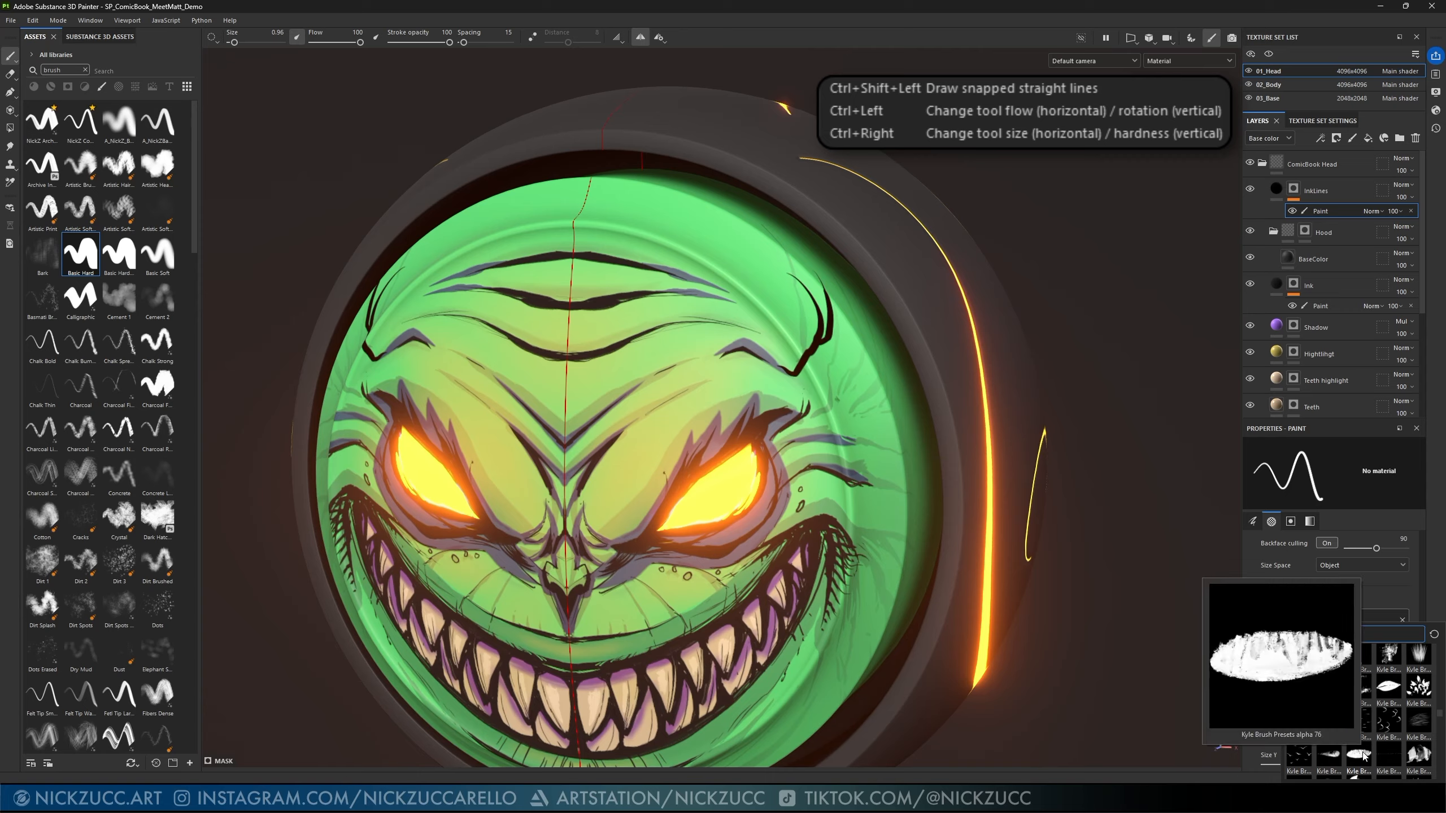
left_click(1361, 753)
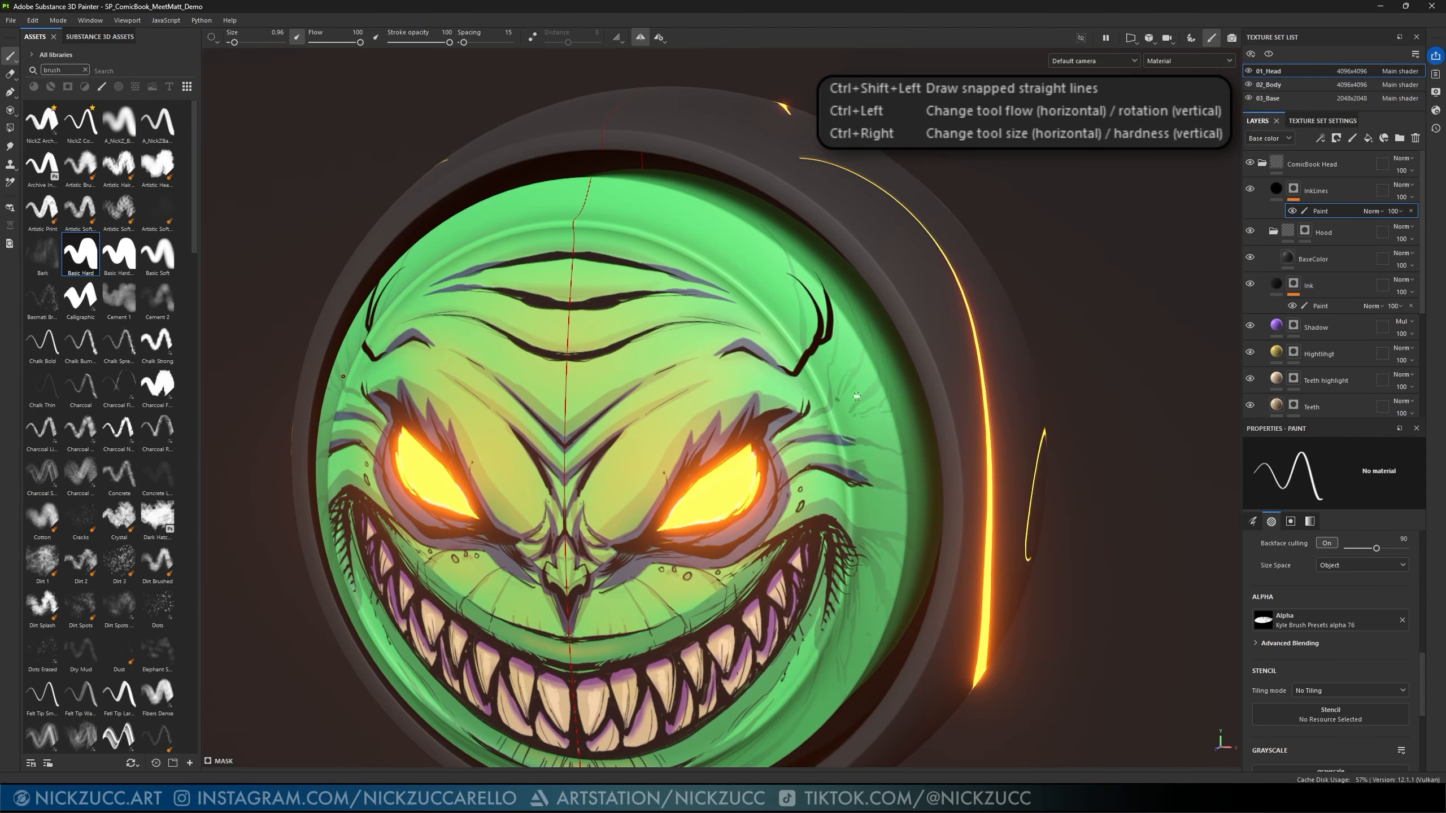
- Set the brush to size 1.67 and flow 99 with a rotated tip, and paint tapered ink strokes on the side beyond the brow
right_click_drag(858, 397, 864, 396, "ctrl")
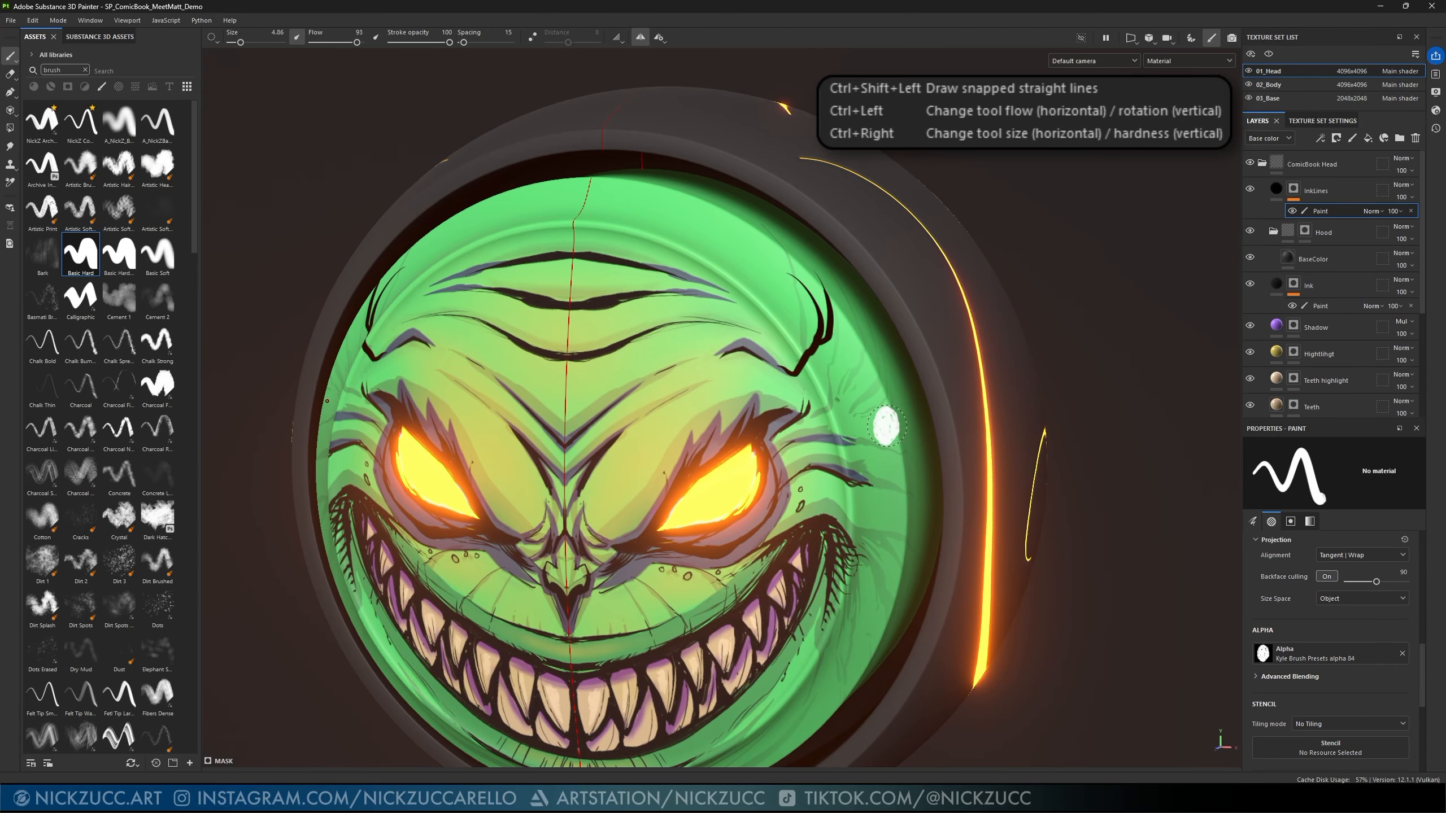
mouse_move(887, 425)
left_mouse_down("ctrl")
mouse_move(886, 443)
mouse_move(886, 425)
left_mouse_up("ctrl")
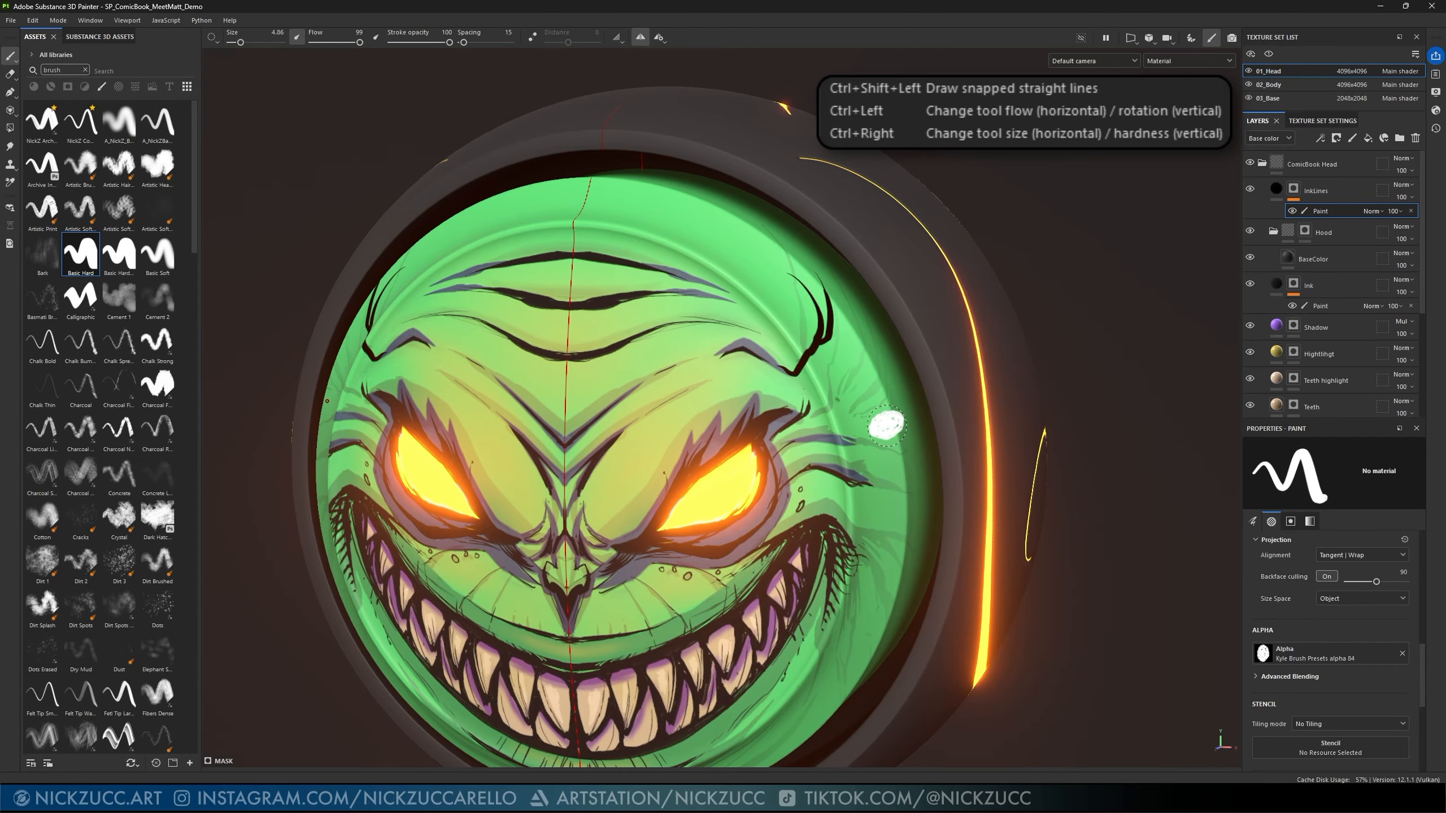
mouse_move(886, 425)
right_mouse_down("ctrl")
mouse_move(871, 427)
mouse_move(905, 428)
mouse_move(880, 440)
mouse_move(865, 414)
right_mouse_up("ctrl")
mouse_move(845, 421)
left_mouse_down()
mouse_move(871, 395)
mouse_move(878, 340)
left_mouse_up()
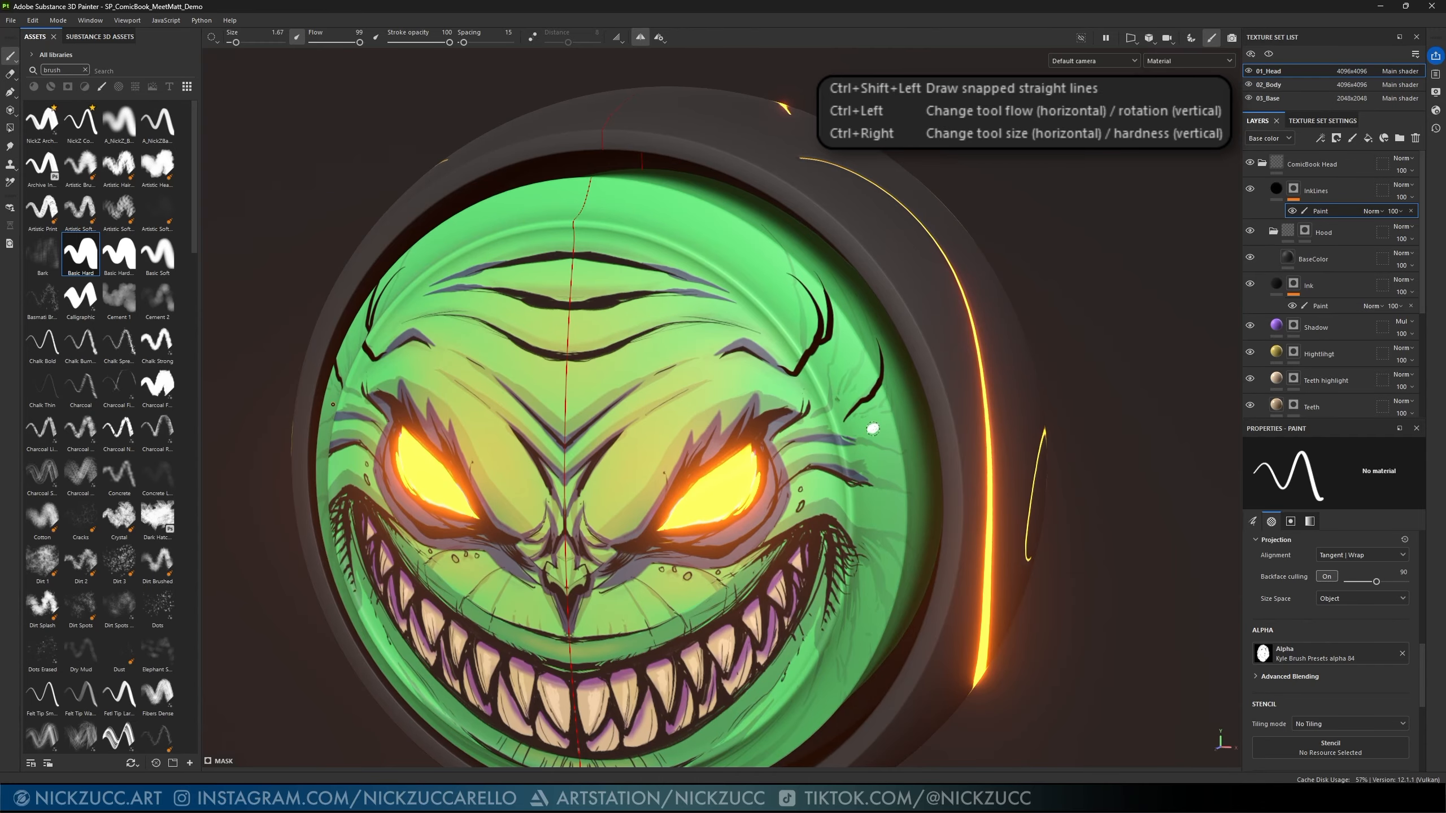
left_click_drag(859, 400, 874, 344)
left_click_drag(859, 396, 869, 348)
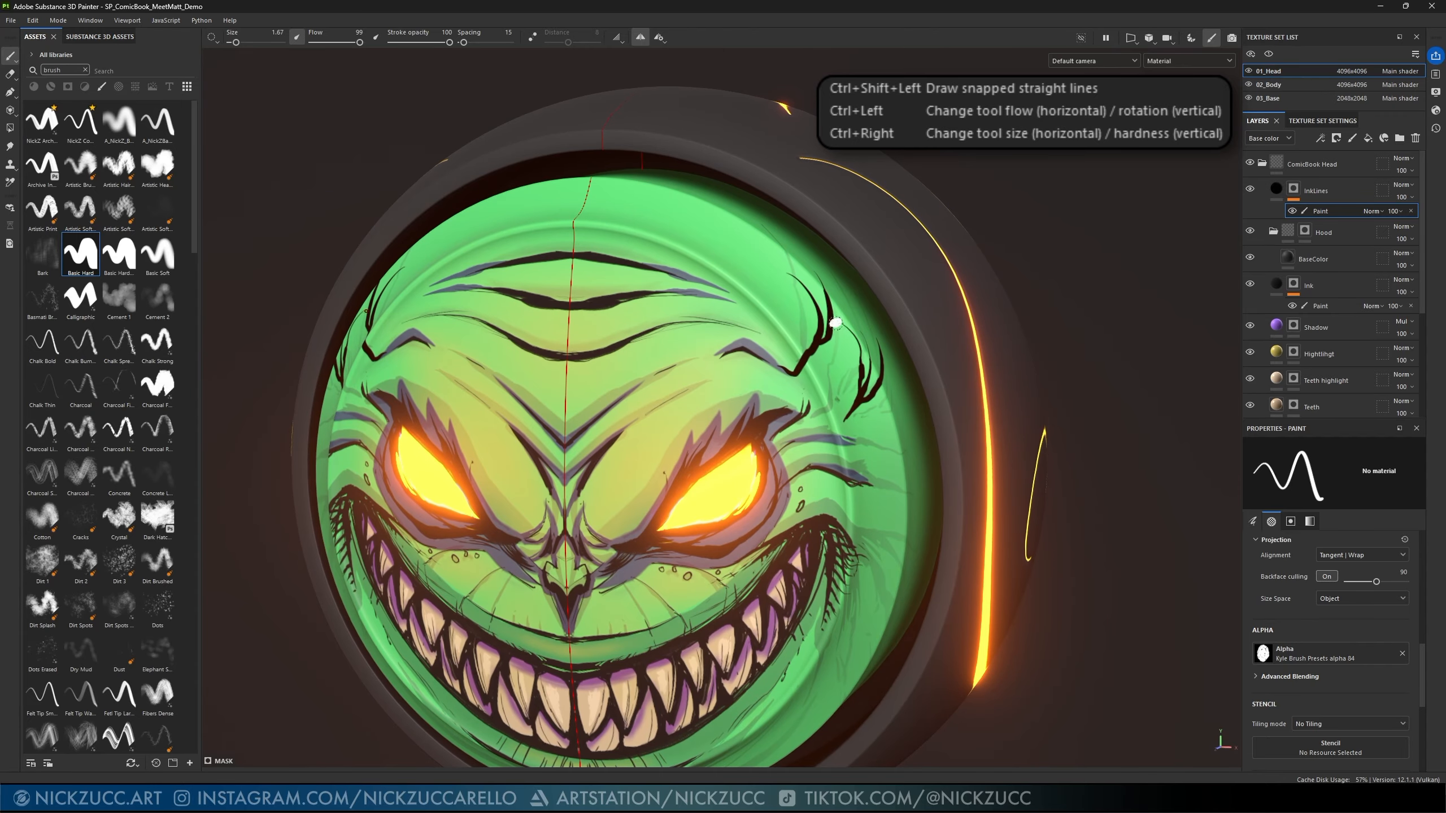
key("ctrl+z")
left_click_drag(857, 380, 855, 324)
left_click_drag(923, 409, 1028, 492, "alt")
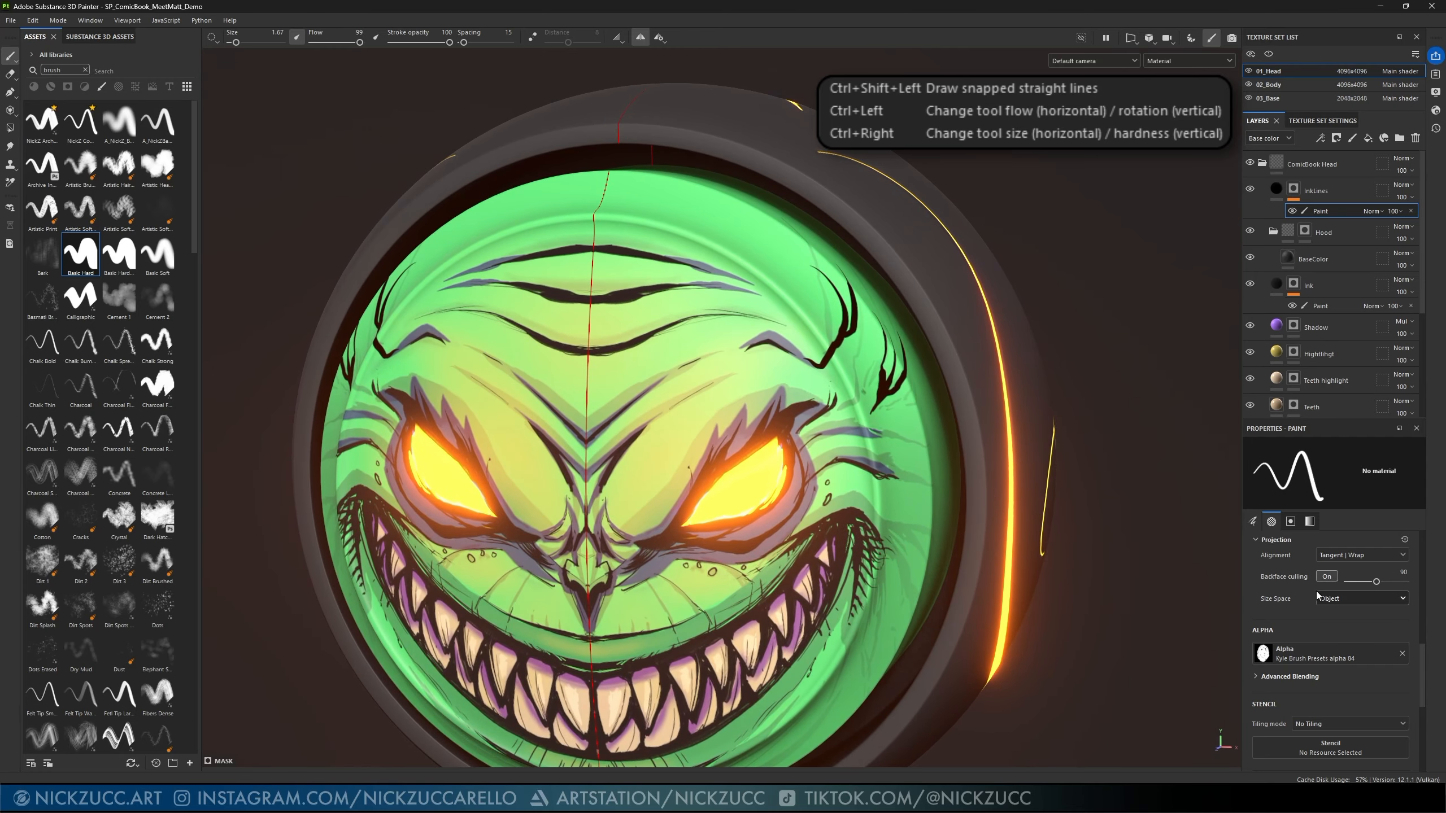
- Bring up the create-preset options for the current brush, dismiss them, and select the NickZ ComicBookInker Basic brush
left_click(1253, 522)
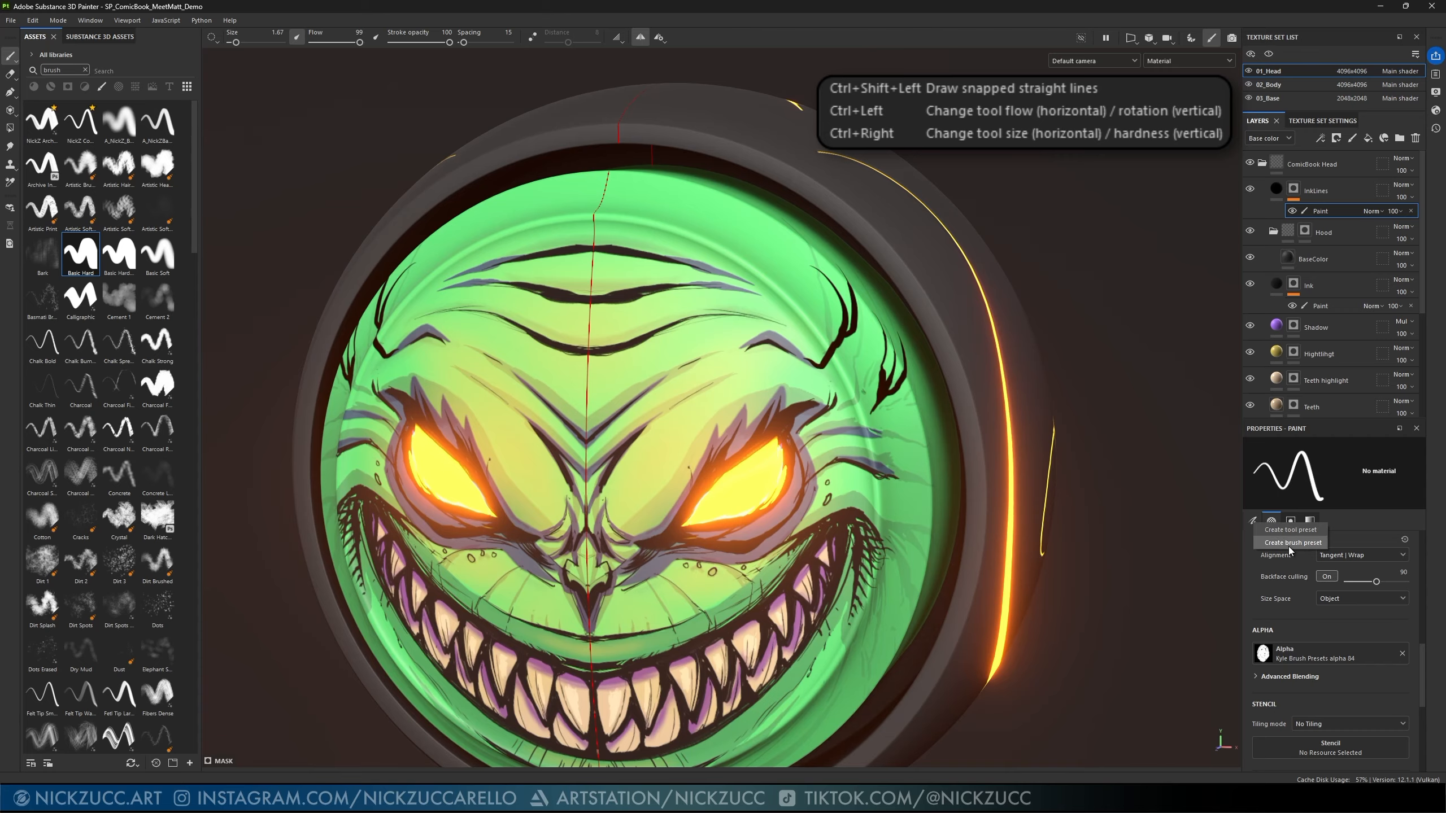
left_click(1136, 411)
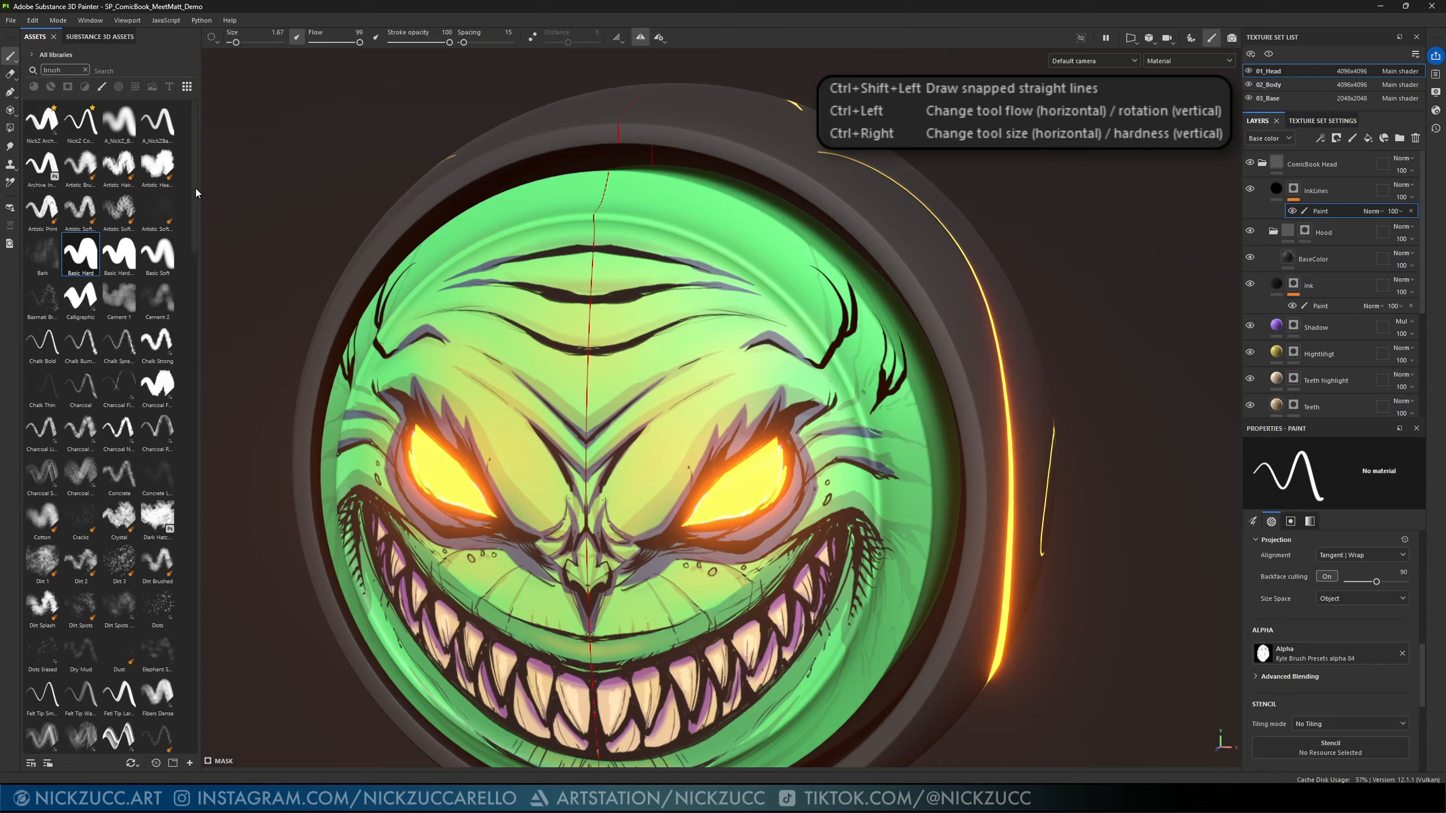
left_click(82, 123)
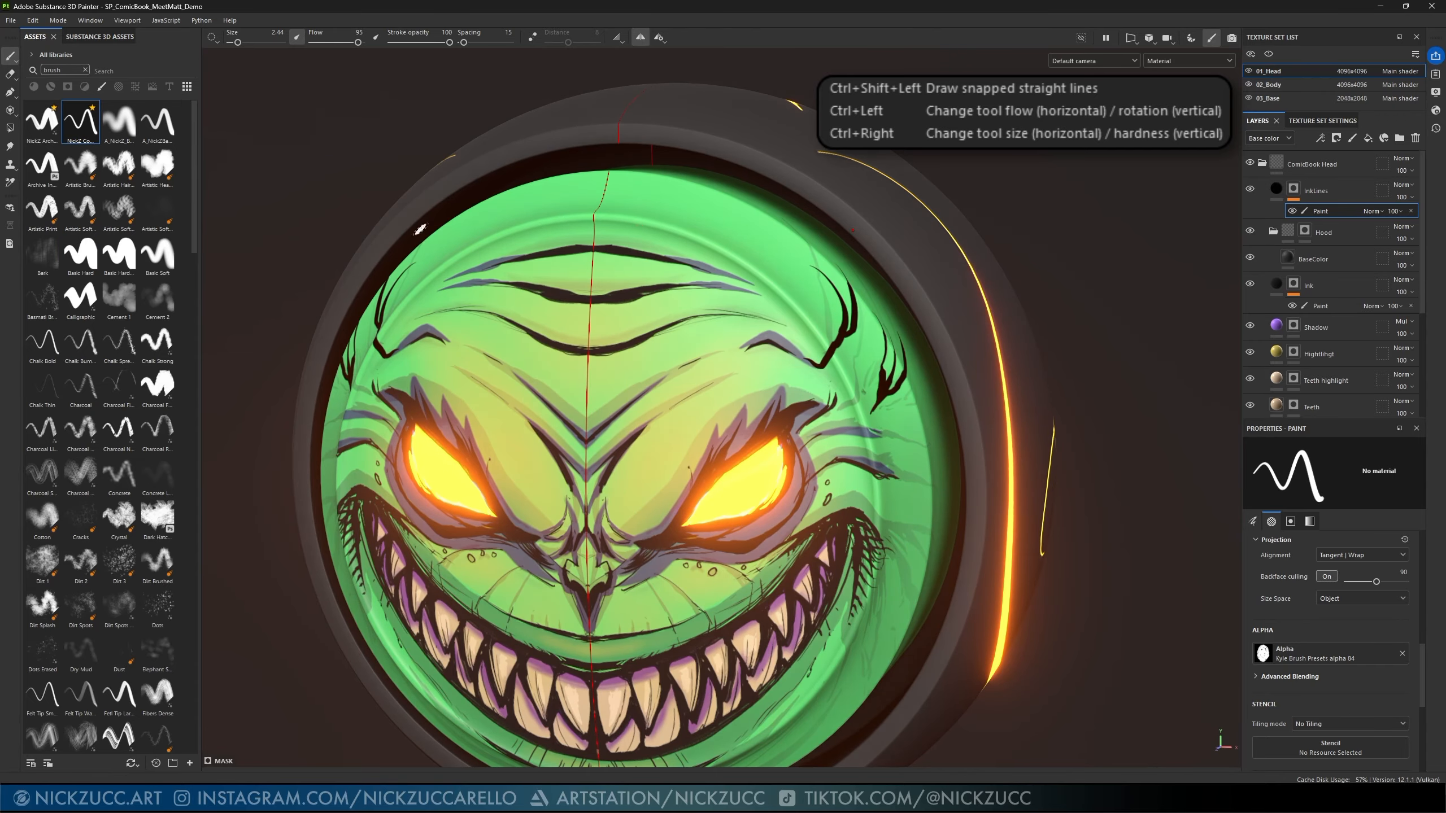
- Select the Basic Soft brush, enlarge it to 24.07, and undo a test stroke on the forehead
left_click(166, 259)
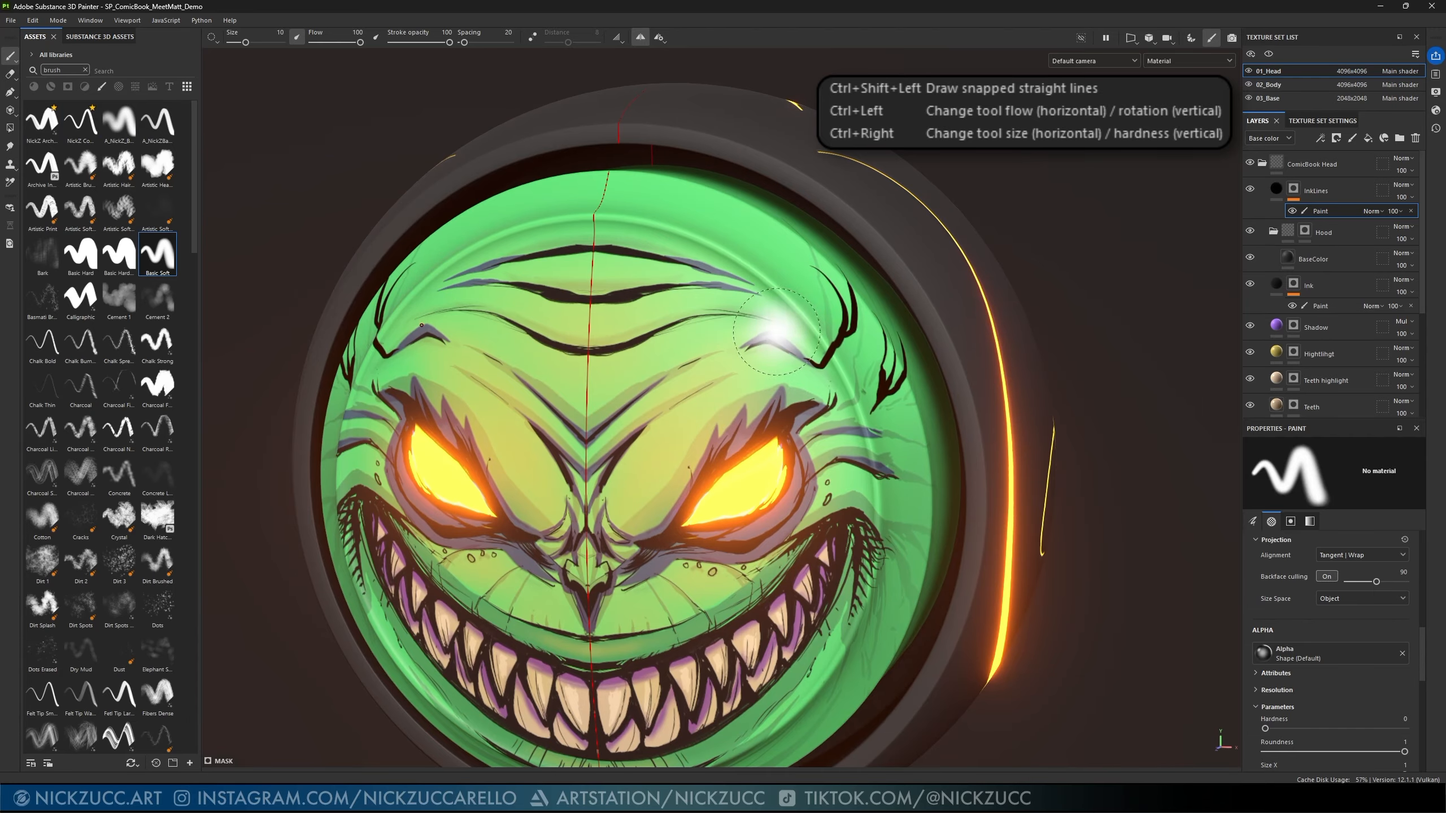
right_click_drag(782, 332, 833, 328, "ctrl")
mouse_move(761, 302)
left_mouse_down()
mouse_move(762, 319)
mouse_move(726, 311)
mouse_move(740, 290)
mouse_move(694, 236)
left_mouse_up()
key("ctrl+z")
key("ctrl+z")
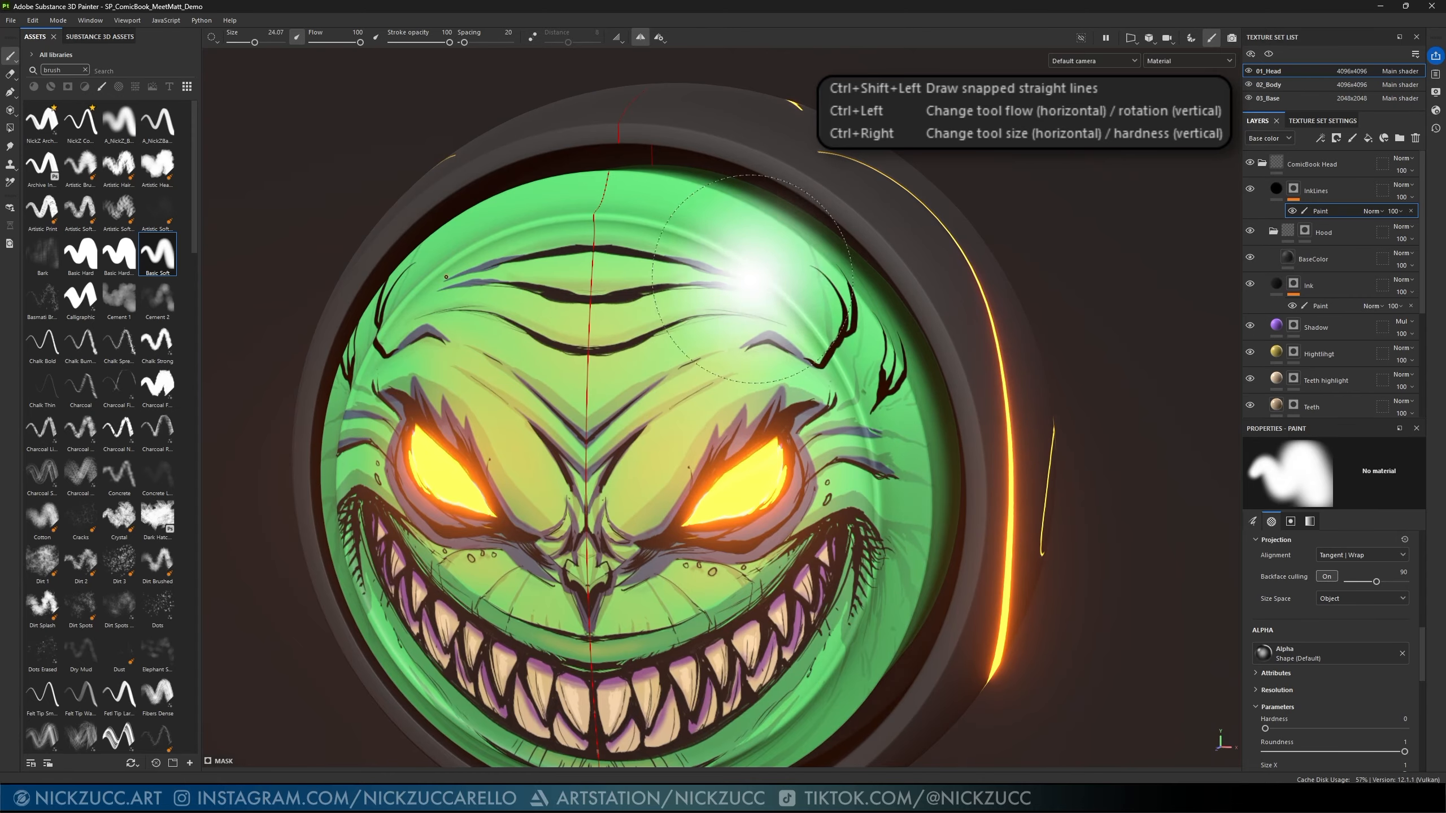
- Disable pen pressure for the brush size and test soft strokes over the forehead and side of the face, undoing each one
left_click_drag(1424, 660, 1433, 531)
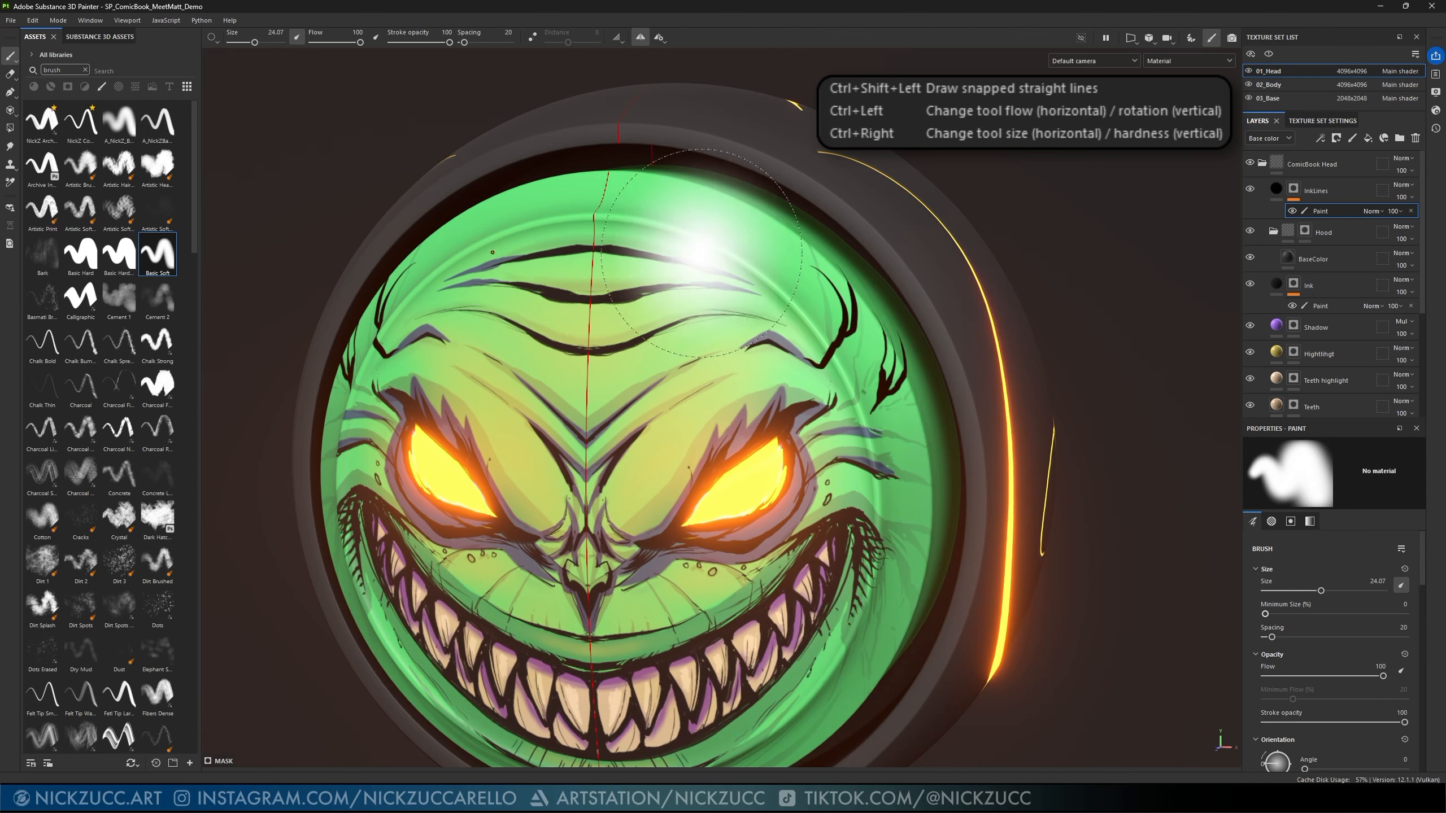
mouse_move(689, 240)
left_mouse_down()
mouse_move(745, 308)
mouse_move(685, 398)
mouse_move(837, 443)
mouse_move(842, 572)
mouse_move(682, 512)
mouse_move(643, 393)
mouse_move(849, 416)
mouse_move(819, 308)
mouse_move(774, 223)
left_mouse_up()
key("ctrl+z")
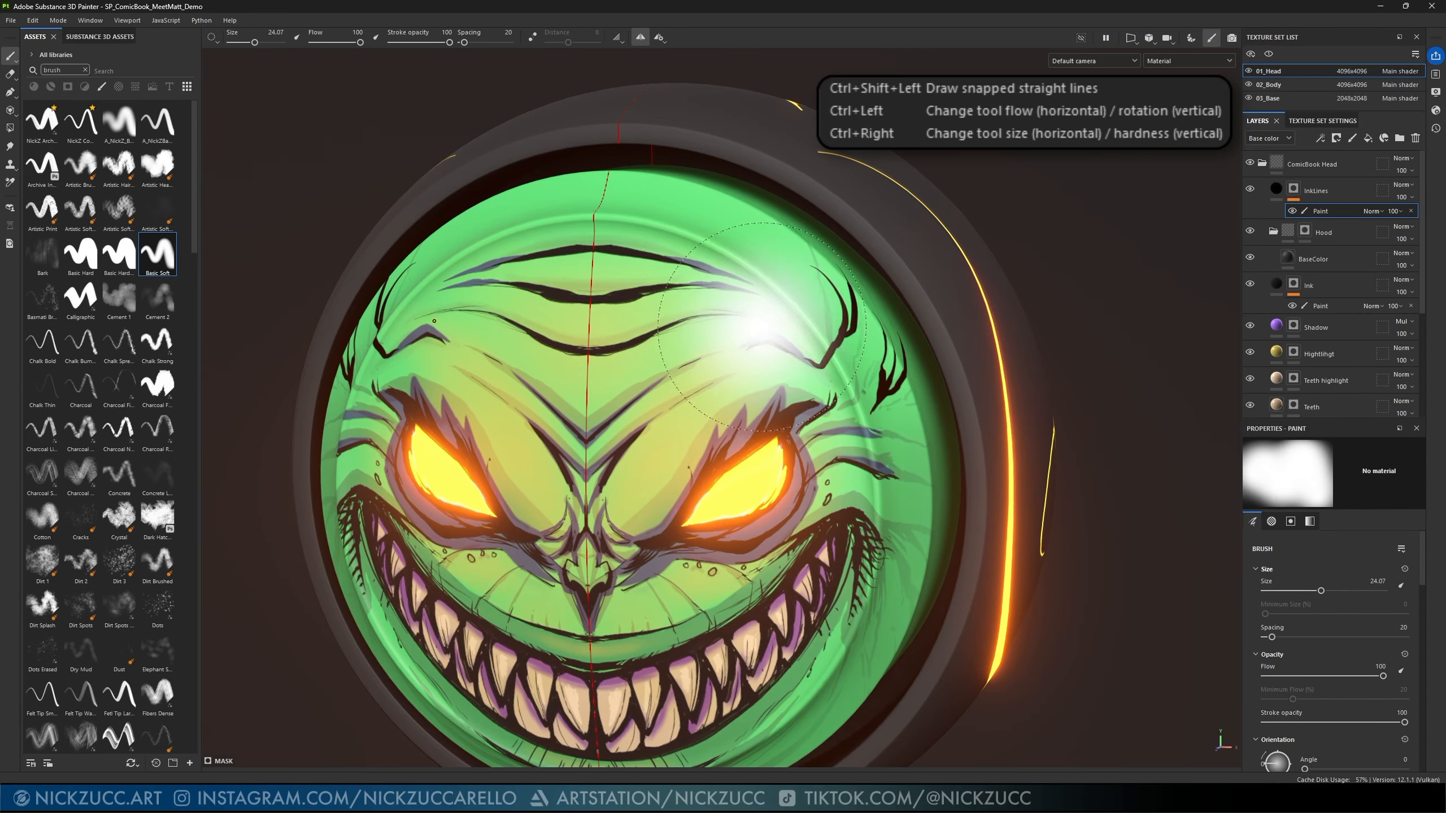
left_click_drag(751, 273, 774, 434)
key("ctrl+z")
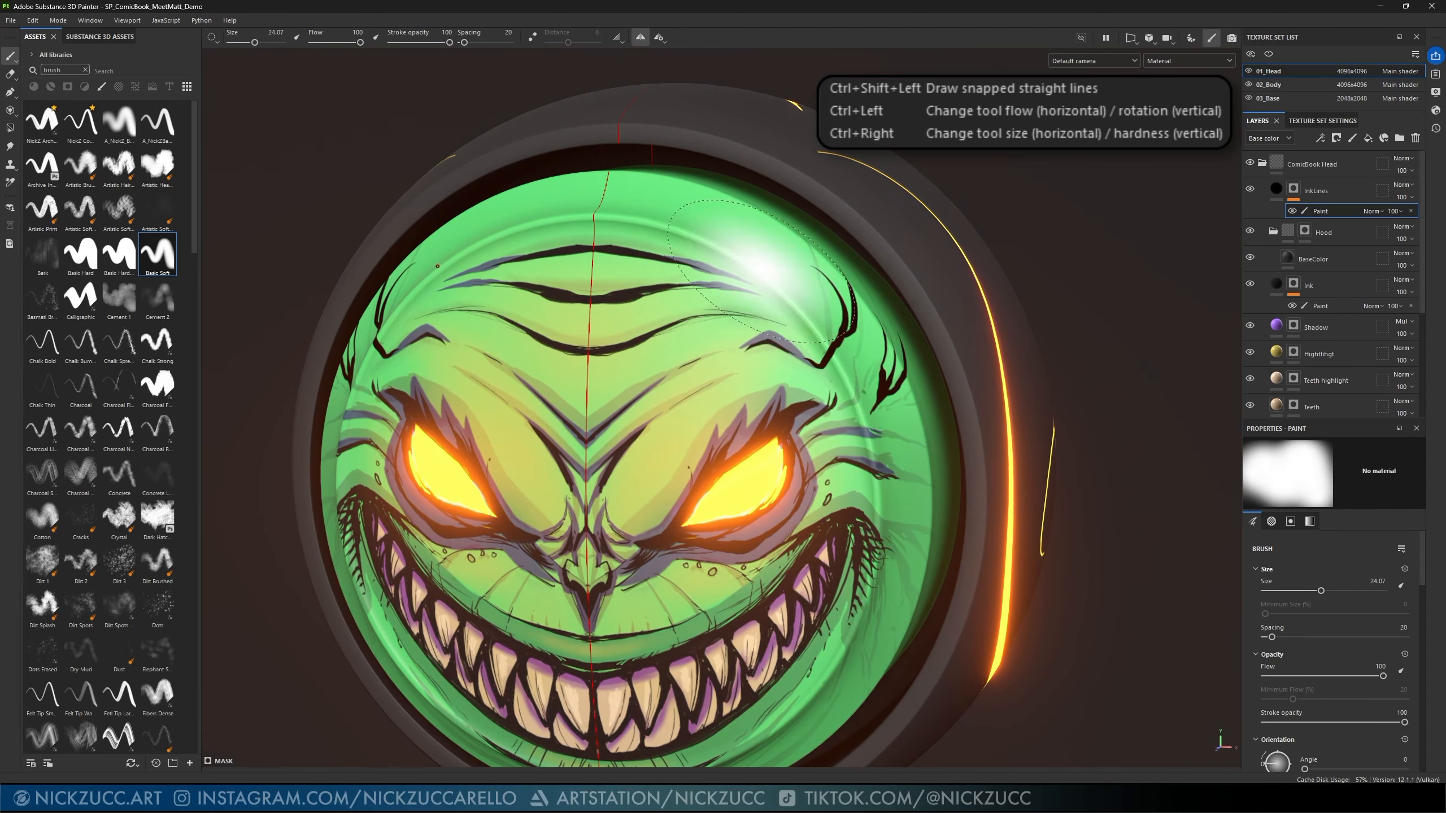
mouse_move(797, 302)
left_mouse_down()
mouse_move(837, 356)
mouse_move(825, 672)
mouse_move(893, 456)
left_mouse_up()
key("ctrl+z")
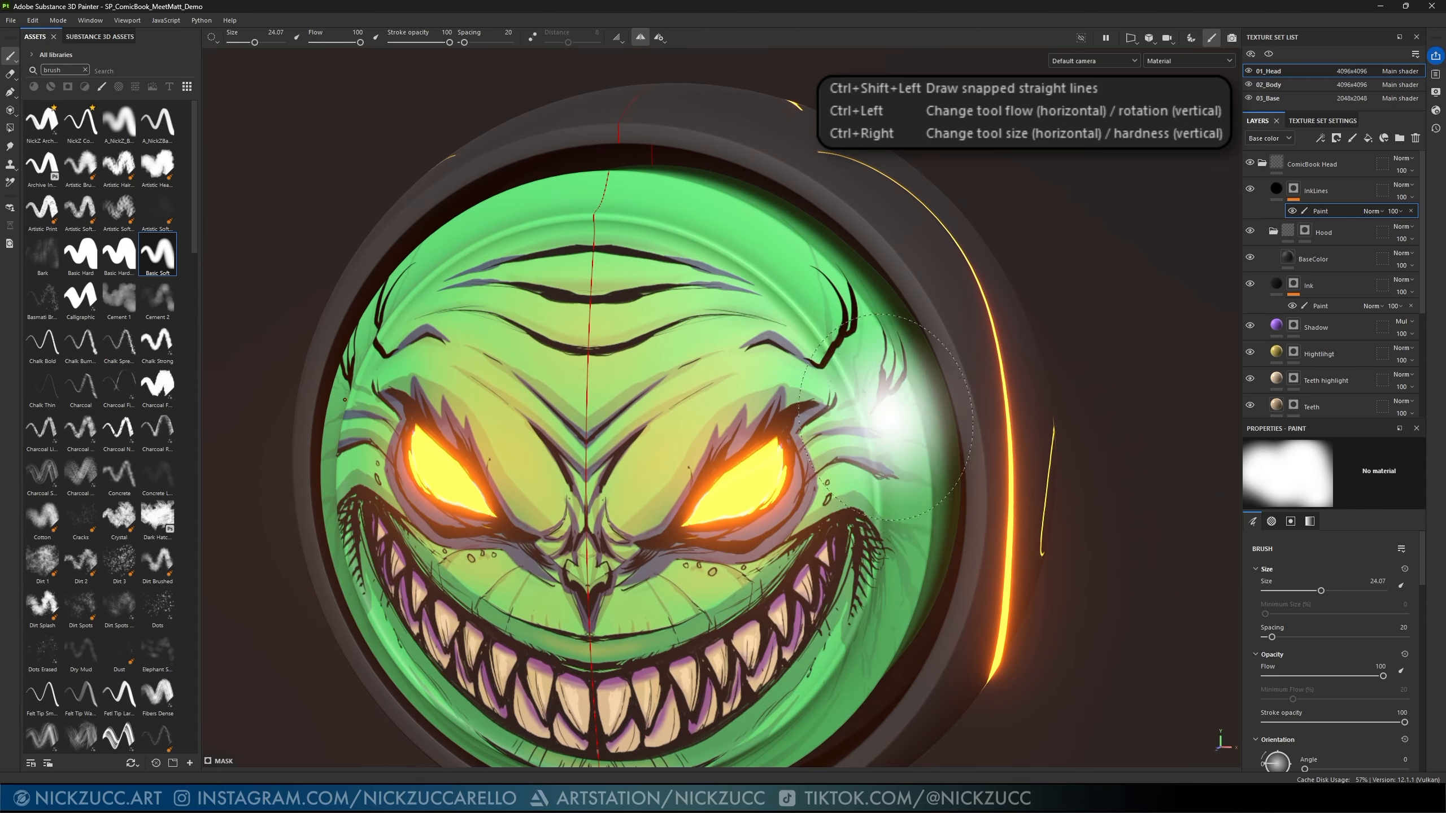
- Examine the inked torso and arms below the helmet, and return to the head
middle_click_drag(953, 485, 973, 311, "alt")
middle_click_drag(957, 530, 958, 404, "alt")
right_click_drag(959, 403, 868, 512, "alt")
middle_click_drag(868, 514, 804, 416, "alt")
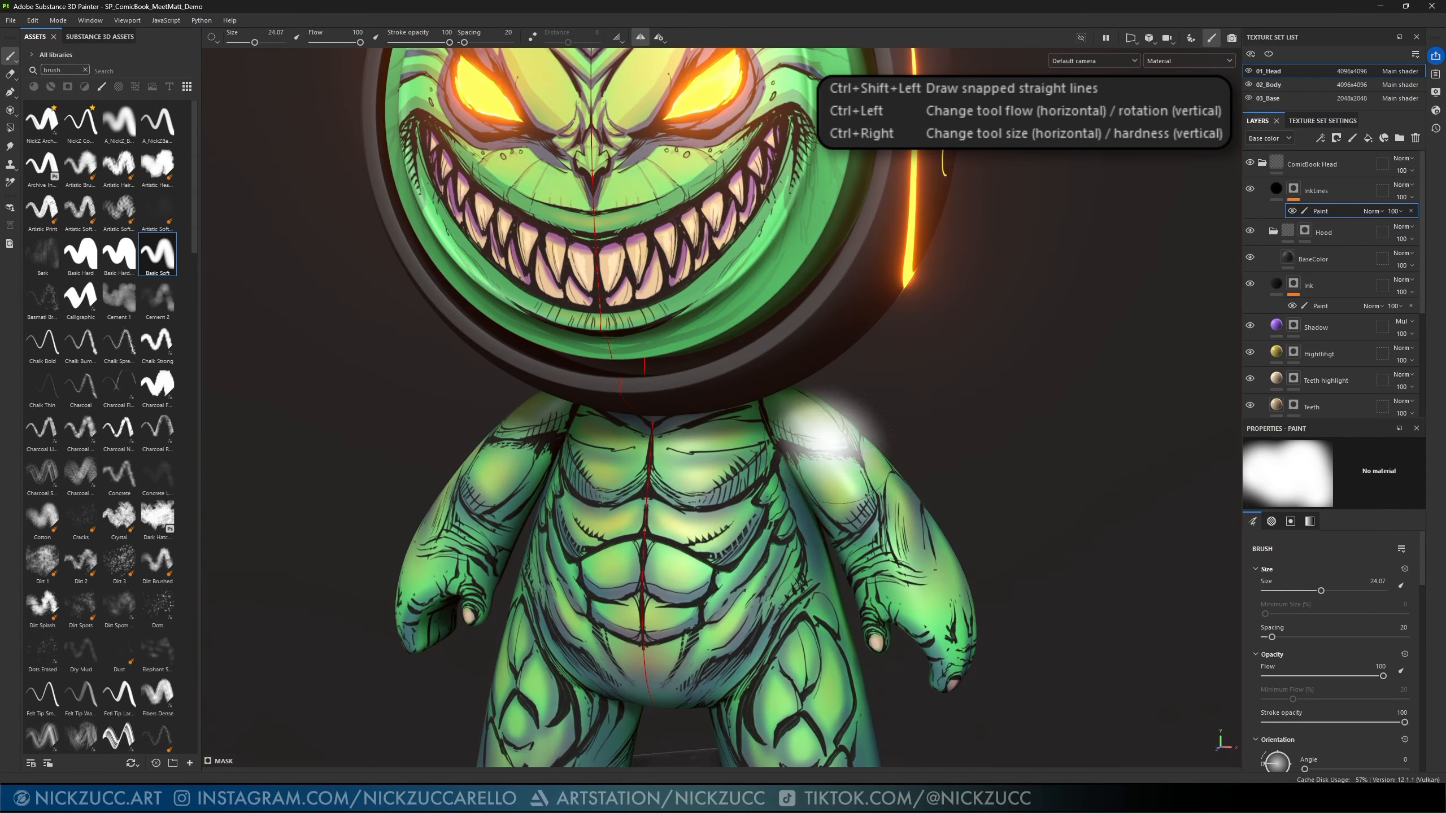
middle_click_drag(918, 476, 1041, 592, "alt")
middle_click_drag(974, 339, 928, 515, "alt")
left_click_drag(928, 516, 899, 519, "alt")
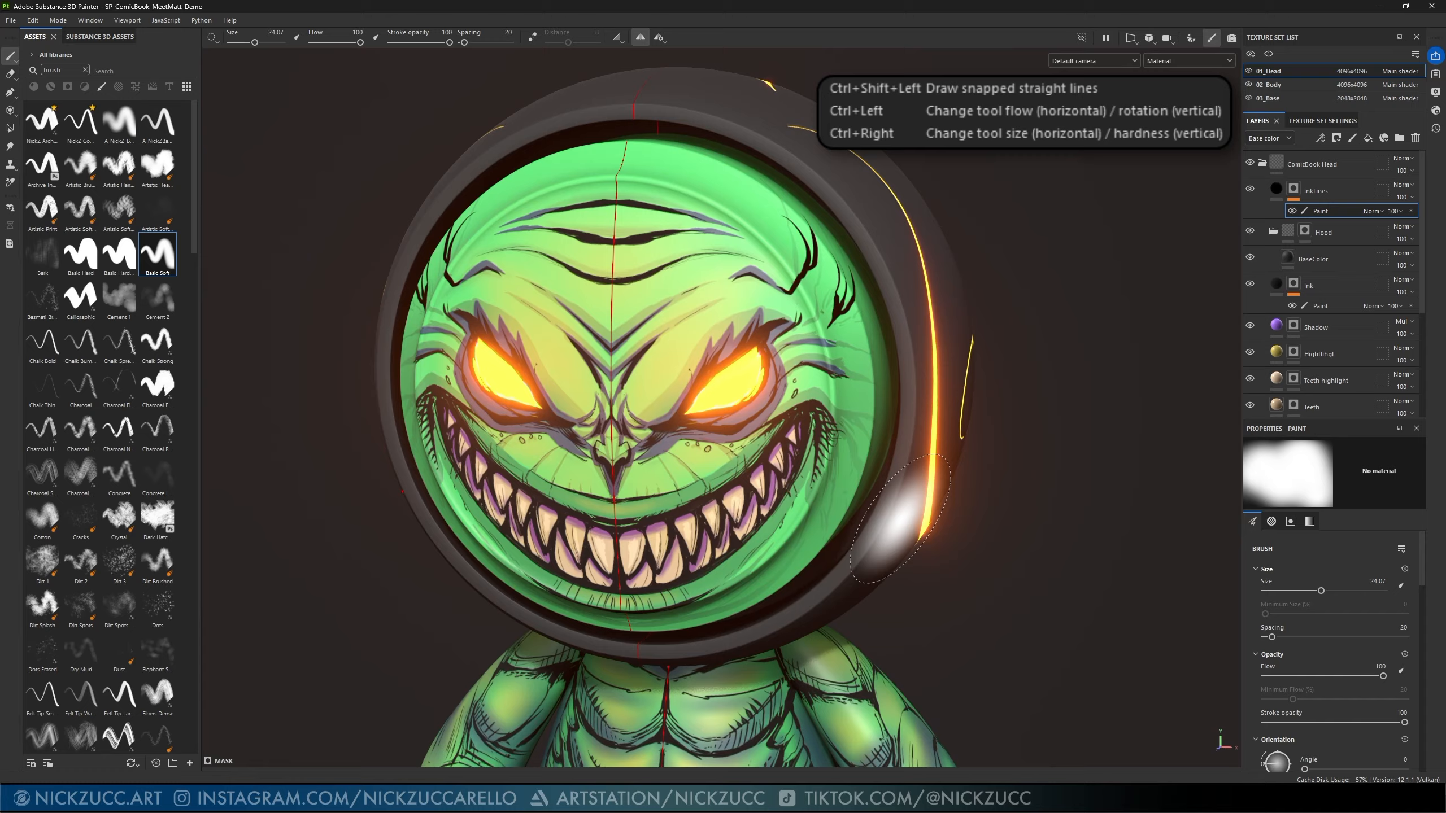
- Enable pen pressure for the brush flow, enlarge the brush to 43.23, and set the flow to 18
left_click(1401, 672)
mouse_move(712, 320)
right_mouse_down("shift")
mouse_move(811, 311)
mouse_move(716, 579)
mouse_move(775, 484)
mouse_move(815, 308)
mouse_move(848, 307)
mouse_move(818, 342)
mouse_move(826, 456)
mouse_move(801, 328)
mouse_move(955, 500)
mouse_move(791, 420)
mouse_move(846, 404)
mouse_move(802, 528)
mouse_move(855, 500)
mouse_move(887, 581)
mouse_move(950, 598)
right_mouse_up("shift")
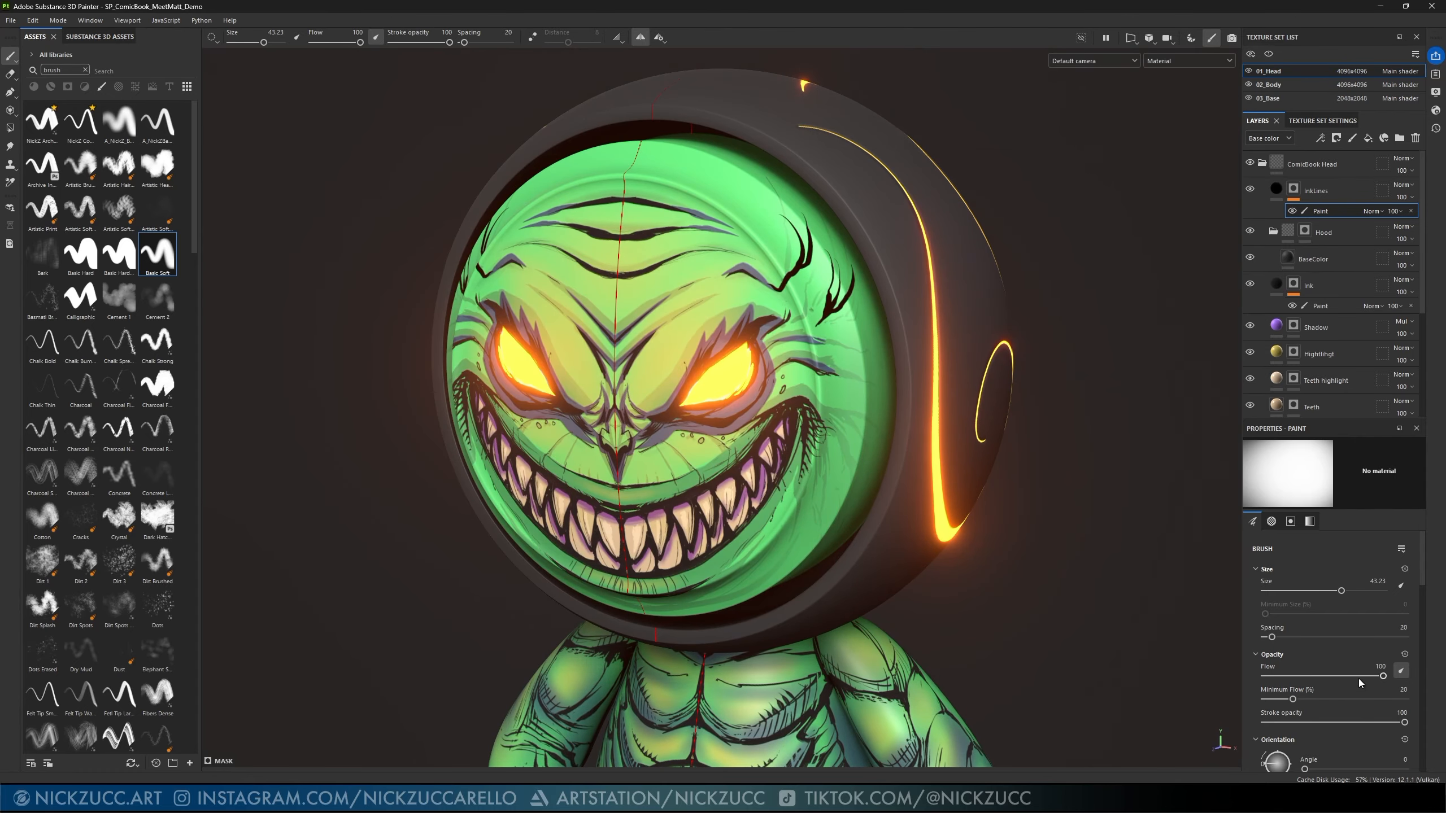
left_click_drag(1383, 677, 1286, 690)
- Paint soft dark shading across the mouth, teeth and lower face inside the helmet
mouse_move(899, 296)
left_mouse_down()
mouse_move(796, 546)
mouse_move(632, 536)
mouse_move(798, 502)
mouse_move(791, 450)
mouse_move(757, 524)
mouse_move(825, 319)
mouse_move(612, 521)
mouse_move(507, 582)
left_mouse_up()
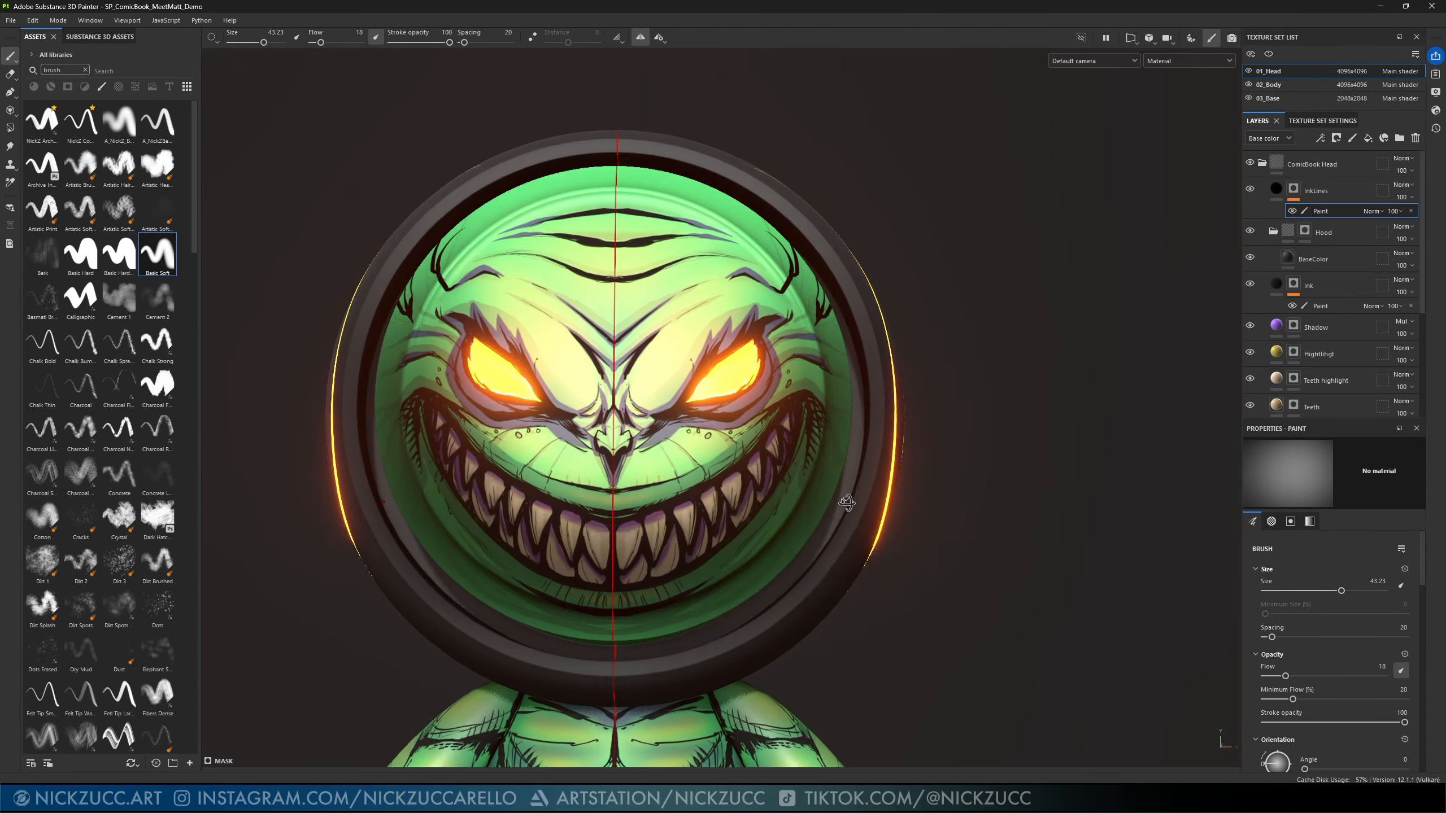
mouse_move(780, 416)
left_mouse_down()
mouse_move(711, 501)
mouse_move(484, 456)
left_mouse_up()
mouse_move(830, 424)
left_mouse_down("alt")
mouse_move(743, 500)
mouse_move(810, 298)
mouse_move(707, 545)
mouse_move(643, 472)
mouse_move(764, 491)
mouse_move(663, 490)
mouse_move(762, 393)
mouse_move(828, 461)
left_mouse_up("alt")
left_click_drag(839, 461, 821, 418, "alt")
mouse_move(786, 444)
left_mouse_down()
mouse_move(643, 473)
mouse_move(805, 399)
mouse_move(722, 604)
mouse_move(789, 279)
mouse_move(699, 531)
mouse_move(920, 491)
mouse_move(822, 516)
mouse_move(839, 524)
left_mouse_up()
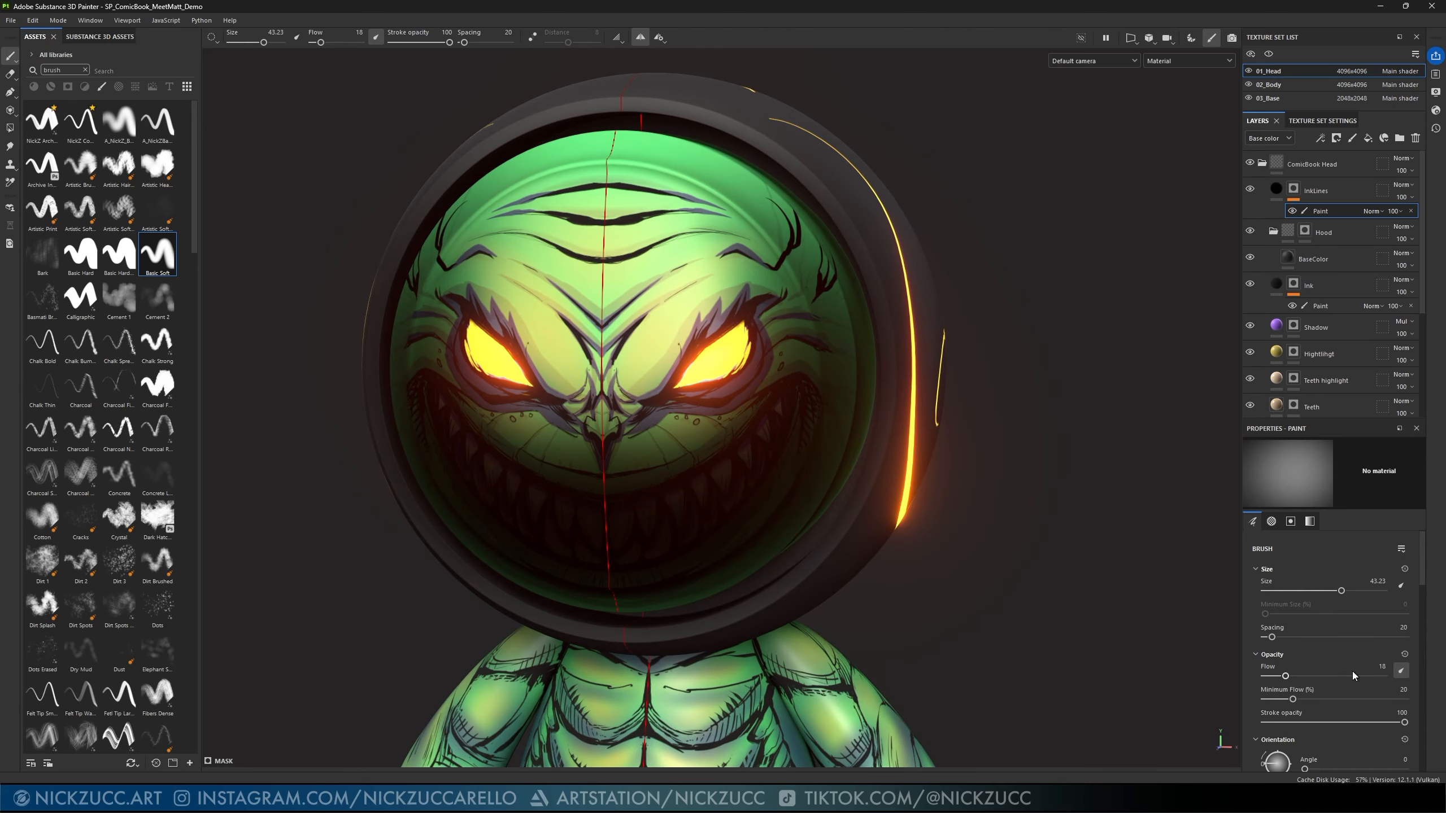
left_click_drag(822, 423, 826, 428, "alt")
middle_click_drag(826, 428, 891, 461, "alt")
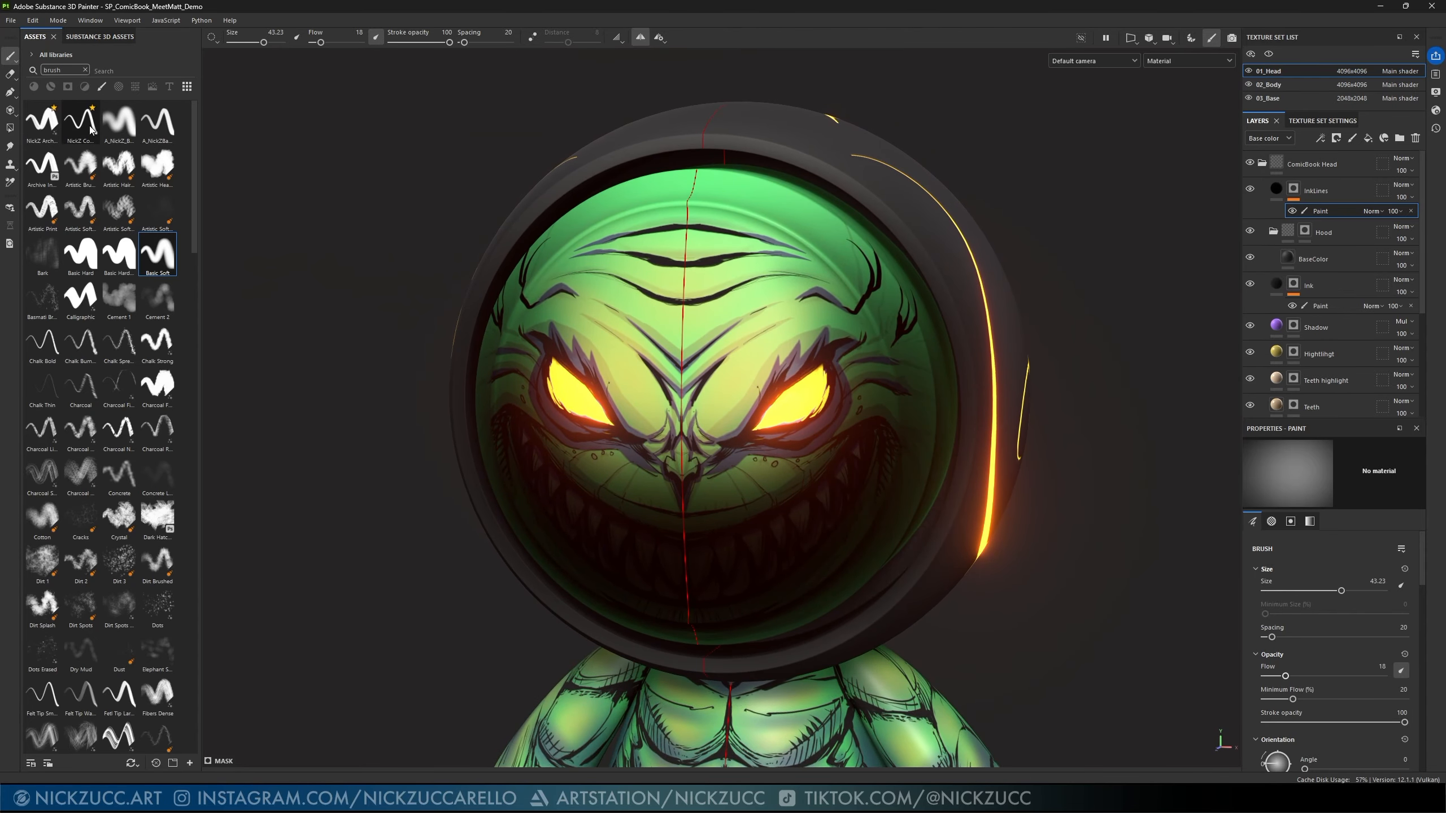
- Select the Dirt 1 brush, enlarge it to 55.26, and undo a test stamp on the cheek
mouse_move(82, 129)
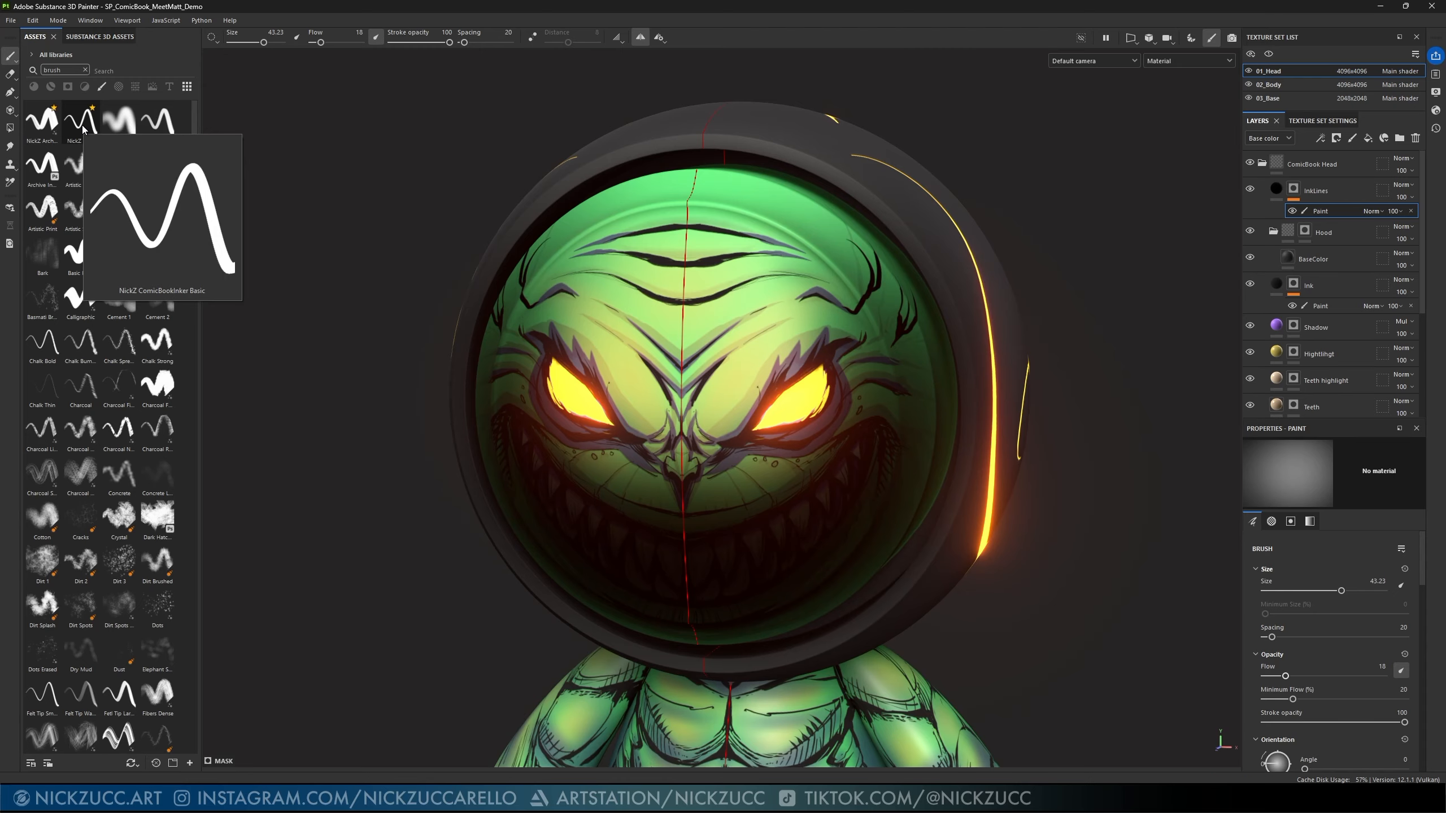
mouse_move(127, 133)
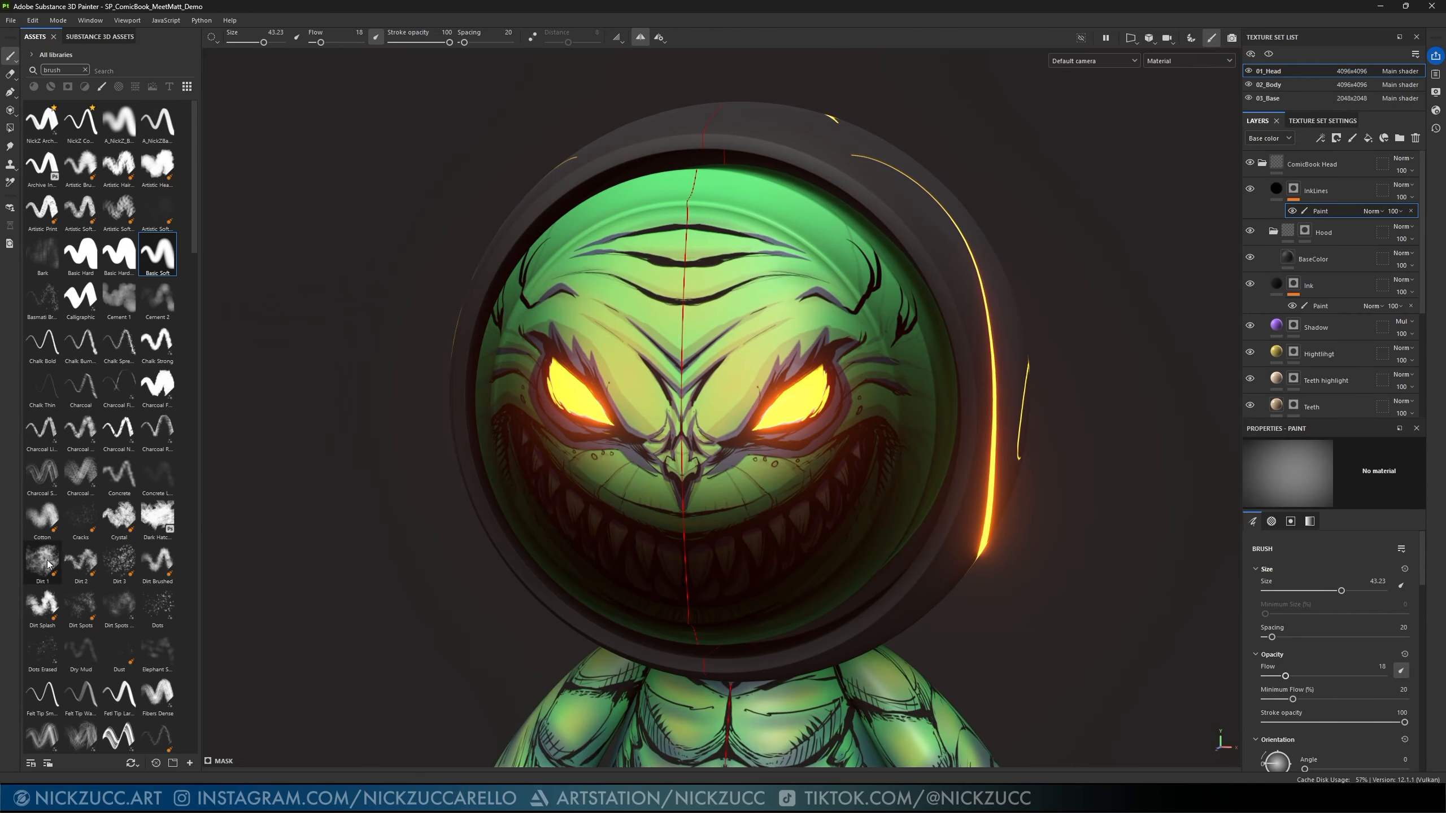
mouse_move(47, 564)
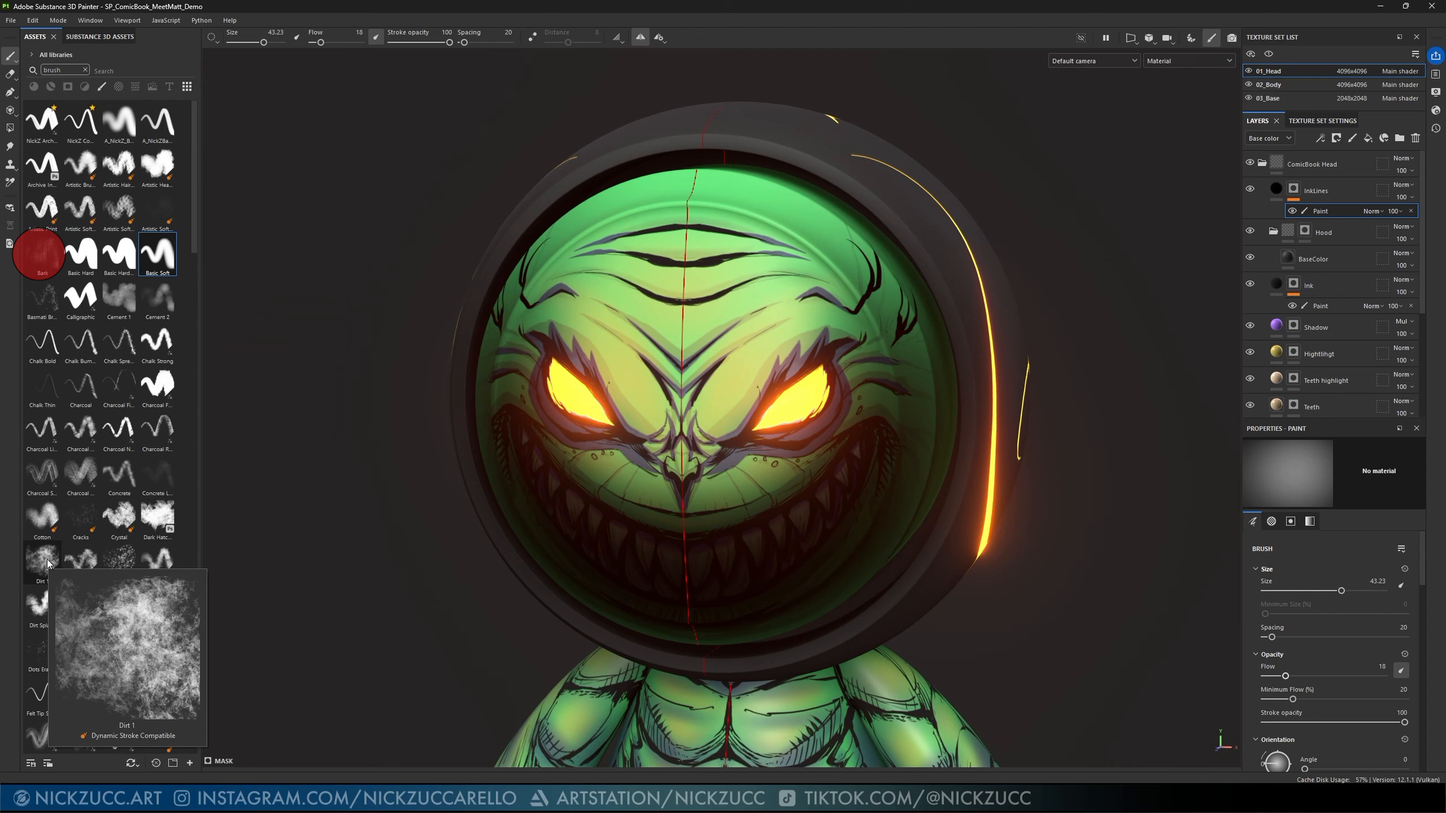
scroll(153, 603, "down", 5)
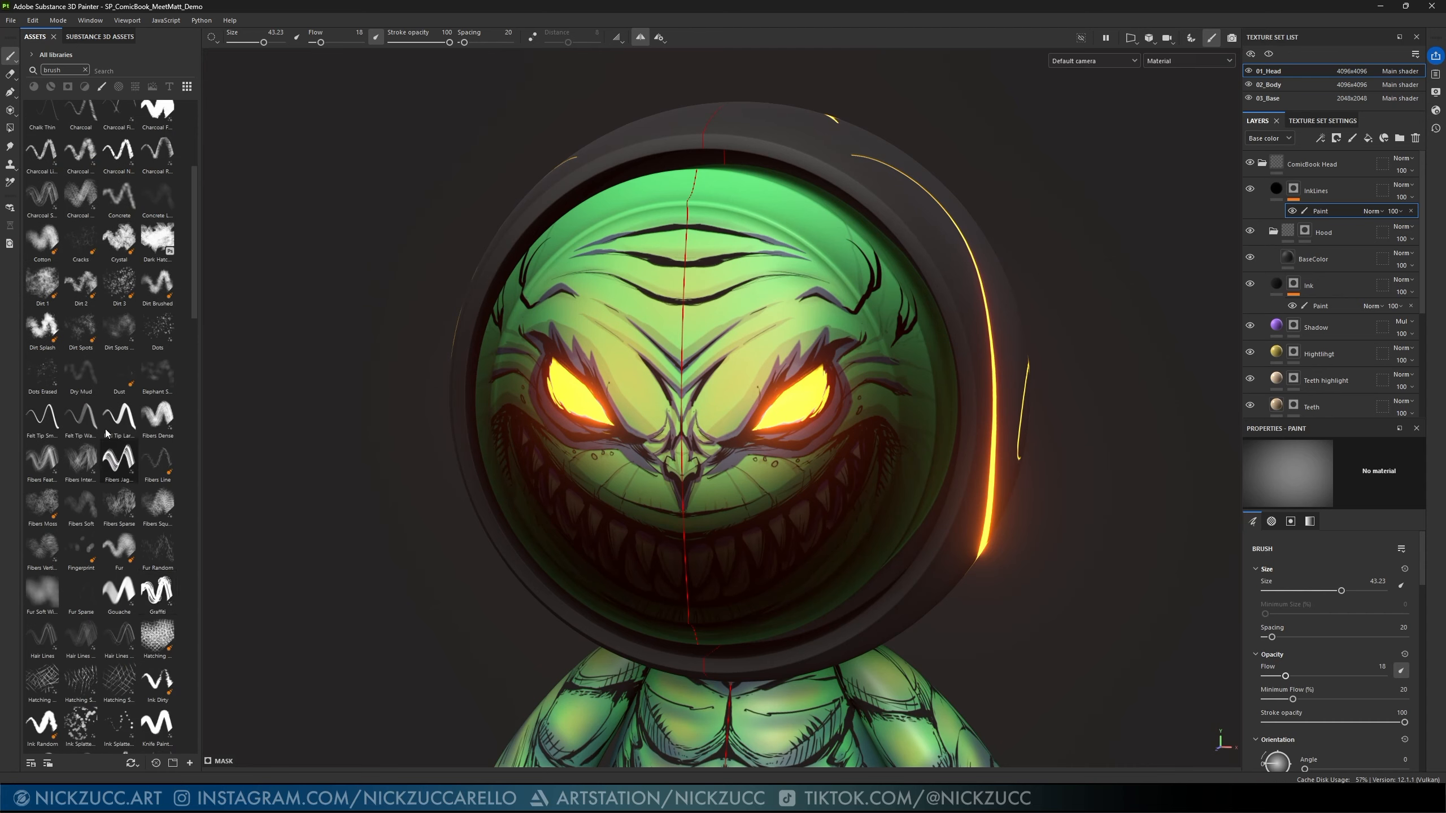
left_click(43, 283)
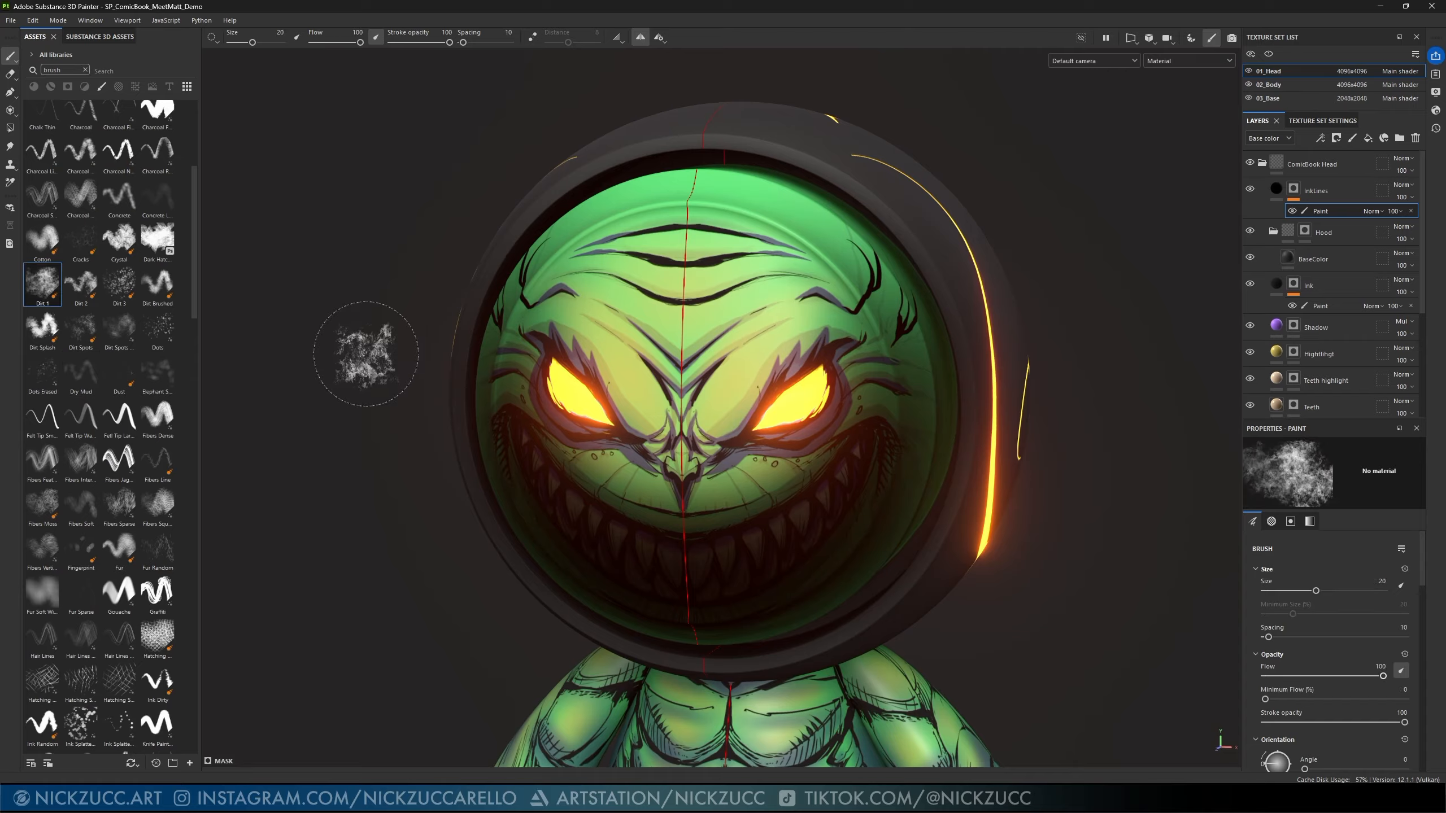
left_click_drag(760, 450, 775, 462)
right_click_drag(830, 492, 923, 492, "ctrl")
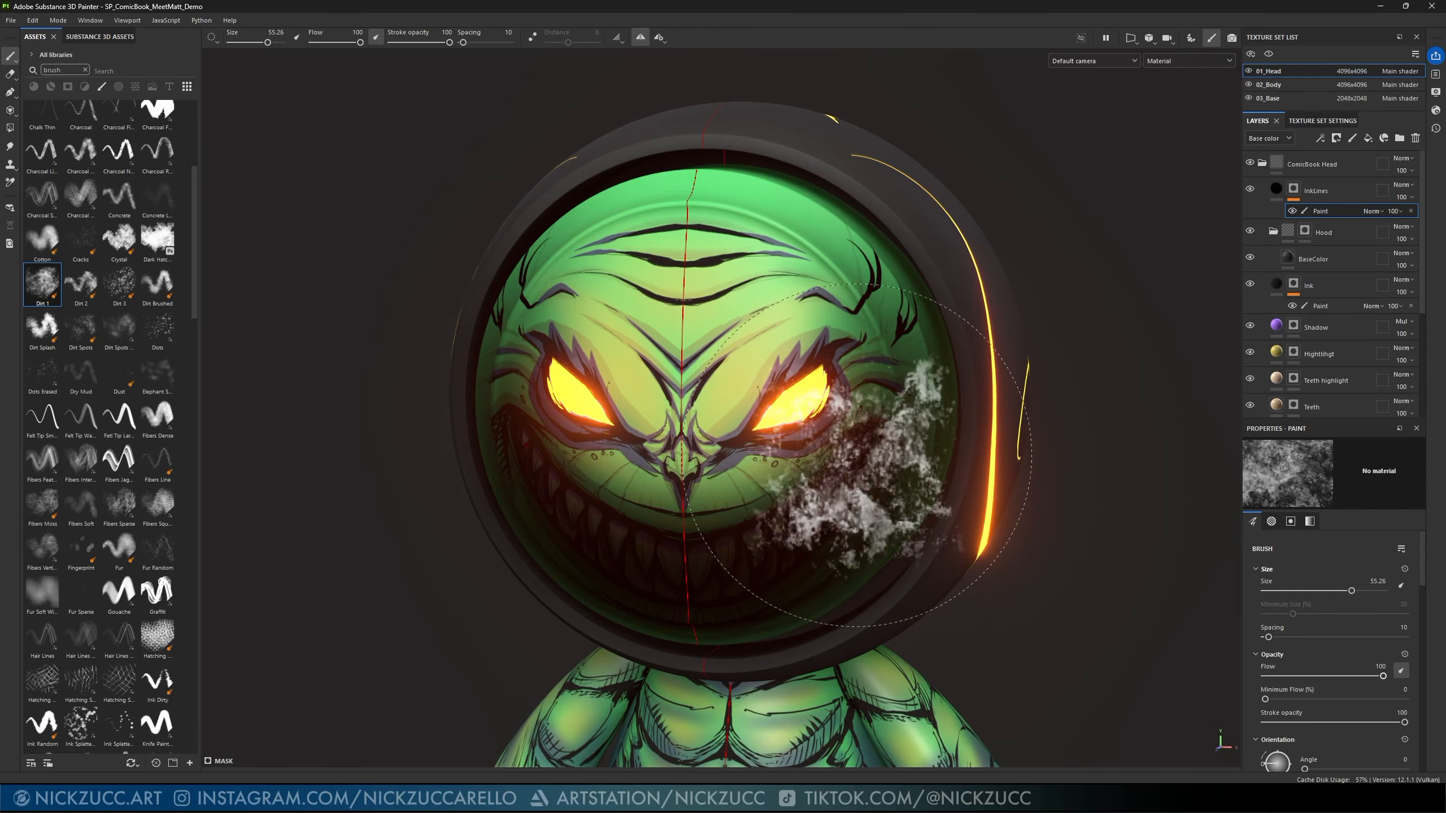
left_click(835, 473)
key("ctrl+z")
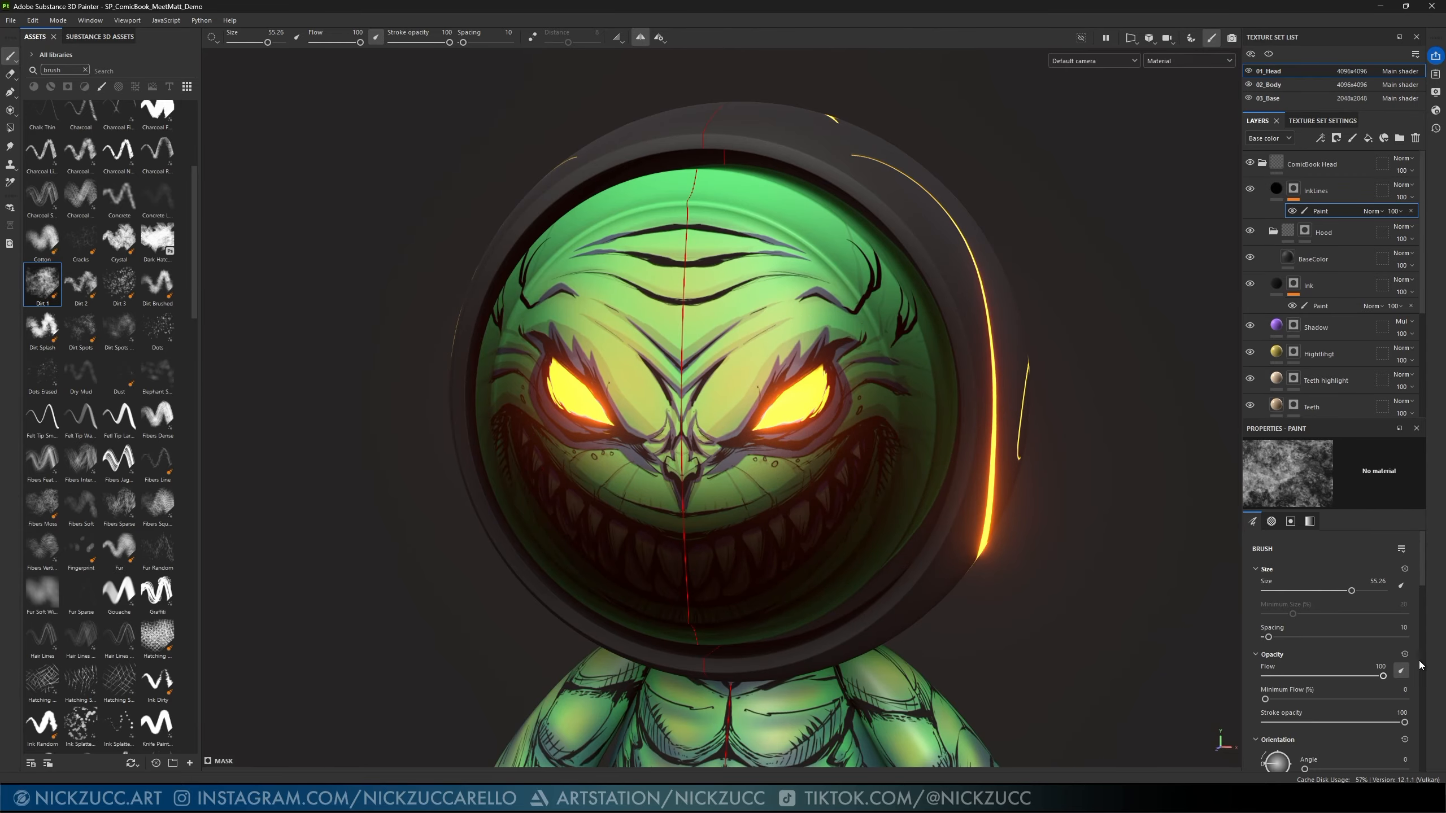
- Switch the mask paint's grayscale value to 0 and break up the dark shading over the teeth and cheek with the Dirt 1 texture
scroll(1420, 665, "down", 10)
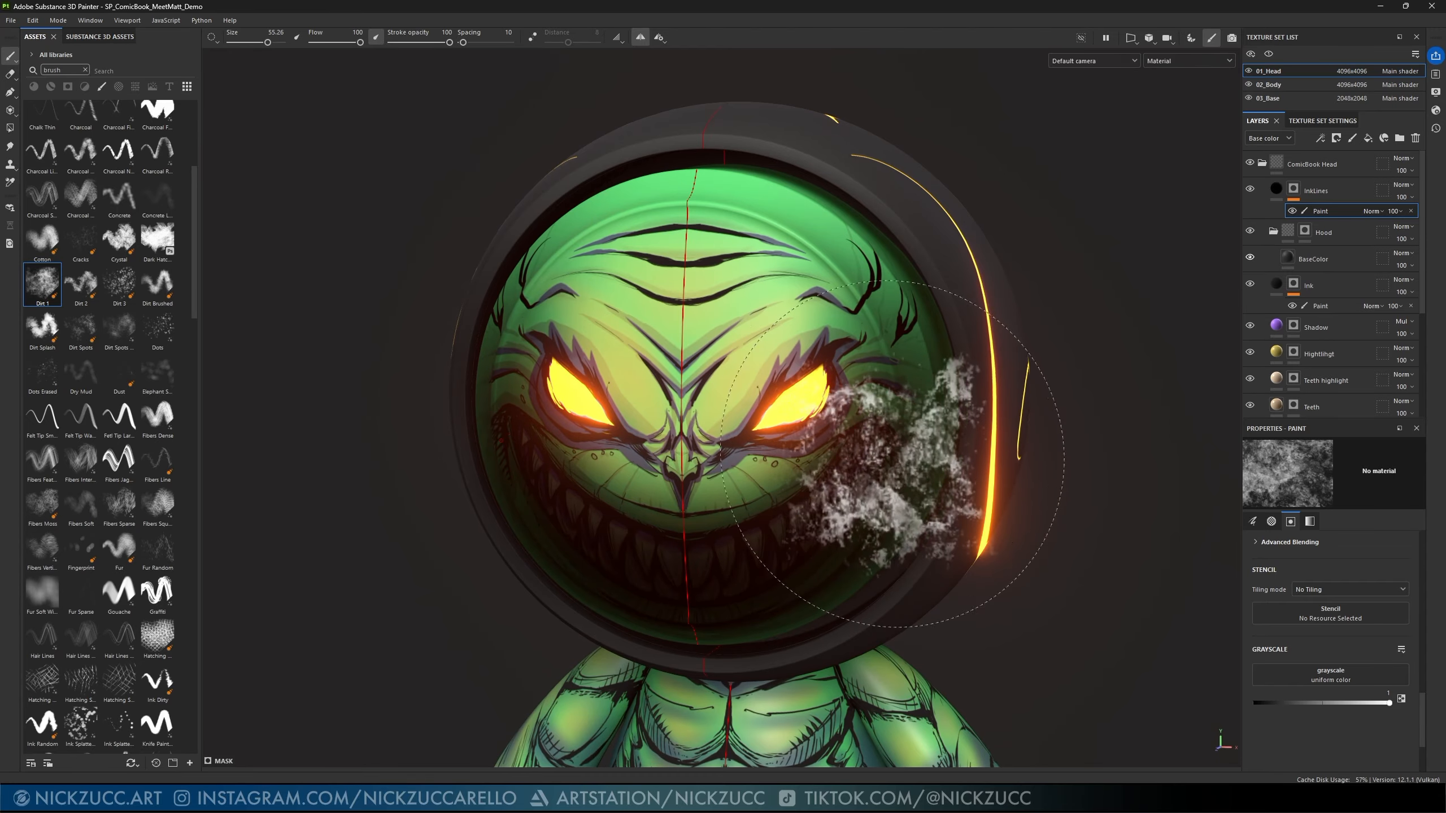
key("x")
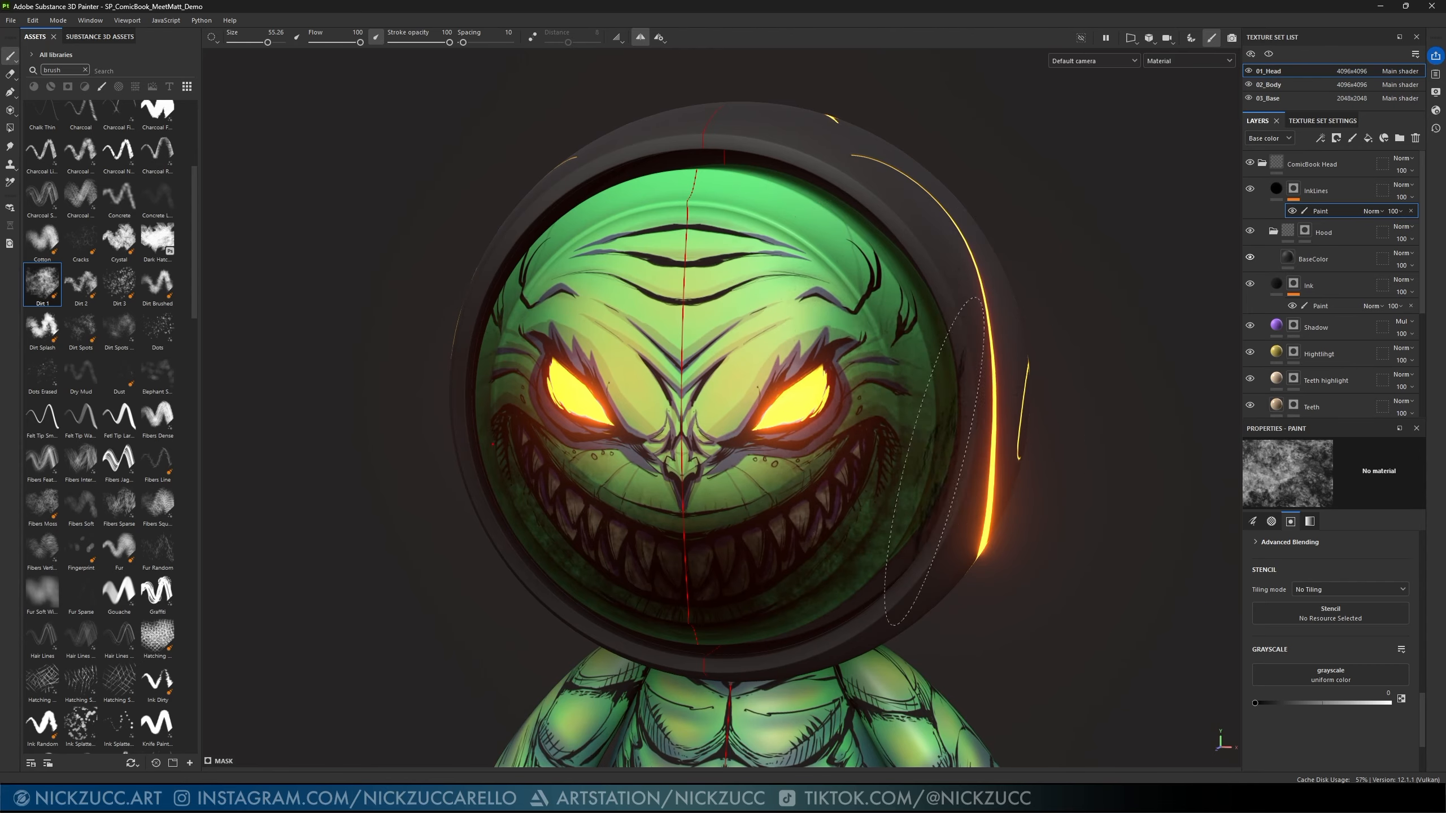
mouse_move(785, 450)
left_mouse_down("alt")
mouse_move(840, 416)
mouse_move(836, 512)
left_mouse_up("alt")
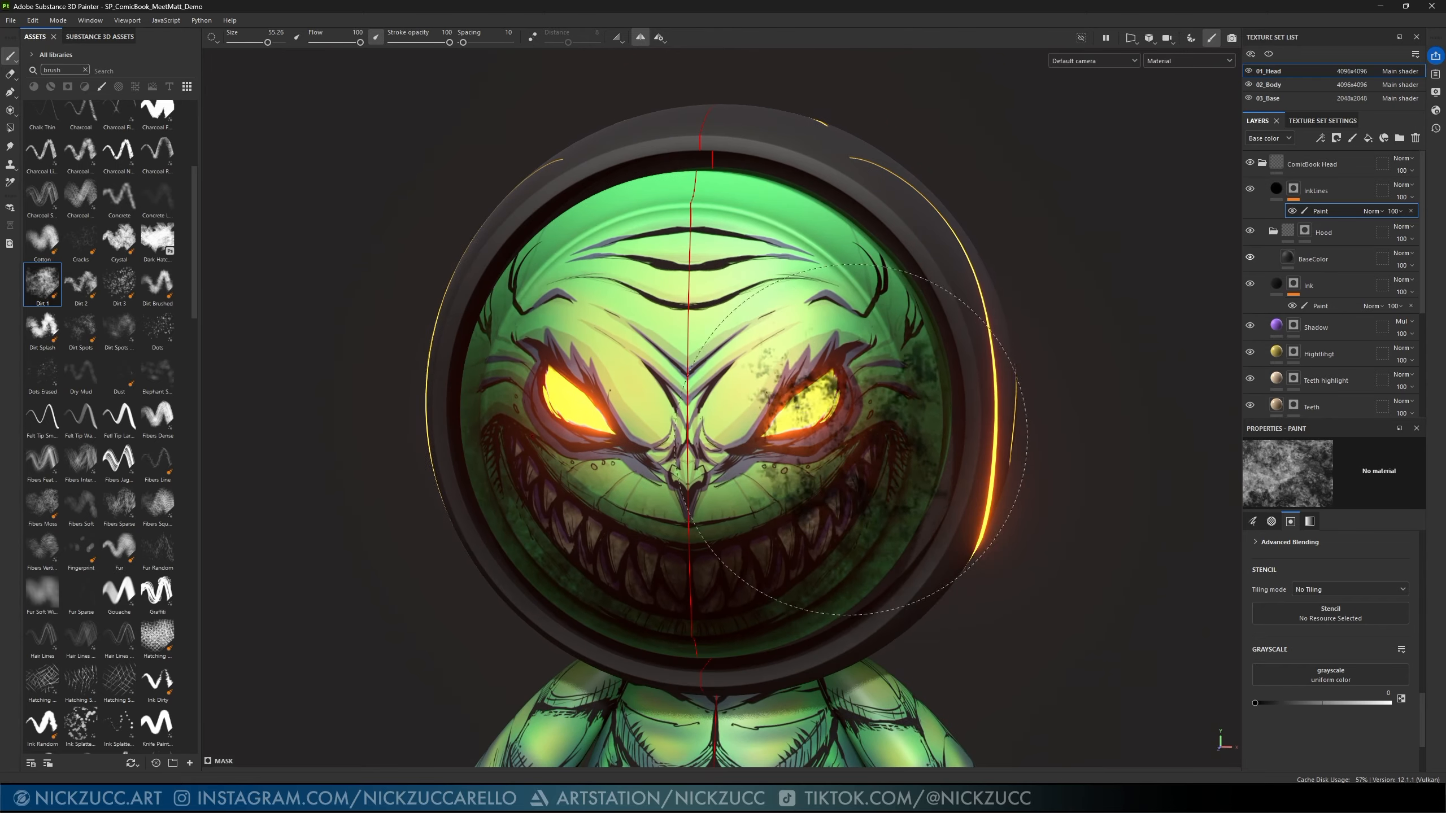
- Switch to Wacom Tablet Properties and add Adobe Substance 3D Painter as an application with custom Pro Pen settings
key("x")
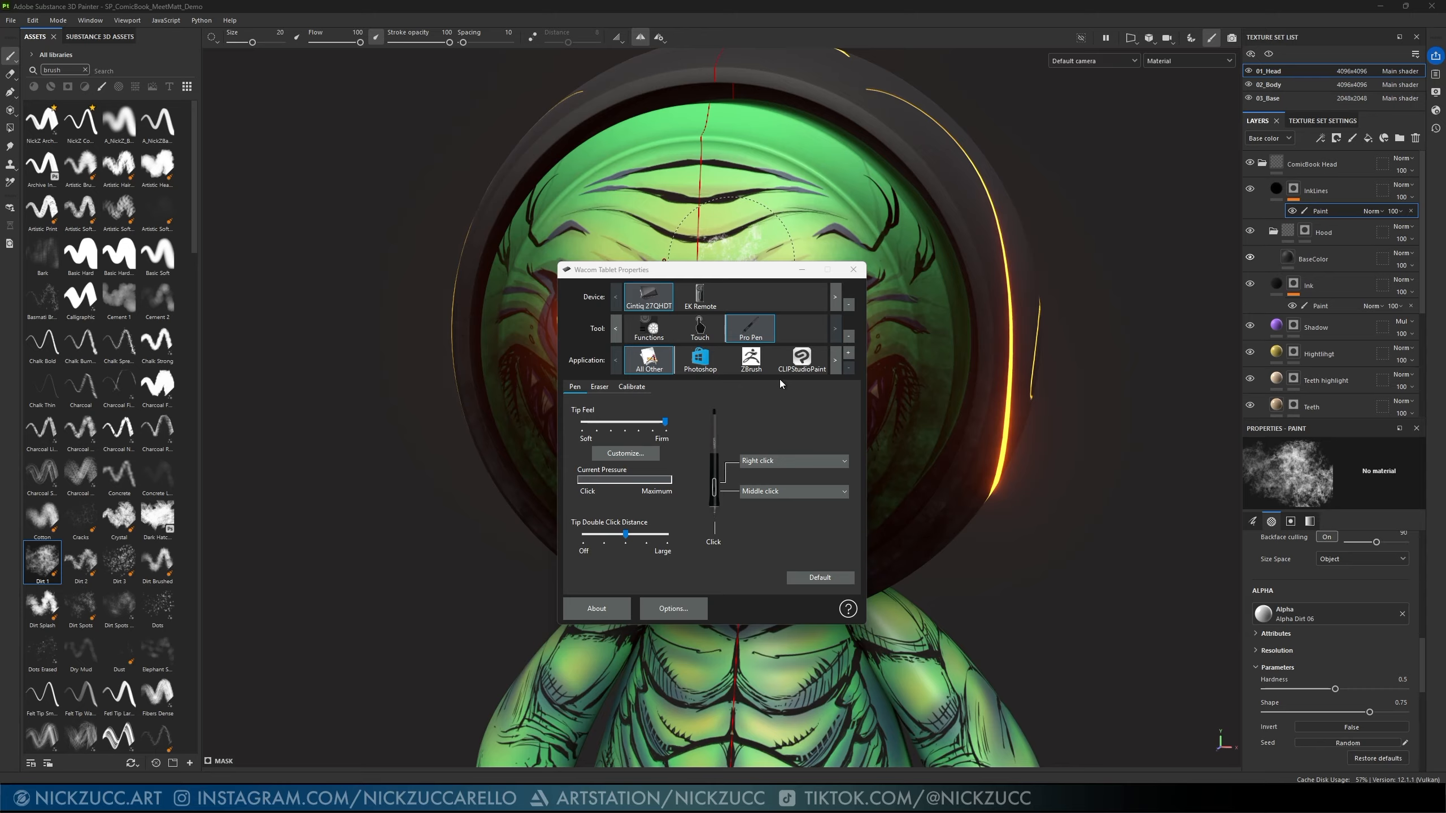
left_click(848, 354)
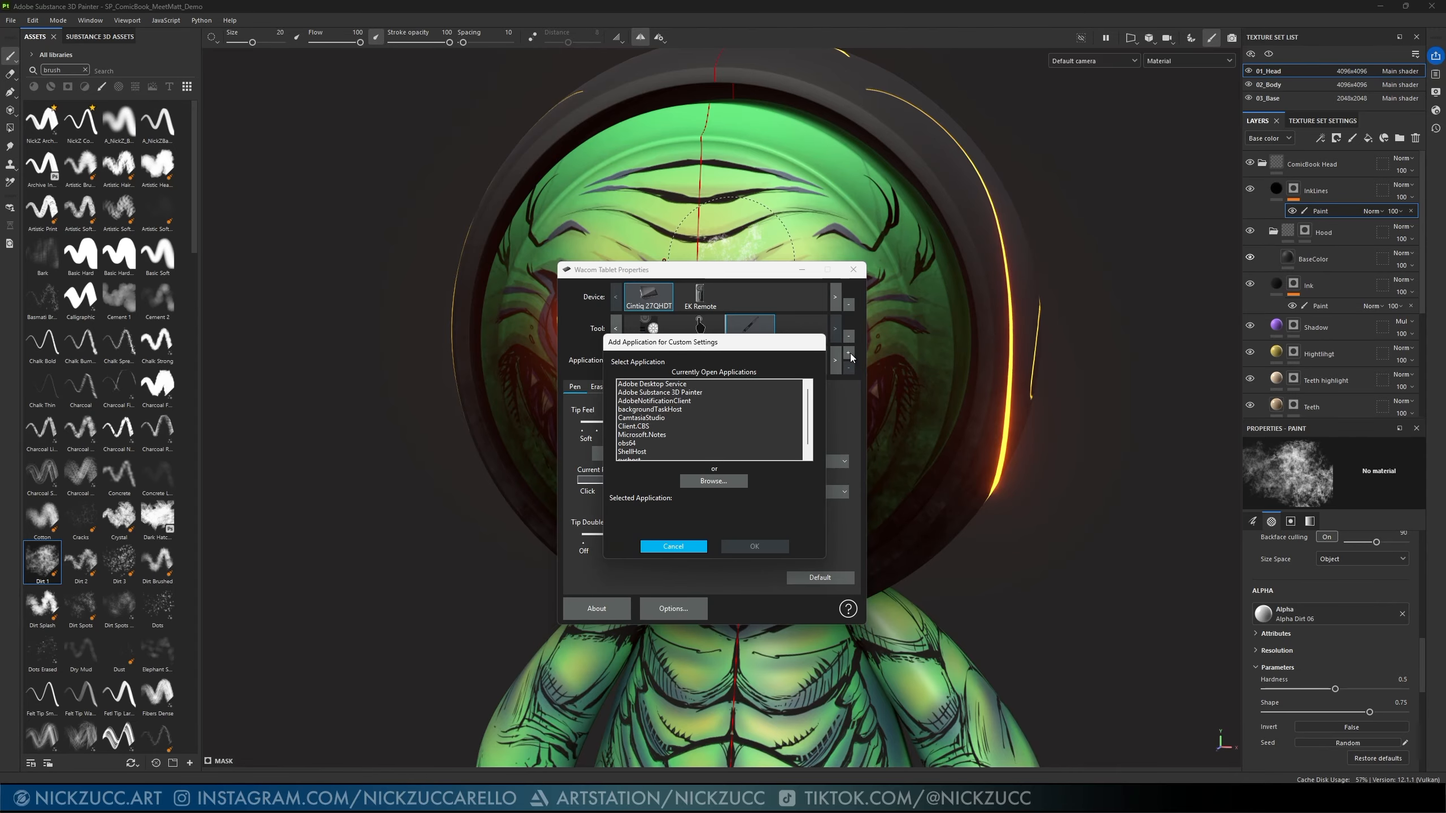
left_click(698, 393)
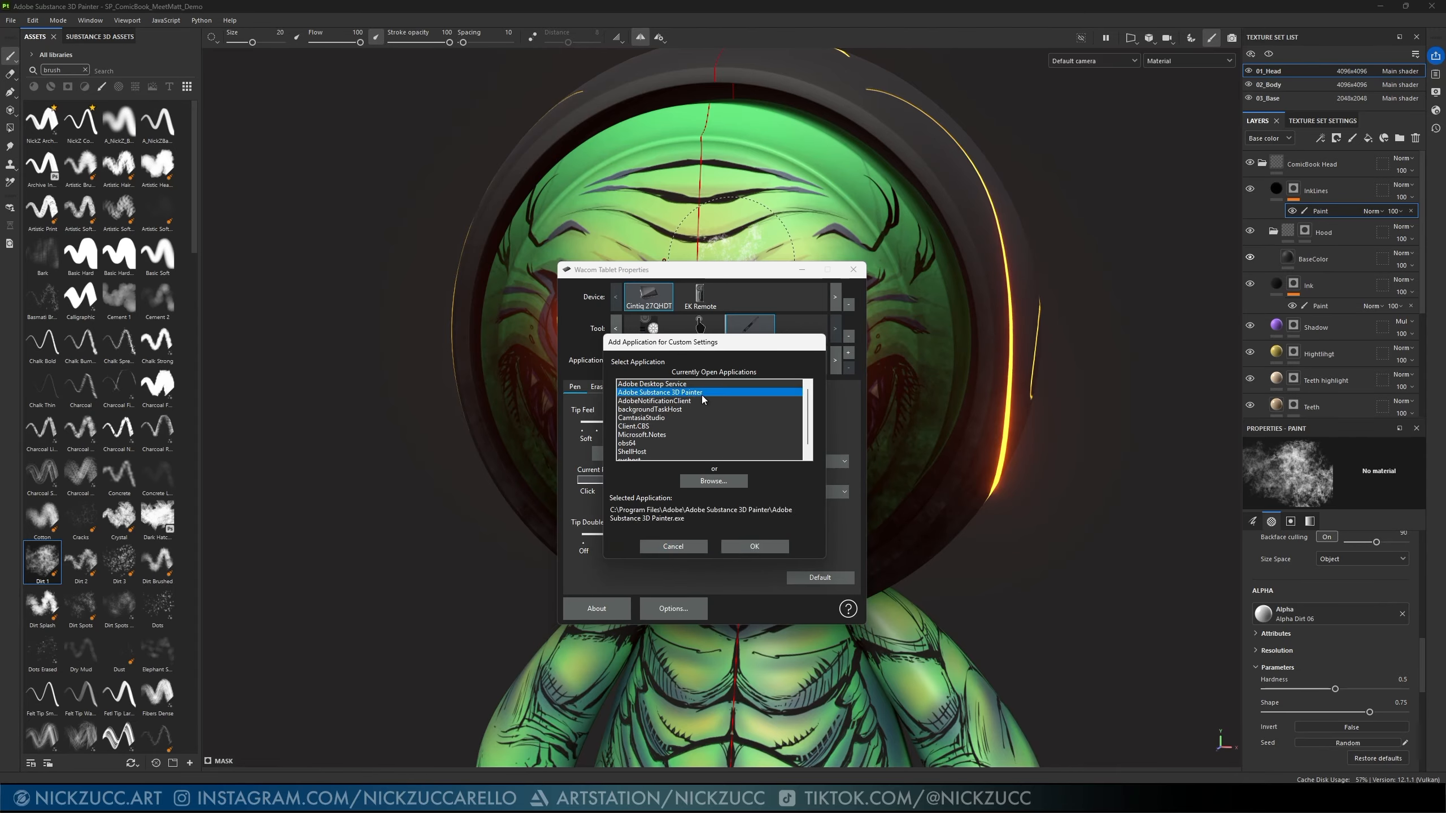
left_click(779, 546)
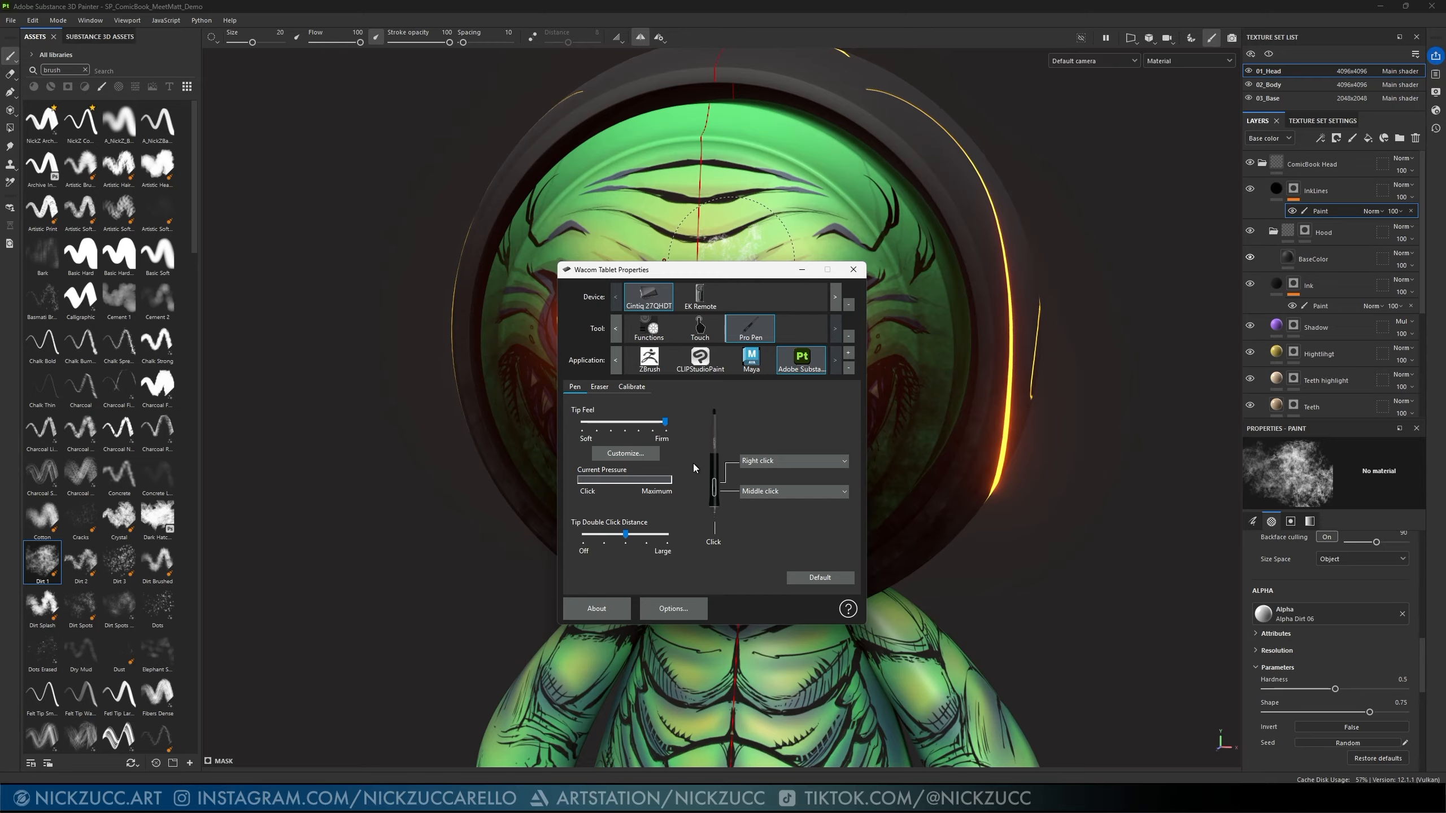
- Try different pen pressure curves for Substance 3D Painter by adjusting sensitivity, click threshold and maximum pressure, discarding the changes and closing the tablet properties
left_click(624, 454)
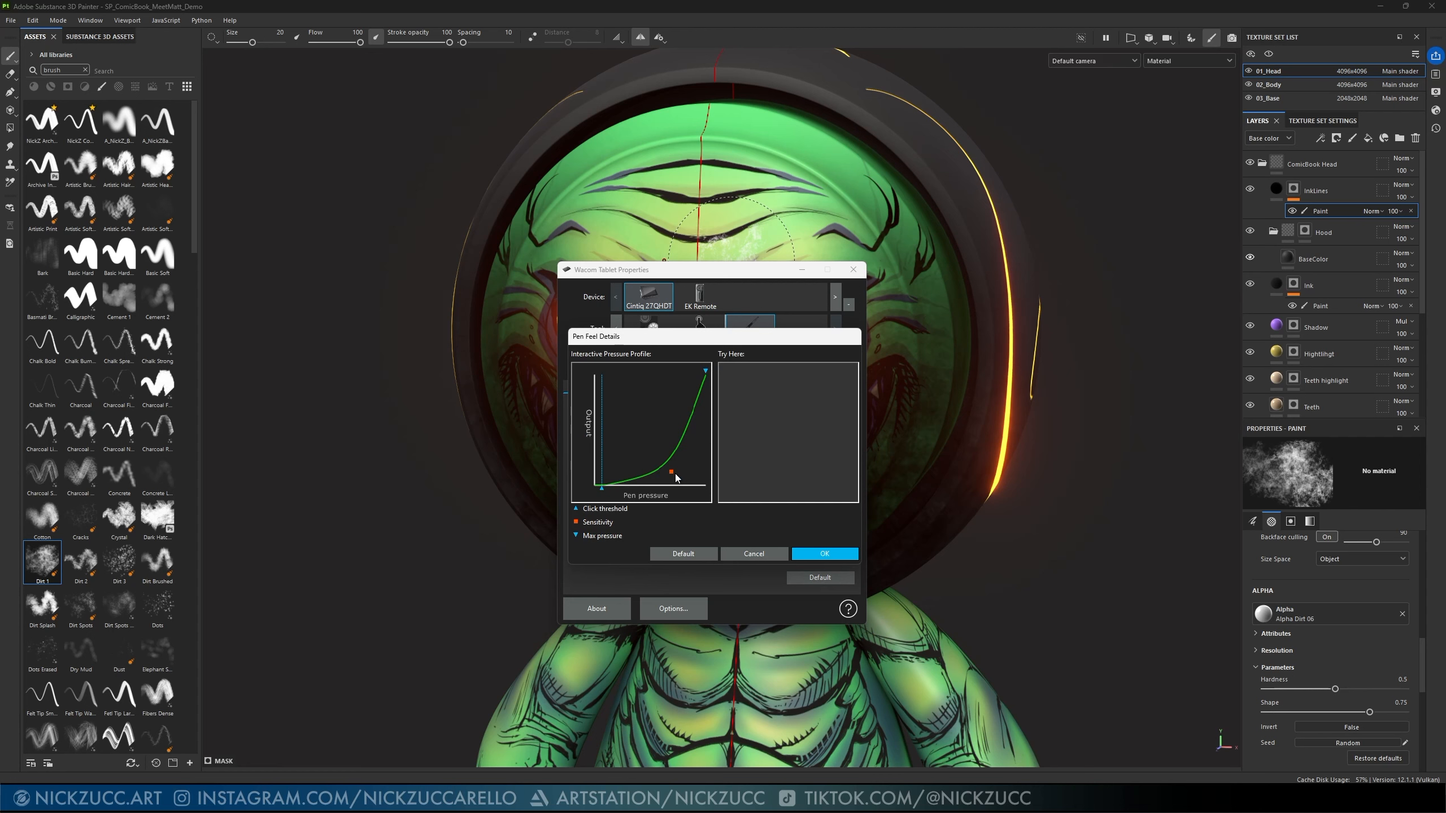
mouse_move(676, 477)
left_mouse_down()
mouse_move(663, 453)
mouse_move(689, 478)
left_mouse_up()
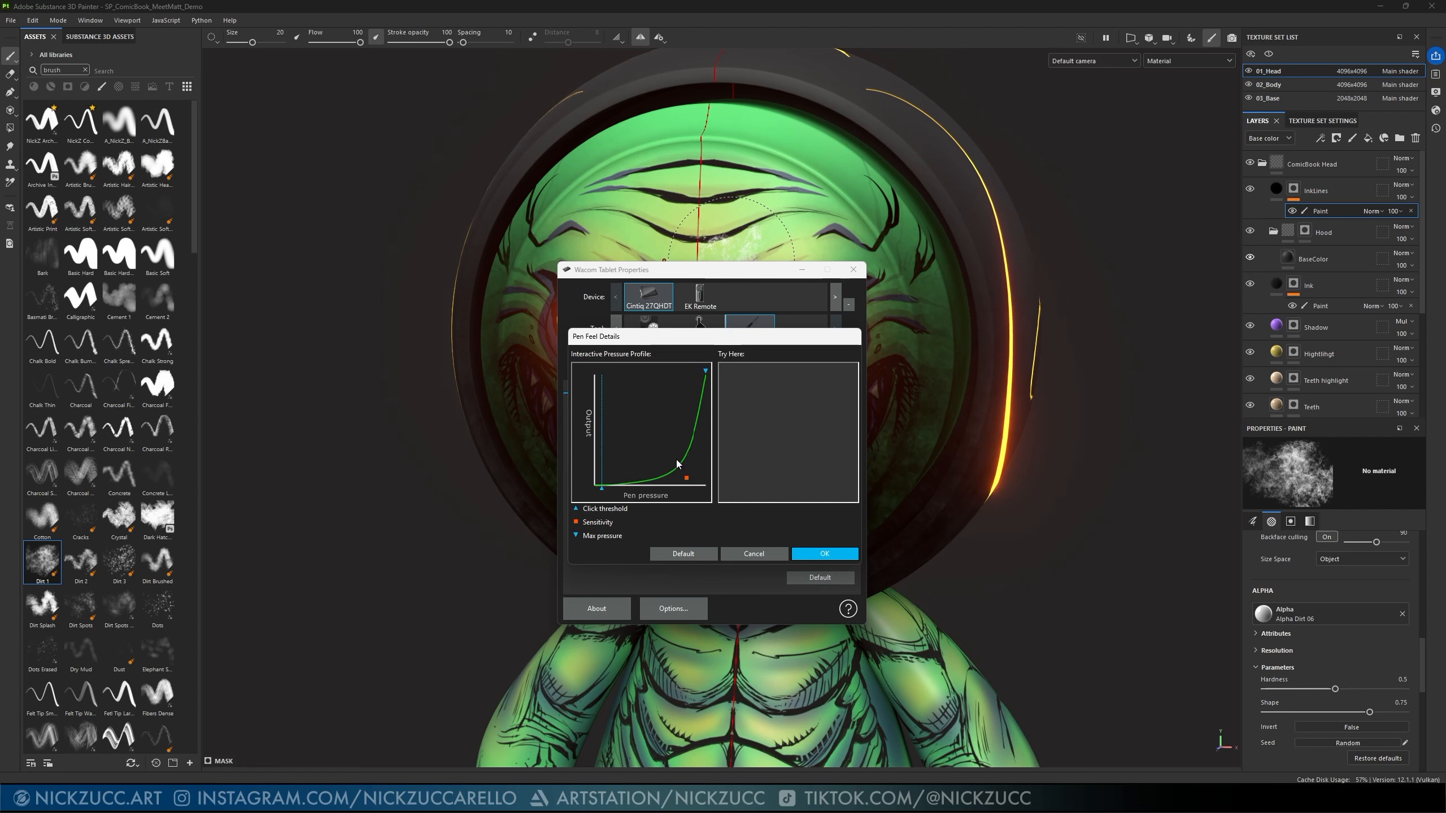
left_click_drag(706, 371, 703, 371)
left_click_drag(686, 477, 684, 475)
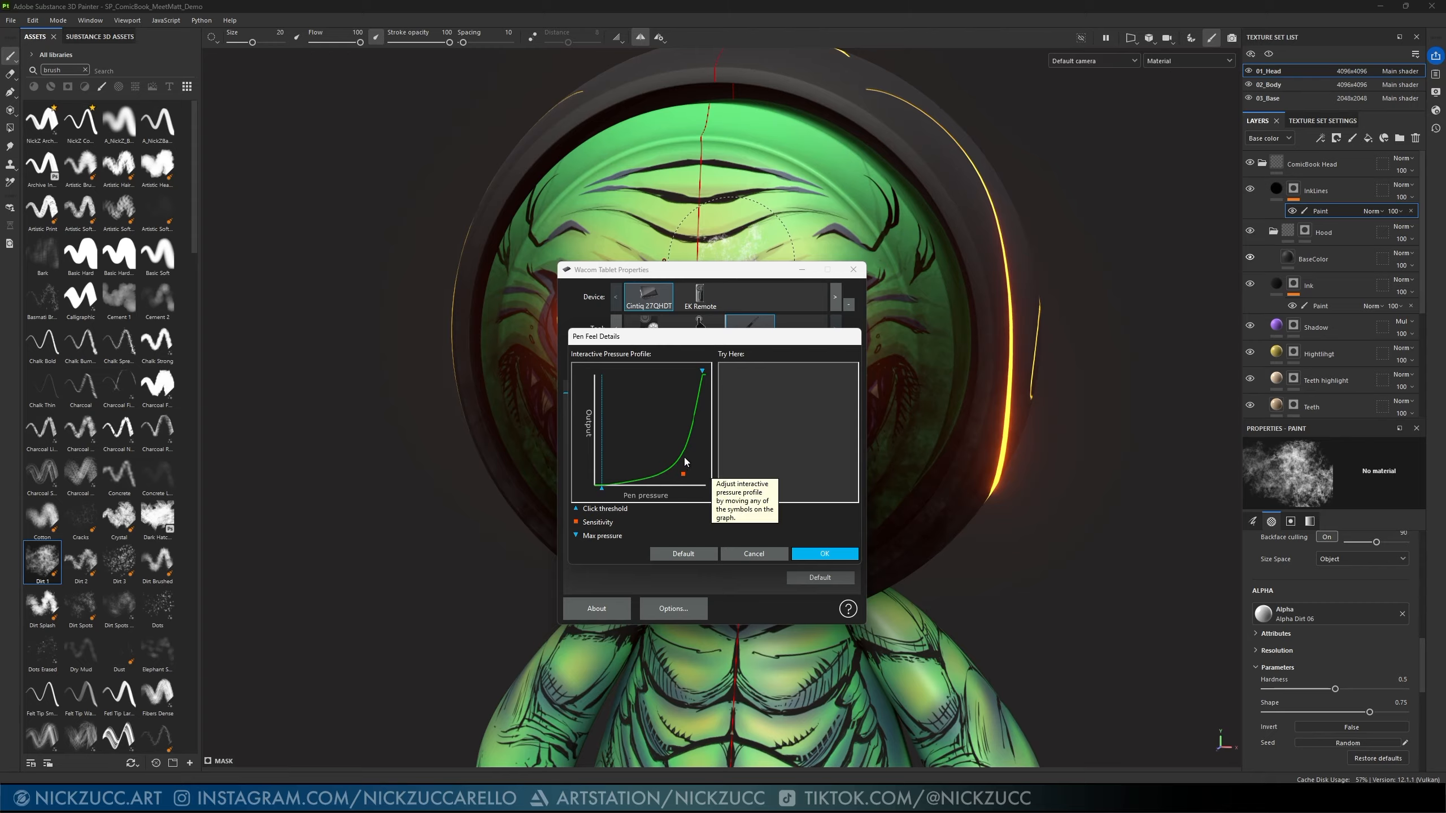
left_click_drag(682, 473, 606, 489)
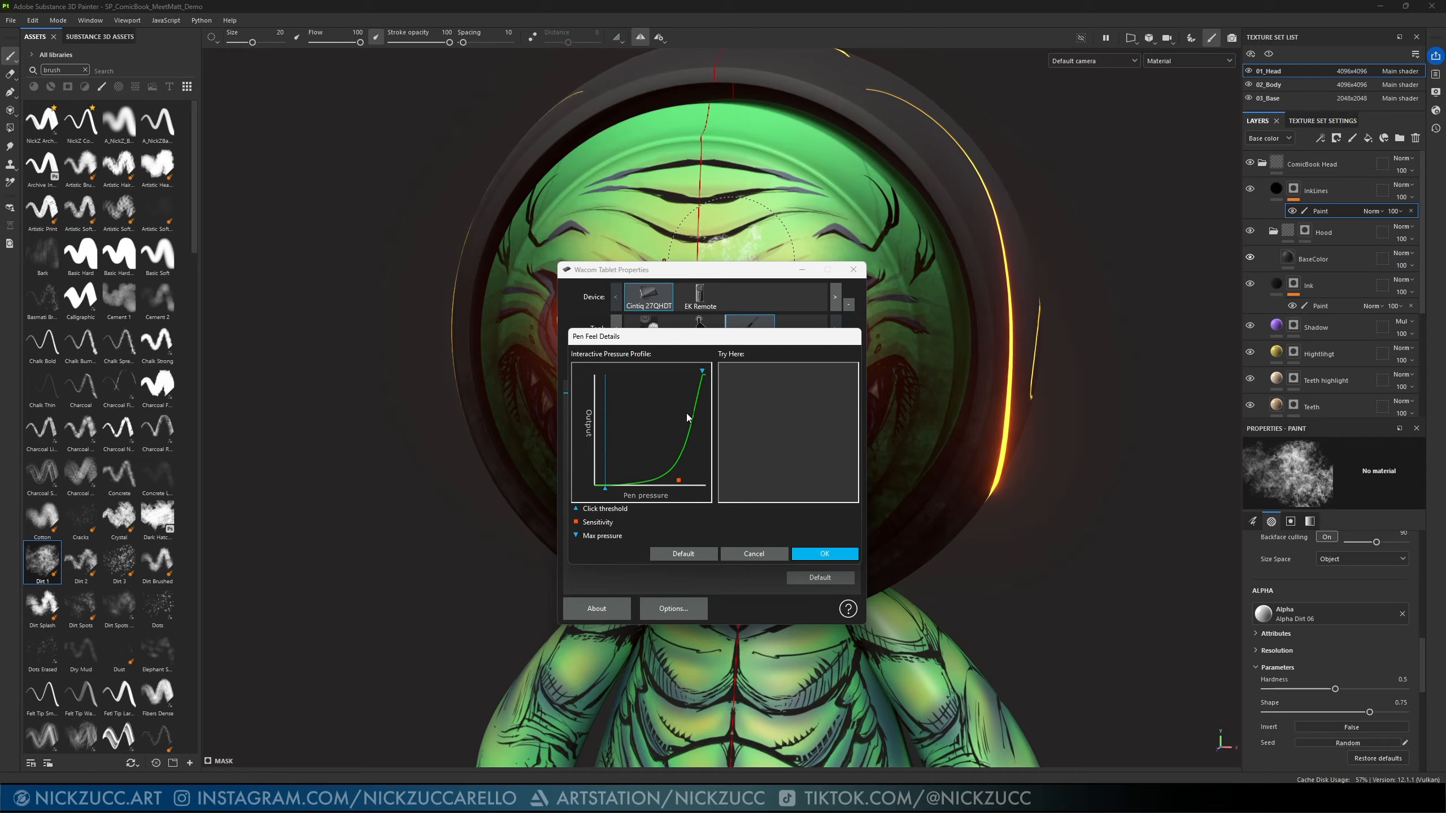
left_click_drag(704, 375, 705, 378)
left_click_drag(704, 375, 712, 378)
left_click_drag(674, 482, 682, 479)
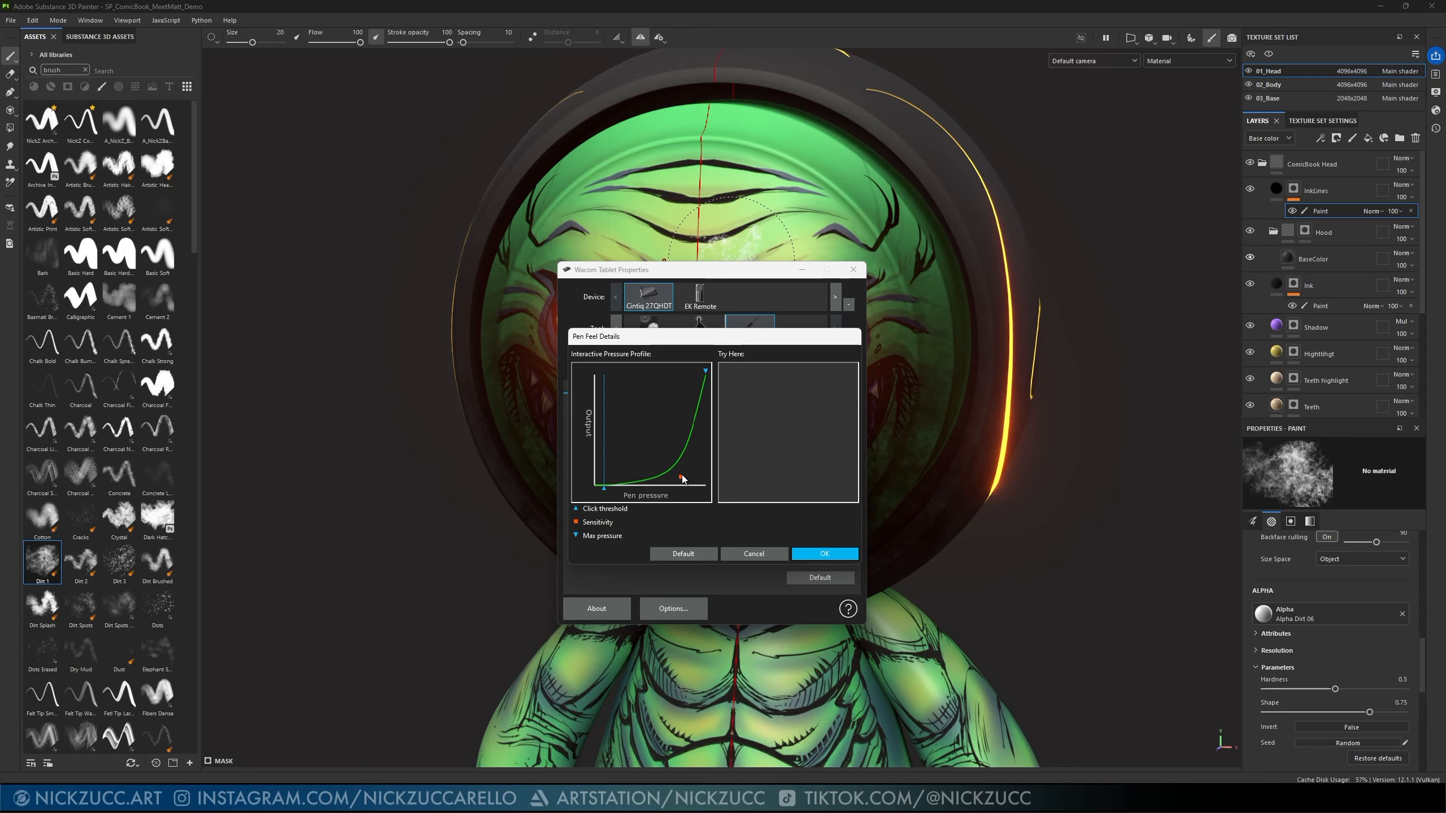
left_click_drag(683, 479, 688, 479)
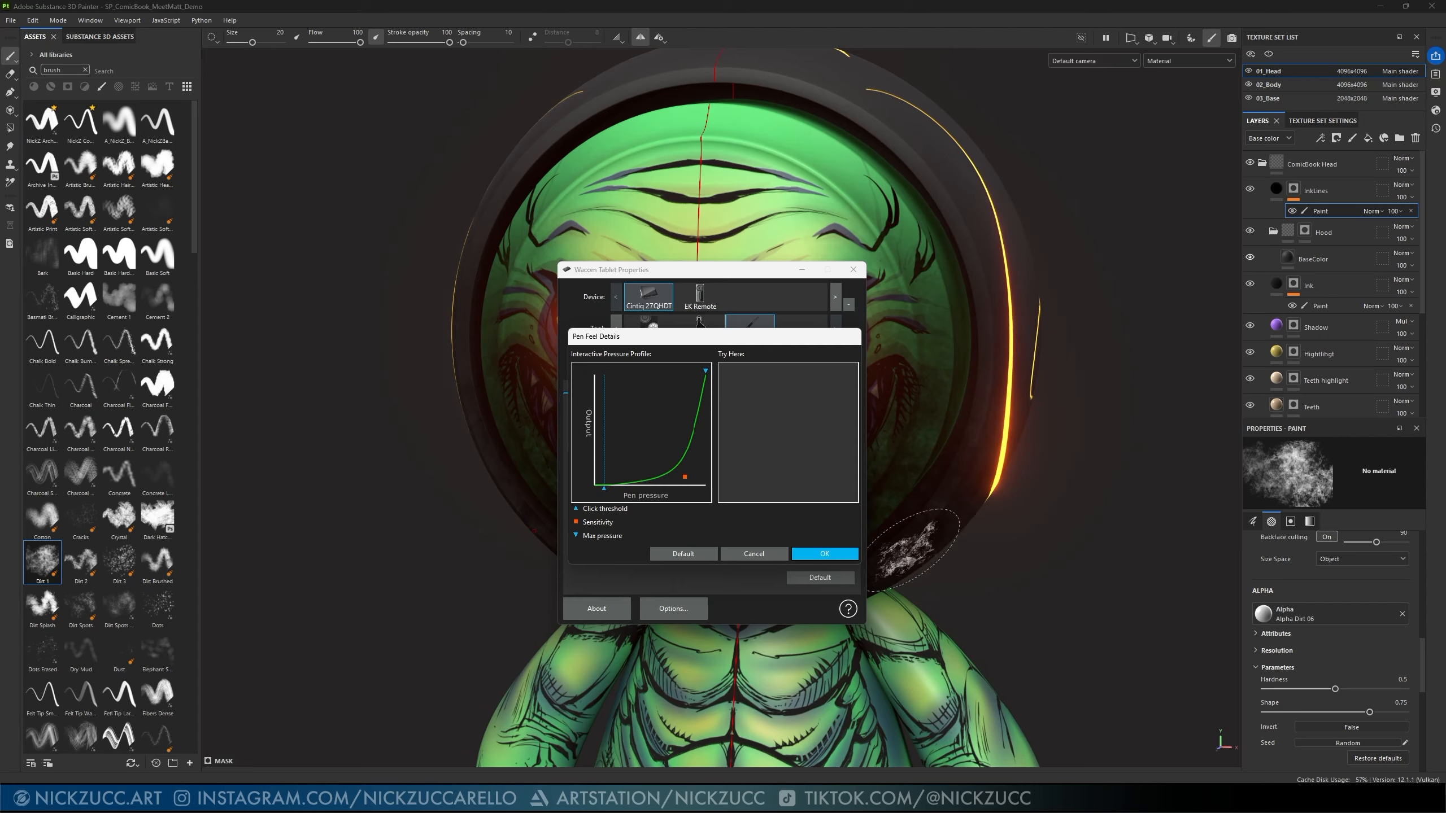
left_click(758, 554)
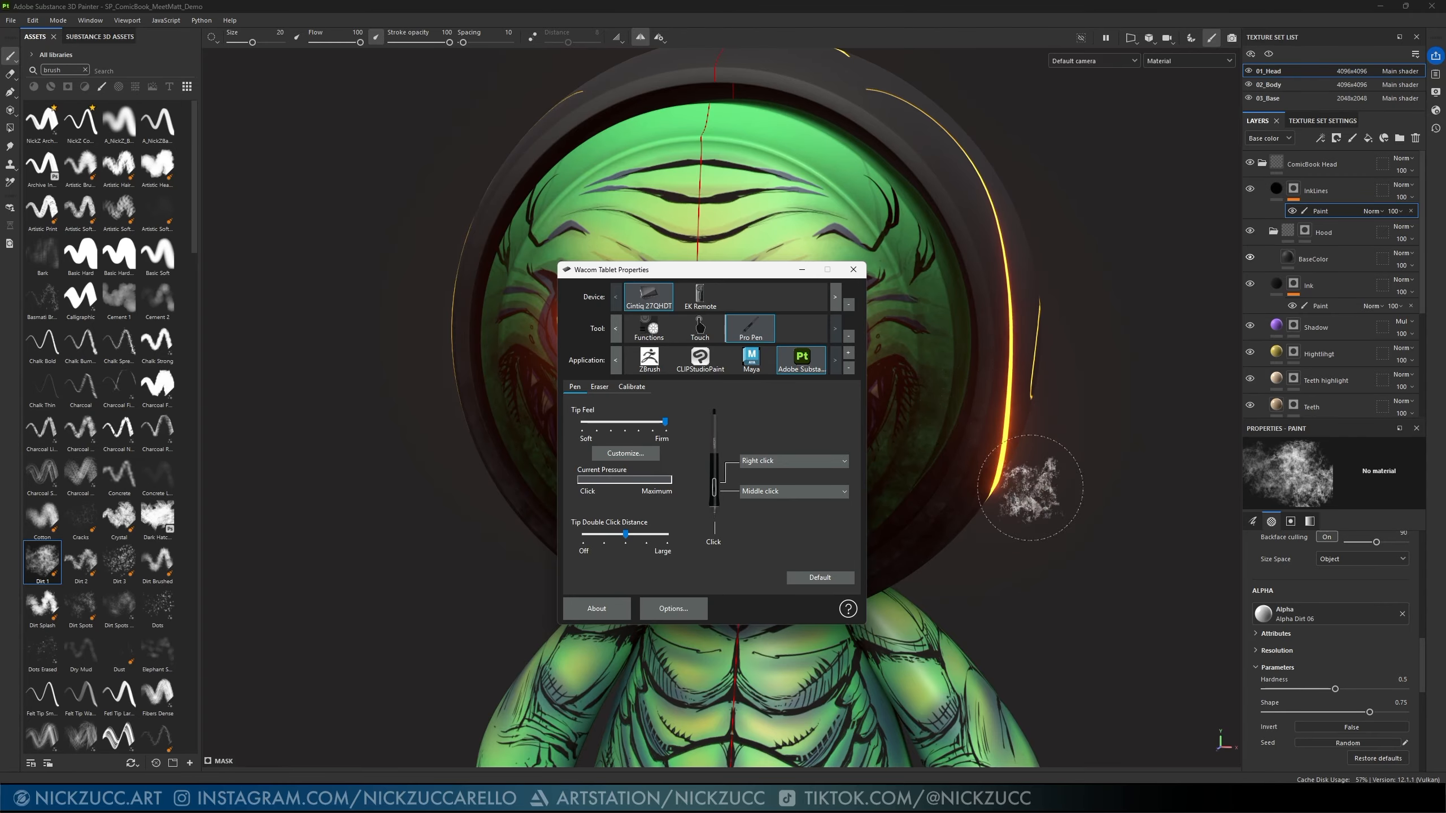
left_click(851, 270)
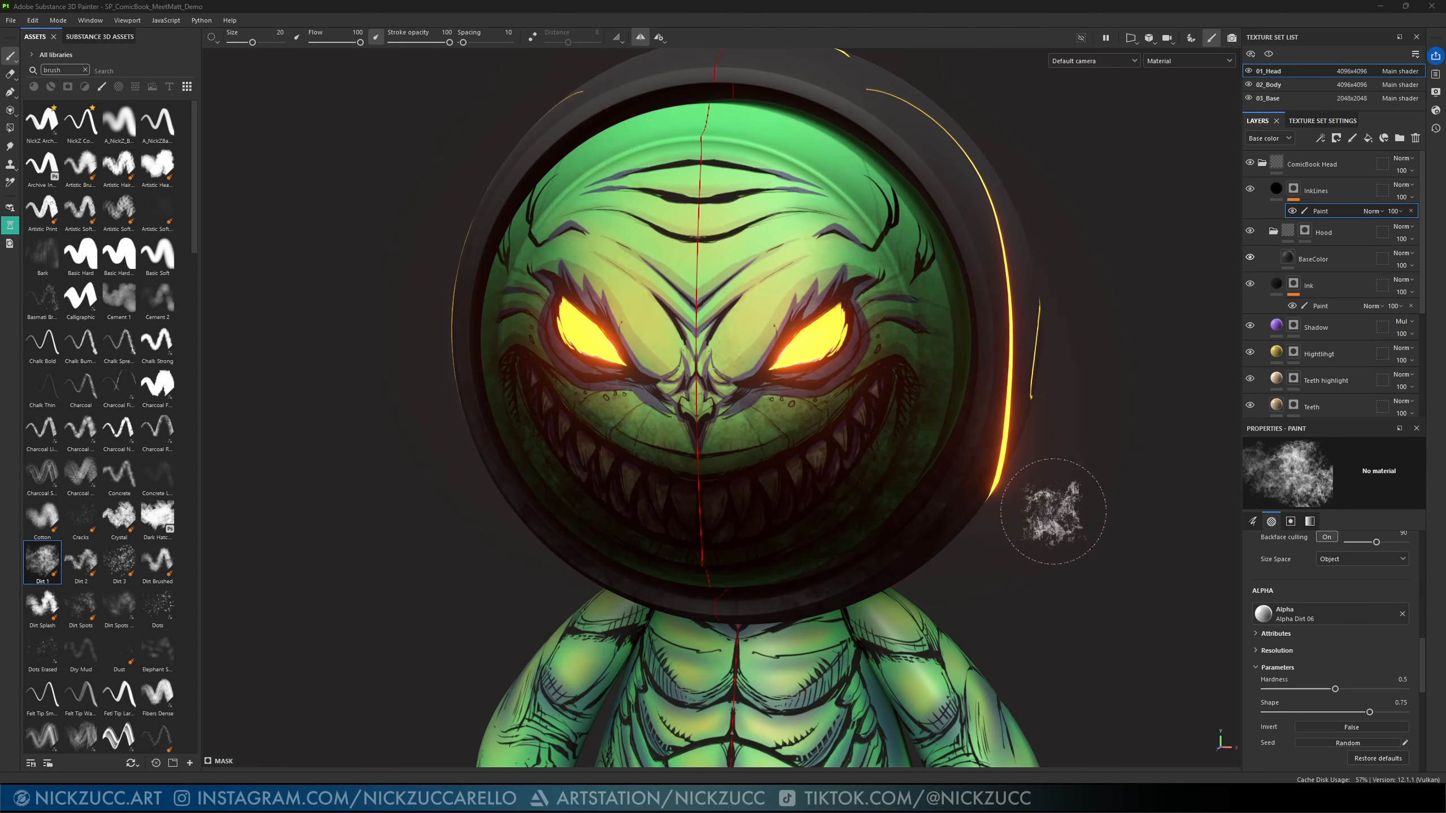
left_click_drag(1049, 500, 1045, 480, "alt")
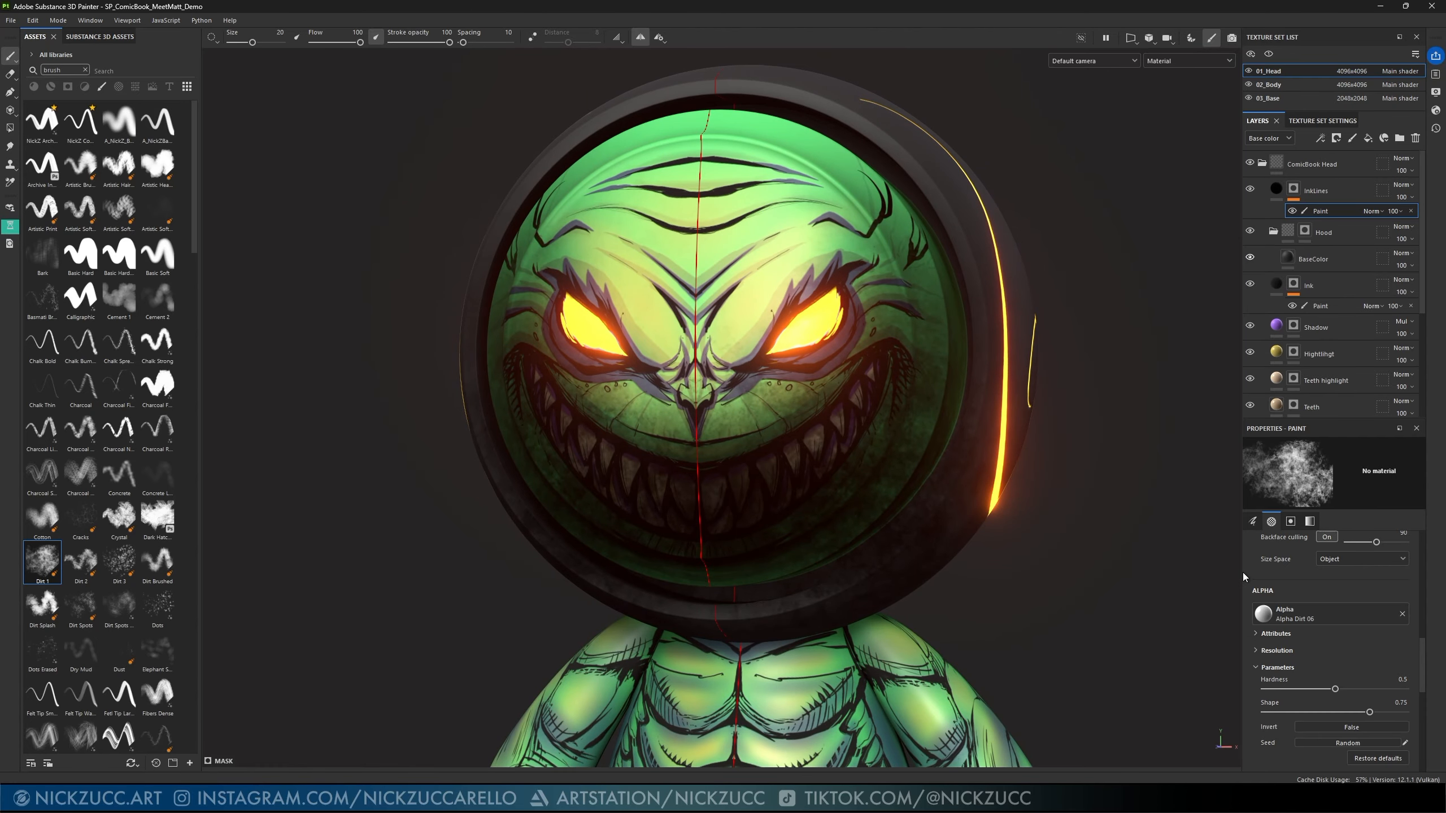
left_click_drag(1424, 670, 1427, 566)
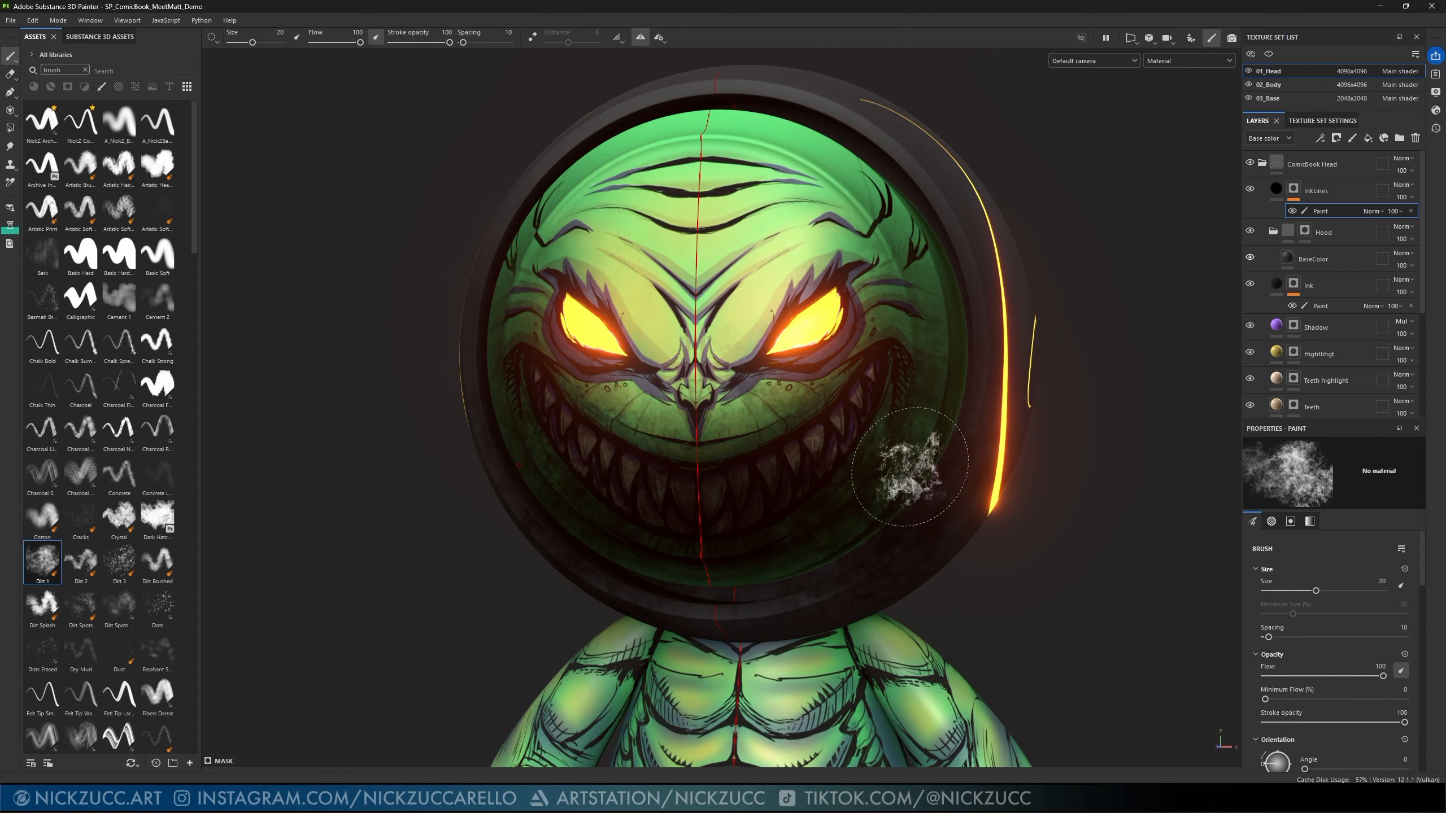
mouse_move(910, 467)
left_mouse_down("alt")
mouse_move(936, 468)
mouse_move(917, 487)
left_mouse_up("alt")
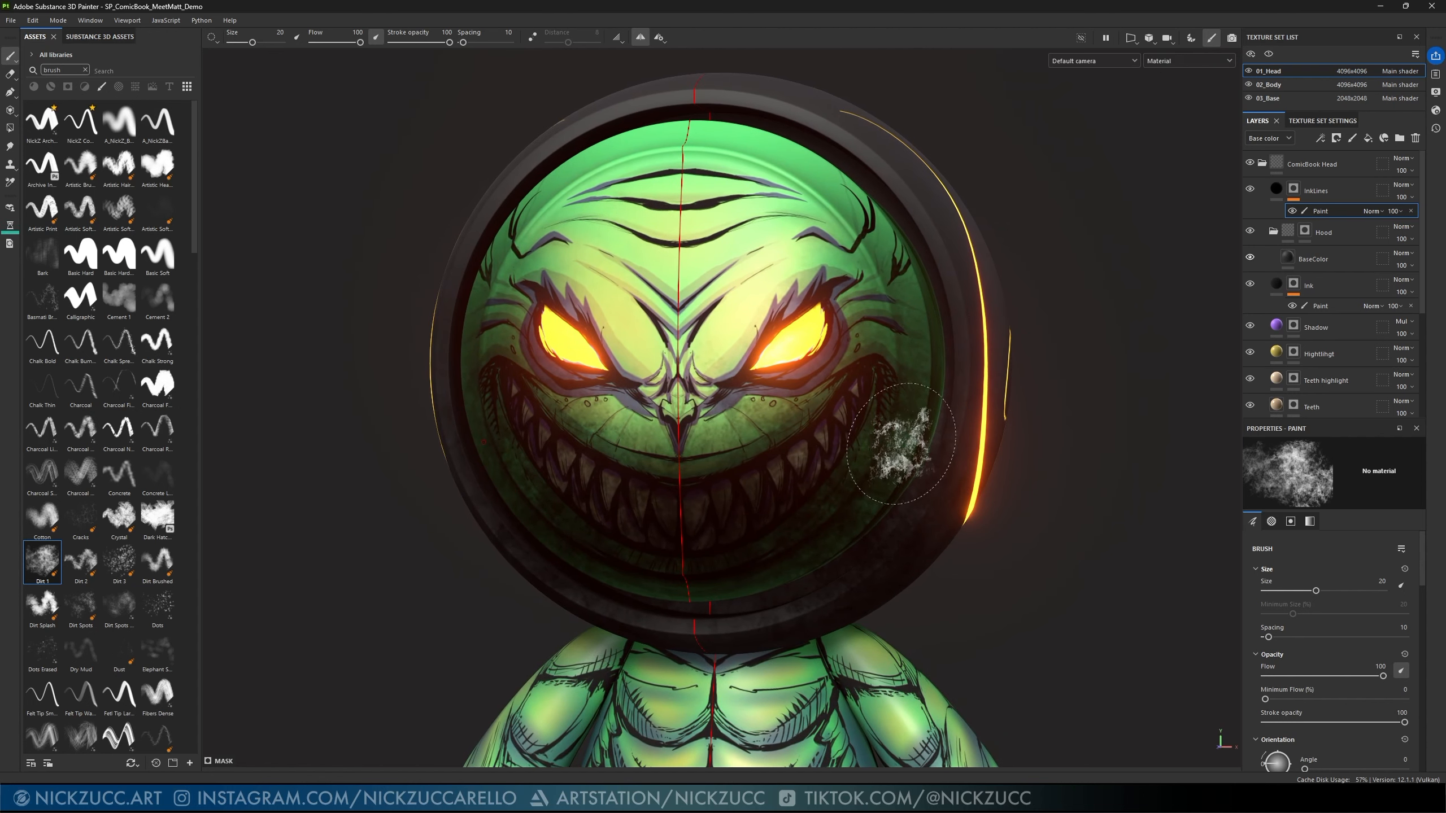
key("ctrl")
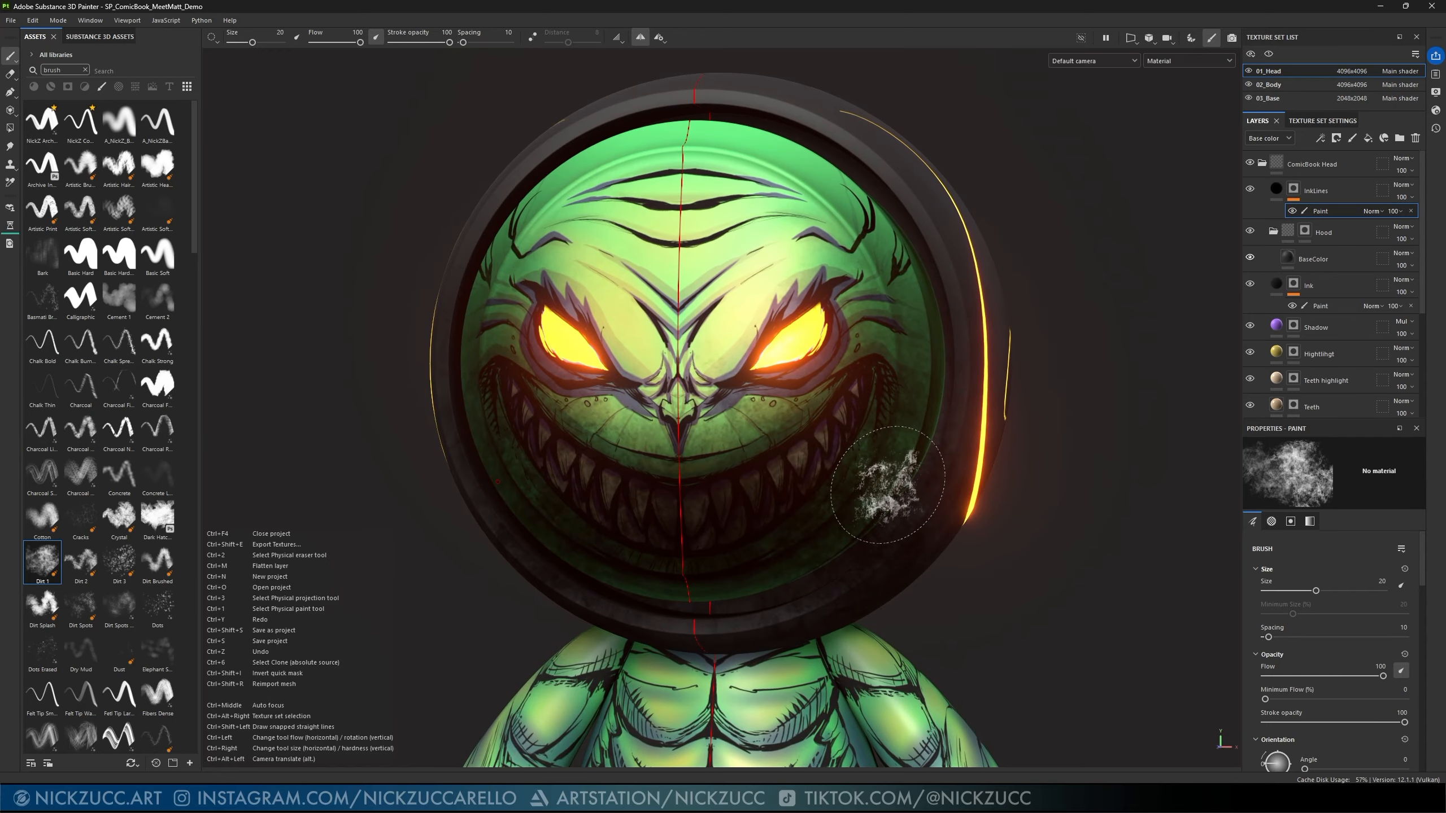
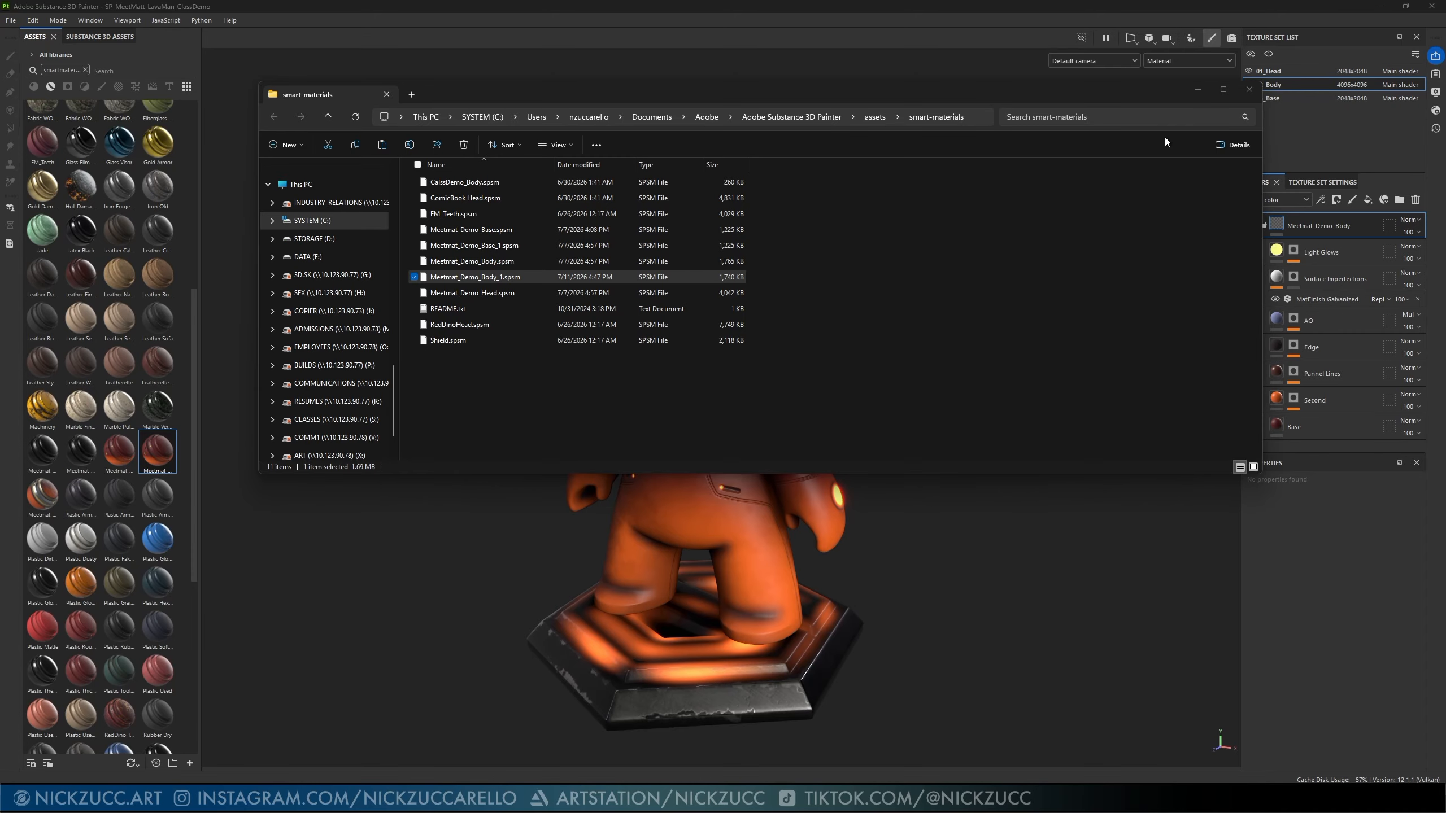
- Render the orange character in Iray and try a maximum render time of 20 seconds before setting it back to 10 seconds
left_click_drag(1127, 97, 1100, 278)
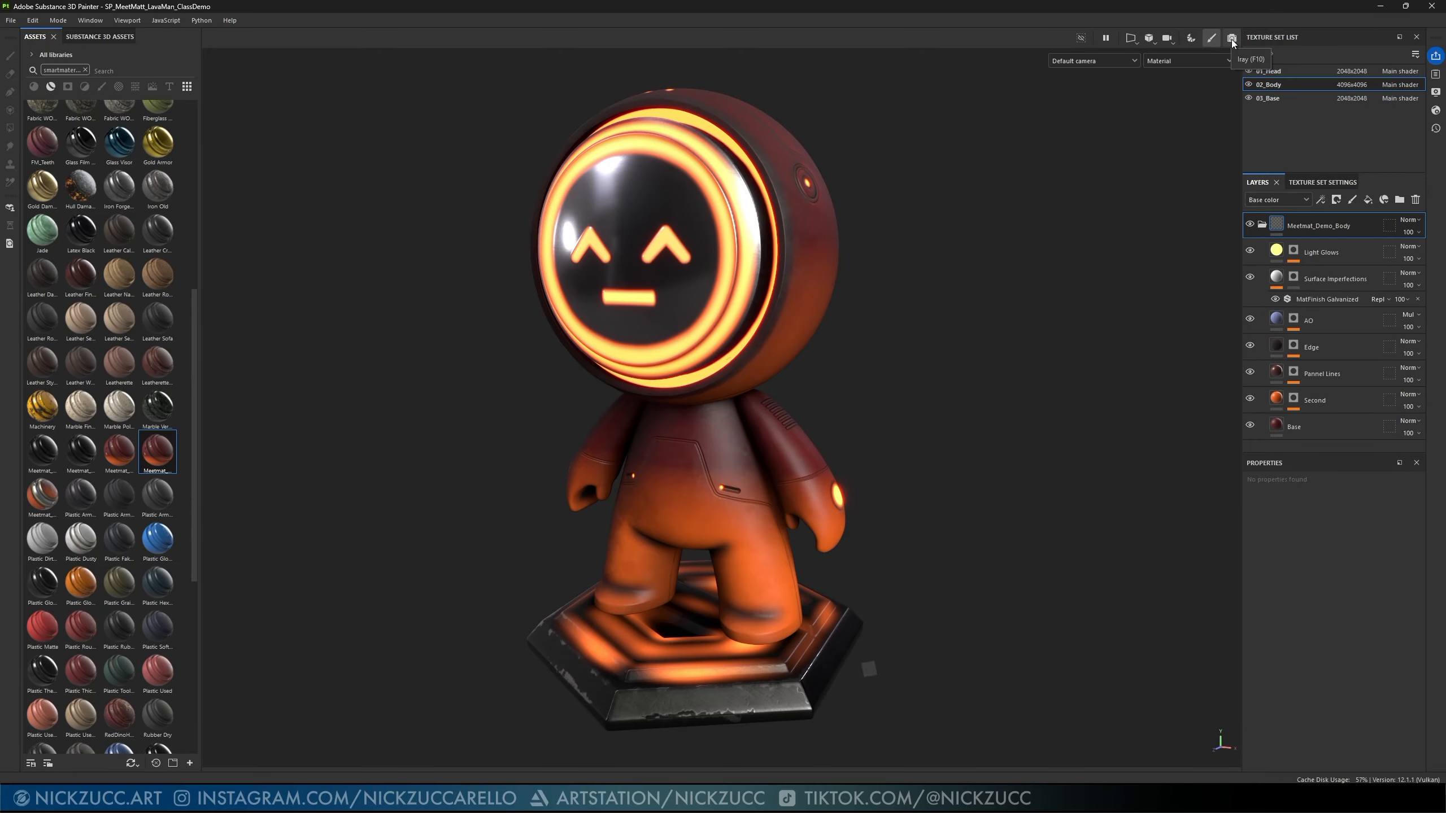
left_click(1231, 39)
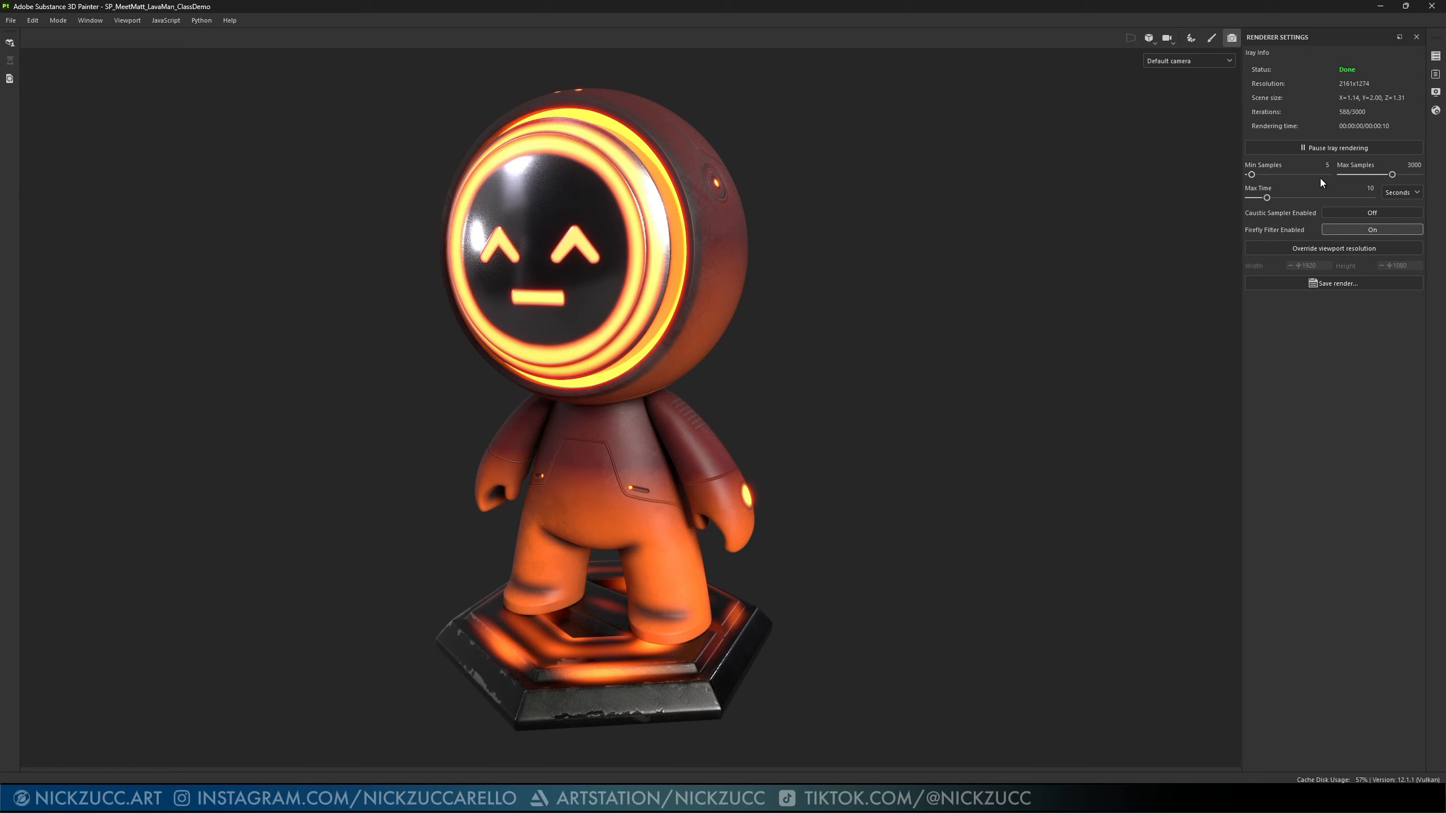
double_click(1366, 188)
type("20")
key("Return")
left_click(1369, 188)
type("10")
key("Return")
- Override the viewport resolution with a render width of 2000, toggling the override off and back on to compare
left_click(1353, 249)
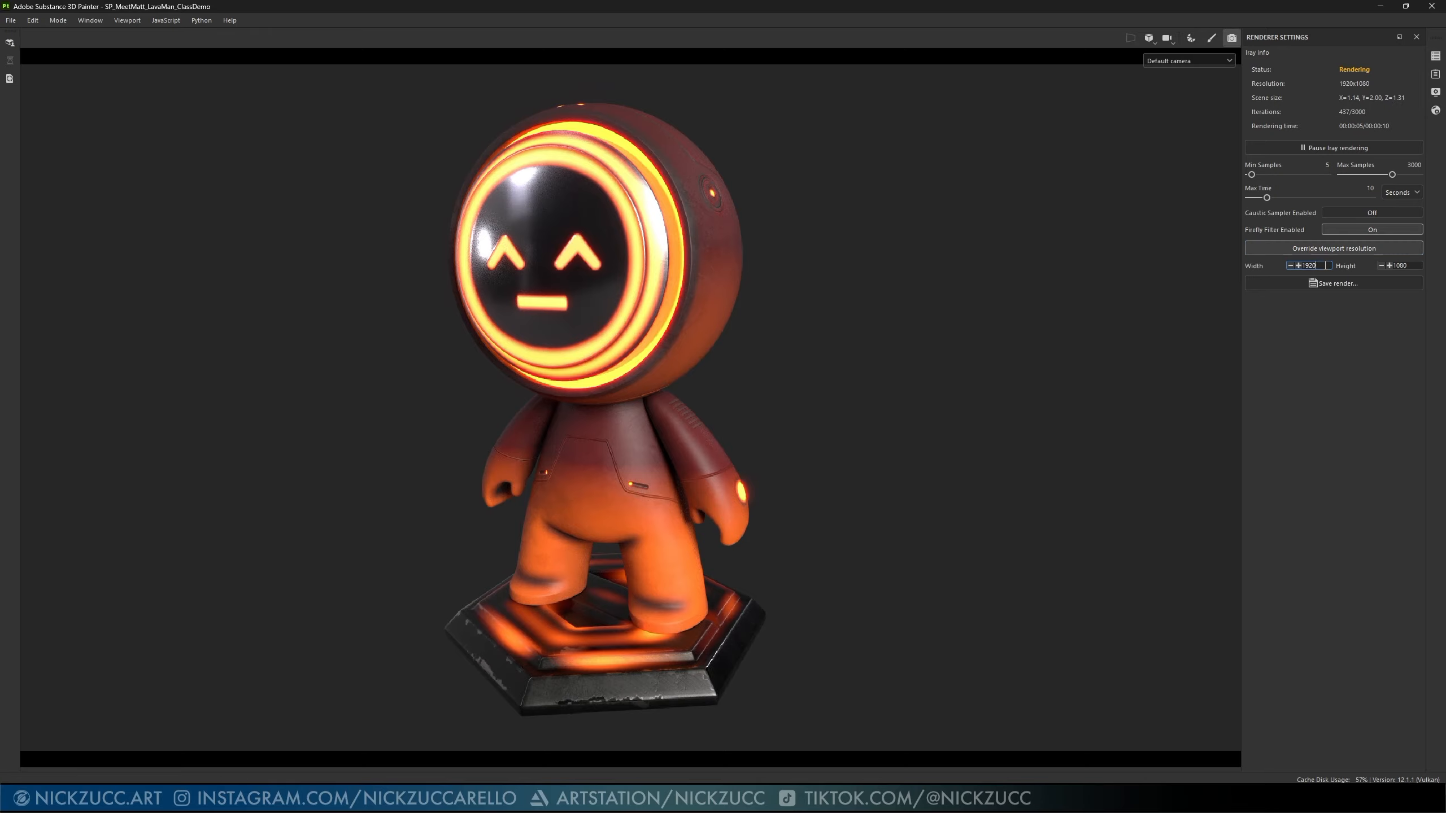
left_click_drag(1325, 266, 1302, 271)
key("Return")
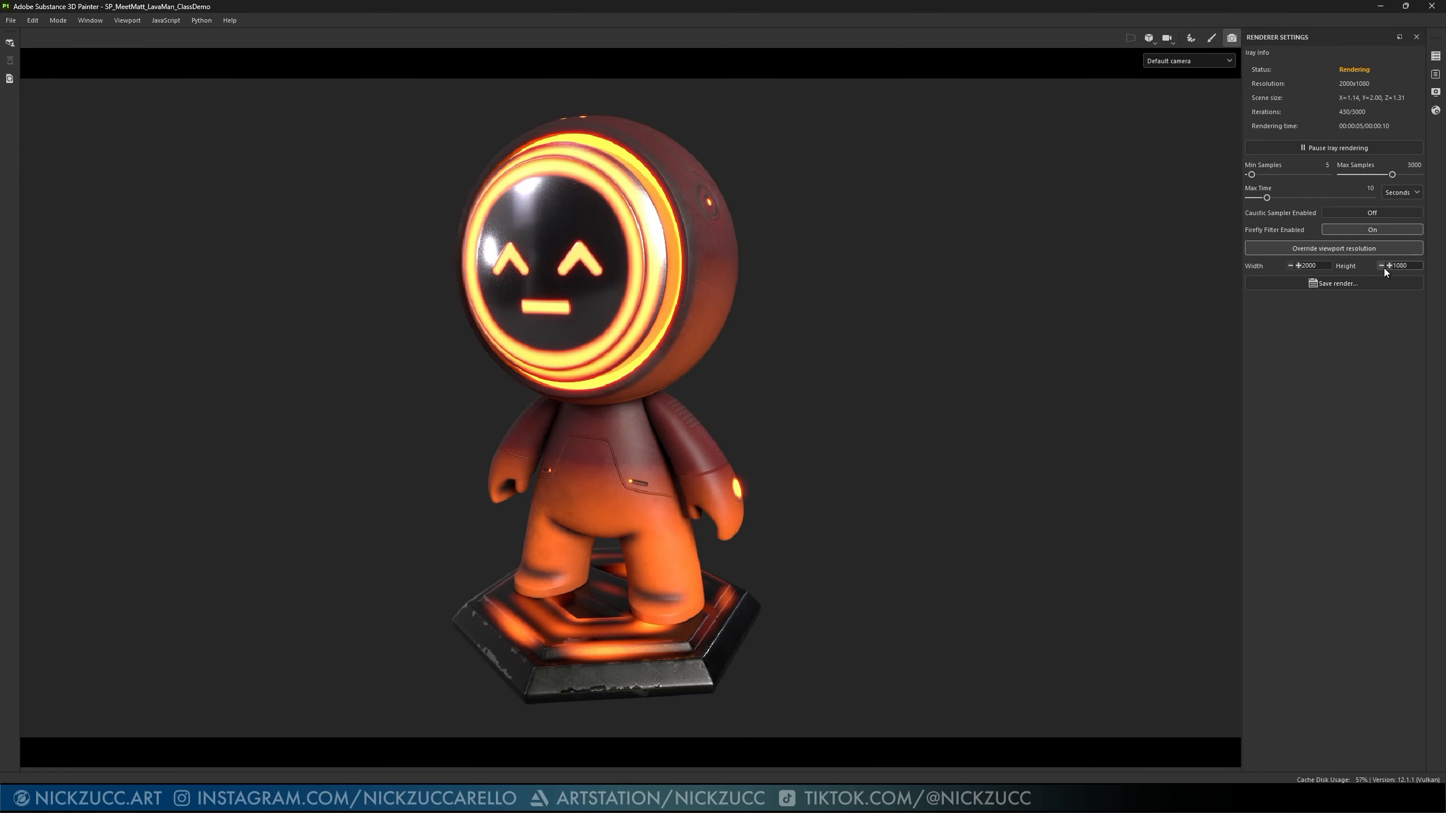
left_click(1317, 247)
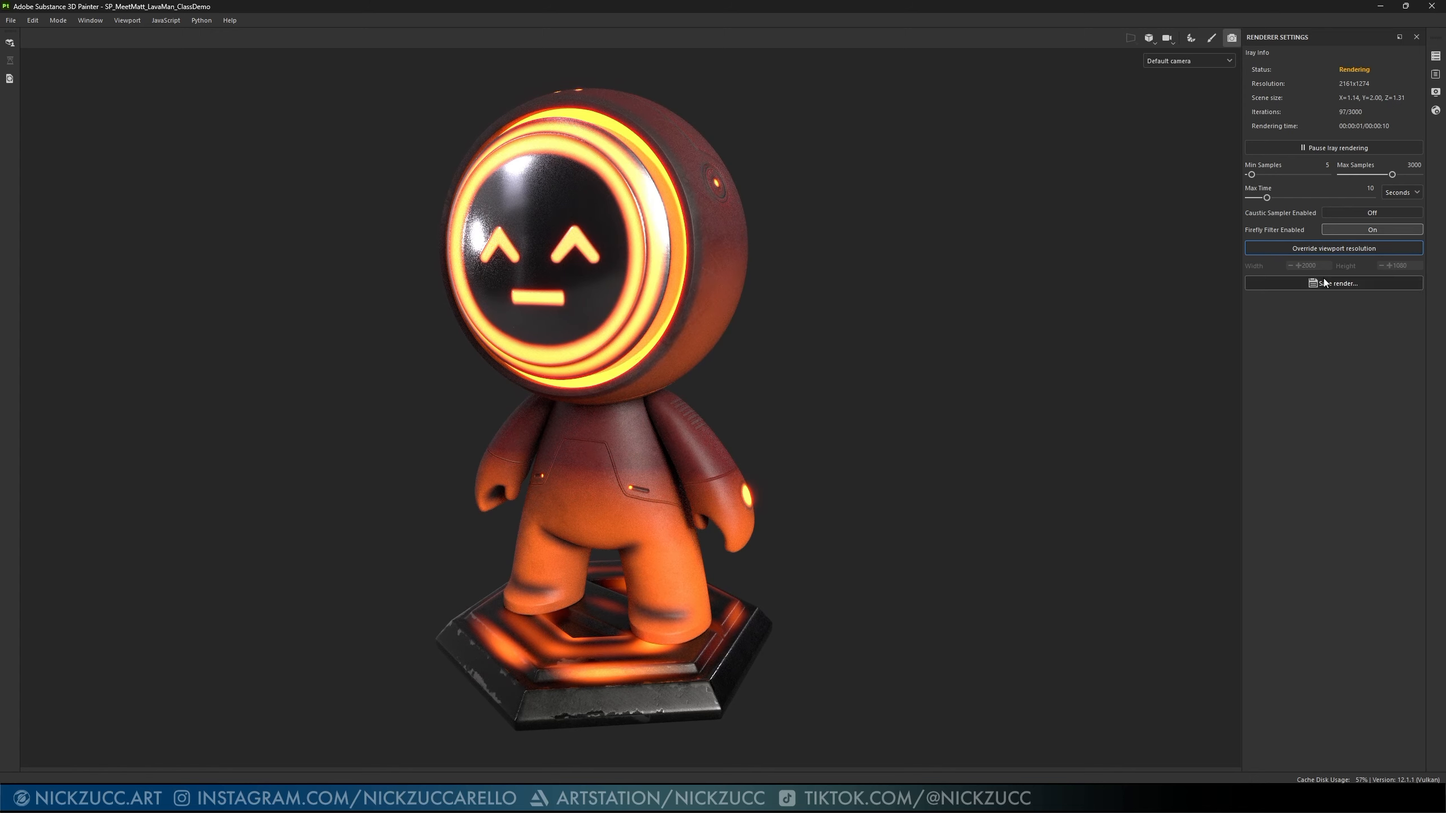
left_click(1327, 247)
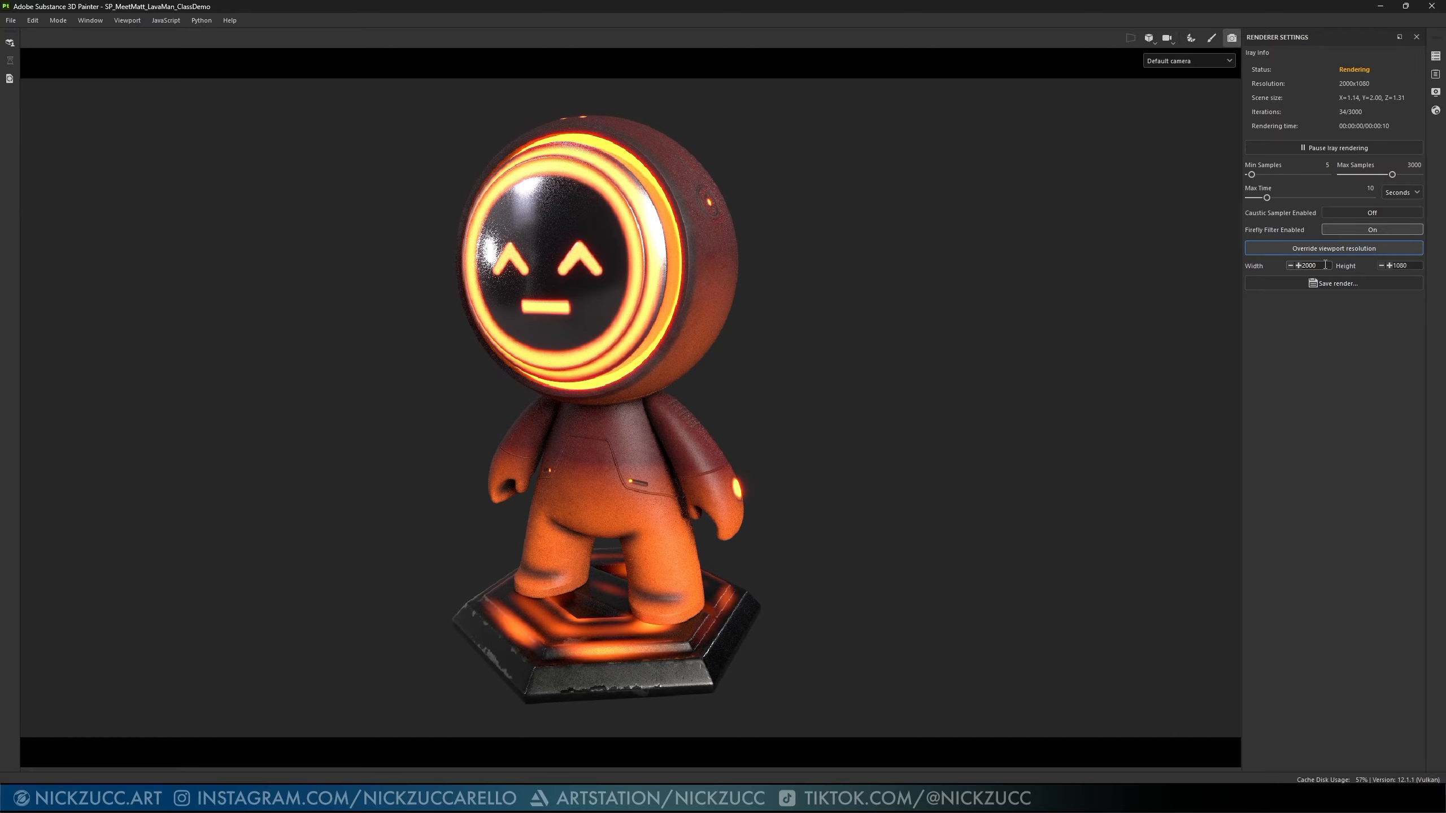
- Set the Iray render resolution to a portrait format, 1080 wide and 1920 high
left_click_drag(1324, 264, 1292, 265)
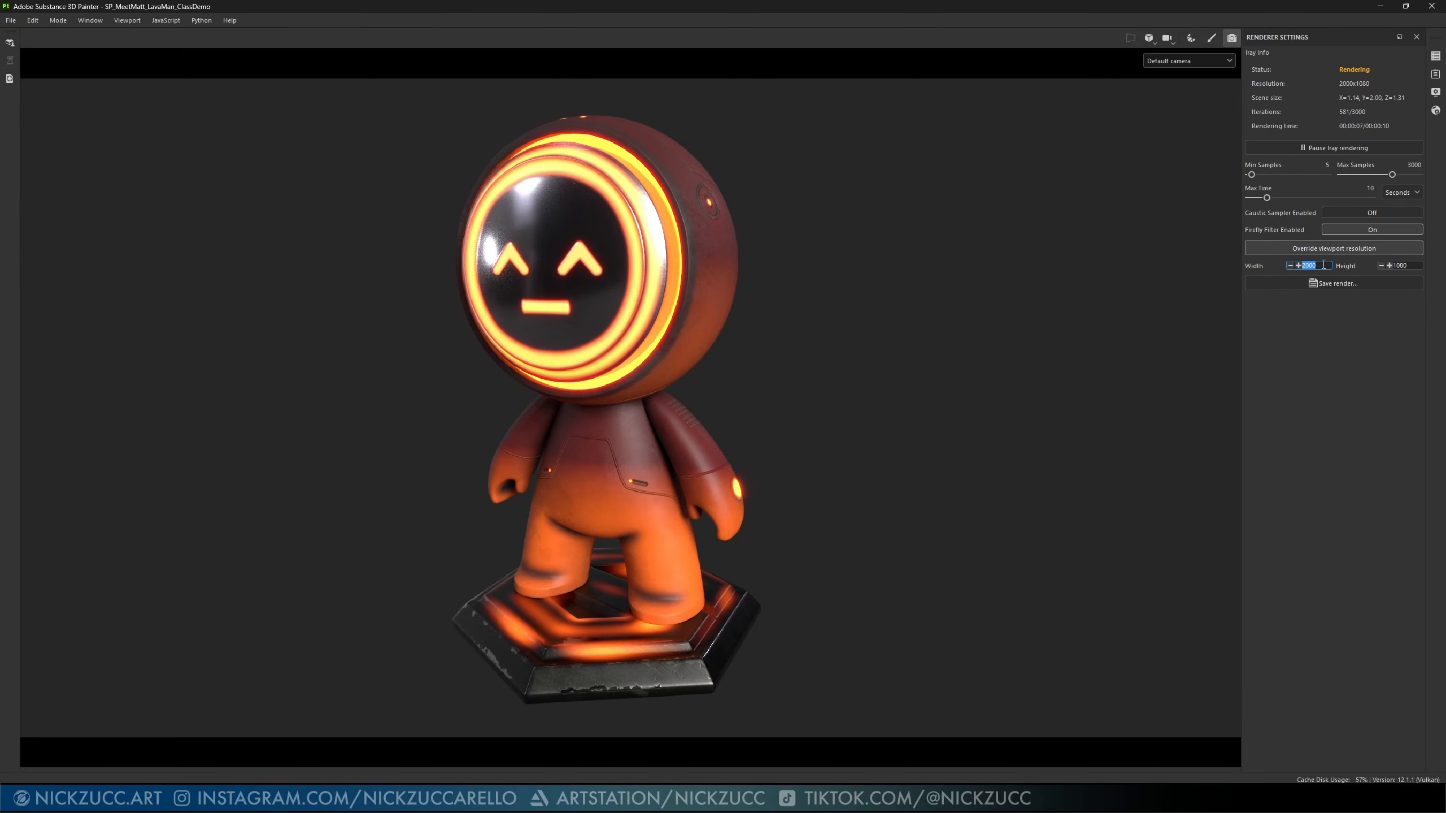
type("1080")
key("Return")
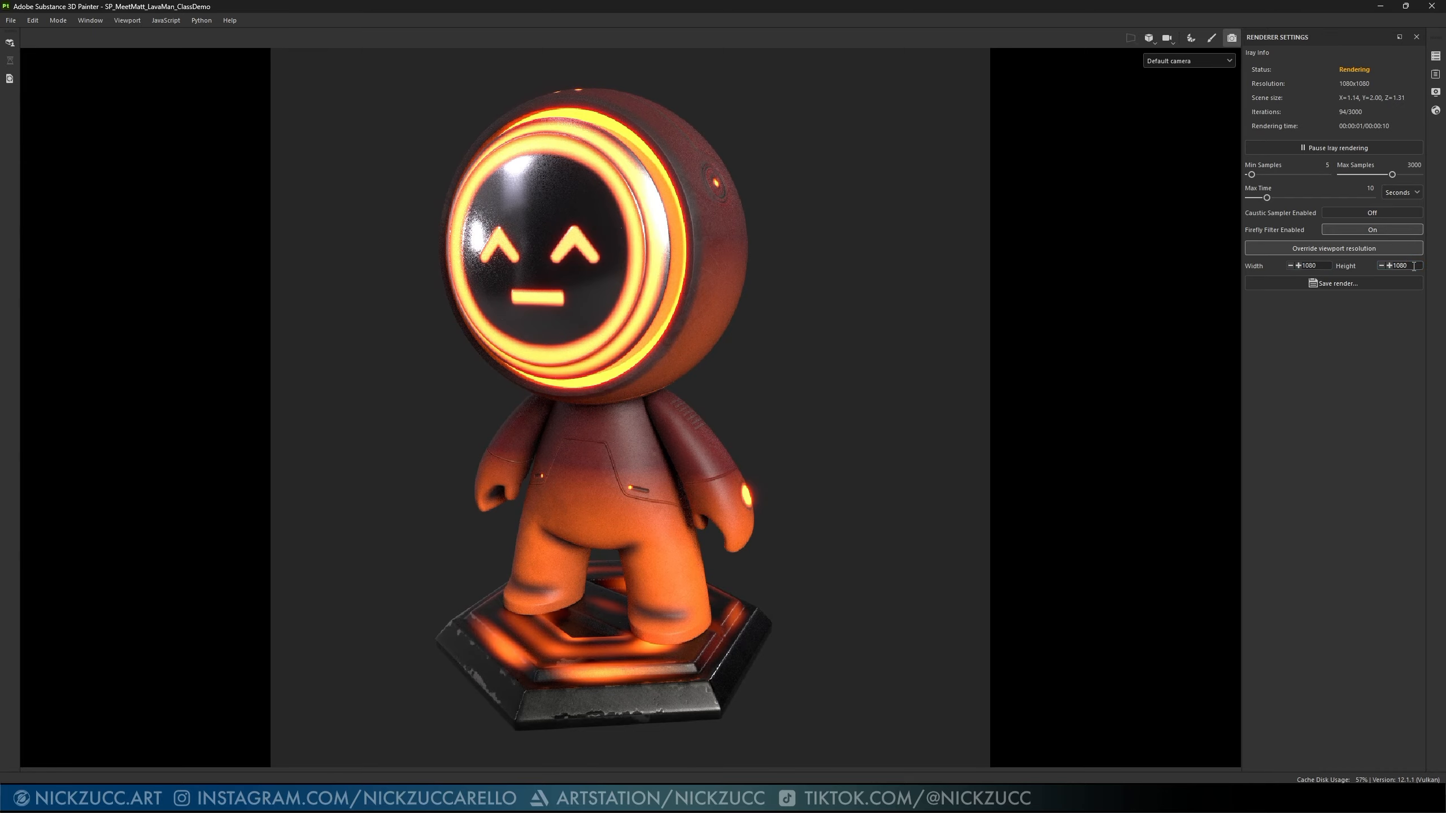
double_click(1414, 266)
type("1920")
key("Return")
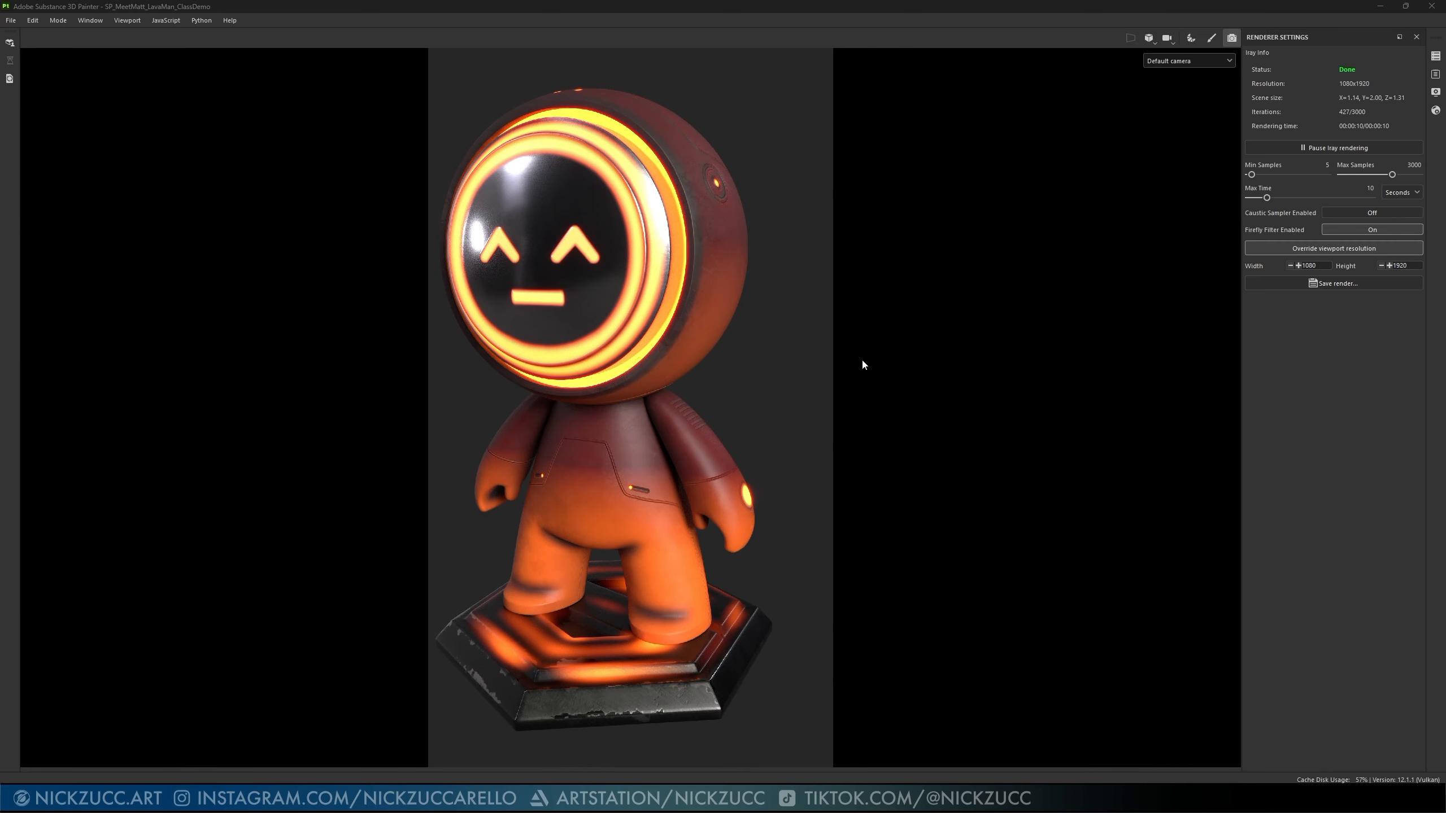
- Set the Iray render resolution to a landscape format, 1920 wide and 1080 high
mouse_move(751, 392)
left_mouse_down("alt")
mouse_move(765, 397)
mouse_move(736, 390)
mouse_move(779, 391)
left_mouse_up("alt")
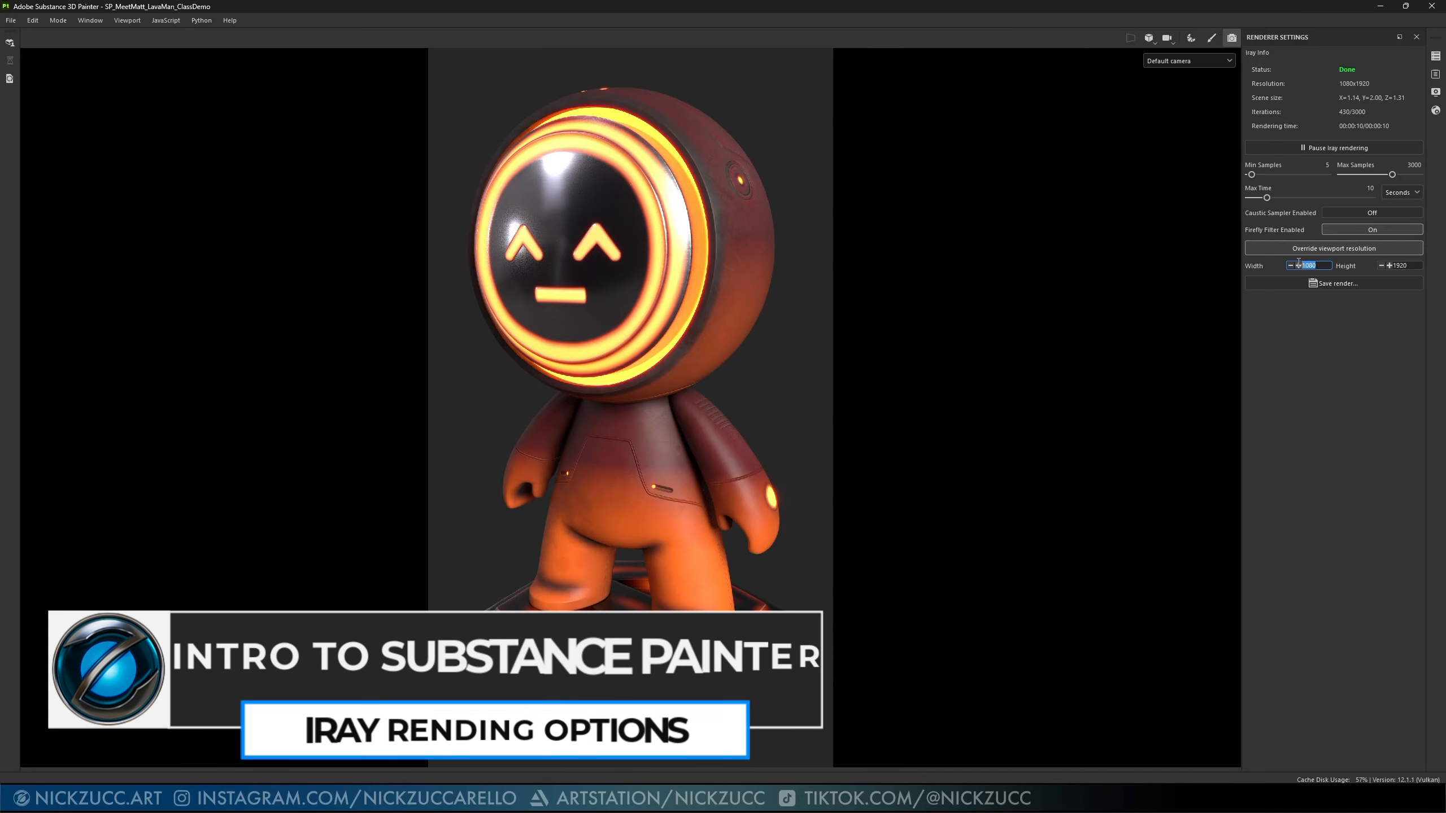
double_click(1301, 266)
type("1920")
key("Return")
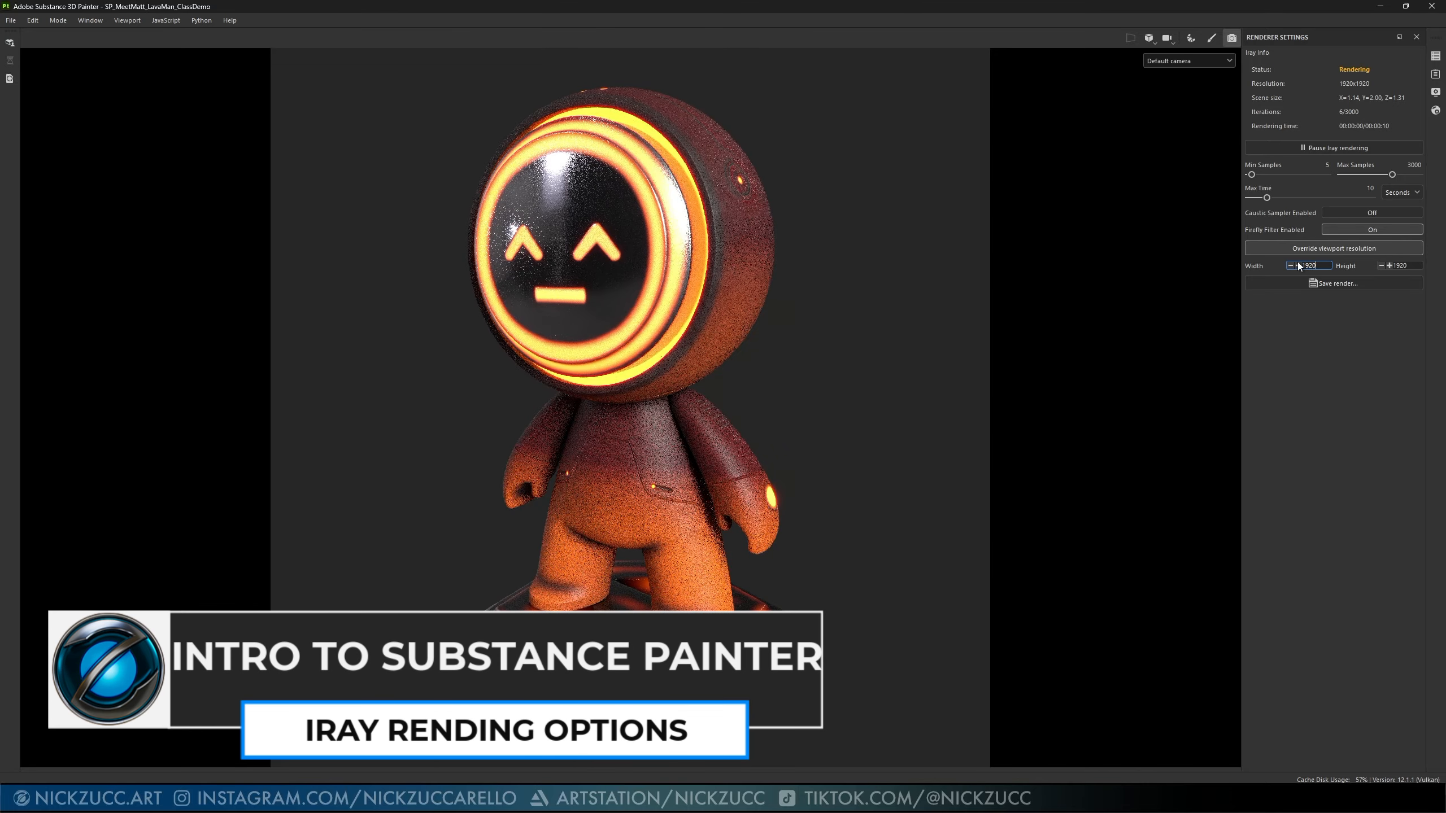
key("Tab")
key("Tab")
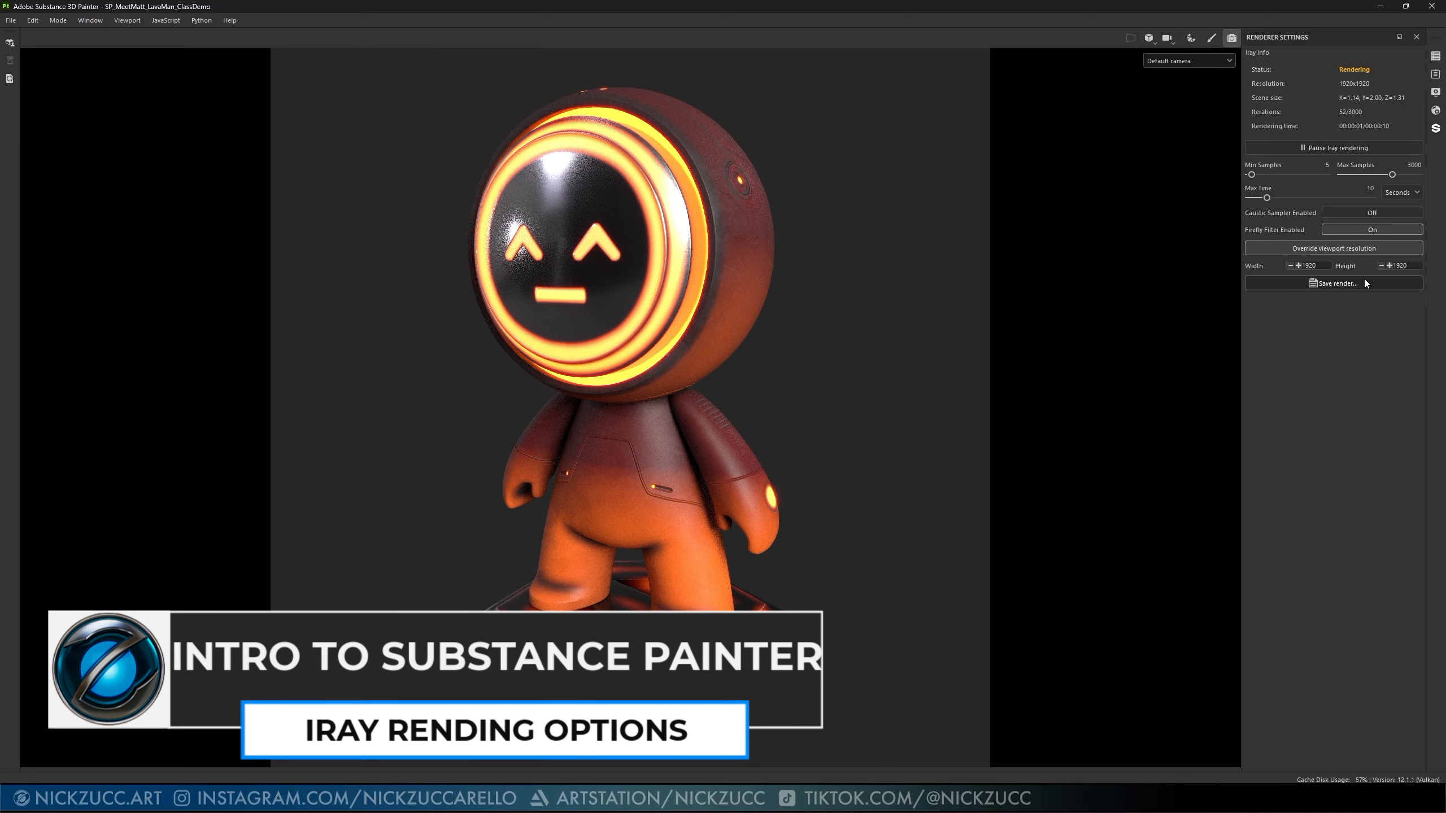
double_click(1403, 265)
type("1080")
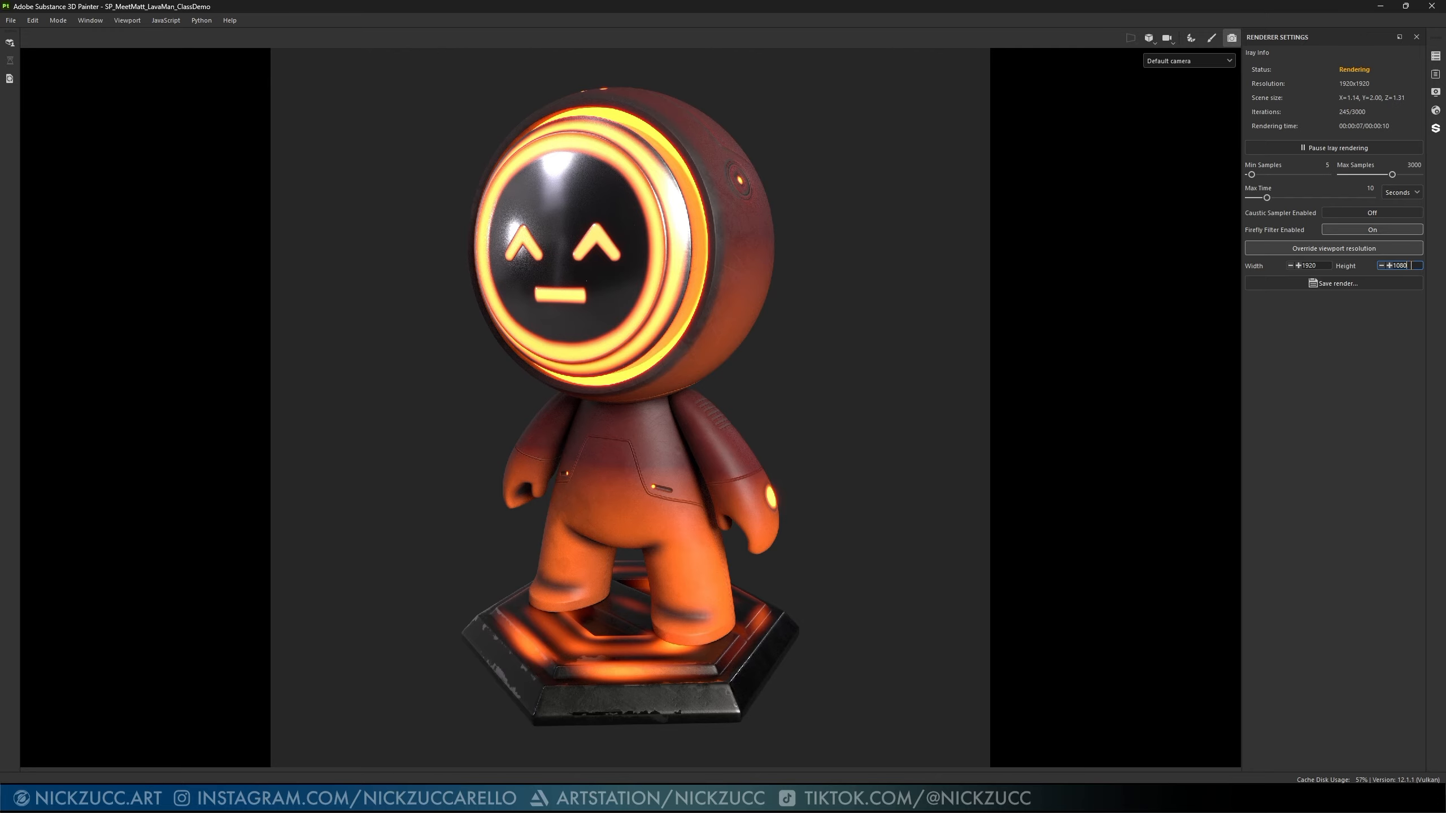
key("Return")
left_click(1302, 266)
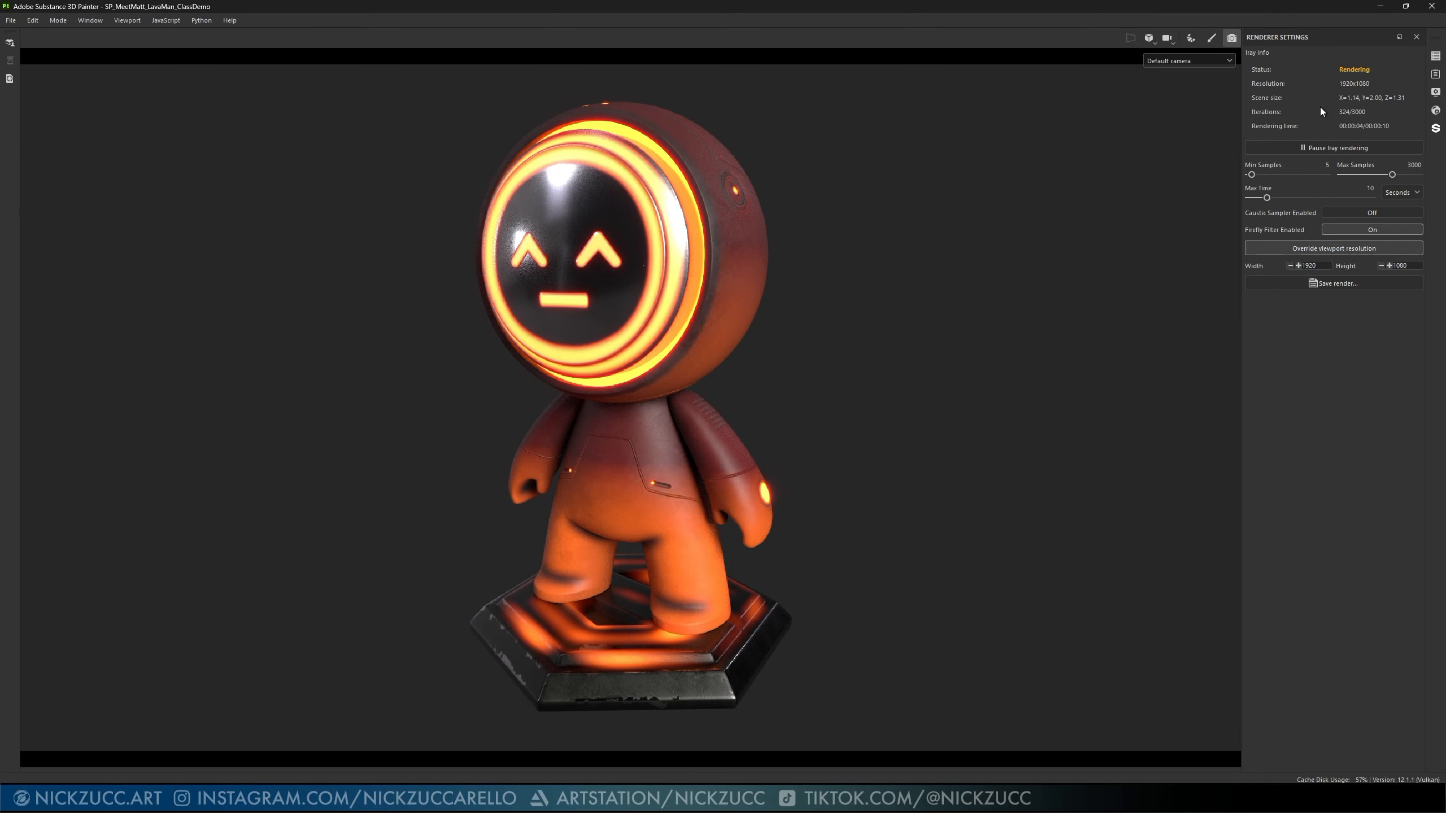
- Open the display settings and try the World environment alignment before returning it to Camera
left_click(1436, 91)
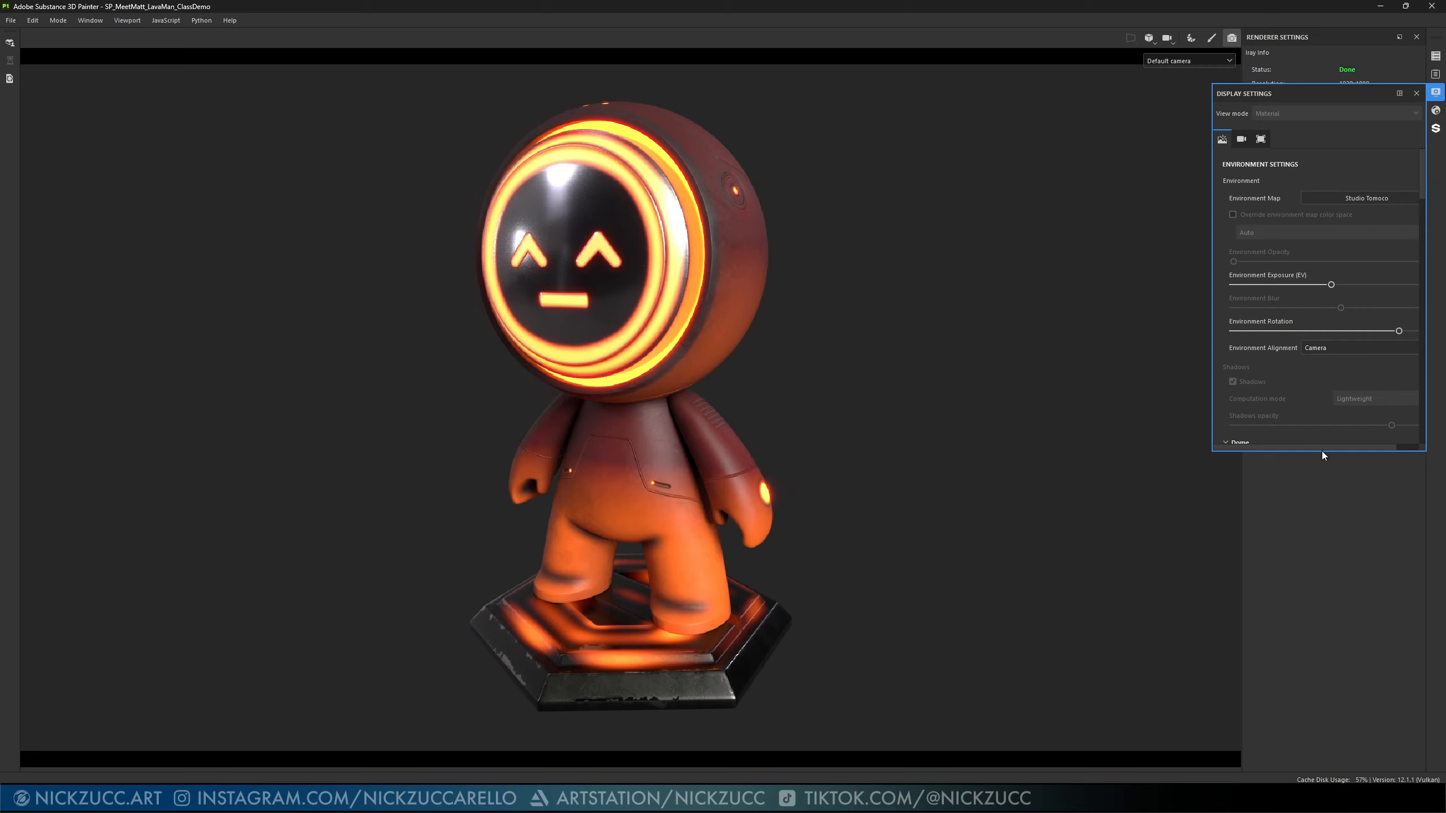
scroll(1279, 374, "down", 2)
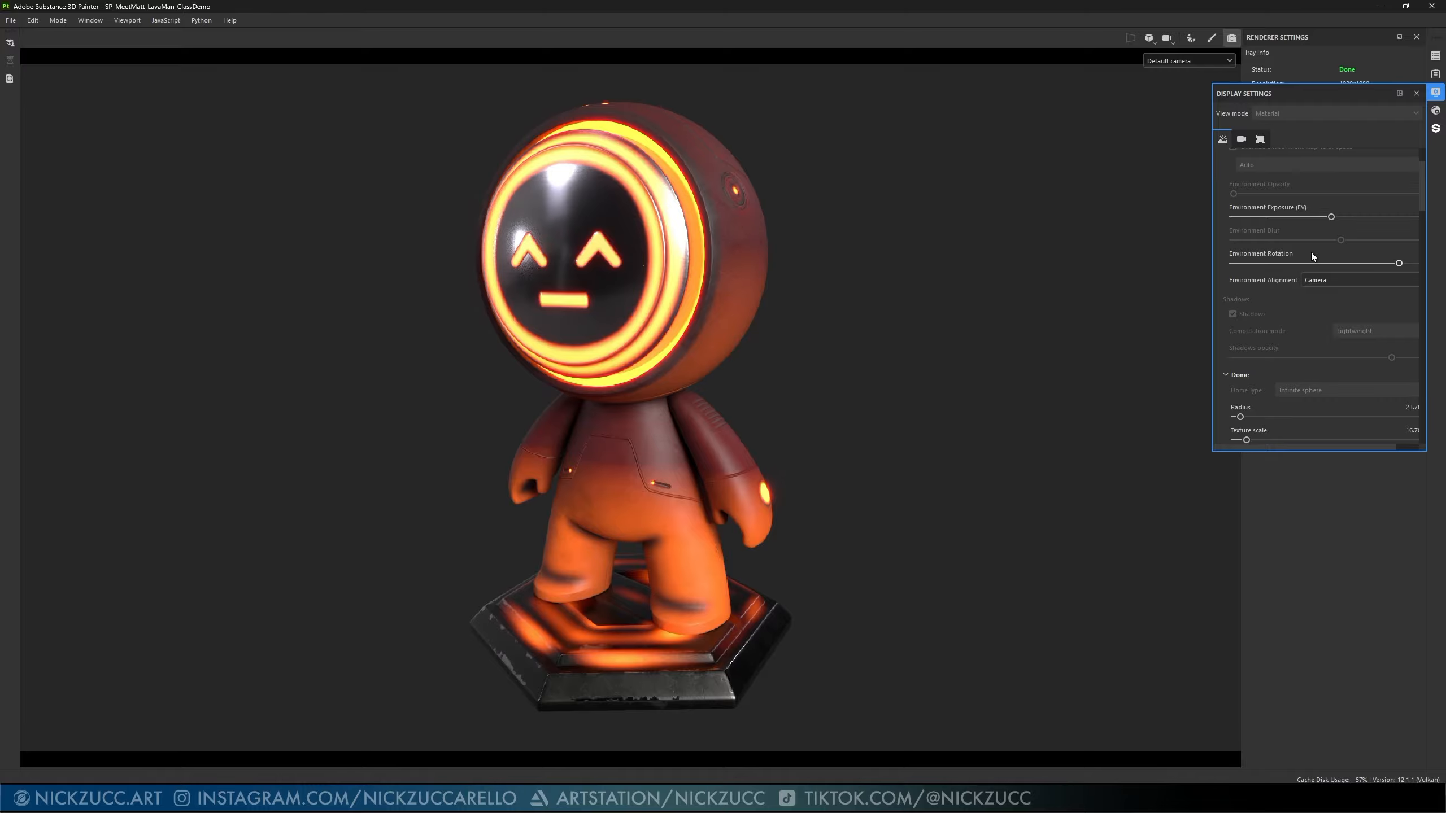
left_click(1338, 281)
left_click(1338, 293)
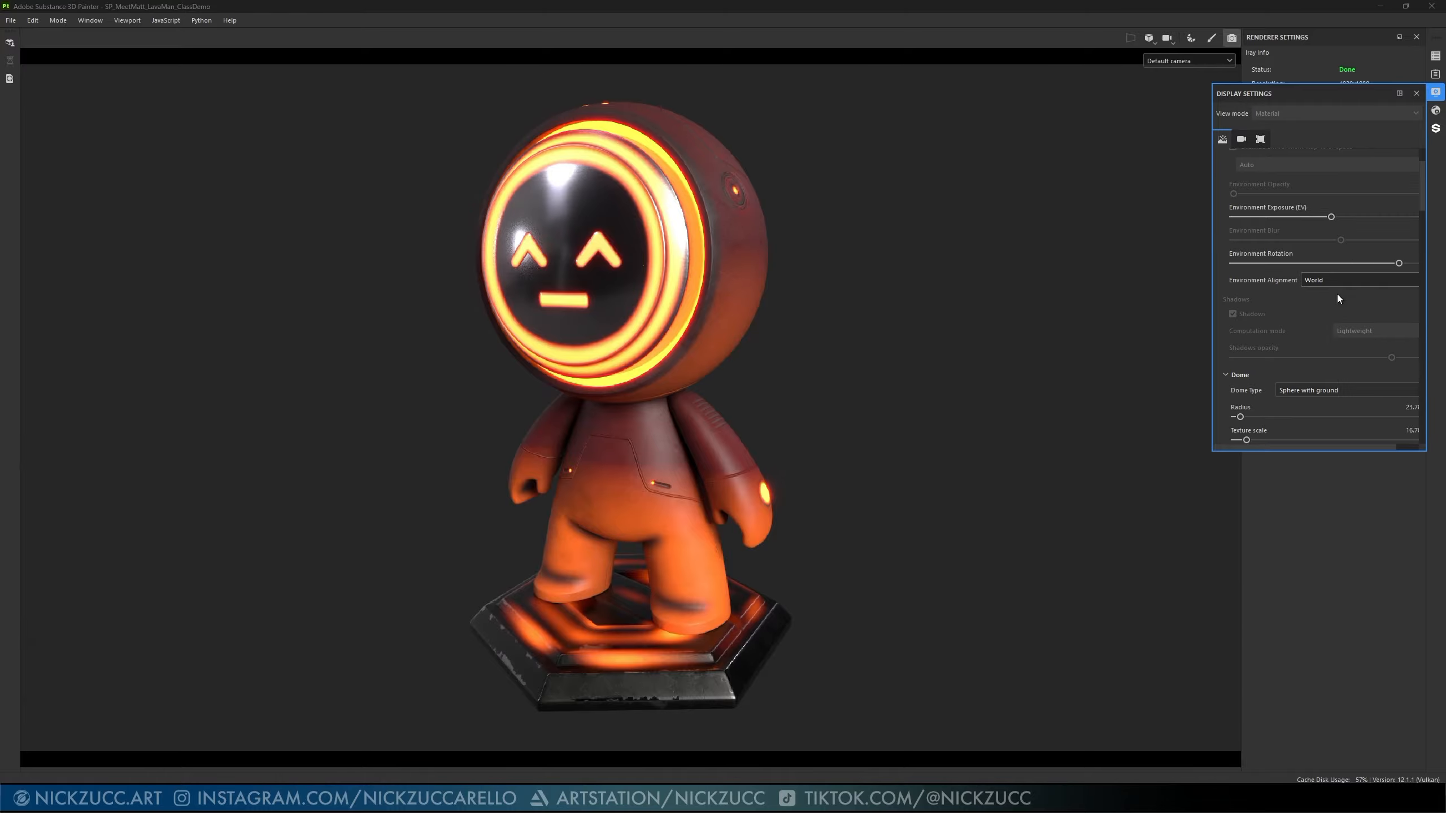
left_click(1328, 279)
left_click(1331, 303)
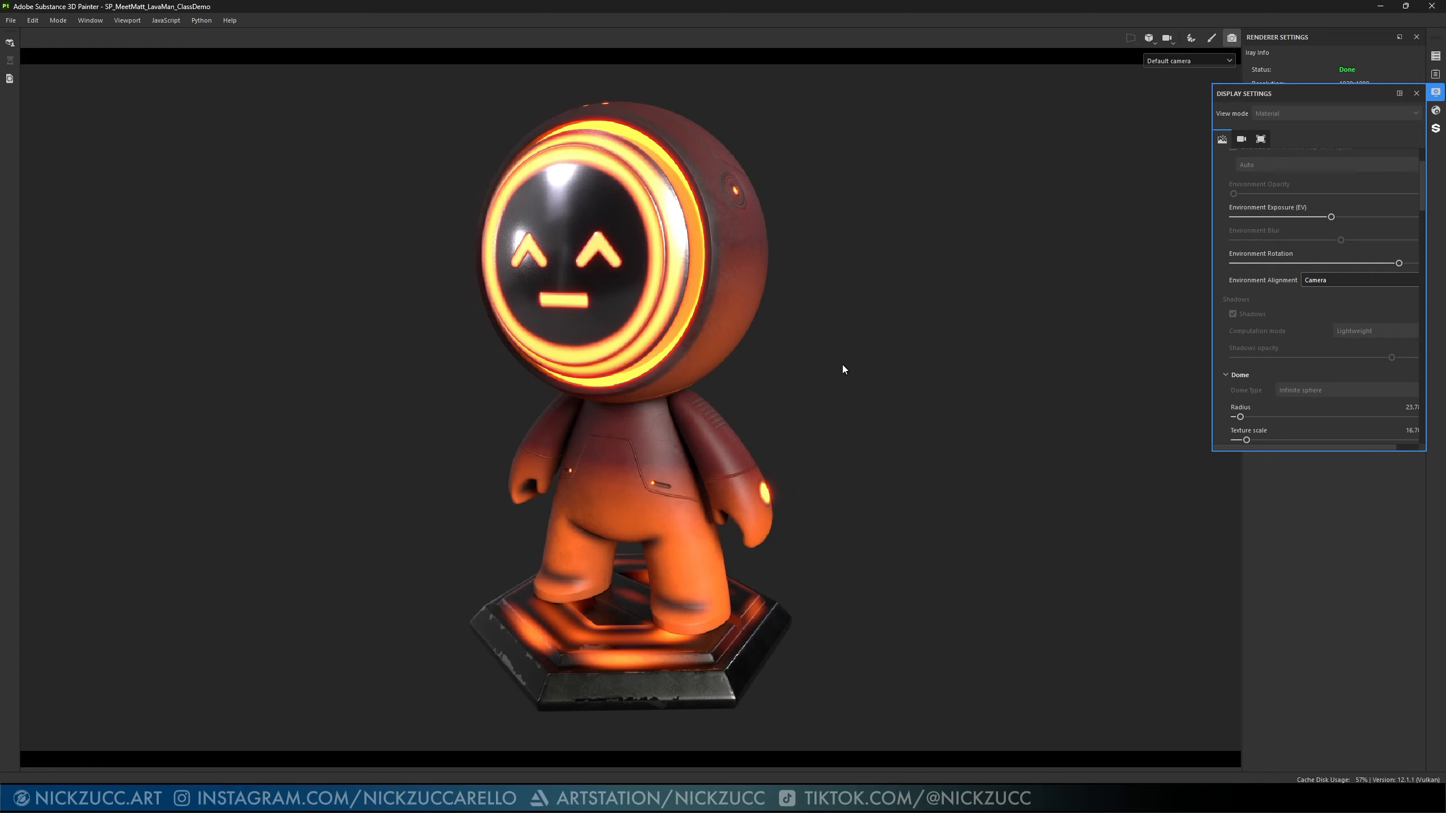
- Set the environment alignment to World and rotate the environment to 329 to relight the character
left_click(1347, 282)
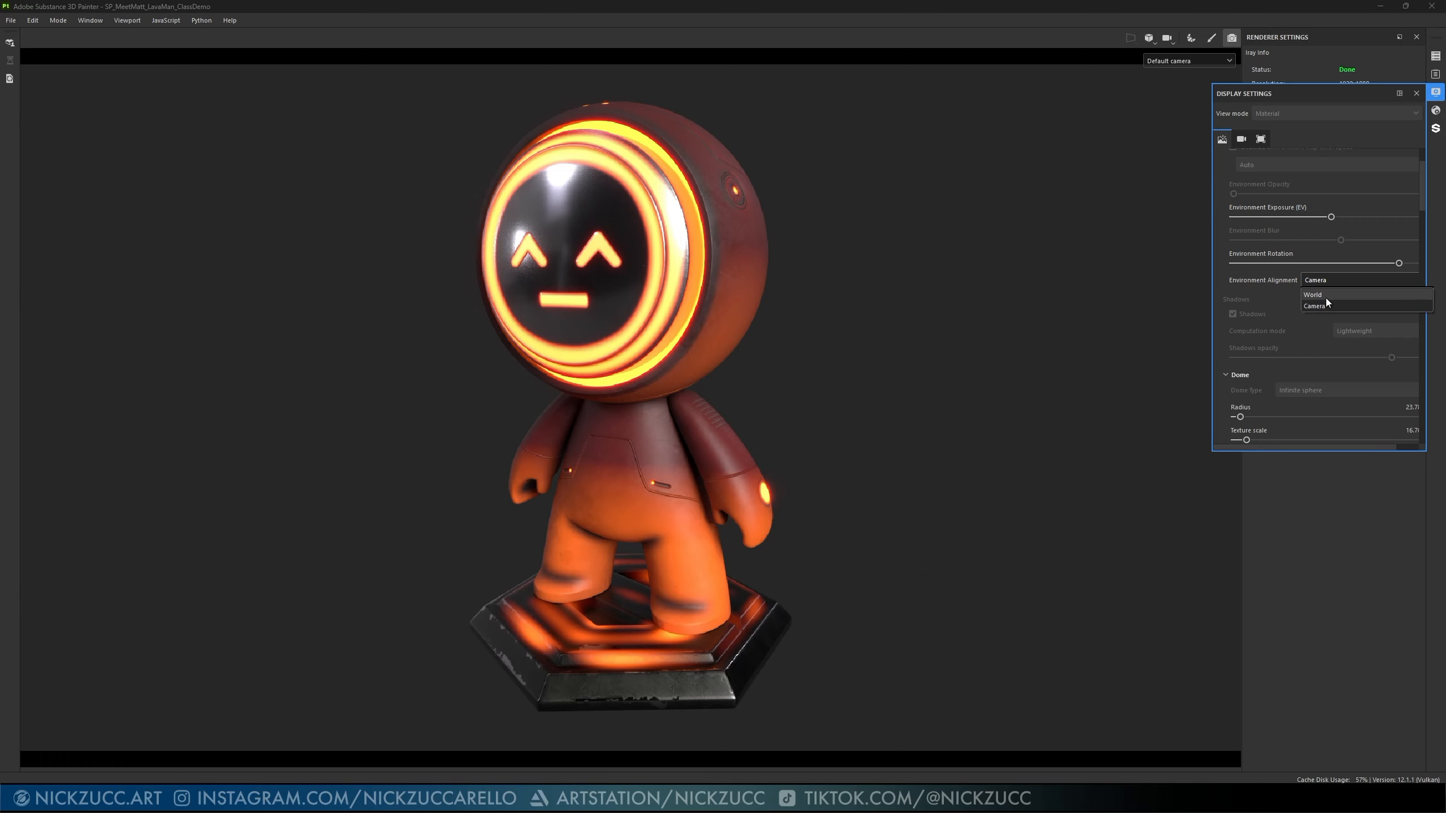
left_click(1326, 295)
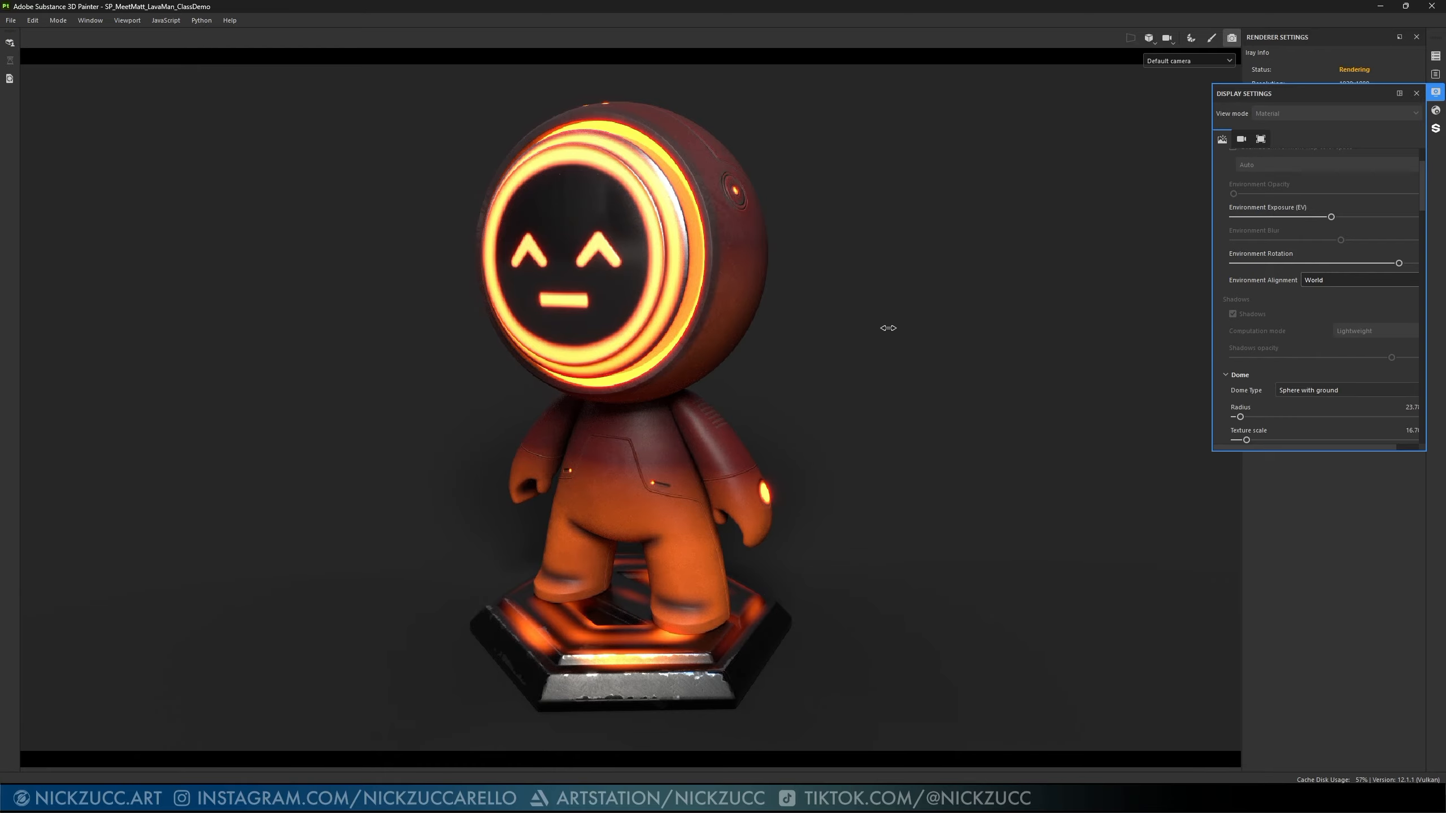
right_click_drag(881, 336, 1071, 299, "shift")
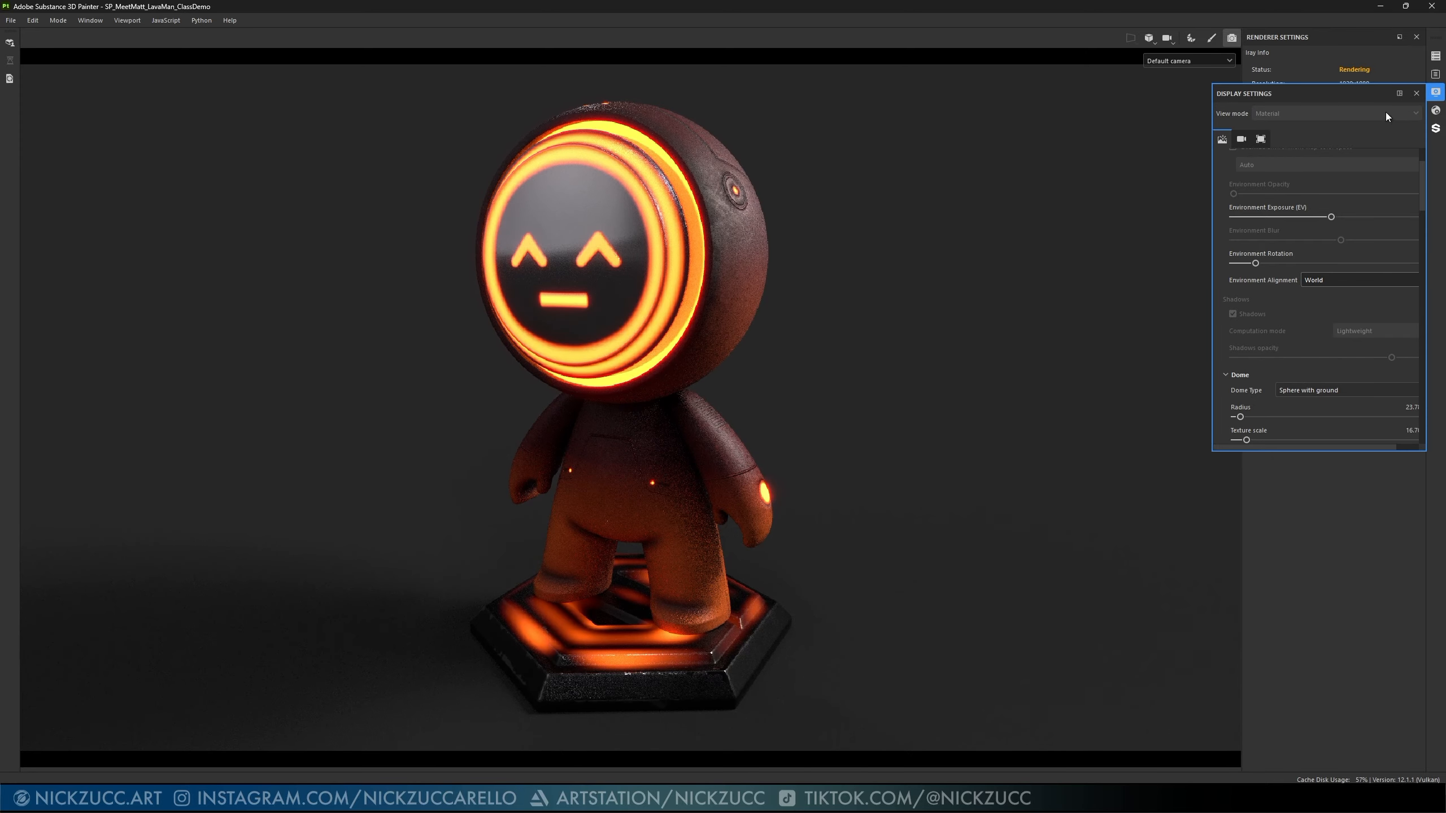
mouse_move(991, 370)
right_mouse_down("shift")
mouse_move(933, 375)
mouse_move(1004, 371)
mouse_move(988, 371)
right_mouse_up("shift")
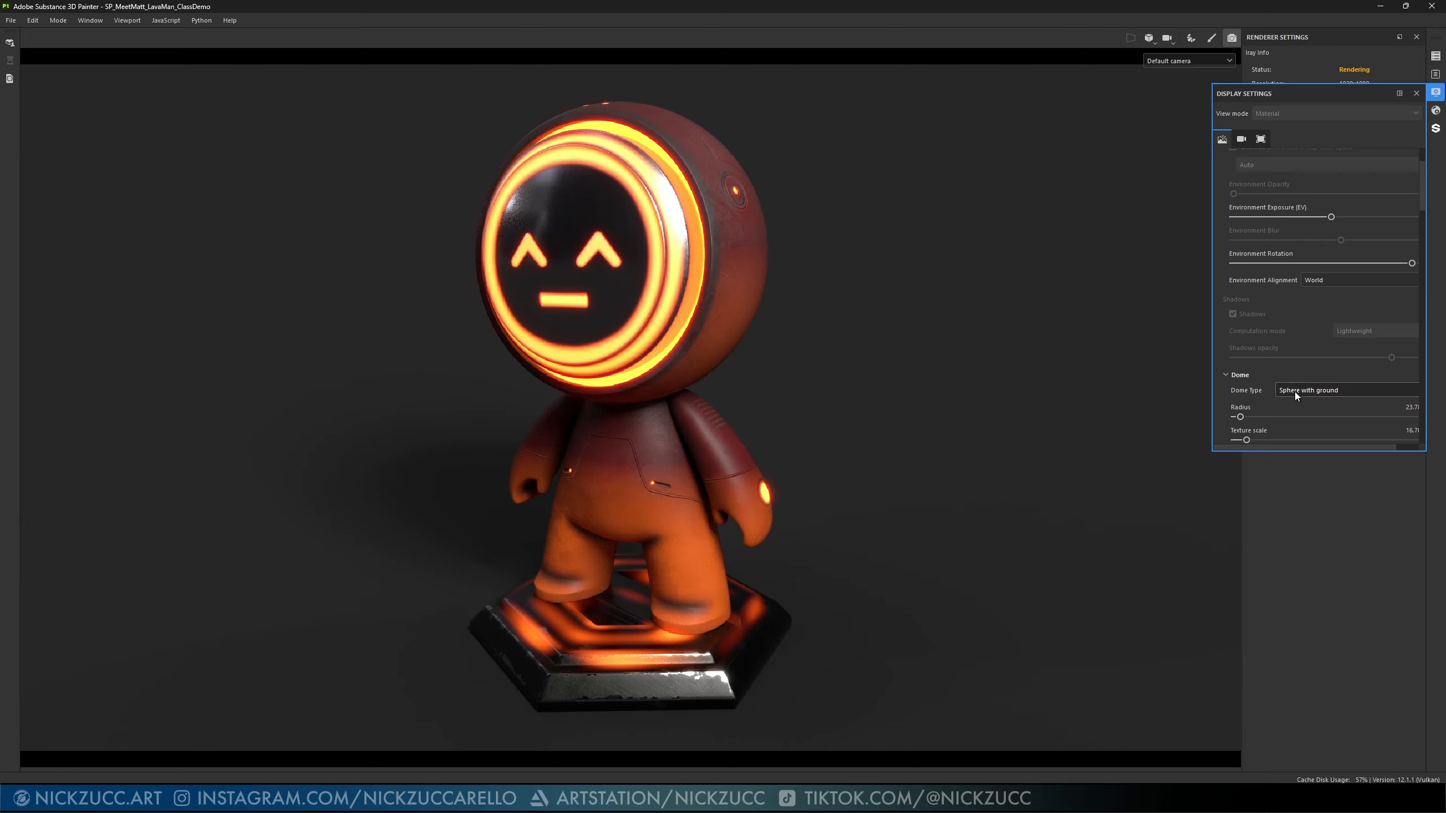
- Turn off the dome's clear color and try the Infinite sphere dome type before returning to Sphere with ground
scroll(1280, 400, "down", 2)
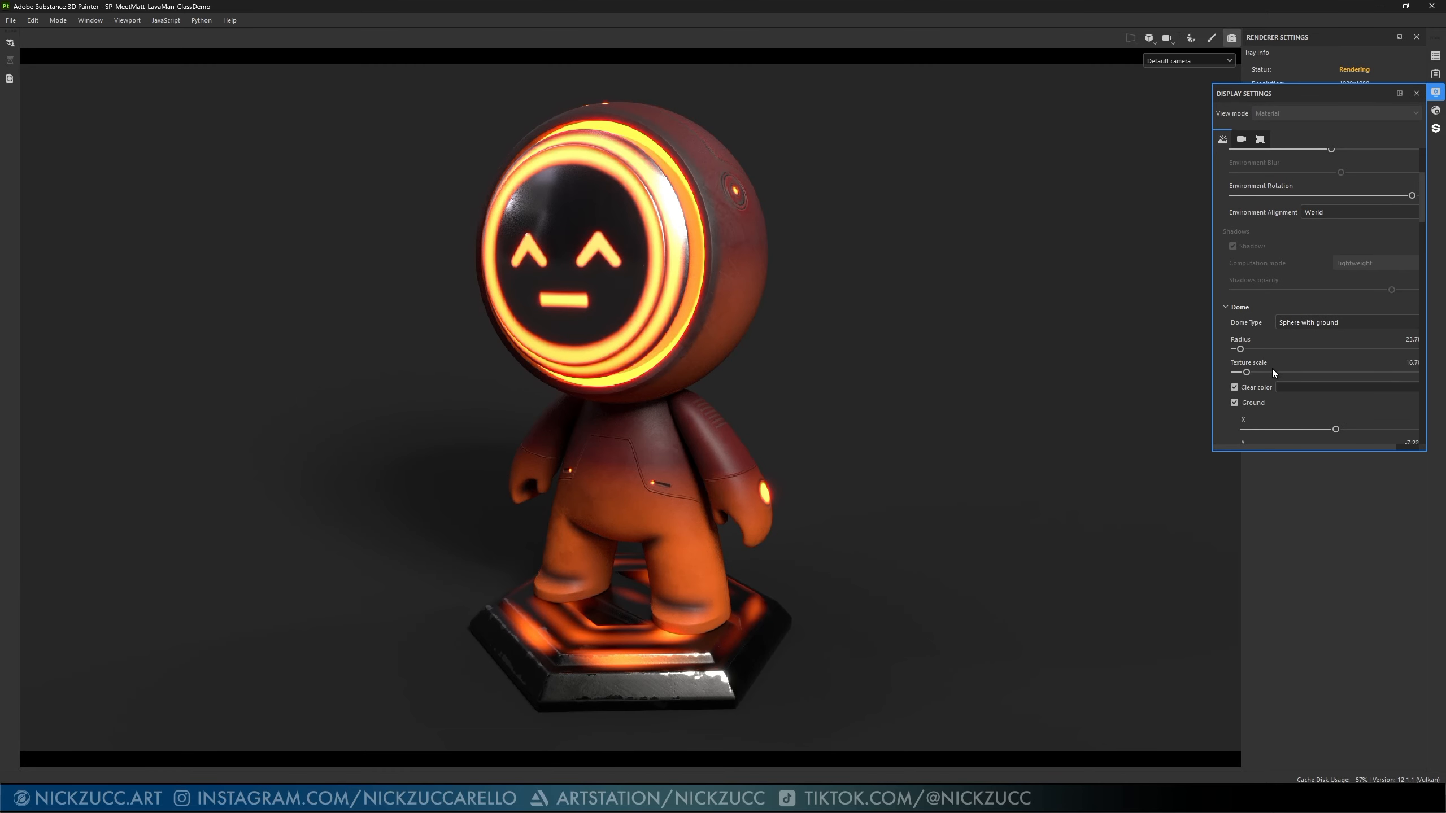
left_click(1234, 388)
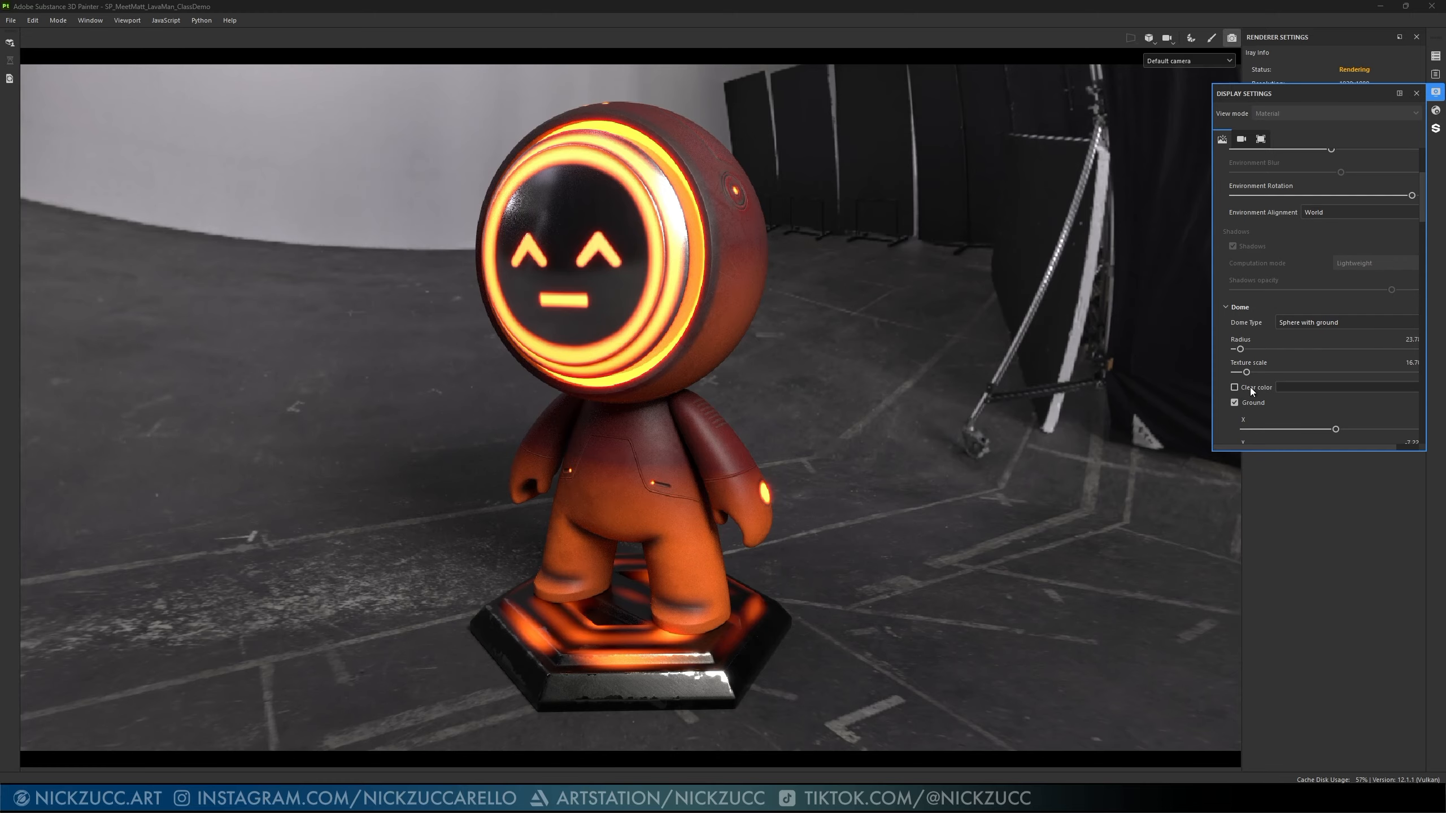
left_click(1294, 325)
left_click(1308, 337)
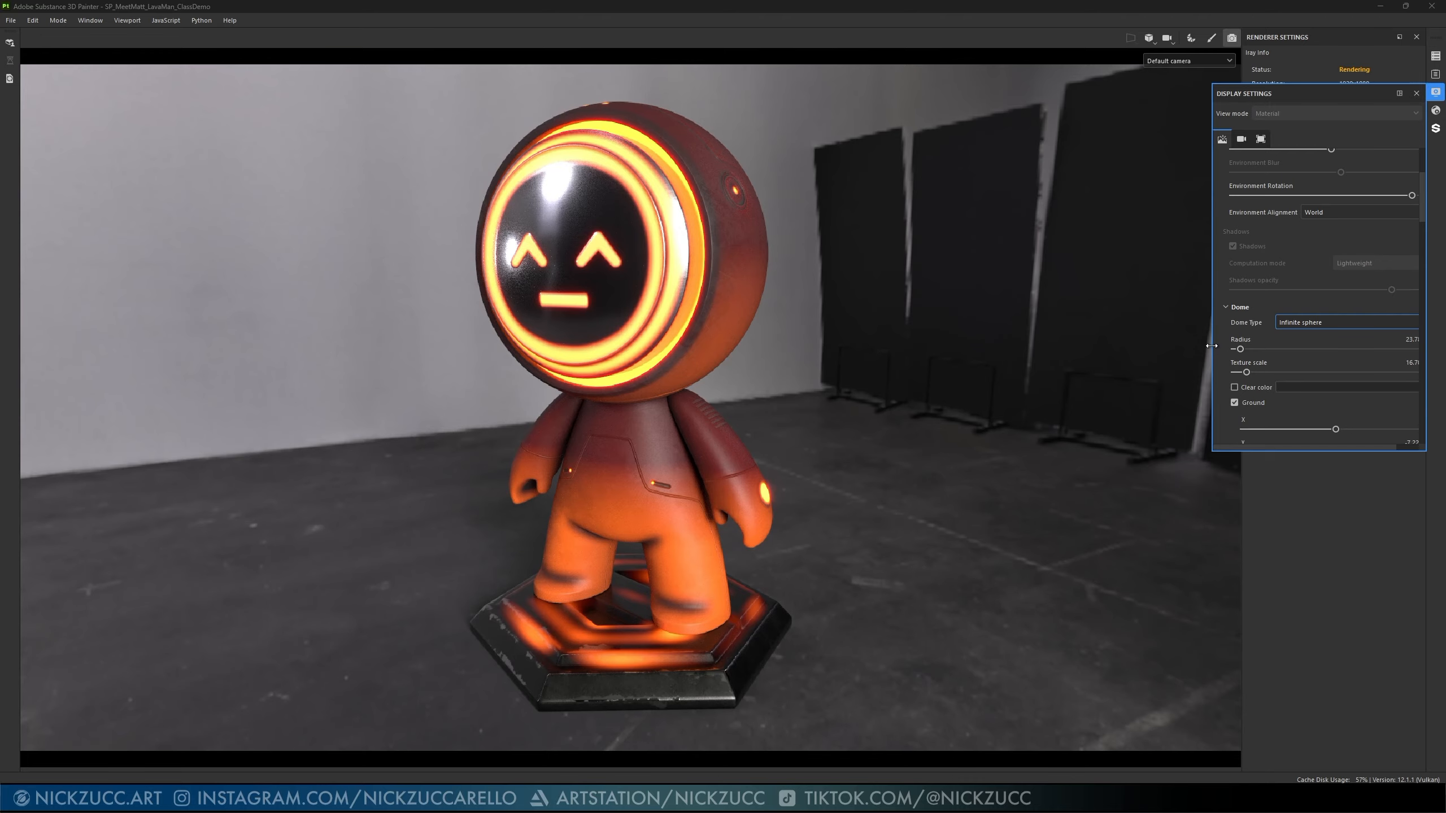
left_click_drag(1212, 346, 1194, 346)
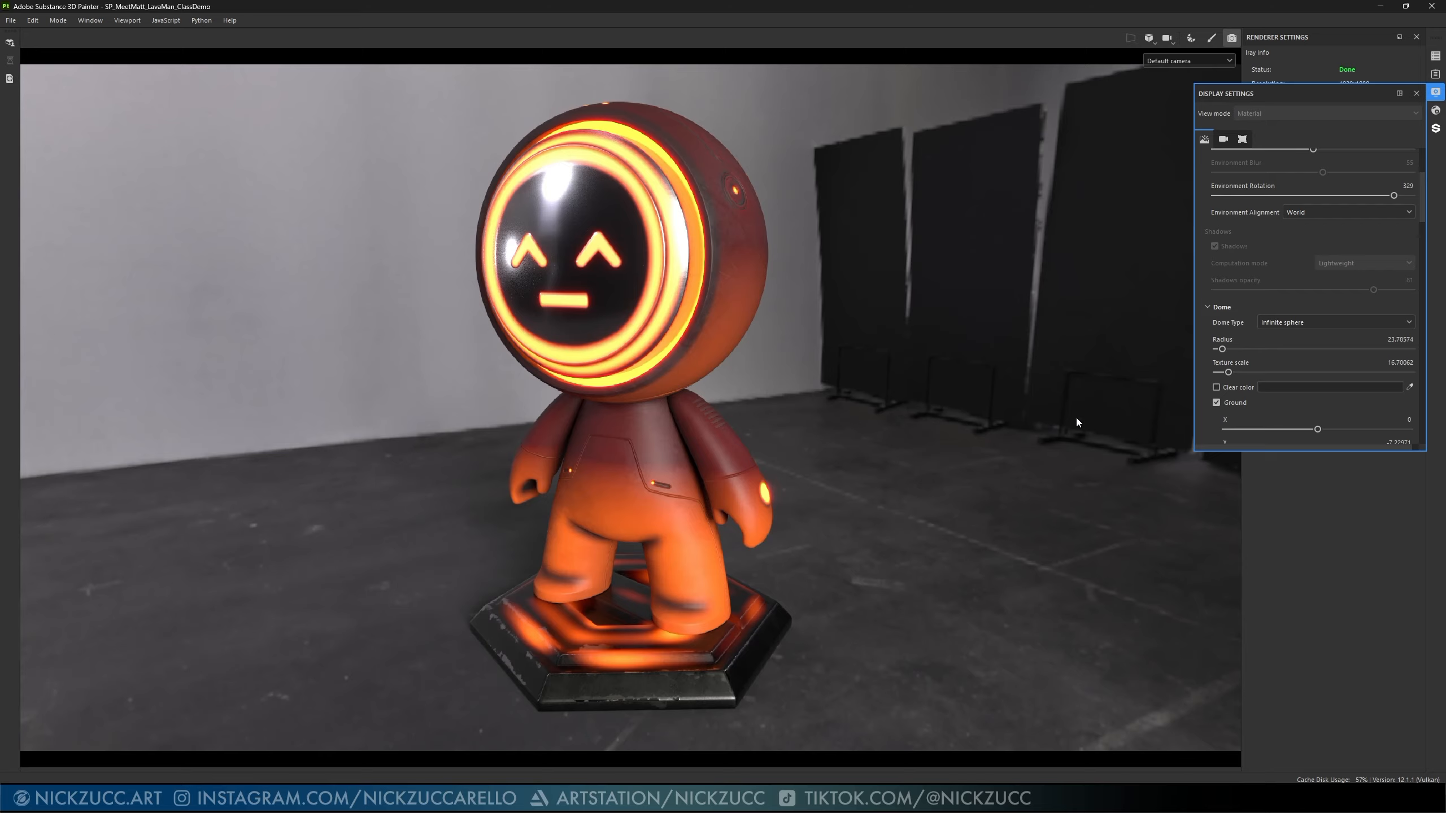
left_click(1319, 324)
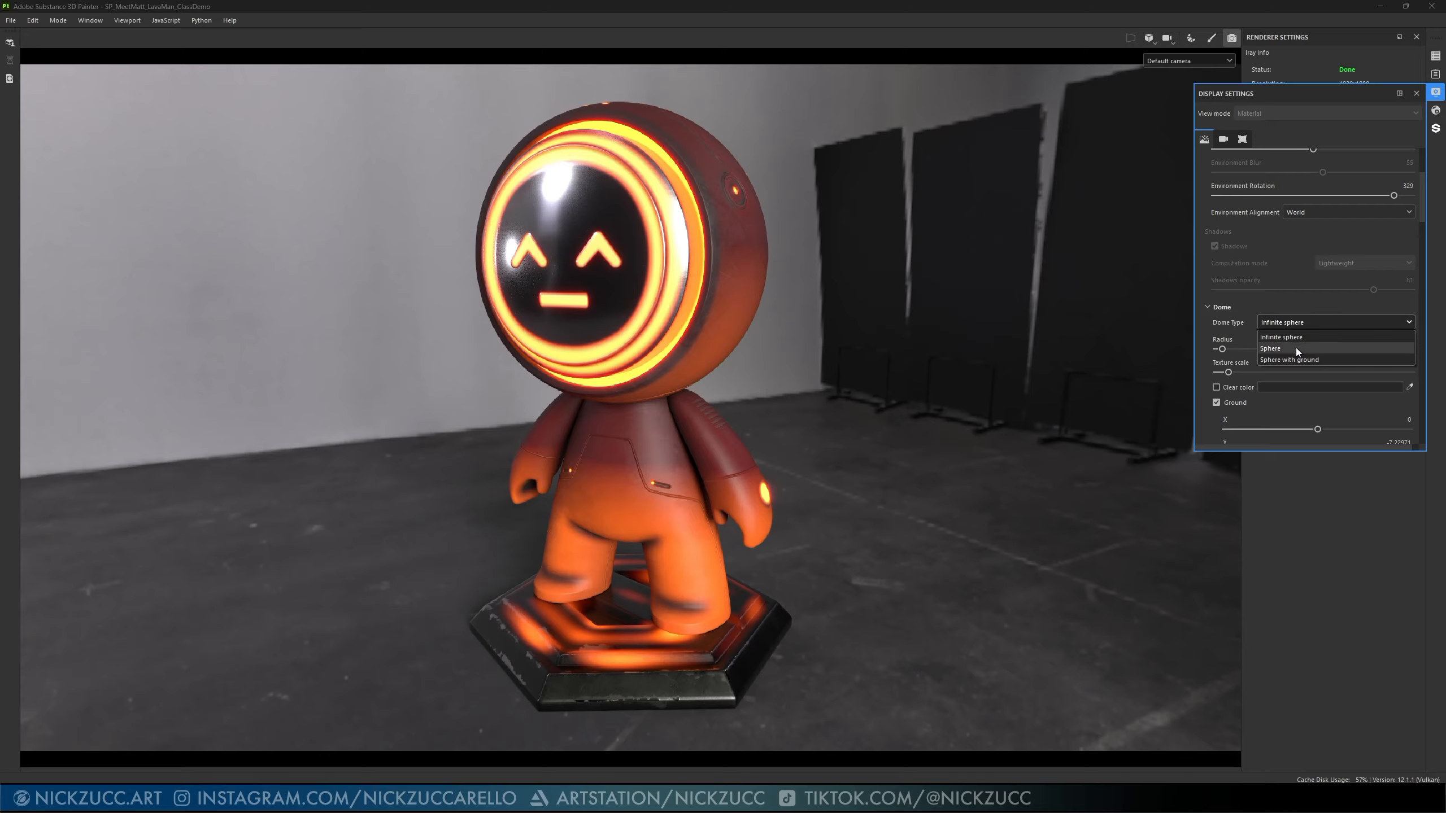
left_click(1300, 359)
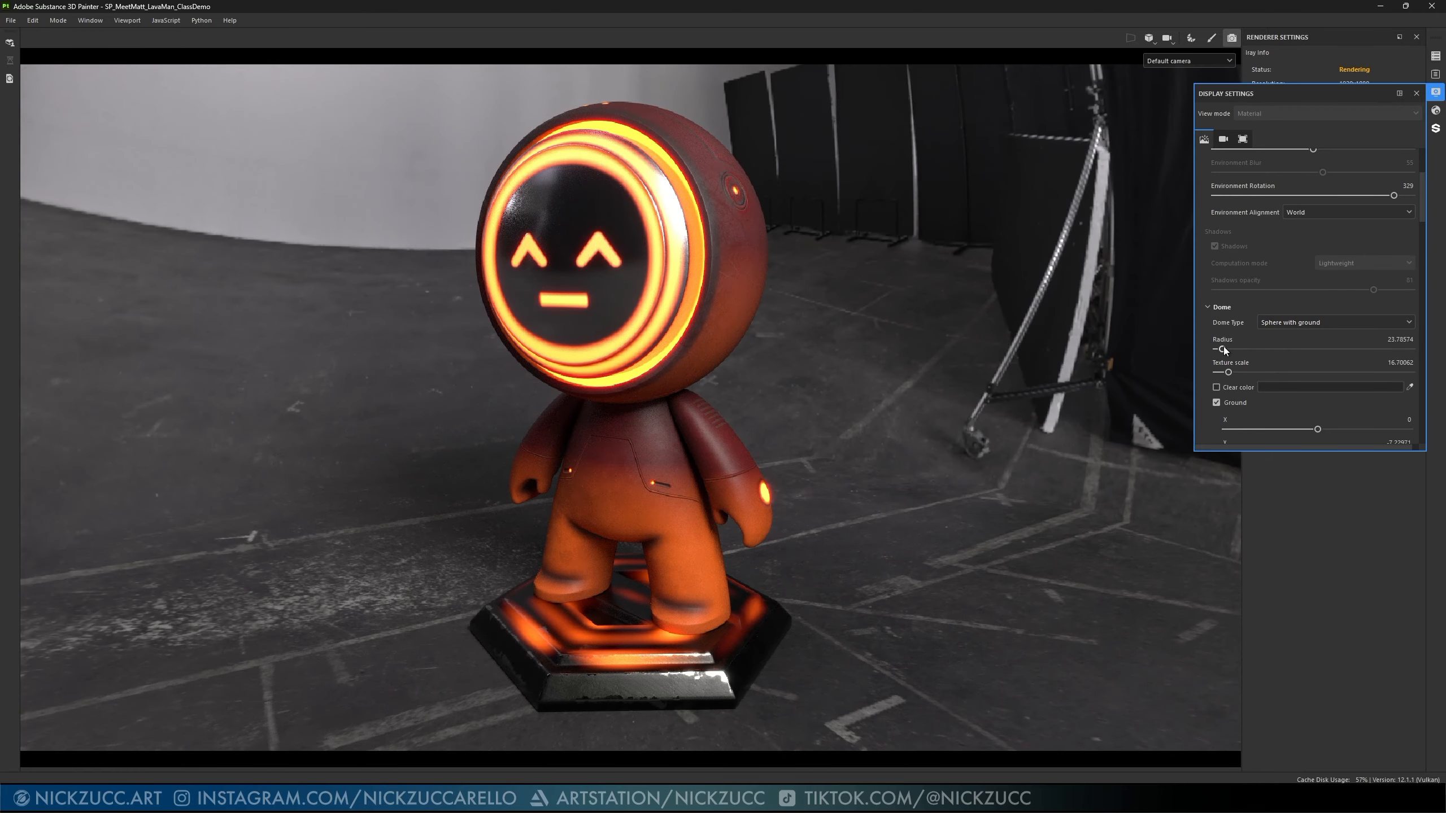
- Increase the dome radius to about 114.08 and its texture scale to about 23.79
mouse_move(1222, 349)
left_mouse_down()
mouse_move(1264, 349)
mouse_move(1234, 349)
left_mouse_up()
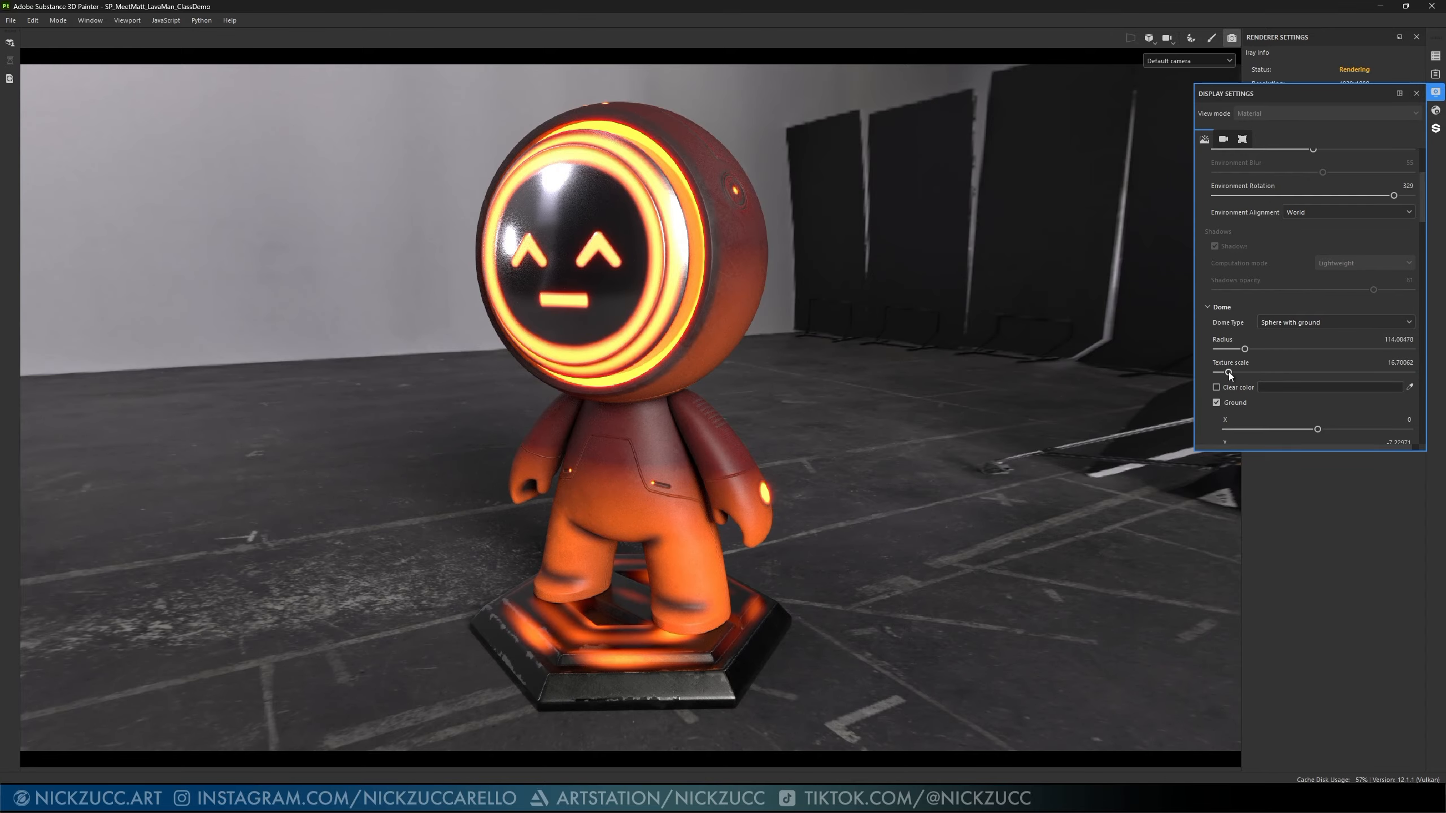
mouse_move(1229, 373)
left_mouse_down()
mouse_move(1249, 374)
mouse_move(1236, 374)
left_mouse_up()
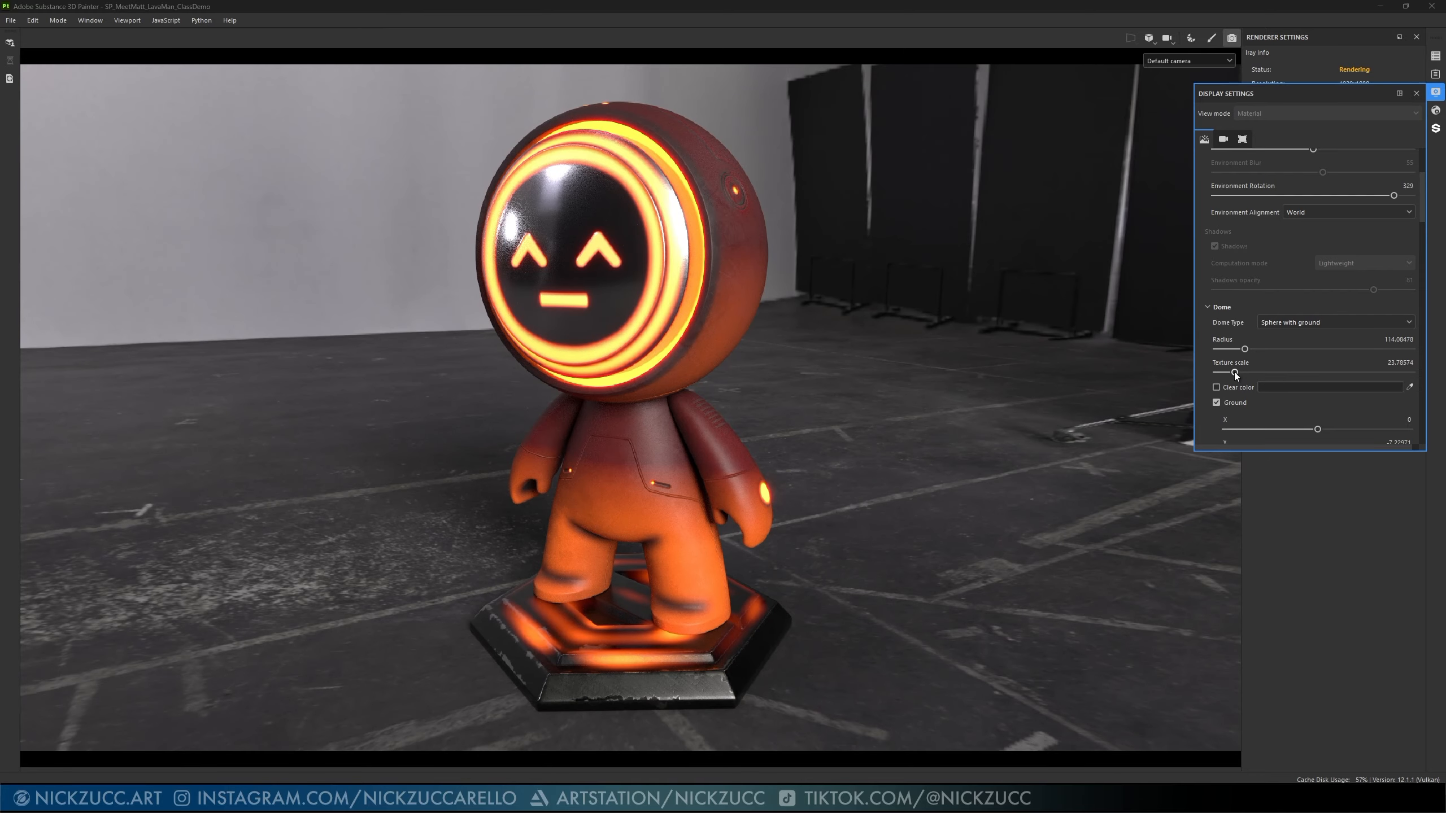
left_click(1277, 328)
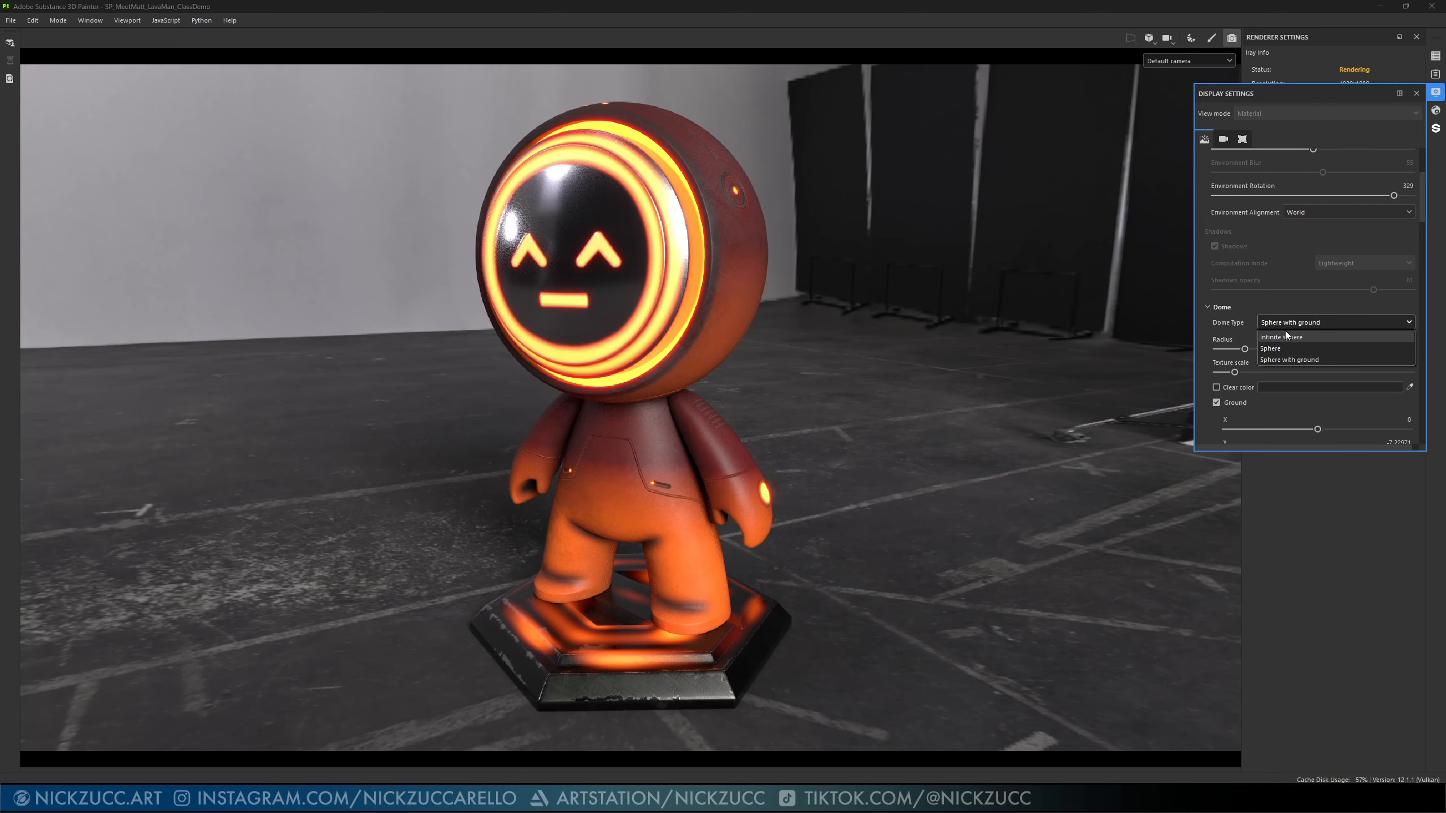
left_click(1215, 388)
- Enable the dome's clear color, try red BB3737, and set it to dark gray 242424
left_click(1215, 388)
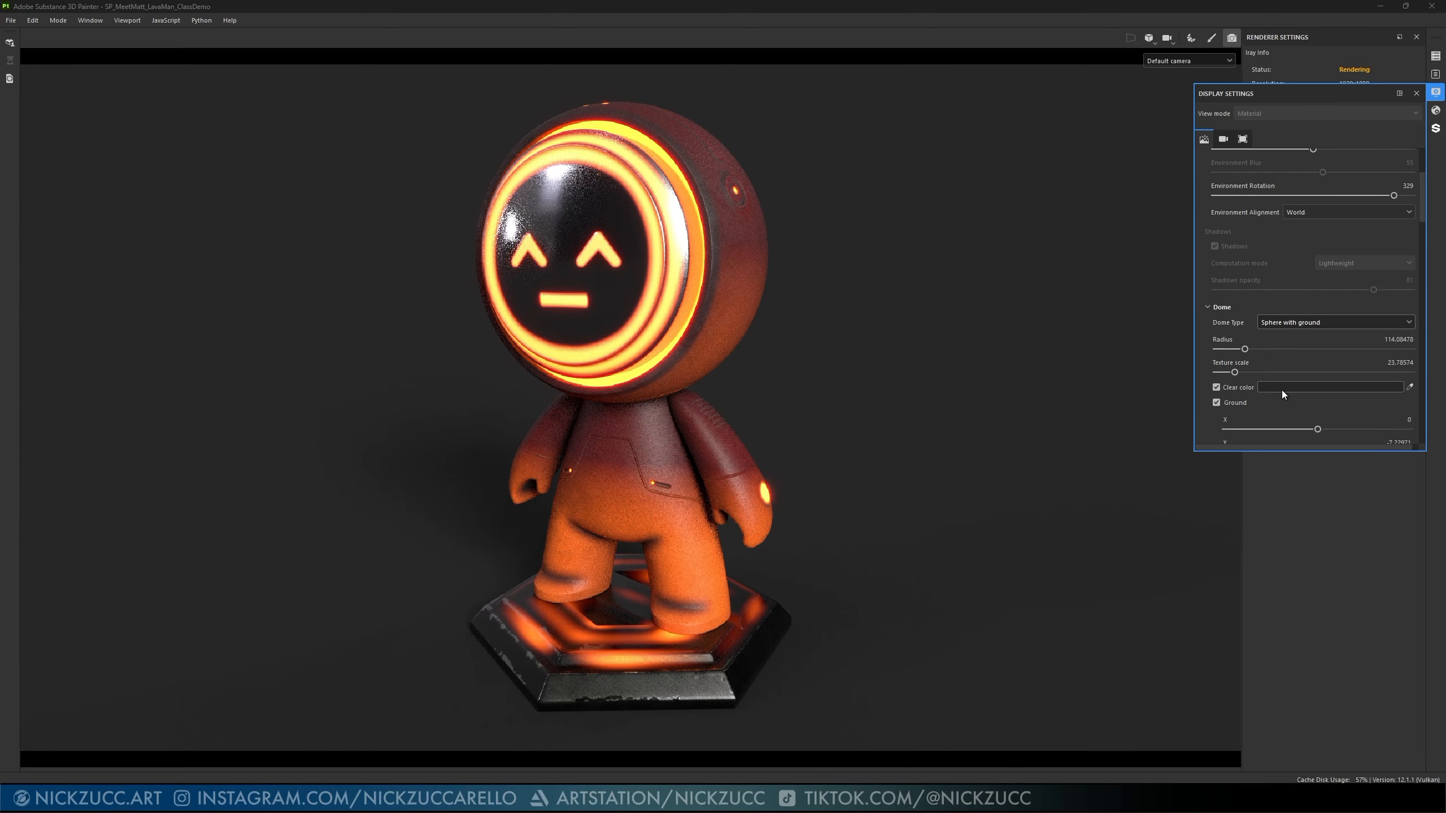
left_click(1284, 389)
left_click(1195, 447)
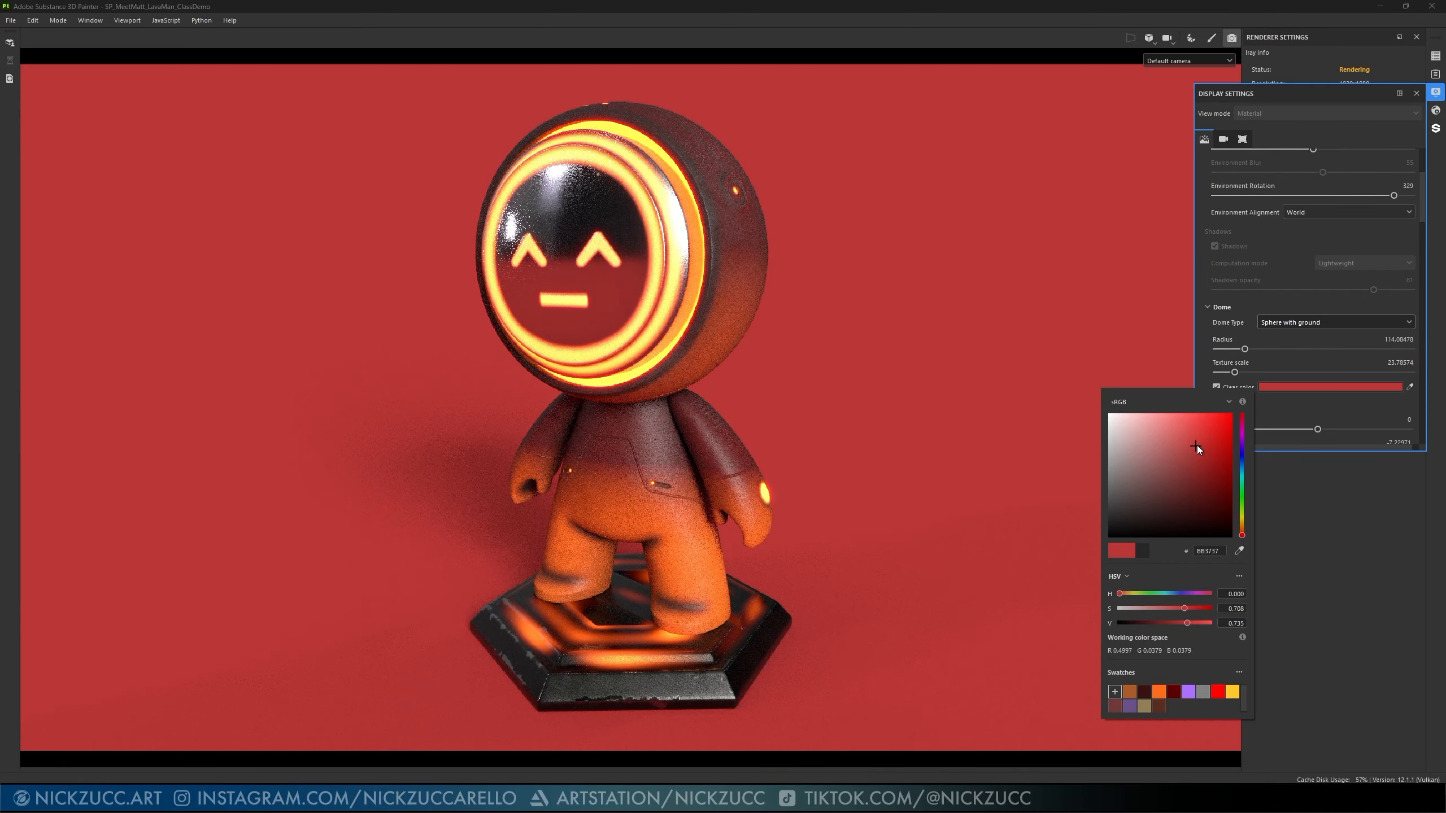
left_click_drag(1132, 478, 1103, 521)
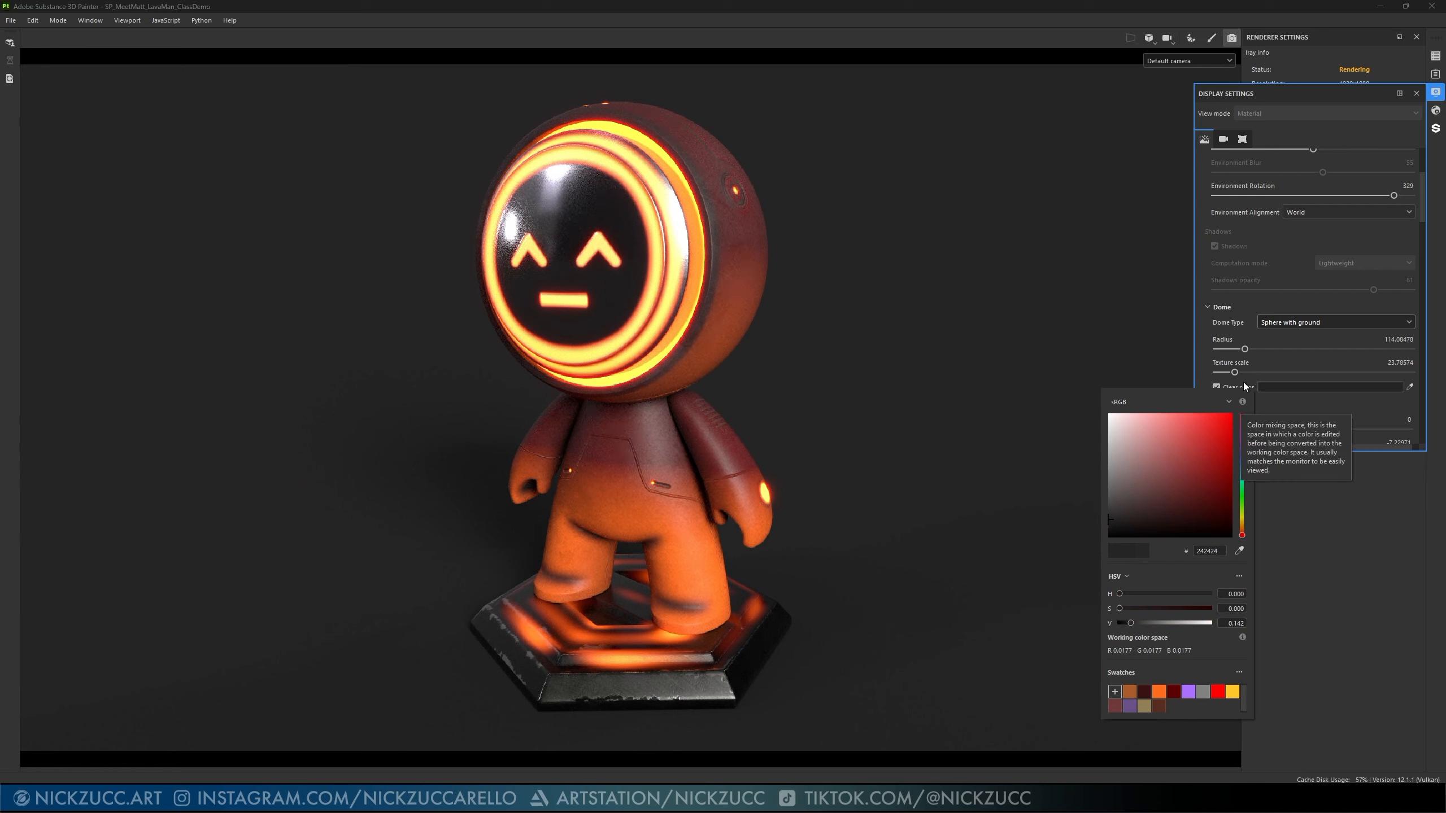
left_click(1148, 353)
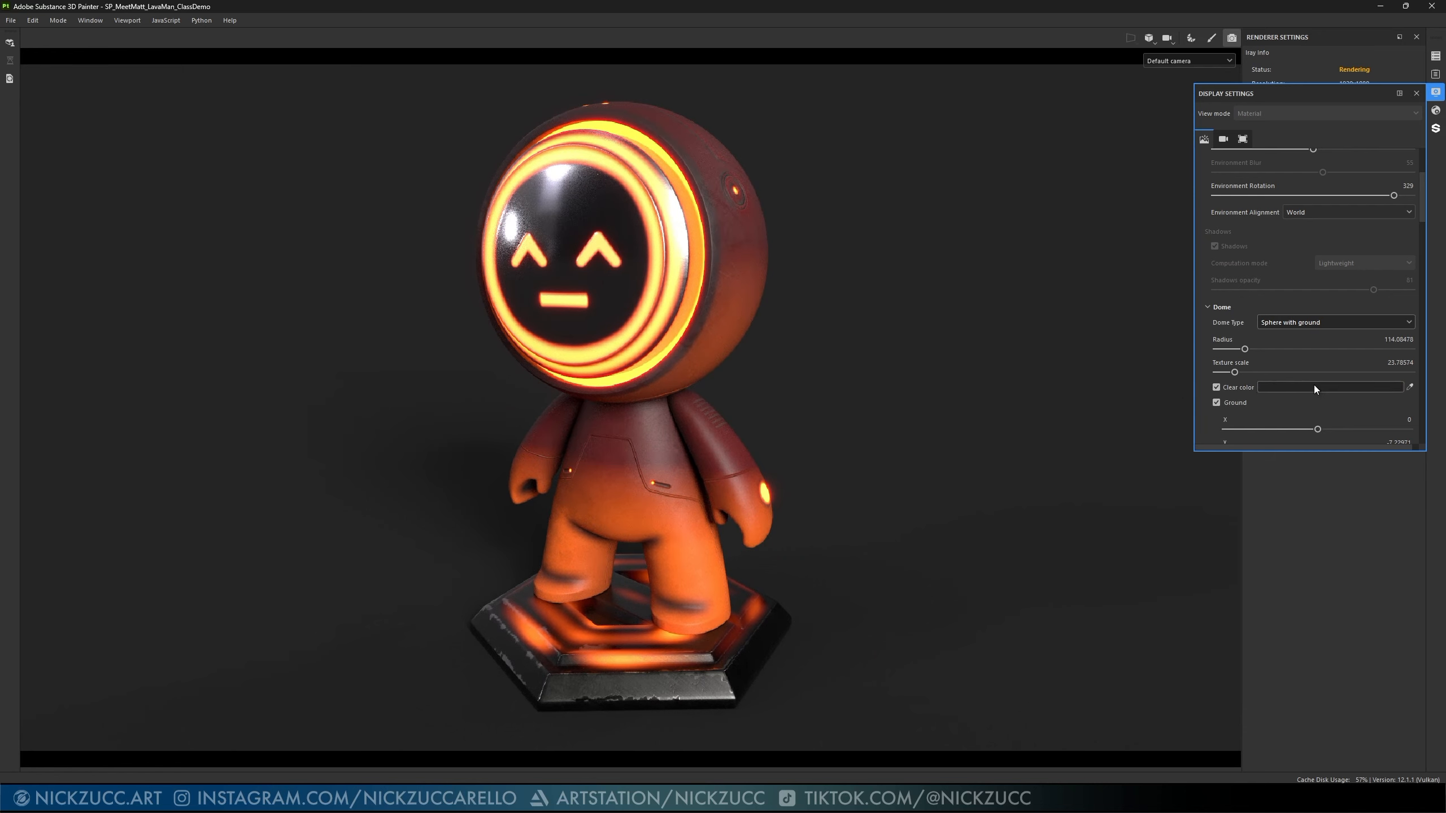
- Try dome ground Y positions of -10, -20 and 7 to compare the character's shadow
scroll(1313, 384, "down", 3)
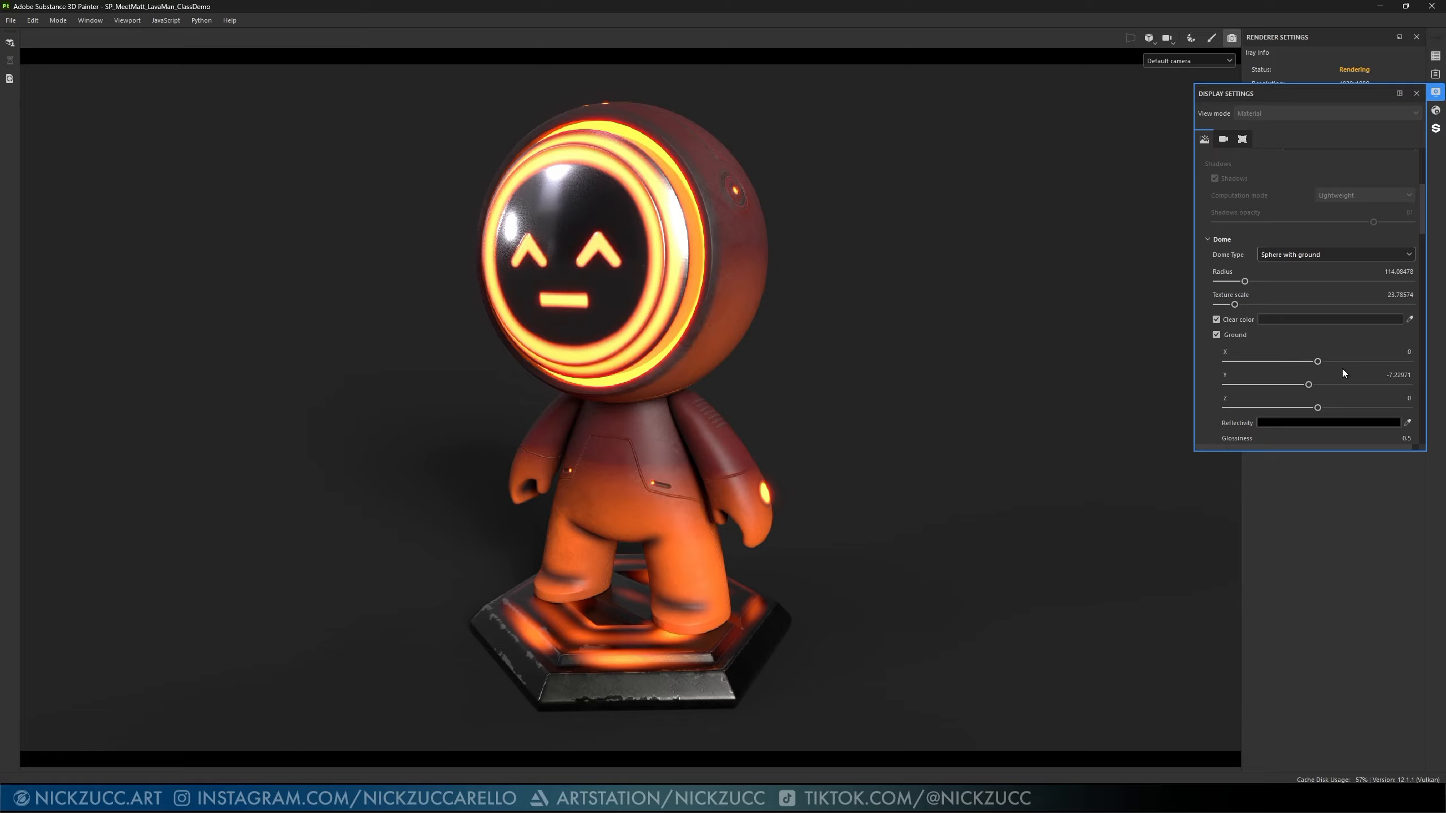
left_click(1390, 375)
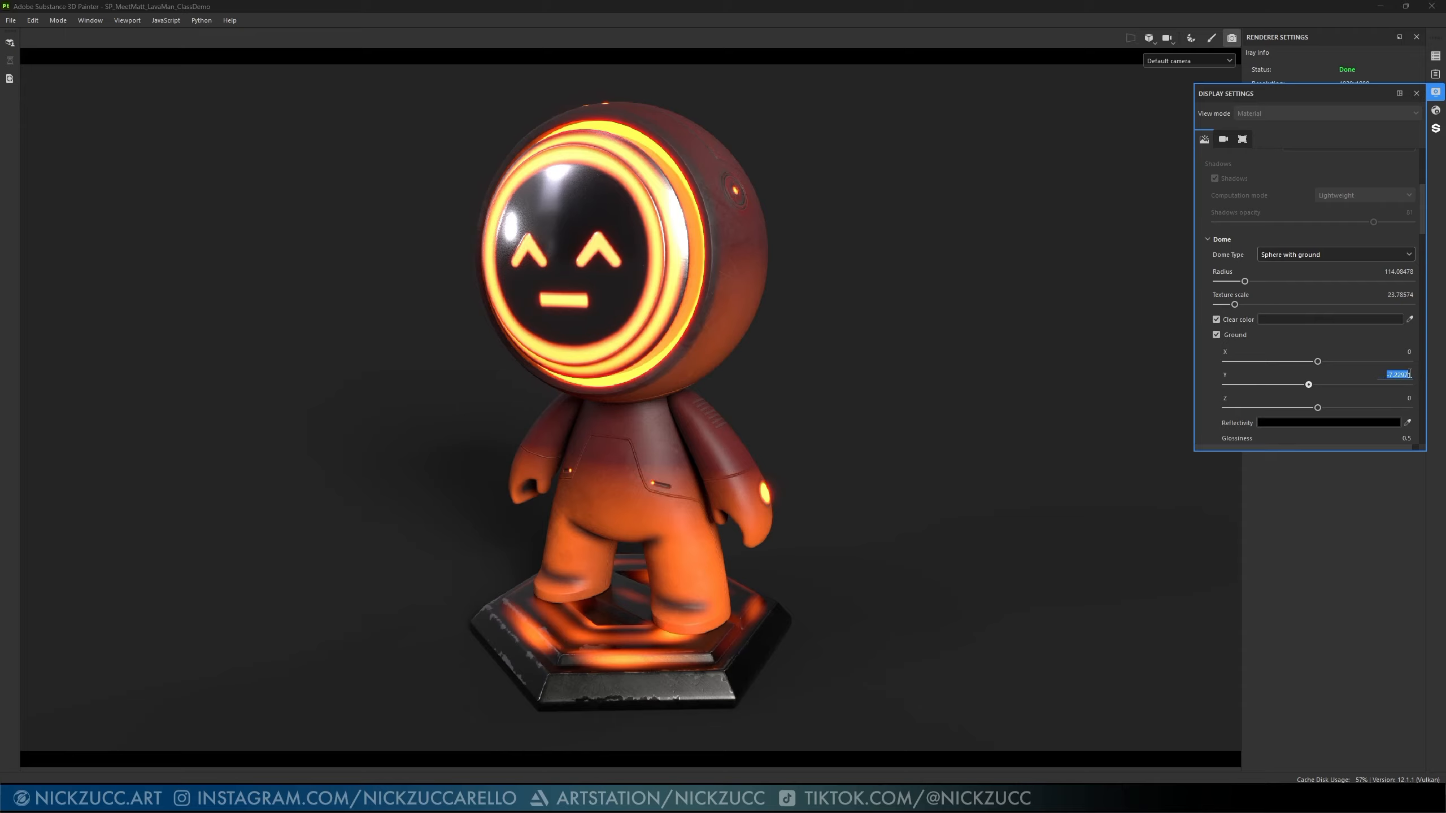
type("-10")
key("Return")
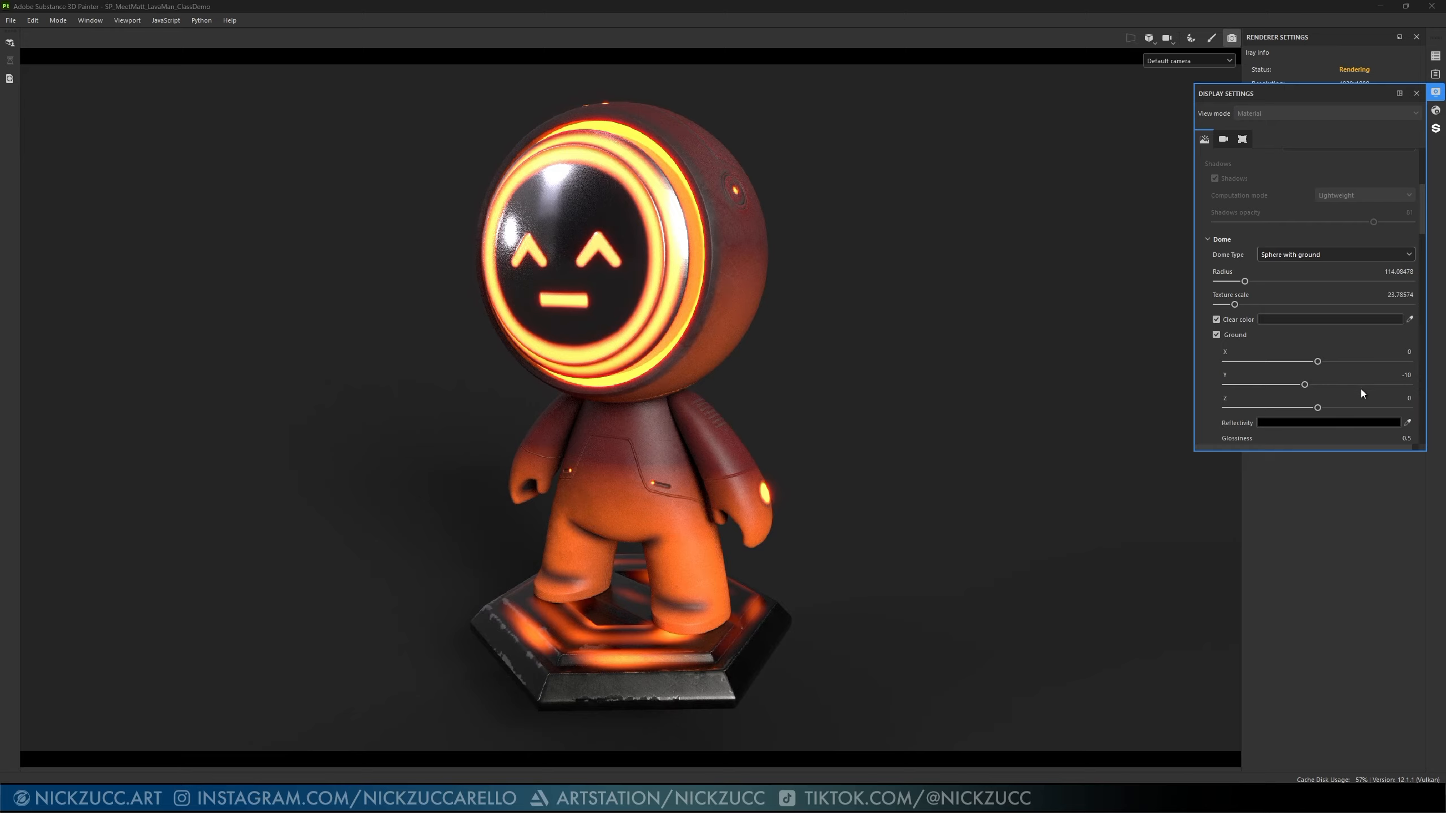
left_click(1404, 375)
type("-20")
key("Return")
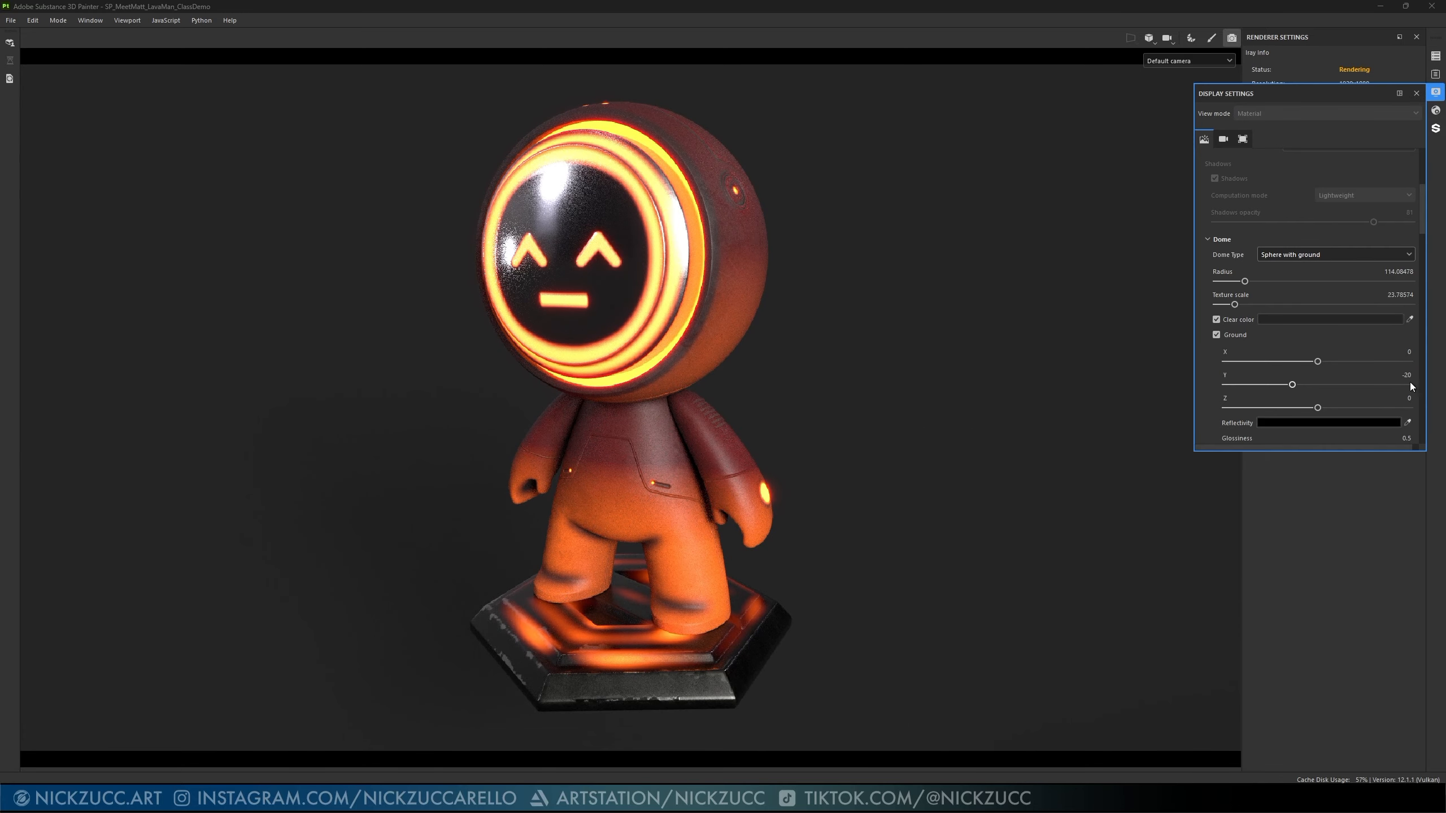
left_click(1414, 377)
type("7")
key("Return")
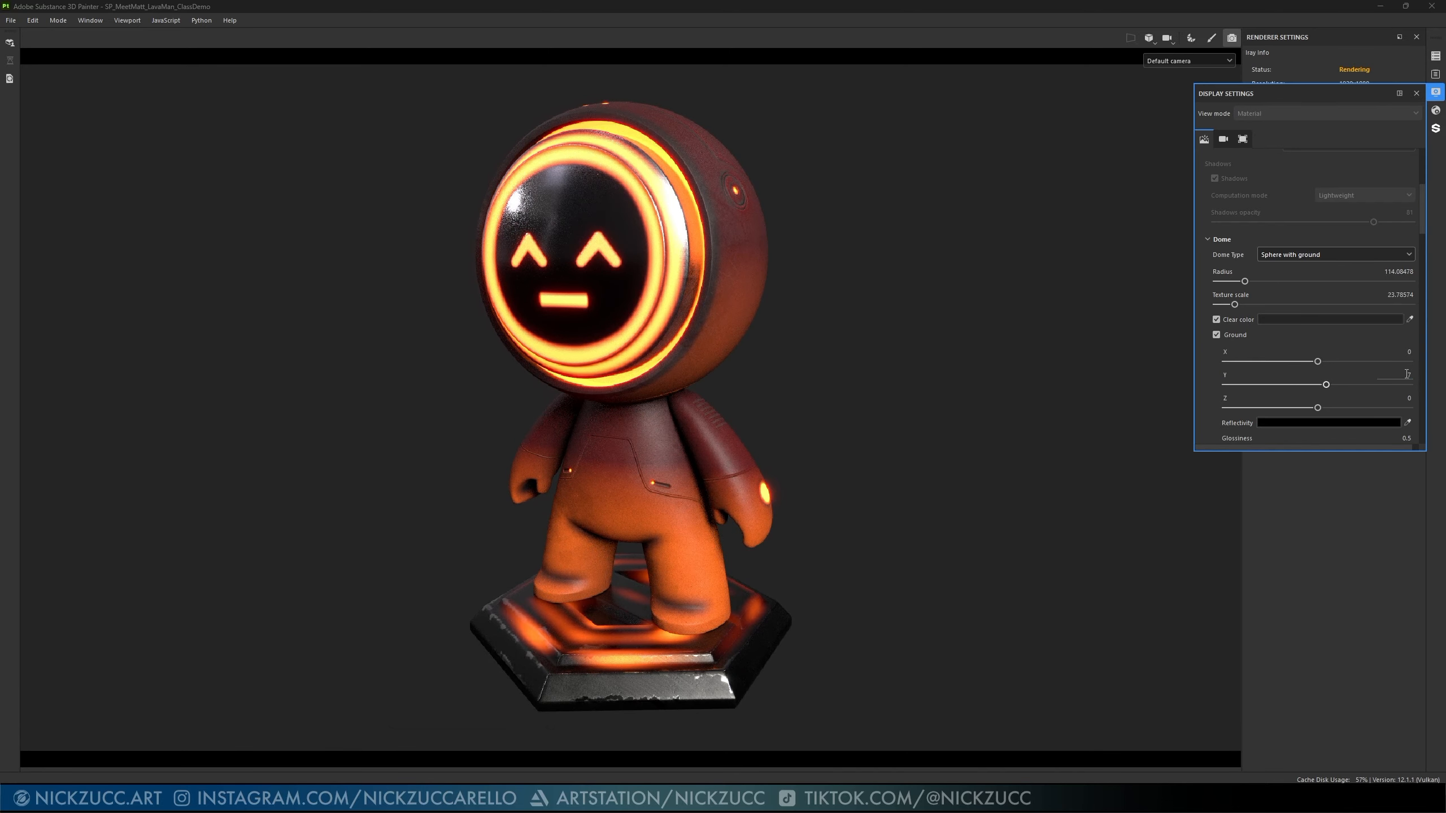
- Refine the dome ground's Y position through -7, -7.25 and -7.5 to -7.4, and close the display settings
left_click(1406, 374)
type("-7")
key("Return")
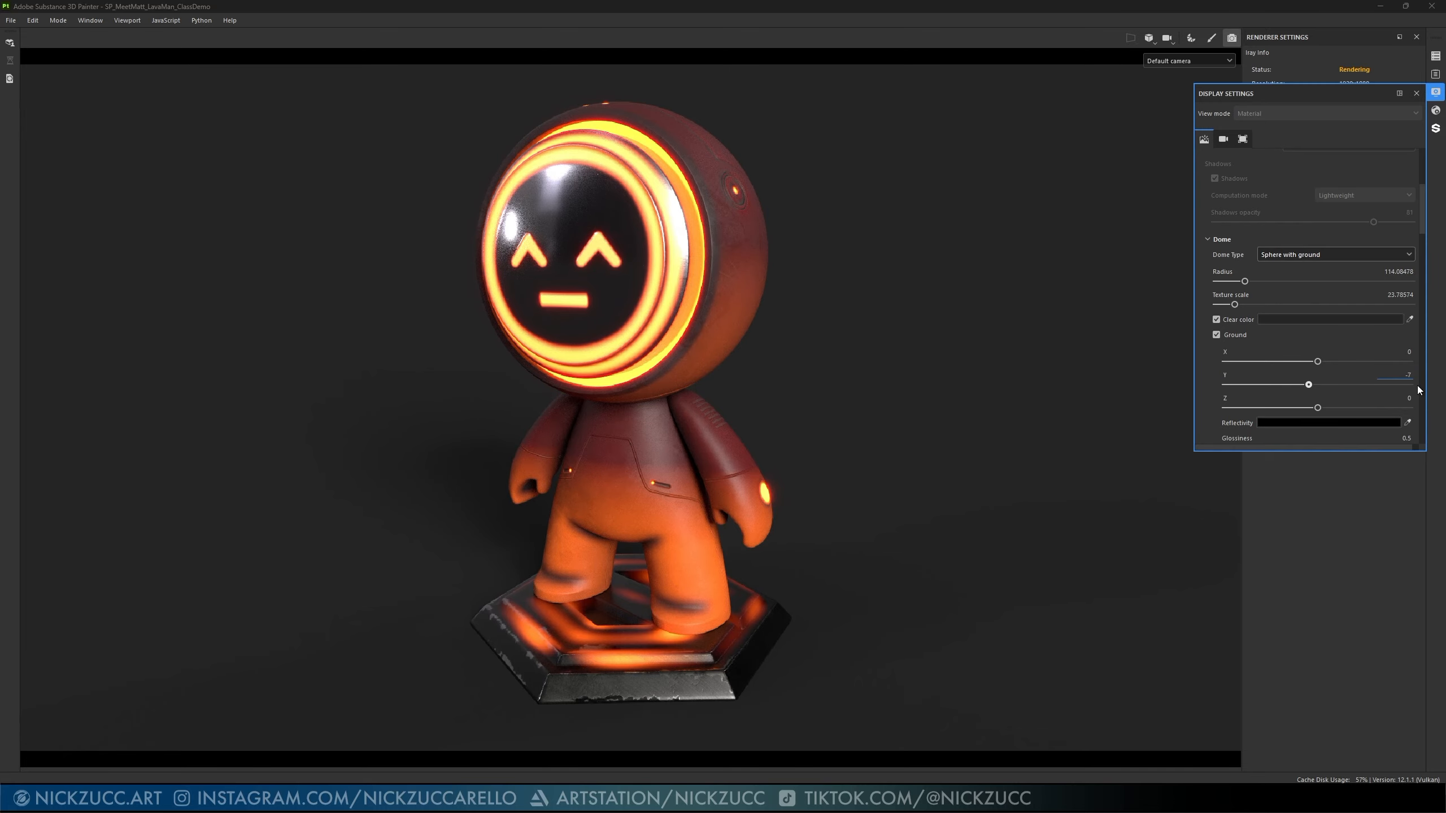
key("Return")
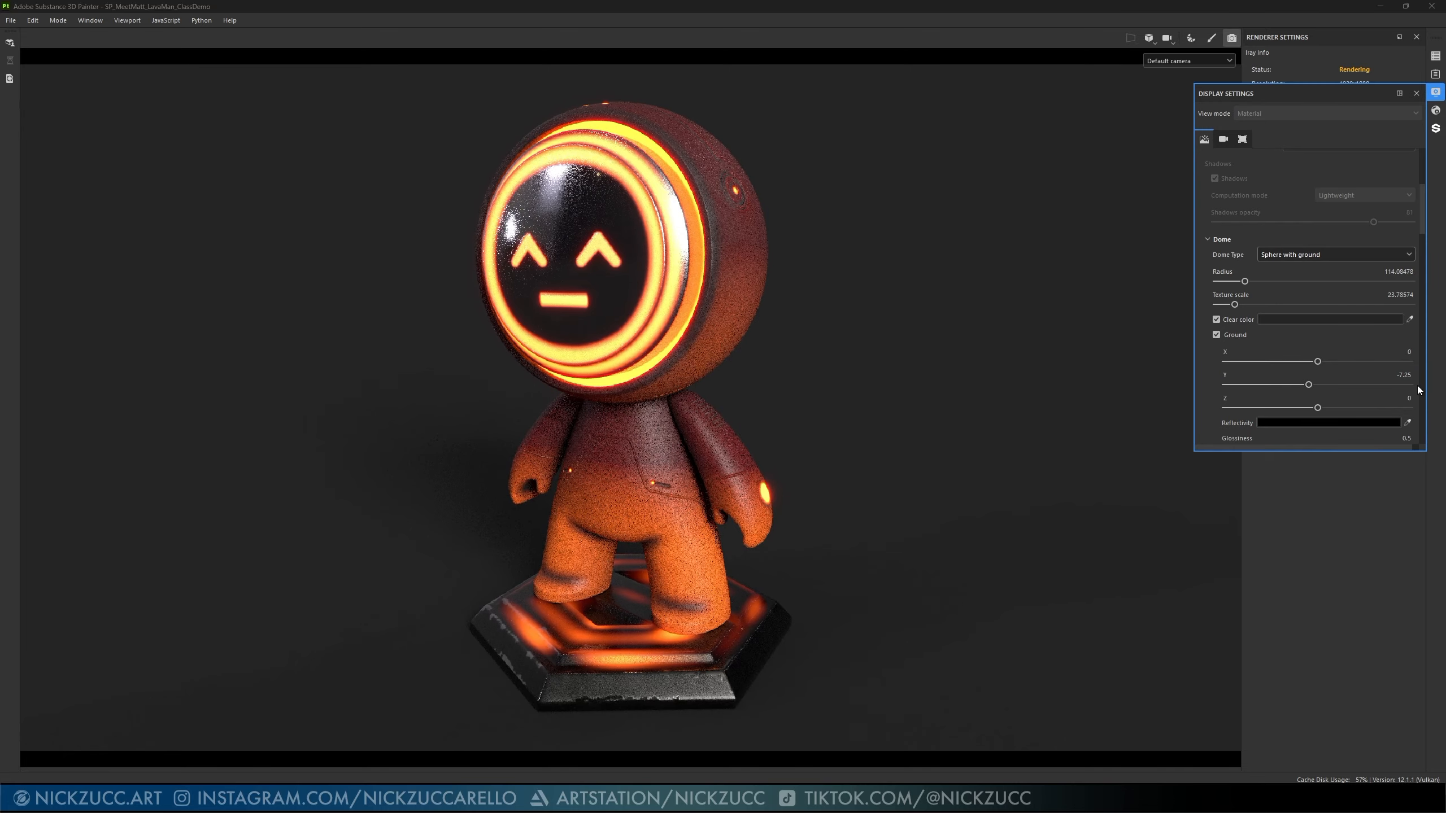
left_click(1415, 377)
left_click_drag(1404, 376, 1413, 376)
type("5")
key("Return")
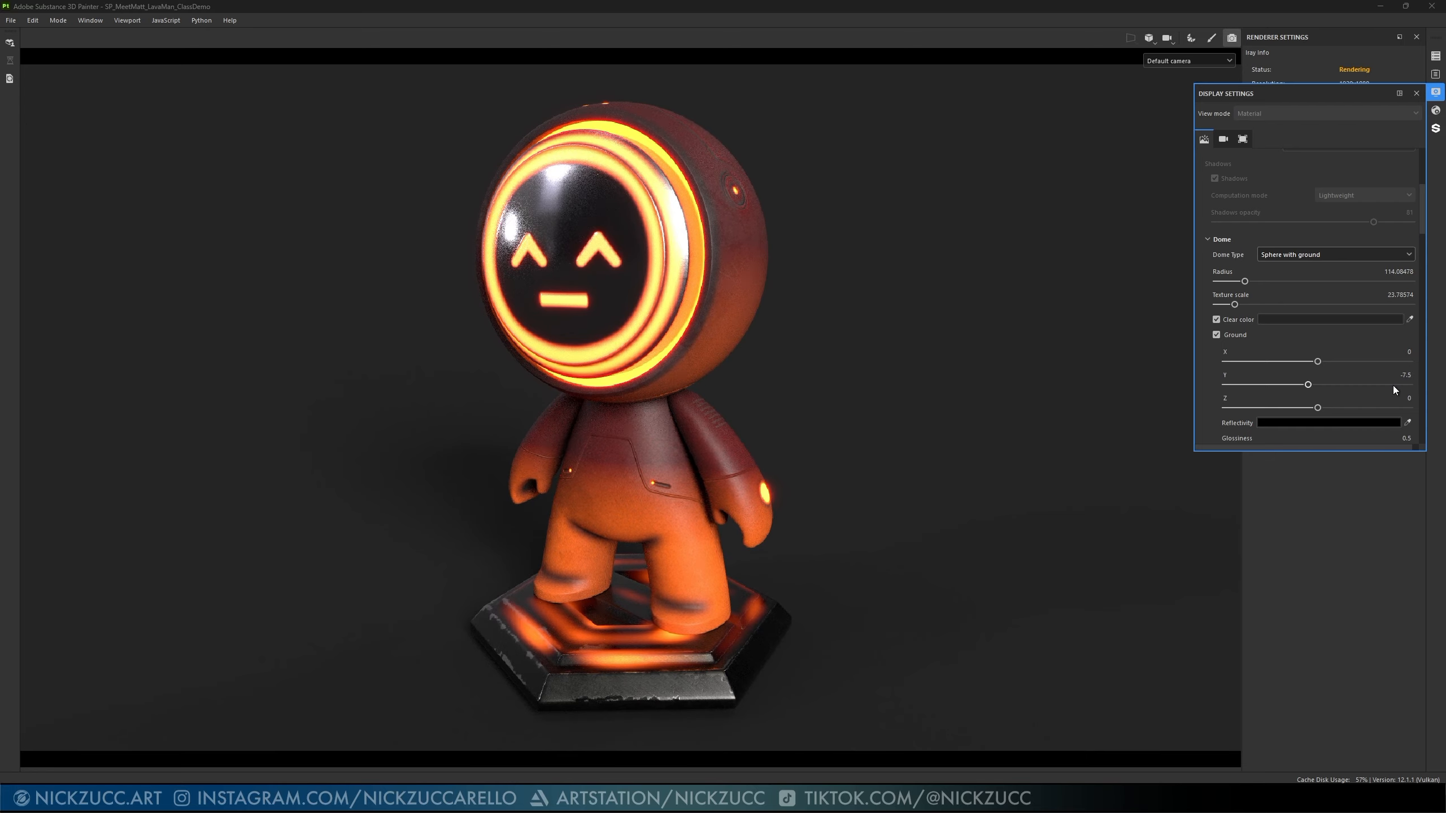
left_click(1414, 376)
left_click_drag(1408, 377, 1413, 376)
type("4")
key("Return")
left_click(1416, 93)
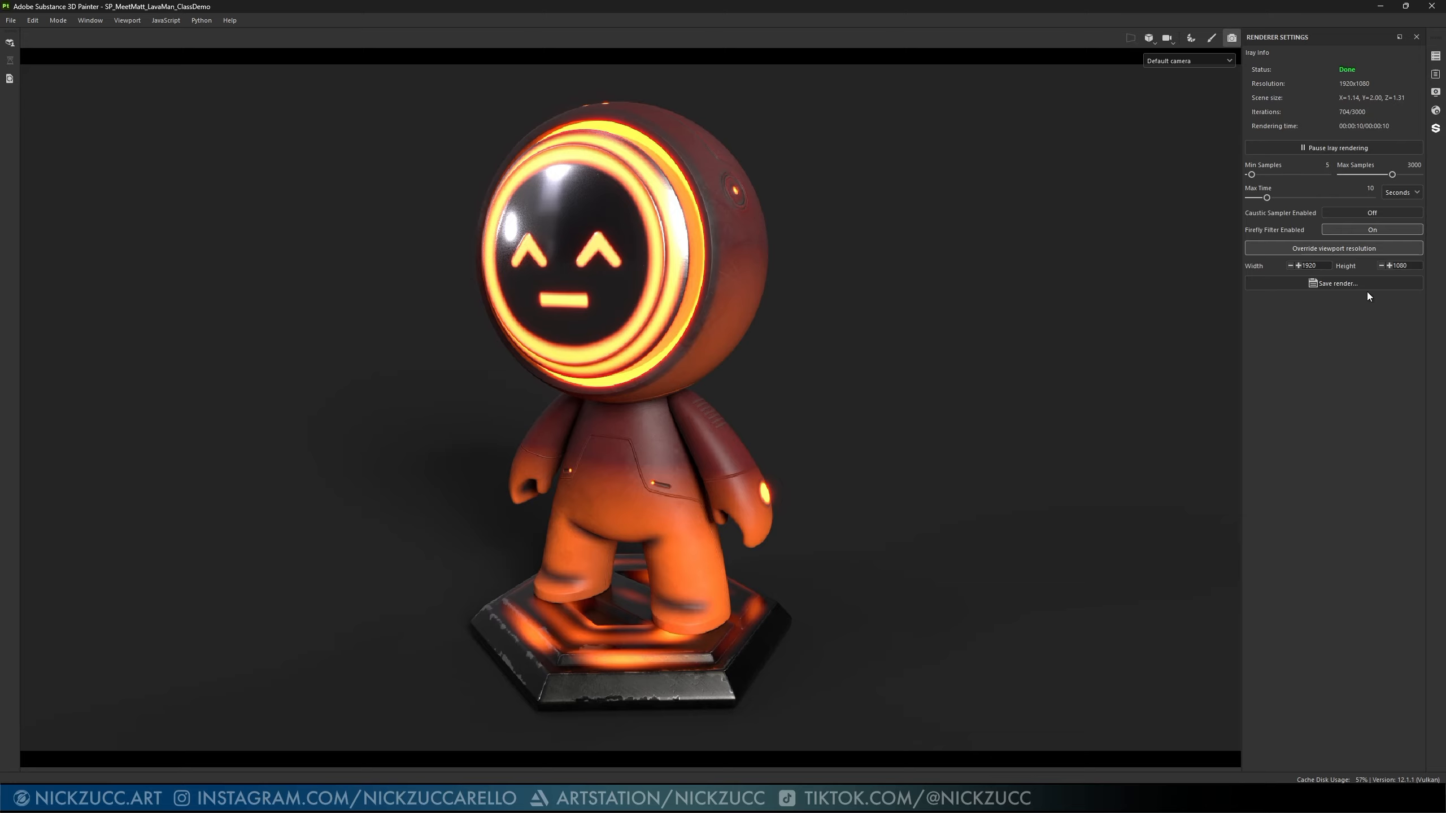
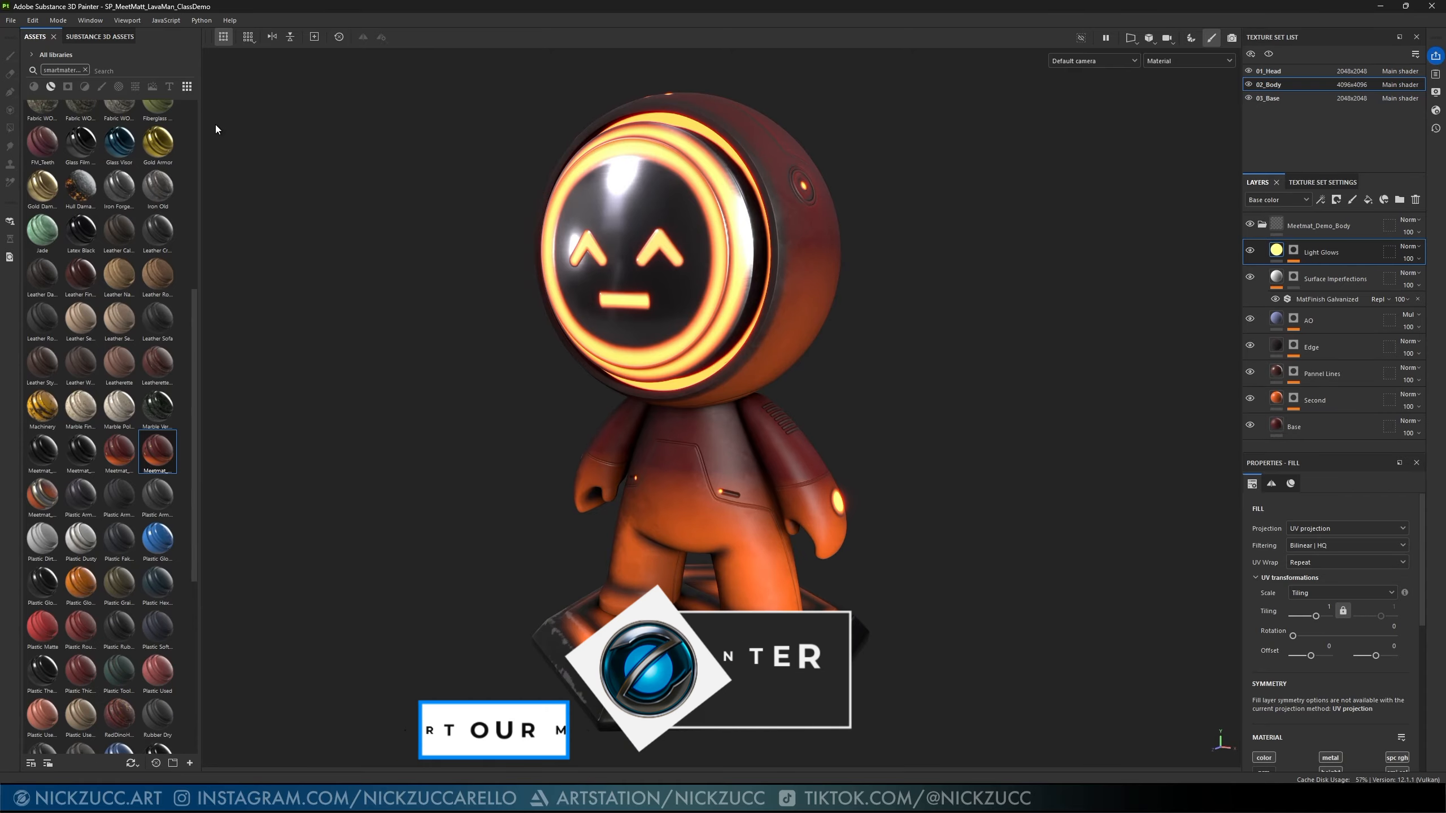
- Open the mesh export options from the painting workspace and close them without exporting
left_click(33, 21)
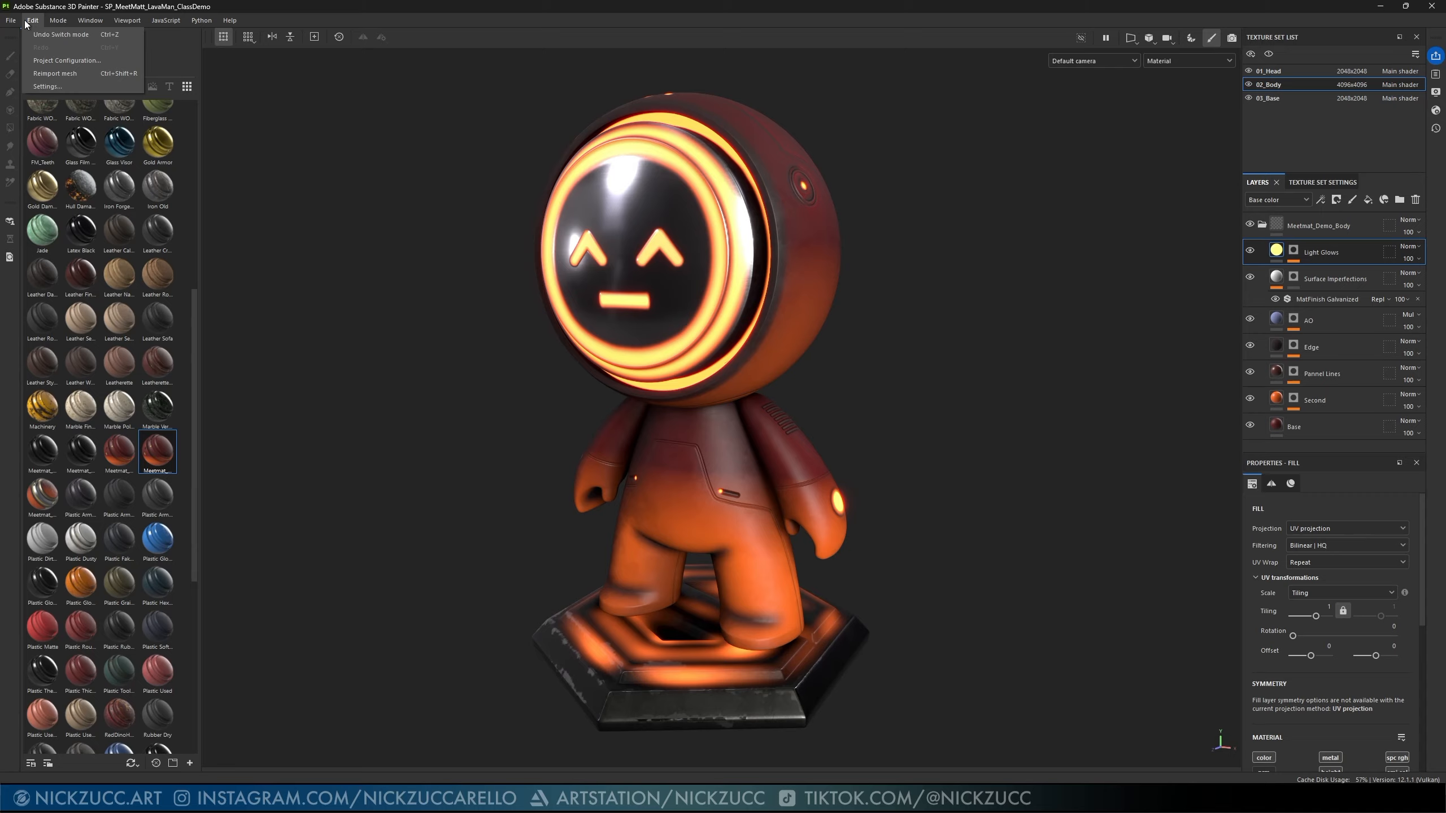
mouse_move(61, 19)
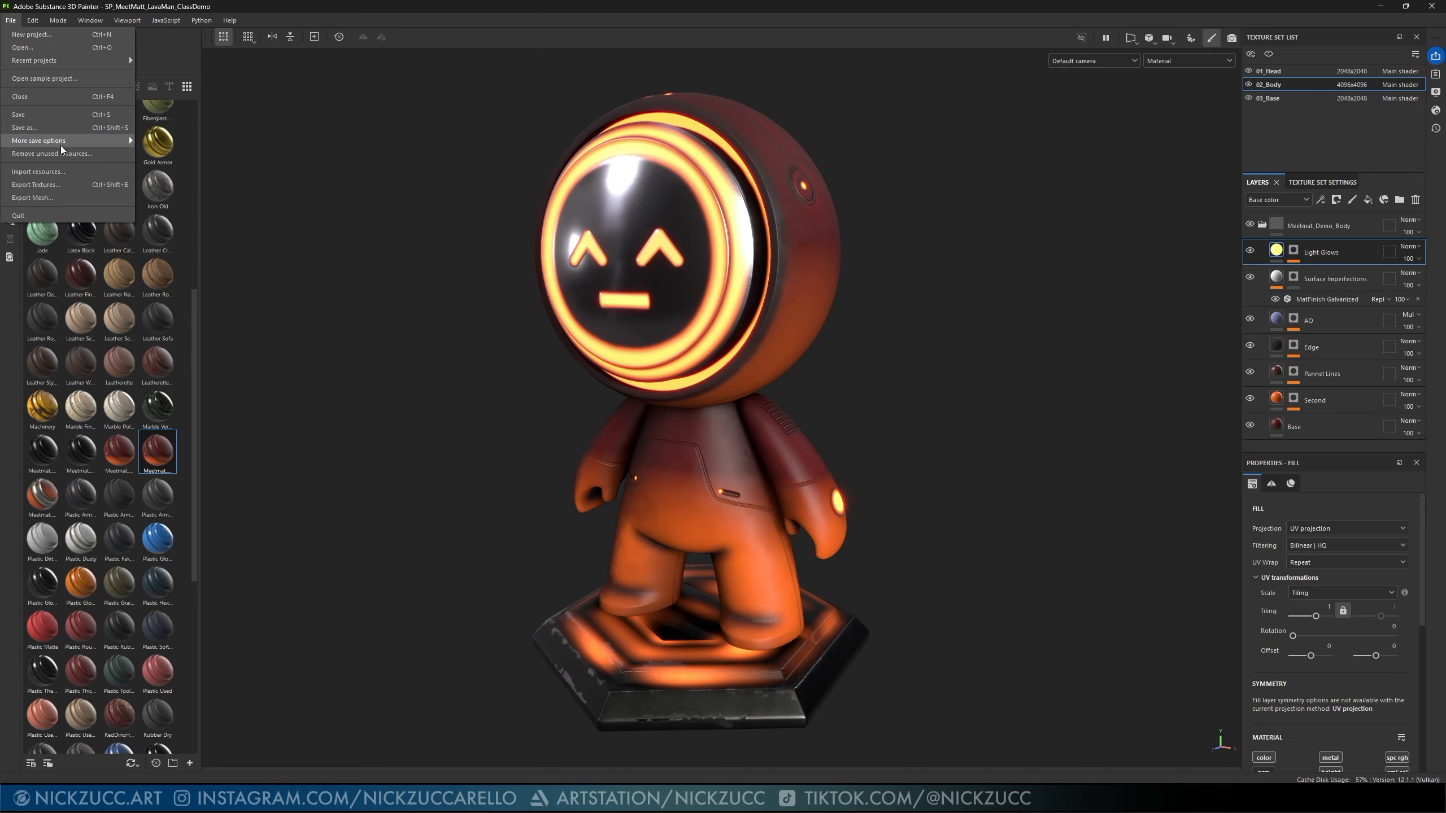
left_click(83, 198)
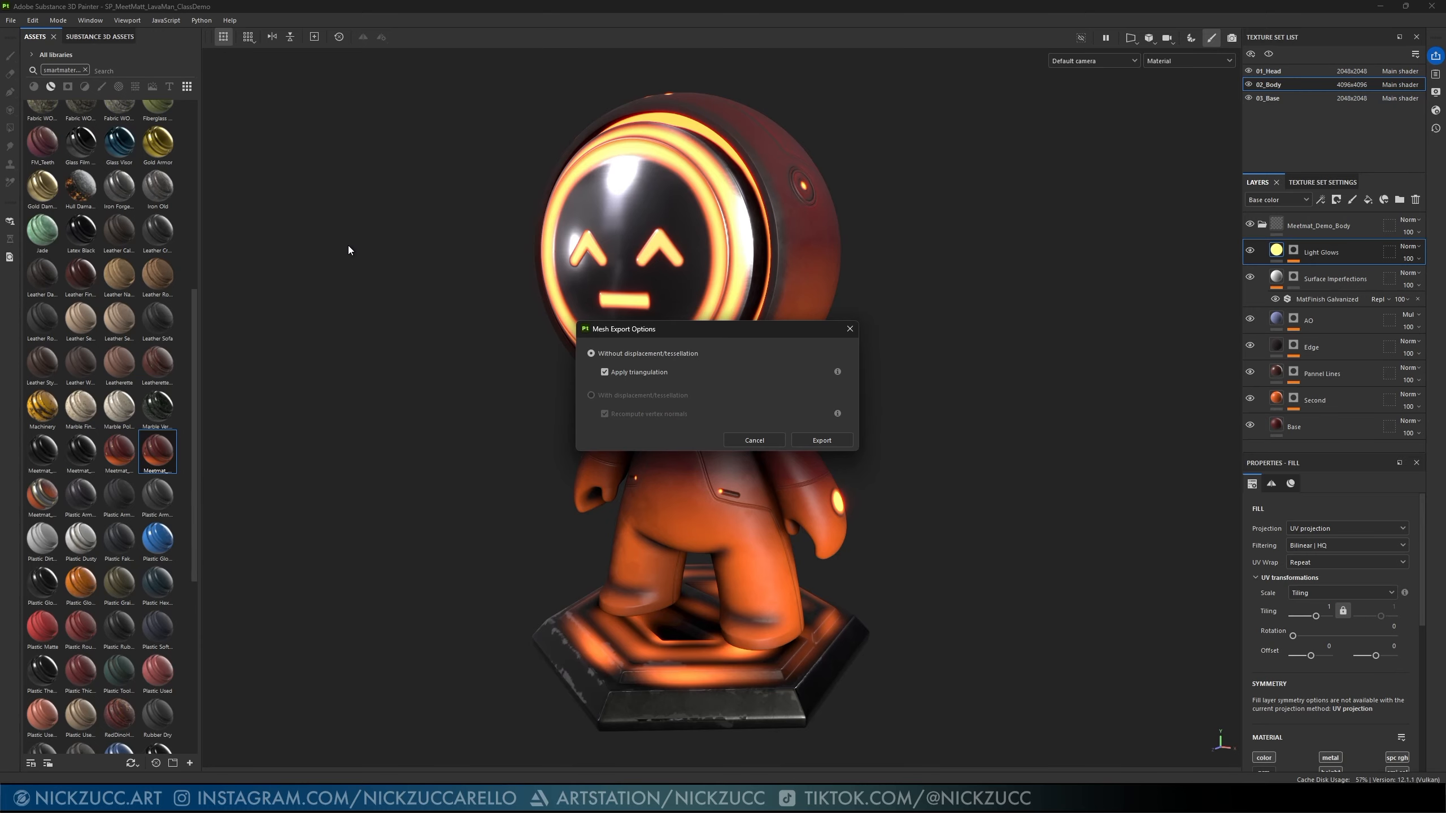
left_click(850, 329)
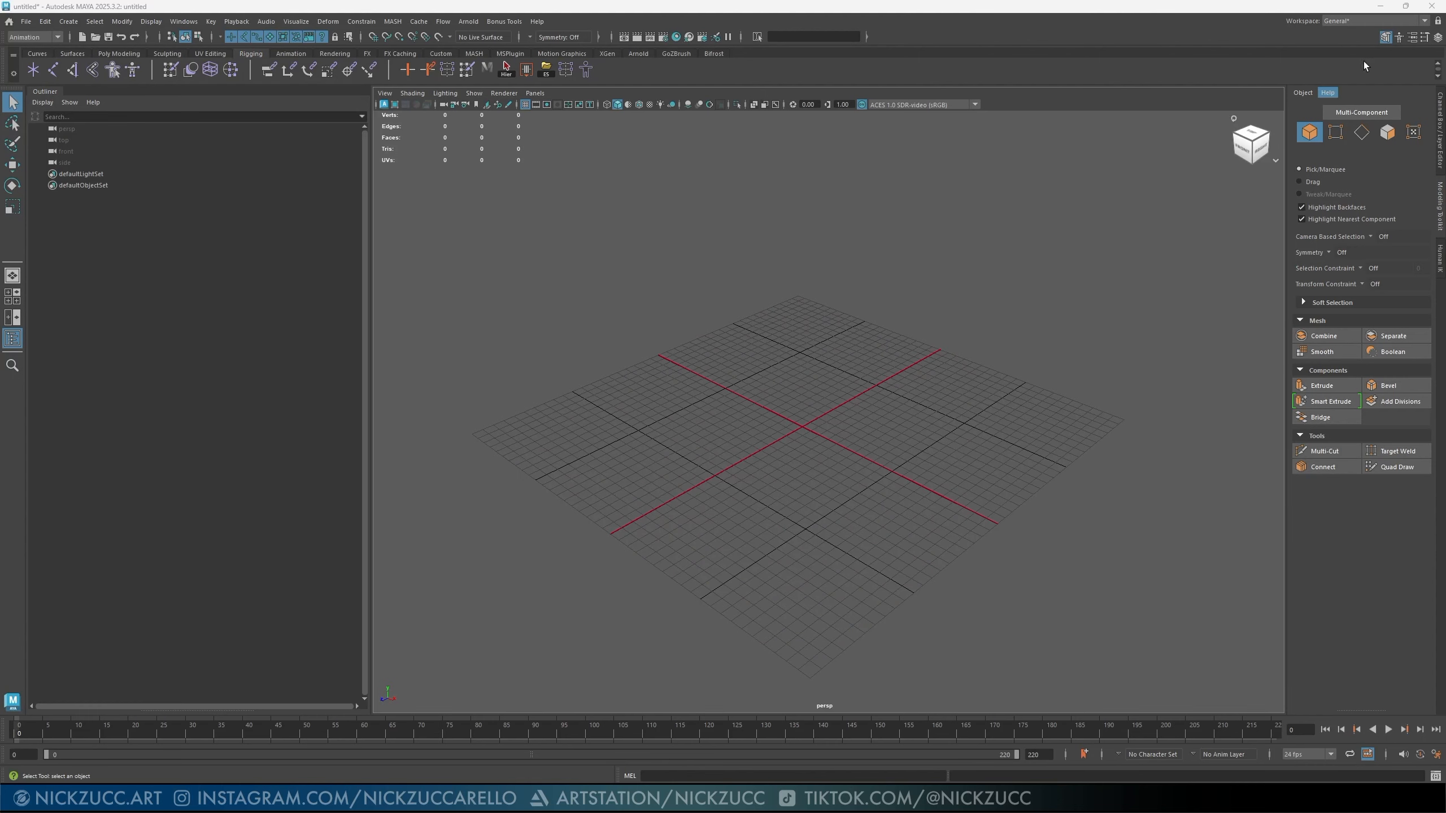
- Import ComicBook_Face_Art.fbx from the Desktop folder into the empty scene with the FBX file type
left_click(1389, 38)
left_click(1388, 37)
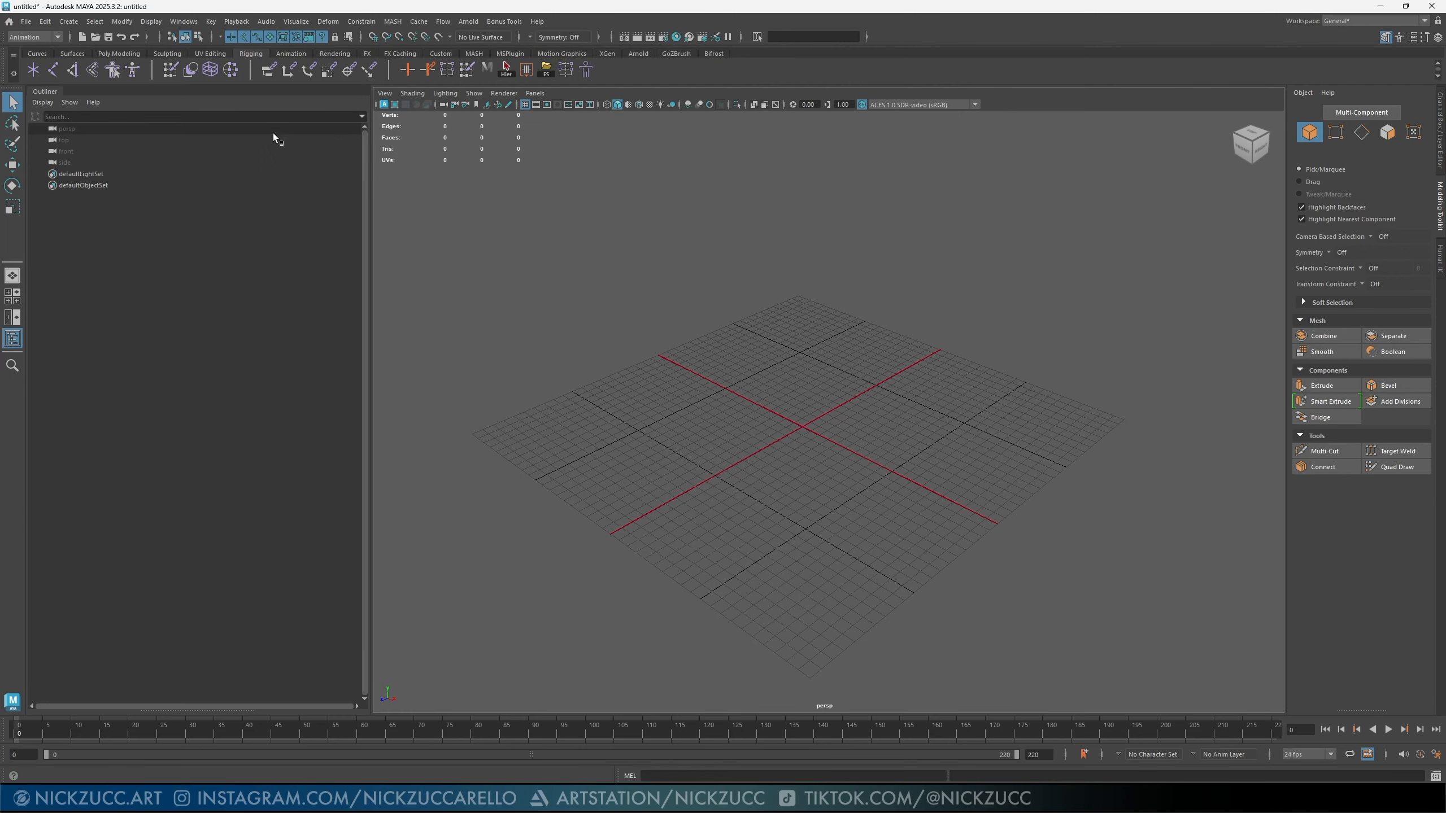
left_click(29, 23)
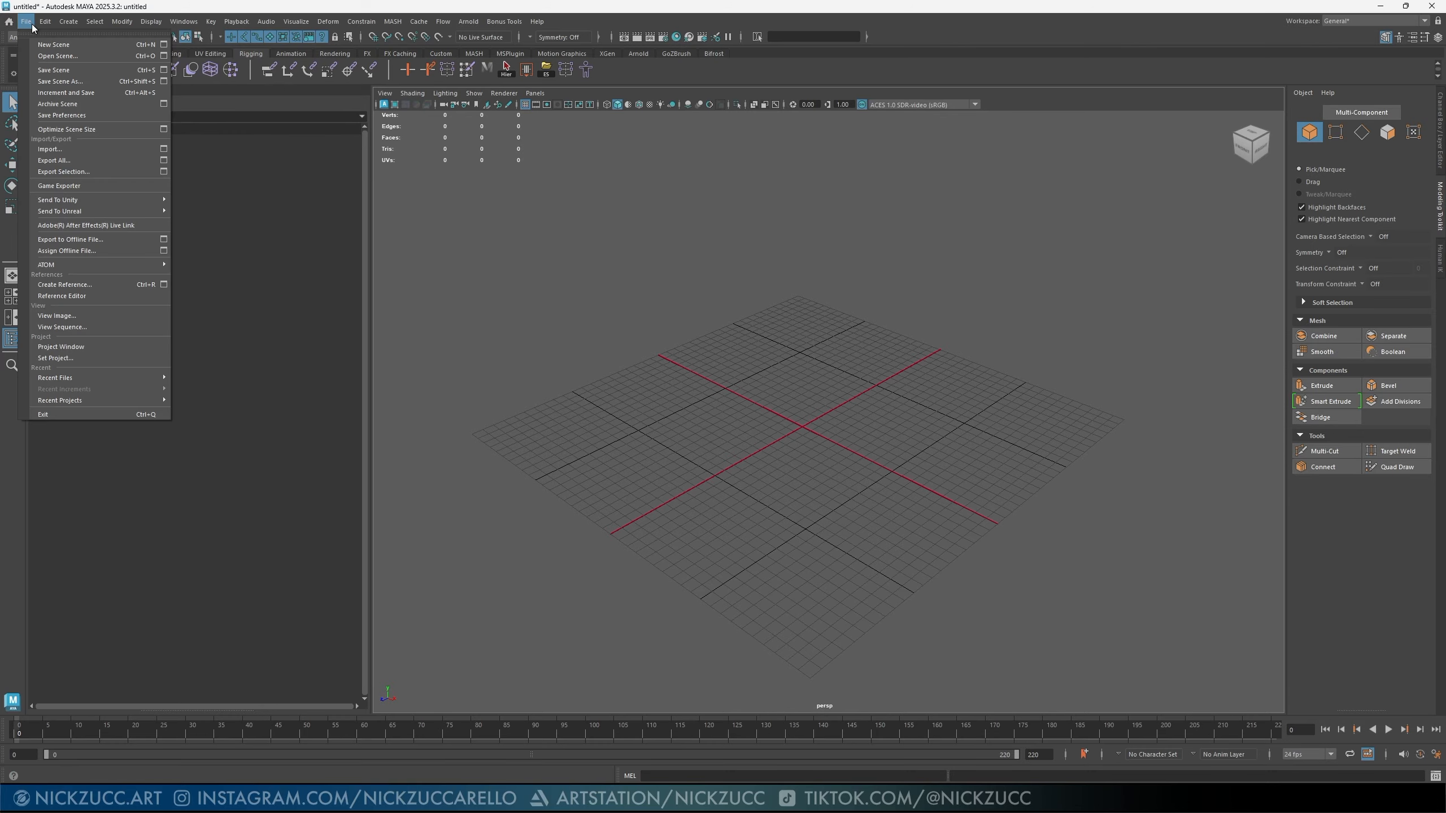
left_click(162, 149)
left_click_drag(1064, 336, 745, 164)
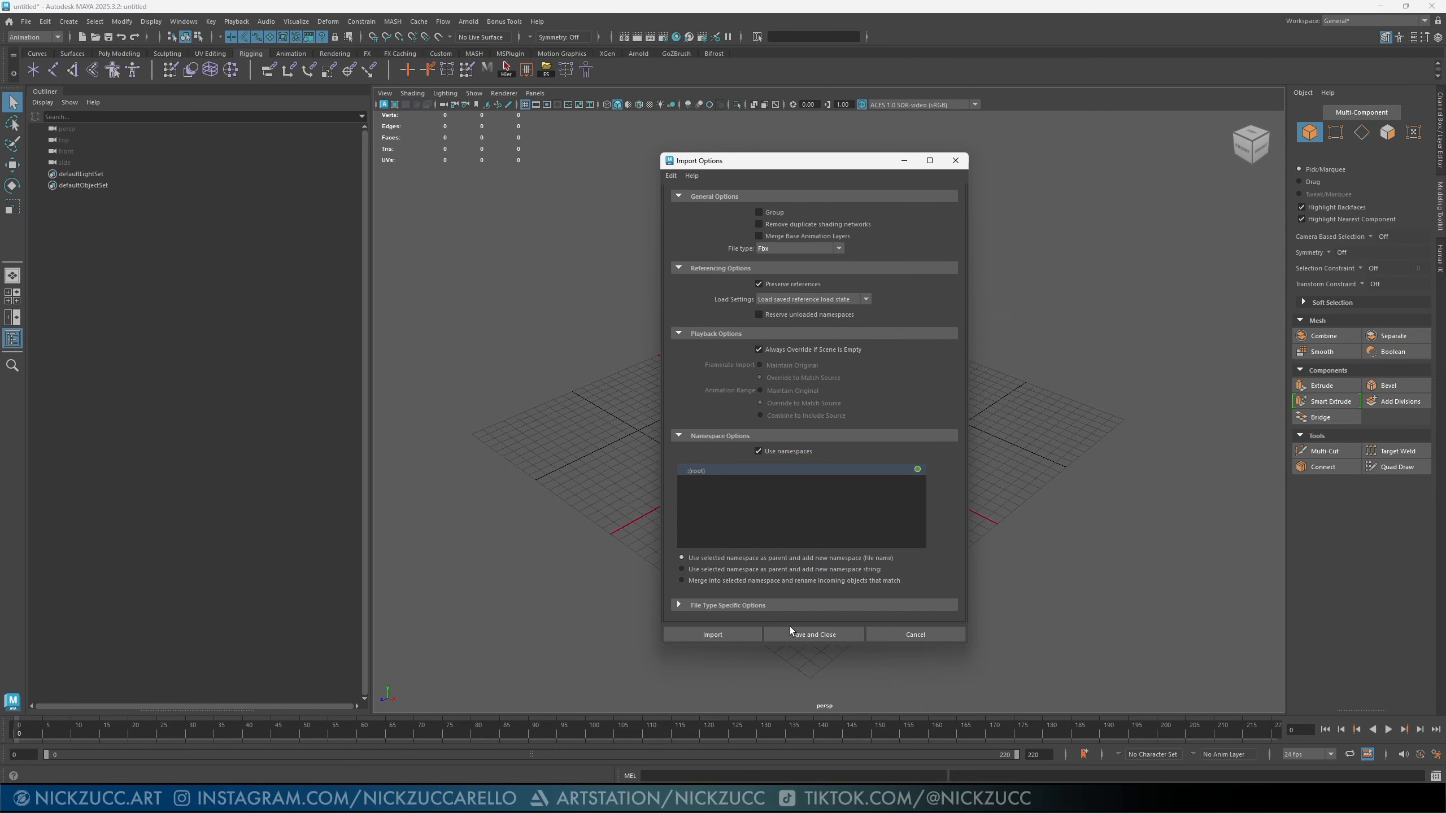
left_click(741, 636)
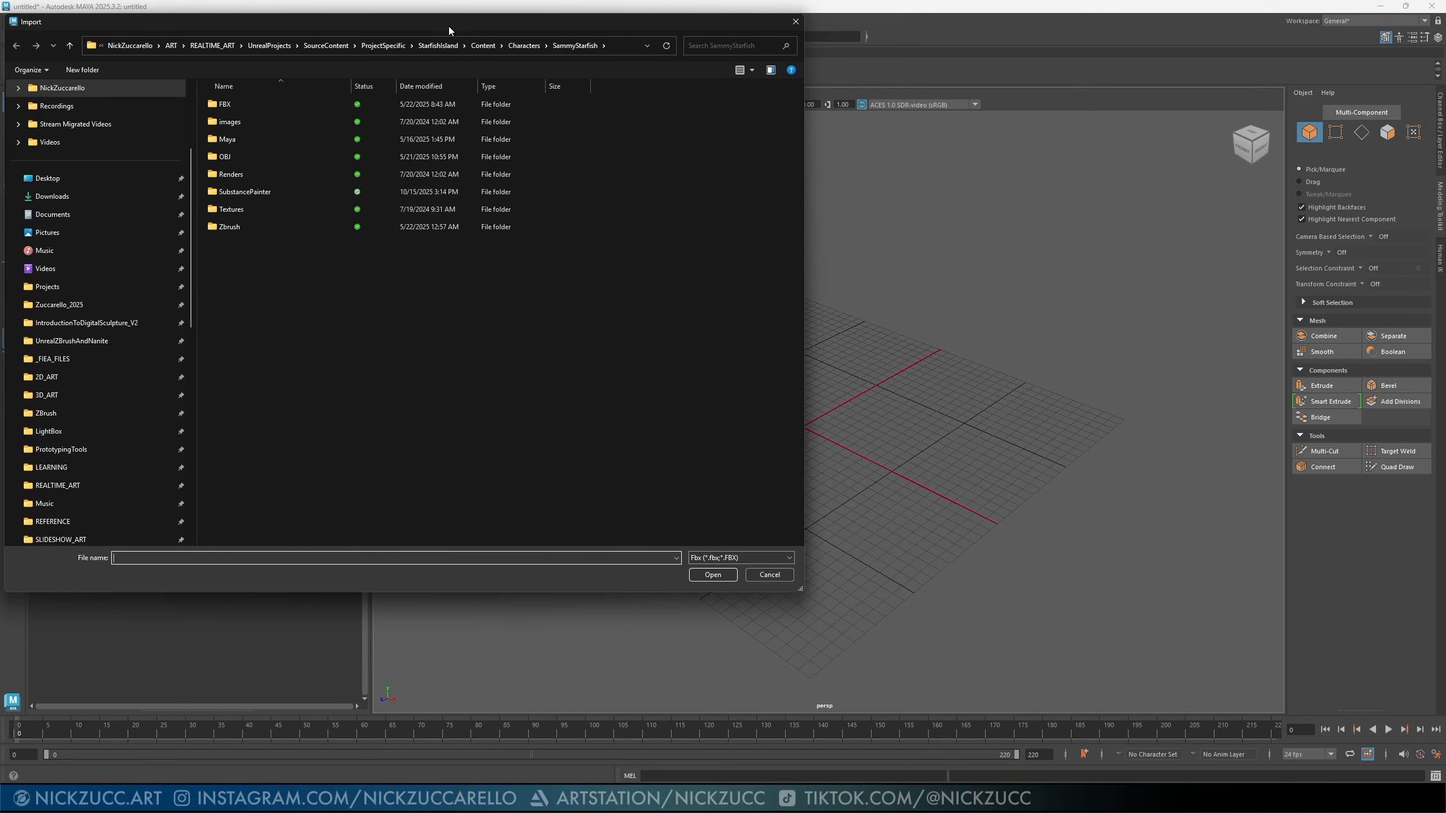
left_click_drag(448, 26, 740, 115)
left_click(390, 269)
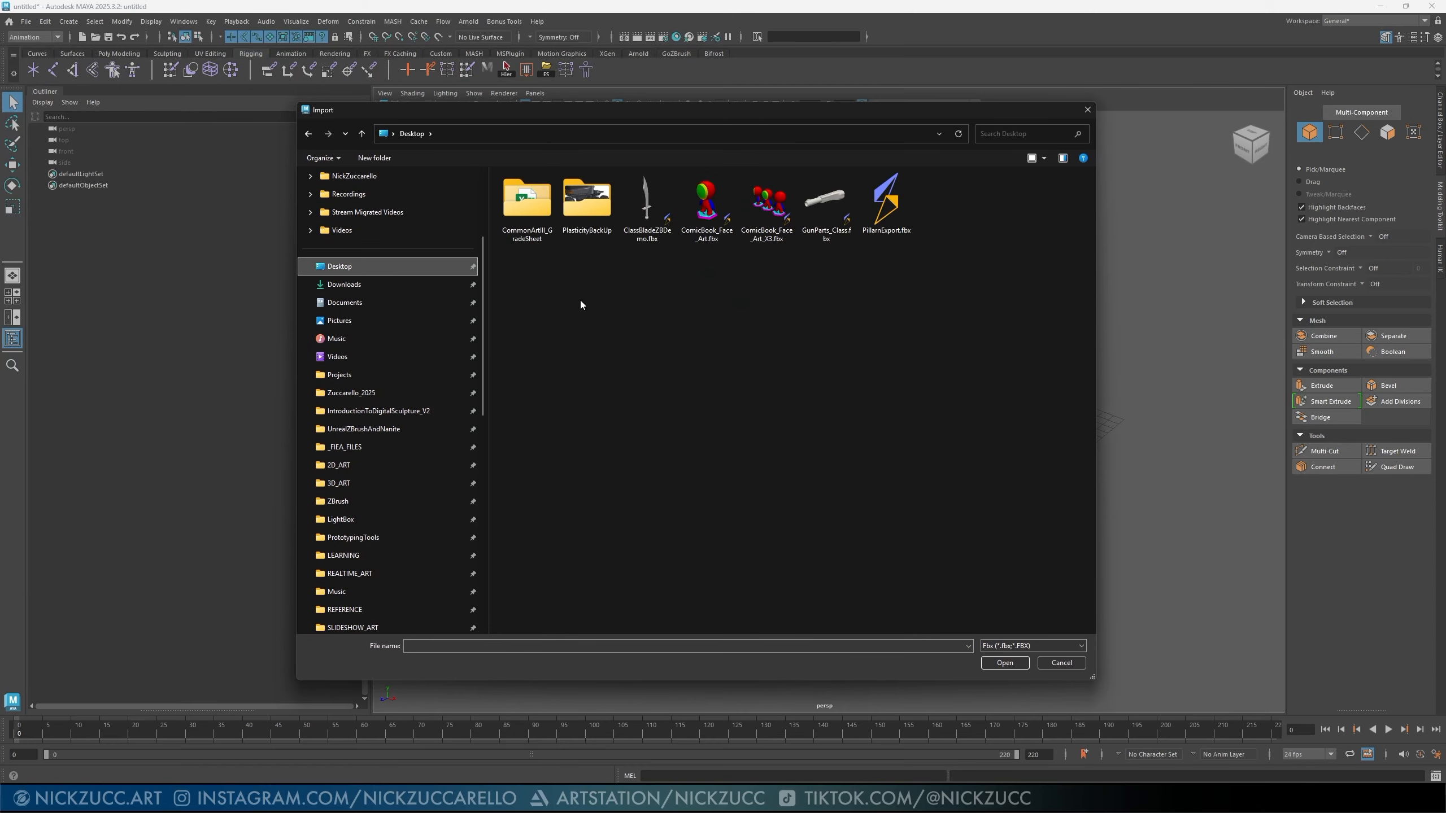
left_click(710, 228)
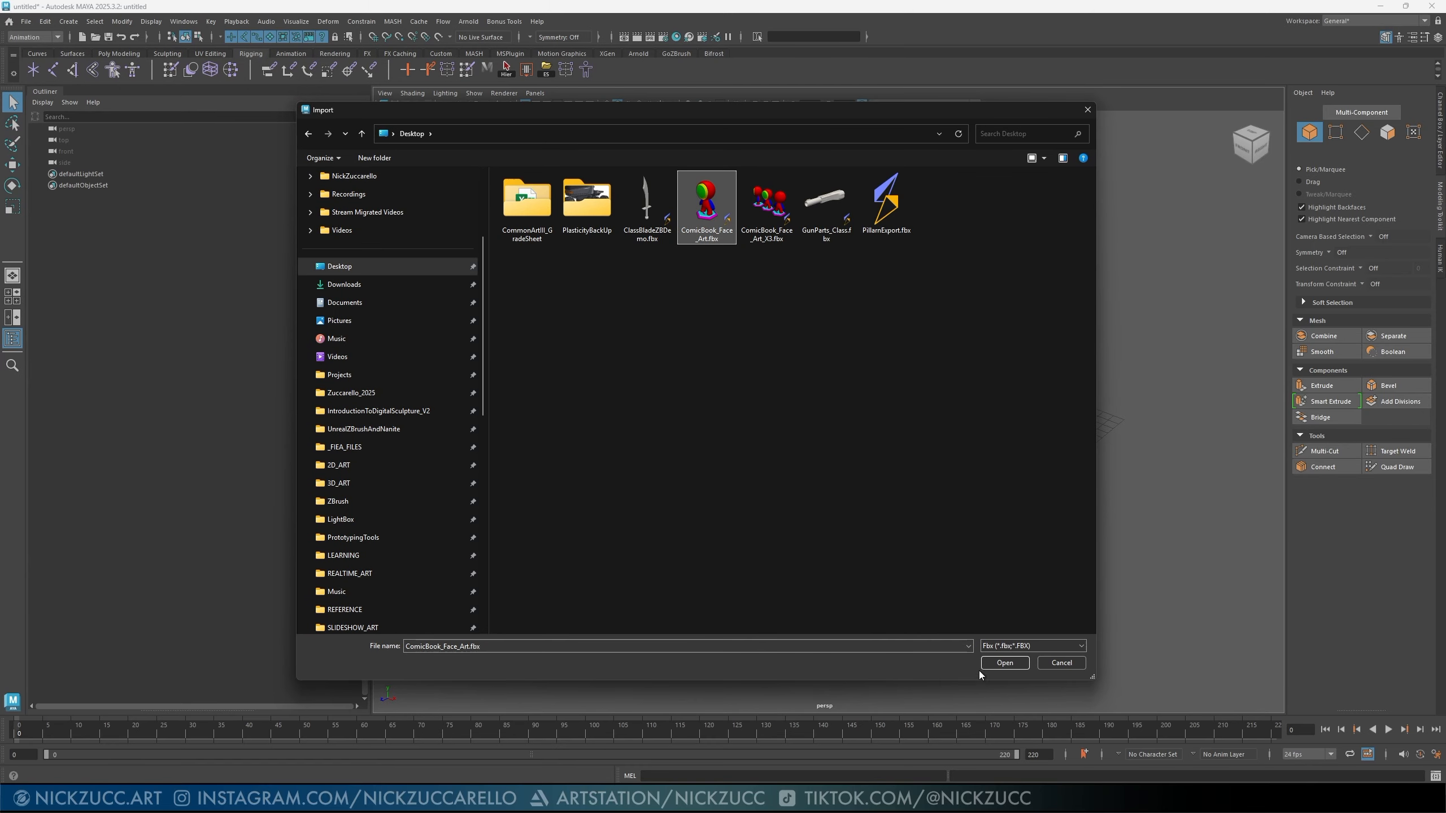
left_click(1005, 664)
left_click(974, 648)
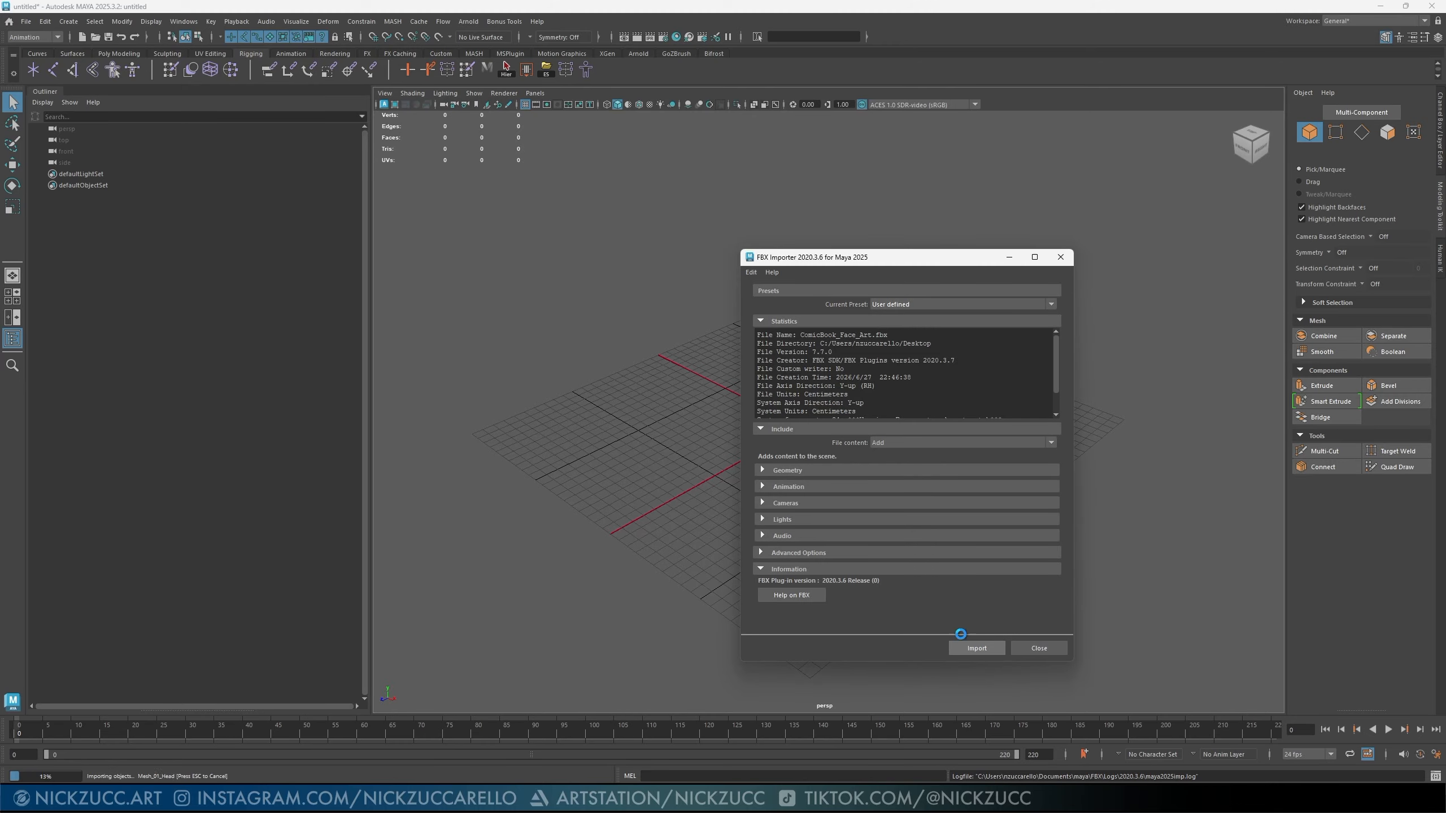
- Group the imported meshes Mesh_01_Head, Mesh_02_Body and Mesh_03_Base together, leaving the cameras out
left_click_drag(666, 412, 876, 475, "alt")
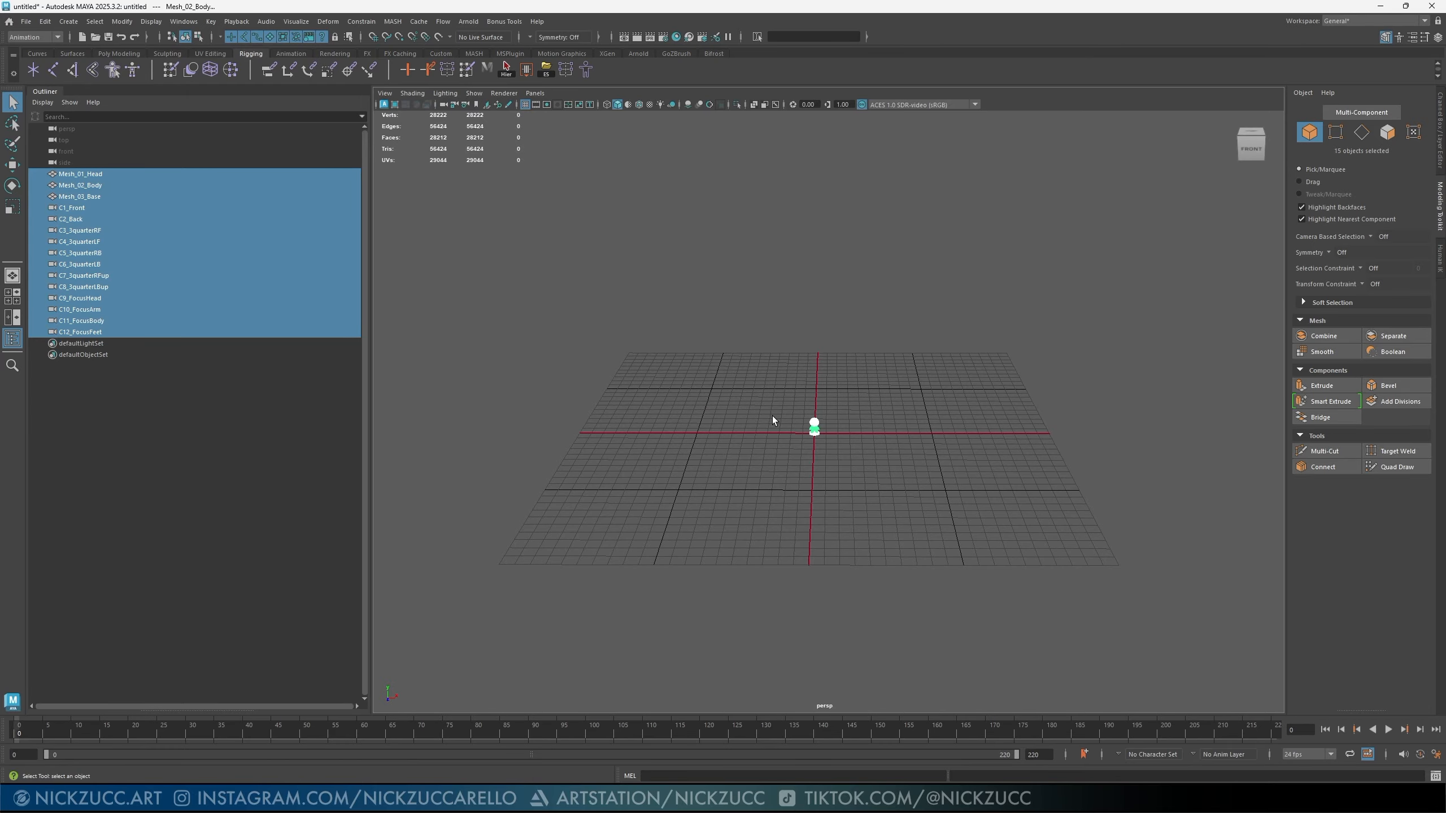
left_click(766, 395)
left_click_drag(771, 393, 870, 481)
key("f")
left_click(997, 460)
left_click_drag(1000, 461, 930, 434, "alt")
left_click(82, 175)
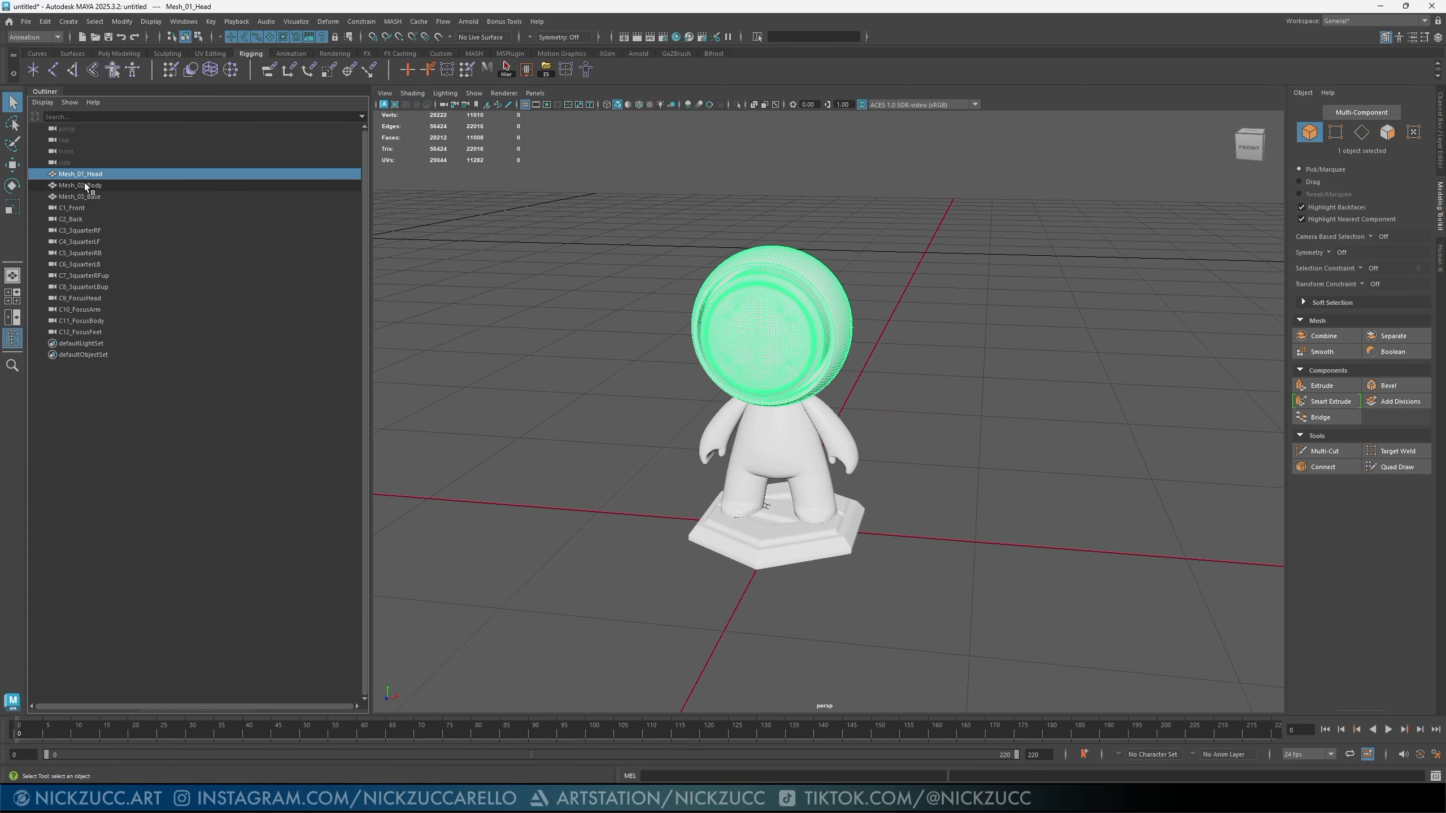
left_click(93, 187, "ctrl")
left_click(94, 196, "ctrl")
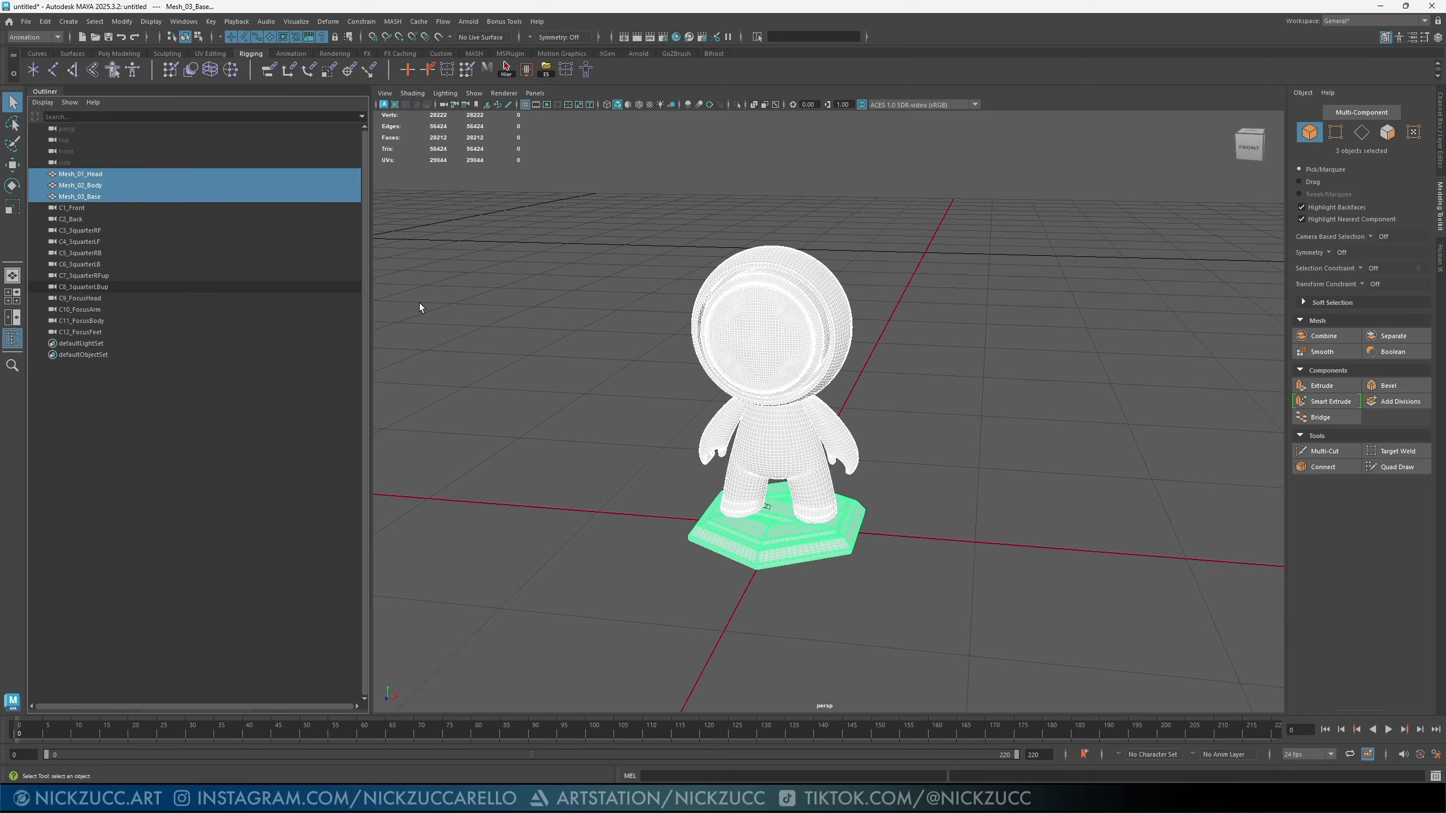
left_click_drag(555, 303, 597, 306, "alt")
key("ctrl+g")
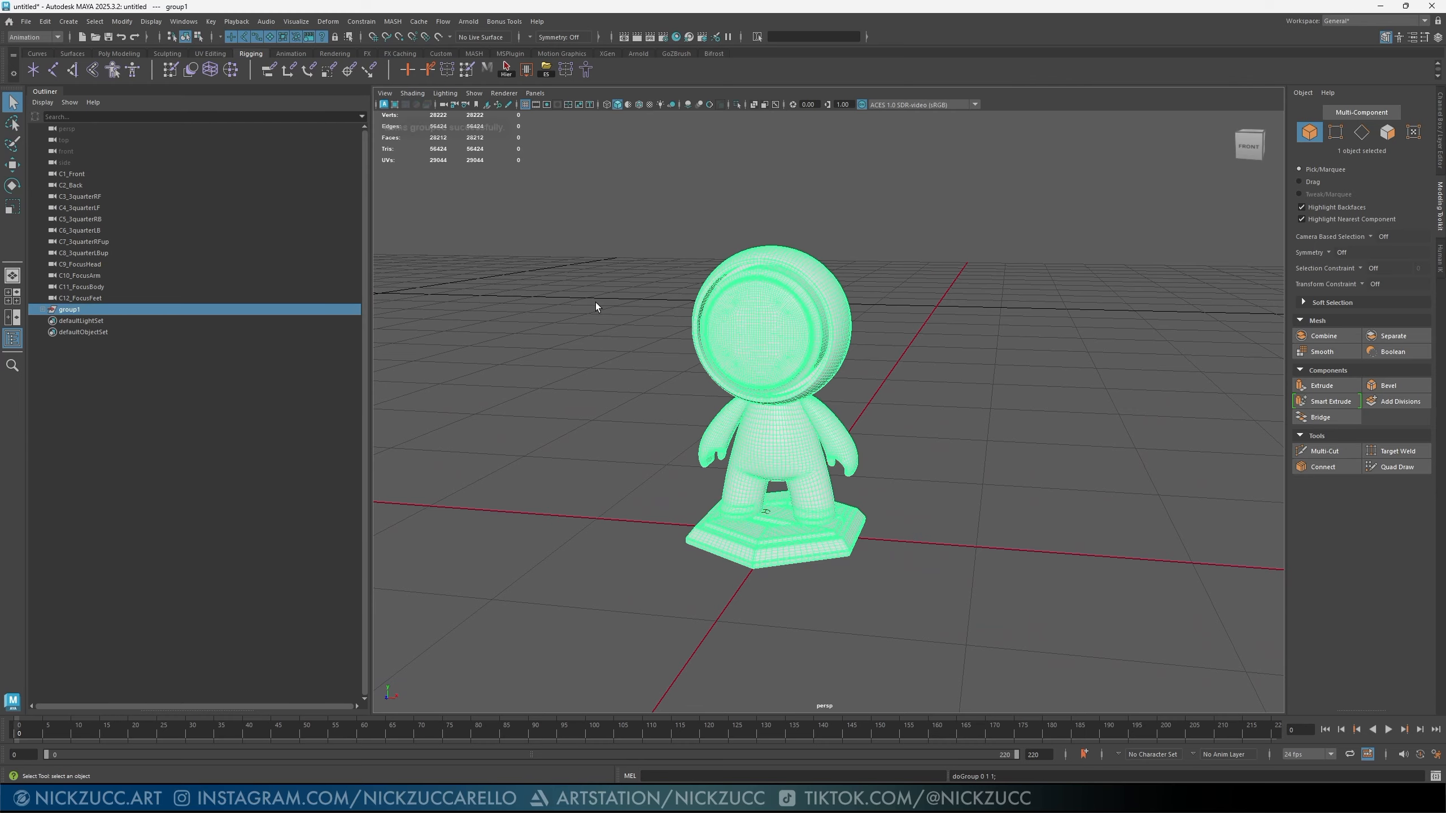
- Rename the new mesh group to MeetMatt_01
key("w")
left_click_drag(829, 394, 949, 445, "alt")
right_click_drag(949, 446, 909, 415, "alt")
left_click_drag(909, 415, 917, 405, "alt")
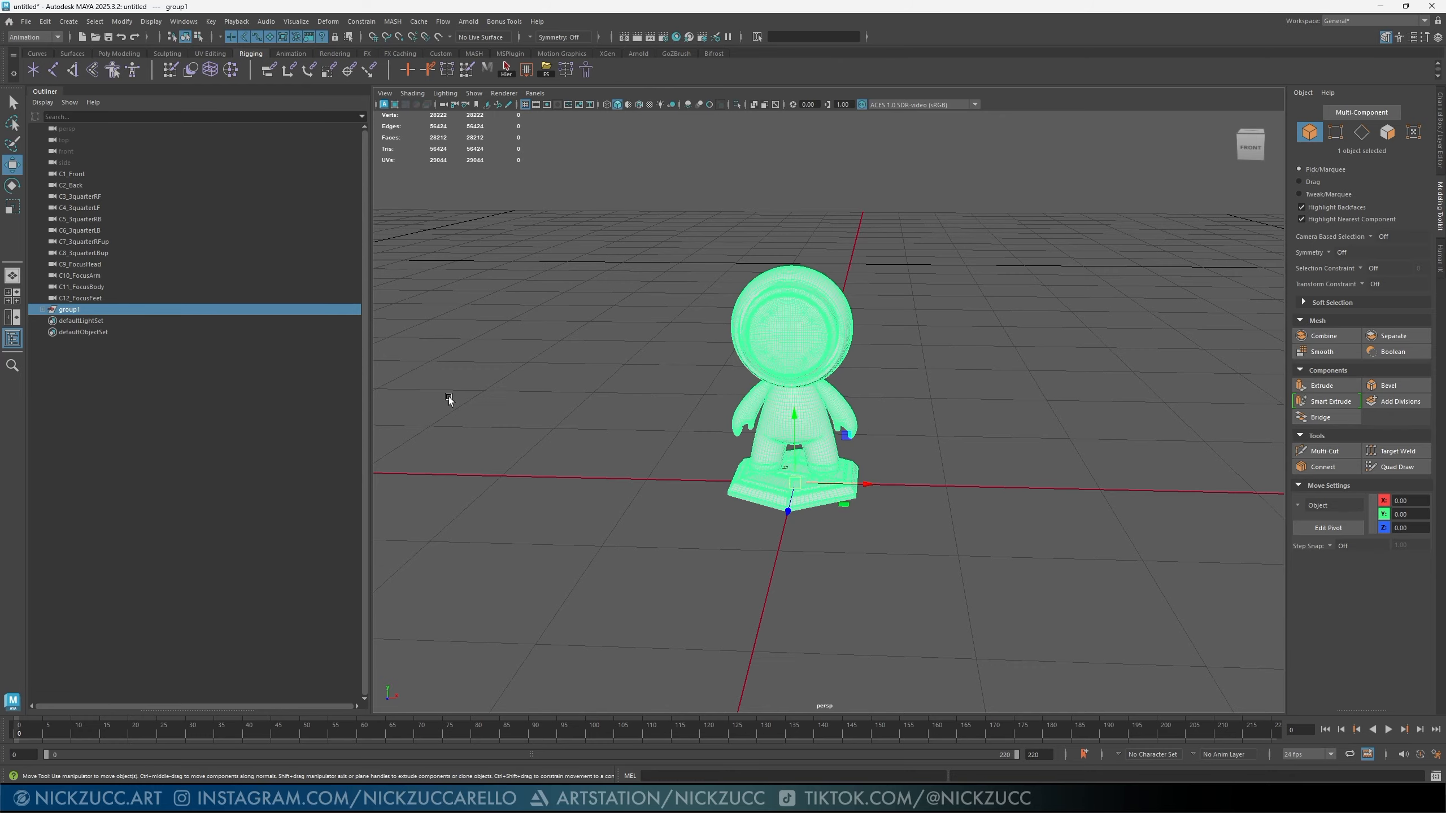
double_click(71, 309)
type("Meet")
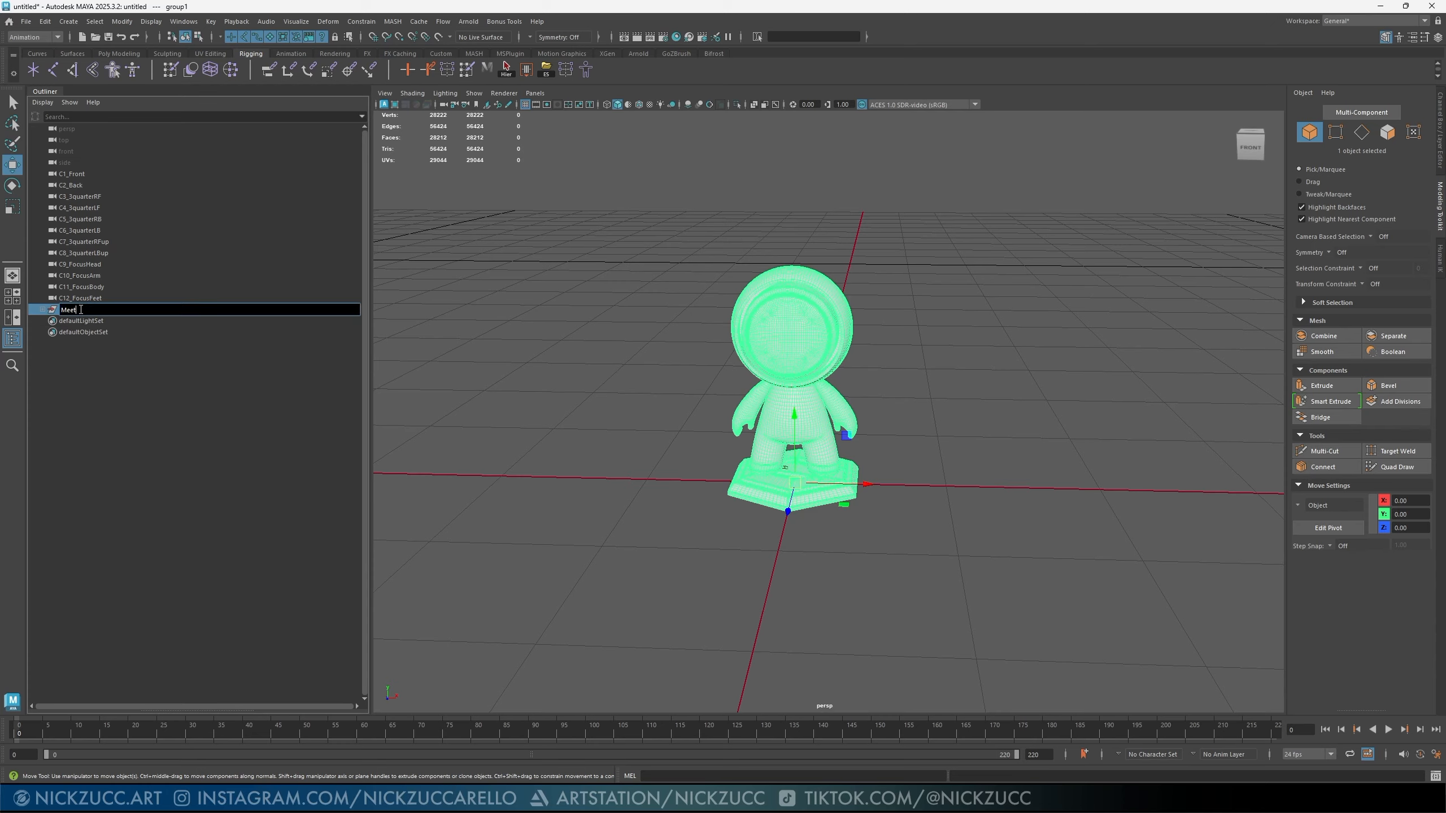
type("Matt_01")
key("Return")
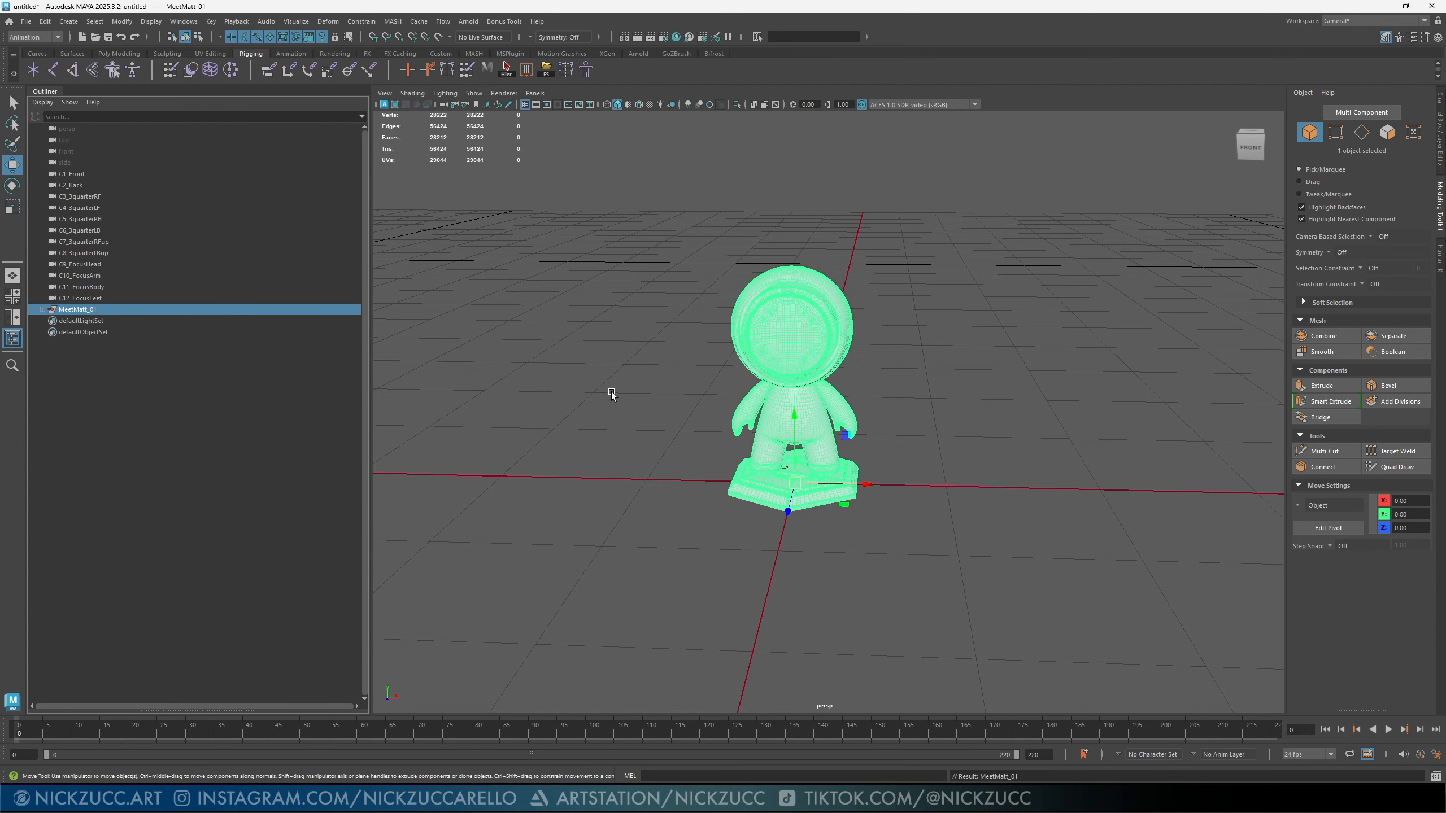
- Duplicate the MeetMatt_01 group and move the copy to -10 on the X axis
left_click_drag(924, 427, 966, 445, "alt")
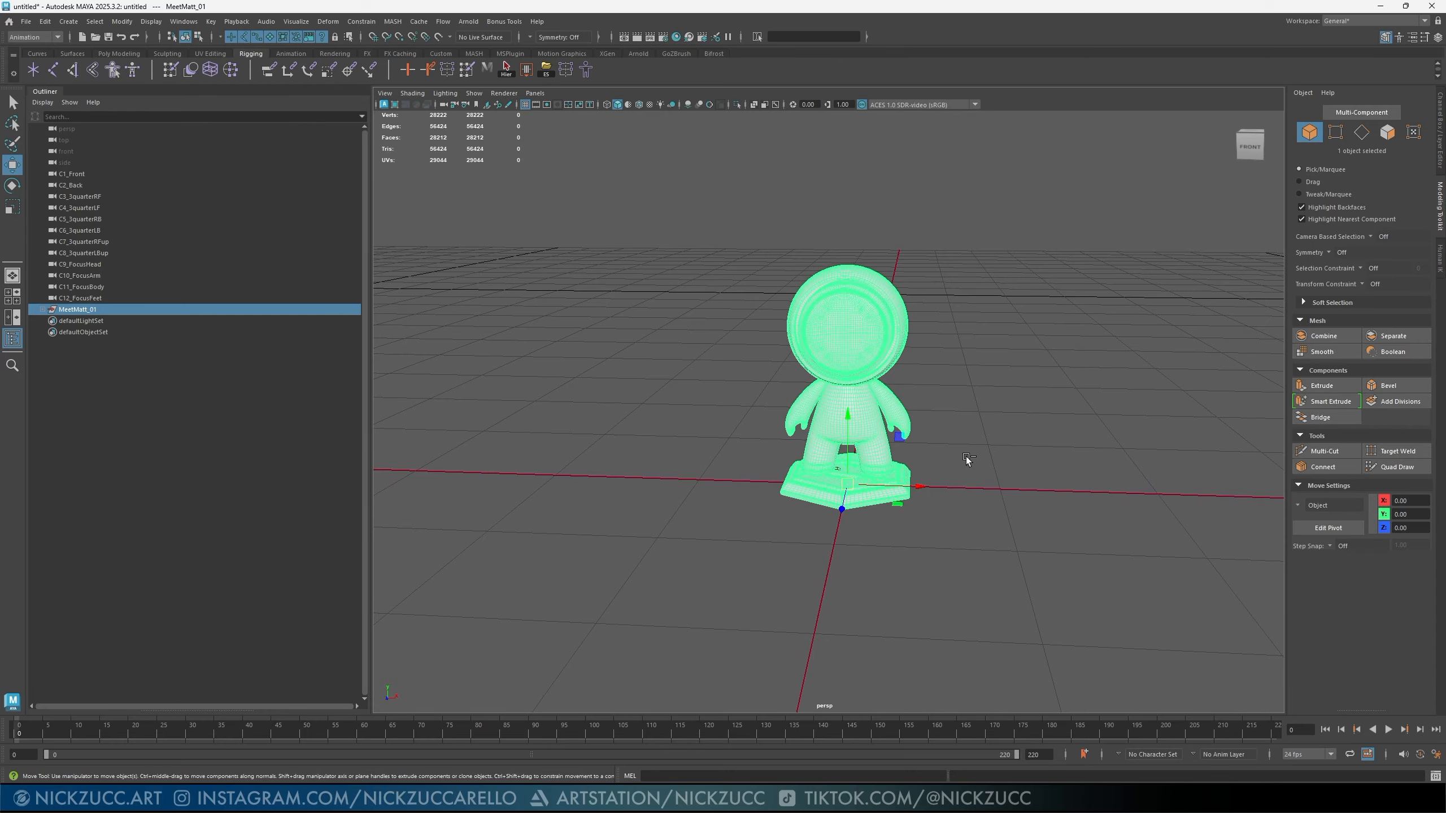
key("ctrl+d")
left_click_drag(924, 490, 719, 469)
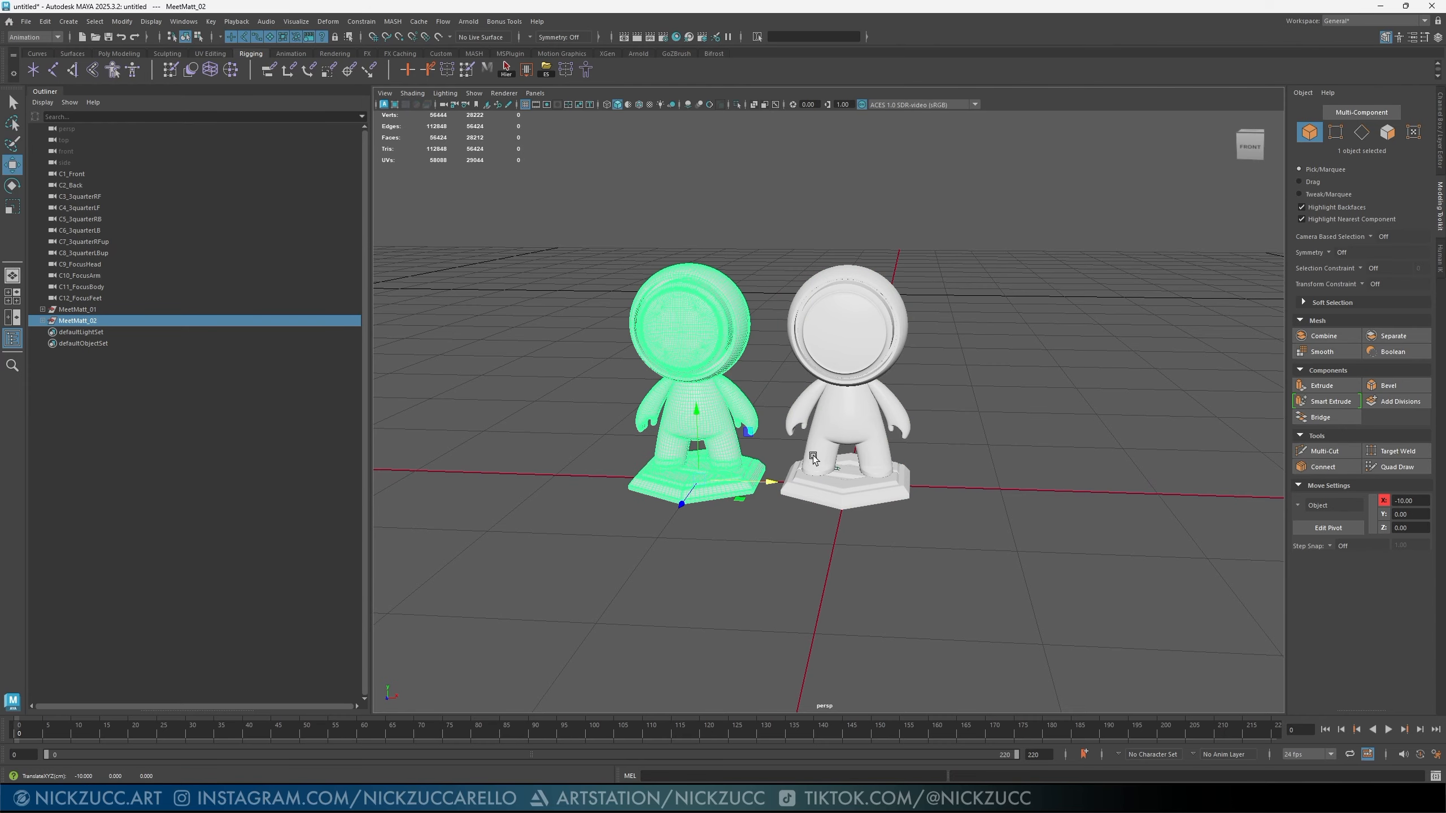
mouse_move(812, 456)
left_mouse_down("alt")
mouse_move(809, 471)
mouse_move(821, 457)
left_mouse_up("alt")
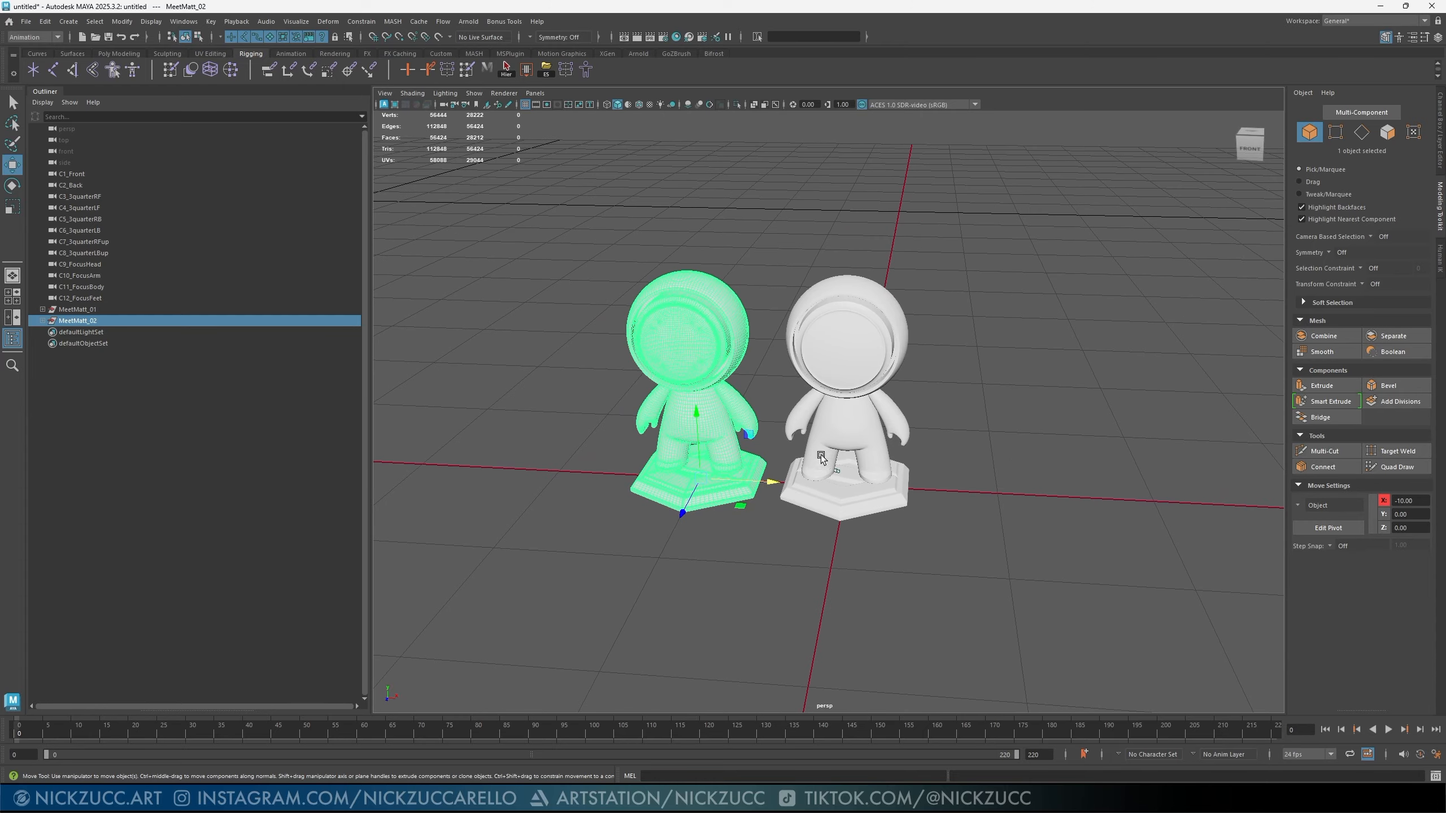
- Examine the viewport grid's size and subdivision options and close them without changes
left_click(151, 21)
left_click(348, 47)
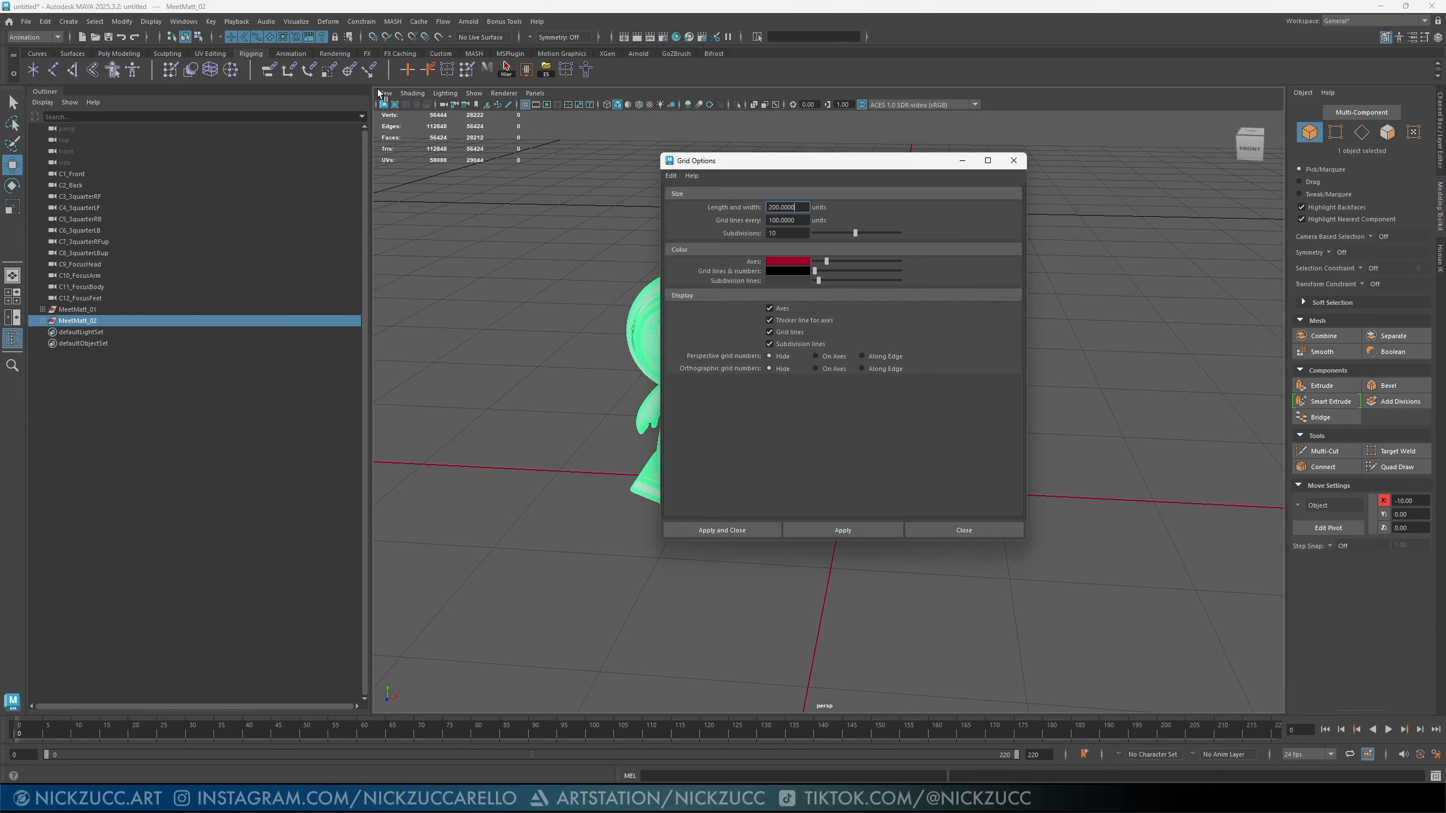
left_click_drag(804, 161, 1074, 258)
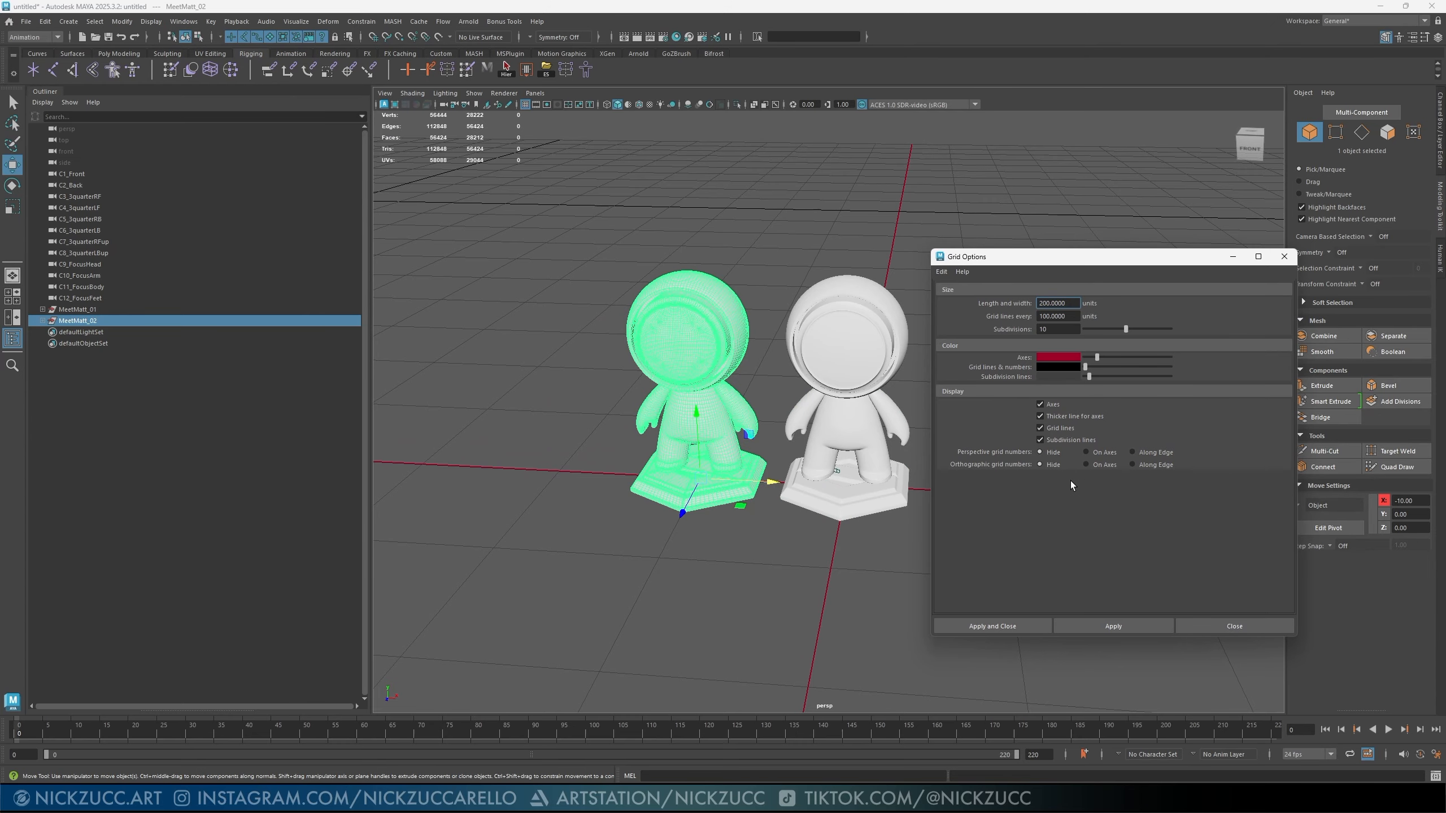
left_click(1269, 625)
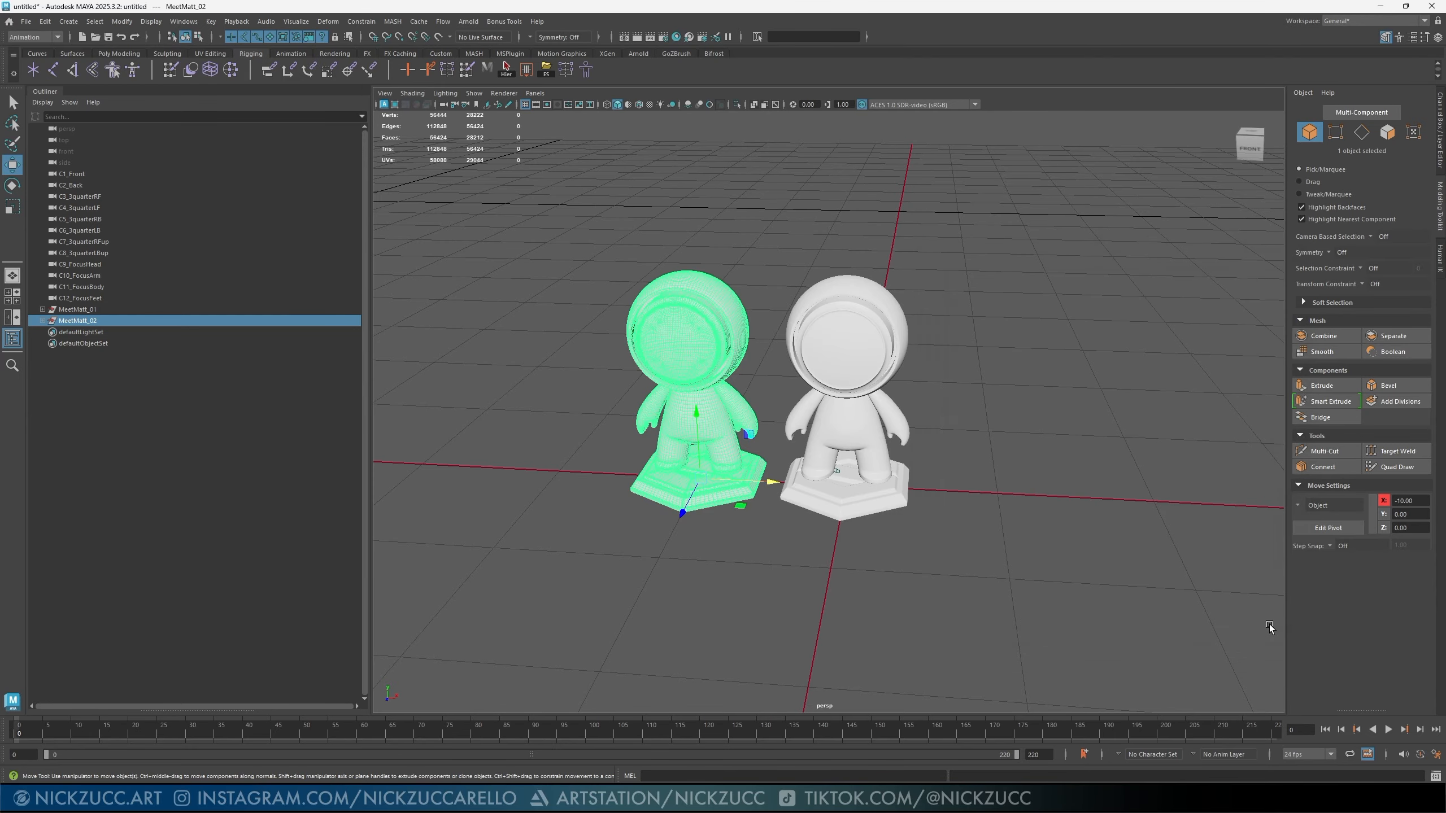
- Turn the MeetMatt_02 copy sideways by setting its Rotate Y to -90
left_click_drag(894, 552, 897, 549, "alt")
key("e")
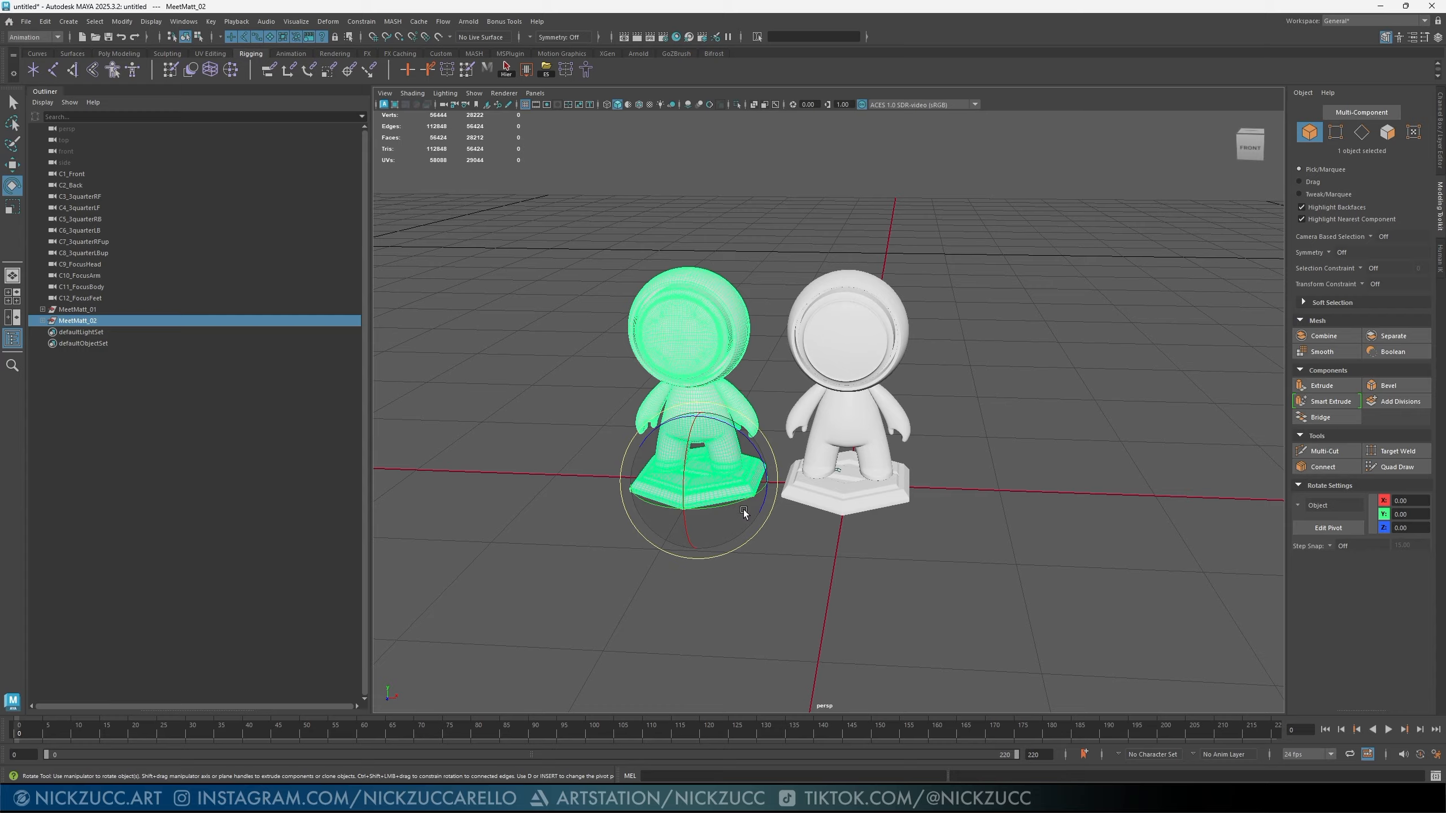
key("j")
left_click_drag(744, 509, 689, 505)
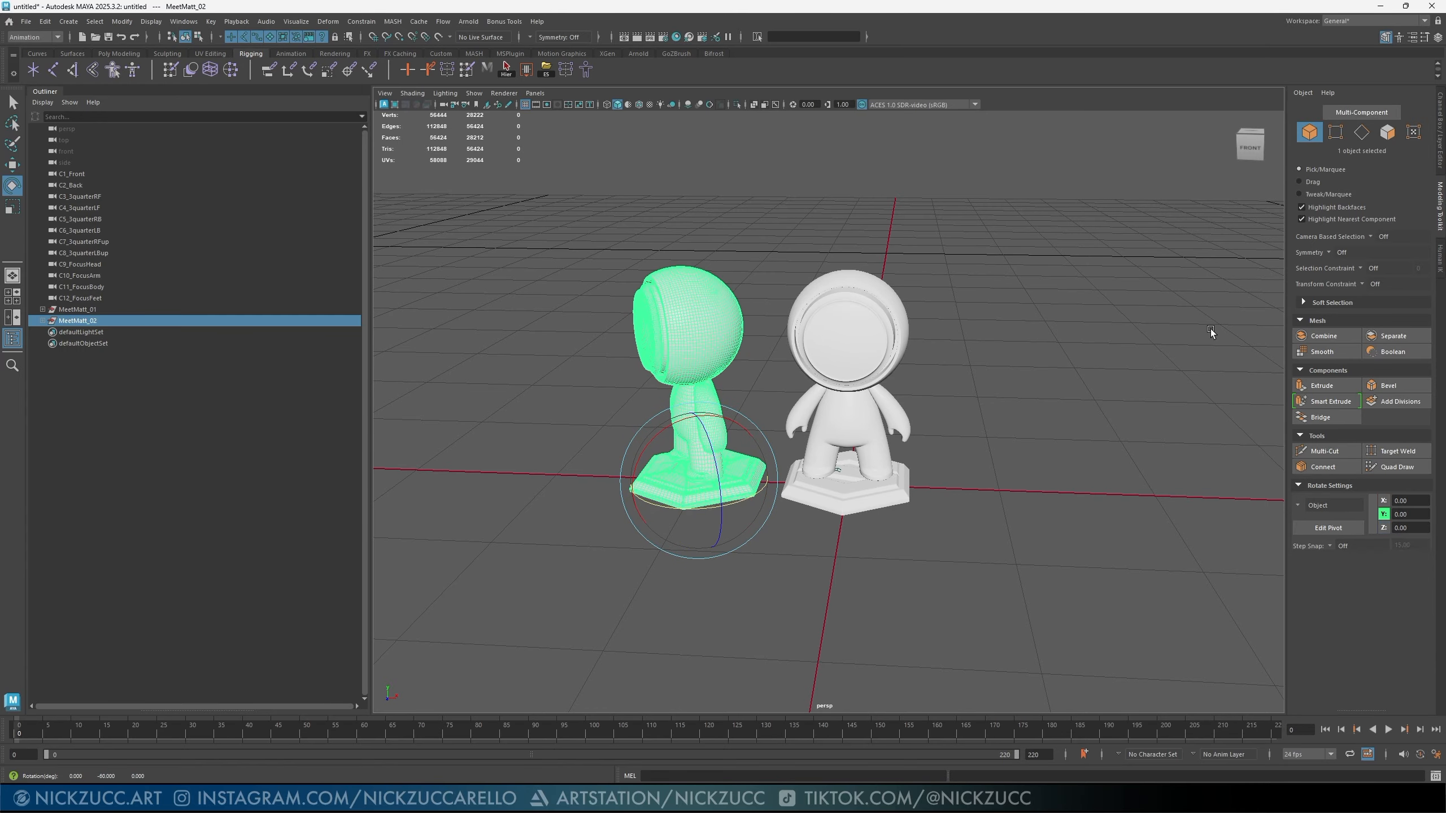
left_click(1441, 137)
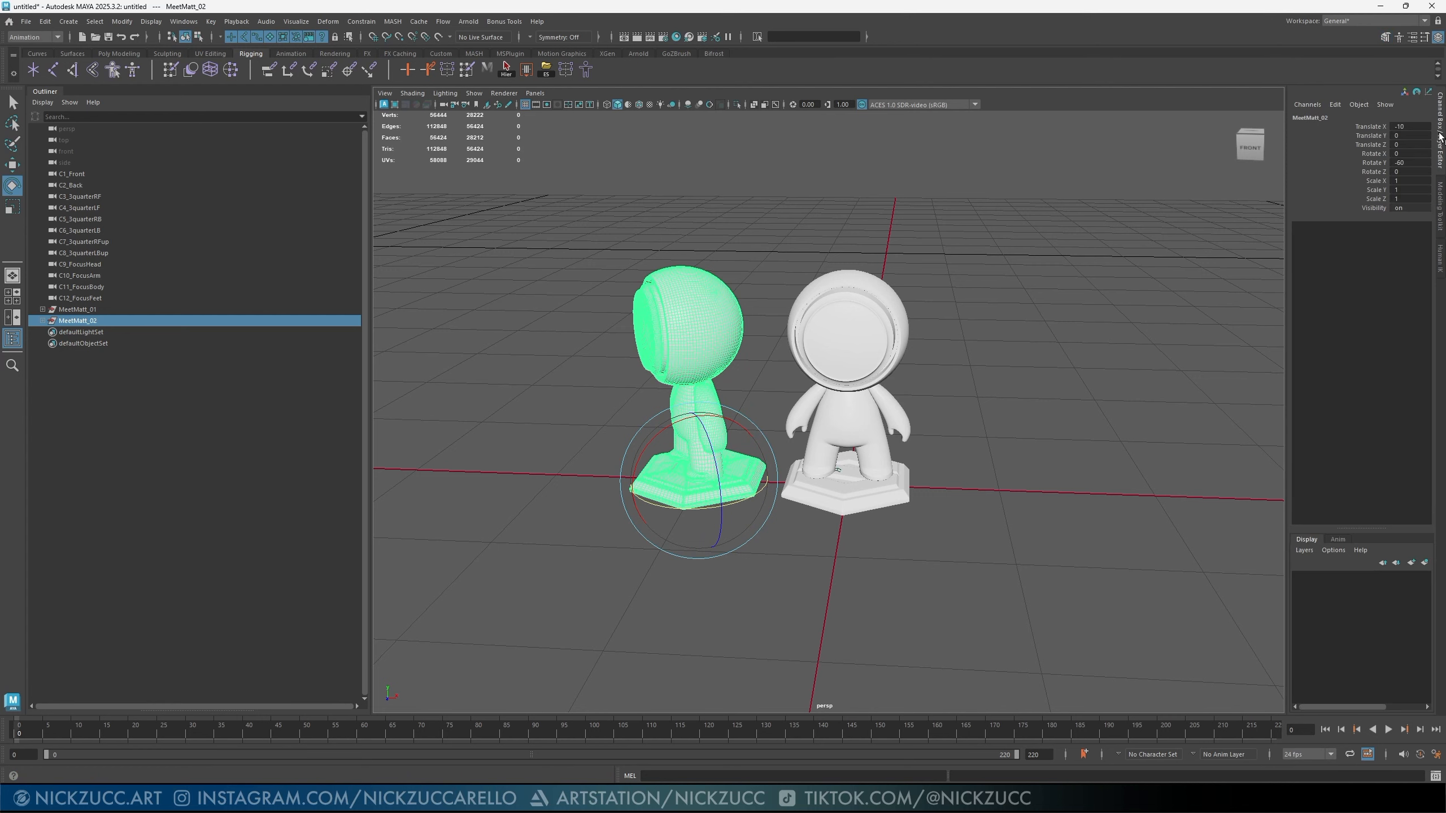
double_click(1413, 163)
key("BackSpace")
type("-90")
key("Return")
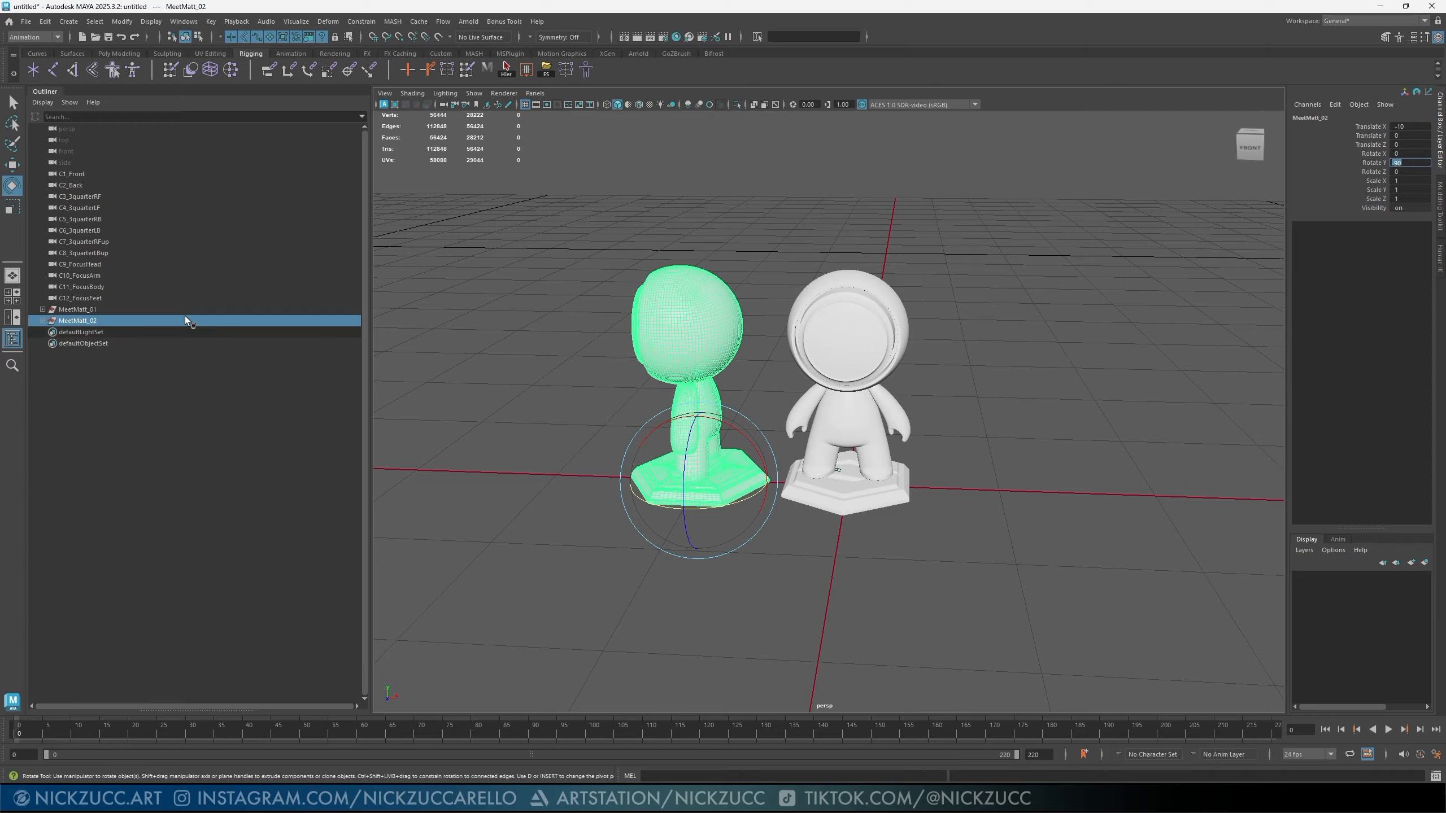
- Duplicate the MeetMatt_01 group again and move the new copy to 10 on the X axis
left_click(91, 309)
left_click_drag(764, 371, 893, 423, "alt")
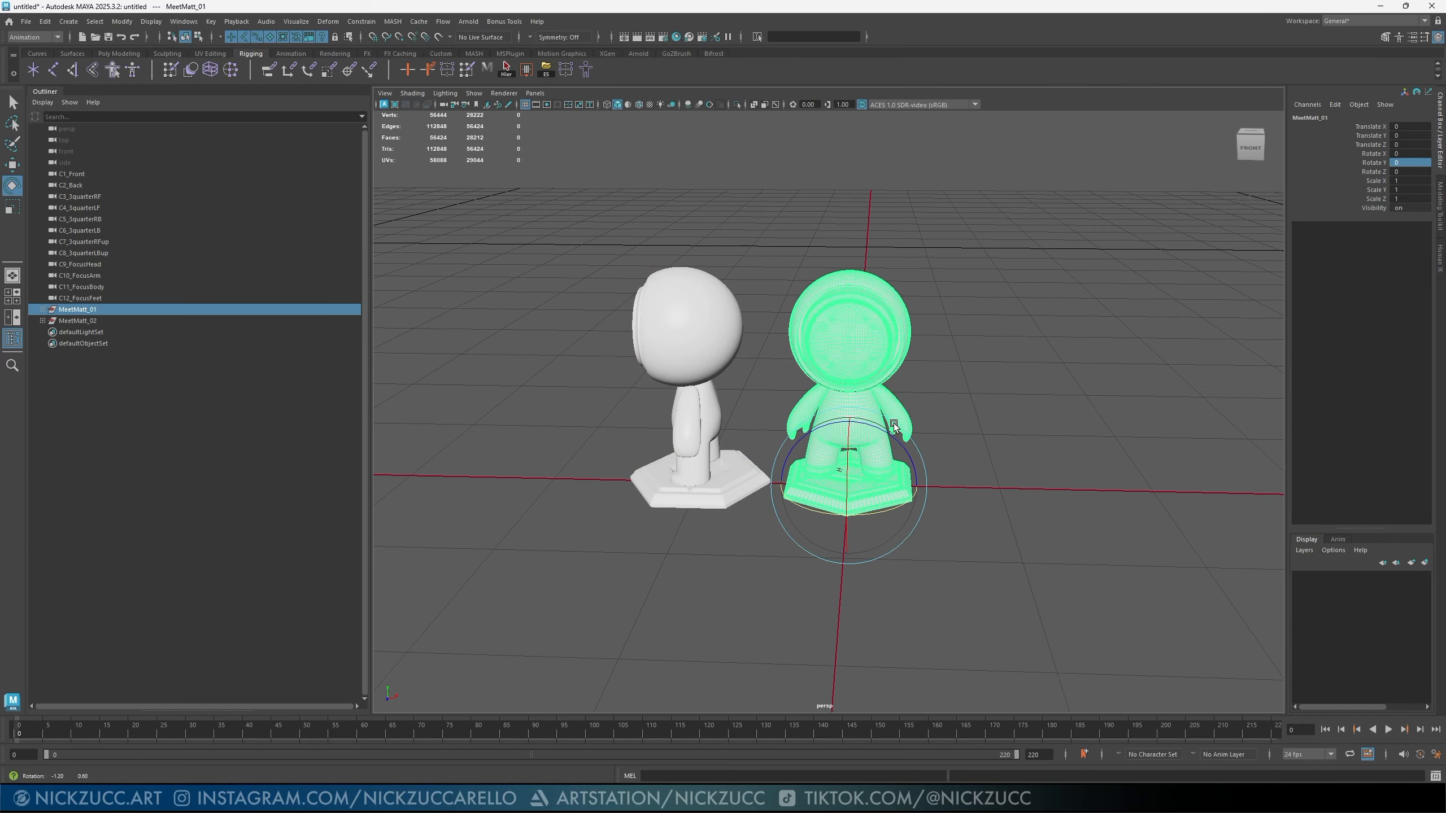
key("ctrl+d")
key("w")
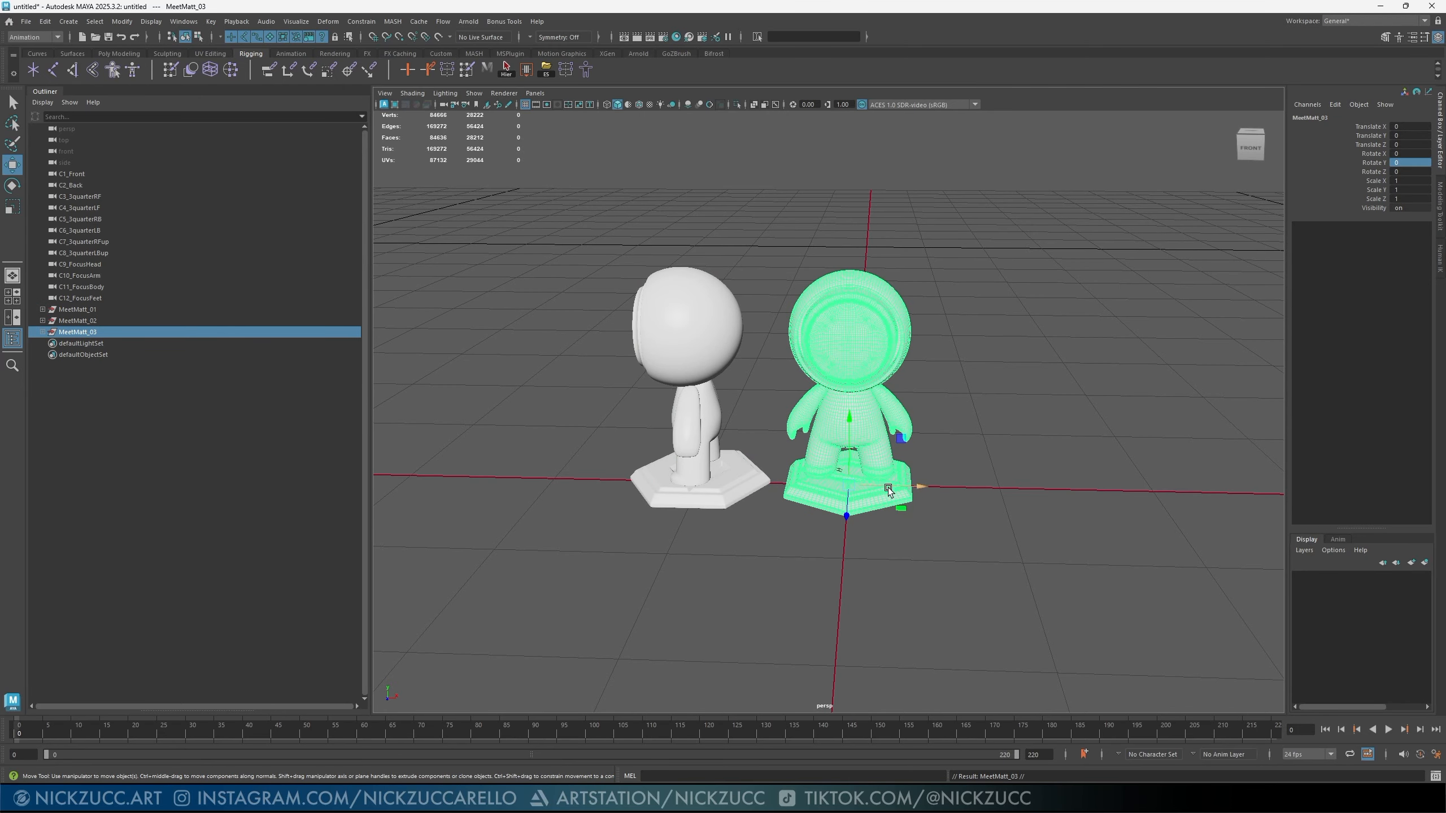
left_click_drag(917, 486, 1057, 493)
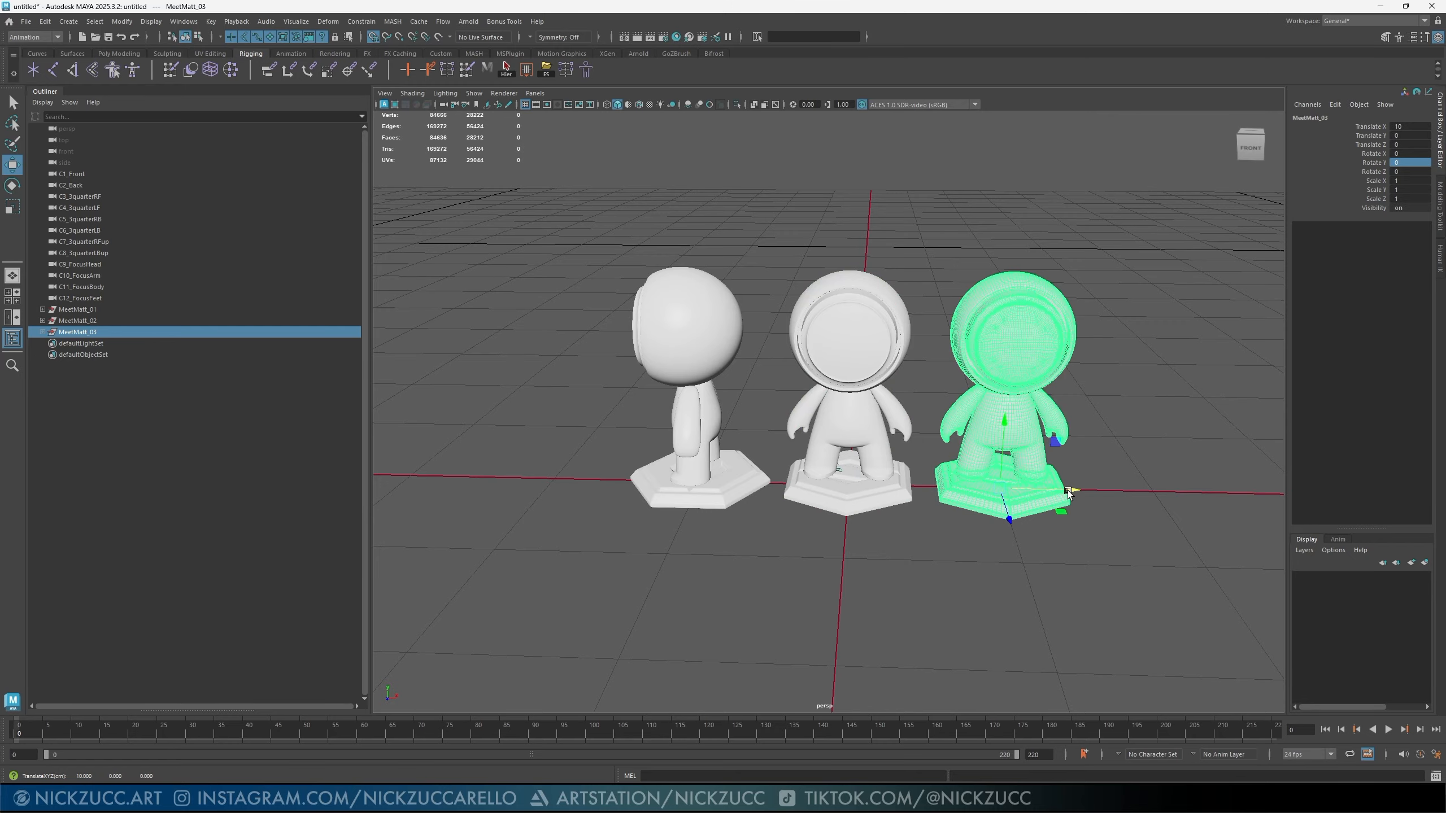
- Rotate the MeetMatt_03 copy -180 degrees about Y so its back faces forward, and deselect it
key("e")
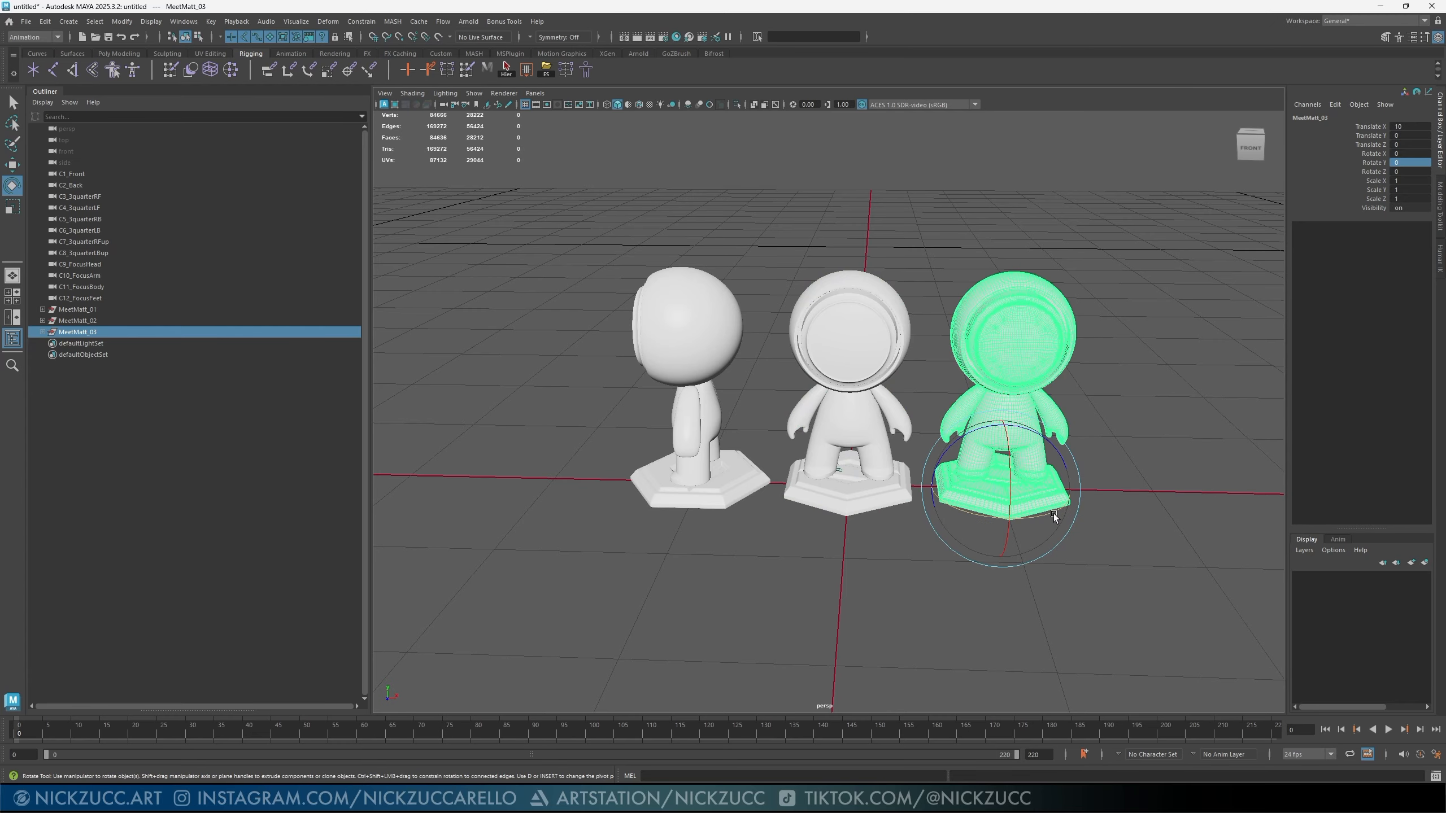
left_click_drag(1053, 514, 891, 505)
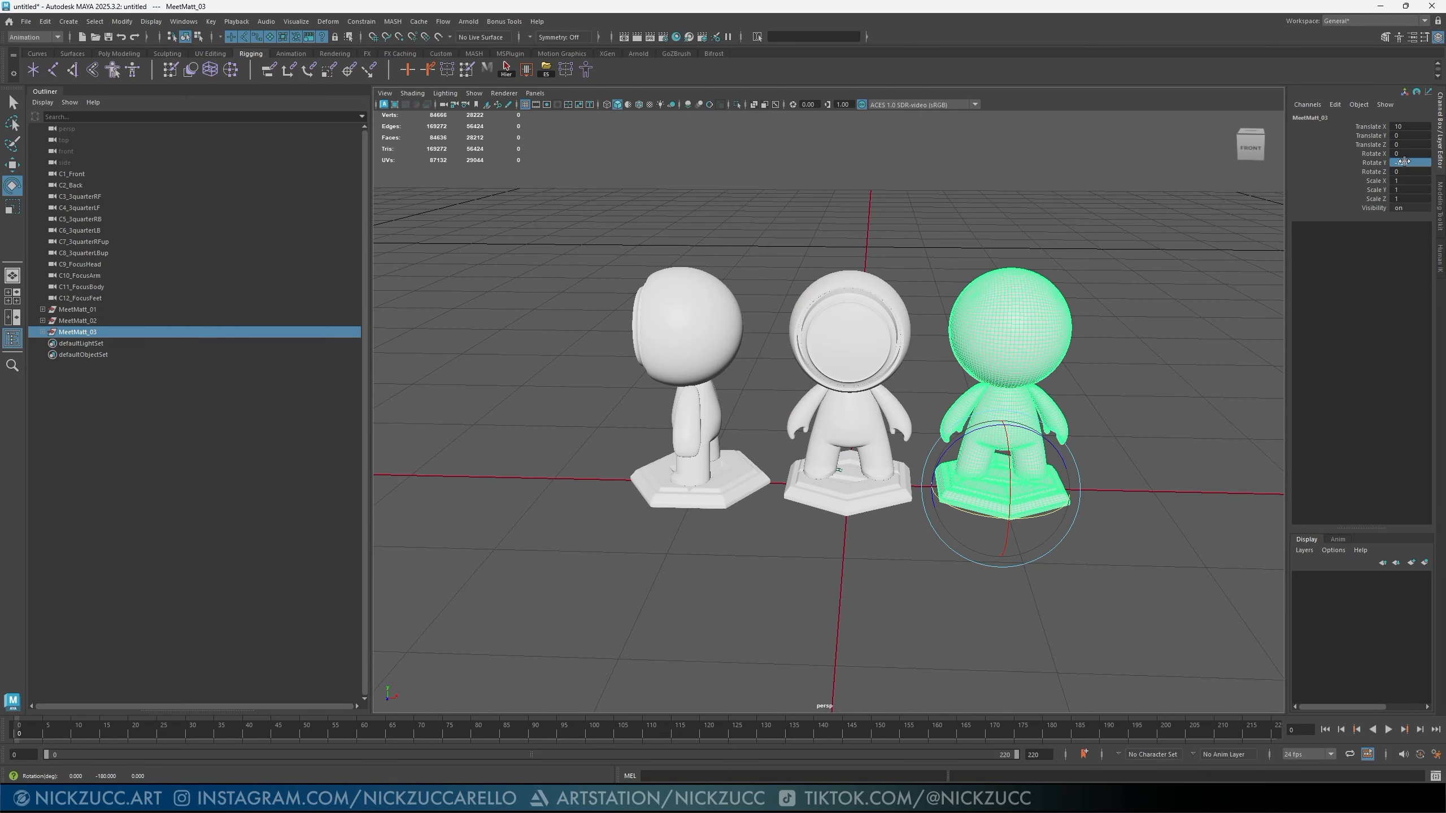
left_click(1128, 400)
mouse_move(1139, 427)
left_mouse_down("alt")
mouse_move(1125, 427)
mouse_move(1164, 435)
left_mouse_up("alt")
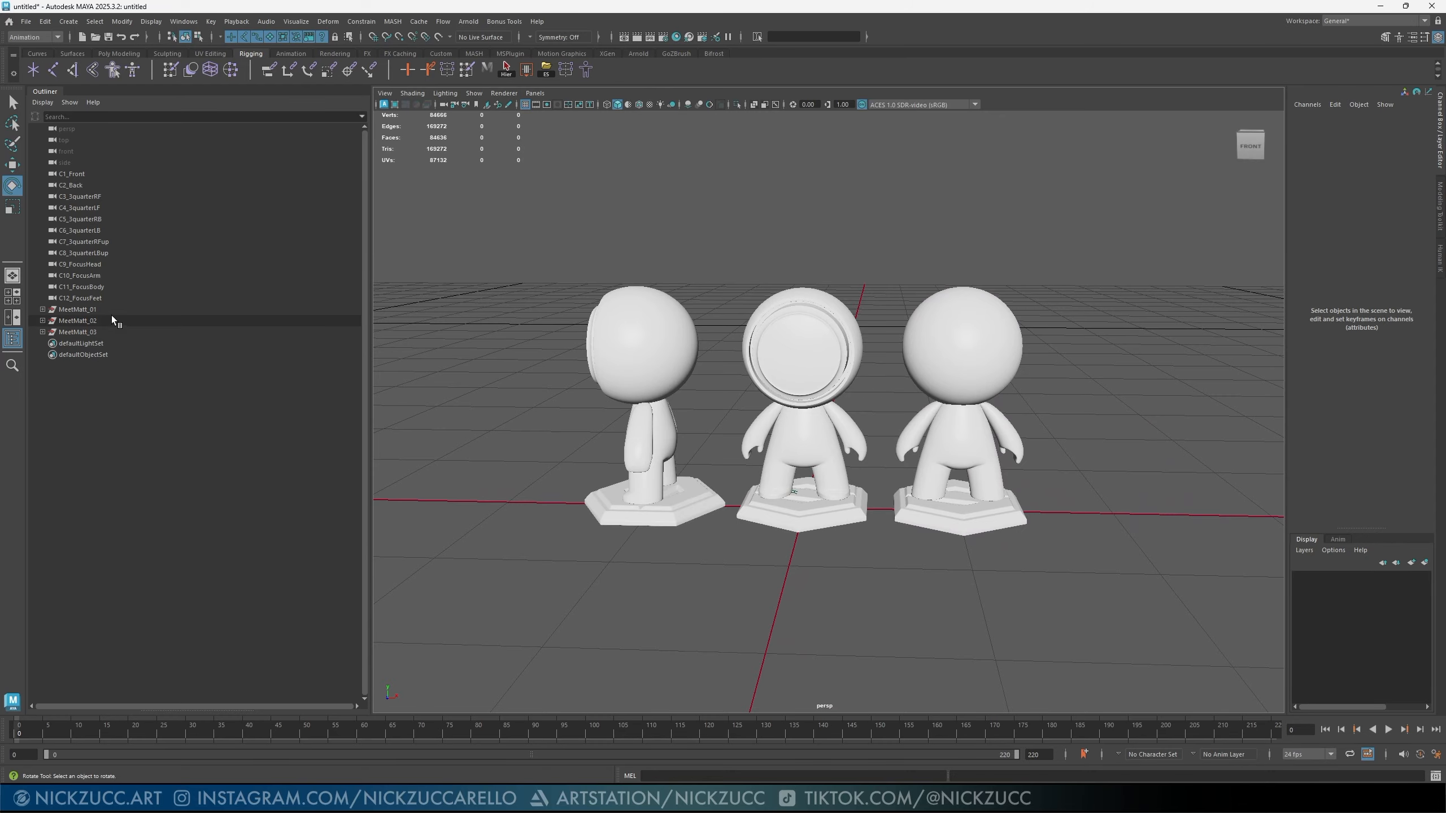
- Select the MeetMatt_01, MeetMatt_02 and MeetMatt_03 groups and start exporting the selection with Fbx as the file type
left_click(79, 310)
left_click(97, 330, "shift")
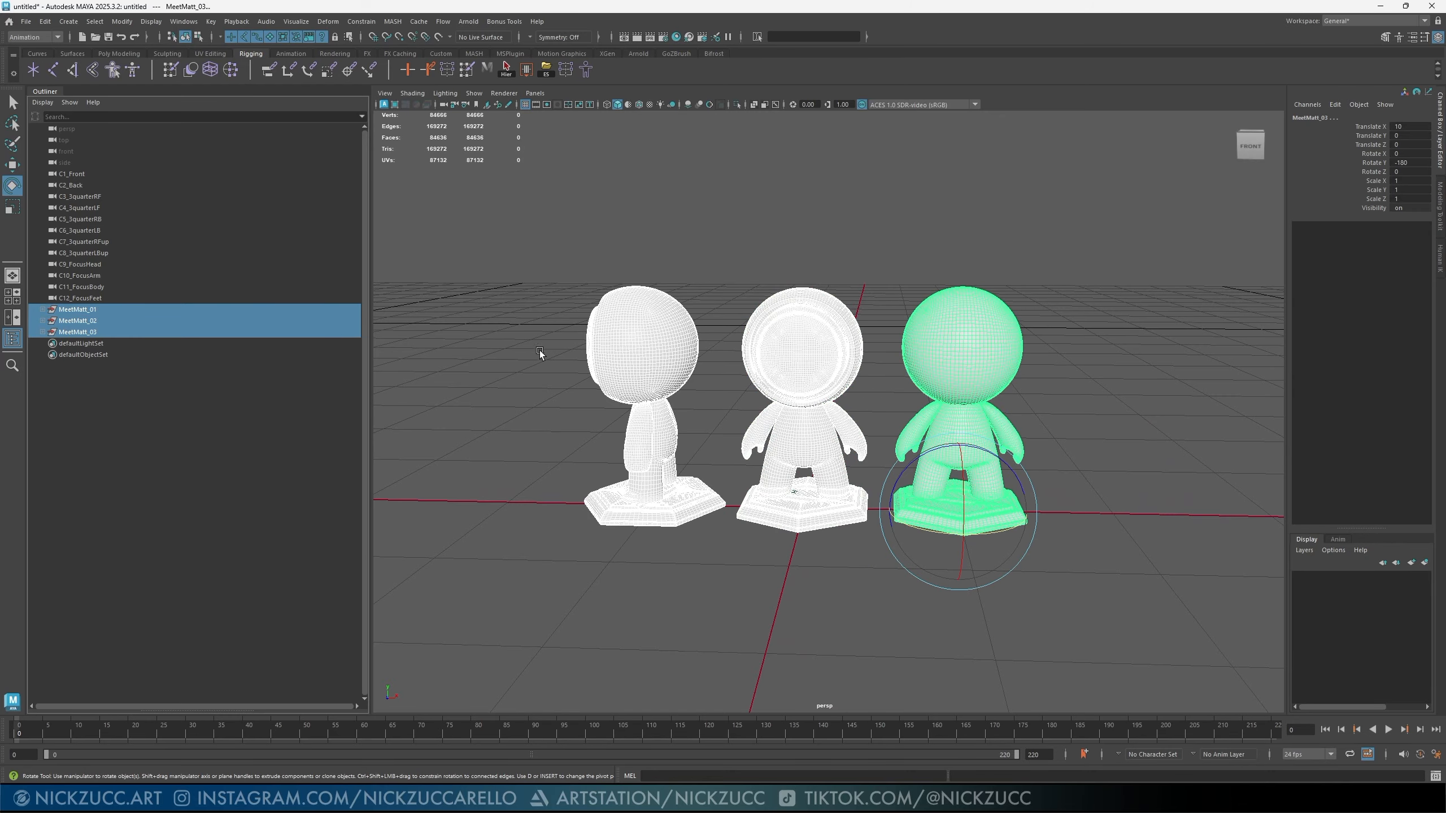
left_click_drag(622, 349, 621, 352, "alt")
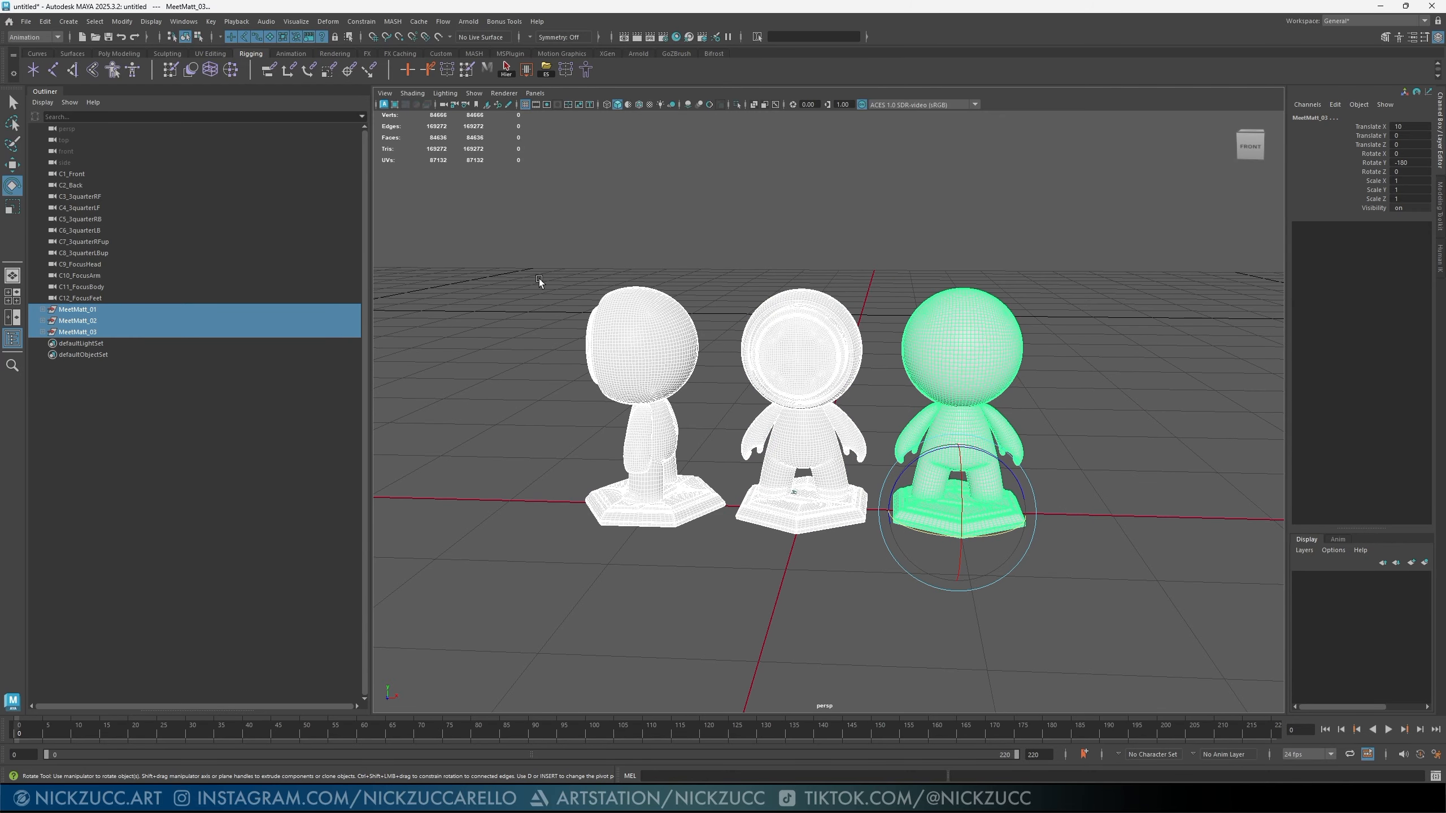
left_click(26, 21)
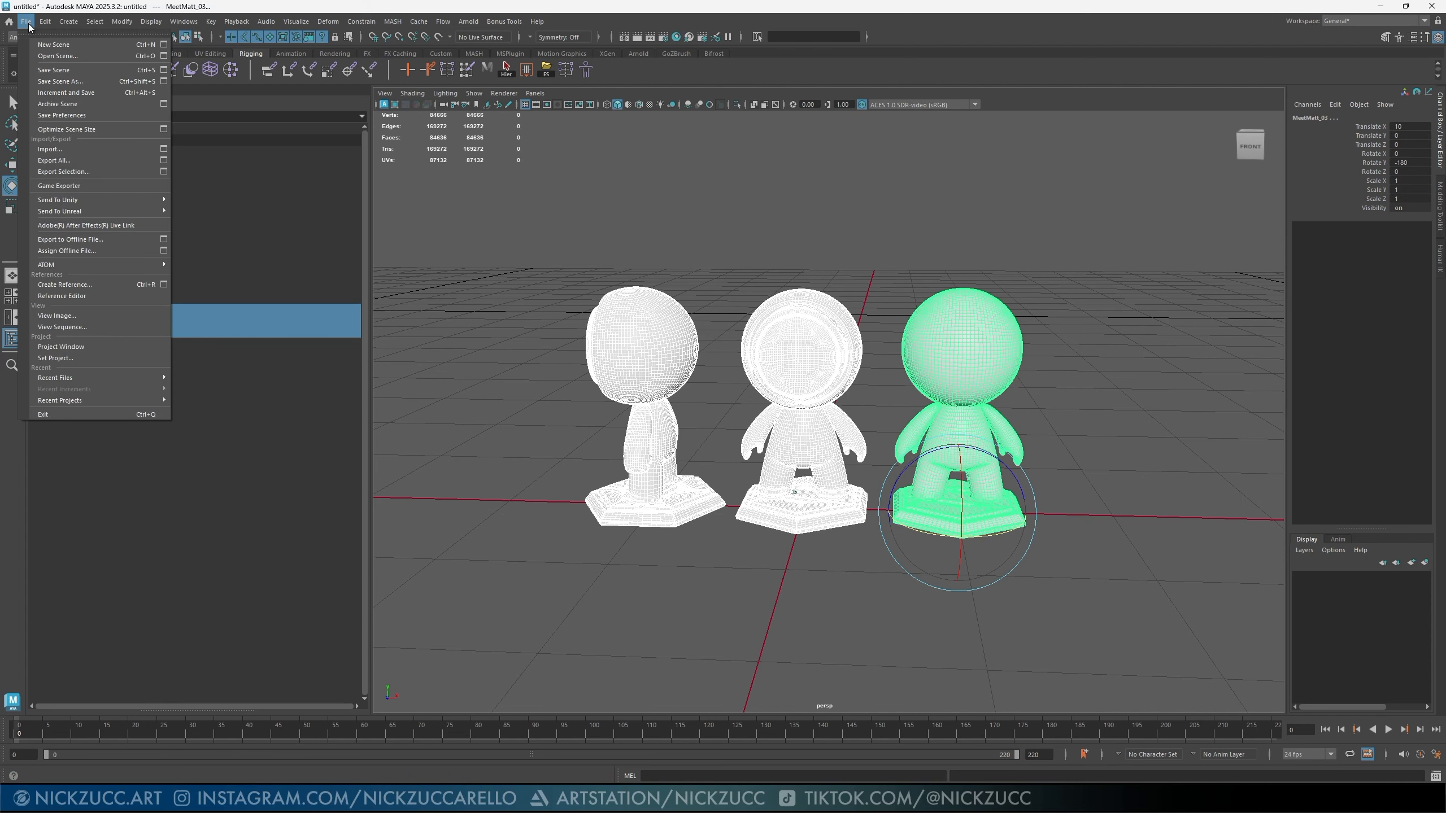
left_click(165, 173)
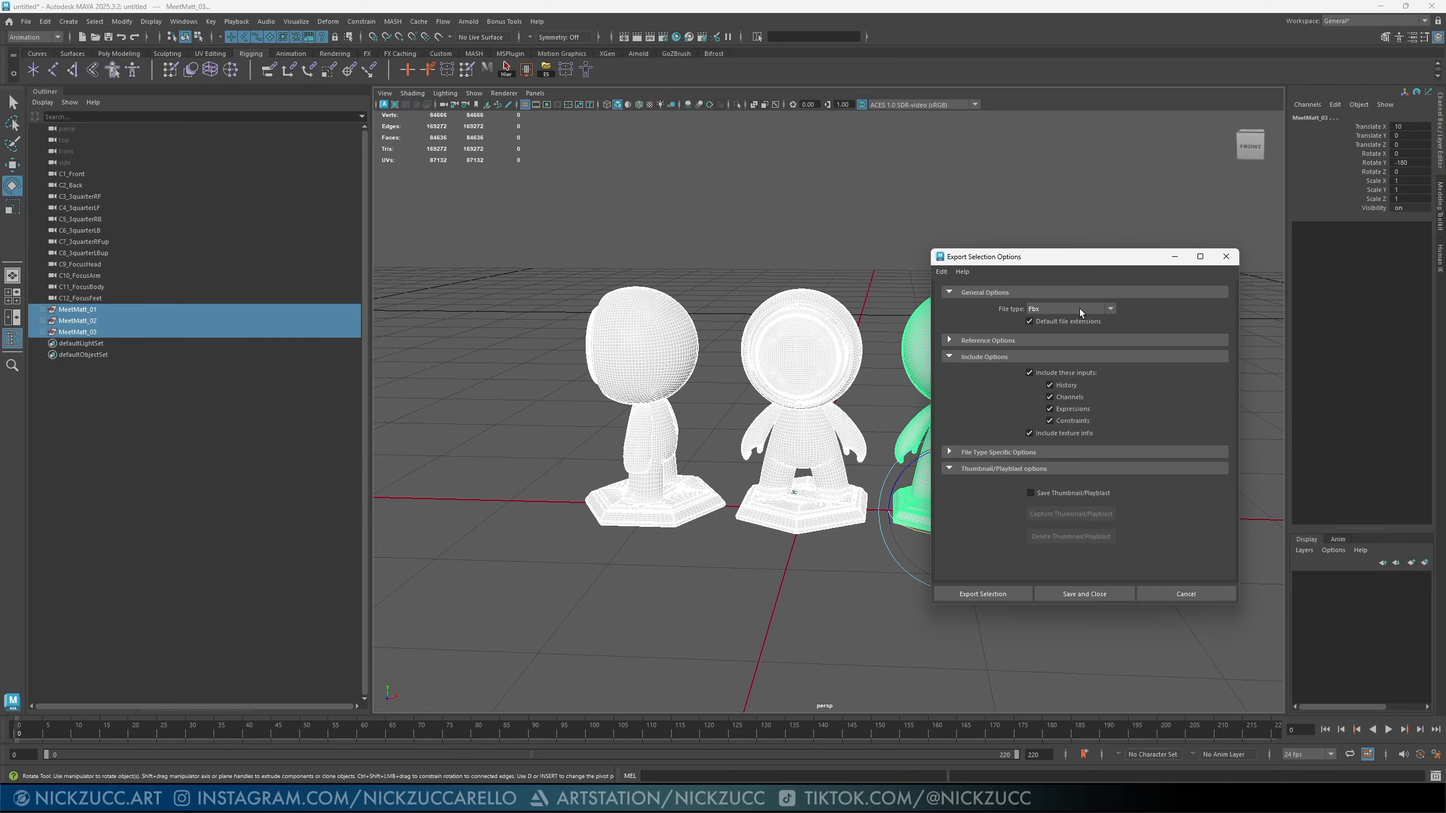
left_click_drag(1051, 256, 1042, 273)
left_click(1001, 615)
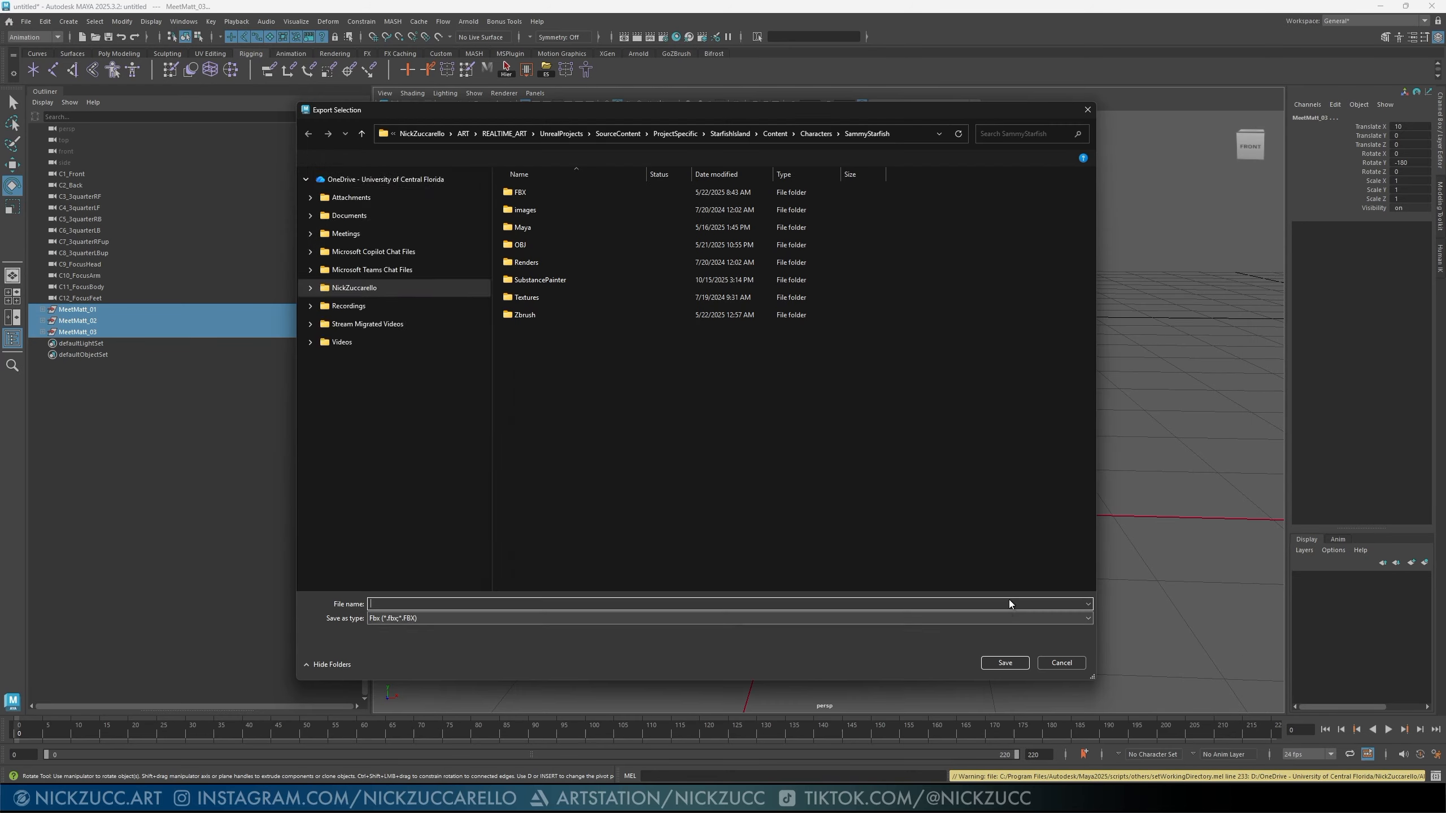
- Save the export on the Desktop as ComicBook_Face_Art_X3_ClassDemo.fbx, basing the name on the existing ComicBook_Face_Art_X3.fbx file
left_click(392, 272)
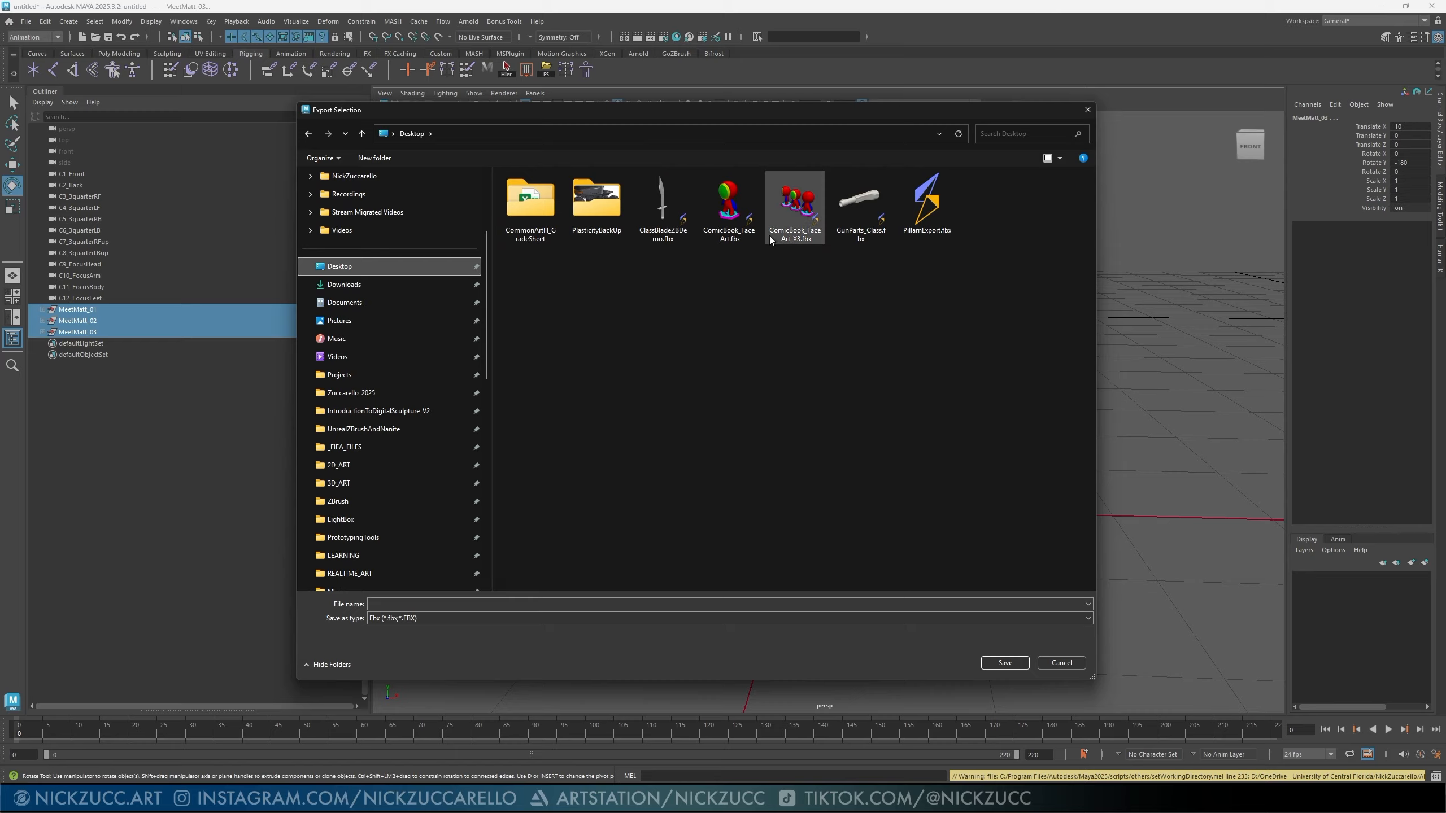
left_click(794, 240)
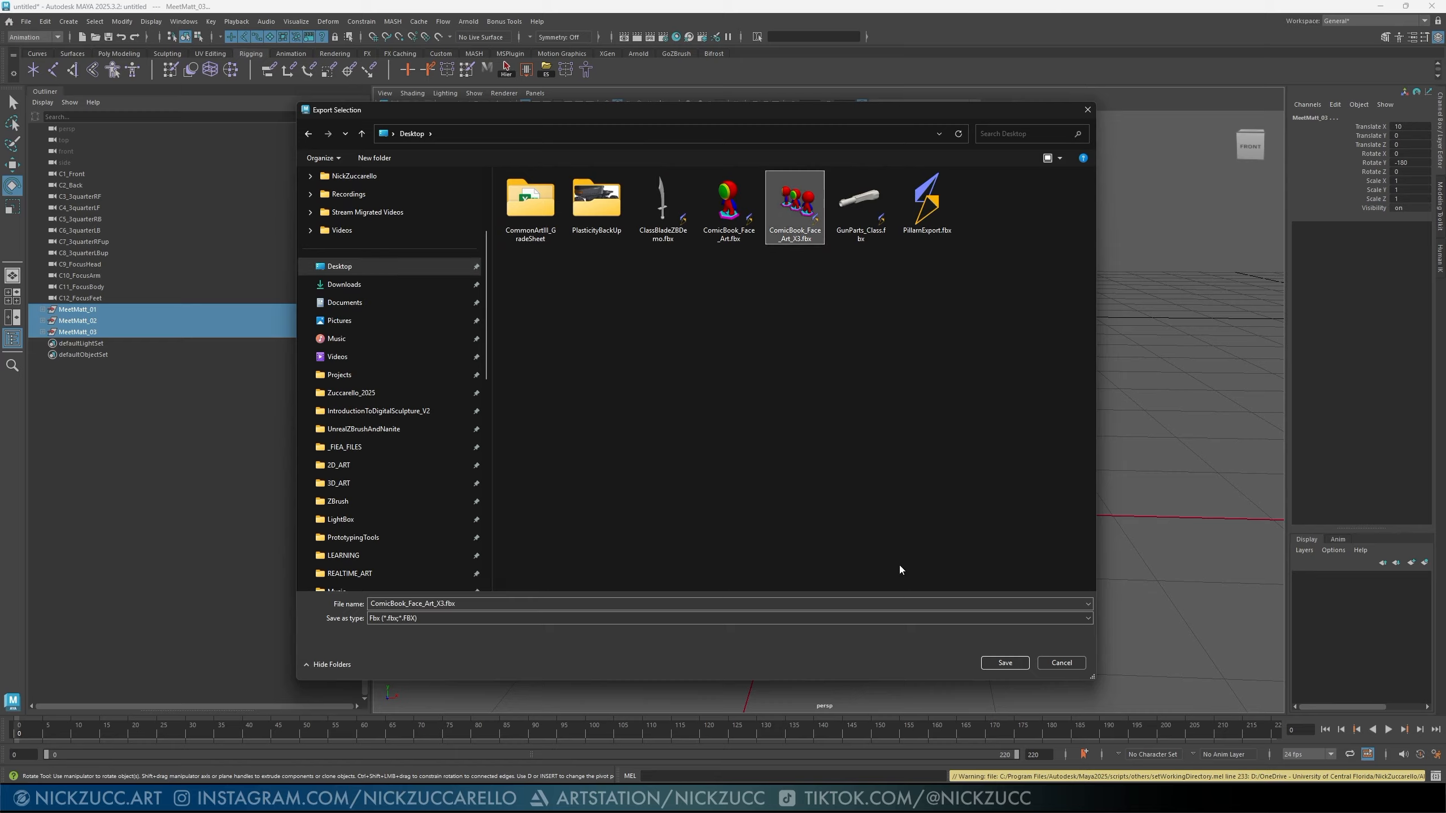
left_click(811, 235)
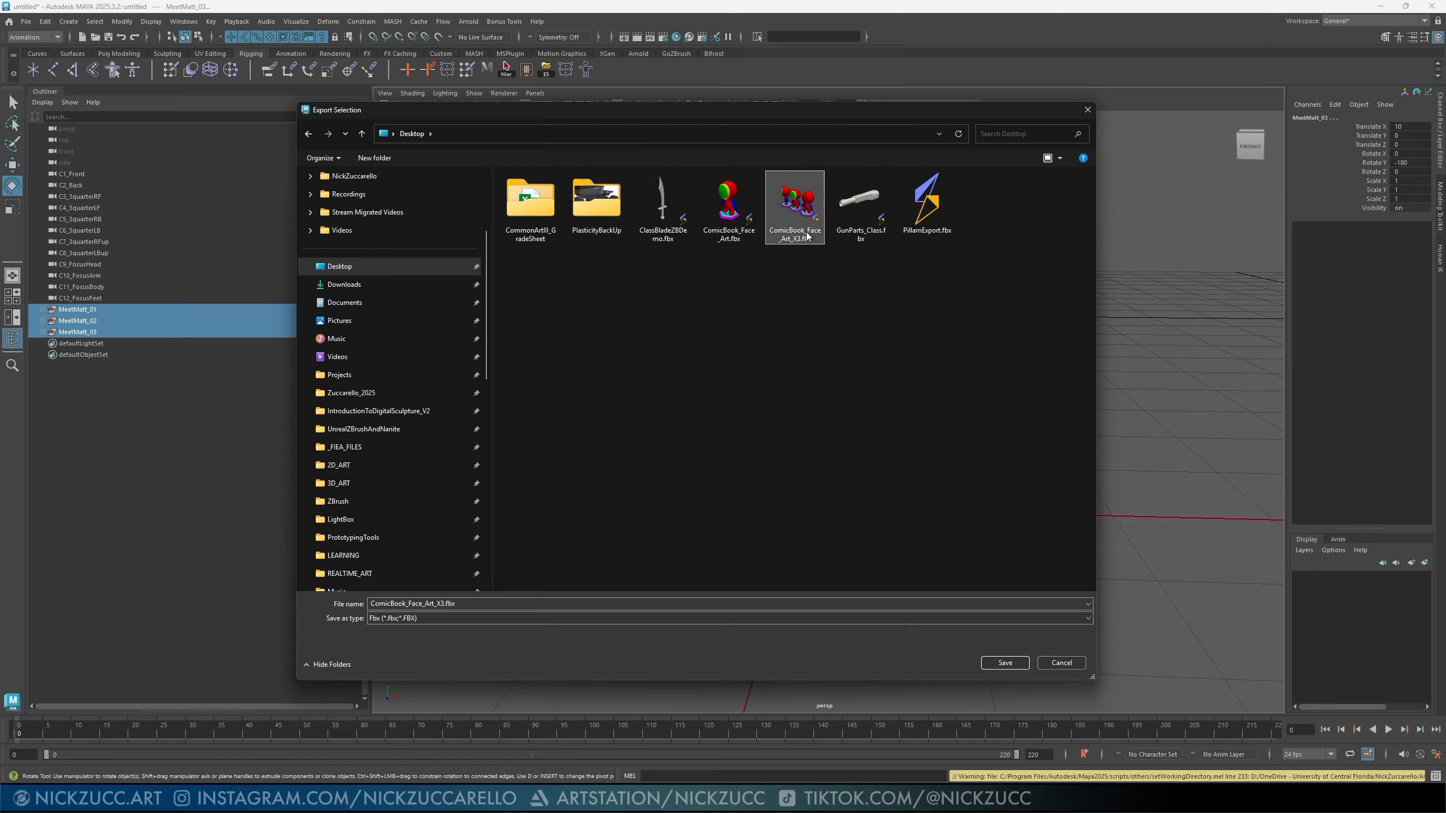
left_click(447, 603)
left_click(445, 603)
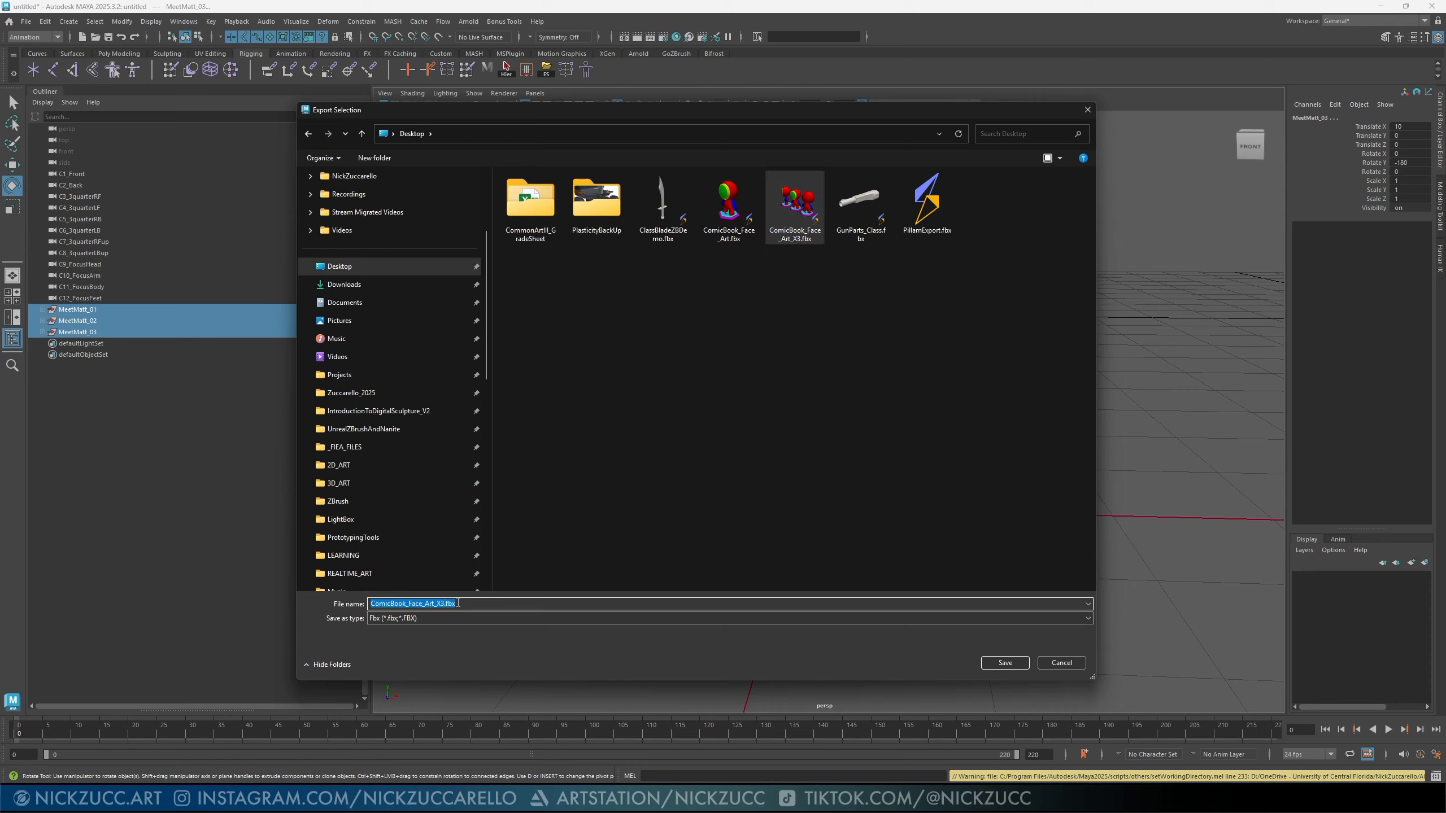
left_click(445, 603)
type("_Ca")
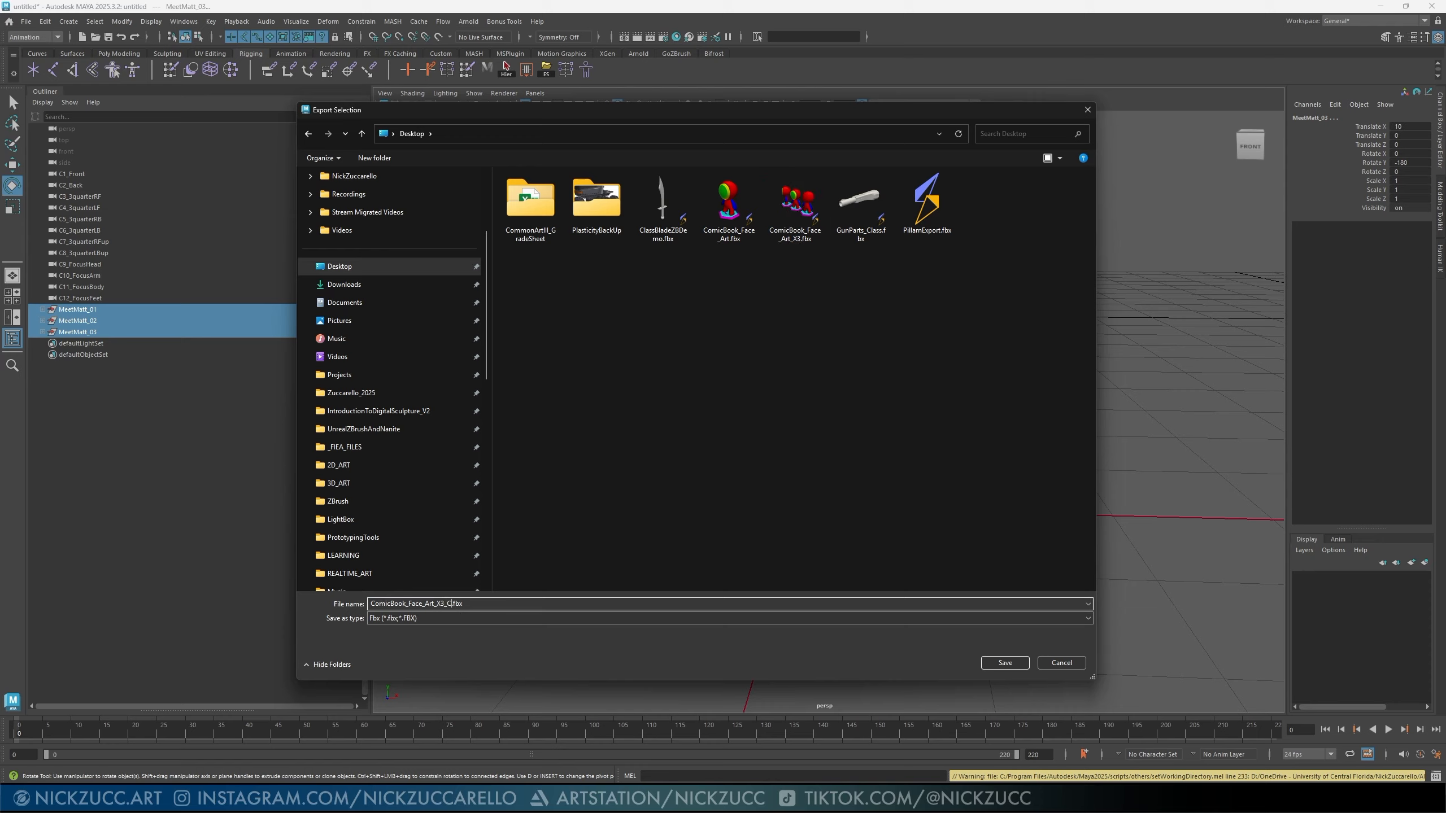
type("ls")
key("BackSpace")
key("BackSpace")
key("BackSpace")
type("lassDF")
key("BackSpace")
type("emo")
key("Return")
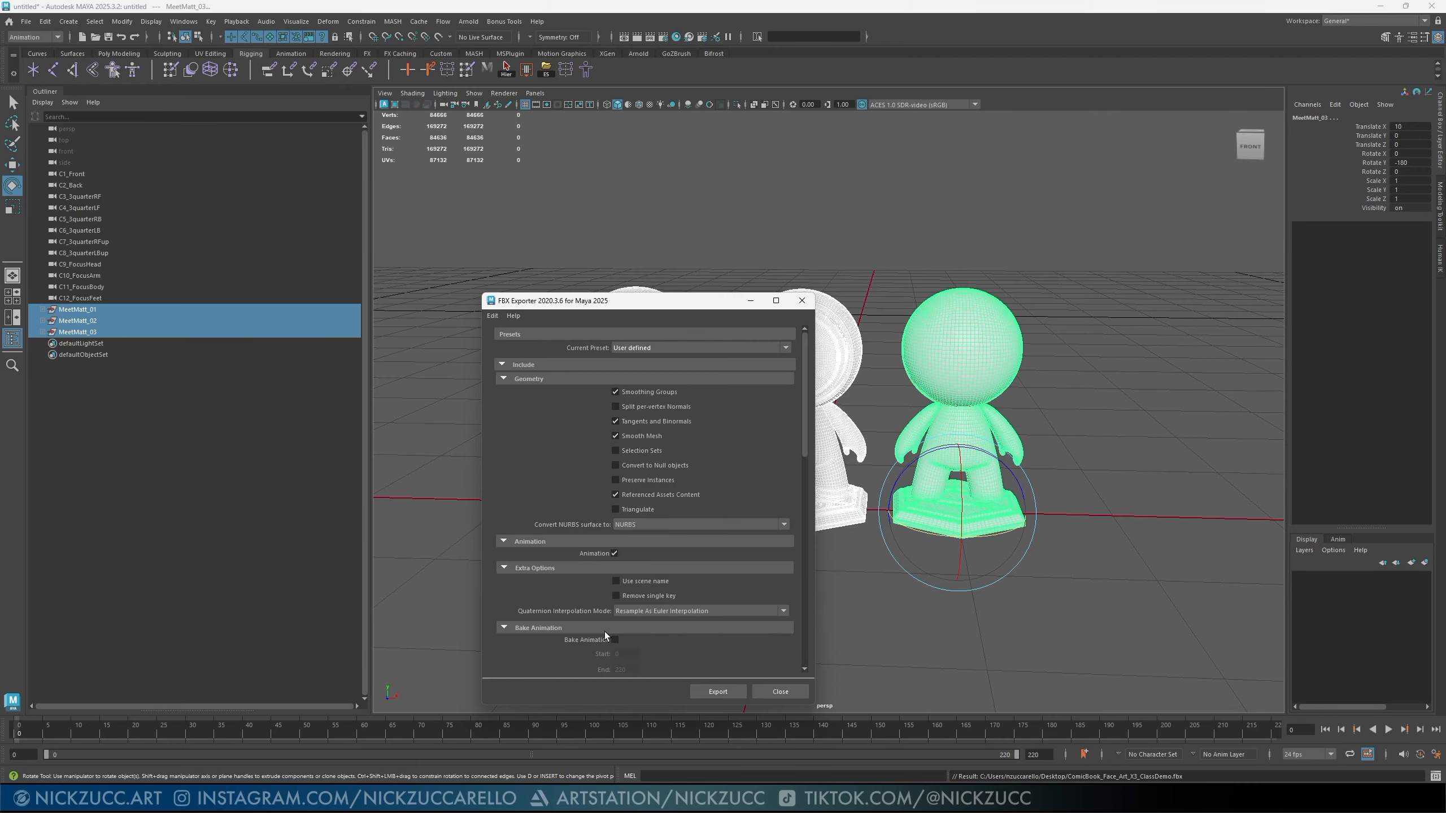
- Export the FBX with the User defined preset's current settings and deselect the three characters
left_click_drag(660, 300, 733, 224)
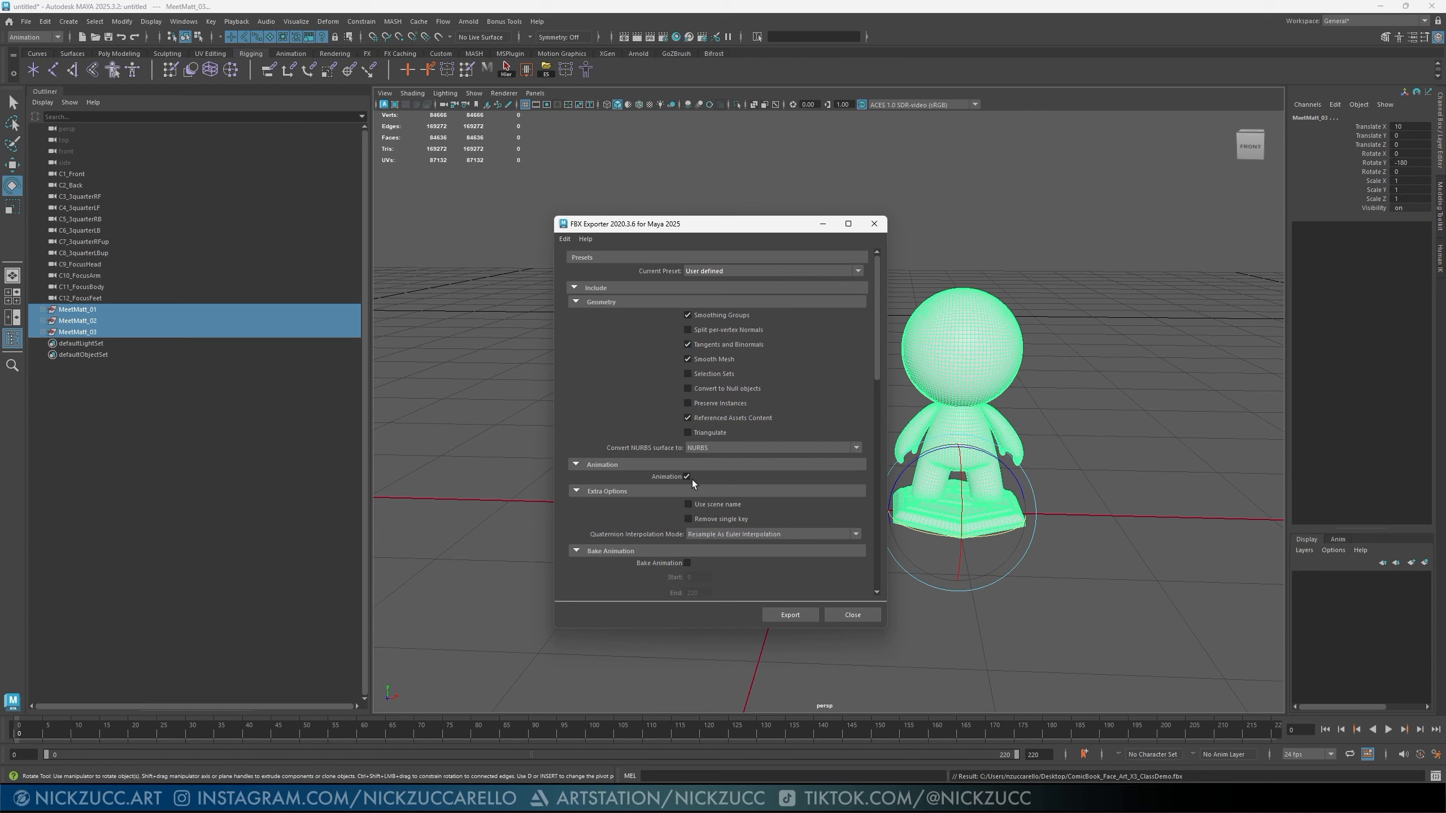
left_click(806, 619)
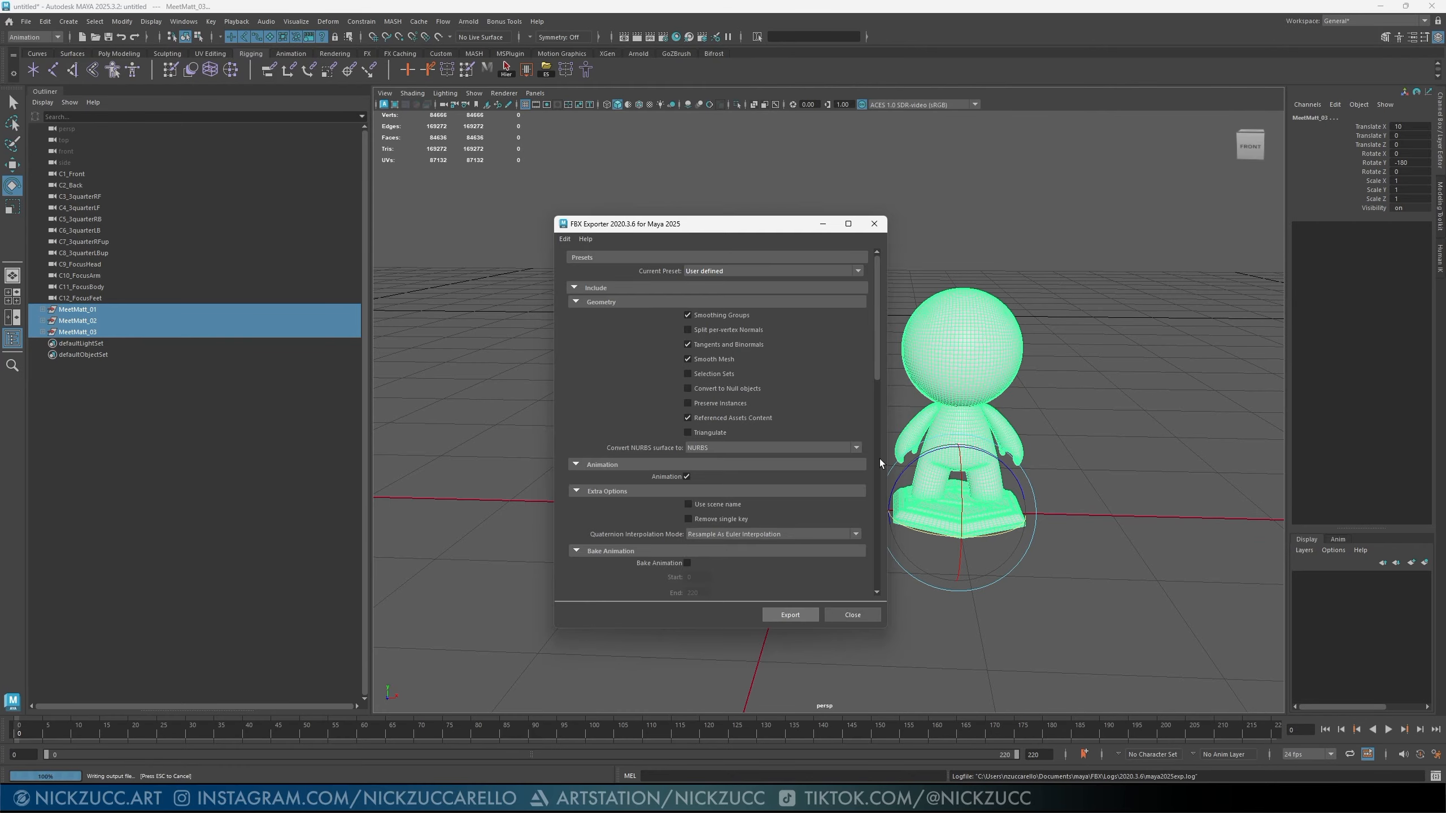
left_click(1027, 170)
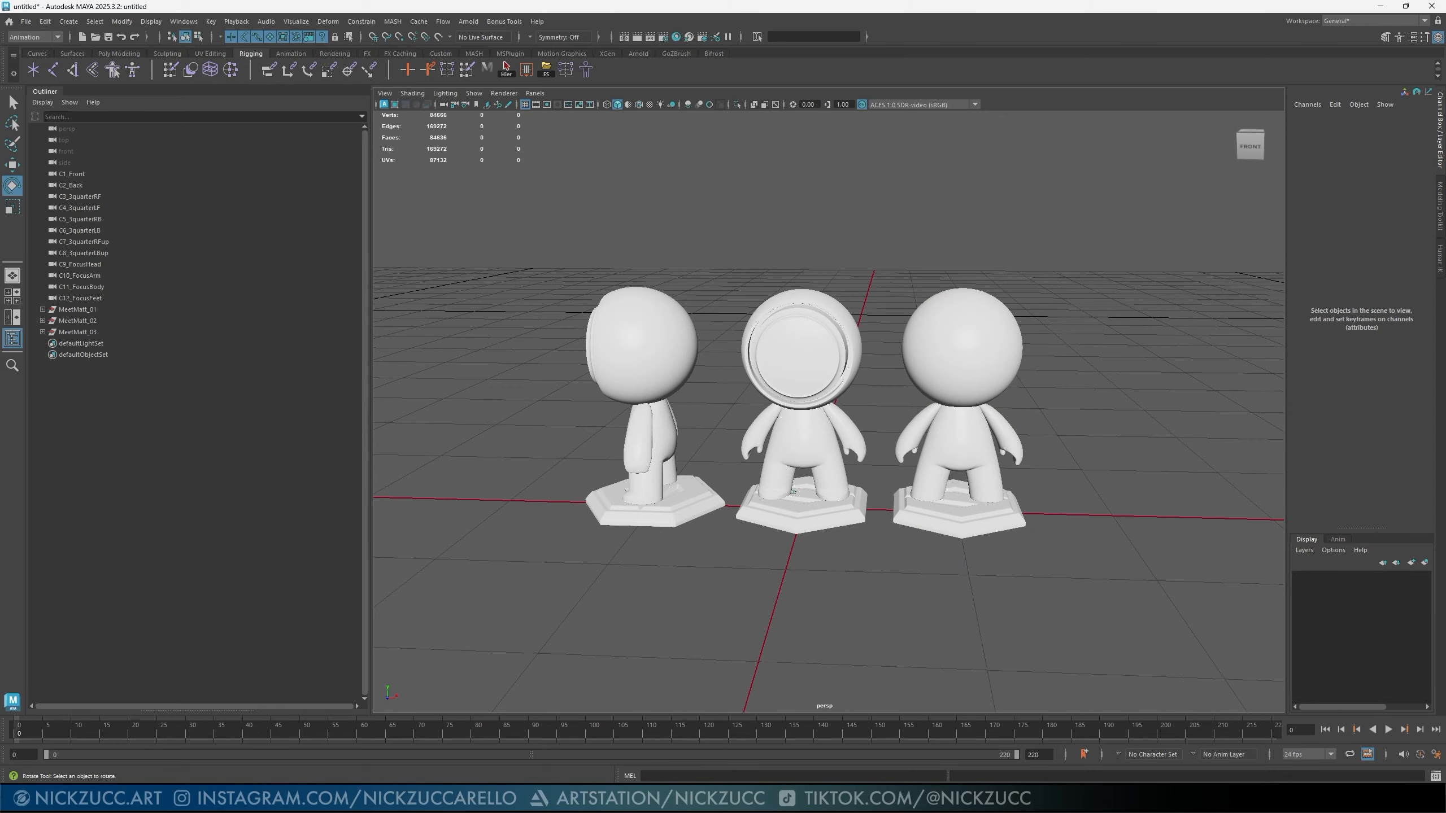
- Switch to Substance 3D Painter and replace the project's 3D mesh with ComicBook_Face_Art_X3_ClassDemo.fbx from the Desktop in the project configuration
left_click(688, 753)
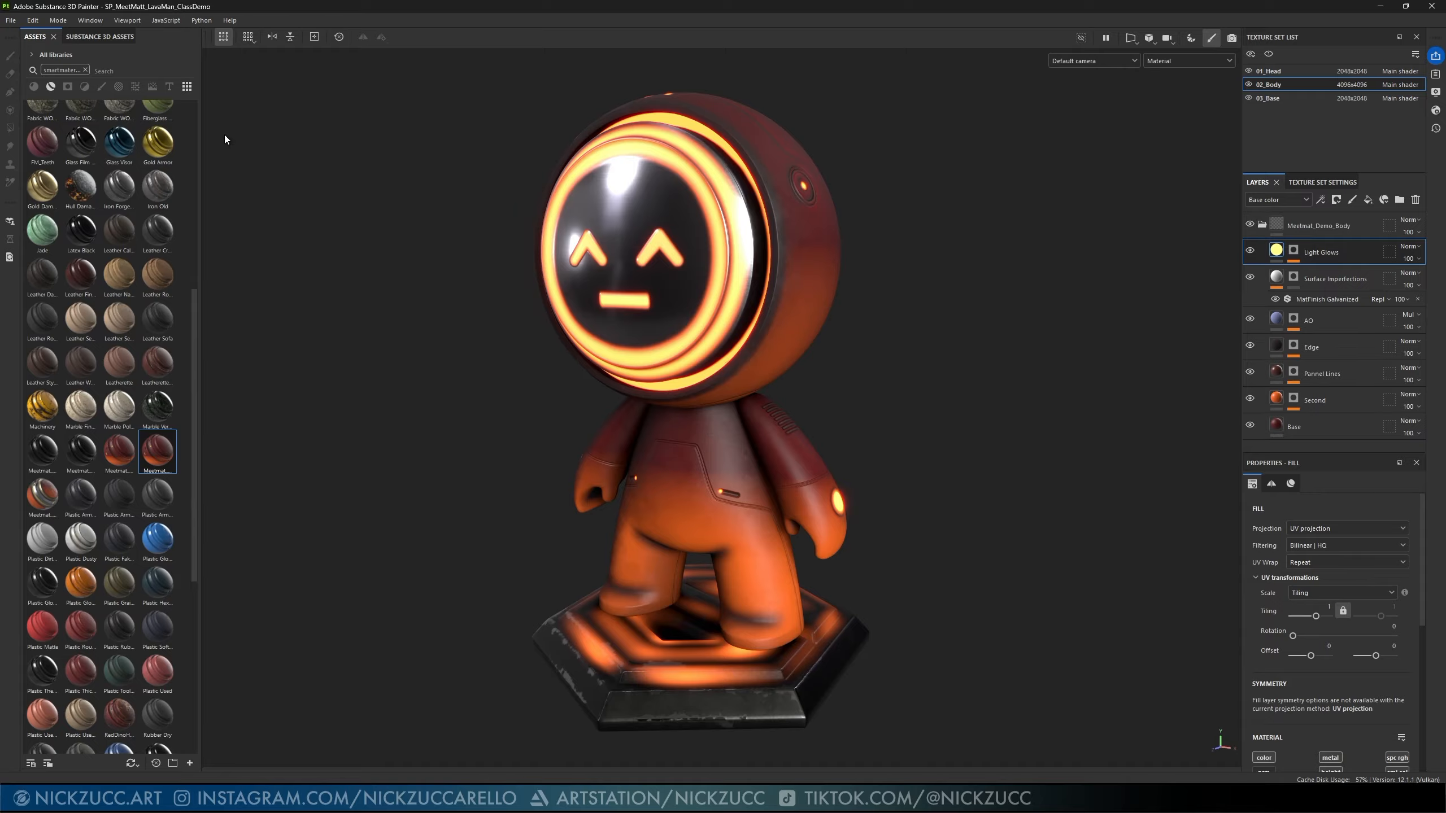
left_click(32, 21)
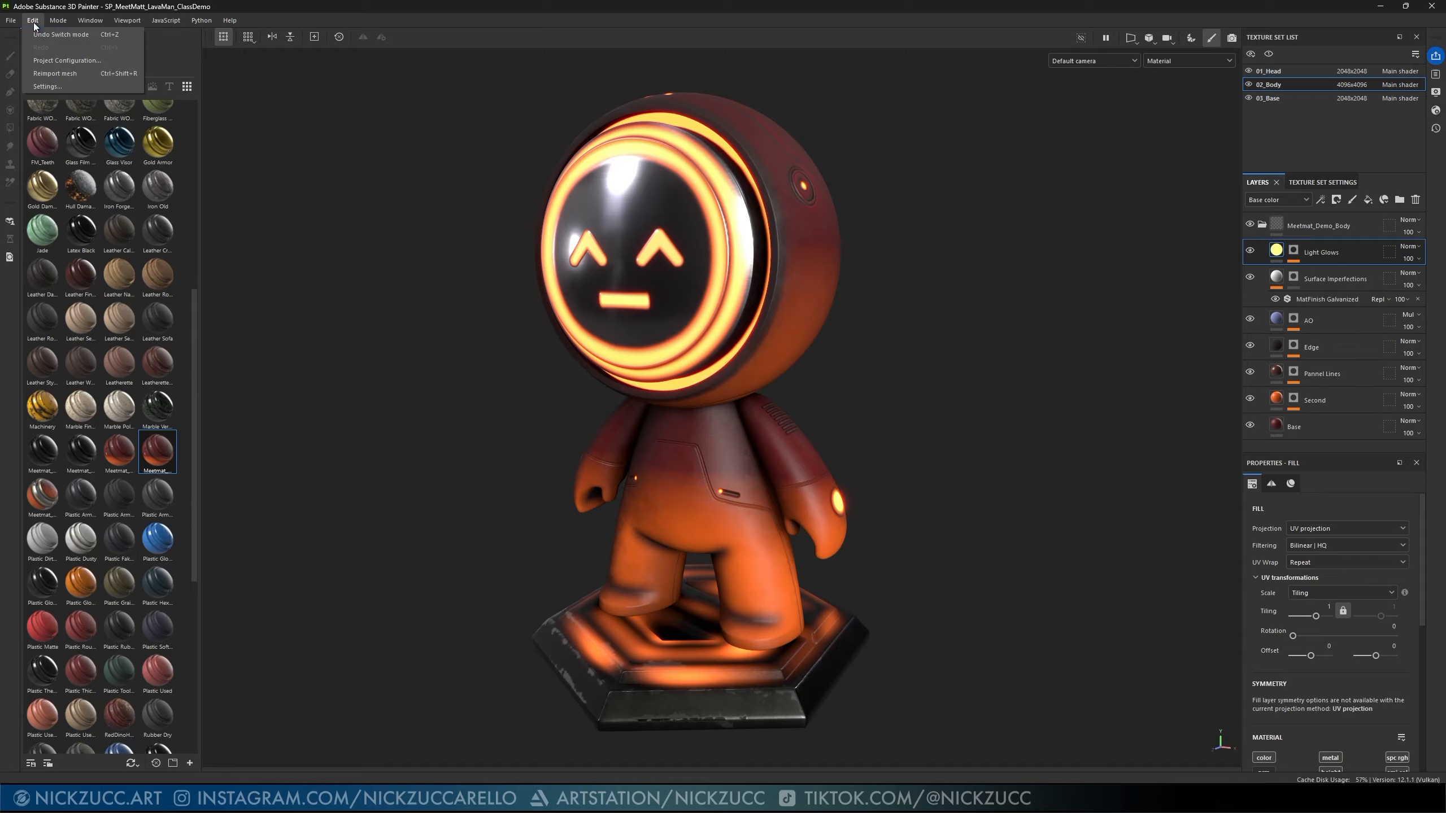
left_click(80, 63)
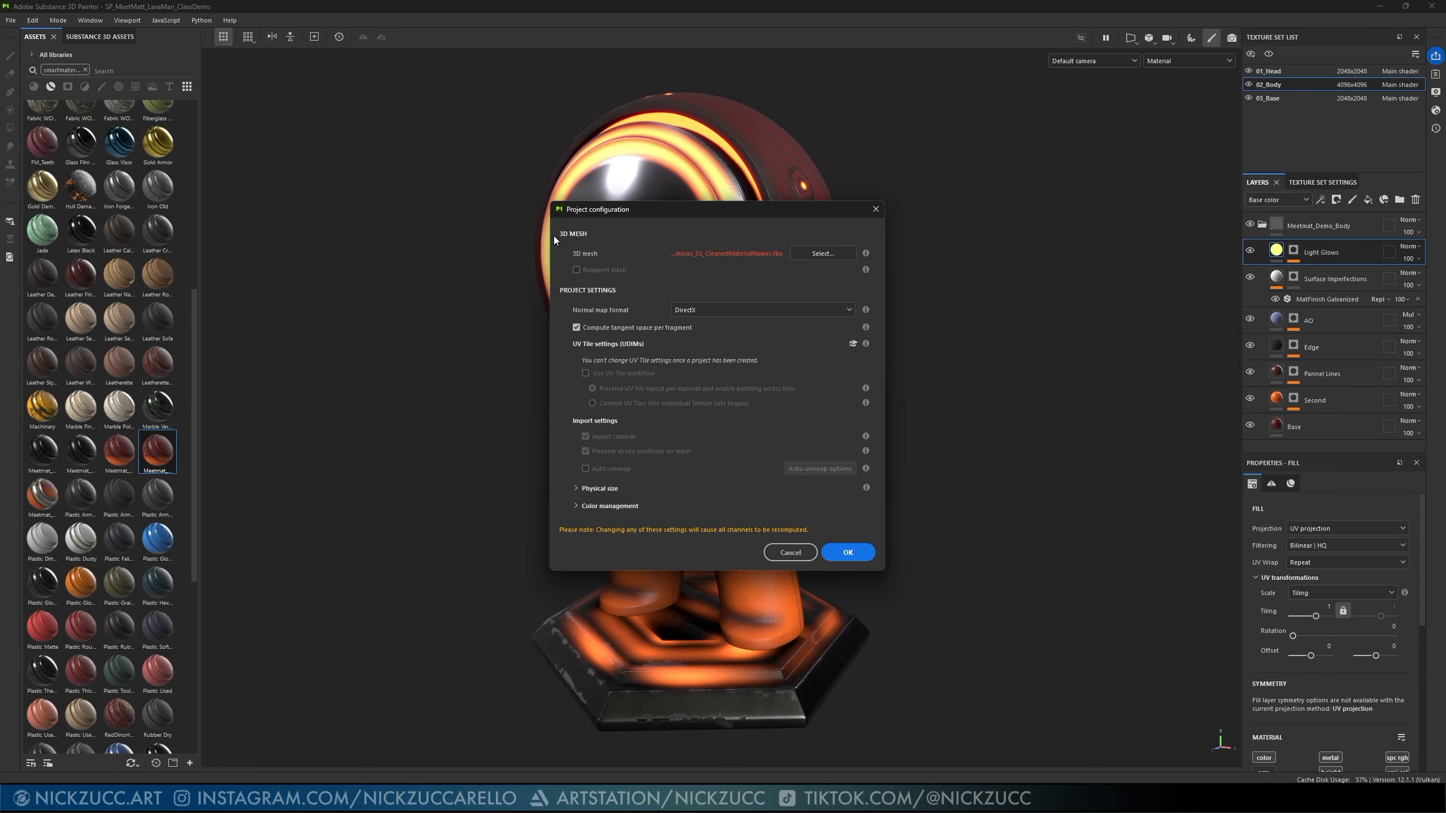
left_click_drag(722, 214, 1027, 244)
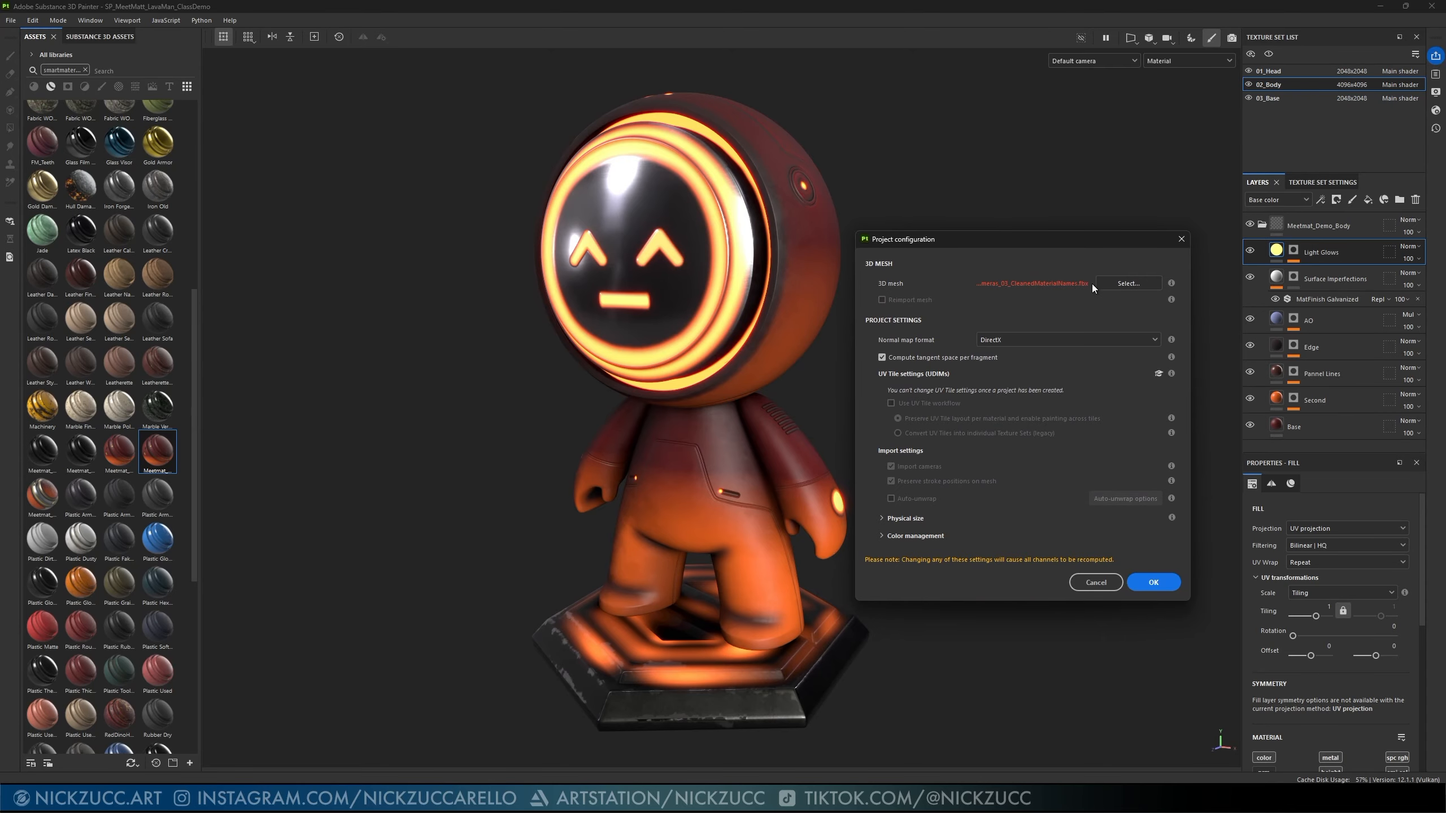
left_click(1140, 285)
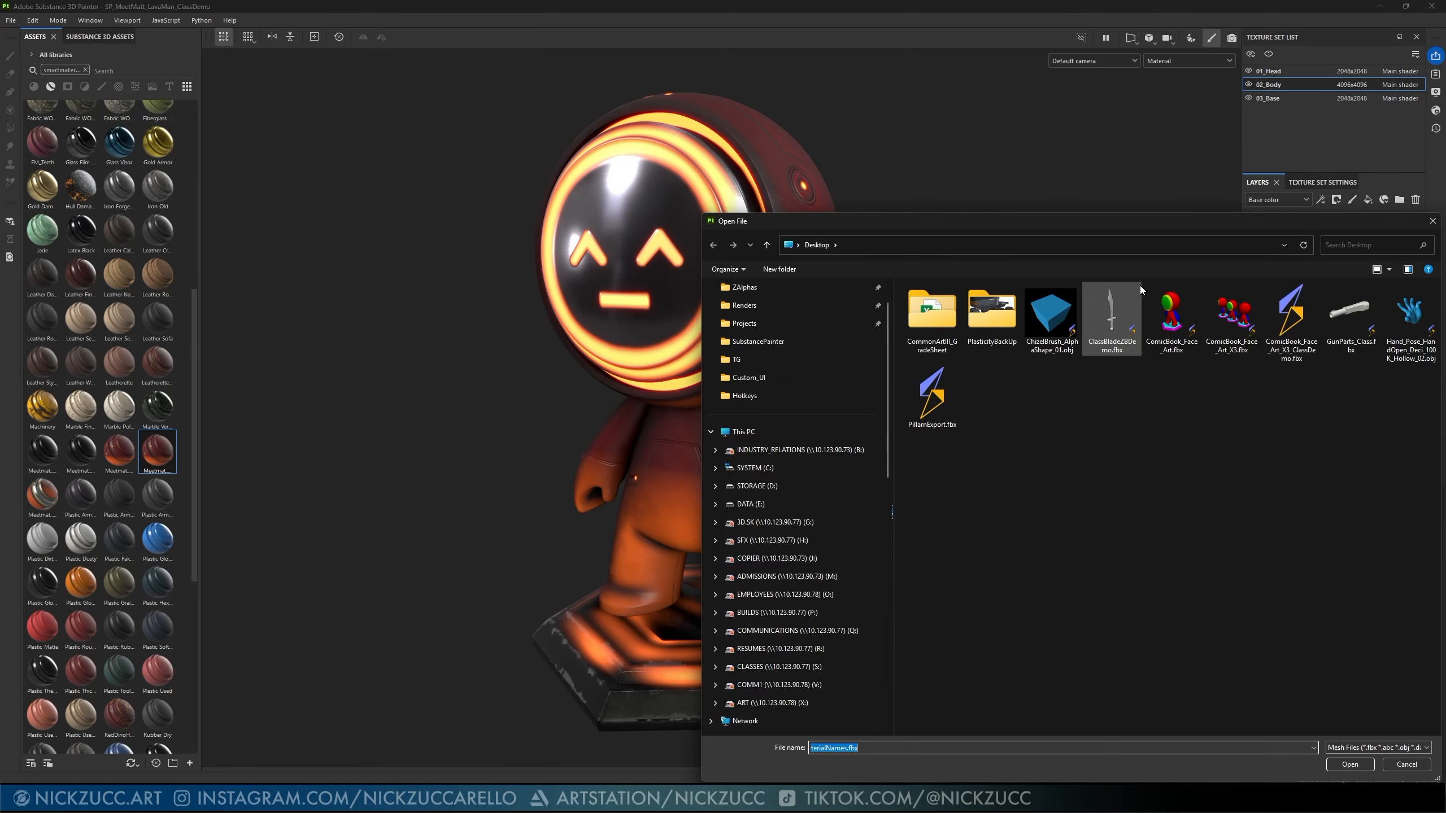
left_click_drag(1064, 213, 889, 202)
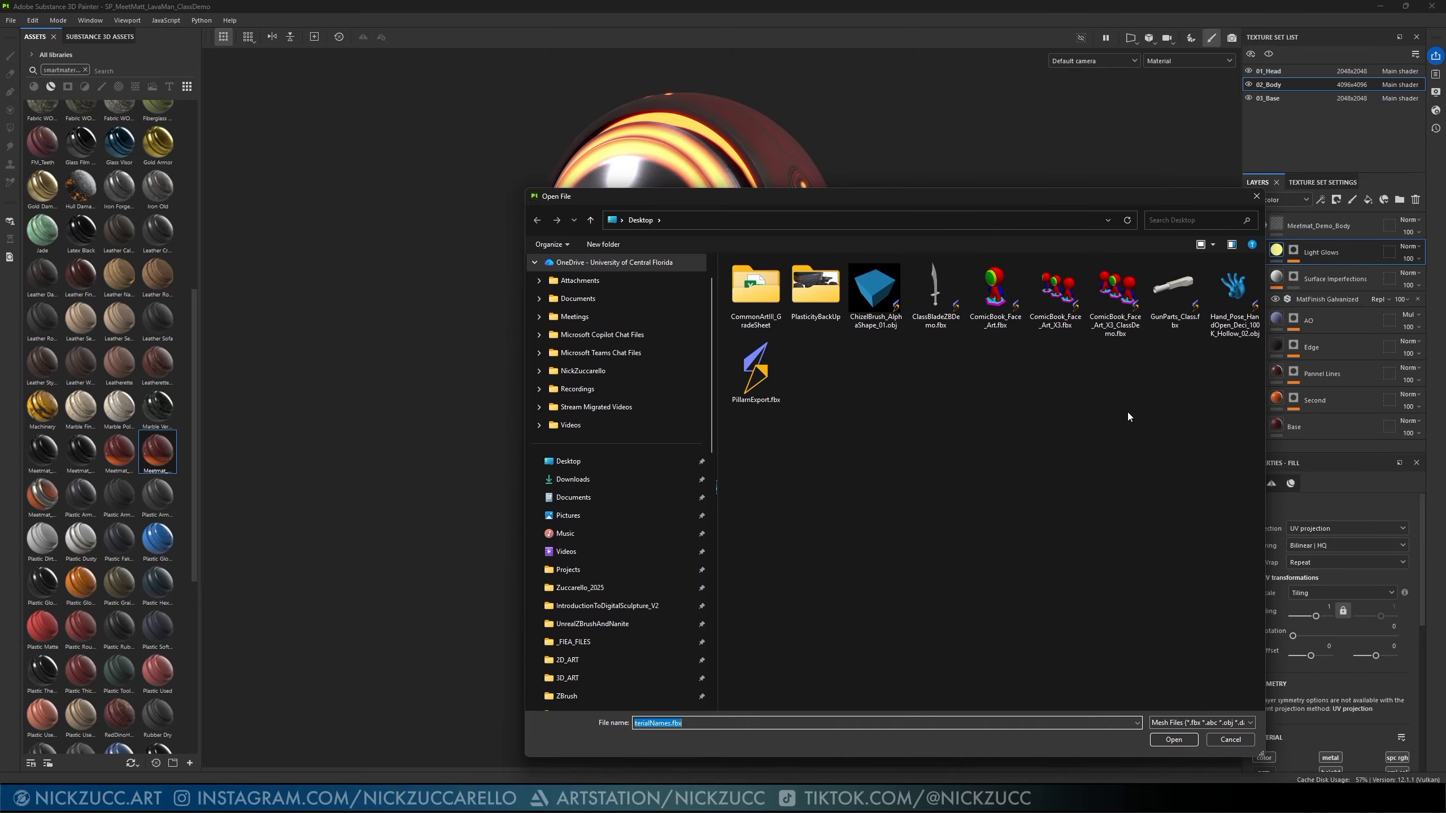
left_click(1115, 328)
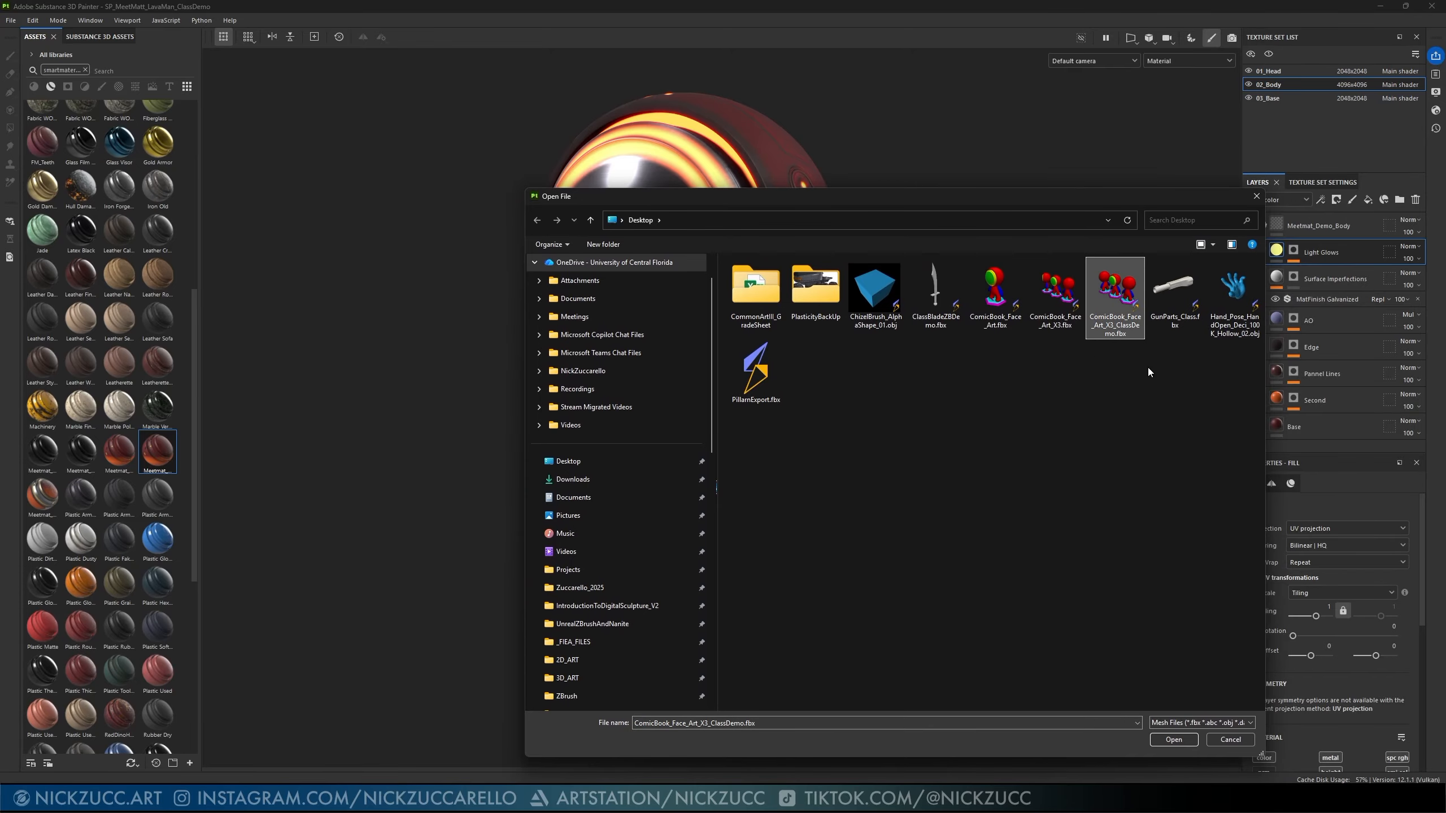
left_click(1162, 739)
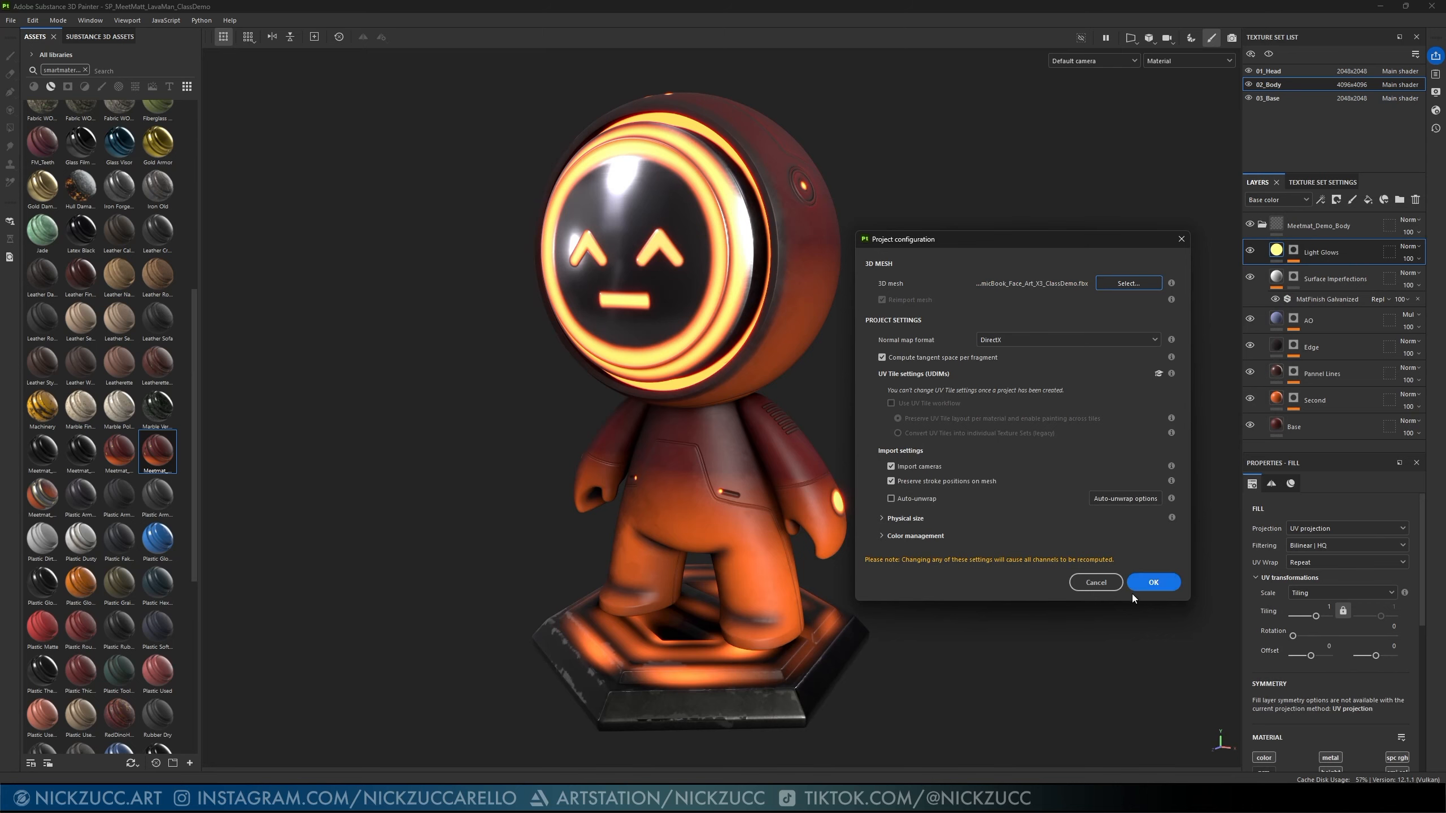
left_click(1153, 582)
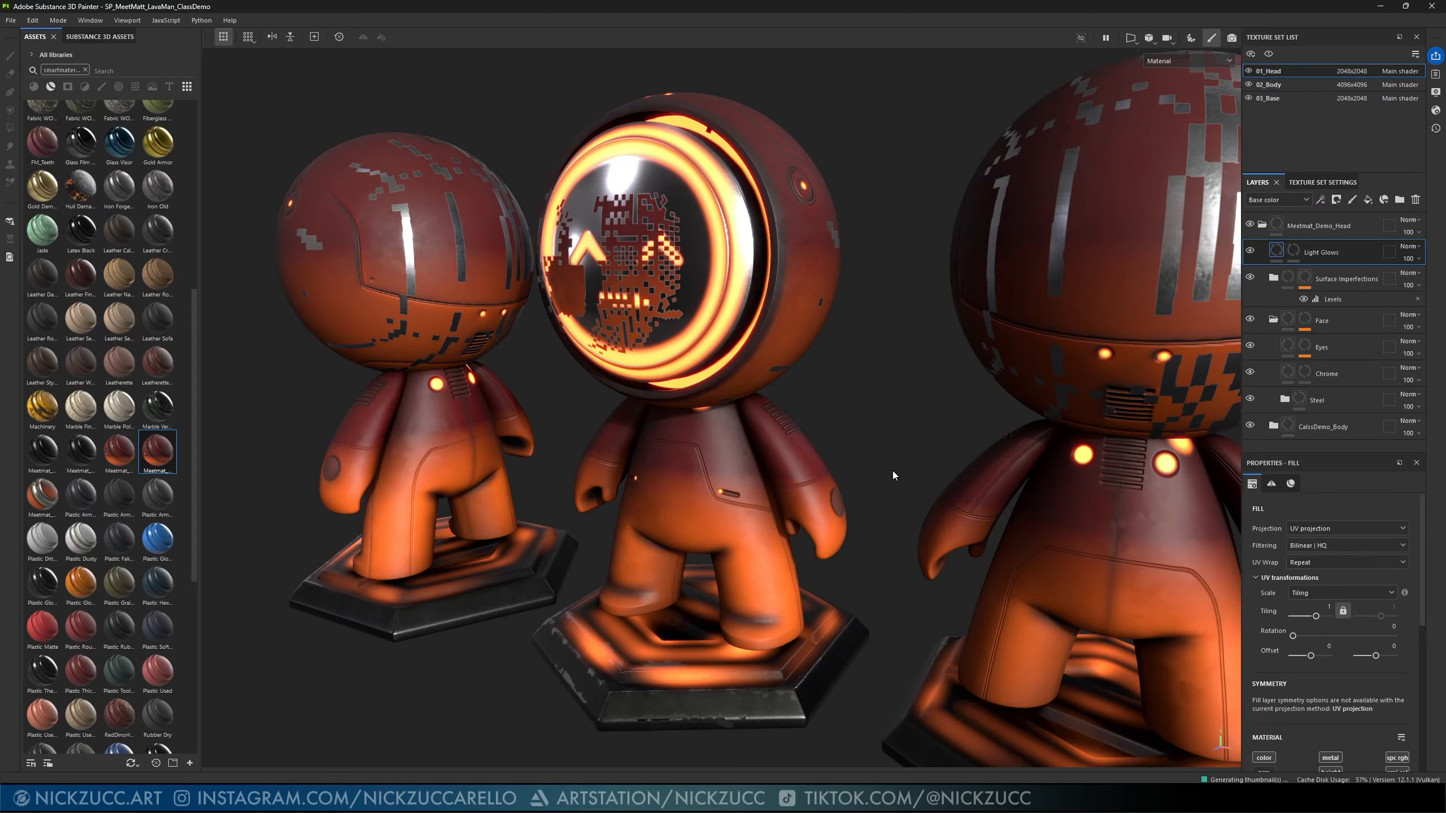
- Examine how the lava textures carry over to the three differently rotated characters from several angles
left_click_drag(892, 470, 955, 474, "alt")
middle_click_drag(955, 474, 865, 448, "alt")
left_click_drag(865, 448, 968, 468, "alt")
right_click_drag(968, 469, 913, 498, "alt")
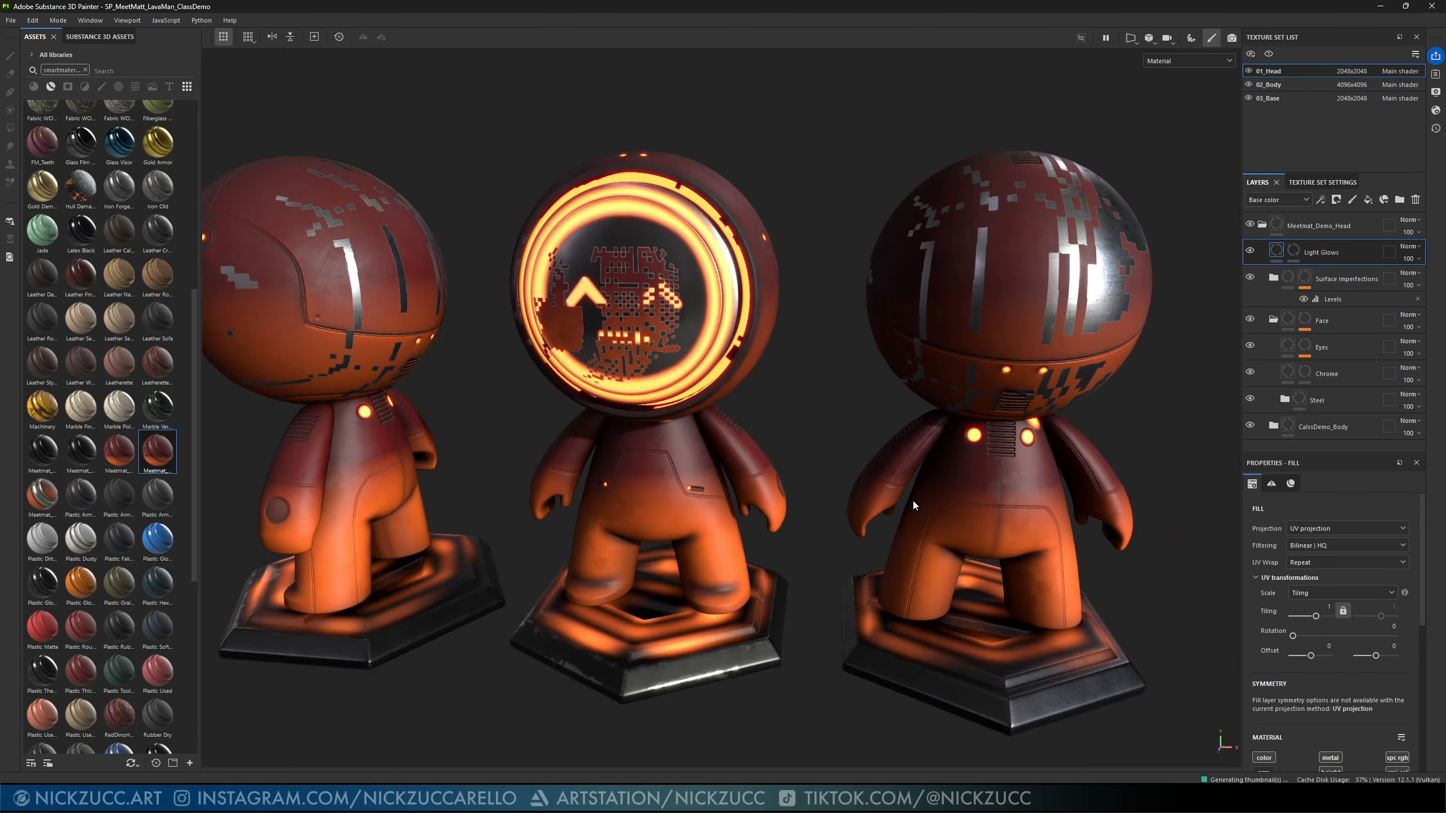
left_click_drag(912, 498, 863, 534, "alt")
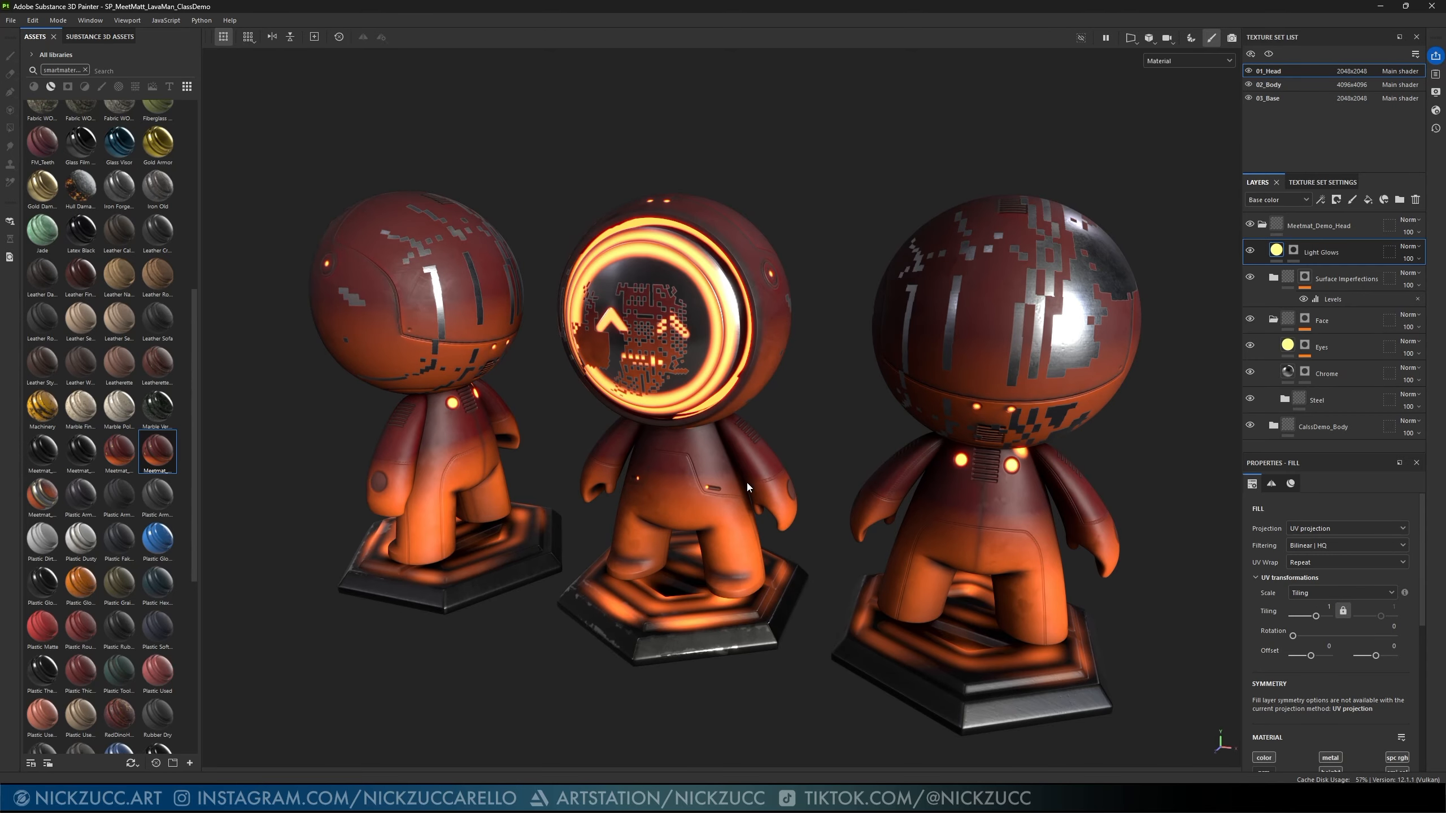
left_click_drag(745, 480, 858, 481, "alt")
scroll(839, 492, "up", 3)
middle_click_drag(858, 481, 891, 479, "alt")
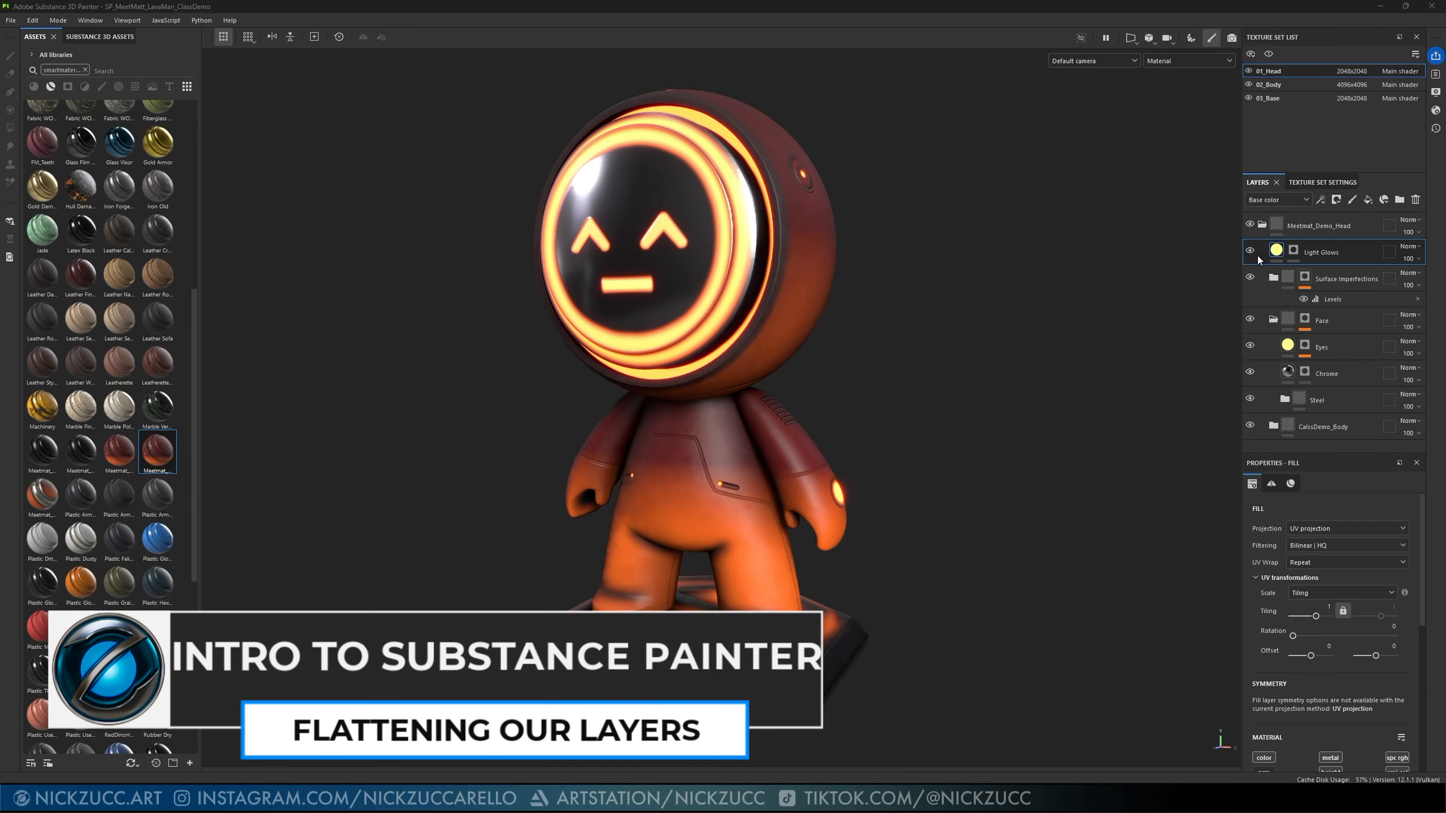
- Collapse the Meetmat_Demo_Head folder in the 01_Head texture set and flatten the group
left_click(1261, 224)
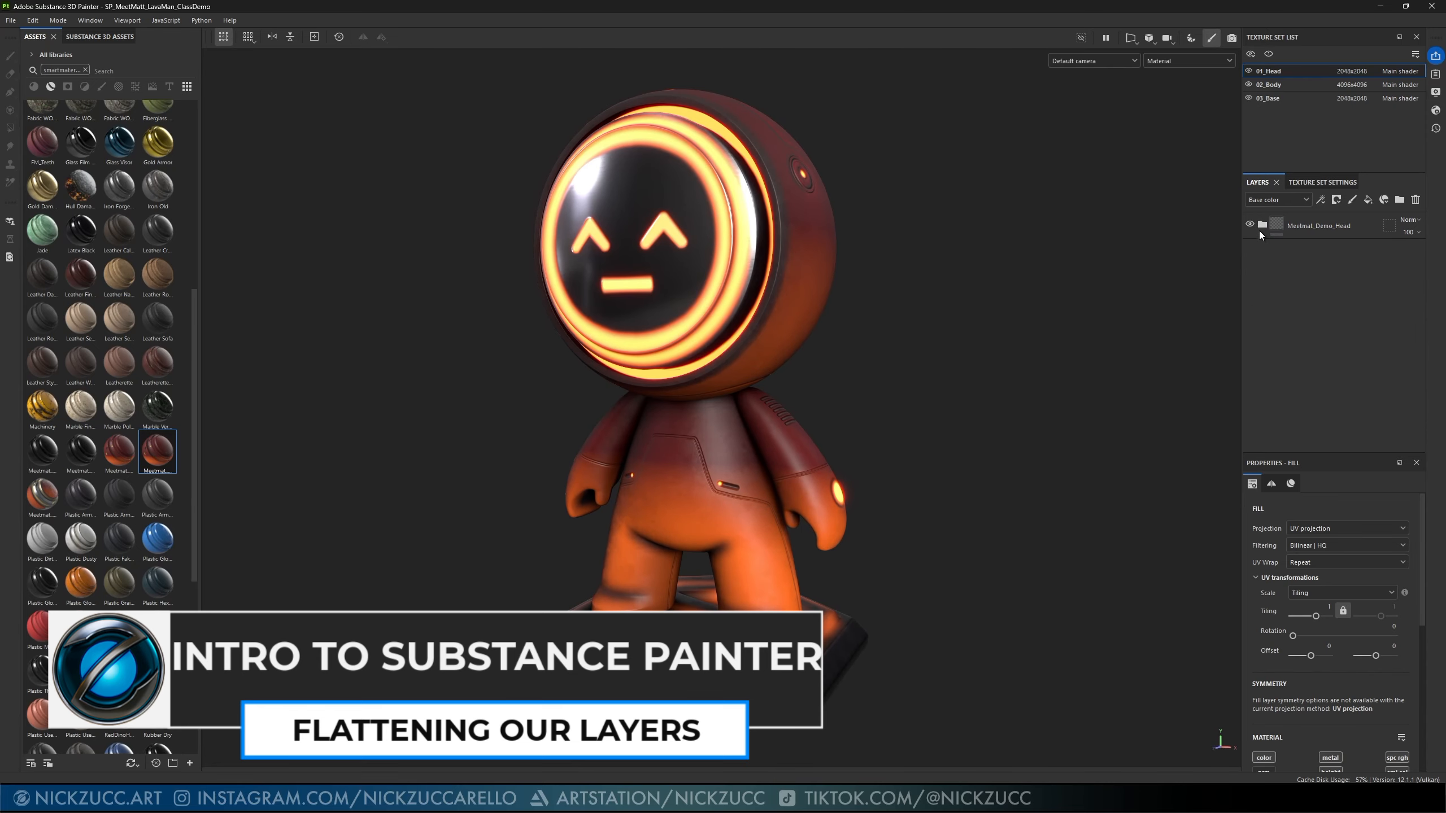
left_click(1308, 231)
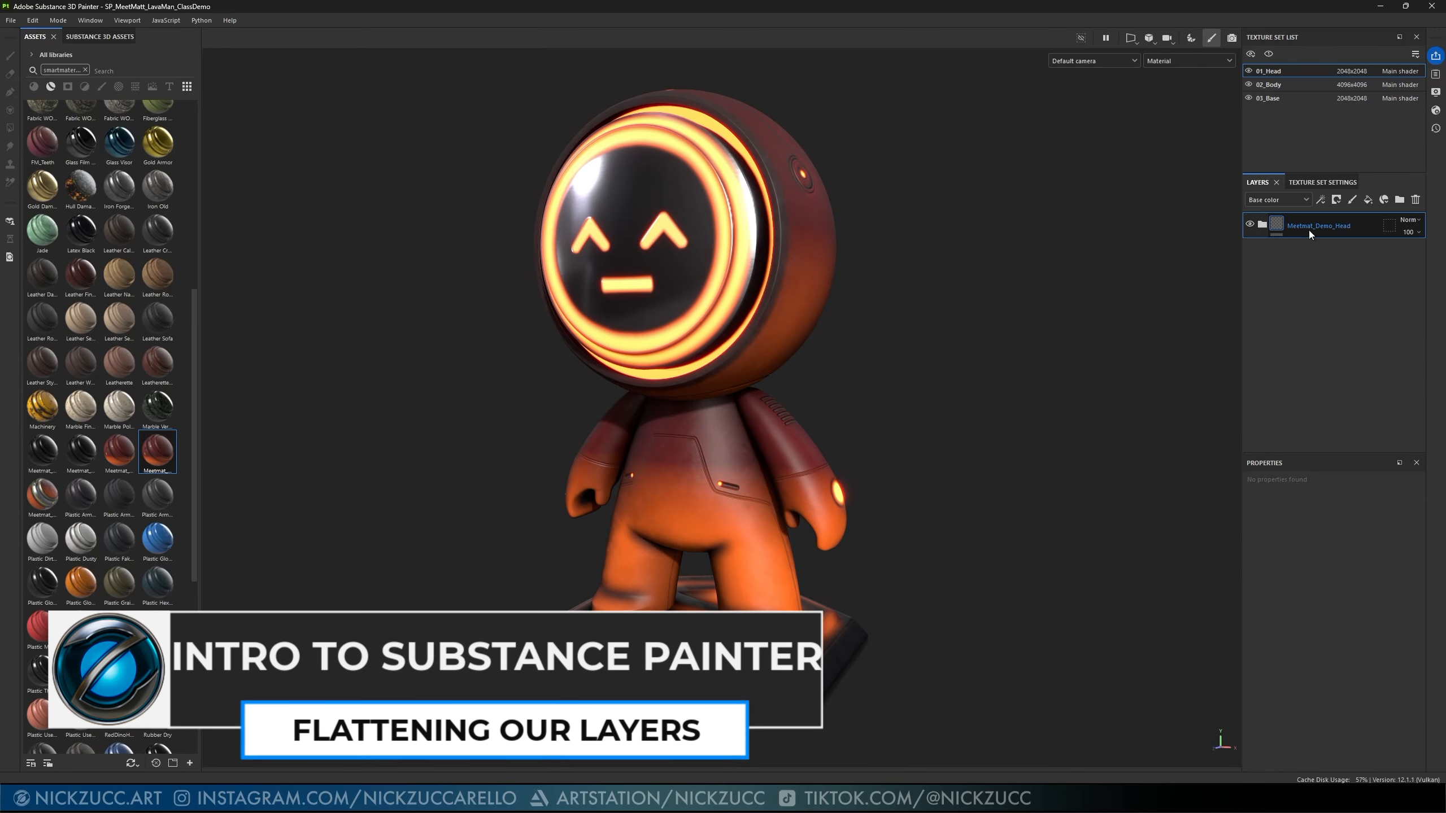
right_click(1305, 229)
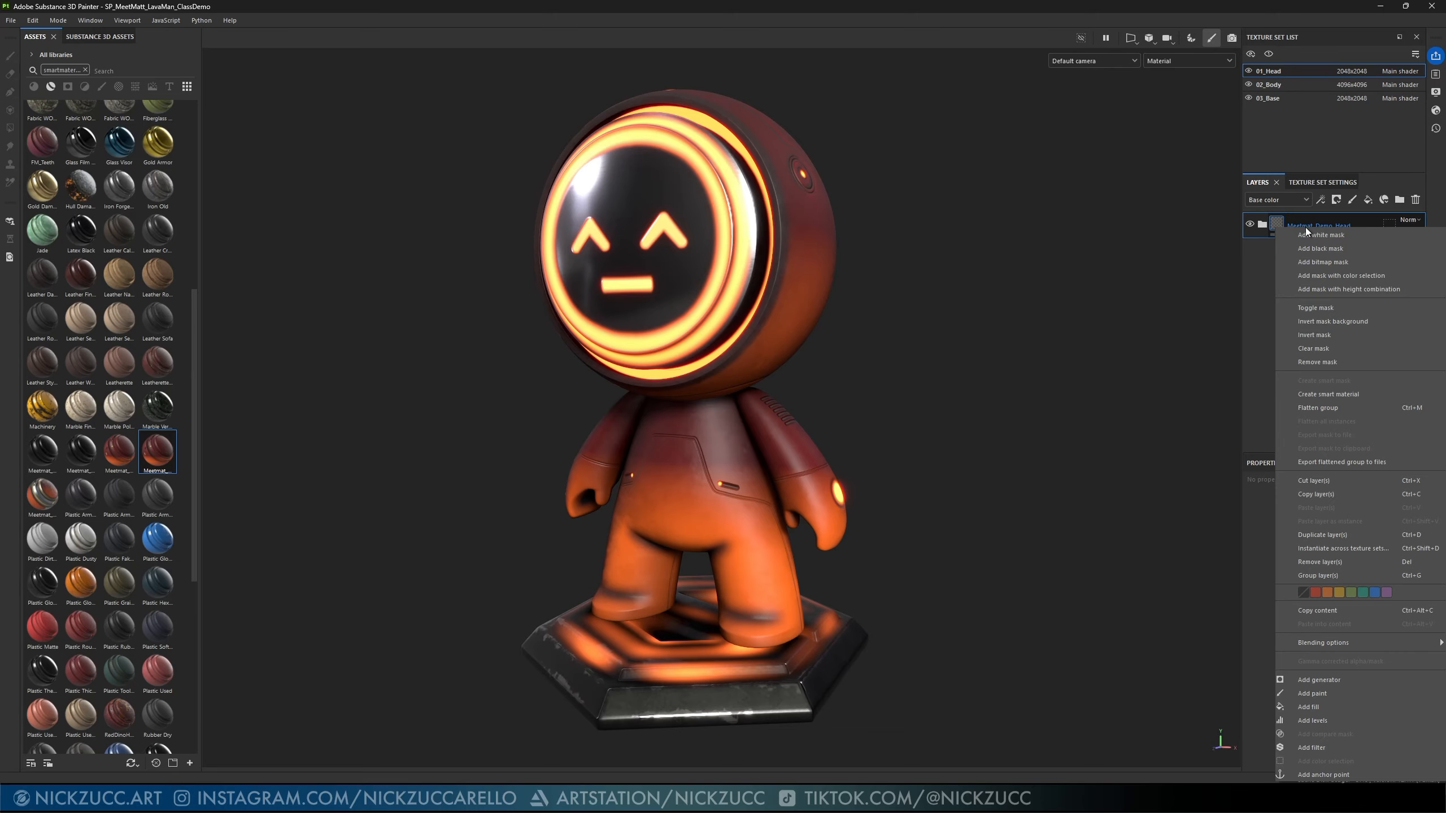
left_click(1364, 411)
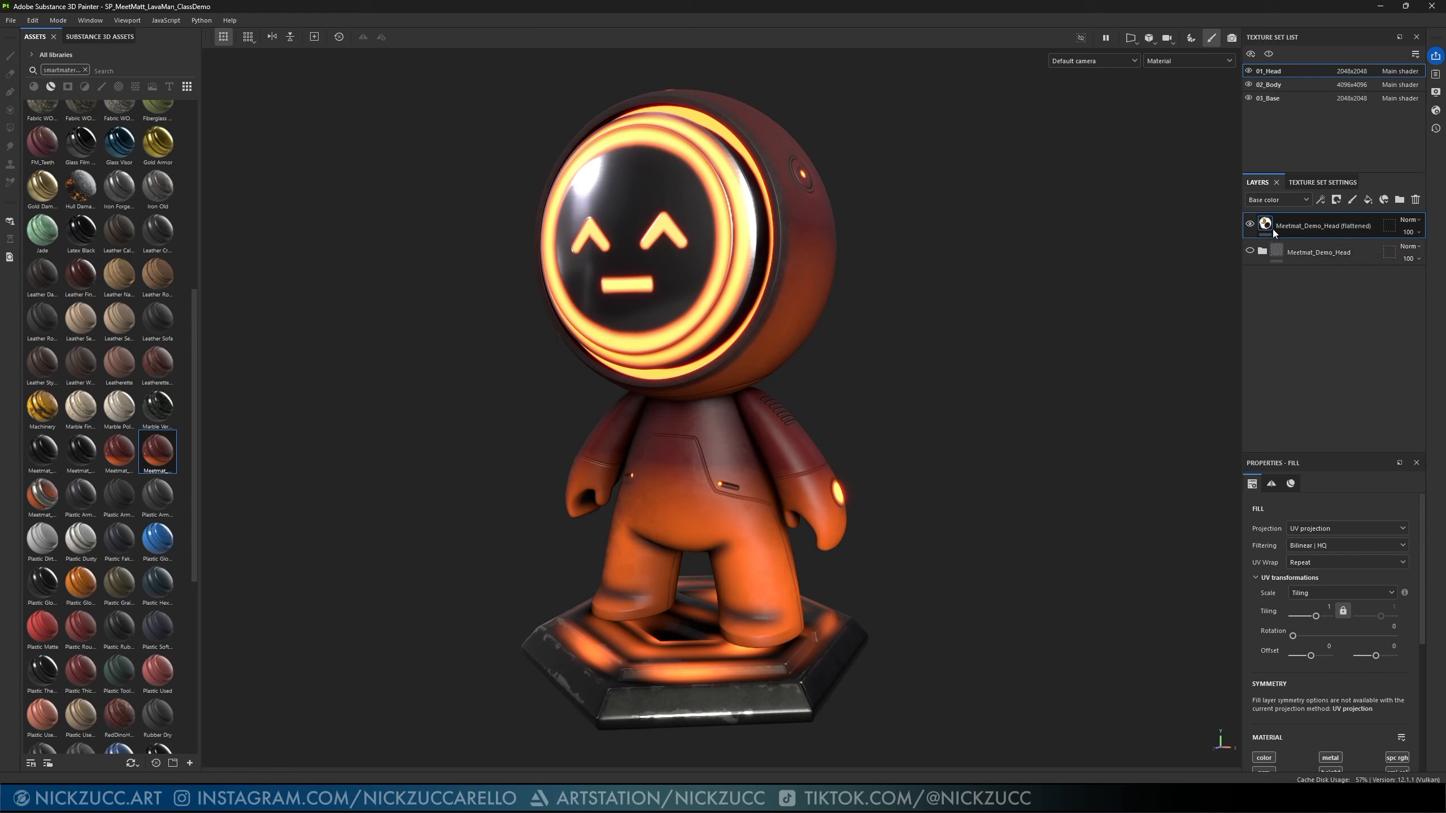
- Review the flattened head layer's material channel maps and delete the hidden original Meetmat_Demo_Head group
scroll(1308, 735, "down", 3)
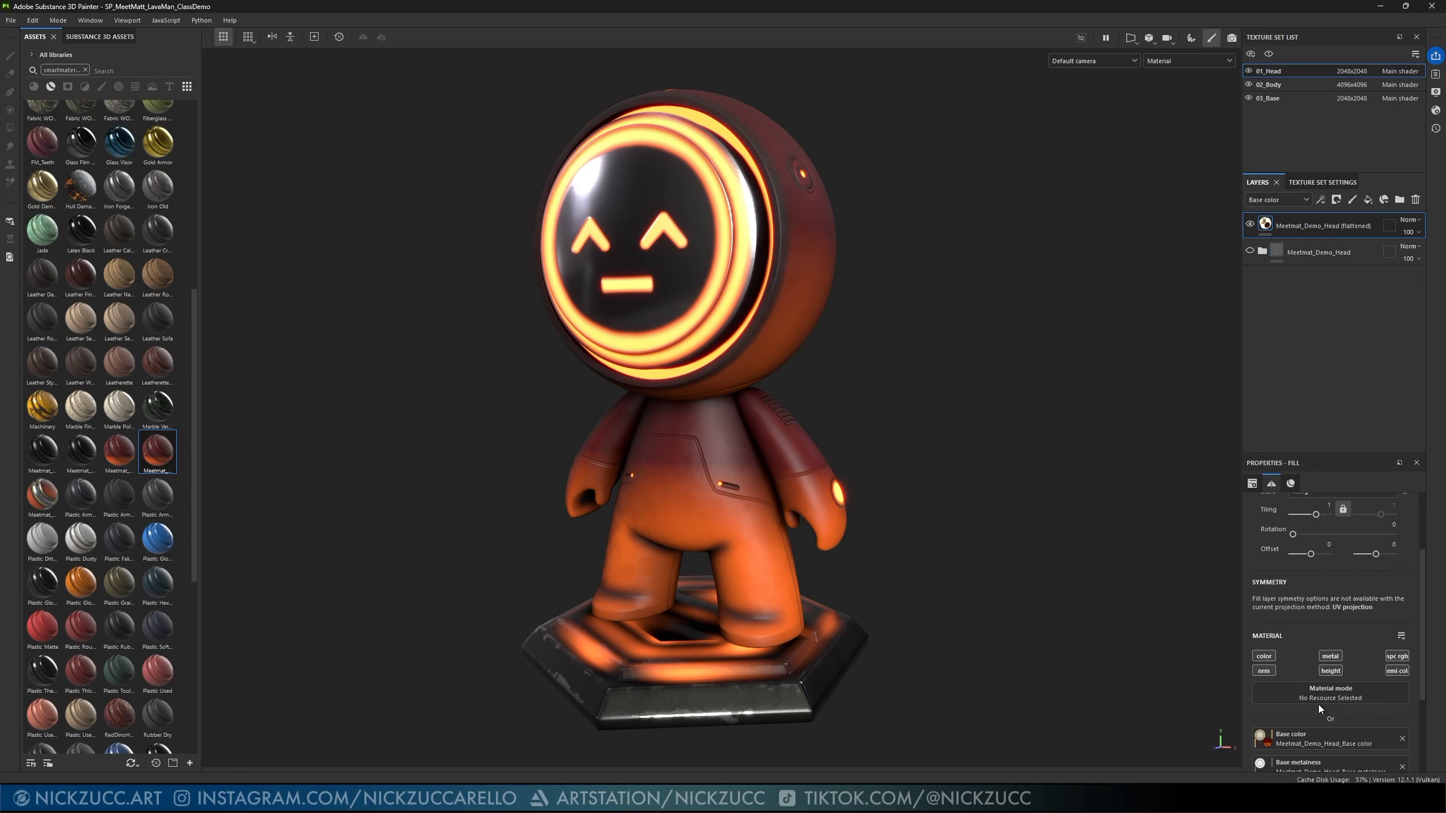
scroll(1281, 672, "down", 1)
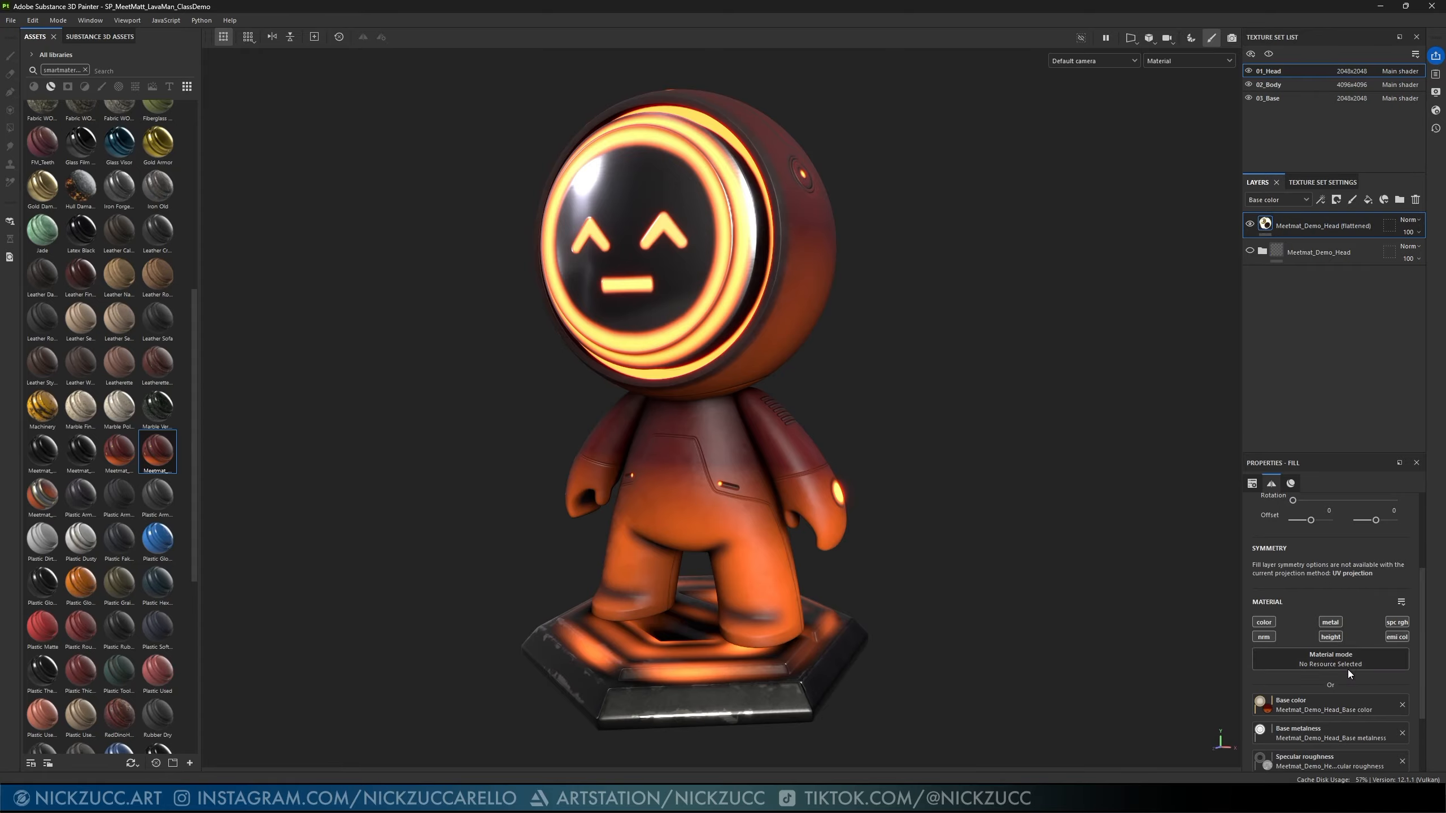
scroll(1346, 669, "down", 3)
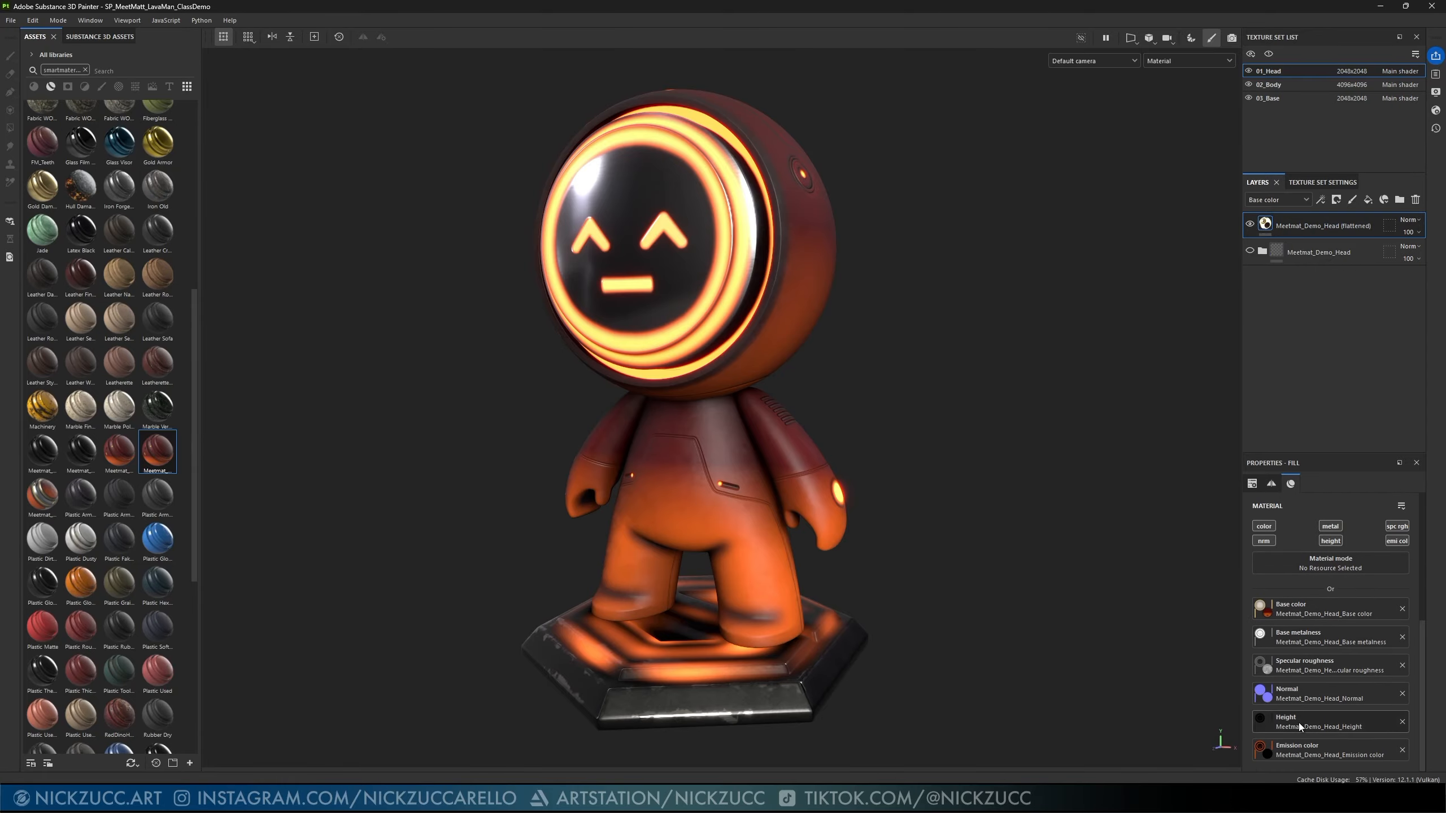
scroll(1296, 683, "up", 7)
left_click(1306, 257)
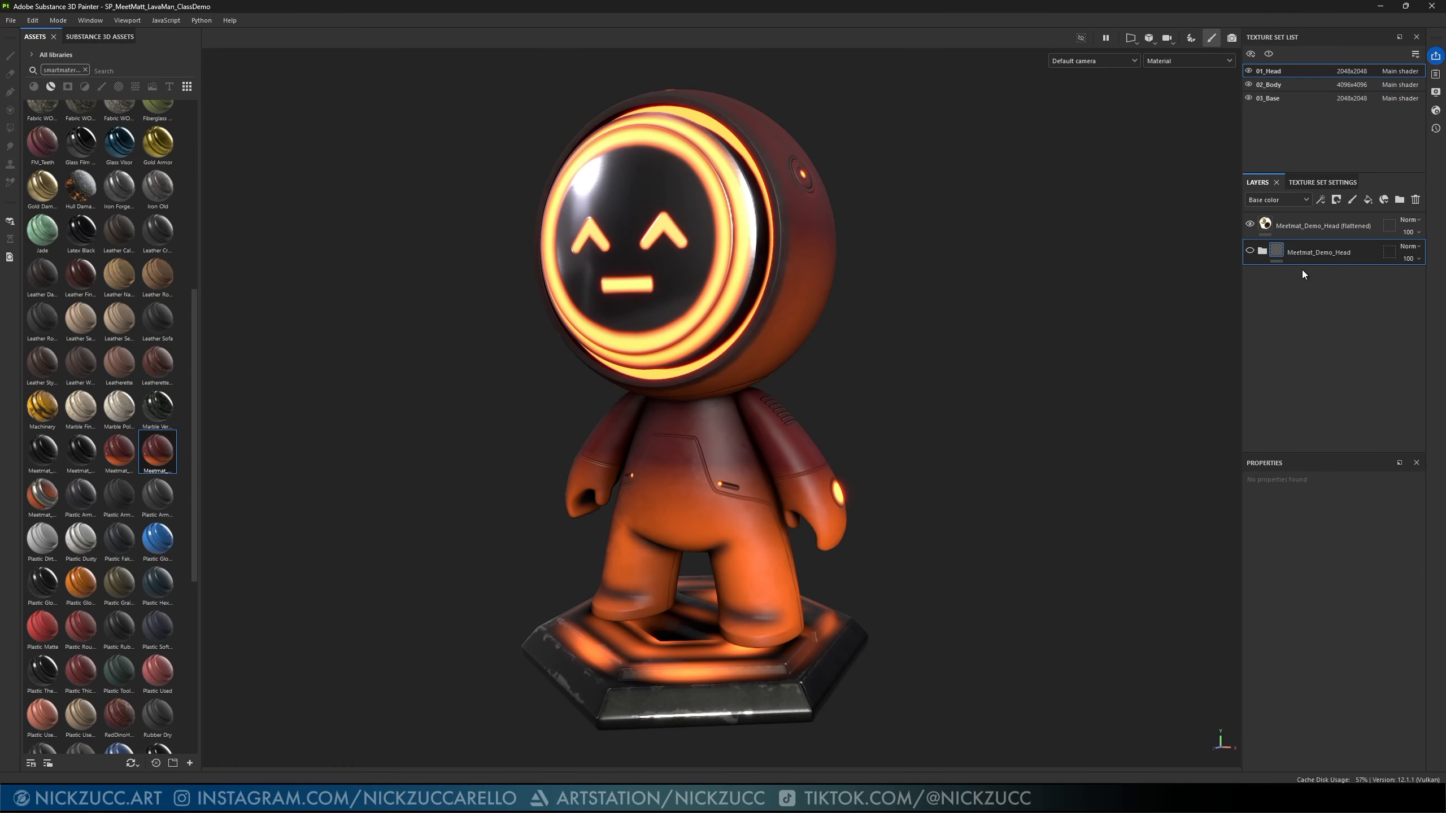
left_click(1416, 199)
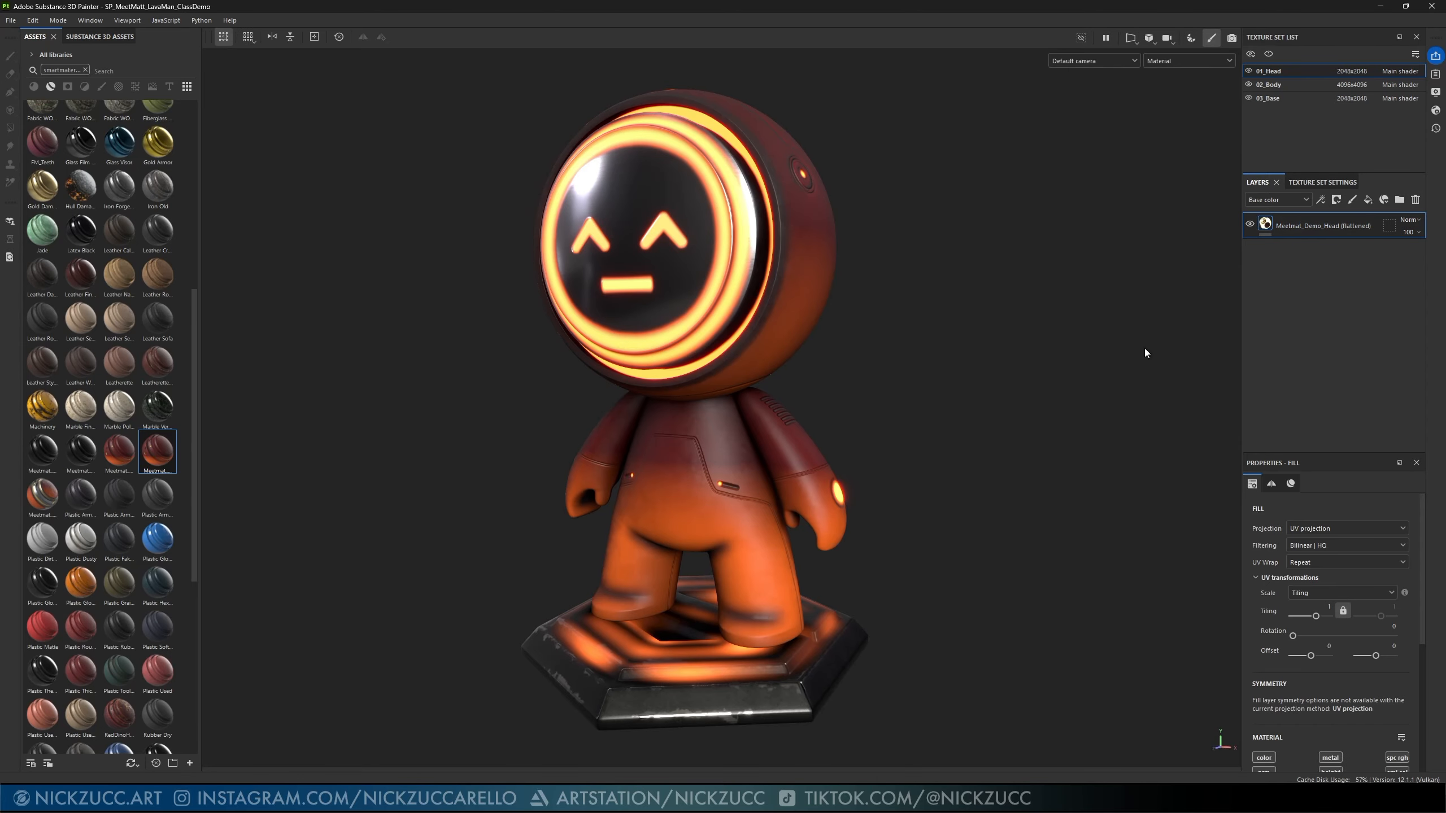
- Flatten the Meetmat_Demo_Body group in the 02_Body texture set and delete the hidden original group
left_click(1292, 84)
left_click(1260, 227)
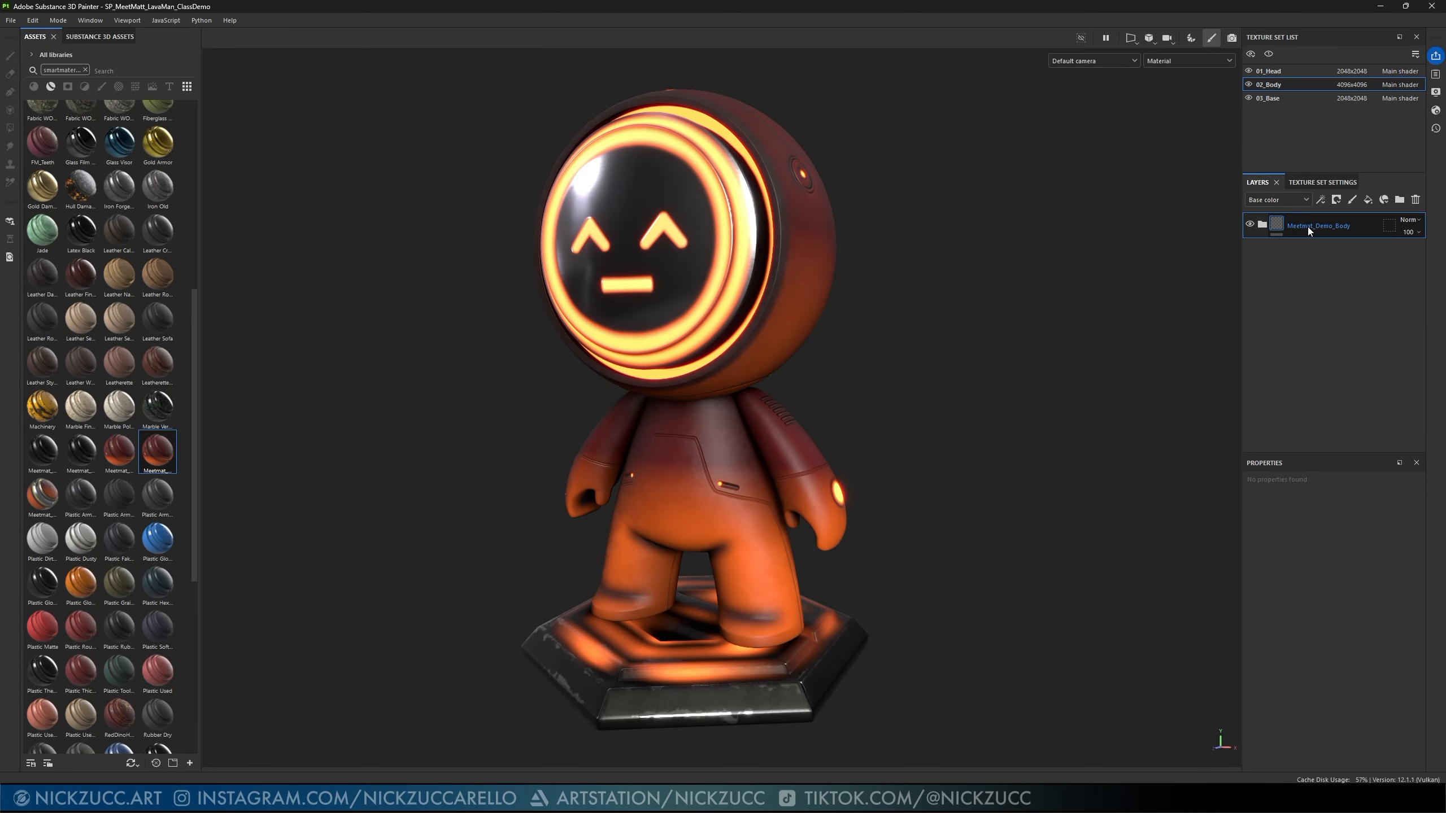
right_click(1308, 226)
left_click(1345, 406)
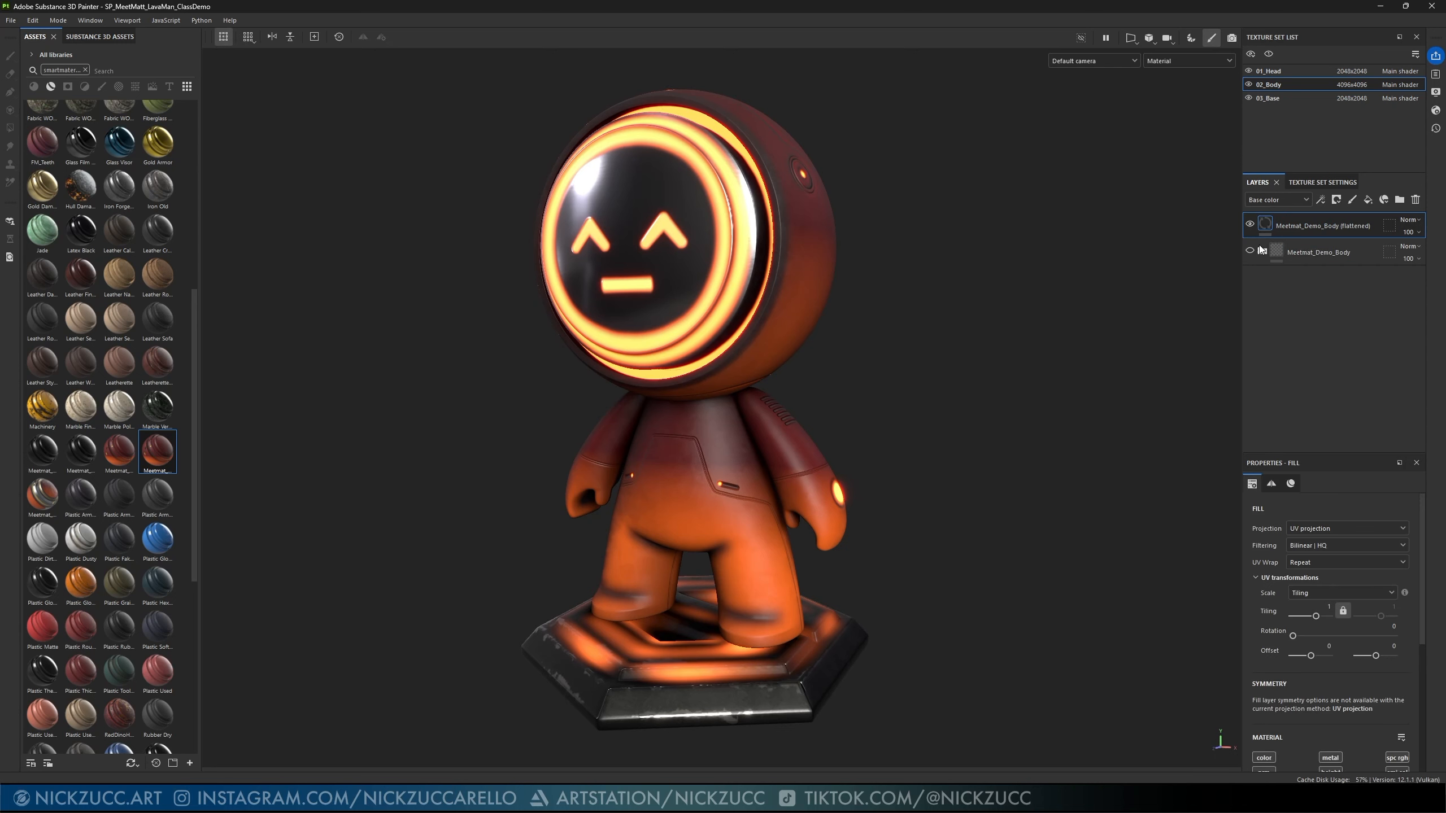
left_click(1331, 253)
left_click(1416, 199)
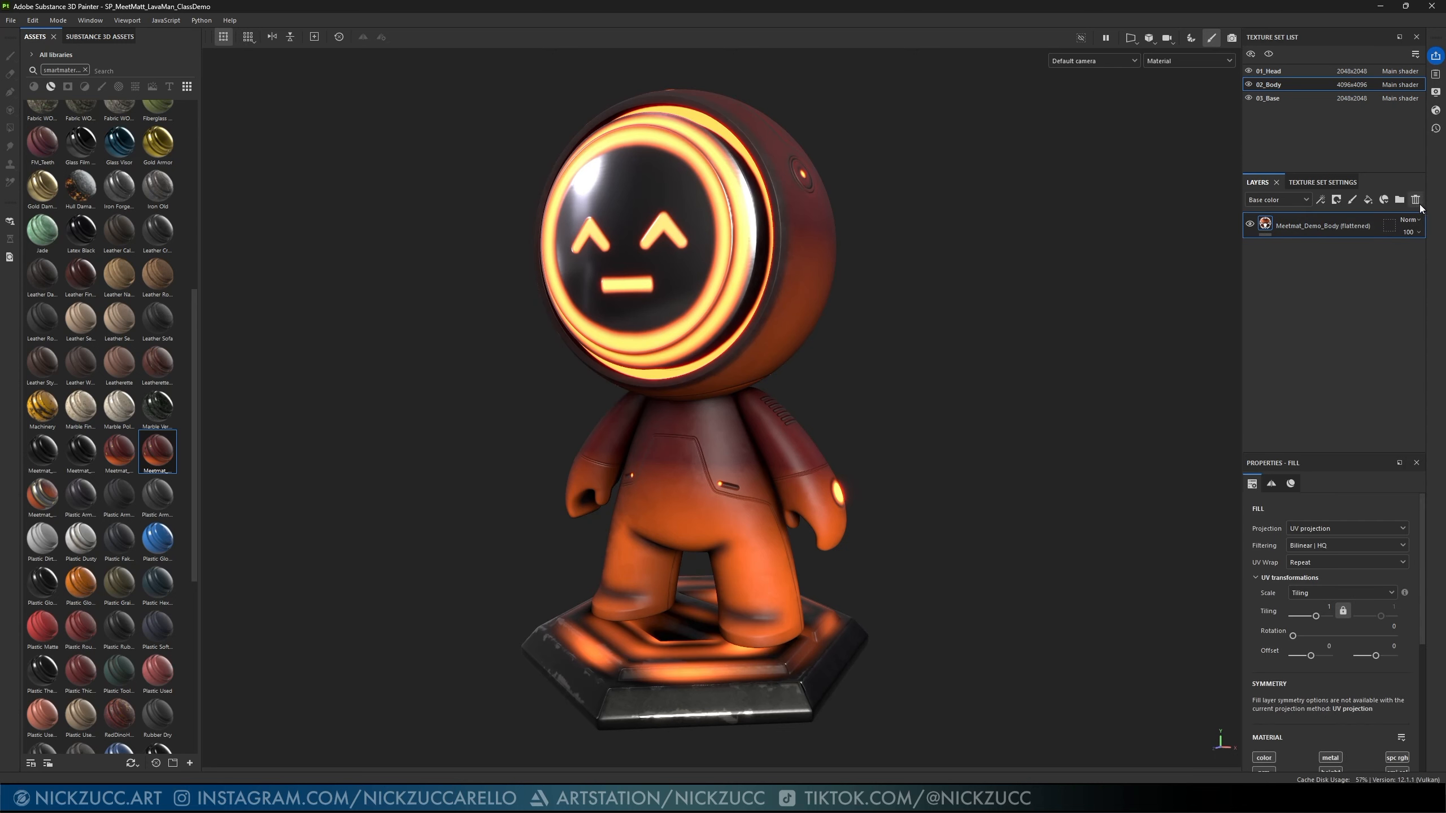
- Collapse and flatten the Meetmat_Demo_Base group in the 03_Base texture set, and delete the hidden original group
left_click(1275, 98)
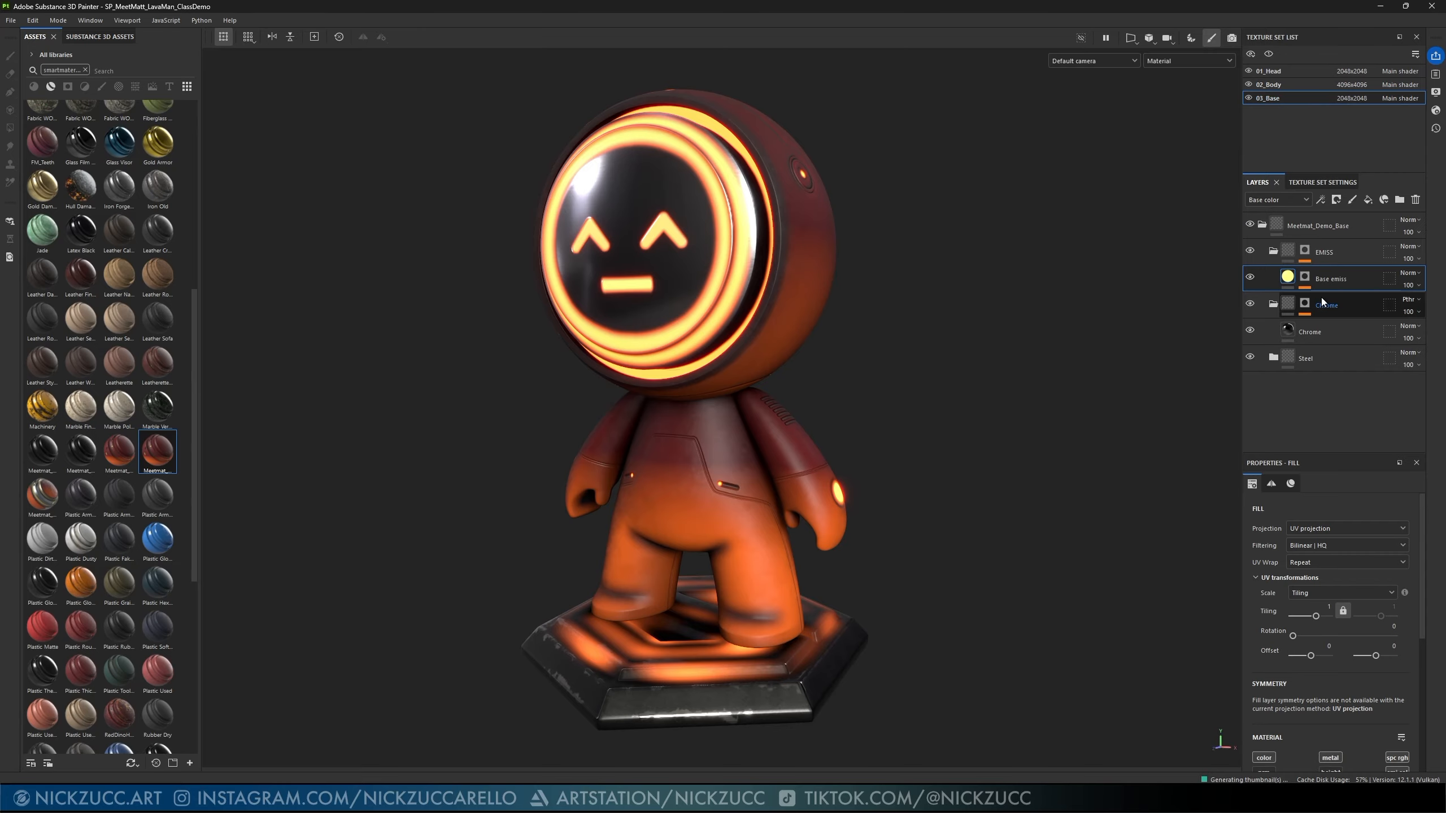
left_click(1262, 224)
left_click(1307, 226)
right_click(1307, 226)
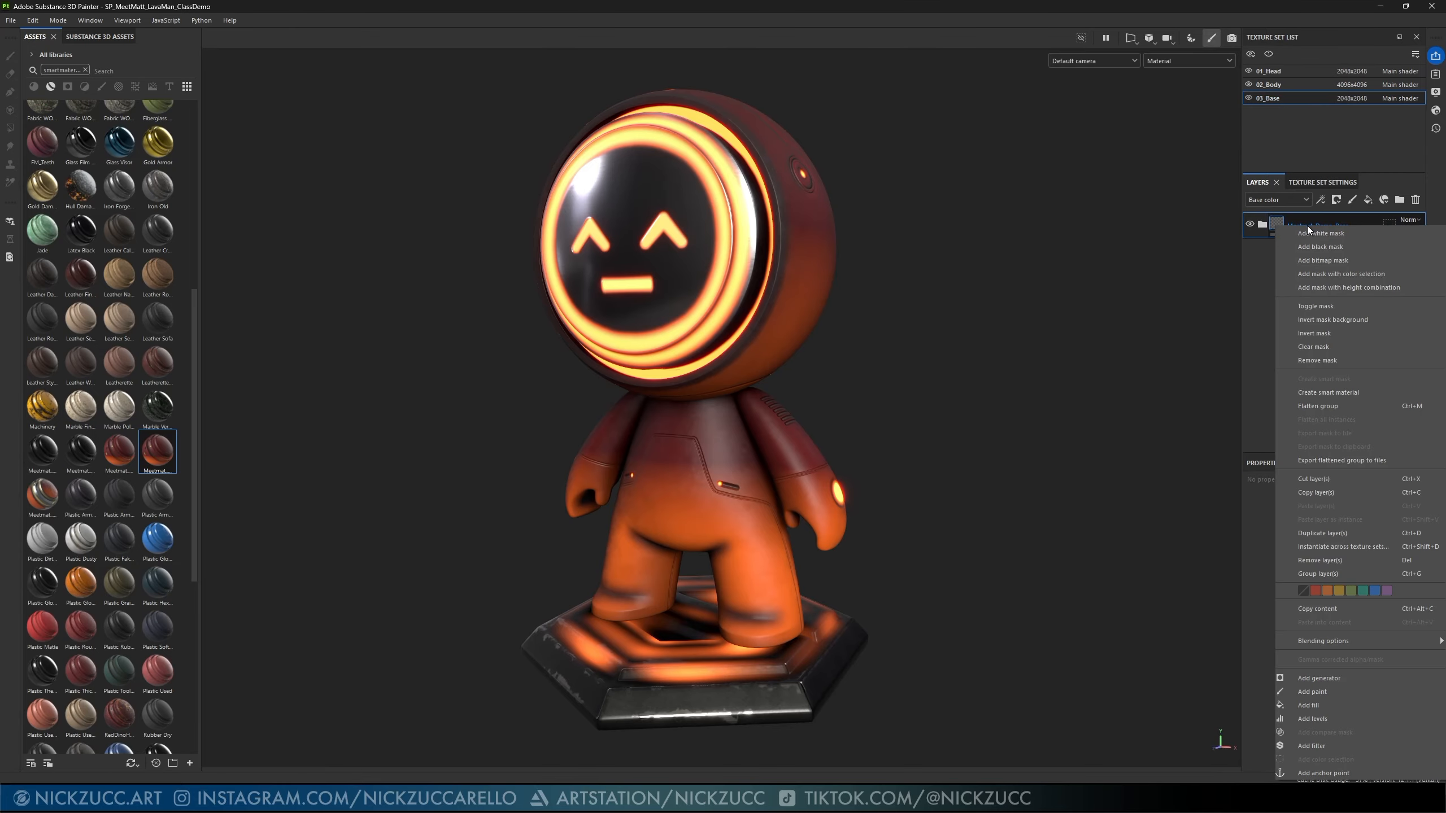
left_click(1358, 405)
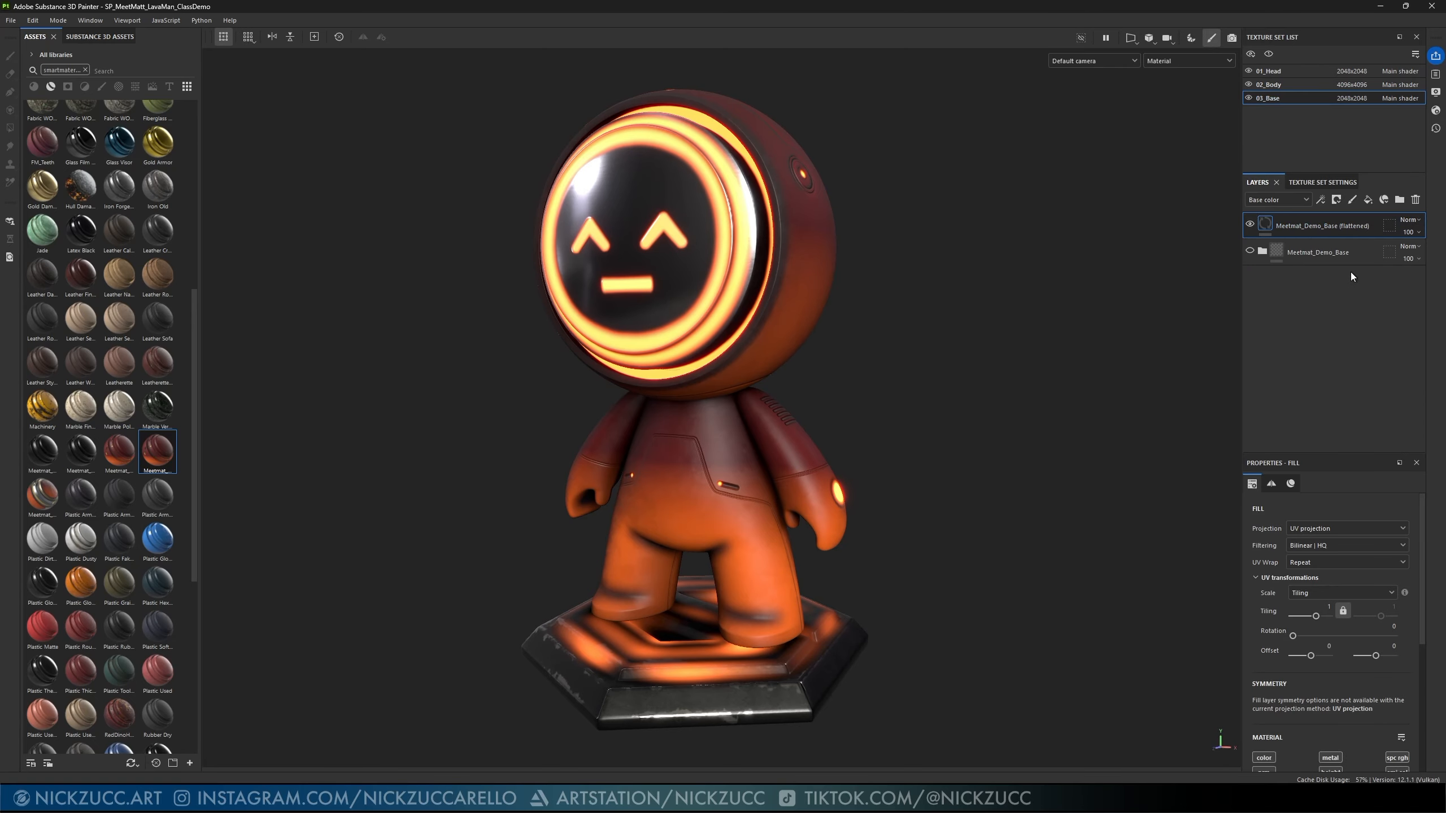
left_click(1320, 257)
left_click(1415, 199)
- Save the project as SP_MeetMatt_LavaMan_ClassDemo_3Up and replace its 3D mesh with ComicBook_Face_Art_X3_ClassDemo.fbx from the Desktop
left_click(10, 20)
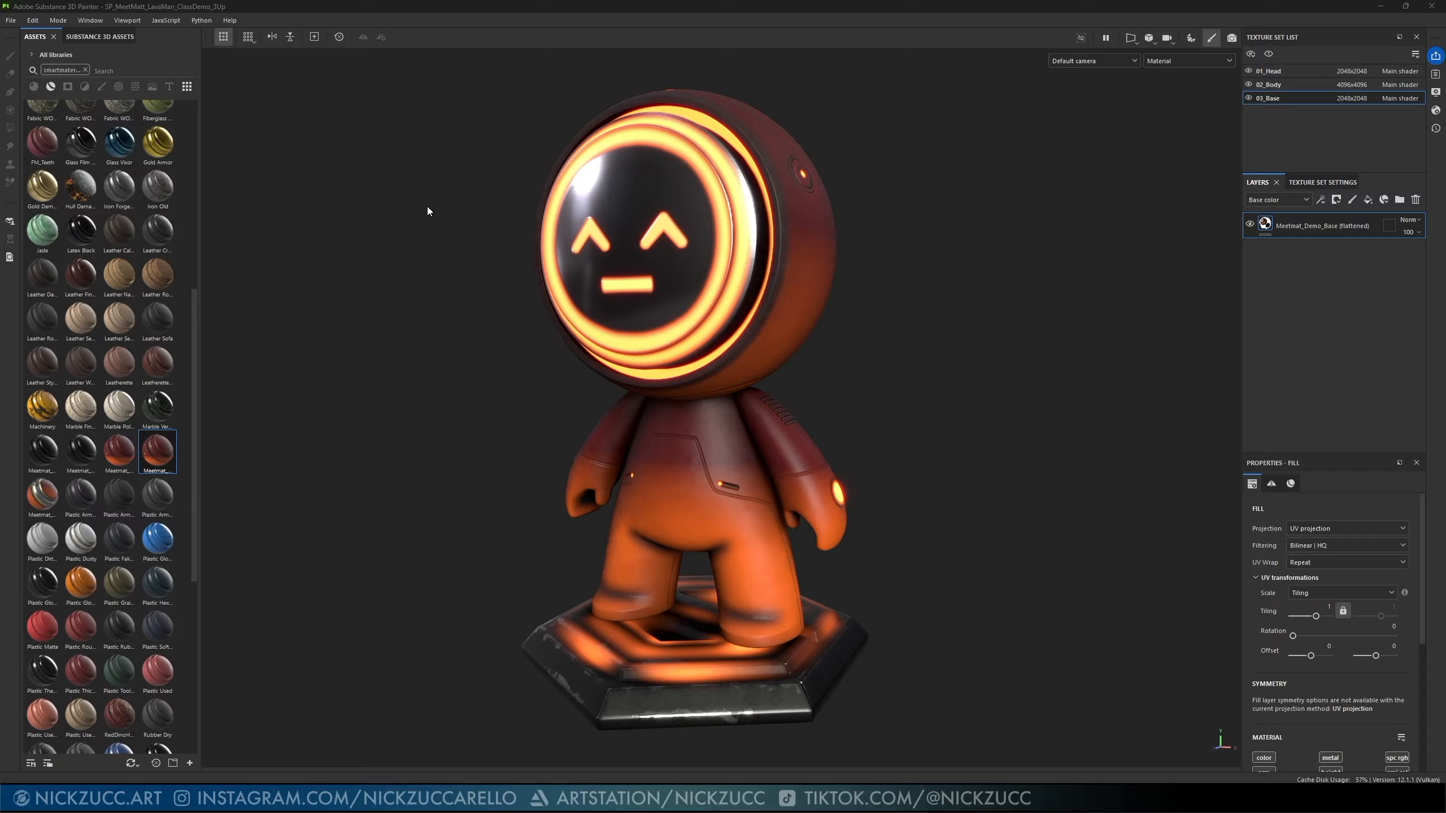
left_click(32, 22)
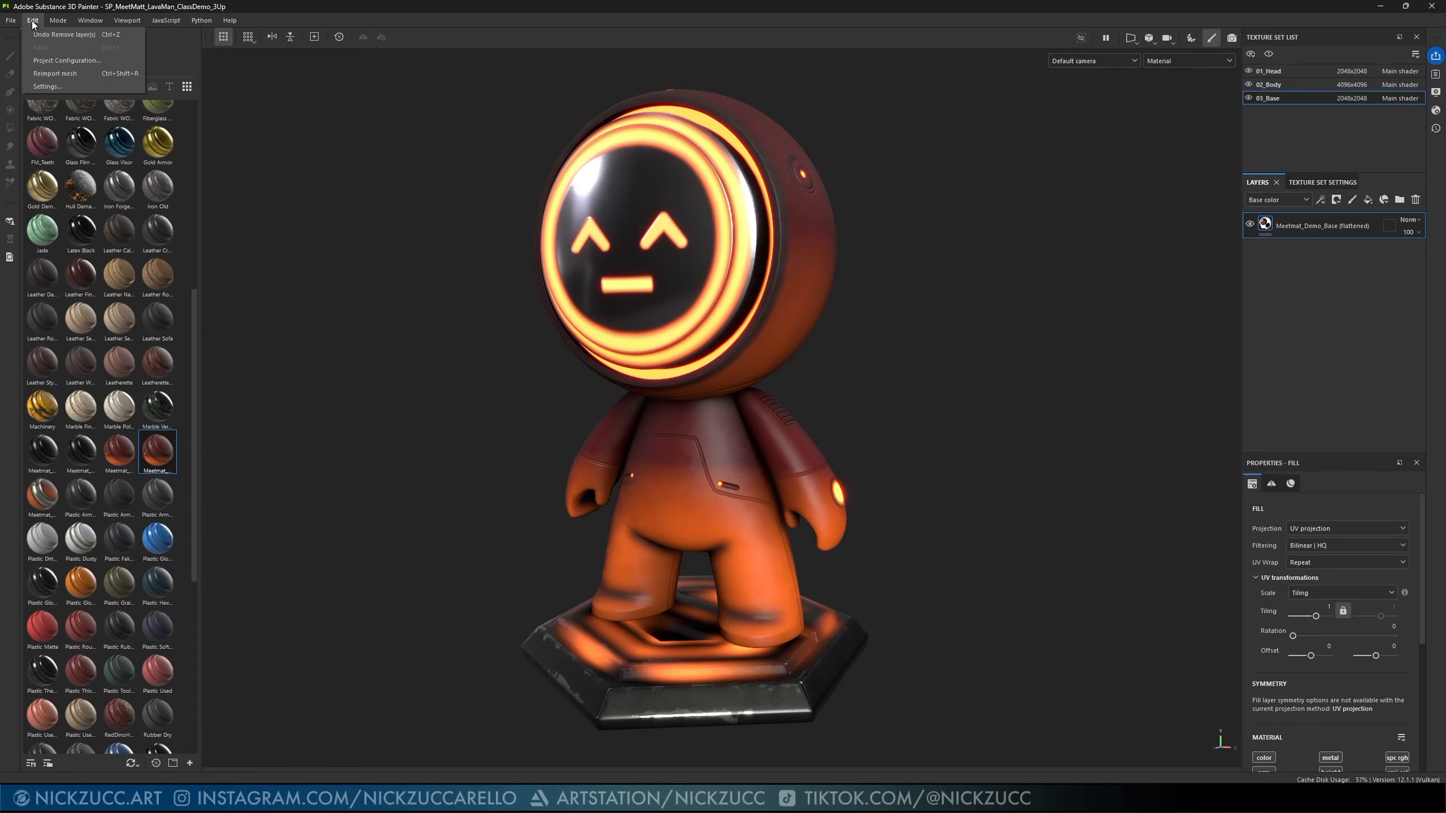
left_click(59, 60)
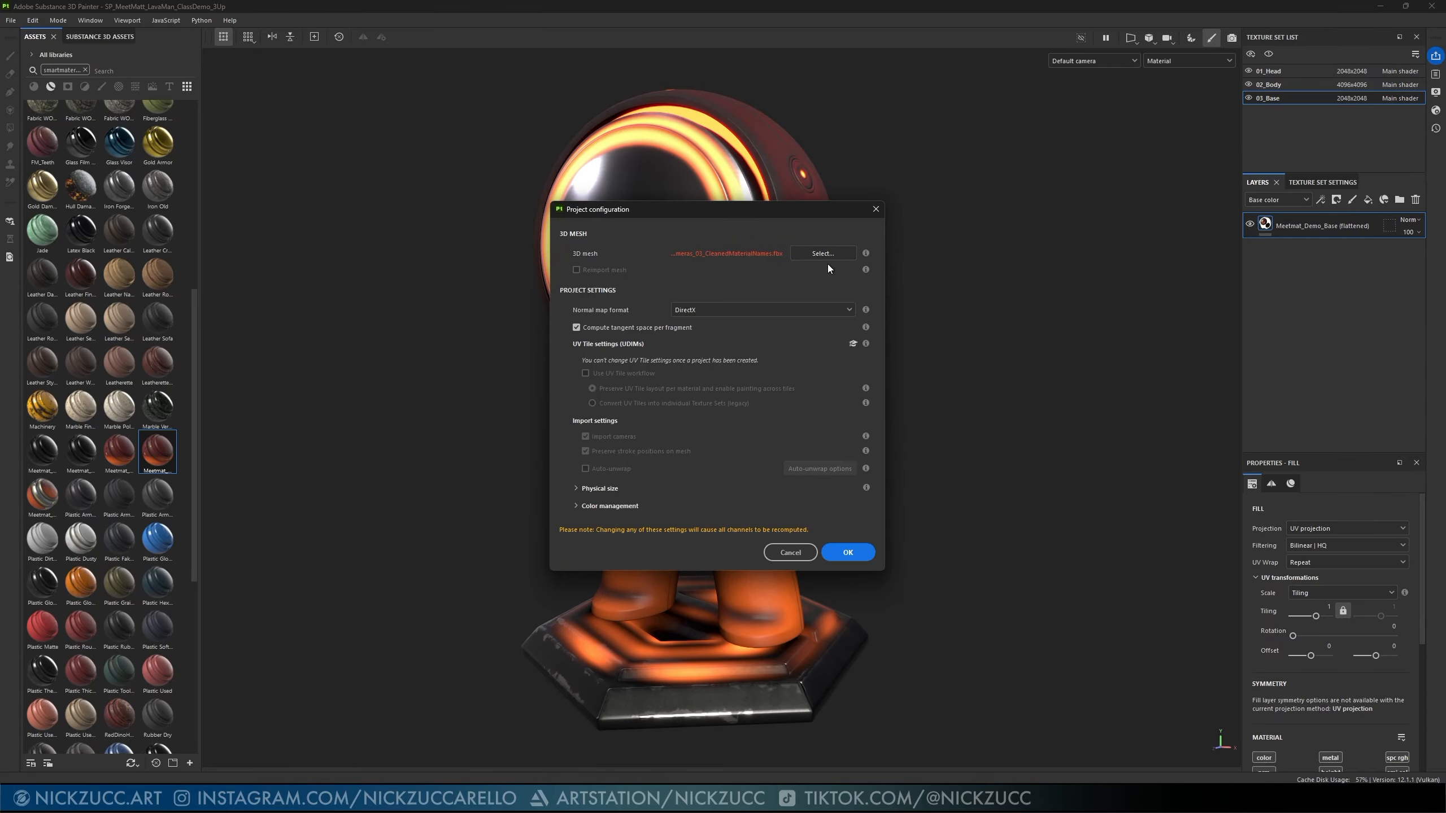
left_click(825, 257)
left_click(643, 377)
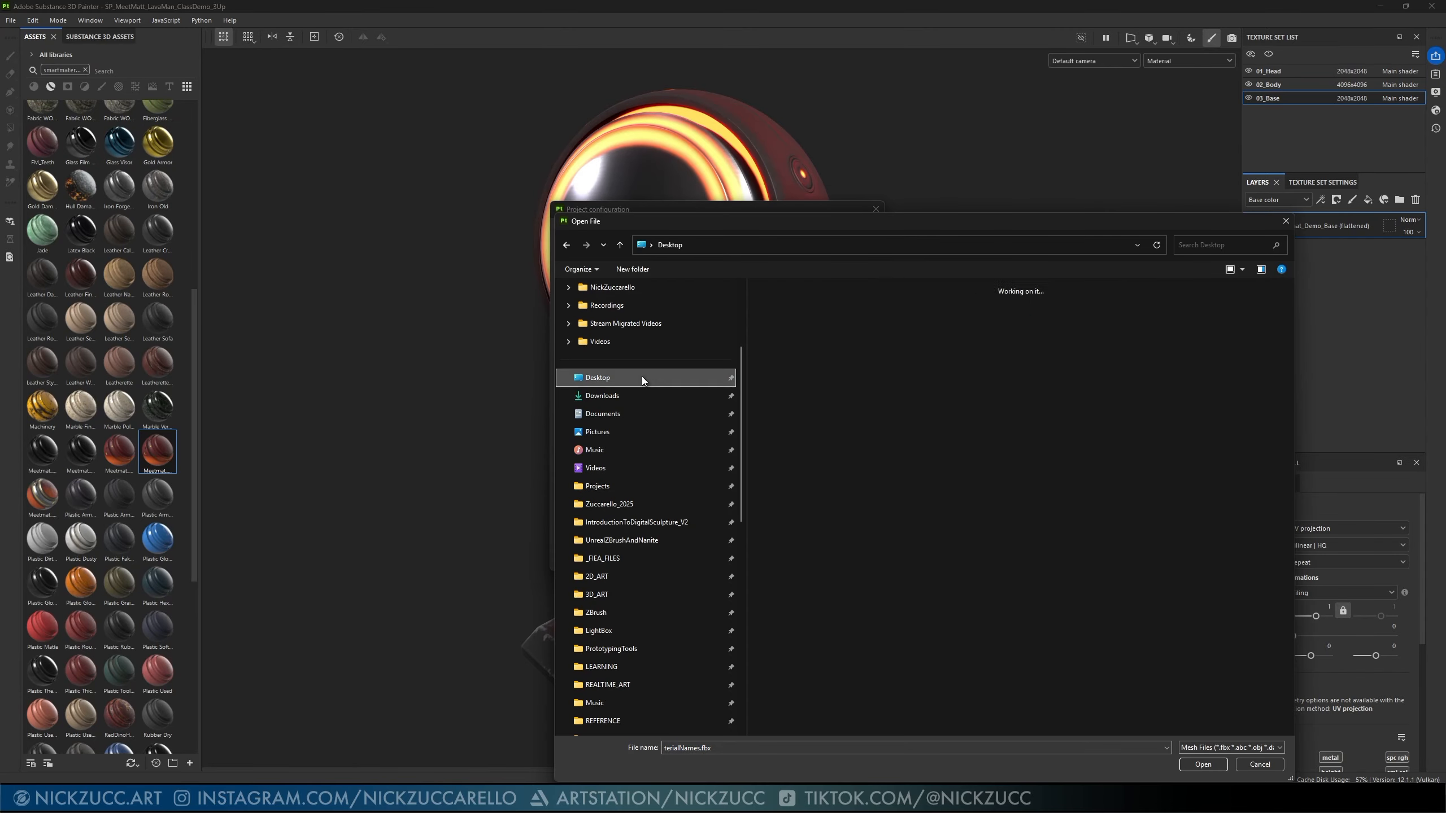
left_click(1144, 322)
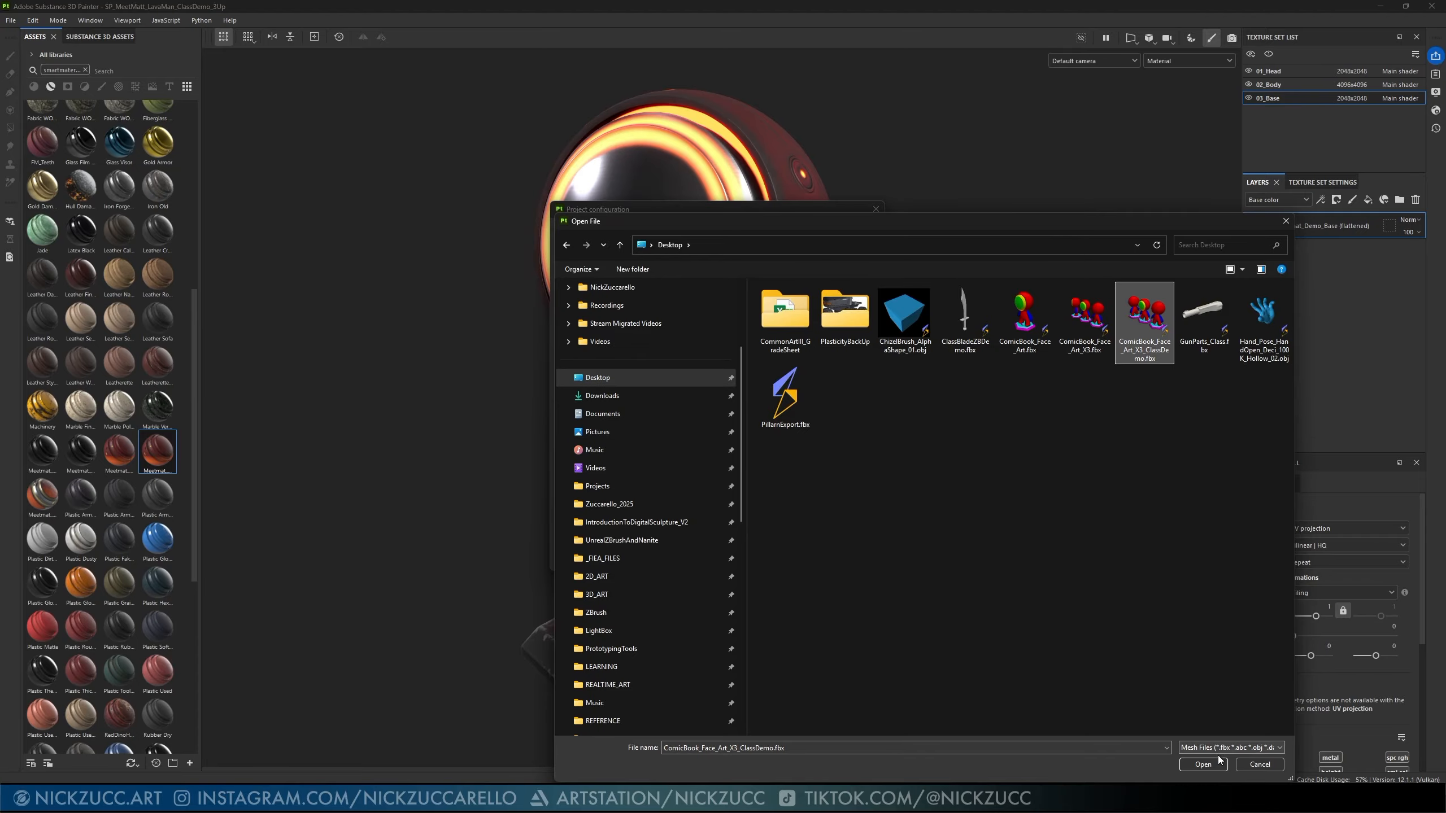
left_click(1202, 763)
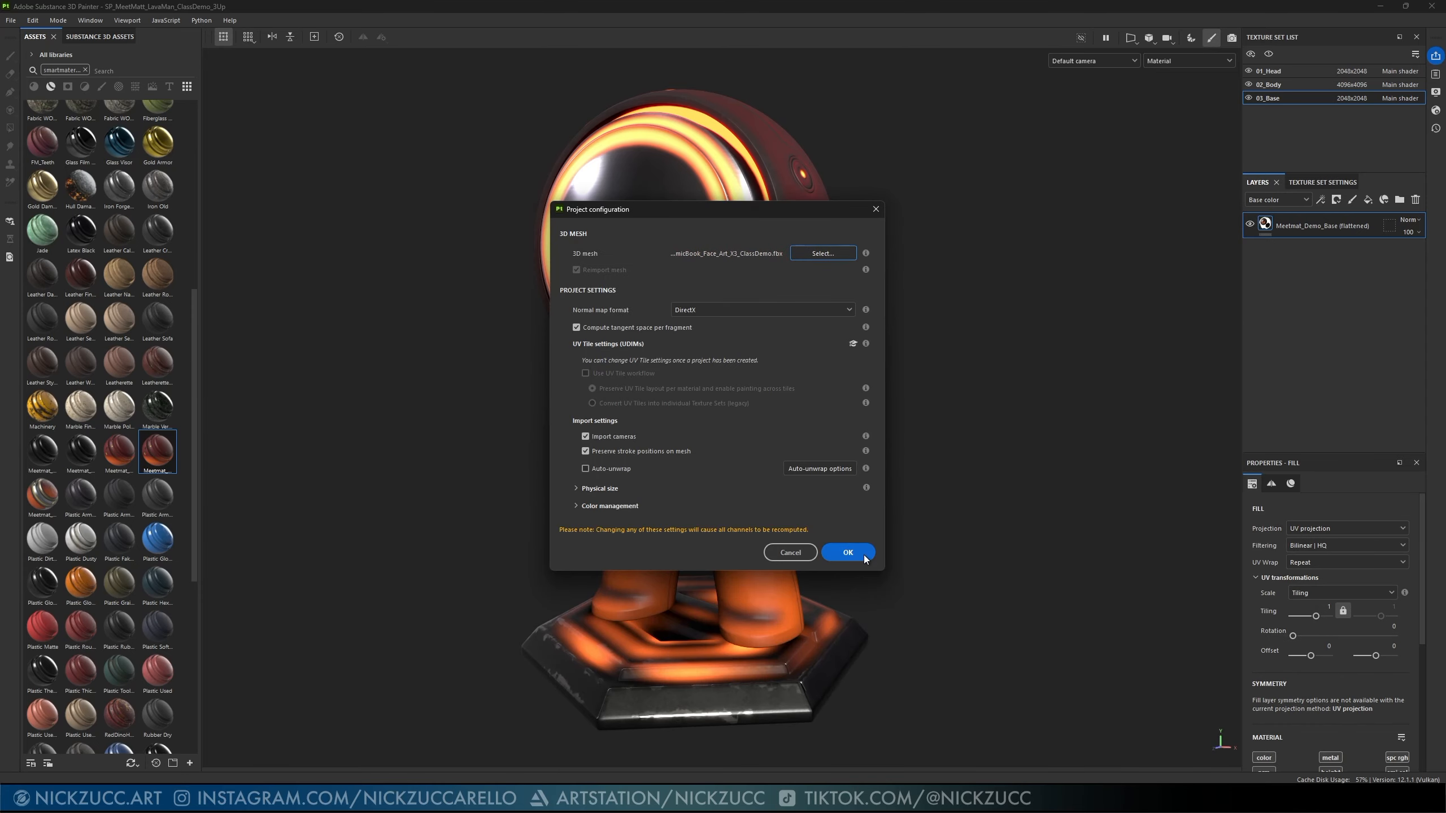
left_click(863, 556)
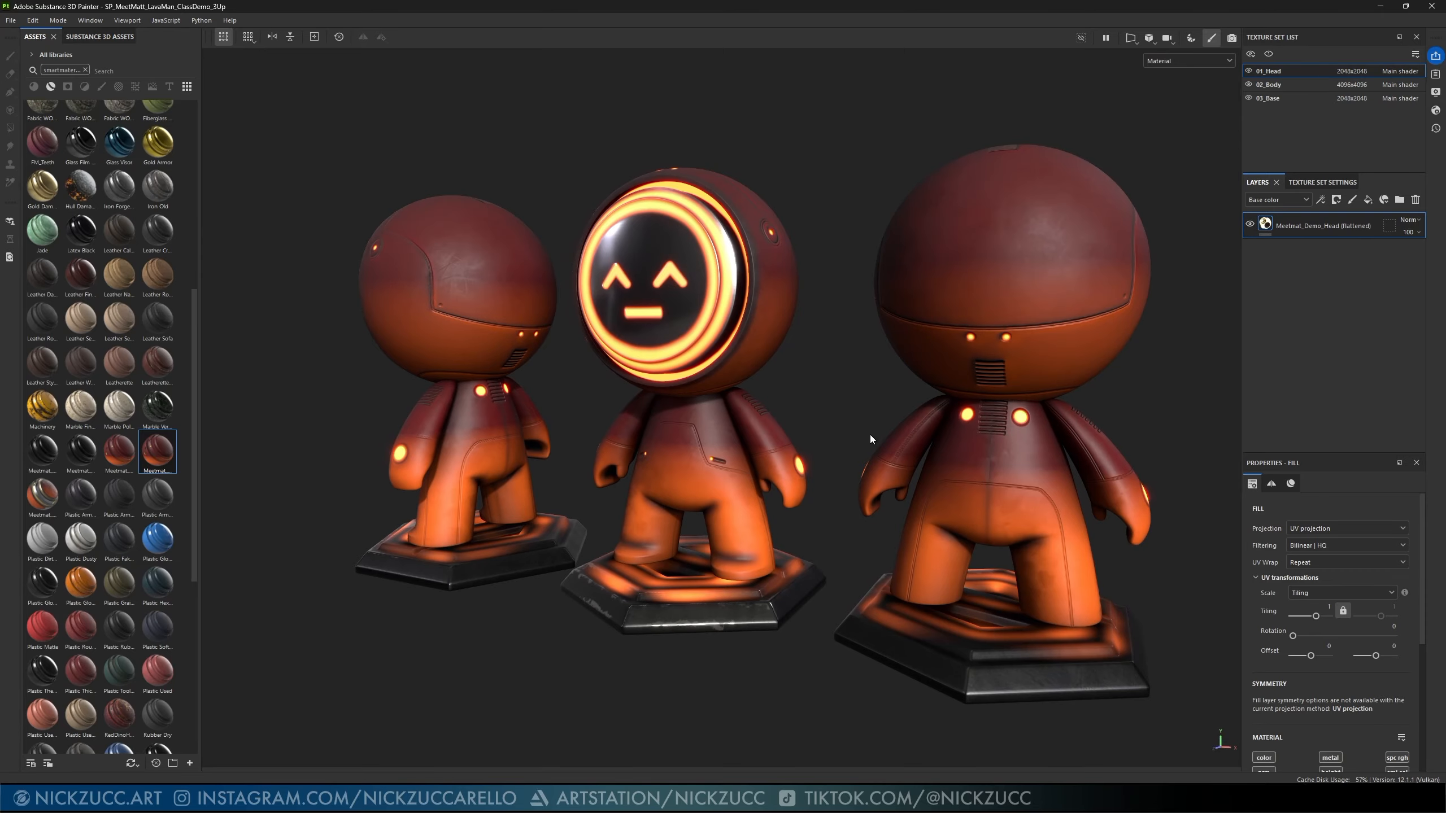
- Frame the three characters side by side with the middle one facing forward, and render them in Iray
left_click_drag(869, 434, 933, 415, "alt")
left_click_drag(836, 371, 817, 626, "alt")
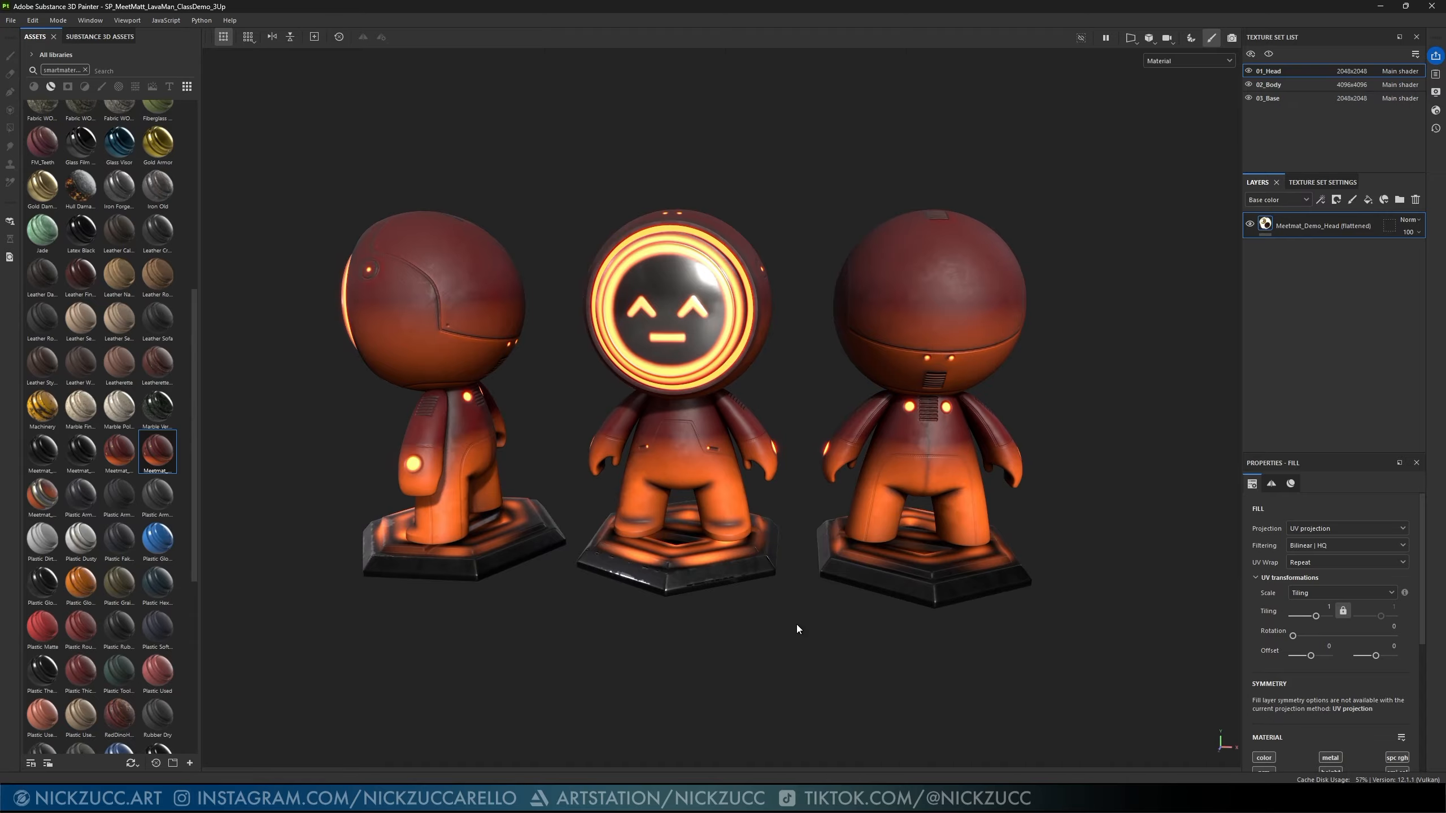
scroll(784, 632, "up", 3)
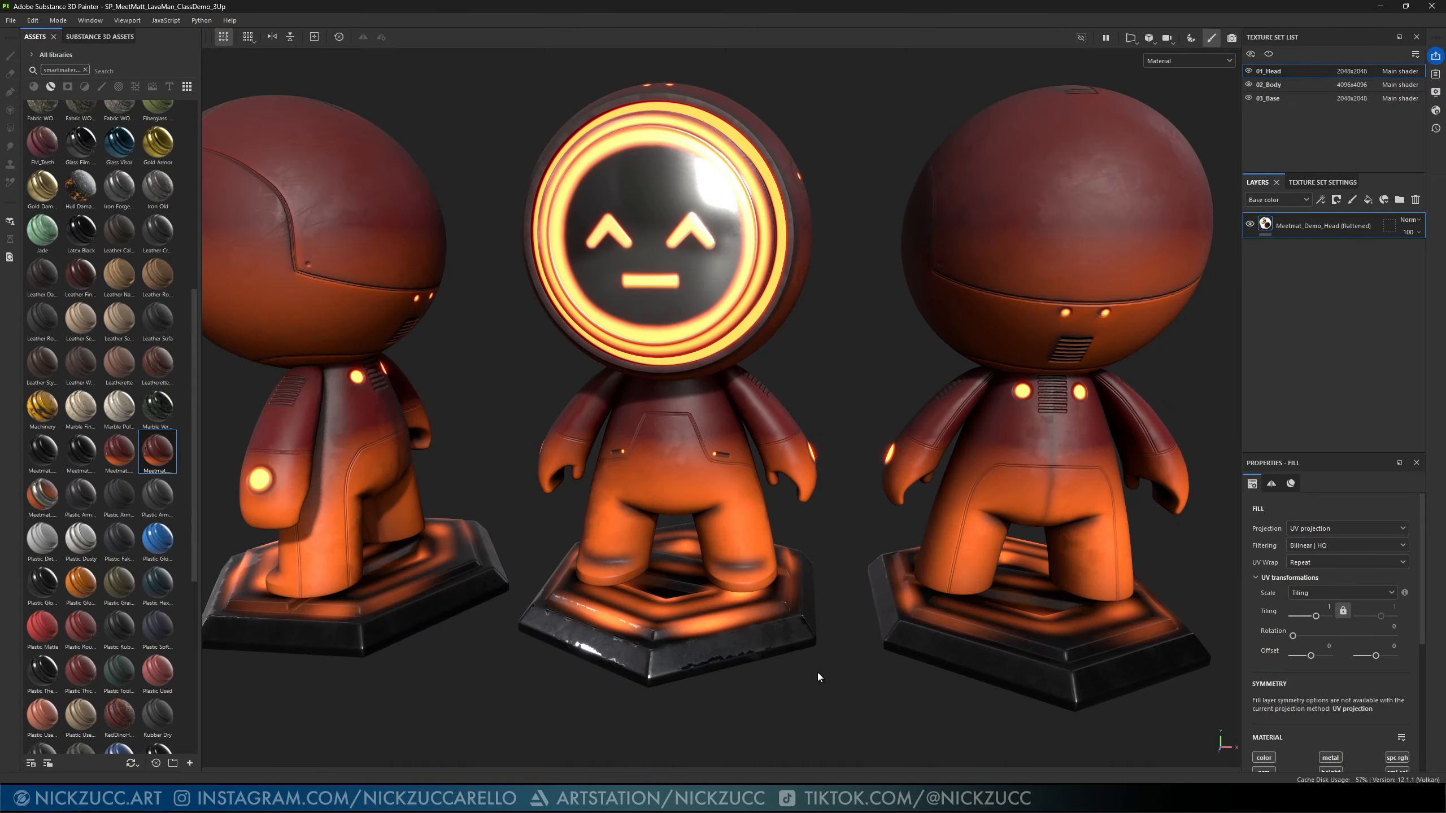
scroll(841, 676, "down", 2)
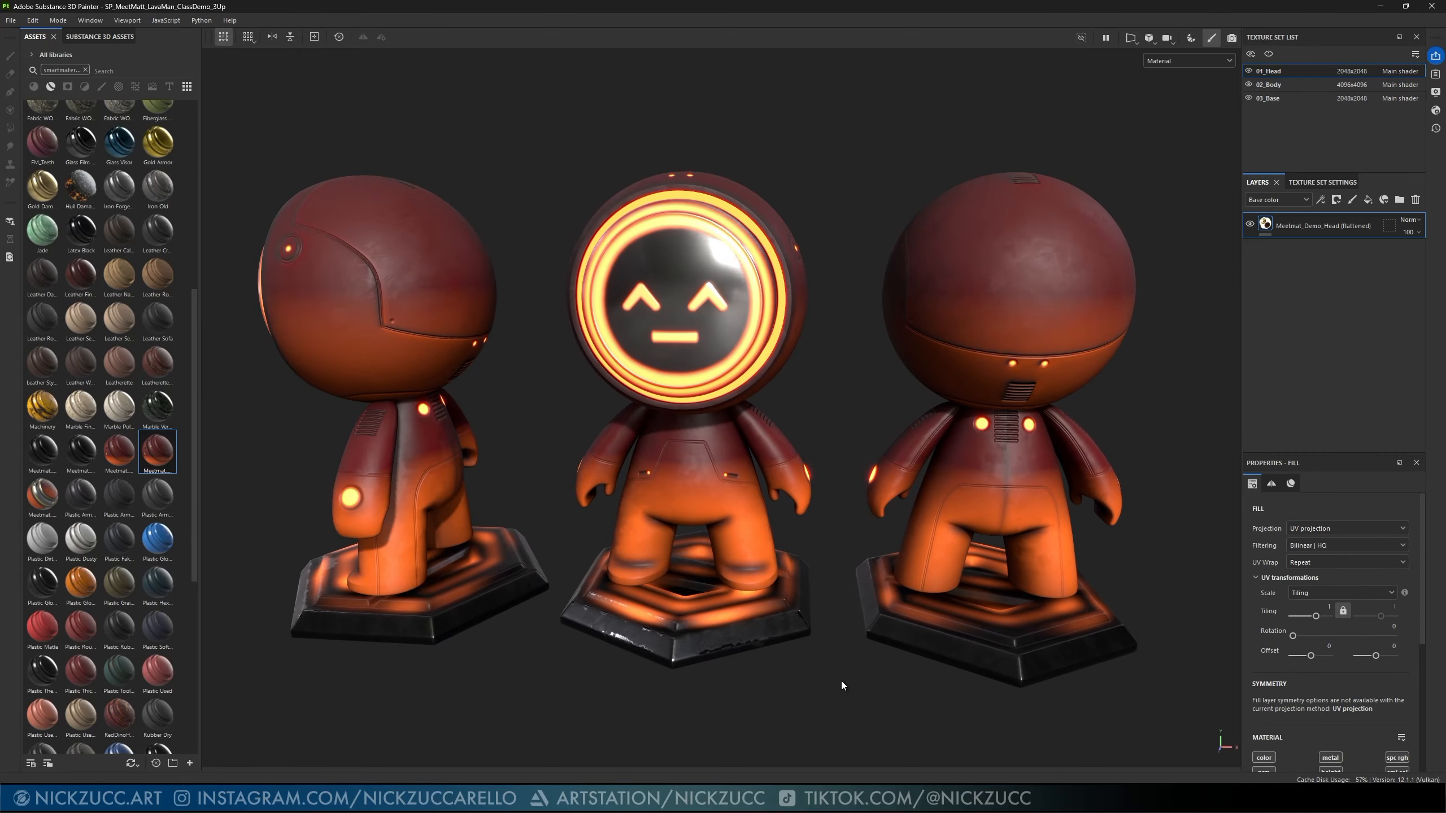
scroll(841, 680, "up", 2)
middle_click_drag(859, 676, 871, 682)
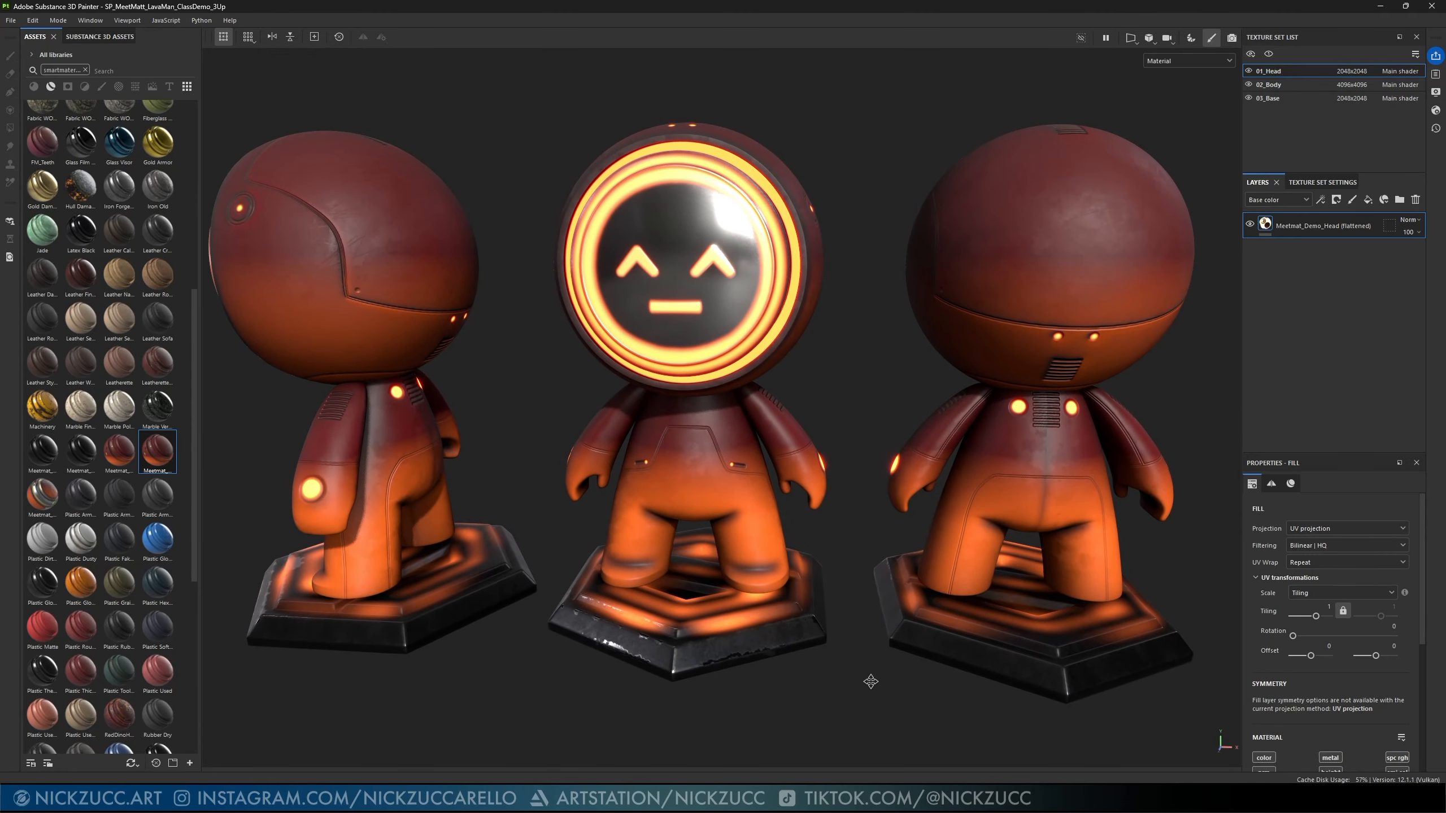
left_click(1232, 38)
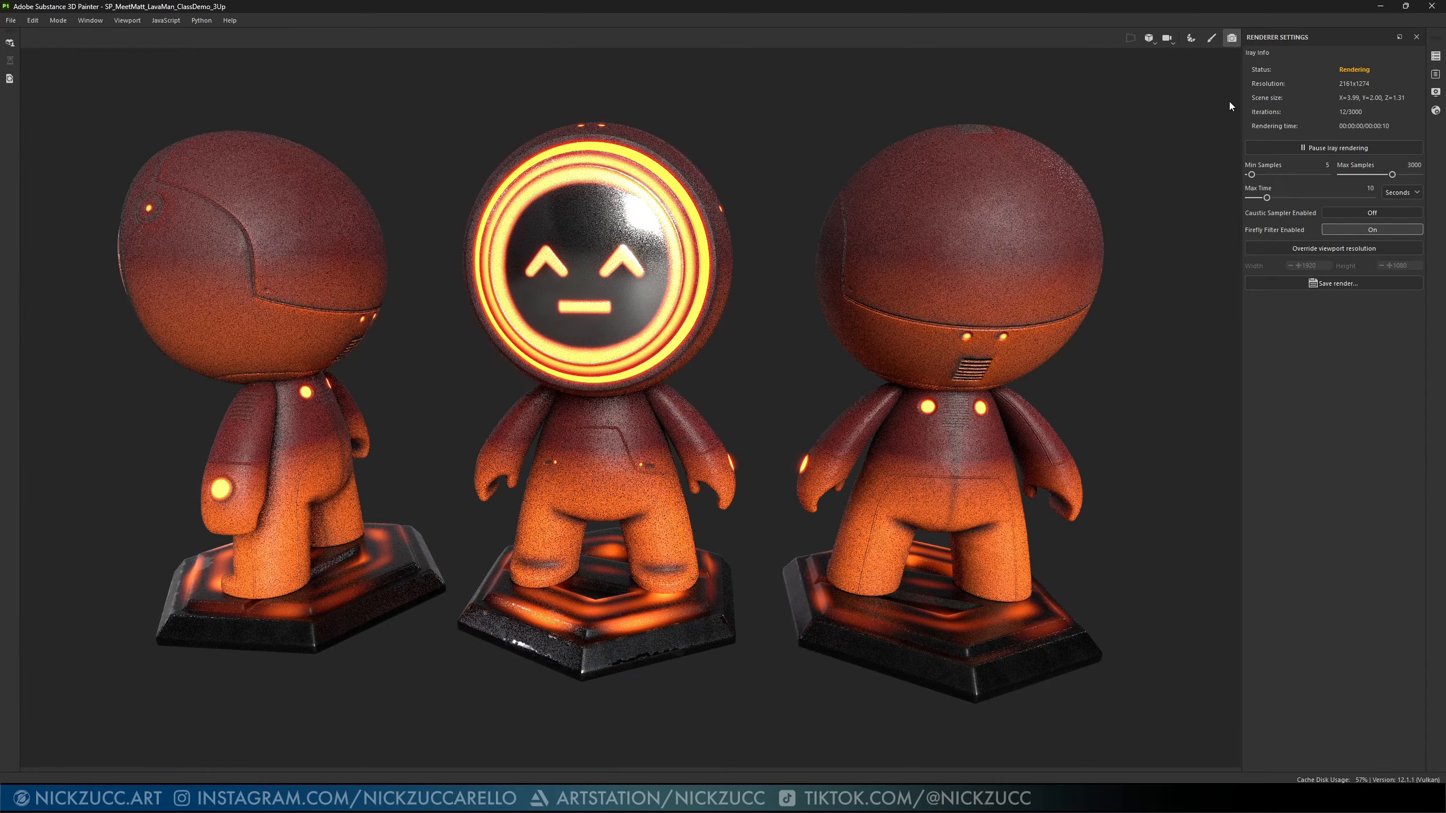
middle_click_drag(1164, 294, 1199, 340)
scroll(1148, 320, "up", 2)
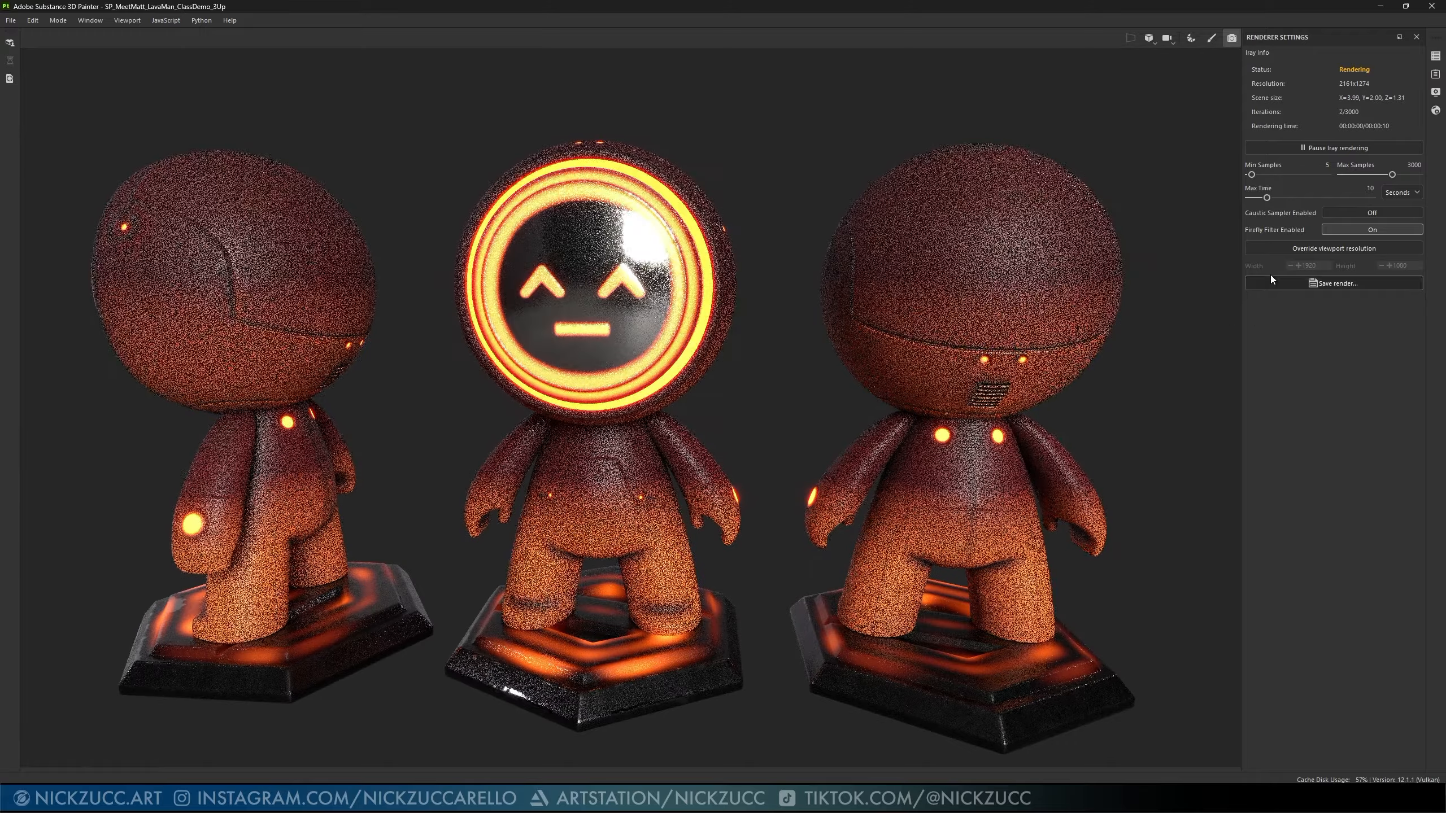
- Override the viewport resolution for the render and refit the three characters within the output frame
left_click(1309, 250)
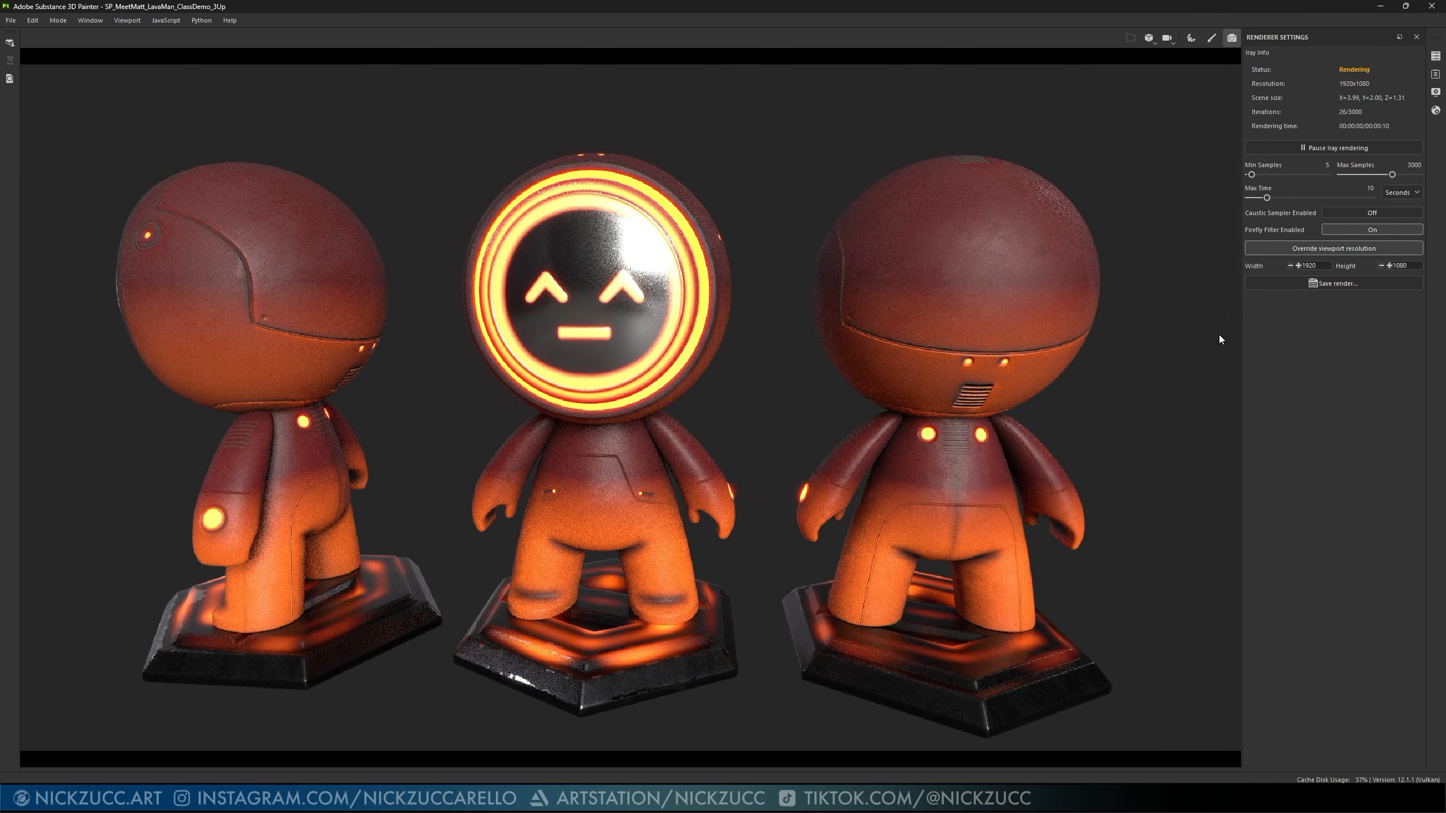
middle_click_drag(1203, 340, 1206, 331)
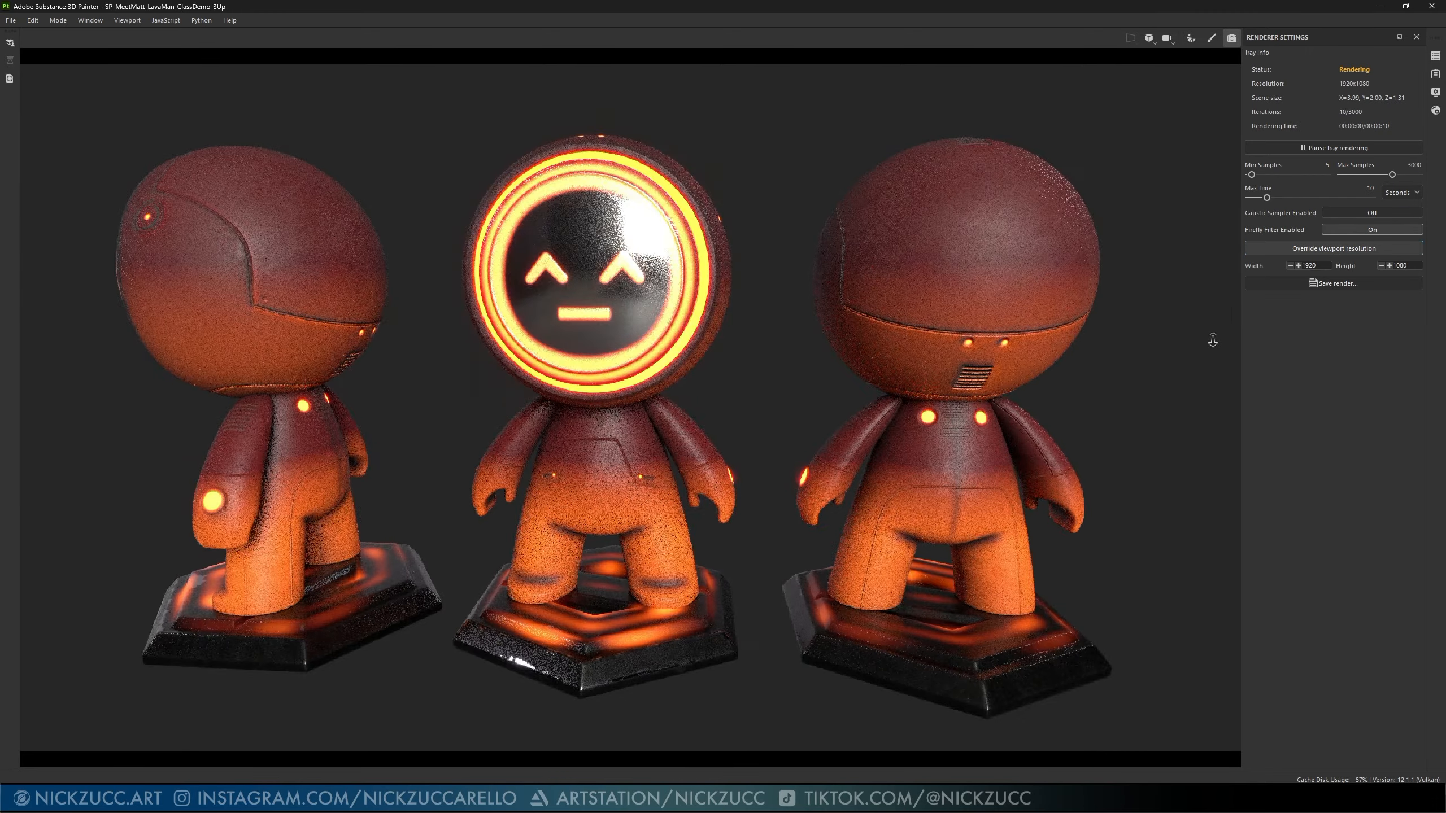
right_click_drag(1212, 342, 1224, 367, "alt")
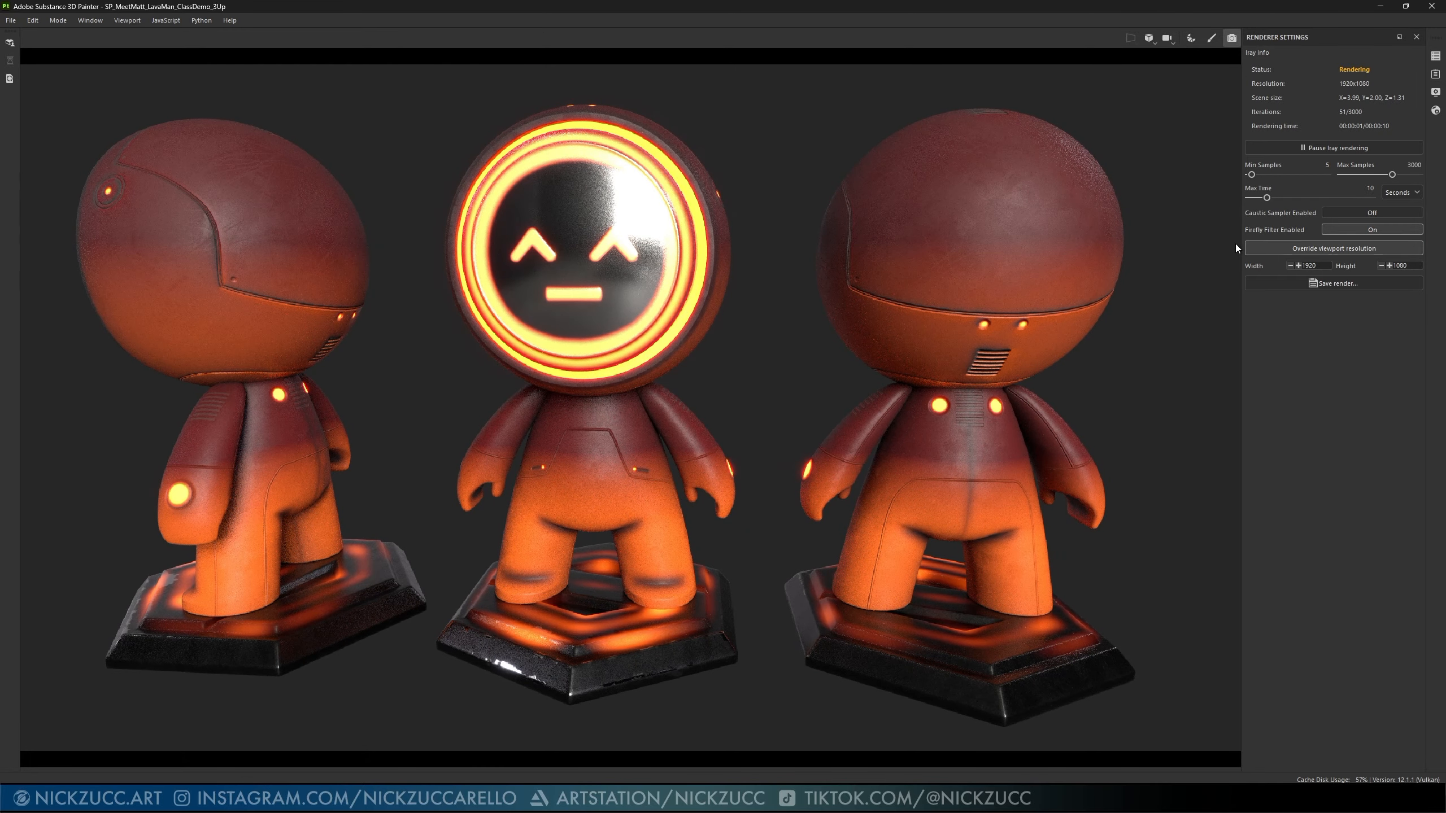
- Rotate the environment lighting to about 311 and set Environment Alignment to World in the display settings
left_click(1229, 262)
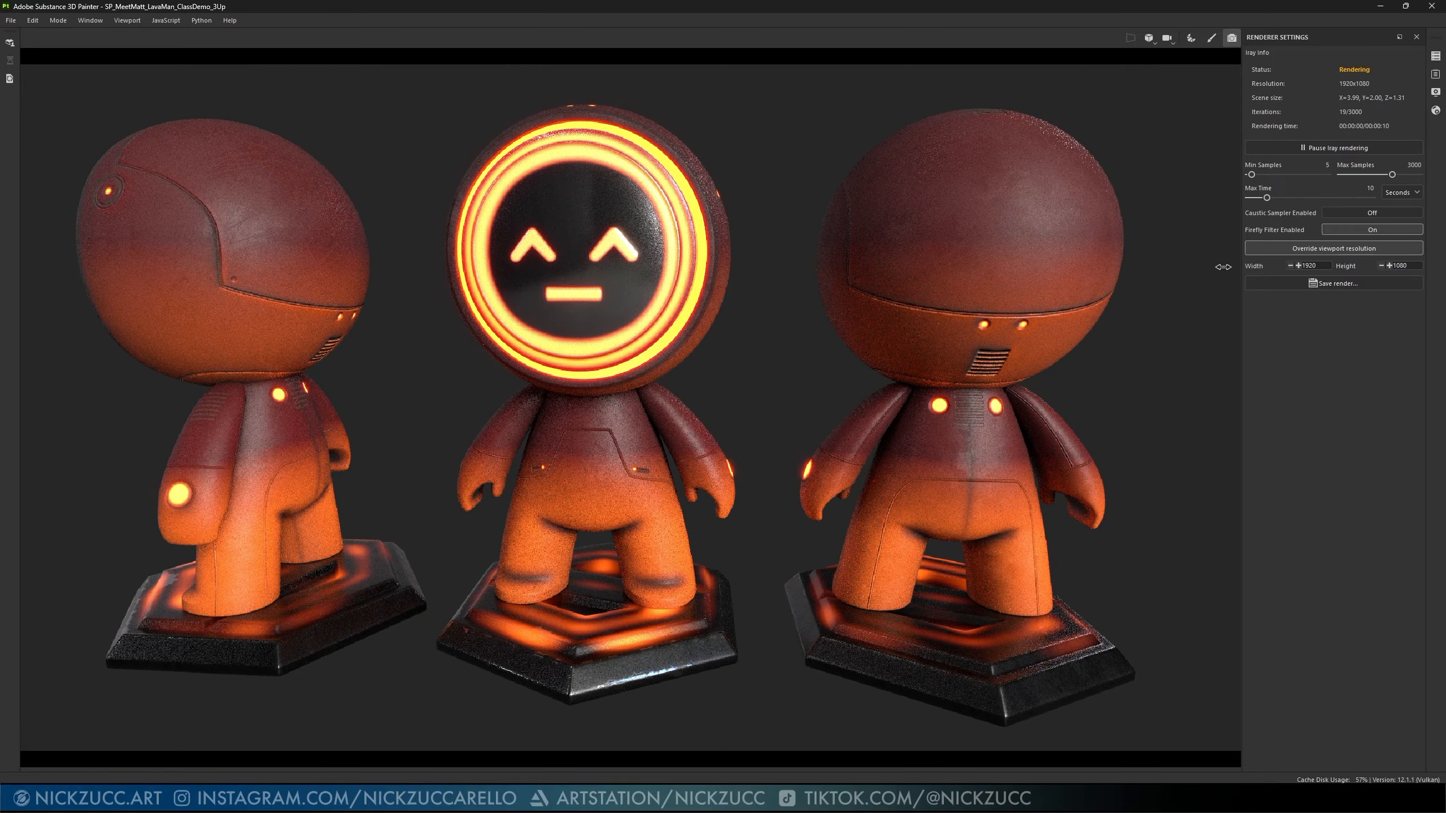
left_click(1435, 93)
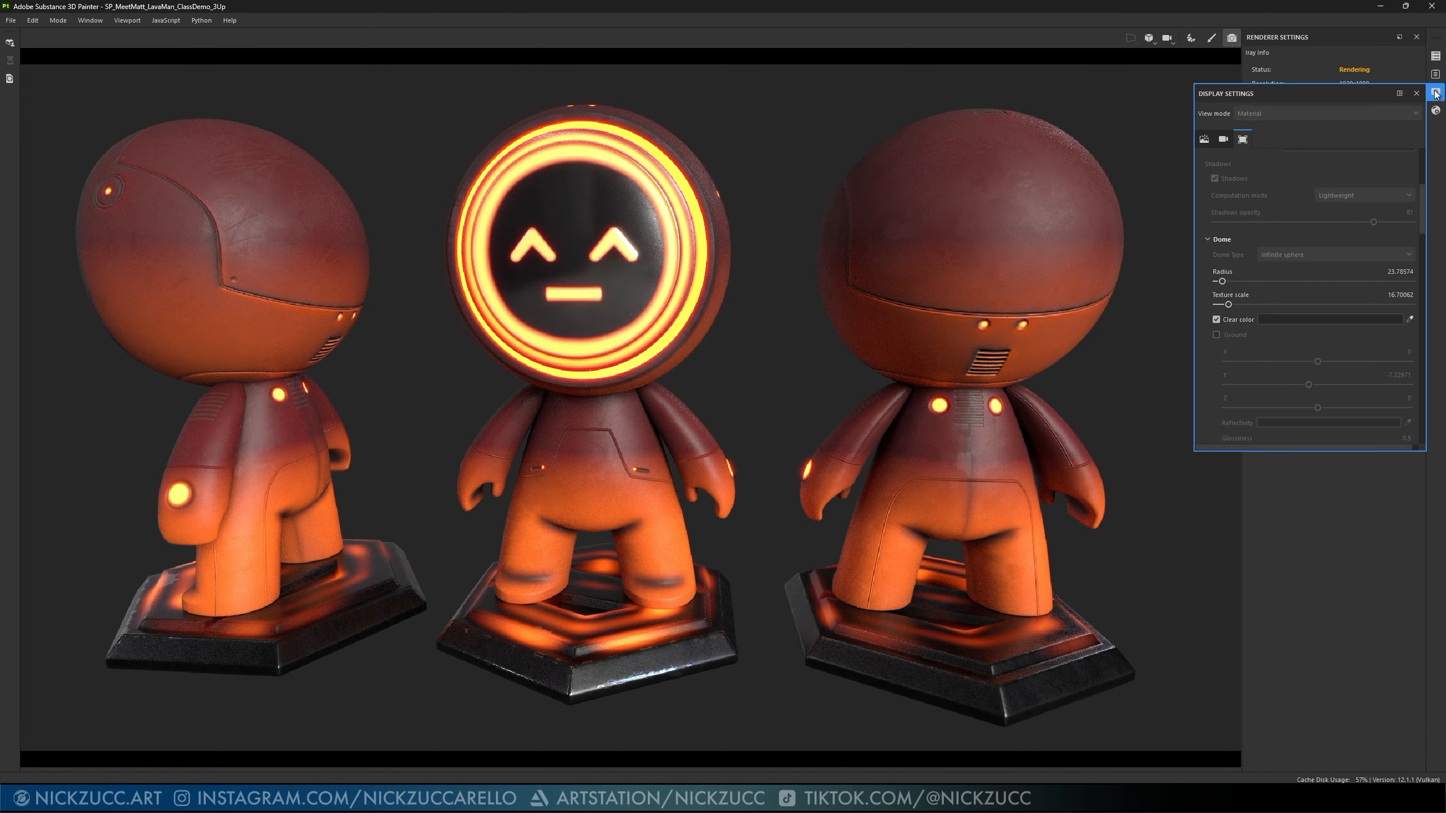
scroll(1310, 251, "up", 3)
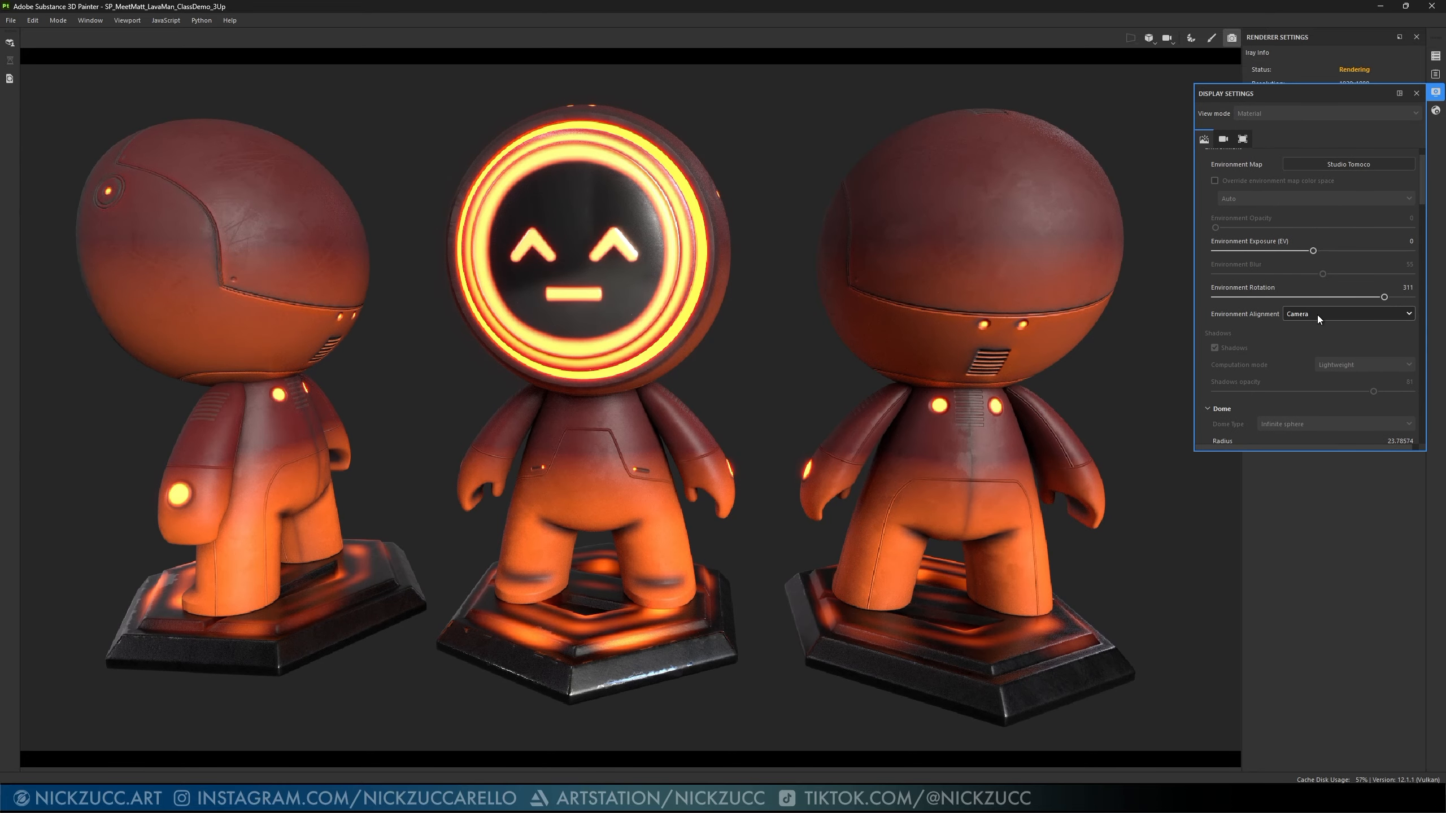
left_click(1317, 314)
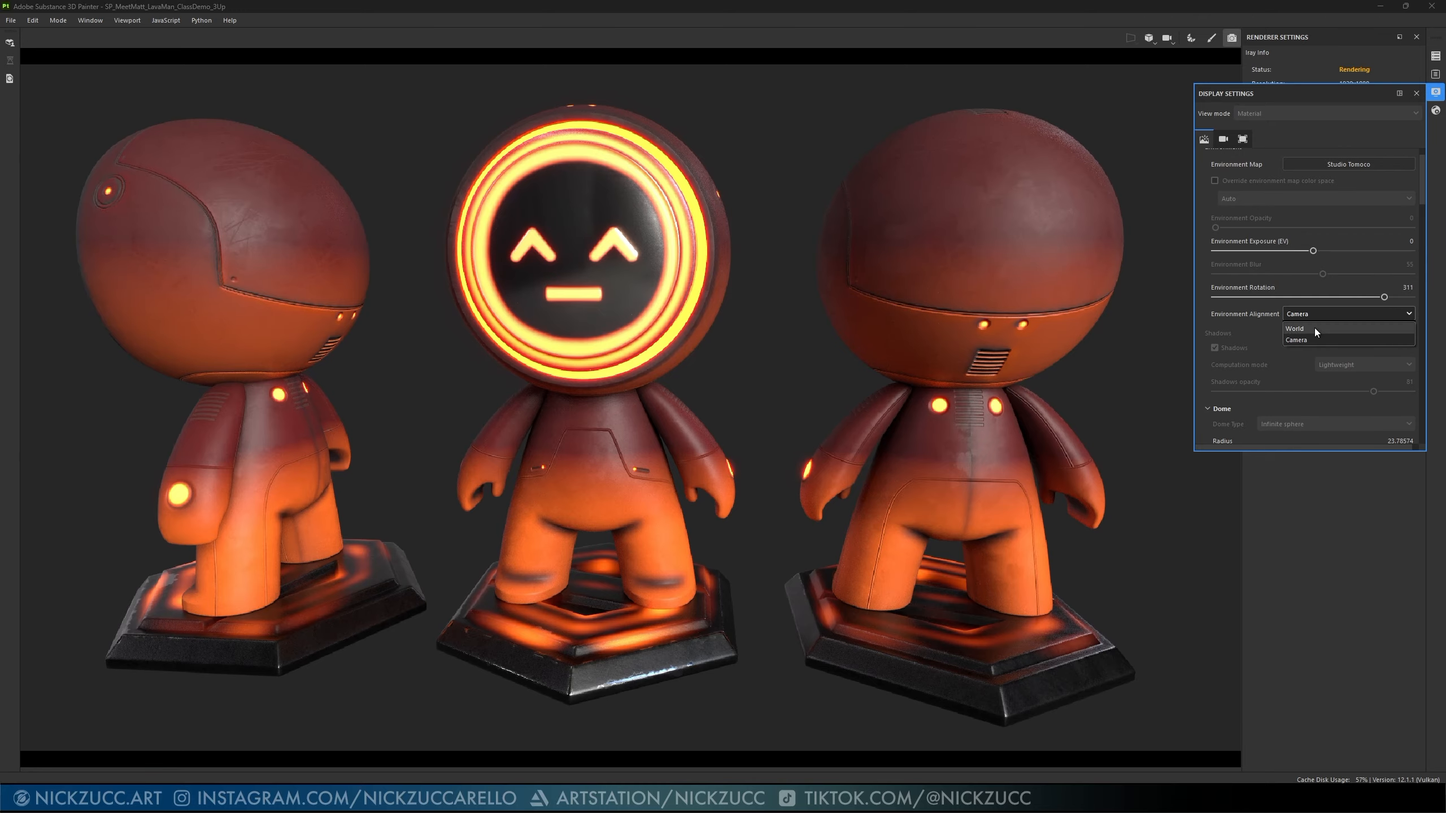
left_click(1315, 330)
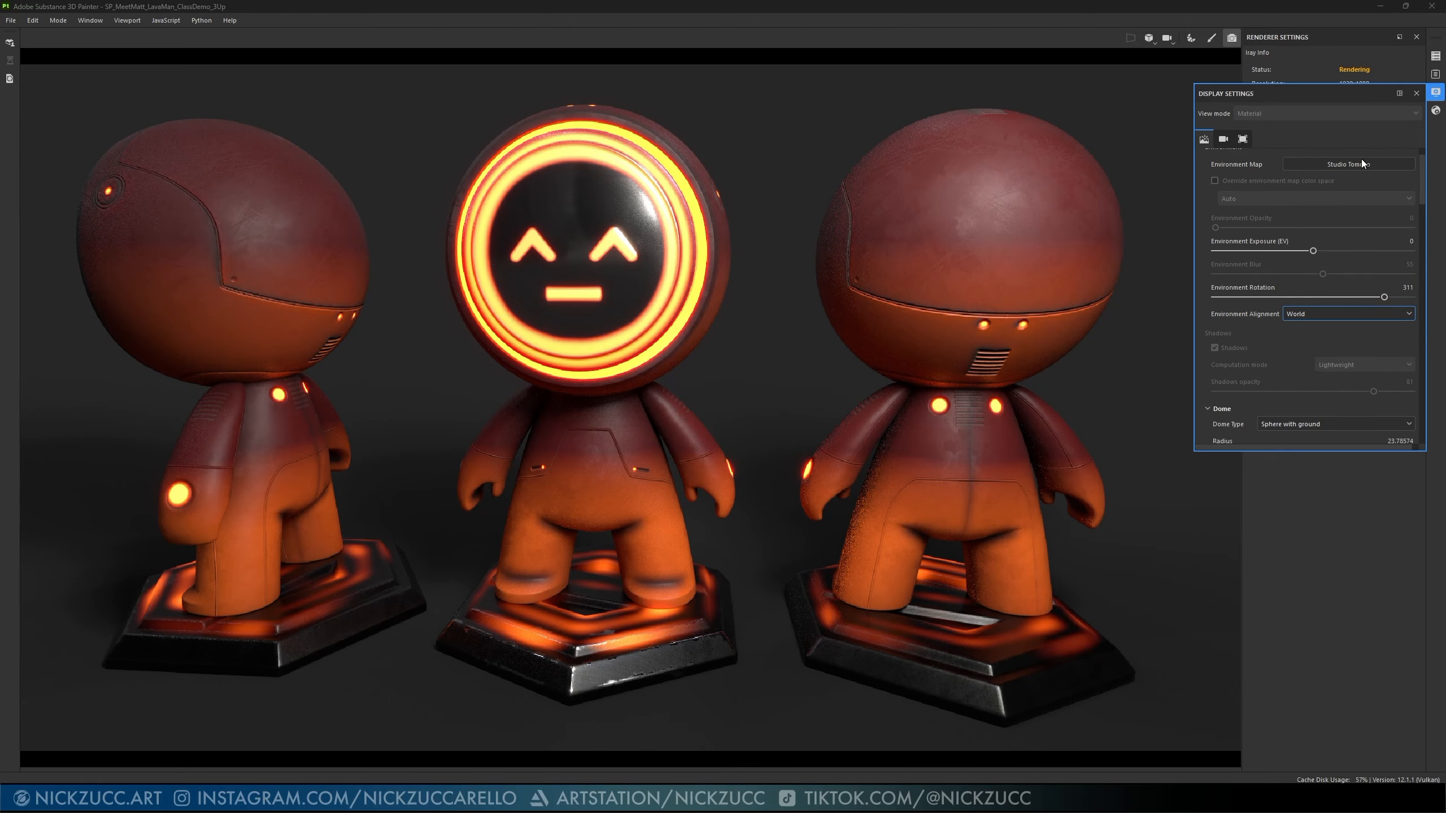
left_click(1417, 93)
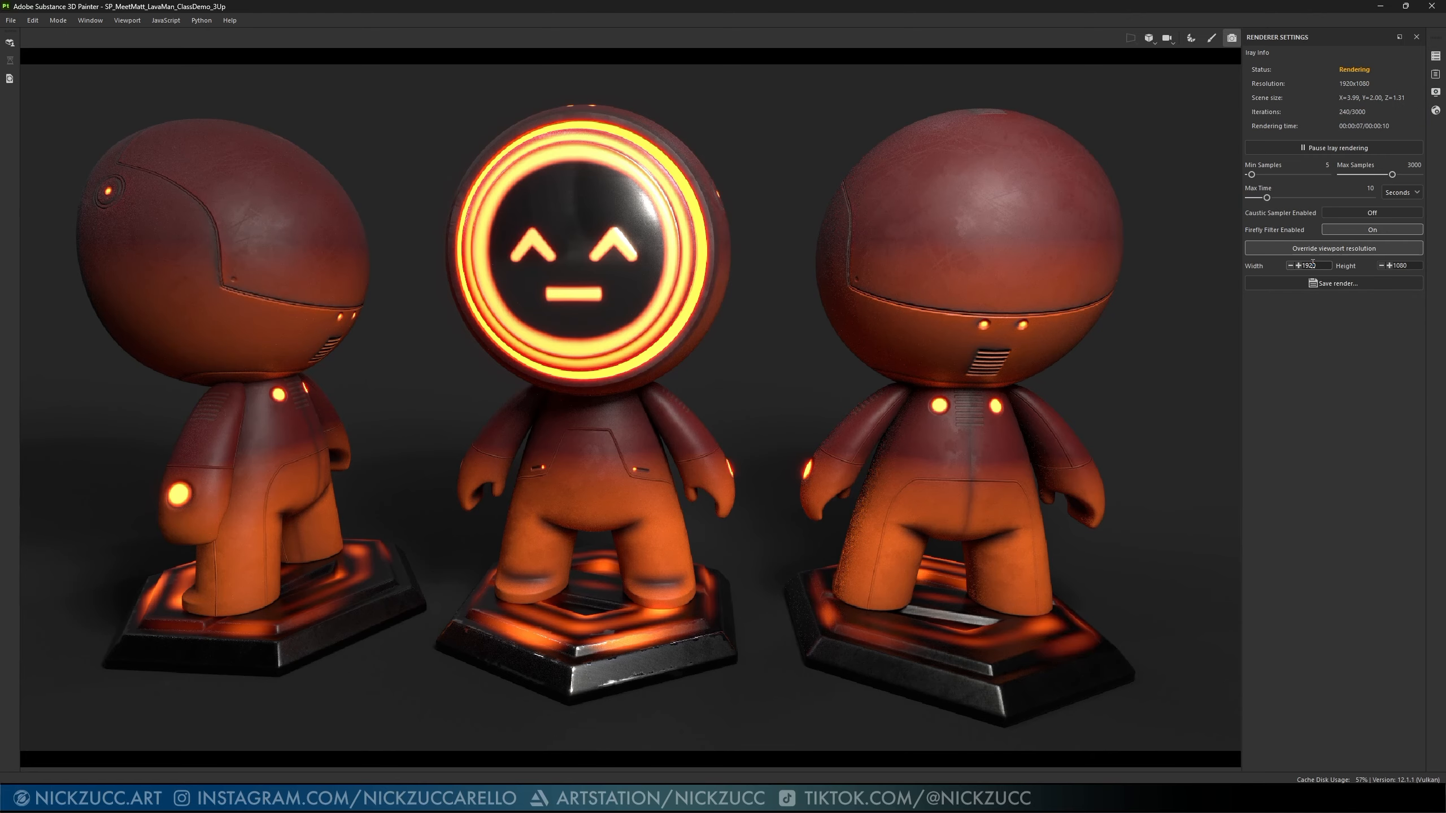
- Set the render resolution override to 2560 wide by 1440 high
left_click_drag(1318, 266, 1296, 265)
type("2560")
key("Return")
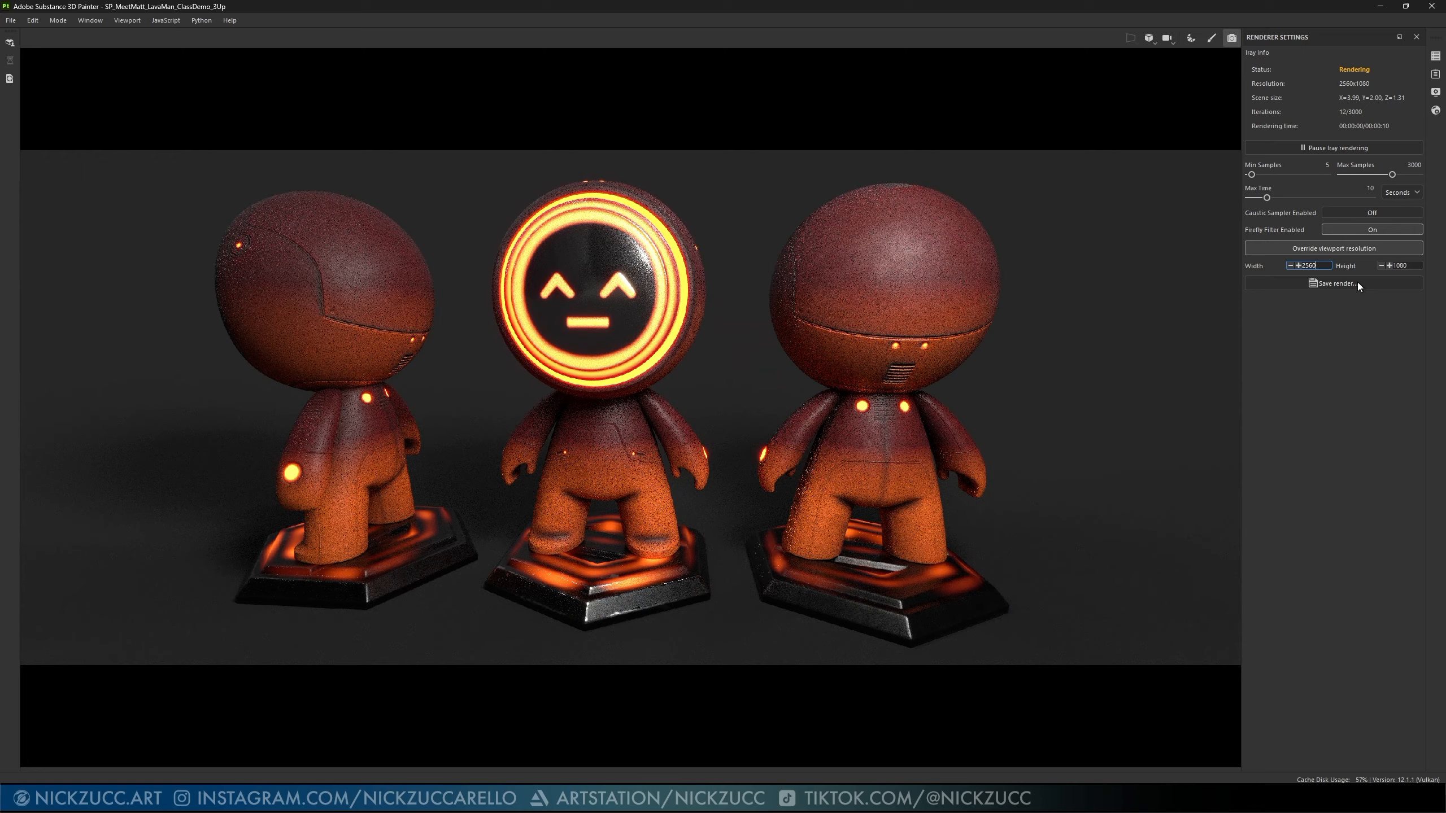
left_click(1401, 265)
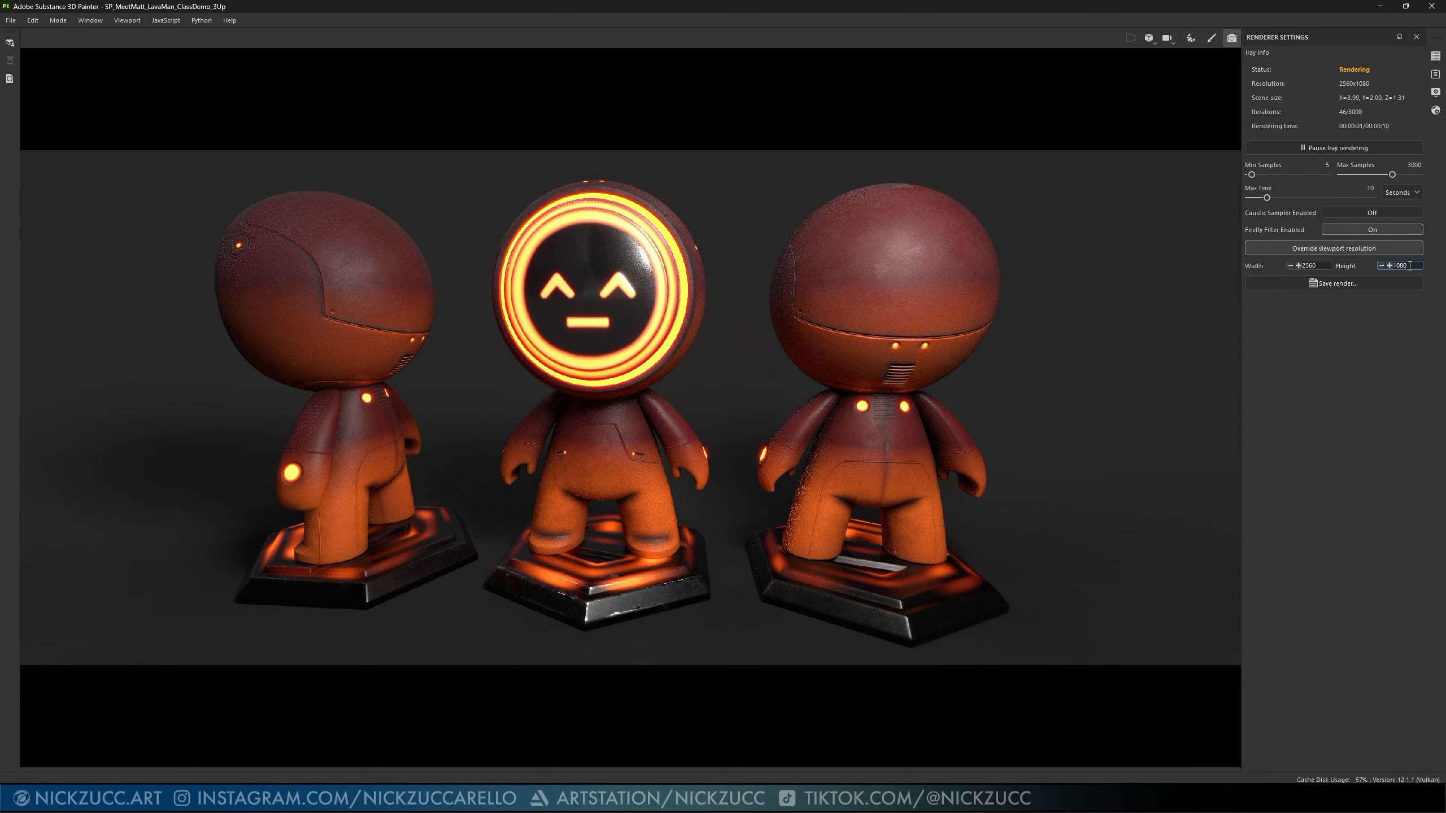
left_click_drag(1411, 266, 1389, 267)
type("1440")
key("Return")
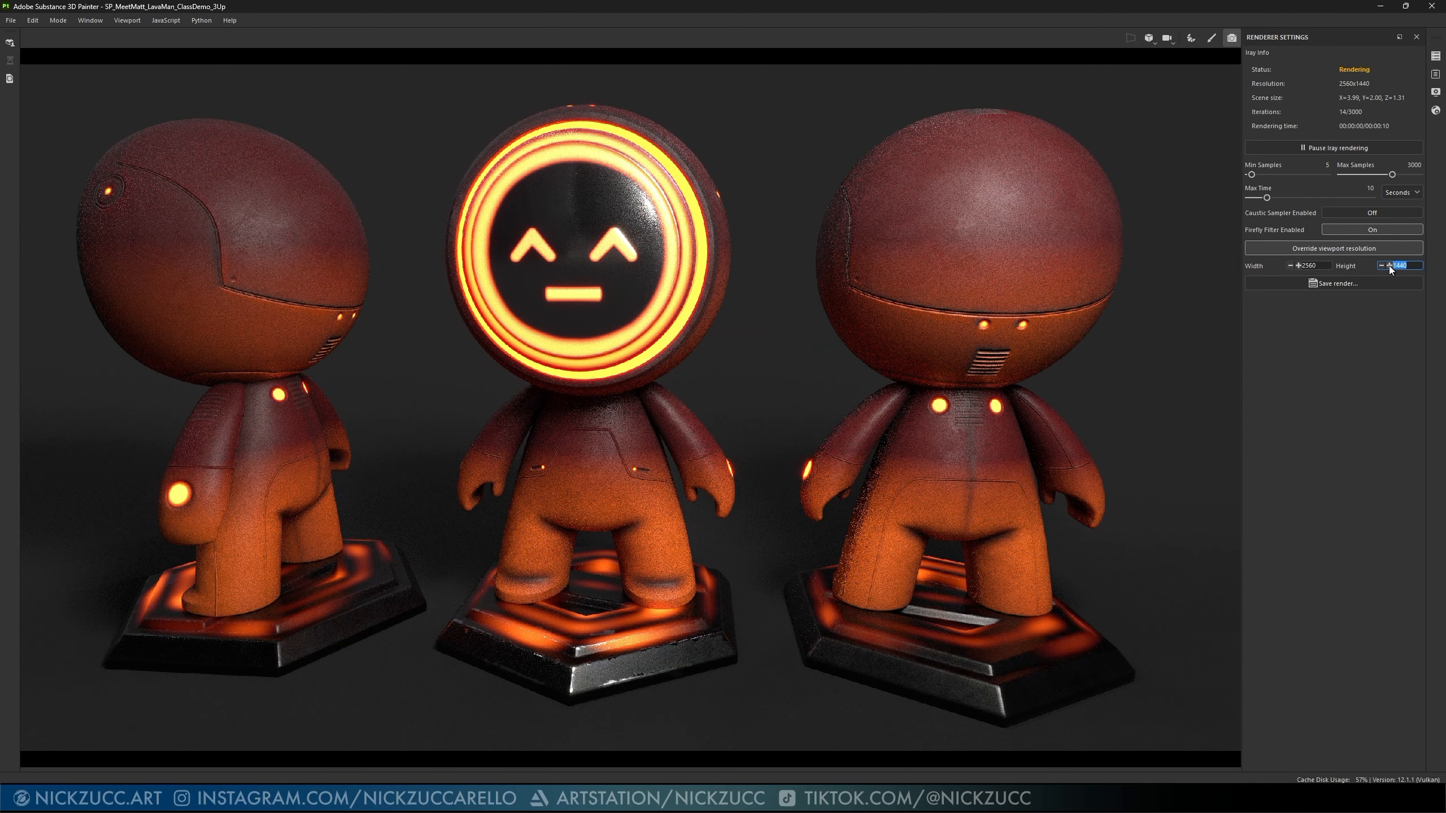
- Fine-tune the render camera so the three characters fill the frame and sit centred
left_click(1155, 373)
right_click_drag(1191, 394, 1202, 410, "alt")
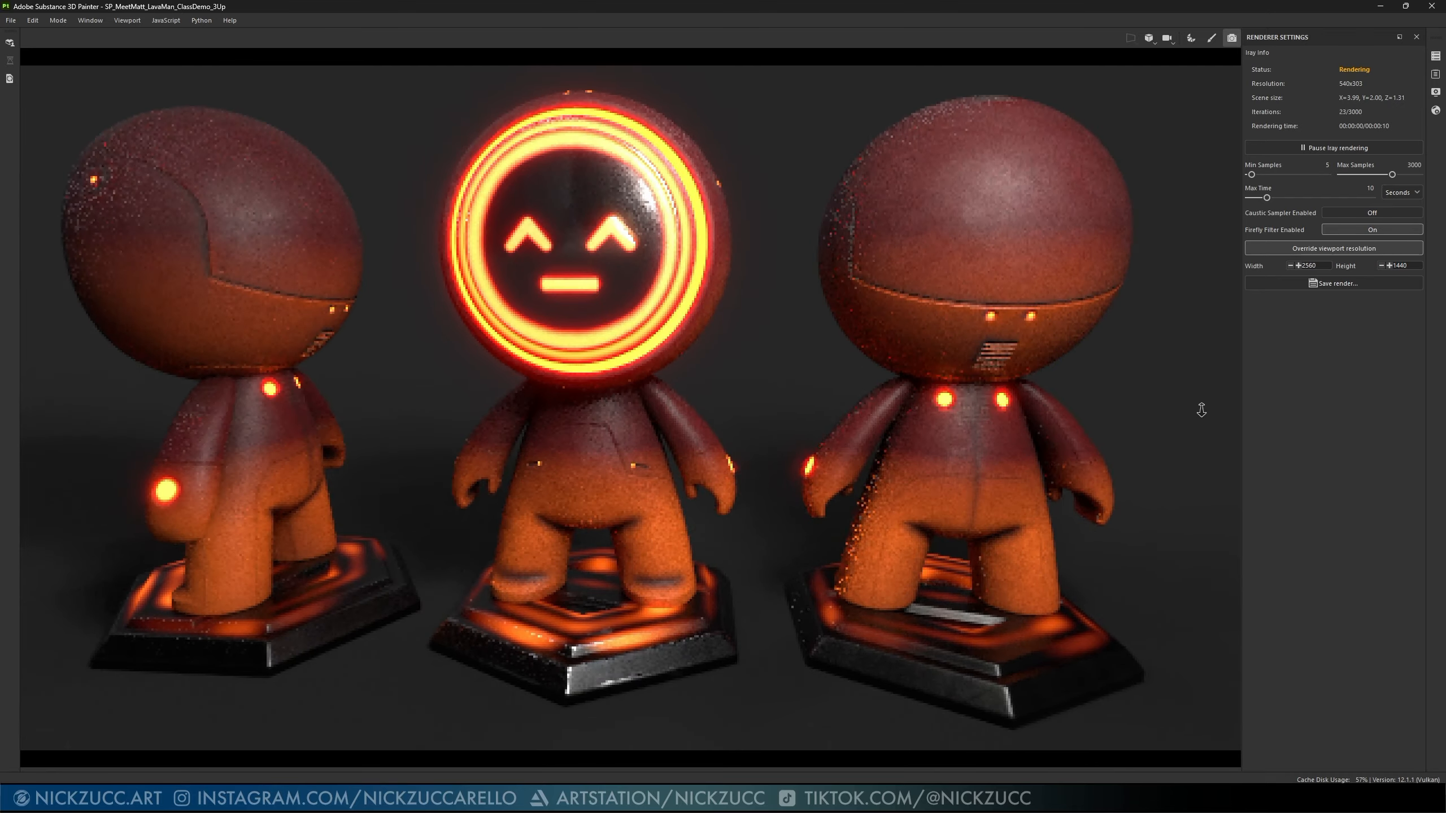
mouse_move(1202, 412)
middle_mouse_down("alt")
mouse_move(1204, 426)
mouse_move(1208, 414)
middle_mouse_up("alt")
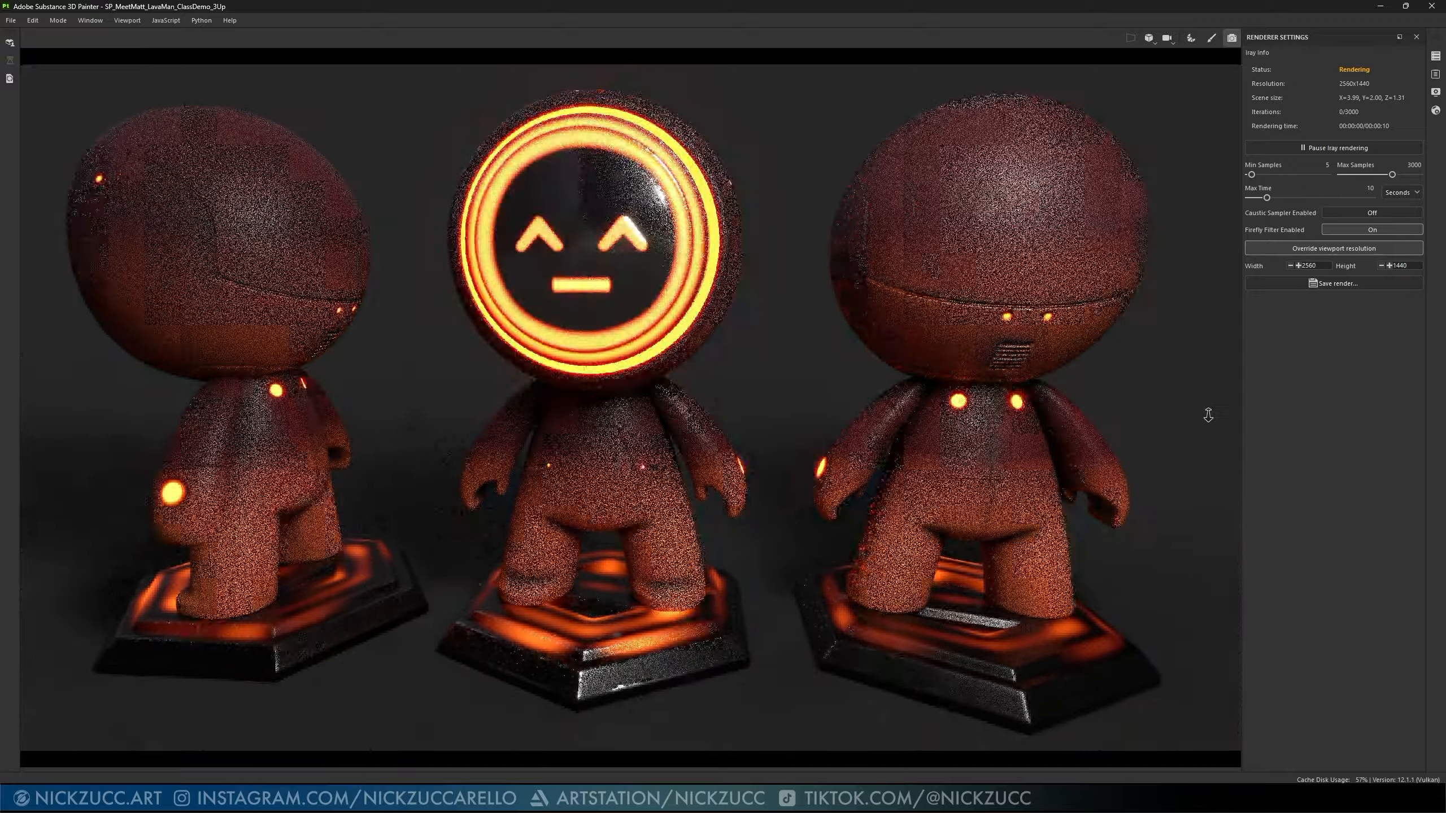
right_click_drag(1208, 415, 1210, 419, "alt")
left_click_drag(1210, 418, 1211, 412, "alt")
middle_click_drag(1212, 415, 1209, 412, "alt")
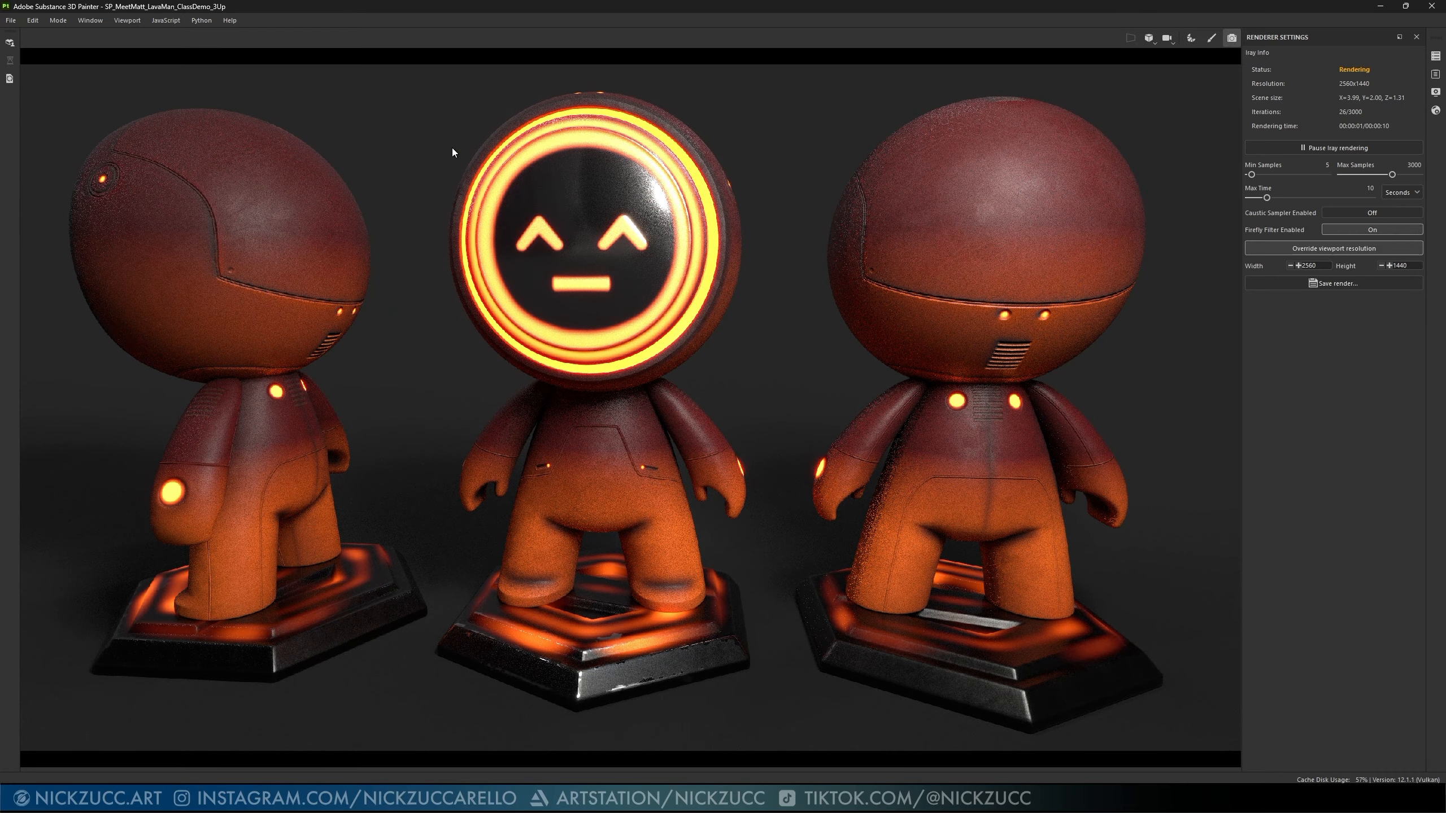
middle_click_drag(636, 128, 635, 126, "alt")
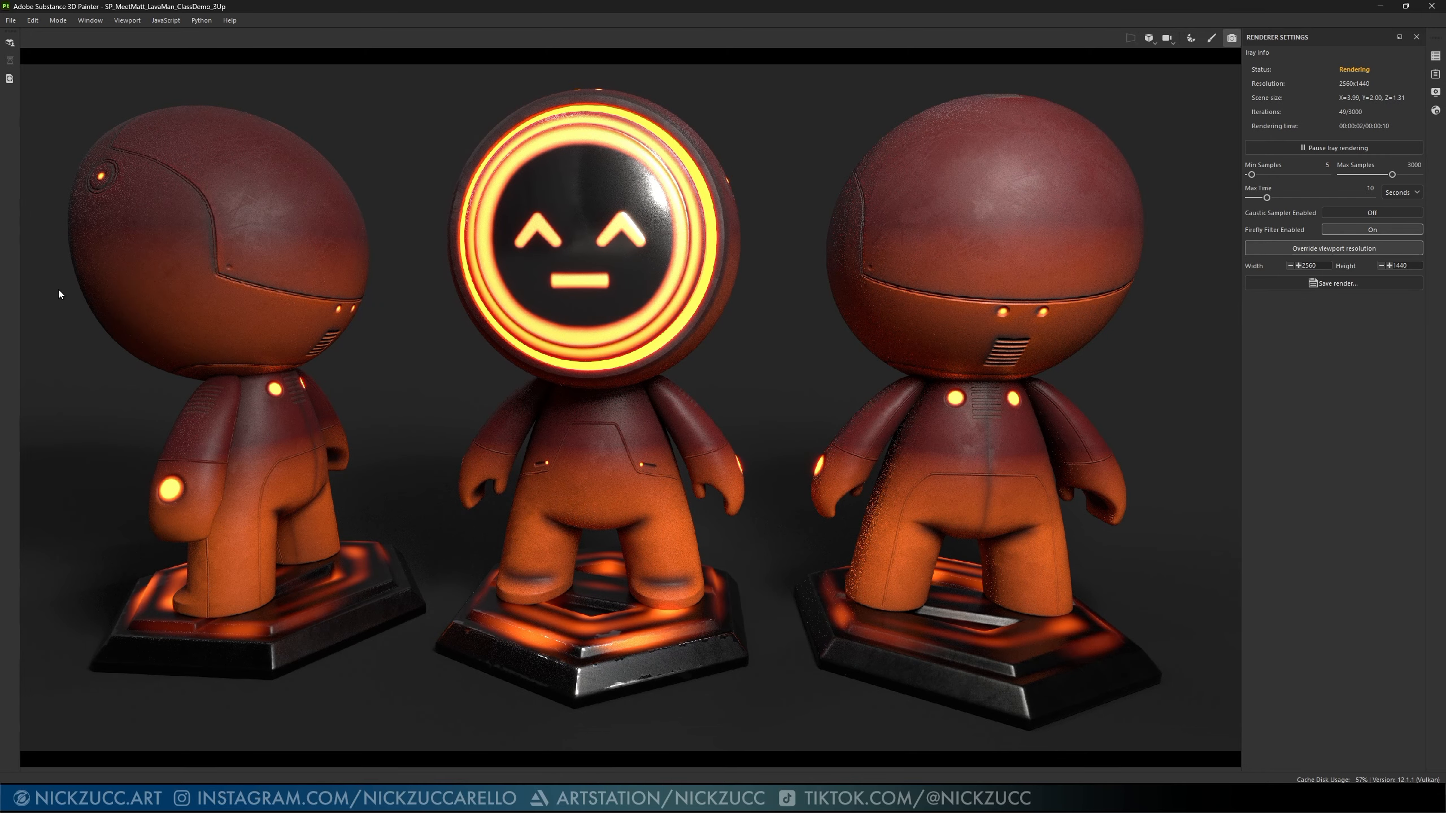
- Nudge the Iray camera's angle and position to balance the three characters within the output frame
left_click_drag(1157, 384, 1163, 385, "alt")
middle_click_drag(1164, 384, 1191, 383, "alt")
right_click_drag(1191, 383, 1191, 384, "alt")
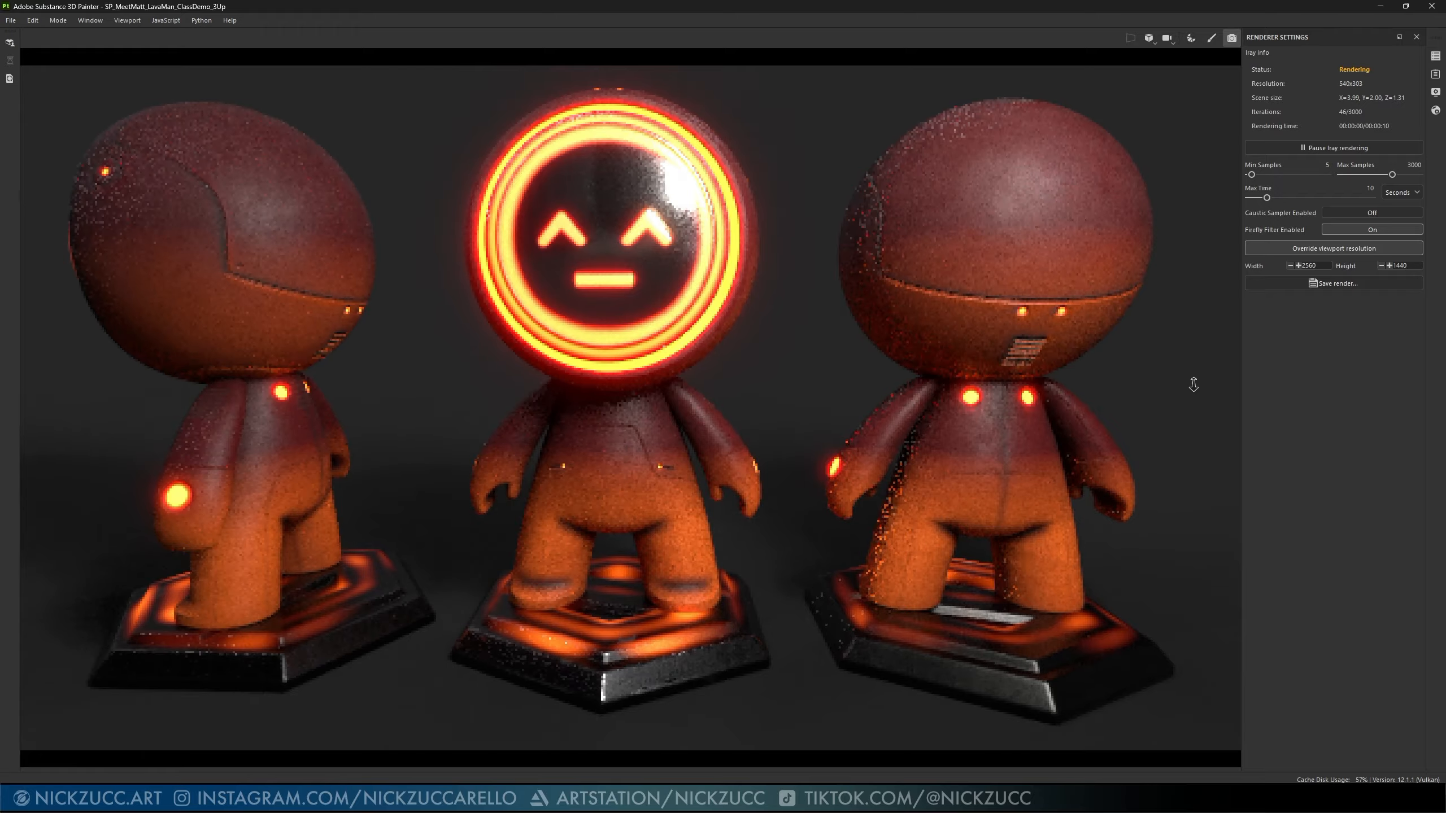
middle_click_drag(1194, 383, 1195, 386, "alt")
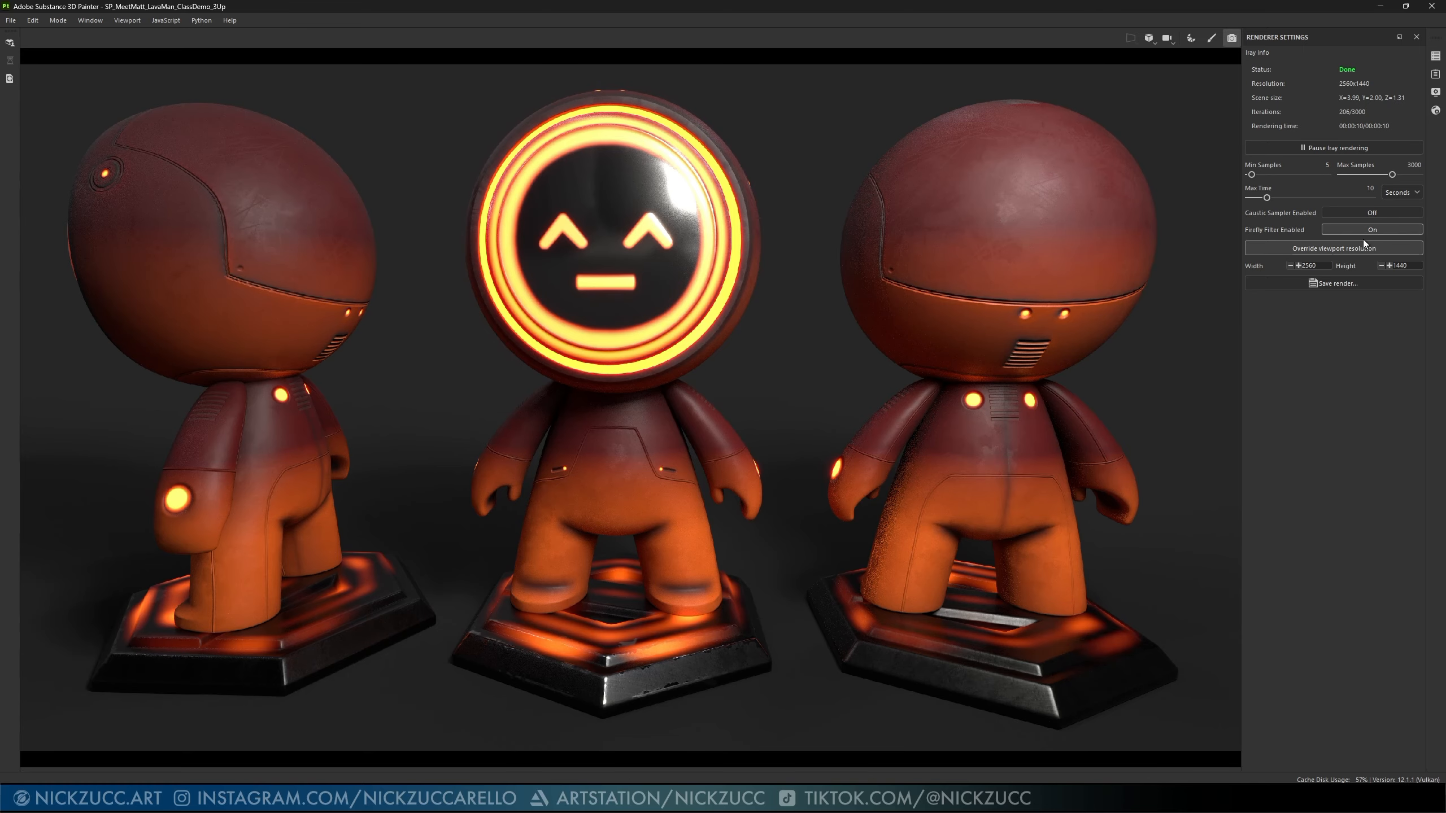
- Save the render as SP_MeetMatt_IRay_Render_02.png in the Renders folder and copy that folder's path
left_click(1343, 284)
left_click(308, 149)
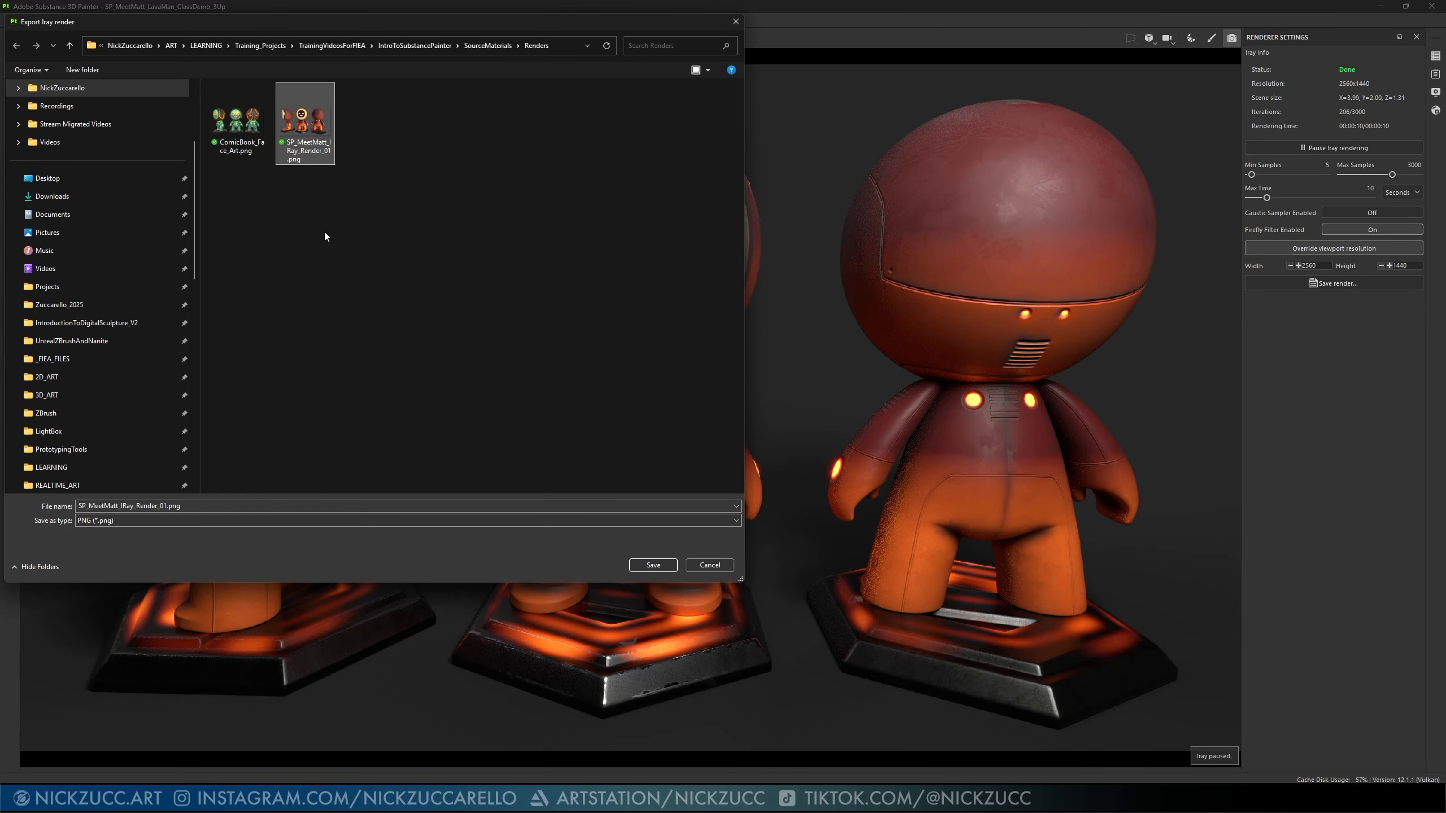
left_click(170, 506)
left_click(166, 506)
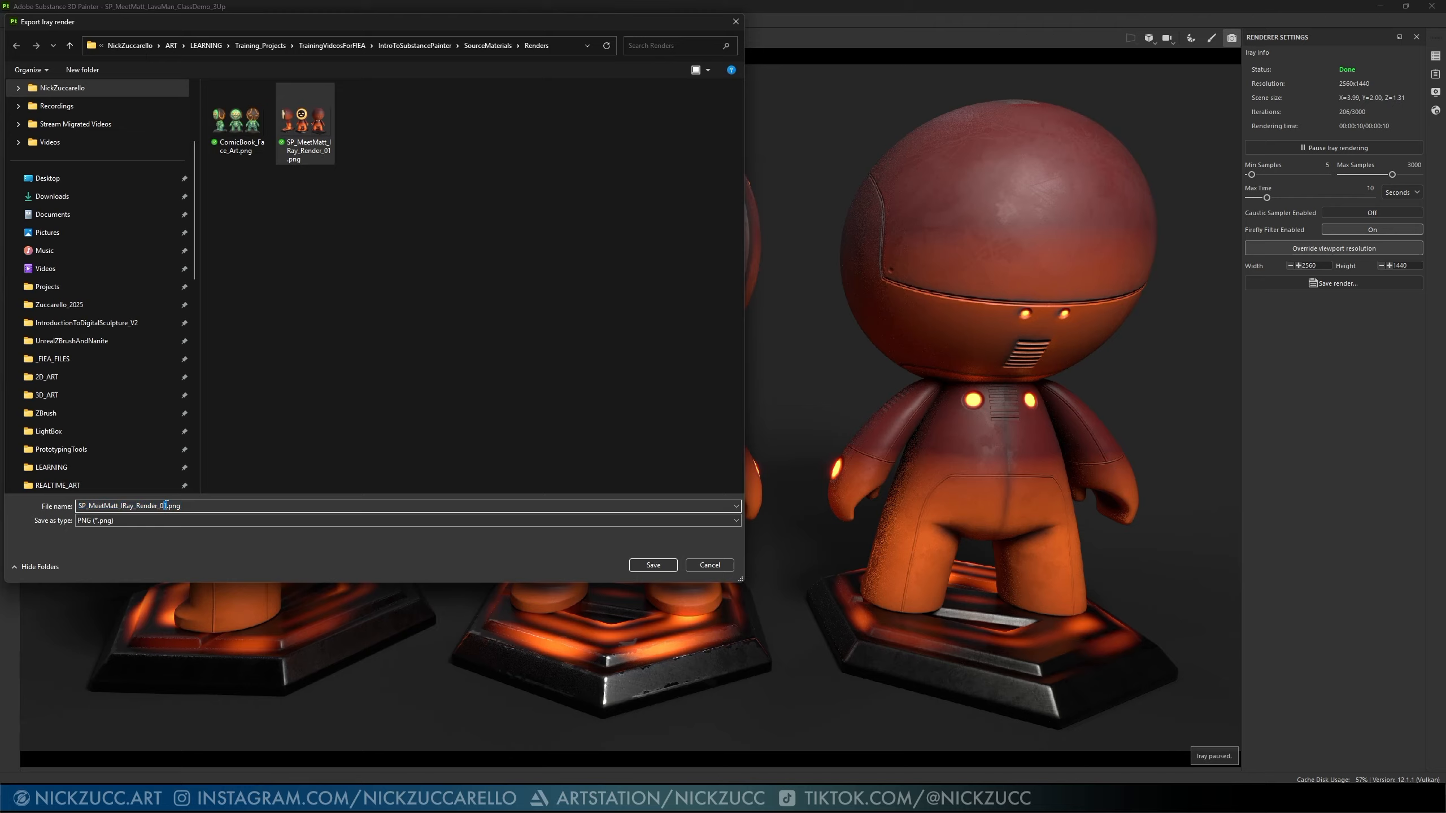
key("Delete")
type("2")
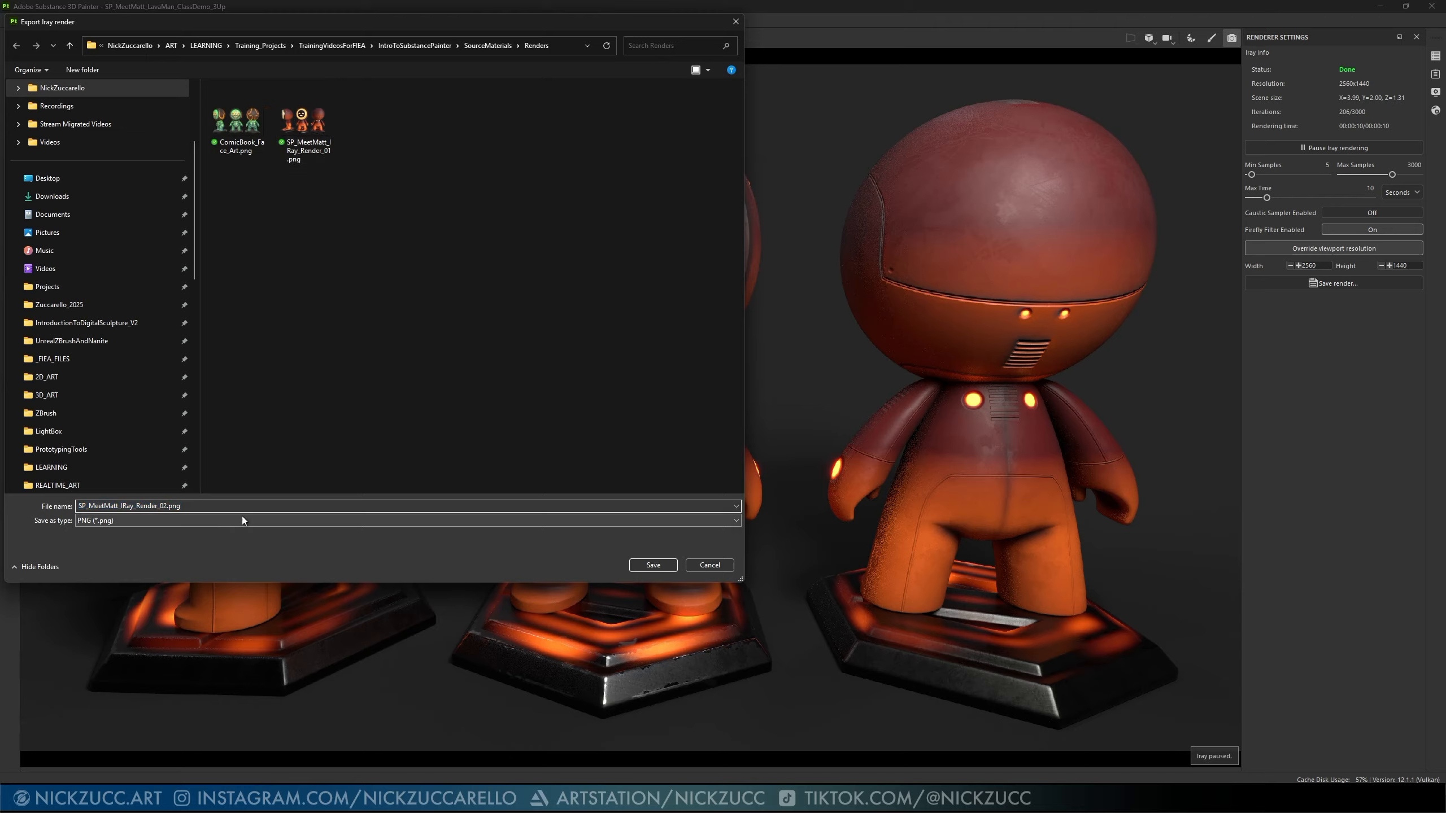
left_click(568, 43)
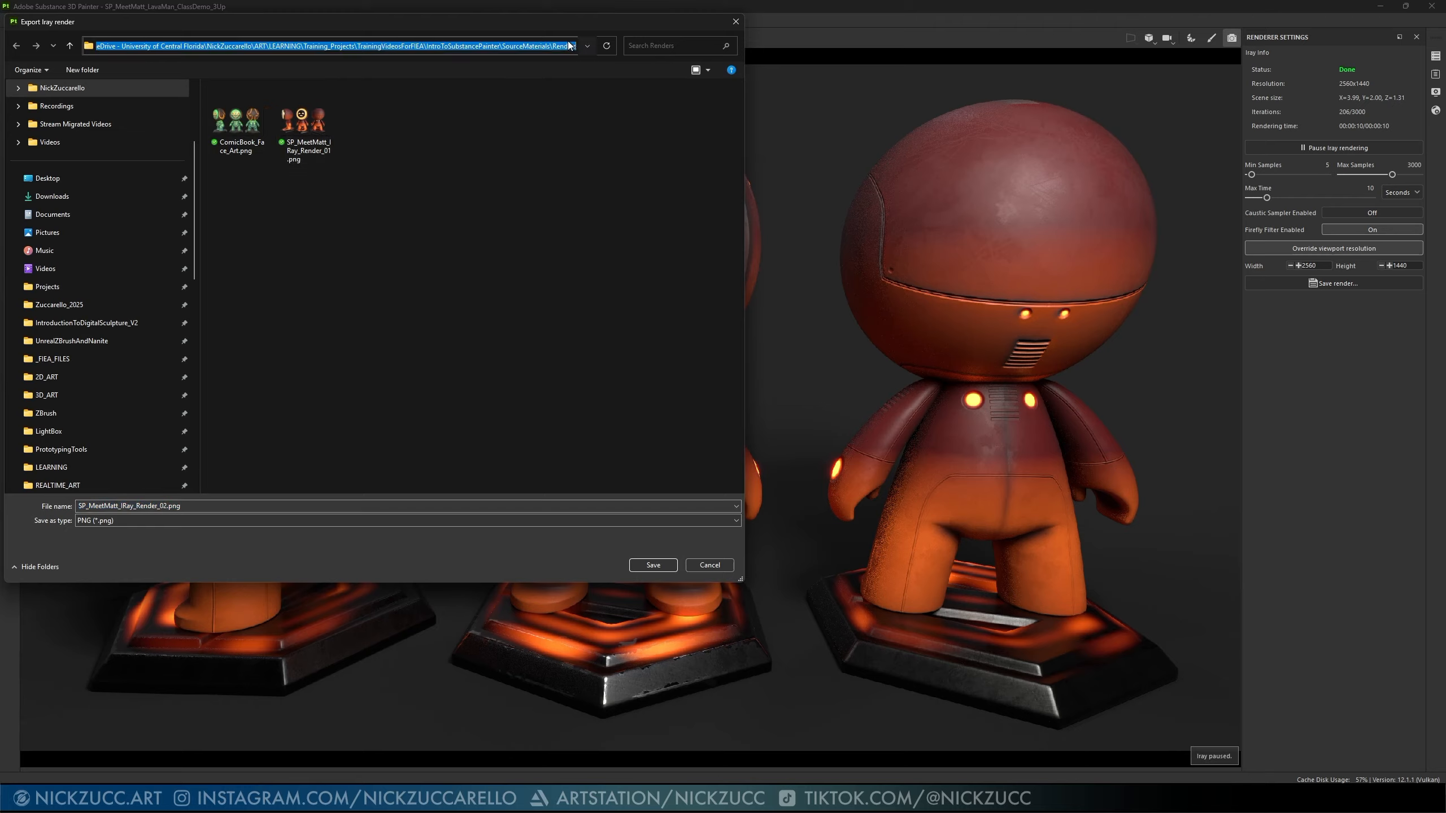
left_click(643, 566)
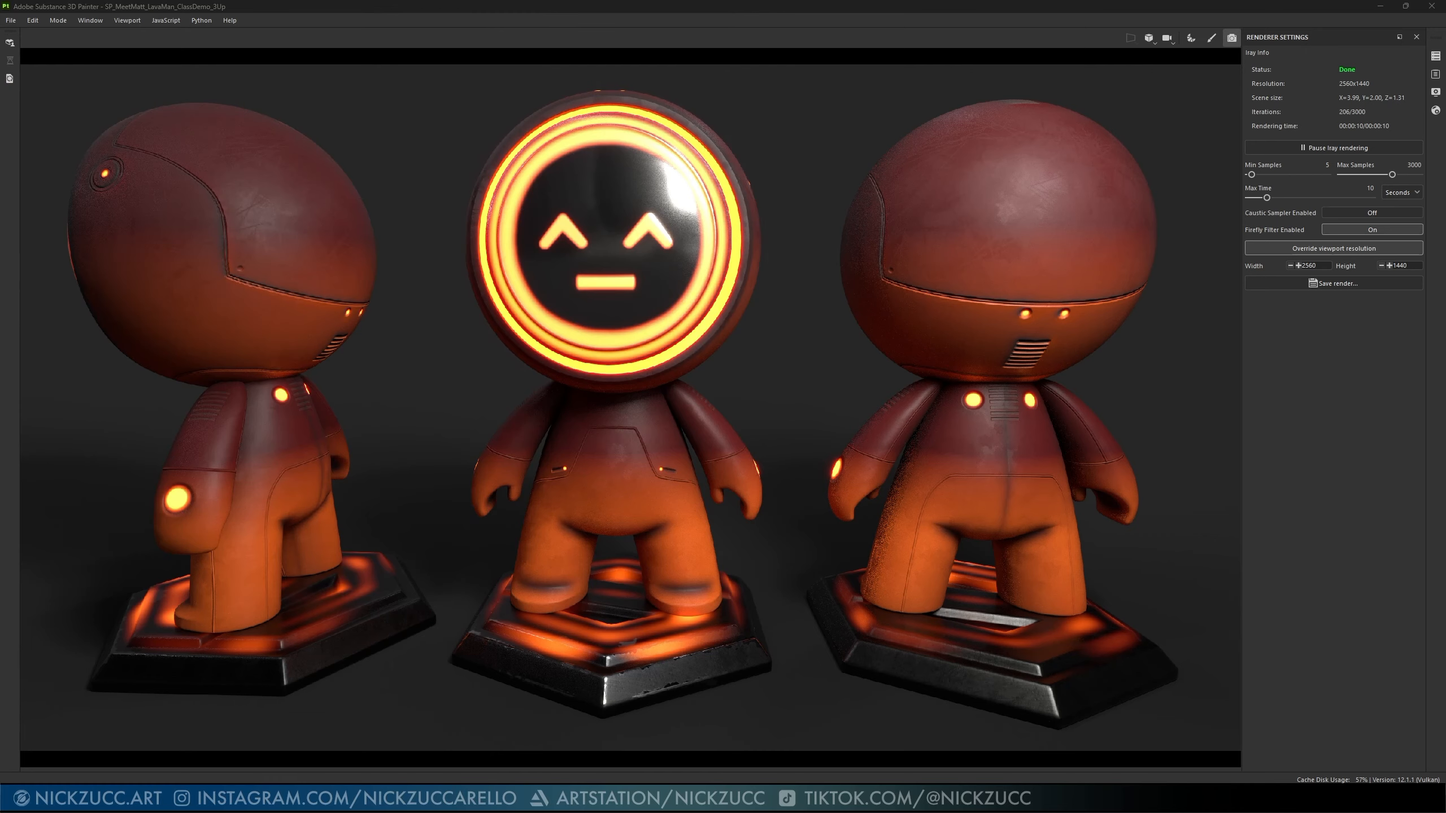
- Switch to File Explorer, go to the copied Renders folder path and open SP_MeetMatt_IRay_Render_02.png
mouse_move(316, 798)
left_click_drag(979, 0, 745, 171)
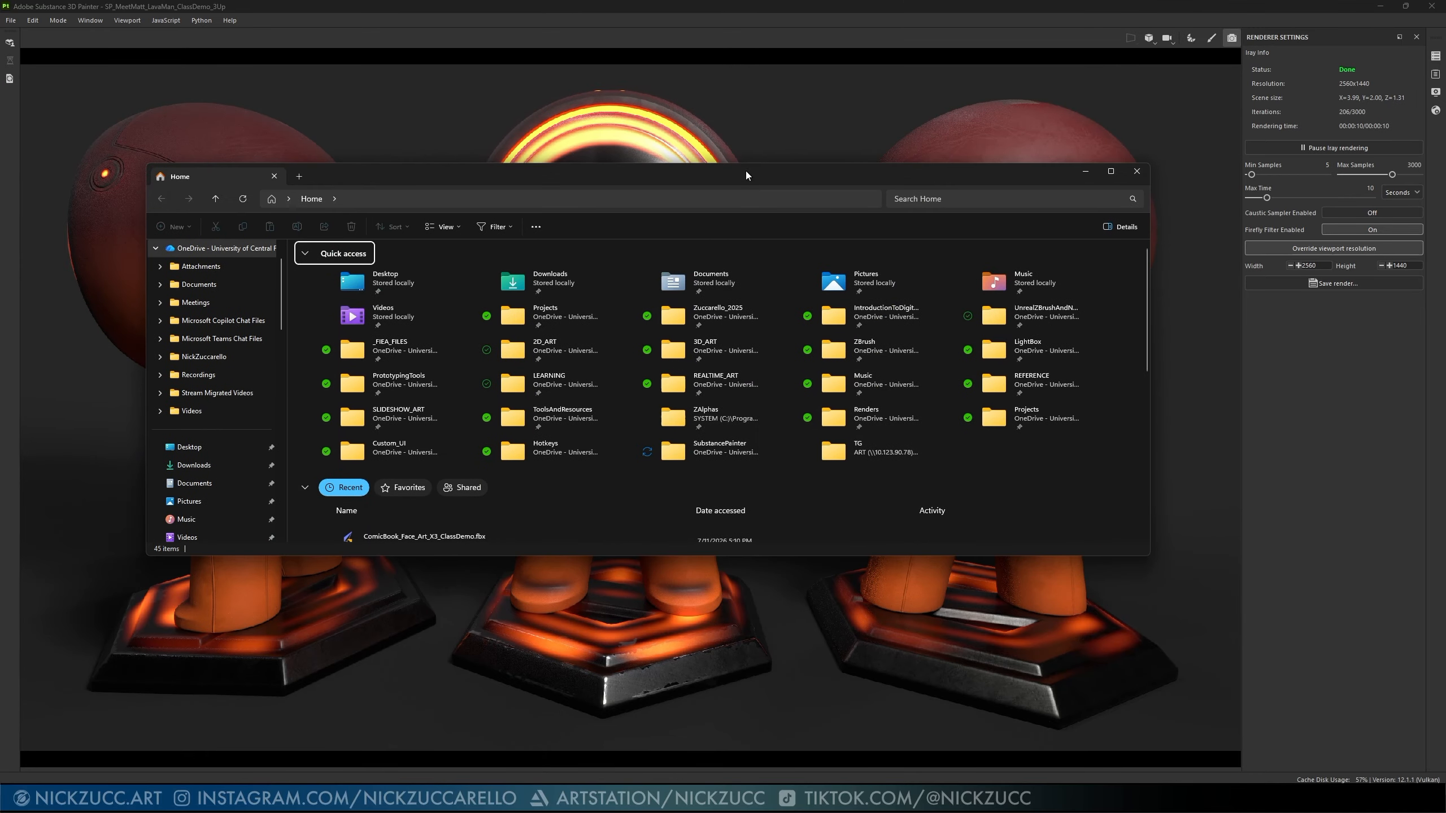
left_click(695, 198)
type("D:\\OneDrive - University of Central Florida\\NickZuccarello\\ART\\LEARNING\\Training_Projects\\TrainingVideosForFIEA\\IntroToSubstancePainter\\SourceMaterials\\Renders")
key("Return")
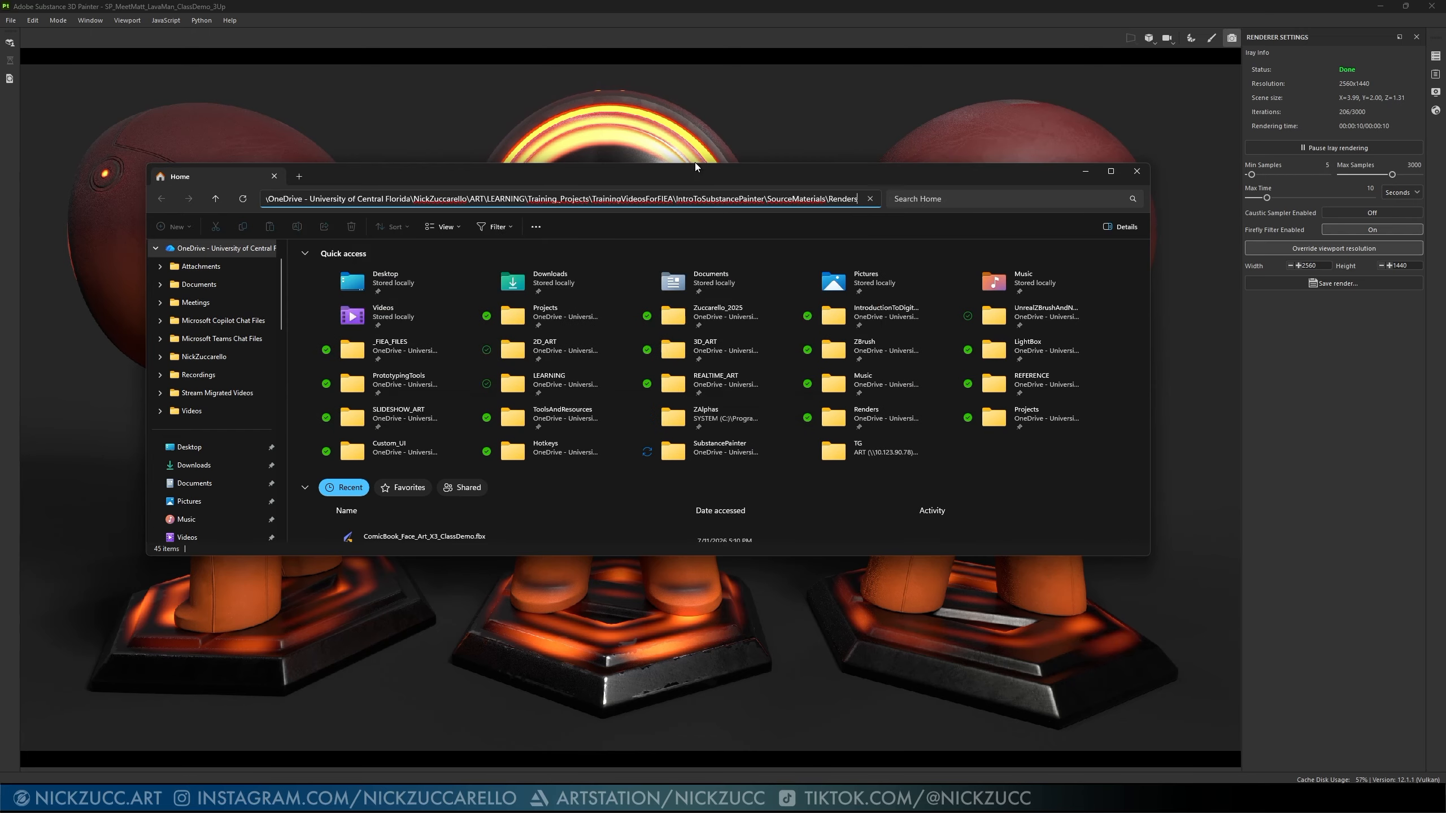
left_click(434, 264)
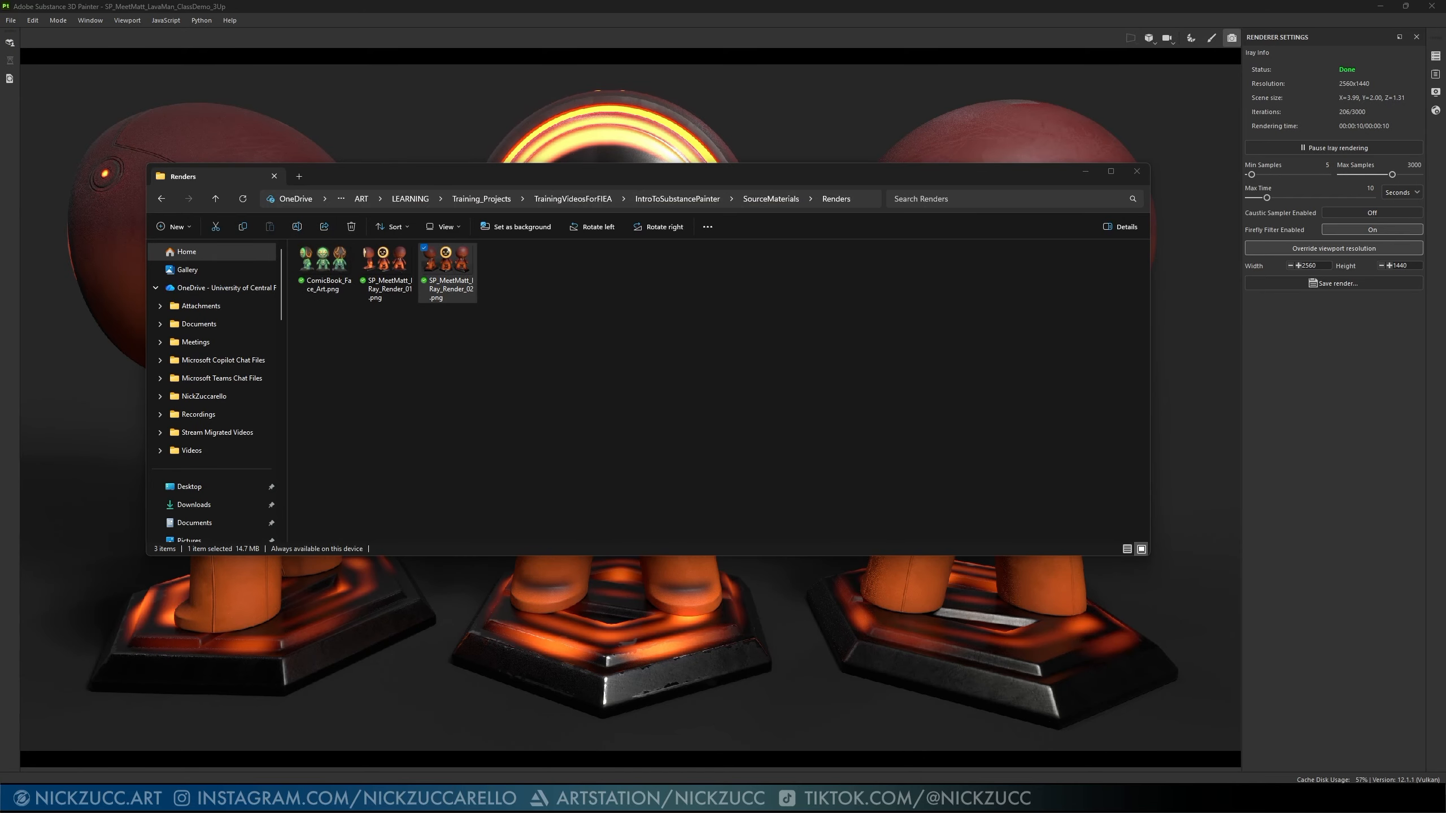
double_click(434, 265)
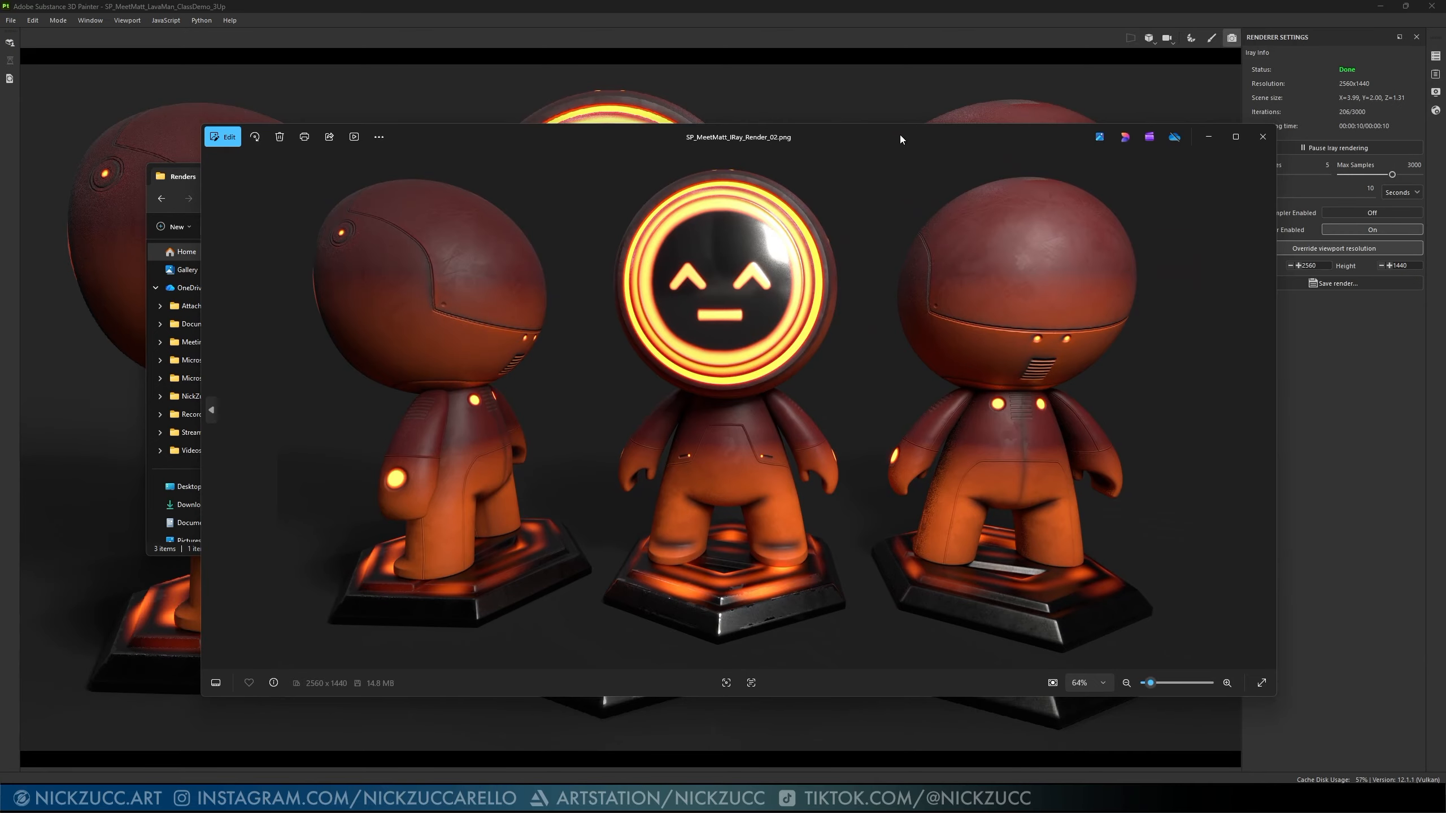
- Examine the saved render at full screen, checking surface detail and overall composition
key("F11")
scroll(913, 346, "up", 5)
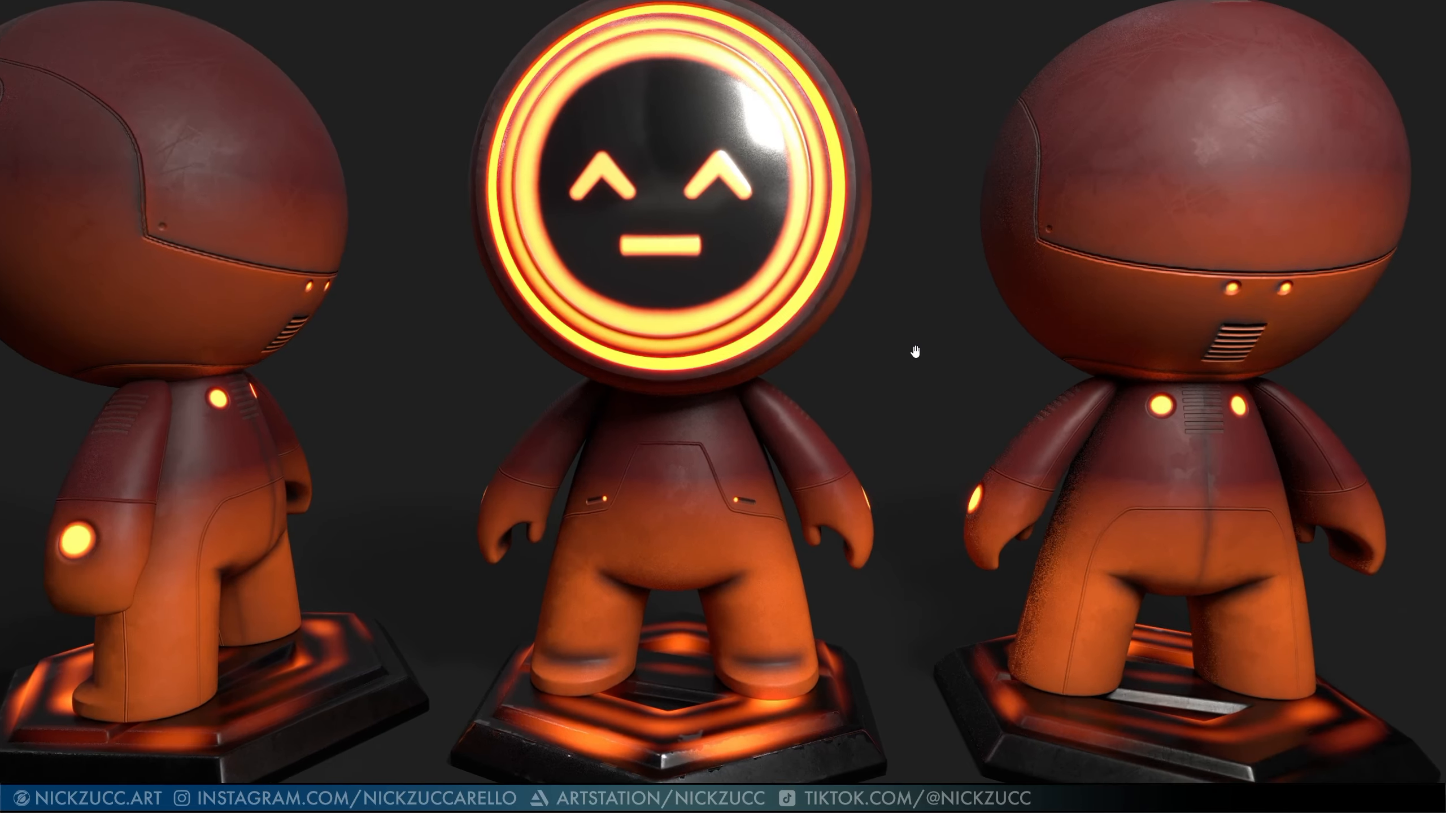
scroll(912, 345, "down", 4)
scroll(913, 346, "down", 2)
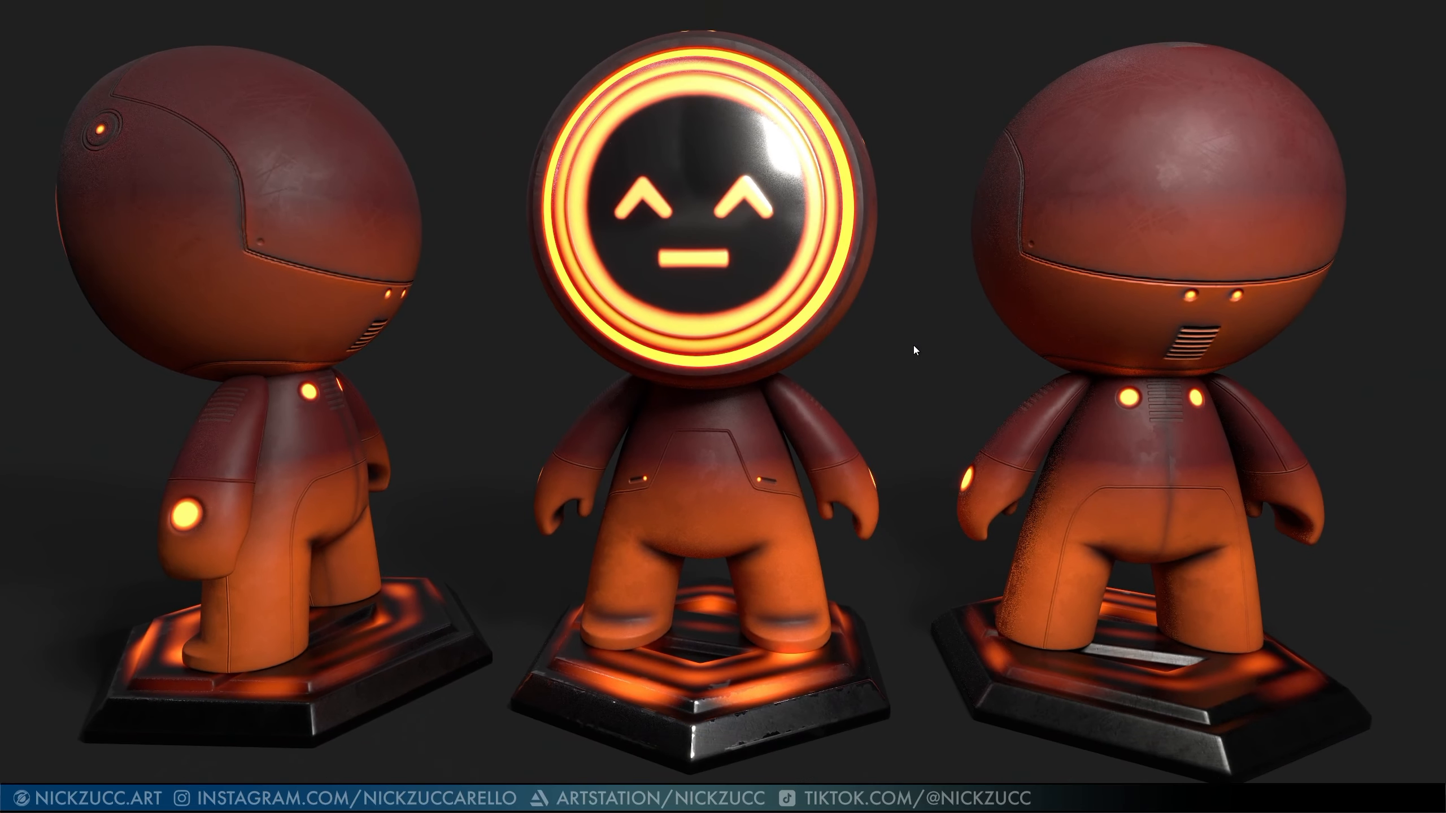
scroll(913, 346, "up", 2)
scroll(913, 346, "down", 1)
- Compare the saved render with the other images in the Renders folder and close the image viewer and File Explorer
key("Right")
key("Right")
key("Right")
key("Right")
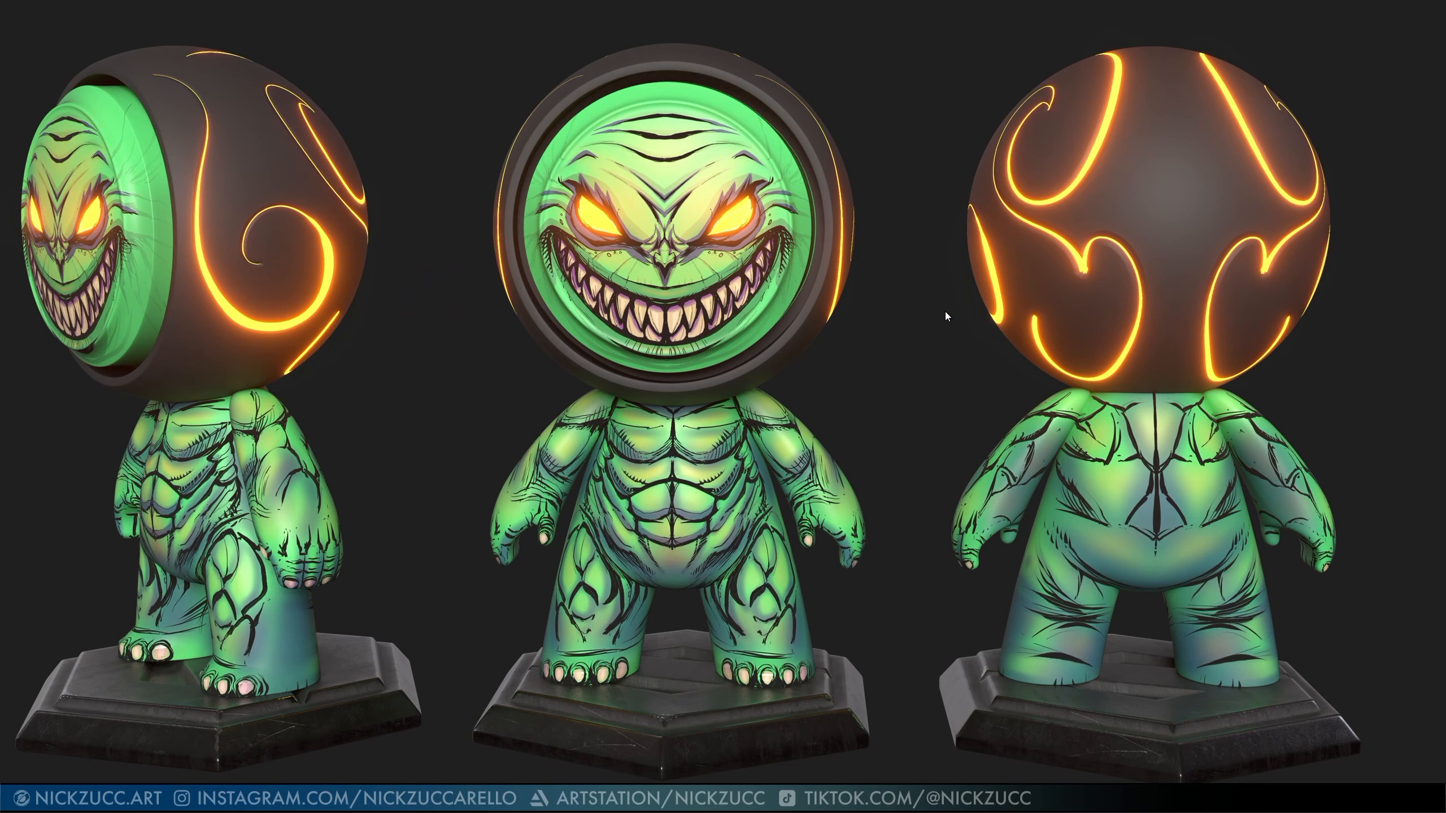
key("Right")
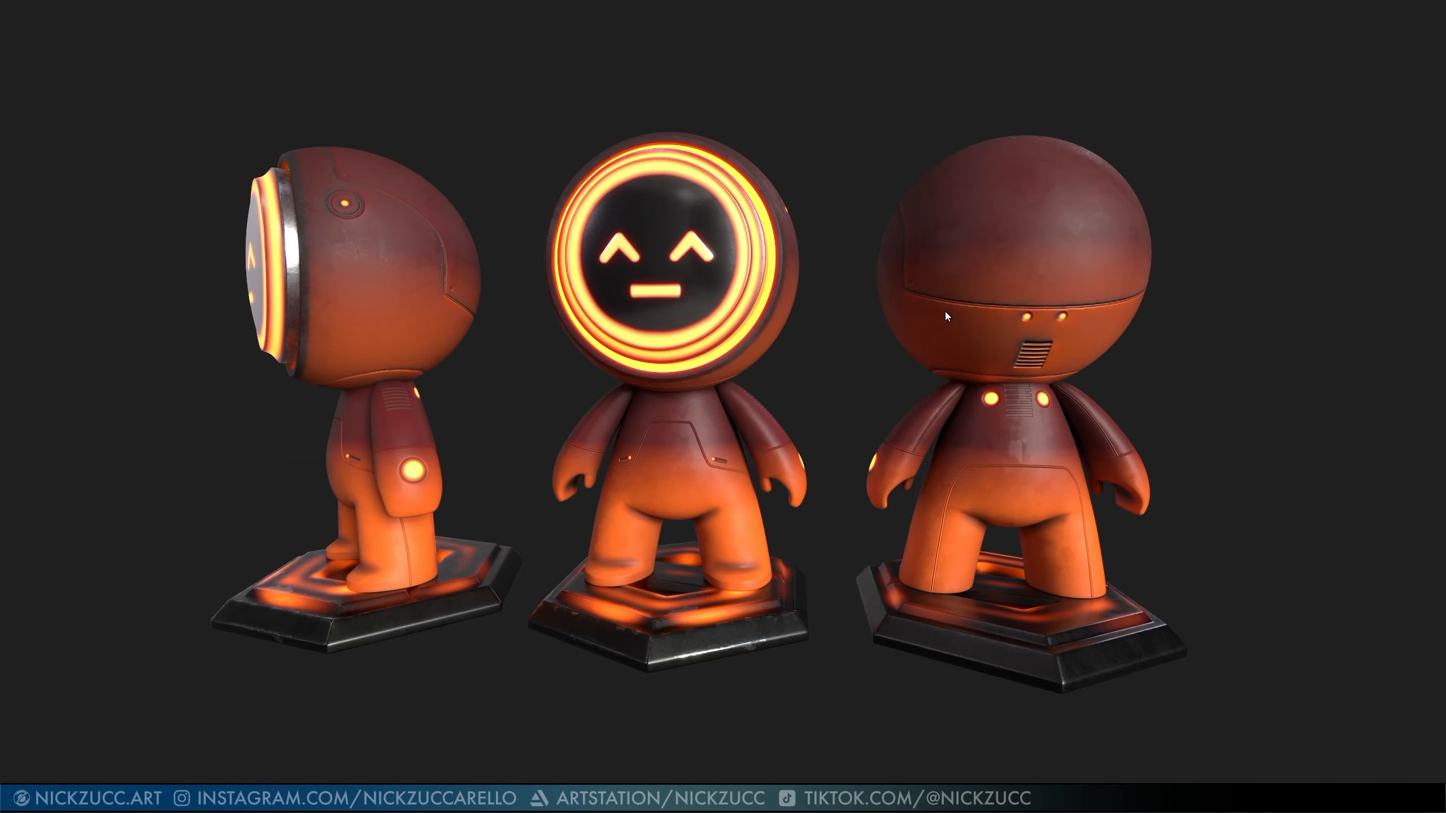
key("Right")
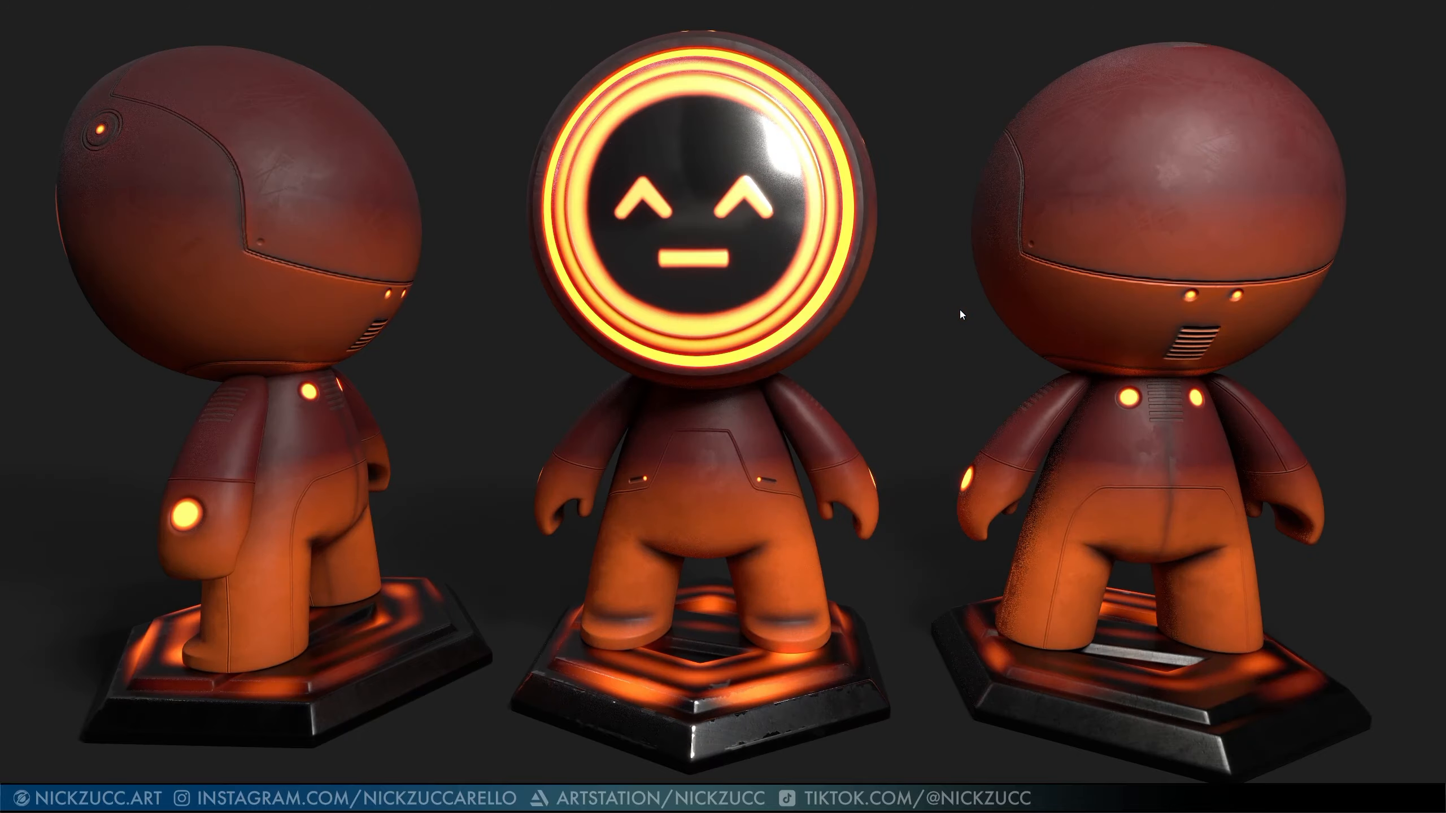
key("Escape")
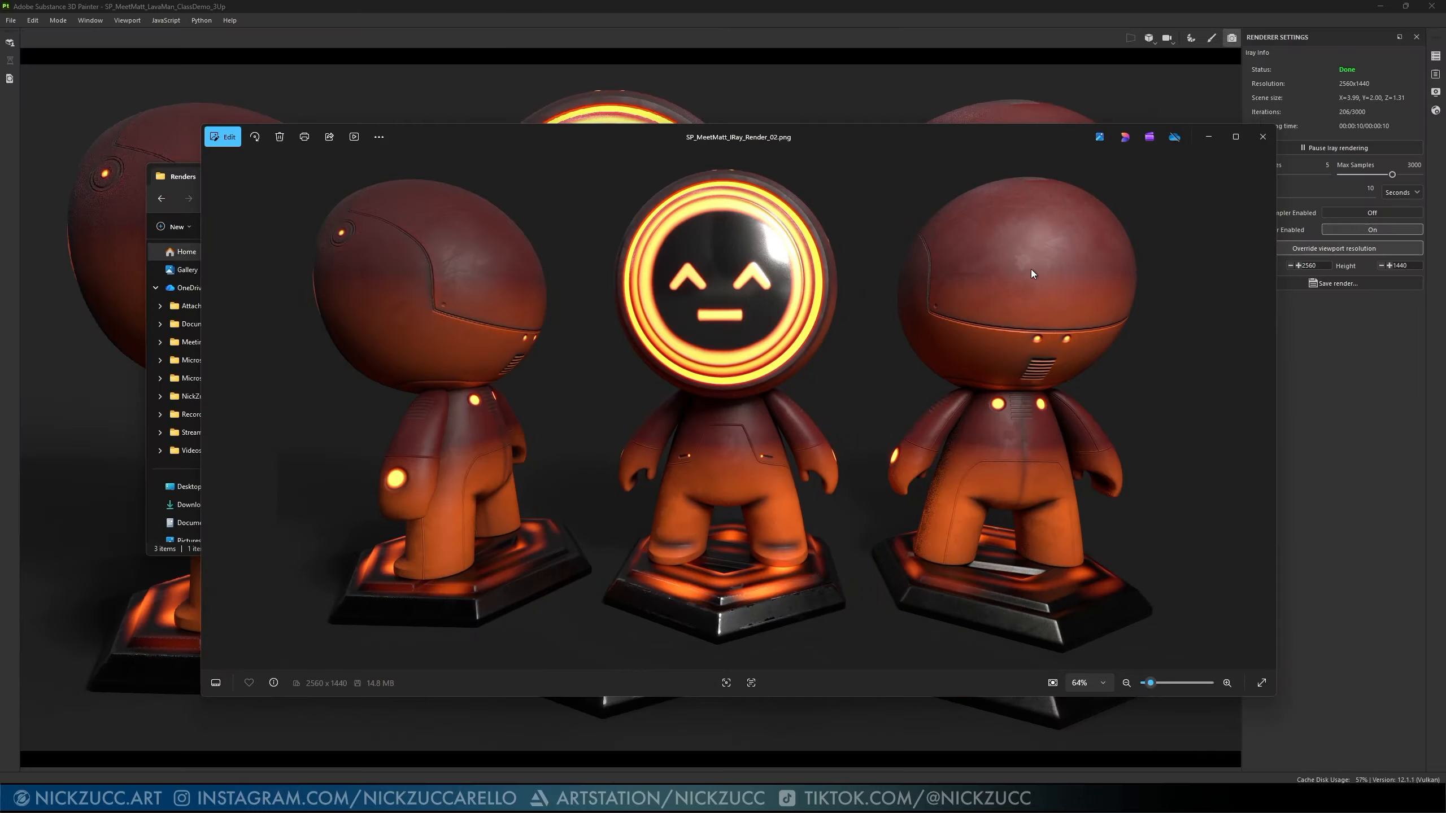
left_click(1263, 136)
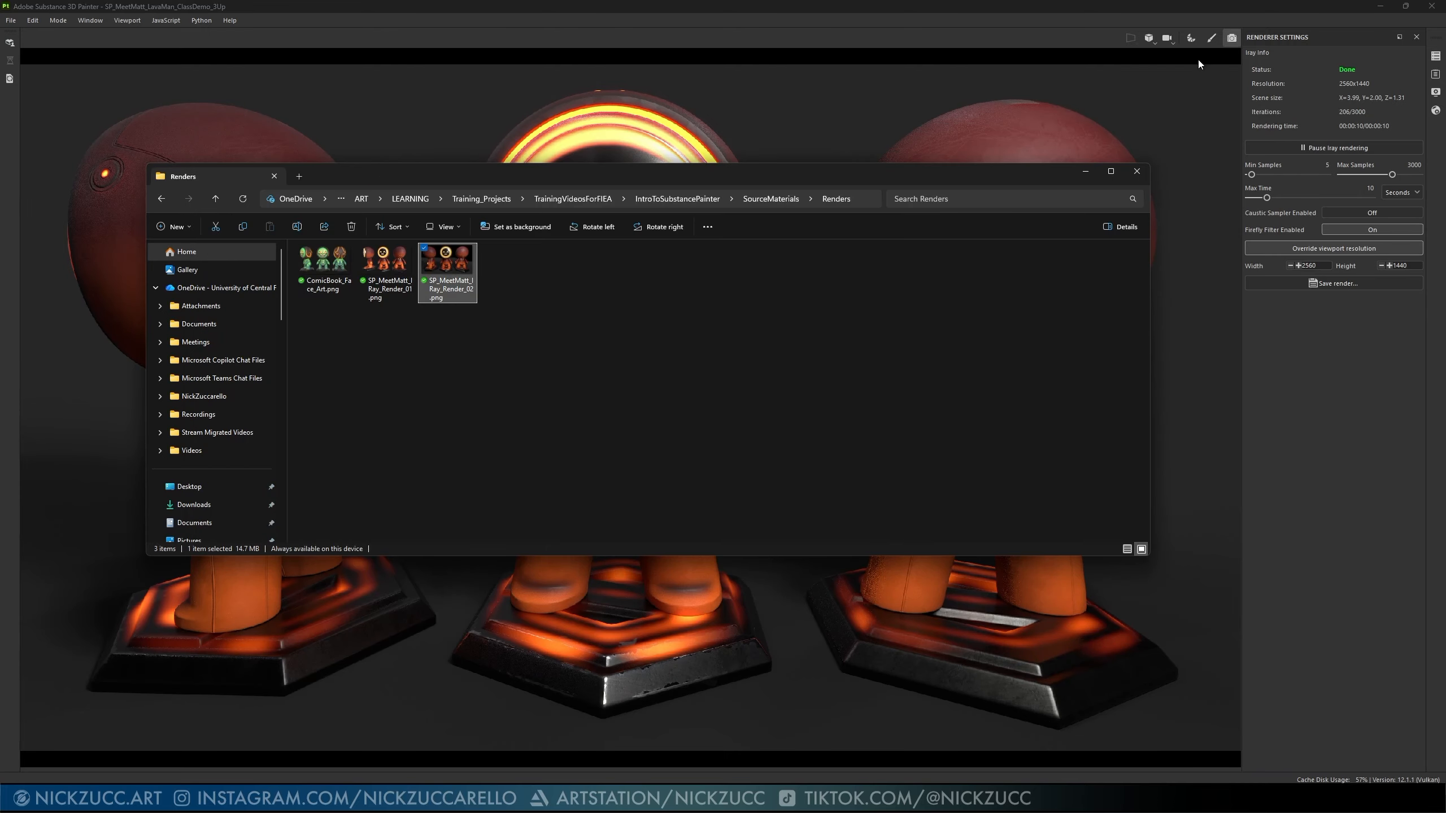
left_click(1137, 178)
- Return to painting mode in Substance 3D Painter and reframe all three characters in the viewport
left_click(1211, 38)
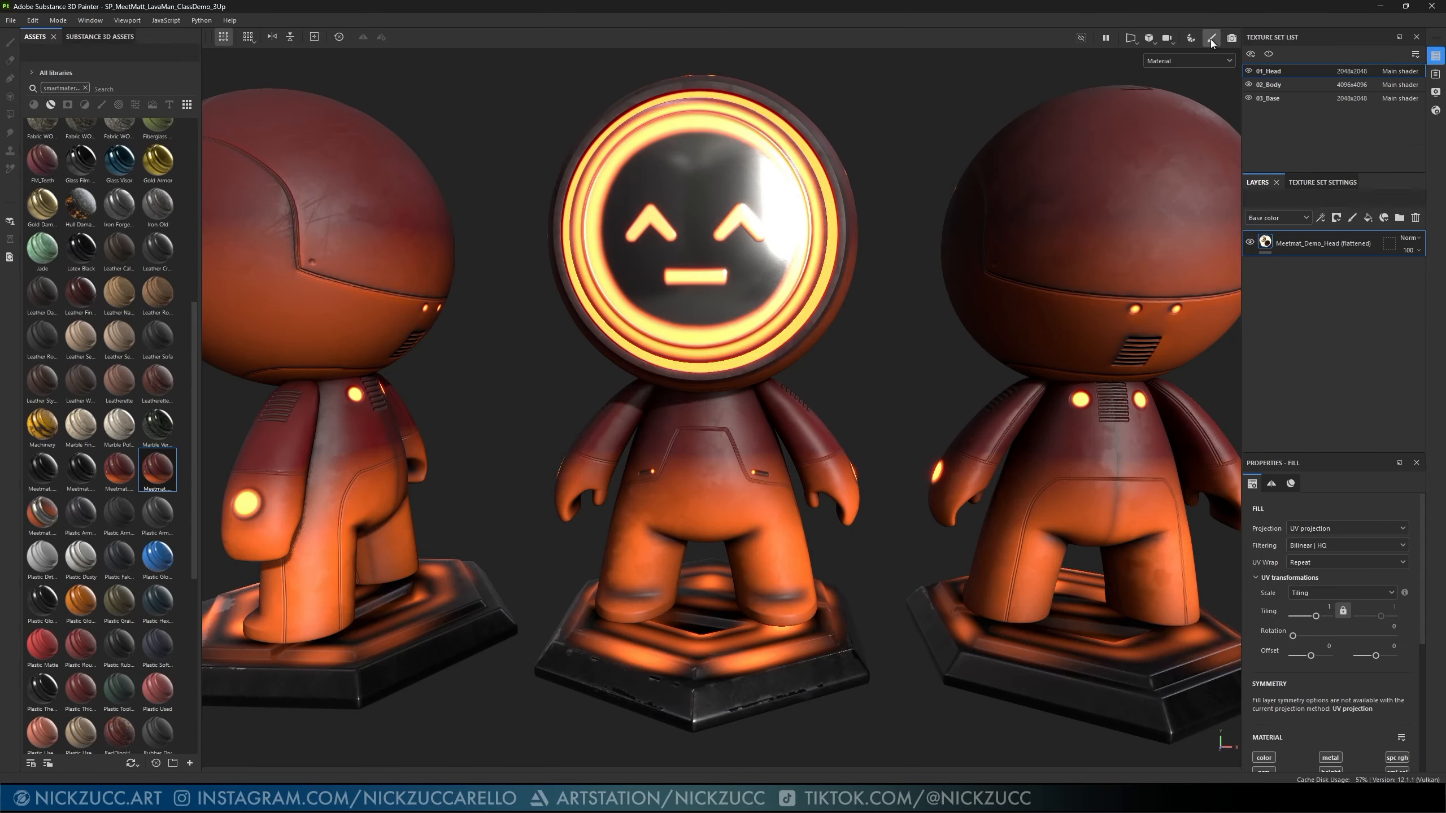
scroll(952, 445, "down", 2)
middle_click_drag(998, 415, 963, 430, "alt")
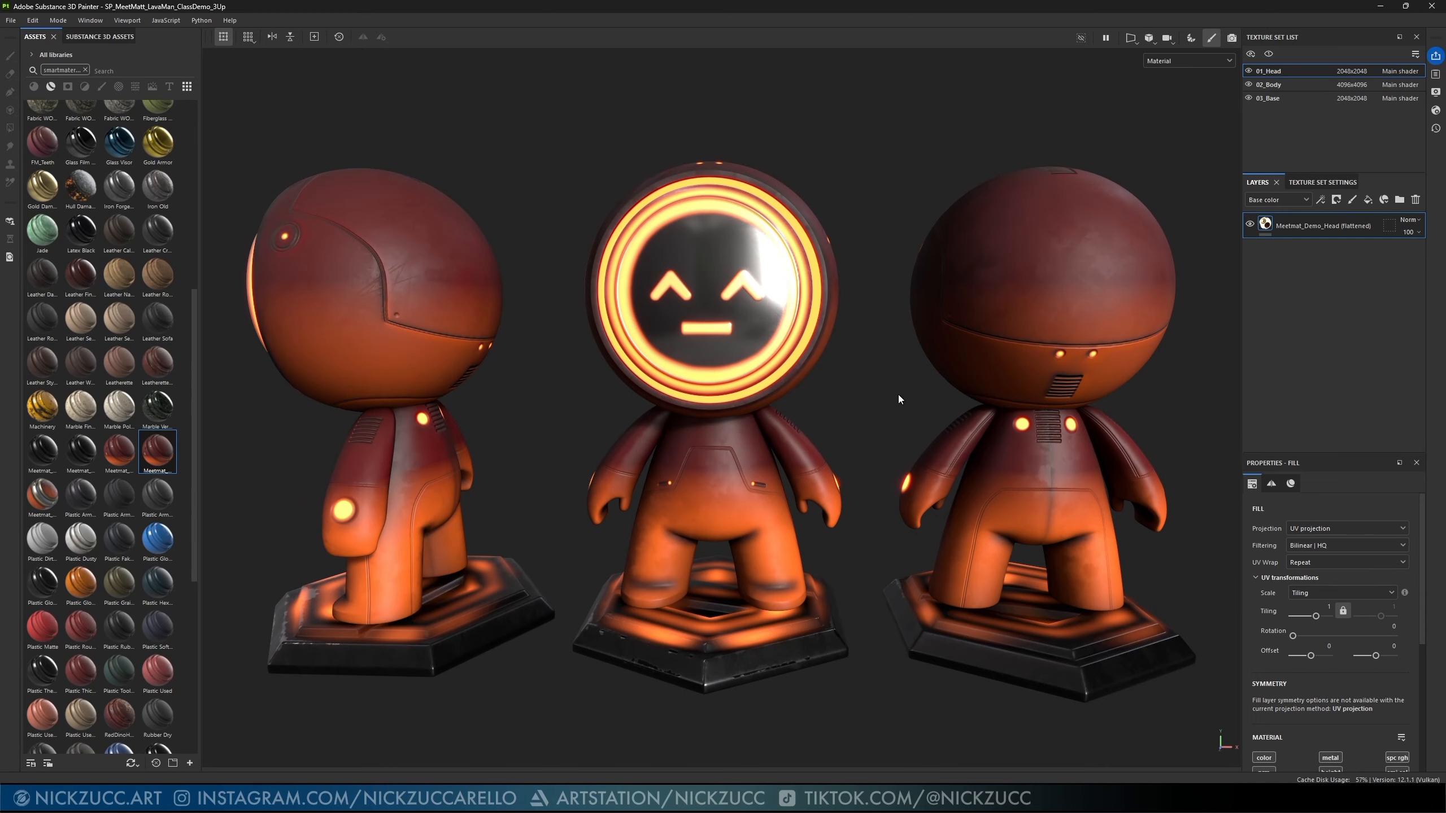